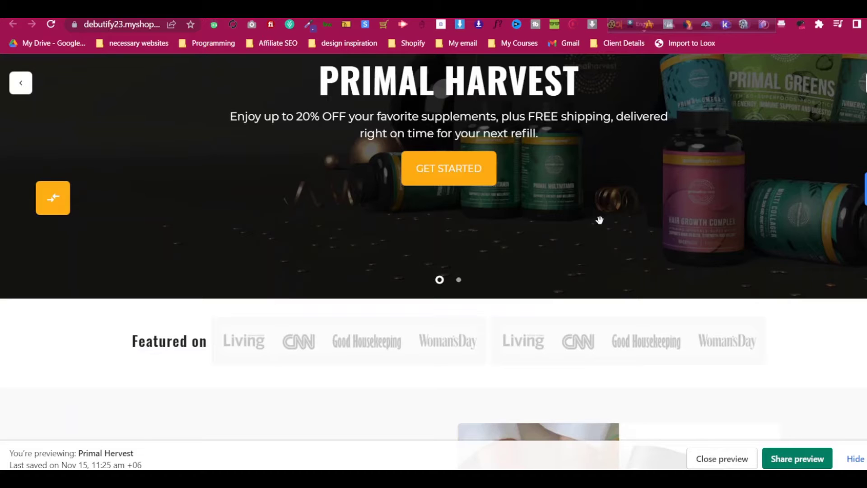
Scroll through the Primal Harvest store preview to the footer, then back to the top
{"action": "scroll", "coordinate": [600, 220], "scroll_direction": "down", "scroll_amount": 1}
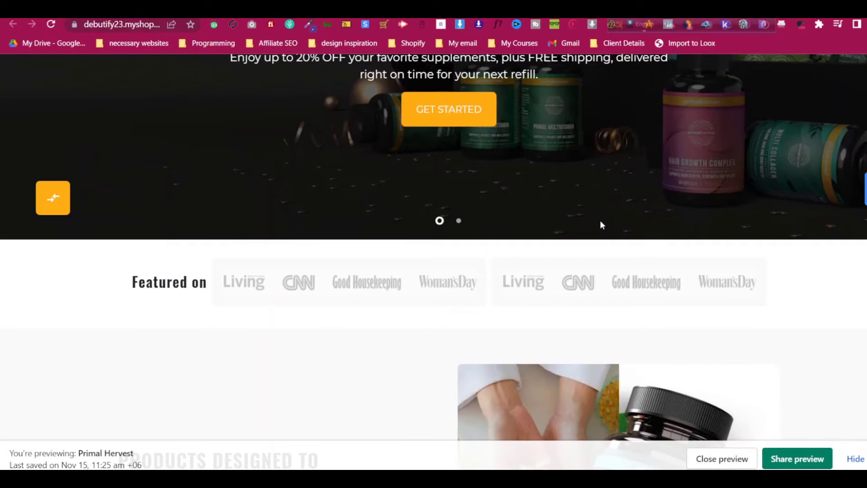
{"action": "scroll", "coordinate": [600, 221], "scroll_direction": "down", "scroll_amount": 2}
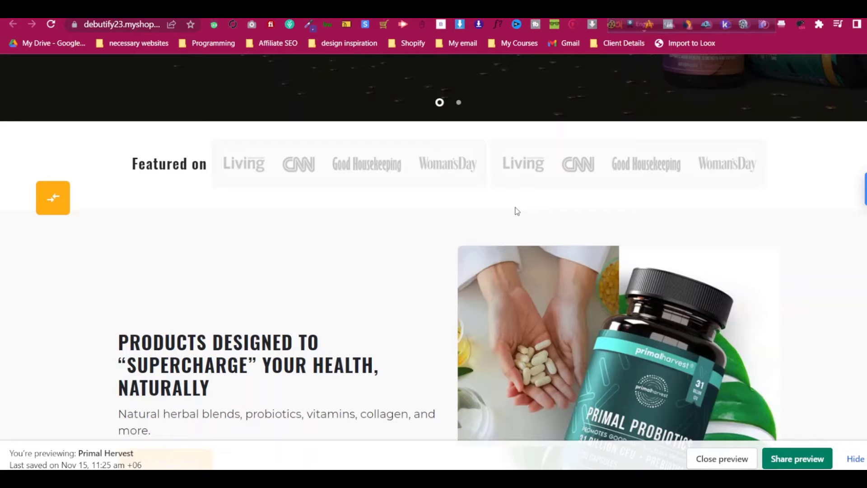
{"action": "scroll", "coordinate": [518, 211], "scroll_direction": "down", "scroll_amount": 10}
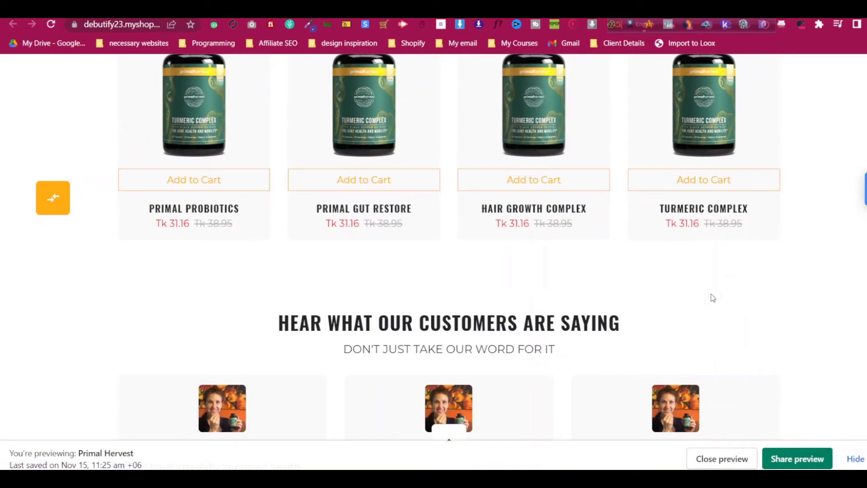
{"action": "scroll", "coordinate": [718, 294], "scroll_direction": "down", "scroll_amount": 3}
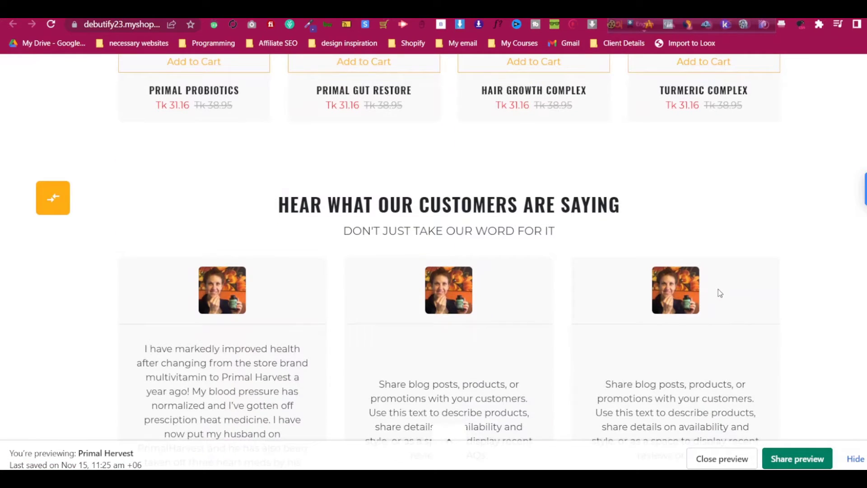
{"action": "scroll", "coordinate": [800, 254], "scroll_direction": "down", "scroll_amount": 6}
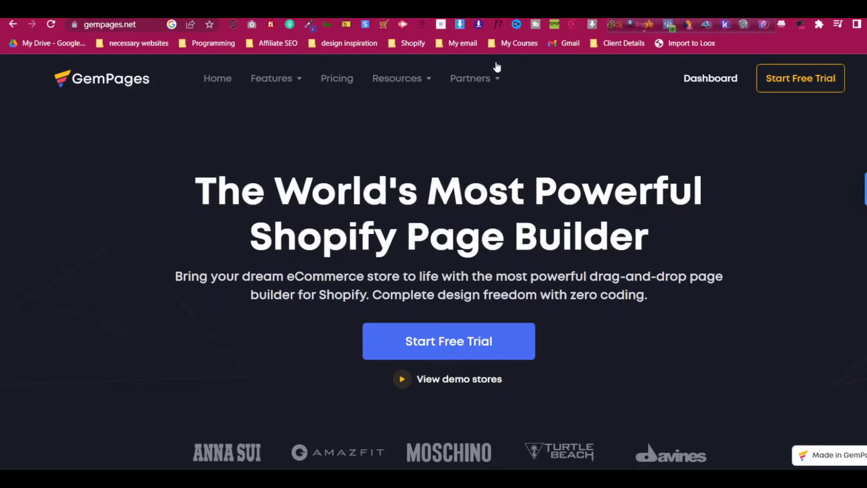
{"action": "left_click", "coordinate": [515, 10]}
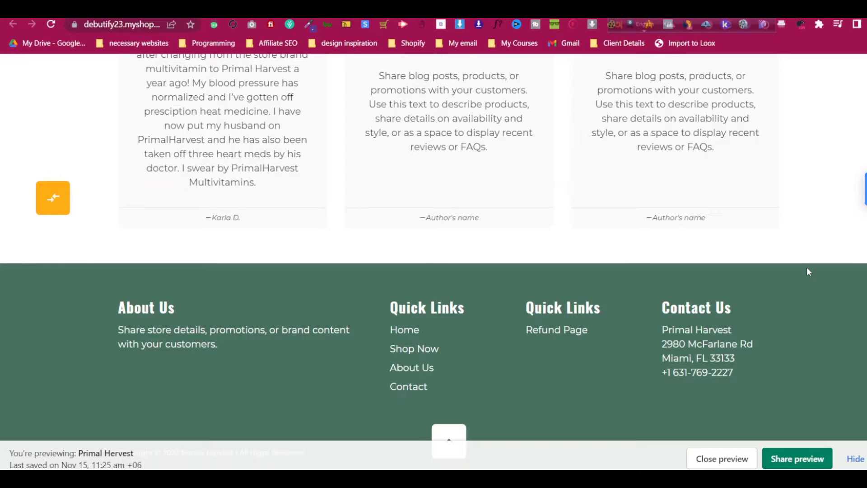
{"action": "scroll", "coordinate": [777, 278], "scroll_direction": "up", "scroll_amount": 15}
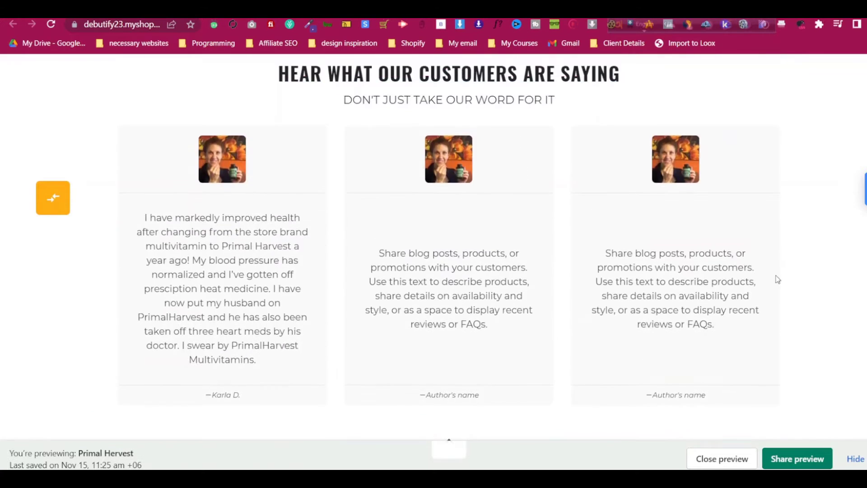
{"action": "scroll", "coordinate": [771, 286], "scroll_direction": "up", "scroll_amount": 5}
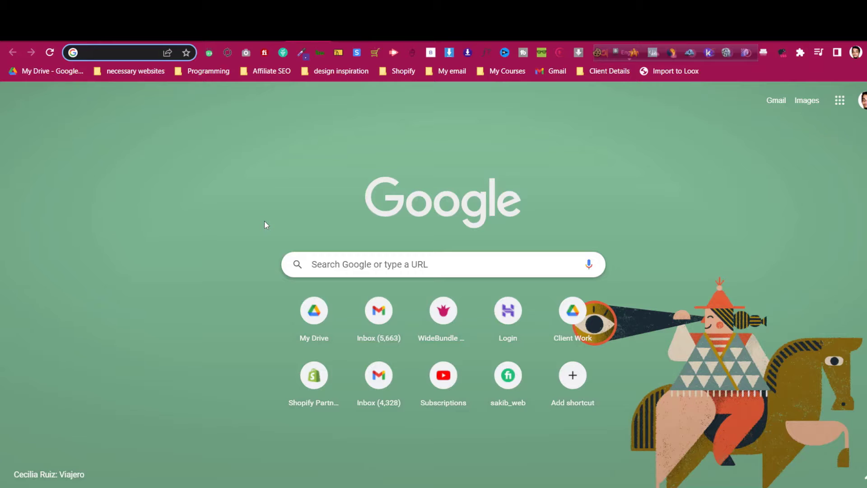
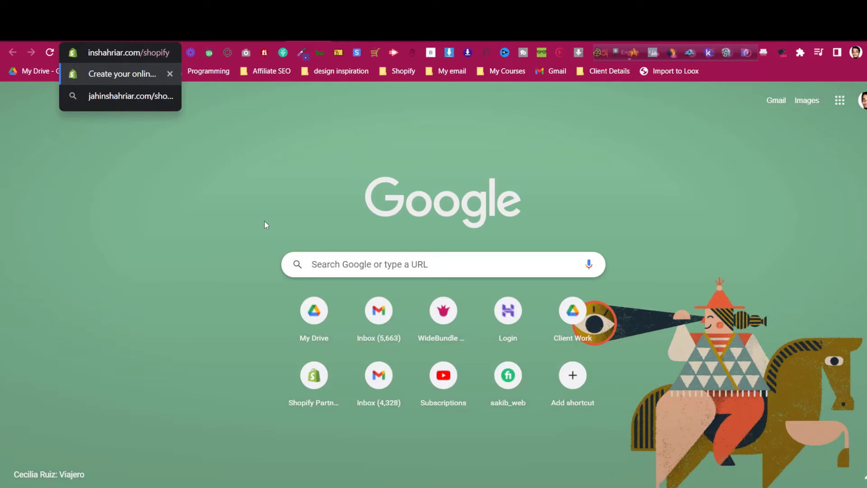
Load the affiliate site's /shopify link to reach Shopify's $1/month free-trial signup page
{"action": "key", "text": "Return"}
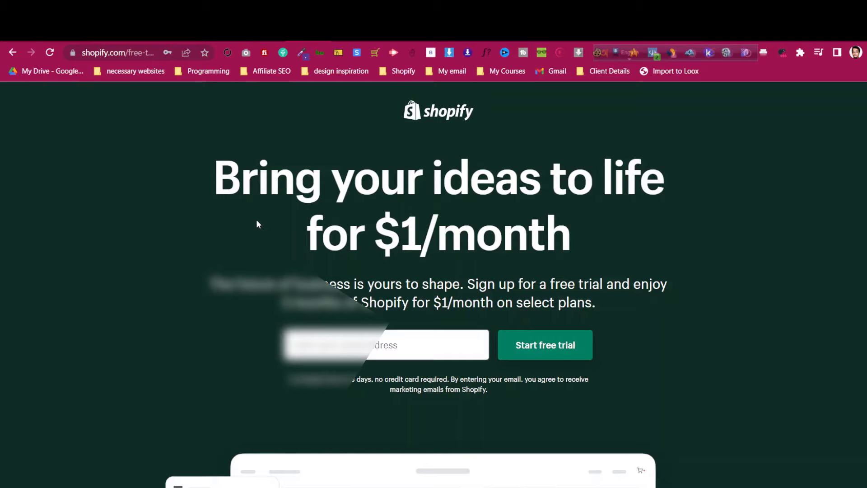
Enter an email address in the signup field and start the Shopify free trial
{"action": "left_click", "coordinate": [326, 345]}
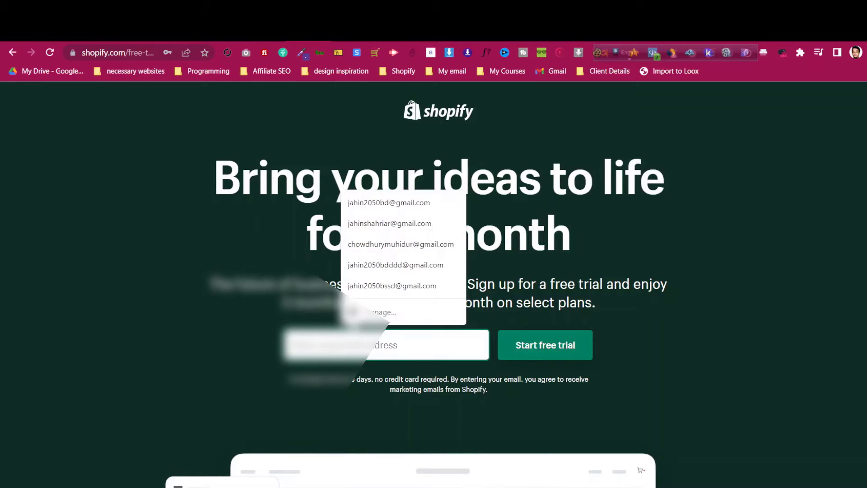
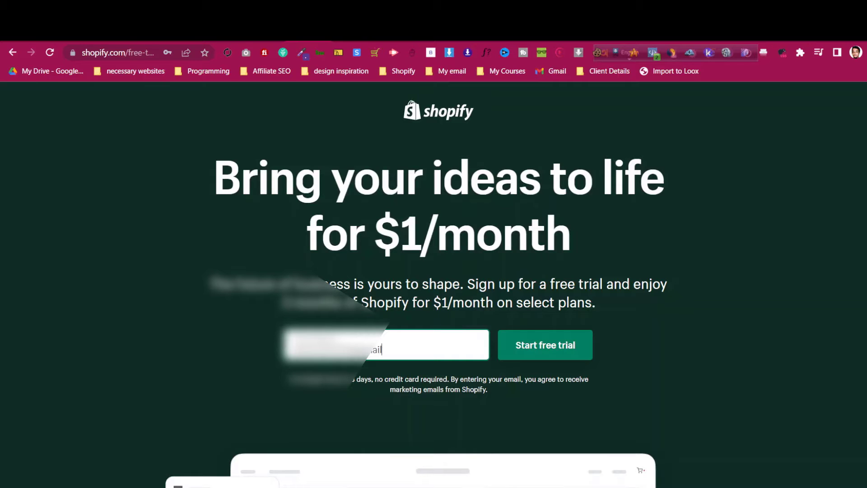
{"action": "left_click", "coordinate": [528, 341]}
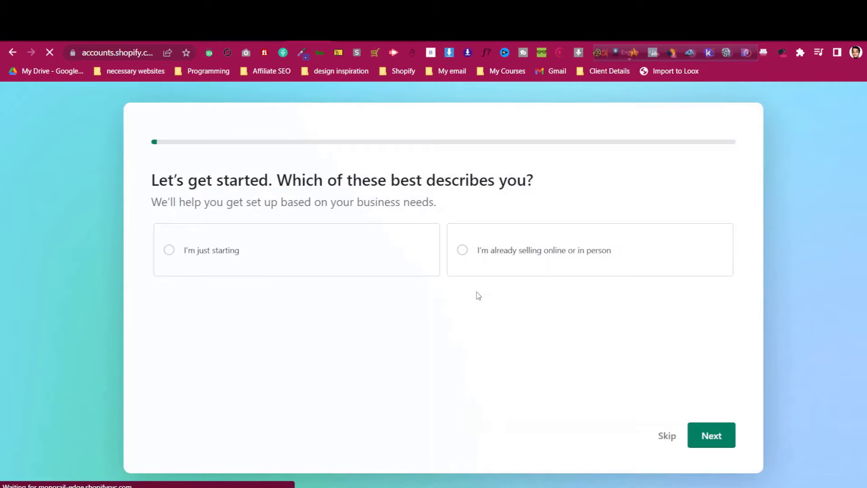
Answer the setup questions: already selling, skip sales channels, no online audience
{"action": "left_click", "coordinate": [533, 257]}
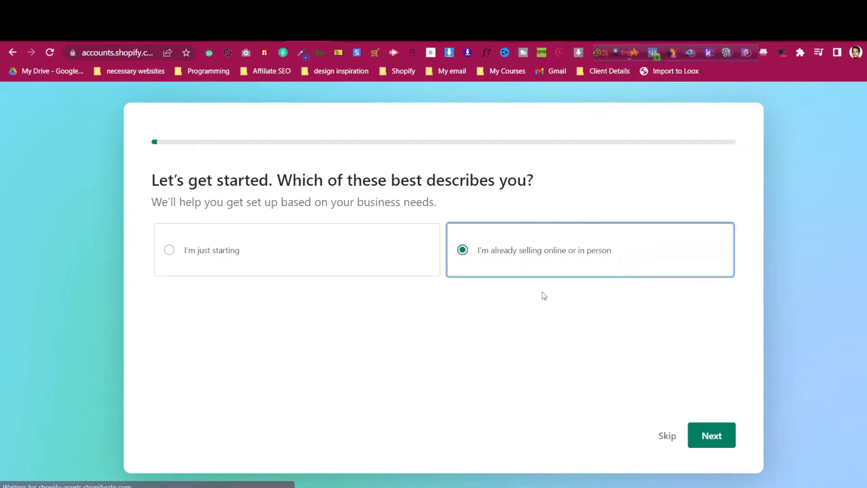
{"action": "left_click", "coordinate": [696, 435]}
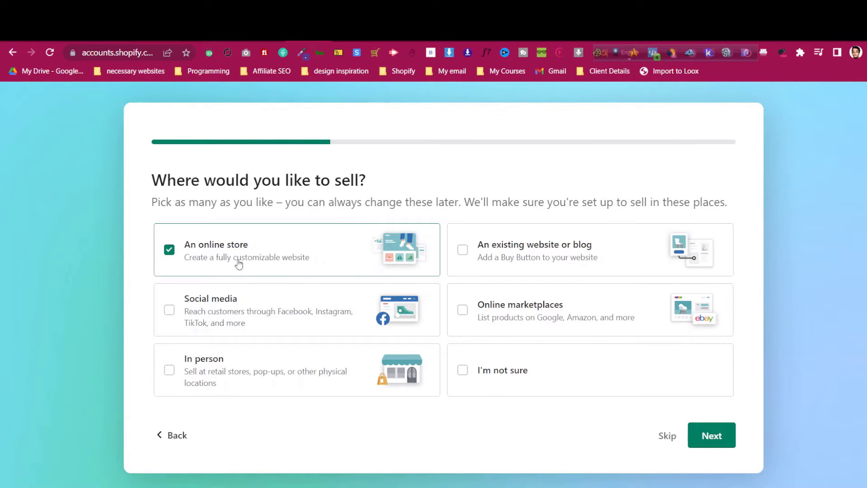
{"action": "left_click", "coordinate": [708, 435]}
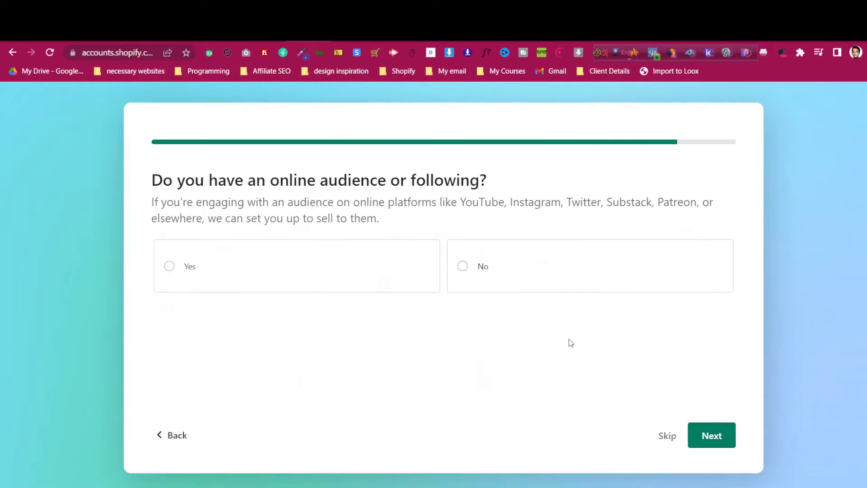
{"action": "left_click", "coordinate": [501, 281]}
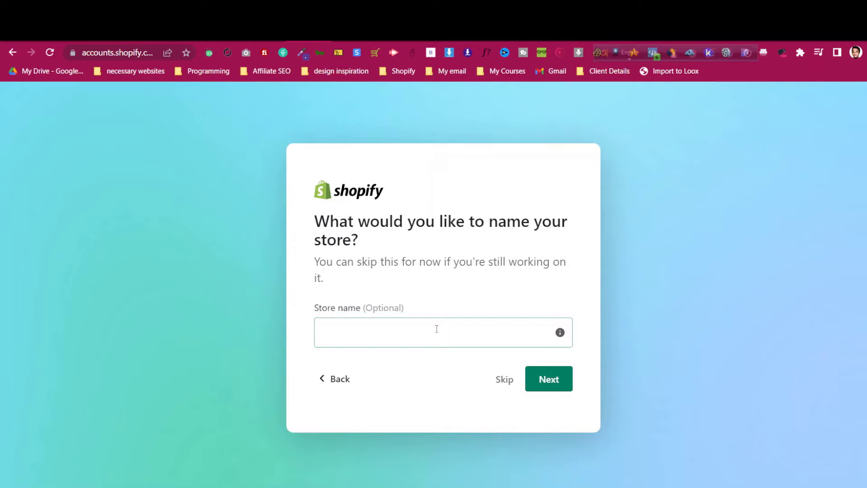
Name the store PrimalHarvest and keep Bangladesh as the business location
{"action": "left_click", "coordinate": [437, 329]}
{"action": "type", "text": "Primal"}
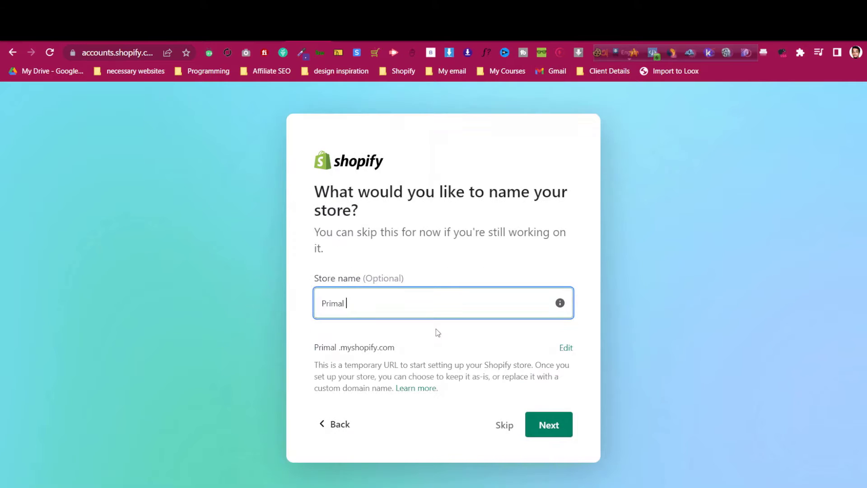
{"action": "key", "text": "BackSpace"}
{"action": "type", "text": "Harvest"}
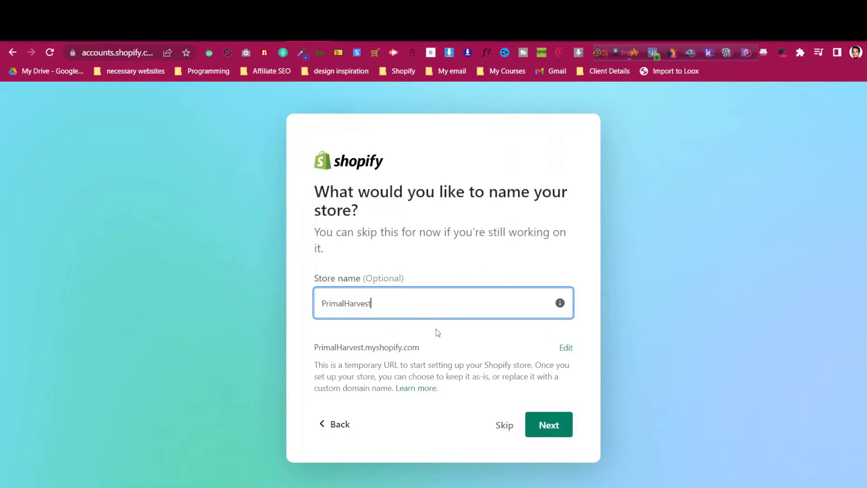
{"action": "left_click", "coordinate": [456, 347]}
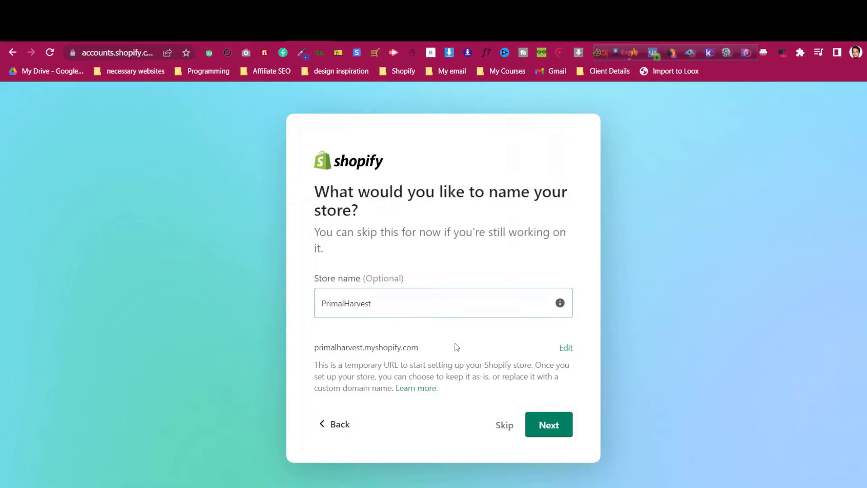
{"action": "mouse_move", "coordinate": [556, 306]}
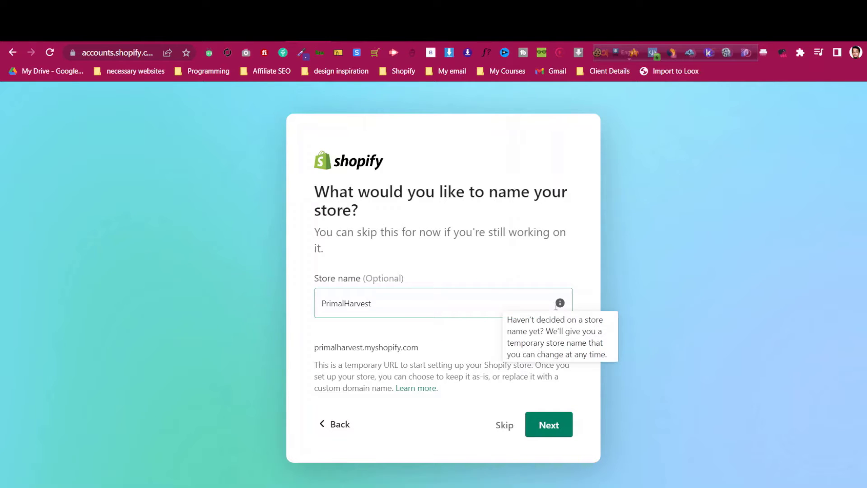
{"action": "left_click", "coordinate": [549, 425]}
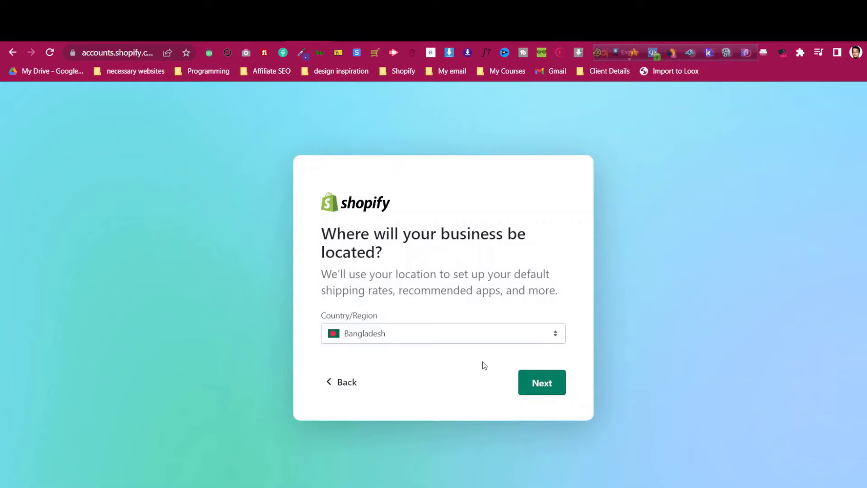
{"action": "left_click", "coordinate": [424, 337]}
{"action": "left_click", "coordinate": [424, 337]}
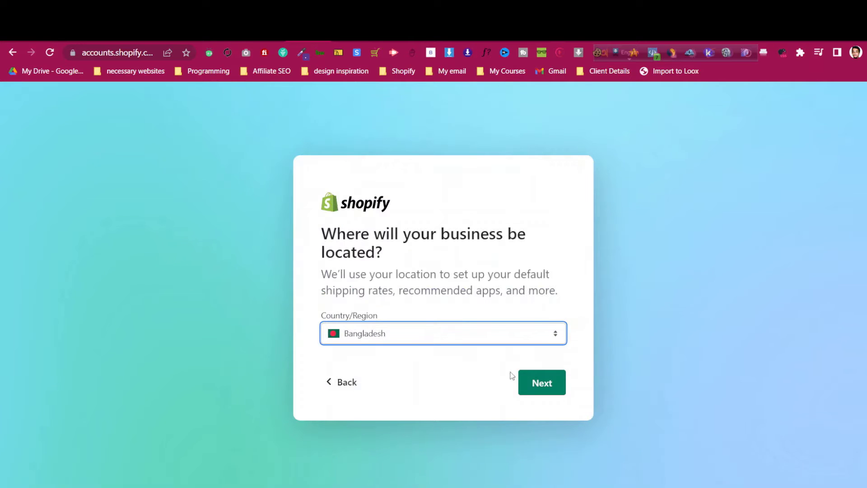
{"action": "left_click", "coordinate": [526, 381]}
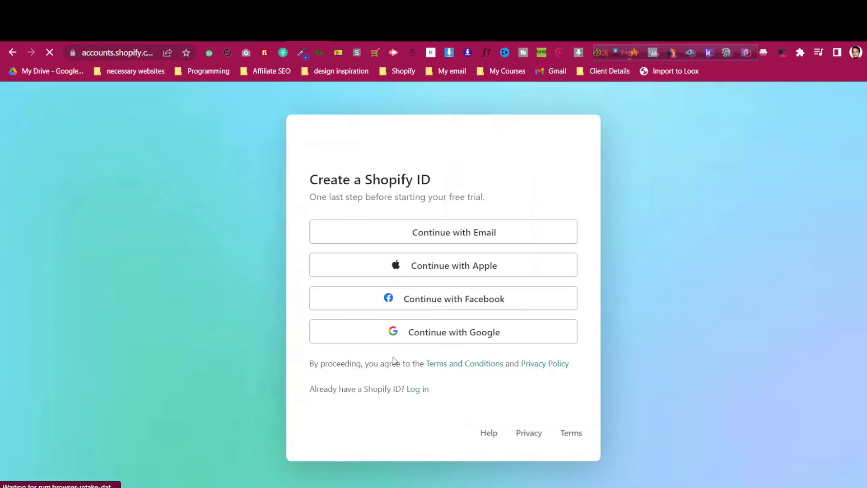
Create the Shopify ID with a password, then switch to the sign-up account's Gmail inbox
{"action": "left_click", "coordinate": [450, 248]}
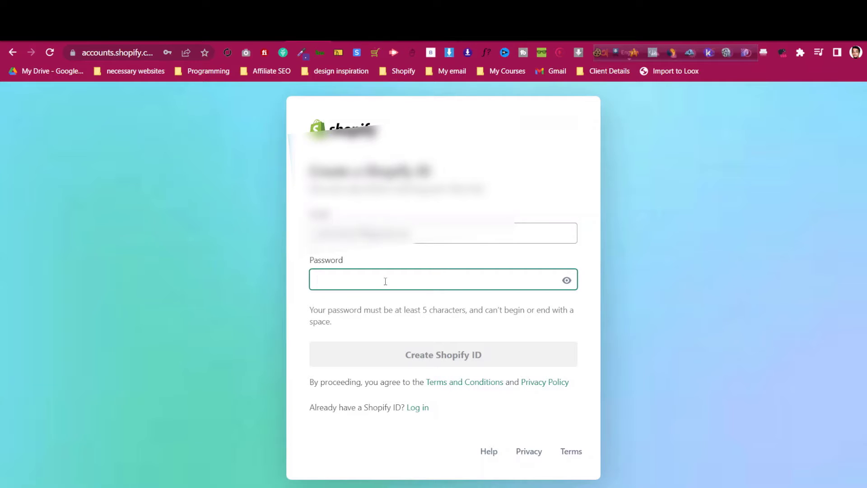
{"action": "type", "text": "••••••••••"}
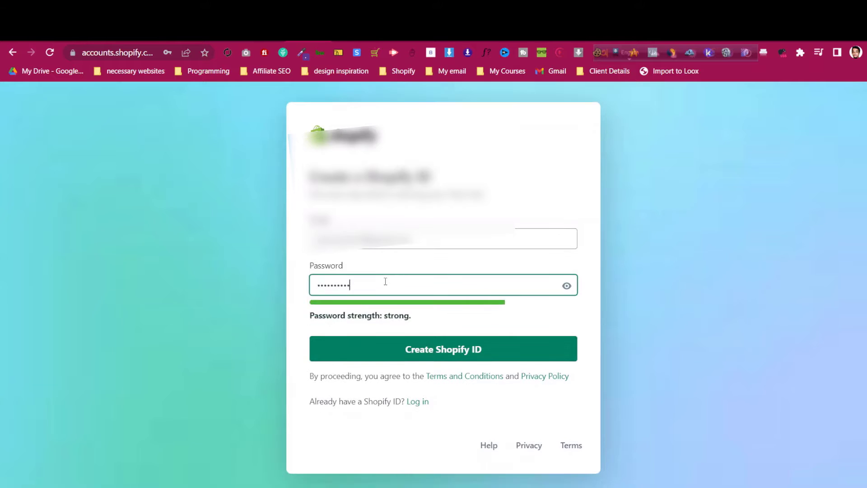
{"action": "left_click", "coordinate": [429, 347]}
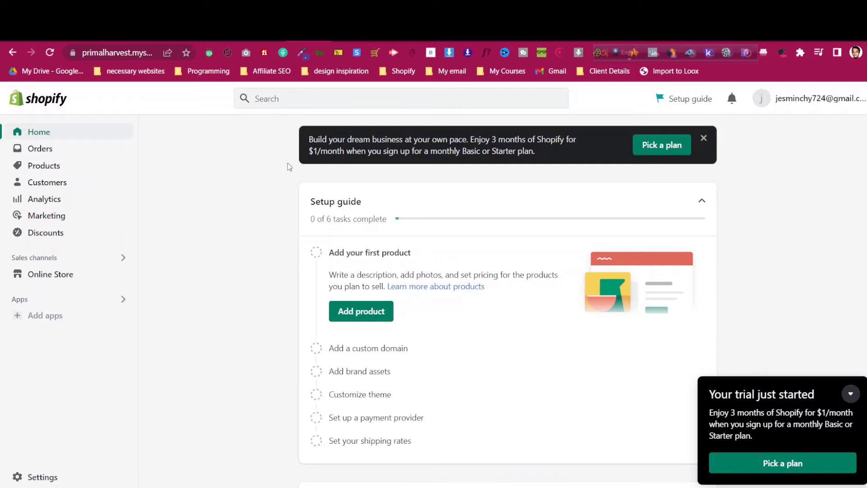
{"action": "left_click", "coordinate": [276, 32]}
{"action": "key", "text": "ctrl+Tab"}
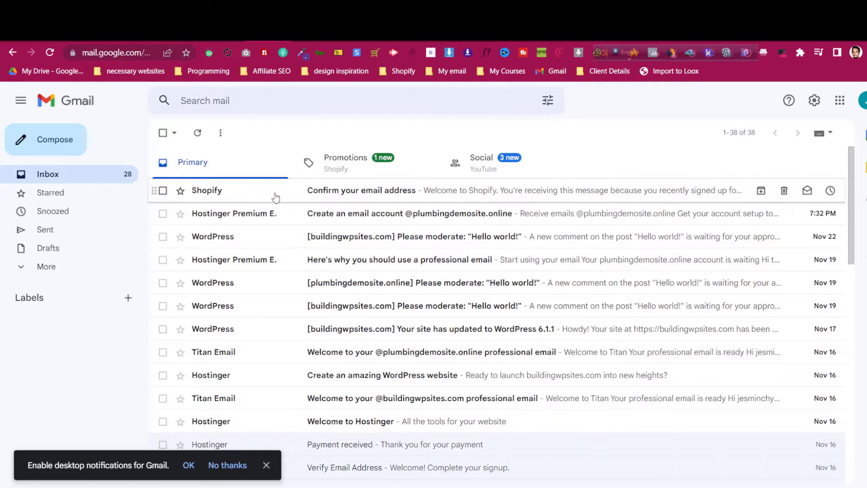
Open Shopify's 'Confirm your email address' message and confirm the email
{"action": "left_click", "coordinate": [380, 199]}
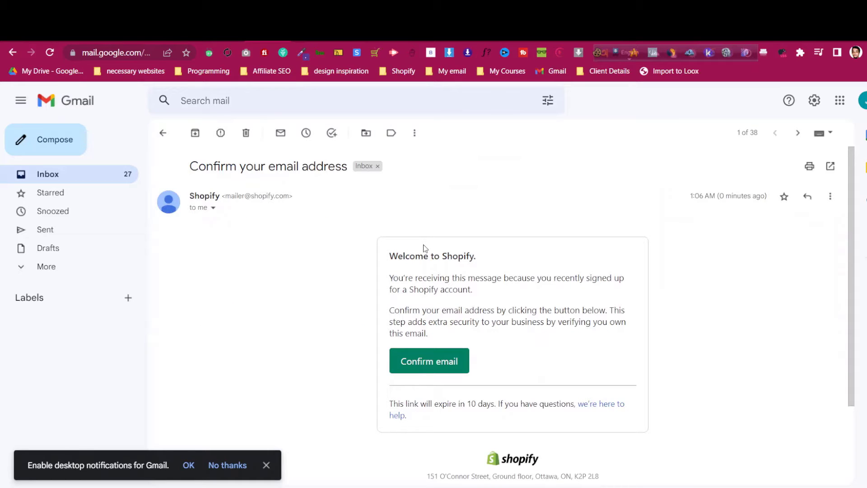
{"action": "left_click", "coordinate": [443, 361]}
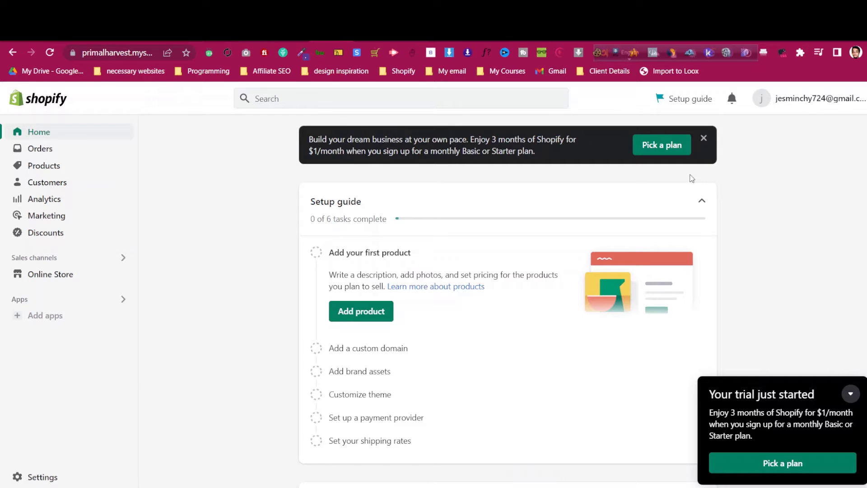
Go to Pick a plan, reload the failed page, and log back in with the account's e-mail
{"action": "left_click", "coordinate": [669, 146]}
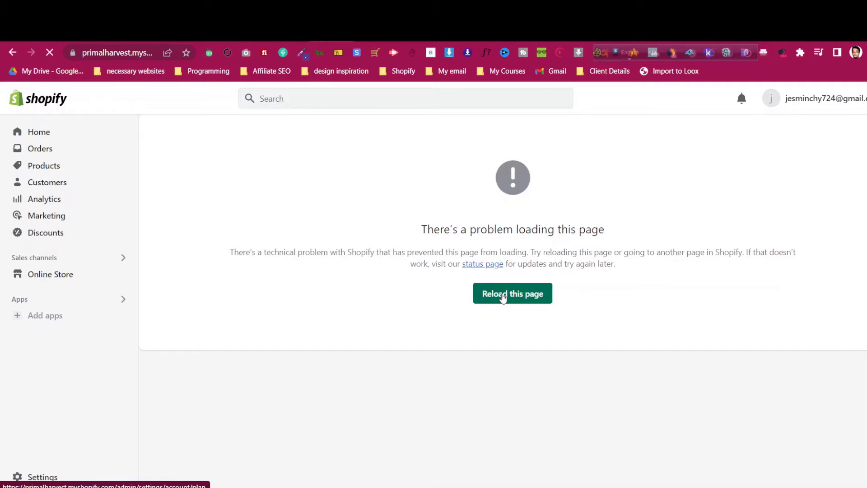
{"action": "left_click", "coordinate": [502, 296]}
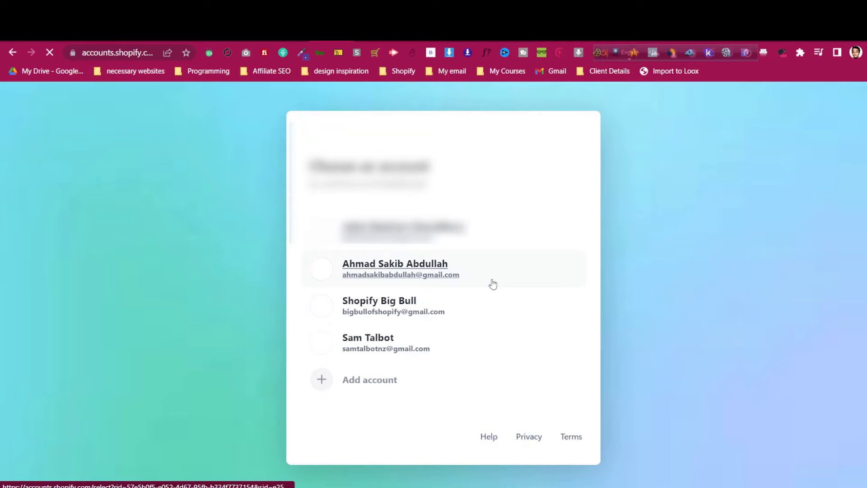
{"action": "left_click", "coordinate": [382, 390]}
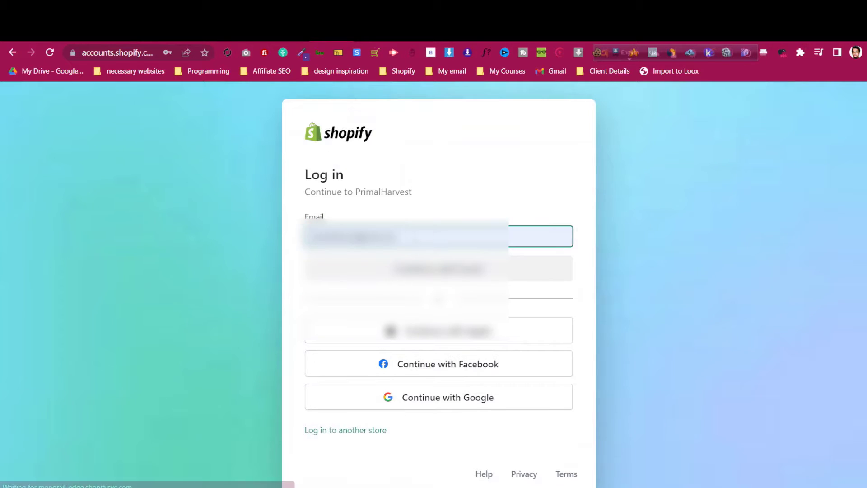
{"action": "left_click", "coordinate": [412, 237]}
{"action": "key", "text": "ctrl+a"}
{"action": "type", "text": "j"}
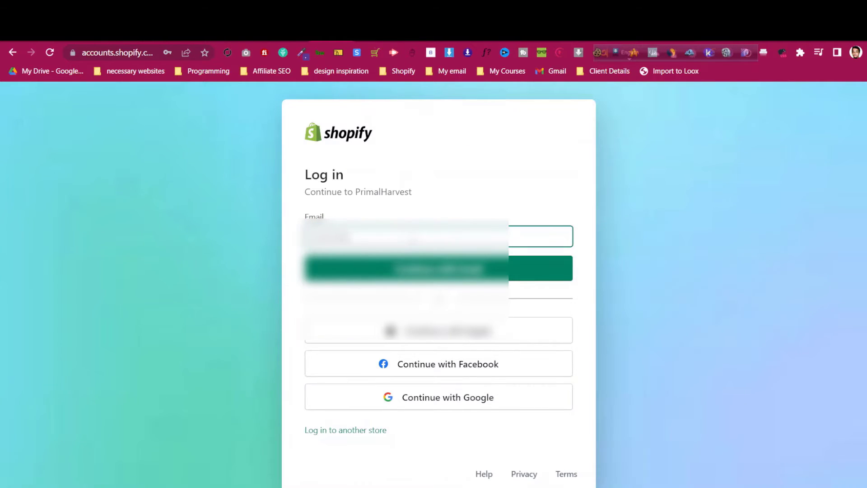
{"action": "type", "text": "@gmail.com"}
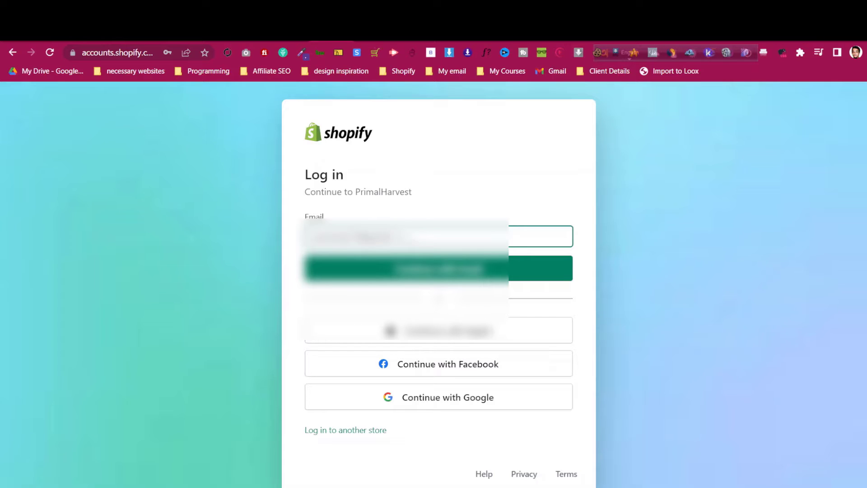
{"action": "left_click", "coordinate": [433, 206]}
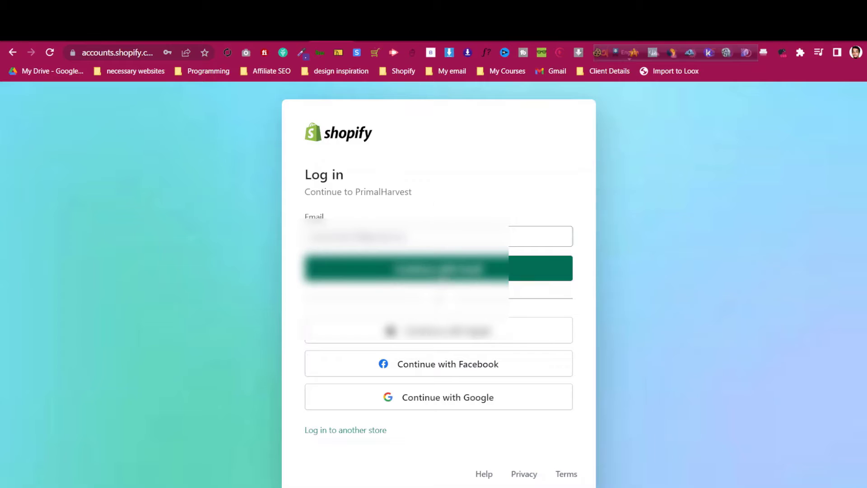
{"action": "left_click", "coordinate": [406, 268]}
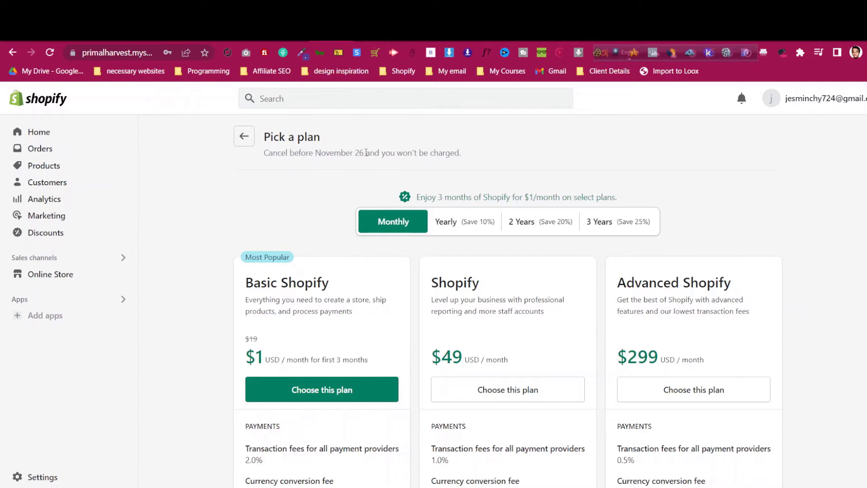
Choose the Basic Shopify plan at $1/month and confirm the Monthly billing cycle
{"action": "scroll", "coordinate": [344, 188], "scroll_direction": "down", "scroll_amount": 3}
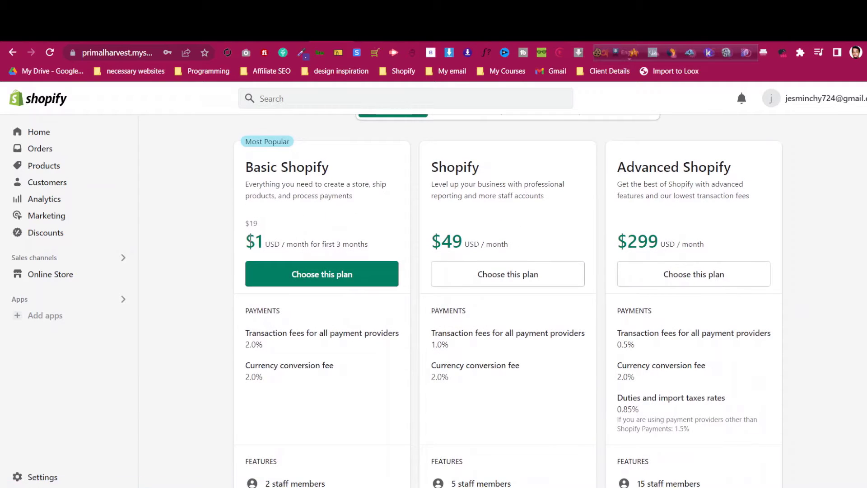
{"action": "left_click_drag", "start_coordinate": [250, 241], "coordinate": [320, 242]}
{"action": "left_click", "coordinate": [299, 239]}
{"action": "left_click", "coordinate": [350, 242]}
{"action": "left_click", "coordinate": [368, 283]}
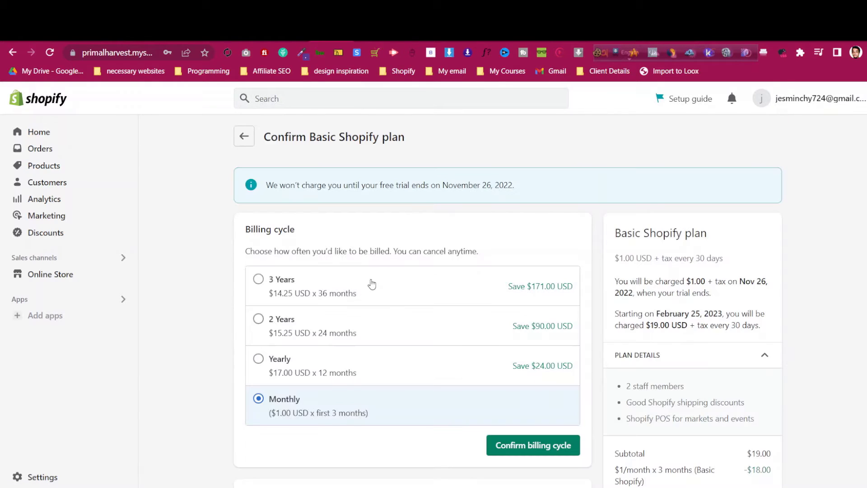
{"action": "scroll", "coordinate": [301, 400], "scroll_direction": "down", "scroll_amount": 1}
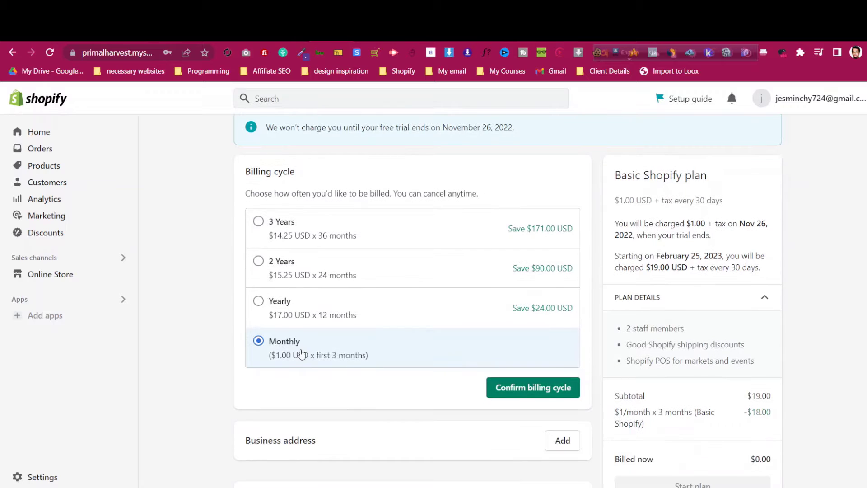
{"action": "scroll", "coordinate": [319, 346], "scroll_direction": "down", "scroll_amount": 1}
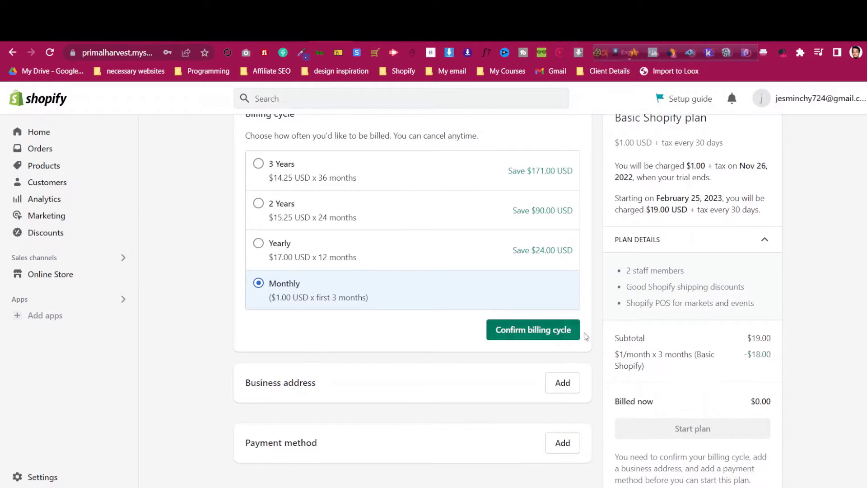
{"action": "left_click", "coordinate": [569, 337]}
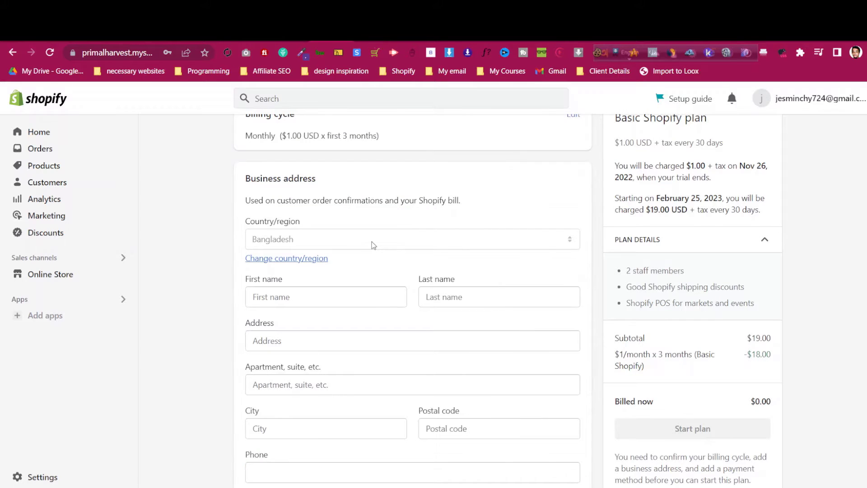
Fill the business address from the saved autofill entry, save it, and select credit card payment
{"action": "left_click", "coordinate": [350, 290]}
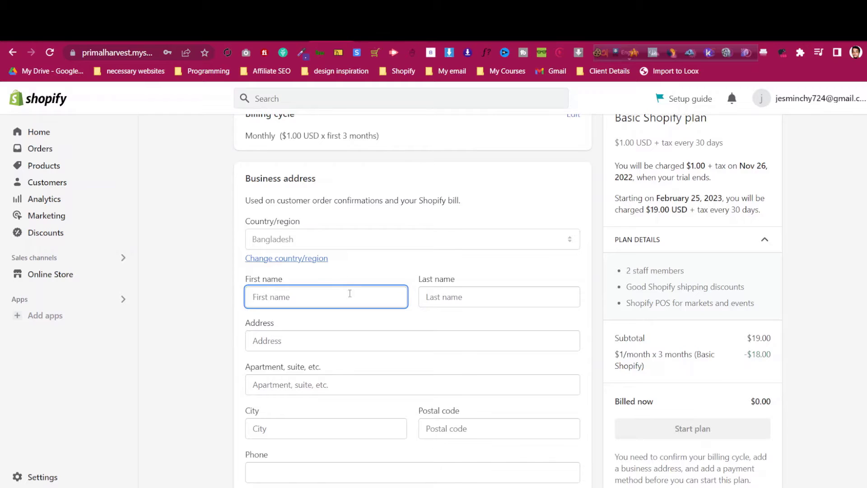
{"action": "left_click", "coordinate": [690, 264]}
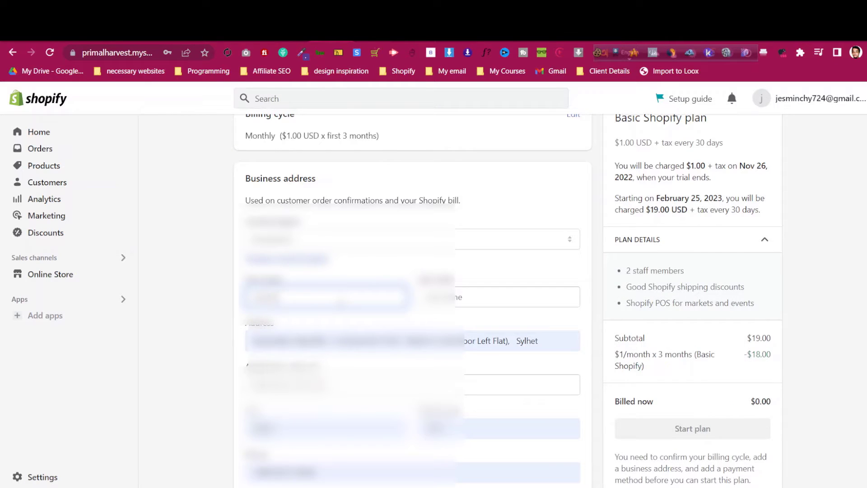
{"action": "left_click", "coordinate": [483, 299]}
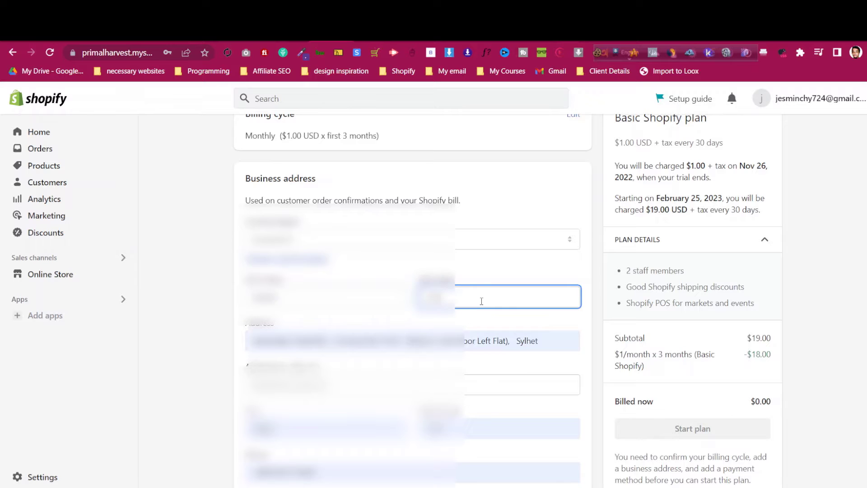
{"action": "left_click", "coordinate": [221, 291]}
{"action": "scroll", "coordinate": [221, 289], "scroll_direction": "down", "scroll_amount": 3}
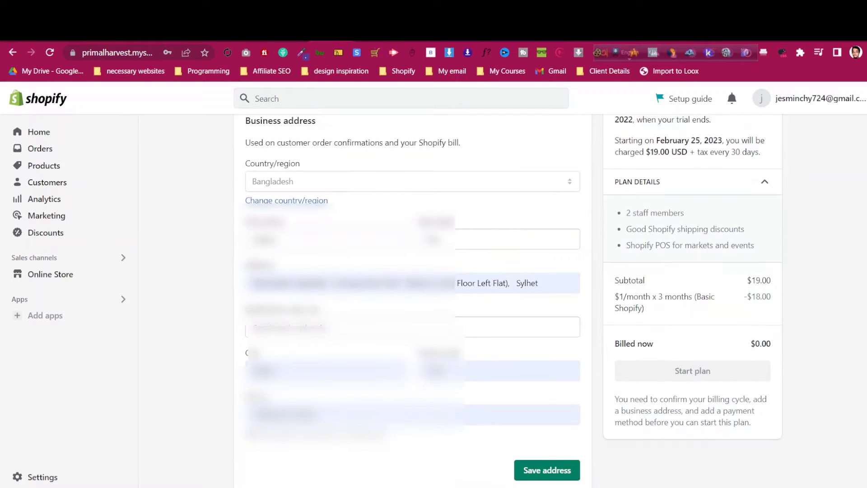
{"action": "left_click", "coordinate": [547, 412]}
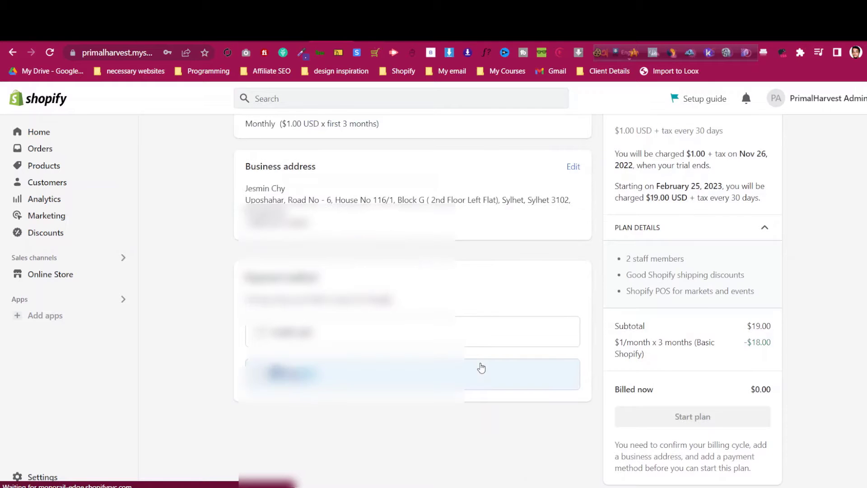
{"action": "left_click", "coordinate": [459, 326]}
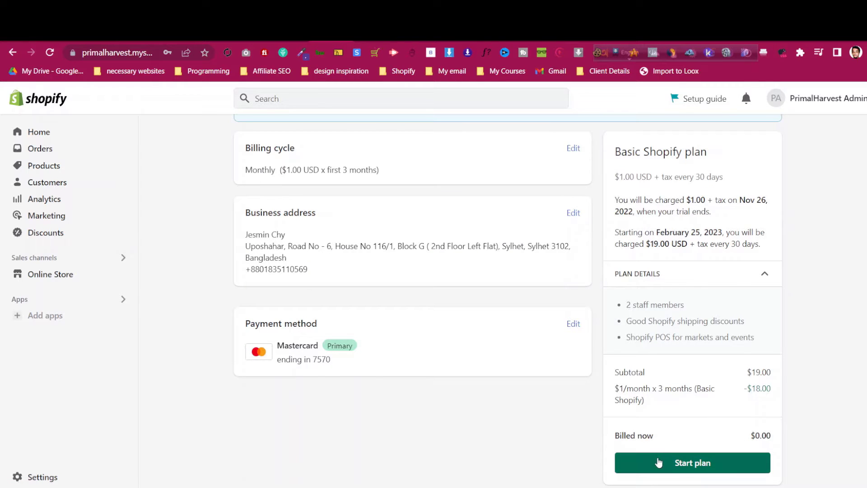
Start the Basic plan and answer 'Online video' to how you heard about Shopify
{"action": "left_click", "coordinate": [694, 468]}
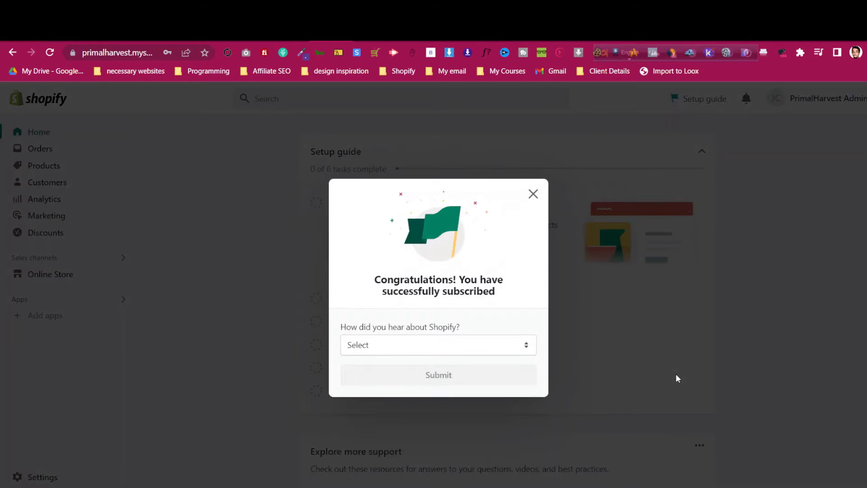
{"action": "left_click", "coordinate": [474, 349]}
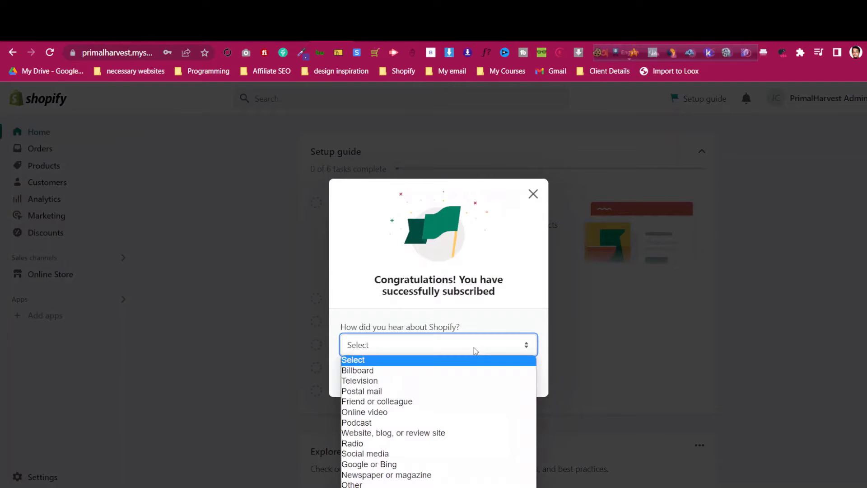
{"action": "left_click", "coordinate": [467, 412]}
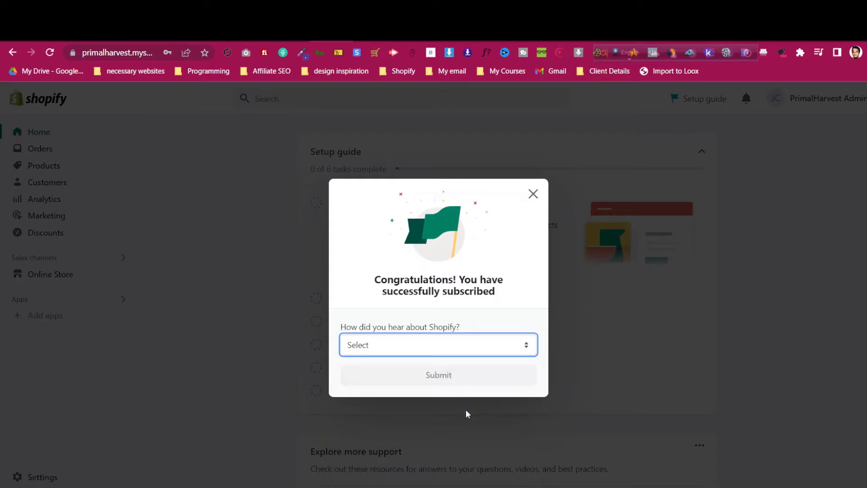
{"action": "left_click", "coordinate": [456, 375]}
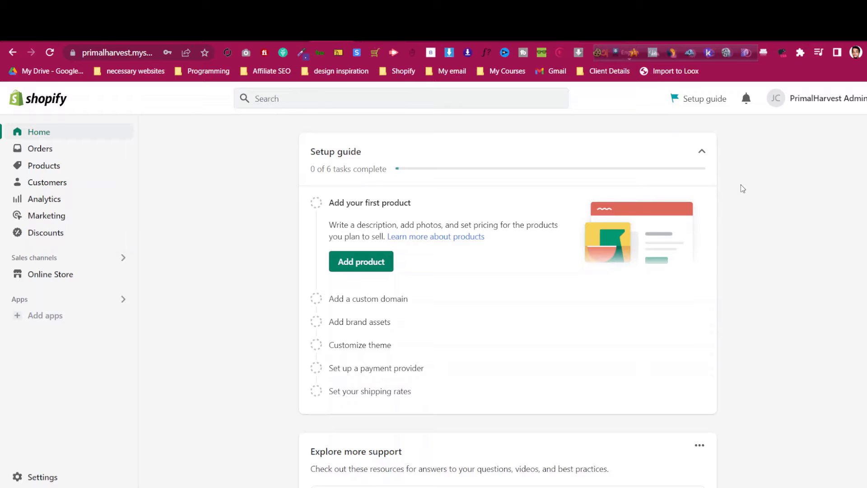
In a new tab, search Google for 'shopify partners'
{"action": "left_click", "coordinate": [746, 41]}
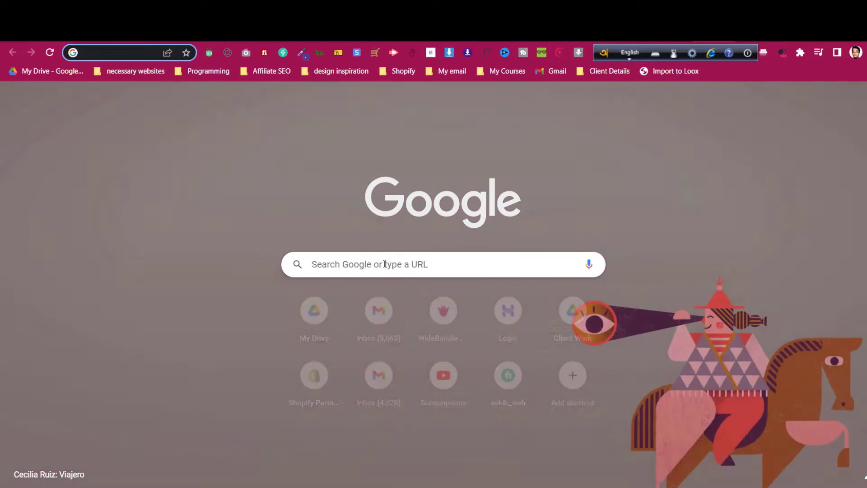
{"action": "left_click", "coordinate": [384, 264]}
{"action": "type", "text": "shopify p"}
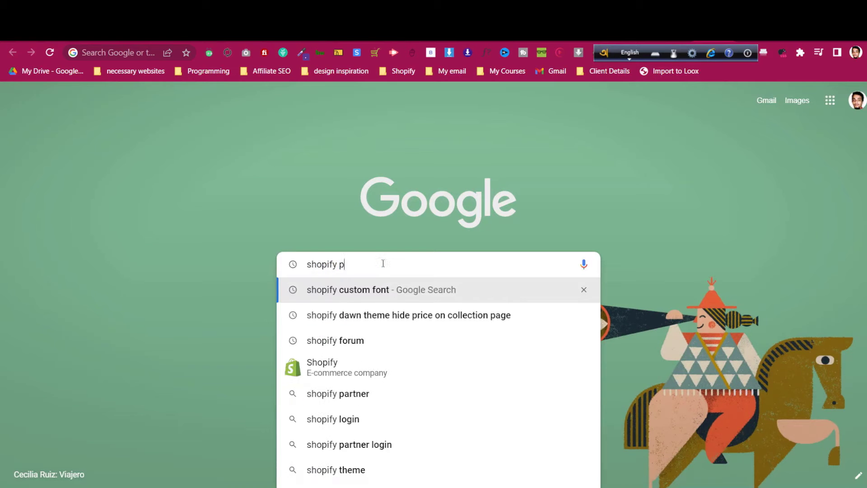
{"action": "type", "text": "artners"}
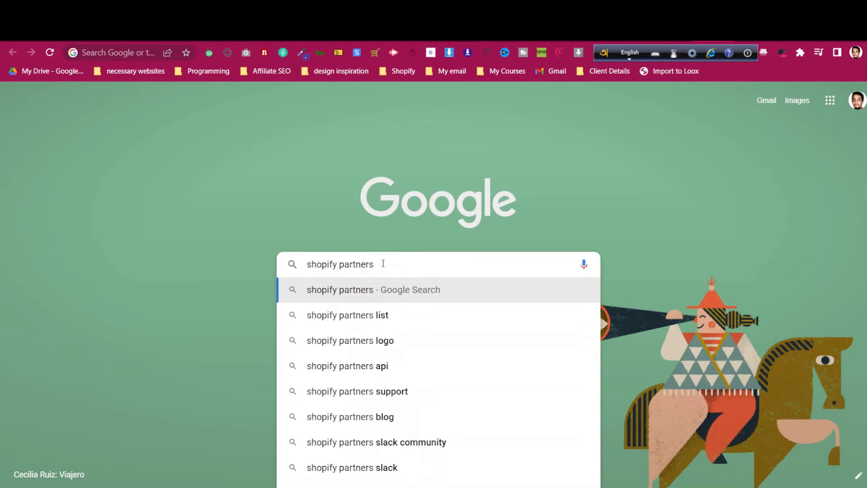
{"action": "key", "text": "Return"}
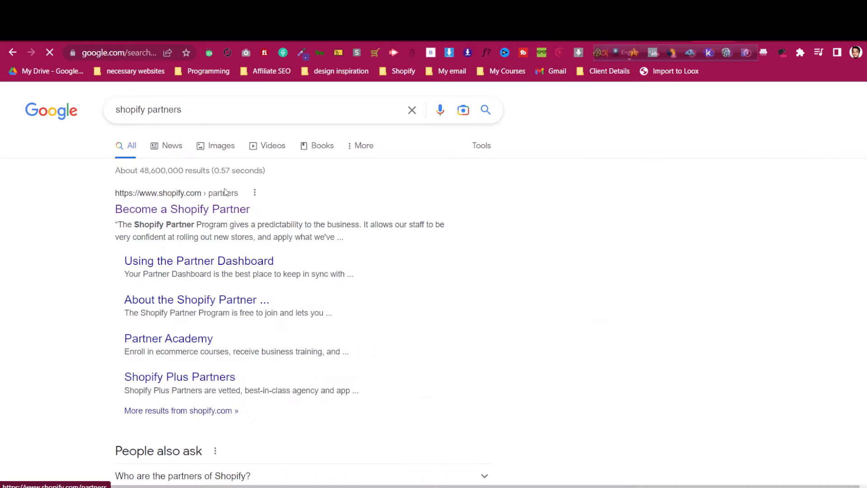
Follow the 'Become a Shopify Partner' result through to the debutify23.myshopify.com admin home
{"action": "left_click", "coordinate": [225, 212]}
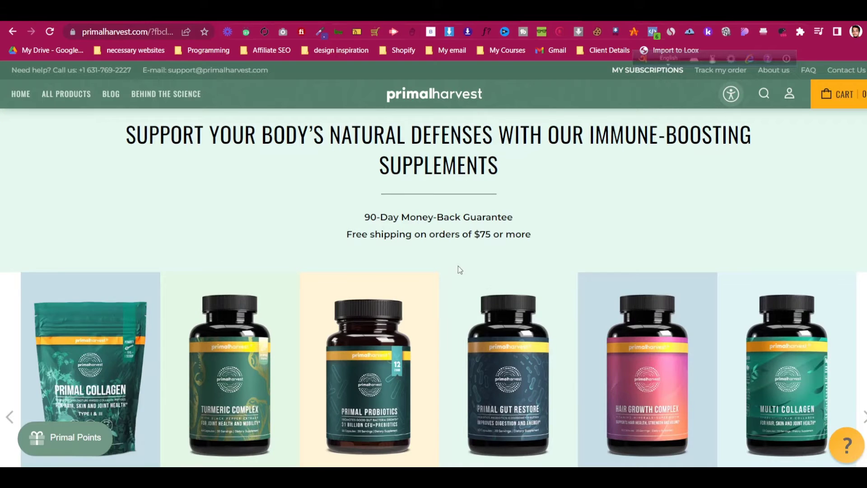
{"action": "scroll", "coordinate": [458, 266], "scroll_direction": "down", "scroll_amount": 5}
{"action": "scroll", "coordinate": [454, 272], "scroll_direction": "up", "scroll_amount": 10}
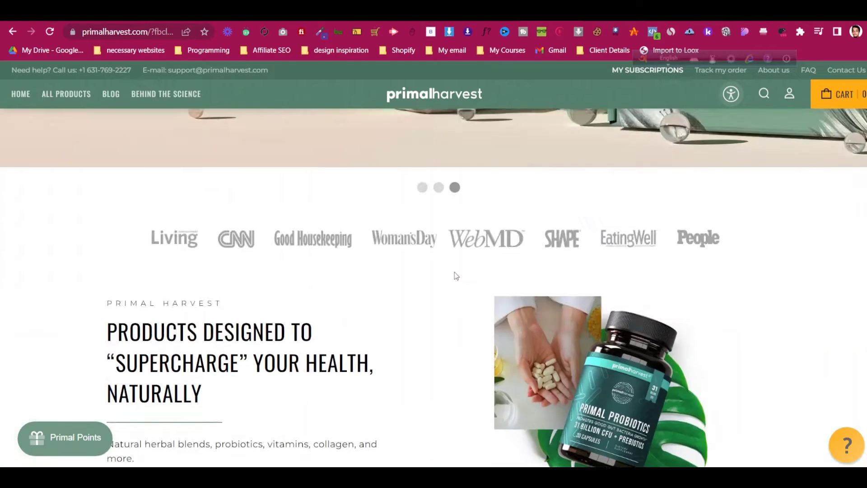
{"action": "scroll", "coordinate": [455, 272], "scroll_direction": "down", "scroll_amount": 3}
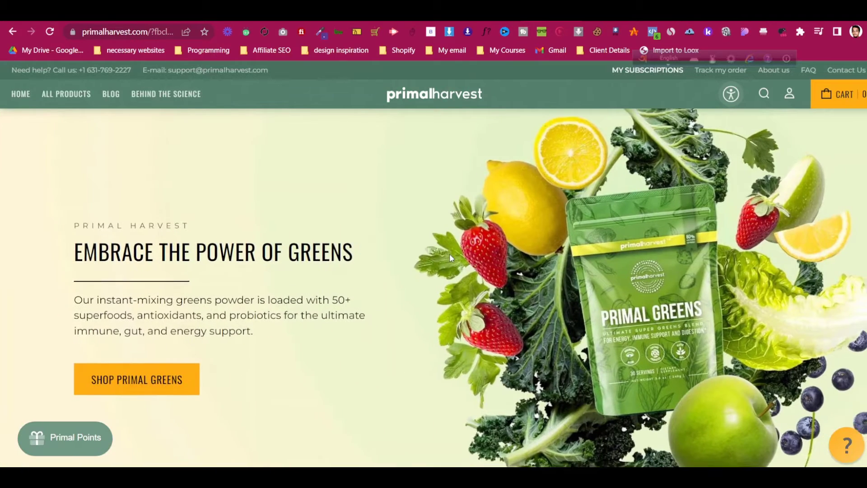
{"action": "scroll", "coordinate": [451, 258], "scroll_direction": "down", "scroll_amount": 7}
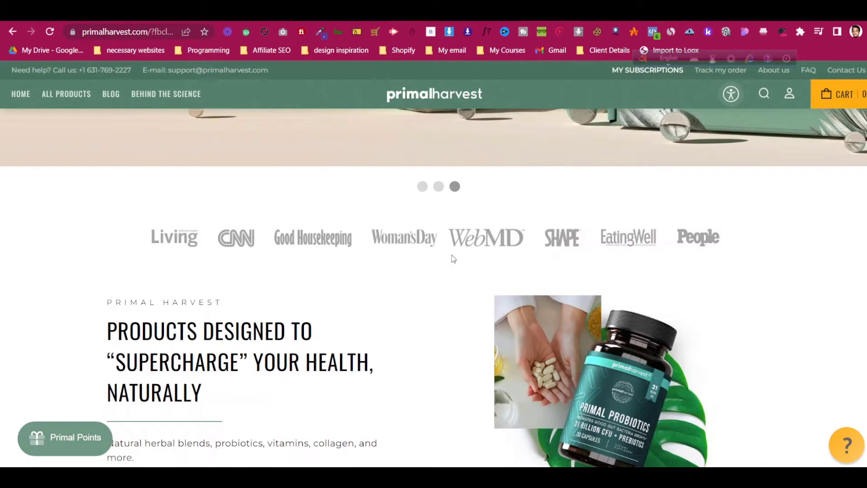
{"action": "scroll", "coordinate": [440, 260], "scroll_direction": "down", "scroll_amount": 6}
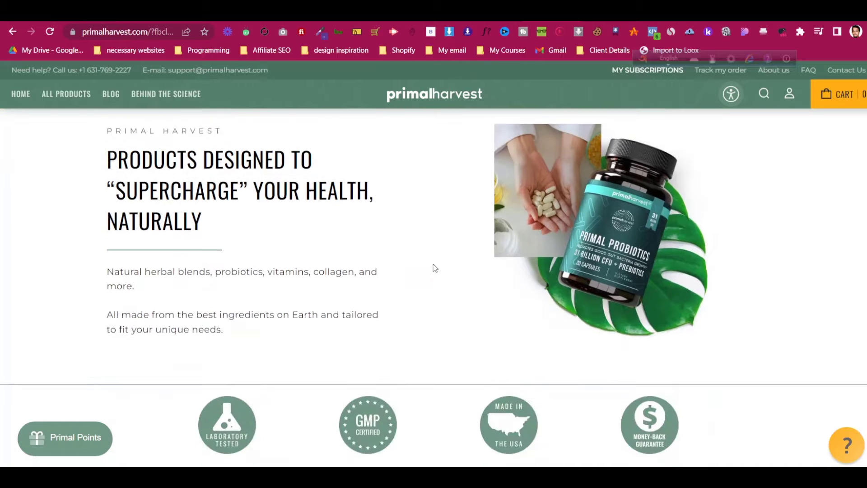
{"action": "left_click", "coordinate": [327, 19]}
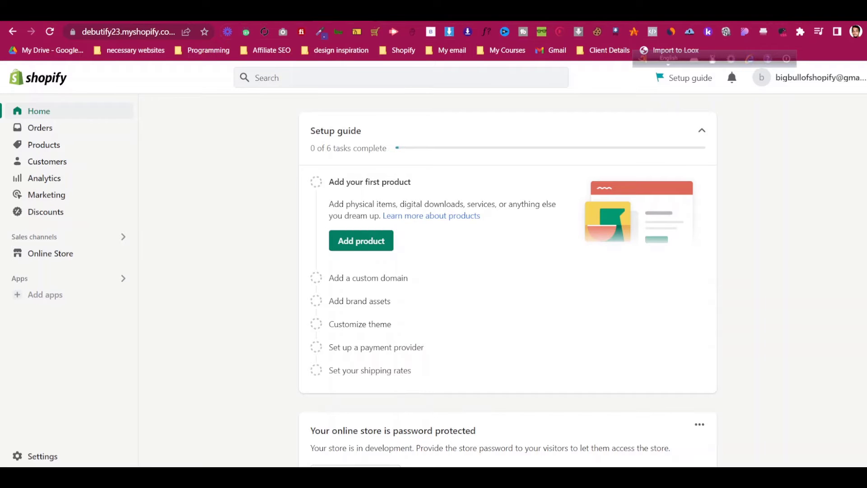
Load the Debutify referral URL in a new tab to reach the Debutify homepage
{"action": "key", "text": "ctrl+t"}
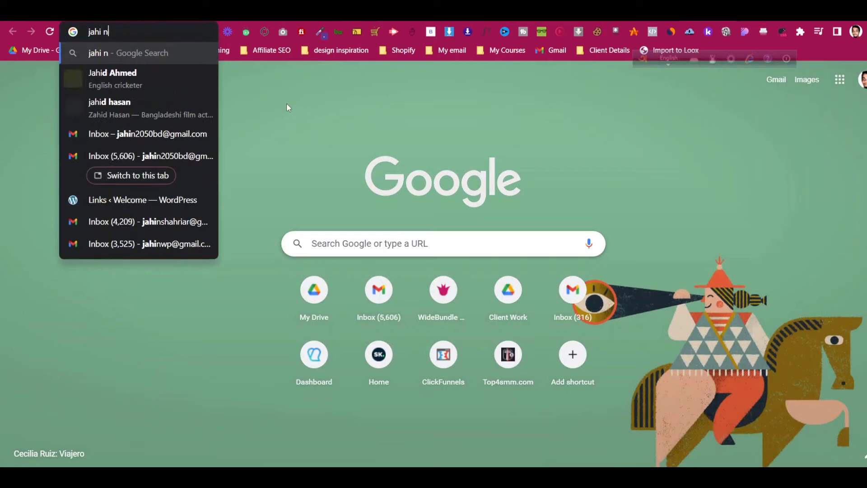
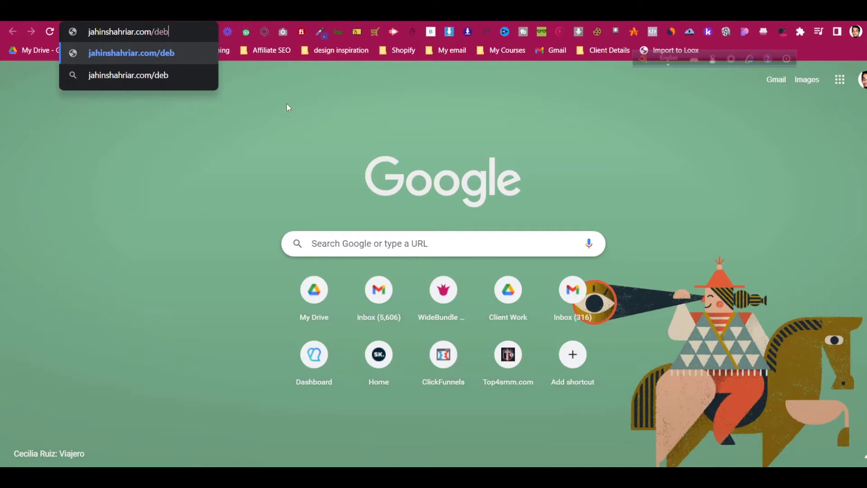
{"action": "key", "text": "Return"}
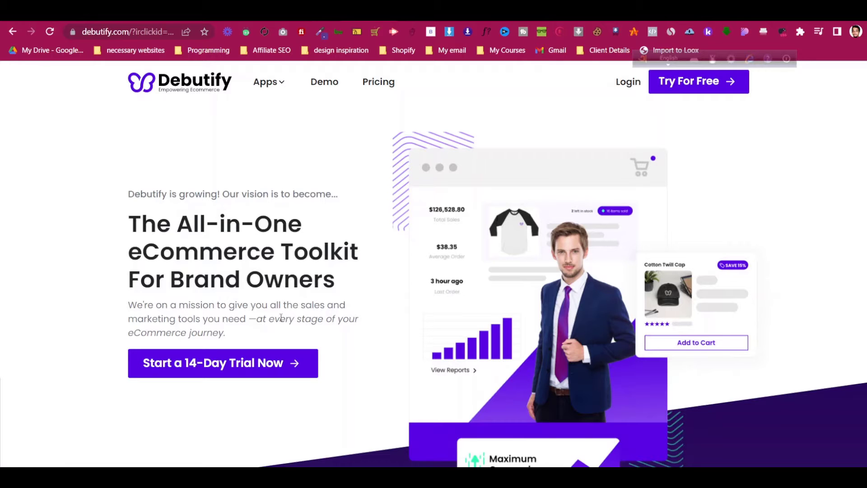
Start the 'Start a 14-Day Trial Now' sign-up to reach Debutify's Sign Up form
{"action": "scroll", "coordinate": [280, 320], "scroll_direction": "down", "scroll_amount": 3}
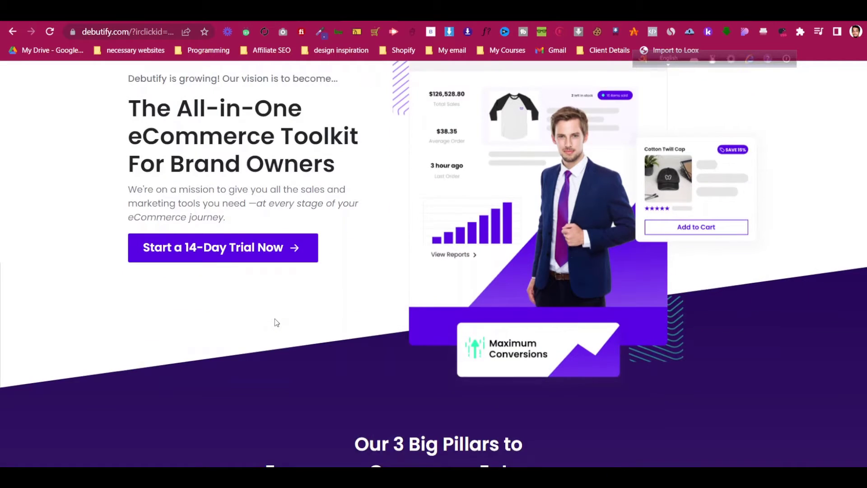
{"action": "scroll", "coordinate": [276, 321], "scroll_direction": "up", "scroll_amount": 3}
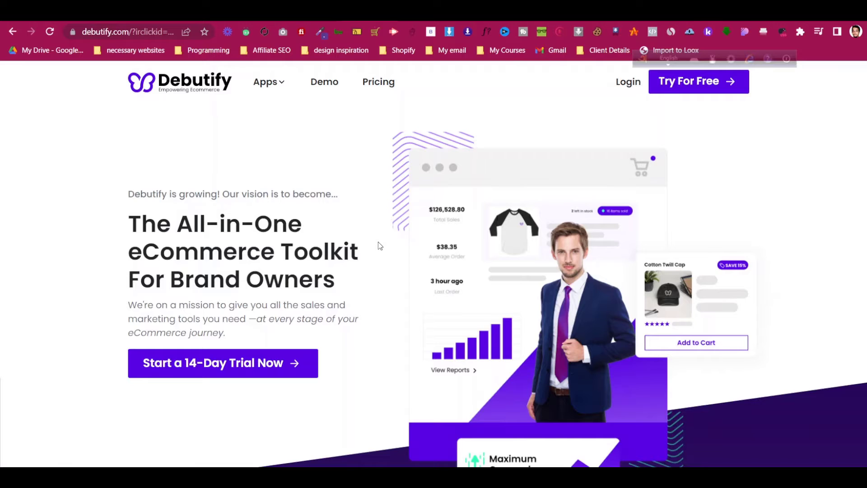
{"action": "left_click", "coordinate": [255, 362]}
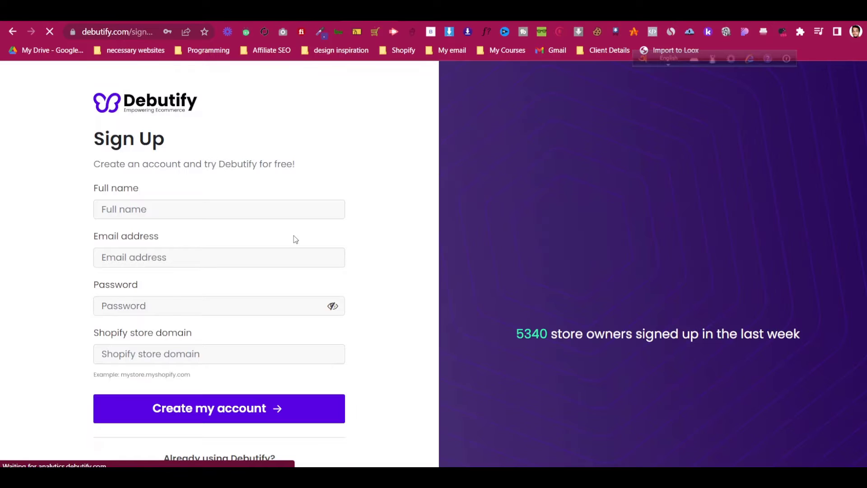
Fill in the sign-up e-mail address, full name and account password
{"action": "scroll", "coordinate": [295, 235], "scroll_direction": "down", "scroll_amount": 3}
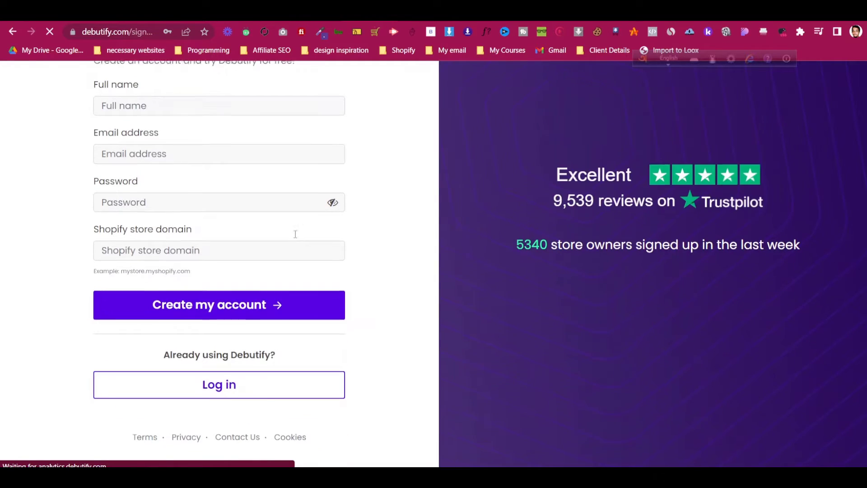
{"action": "scroll", "coordinate": [295, 234], "scroll_direction": "up", "scroll_amount": 3}
{"action": "left_click", "coordinate": [167, 255]}
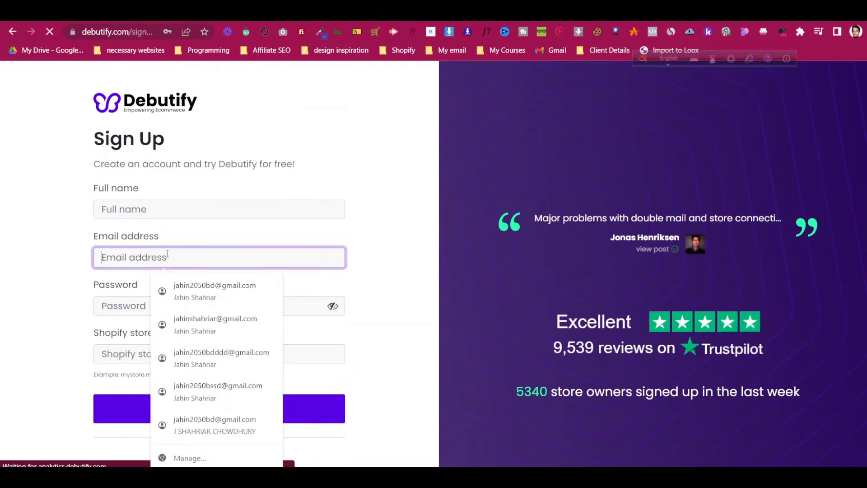
{"action": "type", "text": "arc"}
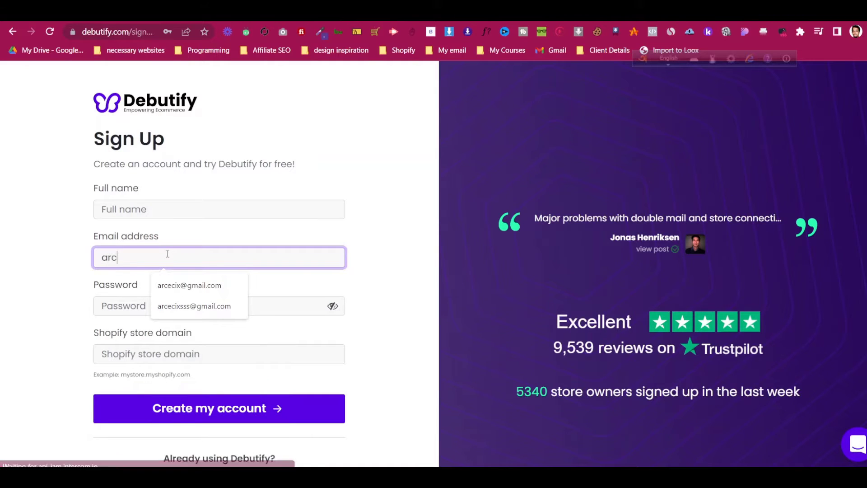
{"action": "left_click", "coordinate": [199, 285]}
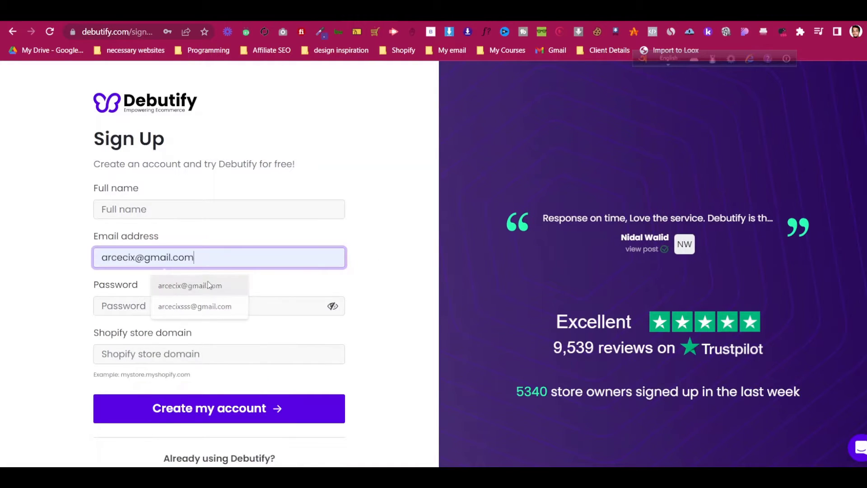
{"action": "left_click", "coordinate": [207, 212]}
{"action": "type", "text": "Jahin"}
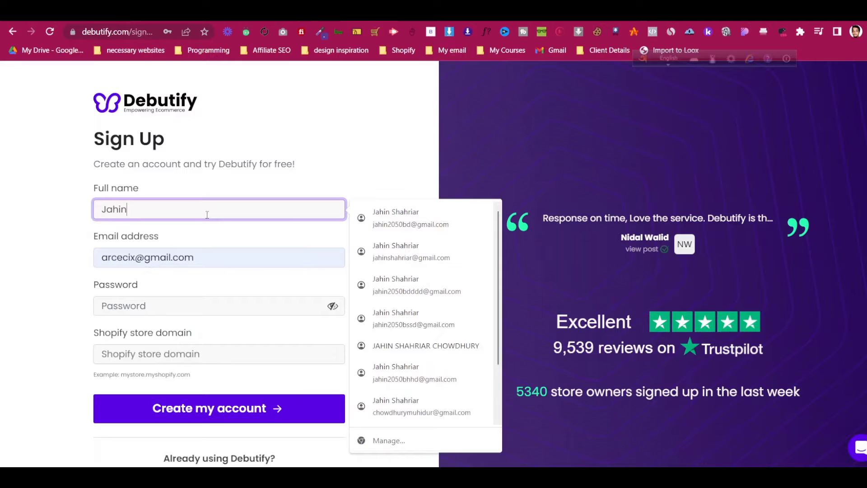
{"action": "left_click", "coordinate": [50, 261]}
{"action": "left_click", "coordinate": [119, 304]}
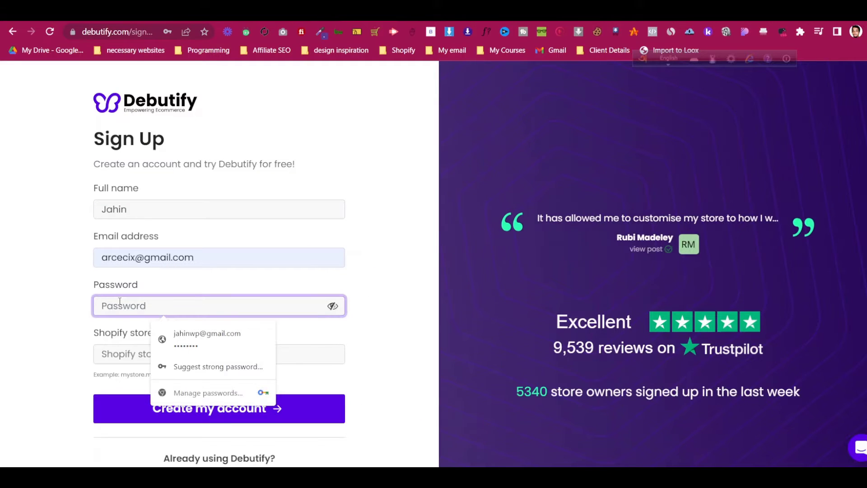
{"action": "type", "text": "••••••••"}
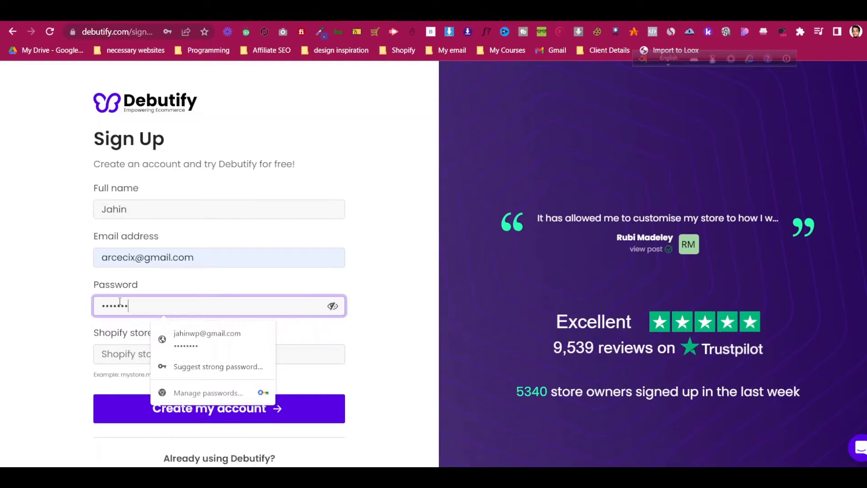
{"action": "key", "text": "Tab"}
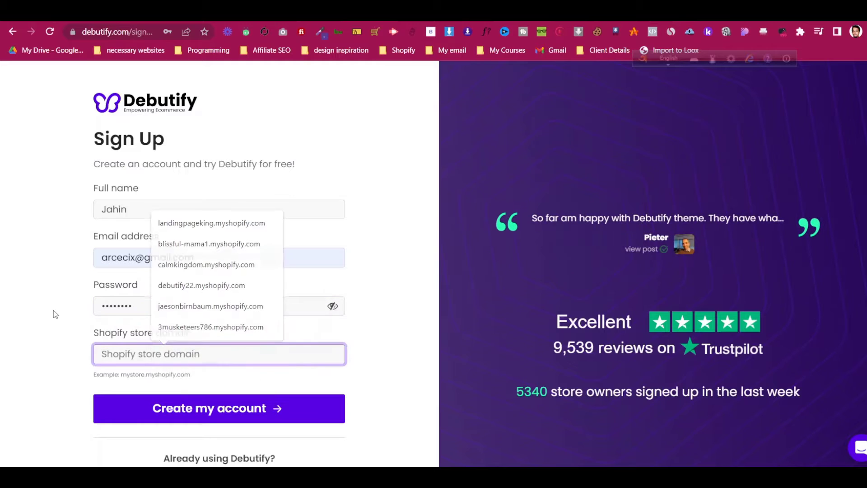
{"action": "left_click", "coordinate": [53, 312]}
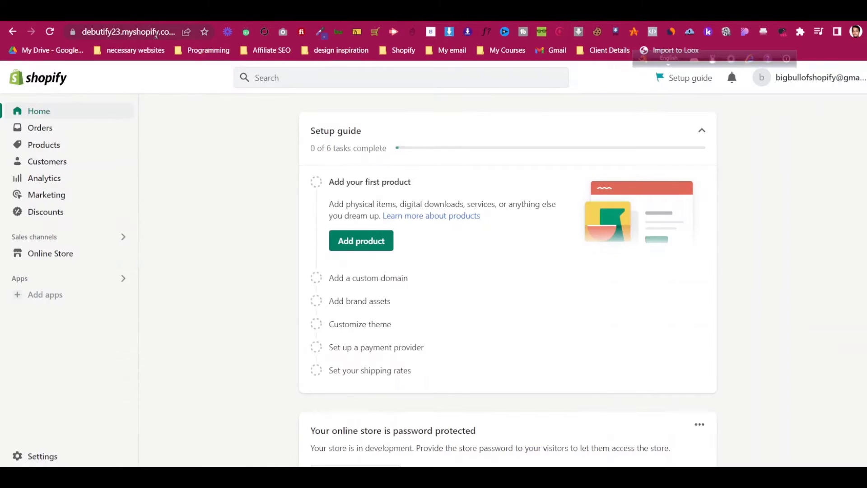
Copy the debutify23.myshopify.com domain from the Shopify admin address into the store domain field
{"action": "left_click", "coordinate": [135, 31]}
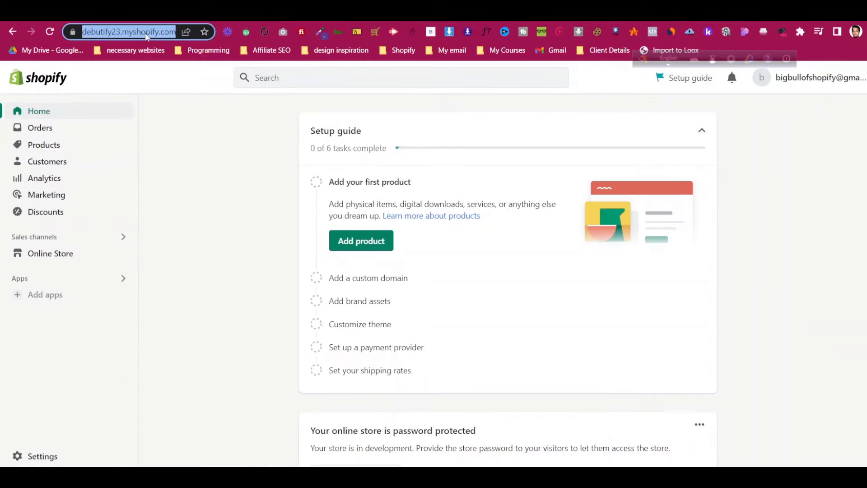
{"action": "left_click", "coordinate": [137, 32]}
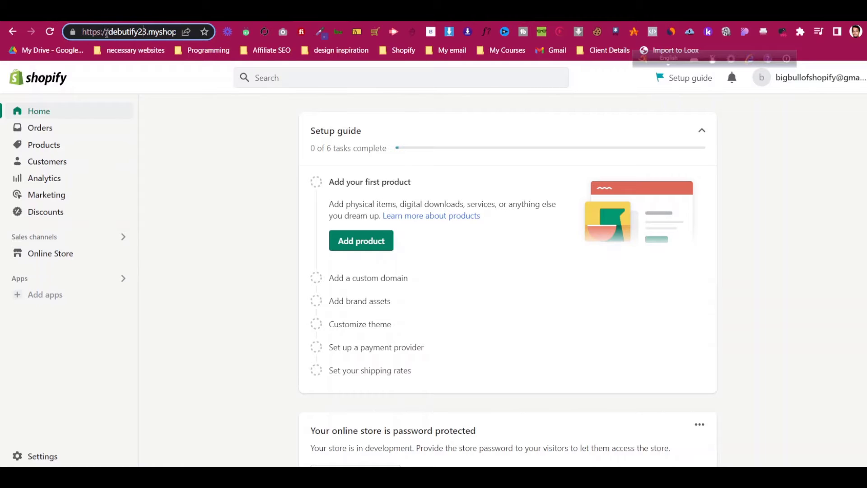
{"action": "left_click_drag", "start_coordinate": [108, 32], "coordinate": [162, 35]}
{"action": "key", "text": "ctrl+c"}
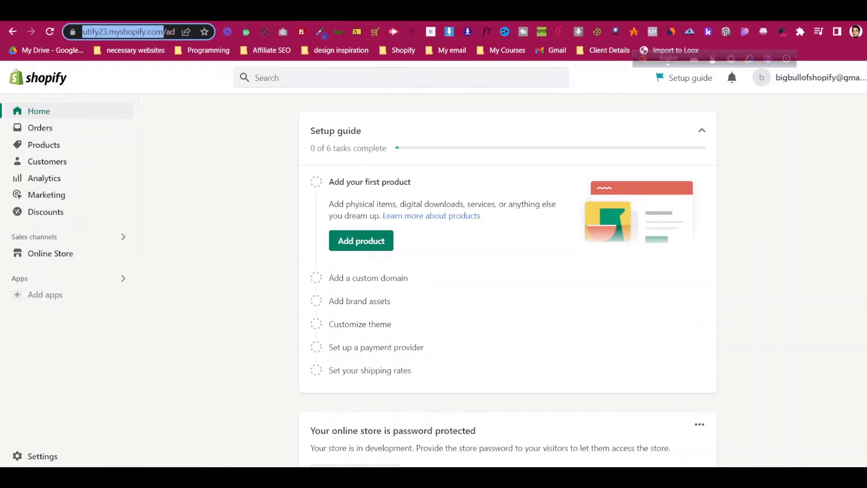
{"action": "left_click", "coordinate": [402, 13]}
{"action": "left_click", "coordinate": [173, 354]}
{"action": "key", "text": "ctrl+v"}
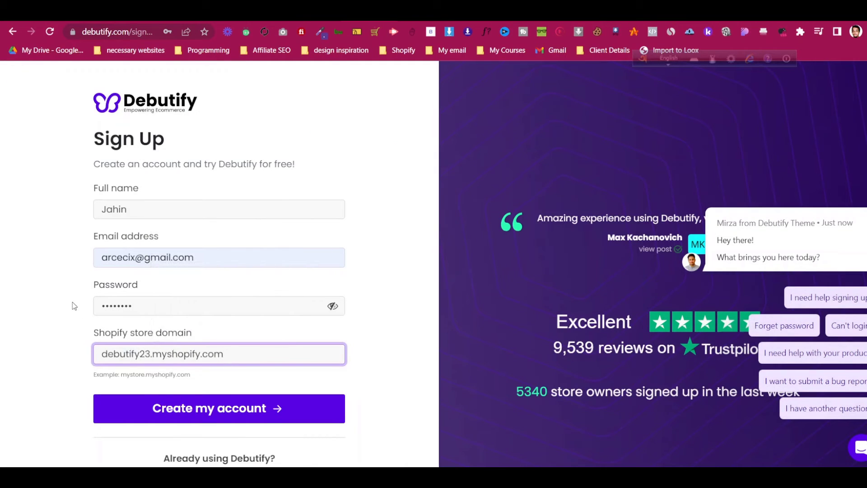
{"action": "left_click", "coordinate": [74, 304]}
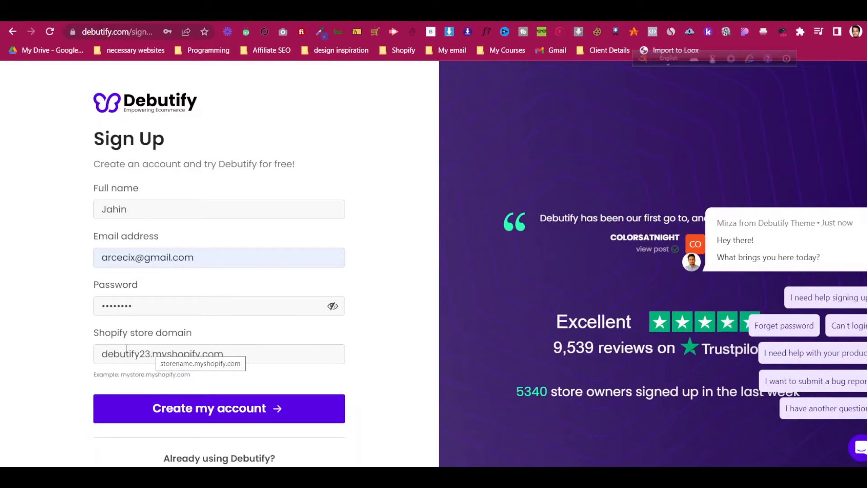
Submit the form to create the Debutify account and dismiss the save-password prompt
{"action": "scroll", "coordinate": [113, 330], "scroll_direction": "down", "scroll_amount": 1}
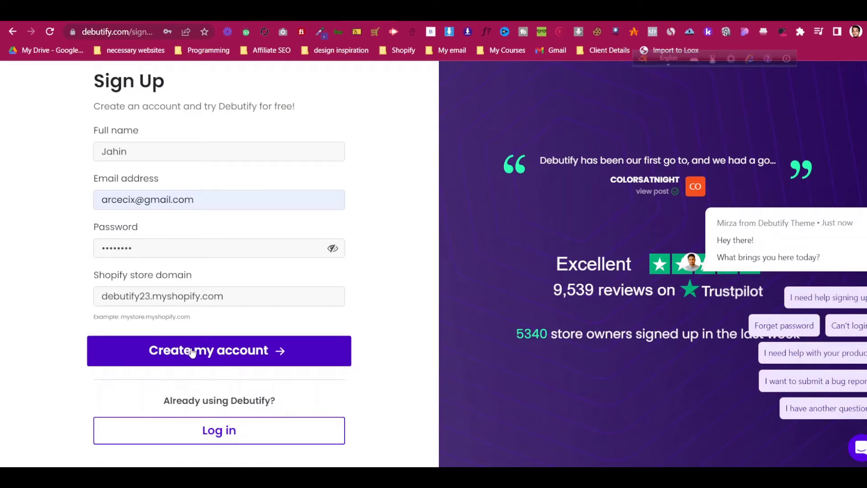
{"action": "left_click", "coordinate": [192, 352]}
{"action": "scroll", "coordinate": [192, 354], "scroll_direction": "up", "scroll_amount": 1}
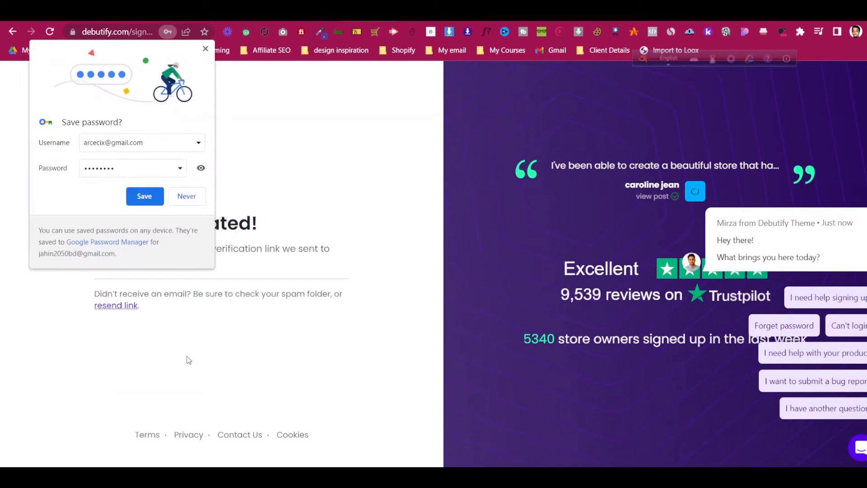
{"action": "left_click", "coordinate": [158, 198]}
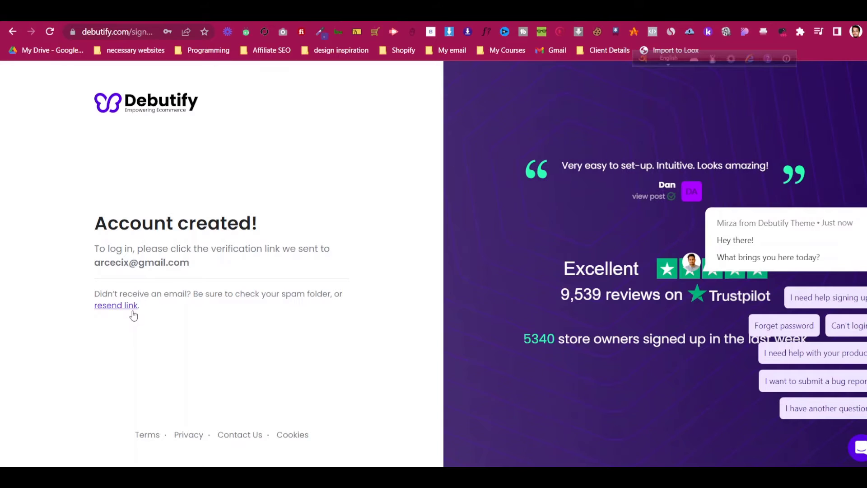
Open Debutify's 'Verify Email Address' email in Gmail and confirm the address
{"action": "left_click", "coordinate": [343, 15]}
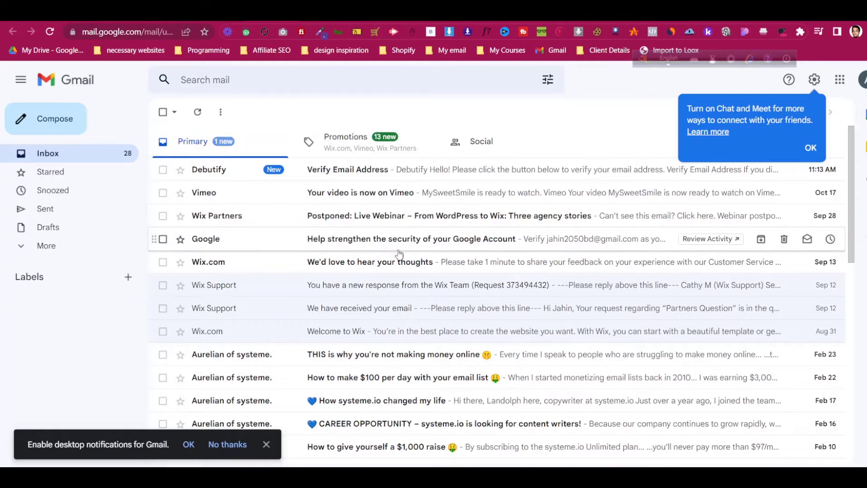
{"action": "left_click", "coordinate": [338, 169]}
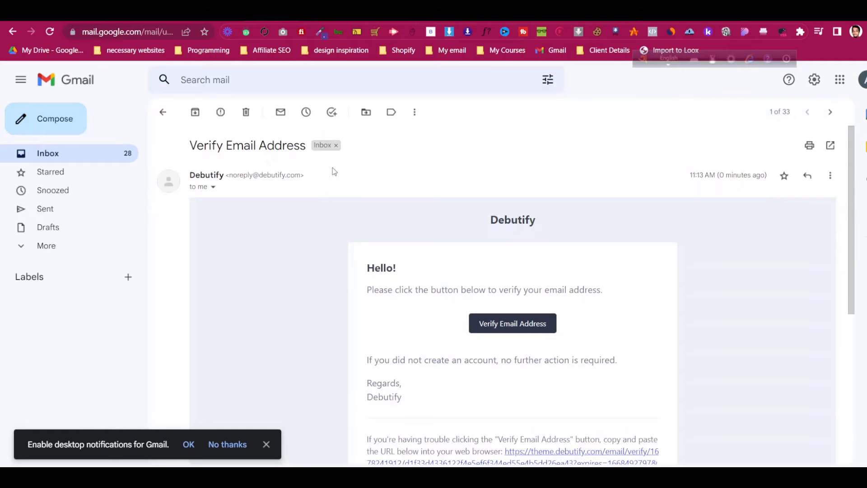
{"action": "left_click", "coordinate": [531, 324]}
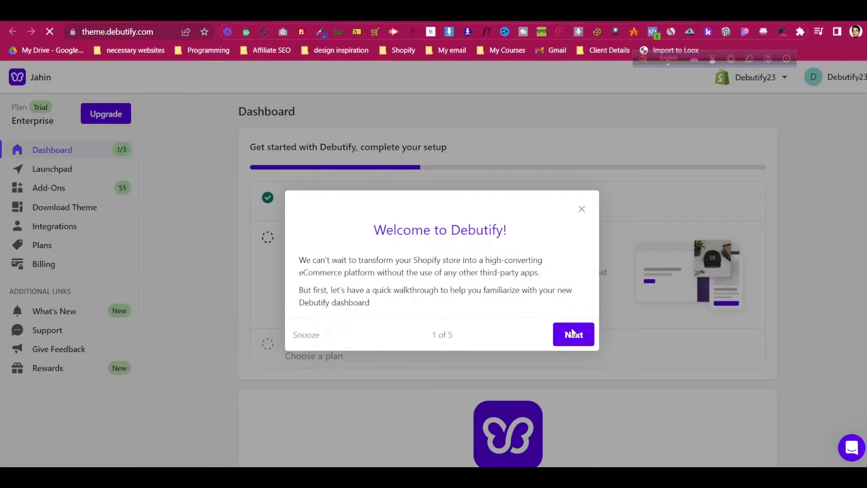
Advance the Debutify welcome walkthrough and close its tip
{"action": "left_click", "coordinate": [570, 334]}
{"action": "scroll", "coordinate": [511, 265], "scroll_direction": "down", "scroll_amount": 15}
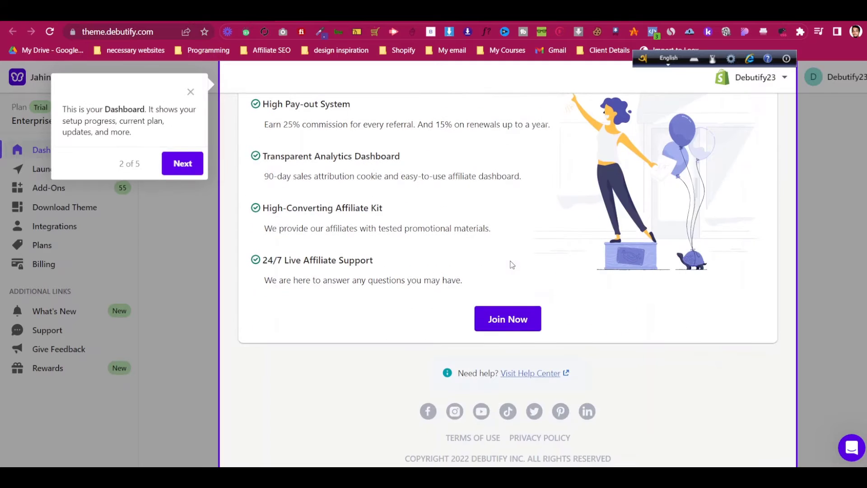
{"action": "scroll", "coordinate": [524, 318], "scroll_direction": "up", "scroll_amount": 15}
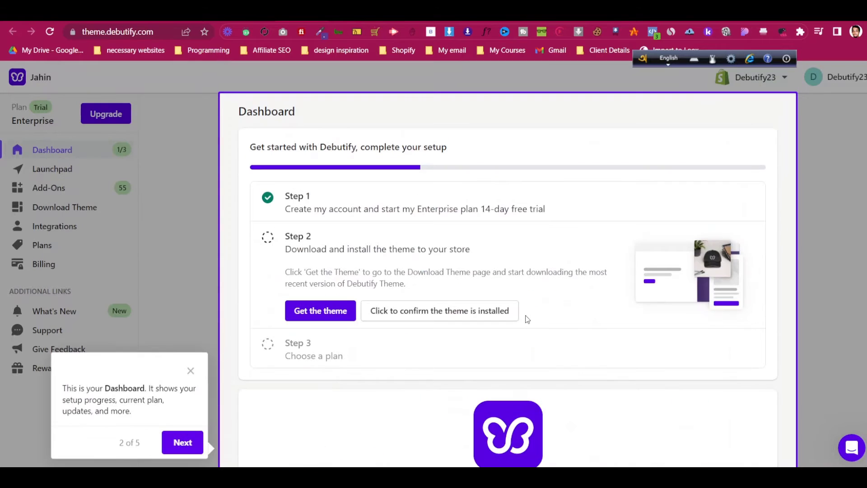
{"action": "left_click", "coordinate": [190, 371]}
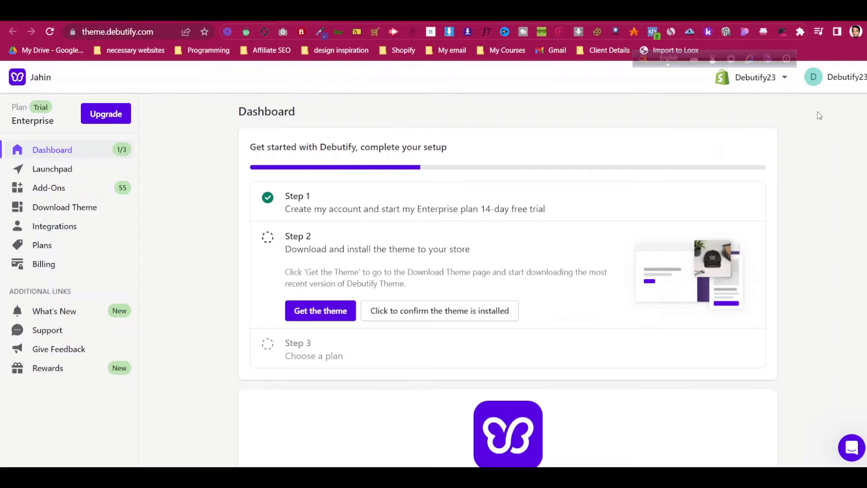
Check the connected stores list, then go to the Debutify Theme 4.10.2 download page
{"action": "left_click", "coordinate": [771, 81]}
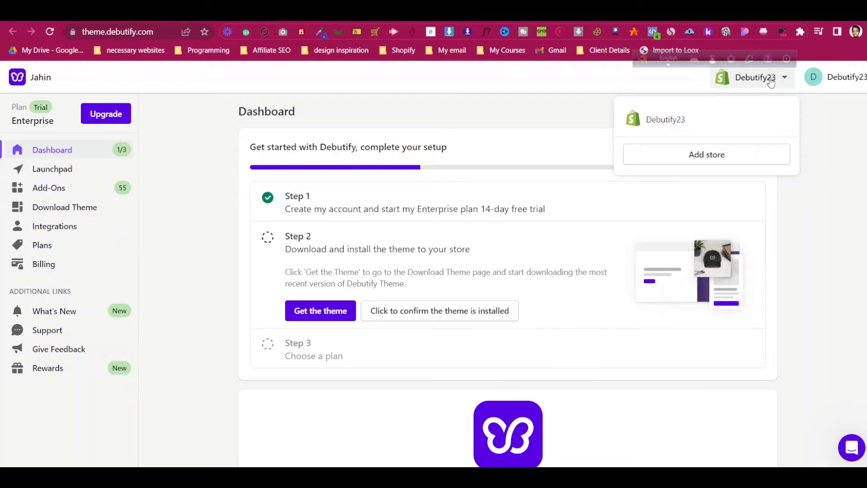
{"action": "left_click", "coordinate": [771, 81]}
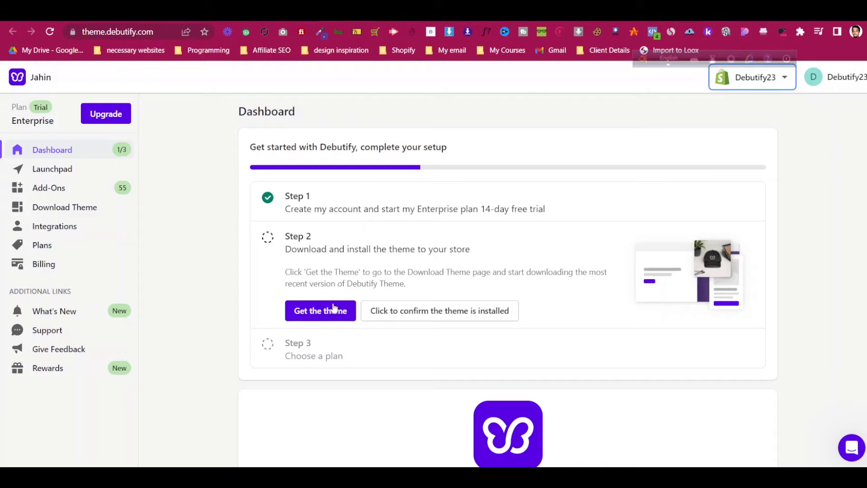
{"action": "scroll", "coordinate": [347, 271], "scroll_direction": "down", "scroll_amount": 1}
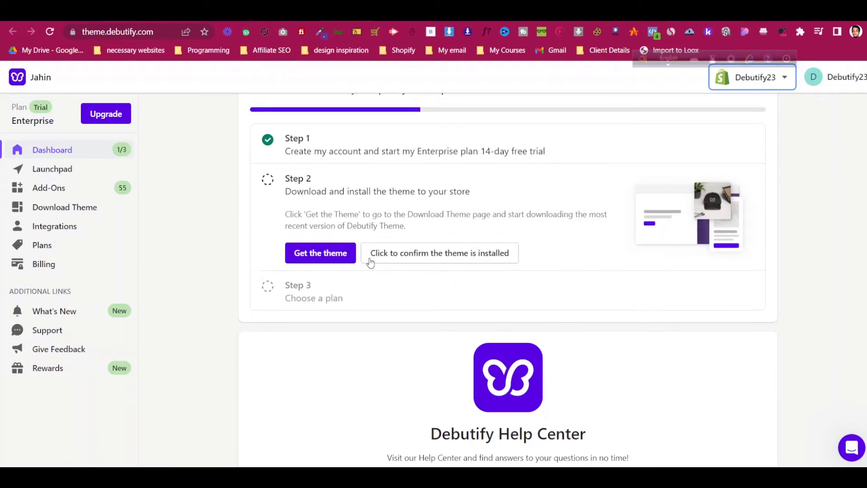
{"action": "left_click", "coordinate": [335, 253]}
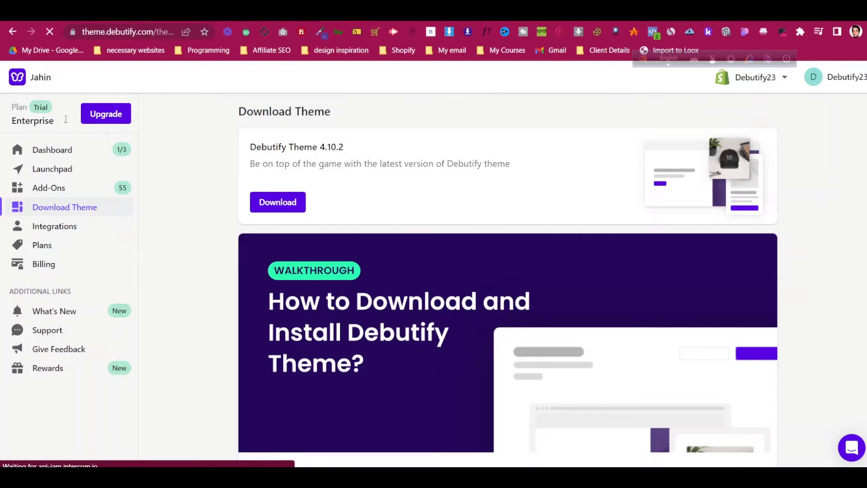
Download the Debutify Theme 4.10.2 zip (3.09 MB) and close the Download Complete message
{"action": "left_click", "coordinate": [299, 203]}
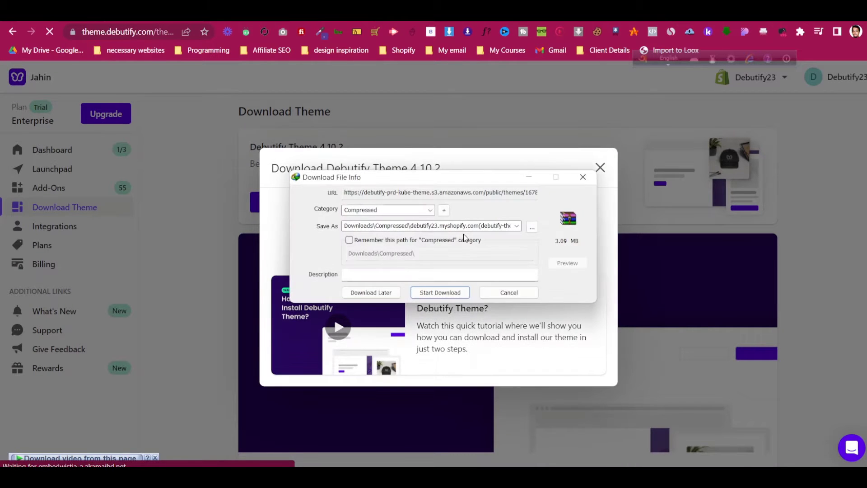
{"action": "left_click", "coordinate": [459, 292]}
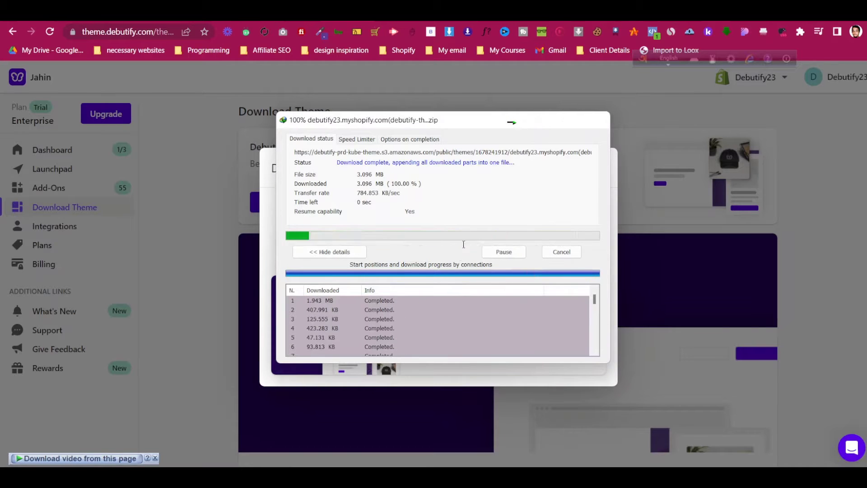
{"action": "scroll", "coordinate": [454, 257], "scroll_direction": "down", "scroll_amount": 3}
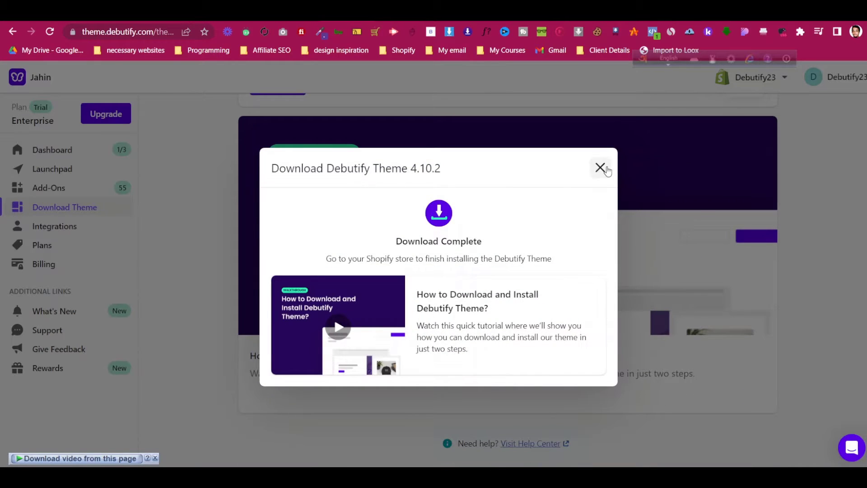
{"action": "left_click", "coordinate": [601, 168]}
{"action": "scroll", "coordinate": [428, 192], "scroll_direction": "down", "scroll_amount": 3}
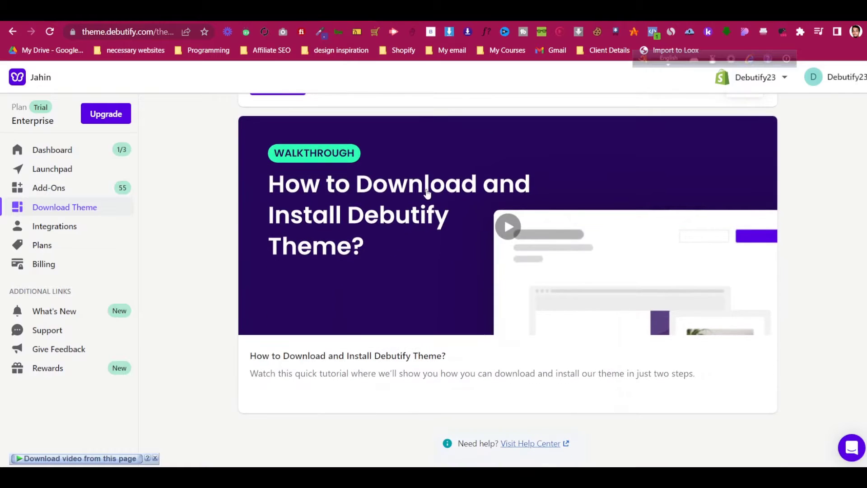
{"action": "scroll", "coordinate": [427, 193], "scroll_direction": "up", "scroll_amount": 3}
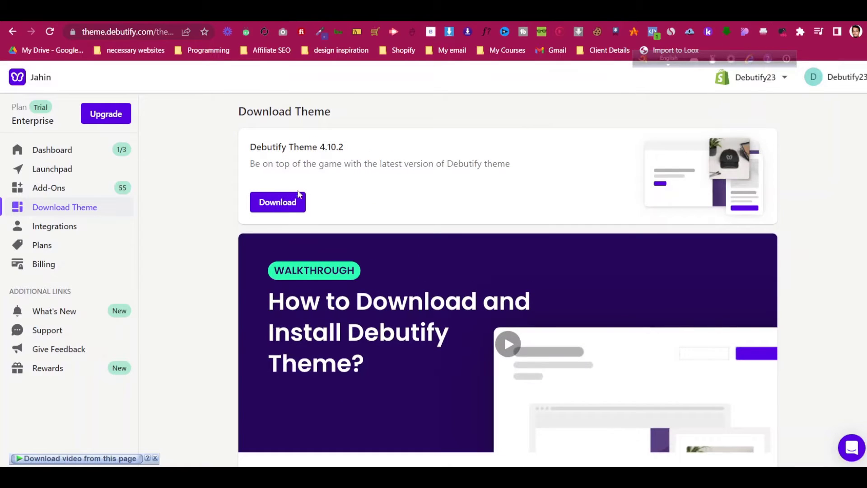
{"action": "scroll", "coordinate": [575, 164], "scroll_direction": "down", "scroll_amount": 3}
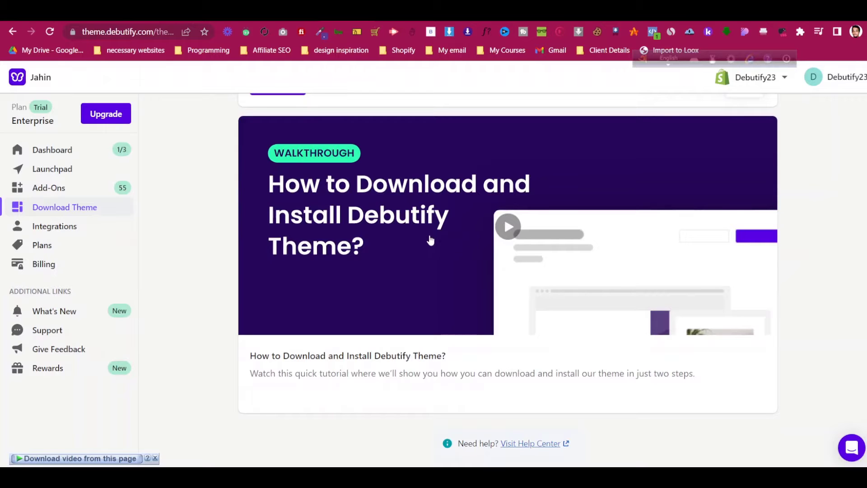
Play and skip through the Debutify install walkthrough video, then pause and close it
{"action": "left_click", "coordinate": [505, 225]}
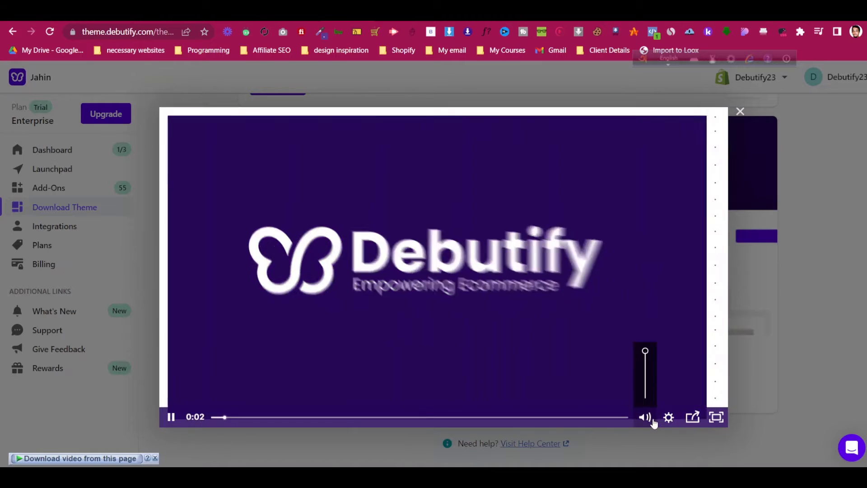
{"action": "left_click", "coordinate": [648, 418]}
{"action": "left_click", "coordinate": [253, 418]}
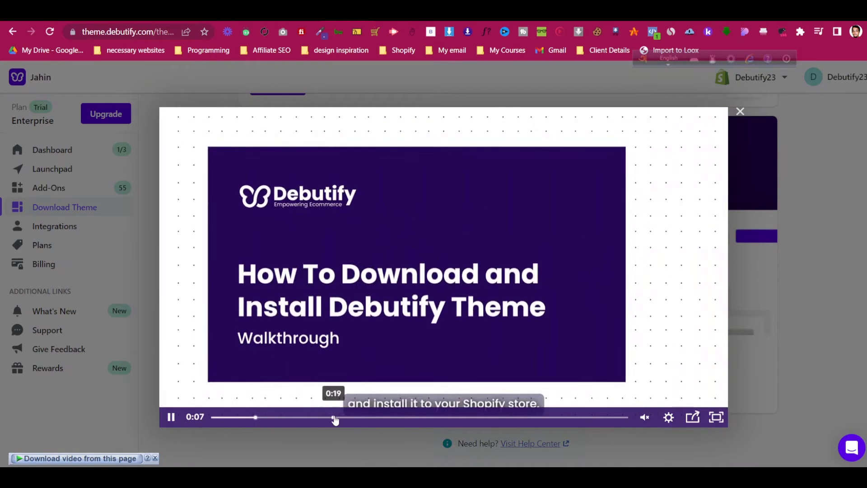
{"action": "left_click", "coordinate": [339, 417]}
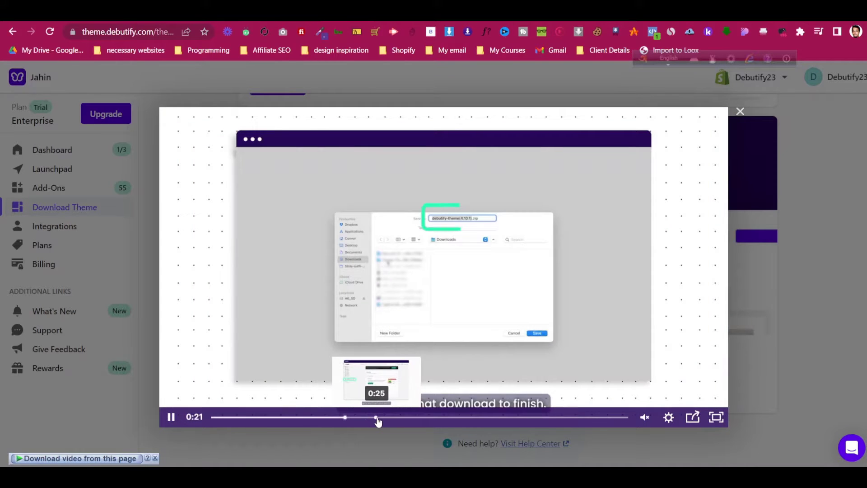
{"action": "left_click", "coordinate": [378, 419]}
{"action": "left_click", "coordinate": [418, 418]}
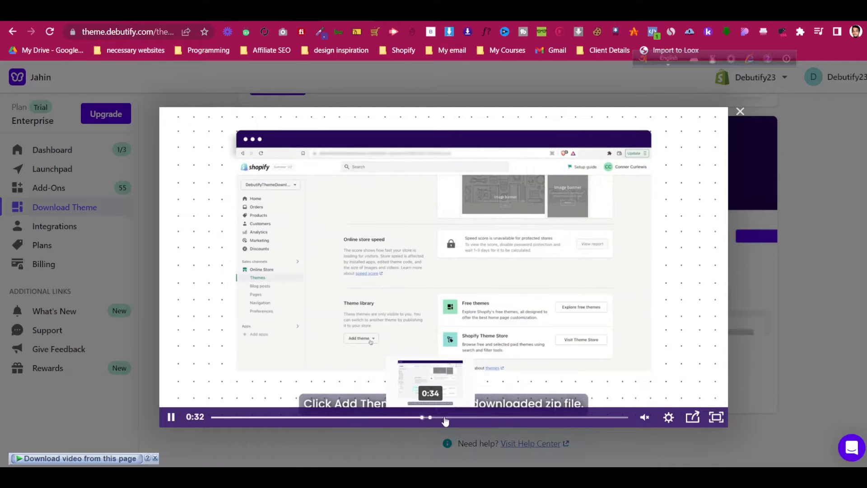
{"action": "left_click", "coordinate": [478, 418]}
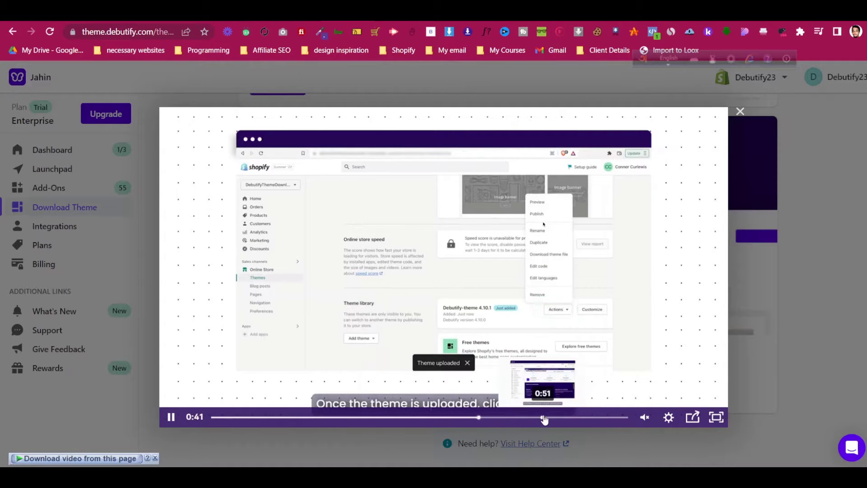
{"action": "left_click", "coordinate": [544, 418]}
{"action": "left_click", "coordinate": [447, 264]}
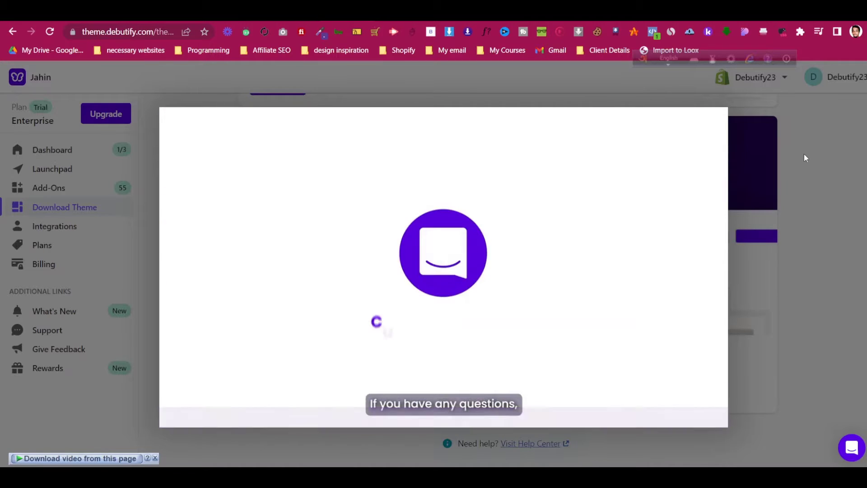
{"action": "left_click", "coordinate": [740, 112]}
{"action": "scroll", "coordinate": [429, 234], "scroll_direction": "up", "scroll_amount": 3}
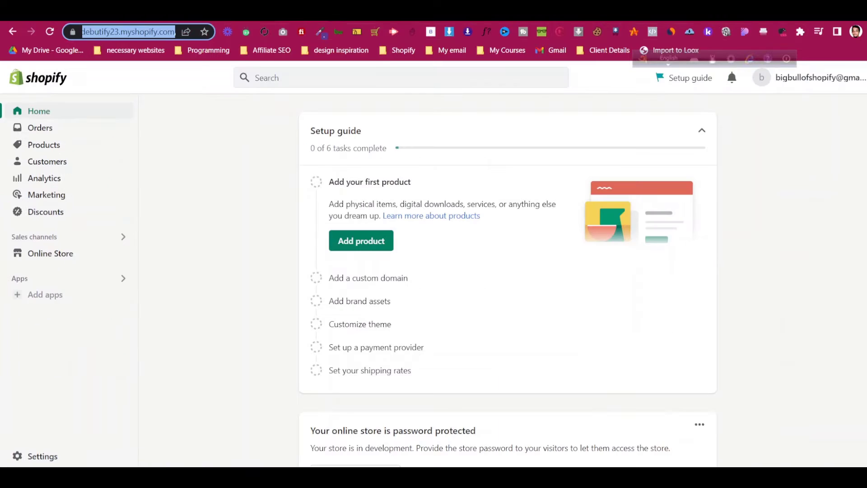
Open Online Store Themes and review the current Dawn theme and empty Theme library
{"action": "left_click", "coordinate": [91, 252]}
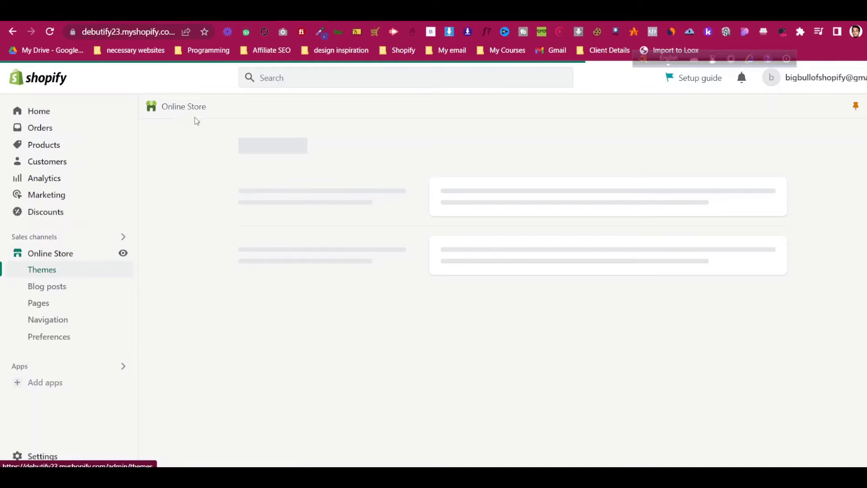
{"action": "scroll", "coordinate": [555, 234], "scroll_direction": "down", "scroll_amount": 5}
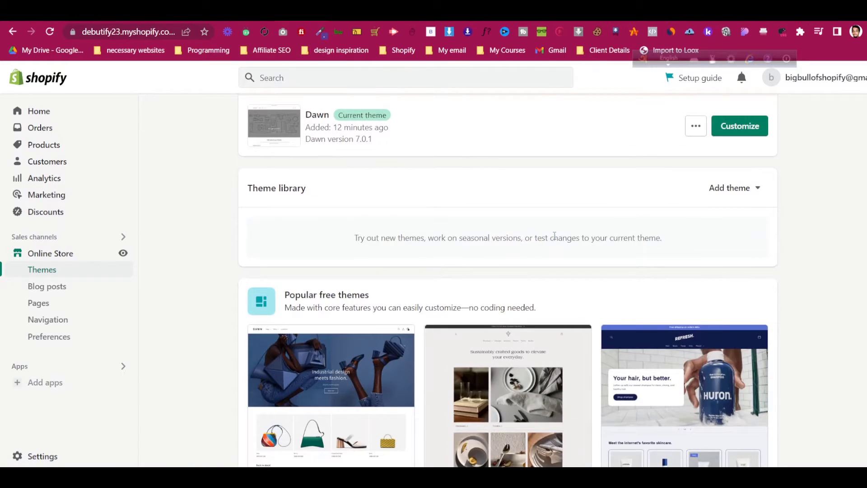
{"action": "scroll", "coordinate": [555, 235], "scroll_direction": "up", "scroll_amount": 3}
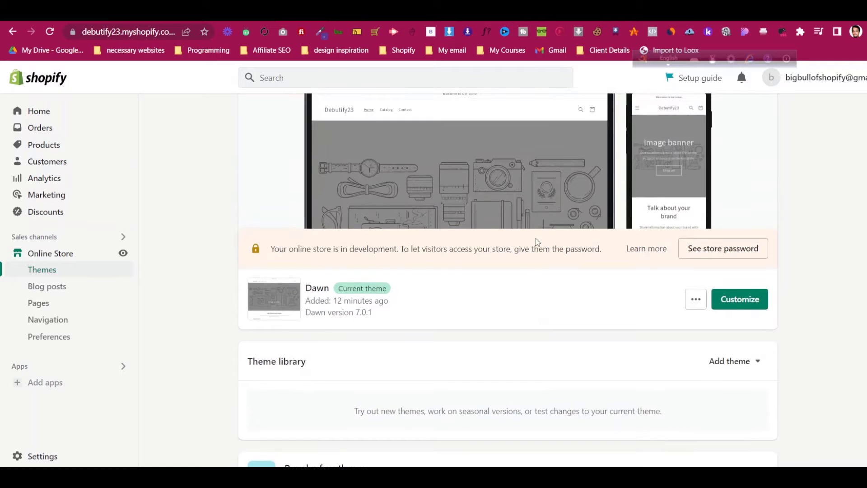
{"action": "scroll", "coordinate": [540, 241], "scroll_direction": "down", "scroll_amount": 8}
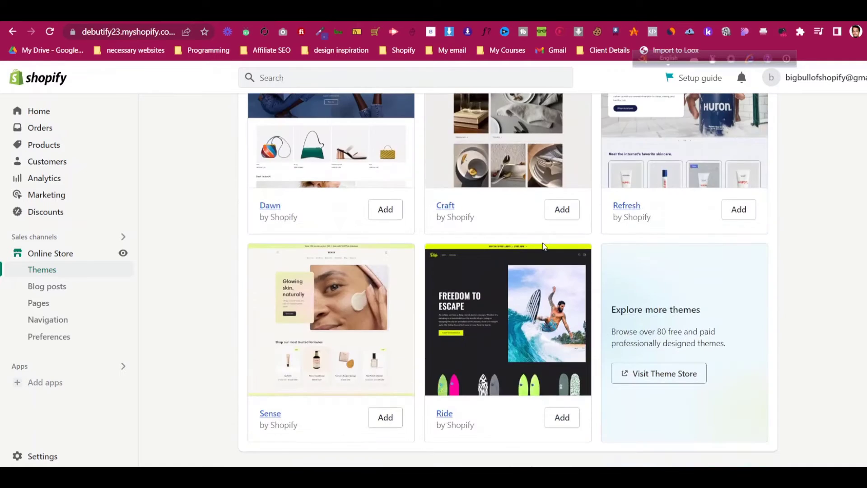
{"action": "scroll", "coordinate": [541, 241], "scroll_direction": "up", "scroll_amount": 5}
{"action": "scroll", "coordinate": [455, 239], "scroll_direction": "up", "scroll_amount": 2}
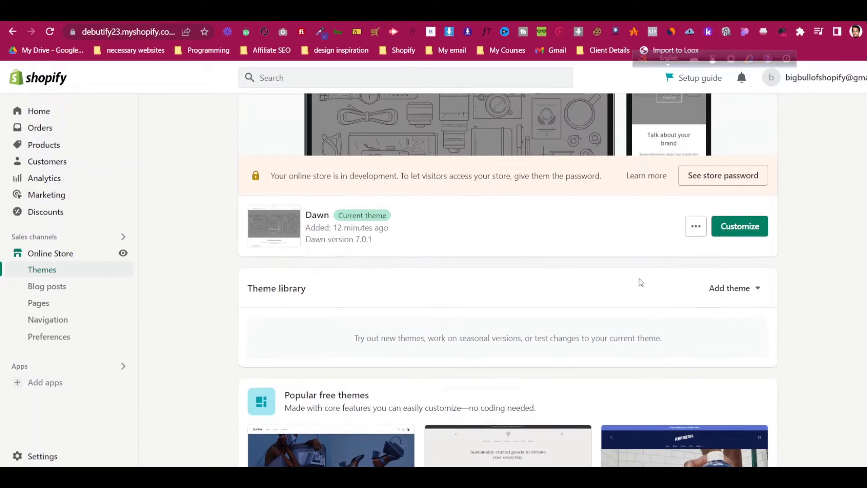
Upload the debutify-theme-4.10.2 zip from Downloads > Compressed to Shopify's theme library
{"action": "left_click", "coordinate": [719, 293]}
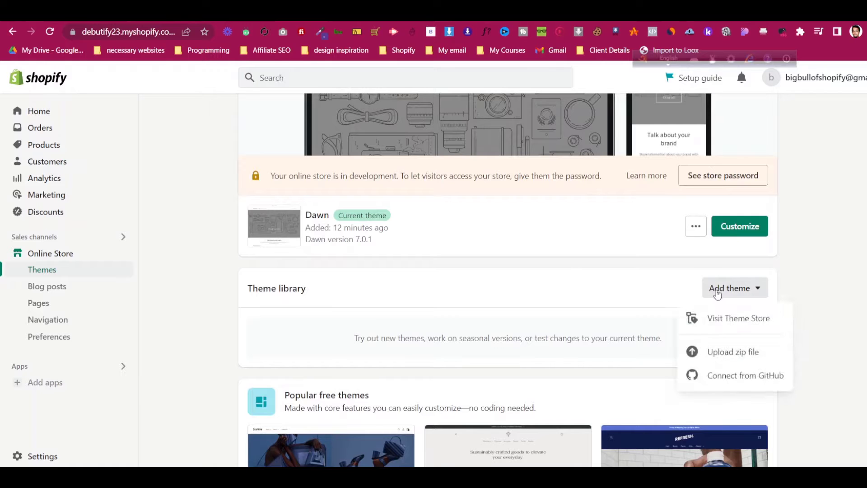
{"action": "left_click", "coordinate": [719, 356]}
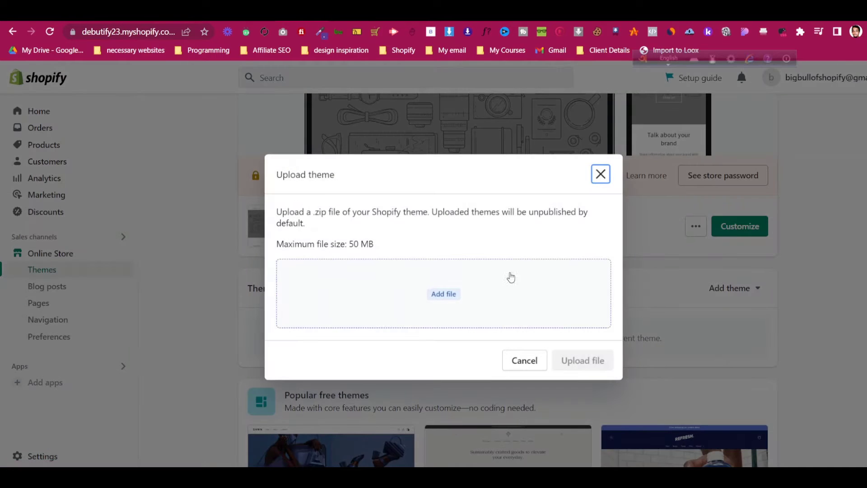
{"action": "left_click", "coordinate": [444, 292]}
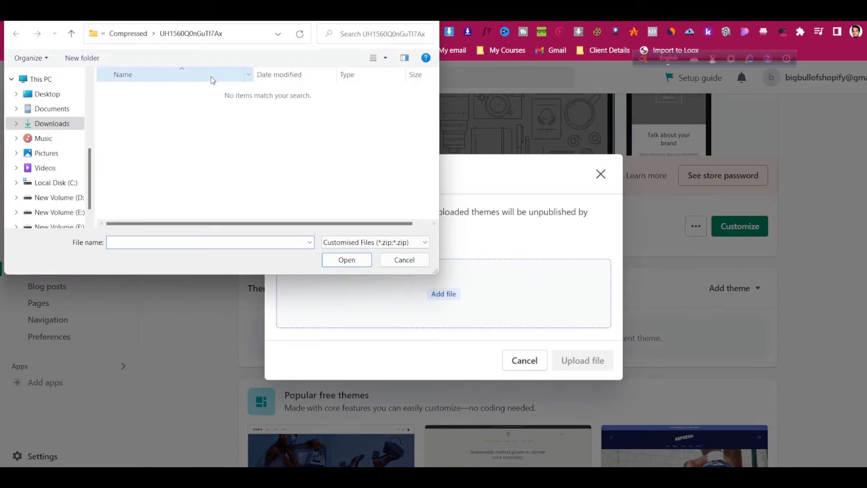
{"action": "left_click", "coordinate": [139, 36]}
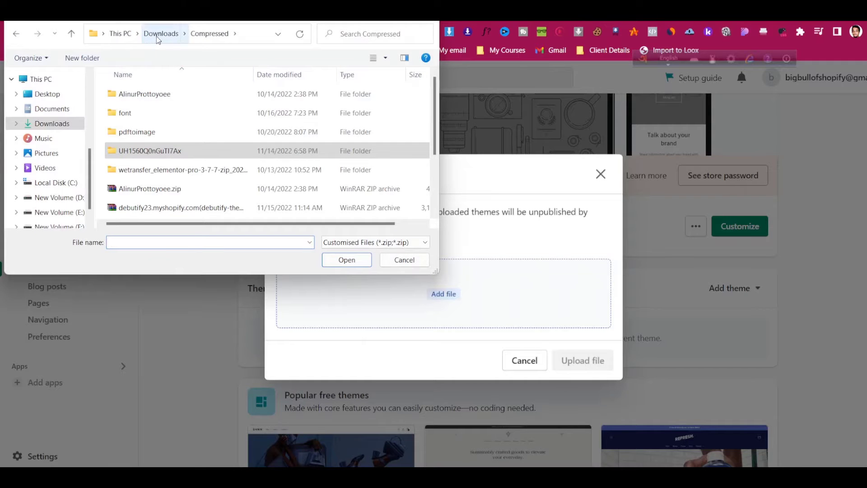
{"action": "scroll", "coordinate": [218, 126], "scroll_direction": "down", "scroll_amount": 2}
{"action": "left_click", "coordinate": [176, 121]}
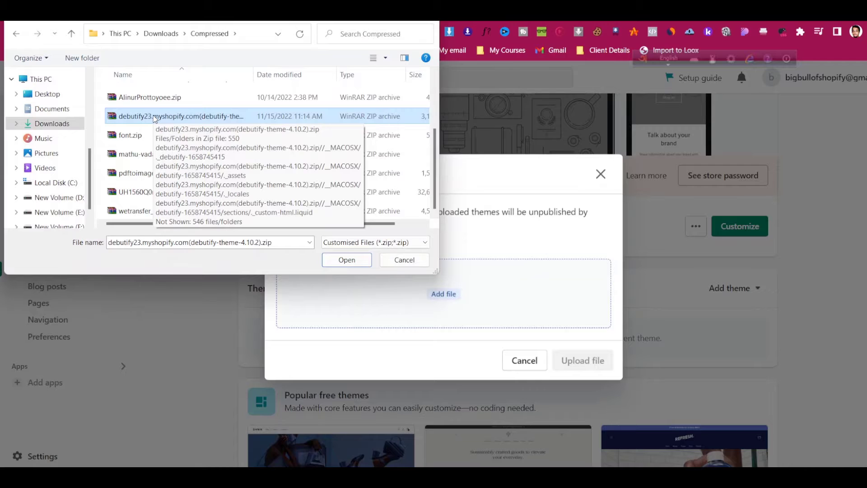
{"action": "left_click", "coordinate": [355, 262]}
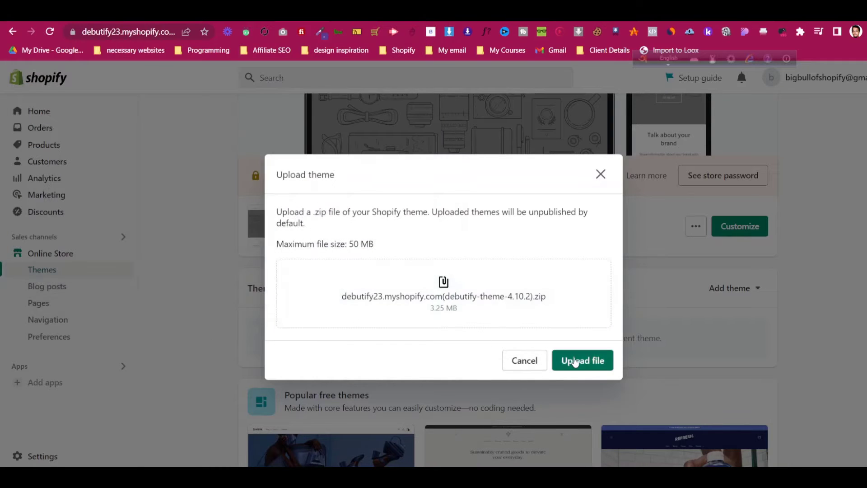
{"action": "left_click", "coordinate": [580, 362]}
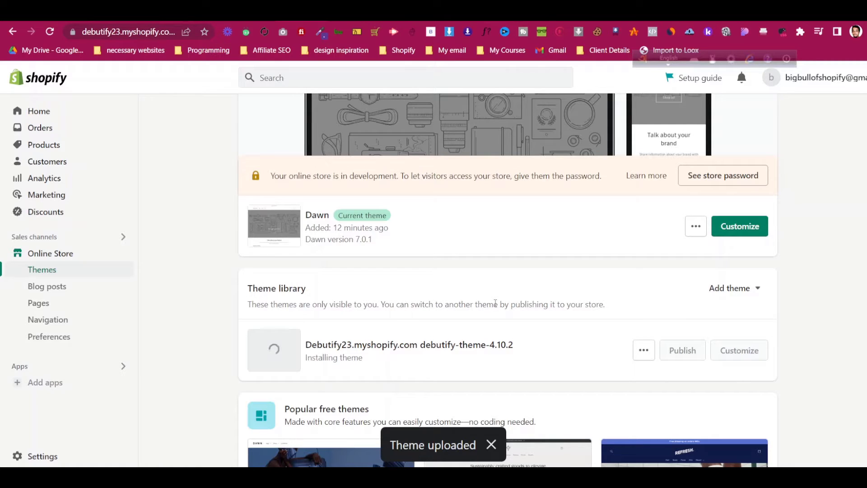
{"action": "left_click", "coordinate": [427, 13]}
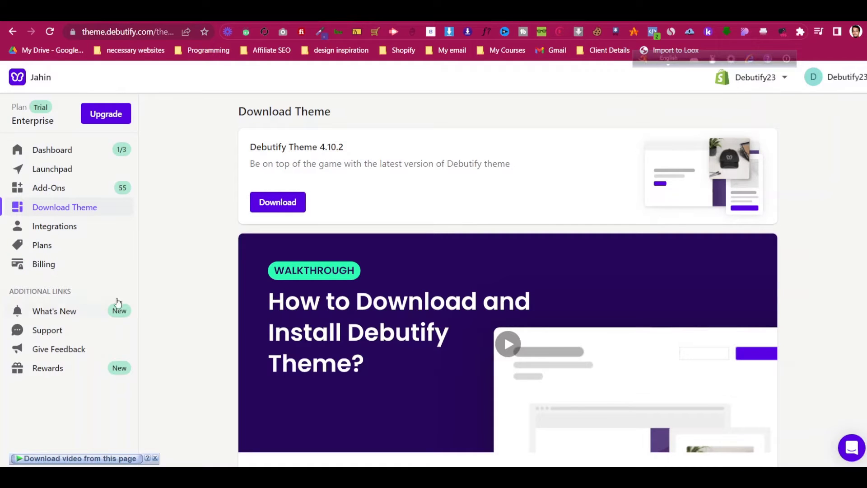
On the Debutify dashboard, confirm the theme is installed under setup Step 2
{"action": "left_click", "coordinate": [104, 150]}
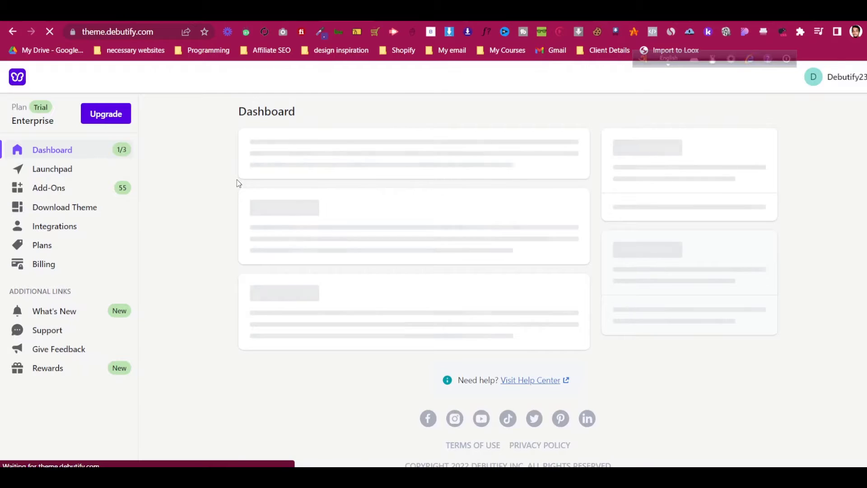
{"action": "scroll", "coordinate": [428, 217], "scroll_direction": "down", "scroll_amount": 7}
{"action": "scroll", "coordinate": [429, 209], "scroll_direction": "down", "scroll_amount": 5}
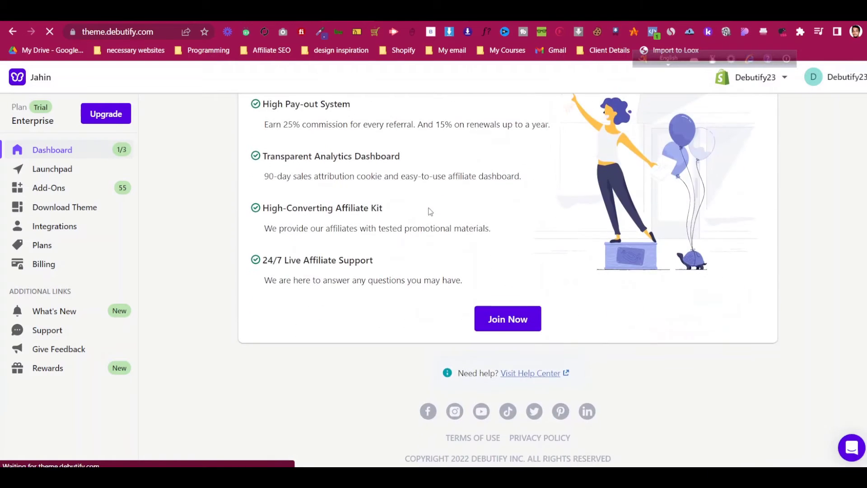
{"action": "scroll", "coordinate": [523, 319], "scroll_direction": "up", "scroll_amount": 15}
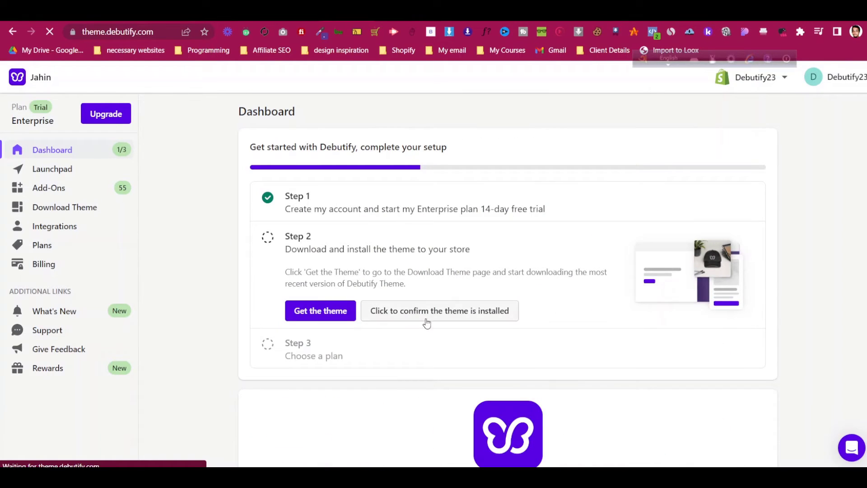
{"action": "left_click", "coordinate": [430, 315]}
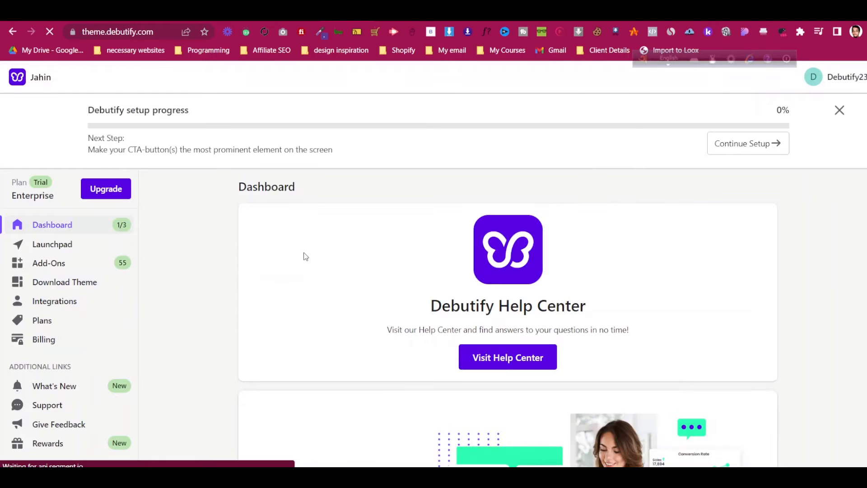
{"action": "scroll", "coordinate": [304, 253], "scroll_direction": "down", "scroll_amount": 1}
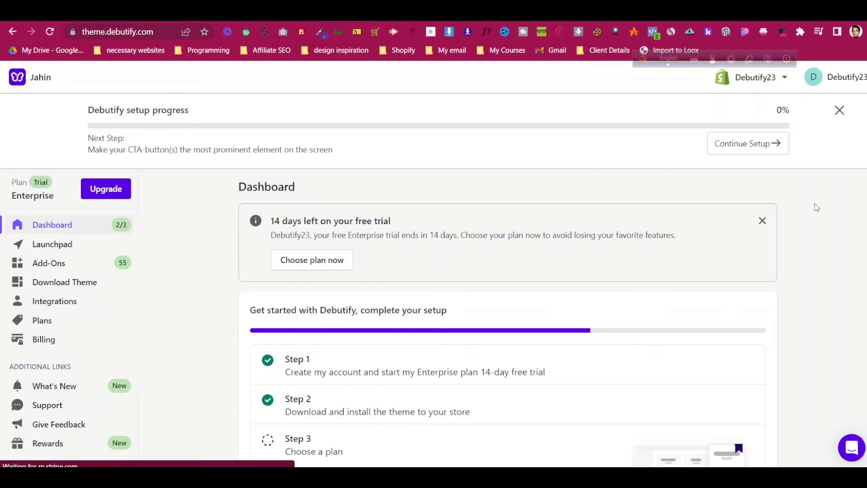
Continue setup and read the Product Page lesson on prominent CTA buttons and Sticky Add-to-Cart
{"action": "left_click", "coordinate": [777, 144]}
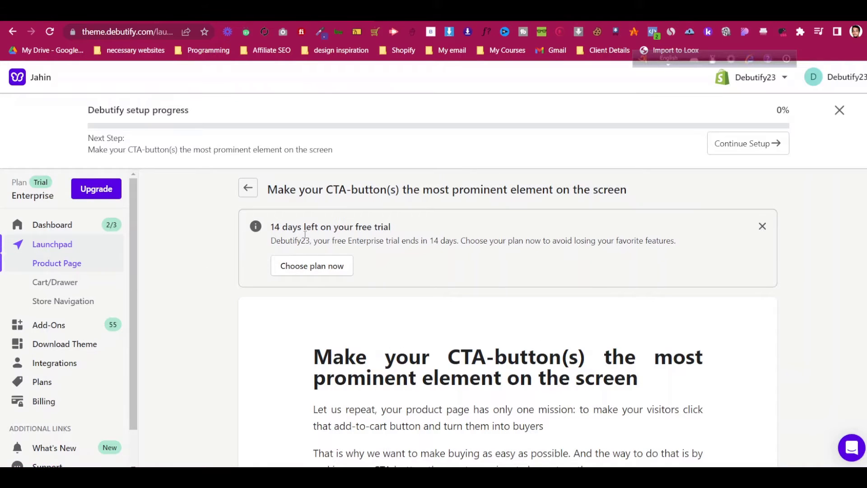
{"action": "scroll", "coordinate": [437, 268], "scroll_direction": "down", "scroll_amount": 10}
{"action": "scroll", "coordinate": [436, 270], "scroll_direction": "down", "scroll_amount": 5}
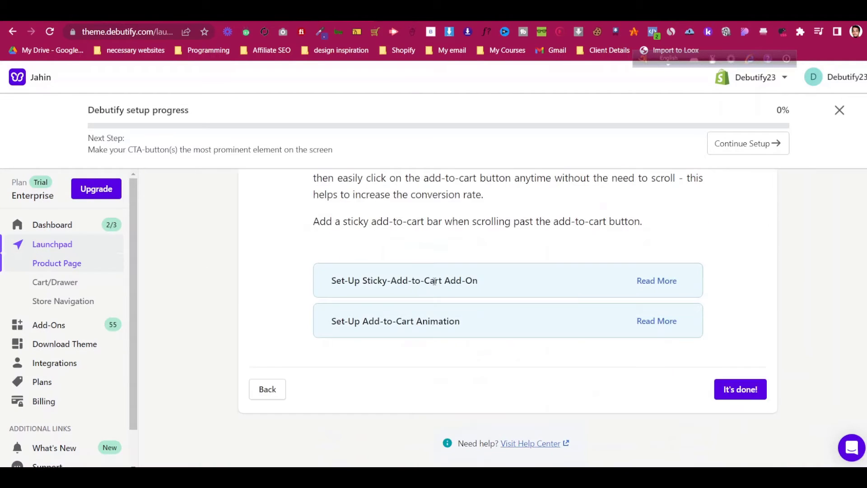
{"action": "scroll", "coordinate": [434, 281], "scroll_direction": "up", "scroll_amount": 8}
{"action": "scroll", "coordinate": [434, 281], "scroll_direction": "down", "scroll_amount": 8}
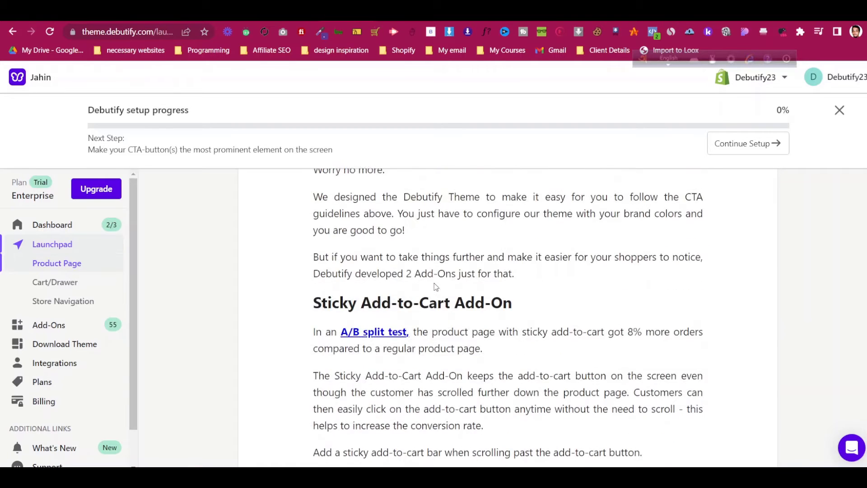
{"action": "scroll", "coordinate": [79, 276], "scroll_direction": "up", "scroll_amount": 3}
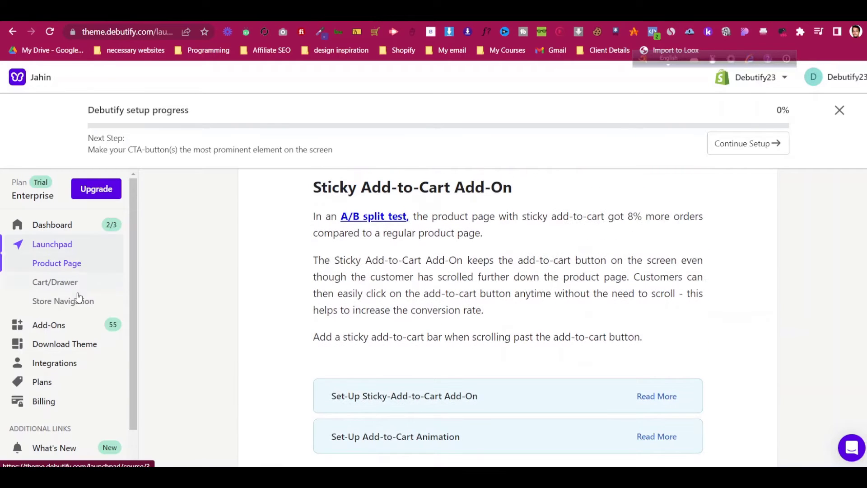
{"action": "scroll", "coordinate": [76, 302], "scroll_direction": "down", "scroll_amount": 1}
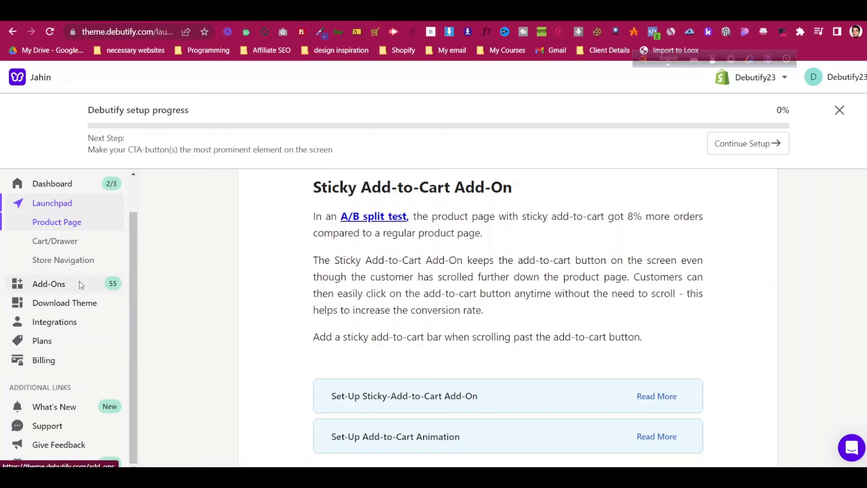
Open the Add-Ons page and hide the setup progress banner until next login
{"action": "left_click", "coordinate": [80, 284]}
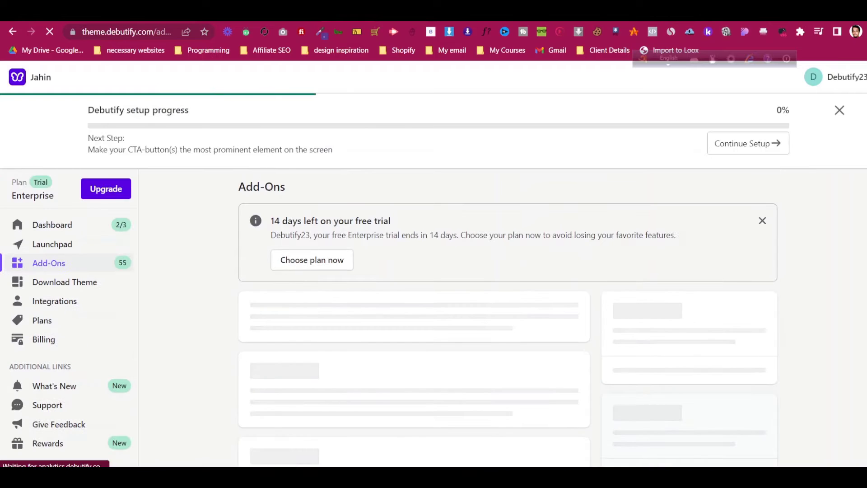
{"action": "left_click", "coordinate": [839, 110]}
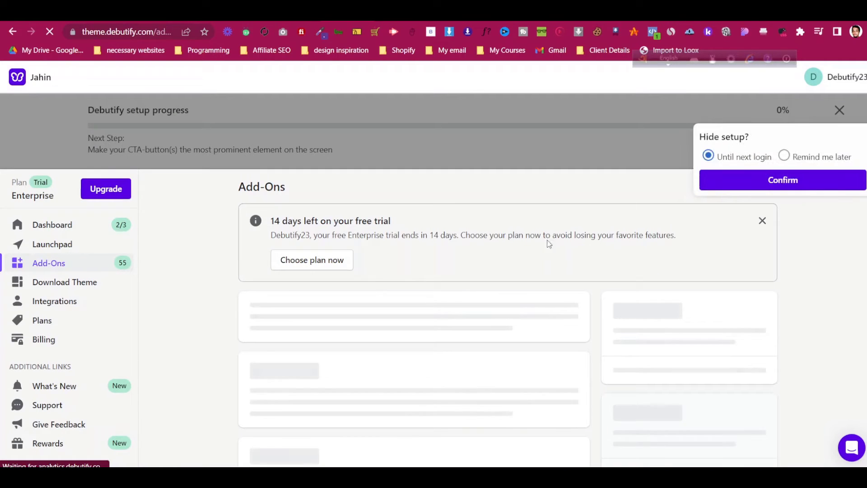
{"action": "left_click", "coordinate": [808, 179]}
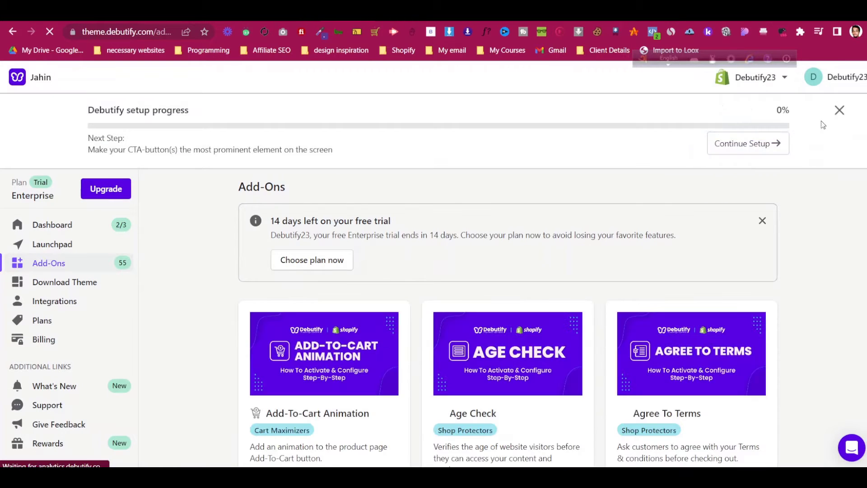
Scroll through the 55 add-on cards and glance at the support chat's Messages list
{"action": "scroll", "coordinate": [591, 329], "scroll_direction": "down", "scroll_amount": 3}
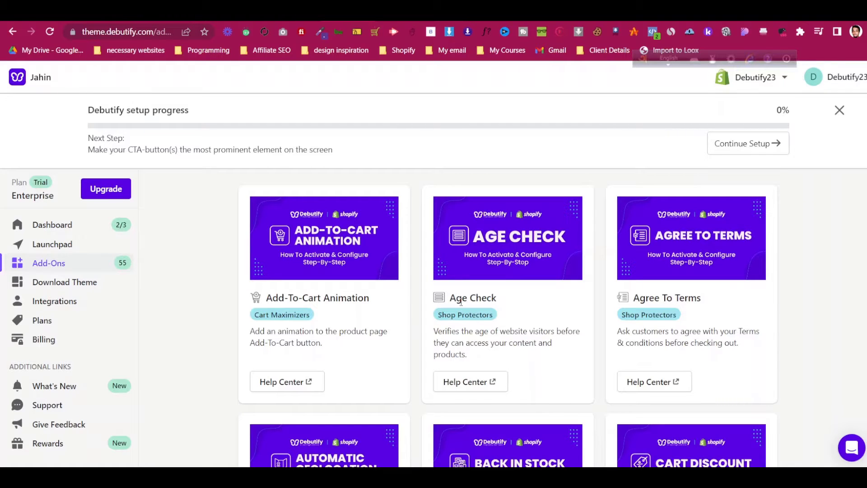
{"action": "scroll", "coordinate": [461, 302], "scroll_direction": "down", "scroll_amount": 8}
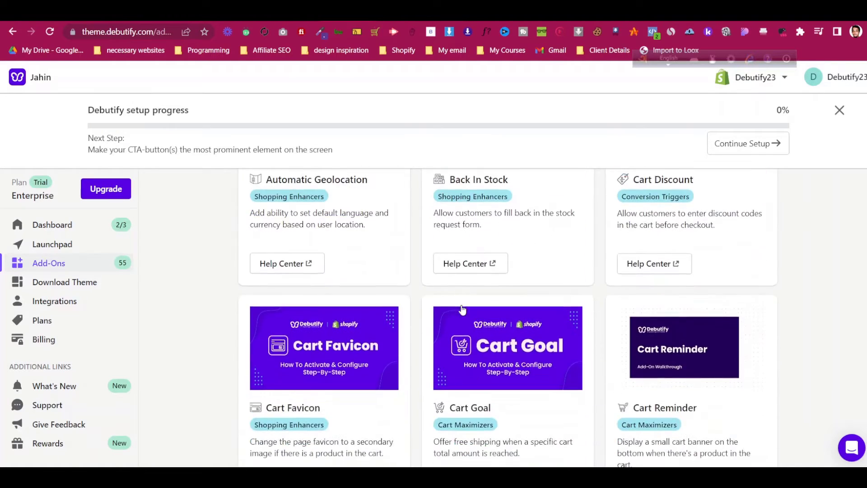
{"action": "scroll", "coordinate": [462, 309], "scroll_direction": "down", "scroll_amount": 8}
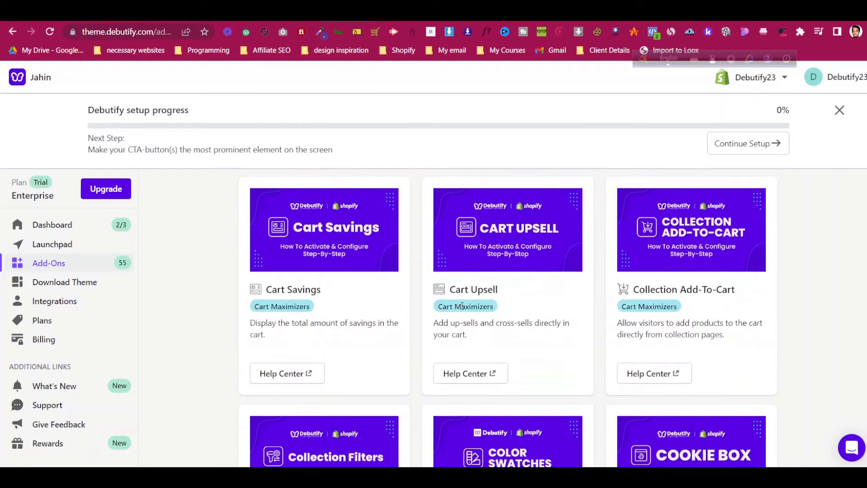
{"action": "scroll", "coordinate": [462, 307], "scroll_direction": "down", "scroll_amount": 7}
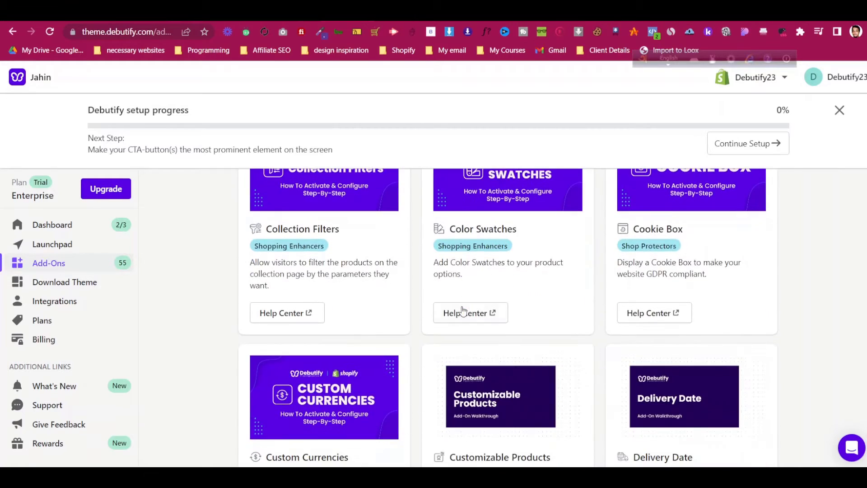
{"action": "scroll", "coordinate": [463, 311], "scroll_direction": "up", "scroll_amount": 3}
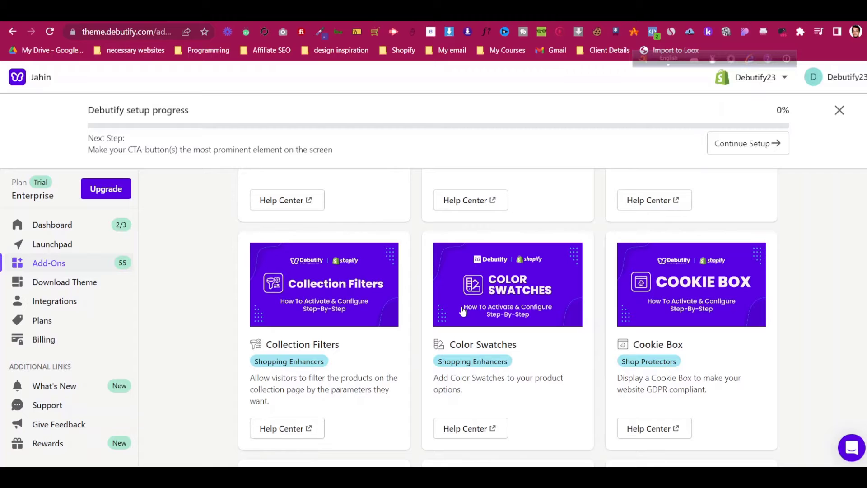
{"action": "scroll", "coordinate": [463, 310], "scroll_direction": "down", "scroll_amount": 4}
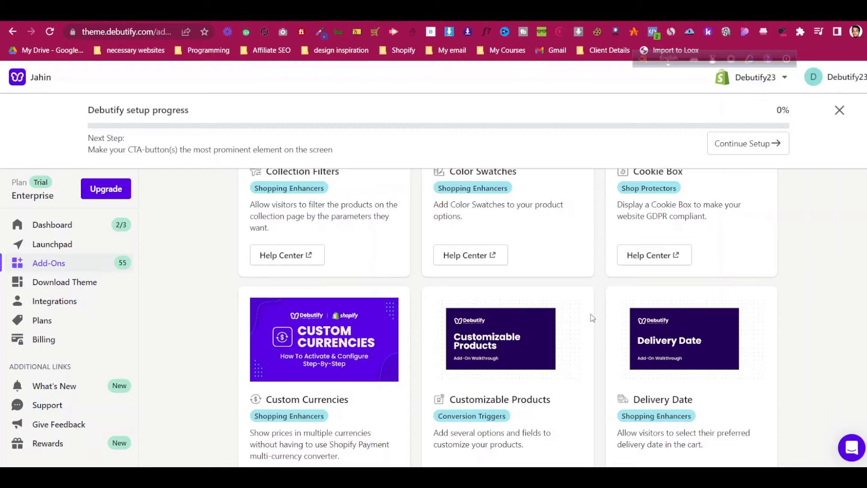
{"action": "scroll", "coordinate": [235, 231], "scroll_direction": "down", "scroll_amount": 4}
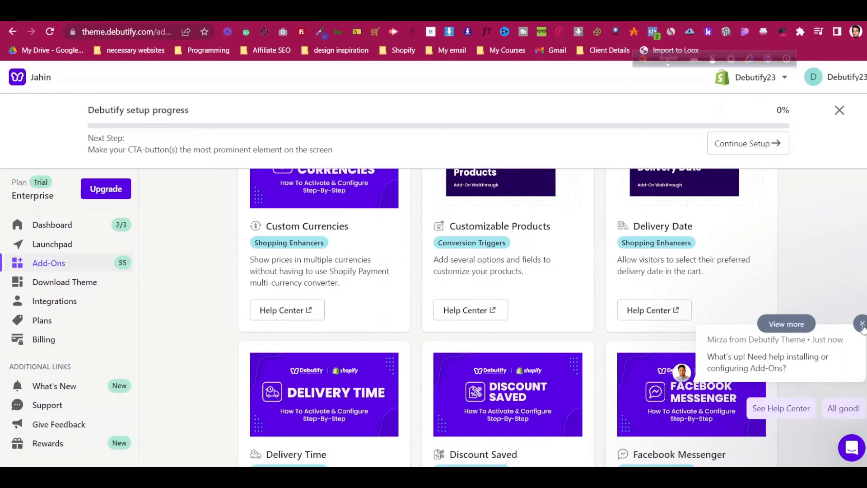
{"action": "left_click", "coordinate": [847, 449]}
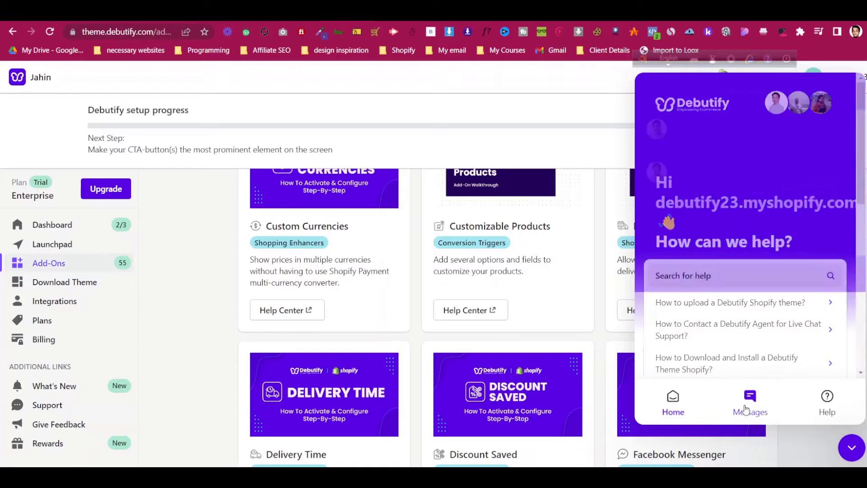
{"action": "left_click", "coordinate": [746, 409]}
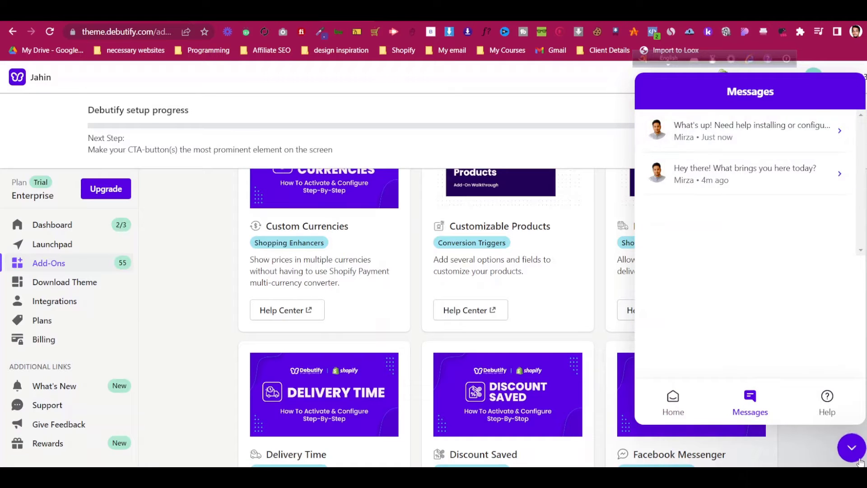
{"action": "left_click", "coordinate": [855, 453]}
Rename the Debutify theme in the theme library to 'Primal Hervest'
{"action": "left_click", "coordinate": [384, 17]}
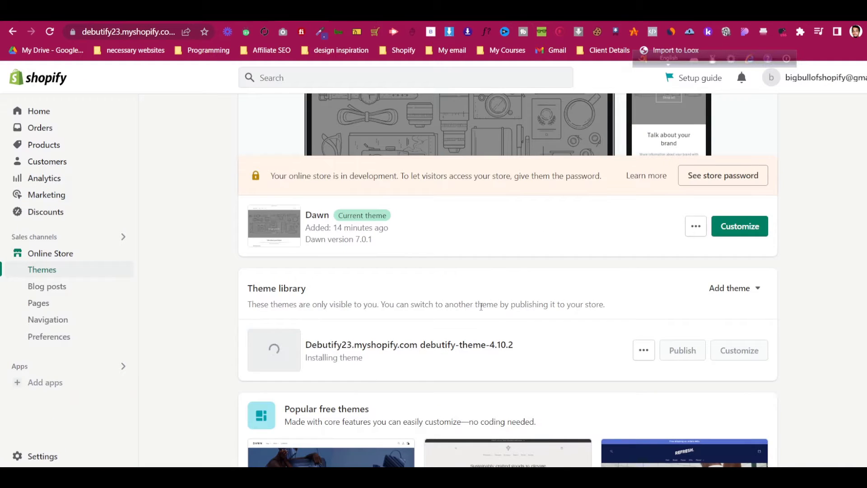
{"action": "scroll", "coordinate": [482, 307], "scroll_direction": "down", "scroll_amount": 1}
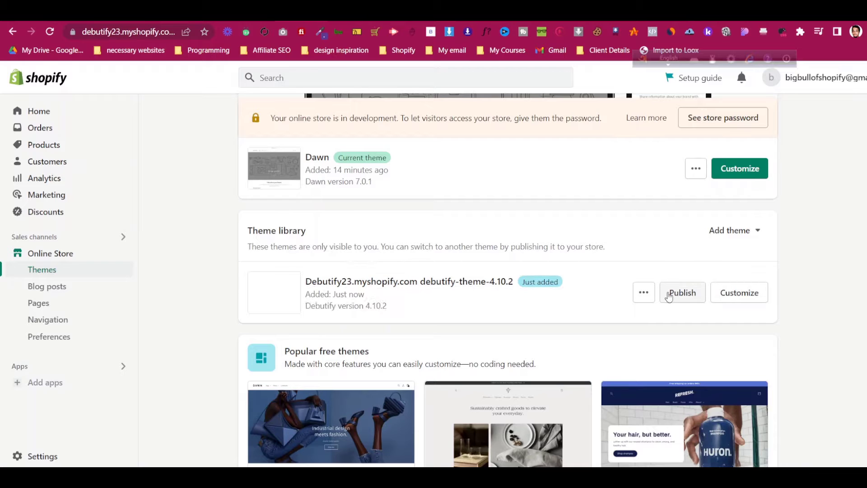
{"action": "left_click", "coordinate": [642, 295]}
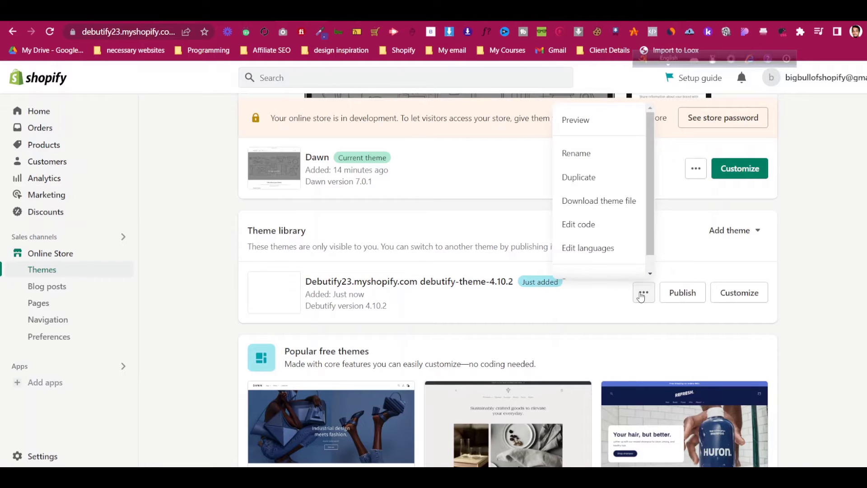
{"action": "left_click", "coordinate": [642, 294]}
{"action": "left_click", "coordinate": [642, 294]}
{"action": "left_click", "coordinate": [583, 153]}
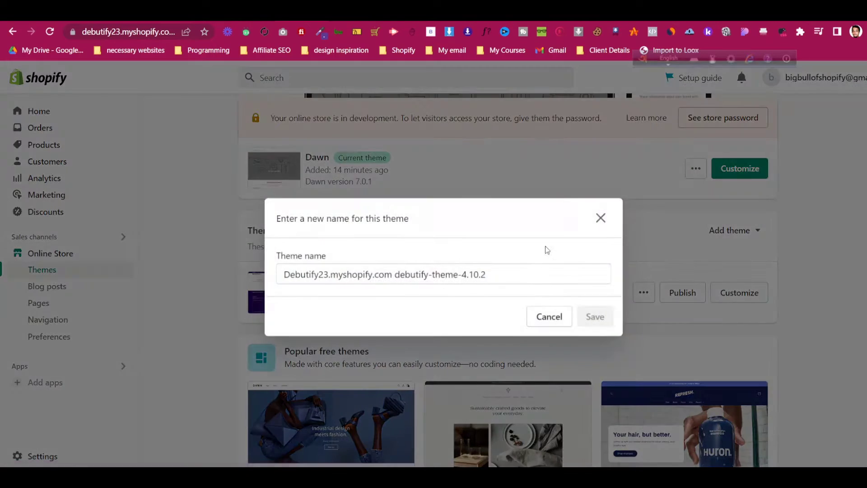
{"action": "left_click", "coordinate": [518, 279]}
{"action": "key", "text": "ctrl+a"}
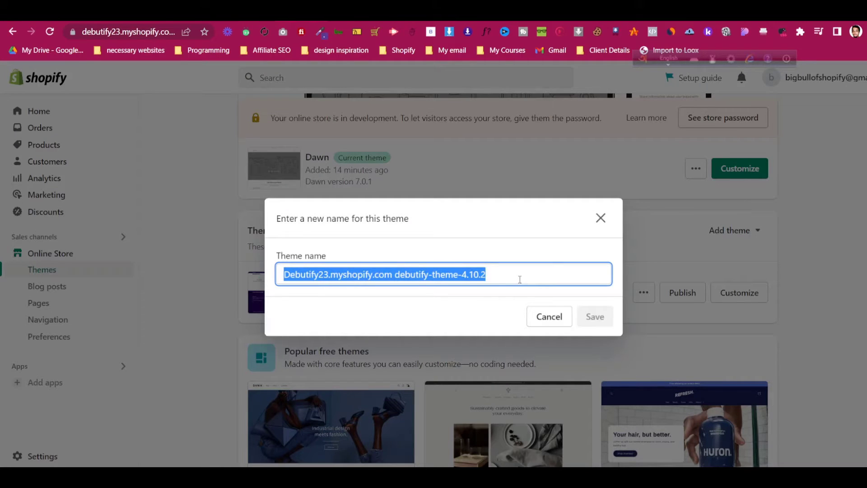
{"action": "type", "text": "Primal He"}
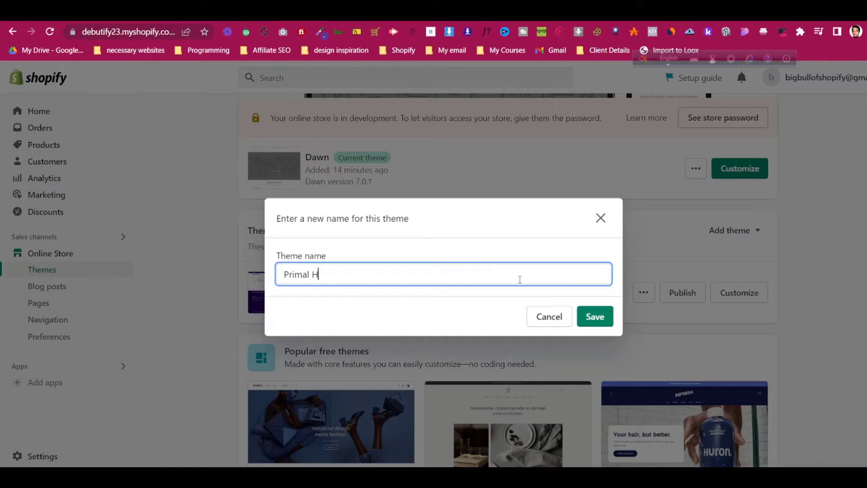
{"action": "type", "text": "rvest"}
{"action": "left_click", "coordinate": [605, 322]}
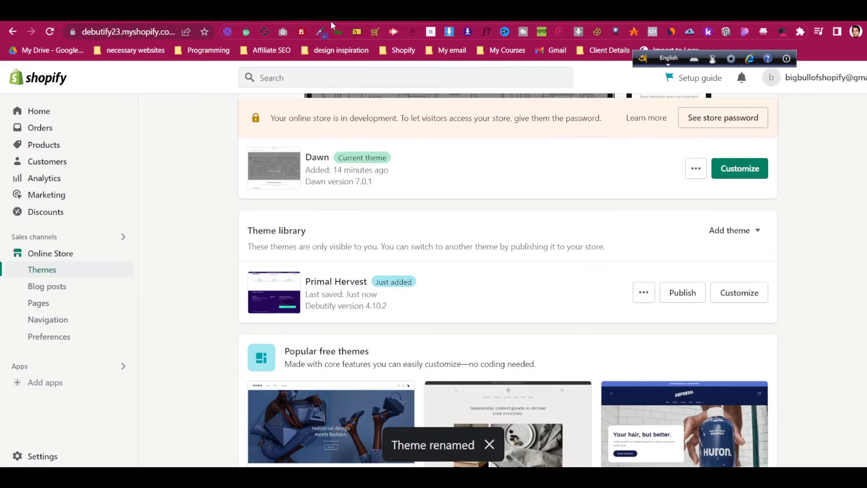
Publish Primal Hervest as the current theme, moving Dawn into the theme library
{"action": "scroll", "coordinate": [495, 224], "scroll_direction": "up", "scroll_amount": 5}
{"action": "scroll", "coordinate": [495, 231], "scroll_direction": "down", "scroll_amount": 6}
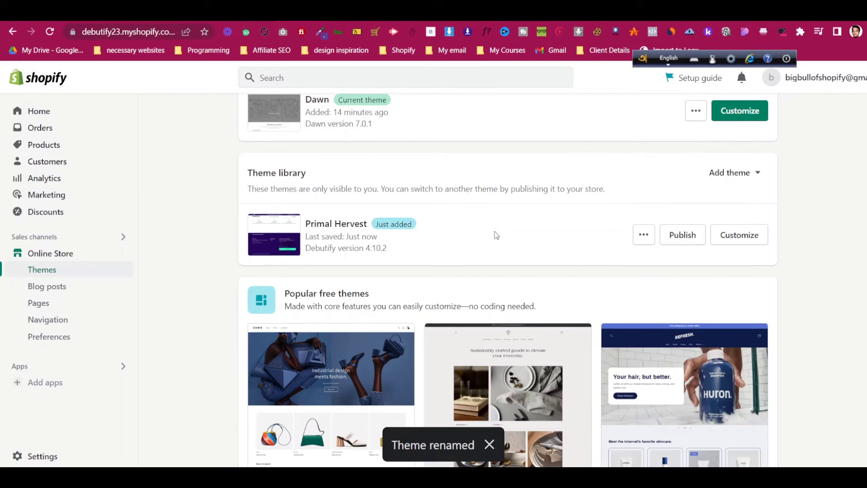
{"action": "left_click", "coordinate": [690, 242]}
{"action": "left_click", "coordinate": [590, 348]}
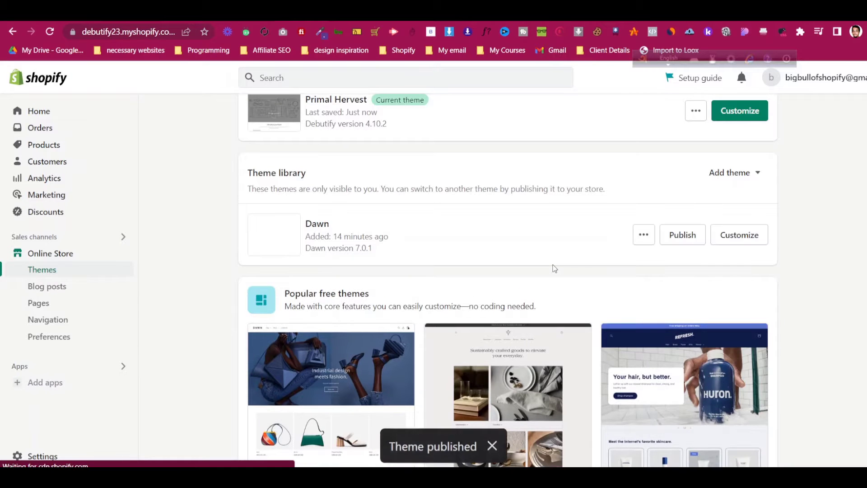
{"action": "scroll", "coordinate": [563, 240], "scroll_direction": "up", "scroll_amount": 7}
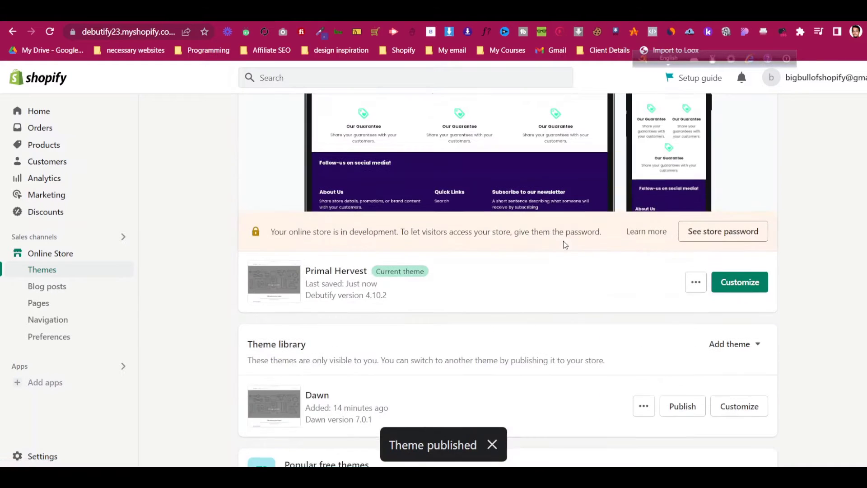
{"action": "scroll", "coordinate": [366, 224], "scroll_direction": "down", "scroll_amount": 1}
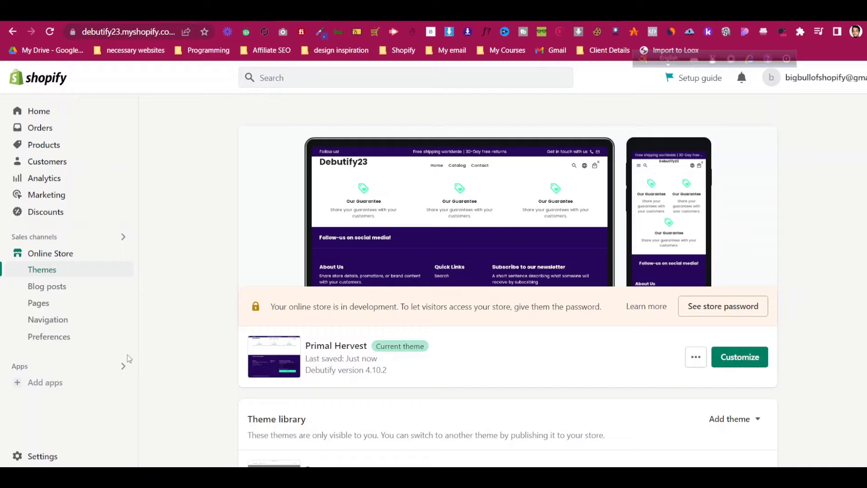
Open Online Store Preferences and select the store password under Password protection
{"action": "left_click", "coordinate": [100, 339]}
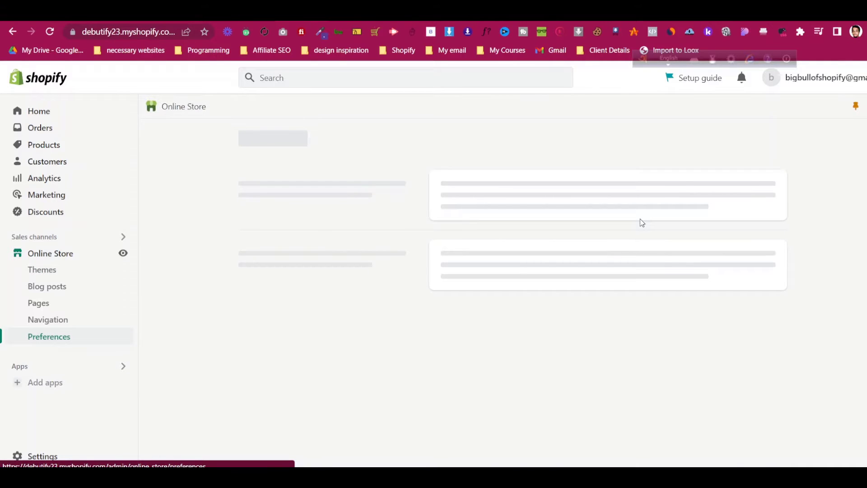
{"action": "scroll", "coordinate": [640, 221], "scroll_direction": "down", "scroll_amount": 3}
{"action": "scroll", "coordinate": [640, 222], "scroll_direction": "down", "scroll_amount": 14}
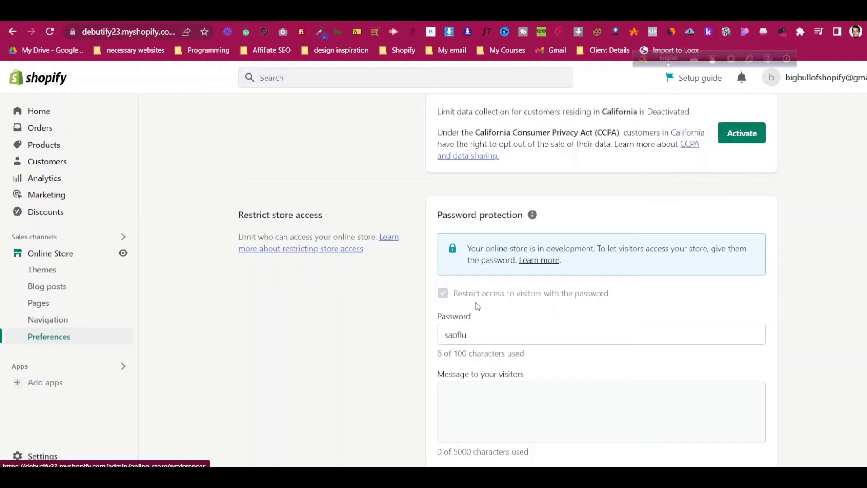
{"action": "left_click_drag", "start_coordinate": [457, 334], "coordinate": [443, 335]}
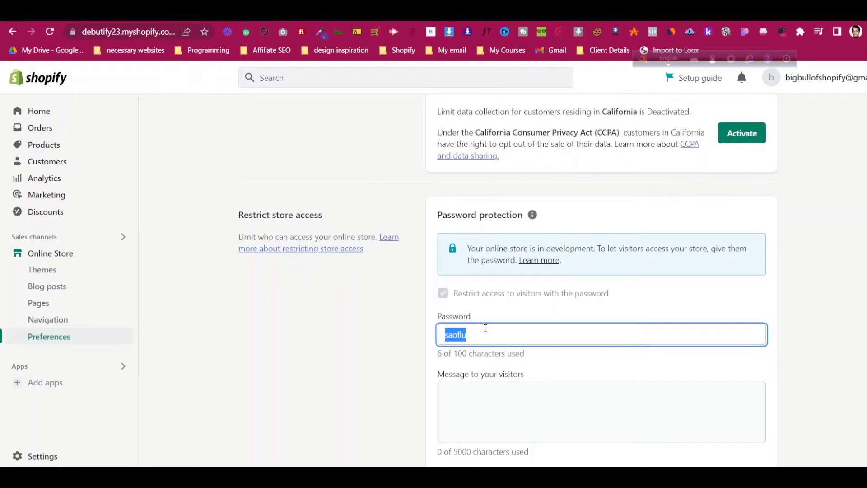
{"action": "left_click", "coordinate": [60, 276]}
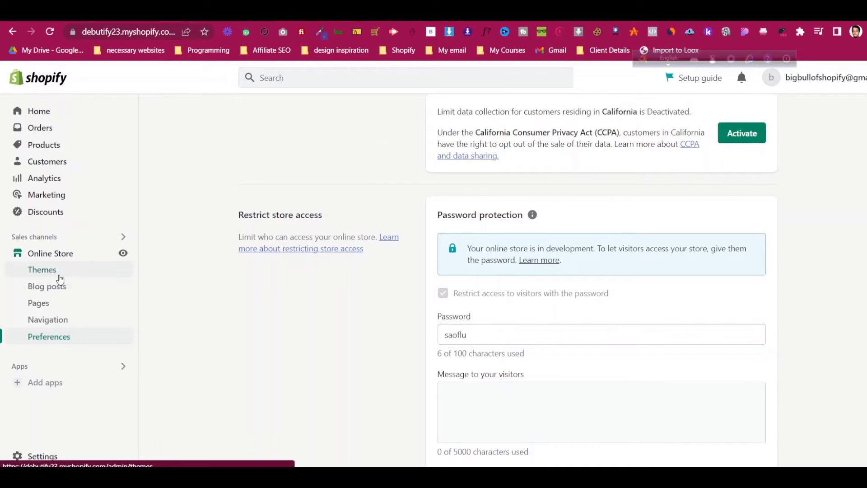
Open Primal Hervest in the theme editor and scroll through the preview
{"action": "scroll", "coordinate": [578, 268], "scroll_direction": "up", "scroll_amount": 10}
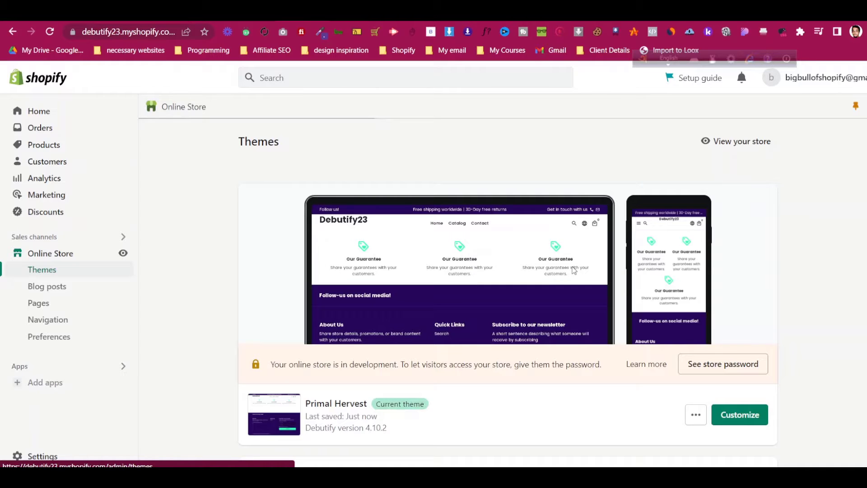
{"action": "scroll", "coordinate": [574, 270], "scroll_direction": "down", "scroll_amount": 3}
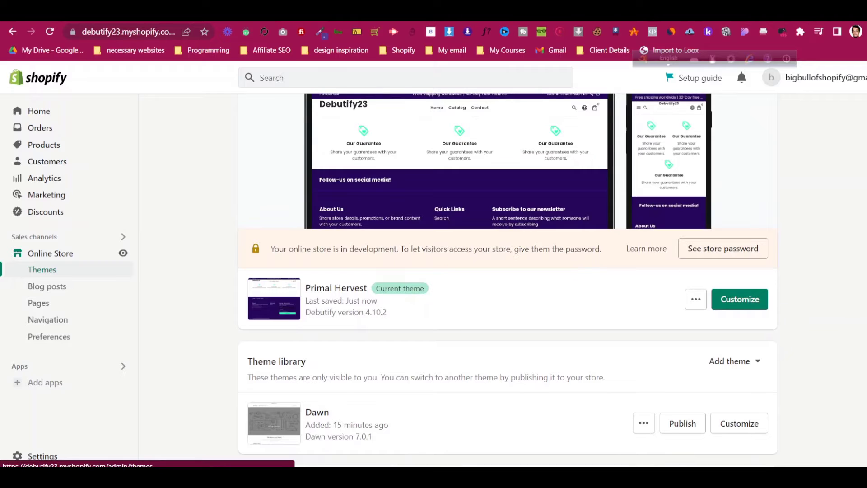
{"action": "left_click", "coordinate": [740, 299]}
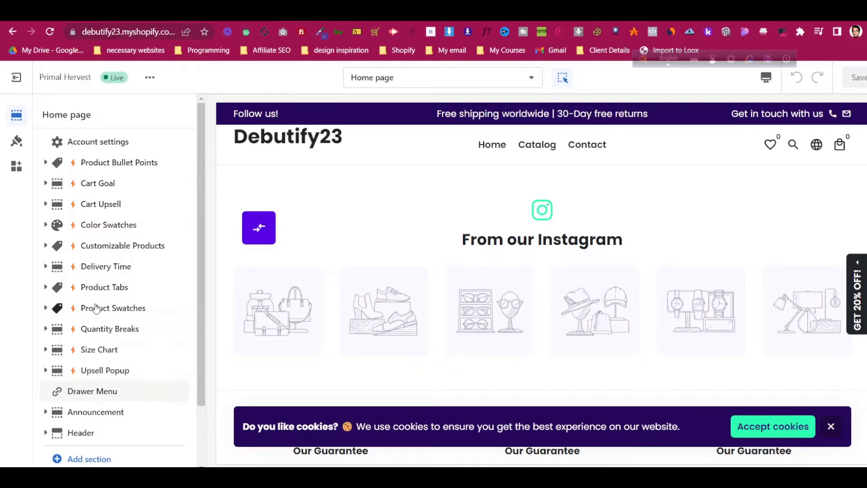
{"action": "scroll", "coordinate": [116, 248], "scroll_direction": "down", "scroll_amount": 2}
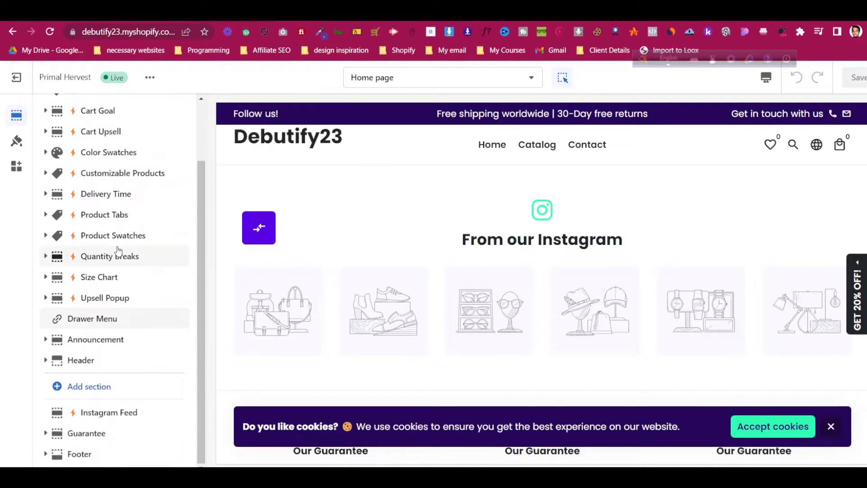
{"action": "scroll", "coordinate": [120, 248], "scroll_direction": "up", "scroll_amount": 2}
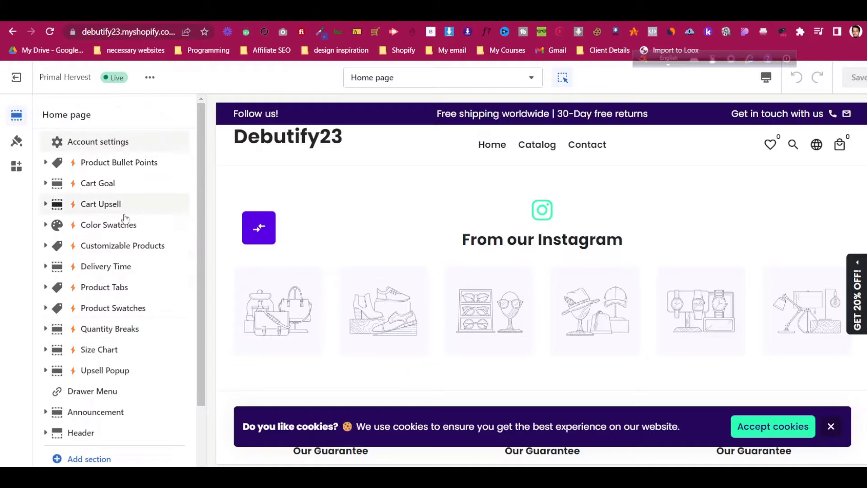
{"action": "scroll", "coordinate": [143, 188], "scroll_direction": "down", "scroll_amount": 2}
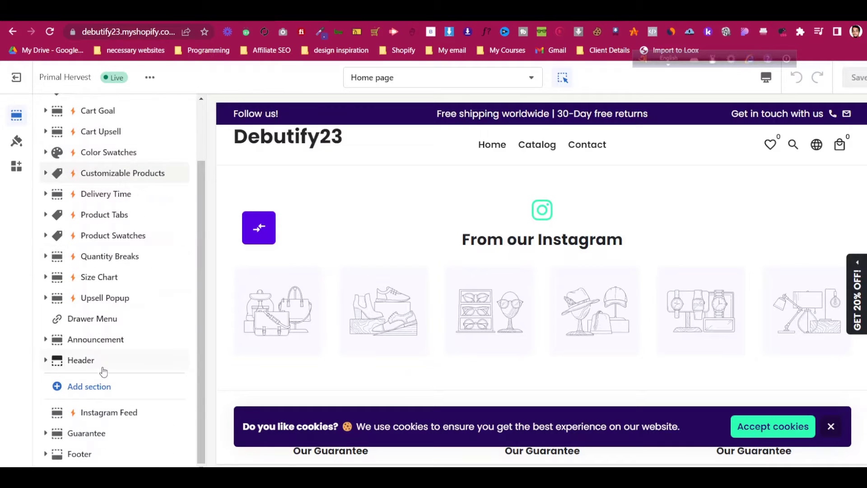
{"action": "scroll", "coordinate": [123, 233], "scroll_direction": "up", "scroll_amount": 2}
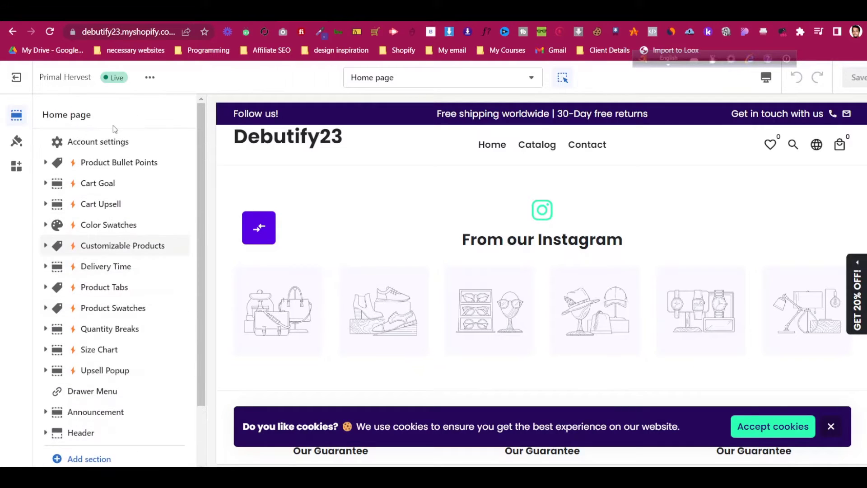
{"action": "scroll", "coordinate": [116, 174], "scroll_direction": "down", "scroll_amount": 2}
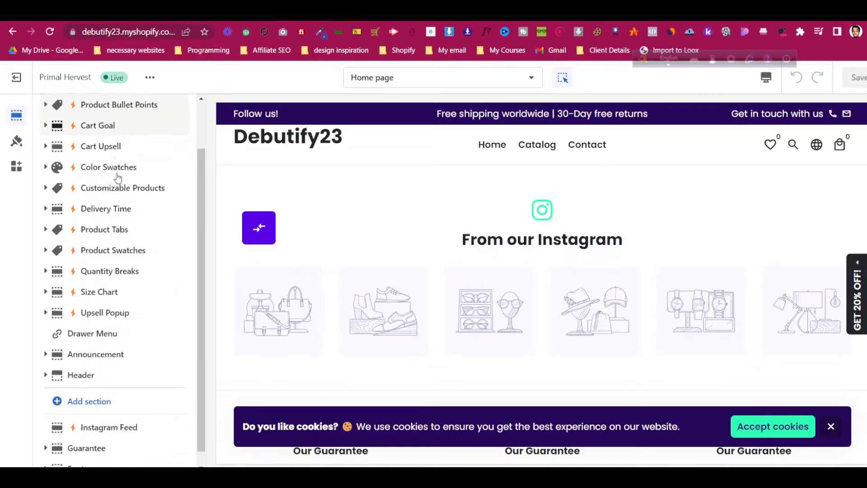
{"action": "scroll", "coordinate": [379, 271], "scroll_direction": "down", "scroll_amount": 6}
{"action": "scroll", "coordinate": [379, 274], "scroll_direction": "up", "scroll_amount": 6}
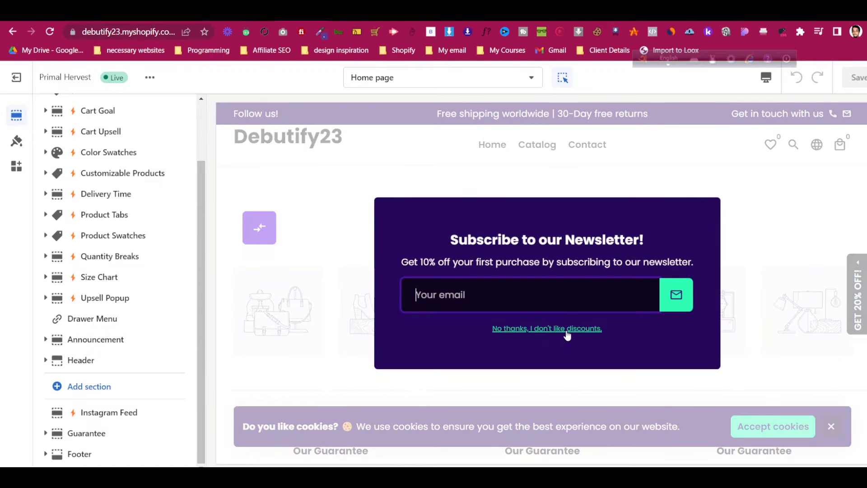
Dismiss the preview's newsletter popup with 'No thanks' and accept the cookie notice
{"action": "left_click", "coordinate": [565, 329]}
{"action": "scroll", "coordinate": [479, 229], "scroll_direction": "down", "scroll_amount": 8}
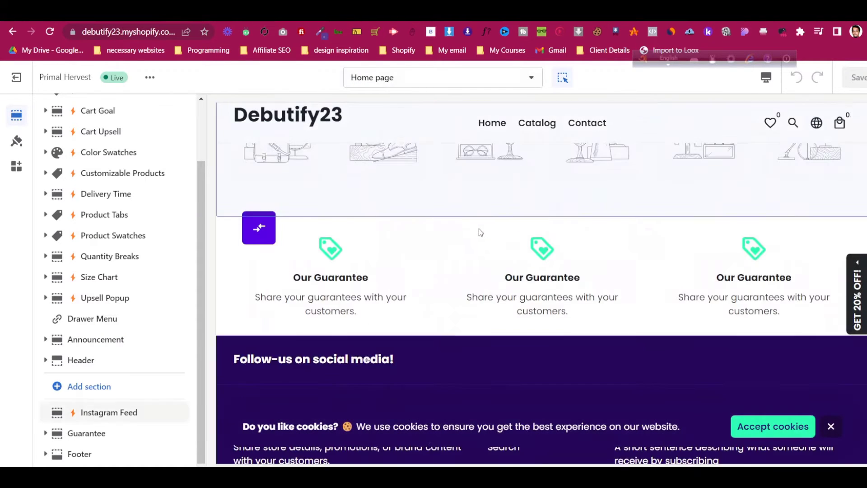
{"action": "scroll", "coordinate": [555, 312], "scroll_direction": "down", "scroll_amount": 1}
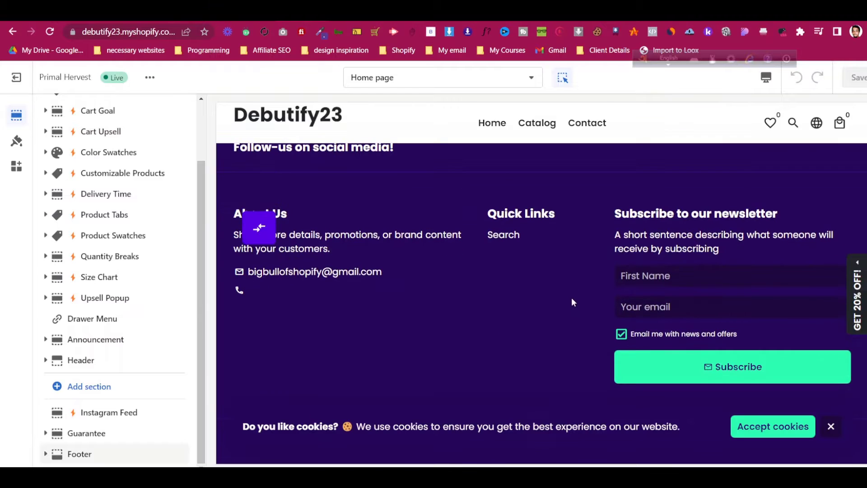
{"action": "left_click", "coordinate": [781, 431]}
{"action": "scroll", "coordinate": [456, 277], "scroll_direction": "up", "scroll_amount": 10}
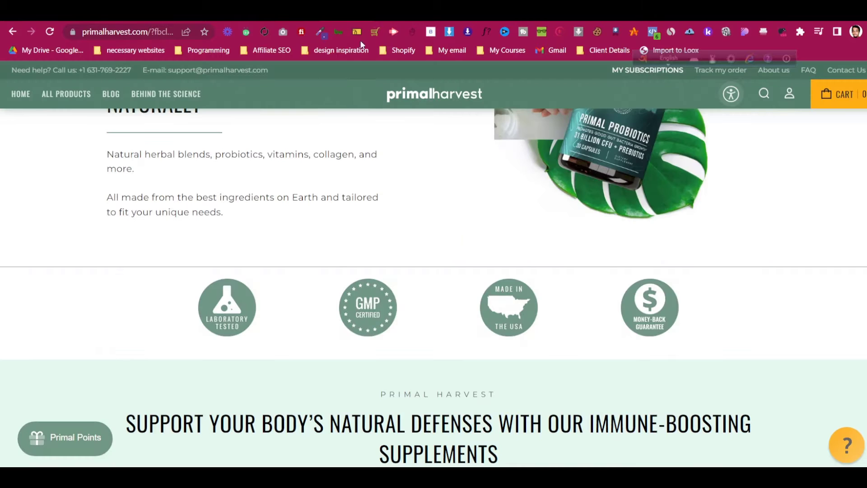
{"action": "scroll", "coordinate": [377, 219], "scroll_direction": "up", "scroll_amount": 1}
{"action": "scroll", "coordinate": [377, 220], "scroll_direction": "up", "scroll_amount": 5}
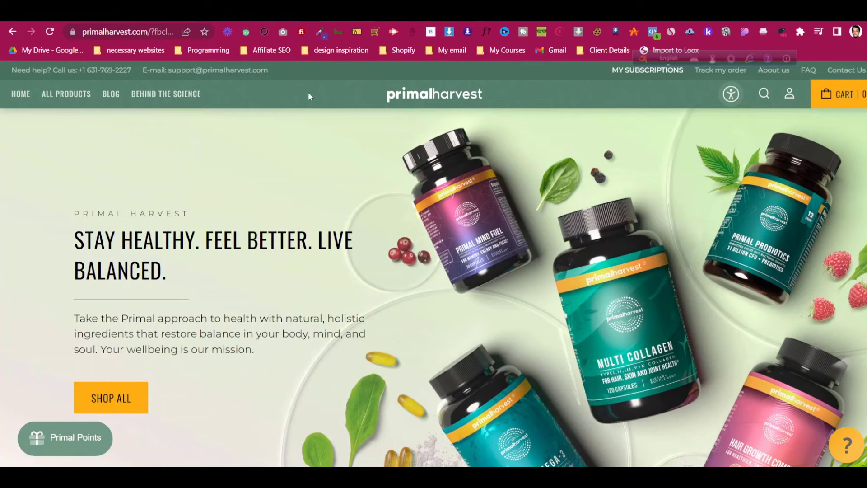
Review the Primal Harvest homepage, switching briefly to the Shopify editor and back
{"action": "scroll", "coordinate": [319, 91], "scroll_direction": "down", "scroll_amount": 1}
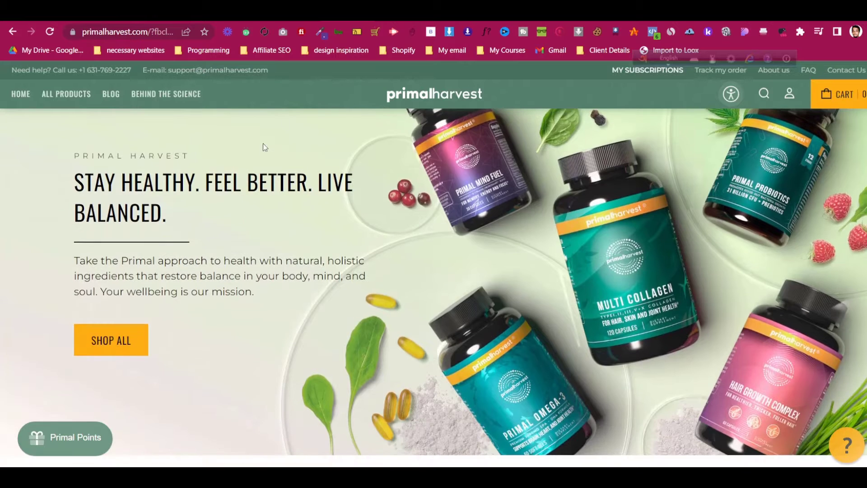
{"action": "scroll", "coordinate": [262, 168], "scroll_direction": "down", "scroll_amount": 2}
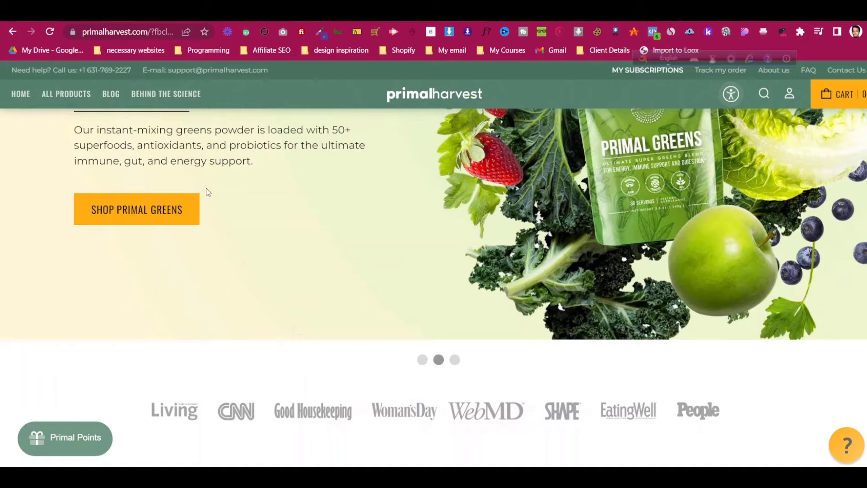
{"action": "scroll", "coordinate": [207, 190], "scroll_direction": "down", "scroll_amount": 2}
{"action": "scroll", "coordinate": [197, 195], "scroll_direction": "down", "scroll_amount": 9}
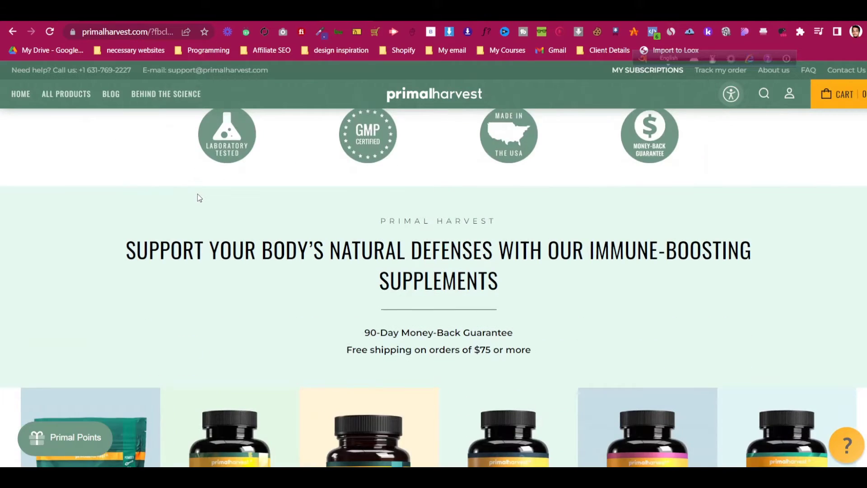
{"action": "scroll", "coordinate": [199, 198], "scroll_direction": "up", "scroll_amount": 13}
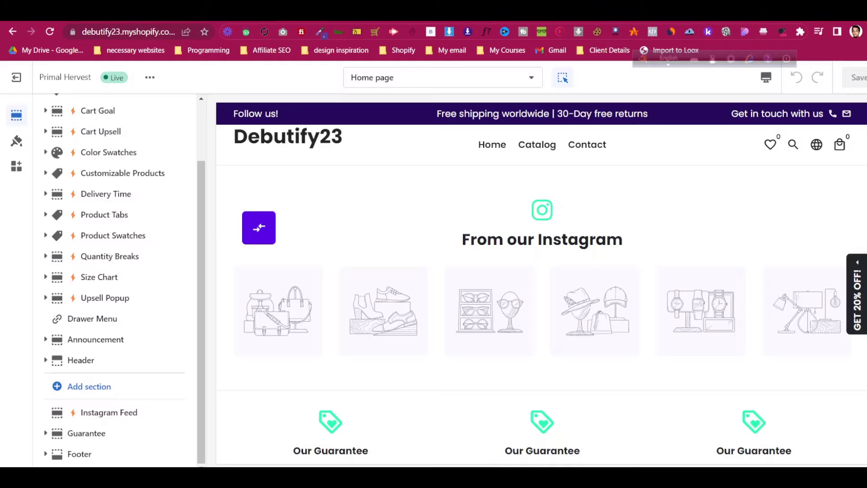
{"action": "left_click", "coordinate": [286, 14]}
{"action": "left_click", "coordinate": [384, 15]}
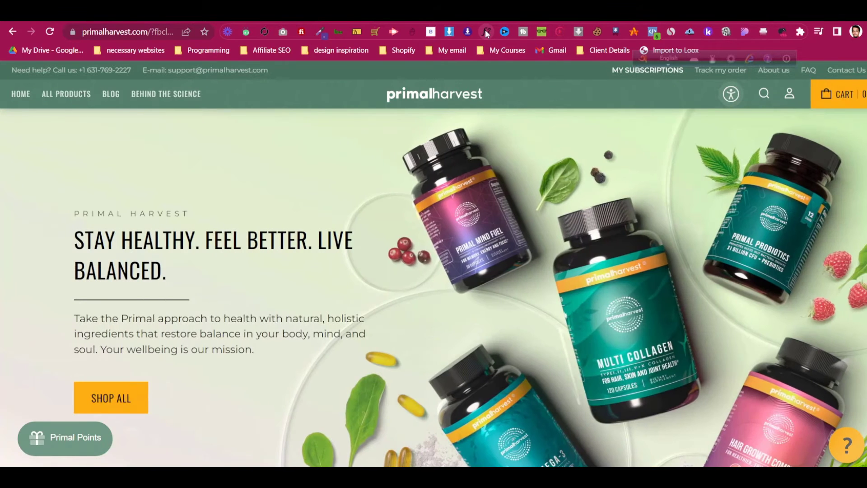
Identify the site's fonts with WhatFont, then show the editor's Theme settings
{"action": "left_click", "coordinate": [486, 31]}
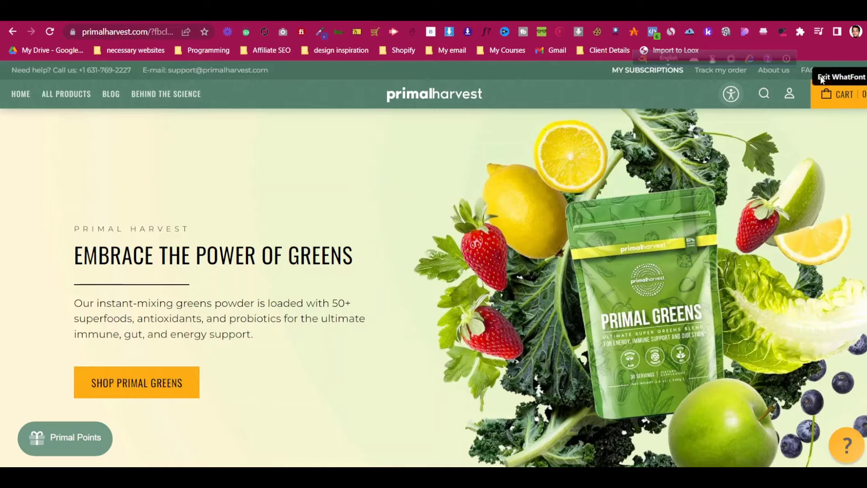
{"action": "left_click", "coordinate": [840, 77]}
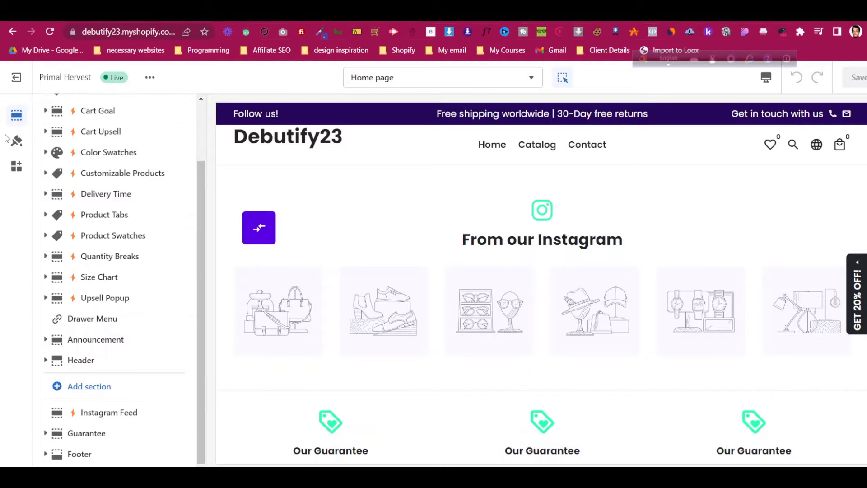
{"action": "left_click", "coordinate": [17, 142]}
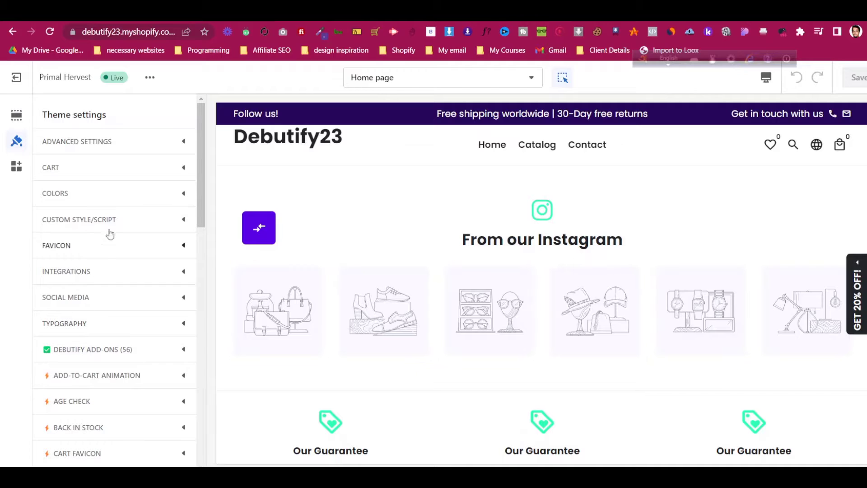
Expand COLORS to view the announcement, header and page colour settings
{"action": "left_click", "coordinate": [127, 199]}
{"action": "scroll", "coordinate": [118, 206], "scroll_direction": "down", "scroll_amount": 1}
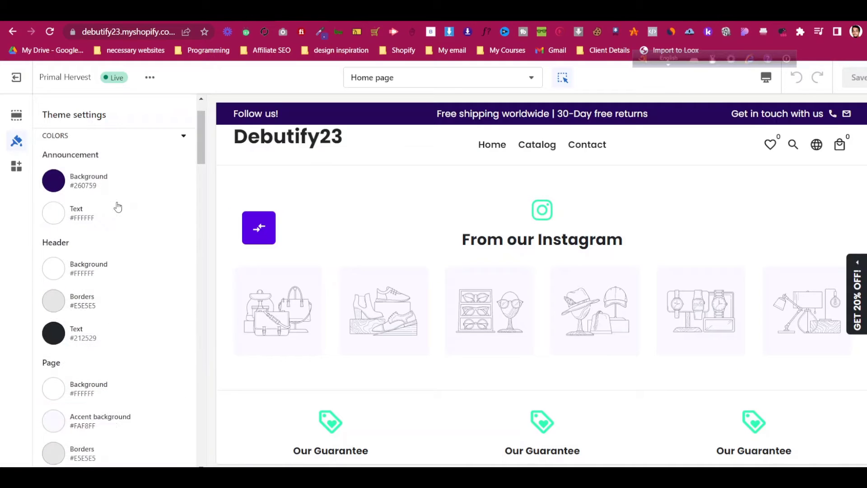
{"action": "scroll", "coordinate": [116, 200], "scroll_direction": "up", "scroll_amount": 1}
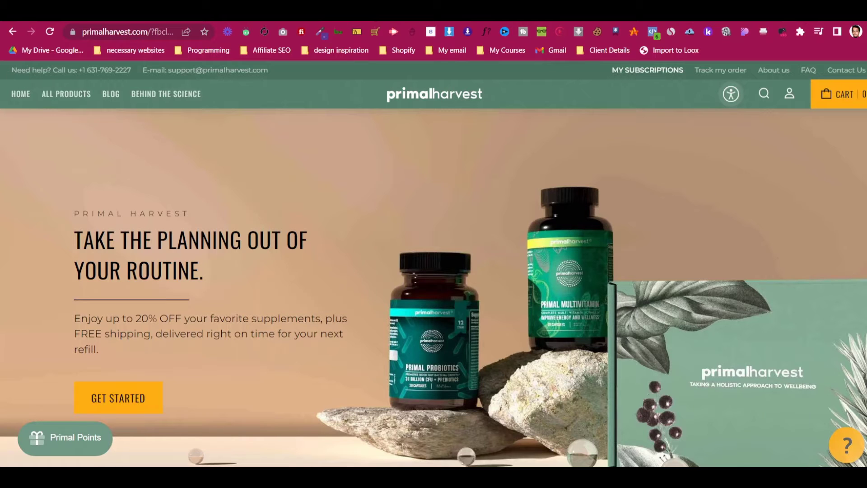
Screenshot the Primal Harvest navigation bar with Lightshot and mark it with a red box
{"action": "left_click", "coordinate": [754, 478]}
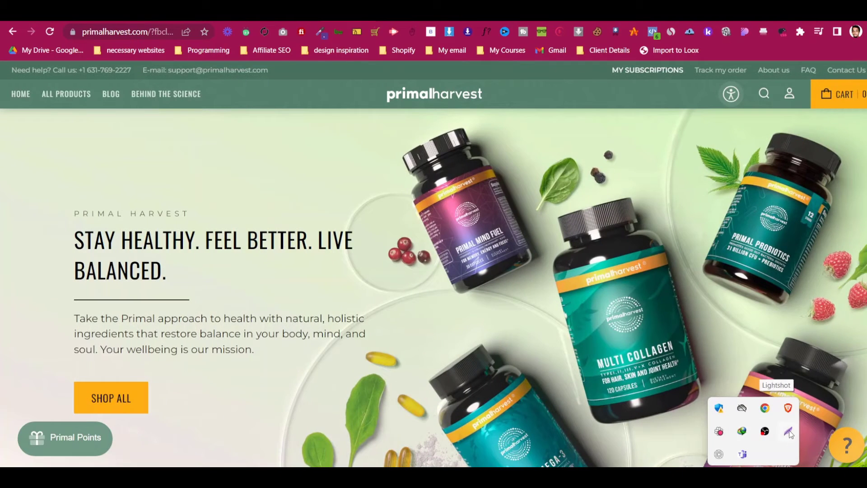
{"action": "left_click", "coordinate": [790, 432]}
{"action": "left_click_drag", "start_coordinate": [1, 58], "coordinate": [866, 207]}
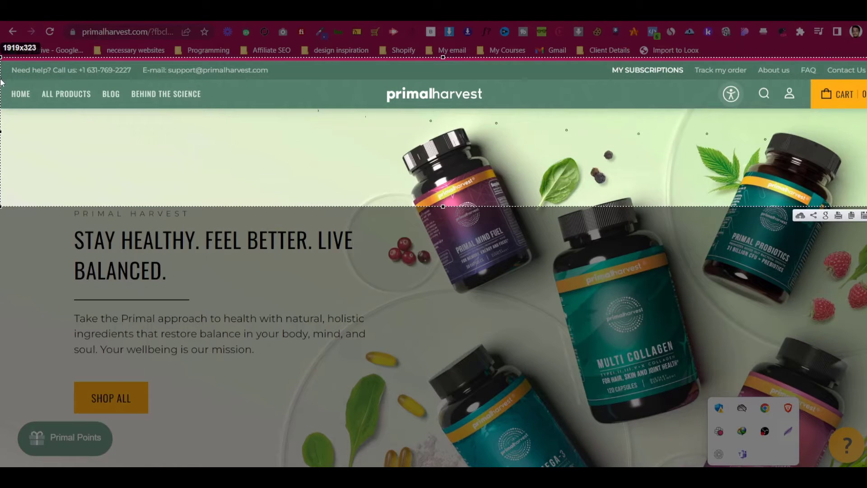
{"action": "mouse_move", "coordinate": [0, 79]}
{"action": "left_mouse_down"}
{"action": "mouse_move", "coordinate": [416, 116]}
{"action": "mouse_move", "coordinate": [866, 116]}
{"action": "mouse_move", "coordinate": [858, 108]}
{"action": "mouse_move", "coordinate": [847, 115]}
{"action": "mouse_move", "coordinate": [865, 118]}
{"action": "mouse_move", "coordinate": [866, 110]}
{"action": "left_mouse_up"}
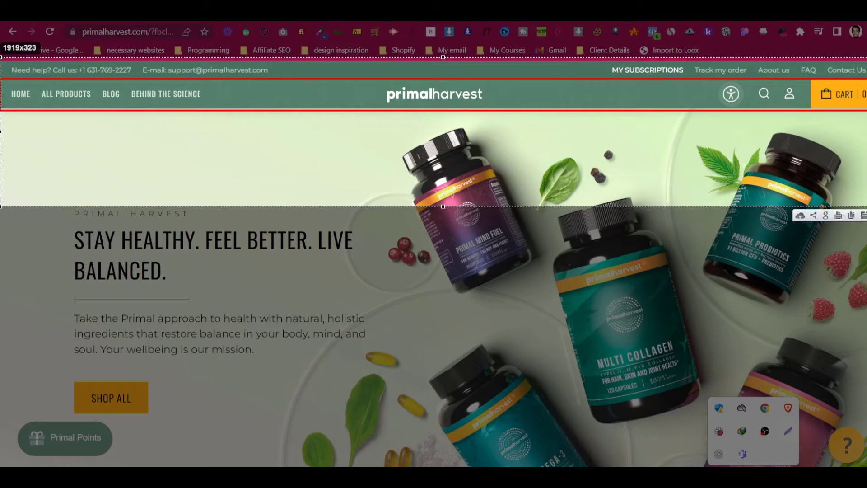
{"action": "key", "text": "ctrl+c"}
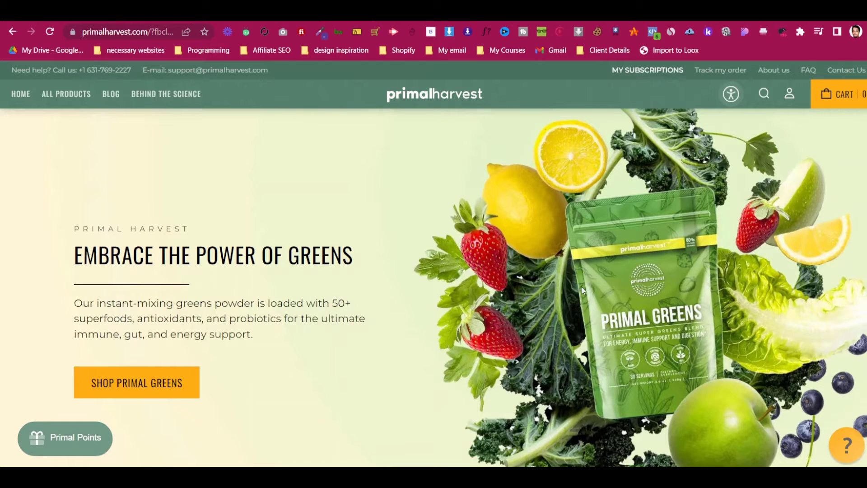
Inspect the Primal Harvest top info bar, copy its #47725f background, and start editing Shopify's announcement background
{"action": "key", "text": "ctrl+Tab"}
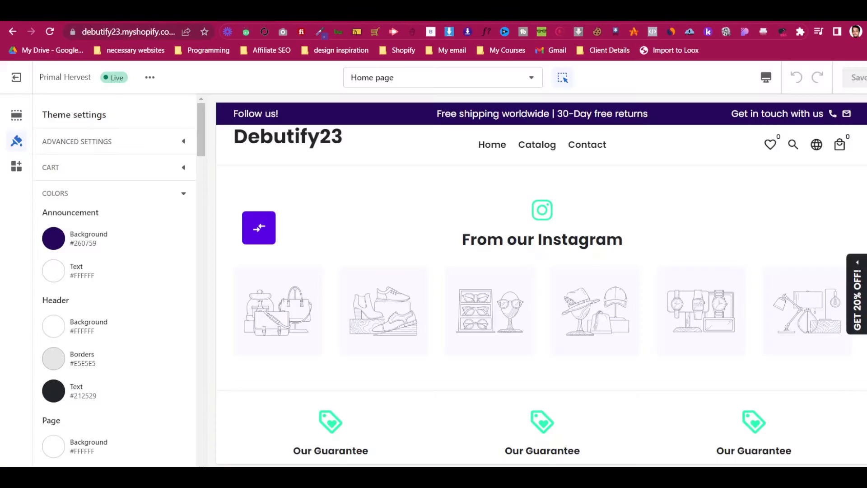
{"action": "key", "text": "ctrl+shift+Tab"}
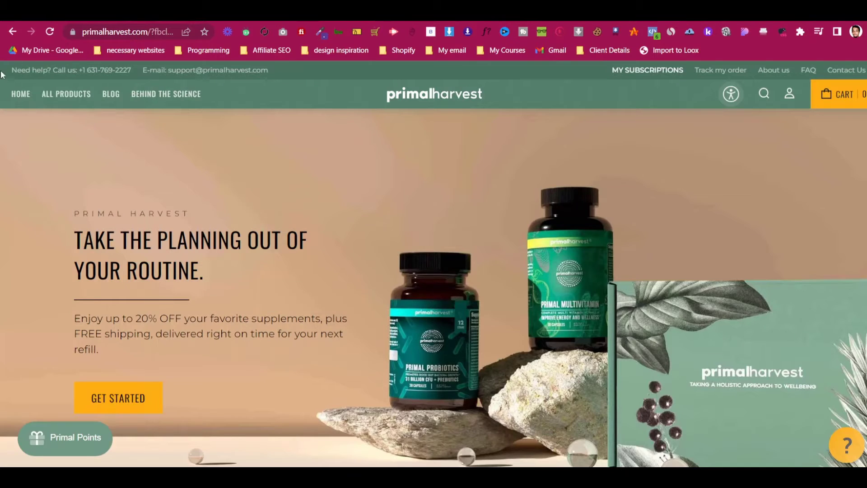
{"action": "right_click", "coordinate": [2, 75]}
{"action": "left_click", "coordinate": [72, 305]}
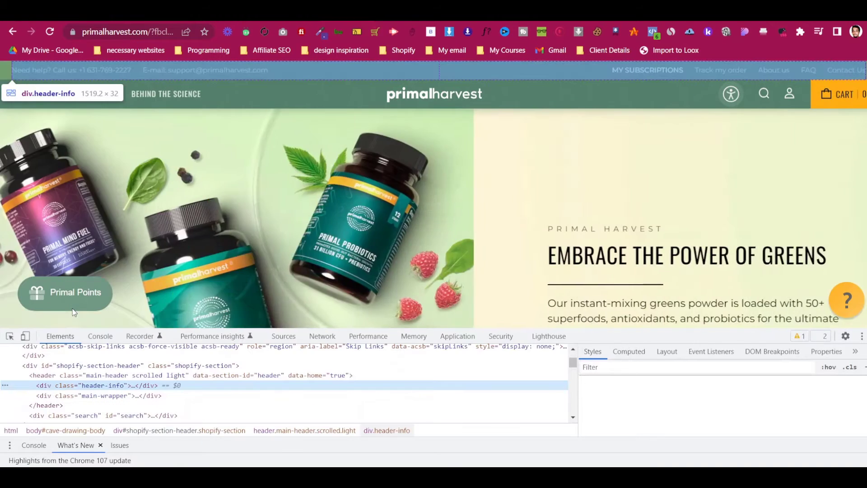
{"action": "scroll", "coordinate": [674, 397], "scroll_direction": "down", "scroll_amount": 2}
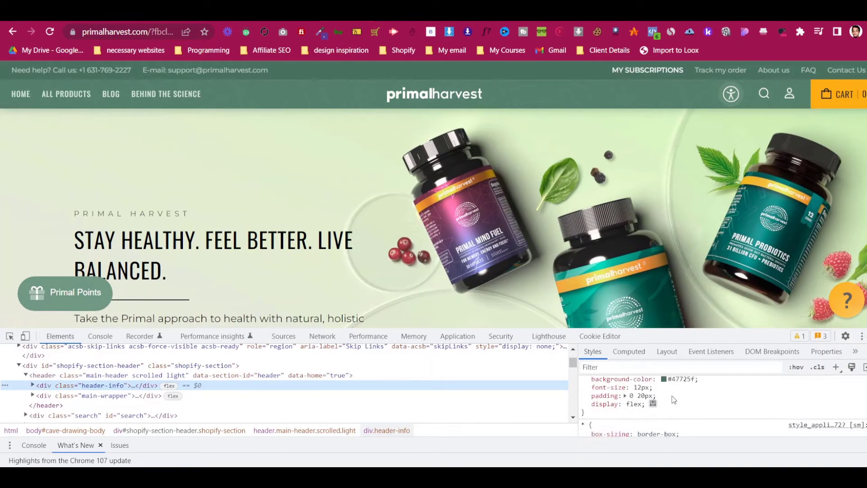
{"action": "left_click", "coordinate": [678, 379]}
{"action": "right_click", "coordinate": [678, 378]}
{"action": "left_click", "coordinate": [715, 270]}
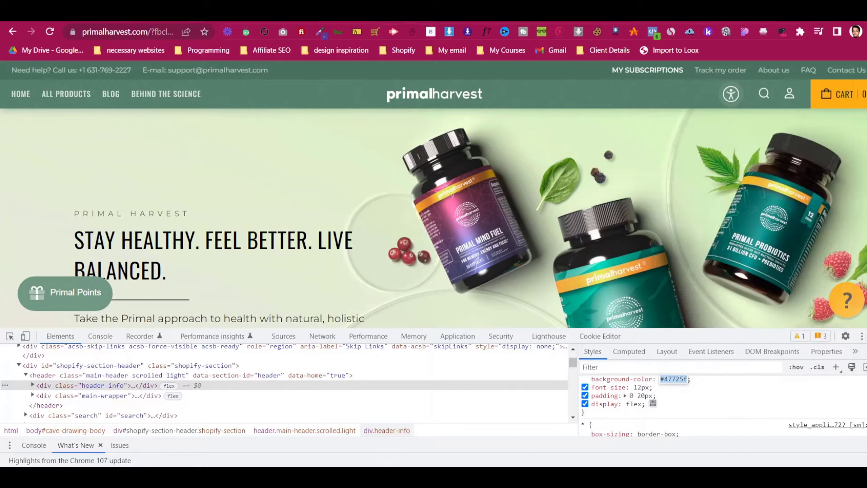
{"action": "key", "text": "ctrl+Tab"}
{"action": "left_click", "coordinate": [59, 238]}
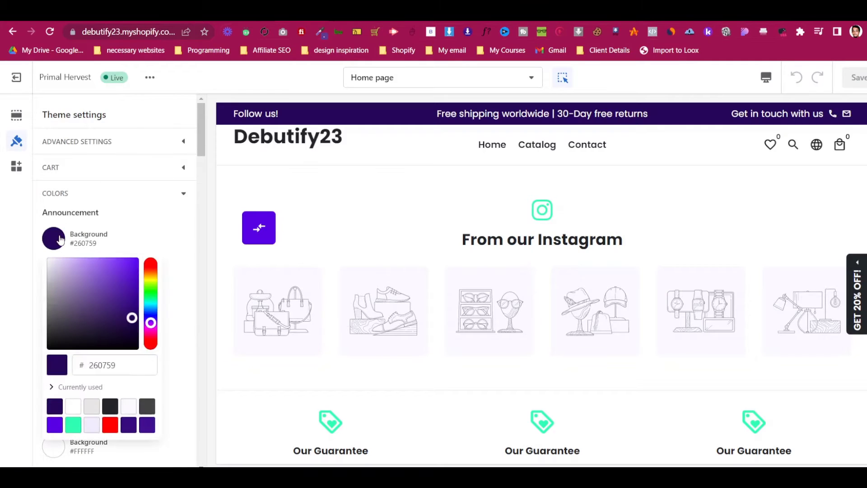
Replace the announcement background hex 260759 with the pasted green 47725F
{"action": "left_click", "coordinate": [60, 242]}
{"action": "left_click", "coordinate": [60, 242]}
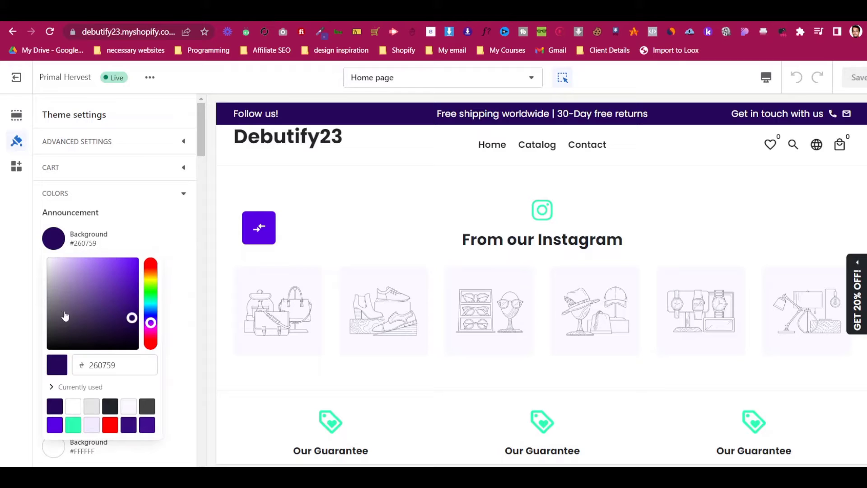
{"action": "left_click", "coordinate": [102, 365]}
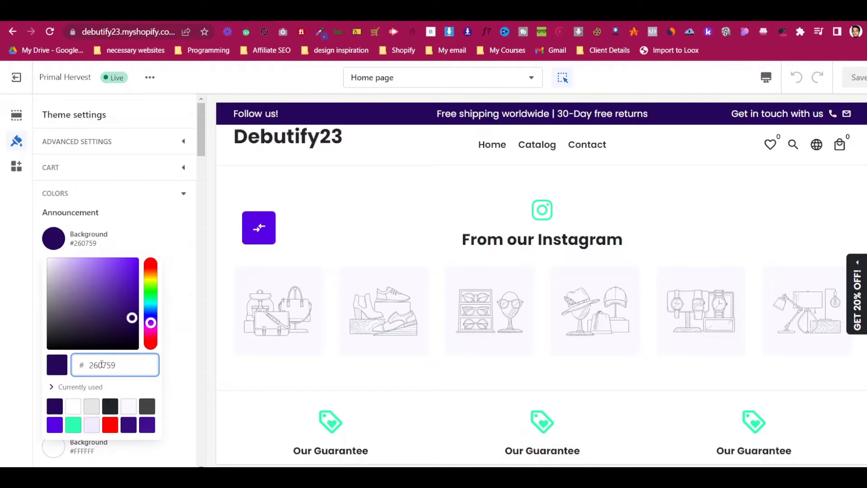
{"action": "key", "text": "ctrl+a"}
{"action": "key", "text": "ctrl+v"}
{"action": "left_click", "coordinate": [168, 234]}
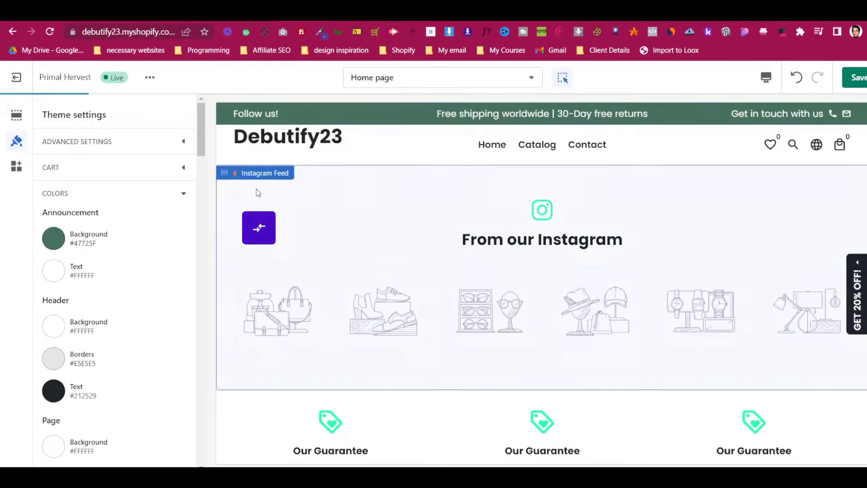
After comparing with Primal Harvest, make the header background the same green and header text white
{"action": "left_click", "coordinate": [355, 13]}
{"action": "left_click", "coordinate": [266, 14]}
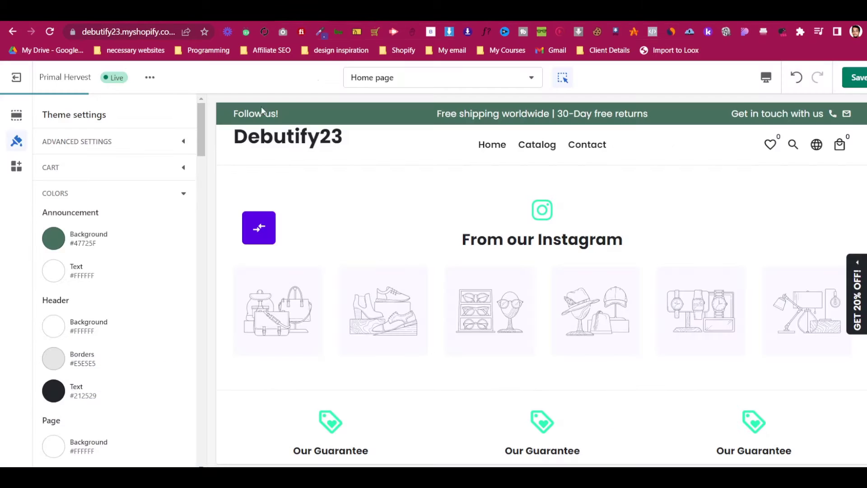
{"action": "scroll", "coordinate": [150, 283], "scroll_direction": "down", "scroll_amount": 1}
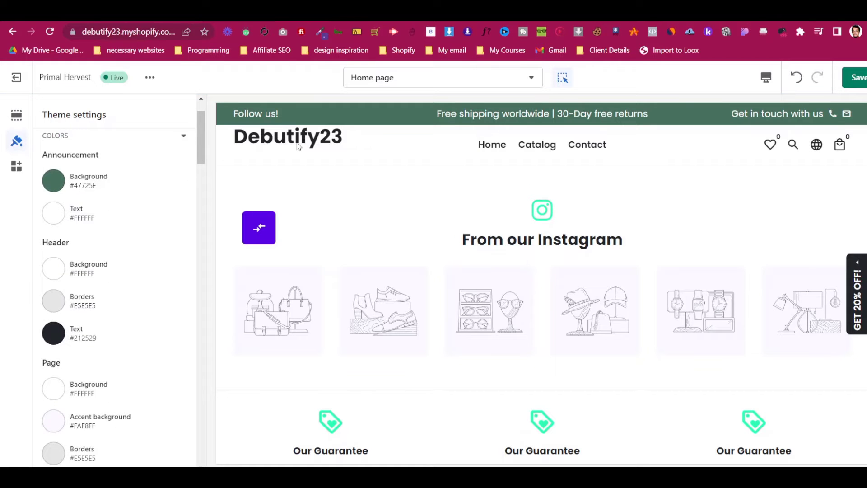
{"action": "left_click", "coordinate": [355, 14]}
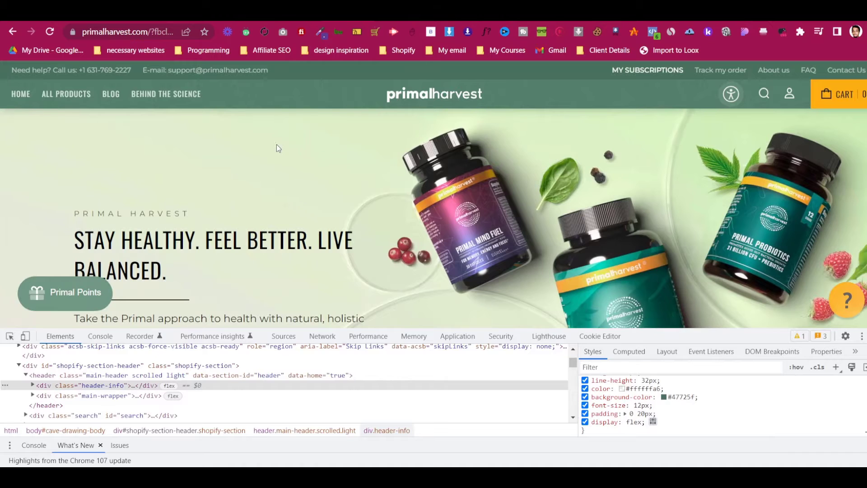
{"action": "left_click", "coordinate": [267, 14]}
{"action": "left_click", "coordinate": [63, 268]}
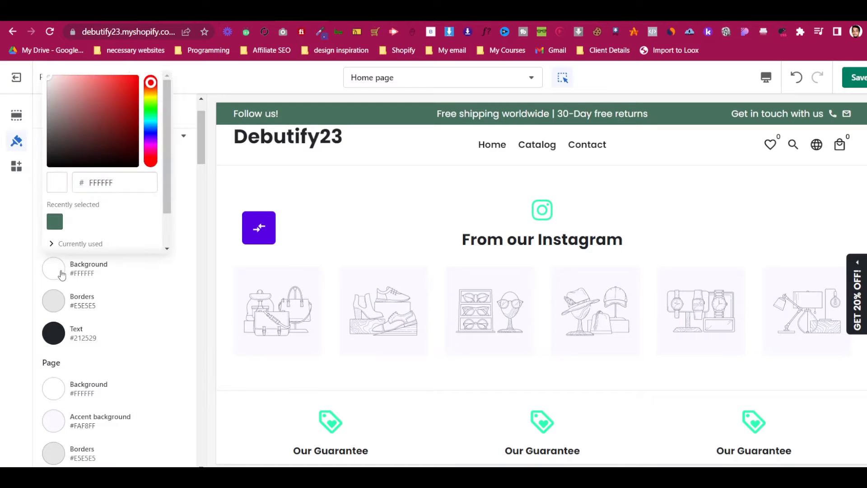
{"action": "left_click", "coordinate": [54, 222]}
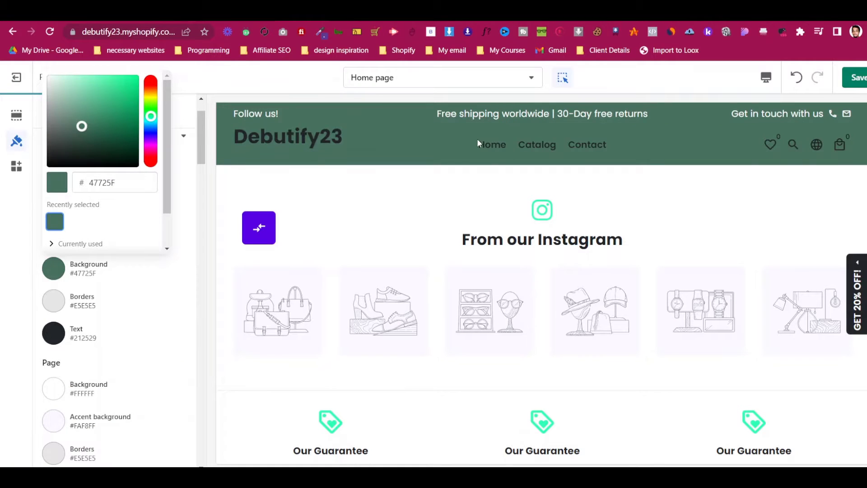
{"action": "left_click", "coordinate": [54, 336]}
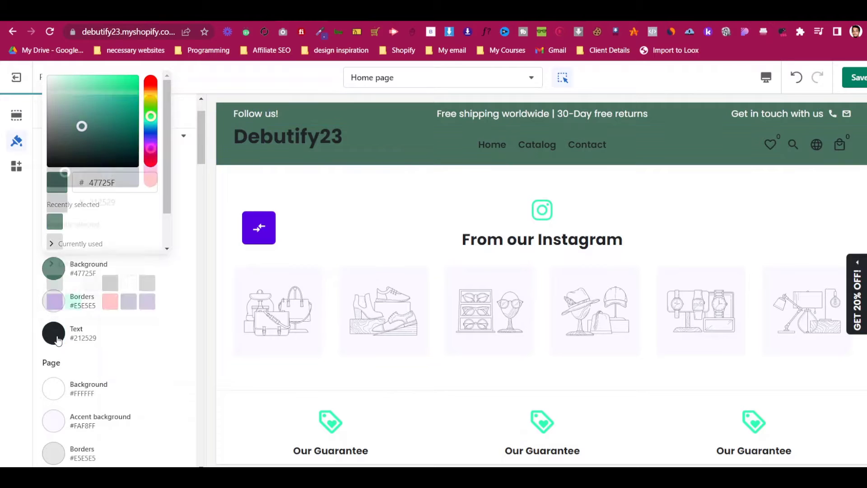
{"action": "left_click", "coordinate": [73, 285]}
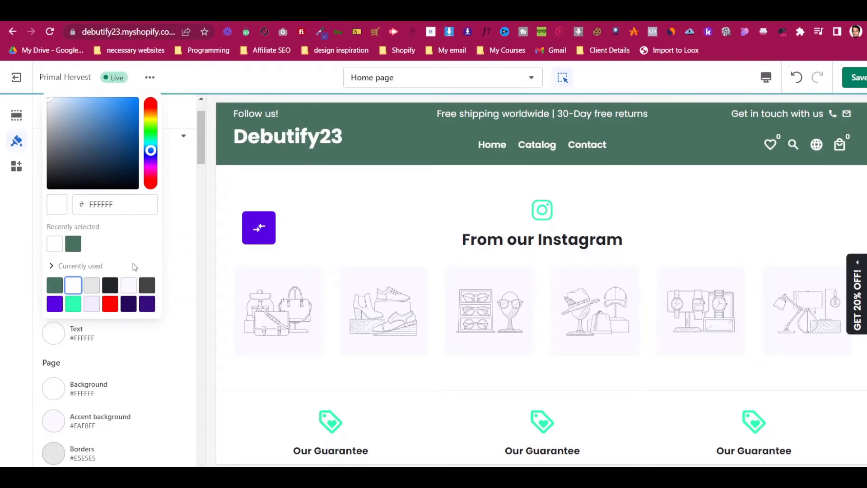
{"action": "left_click", "coordinate": [188, 232]}
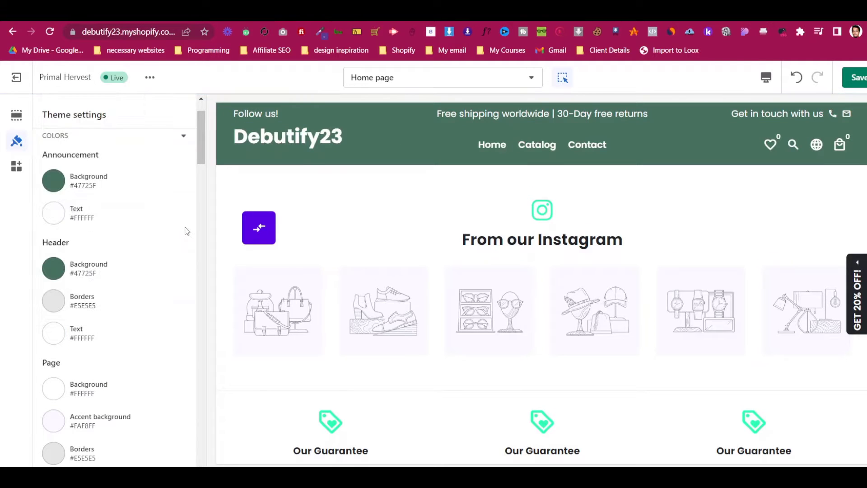
Clear the header border colour so it becomes transparent
{"action": "left_click", "coordinate": [63, 306]}
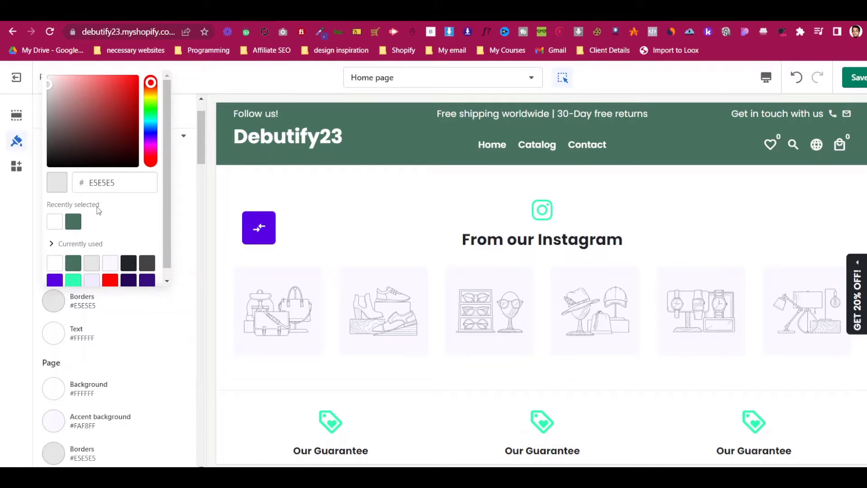
{"action": "scroll", "coordinate": [110, 229], "scroll_direction": "down", "scroll_amount": 1}
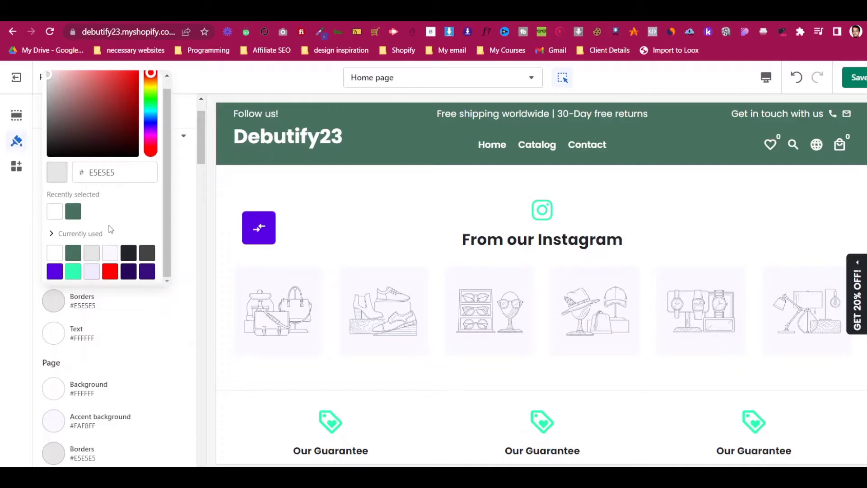
{"action": "scroll", "coordinate": [111, 229], "scroll_direction": "up", "scroll_amount": 1}
{"action": "left_click", "coordinate": [128, 183]}
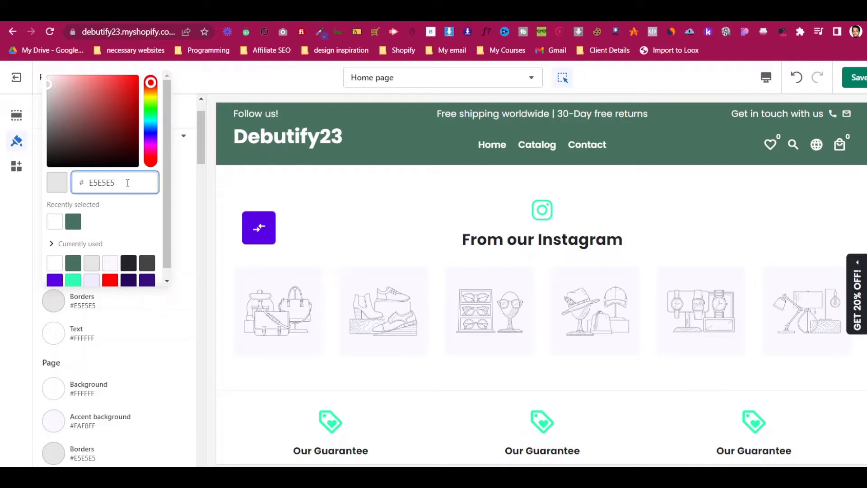
{"action": "key", "text": "ctrl+a"}
{"action": "key", "text": "BackSpace"}
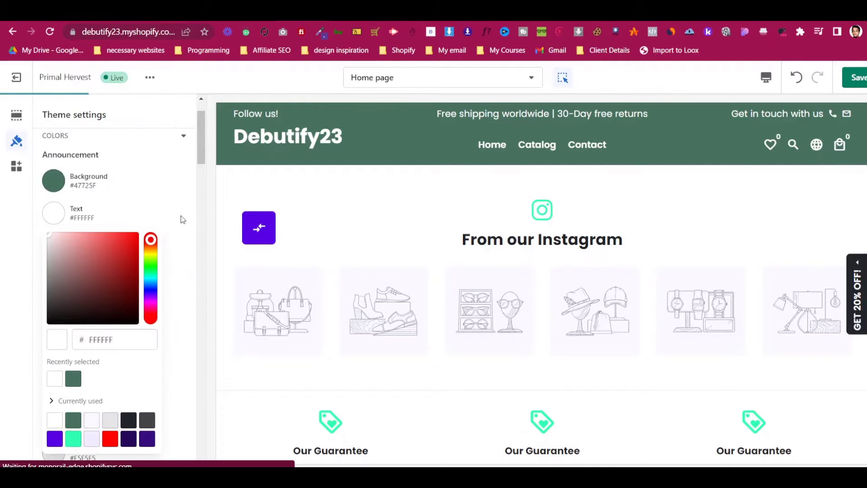
{"action": "left_click", "coordinate": [183, 201]}
Select the announcement bar message in the preview, then back out to the Home page sections list
{"action": "scroll", "coordinate": [178, 201], "scroll_direction": "down", "scroll_amount": 4}
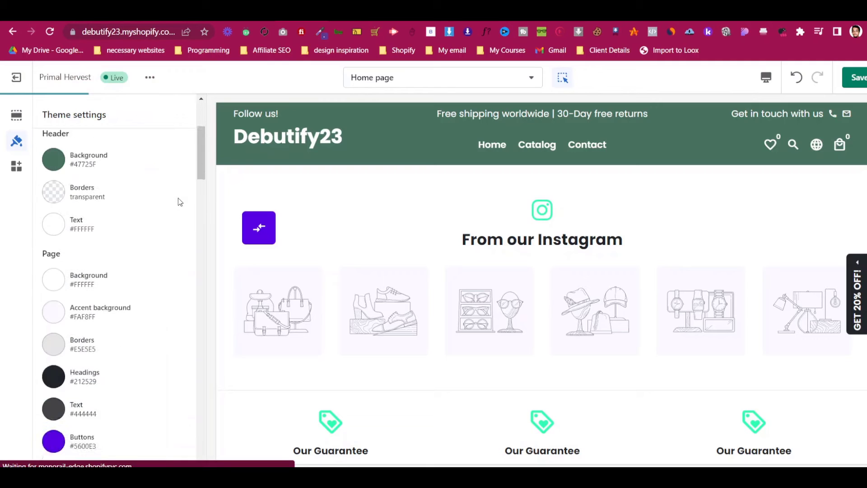
{"action": "scroll", "coordinate": [175, 199], "scroll_direction": "down", "scroll_amount": 3}
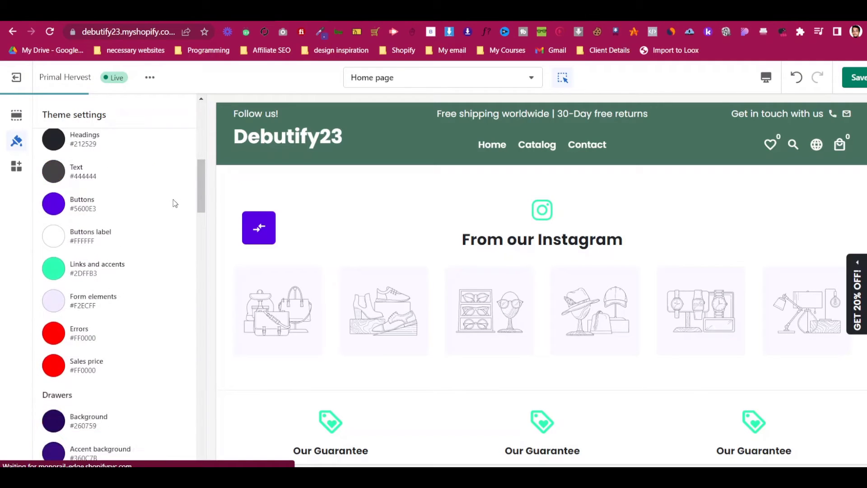
{"action": "scroll", "coordinate": [172, 202], "scroll_direction": "up", "scroll_amount": 6}
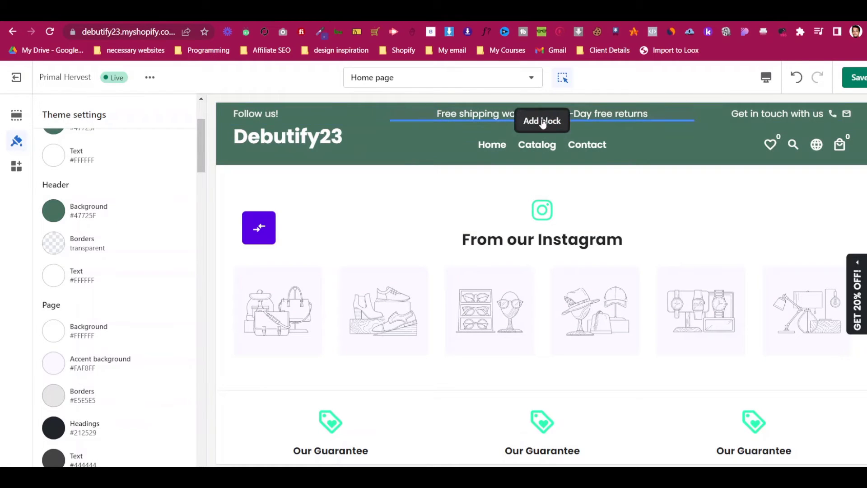
{"action": "left_click", "coordinate": [543, 123]}
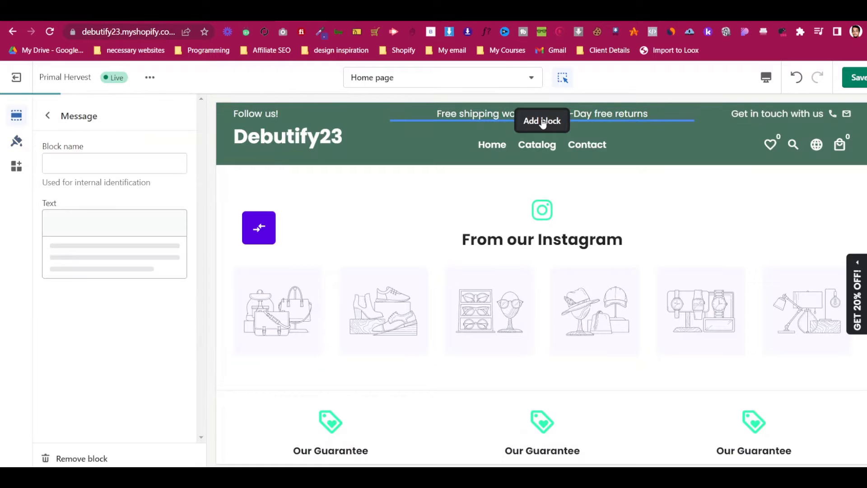
{"action": "left_click", "coordinate": [48, 116]}
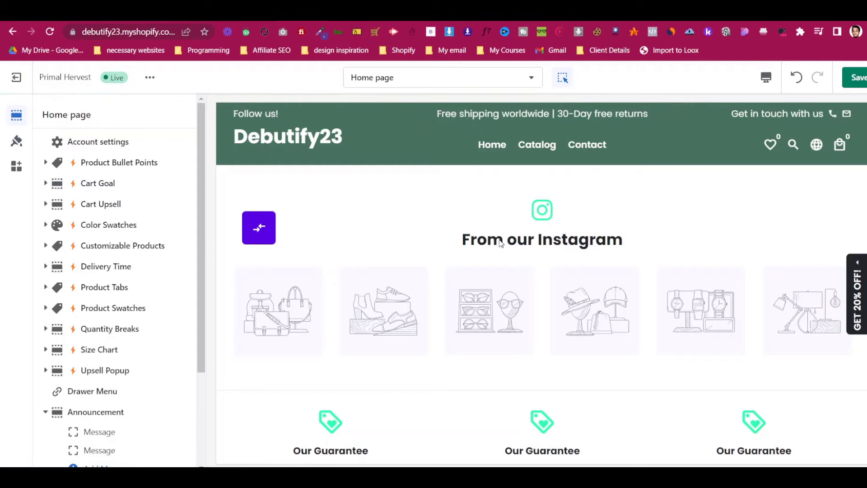
{"action": "scroll", "coordinate": [500, 243], "scroll_direction": "down", "scroll_amount": 8}
{"action": "scroll", "coordinate": [500, 240], "scroll_direction": "up", "scroll_amount": 3}
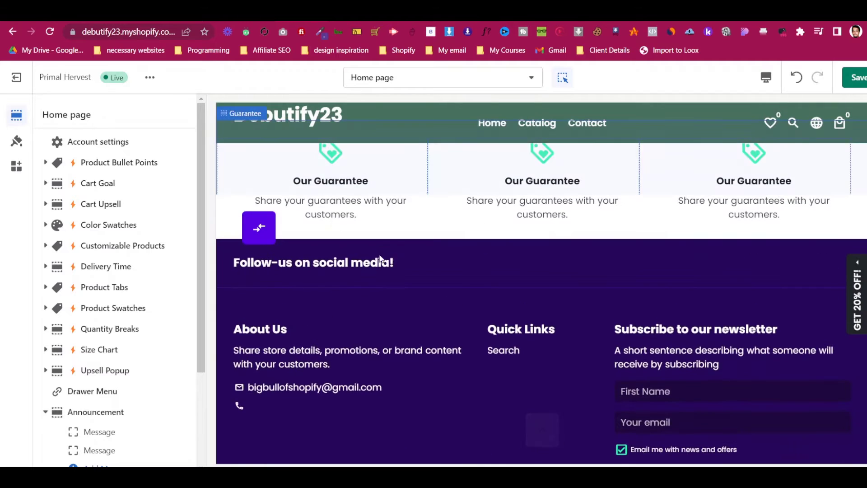
{"action": "scroll", "coordinate": [384, 261], "scroll_direction": "down", "scroll_amount": 3}
{"action": "scroll", "coordinate": [547, 278], "scroll_direction": "up", "scroll_amount": 5}
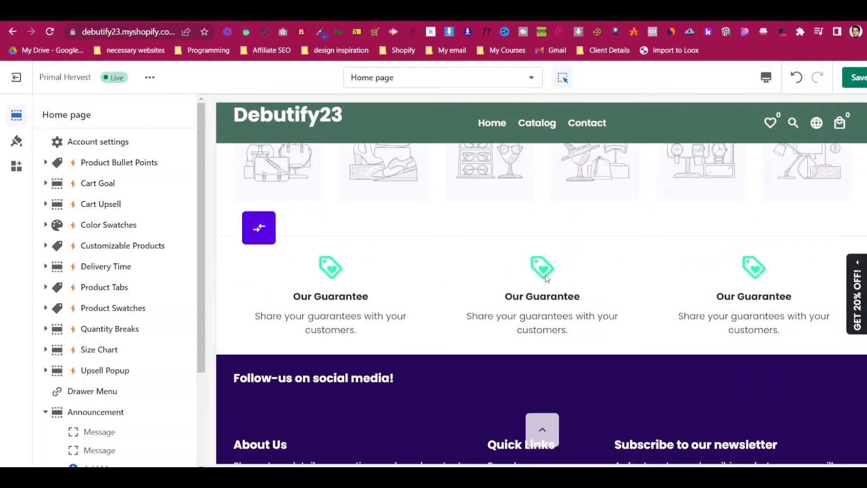
{"action": "scroll", "coordinate": [547, 278], "scroll_direction": "up", "scroll_amount": 3}
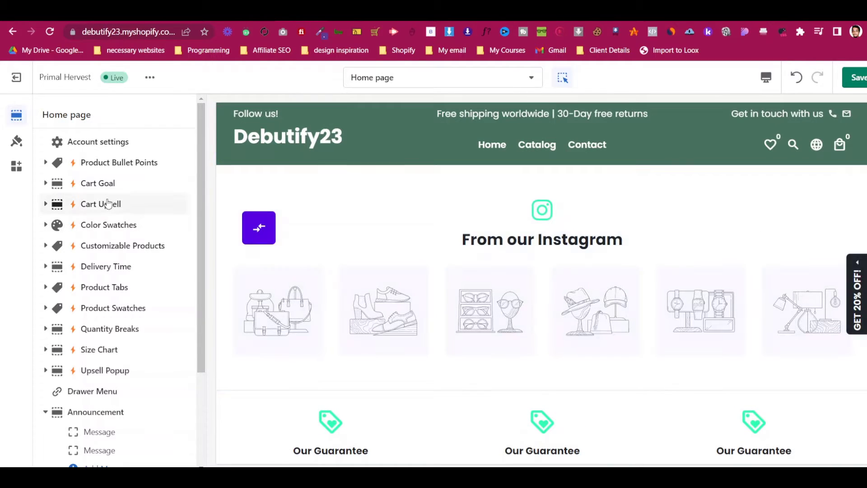
Review the full Colors palette in Theme settings, then collapse the Colors category
{"action": "left_click", "coordinate": [16, 142]}
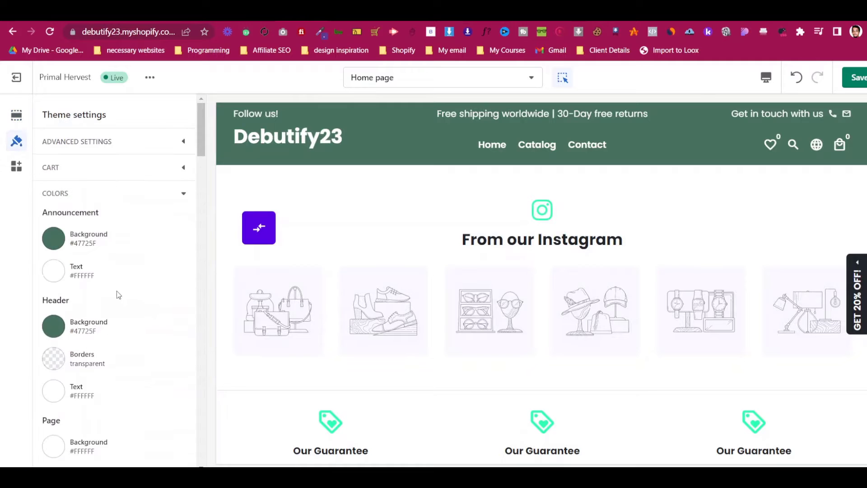
{"action": "scroll", "coordinate": [118, 294], "scroll_direction": "down", "scroll_amount": 3}
{"action": "scroll", "coordinate": [99, 285], "scroll_direction": "down", "scroll_amount": 3}
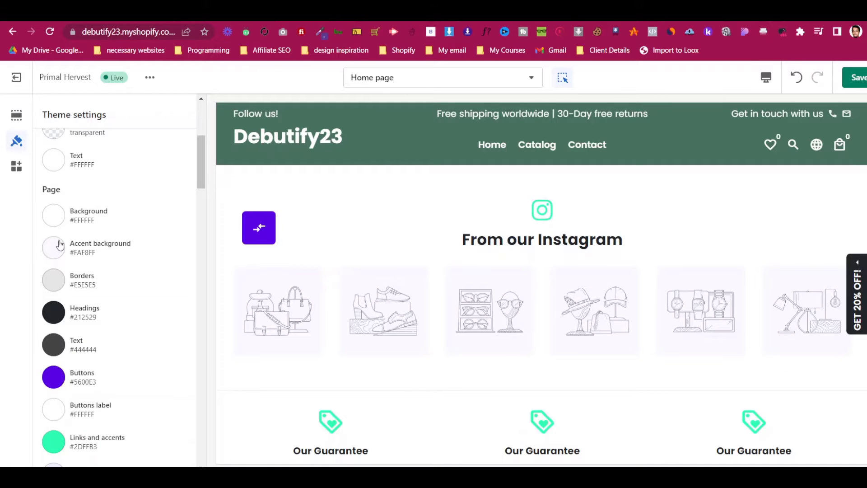
{"action": "scroll", "coordinate": [58, 267], "scroll_direction": "down", "scroll_amount": 2}
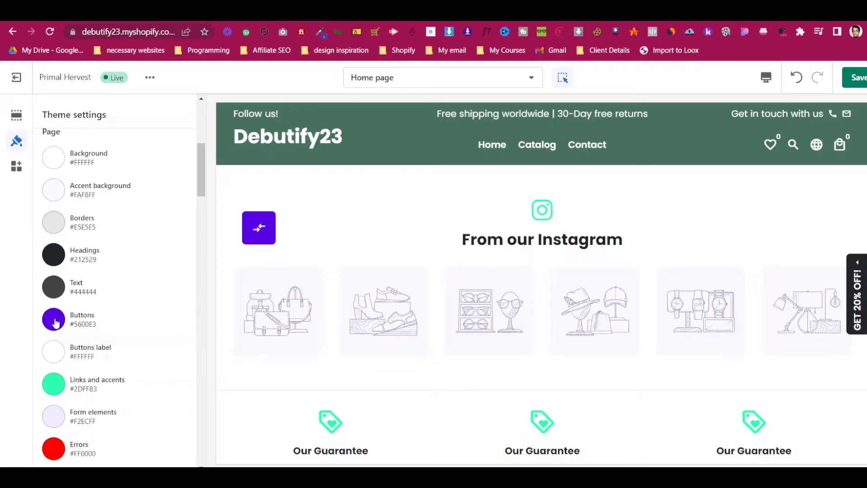
{"action": "scroll", "coordinate": [363, 264], "scroll_direction": "down", "scroll_amount": 10}
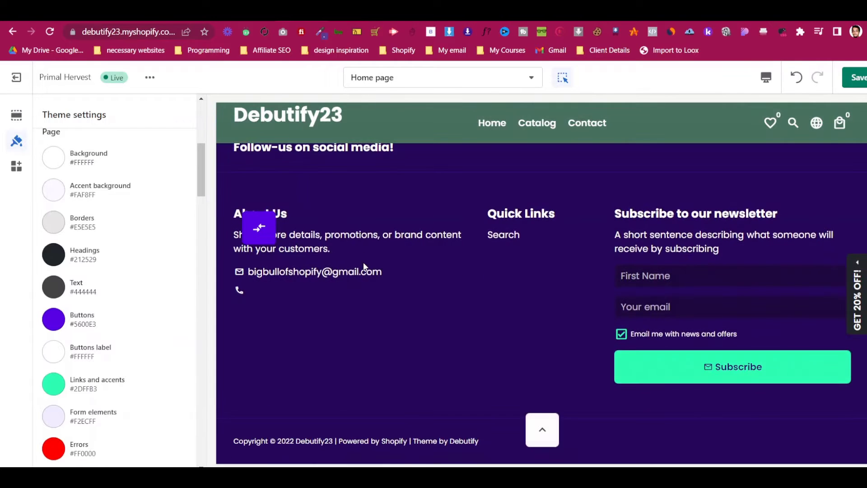
{"action": "scroll", "coordinate": [36, 286], "scroll_direction": "down", "scroll_amount": 2}
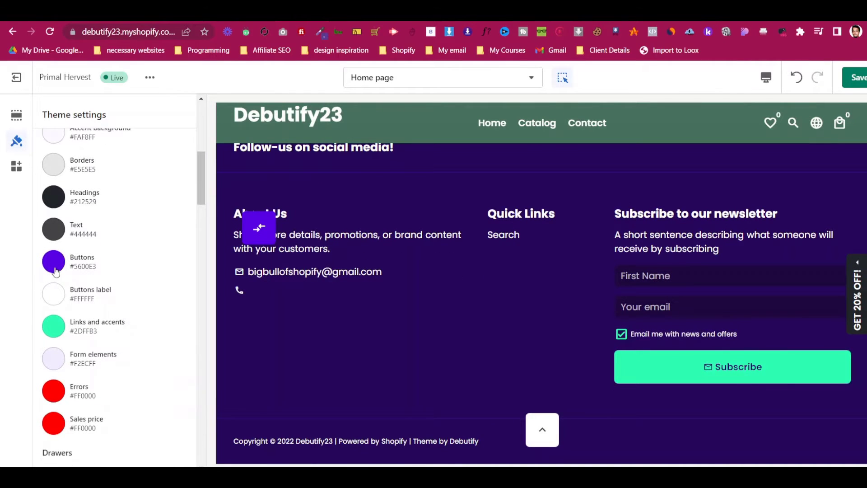
{"action": "scroll", "coordinate": [372, 243], "scroll_direction": "up", "scroll_amount": 1}
{"action": "scroll", "coordinate": [372, 245], "scroll_direction": "up", "scroll_amount": 4}
{"action": "scroll", "coordinate": [373, 245], "scroll_direction": "down", "scroll_amount": 5}
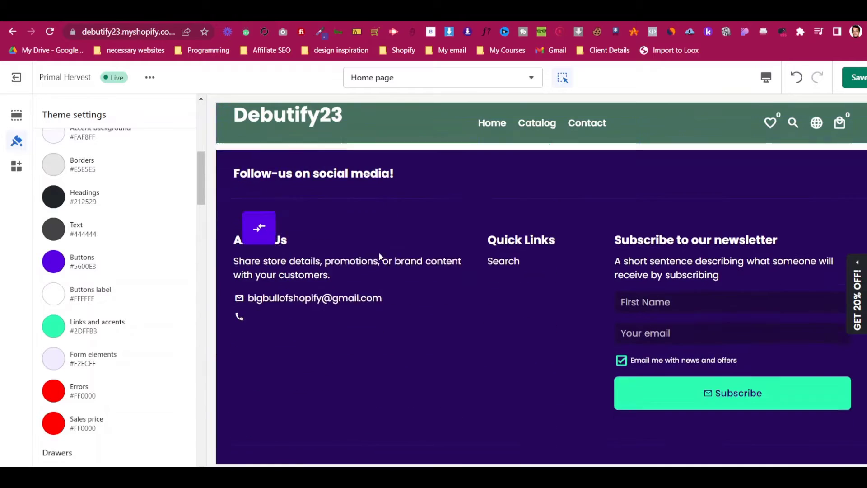
{"action": "scroll", "coordinate": [522, 320], "scroll_direction": "up", "scroll_amount": 12}
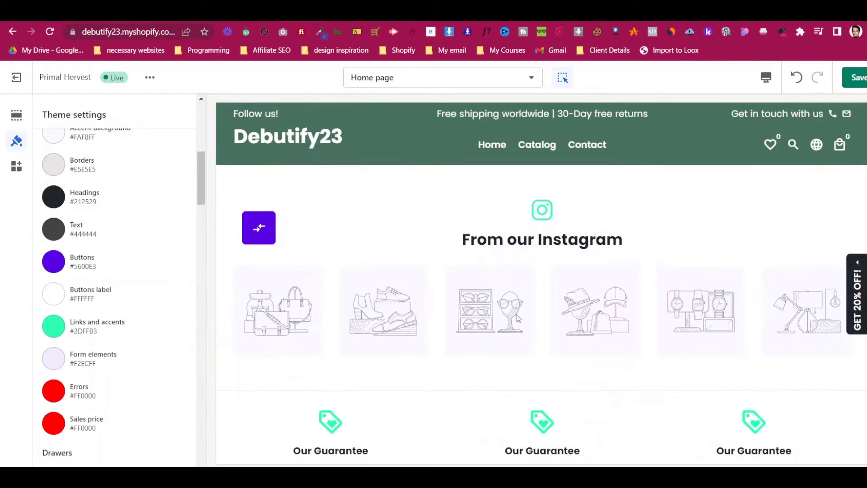
{"action": "scroll", "coordinate": [138, 307], "scroll_direction": "down", "scroll_amount": 8}
{"action": "scroll", "coordinate": [135, 305], "scroll_direction": "down", "scroll_amount": 4}
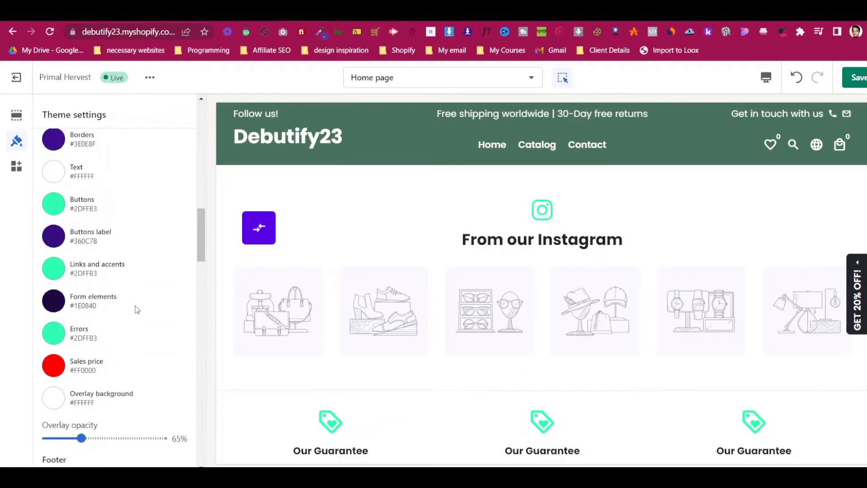
{"action": "scroll", "coordinate": [134, 305], "scroll_direction": "up", "scroll_amount": 2}
{"action": "scroll", "coordinate": [135, 305], "scroll_direction": "down", "scroll_amount": 2}
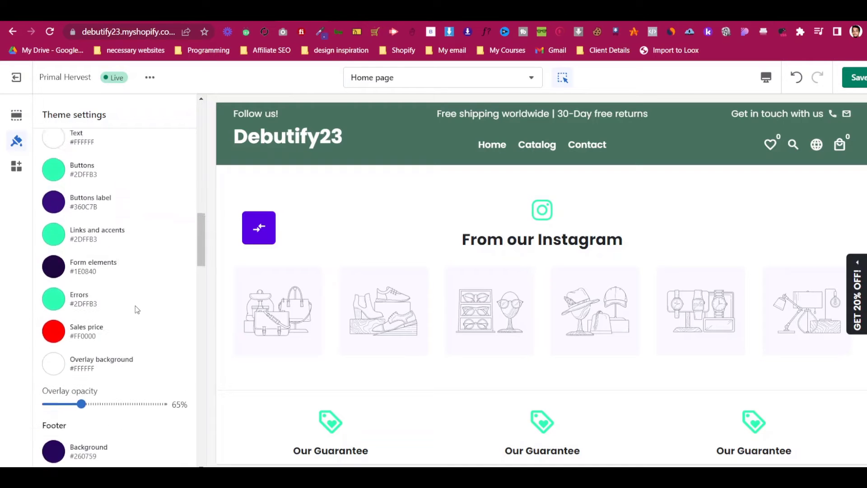
{"action": "scroll", "coordinate": [135, 305], "scroll_direction": "up", "scroll_amount": 4}
{"action": "scroll", "coordinate": [135, 306], "scroll_direction": "down", "scroll_amount": 5}
{"action": "scroll", "coordinate": [135, 309], "scroll_direction": "down", "scroll_amount": 1}
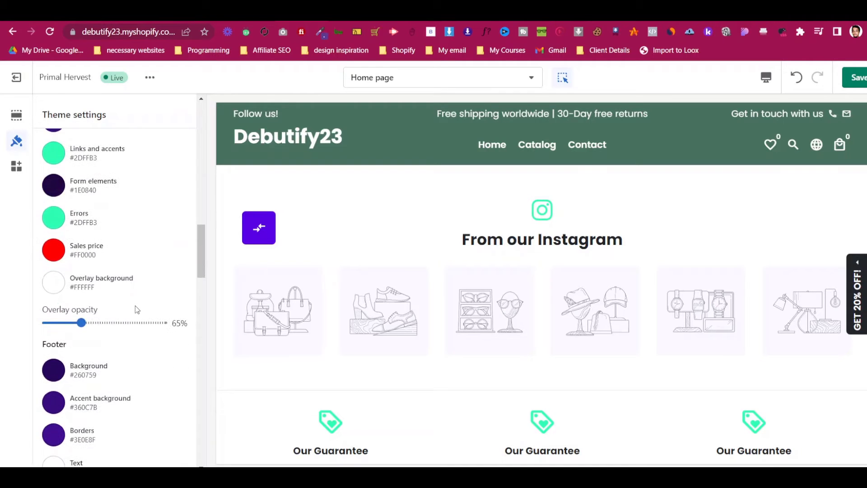
{"action": "scroll", "coordinate": [137, 310], "scroll_direction": "down", "scroll_amount": 3}
{"action": "scroll", "coordinate": [135, 305], "scroll_direction": "down", "scroll_amount": 2}
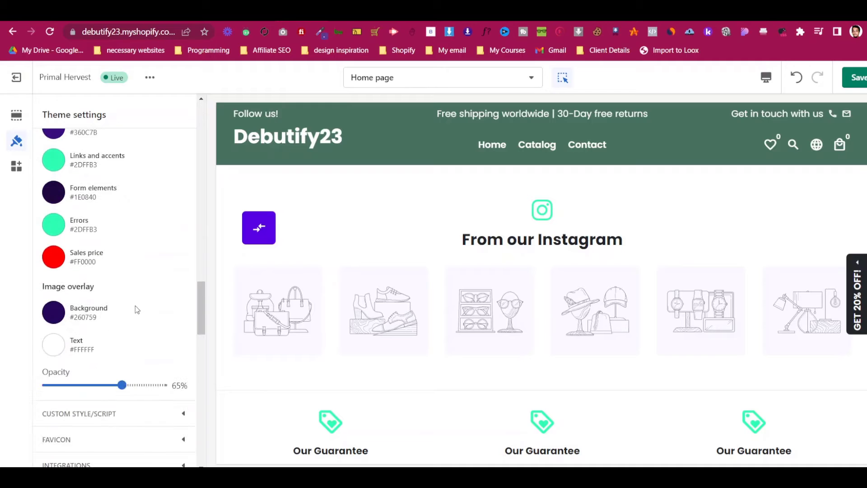
{"action": "scroll", "coordinate": [134, 305], "scroll_direction": "down", "scroll_amount": 1}
{"action": "scroll", "coordinate": [502, 311], "scroll_direction": "down", "scroll_amount": 1}
{"action": "scroll", "coordinate": [112, 319], "scroll_direction": "up", "scroll_amount": 15}
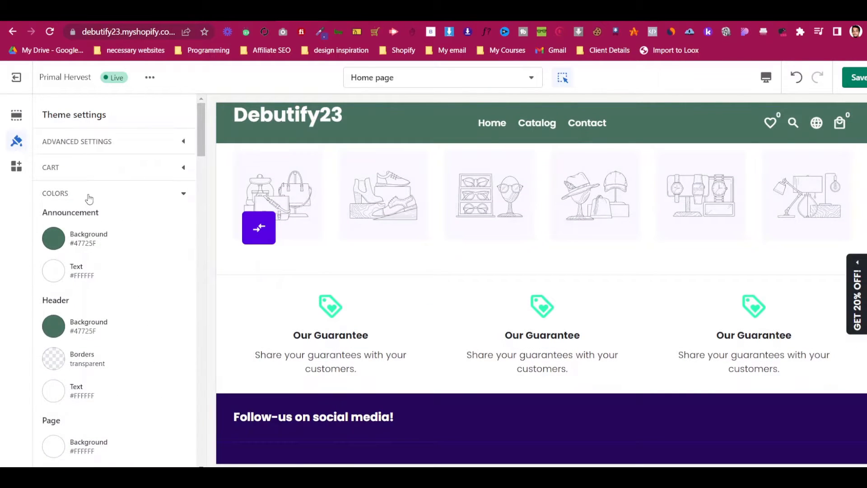
{"action": "left_click", "coordinate": [88, 195]}
{"action": "scroll", "coordinate": [693, 248], "scroll_direction": "up", "scroll_amount": 2}
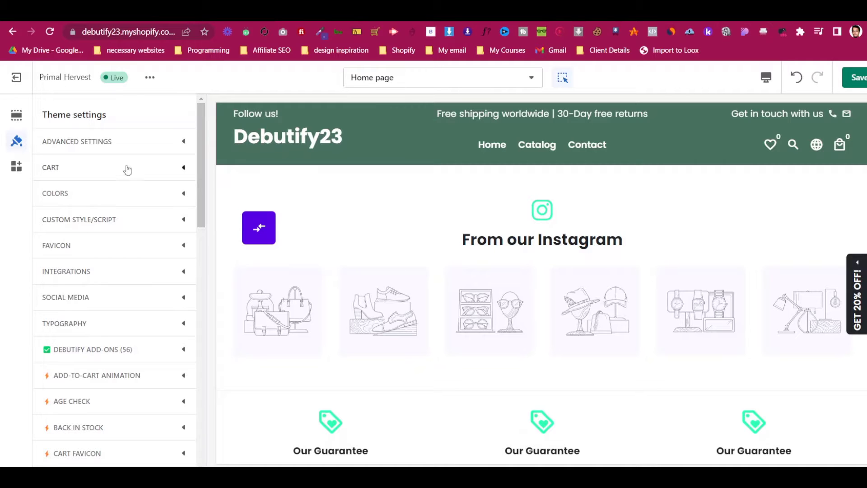
Change the headings font to Oswald Bold in the Typography settings
{"action": "left_click", "coordinate": [103, 318]}
{"action": "scroll", "coordinate": [109, 314], "scroll_direction": "down", "scroll_amount": 2}
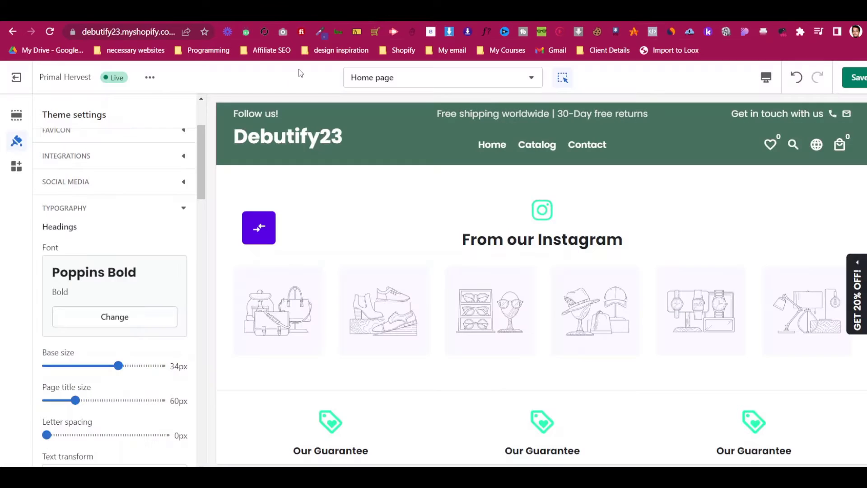
{"action": "left_click", "coordinate": [135, 320]}
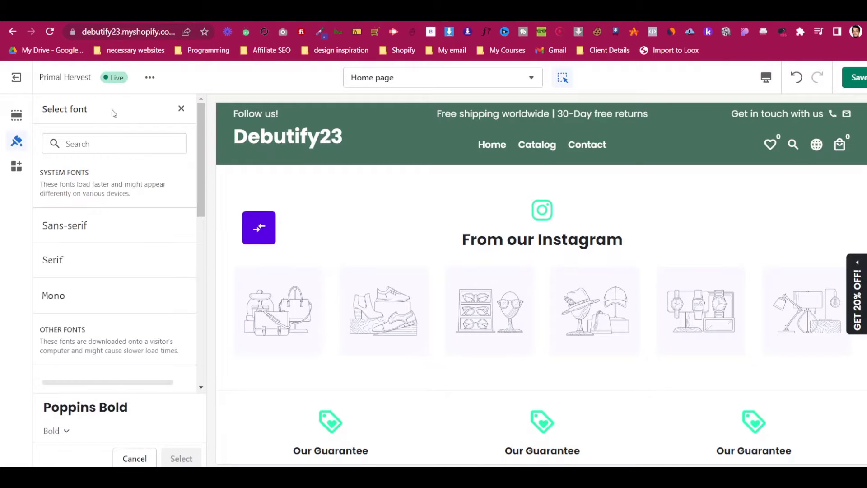
{"action": "left_click", "coordinate": [114, 140]}
{"action": "type", "text": "oswald"}
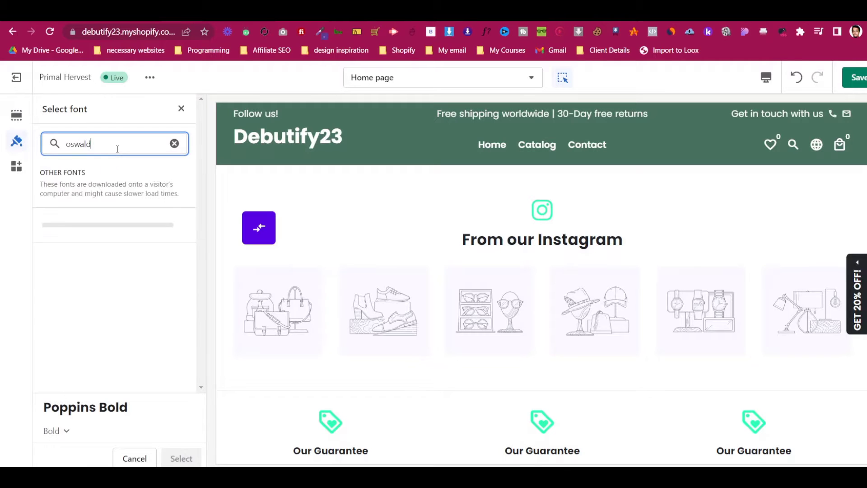
{"action": "left_click", "coordinate": [121, 235]}
{"action": "left_click", "coordinate": [181, 459]}
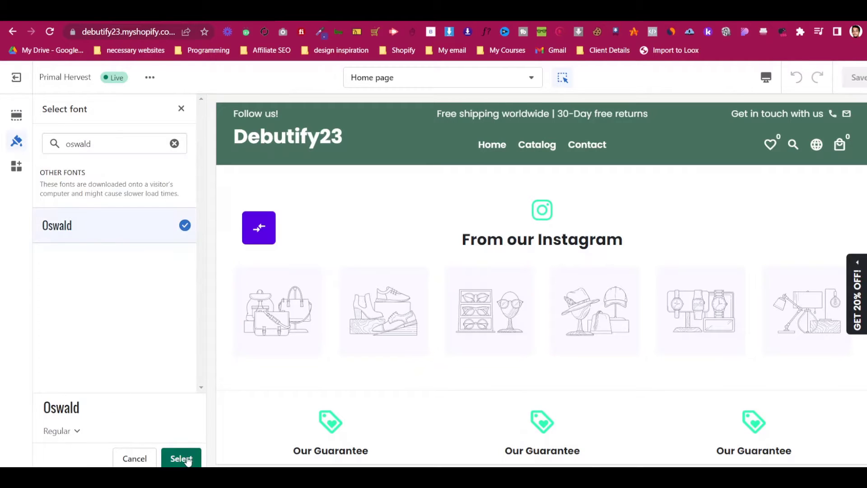
{"action": "left_click", "coordinate": [63, 433]}
{"action": "left_click", "coordinate": [67, 404]}
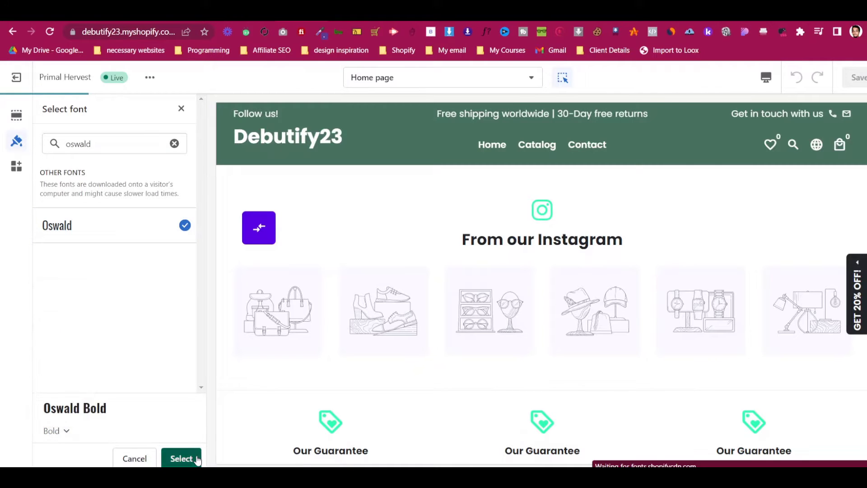
{"action": "left_click", "coordinate": [182, 459]}
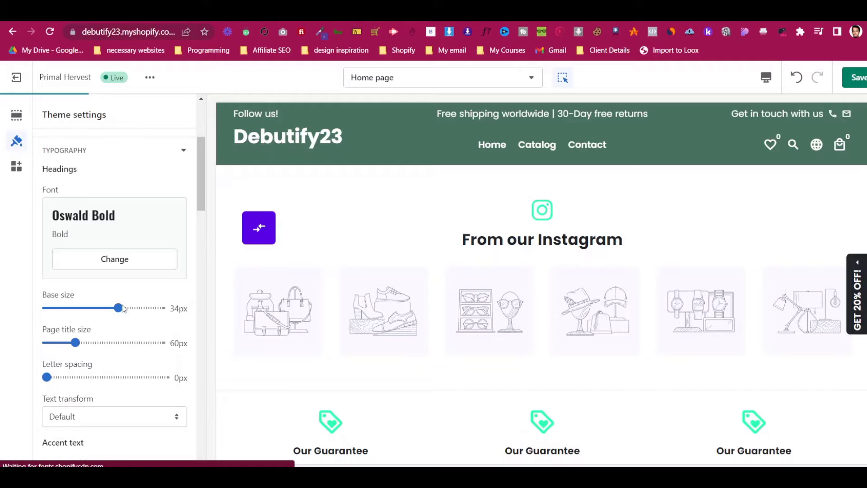
Raise the headings base size to 40px and widen letter spacing to 1px
{"action": "left_click_drag", "start_coordinate": [123, 309], "coordinate": [148, 312]}
{"action": "scroll", "coordinate": [104, 294], "scroll_direction": "down", "scroll_amount": 3}
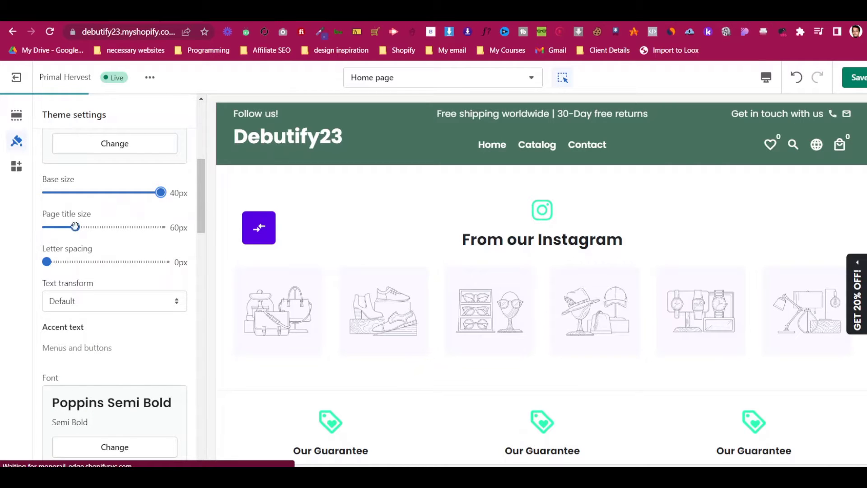
{"action": "left_click_drag", "start_coordinate": [47, 261], "coordinate": [106, 262]}
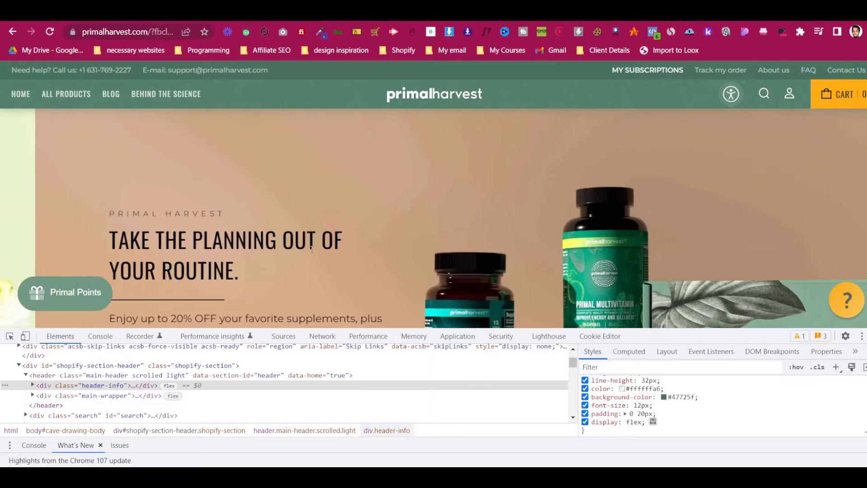
{"action": "scroll", "coordinate": [95, 254], "scroll_direction": "down", "scroll_amount": 4}
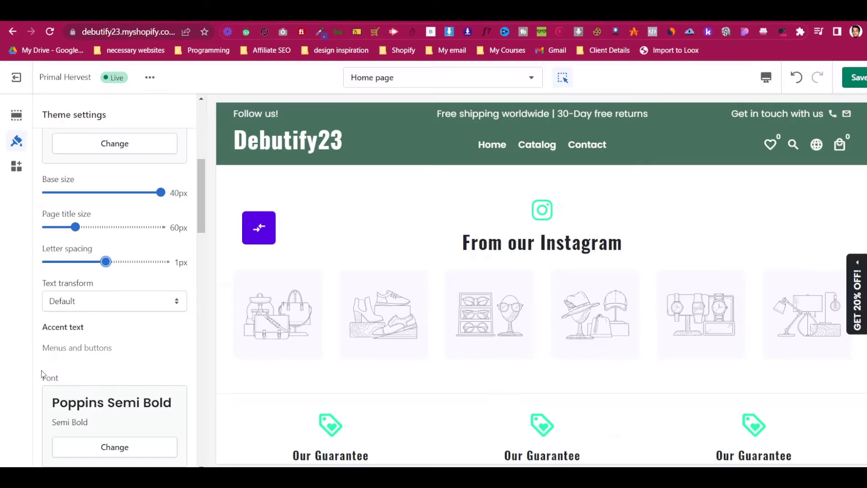
{"action": "scroll", "coordinate": [98, 293], "scroll_direction": "down", "scroll_amount": 1}
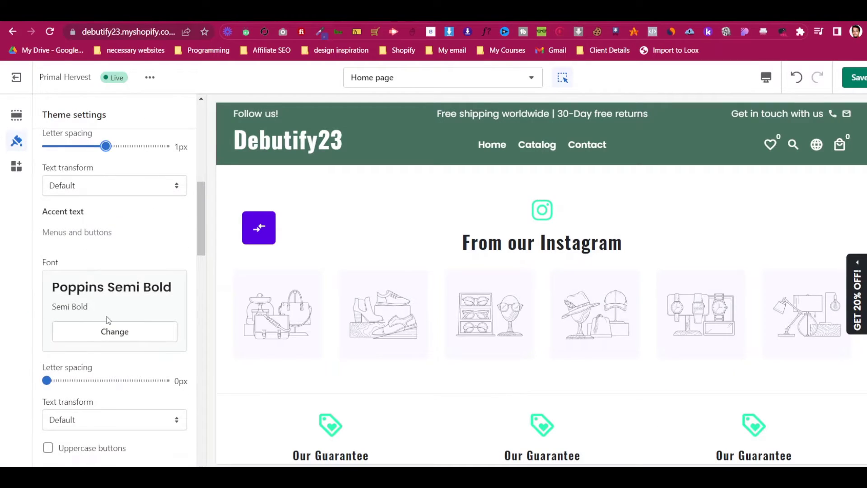
Switch the accent text font to Montserrat
{"action": "scroll", "coordinate": [109, 320], "scroll_direction": "down", "scroll_amount": 1}
{"action": "left_click", "coordinate": [114, 274]}
{"action": "left_click", "coordinate": [115, 145]}
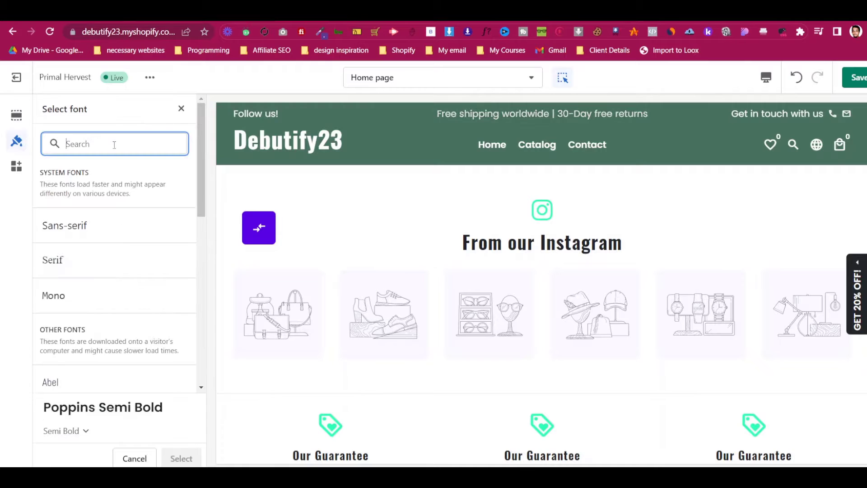
{"action": "type", "text": "mont"}
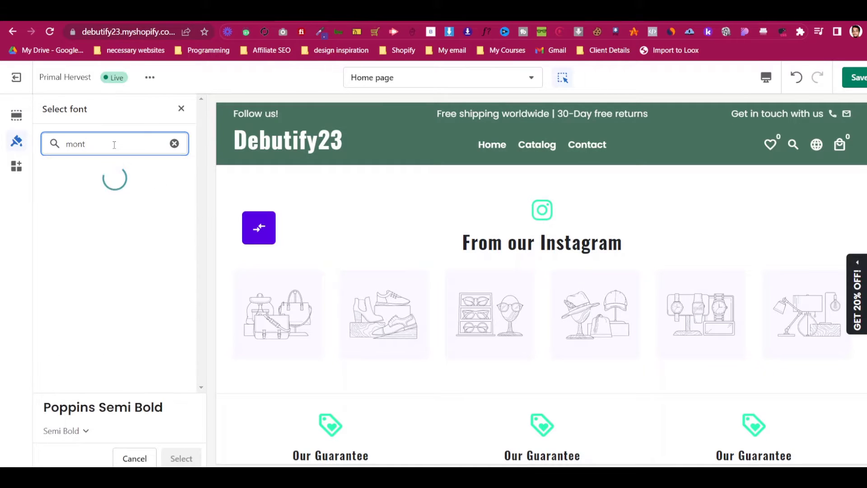
{"action": "left_click", "coordinate": [149, 232]}
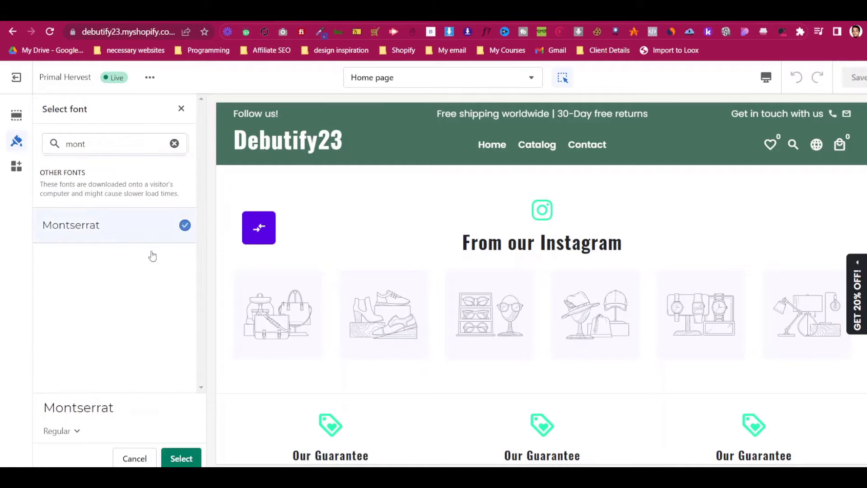
{"action": "left_click", "coordinate": [181, 459]}
Switch the body text font to Montserrat as well
{"action": "scroll", "coordinate": [135, 316], "scroll_direction": "down", "scroll_amount": 4}
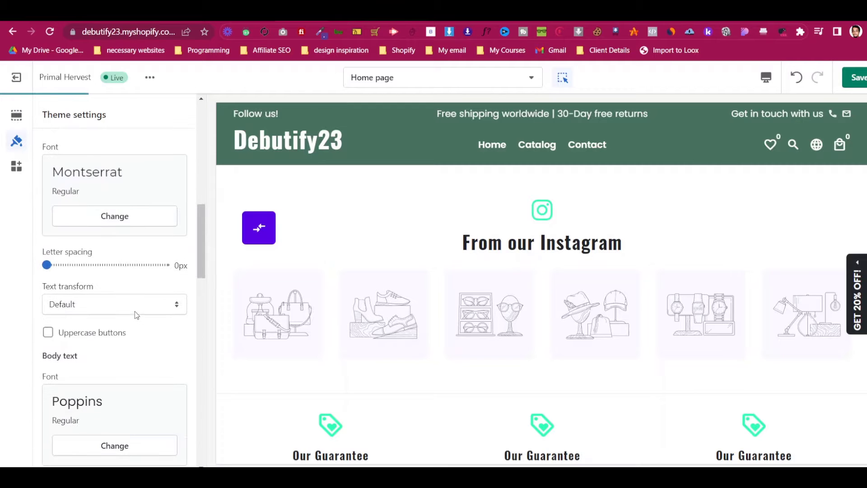
{"action": "scroll", "coordinate": [133, 316], "scroll_direction": "up", "scroll_amount": 6}
{"action": "scroll", "coordinate": [126, 287], "scroll_direction": "down", "scroll_amount": 9}
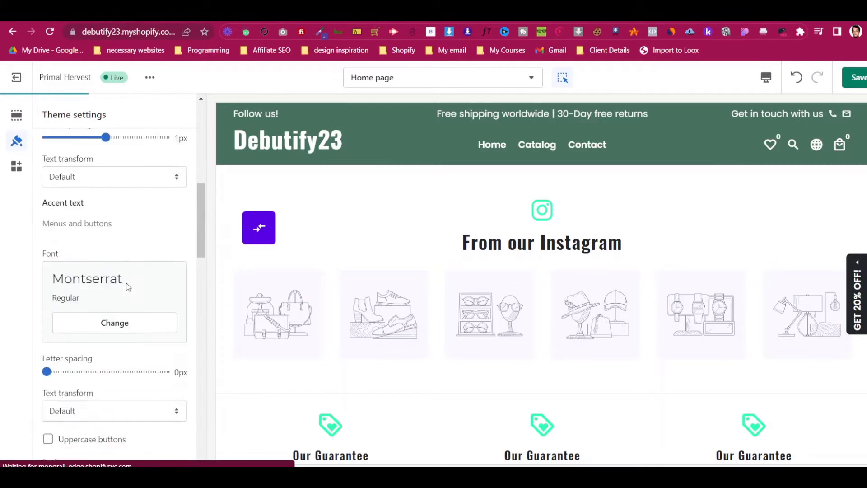
{"action": "scroll", "coordinate": [127, 288], "scroll_direction": "up", "scroll_amount": 1}
{"action": "scroll", "coordinate": [128, 287], "scroll_direction": "up", "scroll_amount": 1}
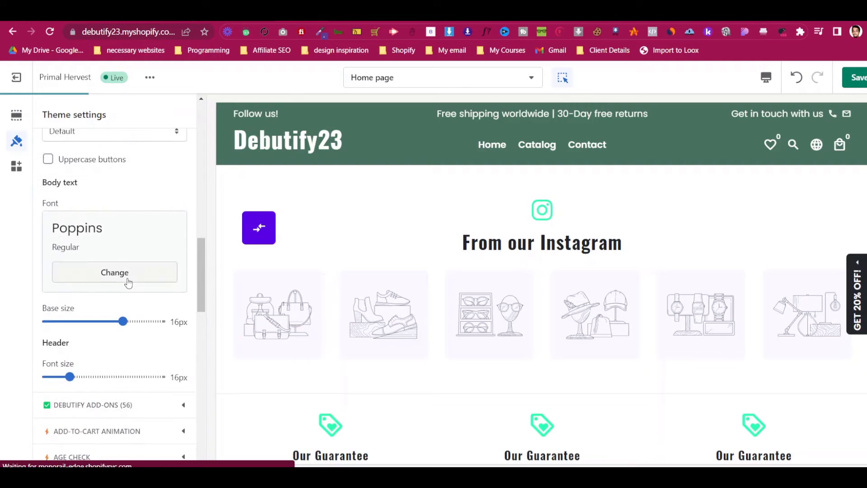
{"action": "left_click", "coordinate": [128, 281]}
{"action": "left_click", "coordinate": [110, 144]}
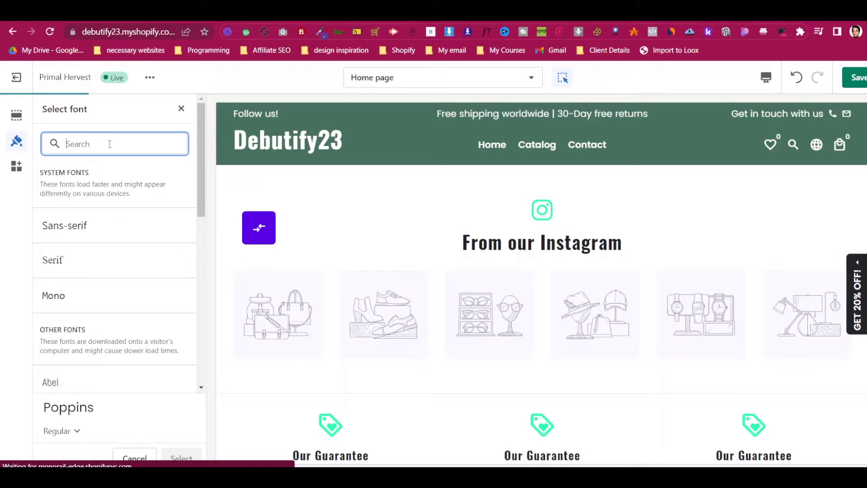
{"action": "type", "text": "montse"}
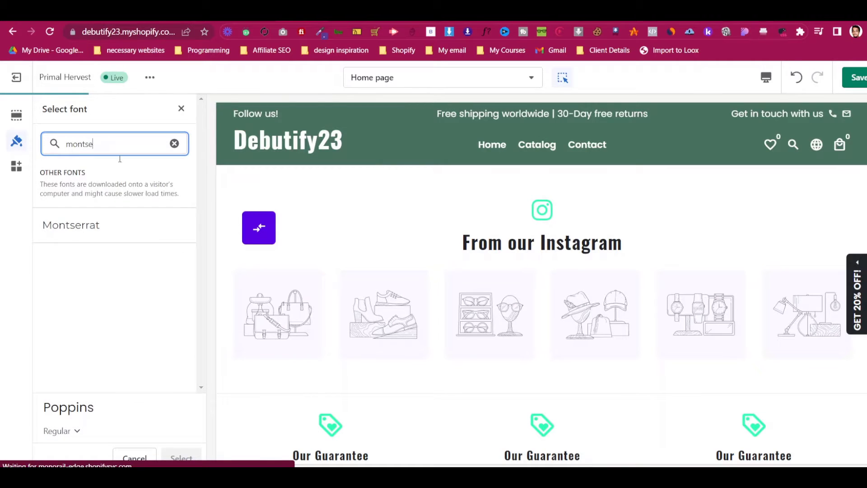
{"action": "left_click", "coordinate": [163, 221]}
{"action": "left_click", "coordinate": [181, 458]}
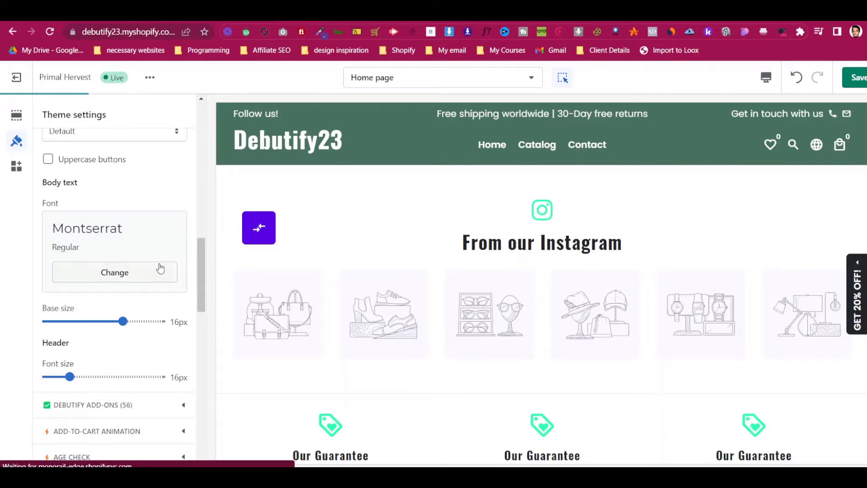
Collapse the Typography settings and return to the home page sections list
{"action": "scroll", "coordinate": [424, 229], "scroll_direction": "down", "scroll_amount": 3}
{"action": "scroll", "coordinate": [424, 230], "scroll_direction": "up", "scroll_amount": 3}
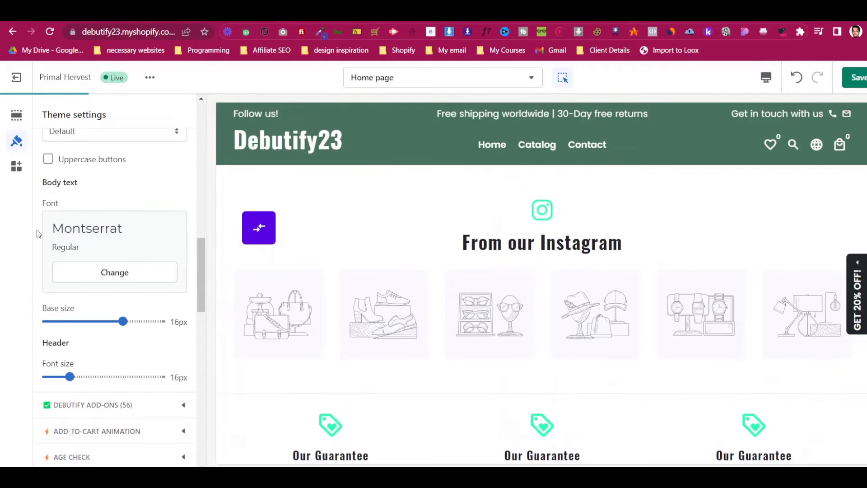
{"action": "scroll", "coordinate": [46, 126], "scroll_direction": "down", "scroll_amount": 5}
{"action": "scroll", "coordinate": [229, 305], "scroll_direction": "down", "scroll_amount": 10}
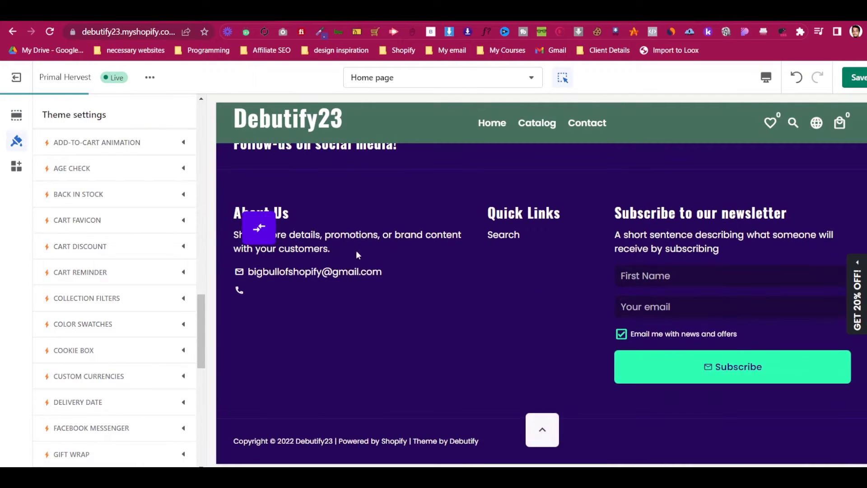
{"action": "scroll", "coordinate": [131, 270], "scroll_direction": "up", "scroll_amount": 10}
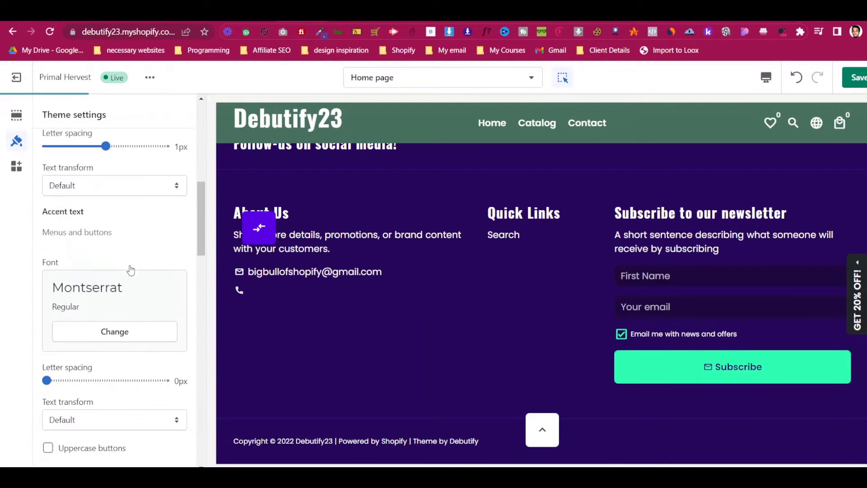
{"action": "scroll", "coordinate": [132, 270], "scroll_direction": "up", "scroll_amount": 8}
{"action": "left_click", "coordinate": [144, 324]}
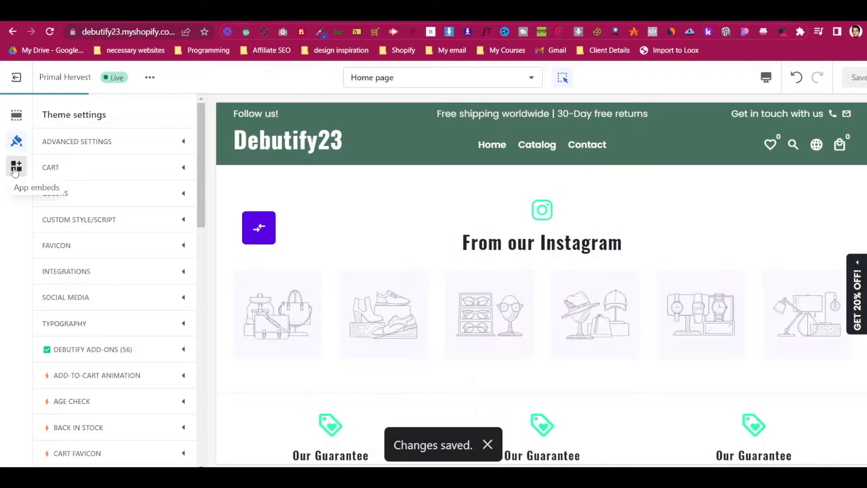
{"action": "left_click", "coordinate": [16, 115]}
{"action": "scroll", "coordinate": [137, 282], "scroll_direction": "down", "scroll_amount": 2}
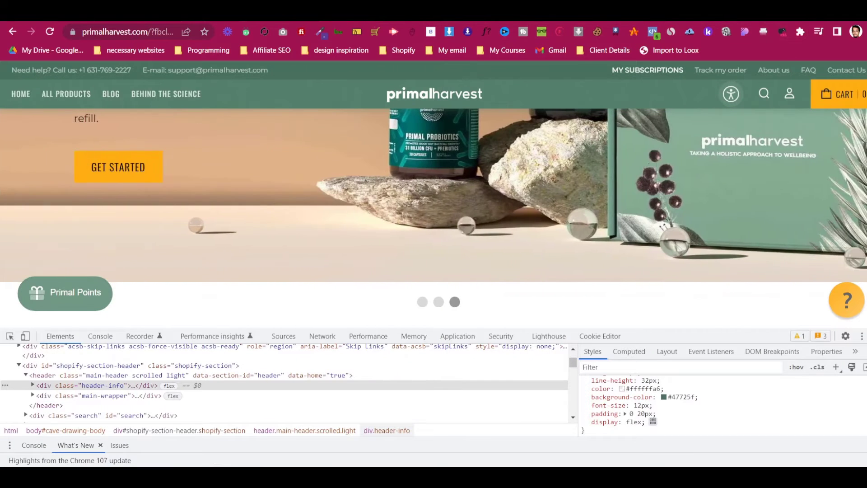
Close DevTools, scroll through the Primal Harvest homepage, then go back to the Shopify editor tab
{"action": "key", "text": "F12"}
{"action": "scroll", "coordinate": [532, 203], "scroll_direction": "up", "scroll_amount": 5}
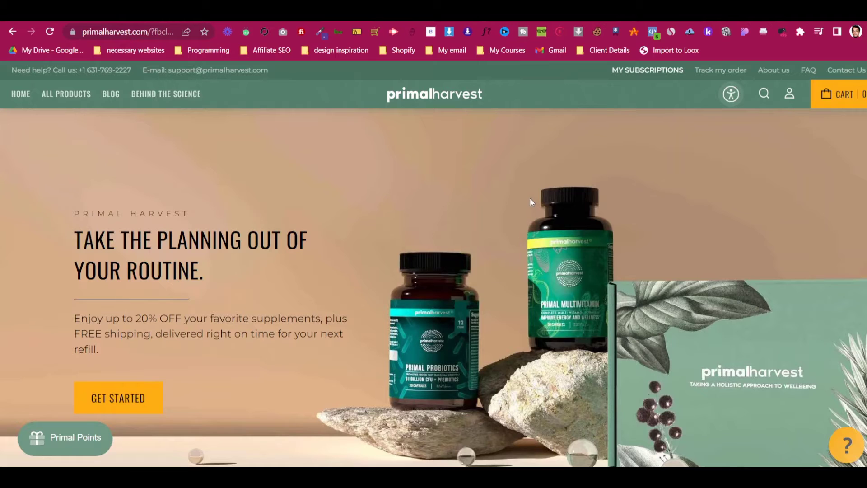
{"action": "scroll", "coordinate": [522, 200], "scroll_direction": "down", "scroll_amount": 10}
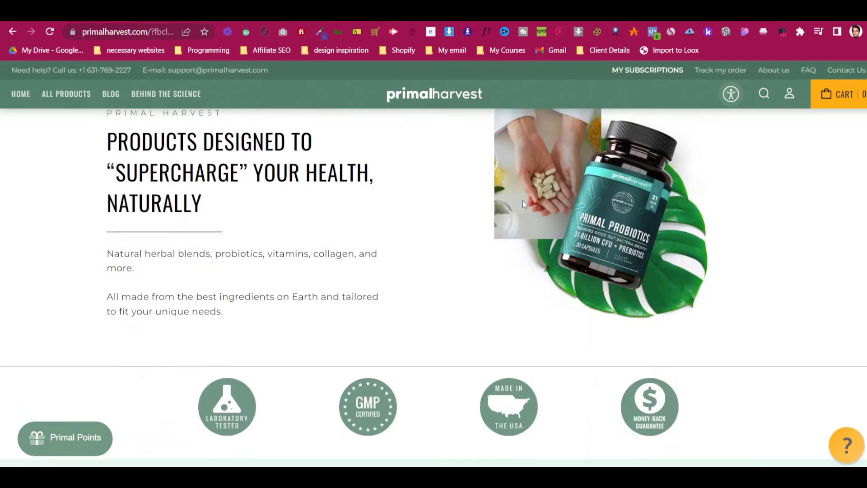
{"action": "scroll", "coordinate": [522, 199], "scroll_direction": "down", "scroll_amount": 10}
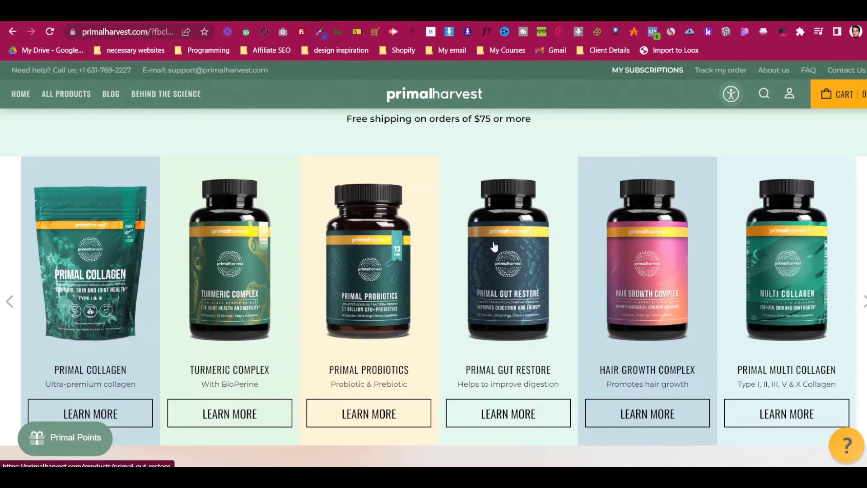
{"action": "scroll", "coordinate": [517, 308], "scroll_direction": "down", "scroll_amount": 7}
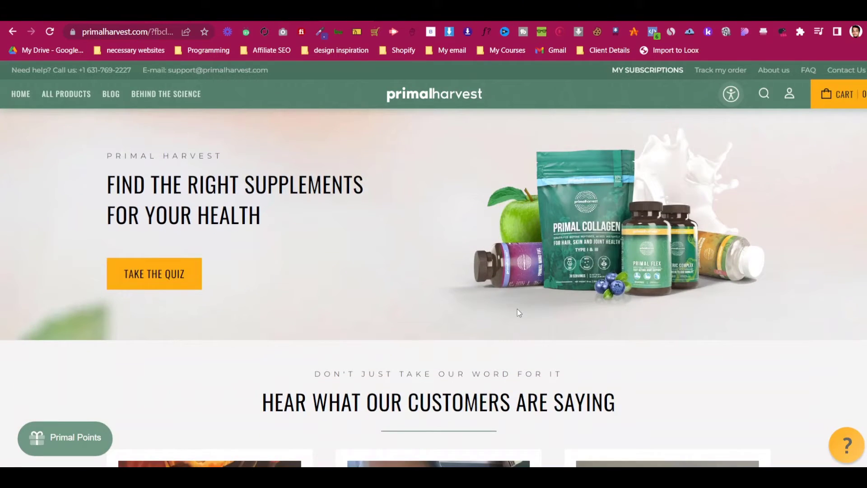
{"action": "scroll", "coordinate": [441, 364], "scroll_direction": "down", "scroll_amount": 10}
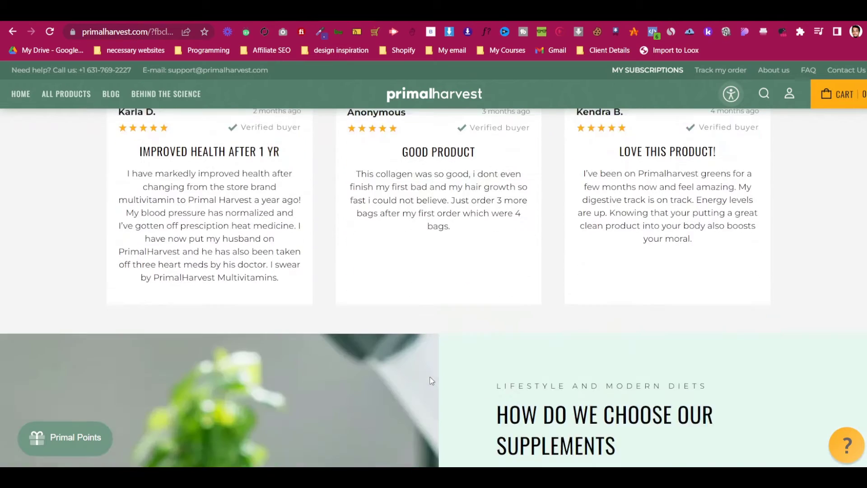
{"action": "scroll", "coordinate": [431, 380], "scroll_direction": "down", "scroll_amount": 8}
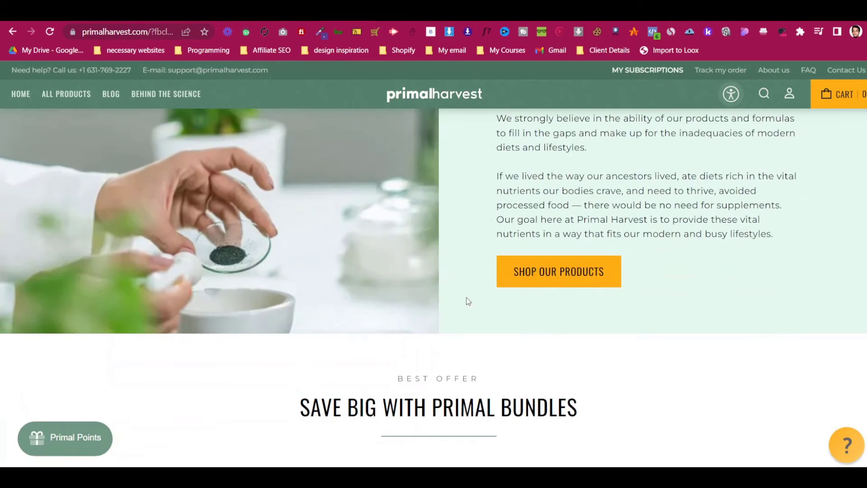
{"action": "scroll", "coordinate": [450, 361], "scroll_direction": "down", "scroll_amount": 7}
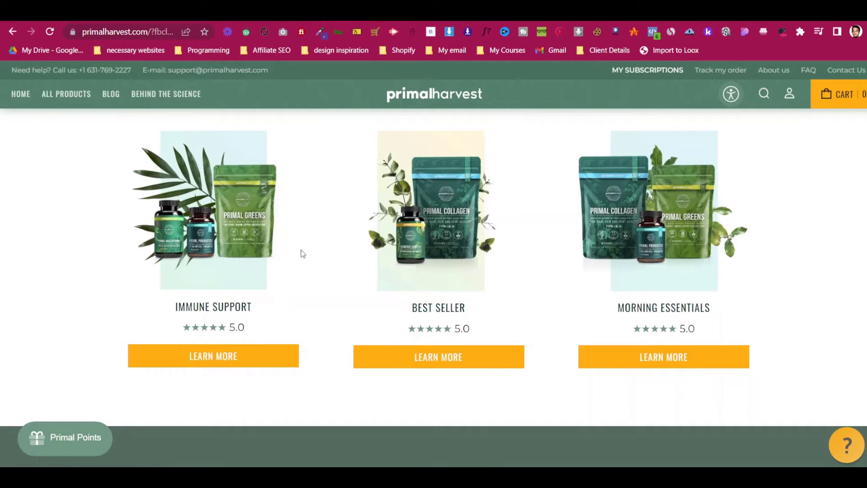
{"action": "scroll", "coordinate": [300, 262], "scroll_direction": "down", "scroll_amount": 10}
{"action": "scroll", "coordinate": [303, 288], "scroll_direction": "down", "scroll_amount": 5}
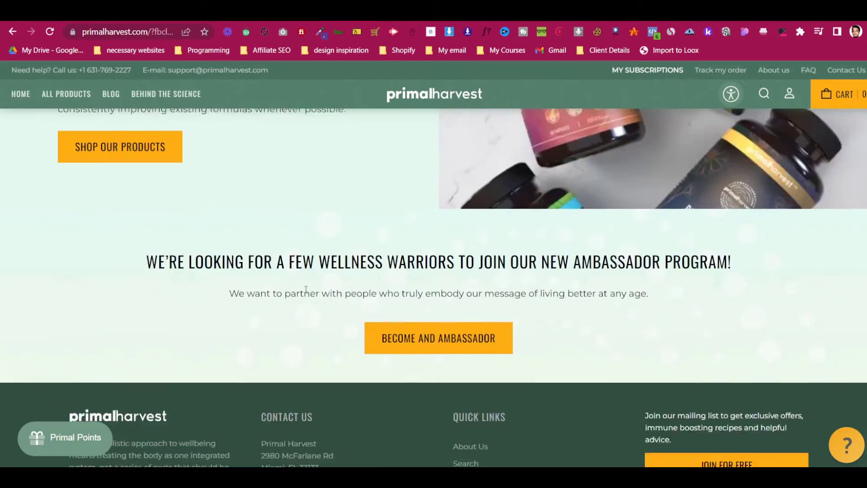
{"action": "scroll", "coordinate": [310, 283], "scroll_direction": "up", "scroll_amount": 15}
{"action": "scroll", "coordinate": [309, 283], "scroll_direction": "up", "scroll_amount": 10}
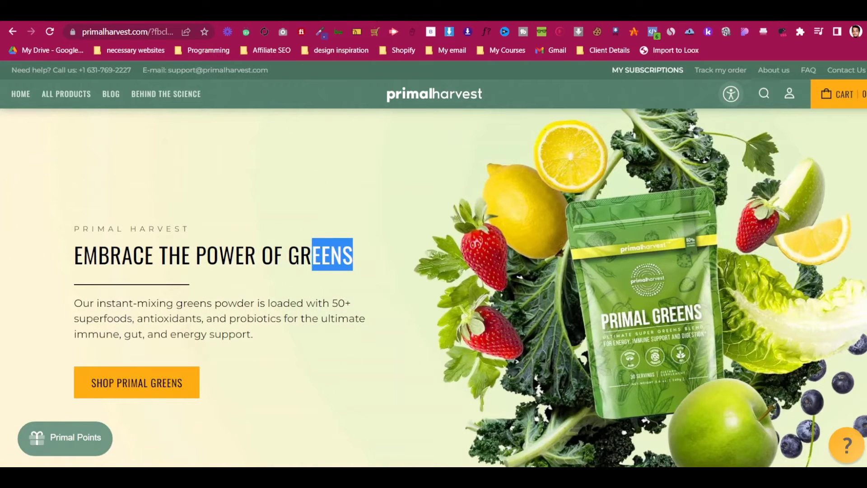
{"action": "key", "text": "ctrl+Tab"}
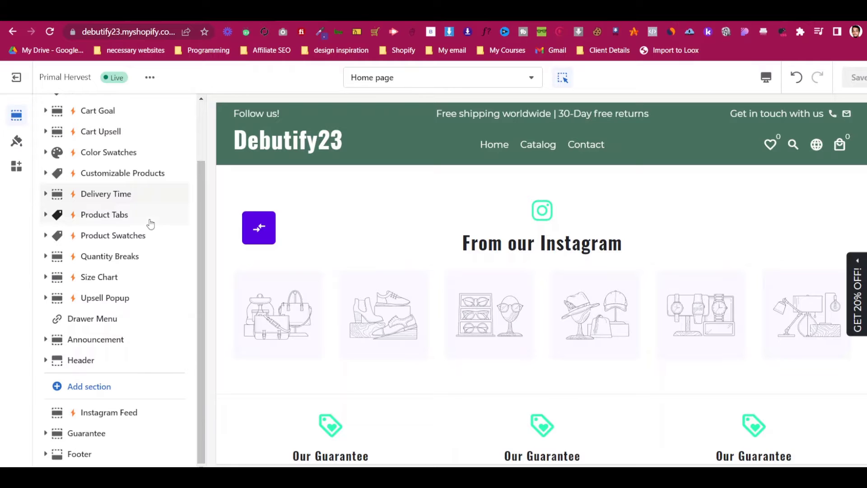
Exit the theme editor and go to the empty Products page in the admin
{"action": "scroll", "coordinate": [149, 224], "scroll_direction": "up", "scroll_amount": 3}
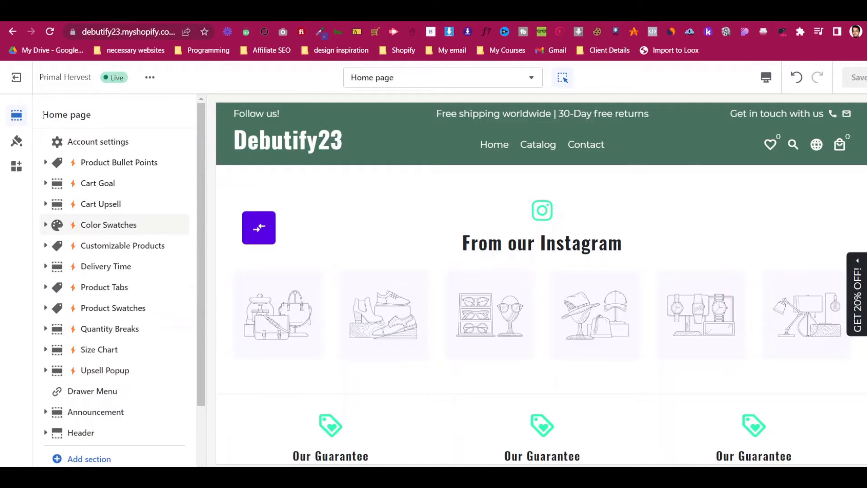
{"action": "left_click", "coordinate": [29, 81]}
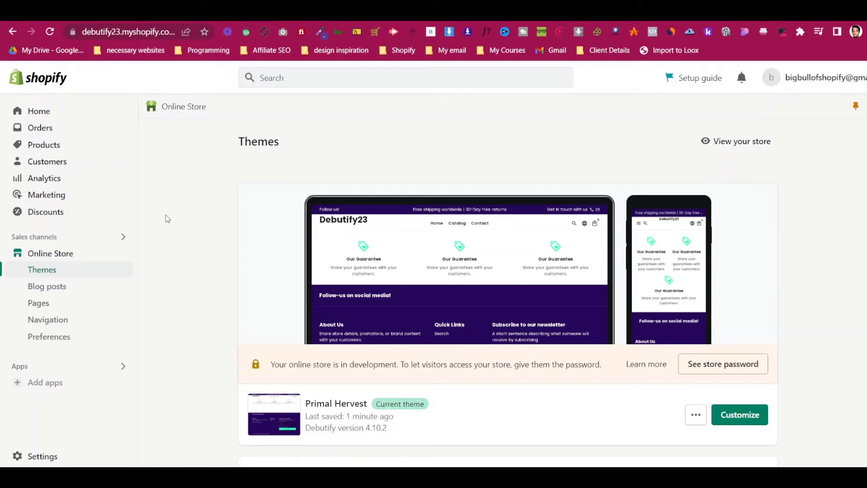
{"action": "left_click", "coordinate": [54, 145]}
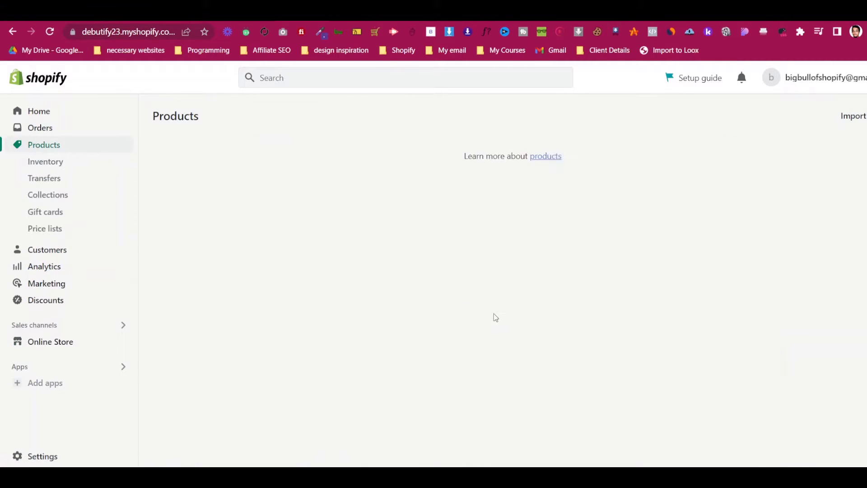
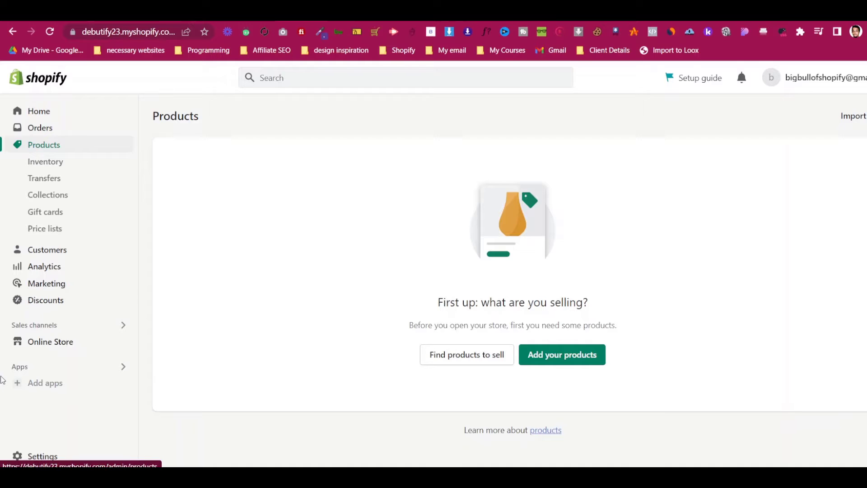
Dismiss the suggested-apps popup and begin adding a new product from the empty Products page
{"action": "left_click", "coordinate": [37, 384]}
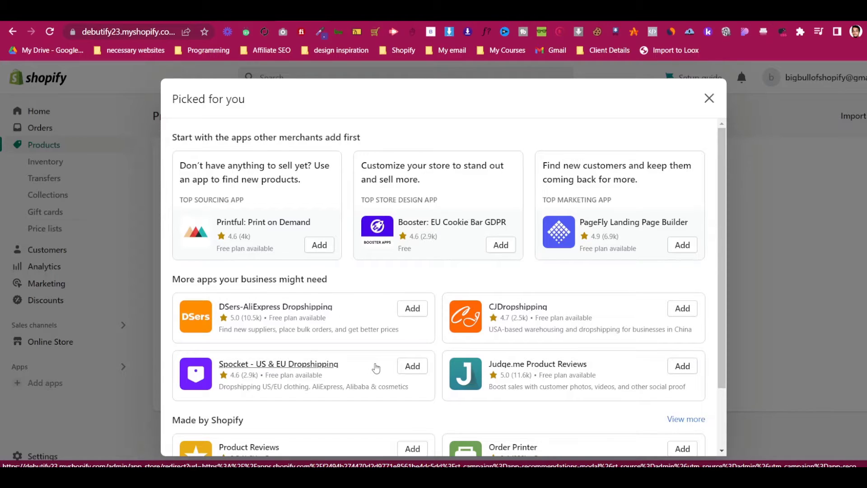
{"action": "left_click", "coordinate": [710, 98]}
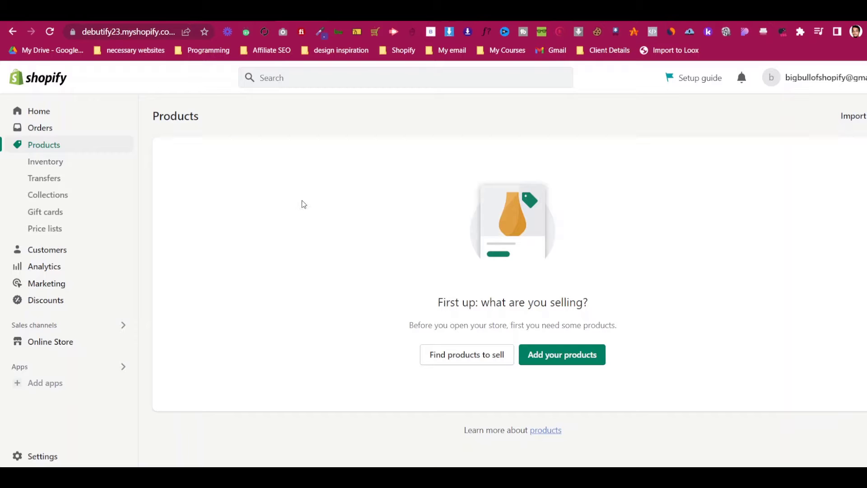
{"action": "left_click", "coordinate": [587, 355]}
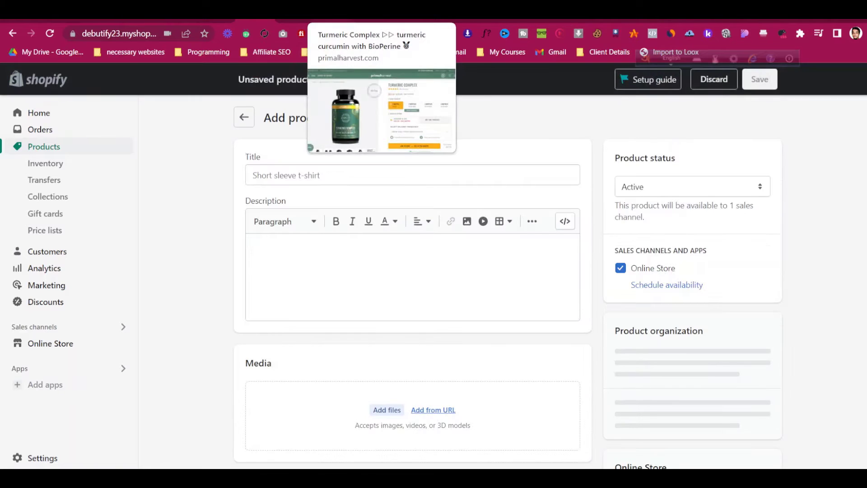
Copy the TURMERIC COMPLEX title from the Primal Harvest page into the product Title field
{"action": "left_click", "coordinate": [332, 13]}
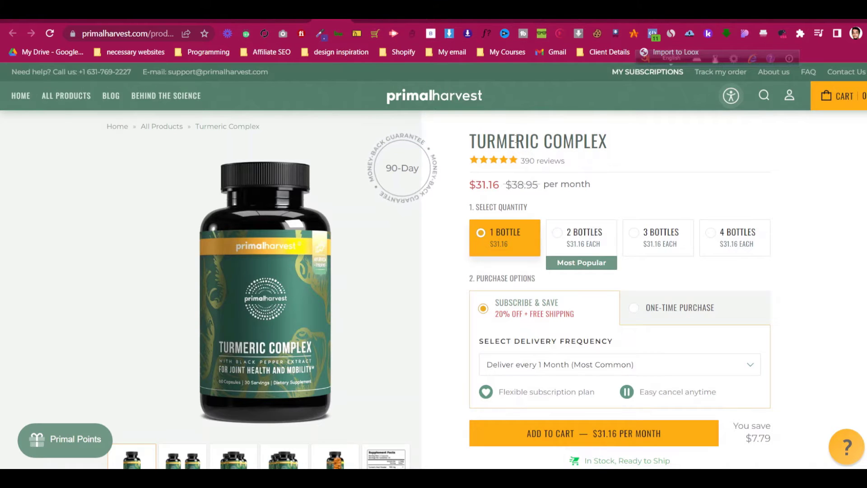
{"action": "left_click_drag", "start_coordinate": [470, 142], "coordinate": [608, 143]}
{"action": "key", "text": "ctrl+c"}
{"action": "right_click", "coordinate": [526, 143]}
{"action": "key", "text": "Escape"}
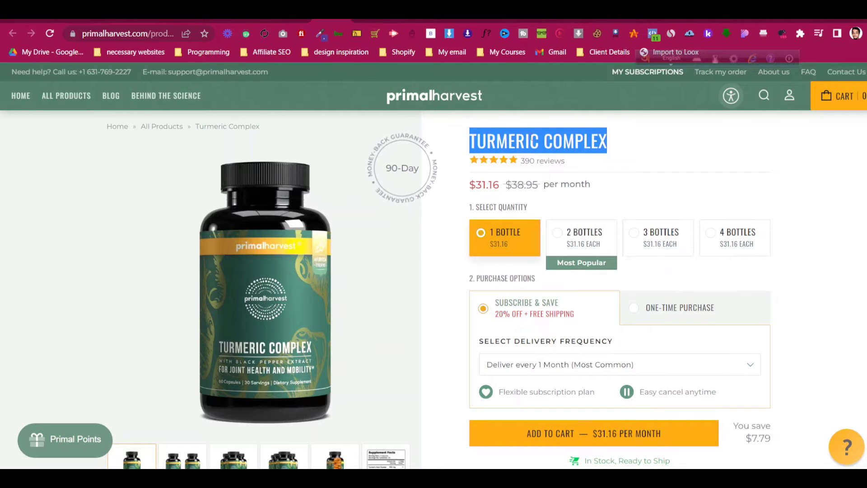
{"action": "left_click", "coordinate": [273, 13]}
{"action": "left_click", "coordinate": [334, 174]}
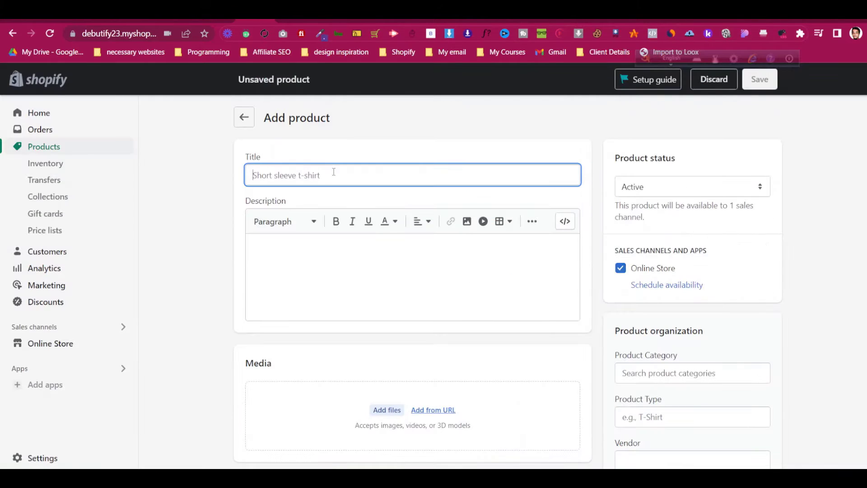
{"action": "key", "text": "ctrl+v"}
{"action": "left_click", "coordinate": [189, 150]}
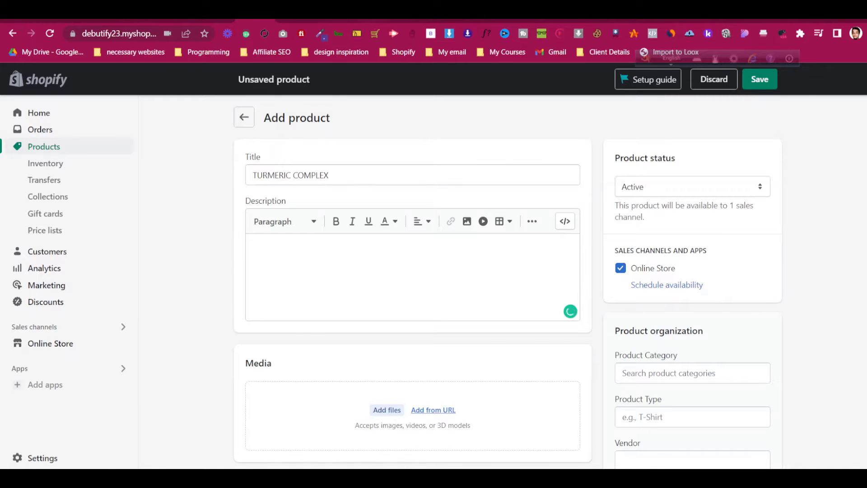
Browse the Primal Harvest page and try selecting the formula heading and benefit bullets
{"action": "left_click", "coordinate": [333, 12]}
{"action": "scroll", "coordinate": [632, 314], "scroll_direction": "down", "scroll_amount": 4}
{"action": "scroll", "coordinate": [642, 316], "scroll_direction": "down", "scroll_amount": 3}
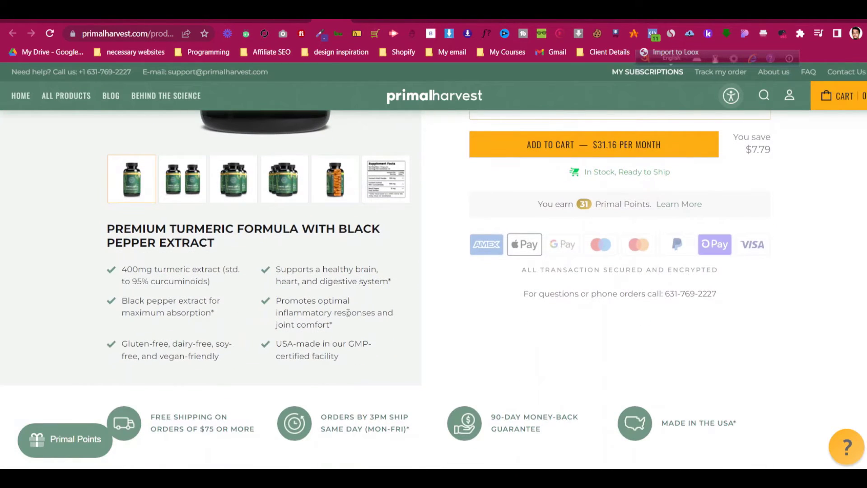
{"action": "scroll", "coordinate": [349, 311], "scroll_direction": "down", "scroll_amount": 5}
{"action": "scroll", "coordinate": [349, 312], "scroll_direction": "up", "scroll_amount": 12}
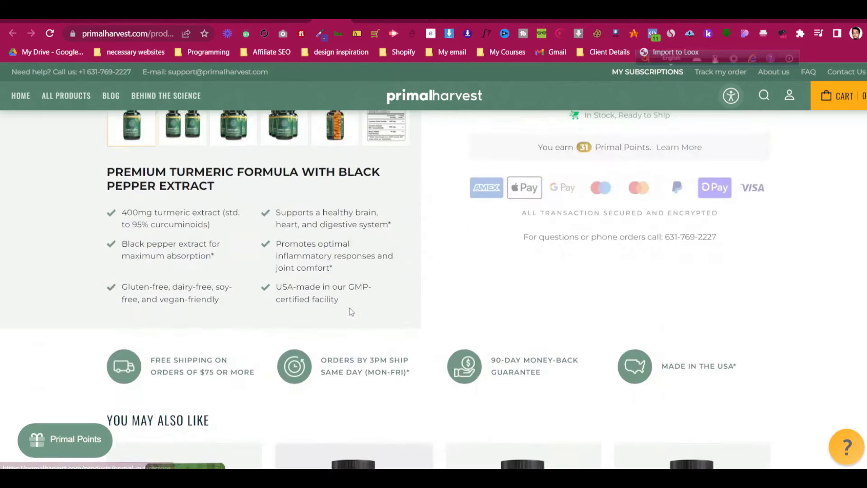
{"action": "scroll", "coordinate": [351, 312], "scroll_direction": "down", "scroll_amount": 4}
{"action": "scroll", "coordinate": [351, 312], "scroll_direction": "down", "scroll_amount": 4}
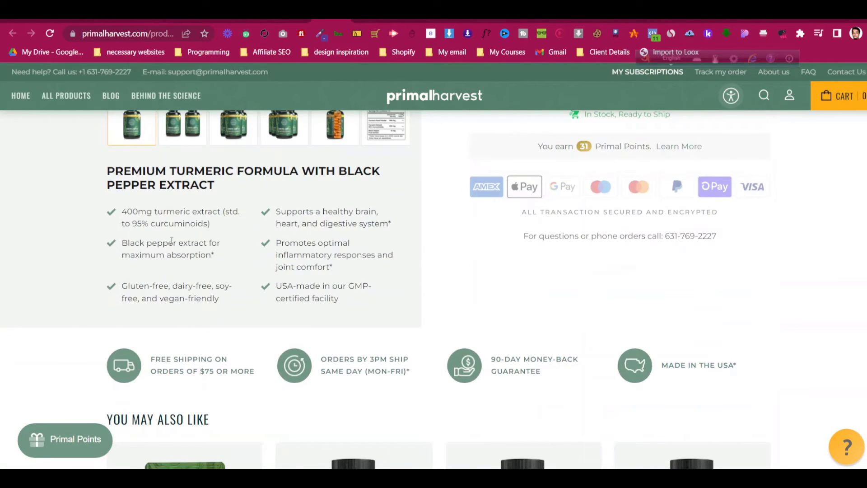
{"action": "left_click_drag", "start_coordinate": [105, 174], "coordinate": [203, 184]}
{"action": "left_click", "coordinate": [128, 212]}
{"action": "mouse_move", "coordinate": [123, 210]}
{"action": "left_mouse_down"}
{"action": "mouse_move", "coordinate": [219, 227]}
{"action": "mouse_move", "coordinate": [305, 224]}
{"action": "left_mouse_up"}
{"action": "left_click", "coordinate": [123, 211]}
{"action": "left_click_drag", "start_coordinate": [123, 212], "coordinate": [216, 226]}
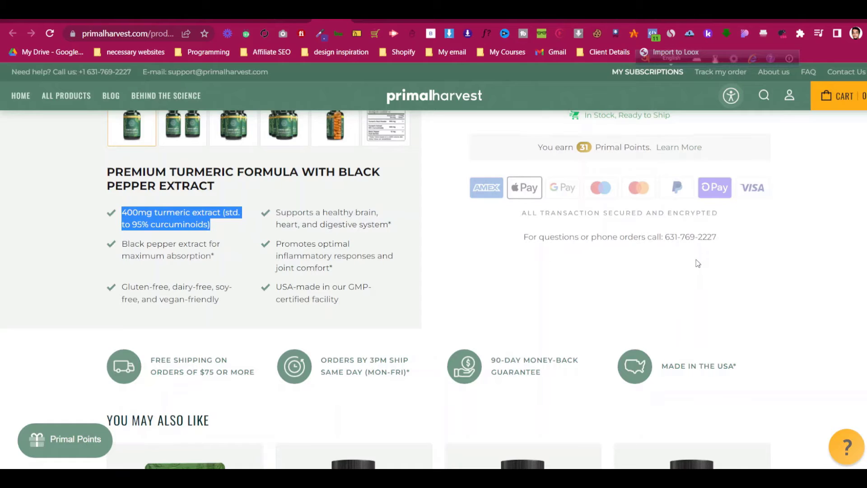
Select the 'Everybody is unique…' paragraph and place the cursor in the product Description box
{"action": "scroll", "coordinate": [697, 261], "scroll_direction": "up", "scroll_amount": 7}
{"action": "scroll", "coordinate": [578, 219], "scroll_direction": "down", "scroll_amount": 15}
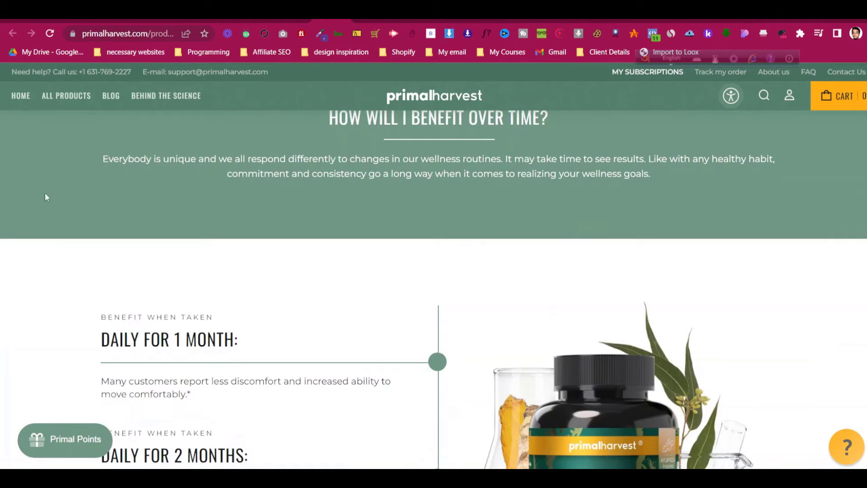
{"action": "left_click_drag", "start_coordinate": [104, 159], "coordinate": [673, 173]}
{"action": "key", "text": "ctrl+c"}
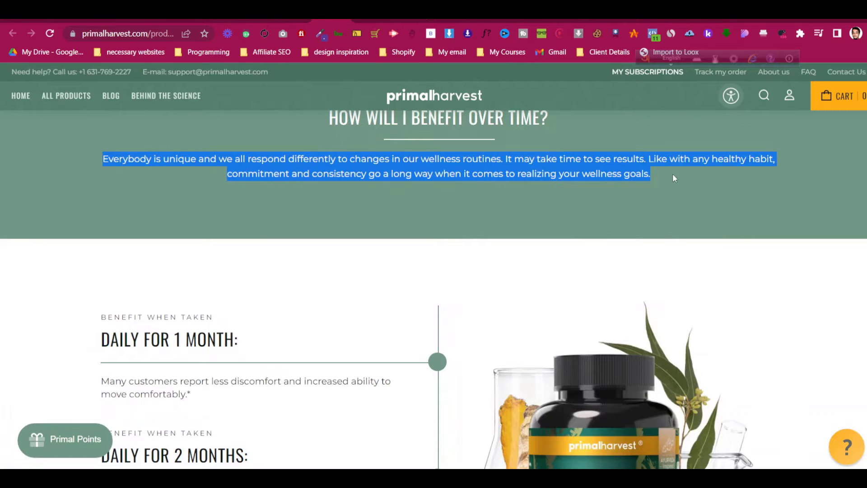
{"action": "left_click", "coordinate": [255, 17]}
{"action": "left_click", "coordinate": [326, 281]}
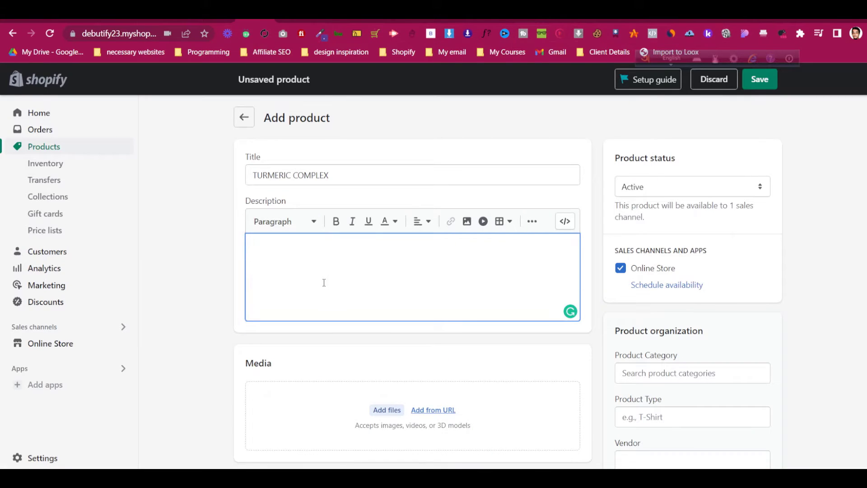
{"action": "key", "text": "ctrl+v"}
{"action": "scroll", "coordinate": [207, 231], "scroll_direction": "down", "scroll_amount": 1}
{"action": "scroll", "coordinate": [207, 230], "scroll_direction": "up", "scroll_amount": 1}
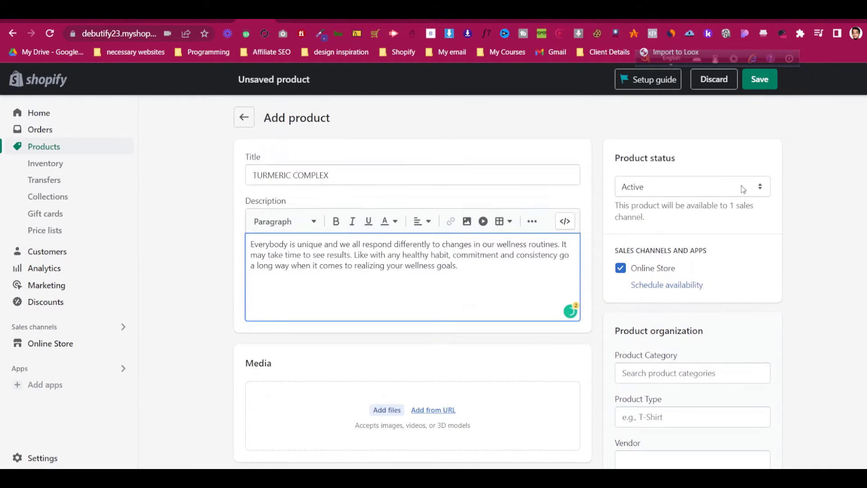
{"action": "left_click", "coordinate": [722, 187]}
{"action": "left_click", "coordinate": [722, 188]}
{"action": "left_click", "coordinate": [722, 187]}
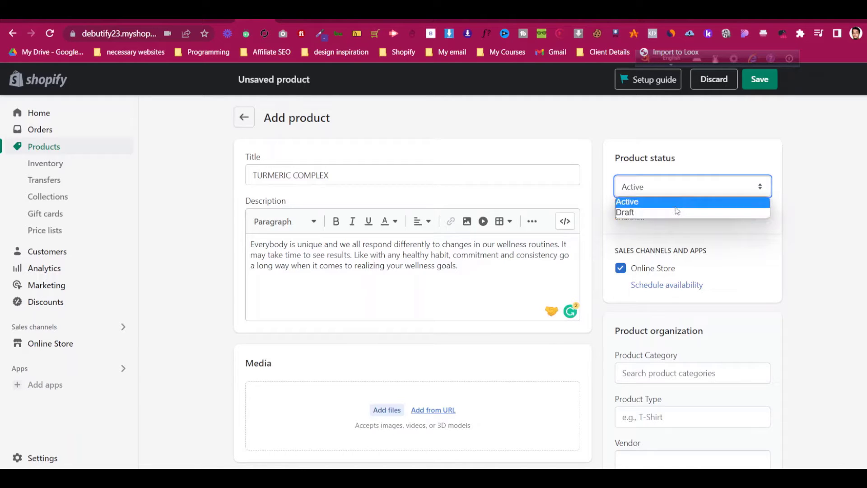
{"action": "left_click", "coordinate": [682, 212]}
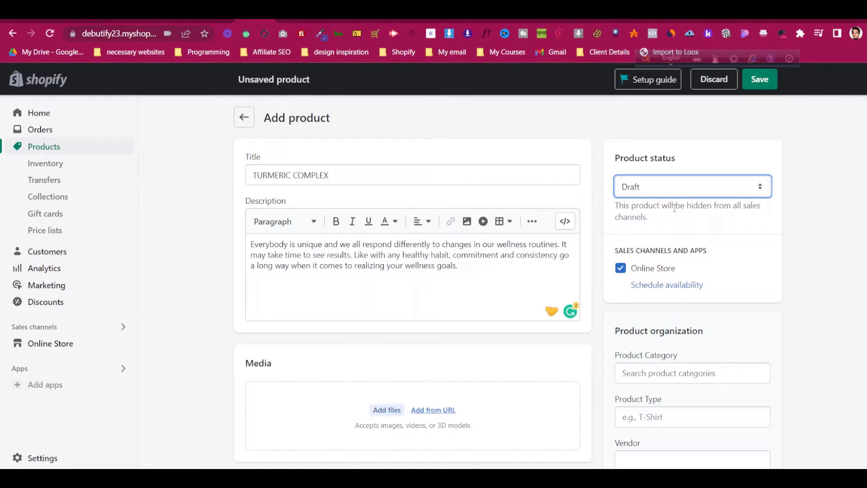
{"action": "left_click", "coordinate": [672, 193]}
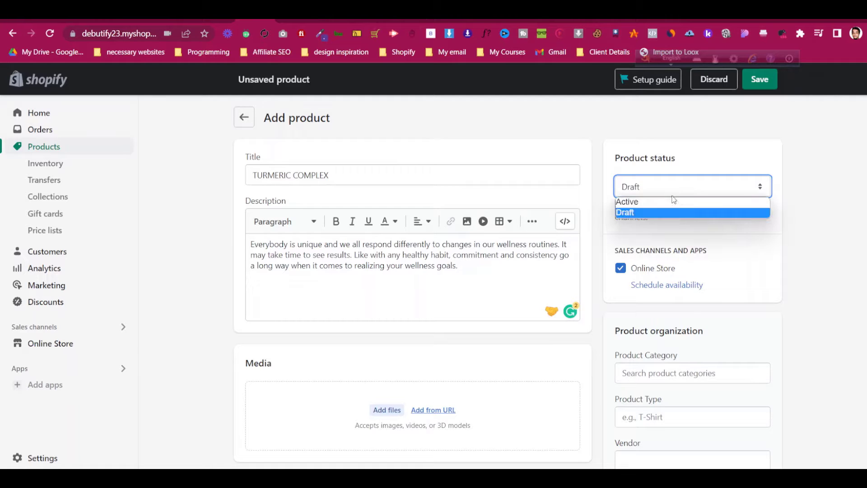
{"action": "left_click", "coordinate": [677, 199]}
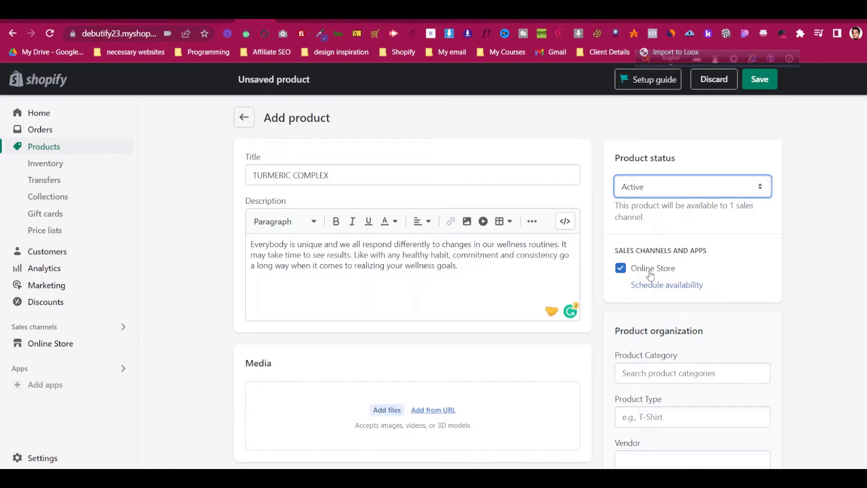
{"action": "scroll", "coordinate": [406, 271], "scroll_direction": "down", "scroll_amount": 4}
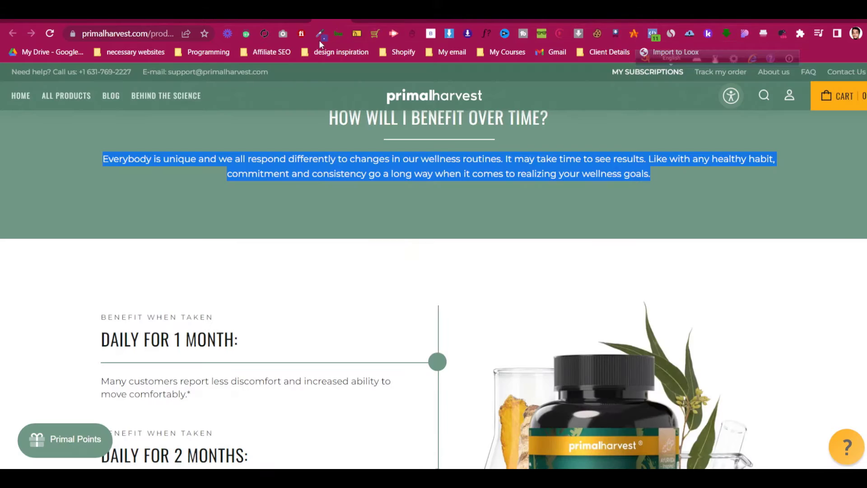
Save the single Turmeric Complex bottle image from Primal Harvest to Downloads
{"action": "scroll", "coordinate": [275, 301], "scroll_direction": "down", "scroll_amount": 5}
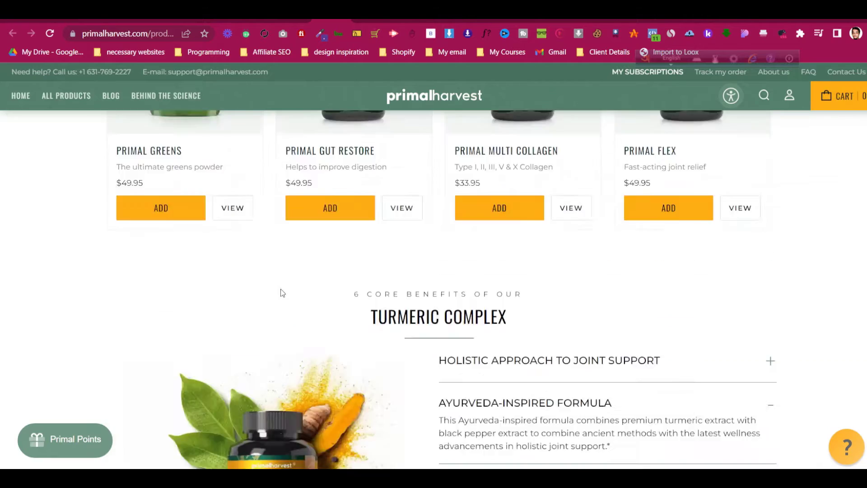
{"action": "scroll", "coordinate": [281, 293], "scroll_direction": "up", "scroll_amount": 15}
{"action": "scroll", "coordinate": [290, 235], "scroll_direction": "down", "scroll_amount": 3}
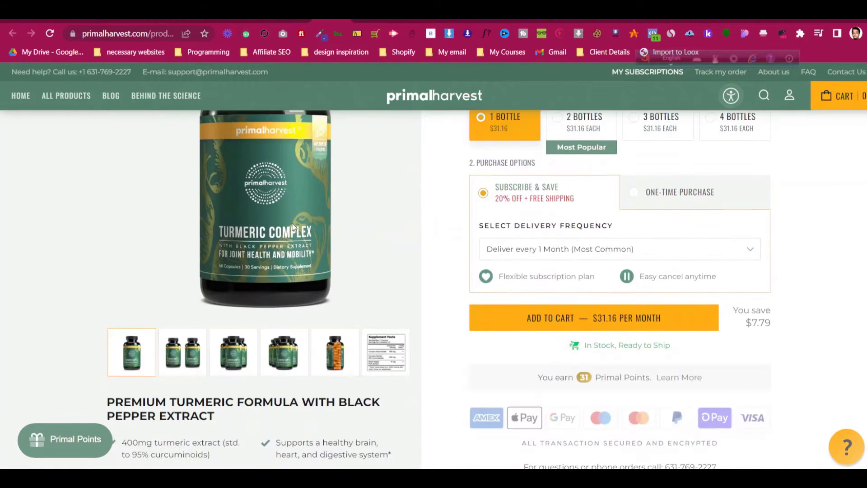
{"action": "scroll", "coordinate": [293, 227], "scroll_direction": "up", "scroll_amount": 3}
{"action": "right_click", "coordinate": [285, 215]}
{"action": "left_click", "coordinate": [314, 240]}
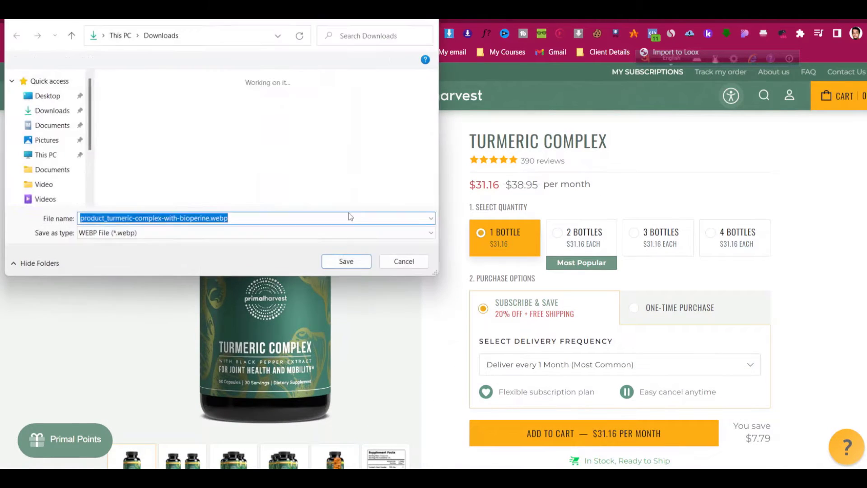
{"action": "left_click", "coordinate": [356, 261]}
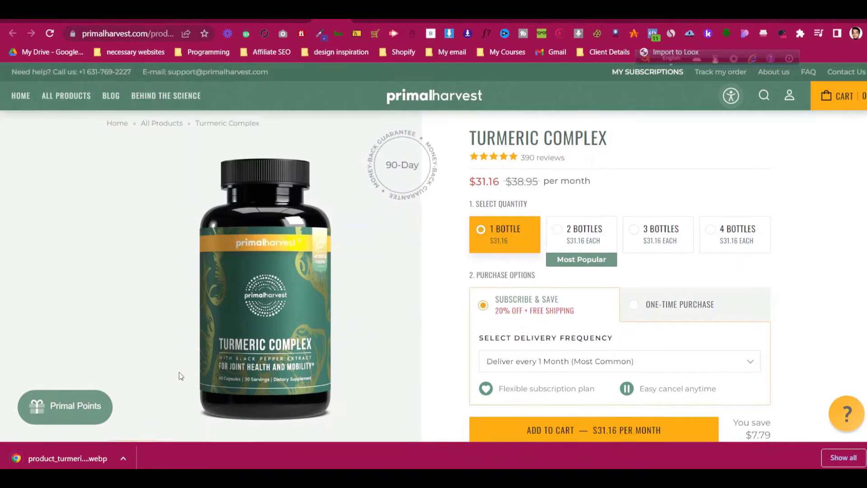
{"action": "scroll", "coordinate": [179, 376], "scroll_direction": "down", "scroll_amount": 1}
{"action": "left_click", "coordinate": [182, 409]}
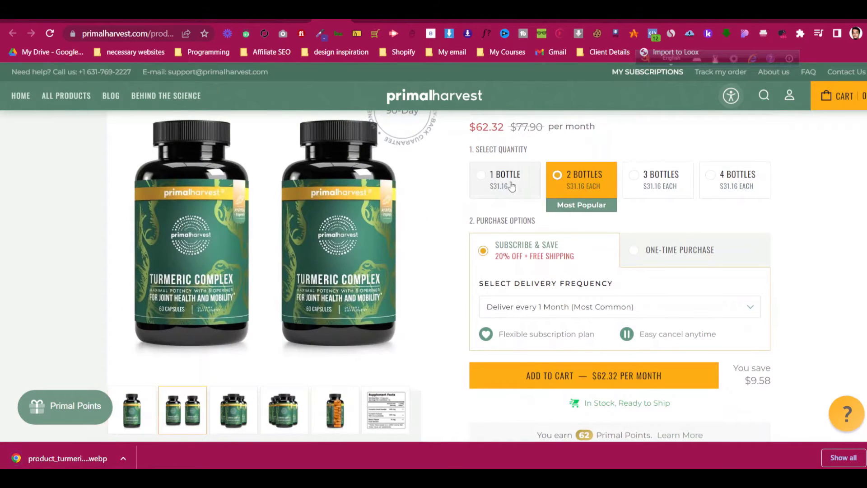
{"action": "left_click", "coordinate": [511, 186]}
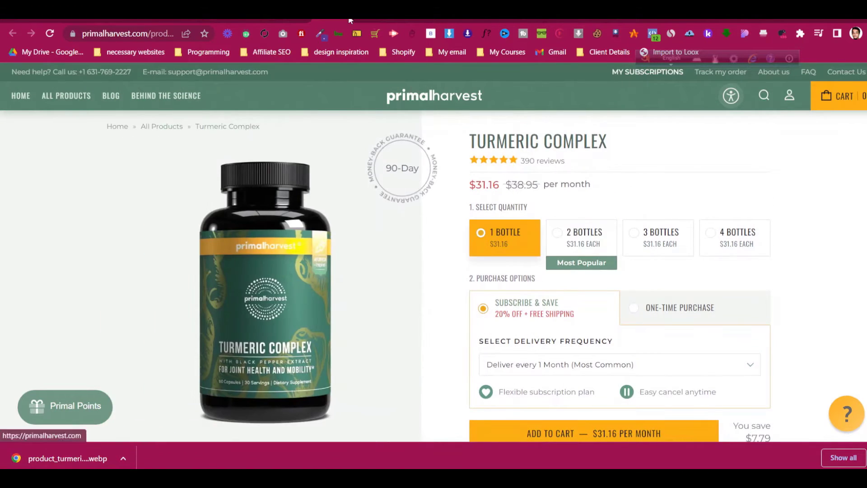
Upload the downloaded turmeric bottle image as the product's media
{"action": "left_click", "coordinate": [350, 20]}
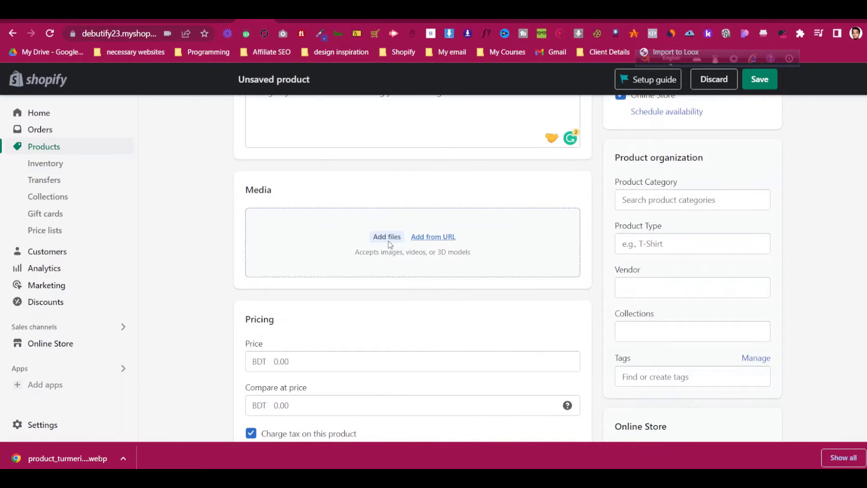
{"action": "left_click", "coordinate": [389, 238]}
{"action": "left_click", "coordinate": [143, 145]}
{"action": "left_click", "coordinate": [354, 260]}
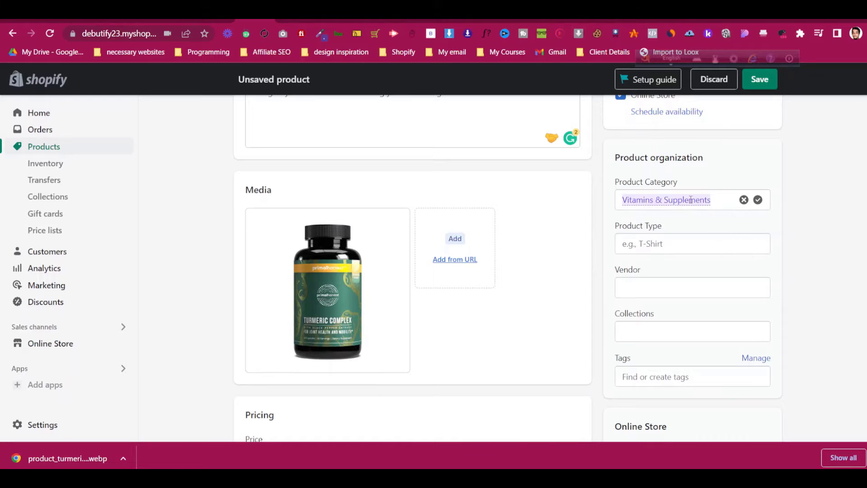
Leave Product Type and Tags empty and bring up the Primal Harvest Turmeric Complex page
{"action": "left_click", "coordinate": [654, 243]}
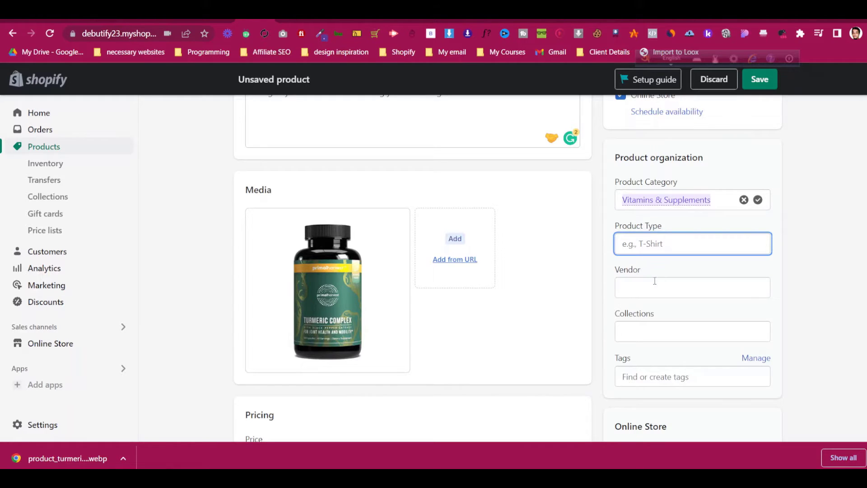
{"action": "left_click", "coordinate": [638, 381]}
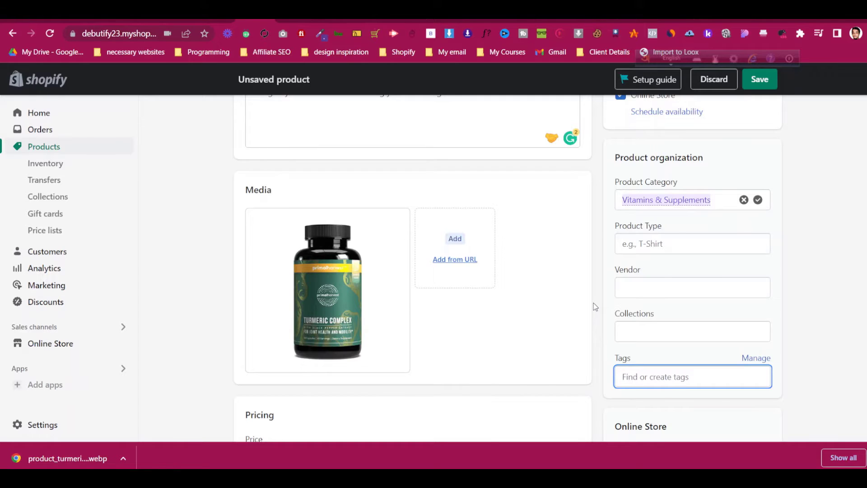
{"action": "left_click", "coordinate": [599, 285]}
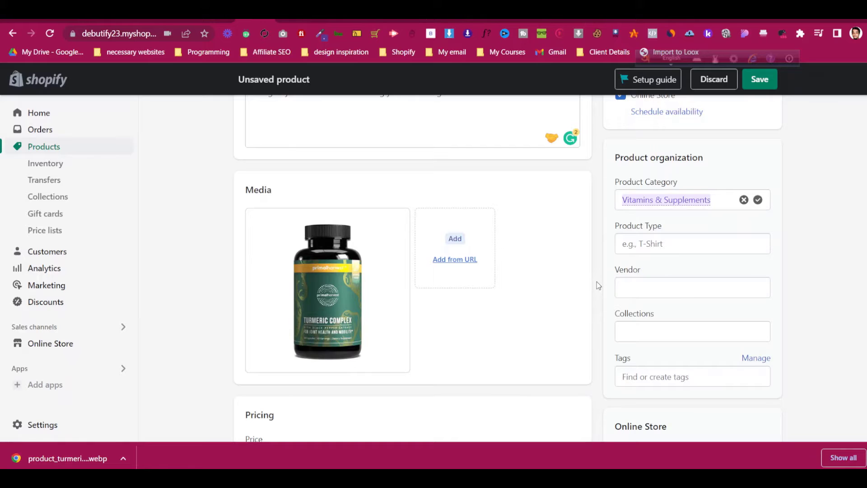
{"action": "scroll", "coordinate": [606, 304], "scroll_direction": "down", "scroll_amount": 5}
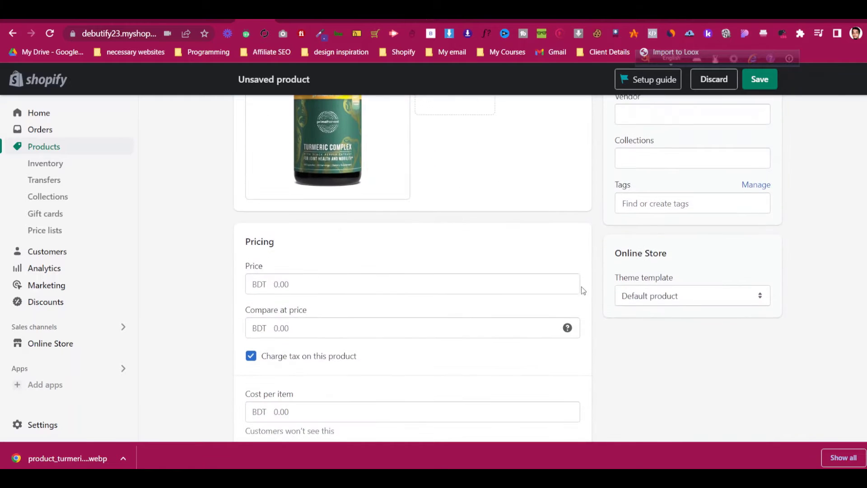
{"action": "left_click", "coordinate": [361, 19]}
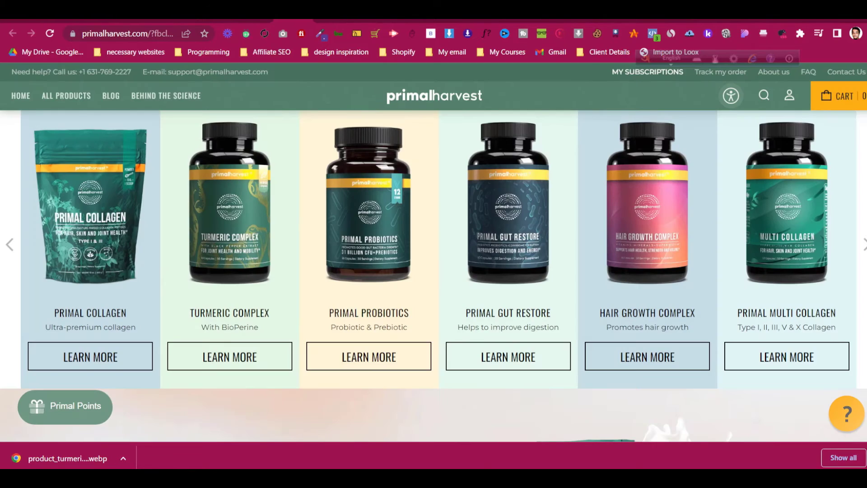
{"action": "left_click", "coordinate": [332, 20]}
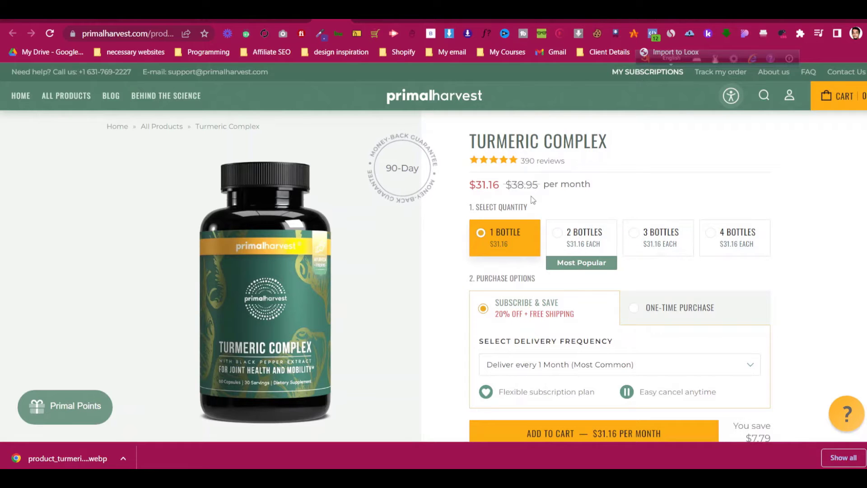
Copy the 31.16 sale price from Primal Harvest into the product Price field
{"action": "left_click_drag", "start_coordinate": [476, 185], "coordinate": [500, 185]}
{"action": "right_click", "coordinate": [492, 184]}
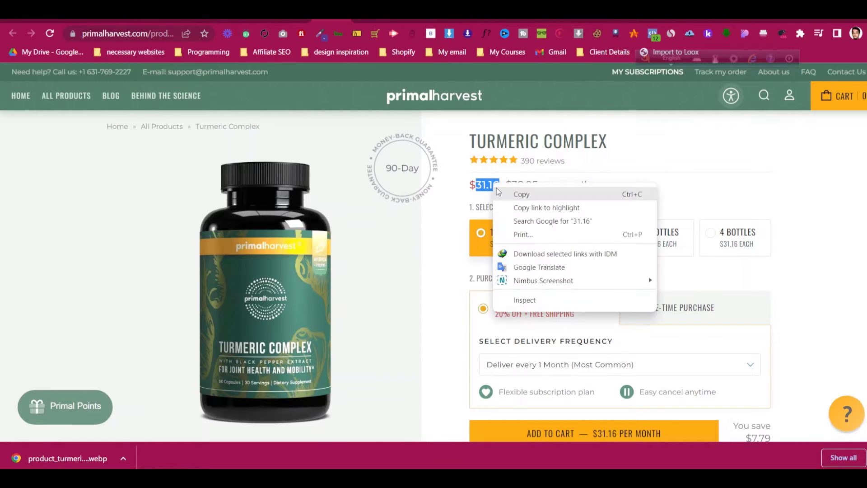
{"action": "left_click", "coordinate": [499, 191]}
{"action": "left_click", "coordinate": [256, 21]}
{"action": "left_click", "coordinate": [286, 228]}
{"action": "key", "text": "ctrl+v"}
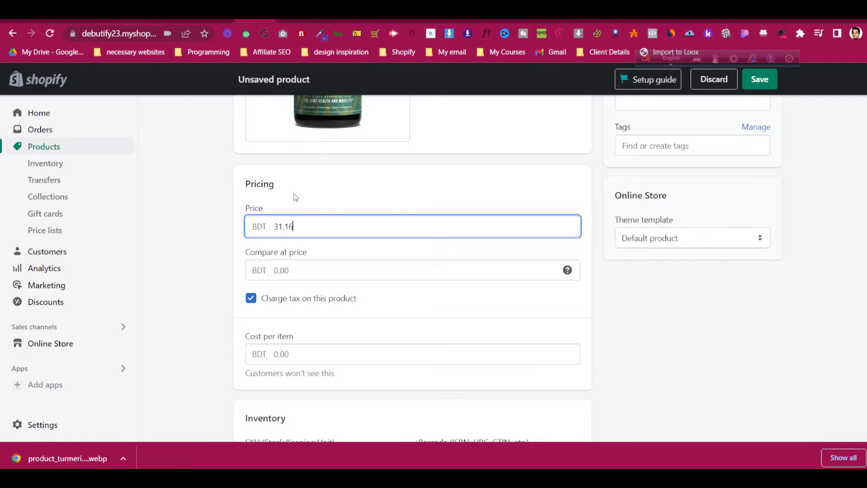
Copy the original 38.95 price from Primal Harvest into Compare at price
{"action": "left_click", "coordinate": [294, 21]}
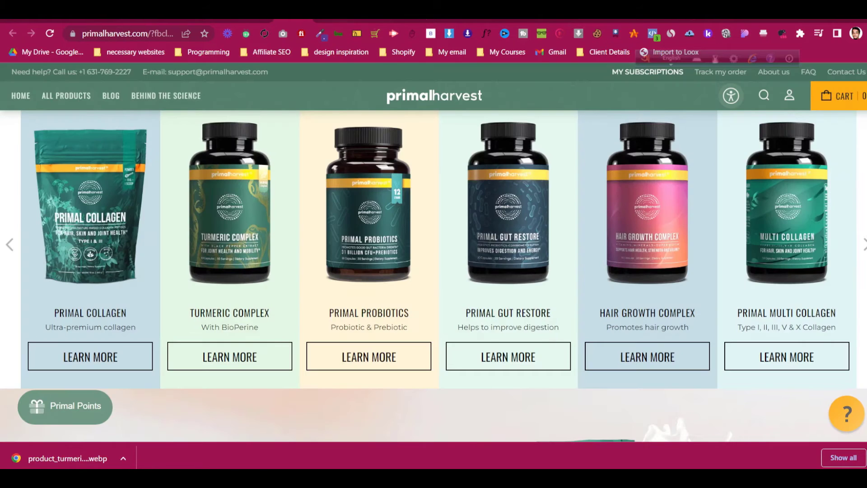
{"action": "left_click", "coordinate": [332, 21]}
{"action": "left_click", "coordinate": [515, 185]}
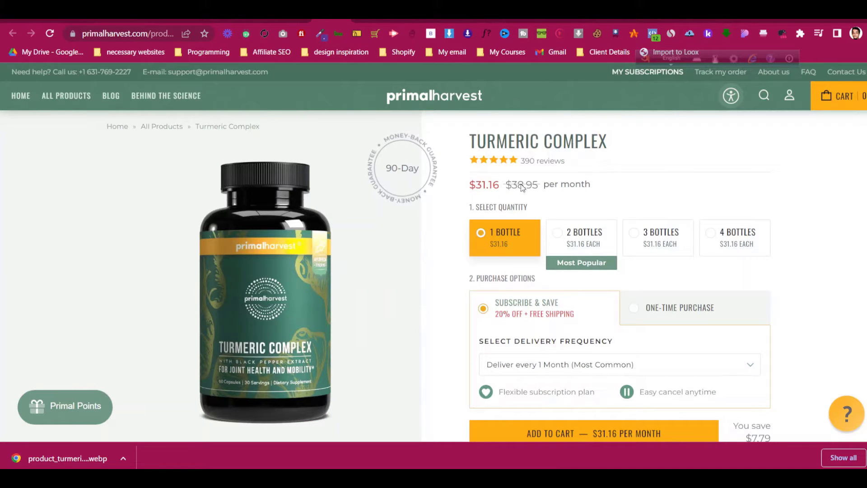
{"action": "triple_click", "coordinate": [520, 185]}
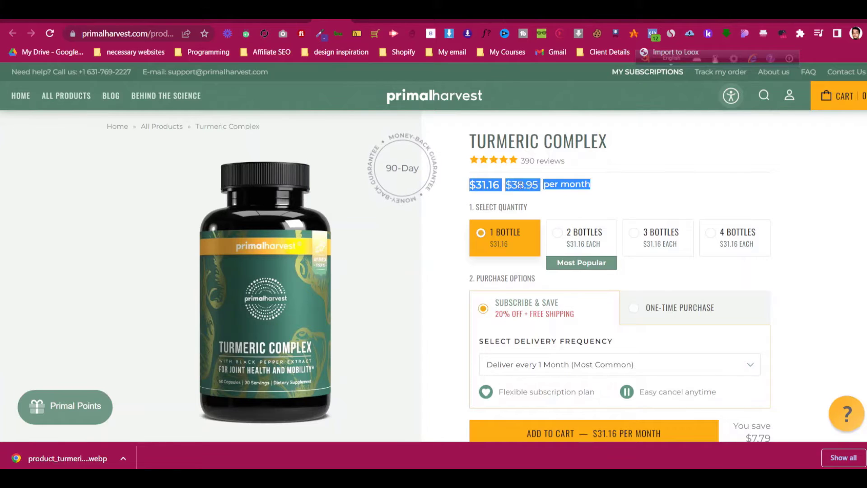
{"action": "double_click", "coordinate": [520, 185]}
{"action": "right_click", "coordinate": [520, 186]}
{"action": "left_click", "coordinate": [548, 196]}
{"action": "left_click", "coordinate": [255, 21]}
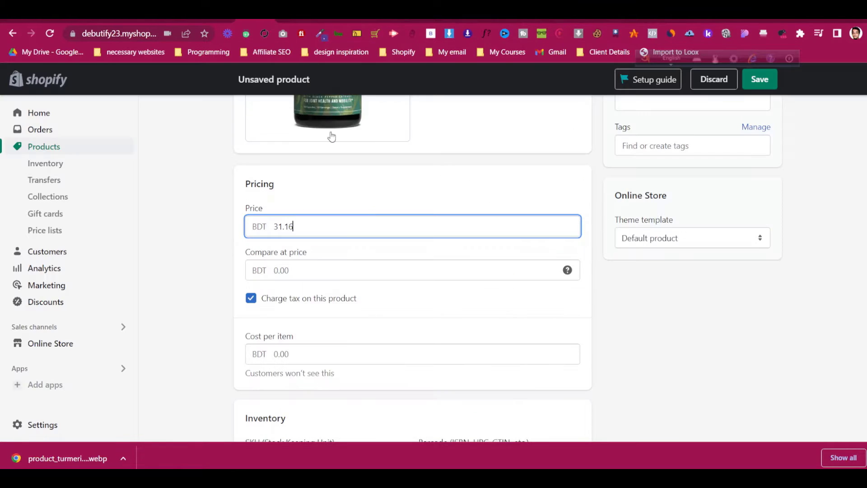
{"action": "left_click", "coordinate": [341, 271]}
{"action": "key", "text": "ctrl+v"}
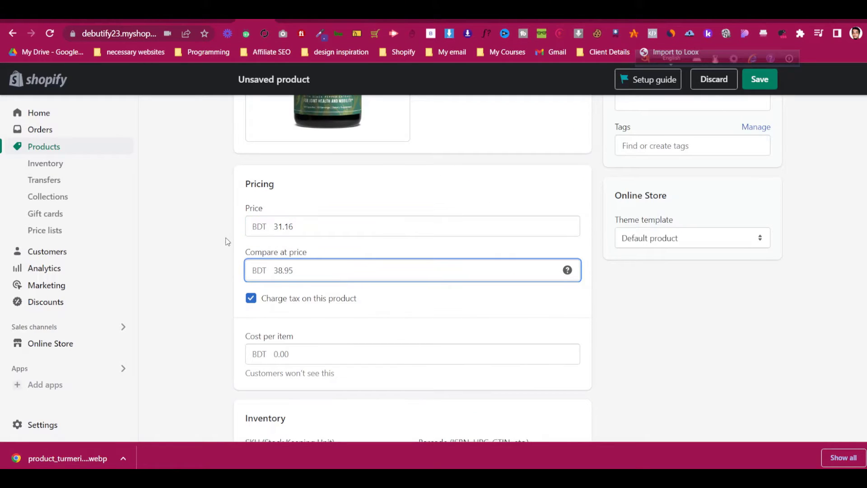
Confirm both price fields and leave Charge tax on this product enabled
{"action": "left_click", "coordinate": [228, 241]}
{"action": "left_click", "coordinate": [322, 224]}
{"action": "left_click", "coordinate": [318, 254]}
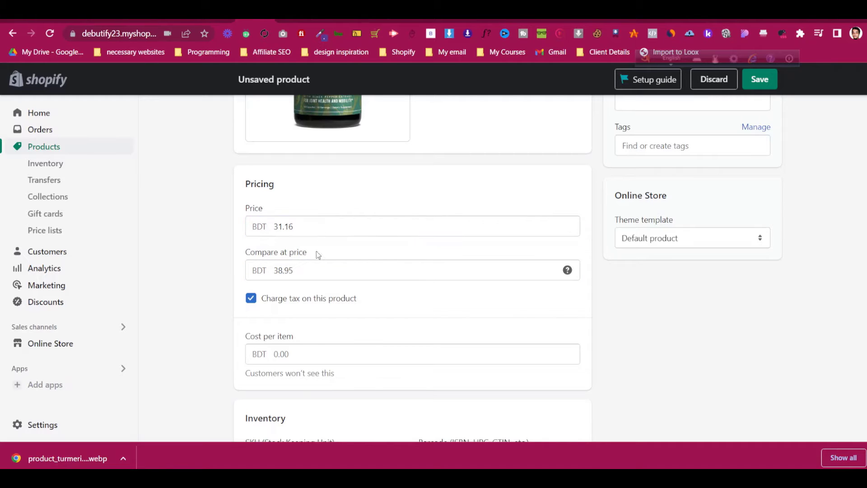
{"action": "left_click", "coordinate": [313, 269]}
{"action": "left_click", "coordinate": [323, 206]}
{"action": "scroll", "coordinate": [337, 212], "scroll_direction": "down", "scroll_amount": 1}
{"action": "scroll", "coordinate": [338, 212], "scroll_direction": "down", "scroll_amount": 2}
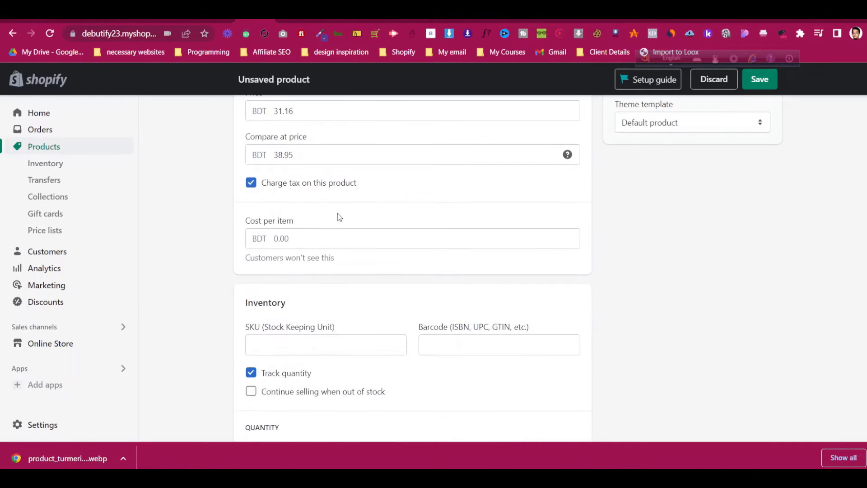
{"action": "double_click", "coordinate": [321, 184]}
{"action": "left_click", "coordinate": [321, 184]}
{"action": "left_click", "coordinate": [237, 245]}
Set 90 units available, keeping selling when out of stock turned off
{"action": "scroll", "coordinate": [238, 244], "scroll_direction": "down", "scroll_amount": 3}
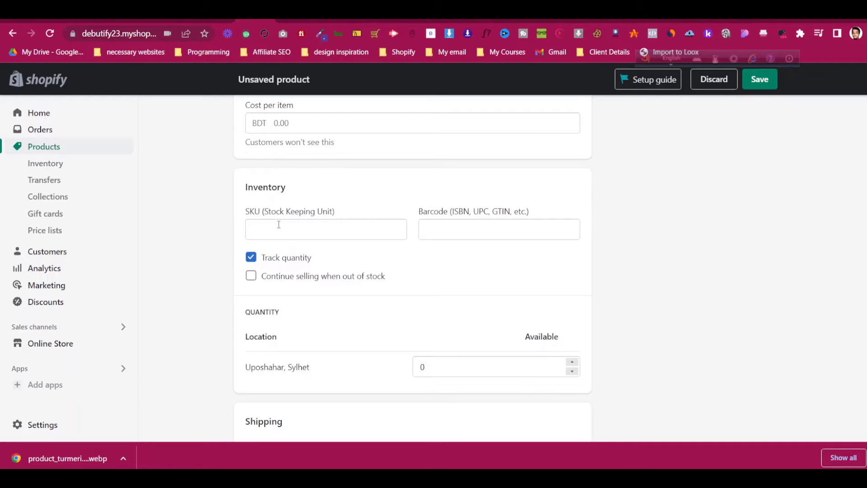
{"action": "left_click", "coordinate": [325, 283]}
{"action": "left_click", "coordinate": [324, 283]}
{"action": "scroll", "coordinate": [334, 272], "scroll_direction": "down", "scroll_amount": 2}
{"action": "double_click", "coordinate": [428, 252]}
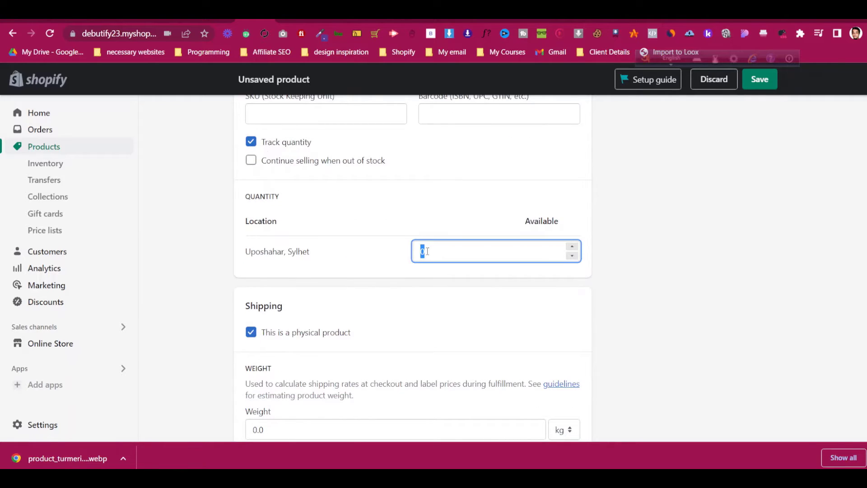
{"action": "type", "text": "90"}
{"action": "left_click", "coordinate": [701, 223]}
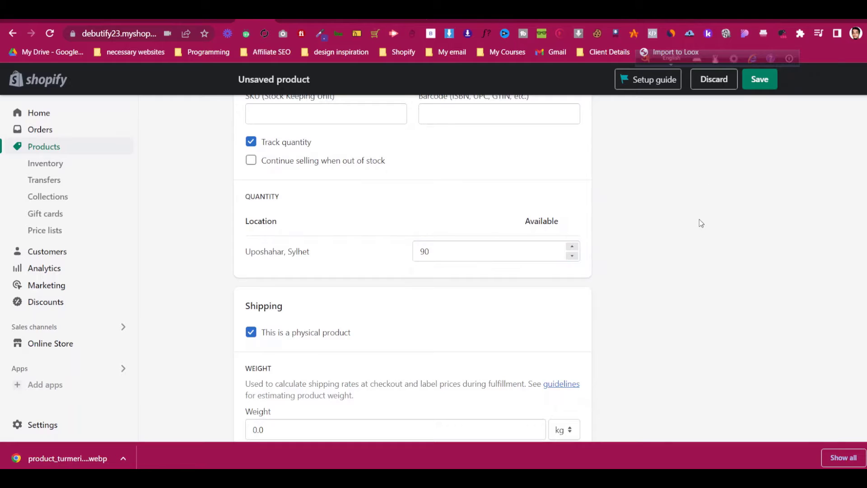
Keep it a physical product and tick 'This product has options'
{"action": "scroll", "coordinate": [660, 175], "scroll_direction": "down", "scroll_amount": 3}
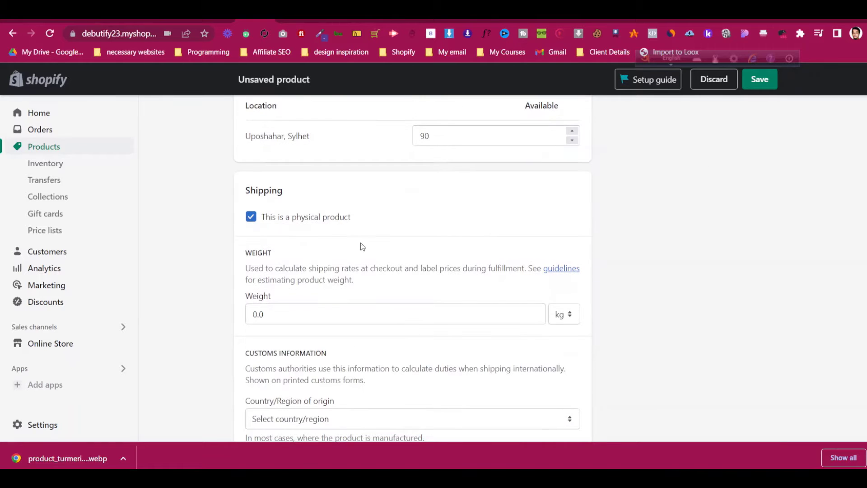
{"action": "left_click", "coordinate": [334, 219]}
{"action": "left_click", "coordinate": [334, 222]}
{"action": "scroll", "coordinate": [333, 221], "scroll_direction": "down", "scroll_amount": 5}
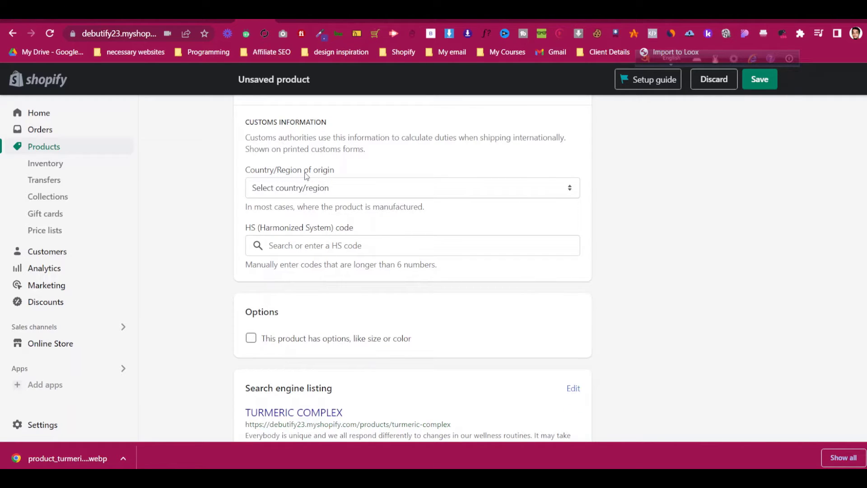
{"action": "scroll", "coordinate": [307, 176], "scroll_direction": "up", "scroll_amount": 1}
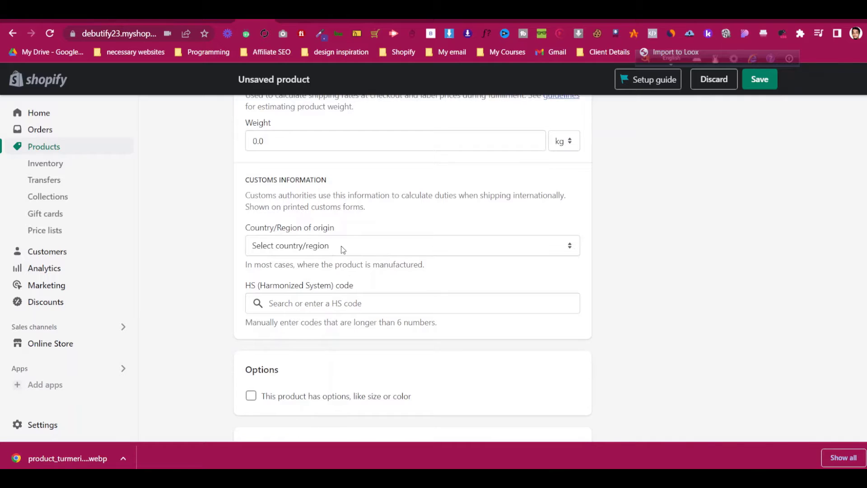
{"action": "scroll", "coordinate": [342, 248], "scroll_direction": "down", "scroll_amount": 2}
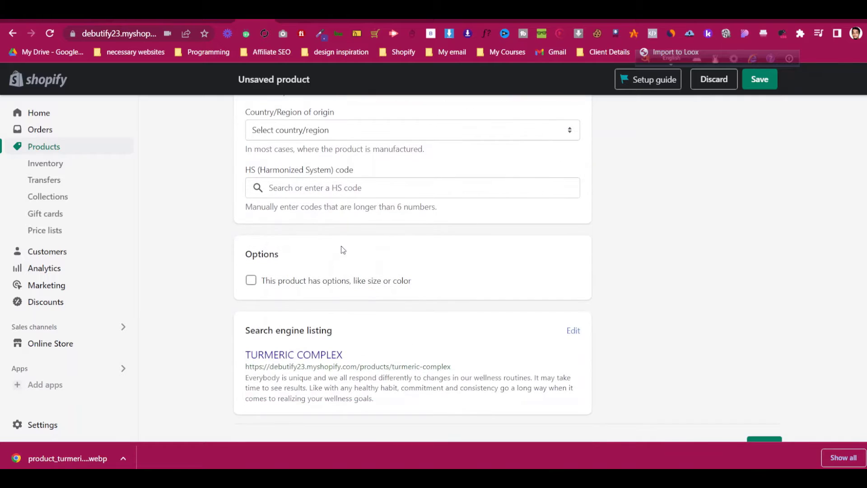
{"action": "left_click", "coordinate": [282, 281]}
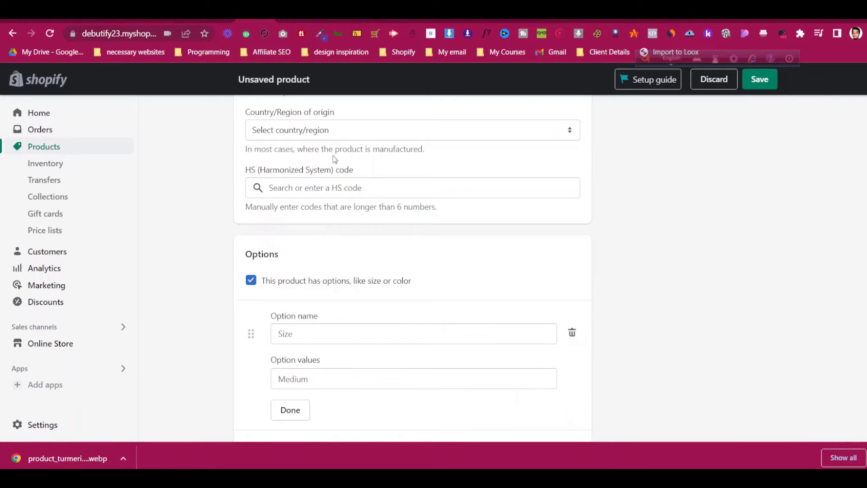
Copy QUANTITY from the Primal Harvest page into the product's option name
{"action": "left_click", "coordinate": [332, 21]}
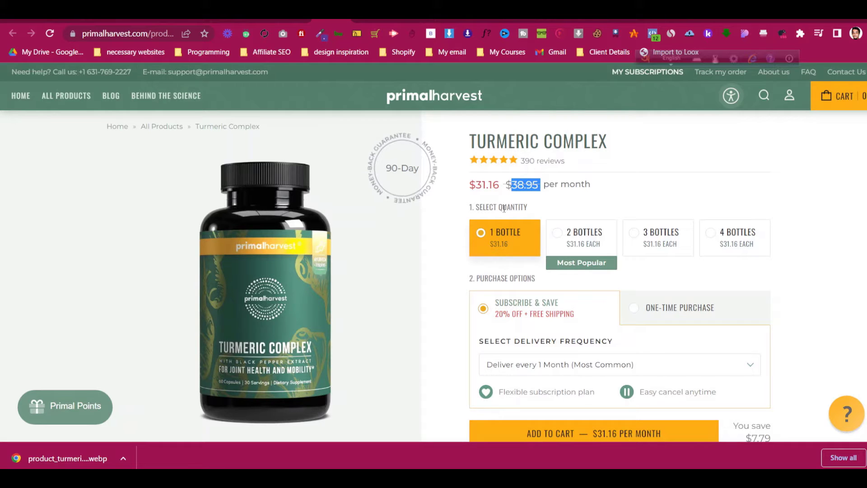
{"action": "double_click", "coordinate": [525, 208]}
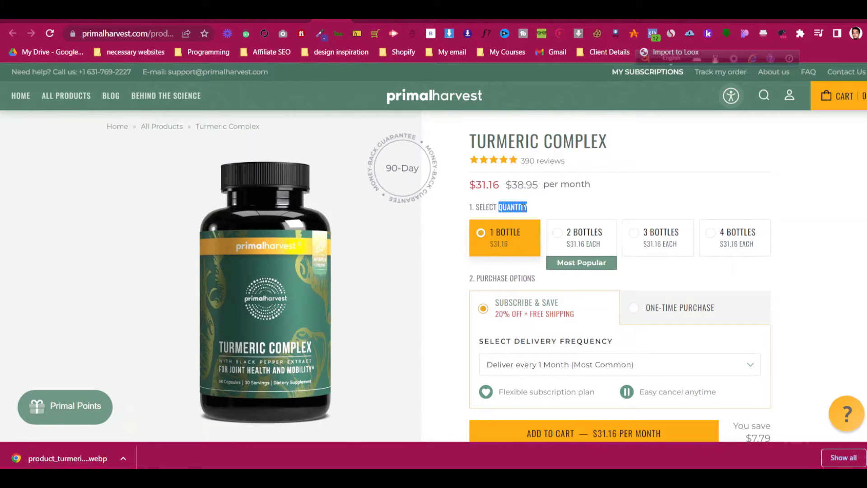
{"action": "right_click", "coordinate": [523, 215]}
{"action": "key", "text": "Escape"}
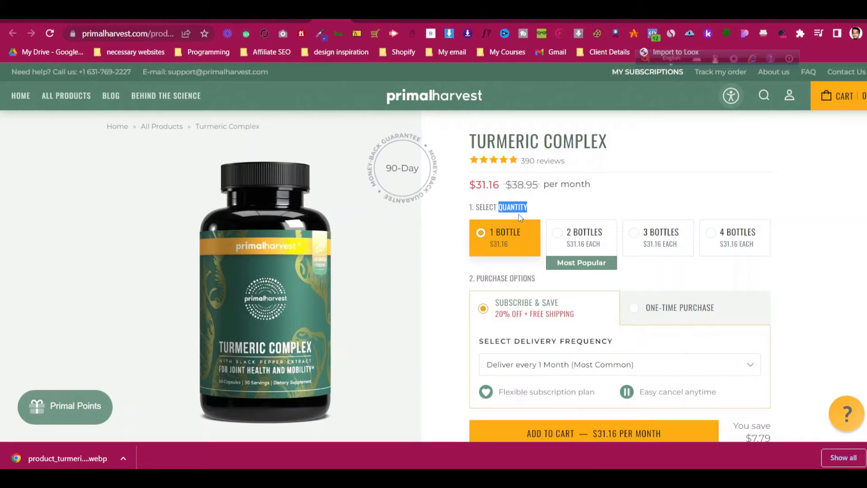
{"action": "left_click", "coordinate": [260, 15]}
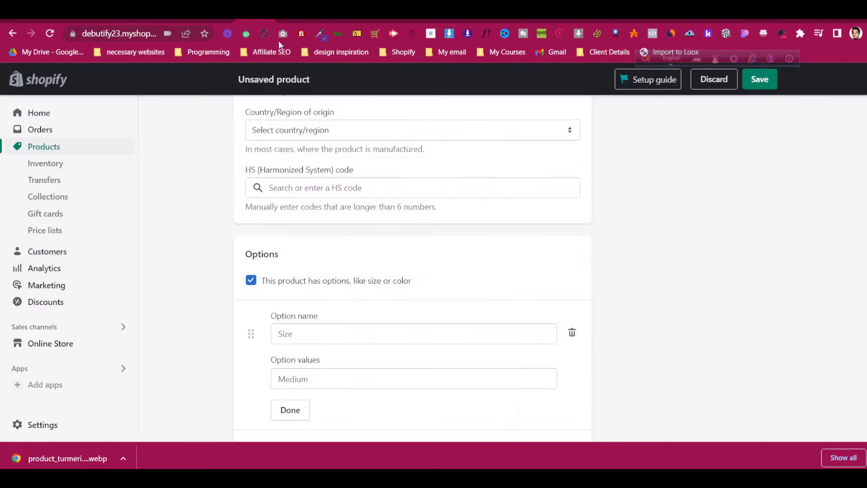
{"action": "left_click", "coordinate": [303, 336]}
{"action": "key", "text": "ctrl+v"}
{"action": "left_click", "coordinate": [240, 307]}
Enter option values 1 Bottle, 2 Bottles, 3 Bottles and 4 Bottles
{"action": "scroll", "coordinate": [240, 306], "scroll_direction": "down", "scroll_amount": 2}
{"action": "left_click", "coordinate": [345, 261]}
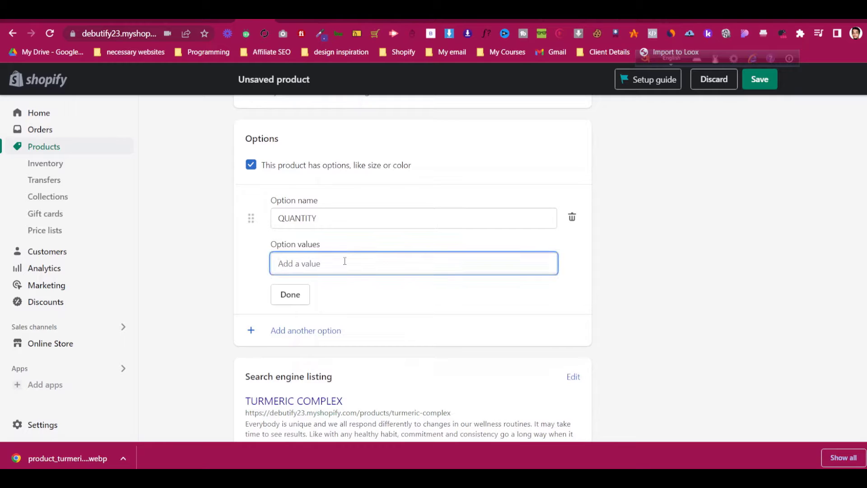
{"action": "type", "text": "1 Bottle"}
{"action": "key", "text": "Tab"}
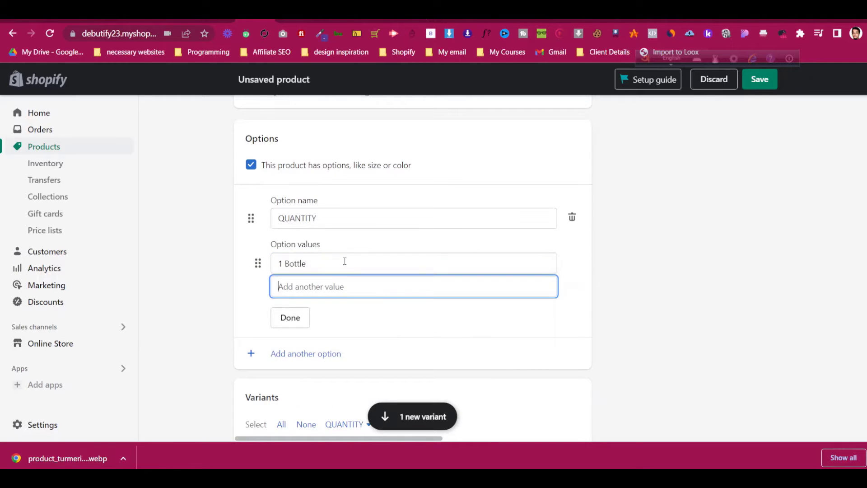
{"action": "type", "text": "2 Bottles"}
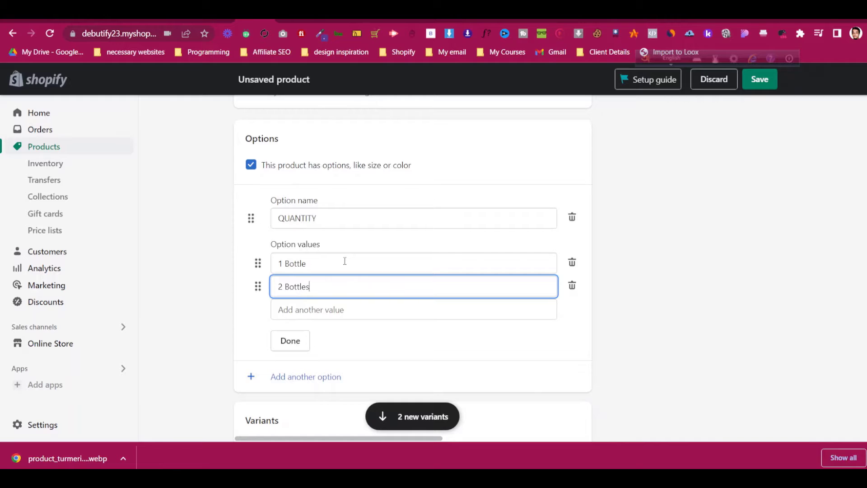
{"action": "key", "text": "Tab"}
{"action": "type", "text": "4"}
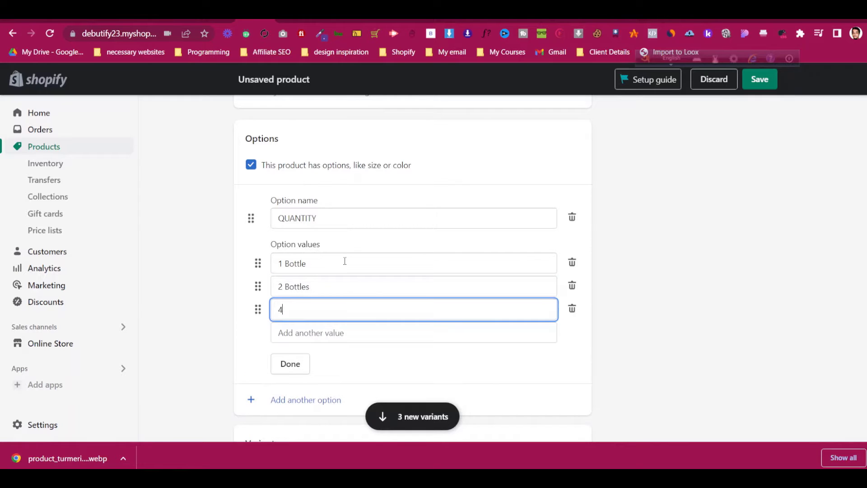
{"action": "key", "text": "Tab"}
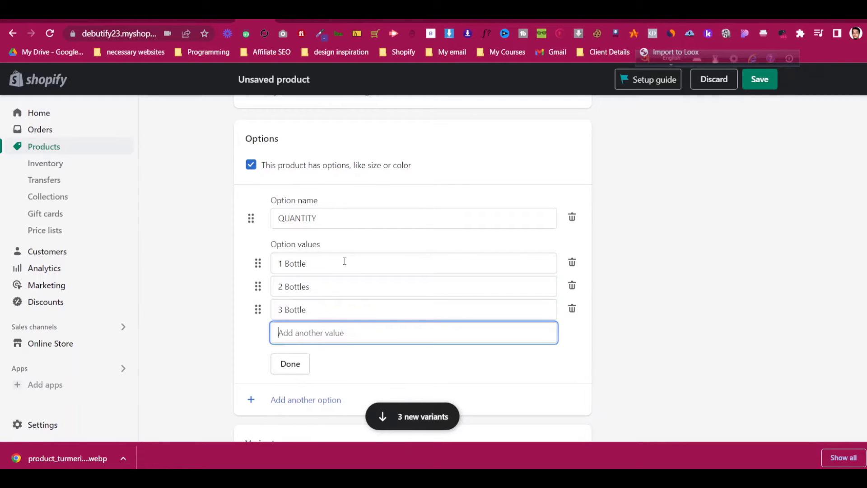
{"action": "key", "text": "shift+Tab"}
{"action": "type", "text": "s"}
{"action": "key", "text": "Tab"}
{"action": "type", "text": "4 B"}
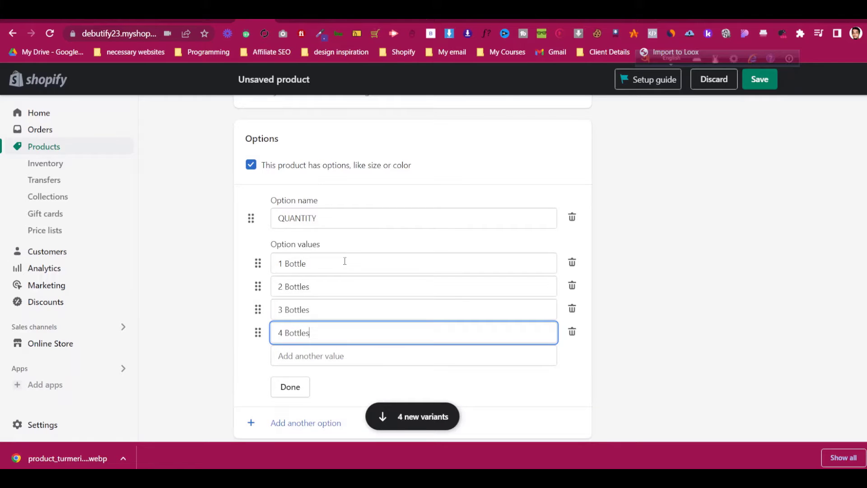
Compare bottle-quantity prices on Primal Harvest, select the 31.16 single-bottle price, and return to Variants
{"action": "key", "text": "ctrl+Tab"}
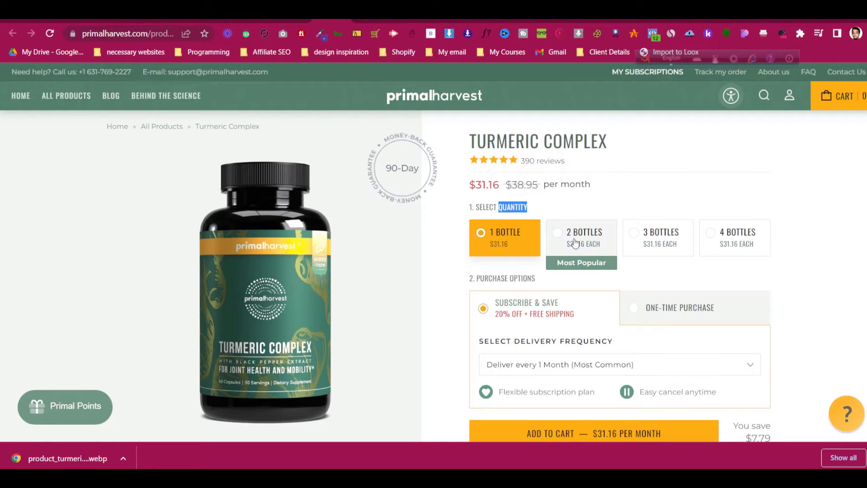
{"action": "left_click", "coordinate": [552, 248]}
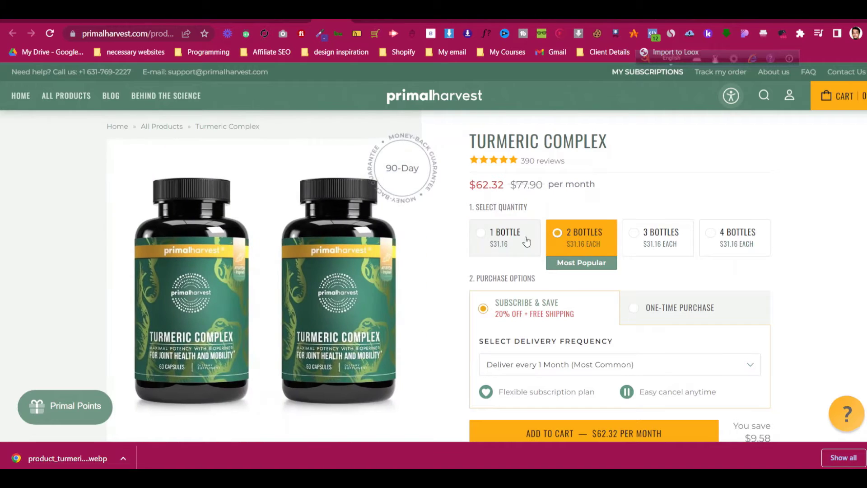
{"action": "left_click", "coordinate": [525, 240]}
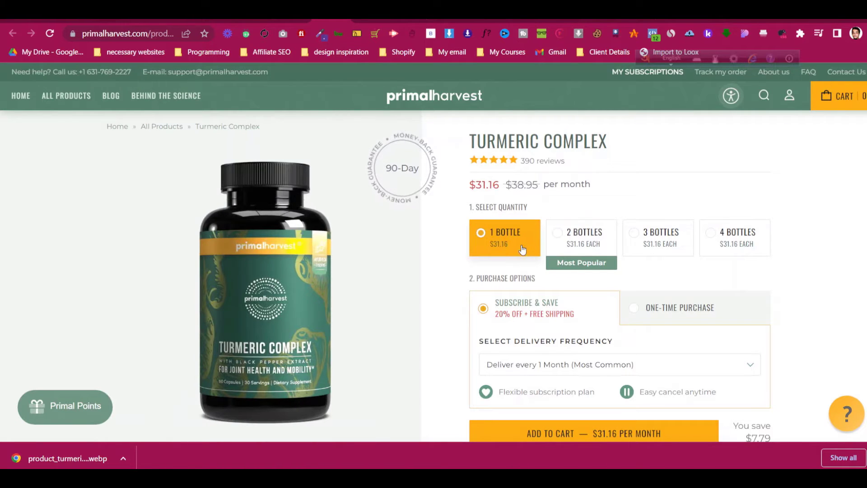
{"action": "left_click", "coordinate": [557, 241]}
{"action": "key", "text": "Right"}
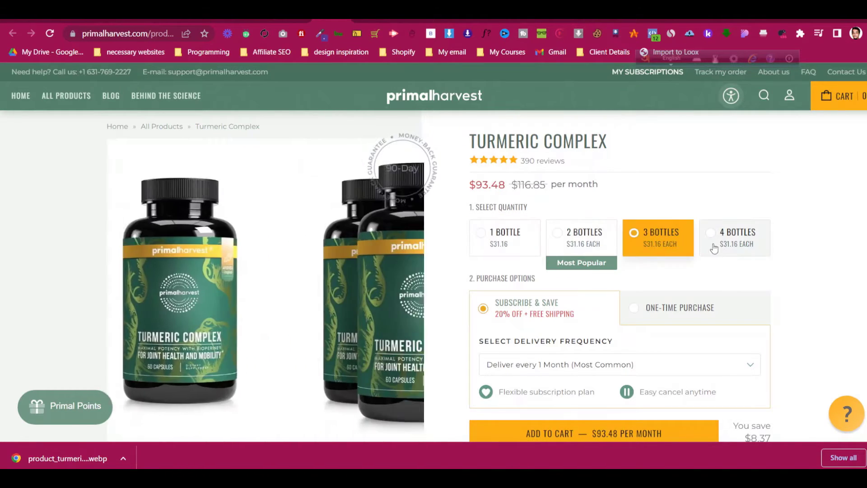
{"action": "key", "text": "Right"}
{"action": "left_click", "coordinate": [523, 248]}
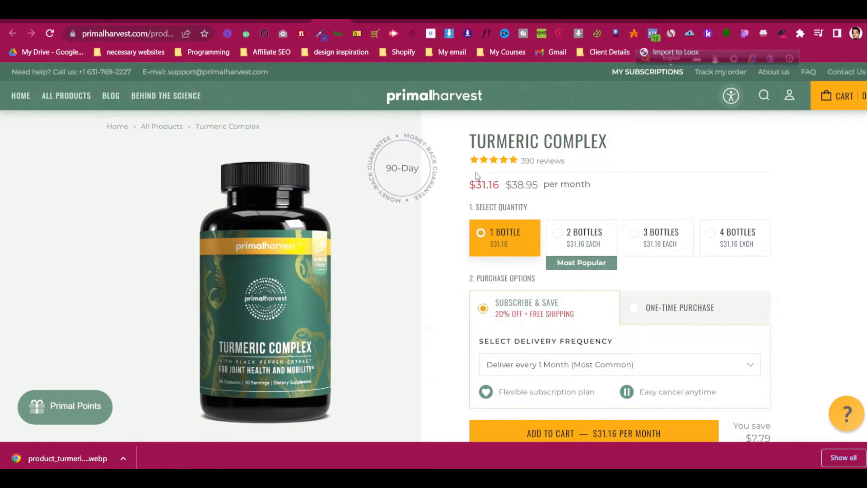
{"action": "left_click_drag", "start_coordinate": [475, 183], "coordinate": [500, 185]}
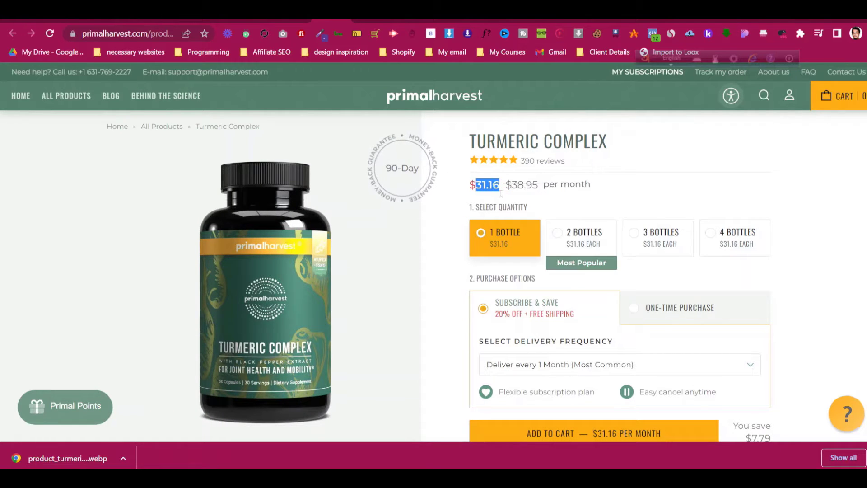
{"action": "left_click", "coordinate": [255, 20]}
{"action": "scroll", "coordinate": [252, 231], "scroll_direction": "down", "scroll_amount": 6}
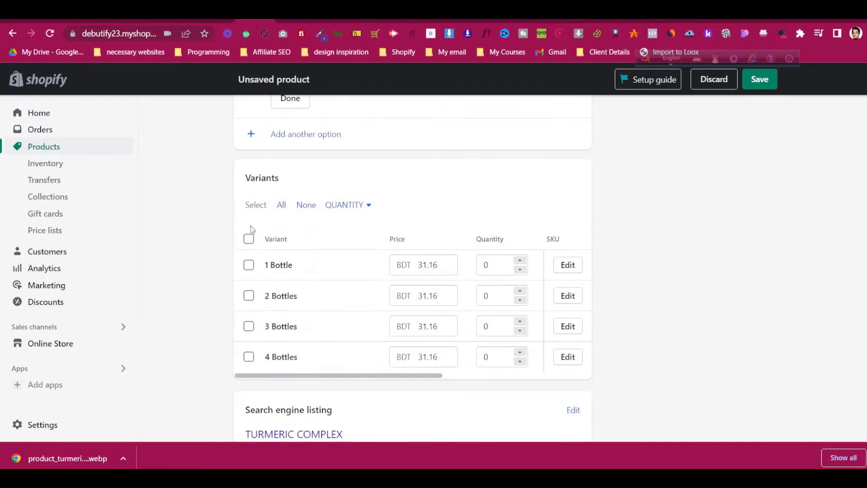
Copy the 62.32 and 93.48 prices from Primal Harvest into the 2 and 3 Bottles variants
{"action": "double_click", "coordinate": [438, 301]}
{"action": "left_click", "coordinate": [293, 20]}
{"action": "left_click", "coordinate": [333, 20]}
{"action": "left_click", "coordinate": [551, 234]}
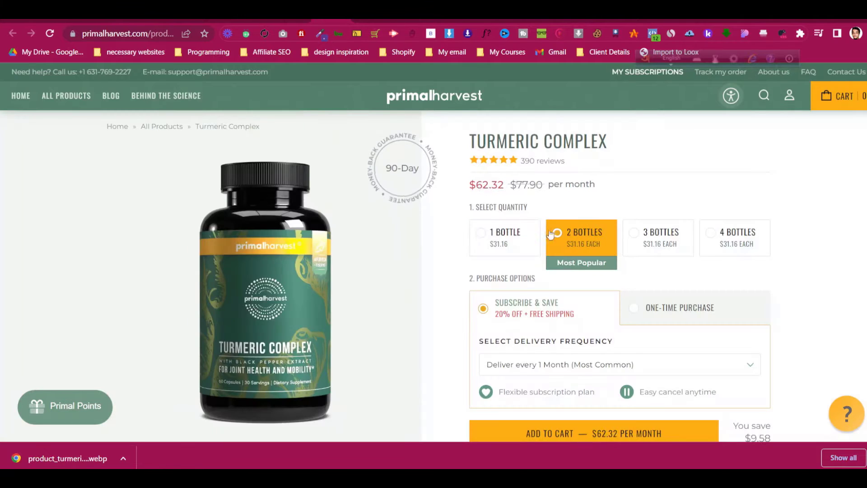
{"action": "left_click_drag", "start_coordinate": [477, 182], "coordinate": [508, 186]}
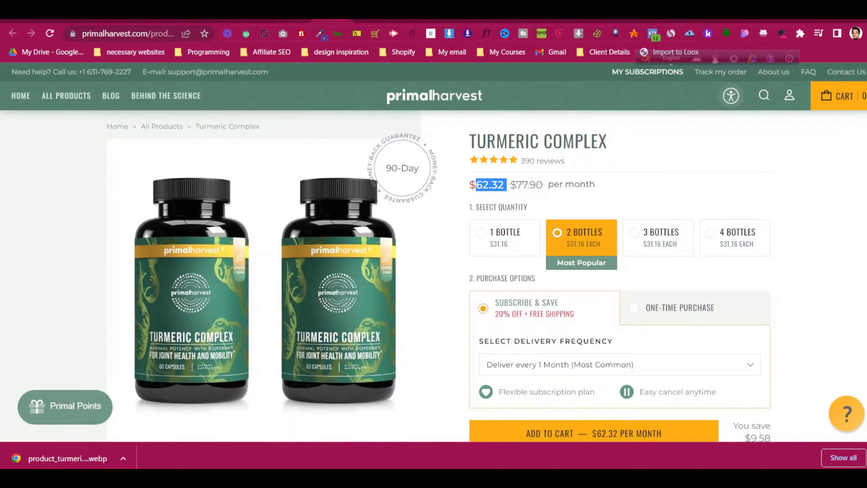
{"action": "left_click", "coordinate": [256, 21]}
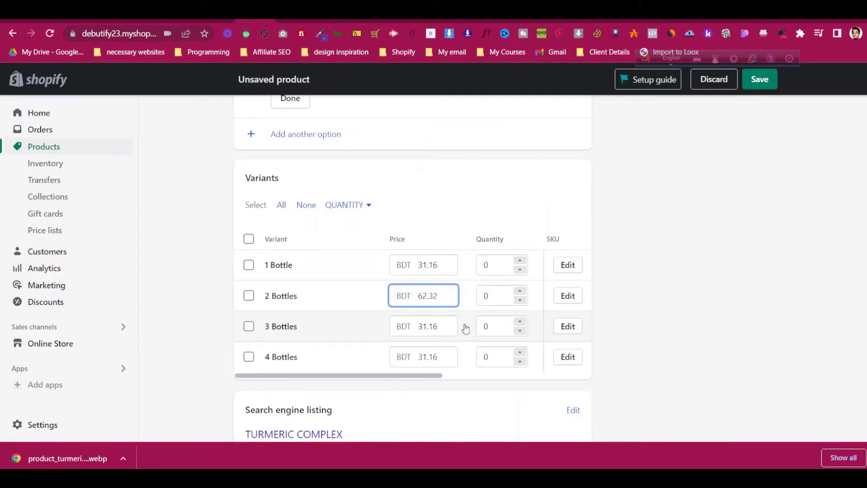
{"action": "left_click", "coordinate": [295, 20]}
{"action": "left_click", "coordinate": [332, 21]}
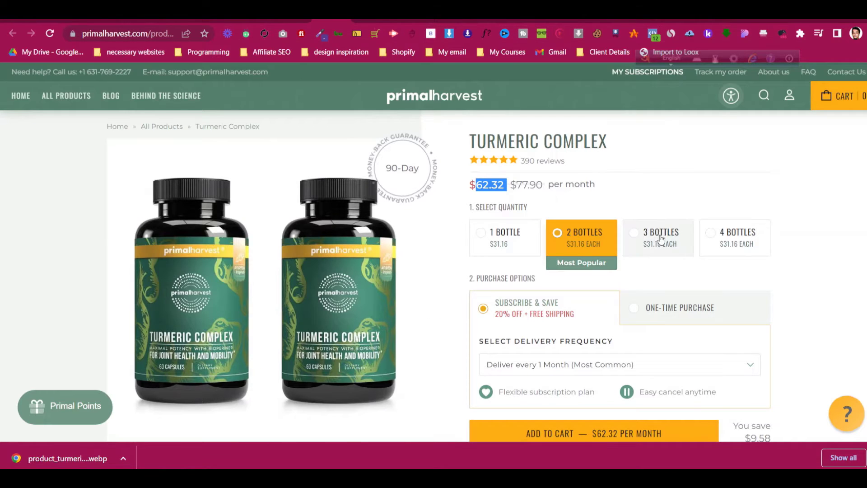
{"action": "left_click", "coordinate": [661, 238]}
{"action": "left_click_drag", "start_coordinate": [477, 184], "coordinate": [505, 186]}
{"action": "key", "text": "ctrl+c"}
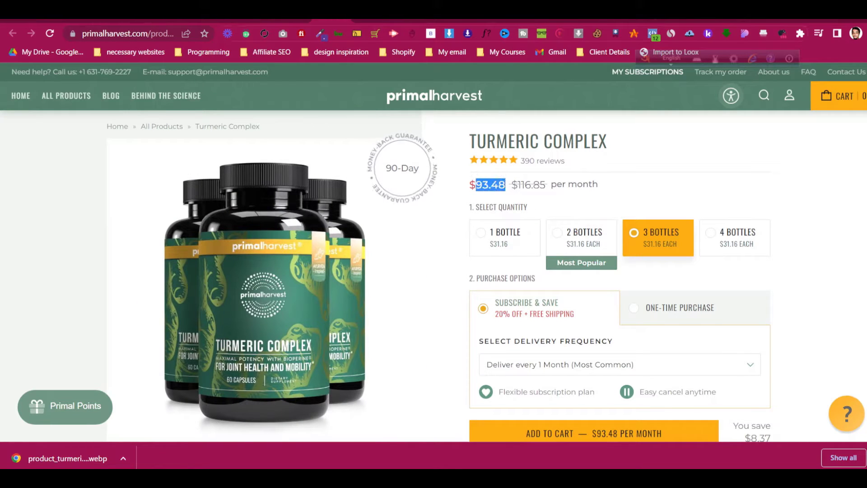
{"action": "left_click", "coordinate": [217, 21]}
{"action": "left_click", "coordinate": [256, 21]}
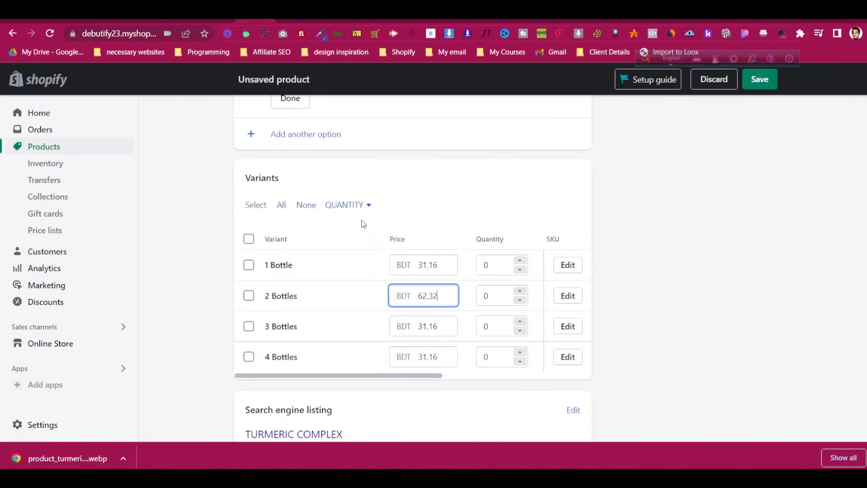
{"action": "double_click", "coordinate": [437, 326]}
{"action": "key", "text": "ctrl+v"}
Set the 4 Bottles variant price to 124.64, taken from the Primal Harvest page
{"action": "left_click", "coordinate": [332, 21]}
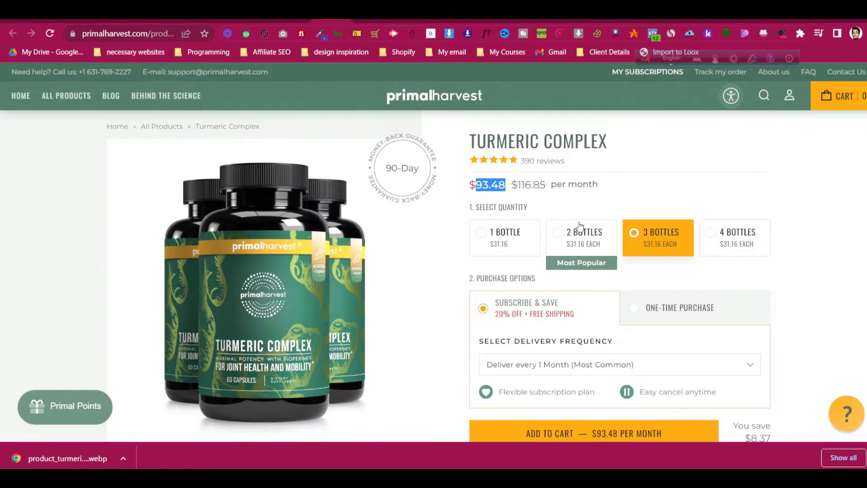
{"action": "left_click", "coordinate": [726, 246]}
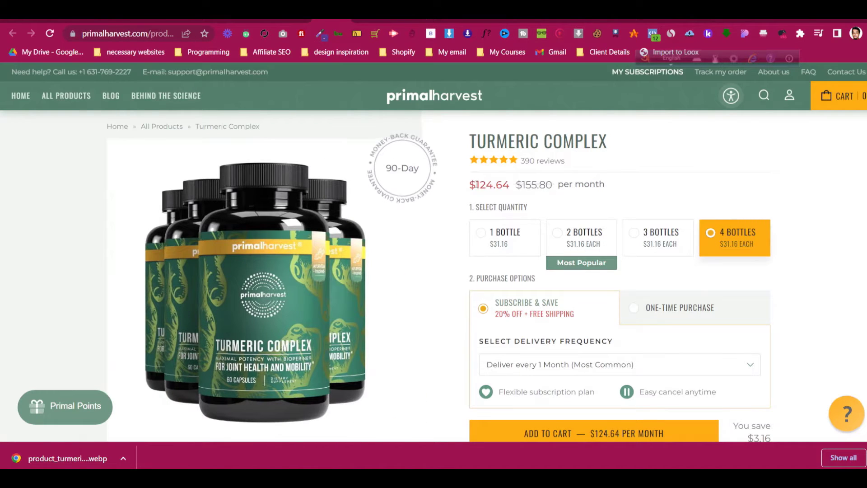
{"action": "double_click", "coordinate": [477, 184]}
{"action": "left_click", "coordinate": [256, 20]}
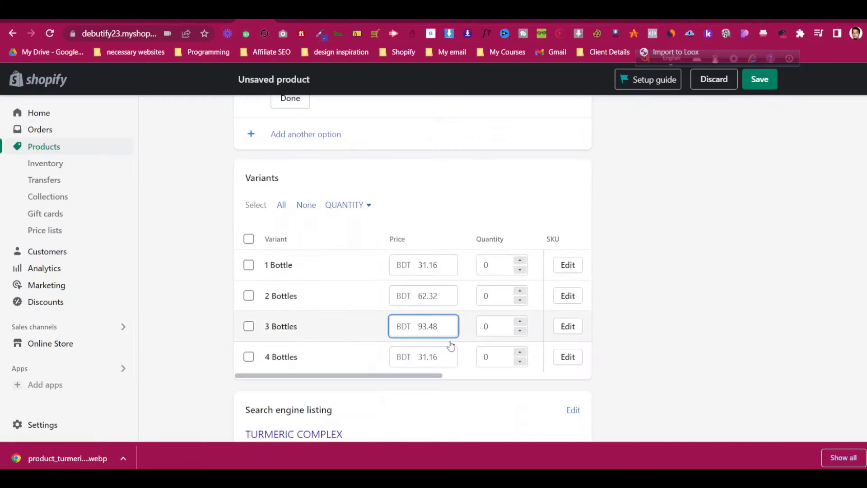
{"action": "left_click", "coordinate": [448, 359]}
{"action": "left_click", "coordinate": [662, 302]}
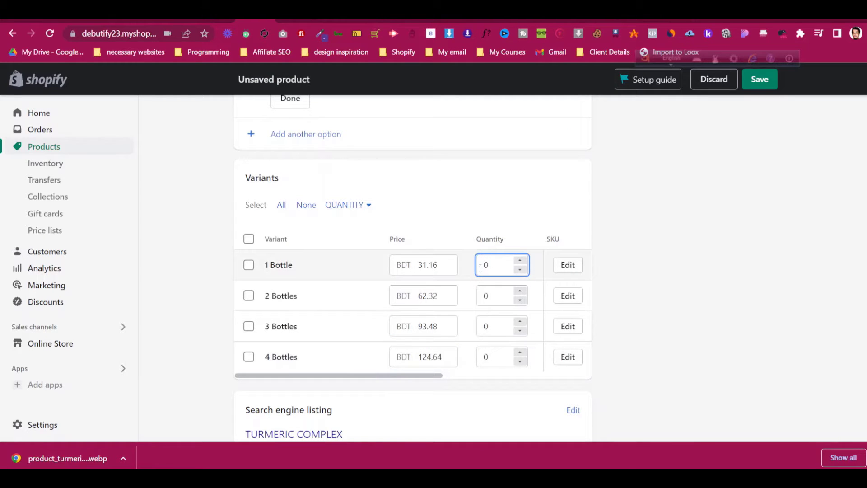
Stock each variant at 90 and save the new Turmeric Complex product
{"action": "type", "text": "9"}
{"action": "left_click", "coordinate": [483, 296]}
{"action": "type", "text": "9"}
{"action": "left_click", "coordinate": [484, 326]}
{"action": "type", "text": "9"}
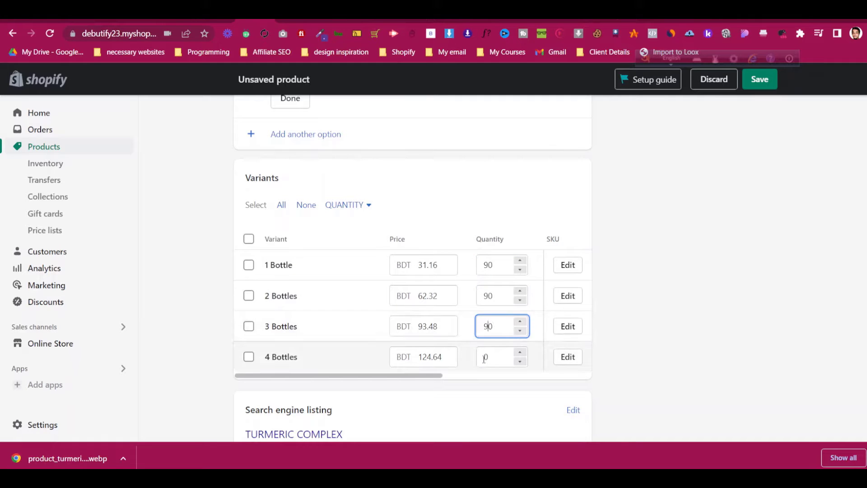
{"action": "left_click", "coordinate": [485, 359]}
{"action": "type", "text": "9"}
{"action": "left_click", "coordinate": [759, 79]}
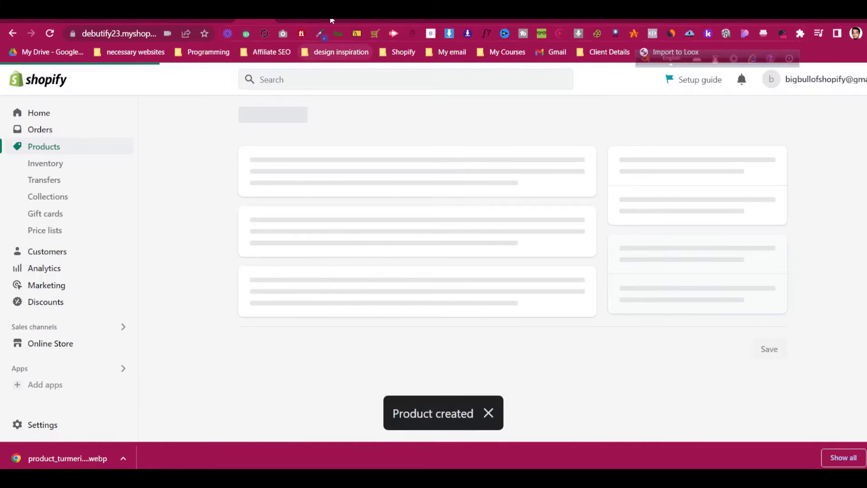
Save the two-bottle Turmeric Complex image to Downloads
{"action": "left_click", "coordinate": [332, 20]}
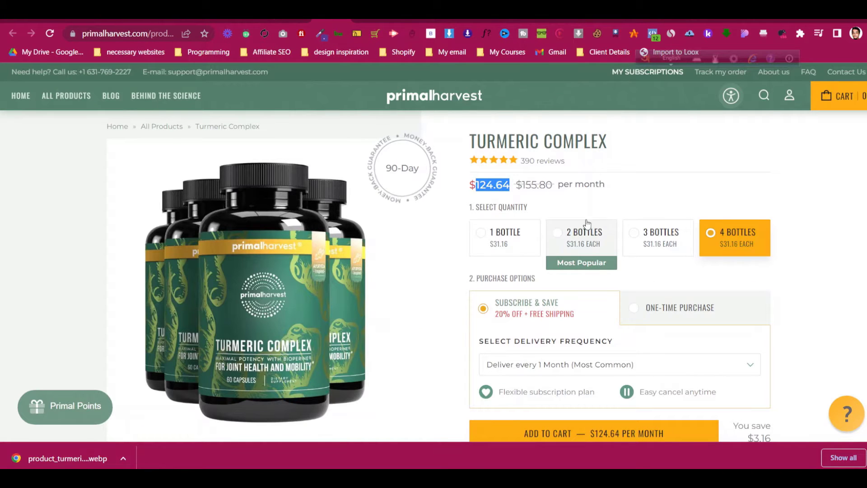
{"action": "left_click", "coordinate": [504, 236]}
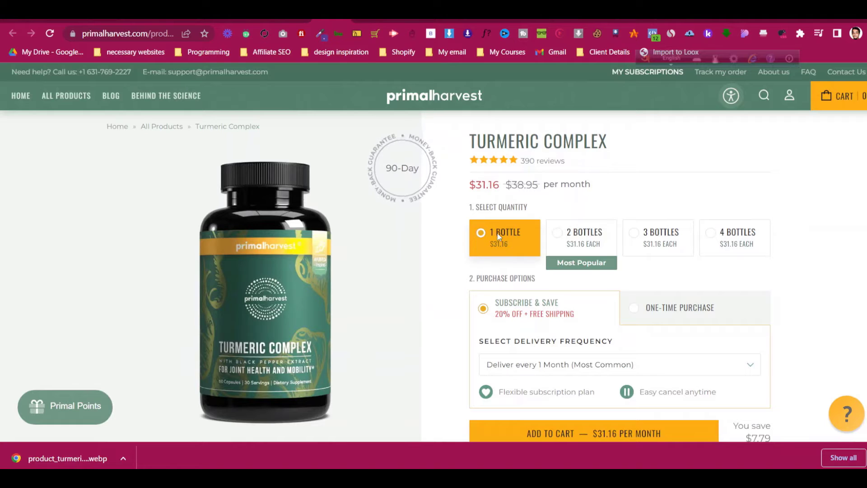
{"action": "left_click", "coordinate": [583, 236]}
{"action": "right_click", "coordinate": [293, 248]}
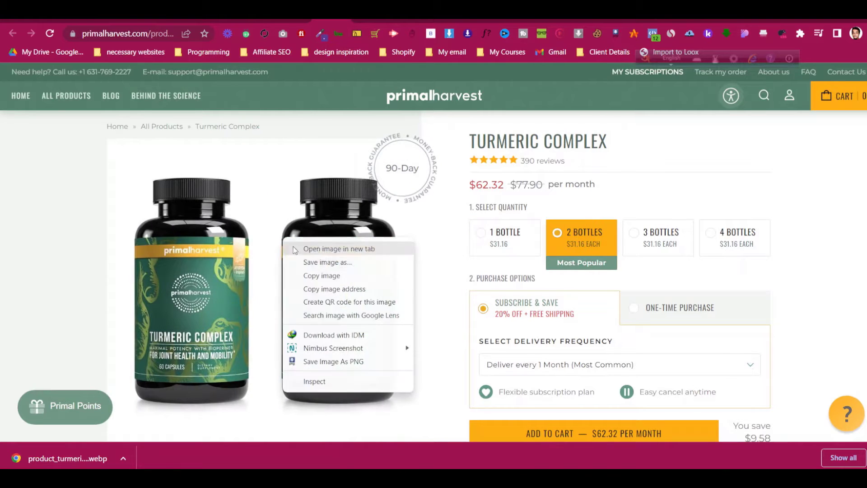
{"action": "left_click", "coordinate": [302, 263]}
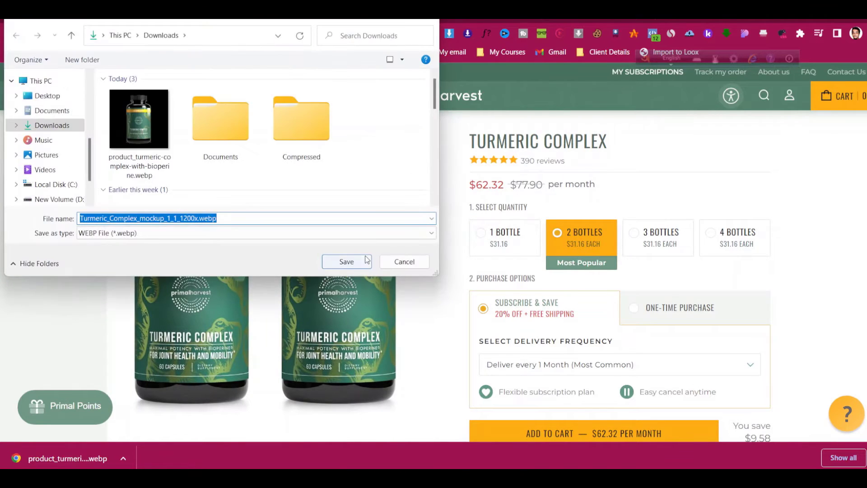
{"action": "left_click", "coordinate": [367, 262]}
Save the three-bottle and four-bottle mockup images to Downloads
{"action": "left_click", "coordinate": [653, 249]}
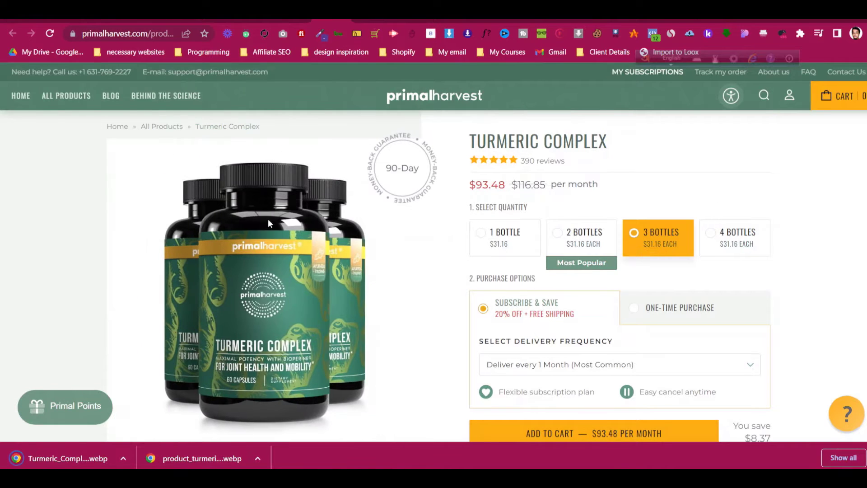
{"action": "right_click", "coordinate": [283, 227]}
{"action": "left_click", "coordinate": [283, 242]}
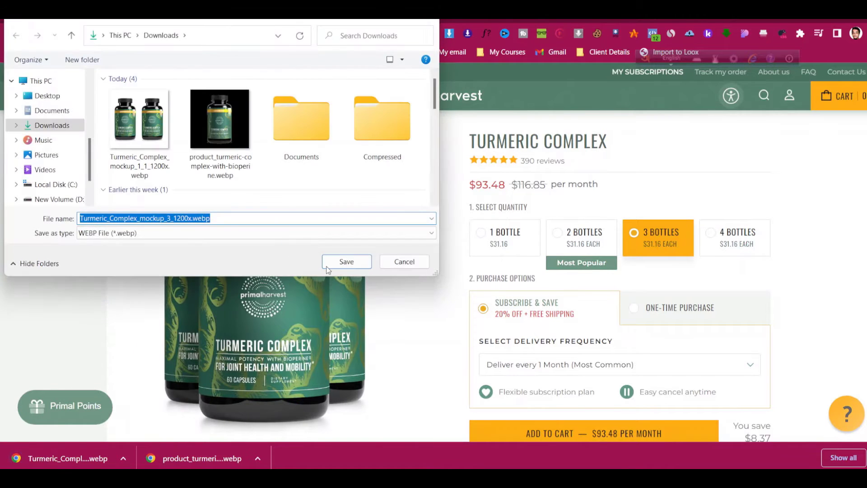
{"action": "left_click", "coordinate": [343, 266]}
{"action": "left_click", "coordinate": [735, 238]}
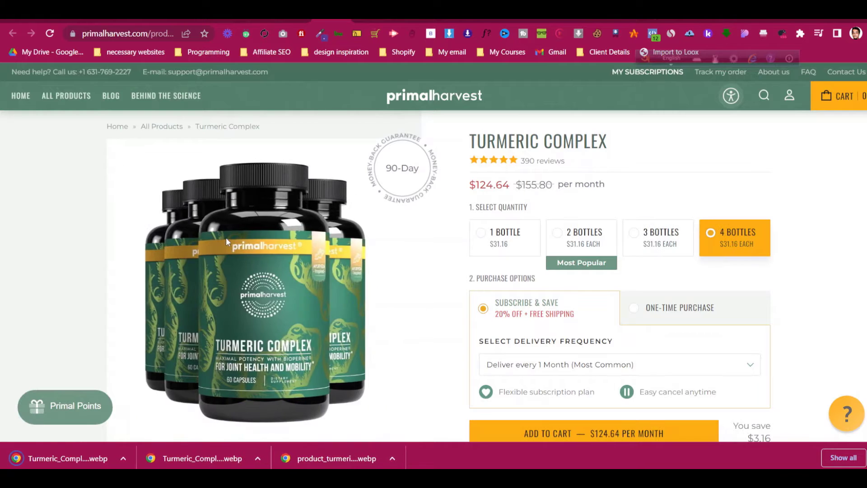
{"action": "right_click", "coordinate": [226, 237]}
{"action": "left_click", "coordinate": [245, 262]}
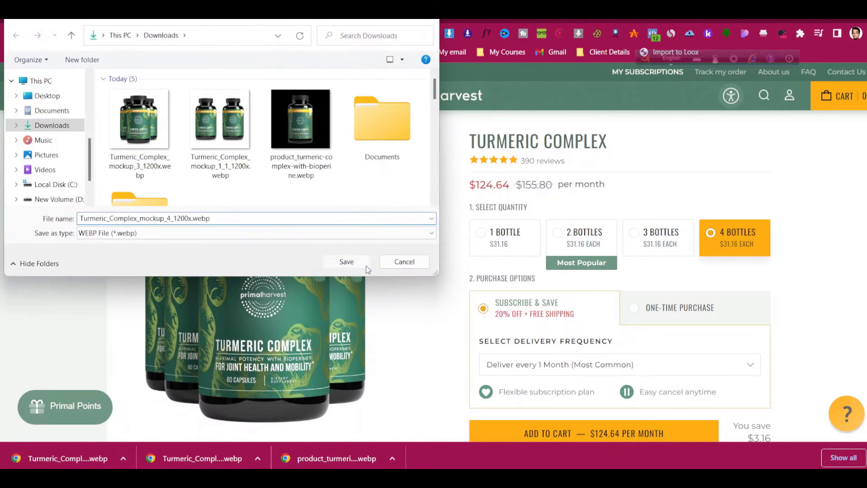
{"action": "left_click", "coordinate": [366, 265]}
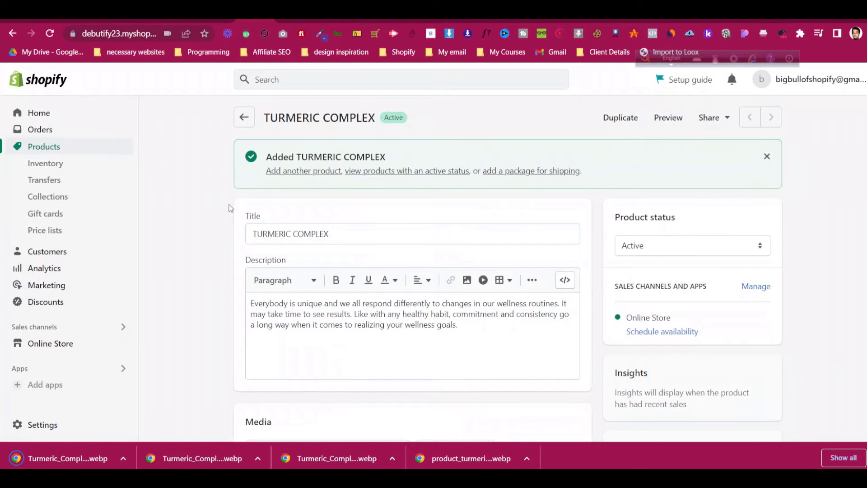
{"action": "scroll", "coordinate": [216, 220], "scroll_direction": "down", "scroll_amount": 5}
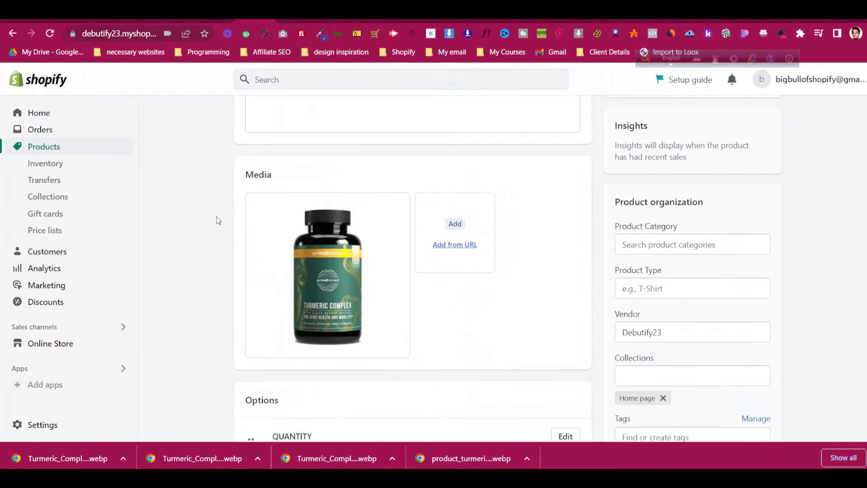
Assign the single-bottle image to 1 Bottle and upload the two-bottle mockup for 2 Bottles
{"action": "scroll", "coordinate": [218, 220], "scroll_direction": "down", "scroll_amount": 8}
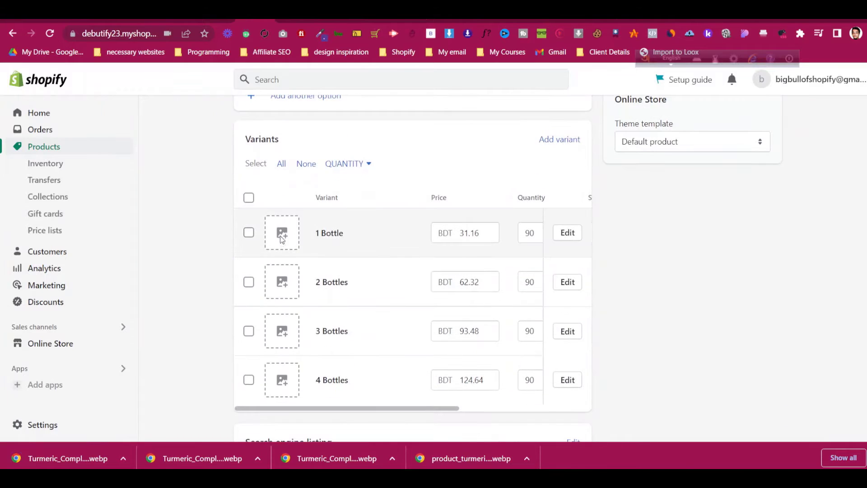
{"action": "left_click", "coordinate": [282, 233]}
{"action": "left_click", "coordinate": [396, 262]}
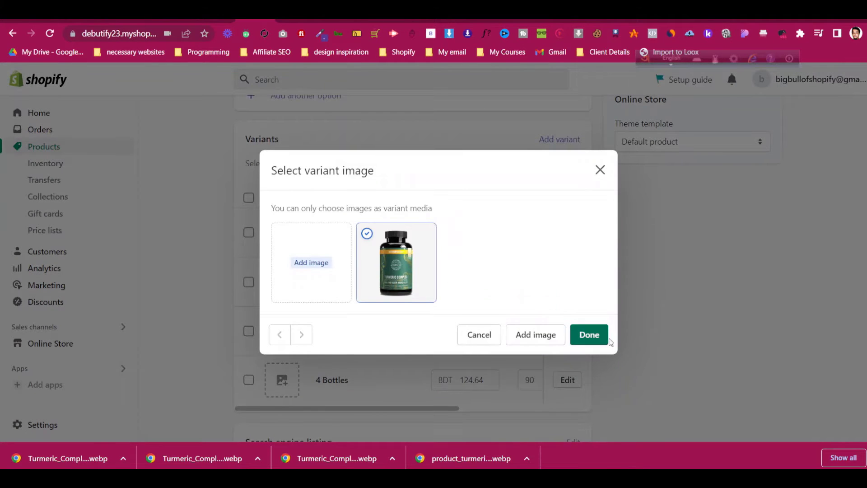
{"action": "left_click", "coordinate": [590, 334]}
{"action": "left_click", "coordinate": [284, 289]}
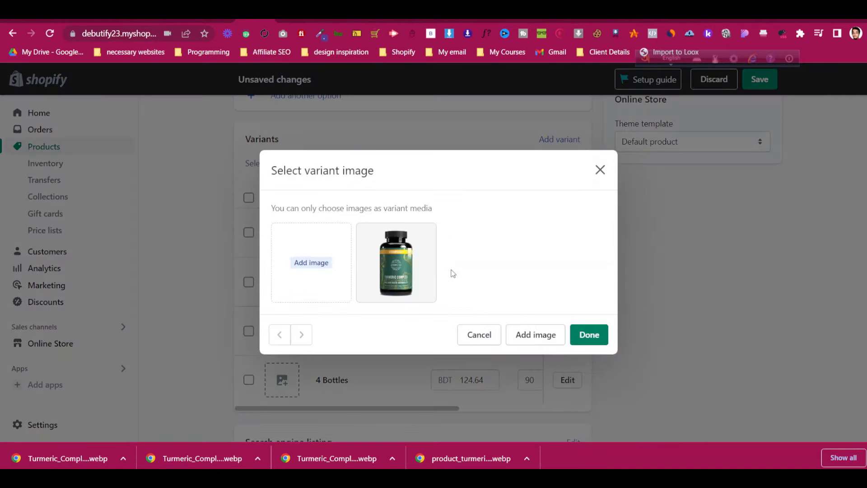
{"action": "left_click", "coordinate": [301, 267]}
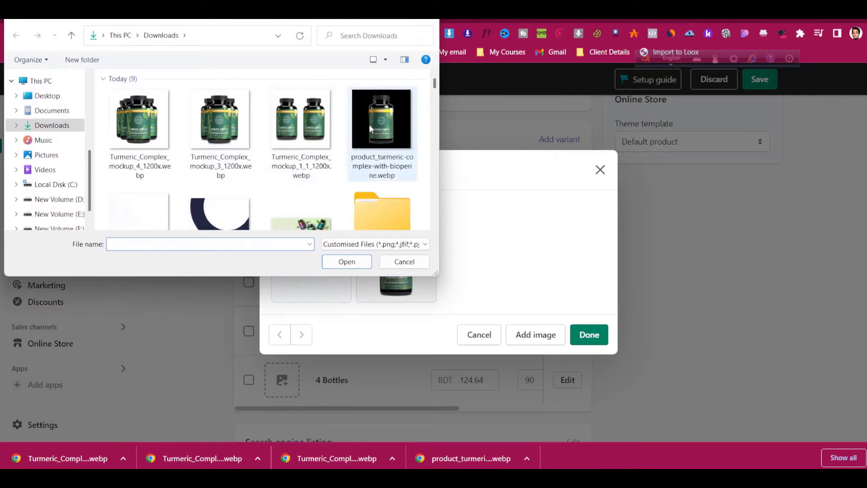
{"action": "left_click", "coordinate": [317, 123]}
{"action": "left_click", "coordinate": [358, 266]}
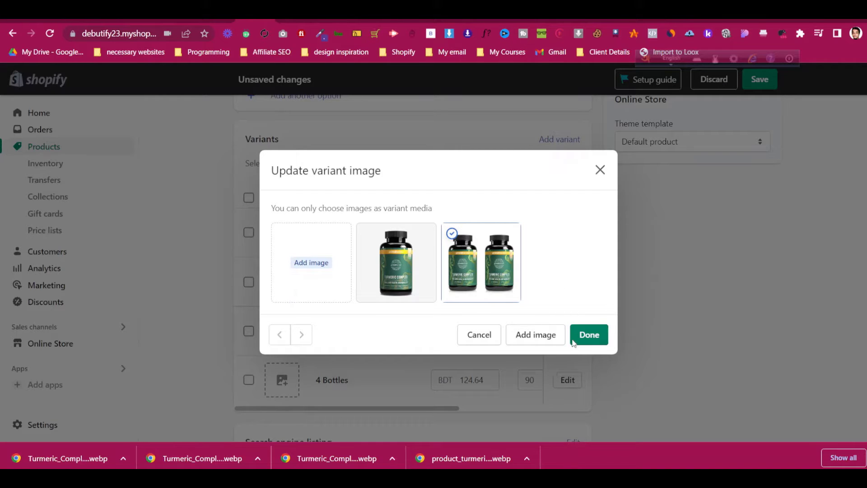
{"action": "left_click", "coordinate": [585, 334]}
Upload Turmeric_Complex_mockup_3_1200x.webp as the 3 Bottles variant image
{"action": "left_click", "coordinate": [282, 331]}
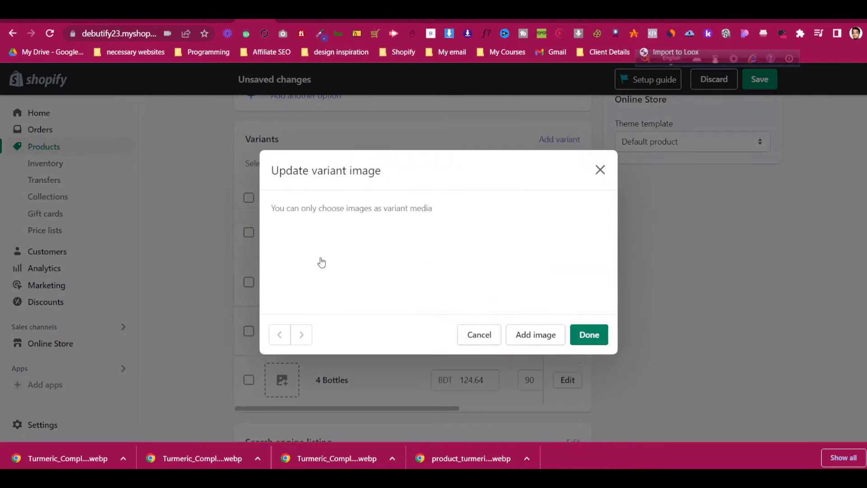
{"action": "left_click", "coordinate": [316, 258]}
{"action": "left_click", "coordinate": [206, 152]}
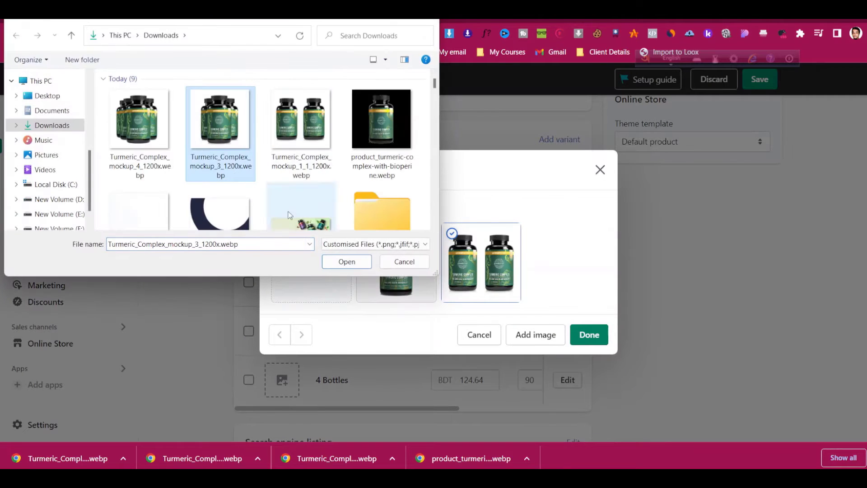
{"action": "left_click", "coordinate": [358, 264]}
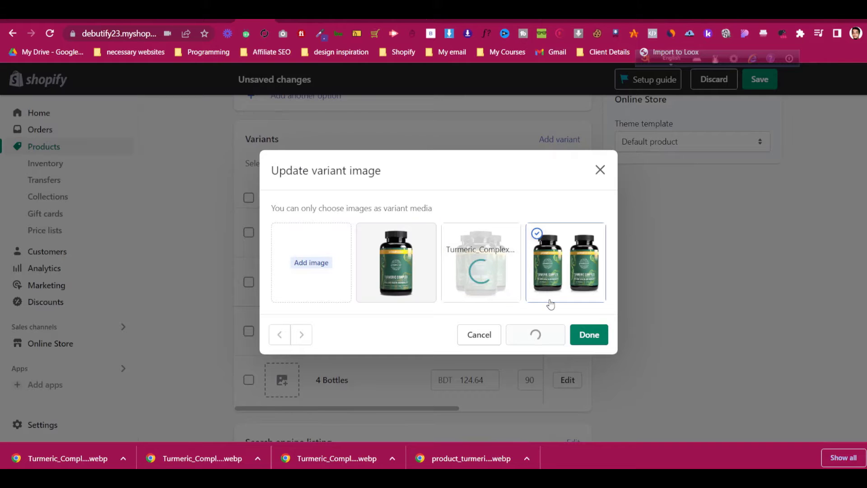
{"action": "left_click", "coordinate": [586, 334]}
Upload the four-bottle mockup as the 4 Bottles variant image
{"action": "scroll", "coordinate": [283, 279], "scroll_direction": "down", "scroll_amount": 3}
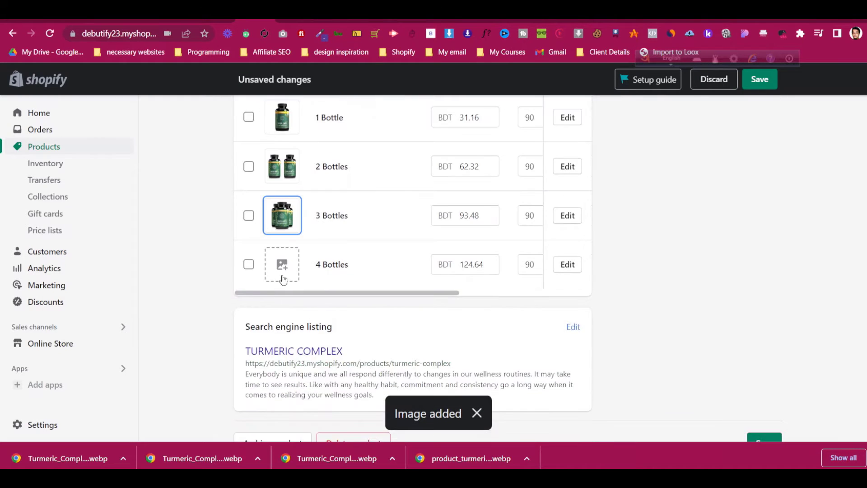
{"action": "left_click", "coordinate": [283, 280]}
{"action": "left_click", "coordinate": [315, 258]}
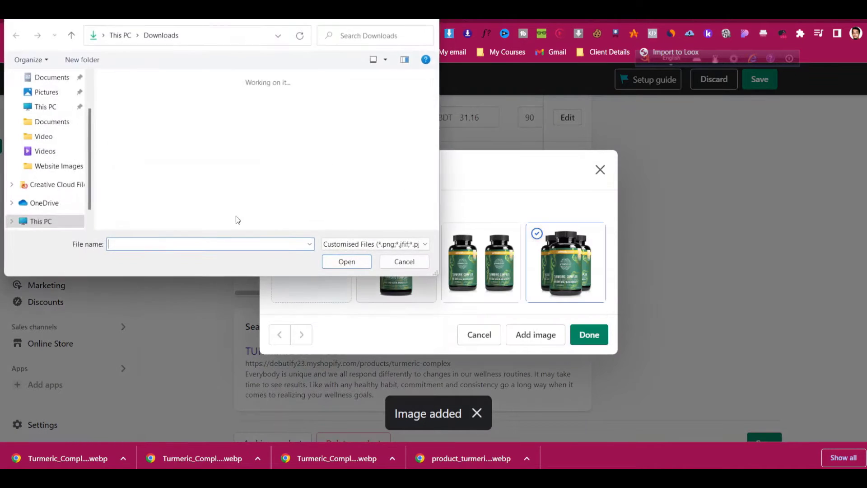
{"action": "left_click", "coordinate": [141, 126]}
{"action": "left_click", "coordinate": [347, 262]}
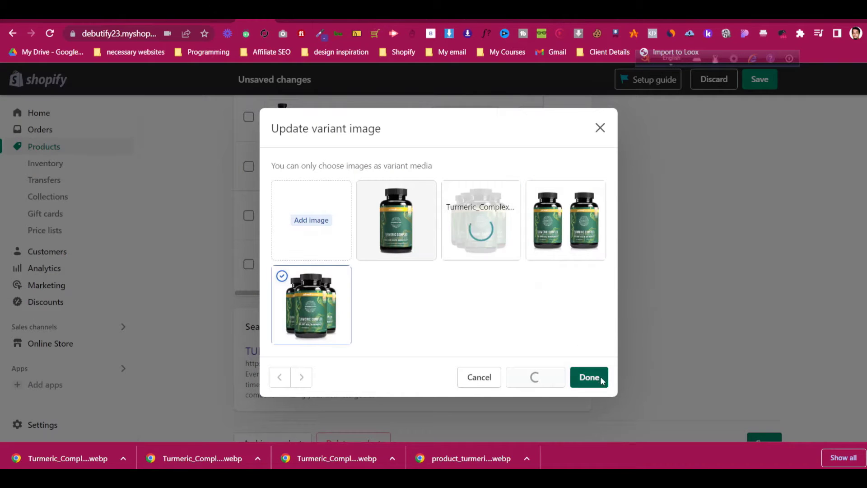
{"action": "left_click", "coordinate": [600, 379]}
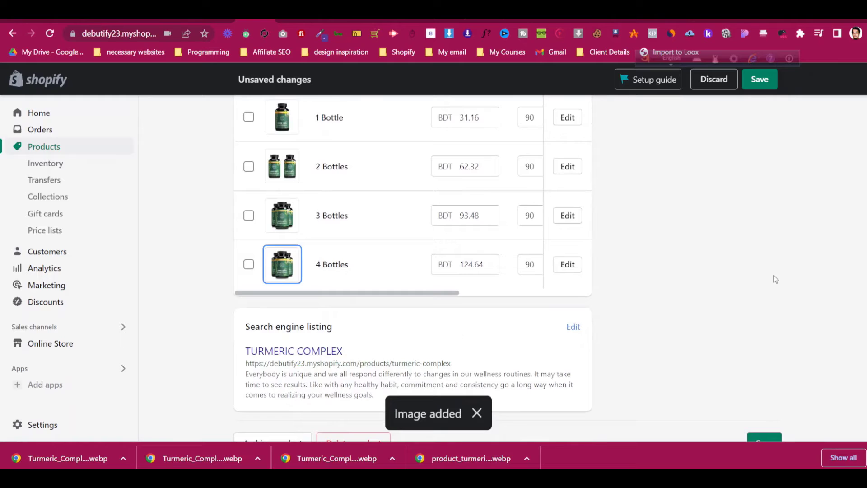
{"action": "scroll", "coordinate": [655, 251], "scroll_direction": "up", "scroll_amount": 3}
{"action": "scroll", "coordinate": [542, 287], "scroll_direction": "down", "scroll_amount": 3}
{"action": "left_click_drag", "start_coordinate": [445, 293], "coordinate": [607, 300]}
{"action": "scroll", "coordinate": [616, 285], "scroll_direction": "up", "scroll_amount": 3}
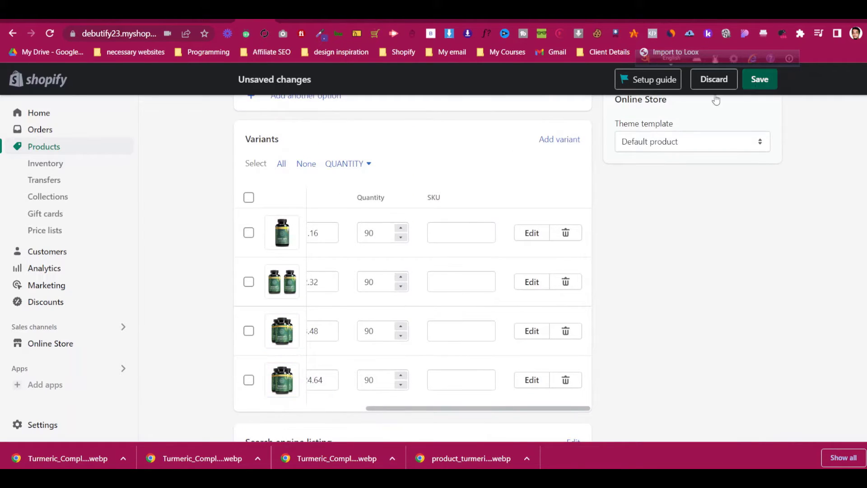
Save the product's variant image changes
{"action": "key", "text": "ctrl+s"}
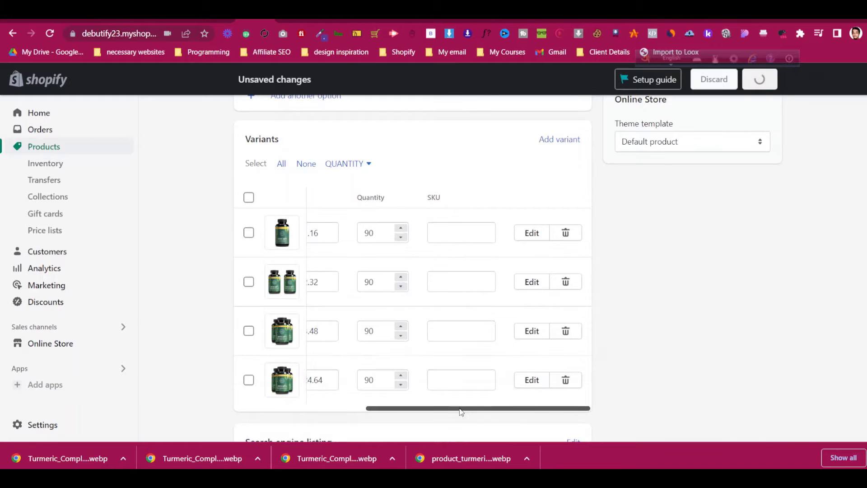
{"action": "left_click_drag", "start_coordinate": [459, 409], "coordinate": [328, 408]}
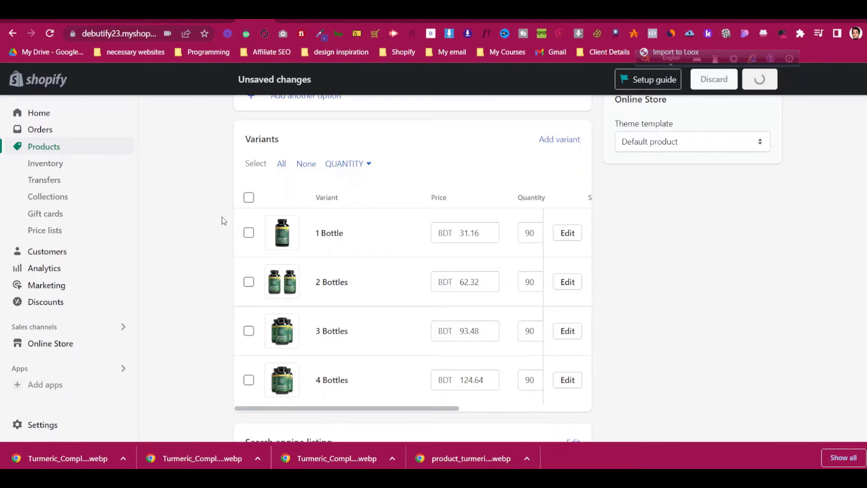
{"action": "scroll", "coordinate": [224, 219], "scroll_direction": "down", "scroll_amount": 15}
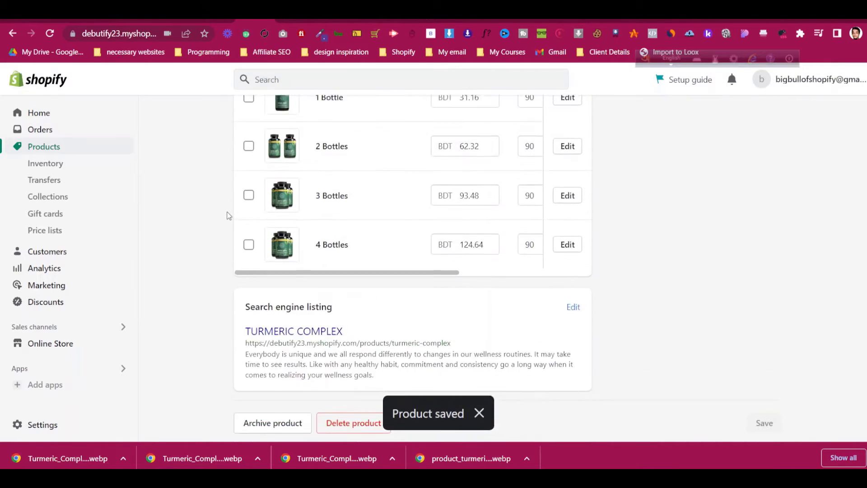
{"action": "scroll", "coordinate": [227, 216], "scroll_direction": "up", "scroll_amount": 3}
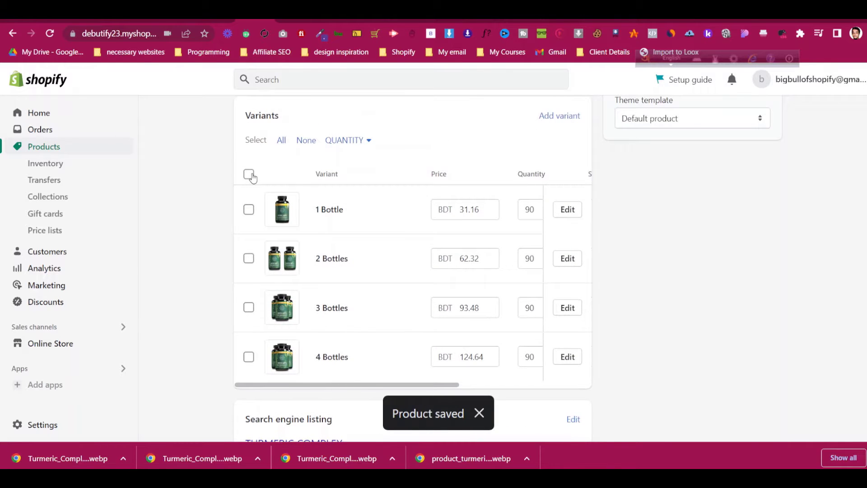
Select all four Turmeric Complex variants and open them in the bulk editor
{"action": "left_click", "coordinate": [249, 176]}
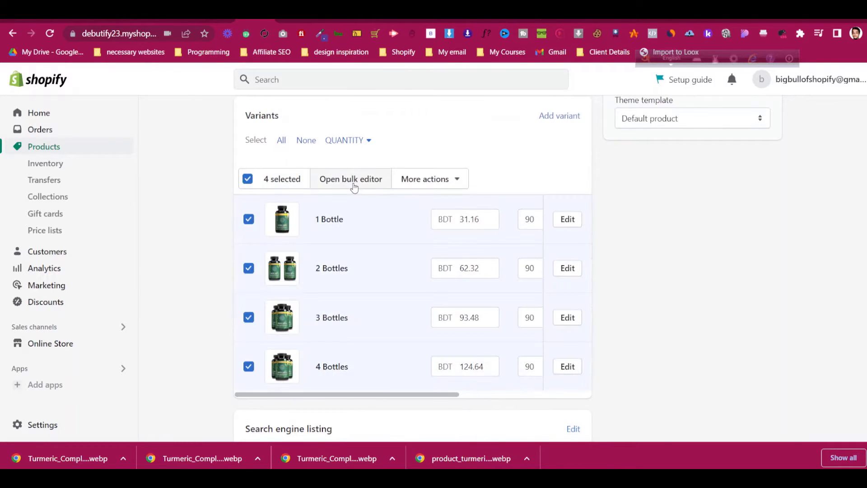
{"action": "left_click", "coordinate": [419, 181]}
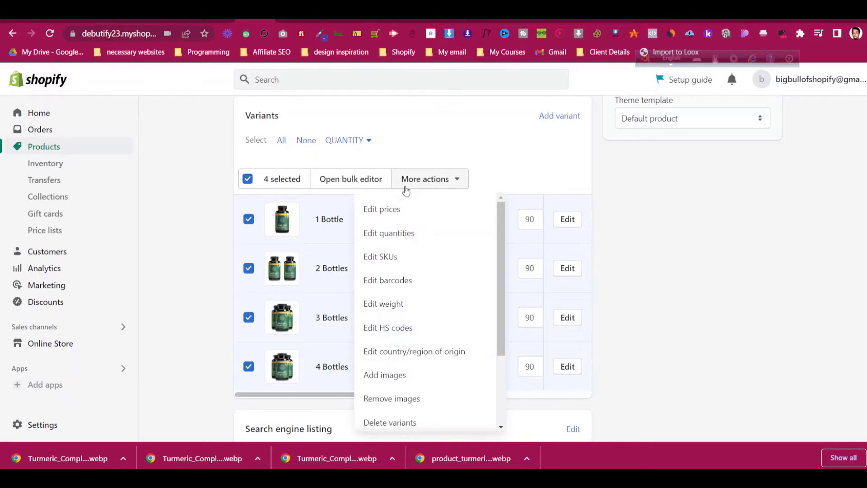
{"action": "left_click", "coordinate": [398, 212]}
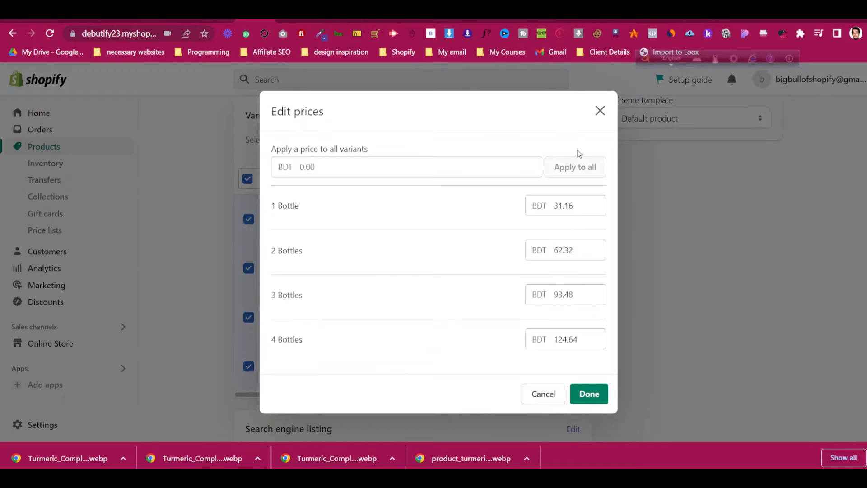
{"action": "left_click", "coordinate": [599, 111]}
{"action": "left_click", "coordinate": [348, 183]}
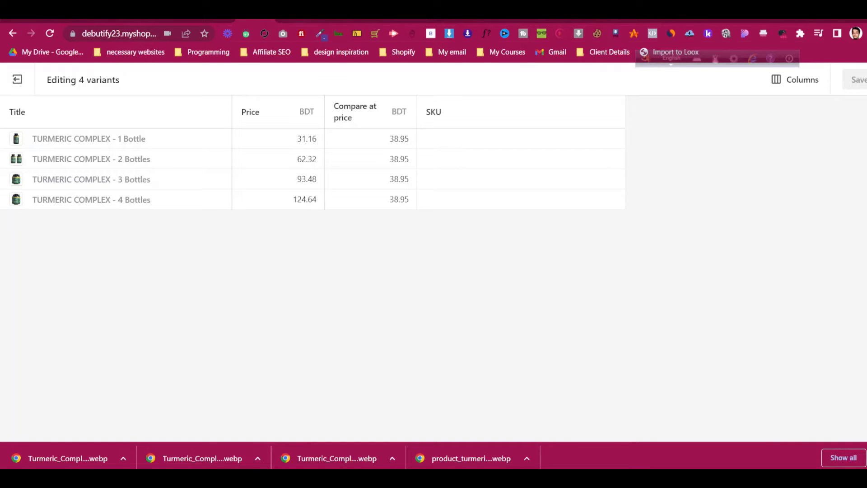
Copy the store's 77.90 compare-at price into the 2 Bottles variant
{"action": "left_click", "coordinate": [294, 21]}
{"action": "scroll", "coordinate": [539, 204], "scroll_direction": "up", "scroll_amount": 5}
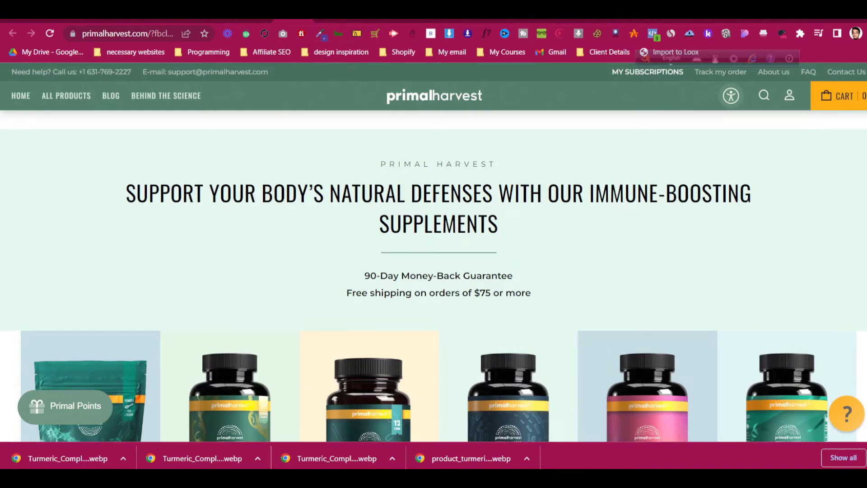
{"action": "key", "text": "ctrl+Tab"}
{"action": "left_click", "coordinate": [571, 235]}
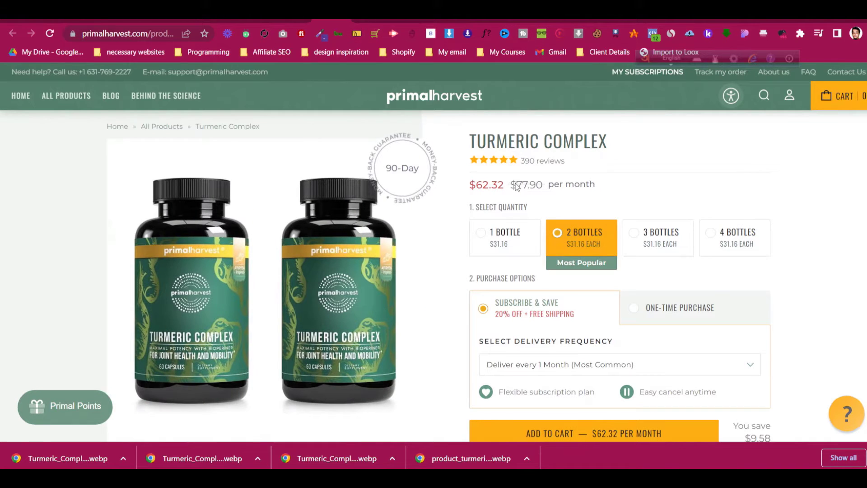
{"action": "left_click_drag", "start_coordinate": [542, 184], "coordinate": [516, 185]}
{"action": "right_click", "coordinate": [529, 185]}
{"action": "left_click", "coordinate": [560, 196]}
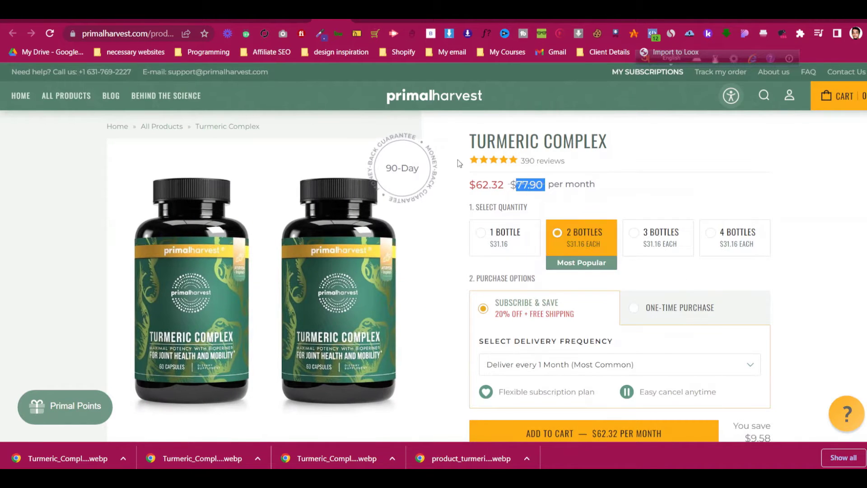
{"action": "left_click", "coordinate": [255, 21]}
{"action": "left_click", "coordinate": [398, 156]}
{"action": "key", "text": "ctrl+v"}
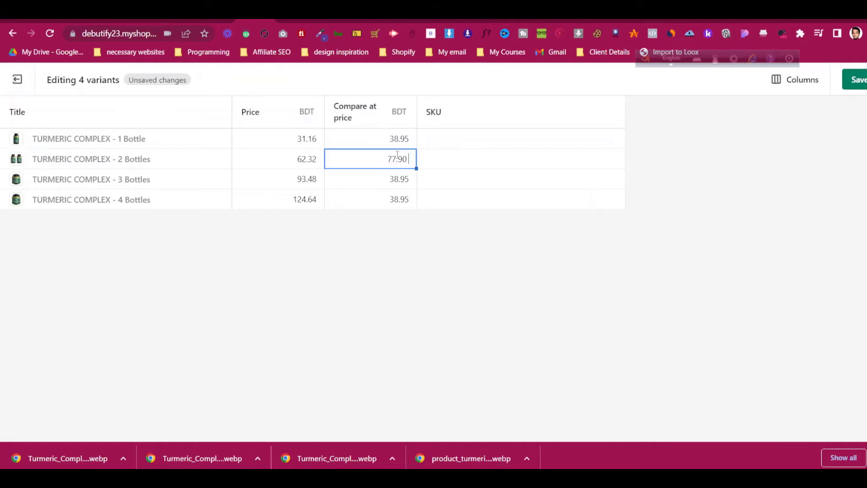
Copy the 116.85 compare-at price into the 3 Bottles variant
{"action": "left_click", "coordinate": [348, 20]}
{"action": "left_click", "coordinate": [333, 20]}
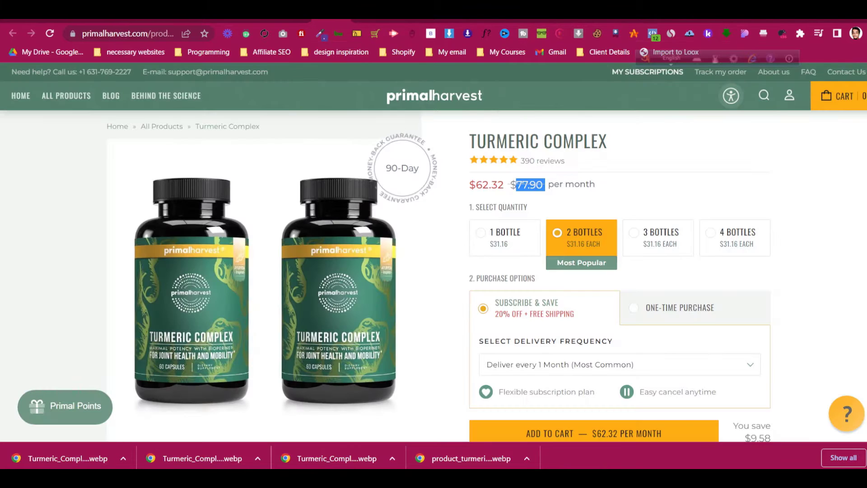
{"action": "left_click", "coordinate": [685, 234]}
{"action": "double_click", "coordinate": [522, 183]}
{"action": "triple_click", "coordinate": [522, 183]}
{"action": "left_click", "coordinate": [545, 184]}
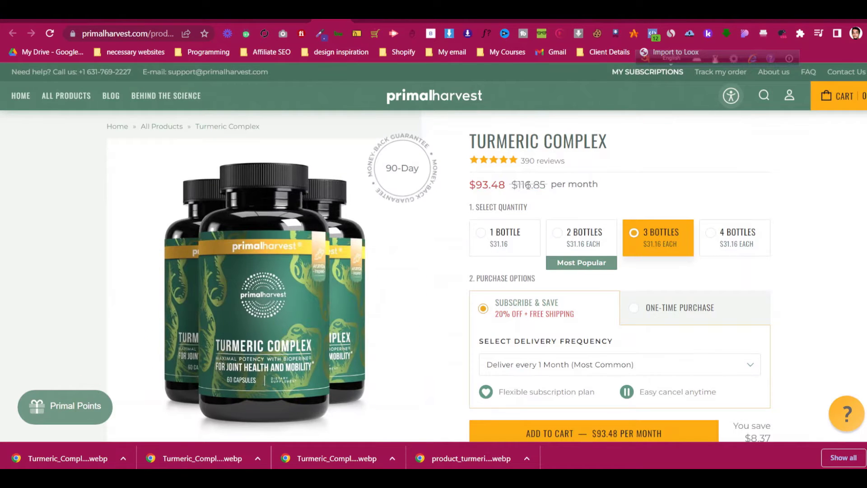
{"action": "left_click_drag", "start_coordinate": [546, 184], "coordinate": [518, 184]}
{"action": "right_click", "coordinate": [523, 185]}
{"action": "left_click", "coordinate": [542, 194]}
{"action": "left_click", "coordinate": [255, 21]}
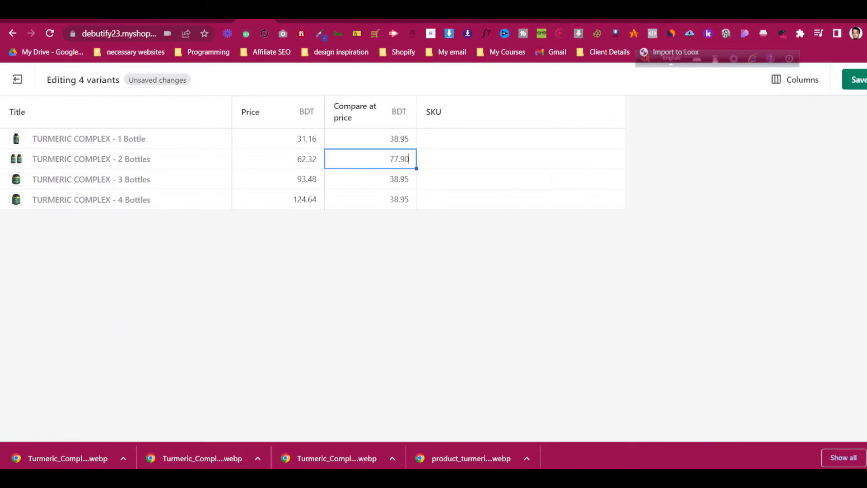
{"action": "double_click", "coordinate": [389, 178]}
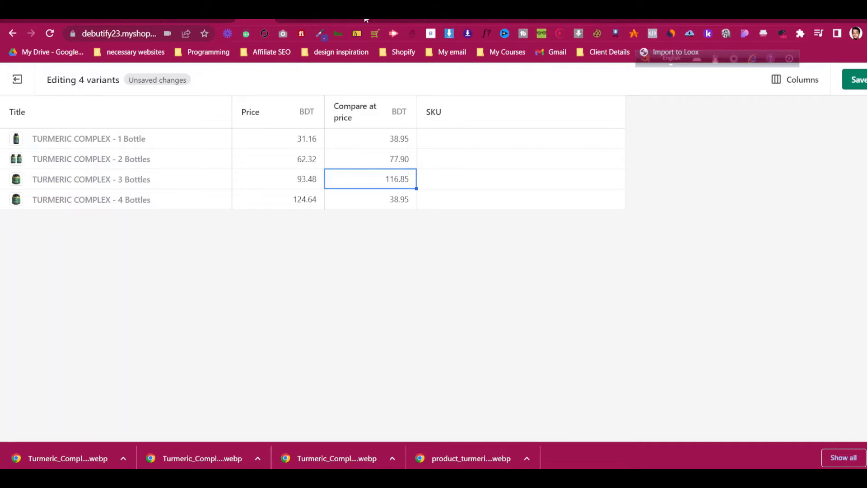
Enter 155.80 as the 4 Bottles compare-at price and save the variants
{"action": "left_click", "coordinate": [366, 20]}
{"action": "left_click", "coordinate": [718, 241]}
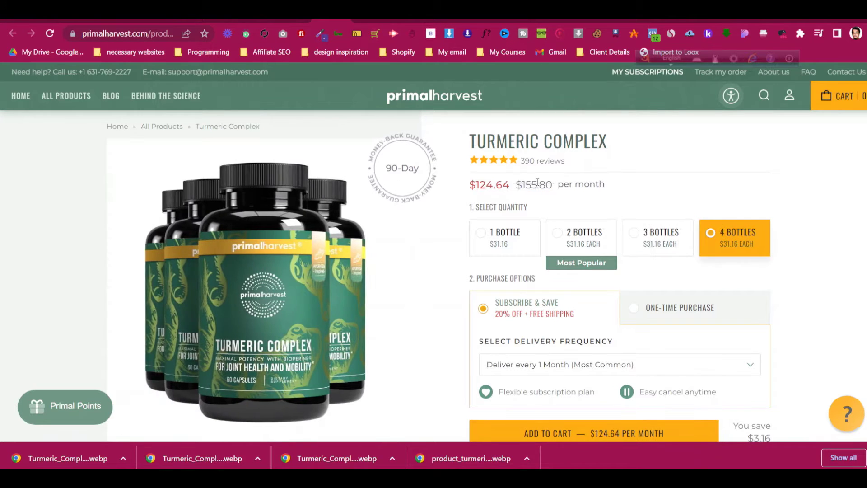
{"action": "left_click_drag", "start_coordinate": [523, 185], "coordinate": [551, 186]}
{"action": "key", "text": "ctrl+shift+Tab"}
{"action": "key", "text": "ctrl+shift+Tab"}
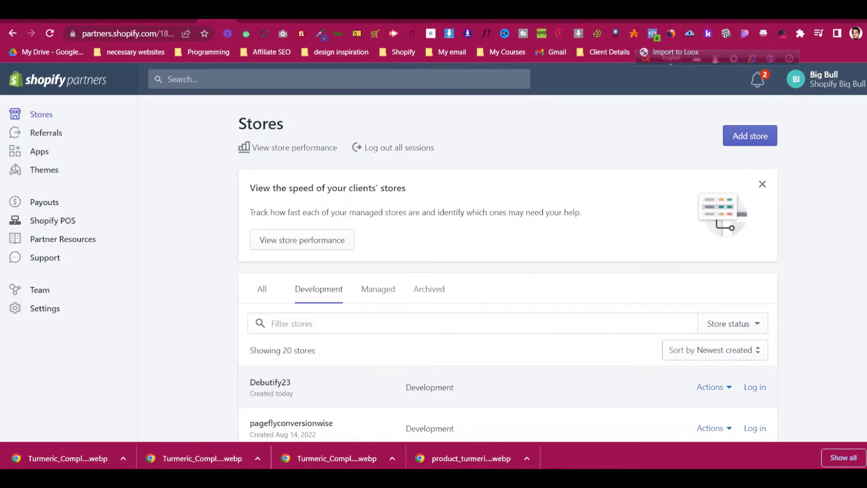
{"action": "left_click", "coordinate": [389, 199]}
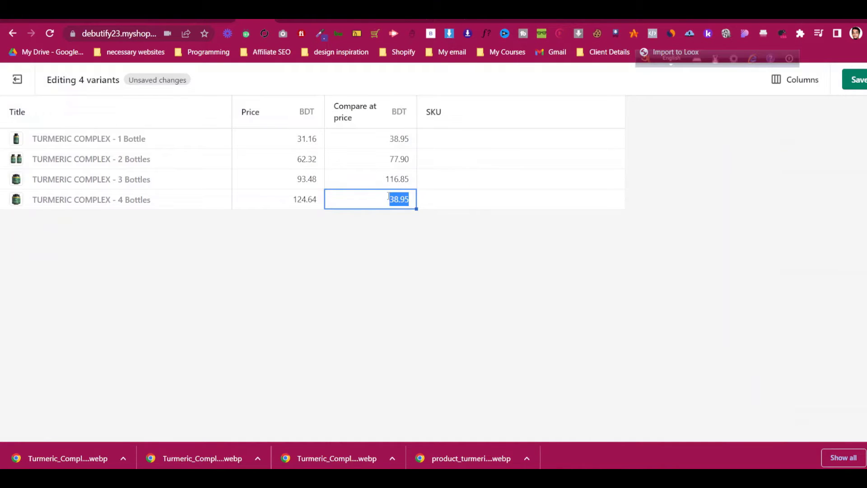
{"action": "left_click", "coordinate": [853, 80]}
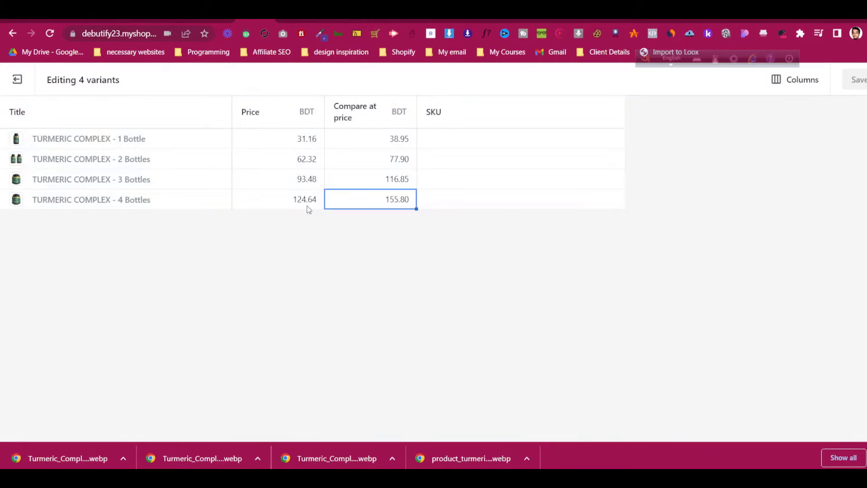
Exit the bulk editor back to the Turmeric Complex product page
{"action": "left_click", "coordinate": [17, 79]}
{"action": "scroll", "coordinate": [252, 218], "scroll_direction": "down", "scroll_amount": 10}
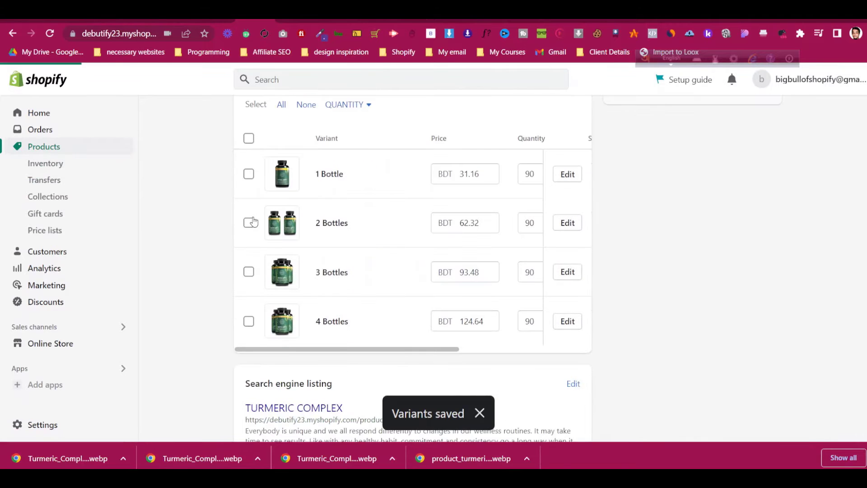
{"action": "scroll", "coordinate": [252, 221], "scroll_direction": "up", "scroll_amount": 6}
{"action": "scroll", "coordinate": [254, 222], "scroll_direction": "up", "scroll_amount": 6}
{"action": "scroll", "coordinate": [253, 226], "scroll_direction": "down", "scroll_amount": 6}
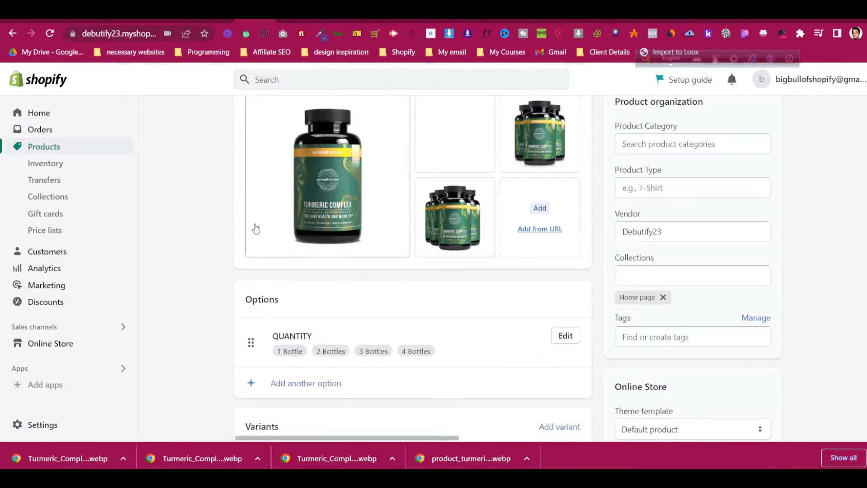
Add Debutify23 as the product's vendor
{"action": "left_click", "coordinate": [696, 231]}
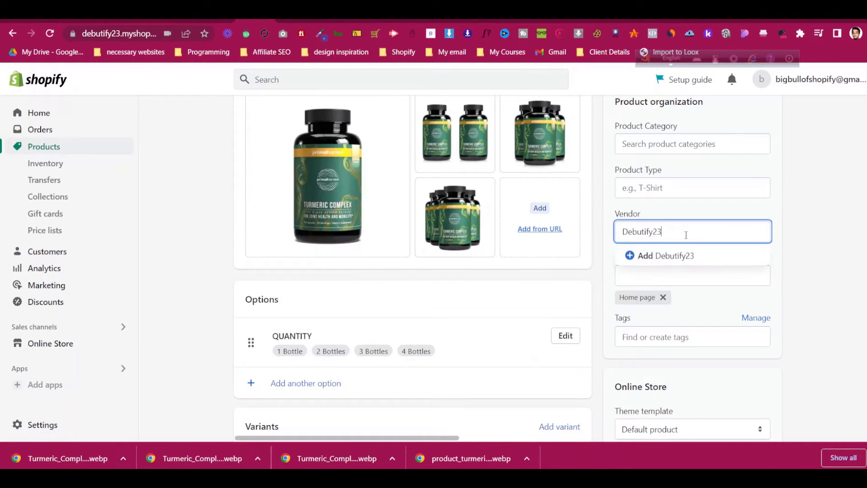
{"action": "left_click", "coordinate": [673, 229]}
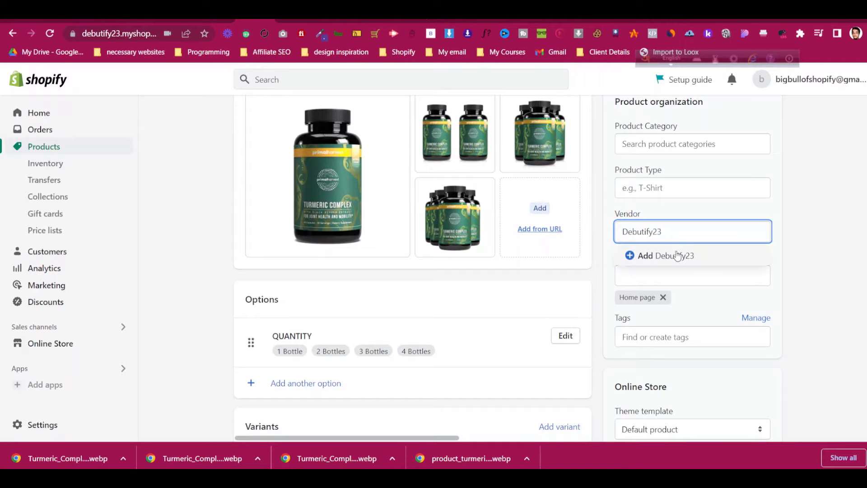
{"action": "left_click", "coordinate": [827, 184]}
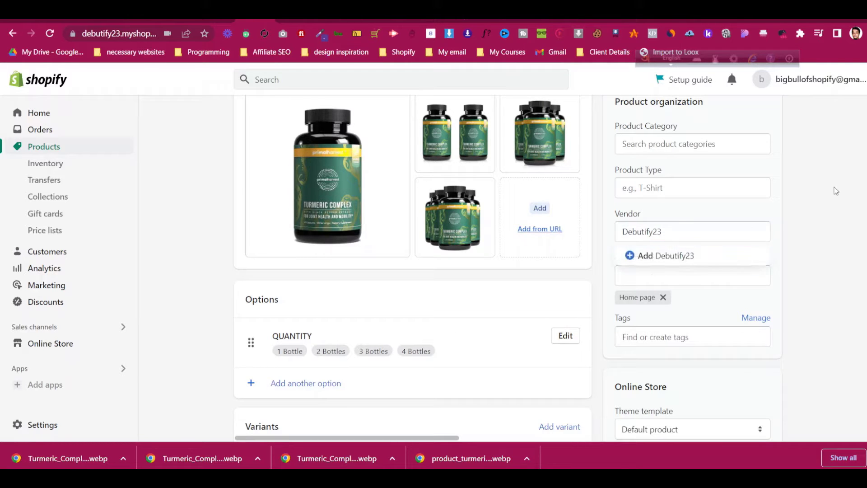
{"action": "scroll", "coordinate": [835, 187], "scroll_direction": "up", "scroll_amount": 6}
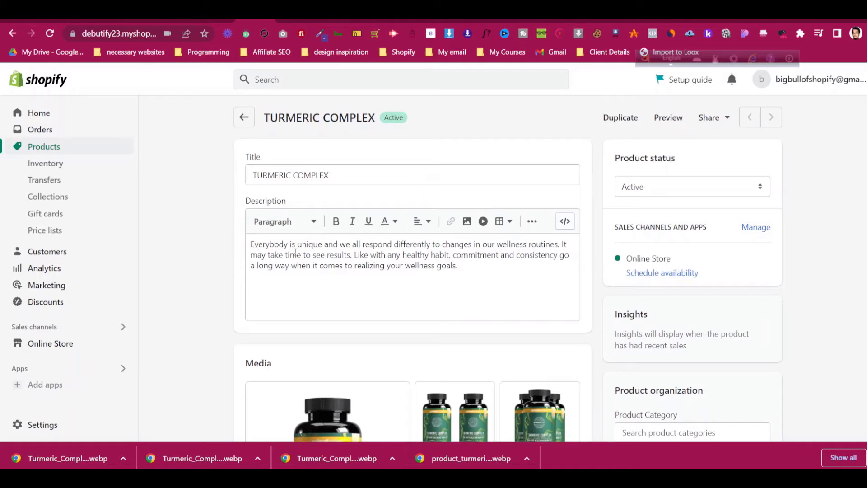
{"action": "scroll", "coordinate": [813, 213], "scroll_direction": "down", "scroll_amount": 7}
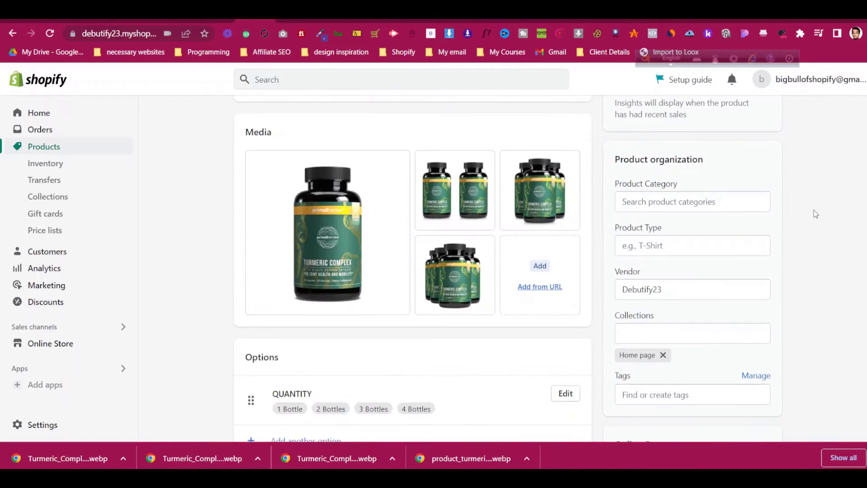
{"action": "left_click", "coordinate": [689, 174]}
{"action": "left_click", "coordinate": [677, 200]}
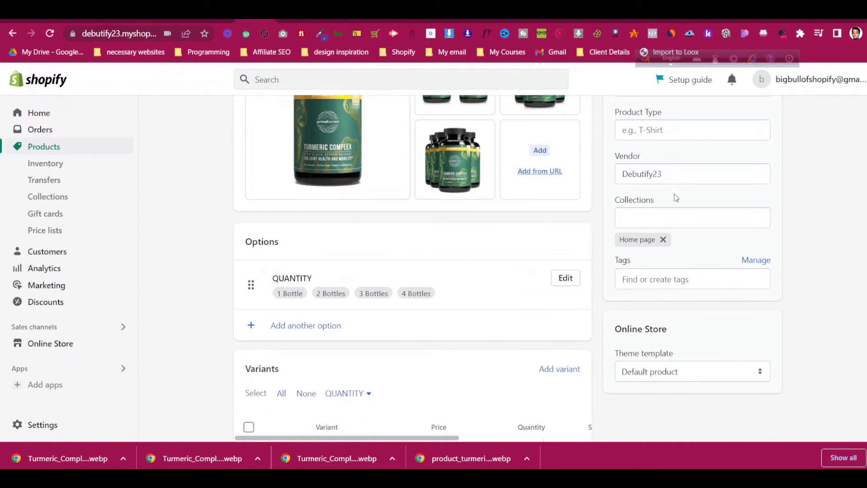
{"action": "scroll", "coordinate": [834, 165], "scroll_direction": "up", "scroll_amount": 7}
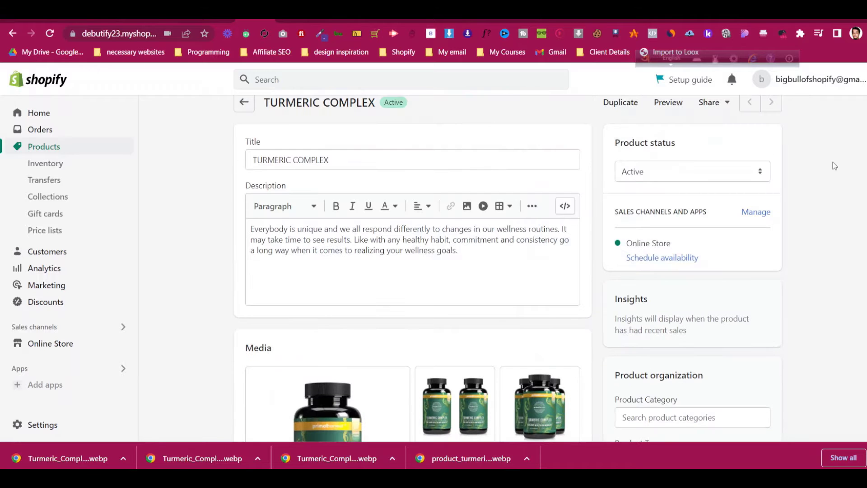
{"action": "scroll", "coordinate": [836, 162], "scroll_direction": "down", "scroll_amount": 1}
{"action": "scroll", "coordinate": [838, 162], "scroll_direction": "down", "scroll_amount": 2}
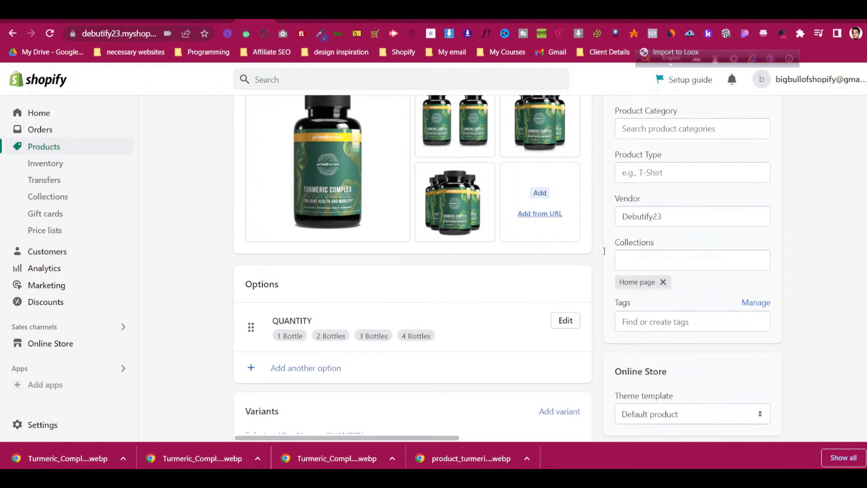
{"action": "scroll", "coordinate": [605, 251], "scroll_direction": "up", "scroll_amount": 5}
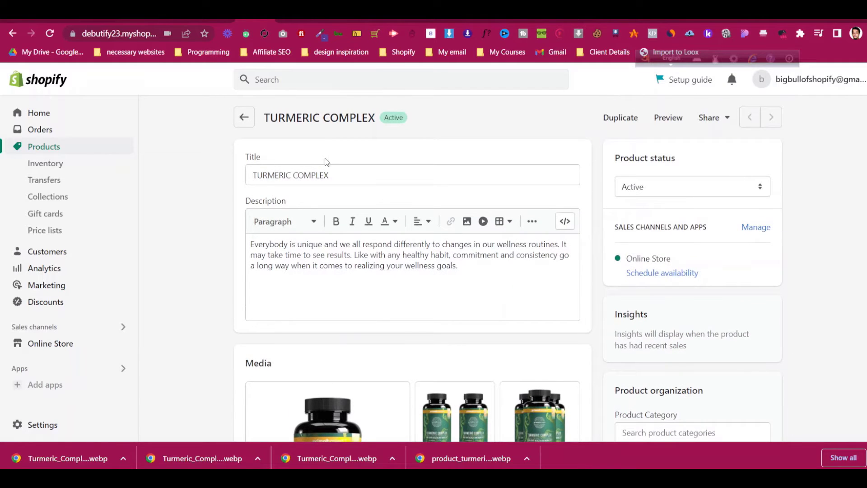
Open Primal Probiotics in a new tab and copy its PRIMAL PROBIOTICS heading
{"action": "left_click", "coordinate": [294, 21]}
{"action": "scroll", "coordinate": [450, 249], "scroll_direction": "down", "scroll_amount": 5}
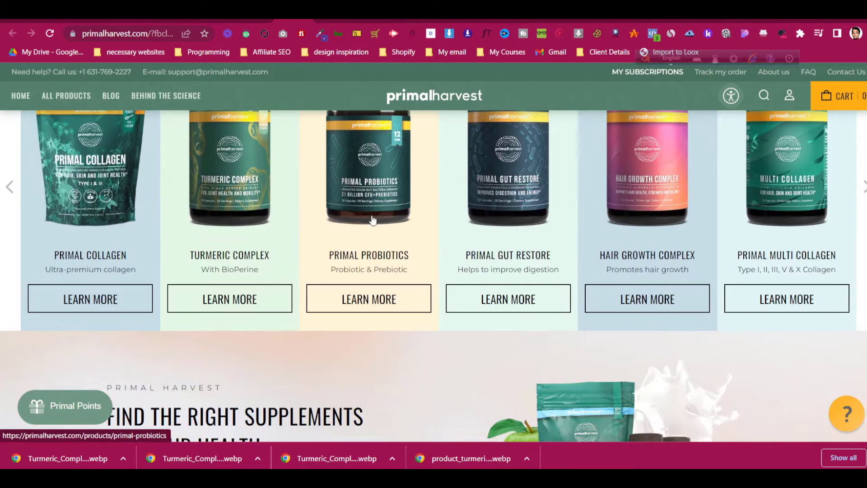
{"action": "right_click", "coordinate": [377, 197]}
{"action": "left_click", "coordinate": [378, 200]}
{"action": "left_click", "coordinate": [309, 21]}
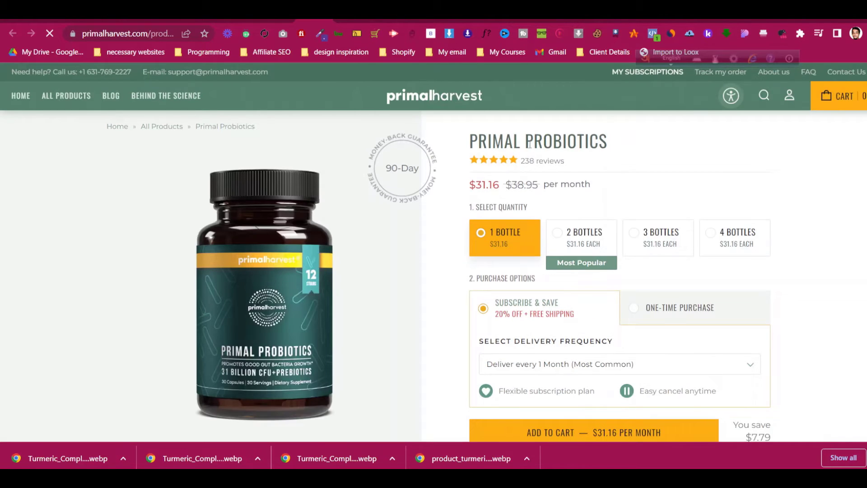
{"action": "triple_click", "coordinate": [549, 150]}
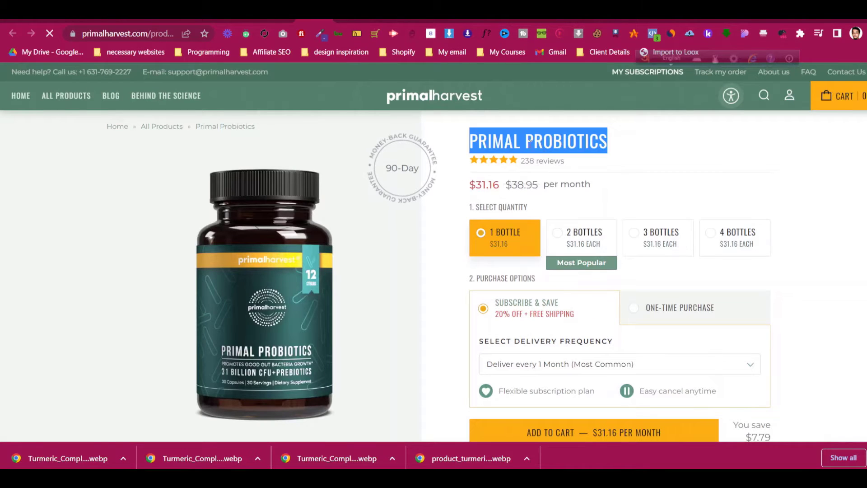
{"action": "right_click", "coordinate": [548, 149]}
{"action": "left_click", "coordinate": [552, 158]}
{"action": "left_click", "coordinate": [241, 21]}
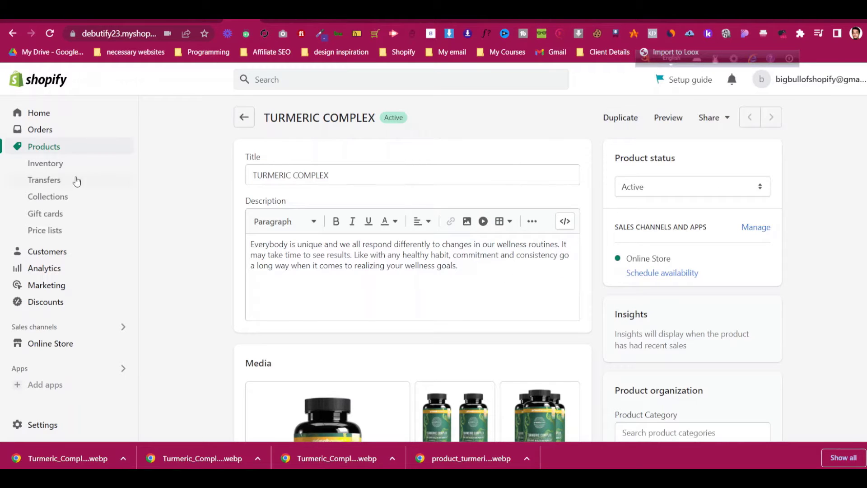
Duplicate TURMERIC COMPLEX as an active PRIMAL PROBIOTICS product, keeping images and inventory quantities
{"action": "left_click", "coordinate": [56, 148]}
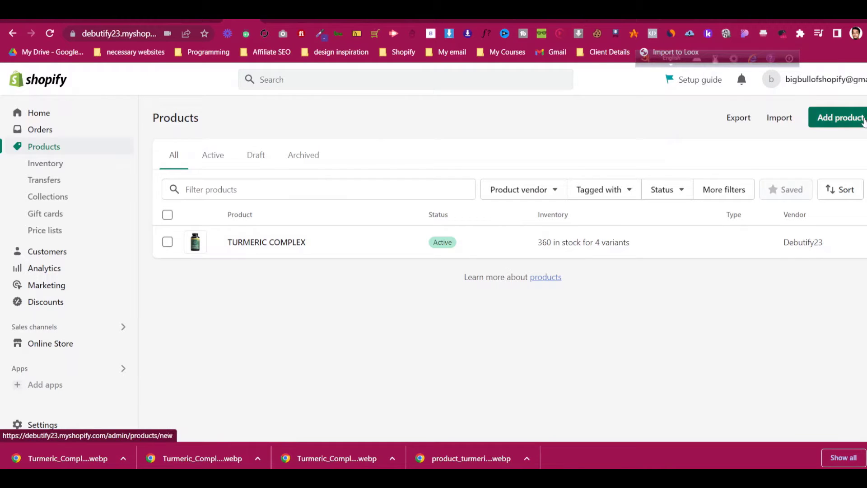
{"action": "left_click", "coordinate": [267, 247]}
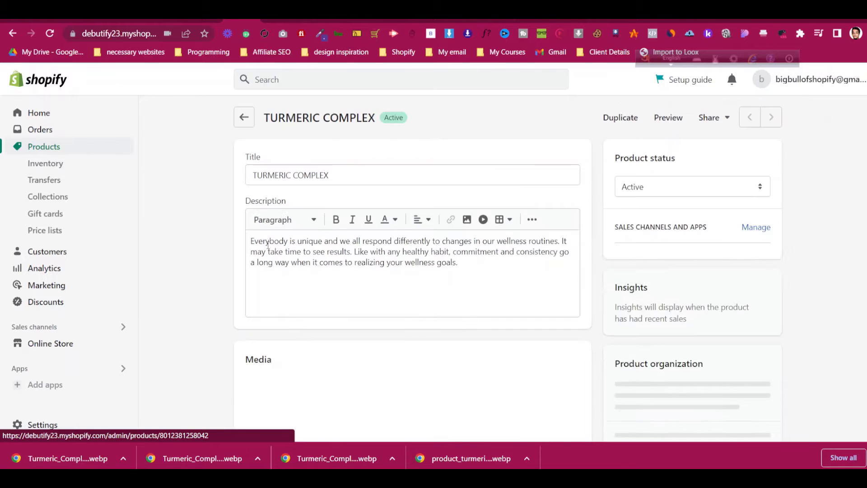
{"action": "left_click", "coordinate": [621, 117]}
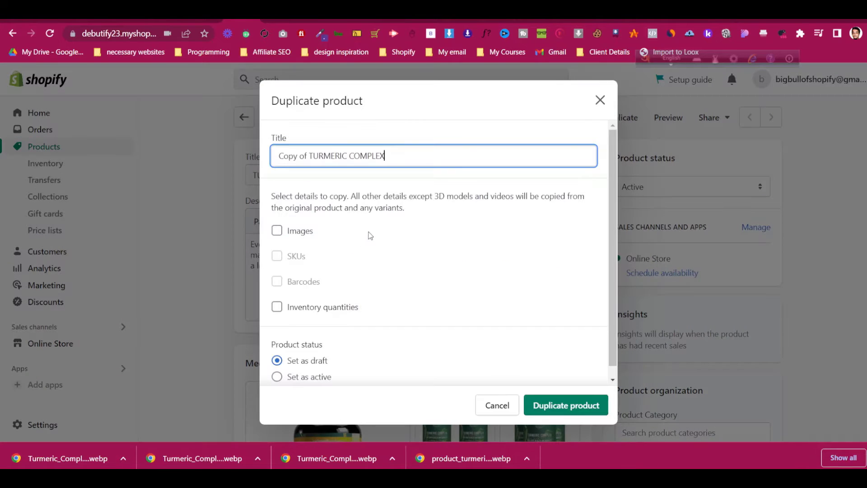
{"action": "key", "text": "ctrl+a"}
{"action": "key", "text": "ctrl+v"}
{"action": "left_click", "coordinate": [300, 230]}
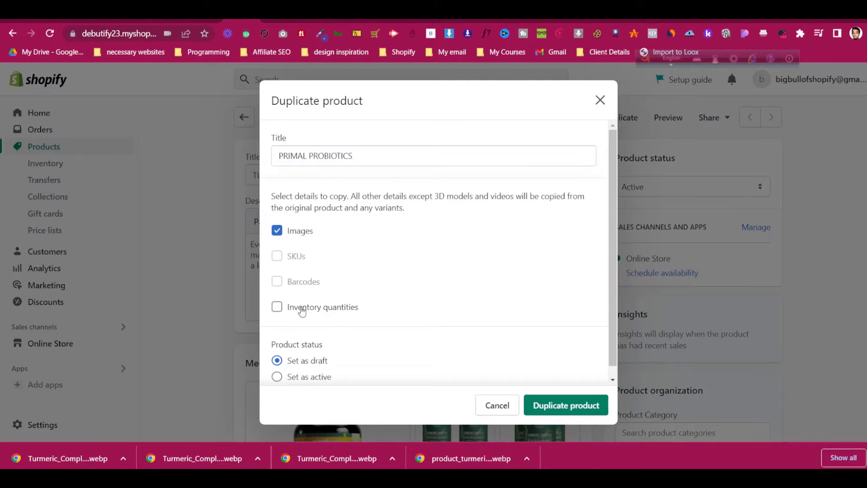
{"action": "left_click", "coordinate": [306, 307]}
{"action": "scroll", "coordinate": [308, 343], "scroll_direction": "down", "scroll_amount": 1}
{"action": "left_click", "coordinate": [310, 366]}
{"action": "scroll", "coordinate": [397, 330], "scroll_direction": "down", "scroll_amount": 1}
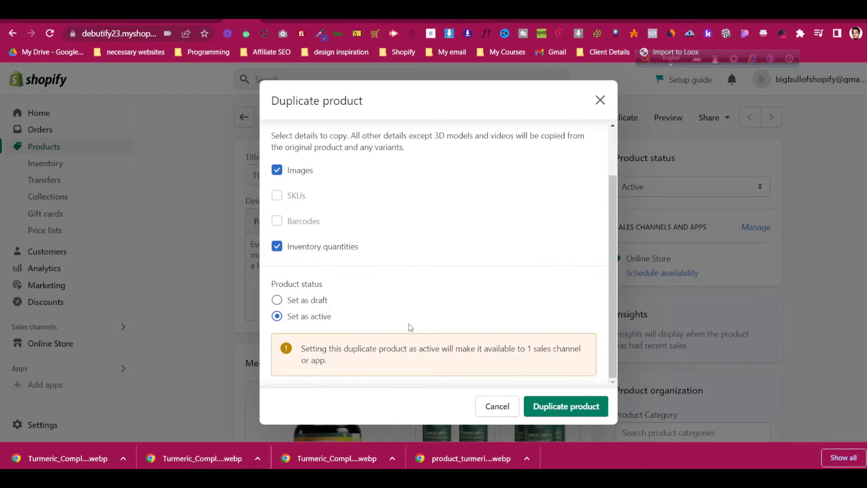
{"action": "left_click", "coordinate": [552, 409]}
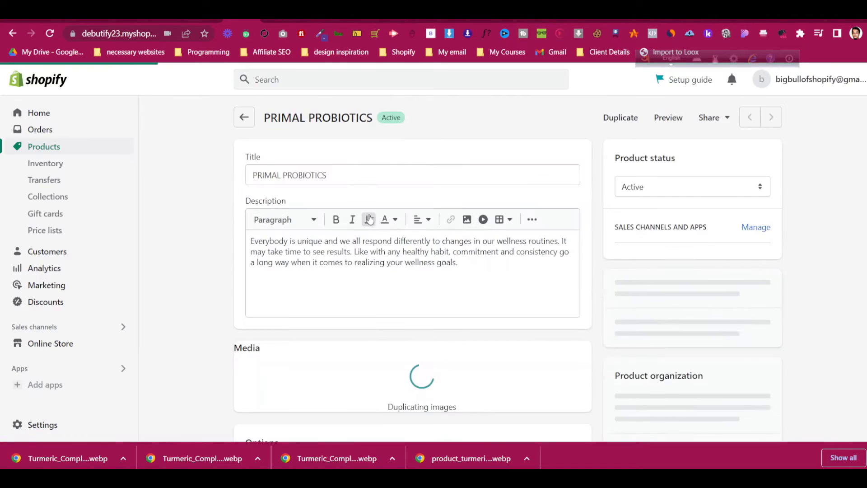
{"action": "left_click", "coordinate": [315, 20]}
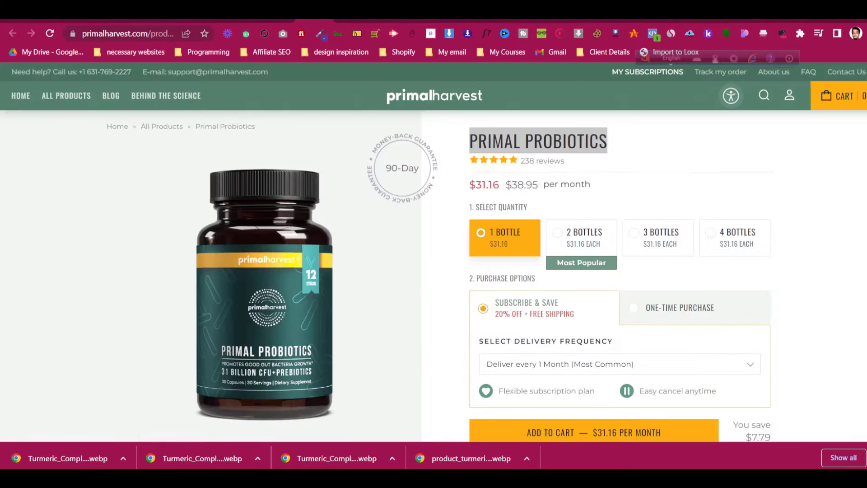
On primalharvest.com, open Hair Growth Complex in a background tab and open the Primal Gut Restore product page
{"action": "left_click", "coordinate": [277, 20]}
{"action": "right_click", "coordinate": [497, 258]}
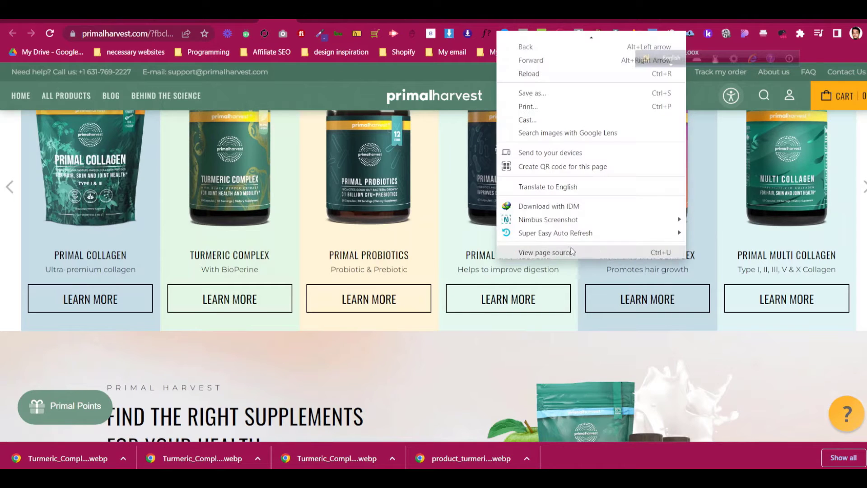
{"action": "right_click", "coordinate": [381, 254]}
{"action": "right_click", "coordinate": [364, 171]}
{"action": "right_click", "coordinate": [508, 155]}
{"action": "left_click", "coordinate": [550, 165]}
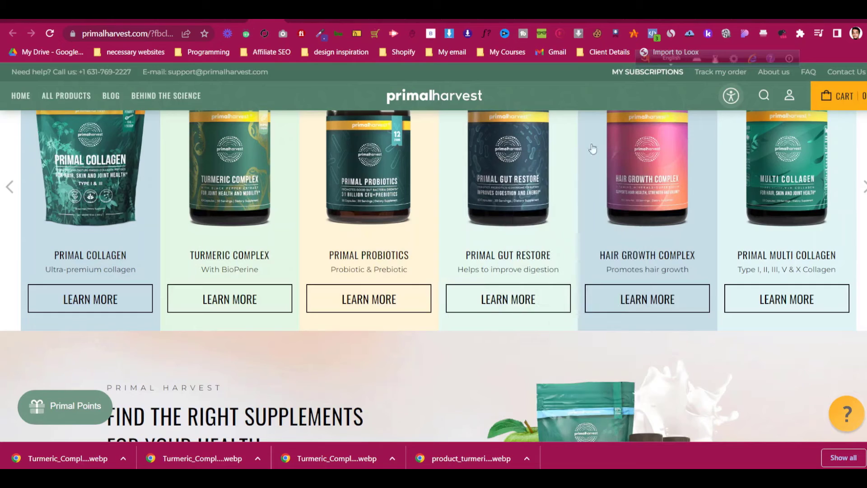
{"action": "right_click", "coordinate": [625, 138]}
{"action": "left_click", "coordinate": [655, 148]}
{"action": "left_click", "coordinate": [524, 159]}
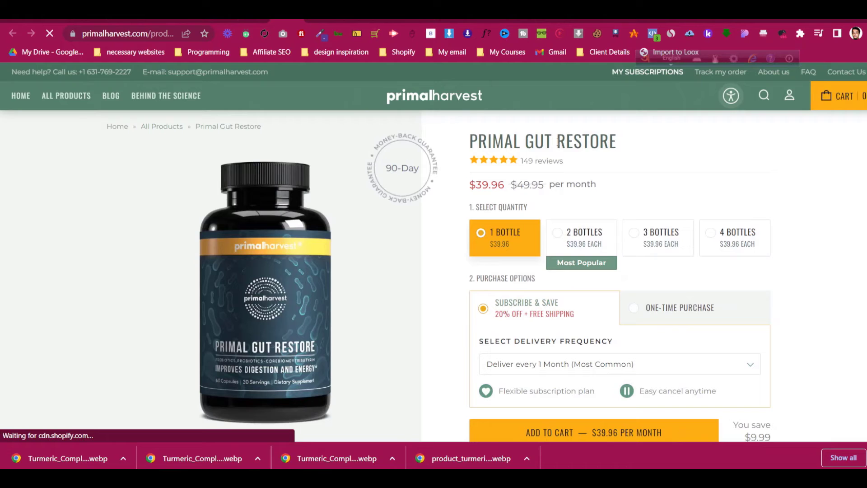
Copy the PRIMAL GUT RESTORE title and return to the Primal Probiotics product in Shopify
{"action": "triple_click", "coordinate": [557, 144]}
{"action": "right_click", "coordinate": [558, 144]}
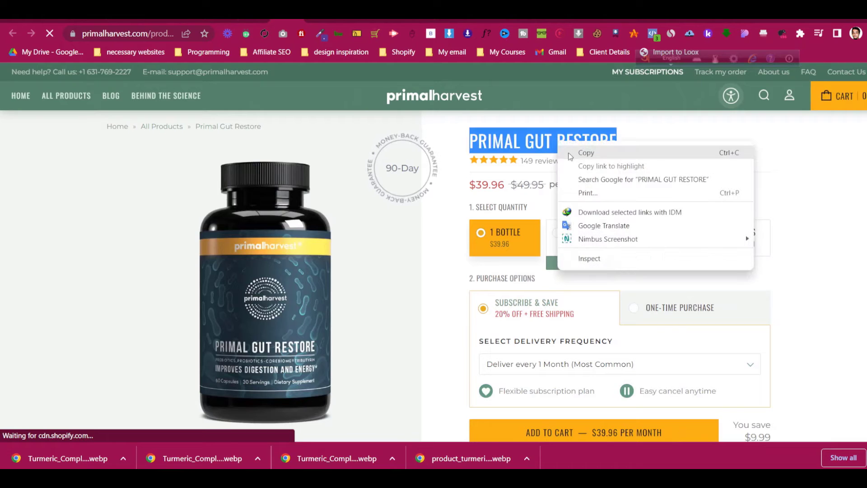
{"action": "left_click", "coordinate": [570, 155]}
{"action": "left_click", "coordinate": [222, 20]}
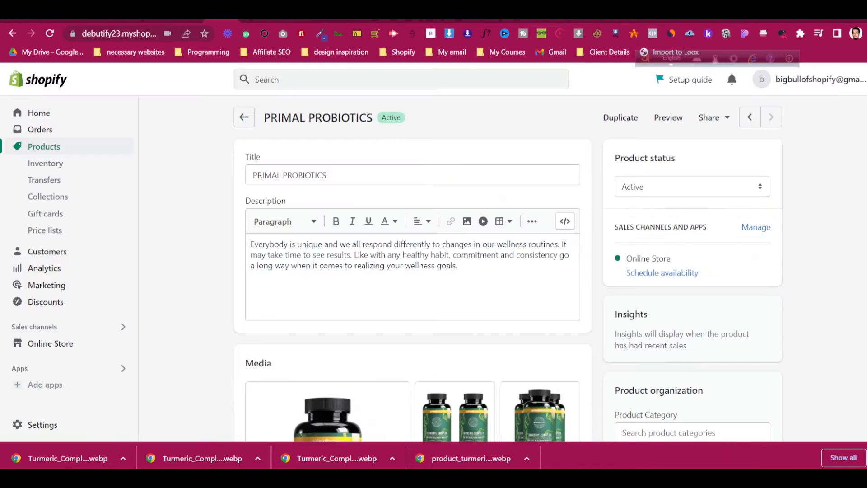
Duplicate Primal Probiotics as an active 'PRIMAL GUT RESTORE' product with images and inventory quantities
{"action": "left_click", "coordinate": [623, 118]}
{"action": "key", "text": "ctrl+a"}
{"action": "key", "text": "ctrl+v"}
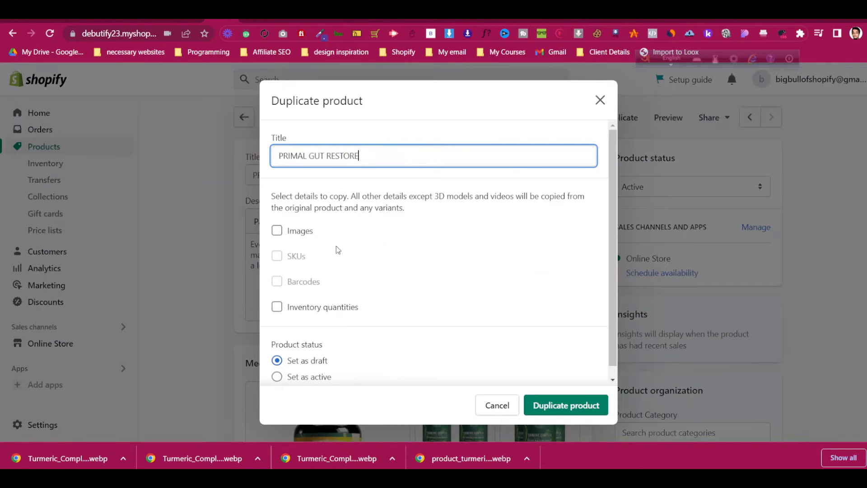
{"action": "left_click", "coordinate": [300, 231]}
{"action": "left_click", "coordinate": [319, 308]}
{"action": "left_click", "coordinate": [322, 377]}
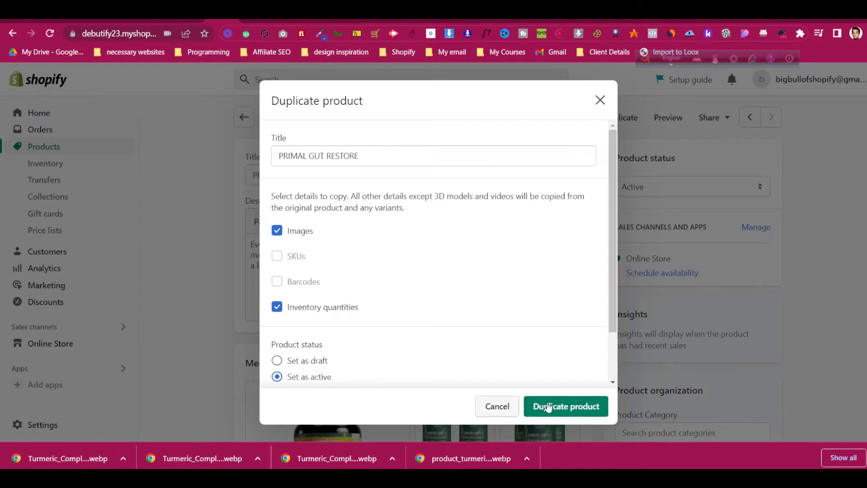
{"action": "left_click", "coordinate": [566, 407]}
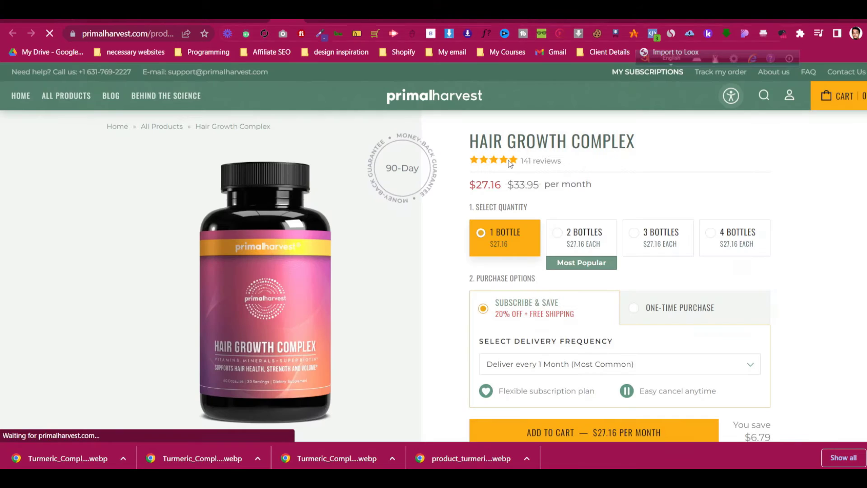
Select and copy the HAIR GROWTH COMPLEX product title on the Primal Harvest site
{"action": "triple_click", "coordinate": [534, 141]}
{"action": "right_click", "coordinate": [531, 137]}
{"action": "left_click", "coordinate": [558, 147]}
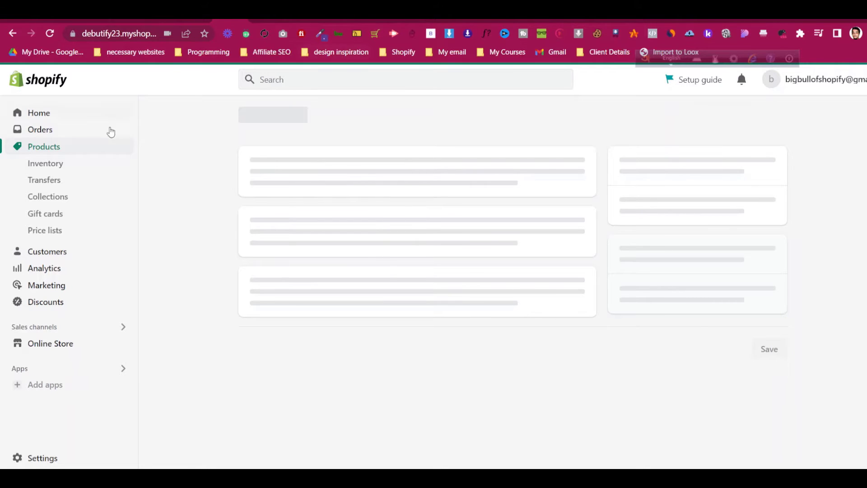
Duplicate PRIMAL GUT RESTORE as an active 'HAIR GROWTH COMPLEX' with images and inventory, then view Collections
{"action": "left_click", "coordinate": [73, 149]}
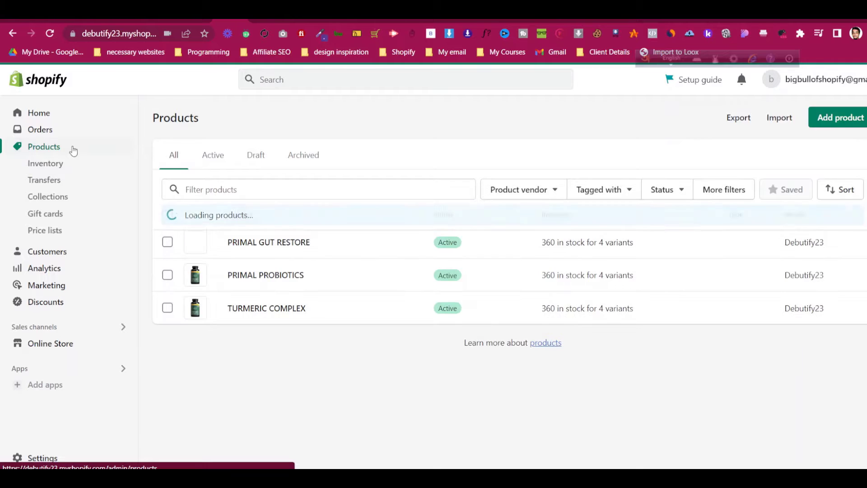
{"action": "left_click", "coordinate": [303, 243]}
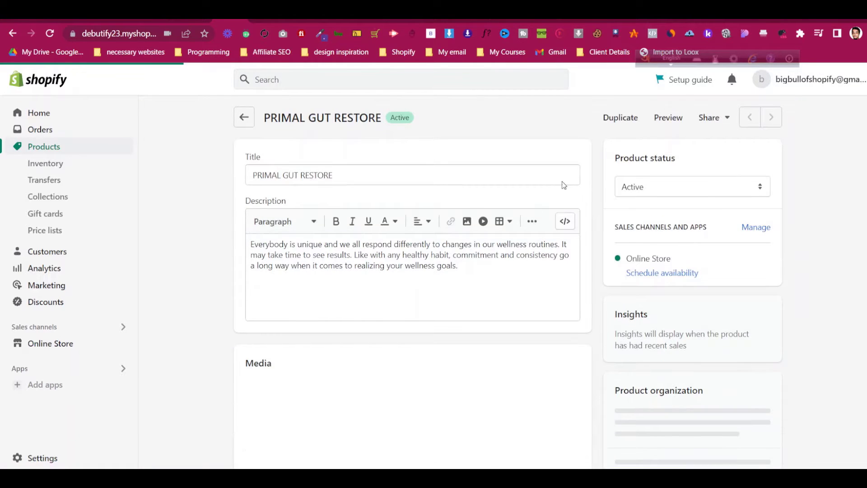
{"action": "left_click", "coordinate": [620, 118]}
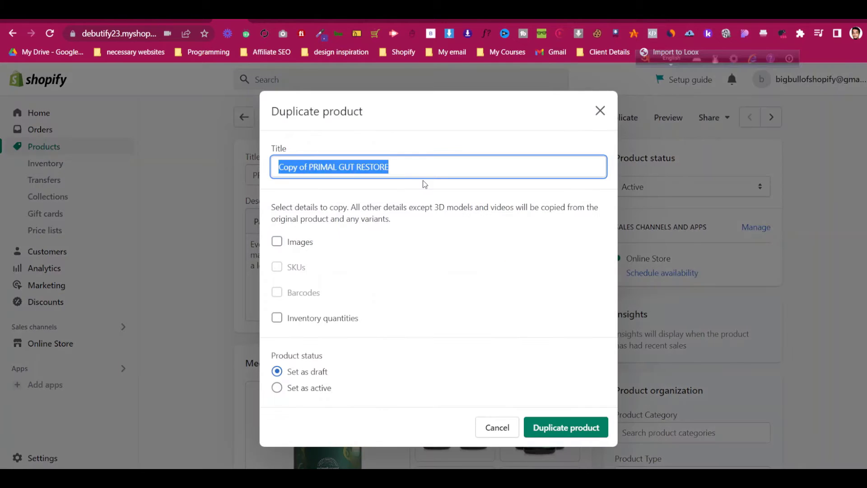
{"action": "key", "text": "ctrl+v"}
{"action": "left_click", "coordinate": [300, 242]}
{"action": "left_click", "coordinate": [320, 324]}
{"action": "left_click", "coordinate": [317, 388]}
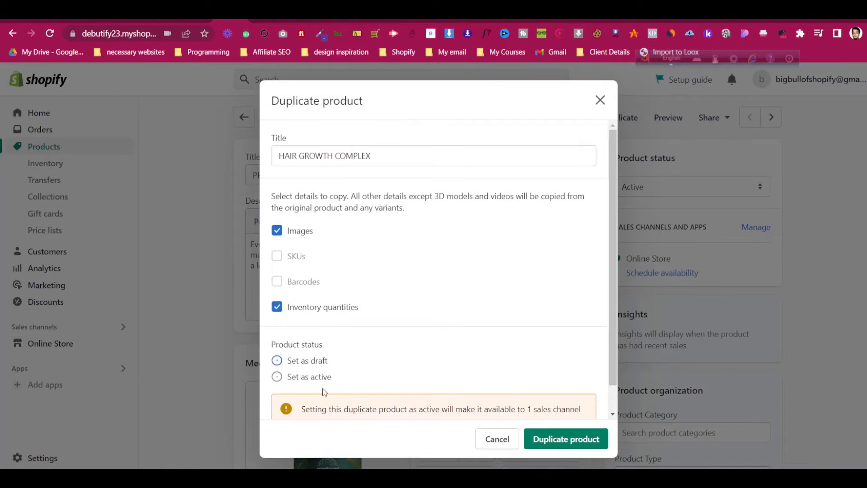
{"action": "left_click", "coordinate": [564, 445]}
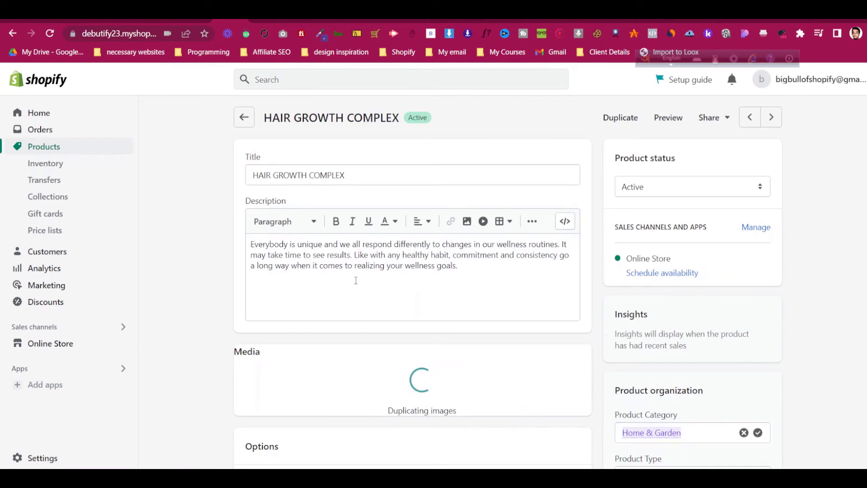
{"action": "left_click", "coordinate": [91, 200]}
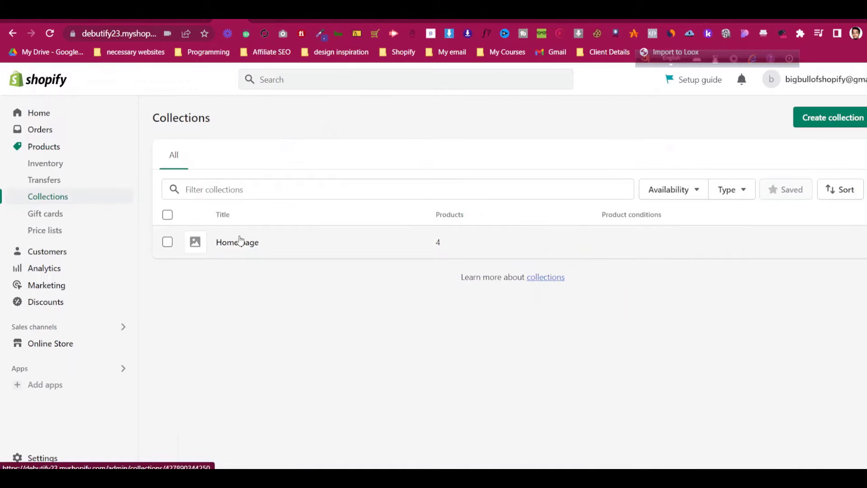
Create a manual collection titled 'Shop' and save it
{"action": "left_click", "coordinate": [833, 119]}
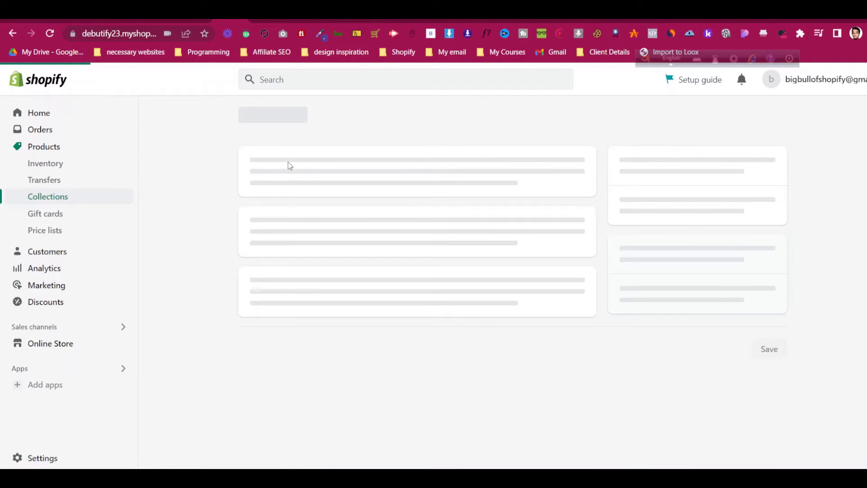
{"action": "left_click", "coordinate": [288, 174]}
{"action": "type", "text": "A"}
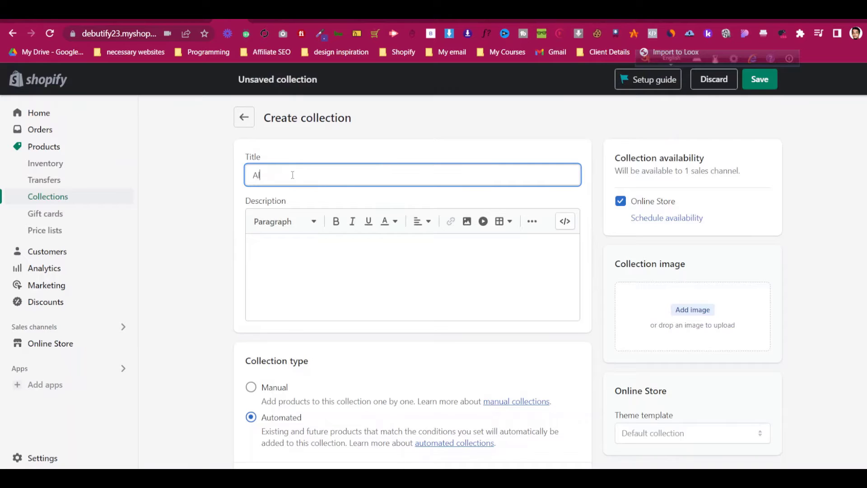
{"action": "type", "text": "ll Product"}
{"action": "key", "text": "ctrl+a"}
{"action": "type", "text": "Sh"}
{"action": "left_click", "coordinate": [217, 280]}
{"action": "scroll", "coordinate": [218, 280], "scroll_direction": "down", "scroll_amount": 5}
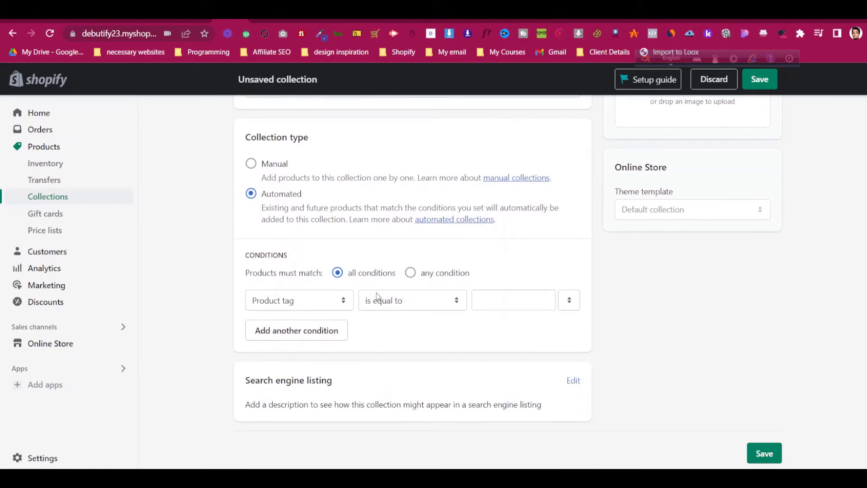
{"action": "scroll", "coordinate": [411, 304], "scroll_direction": "up", "scroll_amount": 2}
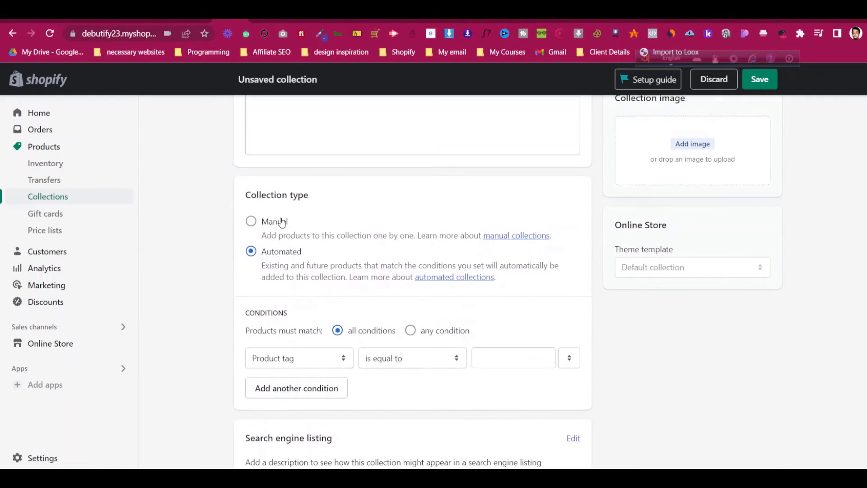
{"action": "left_click", "coordinate": [282, 222]}
{"action": "scroll", "coordinate": [658, 246], "scroll_direction": "up", "scroll_amount": 3}
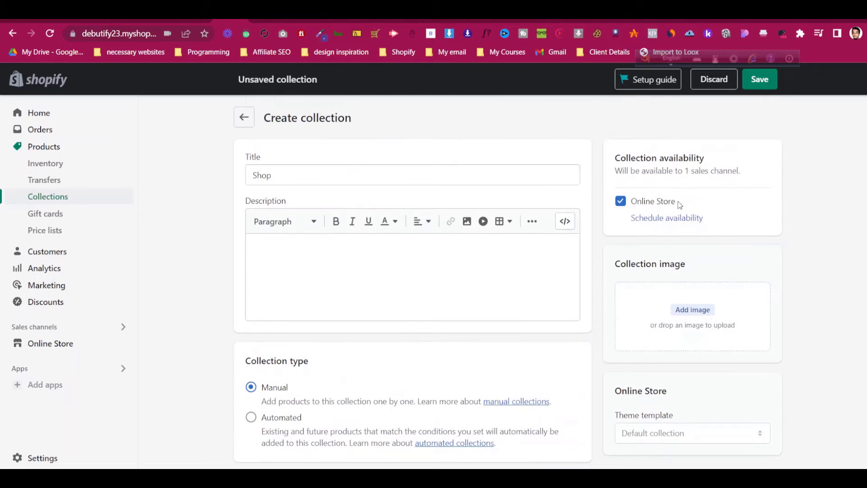
{"action": "left_click", "coordinate": [760, 79]}
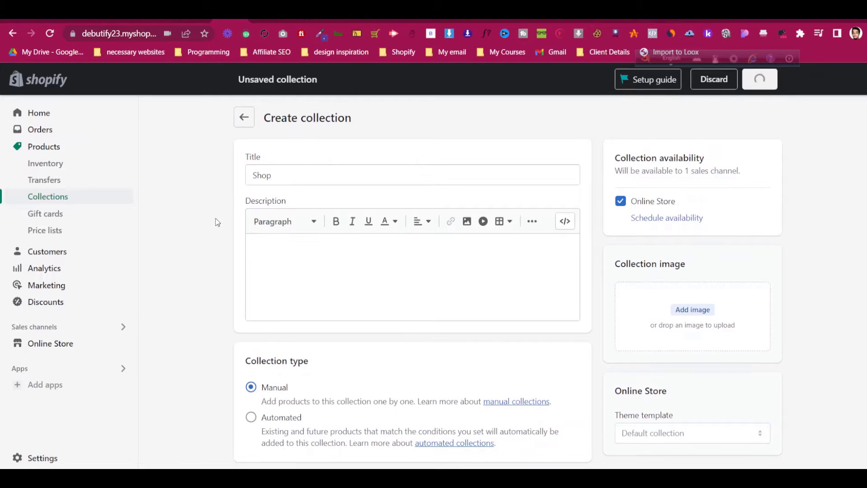
Bring up the Add products list with an empty search showing all products
{"action": "scroll", "coordinate": [216, 217], "scroll_direction": "down", "scroll_amount": 5}
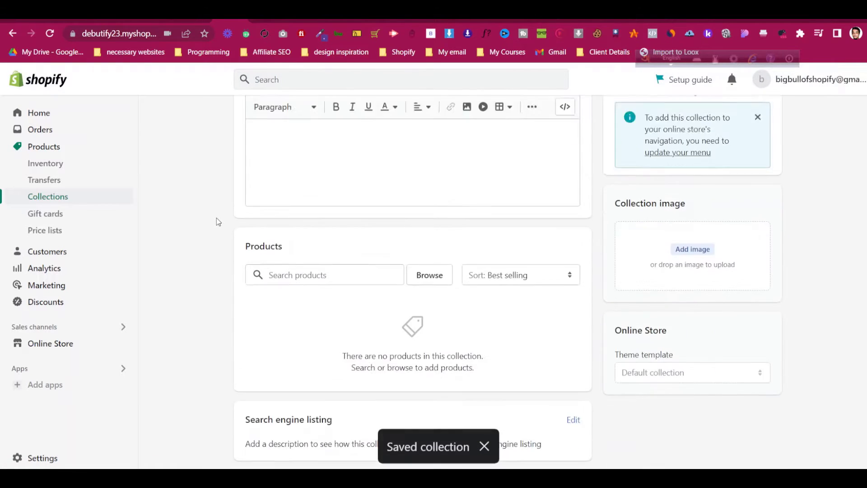
{"action": "scroll", "coordinate": [217, 219], "scroll_direction": "down", "scroll_amount": 1}
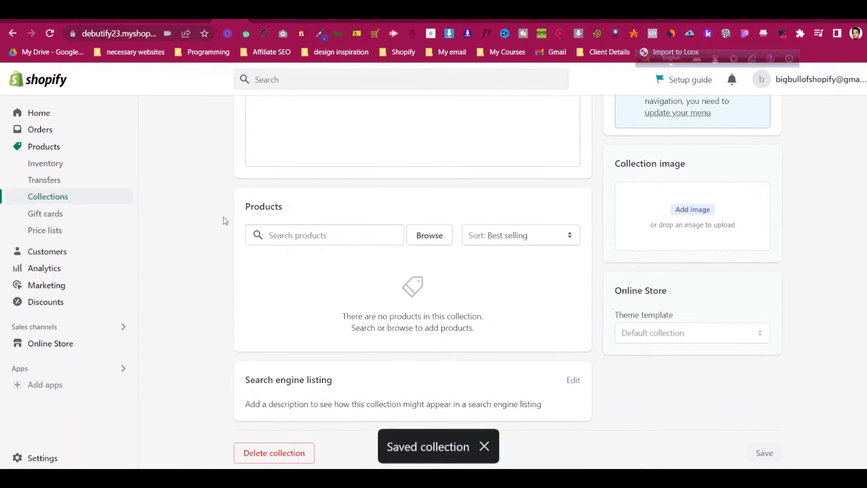
{"action": "left_click", "coordinate": [371, 240]}
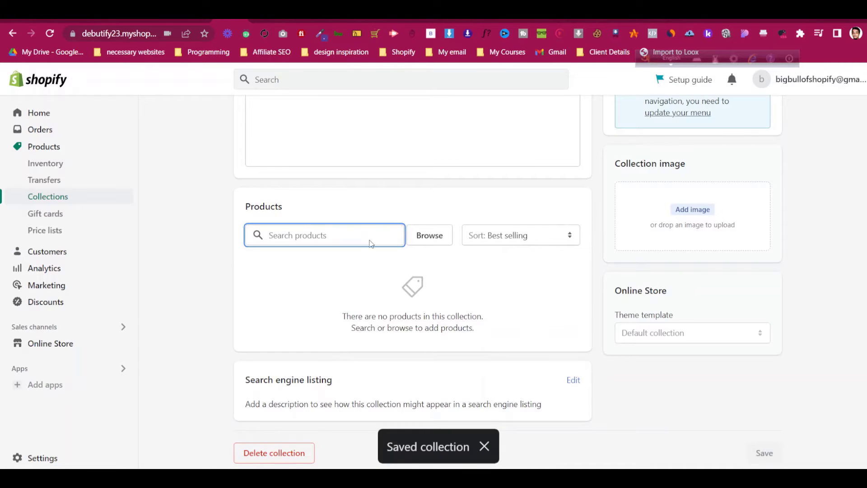
{"action": "type", "text": "a"}
{"action": "key", "text": "BackSpace"}
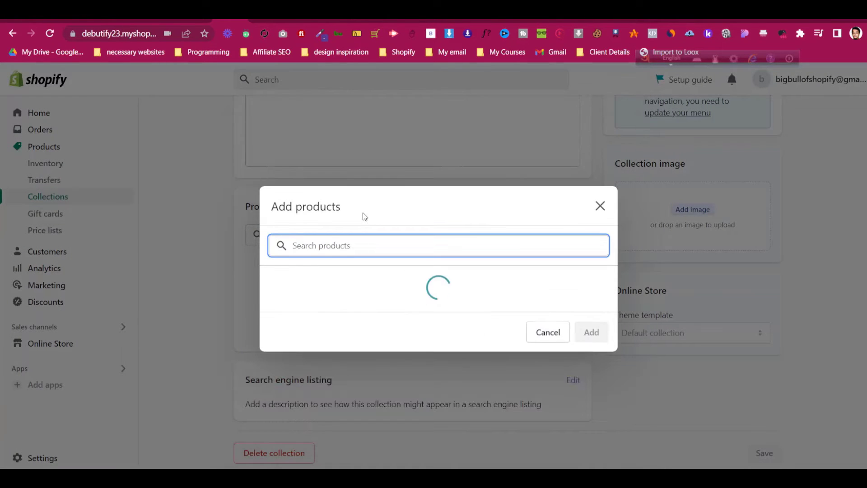
Add HAIR GROWTH COMPLEX, PRIMAL GUT RESTORE, PRIMAL PROBIOTICS and TURMERIC COMPLEX to the Shop collection
{"action": "left_click", "coordinate": [275, 226]}
{"action": "left_click", "coordinate": [275, 268]}
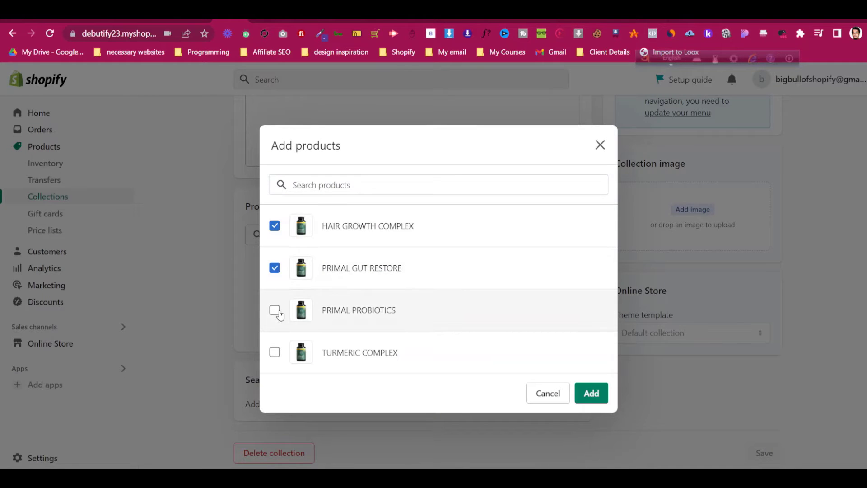
{"action": "left_click", "coordinate": [275, 311]}
{"action": "left_click", "coordinate": [275, 352]}
{"action": "left_click", "coordinate": [590, 393]}
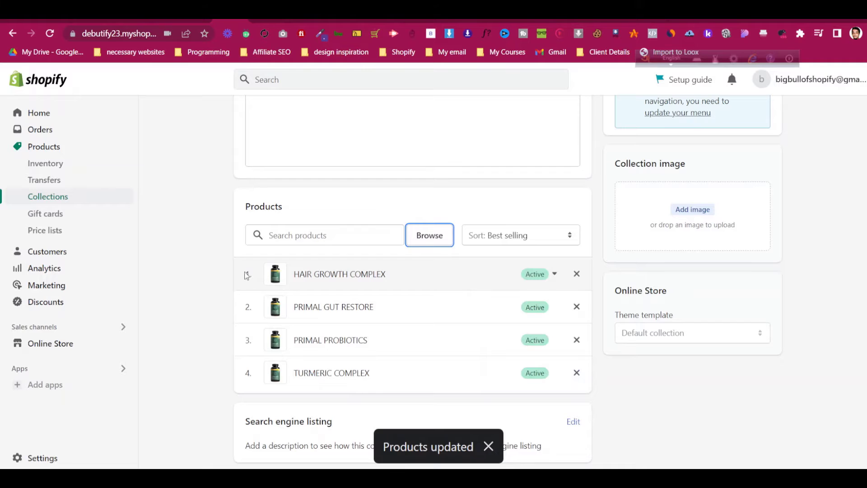
Sort manually with PRIMAL PROBIOTICS first and PRIMAL GUT RESTORE second, then return to Collections
{"action": "left_click", "coordinate": [499, 235]}
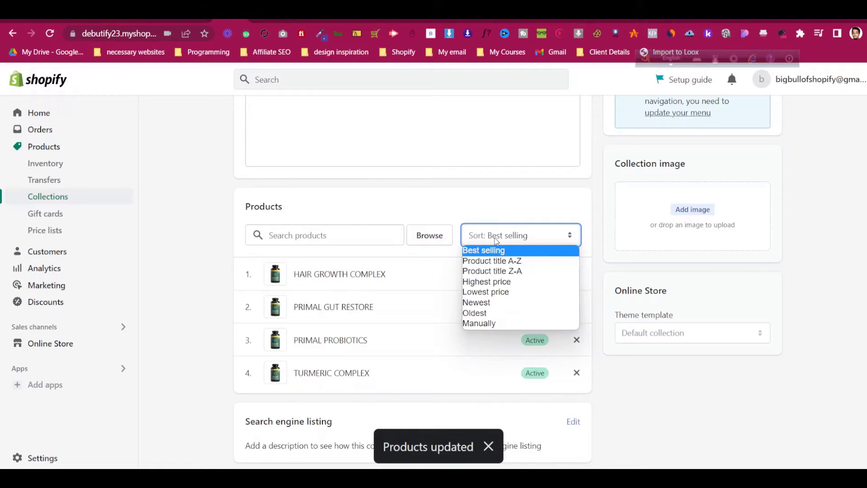
{"action": "left_click", "coordinate": [496, 324]}
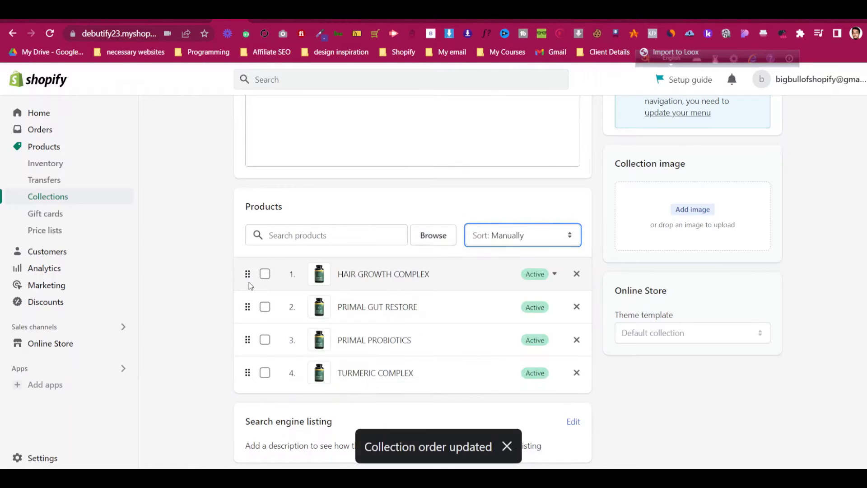
{"action": "left_click_drag", "start_coordinate": [247, 340], "coordinate": [246, 274]}
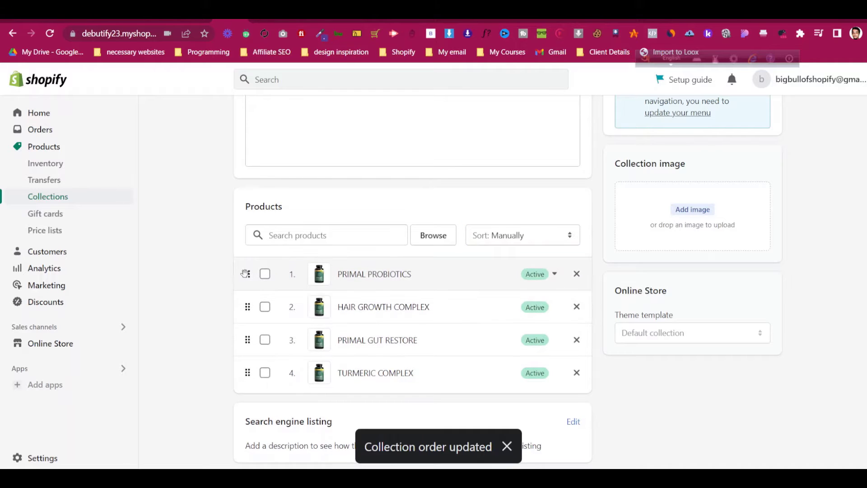
{"action": "left_click", "coordinate": [250, 342]}
{"action": "left_click", "coordinate": [250, 343]}
{"action": "left_click_drag", "start_coordinate": [249, 340], "coordinate": [248, 306]}
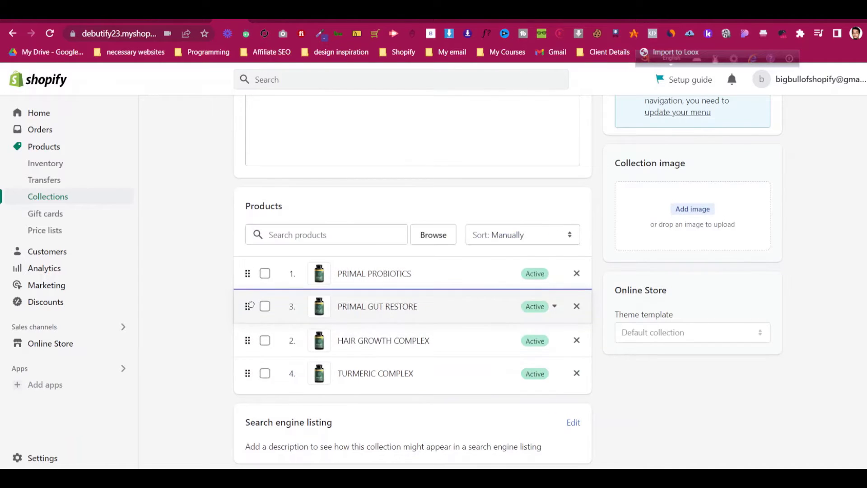
{"action": "scroll", "coordinate": [545, 183], "scroll_direction": "down", "scroll_amount": 5}
{"action": "scroll", "coordinate": [546, 186], "scroll_direction": "up", "scroll_amount": 5}
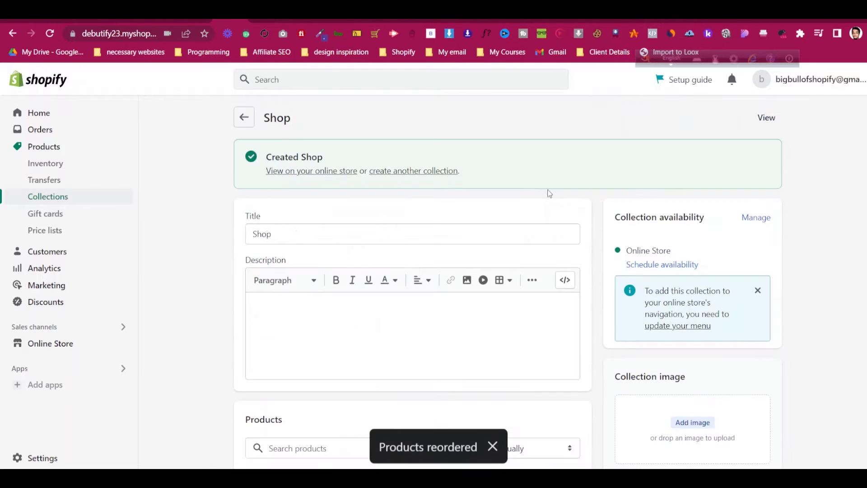
{"action": "left_click", "coordinate": [58, 198]}
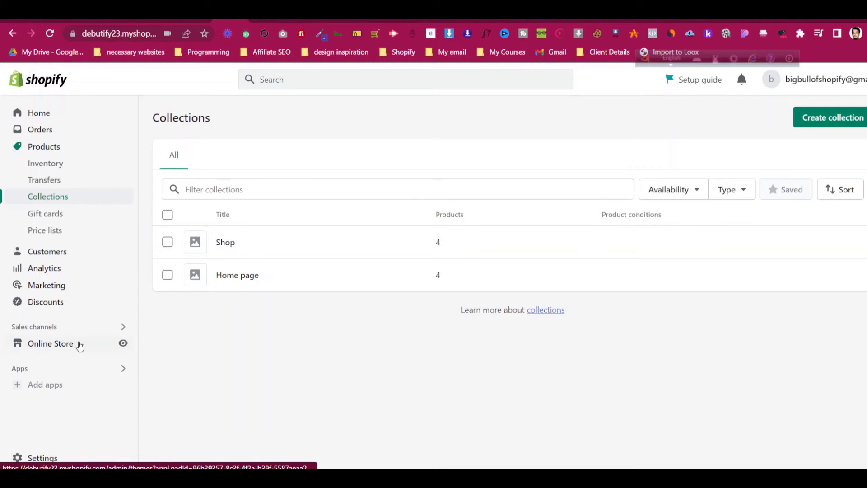
Open the Primal Hervest theme in the theme editor from Online Store > Themes
{"action": "left_click", "coordinate": [79, 346]}
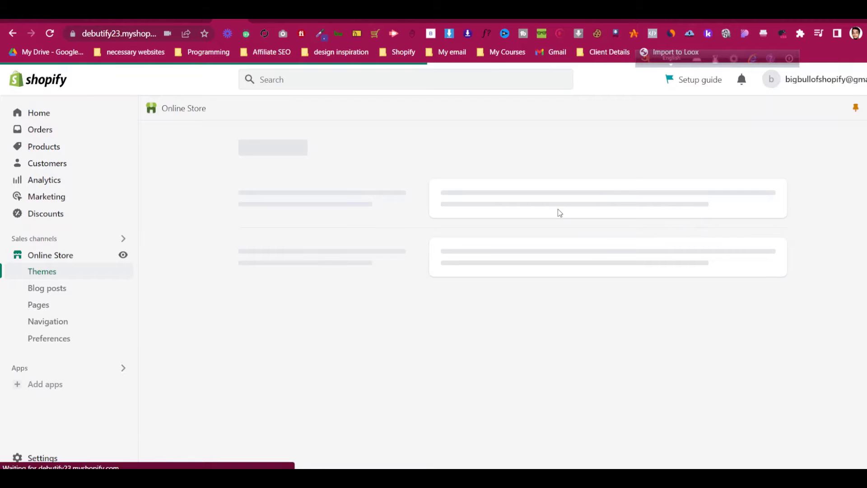
{"action": "scroll", "coordinate": [560, 213], "scroll_direction": "down", "scroll_amount": 4}
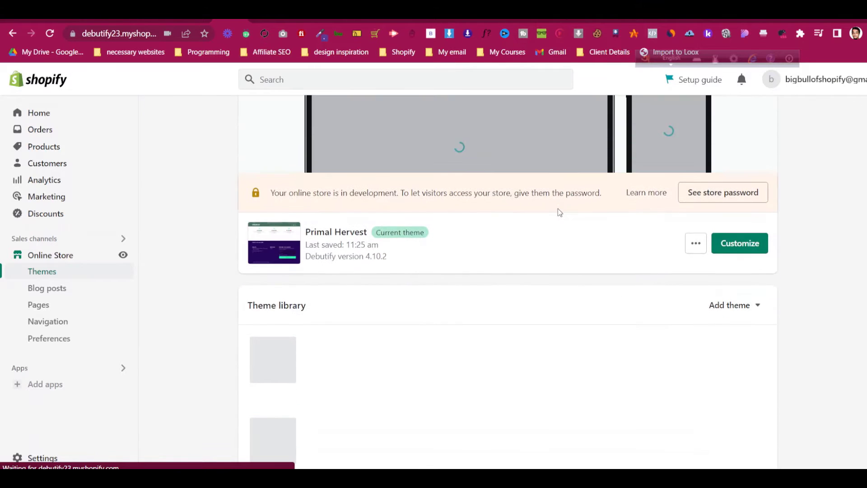
{"action": "left_click", "coordinate": [750, 245]}
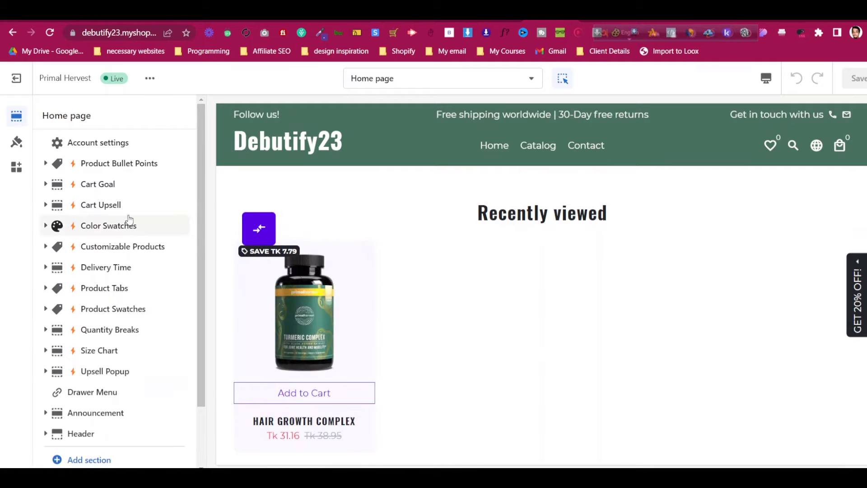
Scroll through the Primal Harvest homepage hero banners for reference
{"action": "scroll", "coordinate": [130, 220], "scroll_direction": "down", "scroll_amount": 2}
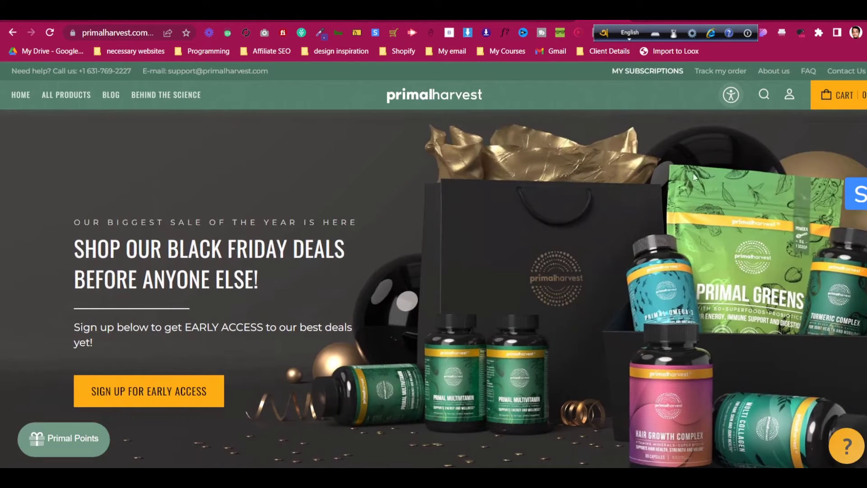
{"action": "scroll", "coordinate": [553, 199], "scroll_direction": "down", "scroll_amount": 1}
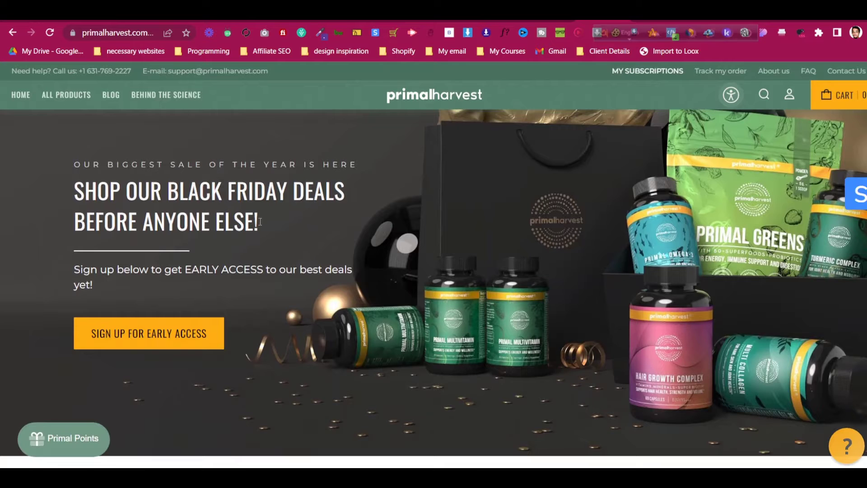
{"action": "scroll", "coordinate": [348, 262], "scroll_direction": "down", "scroll_amount": 3}
{"action": "scroll", "coordinate": [397, 263], "scroll_direction": "up", "scroll_amount": 3}
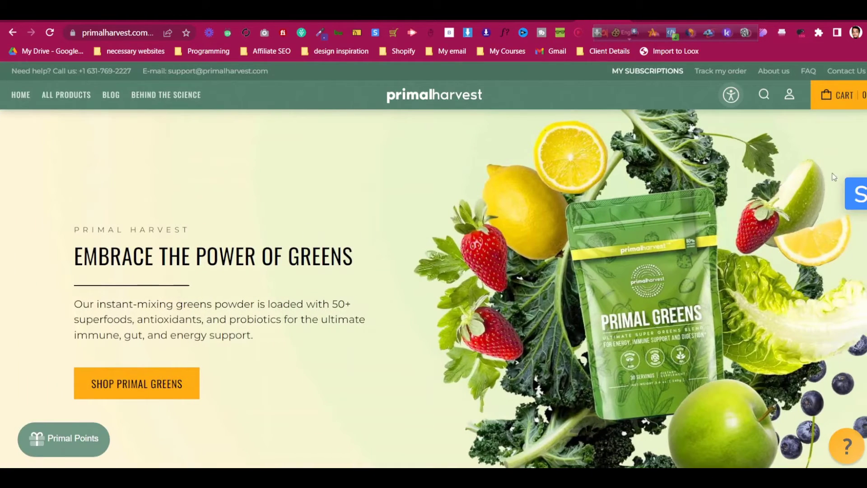
Back in the theme editor, add an FAQ section to the Home page template
{"action": "left_click", "coordinate": [549, 16]}
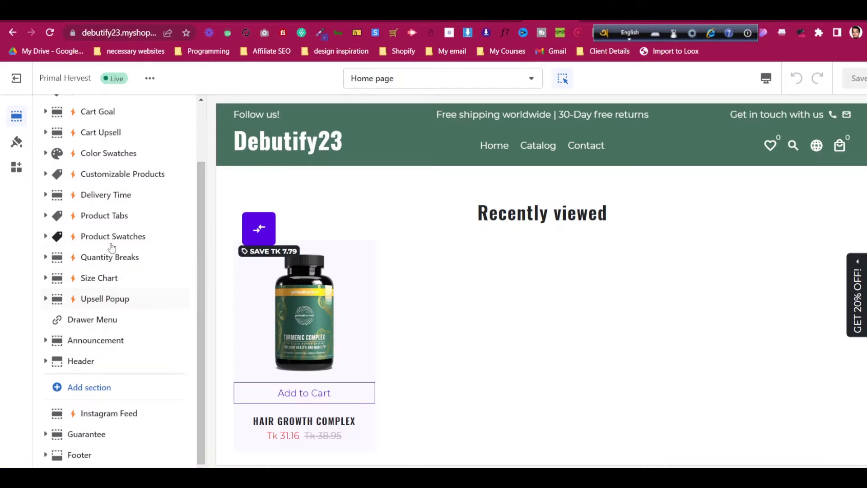
{"action": "scroll", "coordinate": [116, 246], "scroll_direction": "up", "scroll_amount": 2}
{"action": "scroll", "coordinate": [126, 240], "scroll_direction": "down", "scroll_amount": 2}
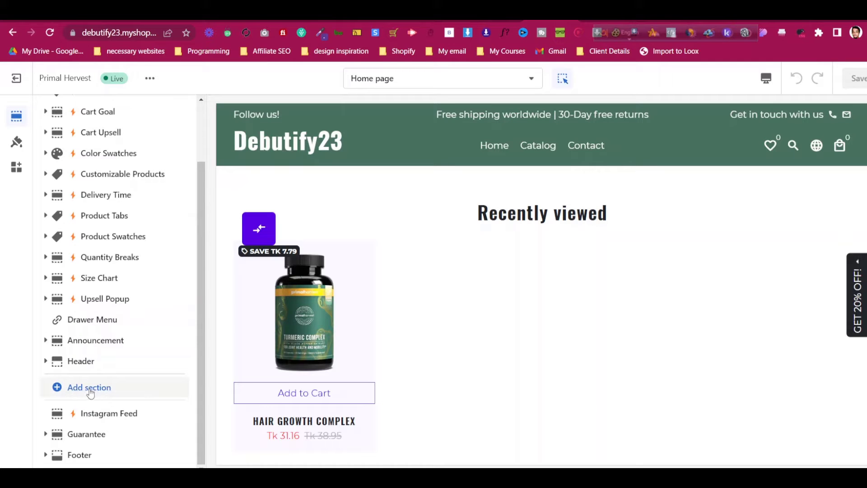
{"action": "left_click", "coordinate": [90, 392]}
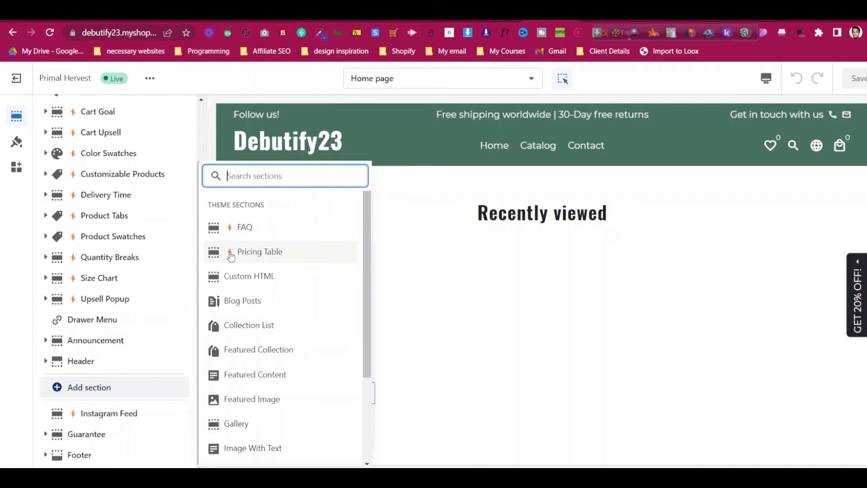
{"action": "left_click", "coordinate": [231, 226]}
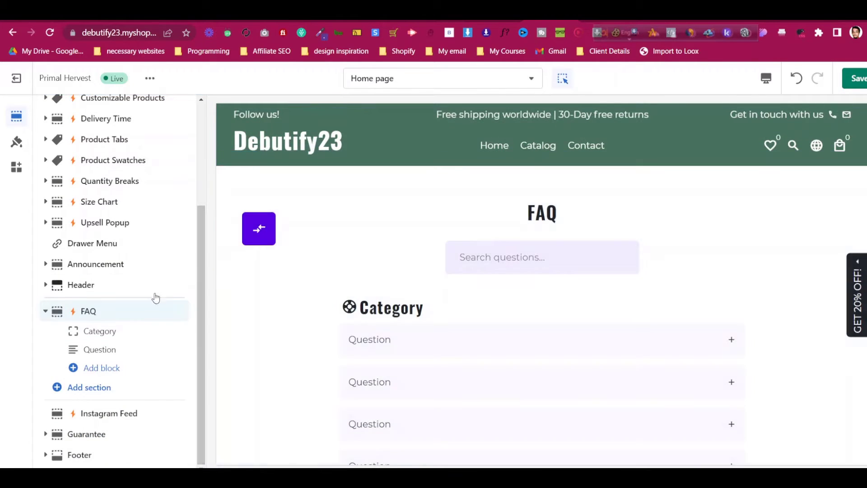
Keep the FAQ section directly below the Header, collapse it, and hide it with its eye icon
{"action": "left_click", "coordinate": [143, 311]}
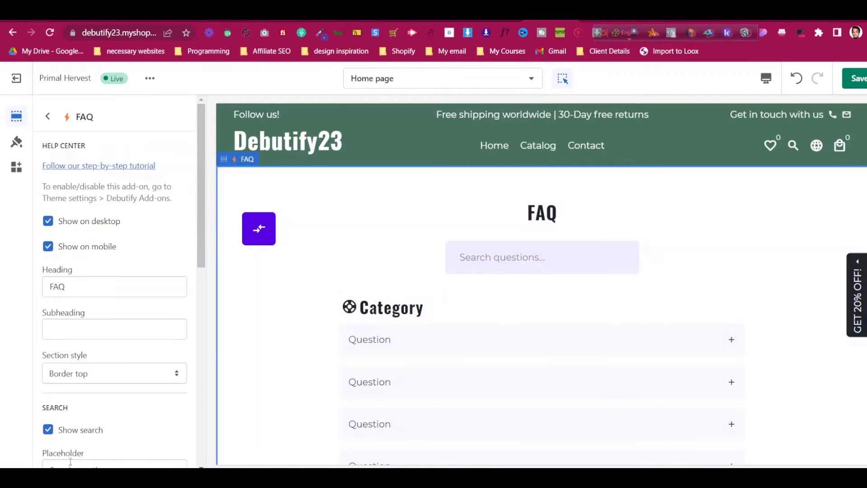
{"action": "scroll", "coordinate": [117, 393], "scroll_direction": "down", "scroll_amount": 10}
{"action": "scroll", "coordinate": [101, 398], "scroll_direction": "up", "scroll_amount": 10}
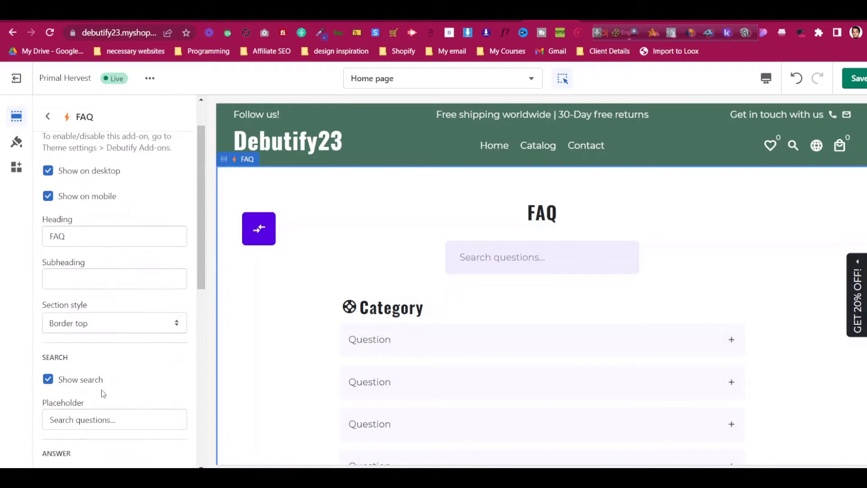
{"action": "left_click", "coordinate": [47, 116]}
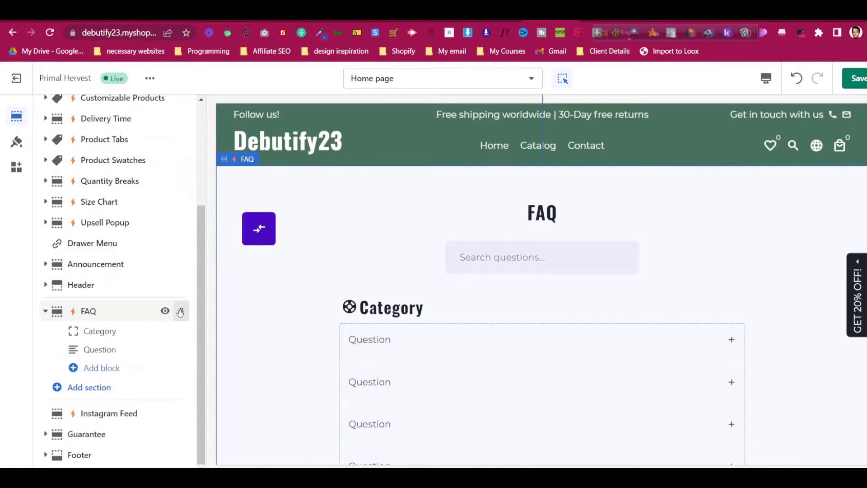
{"action": "left_click_drag", "start_coordinate": [174, 310], "coordinate": [118, 372]}
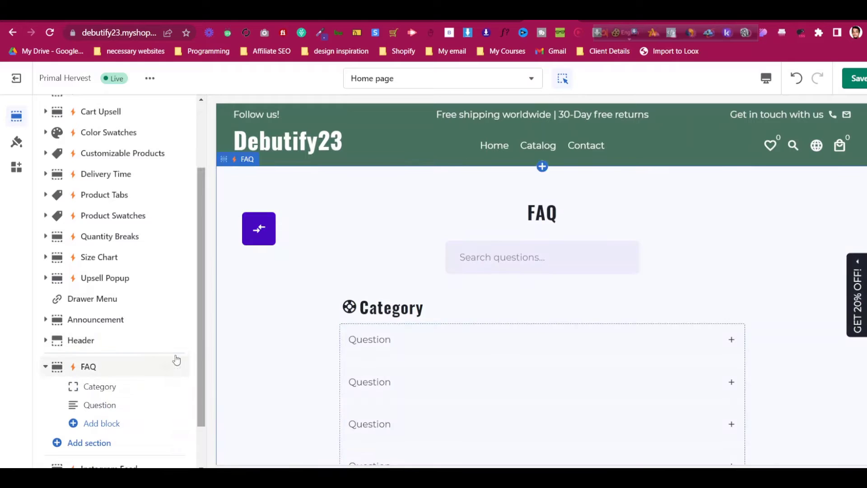
{"action": "scroll", "coordinate": [165, 357], "scroll_direction": "down", "scroll_amount": 2}
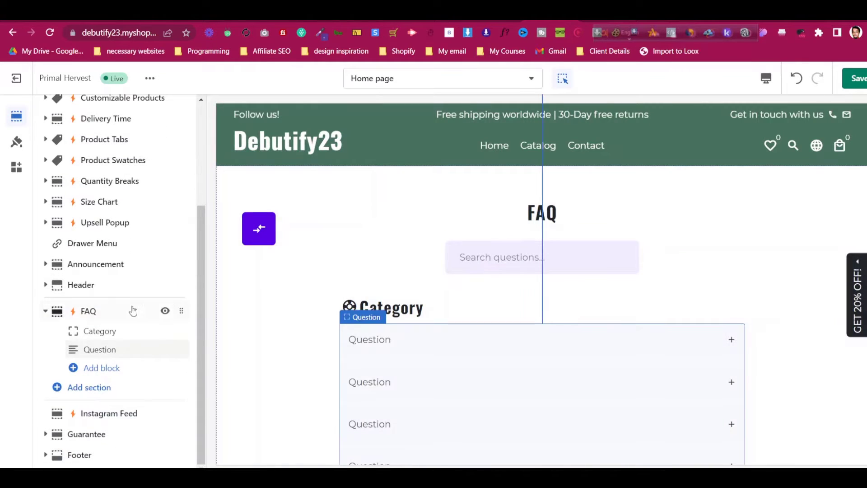
{"action": "left_click", "coordinate": [45, 311]}
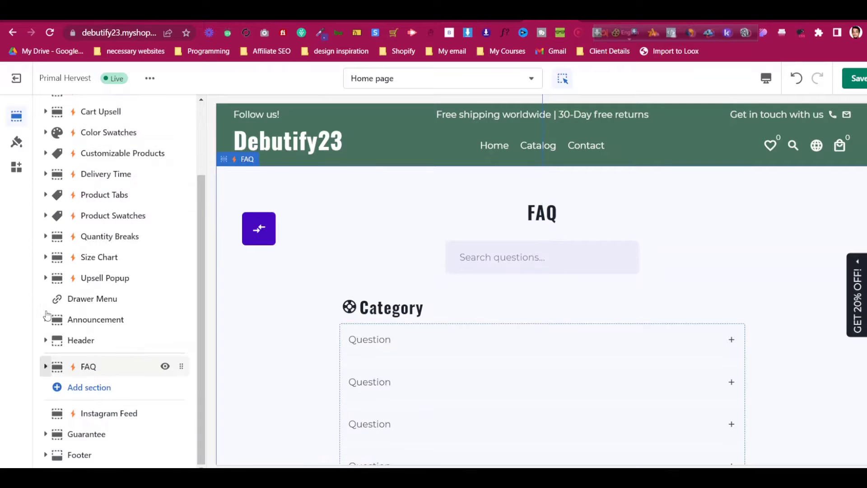
{"action": "left_click", "coordinate": [165, 366]}
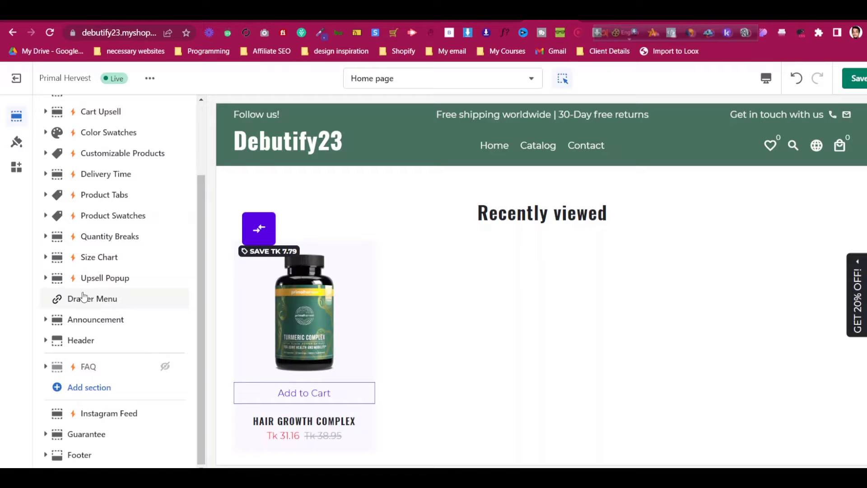
Add a Slideshow section to the home page from the expanded section list
{"action": "left_click", "coordinate": [88, 388]}
{"action": "scroll", "coordinate": [310, 242], "scroll_direction": "down", "scroll_amount": 3}
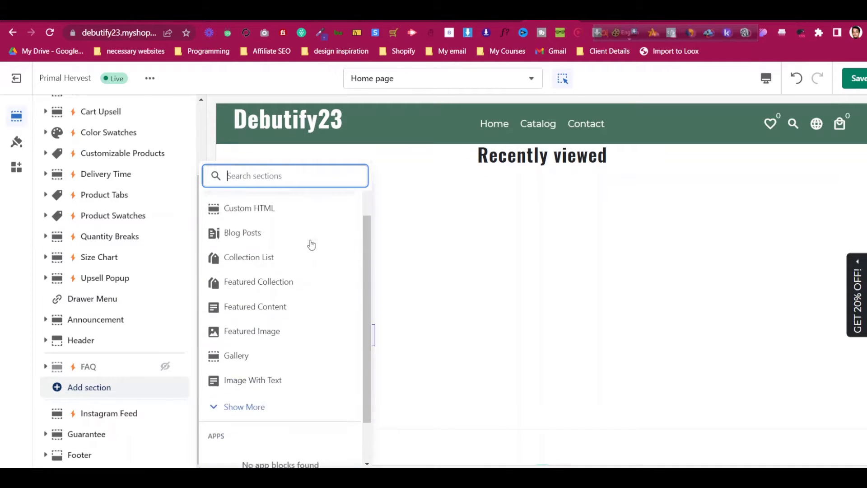
{"action": "left_click", "coordinate": [253, 353]}
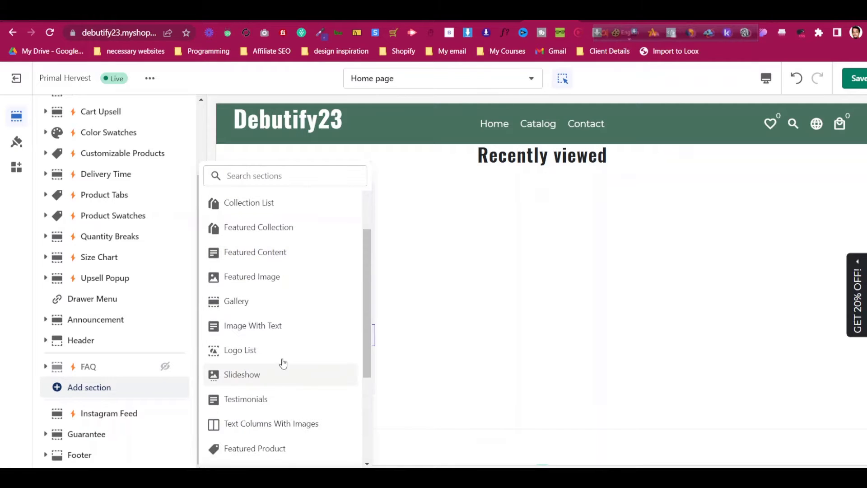
{"action": "scroll", "coordinate": [282, 353], "scroll_direction": "down", "scroll_amount": 2}
{"action": "left_click", "coordinate": [283, 324]}
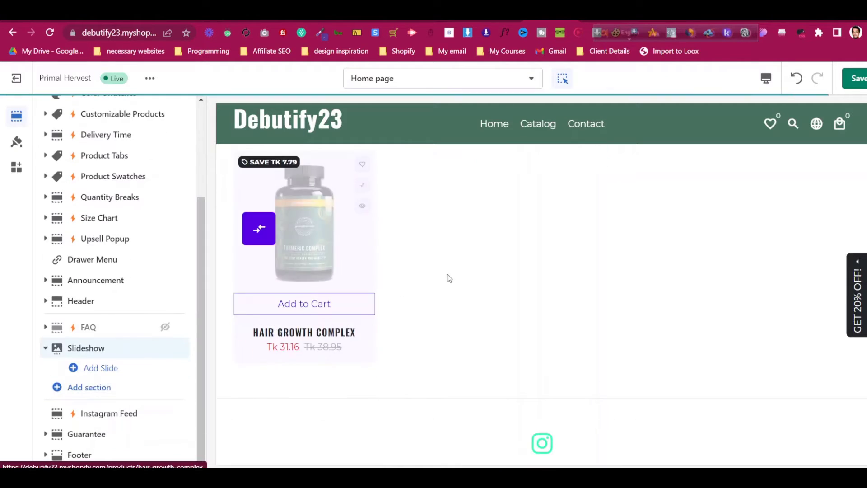
{"action": "scroll", "coordinate": [486, 271], "scroll_direction": "down", "scroll_amount": 5}
{"action": "scroll", "coordinate": [490, 271], "scroll_direction": "up", "scroll_amount": 4}
{"action": "scroll", "coordinate": [490, 271], "scroll_direction": "up", "scroll_amount": 3}
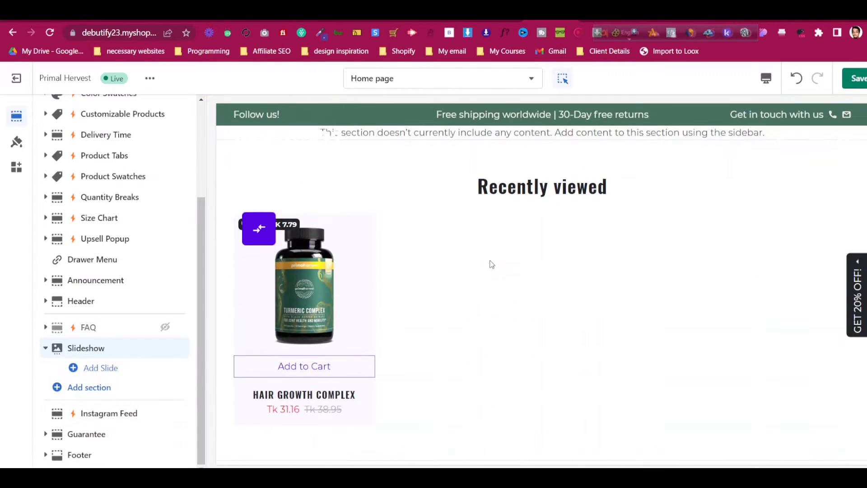
Add a first slide to the Slideshow and open that slide's settings
{"action": "left_click", "coordinate": [107, 351]}
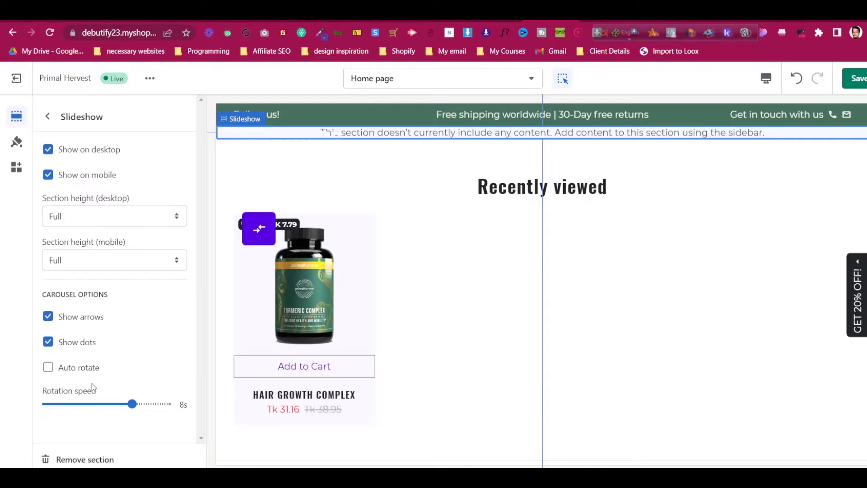
{"action": "left_click", "coordinate": [50, 117]}
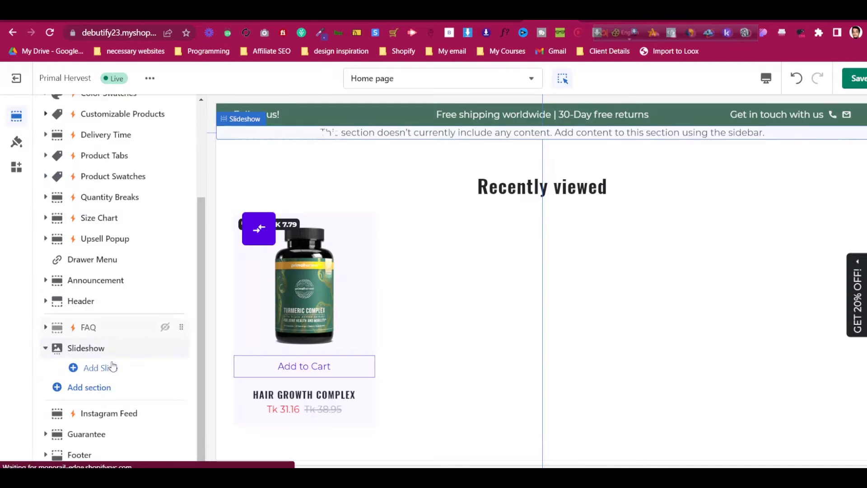
{"action": "left_click", "coordinate": [111, 366]}
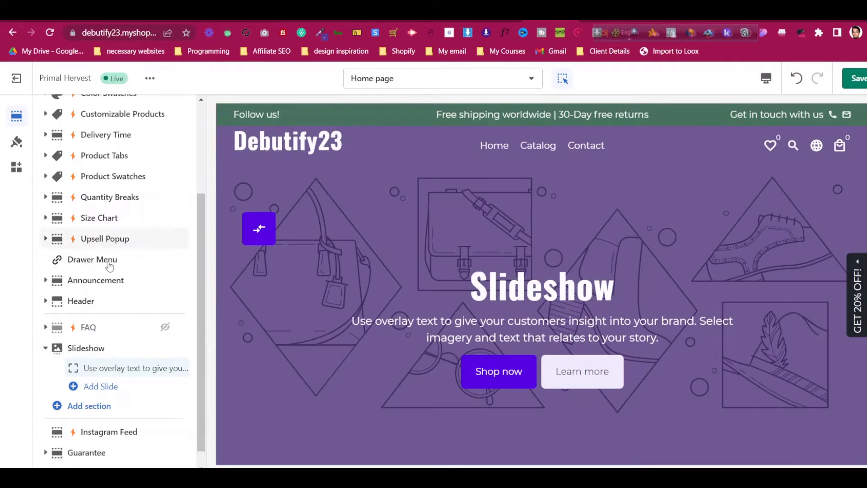
{"action": "left_click", "coordinate": [124, 367]}
Open the image library for the slide's desktop background image
{"action": "left_click", "coordinate": [85, 159]}
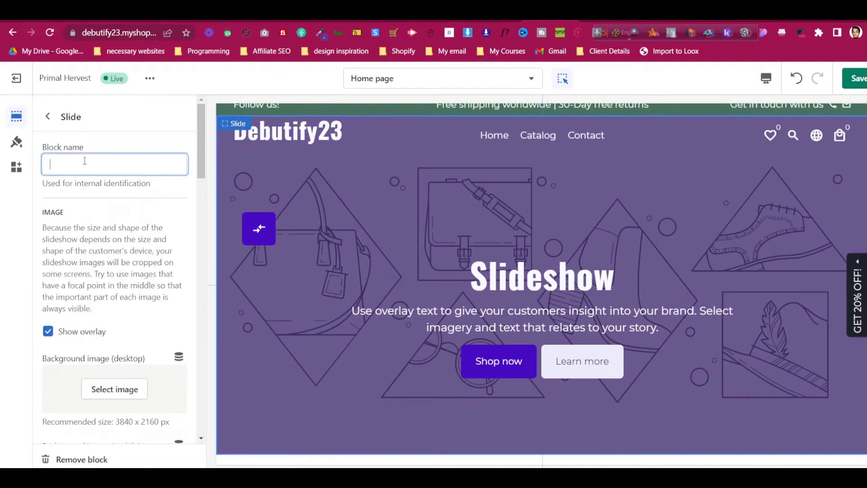
{"action": "scroll", "coordinate": [101, 276], "scroll_direction": "down", "scroll_amount": 3}
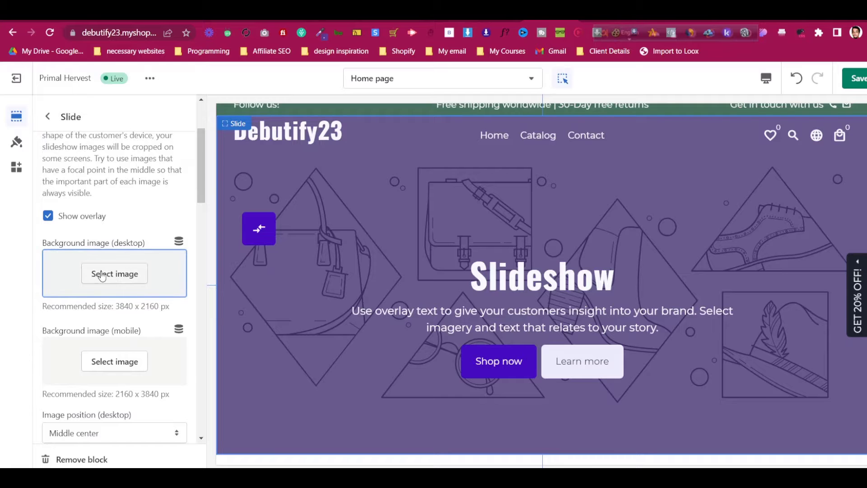
{"action": "left_click", "coordinate": [86, 266]}
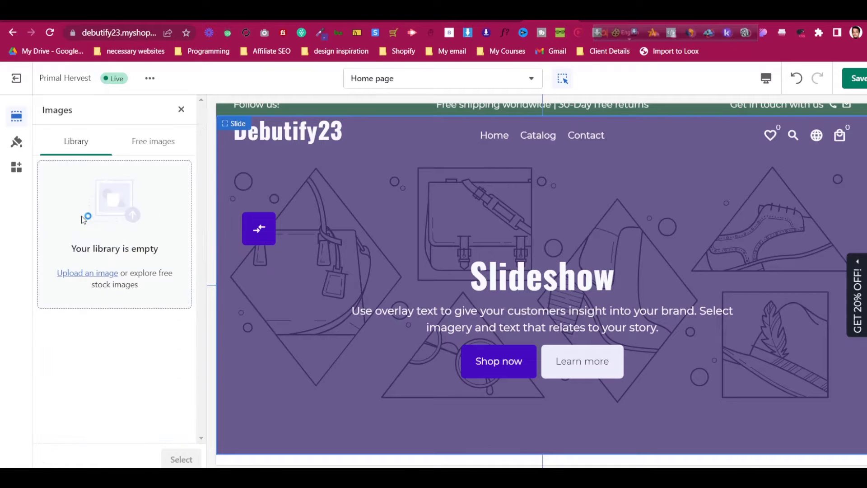
Cancel the image upload file dialog and go to the primalharvest.com tab
{"action": "left_click", "coordinate": [82, 220]}
{"action": "scroll", "coordinate": [298, 102], "scroll_direction": "down", "scroll_amount": 8}
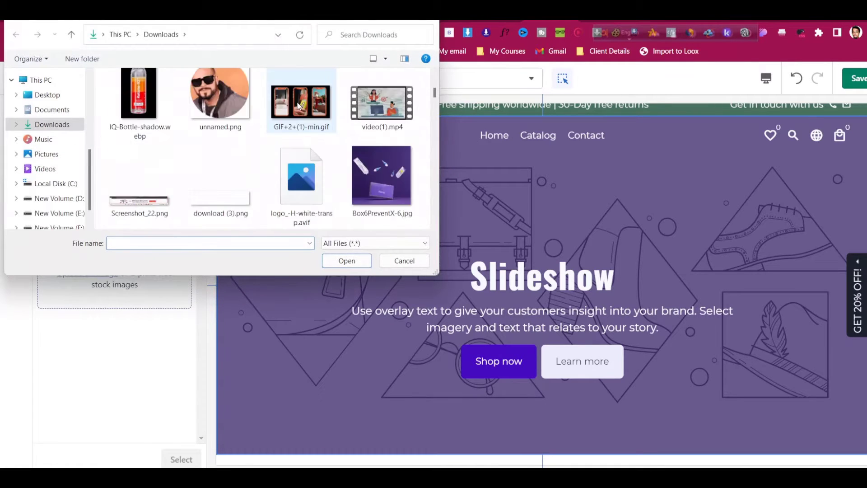
{"action": "scroll", "coordinate": [297, 107], "scroll_direction": "down", "scroll_amount": 10}
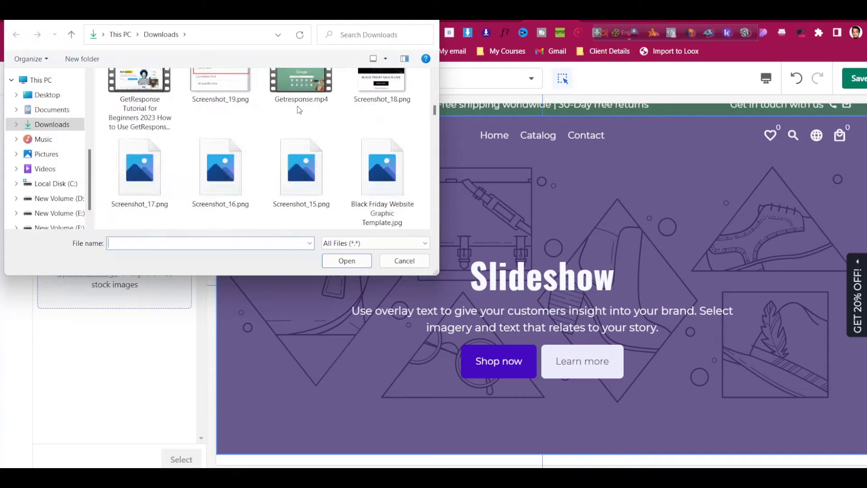
{"action": "scroll", "coordinate": [297, 109], "scroll_direction": "down", "scroll_amount": 3}
{"action": "scroll", "coordinate": [297, 111], "scroll_direction": "down", "scroll_amount": 10}
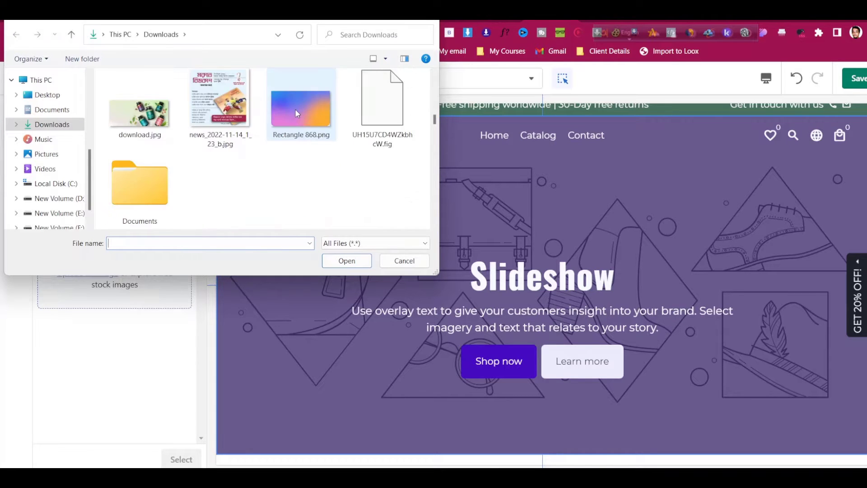
{"action": "scroll", "coordinate": [296, 113], "scroll_direction": "up", "scroll_amount": 5}
{"action": "scroll", "coordinate": [295, 110], "scroll_direction": "up", "scroll_amount": 6}
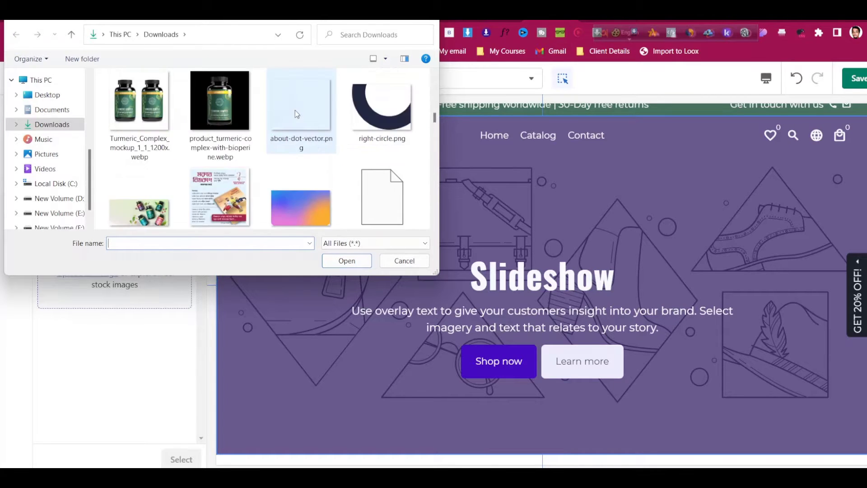
{"action": "left_click", "coordinate": [390, 266]}
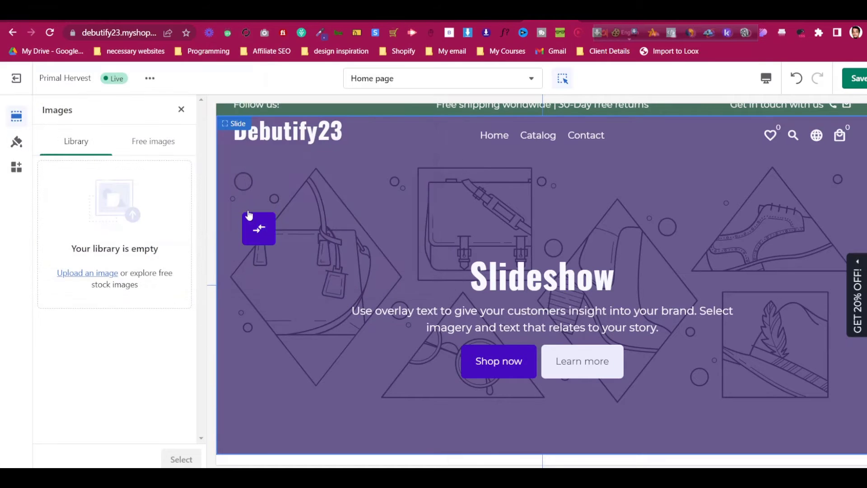
{"action": "left_click", "coordinate": [592, 18]}
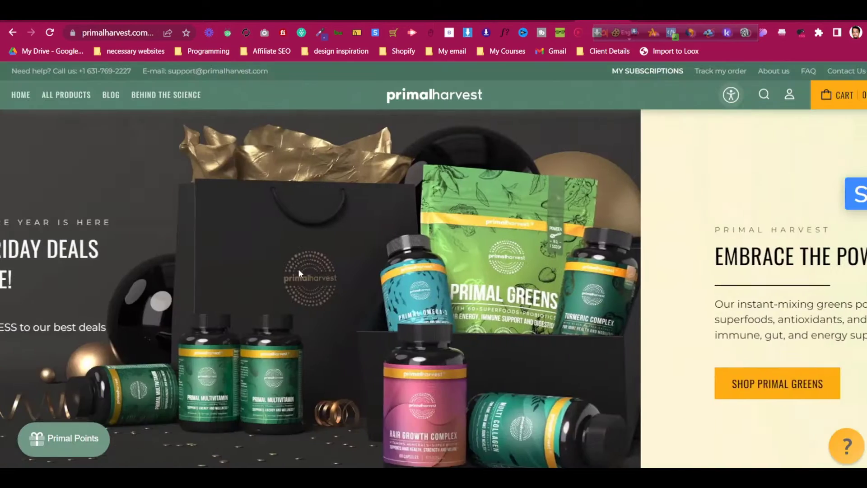
Save the Black Friday banner from the Primal Harvest homepage and upload download.webp to Shopify
{"action": "right_click", "coordinate": [47, 203]}
{"action": "left_click", "coordinate": [120, 427]}
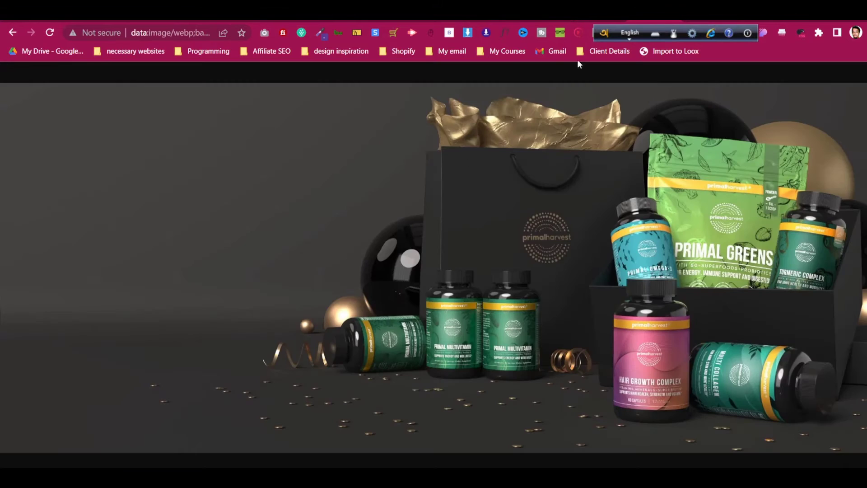
{"action": "right_click", "coordinate": [430, 197]}
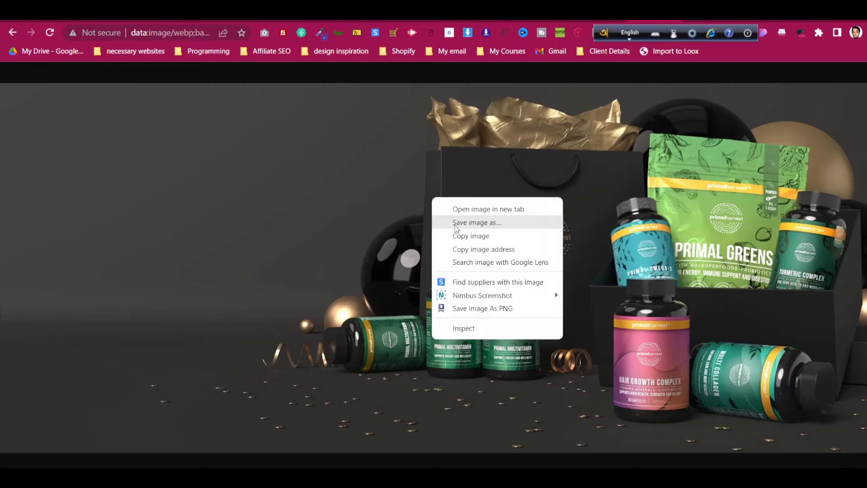
{"action": "left_click", "coordinate": [455, 224]}
{"action": "left_click", "coordinate": [345, 260]}
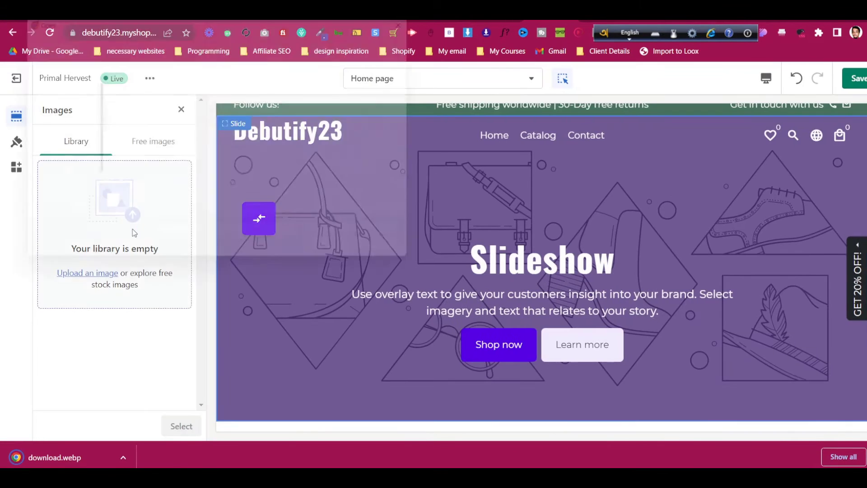
{"action": "left_click", "coordinate": [132, 229]}
{"action": "left_click", "coordinate": [347, 262]}
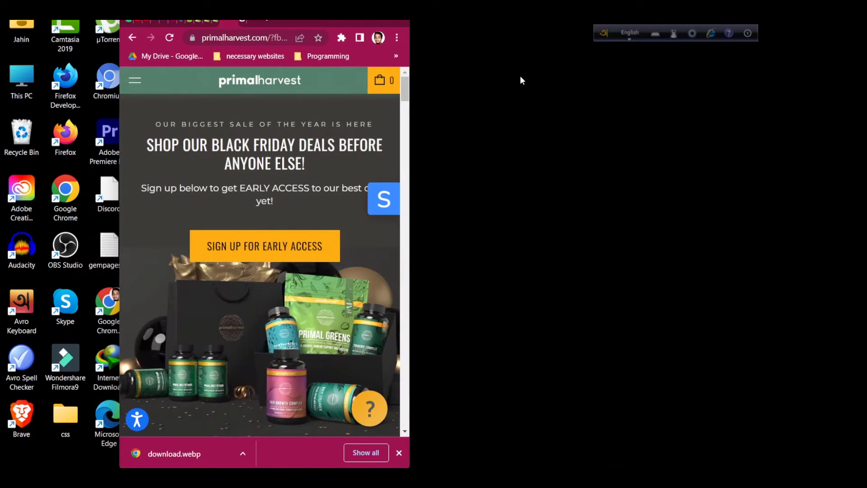
Inspect the first slide's element and styles in the mobile slider's code
{"action": "right_click", "coordinate": [157, 225]}
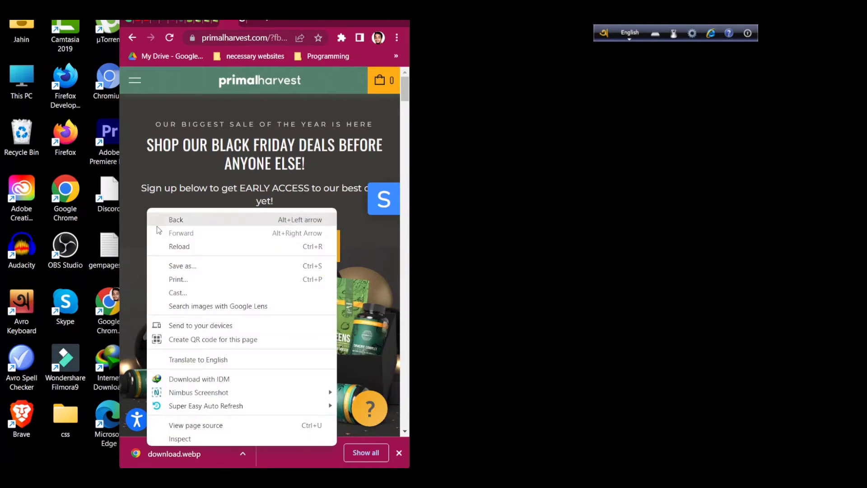
{"action": "left_click", "coordinate": [208, 440]}
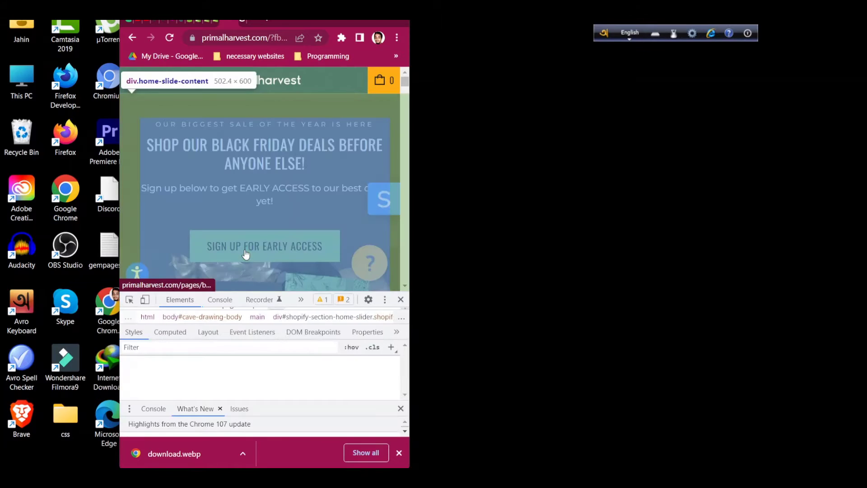
{"action": "scroll", "coordinate": [253, 368], "scroll_direction": "down", "scroll_amount": 4}
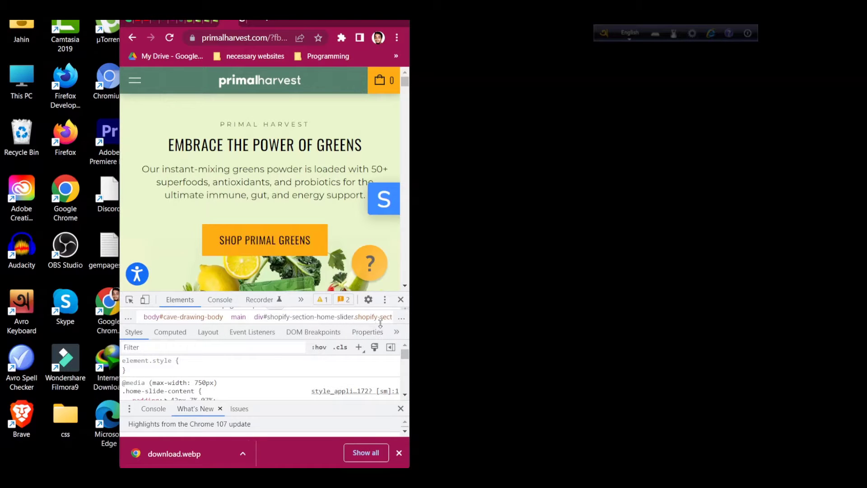
{"action": "left_click_drag", "start_coordinate": [380, 324], "coordinate": [379, 367]}
{"action": "scroll", "coordinate": [282, 343], "scroll_direction": "up", "scroll_amount": 1}
{"action": "left_click", "coordinate": [281, 344]}
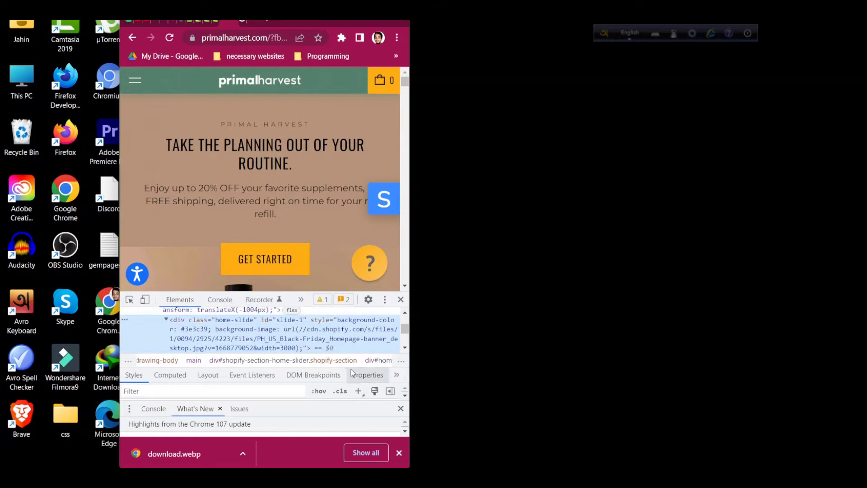
{"action": "left_click_drag", "start_coordinate": [371, 367], "coordinate": [335, 325]}
{"action": "mouse_move", "coordinate": [265, 390]}
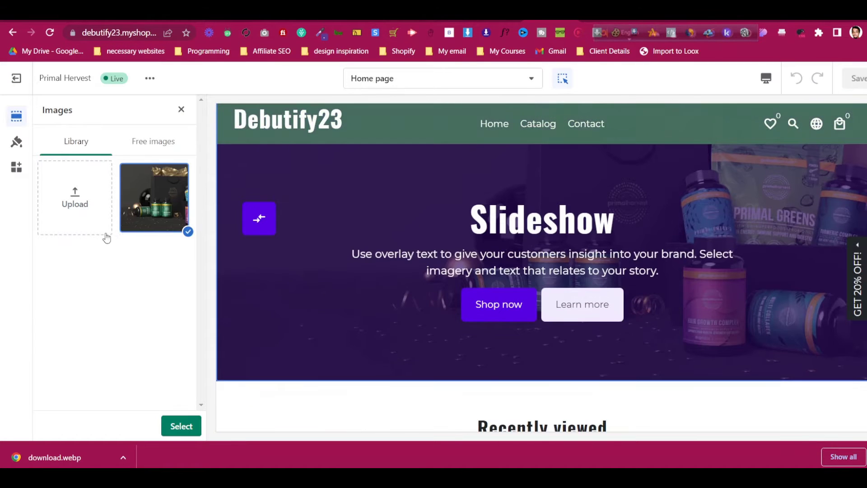
Select the uploaded banner, with image position Middle left on desktop and Top center on mobile
{"action": "left_click", "coordinate": [181, 427]}
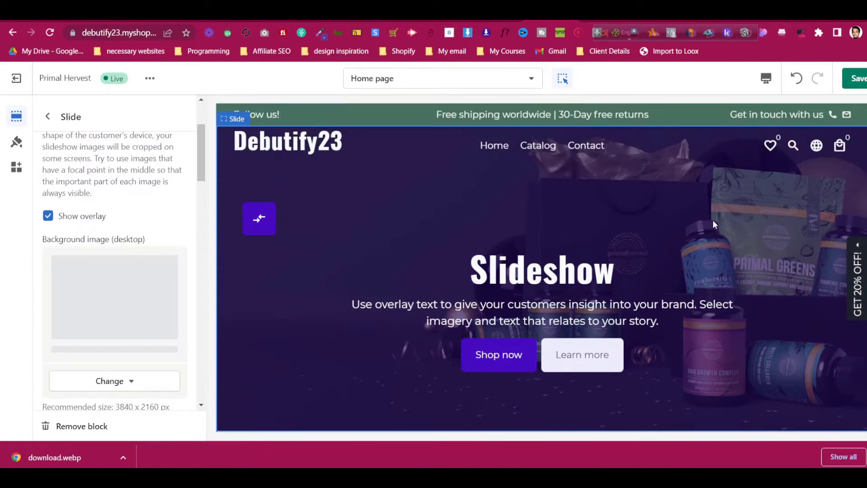
{"action": "scroll", "coordinate": [119, 236], "scroll_direction": "down", "scroll_amount": 6}
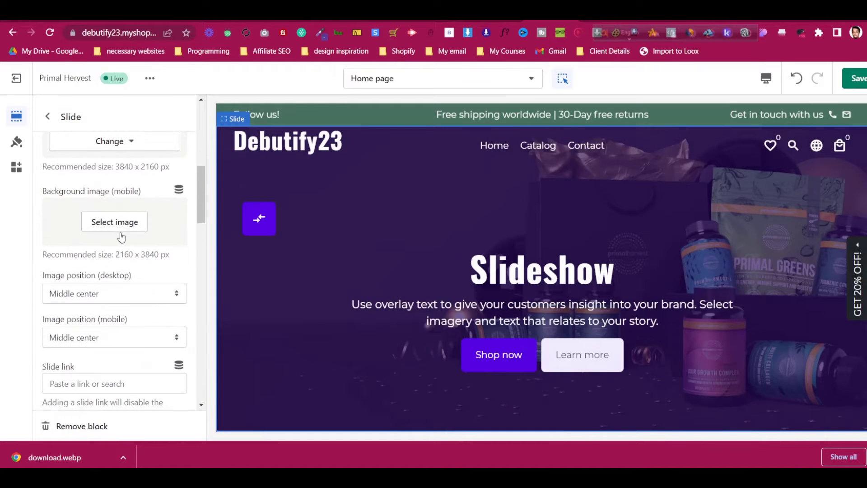
{"action": "left_click", "coordinate": [123, 239]}
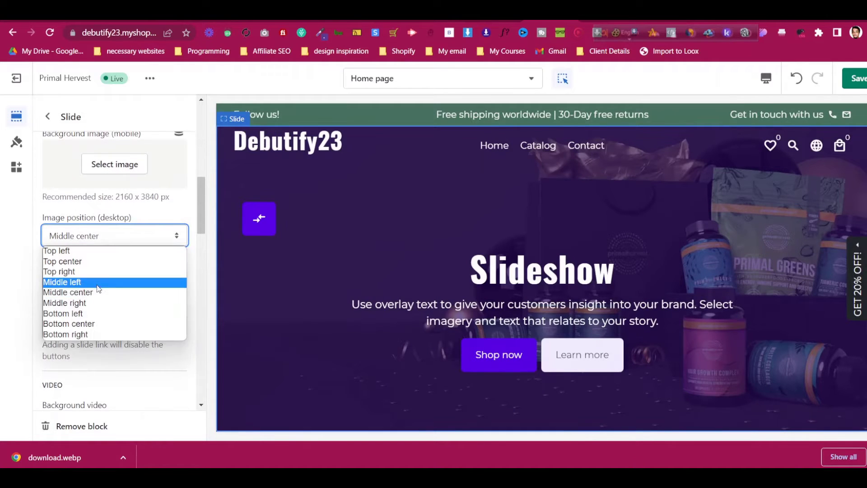
{"action": "left_click", "coordinate": [97, 286]}
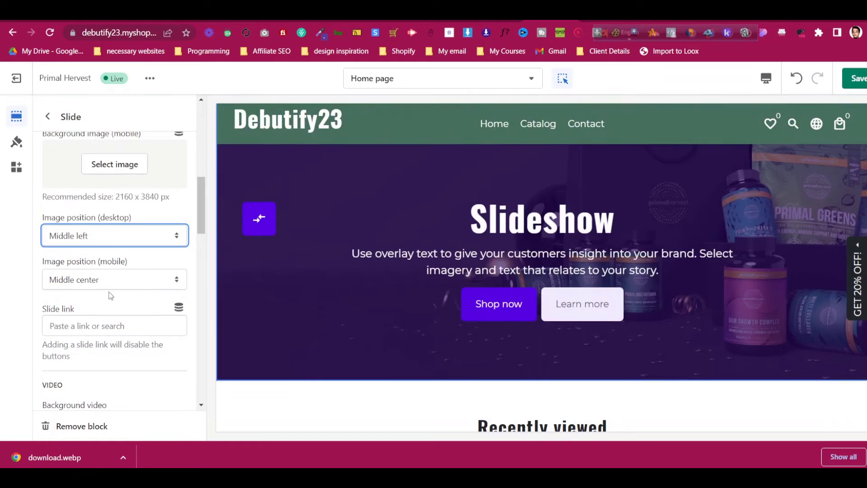
{"action": "scroll", "coordinate": [110, 292], "scroll_direction": "down", "scroll_amount": 4}
{"action": "scroll", "coordinate": [110, 287], "scroll_direction": "up", "scroll_amount": 2}
{"action": "left_click", "coordinate": [91, 222]}
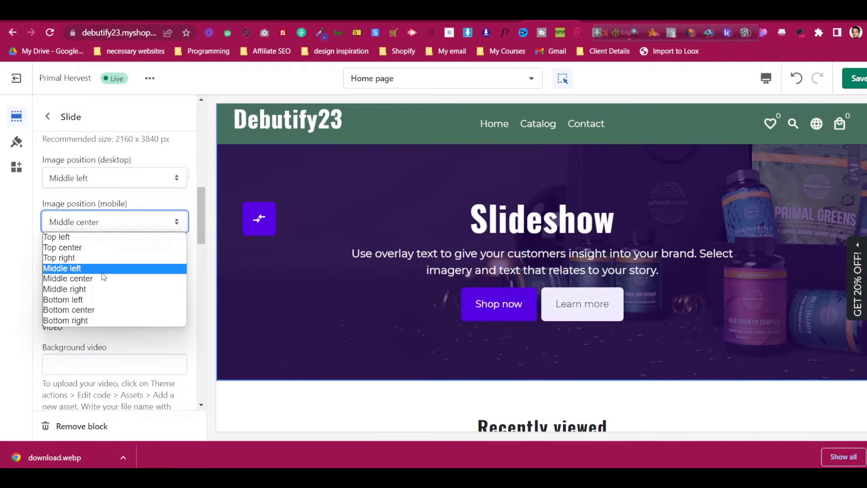
{"action": "left_click", "coordinate": [108, 248]}
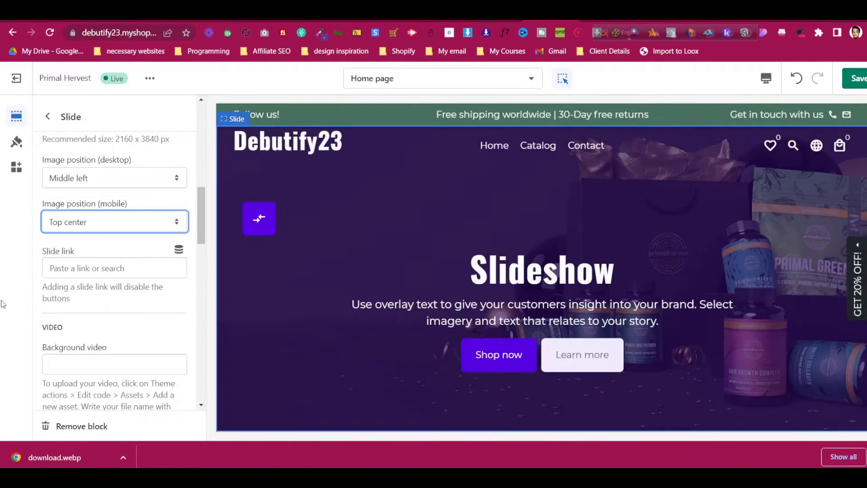
{"action": "scroll", "coordinate": [99, 217], "scroll_direction": "up", "scroll_amount": 5}
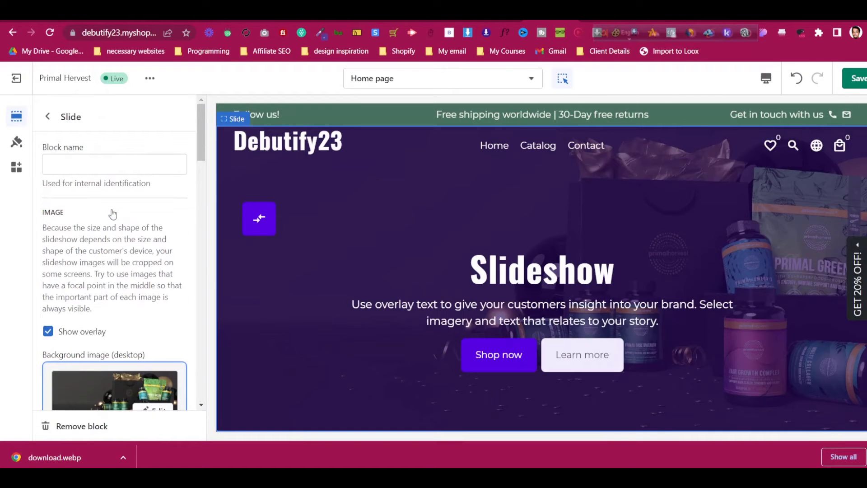
{"action": "scroll", "coordinate": [113, 213], "scroll_direction": "down", "scroll_amount": 4}
{"action": "scroll", "coordinate": [110, 208], "scroll_direction": "up", "scroll_amount": 3}
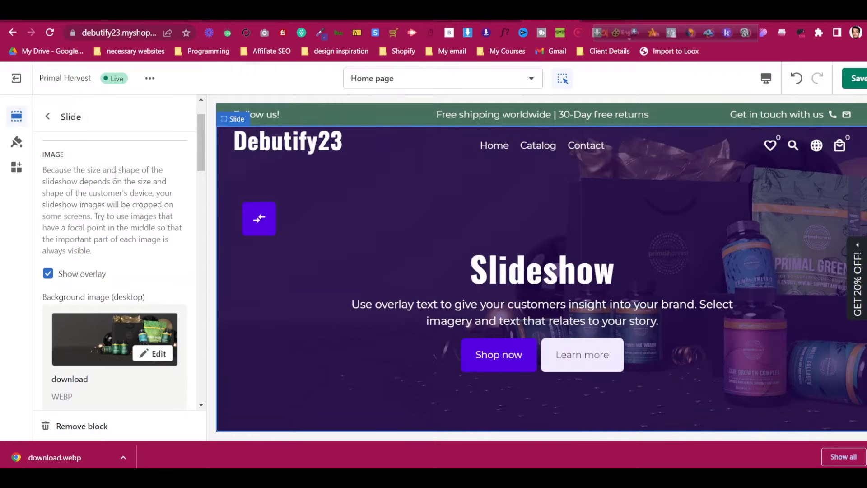
Copy the Shop Primal Greens button's background colour #fdae13 from primalharvest.com's DevTools
{"action": "left_click", "coordinate": [603, 20]}
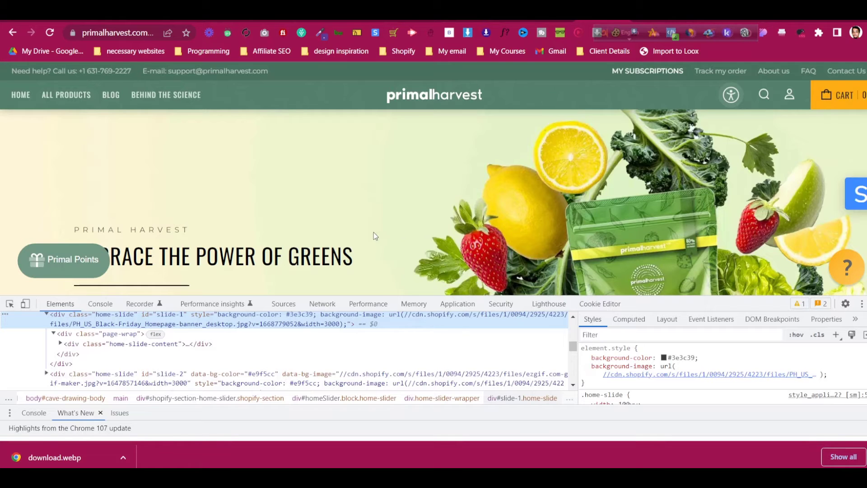
{"action": "scroll", "coordinate": [373, 231], "scroll_direction": "down", "scroll_amount": 3}
{"action": "left_click", "coordinate": [9, 303]}
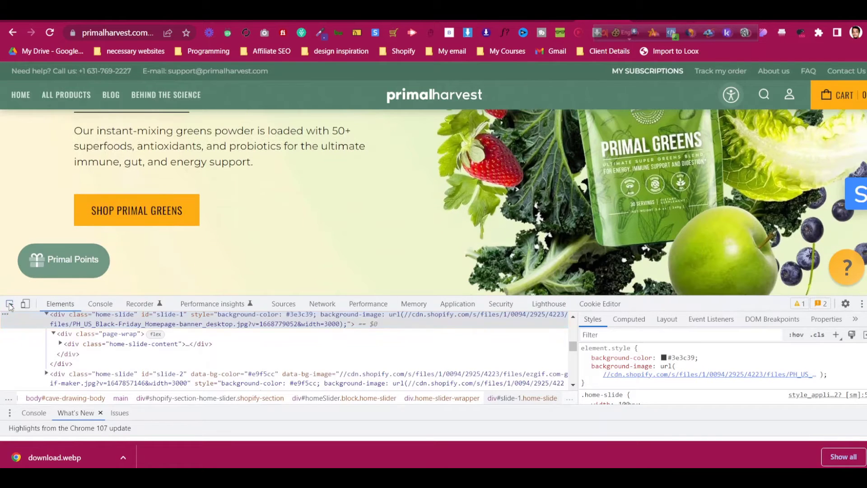
{"action": "left_click", "coordinate": [101, 199]}
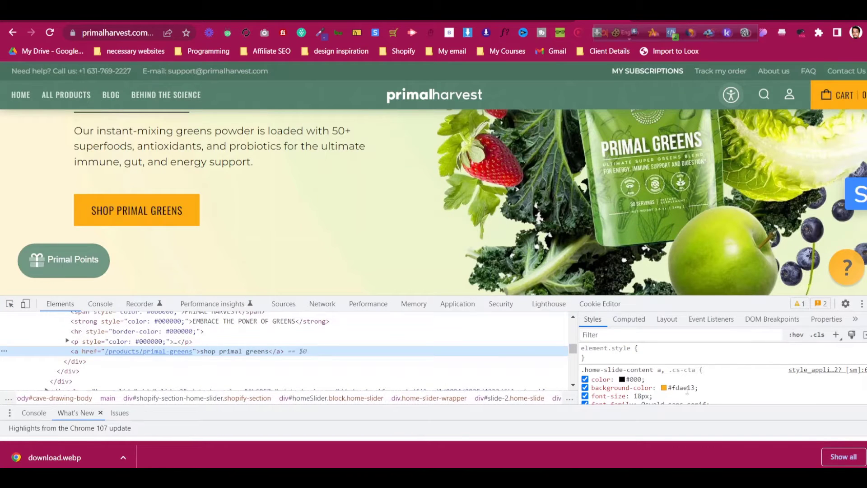
{"action": "left_click", "coordinate": [673, 388]}
{"action": "right_click", "coordinate": [685, 388]}
{"action": "left_click", "coordinate": [724, 282]}
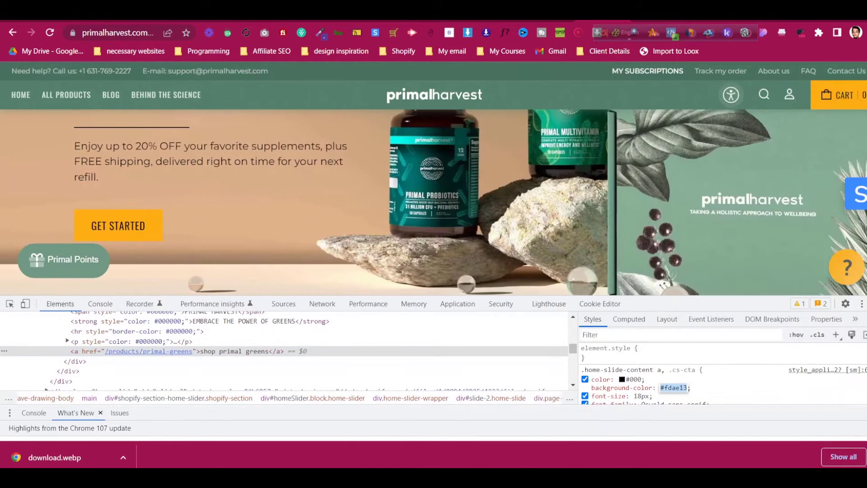
{"action": "left_click", "coordinate": [549, 21]}
{"action": "left_click", "coordinate": [48, 119]}
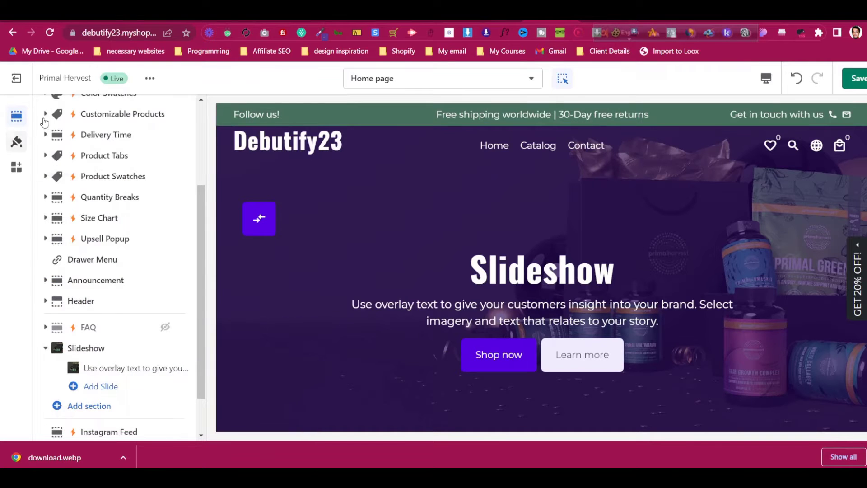
Set the theme's Buttons colour to orange FDAE13
{"action": "left_click", "coordinate": [20, 149]}
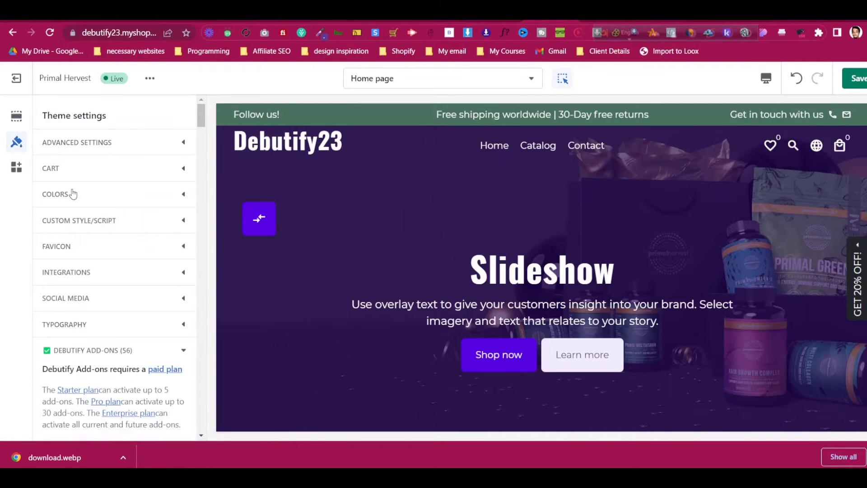
{"action": "left_click", "coordinate": [70, 195]}
{"action": "scroll", "coordinate": [108, 275], "scroll_direction": "down", "scroll_amount": 4}
{"action": "scroll", "coordinate": [108, 274], "scroll_direction": "down", "scroll_amount": 3}
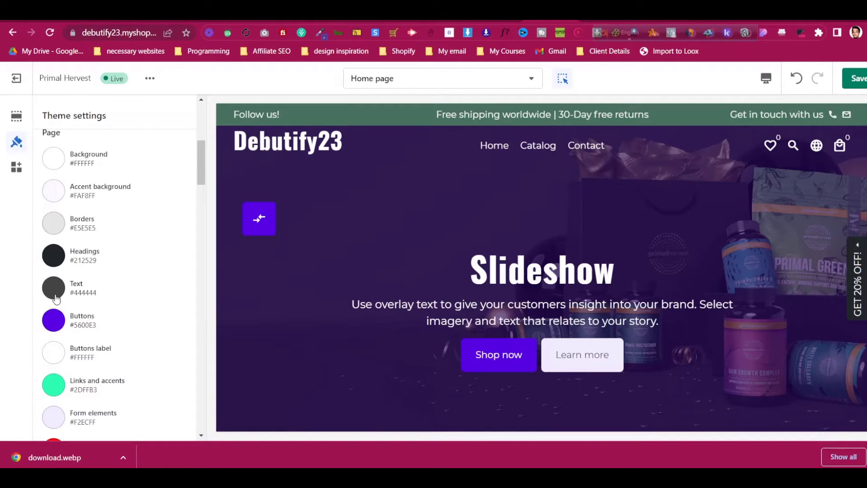
{"action": "left_click", "coordinate": [53, 320]}
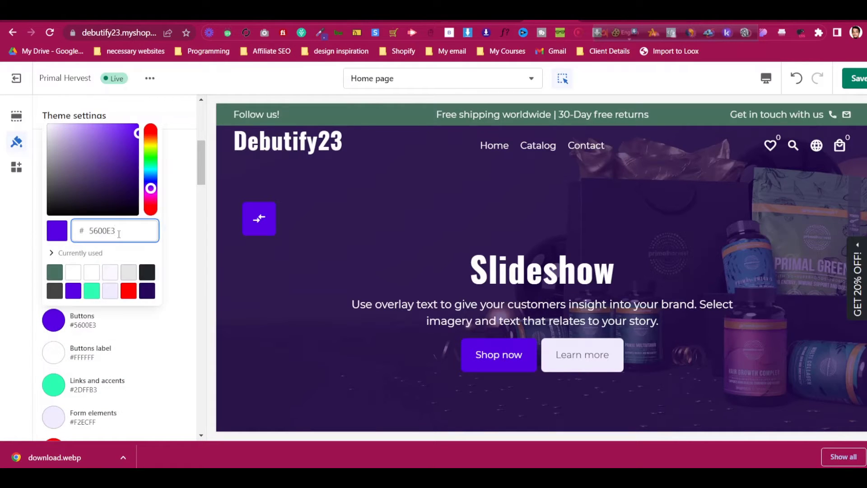
{"action": "left_click", "coordinate": [189, 240]}
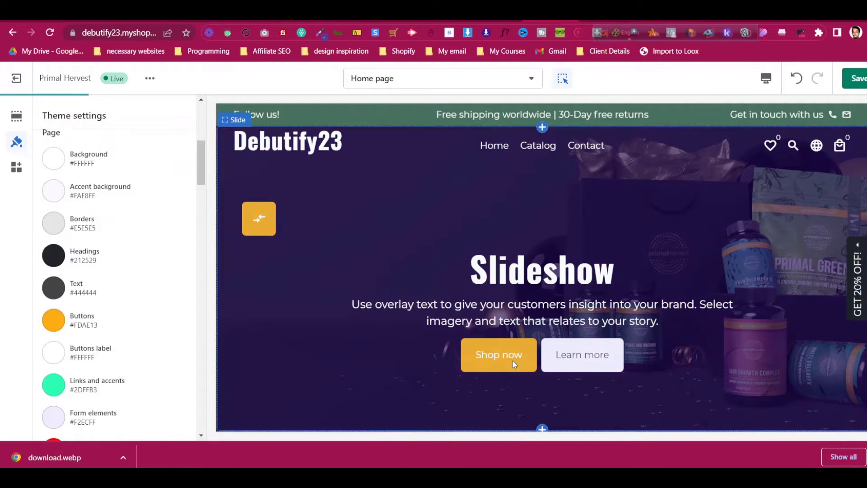
Make the image overlay background black 000000 at 62% opacity
{"action": "scroll", "coordinate": [113, 327], "scroll_direction": "down", "scroll_amount": 6}
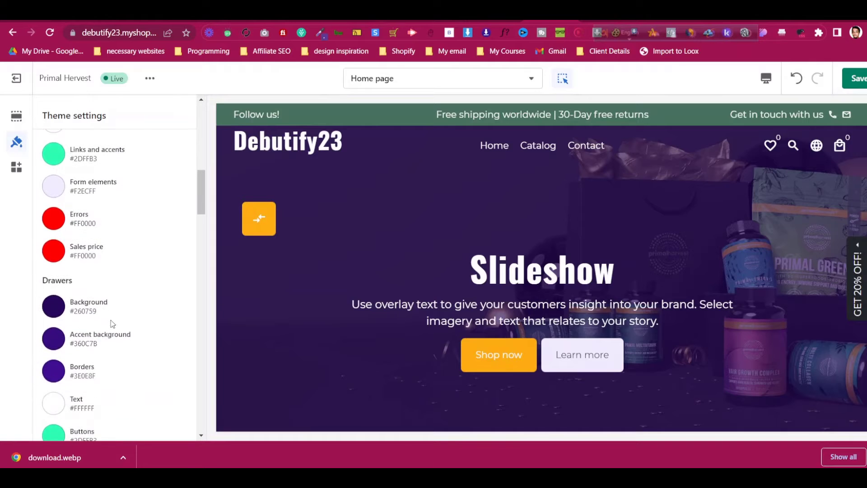
{"action": "scroll", "coordinate": [121, 322], "scroll_direction": "down", "scroll_amount": 6}
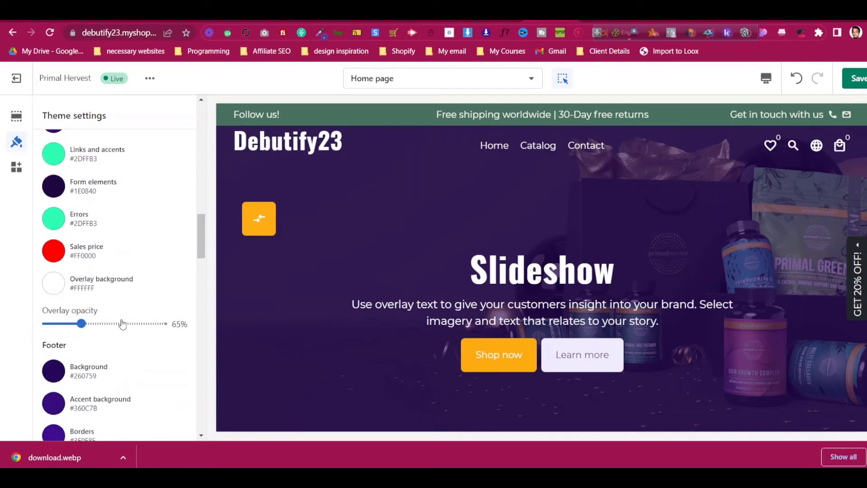
{"action": "scroll", "coordinate": [121, 324], "scroll_direction": "down", "scroll_amount": 1}
{"action": "scroll", "coordinate": [117, 315], "scroll_direction": "up", "scroll_amount": 4}
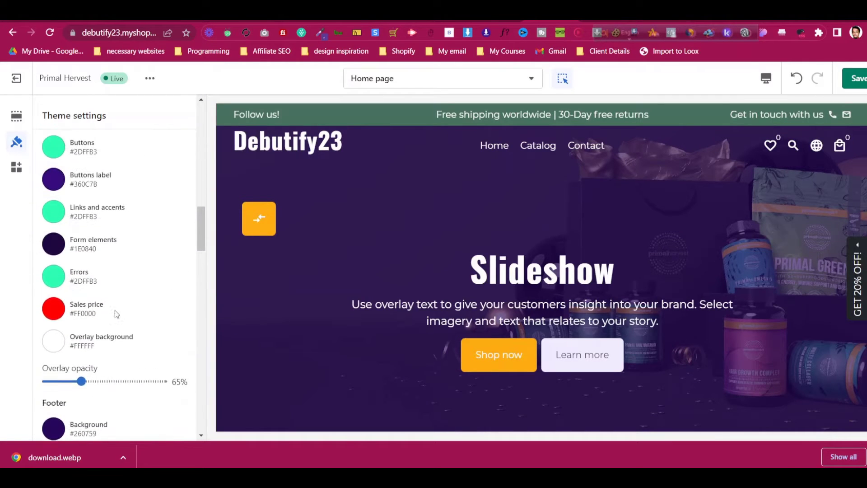
{"action": "scroll", "coordinate": [117, 314], "scroll_direction": "down", "scroll_amount": 6}
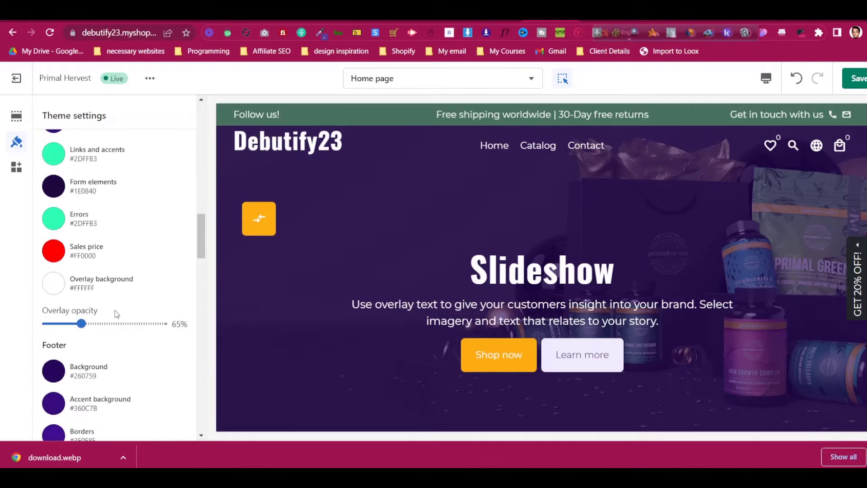
{"action": "scroll", "coordinate": [116, 312], "scroll_direction": "down", "scroll_amount": 3}
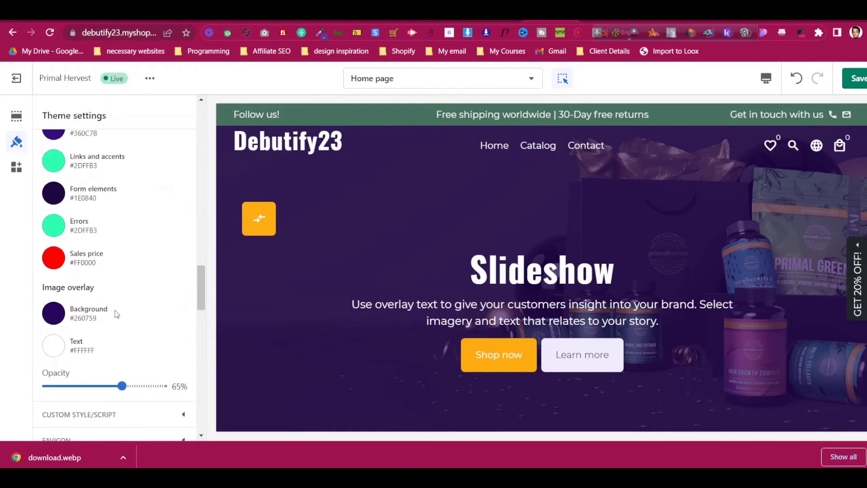
{"action": "left_click", "coordinate": [54, 255]}
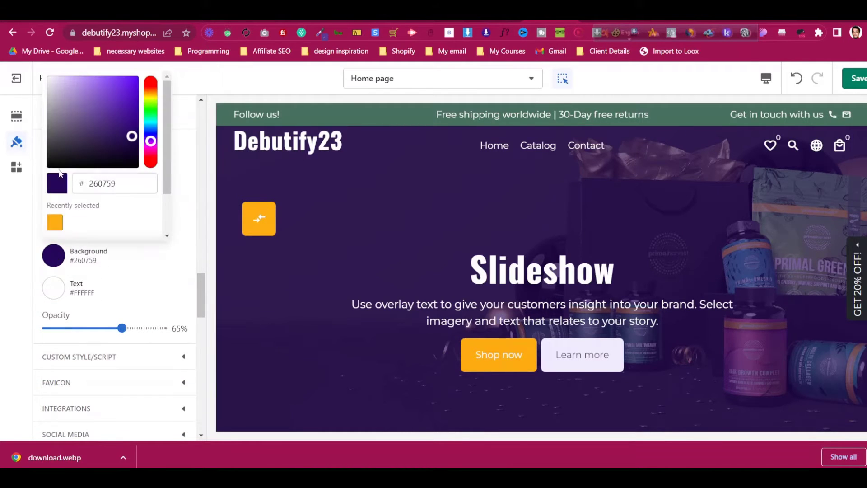
{"action": "left_click", "coordinate": [6, 197]}
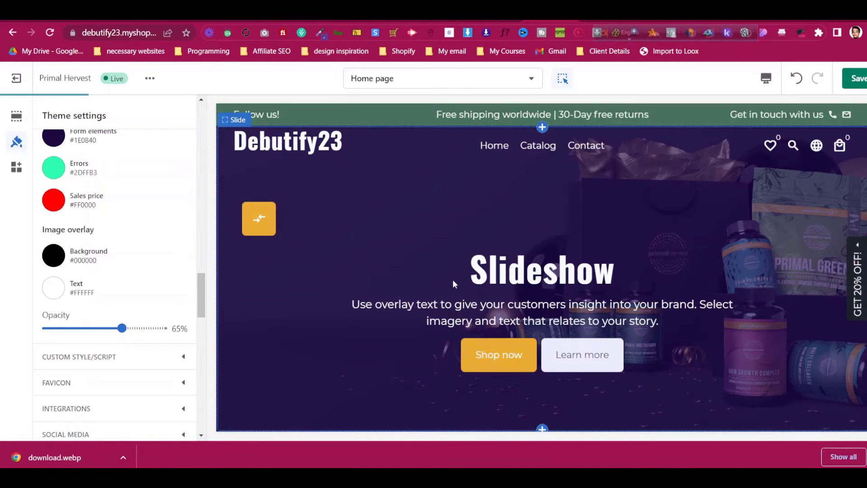
{"action": "left_click_drag", "start_coordinate": [122, 328], "coordinate": [159, 328]}
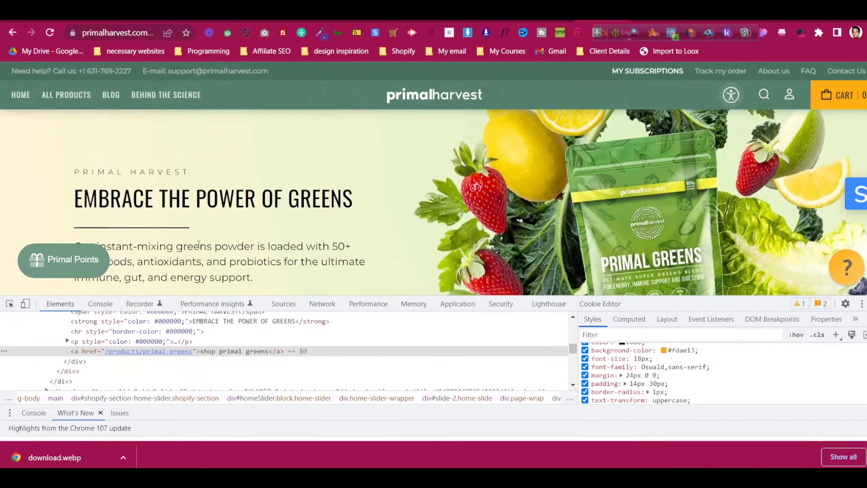
Copy the 'PRIMAL HARVEST' label text from the live Primal Harvest site
{"action": "triple_click", "coordinate": [151, 174]}
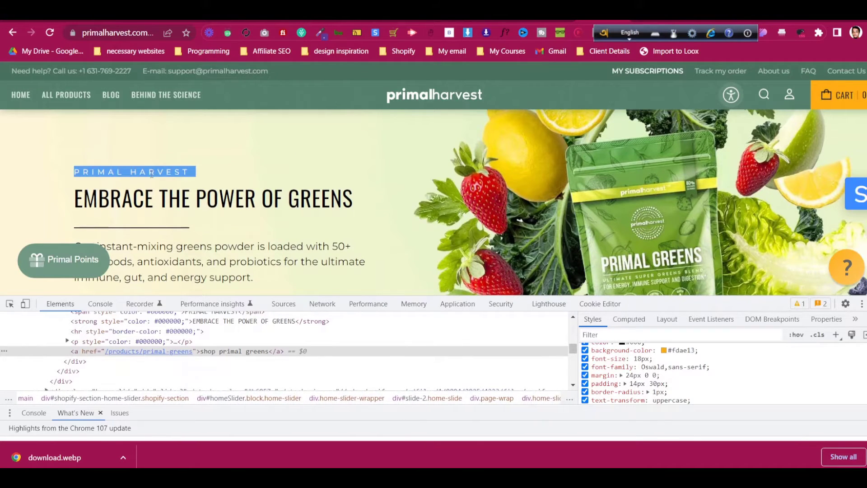
{"action": "right_click", "coordinate": [152, 174]}
{"action": "left_click", "coordinate": [171, 186]}
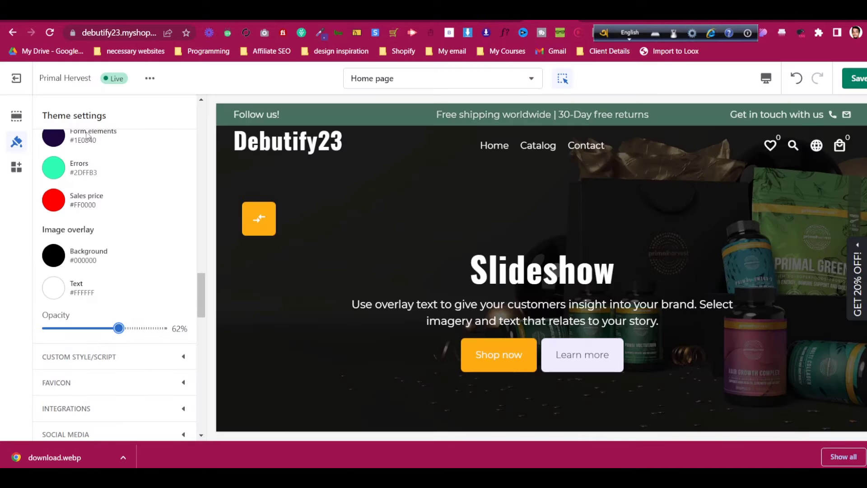
{"action": "scroll", "coordinate": [87, 136], "scroll_direction": "up", "scroll_amount": 5}
{"action": "left_click", "coordinate": [16, 116]}
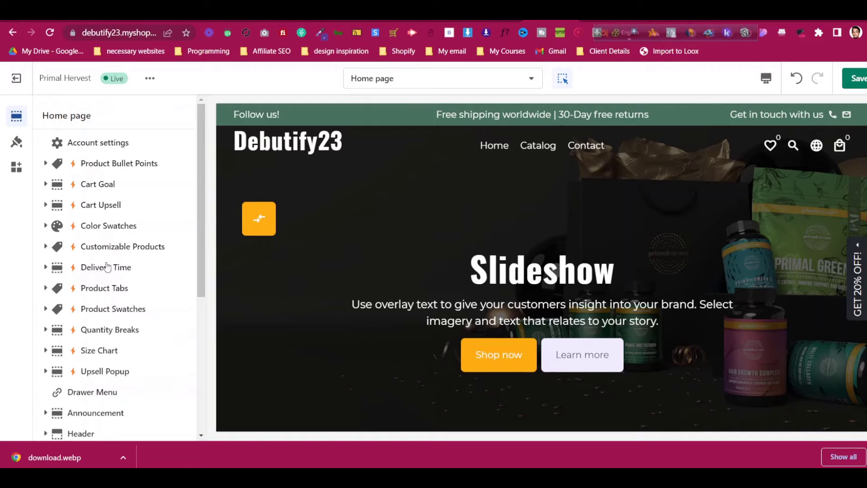
Paste 'PRIMAL HARVEST' as the slideshow slide's heading
{"action": "scroll", "coordinate": [176, 303], "scroll_direction": "down", "scroll_amount": 5}
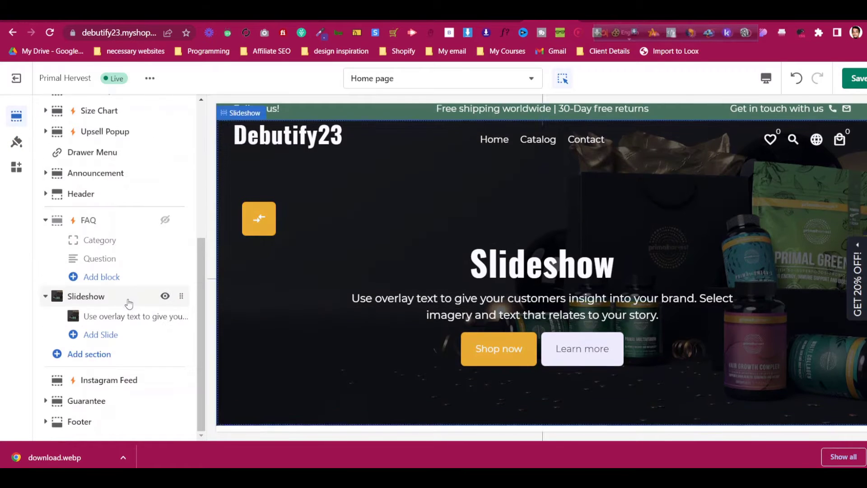
{"action": "left_click", "coordinate": [134, 317]}
{"action": "scroll", "coordinate": [105, 205], "scroll_direction": "down", "scroll_amount": 15}
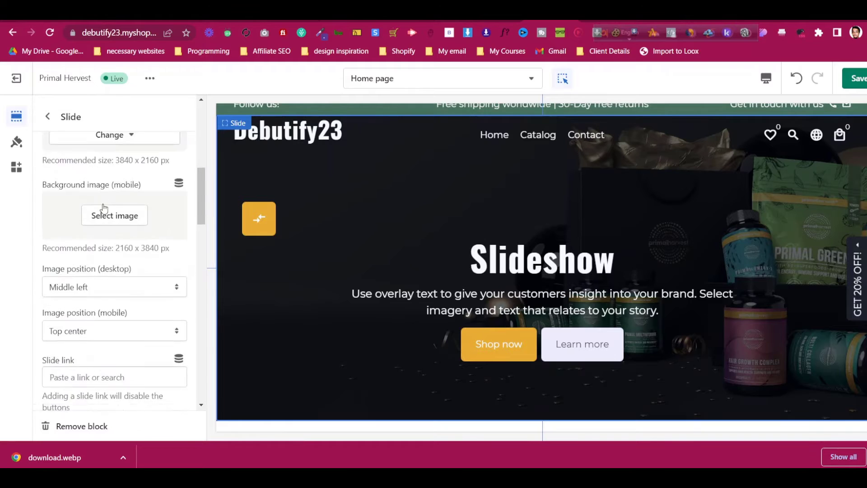
{"action": "scroll", "coordinate": [103, 207], "scroll_direction": "up", "scroll_amount": 3}
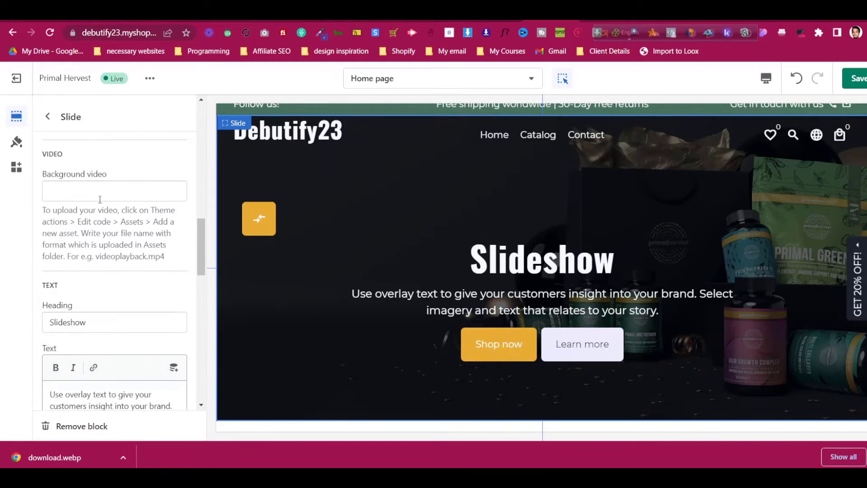
{"action": "scroll", "coordinate": [100, 199], "scroll_direction": "down", "scroll_amount": 1}
{"action": "key", "text": "ctrl+a"}
{"action": "key", "text": "ctrl+v"}
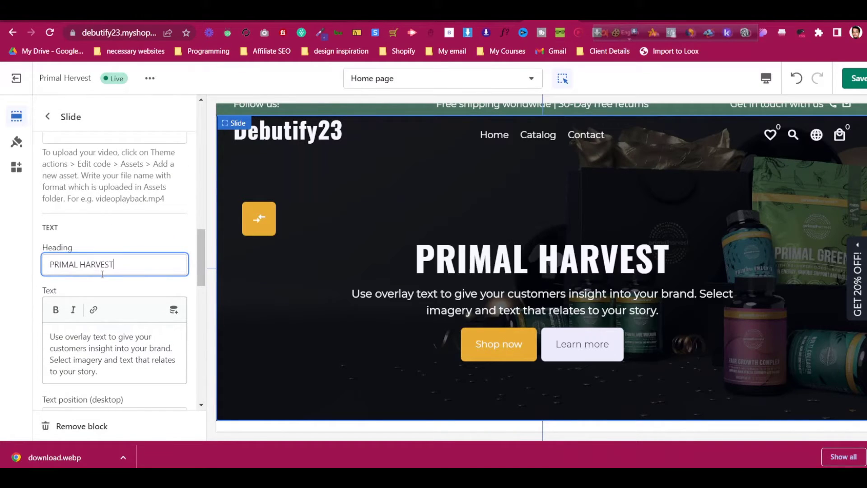
{"action": "scroll", "coordinate": [122, 248], "scroll_direction": "down", "scroll_amount": 3}
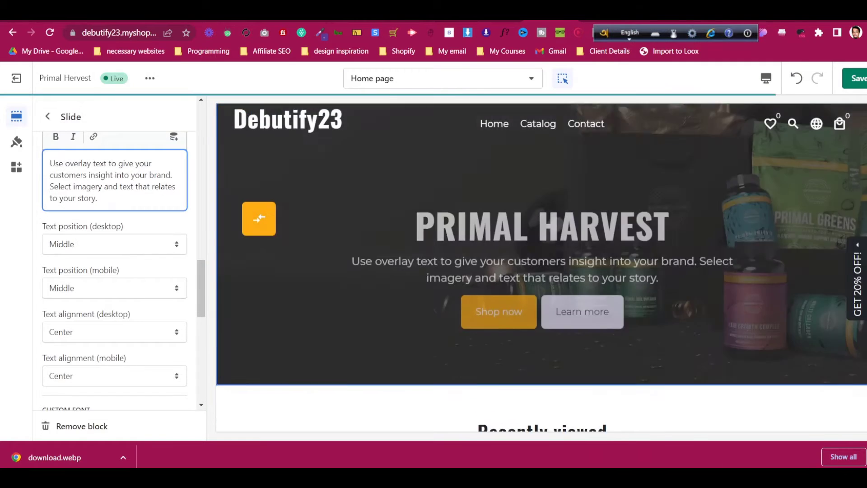
Replace the slide text with the Black Friday headline from the Primal Harvest site
{"action": "left_click", "coordinate": [603, 22]}
{"action": "triple_click", "coordinate": [179, 216]}
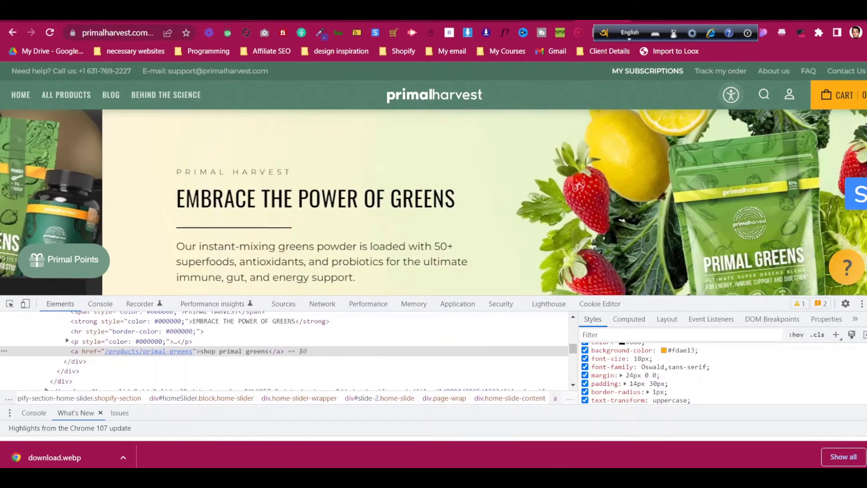
{"action": "left_click", "coordinate": [554, 21]}
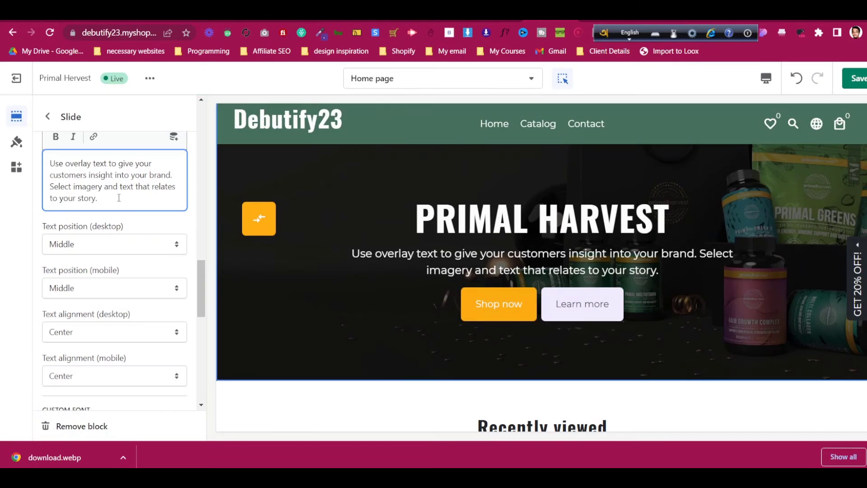
{"action": "key", "text": "ctrl+a"}
{"action": "key", "text": "ctrl+v"}
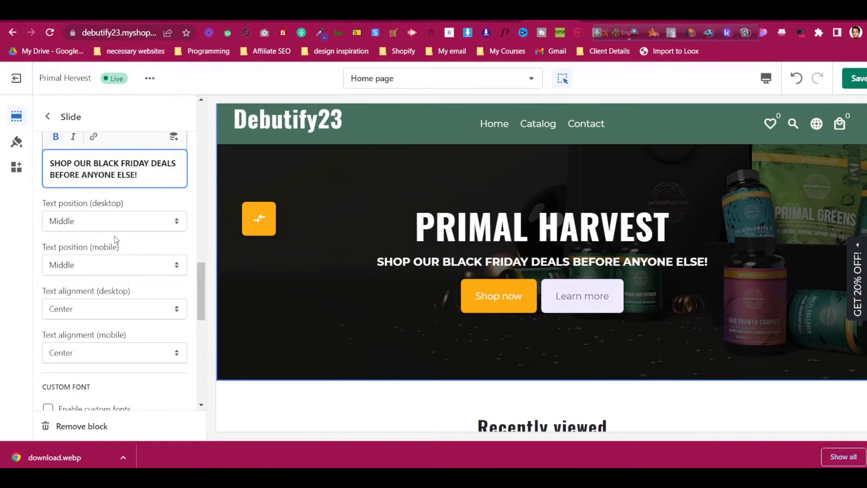
{"action": "scroll", "coordinate": [113, 234], "scroll_direction": "up", "scroll_amount": 3}
{"action": "left_click", "coordinate": [107, 213]}
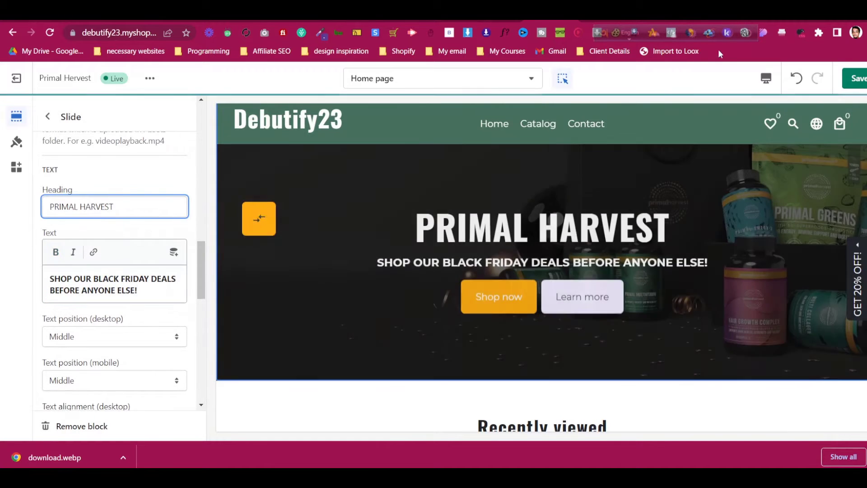
Copy the hero's 20%-off free-shipping offer paragraph and paste it as the slide text
{"action": "left_click", "coordinate": [603, 22]}
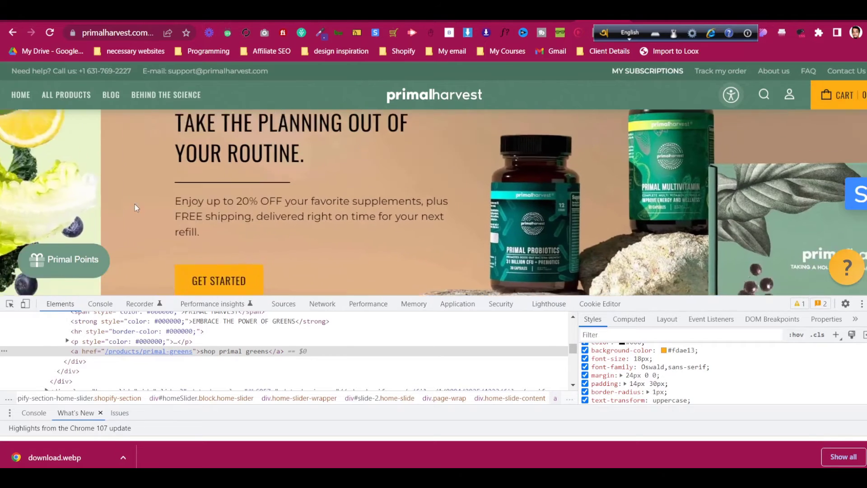
{"action": "triple_click", "coordinate": [167, 211]}
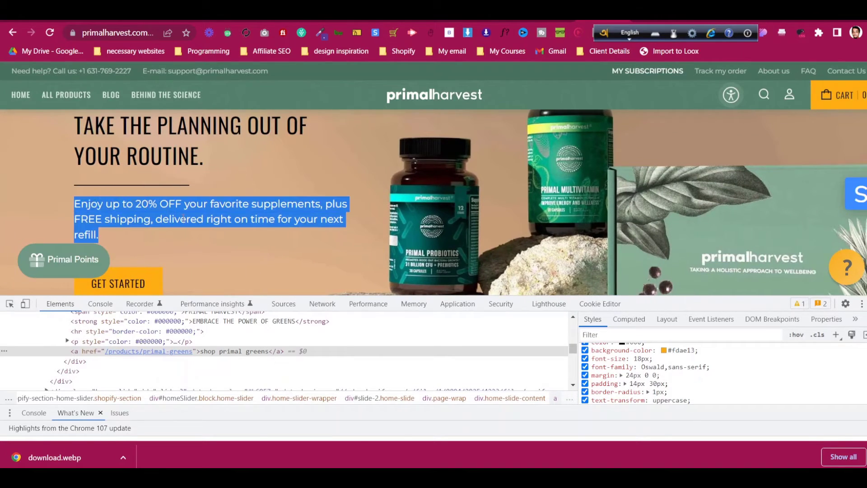
{"action": "right_click", "coordinate": [183, 218]}
{"action": "left_click", "coordinate": [237, 226]}
{"action": "key", "text": "ctrl+Tab"}
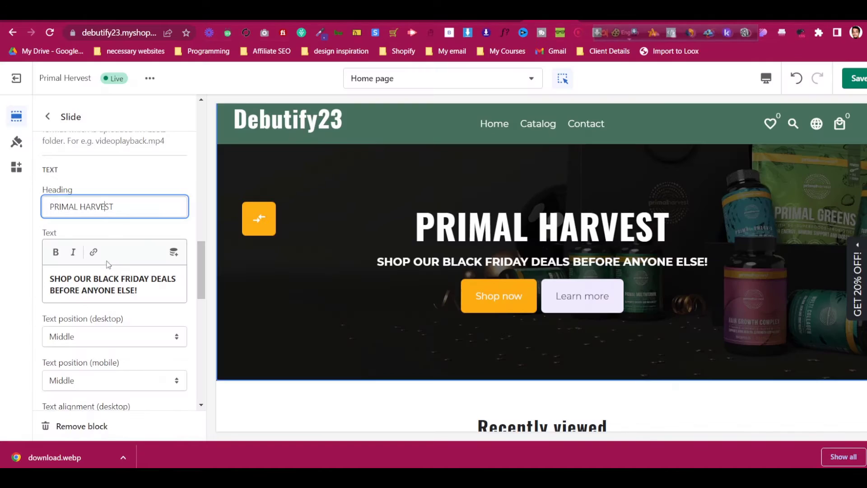
{"action": "left_click", "coordinate": [119, 284]}
{"action": "key", "text": "ctrl+a"}
{"action": "key", "text": "ctrl+v"}
{"action": "left_click", "coordinate": [115, 207]}
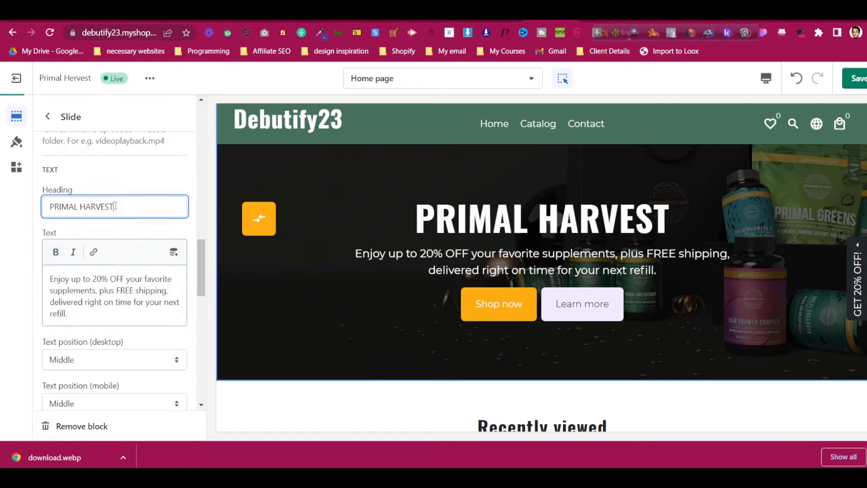
{"action": "scroll", "coordinate": [106, 280], "scroll_direction": "down", "scroll_amount": 3}
{"action": "scroll", "coordinate": [107, 285], "scroll_direction": "down", "scroll_amount": 3}
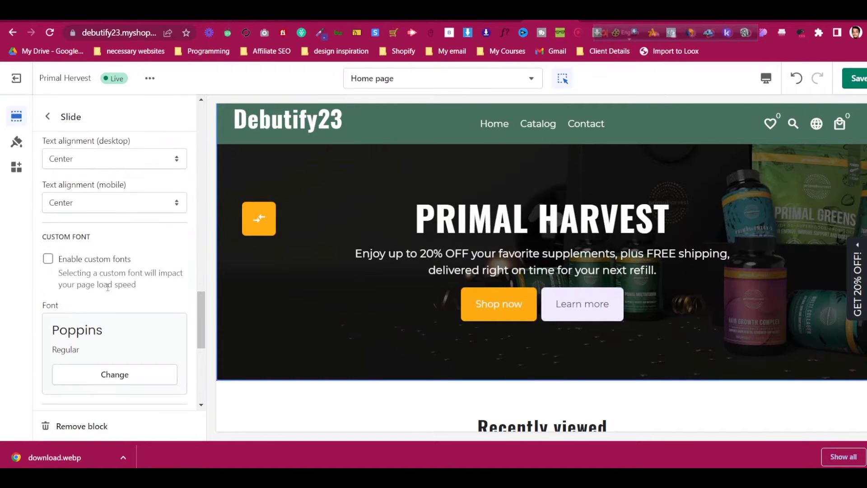
{"action": "scroll", "coordinate": [108, 289], "scroll_direction": "down", "scroll_amount": 7}
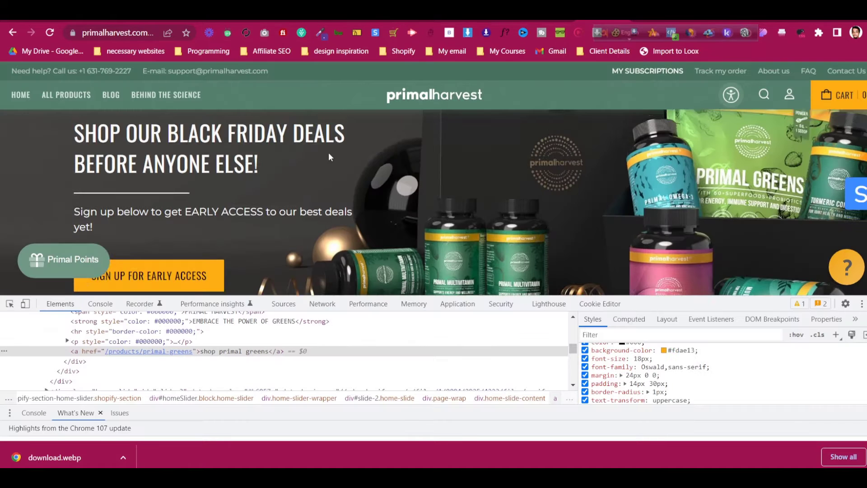
Clear the Learn more button's link and label, with both button styles set to Full
{"action": "scroll", "coordinate": [317, 161], "scroll_direction": "down", "scroll_amount": 2}
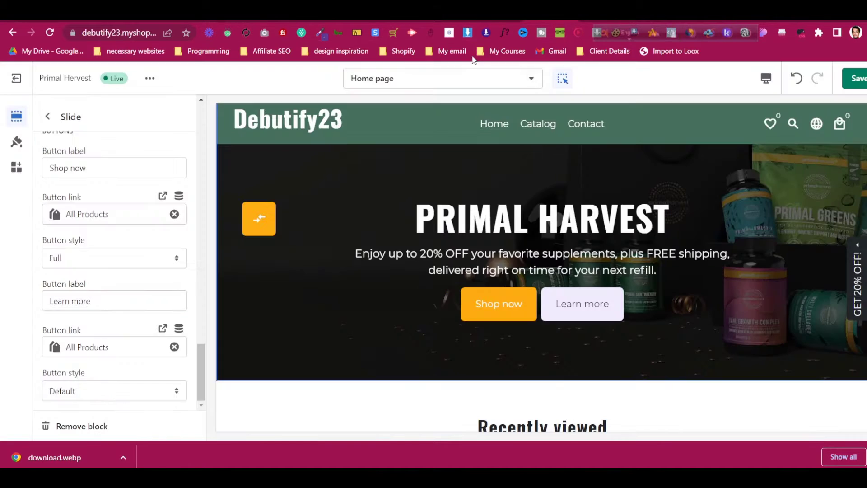
{"action": "left_click", "coordinate": [175, 347]}
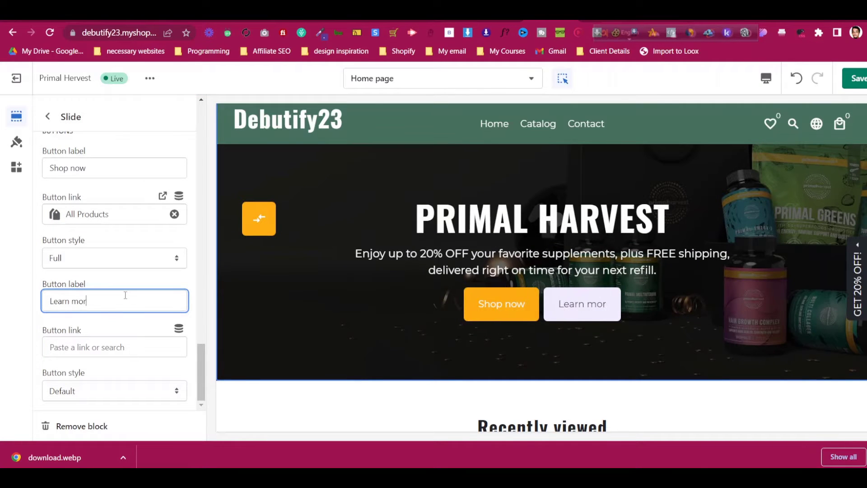
{"action": "key", "text": "ctrl+a"}
{"action": "key", "text": "BackSpace"}
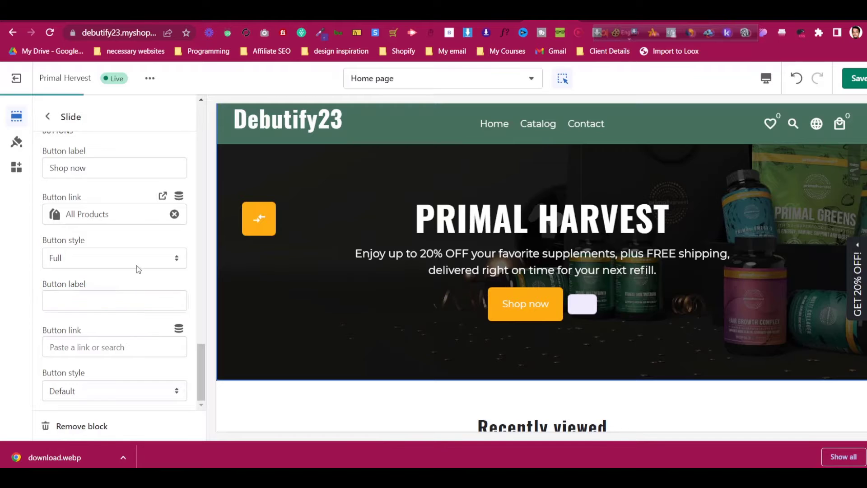
{"action": "left_click", "coordinate": [141, 260]}
{"action": "left_click", "coordinate": [143, 257]}
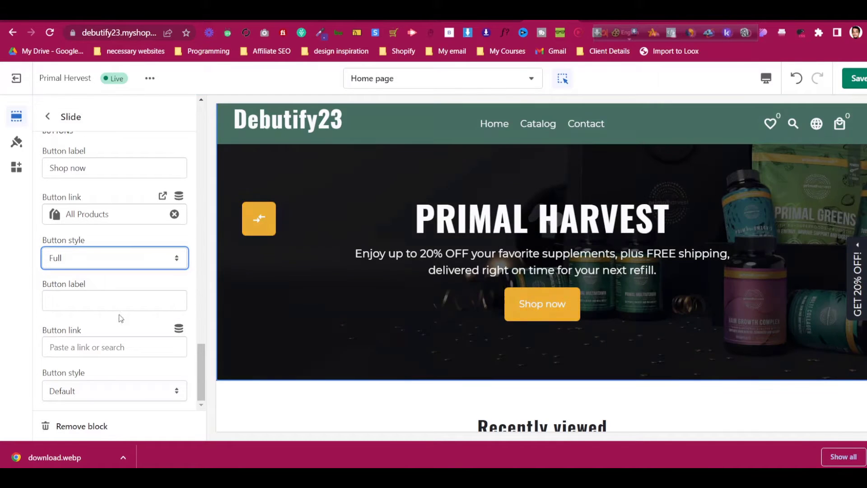
{"action": "left_click", "coordinate": [121, 391]}
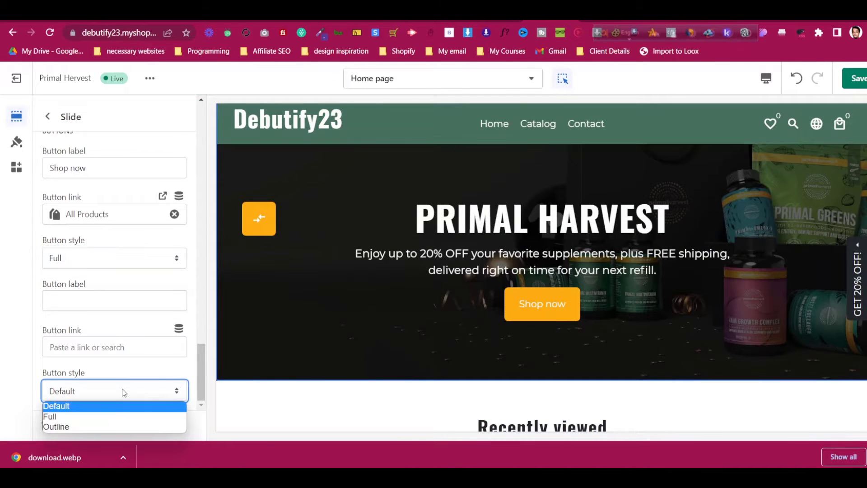
{"action": "left_click", "coordinate": [120, 416]}
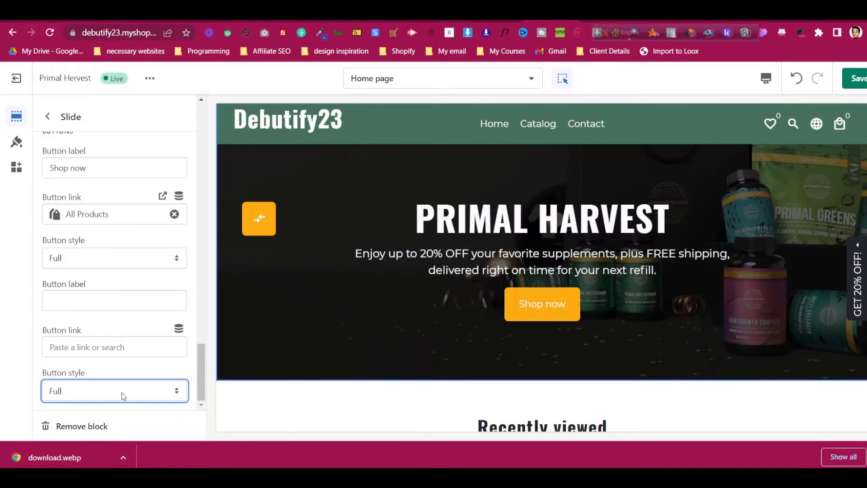
{"action": "left_click", "coordinate": [124, 397]}
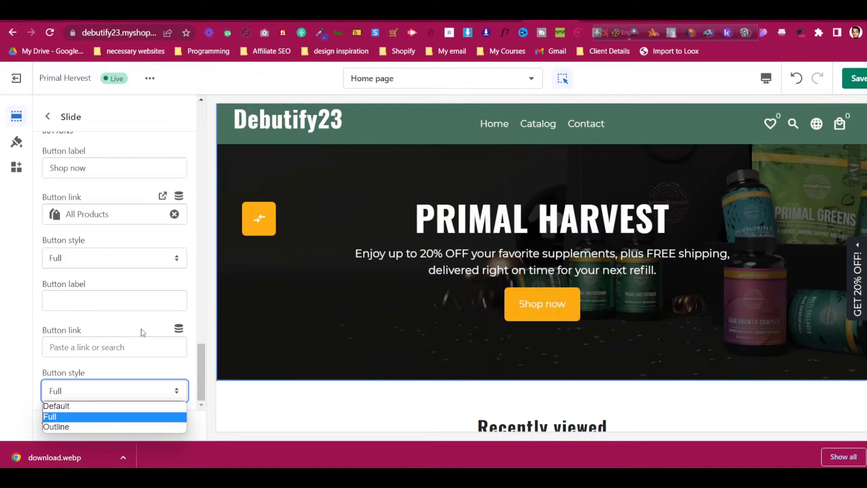
{"action": "left_click", "coordinate": [126, 398]}
Close DevTools on the Primal Harvest site and return to the homepage sections list
{"action": "scroll", "coordinate": [109, 229], "scroll_direction": "up", "scroll_amount": 3}
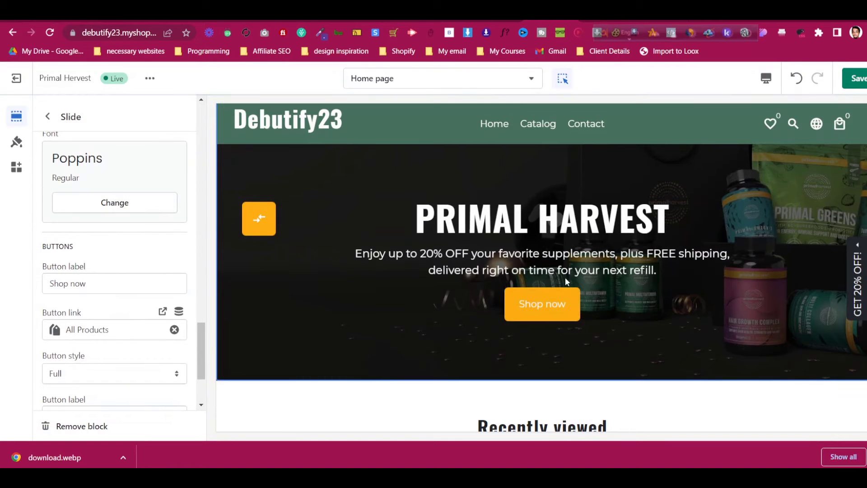
{"action": "scroll", "coordinate": [426, 256], "scroll_direction": "up", "scroll_amount": 1}
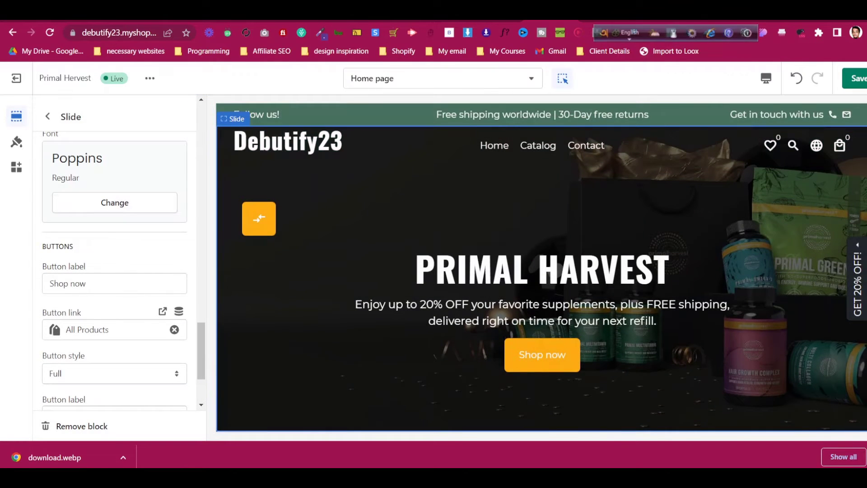
{"action": "left_click", "coordinate": [607, 21]}
{"action": "scroll", "coordinate": [384, 152], "scroll_direction": "up", "scroll_amount": 4}
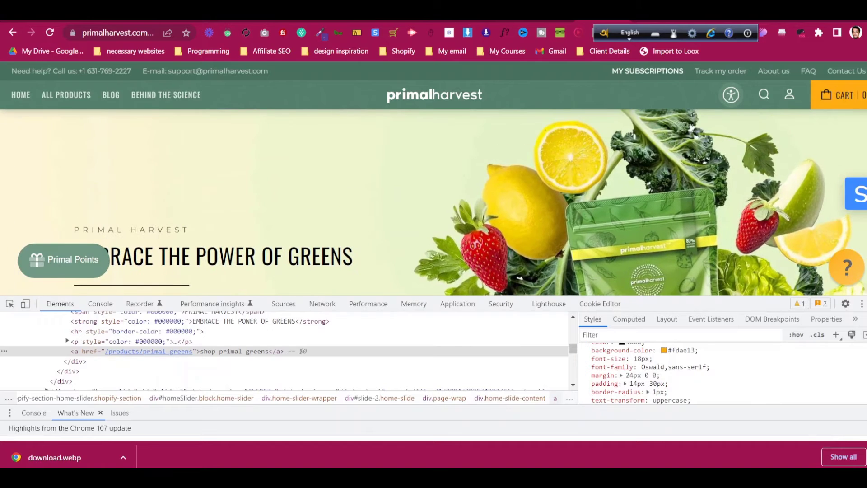
{"action": "left_click", "coordinate": [866, 303]}
{"action": "scroll", "coordinate": [373, 253], "scroll_direction": "down", "scroll_amount": 1}
{"action": "left_click", "coordinate": [551, 22]}
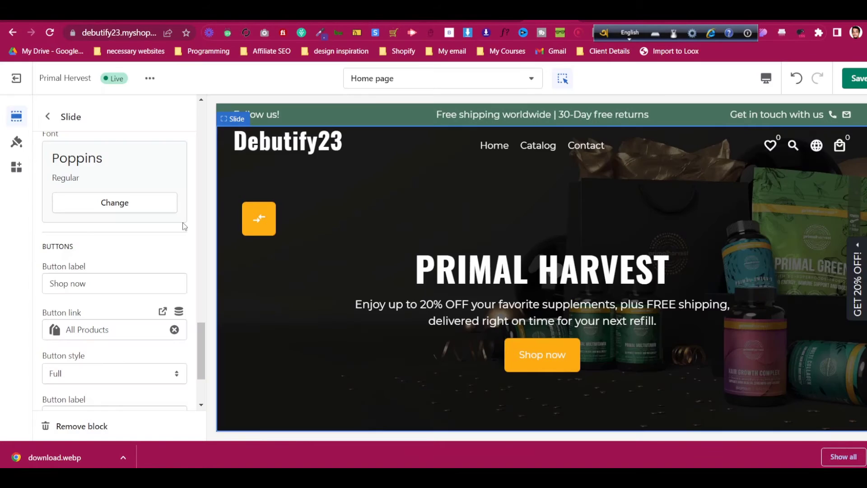
{"action": "scroll", "coordinate": [184, 226], "scroll_direction": "up", "scroll_amount": 5}
{"action": "left_click", "coordinate": [47, 116]}
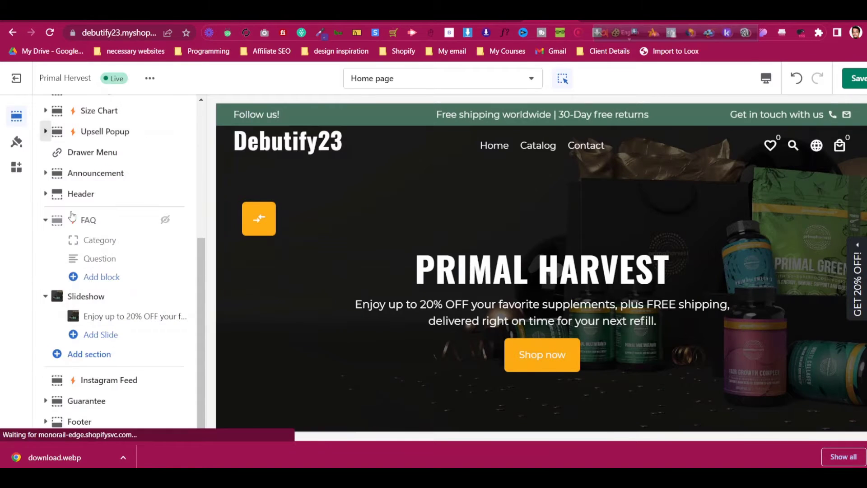
Keep the Slideshow section height at Full on both desktop and mobile
{"action": "left_click", "coordinate": [100, 294]}
{"action": "left_click", "coordinate": [93, 217]}
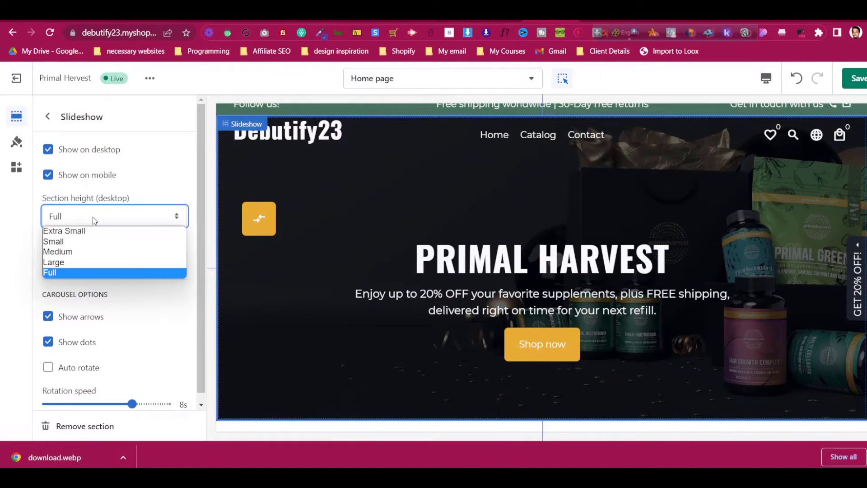
{"action": "left_click", "coordinate": [93, 219]}
{"action": "left_click", "coordinate": [93, 263]}
{"action": "left_click", "coordinate": [94, 263]}
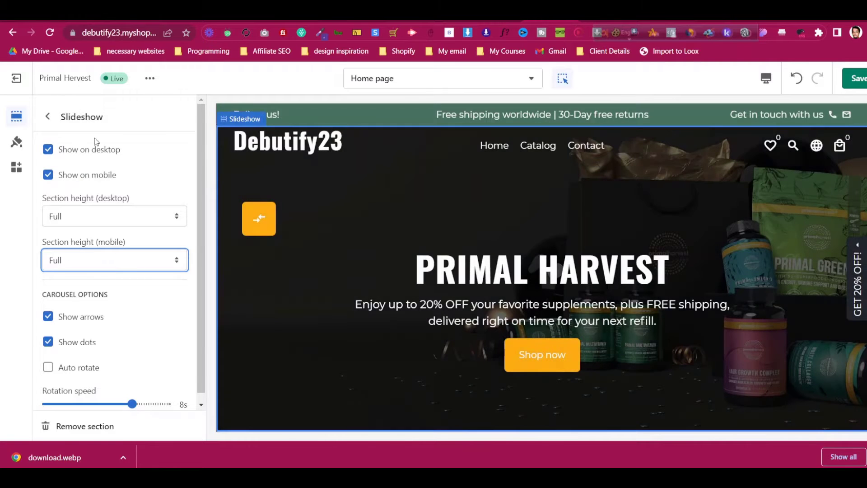
{"action": "left_click", "coordinate": [51, 127]}
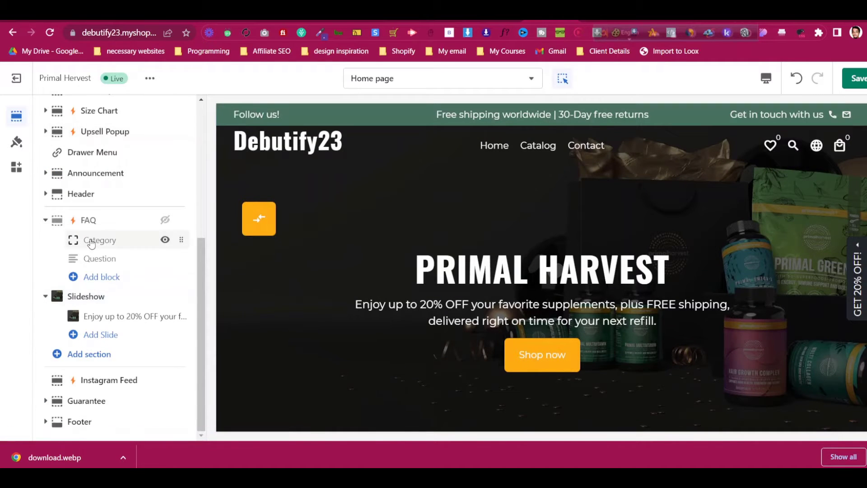
{"action": "left_click", "coordinate": [111, 304]}
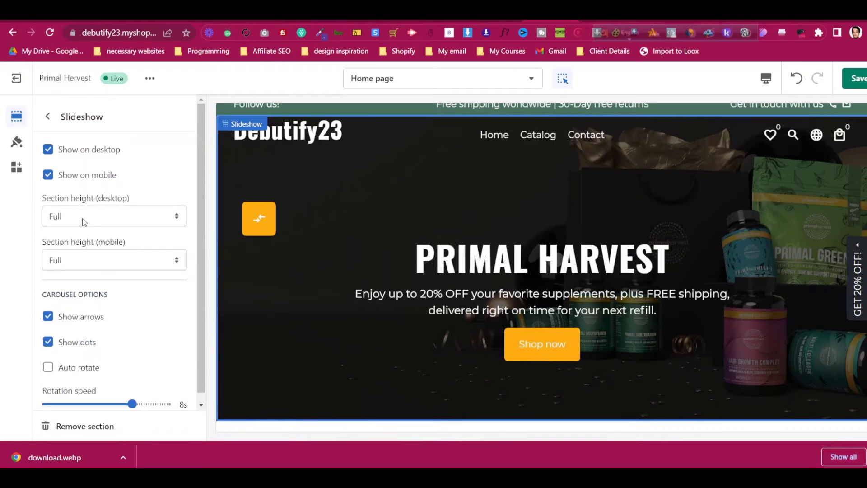
{"action": "scroll", "coordinate": [84, 222], "scroll_direction": "down", "scroll_amount": 1}
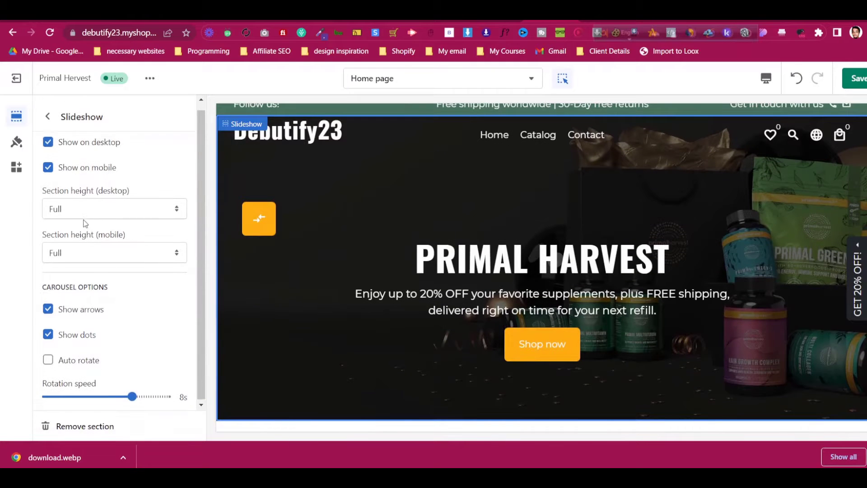
{"action": "left_click", "coordinate": [48, 118]}
Keep the hero slide's text position at Middle on desktop and mobile
{"action": "left_click", "coordinate": [111, 313]}
{"action": "scroll", "coordinate": [110, 306], "scroll_direction": "down", "scroll_amount": 5}
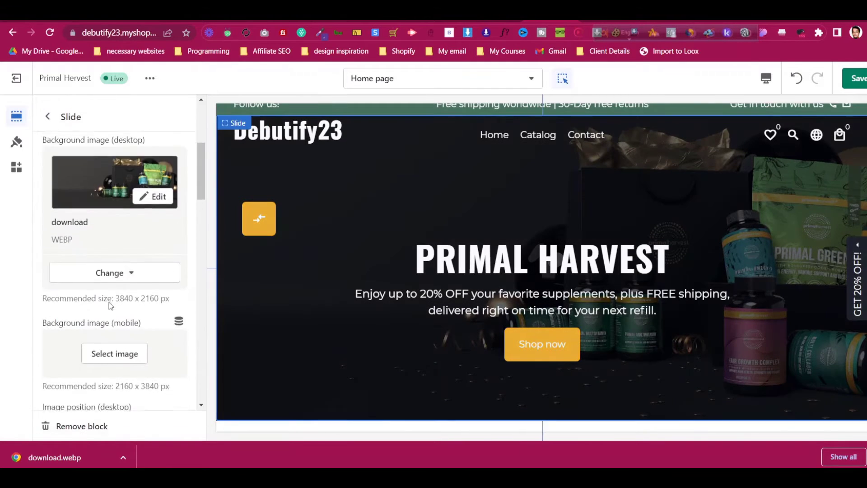
{"action": "scroll", "coordinate": [110, 305], "scroll_direction": "down", "scroll_amount": 5}
{"action": "scroll", "coordinate": [111, 303], "scroll_direction": "down", "scroll_amount": 8}
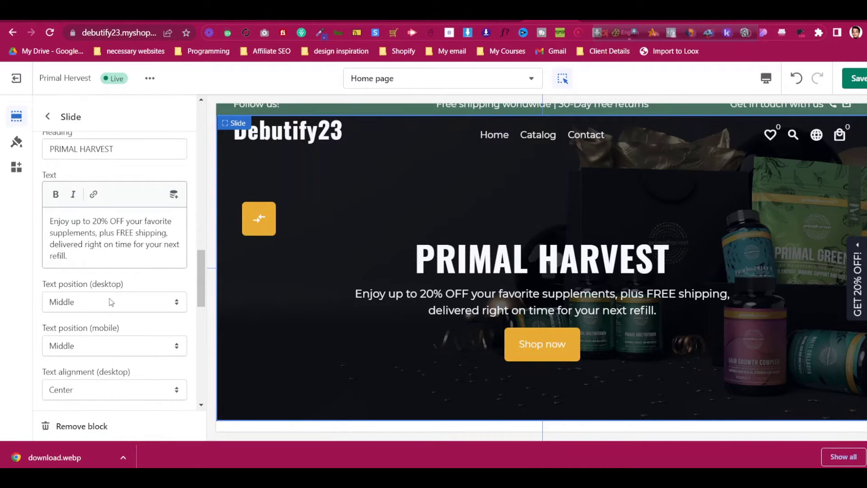
{"action": "scroll", "coordinate": [111, 301], "scroll_direction": "down", "scroll_amount": 1}
{"action": "left_click", "coordinate": [110, 251]}
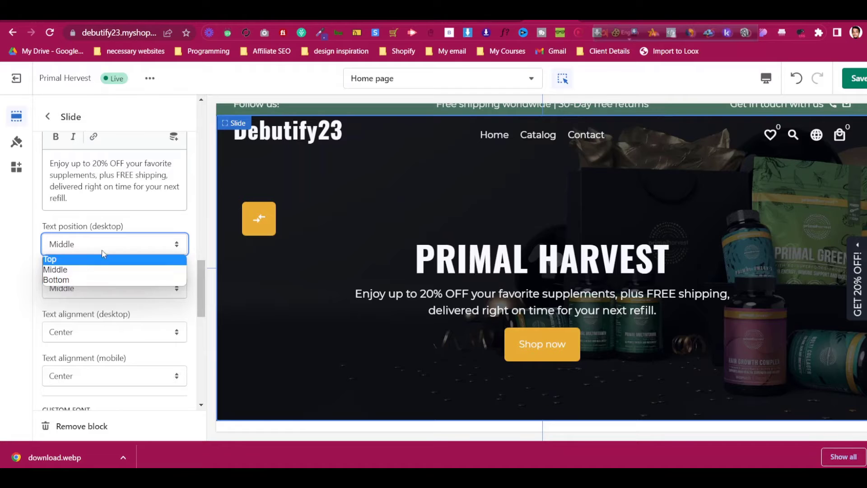
{"action": "left_click", "coordinate": [103, 268]}
{"action": "left_click", "coordinate": [116, 286]}
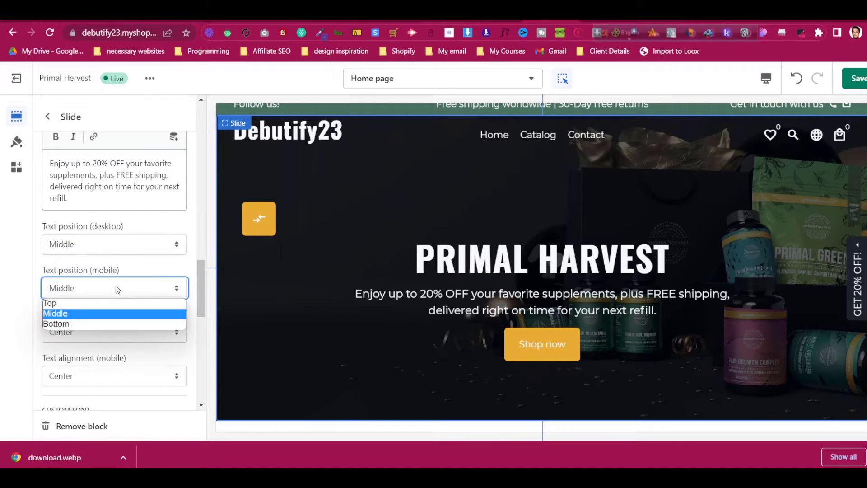
{"action": "left_click", "coordinate": [116, 287]}
Centre the hero slide's text alignment on desktop and mobile
{"action": "left_click", "coordinate": [116, 331]}
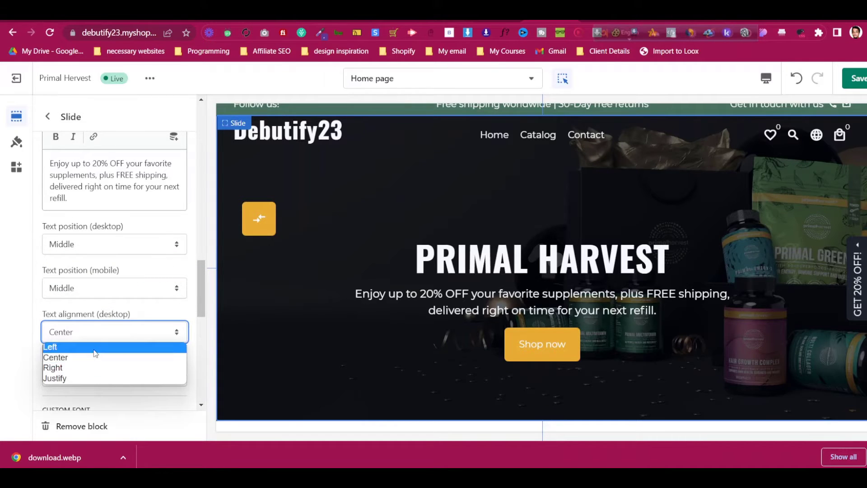
{"action": "left_click", "coordinate": [94, 347]}
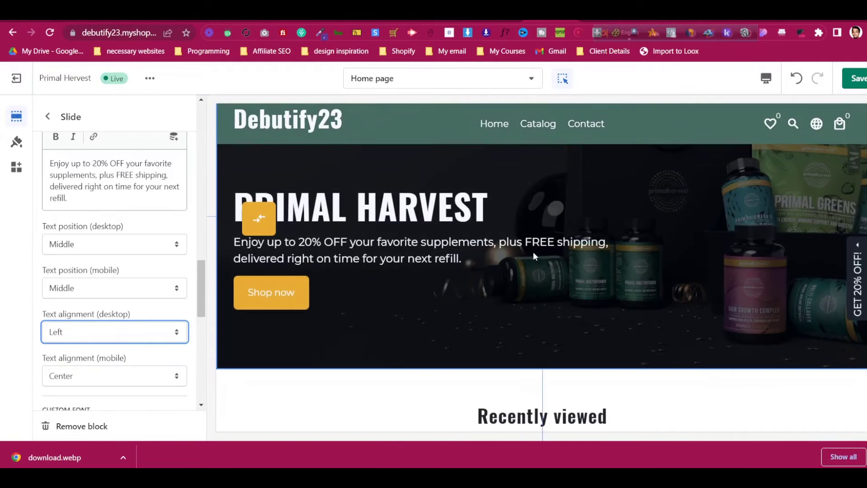
{"action": "left_click", "coordinate": [78, 332]}
{"action": "left_click", "coordinate": [81, 358]}
{"action": "scroll", "coordinate": [116, 305], "scroll_direction": "down", "scroll_amount": 3}
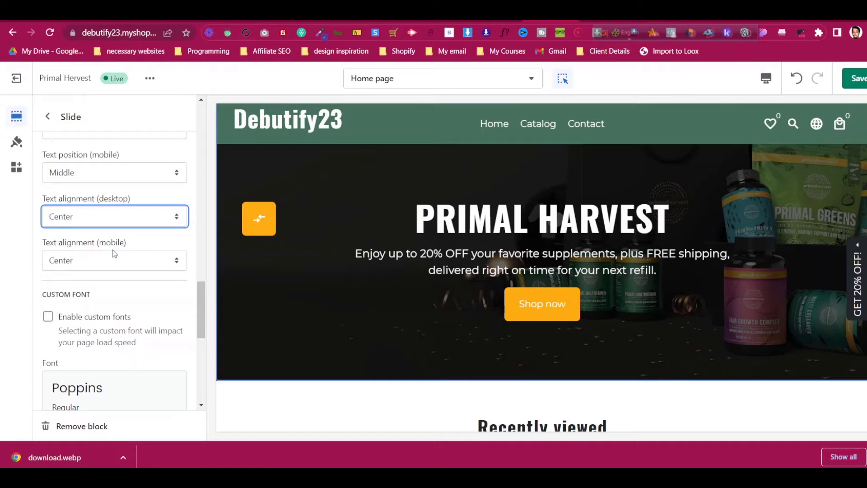
{"action": "left_click", "coordinate": [112, 243]}
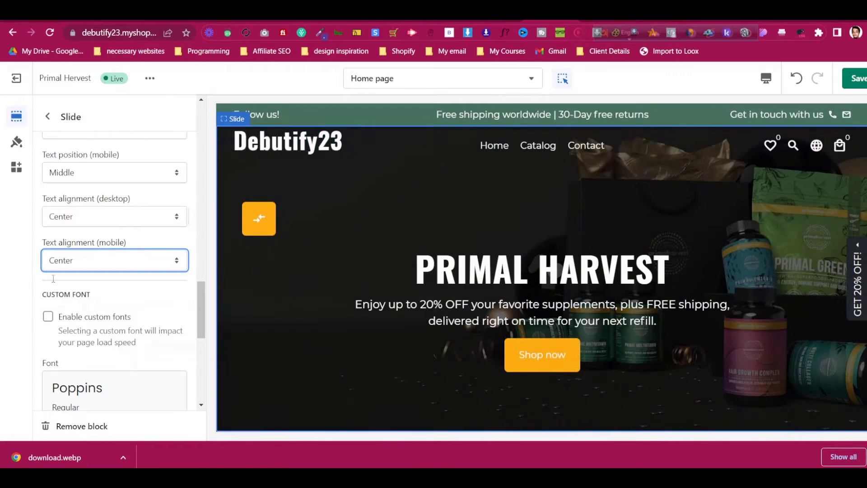
{"action": "left_click", "coordinate": [49, 119]}
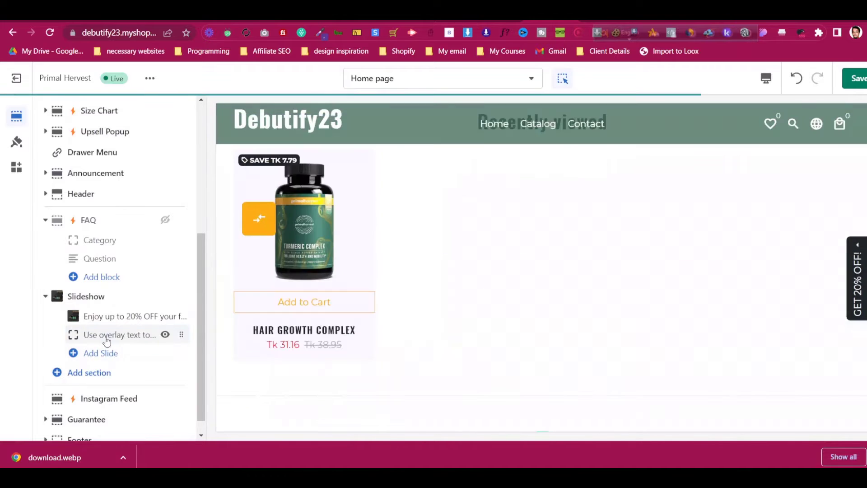
Set the first slide's desktop background to the product photo, leaving the mobile image unchanged
{"action": "left_click", "coordinate": [106, 338]}
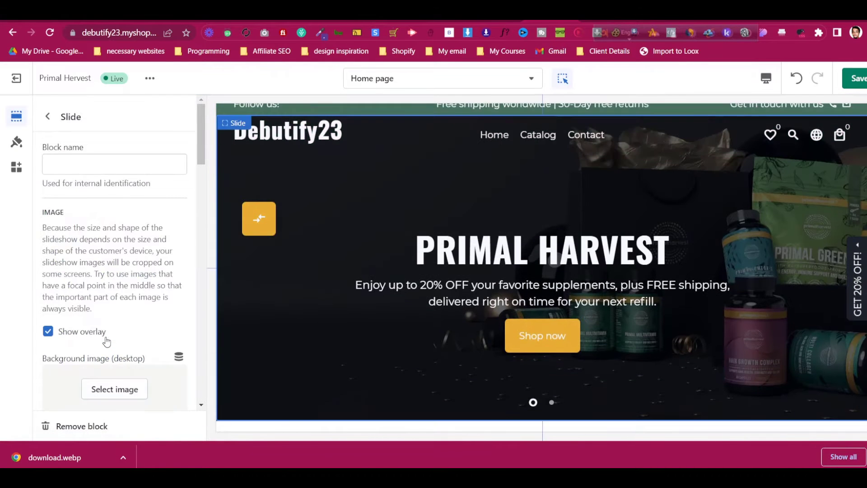
{"action": "scroll", "coordinate": [93, 204], "scroll_direction": "down", "scroll_amount": 3}
{"action": "left_click", "coordinate": [123, 270]}
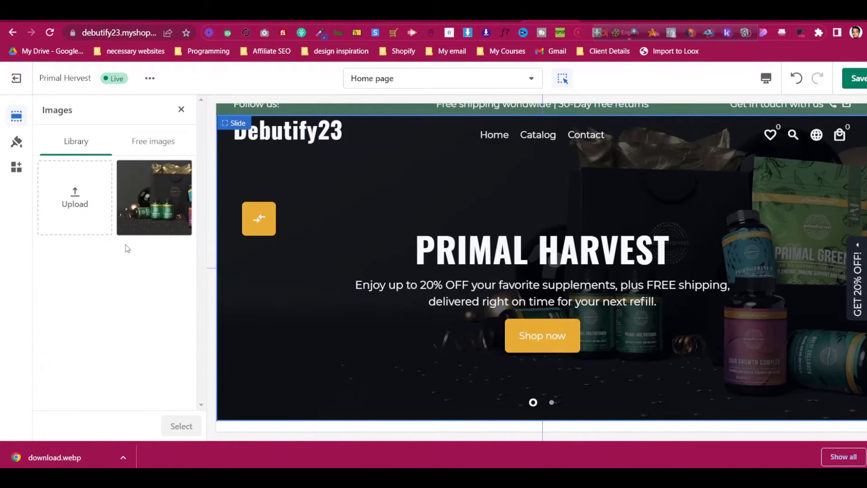
{"action": "left_click", "coordinate": [181, 426]}
{"action": "scroll", "coordinate": [126, 319], "scroll_direction": "down", "scroll_amount": 3}
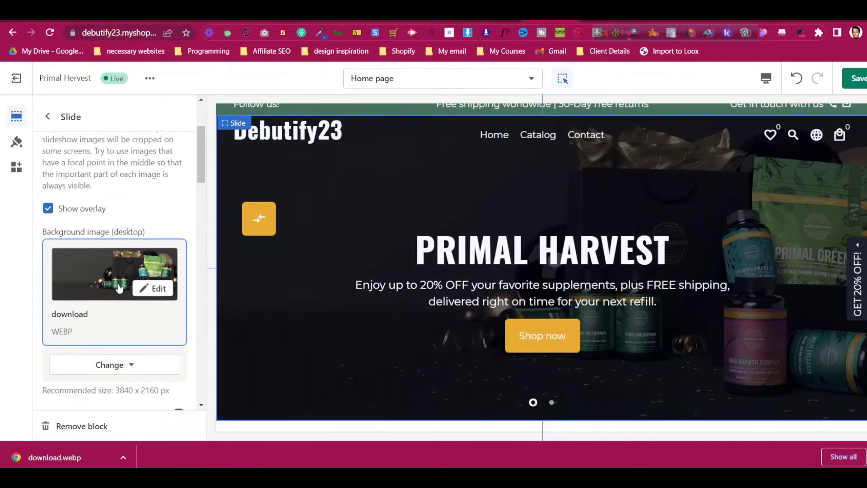
{"action": "left_click", "coordinate": [128, 337]}
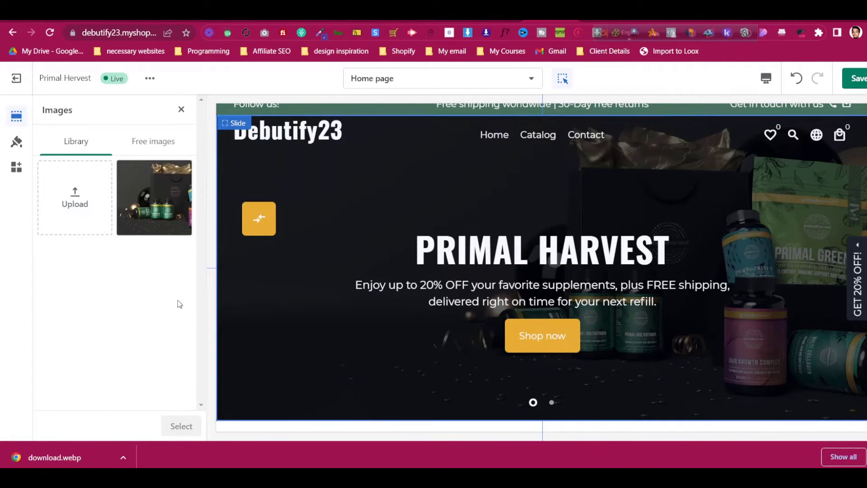
{"action": "left_click", "coordinate": [181, 110]}
Remove the second button's Learn more label and clear its link
{"action": "scroll", "coordinate": [114, 321], "scroll_direction": "down", "scroll_amount": 3}
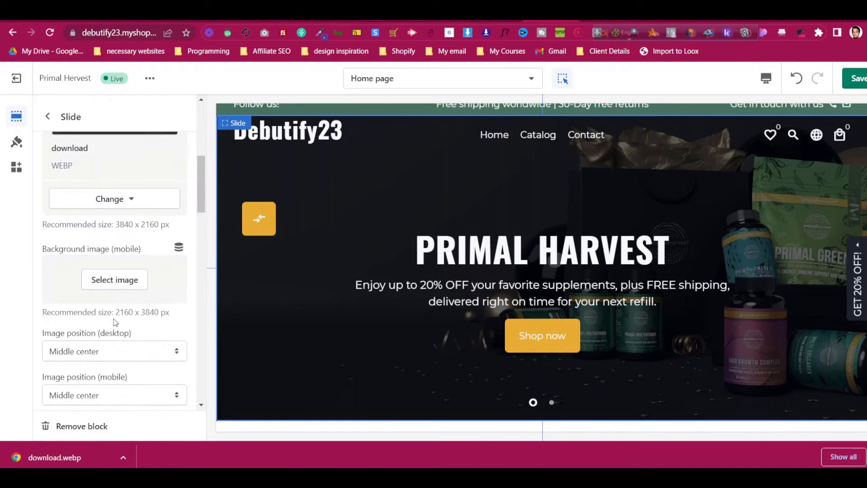
{"action": "scroll", "coordinate": [114, 320], "scroll_direction": "down", "scroll_amount": 5}
{"action": "scroll", "coordinate": [116, 314], "scroll_direction": "up", "scroll_amount": 7}
{"action": "scroll", "coordinate": [117, 313], "scroll_direction": "down", "scroll_amount": 1}
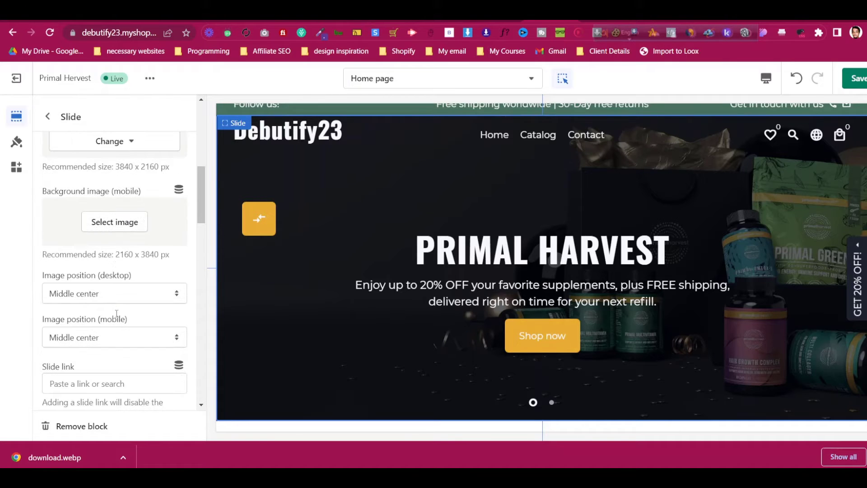
{"action": "left_click", "coordinate": [552, 403]}
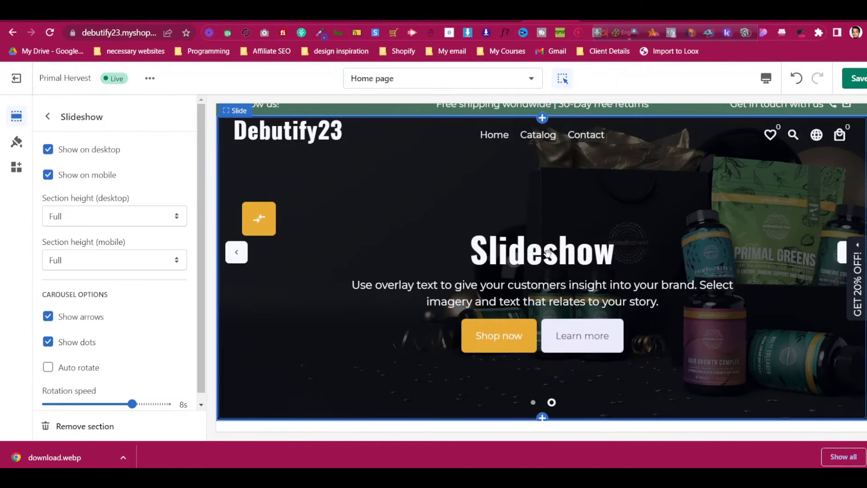
{"action": "scroll", "coordinate": [79, 322], "scroll_direction": "down", "scroll_amount": 1}
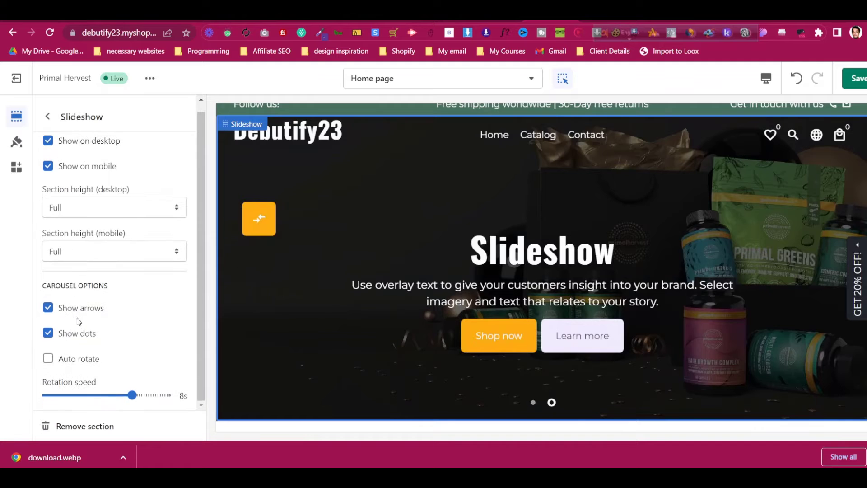
{"action": "left_click", "coordinate": [58, 120]}
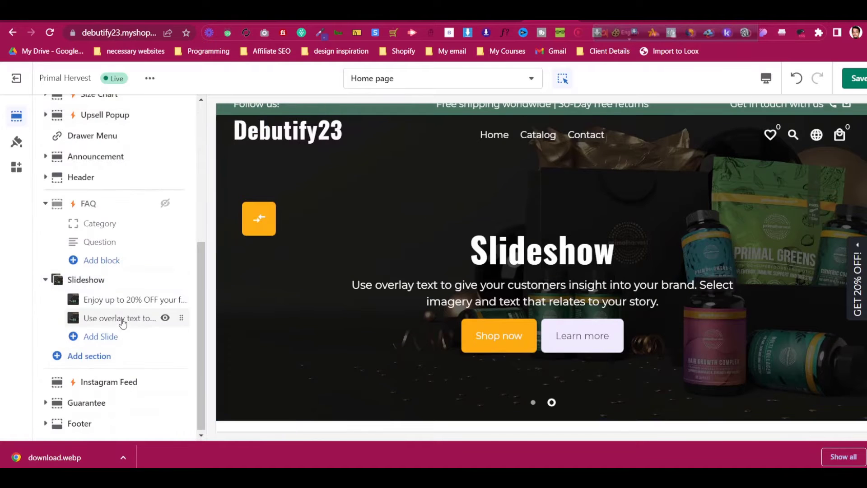
{"action": "left_click", "coordinate": [116, 318]}
{"action": "scroll", "coordinate": [129, 328], "scroll_direction": "down", "scroll_amount": 5}
{"action": "scroll", "coordinate": [129, 328], "scroll_direction": "down", "scroll_amount": 10}
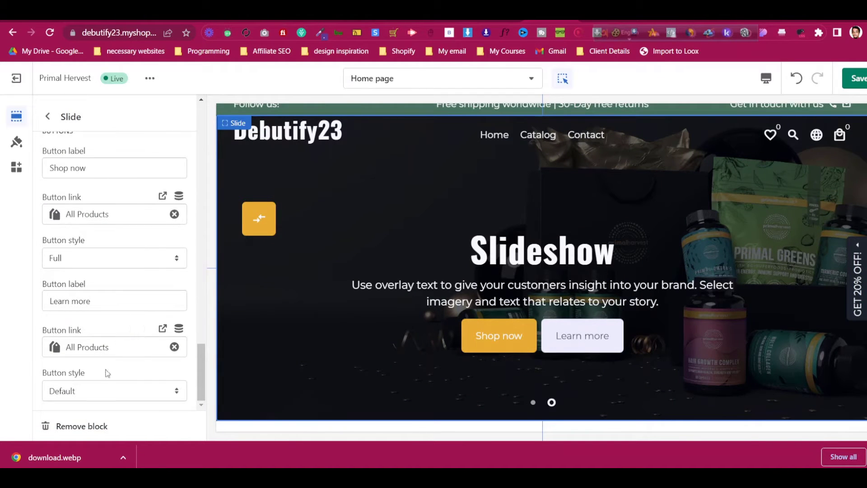
{"action": "key", "text": "BackSpace"}
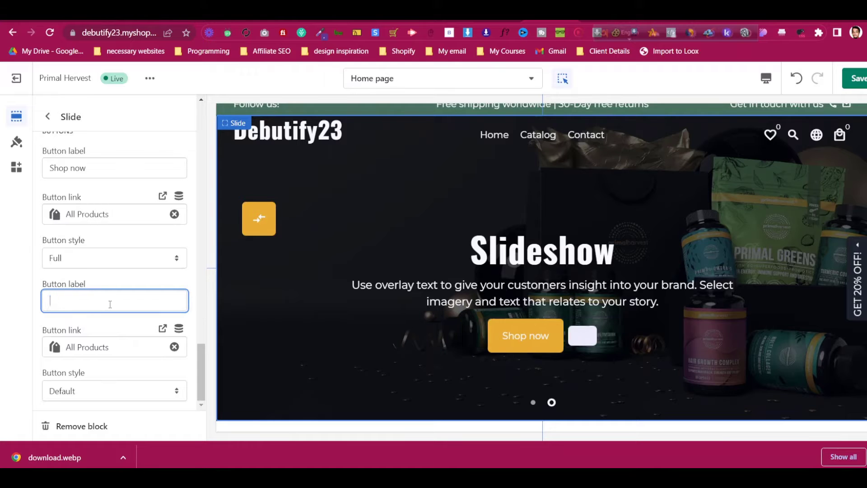
{"action": "left_click", "coordinate": [174, 348]}
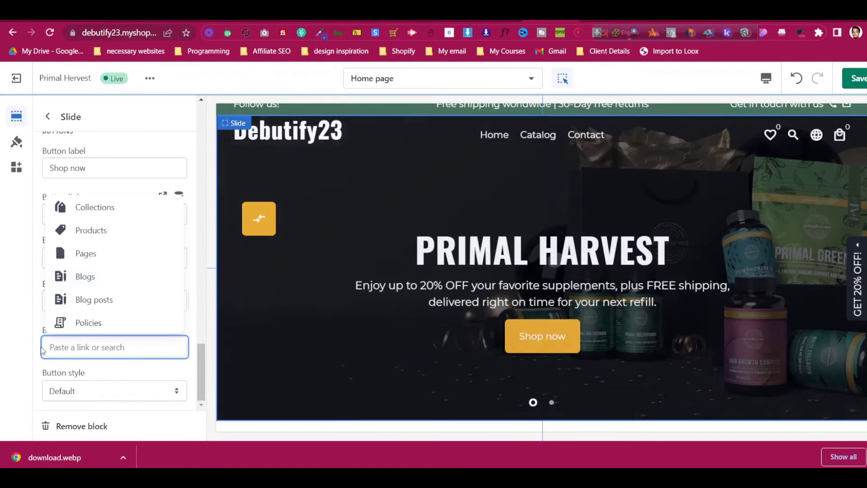
{"action": "left_click", "coordinate": [36, 350]}
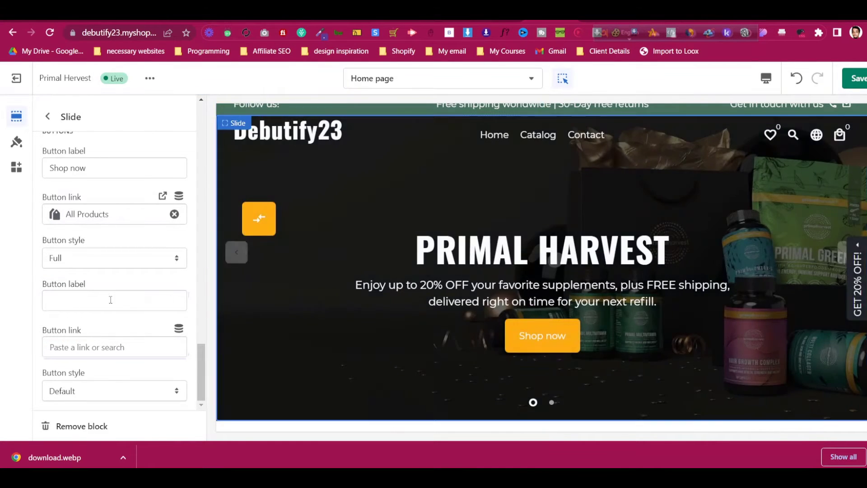
Keep the first button's link pointing to All Products
{"action": "scroll", "coordinate": [108, 206], "scroll_direction": "up", "scroll_amount": 1}
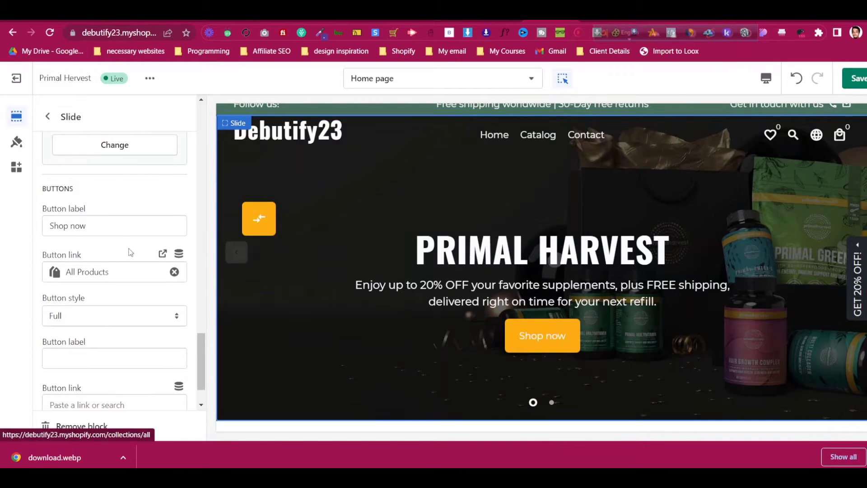
{"action": "left_click", "coordinate": [126, 268]}
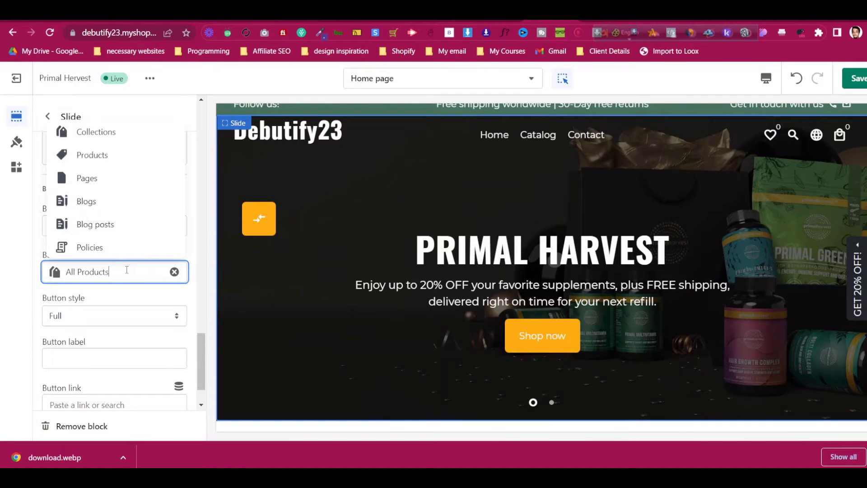
{"action": "left_click", "coordinate": [129, 159]}
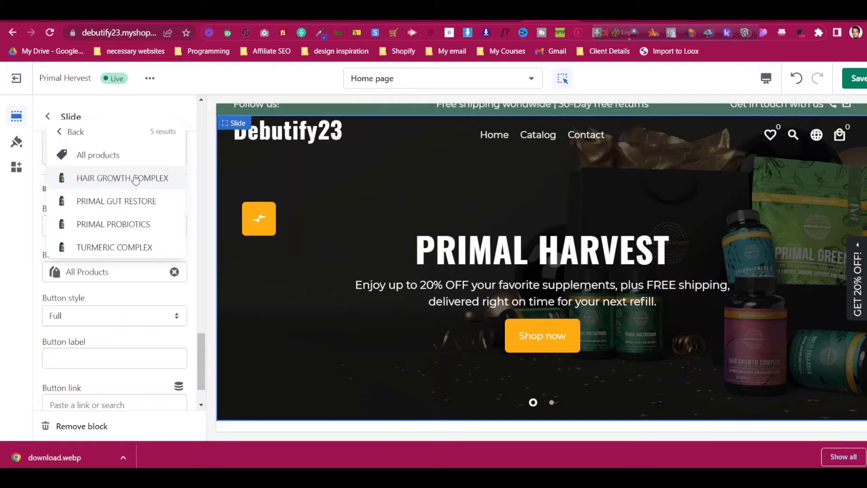
{"action": "left_click", "coordinate": [70, 290]}
{"action": "scroll", "coordinate": [69, 291], "scroll_direction": "up", "scroll_amount": 1}
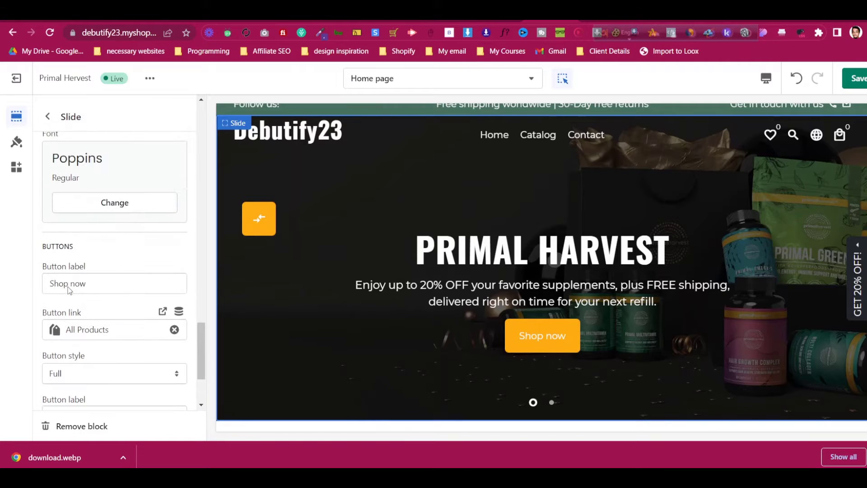
Change the first slide's Shop now button label to GET STARTED
{"action": "left_click", "coordinate": [84, 283]}
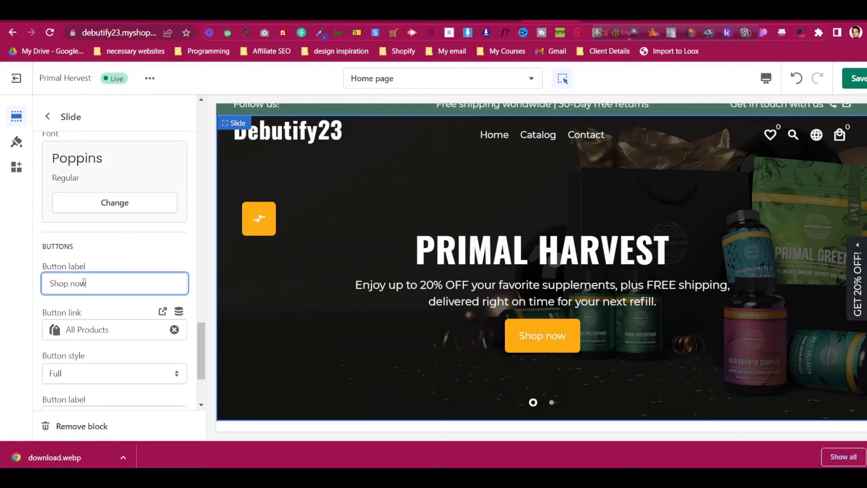
{"action": "left_click", "coordinate": [589, 22]}
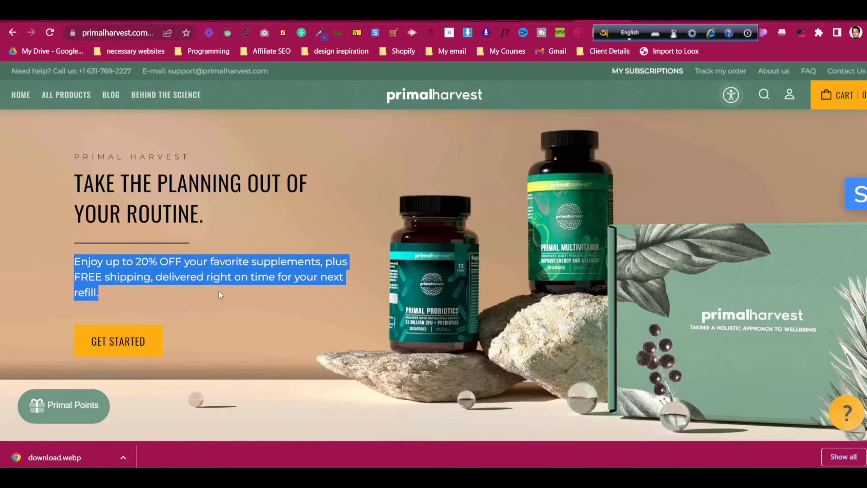
{"action": "left_click", "coordinate": [549, 22]}
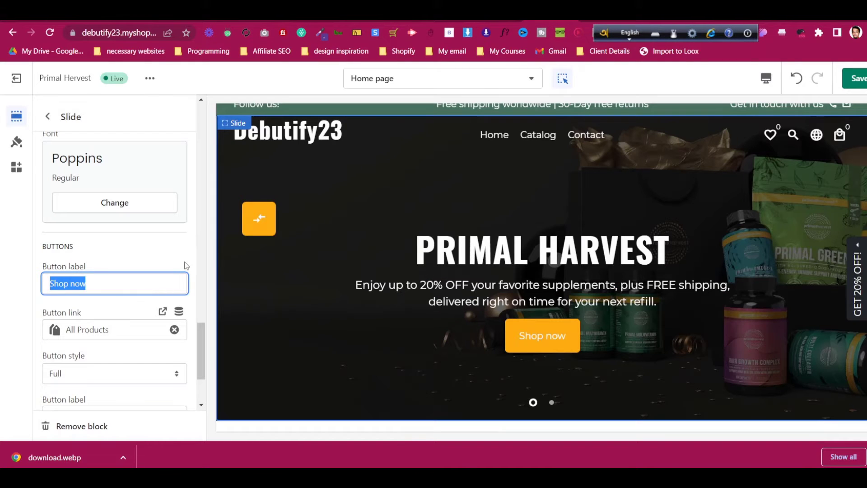
{"action": "type", "text": "GET STARTED"}
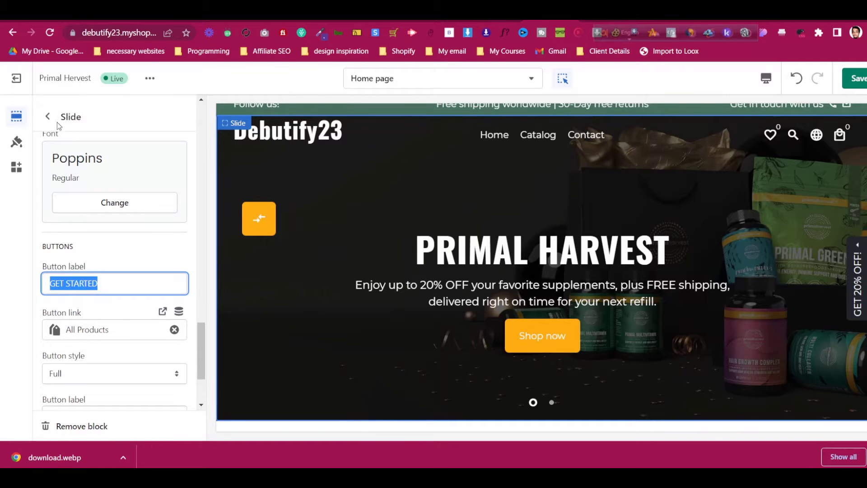
{"action": "left_click", "coordinate": [55, 119]}
{"action": "left_click", "coordinate": [108, 298]}
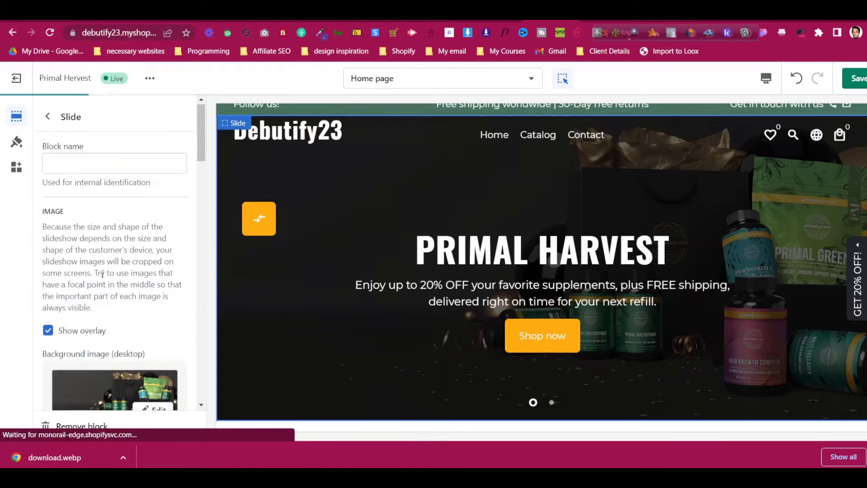
{"action": "scroll", "coordinate": [103, 274], "scroll_direction": "down", "scroll_amount": 10}
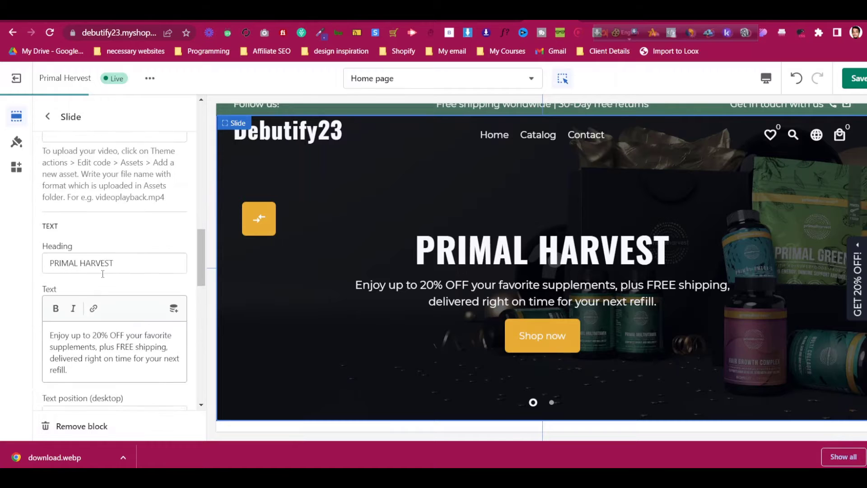
{"action": "scroll", "coordinate": [103, 274], "scroll_direction": "down", "scroll_amount": 10}
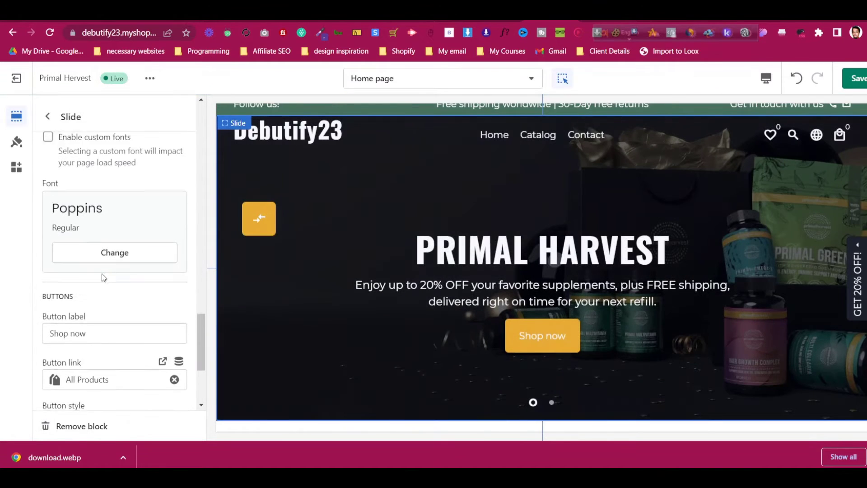
{"action": "scroll", "coordinate": [104, 278], "scroll_direction": "down", "scroll_amount": 2}
{"action": "triple_click", "coordinate": [106, 282]}
{"action": "type", "text": "GET STARTED"}
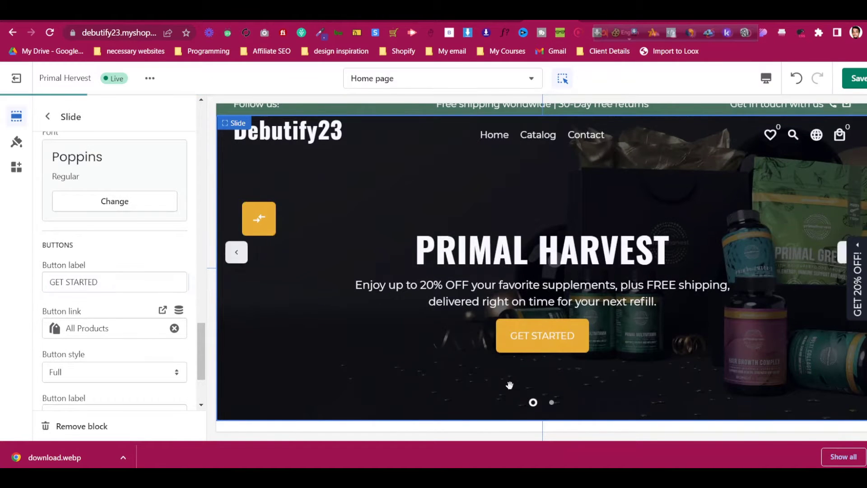
Preview the PRIMAL HARVEST slideshow on mobile and desktop, then leave the slideshow settings
{"action": "left_click", "coordinate": [551, 403]}
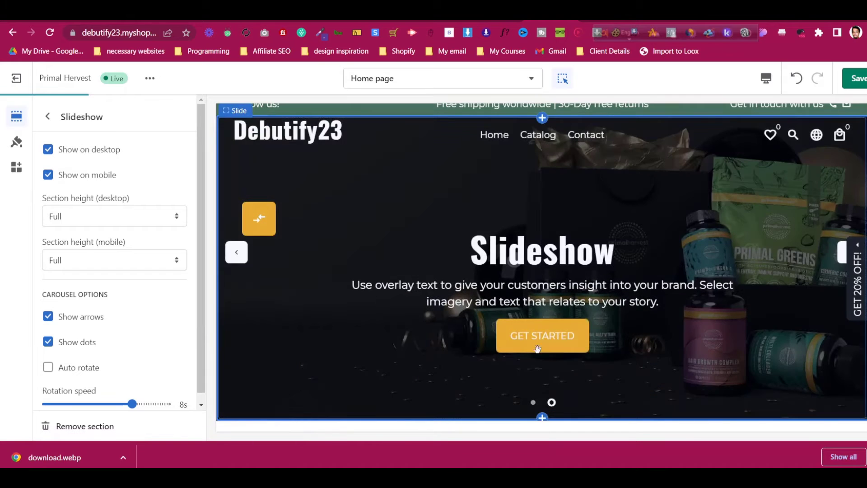
{"action": "left_click", "coordinate": [535, 403]}
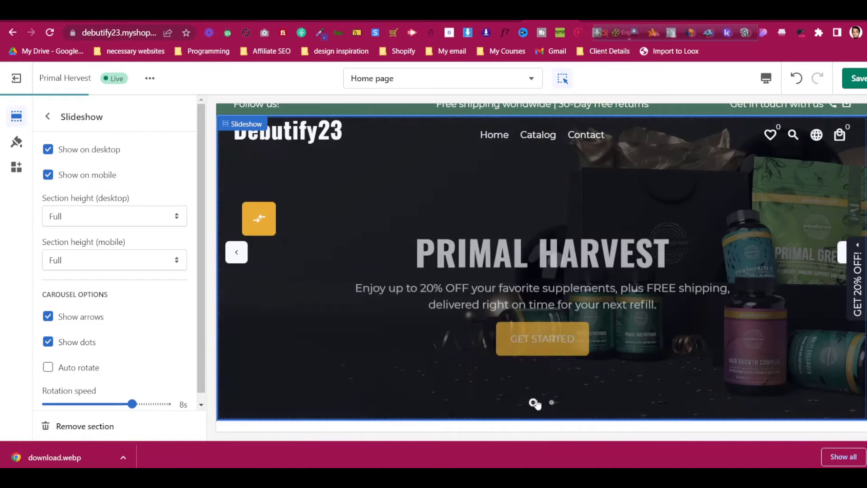
{"action": "left_click", "coordinate": [765, 79]}
{"action": "left_click", "coordinate": [779, 117]}
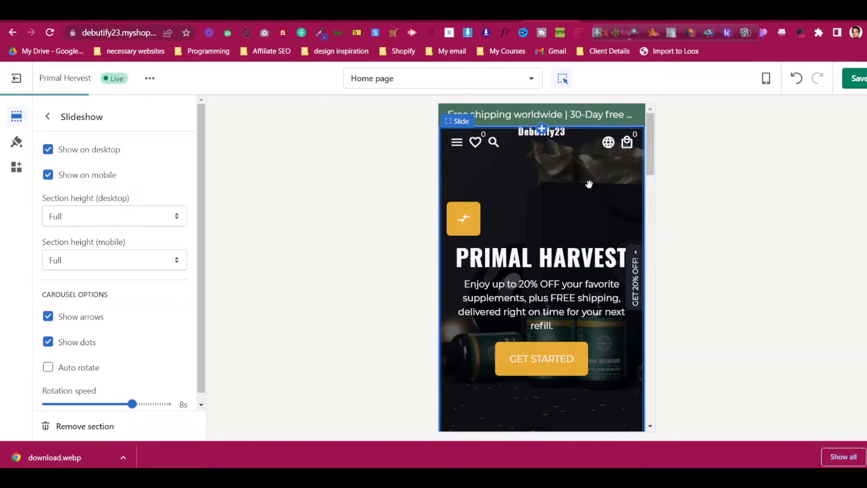
{"action": "left_click", "coordinate": [767, 78]}
{"action": "left_click", "coordinate": [784, 134]}
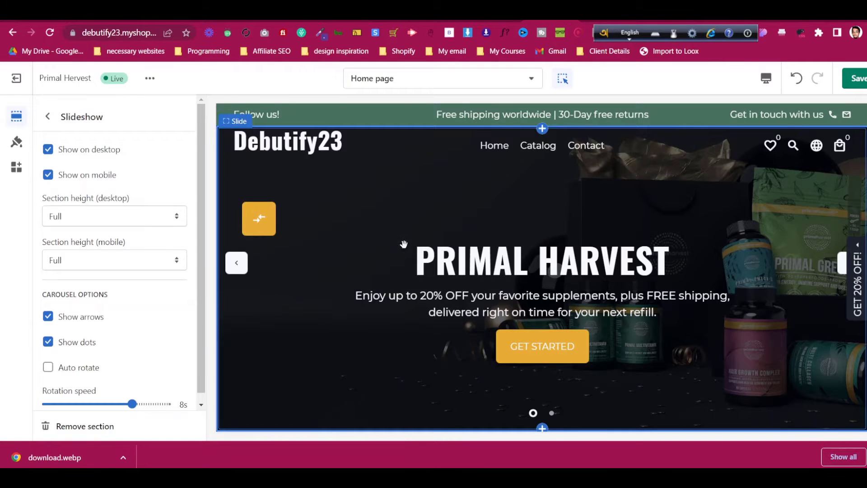
{"action": "scroll", "coordinate": [405, 245], "scroll_direction": "down", "scroll_amount": 4}
{"action": "scroll", "coordinate": [405, 245], "scroll_direction": "up", "scroll_amount": 4}
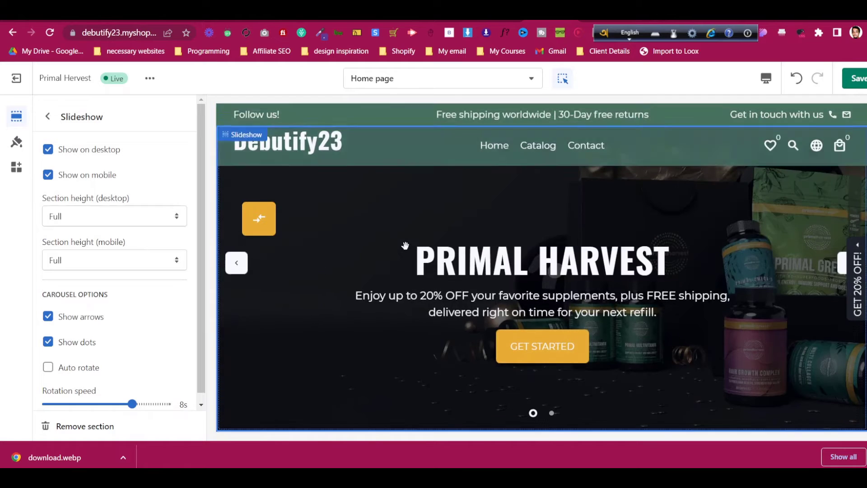
{"action": "left_click", "coordinate": [45, 118]}
{"action": "scroll", "coordinate": [75, 167], "scroll_direction": "up", "scroll_amount": 10}
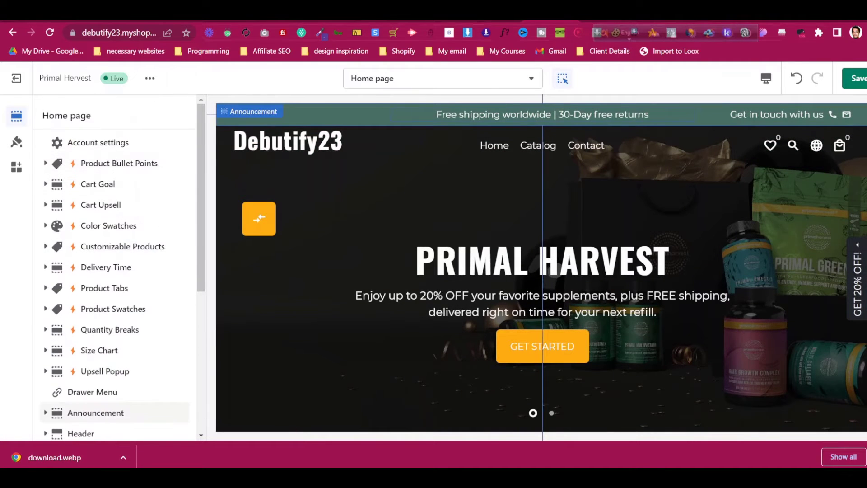
Save the primalharvest.com logo image as a PNG file and return to the Shopify editor
{"action": "left_click", "coordinate": [603, 14]}
{"action": "right_click", "coordinate": [437, 97]}
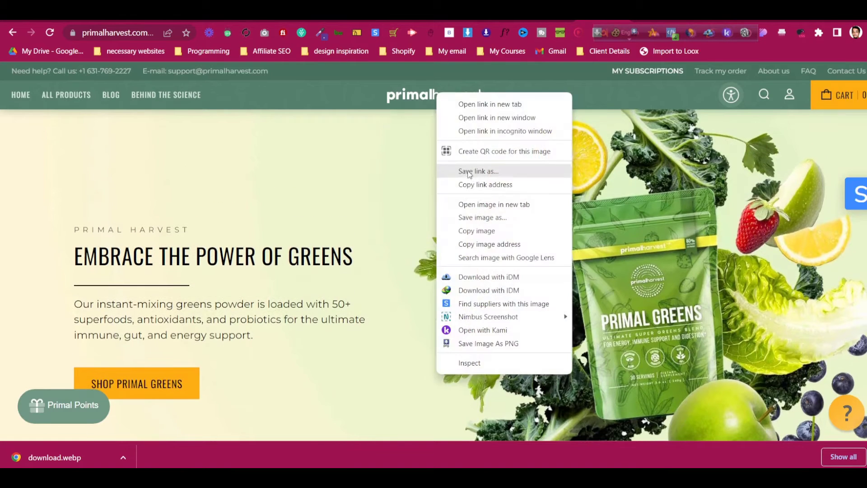
{"action": "left_click", "coordinate": [484, 218]}
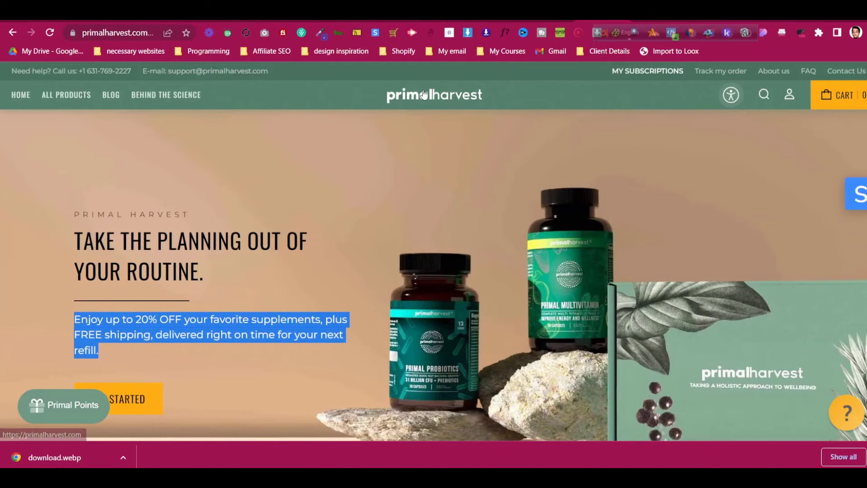
{"action": "right_click", "coordinate": [437, 98]}
{"action": "left_click", "coordinate": [503, 347]}
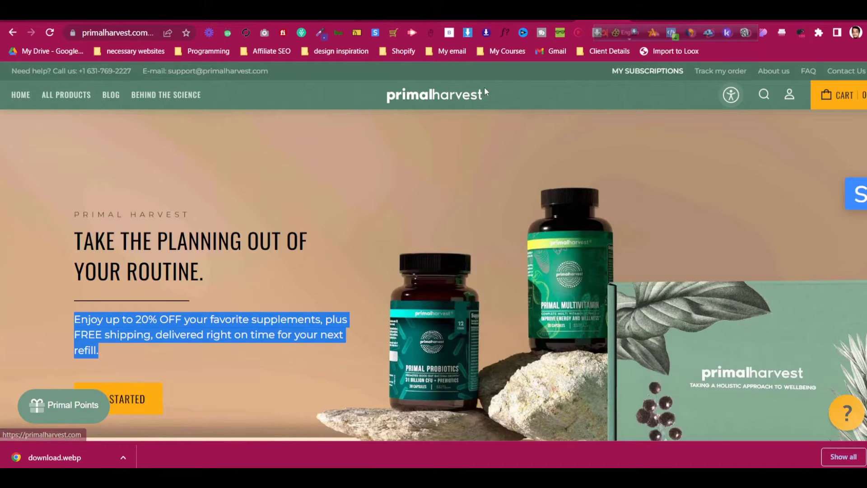
{"action": "left_click", "coordinate": [546, 18]}
{"action": "left_click", "coordinate": [603, 18]}
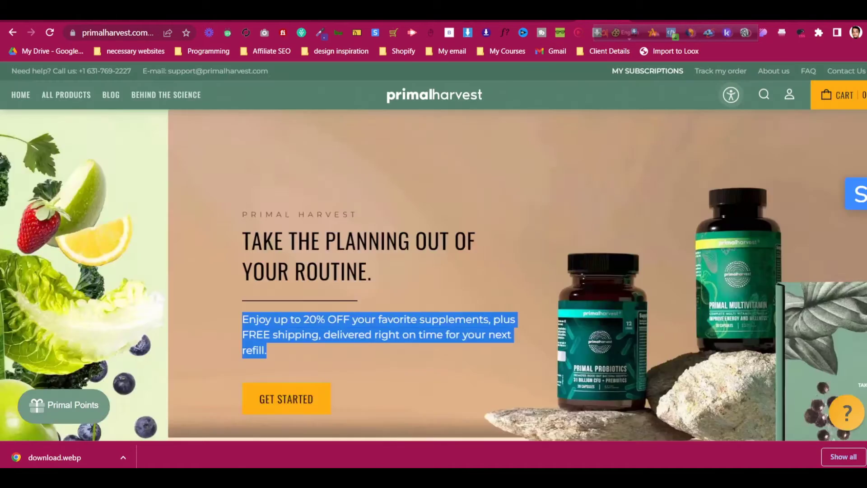
{"action": "left_click", "coordinate": [546, 18]}
{"action": "scroll", "coordinate": [104, 219], "scroll_direction": "down", "scroll_amount": 5}
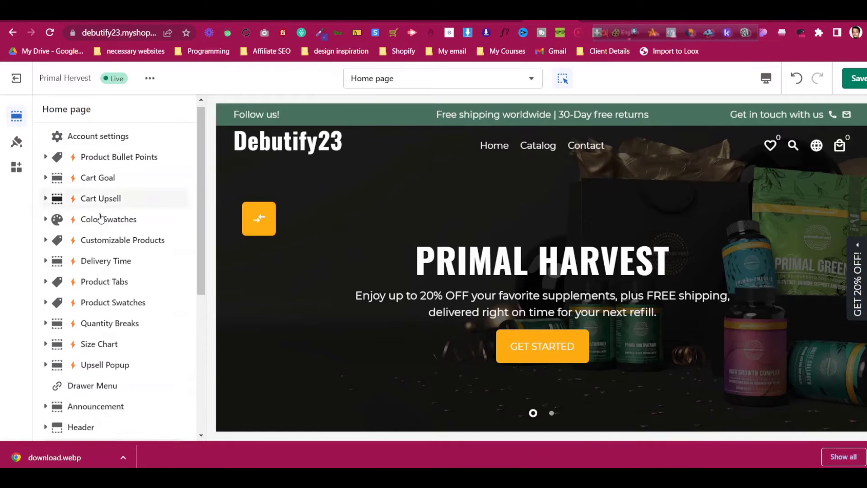
Save the logo PNG to Downloads and upload download (4).png as the header's default logo
{"action": "left_click", "coordinate": [103, 211]}
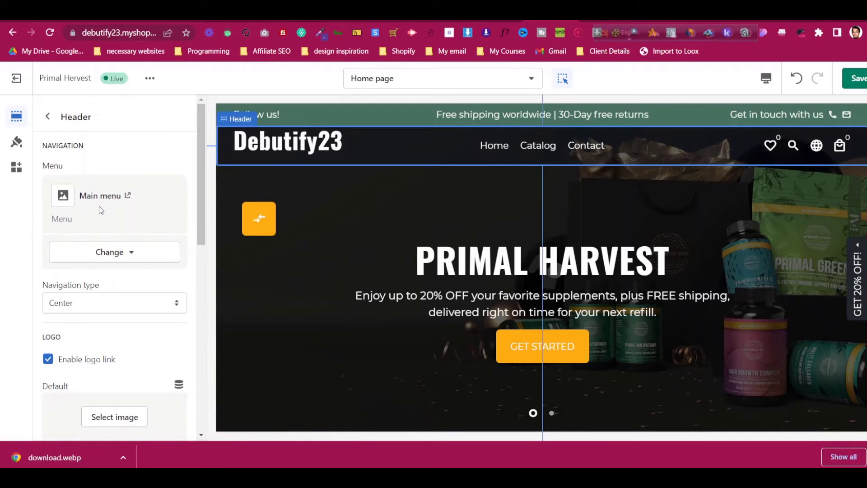
{"action": "scroll", "coordinate": [103, 296], "scroll_direction": "down", "scroll_amount": 3}
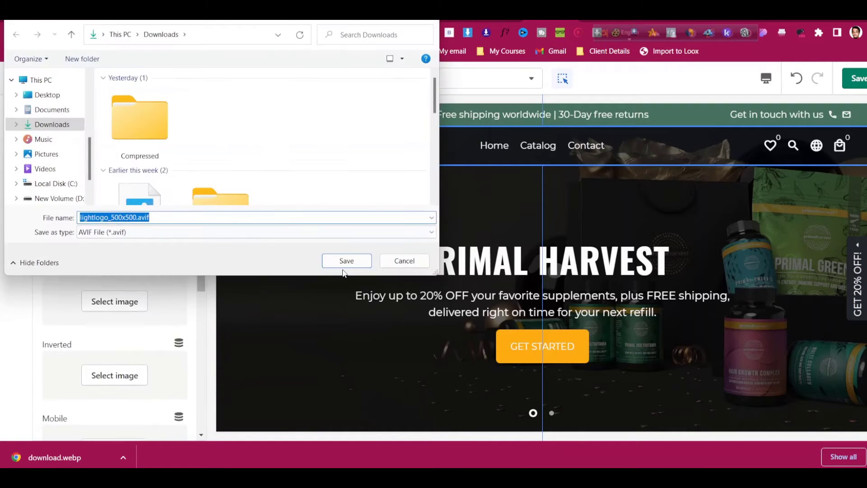
{"action": "left_click", "coordinate": [387, 262]}
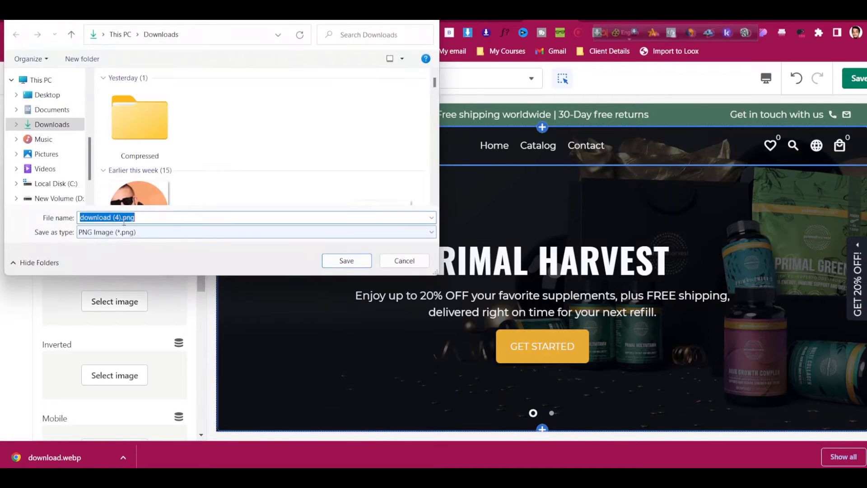
{"action": "left_click", "coordinate": [330, 260]}
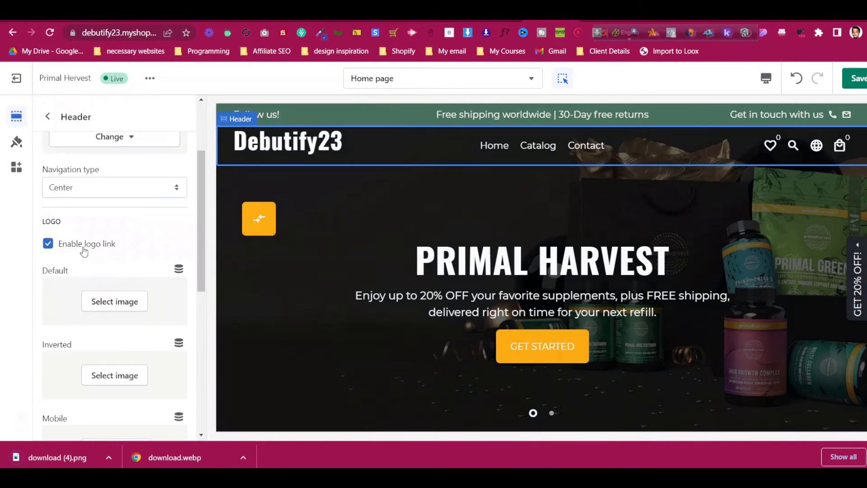
{"action": "left_click", "coordinate": [125, 309]}
{"action": "left_click", "coordinate": [82, 199]}
{"action": "left_click", "coordinate": [139, 116]}
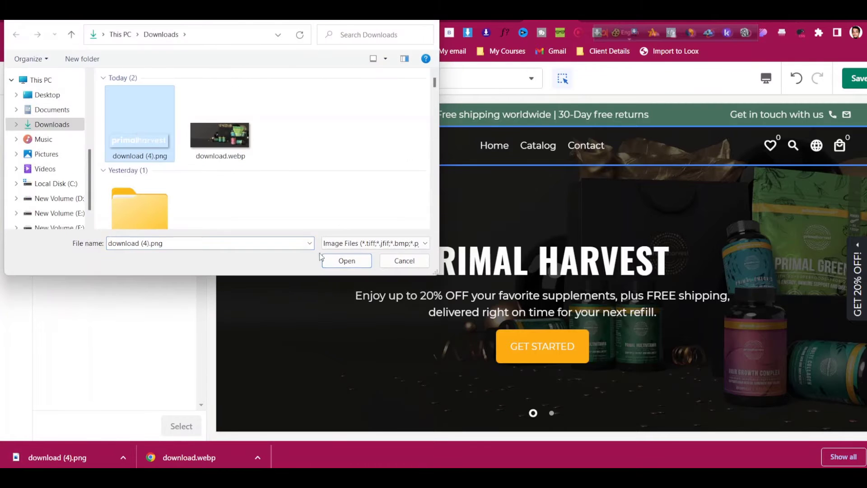
{"action": "left_click", "coordinate": [346, 261]}
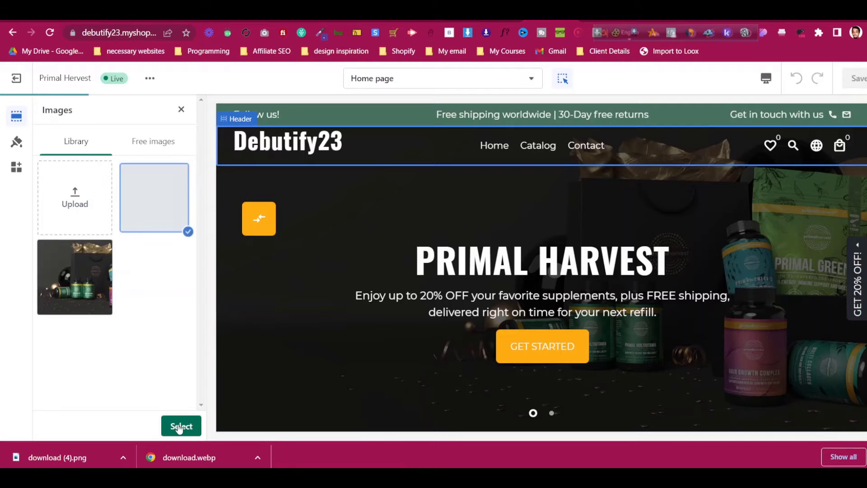
{"action": "left_click", "coordinate": [180, 426]}
Use the primalharvest logo as the inverted and mobile logos, then preview in mobile layout
{"action": "scroll", "coordinate": [133, 332], "scroll_direction": "down", "scroll_amount": 3}
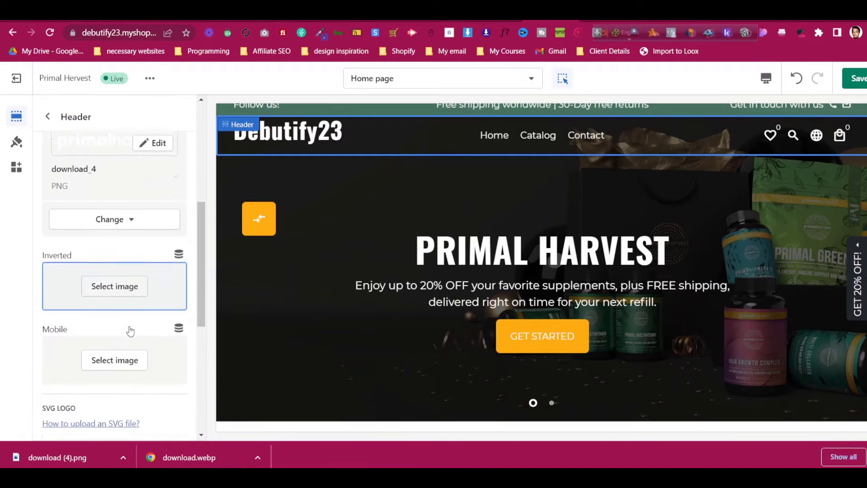
{"action": "scroll", "coordinate": [130, 332], "scroll_direction": "down", "scroll_amount": 3}
{"action": "scroll", "coordinate": [130, 306], "scroll_direction": "up", "scroll_amount": 3}
{"action": "left_click", "coordinate": [125, 269]}
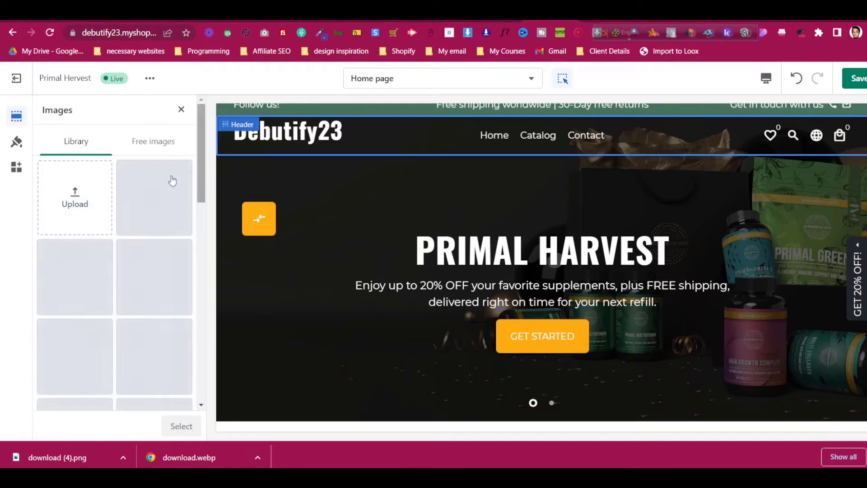
{"action": "left_click", "coordinate": [172, 221]}
{"action": "left_click", "coordinate": [180, 426]}
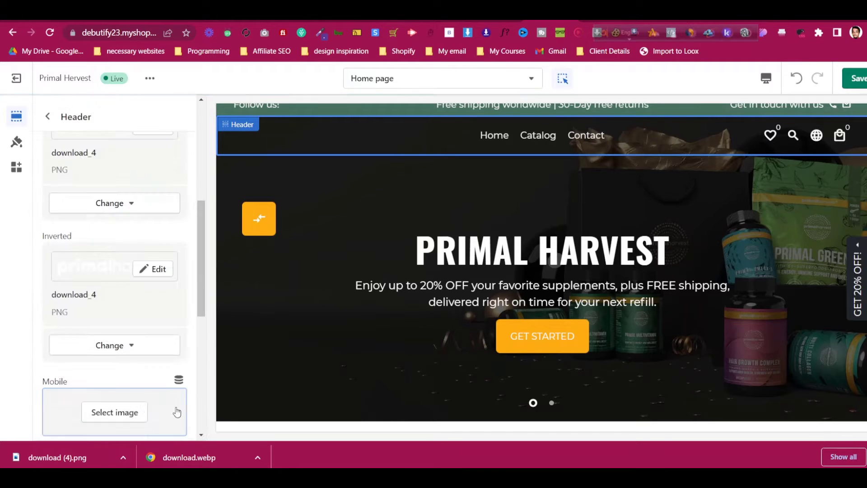
{"action": "scroll", "coordinate": [126, 312], "scroll_direction": "down", "scroll_amount": 3}
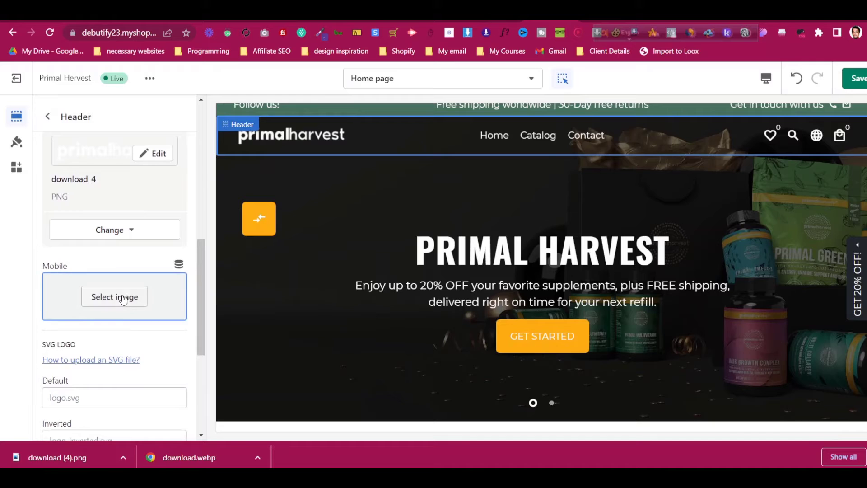
{"action": "left_click", "coordinate": [123, 298]}
{"action": "left_click", "coordinate": [161, 213]}
{"action": "left_click", "coordinate": [178, 424]}
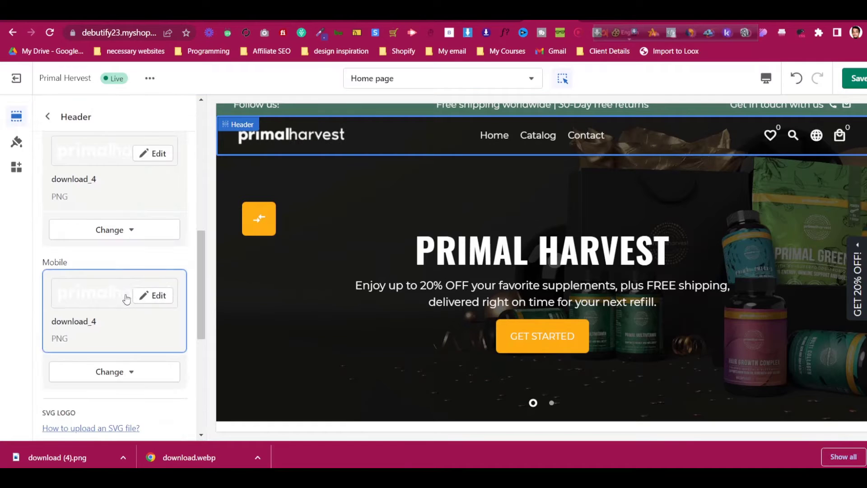
{"action": "scroll", "coordinate": [126, 299], "scroll_direction": "down", "scroll_amount": 5}
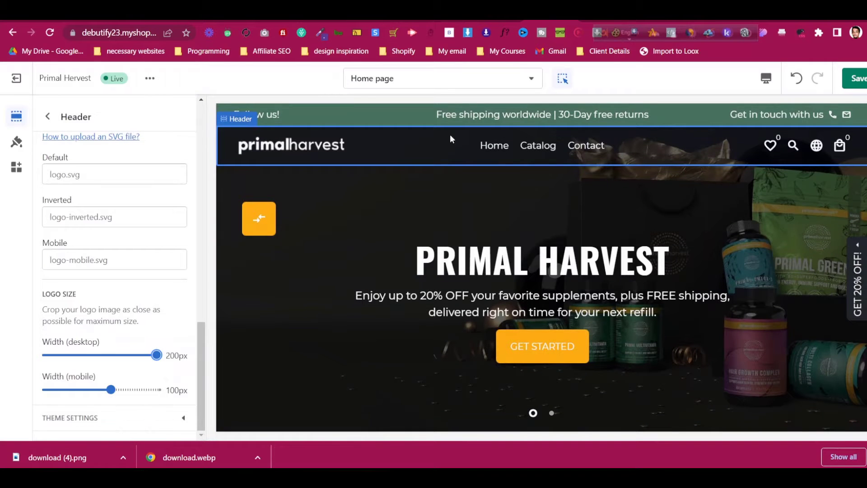
{"action": "left_click", "coordinate": [766, 78]}
{"action": "left_click", "coordinate": [793, 108]}
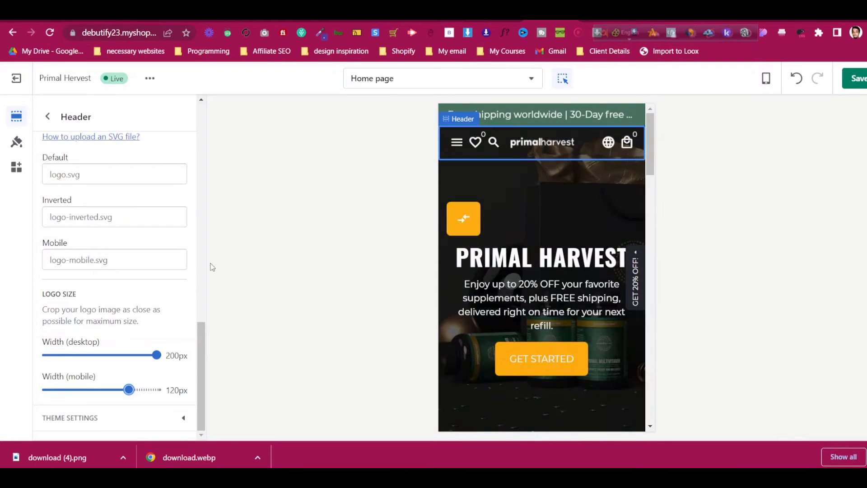
Switch the preview back to desktop layout and leave the Header settings
{"action": "left_click", "coordinate": [767, 79]}
{"action": "left_click", "coordinate": [789, 130]}
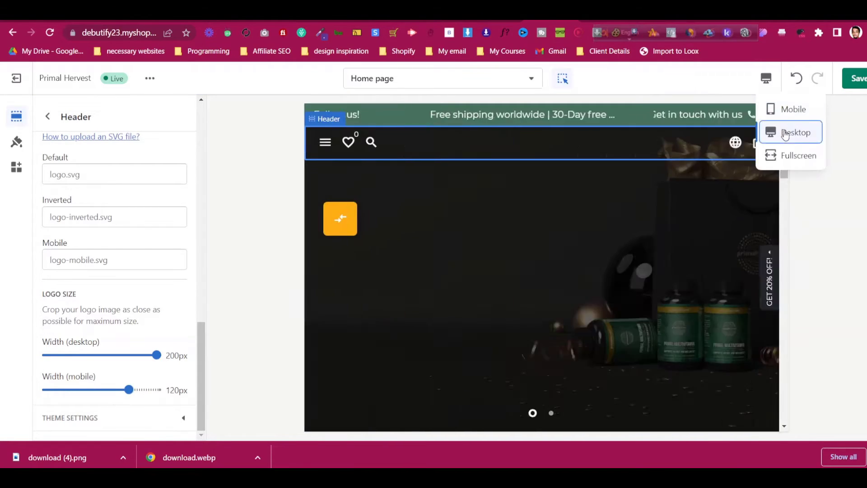
{"action": "scroll", "coordinate": [597, 187], "scroll_direction": "down", "scroll_amount": 5}
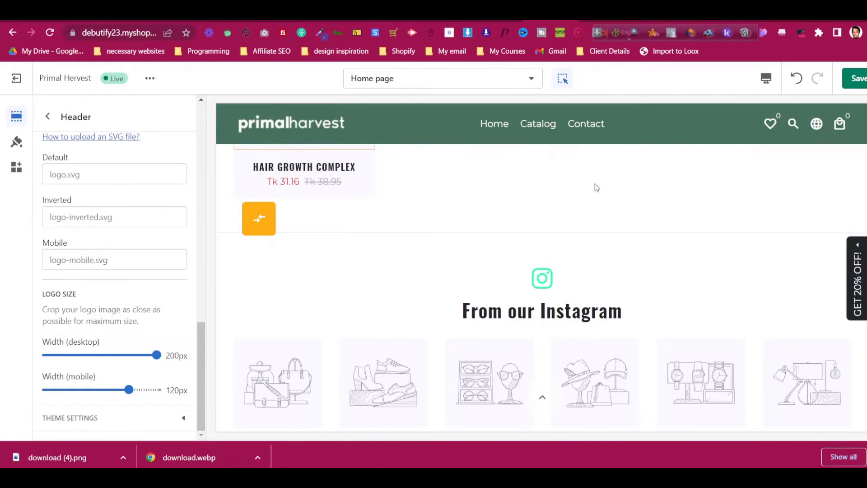
{"action": "scroll", "coordinate": [598, 184], "scroll_direction": "down", "scroll_amount": 4}
{"action": "scroll", "coordinate": [598, 185], "scroll_direction": "up", "scroll_amount": 9}
{"action": "scroll", "coordinate": [597, 184], "scroll_direction": "down", "scroll_amount": 6}
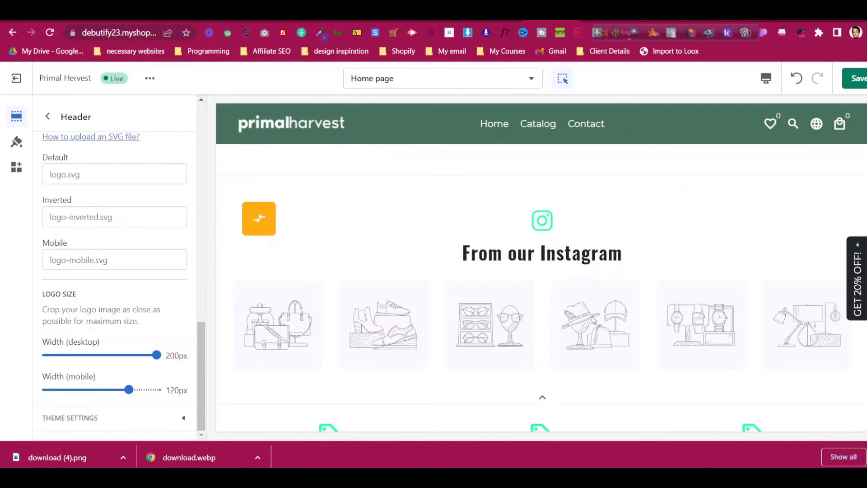
{"action": "scroll", "coordinate": [586, 273], "scroll_direction": "up", "scroll_amount": 4}
{"action": "scroll", "coordinate": [588, 277], "scroll_direction": "down", "scroll_amount": 4}
{"action": "scroll", "coordinate": [588, 258], "scroll_direction": "up", "scroll_amount": 7}
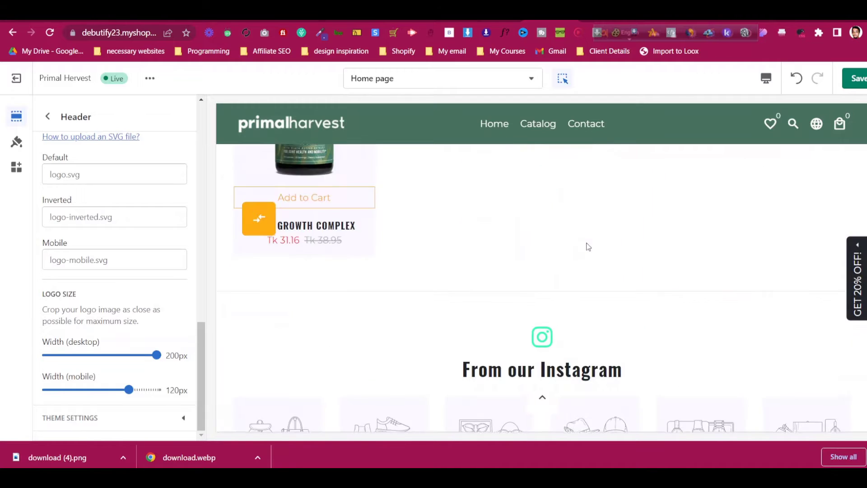
{"action": "left_click", "coordinate": [49, 119]}
Open the Instagram Feed section's settings, then go back to the Home page section list
{"action": "scroll", "coordinate": [73, 231], "scroll_direction": "down", "scroll_amount": 1}
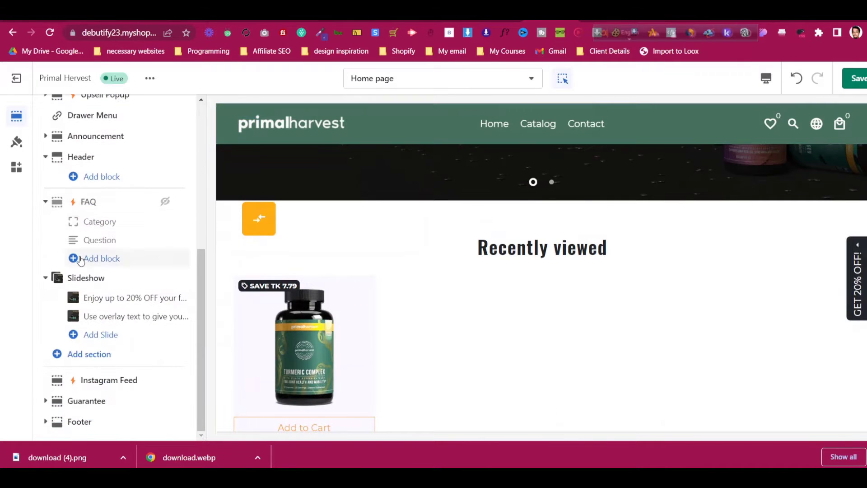
{"action": "left_click", "coordinate": [96, 379]}
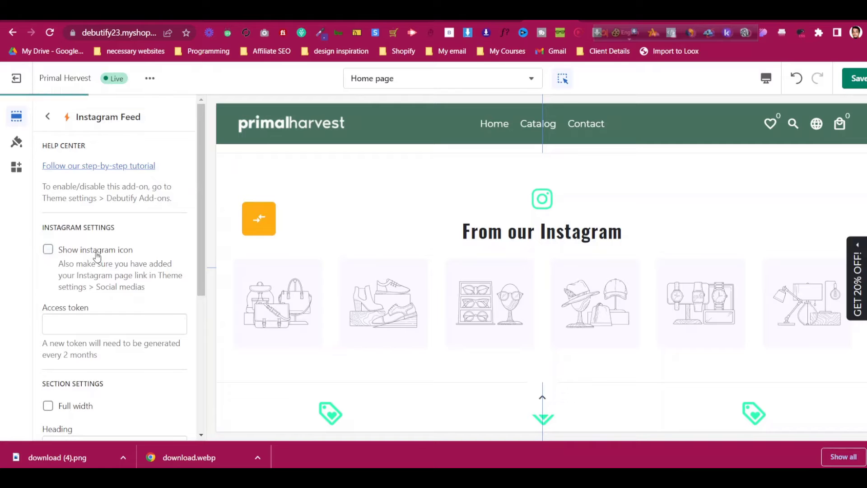
{"action": "left_click", "coordinate": [49, 117]}
{"action": "scroll", "coordinate": [39, 192], "scroll_direction": "up", "scroll_amount": 6}
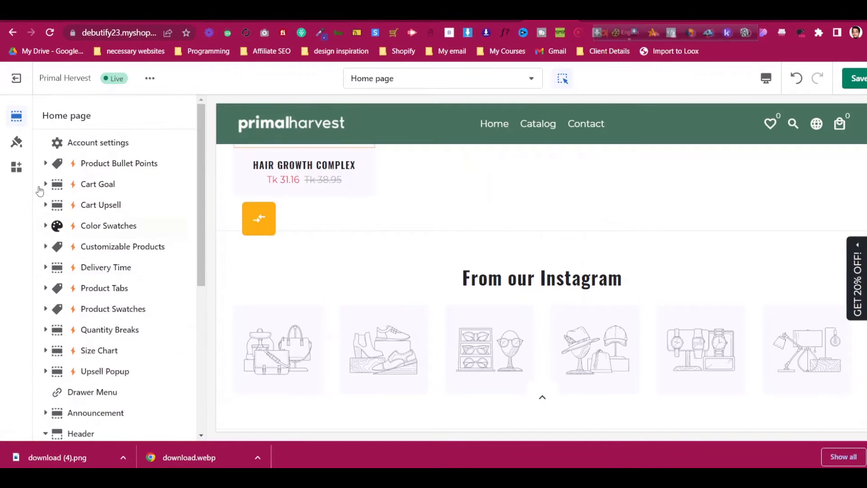
Open the theme settings, collapse Colors and expand the Debutify Add-ons group
{"action": "left_click", "coordinate": [23, 149]}
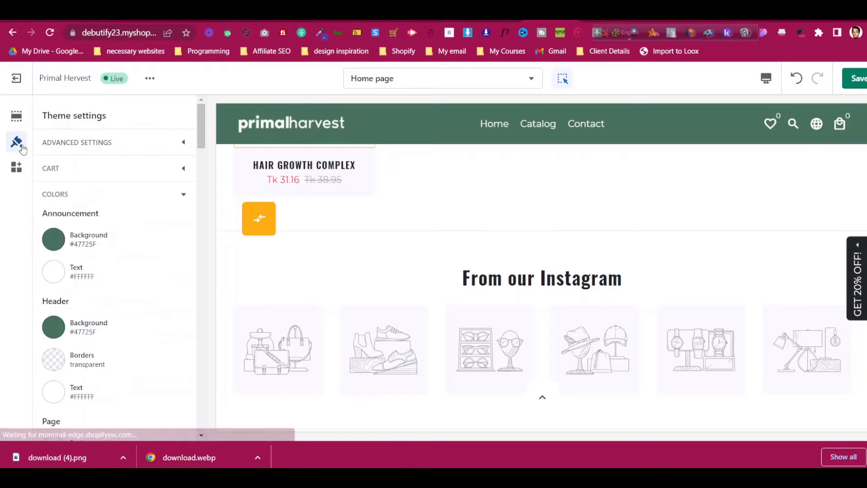
{"action": "left_click", "coordinate": [70, 203]}
{"action": "scroll", "coordinate": [117, 244], "scroll_direction": "down", "scroll_amount": 4}
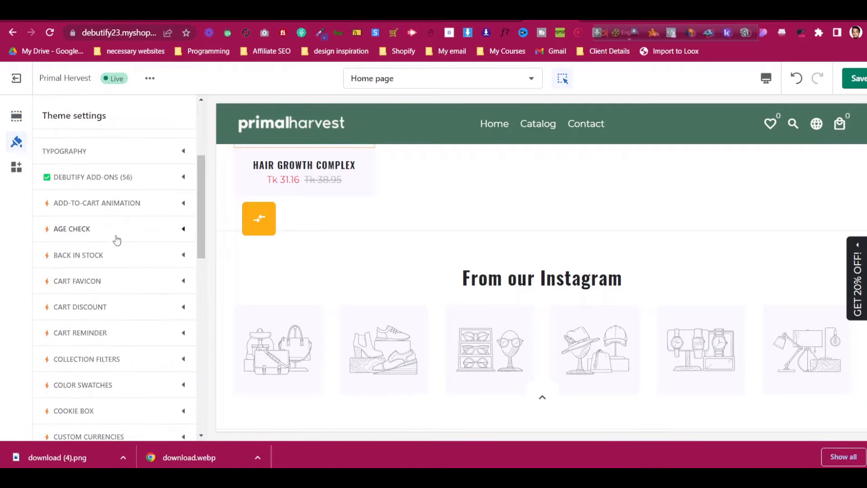
{"action": "scroll", "coordinate": [116, 238], "scroll_direction": "up", "scroll_amount": 1}
{"action": "left_click", "coordinate": [117, 239]}
Scroll through the Debutify add-on options for Recently Viewed, Instagram Feed and Newsletter Pop-Up
{"action": "scroll", "coordinate": [111, 285], "scroll_direction": "down", "scroll_amount": 7}
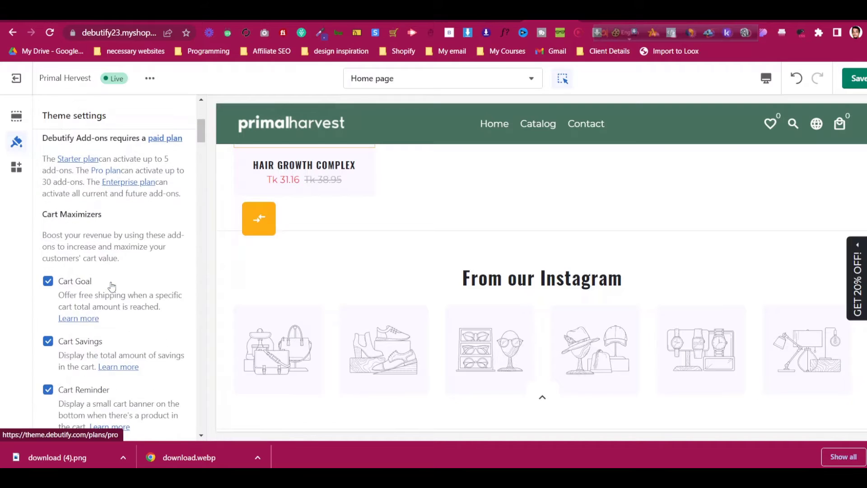
{"action": "scroll", "coordinate": [112, 286], "scroll_direction": "down", "scroll_amount": 6}
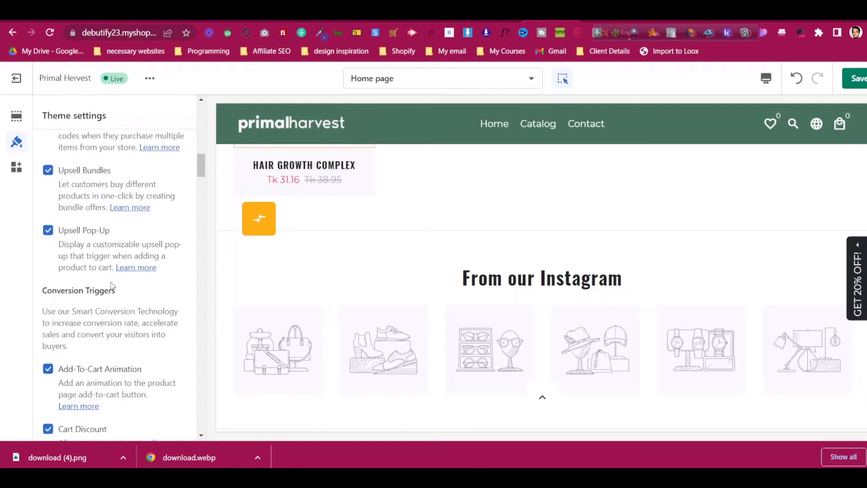
{"action": "scroll", "coordinate": [112, 286], "scroll_direction": "down", "scroll_amount": 5}
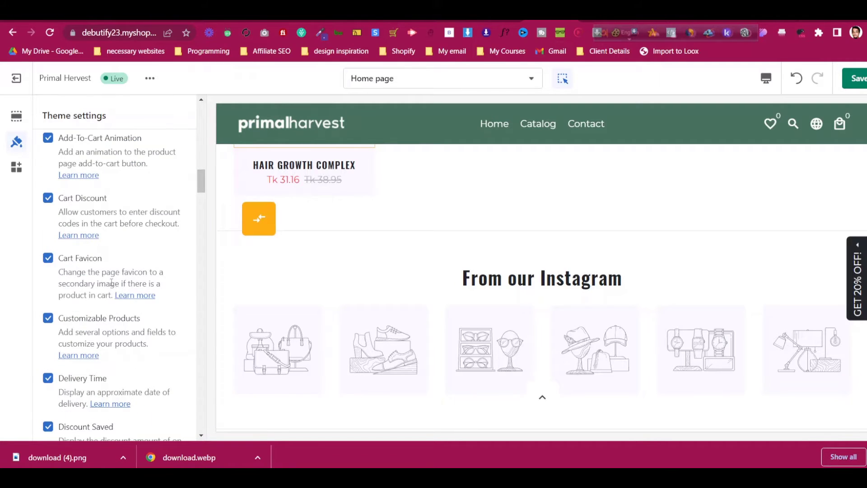
{"action": "scroll", "coordinate": [111, 283], "scroll_direction": "down", "scroll_amount": 10}
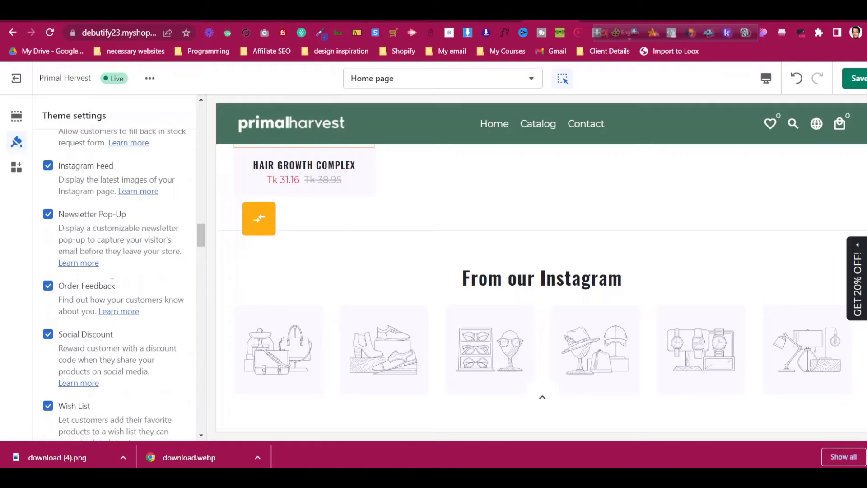
{"action": "scroll", "coordinate": [112, 282], "scroll_direction": "up", "scroll_amount": 5}
{"action": "scroll", "coordinate": [113, 282], "scroll_direction": "down", "scroll_amount": 11}
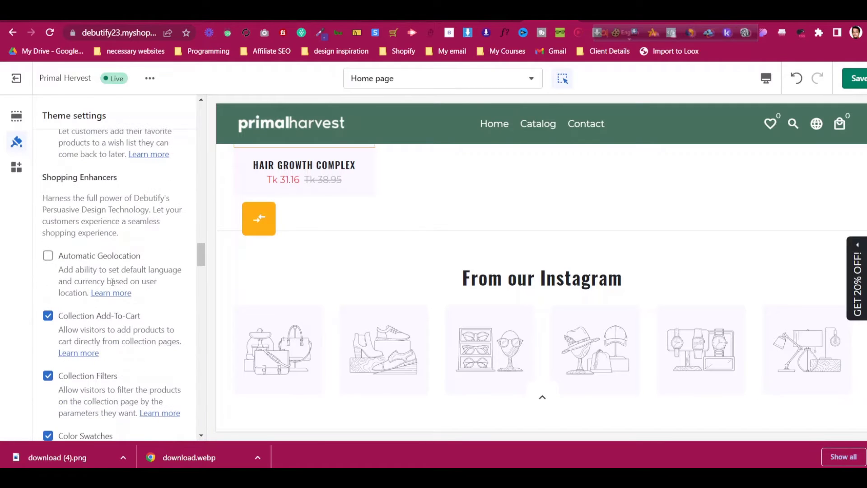
{"action": "scroll", "coordinate": [113, 282], "scroll_direction": "down", "scroll_amount": 6}
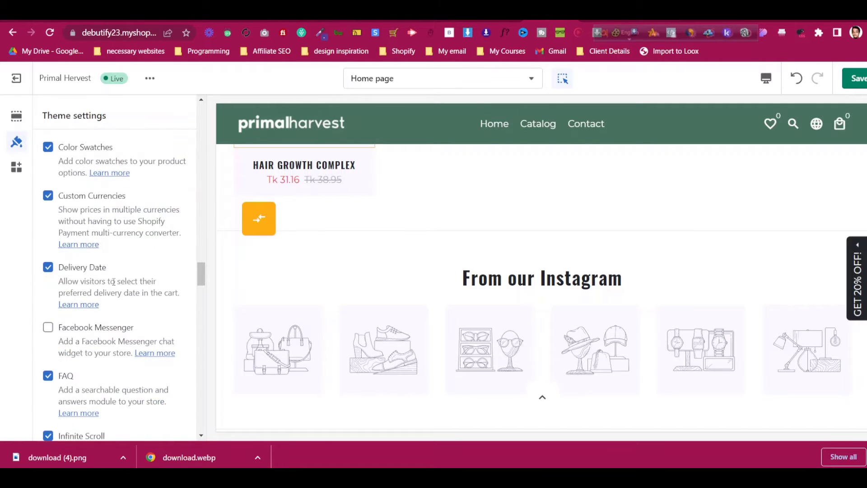
{"action": "scroll", "coordinate": [113, 282], "scroll_direction": "down", "scroll_amount": 3}
{"action": "scroll", "coordinate": [114, 281], "scroll_direction": "down", "scroll_amount": 5}
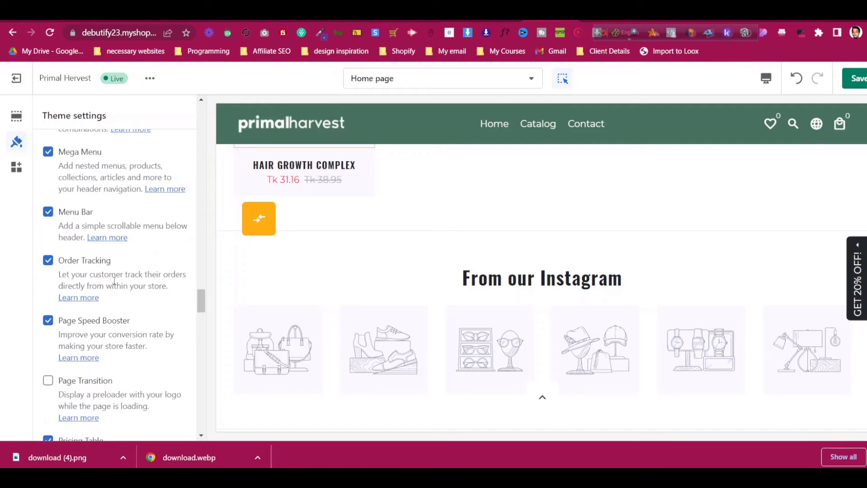
{"action": "scroll", "coordinate": [114, 280], "scroll_direction": "down", "scroll_amount": 7}
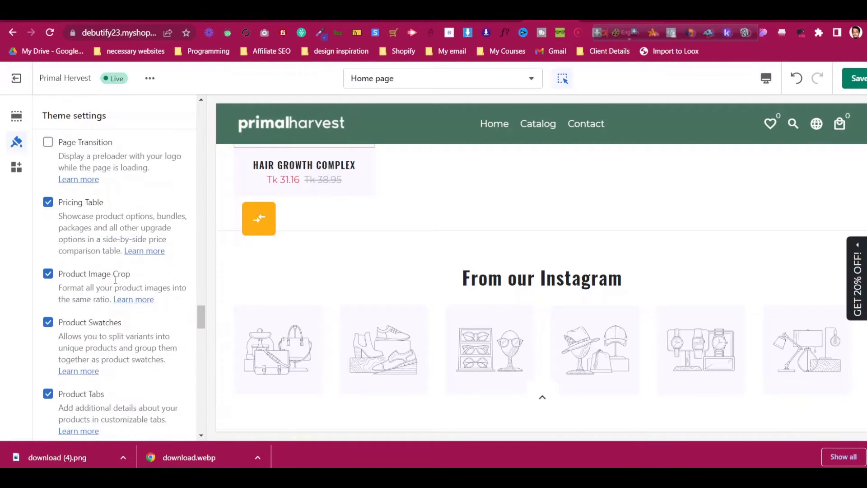
{"action": "scroll", "coordinate": [115, 280], "scroll_direction": "down", "scroll_amount": 5}
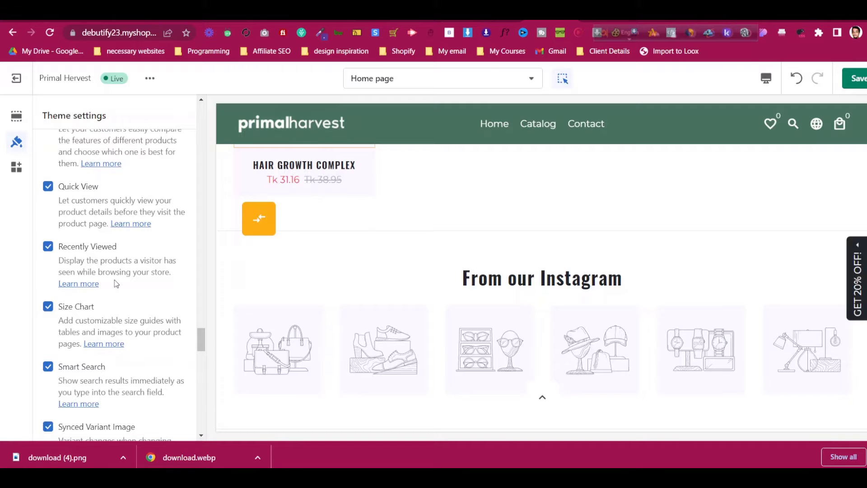
{"action": "scroll", "coordinate": [465, 265], "scroll_direction": "up", "scroll_amount": 5}
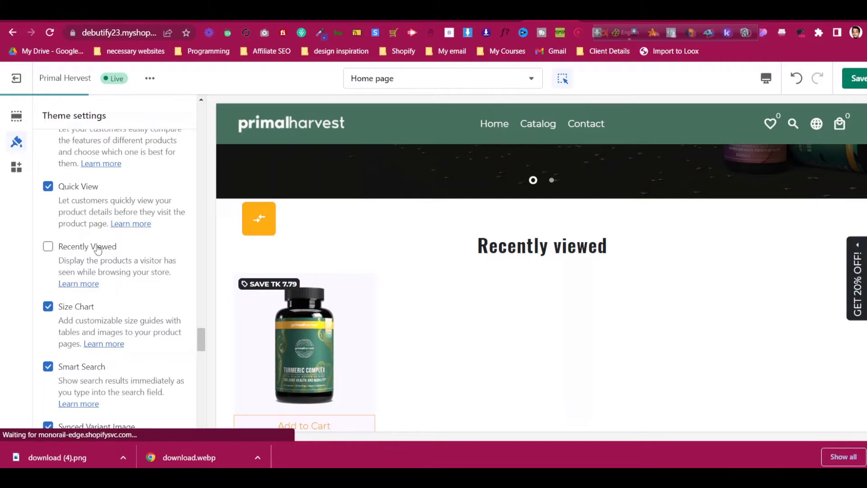
{"action": "scroll", "coordinate": [98, 248], "scroll_direction": "down", "scroll_amount": 8}
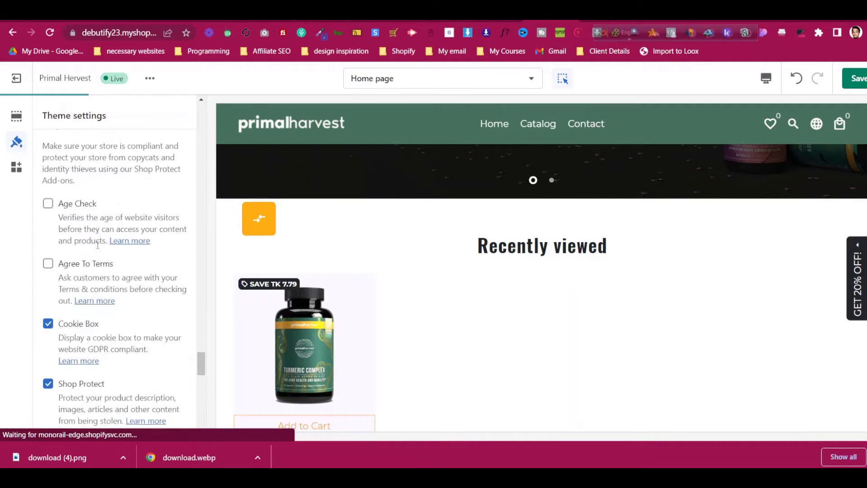
{"action": "scroll", "coordinate": [98, 245], "scroll_direction": "down", "scroll_amount": 8}
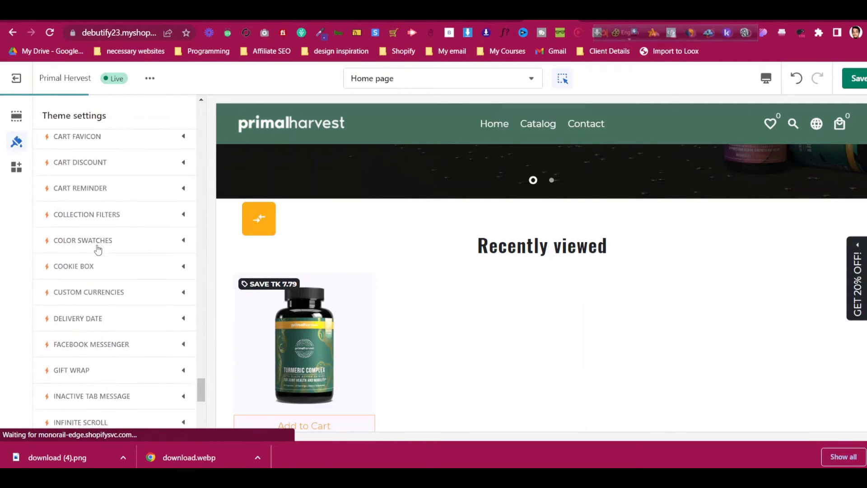
{"action": "scroll", "coordinate": [98, 249], "scroll_direction": "down", "scroll_amount": 8}
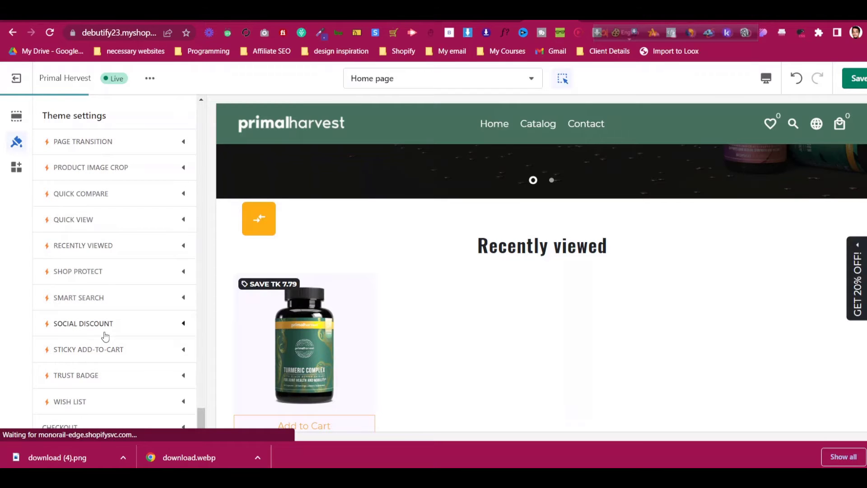
{"action": "scroll", "coordinate": [104, 337], "scroll_direction": "up", "scroll_amount": 15}
{"action": "scroll", "coordinate": [111, 334], "scroll_direction": "down", "scroll_amount": 9}
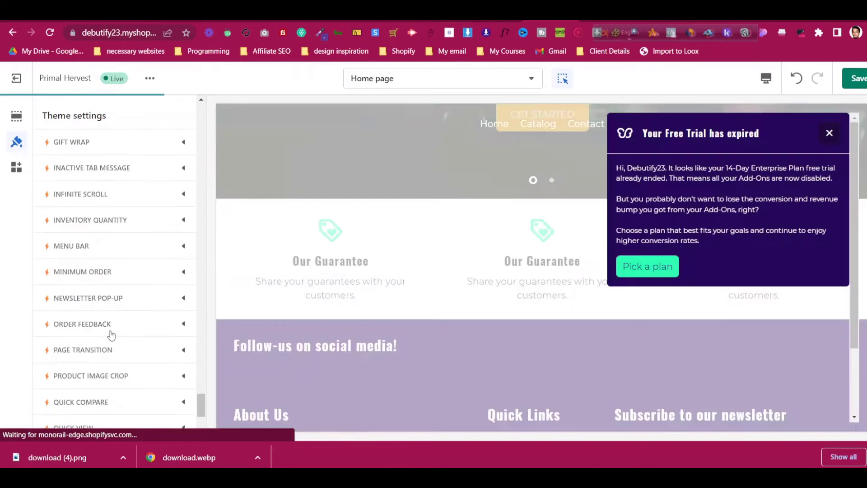
{"action": "scroll", "coordinate": [111, 335], "scroll_direction": "down", "scroll_amount": 5}
{"action": "scroll", "coordinate": [110, 244], "scroll_direction": "up", "scroll_amount": 12}
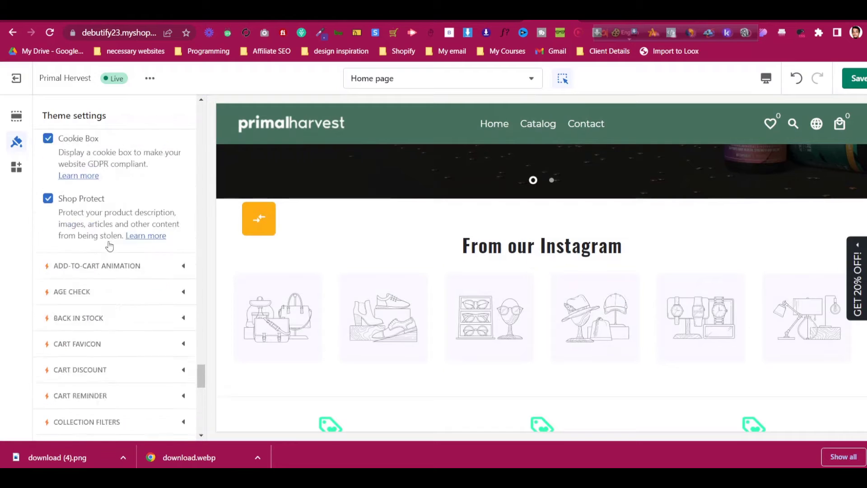
{"action": "scroll", "coordinate": [109, 247], "scroll_direction": "up", "scroll_amount": 10}
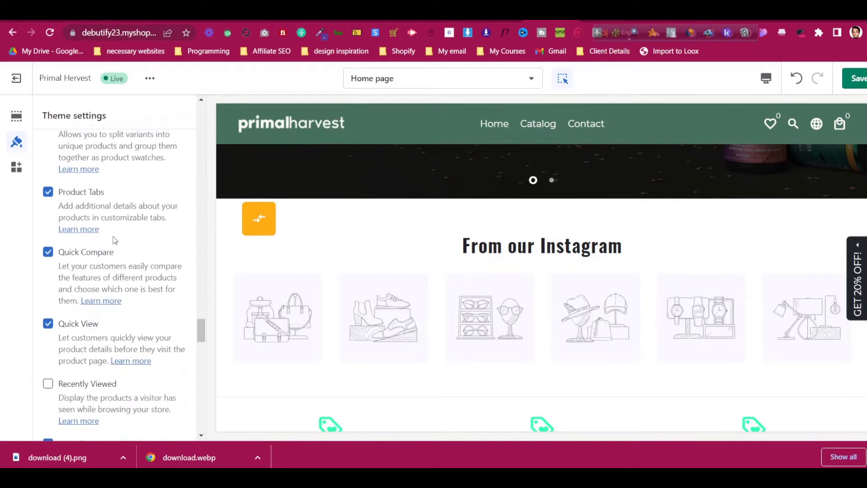
{"action": "scroll", "coordinate": [113, 240], "scroll_direction": "up", "scroll_amount": 5}
{"action": "scroll", "coordinate": [113, 240], "scroll_direction": "up", "scroll_amount": 3}
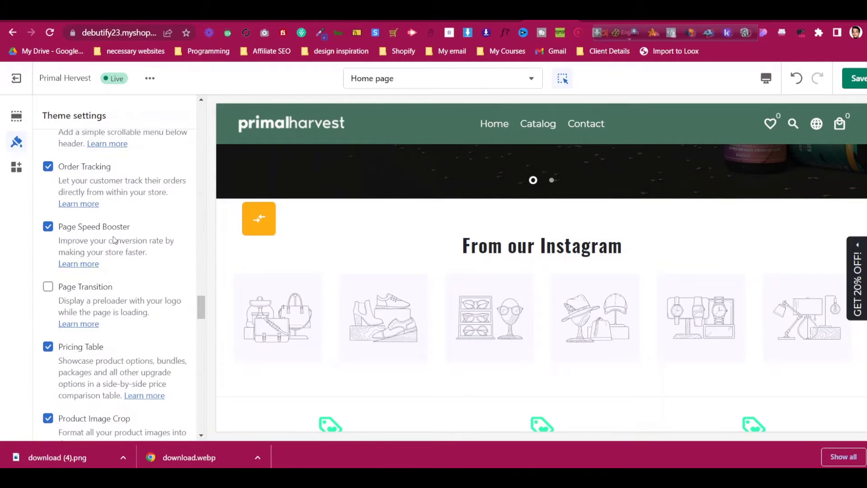
{"action": "scroll", "coordinate": [114, 240], "scroll_direction": "up", "scroll_amount": 1}
{"action": "scroll", "coordinate": [98, 272], "scroll_direction": "up", "scroll_amount": 3}
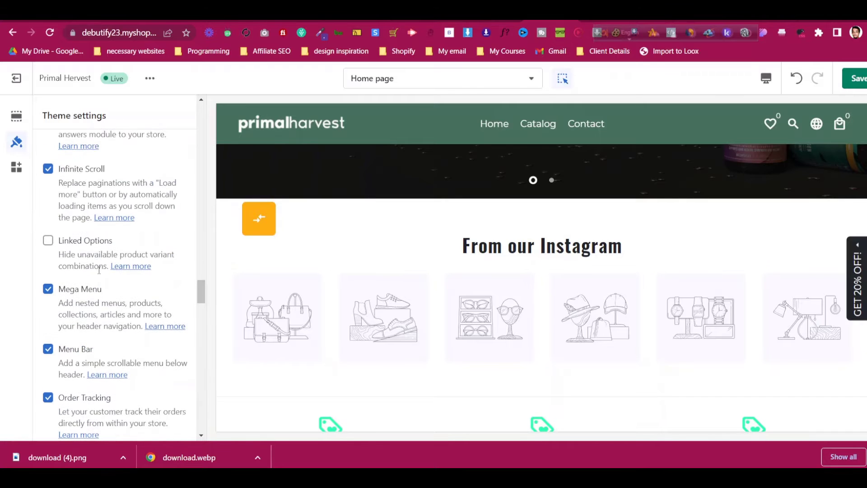
{"action": "scroll", "coordinate": [99, 270], "scroll_direction": "up", "scroll_amount": 5}
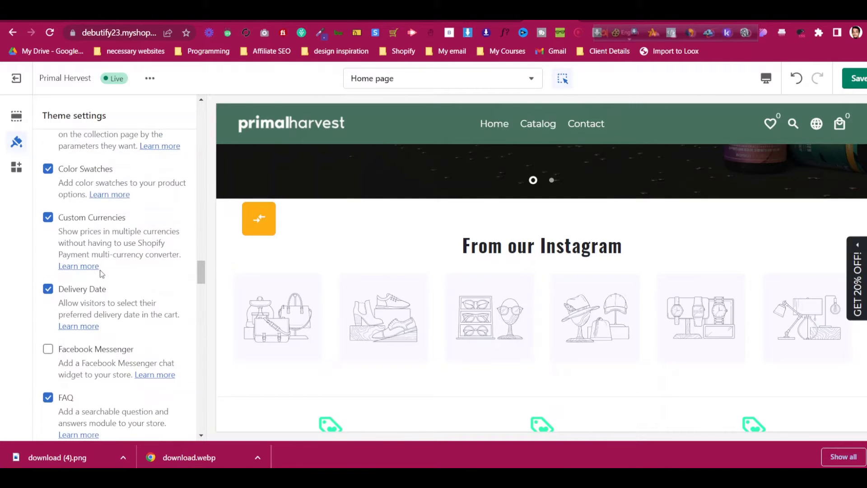
{"action": "scroll", "coordinate": [100, 270], "scroll_direction": "up", "scroll_amount": 4}
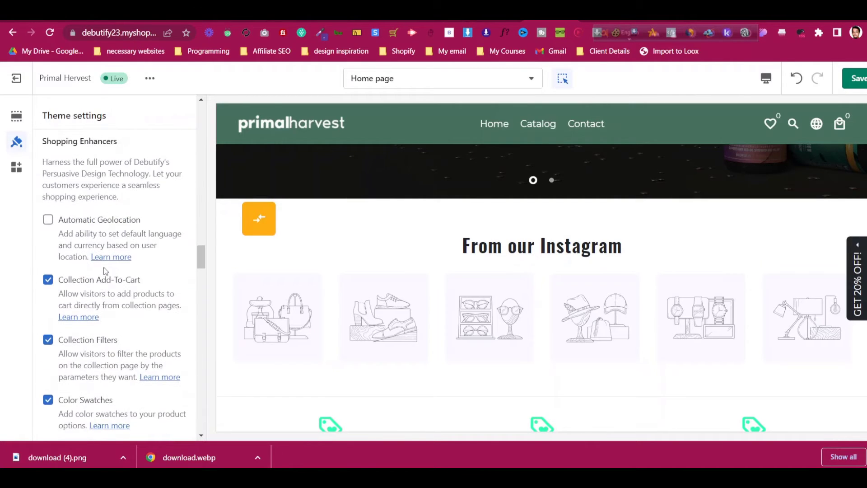
{"action": "scroll", "coordinate": [105, 270], "scroll_direction": "up", "scroll_amount": 4}
{"action": "scroll", "coordinate": [104, 267], "scroll_direction": "up", "scroll_amount": 3}
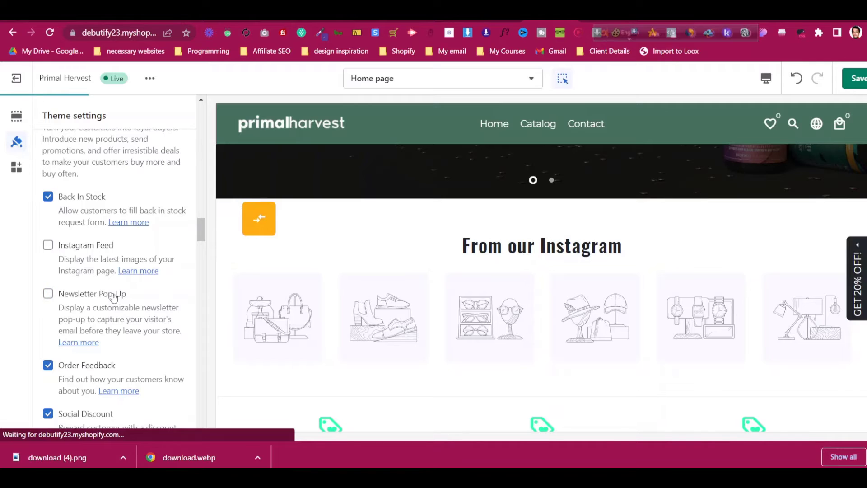
{"action": "scroll", "coordinate": [113, 295], "scroll_direction": "down", "scroll_amount": 2}
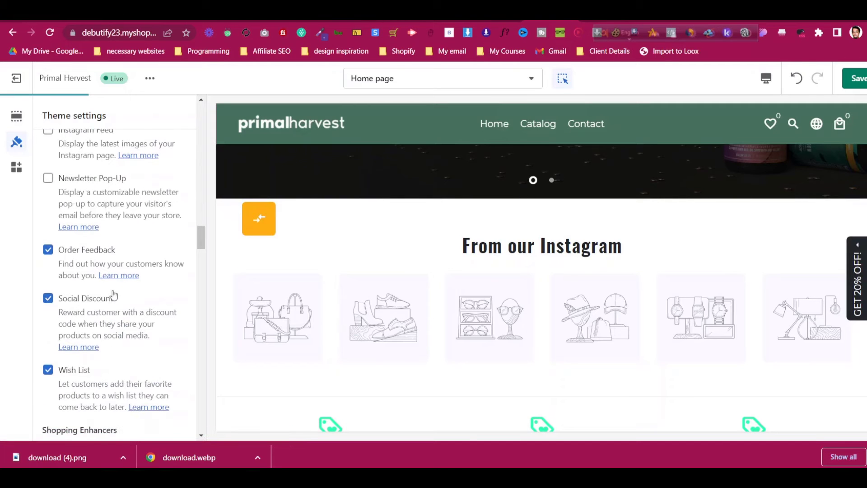
{"action": "scroll", "coordinate": [77, 351], "scroll_direction": "up", "scroll_amount": 2}
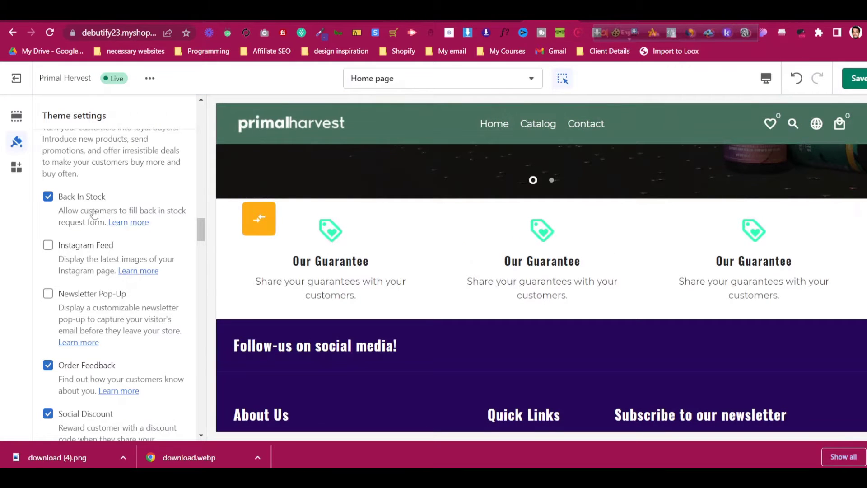
Open the Guarantee section's settings from the Home page list, review them, and go back
{"action": "left_click", "coordinate": [21, 121]}
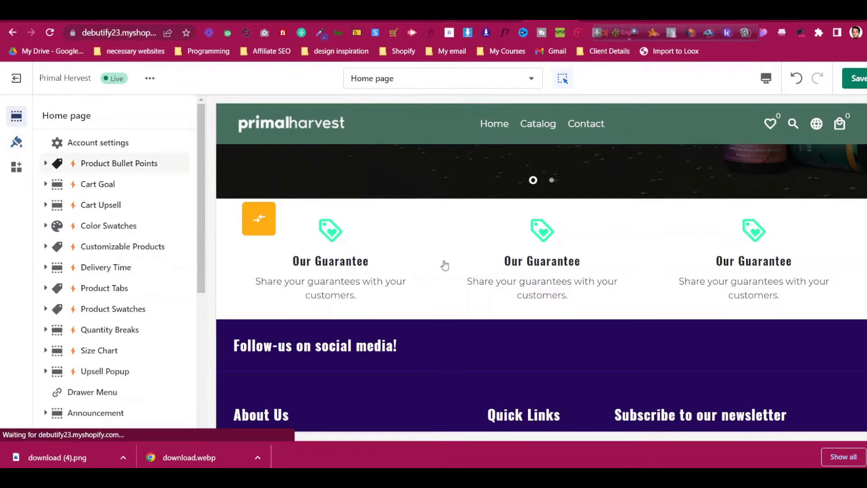
{"action": "scroll", "coordinate": [125, 316], "scroll_direction": "down", "scroll_amount": 5}
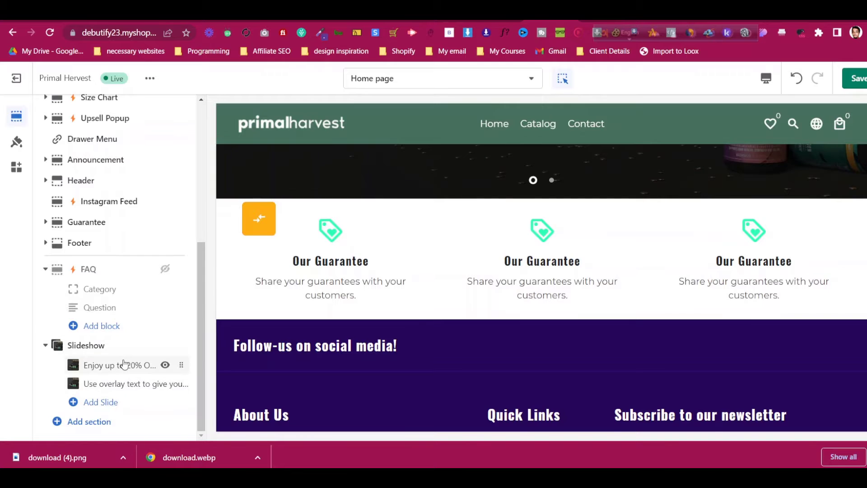
{"action": "scroll", "coordinate": [121, 260], "scroll_direction": "up", "scroll_amount": 2}
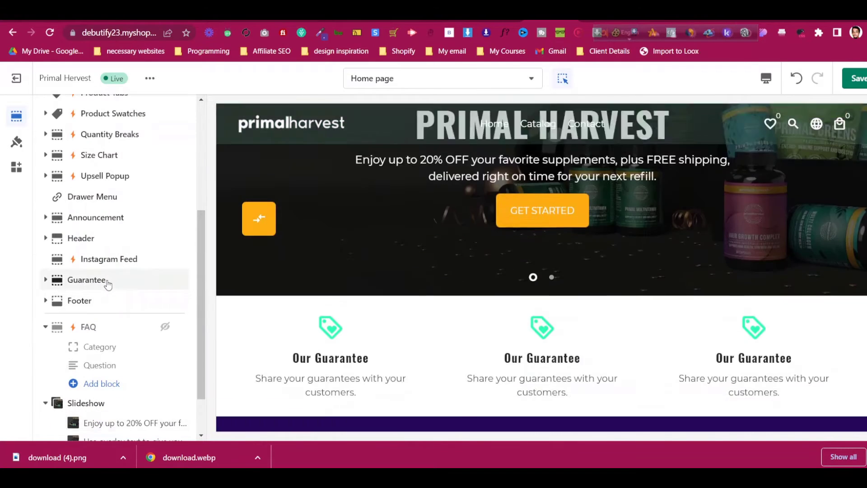
{"action": "left_click", "coordinate": [107, 282]}
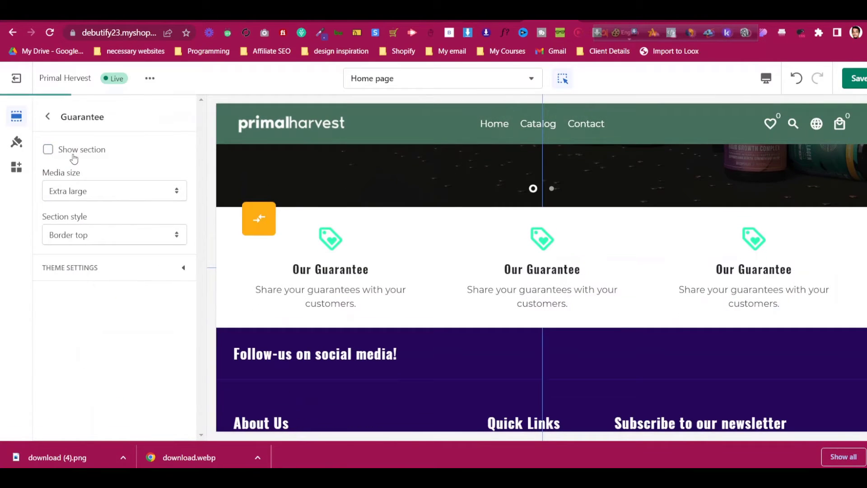
{"action": "scroll", "coordinate": [574, 263], "scroll_direction": "down", "scroll_amount": 2}
{"action": "scroll", "coordinate": [570, 263], "scroll_direction": "up", "scroll_amount": 5}
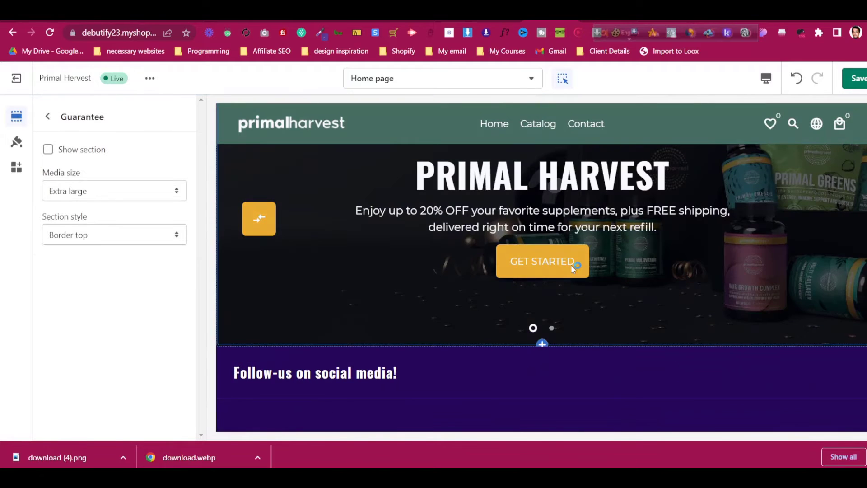
{"action": "scroll", "coordinate": [575, 268], "scroll_direction": "up", "scroll_amount": 2}
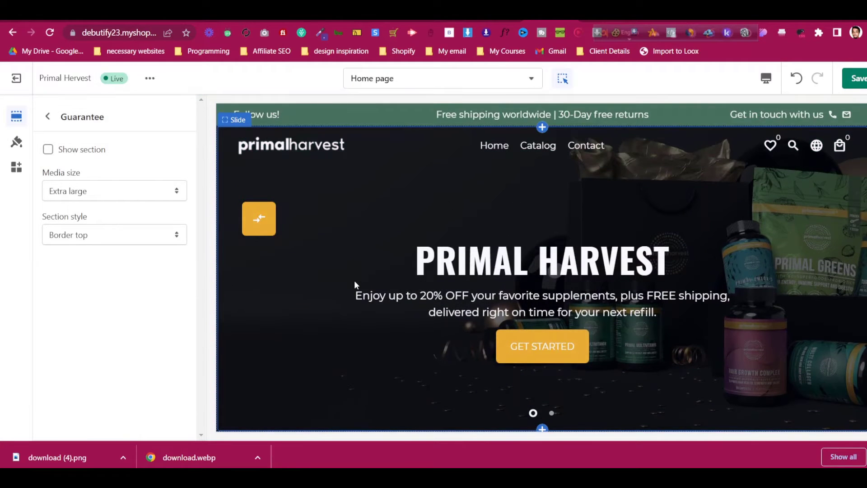
{"action": "scroll", "coordinate": [354, 282], "scroll_direction": "down", "scroll_amount": 5}
{"action": "scroll", "coordinate": [424, 281], "scroll_direction": "up", "scroll_amount": 2}
{"action": "scroll", "coordinate": [430, 282], "scroll_direction": "up", "scroll_amount": 5}
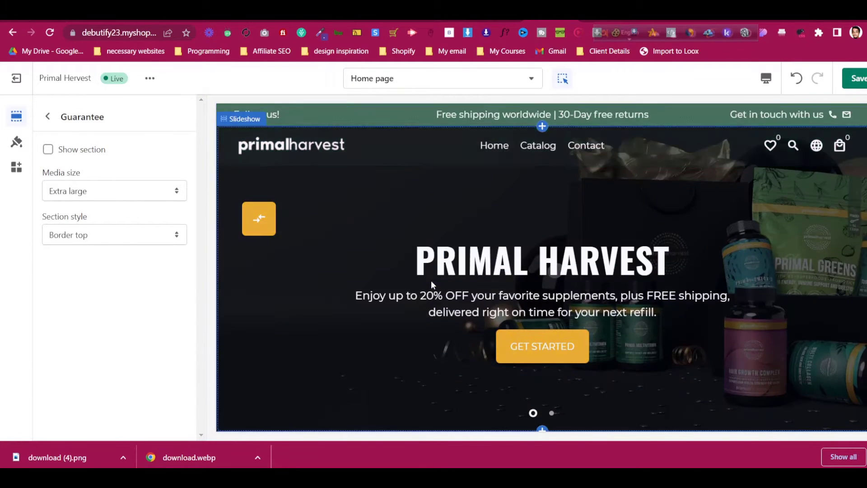
{"action": "scroll", "coordinate": [494, 273], "scroll_direction": "down", "scroll_amount": 1}
{"action": "scroll", "coordinate": [493, 269], "scroll_direction": "down", "scroll_amount": 3}
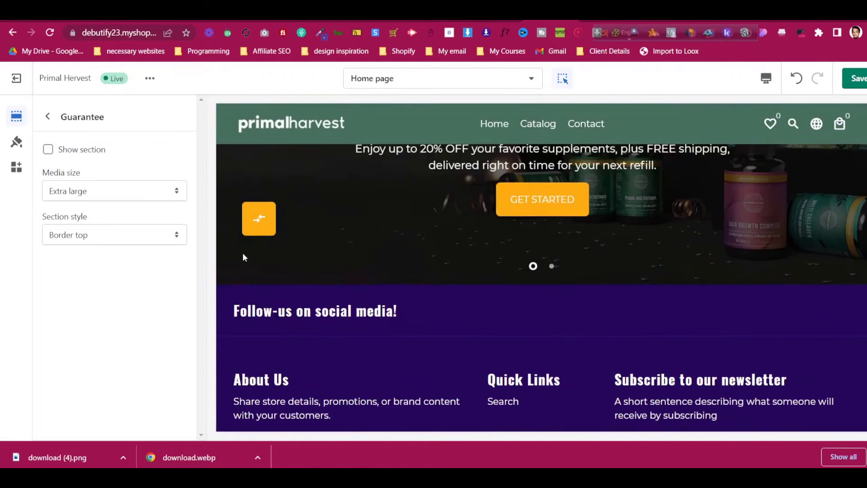
{"action": "scroll", "coordinate": [242, 253], "scroll_direction": "up", "scroll_amount": 4}
{"action": "left_click", "coordinate": [47, 117]}
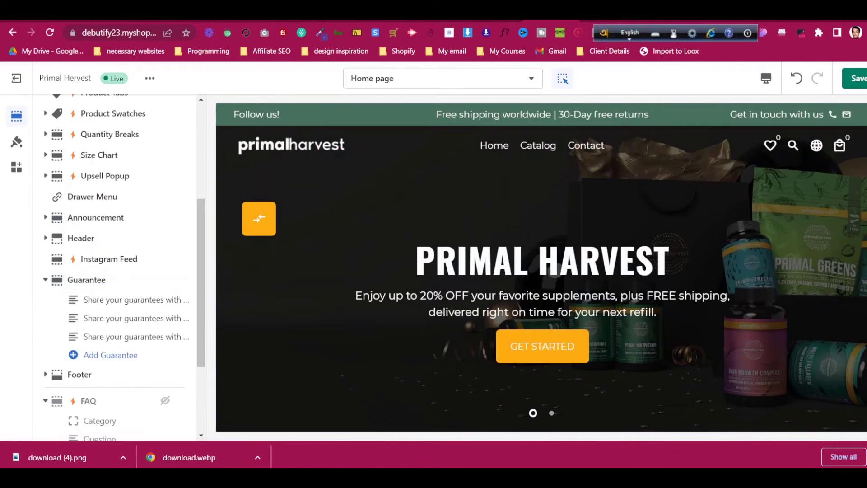
Save the press logo image from primalharvest.com to Downloads as as_seen_on_1.webp, twice
{"action": "left_click", "coordinate": [597, 18]}
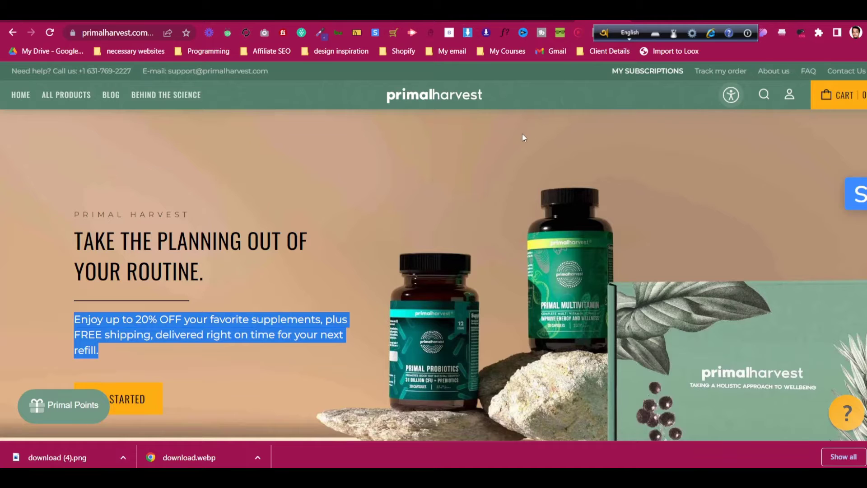
{"action": "scroll", "coordinate": [446, 165], "scroll_direction": "down", "scroll_amount": 7}
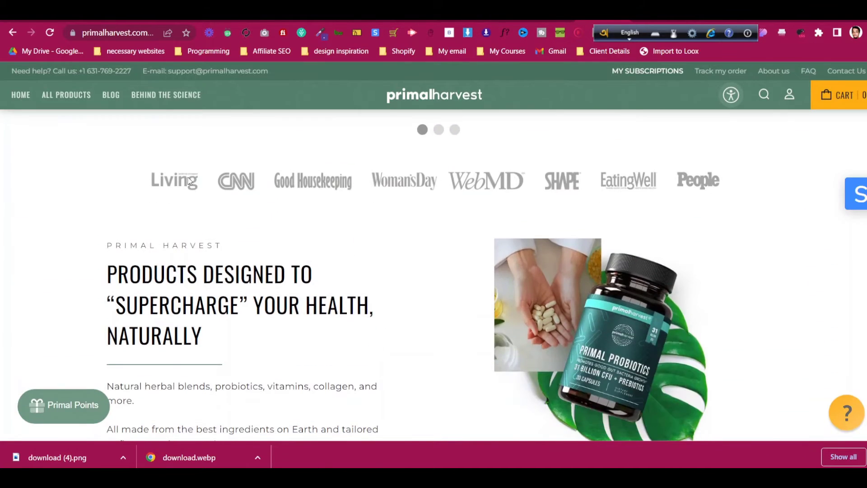
{"action": "right_click", "coordinate": [190, 181]}
{"action": "left_click", "coordinate": [206, 202]}
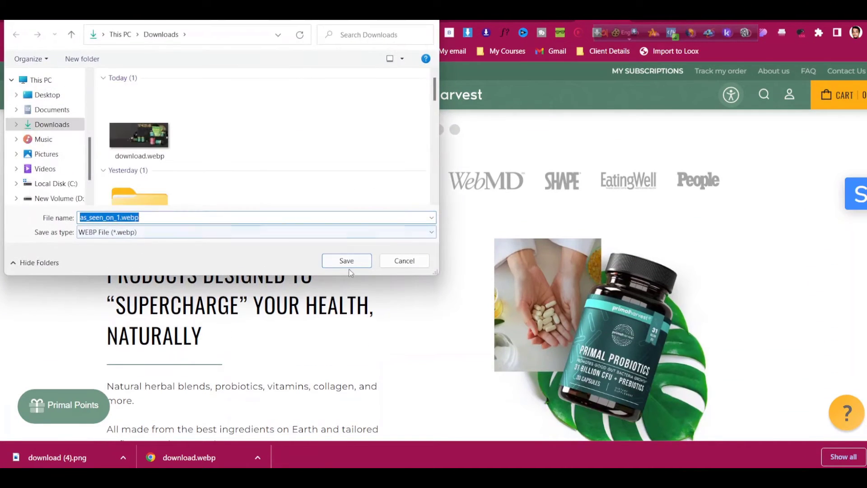
{"action": "left_click", "coordinate": [361, 261]}
{"action": "right_click", "coordinate": [235, 179]}
{"action": "left_click", "coordinate": [261, 200]}
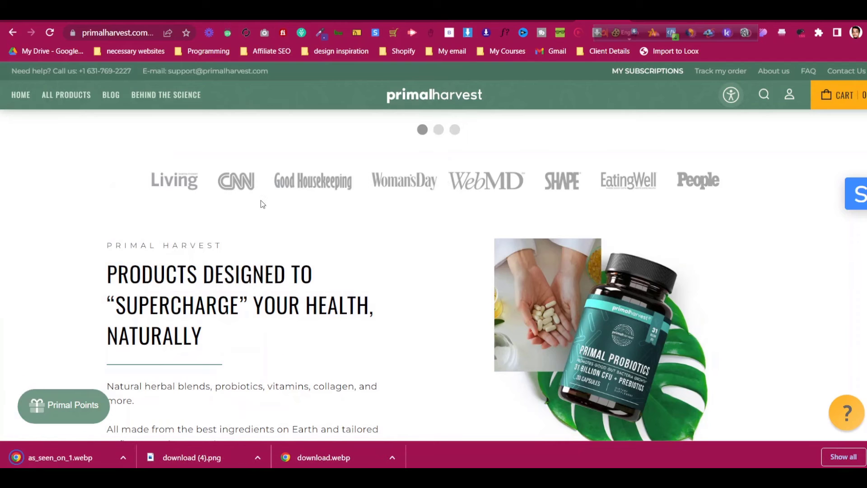
{"action": "left_click", "coordinate": [345, 260]}
Save two more copies, as_seen_on_1 (2).webp and as_seen_on_1 (3).webp, then return to Shopify
{"action": "right_click", "coordinate": [303, 184]}
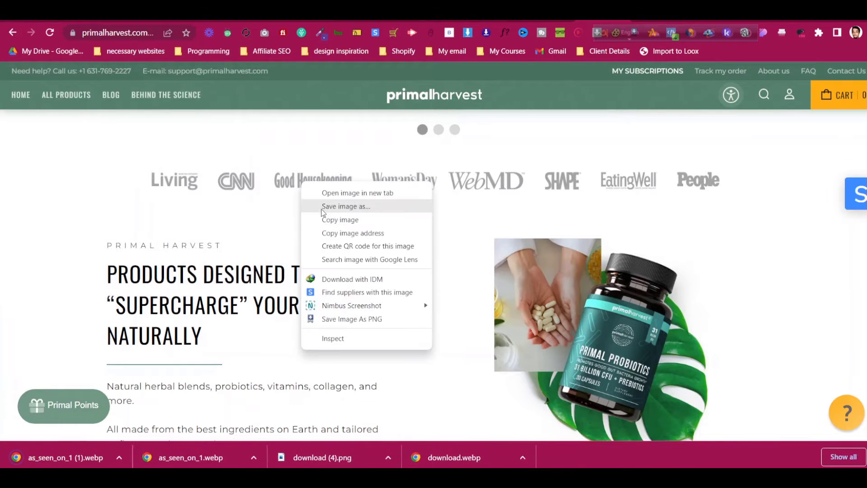
{"action": "left_click", "coordinate": [322, 210]}
{"action": "right_click", "coordinate": [323, 177]}
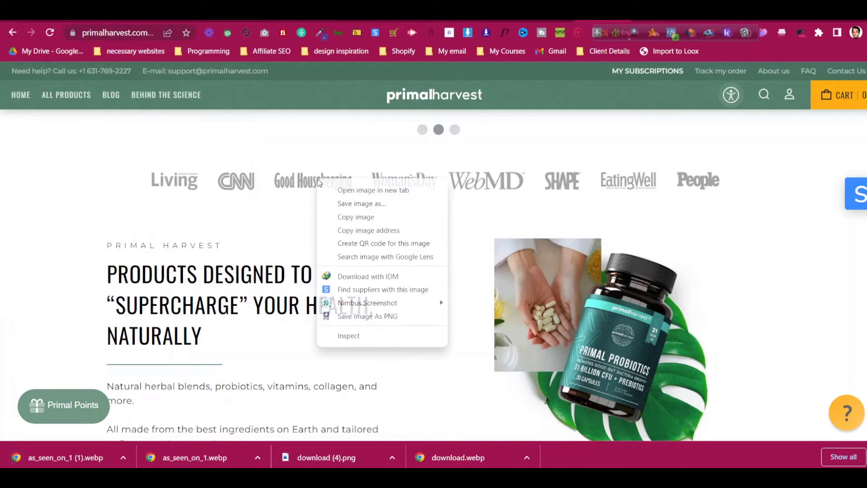
{"action": "left_click", "coordinate": [338, 201]}
{"action": "left_click", "coordinate": [346, 260]}
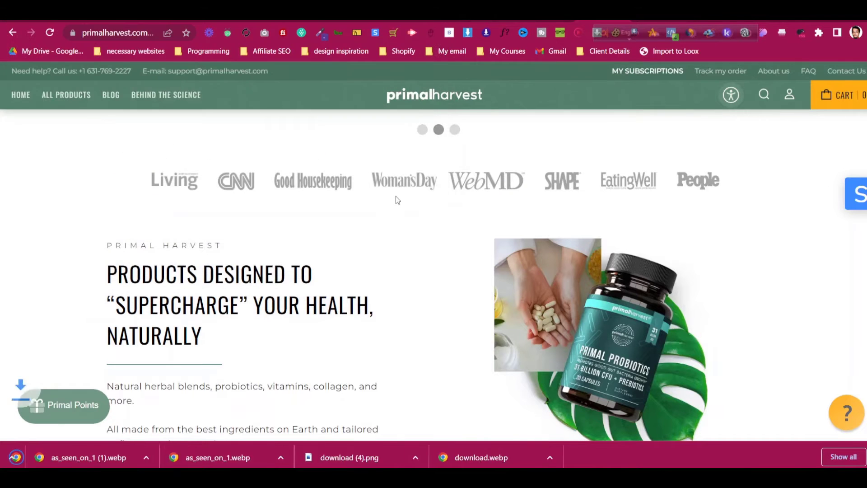
{"action": "right_click", "coordinate": [397, 180]}
{"action": "left_click", "coordinate": [408, 205]}
{"action": "left_click", "coordinate": [360, 263]}
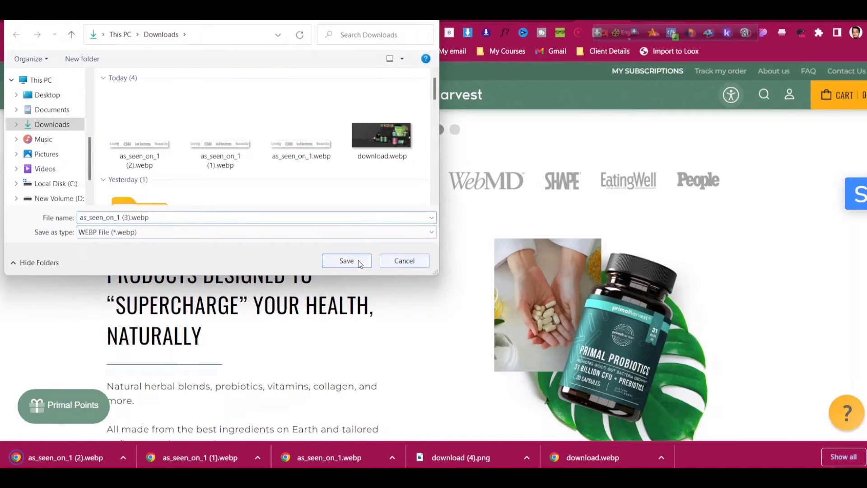
{"action": "left_click", "coordinate": [551, 21]}
{"action": "scroll", "coordinate": [98, 315], "scroll_direction": "down", "scroll_amount": 3}
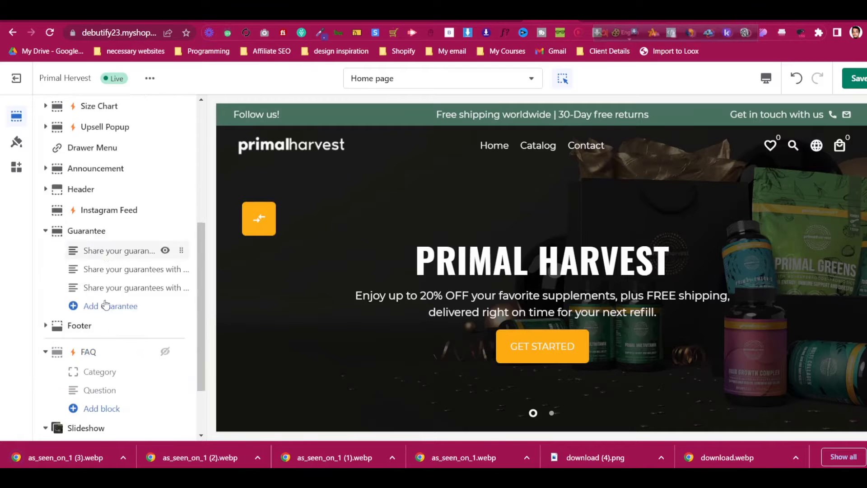
Add a Logo list section headed 'Featured on' with four empty logo blocks below the collapsed FAQ and Slideshow
{"action": "left_click", "coordinate": [46, 270]}
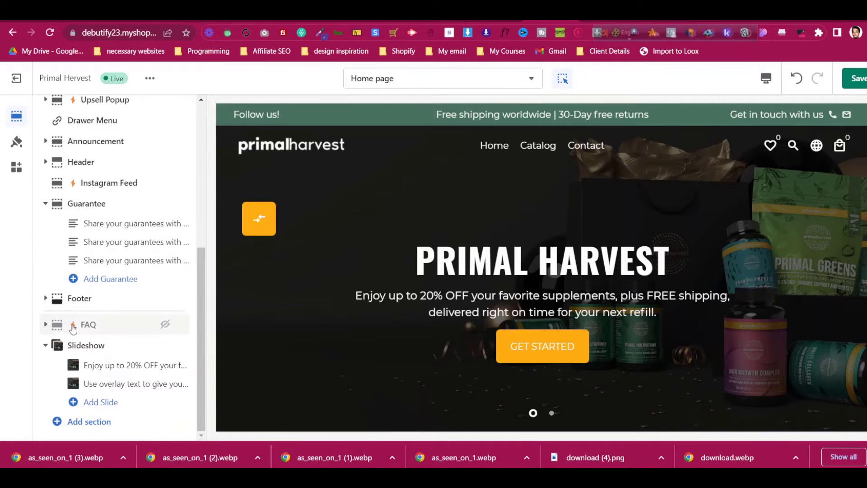
{"action": "left_click", "coordinate": [47, 347]}
{"action": "left_click", "coordinate": [89, 421]}
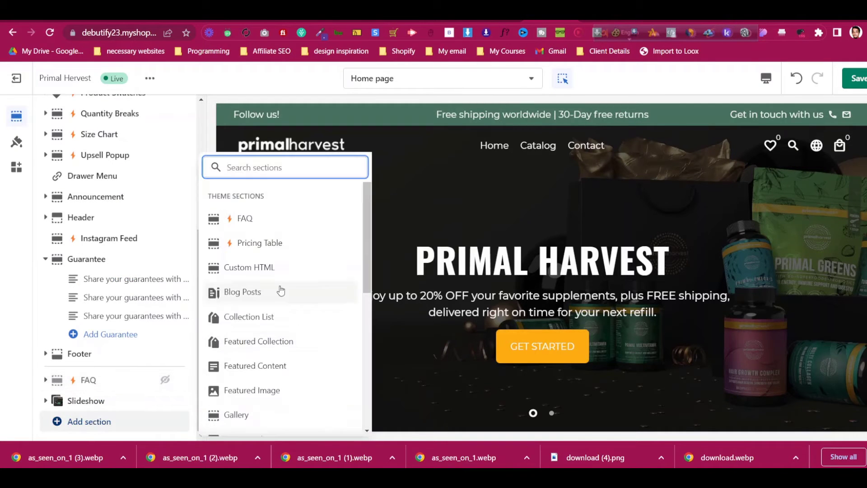
{"action": "scroll", "coordinate": [278, 280], "scroll_direction": "down", "scroll_amount": 5}
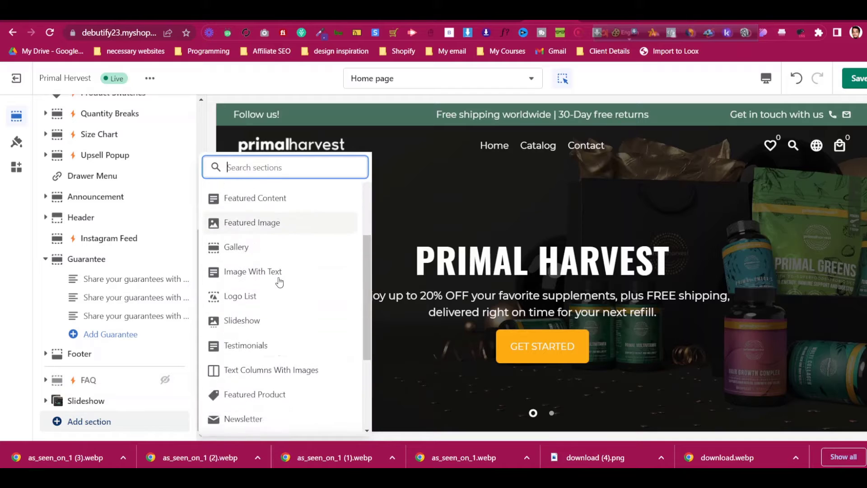
{"action": "left_click", "coordinate": [266, 234]}
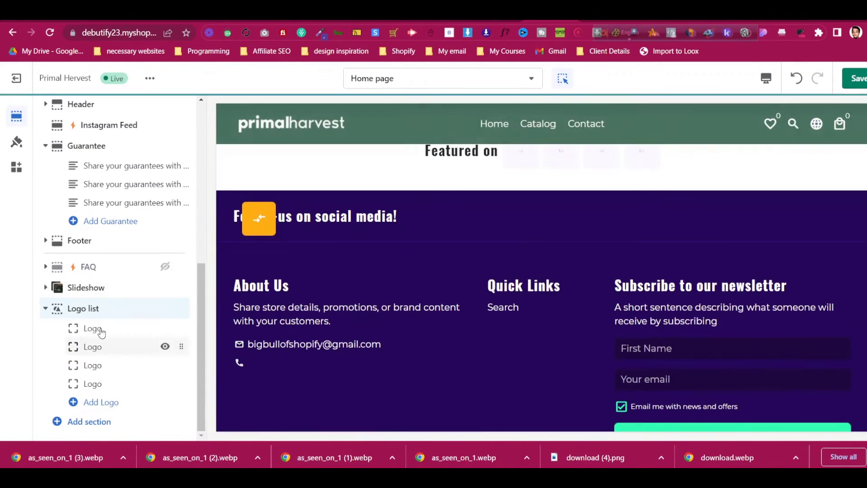
{"action": "left_click", "coordinate": [121, 307]}
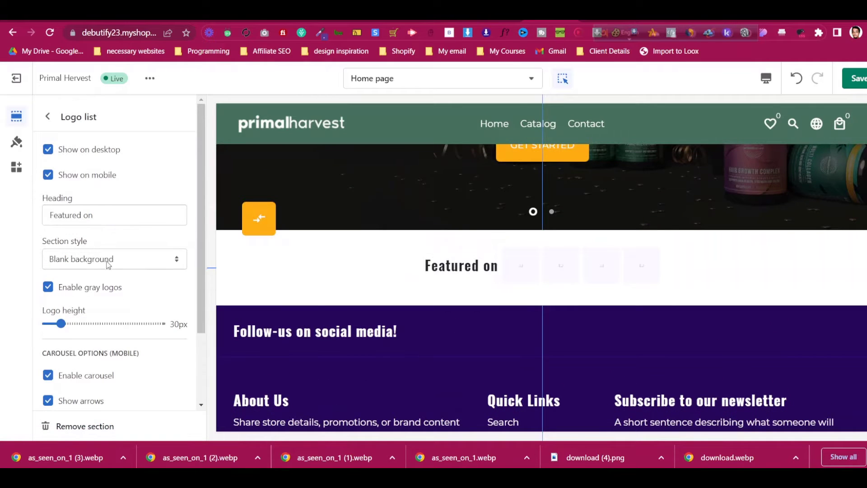
{"action": "scroll", "coordinate": [113, 271], "scroll_direction": "down", "scroll_amount": 2}
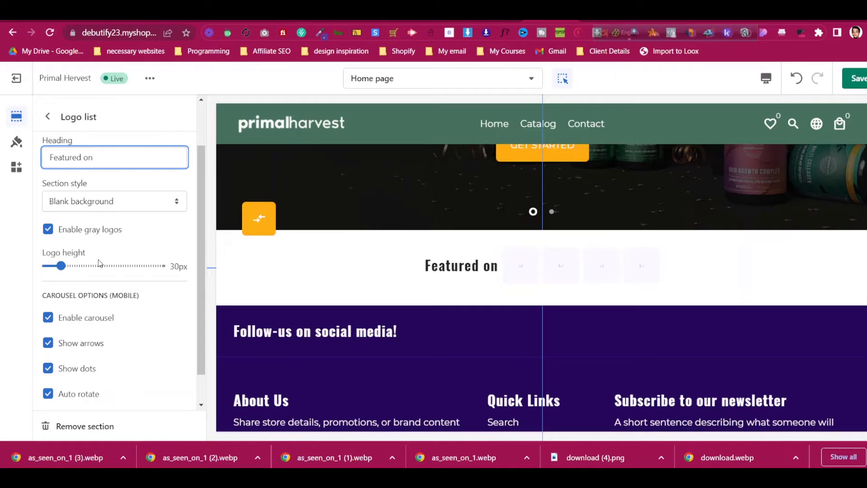
{"action": "scroll", "coordinate": [105, 289], "scroll_direction": "down", "scroll_amount": 1}
{"action": "scroll", "coordinate": [101, 294], "scroll_direction": "up", "scroll_amount": 3}
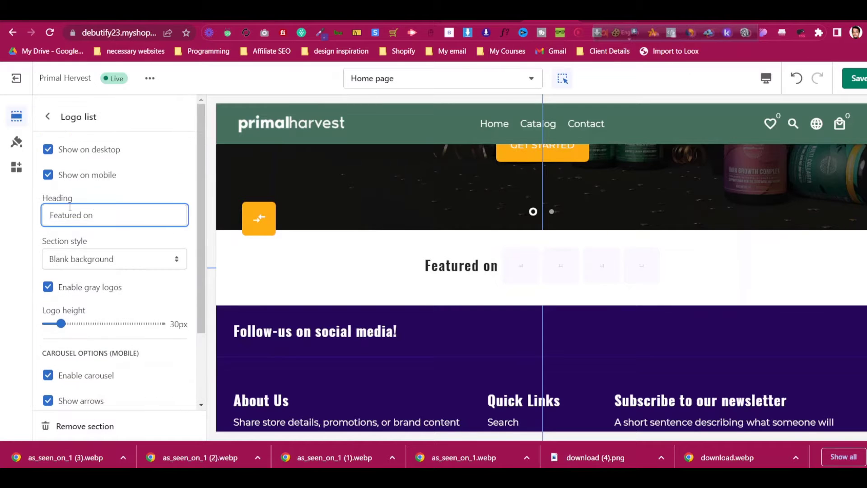
{"action": "left_click", "coordinate": [44, 118]}
Upload as_seen_on_1.webp from Downloads into the first logo block's image library
{"action": "left_click", "coordinate": [110, 330]}
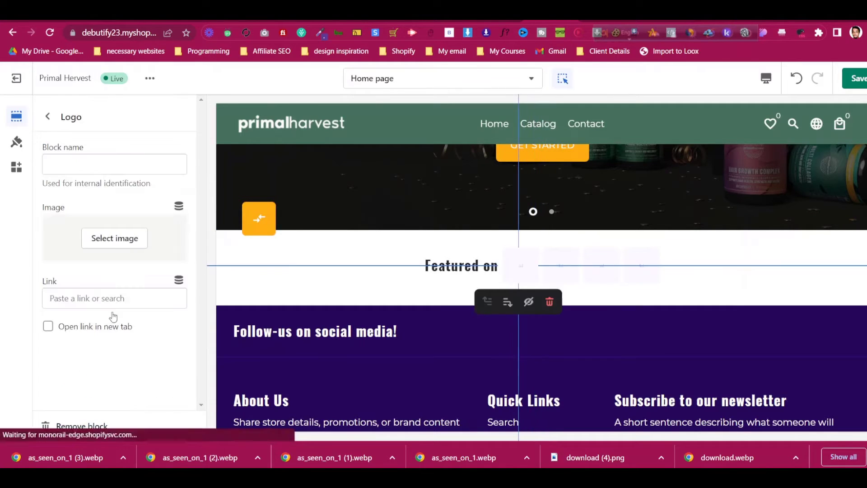
{"action": "left_click", "coordinate": [119, 239]}
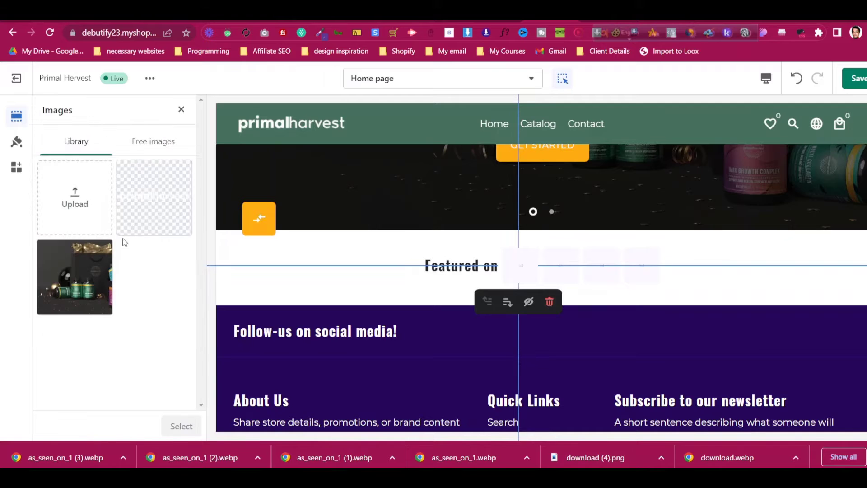
{"action": "left_click", "coordinate": [99, 200]}
{"action": "scroll", "coordinate": [307, 152], "scroll_direction": "down", "scroll_amount": 1}
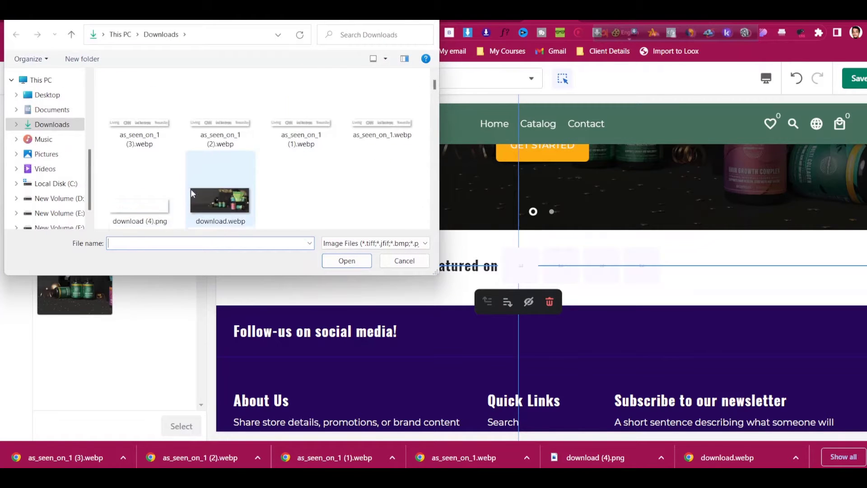
{"action": "left_click", "coordinate": [137, 185]}
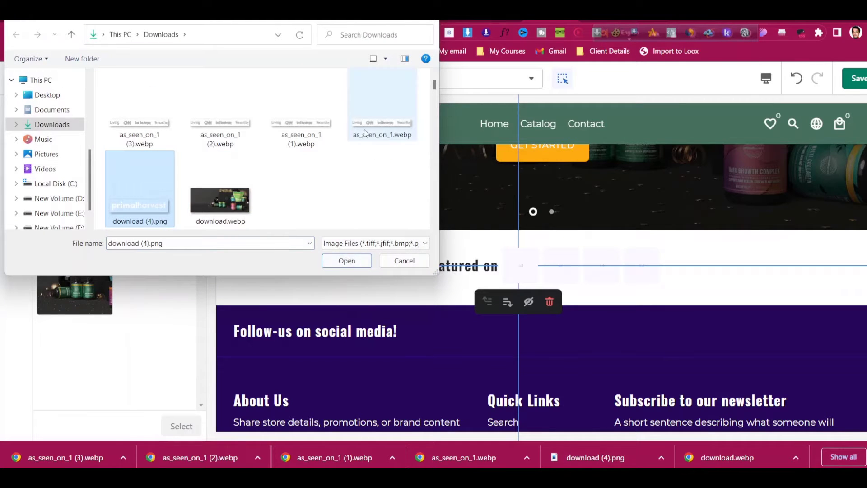
{"action": "left_click", "coordinate": [382, 125]}
{"action": "left_click", "coordinate": [360, 261]}
Compare the Primal Harvest press strip with the logo block in the editor preview
{"action": "left_click", "coordinate": [603, 18]}
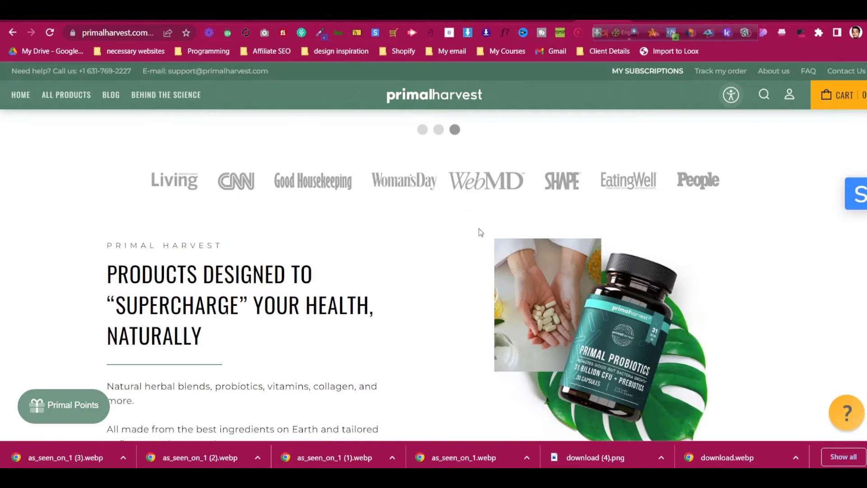
{"action": "left_click_drag", "start_coordinate": [482, 188], "coordinate": [331, 222]}
{"action": "left_click", "coordinate": [549, 19]}
{"action": "scroll", "coordinate": [630, 192], "scroll_direction": "down", "scroll_amount": 2}
{"action": "scroll", "coordinate": [649, 240], "scroll_direction": "up", "scroll_amount": 1}
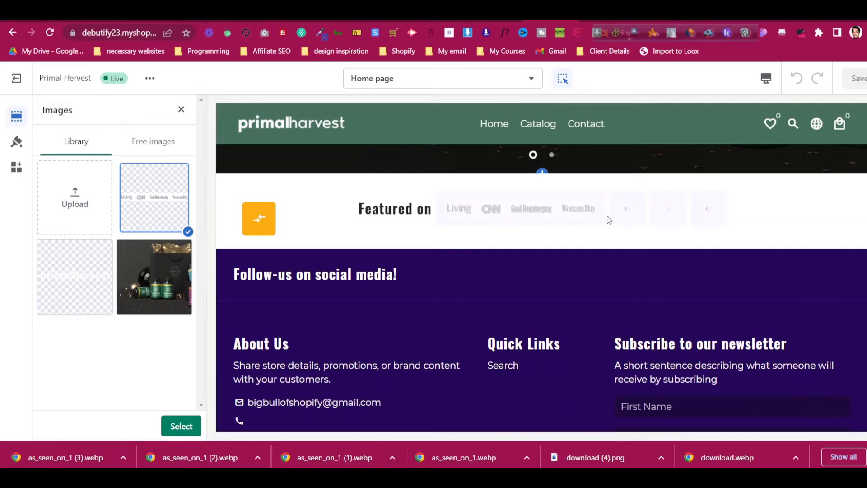
{"action": "scroll", "coordinate": [668, 271], "scroll_direction": "up", "scroll_amount": 2}
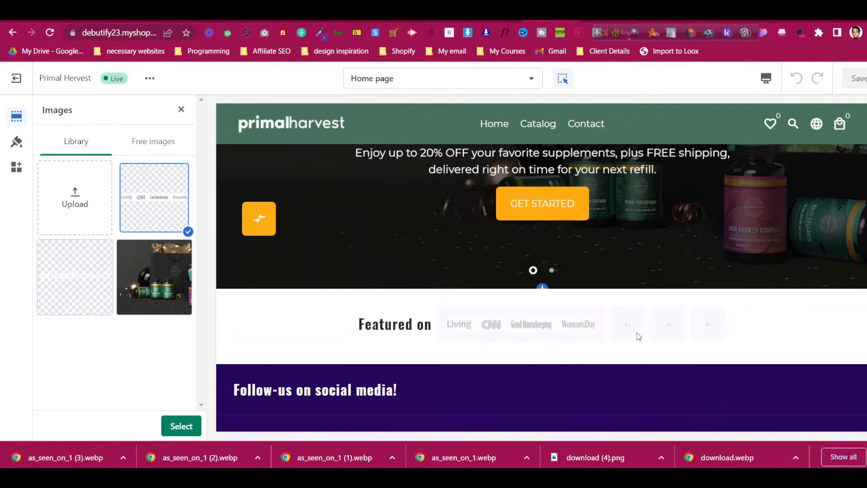
{"action": "left_click", "coordinate": [637, 335]}
{"action": "scroll", "coordinate": [623, 271], "scroll_direction": "down", "scroll_amount": 3}
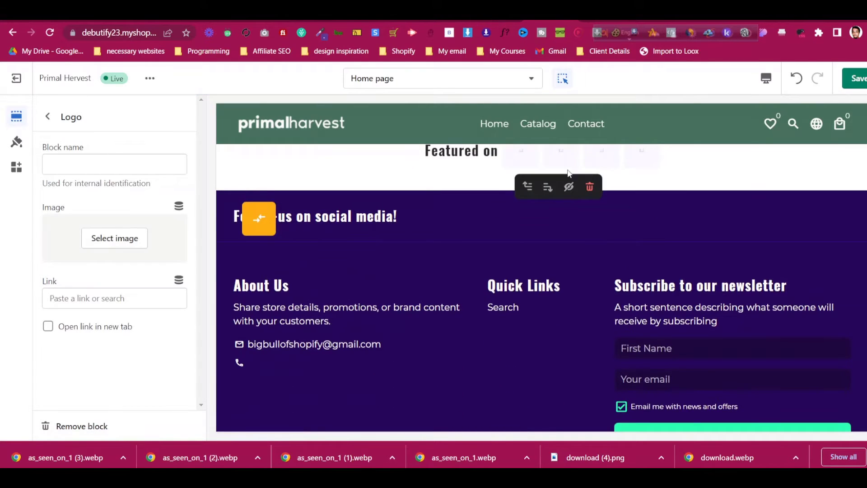
{"action": "left_click", "coordinate": [47, 117]}
Apply the uploaded as_seen_on_1 press-logo image to the first logo block
{"action": "left_click", "coordinate": [101, 329]}
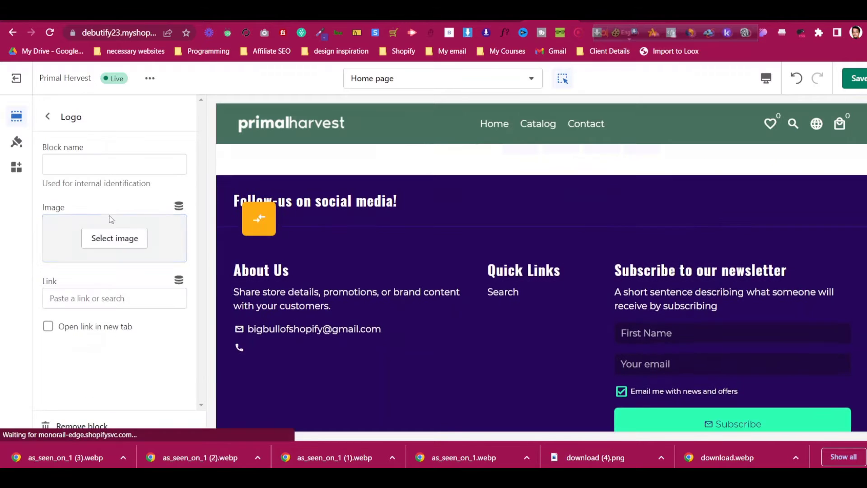
{"action": "left_click", "coordinate": [114, 238]}
{"action": "left_click", "coordinate": [148, 197]}
{"action": "left_click", "coordinate": [181, 425]}
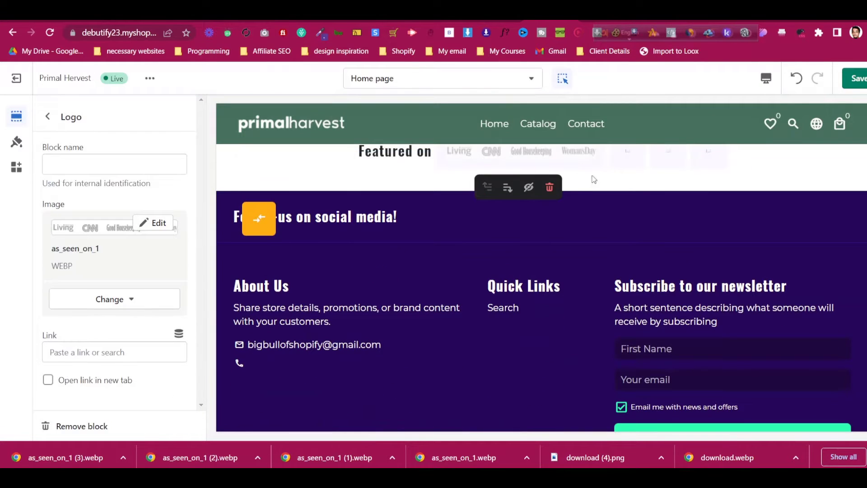
{"action": "left_click", "coordinate": [605, 20]}
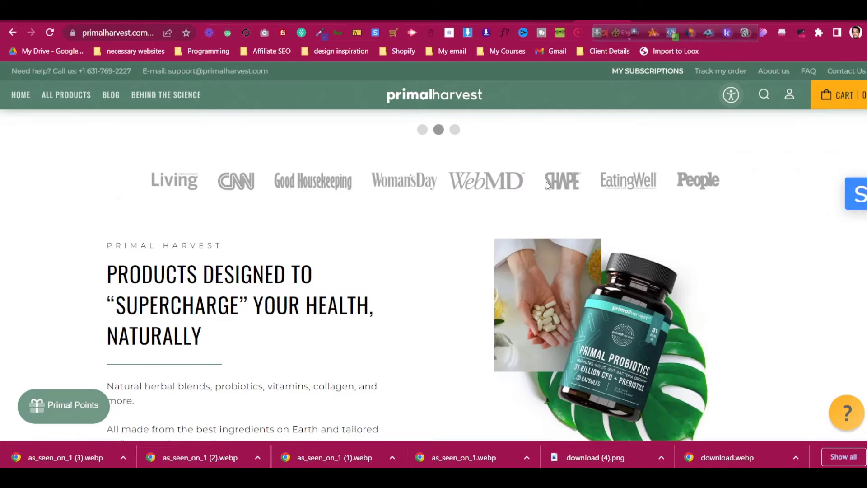
Save the SHAPE press logo from primalharvest.com as as_seen_on_2.webp
{"action": "right_click", "coordinate": [563, 177]}
{"action": "left_click", "coordinate": [588, 199]}
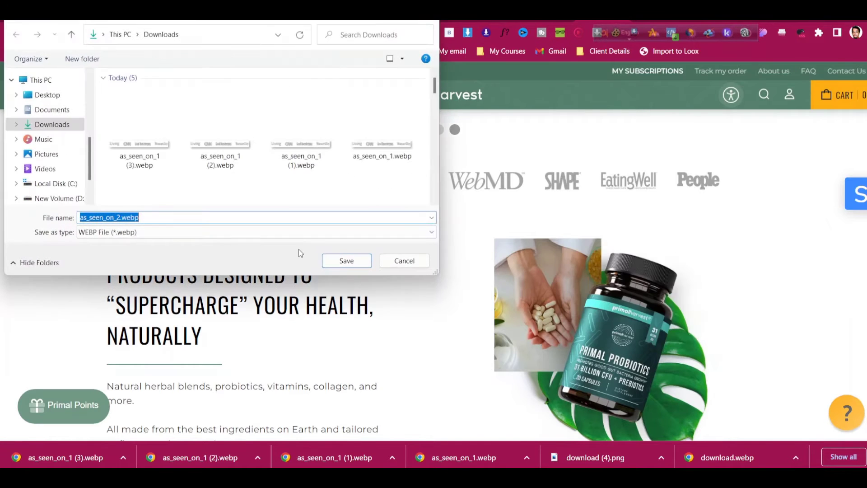
{"action": "left_click", "coordinate": [331, 266]}
{"action": "left_click", "coordinate": [552, 20]}
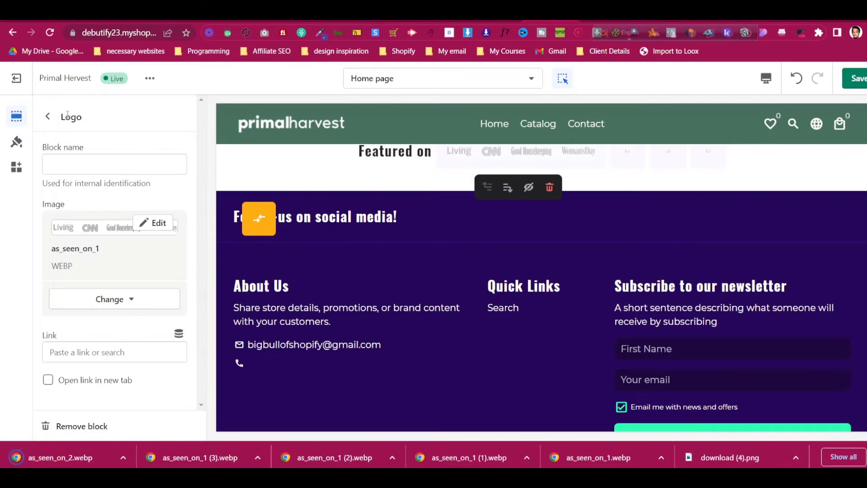
{"action": "left_click", "coordinate": [49, 119]}
Upload as_seen_on_2.webp, give the second logo the Living/CNN logo strip image, and hide the third logo
{"action": "left_click", "coordinate": [126, 347]}
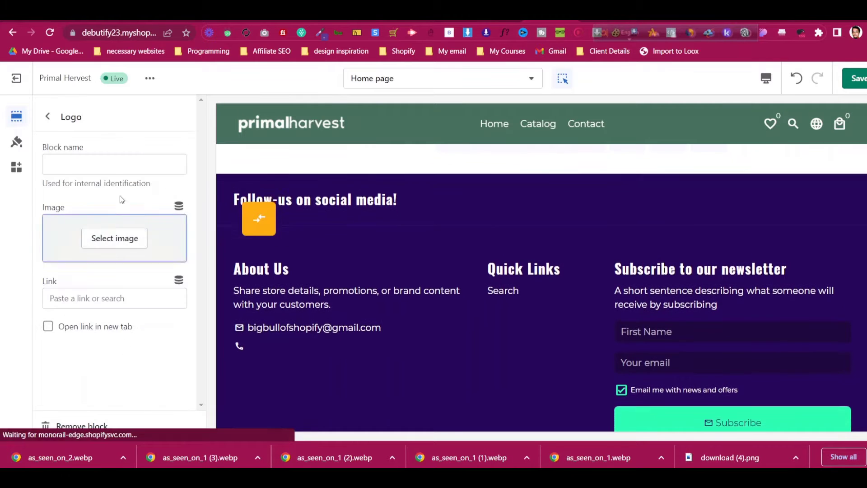
{"action": "left_click", "coordinate": [128, 241]}
{"action": "left_click", "coordinate": [102, 187]}
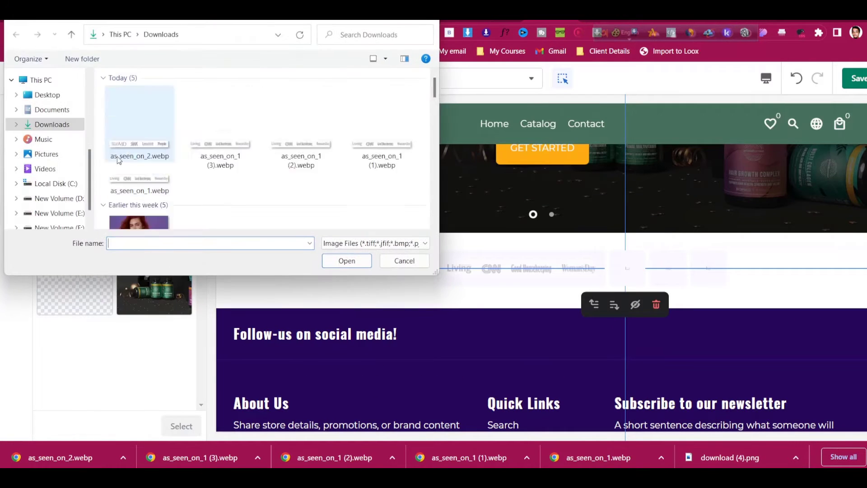
{"action": "left_click", "coordinate": [140, 99]}
{"action": "left_click", "coordinate": [347, 261]}
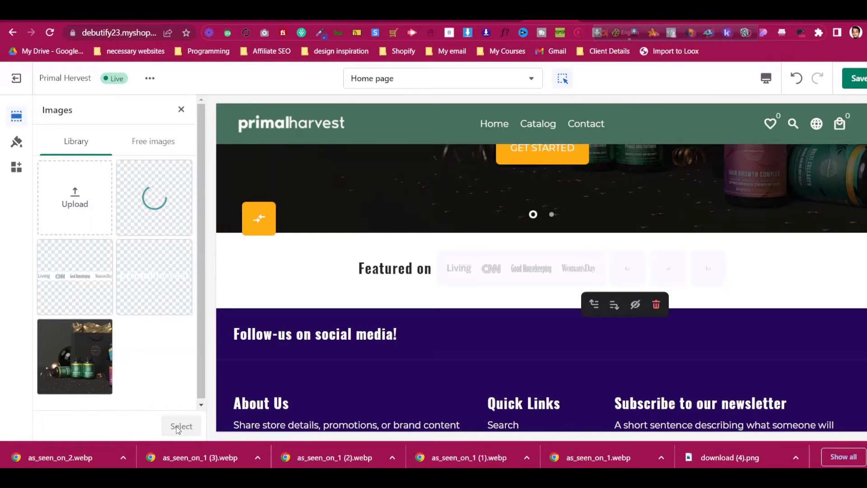
{"action": "left_click", "coordinate": [82, 286]}
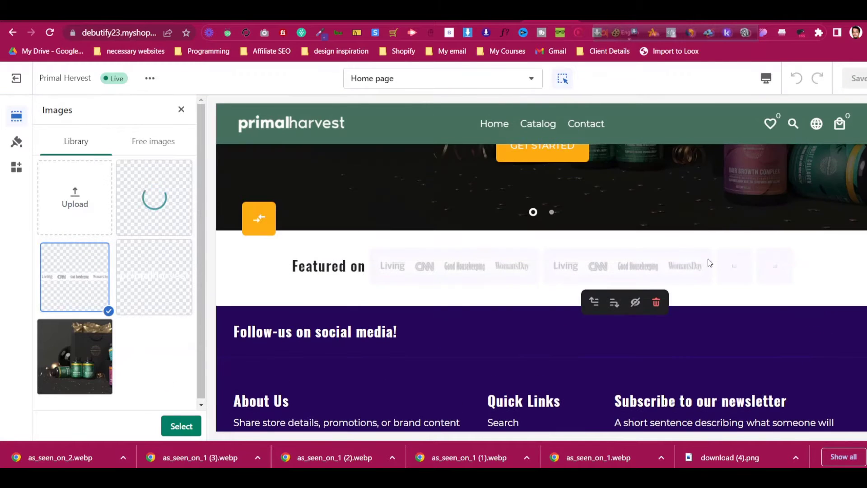
{"action": "left_click", "coordinate": [182, 426]}
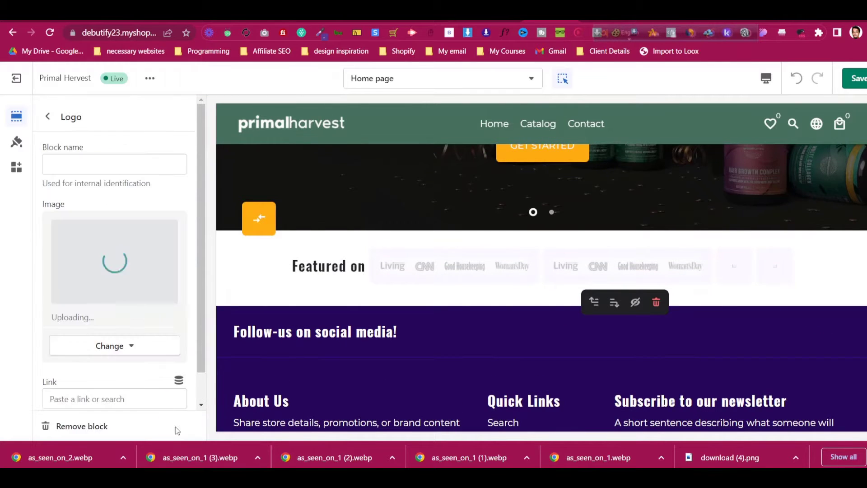
{"action": "left_click", "coordinate": [47, 116]}
{"action": "left_click", "coordinate": [165, 365]}
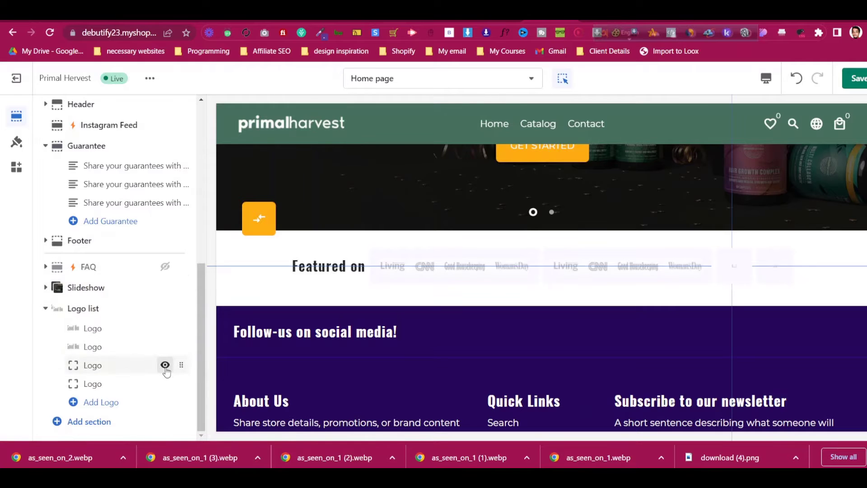
Hide the fourth logo and delete the empty third logo block
{"action": "left_click", "coordinate": [164, 384]}
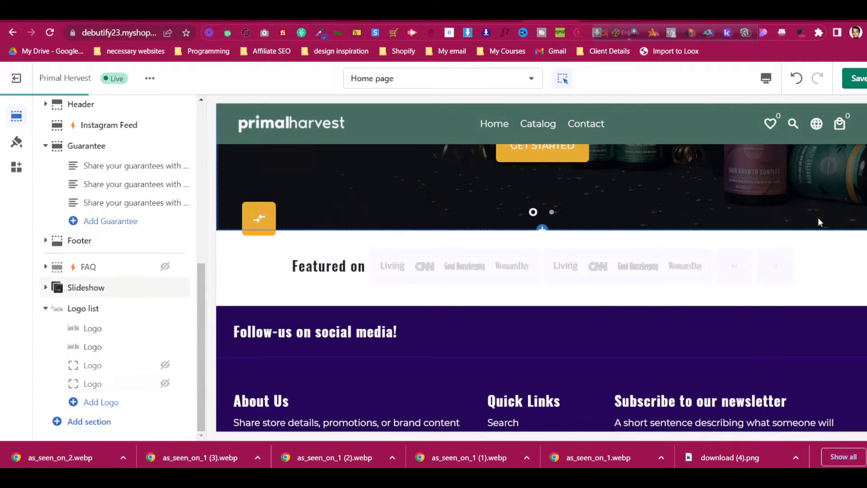
{"action": "left_click", "coordinate": [121, 369]}
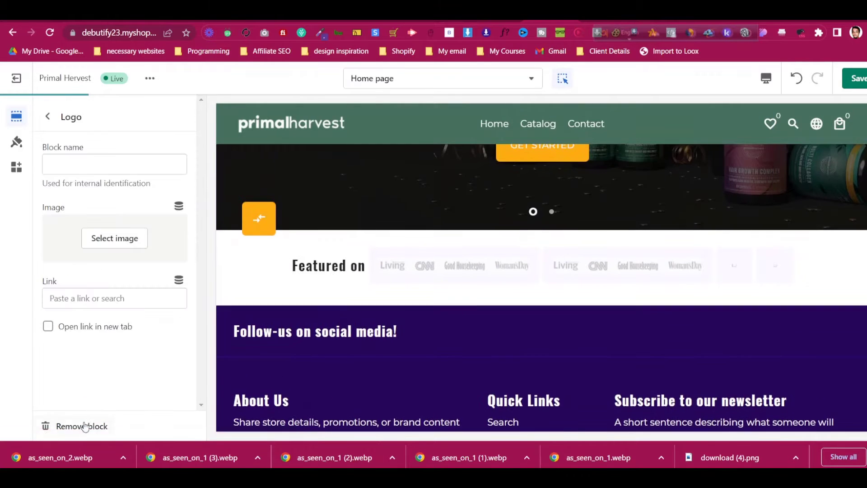
{"action": "left_click", "coordinate": [48, 117]}
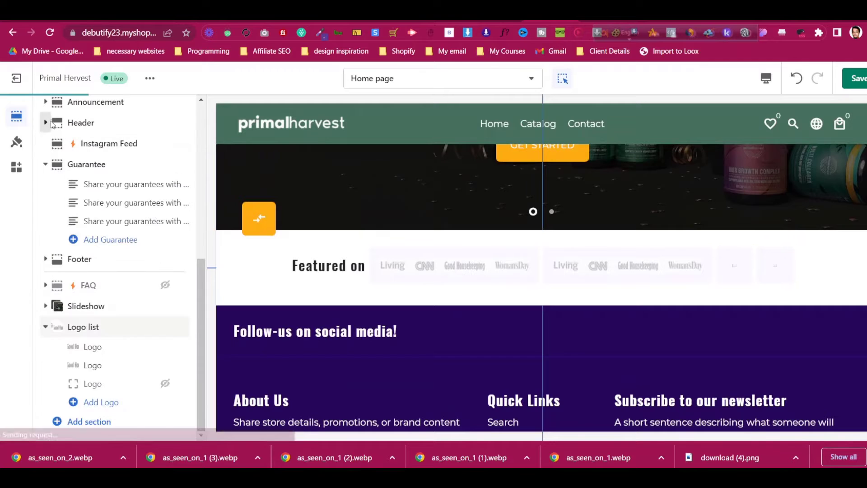
{"action": "left_click", "coordinate": [126, 382]}
{"action": "left_click", "coordinate": [93, 426]}
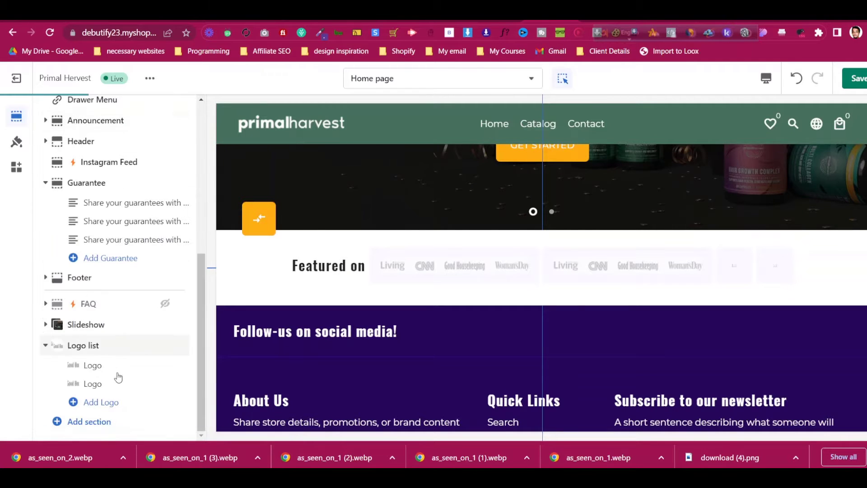
Try Accent, then set the Logo list to Blank background with 50px logo height
{"action": "left_click", "coordinate": [125, 346]}
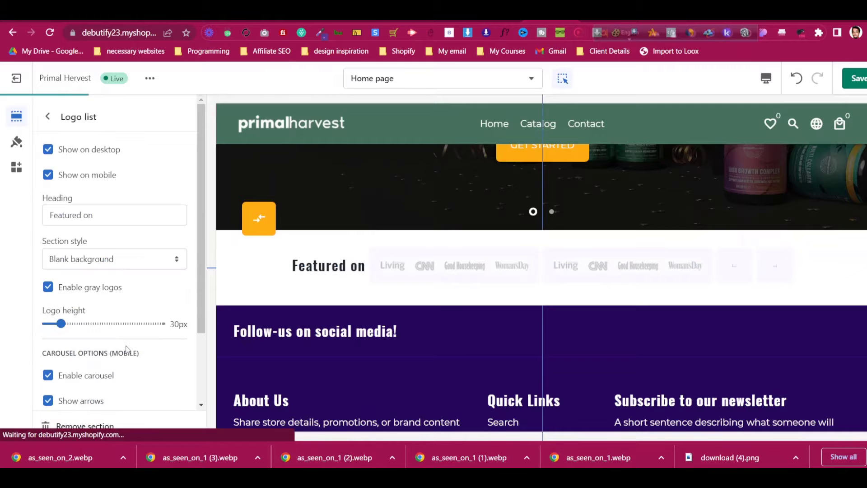
{"action": "scroll", "coordinate": [126, 316], "scroll_direction": "down", "scroll_amount": 3}
{"action": "scroll", "coordinate": [128, 314], "scroll_direction": "up", "scroll_amount": 3}
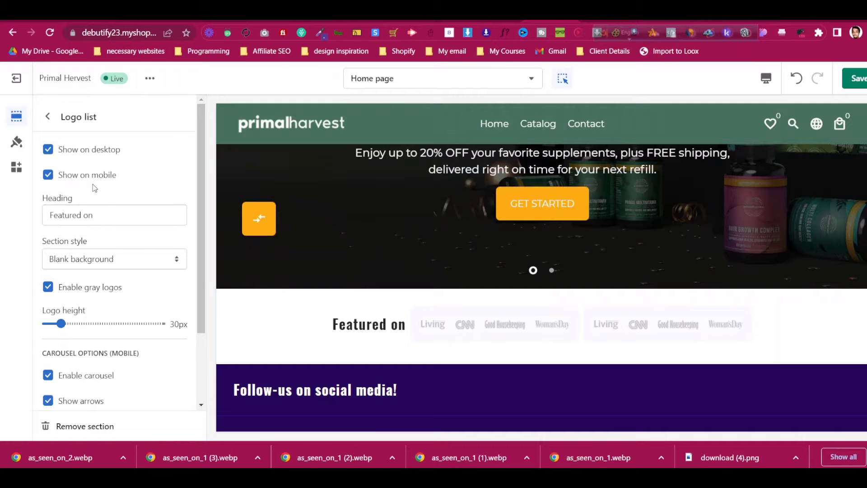
{"action": "left_click", "coordinate": [101, 260]}
{"action": "left_click", "coordinate": [102, 261]}
{"action": "left_click", "coordinate": [102, 260]}
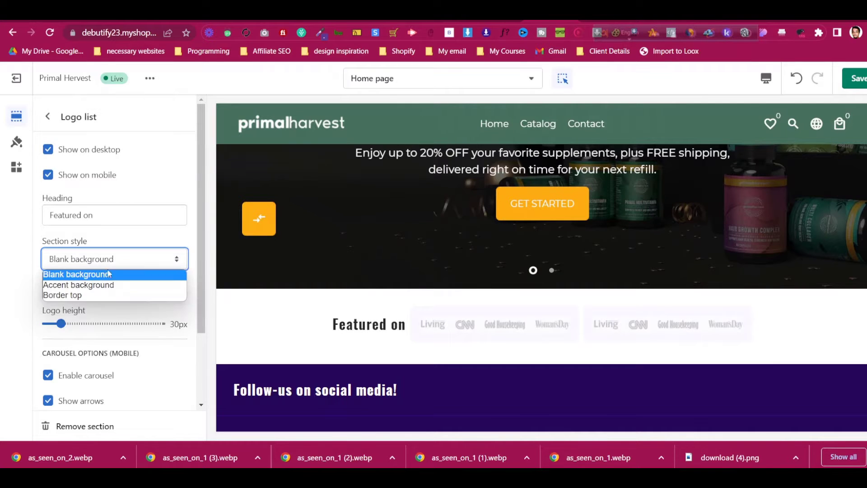
{"action": "left_click", "coordinate": [114, 284]}
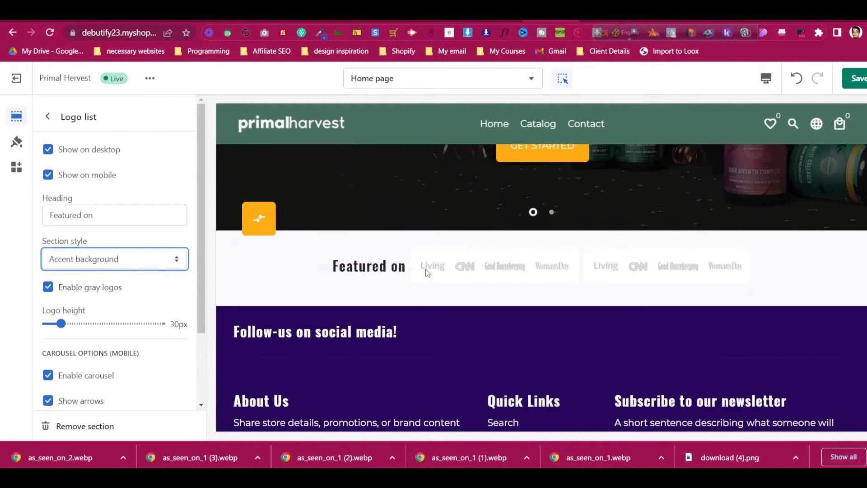
{"action": "left_click", "coordinate": [101, 261]}
{"action": "left_click", "coordinate": [102, 273]}
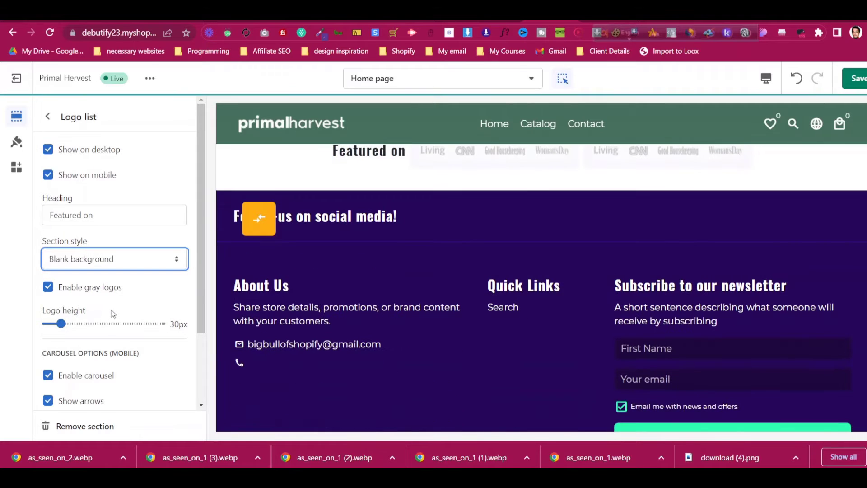
{"action": "left_click_drag", "start_coordinate": [62, 324], "coordinate": [73, 324]}
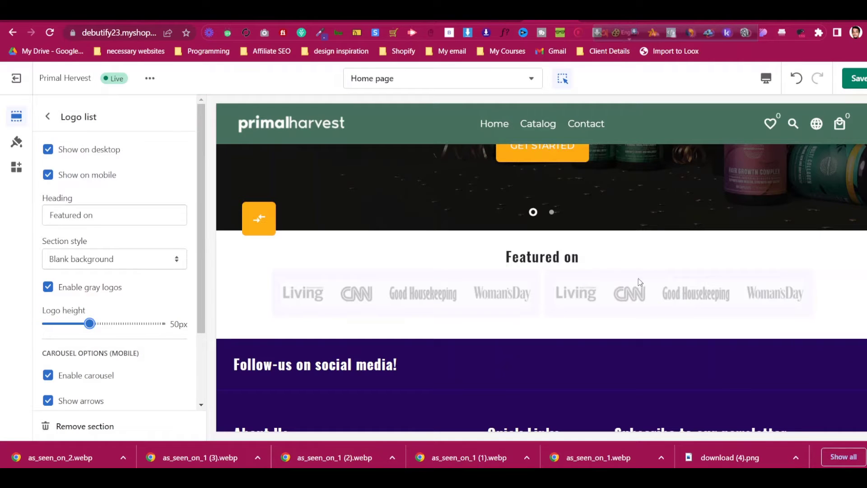
{"action": "scroll", "coordinate": [108, 340], "scroll_direction": "down", "scroll_amount": 2}
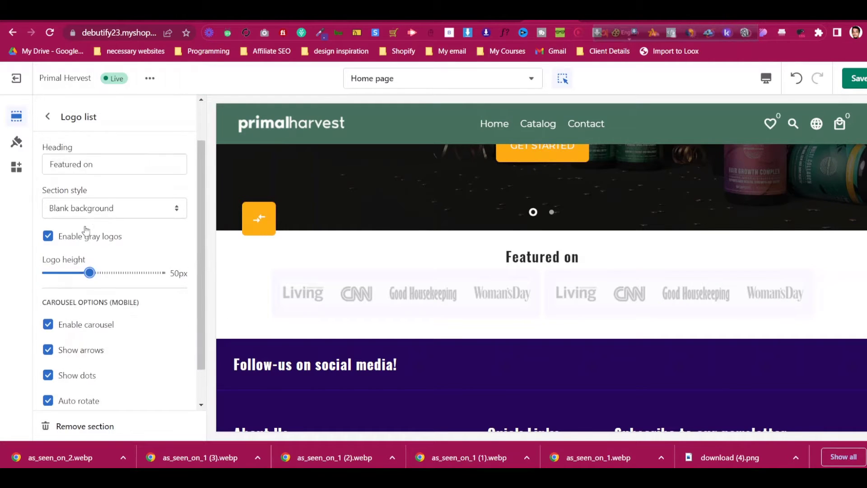
{"action": "scroll", "coordinate": [85, 229], "scroll_direction": "up", "scroll_amount": 2}
{"action": "left_click", "coordinate": [49, 117]}
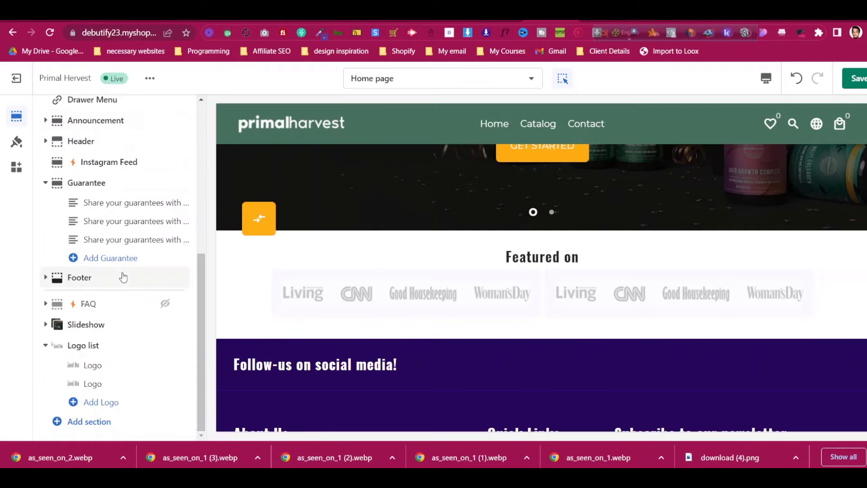
Add an Image With Text section to the homepage after checking the Primal Harvest site
{"action": "left_click", "coordinate": [519, 21]}
{"action": "scroll", "coordinate": [419, 148], "scroll_direction": "down", "scroll_amount": 7}
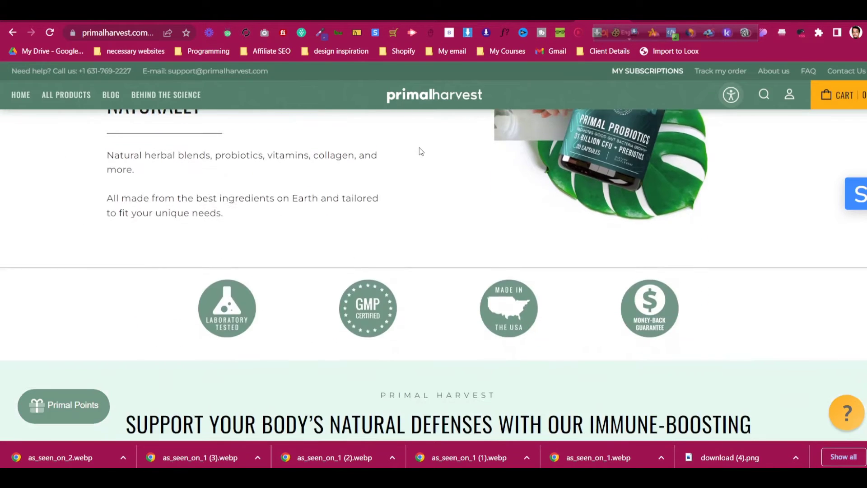
{"action": "scroll", "coordinate": [422, 163], "scroll_direction": "up", "scroll_amount": 5}
{"action": "scroll", "coordinate": [263, 295], "scroll_direction": "down", "scroll_amount": 1}
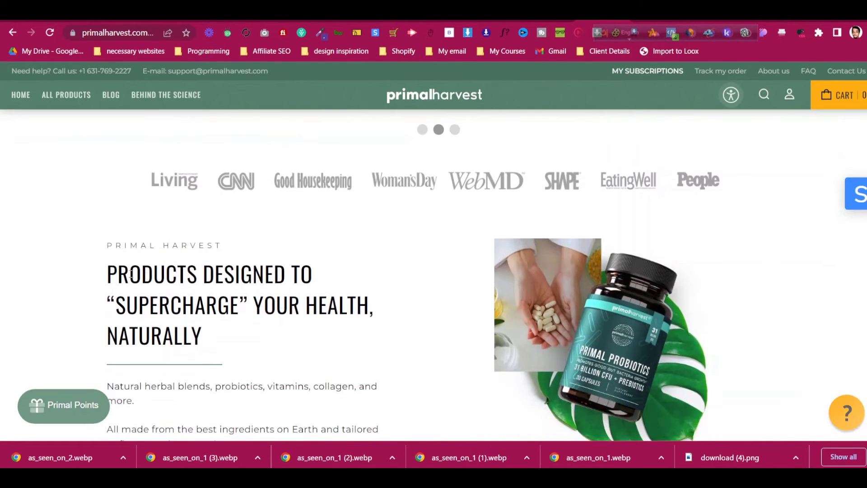
{"action": "left_click", "coordinate": [550, 21]}
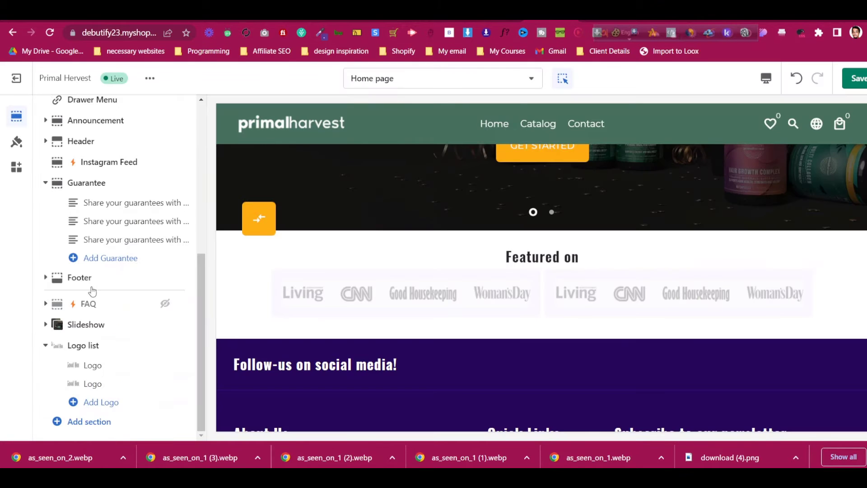
{"action": "left_click", "coordinate": [89, 421]}
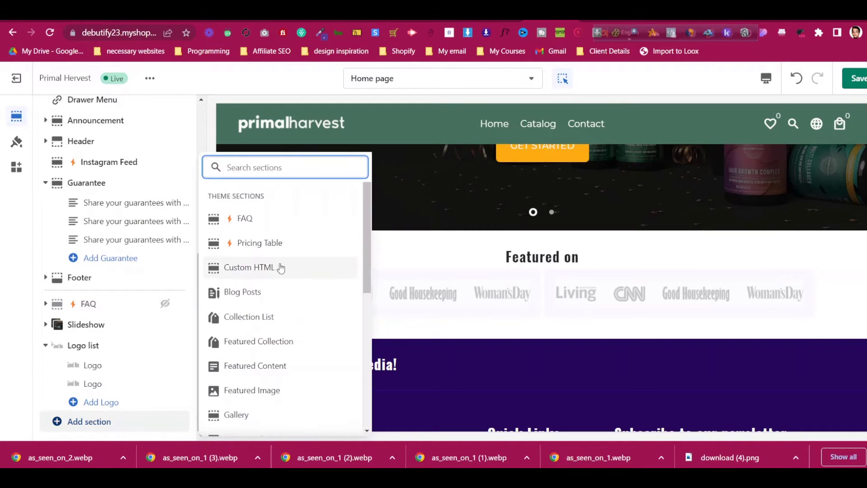
{"action": "scroll", "coordinate": [280, 268], "scroll_direction": "down", "scroll_amount": 5}
{"action": "left_click", "coordinate": [255, 325]}
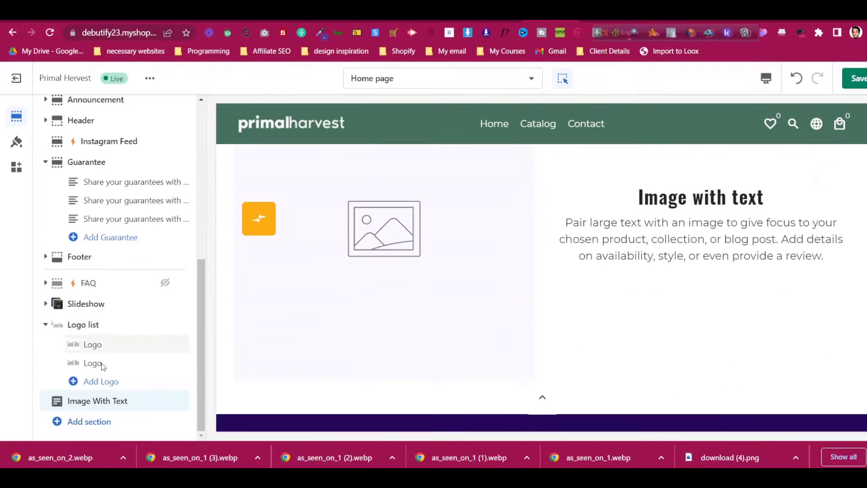
Save the Primal Harvest product photo as pills_hand_probiotics.webp
{"action": "left_click", "coordinate": [605, 21]}
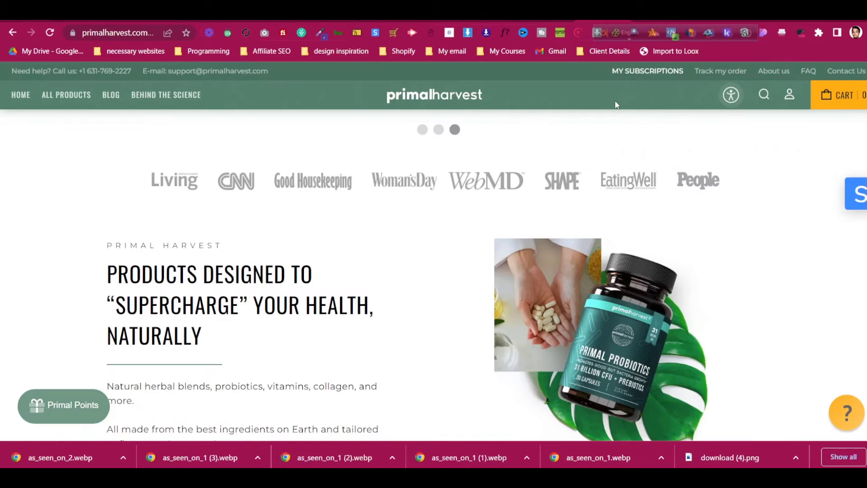
{"action": "scroll", "coordinate": [616, 252], "scroll_direction": "down", "scroll_amount": 2}
{"action": "right_click", "coordinate": [614, 251]}
{"action": "left_click", "coordinate": [629, 271]}
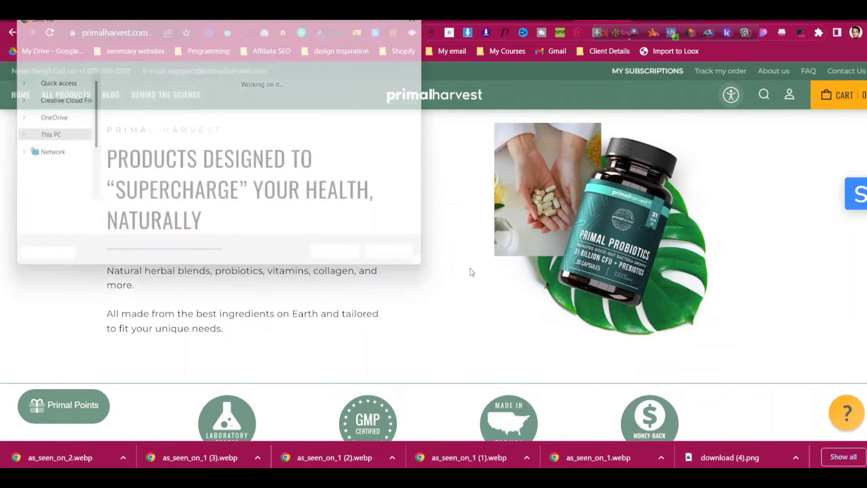
{"action": "left_click", "coordinate": [346, 262]}
{"action": "left_click", "coordinate": [552, 21]}
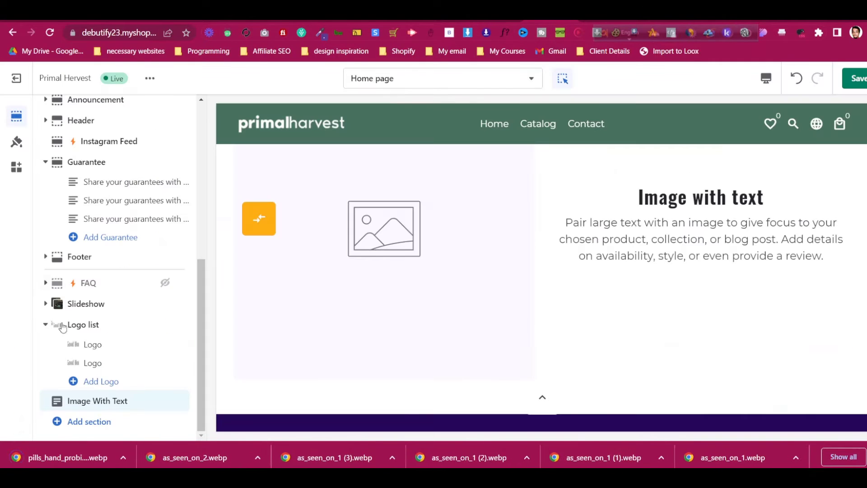
Upload pills_hand_probiotics.webp and set it as the Image With Text section's image
{"action": "left_click", "coordinate": [110, 403]}
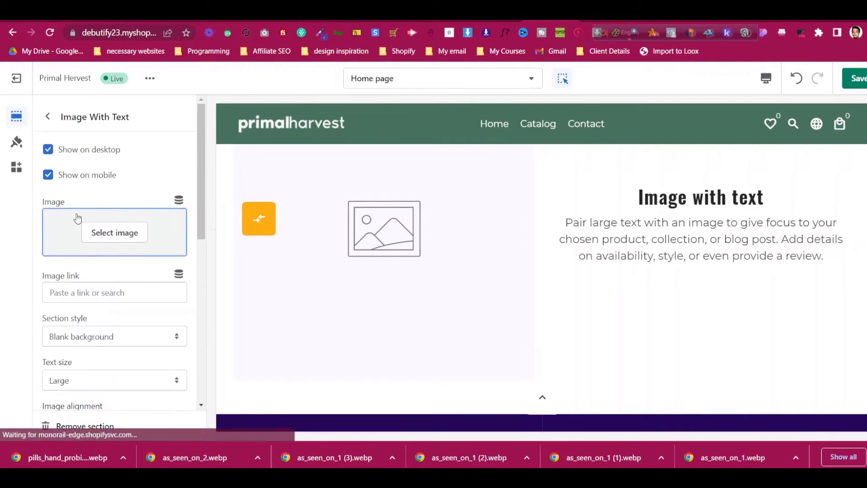
{"action": "left_click", "coordinate": [104, 233]}
{"action": "left_click", "coordinate": [102, 233]}
{"action": "left_click", "coordinate": [141, 125]}
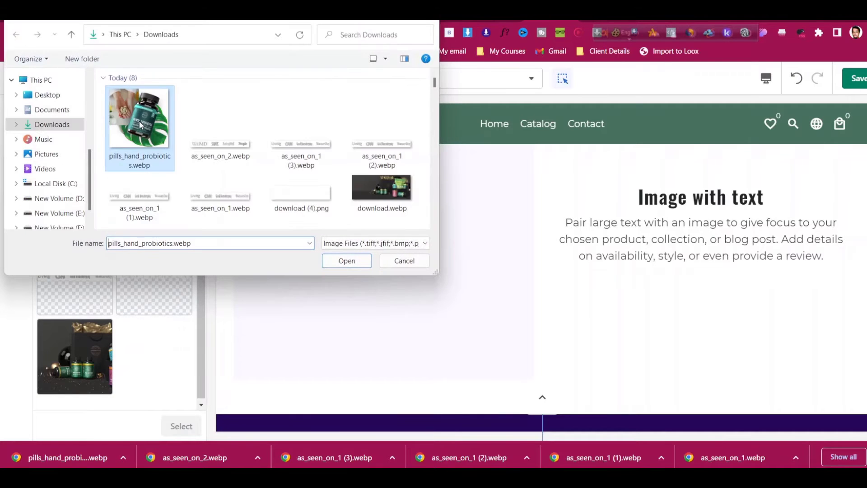
{"action": "left_click", "coordinate": [327, 262]}
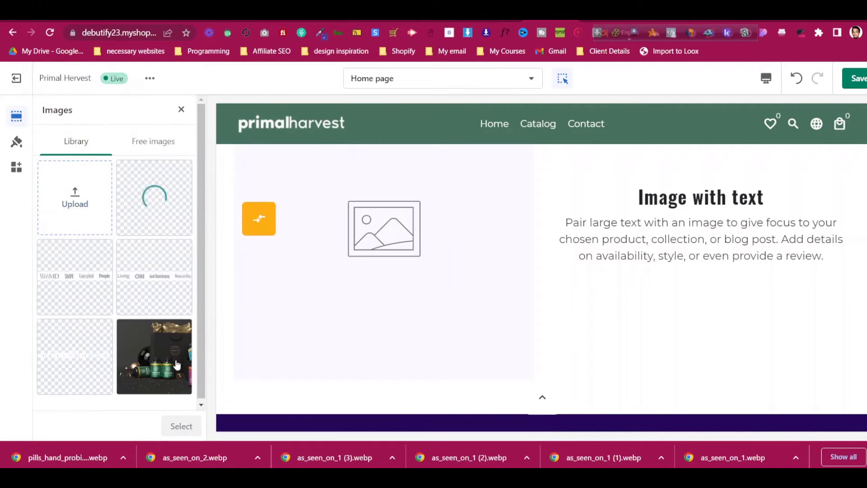
{"action": "left_click", "coordinate": [183, 426]}
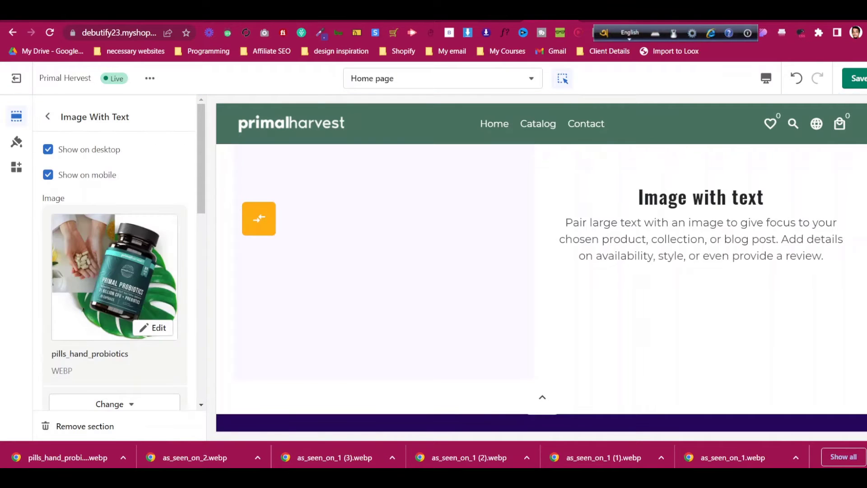
Copy the heading 'PRODUCTS DESIGNED TO "SUPERCHARGE" YOUR HEALTH, NATURALLY' from primalharvest.com
{"action": "left_click", "coordinate": [591, 21]}
{"action": "triple_click", "coordinate": [207, 157]}
{"action": "right_click", "coordinate": [200, 153]}
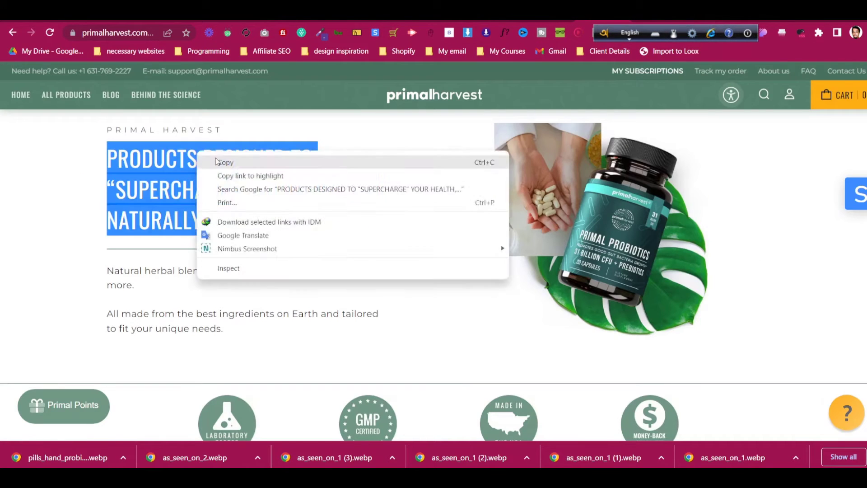
{"action": "left_click", "coordinate": [221, 163]}
{"action": "left_click", "coordinate": [543, 21]}
{"action": "scroll", "coordinate": [111, 246], "scroll_direction": "down", "scroll_amount": 5}
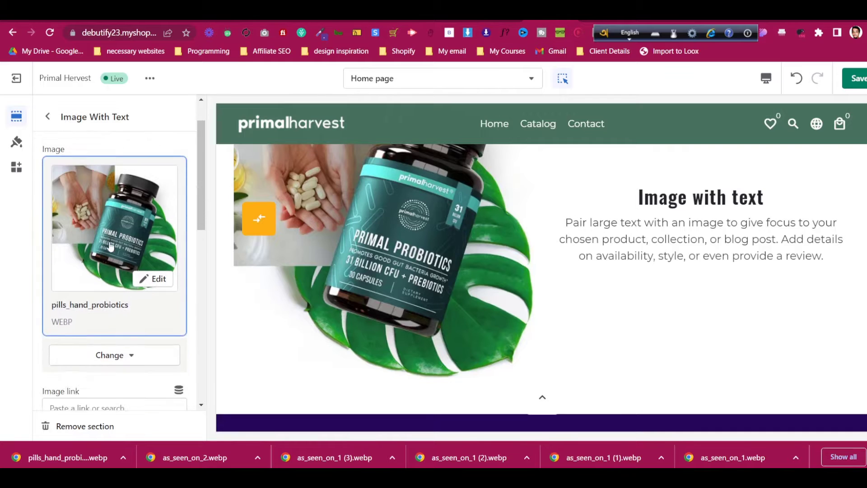
{"action": "scroll", "coordinate": [111, 247], "scroll_direction": "down", "scroll_amount": 1}
Keep the text size at Large and set the image alignment to Right
{"action": "left_click", "coordinate": [101, 169]}
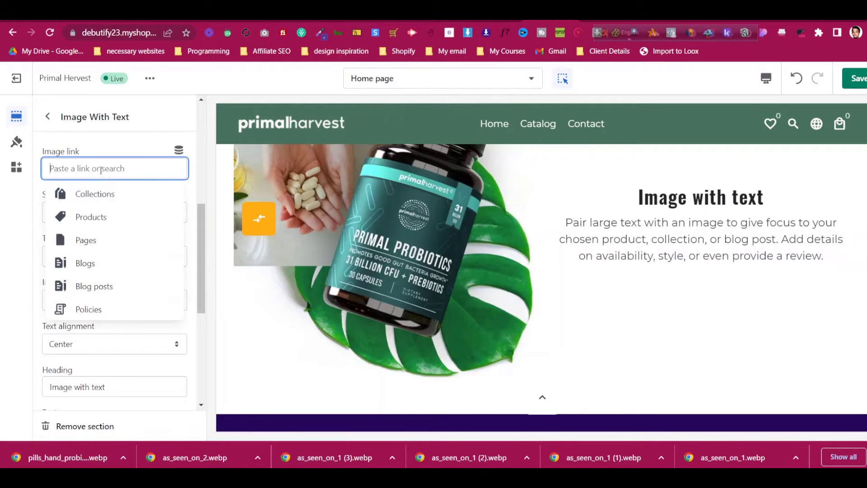
{"action": "left_click", "coordinate": [138, 152]}
{"action": "scroll", "coordinate": [452, 240], "scroll_direction": "up", "scroll_amount": 3}
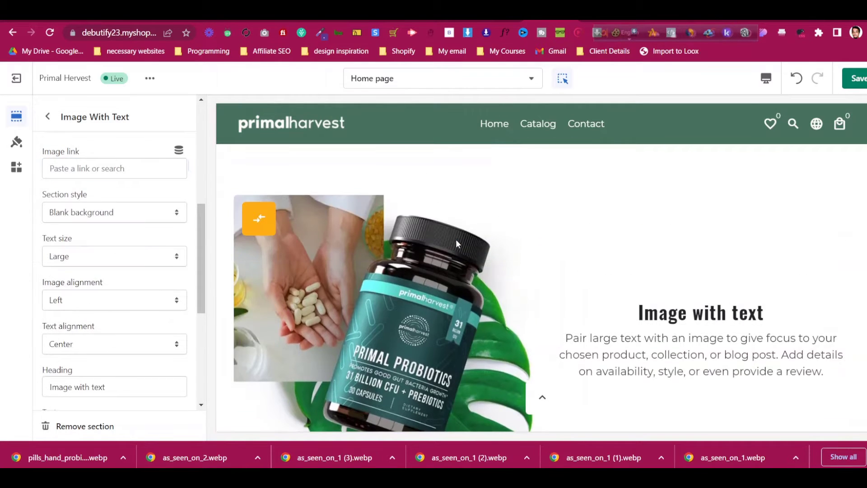
{"action": "left_click", "coordinate": [115, 259]}
{"action": "left_click", "coordinate": [116, 261]}
{"action": "scroll", "coordinate": [116, 260], "scroll_direction": "down", "scroll_amount": 1}
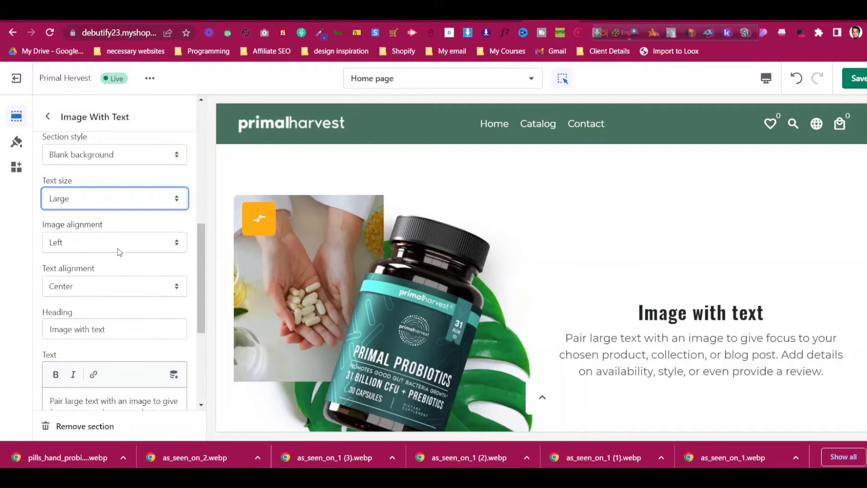
{"action": "left_click", "coordinate": [118, 246]}
{"action": "left_click", "coordinate": [115, 268]}
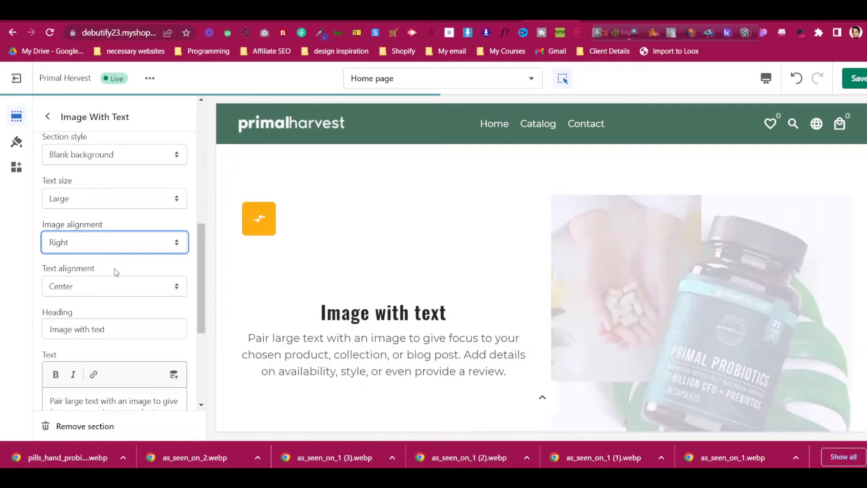
{"action": "scroll", "coordinate": [115, 268], "scroll_direction": "down", "scroll_amount": 2}
Paste the copied heading and herbal-blends paragraph into the section's Heading and Text fields
{"action": "left_click", "coordinate": [124, 211]}
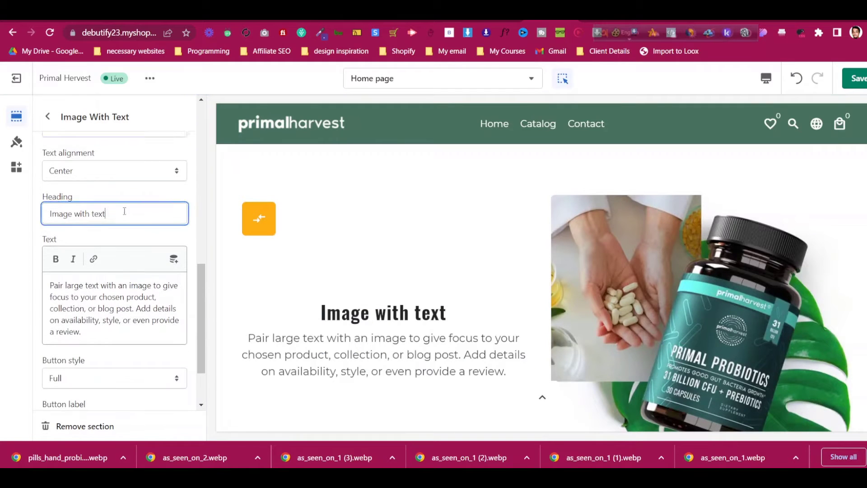
{"action": "key", "text": "ctrl+a"}
{"action": "key", "text": "ctrl+v"}
{"action": "left_click", "coordinate": [604, 21]}
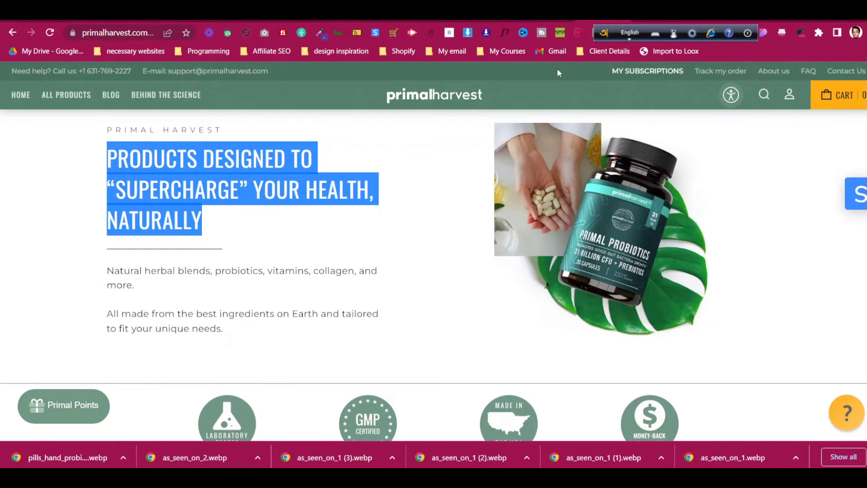
{"action": "triple_click", "coordinate": [272, 270]}
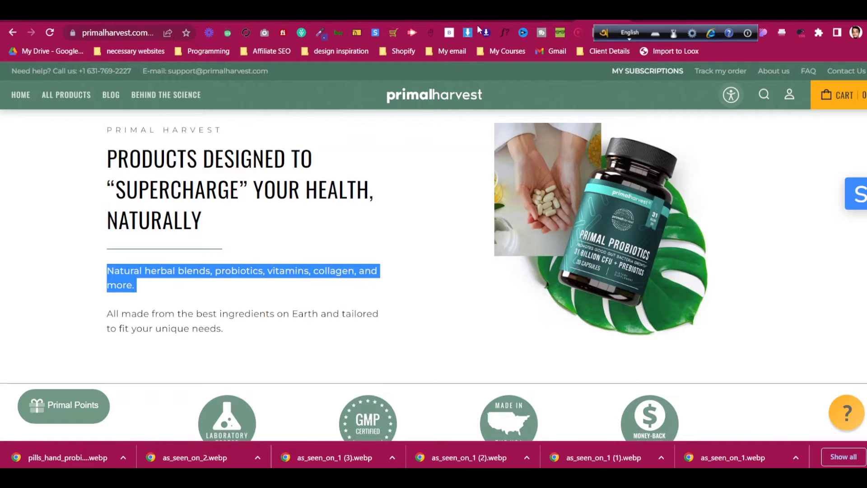
{"action": "left_click", "coordinate": [552, 20]}
{"action": "scroll", "coordinate": [124, 365], "scroll_direction": "down", "scroll_amount": 1}
{"action": "scroll", "coordinate": [124, 365], "scroll_direction": "down", "scroll_amount": 2}
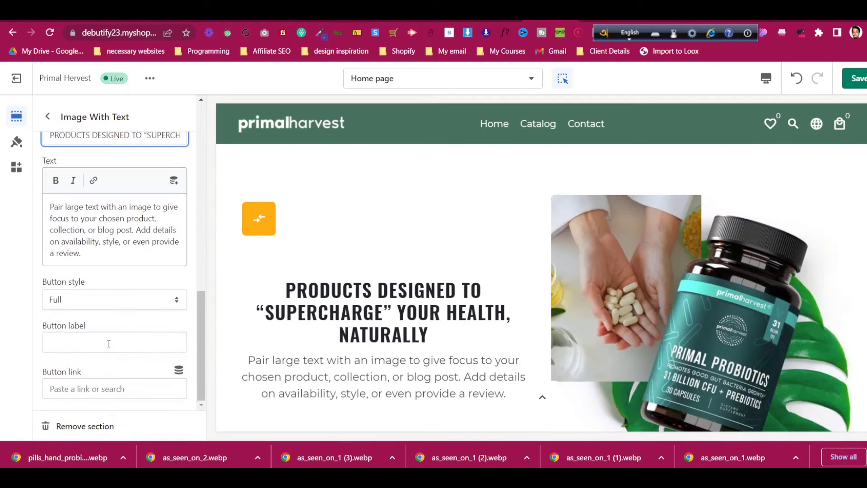
{"action": "triple_click", "coordinate": [104, 246]}
{"action": "key", "text": "ctrl+v"}
Set the Image With Text section's text alignment to Left
{"action": "scroll", "coordinate": [108, 245], "scroll_direction": "up", "scroll_amount": 3}
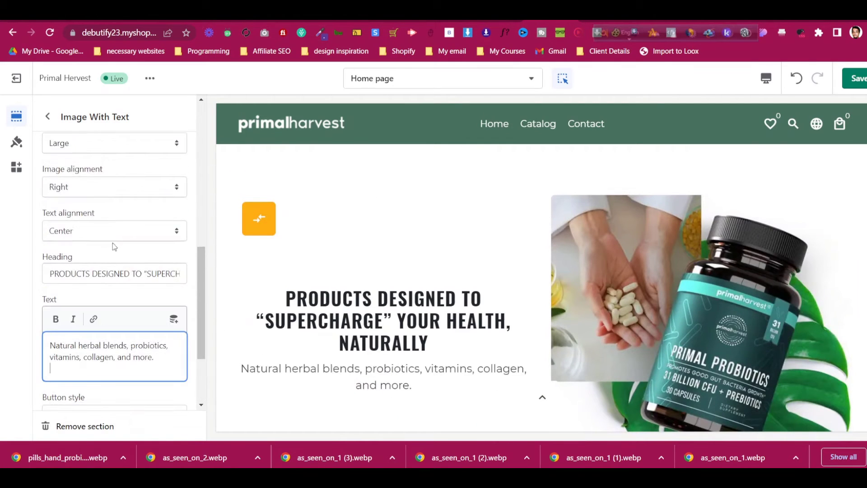
{"action": "left_click", "coordinate": [117, 224]}
{"action": "left_click", "coordinate": [118, 243]}
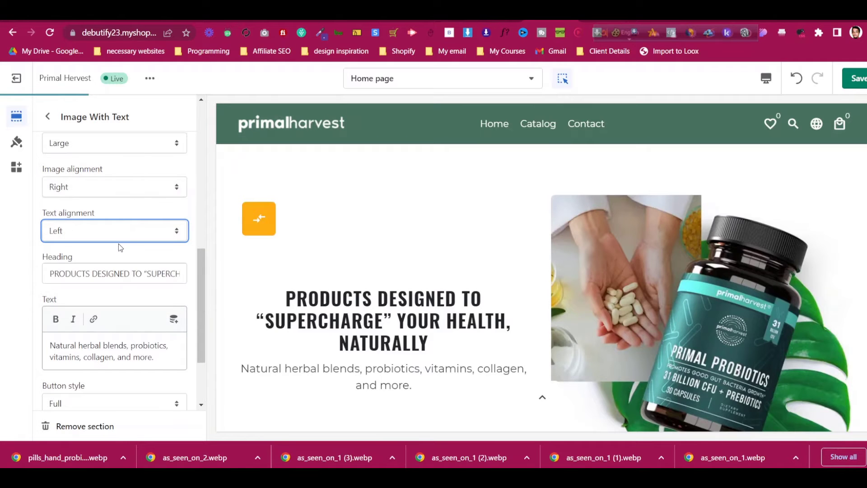
{"action": "left_click", "coordinate": [603, 21]}
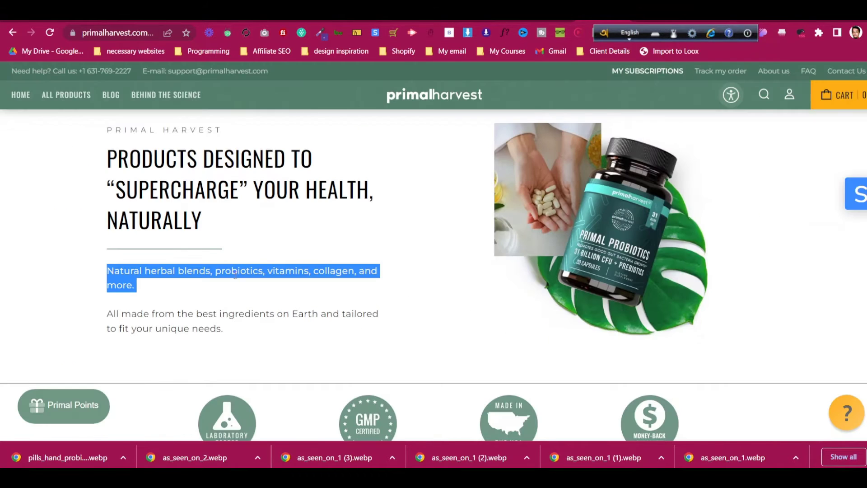
{"action": "left_click", "coordinate": [549, 22]}
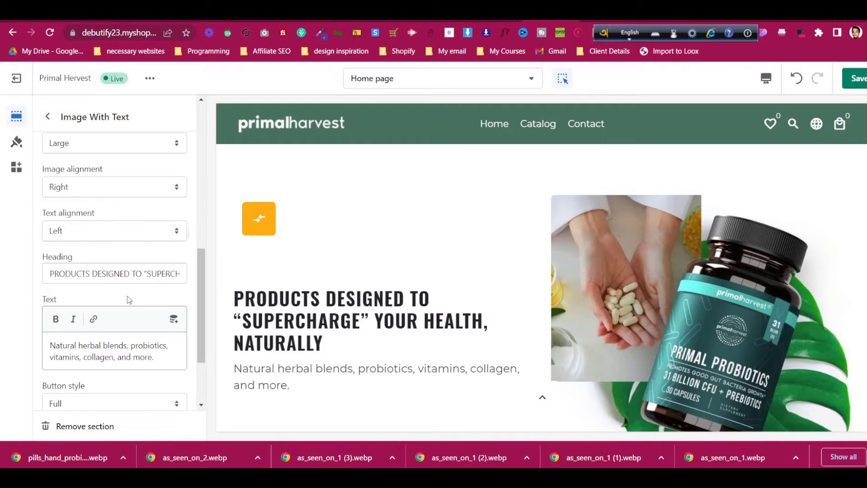
{"action": "scroll", "coordinate": [130, 303], "scroll_direction": "down", "scroll_amount": 2}
Add a GET STARTED button linking to the HAIR GROWTH COMPLEX product
{"action": "left_click", "coordinate": [122, 339]}
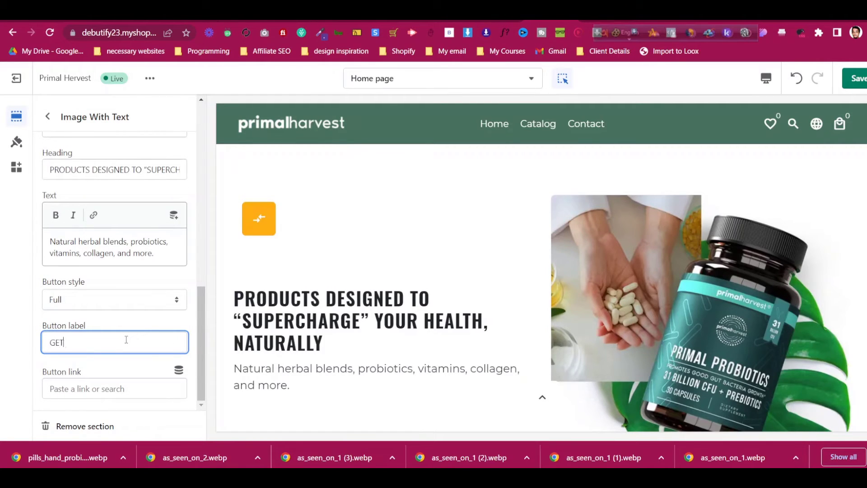
{"action": "type", "text": "GET STARTED"}
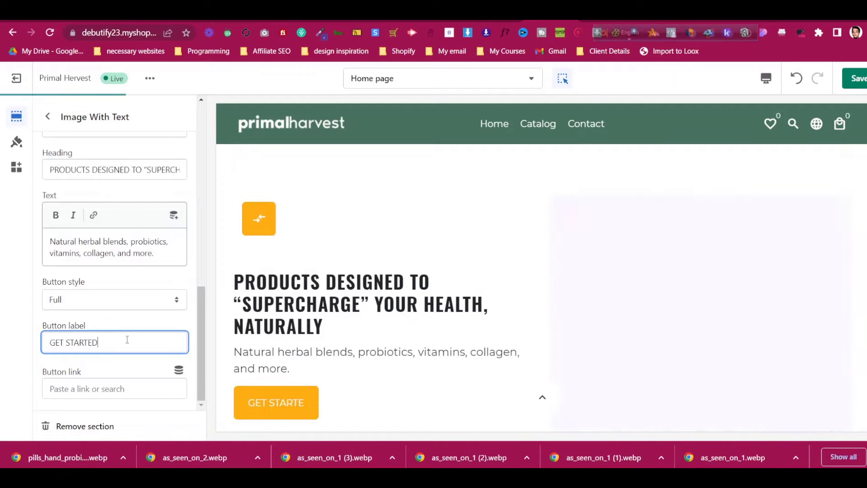
{"action": "left_click", "coordinate": [120, 389]}
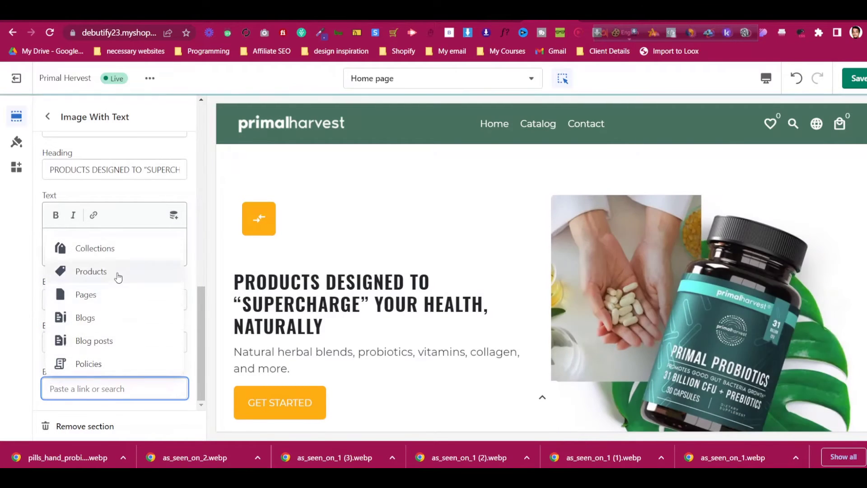
{"action": "left_click", "coordinate": [117, 274]}
{"action": "left_click", "coordinate": [121, 294]}
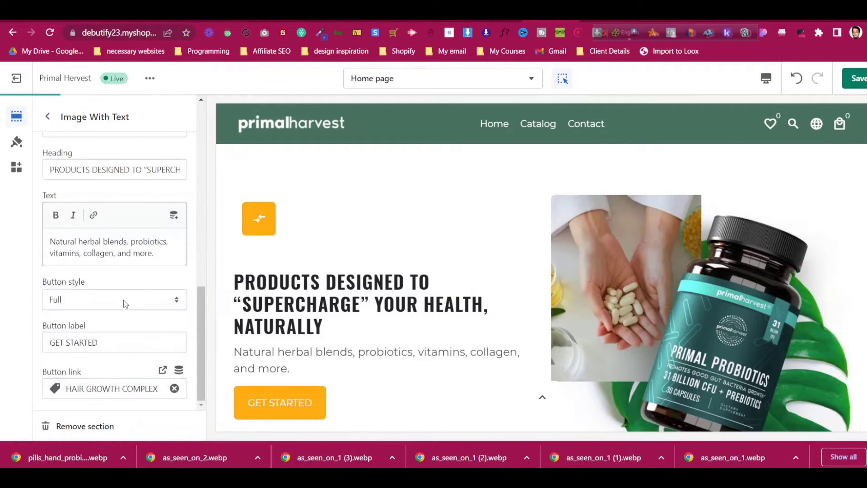
{"action": "scroll", "coordinate": [481, 307], "scroll_direction": "down", "scroll_amount": 4}
{"action": "scroll", "coordinate": [483, 307], "scroll_direction": "up", "scroll_amount": 6}
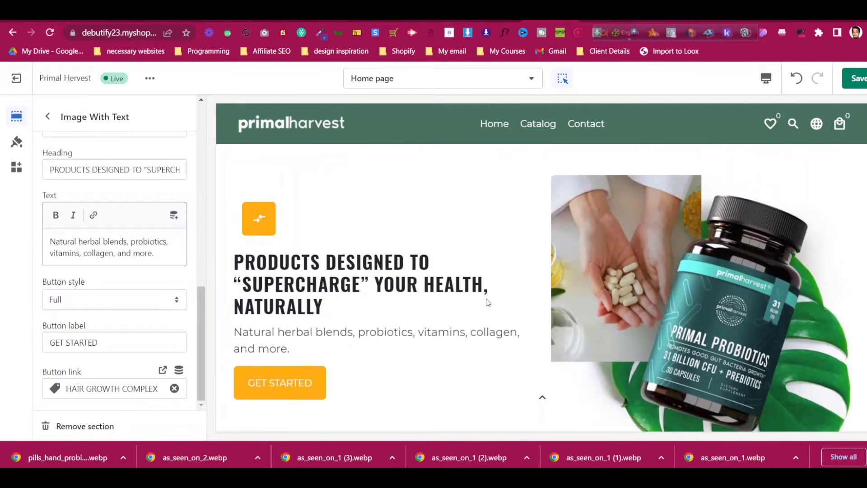
{"action": "scroll", "coordinate": [491, 298], "scroll_direction": "down", "scroll_amount": 5}
{"action": "scroll", "coordinate": [492, 298], "scroll_direction": "up", "scroll_amount": 3}
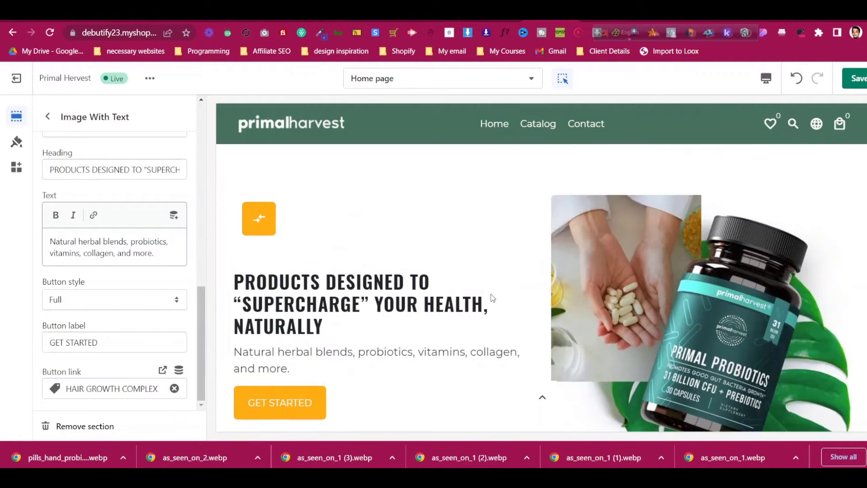
Return to the homepage sections list and compare it with the live Primal Harvest site
{"action": "left_click", "coordinate": [55, 118]}
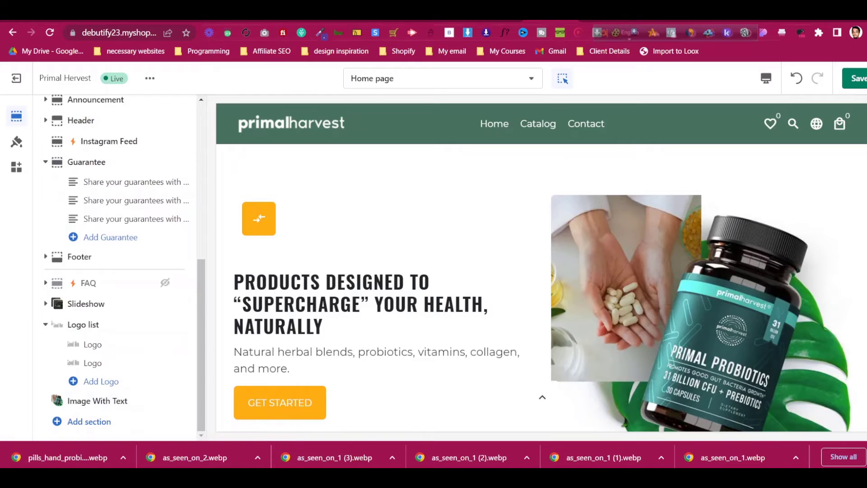
{"action": "key", "text": "ctrl+Tab"}
{"action": "scroll", "coordinate": [383, 229], "scroll_direction": "down", "scroll_amount": 6}
{"action": "scroll", "coordinate": [386, 229], "scroll_direction": "down", "scroll_amount": 15}
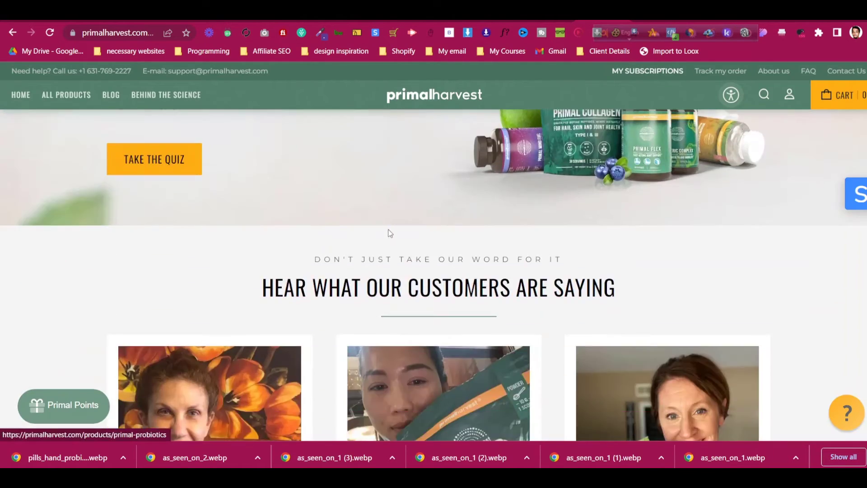
{"action": "scroll", "coordinate": [275, 243], "scroll_direction": "up", "scroll_amount": 6}
{"action": "scroll", "coordinate": [464, 266], "scroll_direction": "up", "scroll_amount": 8}
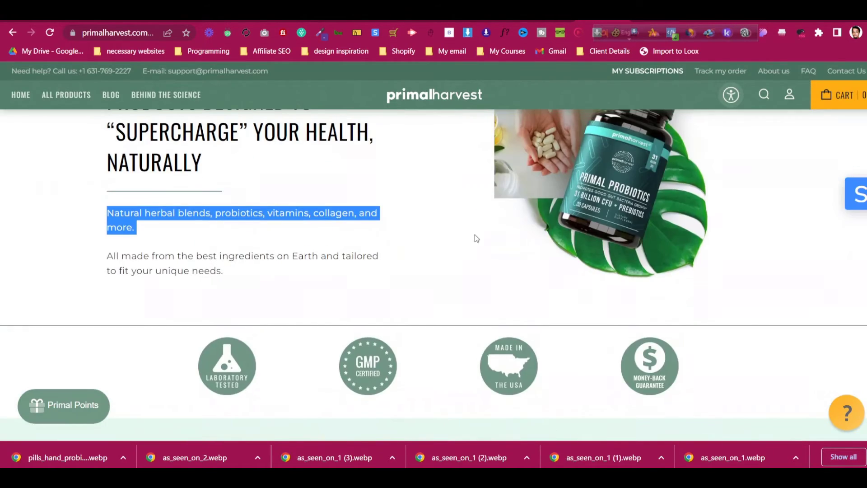
{"action": "key", "text": "ctrl+shift+Tab"}
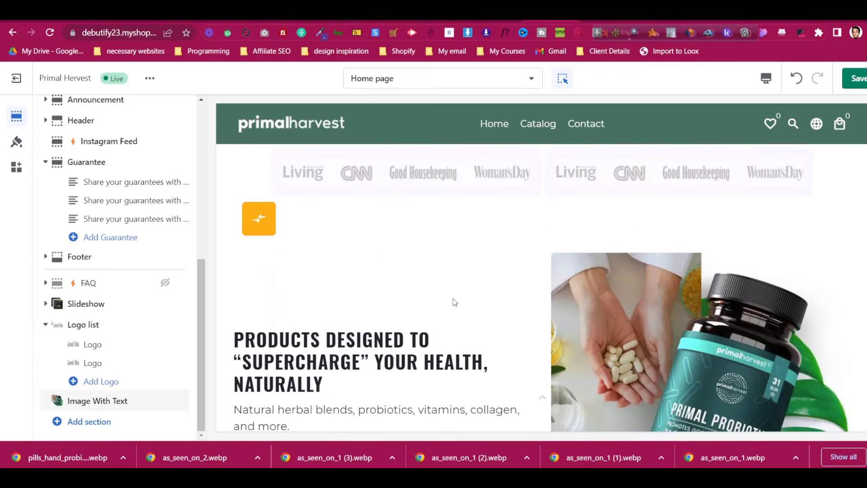
Set the Image With Text section style to Accent background instead of a top border
{"action": "left_click", "coordinate": [99, 399]}
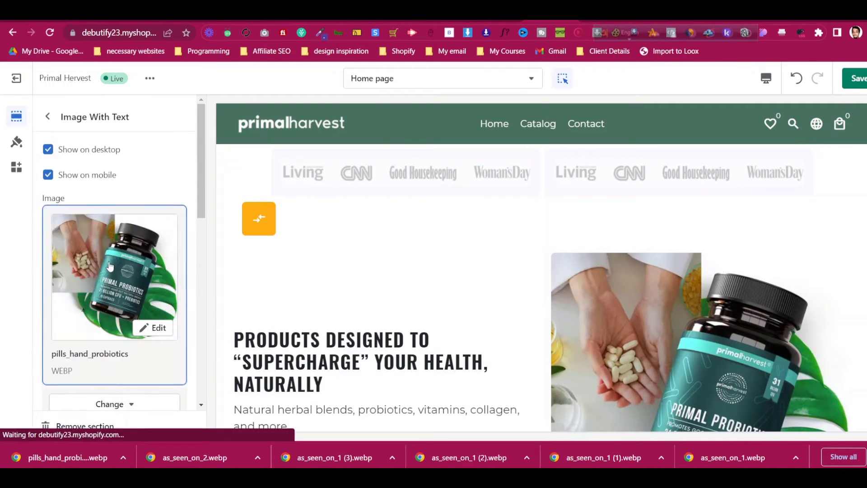
{"action": "scroll", "coordinate": [110, 266], "scroll_direction": "down", "scroll_amount": 5}
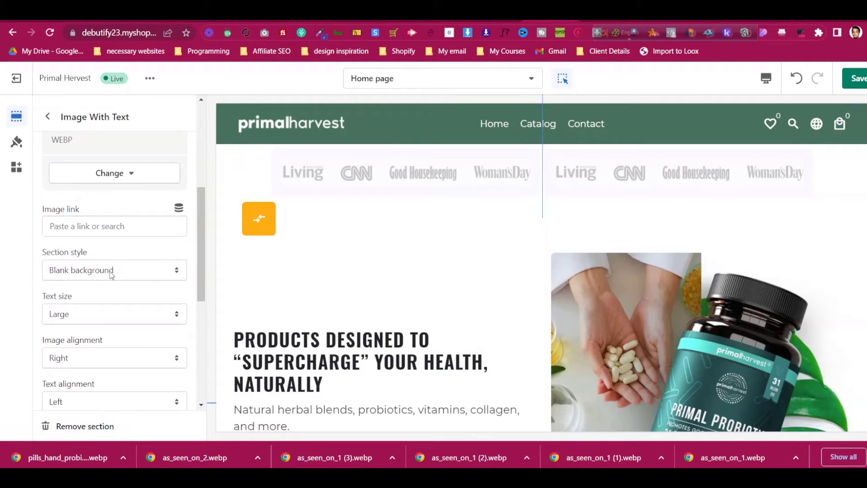
{"action": "left_click", "coordinate": [112, 275]}
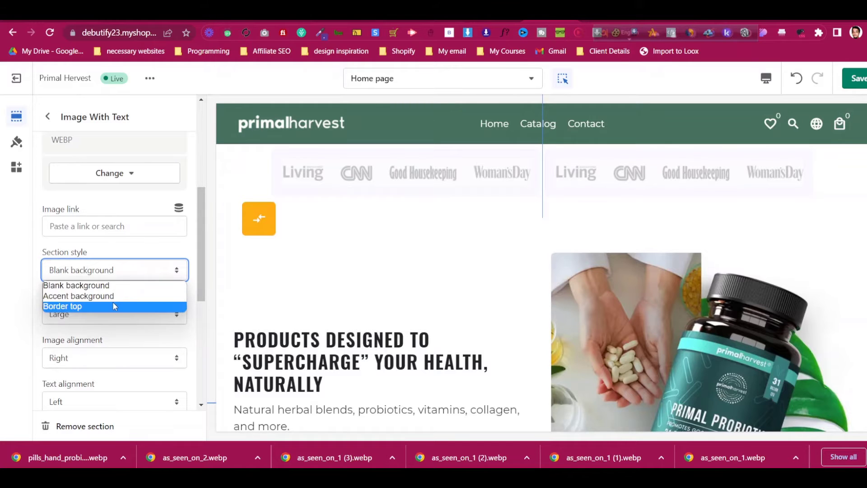
{"action": "left_click", "coordinate": [113, 303]}
{"action": "left_click", "coordinate": [163, 273]}
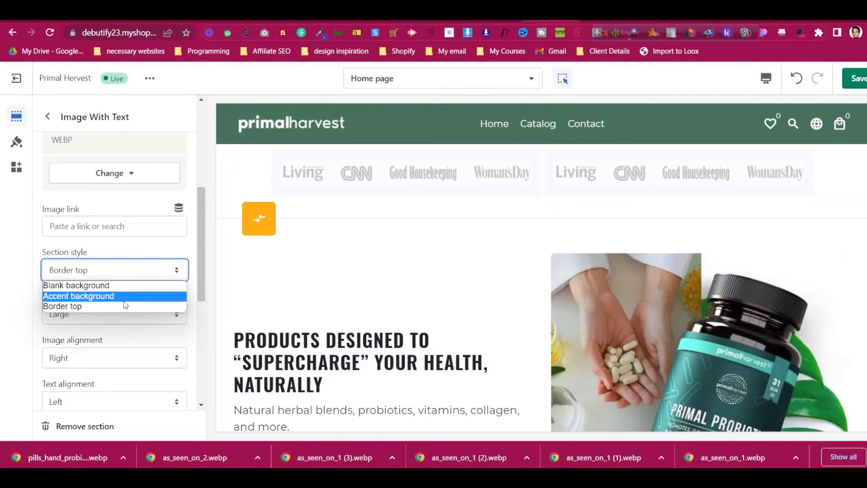
{"action": "left_click", "coordinate": [126, 298]}
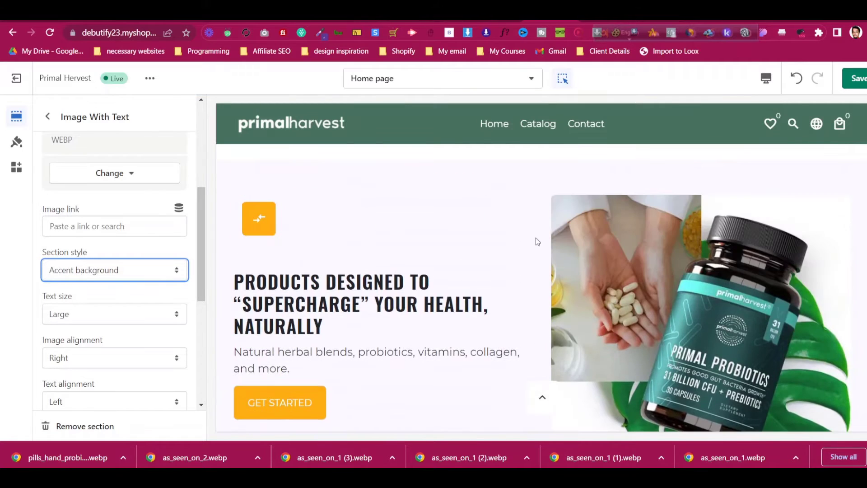
{"action": "left_click", "coordinate": [16, 141]}
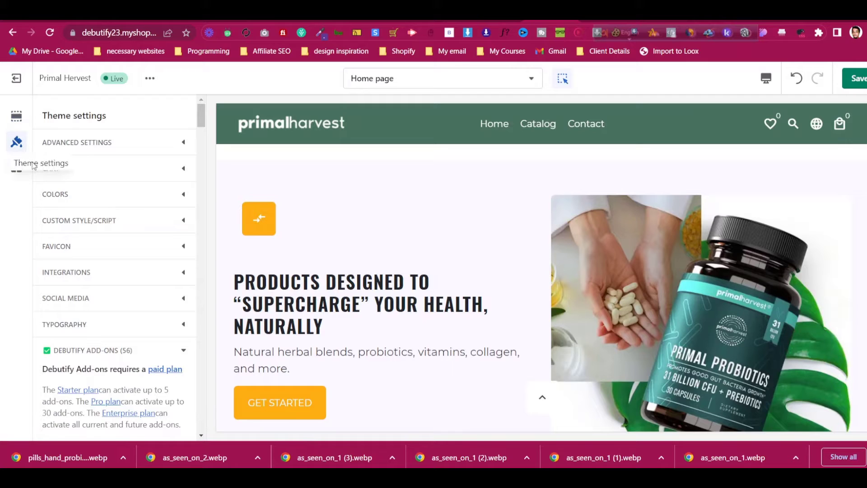
Try several accent background colours under Colors, then revert it to #FAF8FF
{"action": "left_click", "coordinate": [58, 195]}
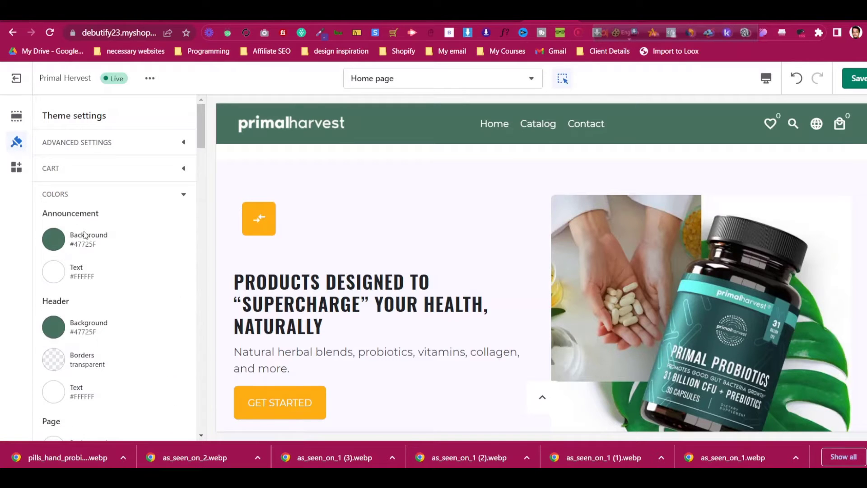
{"action": "scroll", "coordinate": [84, 235], "scroll_direction": "down", "scroll_amount": 5}
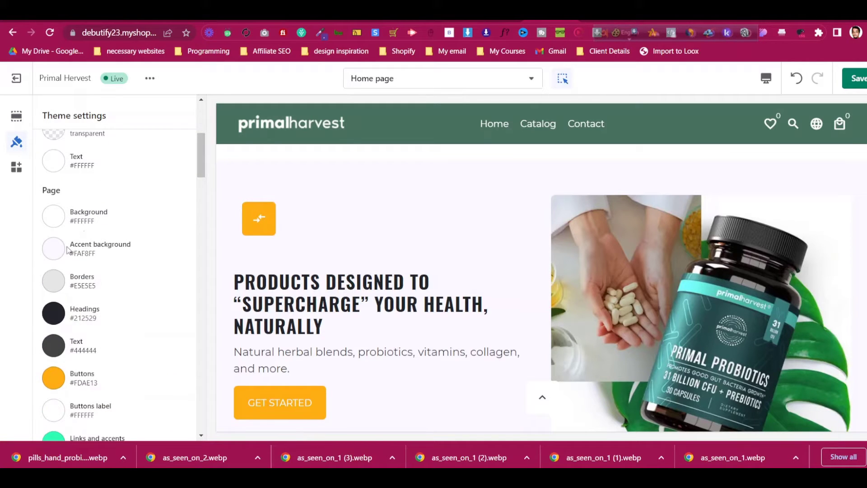
{"action": "left_click", "coordinate": [53, 249]}
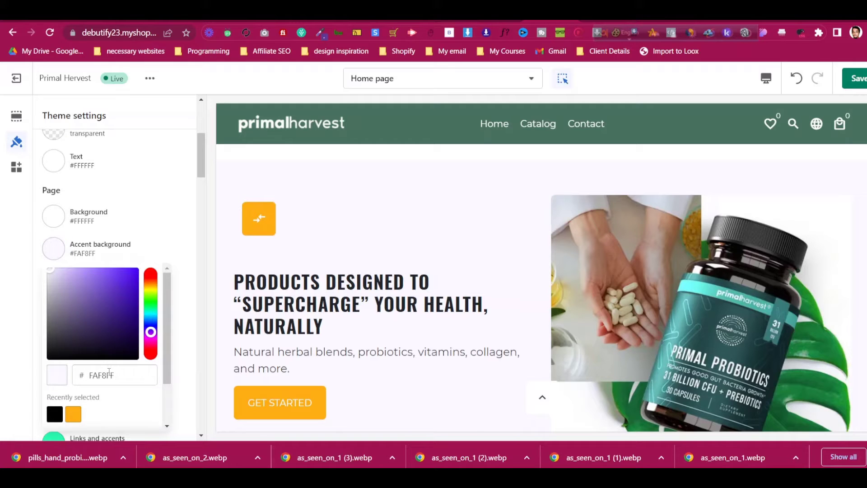
{"action": "left_click", "coordinate": [150, 239]}
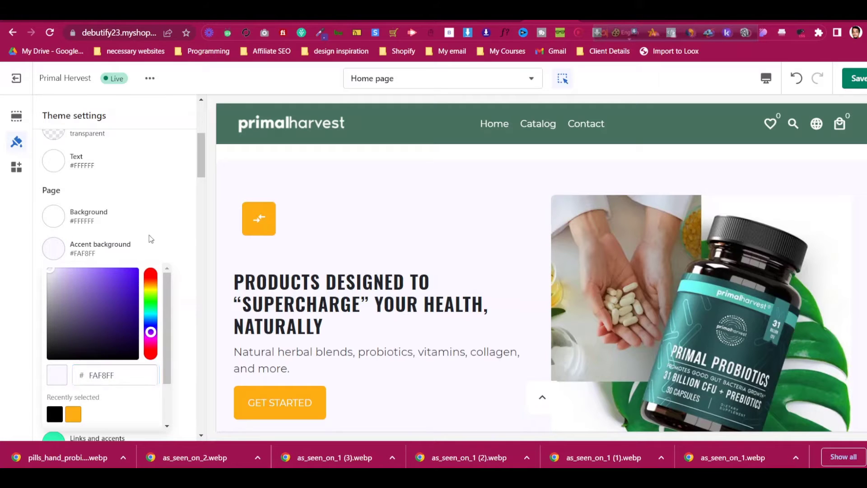
{"action": "left_click", "coordinate": [54, 251]}
{"action": "left_click", "coordinate": [113, 325]}
{"action": "left_click", "coordinate": [54, 414]}
{"action": "left_click", "coordinate": [531, 263]}
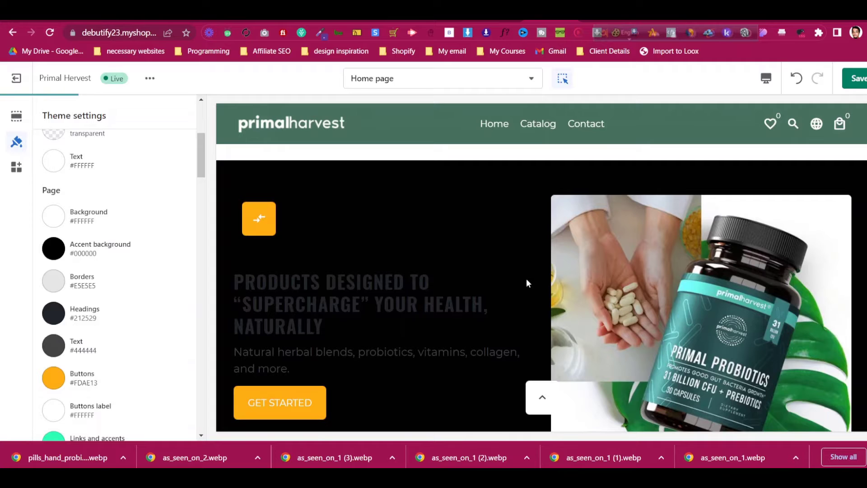
{"action": "left_click", "coordinate": [63, 255]}
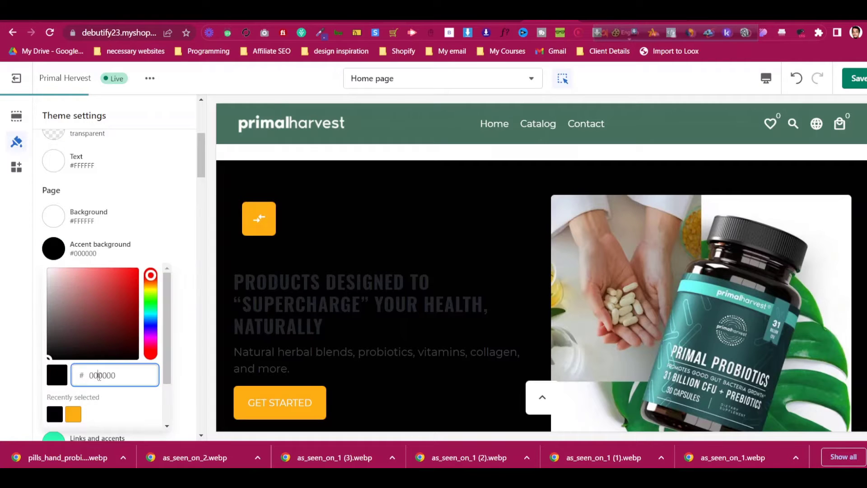
{"action": "left_click", "coordinate": [150, 202]}
Copy the section background colour from primalharvest.com using DevTools Inspect
{"action": "left_click", "coordinate": [601, 18]}
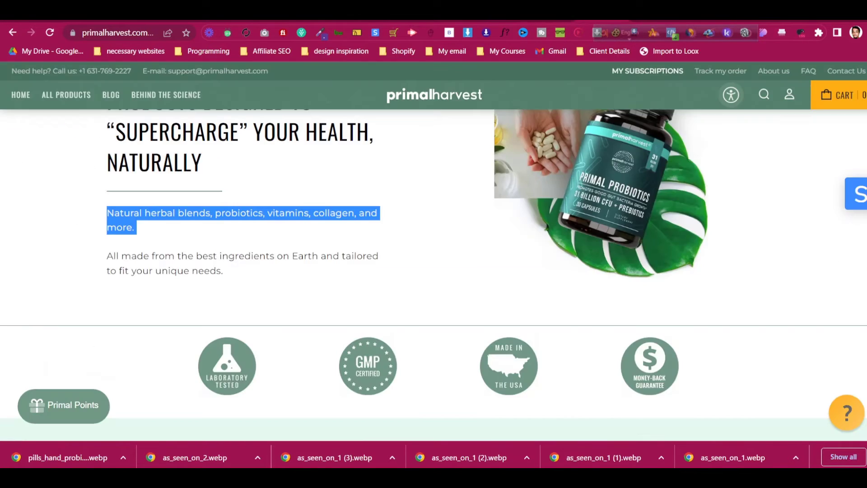
{"action": "scroll", "coordinate": [384, 232], "scroll_direction": "down", "scroll_amount": 8}
{"action": "scroll", "coordinate": [352, 243], "scroll_direction": "up", "scroll_amount": 4}
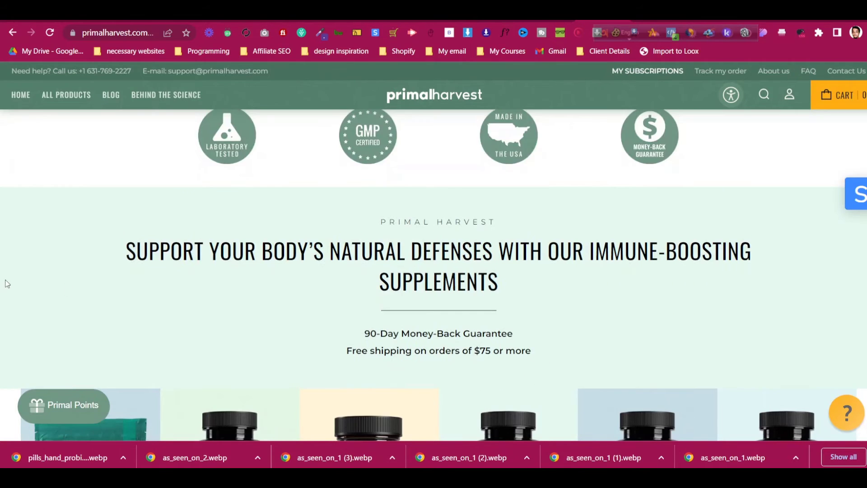
{"action": "right_click", "coordinate": [7, 284]}
{"action": "left_click", "coordinate": [36, 264]}
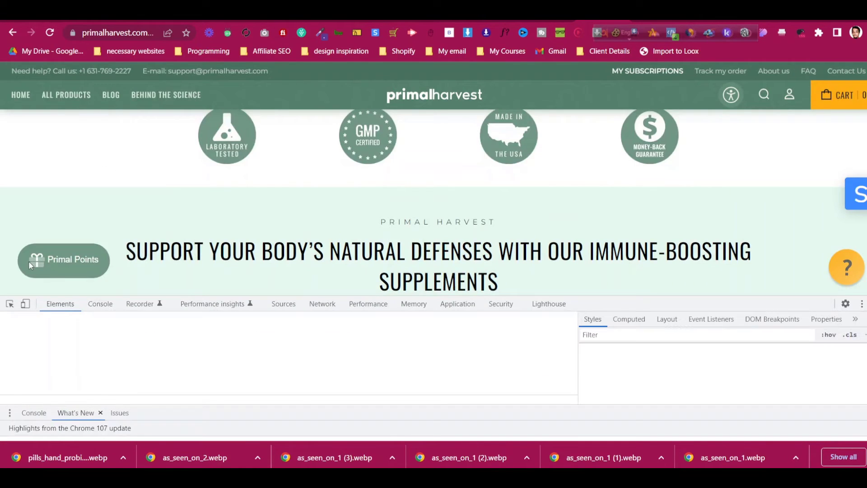
{"action": "left_click", "coordinate": [685, 380]}
{"action": "right_click", "coordinate": [682, 381]}
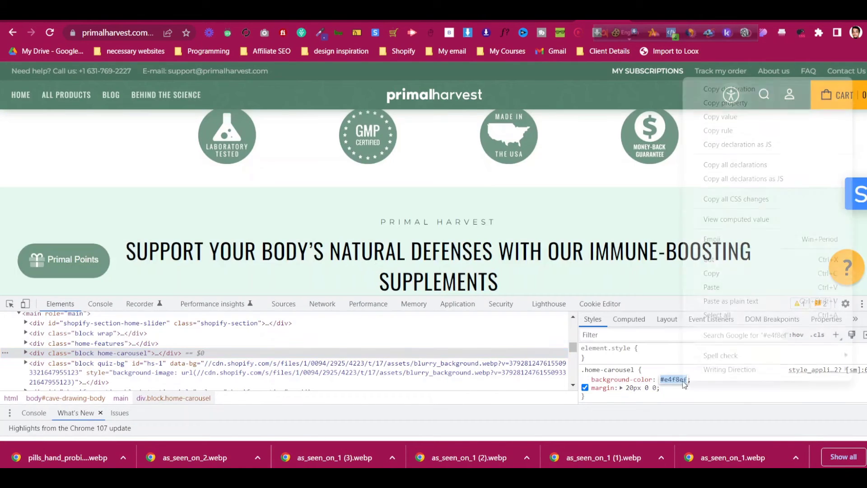
{"action": "left_click", "coordinate": [724, 272]}
Paste #E4F8EF as the accent background hex value in the theme editor
{"action": "left_click", "coordinate": [549, 21]}
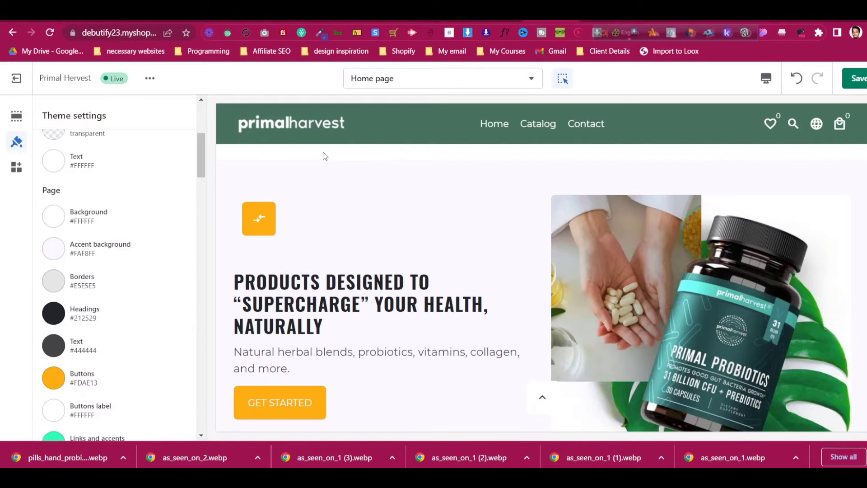
{"action": "left_click", "coordinate": [84, 261]}
{"action": "double_click", "coordinate": [108, 373]}
{"action": "key", "text": "ctrl+v"}
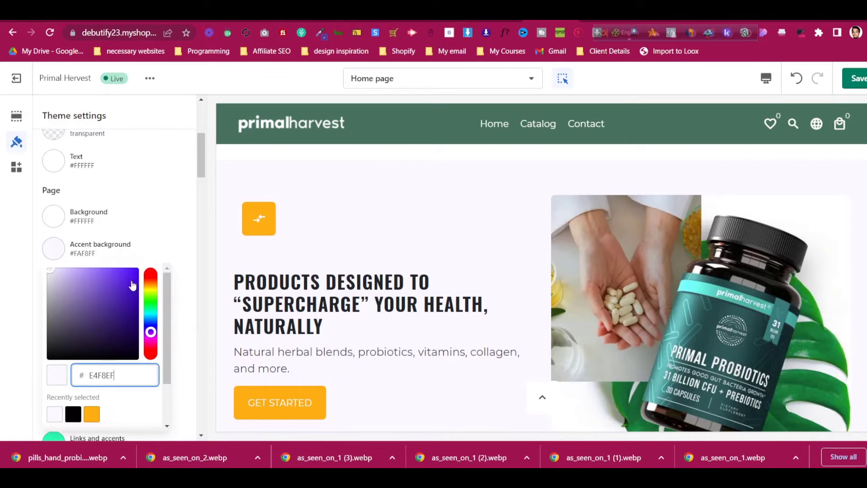
{"action": "left_click", "coordinate": [159, 219]}
Compare the mint result with the live site, closing DevTools and the colour picker
{"action": "scroll", "coordinate": [451, 207], "scroll_direction": "down", "scroll_amount": 5}
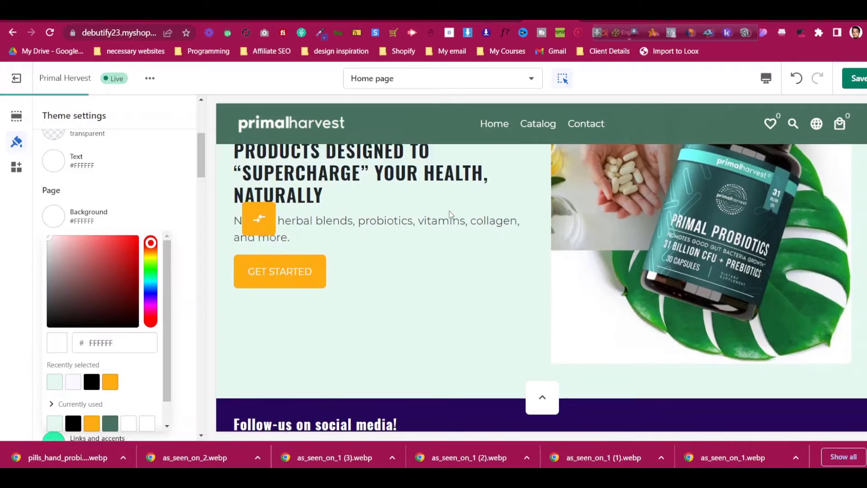
{"action": "scroll", "coordinate": [451, 214], "scroll_direction": "up", "scroll_amount": 5}
{"action": "left_click", "coordinate": [594, 15]}
{"action": "scroll", "coordinate": [410, 175], "scroll_direction": "down", "scroll_amount": 3}
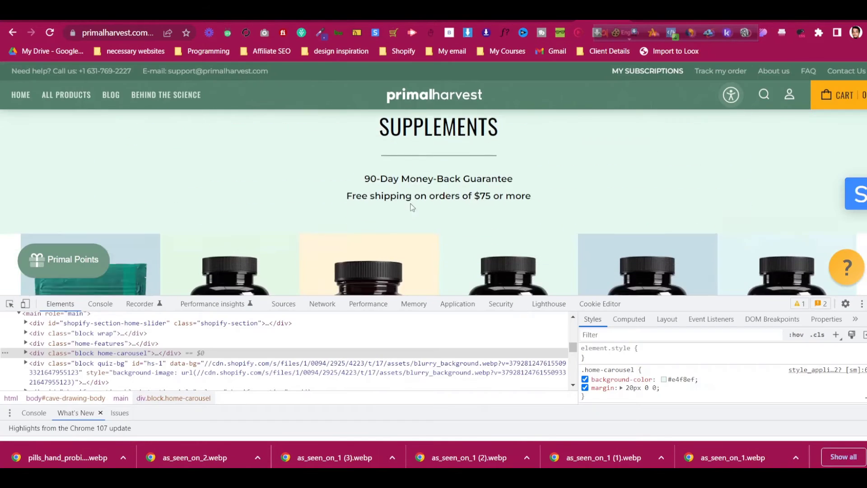
{"action": "key", "text": "F12"}
{"action": "scroll", "coordinate": [573, 248], "scroll_direction": "up", "scroll_amount": 9}
{"action": "scroll", "coordinate": [576, 251], "scroll_direction": "down", "scroll_amount": 10}
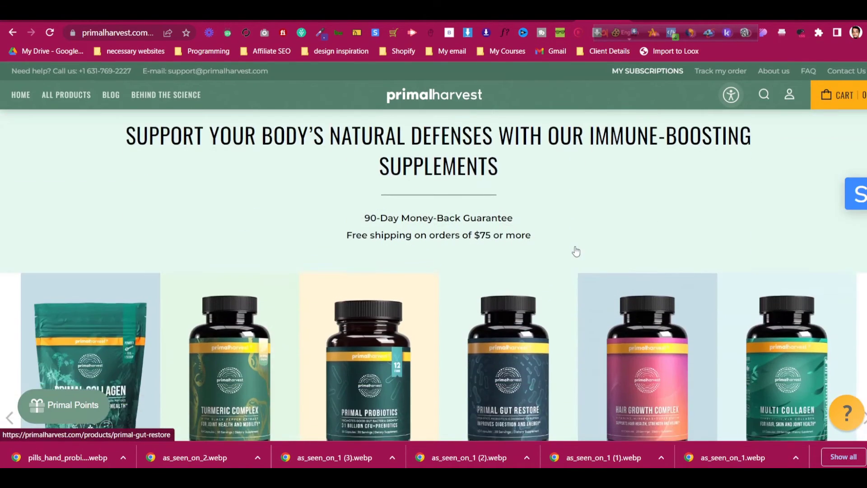
{"action": "left_click", "coordinate": [549, 14]}
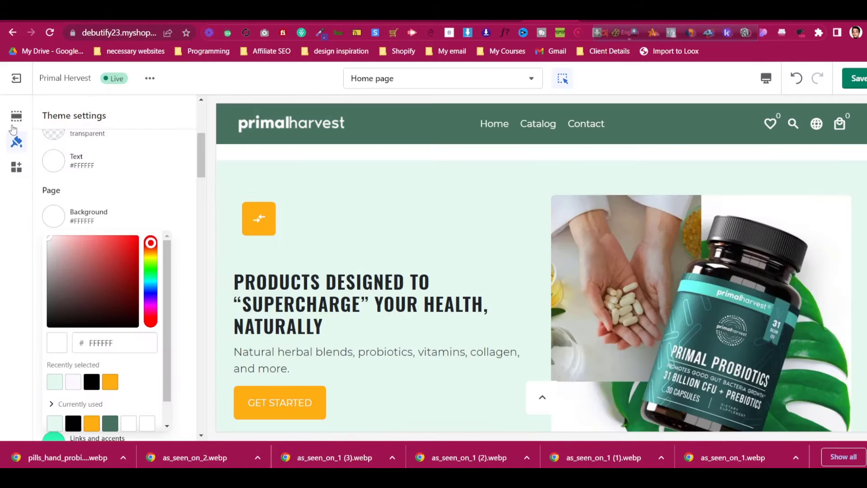
{"action": "scroll", "coordinate": [104, 234], "scroll_direction": "up", "scroll_amount": 2}
{"action": "left_click", "coordinate": [99, 164]}
{"action": "scroll", "coordinate": [99, 164], "scroll_direction": "up", "scroll_amount": 3}
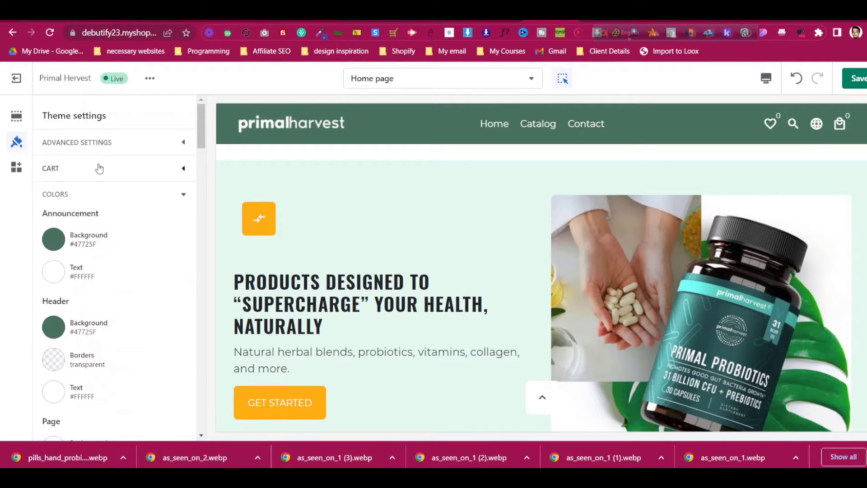
Insert a Featured Collection section below Image With Text from the section picker
{"action": "left_click", "coordinate": [17, 118]}
{"action": "scroll", "coordinate": [90, 226], "scroll_direction": "down", "scroll_amount": 6}
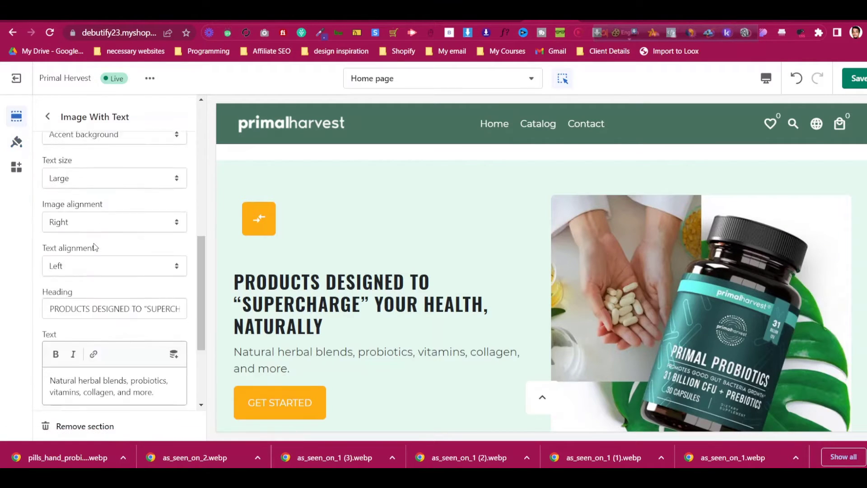
{"action": "left_click", "coordinate": [51, 117]}
{"action": "scroll", "coordinate": [113, 304], "scroll_direction": "down", "scroll_amount": 8}
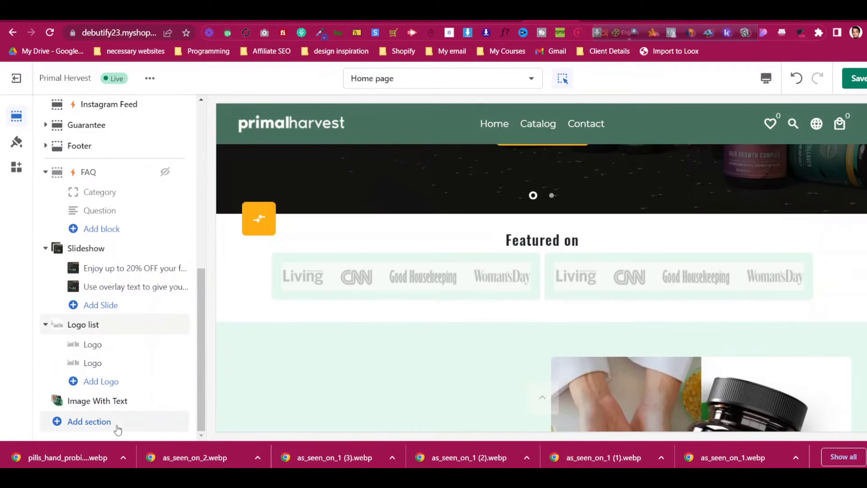
{"action": "left_click", "coordinate": [113, 422]}
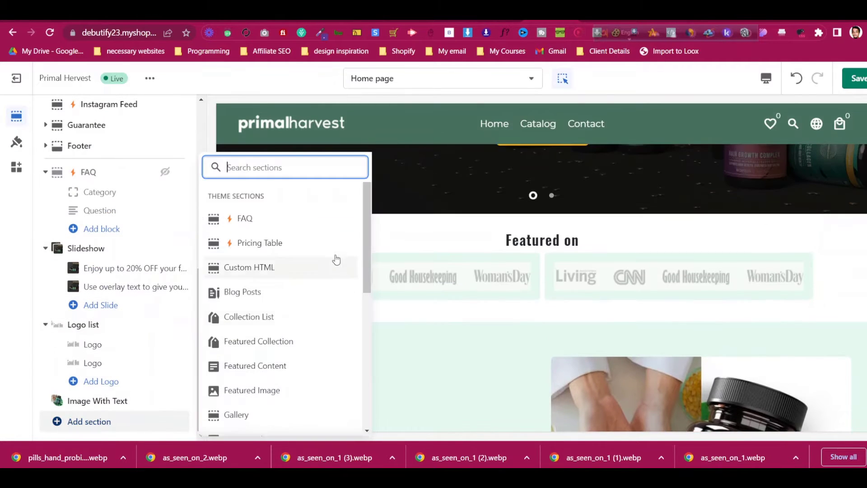
{"action": "scroll", "coordinate": [335, 258], "scroll_direction": "down", "scroll_amount": 5}
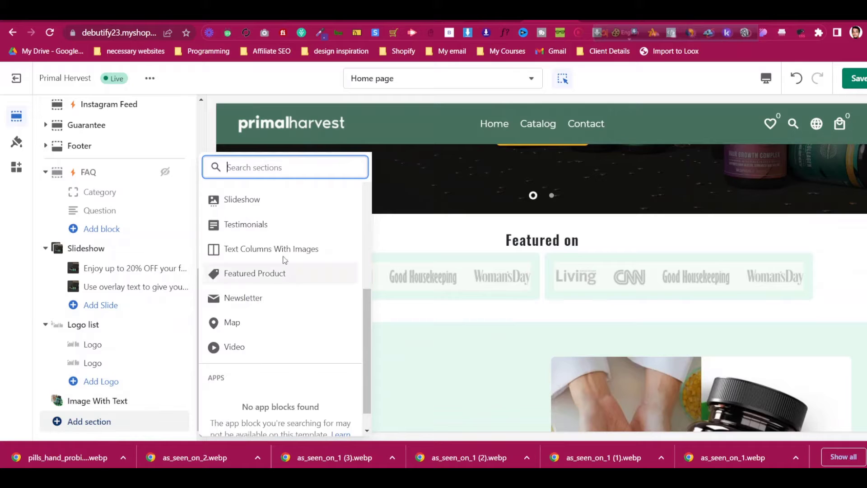
{"action": "scroll", "coordinate": [279, 236], "scroll_direction": "up", "scroll_amount": 3}
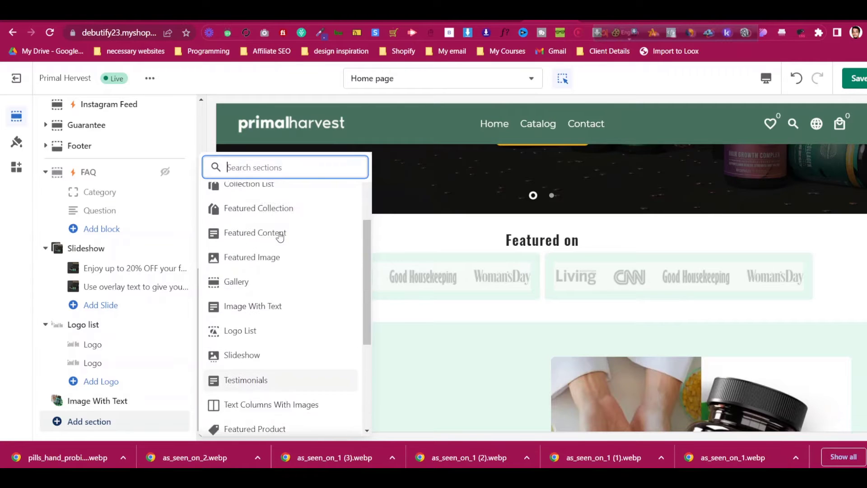
{"action": "scroll", "coordinate": [280, 236], "scroll_direction": "up", "scroll_amount": 1}
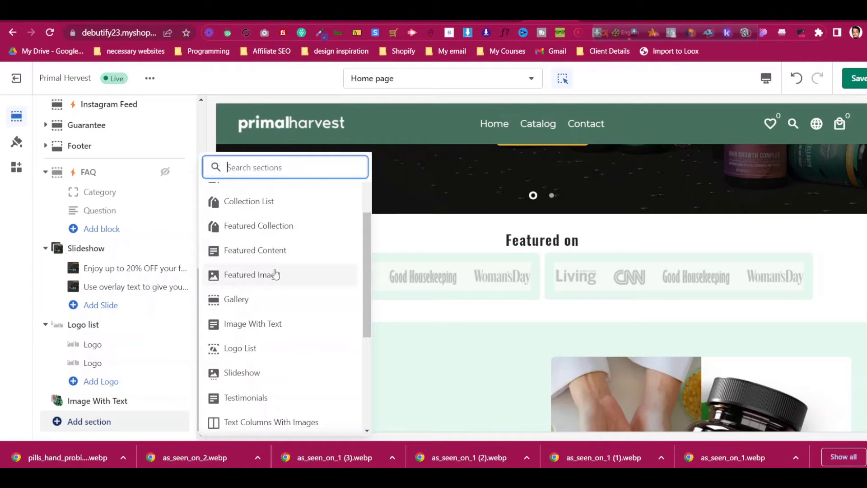
{"action": "left_click", "coordinate": [304, 231]}
{"action": "left_click", "coordinate": [130, 404]}
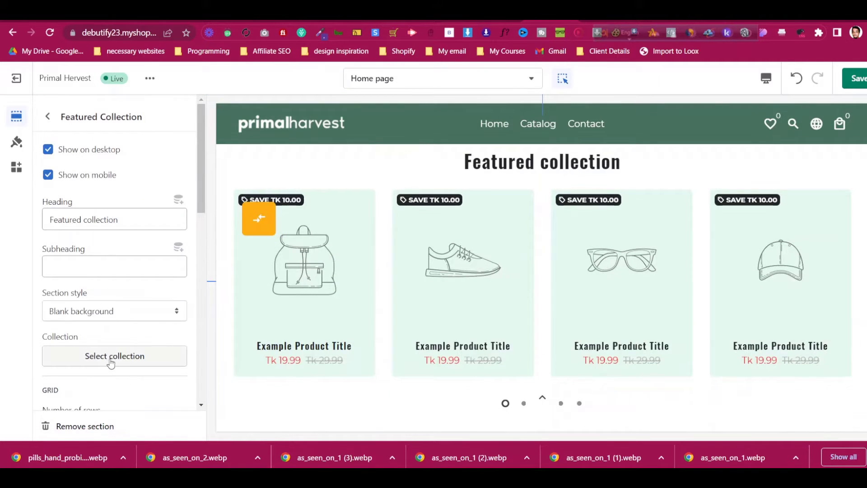
{"action": "left_click", "coordinate": [47, 116]}
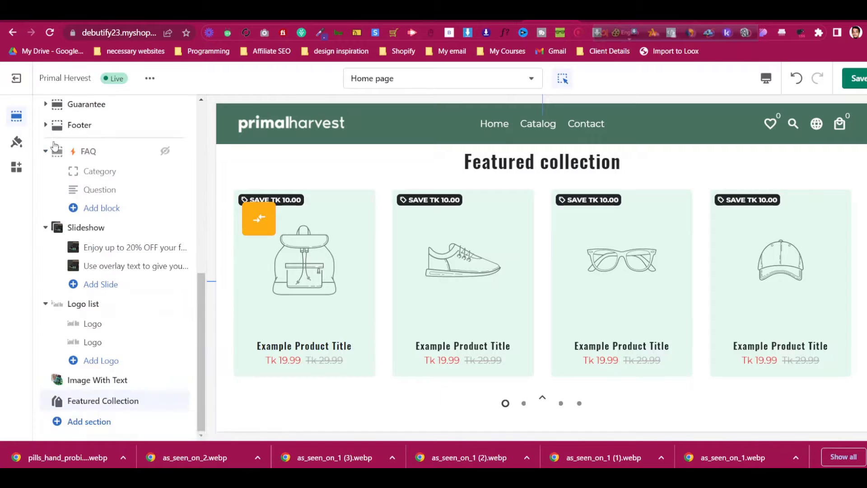
{"action": "left_click", "coordinate": [138, 404]}
{"action": "scroll", "coordinate": [121, 352], "scroll_direction": "down", "scroll_amount": 3}
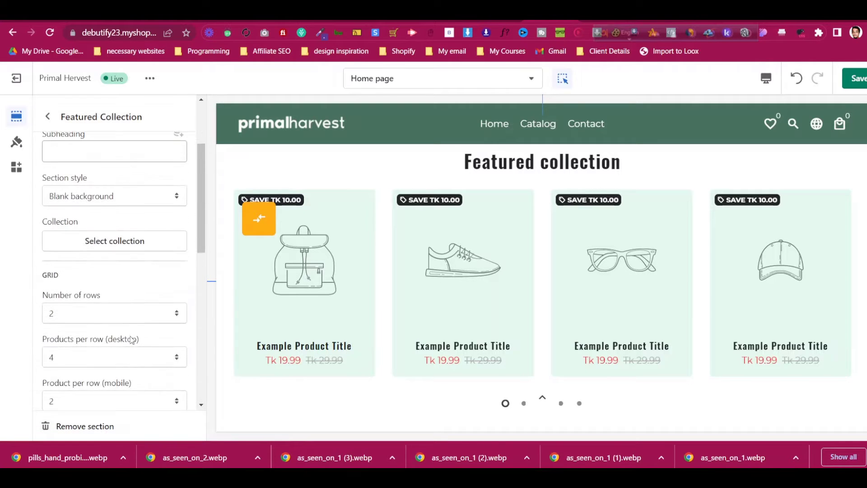
{"action": "left_click", "coordinate": [133, 243]}
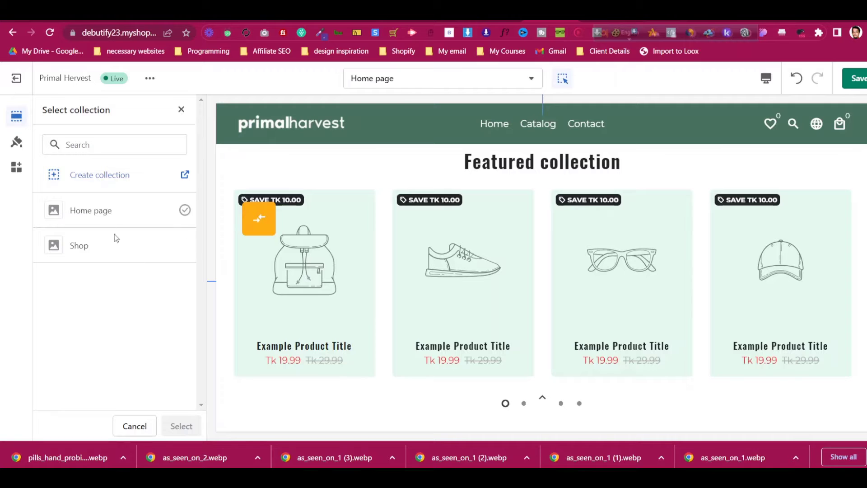
{"action": "left_click", "coordinate": [147, 247]}
{"action": "left_click", "coordinate": [181, 426]}
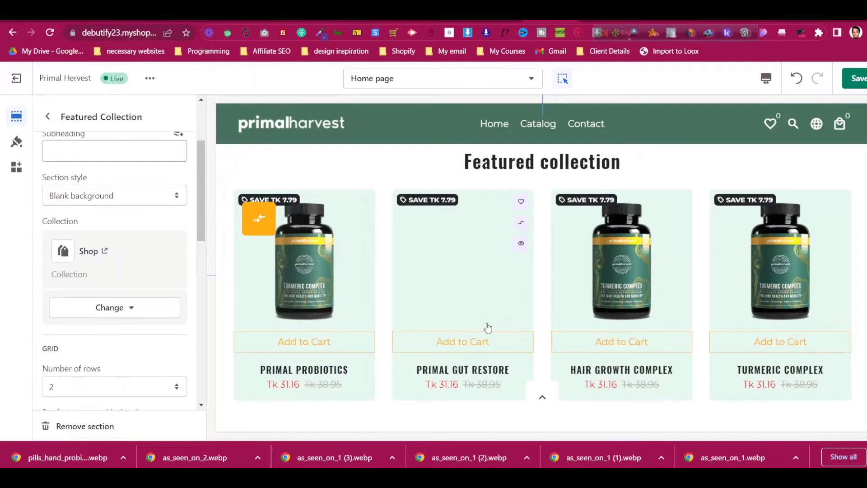
{"action": "scroll", "coordinate": [103, 309], "scroll_direction": "down", "scroll_amount": 3}
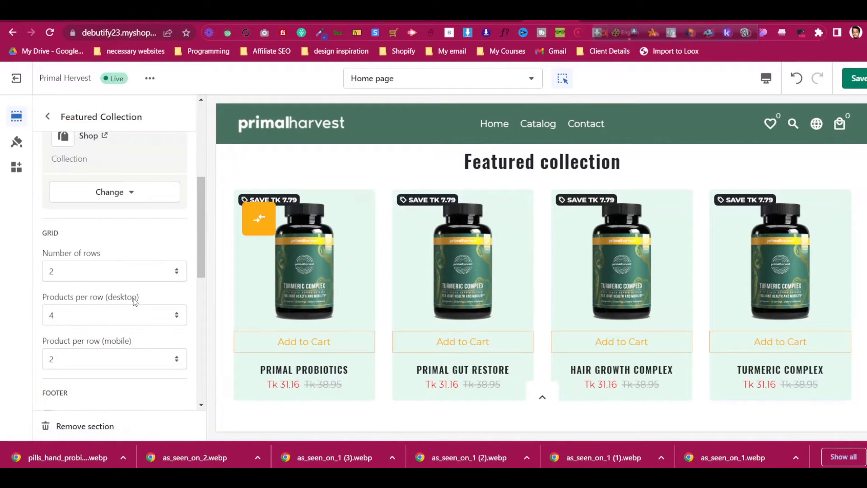
{"action": "left_click", "coordinate": [155, 296]}
{"action": "scroll", "coordinate": [108, 274], "scroll_direction": "down", "scroll_amount": 3}
{"action": "left_click", "coordinate": [153, 218]}
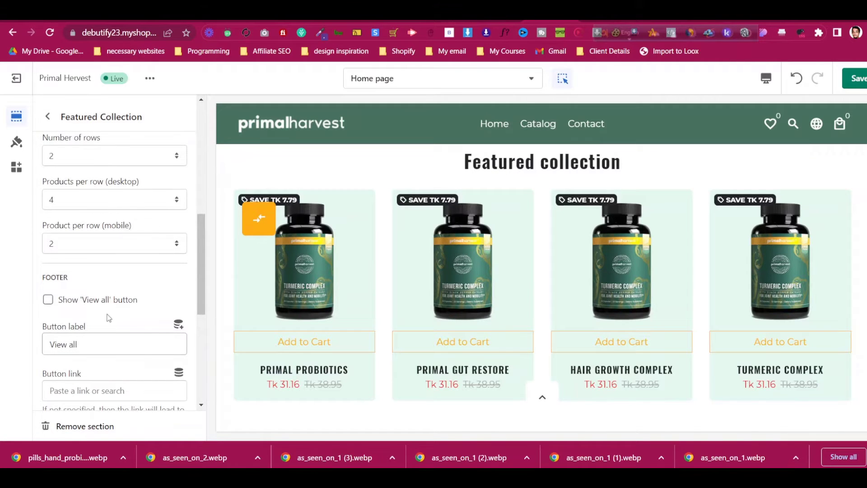
{"action": "scroll", "coordinate": [110, 315], "scroll_direction": "down", "scroll_amount": 2}
{"action": "left_click", "coordinate": [113, 289]}
{"action": "scroll", "coordinate": [512, 305], "scroll_direction": "down", "scroll_amount": 3}
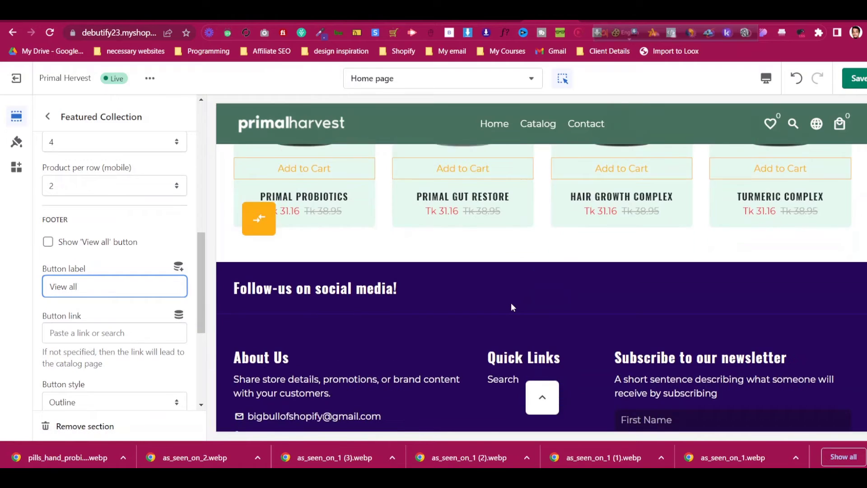
{"action": "scroll", "coordinate": [512, 304], "scroll_direction": "up", "scroll_amount": 6}
{"action": "scroll", "coordinate": [521, 300], "scroll_direction": "down", "scroll_amount": 5}
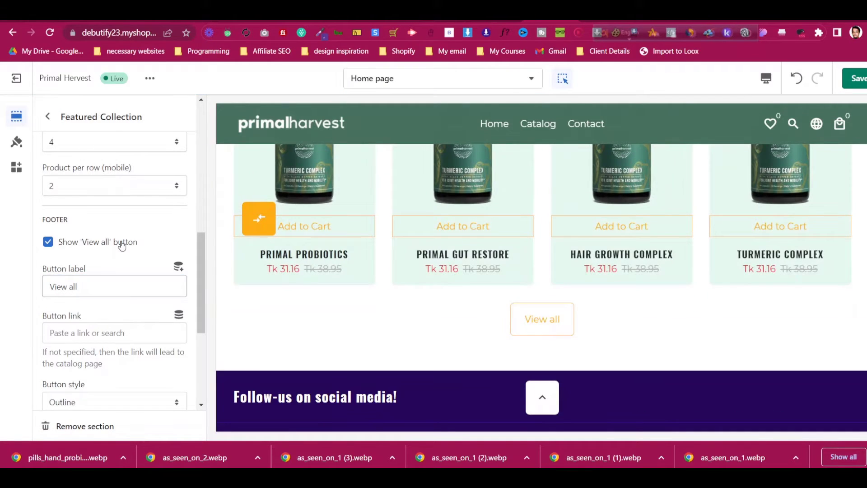
{"action": "scroll", "coordinate": [122, 326], "scroll_direction": "down", "scroll_amount": 4}
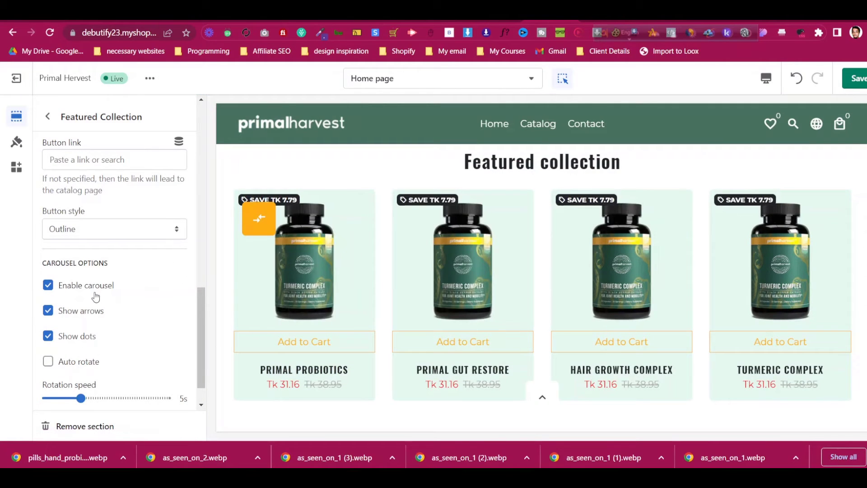
{"action": "scroll", "coordinate": [97, 293], "scroll_direction": "up", "scroll_amount": 6}
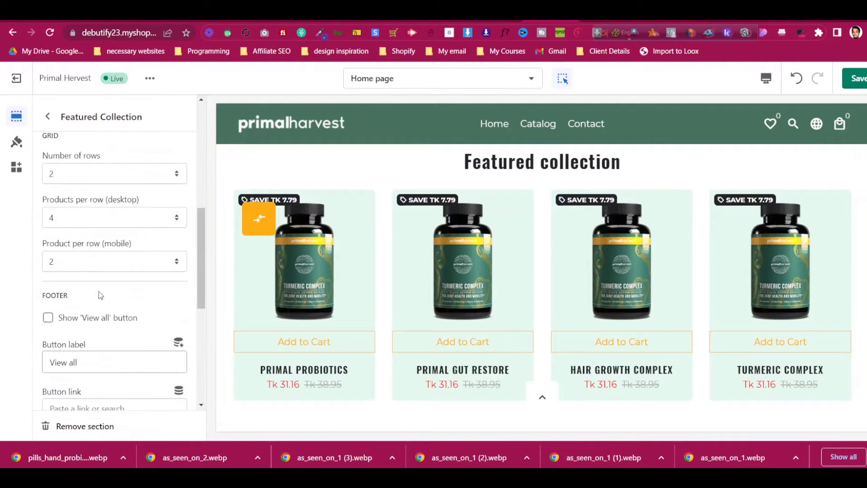
{"action": "left_click", "coordinate": [127, 322]}
{"action": "left_click", "coordinate": [128, 323]}
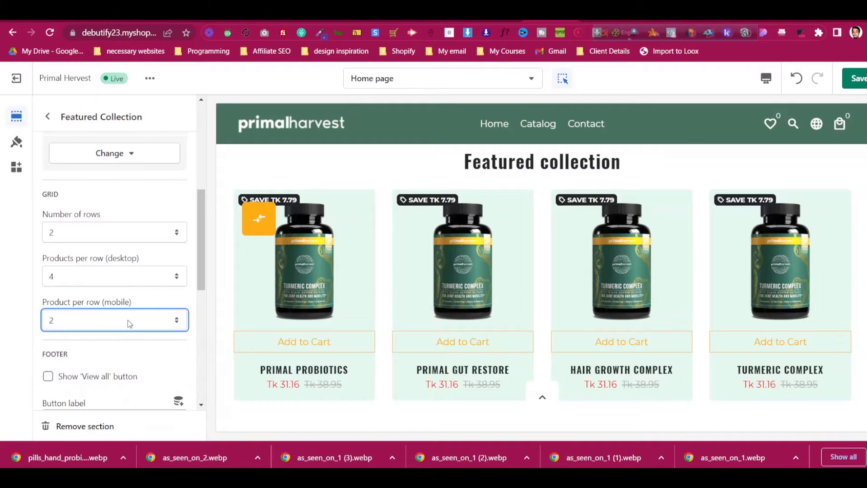
{"action": "scroll", "coordinate": [128, 324], "scroll_direction": "down", "scroll_amount": 2}
{"action": "scroll", "coordinate": [130, 328], "scroll_direction": "down", "scroll_amount": 5}
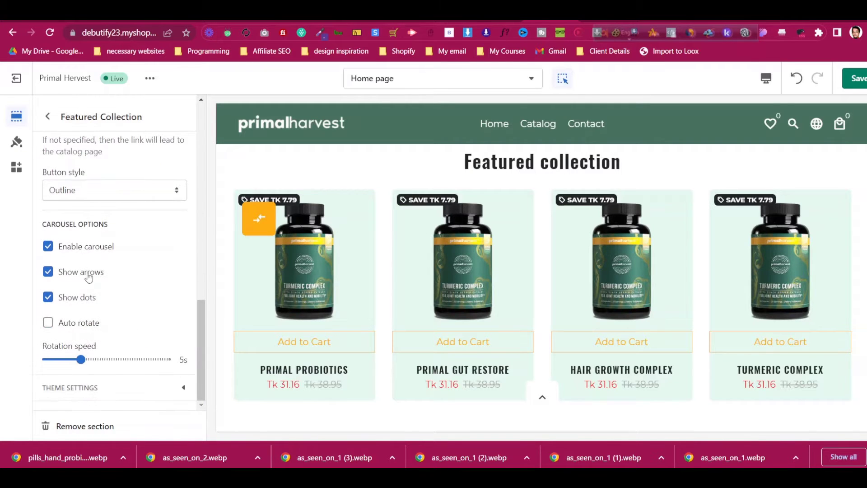
{"action": "scroll", "coordinate": [94, 266], "scroll_direction": "up", "scroll_amount": 10}
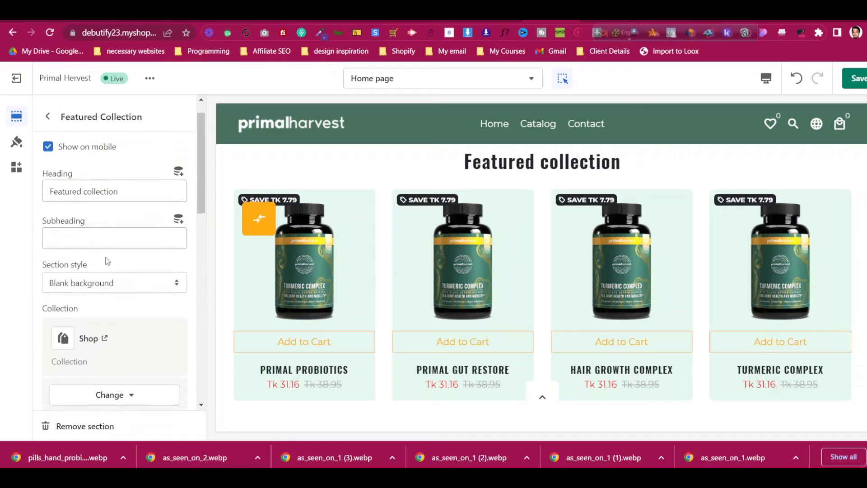
{"action": "scroll", "coordinate": [671, 196], "scroll_direction": "up", "scroll_amount": 3}
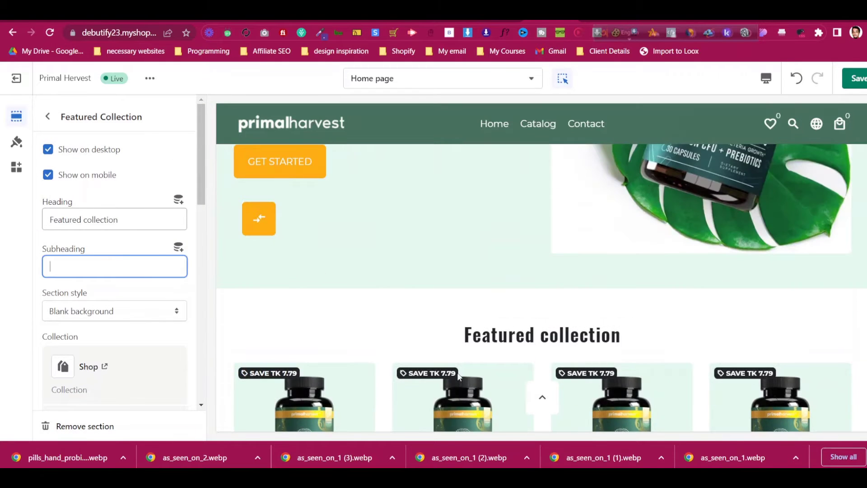
Replace the Featured collection heading with the site's immune-boosting supplements heading
{"action": "left_click", "coordinate": [588, 21]}
{"action": "scroll", "coordinate": [391, 206], "scroll_direction": "up", "scroll_amount": 4}
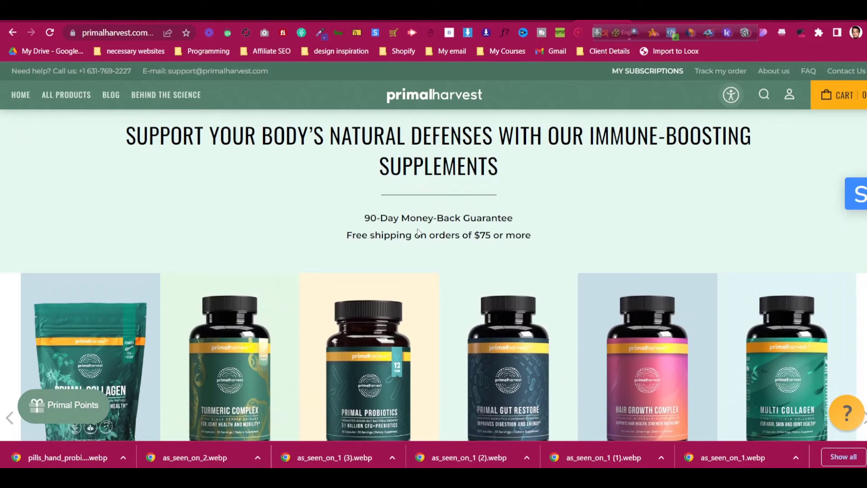
{"action": "triple_click", "coordinate": [429, 163]}
{"action": "key", "text": "ctrl+c"}
{"action": "left_click", "coordinate": [550, 21]}
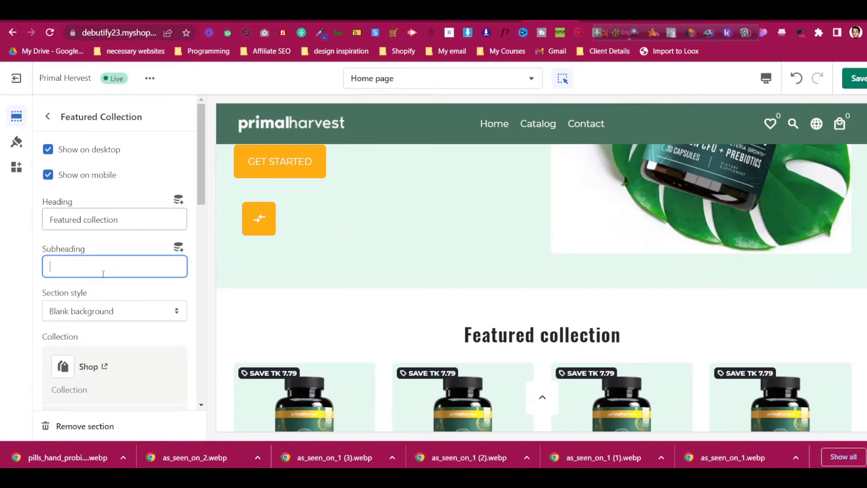
{"action": "key", "text": "ctrl+a"}
{"action": "key", "text": "ctrl+v"}
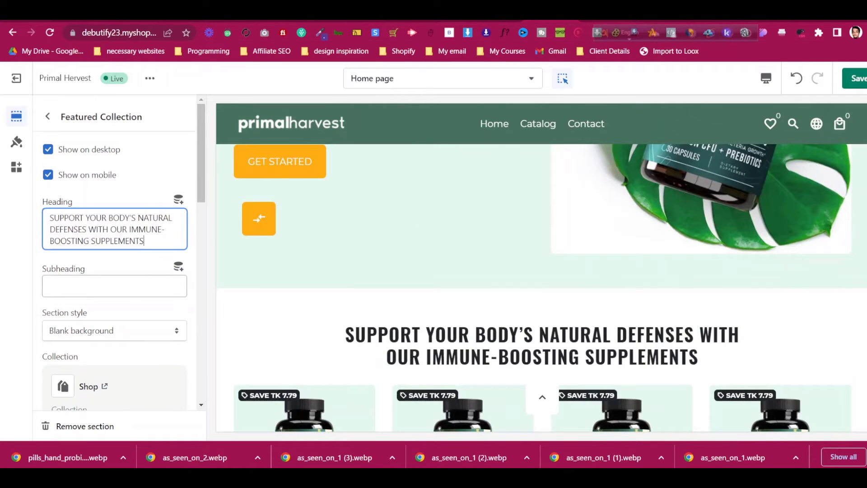
Paste the site's guarantee and free-shipping lines into the section subheading
{"action": "left_click", "coordinate": [603, 21]}
{"action": "triple_click", "coordinate": [360, 234]}
{"action": "left_click", "coordinate": [366, 223]}
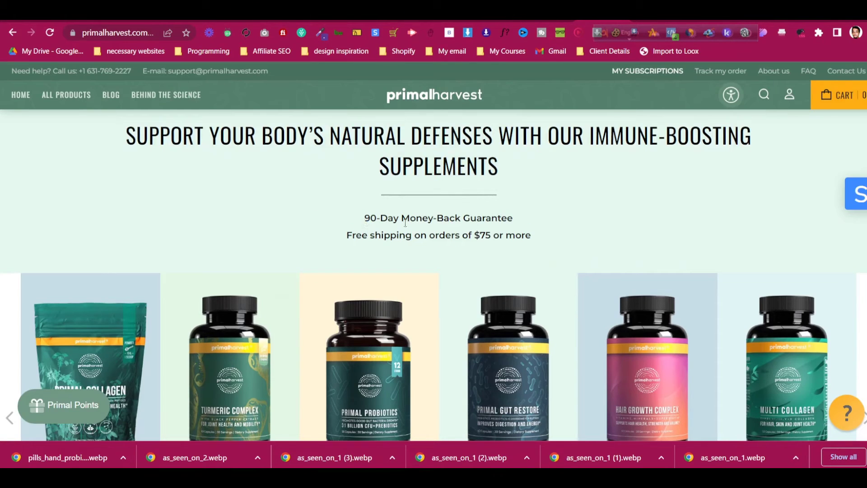
{"action": "left_click_drag", "start_coordinate": [363, 218], "coordinate": [533, 236]}
{"action": "left_click", "coordinate": [550, 20]}
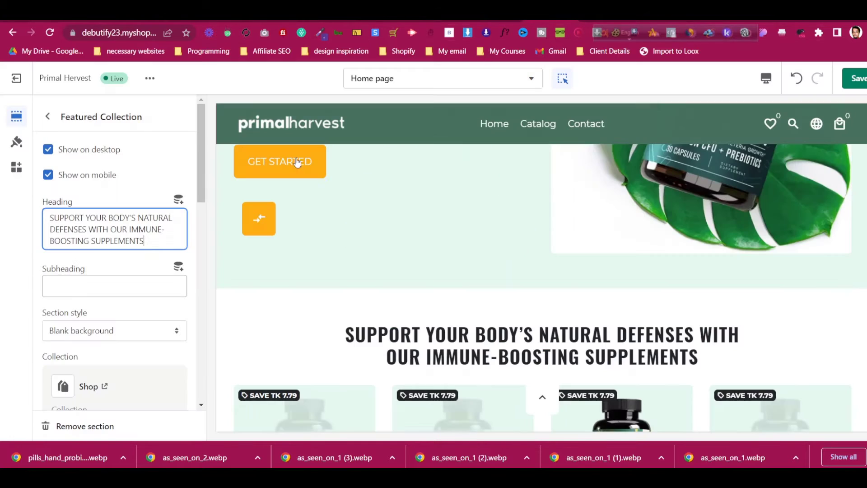
{"action": "left_click", "coordinate": [101, 282]}
{"action": "type", "text": "90-Day Money-Back GuaranteeFree shipping on orders of $75 or more"}
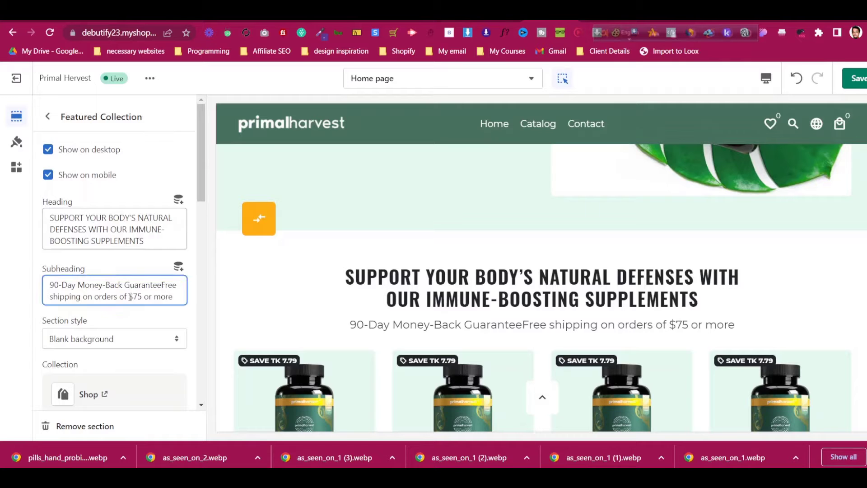
{"action": "scroll", "coordinate": [110, 271], "scroll_direction": "down", "scroll_amount": 8}
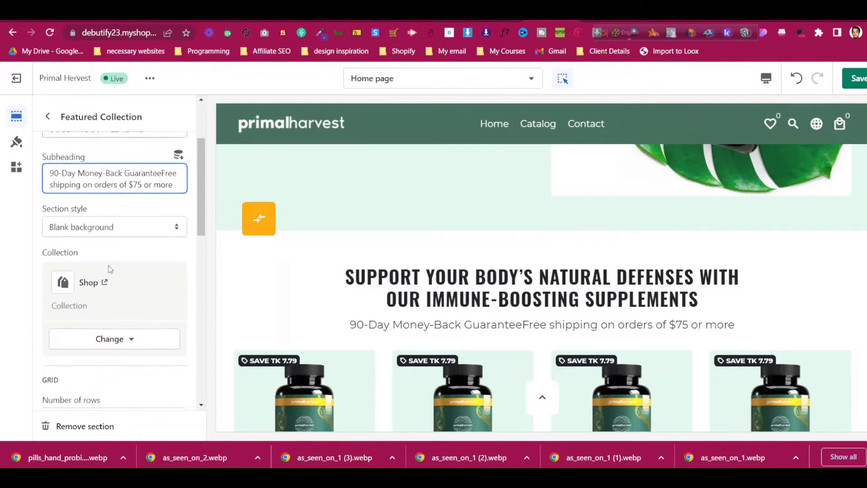
{"action": "scroll", "coordinate": [110, 290], "scroll_direction": "up", "scroll_amount": 10}
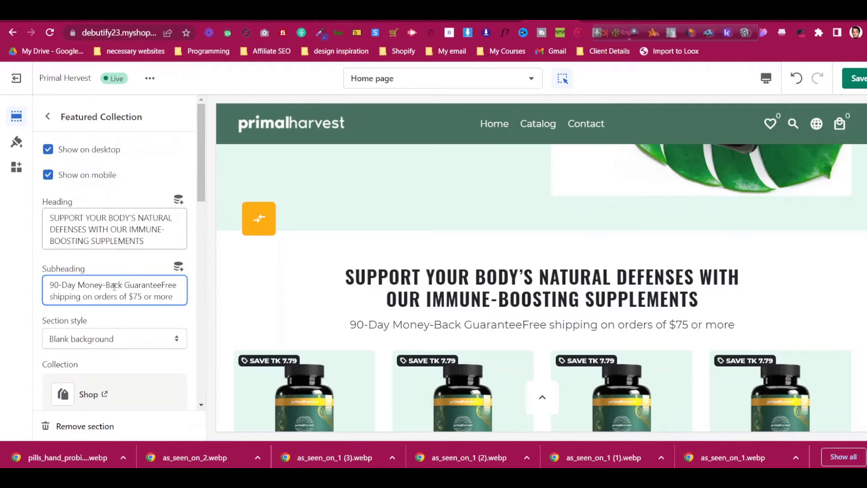
Switch the preview to Mobile and browse the product carousel
{"action": "left_click", "coordinate": [766, 80]}
{"action": "left_click", "coordinate": [790, 109]}
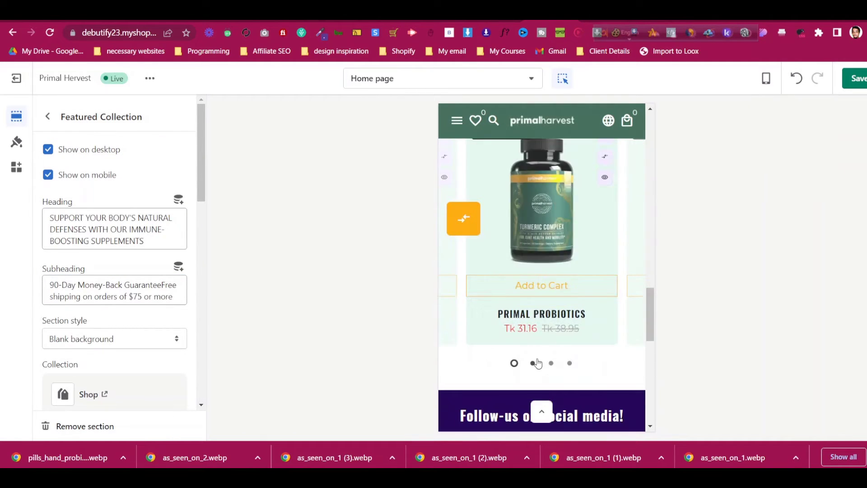
{"action": "left_click", "coordinate": [533, 363]}
{"action": "left_click", "coordinate": [551, 363]}
{"action": "scroll", "coordinate": [551, 366], "scroll_direction": "up", "scroll_amount": 3}
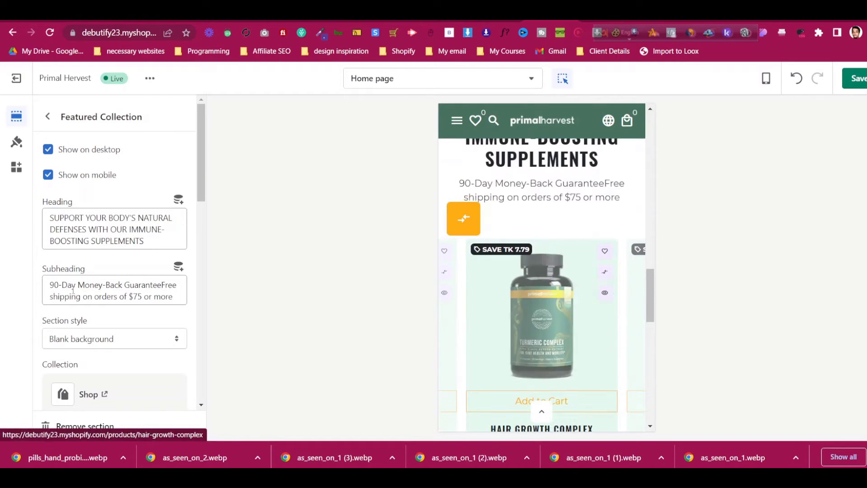
{"action": "scroll", "coordinate": [76, 288], "scroll_direction": "down", "scroll_amount": 6}
Try one product per row on mobile, then restore two products per row
{"action": "left_click", "coordinate": [91, 273]}
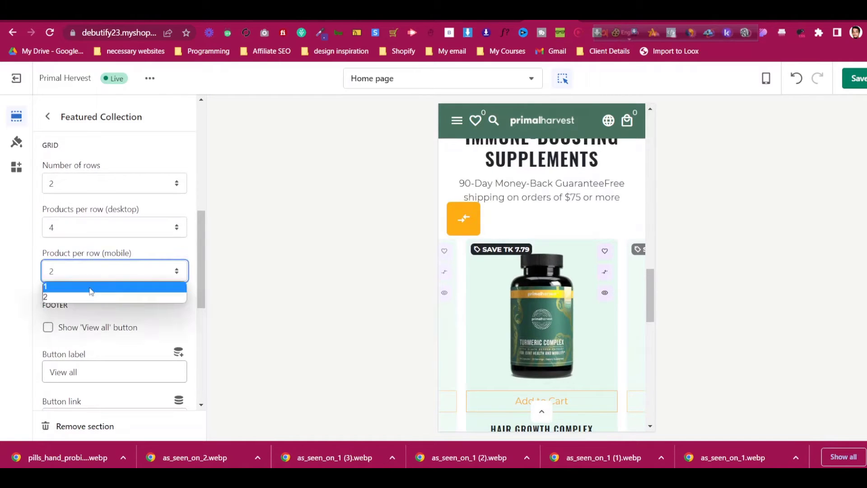
{"action": "left_click", "coordinate": [92, 293]}
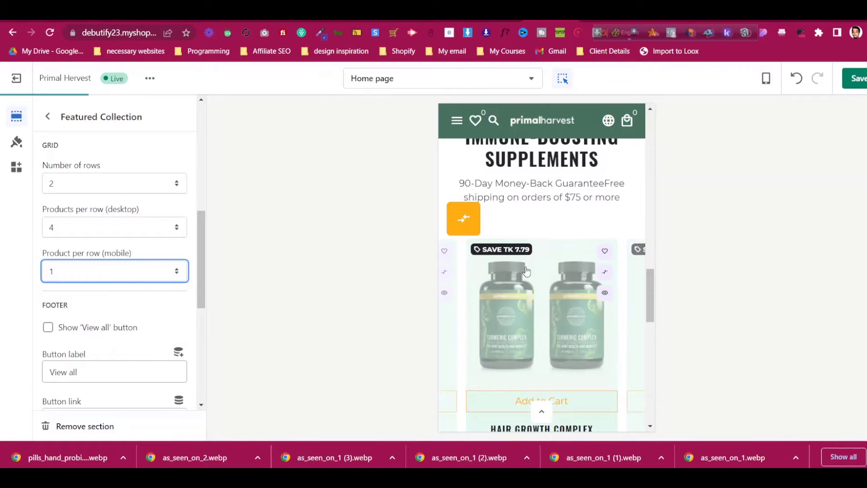
{"action": "left_click", "coordinate": [120, 277]}
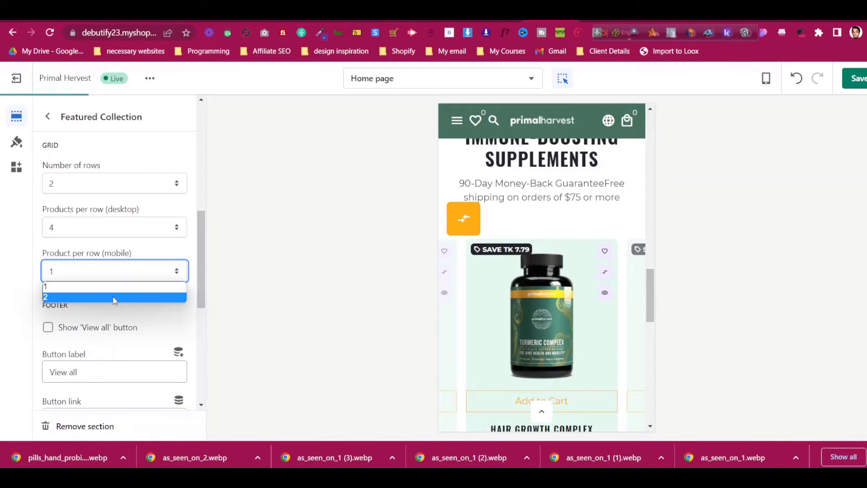
{"action": "left_click", "coordinate": [114, 298]}
{"action": "scroll", "coordinate": [115, 317], "scroll_direction": "down", "scroll_amount": 6}
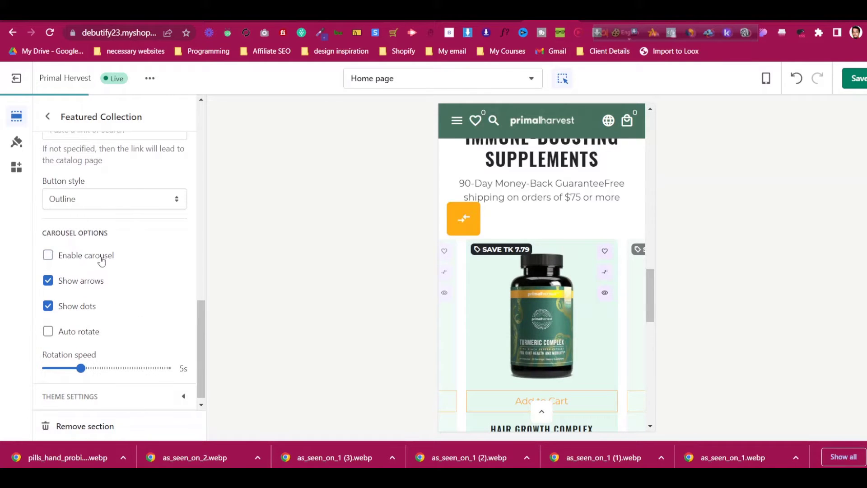
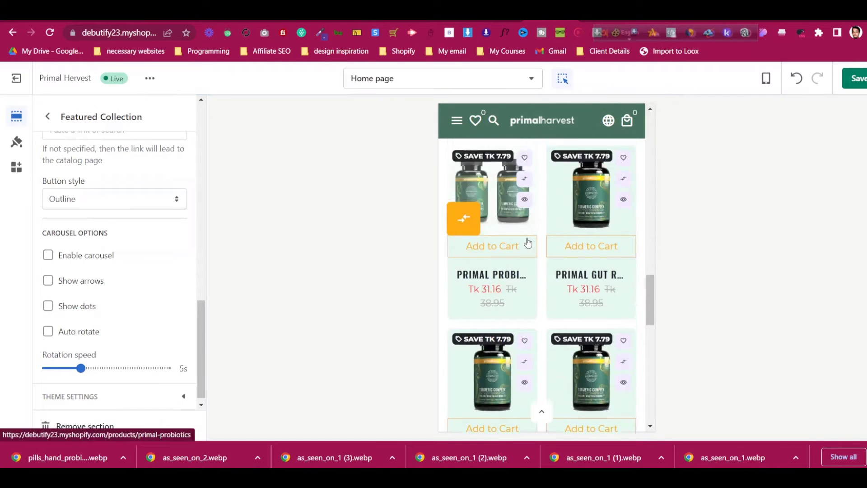
Browse primalharvest.com to compare its product carousel with the dotted Featured Collection carousel
{"action": "scroll", "coordinate": [528, 243], "scroll_direction": "up", "scroll_amount": 2}
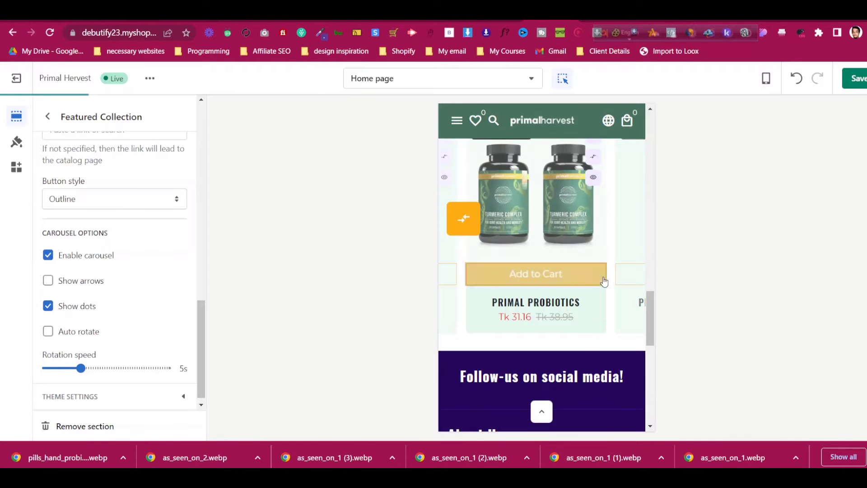
{"action": "scroll", "coordinate": [127, 333], "scroll_direction": "down", "scroll_amount": 1}
{"action": "scroll", "coordinate": [127, 333], "scroll_direction": "down", "scroll_amount": 1}
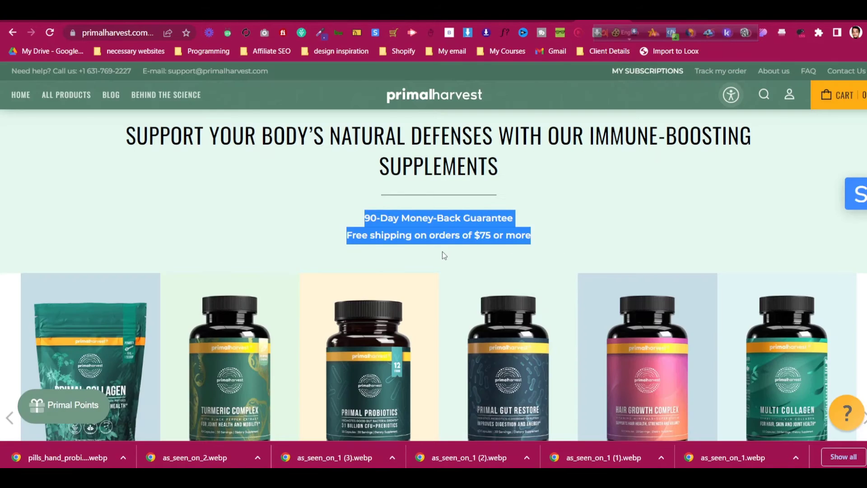
{"action": "scroll", "coordinate": [442, 251], "scroll_direction": "up", "scroll_amount": 10}
{"action": "scroll", "coordinate": [450, 257], "scroll_direction": "down", "scroll_amount": 15}
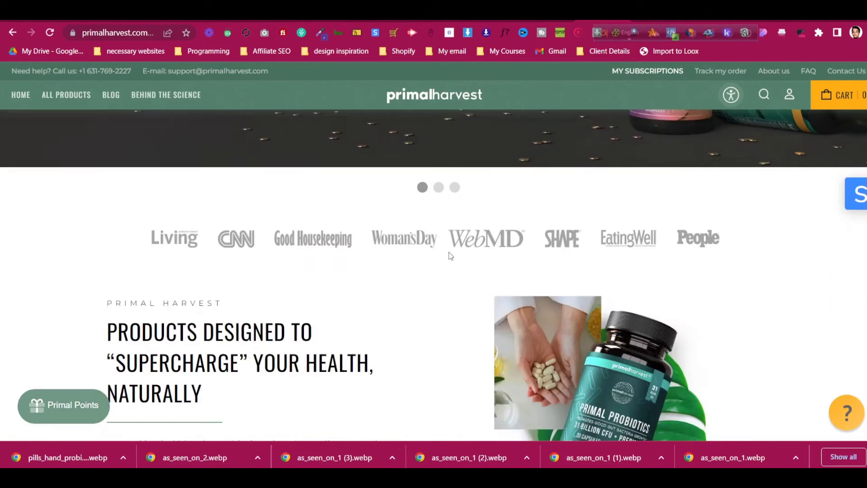
{"action": "scroll", "coordinate": [457, 261], "scroll_direction": "down", "scroll_amount": 6}
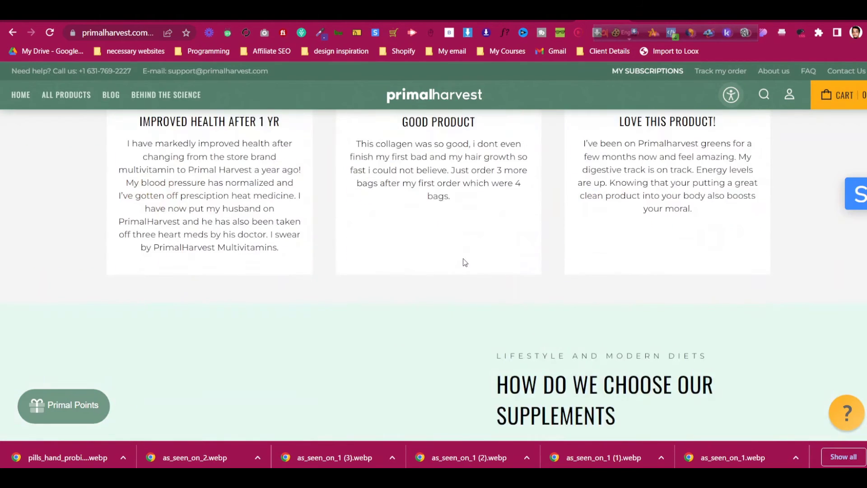
{"action": "left_click", "coordinate": [551, 21]}
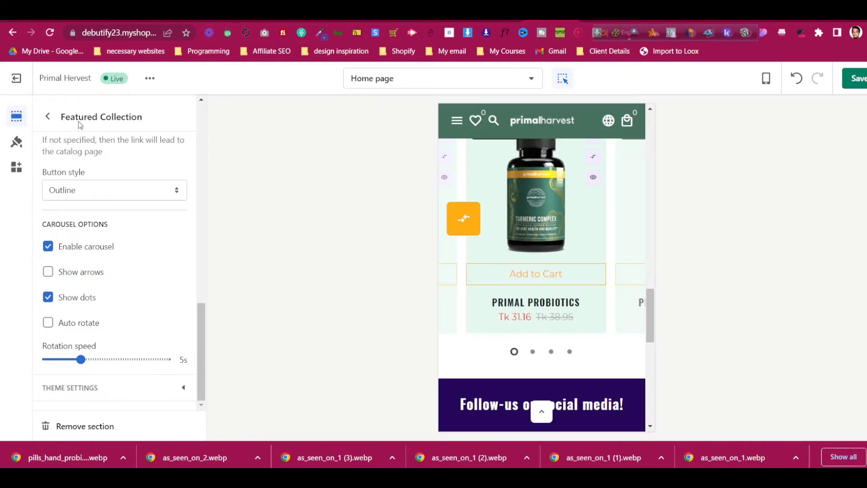
Add a Testimonials section to the homepage and preview it at desktop width
{"action": "left_click", "coordinate": [49, 116]}
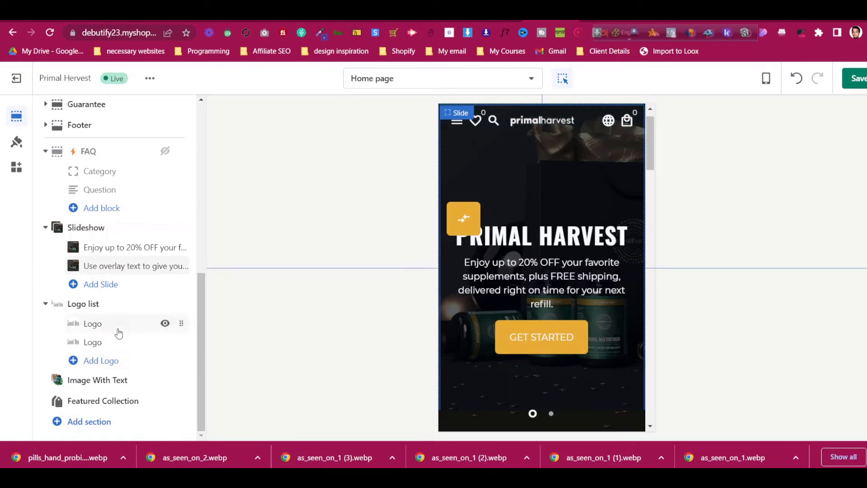
{"action": "left_click", "coordinate": [96, 424]}
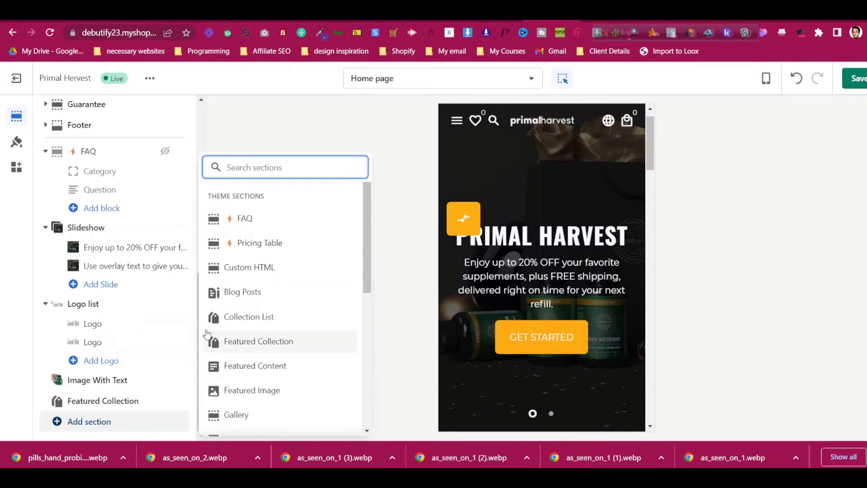
{"action": "scroll", "coordinate": [279, 289], "scroll_direction": "down", "scroll_amount": 5}
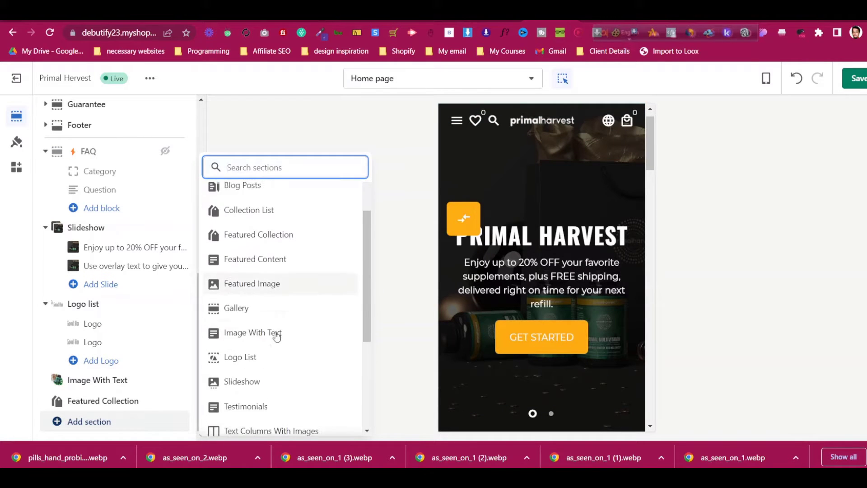
{"action": "left_click", "coordinate": [277, 282]}
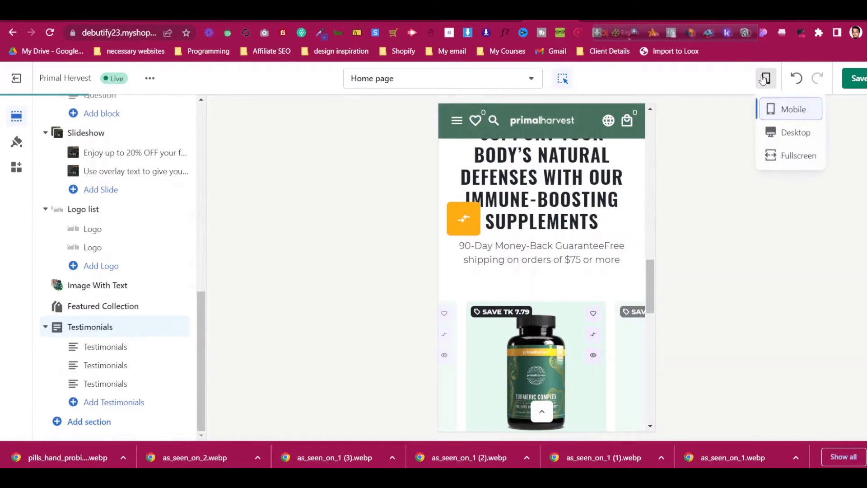
{"action": "left_click", "coordinate": [791, 133]}
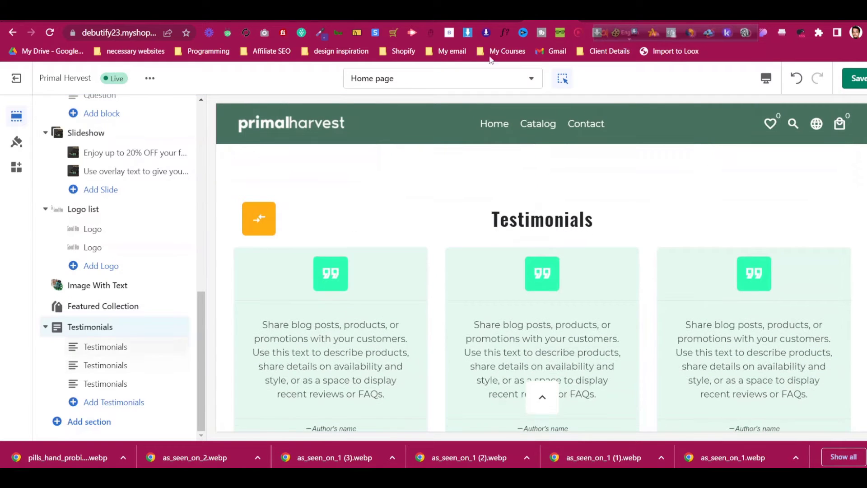
Copy 'HEAR WHAT OUR CUSTOMERS ARE SAYING' from primalharvest.com into the Testimonials heading
{"action": "left_click", "coordinate": [603, 18]}
{"action": "scroll", "coordinate": [427, 214], "scroll_direction": "down", "scroll_amount": 1}
{"action": "scroll", "coordinate": [432, 215], "scroll_direction": "up", "scroll_amount": 12}
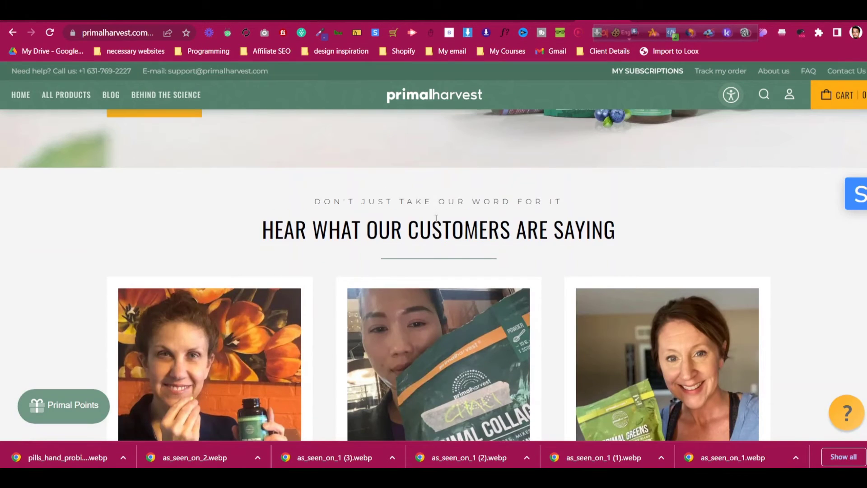
{"action": "triple_click", "coordinate": [436, 227]}
{"action": "right_click", "coordinate": [437, 229]}
{"action": "left_click", "coordinate": [458, 240]}
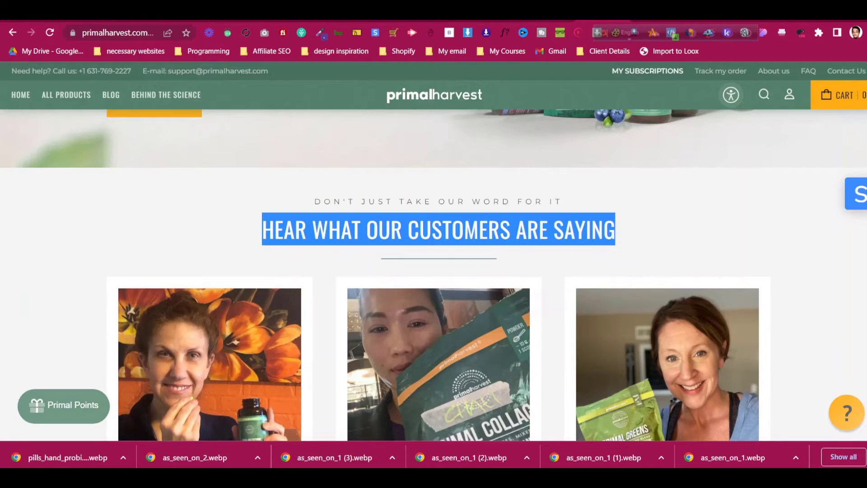
{"action": "left_click", "coordinate": [552, 18]}
{"action": "left_click", "coordinate": [90, 327]}
{"action": "left_click", "coordinate": [104, 217]}
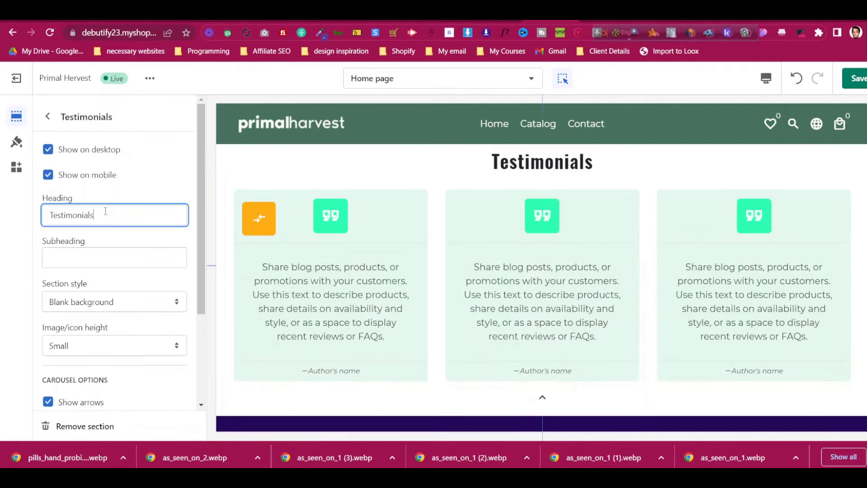
{"action": "key", "text": "ctrl+a"}
{"action": "key", "text": "ctrl+v"}
Copy 'DON'T JUST TAKE OUR WORD FOR IT' from the live site into the Subheading field
{"action": "left_click", "coordinate": [603, 18]}
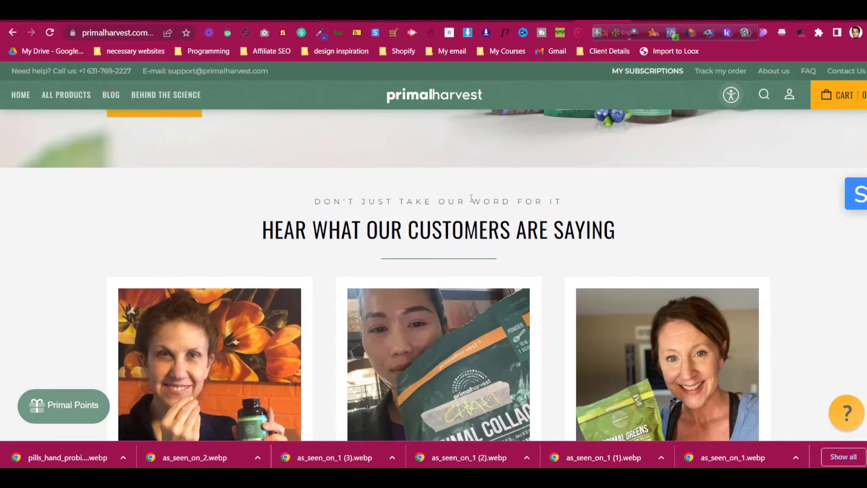
{"action": "triple_click", "coordinate": [470, 199]}
{"action": "right_click", "coordinate": [471, 200]}
{"action": "left_click", "coordinate": [493, 210]}
{"action": "left_click", "coordinate": [552, 18]}
{"action": "left_click", "coordinate": [73, 254]}
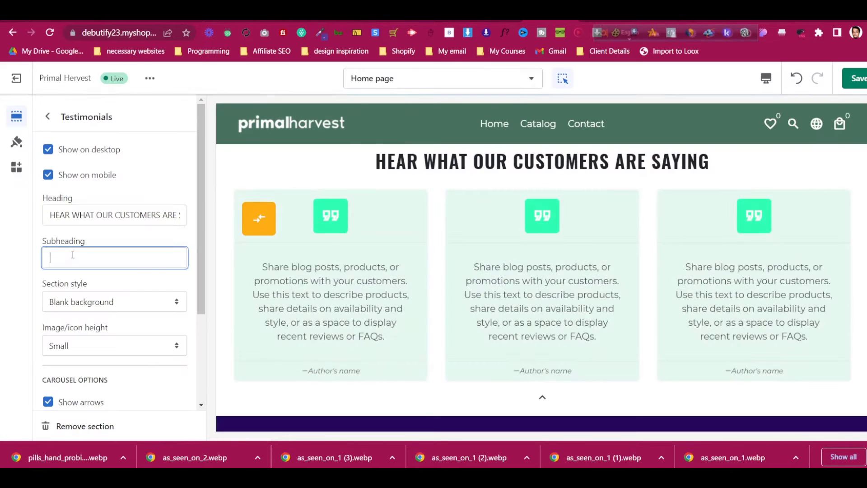
{"action": "scroll", "coordinate": [131, 349], "scroll_direction": "down", "scroll_amount": 3}
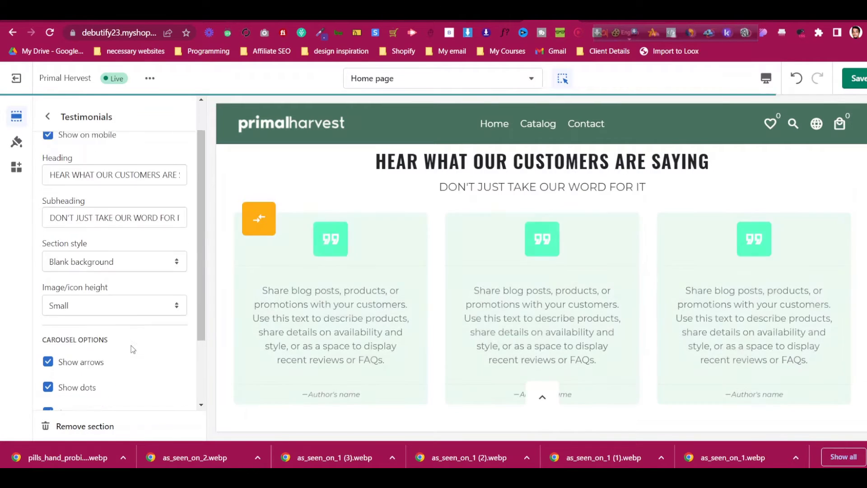
{"action": "scroll", "coordinate": [538, 351], "scroll_direction": "down", "scroll_amount": 2}
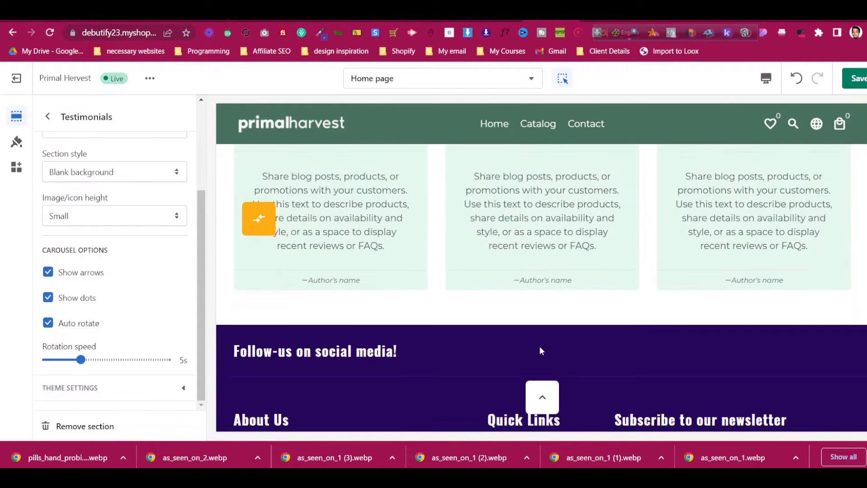
{"action": "left_click", "coordinate": [49, 117]}
Save the first reviewer's photo from primalharvest.com and upload it to the first testimonial
{"action": "left_click", "coordinate": [115, 351]}
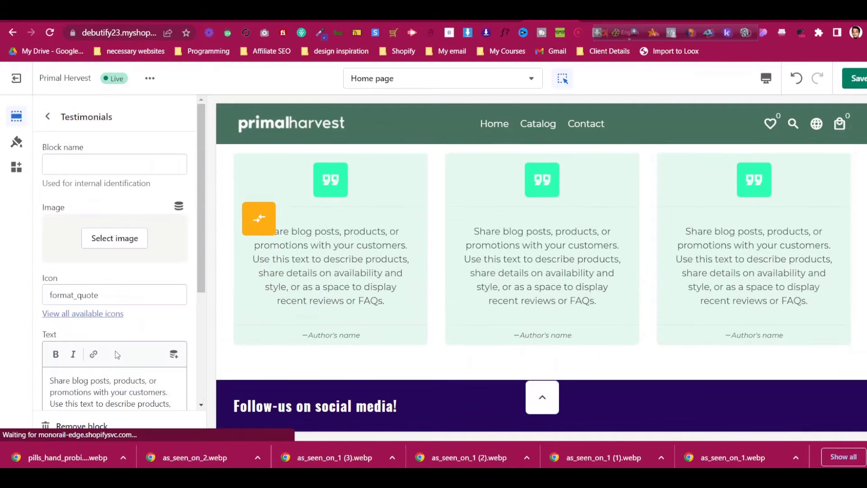
{"action": "key", "text": "ctrl+Tab"}
{"action": "scroll", "coordinate": [312, 272], "scroll_direction": "down", "scroll_amount": 4}
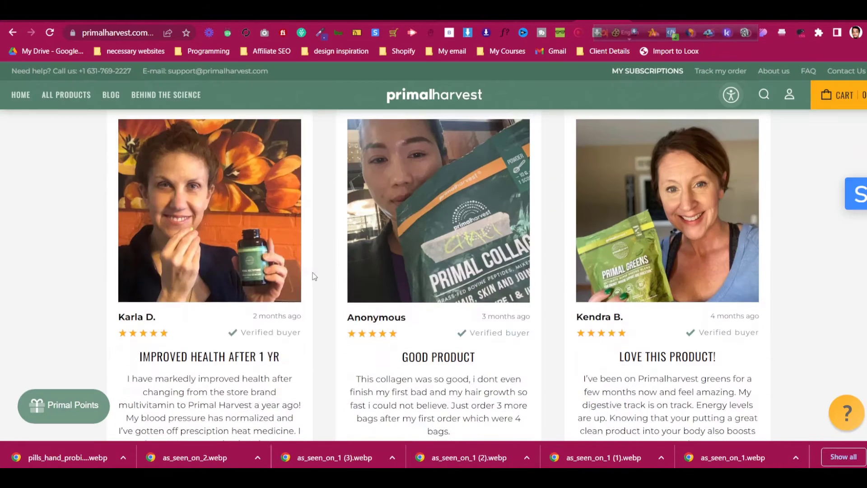
{"action": "right_click", "coordinate": [210, 187]}
{"action": "left_click", "coordinate": [235, 212]}
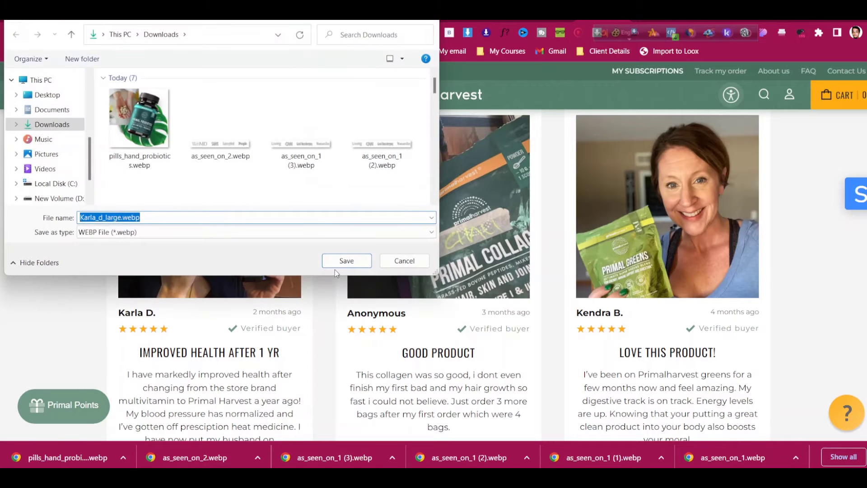
{"action": "key", "text": "Return"}
{"action": "key", "text": "ctrl+shift+Tab"}
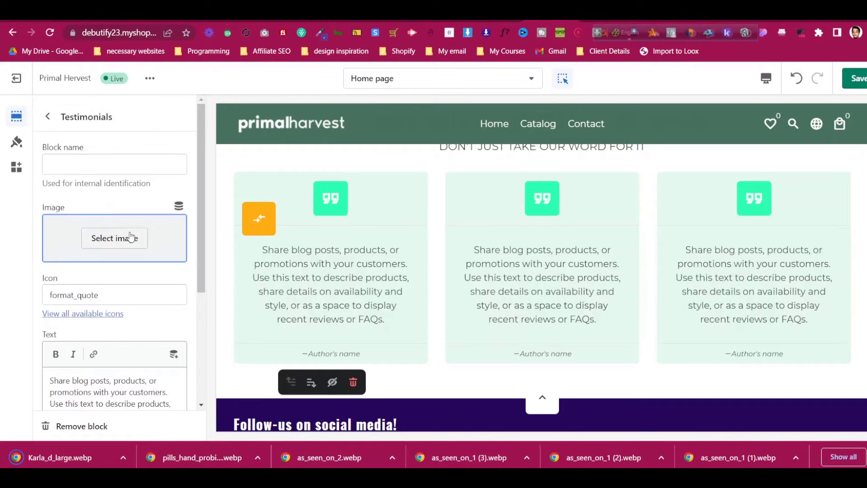
{"action": "left_click", "coordinate": [130, 237]}
{"action": "left_click", "coordinate": [91, 221]}
{"action": "left_click", "coordinate": [122, 109]}
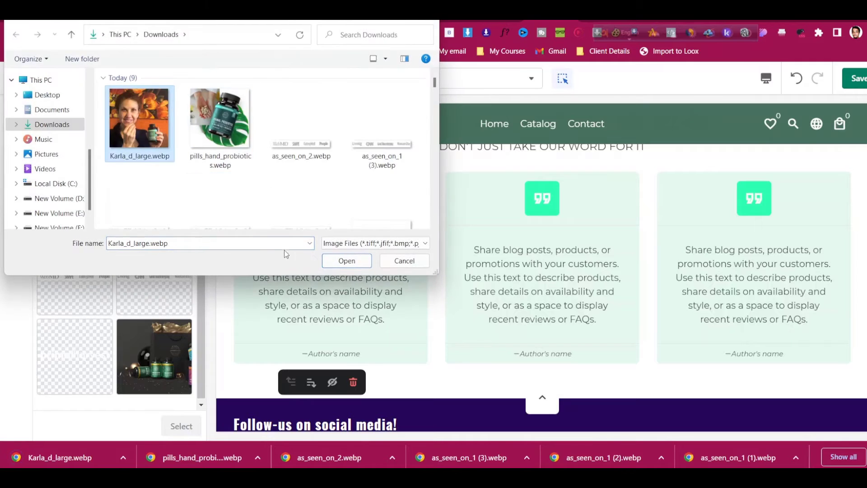
{"action": "left_click", "coordinate": [345, 260]}
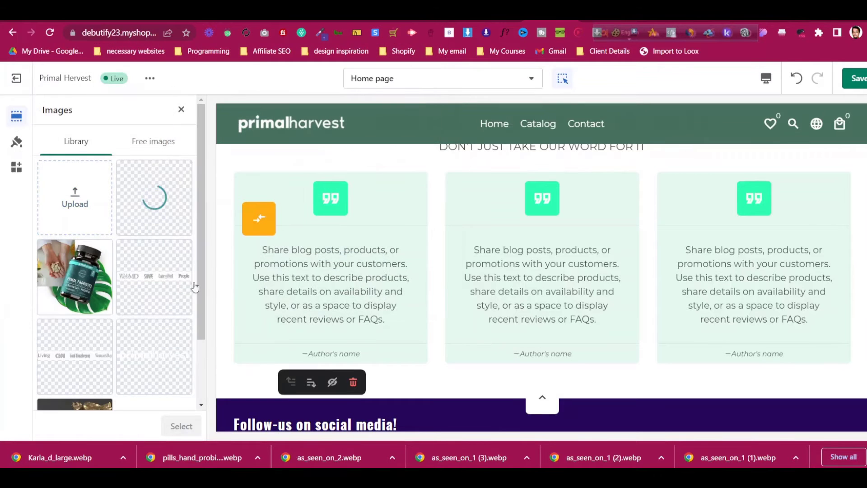
{"action": "left_click", "coordinate": [181, 426]}
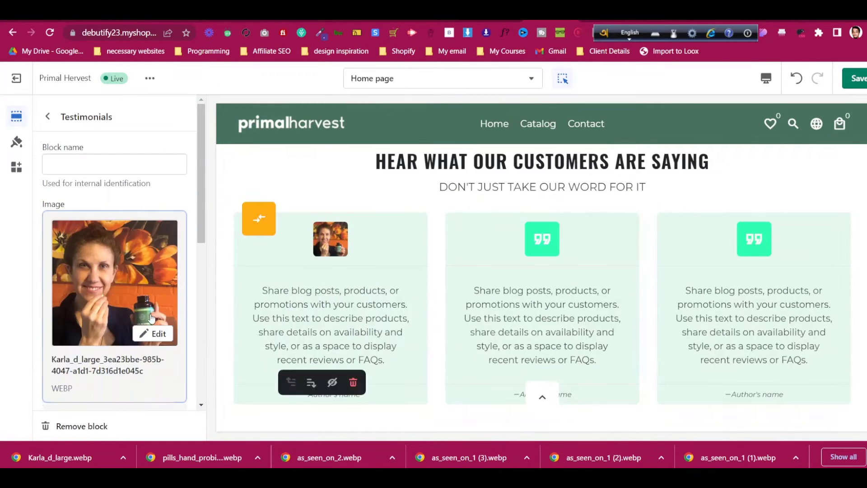
Replace the first testimonial's placeholder text with the customer's multivitamin review from the live site
{"action": "scroll", "coordinate": [145, 307], "scroll_direction": "down", "scroll_amount": 4}
{"action": "scroll", "coordinate": [145, 307], "scroll_direction": "down", "scroll_amount": 4}
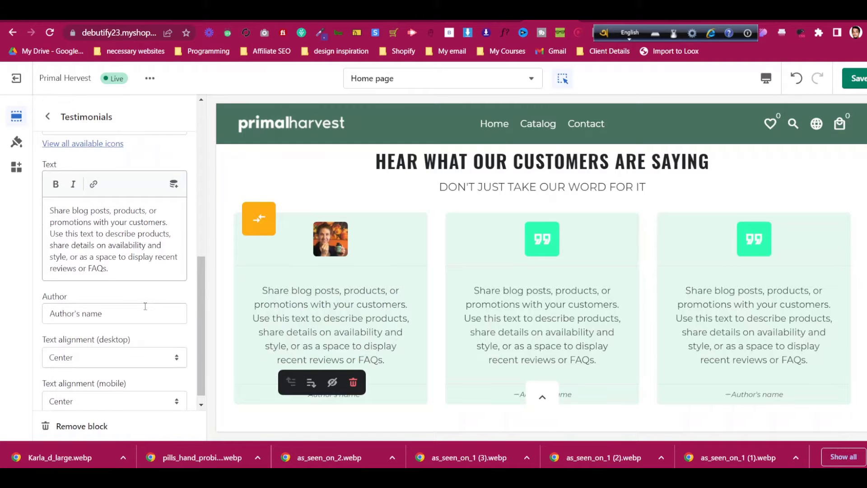
{"action": "left_click", "coordinate": [608, 22]}
{"action": "scroll", "coordinate": [316, 276], "scroll_direction": "down", "scroll_amount": 4}
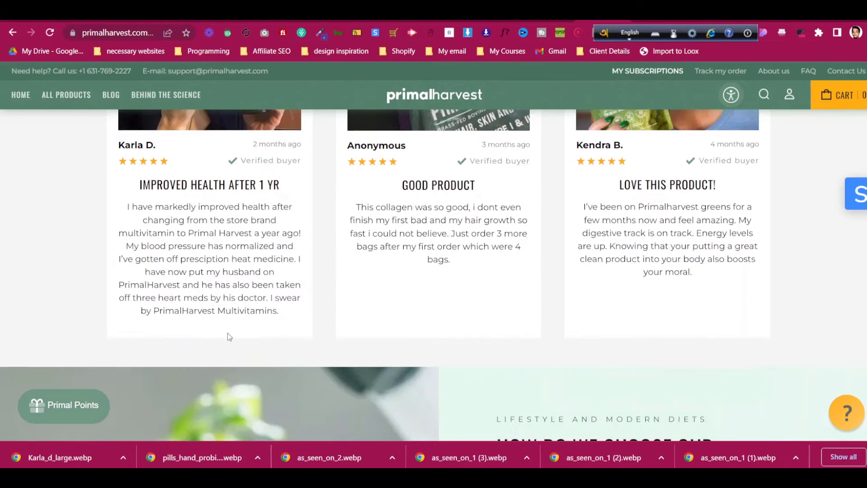
{"action": "triple_click", "coordinate": [208, 241]}
{"action": "right_click", "coordinate": [207, 246]}
{"action": "left_click", "coordinate": [222, 253]}
{"action": "left_click", "coordinate": [552, 21]}
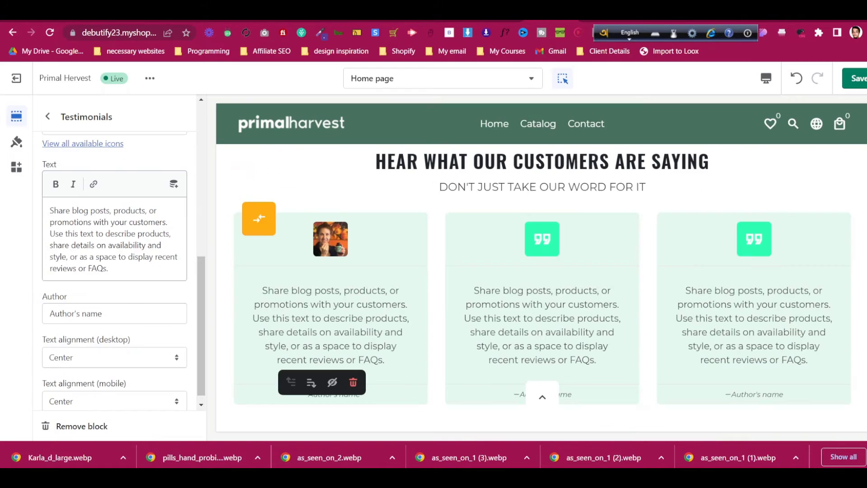
{"action": "key", "text": "ctrl+a"}
{"action": "key", "text": "ctrl+v"}
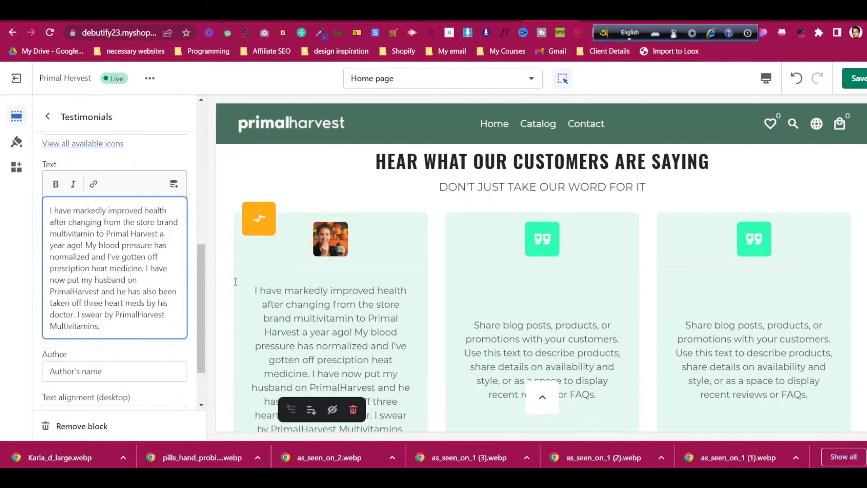
Copy the first reviewer's name from the live site for the testimonial author
{"action": "scroll", "coordinate": [380, 272], "scroll_direction": "down", "scroll_amount": 3}
{"action": "left_click", "coordinate": [603, 21]}
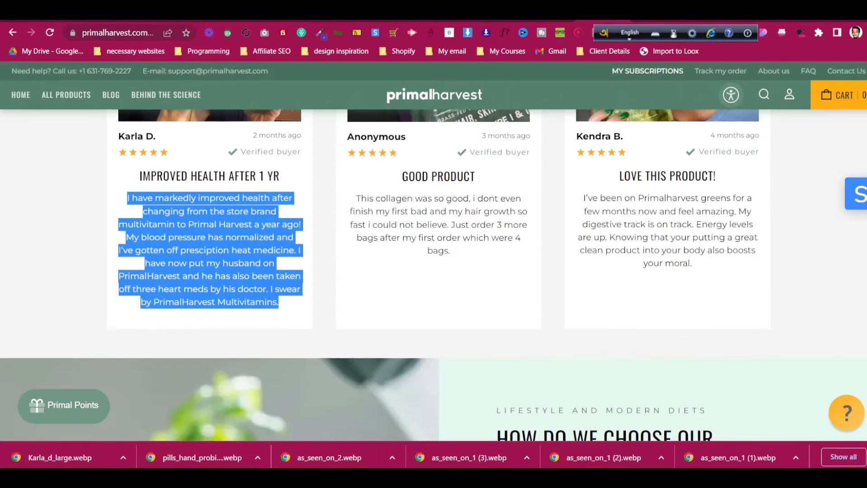
{"action": "left_click", "coordinate": [132, 172]}
{"action": "triple_click", "coordinate": [147, 139]}
{"action": "right_click", "coordinate": [148, 140]}
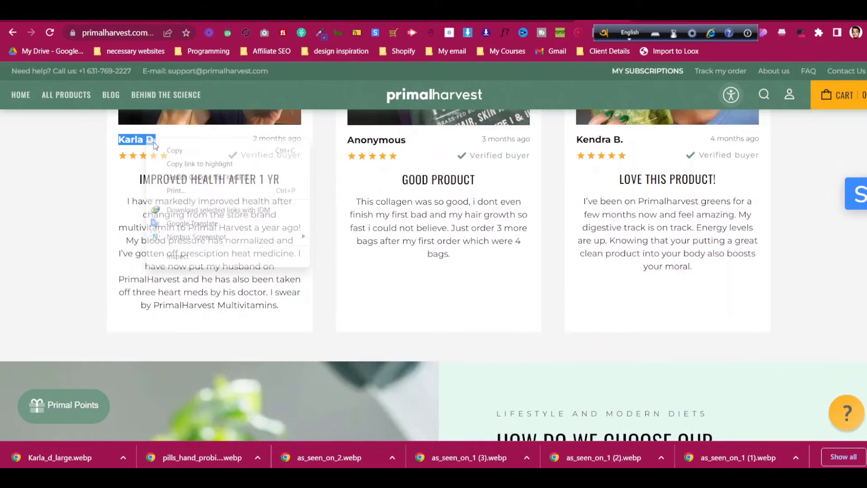
{"action": "left_click", "coordinate": [174, 149]}
{"action": "left_click", "coordinate": [549, 21]}
{"action": "scroll", "coordinate": [106, 210], "scroll_direction": "down", "scroll_amount": 1}
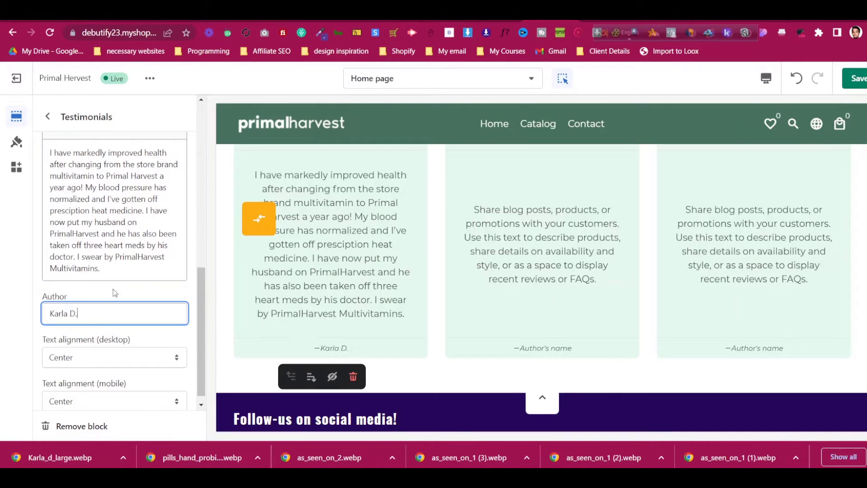
{"action": "scroll", "coordinate": [117, 298], "scroll_direction": "down", "scroll_amount": 1}
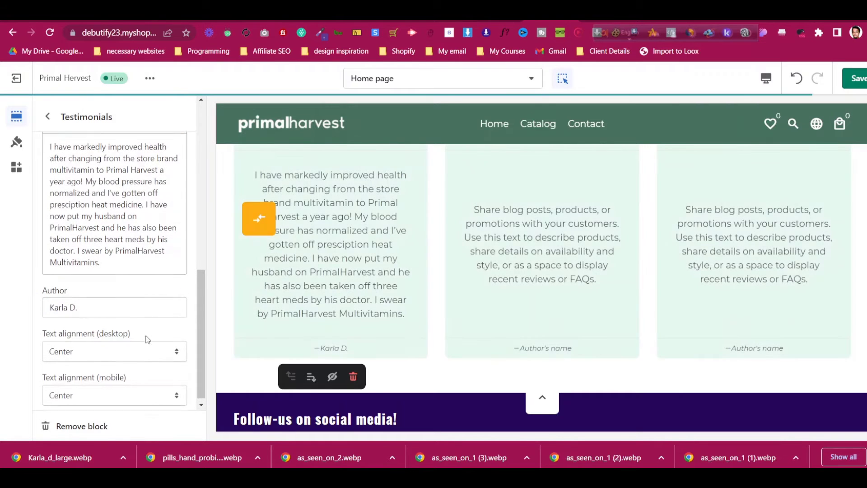
{"action": "scroll", "coordinate": [138, 399], "scroll_direction": "up", "scroll_amount": 1}
{"action": "scroll", "coordinate": [326, 311], "scroll_direction": "up", "scroll_amount": 3}
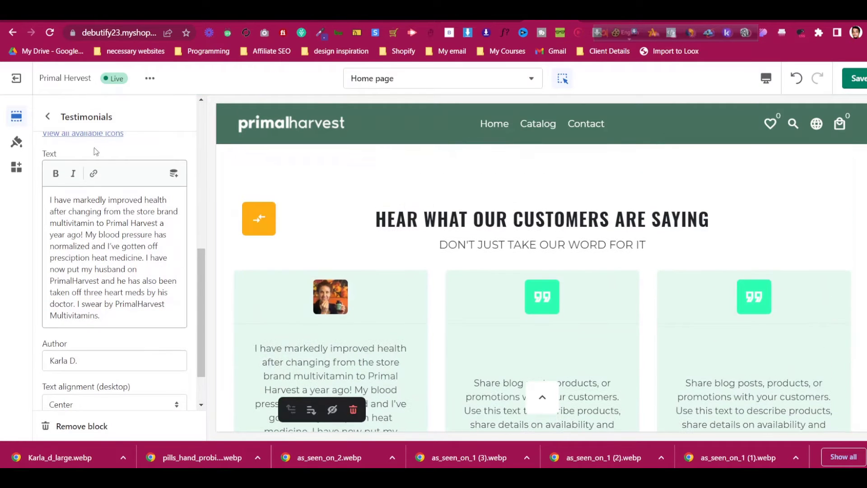
Set the Testimonials image/icon height to Large after briefly trying Medium
{"action": "left_click", "coordinate": [48, 117]}
{"action": "left_click", "coordinate": [110, 327]}
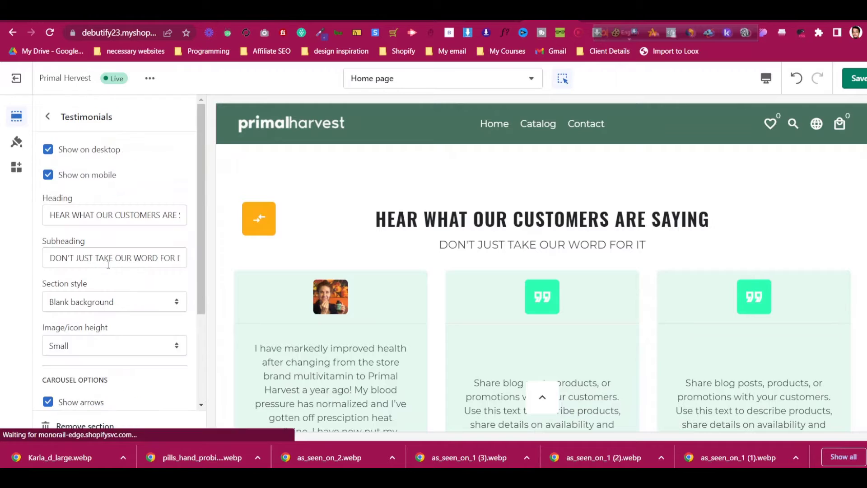
{"action": "scroll", "coordinate": [109, 267], "scroll_direction": "down", "scroll_amount": 2}
{"action": "scroll", "coordinate": [109, 267], "scroll_direction": "down", "scroll_amount": 1}
{"action": "left_click", "coordinate": [113, 232]}
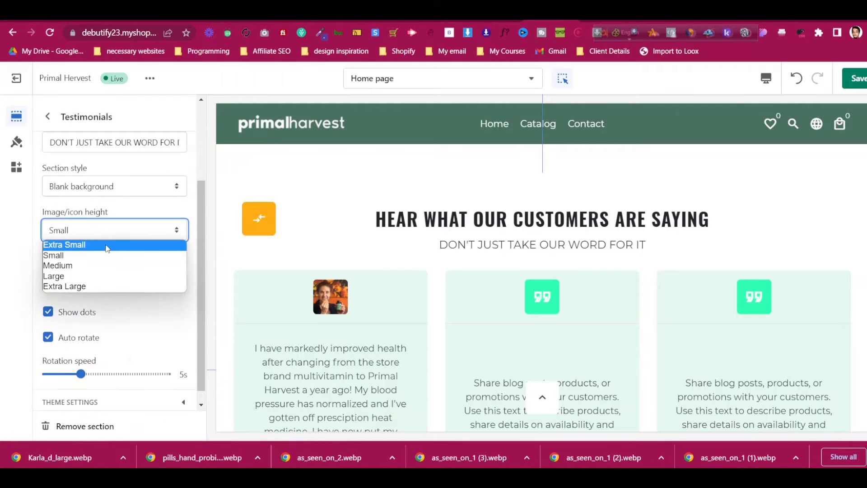
{"action": "left_click", "coordinate": [105, 266]}
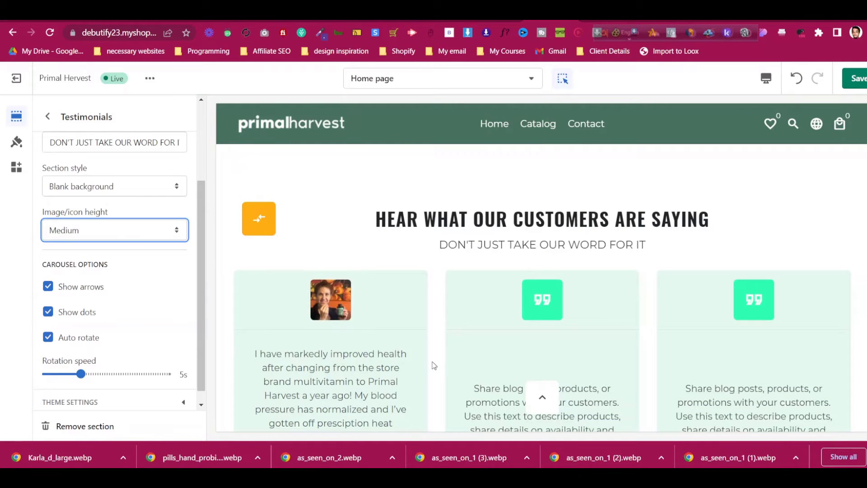
{"action": "left_click", "coordinate": [146, 237]}
{"action": "left_click", "coordinate": [113, 275]}
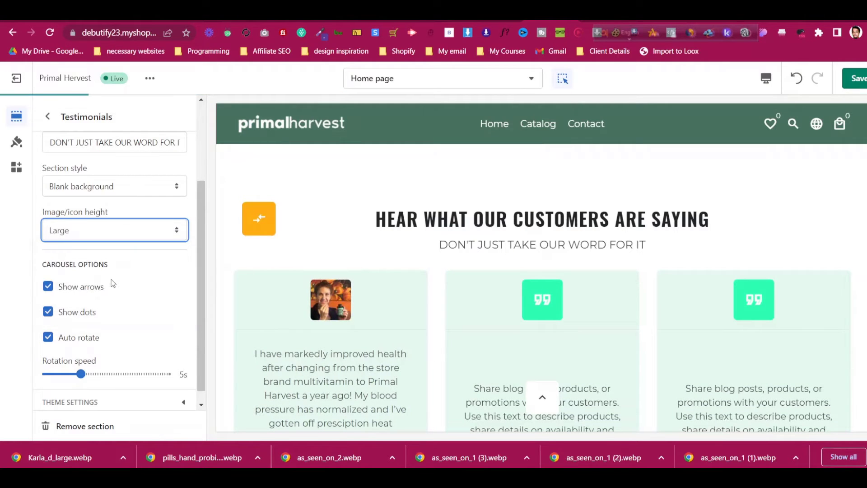
{"action": "scroll", "coordinate": [114, 282], "scroll_direction": "down", "scroll_amount": 1}
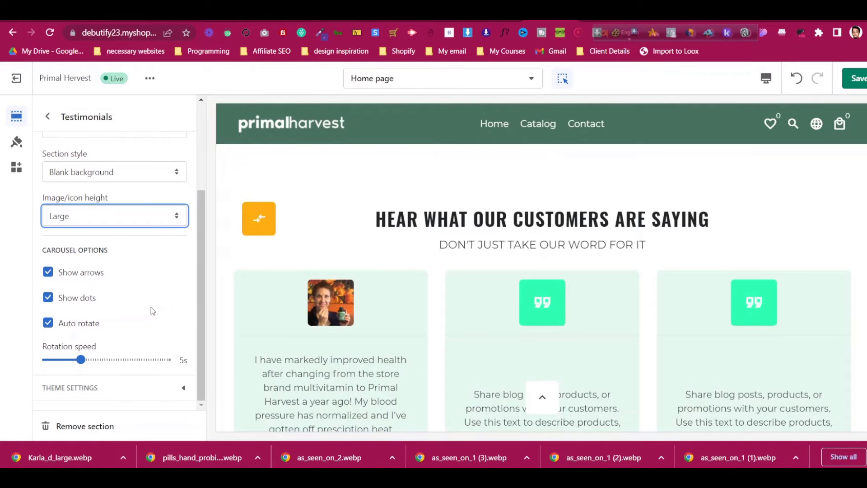
{"action": "scroll", "coordinate": [151, 307], "scroll_direction": "up", "scroll_amount": 5}
{"action": "left_click", "coordinate": [48, 117]}
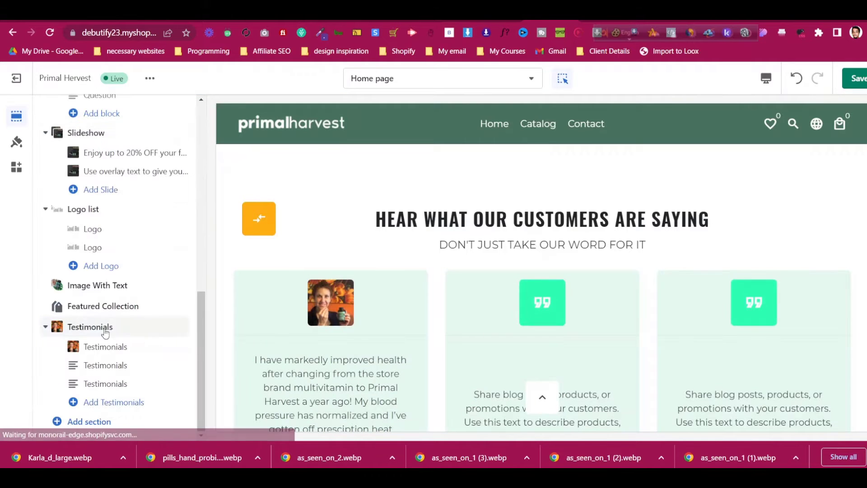
Give the second testimonial card the woman's photo from the image library
{"action": "left_click", "coordinate": [118, 364]}
{"action": "left_click", "coordinate": [115, 236]}
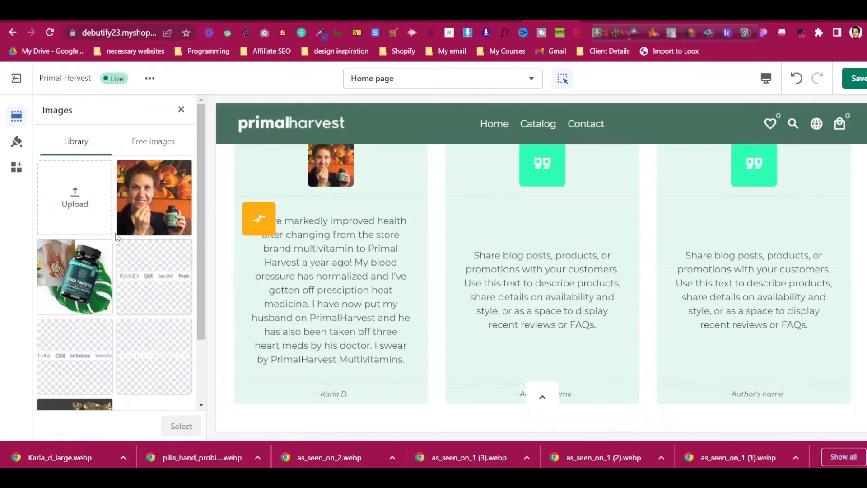
{"action": "left_click", "coordinate": [149, 194]}
{"action": "left_click", "coordinate": [180, 426]}
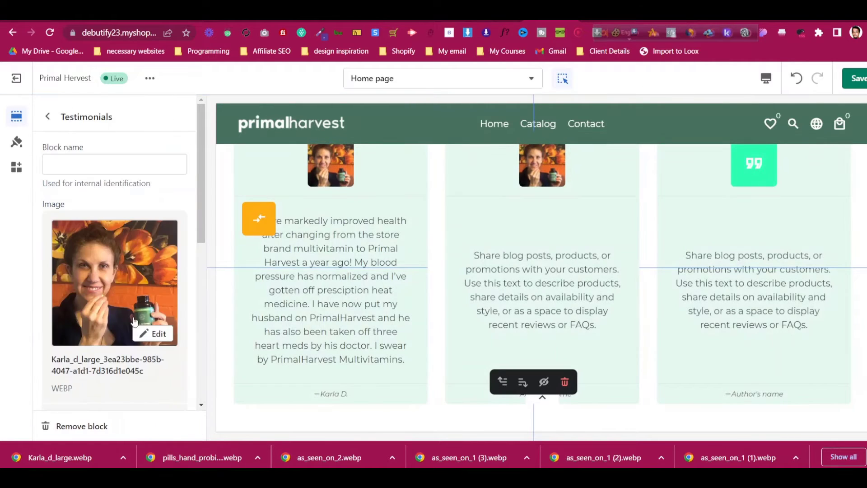
{"action": "left_click", "coordinate": [48, 117]}
Give the third testimonial card the same woman's photo and reopen the Testimonials settings
{"action": "left_click", "coordinate": [119, 384]}
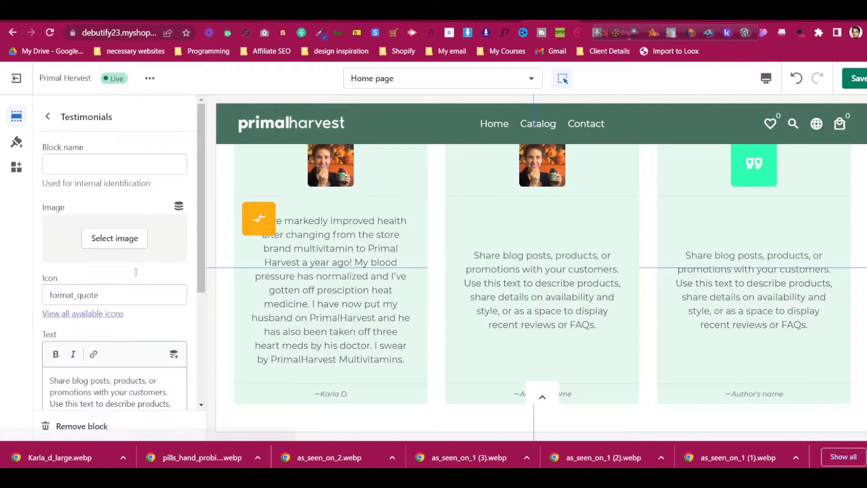
{"action": "left_click", "coordinate": [115, 237]}
{"action": "left_click", "coordinate": [145, 209]}
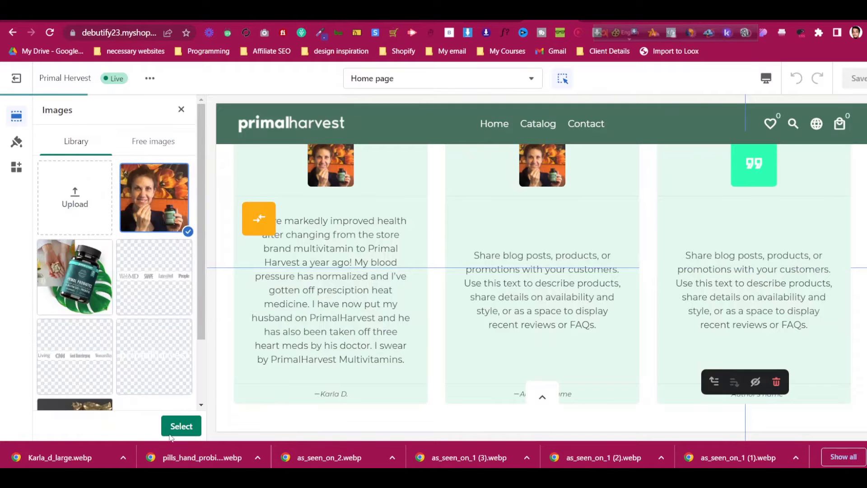
{"action": "left_click", "coordinate": [174, 429]}
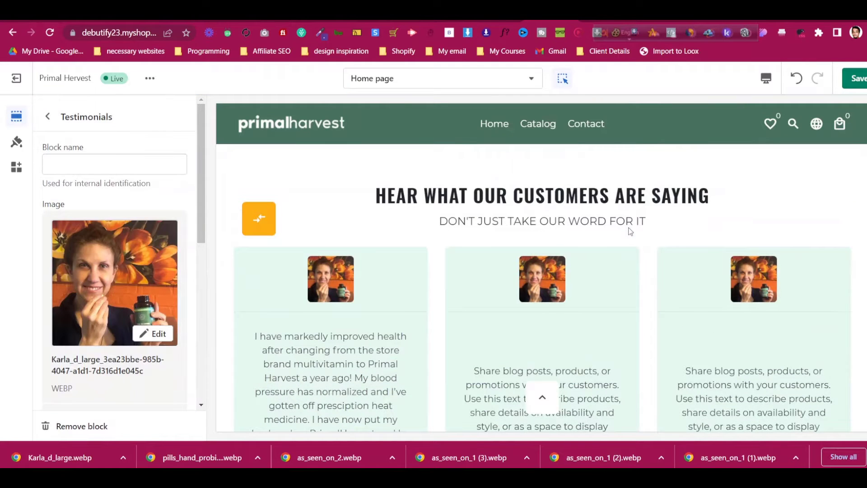
{"action": "scroll", "coordinate": [630, 231], "scroll_direction": "down", "scroll_amount": 6}
{"action": "scroll", "coordinate": [630, 231], "scroll_direction": "up", "scroll_amount": 3}
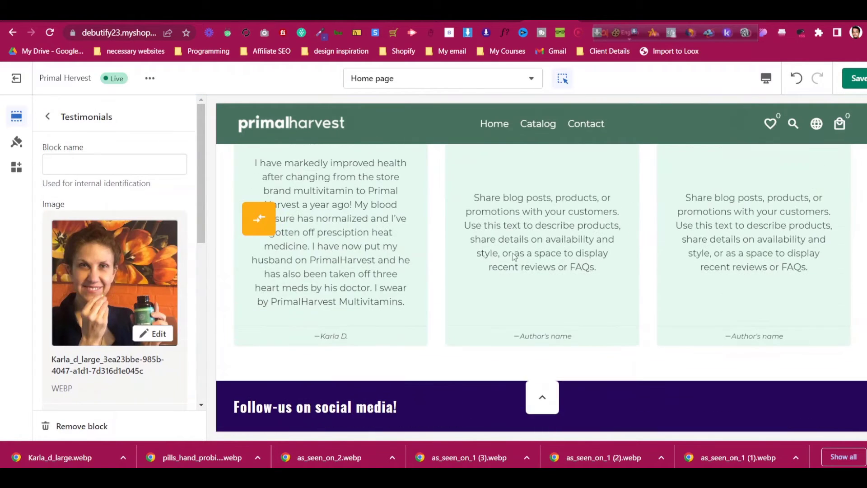
{"action": "left_click", "coordinate": [48, 117]}
{"action": "left_click", "coordinate": [116, 324]}
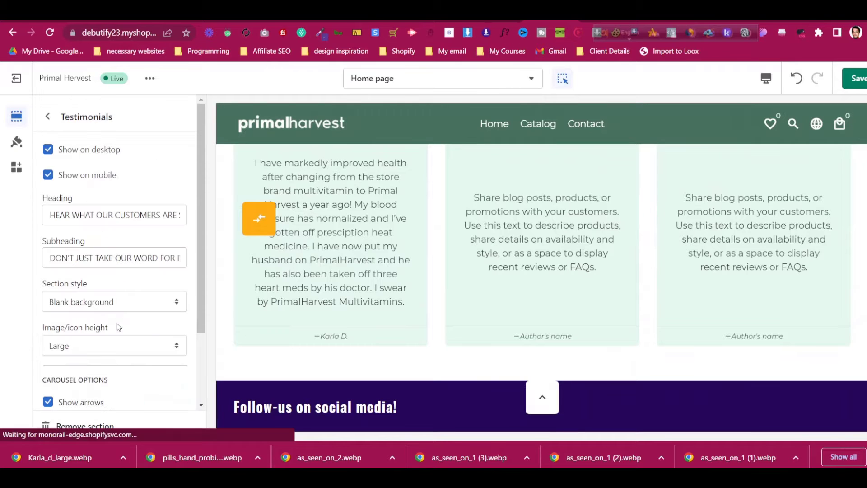
{"action": "scroll", "coordinate": [130, 343], "scroll_direction": "down", "scroll_amount": 3}
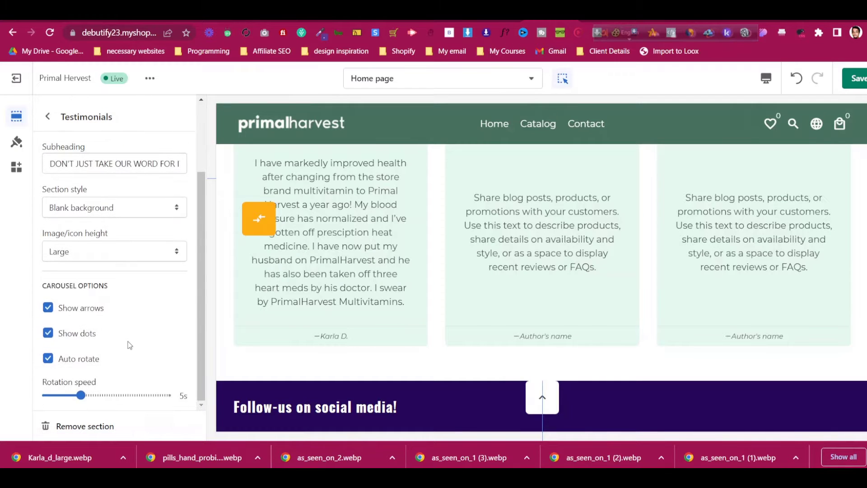
{"action": "scroll", "coordinate": [130, 343], "scroll_direction": "up", "scroll_amount": 3}
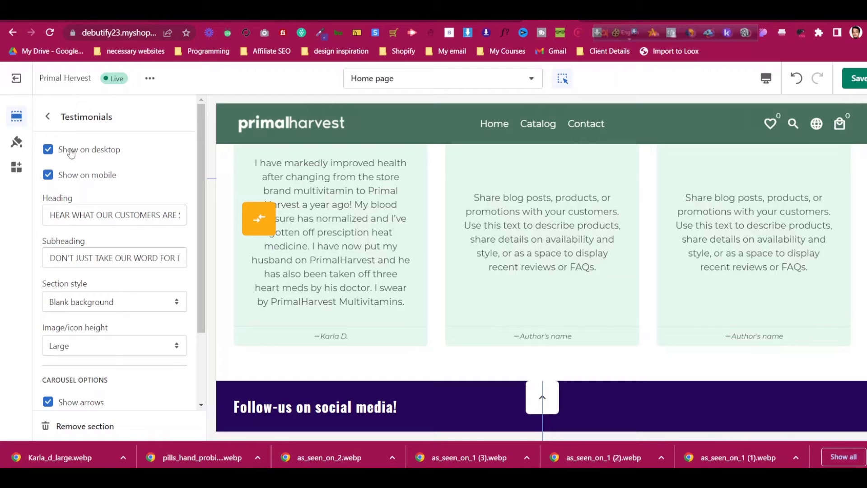
Switch the preview to Mobile and scroll down to the testimonials carousel
{"action": "scroll", "coordinate": [359, 251], "scroll_direction": "up", "scroll_amount": 3}
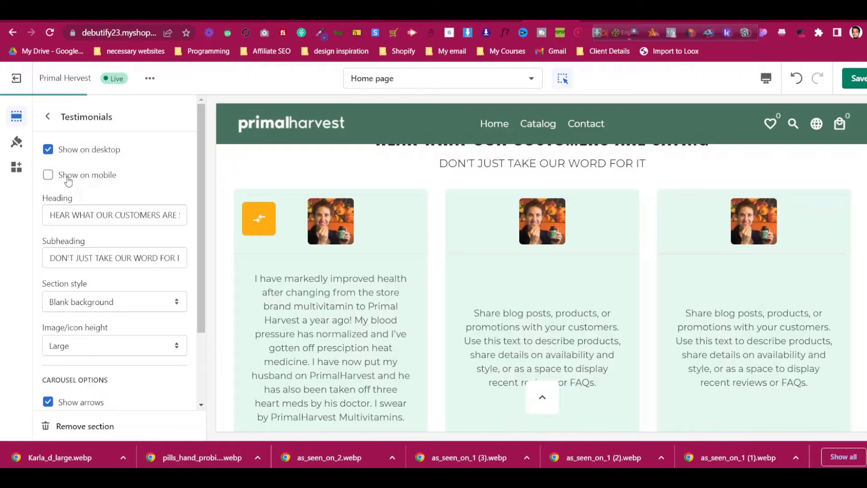
{"action": "left_click", "coordinate": [763, 81]}
{"action": "left_click", "coordinate": [793, 108]}
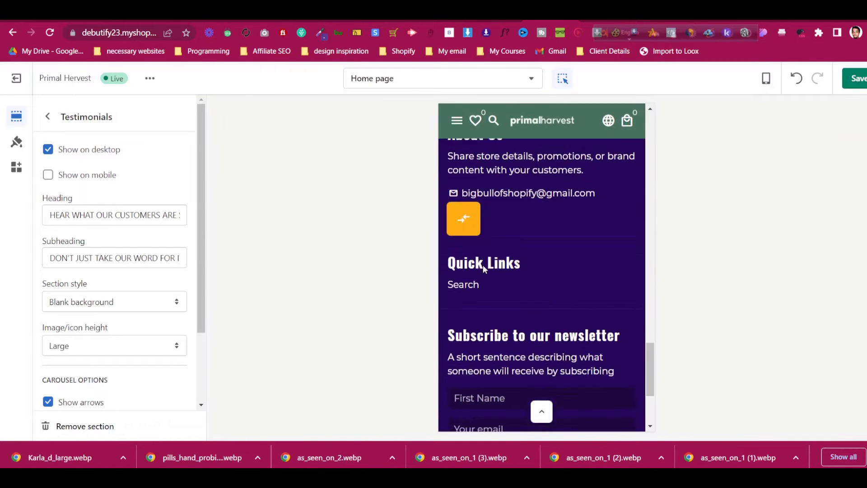
{"action": "scroll", "coordinate": [533, 276], "scroll_direction": "down", "scroll_amount": 3}
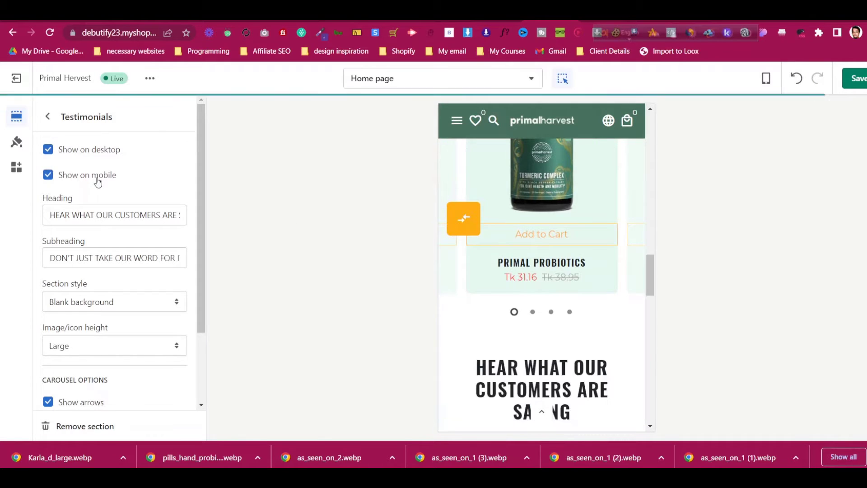
{"action": "scroll", "coordinate": [524, 335], "scroll_direction": "down", "scroll_amount": 5}
{"action": "scroll", "coordinate": [541, 300], "scroll_direction": "down", "scroll_amount": 2}
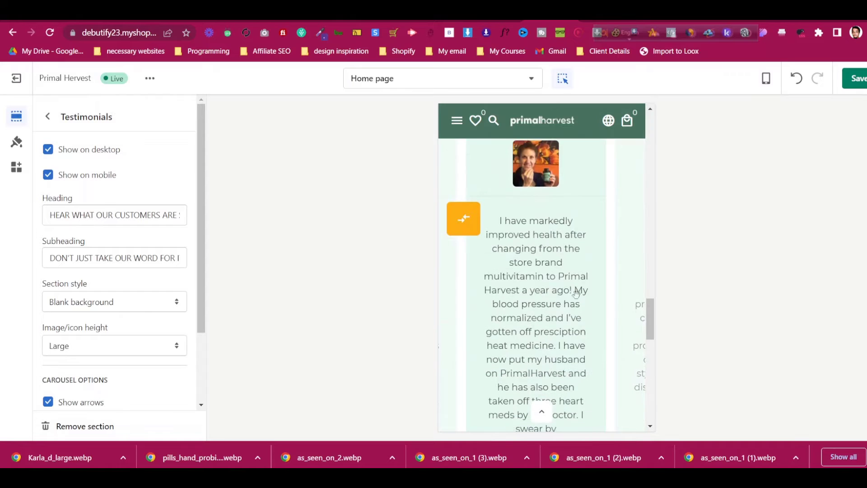
{"action": "scroll", "coordinate": [556, 285], "scroll_direction": "down", "scroll_amount": 3}
{"action": "scroll", "coordinate": [557, 287], "scroll_direction": "down", "scroll_amount": 5}
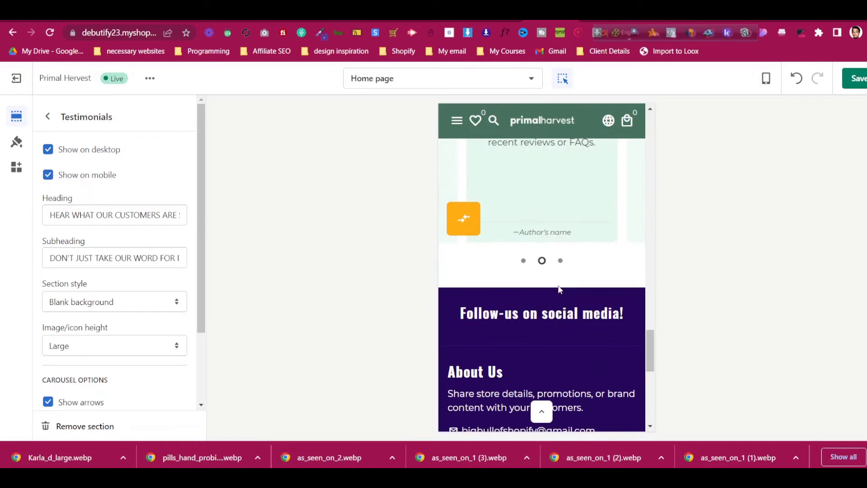
{"action": "scroll", "coordinate": [561, 289], "scroll_direction": "up", "scroll_amount": 5}
{"action": "scroll", "coordinate": [143, 304], "scroll_direction": "down", "scroll_amount": 2}
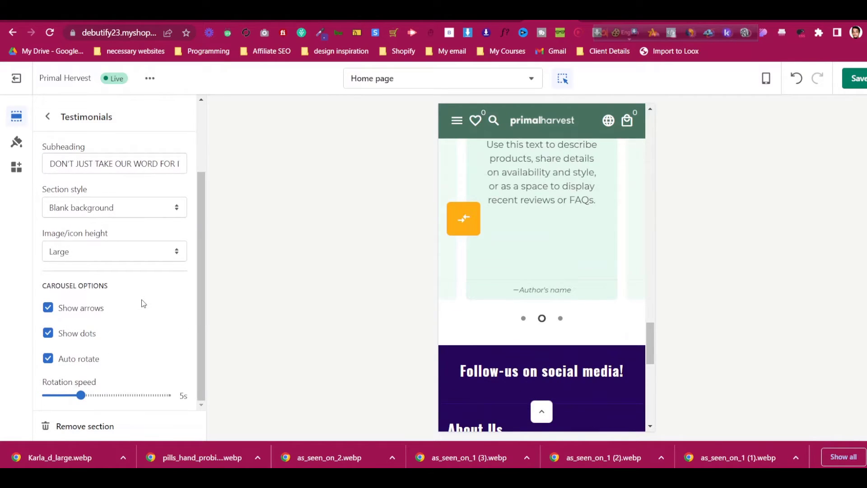
Turn off Auto rotate for the testimonials carousel and swipe to the next card
{"action": "left_click", "coordinate": [90, 359]}
{"action": "scroll", "coordinate": [545, 257], "scroll_direction": "up", "scroll_amount": 2}
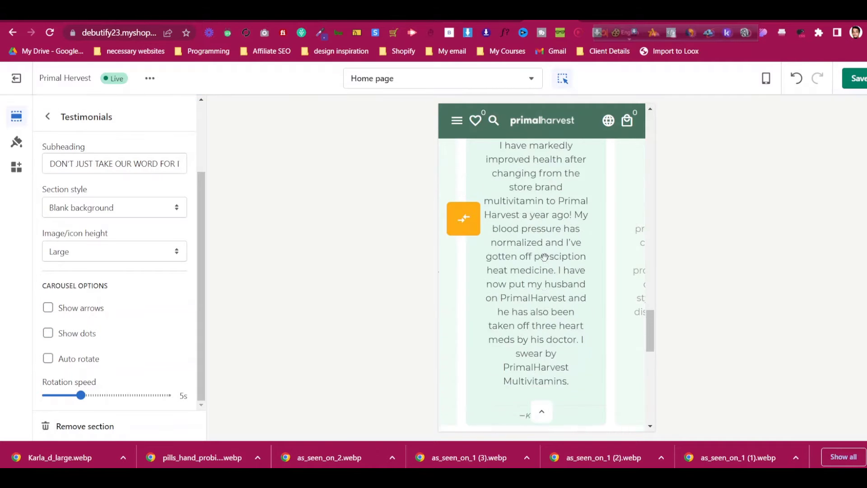
{"action": "scroll", "coordinate": [545, 257], "scroll_direction": "up", "scroll_amount": 3}
{"action": "scroll", "coordinate": [545, 257], "scroll_direction": "down", "scroll_amount": 5}
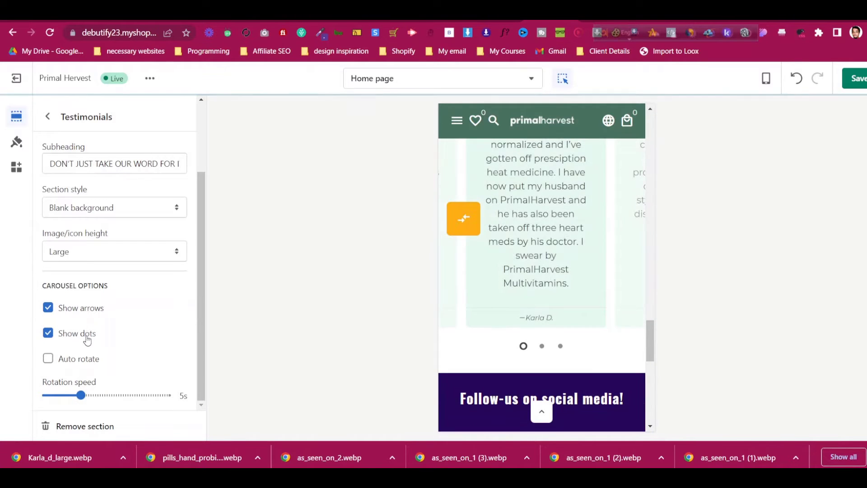
{"action": "left_click_drag", "start_coordinate": [642, 258], "coordinate": [509, 265]}
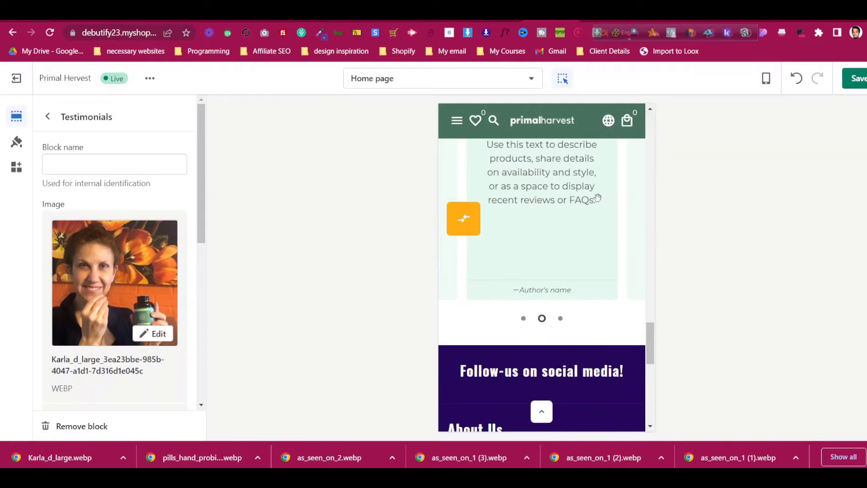
{"action": "left_click", "coordinate": [48, 116]}
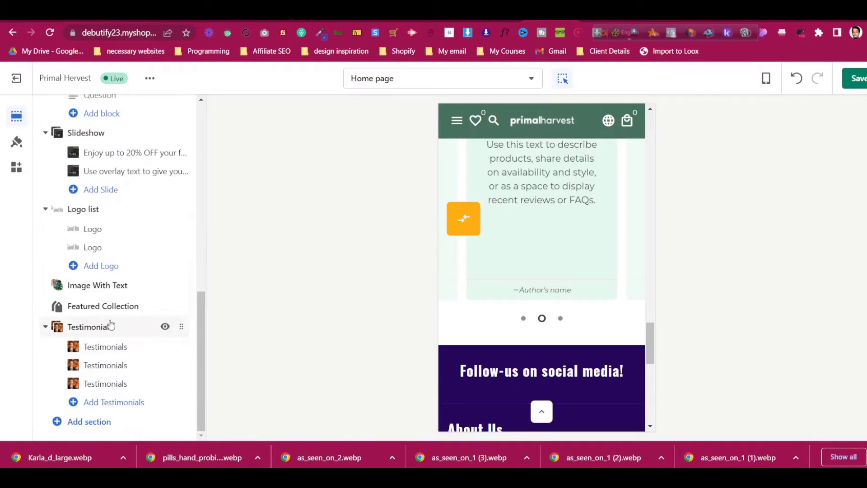
{"action": "left_click", "coordinate": [110, 326]}
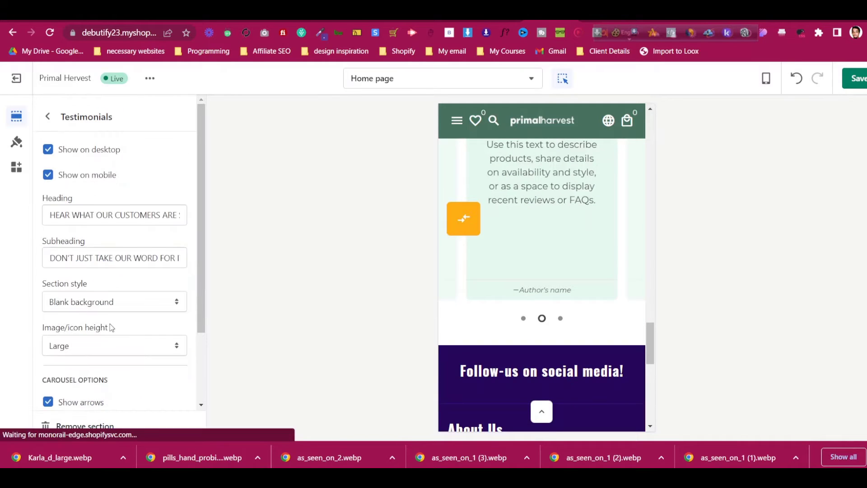
{"action": "left_click", "coordinate": [59, 121]}
{"action": "left_click", "coordinate": [767, 80]}
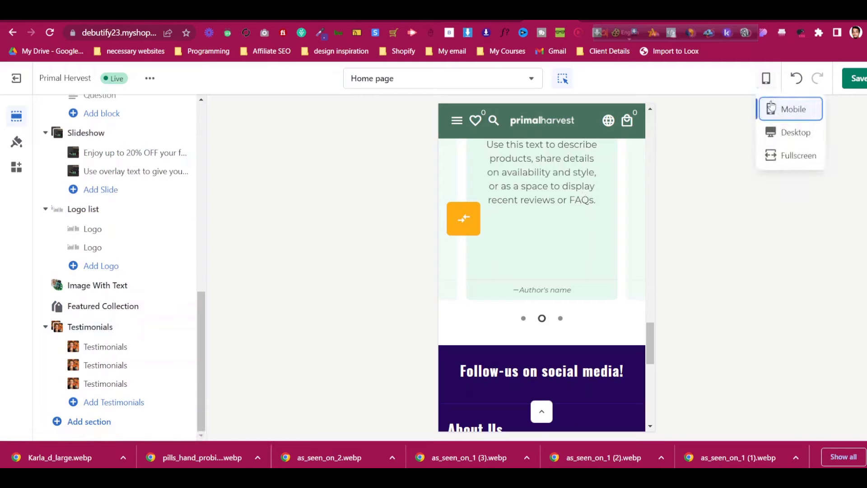
Return the preview to Desktop and bring the Featured Collection section into view
{"action": "left_click", "coordinate": [780, 134]}
{"action": "scroll", "coordinate": [565, 235], "scroll_direction": "up", "scroll_amount": 20}
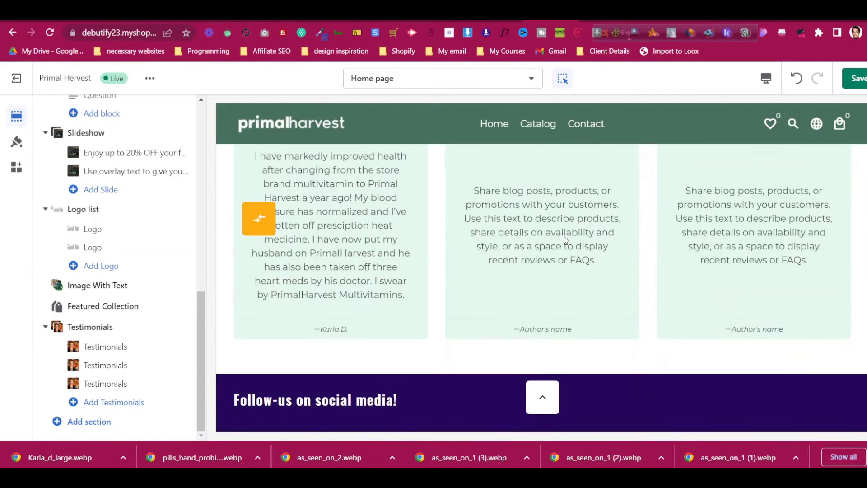
{"action": "scroll", "coordinate": [570, 231], "scroll_direction": "up", "scroll_amount": 5}
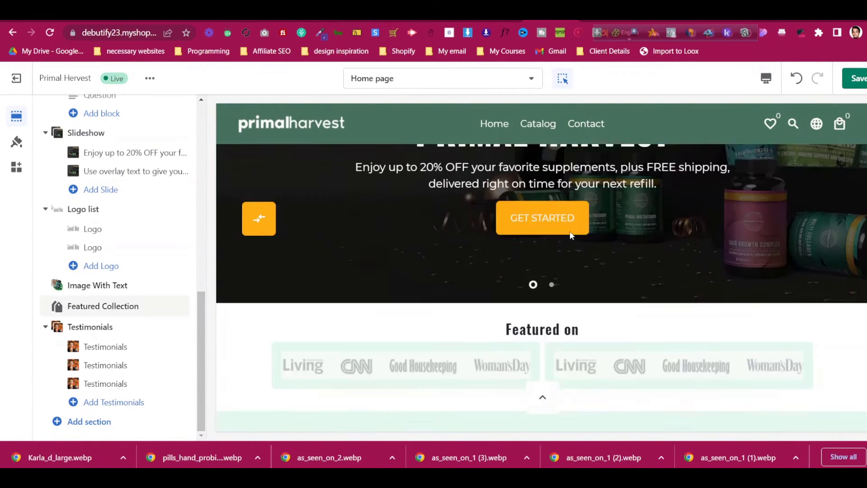
{"action": "scroll", "coordinate": [622, 276], "scroll_direction": "down", "scroll_amount": 6}
{"action": "scroll", "coordinate": [638, 301], "scroll_direction": "down", "scroll_amount": 8}
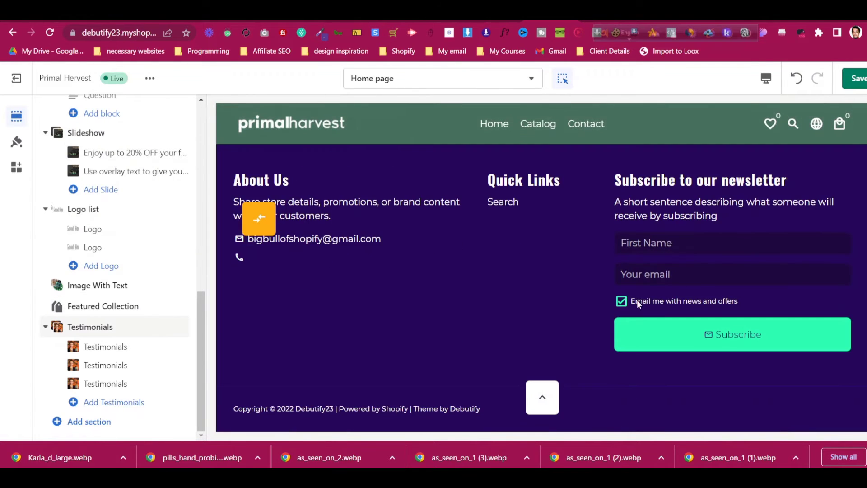
{"action": "scroll", "coordinate": [478, 290], "scroll_direction": "up", "scroll_amount": 1}
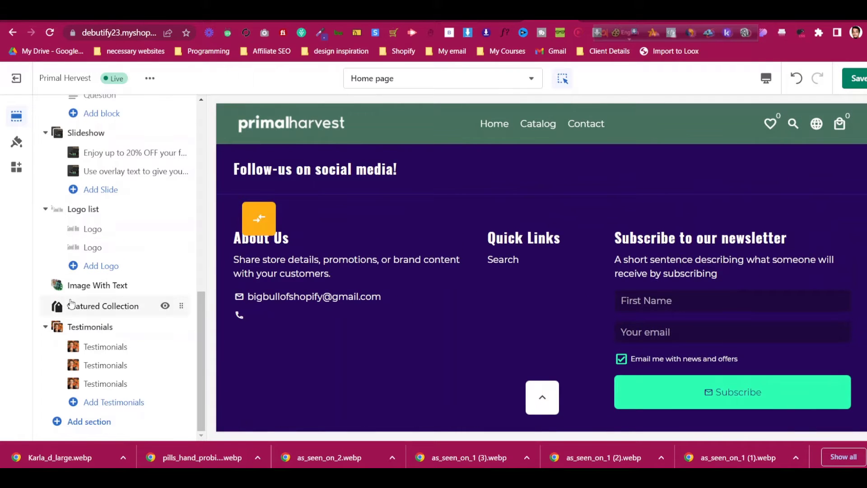
{"action": "left_click", "coordinate": [58, 306]}
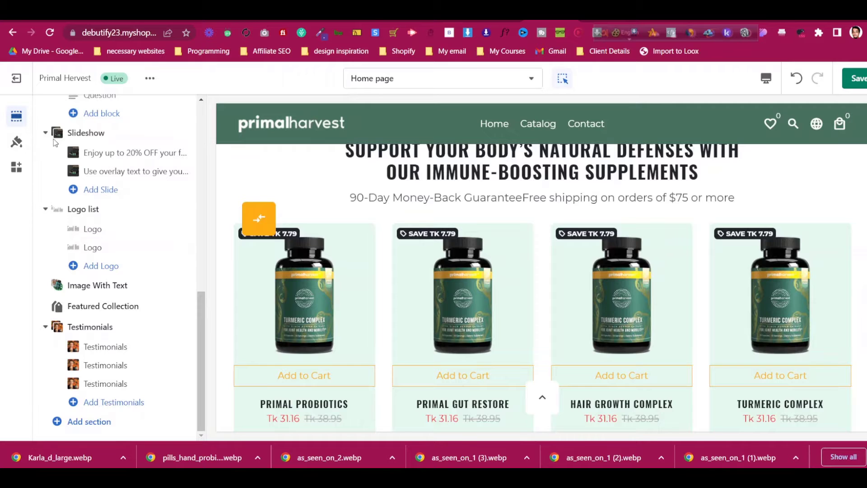
Open the Footer section's settings and look through its options
{"action": "scroll", "coordinate": [85, 245], "scroll_direction": "up", "scroll_amount": 8}
{"action": "scroll", "coordinate": [81, 257], "scroll_direction": "down", "scroll_amount": 7}
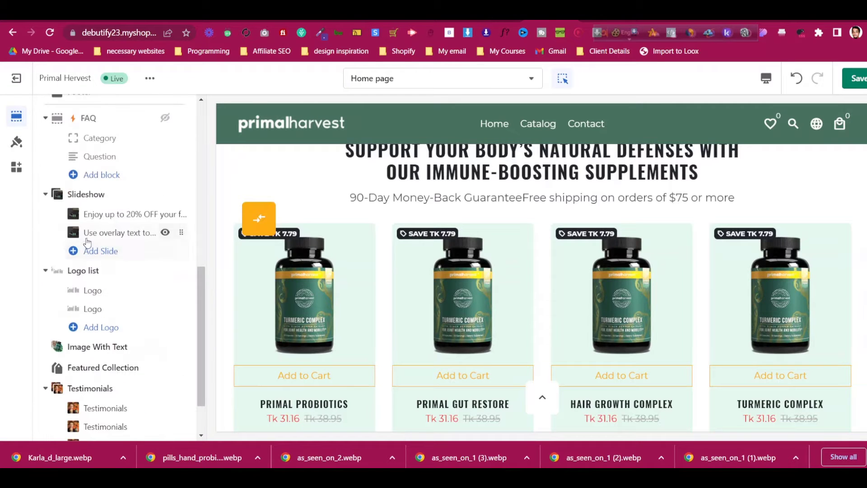
{"action": "scroll", "coordinate": [88, 242], "scroll_direction": "up", "scroll_amount": 5}
{"action": "left_click", "coordinate": [82, 323]}
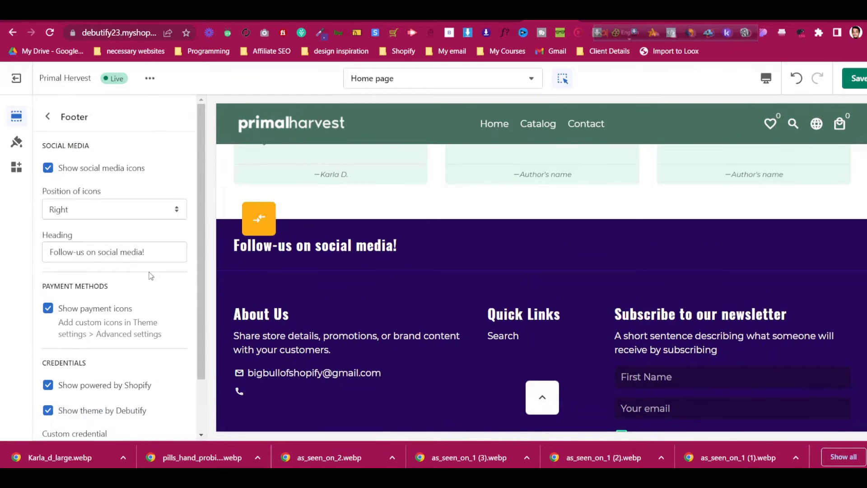
{"action": "scroll", "coordinate": [98, 262], "scroll_direction": "down", "scroll_amount": 2}
{"action": "scroll", "coordinate": [90, 251], "scroll_direction": "up", "scroll_amount": 2}
Open the theme colour settings and compare them with the Primal Harvest site
{"action": "left_click", "coordinate": [16, 142]}
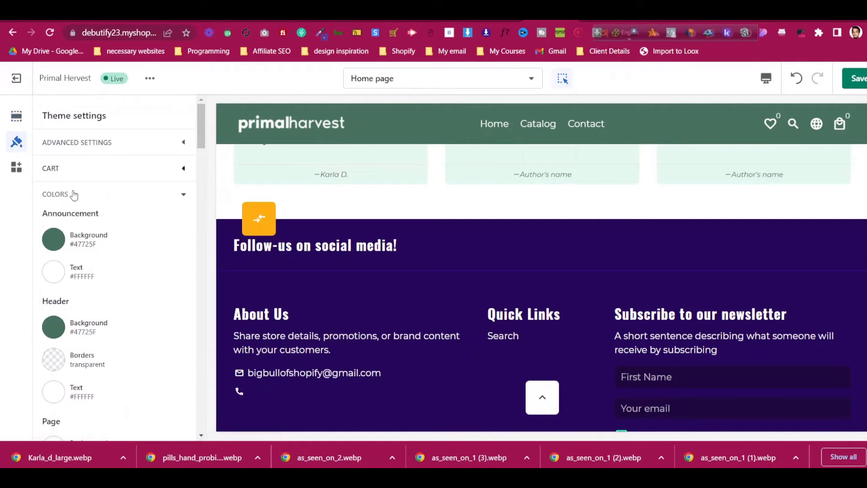
{"action": "scroll", "coordinate": [75, 224], "scroll_direction": "down", "scroll_amount": 10}
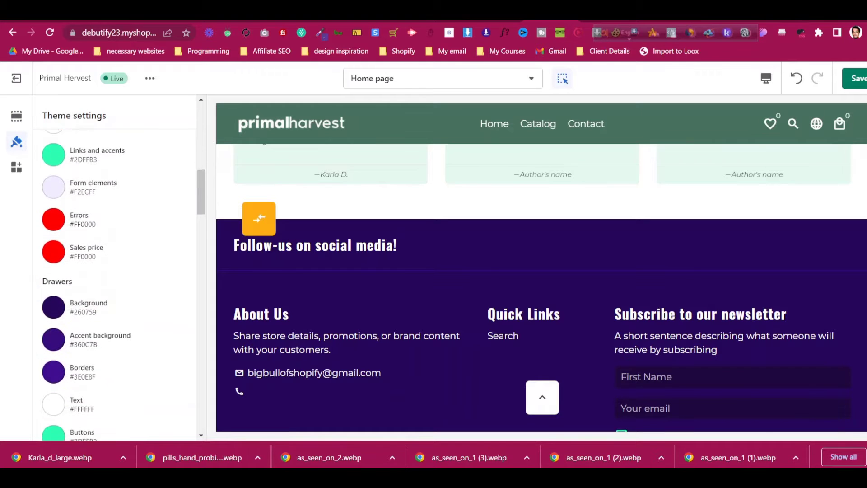
{"action": "scroll", "coordinate": [76, 219], "scroll_direction": "down", "scroll_amount": 5}
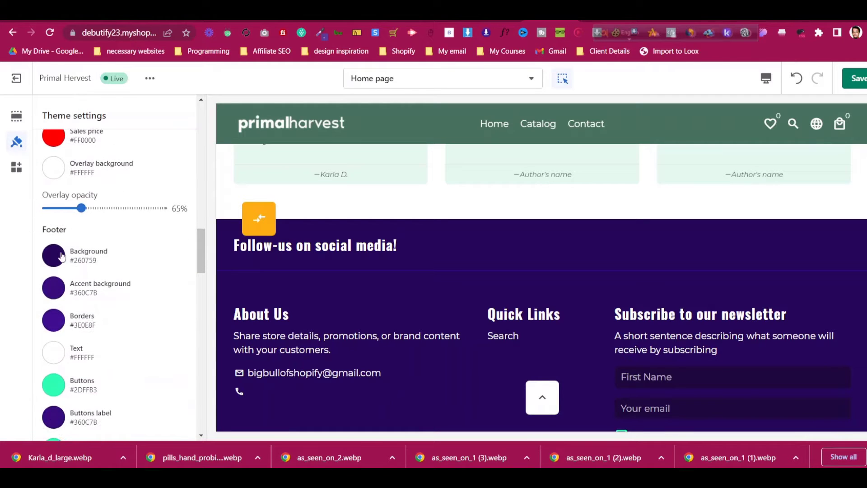
{"action": "left_click", "coordinate": [603, 21]}
{"action": "scroll", "coordinate": [392, 261], "scroll_direction": "down", "scroll_amount": 6}
{"action": "middle_click", "coordinate": [391, 260]}
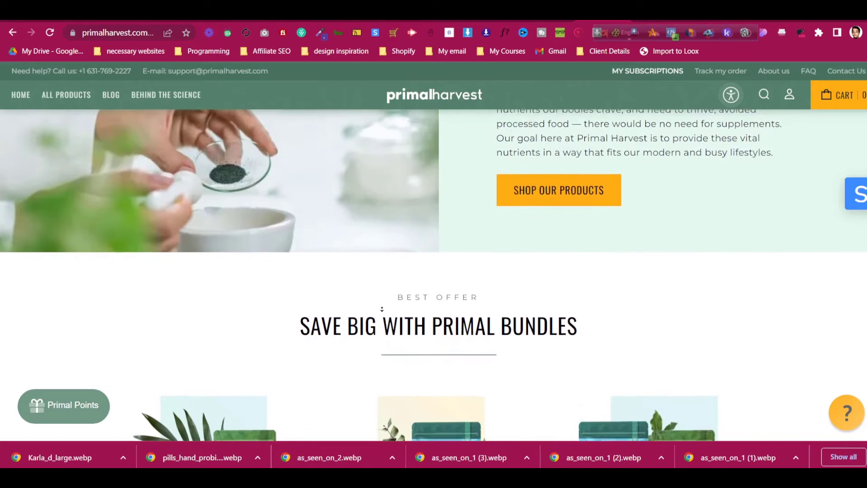
{"action": "scroll", "coordinate": [820, 304], "scroll_direction": "down", "scroll_amount": 15}
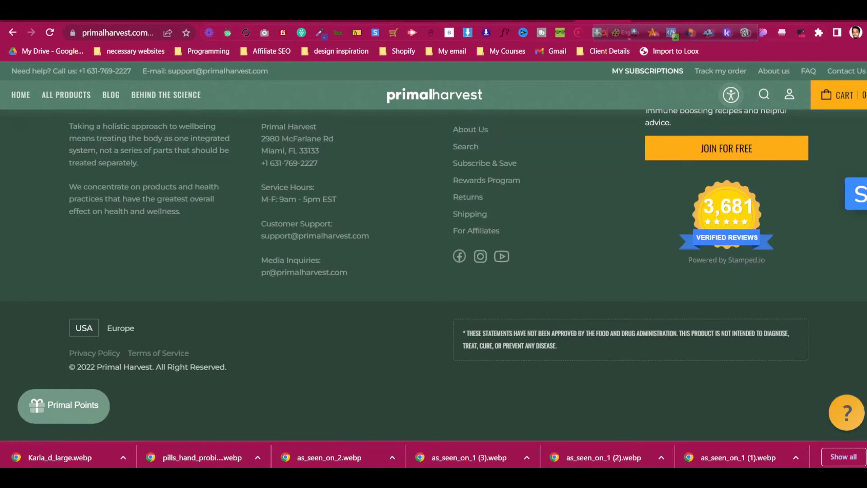
{"action": "left_click", "coordinate": [551, 21]}
{"action": "scroll", "coordinate": [95, 261], "scroll_direction": "up", "scroll_amount": 15}
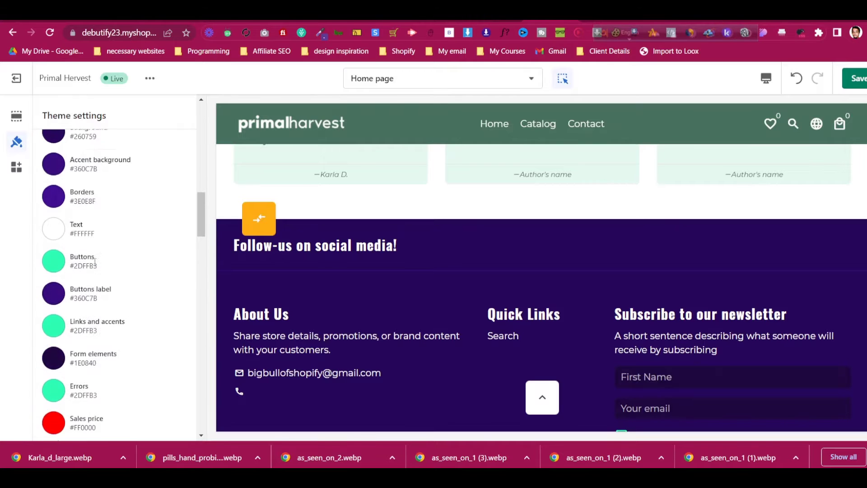
{"action": "scroll", "coordinate": [92, 260], "scroll_direction": "up", "scroll_amount": 3}
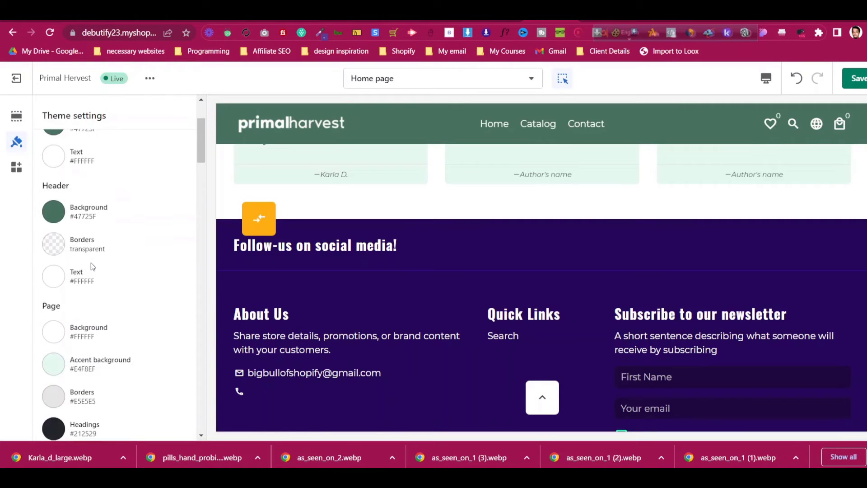
Copy the header background's green hex value 47725F
{"action": "left_click", "coordinate": [57, 222]}
{"action": "double_click", "coordinate": [112, 343]}
{"action": "key", "text": "ctrl+c"}
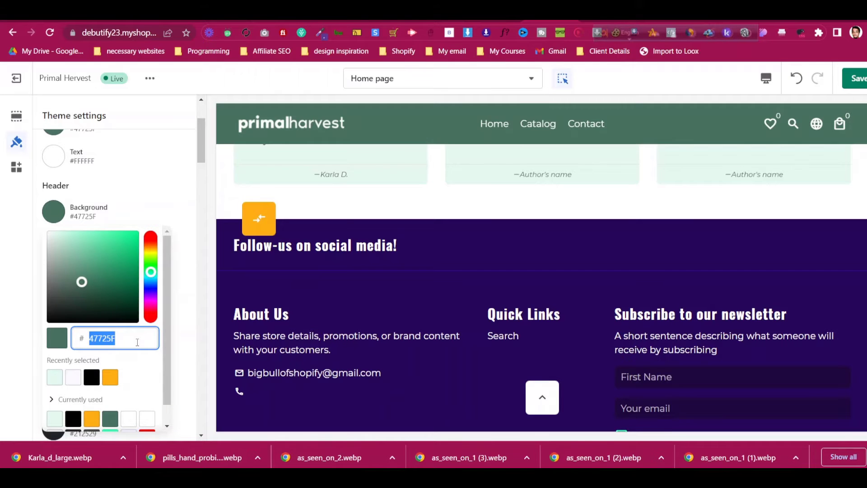
{"action": "left_click", "coordinate": [154, 191]}
{"action": "scroll", "coordinate": [111, 272], "scroll_direction": "down", "scroll_amount": 10}
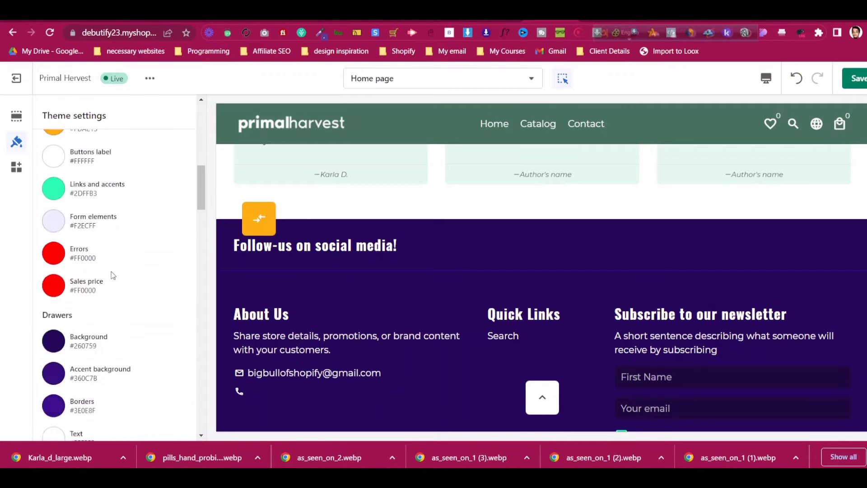
{"action": "scroll", "coordinate": [111, 272], "scroll_direction": "up", "scroll_amount": 2}
{"action": "scroll", "coordinate": [113, 272], "scroll_direction": "down", "scroll_amount": 2}
{"action": "scroll", "coordinate": [113, 272], "scroll_direction": "down", "scroll_amount": 4}
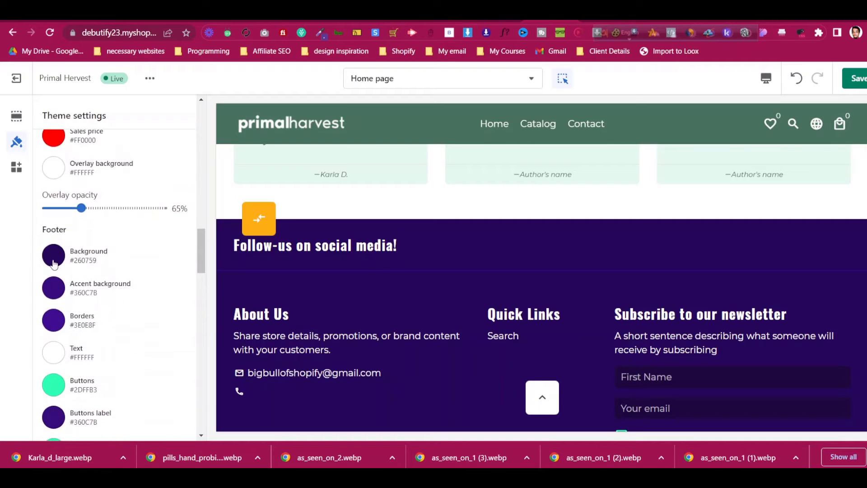
Apply green #47725F to the footer background and verify it in the preview
{"action": "left_click", "coordinate": [54, 254]}
{"action": "left_click", "coordinate": [119, 187]}
{"action": "left_click", "coordinate": [170, 286]}
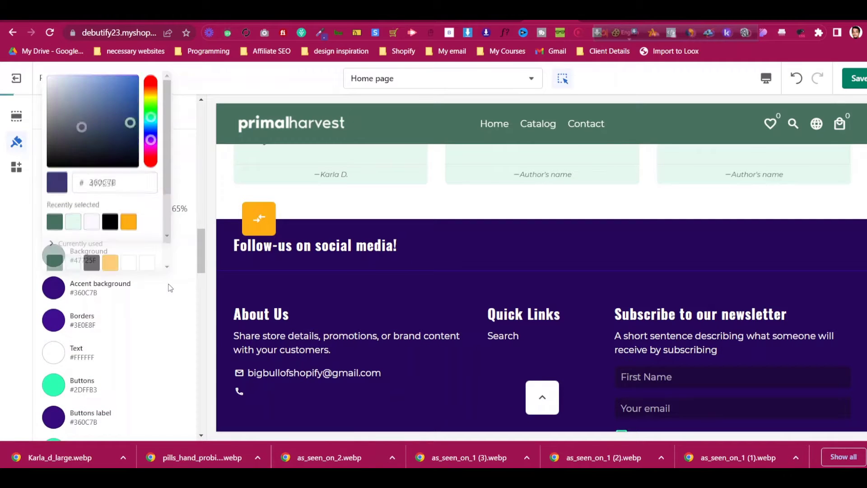
{"action": "left_click", "coordinate": [191, 274]}
{"action": "left_click", "coordinate": [63, 261]}
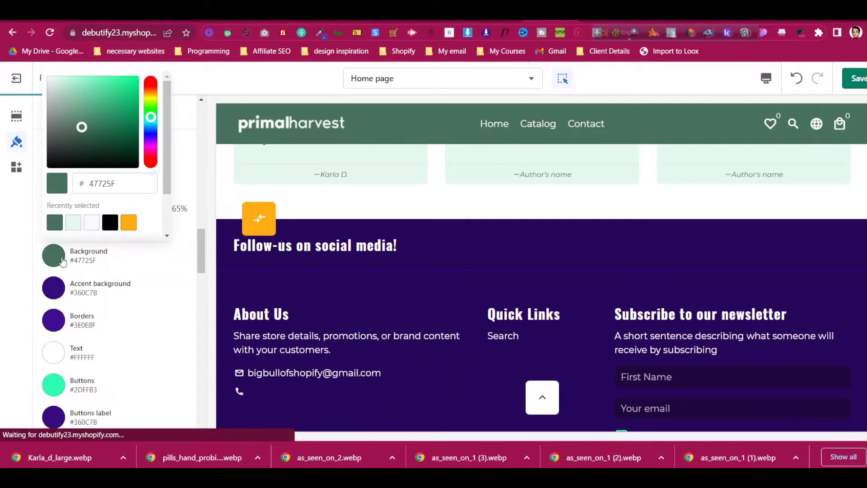
{"action": "left_click", "coordinate": [187, 280]}
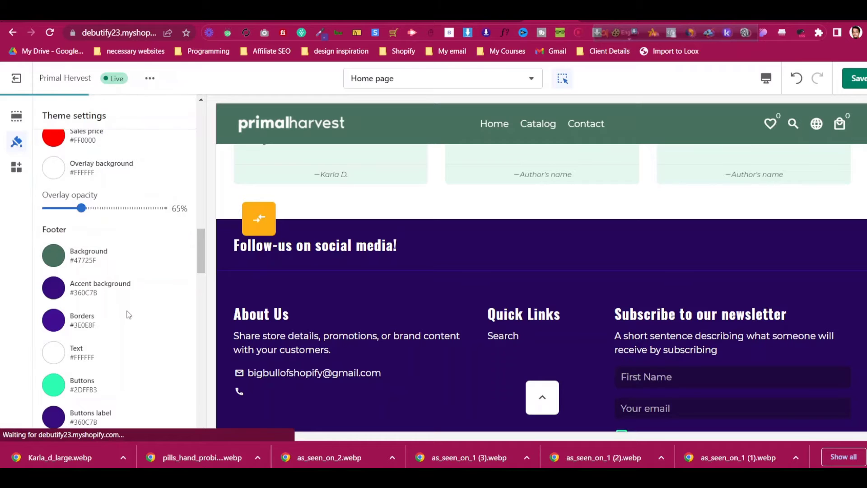
{"action": "scroll", "coordinate": [129, 315], "scroll_direction": "down", "scroll_amount": 1}
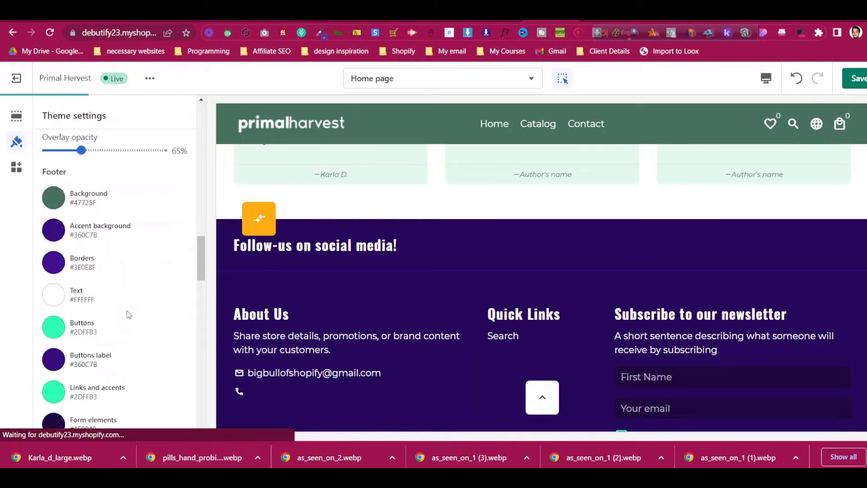
{"action": "scroll", "coordinate": [130, 321], "scroll_direction": "down", "scroll_amount": 1}
{"action": "scroll", "coordinate": [650, 327], "scroll_direction": "down", "scroll_amount": 3}
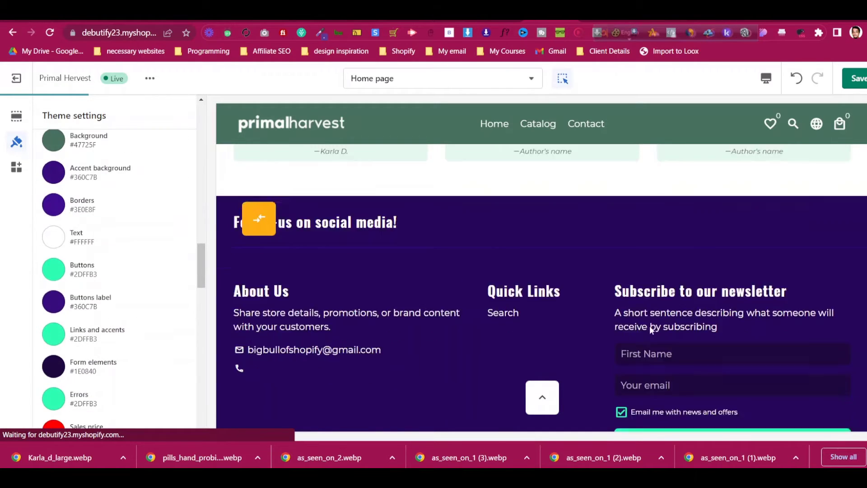
{"action": "scroll", "coordinate": [614, 329], "scroll_direction": "down", "scroll_amount": 3}
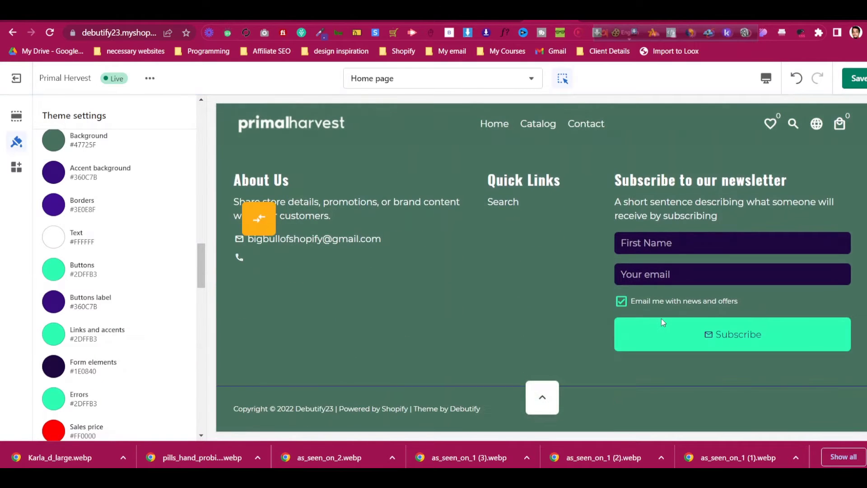
{"action": "scroll", "coordinate": [662, 319], "scroll_direction": "up", "scroll_amount": 1}
Check the Primal Harvest footer and grab the orange buttons hex FDAE13
{"action": "scroll", "coordinate": [434, 258], "scroll_direction": "up", "scroll_amount": 2}
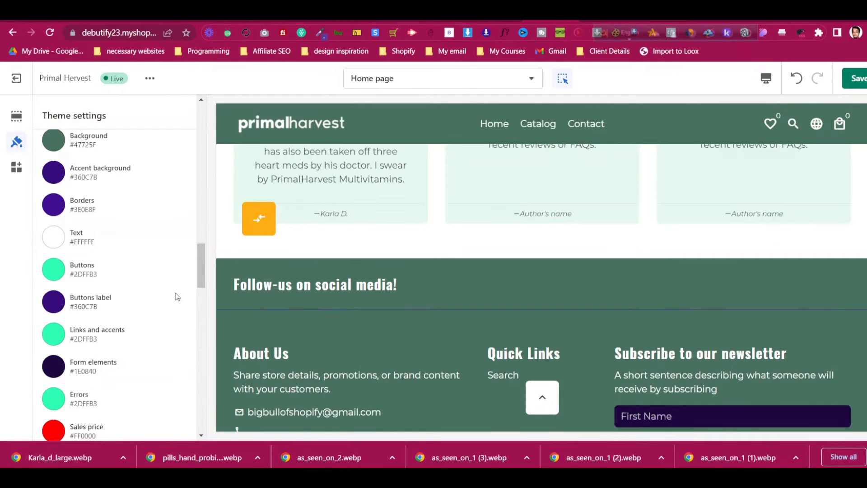
{"action": "left_click", "coordinate": [603, 17]}
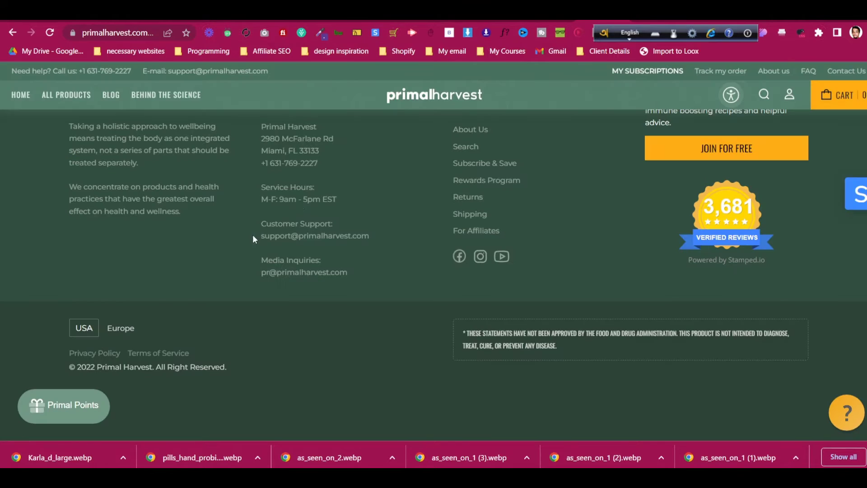
{"action": "left_click", "coordinate": [505, 19]}
{"action": "scroll", "coordinate": [93, 271], "scroll_direction": "down", "scroll_amount": 5}
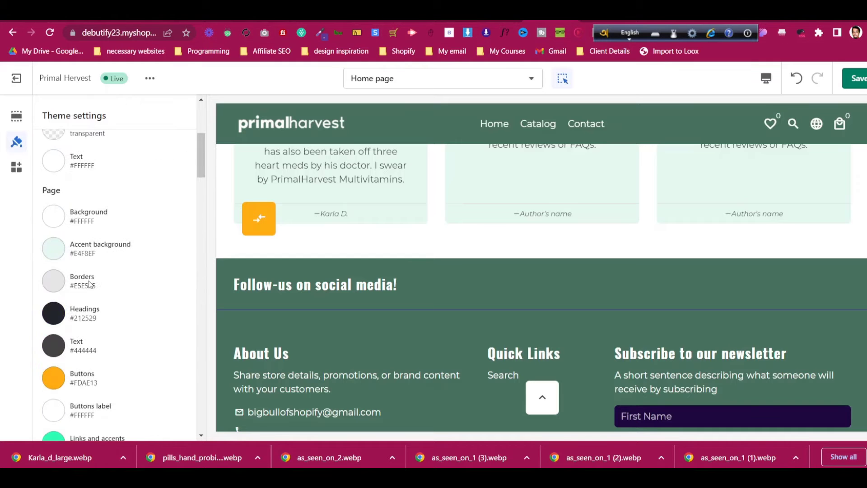
{"action": "left_click", "coordinate": [62, 266]}
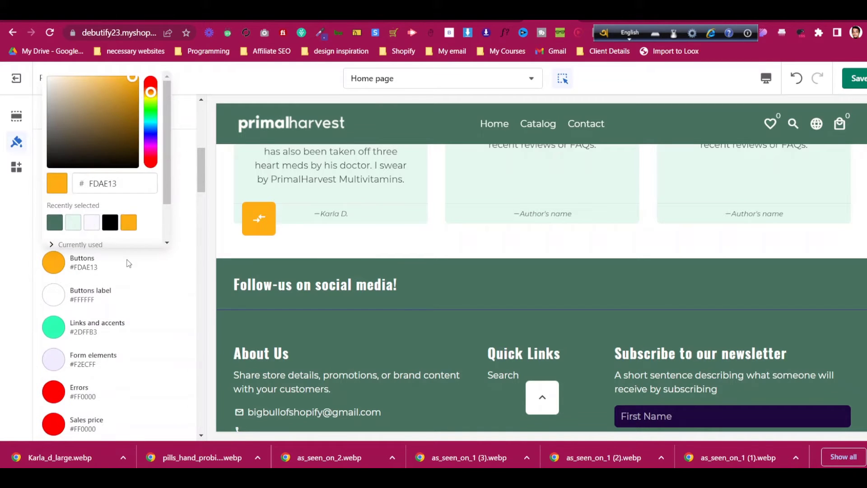
{"action": "double_click", "coordinate": [127, 187]}
{"action": "key", "text": "ctrl+v"}
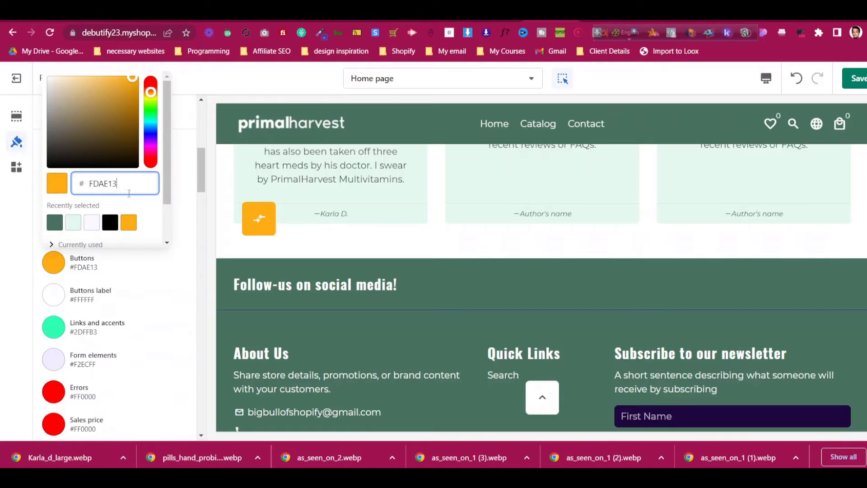
{"action": "left_click", "coordinate": [164, 283]}
Set the footer buttons colour to orange FDAE13
{"action": "scroll", "coordinate": [164, 284], "scroll_direction": "down", "scroll_amount": 10}
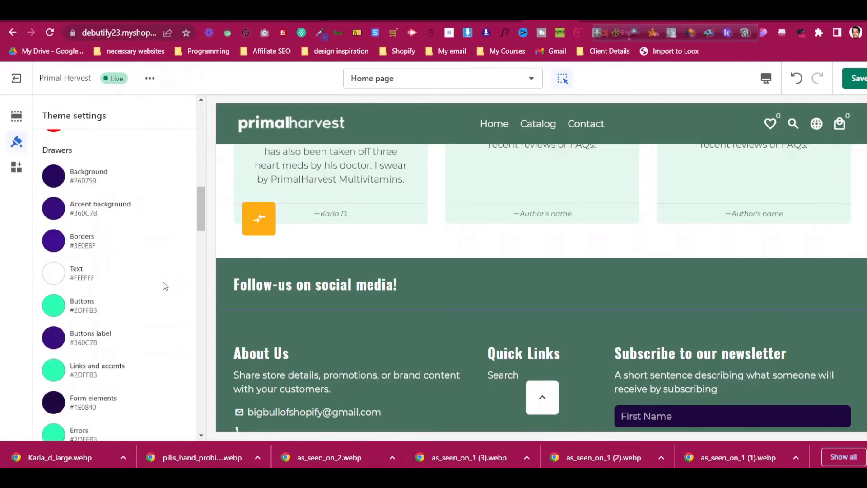
{"action": "left_click", "coordinate": [60, 334]}
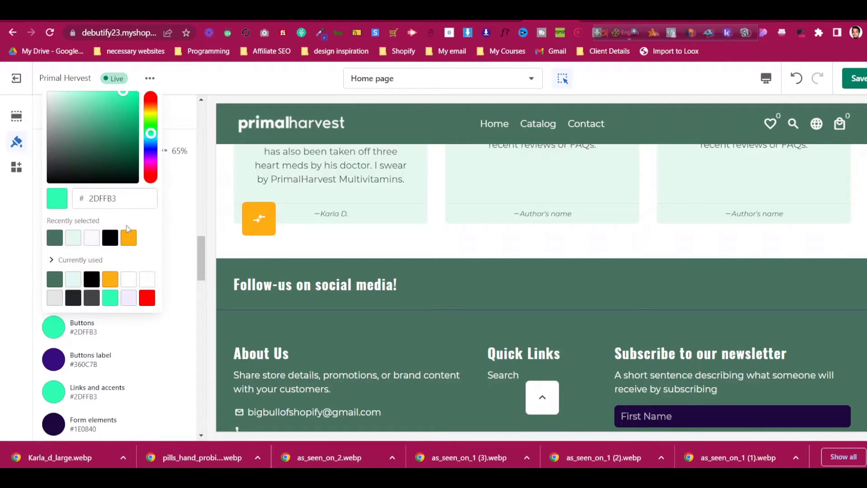
{"action": "double_click", "coordinate": [125, 202]}
{"action": "left_click", "coordinate": [177, 229]}
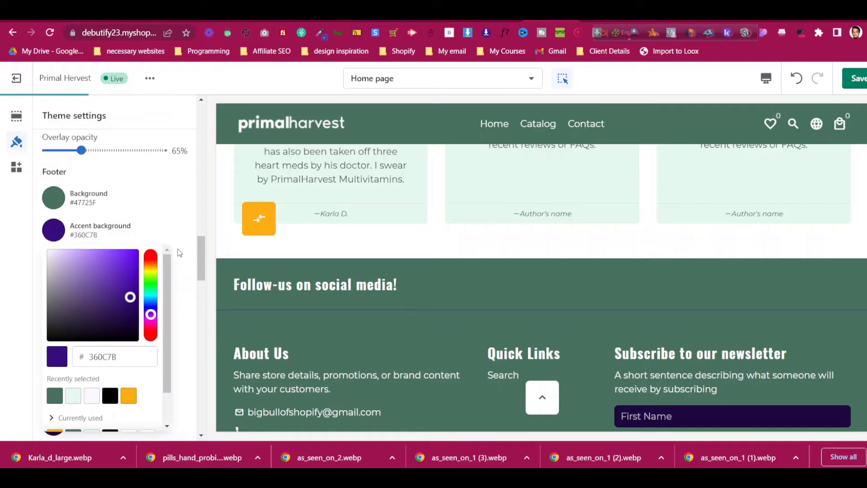
{"action": "left_click", "coordinate": [181, 223]}
Make the footer button label text black
{"action": "scroll", "coordinate": [176, 233], "scroll_direction": "down", "scroll_amount": 2}
{"action": "scroll", "coordinate": [175, 236], "scroll_direction": "down", "scroll_amount": 5}
{"action": "scroll", "coordinate": [175, 236], "scroll_direction": "up", "scroll_amount": 5}
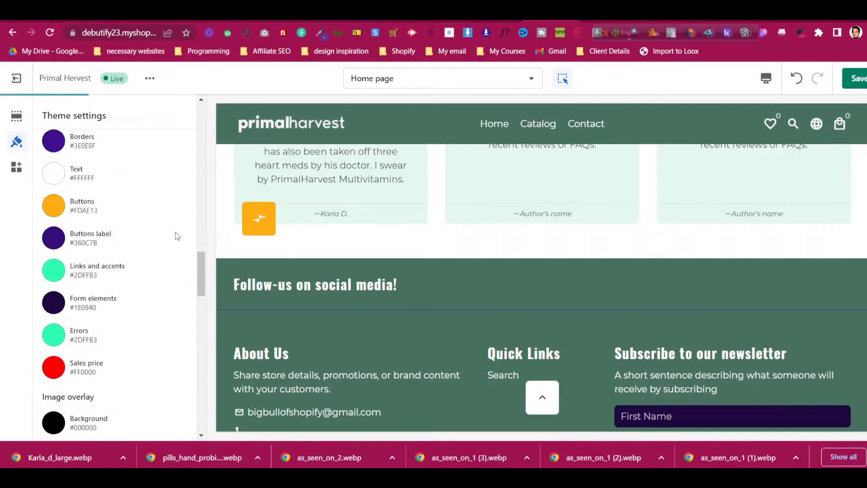
{"action": "scroll", "coordinate": [732, 310], "scroll_direction": "down", "scroll_amount": 4}
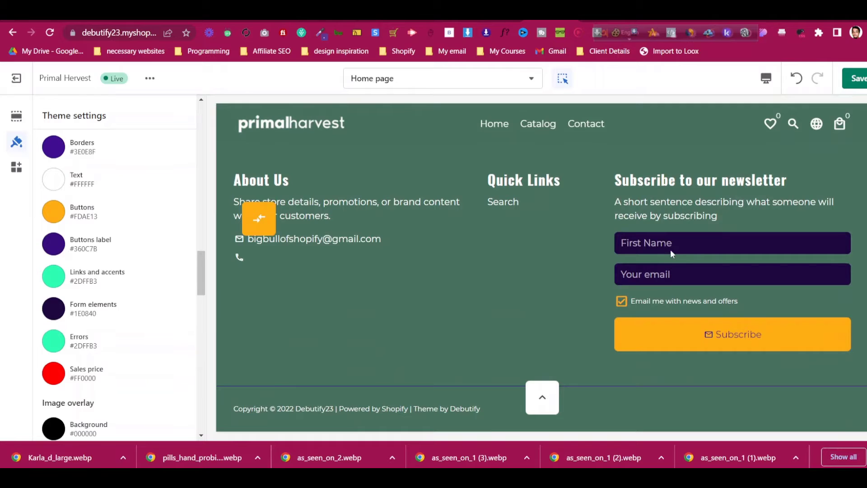
{"action": "left_click", "coordinate": [50, 243]}
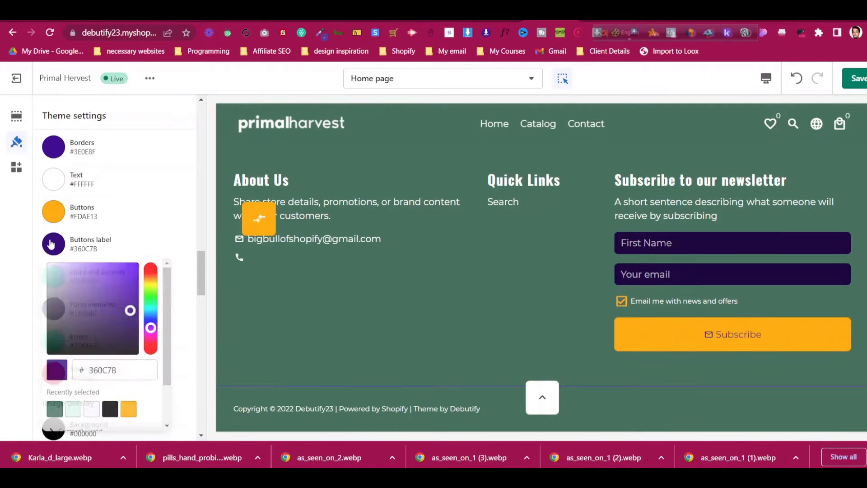
{"action": "left_click_drag", "start_coordinate": [117, 323], "coordinate": [6, 353]}
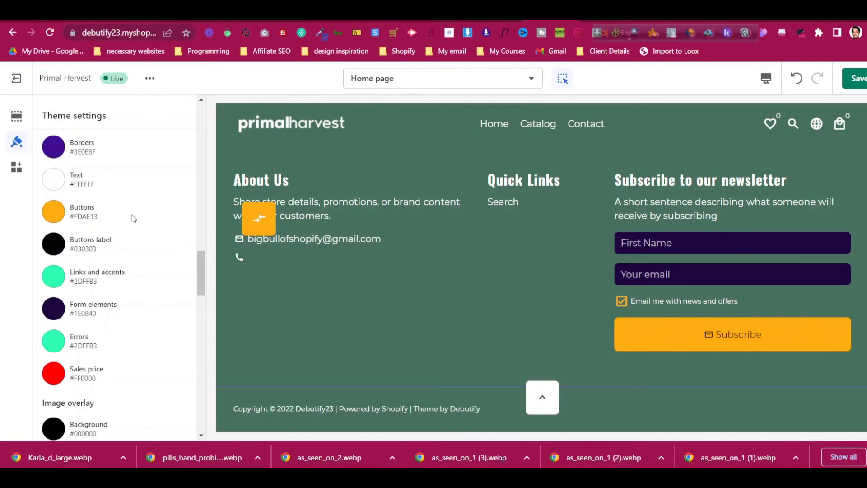
Set borders to green #47725F and links and accents to near-white #F9F9F9
{"action": "left_click", "coordinate": [105, 155]}
{"action": "left_click", "coordinate": [73, 315]}
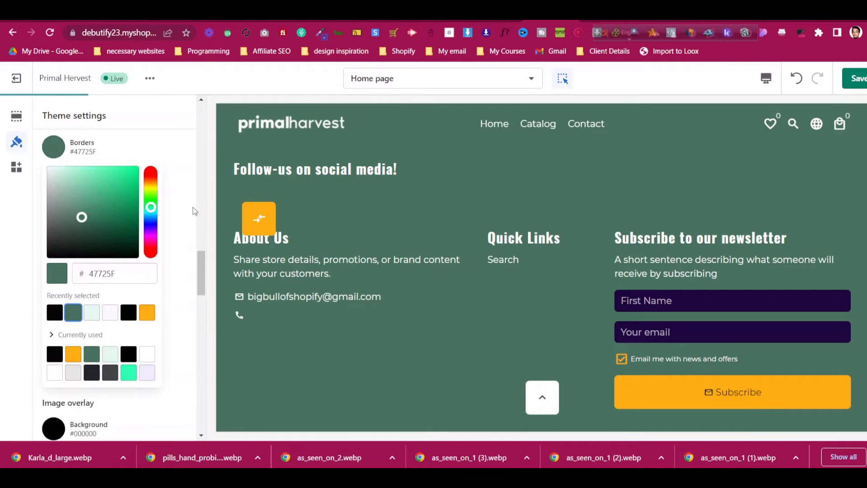
{"action": "left_click", "coordinate": [190, 204]}
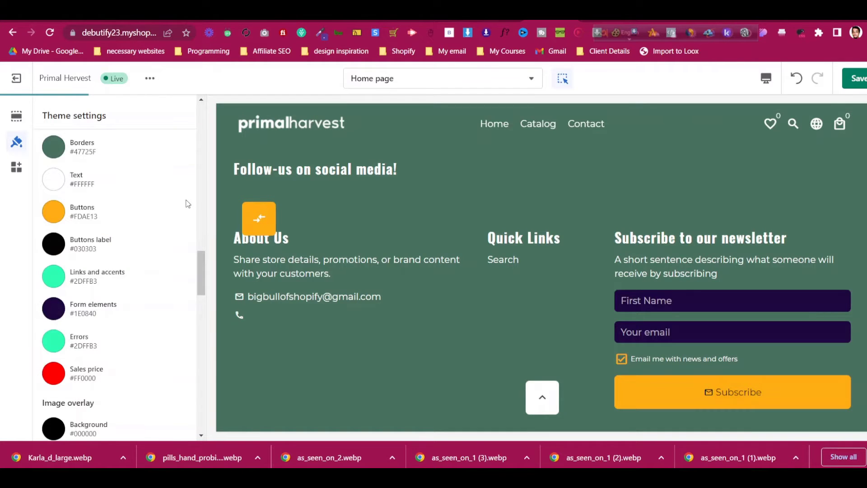
{"action": "left_click", "coordinate": [53, 276]}
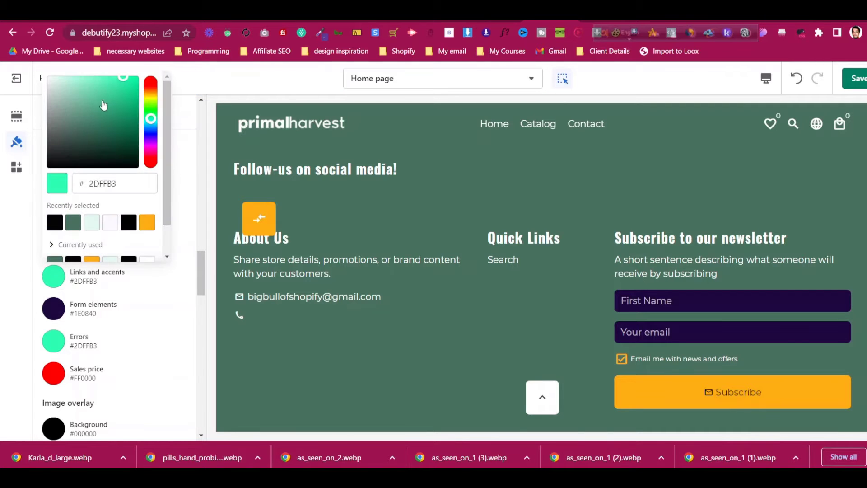
{"action": "left_click_drag", "start_coordinate": [103, 102], "coordinate": [47, 79]}
{"action": "left_click", "coordinate": [188, 149]}
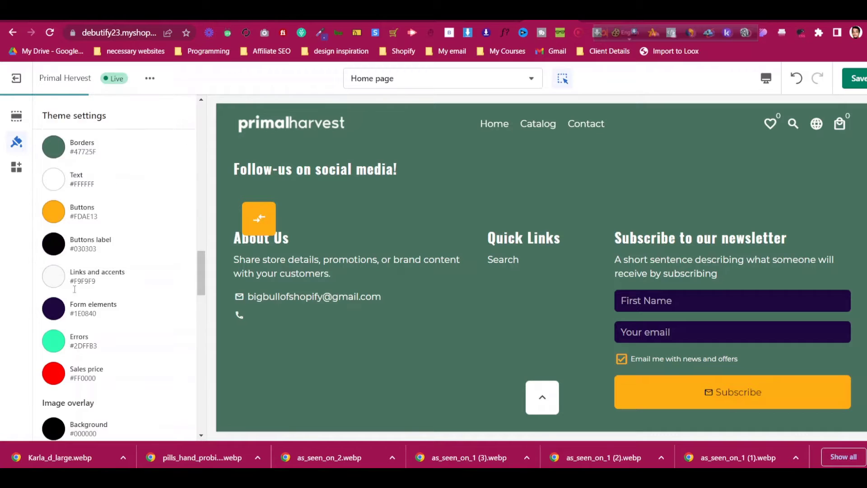
Set form elements to near-black #030303 so the newsletter fields turn black
{"action": "left_click", "coordinate": [54, 308]}
{"action": "type", "text": "FDAE13"}
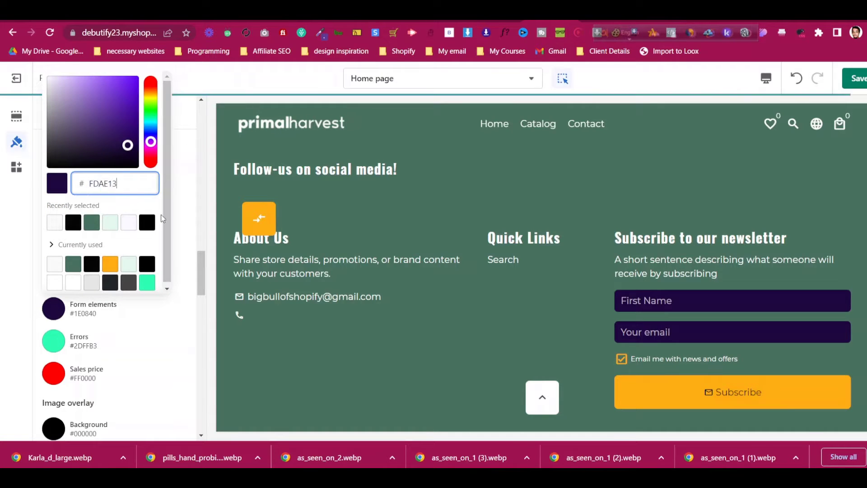
{"action": "left_click", "coordinate": [189, 216]}
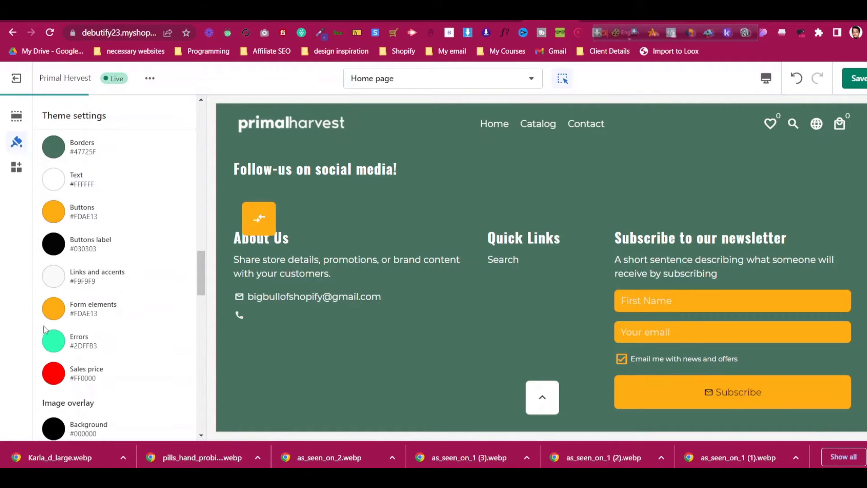
{"action": "left_click", "coordinate": [54, 309]}
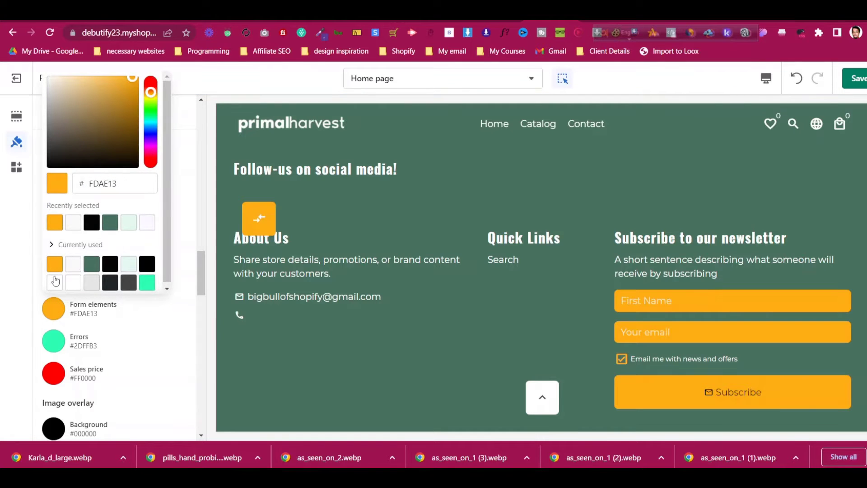
{"action": "left_click", "coordinate": [54, 282]}
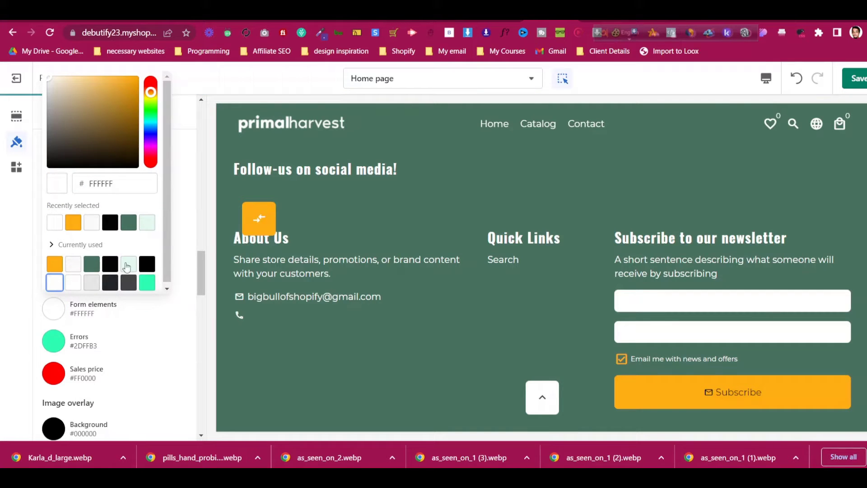
{"action": "left_click", "coordinate": [112, 264]}
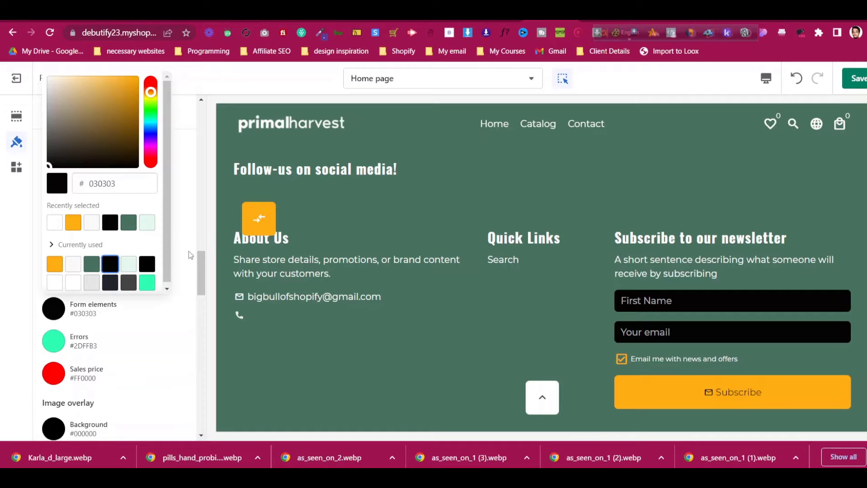
{"action": "left_click", "coordinate": [187, 233]}
{"action": "scroll", "coordinate": [187, 231], "scroll_direction": "down", "scroll_amount": 3}
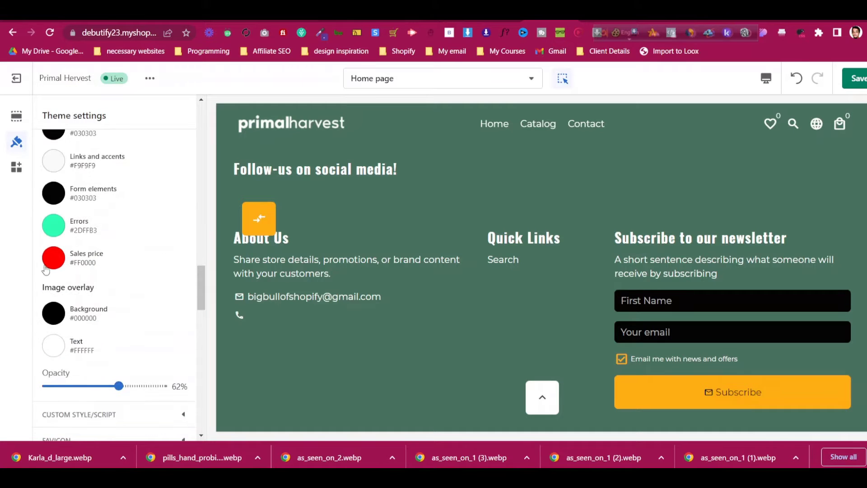
{"action": "scroll", "coordinate": [60, 261], "scroll_direction": "down", "scroll_amount": 1}
{"action": "scroll", "coordinate": [117, 261], "scroll_direction": "up", "scroll_amount": 4}
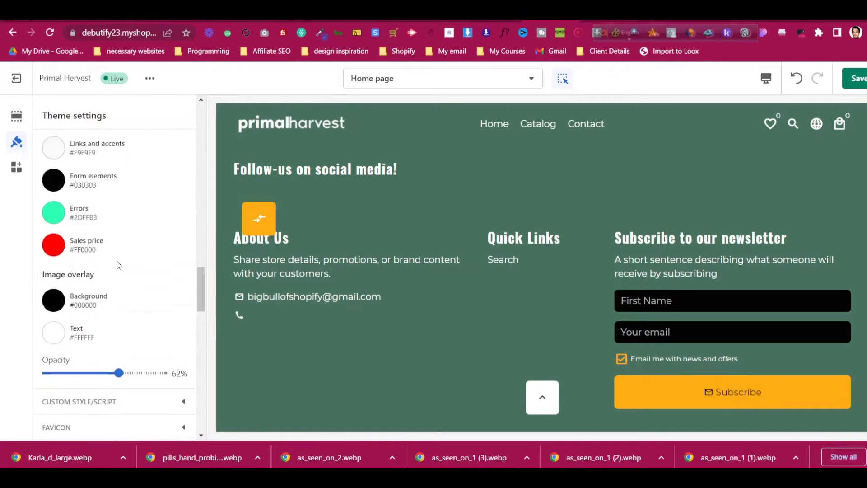
{"action": "scroll", "coordinate": [728, 285], "scroll_direction": "up", "scroll_amount": 2}
{"action": "scroll", "coordinate": [465, 292], "scroll_direction": "down", "scroll_amount": 5}
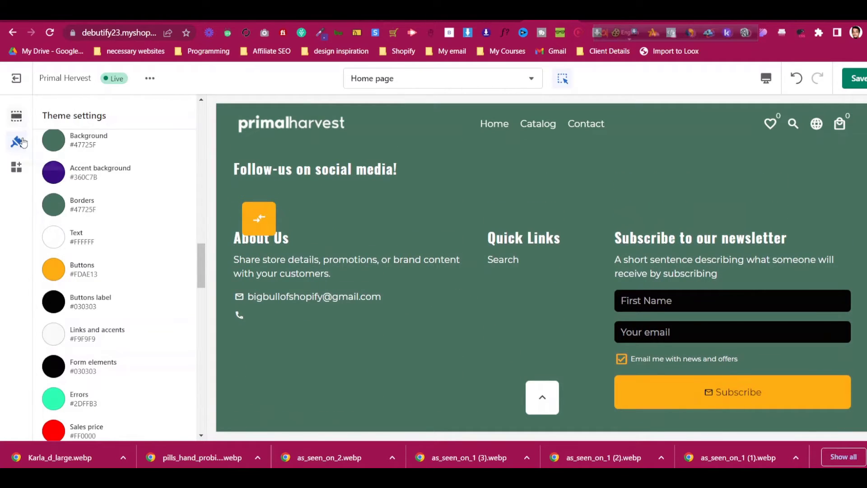
{"action": "left_click", "coordinate": [16, 116]}
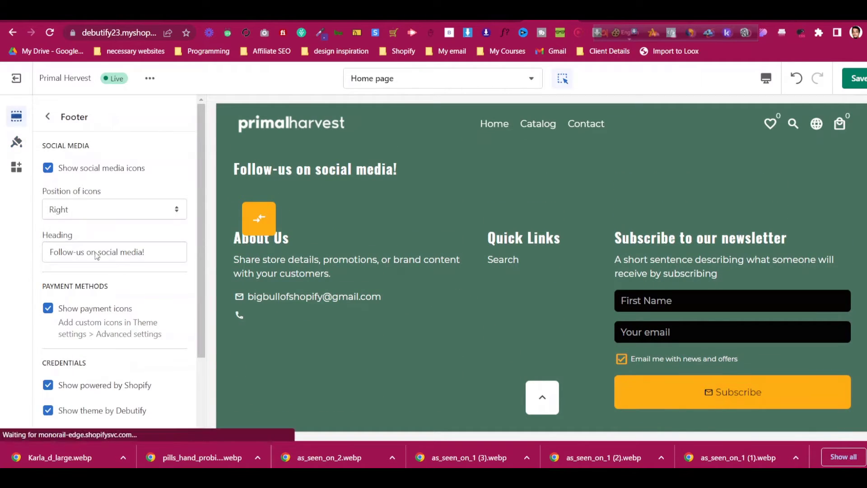
In the footer's Store details block, uncheck Show email address and Show phone number
{"action": "left_click", "coordinate": [47, 117]}
{"action": "scroll", "coordinate": [104, 271], "scroll_direction": "down", "scroll_amount": 5}
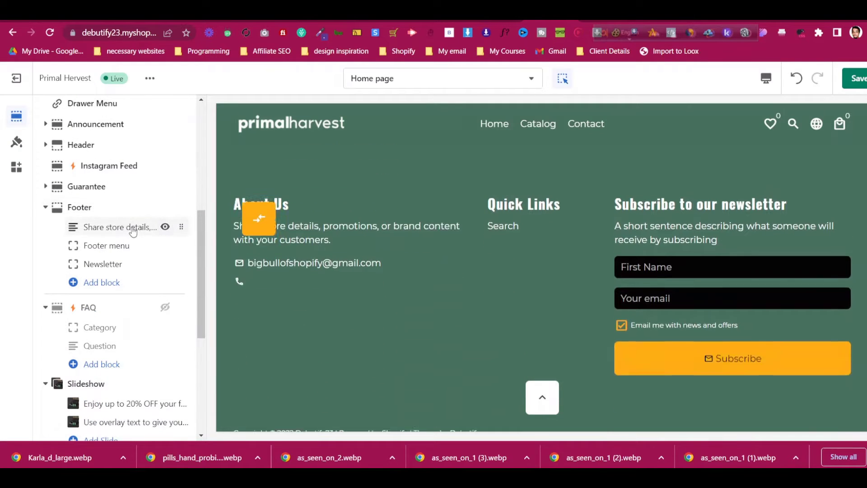
{"action": "left_click", "coordinate": [132, 229]}
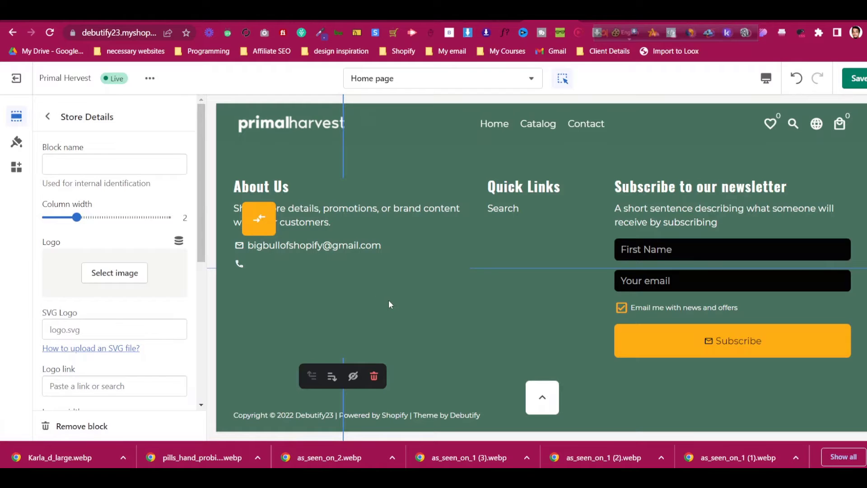
{"action": "scroll", "coordinate": [535, 276], "scroll_direction": "up", "scroll_amount": 3}
{"action": "scroll", "coordinate": [122, 256], "scroll_direction": "down", "scroll_amount": 1}
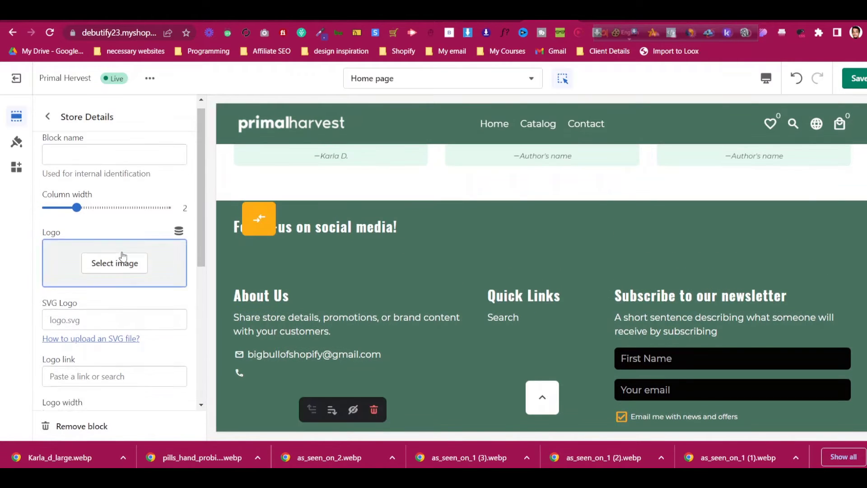
{"action": "scroll", "coordinate": [122, 256], "scroll_direction": "down", "scroll_amount": 5}
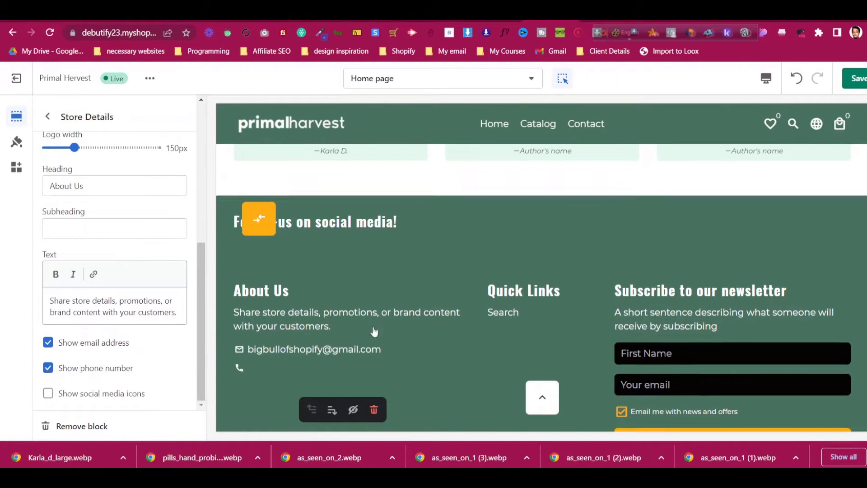
{"action": "scroll", "coordinate": [368, 324], "scroll_direction": "down", "scroll_amount": 1}
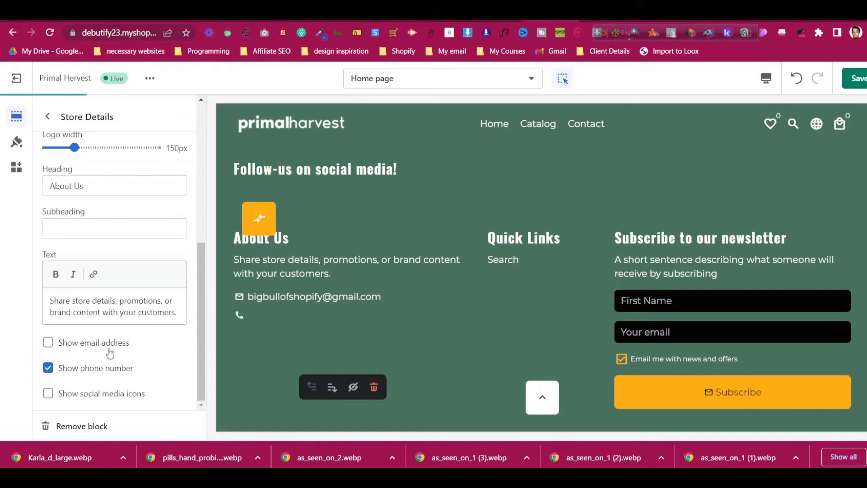
{"action": "left_click", "coordinate": [110, 368]}
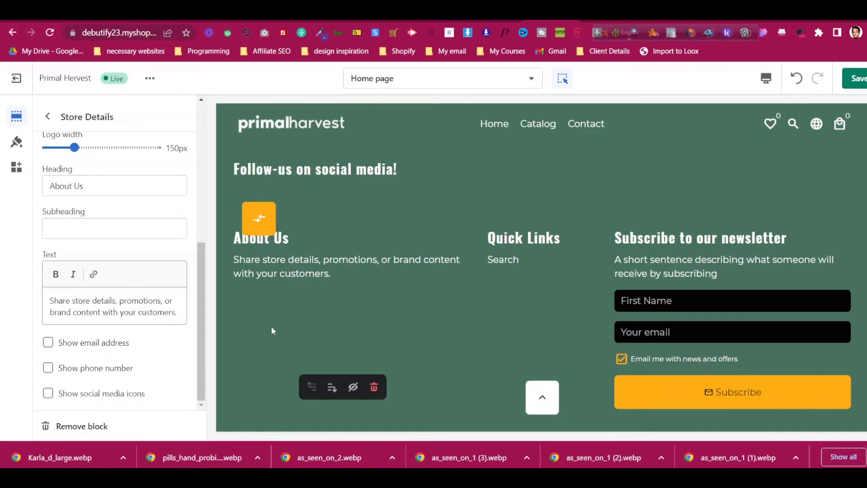
{"action": "scroll", "coordinate": [111, 208], "scroll_direction": "up", "scroll_amount": 2}
{"action": "scroll", "coordinate": [114, 215], "scroll_direction": "down", "scroll_amount": 2}
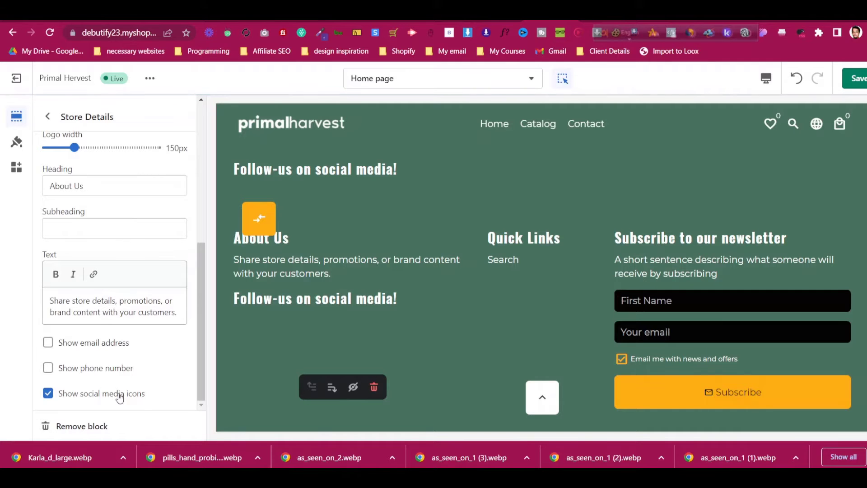
{"action": "left_click", "coordinate": [47, 117]}
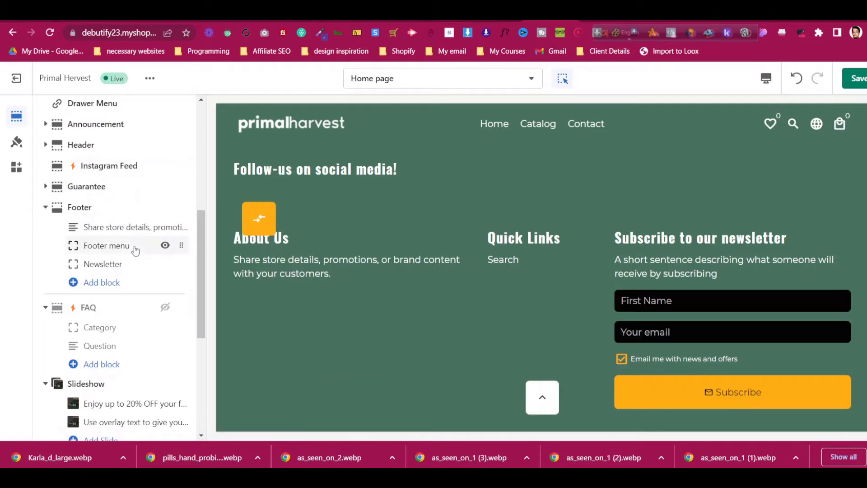
Inspect the footer's Store details, Menu and Newsletter block settings
{"action": "left_click", "coordinate": [131, 227]}
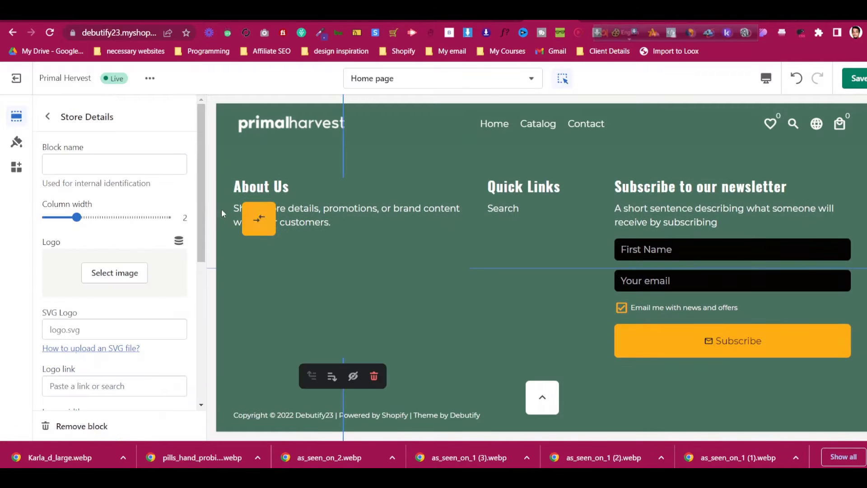
{"action": "left_click", "coordinate": [48, 117]}
{"action": "scroll", "coordinate": [124, 357], "scroll_direction": "down", "scroll_amount": 3}
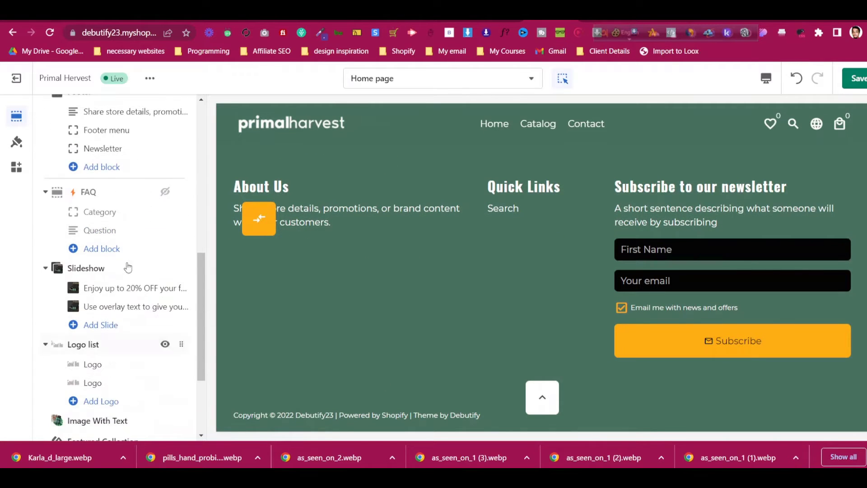
{"action": "left_click", "coordinate": [134, 135]}
{"action": "scroll", "coordinate": [465, 264], "scroll_direction": "up", "scroll_amount": 2}
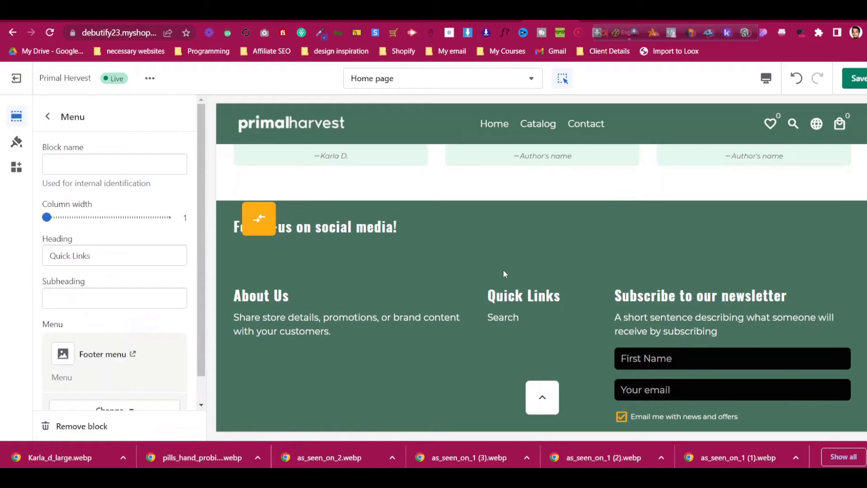
{"action": "left_click", "coordinate": [47, 117]}
{"action": "scroll", "coordinate": [122, 235], "scroll_direction": "down", "scroll_amount": 2}
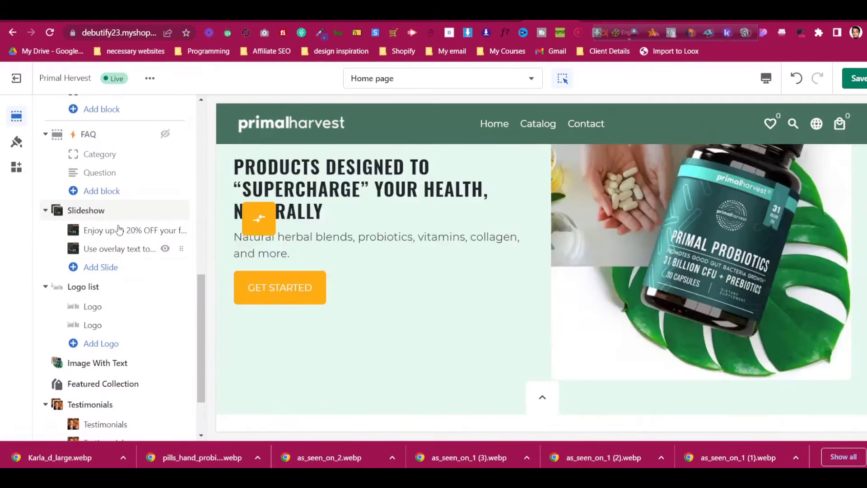
{"action": "mouse_move", "coordinate": [126, 243]}
{"action": "scroll", "coordinate": [126, 243], "scroll_direction": "down", "scroll_amount": 2}
{"action": "scroll", "coordinate": [151, 236], "scroll_direction": "up", "scroll_amount": 5}
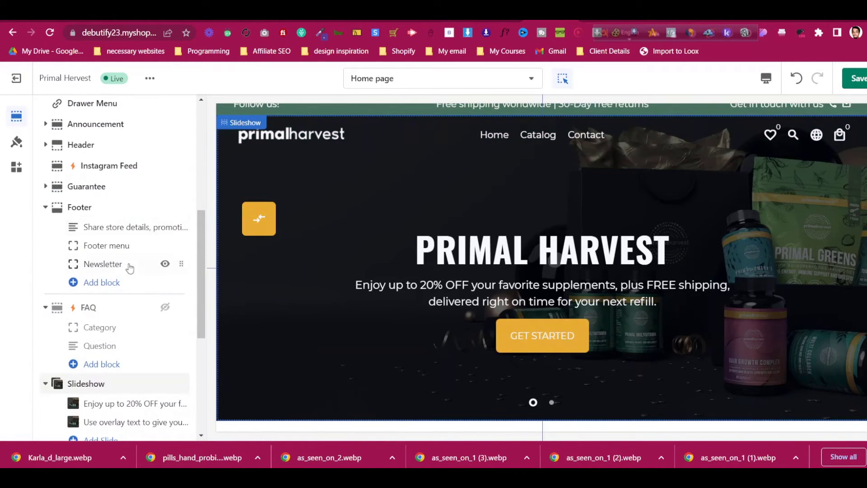
{"action": "left_click", "coordinate": [130, 263]}
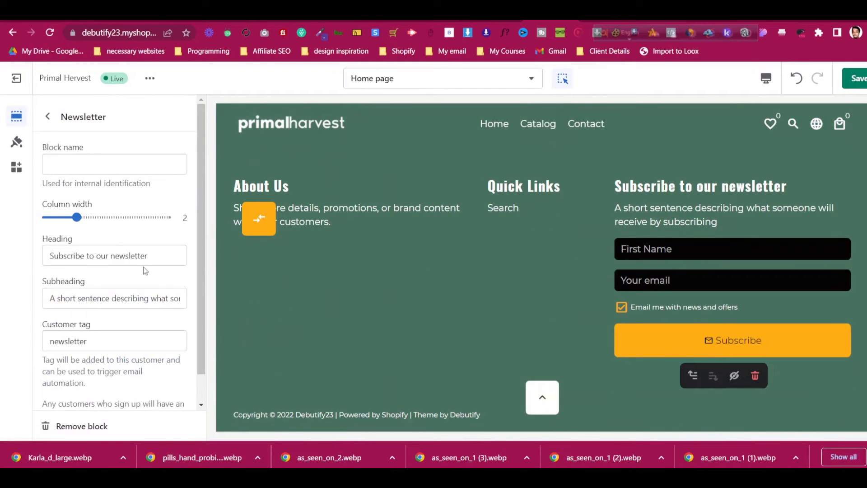
{"action": "scroll", "coordinate": [94, 263], "scroll_direction": "down", "scroll_amount": 1}
{"action": "left_click", "coordinate": [48, 117]}
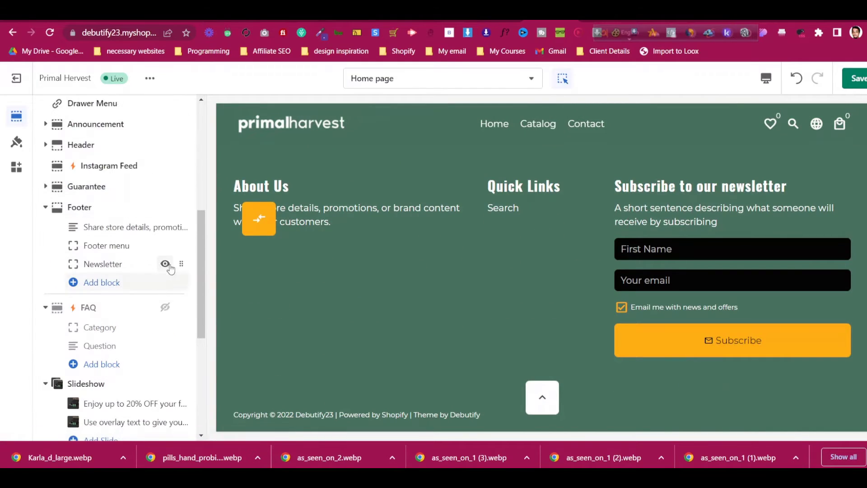
Hide the newsletter form and add two more Menu blocks to the footer
{"action": "left_click", "coordinate": [166, 264]}
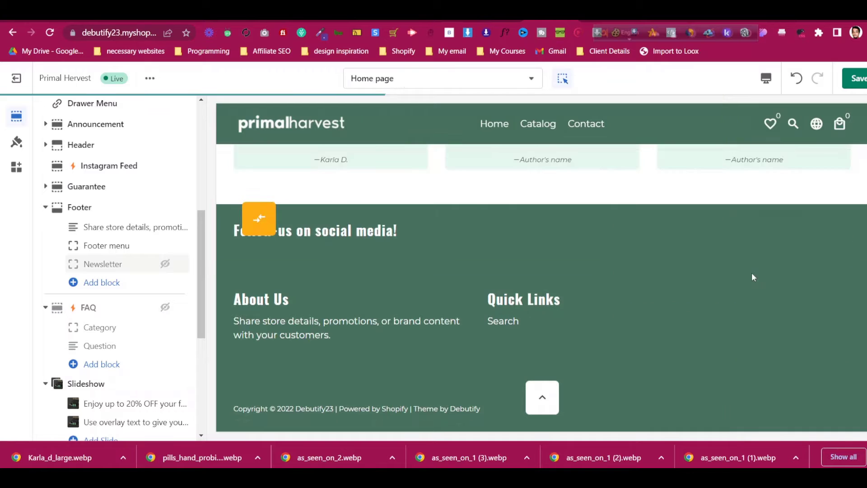
{"action": "left_click", "coordinate": [113, 284]}
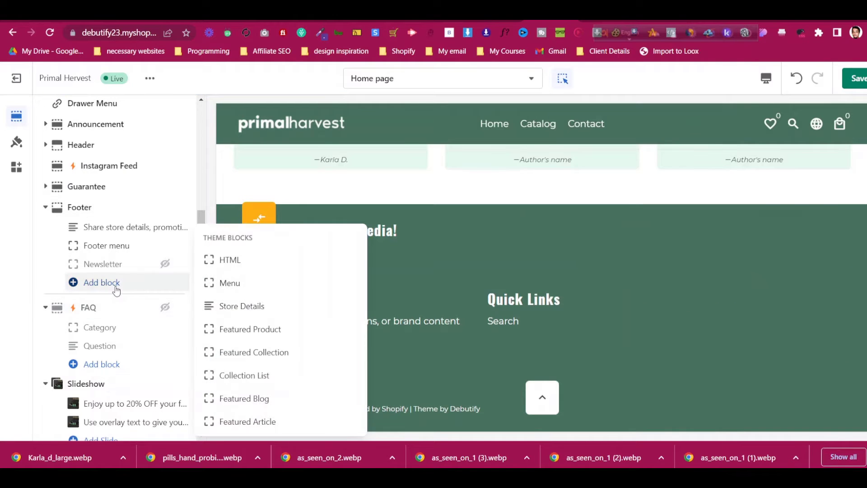
{"action": "left_click", "coordinate": [245, 278]}
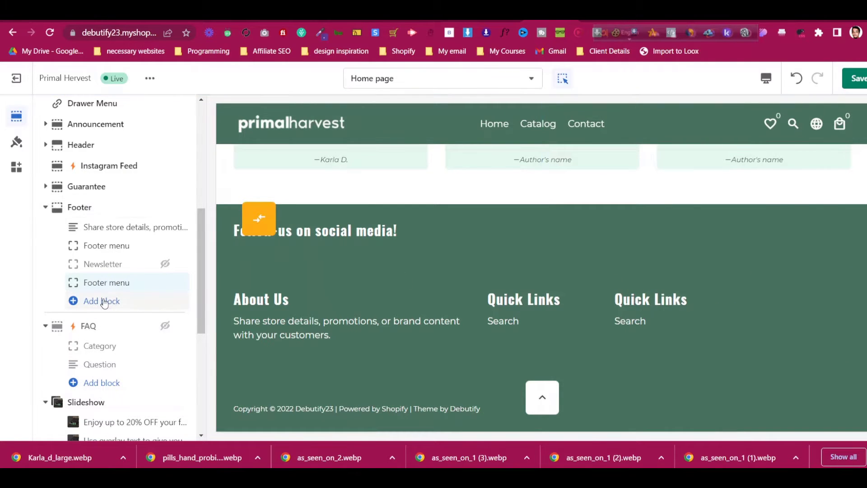
{"action": "left_click", "coordinate": [107, 301]}
{"action": "left_click", "coordinate": [249, 283]}
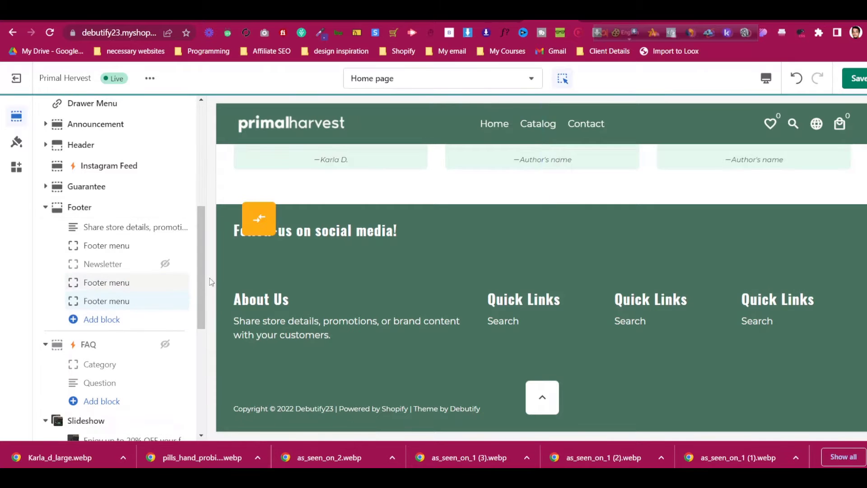
Remove the Newsletter block from the footer
{"action": "left_click", "coordinate": [122, 284]}
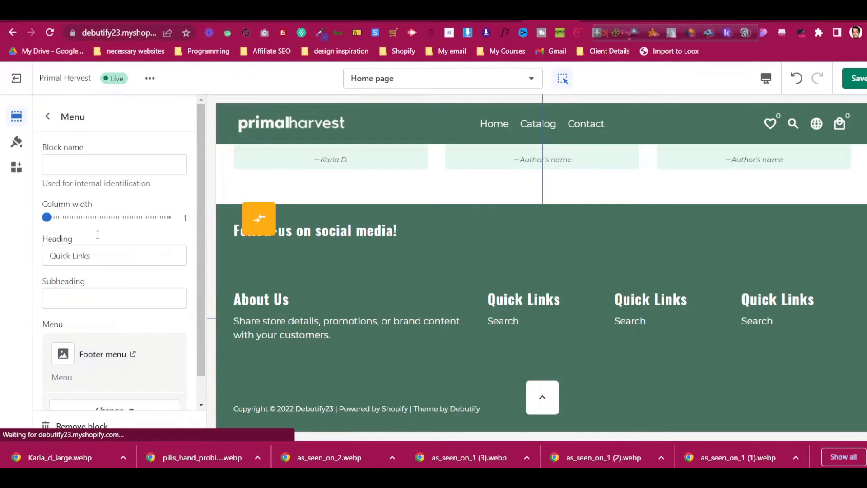
{"action": "left_click", "coordinate": [52, 120]}
{"action": "left_click", "coordinate": [116, 263]}
{"action": "left_click", "coordinate": [48, 118]}
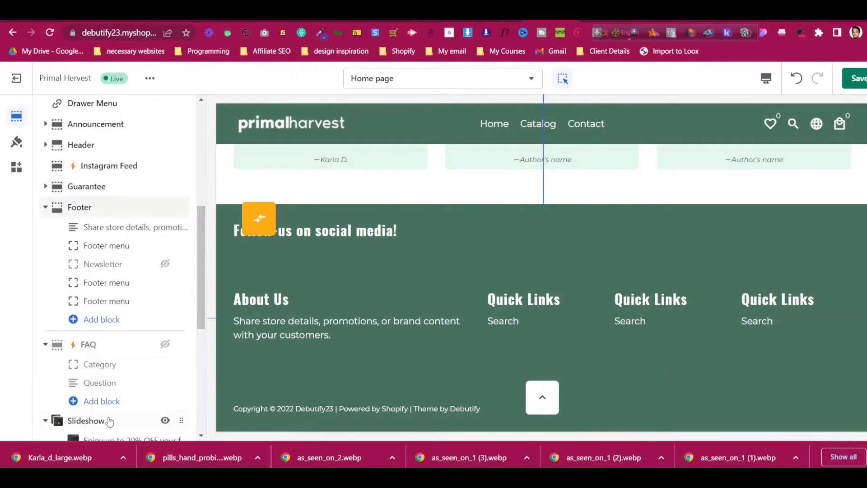
{"action": "left_click", "coordinate": [121, 260]}
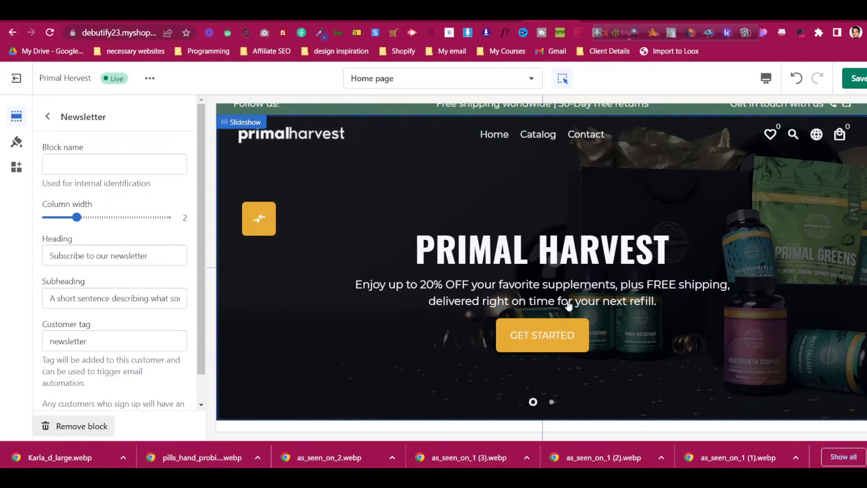
{"action": "left_click", "coordinate": [81, 425]}
{"action": "scroll", "coordinate": [769, 324], "scroll_direction": "down", "scroll_amount": 15}
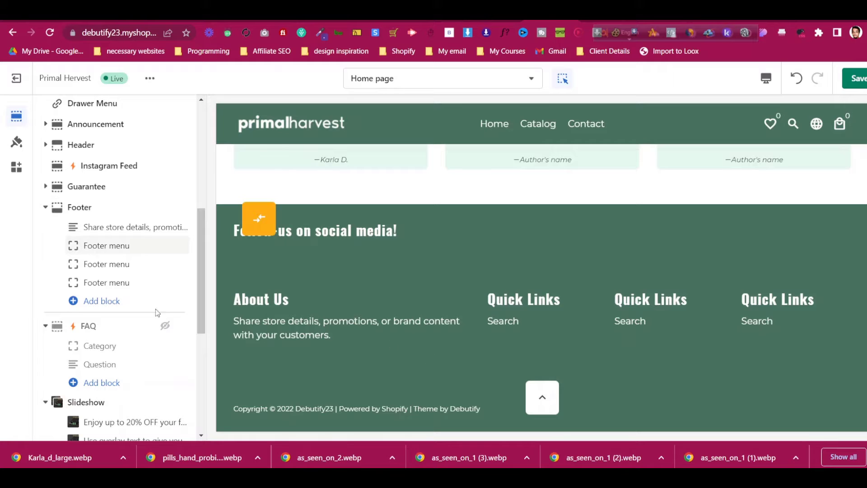
{"action": "scroll", "coordinate": [136, 291], "scroll_direction": "down", "scroll_amount": 6}
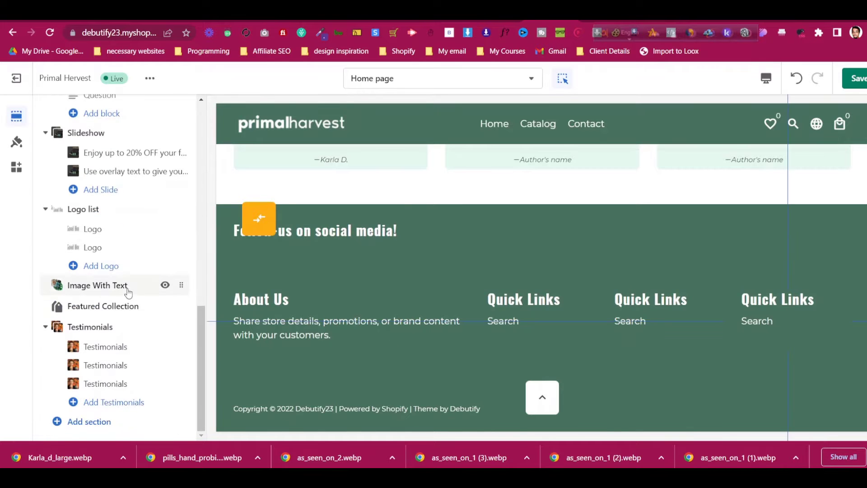
{"action": "scroll", "coordinate": [128, 289], "scroll_direction": "up", "scroll_amount": 6}
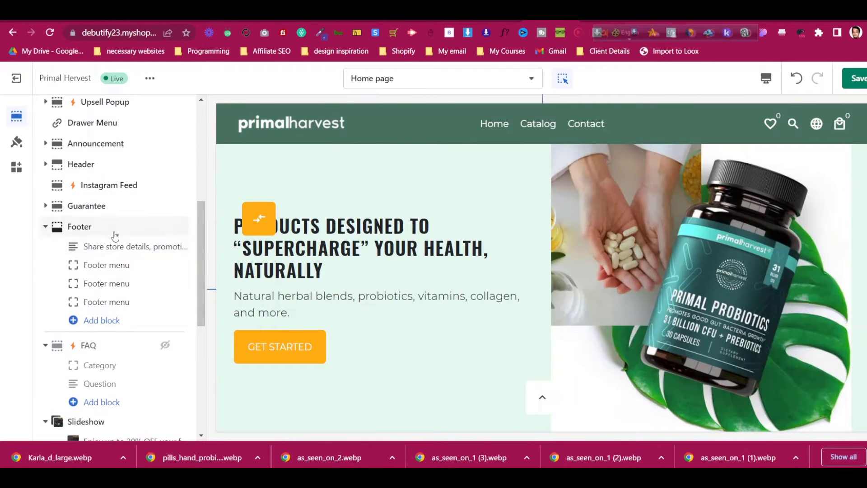
Turn off the Powered by Shopify and Theme by Debutify footer credits
{"action": "left_click", "coordinate": [114, 233]}
{"action": "scroll", "coordinate": [121, 305], "scroll_direction": "down", "scroll_amount": 2}
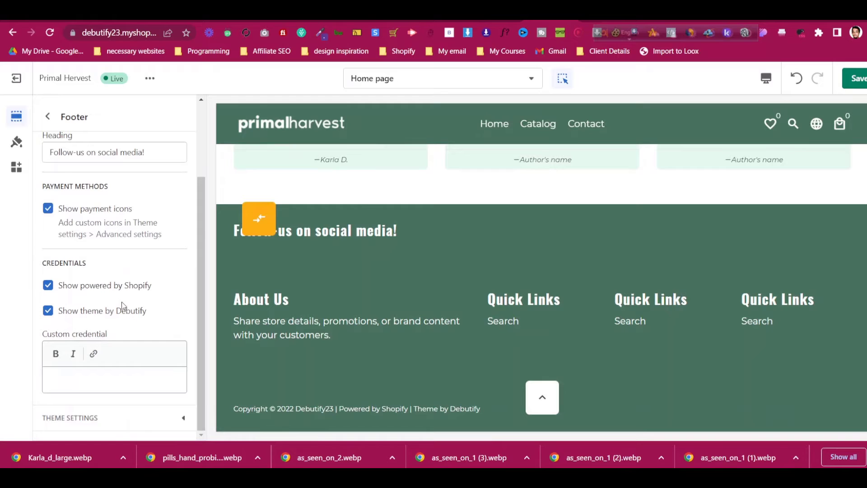
{"action": "left_click", "coordinate": [79, 291]}
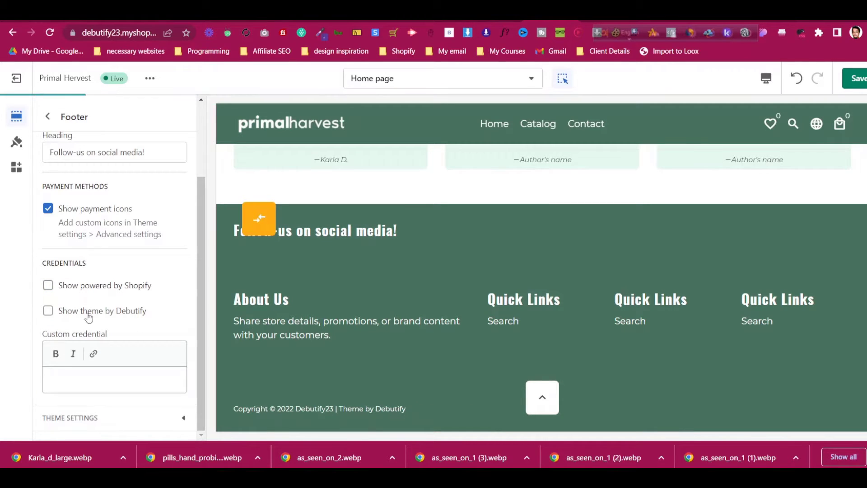
{"action": "left_click", "coordinate": [98, 383]}
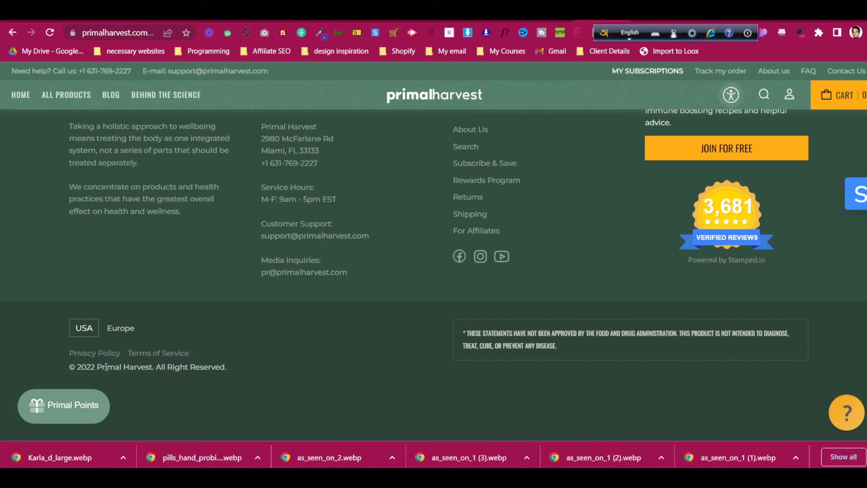
Copy 'All Right Reserved.' from the Primal Harvest footer into the Custom credential field
{"action": "left_click_drag", "start_coordinate": [156, 369], "coordinate": [230, 368]}
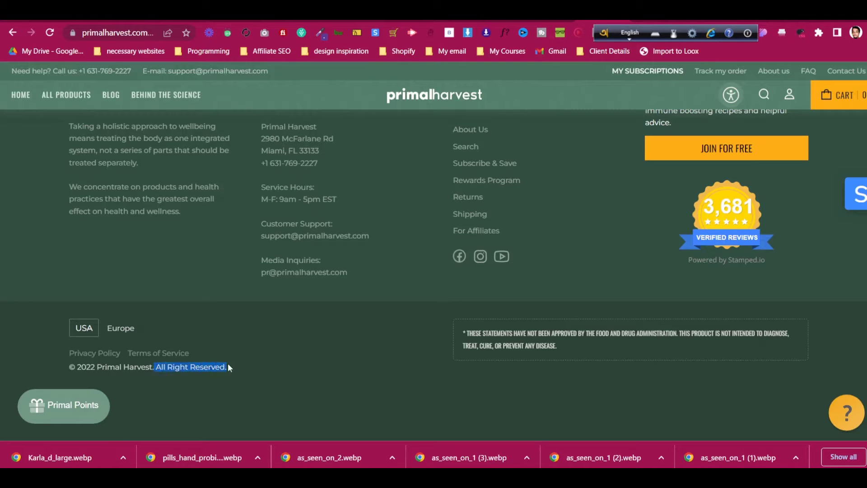
{"action": "right_click", "coordinate": [207, 367]}
{"action": "left_click", "coordinate": [235, 248]}
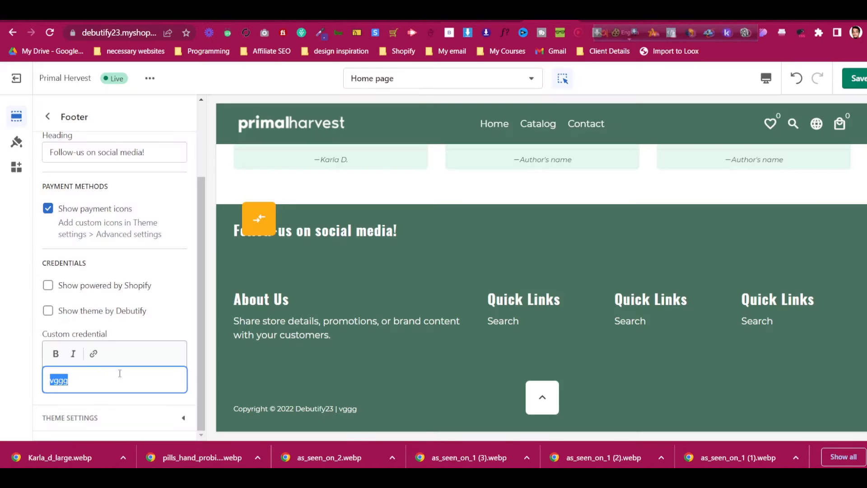
{"action": "key", "text": "ctrl+v"}
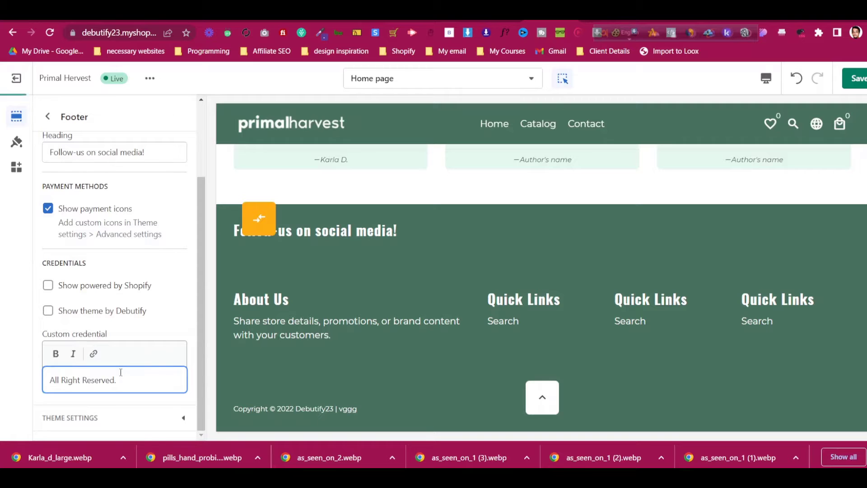
Save the new credential, then hide the footer's social media icons
{"action": "left_click", "coordinate": [166, 331]}
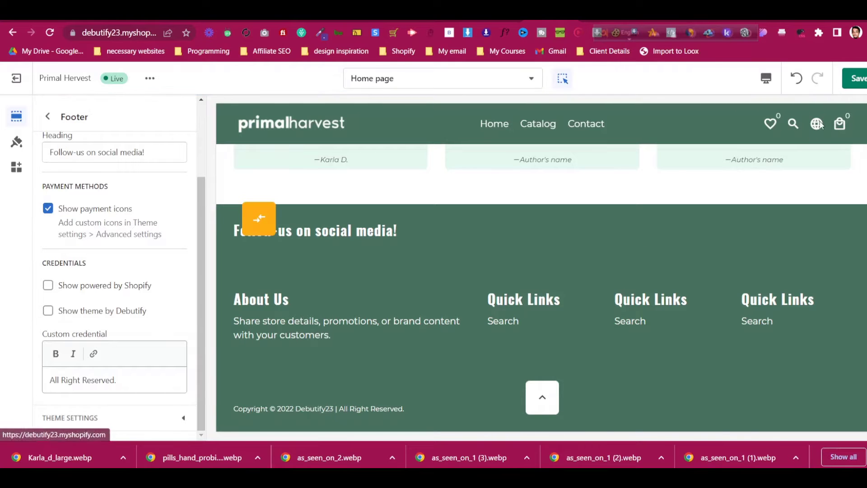
{"action": "left_click", "coordinate": [857, 86]}
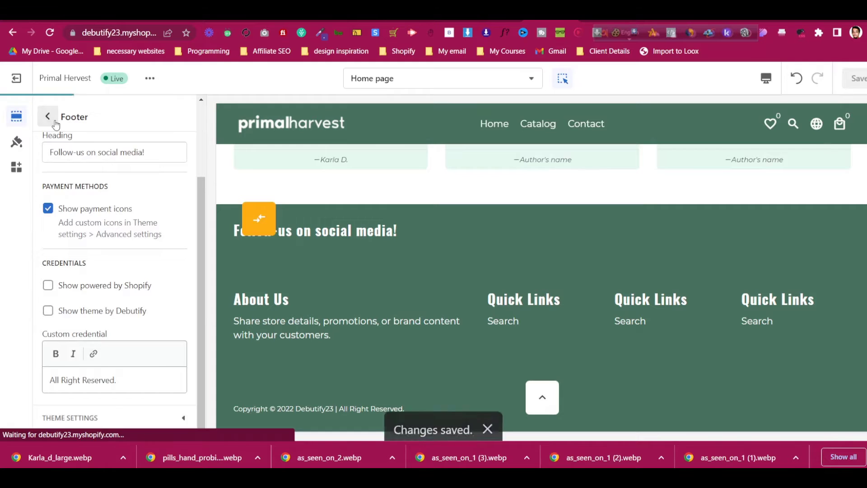
{"action": "left_click", "coordinate": [48, 116]}
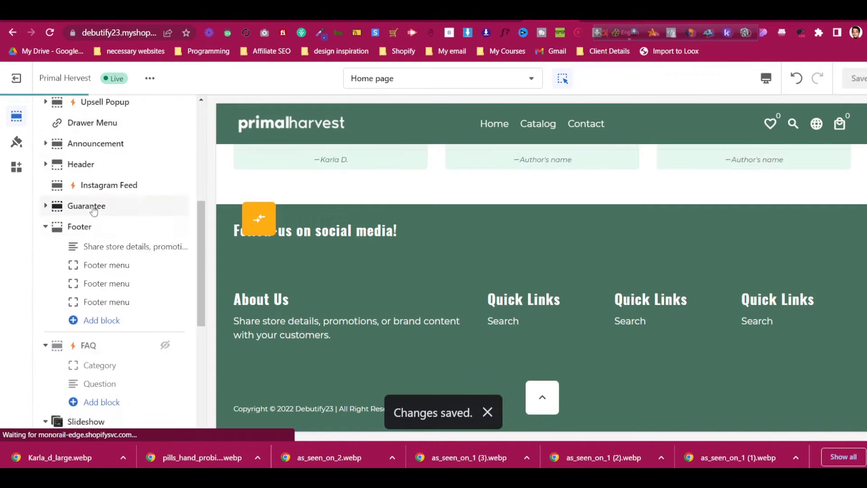
{"action": "left_click", "coordinate": [94, 235]}
{"action": "left_click", "coordinate": [100, 172]}
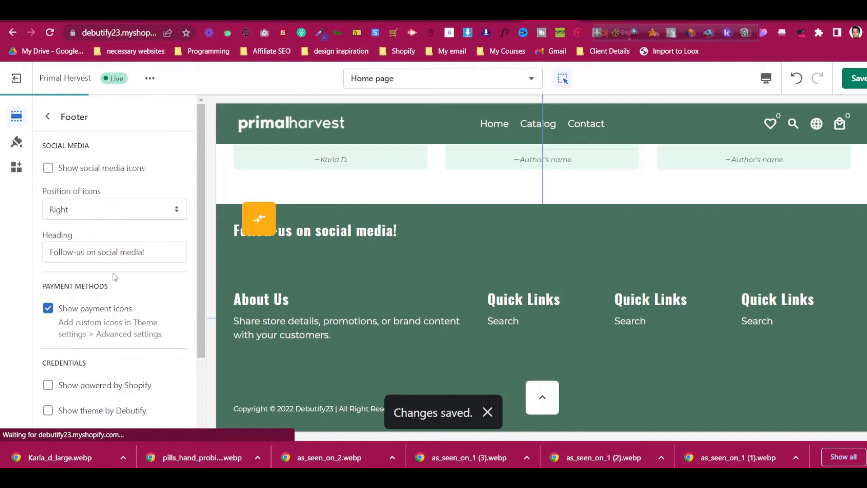
Clear the footer heading, keep icon position Right, save, and exit the theme editor
{"action": "left_click", "coordinate": [125, 252]}
{"action": "key", "text": "ctrl+a"}
{"action": "key", "text": "BackSpace"}
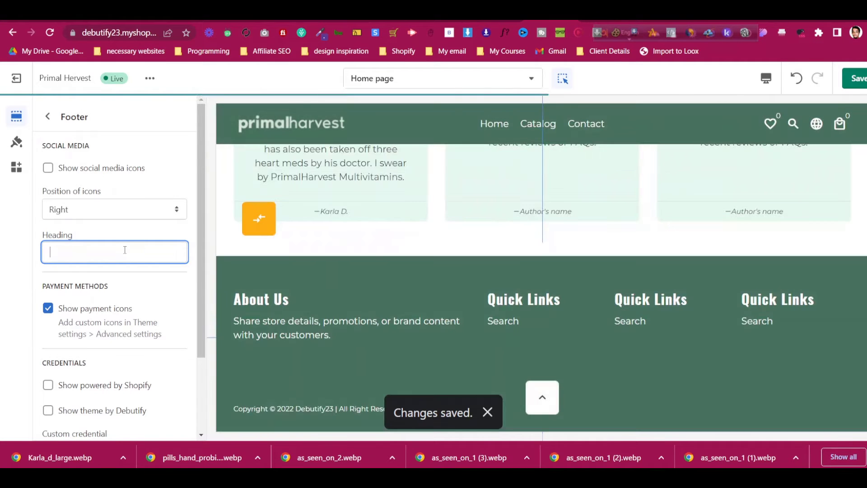
{"action": "left_click", "coordinate": [135, 232]}
{"action": "left_click", "coordinate": [137, 209]}
{"action": "left_click", "coordinate": [137, 210]}
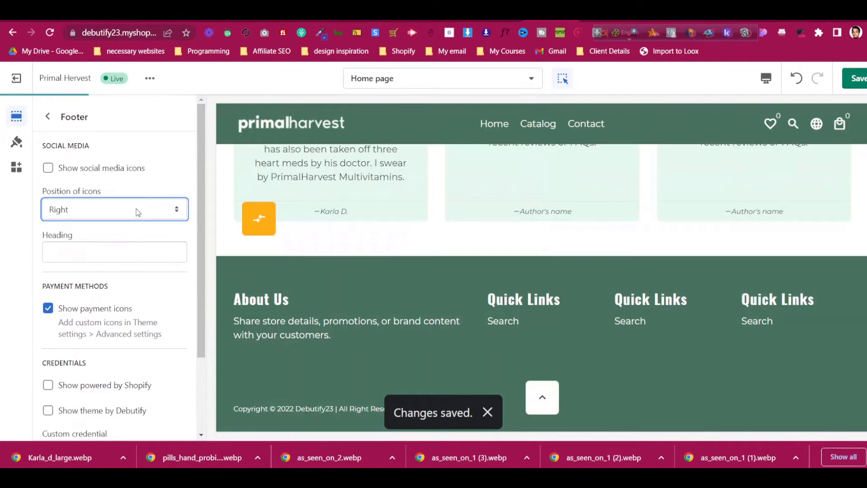
{"action": "left_click", "coordinate": [855, 79]}
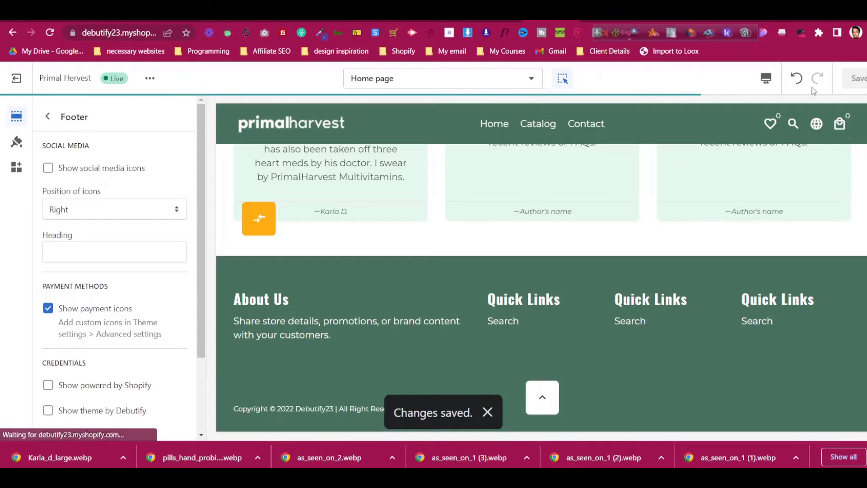
{"action": "left_click", "coordinate": [17, 78]}
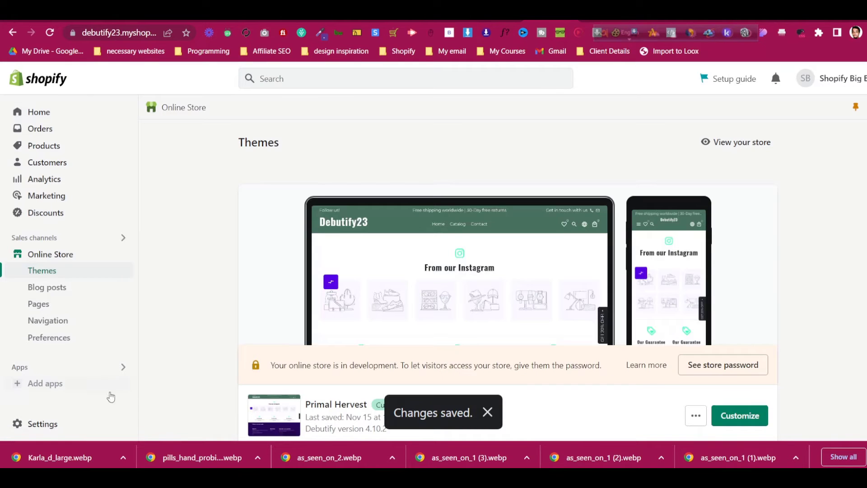
Change the store name in Store details to 'Primal Harvest' and save it
{"action": "left_click", "coordinate": [89, 420]}
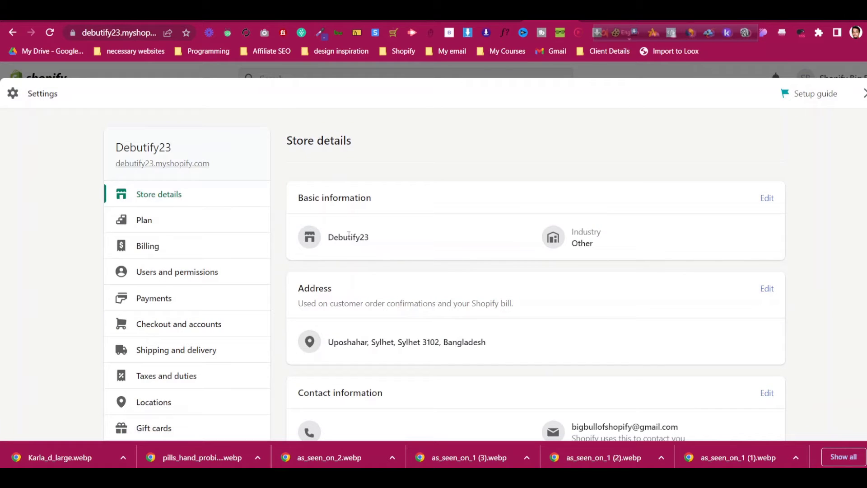
{"action": "left_click", "coordinate": [768, 198]}
{"action": "left_click", "coordinate": [382, 256]}
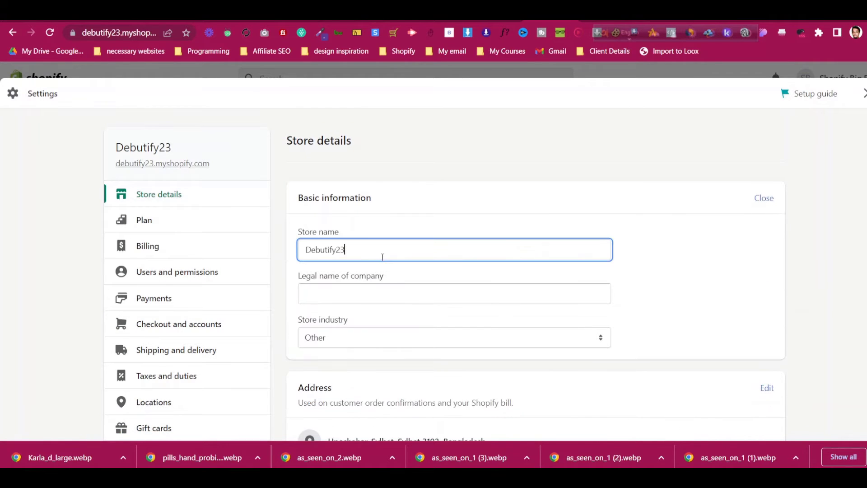
{"action": "key", "text": "ctrl+a"}
{"action": "type", "text": "Pri"}
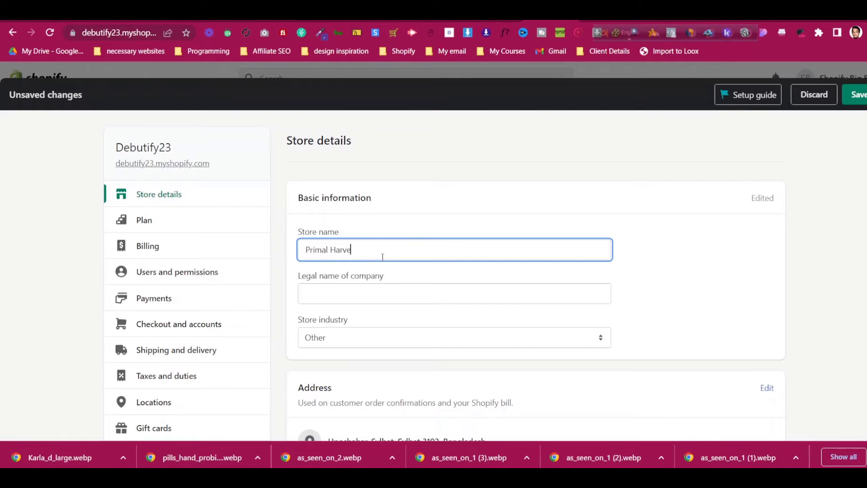
{"action": "left_click", "coordinate": [674, 257]}
{"action": "scroll", "coordinate": [337, 325], "scroll_direction": "down", "scroll_amount": 3}
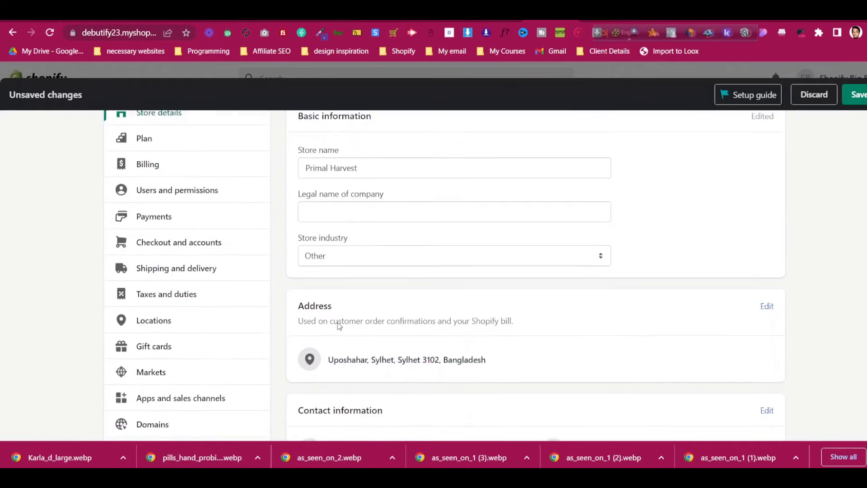
{"action": "scroll", "coordinate": [345, 323], "scroll_direction": "up", "scroll_amount": 3}
{"action": "left_click", "coordinate": [860, 99]}
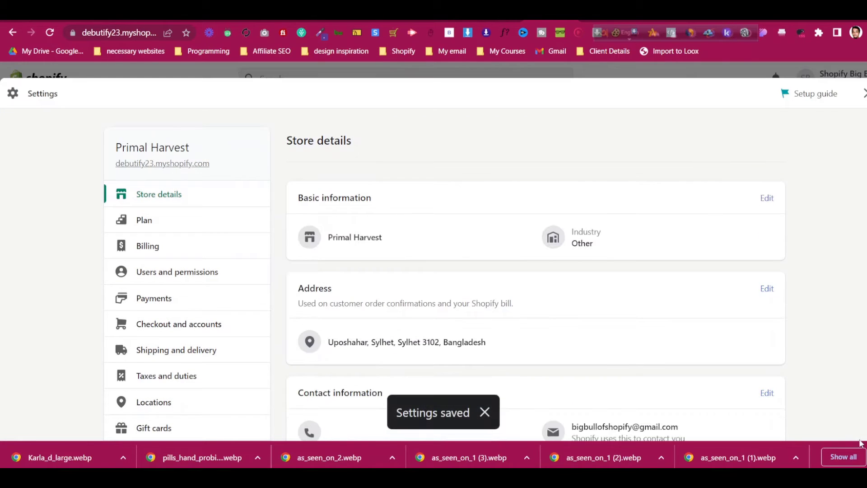
{"action": "left_click", "coordinate": [866, 464]}
{"action": "left_click", "coordinate": [865, 94]}
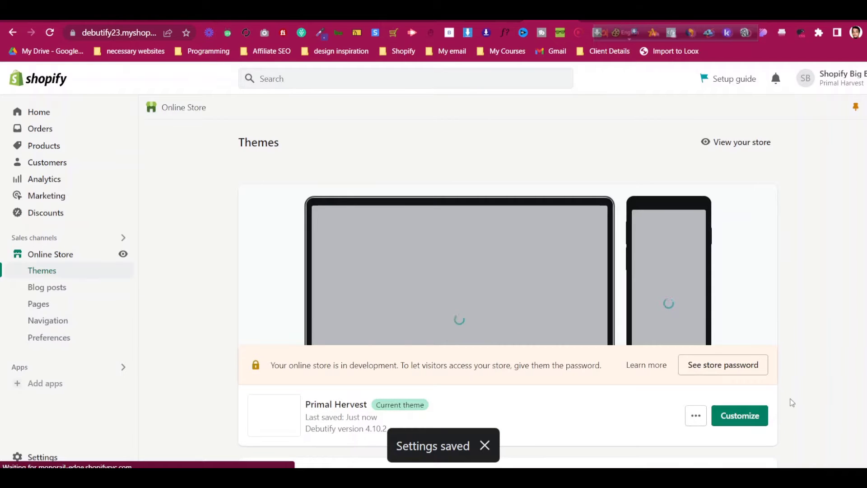
Reopen the theme editor, dismiss the Free Trial notice and check the footer's Primal Harvest copyright
{"action": "left_click", "coordinate": [739, 415]}
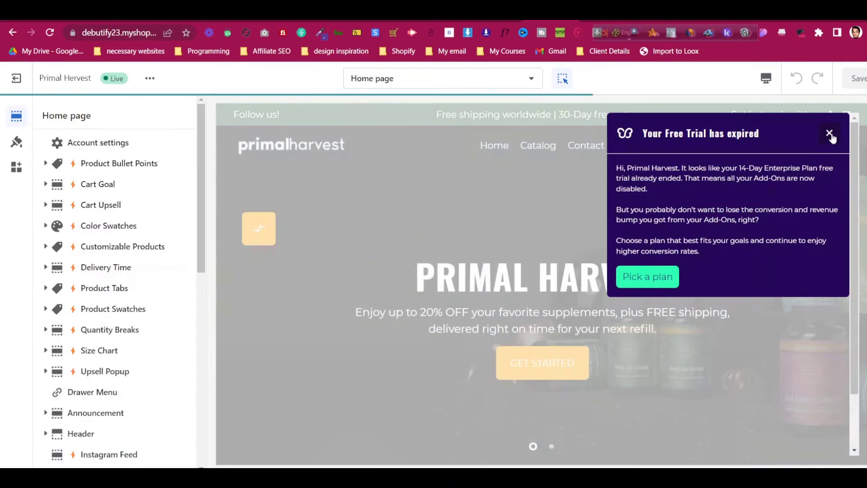
{"action": "left_click", "coordinate": [830, 131]}
{"action": "scroll", "coordinate": [579, 448], "scroll_direction": "down", "scroll_amount": 15}
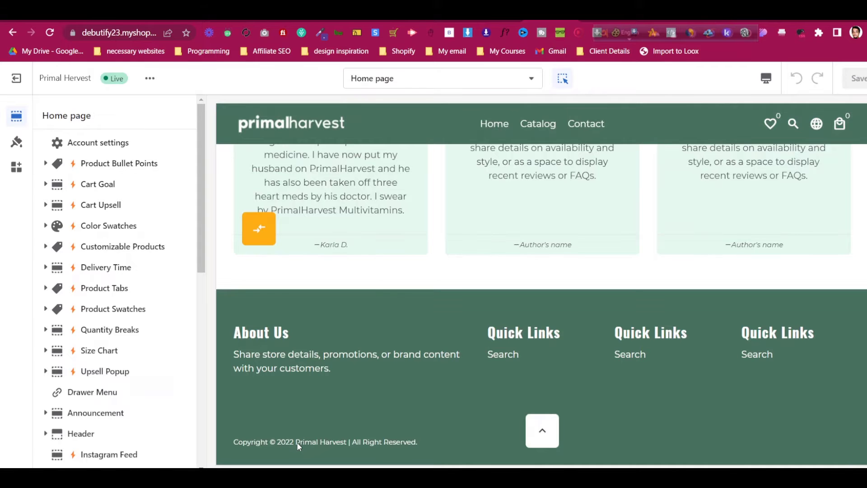
{"action": "left_click", "coordinate": [346, 441]}
{"action": "scroll", "coordinate": [459, 348], "scroll_direction": "up", "scroll_amount": 8}
{"action": "scroll", "coordinate": [460, 348], "scroll_direction": "up", "scroll_amount": 10}
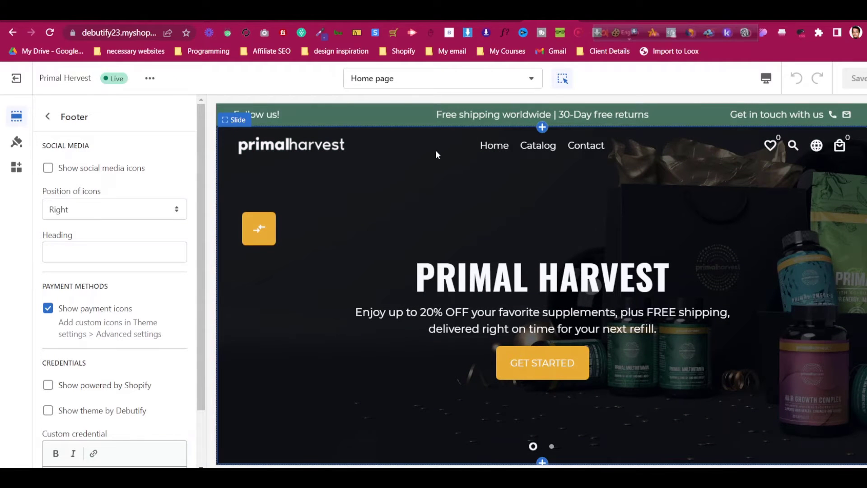
{"action": "left_click", "coordinate": [420, 85]}
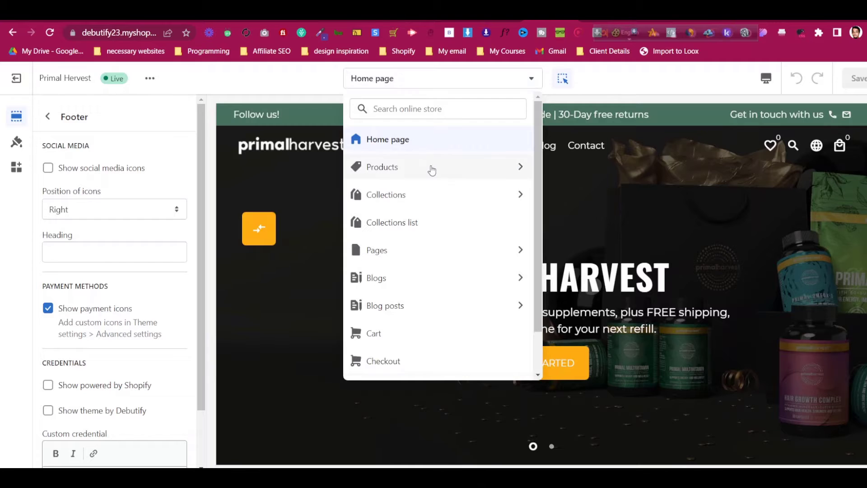
Switch the editor to the Default product template and open its Product Pages settings
{"action": "left_click", "coordinate": [430, 88]}
{"action": "left_click", "coordinate": [430, 88]}
{"action": "left_click", "coordinate": [420, 170]}
{"action": "left_click", "coordinate": [423, 164]}
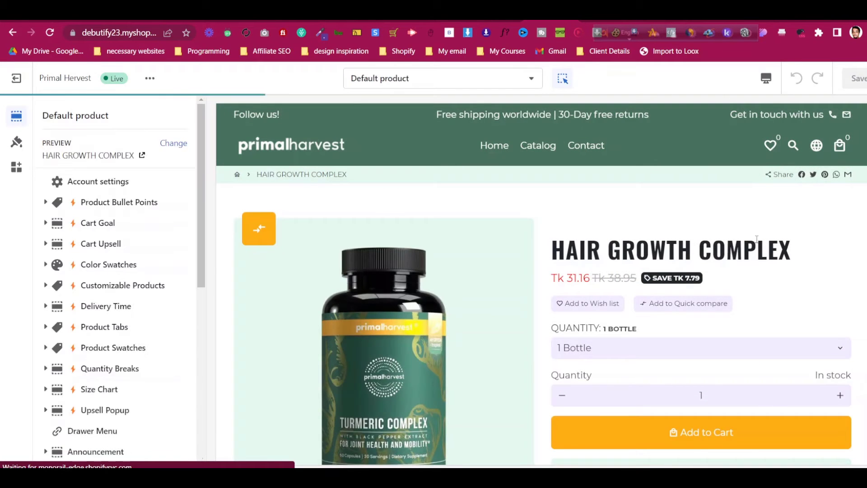
{"action": "scroll", "coordinate": [760, 245], "scroll_direction": "down", "scroll_amount": 5}
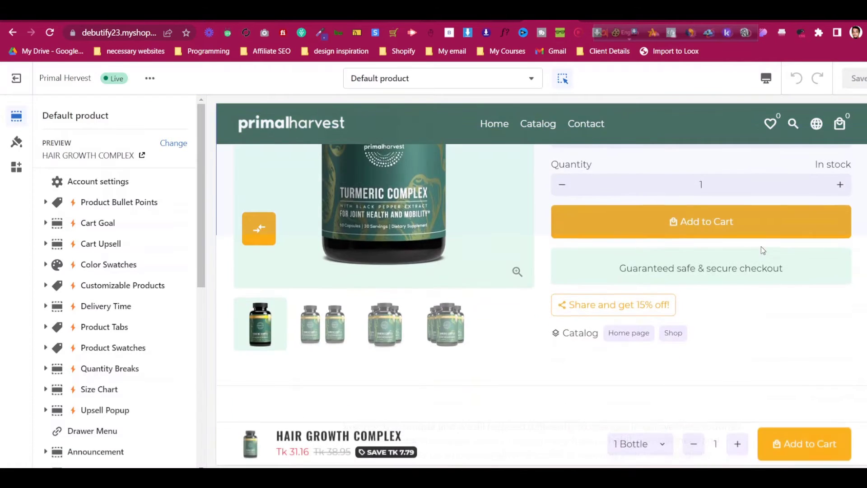
{"action": "scroll", "coordinate": [761, 245], "scroll_direction": "up", "scroll_amount": 5}
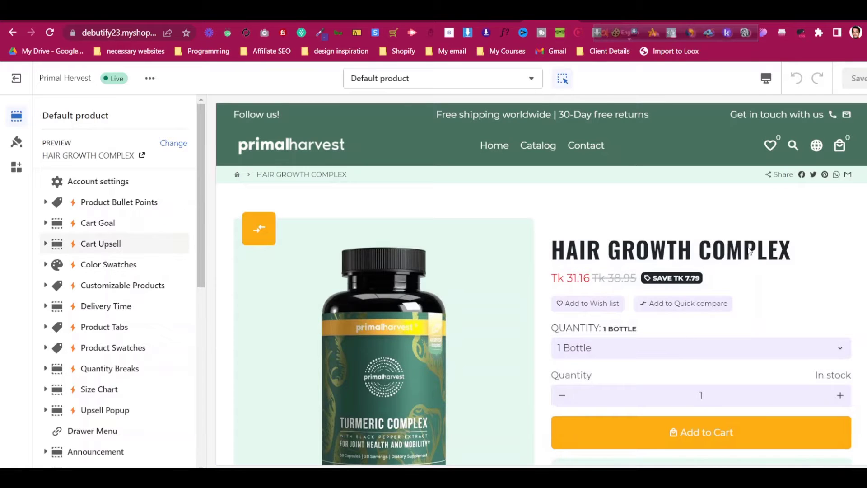
{"action": "left_click", "coordinate": [712, 351]}
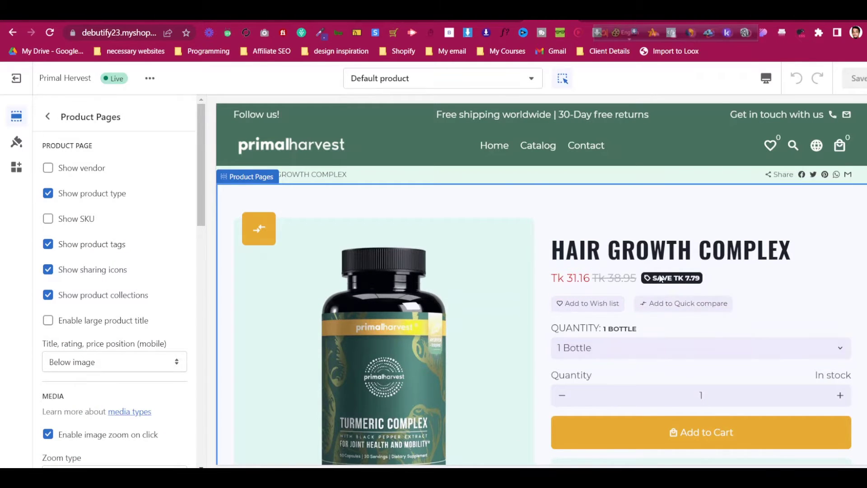
Open the theme-wide settings and expand the Debutify Add-ons list, showing Cart Goal, Savings, Reminder and Upsell
{"action": "left_click", "coordinate": [48, 117]}
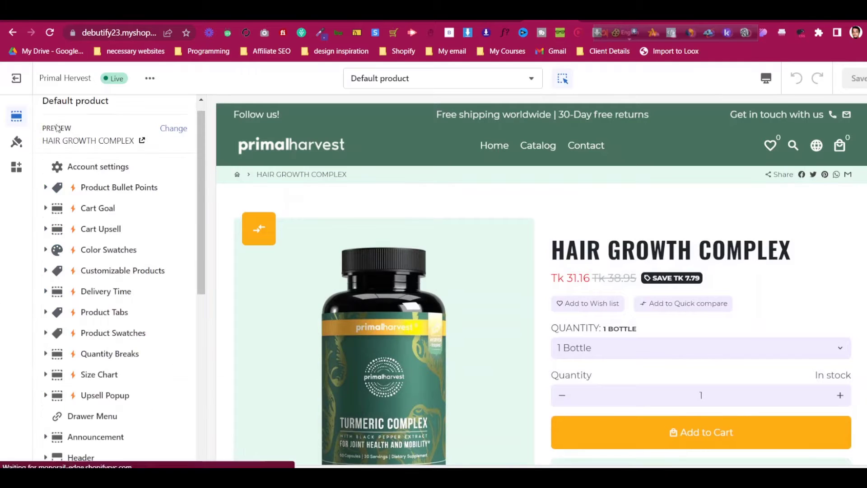
{"action": "scroll", "coordinate": [120, 340], "scroll_direction": "down", "scroll_amount": 5}
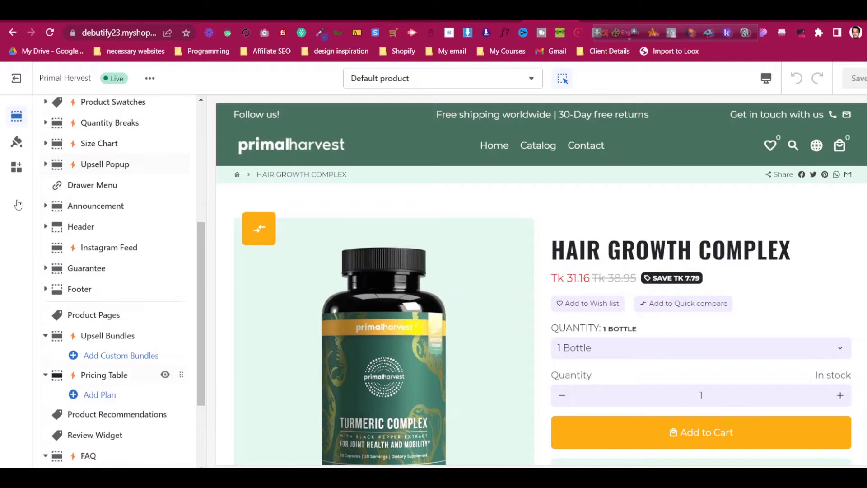
{"action": "left_click", "coordinate": [11, 139]}
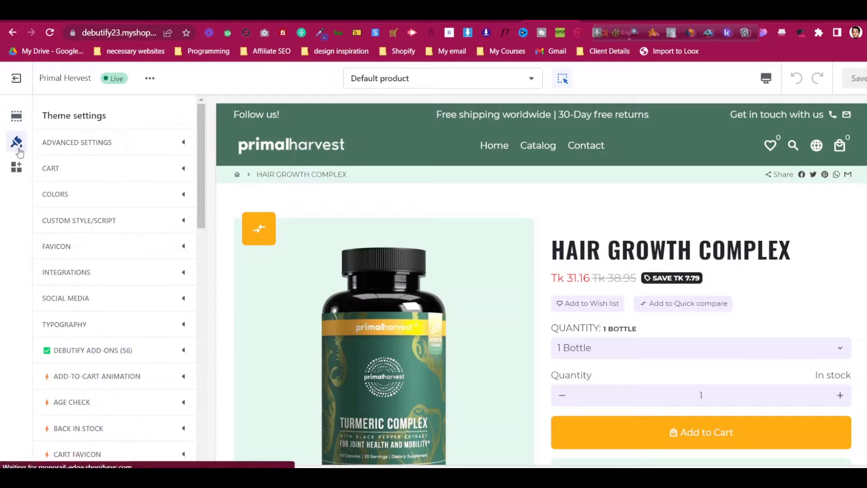
{"action": "scroll", "coordinate": [95, 244], "scroll_direction": "down", "scroll_amount": 1}
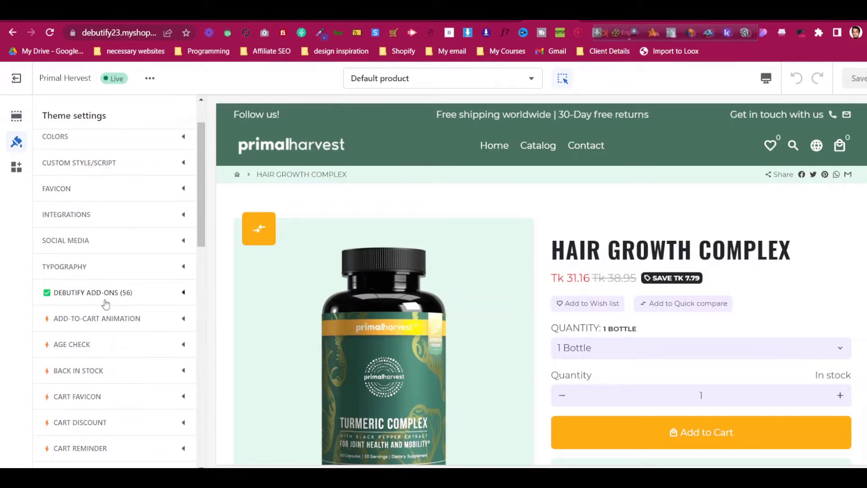
{"action": "scroll", "coordinate": [105, 300], "scroll_direction": "down", "scroll_amount": 1}
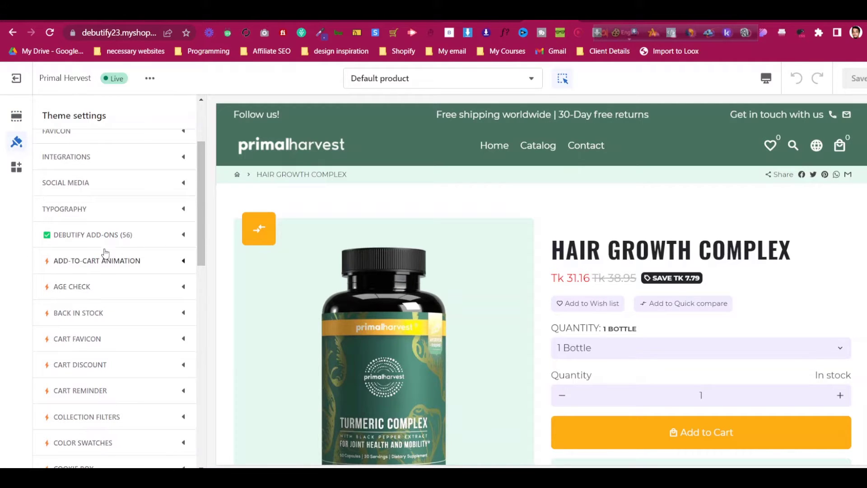
{"action": "left_click", "coordinate": [103, 363]}
{"action": "scroll", "coordinate": [106, 363], "scroll_direction": "down", "scroll_amount": 2}
{"action": "scroll", "coordinate": [104, 361], "scroll_direction": "down", "scroll_amount": 4}
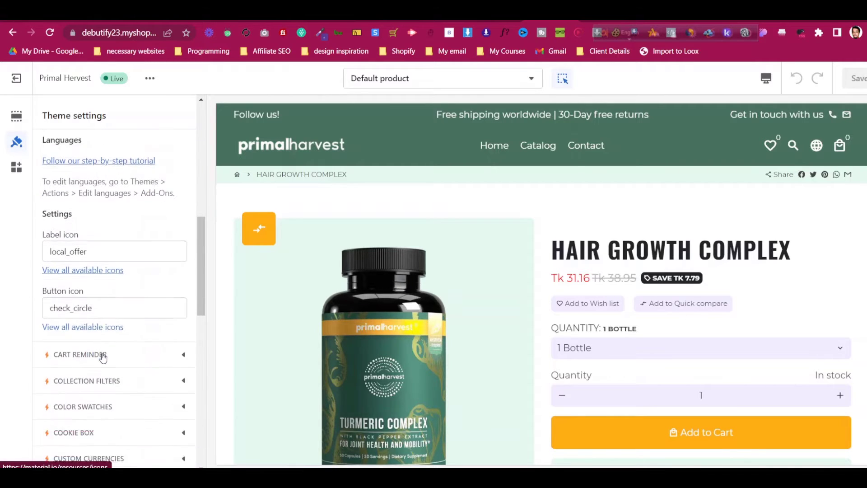
{"action": "scroll", "coordinate": [118, 281], "scroll_direction": "up", "scroll_amount": 7}
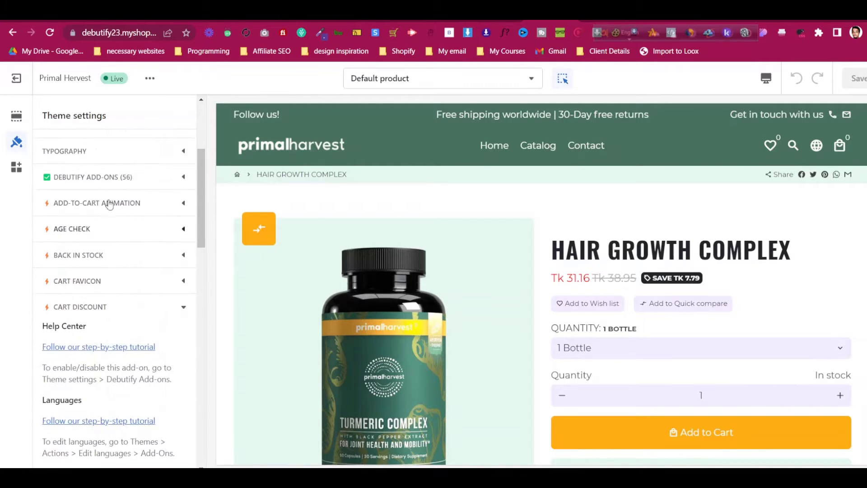
{"action": "left_click", "coordinate": [109, 182]}
{"action": "scroll", "coordinate": [111, 273], "scroll_direction": "down", "scroll_amount": 2}
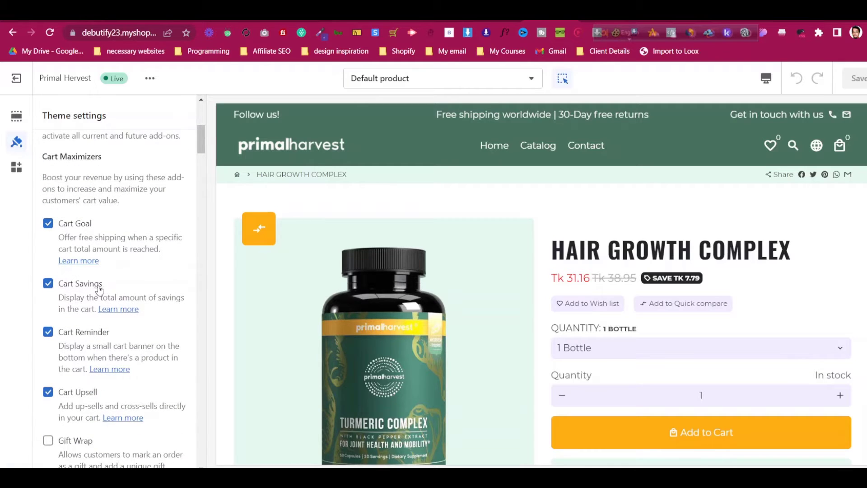
Uncheck the Cart Savings, Cart Discount and Discount Saved add-ons
{"action": "left_click", "coordinate": [98, 285]}
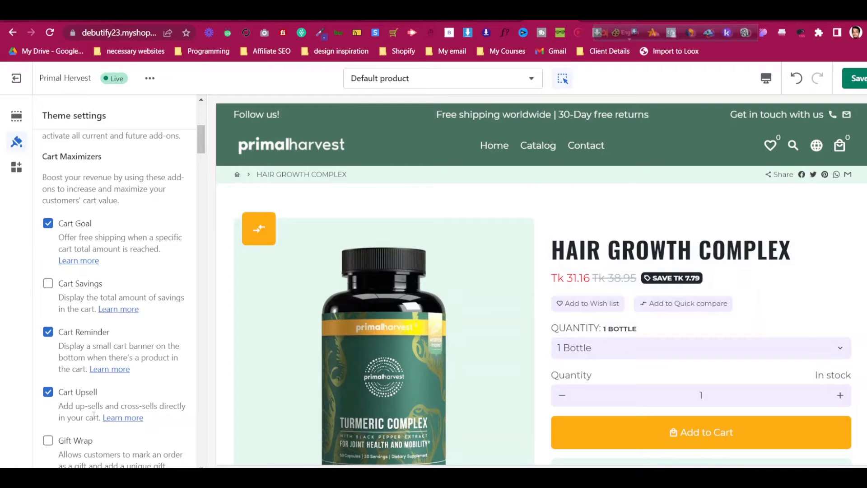
{"action": "scroll", "coordinate": [91, 243], "scroll_direction": "down", "scroll_amount": 8}
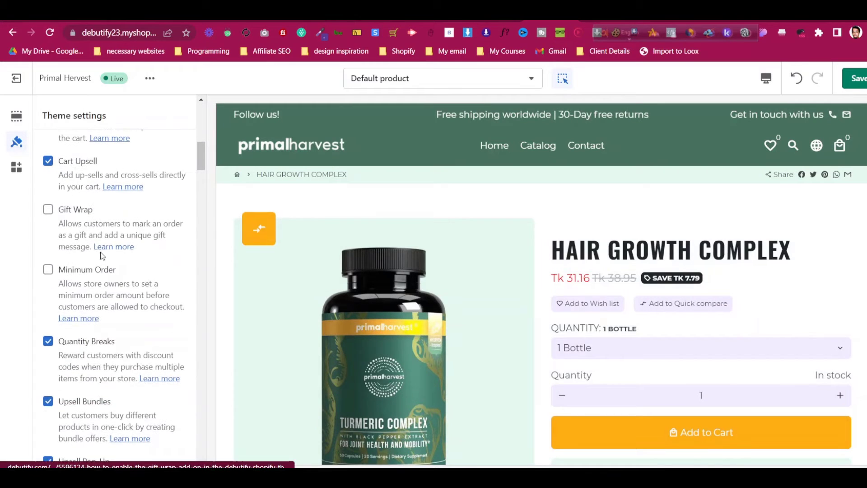
{"action": "scroll", "coordinate": [110, 257], "scroll_direction": "down", "scroll_amount": 4}
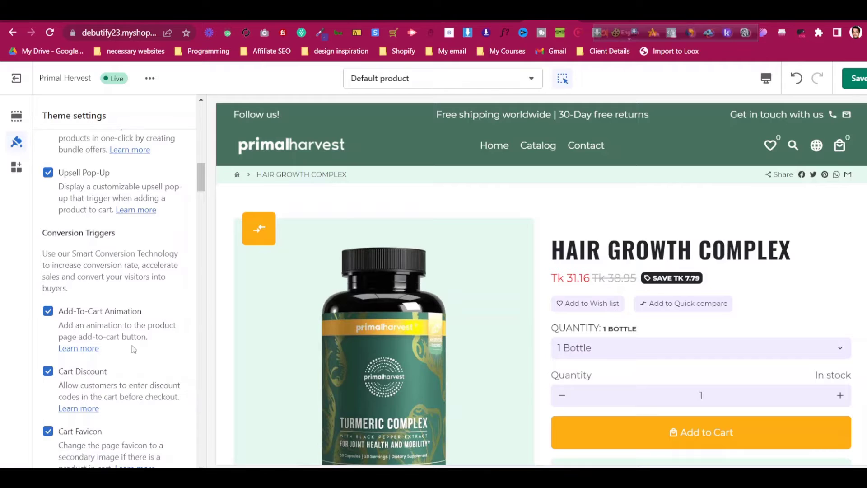
{"action": "scroll", "coordinate": [134, 349], "scroll_direction": "down", "scroll_amount": 1}
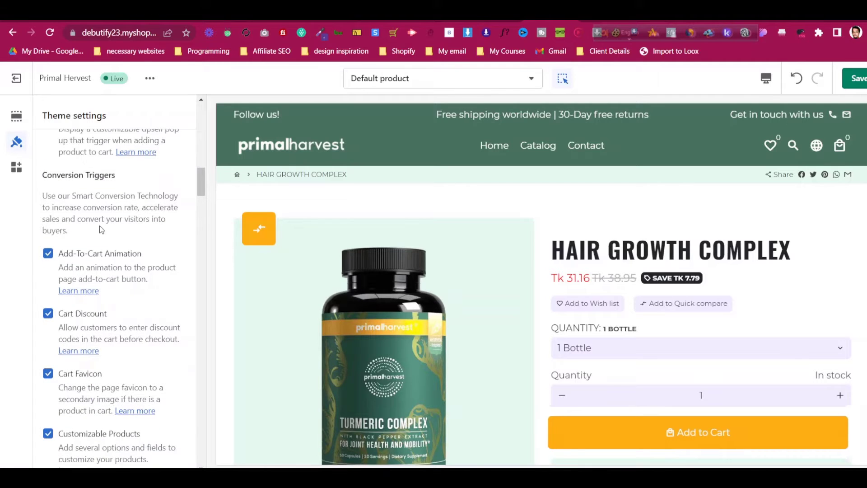
{"action": "left_click", "coordinate": [92, 311]}
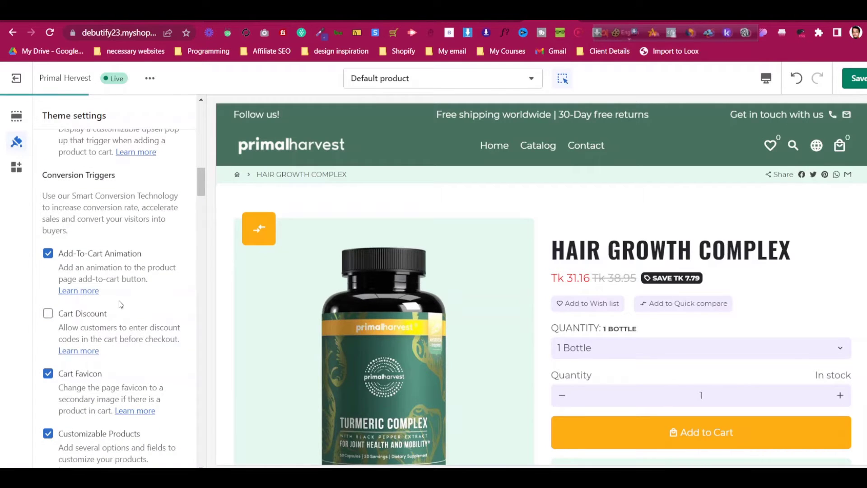
{"action": "scroll", "coordinate": [119, 302], "scroll_direction": "down", "scroll_amount": 1}
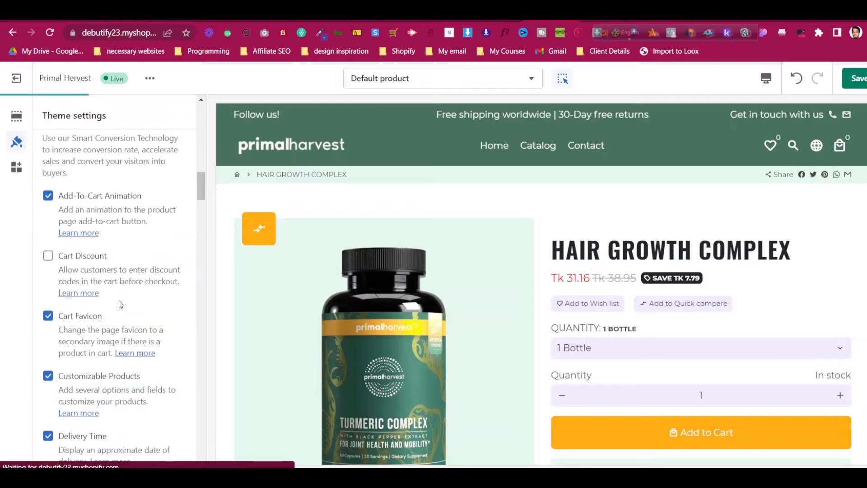
{"action": "scroll", "coordinate": [120, 301], "scroll_direction": "down", "scroll_amount": 2}
{"action": "scroll", "coordinate": [119, 300], "scroll_direction": "down", "scroll_amount": 2}
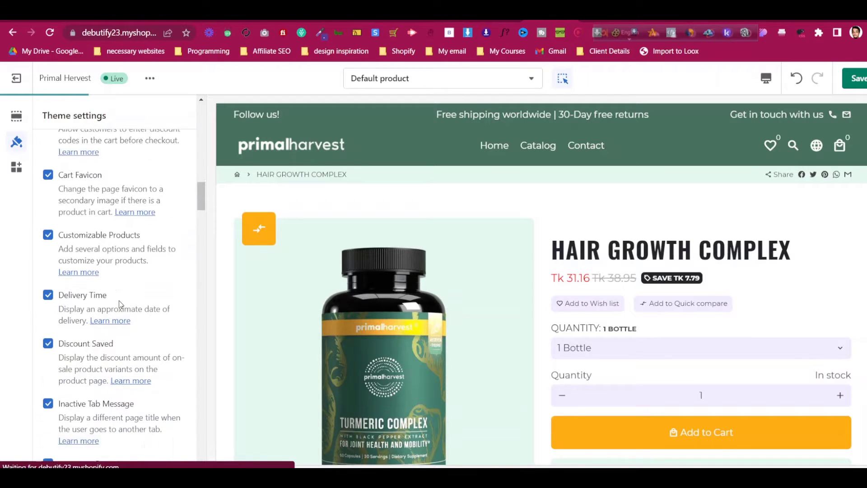
{"action": "left_click", "coordinate": [105, 312]}
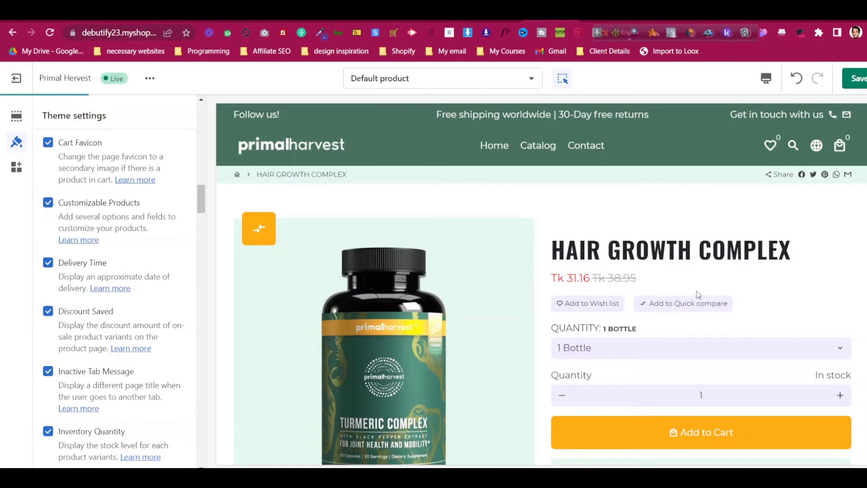
Go down the Debutify add-ons to the Skip Cart and Wish List options
{"action": "scroll", "coordinate": [56, 304], "scroll_direction": "down", "scroll_amount": 3}
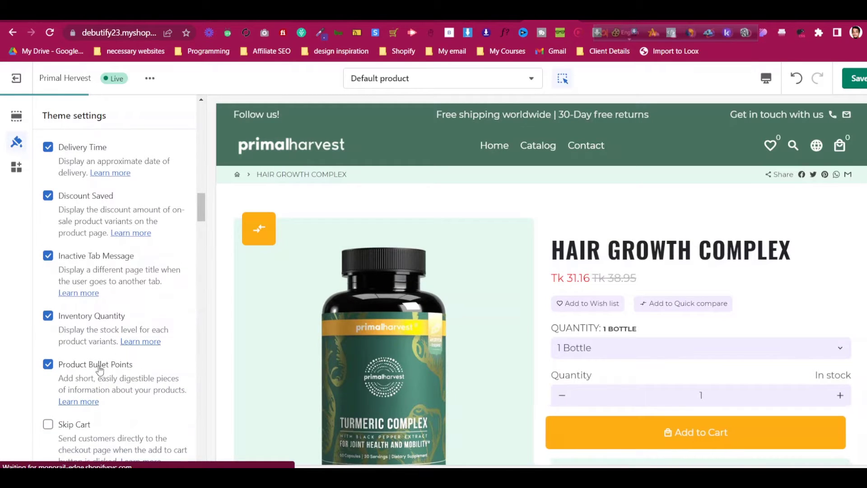
{"action": "scroll", "coordinate": [97, 368], "scroll_direction": "down", "scroll_amount": 3}
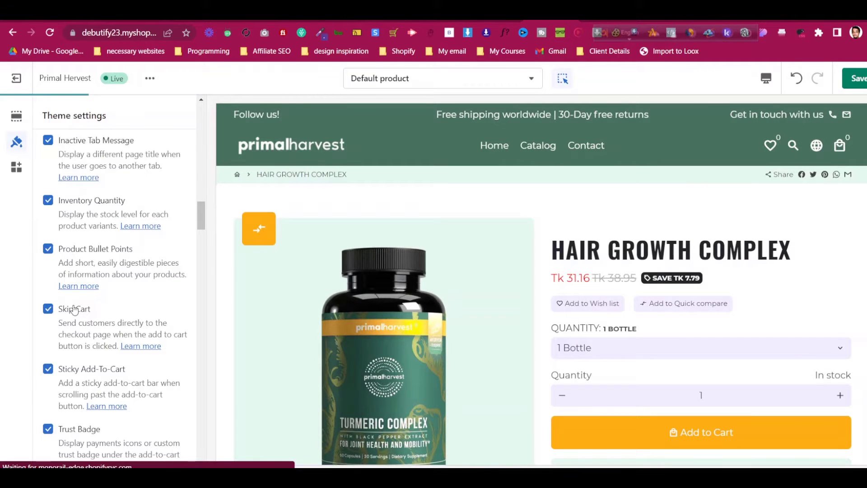
{"action": "scroll", "coordinate": [81, 316], "scroll_direction": "down", "scroll_amount": 3}
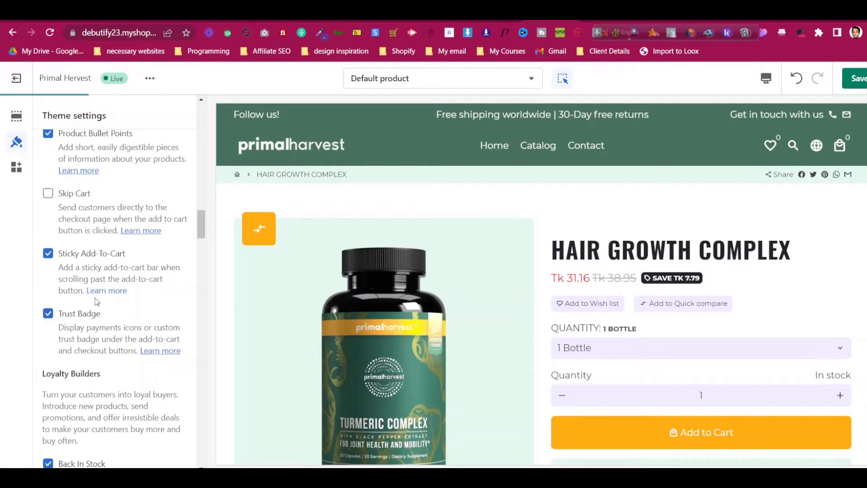
{"action": "scroll", "coordinate": [95, 316], "scroll_direction": "down", "scroll_amount": 4}
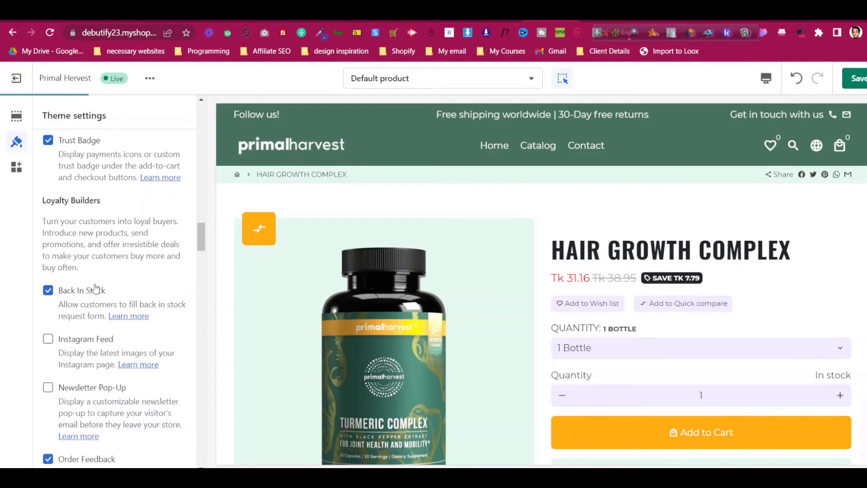
{"action": "scroll", "coordinate": [98, 334], "scroll_direction": "down", "scroll_amount": 3}
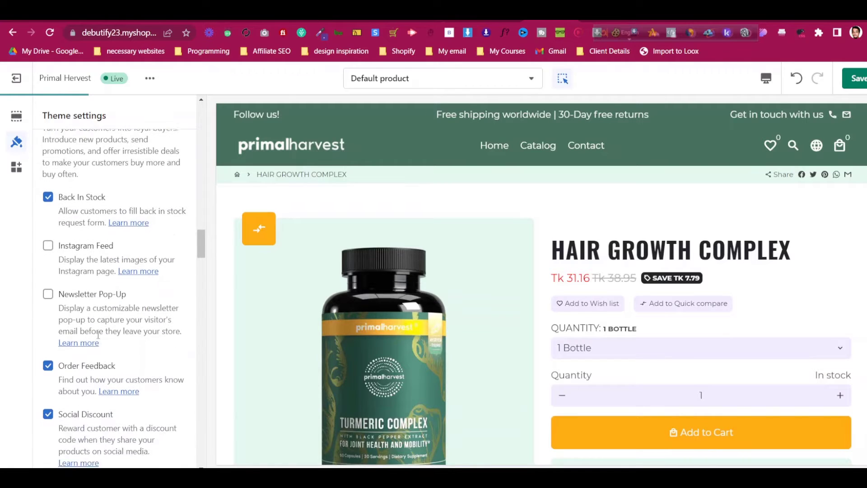
{"action": "scroll", "coordinate": [98, 334], "scroll_direction": "down", "scroll_amount": 2}
{"action": "scroll", "coordinate": [100, 339], "scroll_direction": "down", "scroll_amount": 3}
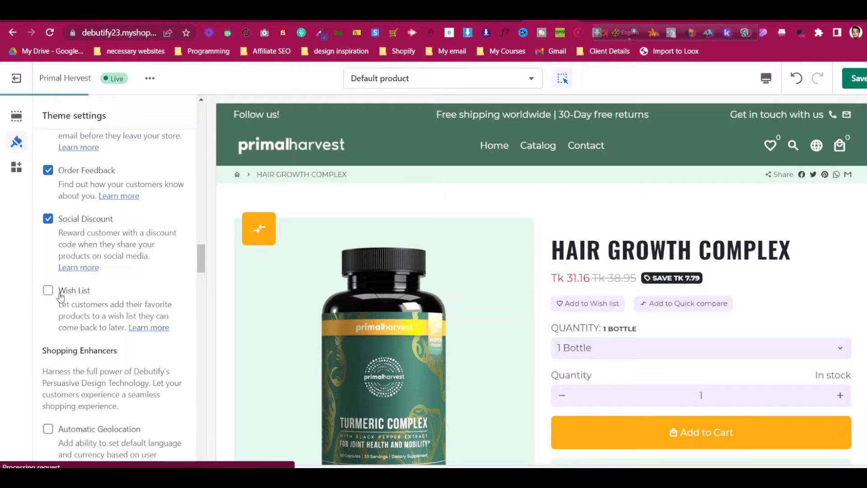
{"action": "scroll", "coordinate": [151, 302], "scroll_direction": "down", "scroll_amount": 4}
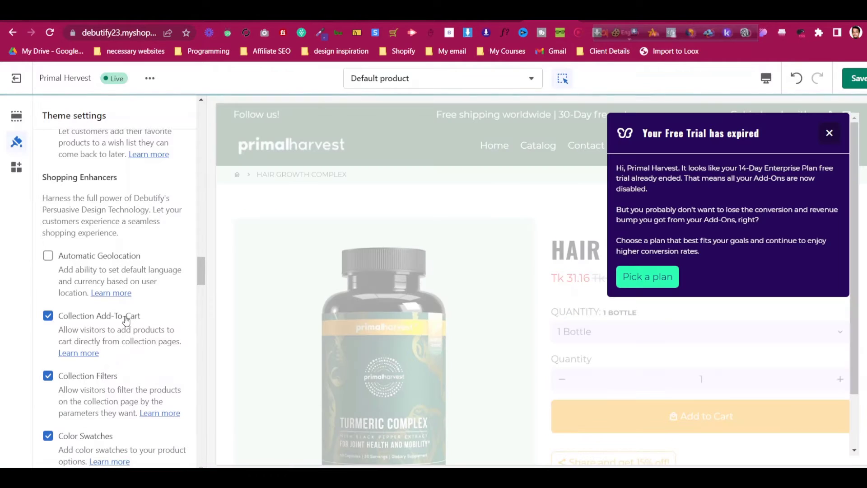
Dismiss the expired free trial notice and return to the Default product template's section list
{"action": "left_click", "coordinate": [829, 135]}
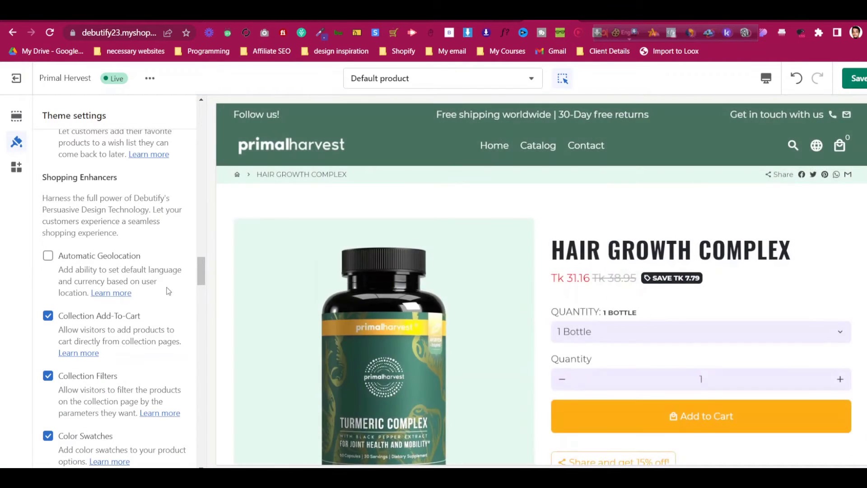
{"action": "scroll", "coordinate": [42, 330], "scroll_direction": "down", "scroll_amount": 4}
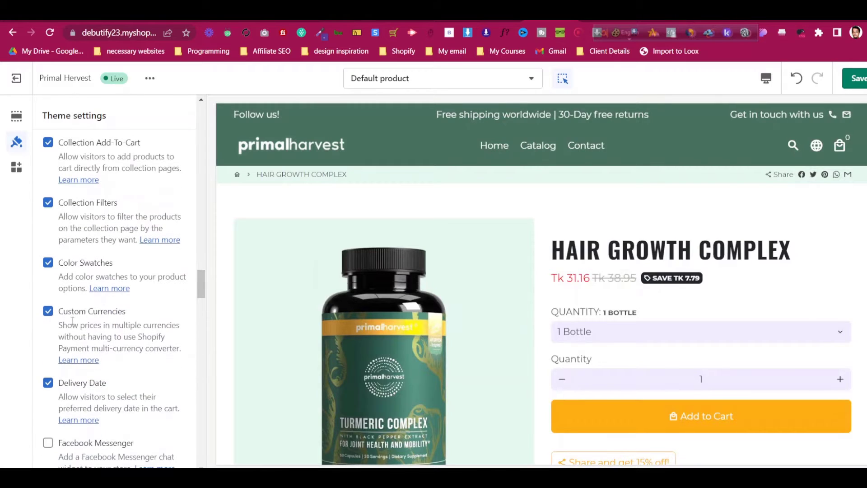
{"action": "scroll", "coordinate": [72, 321], "scroll_direction": "down", "scroll_amount": 1}
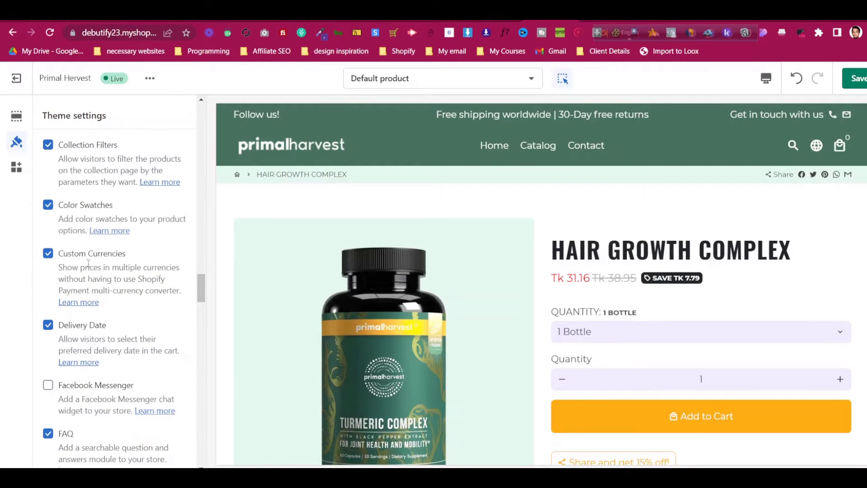
{"action": "scroll", "coordinate": [89, 263], "scroll_direction": "down", "scroll_amount": 2}
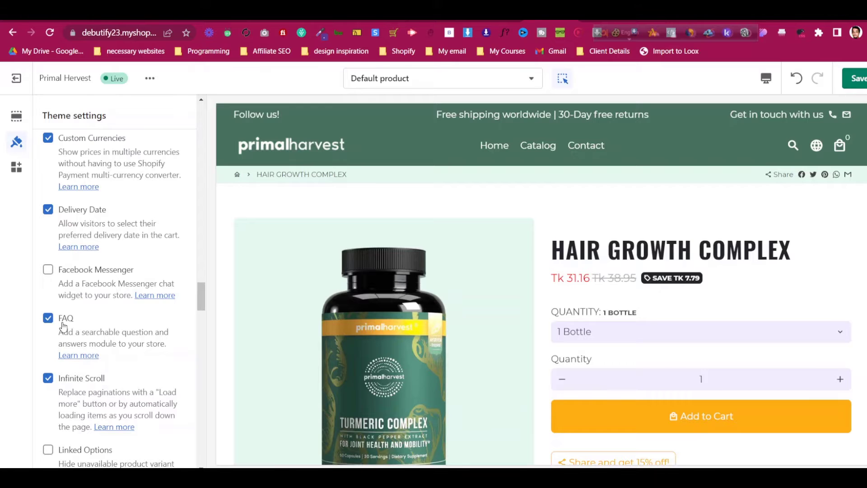
{"action": "scroll", "coordinate": [717, 266], "scroll_direction": "down", "scroll_amount": 12}
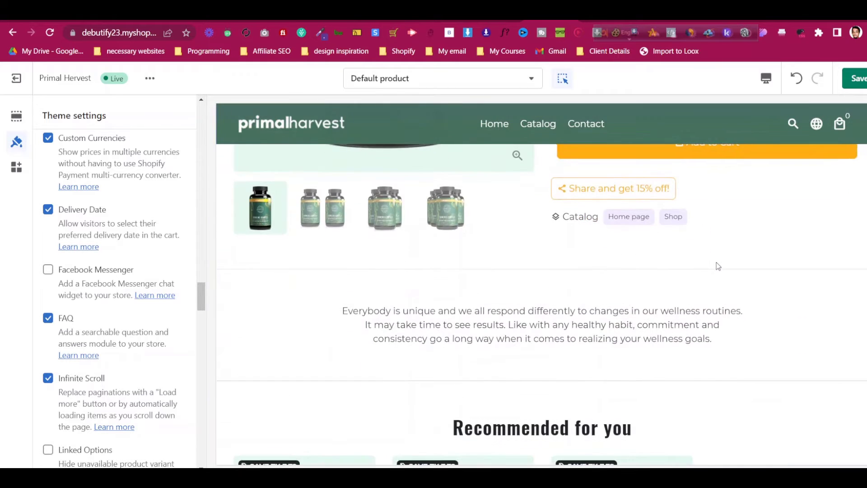
{"action": "scroll", "coordinate": [718, 260], "scroll_direction": "up", "scroll_amount": 12}
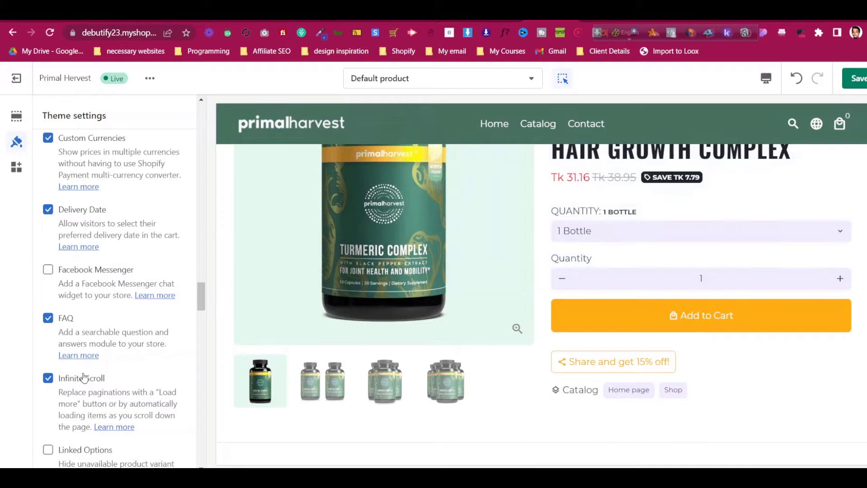
{"action": "scroll", "coordinate": [81, 378], "scroll_direction": "down", "scroll_amount": 3}
{"action": "scroll", "coordinate": [77, 316], "scroll_direction": "up", "scroll_amount": 5}
{"action": "scroll", "coordinate": [68, 215], "scroll_direction": "up", "scroll_amount": 15}
{"action": "scroll", "coordinate": [91, 224], "scroll_direction": "down", "scroll_amount": 7}
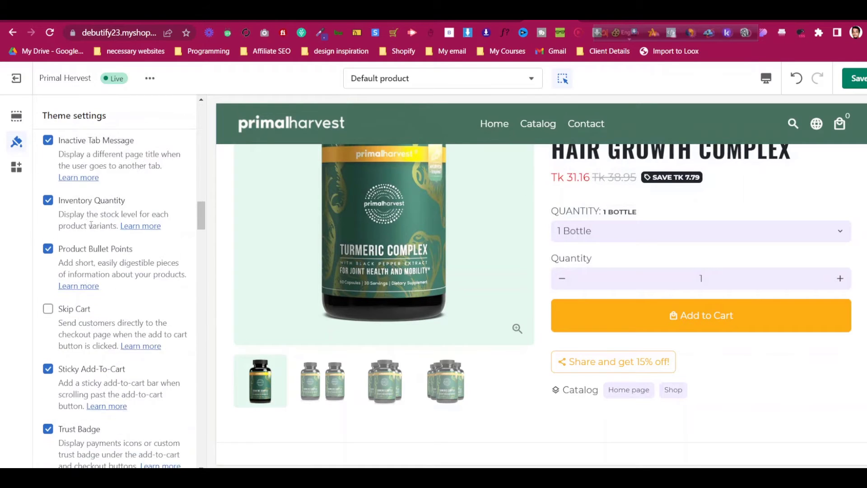
{"action": "scroll", "coordinate": [91, 224], "scroll_direction": "up", "scroll_amount": 5}
{"action": "left_click", "coordinate": [16, 117]}
Turn off Show sharing icons in the Product Pages settings, then go back to the sections list
{"action": "scroll", "coordinate": [104, 271], "scroll_direction": "down", "scroll_amount": 10}
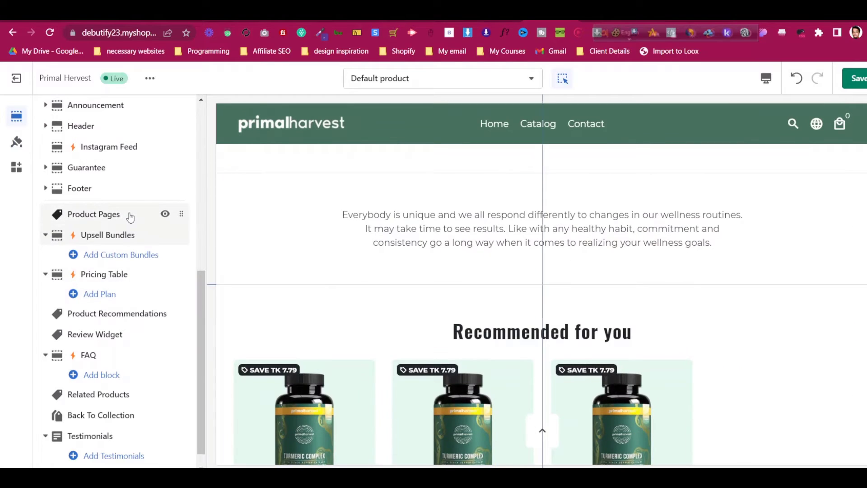
{"action": "left_click", "coordinate": [130, 214]}
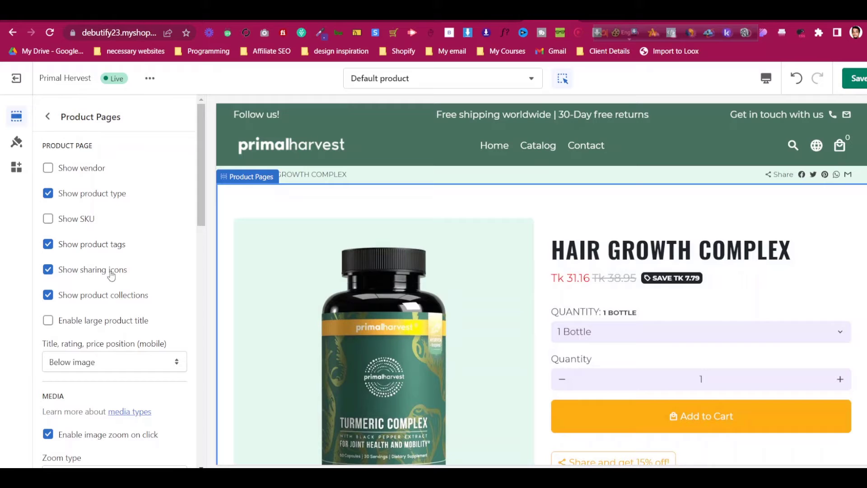
{"action": "scroll", "coordinate": [659, 287], "scroll_direction": "down", "scroll_amount": 4}
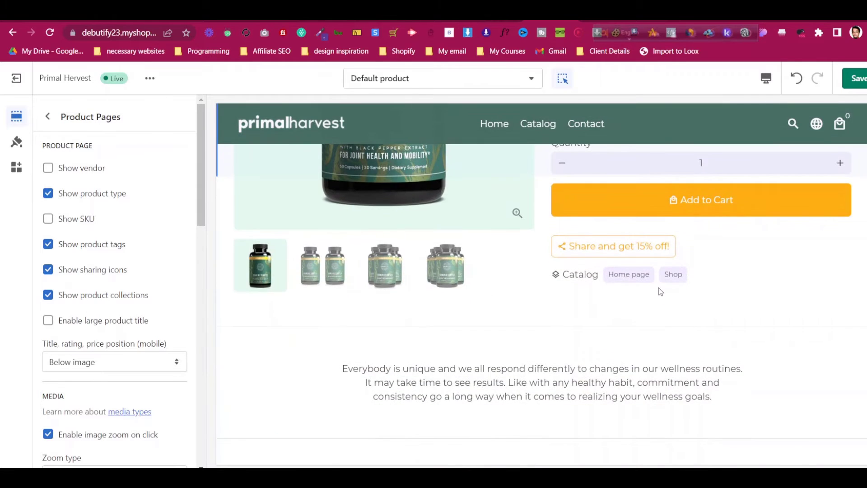
{"action": "scroll", "coordinate": [470, 281], "scroll_direction": "up", "scroll_amount": 1}
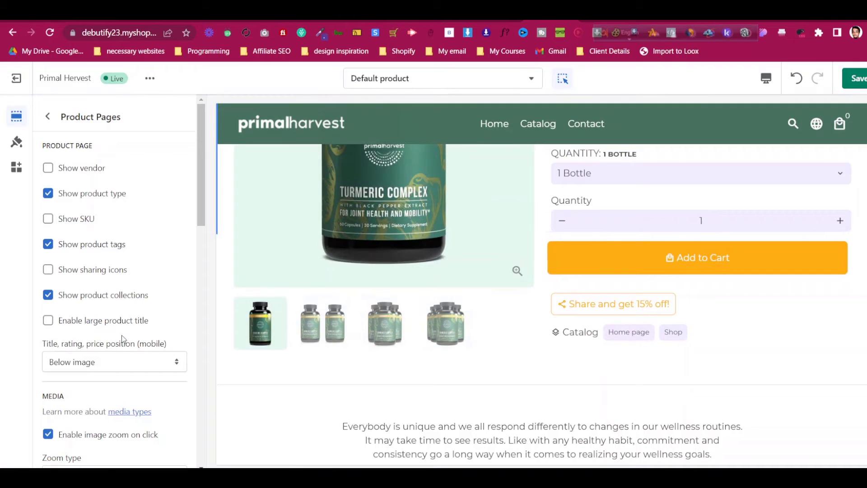
{"action": "scroll", "coordinate": [124, 302], "scroll_direction": "down", "scroll_amount": 8}
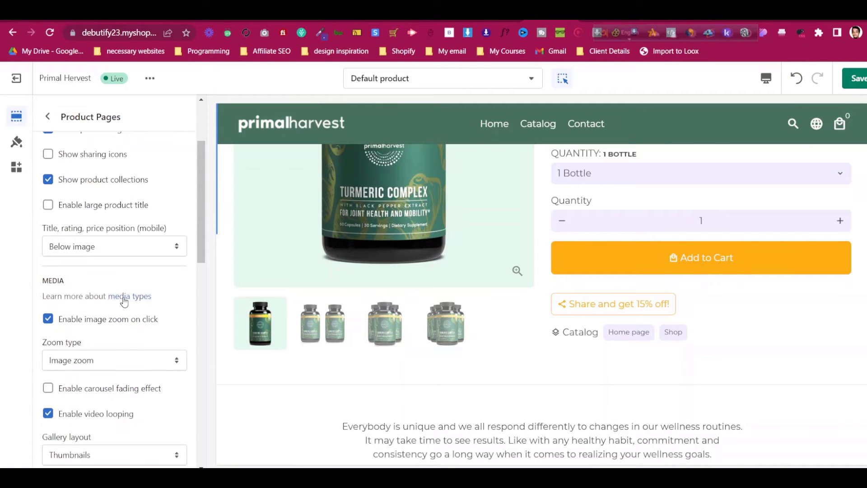
{"action": "scroll", "coordinate": [108, 336], "scroll_direction": "down", "scroll_amount": 8}
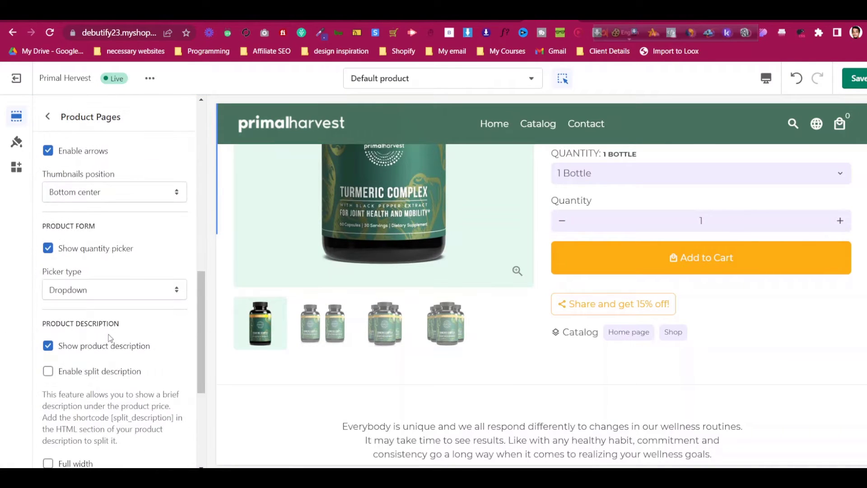
{"action": "scroll", "coordinate": [110, 339], "scroll_direction": "up", "scroll_amount": 15}
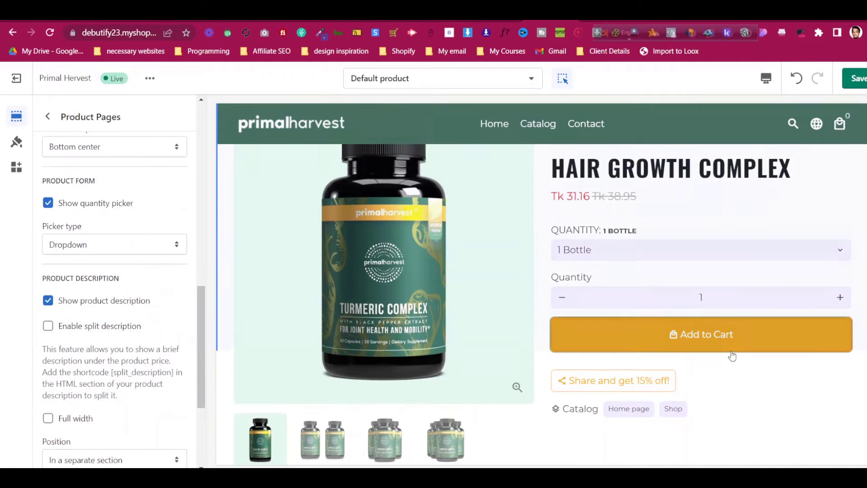
{"action": "left_click", "coordinate": [48, 116]}
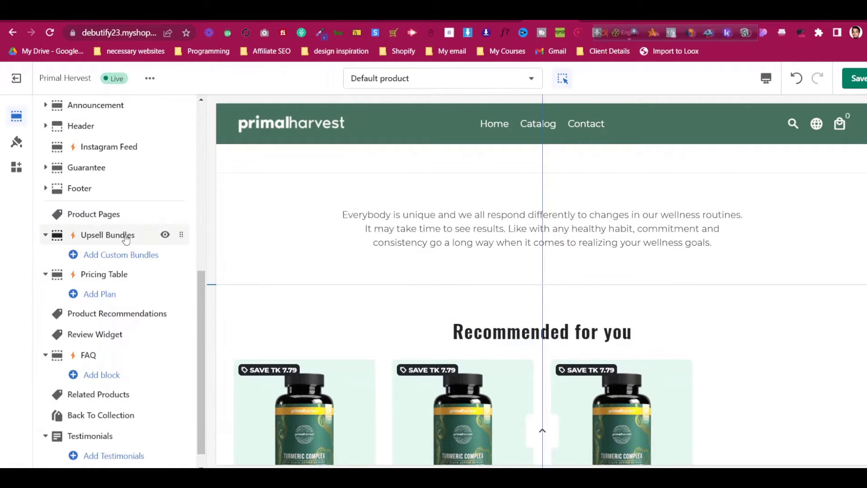
Look over the Upsell Bundles and FAQ section settings
{"action": "left_click", "coordinate": [127, 239]}
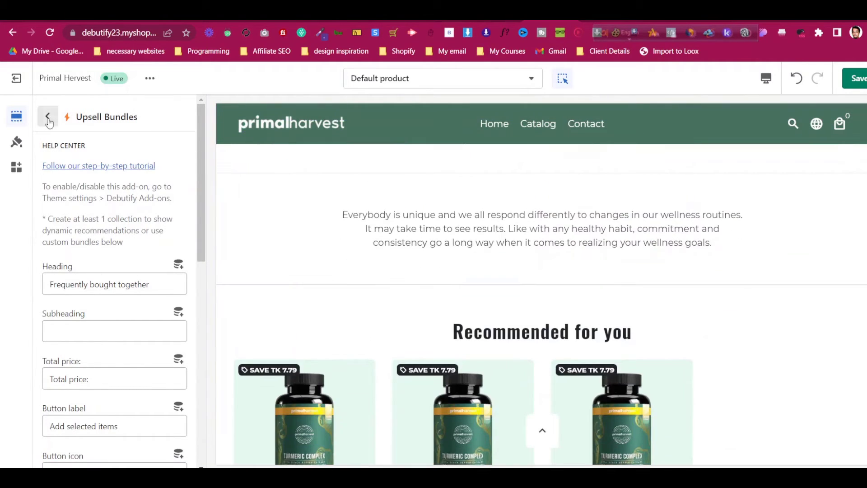
{"action": "left_click", "coordinate": [49, 118]}
{"action": "left_click", "coordinate": [121, 357]}
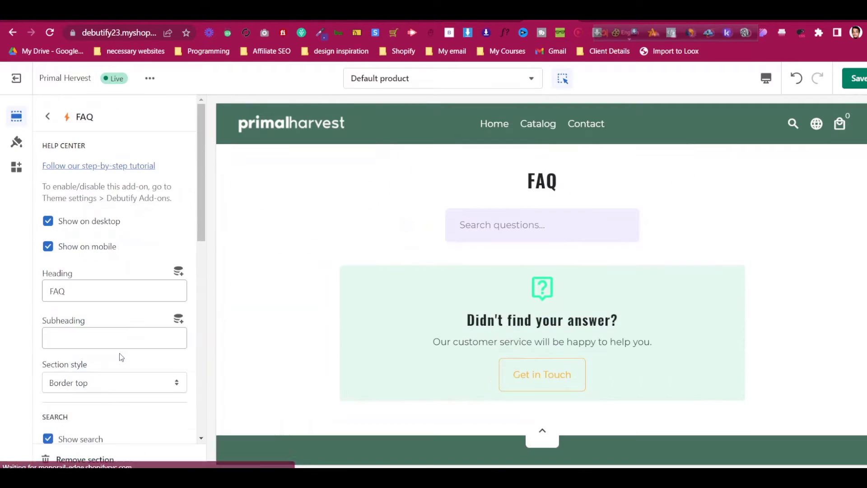
{"action": "left_click", "coordinate": [48, 128]}
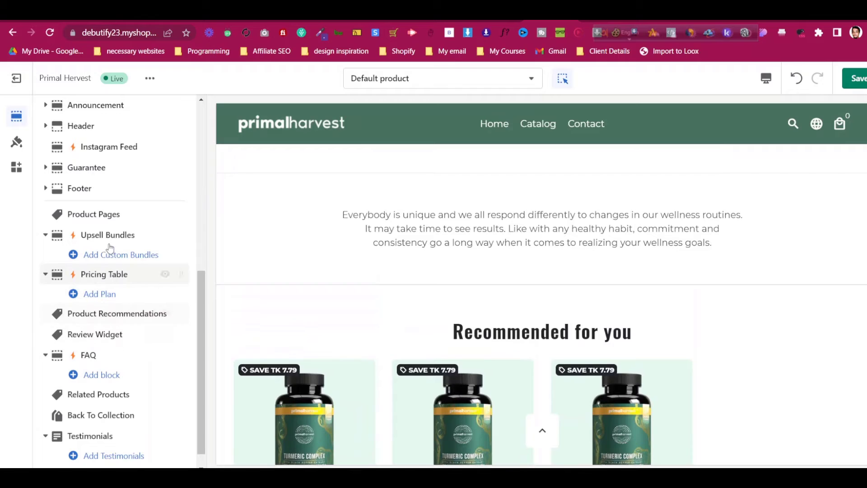
Add a Question block to the FAQ, hide its search box, and open the first question's settings
{"action": "left_click", "coordinate": [112, 376]}
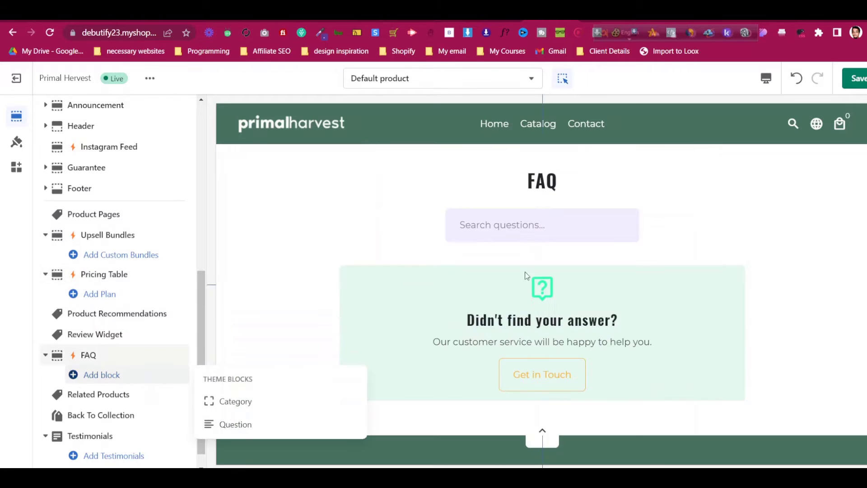
{"action": "left_click", "coordinate": [262, 424]}
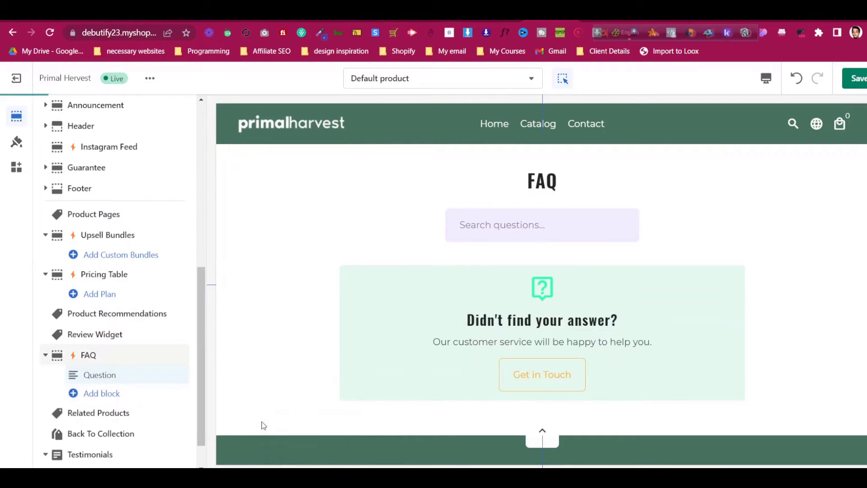
{"action": "left_click", "coordinate": [132, 354]}
{"action": "scroll", "coordinate": [127, 294], "scroll_direction": "down", "scroll_amount": 3}
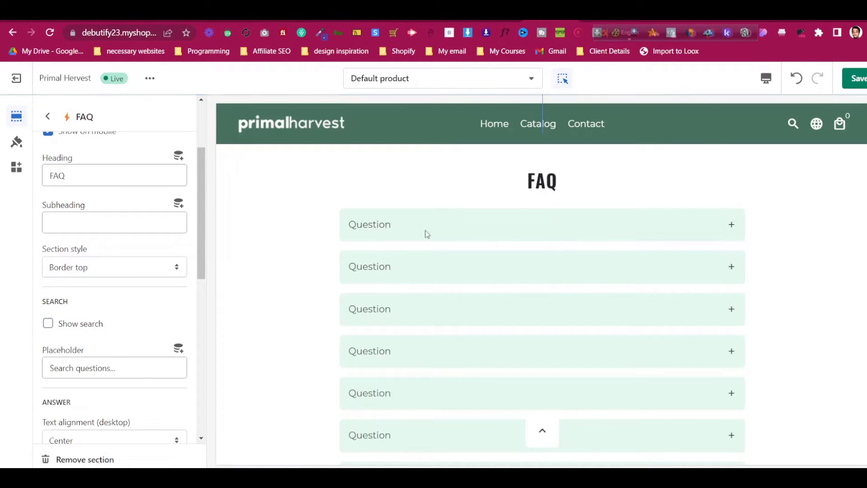
{"action": "left_click", "coordinate": [732, 226]}
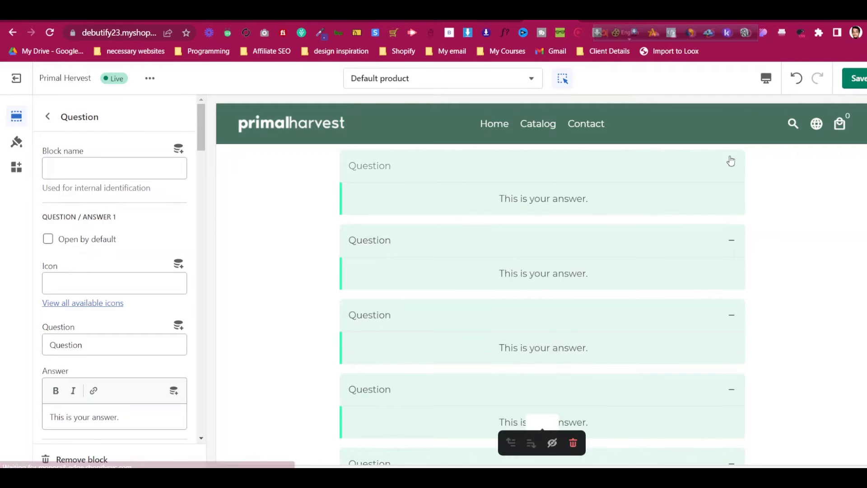
{"action": "scroll", "coordinate": [726, 253], "scroll_direction": "up", "scroll_amount": 10}
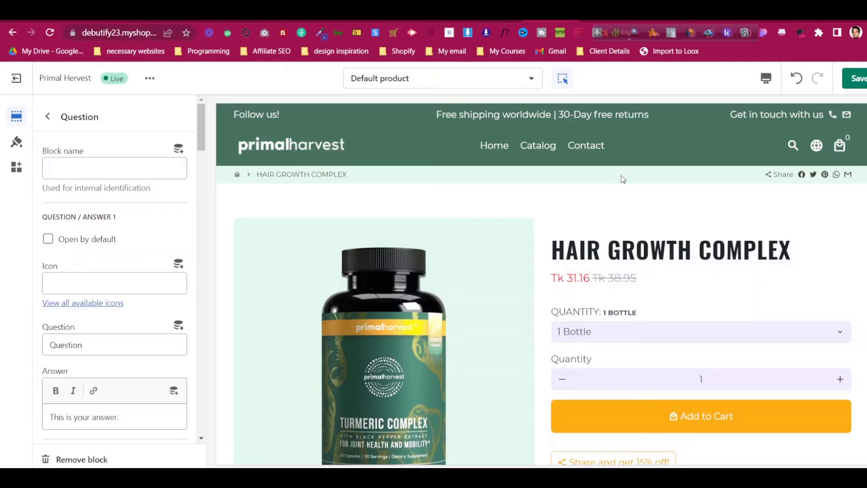
Change the Page Accent background colour from mint #E4F8EF to dark green #47725F
{"action": "left_click", "coordinate": [16, 142]}
{"action": "left_click", "coordinate": [101, 195]}
{"action": "scroll", "coordinate": [123, 268], "scroll_direction": "down", "scroll_amount": 3}
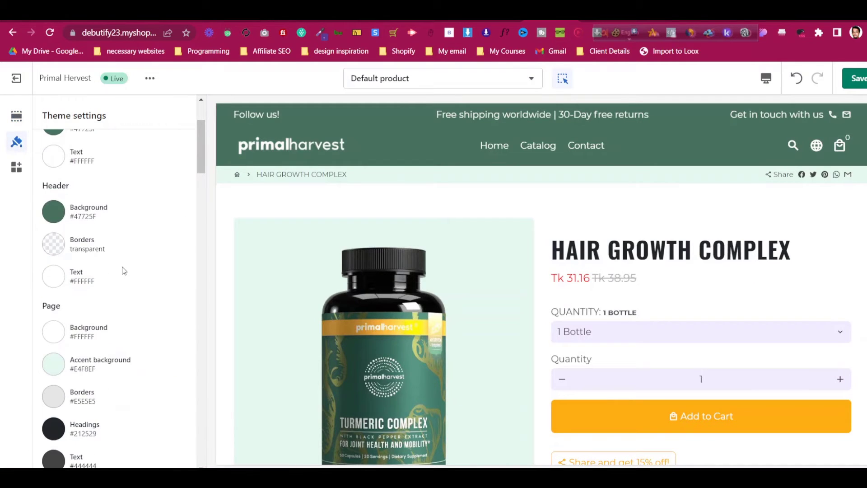
{"action": "scroll", "coordinate": [122, 271], "scroll_direction": "down", "scroll_amount": 2}
{"action": "left_click", "coordinate": [51, 310]}
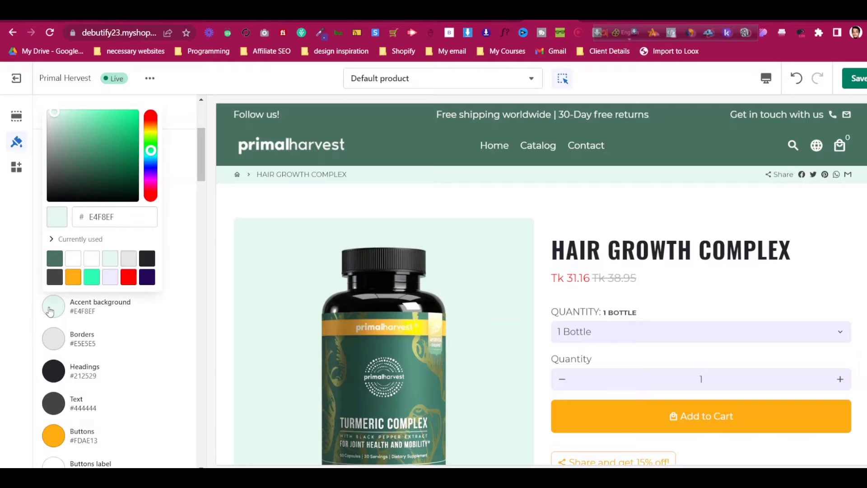
{"action": "left_click", "coordinate": [57, 259]}
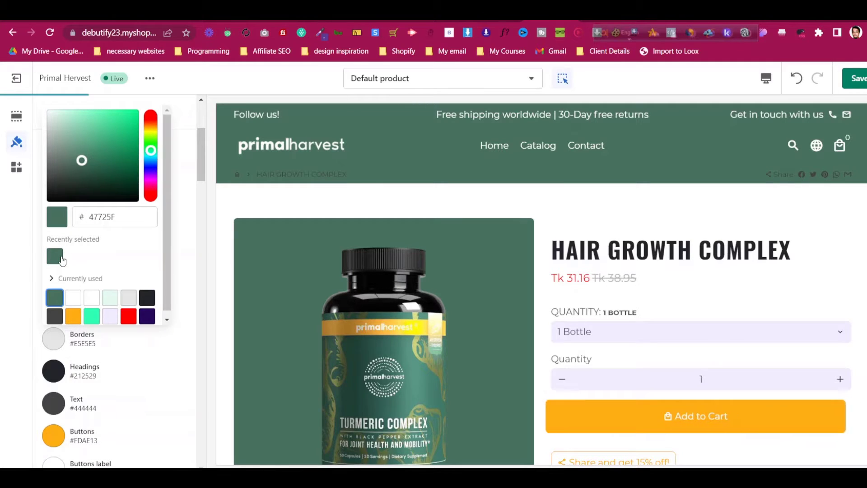
{"action": "left_click", "coordinate": [147, 300]}
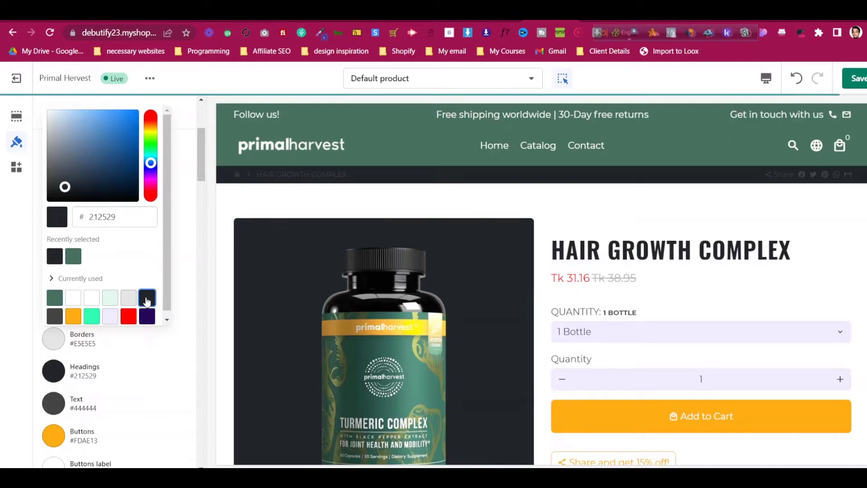
{"action": "left_click", "coordinate": [48, 300]}
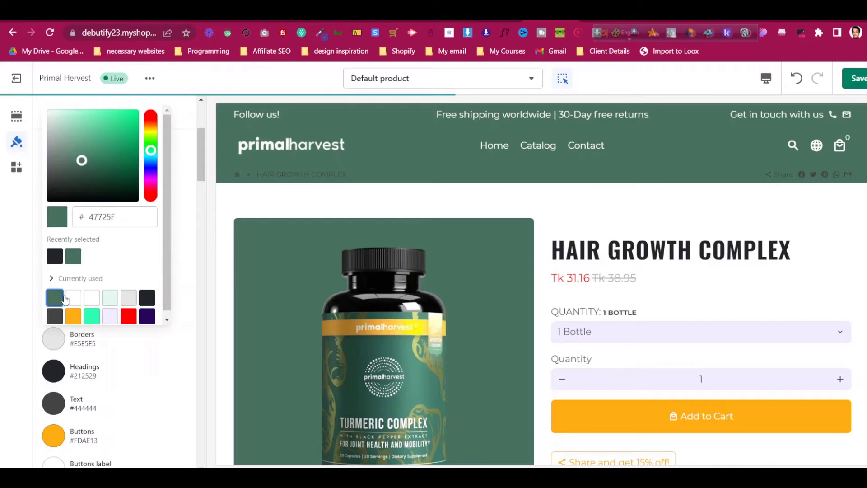
{"action": "left_click", "coordinate": [183, 260]}
Check the bottle quantity options in the preview, then review the theme colour settings
{"action": "scroll", "coordinate": [472, 276], "scroll_direction": "down", "scroll_amount": 10}
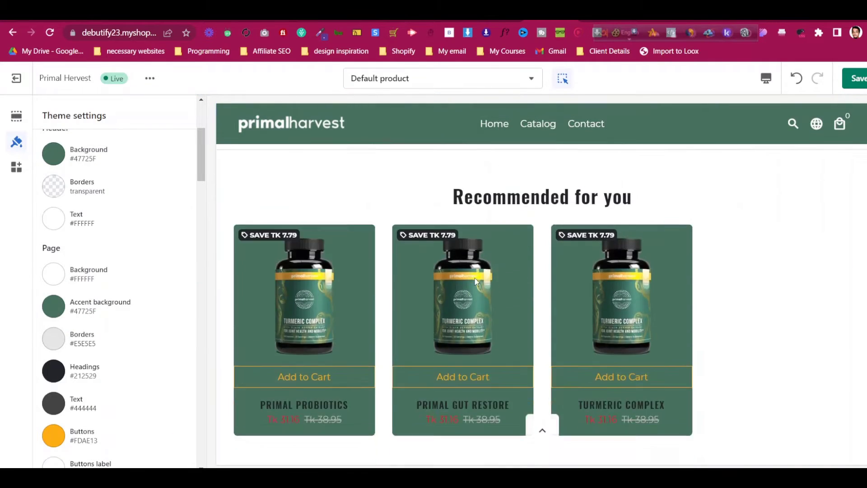
{"action": "scroll", "coordinate": [478, 283], "scroll_direction": "up", "scroll_amount": 8}
{"action": "left_click", "coordinate": [596, 245]}
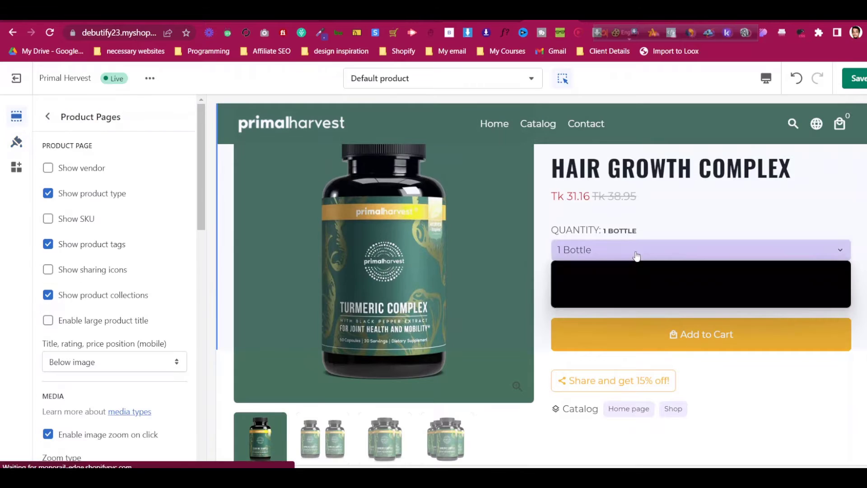
{"action": "left_click", "coordinate": [667, 250]}
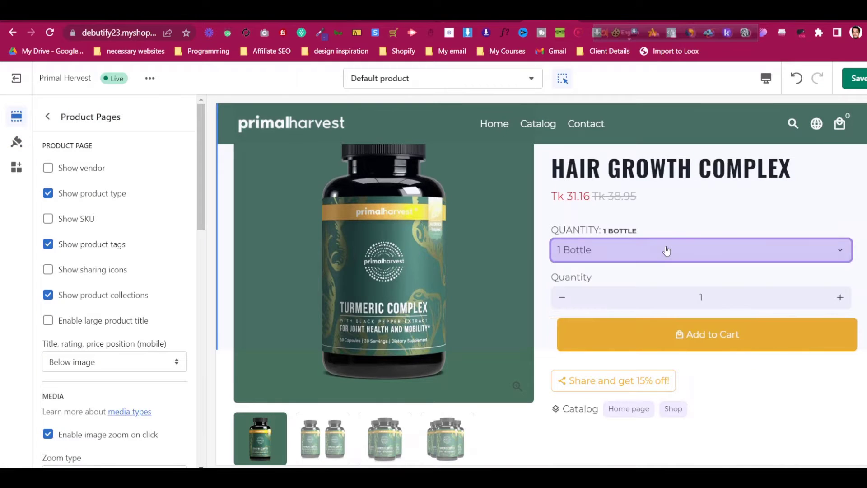
{"action": "left_click", "coordinate": [16, 142]}
{"action": "scroll", "coordinate": [118, 346], "scroll_direction": "down", "scroll_amount": 3}
{"action": "scroll", "coordinate": [119, 351], "scroll_direction": "down", "scroll_amount": 2}
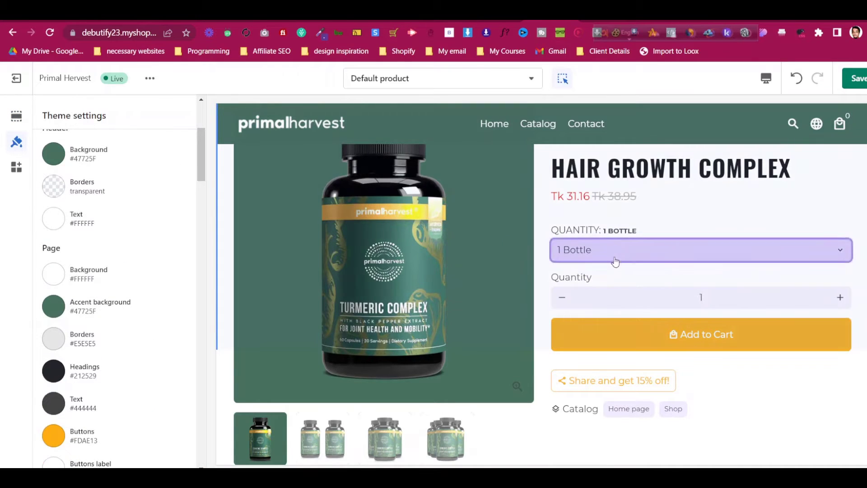
{"action": "scroll", "coordinate": [113, 339], "scroll_direction": "down", "scroll_amount": 5}
{"action": "scroll", "coordinate": [113, 340], "scroll_direction": "down", "scroll_amount": 3}
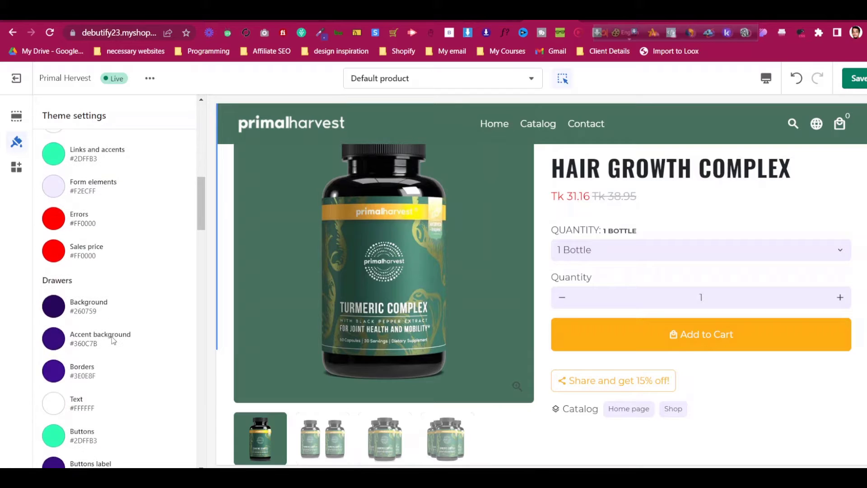
{"action": "scroll", "coordinate": [113, 340], "scroll_direction": "down", "scroll_amount": 6}
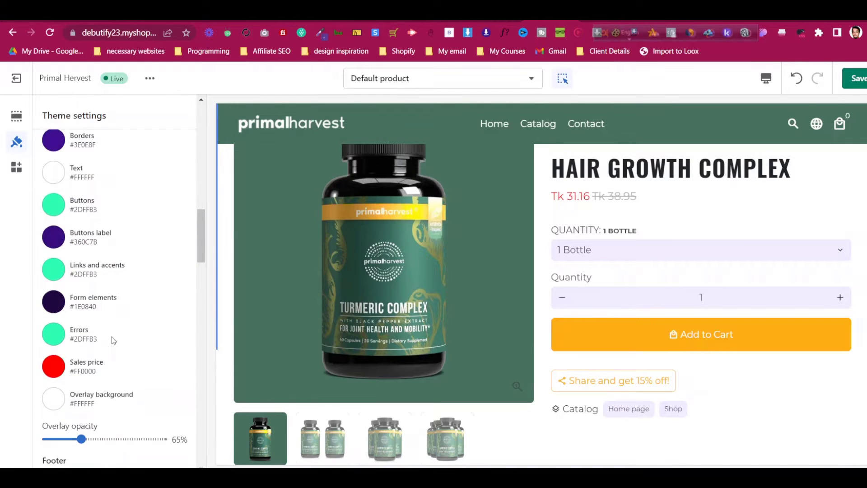
{"action": "scroll", "coordinate": [113, 339], "scroll_direction": "up", "scroll_amount": 3}
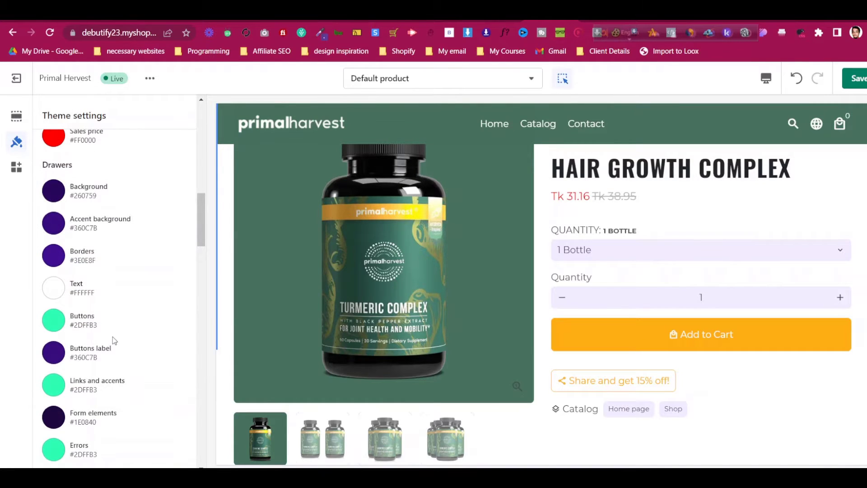
{"action": "scroll", "coordinate": [112, 340], "scroll_direction": "down", "scroll_amount": 9}
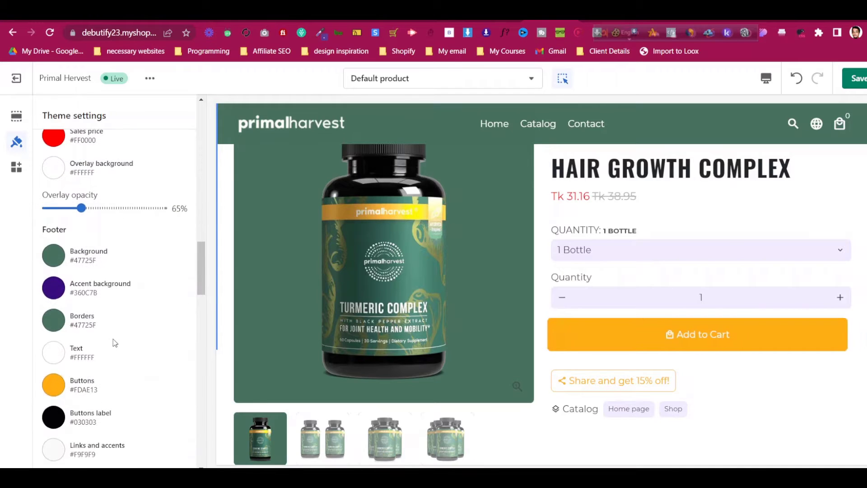
{"action": "scroll", "coordinate": [68, 305], "scroll_direction": "down", "scroll_amount": 6}
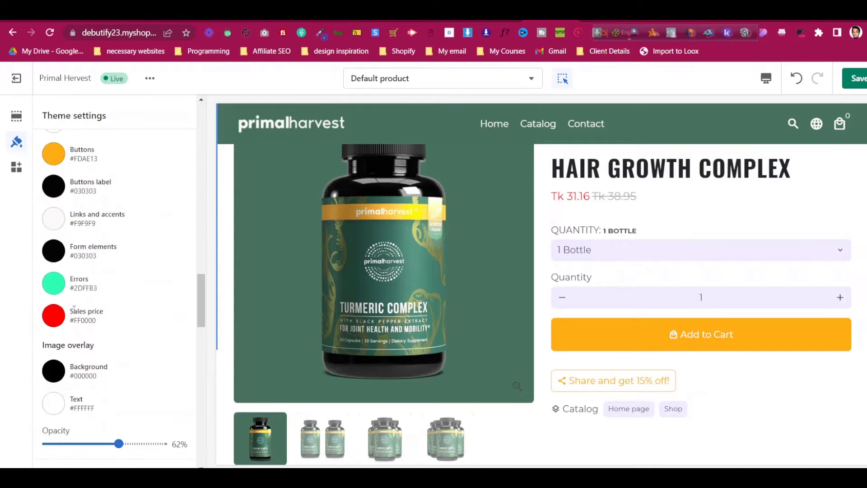
{"action": "scroll", "coordinate": [76, 312], "scroll_direction": "up", "scroll_amount": 10}
{"action": "scroll", "coordinate": [76, 312], "scroll_direction": "down", "scroll_amount": 6}
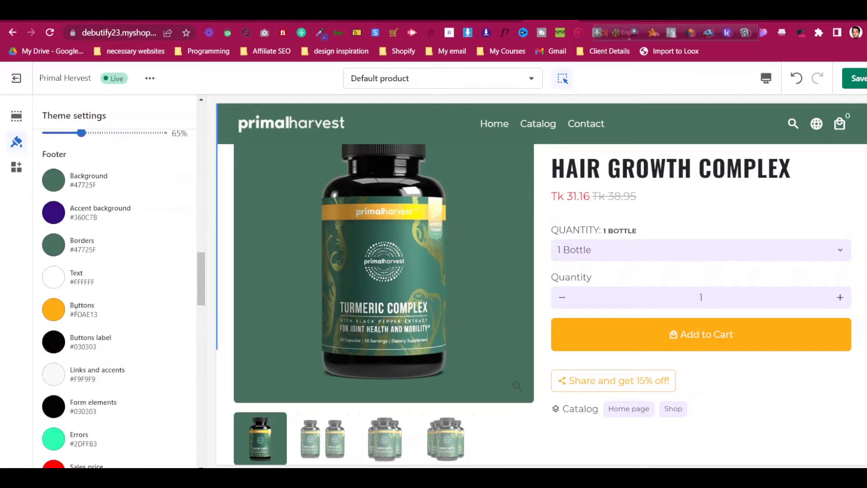
{"action": "scroll", "coordinate": [75, 311], "scroll_direction": "up", "scroll_amount": 4}
{"action": "scroll", "coordinate": [76, 315], "scroll_direction": "down", "scroll_amount": 3}
{"action": "scroll", "coordinate": [76, 315], "scroll_direction": "up", "scroll_amount": 8}
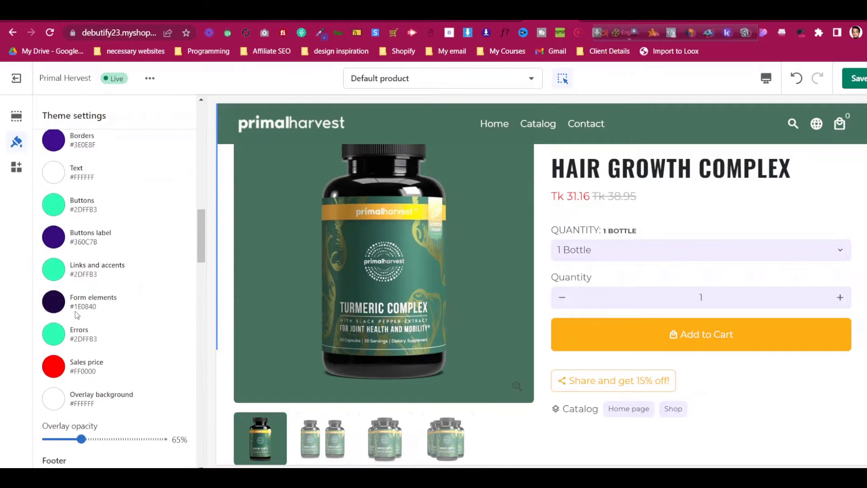
Try red, black and white as the form elements colour
{"action": "left_click", "coordinate": [53, 359]}
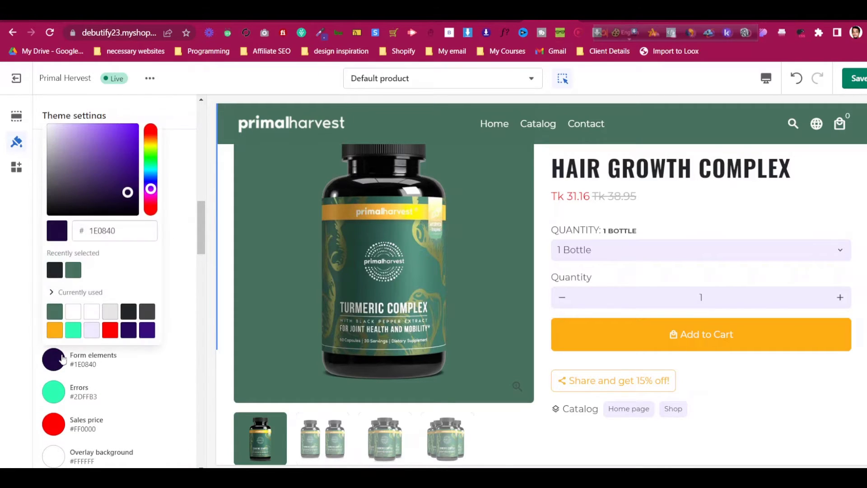
{"action": "left_click", "coordinate": [116, 333]}
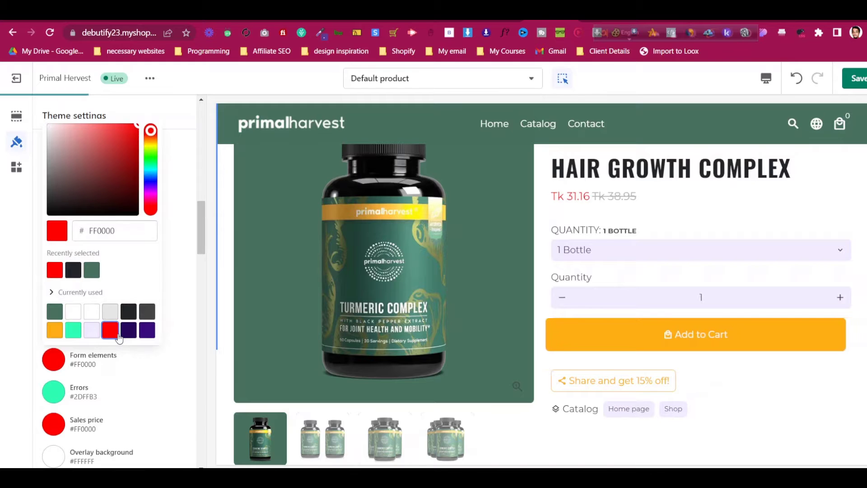
{"action": "left_click", "coordinate": [109, 172]}
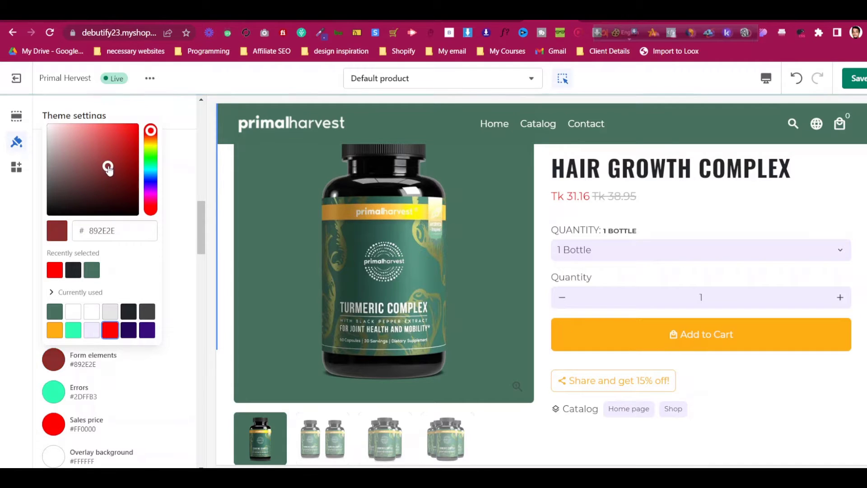
{"action": "left_click_drag", "start_coordinate": [110, 172], "coordinate": [0, 248]}
{"action": "left_click", "coordinate": [172, 252]}
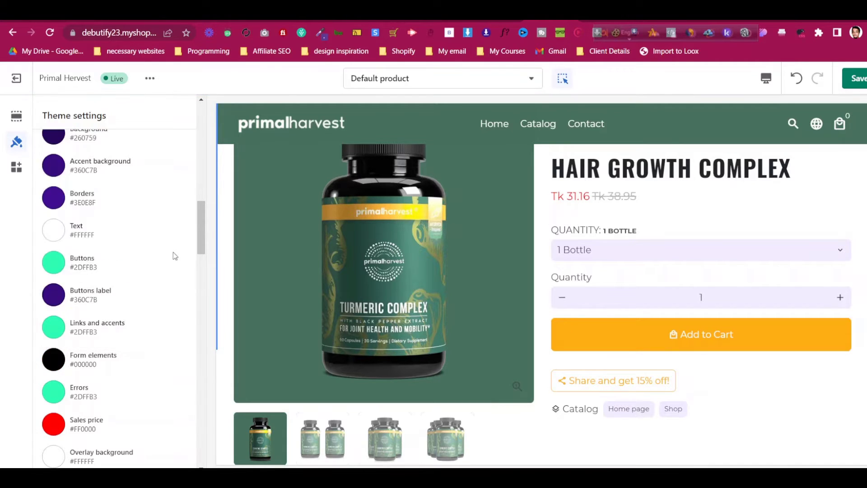
{"action": "scroll", "coordinate": [173, 252], "scroll_direction": "up", "scroll_amount": 3}
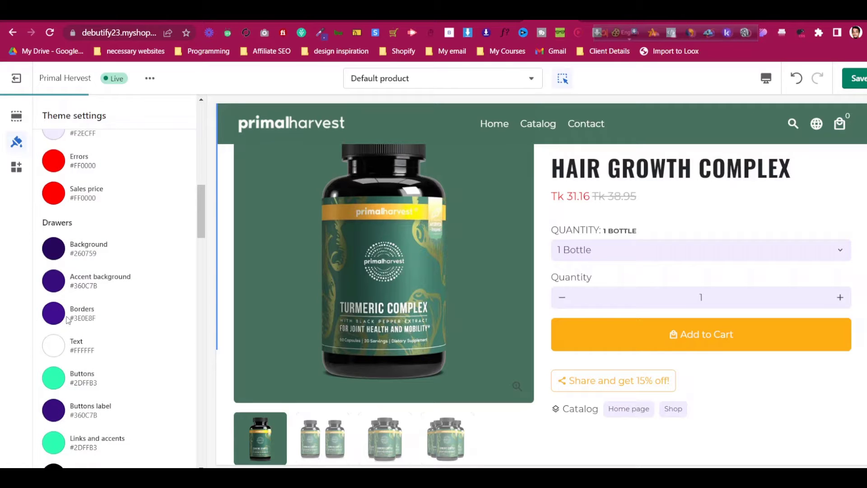
{"action": "scroll", "coordinate": [68, 320], "scroll_direction": "up", "scroll_amount": 5}
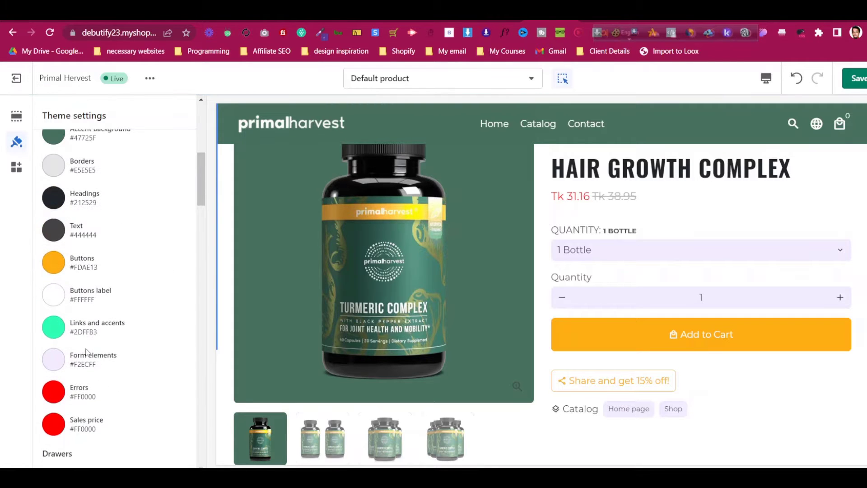
{"action": "left_click", "coordinate": [61, 362]}
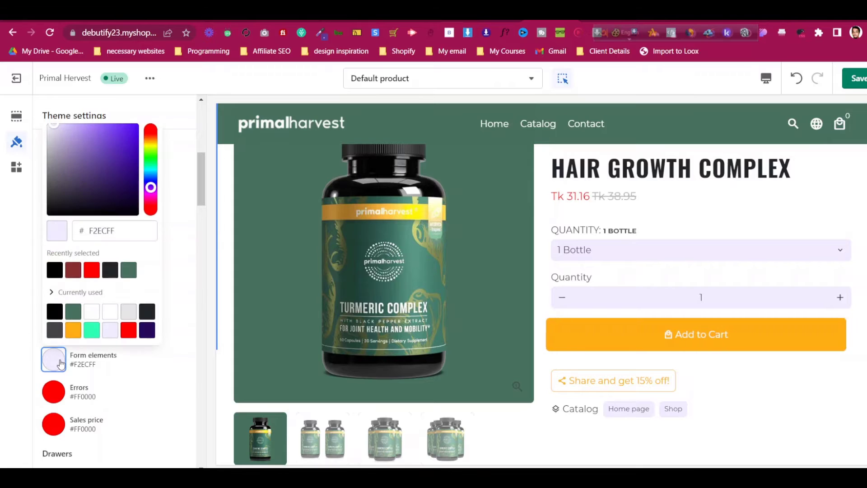
{"action": "left_click", "coordinate": [61, 362]}
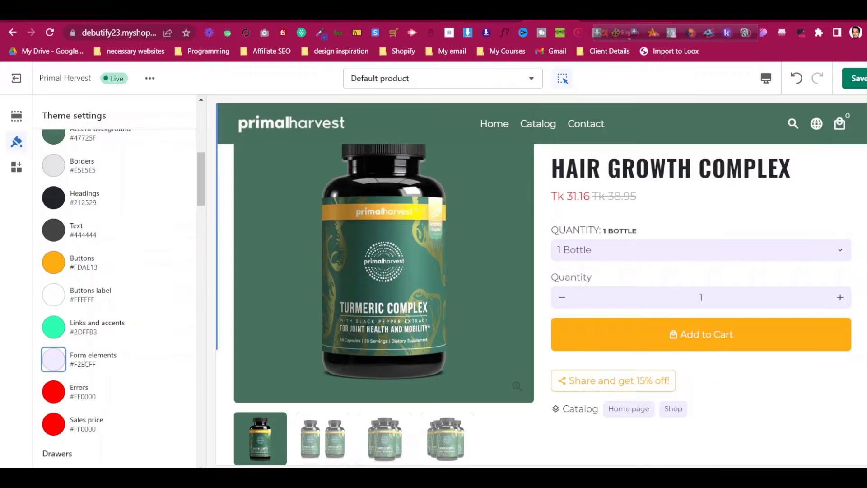
{"action": "left_click", "coordinate": [53, 364]}
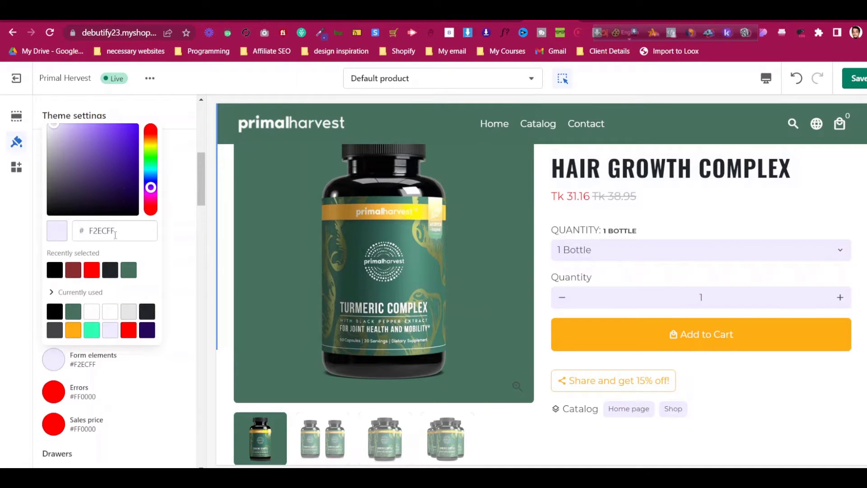
{"action": "left_click_drag", "start_coordinate": [104, 157], "coordinate": [2, 106]}
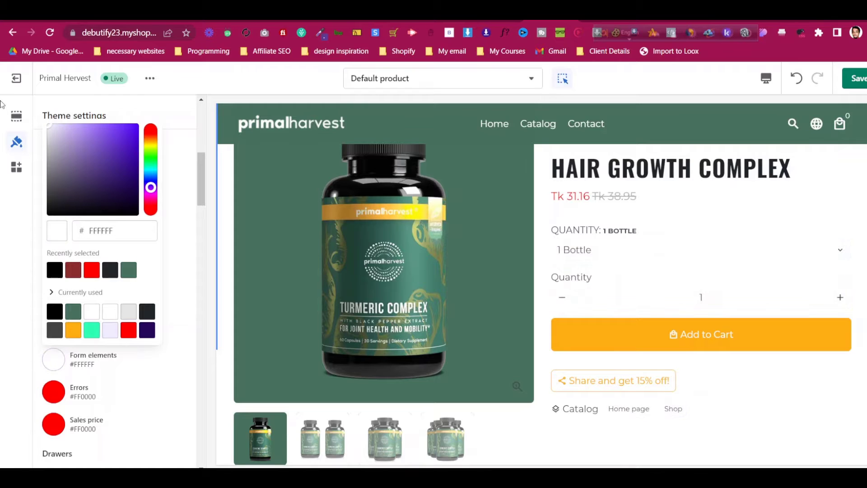
{"action": "left_click", "coordinate": [3, 104]}
Set the form elements colour to a very light grey #F9F9F9
{"action": "left_click", "coordinate": [60, 302]}
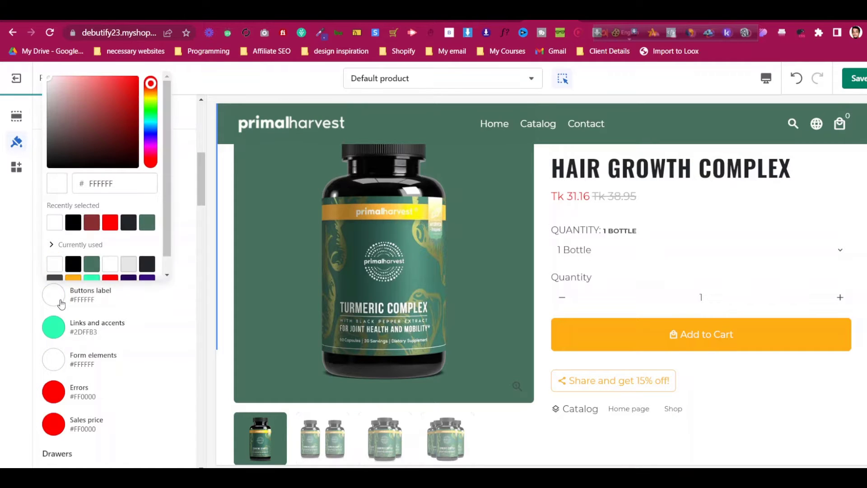
{"action": "left_click", "coordinate": [53, 368]}
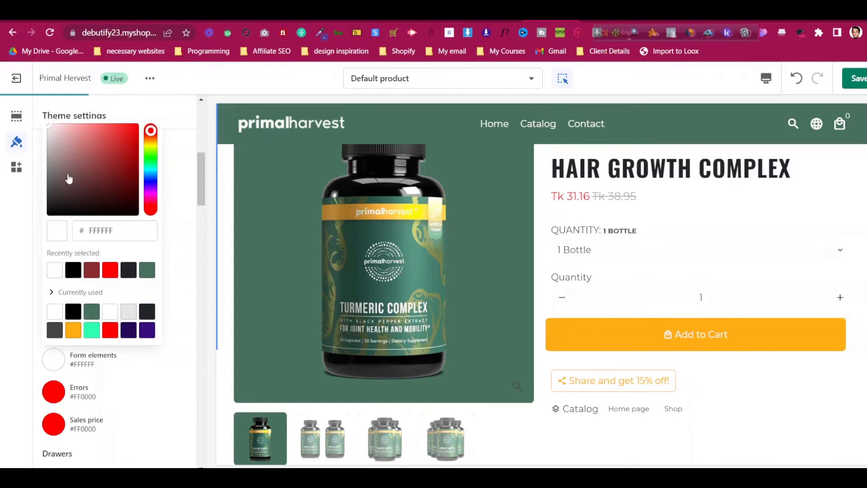
{"action": "left_click_drag", "start_coordinate": [54, 139], "coordinate": [2, 129]}
{"action": "scroll", "coordinate": [163, 281], "scroll_direction": "up", "scroll_amount": 1}
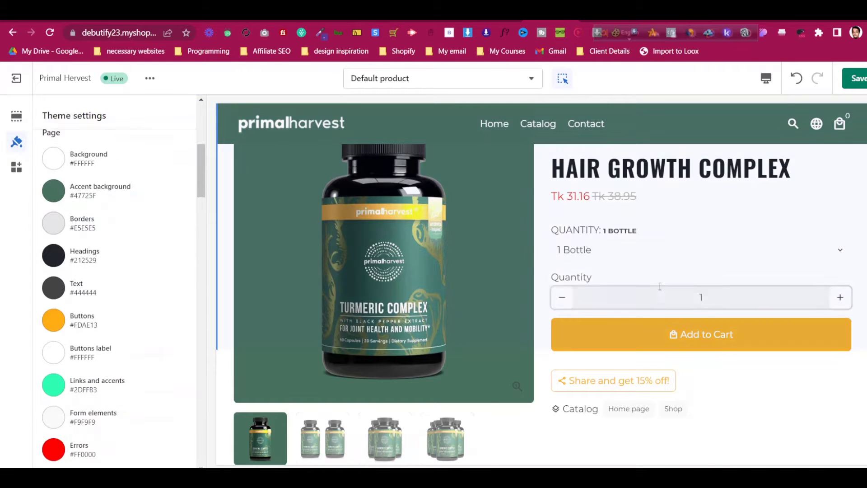
{"action": "scroll", "coordinate": [659, 286], "scroll_direction": "up", "scroll_amount": 2}
{"action": "scroll", "coordinate": [659, 331], "scroll_direction": "down", "scroll_amount": 3}
{"action": "scroll", "coordinate": [689, 312], "scroll_direction": "down", "scroll_amount": 8}
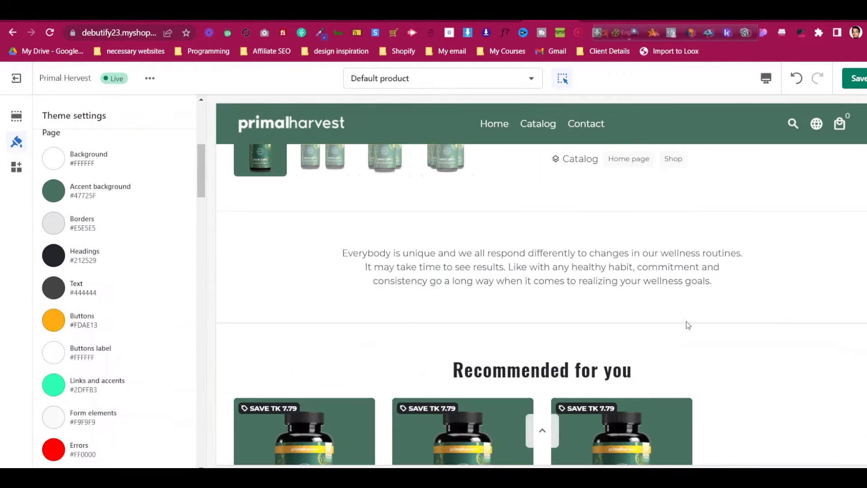
{"action": "scroll", "coordinate": [696, 335], "scroll_direction": "up", "scroll_amount": 3}
{"action": "scroll", "coordinate": [698, 339], "scroll_direction": "down", "scroll_amount": 3}
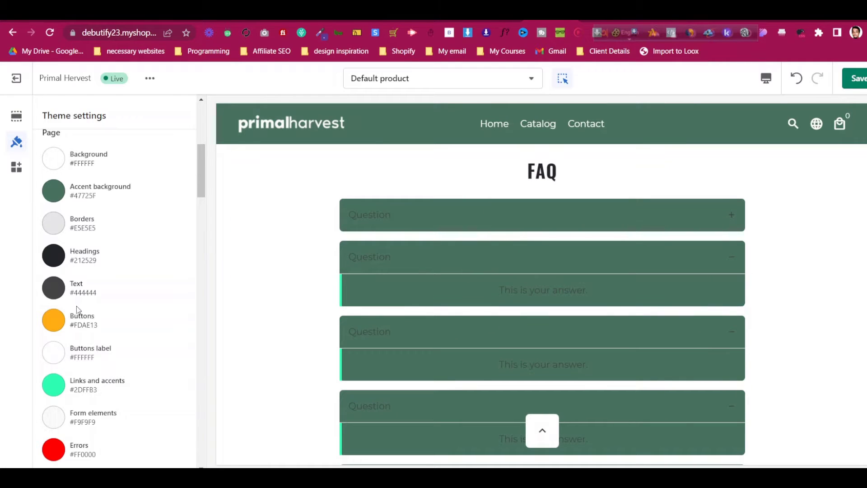
{"action": "scroll", "coordinate": [77, 310], "scroll_direction": "up", "scroll_amount": 3}
Set the Page Accent background to the recent light grey #F9F9F9 swatch
{"action": "left_click", "coordinate": [62, 314]}
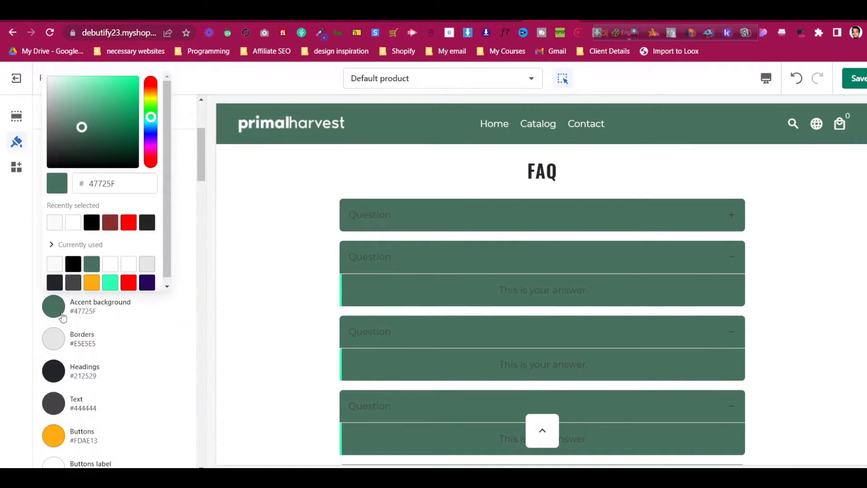
{"action": "left_click", "coordinate": [55, 223]}
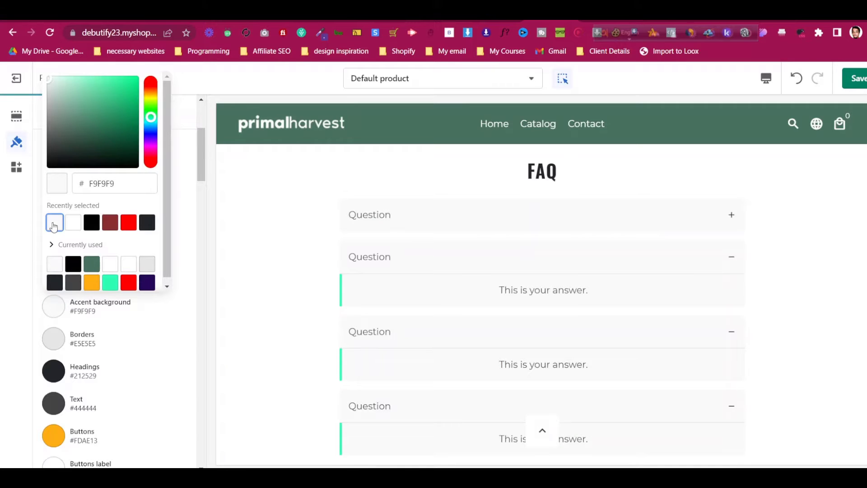
{"action": "left_click", "coordinate": [95, 227]}
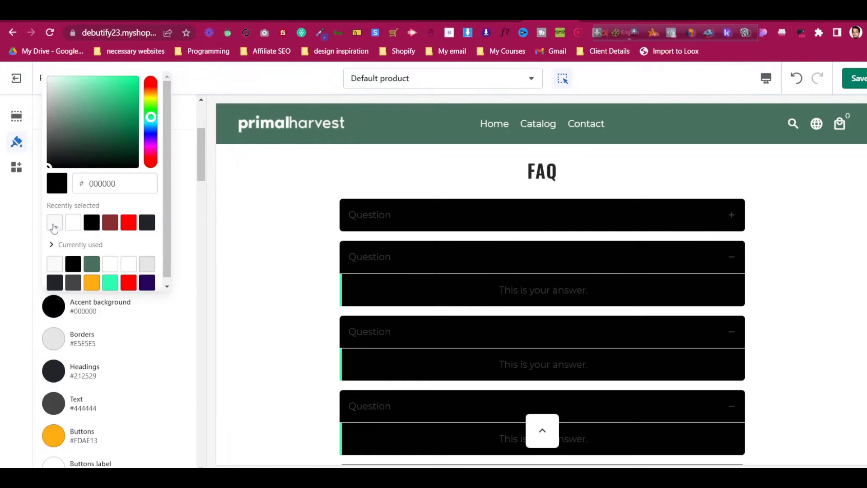
{"action": "left_click", "coordinate": [54, 224]}
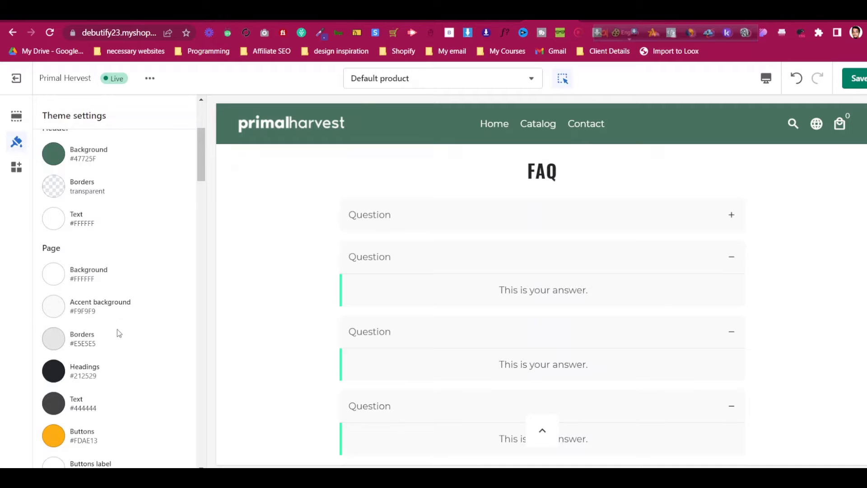
{"action": "scroll", "coordinate": [118, 332], "scroll_direction": "down", "scroll_amount": 4}
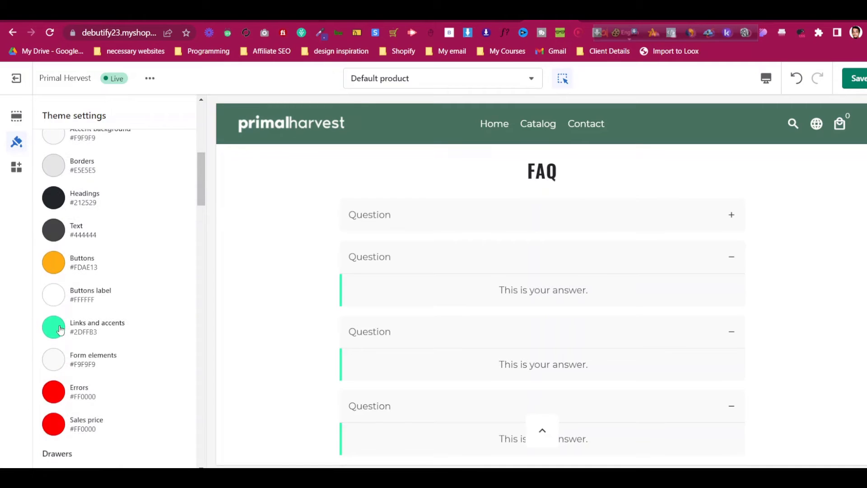
{"action": "scroll", "coordinate": [389, 292], "scroll_direction": "down", "scroll_amount": 3}
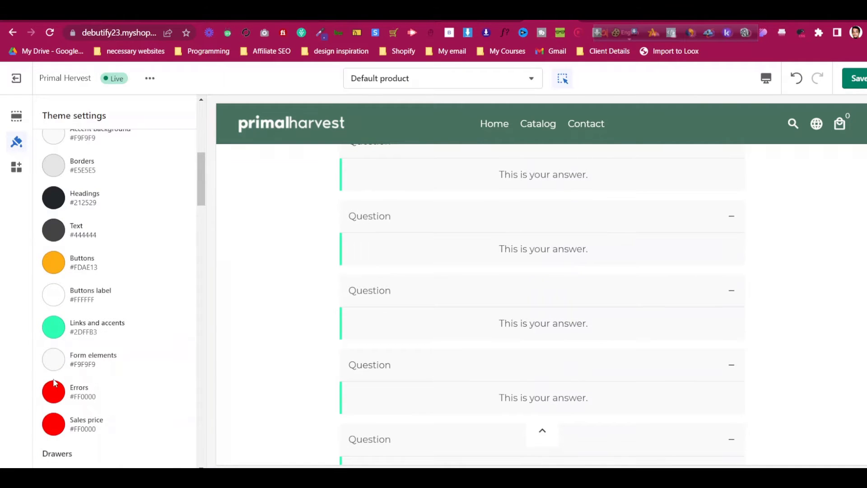
{"action": "left_click", "coordinate": [53, 327]}
Pick white as the colour for links and accents
{"action": "left_click", "coordinate": [54, 279]}
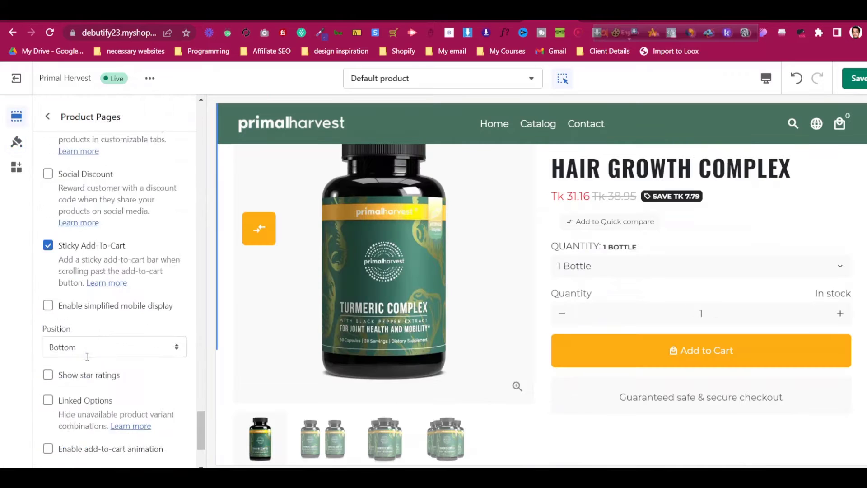
{"action": "scroll", "coordinate": [87, 356], "scroll_direction": "up", "scroll_amount": 10}
{"action": "scroll", "coordinate": [767, 258], "scroll_direction": "up", "scroll_amount": 2}
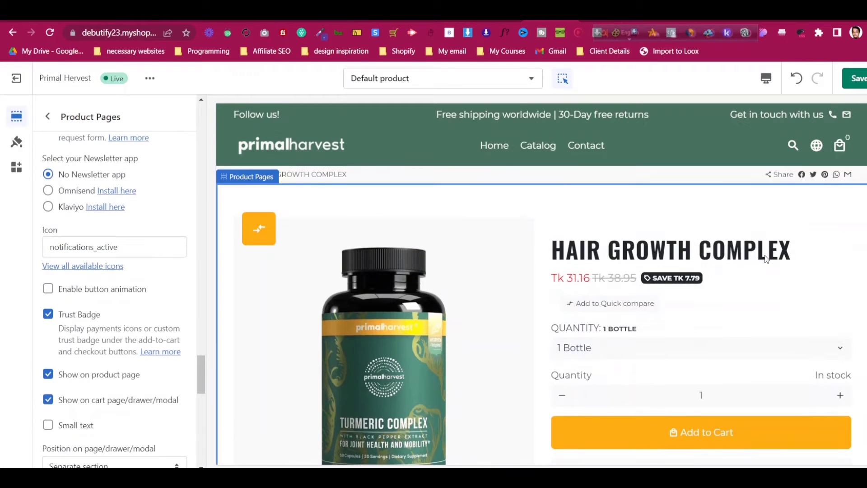
Return to Theme settings, collapse Colors, and browse the Debutify add-ons list
{"action": "left_click", "coordinate": [17, 141]}
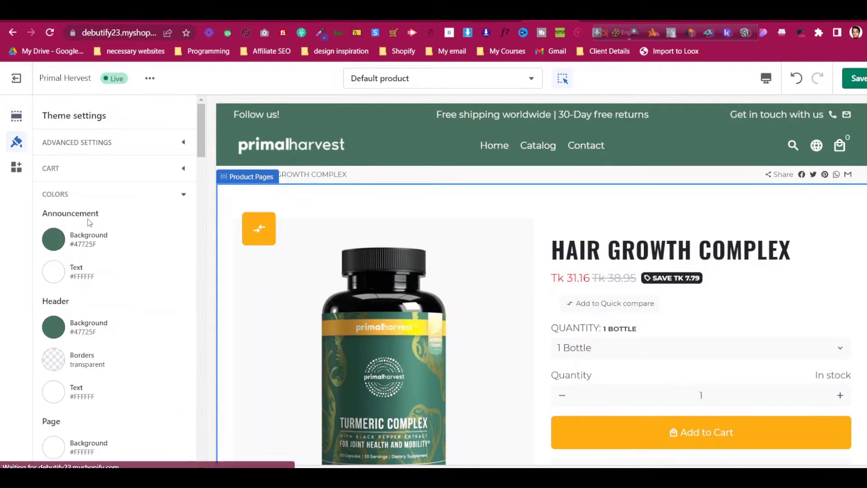
{"action": "left_click", "coordinate": [99, 195]}
{"action": "scroll", "coordinate": [106, 284], "scroll_direction": "down", "scroll_amount": 1}
{"action": "scroll", "coordinate": [106, 283], "scroll_direction": "down", "scroll_amount": 15}
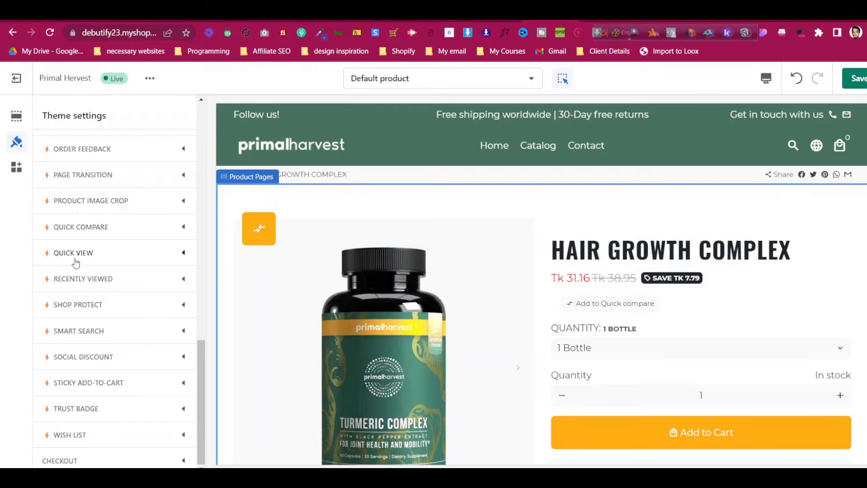
{"action": "scroll", "coordinate": [76, 264], "scroll_direction": "up", "scroll_amount": 4}
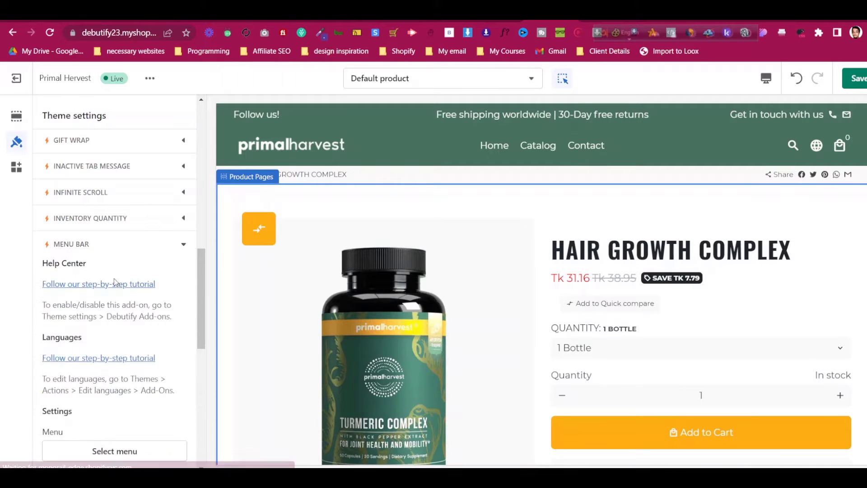
{"action": "scroll", "coordinate": [116, 333], "scroll_direction": "down", "scroll_amount": 3}
{"action": "scroll", "coordinate": [122, 301], "scroll_direction": "down", "scroll_amount": 3}
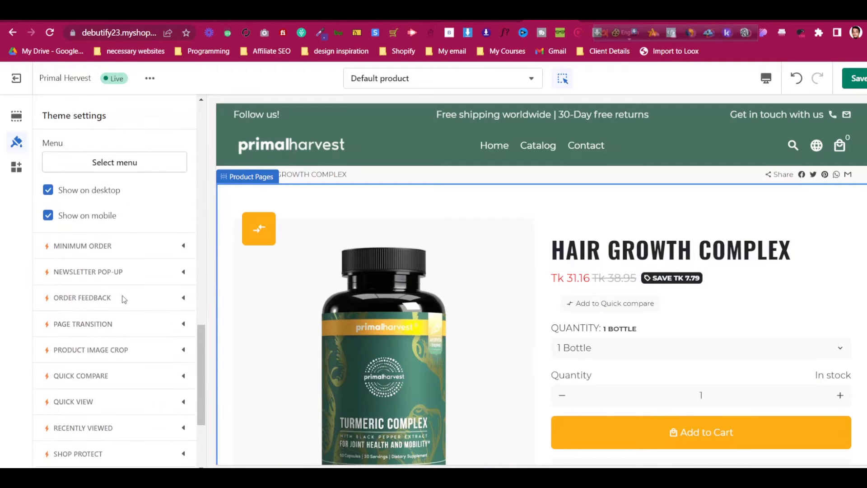
{"action": "scroll", "coordinate": [124, 300], "scroll_direction": "up", "scroll_amount": 12}
{"action": "scroll", "coordinate": [124, 300], "scroll_direction": "up", "scroll_amount": 4}
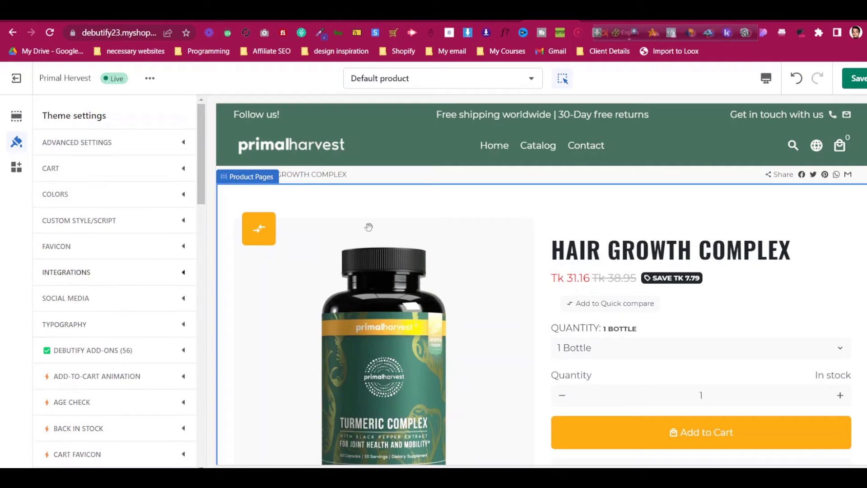
{"action": "scroll", "coordinate": [709, 196], "scroll_direction": "down", "scroll_amount": 10}
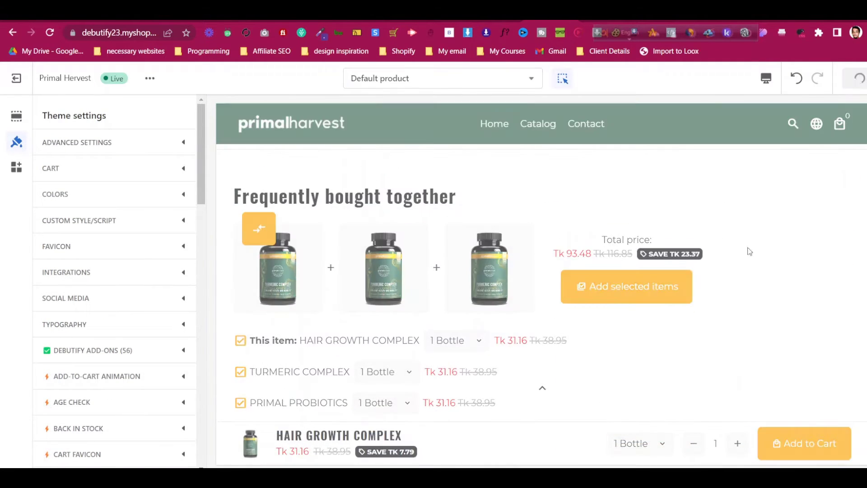
{"action": "scroll", "coordinate": [747, 250], "scroll_direction": "down", "scroll_amount": 10}
{"action": "scroll", "coordinate": [723, 287], "scroll_direction": "up", "scroll_amount": 15}
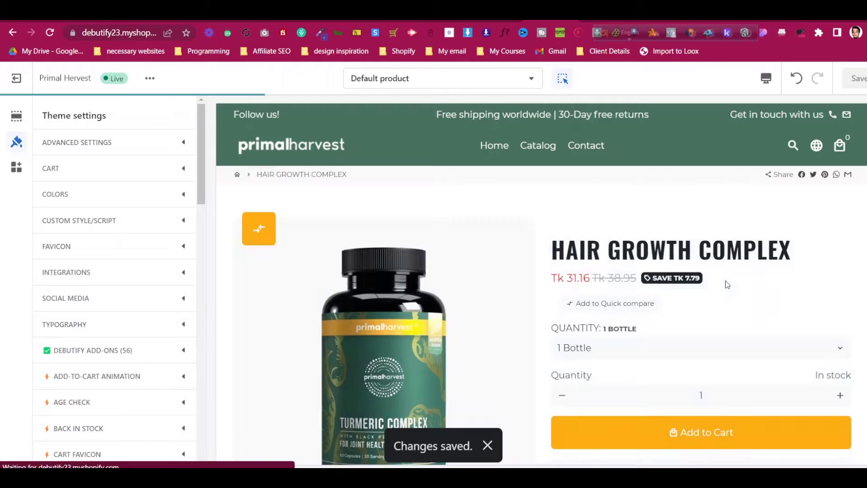
{"action": "scroll", "coordinate": [726, 284], "scroll_direction": "down", "scroll_amount": 5}
{"action": "scroll", "coordinate": [731, 284], "scroll_direction": "up", "scroll_amount": 5}
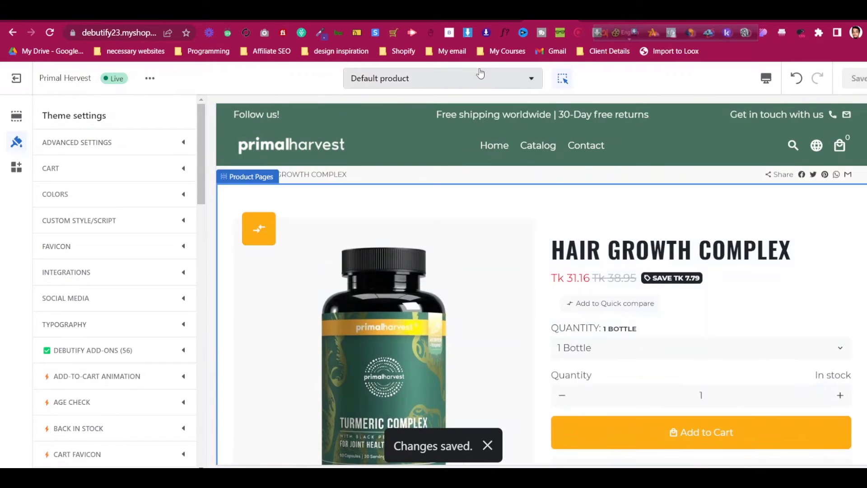
Switch the editor to the Default product page template
{"action": "left_click", "coordinate": [479, 81]}
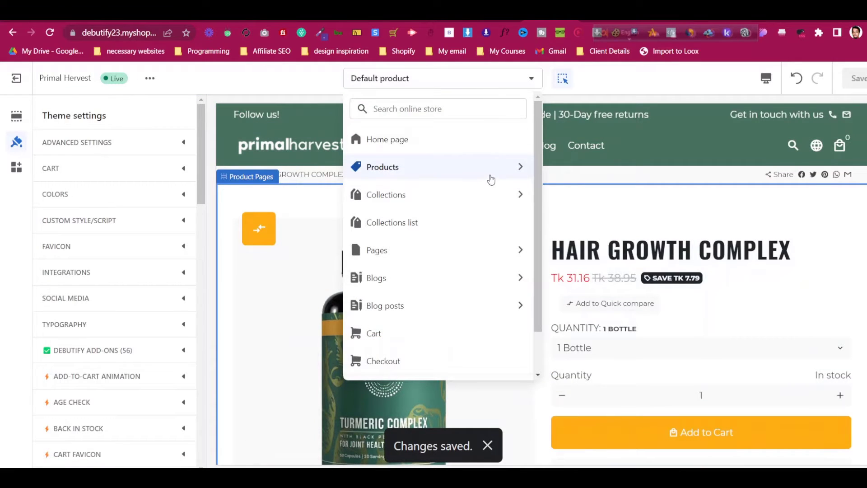
{"action": "left_click", "coordinate": [491, 244]}
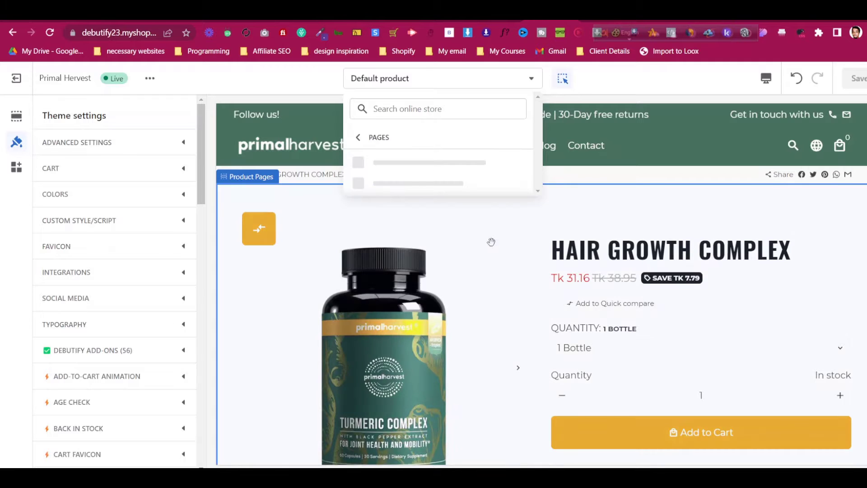
{"action": "left_click", "coordinate": [614, 226]}
{"action": "scroll", "coordinate": [614, 226], "scroll_direction": "down", "scroll_amount": 6}
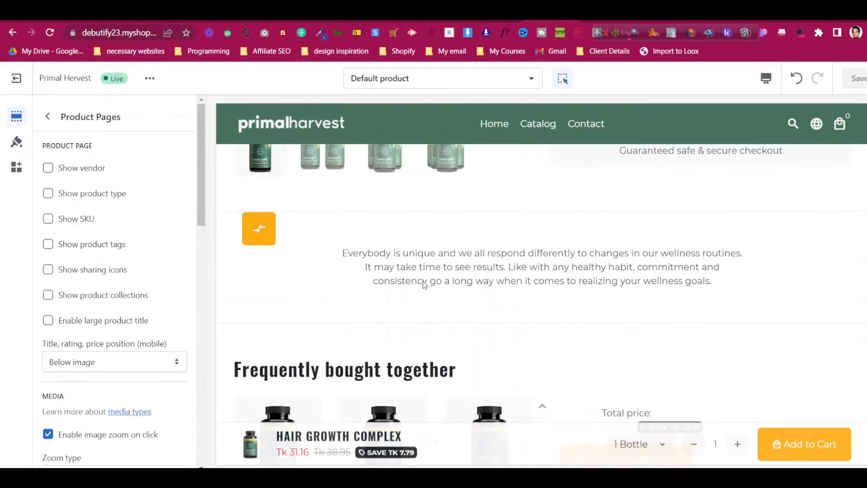
{"action": "left_click", "coordinate": [47, 117]}
{"action": "scroll", "coordinate": [118, 291], "scroll_direction": "down", "scroll_amount": 10}
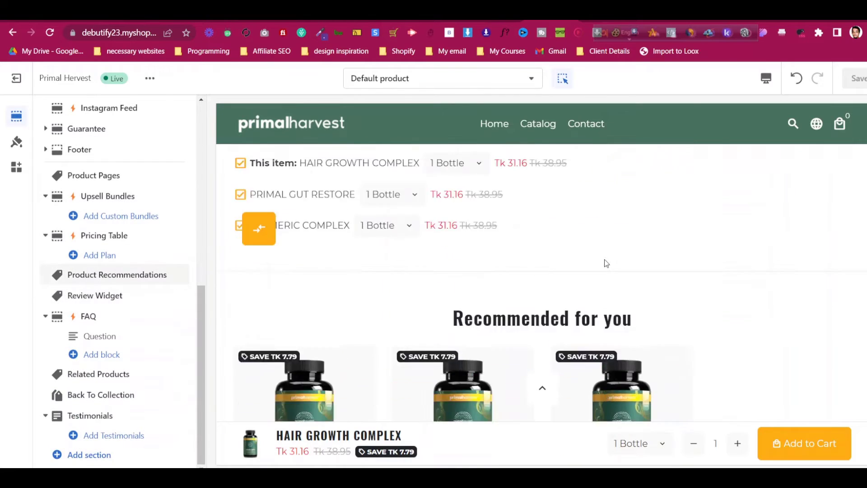
Add an Image With Text section and drag it directly below Product Pages
{"action": "left_click", "coordinate": [110, 455]}
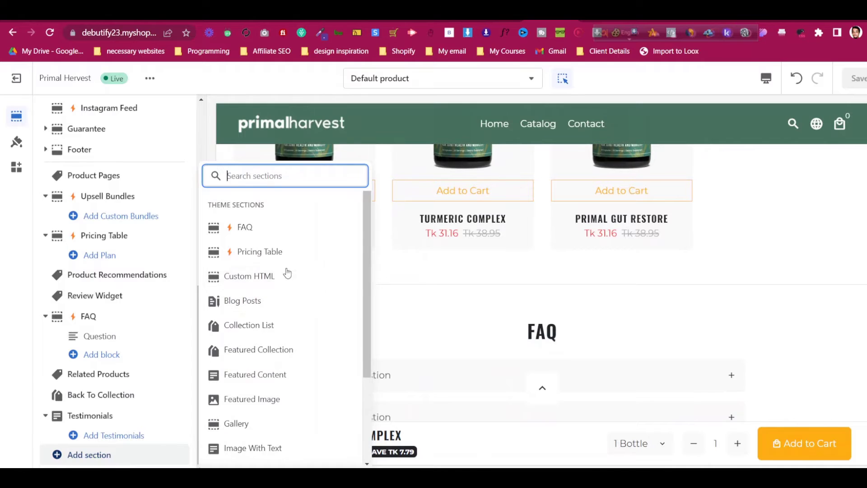
{"action": "scroll", "coordinate": [293, 316], "scroll_direction": "down", "scroll_amount": 3}
{"action": "left_click", "coordinate": [293, 331]}
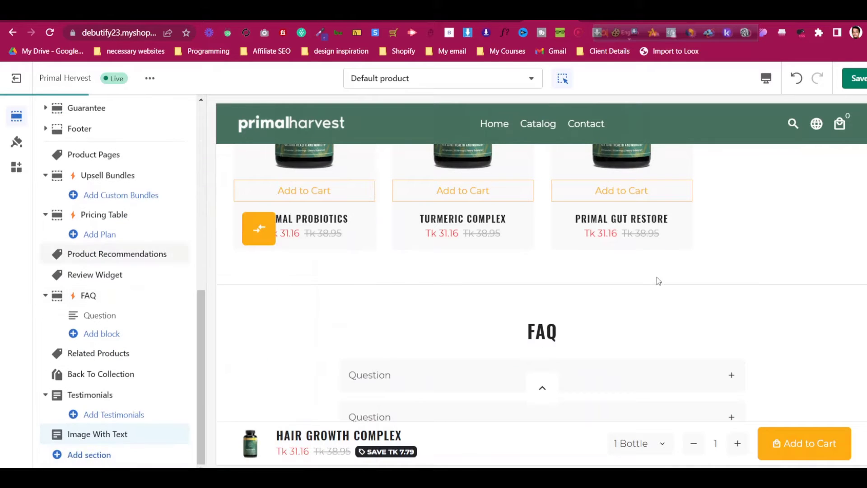
{"action": "scroll", "coordinate": [659, 275], "scroll_direction": "up", "scroll_amount": 3}
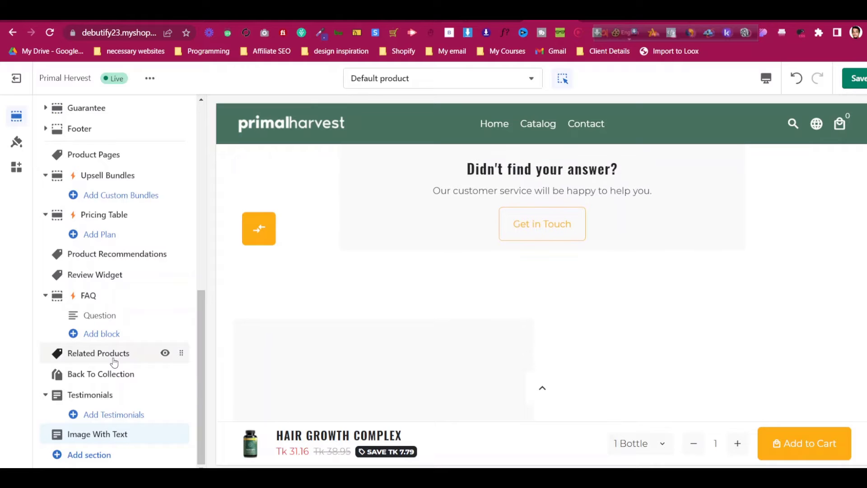
{"action": "scroll", "coordinate": [543, 321], "scroll_direction": "up", "scroll_amount": 6}
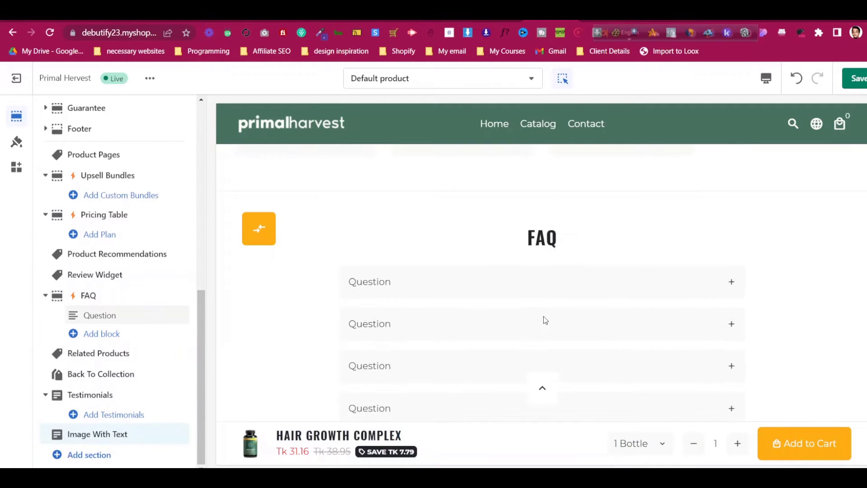
{"action": "scroll", "coordinate": [545, 320], "scroll_direction": "up", "scroll_amount": 10}
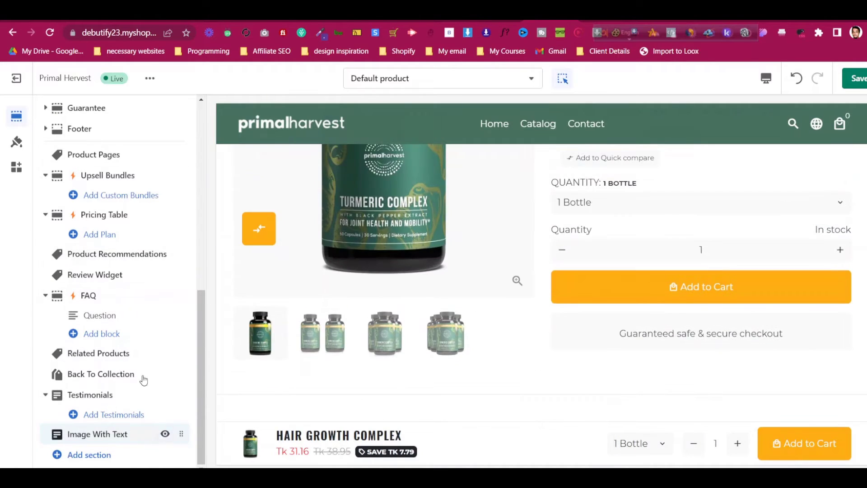
{"action": "left_click_drag", "start_coordinate": [181, 434], "coordinate": [183, 176]}
{"action": "scroll", "coordinate": [770, 320], "scroll_direction": "up", "scroll_amount": 5}
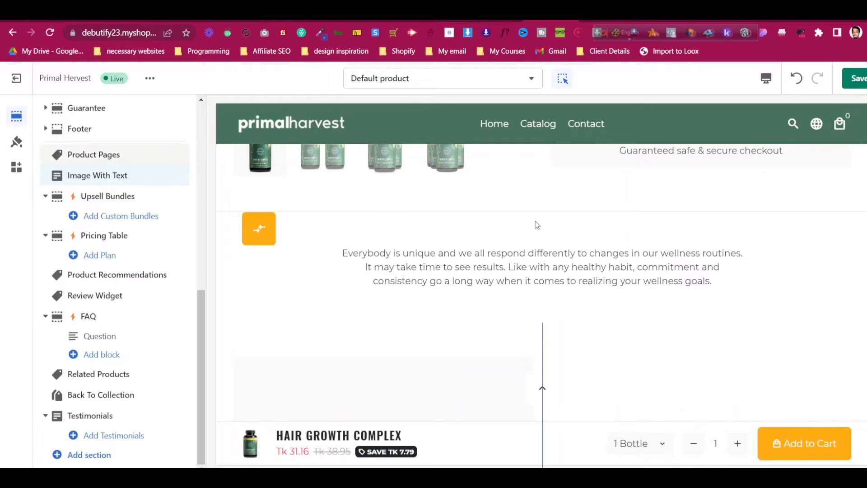
Set Product Description Position to 'Under add-to-cart button', leaving Full width unchecked
{"action": "left_click", "coordinate": [127, 156]}
{"action": "scroll", "coordinate": [140, 375], "scroll_direction": "down", "scroll_amount": 5}
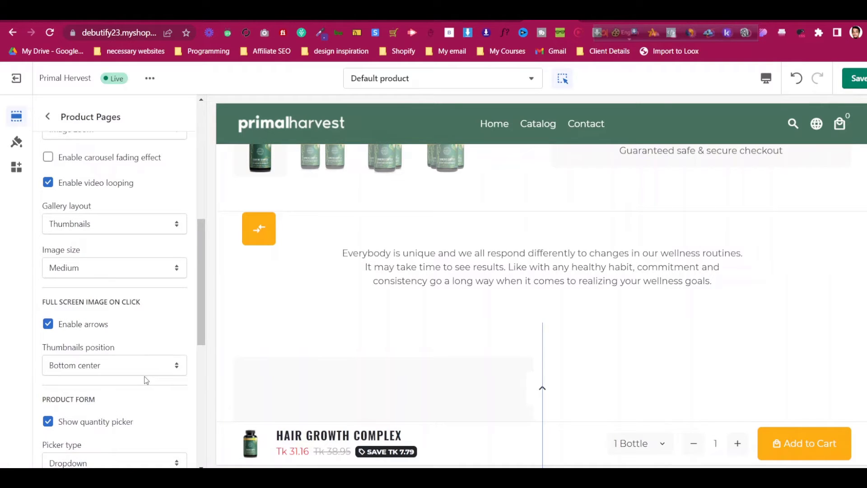
{"action": "scroll", "coordinate": [146, 380], "scroll_direction": "down", "scroll_amount": 2}
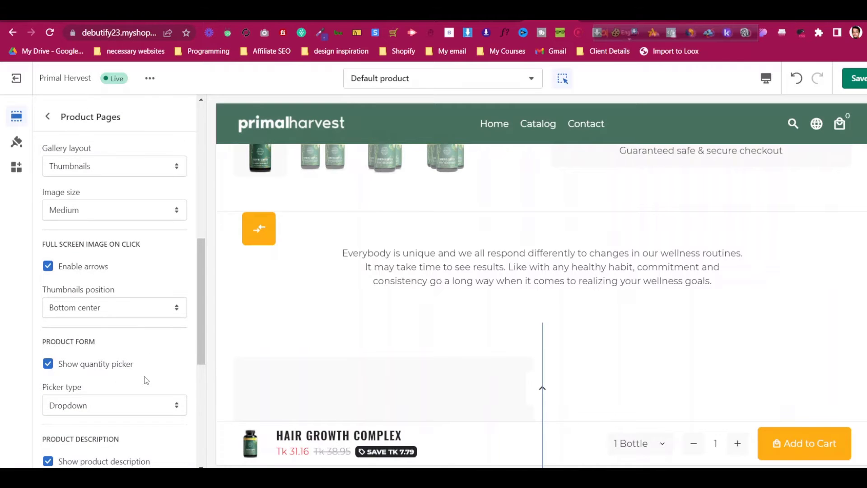
{"action": "scroll", "coordinate": [146, 381], "scroll_direction": "down", "scroll_amount": 1}
{"action": "scroll", "coordinate": [133, 400], "scroll_direction": "down", "scroll_amount": 2}
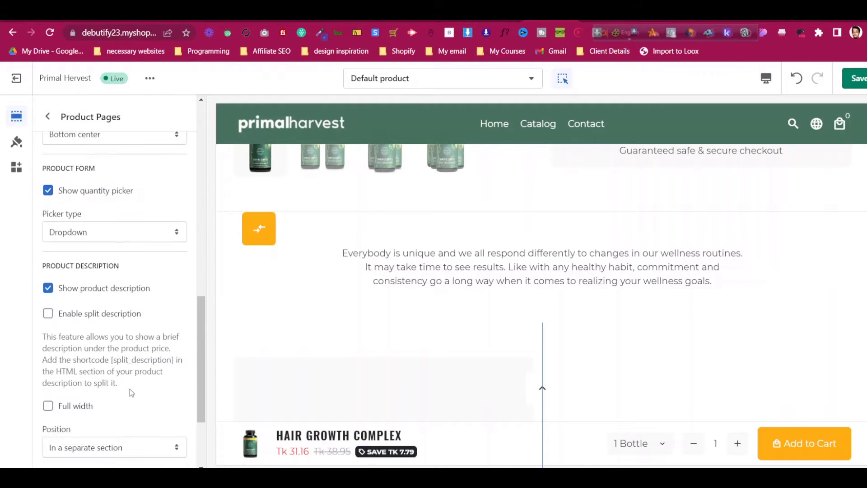
{"action": "scroll", "coordinate": [131, 392], "scroll_direction": "down", "scroll_amount": 1}
{"action": "left_click", "coordinate": [129, 389]}
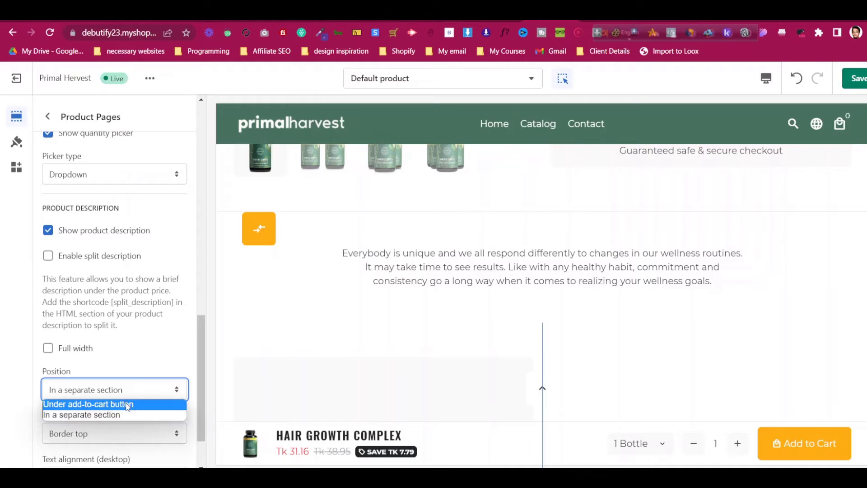
{"action": "left_click", "coordinate": [113, 403]}
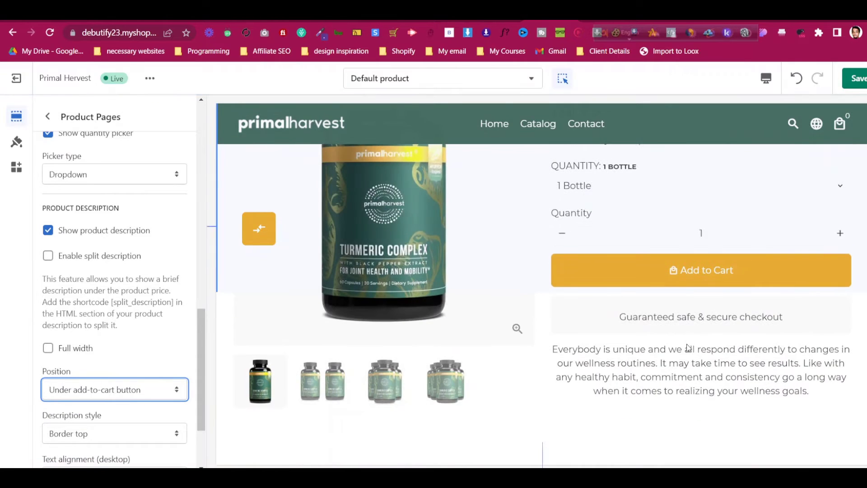
{"action": "scroll", "coordinate": [152, 361], "scroll_direction": "down", "scroll_amount": 2}
{"action": "left_click", "coordinate": [129, 291]}
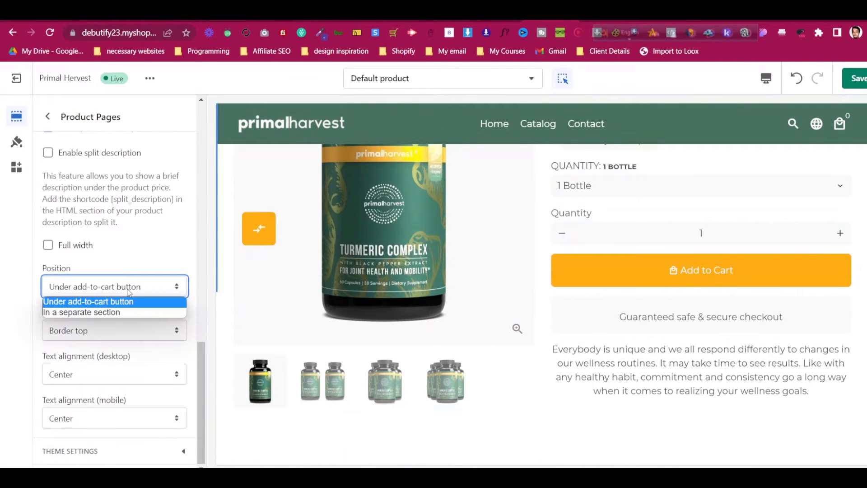
{"action": "left_click", "coordinate": [130, 288]}
{"action": "left_click", "coordinate": [84, 248]}
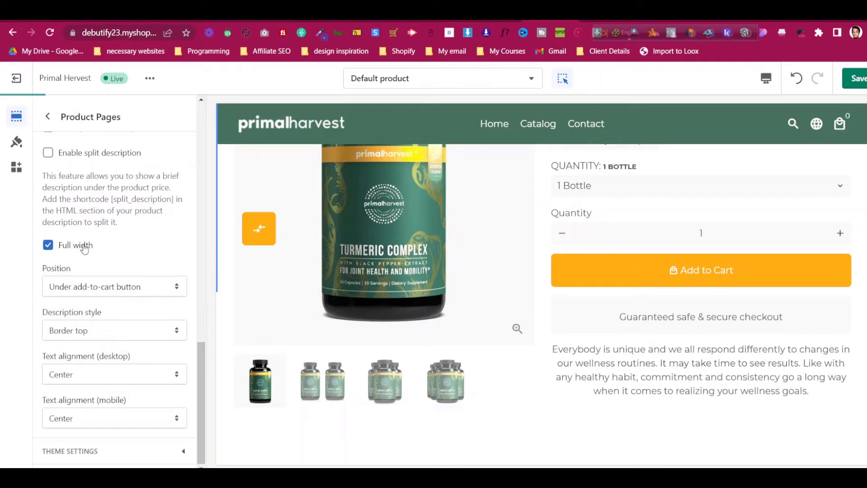
{"action": "left_click", "coordinate": [84, 248]}
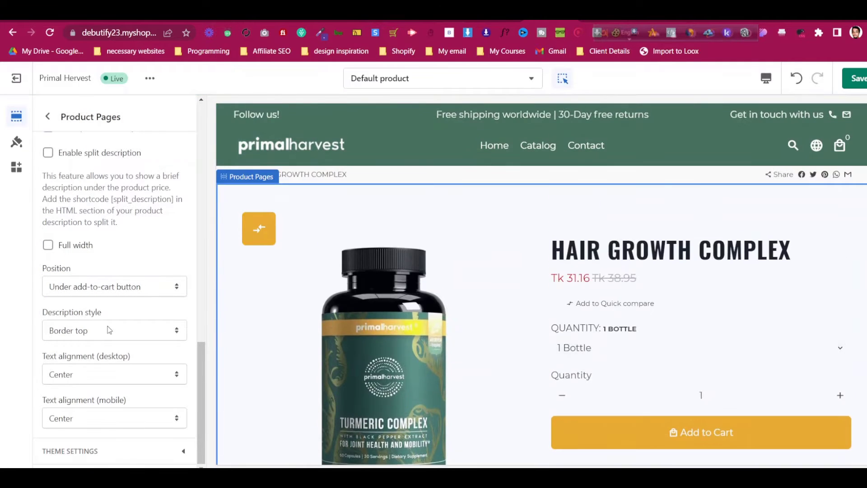
Review the remaining Product Pages settings, including Add-To-Cart Animation with Shake X at 10s
{"action": "scroll", "coordinate": [112, 331], "scroll_direction": "up", "scroll_amount": 3}
{"action": "scroll", "coordinate": [112, 332], "scroll_direction": "up", "scroll_amount": 6}
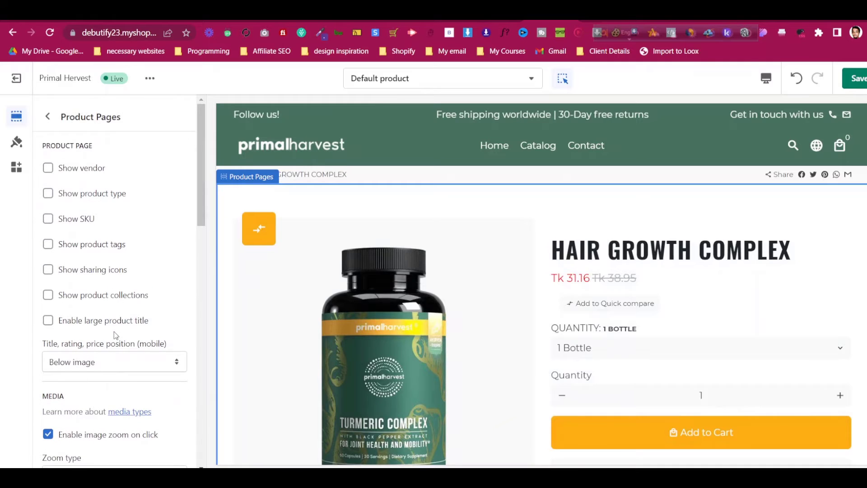
{"action": "scroll", "coordinate": [113, 332], "scroll_direction": "down", "scroll_amount": 4}
{"action": "scroll", "coordinate": [122, 359], "scroll_direction": "down", "scroll_amount": 5}
{"action": "scroll", "coordinate": [130, 444], "scroll_direction": "down", "scroll_amount": 10}
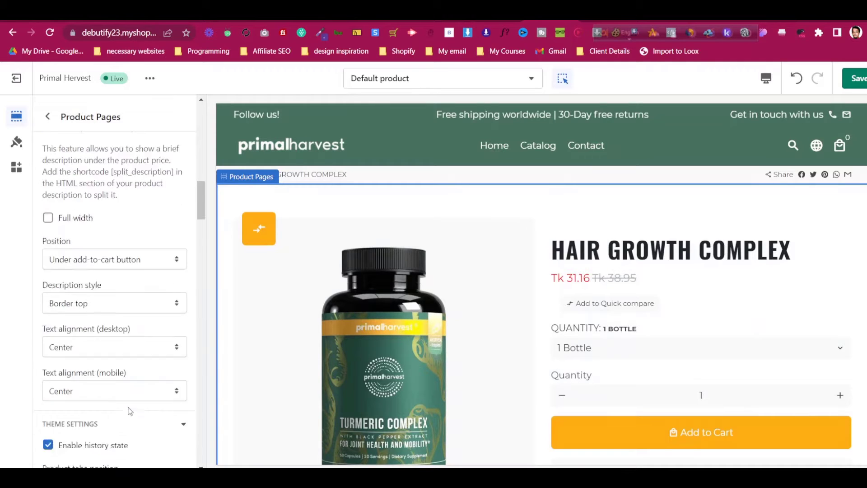
{"action": "scroll", "coordinate": [129, 411], "scroll_direction": "down", "scroll_amount": 5}
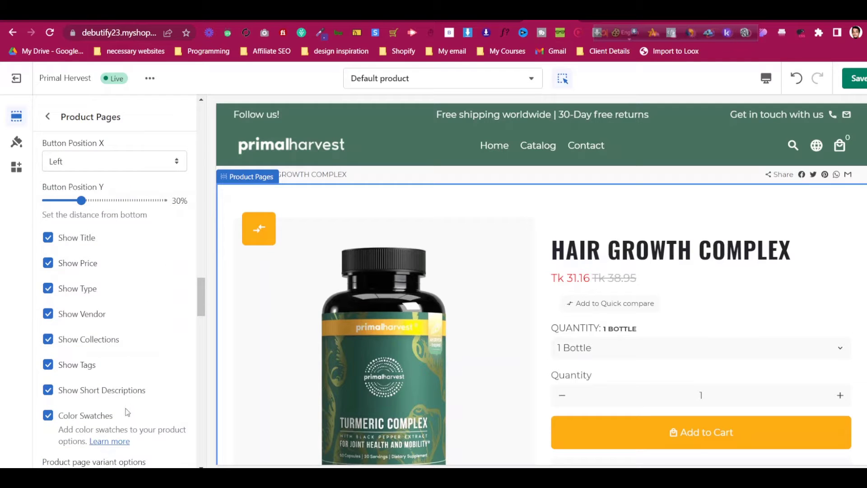
{"action": "scroll", "coordinate": [108, 305], "scroll_direction": "down", "scroll_amount": 15}
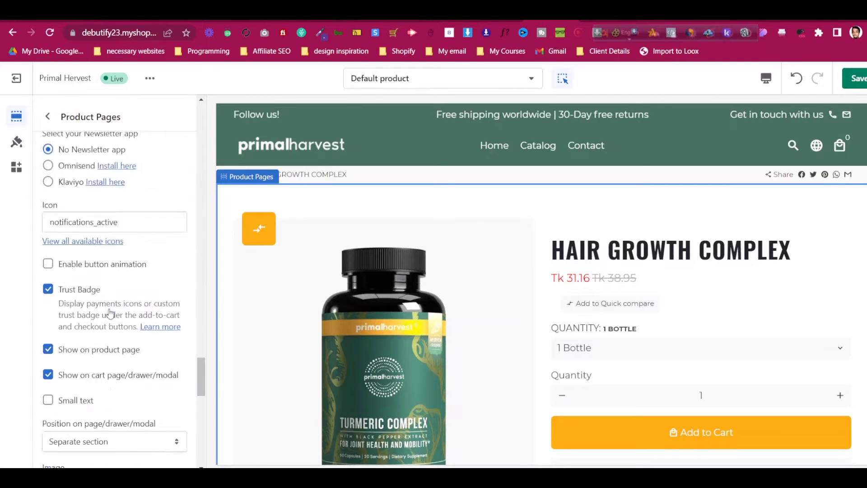
{"action": "scroll", "coordinate": [113, 313], "scroll_direction": "down", "scroll_amount": 6}
{"action": "scroll", "coordinate": [751, 310], "scroll_direction": "down", "scroll_amount": 7}
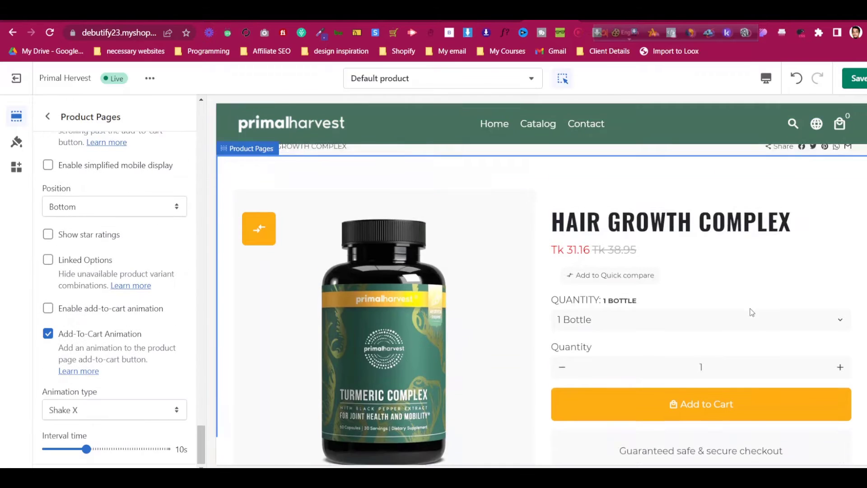
{"action": "scroll", "coordinate": [752, 310], "scroll_direction": "up", "scroll_amount": 4}
{"action": "scroll", "coordinate": [751, 310], "scroll_direction": "up", "scroll_amount": 3}
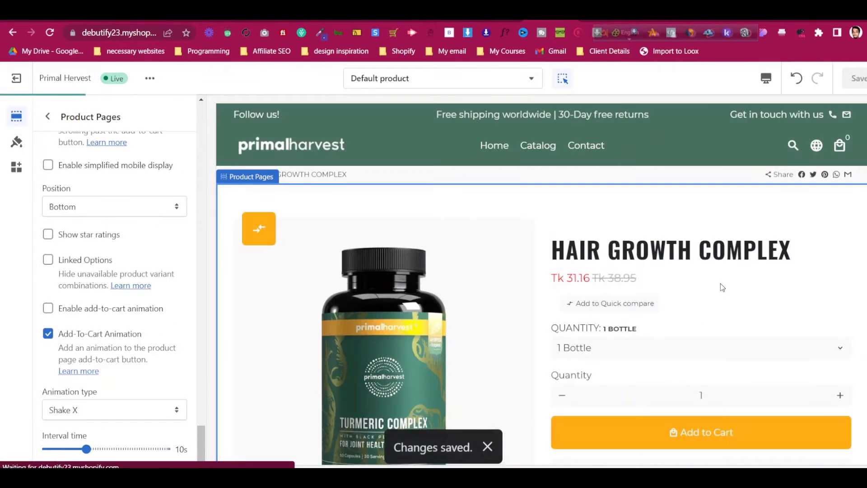
{"action": "scroll", "coordinate": [678, 282], "scroll_direction": "down", "scroll_amount": 3}
{"action": "scroll", "coordinate": [677, 283], "scroll_direction": "up", "scroll_amount": 3}
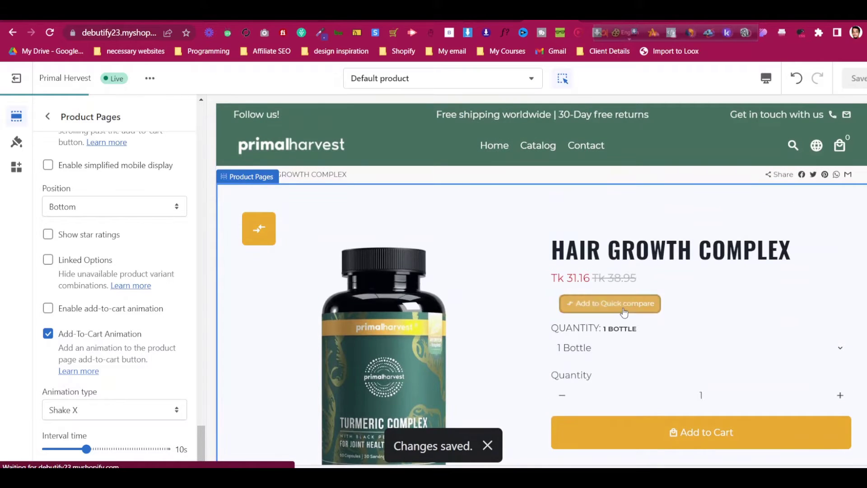
{"action": "scroll", "coordinate": [626, 311], "scroll_direction": "down", "scroll_amount": 10}
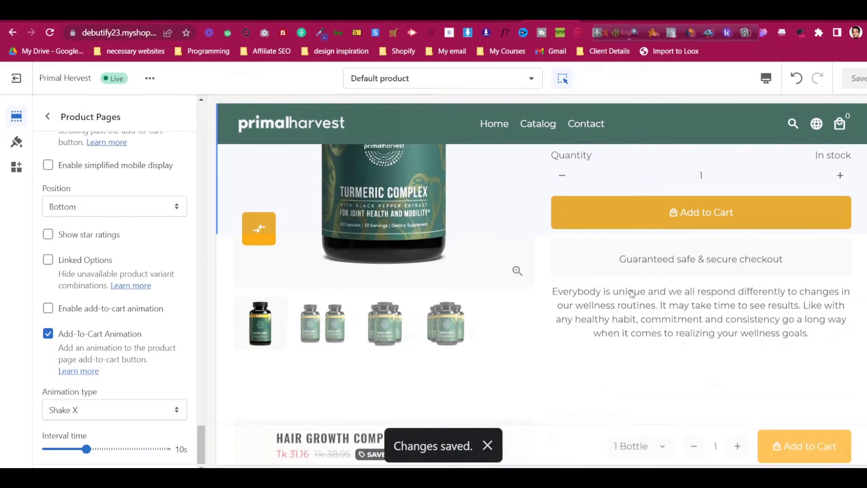
{"action": "scroll", "coordinate": [636, 294], "scroll_direction": "down", "scroll_amount": 15}
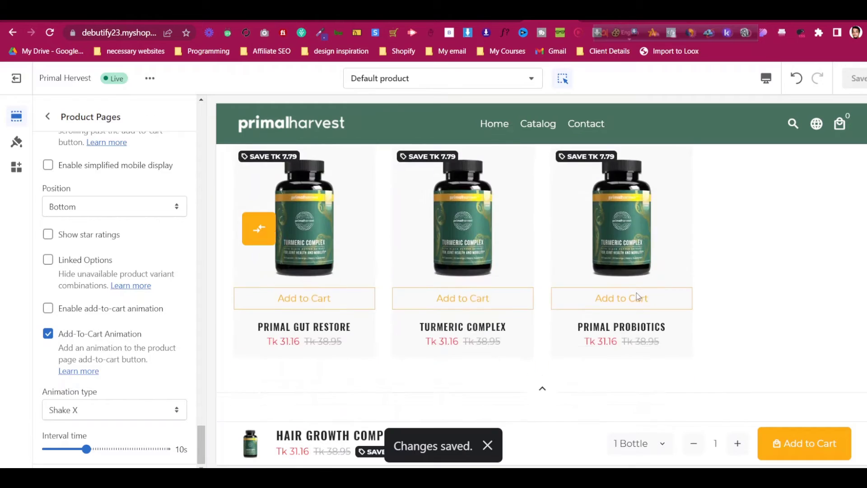
{"action": "scroll", "coordinate": [641, 299], "scroll_direction": "up", "scroll_amount": 5}
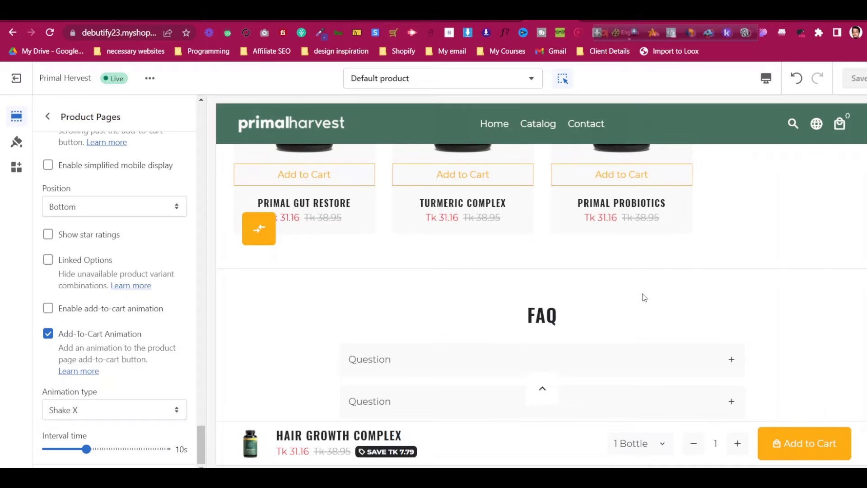
{"action": "scroll", "coordinate": [644, 297], "scroll_direction": "up", "scroll_amount": 10}
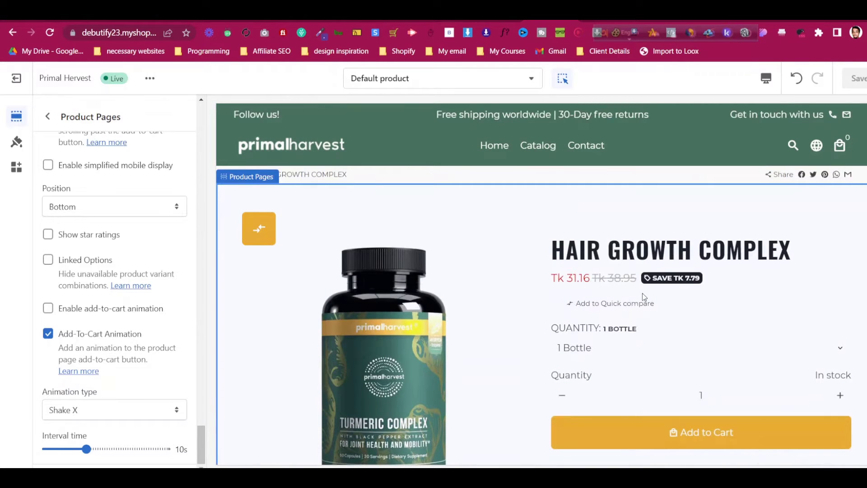
{"action": "scroll", "coordinate": [642, 294], "scroll_direction": "down", "scroll_amount": 10}
{"action": "scroll", "coordinate": [641, 294], "scroll_direction": "down", "scroll_amount": 5}
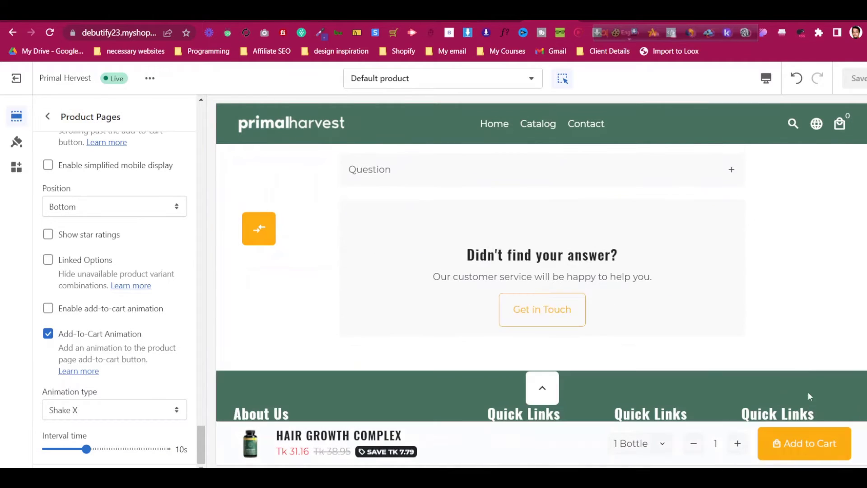
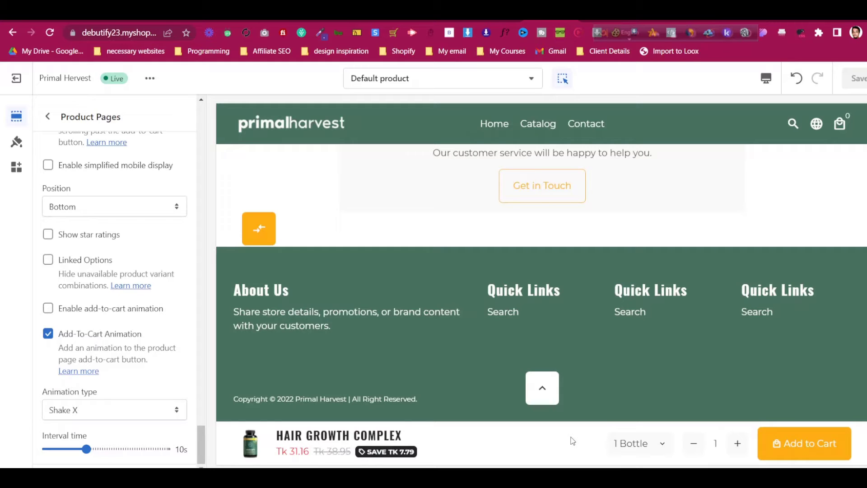
Scroll up and down through the product page preview in the Debutify theme editor
{"action": "scroll", "coordinate": [691, 355], "scroll_direction": "up", "scroll_amount": 20}
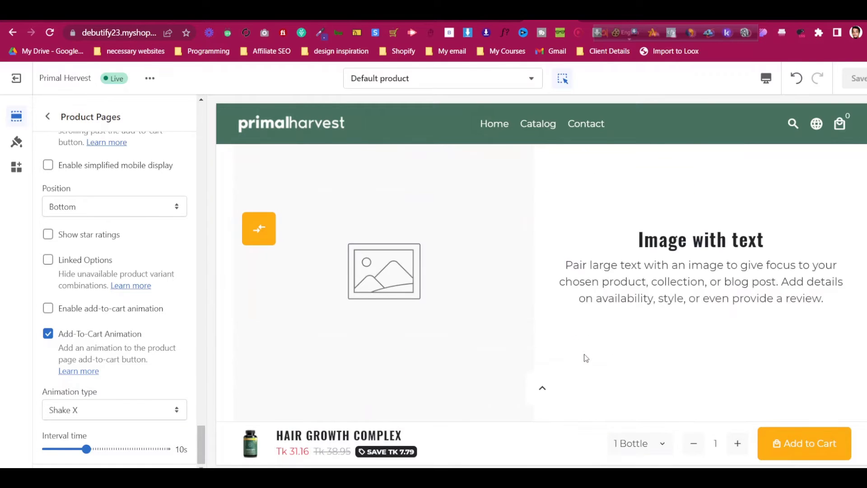
{"action": "scroll", "coordinate": [585, 354], "scroll_direction": "up", "scroll_amount": 2}
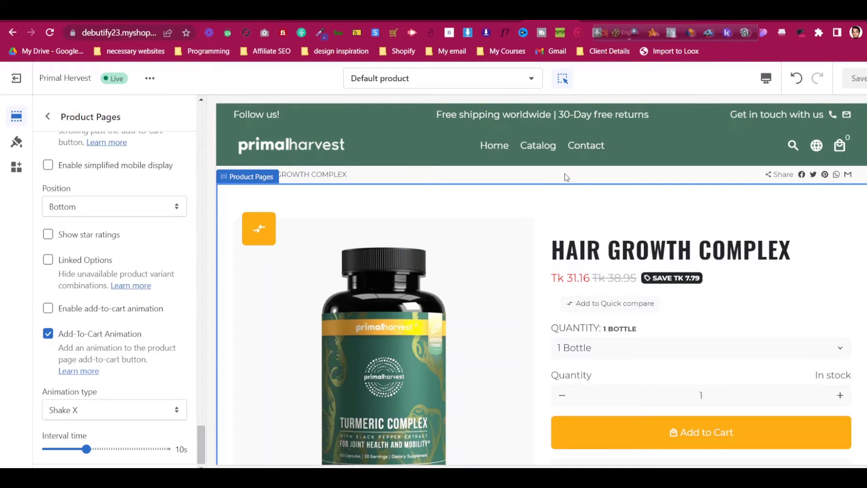
{"action": "scroll", "coordinate": [596, 235], "scroll_direction": "down", "scroll_amount": 2}
{"action": "scroll", "coordinate": [583, 223], "scroll_direction": "up", "scroll_amount": 2}
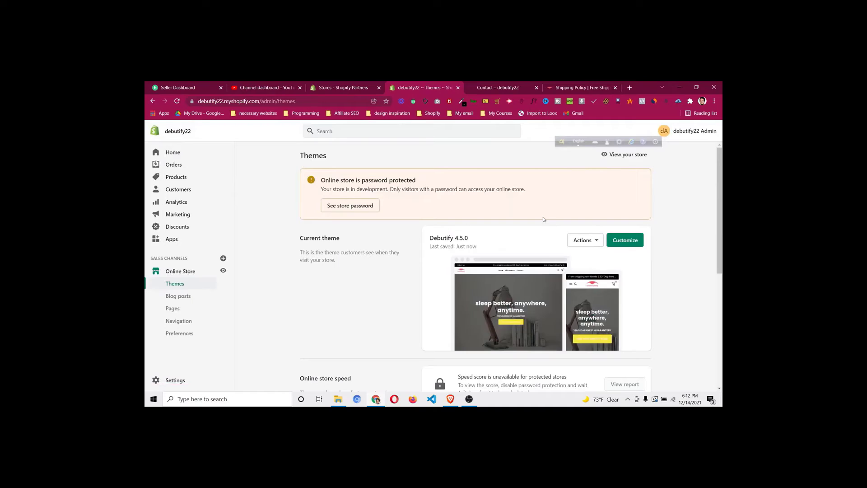
Open Manta's ORIGINAL eye cups product page from the shipping policy tab's Shop menu
{"action": "left_click", "coordinate": [574, 88]}
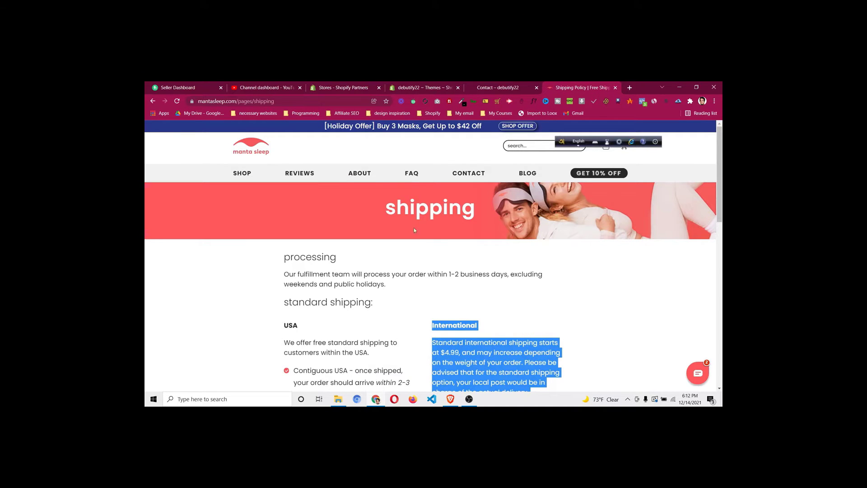
{"action": "mouse_move", "coordinate": [242, 173]}
{"action": "mouse_move", "coordinate": [296, 215]}
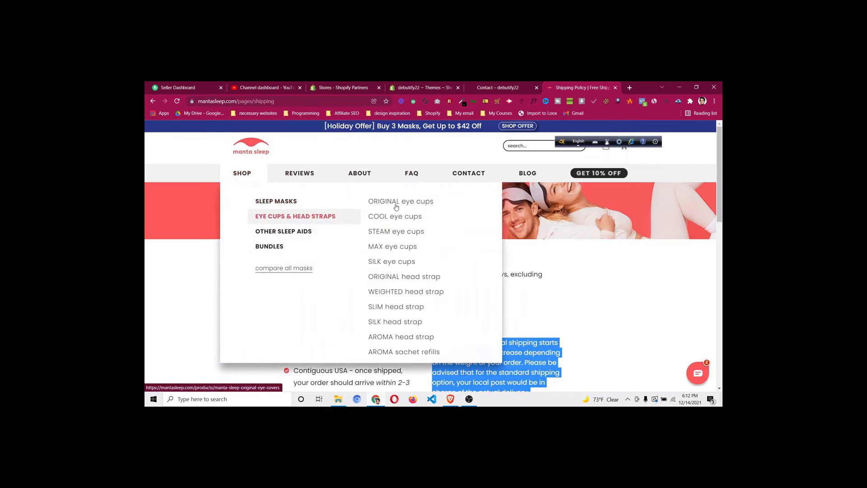
{"action": "left_click", "coordinate": [397, 206]}
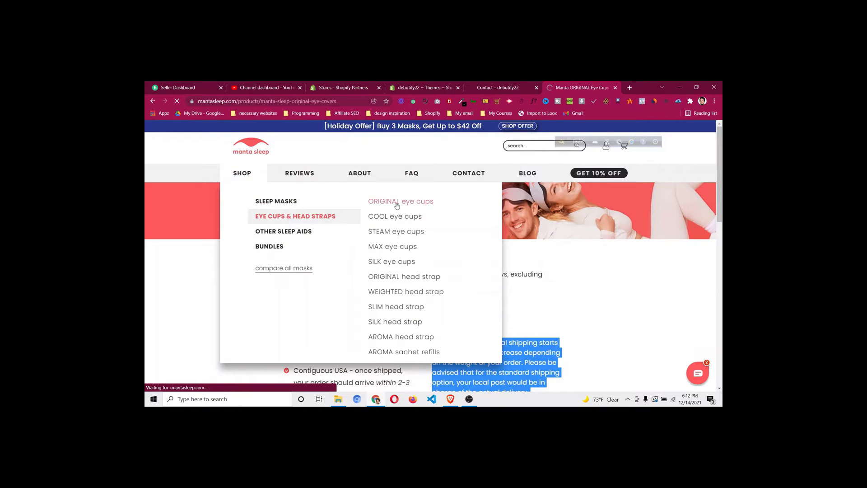
Scroll through the eye cups page, then return to the Contact page and select its address
{"action": "scroll", "coordinate": [430, 256], "scroll_direction": "down", "scroll_amount": 15}
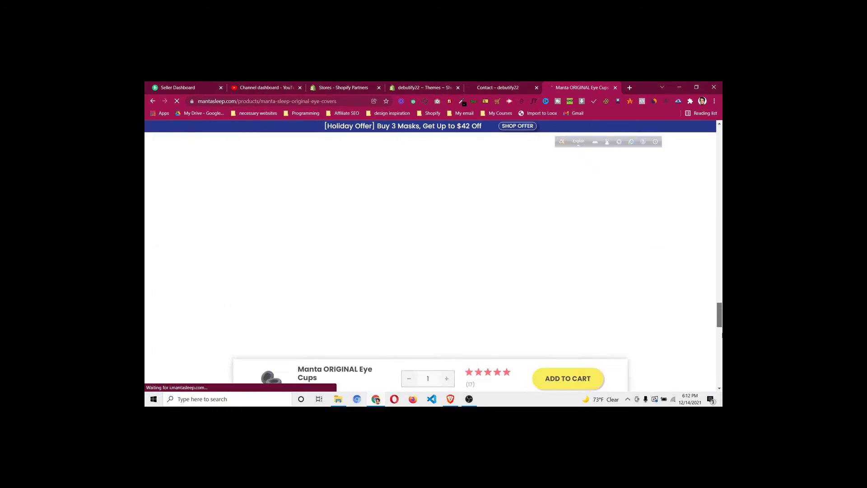
{"action": "scroll", "coordinate": [468, 294], "scroll_direction": "up", "scroll_amount": 10}
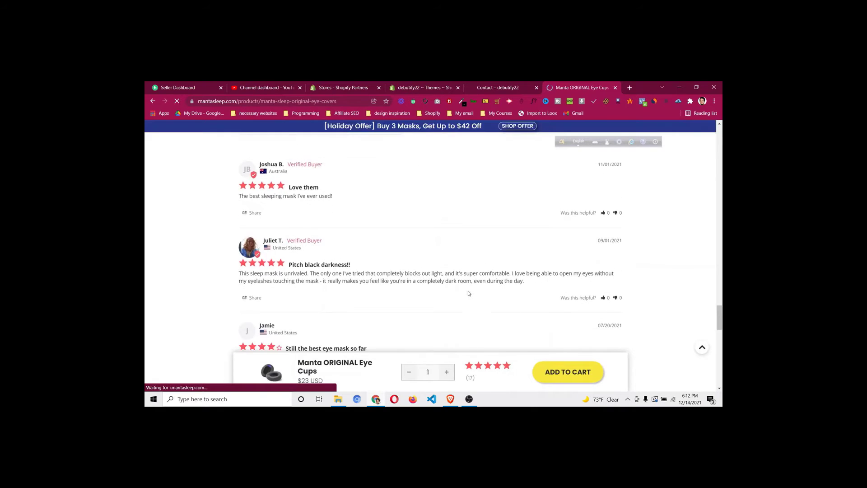
{"action": "scroll", "coordinate": [470, 296], "scroll_direction": "up", "scroll_amount": 3}
{"action": "scroll", "coordinate": [470, 296], "scroll_direction": "down", "scroll_amount": 15}
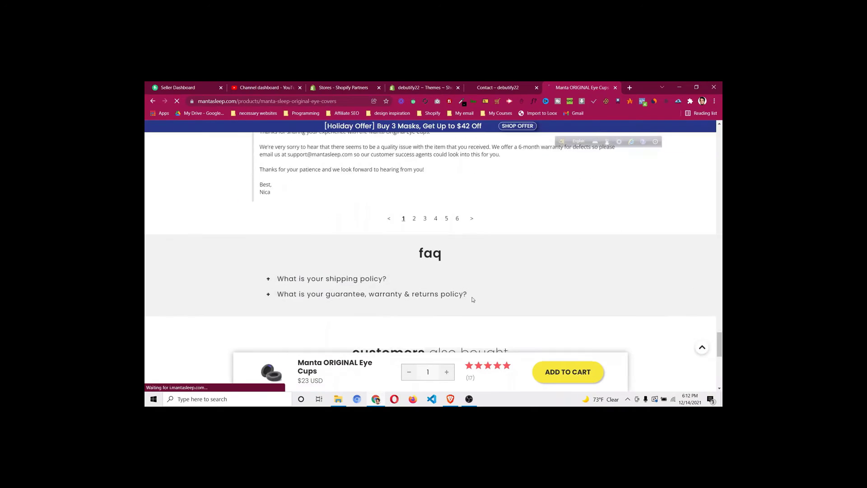
{"action": "scroll", "coordinate": [471, 300], "scroll_direction": "up", "scroll_amount": 20}
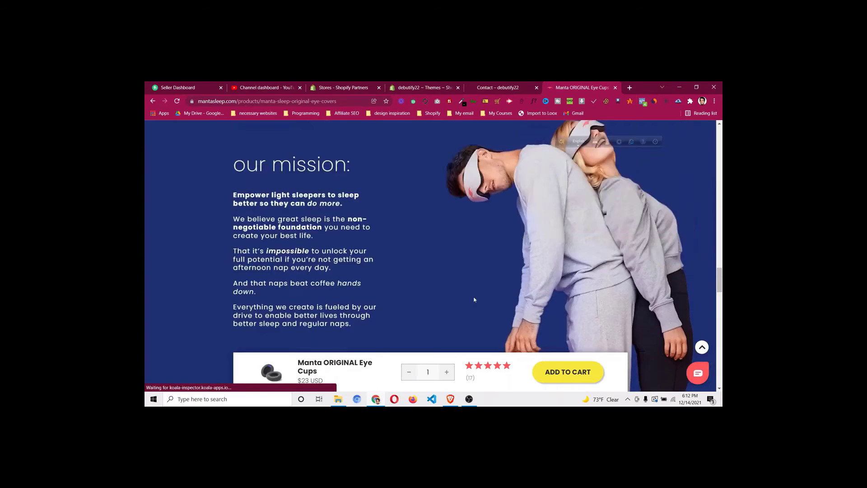
{"action": "left_click", "coordinate": [510, 89]}
{"action": "left_click", "coordinate": [294, 101]}
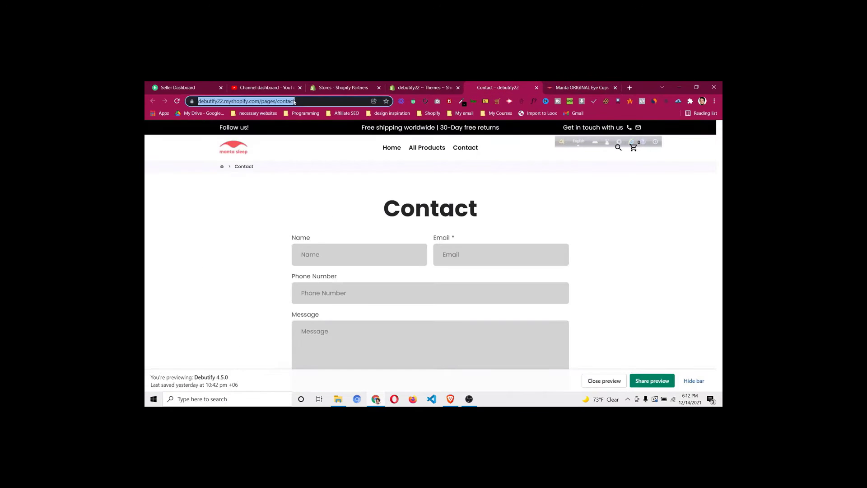
Load jahinshahriar.com/shopifytutorial and scroll down to its recommended apps
{"action": "type", "text": "sh"}
{"action": "key", "text": "BackSpace"}
{"action": "key", "text": "BackSpace"}
{"action": "key", "text": "BackSpace"}
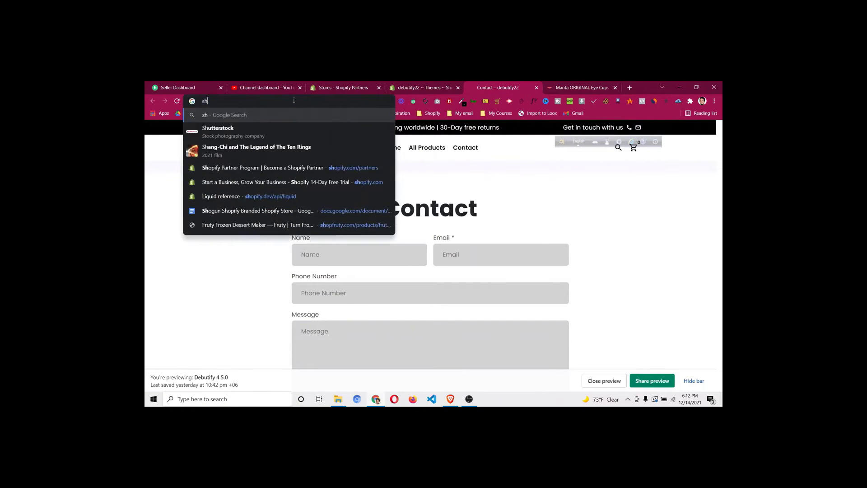
{"action": "type", "text": "jahinshahria"}
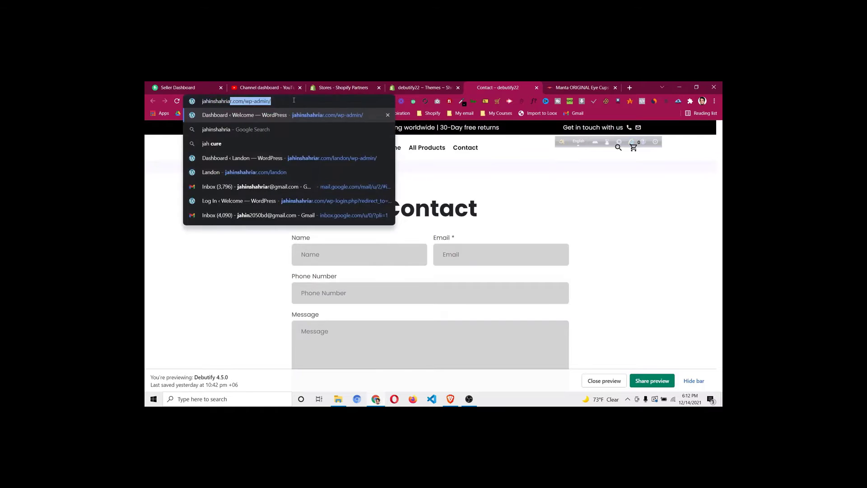
{"action": "type", "text": "r.com/sho"}
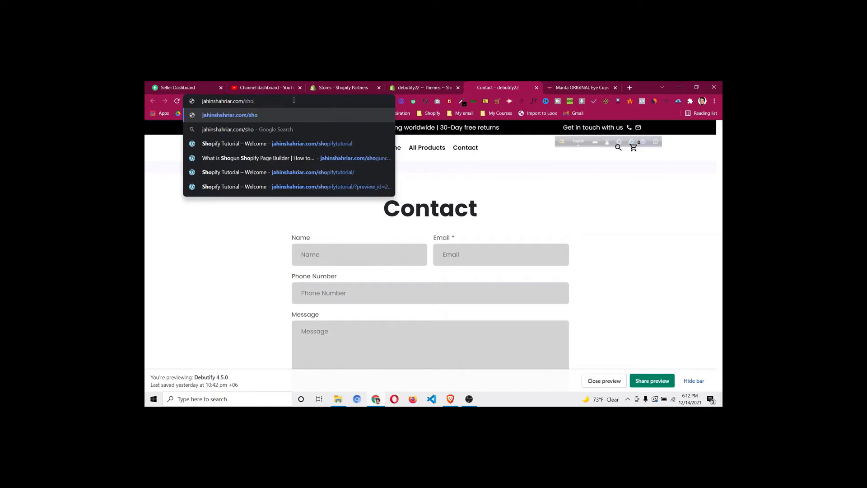
{"action": "type", "text": "pifytut"}
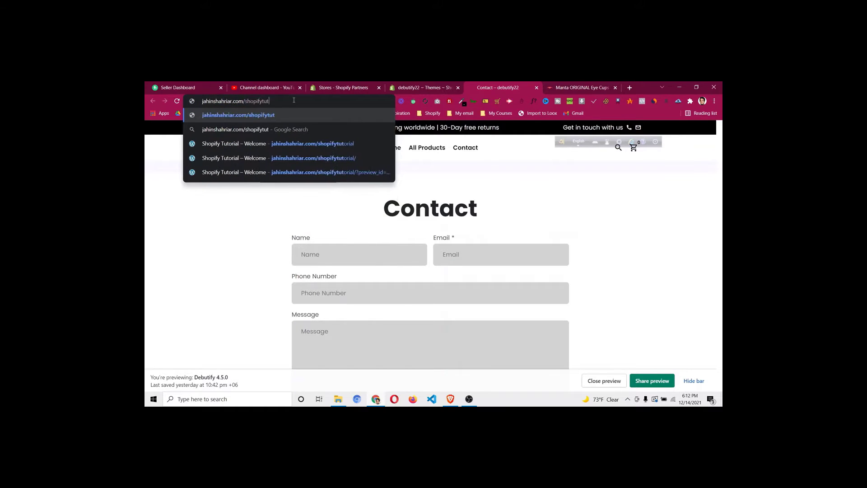
{"action": "type", "text": "orial"}
{"action": "key", "text": "Return"}
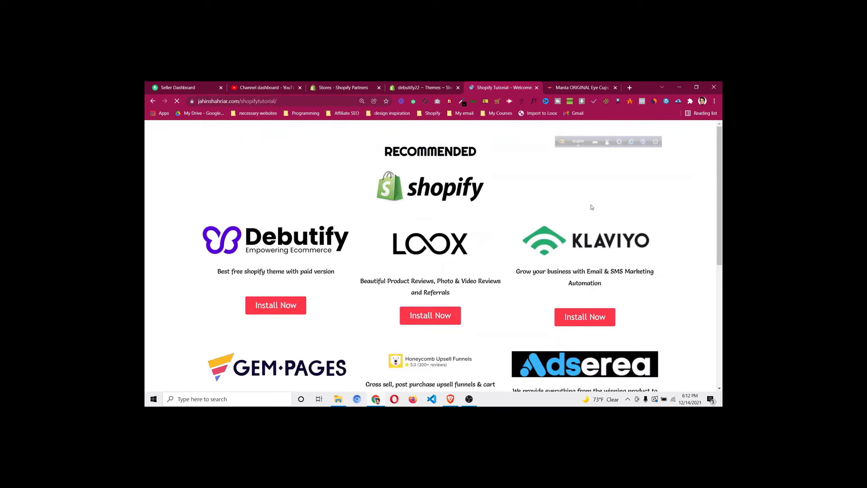
{"action": "scroll", "coordinate": [597, 208], "scroll_direction": "down", "scroll_amount": 2}
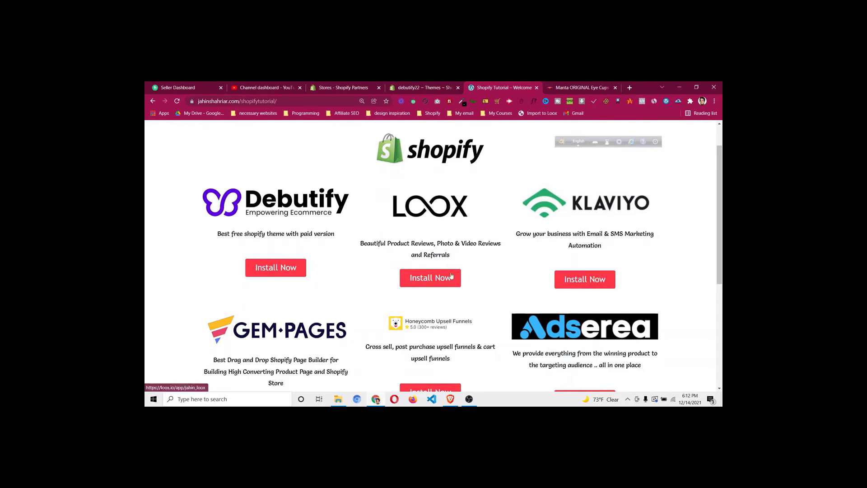
Follow the tutorial's Loox install link and sign in with the saved Shopify account
{"action": "left_click", "coordinate": [449, 278]}
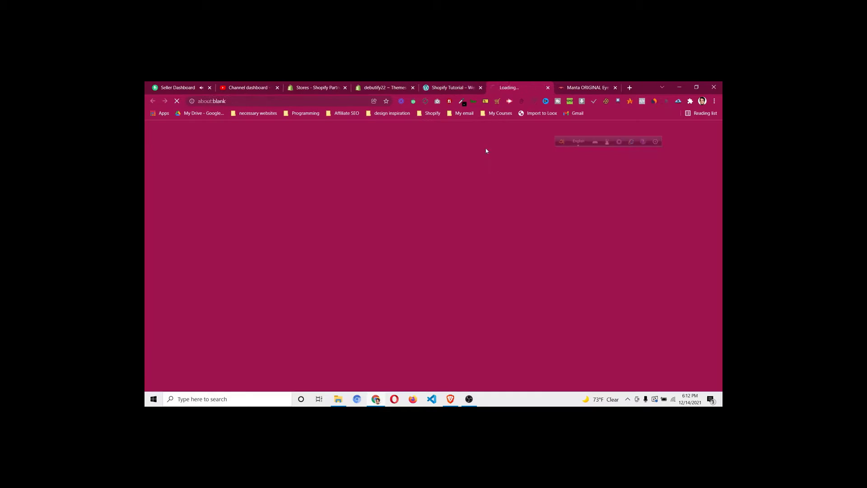
{"action": "right_click", "coordinate": [539, 113]}
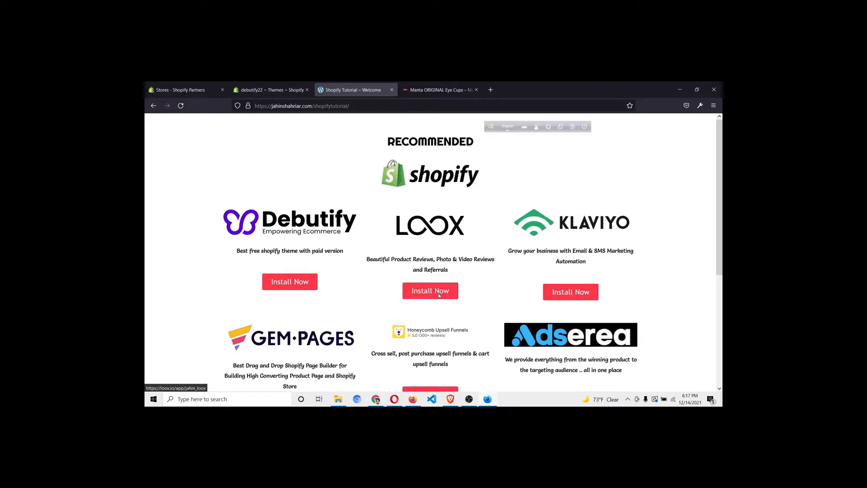
{"action": "left_click", "coordinate": [439, 295]}
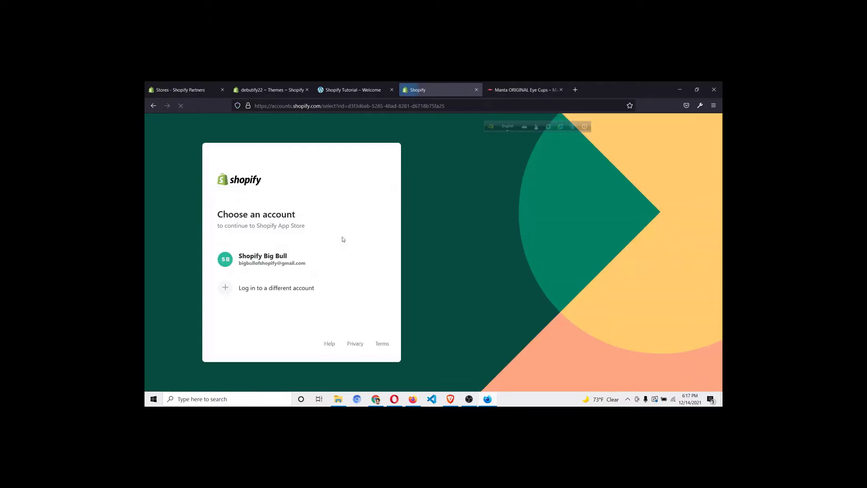
{"action": "left_click", "coordinate": [280, 259]}
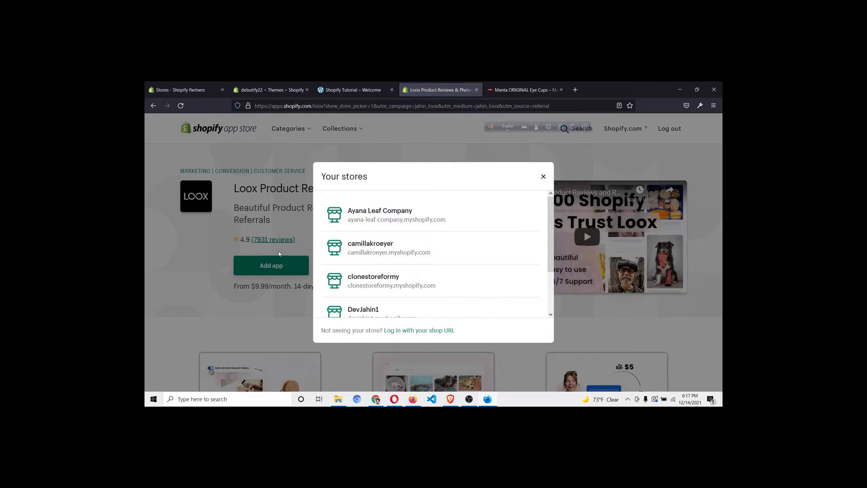
Choose to log in with the shop URL on the Loox listing
{"action": "scroll", "coordinate": [426, 253], "scroll_direction": "down", "scroll_amount": 2}
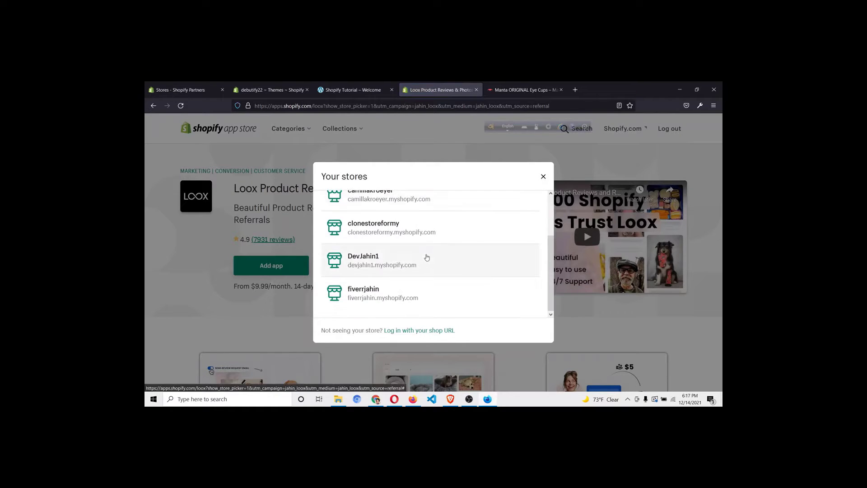
{"action": "scroll", "coordinate": [426, 258], "scroll_direction": "up", "scroll_amount": 2}
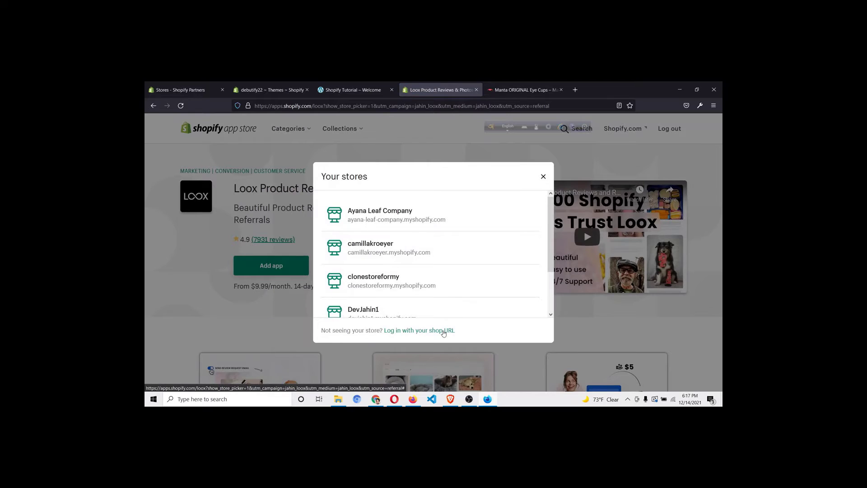
{"action": "left_click", "coordinate": [444, 332]}
{"action": "left_click", "coordinate": [363, 243]}
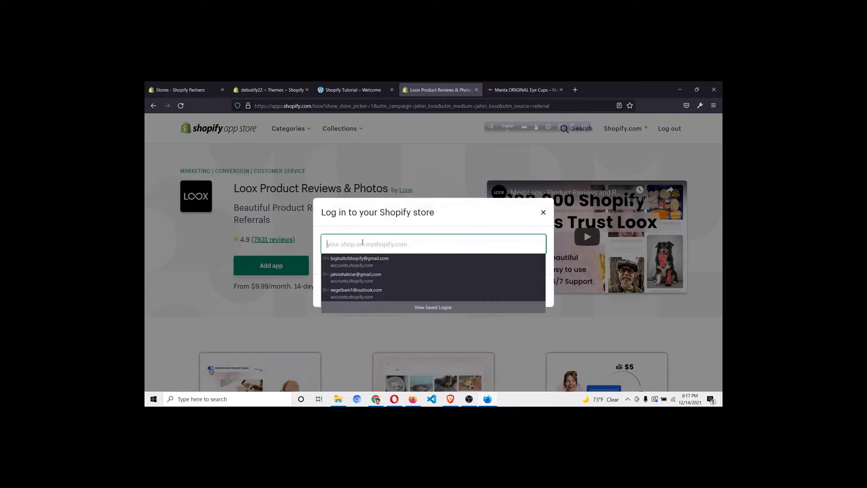
{"action": "left_click", "coordinate": [380, 225]}
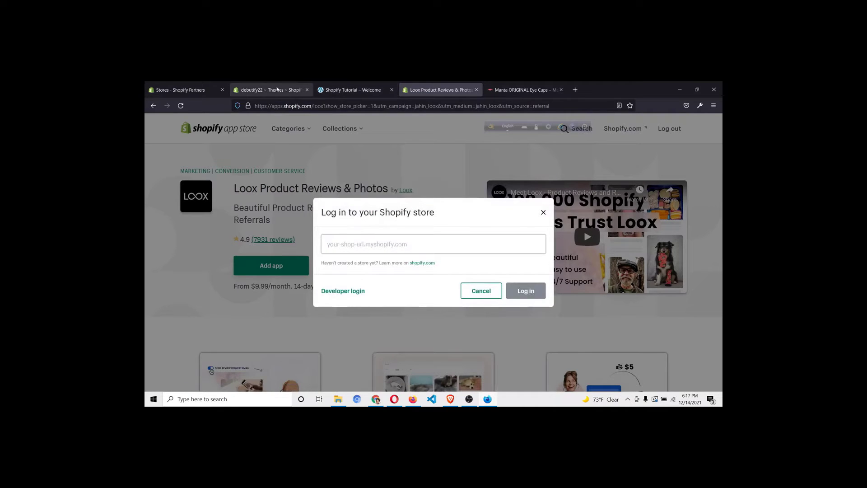
Copy debutify22.myshopify.com from the Themes tab, paste it as the shop URL, and log in
{"action": "left_click", "coordinate": [277, 90]}
{"action": "left_click", "coordinate": [280, 107]}
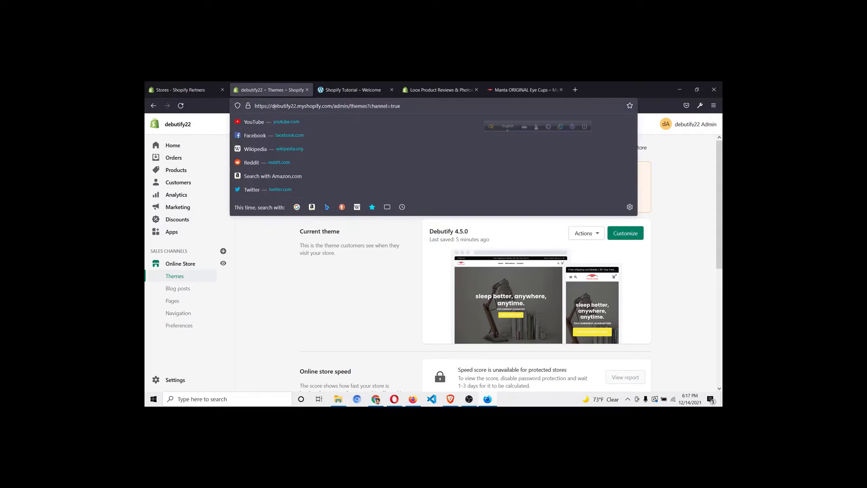
{"action": "left_click_drag", "start_coordinate": [276, 107], "coordinate": [334, 112]}
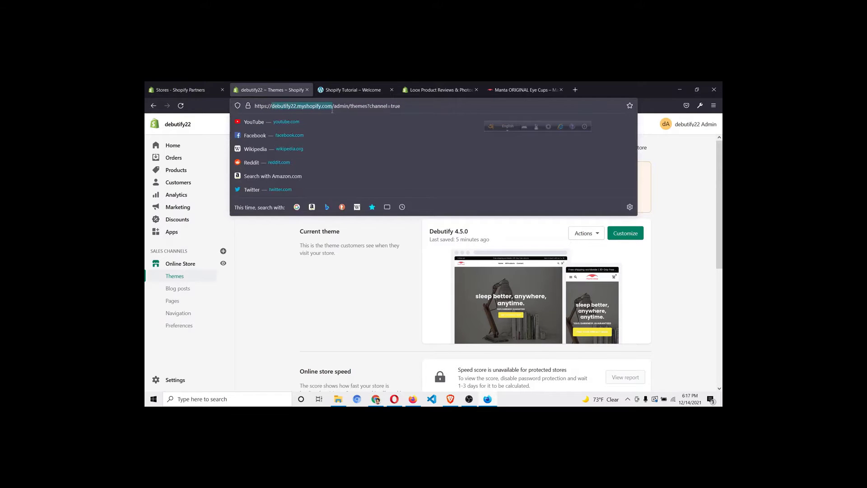
{"action": "key", "text": "ctrl+c"}
{"action": "left_click", "coordinate": [432, 90]}
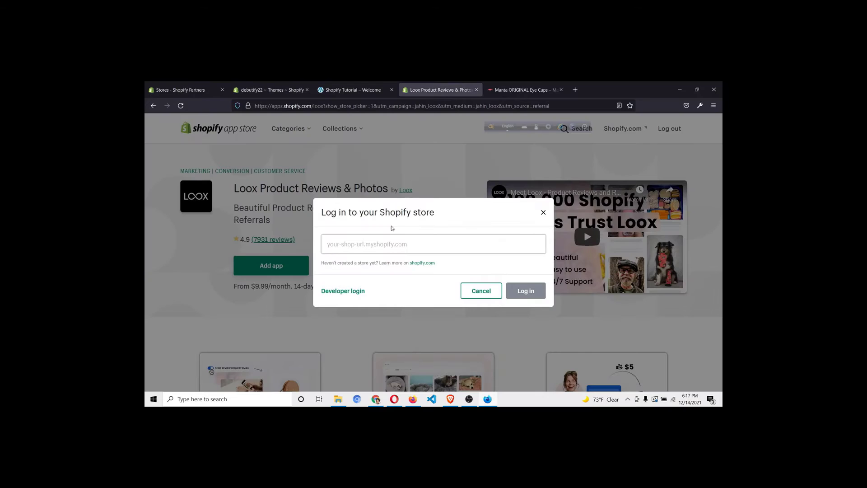
{"action": "left_click", "coordinate": [399, 244]}
{"action": "key", "text": "ctrl+v"}
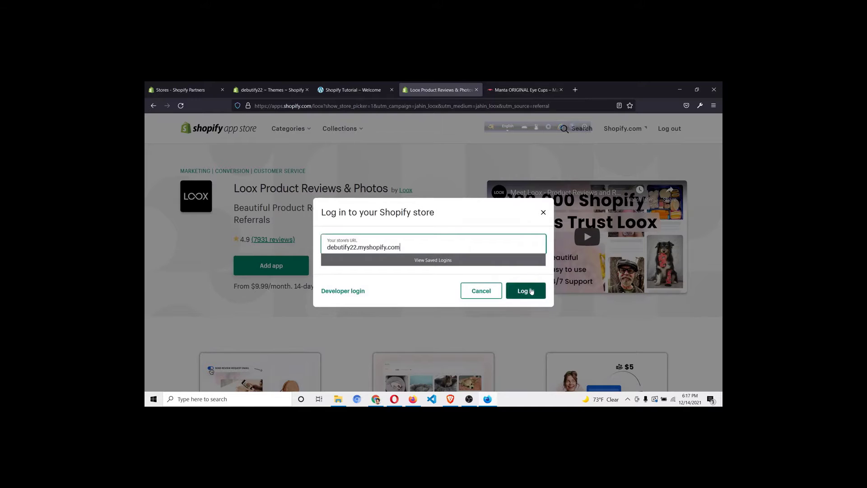
{"action": "left_click", "coordinate": [513, 290]}
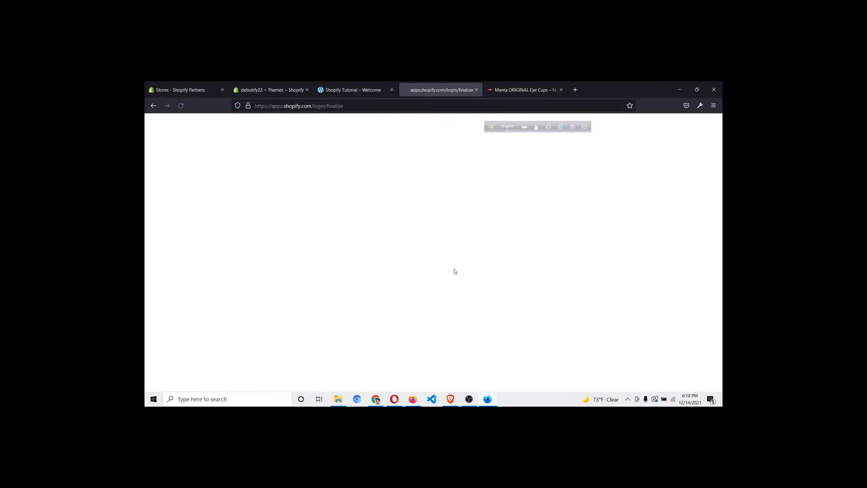
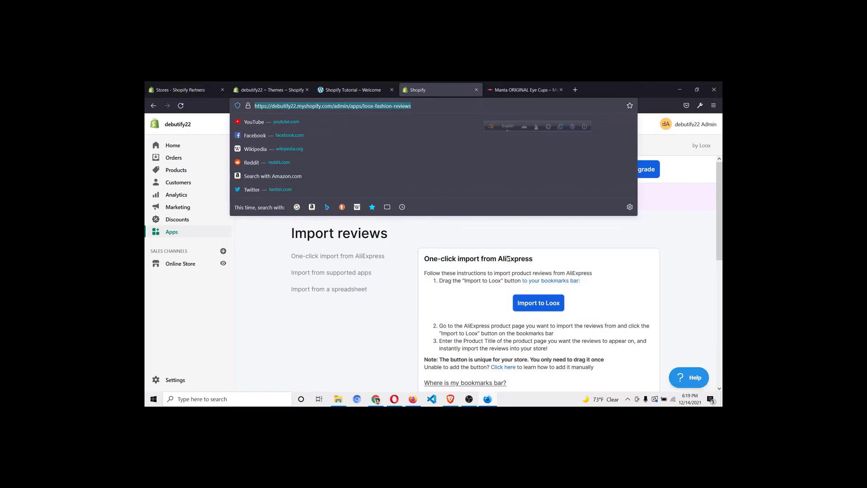
Set the bookmarks toolbar to Always Show, save the Import to Loox bookmarklet there, and open the Loox dashboard
{"action": "left_click", "coordinate": [489, 295]}
{"action": "left_click_drag", "start_coordinate": [534, 307], "coordinate": [658, 107]}
{"action": "right_click", "coordinate": [658, 108]}
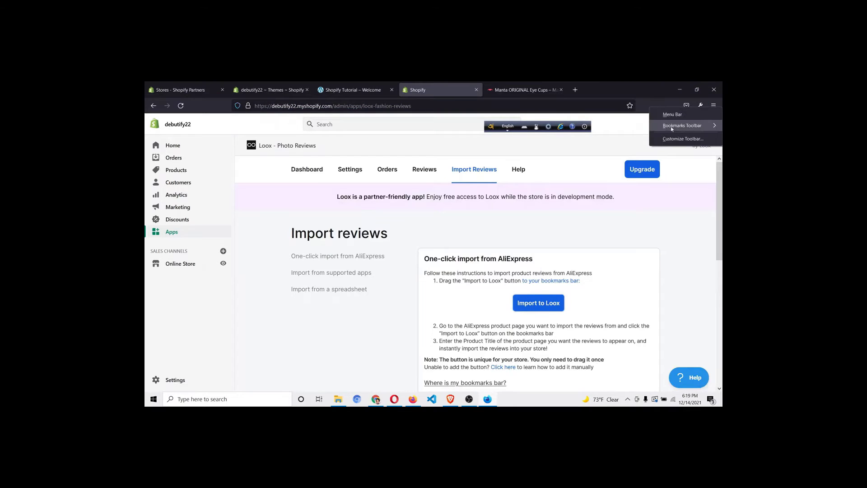
{"action": "mouse_move", "coordinate": [672, 128]}
{"action": "left_click", "coordinate": [608, 126]}
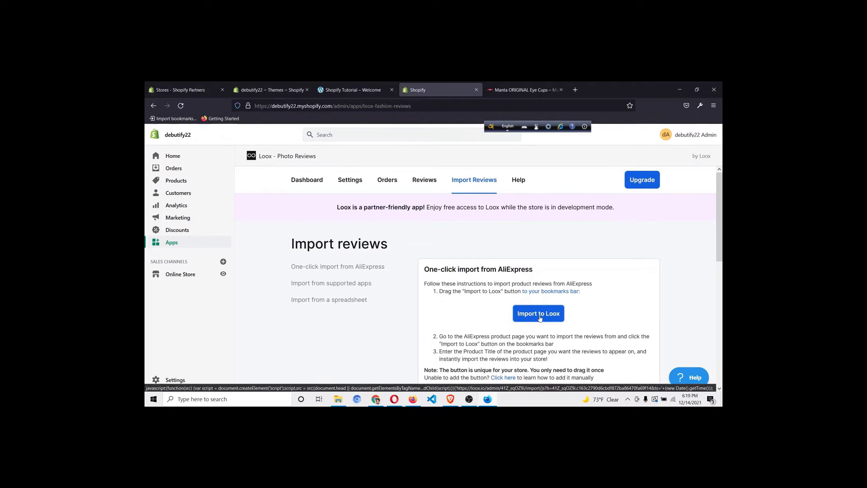
{"action": "left_click_drag", "start_coordinate": [540, 317], "coordinate": [346, 122]}
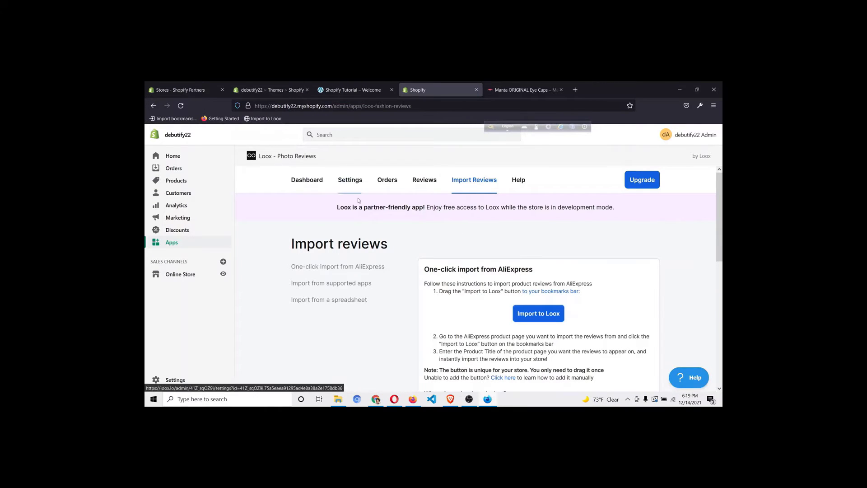
{"action": "left_click", "coordinate": [307, 180]}
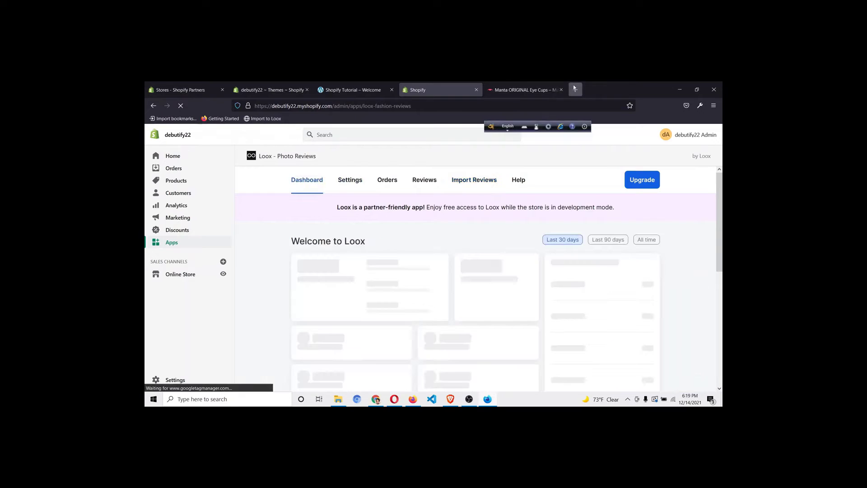
In a new tab, search the web for aliexpress and reach the AliExpress homepage
{"action": "key", "text": "ctrl+t"}
{"action": "type", "text": "alie"}
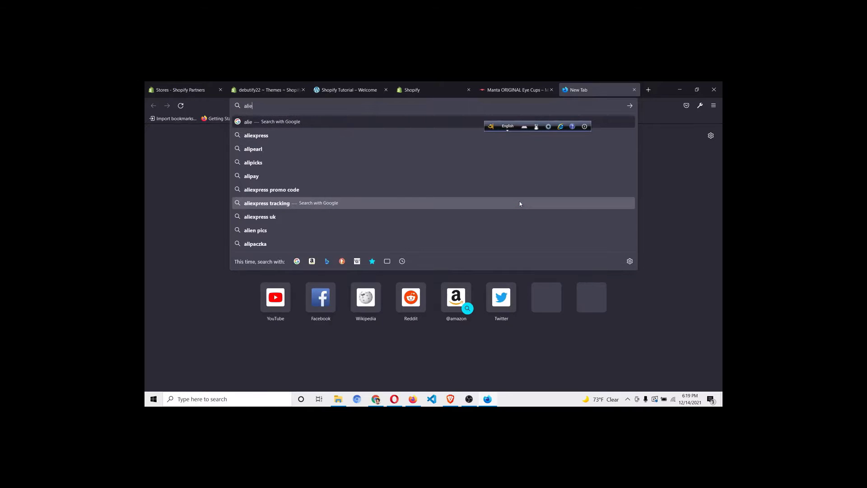
{"action": "type", "text": "xpress"}
{"action": "key", "text": "Return"}
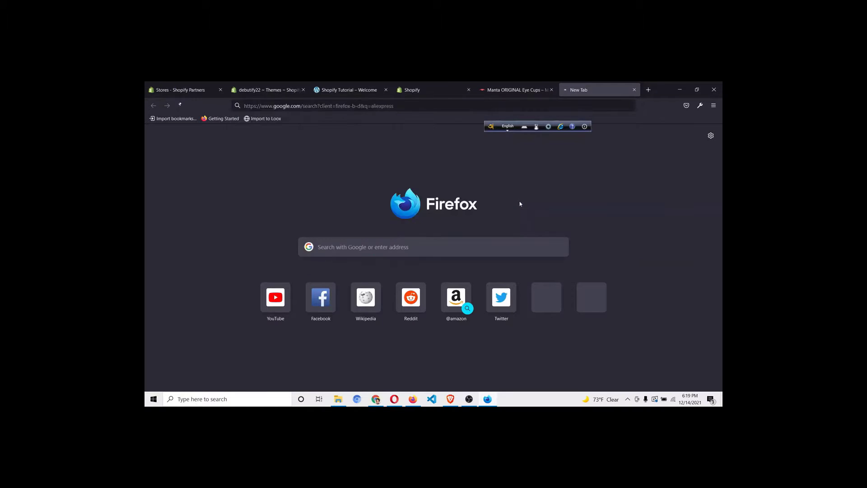
{"action": "scroll", "coordinate": [356, 287], "scroll_direction": "down", "scroll_amount": 4}
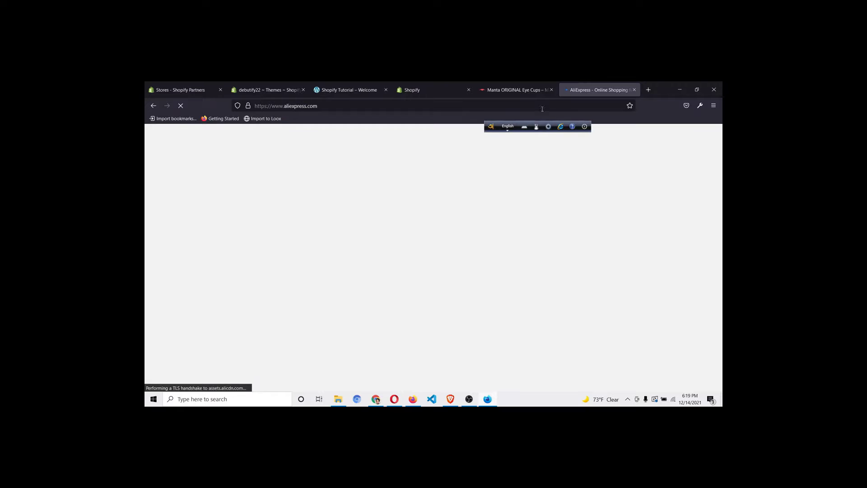
{"action": "left_click", "coordinate": [520, 89]}
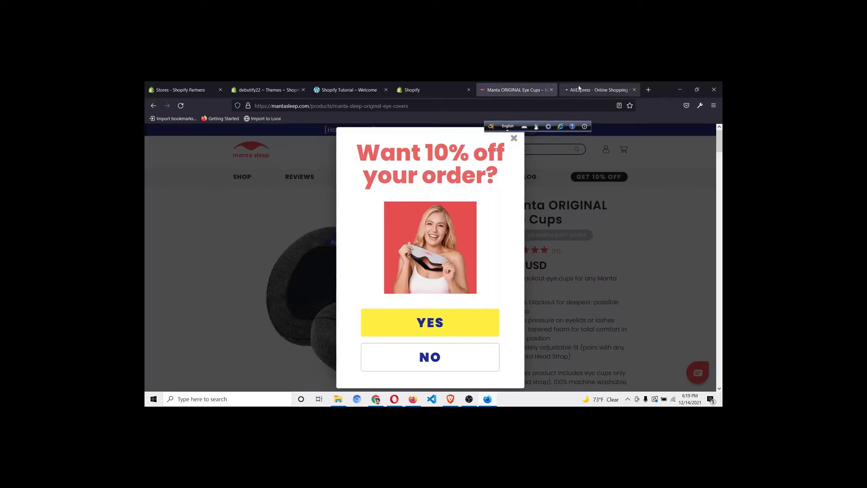
{"action": "left_click", "coordinate": [513, 137]}
{"action": "left_click", "coordinate": [582, 93]}
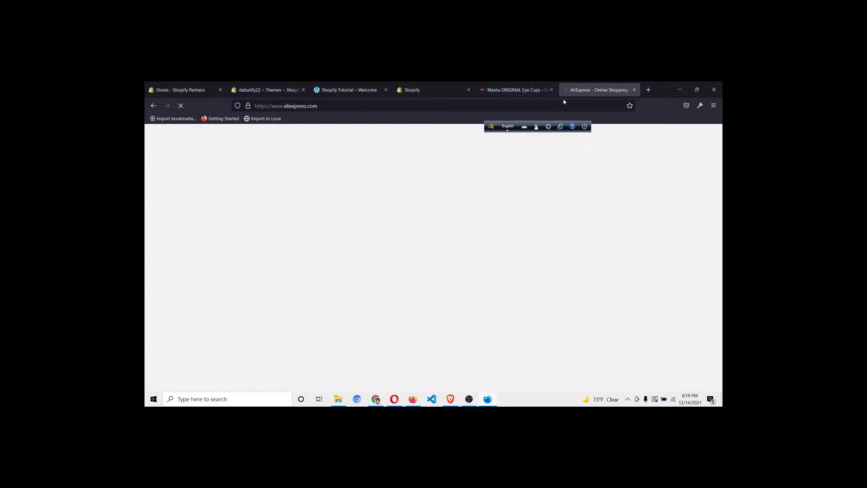
{"action": "left_click", "coordinate": [514, 91]}
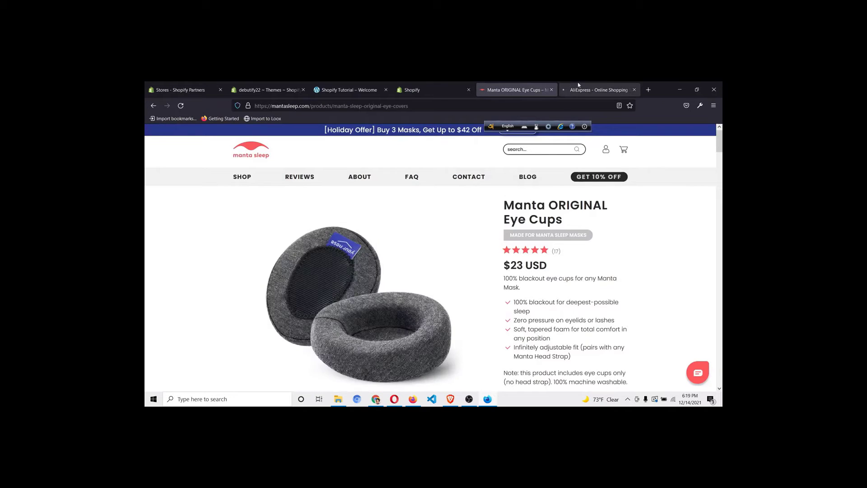
{"action": "left_click", "coordinate": [581, 88]}
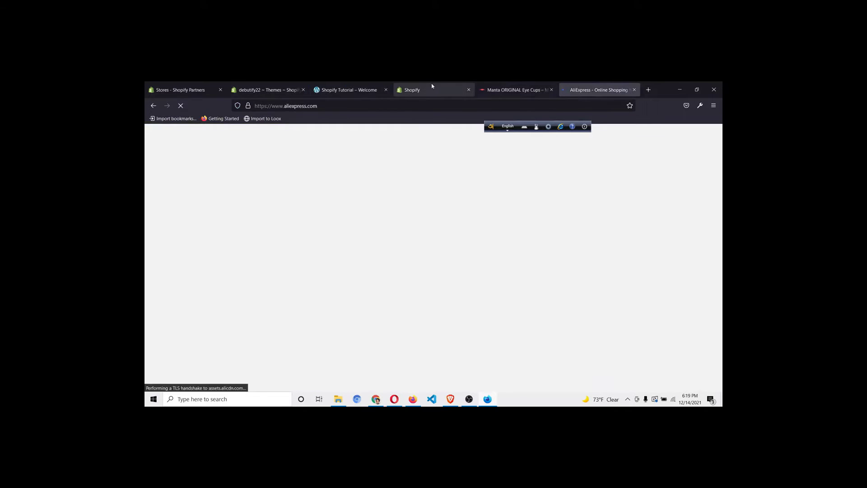
{"action": "left_click", "coordinate": [432, 85]}
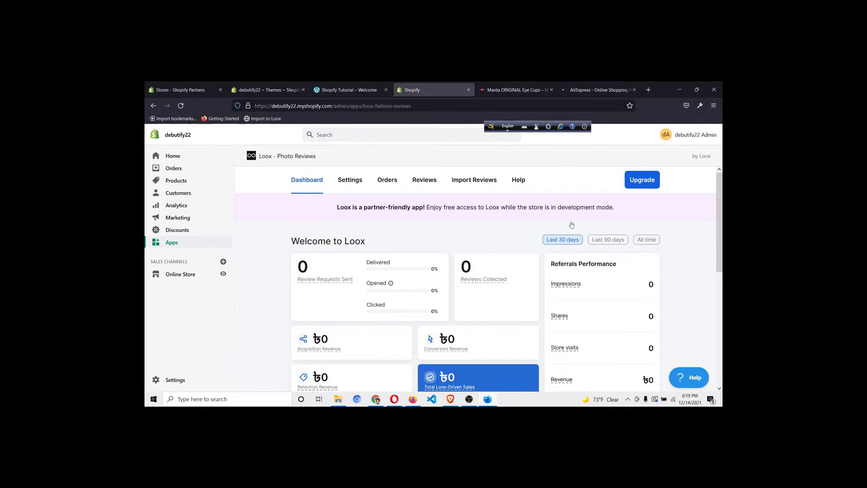
{"action": "left_click", "coordinate": [578, 93]}
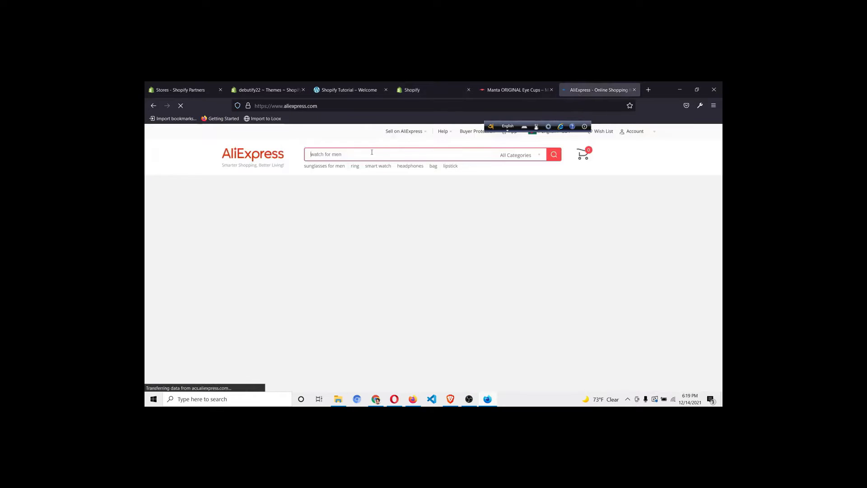
Search AliExpress for 'sleep mask' and open the Bluetooth sleeping headphones listing's customer reviews
{"action": "type", "text": "sleep mask"}
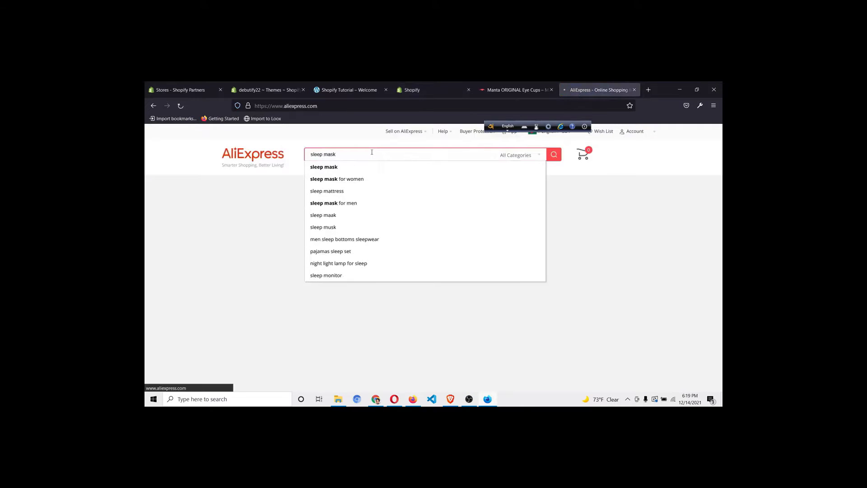
{"action": "key", "text": "Return"}
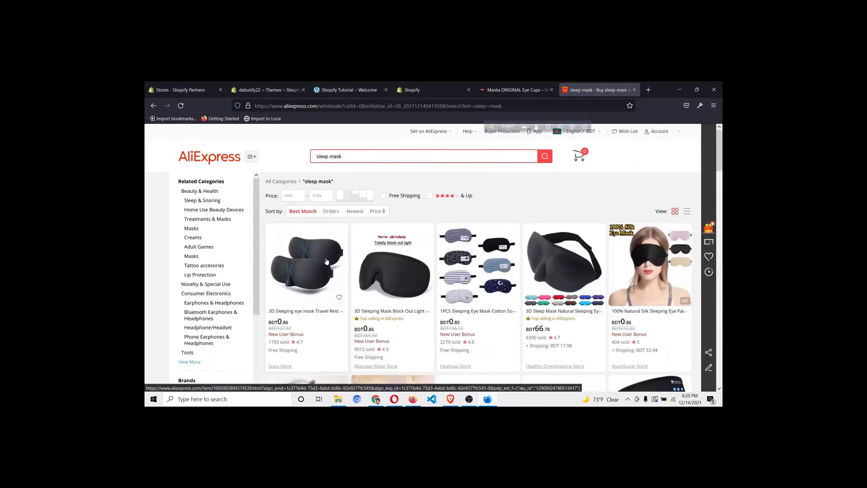
{"action": "scroll", "coordinate": [406, 298], "scroll_direction": "down", "scroll_amount": 1}
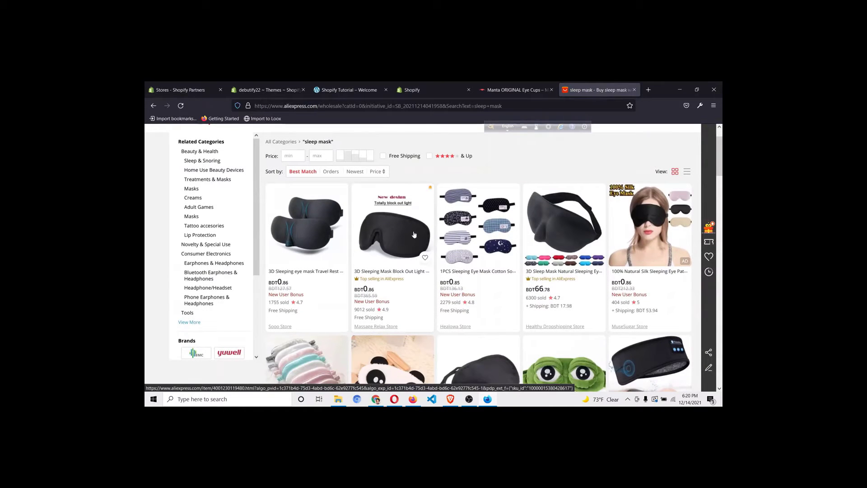
{"action": "scroll", "coordinate": [520, 271], "scroll_direction": "down", "scroll_amount": 3}
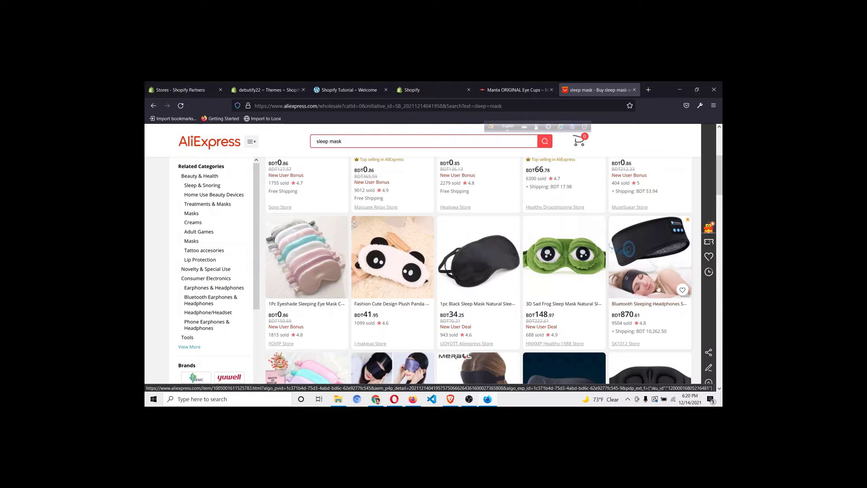
{"action": "left_click", "coordinate": [659, 304]}
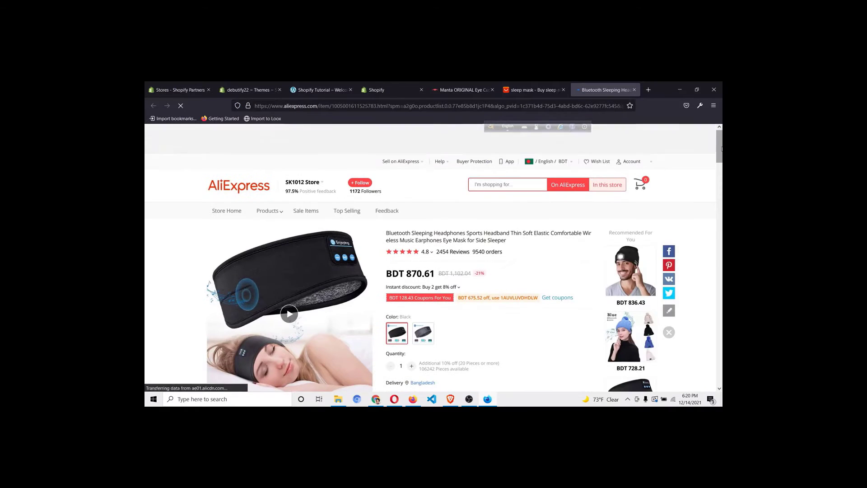
{"action": "left_click", "coordinate": [449, 253]}
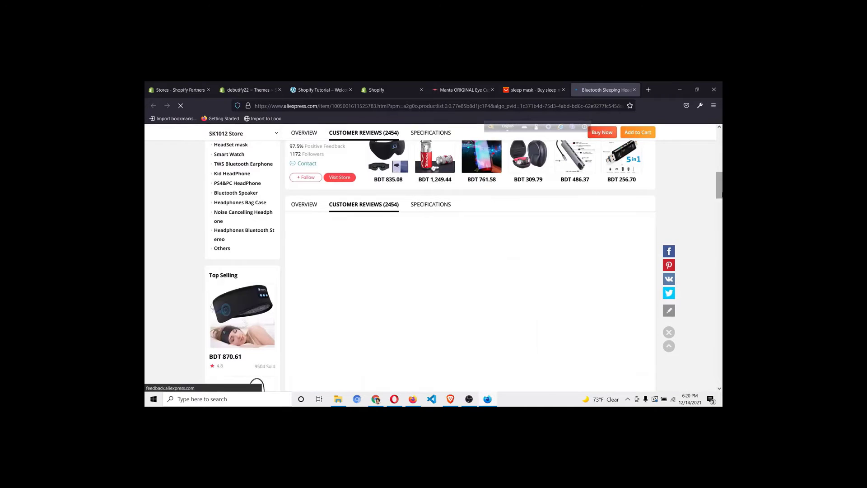
{"action": "left_click_drag", "start_coordinate": [720, 186], "coordinate": [721, 138]}
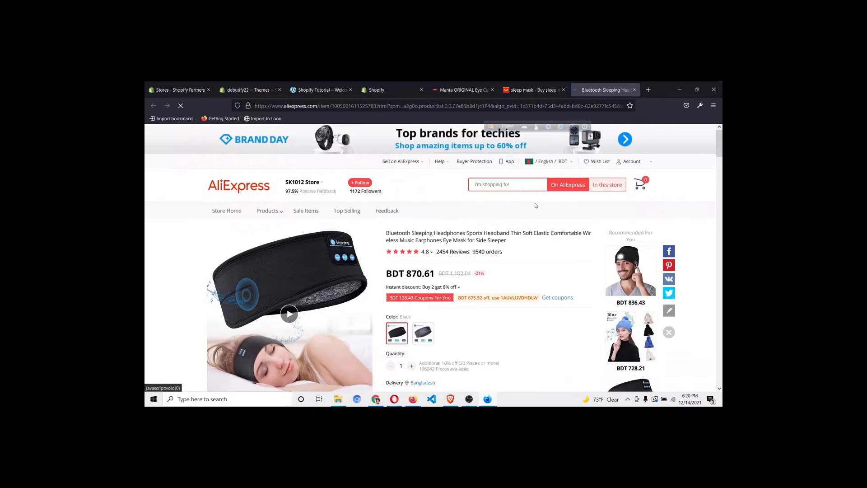
{"action": "scroll", "coordinate": [522, 211], "scroll_direction": "down", "scroll_amount": 2}
{"action": "scroll", "coordinate": [521, 211], "scroll_direction": "up", "scroll_amount": 2}
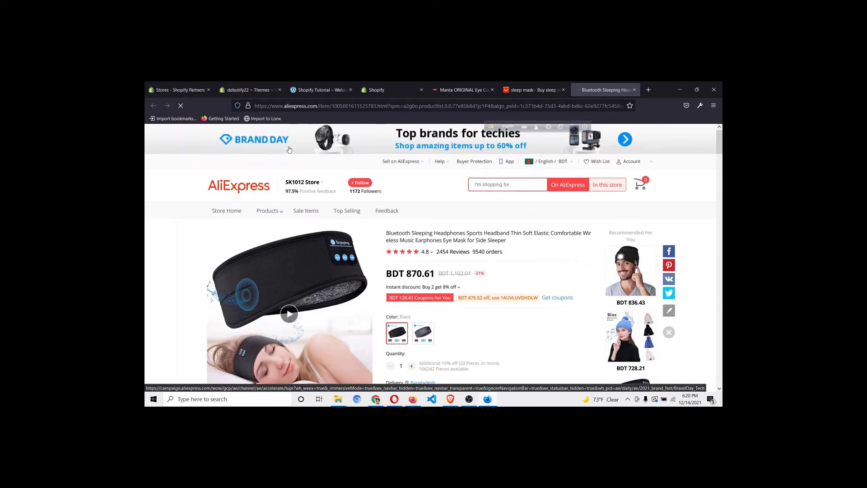
Launch the Import to Loox bookmarklet on the listing and choose Sleep Mask as the target product
{"action": "left_click", "coordinate": [259, 118]}
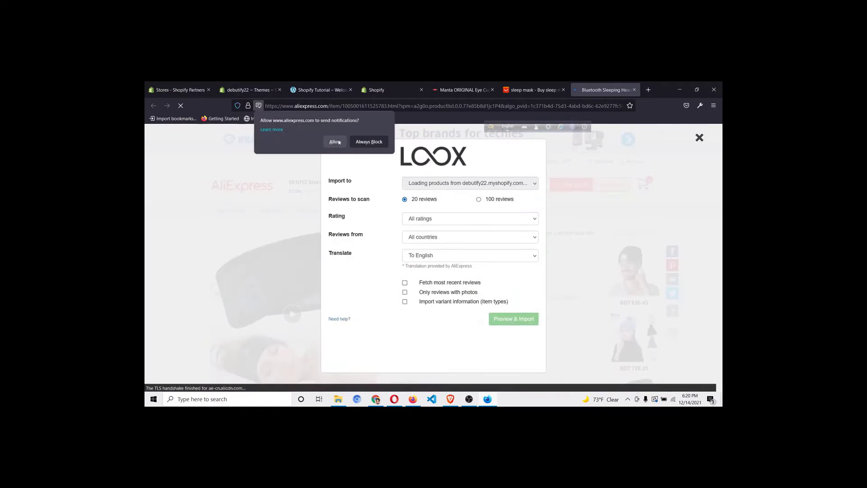
{"action": "left_click", "coordinate": [335, 142]}
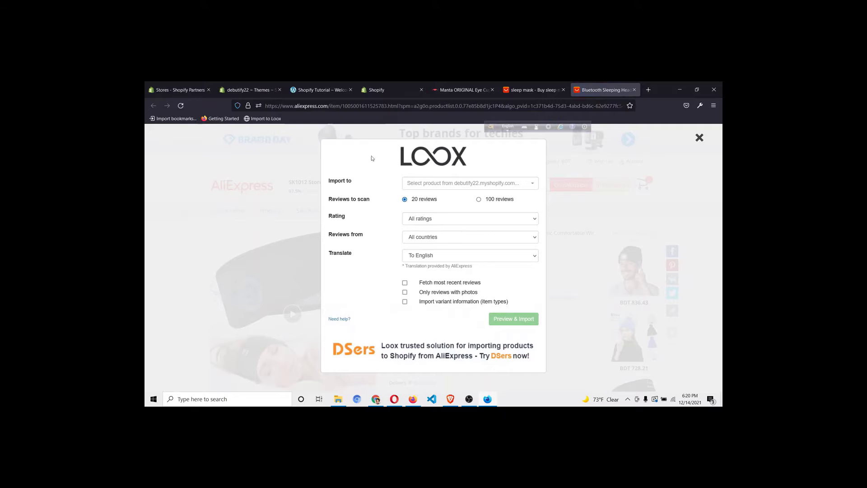
{"action": "left_click", "coordinate": [465, 187]}
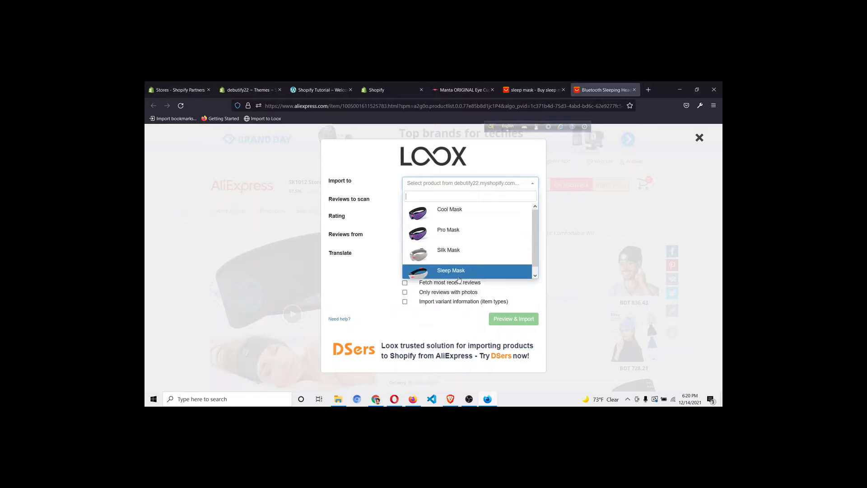
{"action": "left_click", "coordinate": [459, 273]}
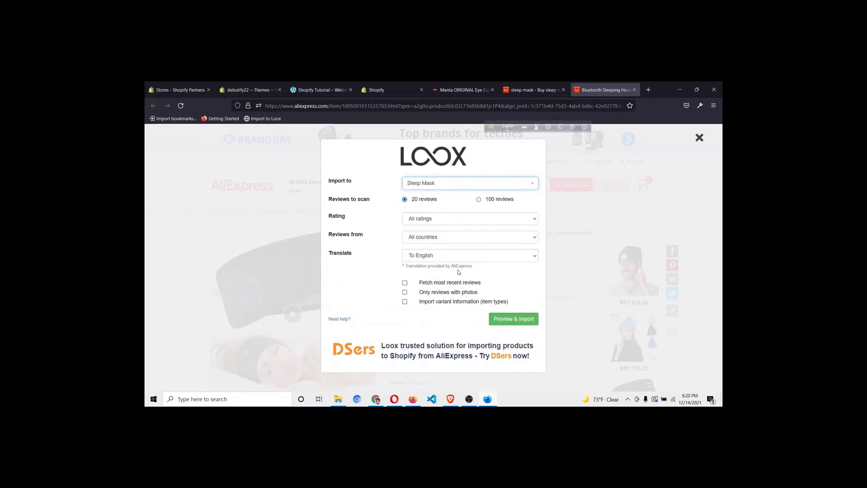
Filter the import to the most recent reviews rated 4 stars and up, and preview them
{"action": "left_click", "coordinate": [448, 221]}
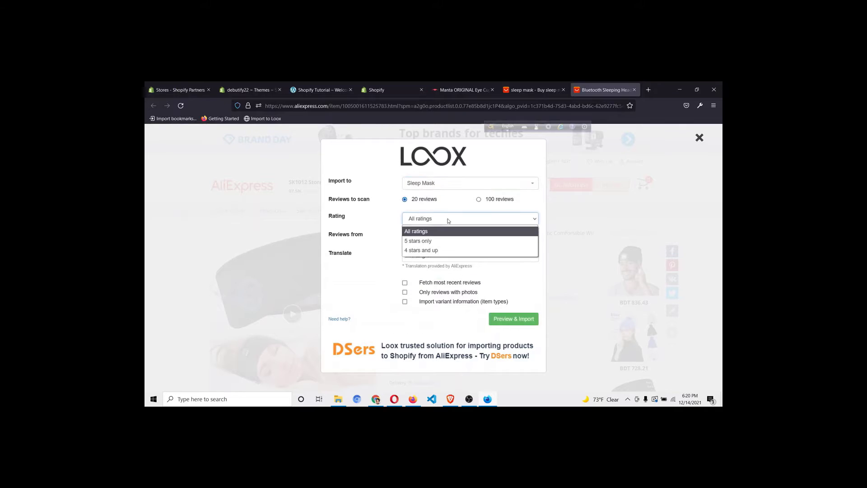
{"action": "left_click", "coordinate": [438, 251]}
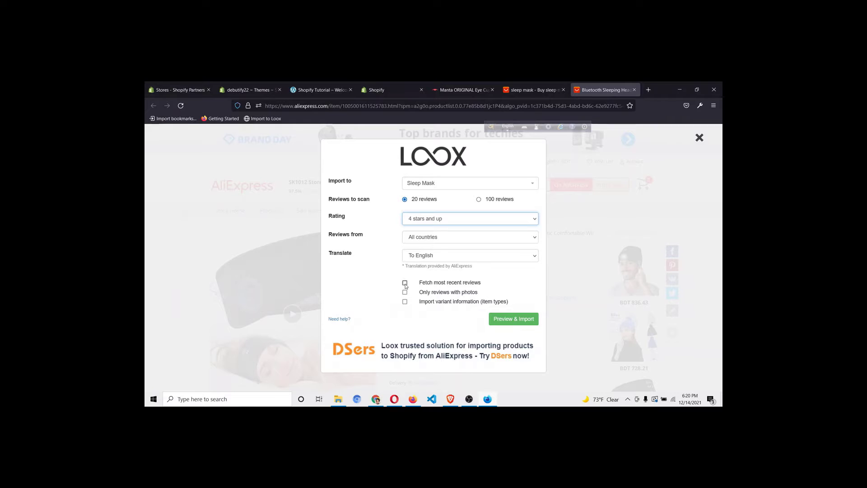
{"action": "left_click", "coordinate": [405, 283]}
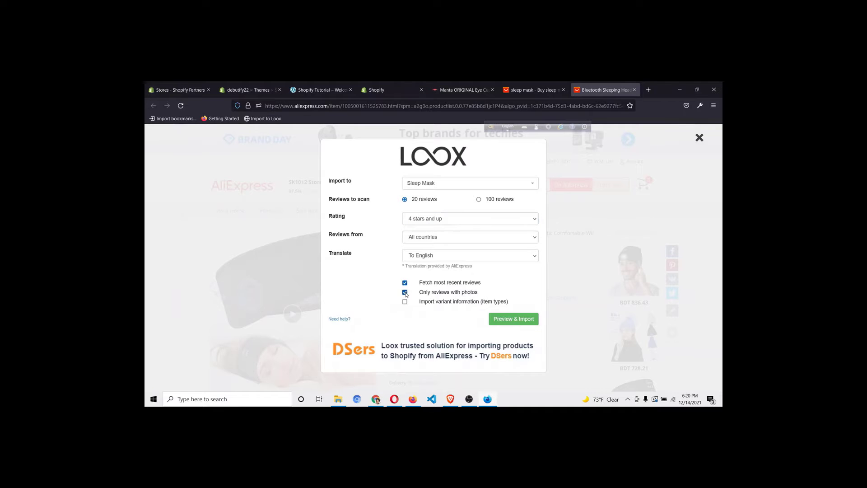
{"action": "left_click", "coordinate": [525, 320]}
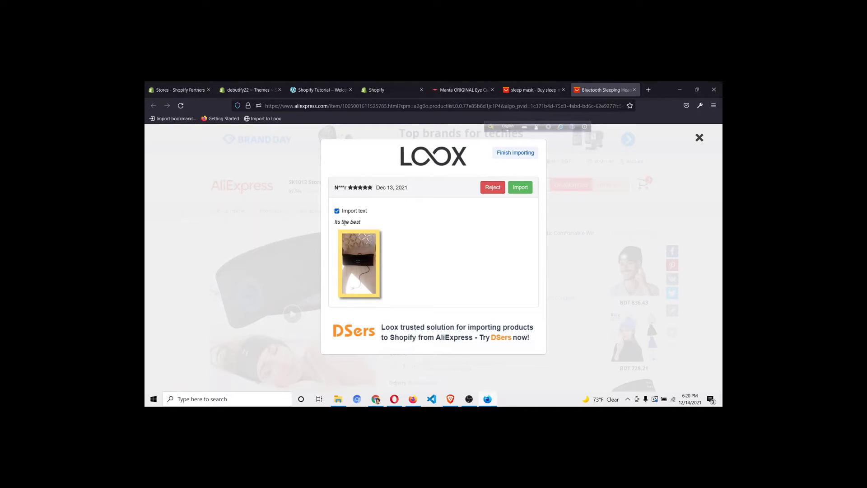
Reject the first two previewed reviews, then import the following eight AliExpress reviews
{"action": "left_click", "coordinate": [494, 190]}
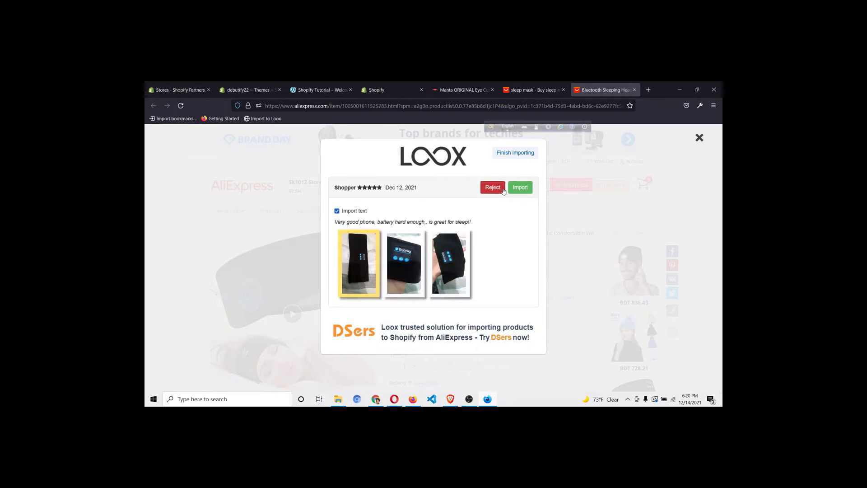
{"action": "left_click", "coordinate": [504, 189]}
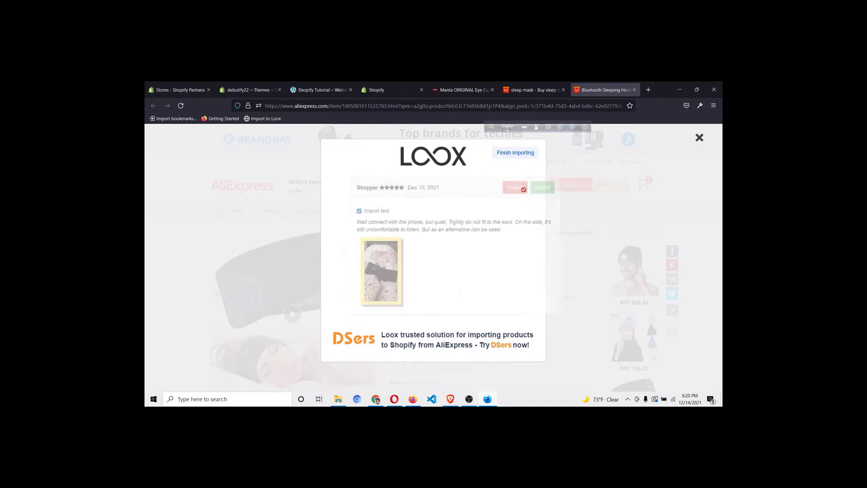
{"action": "left_click", "coordinate": [524, 189]}
{"action": "left_click", "coordinate": [525, 192]}
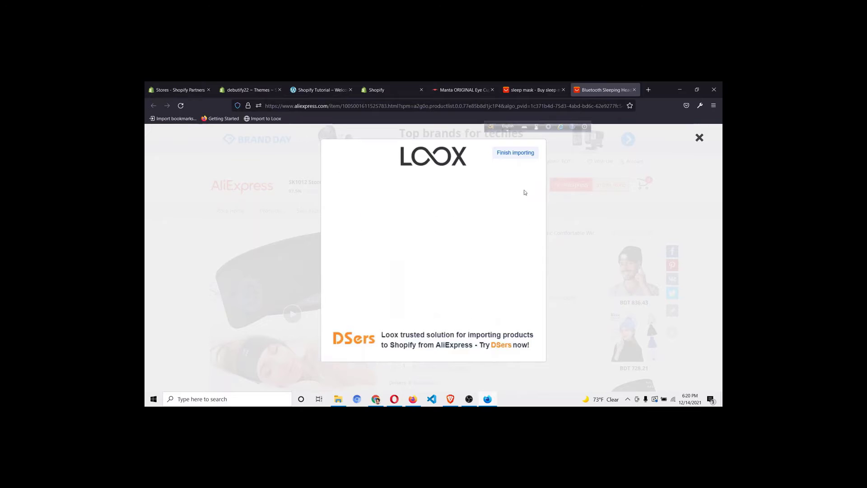
{"action": "left_click", "coordinate": [524, 192]}
{"action": "left_click", "coordinate": [523, 192]}
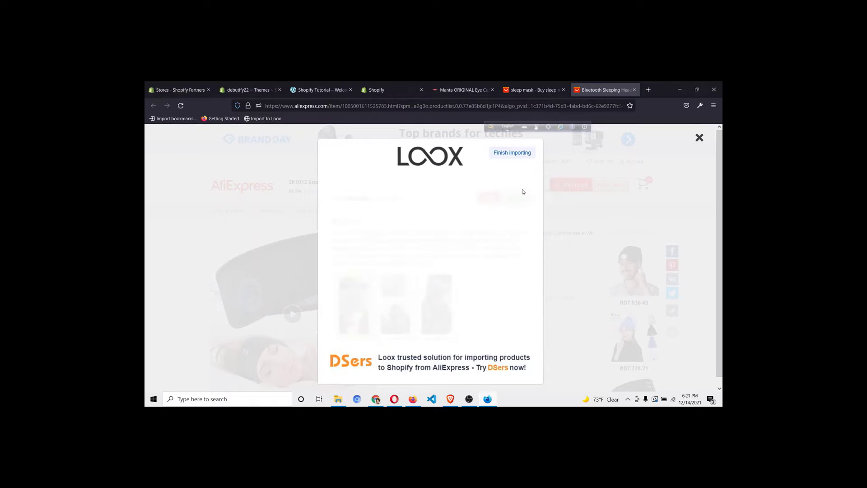
{"action": "left_click", "coordinate": [488, 189]}
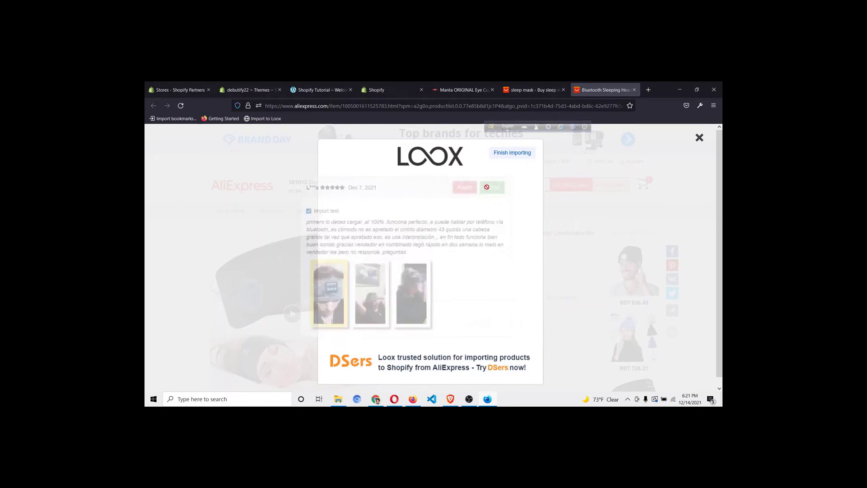
{"action": "left_click", "coordinate": [496, 189]}
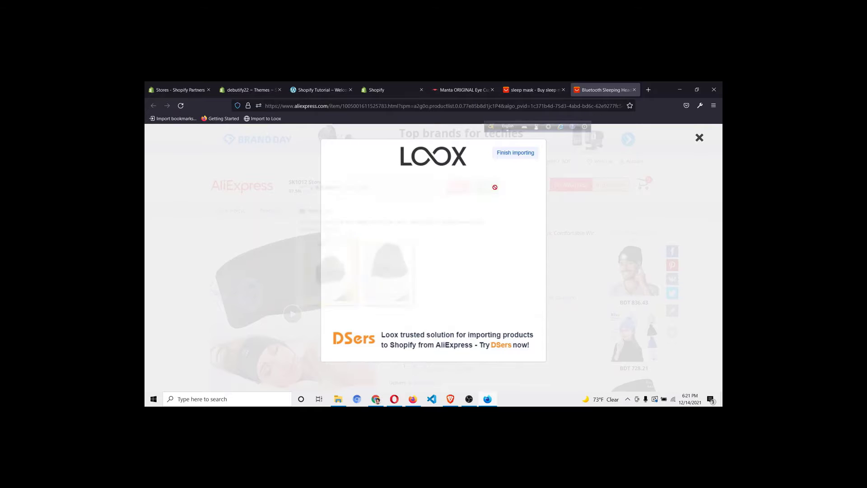
{"action": "left_click", "coordinate": [508, 191]}
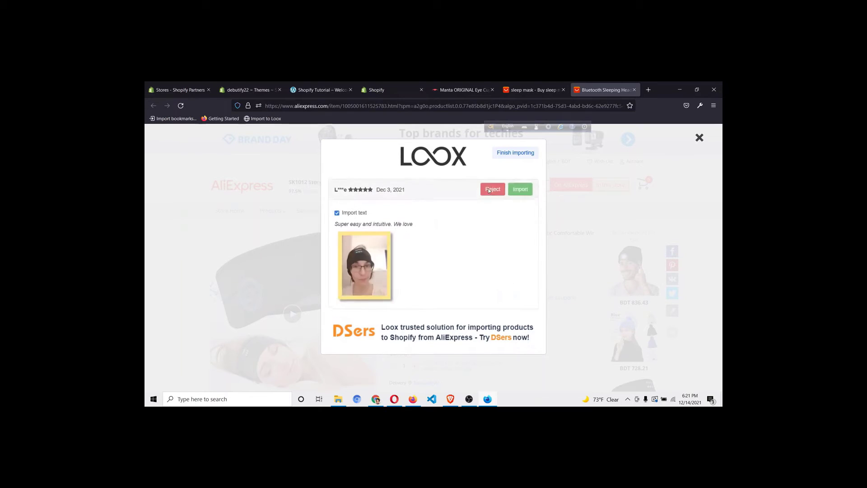
{"action": "left_click", "coordinate": [509, 190]}
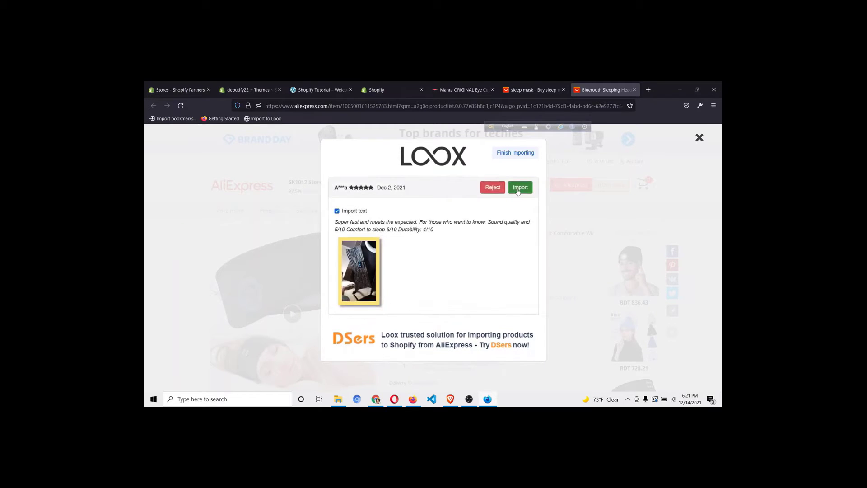
Import the remaining AliExpress reviews until Loox reports Import completed!
{"action": "left_click", "coordinate": [518, 192]}
{"action": "left_click", "coordinate": [518, 191]}
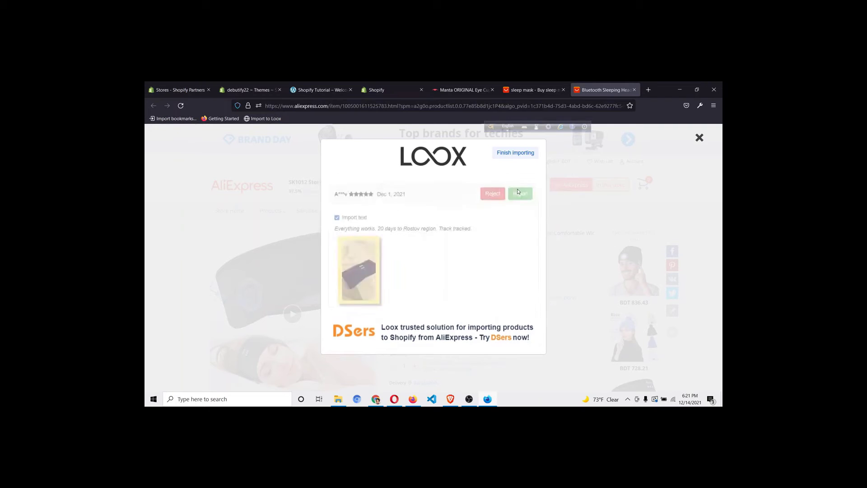
{"action": "left_click", "coordinate": [519, 191]}
{"action": "left_click", "coordinate": [519, 192]}
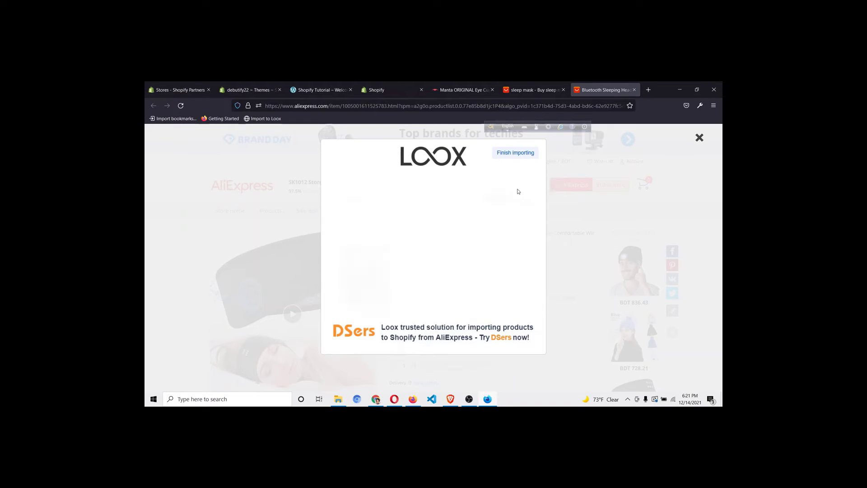
{"action": "left_click", "coordinate": [518, 190]}
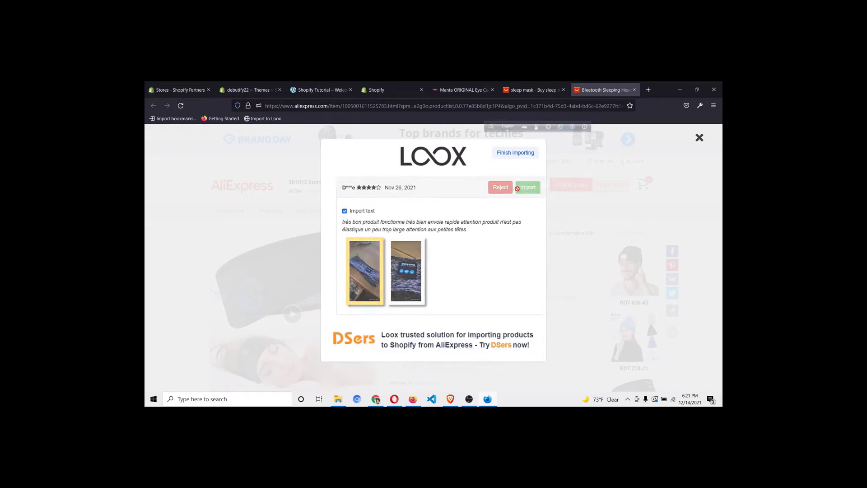
{"action": "left_click", "coordinate": [517, 190]}
{"action": "left_click", "coordinate": [519, 192]}
{"action": "left_click", "coordinate": [518, 192]}
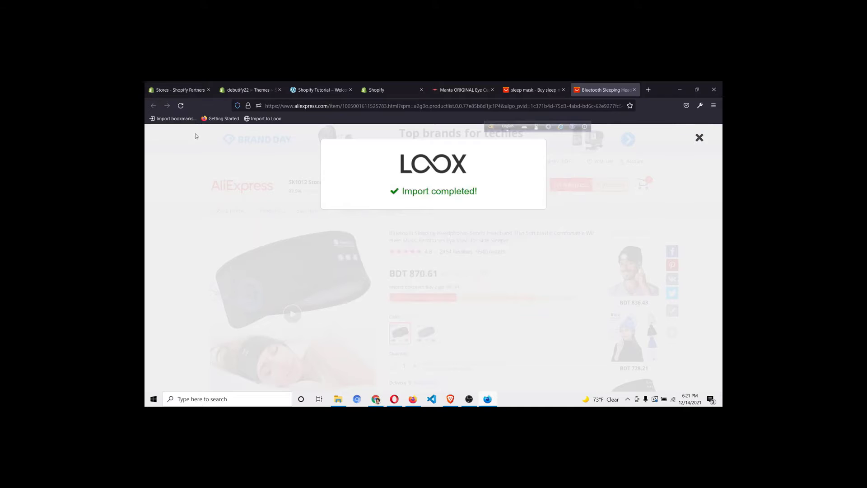
{"action": "left_click", "coordinate": [248, 90]}
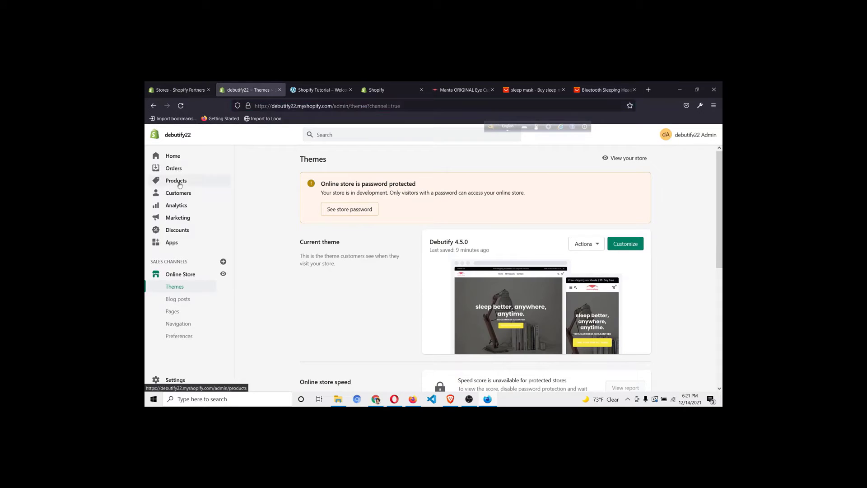
Check the Loox Reviews tab showing 16 reviews averaging 4.9, then return to the Products list
{"action": "left_click", "coordinate": [180, 184]}
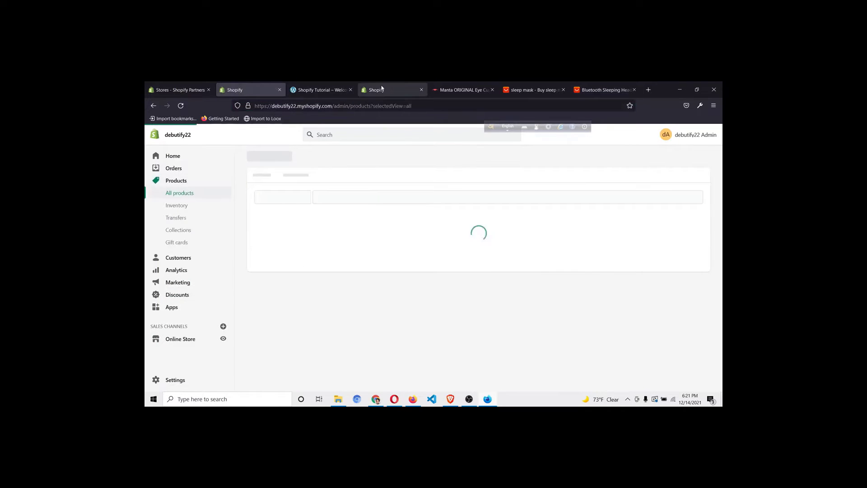
{"action": "left_click", "coordinate": [382, 89]}
{"action": "left_click", "coordinate": [425, 182]}
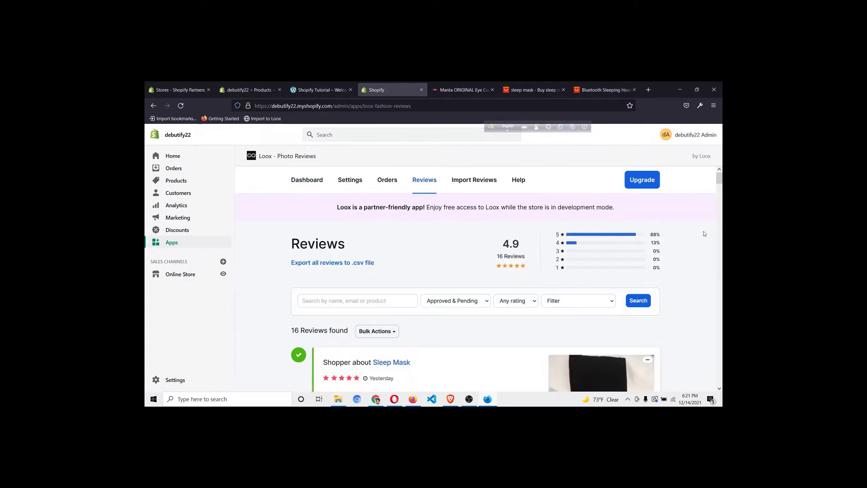
{"action": "scroll", "coordinate": [687, 252], "scroll_direction": "down", "scroll_amount": 2}
{"action": "scroll", "coordinate": [688, 249], "scroll_direction": "up", "scroll_amount": 1}
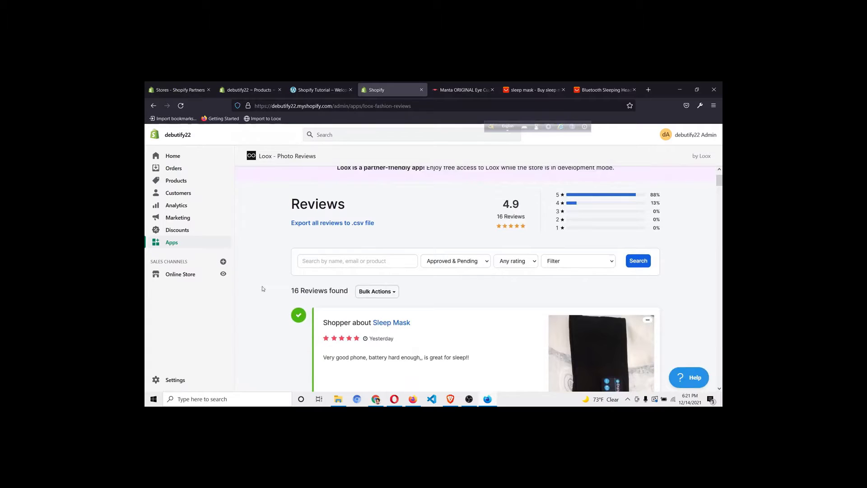
{"action": "left_click", "coordinate": [246, 91]}
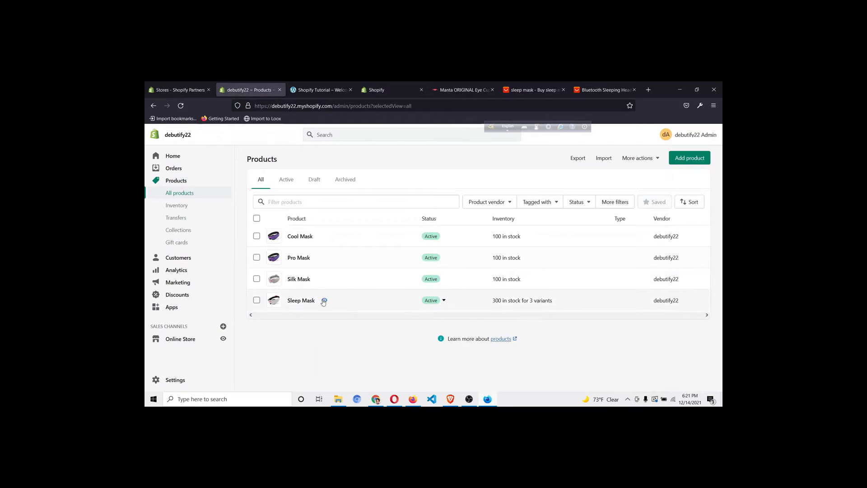
Preview Sleep Mask in the online store and scroll down to its 16 imported reviews
{"action": "left_click", "coordinate": [325, 301]}
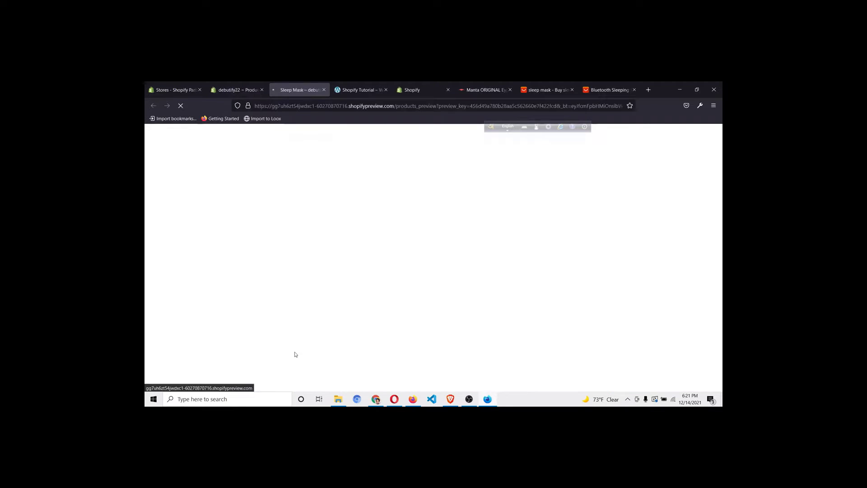
{"action": "scroll", "coordinate": [500, 316], "scroll_direction": "down", "scroll_amount": 15}
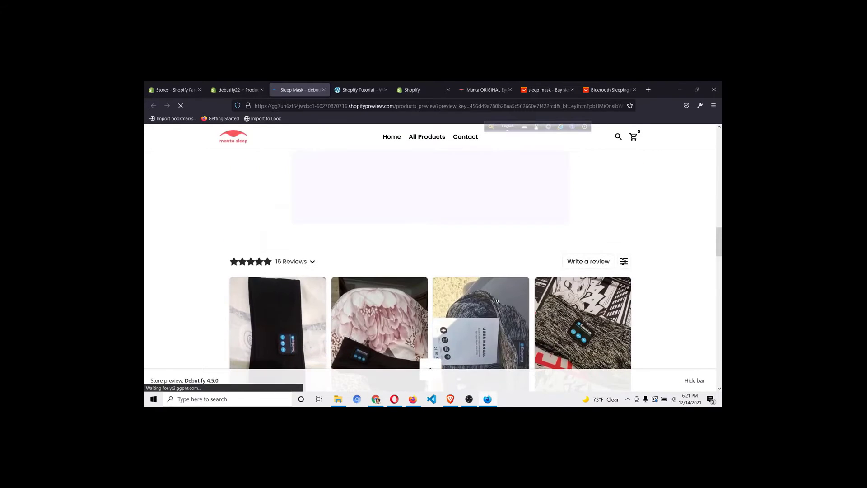
{"action": "scroll", "coordinate": [655, 240], "scroll_direction": "down", "scroll_amount": 10}
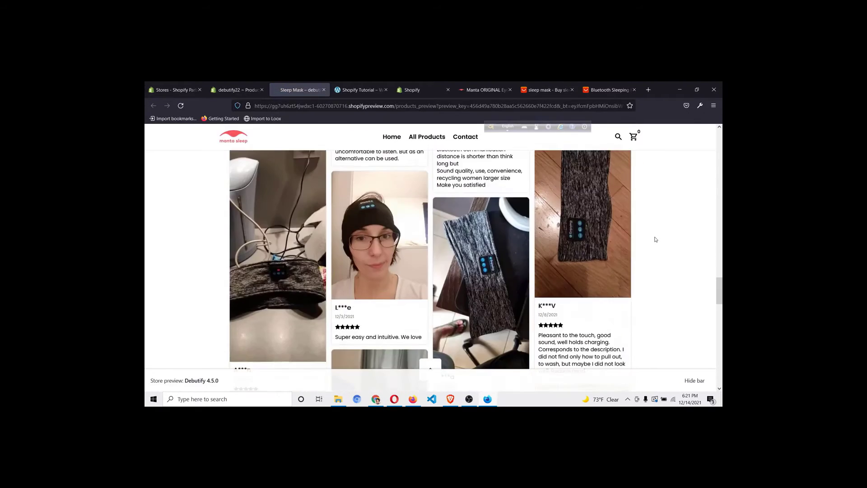
{"action": "scroll", "coordinate": [670, 240], "scroll_direction": "down", "scroll_amount": 6}
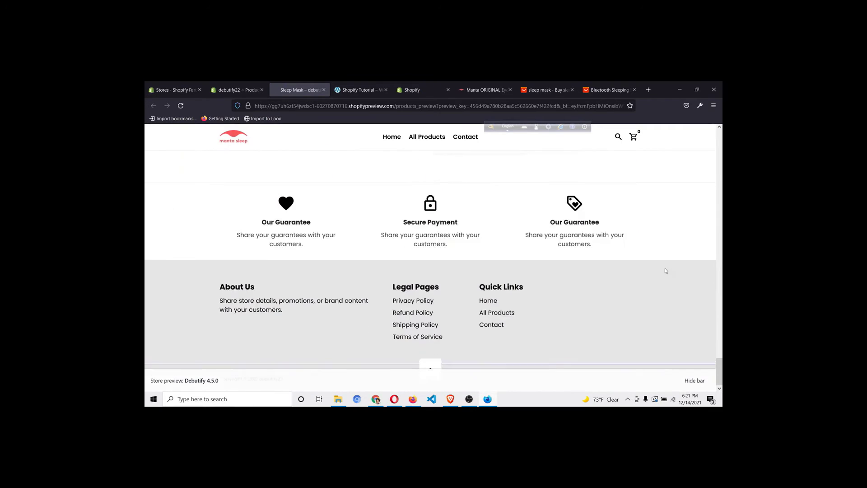
{"action": "scroll", "coordinate": [665, 267], "scroll_direction": "up", "scroll_amount": 10}
{"action": "scroll", "coordinate": [621, 304], "scroll_direction": "up", "scroll_amount": 15}
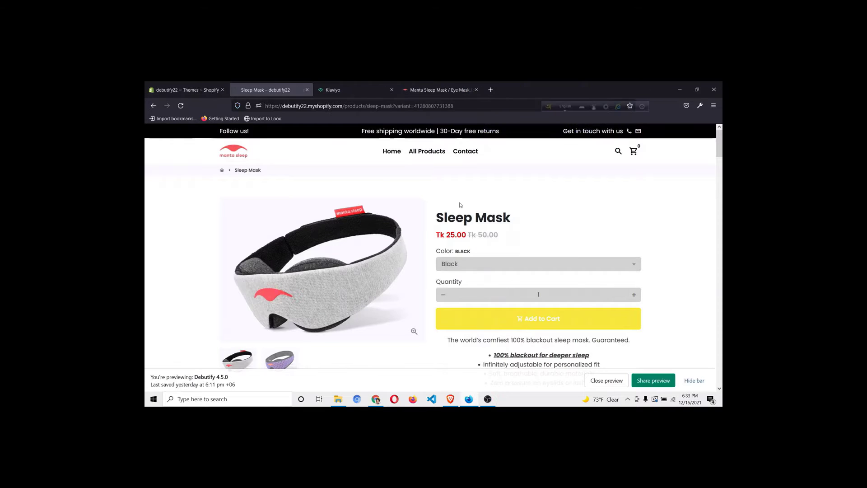
{"action": "scroll", "coordinate": [460, 205], "scroll_direction": "down", "scroll_amount": 10}
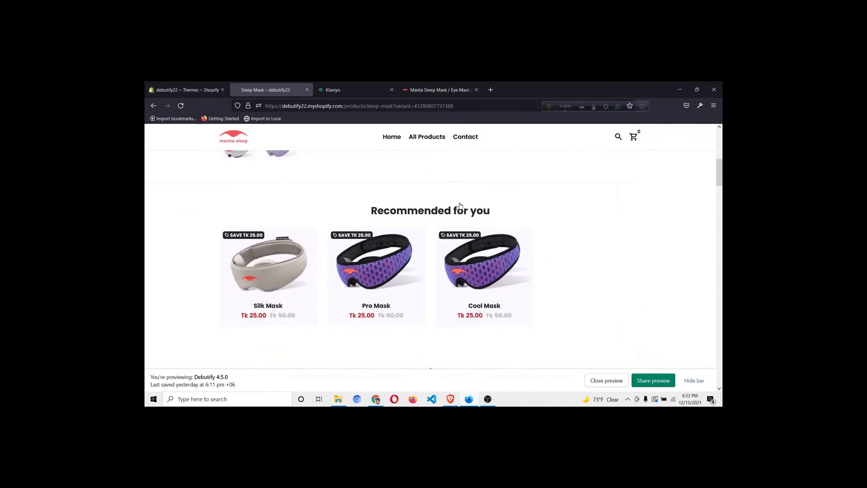
{"action": "scroll", "coordinate": [619, 235], "scroll_direction": "down", "scroll_amount": 10}
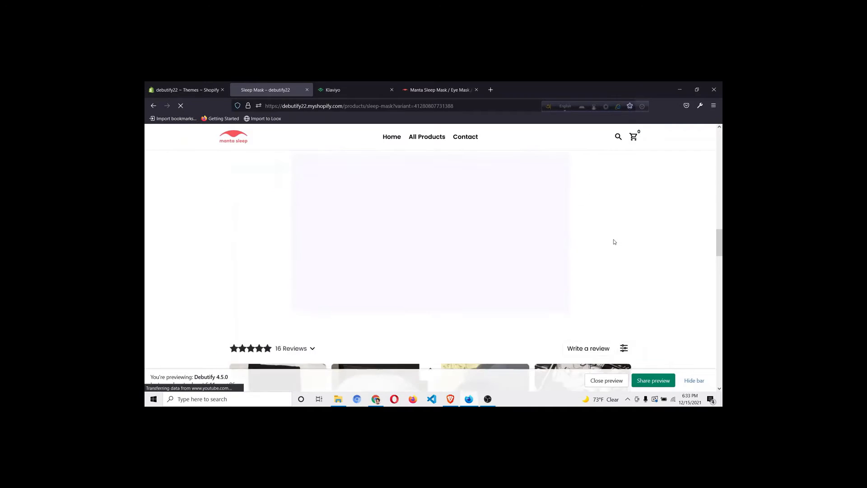
{"action": "scroll", "coordinate": [634, 226], "scroll_direction": "down", "scroll_amount": 3}
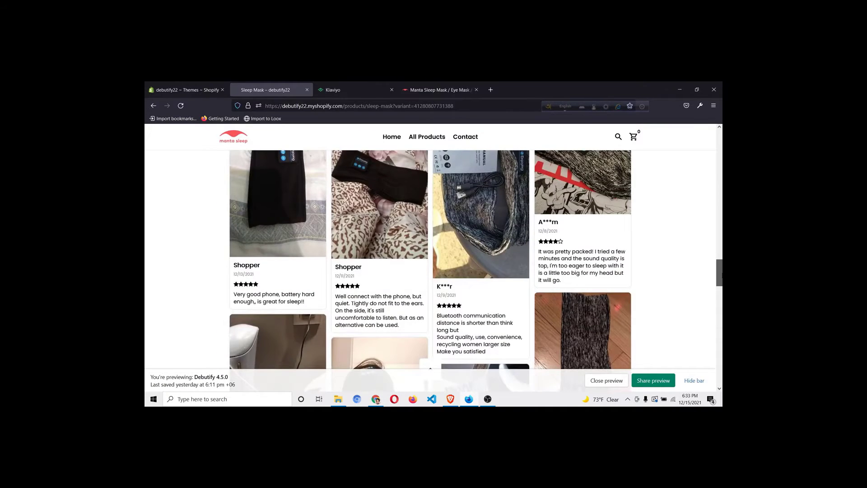
{"action": "left_click_drag", "start_coordinate": [721, 275], "coordinate": [722, 327]}
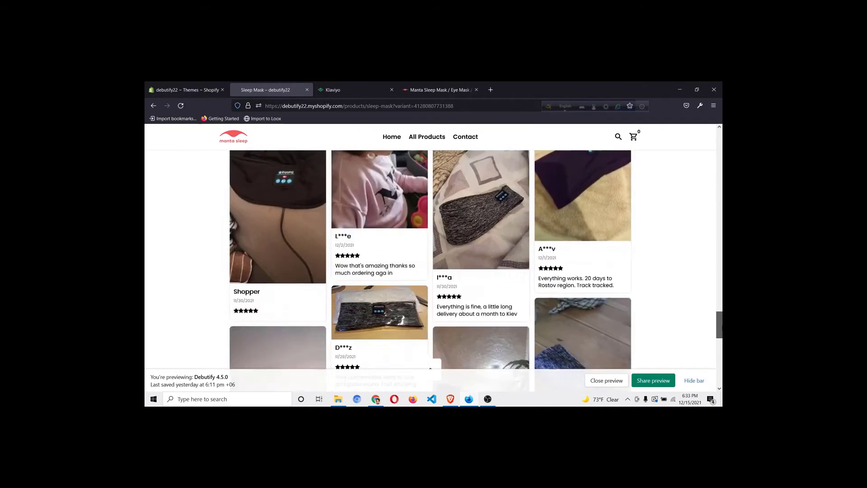
{"action": "scroll", "coordinate": [462, 153], "scroll_direction": "up", "scroll_amount": 15}
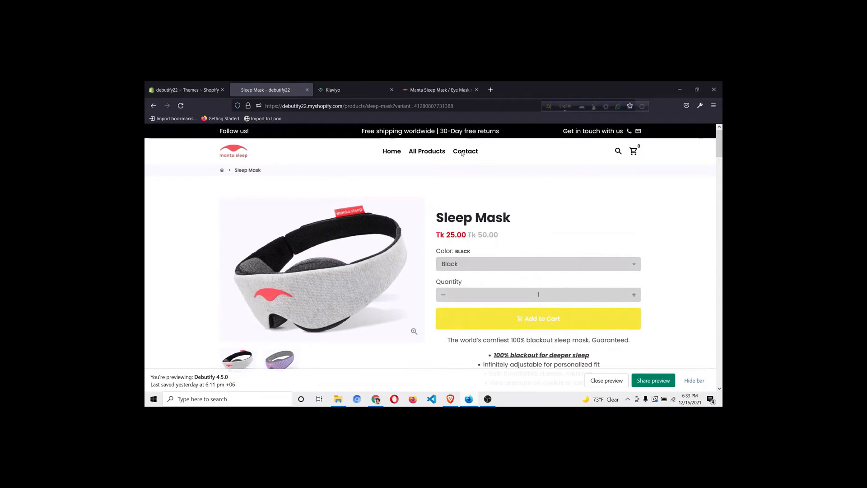
{"action": "left_click", "coordinate": [439, 90]}
Scroll through the Manta Sleep Mask page ($35 USD, 3470 reviews) for comparison, then back up
{"action": "scroll", "coordinate": [596, 239], "scroll_direction": "down", "scroll_amount": 5}
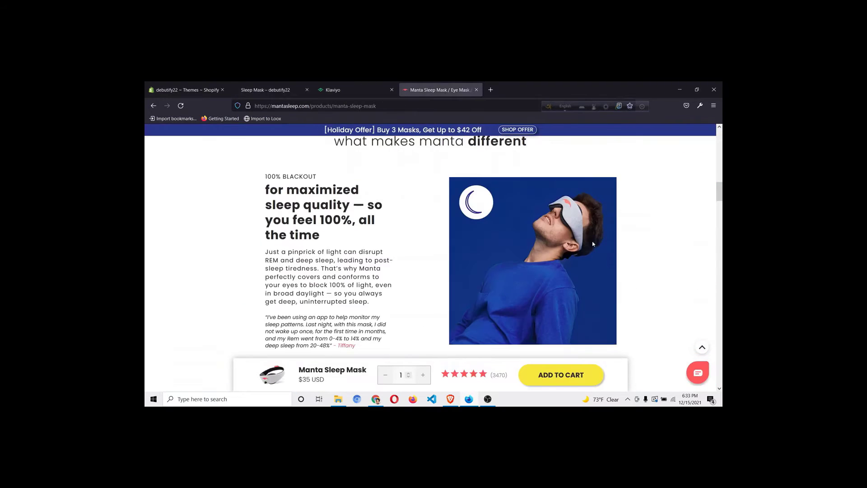
{"action": "scroll", "coordinate": [593, 244], "scroll_direction": "down", "scroll_amount": 3}
{"action": "left_click_drag", "start_coordinate": [721, 203], "coordinate": [720, 159]}
{"action": "scroll", "coordinate": [517, 248], "scroll_direction": "up", "scroll_amount": 5}
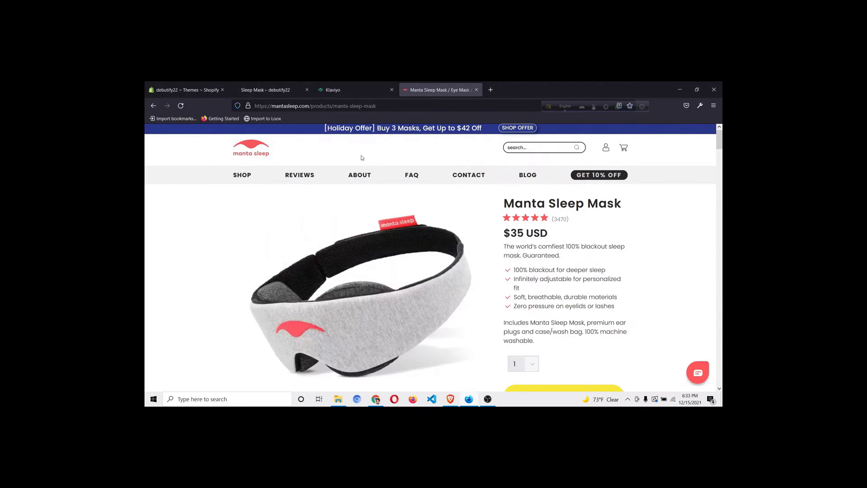
Load jahinshahriar.com/ in a new tab and follow its Install Now link for GemPages
{"action": "left_click", "coordinate": [491, 89]}
{"action": "type", "text": "jah"}
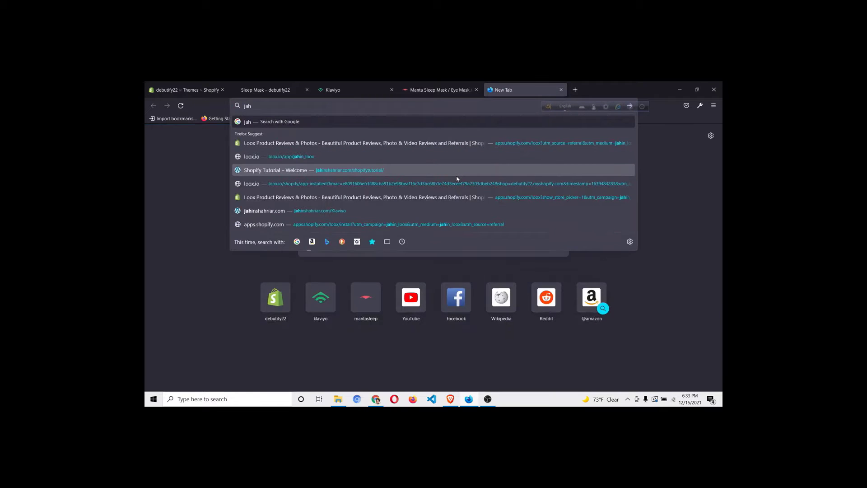
{"action": "type", "text": "inshahriar.com"}
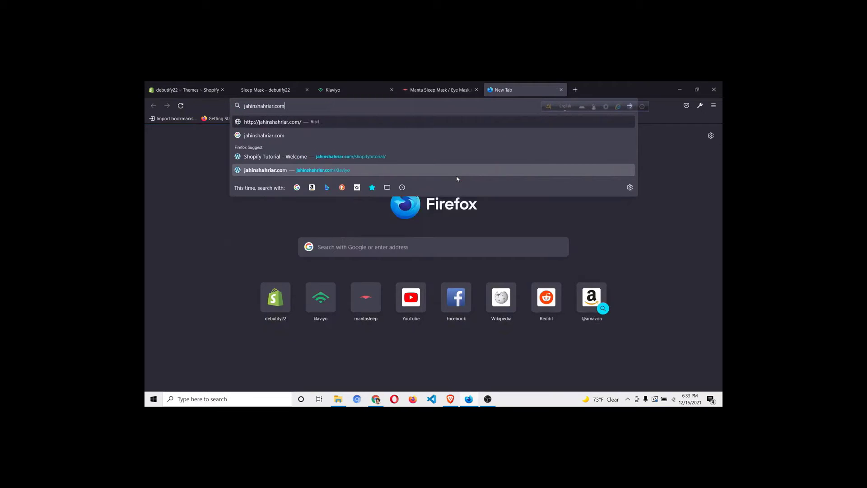
{"action": "type", "text": ";"}
{"action": "key", "text": "BackSpace"}
{"action": "type", "text": "/shopifytutorial/"}
{"action": "key", "text": "Return"}
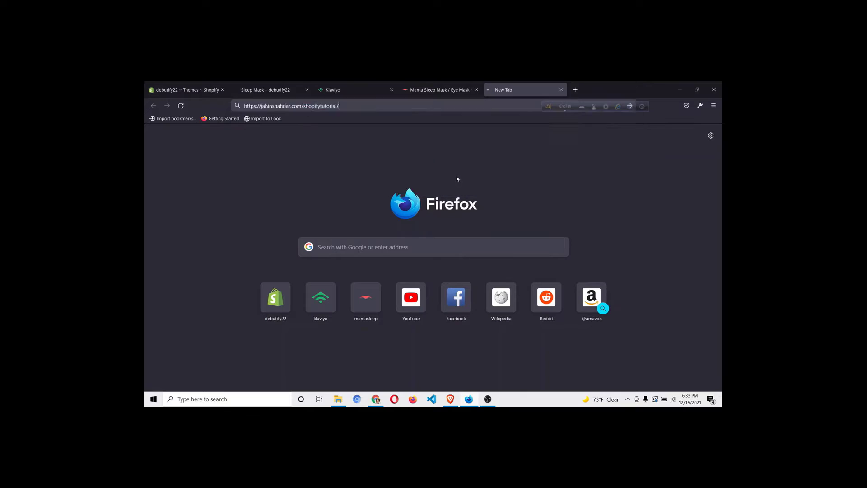
{"action": "left_click_drag", "start_coordinate": [510, 93], "coordinate": [357, 90]}
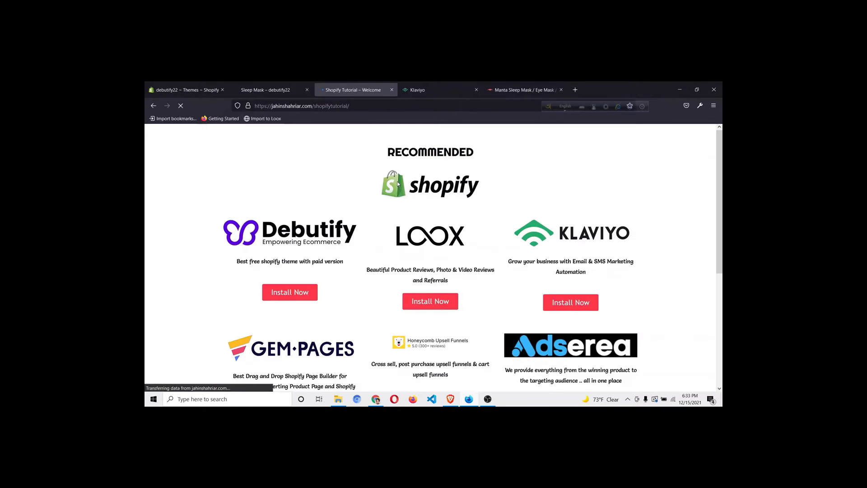
{"action": "scroll", "coordinate": [660, 206], "scroll_direction": "down", "scroll_amount": 3}
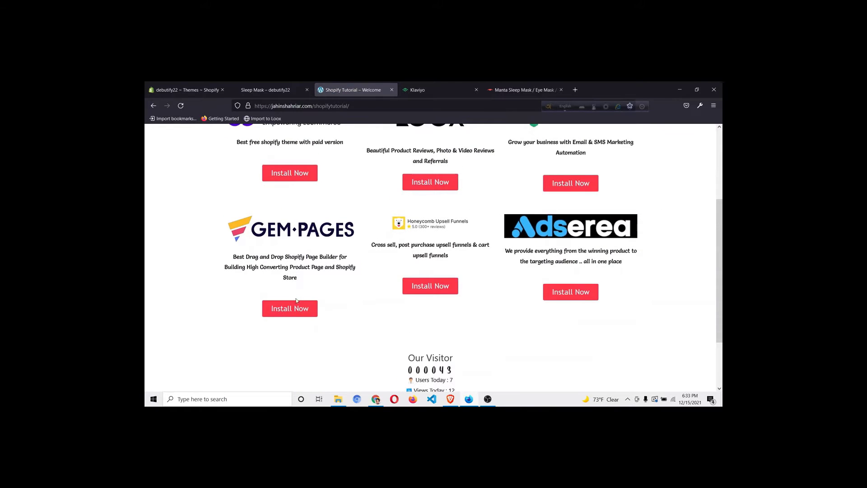
{"action": "left_click", "coordinate": [306, 309]}
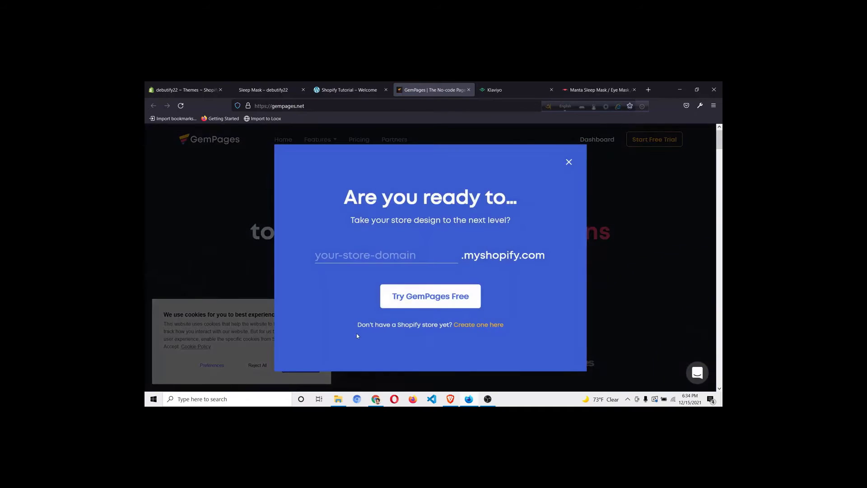
Copy the store's myshopify domain from the Shopify tab's address bar
{"action": "left_click", "coordinate": [183, 89]}
{"action": "left_click", "coordinate": [290, 106]}
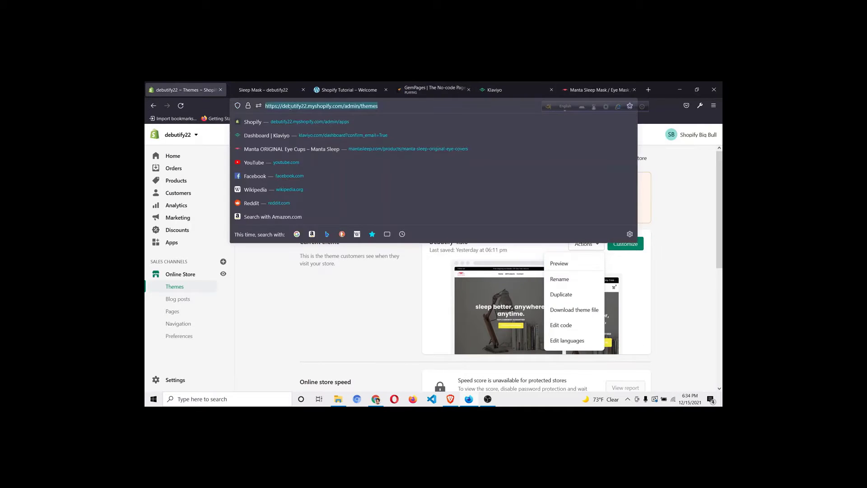
{"action": "left_click", "coordinate": [283, 108]}
{"action": "left_click_drag", "start_coordinate": [283, 109], "coordinate": [342, 109]}
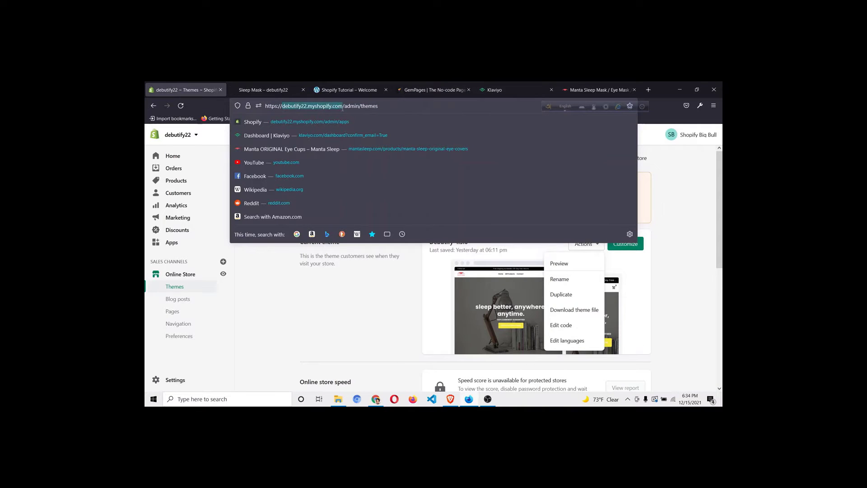
{"action": "right_click", "coordinate": [343, 108]}
{"action": "left_click", "coordinate": [357, 143]}
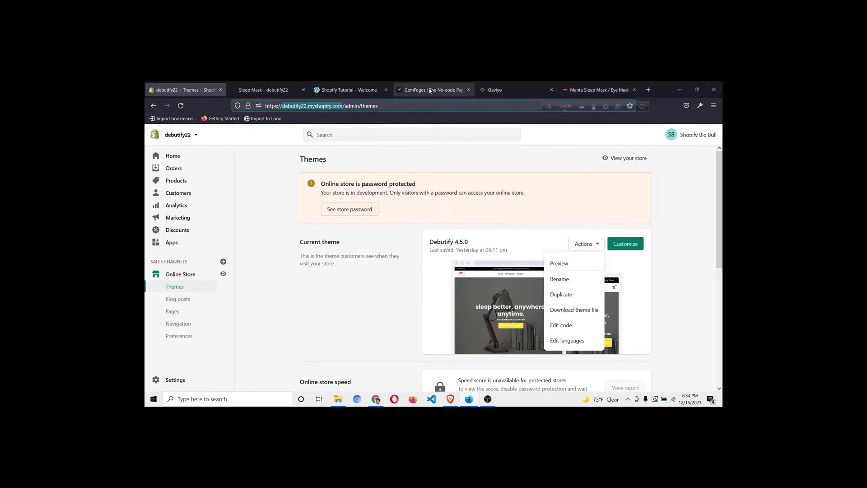
Paste the domain into GemPages' store field, trim .myshopify.com, and submit Try GemPages Free
{"action": "left_click", "coordinate": [431, 90]}
{"action": "key", "text": "ctrl+v"}
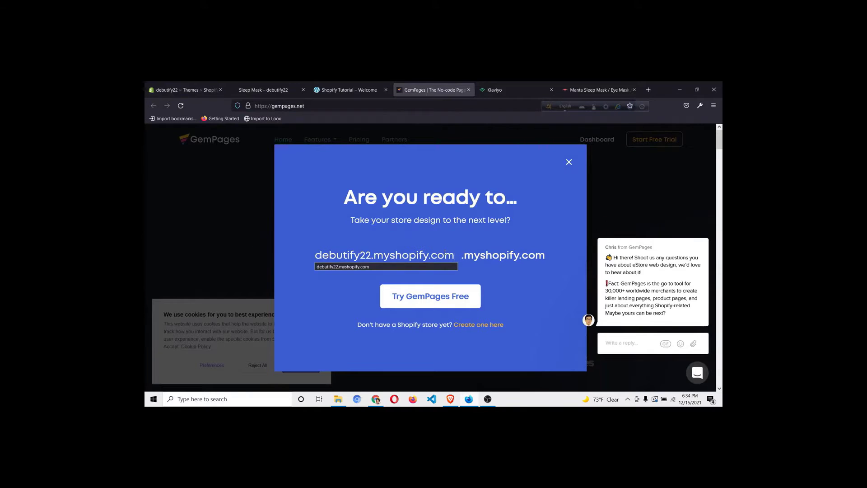
{"action": "key", "text": "BackSpace"}
{"action": "key", "text": "BackSpace"}
{"action": "key", "text": "BackSpace"}
{"action": "key", "text": "BackSpace"}
{"action": "key", "text": "BackSpace"}
{"action": "key", "text": "BackSpace"}
{"action": "key", "text": "BackSpace"}
{"action": "key", "text": "BackSpace"}
{"action": "key", "text": "BackSpace"}
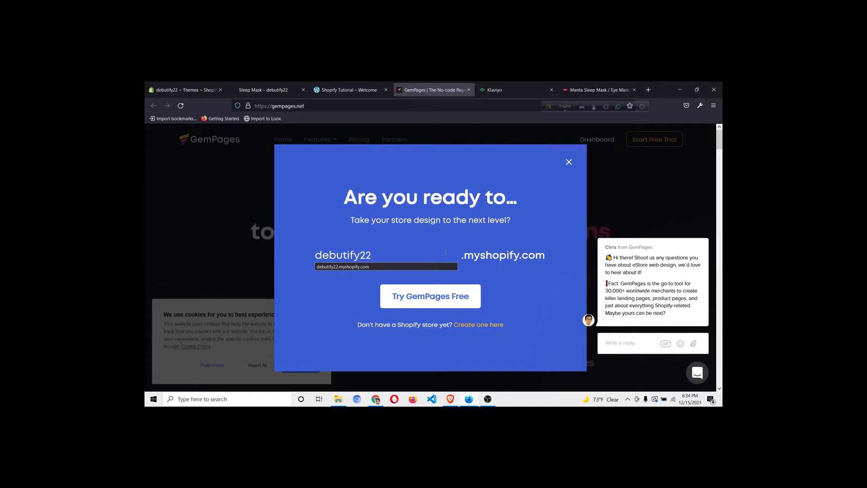
{"action": "left_click", "coordinate": [413, 304]}
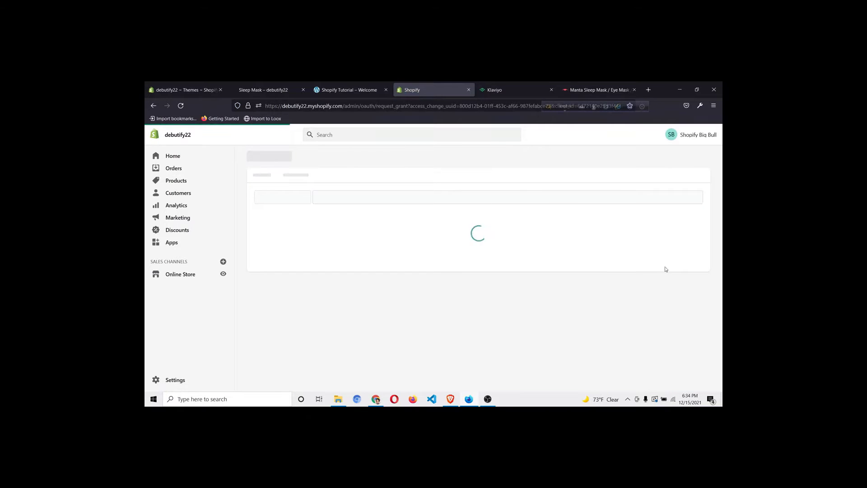
Approve installing GemPages Page Builder on the Shopify authorization page
{"action": "scroll", "coordinate": [600, 281], "scroll_direction": "down", "scroll_amount": 3}
{"action": "left_click", "coordinate": [595, 336]}
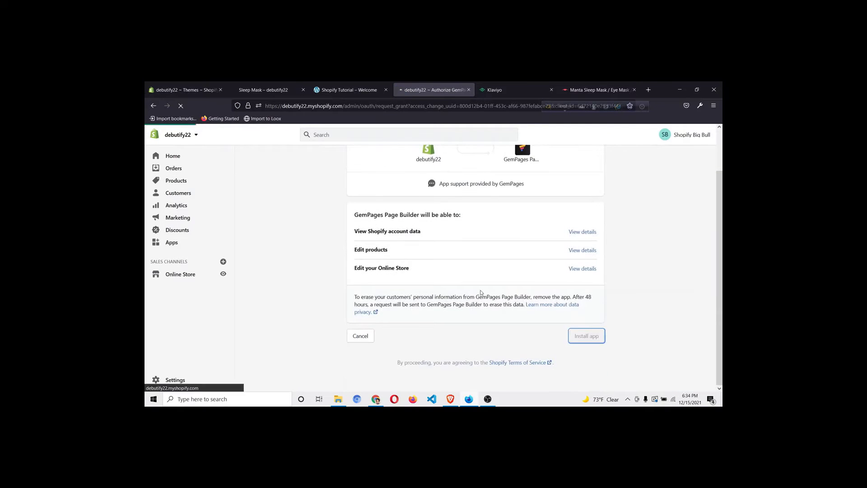
{"action": "scroll", "coordinate": [482, 293], "scroll_direction": "up", "scroll_amount": 1}
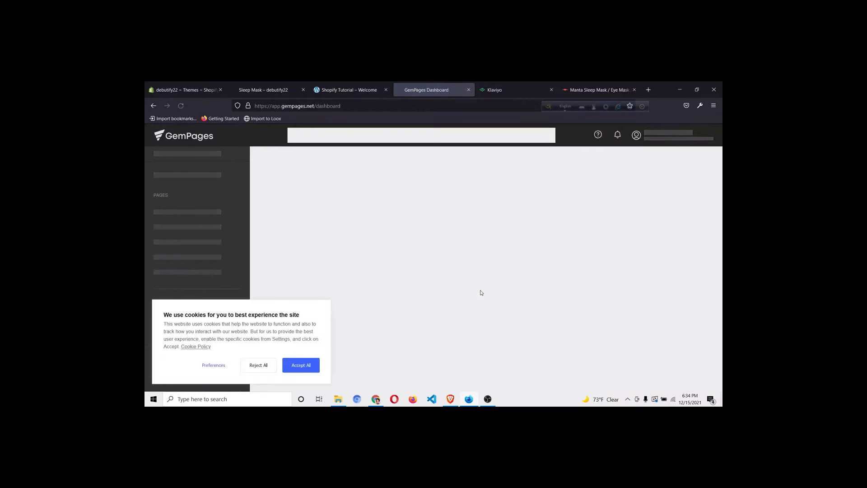
Accept all cookies and skip the GemPages welcome onboarding questionnaire
{"action": "left_click", "coordinate": [300, 365]}
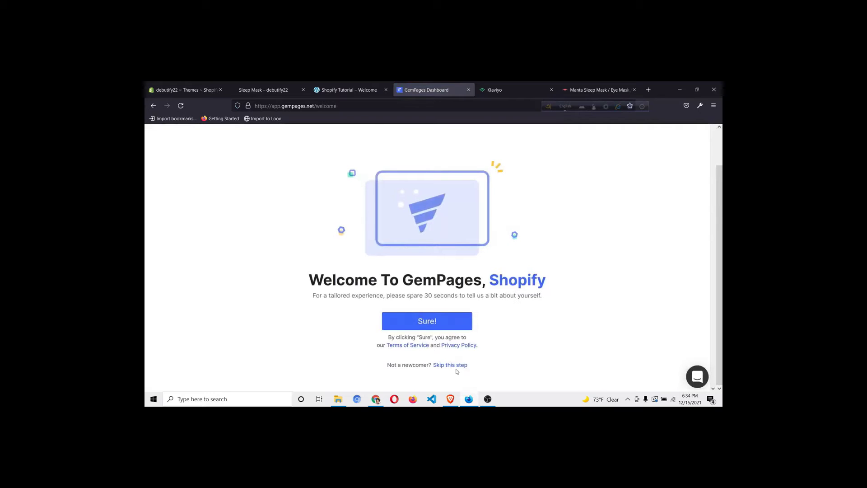
{"action": "left_click", "coordinate": [456, 366]}
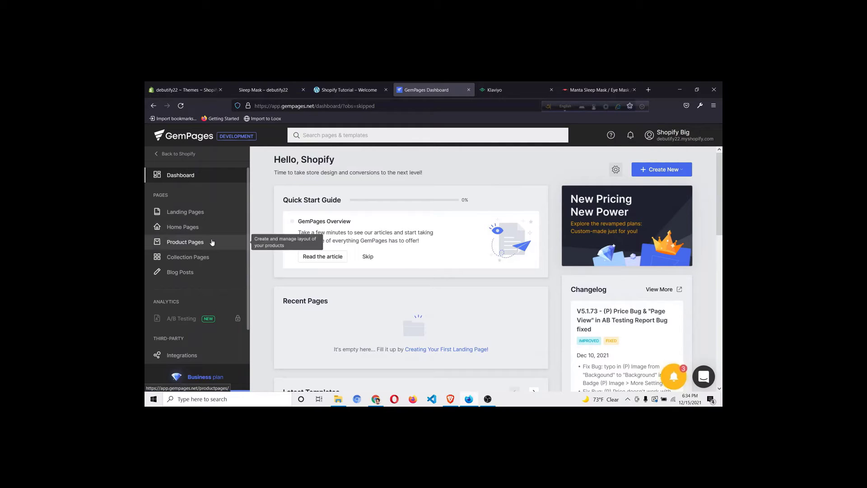
Create a 'Sleep Mask' product page from the Kitchenware template and view the store's Sleep Mask page
{"action": "left_click", "coordinate": [216, 243]}
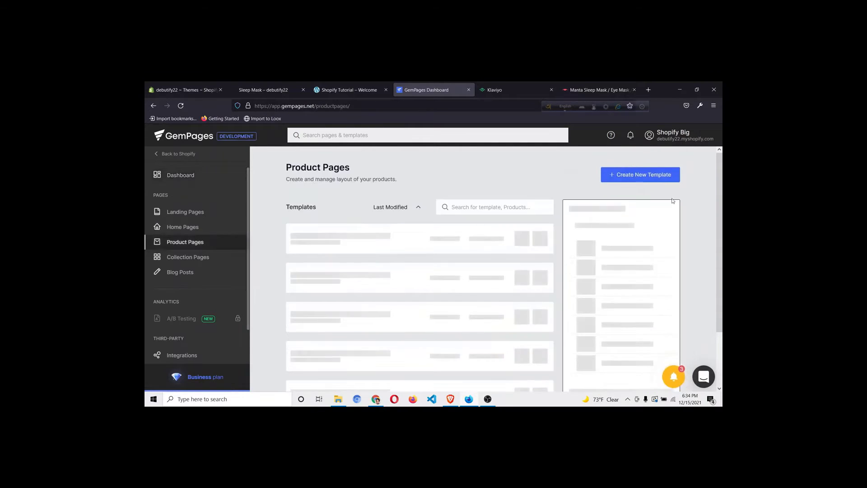
{"action": "left_click", "coordinate": [643, 176]}
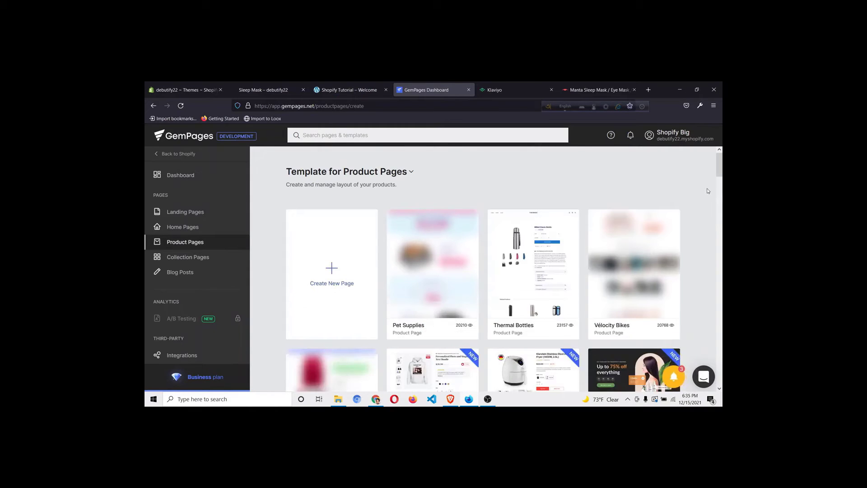
{"action": "scroll", "coordinate": [718, 199], "scroll_direction": "down", "scroll_amount": 3}
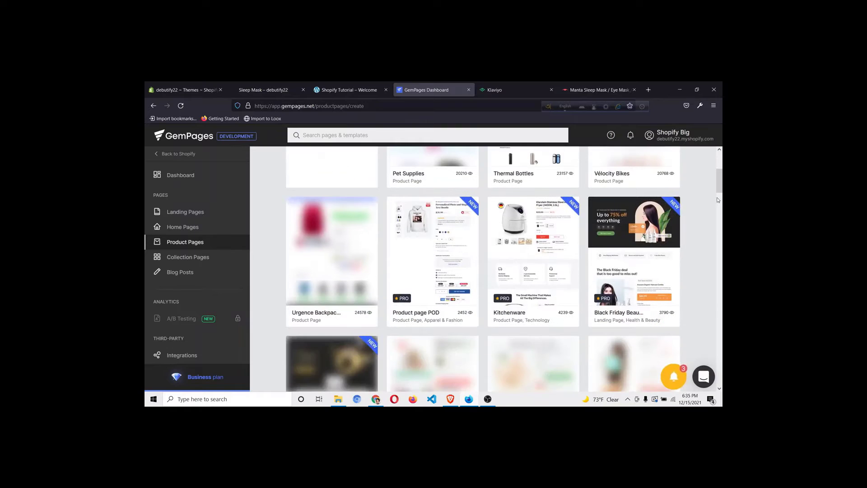
{"action": "scroll", "coordinate": [718, 200], "scroll_direction": "down", "scroll_amount": 3}
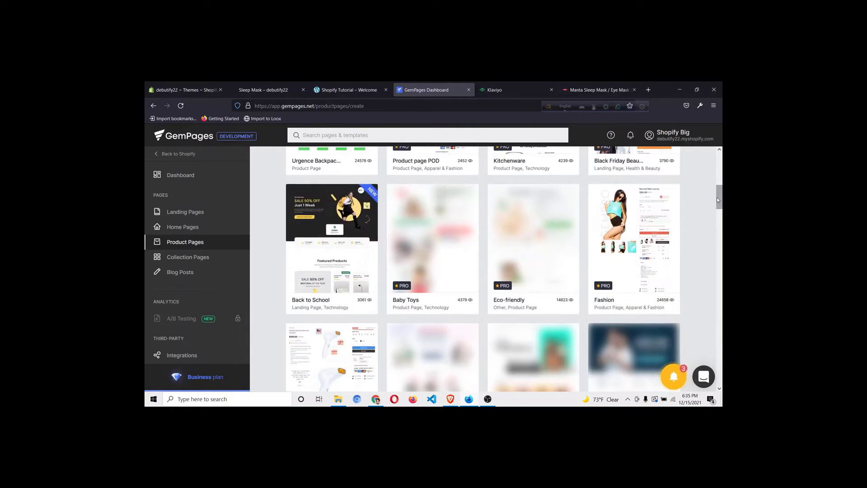
{"action": "scroll", "coordinate": [717, 199], "scroll_direction": "down", "scroll_amount": 1}
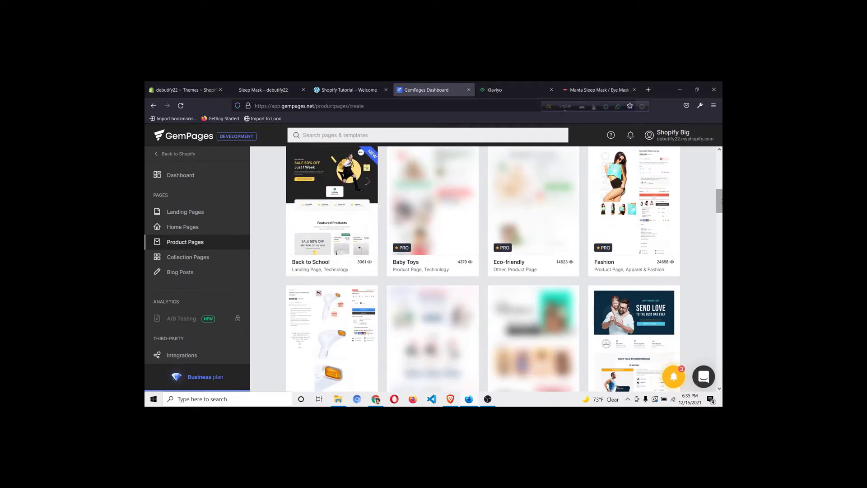
{"action": "left_click_drag", "start_coordinate": [722, 201], "coordinate": [722, 162]}
{"action": "scroll", "coordinate": [706, 234], "scroll_direction": "down", "scroll_amount": 2}
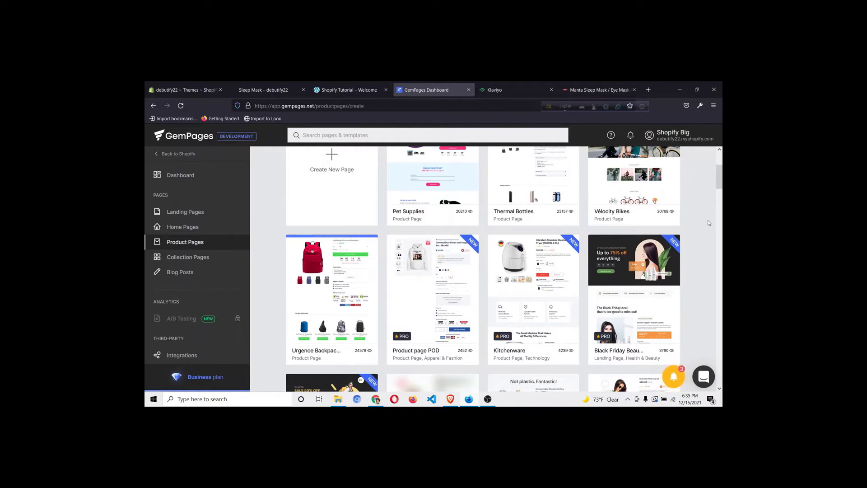
{"action": "left_click", "coordinate": [538, 283]}
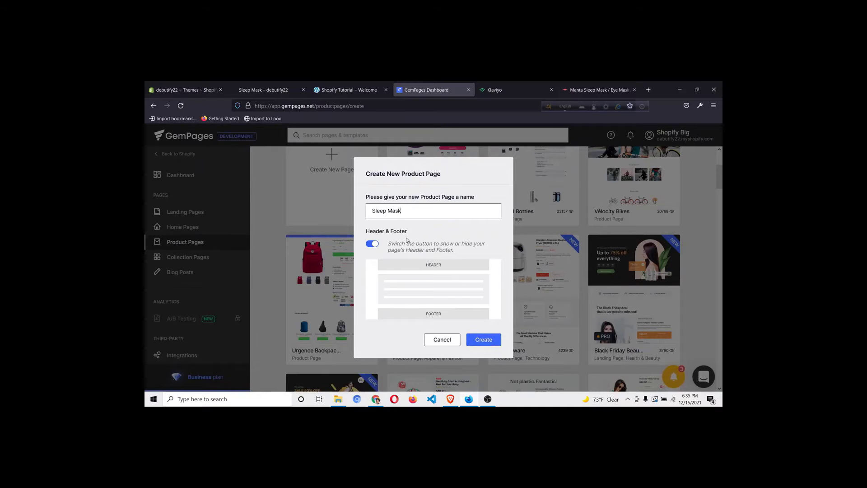
{"action": "left_click", "coordinate": [482, 344]}
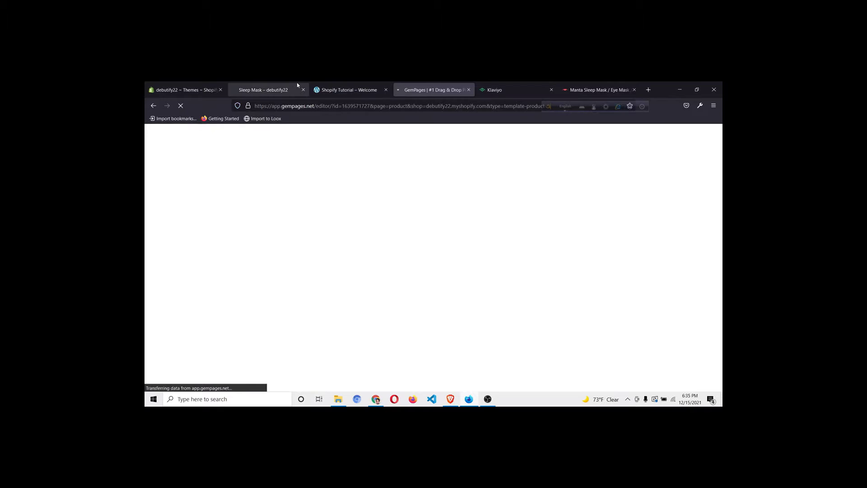
{"action": "left_click", "coordinate": [273, 90]}
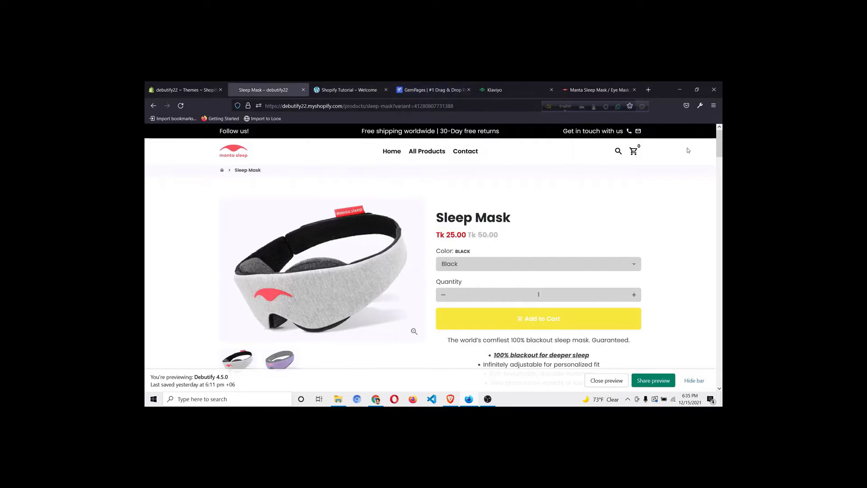
Look over the store's Sleep Mask product page, then return to the GemPages editor
{"action": "scroll", "coordinate": [508, 268], "scroll_direction": "down", "scroll_amount": 20}
{"action": "scroll", "coordinate": [508, 268], "scroll_direction": "up", "scroll_amount": 20}
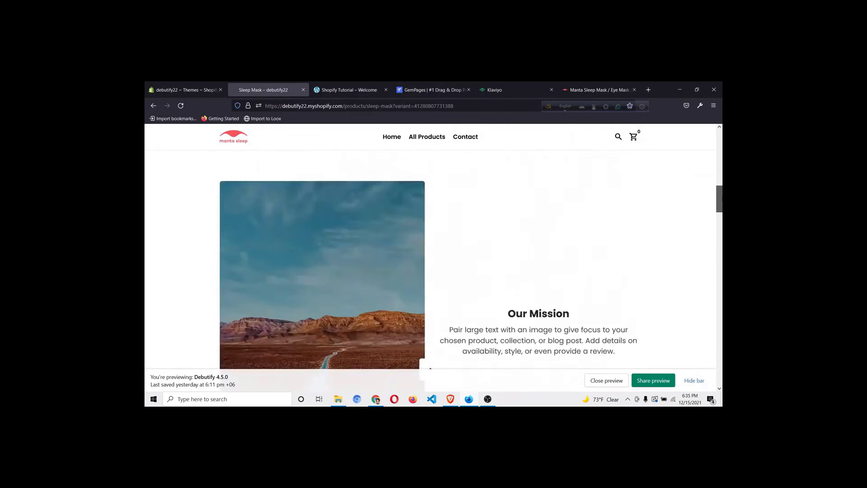
{"action": "left_click", "coordinate": [430, 90]}
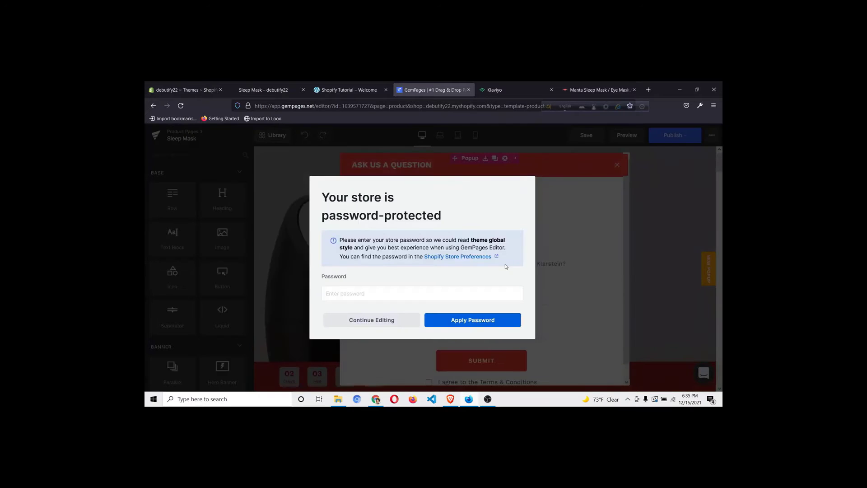
Dismiss the store password prompt and continue into the editor
{"action": "left_click", "coordinate": [405, 318]}
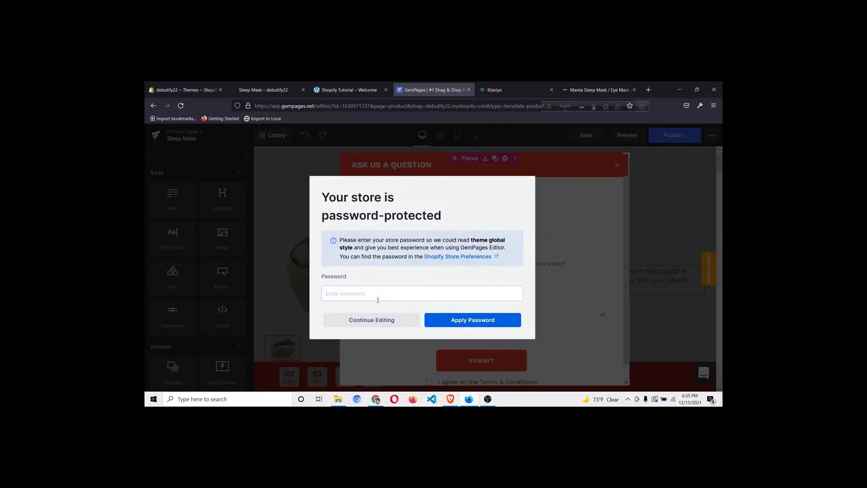
{"action": "left_click", "coordinate": [381, 321]}
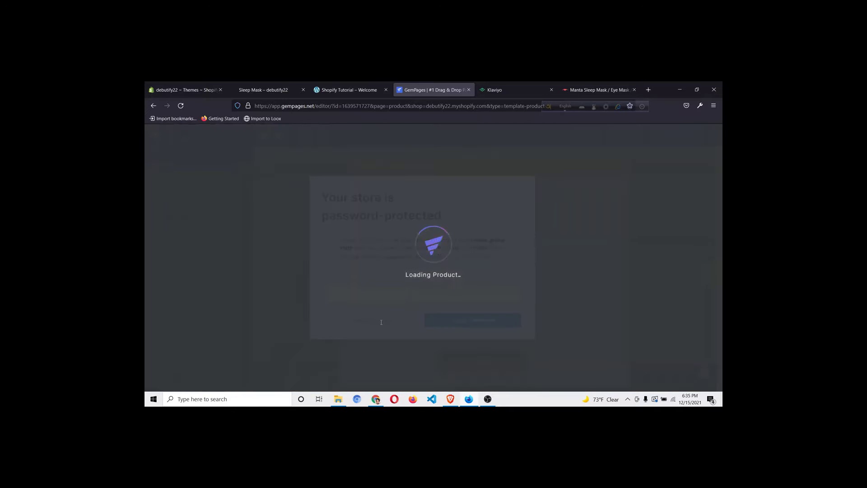
{"action": "left_click", "coordinate": [385, 322]}
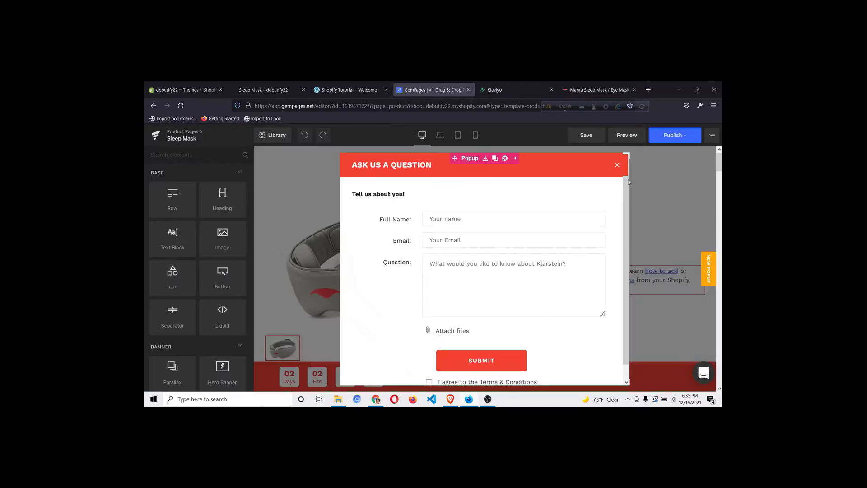
Delete the Ask Us a Question popup from the Sleep Mask page
{"action": "left_click", "coordinate": [617, 168]}
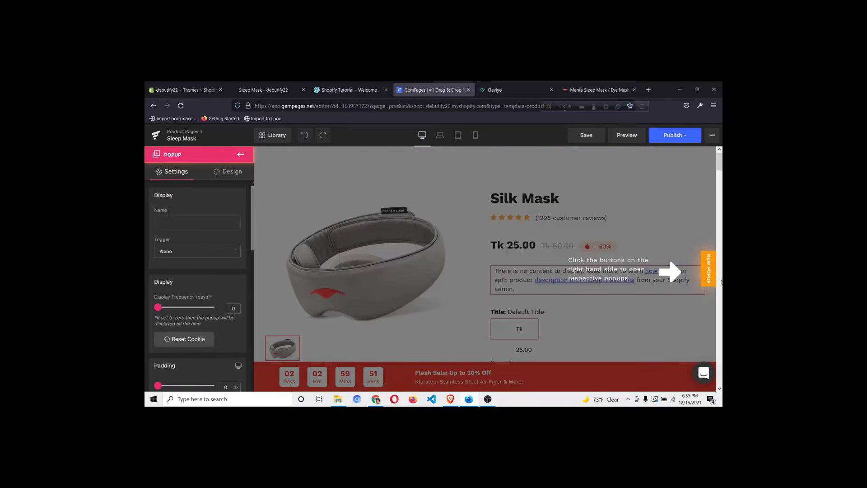
{"action": "scroll", "coordinate": [711, 275], "scroll_direction": "down", "scroll_amount": 3}
{"action": "left_click", "coordinate": [711, 273]}
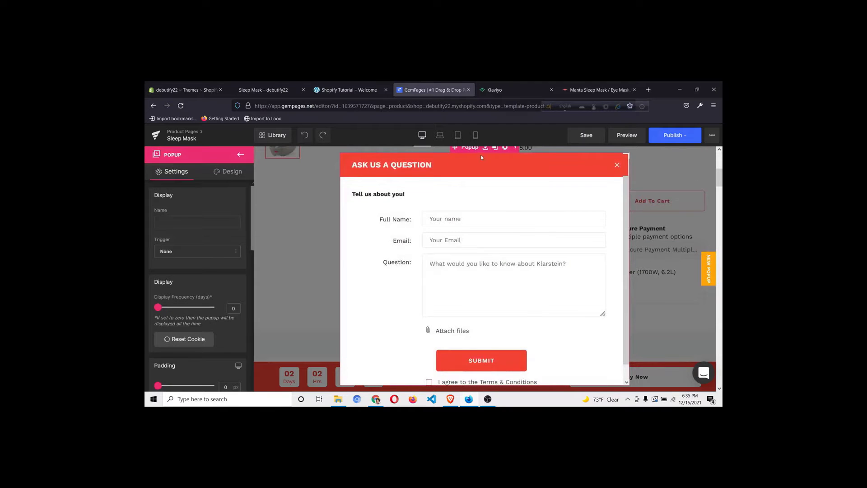
{"action": "right_click", "coordinate": [473, 154]}
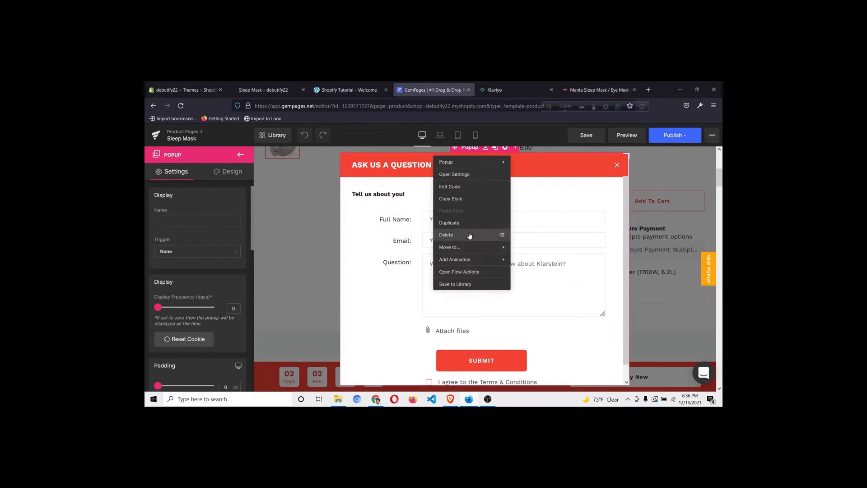
{"action": "left_click", "coordinate": [470, 235]}
{"action": "scroll", "coordinate": [486, 234], "scroll_direction": "up", "scroll_amount": 5}
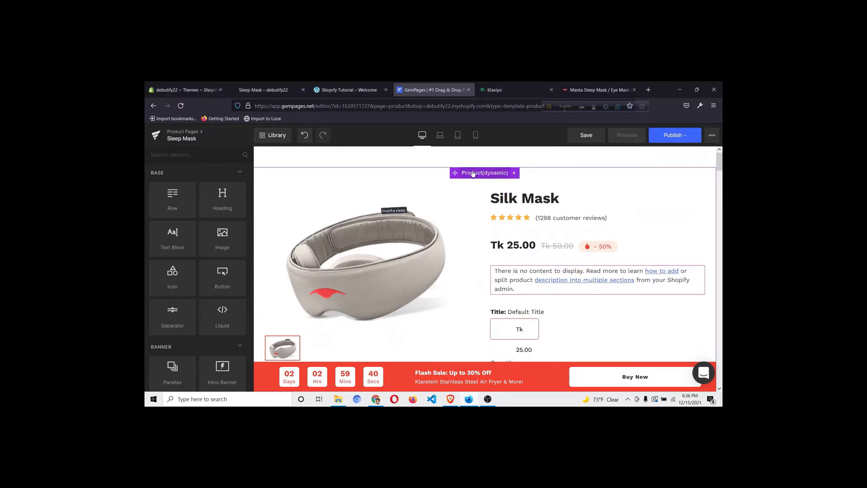
Inspect the Product block and guarantee cards, then bring up the Manta Sleep Mask reference page
{"action": "scroll", "coordinate": [482, 219], "scroll_direction": "down", "scroll_amount": 3}
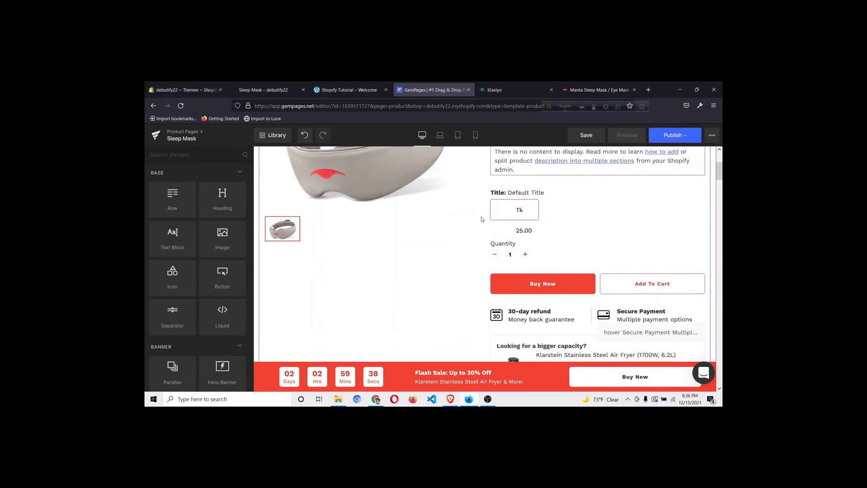
{"action": "scroll", "coordinate": [482, 219], "scroll_direction": "up", "scroll_amount": 3}
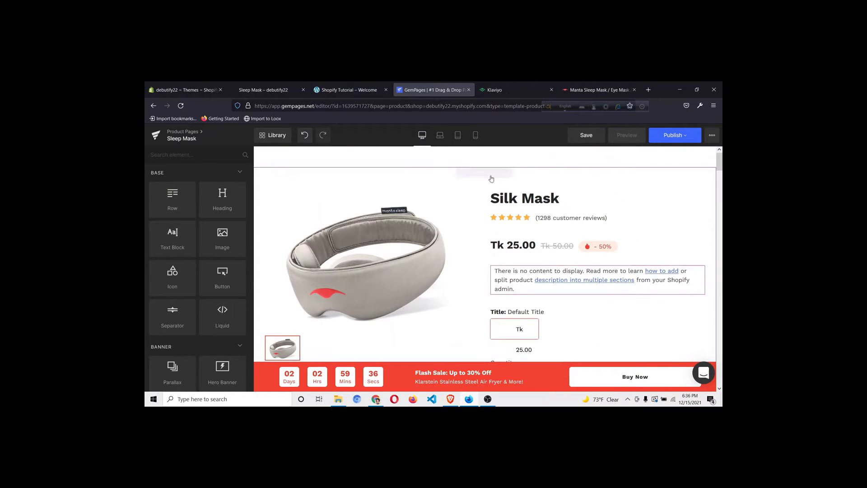
{"action": "left_click", "coordinate": [377, 185]}
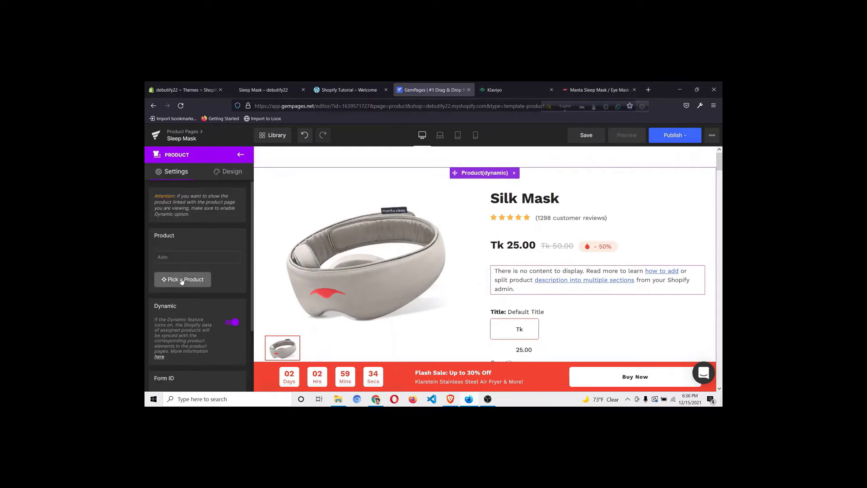
{"action": "scroll", "coordinate": [328, 258], "scroll_direction": "down", "scroll_amount": 8}
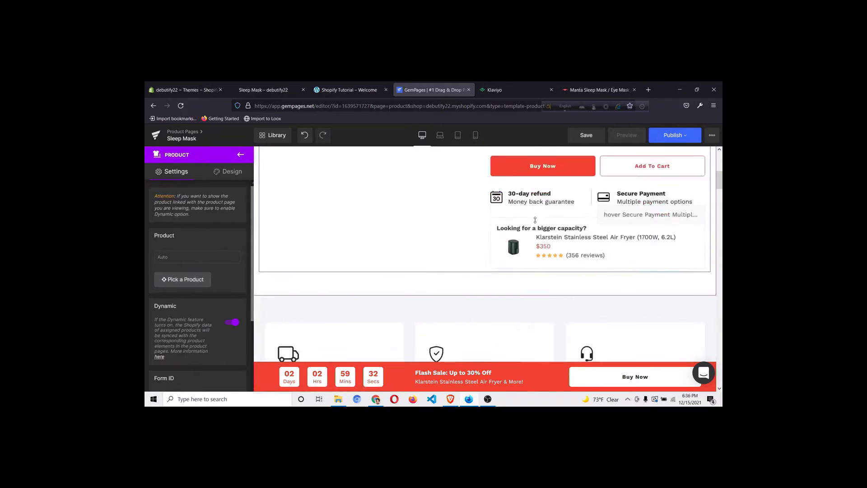
{"action": "scroll", "coordinate": [323, 281], "scroll_direction": "down", "scroll_amount": 1}
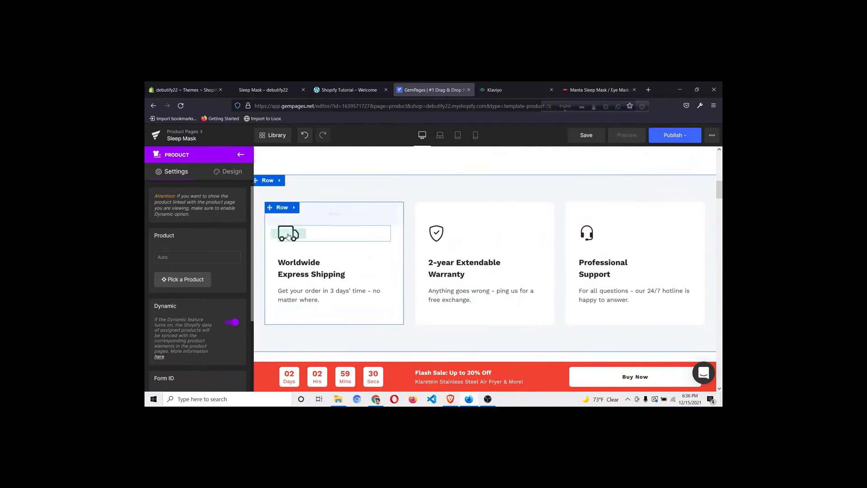
{"action": "left_click", "coordinate": [610, 90]}
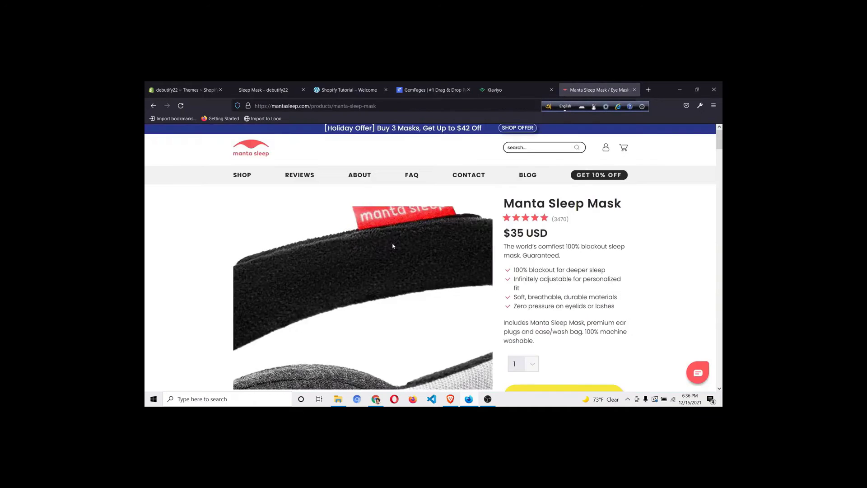
Centre the truck icon, Worldwide Express Shipping heading and description in the first card
{"action": "scroll", "coordinate": [391, 246], "scroll_direction": "down", "scroll_amount": 10}
{"action": "left_click", "coordinate": [427, 90]}
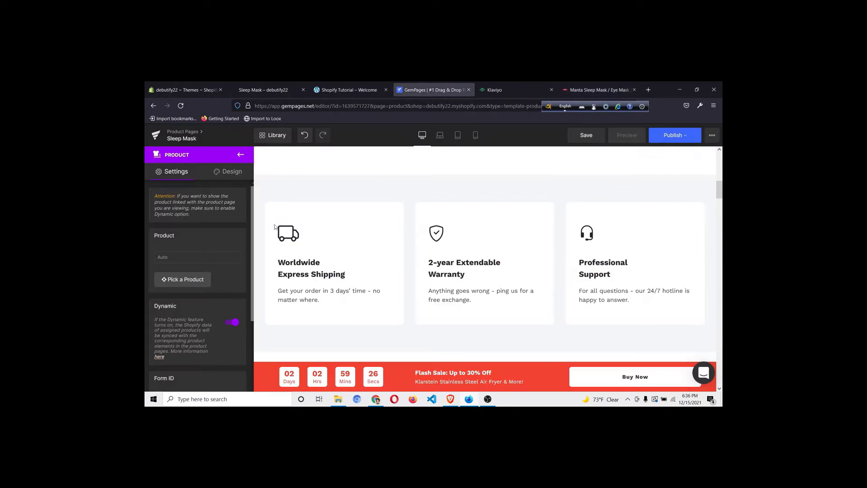
{"action": "left_click", "coordinate": [289, 233]}
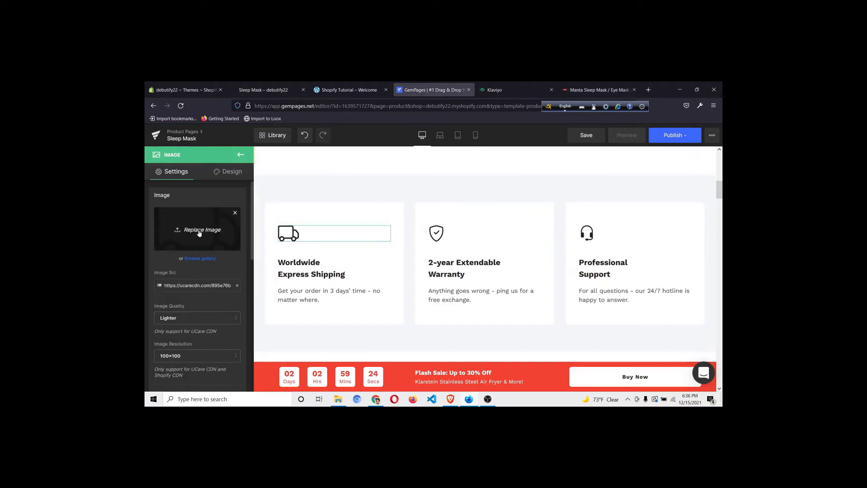
{"action": "scroll", "coordinate": [206, 281], "scroll_direction": "down", "scroll_amount": 10}
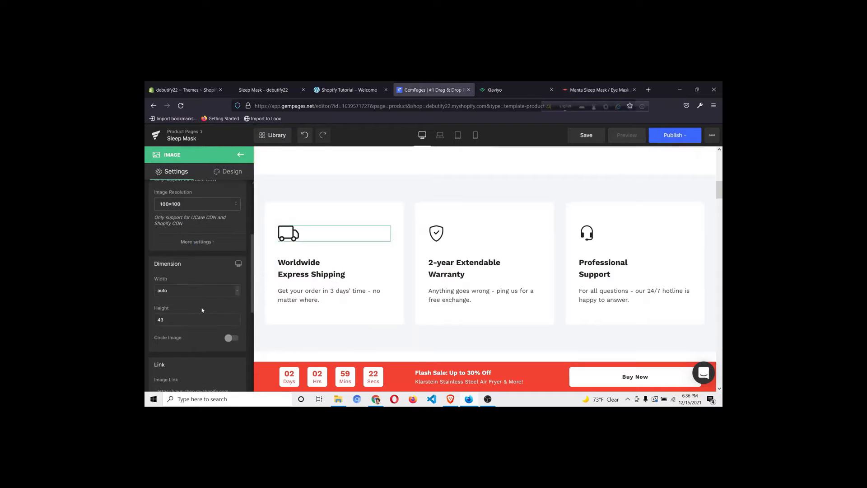
{"action": "left_click", "coordinate": [197, 304]}
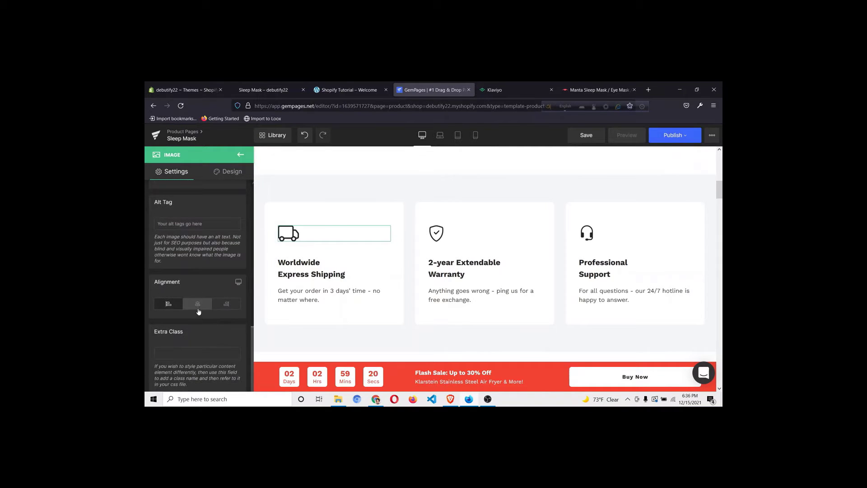
{"action": "left_click", "coordinate": [334, 268]}
{"action": "scroll", "coordinate": [219, 295], "scroll_direction": "down", "scroll_amount": 5}
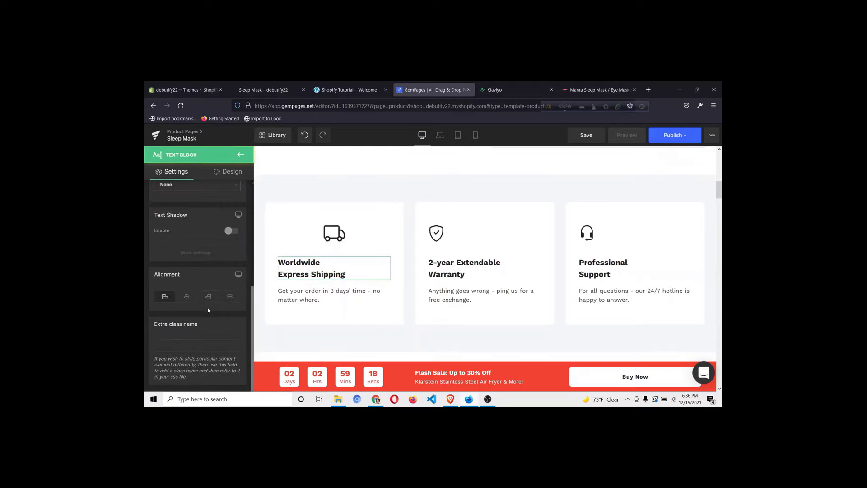
{"action": "left_click", "coordinate": [330, 298]}
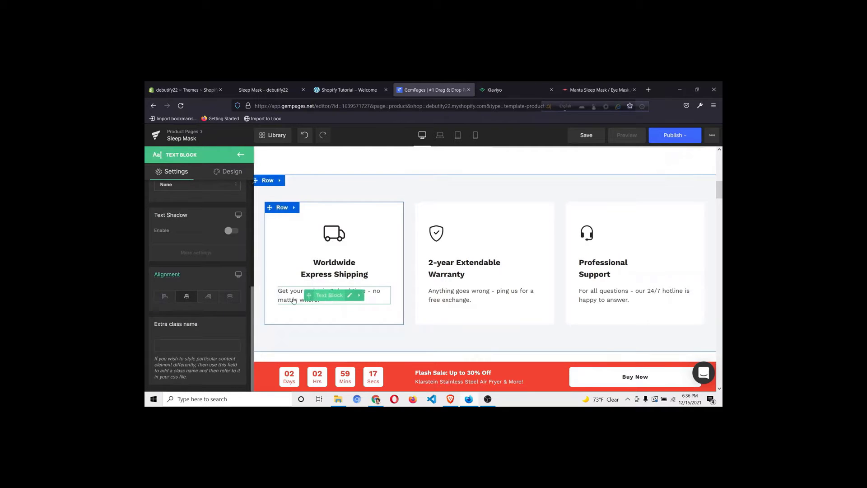
{"action": "scroll", "coordinate": [184, 304], "scroll_direction": "down", "scroll_amount": 5}
{"action": "left_click", "coordinate": [187, 297]}
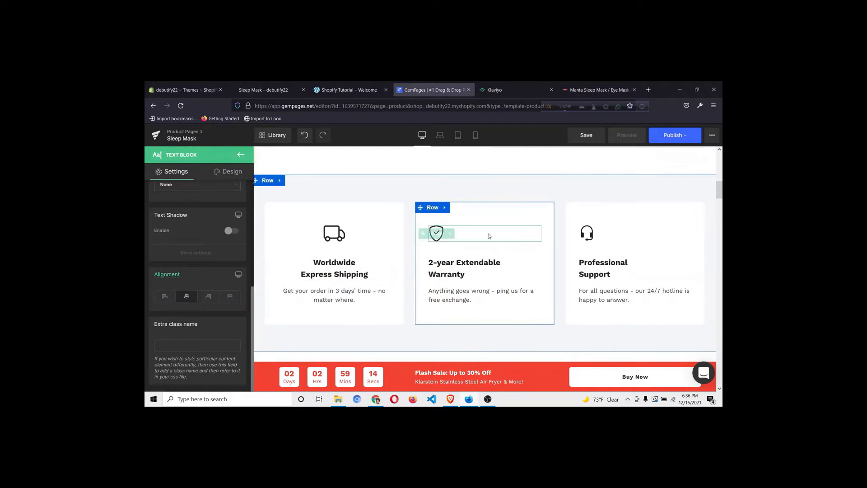
Centre the shield icon, 2-year Extendable Warranty heading and description in the middle card
{"action": "left_click", "coordinate": [436, 234]}
{"action": "scroll", "coordinate": [198, 302], "scroll_direction": "down", "scroll_amount": 7}
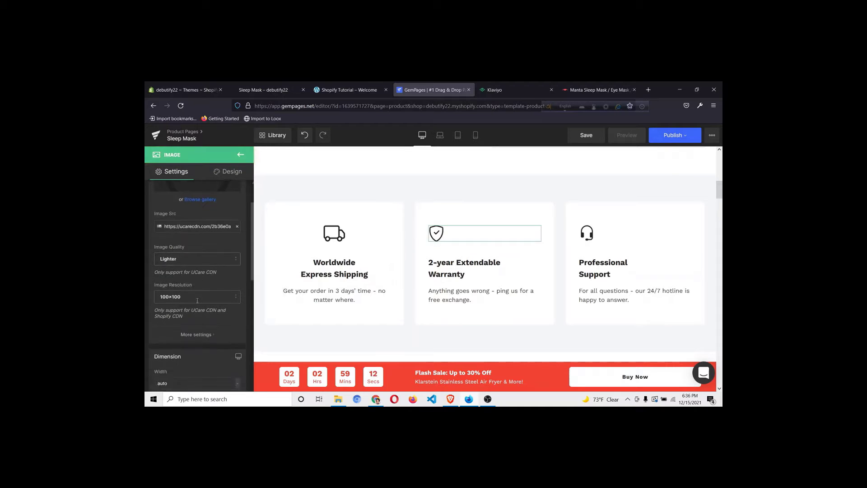
{"action": "scroll", "coordinate": [197, 342], "scroll_direction": "down", "scroll_amount": 4}
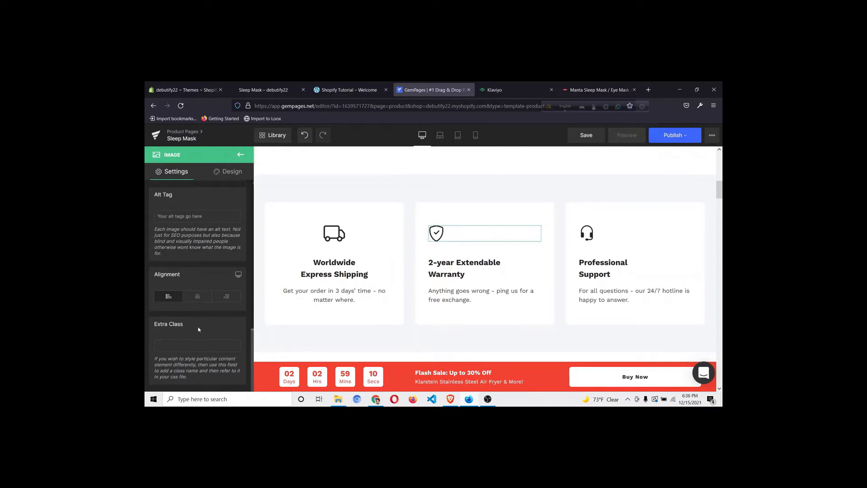
{"action": "left_click", "coordinate": [198, 296]}
{"action": "left_click", "coordinate": [478, 272]}
{"action": "scroll", "coordinate": [197, 280], "scroll_direction": "down", "scroll_amount": 6}
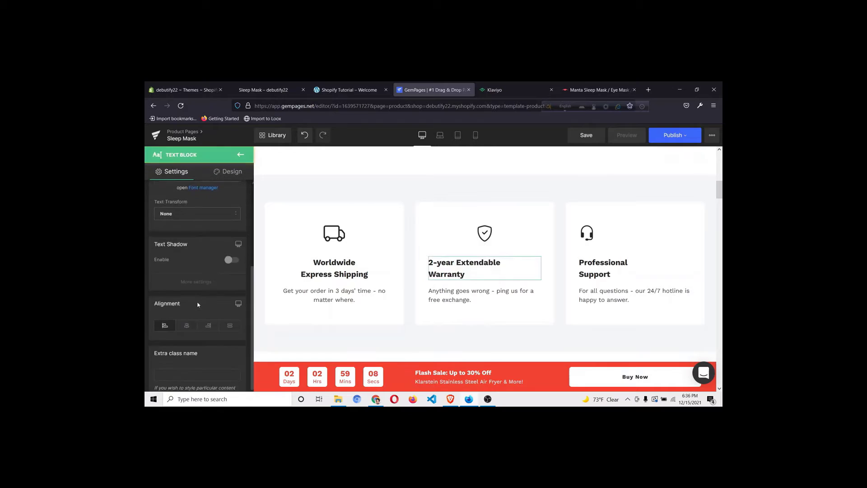
{"action": "left_click", "coordinate": [186, 296]}
{"action": "left_click", "coordinate": [536, 303]}
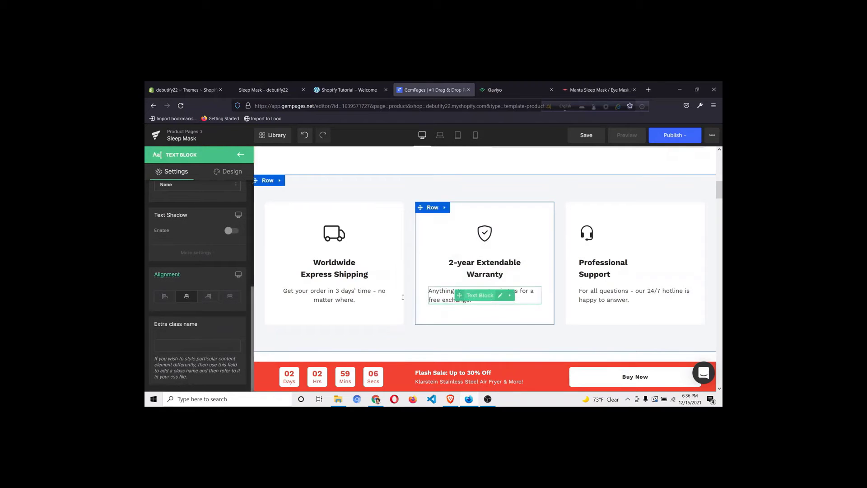
{"action": "scroll", "coordinate": [206, 305], "scroll_direction": "down", "scroll_amount": 6}
{"action": "left_click", "coordinate": [186, 296]}
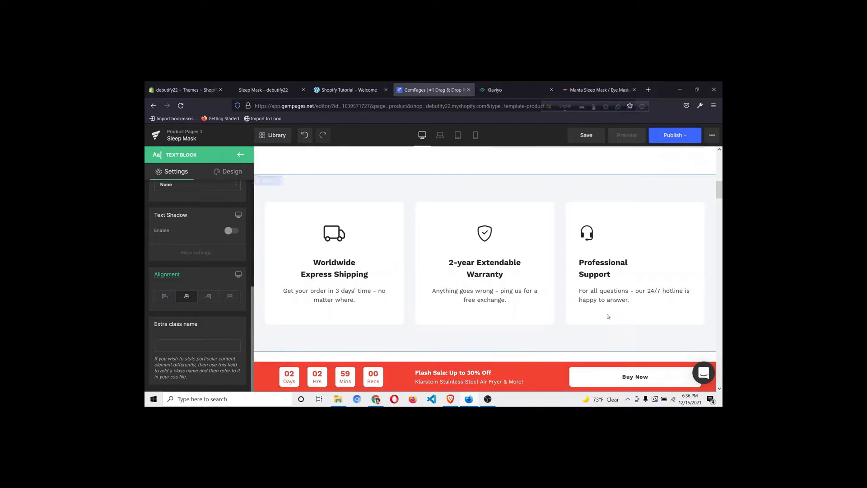
Centre the headset icon and Professional Support heading, then select the support description
{"action": "left_click", "coordinate": [585, 238]}
{"action": "scroll", "coordinate": [199, 271], "scroll_direction": "down", "scroll_amount": 8}
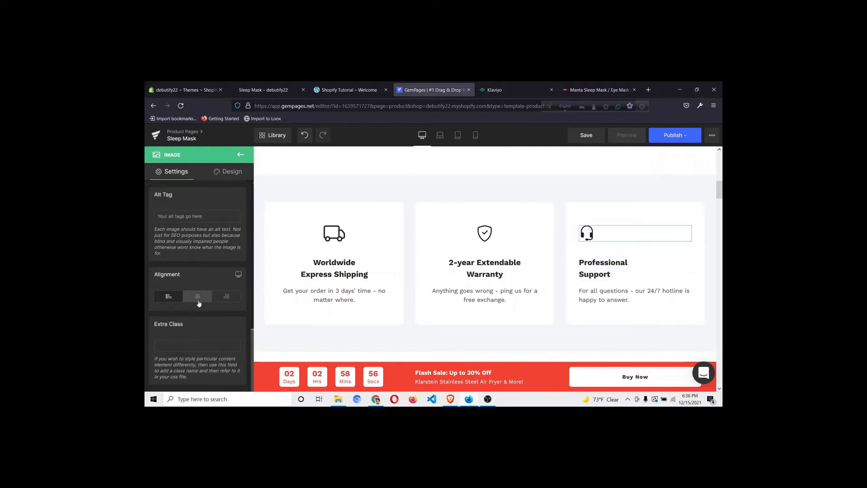
{"action": "left_click", "coordinate": [199, 304]}
{"action": "left_click", "coordinate": [605, 269]}
{"action": "scroll", "coordinate": [210, 282], "scroll_direction": "down", "scroll_amount": 5}
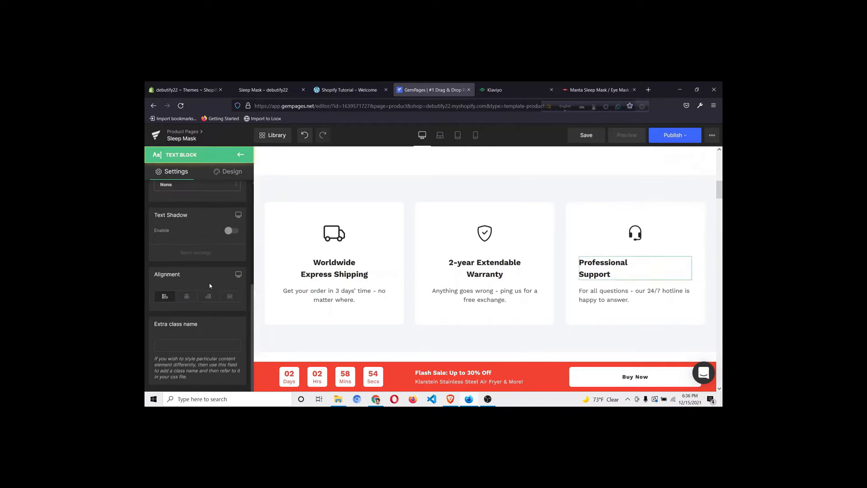
{"action": "left_click", "coordinate": [186, 296]}
{"action": "left_click", "coordinate": [637, 294]}
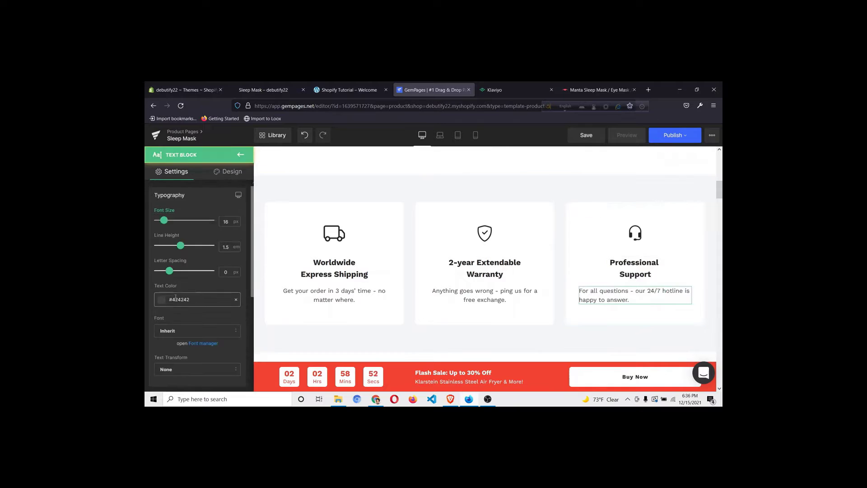
{"action": "scroll", "coordinate": [175, 297], "scroll_direction": "down", "scroll_amount": 8}
Centre the Professional Support description and scroll down to the Silk Mask product-set section
{"action": "left_click", "coordinate": [186, 296]}
{"action": "scroll", "coordinate": [561, 267], "scroll_direction": "down", "scroll_amount": 4}
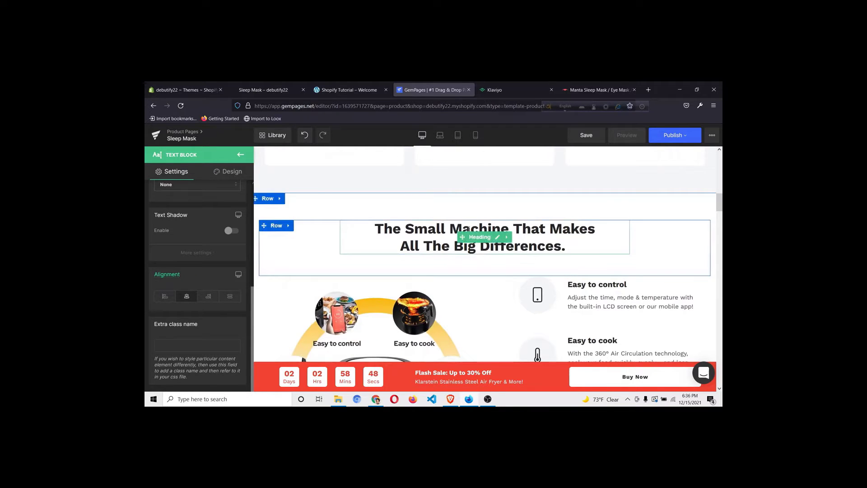
{"action": "scroll", "coordinate": [454, 240], "scroll_direction": "down", "scroll_amount": 4}
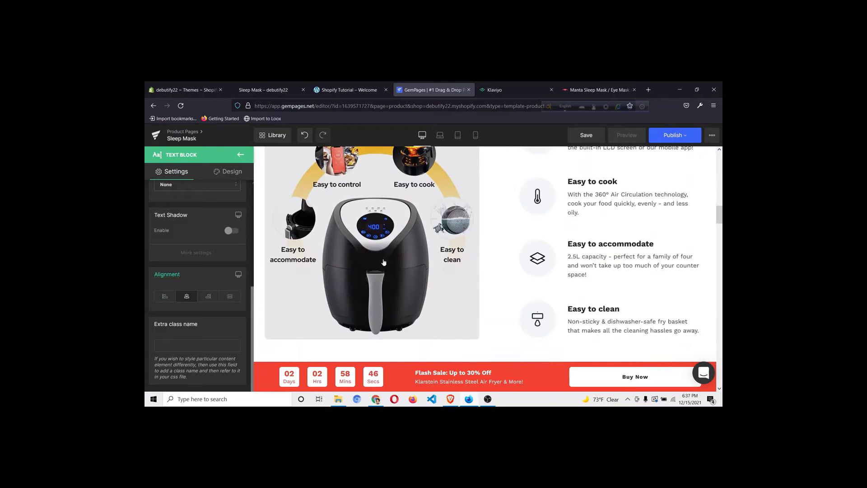
{"action": "scroll", "coordinate": [384, 262], "scroll_direction": "up", "scroll_amount": 2}
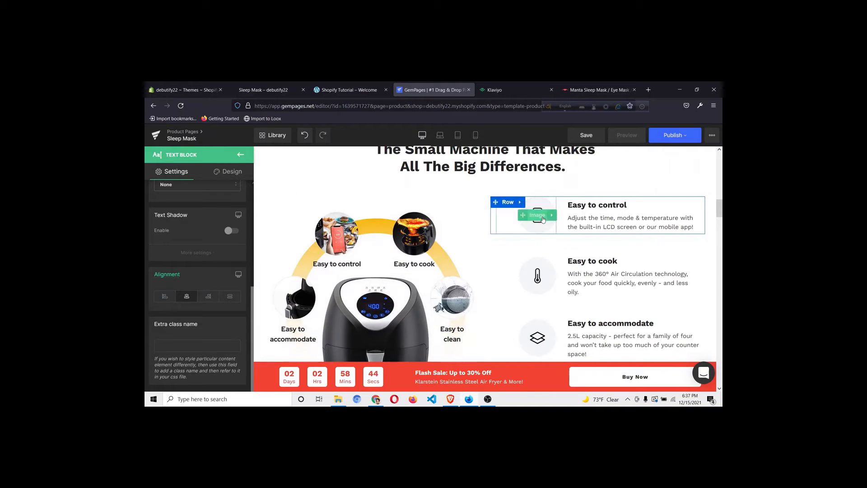
{"action": "scroll", "coordinate": [542, 220], "scroll_direction": "down", "scroll_amount": 5}
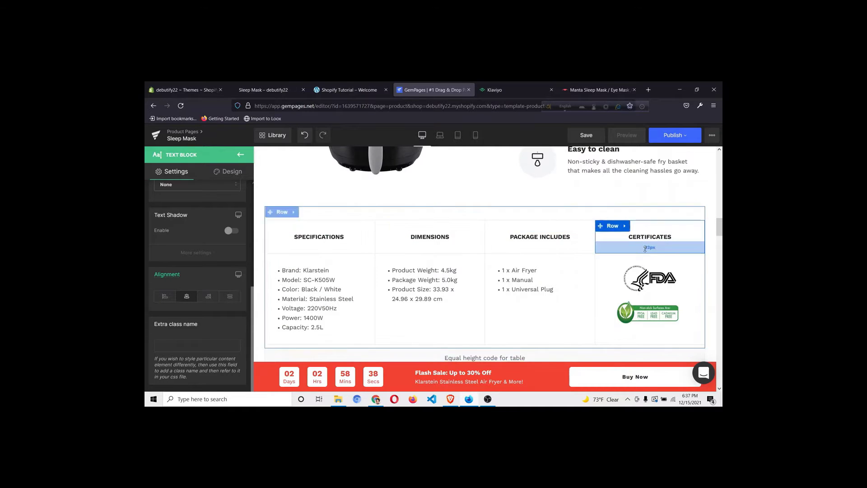
{"action": "scroll", "coordinate": [646, 248], "scroll_direction": "down", "scroll_amount": 4}
{"action": "scroll", "coordinate": [357, 252], "scroll_direction": "down", "scroll_amount": 1}
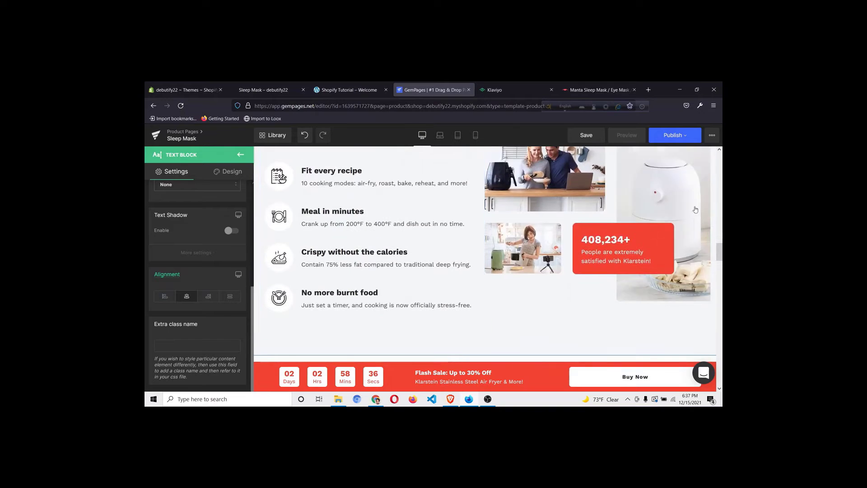
{"action": "scroll", "coordinate": [592, 234], "scroll_direction": "up", "scroll_amount": 2}
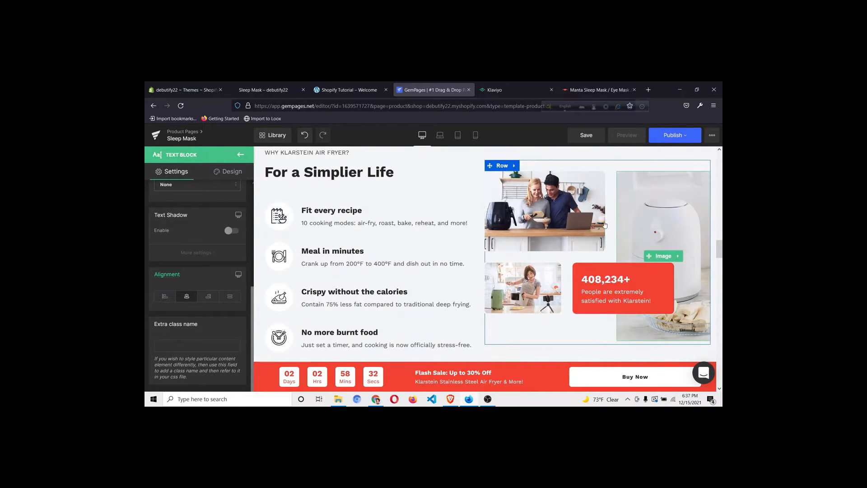
{"action": "scroll", "coordinate": [552, 239], "scroll_direction": "down", "scroll_amount": 5}
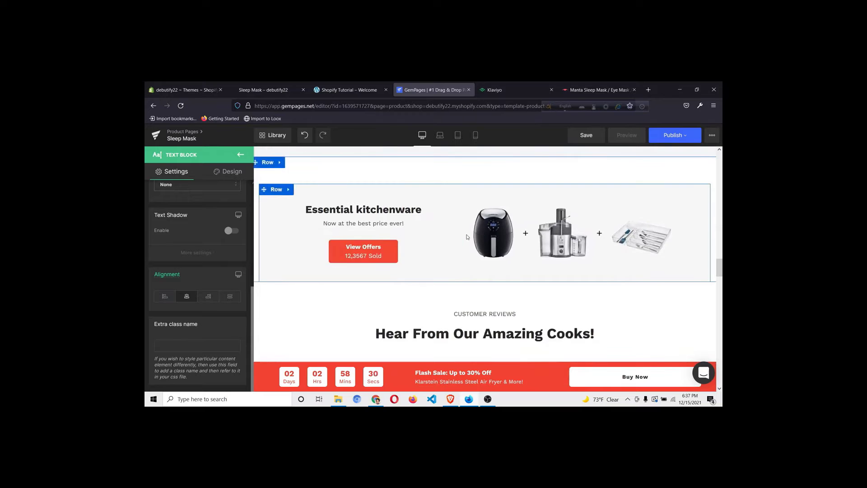
{"action": "scroll", "coordinate": [468, 237], "scroll_direction": "down", "scroll_amount": 4}
{"action": "scroll", "coordinate": [524, 222], "scroll_direction": "down", "scroll_amount": 2}
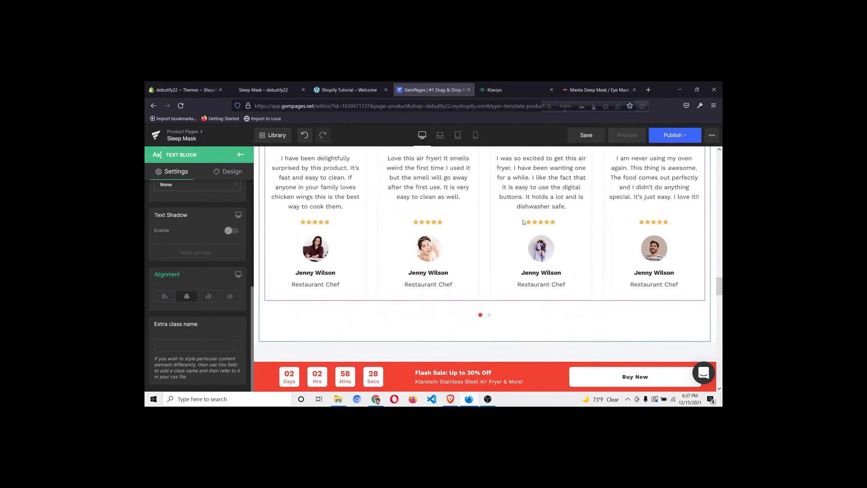
{"action": "scroll", "coordinate": [524, 222], "scroll_direction": "down", "scroll_amount": 6}
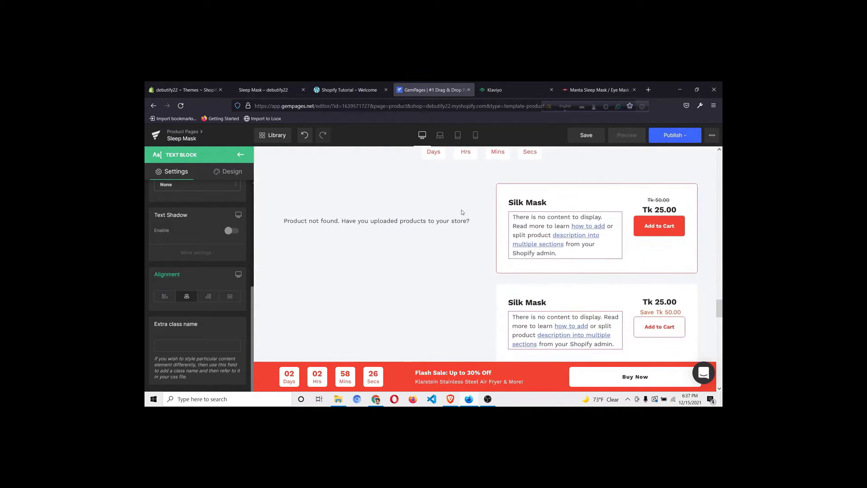
{"action": "scroll", "coordinate": [462, 212], "scroll_direction": "up", "scroll_amount": 3}
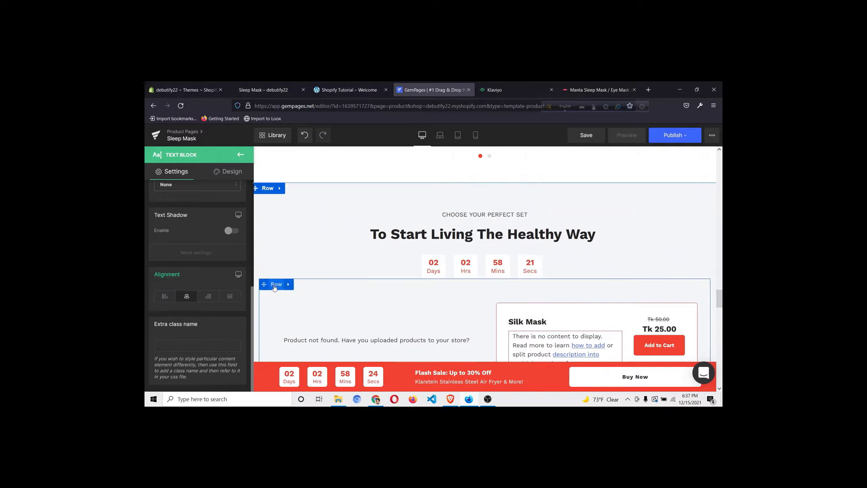
Delete the Silk Mask bundle row and the 'To Start Living The Healthy Way' countdown row
{"action": "right_click", "coordinate": [275, 288]}
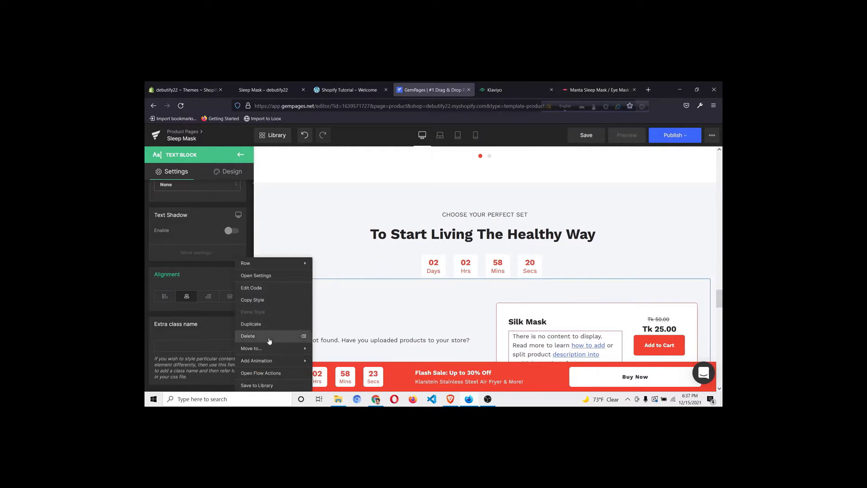
{"action": "left_click", "coordinate": [269, 341]}
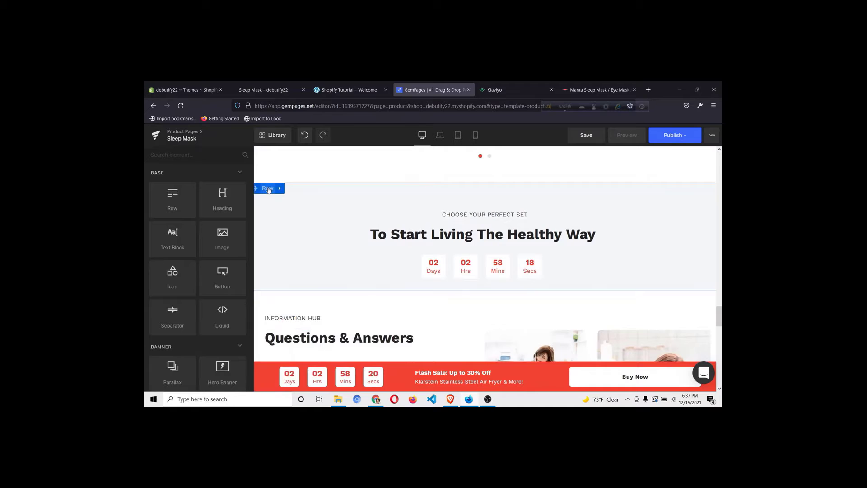
{"action": "scroll", "coordinate": [534, 218], "scroll_direction": "down", "scroll_amount": 1}
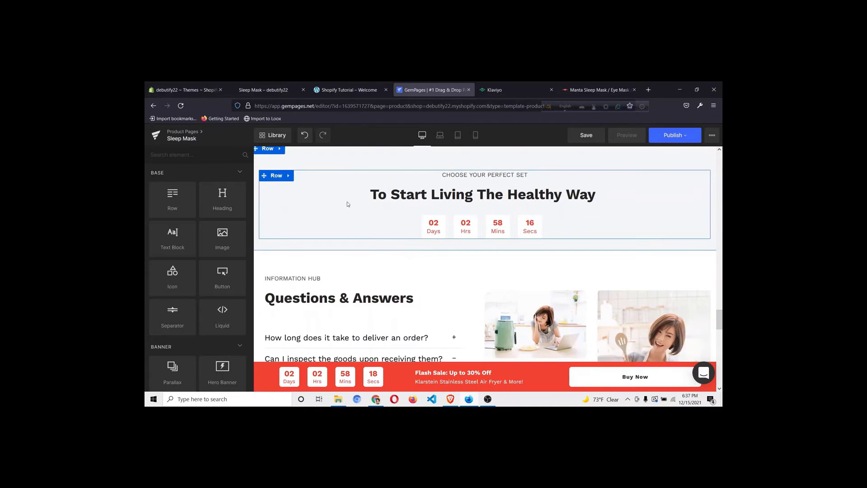
{"action": "scroll", "coordinate": [348, 204], "scroll_direction": "up", "scroll_amount": 1}
{"action": "right_click", "coordinate": [266, 195]}
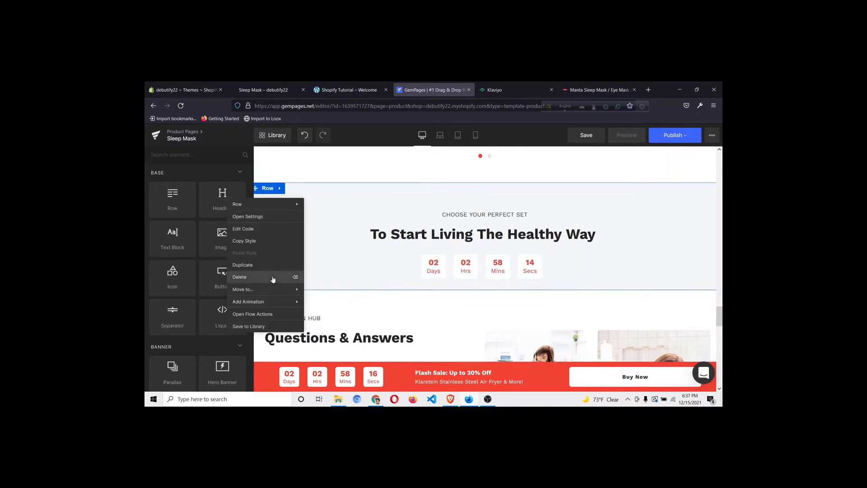
{"action": "left_click", "coordinate": [273, 279]}
{"action": "scroll", "coordinate": [361, 218], "scroll_direction": "down", "scroll_amount": 1}
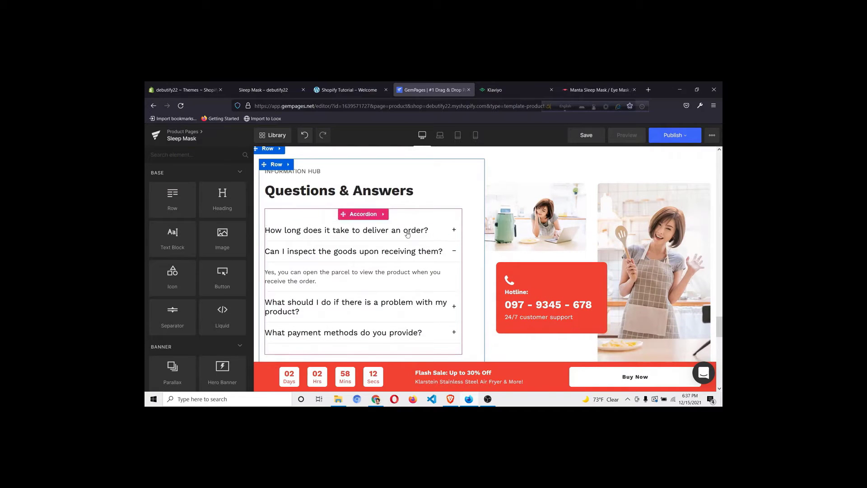
Expand the first FAQ question and select its delivery answer text for editing
{"action": "left_click", "coordinate": [377, 234]}
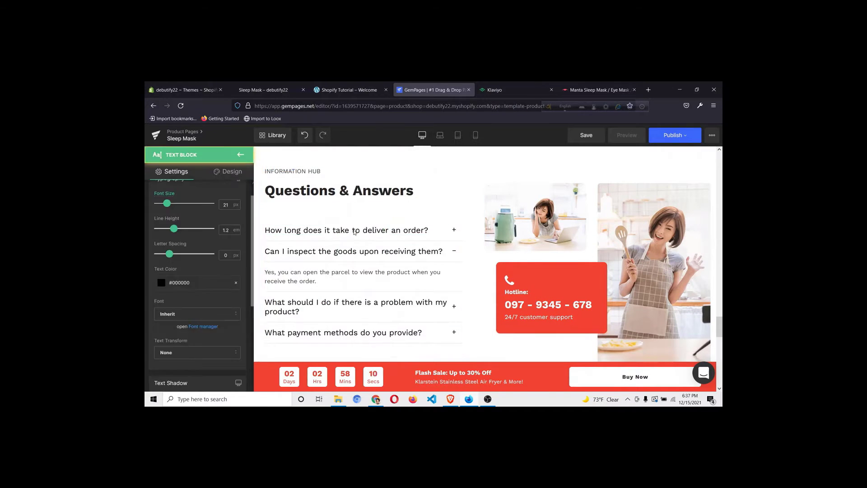
{"action": "left_click", "coordinate": [375, 233]}
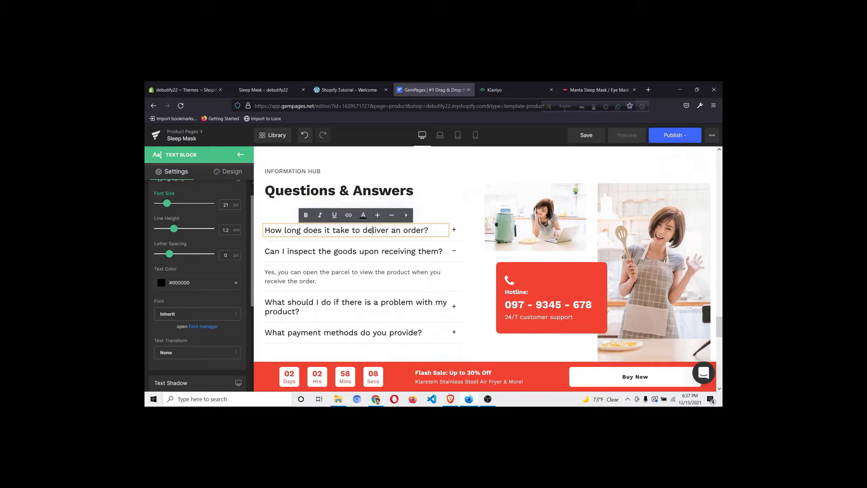
{"action": "left_click", "coordinate": [456, 231]}
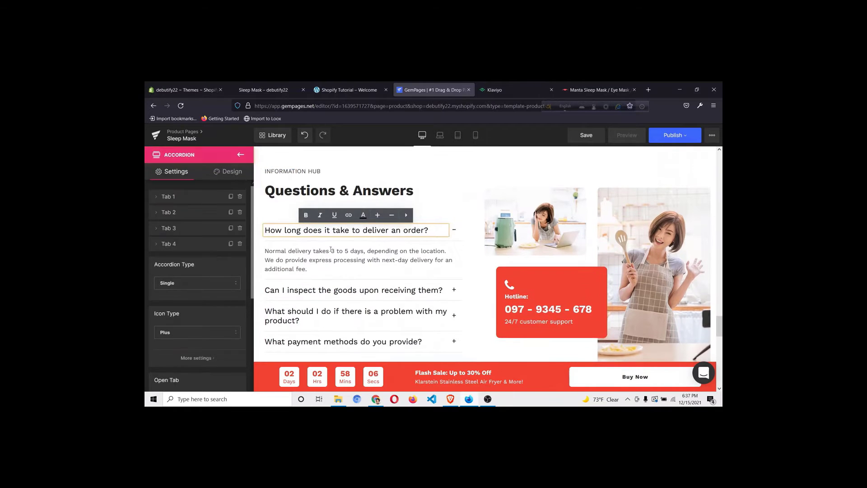
{"action": "left_click", "coordinate": [299, 262]}
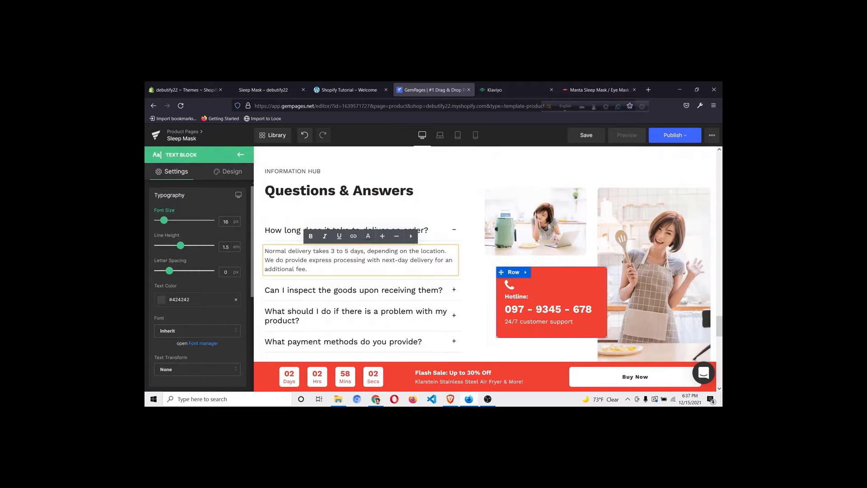
Delete the Klarstein Kitchenware footer row
{"action": "scroll", "coordinate": [538, 309], "scroll_direction": "down", "scroll_amount": 5}
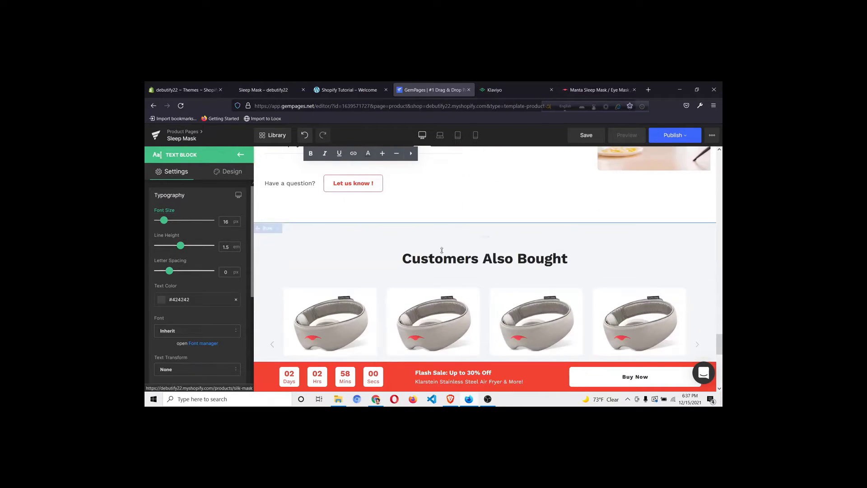
{"action": "scroll", "coordinate": [550, 211], "scroll_direction": "down", "scroll_amount": 3}
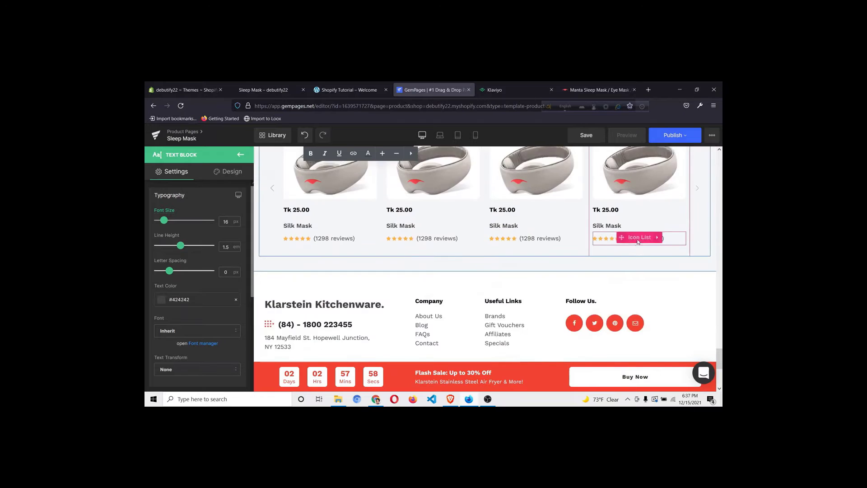
{"action": "scroll", "coordinate": [596, 244], "scroll_direction": "up", "scroll_amount": 2}
{"action": "scroll", "coordinate": [595, 244], "scroll_direction": "down", "scroll_amount": 3}
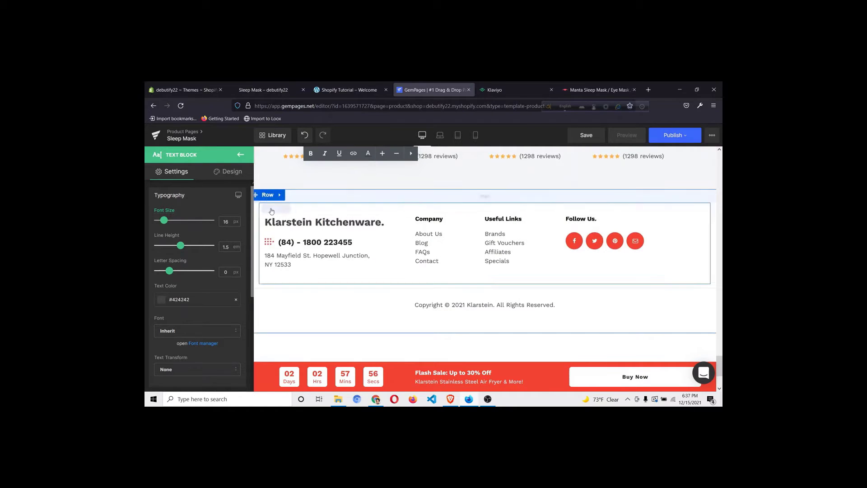
{"action": "scroll", "coordinate": [302, 244], "scroll_direction": "down", "scroll_amount": 2}
{"action": "scroll", "coordinate": [301, 254], "scroll_direction": "up", "scroll_amount": 2}
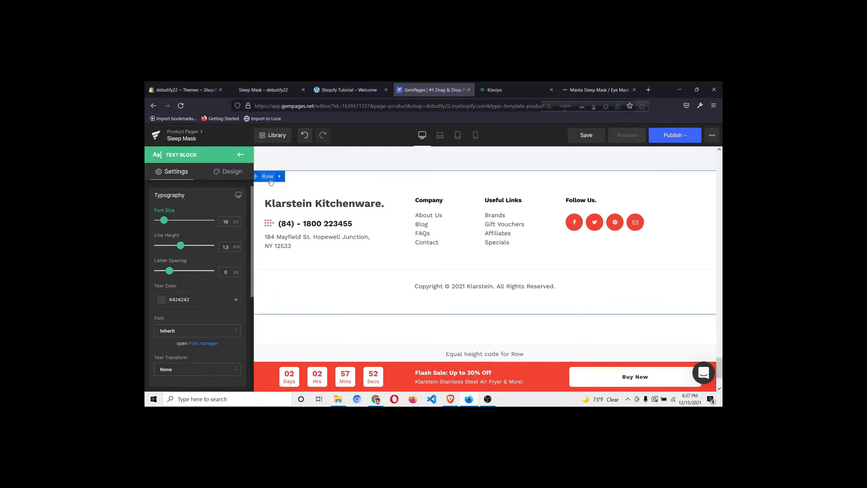
{"action": "left_click", "coordinate": [271, 181]}
{"action": "left_click", "coordinate": [273, 265]}
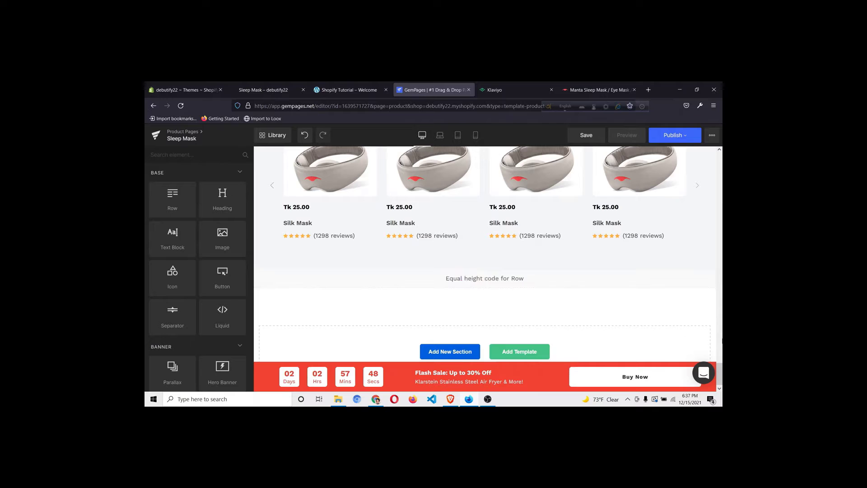
Delete the 'Looking for a bigger capacity?' air fryer block from the product section
{"action": "left_click_drag", "start_coordinate": [722, 375], "coordinate": [721, 164]}
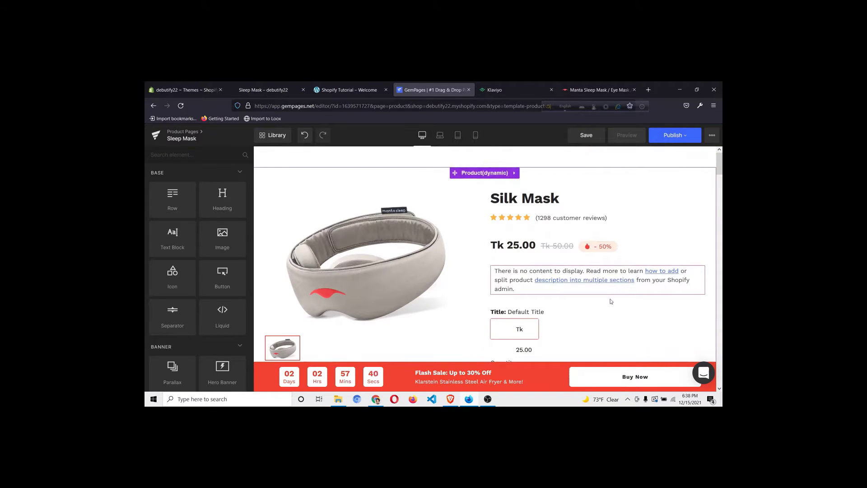
{"action": "scroll", "coordinate": [605, 284], "scroll_direction": "down", "scroll_amount": 2}
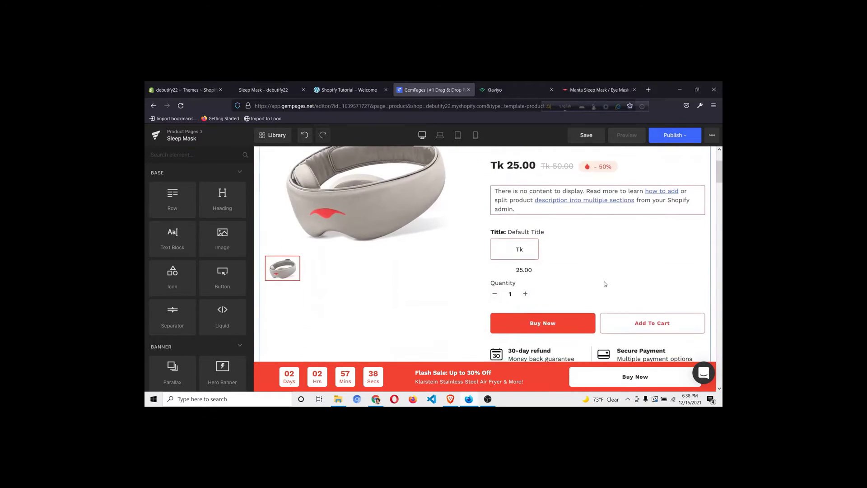
{"action": "scroll", "coordinate": [606, 284], "scroll_direction": "down", "scroll_amount": 2}
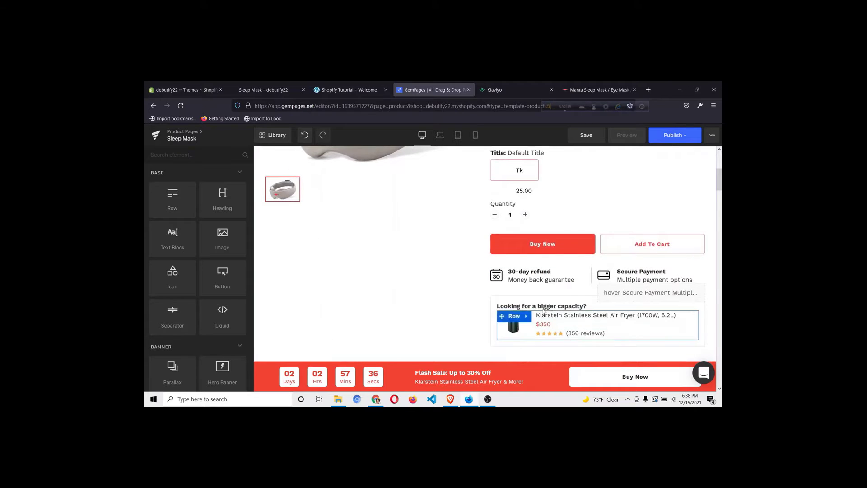
{"action": "right_click", "coordinate": [510, 319]}
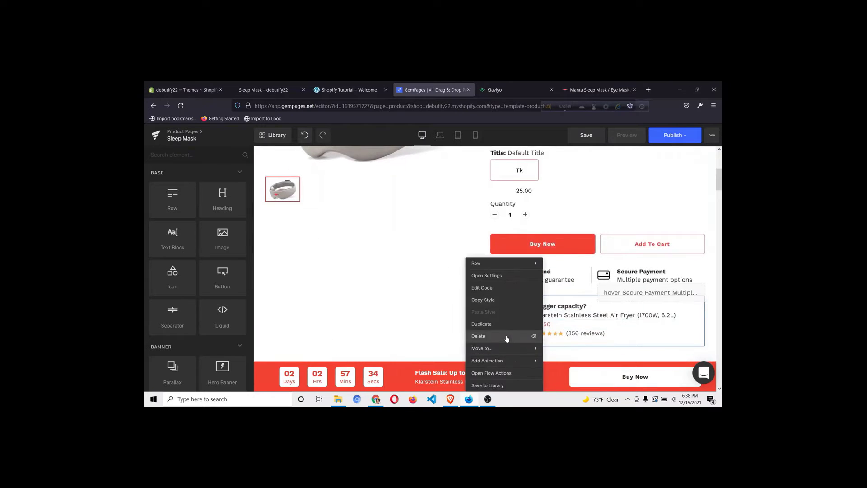
{"action": "left_click", "coordinate": [507, 336]}
{"action": "scroll", "coordinate": [615, 257], "scroll_direction": "up", "scroll_amount": 3}
{"action": "scroll", "coordinate": [614, 256], "scroll_direction": "up", "scroll_amount": 1}
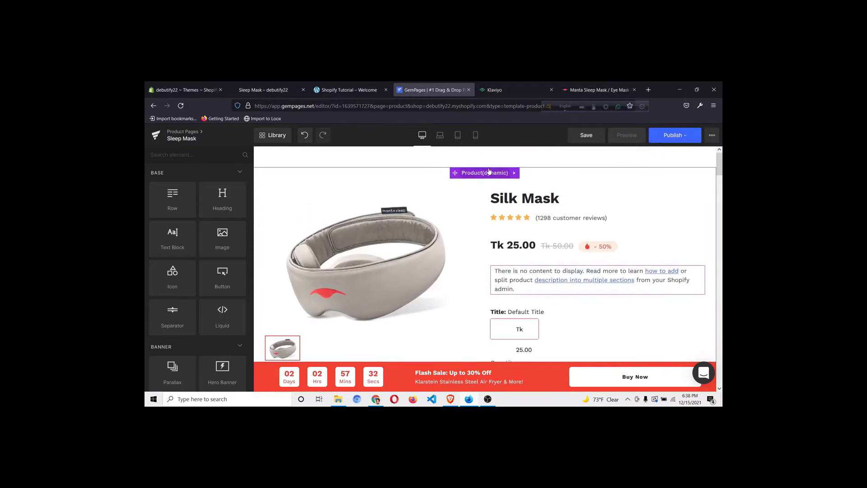
{"action": "scroll", "coordinate": [520, 190], "scroll_direction": "down", "scroll_amount": 5}
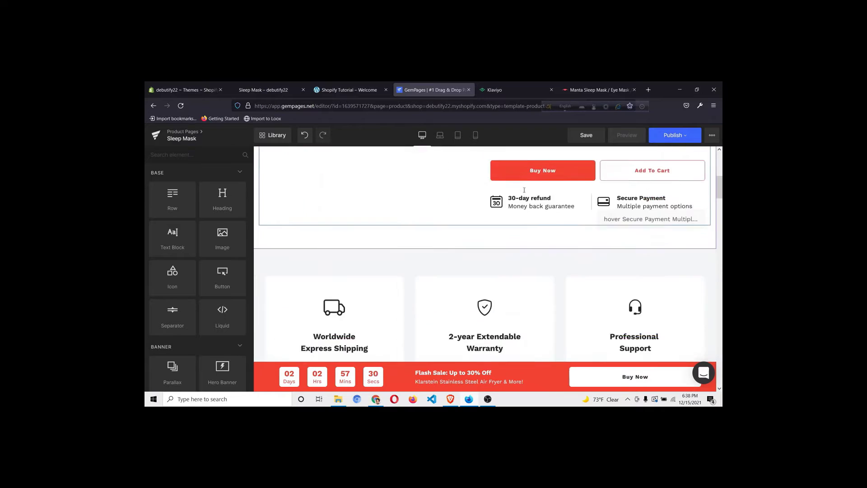
{"action": "scroll", "coordinate": [524, 190], "scroll_direction": "up", "scroll_amount": 4}
{"action": "scroll", "coordinate": [524, 190], "scroll_direction": "down", "scroll_amount": 10}
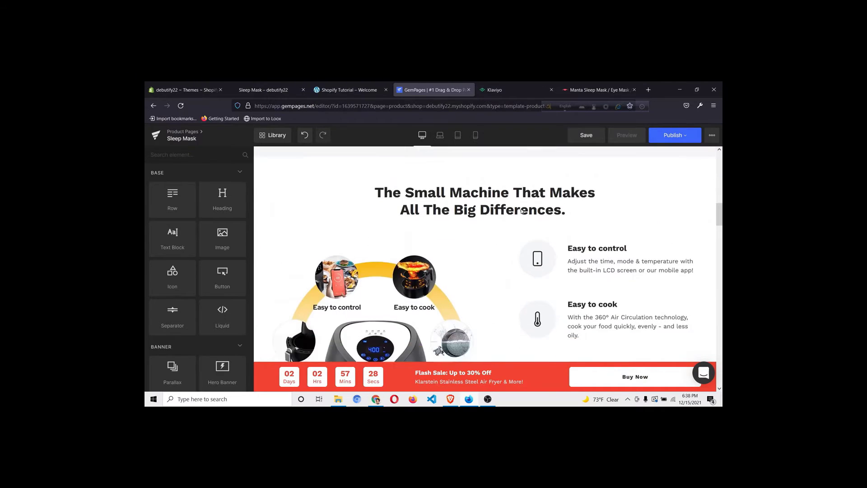
{"action": "scroll", "coordinate": [522, 211], "scroll_direction": "up", "scroll_amount": 2}
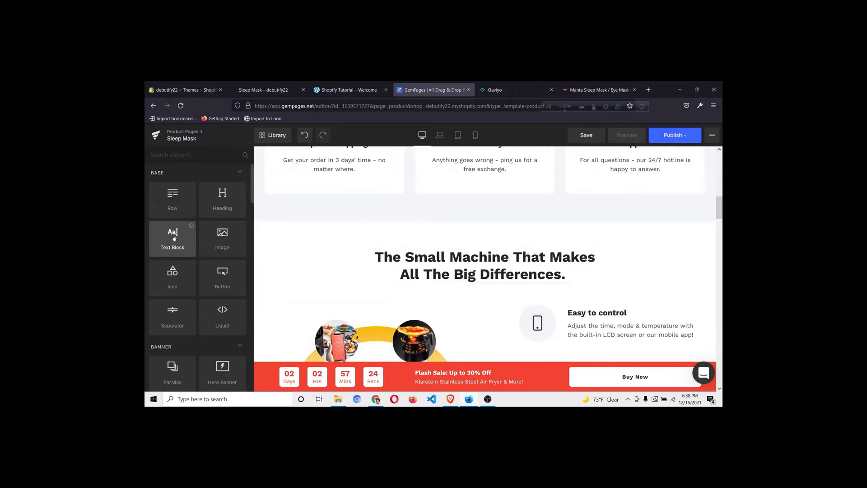
Add a centred lorem ipsum text block under 'The Small Machine That Makes All The Big Differences'
{"action": "left_click_drag", "start_coordinate": [175, 239], "coordinate": [481, 287]}
{"action": "scroll", "coordinate": [151, 329], "scroll_direction": "down", "scroll_amount": 3}
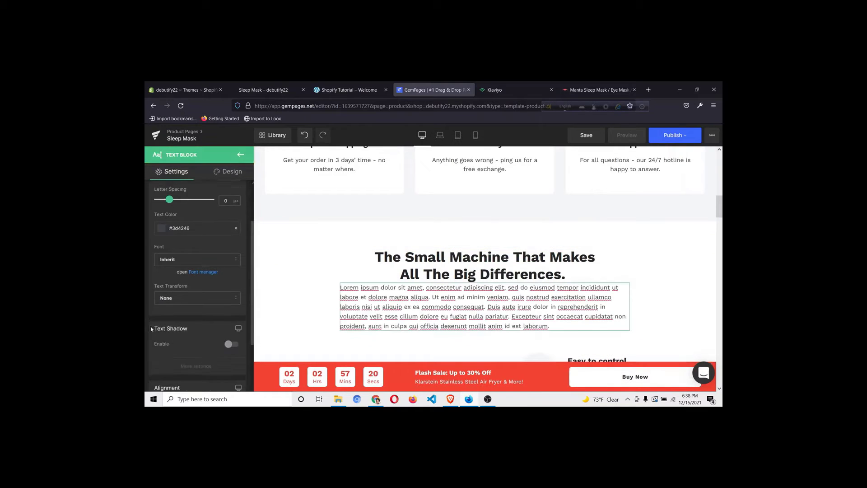
{"action": "scroll", "coordinate": [152, 330], "scroll_direction": "down", "scroll_amount": 3}
{"action": "left_click", "coordinate": [191, 302]}
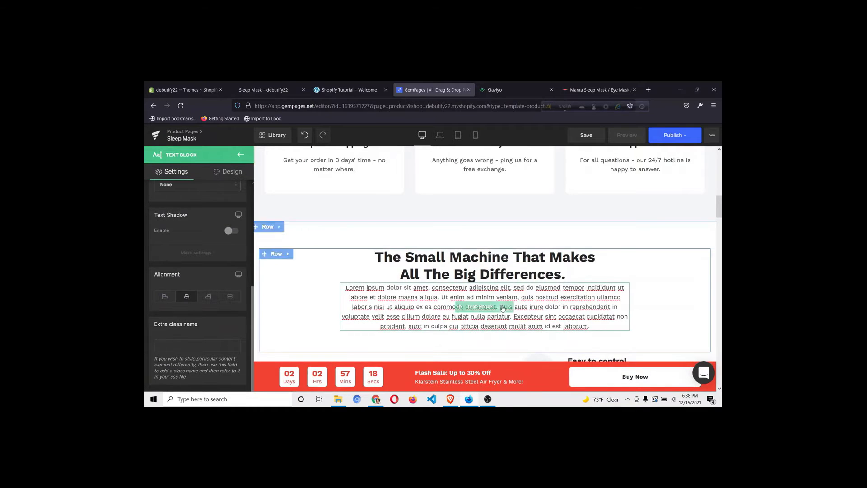
{"action": "scroll", "coordinate": [515, 300], "scroll_direction": "down", "scroll_amount": 5}
{"action": "scroll", "coordinate": [514, 300], "scroll_direction": "down", "scroll_amount": 10}
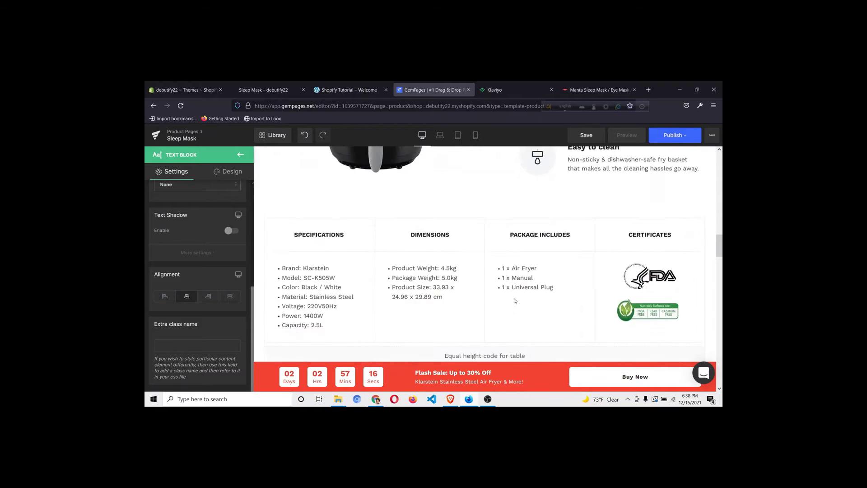
{"action": "scroll", "coordinate": [514, 300], "scroll_direction": "up", "scroll_amount": 3}
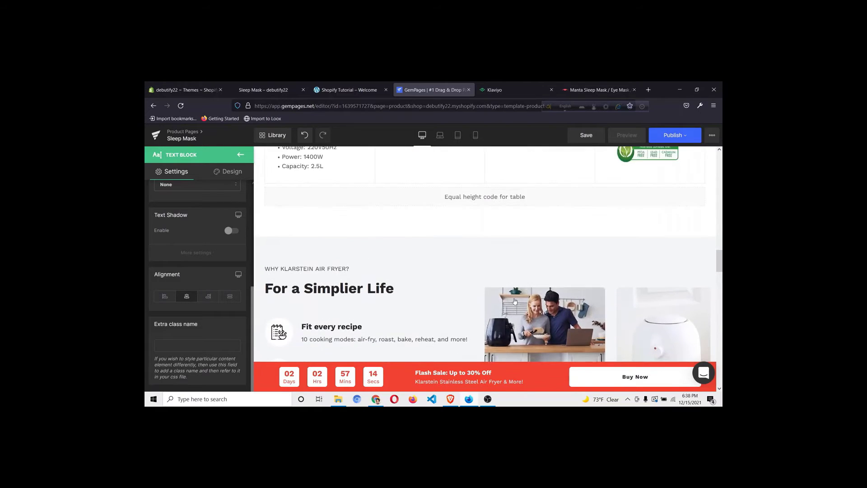
{"action": "scroll", "coordinate": [514, 300], "scroll_direction": "down", "scroll_amount": 8}
{"action": "scroll", "coordinate": [515, 300], "scroll_direction": "down", "scroll_amount": 10}
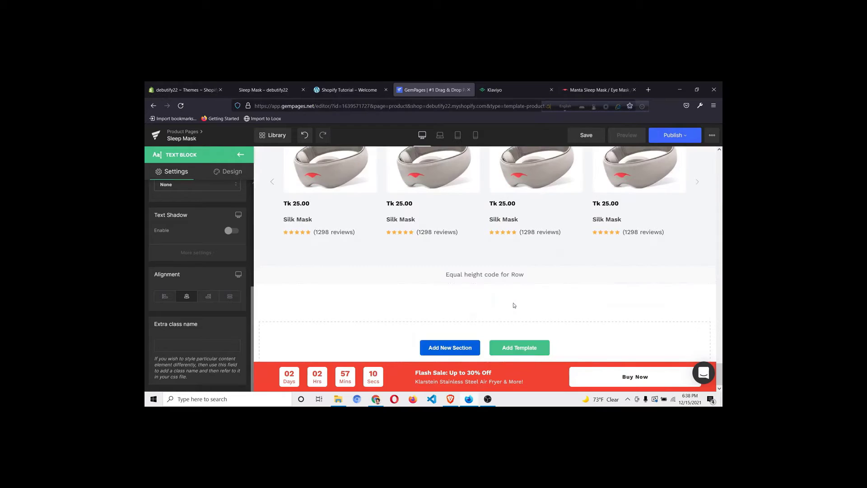
Browse the ready-made template library without adding anything, then check the section spacing
{"action": "left_click", "coordinate": [505, 351]}
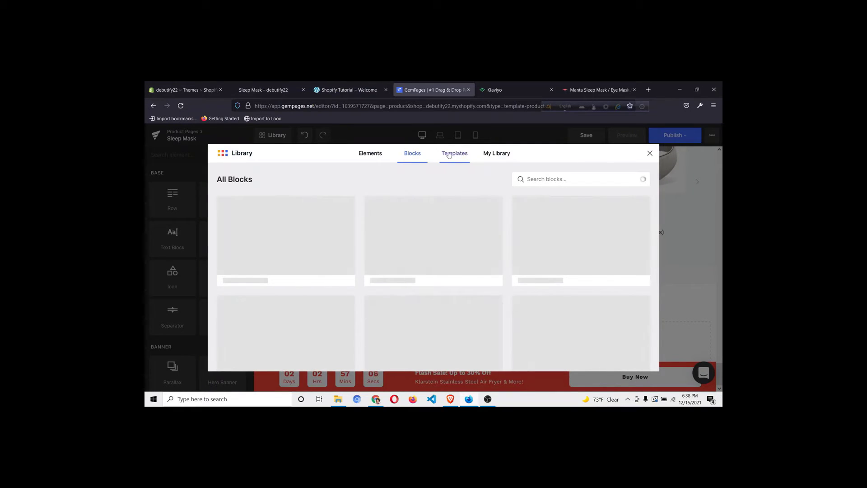
{"action": "left_click", "coordinate": [650, 154]}
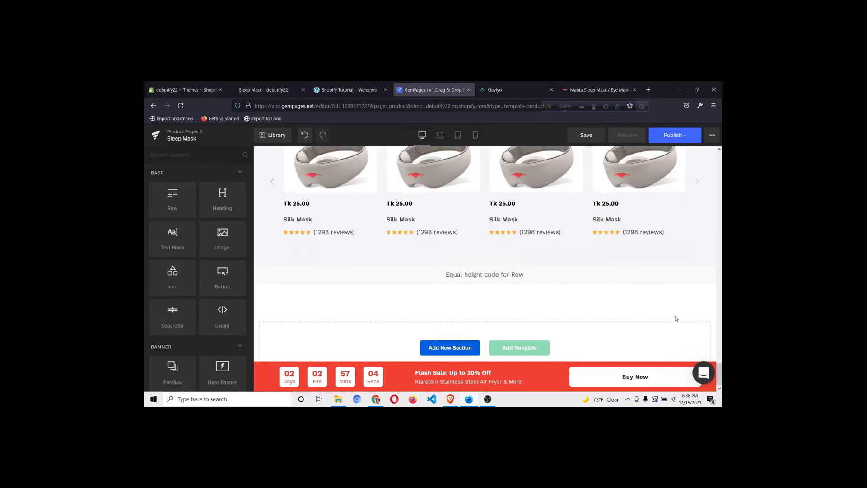
{"action": "left_click_drag", "start_coordinate": [720, 374], "coordinate": [720, 164]}
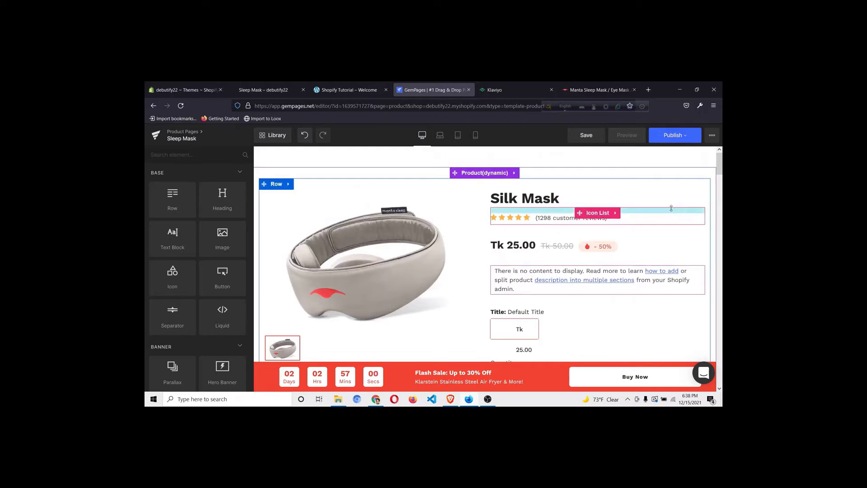
{"action": "scroll", "coordinate": [675, 194], "scroll_direction": "down", "scroll_amount": 6}
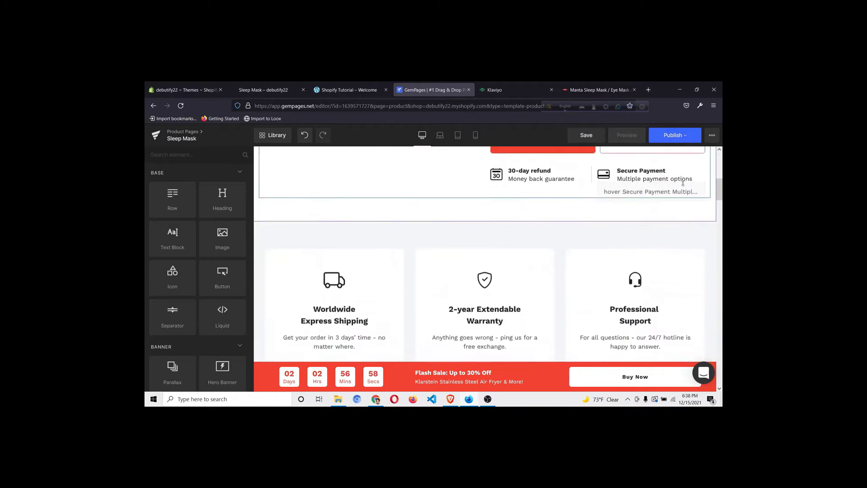
{"action": "scroll", "coordinate": [683, 183], "scroll_direction": "down", "scroll_amount": 2}
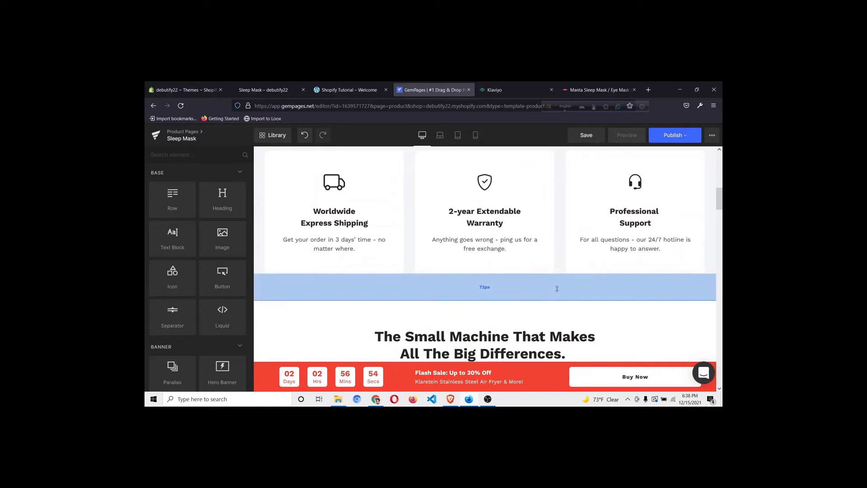
{"action": "scroll", "coordinate": [557, 288], "scroll_direction": "down", "scroll_amount": 3}
{"action": "scroll", "coordinate": [544, 229], "scroll_direction": "up", "scroll_amount": 1}
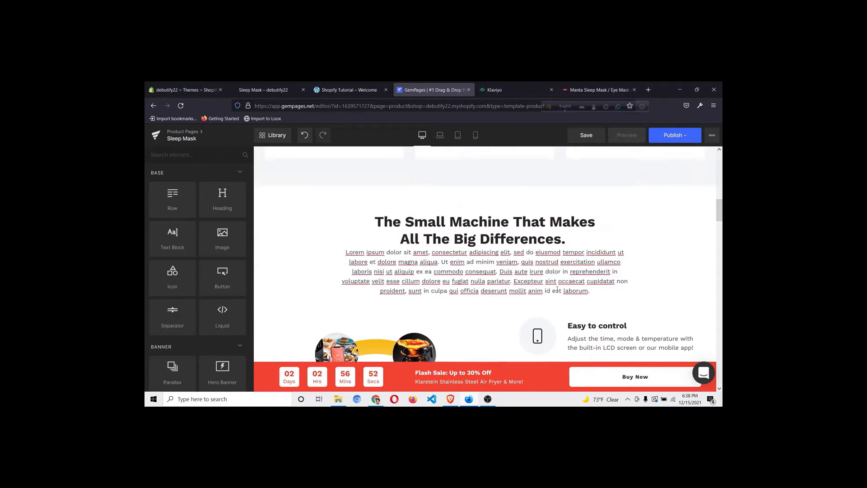
Publish the Sleep Mask template, check its preview tab, and return to the GemPages dashboard
{"action": "left_click", "coordinate": [678, 136]}
{"action": "left_click", "coordinate": [650, 217]}
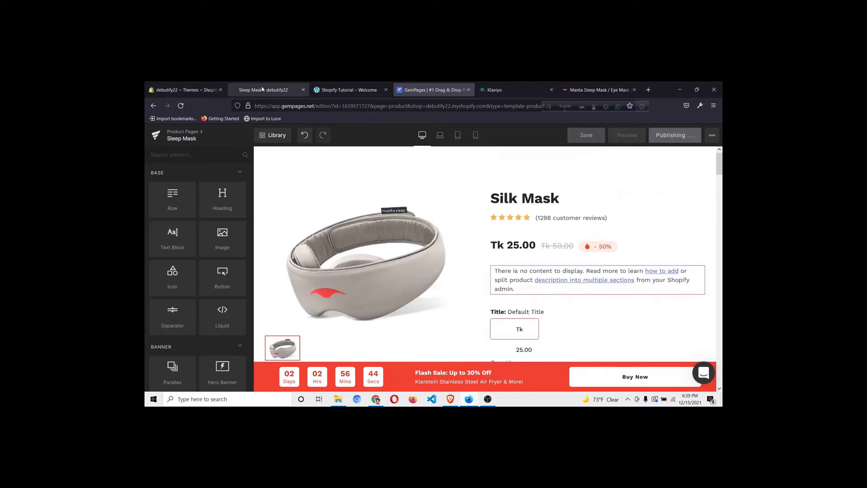
{"action": "left_click", "coordinate": [262, 89]}
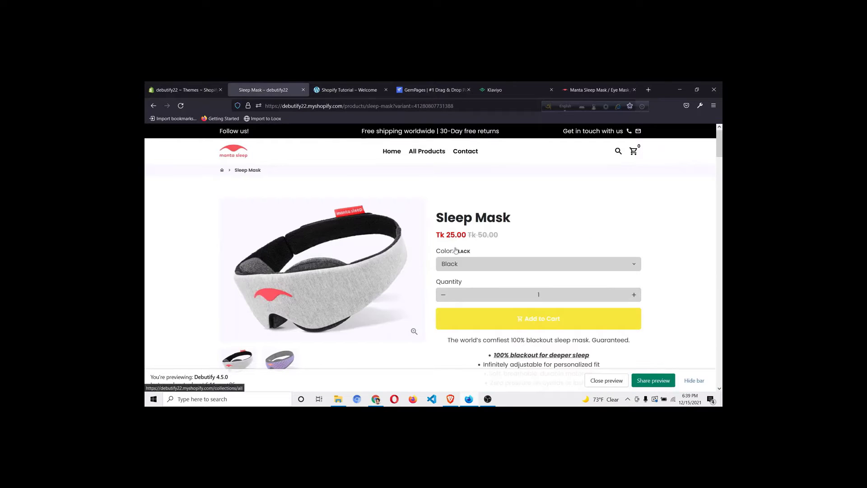
{"action": "left_click", "coordinate": [424, 90]}
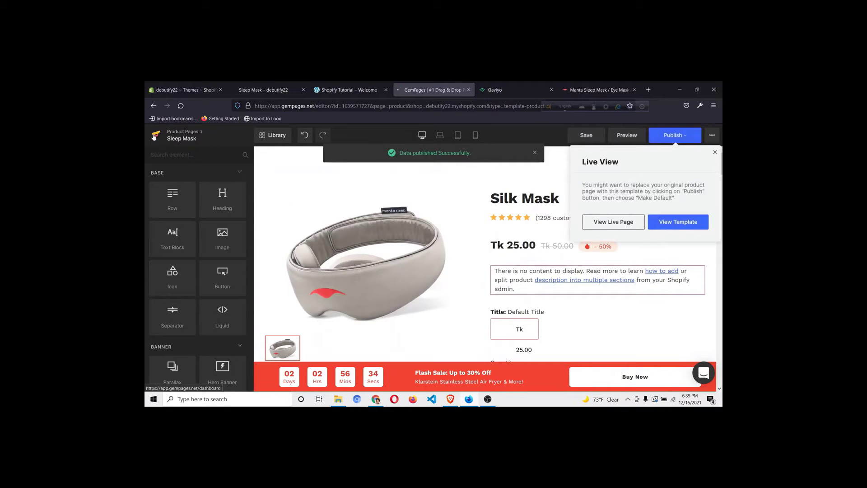
{"action": "left_click", "coordinate": [154, 137]}
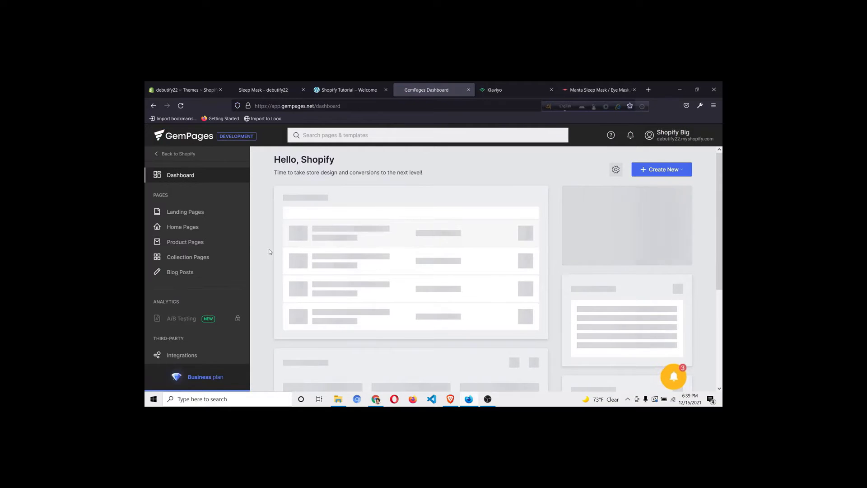
Search 'sle' in Product Pages, assign the Sleep Mask product to its template, and view it live
{"action": "left_click", "coordinate": [195, 244]}
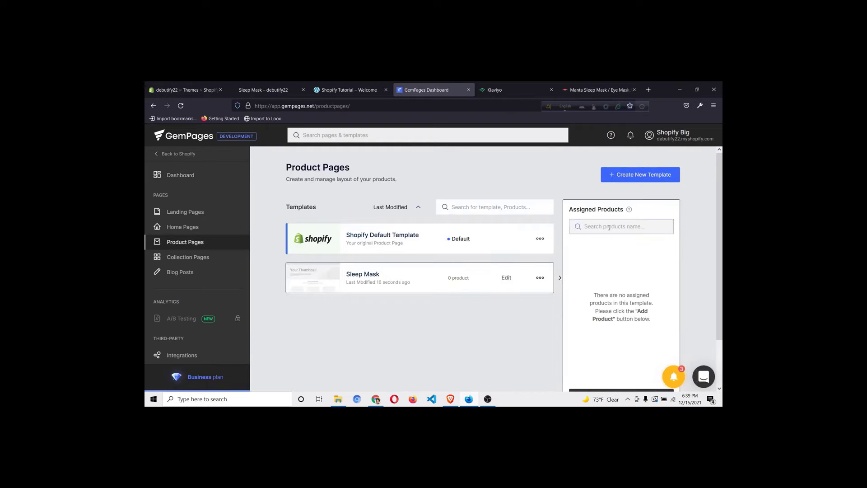
{"action": "left_click", "coordinate": [609, 227]}
{"action": "type", "text": "sleep"}
{"action": "scroll", "coordinate": [699, 245], "scroll_direction": "down", "scroll_amount": 2}
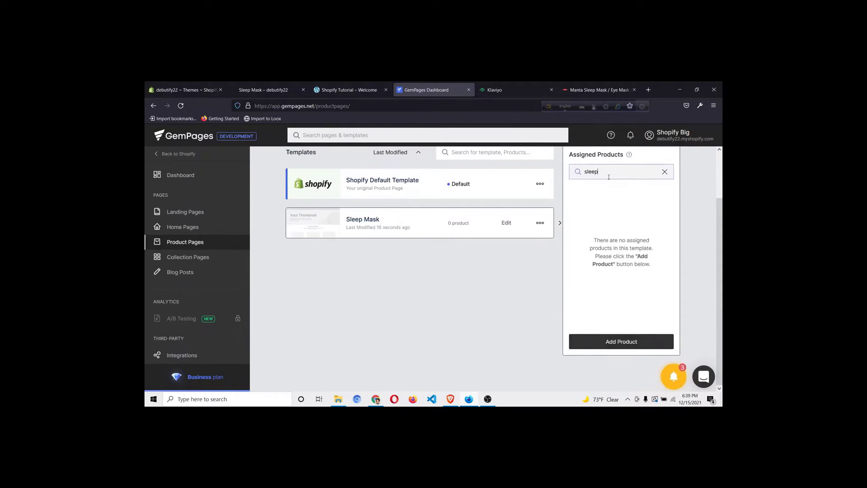
{"action": "left_click", "coordinate": [631, 347]}
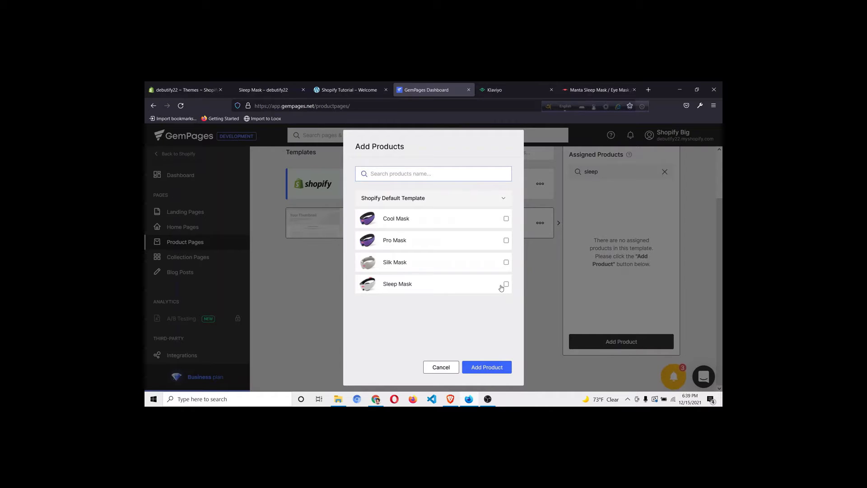
{"action": "left_click", "coordinate": [488, 369]}
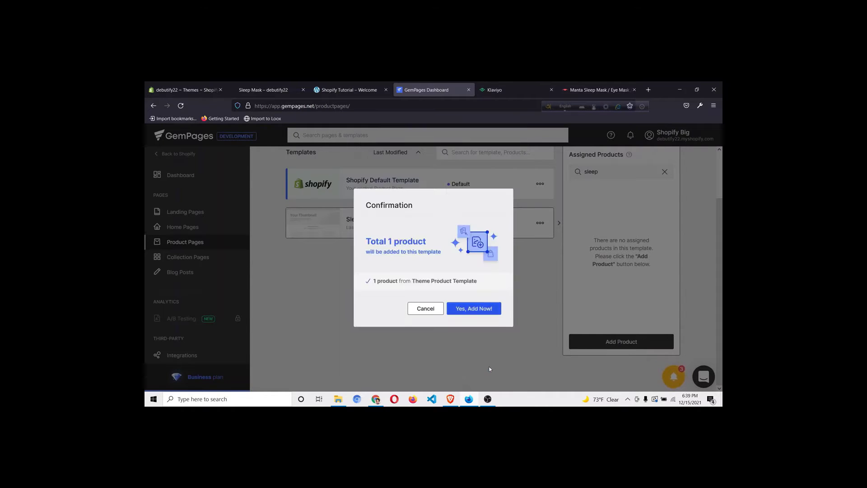
{"action": "left_click", "coordinate": [485, 309]}
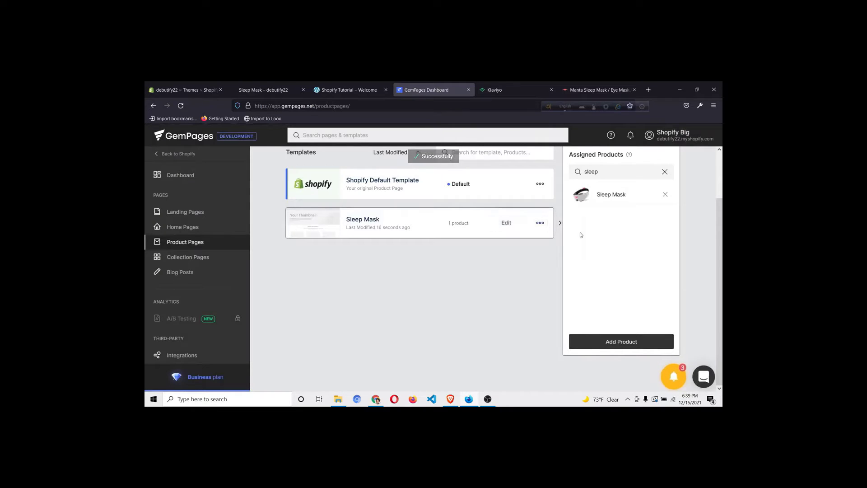
{"action": "left_click", "coordinate": [582, 195]}
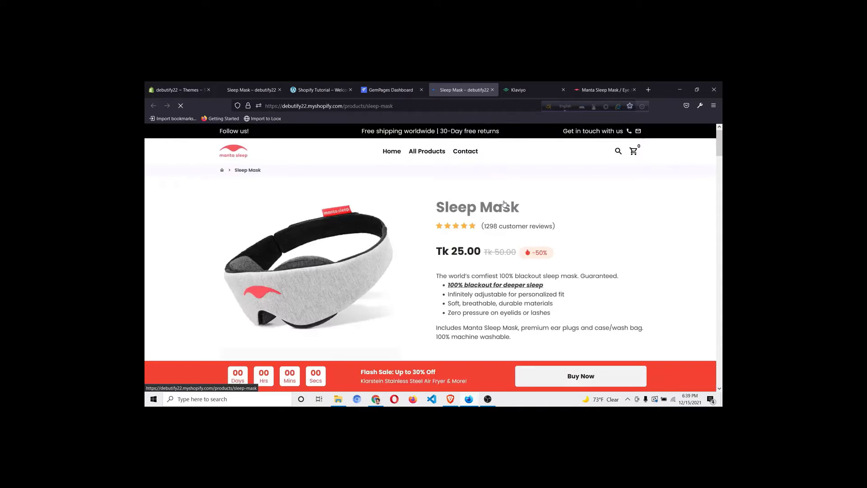
Browse the live Sleep Mask product page and select the Blue colour variant
{"action": "scroll", "coordinate": [610, 225], "scroll_direction": "down", "scroll_amount": 2}
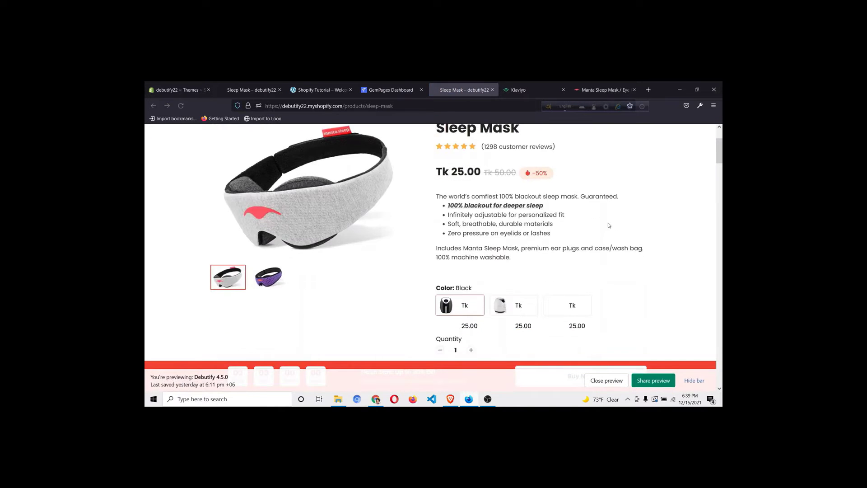
{"action": "scroll", "coordinate": [610, 224], "scroll_direction": "down", "scroll_amount": 1}
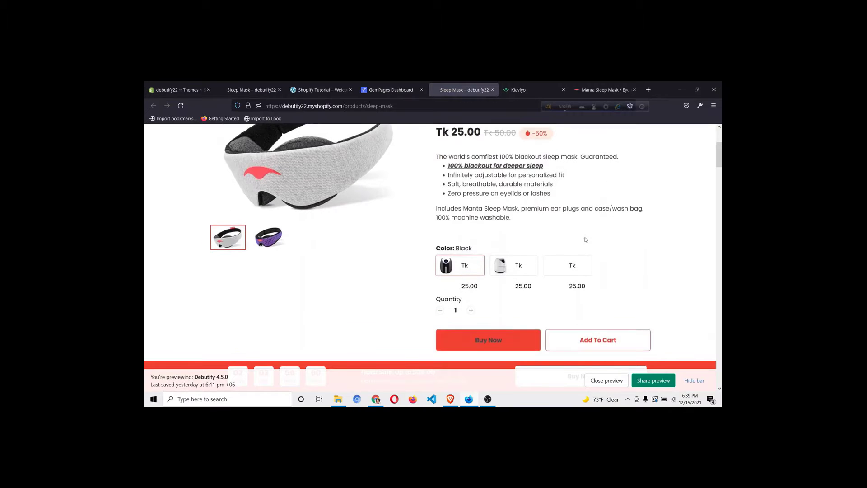
{"action": "left_click", "coordinate": [576, 266]}
{"action": "scroll", "coordinate": [570, 267], "scroll_direction": "up", "scroll_amount": 1}
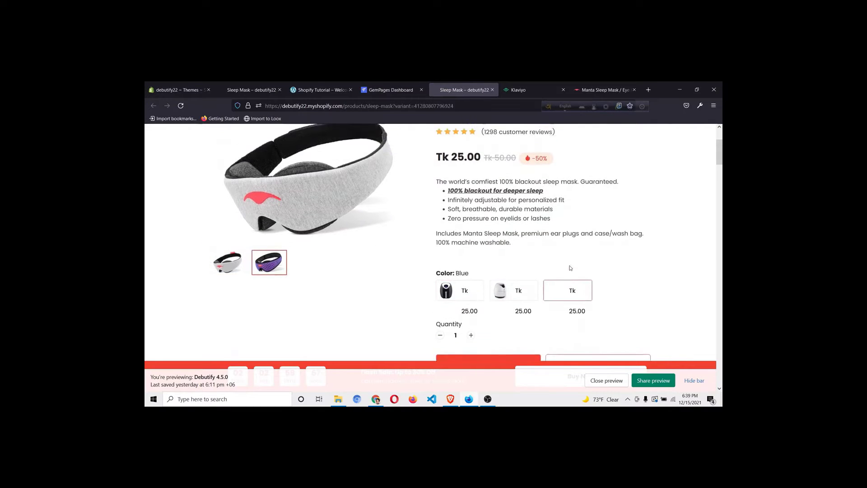
{"action": "scroll", "coordinate": [588, 276], "scroll_direction": "down", "scroll_amount": 7}
{"action": "scroll", "coordinate": [593, 278], "scroll_direction": "down", "scroll_amount": 6}
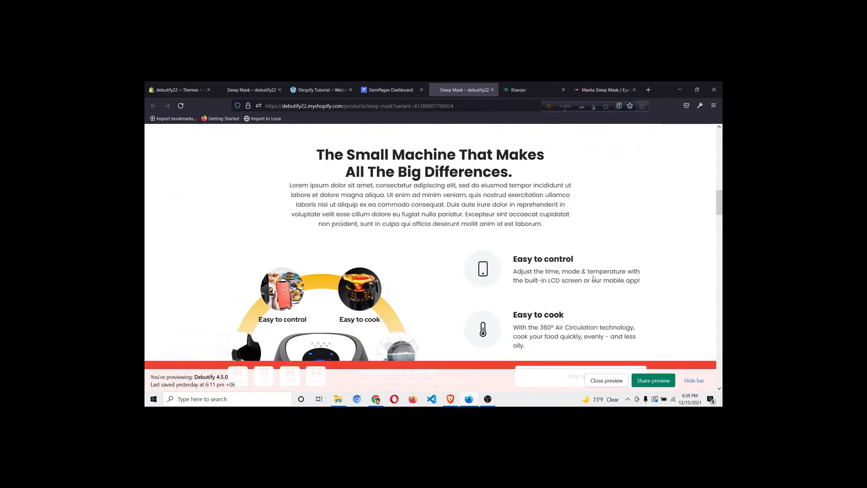
{"action": "scroll", "coordinate": [592, 271], "scroll_direction": "up", "scroll_amount": 7}
{"action": "mouse_move", "coordinate": [552, 190]}
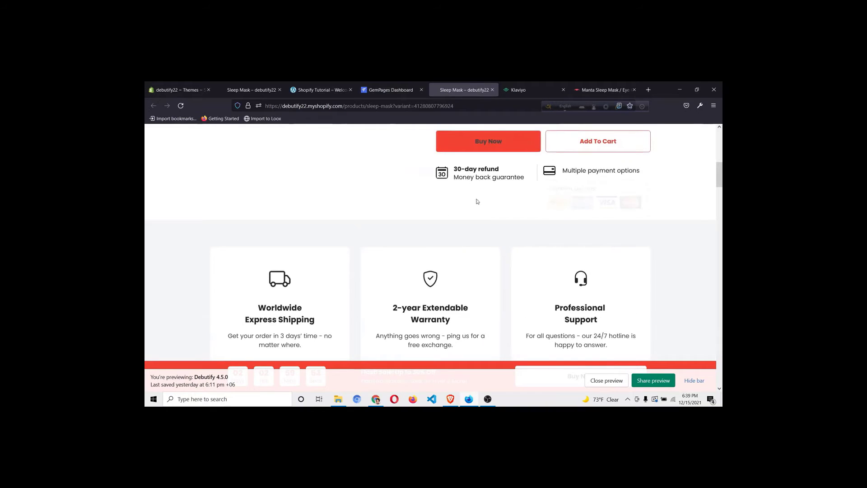
{"action": "scroll", "coordinate": [461, 246], "scroll_direction": "down", "scroll_amount": 5}
{"action": "scroll", "coordinate": [462, 247], "scroll_direction": "up", "scroll_amount": 1}
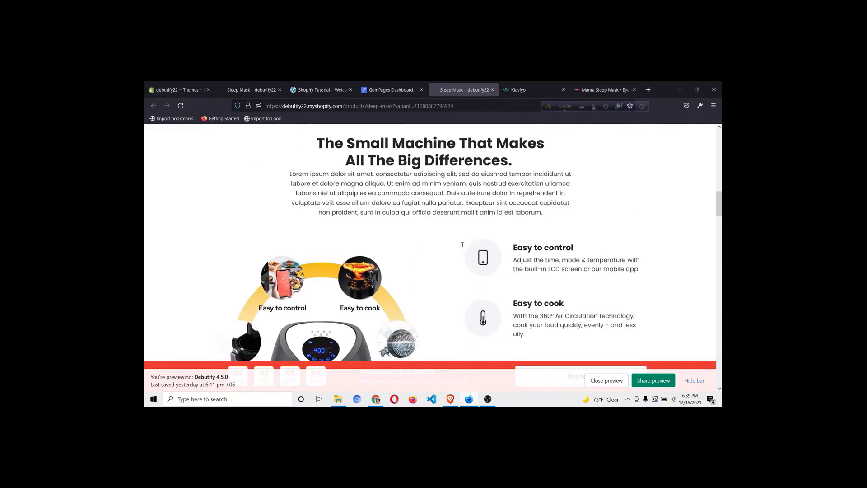
{"action": "scroll", "coordinate": [474, 239], "scroll_direction": "down", "scroll_amount": 12}
{"action": "scroll", "coordinate": [483, 237], "scroll_direction": "down", "scroll_amount": 15}
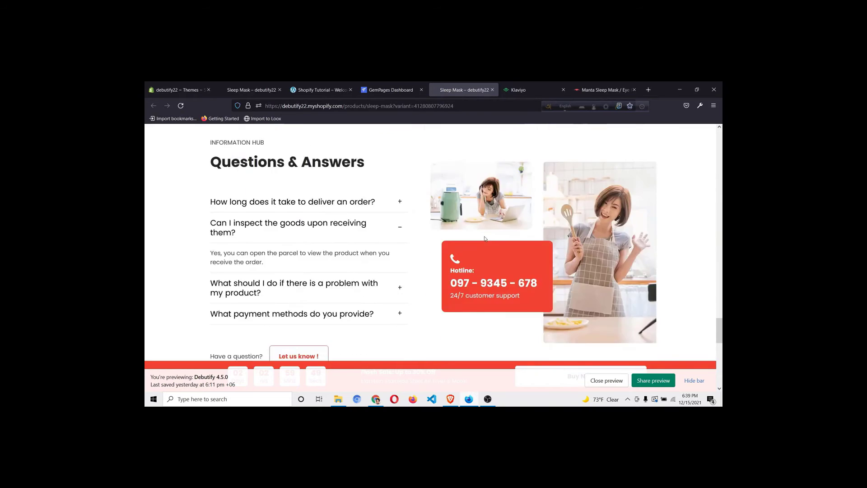
{"action": "scroll", "coordinate": [484, 240], "scroll_direction": "up", "scroll_amount": 10}
Reopen the Sleep Mask template for editing in GemPages from the product page templates list
{"action": "left_click", "coordinate": [422, 85]}
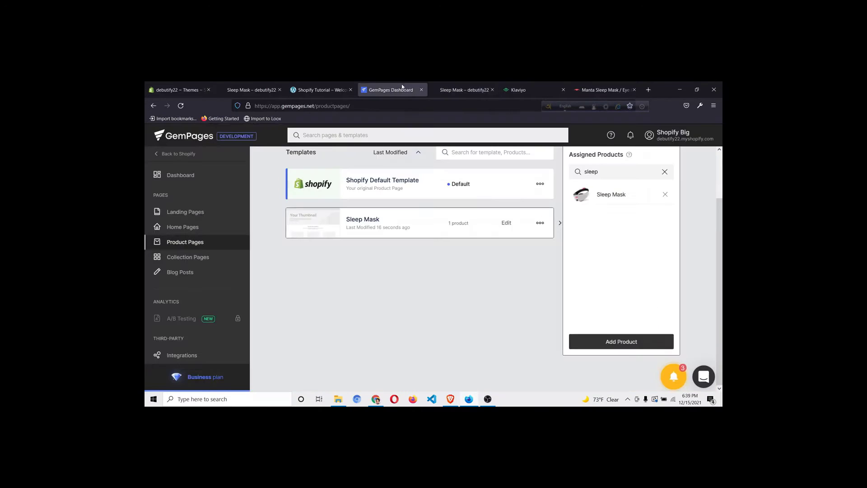
{"action": "left_click", "coordinate": [504, 223]}
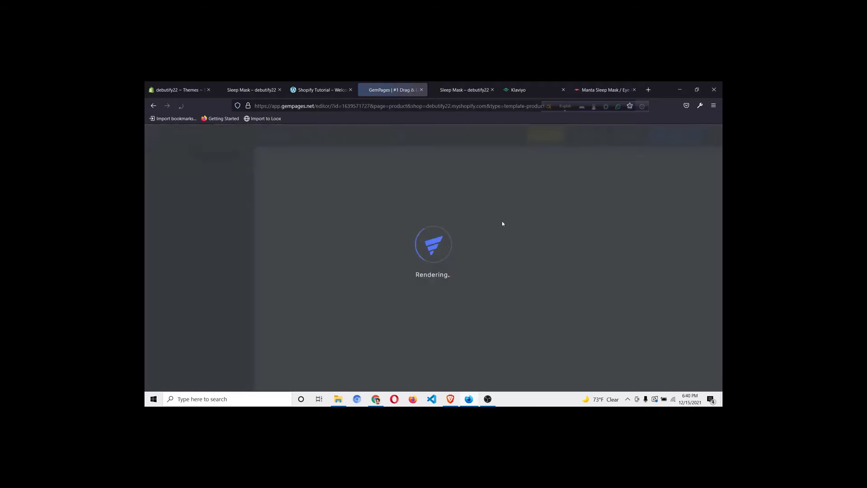
{"action": "left_click", "coordinate": [459, 95]}
{"action": "scroll", "coordinate": [610, 239], "scroll_direction": "up", "scroll_amount": 20}
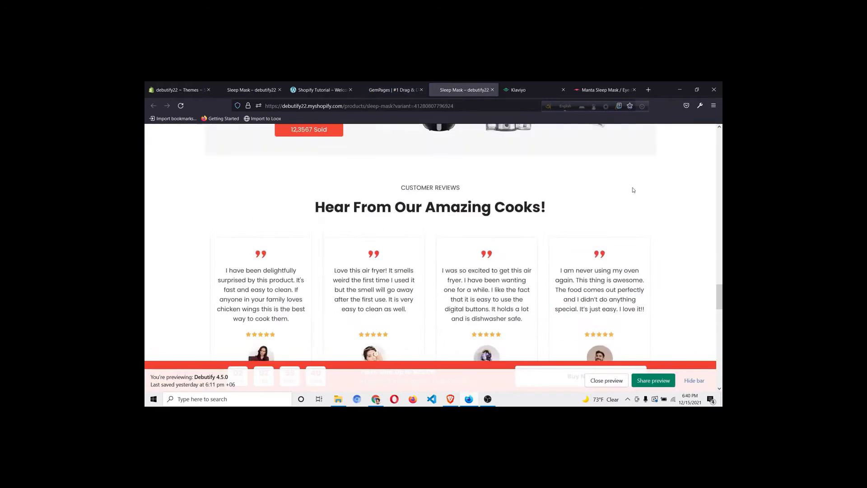
{"action": "scroll", "coordinate": [610, 238], "scroll_direction": "down", "scroll_amount": 3}
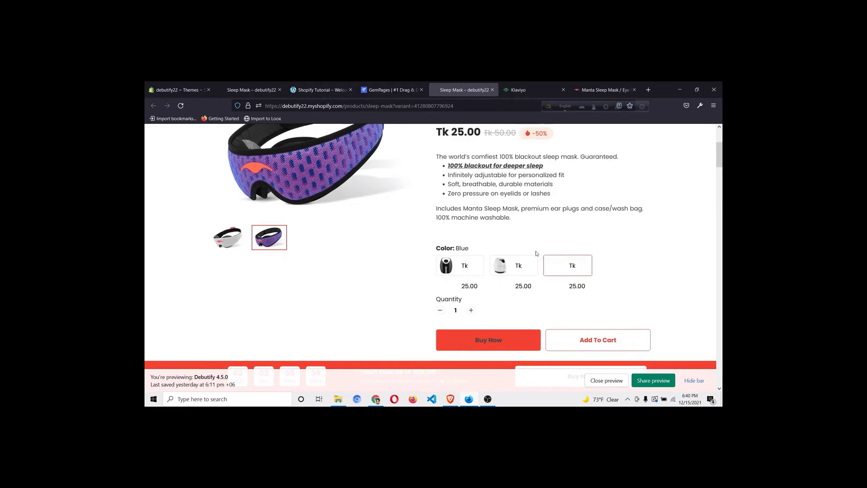
{"action": "left_click", "coordinate": [389, 89]}
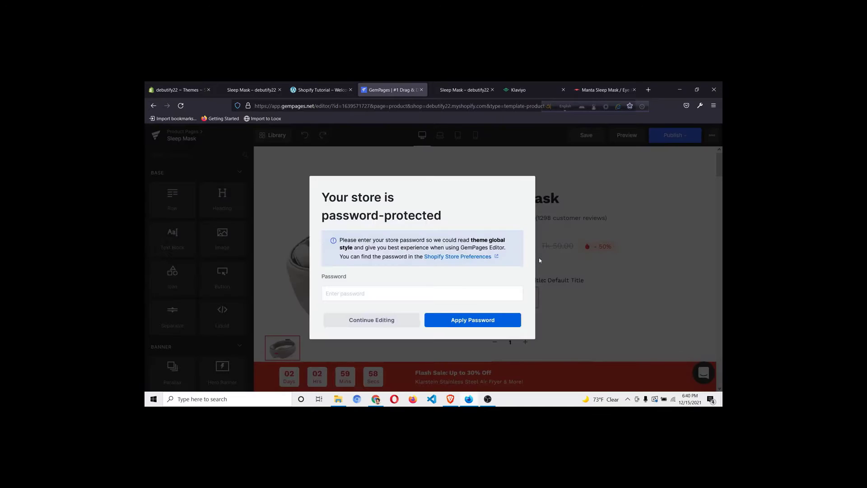
Continue past the password notice and delete the Default Title swatches block from the template
{"action": "left_click", "coordinate": [367, 321]}
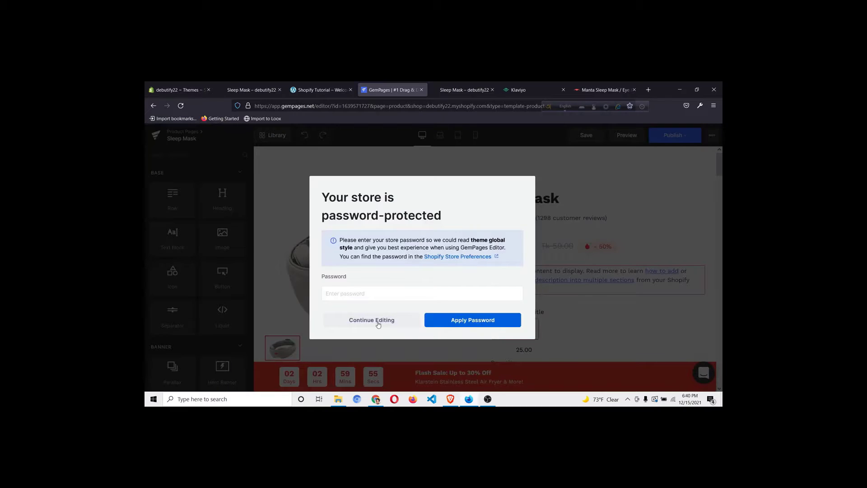
{"action": "left_click", "coordinate": [377, 322]}
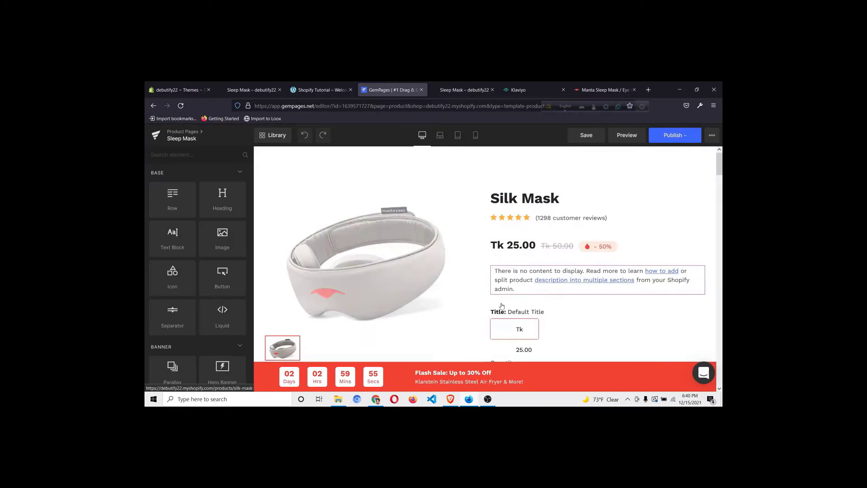
{"action": "scroll", "coordinate": [501, 306], "scroll_direction": "down", "scroll_amount": 5}
{"action": "scroll", "coordinate": [526, 227], "scroll_direction": "up", "scroll_amount": 3}
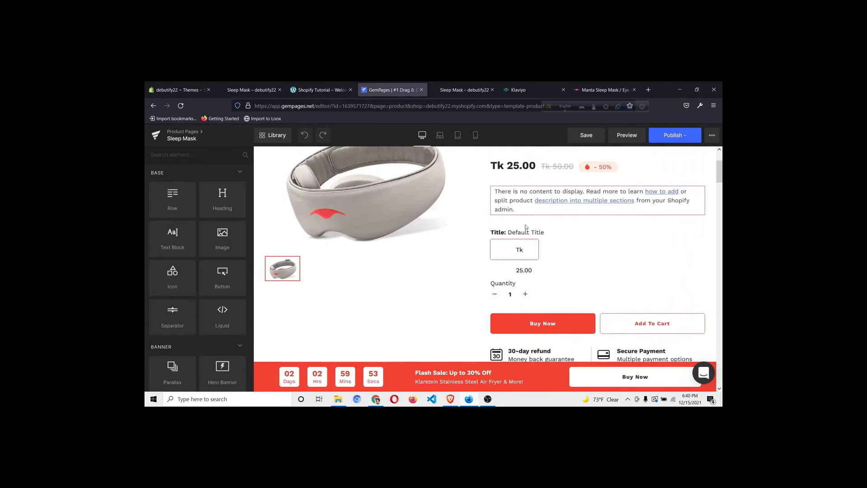
{"action": "left_click", "coordinate": [606, 247]}
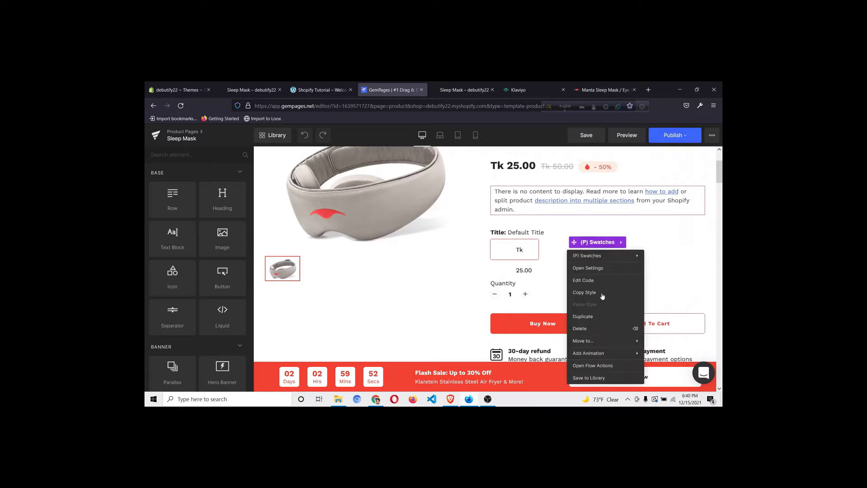
{"action": "left_click", "coordinate": [601, 329]}
{"action": "scroll", "coordinate": [207, 254], "scroll_direction": "down", "scroll_amount": 10}
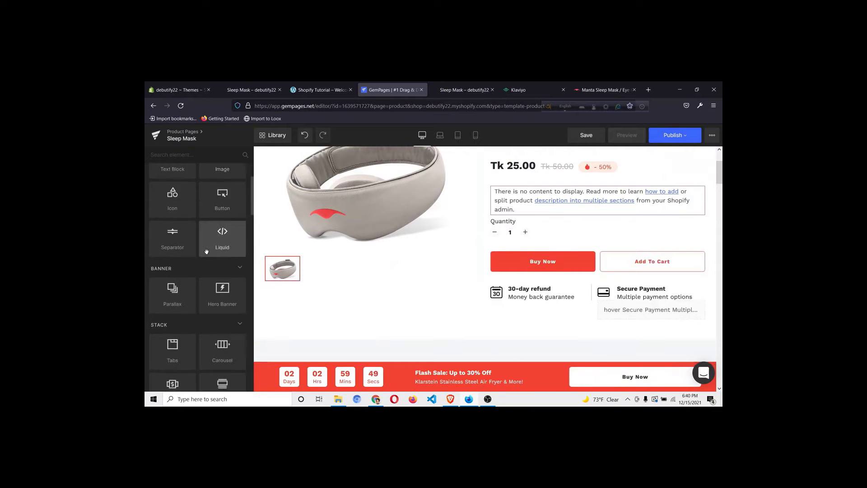
{"action": "scroll", "coordinate": [207, 254], "scroll_direction": "down", "scroll_amount": 8}
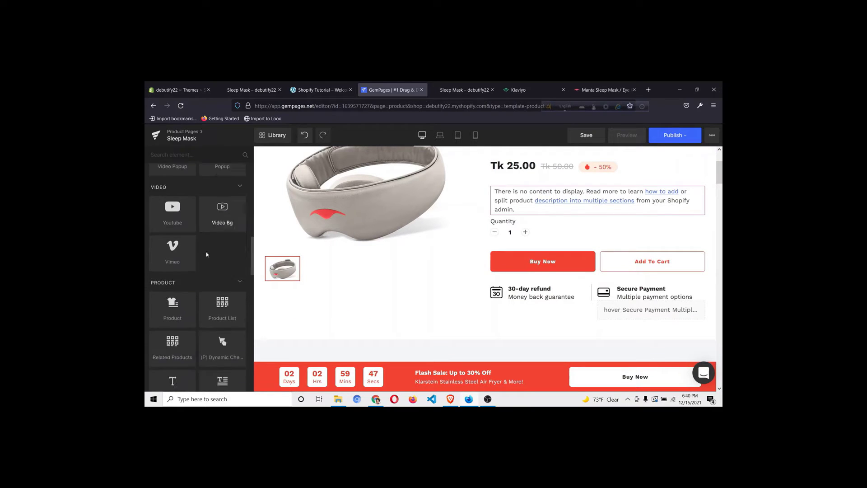
Drag a Title swatches block back onto the Sleep Mask template
{"action": "scroll", "coordinate": [223, 253], "scroll_direction": "down", "scroll_amount": 2}
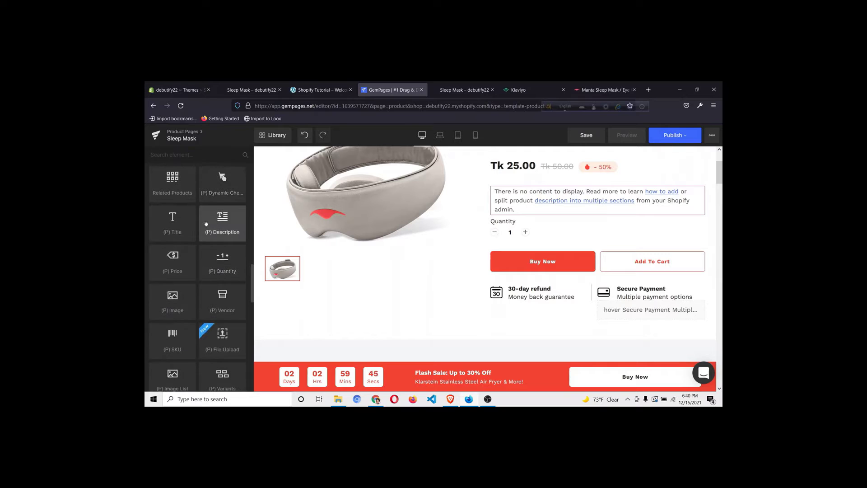
{"action": "scroll", "coordinate": [180, 305], "scroll_direction": "down", "scroll_amount": 1}
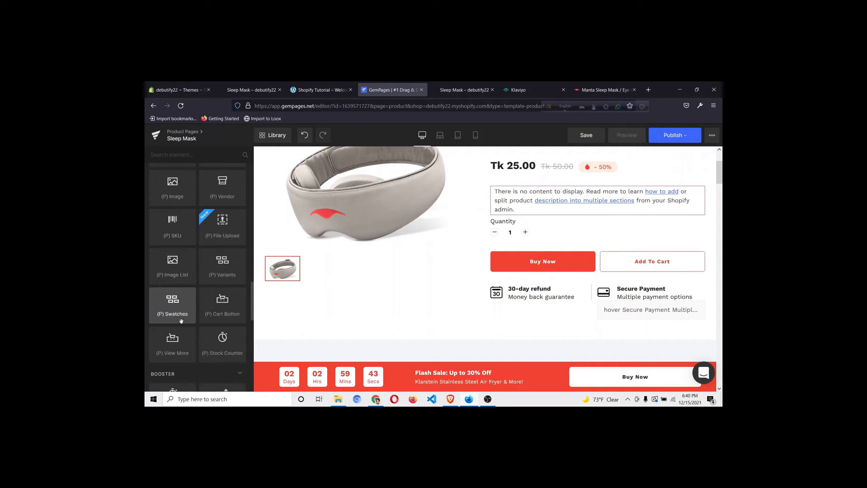
{"action": "left_click_drag", "start_coordinate": [180, 305], "coordinate": [593, 217]}
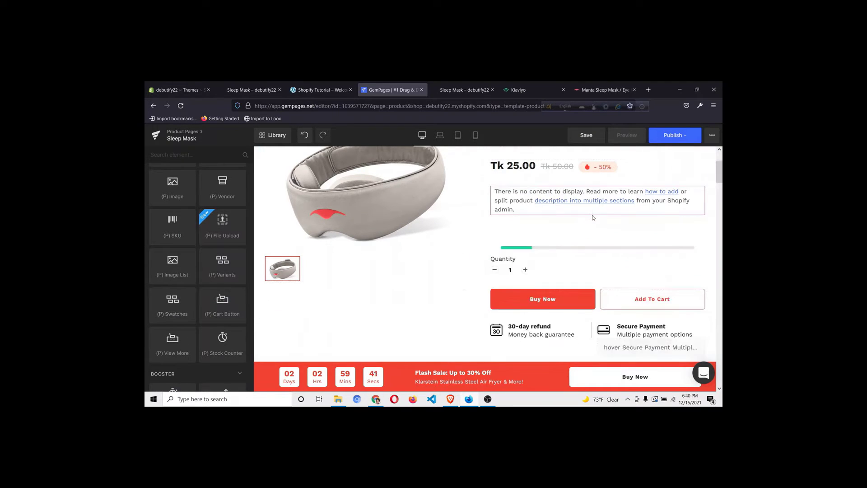
Publish the Sleep Mask template and wait for the 'Data published successfully' message
{"action": "left_click", "coordinate": [666, 135]}
{"action": "left_click", "coordinate": [661, 218]}
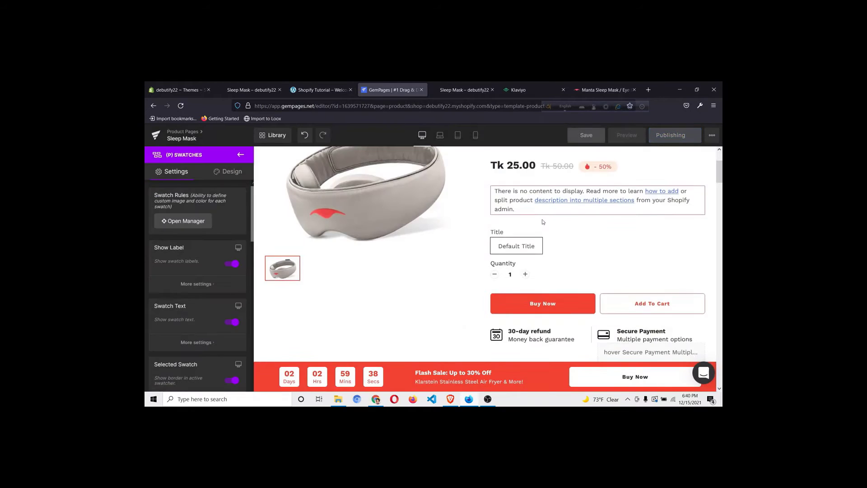
{"action": "scroll", "coordinate": [543, 222], "scroll_direction": "down", "scroll_amount": 15}
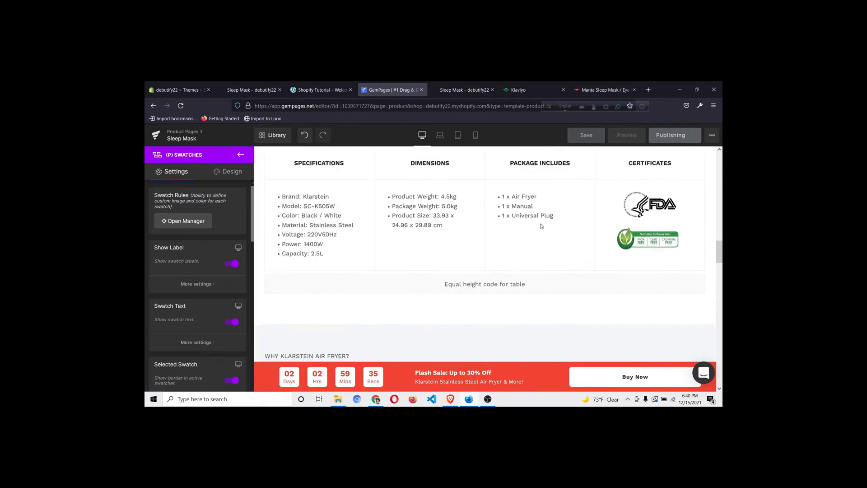
{"action": "scroll", "coordinate": [541, 226], "scroll_direction": "down", "scroll_amount": 15}
{"action": "scroll", "coordinate": [441, 238], "scroll_direction": "up", "scroll_amount": 8}
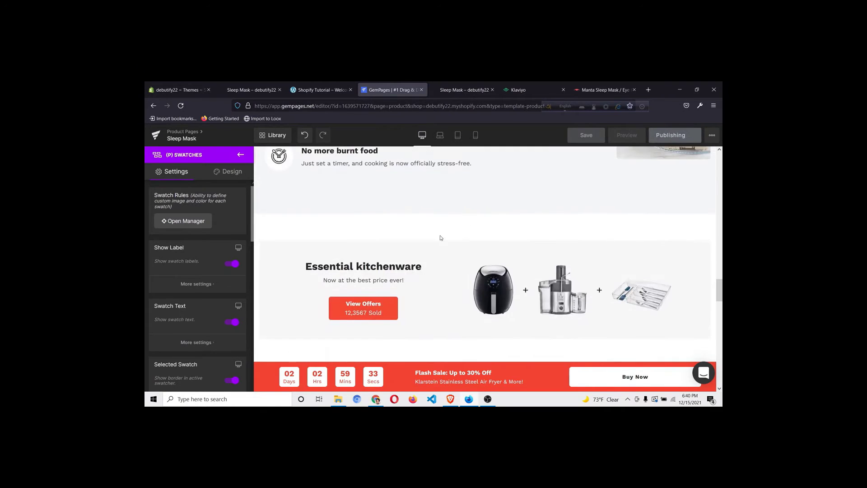
{"action": "scroll", "coordinate": [441, 238], "scroll_direction": "down", "scroll_amount": 3}
{"action": "scroll", "coordinate": [441, 237], "scroll_direction": "up", "scroll_amount": 3}
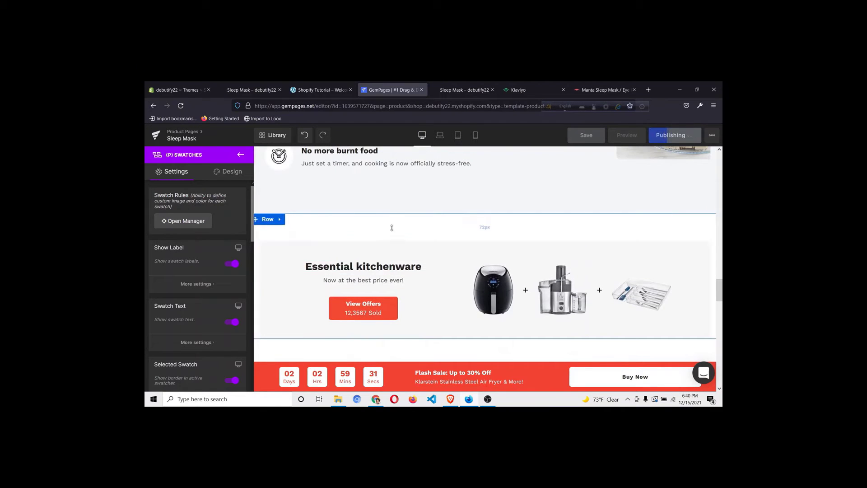
{"action": "scroll", "coordinate": [504, 215], "scroll_direction": "down", "scroll_amount": 2}
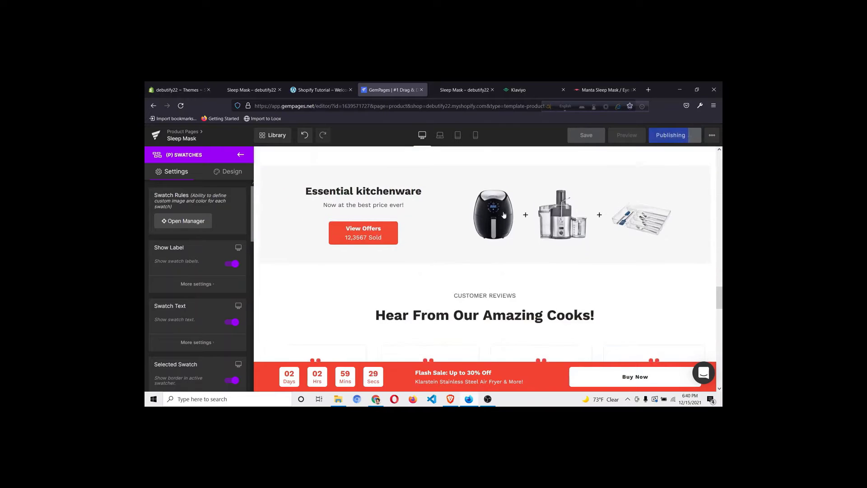
{"action": "scroll", "coordinate": [504, 215], "scroll_direction": "up", "scroll_amount": 15}
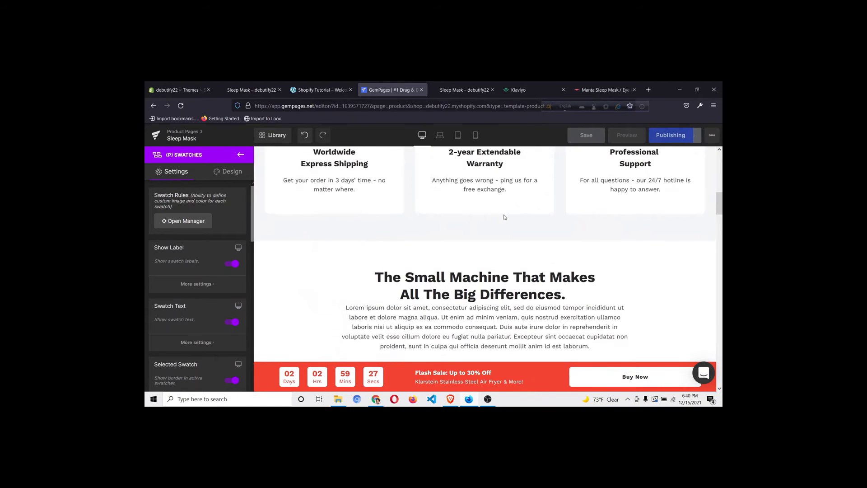
{"action": "scroll", "coordinate": [504, 217], "scroll_direction": "up", "scroll_amount": 8}
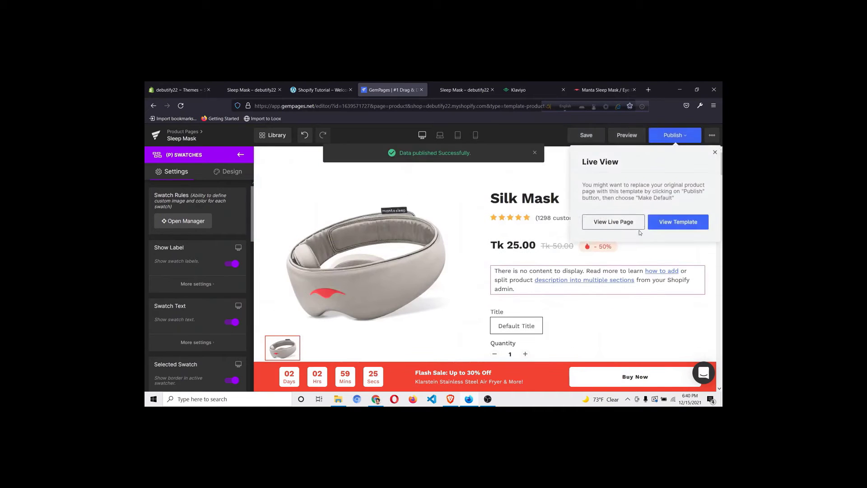
Check the live Silk Mask page, then close its tab and return to the Sleep Mask editor
{"action": "left_click", "coordinate": [625, 226]}
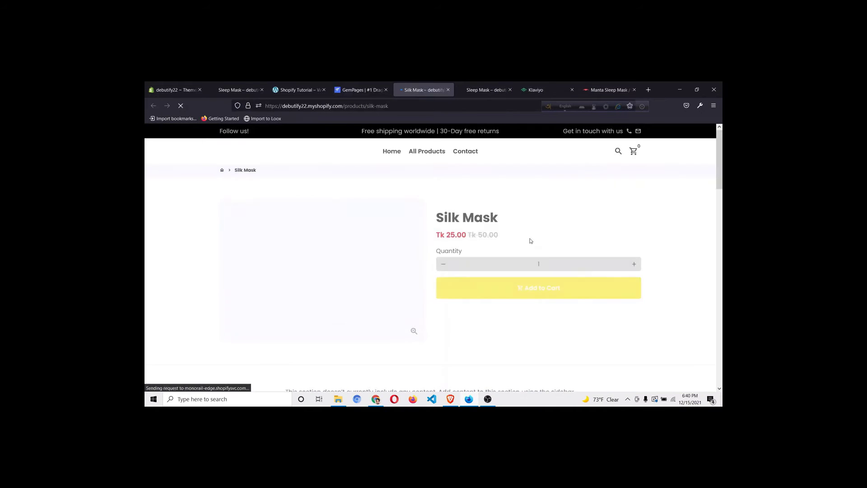
{"action": "scroll", "coordinate": [530, 241], "scroll_direction": "down", "scroll_amount": 10}
{"action": "scroll", "coordinate": [530, 240], "scroll_direction": "down", "scroll_amount": 10}
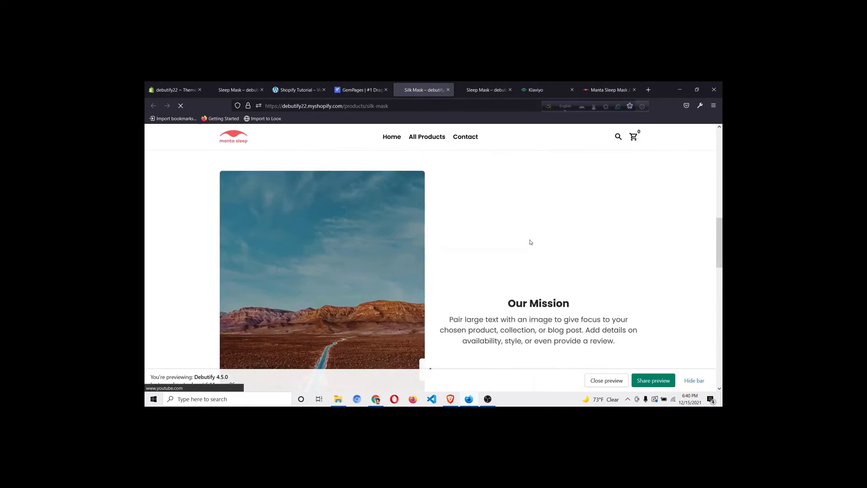
{"action": "left_click", "coordinate": [360, 89]}
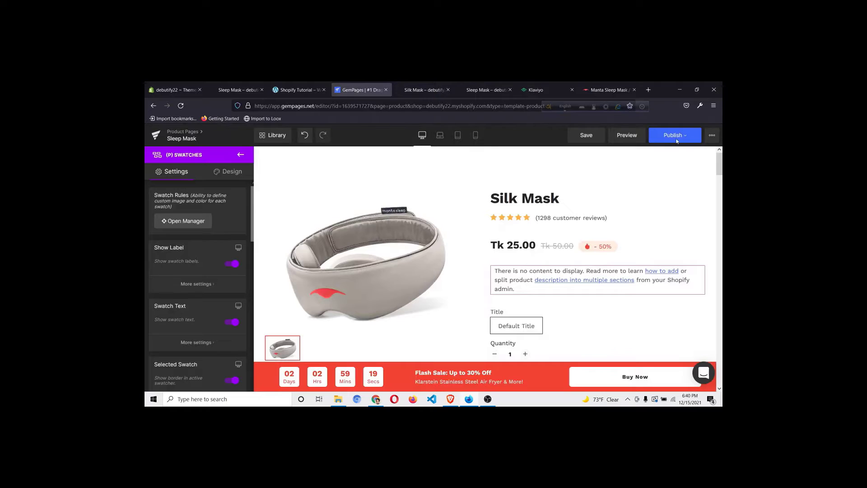
{"action": "left_click", "coordinate": [448, 90]}
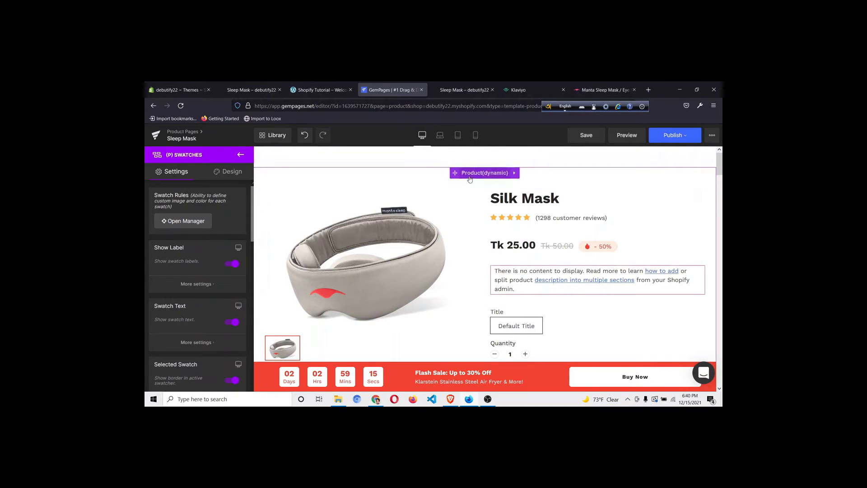
Set the Product(dynamic) section to display the Sleep Mask product
{"action": "left_click", "coordinate": [445, 176]}
{"action": "left_click", "coordinate": [184, 283]}
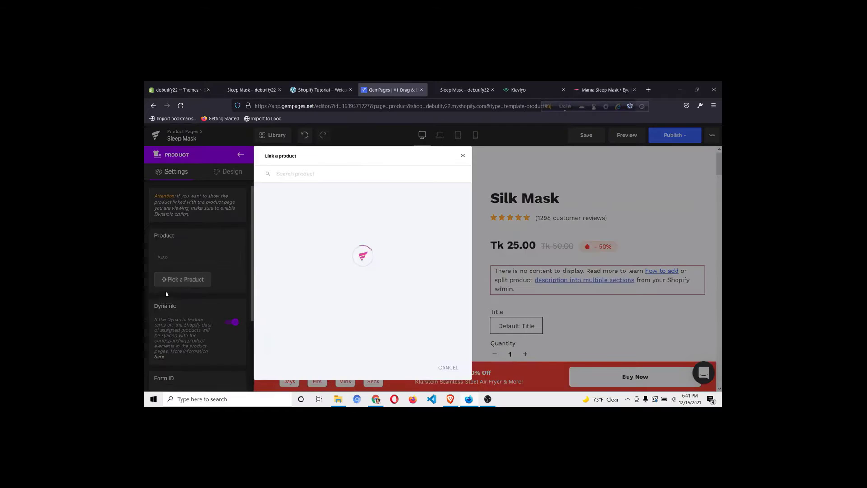
{"action": "left_click", "coordinate": [347, 293]}
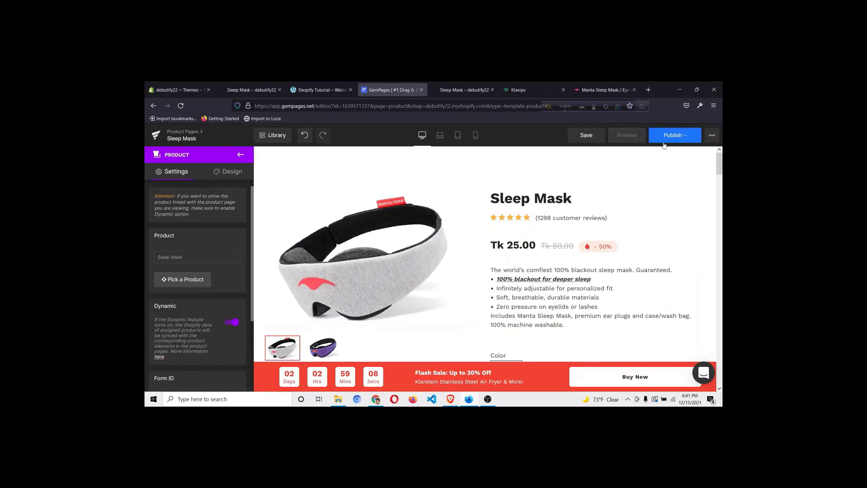
Republish the updated Sleep Mask template
{"action": "left_click", "coordinate": [664, 136]}
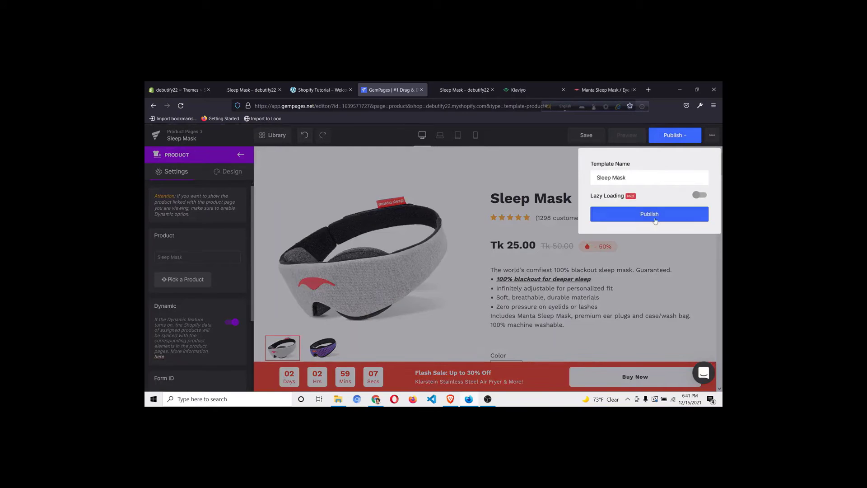
{"action": "left_click", "coordinate": [649, 214]}
{"action": "scroll", "coordinate": [511, 222], "scroll_direction": "down", "scroll_amount": 2}
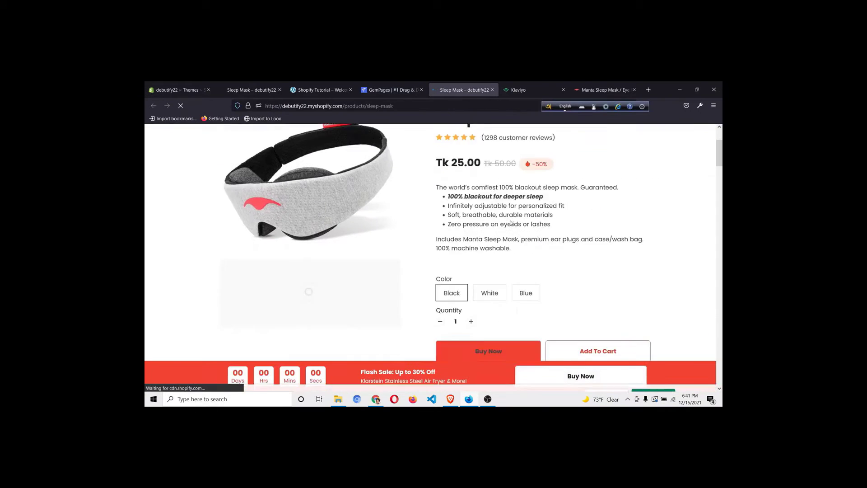
Try the White and Blue colour variants on the live Sleep Mask page, then go back to the editor
{"action": "scroll", "coordinate": [511, 223], "scroll_direction": "down", "scroll_amount": 3}
{"action": "left_click", "coordinate": [491, 180]}
{"action": "scroll", "coordinate": [507, 187], "scroll_direction": "up", "scroll_amount": 3}
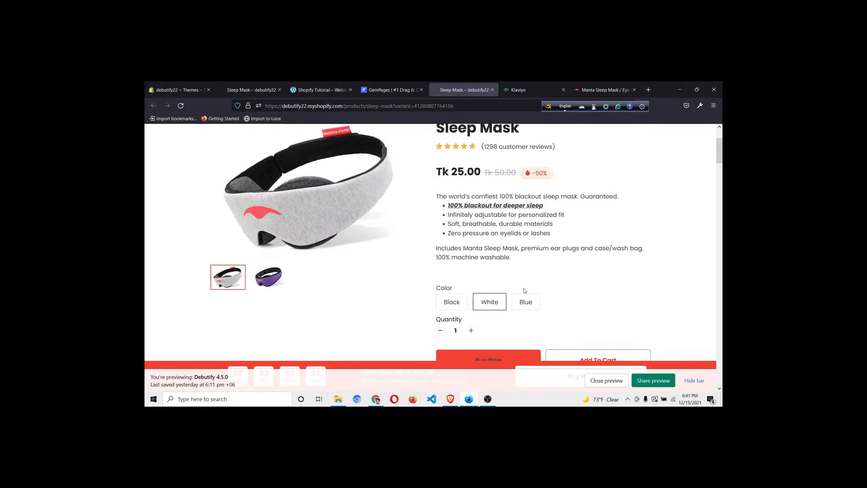
{"action": "left_click", "coordinate": [527, 302]}
{"action": "scroll", "coordinate": [479, 279], "scroll_direction": "down", "scroll_amount": 2}
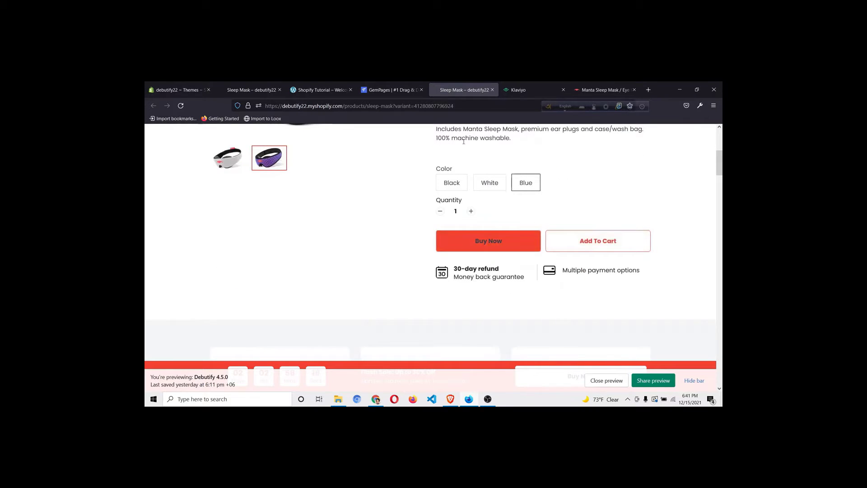
{"action": "left_click", "coordinate": [392, 93]}
{"action": "scroll", "coordinate": [545, 310], "scroll_direction": "down", "scroll_amount": 1}
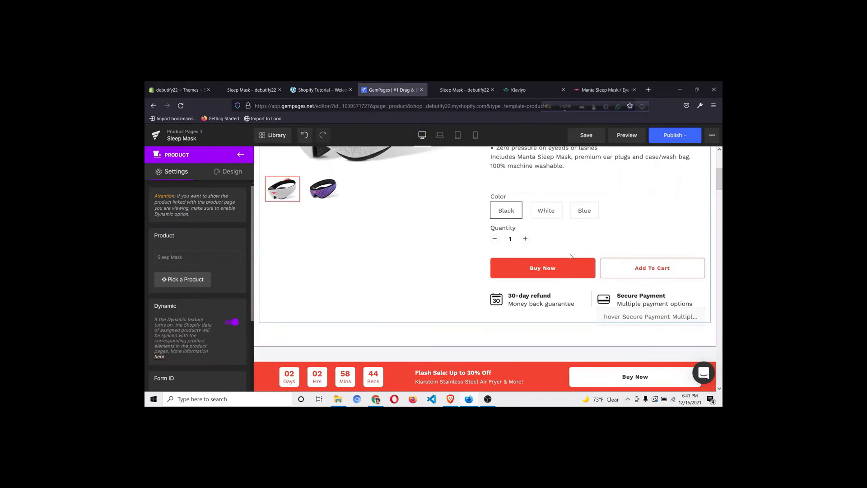
Delete Buy Now, make its row one column, and set Add To Cart's Goto to Checkout
{"action": "right_click", "coordinate": [546, 270]}
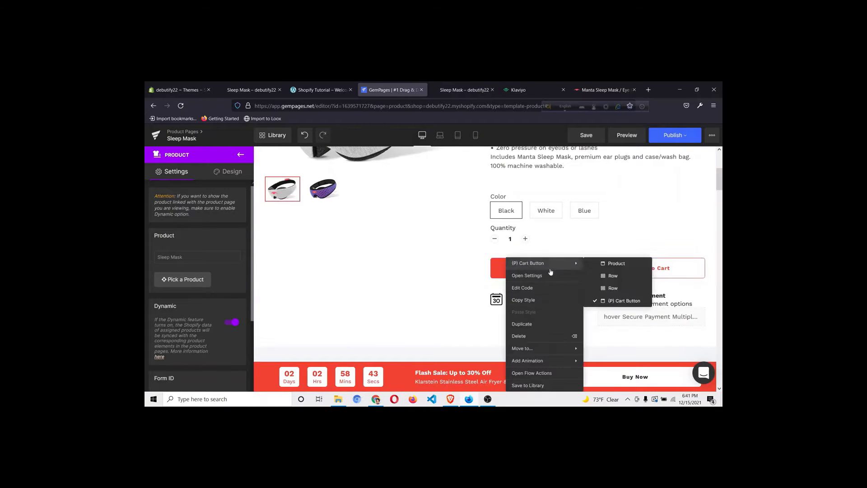
{"action": "left_click", "coordinate": [545, 336]}
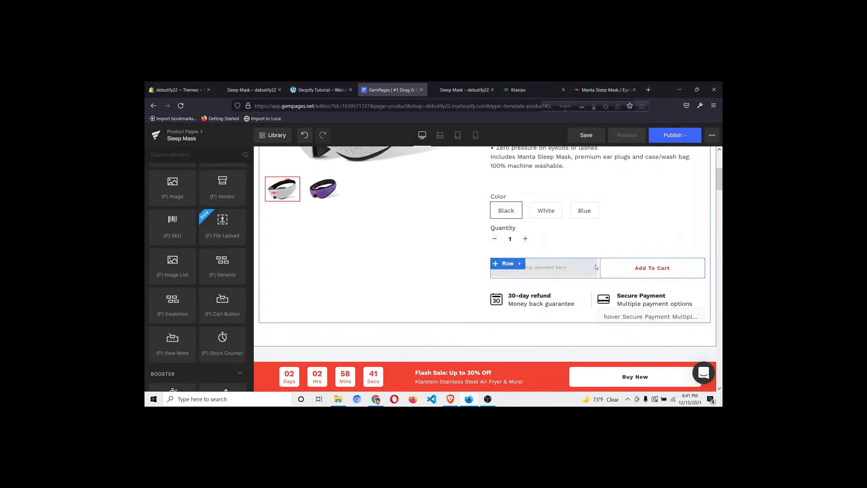
{"action": "left_click", "coordinate": [508, 264]}
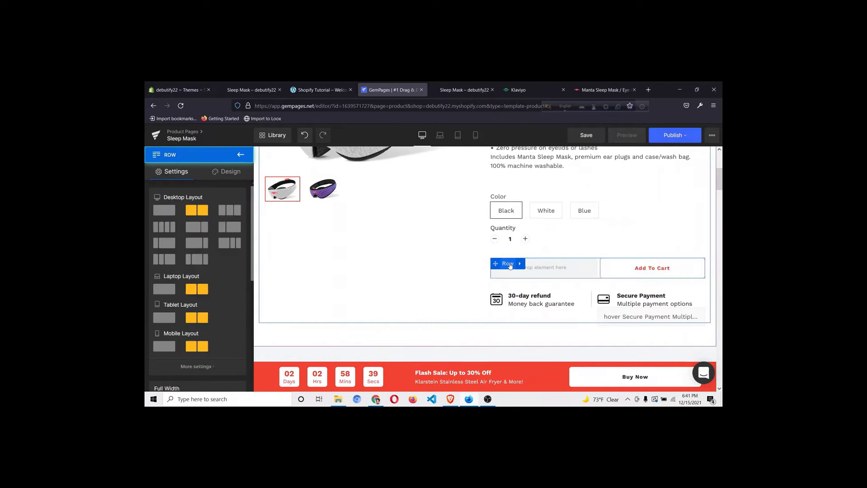
{"action": "left_click", "coordinate": [174, 212]}
{"action": "left_click", "coordinate": [598, 268]}
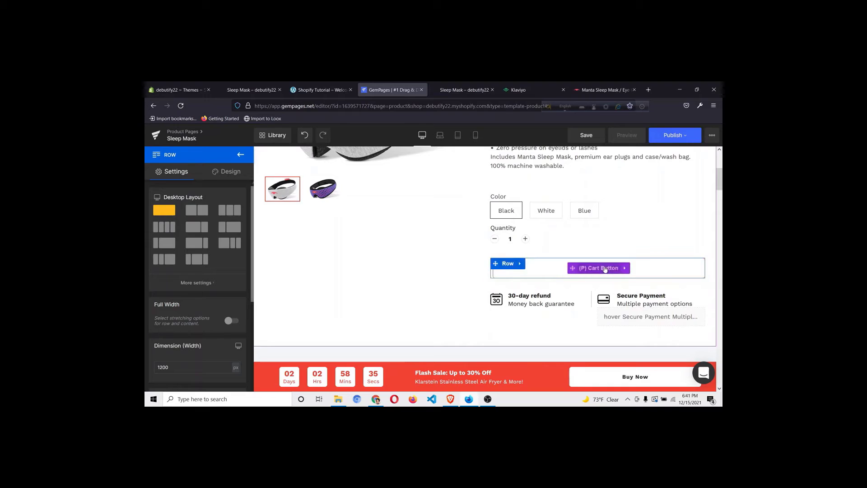
{"action": "left_click", "coordinate": [209, 240]}
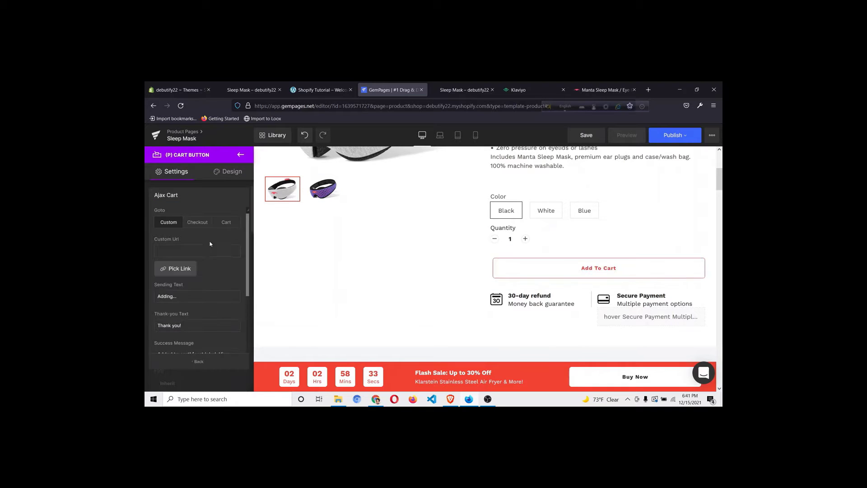
{"action": "left_click", "coordinate": [208, 223]}
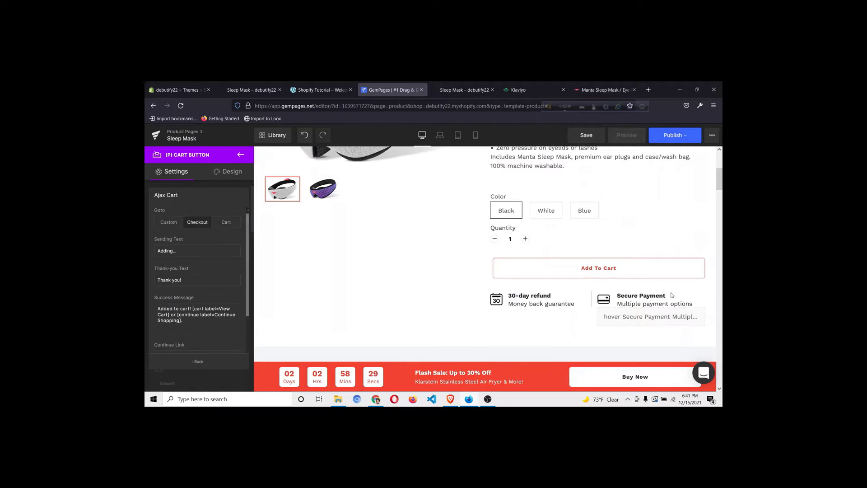
Republish the Sleep Mask template with the new cart button setup
{"action": "left_click", "coordinate": [670, 140]}
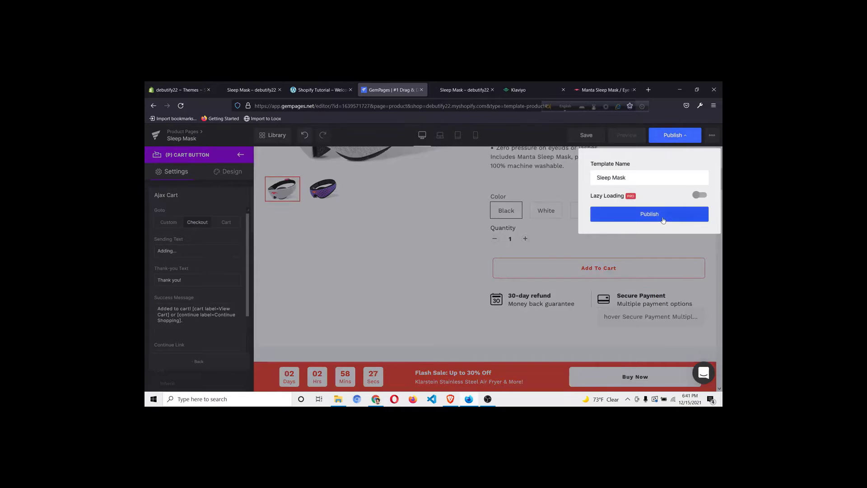
{"action": "left_click", "coordinate": [663, 220]}
{"action": "scroll", "coordinate": [644, 295], "scroll_direction": "down", "scroll_amount": 15}
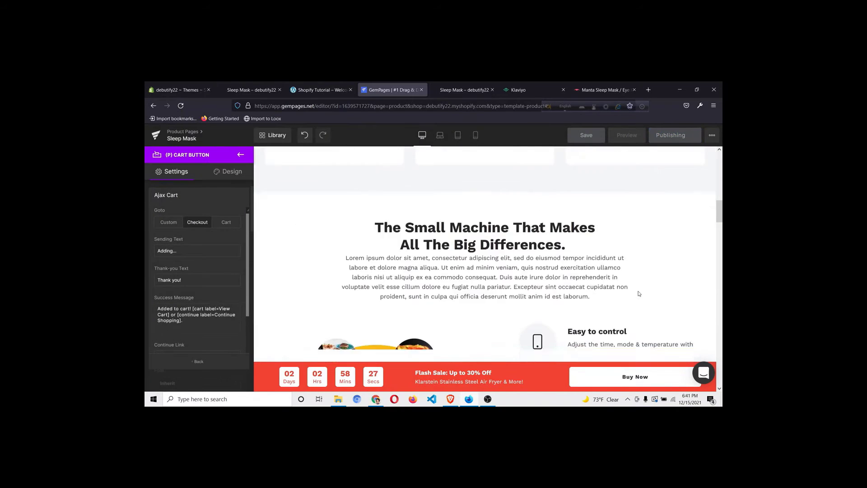
{"action": "scroll", "coordinate": [638, 295], "scroll_direction": "up", "scroll_amount": 15}
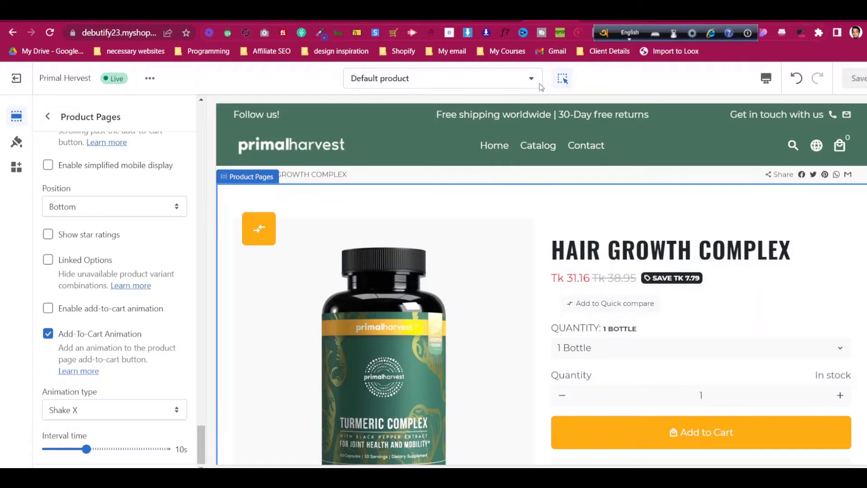
Create a Shopify page template named 'About Us' based on Default page
{"action": "left_click", "coordinate": [515, 85]}
{"action": "left_click", "coordinate": [455, 257]}
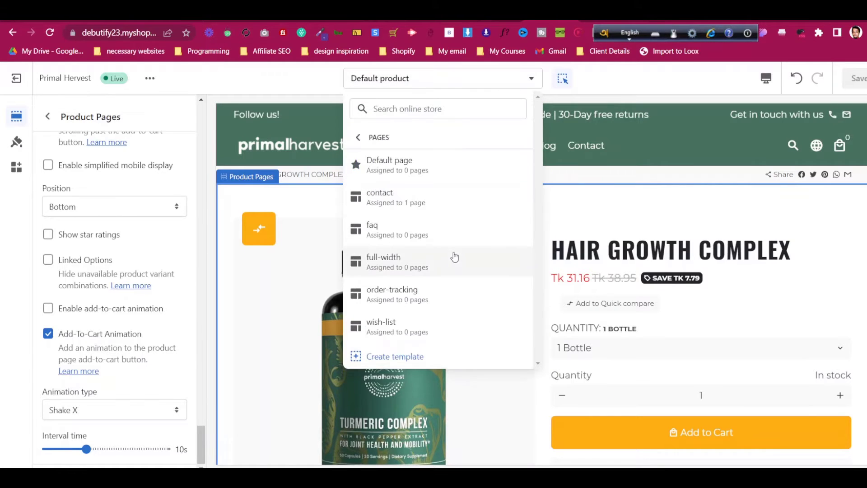
{"action": "left_click", "coordinate": [426, 357]}
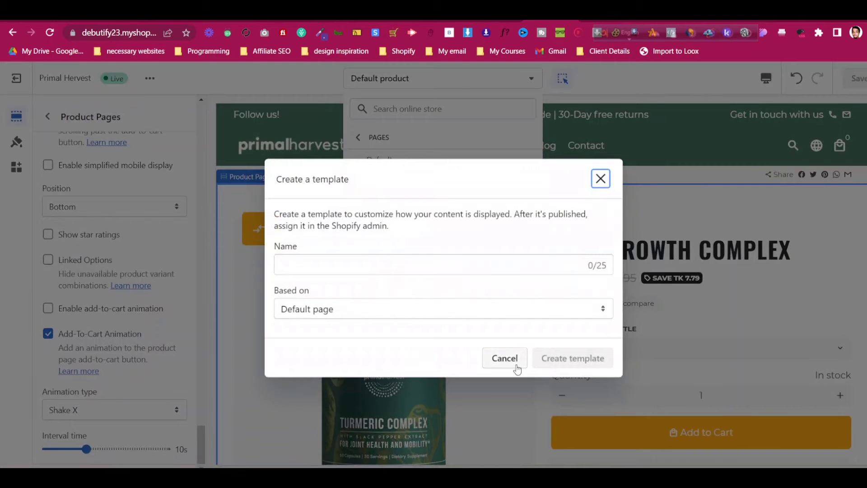
{"action": "left_click", "coordinate": [419, 263]}
{"action": "type", "text": "About Us"}
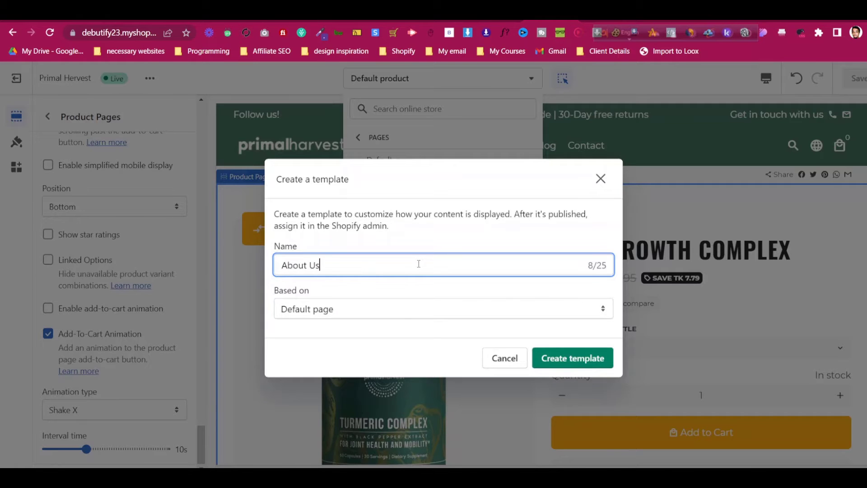
{"action": "left_click", "coordinate": [570, 356]}
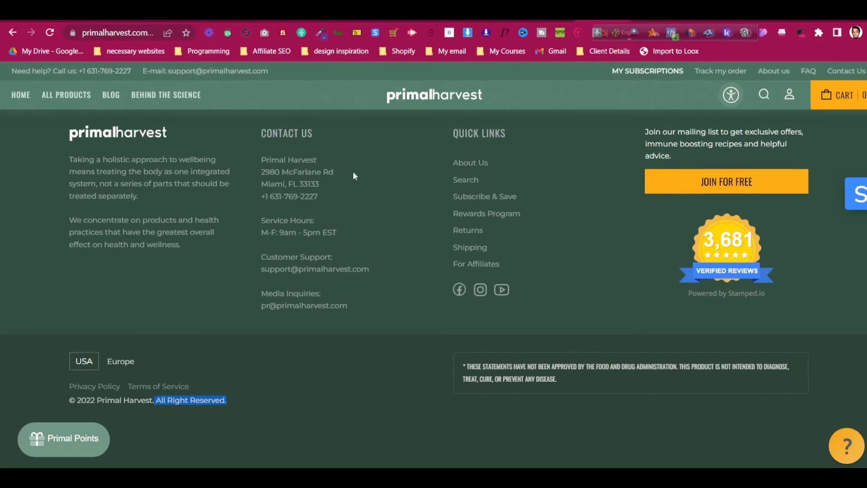
{"action": "scroll", "coordinate": [359, 176], "scroll_direction": "up", "scroll_amount": 10}
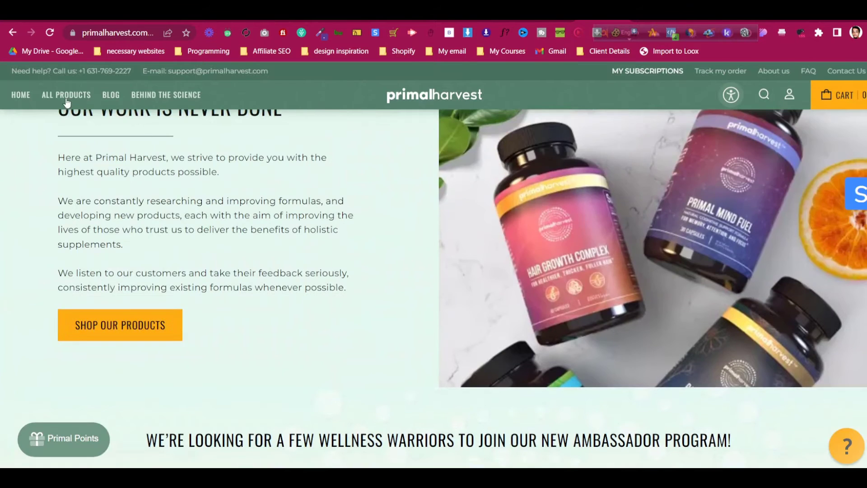
On primalharvest.com, open About Us from the footer and review its Our Story and Our Philosophy sections
{"action": "scroll", "coordinate": [289, 224], "scroll_direction": "down", "scroll_amount": 10}
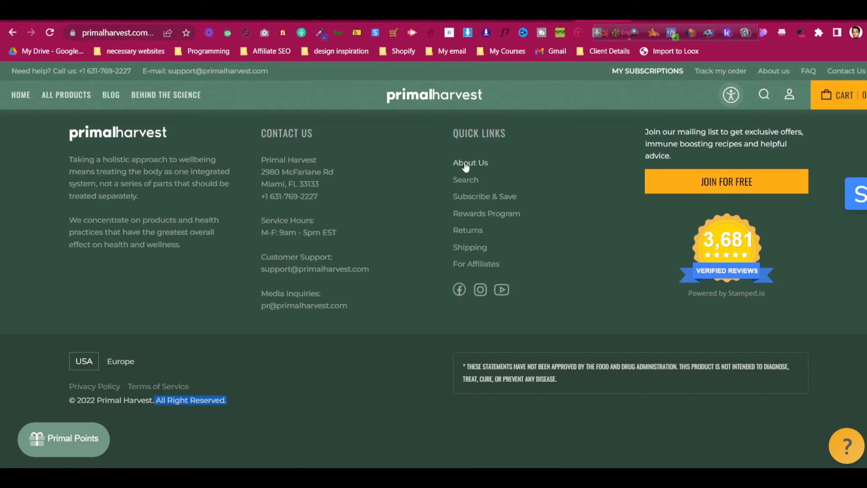
{"action": "left_click", "coordinate": [466, 164]}
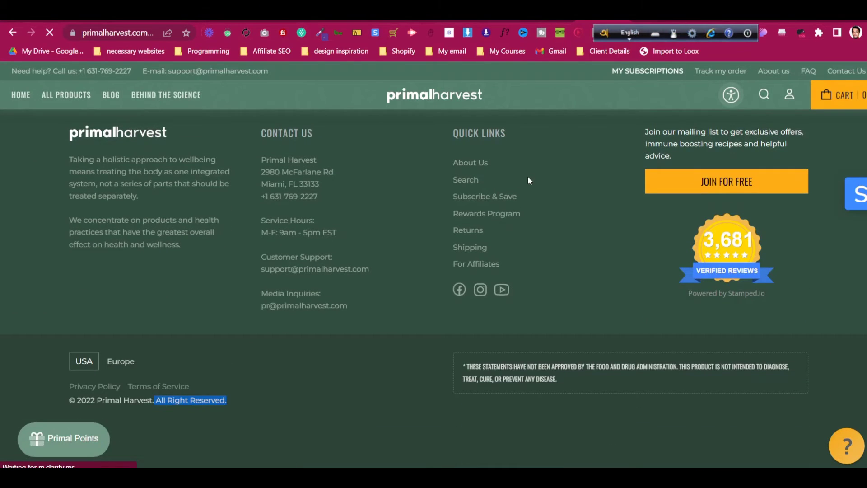
{"action": "scroll", "coordinate": [559, 225], "scroll_direction": "down", "scroll_amount": 1}
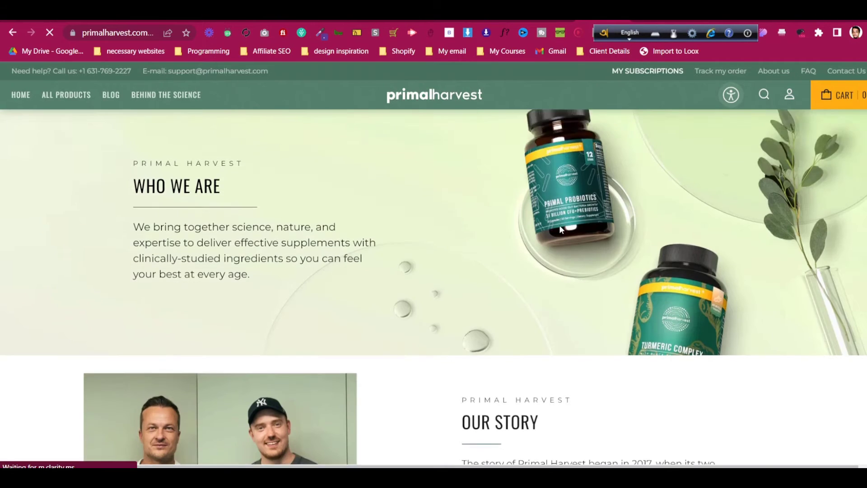
{"action": "scroll", "coordinate": [560, 226], "scroll_direction": "down", "scroll_amount": 8}
{"action": "scroll", "coordinate": [373, 297], "scroll_direction": "up", "scroll_amount": 5}
{"action": "scroll", "coordinate": [375, 301], "scroll_direction": "up", "scroll_amount": 3}
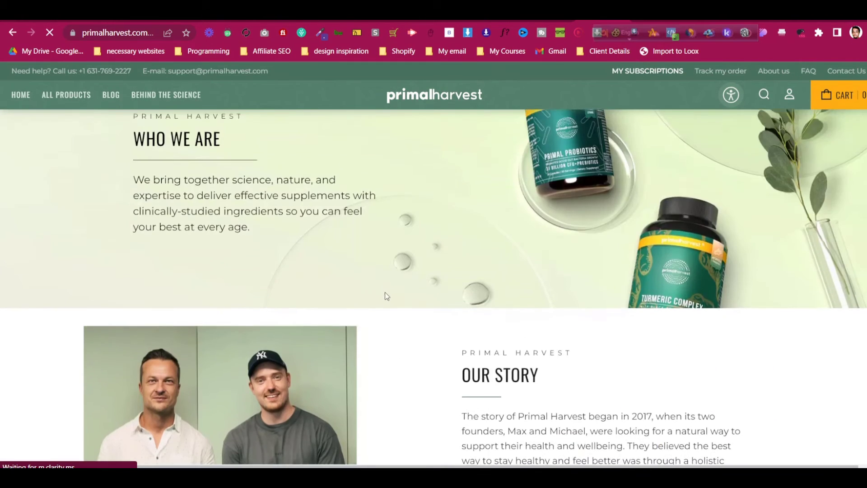
{"action": "scroll", "coordinate": [385, 292], "scroll_direction": "down", "scroll_amount": 3}
{"action": "right_click", "coordinate": [296, 285]}
{"action": "right_click", "coordinate": [271, 335]}
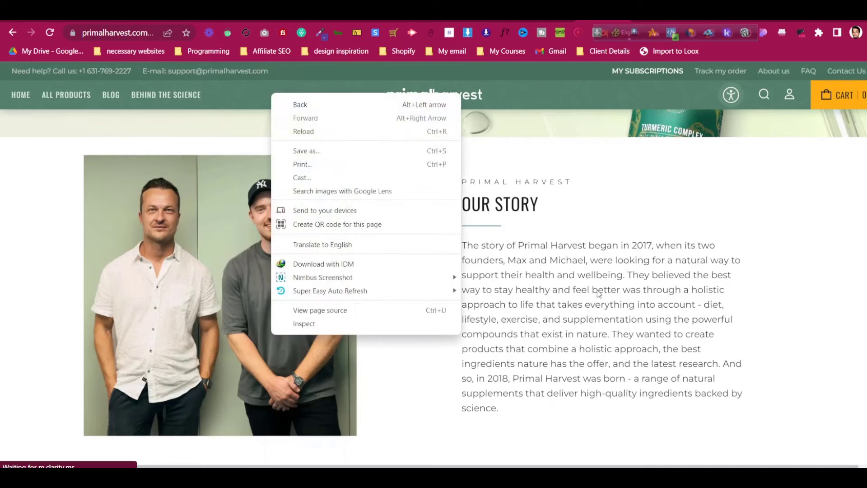
{"action": "left_click", "coordinate": [603, 291]}
{"action": "scroll", "coordinate": [608, 290], "scroll_direction": "down", "scroll_amount": 16}
{"action": "scroll", "coordinate": [616, 288], "scroll_direction": "up", "scroll_amount": 12}
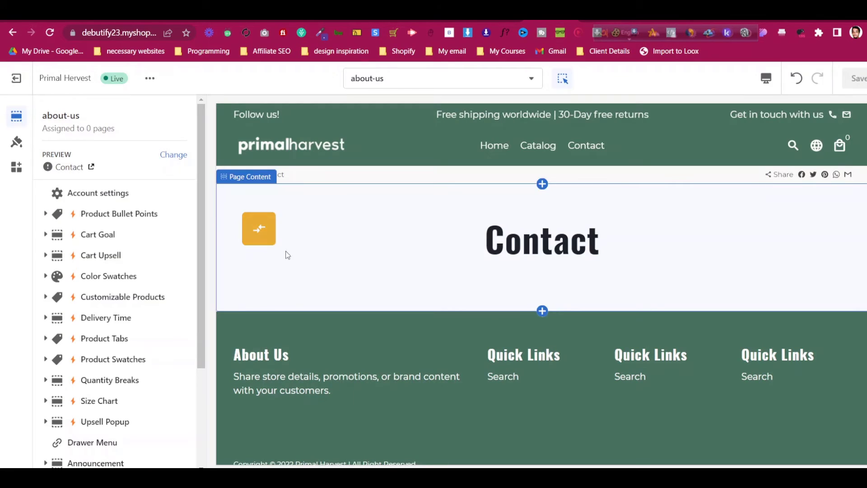
Add an Image With Text section below Page Content in the about-us template
{"action": "scroll", "coordinate": [113, 271], "scroll_direction": "down", "scroll_amount": 3}
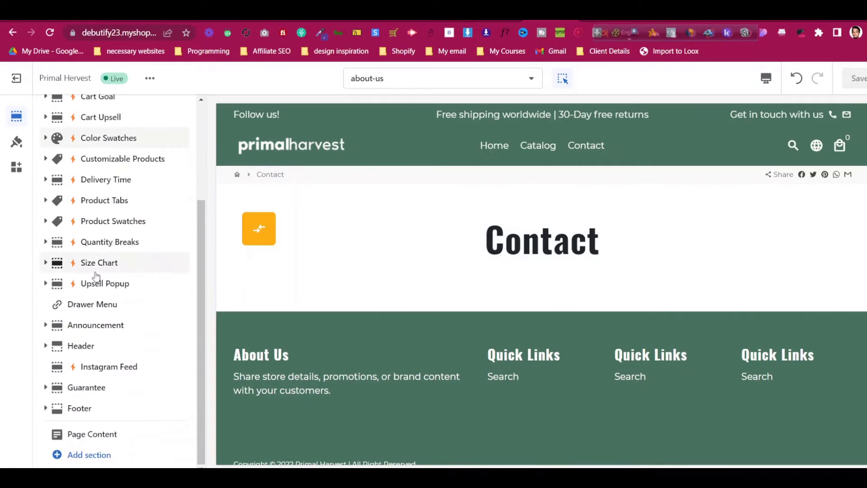
{"action": "left_click", "coordinate": [94, 435]}
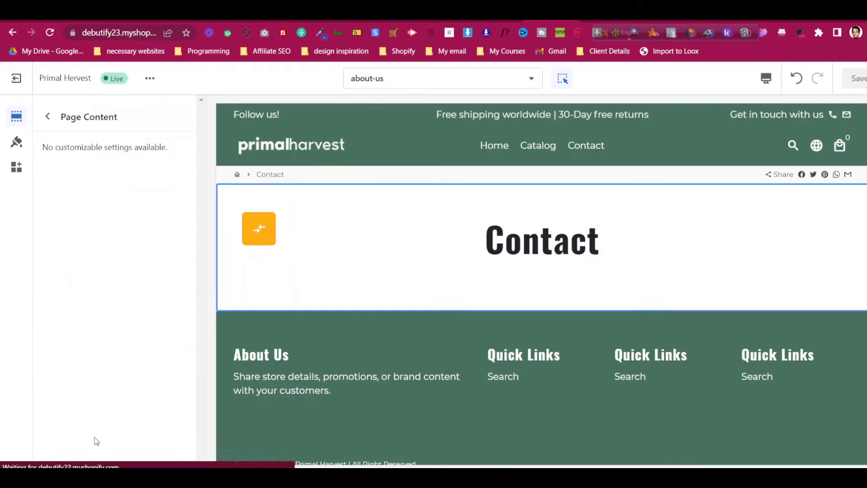
{"action": "left_click", "coordinate": [51, 116]}
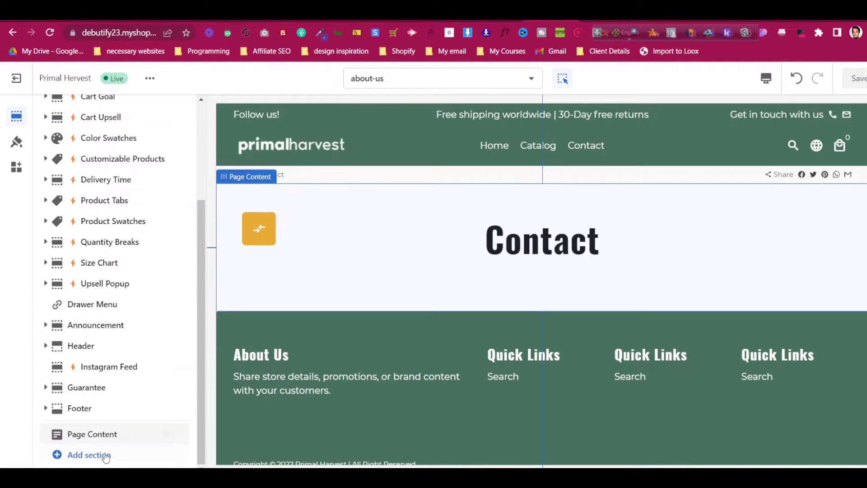
{"action": "left_click", "coordinate": [89, 455]}
{"action": "scroll", "coordinate": [298, 285], "scroll_direction": "down", "scroll_amount": 1}
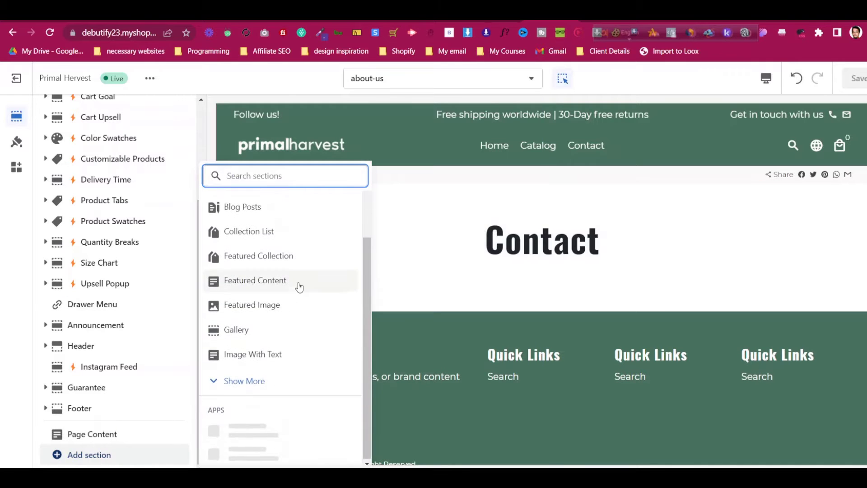
{"action": "left_click", "coordinate": [293, 356]}
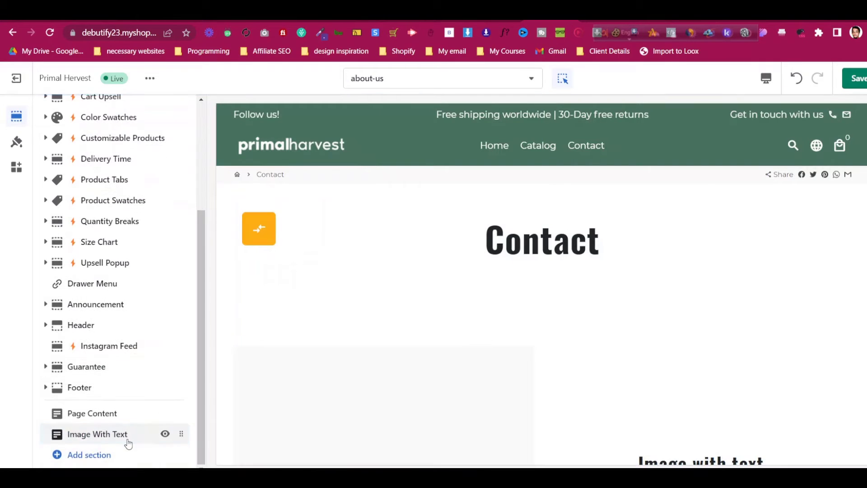
Set the Image With Text section's image to the probiotics bottle picture from the library
{"action": "left_click", "coordinate": [128, 442]}
{"action": "scroll", "coordinate": [118, 199], "scroll_direction": "down", "scroll_amount": 3}
{"action": "scroll", "coordinate": [118, 199], "scroll_direction": "up", "scroll_amount": 3}
{"action": "left_click", "coordinate": [118, 233]}
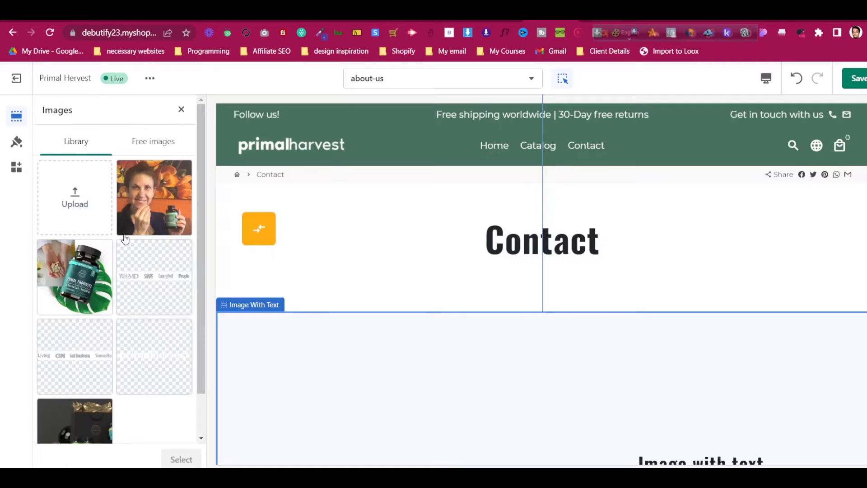
{"action": "left_click", "coordinate": [128, 228]}
{"action": "left_click", "coordinate": [74, 277]}
{"action": "left_click", "coordinate": [182, 459]}
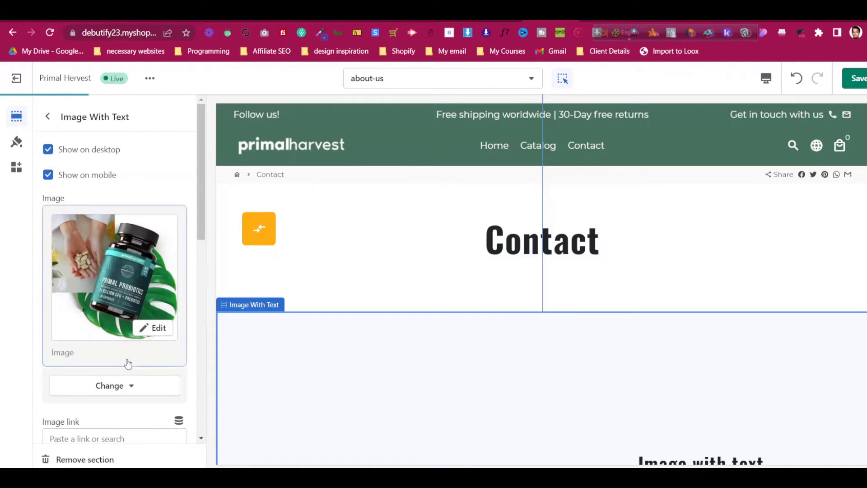
{"action": "scroll", "coordinate": [127, 364], "scroll_direction": "down", "scroll_amount": 5}
{"action": "scroll", "coordinate": [583, 331], "scroll_direction": "down", "scroll_amount": 5}
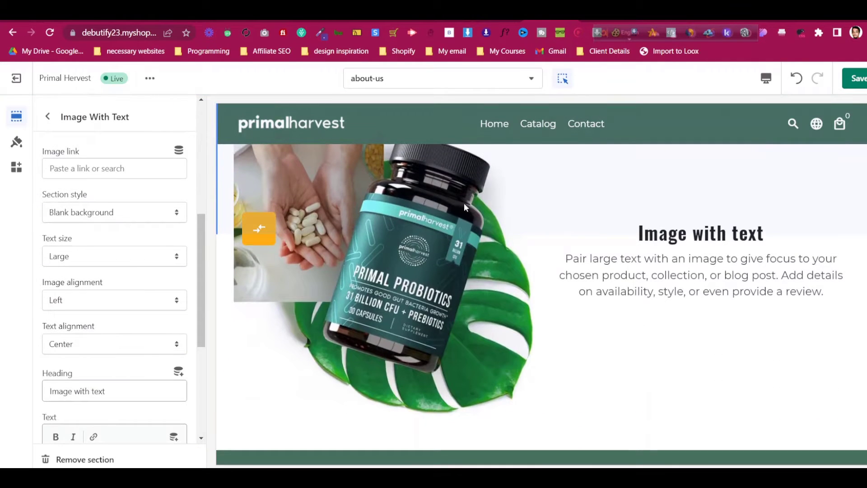
Compare the layout against the reference Primal Harvest About Us page
{"action": "left_click", "coordinate": [604, 14]}
{"action": "scroll", "coordinate": [455, 291], "scroll_direction": "down", "scroll_amount": 10}
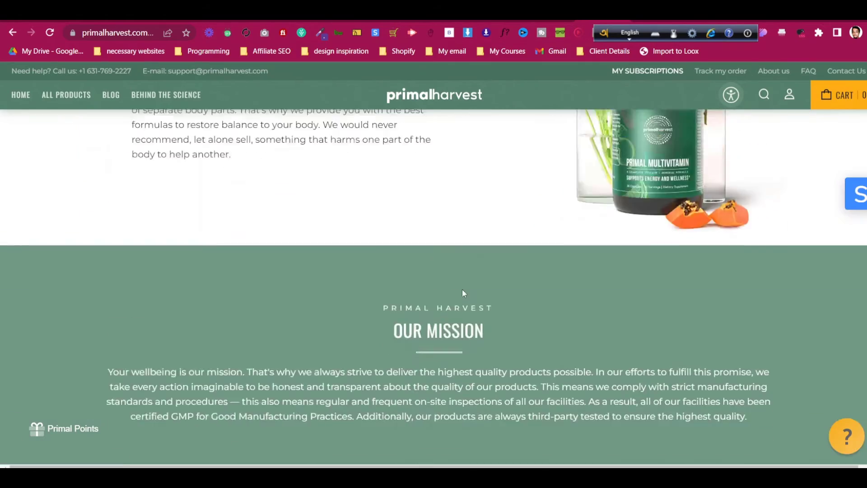
{"action": "scroll", "coordinate": [462, 290], "scroll_direction": "down", "scroll_amount": 15}
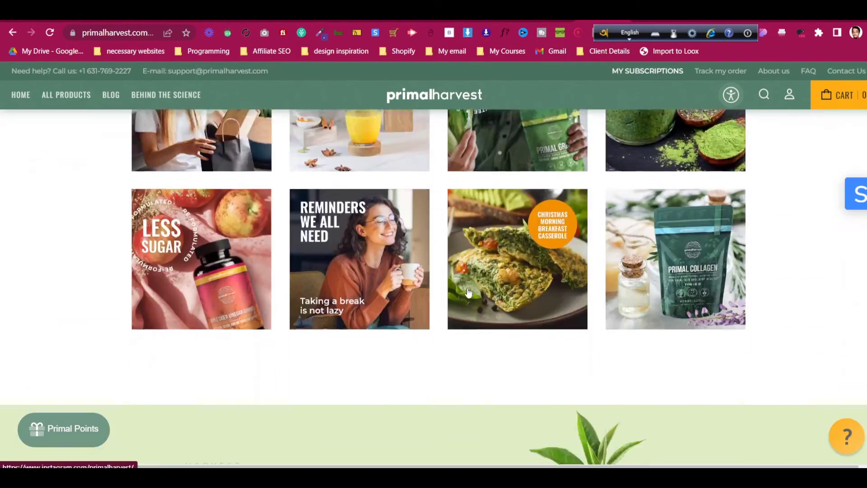
{"action": "scroll", "coordinate": [468, 289], "scroll_direction": "down", "scroll_amount": 15}
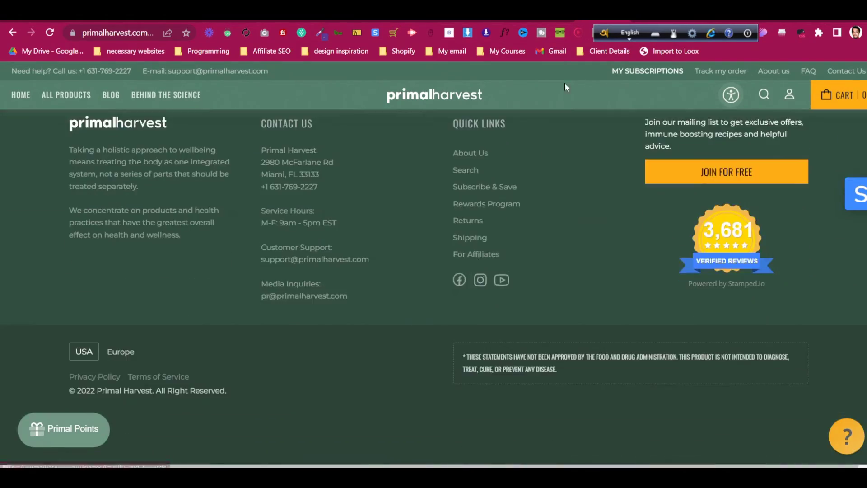
{"action": "left_click", "coordinate": [552, 14]}
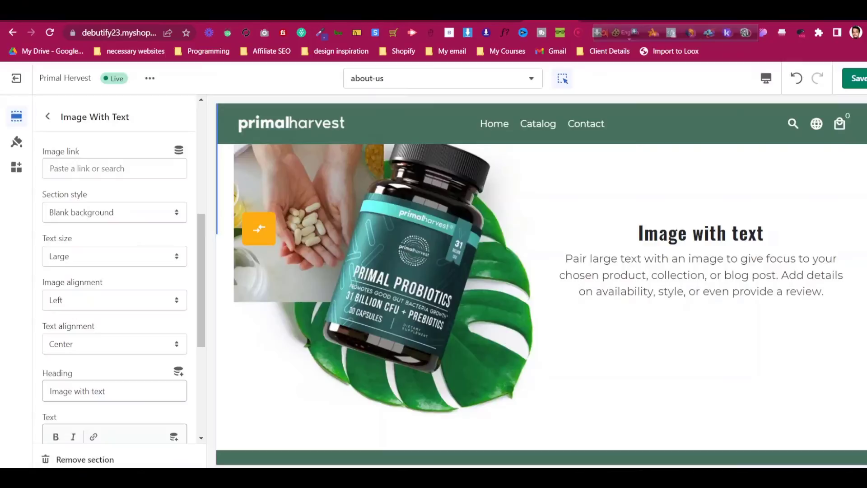
Browse the additional section types, then close the list without adding another section
{"action": "left_click", "coordinate": [48, 117]}
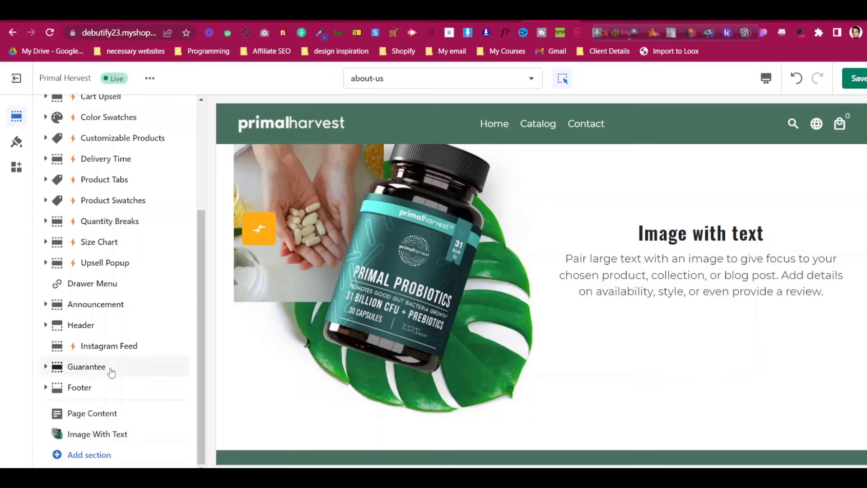
{"action": "left_click", "coordinate": [113, 460]}
{"action": "scroll", "coordinate": [277, 253], "scroll_direction": "down", "scroll_amount": 3}
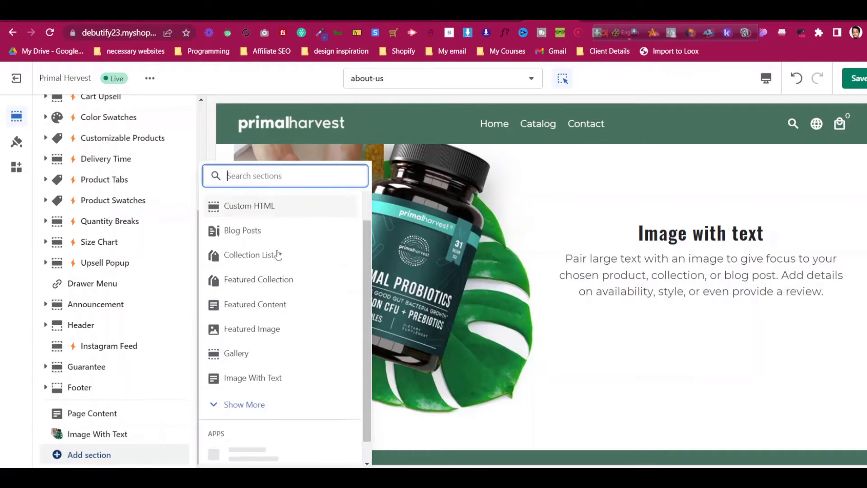
{"action": "scroll", "coordinate": [289, 289], "scroll_direction": "up", "scroll_amount": 3}
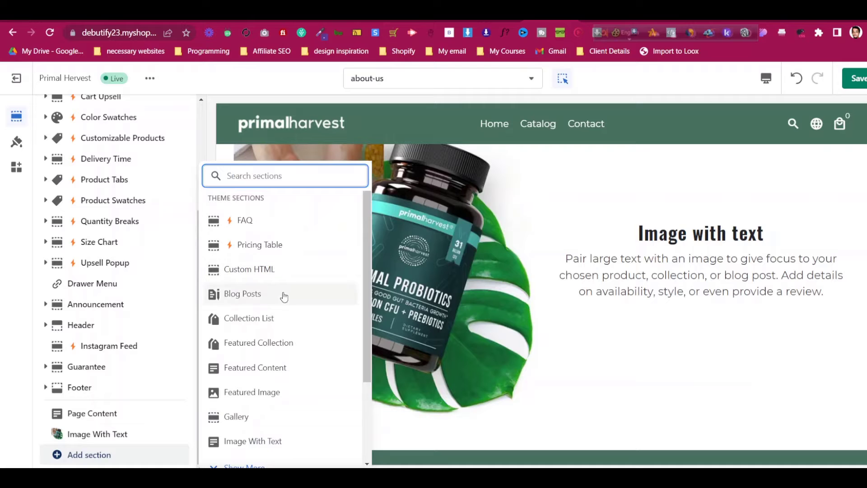
{"action": "scroll", "coordinate": [286, 308], "scroll_direction": "down", "scroll_amount": 2}
{"action": "left_click", "coordinate": [273, 410]}
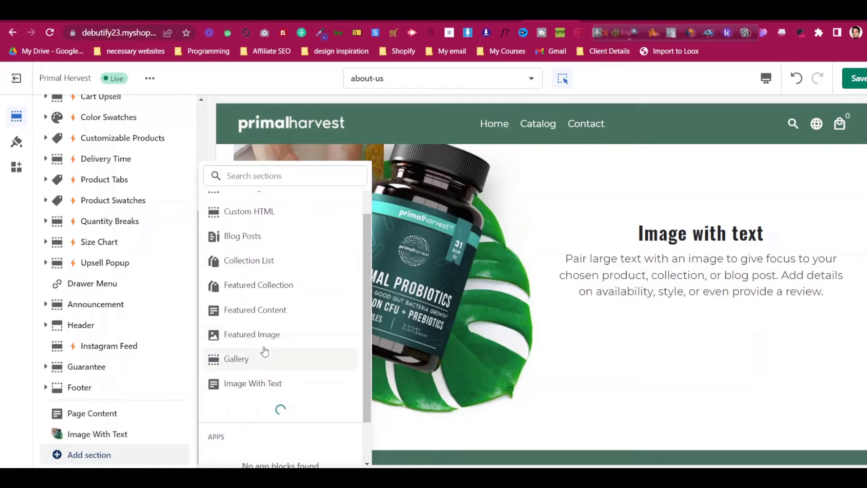
{"action": "scroll", "coordinate": [265, 339], "scroll_direction": "down", "scroll_amount": 2}
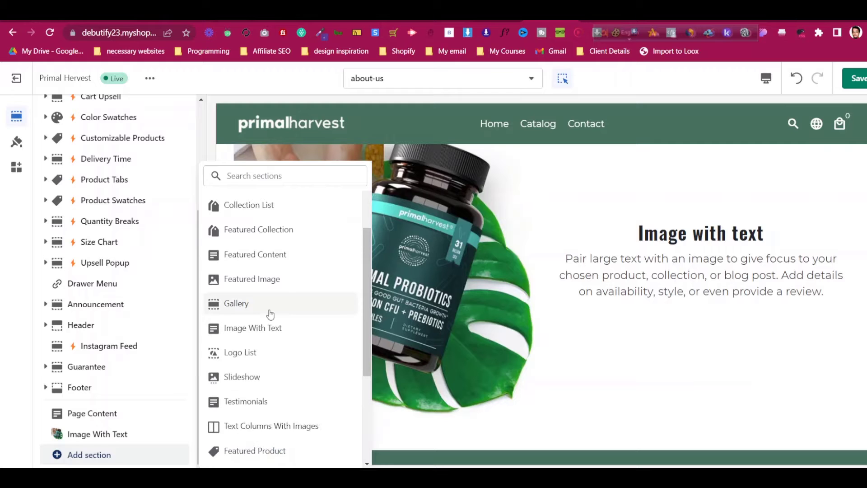
{"action": "scroll", "coordinate": [271, 313], "scroll_direction": "down", "scroll_amount": 4}
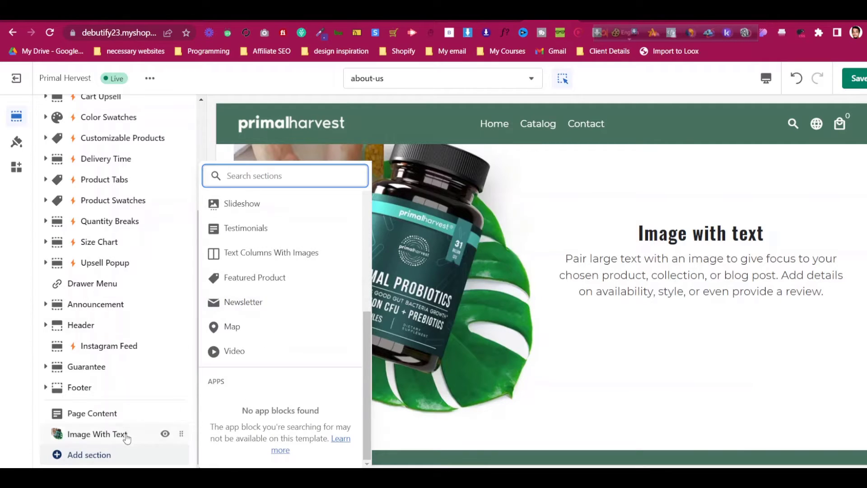
{"action": "left_click", "coordinate": [42, 413]}
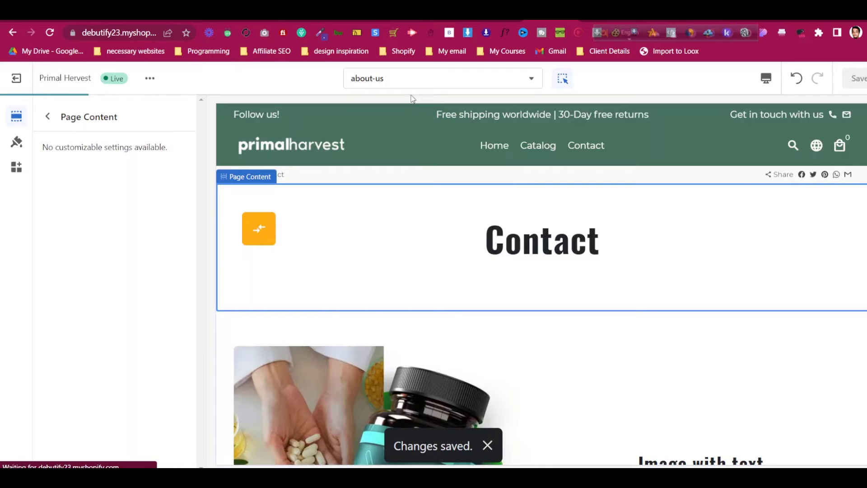
Create a new About Us page using the about-us theme template and save it
{"action": "left_click", "coordinate": [22, 81]}
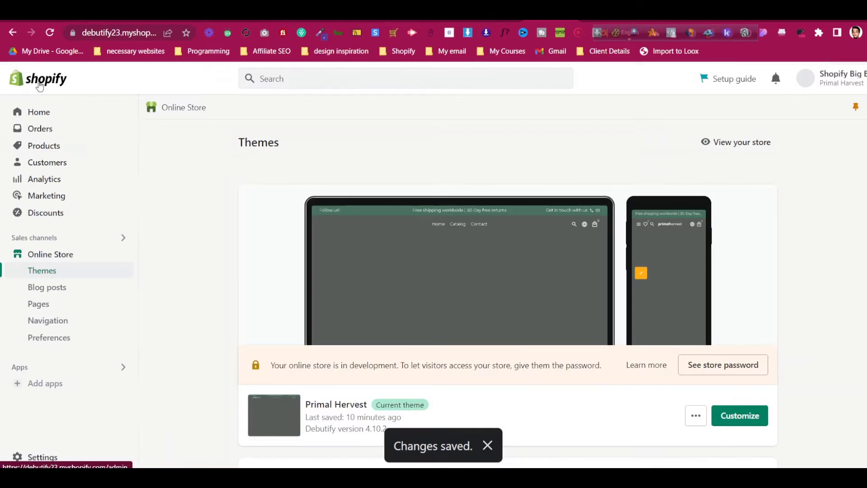
{"action": "left_click", "coordinate": [101, 303]}
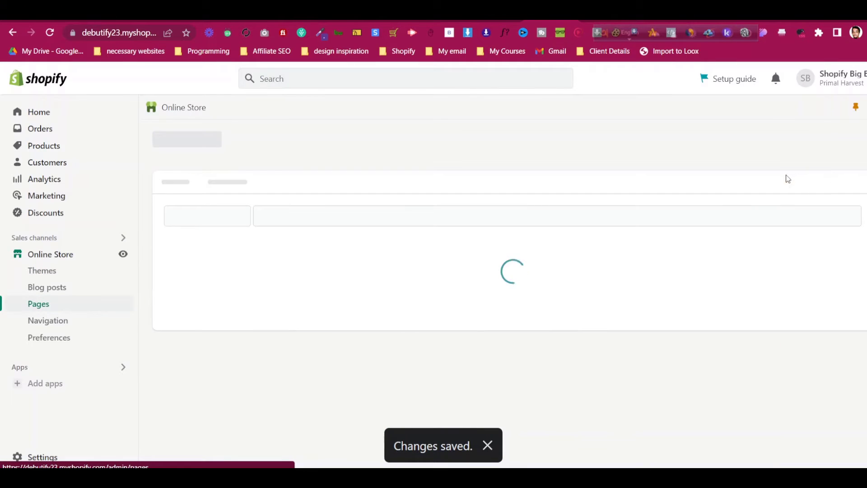
{"action": "left_click", "coordinate": [843, 143]}
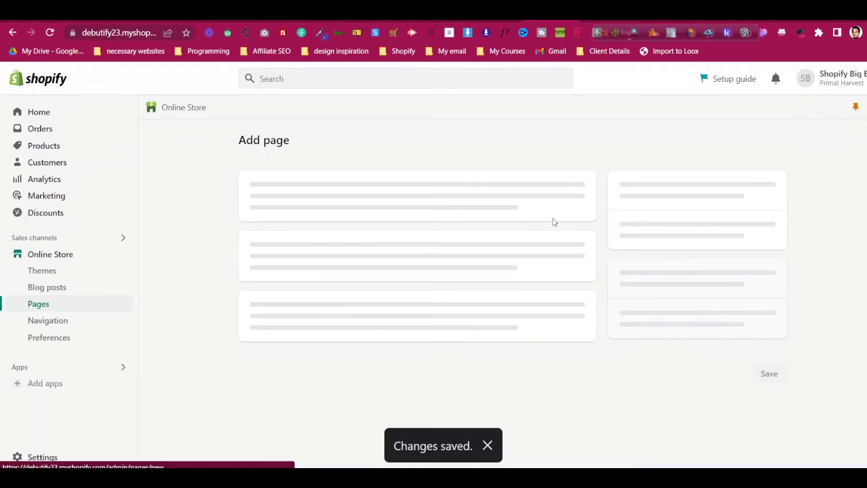
{"action": "left_click", "coordinate": [342, 191]}
{"action": "type", "text": "About Us"}
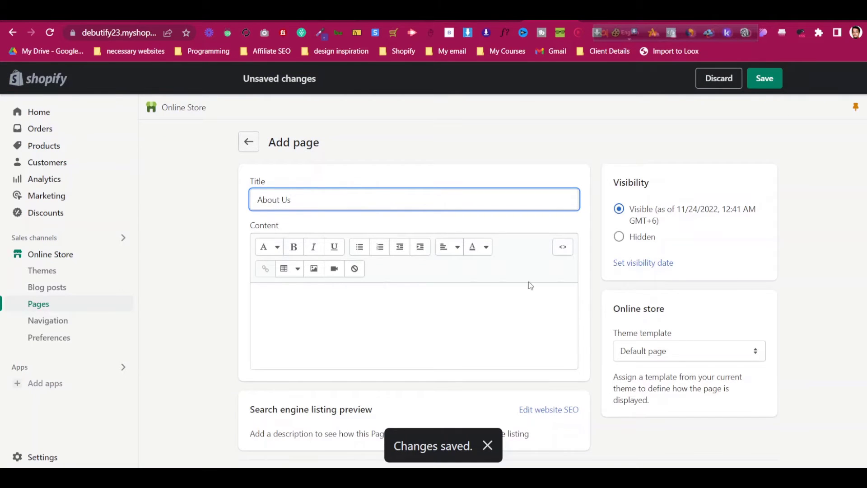
{"action": "scroll", "coordinate": [639, 333], "scroll_direction": "down", "scroll_amount": 1}
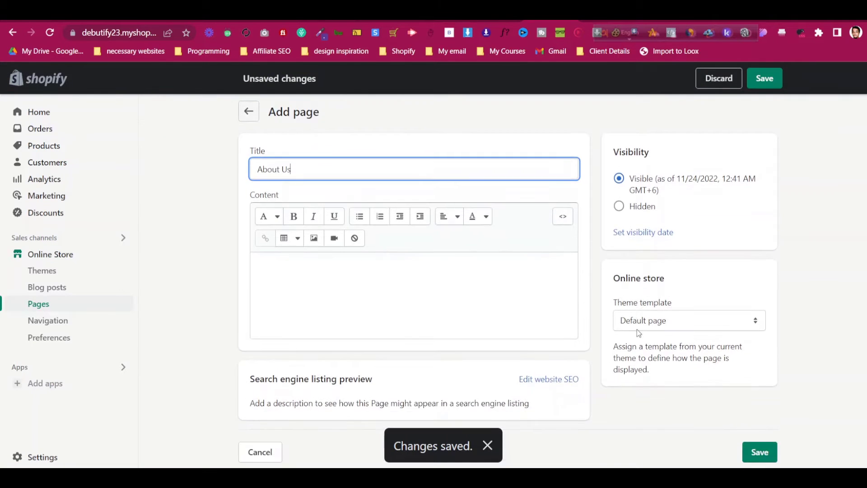
{"action": "left_click", "coordinate": [636, 322]}
{"action": "left_click", "coordinate": [644, 346]}
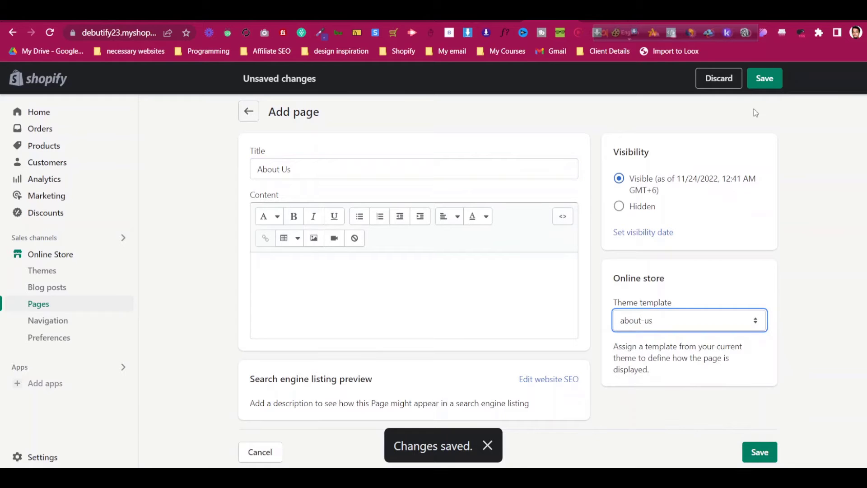
{"action": "left_click", "coordinate": [765, 84]}
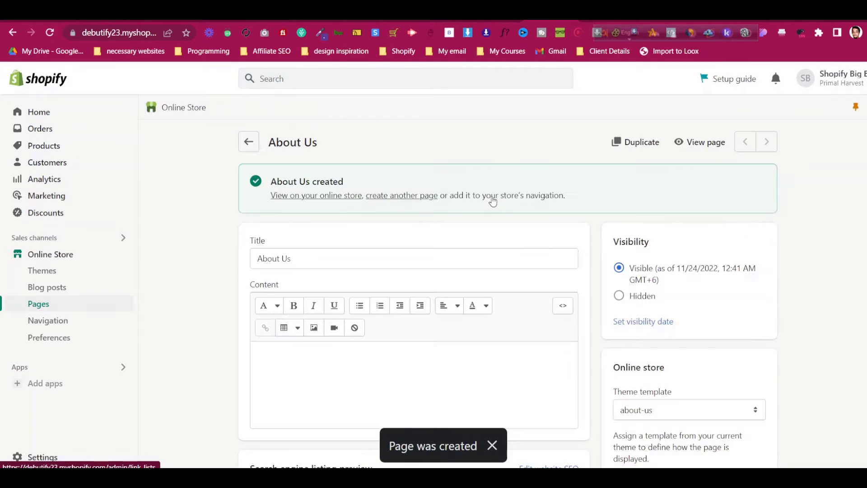
View the About Us page on the storefront and compare it with the real Primal Harvest site
{"action": "left_click", "coordinate": [682, 142]}
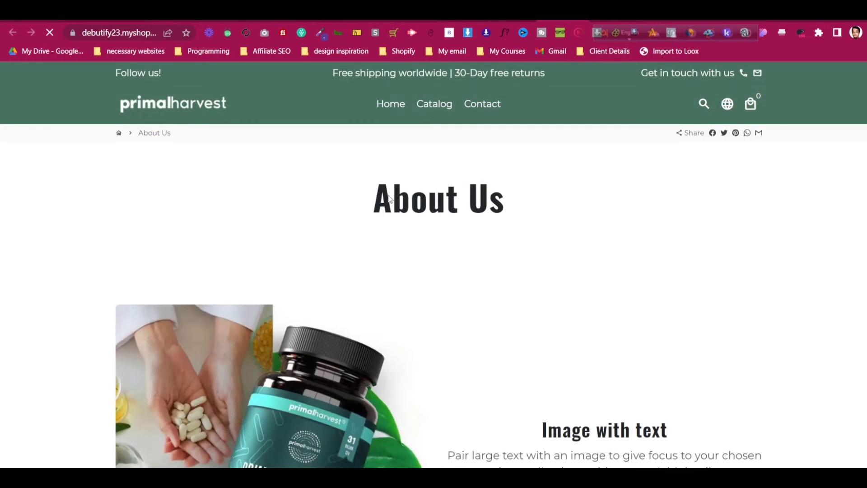
{"action": "left_click_drag", "start_coordinate": [390, 199], "coordinate": [513, 199]}
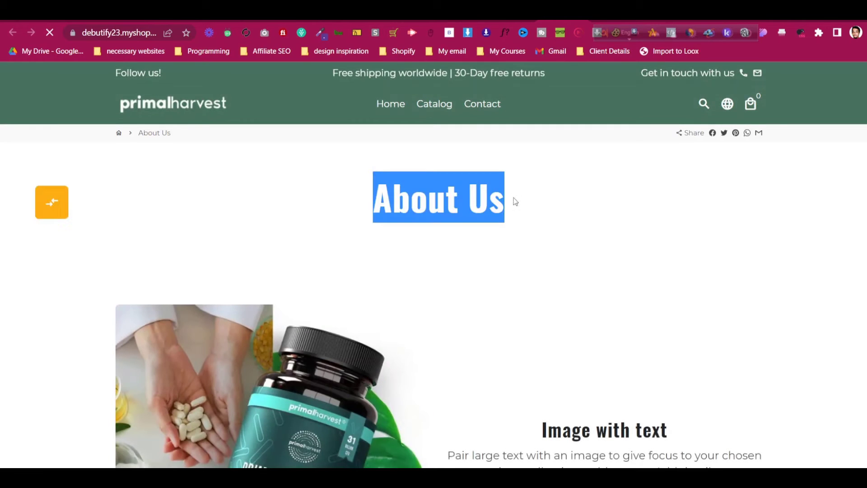
{"action": "scroll", "coordinate": [520, 204], "scroll_direction": "down", "scroll_amount": 3}
{"action": "left_click_drag", "start_coordinate": [548, 315], "coordinate": [670, 315]}
{"action": "left_click", "coordinate": [670, 315]}
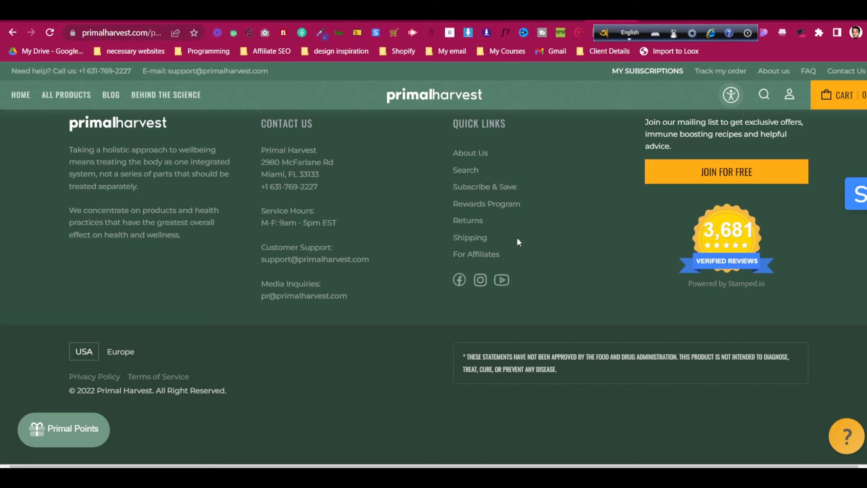
{"action": "scroll", "coordinate": [517, 237], "scroll_direction": "up", "scroll_amount": 10}
{"action": "scroll", "coordinate": [517, 265], "scroll_direction": "up", "scroll_amount": 15}
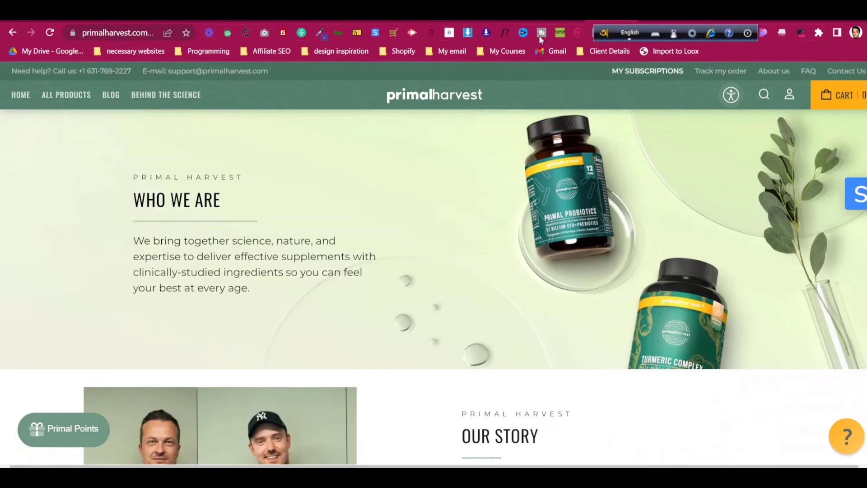
Return to the Shopify admin and go to Online Store > Themes
{"action": "left_click", "coordinate": [526, 15]}
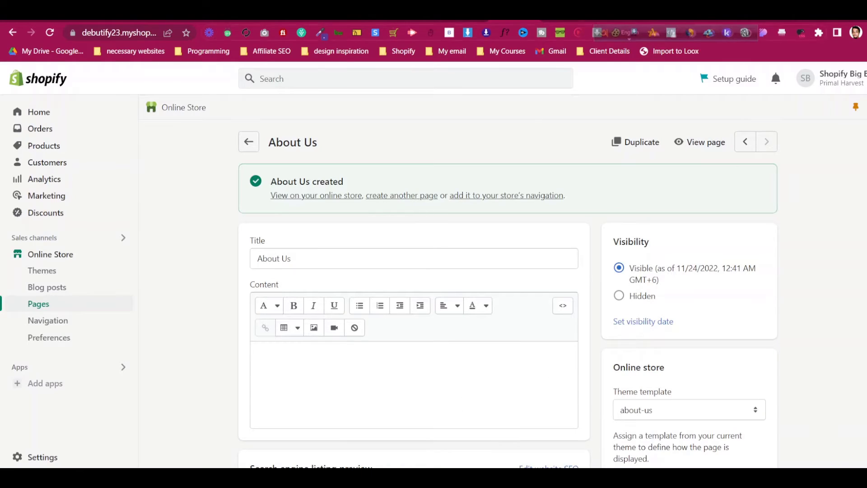
{"action": "left_click", "coordinate": [488, 14]}
{"action": "scroll", "coordinate": [433, 232], "scroll_direction": "up", "scroll_amount": 3}
{"action": "left_click", "coordinate": [516, 15]}
{"action": "left_click", "coordinate": [66, 276]}
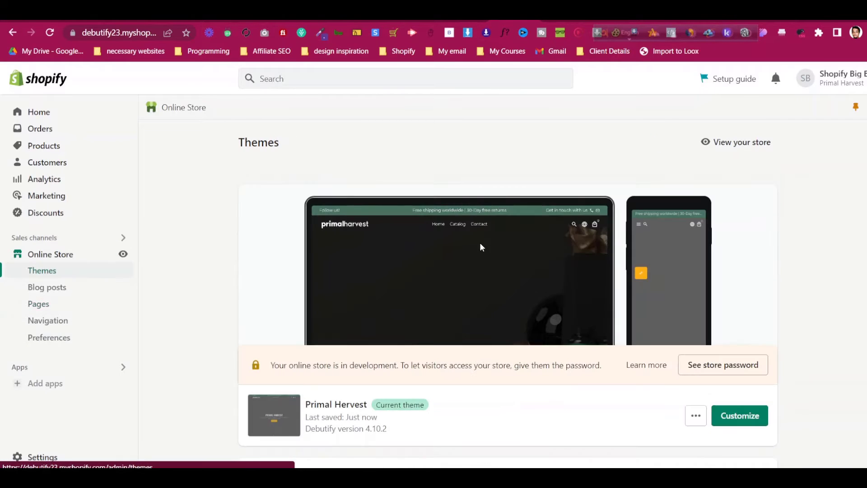
Load the Pages > about-us template in the theme customizer
{"action": "left_click", "coordinate": [734, 422]}
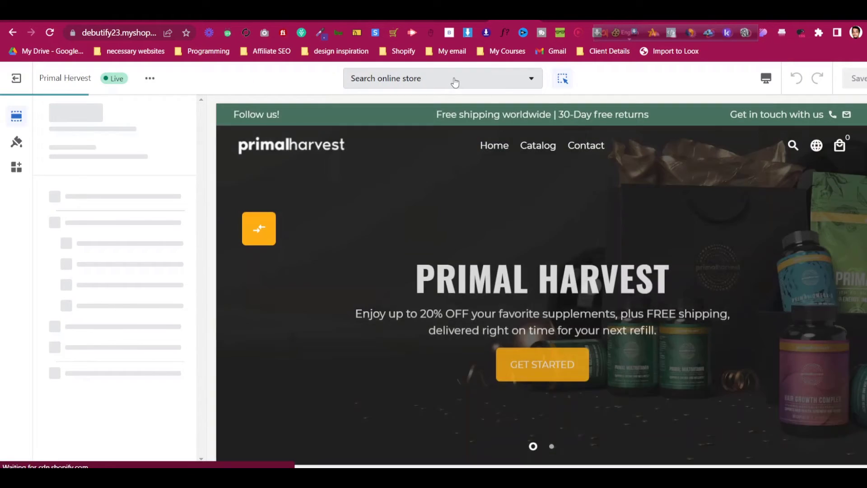
{"action": "left_click", "coordinate": [454, 82]}
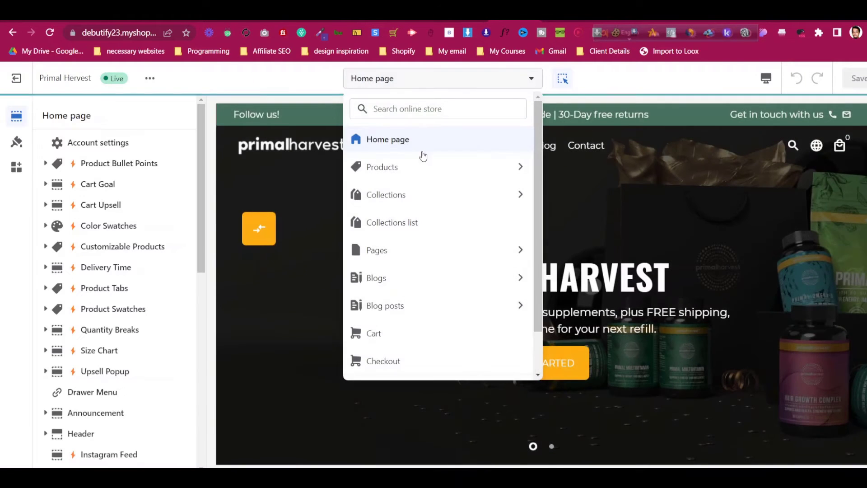
{"action": "left_click", "coordinate": [419, 176]}
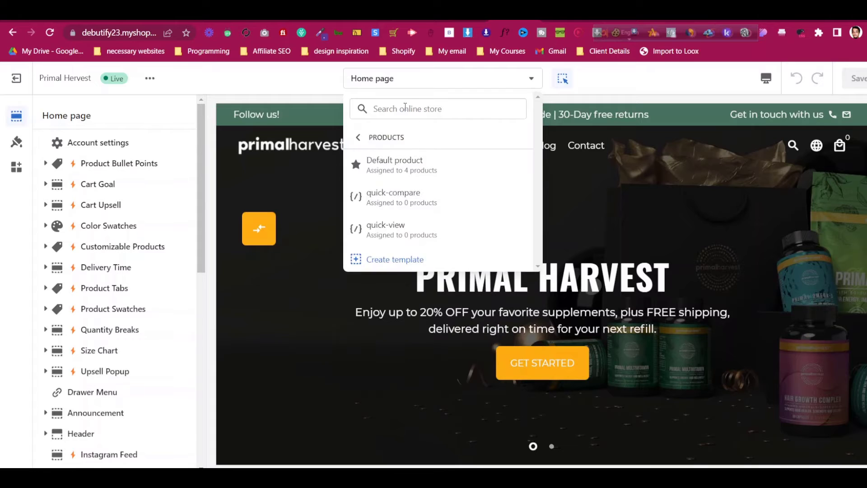
{"action": "left_click", "coordinate": [437, 80]}
{"action": "left_click", "coordinate": [436, 81]}
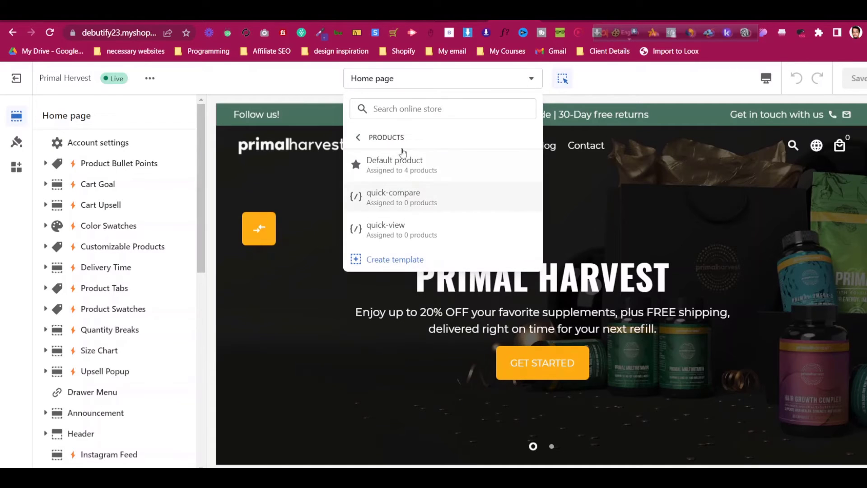
{"action": "left_click", "coordinate": [361, 138]}
{"action": "left_click", "coordinate": [414, 251]}
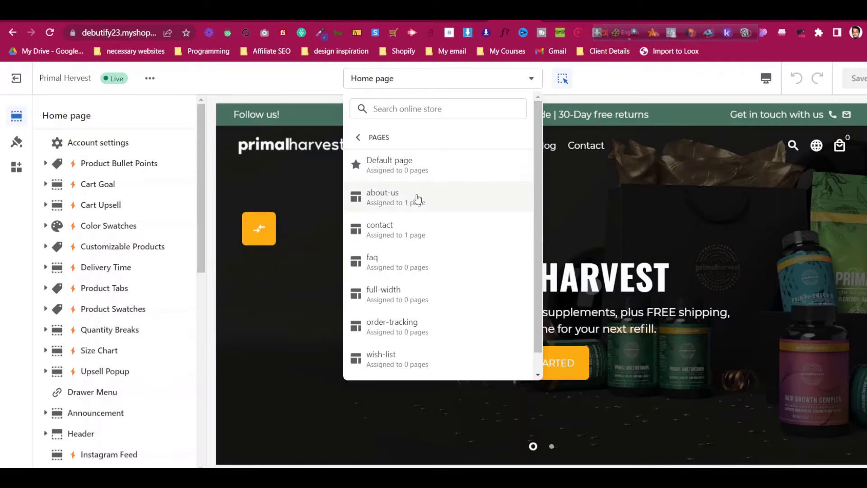
{"action": "left_click", "coordinate": [418, 198]}
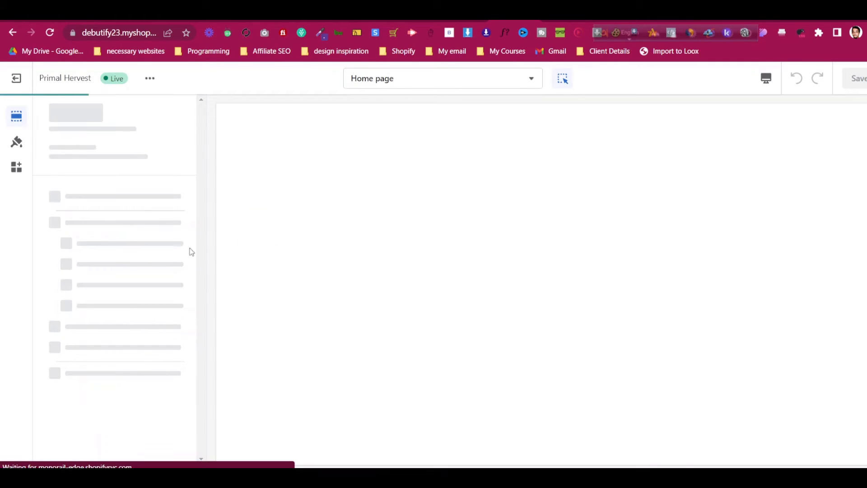
Hide the Page Content section on about-us, save the template, and exit the editor
{"action": "scroll", "coordinate": [130, 247], "scroll_direction": "down", "scroll_amount": 3}
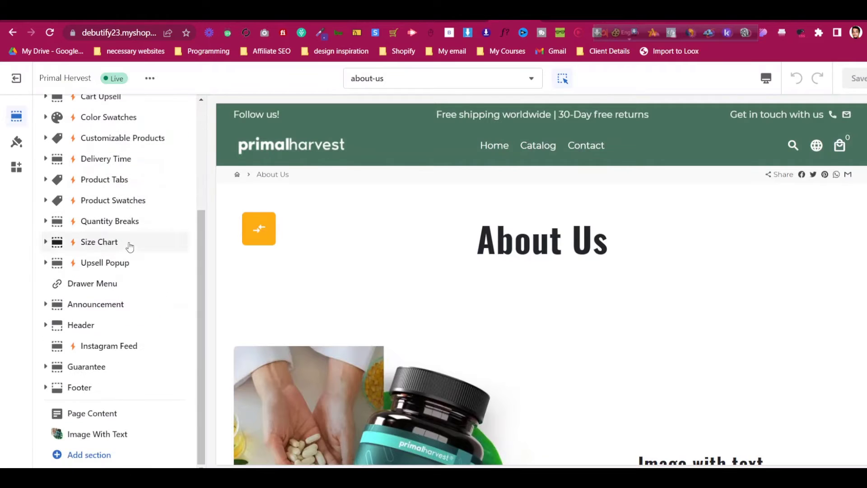
{"action": "mouse_move", "coordinate": [161, 417]}
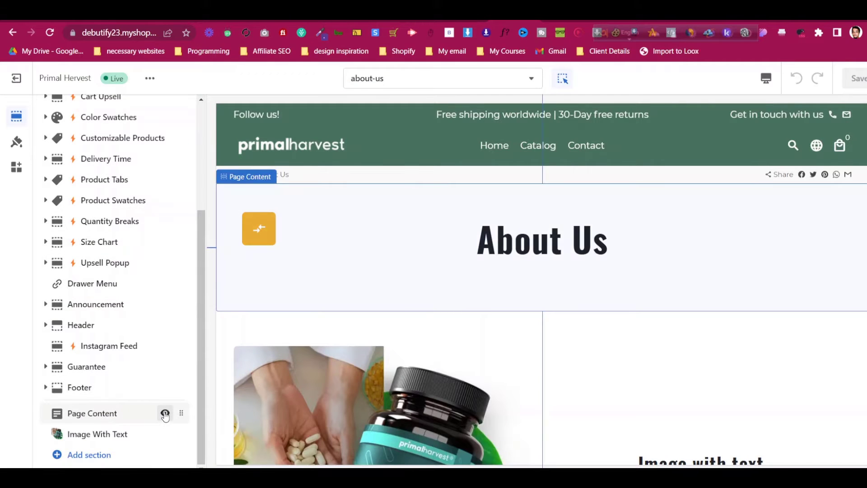
{"action": "left_click", "coordinate": [165, 413]}
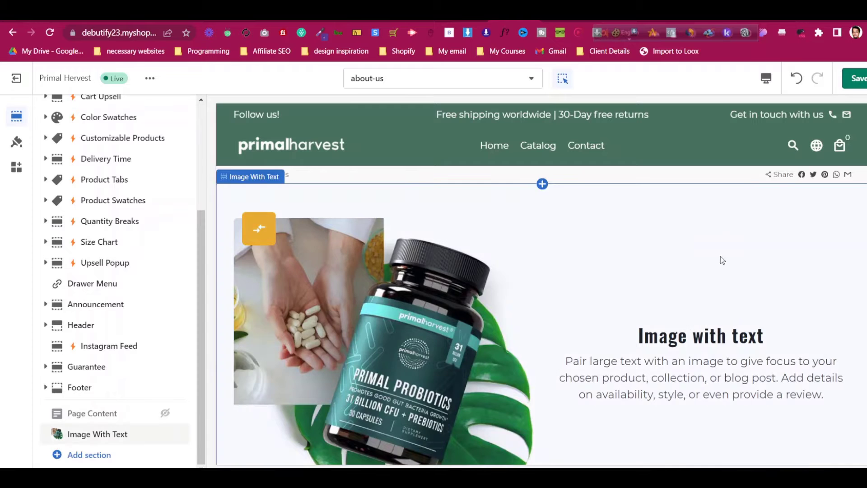
{"action": "scroll", "coordinate": [721, 256], "scroll_direction": "down", "scroll_amount": 5}
{"action": "scroll", "coordinate": [740, 288], "scroll_direction": "up", "scroll_amount": 5}
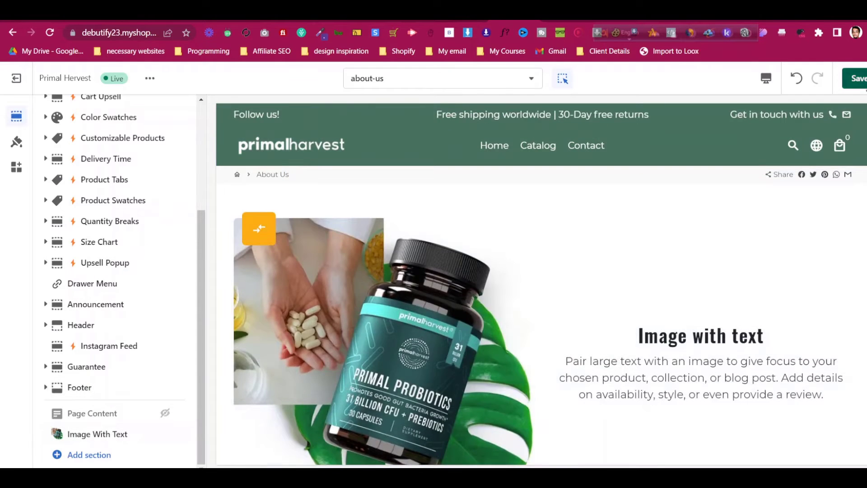
{"action": "left_click", "coordinate": [858, 79]}
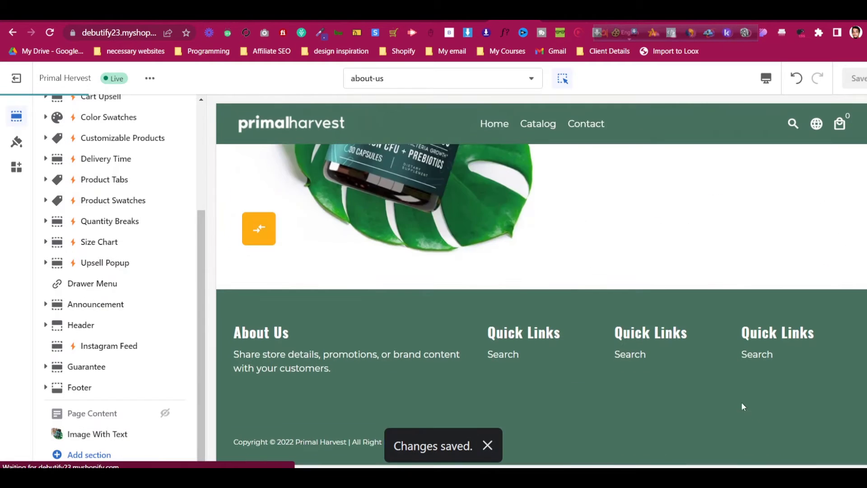
{"action": "scroll", "coordinate": [487, 321], "scroll_direction": "up", "scroll_amount": 5}
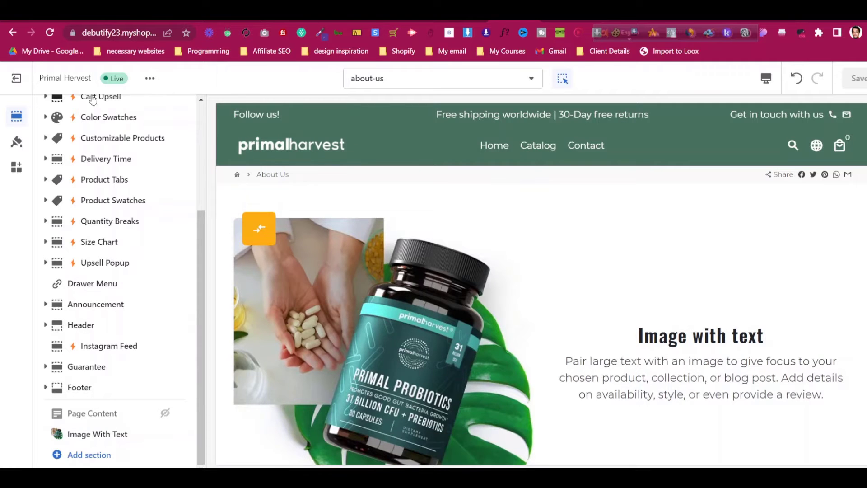
{"action": "left_click", "coordinate": [16, 78]}
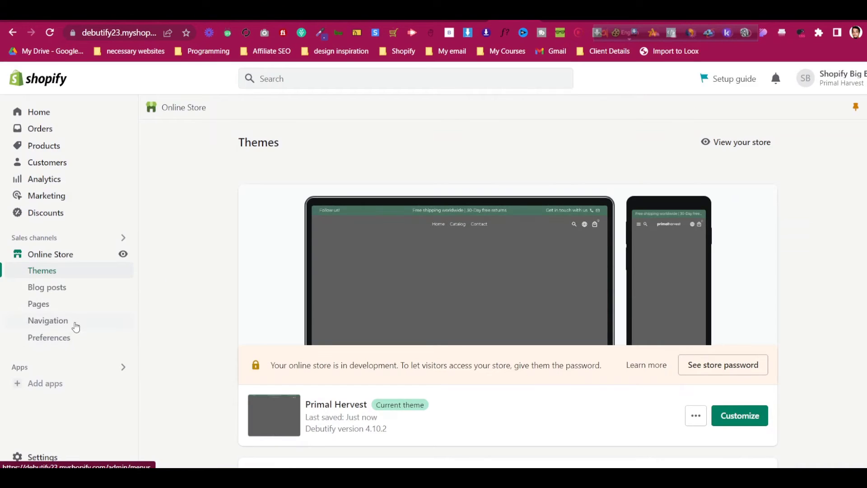
Go to Online Store Navigation and edit the Main menu (Home, Catalog, Contact)
{"action": "left_click", "coordinate": [80, 320]}
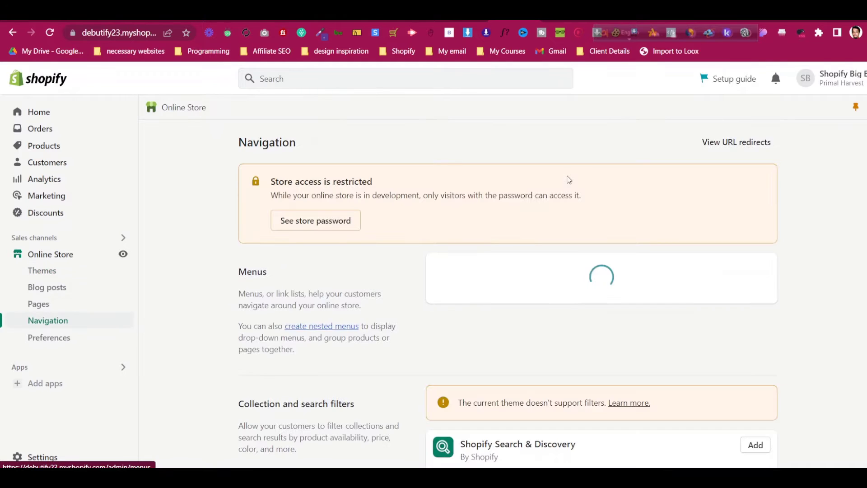
{"action": "scroll", "coordinate": [567, 175], "scroll_direction": "down", "scroll_amount": 3}
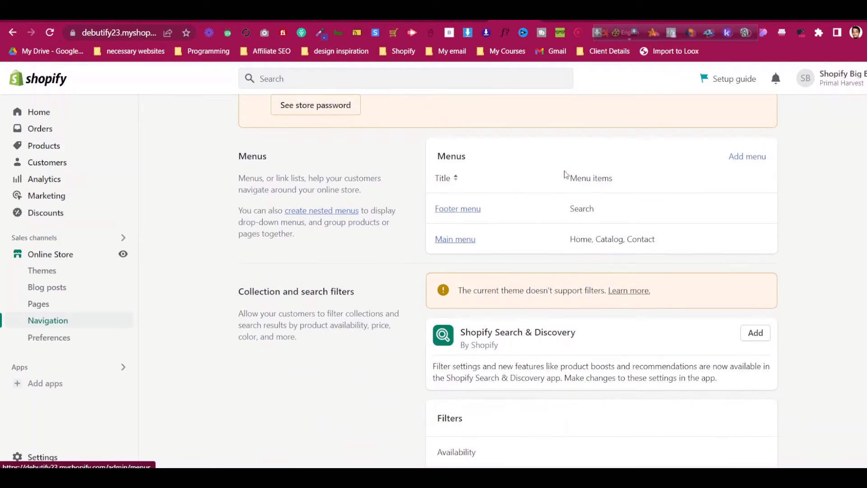
{"action": "left_click", "coordinate": [469, 245]}
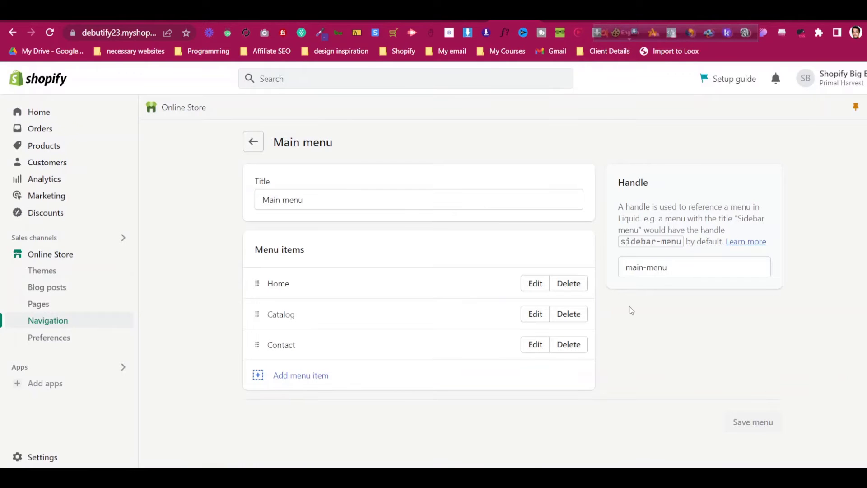
Remove Catalog and add a Shop Now item linked to the Shop collection above Contact
{"action": "left_click", "coordinate": [568, 314]}
{"action": "left_click", "coordinate": [587, 308]}
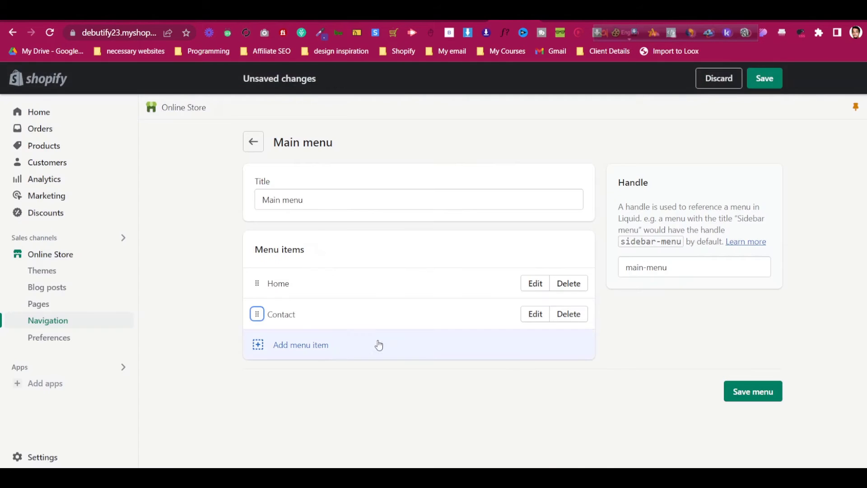
{"action": "left_click", "coordinate": [319, 352]}
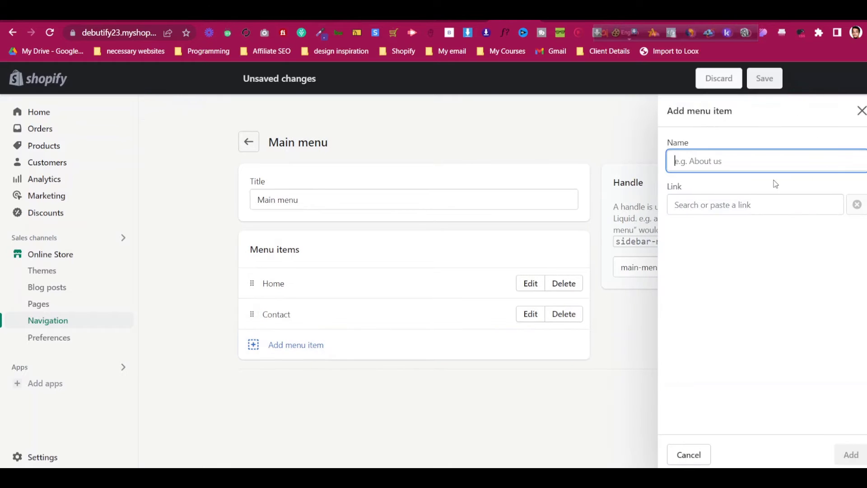
{"action": "type", "text": "Shop Now"}
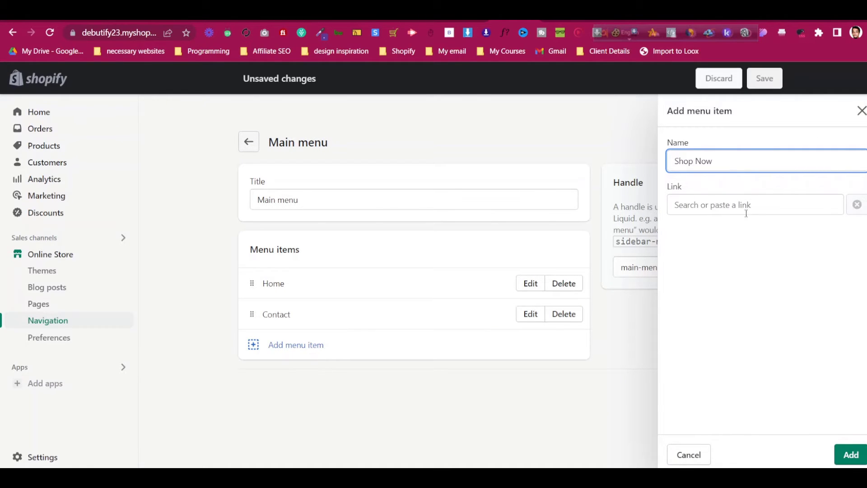
{"action": "left_click", "coordinate": [747, 213]}
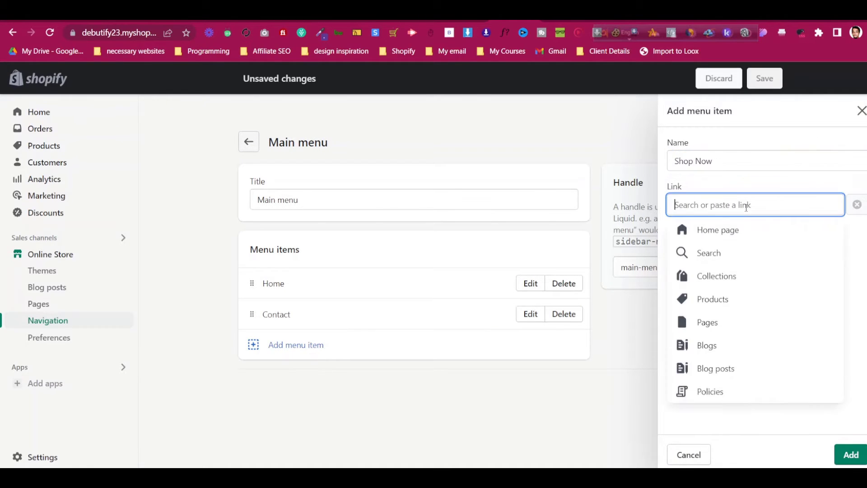
{"action": "left_click", "coordinate": [734, 285]}
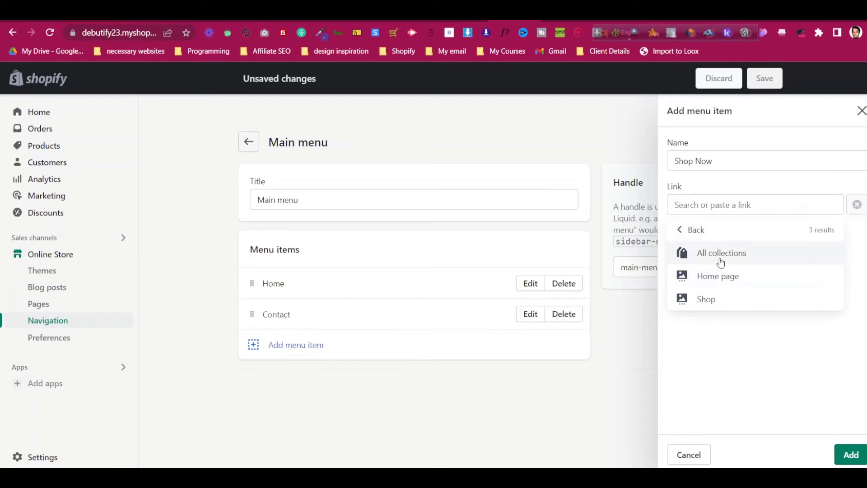
{"action": "left_click", "coordinate": [726, 302]}
{"action": "left_click", "coordinate": [850, 455]}
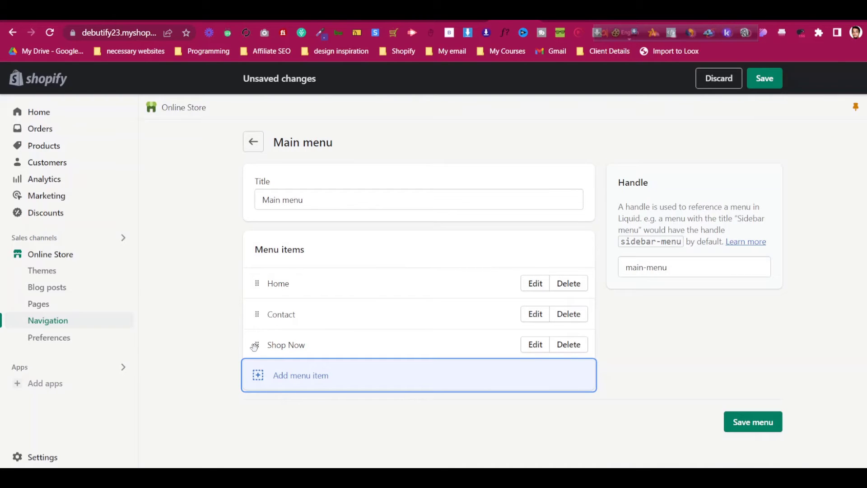
{"action": "left_click_drag", "start_coordinate": [255, 347], "coordinate": [271, 330]}
Add an About Us item linked to the About Us page above Contact, and save the menu
{"action": "left_click", "coordinate": [297, 377]}
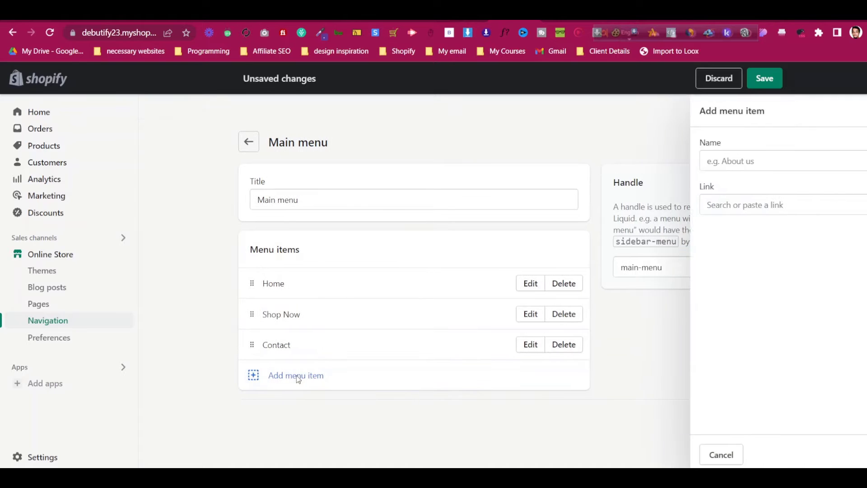
{"action": "left_click", "coordinate": [742, 205]}
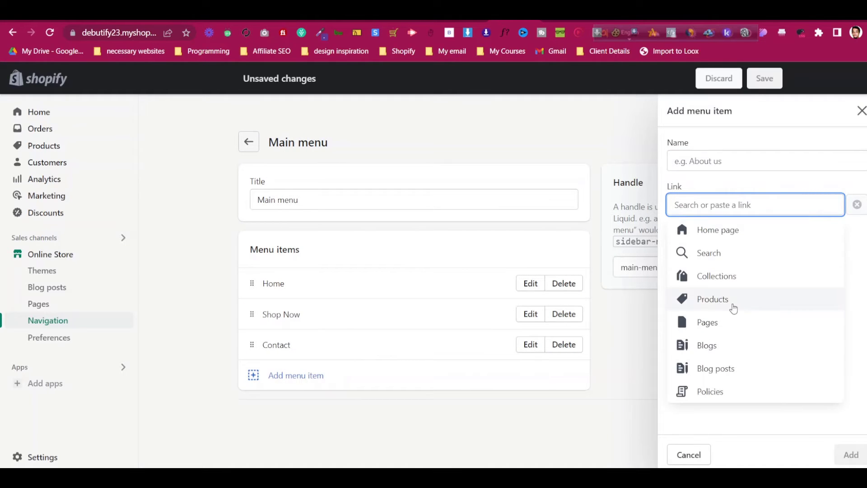
{"action": "left_click", "coordinate": [732, 325]}
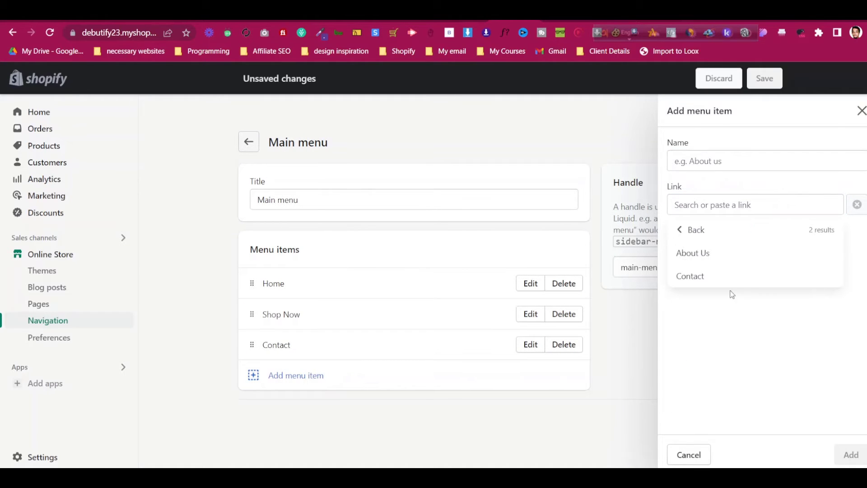
{"action": "left_click", "coordinate": [730, 253]}
{"action": "left_click", "coordinate": [851, 455]}
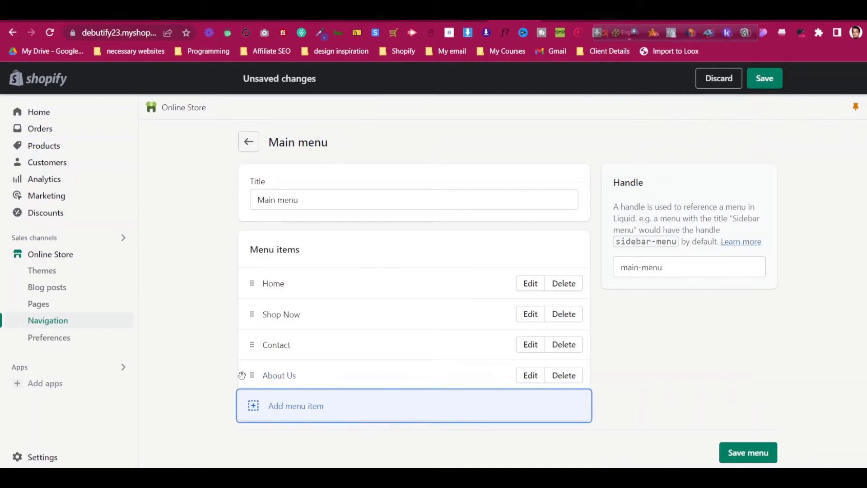
{"action": "left_click_drag", "start_coordinate": [241, 375], "coordinate": [246, 335]}
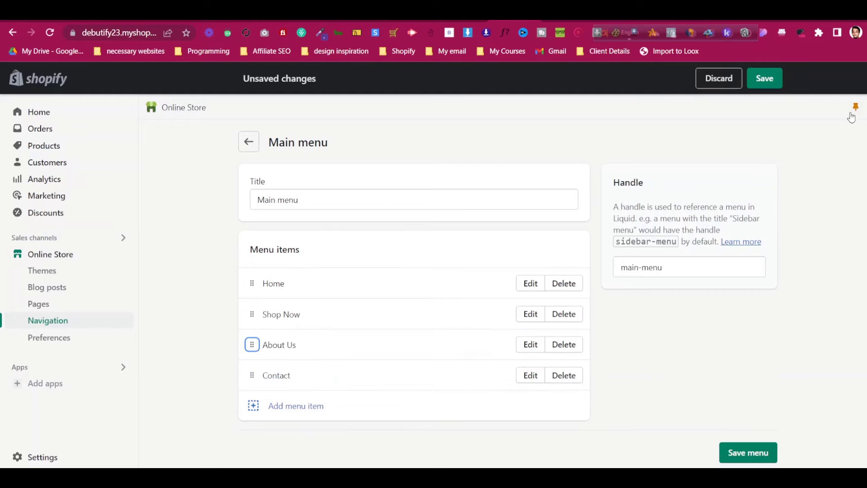
{"action": "left_click", "coordinate": [765, 79]}
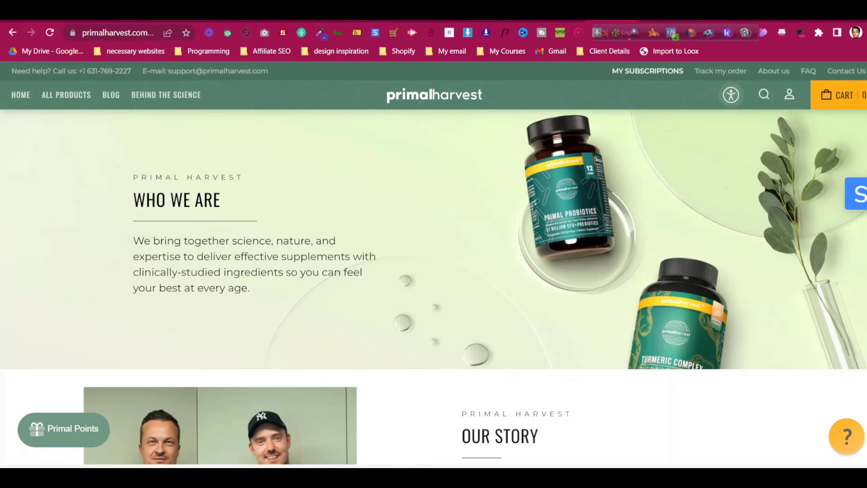
{"action": "scroll", "coordinate": [434, 289], "scroll_direction": "down", "scroll_amount": 15}
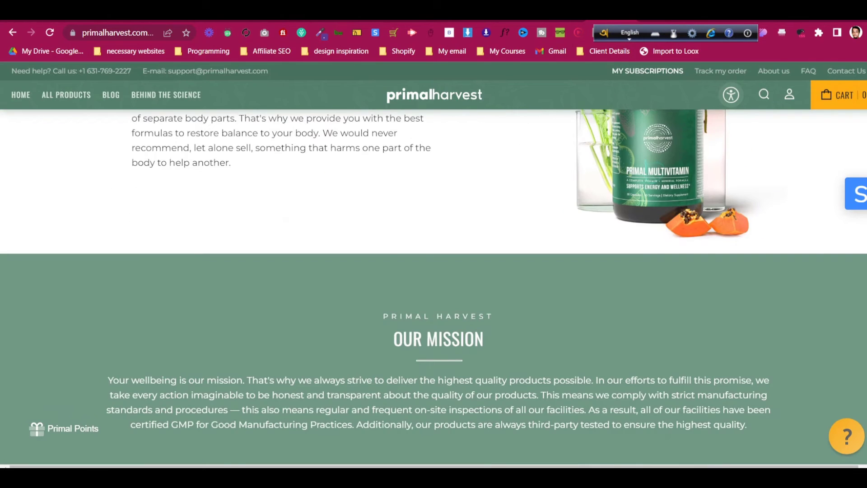
{"action": "scroll", "coordinate": [434, 290], "scroll_direction": "down", "scroll_amount": 10}
{"action": "scroll", "coordinate": [430, 420], "scroll_direction": "up", "scroll_amount": 3}
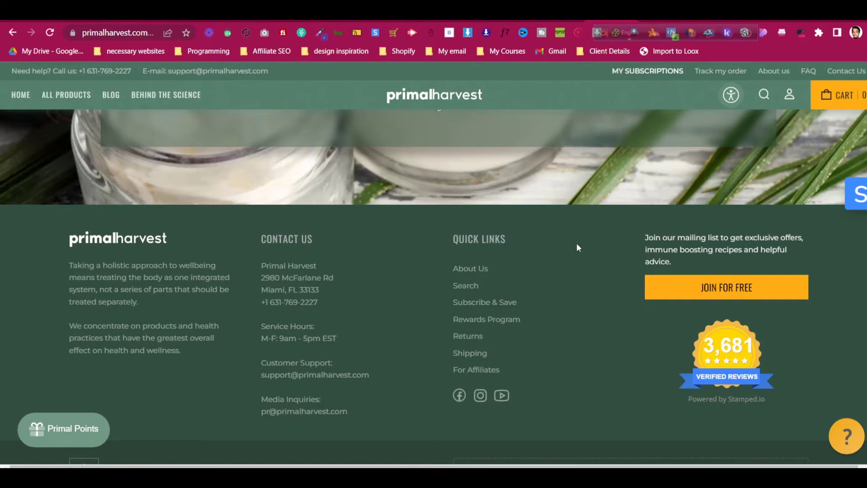
{"action": "key", "text": "ctrl+shift+Tab"}
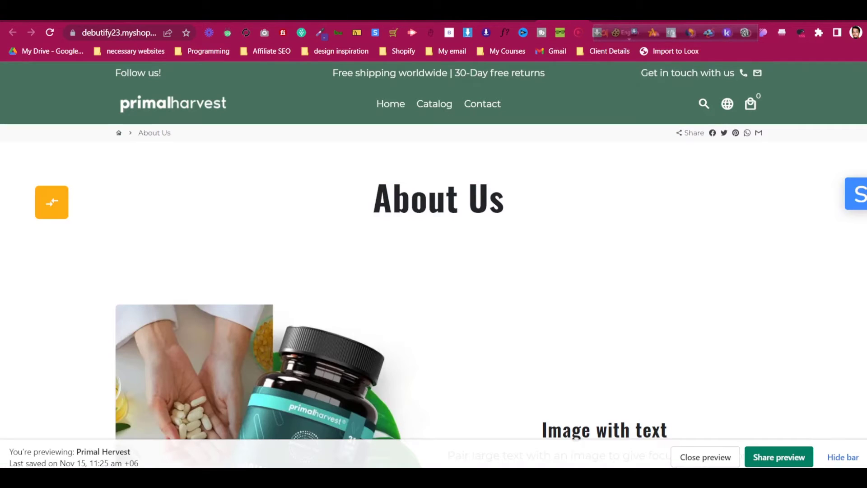
{"action": "left_click", "coordinate": [515, 21]}
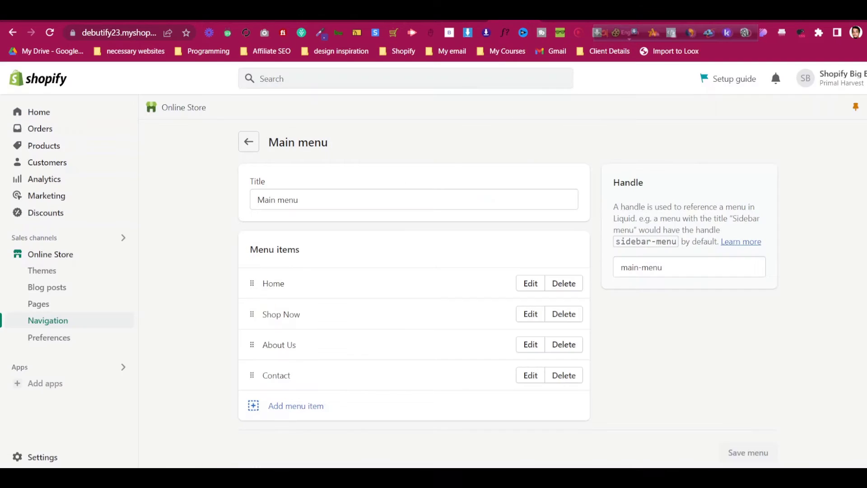
{"action": "left_click", "coordinate": [87, 457]}
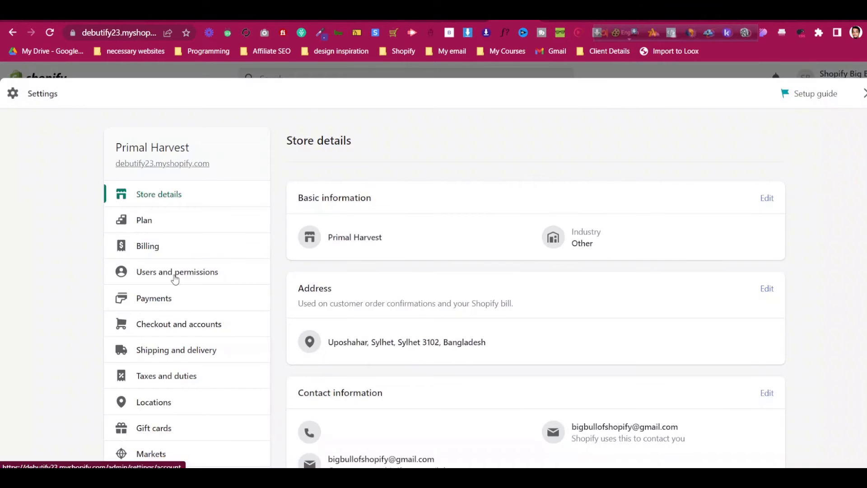
In Settings > Policies, fill the refund policy with the template text
{"action": "scroll", "coordinate": [175, 279], "scroll_direction": "down", "scroll_amount": 5}
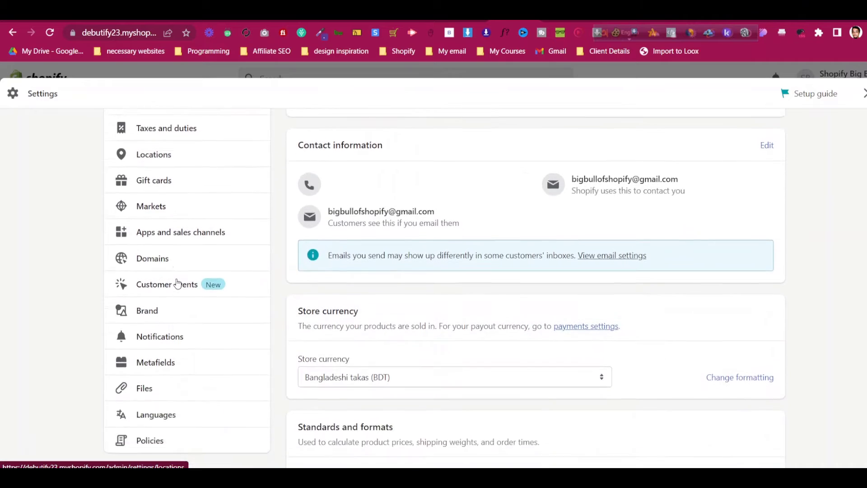
{"action": "scroll", "coordinate": [177, 283], "scroll_direction": "down", "scroll_amount": 2}
{"action": "left_click", "coordinate": [168, 352]}
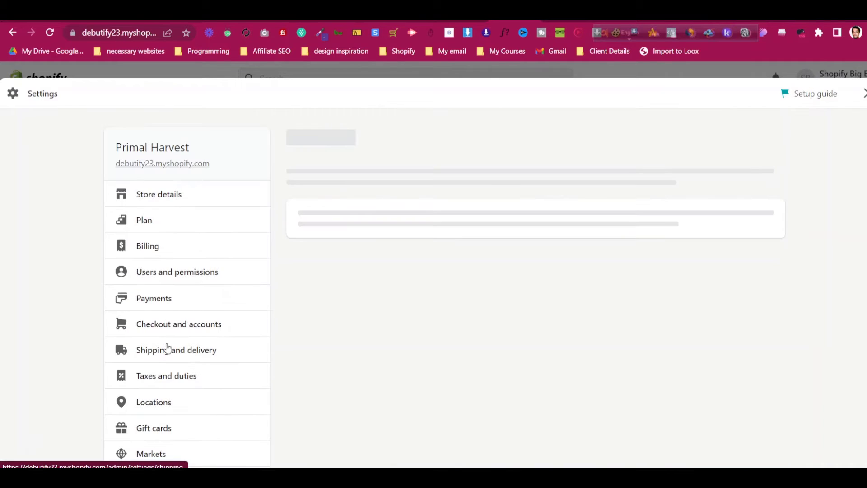
{"action": "scroll", "coordinate": [596, 245], "scroll_direction": "down", "scroll_amount": 3}
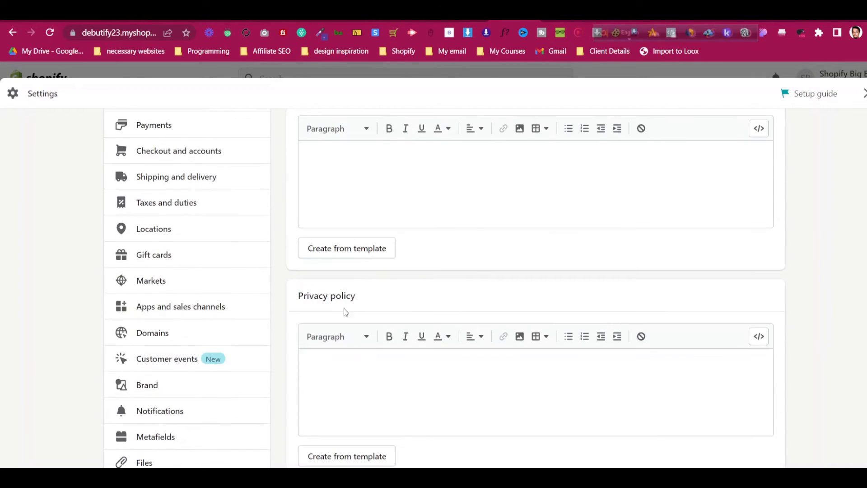
{"action": "left_click", "coordinate": [357, 247]}
Discard the template refund policy text, close Settings and go to Online Store Pages
{"action": "scroll", "coordinate": [481, 207], "scroll_direction": "up", "scroll_amount": 3}
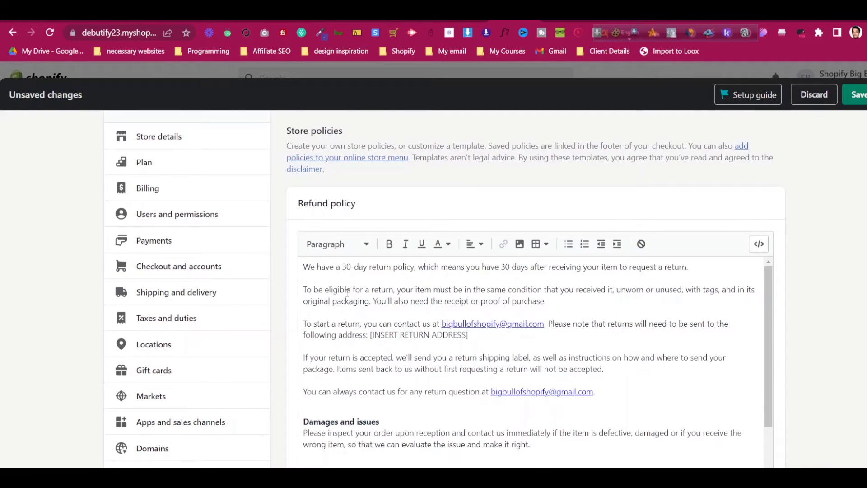
{"action": "scroll", "coordinate": [348, 293], "scroll_direction": "up", "scroll_amount": 2}
{"action": "scroll", "coordinate": [440, 351], "scroll_direction": "down", "scroll_amount": 5}
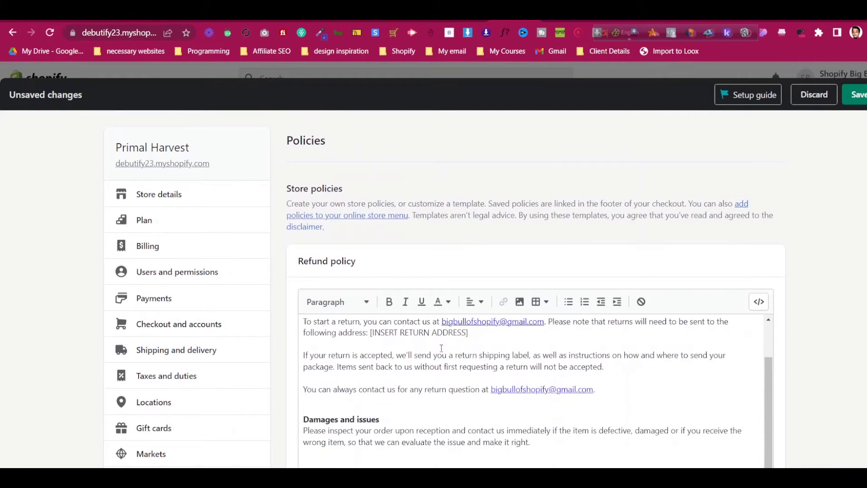
{"action": "scroll", "coordinate": [816, 325], "scroll_direction": "down", "scroll_amount": 3}
{"action": "scroll", "coordinate": [602, 314], "scroll_direction": "down", "scroll_amount": 1}
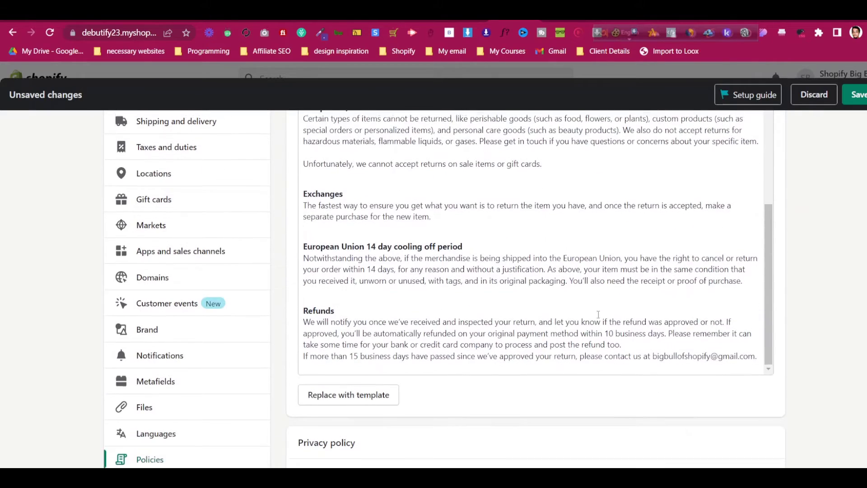
{"action": "scroll", "coordinate": [498, 275], "scroll_direction": "up", "scroll_amount": 5}
{"action": "scroll", "coordinate": [498, 276], "scroll_direction": "up", "scroll_amount": 2}
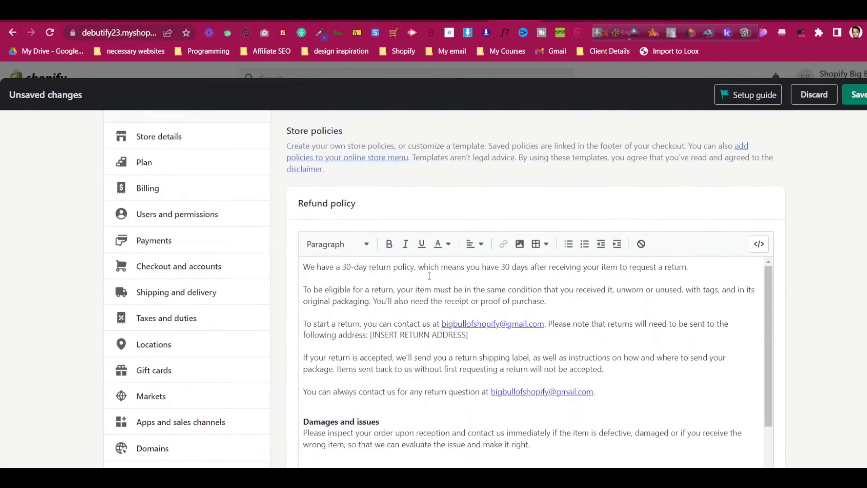
{"action": "left_click", "coordinate": [429, 278]}
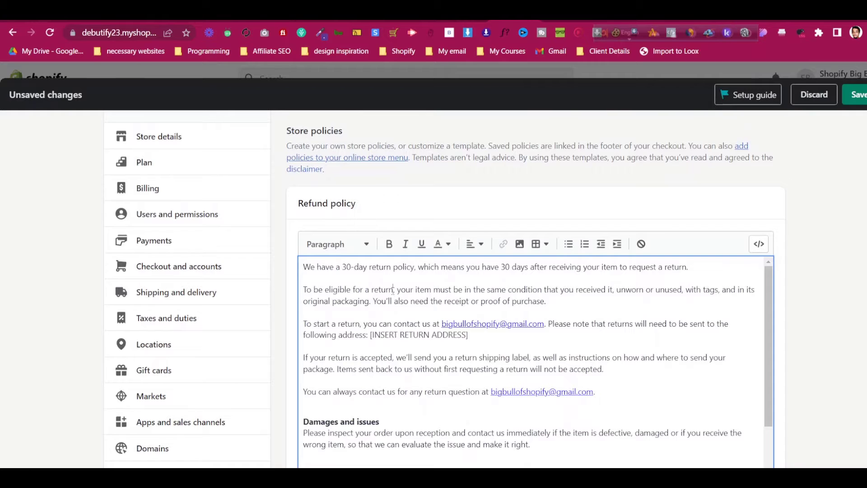
{"action": "key", "text": "ctrl+a"}
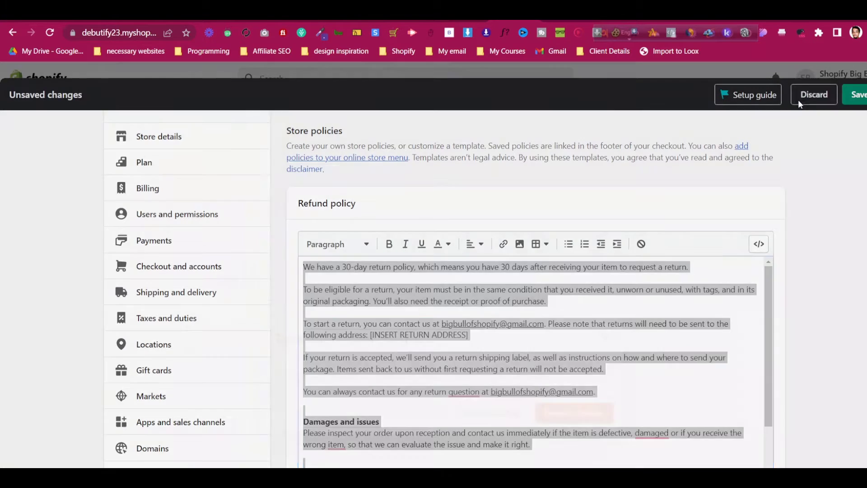
{"action": "left_click", "coordinate": [799, 100]}
{"action": "left_click", "coordinate": [587, 303]}
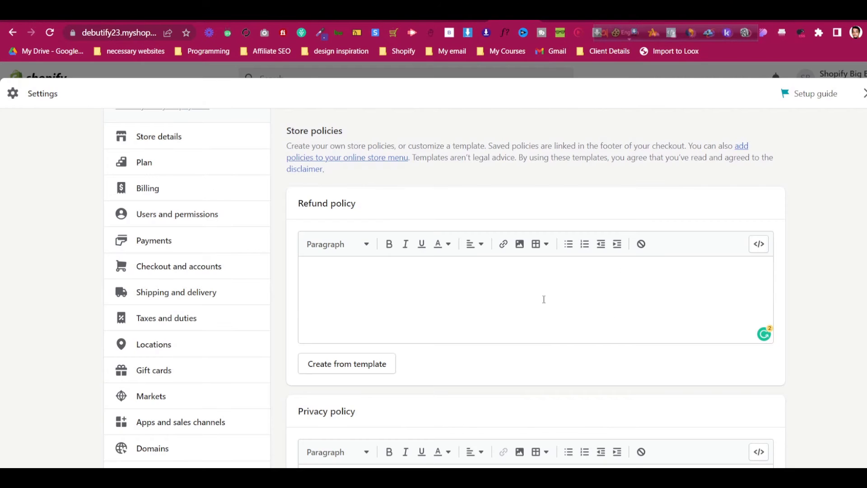
{"action": "key", "text": "Escape"}
{"action": "left_click", "coordinate": [72, 305]}
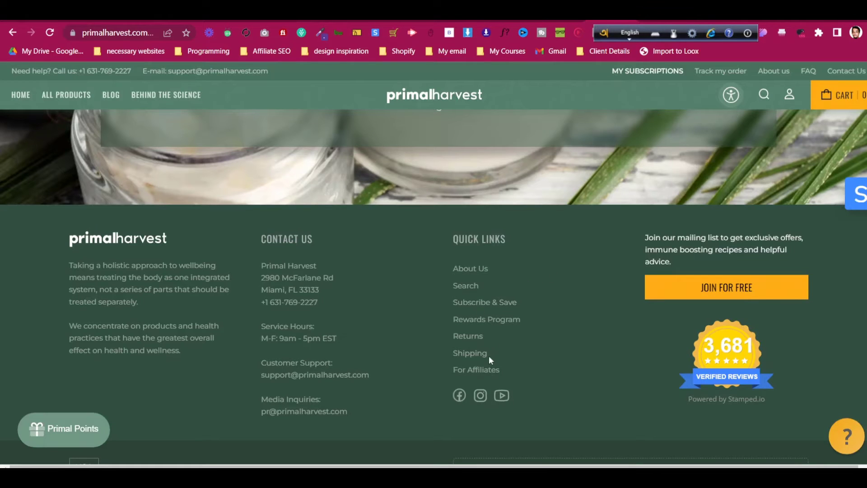
On primalharvest.com, open the Returns page and select the full Refund Policy text
{"action": "left_click", "coordinate": [479, 339]}
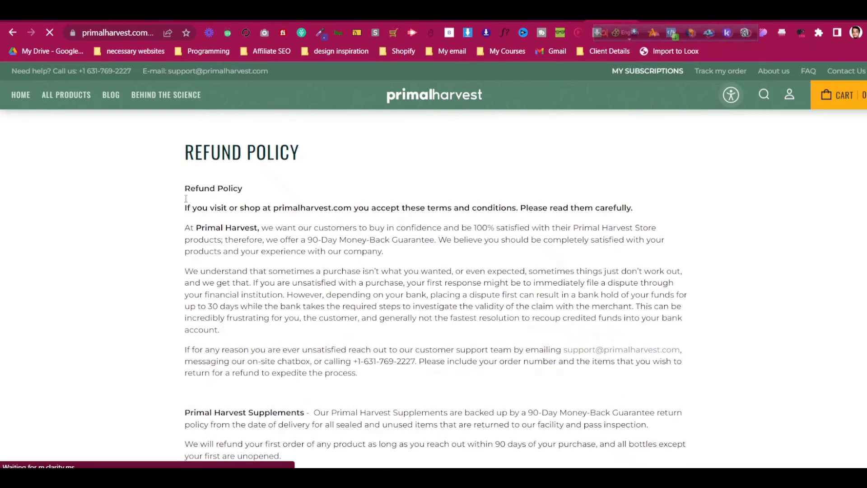
{"action": "left_click_drag", "start_coordinate": [185, 190], "coordinate": [287, 222]}
Create and save a page titled 'Refund Page' containing the pasted refund policy text
{"action": "left_click", "coordinate": [515, 15]}
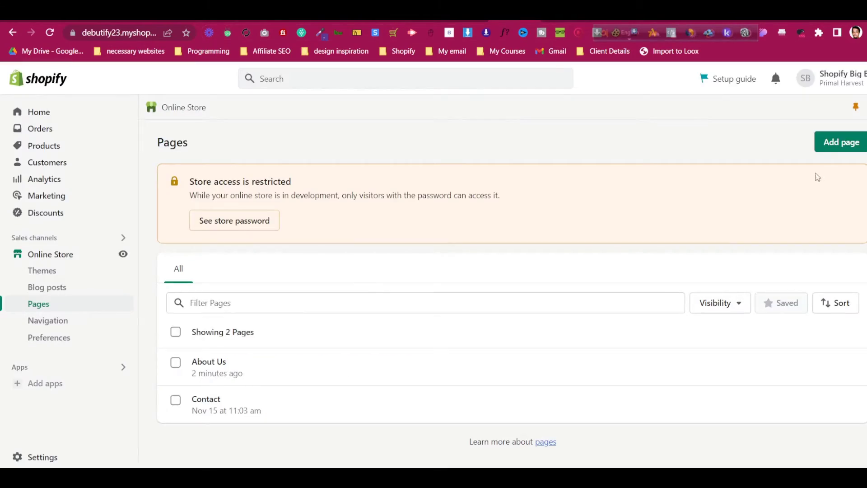
{"action": "left_click", "coordinate": [836, 142]}
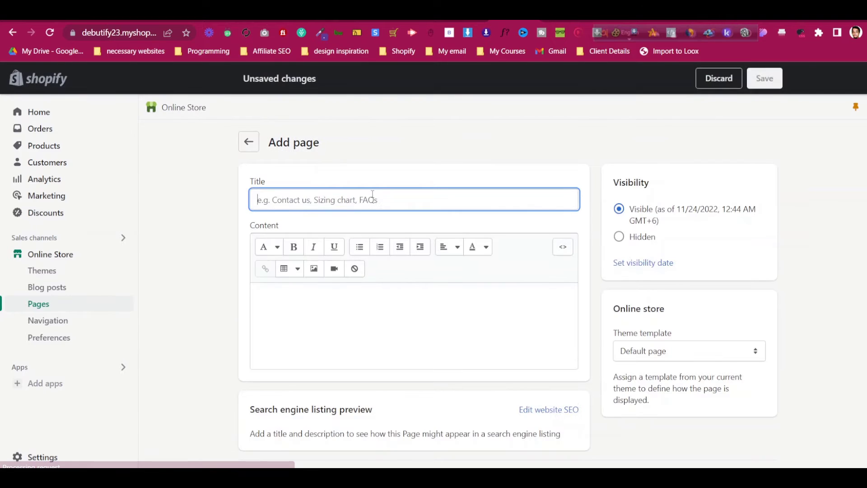
{"action": "type", "text": "Refund Page"}
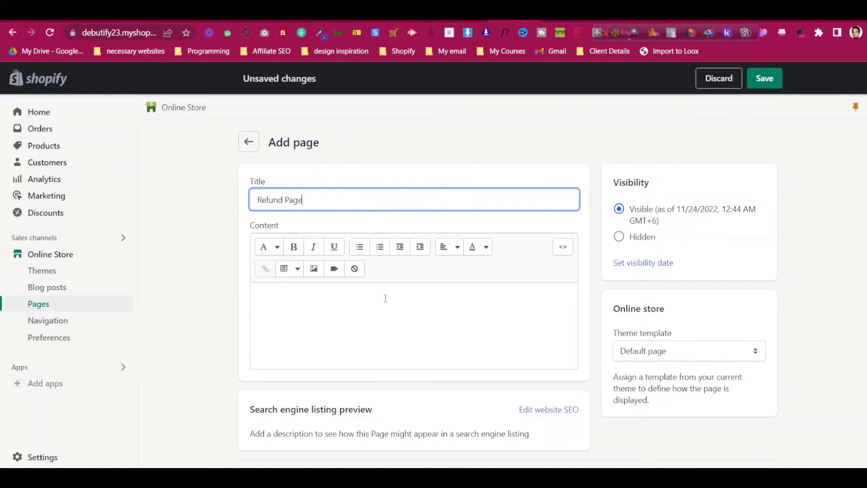
{"action": "left_click", "coordinate": [385, 298]}
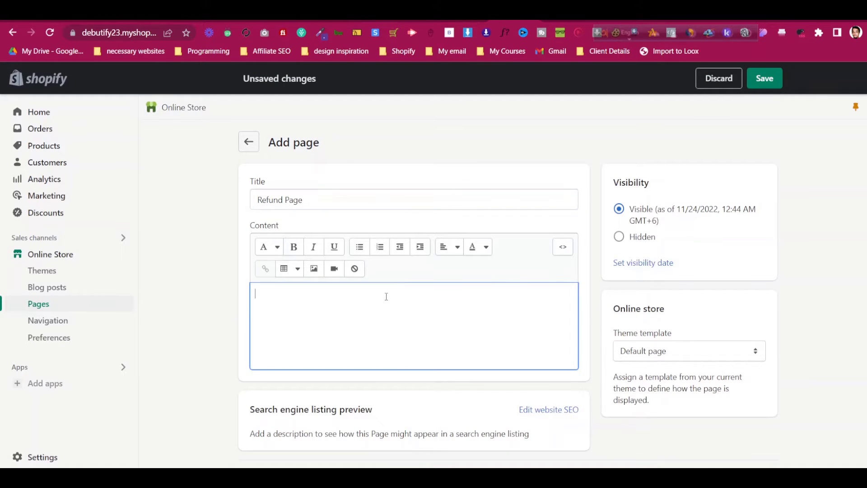
{"action": "key", "text": "ctrl+v"}
{"action": "scroll", "coordinate": [845, 333], "scroll_direction": "down", "scroll_amount": 7}
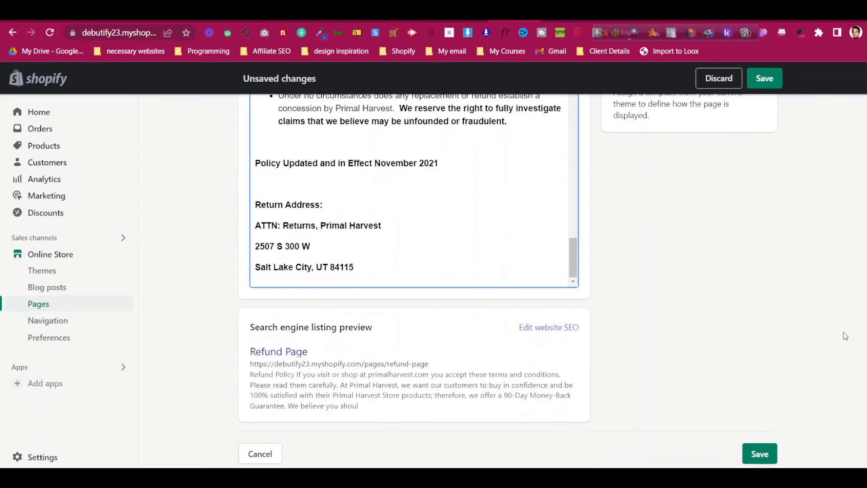
{"action": "scroll", "coordinate": [845, 333], "scroll_direction": "up", "scroll_amount": 7}
{"action": "left_click", "coordinate": [767, 82]}
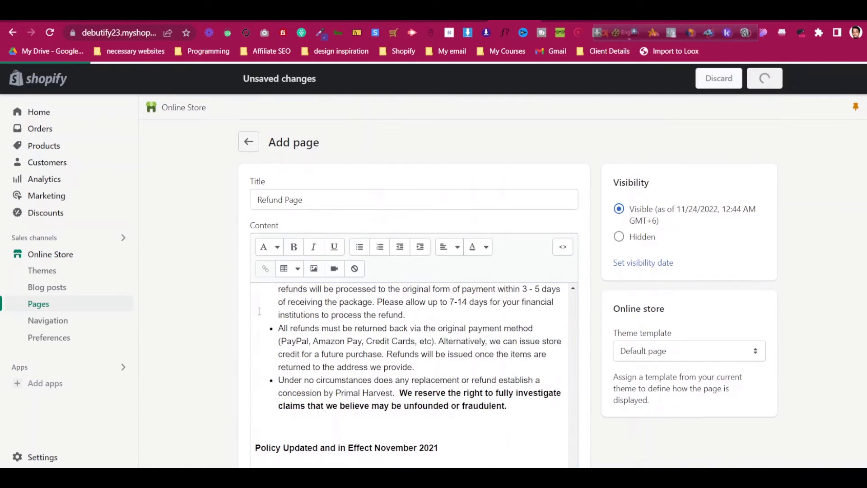
{"action": "left_click", "coordinate": [47, 321]}
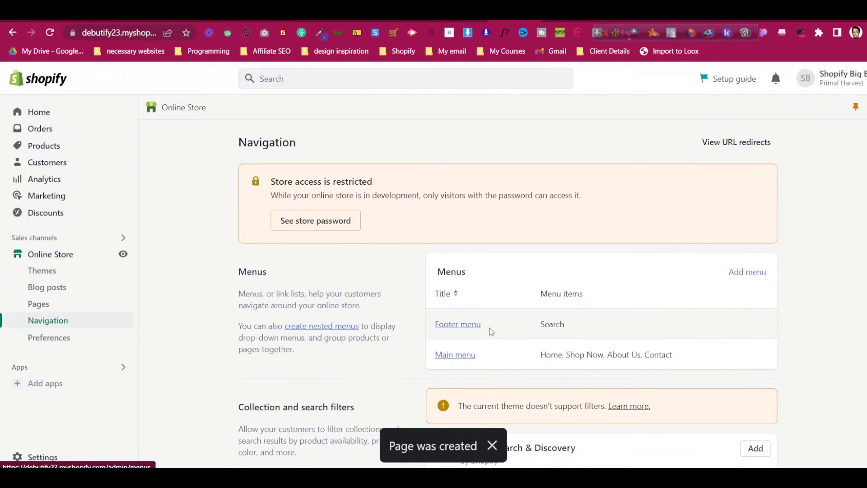
Rename the Footer menu to 'Policies' and delete its Search item
{"action": "left_click", "coordinate": [460, 328]}
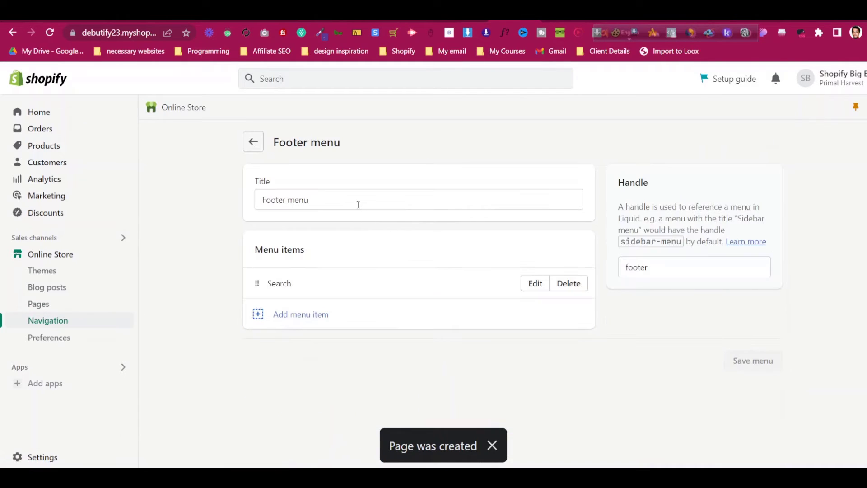
{"action": "triple_click", "coordinate": [358, 204]}
{"action": "type", "text": "Plo"}
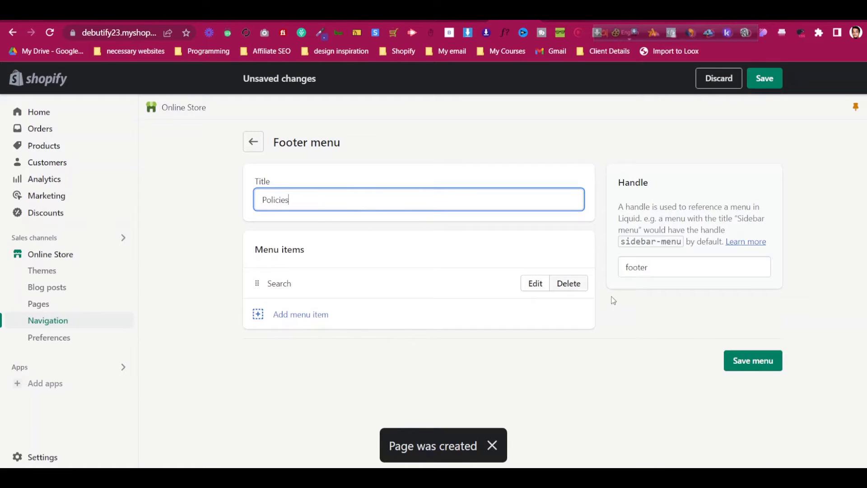
{"action": "left_click", "coordinate": [569, 283]}
{"action": "left_click", "coordinate": [589, 304]}
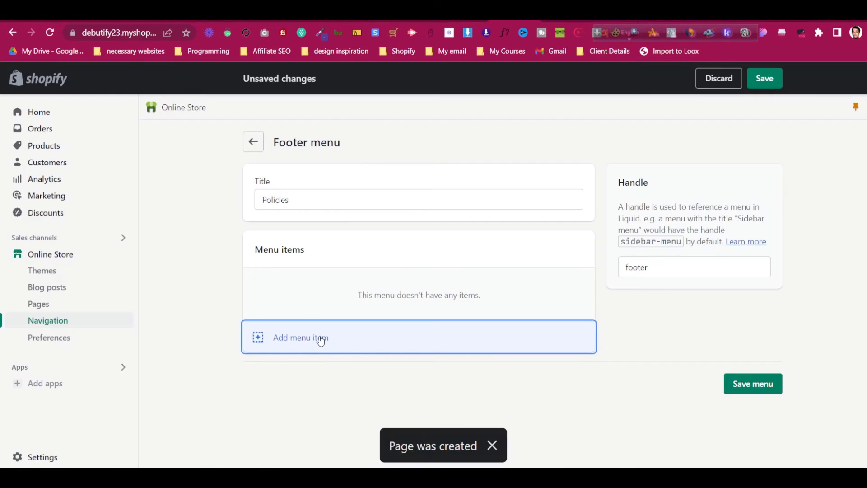
Add a menu item linked to Refund Page and save the Policies menu
{"action": "left_click", "coordinate": [320, 341]}
{"action": "left_click", "coordinate": [688, 204]}
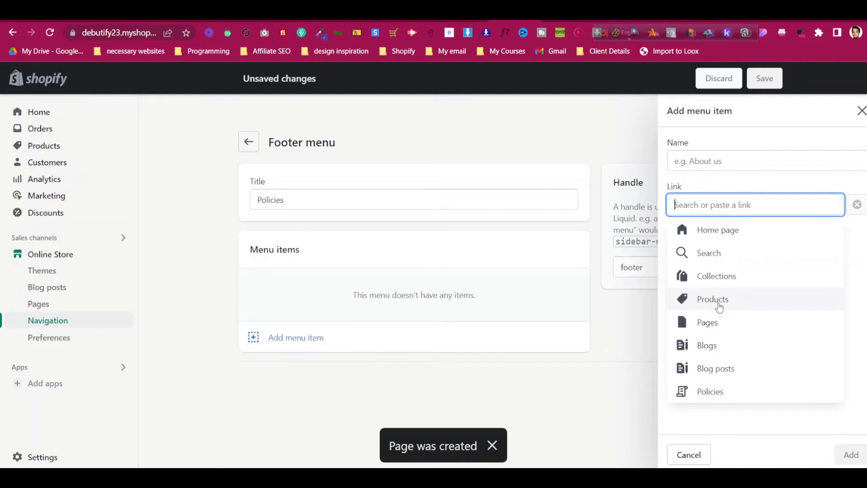
{"action": "left_click", "coordinate": [729, 326]}
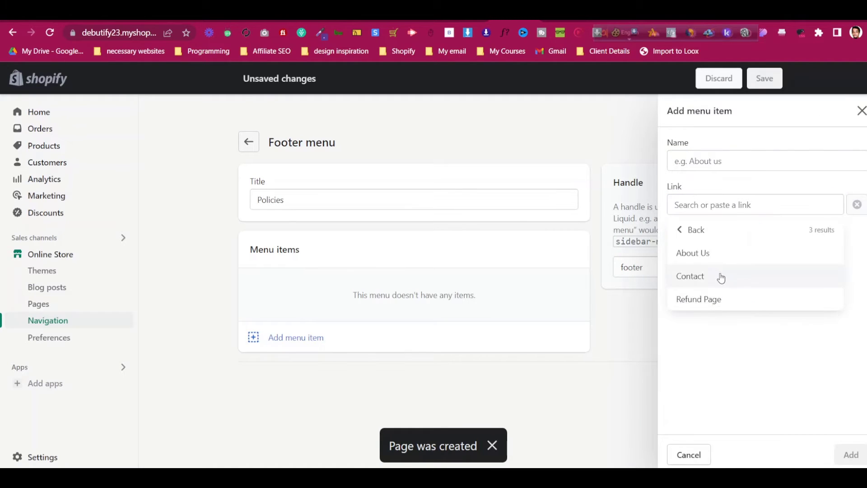
{"action": "left_click", "coordinate": [720, 299]}
{"action": "left_click", "coordinate": [852, 455]}
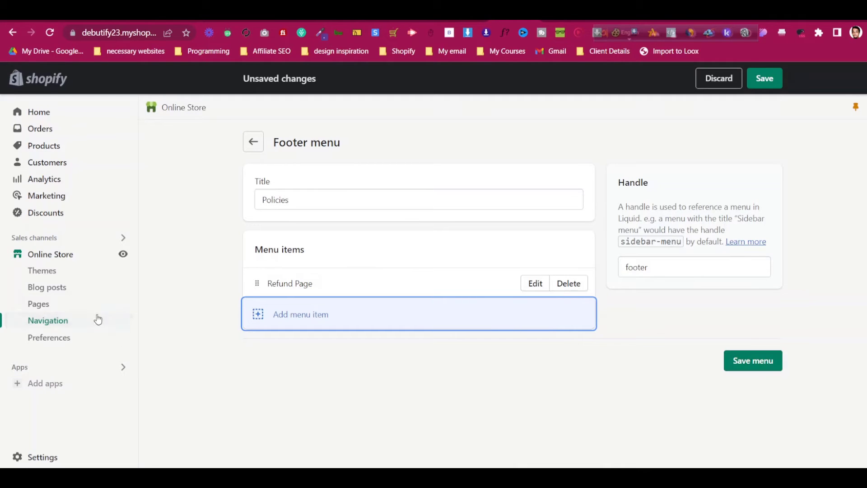
{"action": "left_click", "coordinate": [770, 365]}
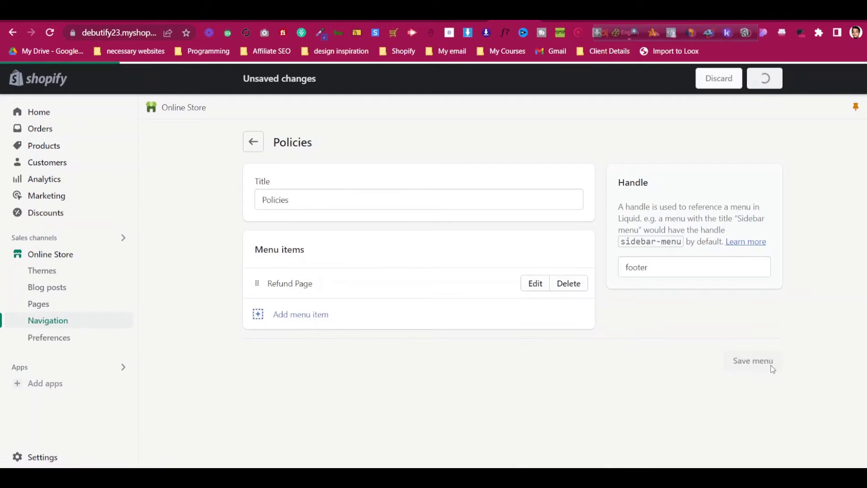
{"action": "left_click", "coordinate": [93, 273]}
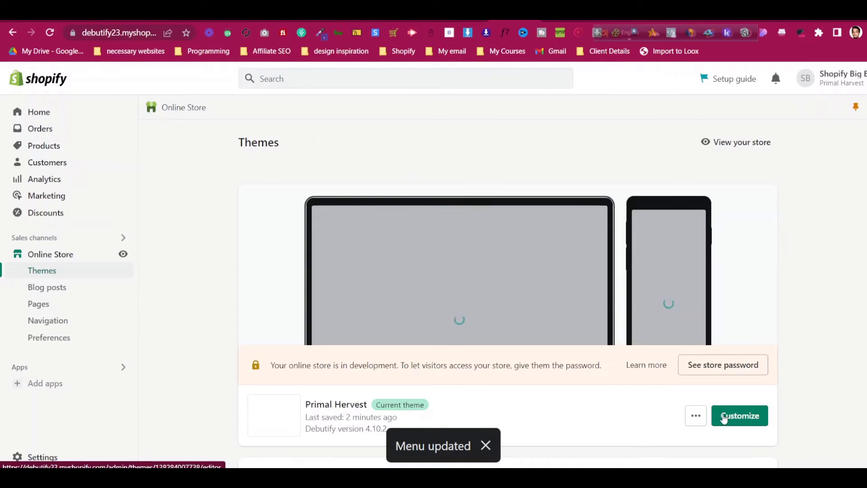
Open the theme customizer and locate the Footer section's blocks
{"action": "left_click", "coordinate": [727, 421]}
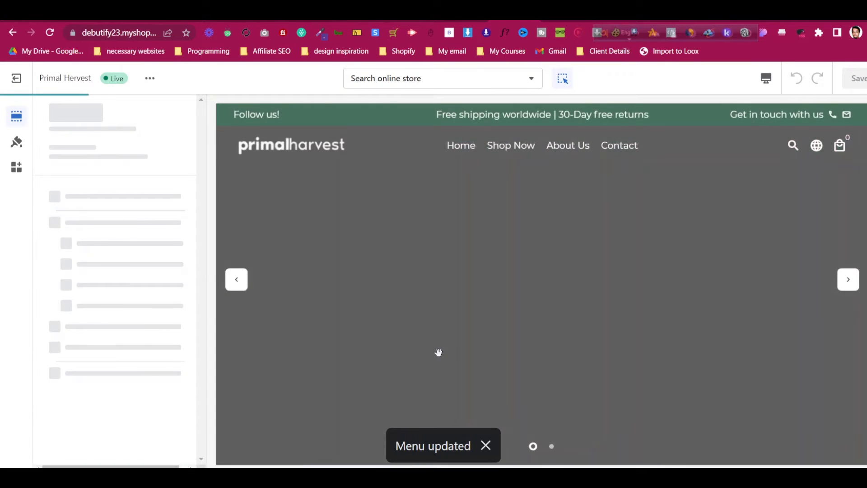
{"action": "scroll", "coordinate": [516, 207], "scroll_direction": "down", "scroll_amount": 15}
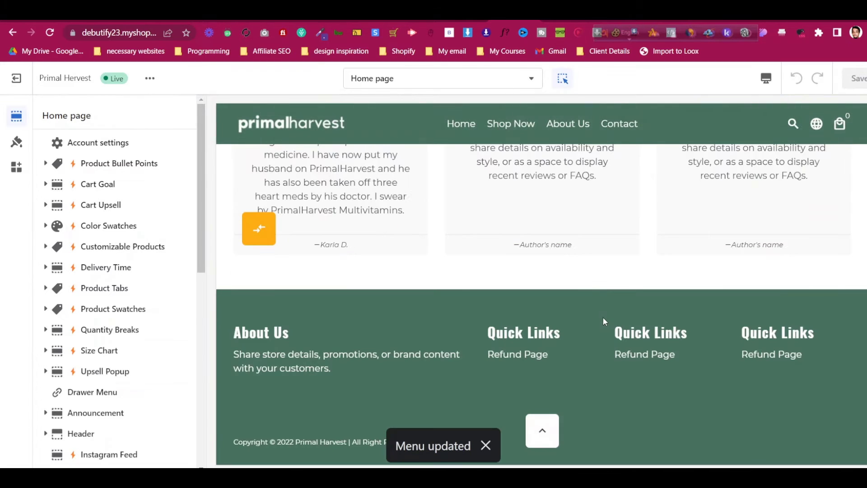
{"action": "scroll", "coordinate": [64, 271], "scroll_direction": "down", "scroll_amount": 10}
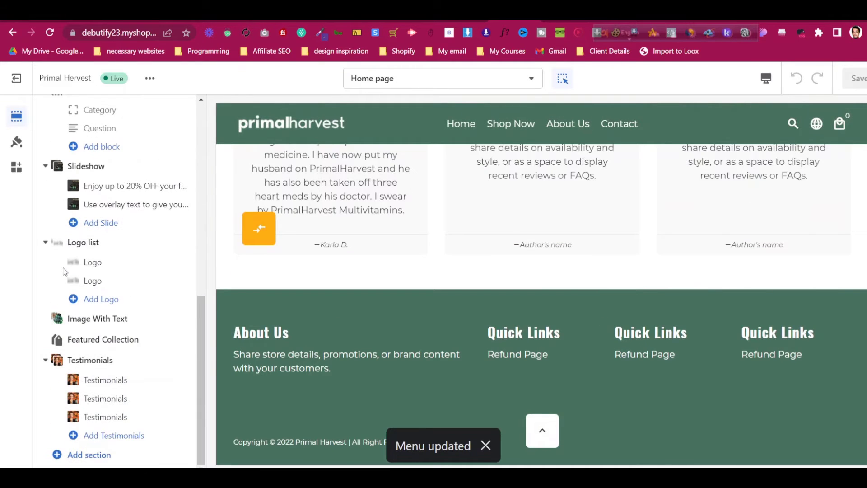
{"action": "scroll", "coordinate": [660, 345], "scroll_direction": "down", "scroll_amount": 10}
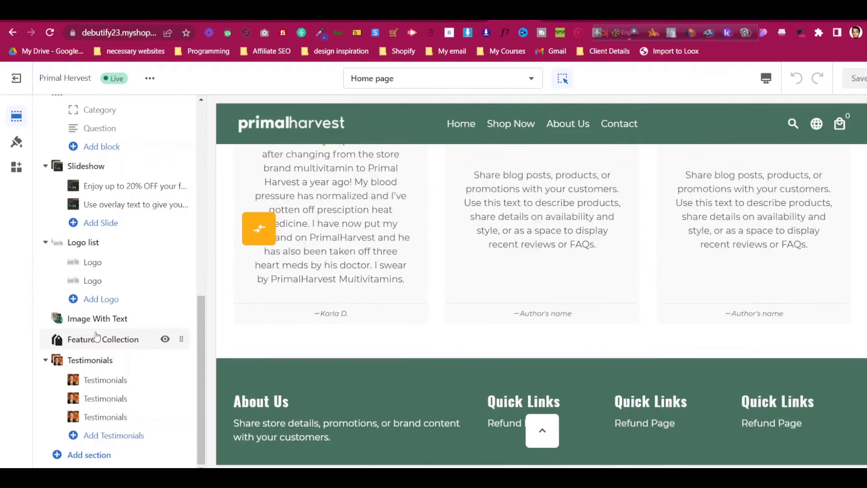
{"action": "scroll", "coordinate": [96, 344], "scroll_direction": "up", "scroll_amount": 4}
{"action": "scroll", "coordinate": [86, 333], "scroll_direction": "up", "scroll_amount": 6}
{"action": "scroll", "coordinate": [96, 333], "scroll_direction": "down", "scroll_amount": 4}
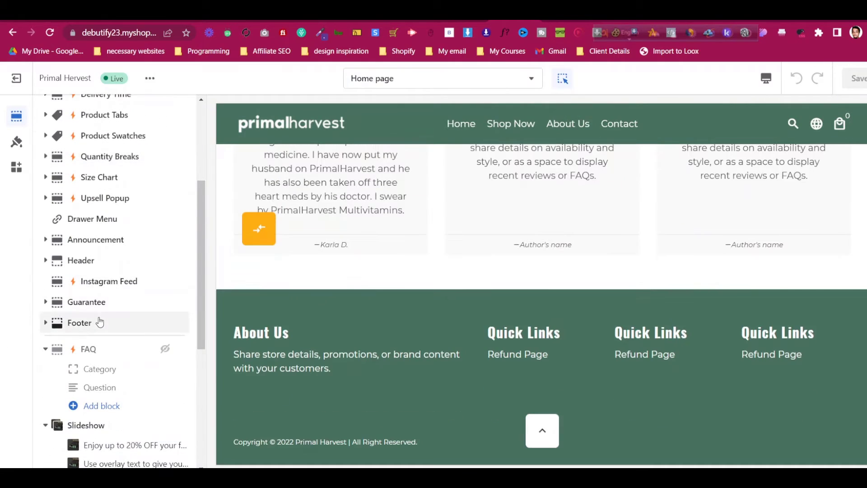
{"action": "left_click", "coordinate": [100, 322]}
{"action": "scroll", "coordinate": [99, 316], "scroll_direction": "down", "scroll_amount": 2}
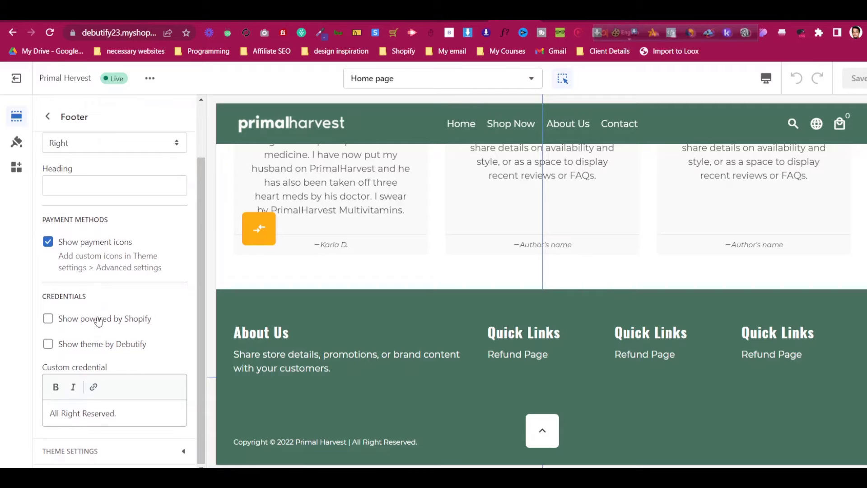
{"action": "scroll", "coordinate": [99, 312], "scroll_direction": "up", "scroll_amount": 2}
{"action": "left_click", "coordinate": [49, 120]}
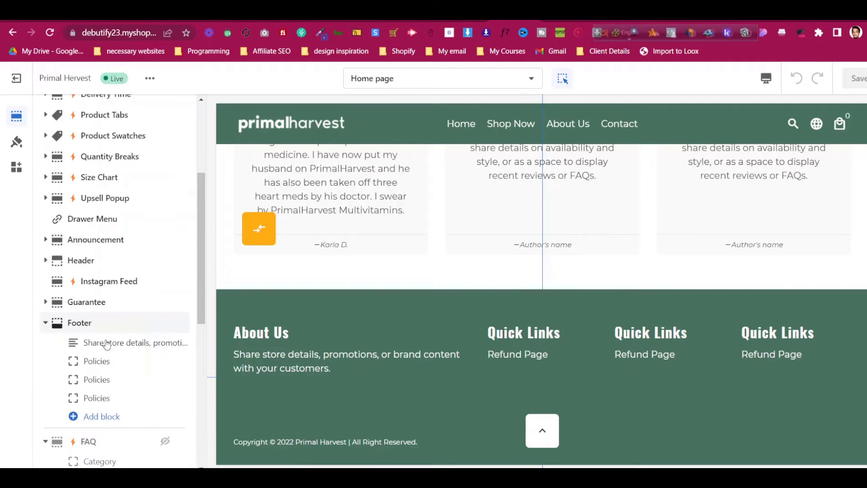
Switch the first Policies footer block's menu to Main menu
{"action": "left_click", "coordinate": [117, 365]}
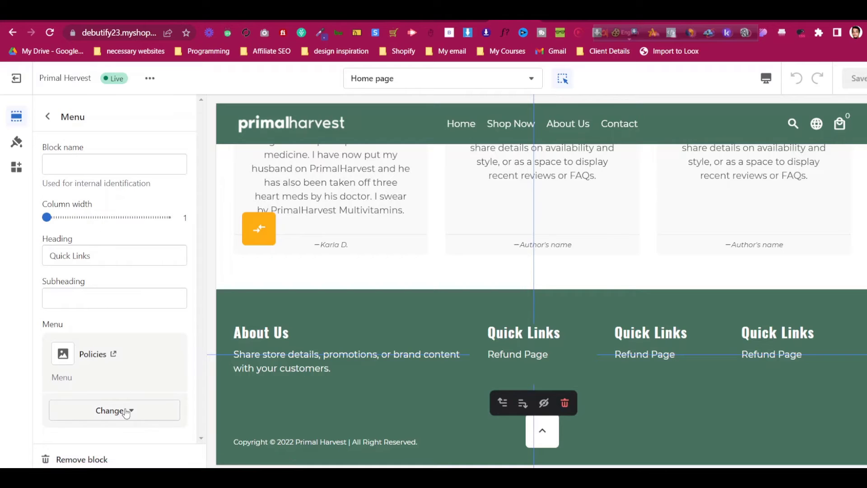
{"action": "left_click", "coordinate": [125, 411]}
{"action": "left_click", "coordinate": [127, 360]}
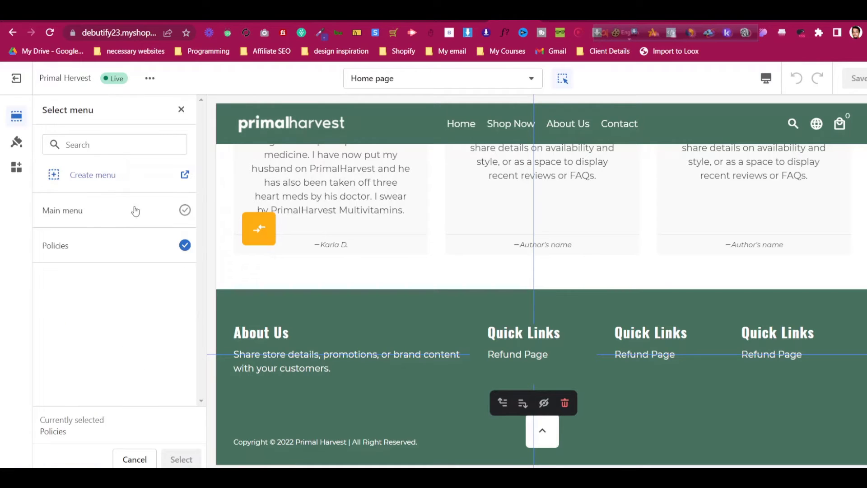
{"action": "left_click", "coordinate": [141, 211]}
{"action": "left_click", "coordinate": [181, 459]}
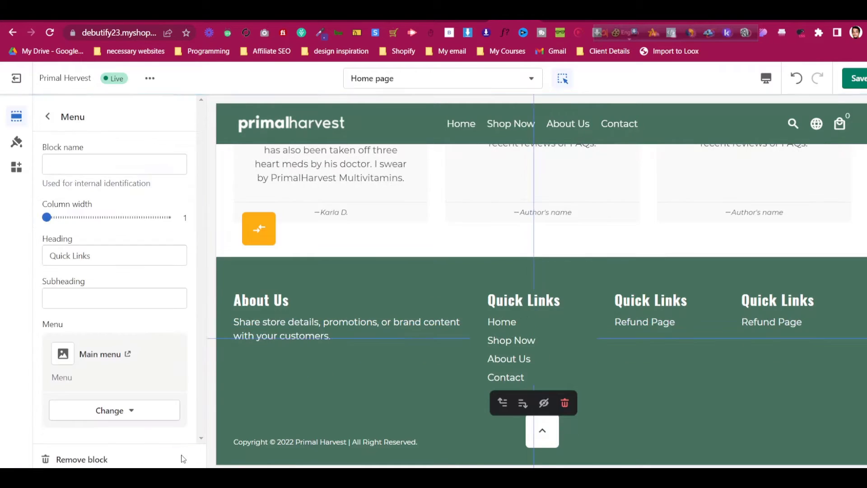
{"action": "left_click", "coordinate": [48, 116]}
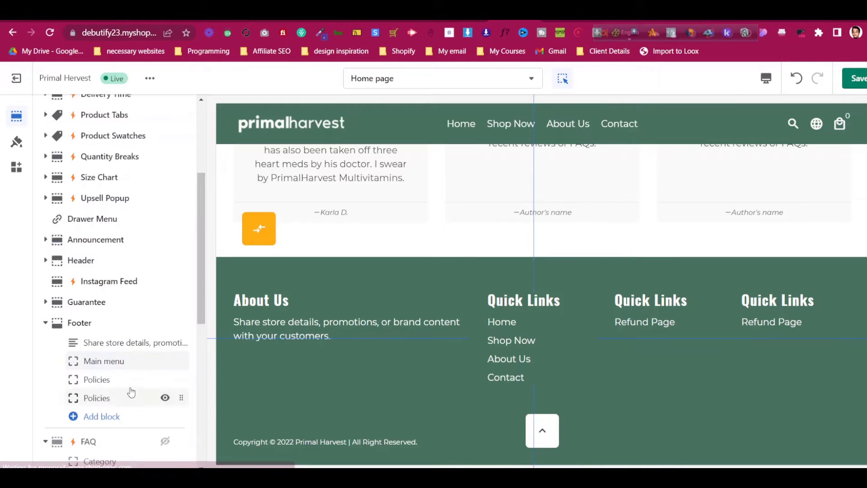
Hide and remove the duplicate Policies footer block
{"action": "left_click", "coordinate": [90, 395]}
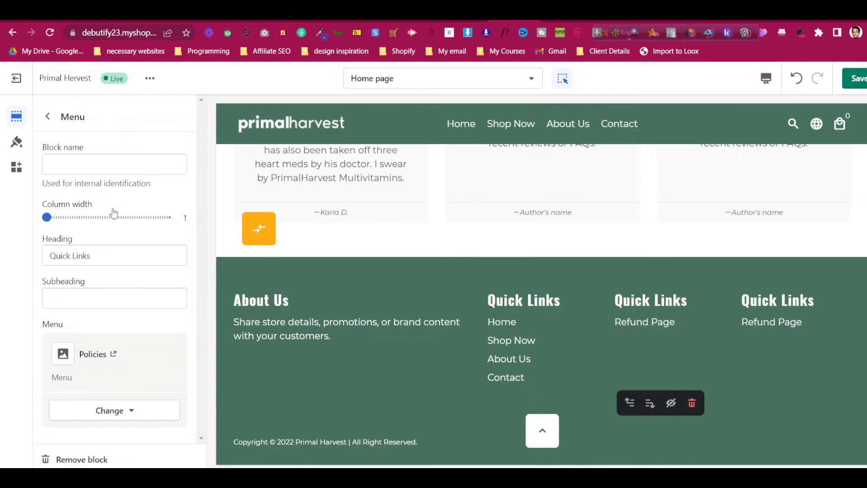
{"action": "left_click", "coordinate": [48, 116]}
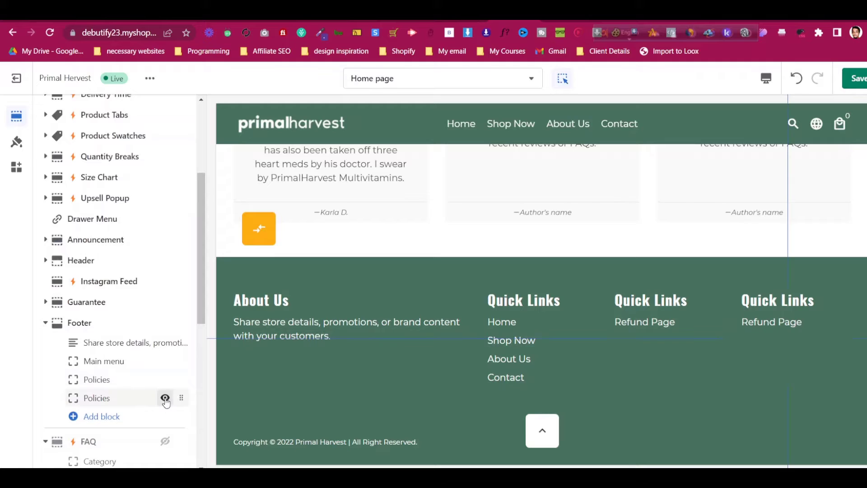
{"action": "left_click", "coordinate": [166, 399]}
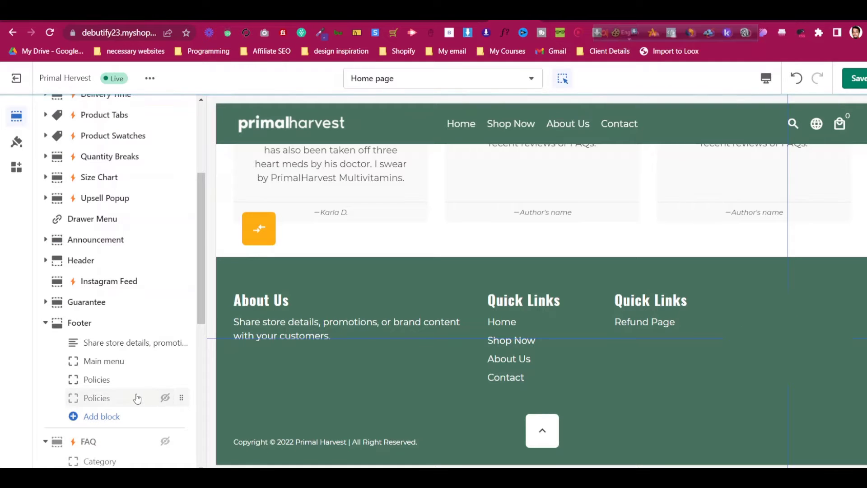
{"action": "left_click", "coordinate": [109, 398]}
{"action": "left_click", "coordinate": [82, 459]}
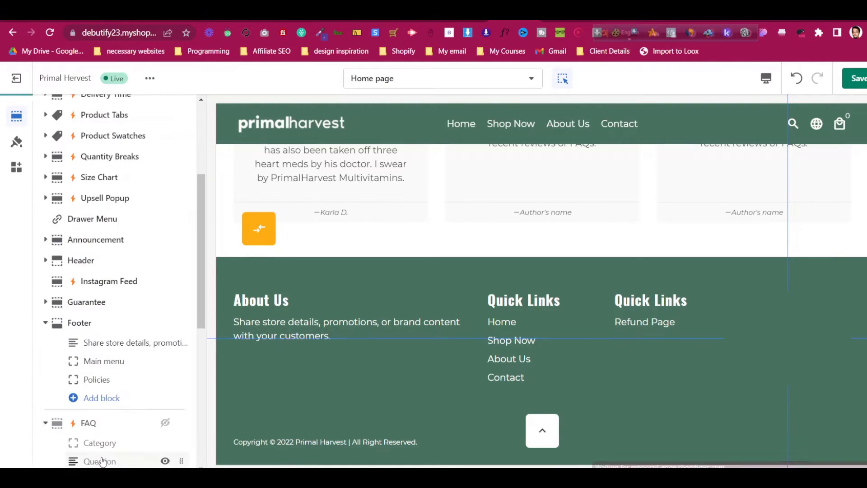
{"action": "left_click", "coordinate": [101, 404]}
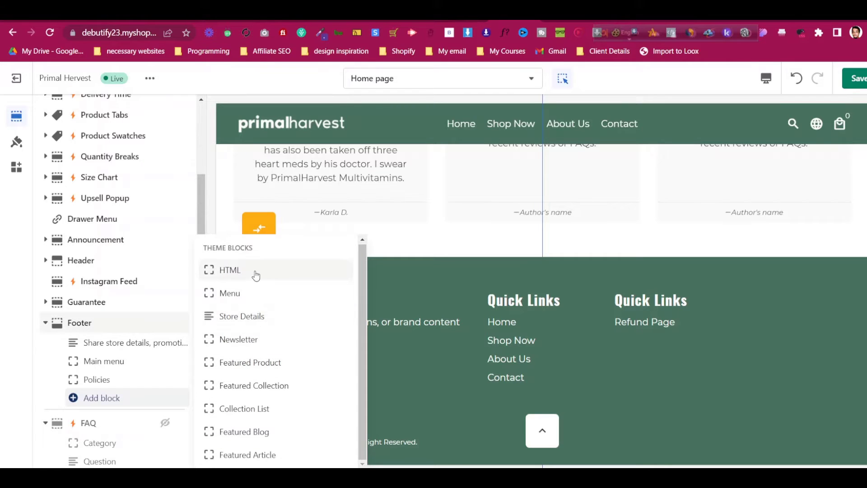
Remove the Newsletter block and add a Store Details footer block with column width 1
{"action": "left_click", "coordinate": [239, 340]}
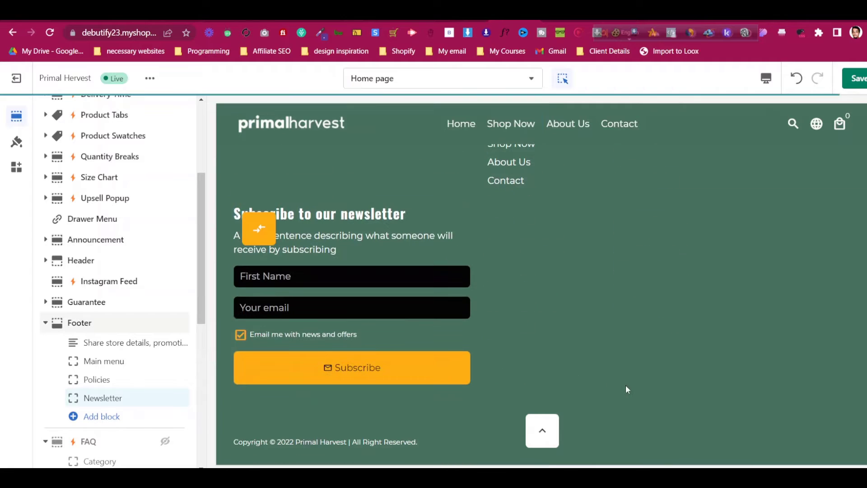
{"action": "left_click", "coordinate": [142, 403]}
{"action": "left_click", "coordinate": [98, 461]}
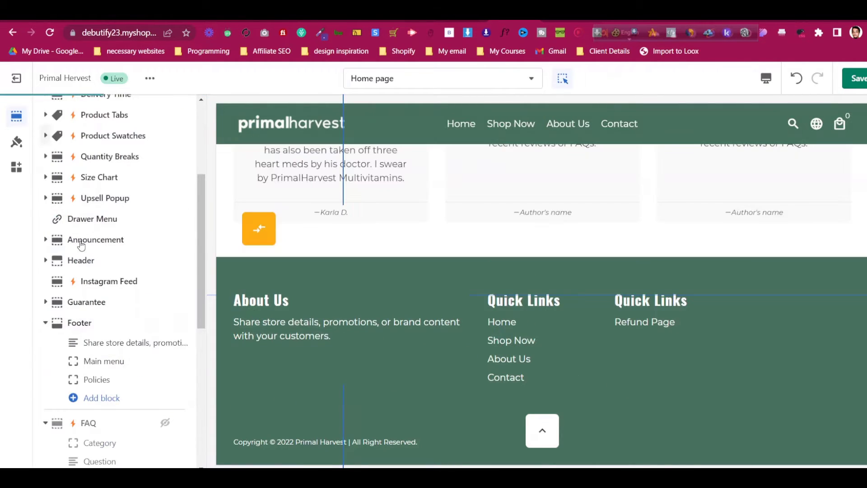
{"action": "left_click", "coordinate": [120, 397]}
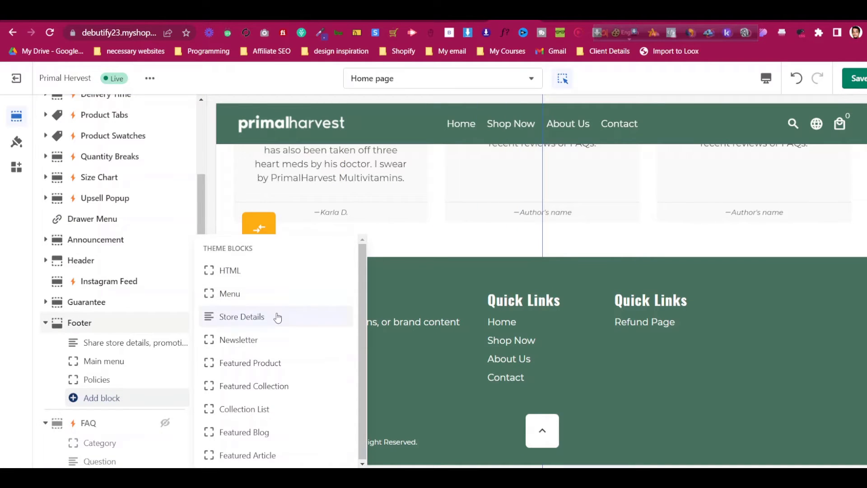
{"action": "left_click", "coordinate": [277, 316]}
{"action": "left_click", "coordinate": [129, 398]}
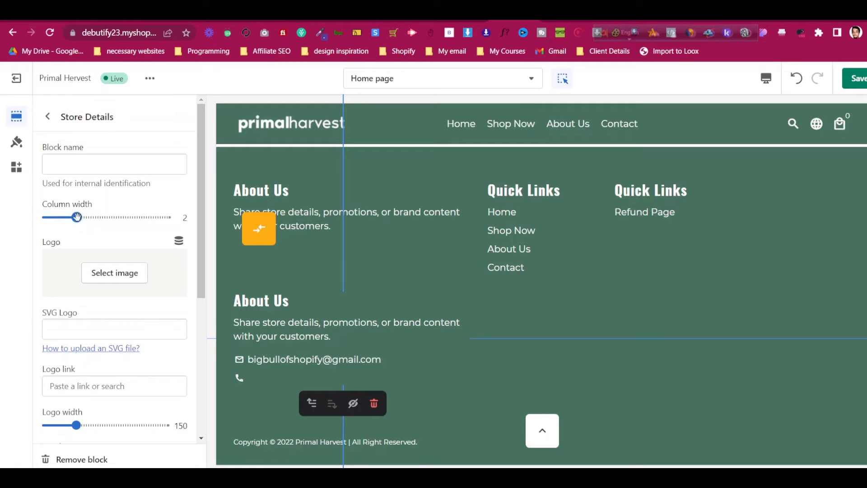
{"action": "left_click_drag", "start_coordinate": [77, 217], "coordinate": [44, 217]}
{"action": "left_click", "coordinate": [47, 116]}
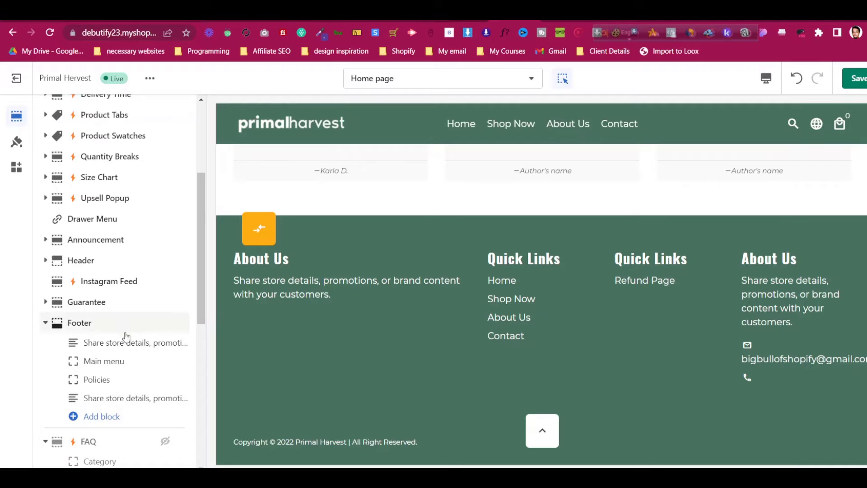
Change the Store Details block heading from About Us to 'Contact Us'
{"action": "left_click", "coordinate": [128, 399]}
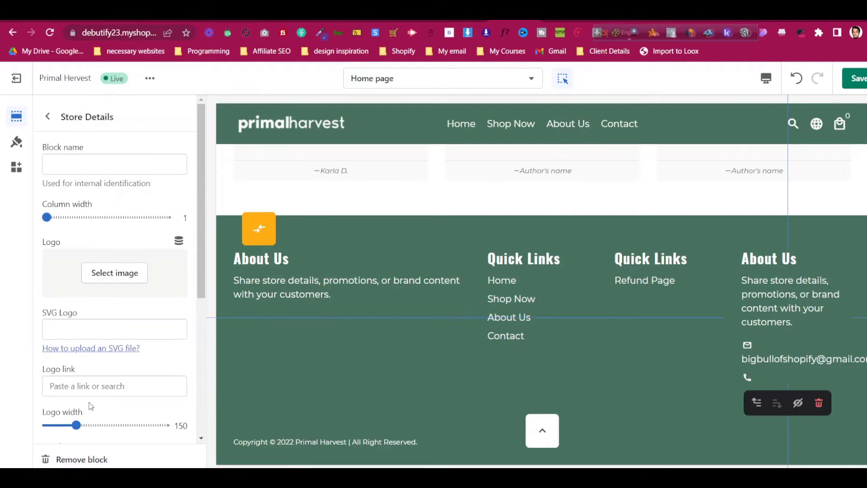
{"action": "scroll", "coordinate": [128, 177], "scroll_direction": "down", "scroll_amount": 2}
{"action": "scroll", "coordinate": [128, 177], "scroll_direction": "up", "scroll_amount": 2}
{"action": "left_click", "coordinate": [47, 117]}
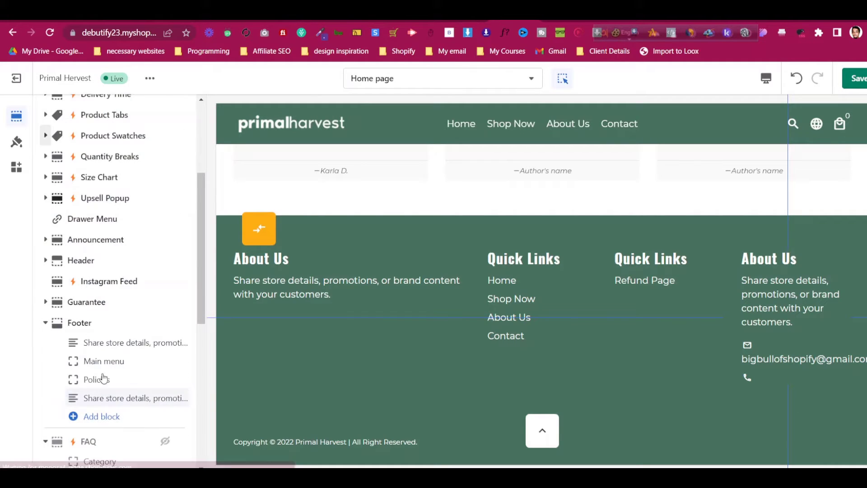
{"action": "left_click", "coordinate": [113, 400]}
{"action": "scroll", "coordinate": [86, 283], "scroll_direction": "down", "scroll_amount": 5}
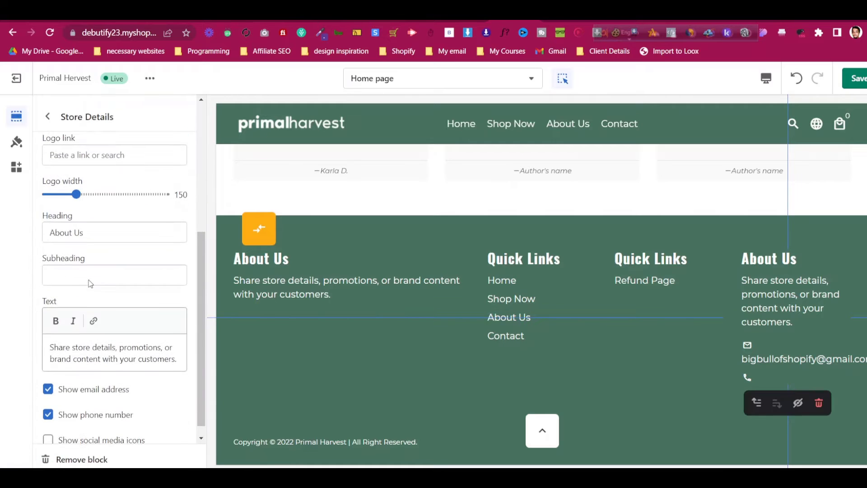
{"action": "triple_click", "coordinate": [94, 230]}
{"action": "type", "text": "Contact Us"}
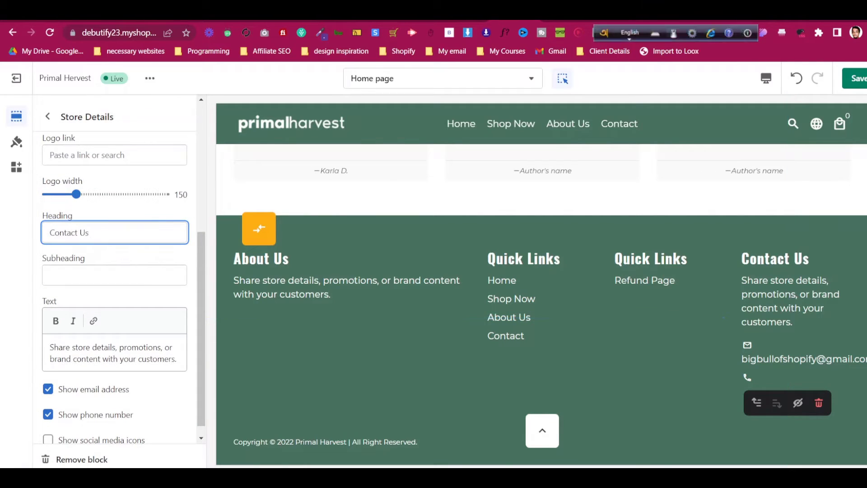
{"action": "scroll", "coordinate": [261, 302], "scroll_direction": "down", "scroll_amount": 5}
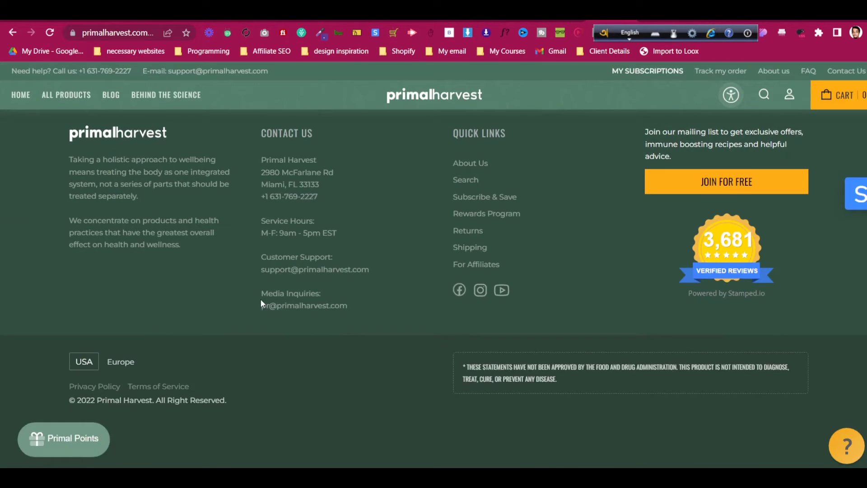
Paste the store's address into the Contact Us block text, hide email and phone, and save
{"action": "scroll", "coordinate": [261, 302], "scroll_direction": "up", "scroll_amount": 1}
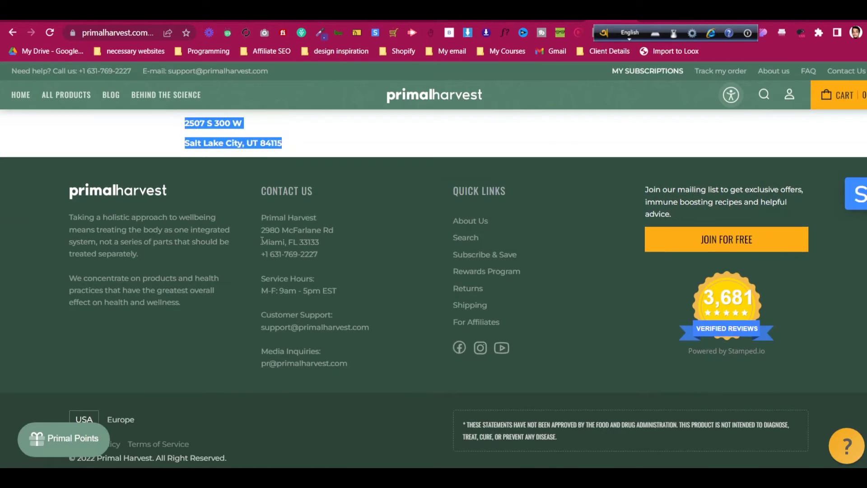
{"action": "left_click_drag", "start_coordinate": [261, 213], "coordinate": [322, 257]}
{"action": "key", "text": "ctrl+c"}
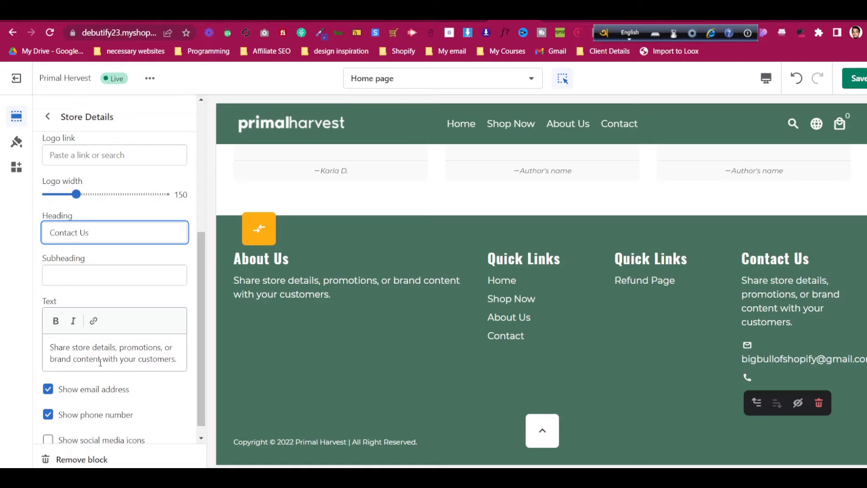
{"action": "triple_click", "coordinate": [101, 363]}
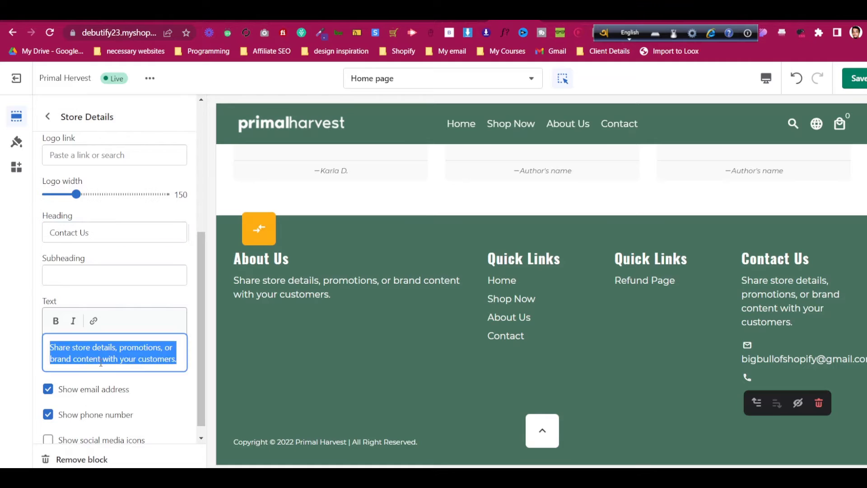
{"action": "key", "text": "ctrl+v"}
{"action": "left_click", "coordinate": [96, 418]}
{"action": "left_click", "coordinate": [95, 438]}
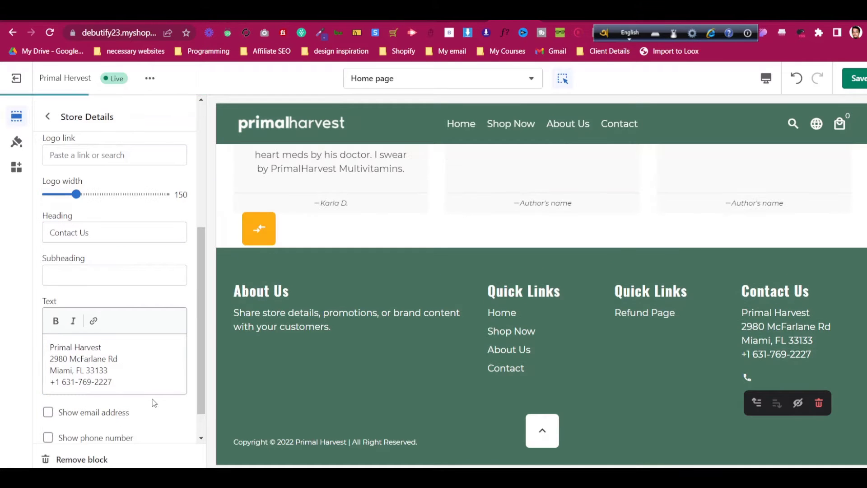
{"action": "scroll", "coordinate": [118, 344], "scroll_direction": "down", "scroll_amount": 1}
{"action": "scroll", "coordinate": [127, 305], "scroll_direction": "up", "scroll_amount": 3}
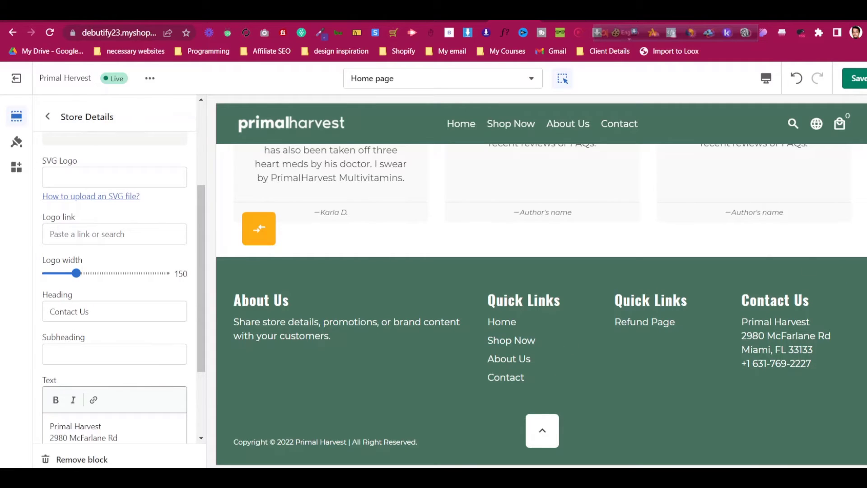
{"action": "left_click", "coordinate": [855, 78]}
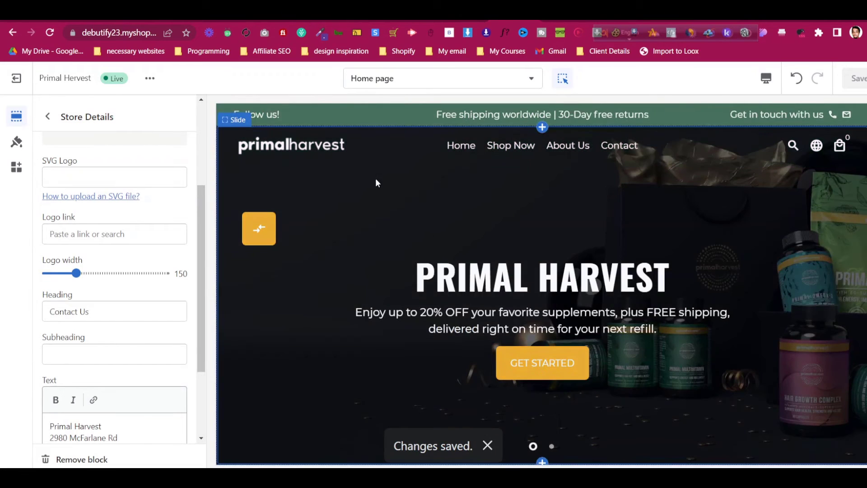
Turn off Enable sticky header under the theme's Advanced settings
{"action": "left_click", "coordinate": [17, 140]}
{"action": "left_click", "coordinate": [103, 153]}
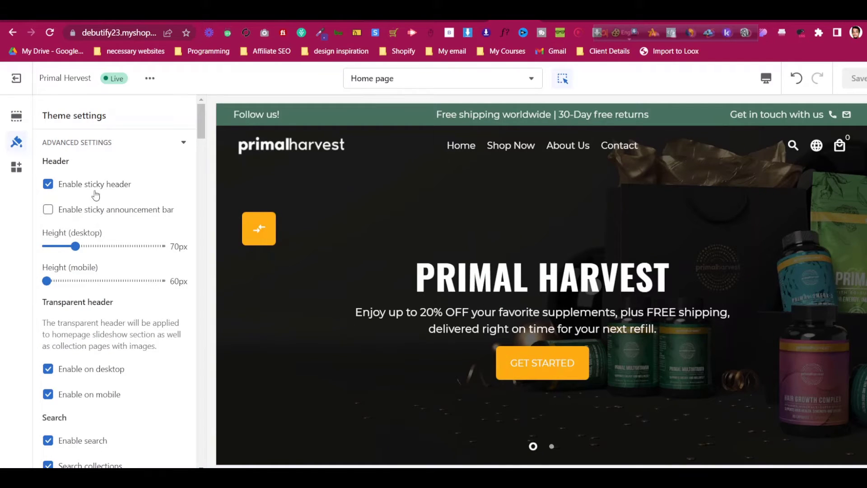
{"action": "scroll", "coordinate": [372, 221], "scroll_direction": "down", "scroll_amount": 10}
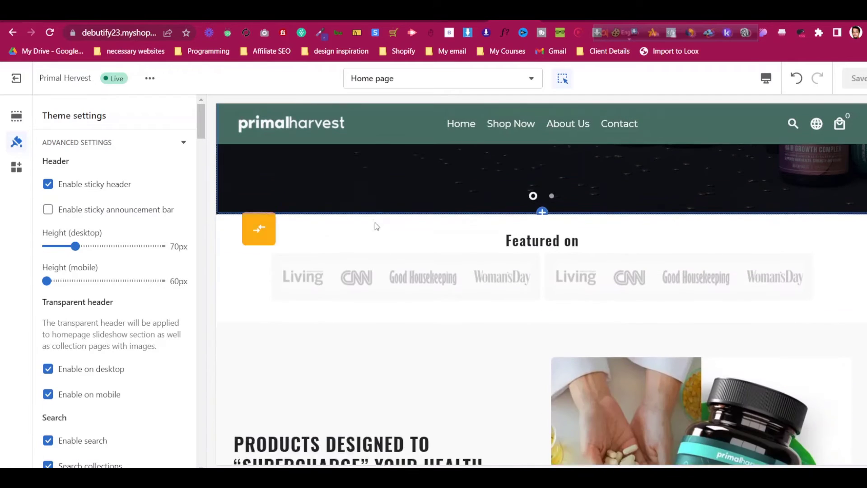
{"action": "left_click", "coordinate": [101, 189]}
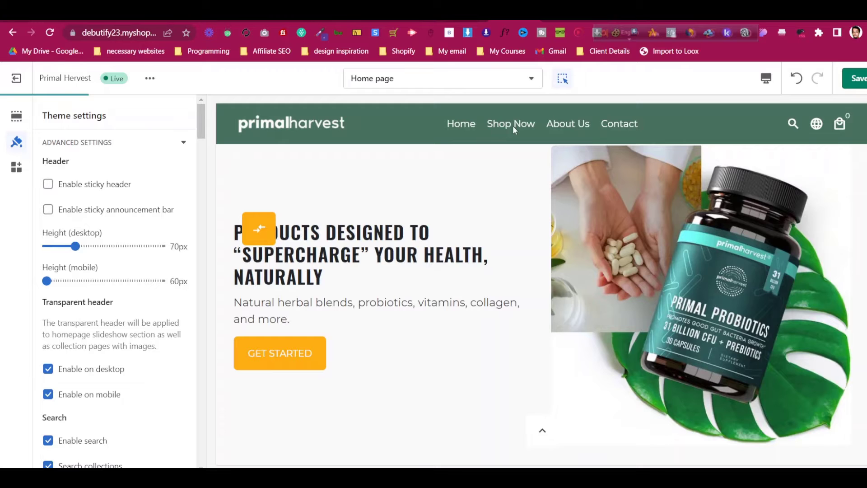
Review the remaining theme settings and save them with Ctrl+S
{"action": "scroll", "coordinate": [514, 181], "scroll_direction": "down", "scroll_amount": 5}
{"action": "scroll", "coordinate": [72, 291], "scroll_direction": "down", "scroll_amount": 3}
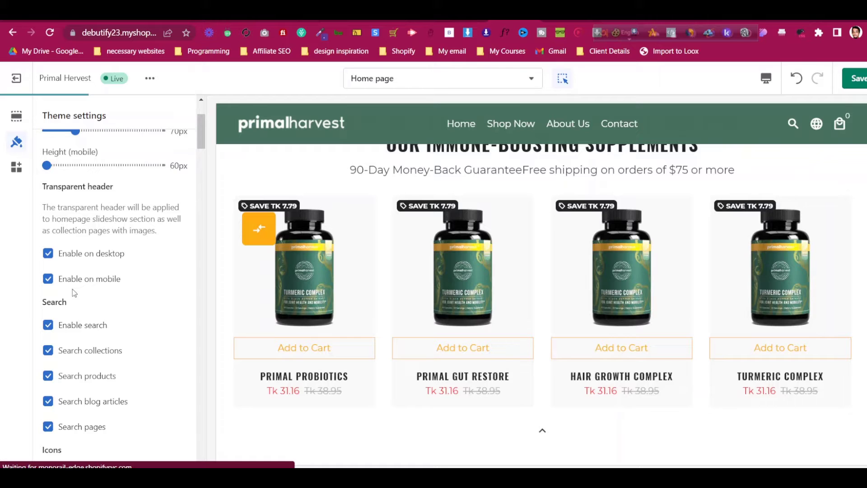
{"action": "scroll", "coordinate": [102, 366], "scroll_direction": "down", "scroll_amount": 2}
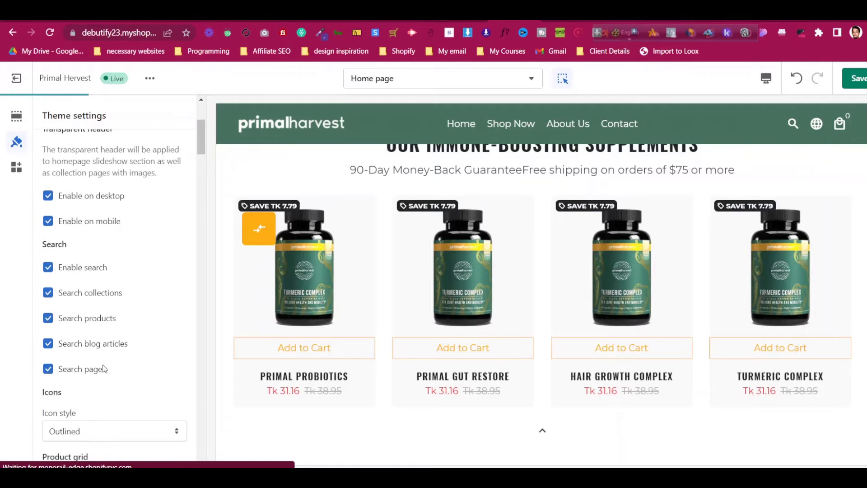
{"action": "scroll", "coordinate": [103, 369], "scroll_direction": "down", "scroll_amount": 4}
{"action": "scroll", "coordinate": [112, 365], "scroll_direction": "down", "scroll_amount": 6}
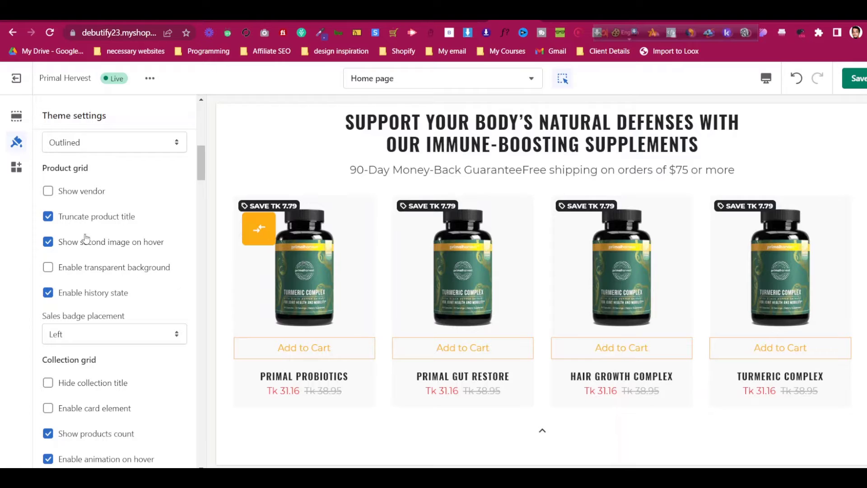
{"action": "scroll", "coordinate": [101, 224], "scroll_direction": "down", "scroll_amount": 8}
{"action": "scroll", "coordinate": [101, 224], "scroll_direction": "down", "scroll_amount": 5}
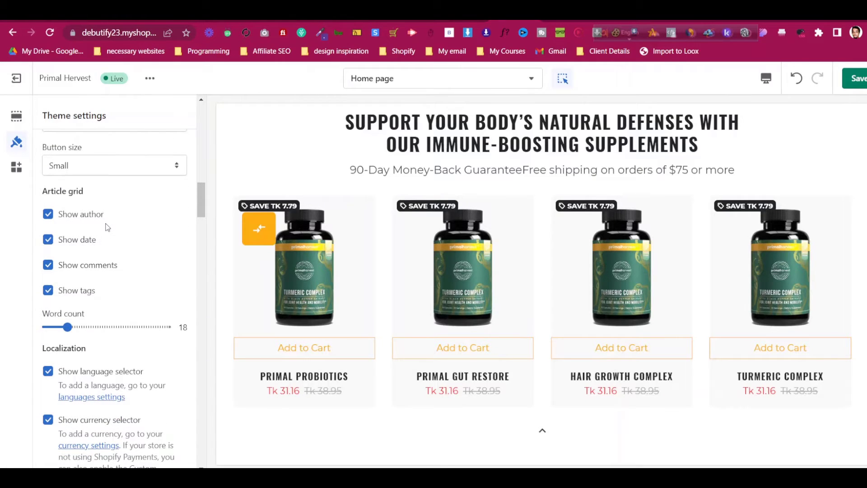
{"action": "scroll", "coordinate": [81, 188], "scroll_direction": "down", "scroll_amount": 9}
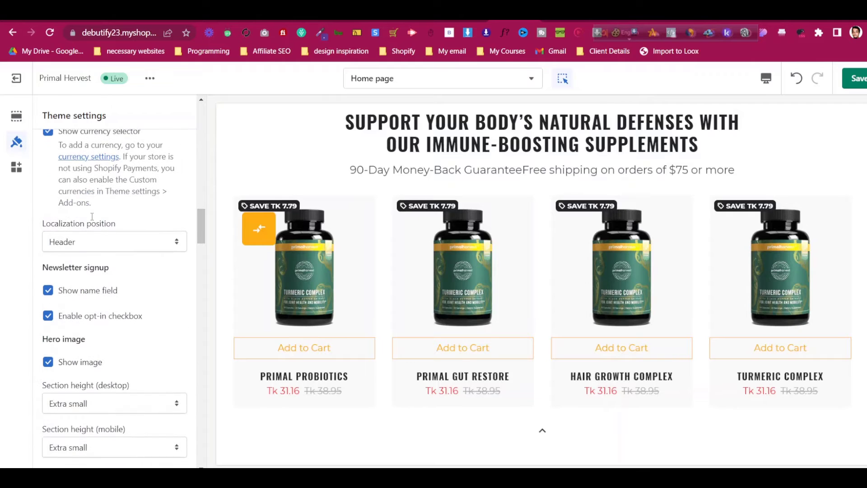
{"action": "scroll", "coordinate": [92, 218], "scroll_direction": "down", "scroll_amount": 13}
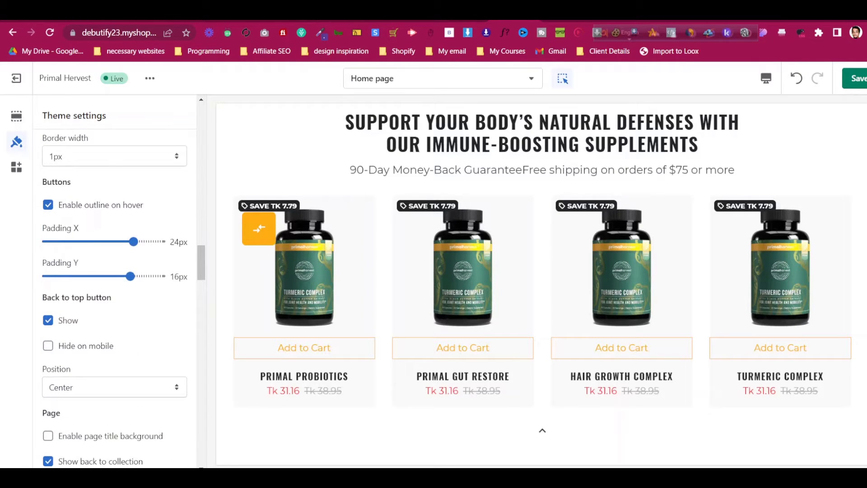
{"action": "scroll", "coordinate": [832, 416], "scroll_direction": "down", "scroll_amount": 6}
{"action": "scroll", "coordinate": [833, 416], "scroll_direction": "down", "scroll_amount": 7}
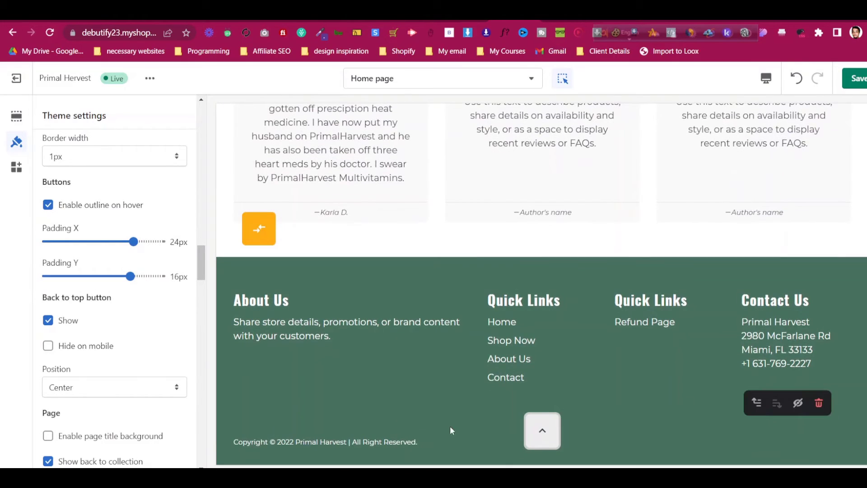
{"action": "scroll", "coordinate": [82, 369], "scroll_direction": "down", "scroll_amount": 5}
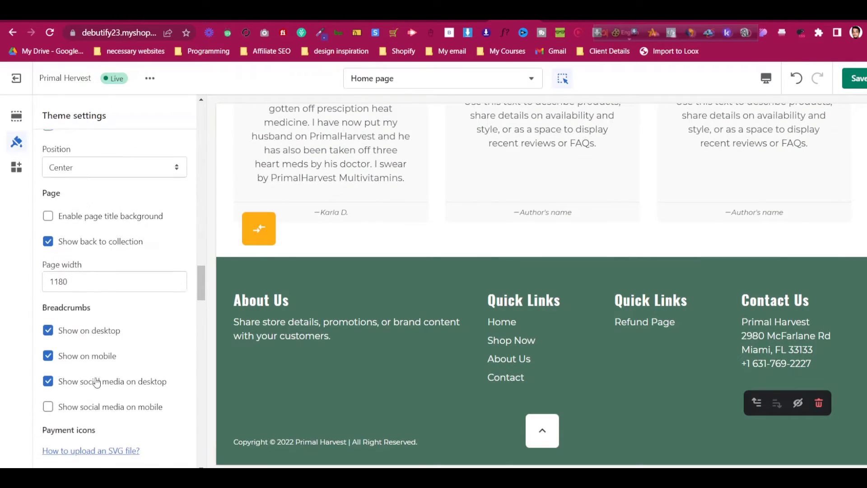
{"action": "scroll", "coordinate": [610, 263], "scroll_direction": "up", "scroll_amount": 15}
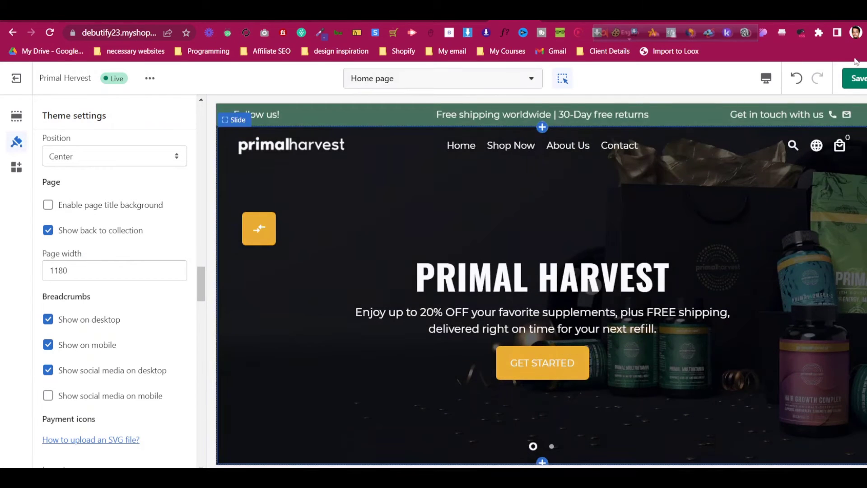
{"action": "key", "text": "ctrl+s"}
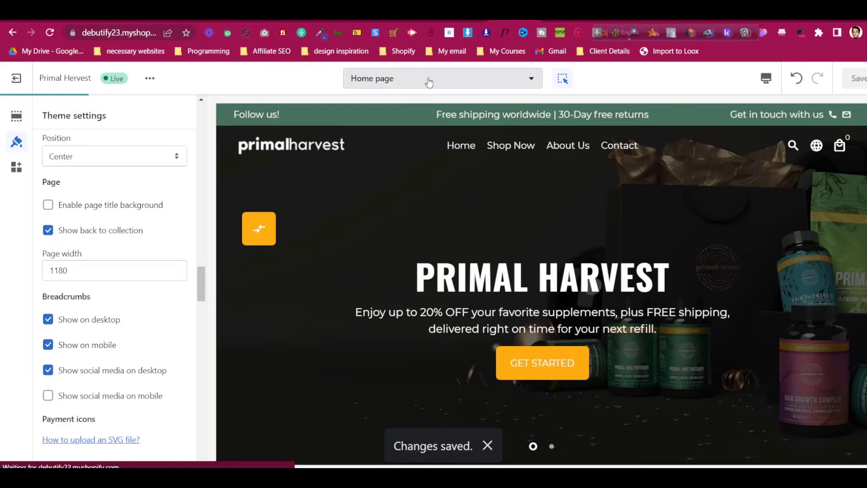
Preview the default product template in the theme editor
{"action": "left_click", "coordinate": [429, 81]}
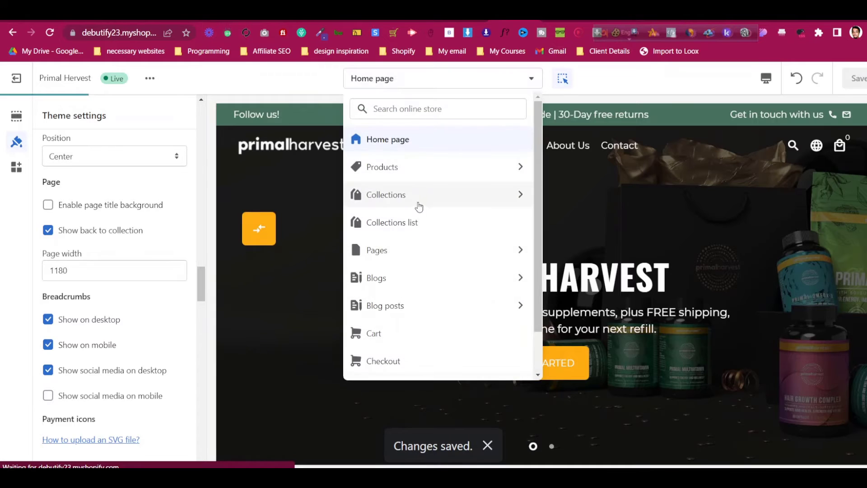
{"action": "left_click", "coordinate": [425, 176]}
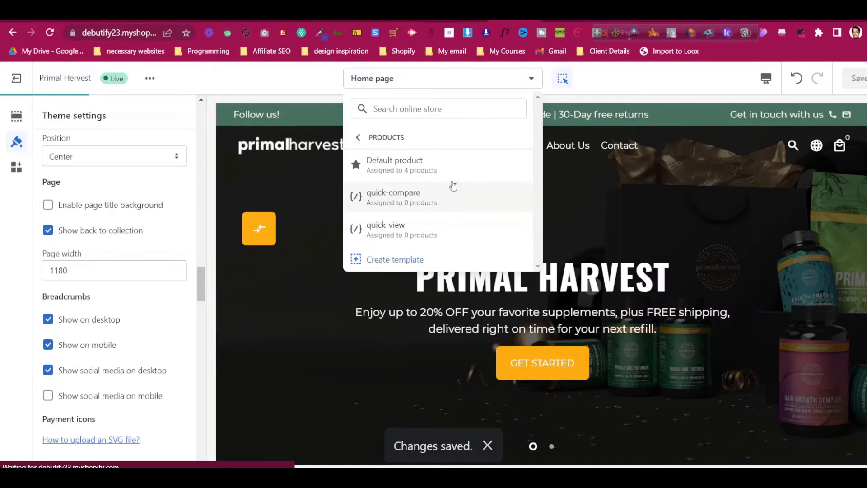
{"action": "left_click", "coordinate": [456, 167]}
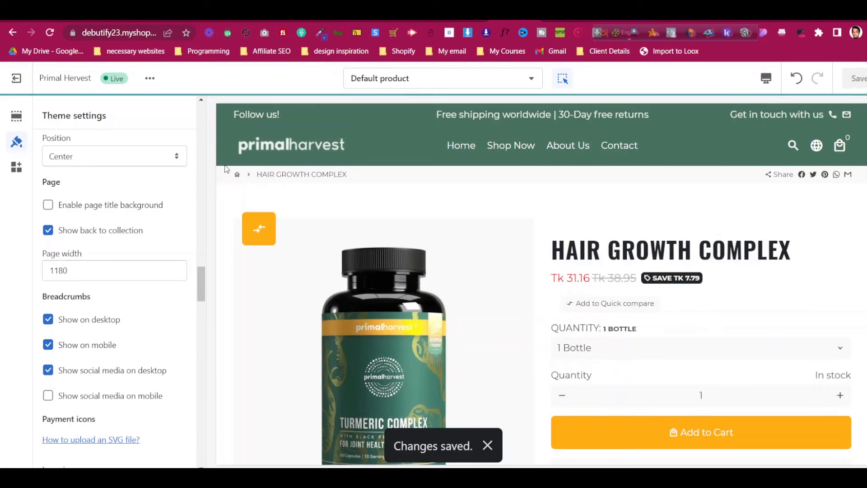
Turn off breadcrumbs on desktop and mobile and social media on desktop, keeping product tabs position
{"action": "left_click", "coordinate": [75, 323]}
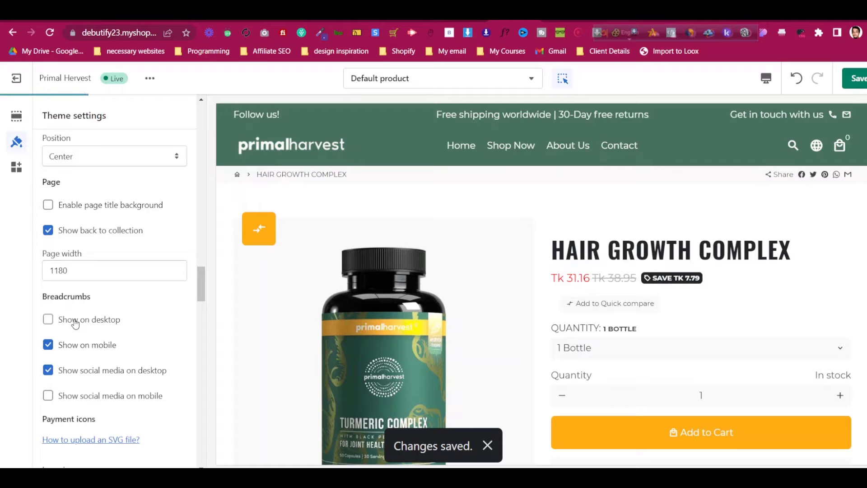
{"action": "left_click", "coordinate": [83, 346]}
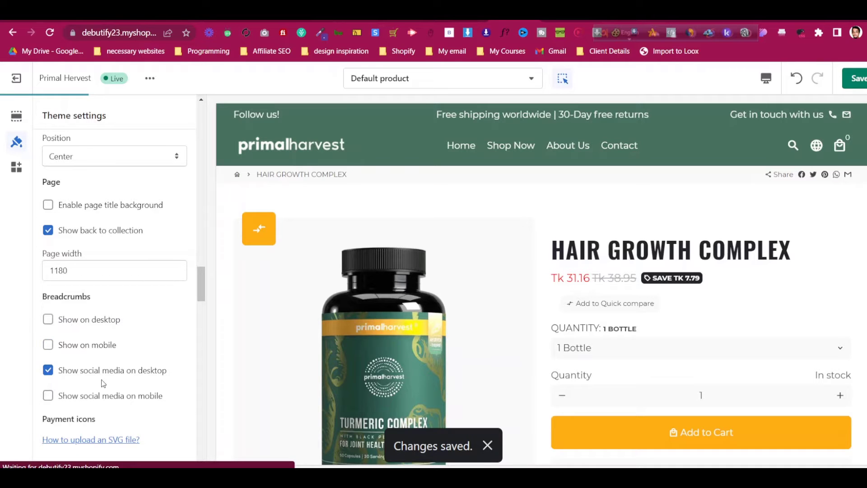
{"action": "left_click", "coordinate": [103, 376]}
{"action": "scroll", "coordinate": [133, 303], "scroll_direction": "down", "scroll_amount": 3}
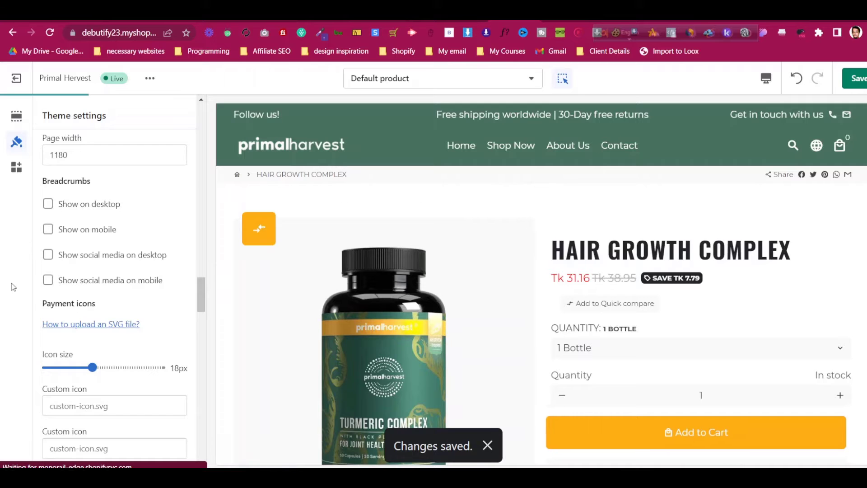
{"action": "scroll", "coordinate": [93, 284], "scroll_direction": "down", "scroll_amount": 5}
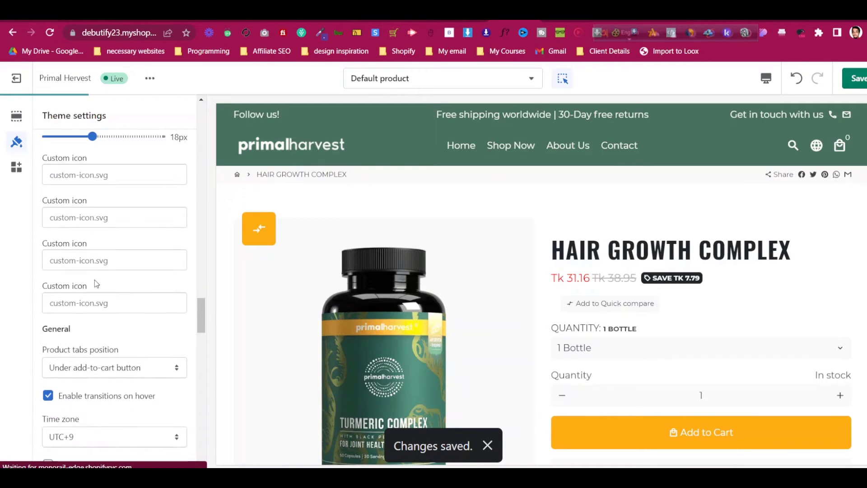
{"action": "scroll", "coordinate": [94, 281], "scroll_direction": "down", "scroll_amount": 3}
{"action": "left_click", "coordinate": [115, 253]}
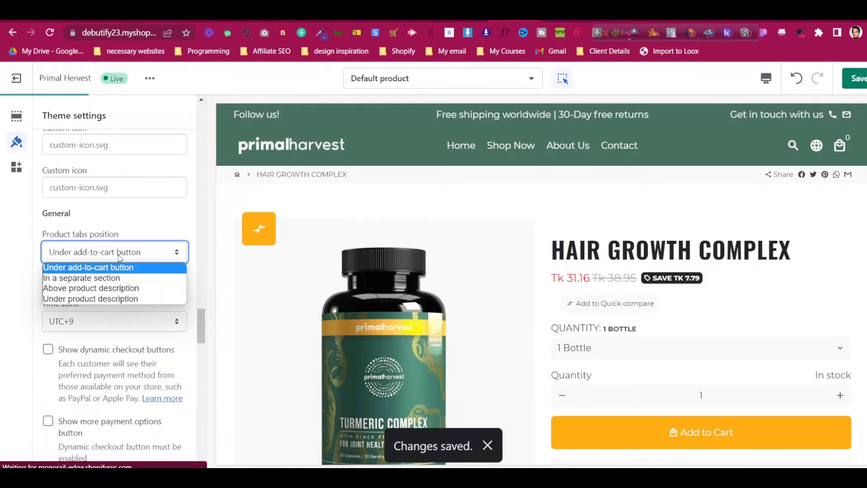
{"action": "left_click", "coordinate": [118, 255]}
{"action": "scroll", "coordinate": [717, 290], "scroll_direction": "down", "scroll_amount": 3}
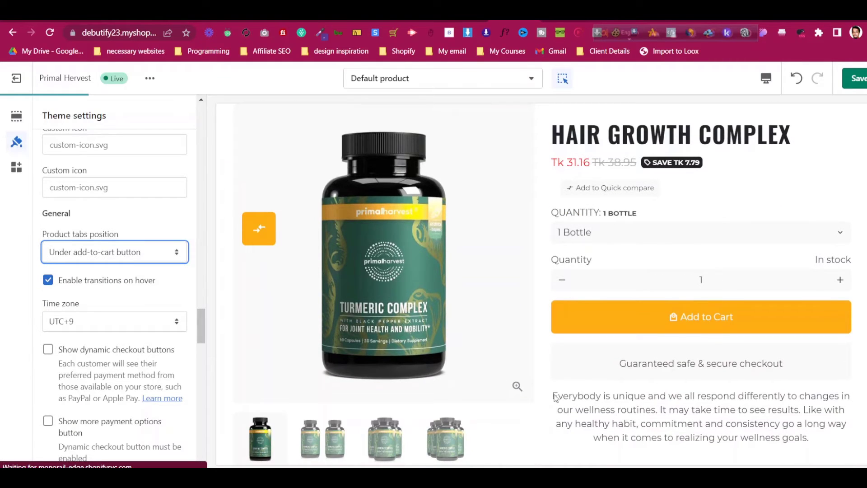
{"action": "left_click", "coordinate": [722, 422]}
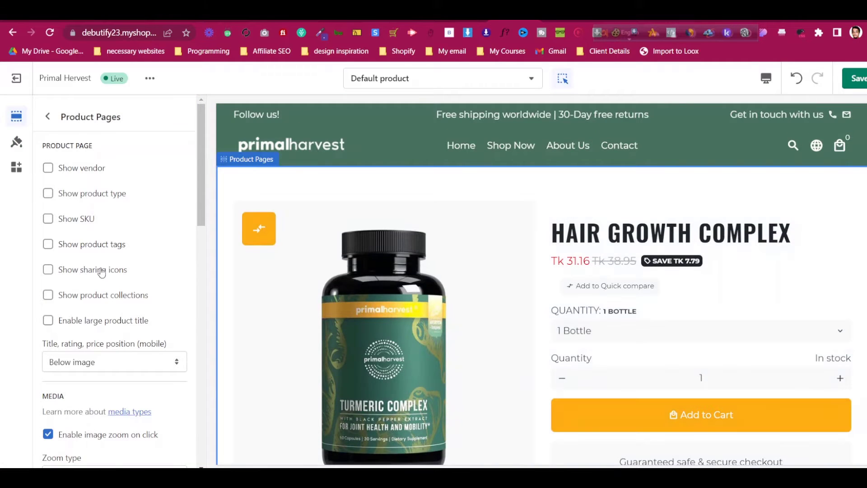
{"action": "left_click", "coordinate": [18, 143]}
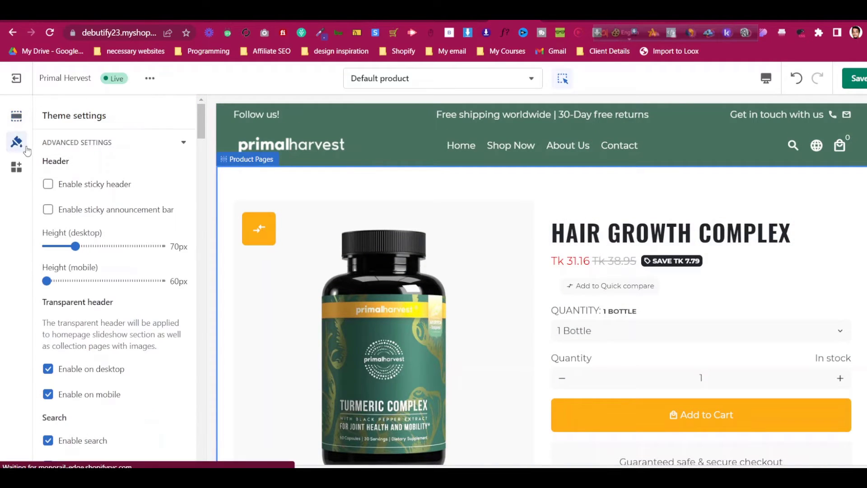
{"action": "scroll", "coordinate": [121, 321], "scroll_direction": "down", "scroll_amount": 15}
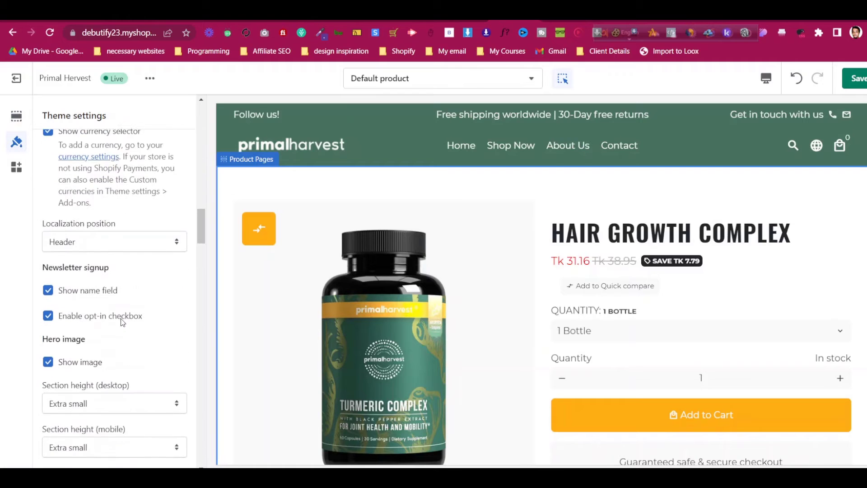
{"action": "scroll", "coordinate": [122, 322], "scroll_direction": "down", "scroll_amount": 4}
{"action": "scroll", "coordinate": [126, 320], "scroll_direction": "down", "scroll_amount": 14}
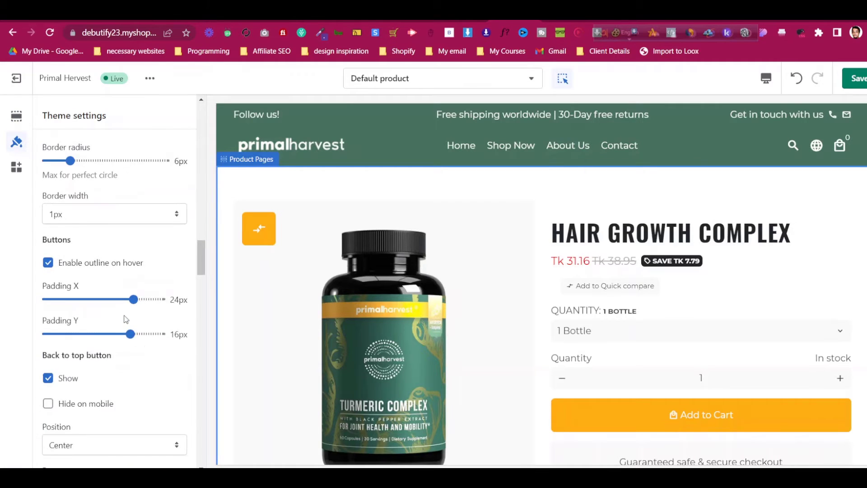
{"action": "scroll", "coordinate": [126, 320], "scroll_direction": "down", "scroll_amount": 9}
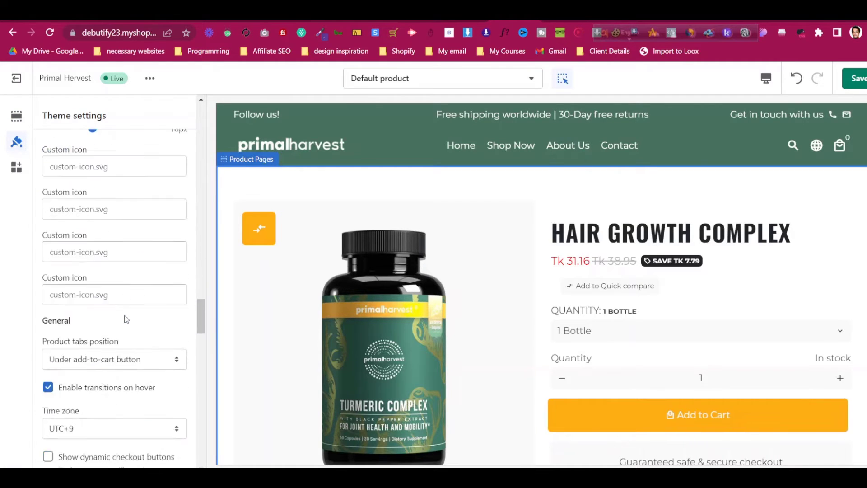
{"action": "scroll", "coordinate": [126, 320], "scroll_direction": "up", "scroll_amount": 1}
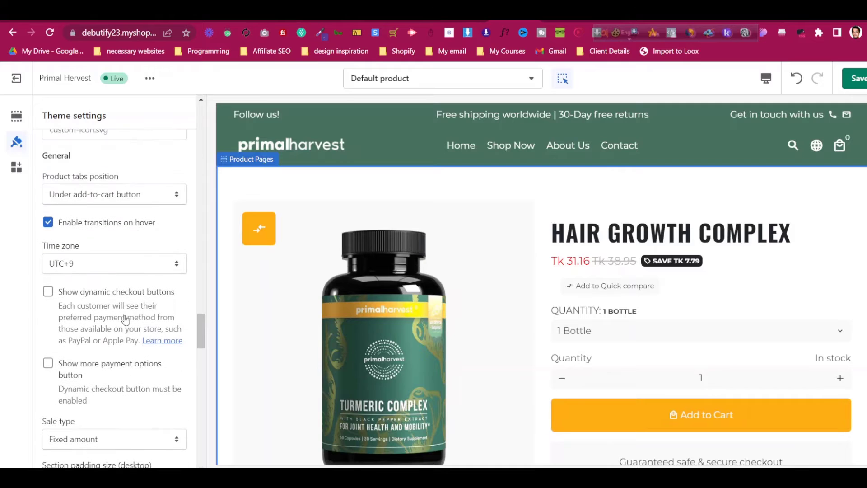
{"action": "left_click", "coordinate": [107, 194]}
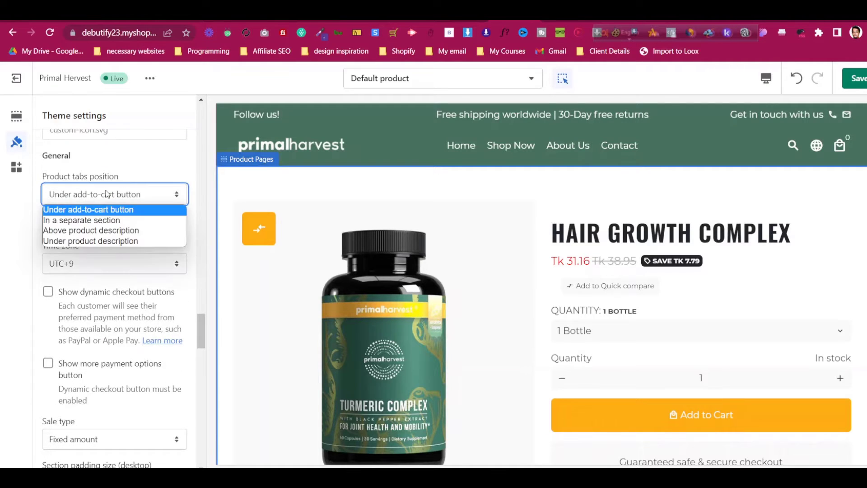
{"action": "left_click", "coordinate": [108, 194]}
{"action": "left_click", "coordinate": [107, 194]}
{"action": "left_click", "coordinate": [108, 195]}
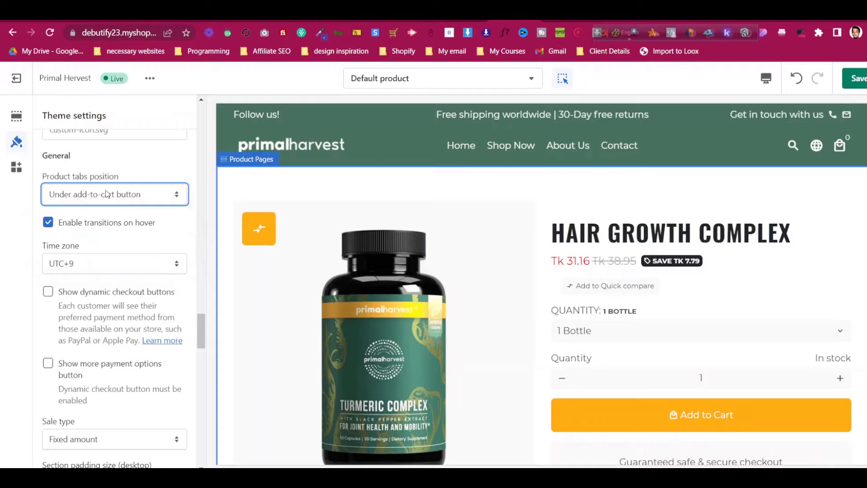
{"action": "left_click", "coordinate": [108, 195]}
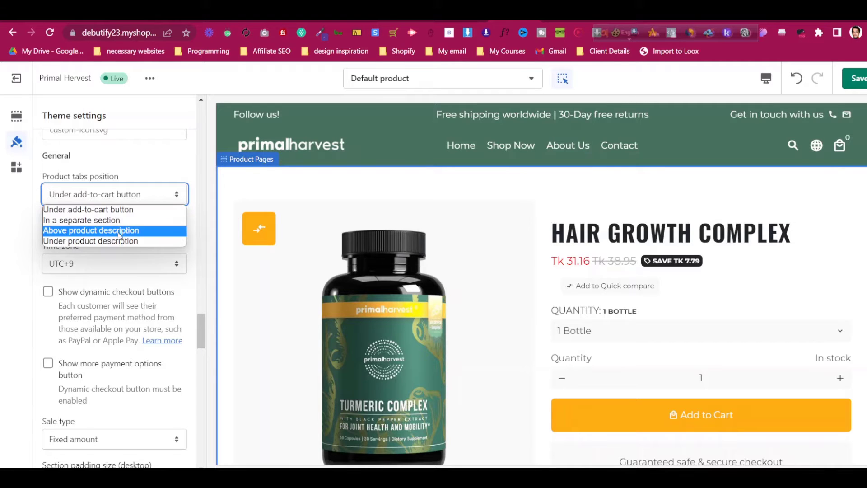
{"action": "left_click", "coordinate": [121, 195]}
{"action": "scroll", "coordinate": [126, 263], "scroll_direction": "down", "scroll_amount": 3}
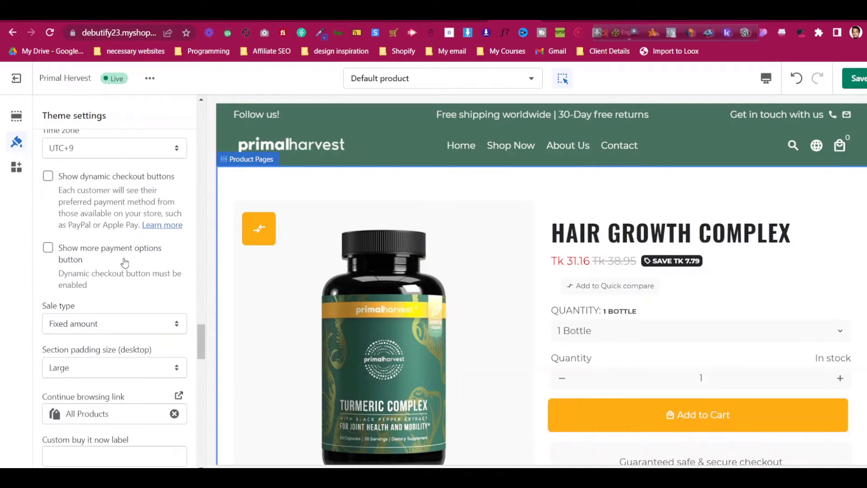
{"action": "scroll", "coordinate": [125, 261], "scroll_direction": "down", "scroll_amount": 10}
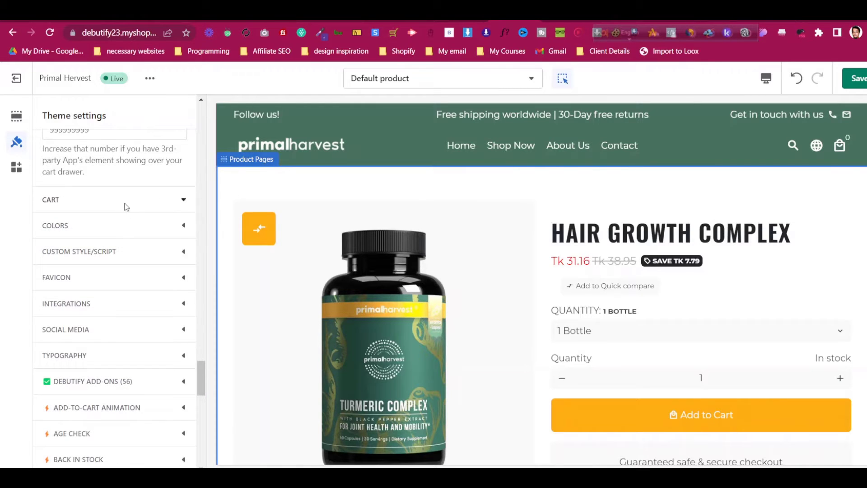
Expand the Cart settings, leave Cart type at Drawer, and show the empty cart drawer in the preview
{"action": "left_click", "coordinate": [126, 207]}
{"action": "scroll", "coordinate": [123, 208], "scroll_direction": "up", "scroll_amount": 10}
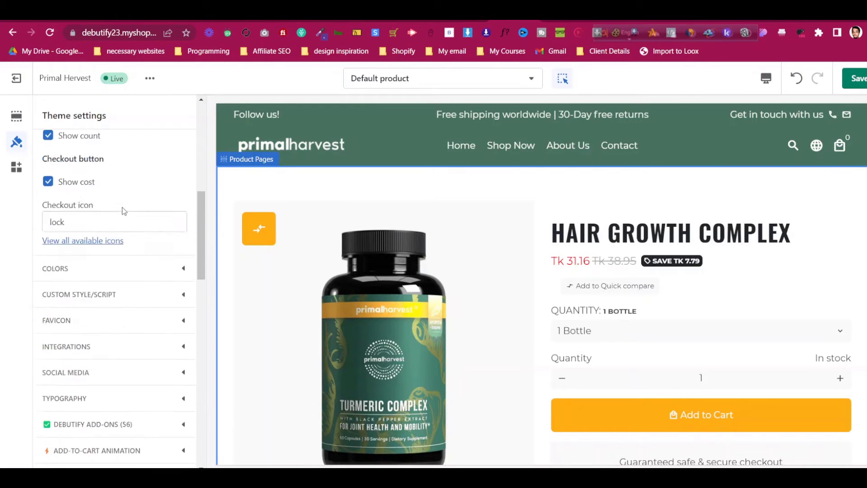
{"action": "scroll", "coordinate": [124, 210], "scroll_direction": "up", "scroll_amount": 4}
{"action": "scroll", "coordinate": [118, 223], "scroll_direction": "up", "scroll_amount": 4}
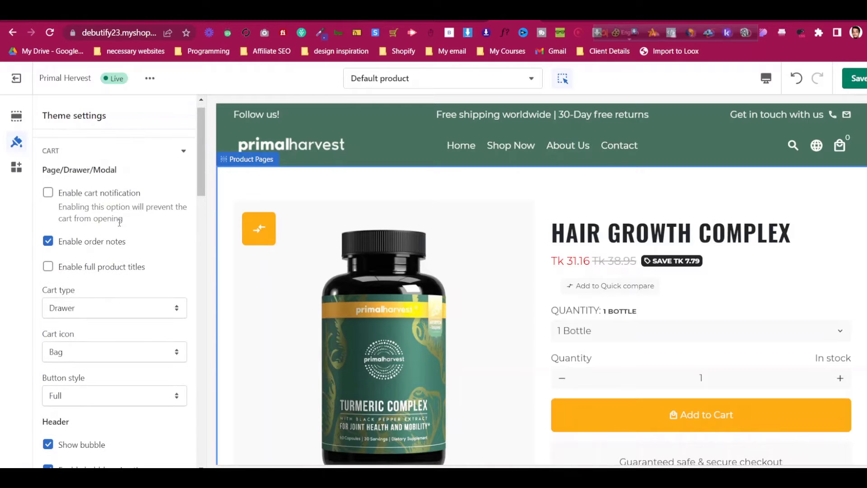
{"action": "left_click", "coordinate": [118, 308]}
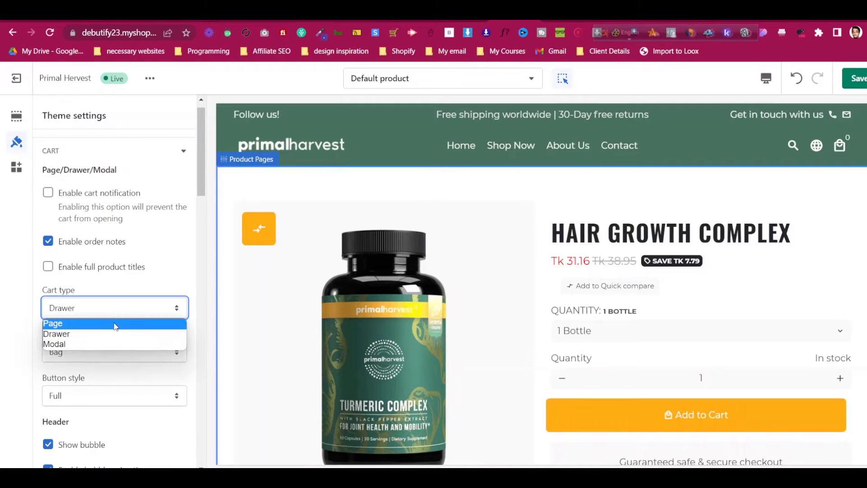
{"action": "left_click", "coordinate": [845, 149]}
{"action": "left_click", "coordinate": [840, 145]}
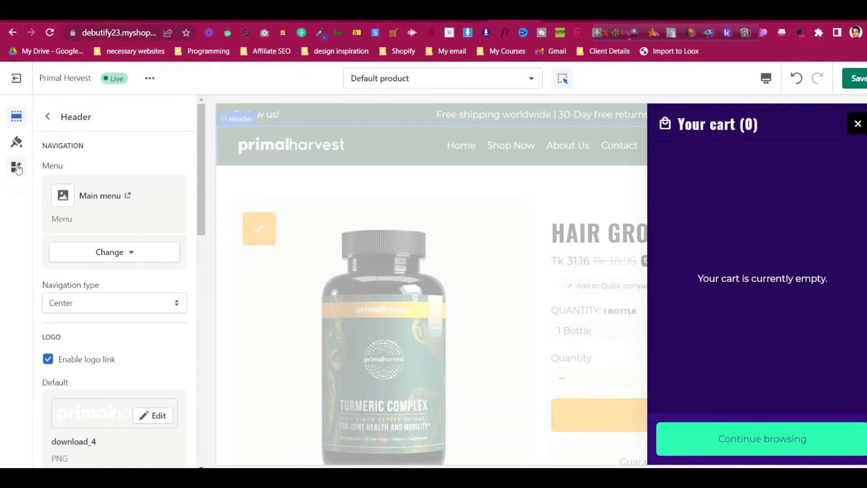
{"action": "left_click", "coordinate": [17, 142]}
Open the Colors settings and make the drawer background green
{"action": "left_click", "coordinate": [64, 168]}
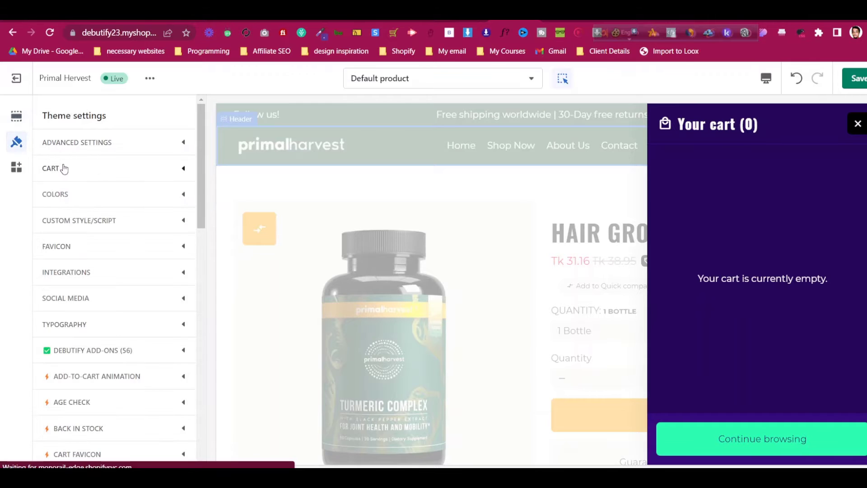
{"action": "left_click", "coordinate": [74, 198]}
{"action": "scroll", "coordinate": [89, 295], "scroll_direction": "down", "scroll_amount": 8}
{"action": "scroll", "coordinate": [89, 295], "scroll_direction": "down", "scroll_amount": 3}
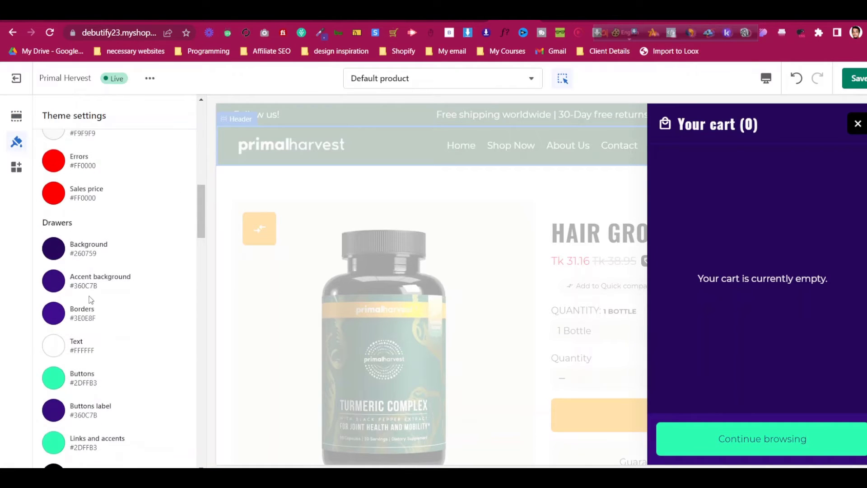
{"action": "left_click", "coordinate": [53, 251]}
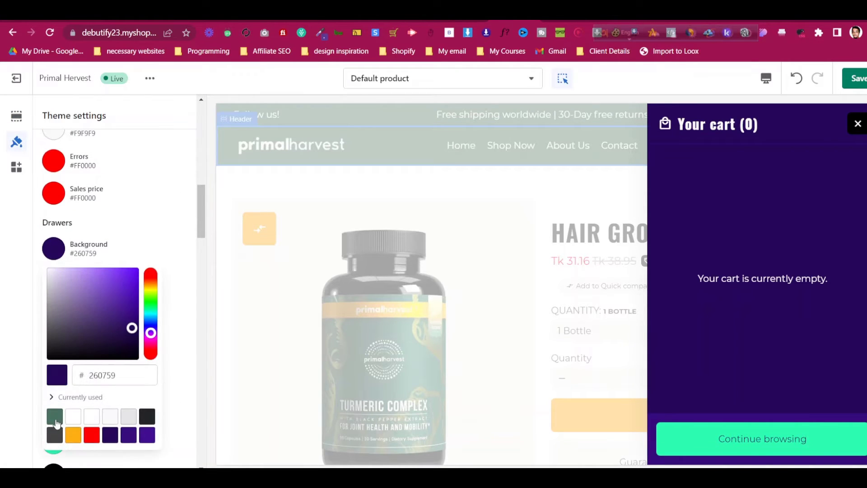
{"action": "left_click", "coordinate": [55, 422]}
{"action": "left_click", "coordinate": [133, 240]}
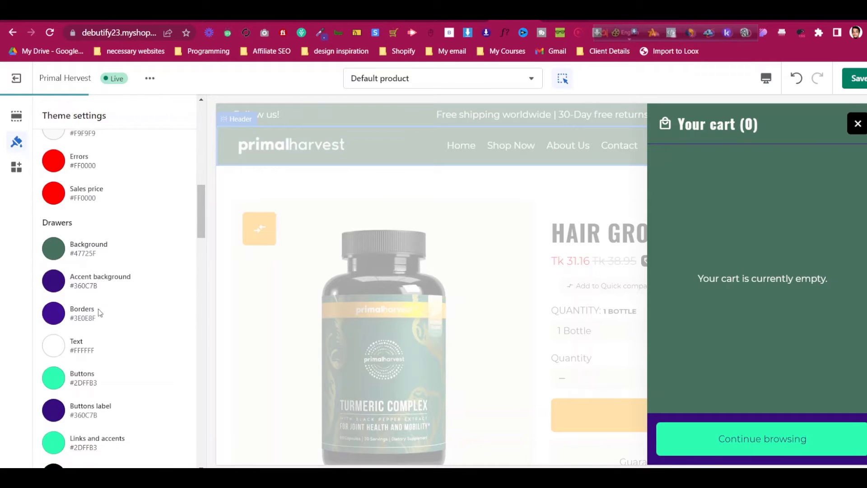
Make the cart drawer buttons orange with white button label text
{"action": "left_click", "coordinate": [53, 418]}
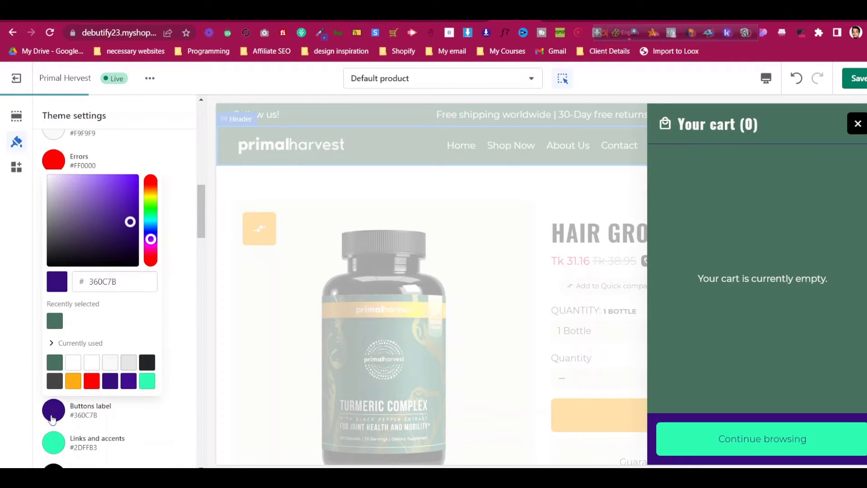
{"action": "left_click", "coordinate": [73, 381]}
{"action": "left_click", "coordinate": [175, 314]}
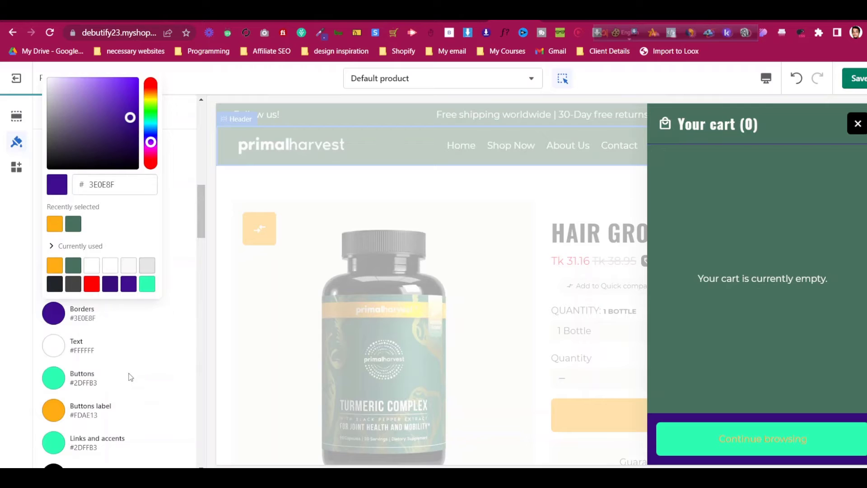
{"action": "left_click", "coordinate": [52, 383]}
{"action": "left_click", "coordinate": [56, 335]}
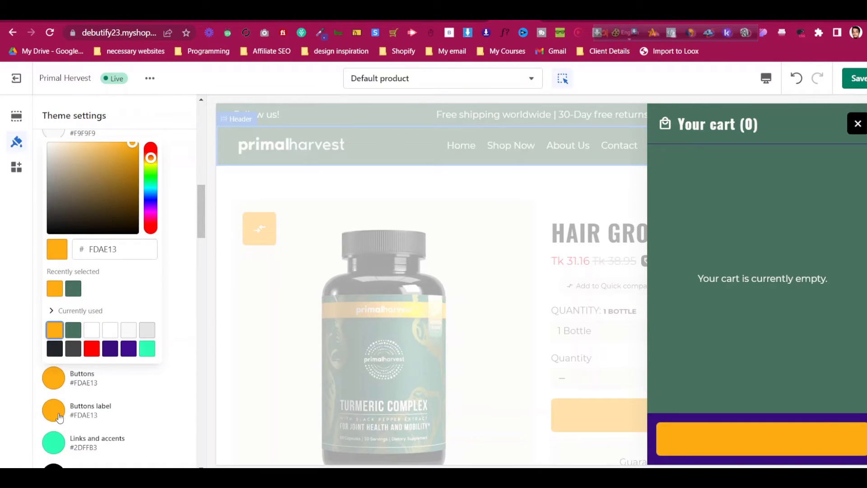
{"action": "left_click", "coordinate": [60, 418]}
{"action": "left_click", "coordinate": [96, 364]}
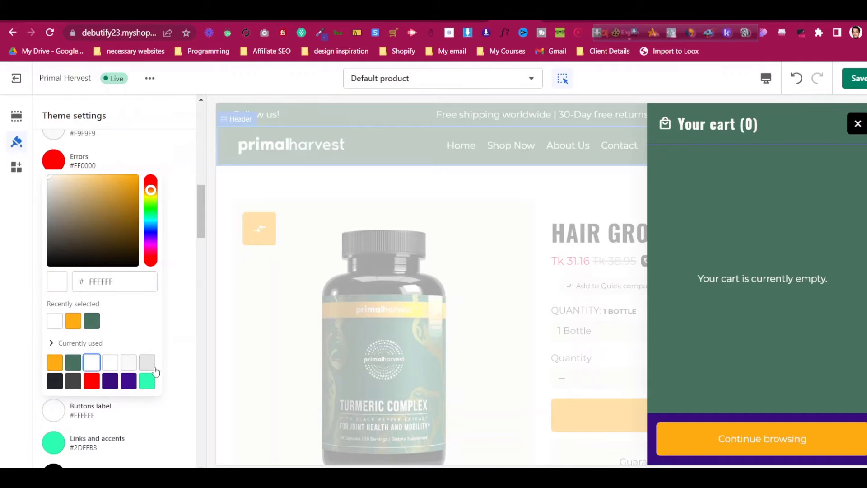
{"action": "left_click", "coordinate": [179, 376]}
{"action": "left_click", "coordinate": [179, 392]}
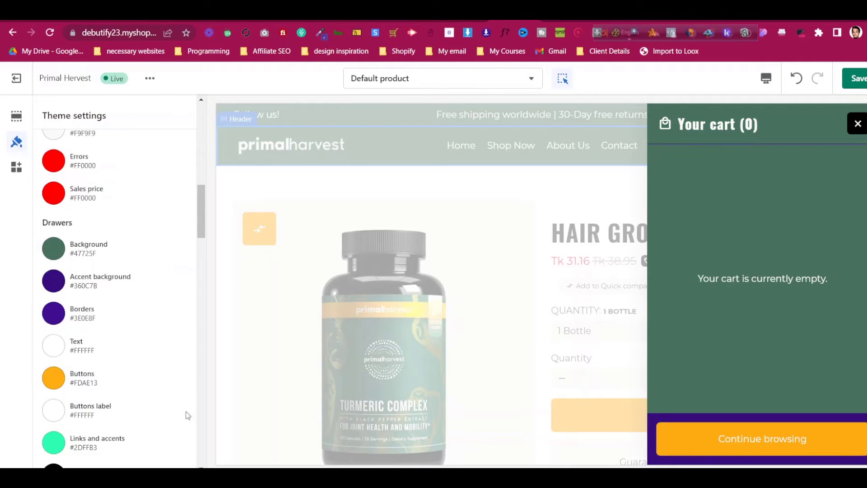
Set the drawer accent background to the dark #212529 swatch
{"action": "scroll", "coordinate": [188, 416], "scroll_direction": "down", "scroll_amount": 3}
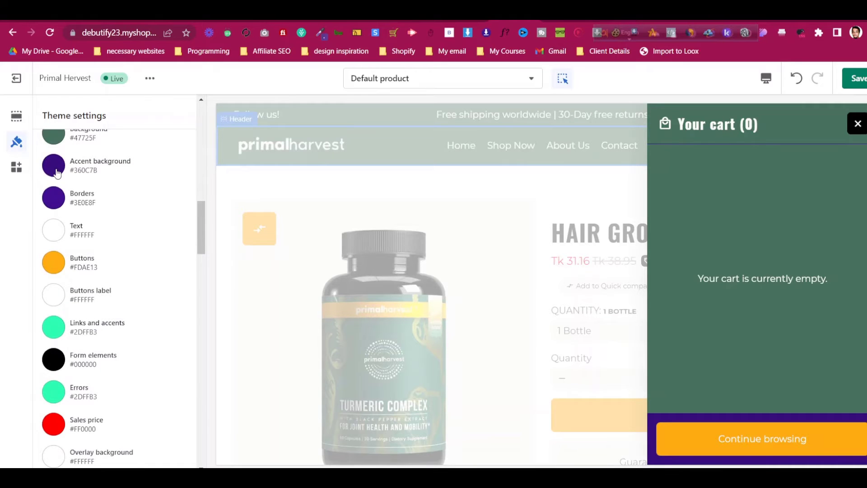
{"action": "left_click", "coordinate": [54, 166]}
{"action": "left_click", "coordinate": [54, 372]}
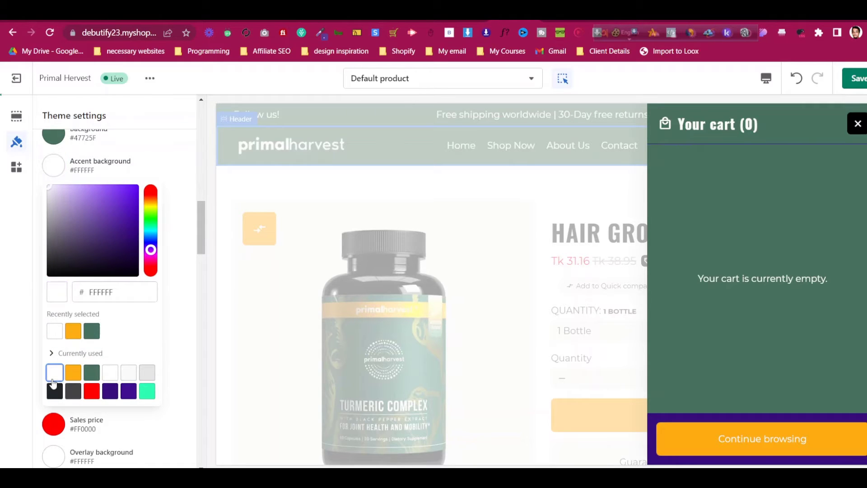
{"action": "left_click", "coordinate": [56, 393]}
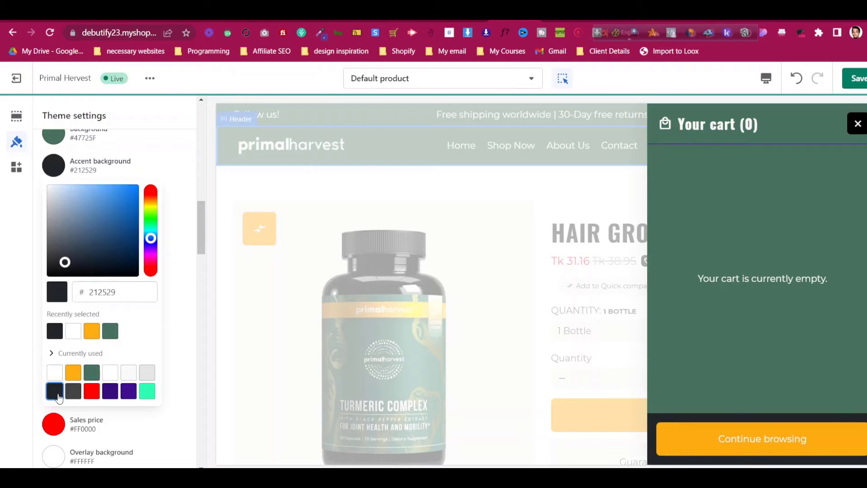
{"action": "left_click", "coordinate": [178, 310]}
Set the sales price colour to the white #FFFFFF swatch
{"action": "scroll", "coordinate": [122, 380], "scroll_direction": "down", "scroll_amount": 1}
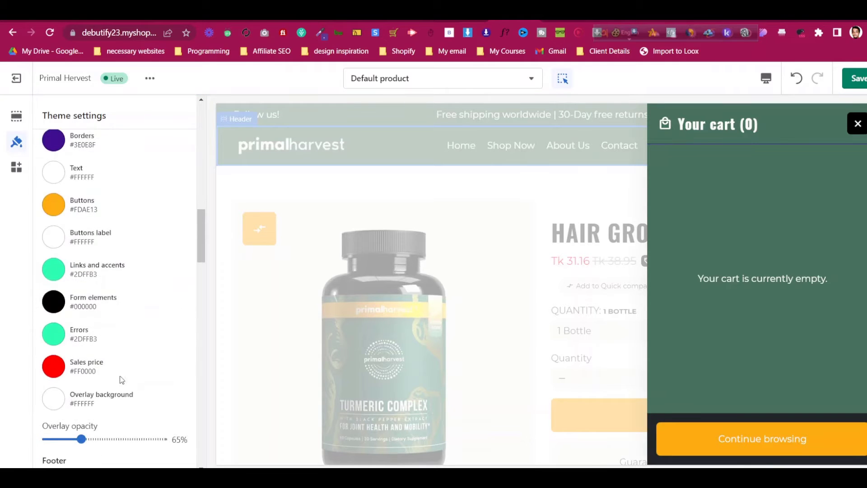
{"action": "left_click", "coordinate": [59, 364]}
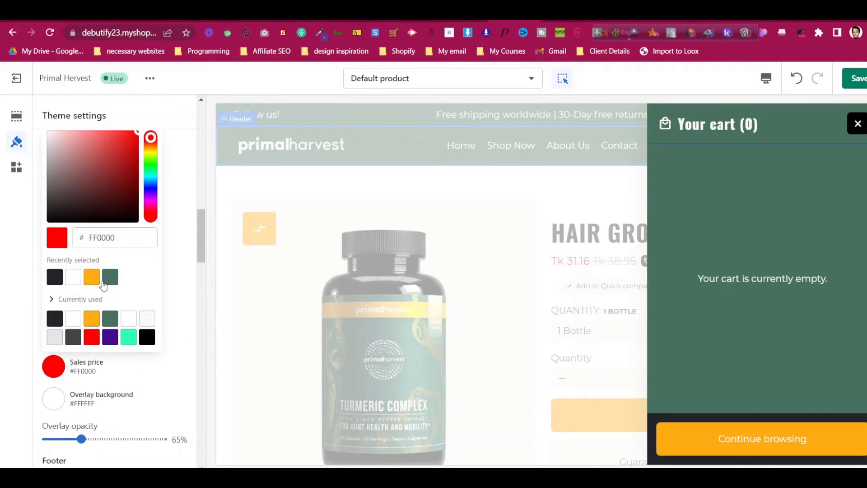
{"action": "left_click", "coordinate": [74, 278]}
{"action": "left_click", "coordinate": [189, 280]}
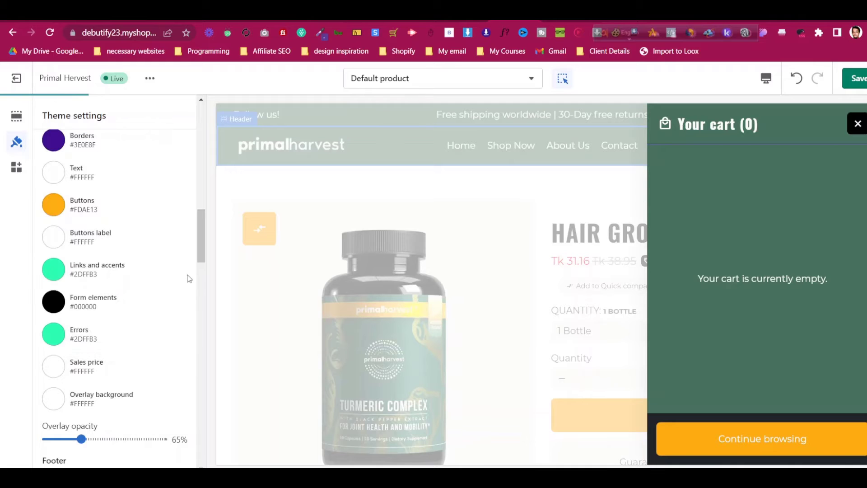
{"action": "scroll", "coordinate": [157, 207], "scroll_direction": "up", "scroll_amount": 10}
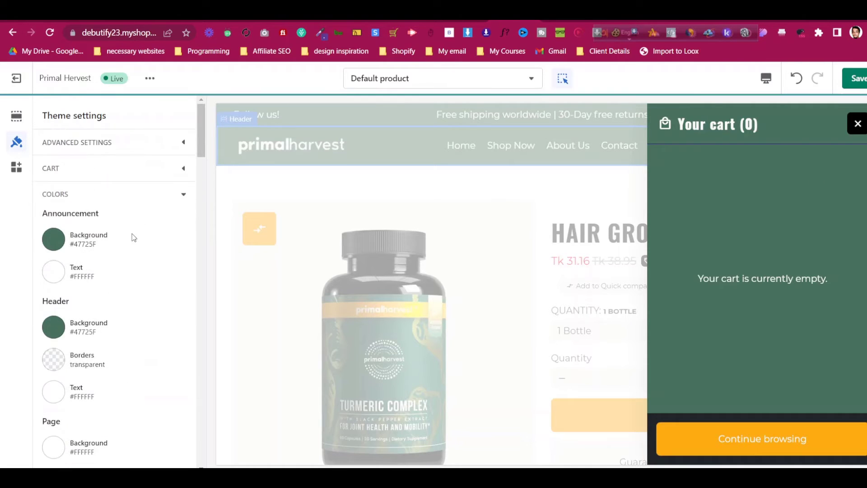
Switch the cart type from Drawer to Page and close the preview's cart drawer
{"action": "left_click", "coordinate": [131, 196]}
{"action": "left_click", "coordinate": [129, 174]}
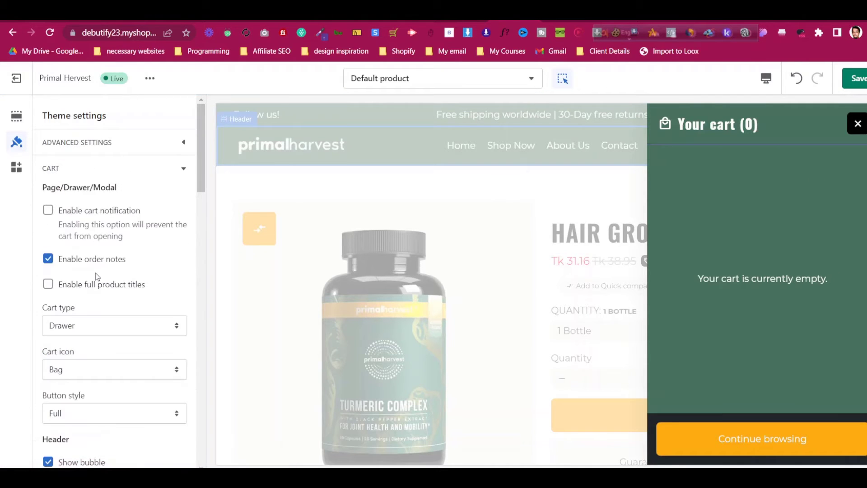
{"action": "scroll", "coordinate": [101, 269], "scroll_direction": "down", "scroll_amount": 1}
{"action": "scroll", "coordinate": [102, 269], "scroll_direction": "down", "scroll_amount": 2}
{"action": "left_click", "coordinate": [109, 208]}
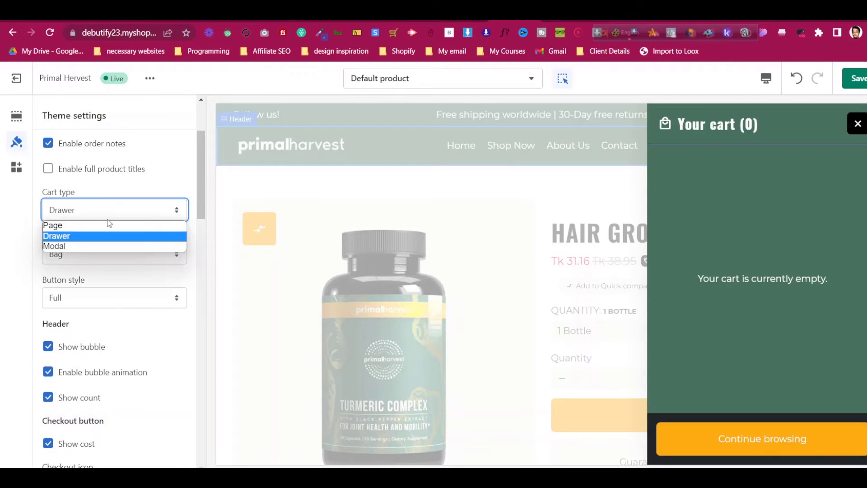
{"action": "left_click", "coordinate": [108, 227]}
{"action": "left_click", "coordinate": [107, 252]}
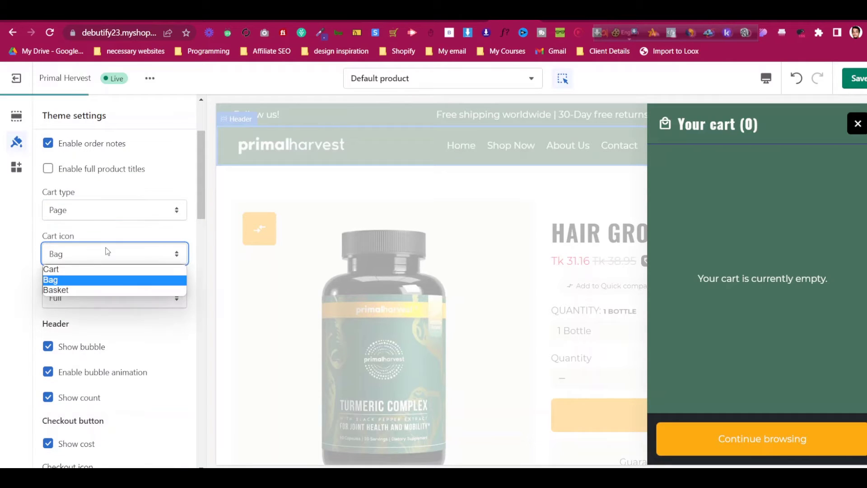
{"action": "left_click", "coordinate": [184, 246]}
{"action": "left_click", "coordinate": [849, 123]}
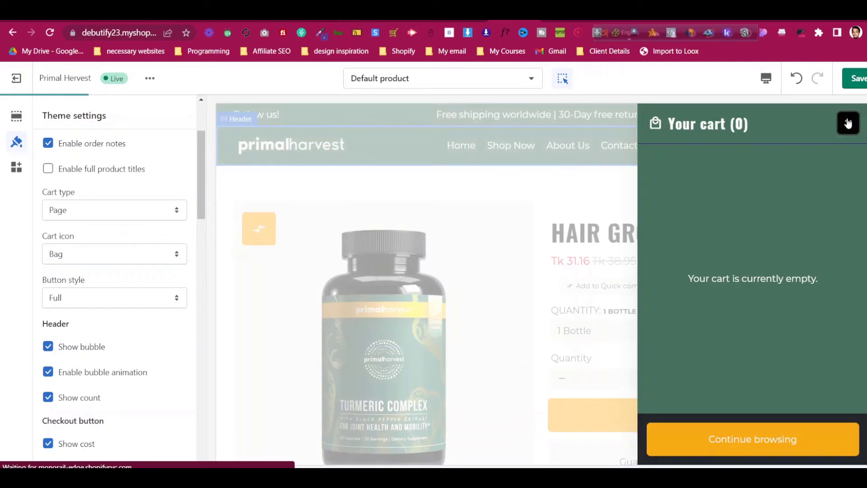
Try the Basket cart icon, then settle on the Cart icon
{"action": "left_click", "coordinate": [54, 256]}
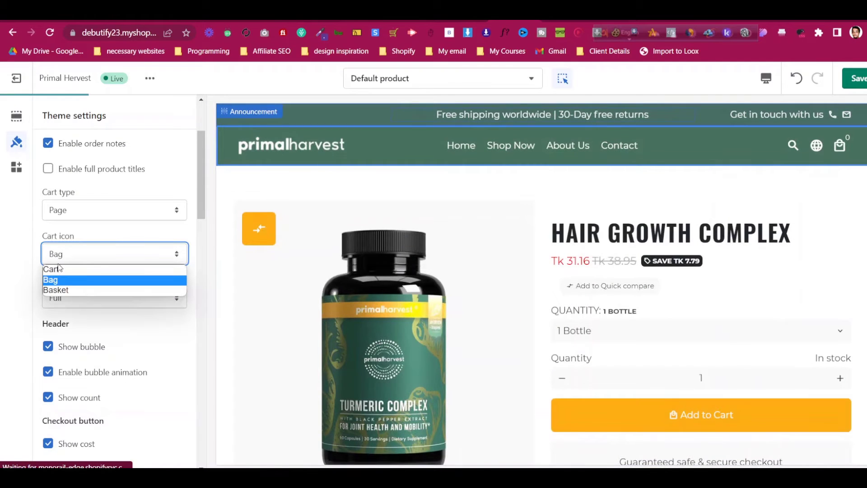
{"action": "left_click", "coordinate": [60, 267]}
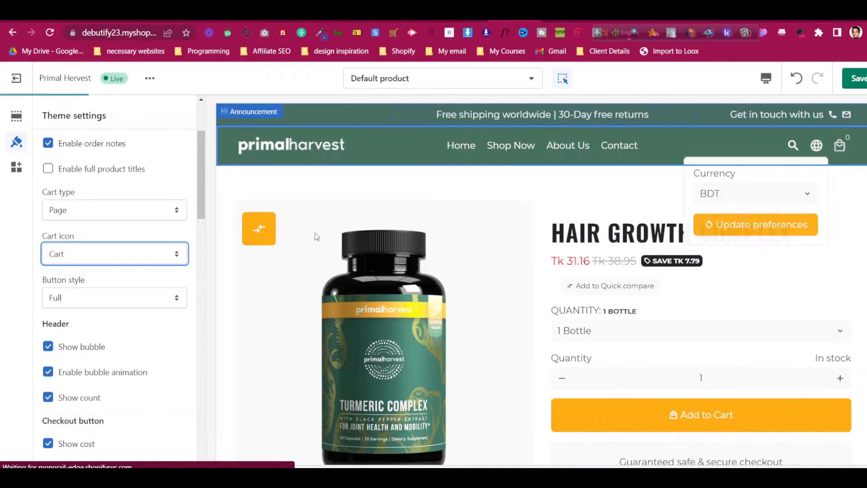
{"action": "left_click", "coordinate": [130, 259]}
{"action": "left_click", "coordinate": [131, 291]}
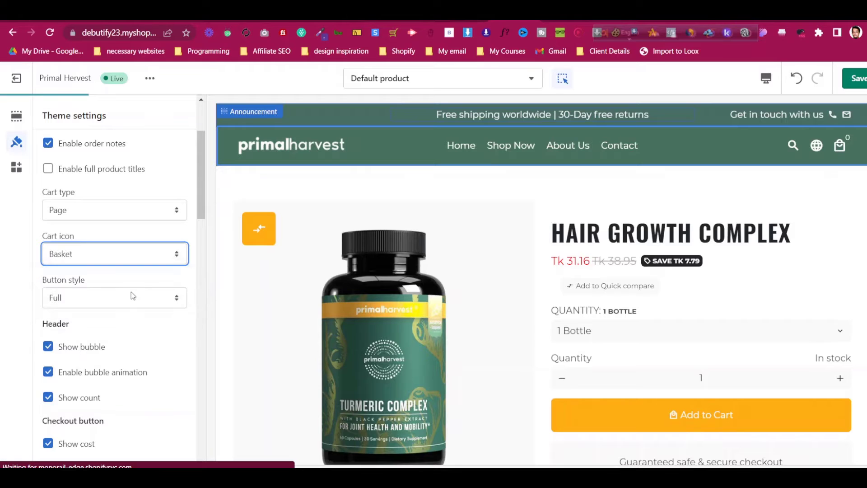
{"action": "left_click", "coordinate": [85, 257]}
{"action": "left_click", "coordinate": [86, 270]}
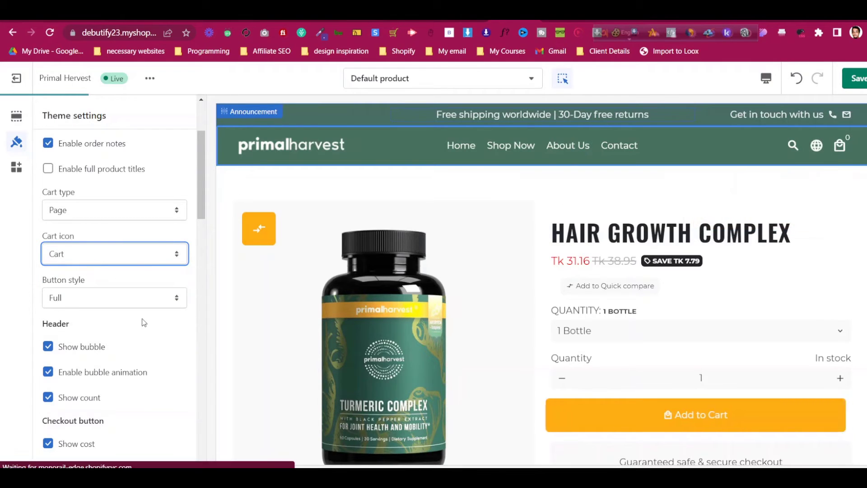
{"action": "scroll", "coordinate": [97, 349], "scroll_direction": "down", "scroll_amount": 1}
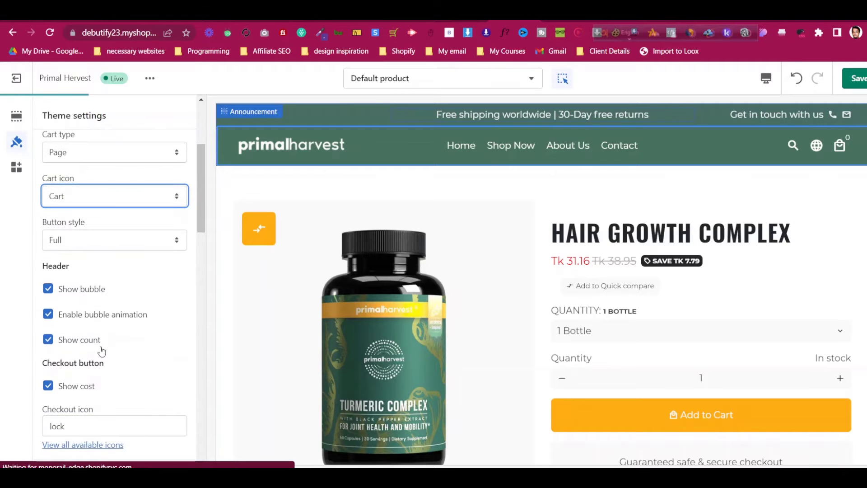
{"action": "scroll", "coordinate": [102, 344], "scroll_direction": "down", "scroll_amount": 3}
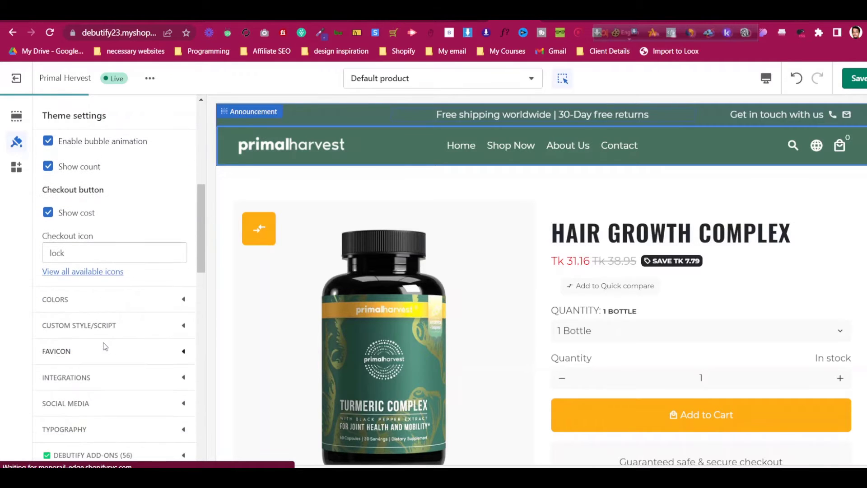
{"action": "scroll", "coordinate": [102, 343], "scroll_direction": "down", "scroll_amount": 2}
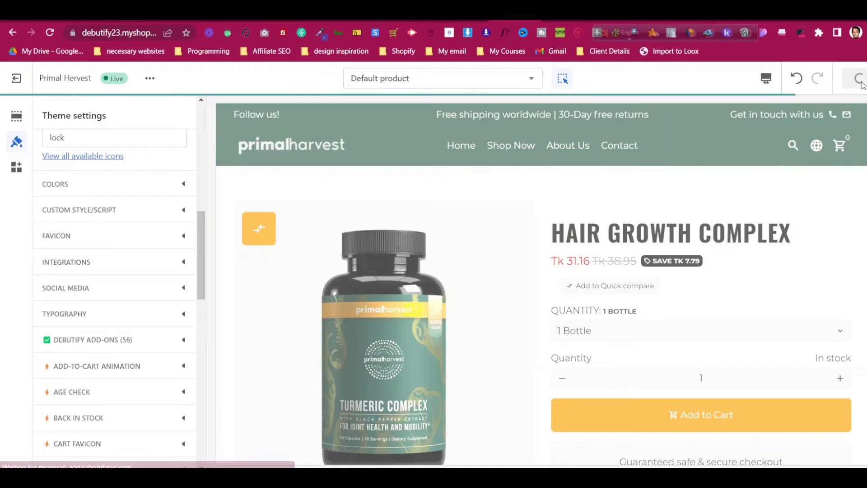
Paste the Facebook group's URL, copied from the Facebook tab, into the Facebook account field
{"action": "left_click", "coordinate": [128, 287]}
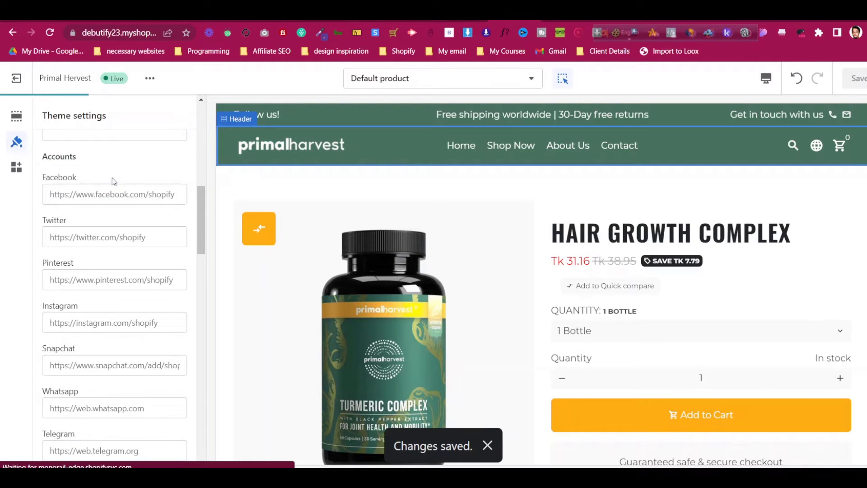
{"action": "left_click", "coordinate": [134, 198]}
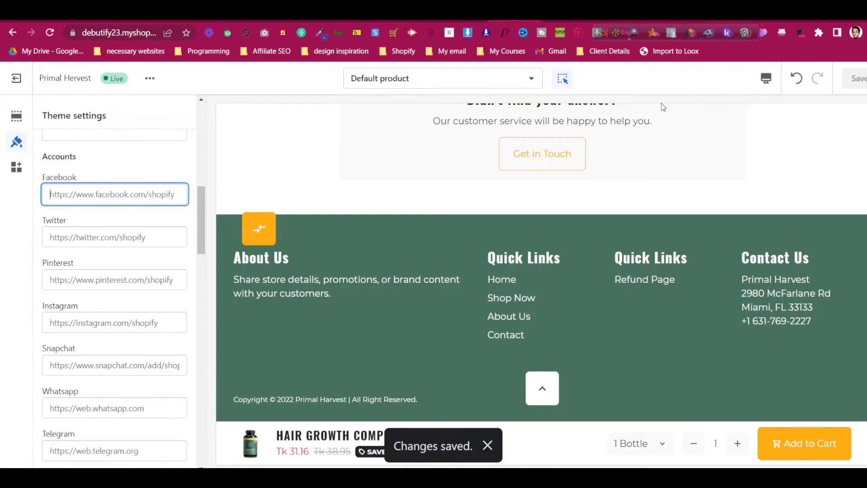
{"action": "left_click", "coordinate": [703, 16]}
{"action": "right_click", "coordinate": [134, 31]}
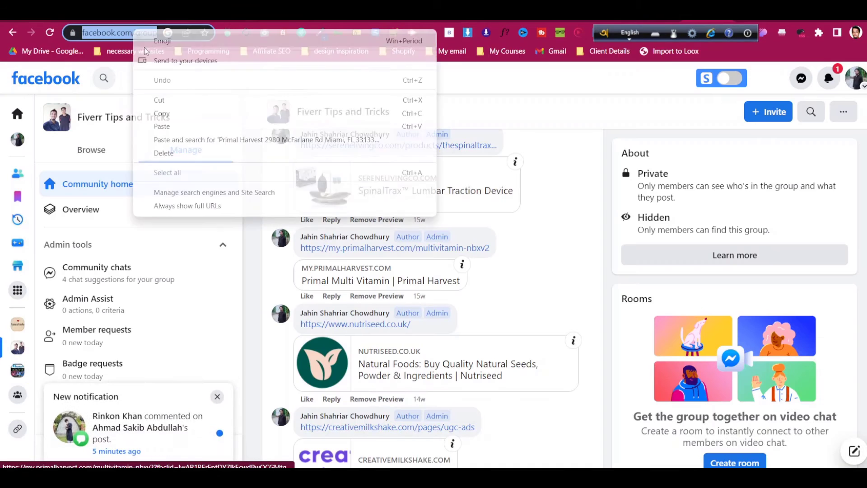
{"action": "left_click", "coordinate": [173, 113]}
{"action": "left_click", "coordinate": [469, 17]}
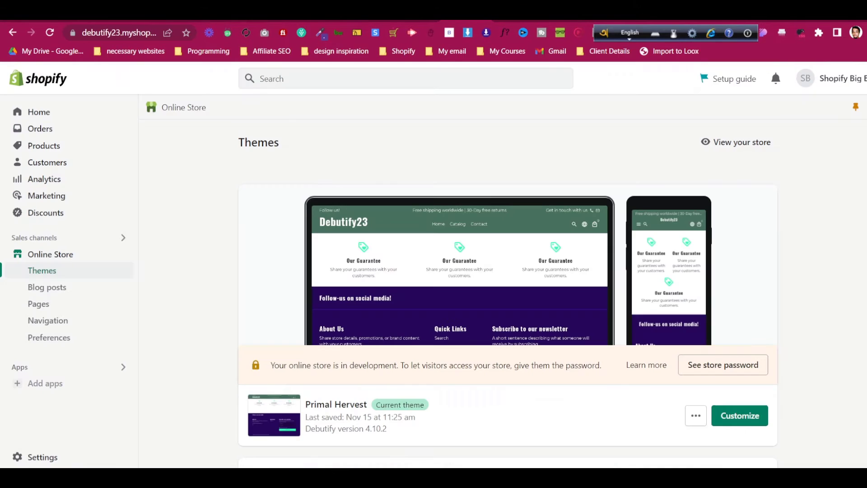
{"action": "key", "text": "ctrl+v"}
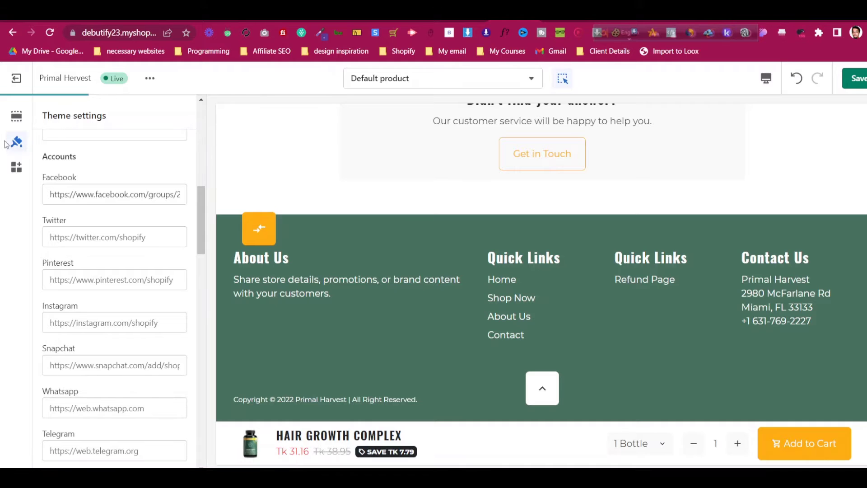
Open the Footer section settings and turn on social media icons
{"action": "left_click", "coordinate": [16, 116]}
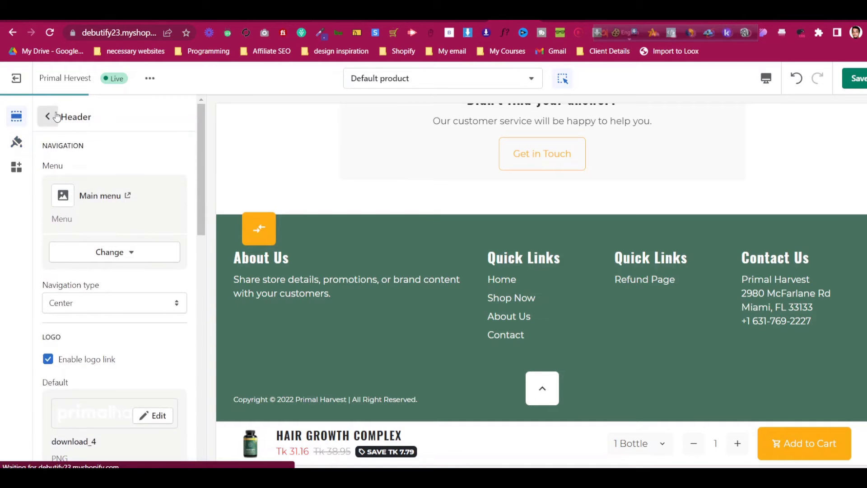
{"action": "left_click", "coordinate": [47, 116]}
{"action": "scroll", "coordinate": [99, 298], "scroll_direction": "down", "scroll_amount": 6}
{"action": "left_click", "coordinate": [94, 264]}
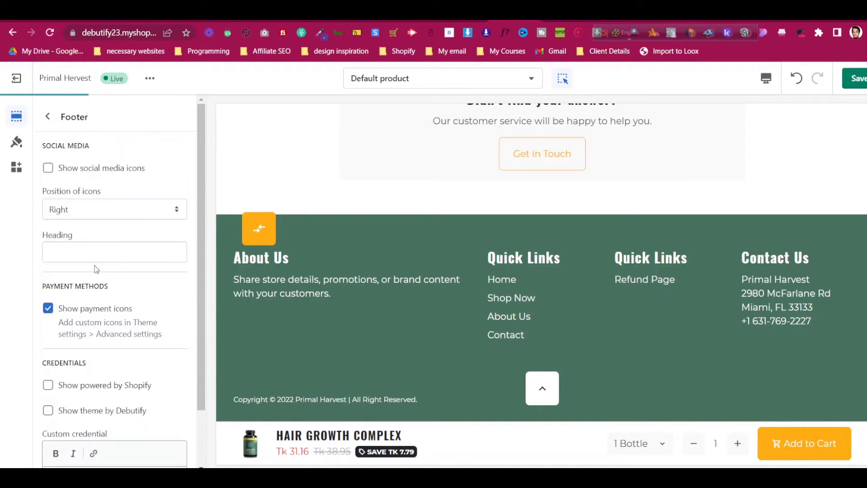
{"action": "left_click", "coordinate": [112, 170]}
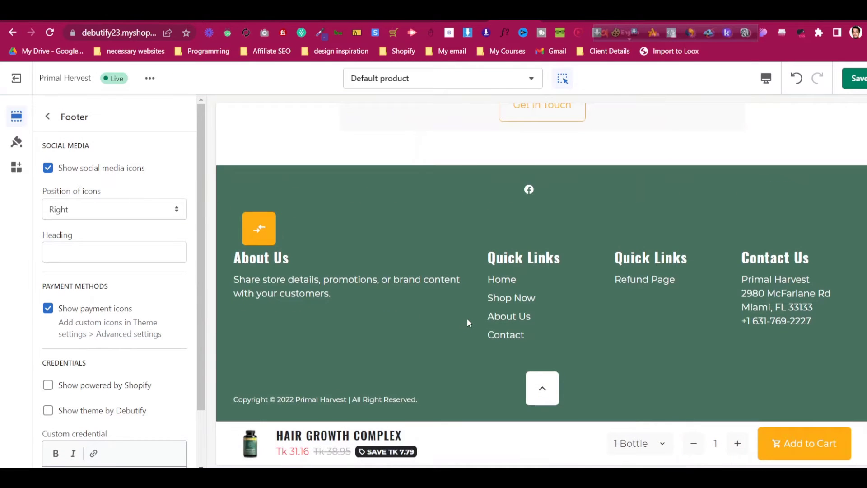
{"action": "scroll", "coordinate": [469, 322], "scroll_direction": "up", "scroll_amount": 1}
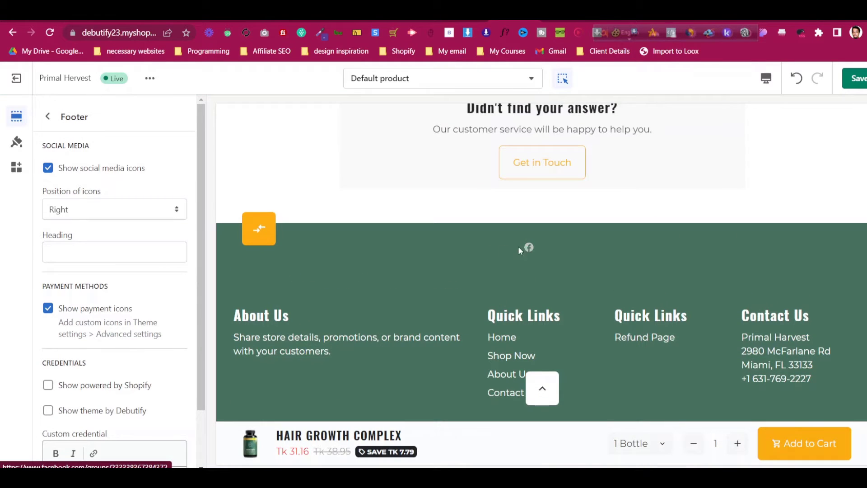
Position the footer social icons Left, then Center, and finally hide them
{"action": "left_click", "coordinate": [93, 209]}
{"action": "left_click", "coordinate": [97, 233]}
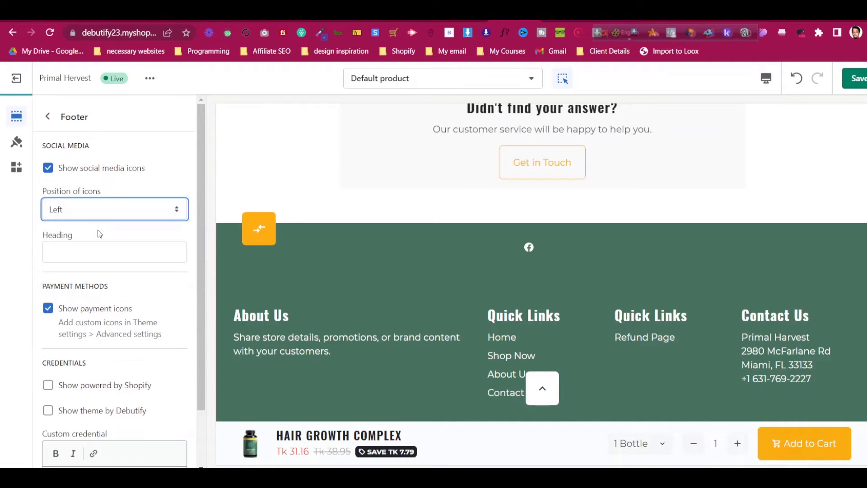
{"action": "left_click", "coordinate": [105, 216]}
{"action": "left_click", "coordinate": [105, 245]}
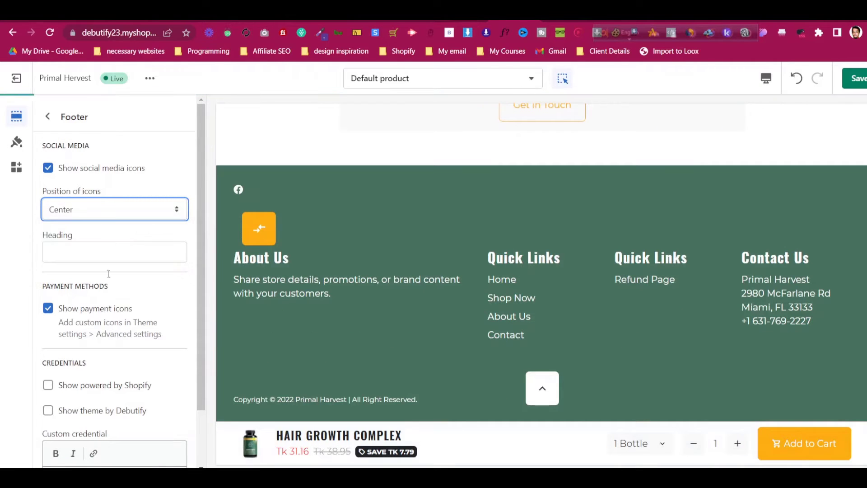
{"action": "scroll", "coordinate": [116, 317], "scroll_direction": "down", "scroll_amount": 1}
{"action": "scroll", "coordinate": [135, 262], "scroll_direction": "up", "scroll_amount": 1}
{"action": "left_click", "coordinate": [105, 170]}
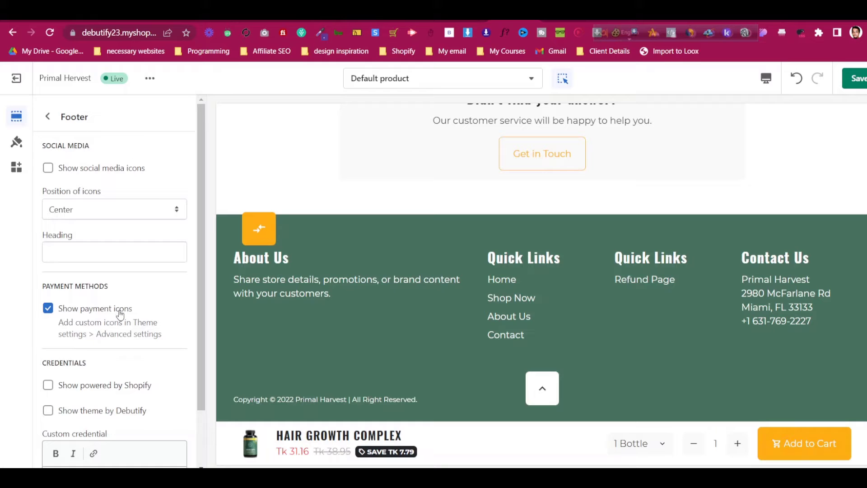
{"action": "scroll", "coordinate": [120, 315], "scroll_direction": "down", "scroll_amount": 1}
{"action": "scroll", "coordinate": [120, 316], "scroll_direction": "up", "scroll_amount": 1}
{"action": "left_click", "coordinate": [47, 116]}
{"action": "scroll", "coordinate": [768, 317], "scroll_direction": "up", "scroll_amount": 10}
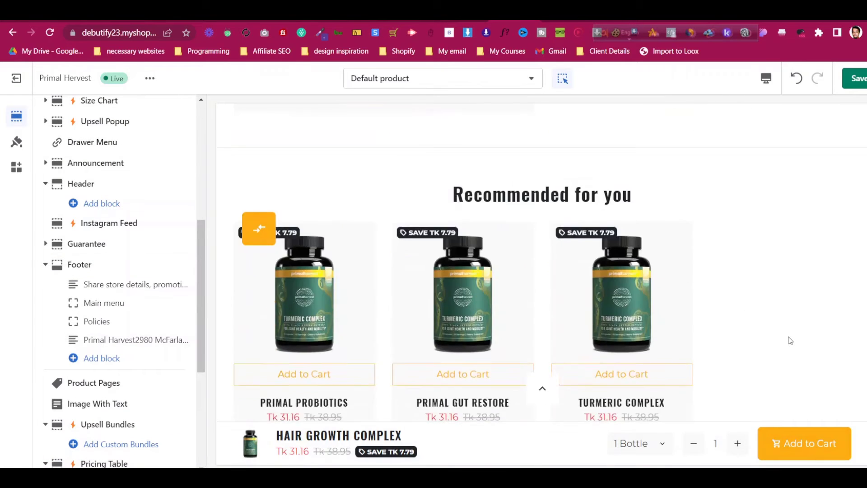
{"action": "scroll", "coordinate": [791, 340], "scroll_direction": "up", "scroll_amount": 10}
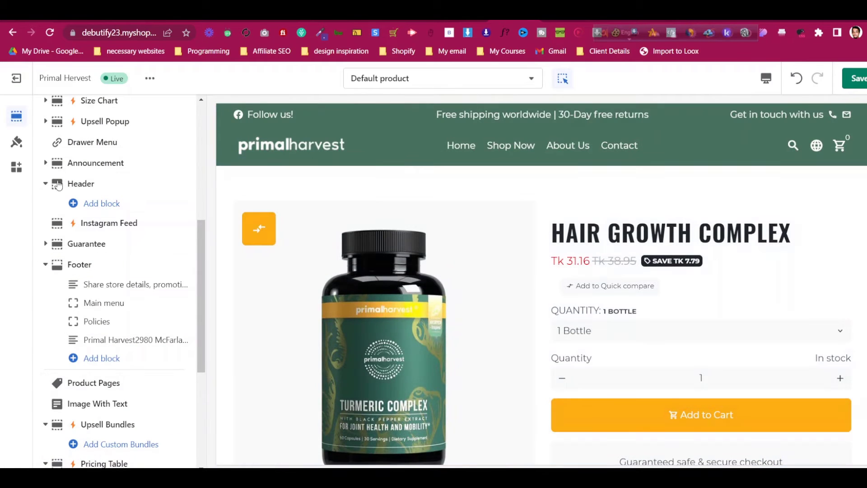
{"action": "scroll", "coordinate": [58, 185], "scroll_direction": "up", "scroll_amount": 5}
{"action": "scroll", "coordinate": [72, 186], "scroll_direction": "down", "scroll_amount": 2}
{"action": "scroll", "coordinate": [77, 185], "scroll_direction": "up", "scroll_amount": 1}
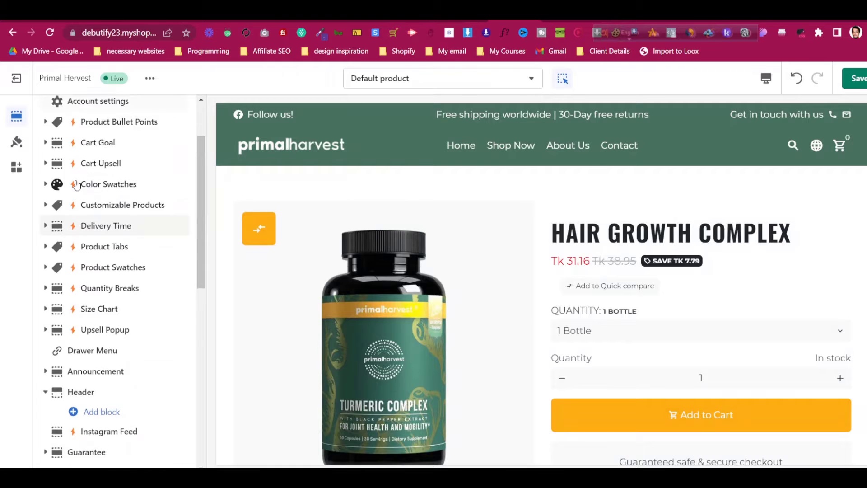
{"action": "scroll", "coordinate": [91, 187], "scroll_direction": "up", "scroll_amount": 2}
{"action": "left_click", "coordinate": [103, 202]}
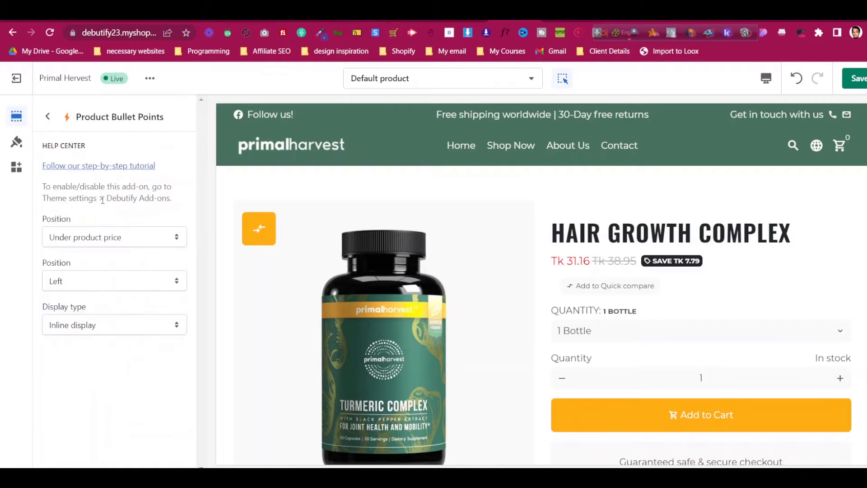
{"action": "left_click", "coordinate": [113, 238]}
{"action": "left_click", "coordinate": [113, 237]}
{"action": "left_click", "coordinate": [113, 238]}
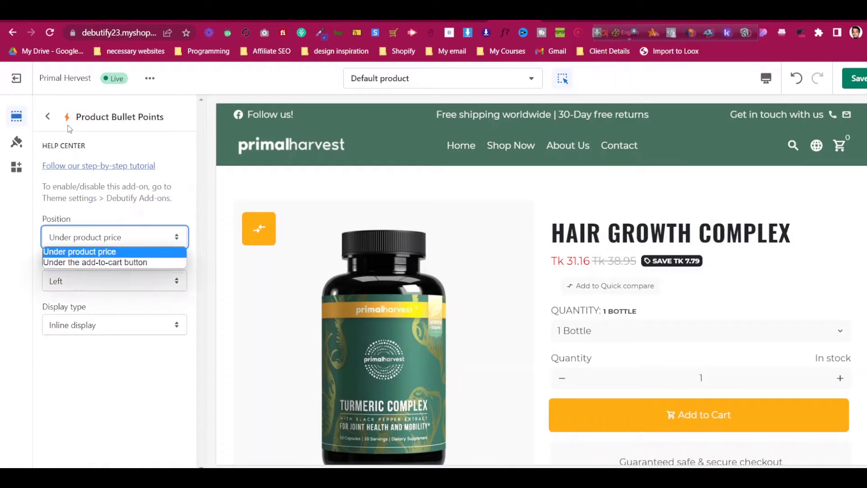
{"action": "left_click", "coordinate": [48, 116]}
{"action": "left_click", "coordinate": [47, 117]}
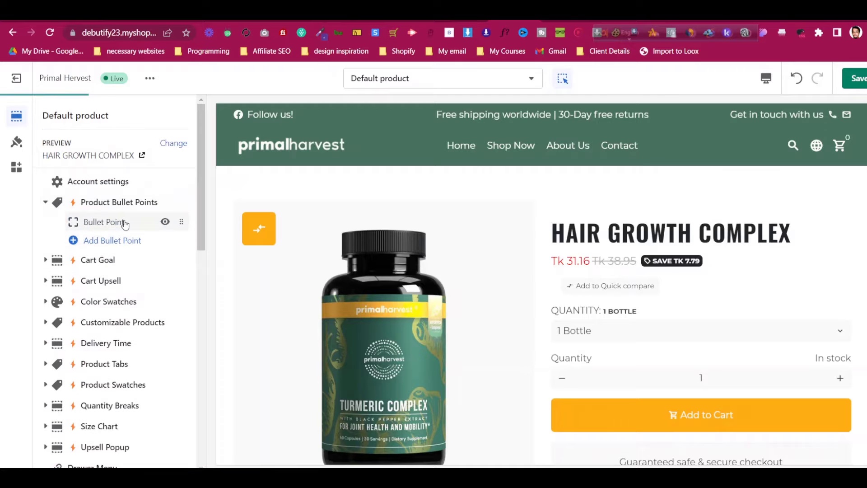
{"action": "scroll", "coordinate": [676, 243], "scroll_direction": "down", "scroll_amount": 6}
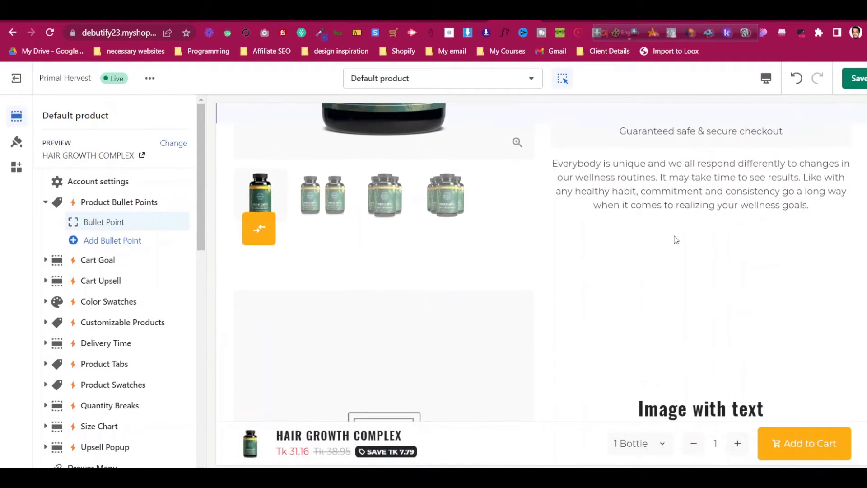
{"action": "scroll", "coordinate": [676, 241], "scroll_direction": "up", "scroll_amount": 4}
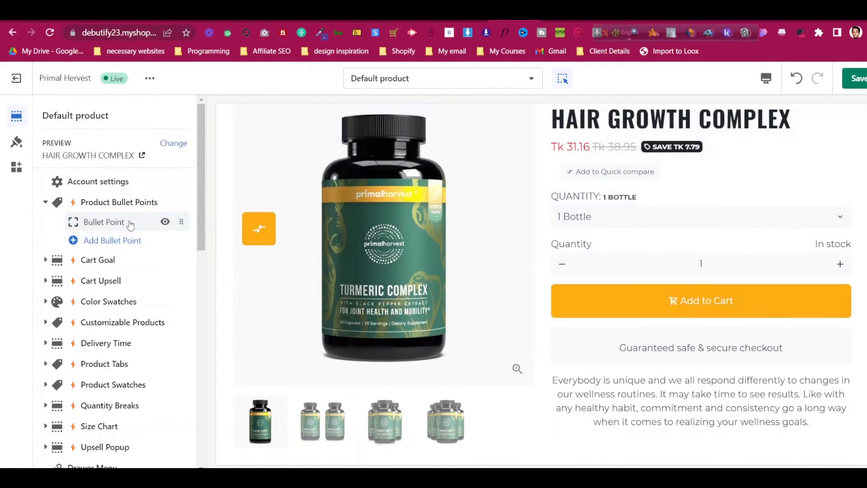
{"action": "left_click", "coordinate": [130, 222]}
Enter test text in the Bullet Point block and preview it on the product page
{"action": "left_click", "coordinate": [111, 274]}
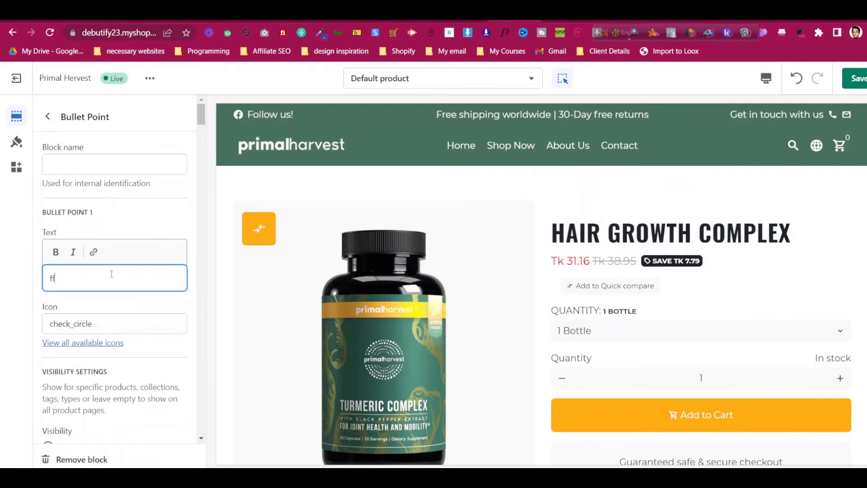
{"action": "left_click", "coordinate": [154, 238]}
{"action": "scroll", "coordinate": [726, 252], "scroll_direction": "down", "scroll_amount": 4}
{"action": "scroll", "coordinate": [726, 252], "scroll_direction": "up", "scroll_amount": 4}
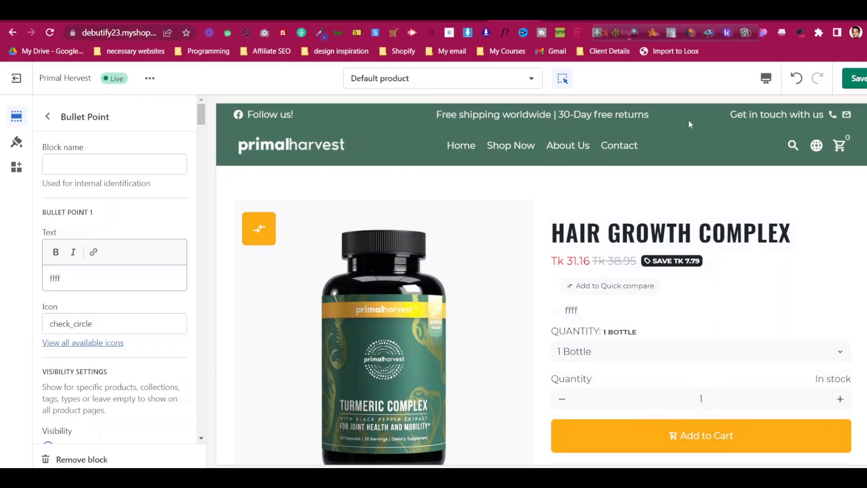
{"action": "scroll", "coordinate": [103, 310], "scroll_direction": "down", "scroll_amount": 3}
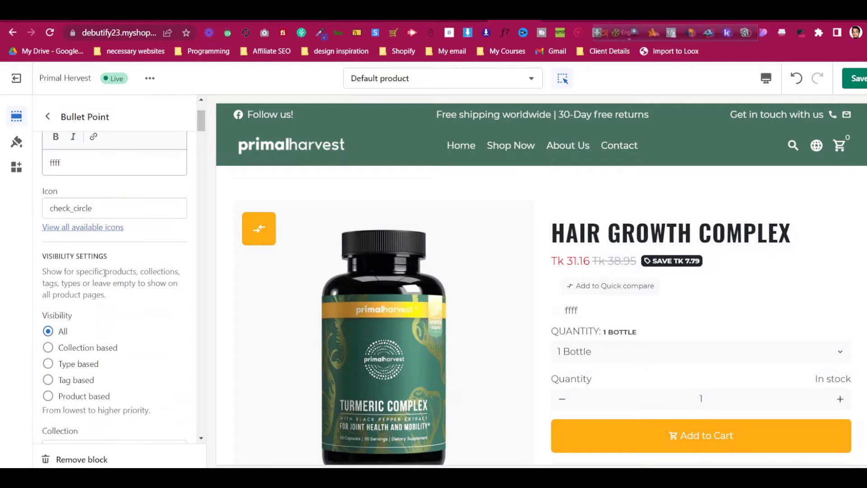
Review the Bullet Point block's visibility settings, then remove the block
{"action": "left_click", "coordinate": [566, 311]}
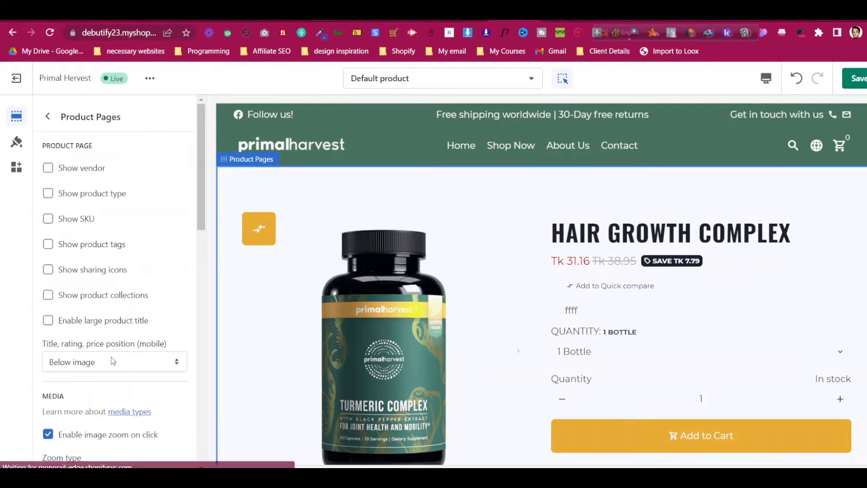
{"action": "left_click", "coordinate": [48, 117]}
{"action": "left_click", "coordinate": [105, 198]}
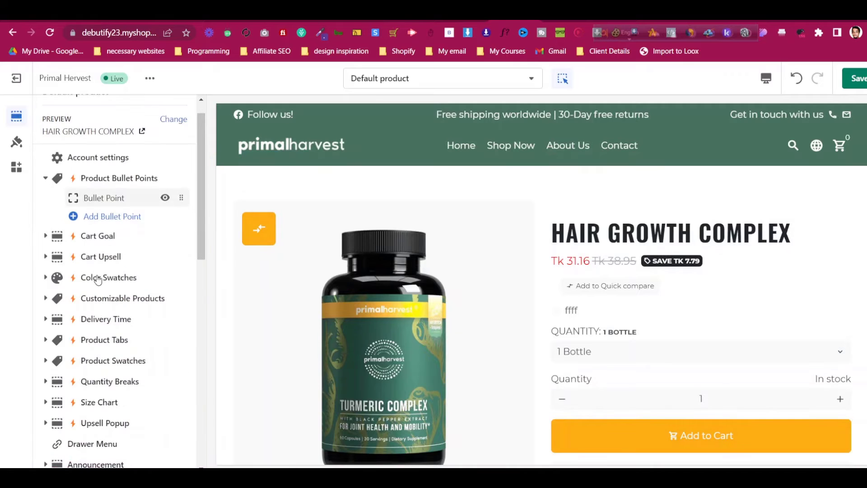
{"action": "scroll", "coordinate": [113, 316], "scroll_direction": "down", "scroll_amount": 5}
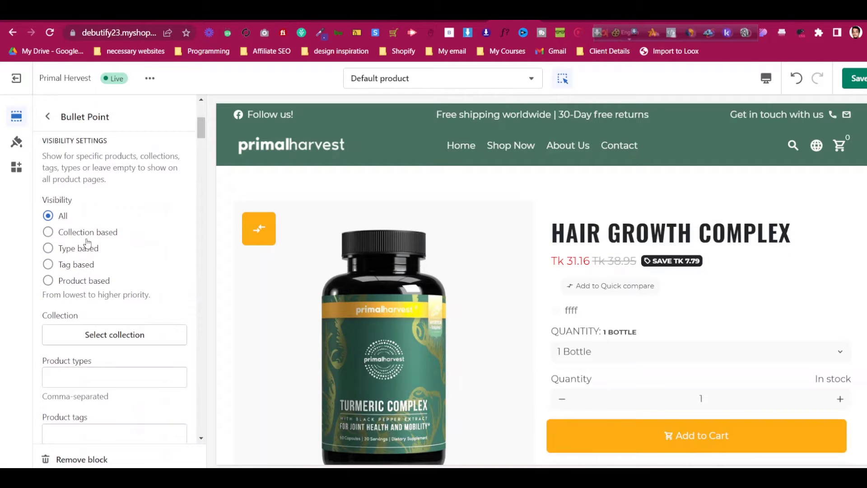
{"action": "scroll", "coordinate": [89, 244], "scroll_direction": "down", "scroll_amount": 4}
{"action": "scroll", "coordinate": [104, 283], "scroll_direction": "up", "scroll_amount": 7}
{"action": "scroll", "coordinate": [104, 283], "scroll_direction": "down", "scroll_amount": 5}
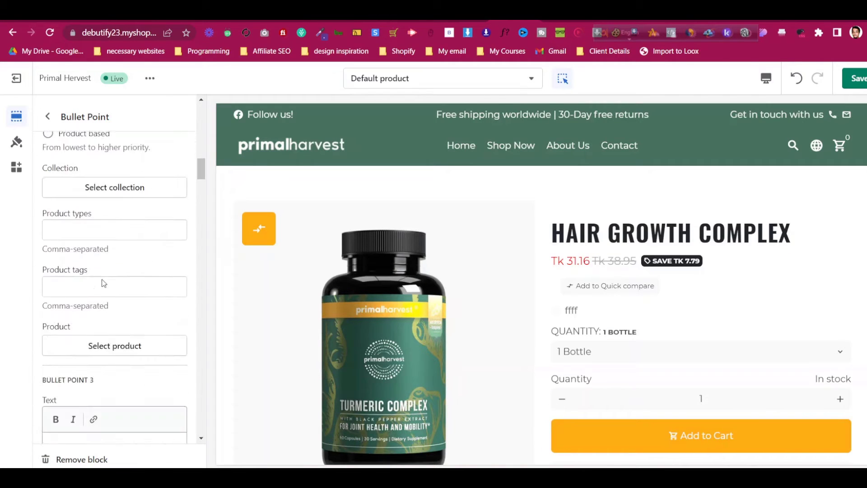
{"action": "scroll", "coordinate": [103, 279], "scroll_direction": "down", "scroll_amount": 14}
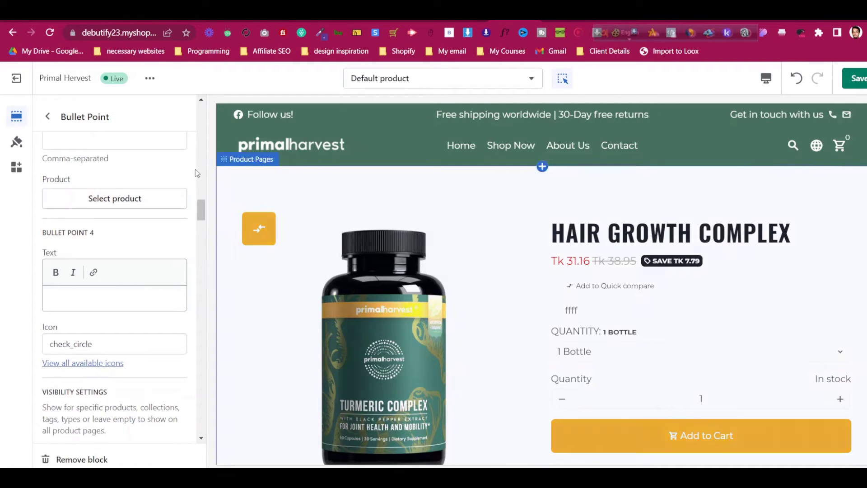
{"action": "left_click", "coordinate": [49, 117]}
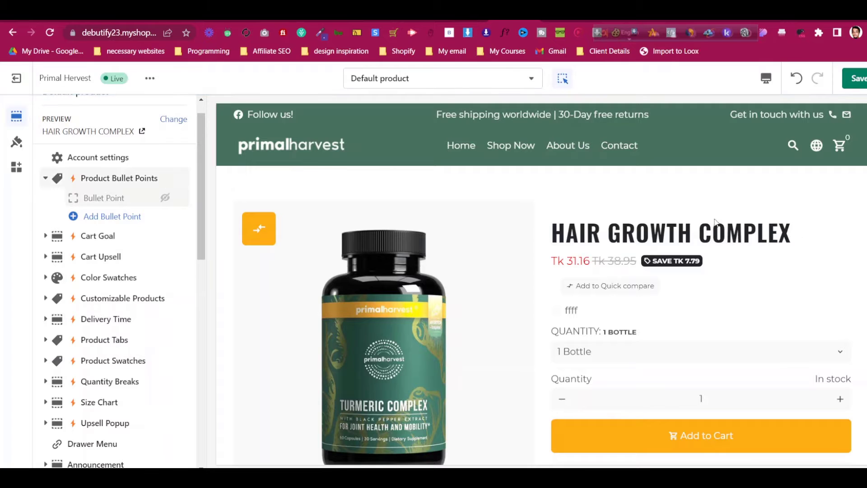
{"action": "left_click", "coordinate": [122, 199]}
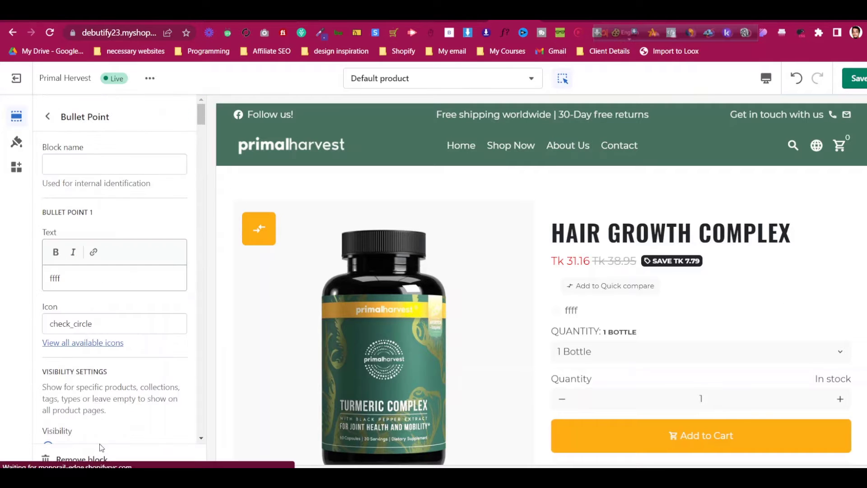
{"action": "left_click", "coordinate": [97, 457]}
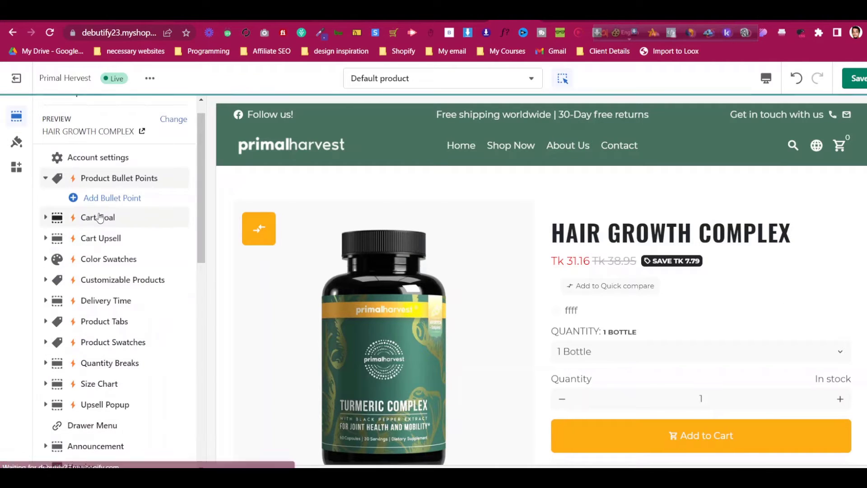
Expand the Cart Goal add-on and look over its settings
{"action": "left_click", "coordinate": [48, 218]}
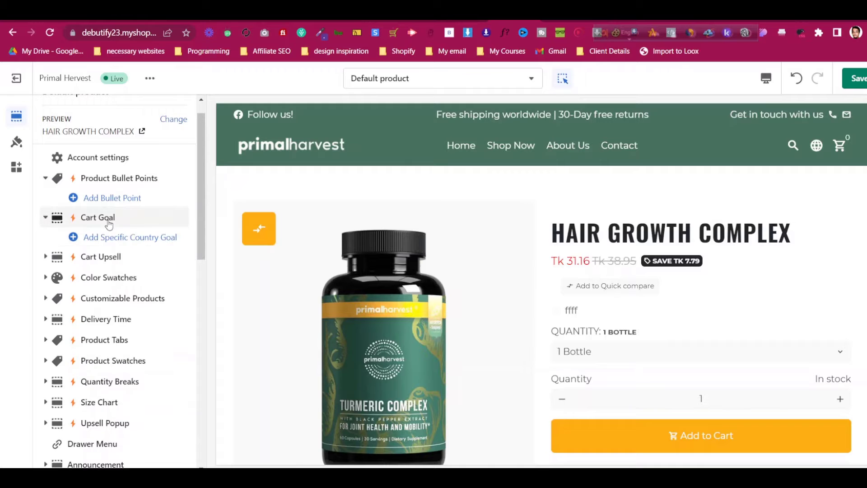
{"action": "left_click", "coordinate": [108, 222]}
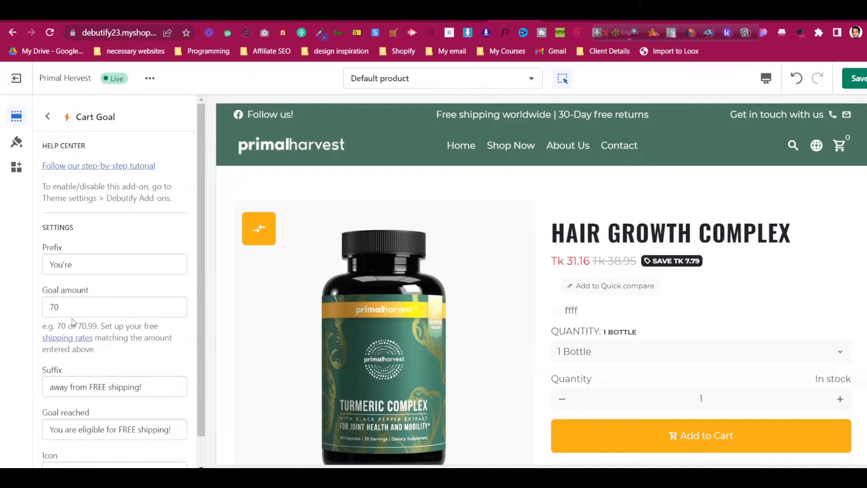
{"action": "scroll", "coordinate": [73, 311], "scroll_direction": "down", "scroll_amount": 1}
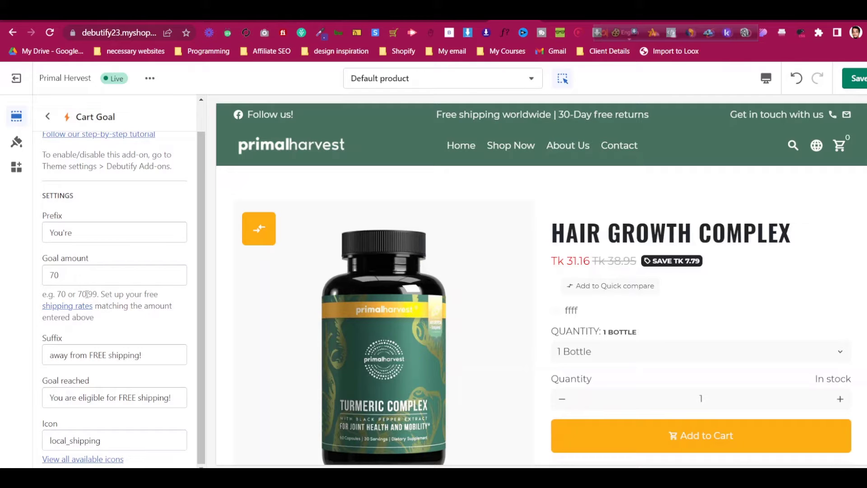
{"action": "scroll", "coordinate": [87, 294], "scroll_direction": "up", "scroll_amount": 1}
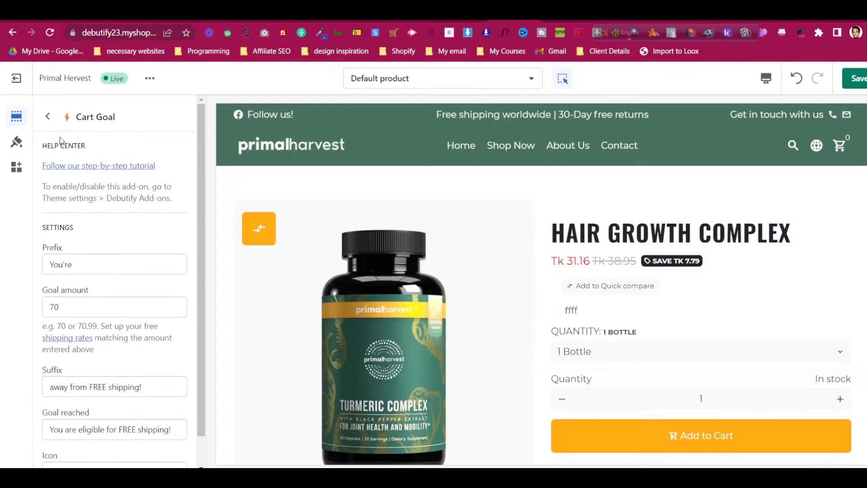
{"action": "left_click", "coordinate": [47, 116]}
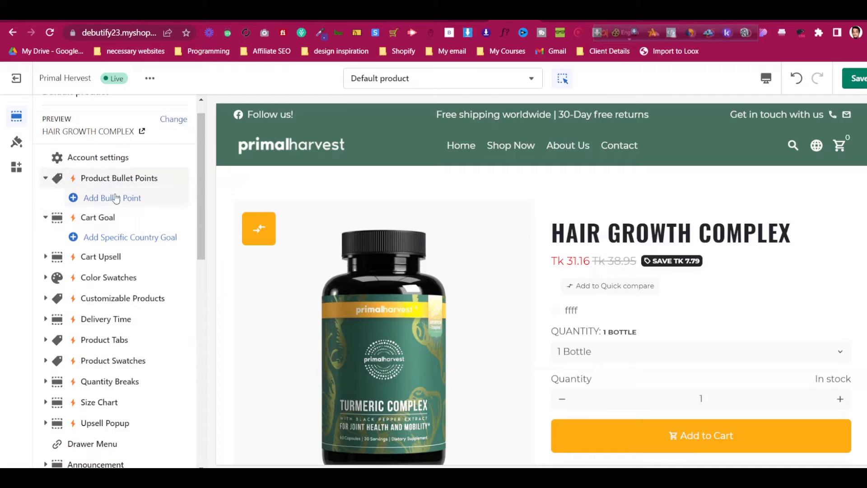
Check the Product Bullet Points settings, keeping the inline display type
{"action": "left_click", "coordinate": [127, 179]}
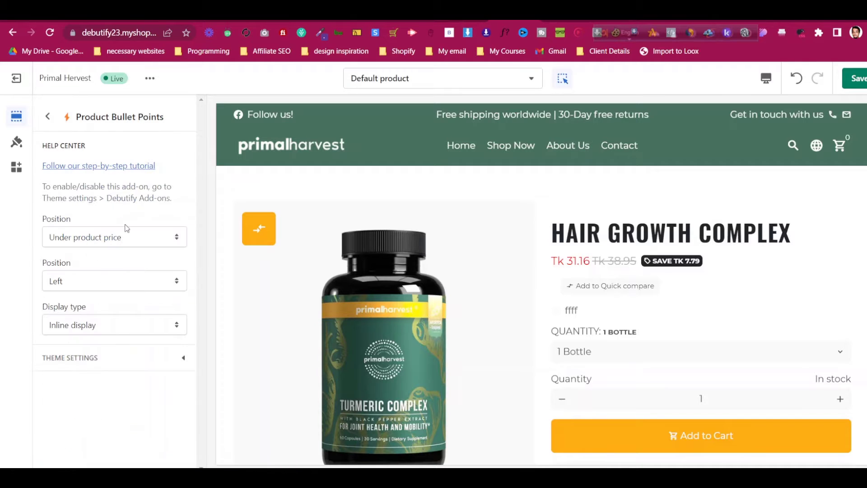
{"action": "left_click", "coordinate": [133, 326]}
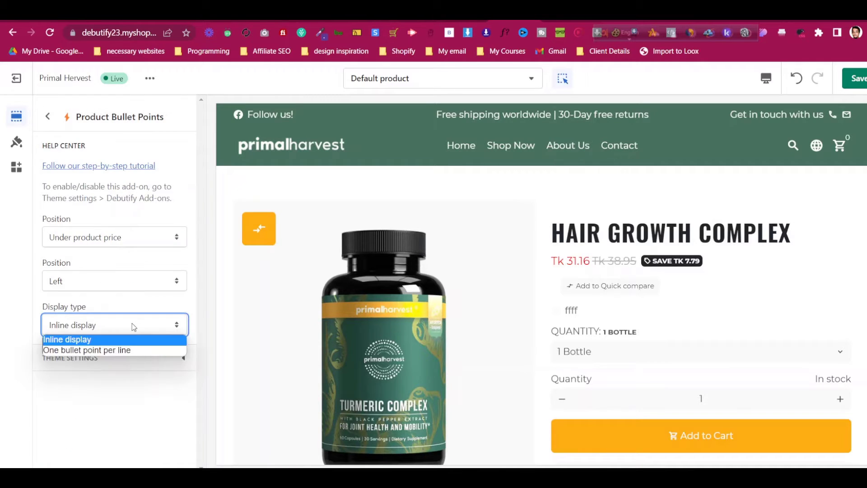
{"action": "left_click", "coordinate": [135, 357]}
{"action": "left_click", "coordinate": [139, 358]}
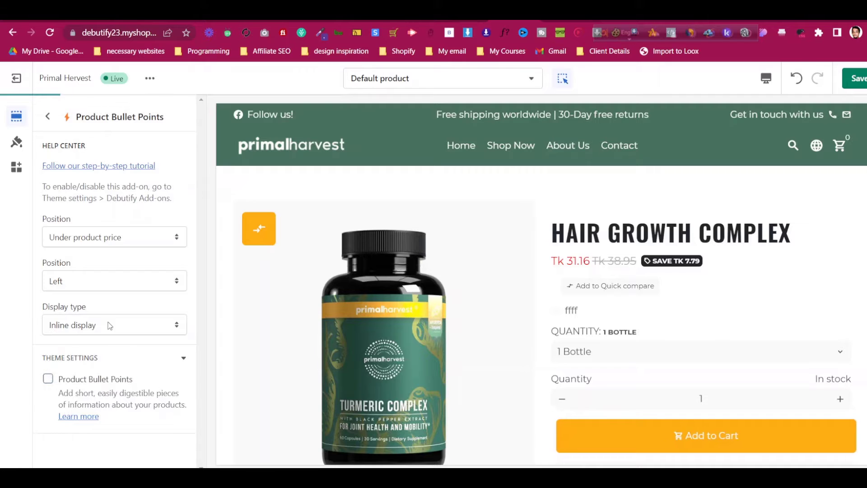
{"action": "left_click", "coordinate": [48, 117]}
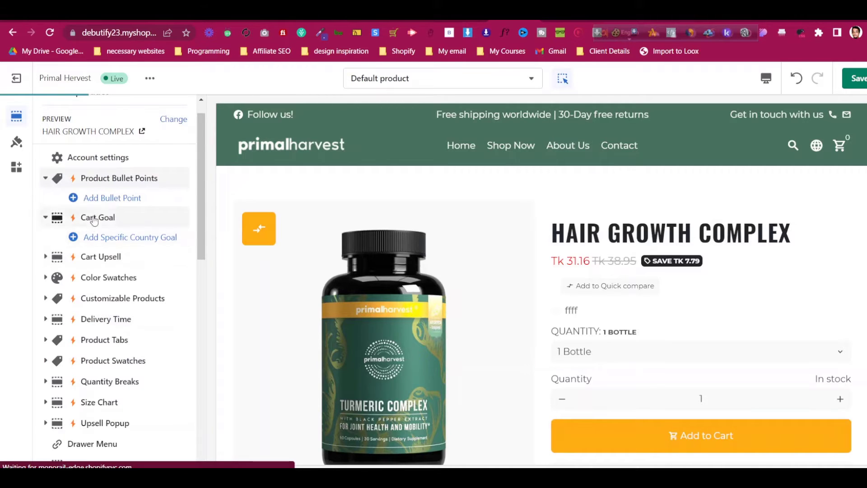
Add a Specific Country Goal block to Cart Goal and open its region field
{"action": "left_click", "coordinate": [103, 238]}
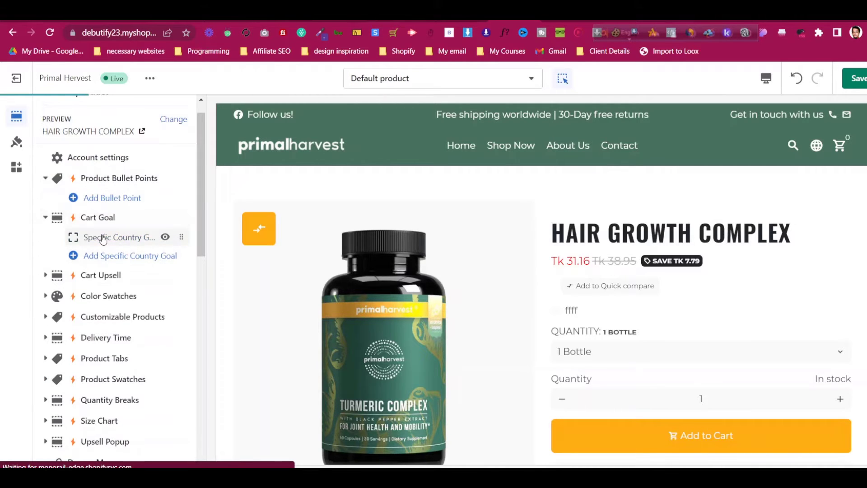
{"action": "left_click", "coordinate": [105, 238]}
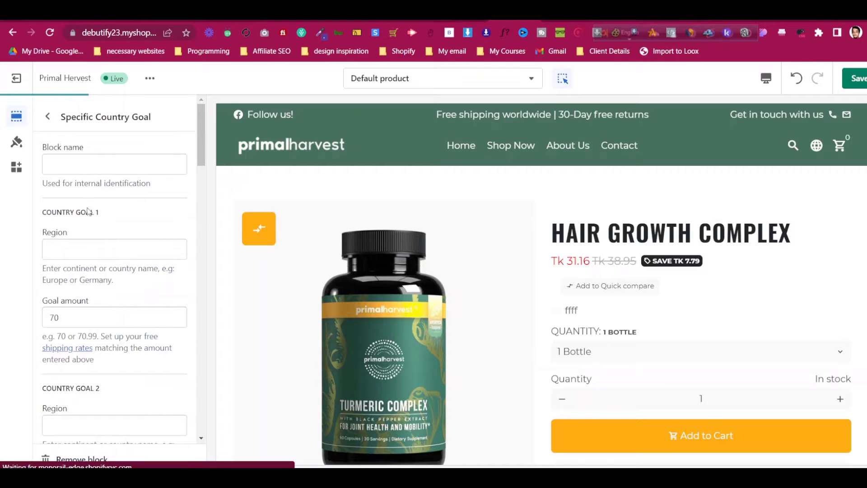
{"action": "left_click", "coordinate": [101, 250]}
{"action": "left_click", "coordinate": [48, 117]}
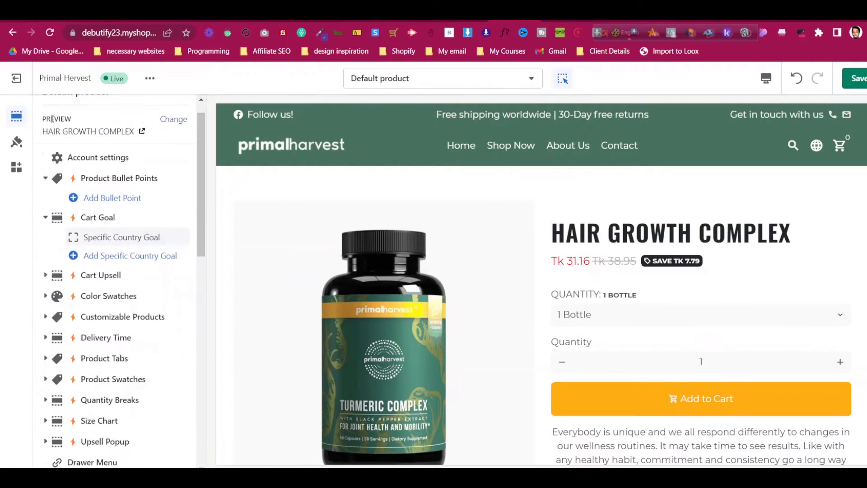
Review the Cart Goal free-shipping prefix, goal amount and suffix fields without changes
{"action": "mouse_move", "coordinate": [164, 237]}
{"action": "left_click", "coordinate": [117, 217]}
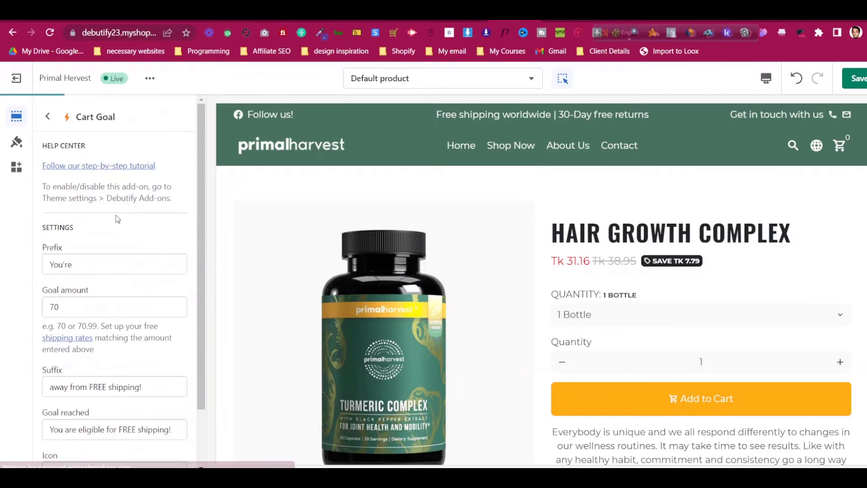
{"action": "left_click", "coordinate": [102, 267]}
{"action": "left_click", "coordinate": [98, 299]}
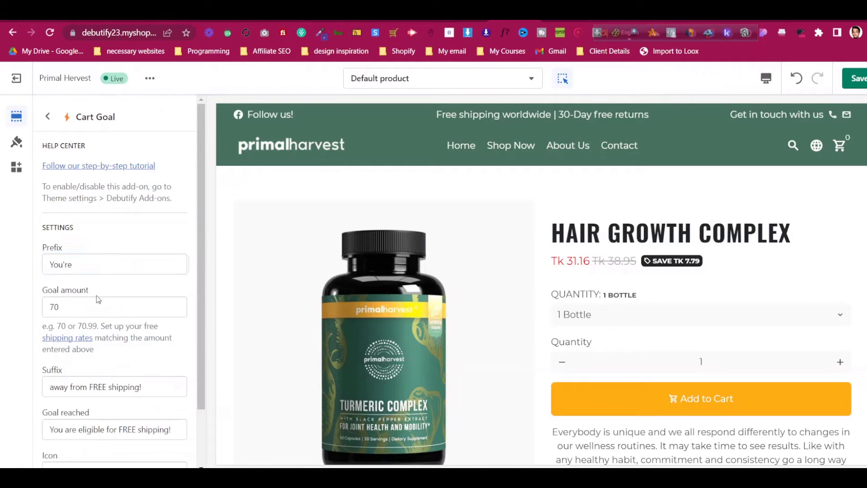
{"action": "left_click", "coordinate": [95, 311]}
{"action": "scroll", "coordinate": [96, 311], "scroll_direction": "down", "scroll_amount": 2}
{"action": "left_click", "coordinate": [142, 322]}
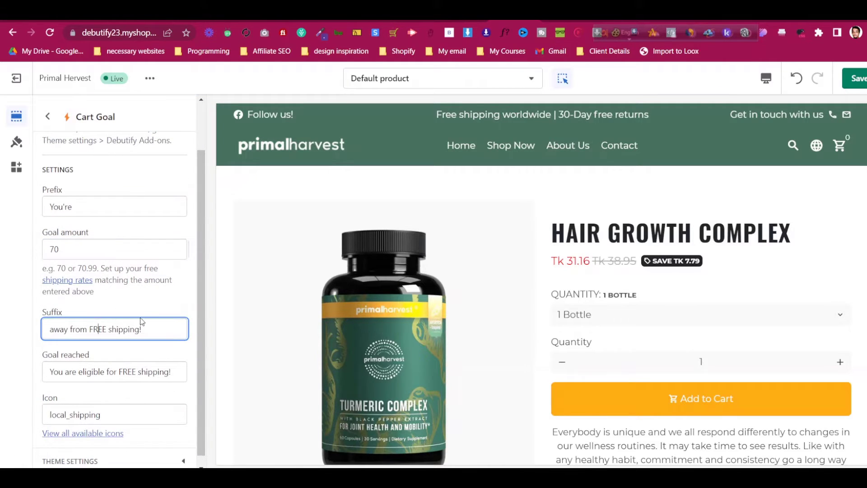
{"action": "left_click", "coordinate": [147, 311]}
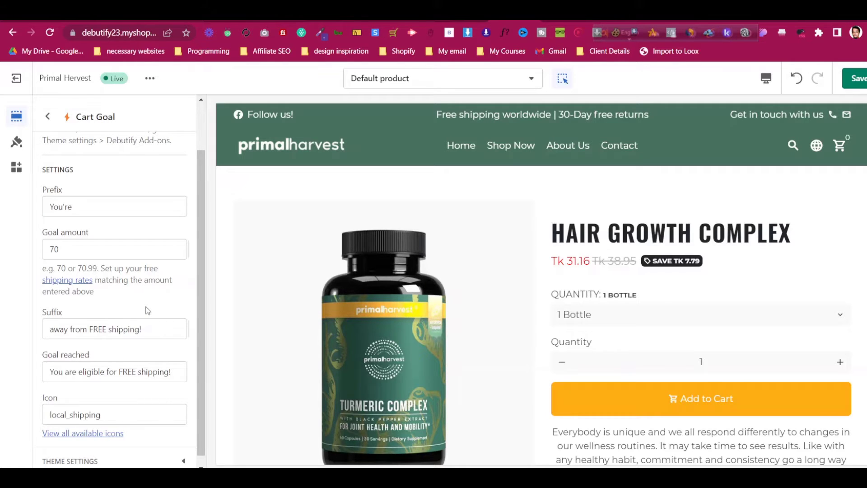
{"action": "scroll", "coordinate": [147, 311], "scroll_direction": "down", "scroll_amount": 1}
Open Product Pages settings from the preview, keeping the mobile title position at Below image
{"action": "left_click", "coordinate": [49, 118]}
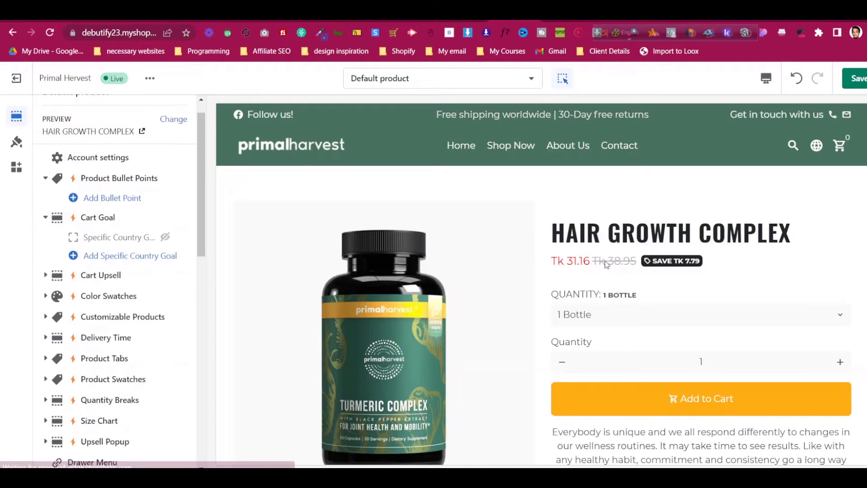
{"action": "left_click", "coordinate": [619, 324]}
{"action": "left_click", "coordinate": [618, 324]}
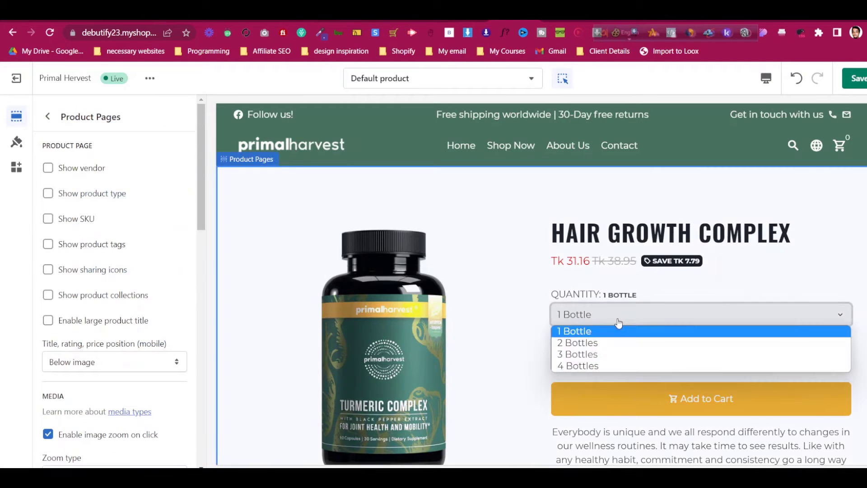
{"action": "left_click", "coordinate": [619, 324]}
{"action": "scroll", "coordinate": [115, 296], "scroll_direction": "down", "scroll_amount": 5}
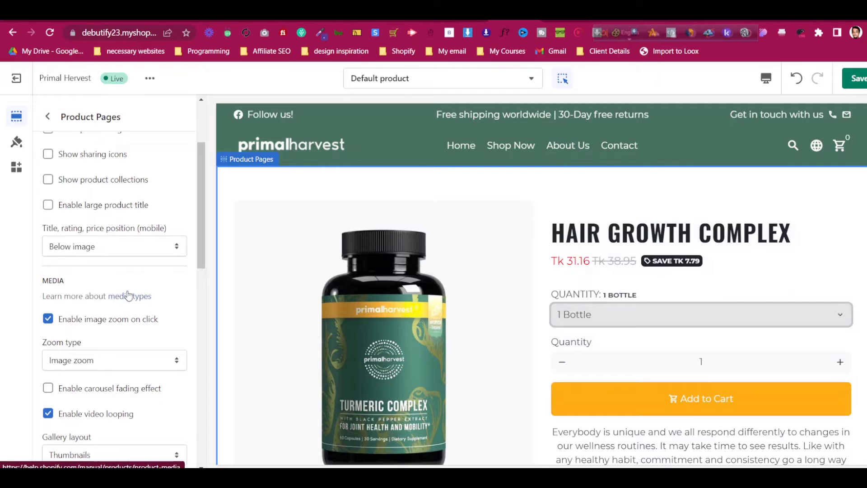
{"action": "left_click", "coordinate": [147, 248]}
{"action": "left_click", "coordinate": [147, 261]}
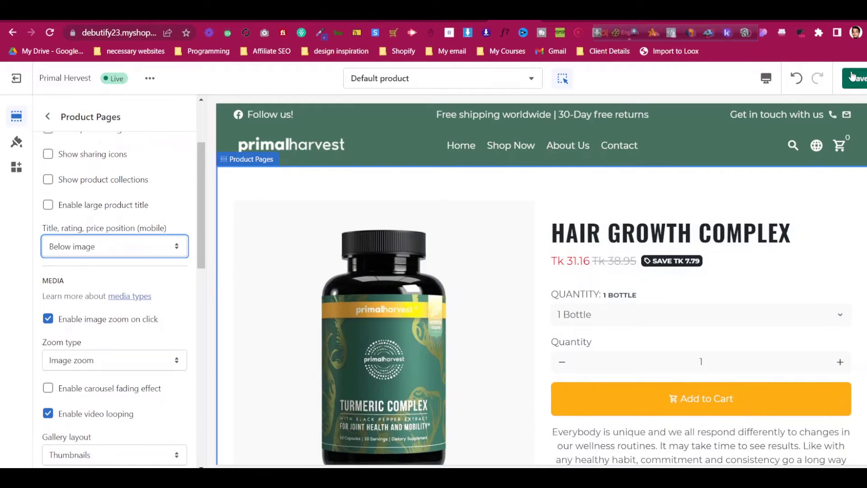
{"action": "scroll", "coordinate": [739, 293], "scroll_direction": "down", "scroll_amount": 7}
{"action": "scroll", "coordinate": [740, 293], "scroll_direction": "down", "scroll_amount": 20}
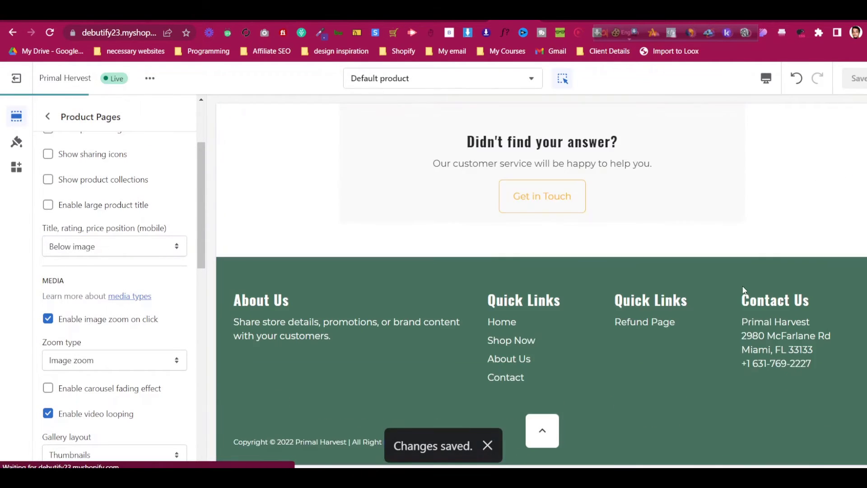
{"action": "scroll", "coordinate": [744, 290], "scroll_direction": "up", "scroll_amount": 13}
{"action": "scroll", "coordinate": [742, 286], "scroll_direction": "up", "scroll_amount": 15}
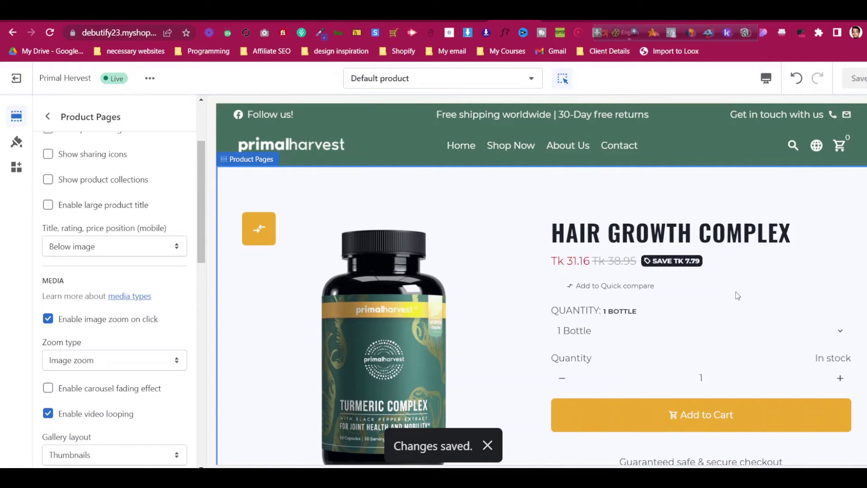
Look over the Account settings page's links, then return to the Default product template's sections
{"action": "left_click", "coordinate": [49, 117]}
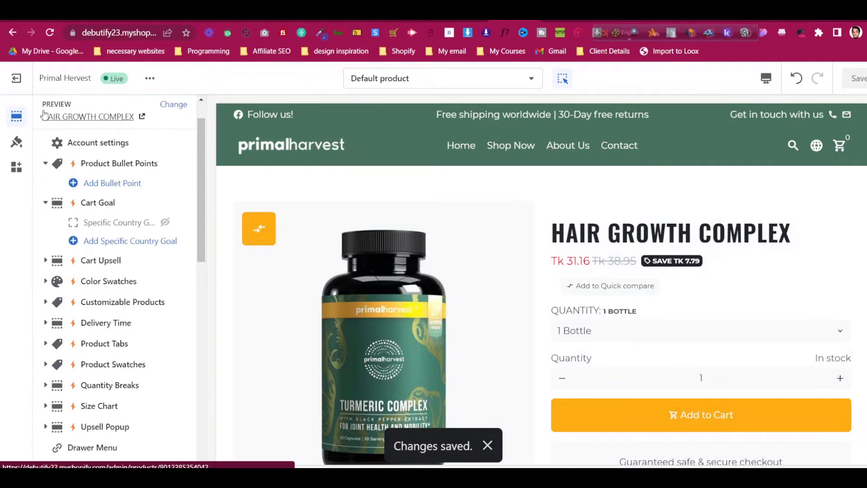
{"action": "left_click", "coordinate": [68, 191]}
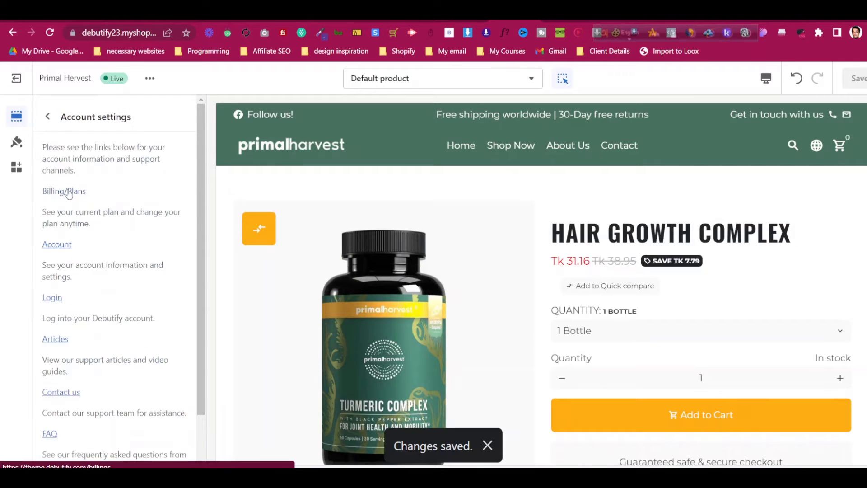
{"action": "scroll", "coordinate": [77, 204], "scroll_direction": "down", "scroll_amount": 2}
{"action": "scroll", "coordinate": [90, 201], "scroll_direction": "up", "scroll_amount": 2}
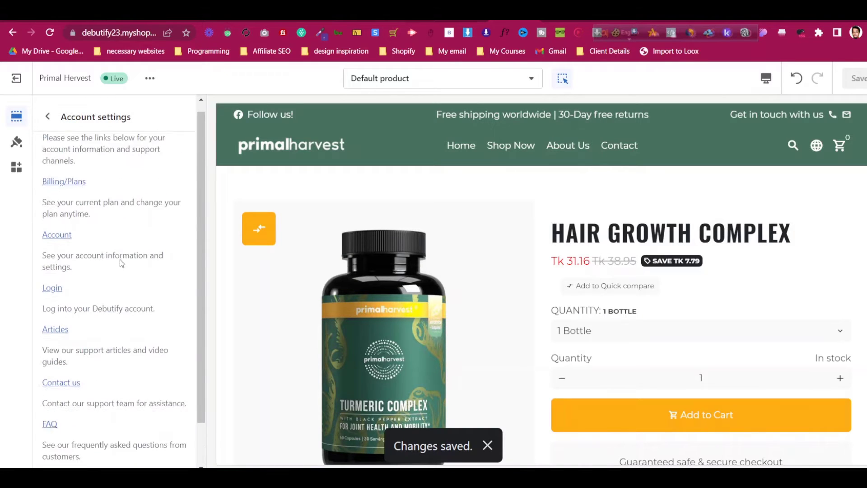
{"action": "left_click", "coordinate": [48, 117]}
{"action": "scroll", "coordinate": [91, 253], "scroll_direction": "down", "scroll_amount": 10}
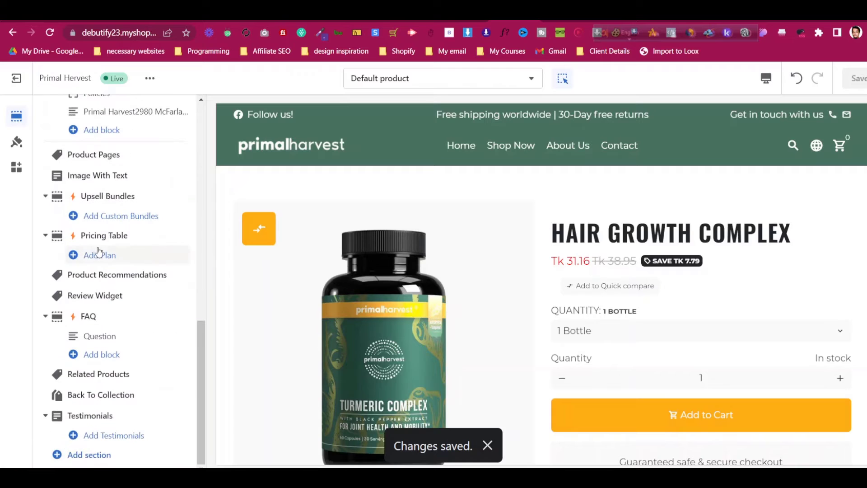
{"action": "scroll", "coordinate": [590, 291], "scroll_direction": "down", "scroll_amount": 3}
{"action": "scroll", "coordinate": [591, 293], "scroll_direction": "up", "scroll_amount": 8}
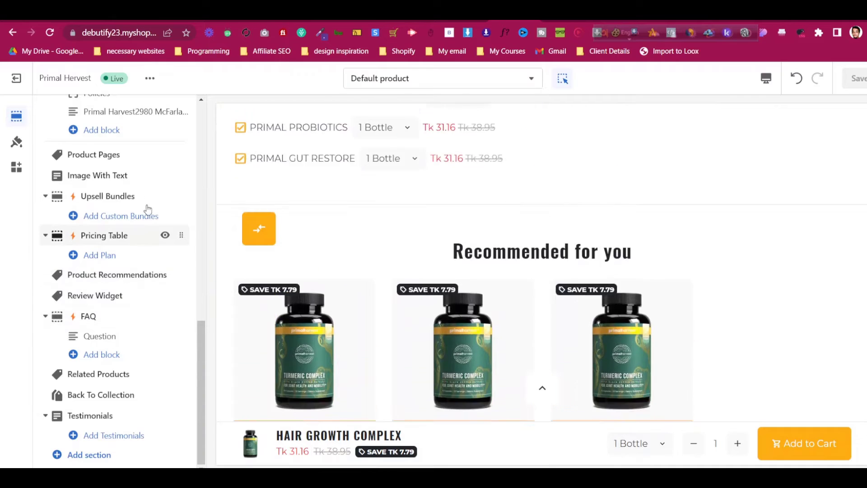
Hide the Upsell Bundles, Pricing Table, Product Recommendations, Review Widget, FAQ, Related Products and Testimonials sections
{"action": "left_click", "coordinate": [166, 196]}
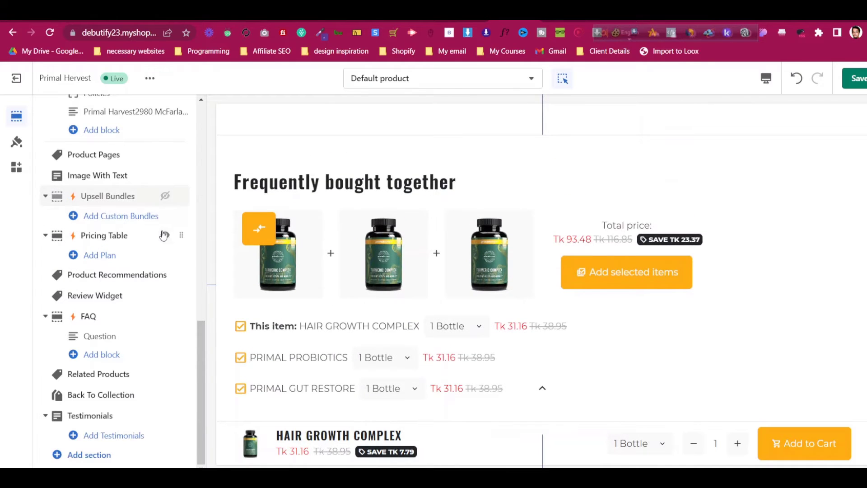
{"action": "left_click", "coordinate": [165, 235]}
{"action": "left_click", "coordinate": [165, 274]}
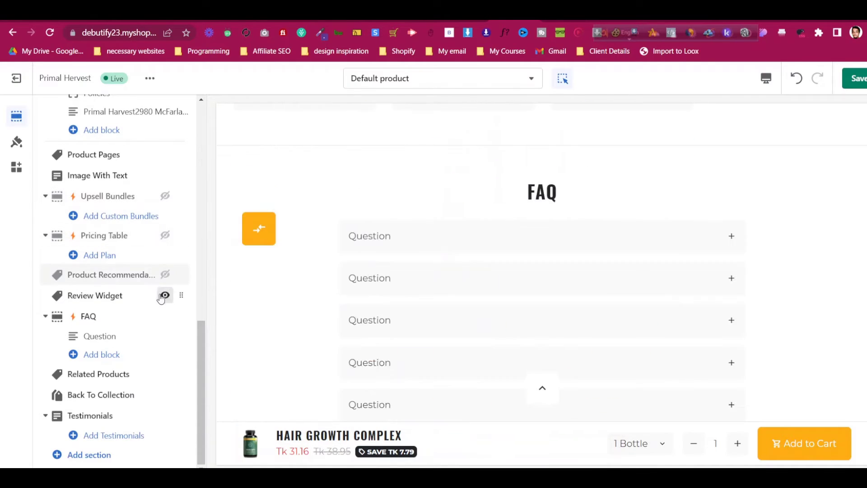
{"action": "left_click", "coordinate": [165, 295]}
{"action": "left_click", "coordinate": [165, 315]}
{"action": "left_click", "coordinate": [165, 374]}
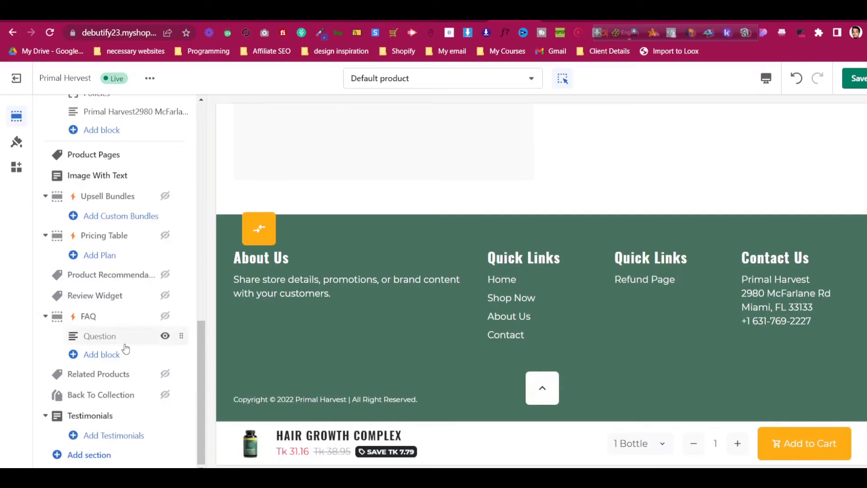
{"action": "left_click", "coordinate": [165, 415]}
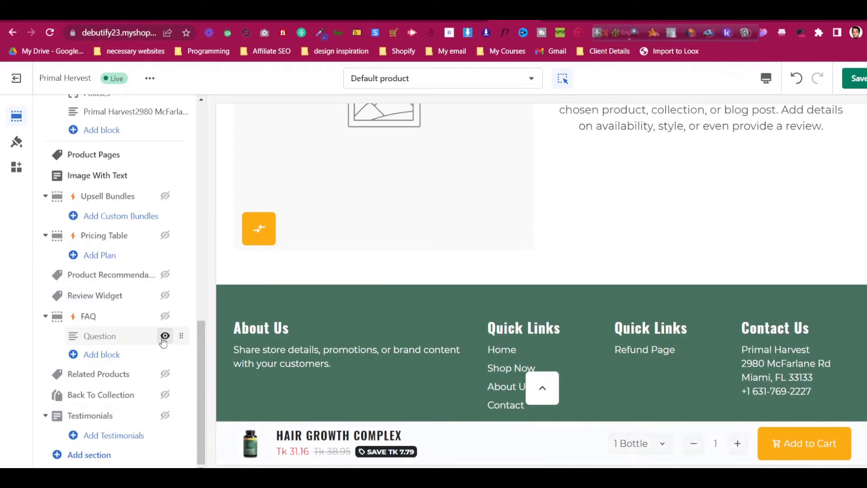
{"action": "scroll", "coordinate": [163, 336], "scroll_direction": "up", "scroll_amount": 3}
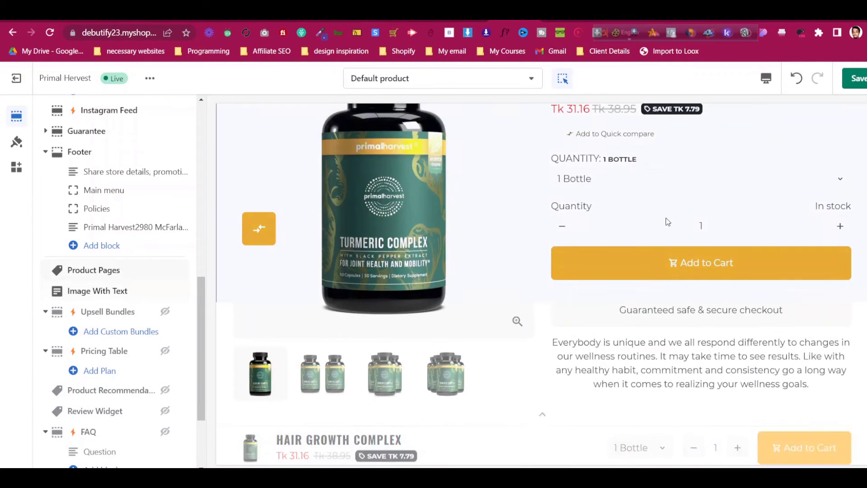
Make Upsell Bundles visible again, review its settings, then go to the app embeds list
{"action": "left_click", "coordinate": [165, 312]}
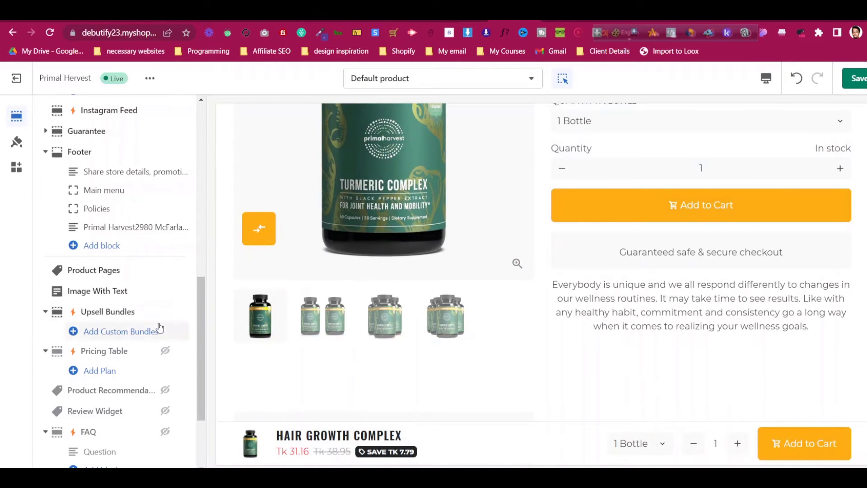
{"action": "scroll", "coordinate": [494, 335], "scroll_direction": "down", "scroll_amount": 5}
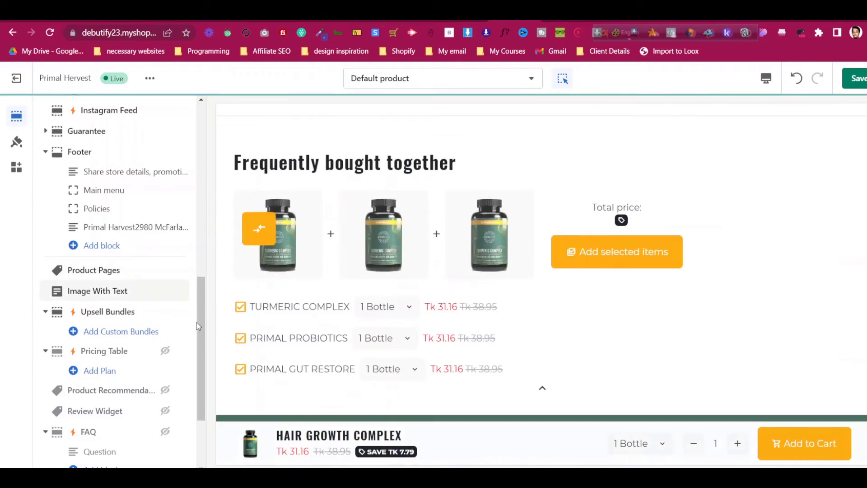
{"action": "left_click", "coordinate": [116, 311]}
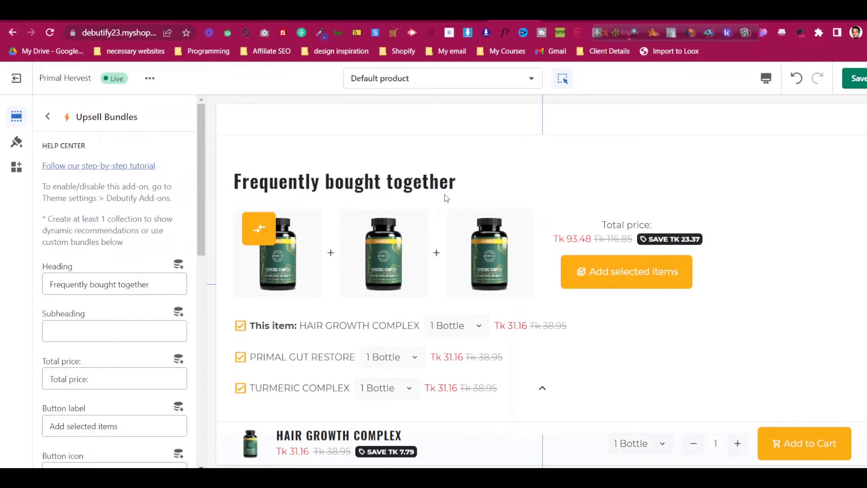
{"action": "scroll", "coordinate": [367, 329], "scroll_direction": "down", "scroll_amount": 3}
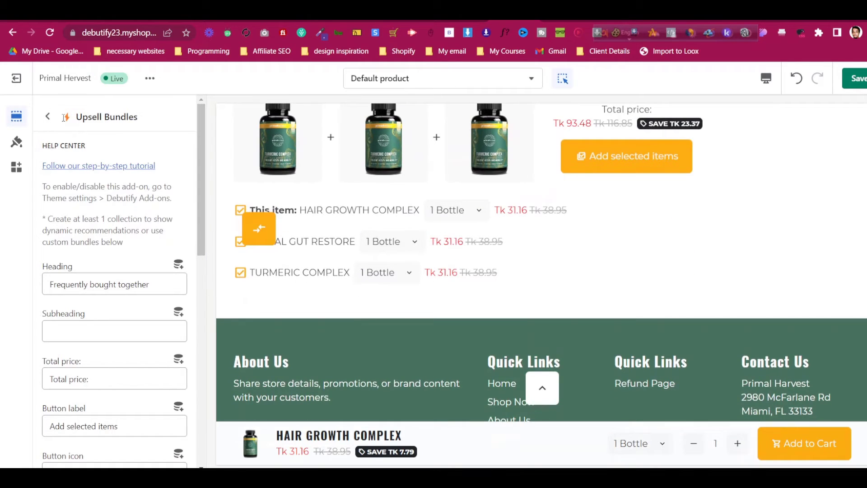
{"action": "left_click", "coordinate": [48, 117]}
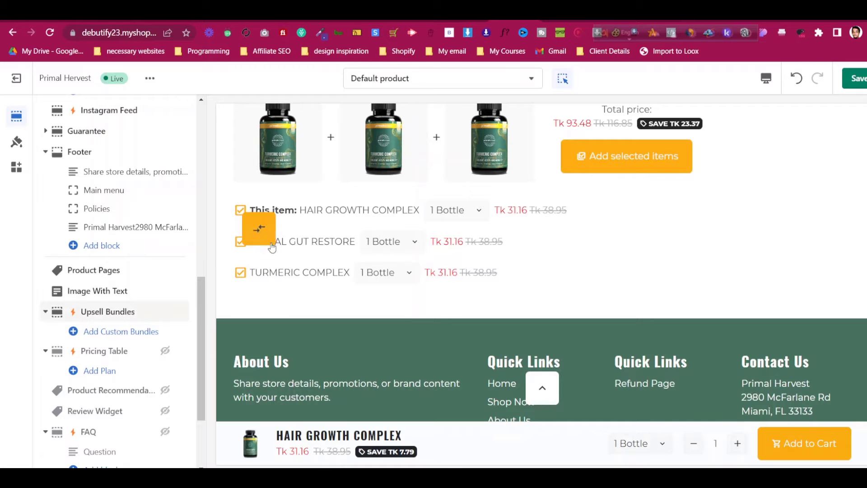
{"action": "scroll", "coordinate": [113, 339], "scroll_direction": "up", "scroll_amount": 2}
{"action": "left_click", "coordinate": [16, 167]}
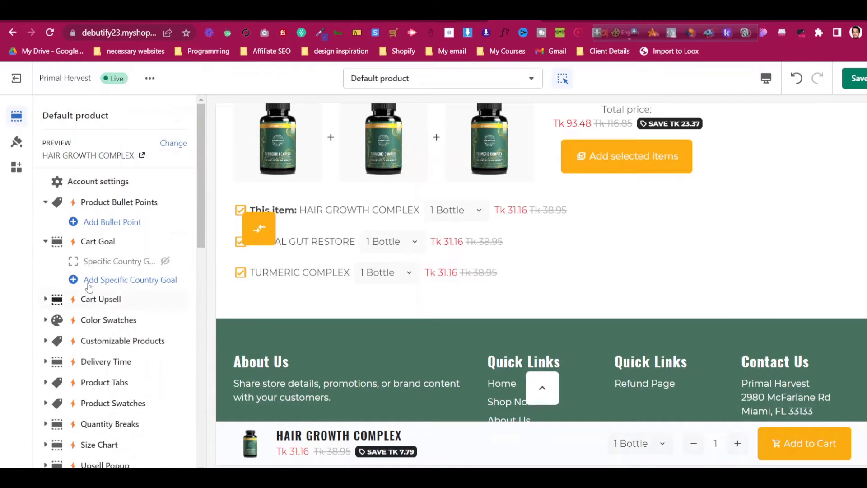
In the theme settings, expand Debutify Add-ons and scroll through its options
{"action": "left_click", "coordinate": [16, 143]}
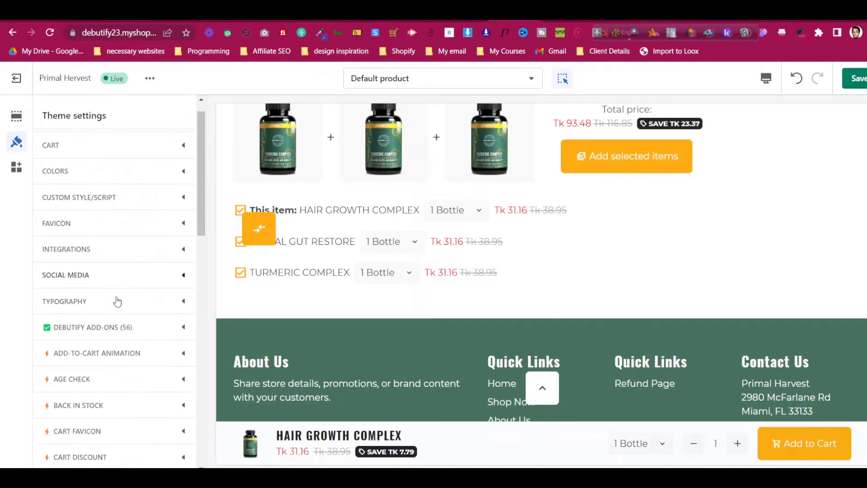
{"action": "scroll", "coordinate": [118, 298], "scroll_direction": "down", "scroll_amount": 2}
{"action": "left_click", "coordinate": [126, 294]}
{"action": "scroll", "coordinate": [138, 301], "scroll_direction": "down", "scroll_amount": 3}
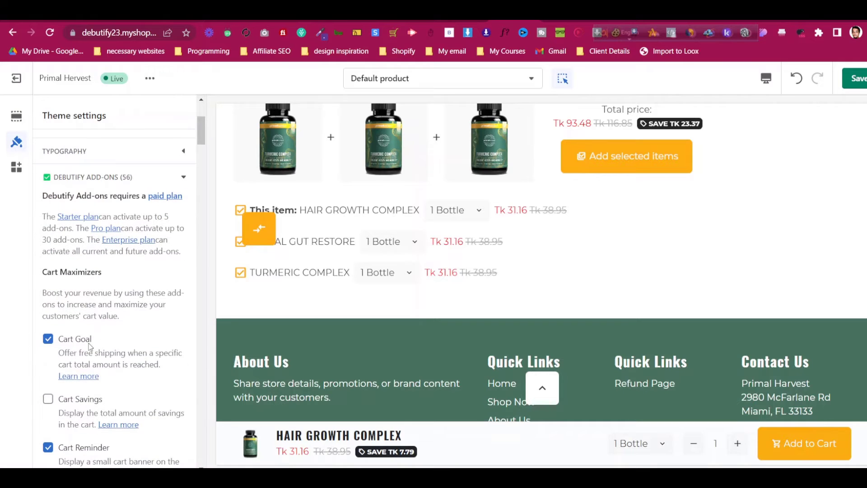
{"action": "scroll", "coordinate": [71, 347], "scroll_direction": "down", "scroll_amount": 1}
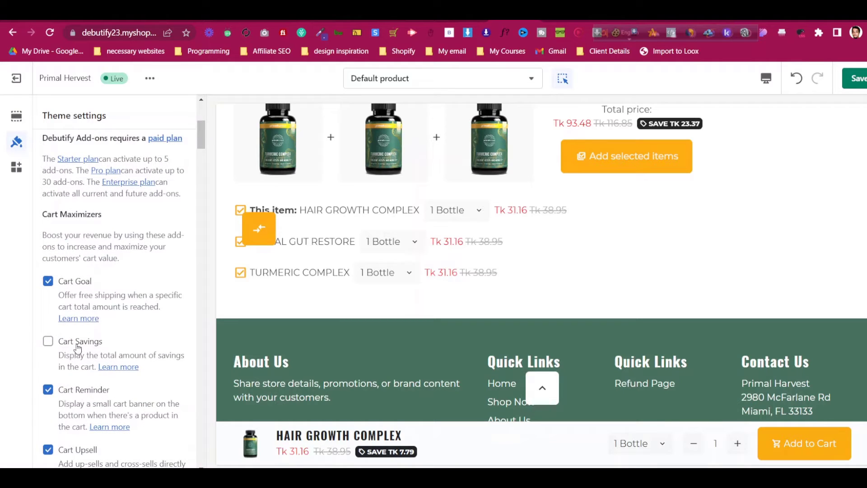
{"action": "scroll", "coordinate": [78, 348], "scroll_direction": "down", "scroll_amount": 4}
{"action": "scroll", "coordinate": [79, 343], "scroll_direction": "down", "scroll_amount": 2}
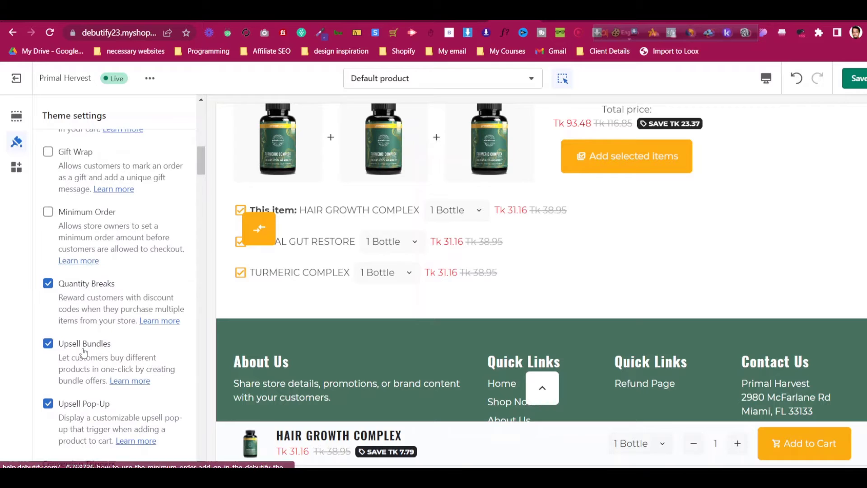
{"action": "scroll", "coordinate": [84, 353], "scroll_direction": "down", "scroll_amount": 10}
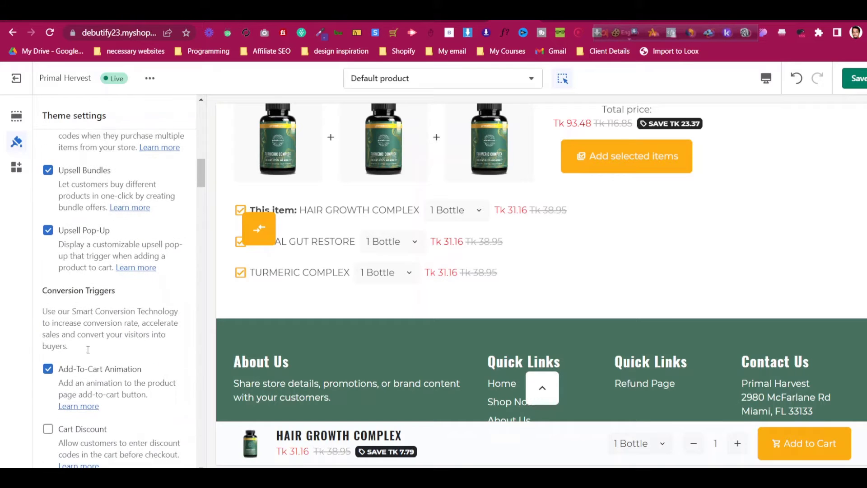
{"action": "scroll", "coordinate": [109, 361], "scroll_direction": "down", "scroll_amount": 4}
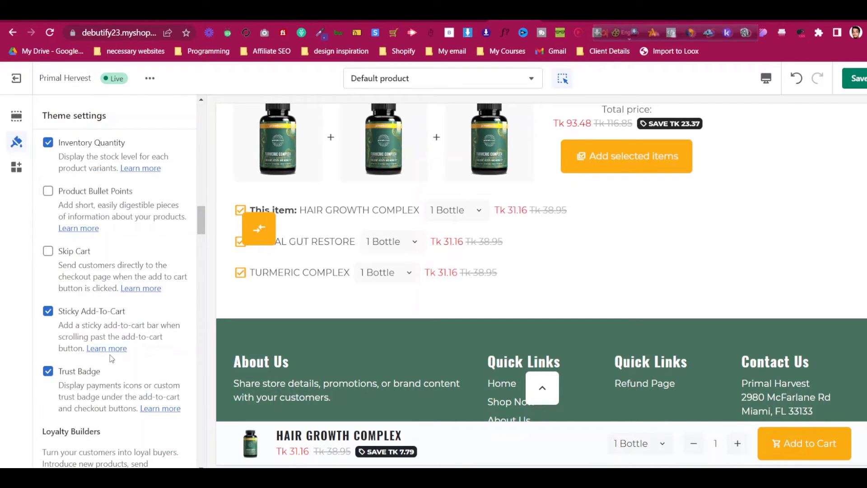
{"action": "scroll", "coordinate": [112, 359], "scroll_direction": "down", "scroll_amount": 15}
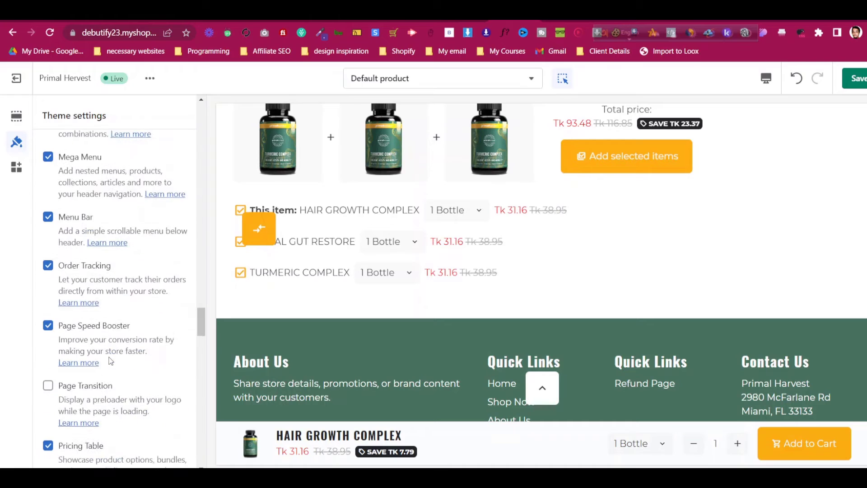
{"action": "scroll", "coordinate": [110, 360], "scroll_direction": "down", "scroll_amount": 15}
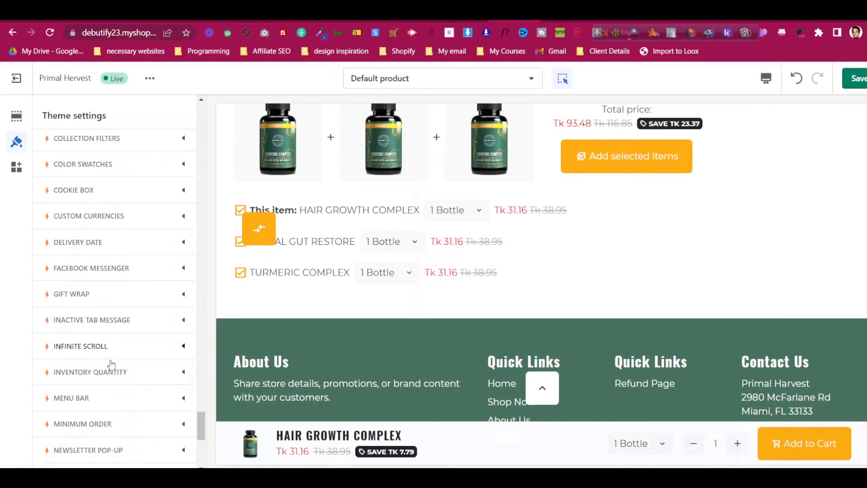
{"action": "scroll", "coordinate": [111, 364], "scroll_direction": "down", "scroll_amount": 3}
Scroll back up and bring up the 'Default product' template list
{"action": "scroll", "coordinate": [113, 363], "scroll_direction": "up", "scroll_amount": 12}
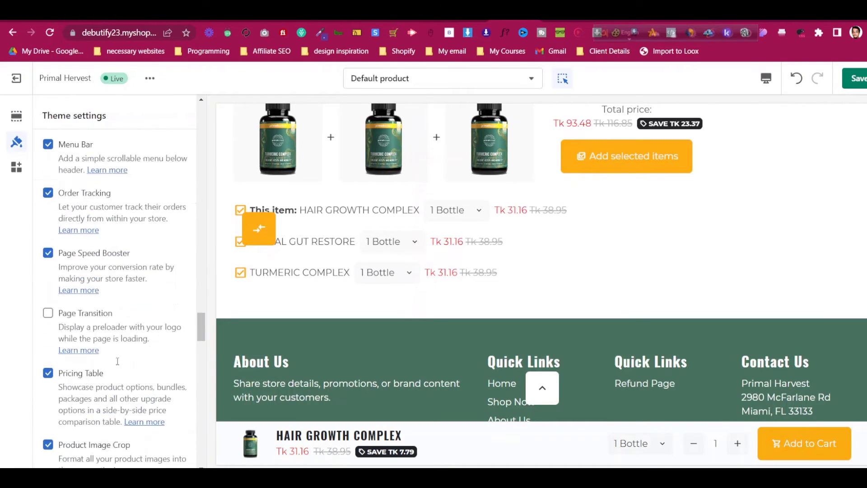
{"action": "scroll", "coordinate": [118, 362], "scroll_direction": "up", "scroll_amount": 10}
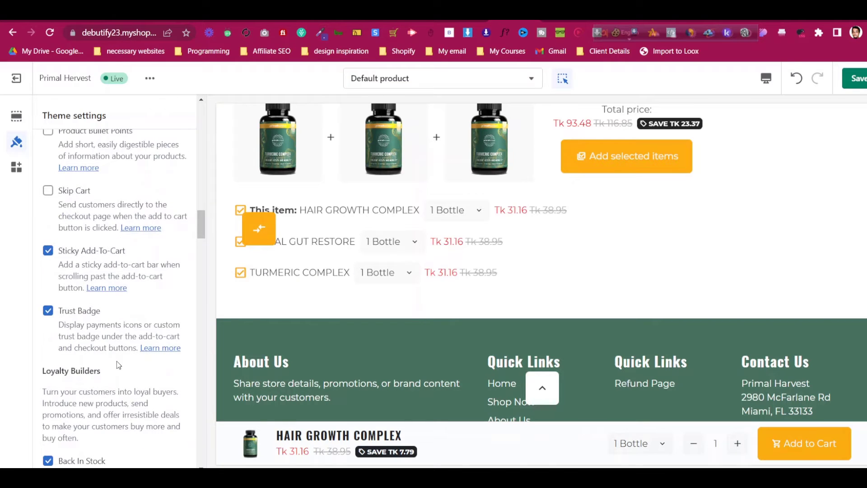
{"action": "scroll", "coordinate": [117, 362], "scroll_direction": "up", "scroll_amount": 15}
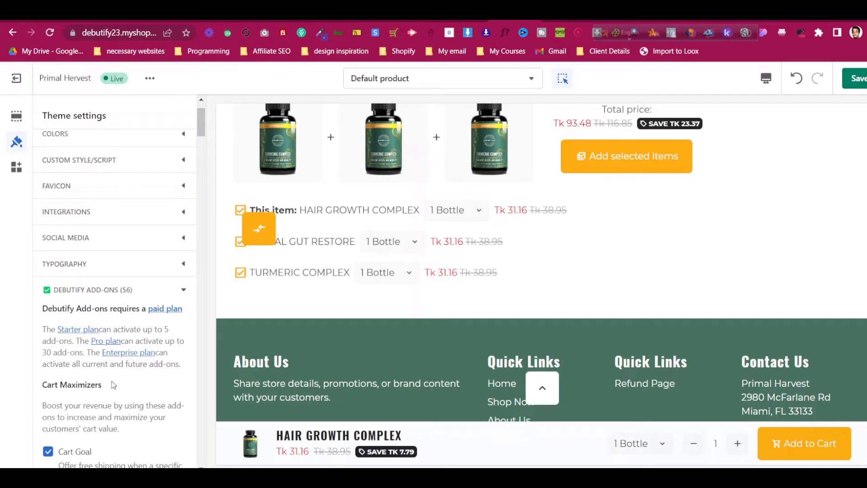
{"action": "scroll", "coordinate": [113, 385], "scroll_direction": "up", "scroll_amount": 2}
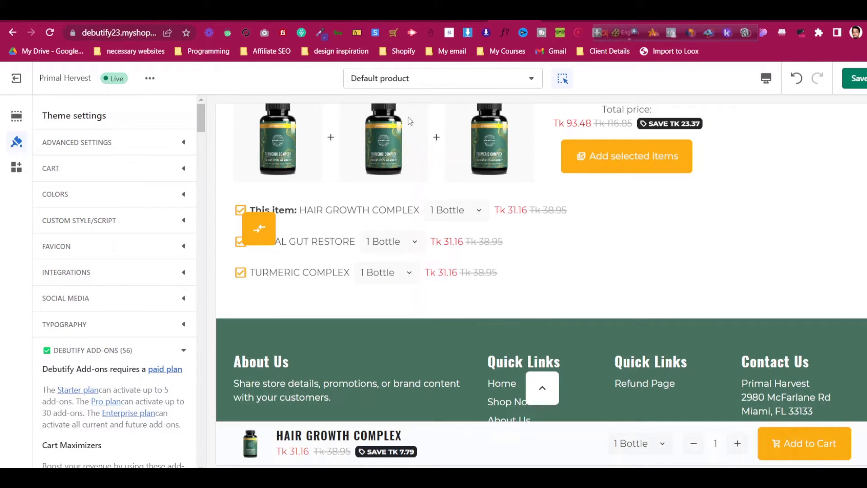
{"action": "left_click", "coordinate": [406, 84]}
Switch the preview to the Home page template, check the hero banner, and bring OBS forward
{"action": "left_click", "coordinate": [408, 140]}
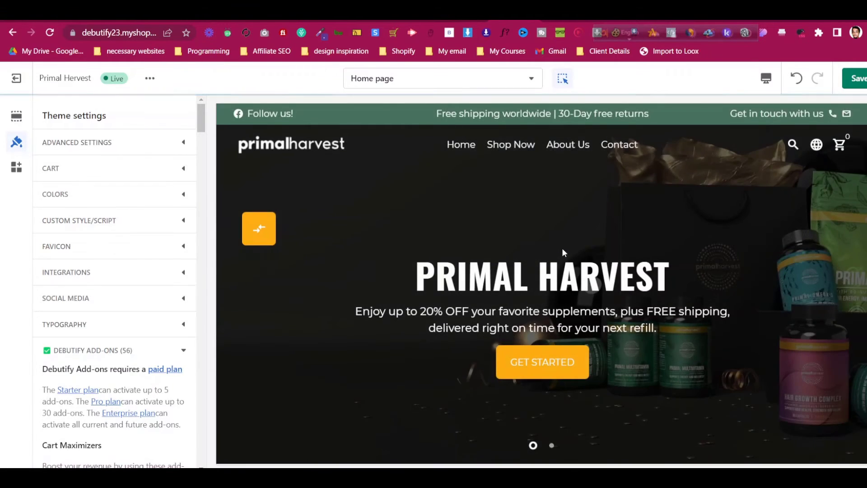
{"action": "scroll", "coordinate": [562, 248], "scroll_direction": "down", "scroll_amount": 5}
{"action": "scroll", "coordinate": [536, 212], "scroll_direction": "up", "scroll_amount": 3}
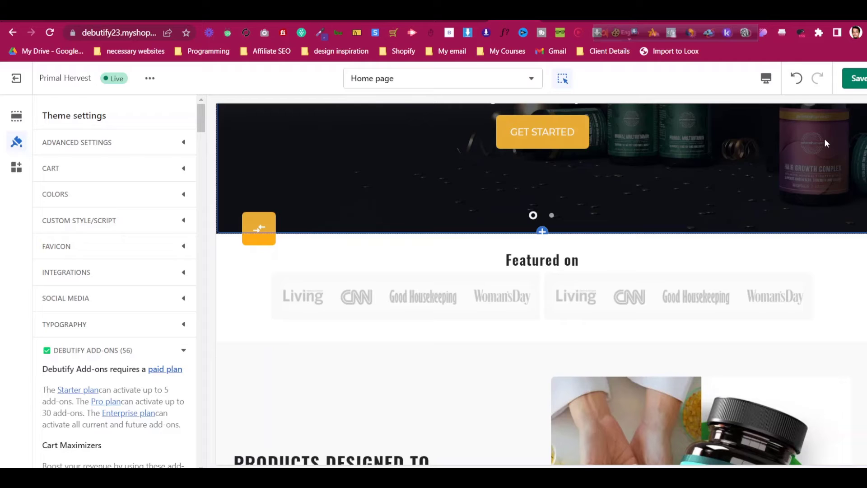
{"action": "scroll", "coordinate": [826, 138], "scroll_direction": "up", "scroll_amount": 5}
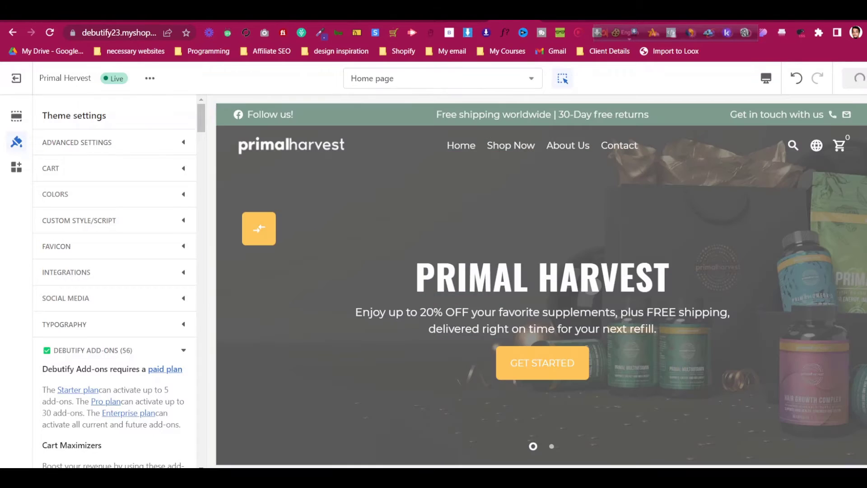
{"action": "left_click", "coordinate": [655, 477]}
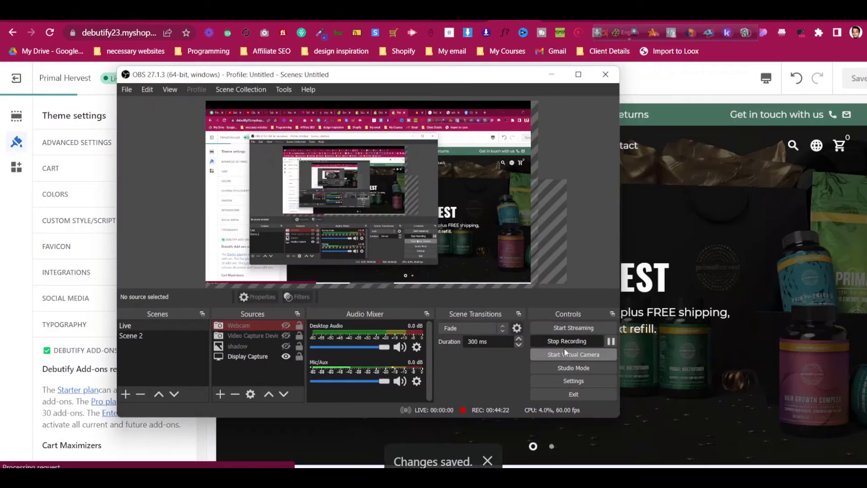
Stop the OBS screen recording
{"action": "left_click", "coordinate": [568, 342]}
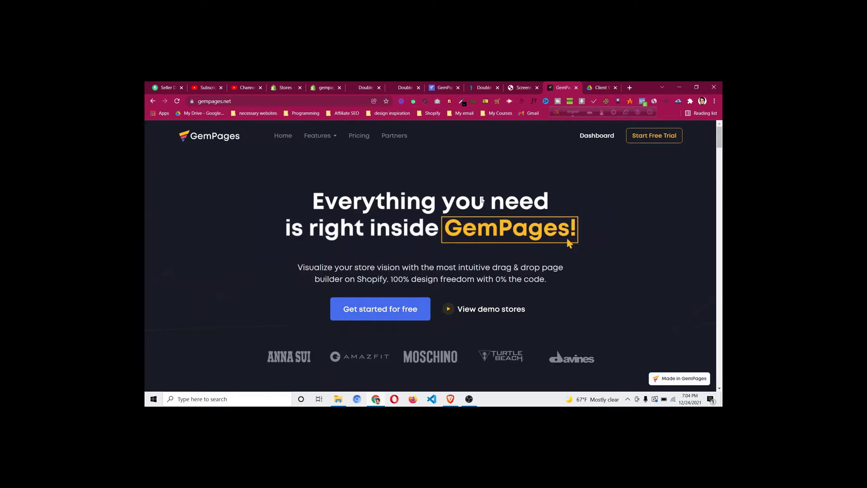
Browse the DoctorSteps example product page, then view the GemPages app listing screenshot
{"action": "left_click", "coordinate": [480, 88]}
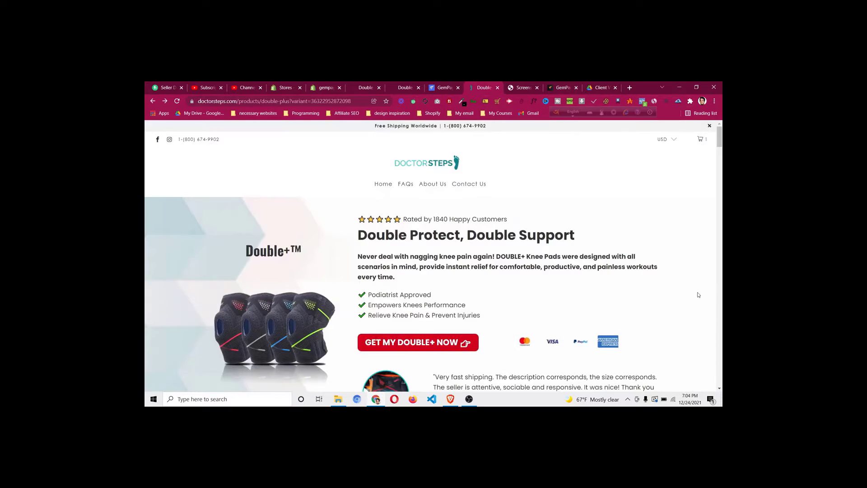
{"action": "scroll", "coordinate": [699, 295], "scroll_direction": "down", "scroll_amount": 2}
{"action": "scroll", "coordinate": [699, 295], "scroll_direction": "down", "scroll_amount": 2}
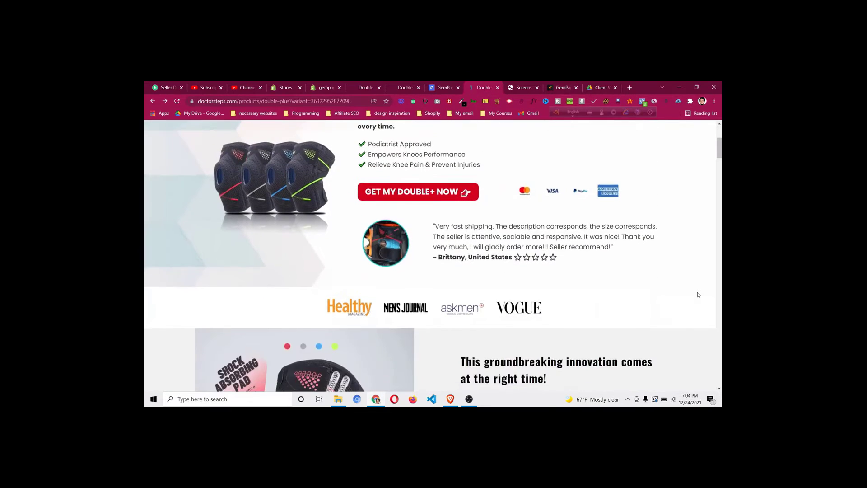
{"action": "scroll", "coordinate": [699, 294], "scroll_direction": "down", "scroll_amount": 12}
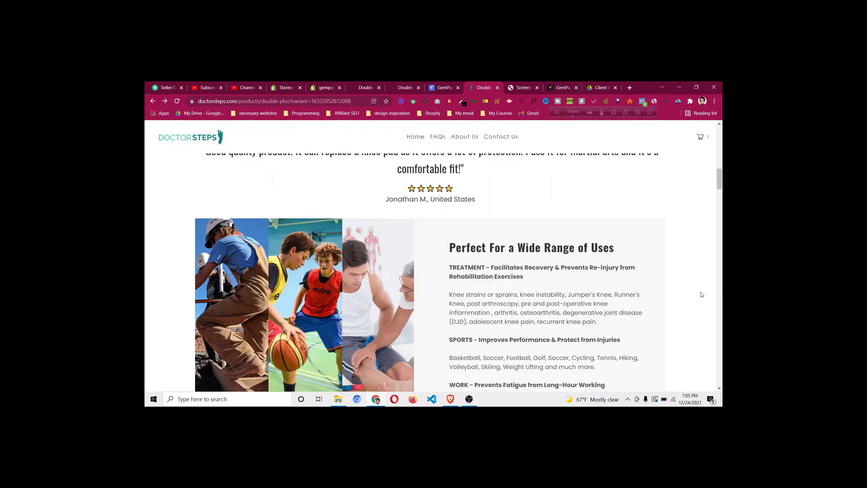
{"action": "scroll", "coordinate": [702, 295], "scroll_direction": "down", "scroll_amount": 5}
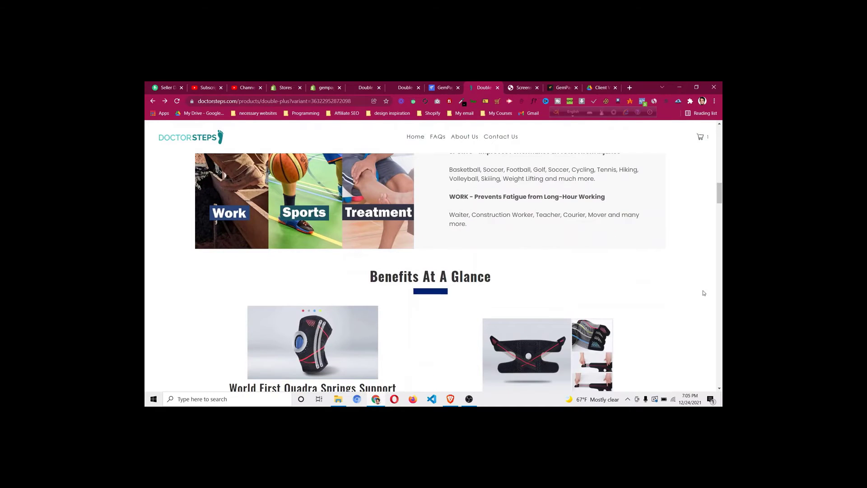
{"action": "scroll", "coordinate": [704, 293], "scroll_direction": "down", "scroll_amount": 3}
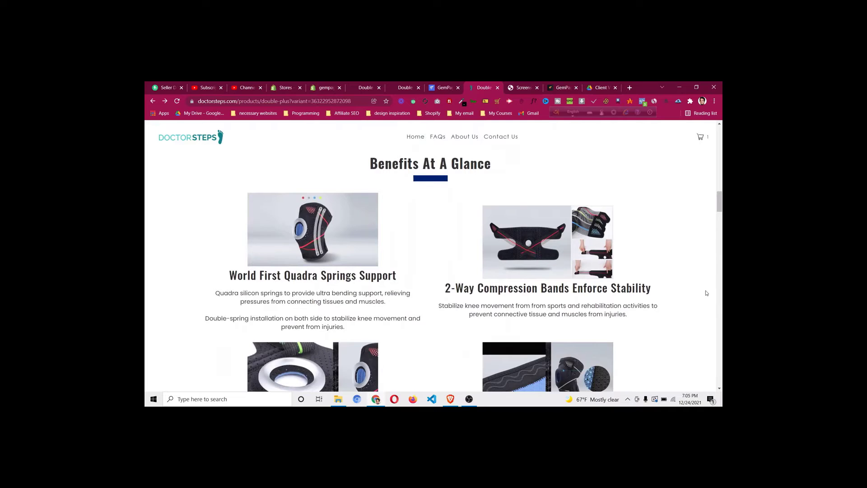
{"action": "scroll", "coordinate": [707, 293], "scroll_direction": "down", "scroll_amount": 12}
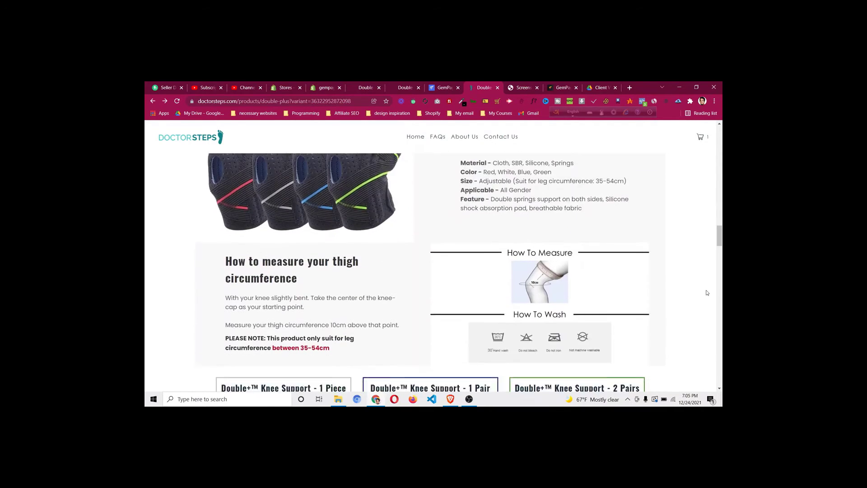
{"action": "scroll", "coordinate": [708, 293], "scroll_direction": "down", "scroll_amount": 2}
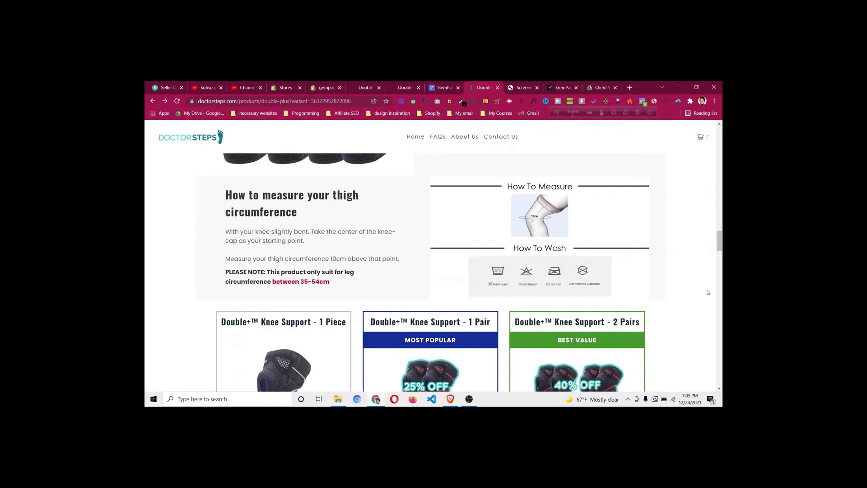
{"action": "scroll", "coordinate": [708, 292], "scroll_direction": "down", "scroll_amount": 1}
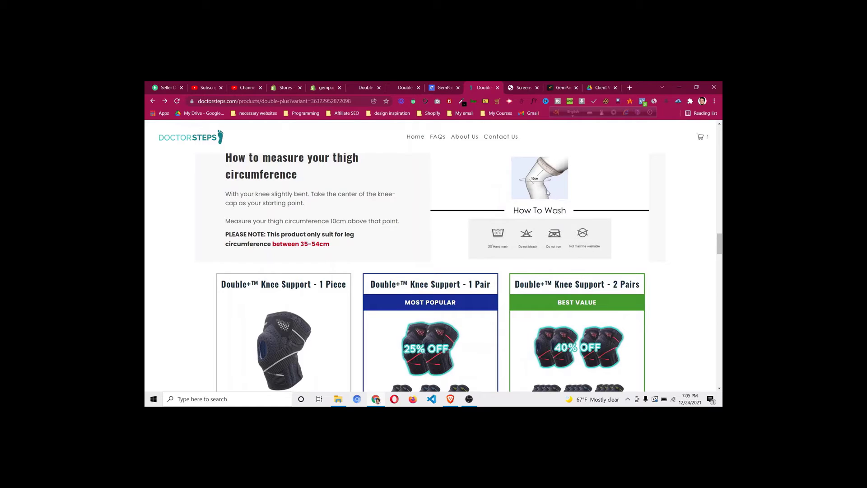
{"action": "left_click", "coordinate": [520, 88]}
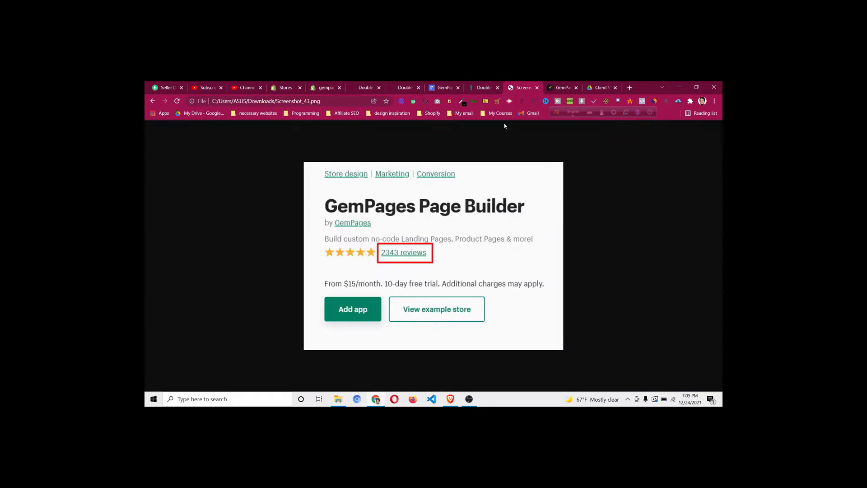
Return to the DoctorSteps knee-support product page and scroll up then back down through it
{"action": "left_click", "coordinate": [483, 88]}
{"action": "scroll", "coordinate": [632, 282], "scroll_direction": "up", "scroll_amount": 5}
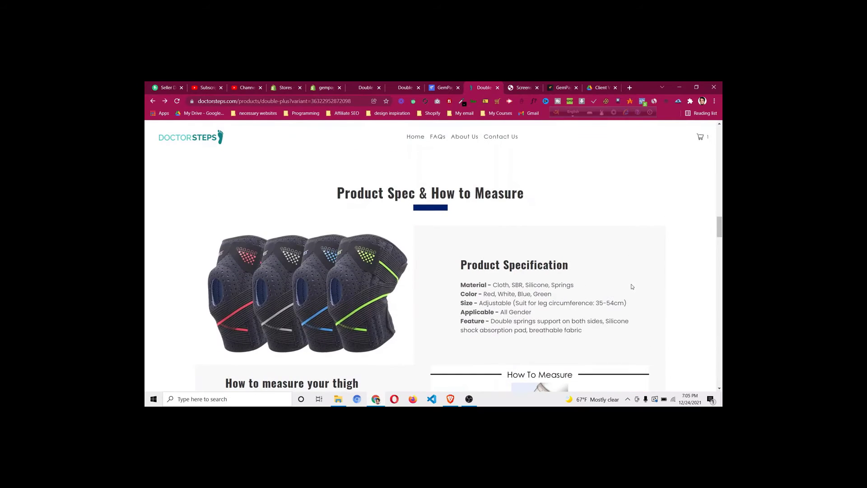
{"action": "scroll", "coordinate": [632, 287], "scroll_direction": "up", "scroll_amount": 2}
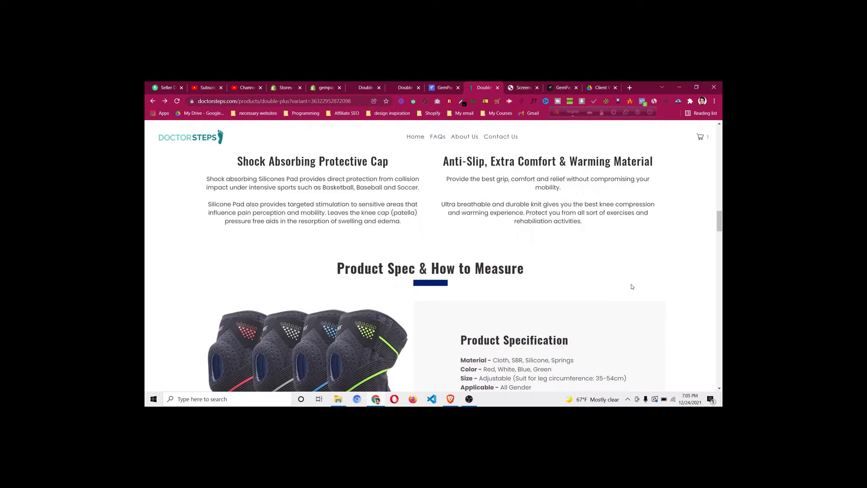
{"action": "scroll", "coordinate": [632, 287], "scroll_direction": "up", "scroll_amount": 6}
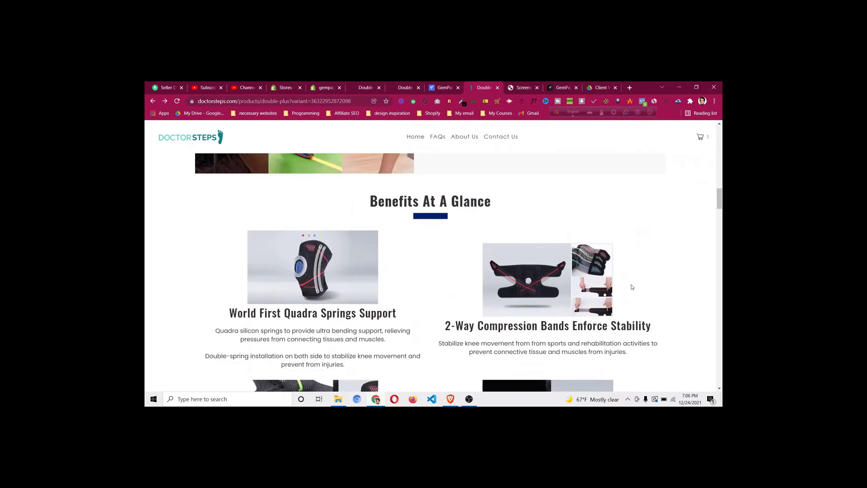
{"action": "scroll", "coordinate": [632, 287], "scroll_direction": "up", "scroll_amount": 5}
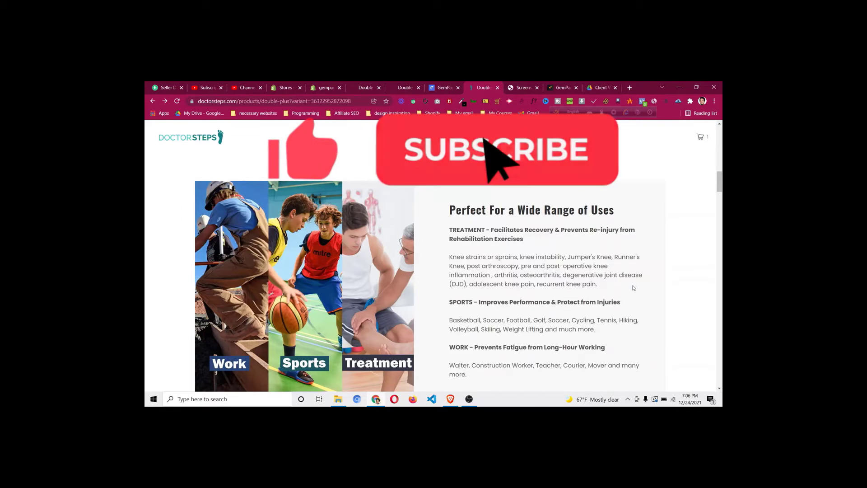
{"action": "scroll", "coordinate": [634, 288], "scroll_direction": "up", "scroll_amount": 2}
{"action": "scroll", "coordinate": [634, 288], "scroll_direction": "up", "scroll_amount": 5}
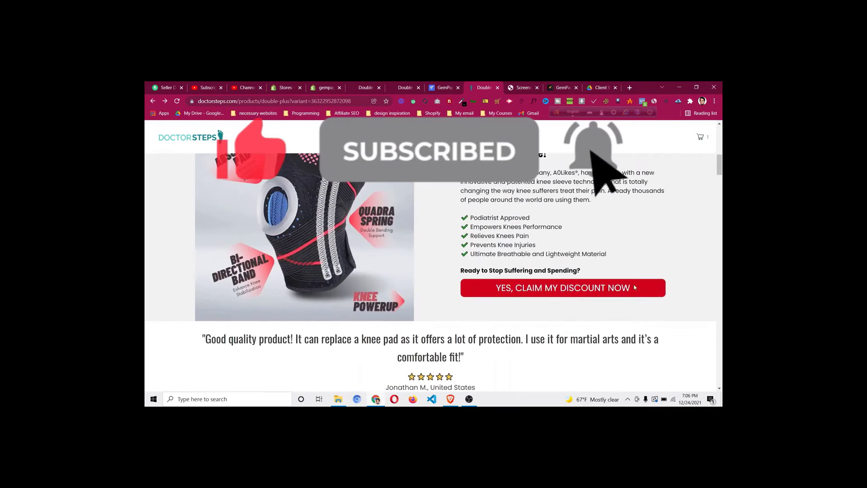
{"action": "scroll", "coordinate": [634, 284], "scroll_direction": "up", "scroll_amount": 2}
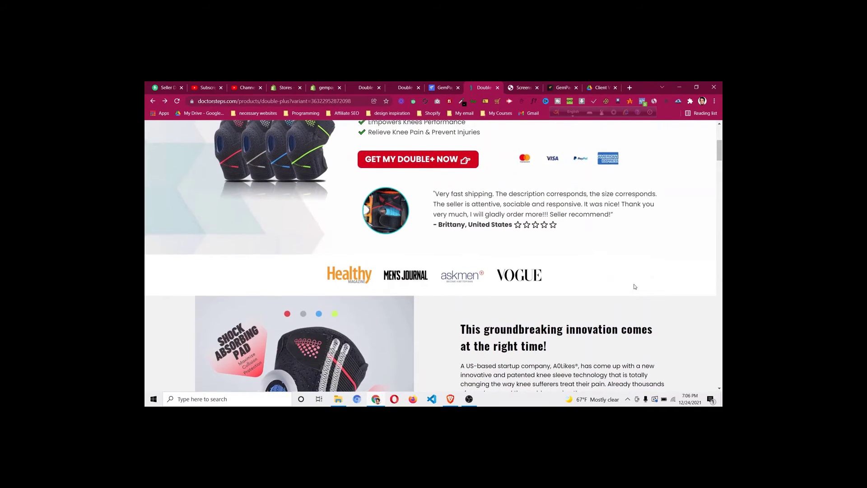
{"action": "scroll", "coordinate": [635, 287], "scroll_direction": "up", "scroll_amount": 4}
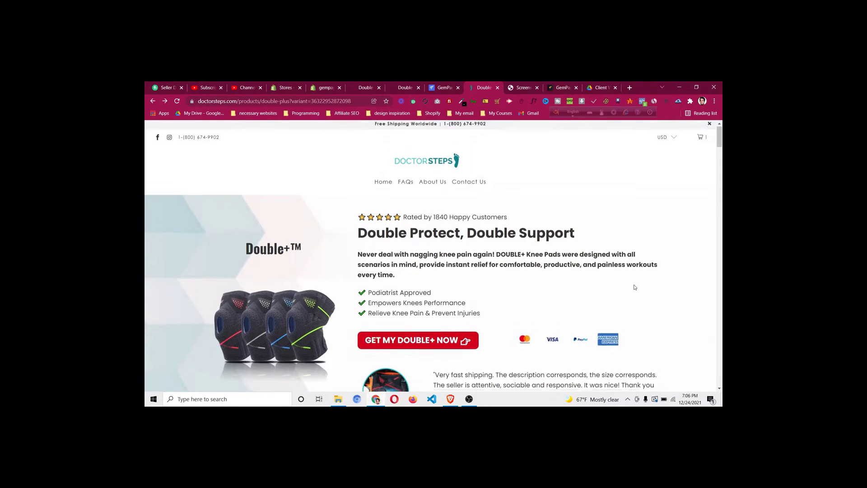
{"action": "scroll", "coordinate": [635, 286], "scroll_direction": "down", "scroll_amount": 11}
{"action": "scroll", "coordinate": [635, 288], "scroll_direction": "down", "scroll_amount": 4}
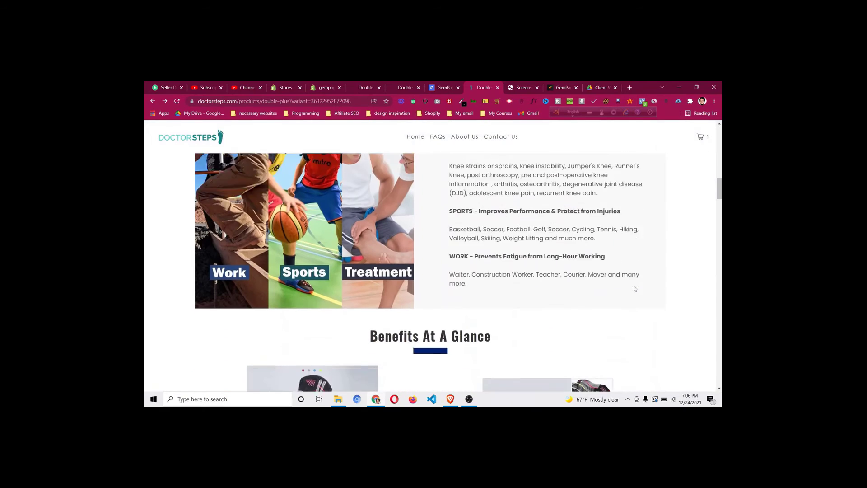
{"action": "scroll", "coordinate": [634, 288], "scroll_direction": "down", "scroll_amount": 3}
{"action": "scroll", "coordinate": [634, 289], "scroll_direction": "down", "scroll_amount": 10}
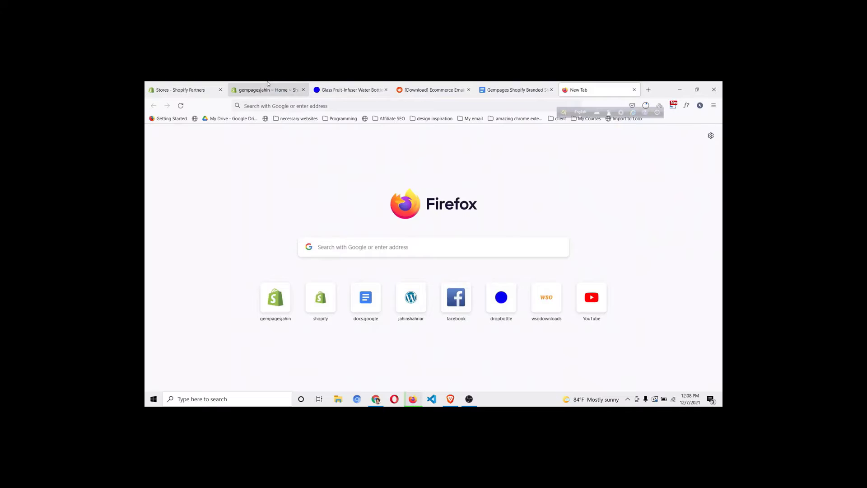
Show the gempagesjahin store's admin Home page and move the GemPages doc tab beside it
{"action": "left_click", "coordinate": [271, 90]}
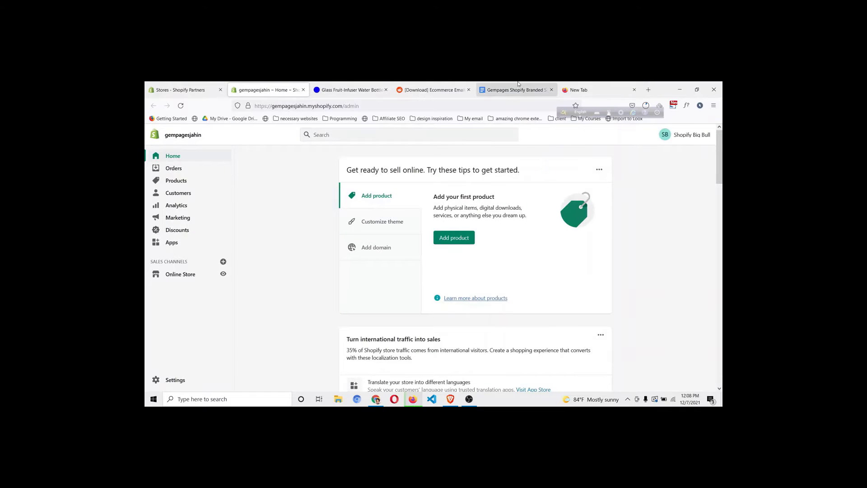
{"action": "left_click_drag", "start_coordinate": [515, 90], "coordinate": [347, 90]}
{"action": "left_click", "coordinate": [284, 85]}
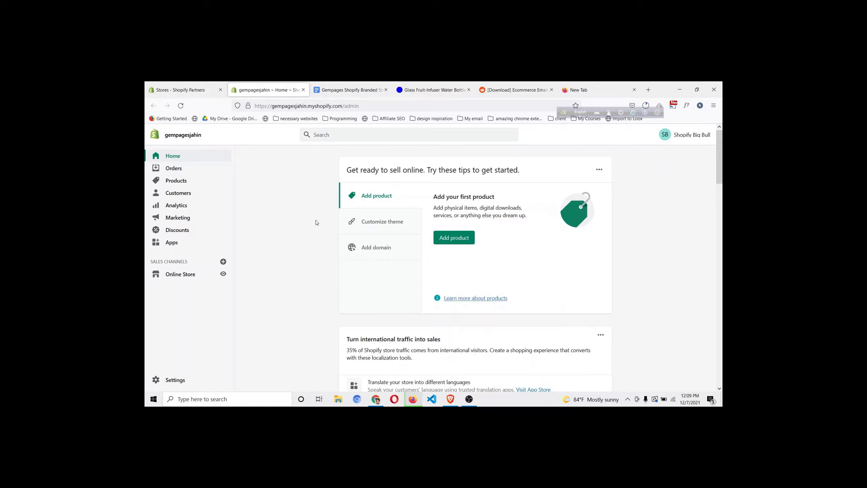
Load jahinshahriar.com/gempages in a new tab and place it beside the GemPages notes tab
{"action": "left_click", "coordinate": [570, 84]}
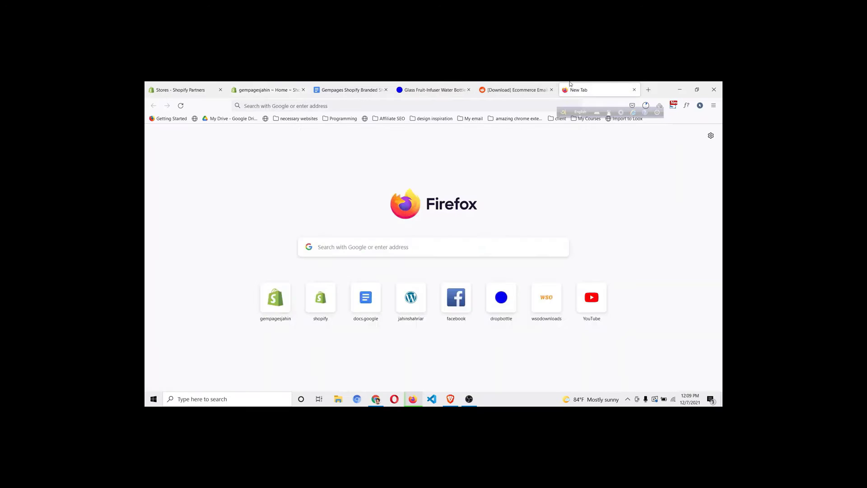
{"action": "left_click", "coordinate": [303, 106]}
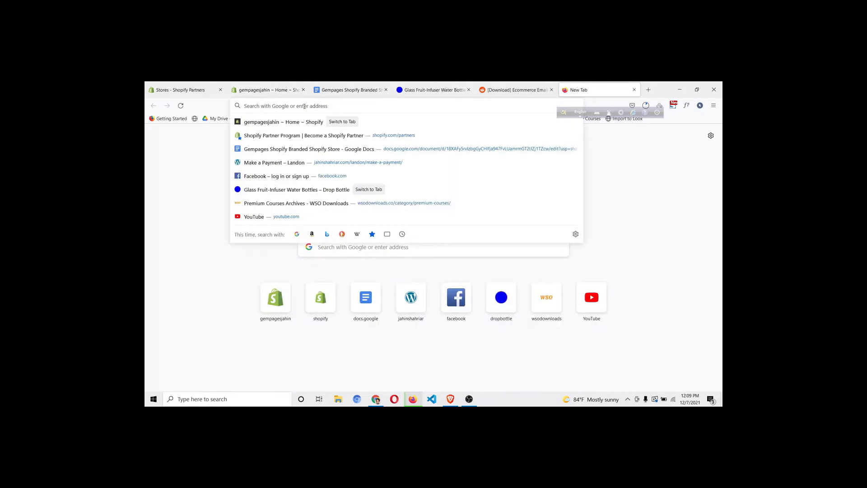
{"action": "type", "text": "jahinshahriar."}
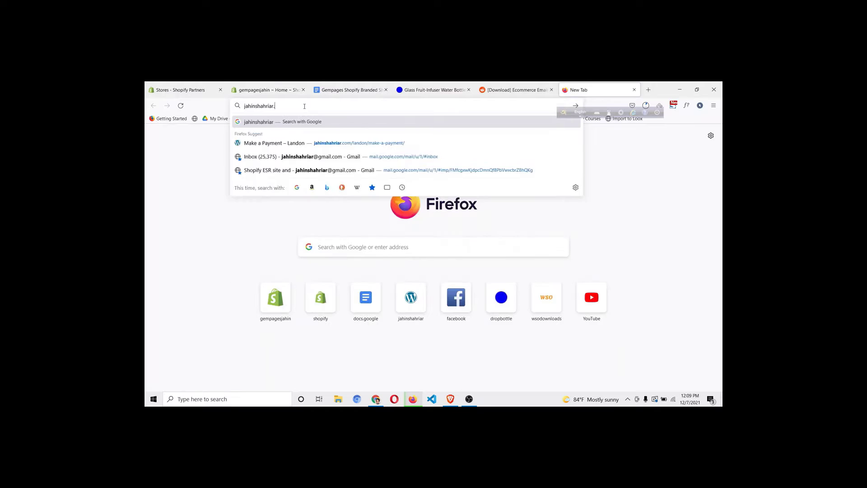
{"action": "type", "text": "com/ge"}
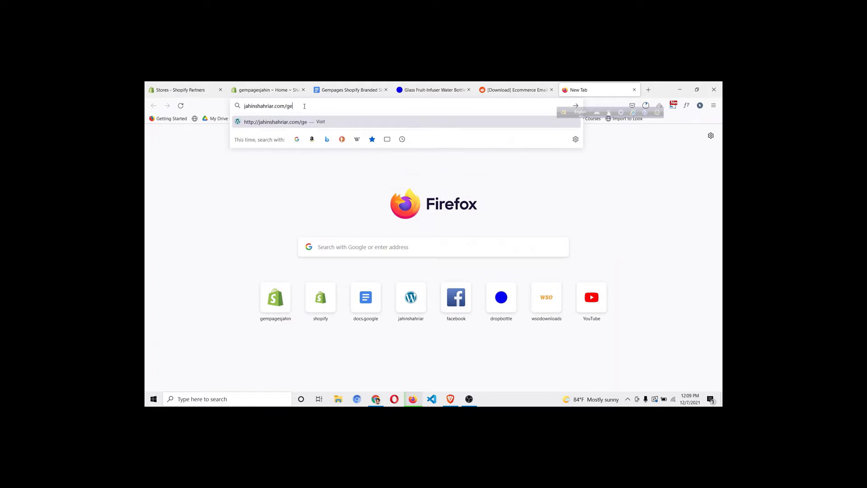
{"action": "type", "text": "mpages"}
{"action": "key", "text": "Return"}
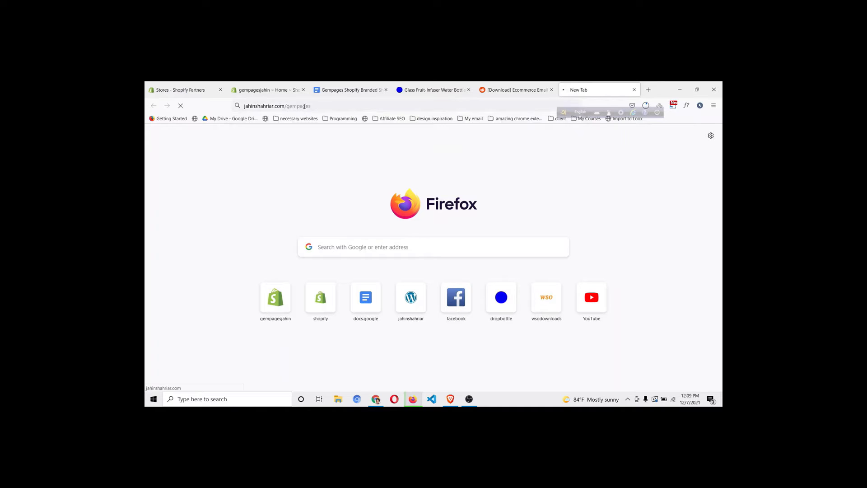
{"action": "left_click_drag", "start_coordinate": [581, 91], "coordinate": [349, 86]}
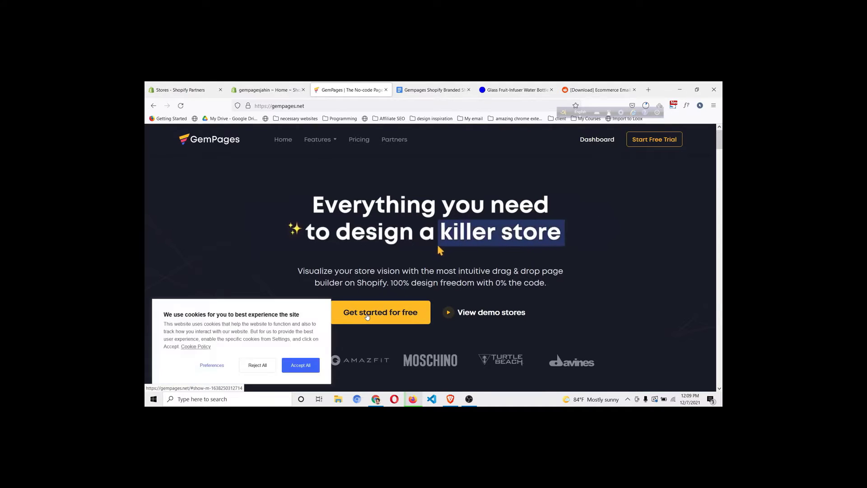
Start the free GemPages signup and copy the store subdomain from the Shopify admin address
{"action": "left_click", "coordinate": [367, 314]}
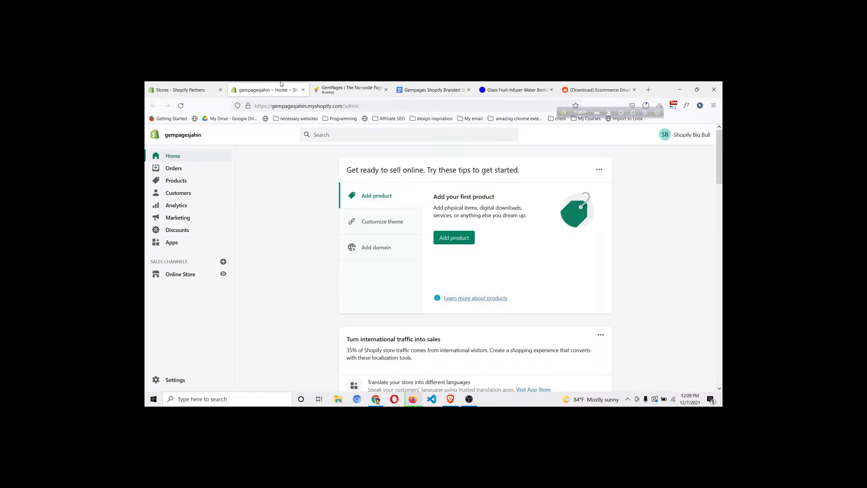
{"action": "left_click", "coordinate": [280, 84]}
{"action": "double_click", "coordinate": [286, 106]}
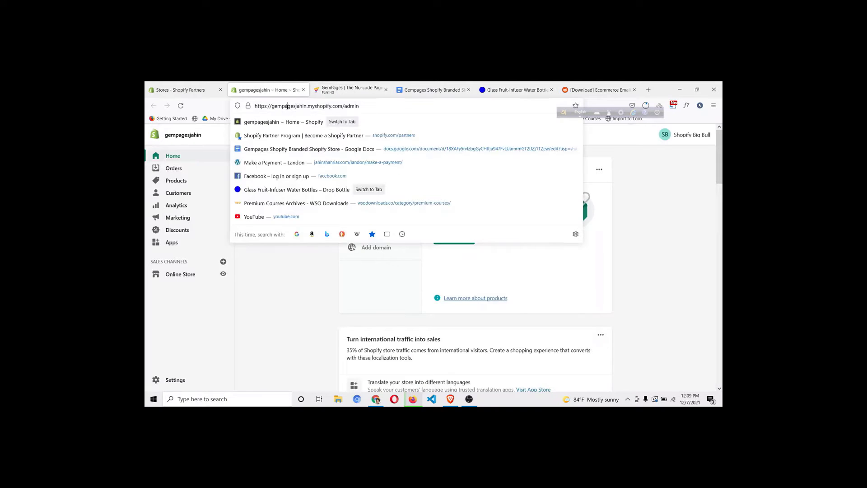
{"action": "left_click", "coordinate": [272, 107]}
{"action": "left_click_drag", "start_coordinate": [272, 107], "coordinate": [303, 106]}
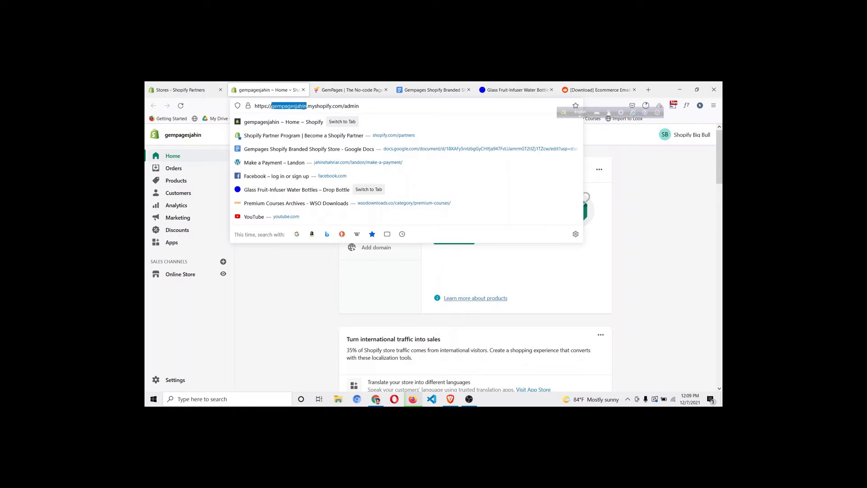
{"action": "right_click", "coordinate": [302, 107]}
{"action": "left_click", "coordinate": [316, 149]}
Paste the store subdomain into the store-domain field and submit it to try GemPages free
{"action": "left_click", "coordinate": [338, 88]}
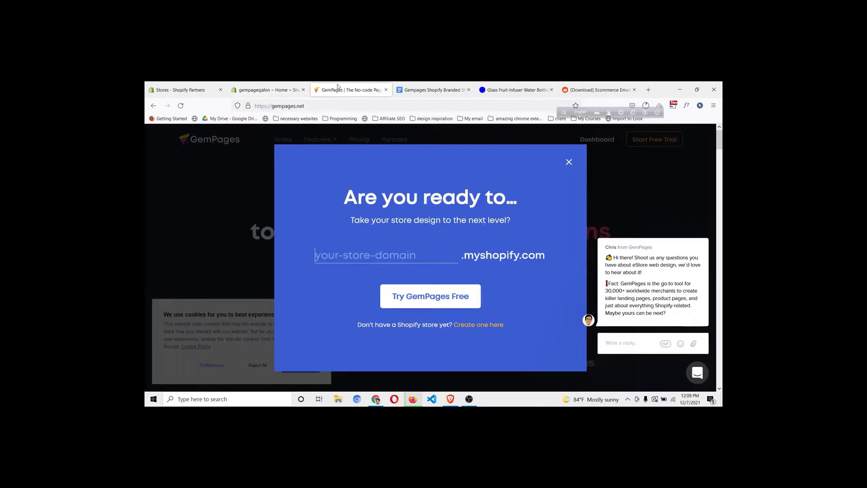
{"action": "left_click", "coordinate": [374, 252]}
{"action": "key", "text": "ctrl+v"}
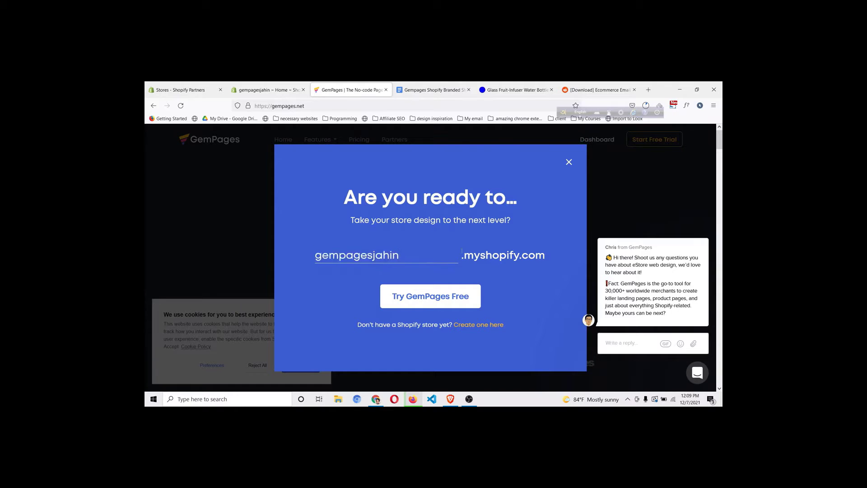
{"action": "left_click", "coordinate": [442, 298]}
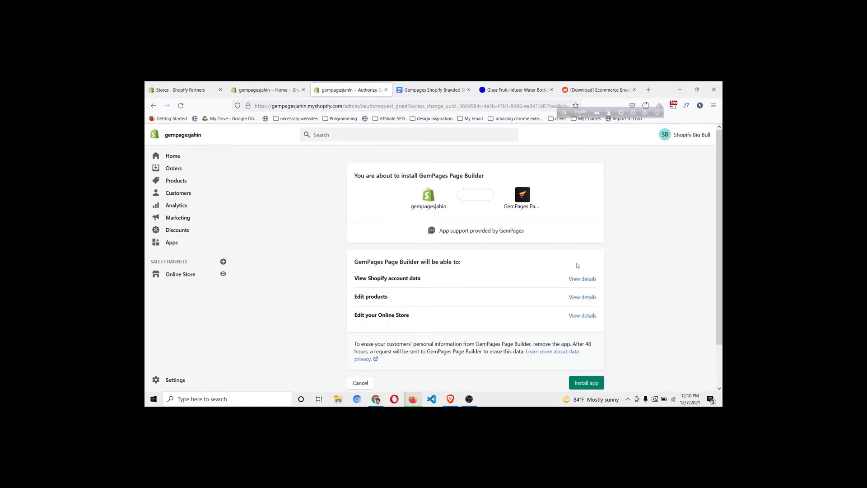
Install the GemPages Page Builder app on the store and accept all cookies
{"action": "scroll", "coordinate": [578, 266], "scroll_direction": "down", "scroll_amount": 2}
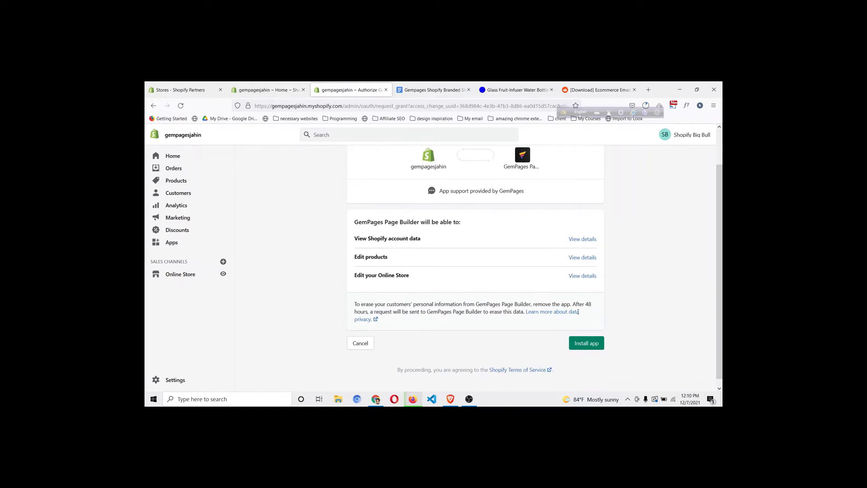
{"action": "left_click", "coordinate": [586, 343]}
{"action": "scroll", "coordinate": [393, 236], "scroll_direction": "up", "scroll_amount": 2}
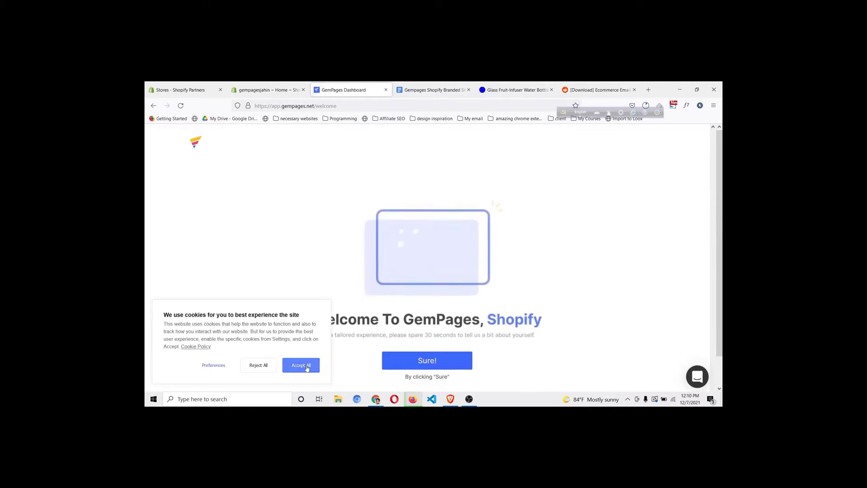
{"action": "left_click", "coordinate": [306, 366]}
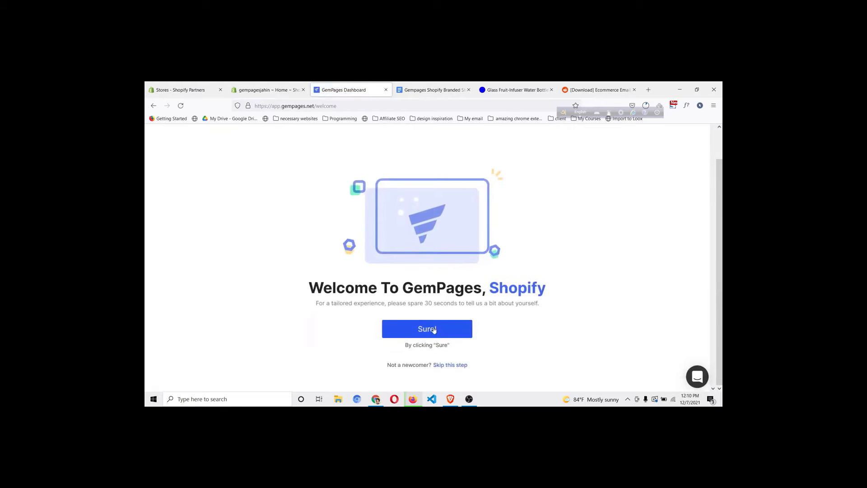
Answer onboarding with Beginner, E-commerce merchant, Arts, Crafts & Photography and the first goal
{"action": "left_click", "coordinate": [434, 330]}
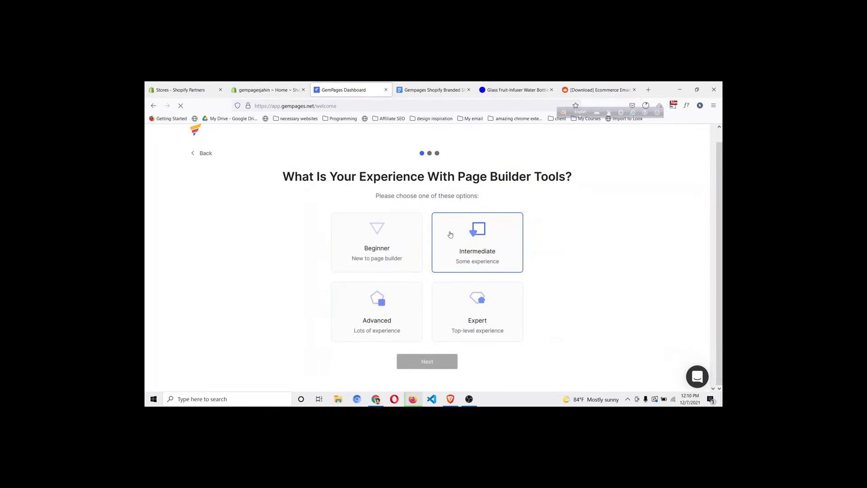
{"action": "left_click", "coordinate": [402, 253]}
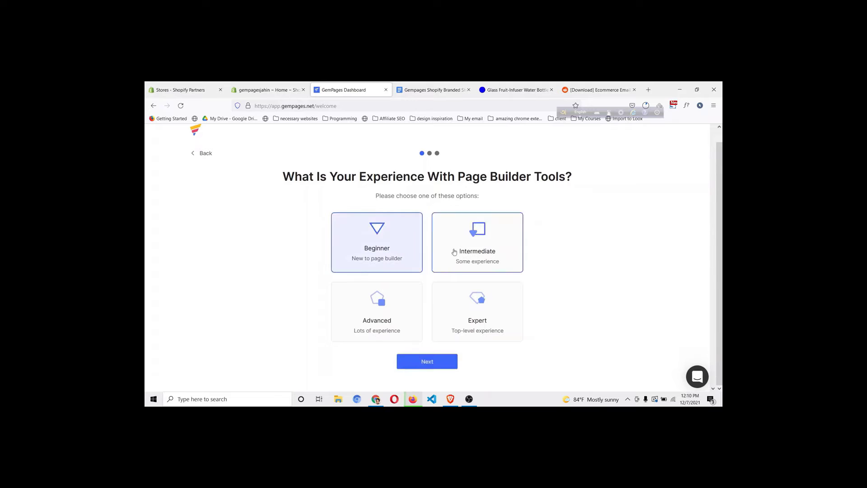
{"action": "left_click", "coordinate": [435, 364]}
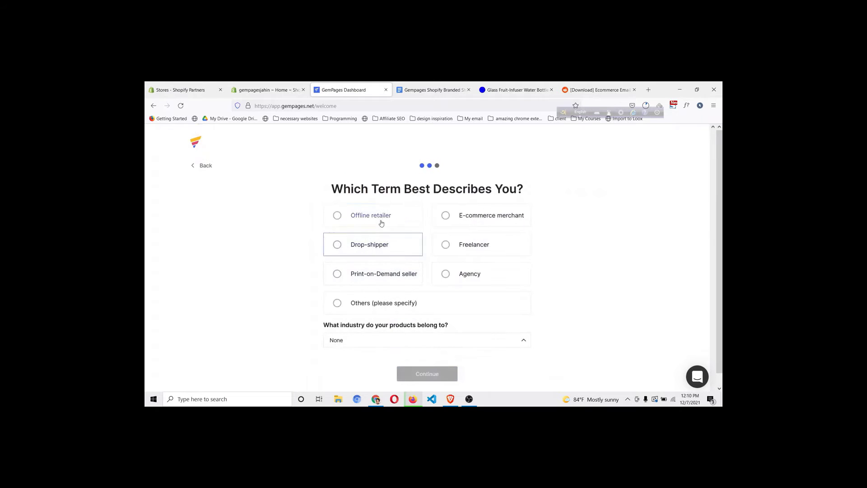
{"action": "left_click", "coordinate": [456, 215]}
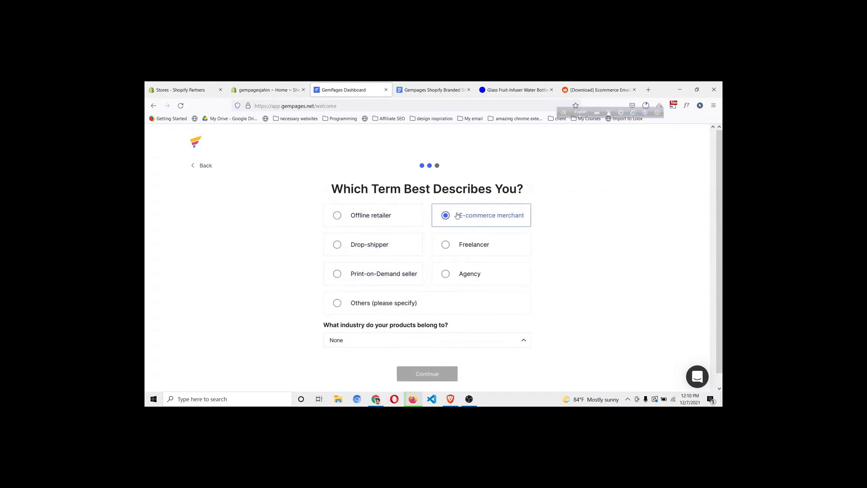
{"action": "left_click", "coordinate": [375, 342]}
{"action": "left_click", "coordinate": [375, 358]}
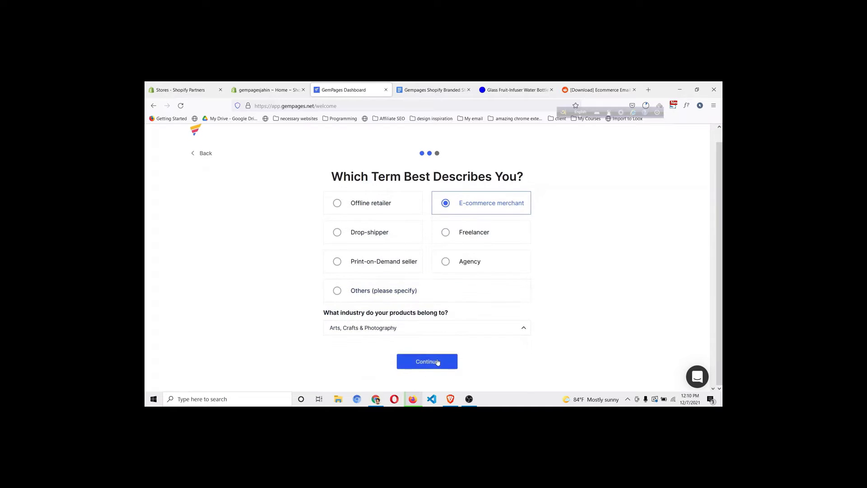
{"action": "left_click", "coordinate": [437, 362]}
{"action": "left_click", "coordinate": [397, 217]}
{"action": "left_click", "coordinate": [444, 379]}
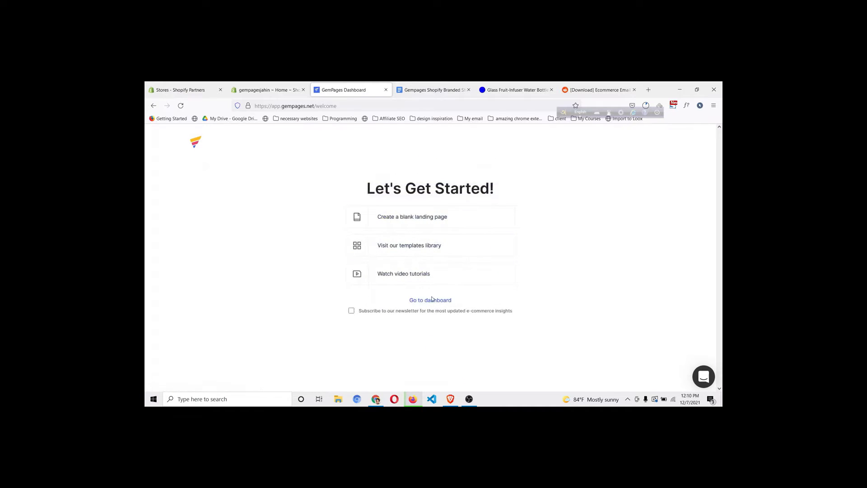
{"action": "left_click", "coordinate": [432, 300]}
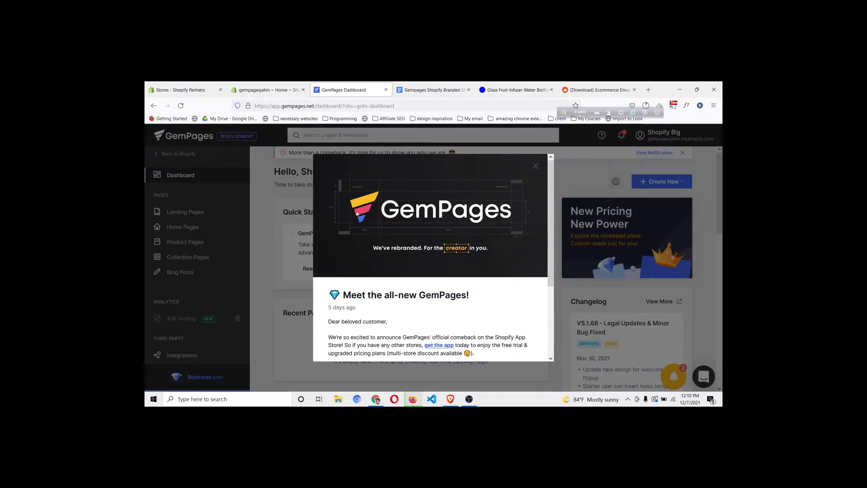
Dismiss the rebrand announcement and reload the dashboard, leaving Recent Pages empty
{"action": "scroll", "coordinate": [424, 263], "scroll_direction": "down", "scroll_amount": 3}
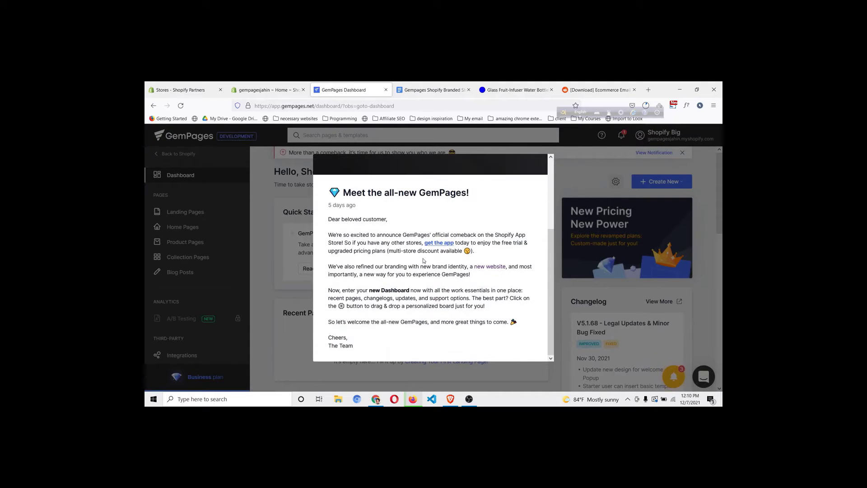
{"action": "scroll", "coordinate": [506, 263], "scroll_direction": "up", "scroll_amount": 3}
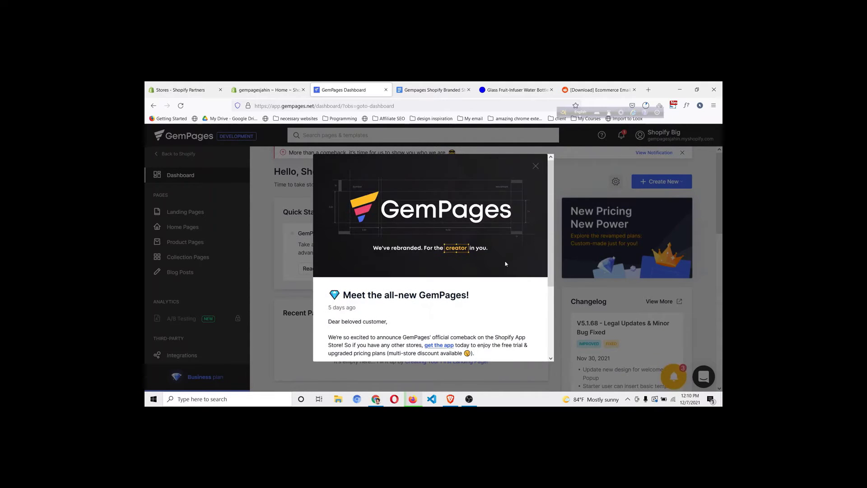
{"action": "left_click", "coordinate": [535, 167]}
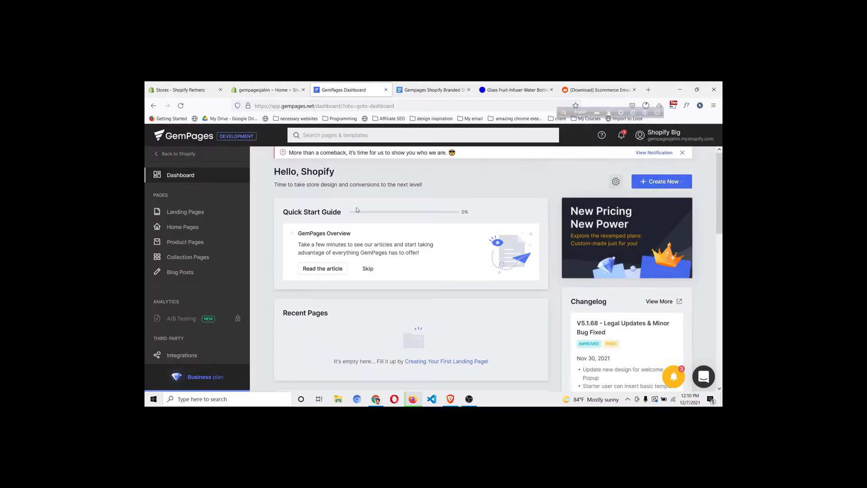
{"action": "scroll", "coordinate": [411, 318], "scroll_direction": "down", "scroll_amount": 2}
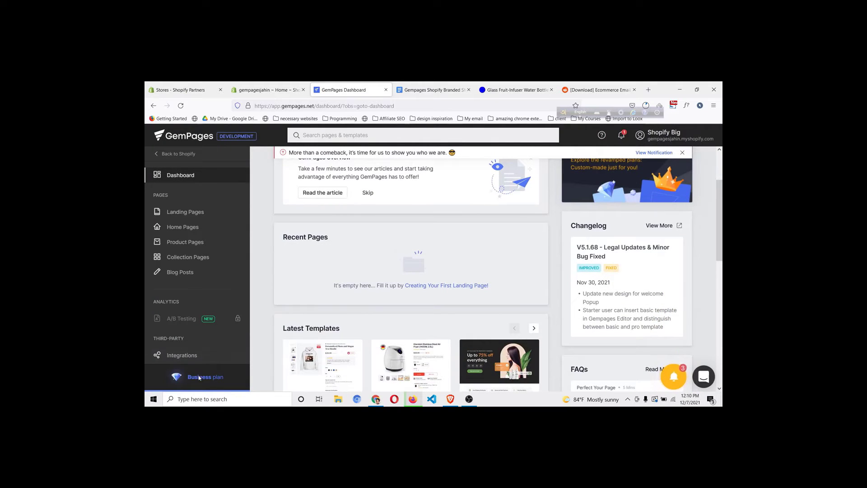
{"action": "scroll", "coordinate": [199, 375], "scroll_direction": "down", "scroll_amount": 2}
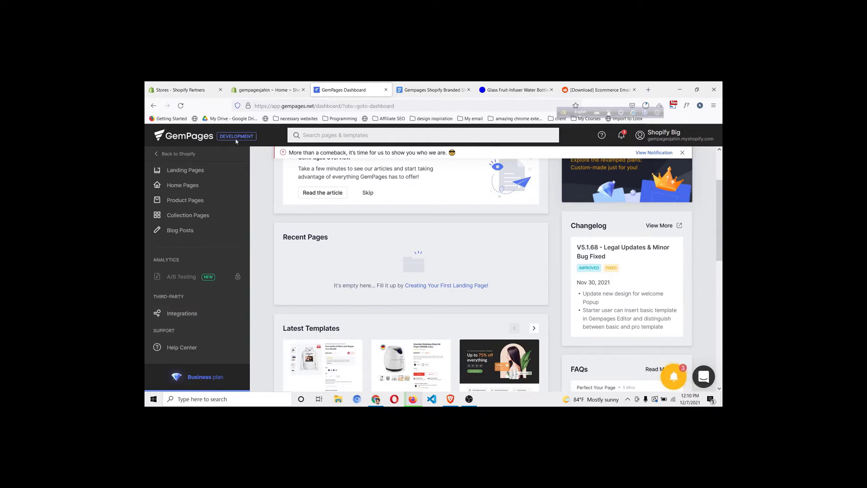
{"action": "left_click", "coordinate": [191, 139]}
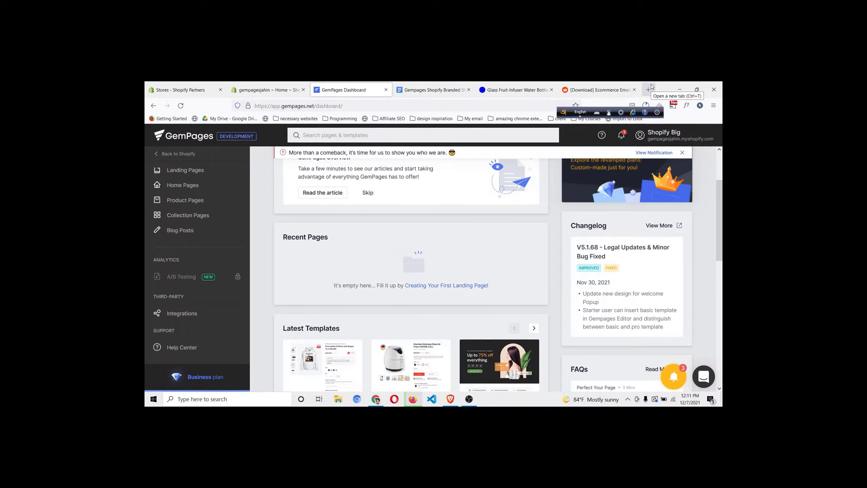
Open the jahinshahriar.com/gempages link in a new tab
{"action": "left_click", "coordinate": [649, 89]}
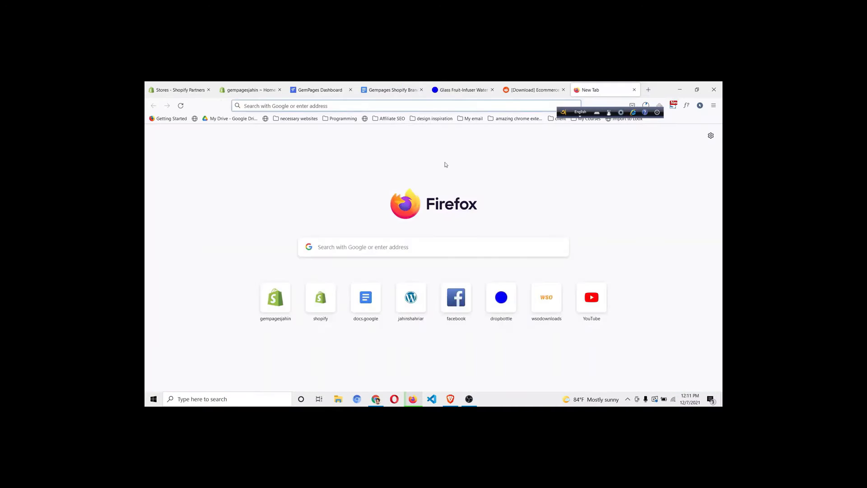
{"action": "type", "text": "jahinsh"}
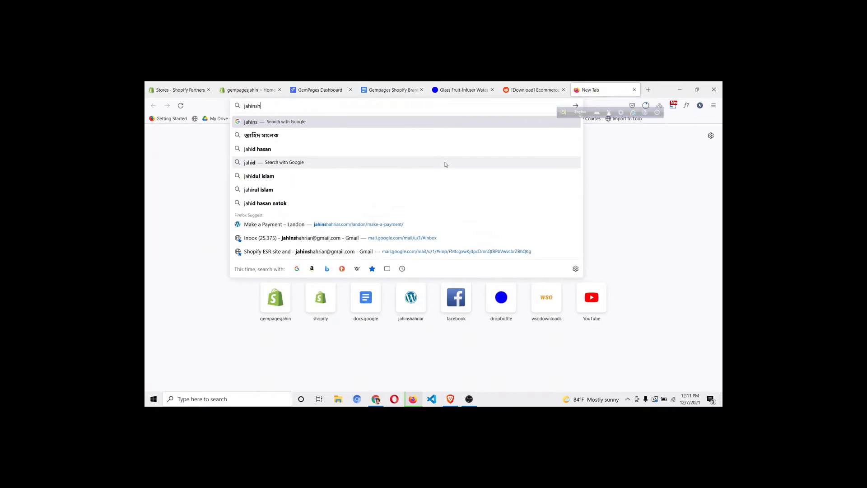
{"action": "type", "text": "ahriar.co"}
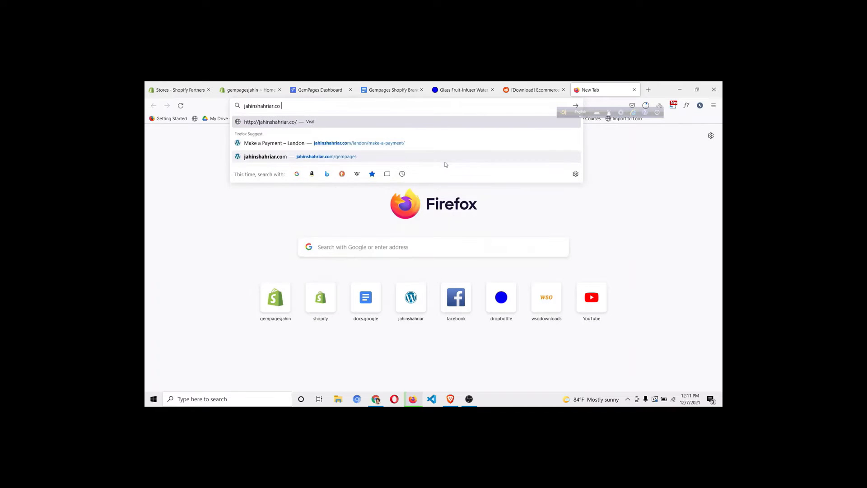
{"action": "type", "text": "m/gempages"}
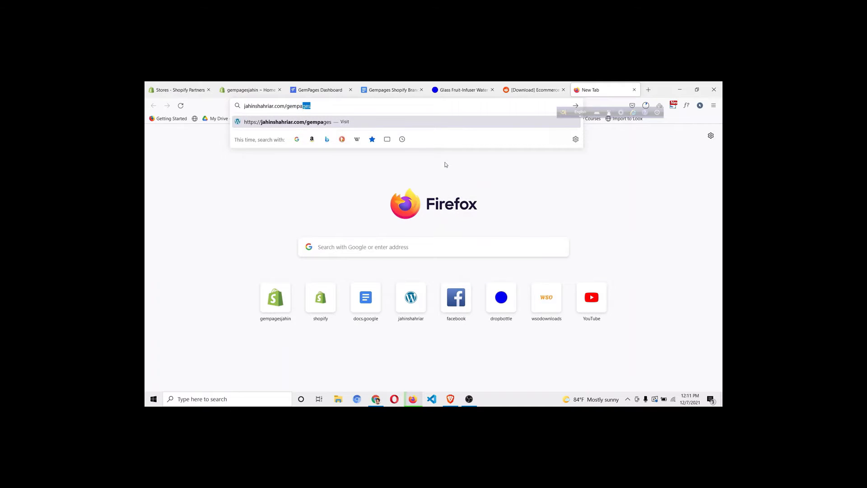
{"action": "key", "text": "Return"}
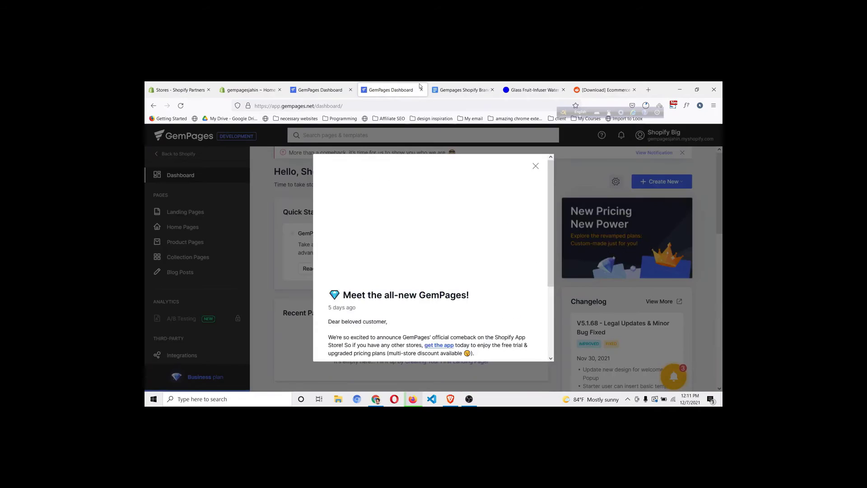
Search for 'gempages pricing' and open the GemPages pricing plans page
{"action": "left_click", "coordinate": [303, 107]}
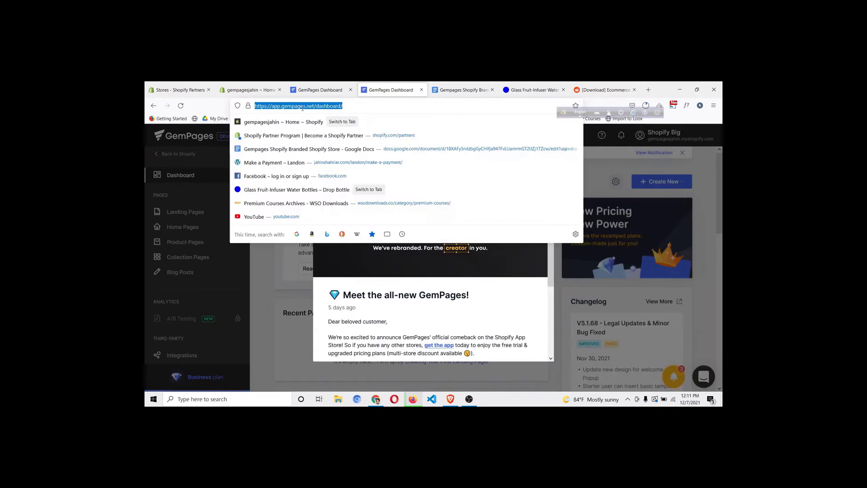
{"action": "type", "text": "gempages pr"}
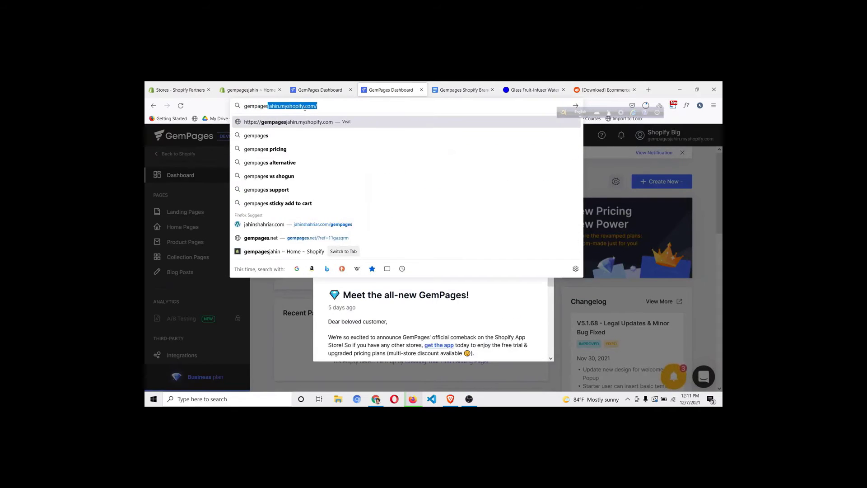
{"action": "type", "text": "icing"}
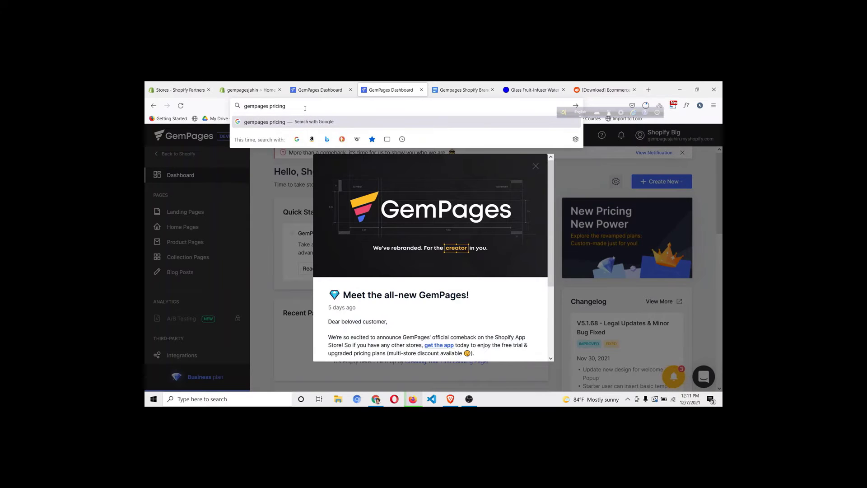
{"action": "key", "text": "Return"}
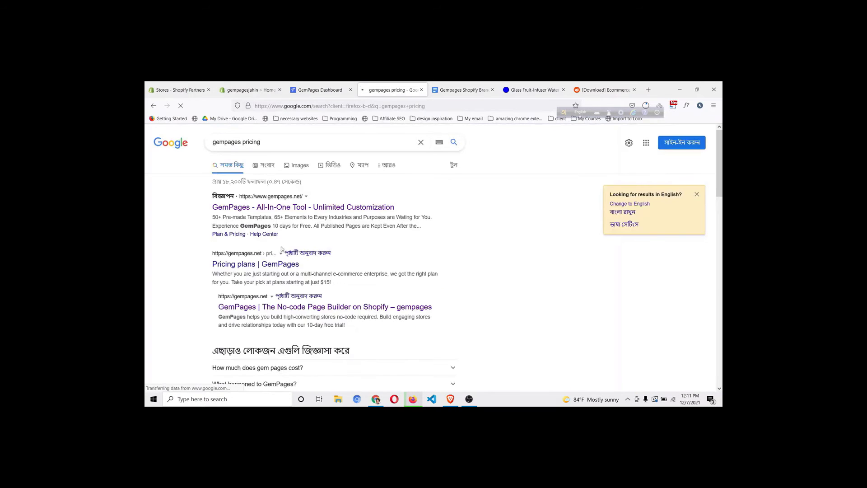
{"action": "left_click", "coordinate": [277, 264]}
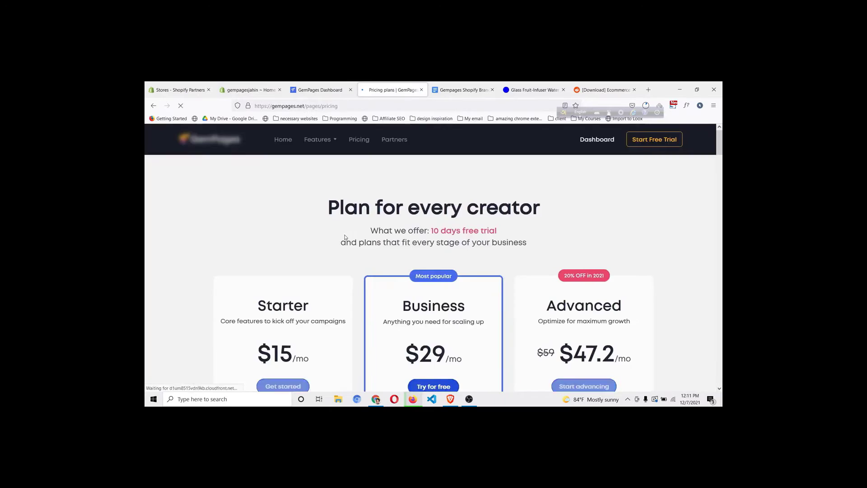
{"action": "scroll", "coordinate": [346, 237], "scroll_direction": "down", "scroll_amount": 2}
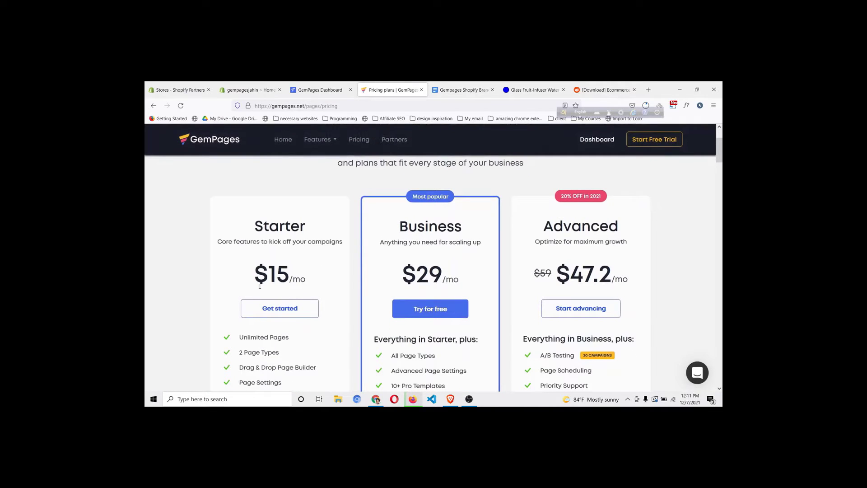
{"action": "scroll", "coordinate": [316, 256], "scroll_direction": "down", "scroll_amount": 1}
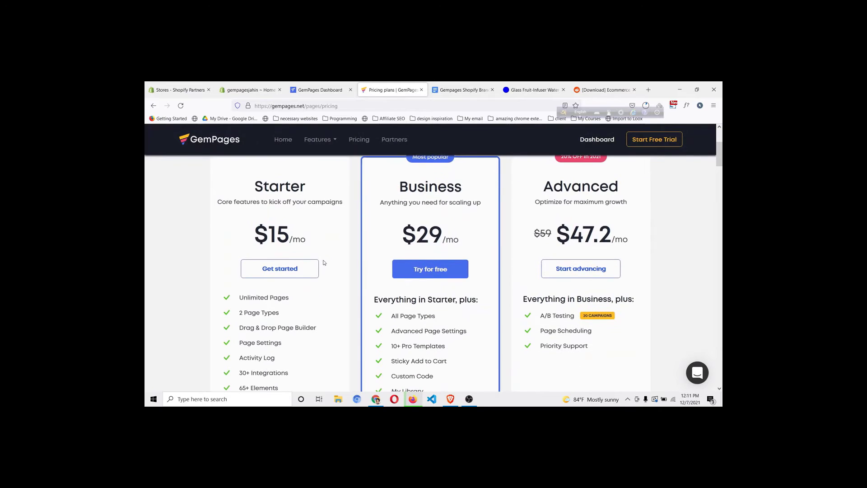
{"action": "scroll", "coordinate": [267, 297], "scroll_direction": "down", "scroll_amount": 1}
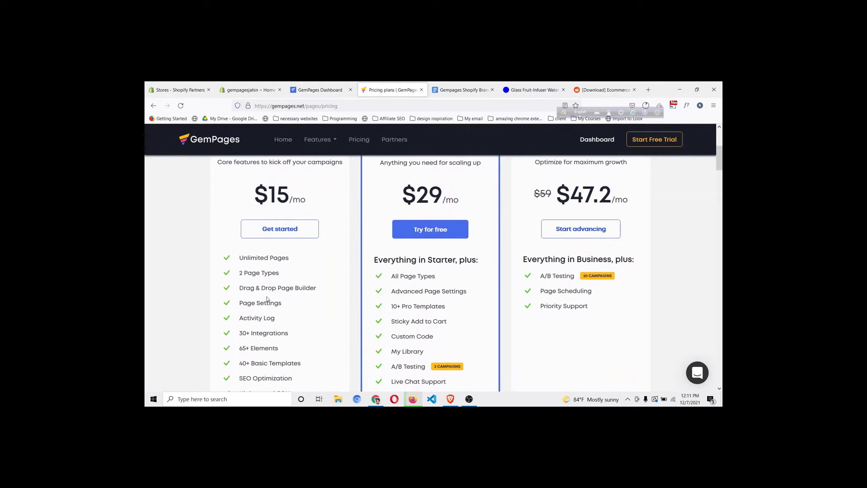
Compare the GemPages dashboard with the pricing plans, scrolling through the plans
{"action": "key", "text": "ctrl+shift+Tab"}
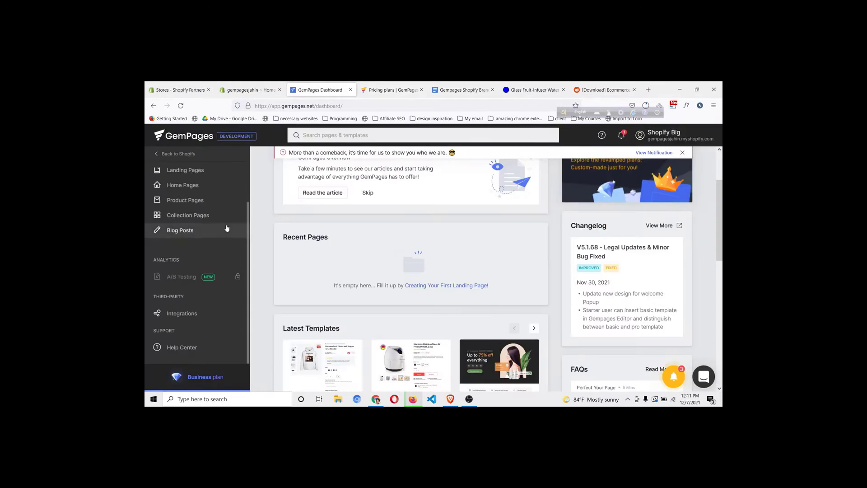
{"action": "scroll", "coordinate": [227, 228], "scroll_direction": "up", "scroll_amount": 1}
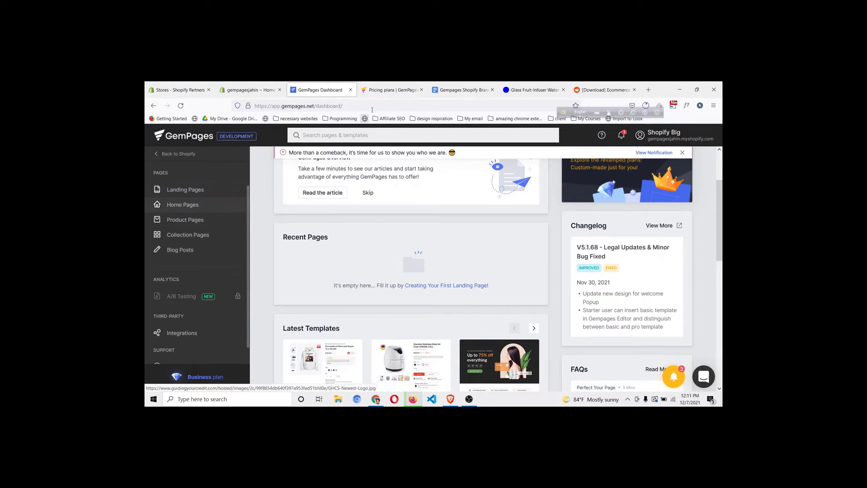
{"action": "key", "text": "ctrl+Tab"}
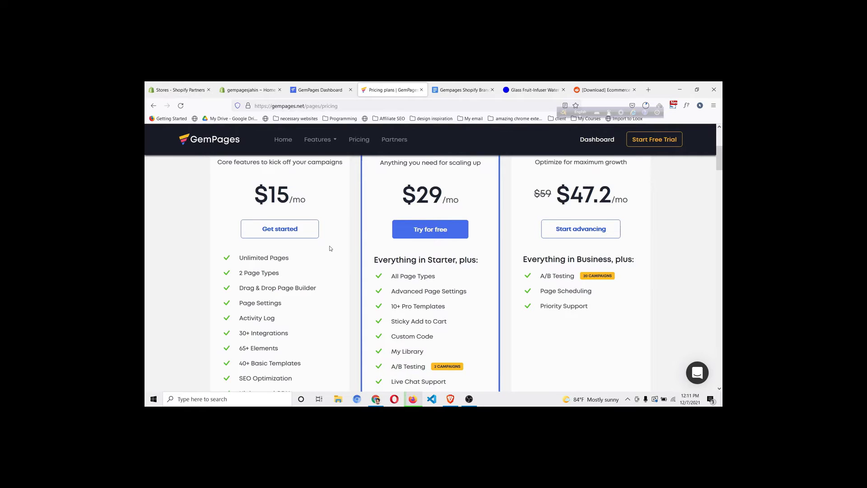
{"action": "scroll", "coordinate": [331, 248], "scroll_direction": "up", "scroll_amount": 2}
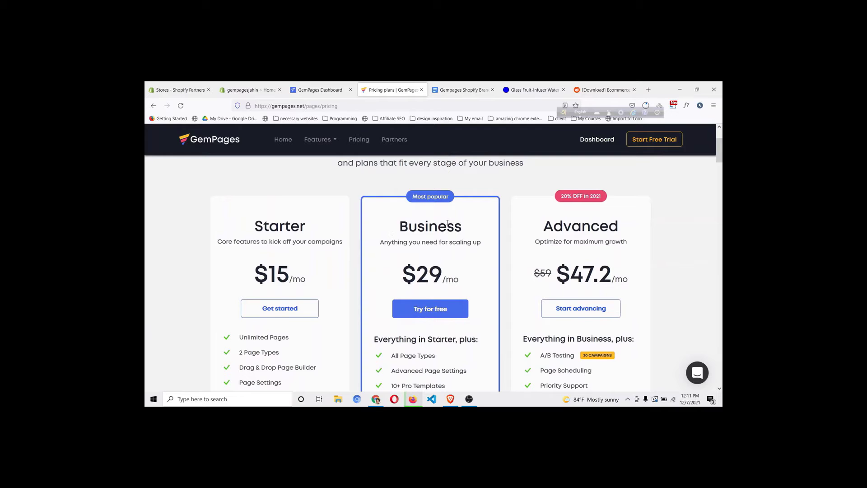
{"action": "scroll", "coordinate": [447, 223], "scroll_direction": "down", "scroll_amount": 4}
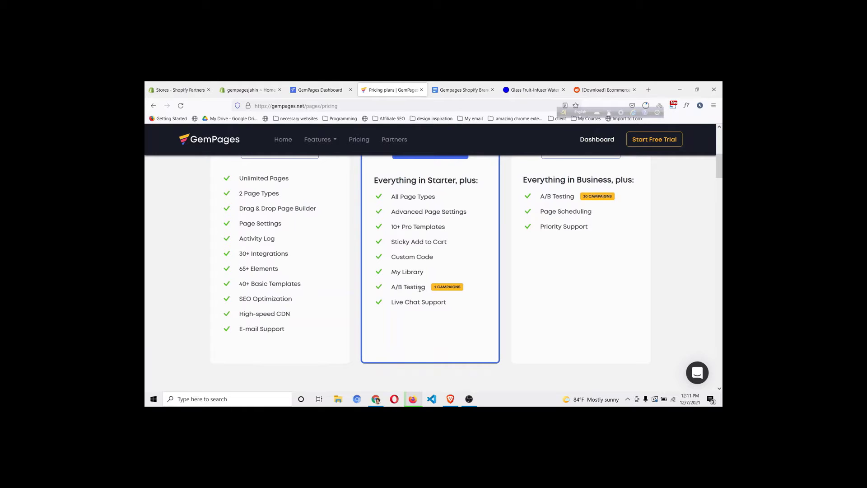
{"action": "scroll", "coordinate": [407, 272], "scroll_direction": "up", "scroll_amount": 4}
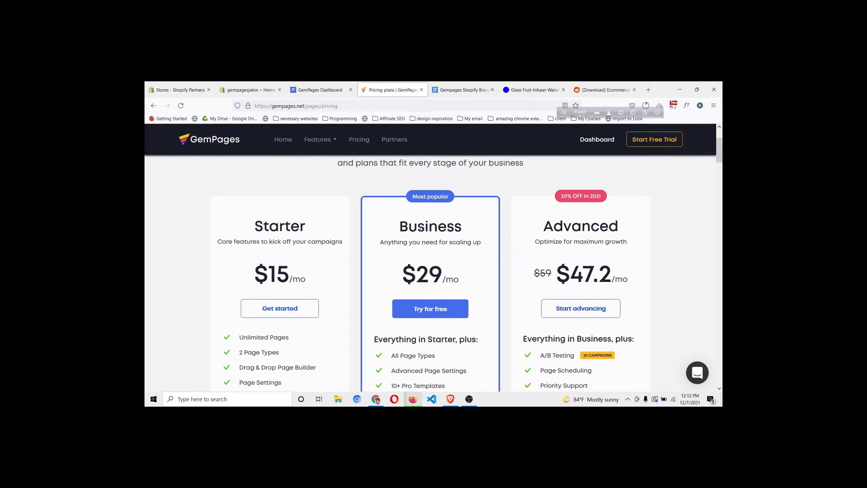
{"action": "scroll", "coordinate": [423, 238], "scroll_direction": "down", "scroll_amount": 3}
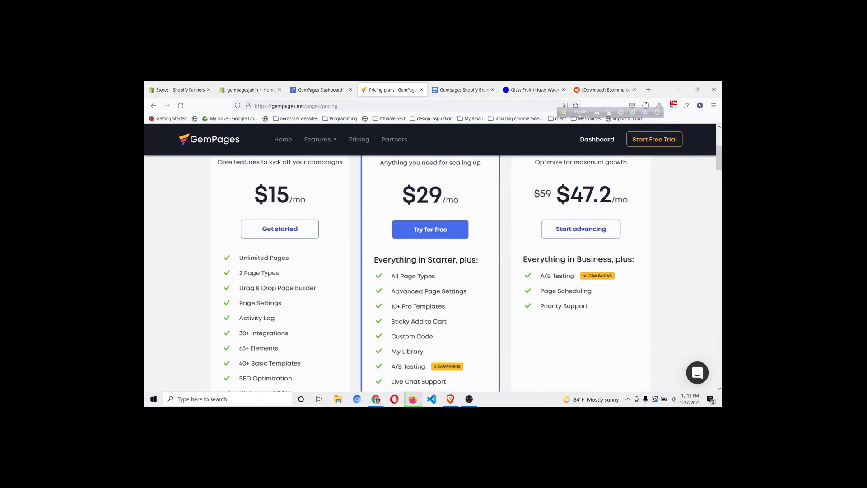
{"action": "scroll", "coordinate": [427, 238], "scroll_direction": "up", "scroll_amount": 2}
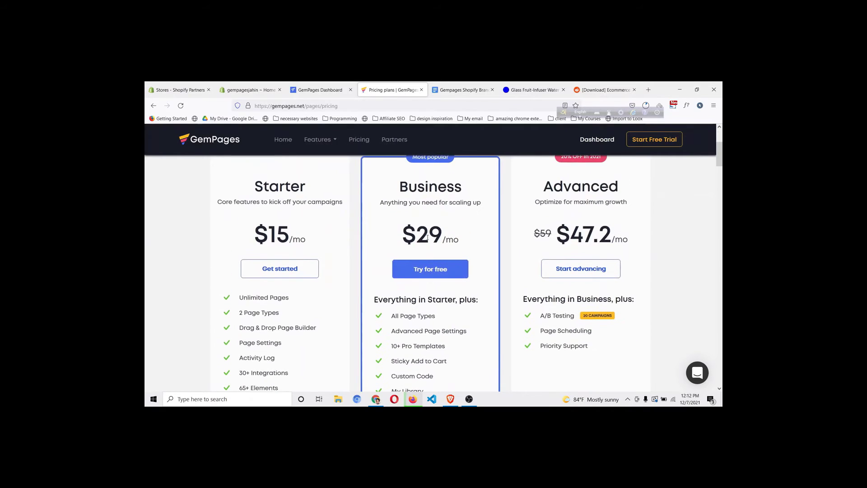
{"action": "scroll", "coordinate": [426, 237], "scroll_direction": "down", "scroll_amount": 2}
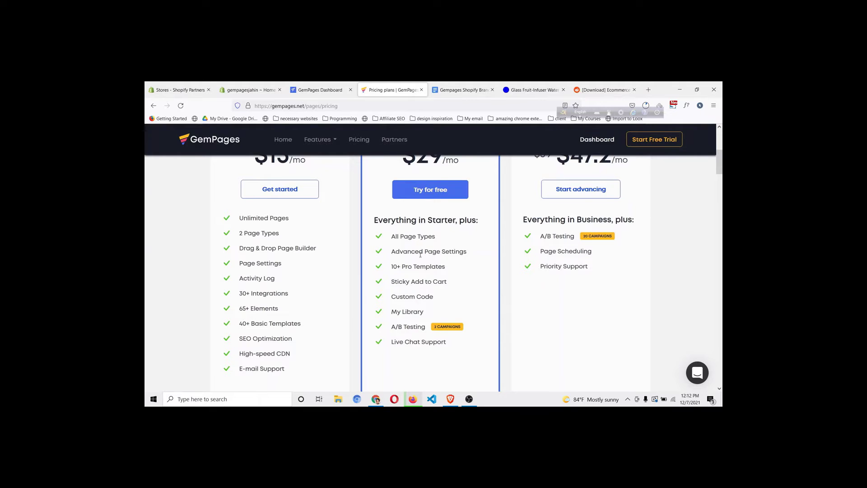
{"action": "scroll", "coordinate": [420, 255], "scroll_direction": "up", "scroll_amount": 3}
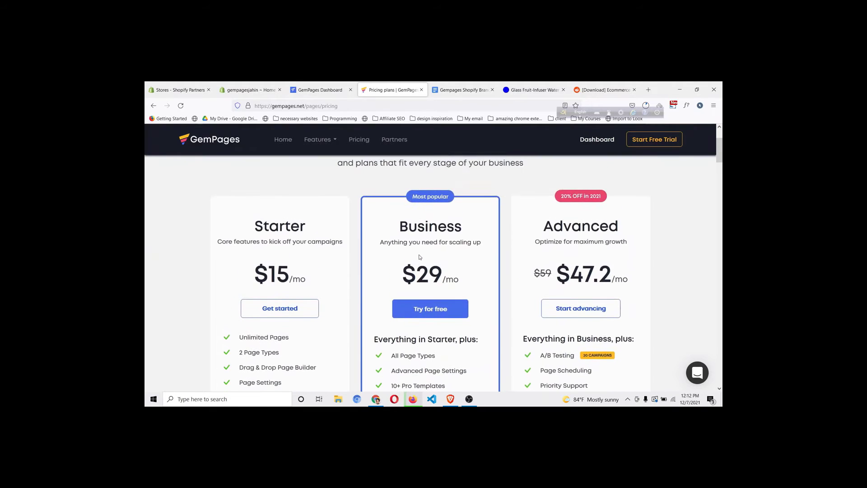
{"action": "scroll", "coordinate": [419, 255], "scroll_direction": "down", "scroll_amount": 4}
{"action": "scroll", "coordinate": [420, 256], "scroll_direction": "up", "scroll_amount": 5}
{"action": "scroll", "coordinate": [421, 258], "scroll_direction": "up", "scroll_amount": 2}
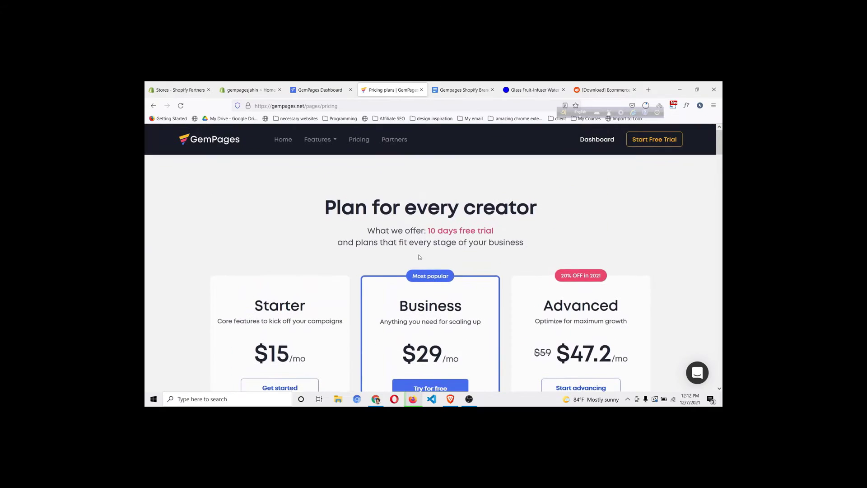
{"action": "scroll", "coordinate": [420, 257], "scroll_direction": "down", "scroll_amount": 2}
{"action": "scroll", "coordinate": [420, 257], "scroll_direction": "up", "scroll_amount": 2}
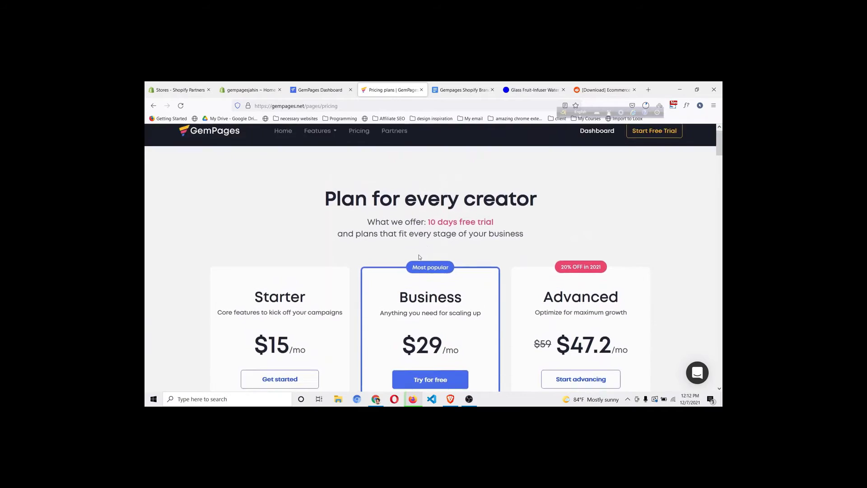
{"action": "scroll", "coordinate": [420, 257], "scroll_direction": "down", "scroll_amount": 10}
{"action": "scroll", "coordinate": [419, 257], "scroll_direction": "up", "scroll_amount": 3}
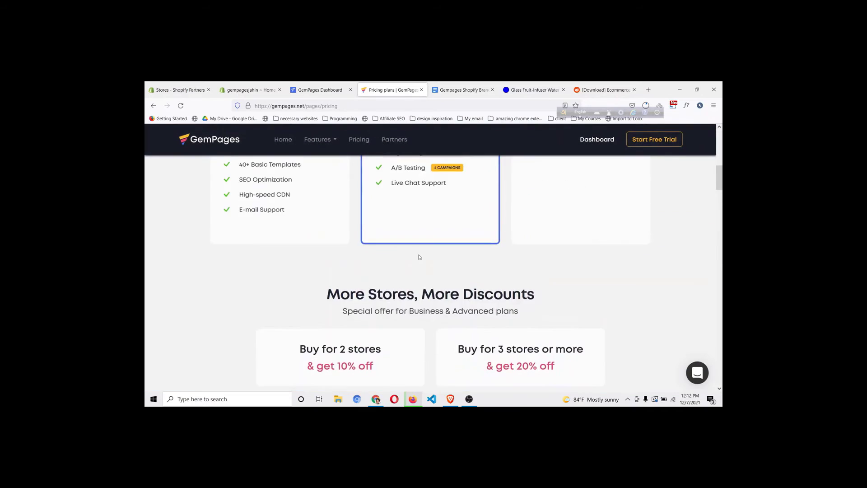
{"action": "scroll", "coordinate": [420, 257], "scroll_direction": "up", "scroll_amount": 8}
{"action": "scroll", "coordinate": [419, 255], "scroll_direction": "down", "scroll_amount": 10}
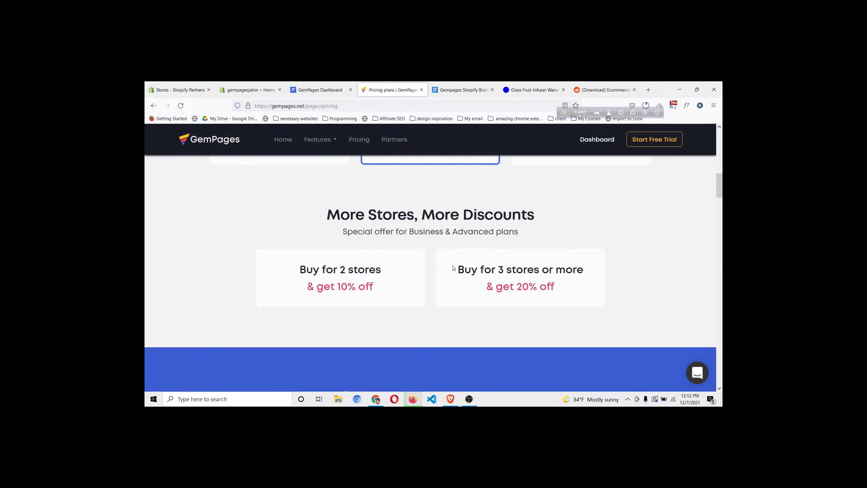
{"action": "scroll", "coordinate": [456, 271], "scroll_direction": "up", "scroll_amount": 10}
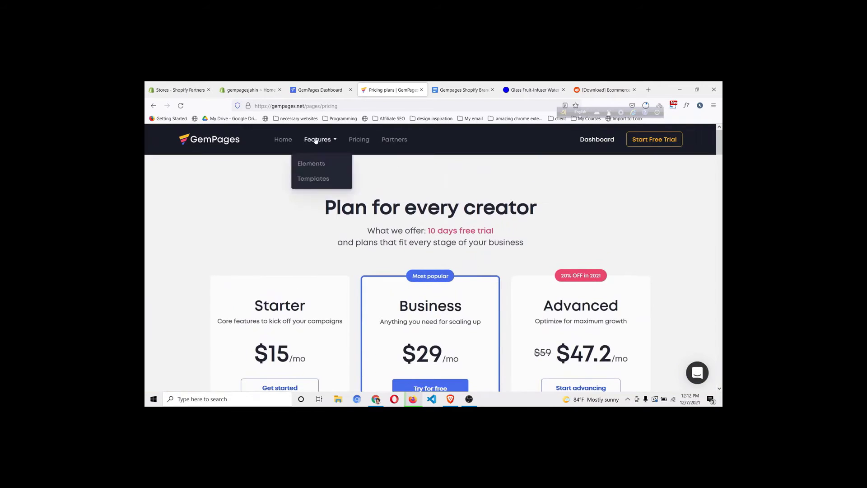
Go to the Shopify admin home and open the Online Store themes
{"action": "left_click", "coordinate": [309, 87]}
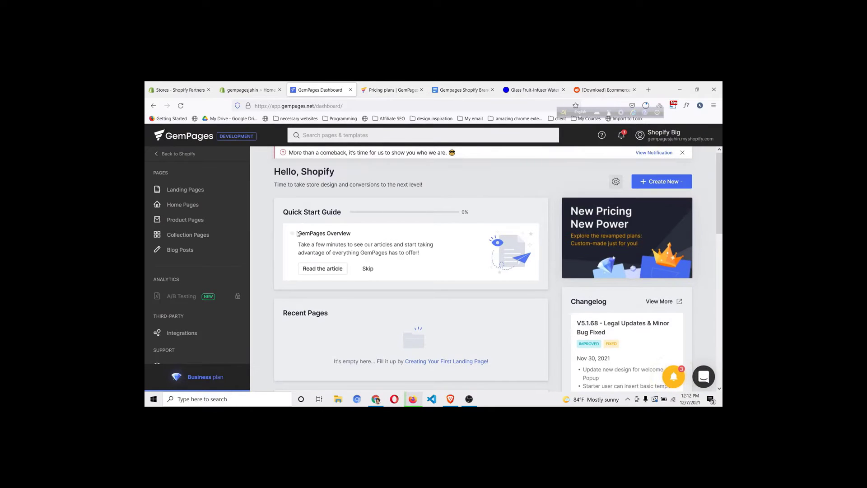
{"action": "left_click", "coordinate": [251, 89]}
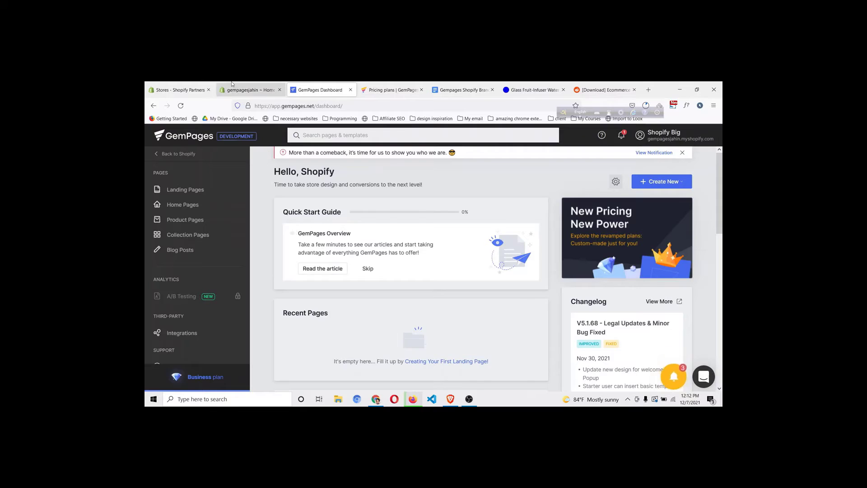
{"action": "left_click", "coordinate": [179, 275]}
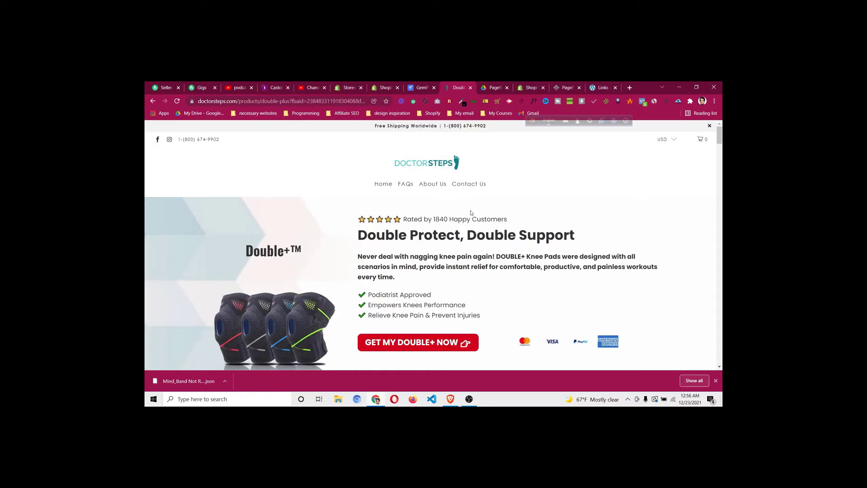
Scroll through the full DoctorSteps Double+ product page, then switch to the GemPages tab
{"action": "scroll", "coordinate": [472, 211], "scroll_direction": "down", "scroll_amount": 3}
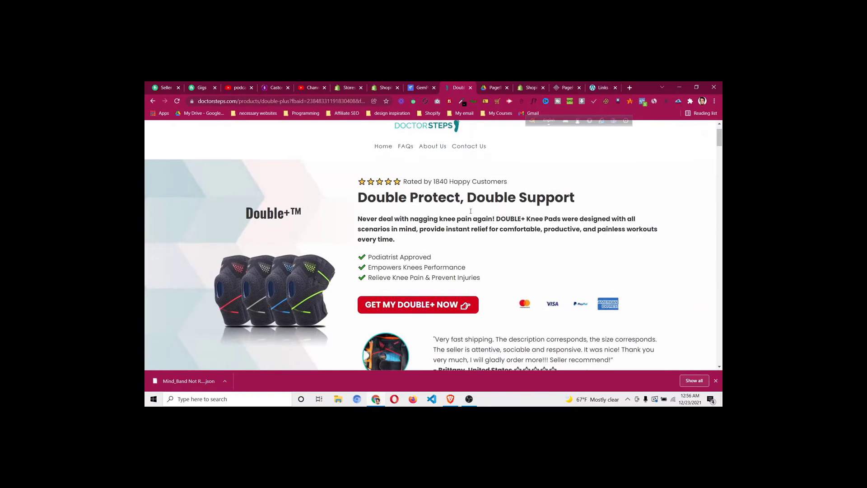
{"action": "scroll", "coordinate": [470, 213], "scroll_direction": "down", "scroll_amount": 8}
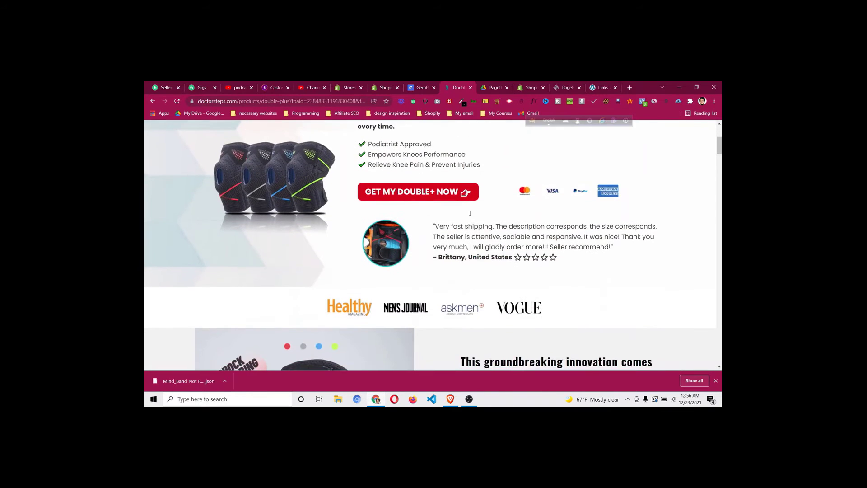
{"action": "scroll", "coordinate": [471, 214], "scroll_direction": "down", "scroll_amount": 6}
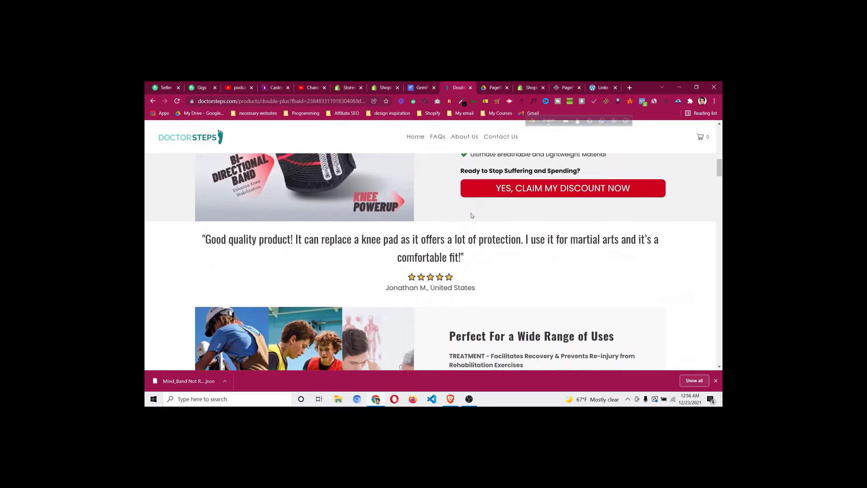
{"action": "scroll", "coordinate": [472, 213], "scroll_direction": "down", "scroll_amount": 3}
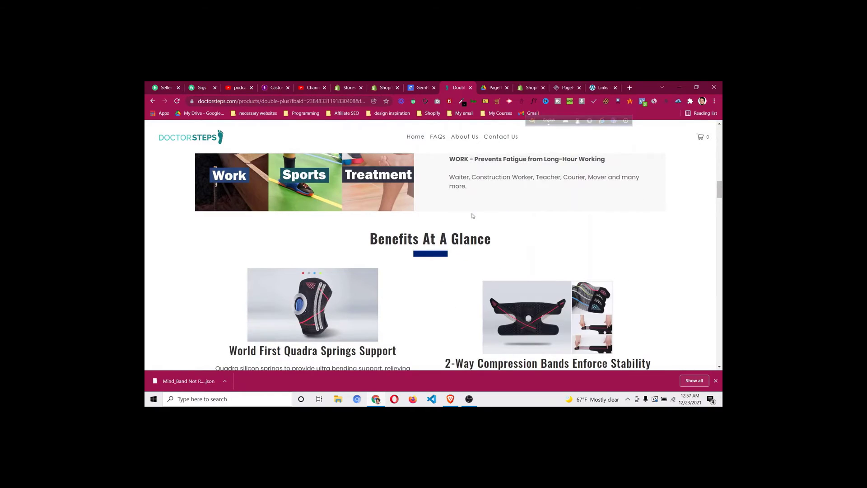
{"action": "scroll", "coordinate": [473, 215], "scroll_direction": "down", "scroll_amount": 3}
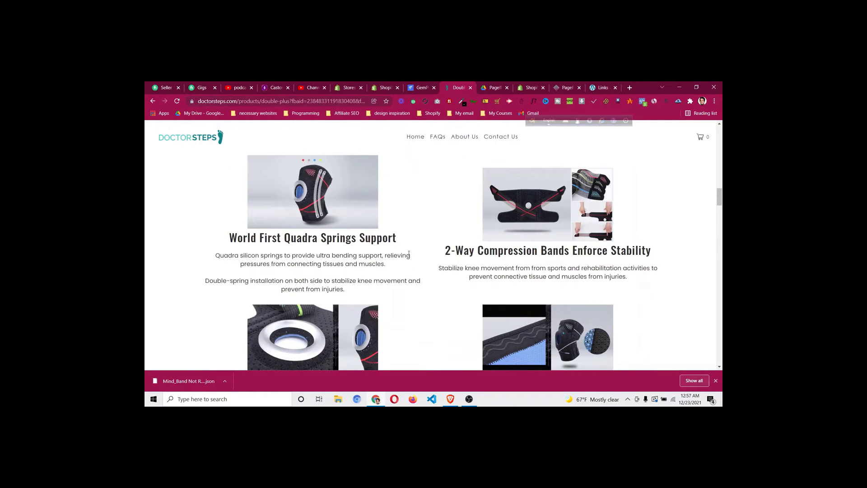
{"action": "scroll", "coordinate": [429, 247], "scroll_direction": "down", "scroll_amount": 4}
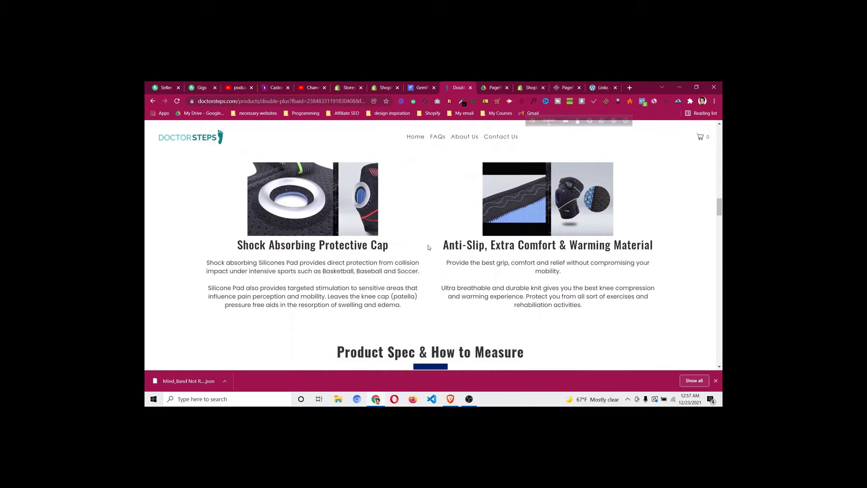
{"action": "scroll", "coordinate": [629, 277], "scroll_direction": "down", "scroll_amount": 6}
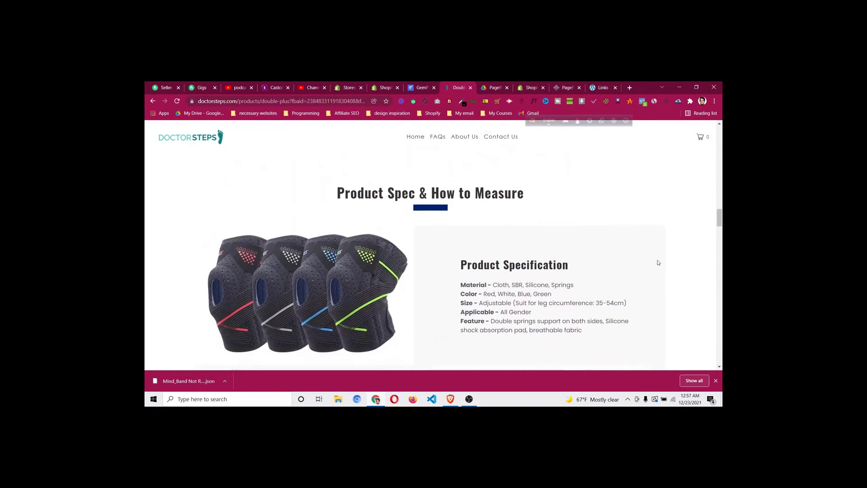
{"action": "left_click_drag", "start_coordinate": [720, 222], "coordinate": [712, 131]}
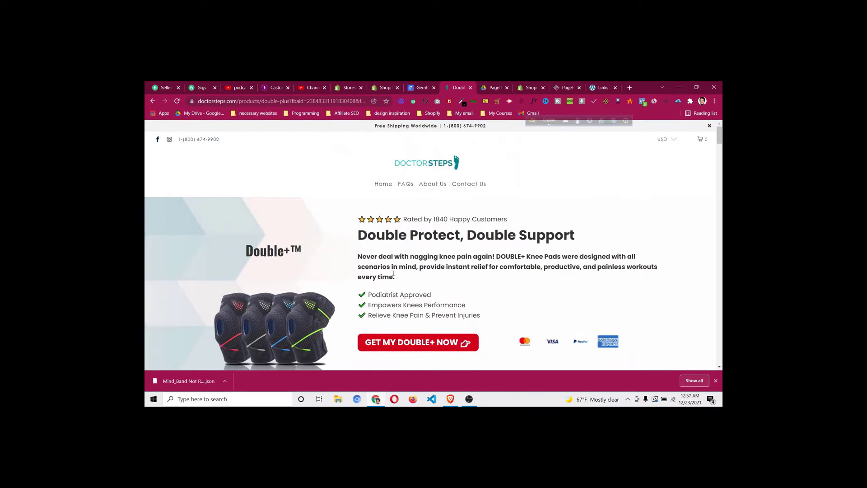
{"action": "scroll", "coordinate": [338, 277], "scroll_direction": "down", "scroll_amount": 1}
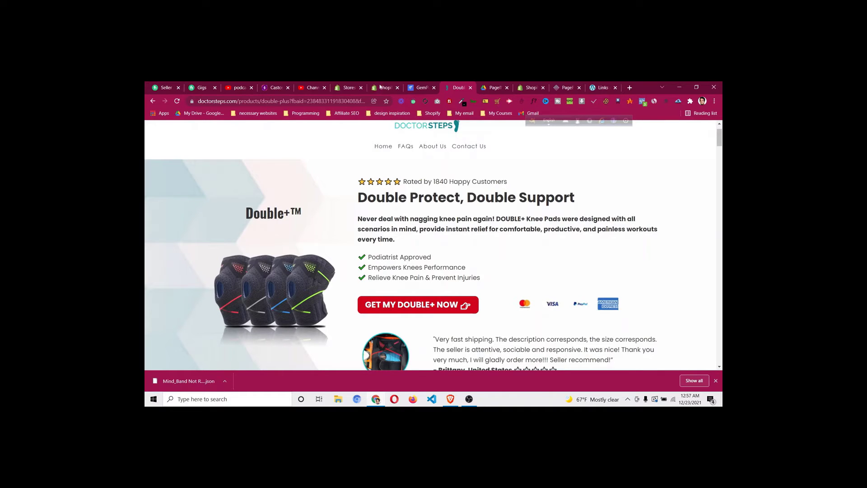
{"action": "left_click", "coordinate": [420, 87]}
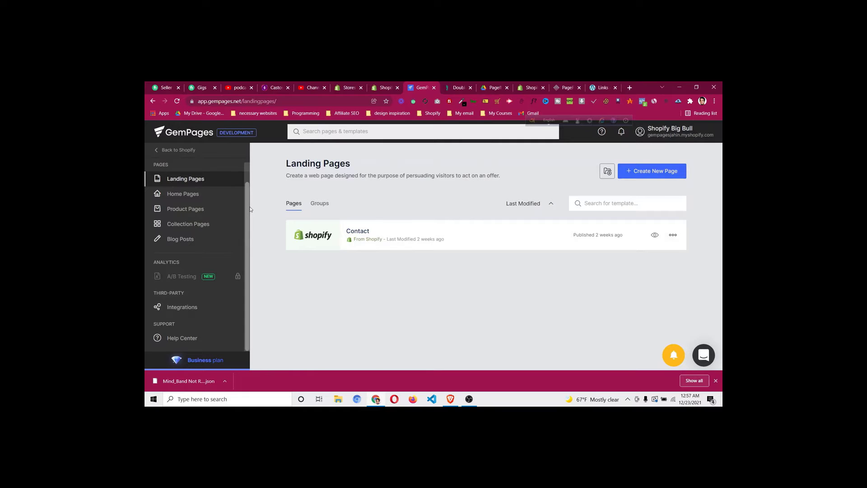
Check the Home Pages, Product Pages and Landing Pages lists in GemPages
{"action": "left_click", "coordinate": [192, 197]}
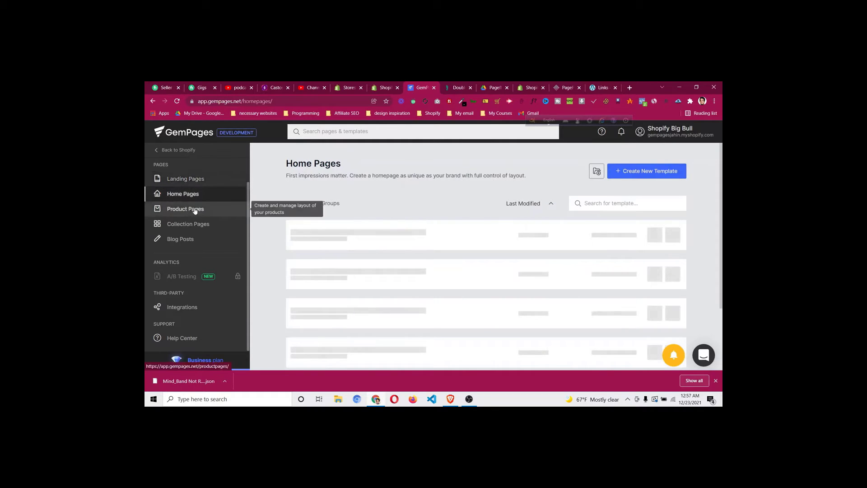
{"action": "left_click", "coordinate": [195, 210]}
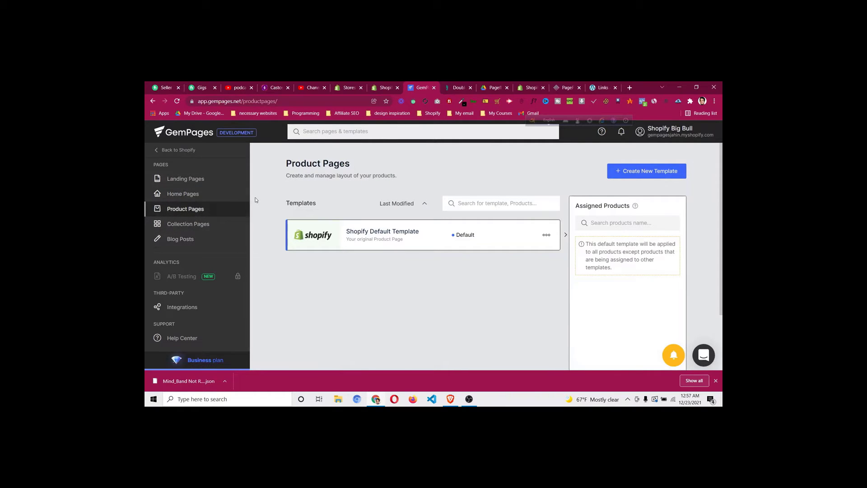
{"action": "left_click", "coordinate": [237, 186]}
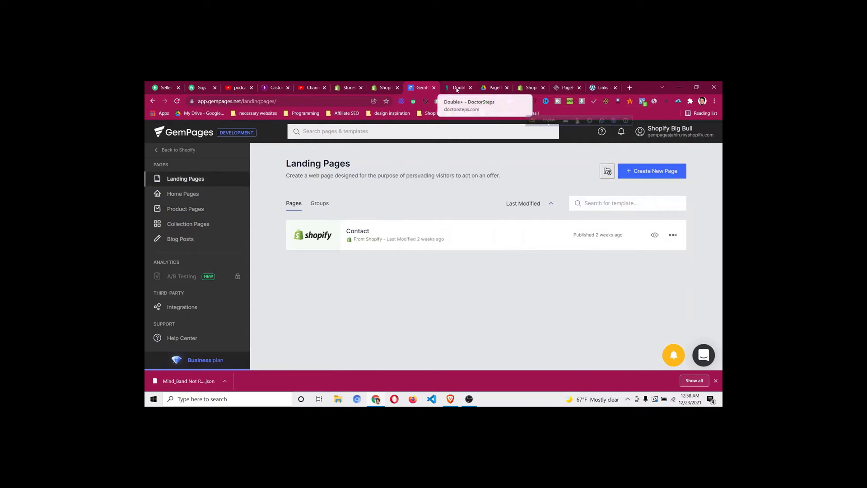
Inspect the path of the DoctorSteps product page address, then return to that page
{"action": "left_click", "coordinate": [447, 88]}
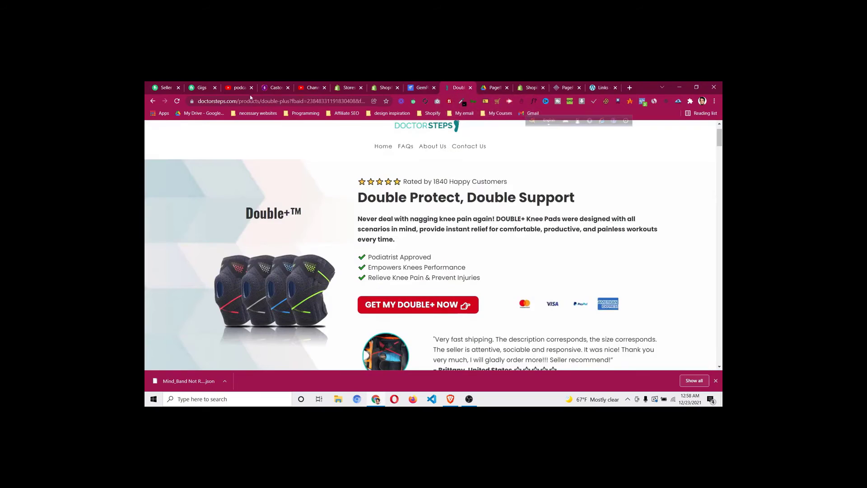
{"action": "left_click", "coordinate": [265, 101]}
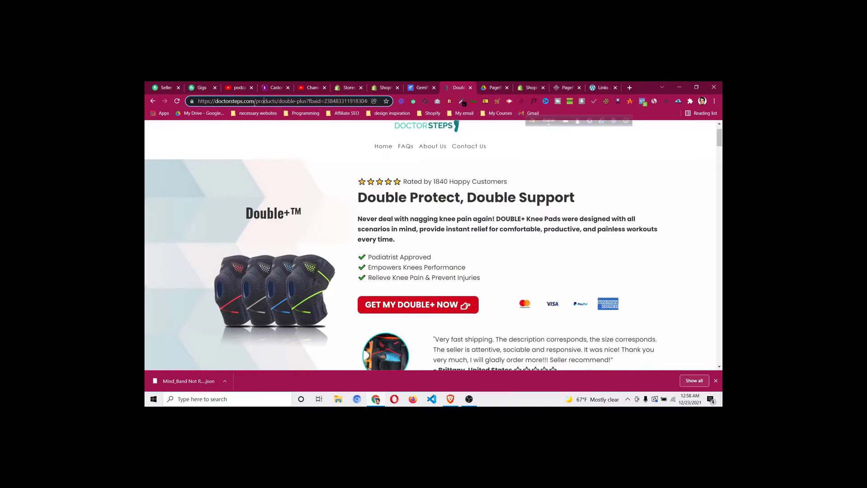
{"action": "left_click_drag", "start_coordinate": [255, 103], "coordinate": [285, 103]}
{"action": "left_click", "coordinate": [296, 103]}
{"action": "left_click", "coordinate": [420, 89]}
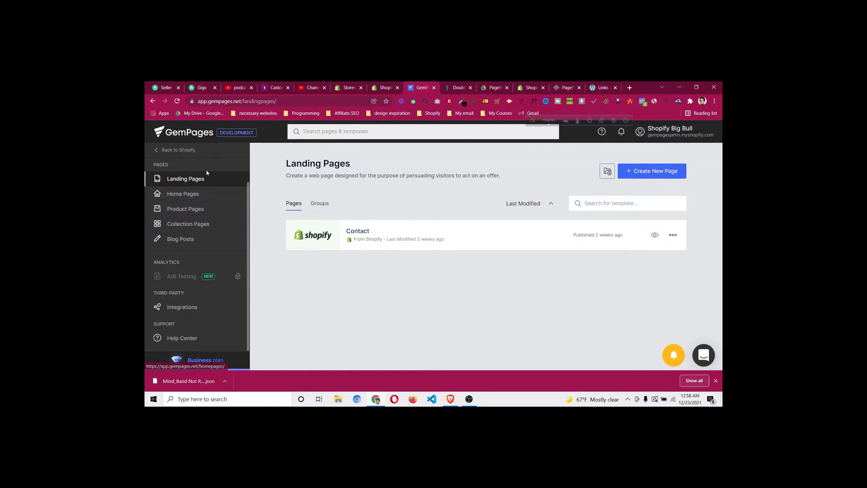
{"action": "left_click", "coordinate": [457, 88]}
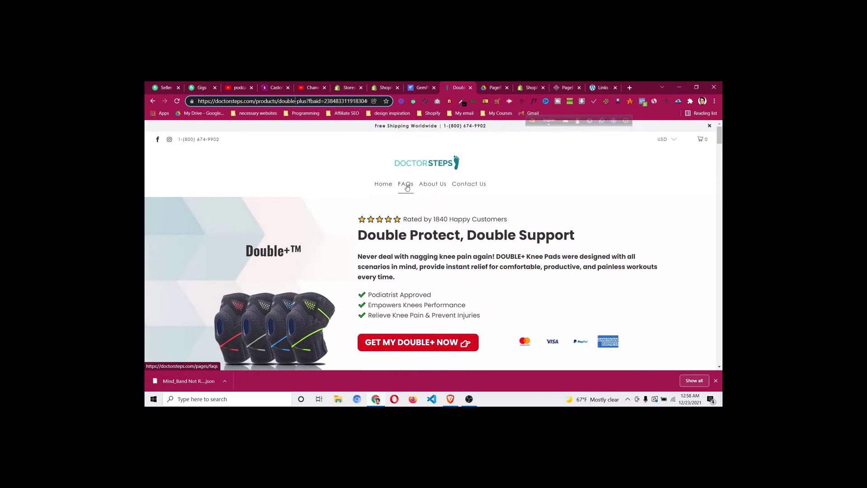
Open the DoctorSteps FAQs page and inspect the 'pages/faqs' part of its address
{"action": "left_click", "coordinate": [407, 185]}
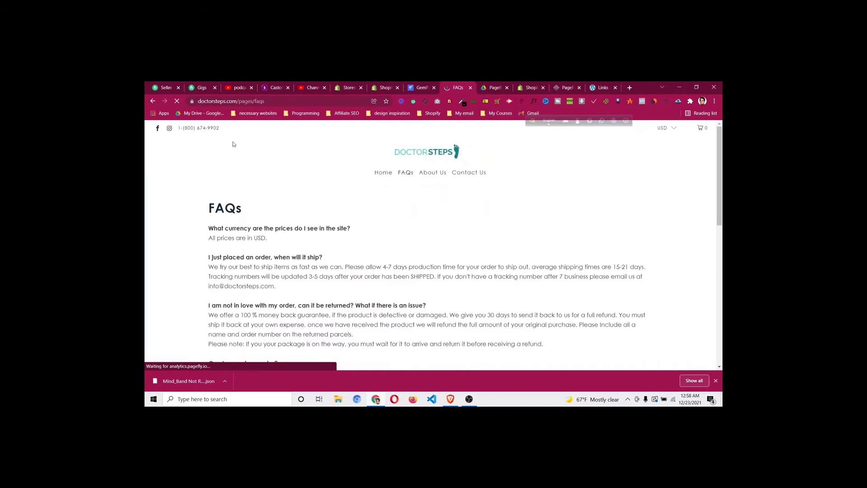
{"action": "double_click", "coordinate": [262, 101]}
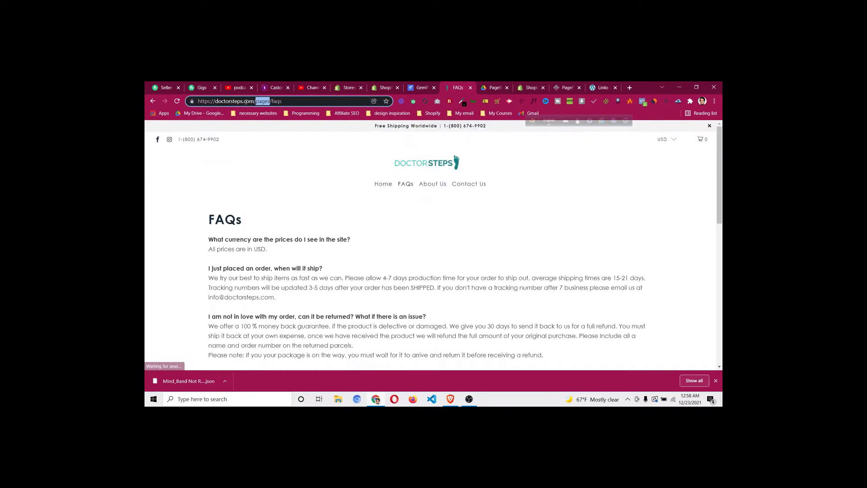
{"action": "left_click", "coordinate": [256, 101]}
{"action": "left_click_drag", "start_coordinate": [256, 101], "coordinate": [271, 101]}
{"action": "double_click", "coordinate": [272, 101]}
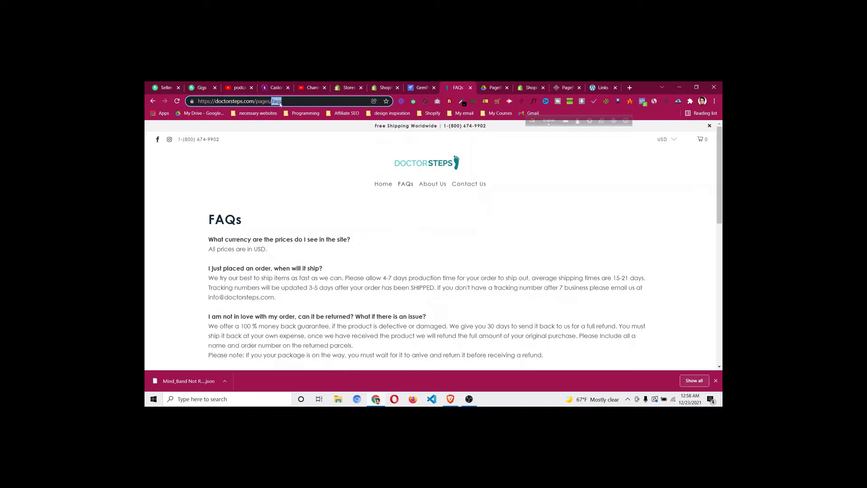
{"action": "left_click", "coordinate": [289, 102]}
Show GemPages' Product Pages list and take the DoctorSteps tab back to the Double+ page
{"action": "left_click", "coordinate": [424, 89]}
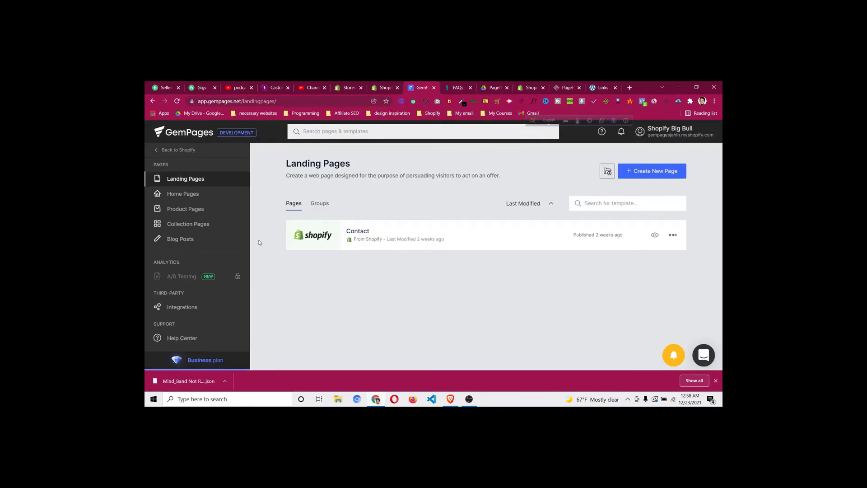
{"action": "left_click", "coordinate": [186, 208]}
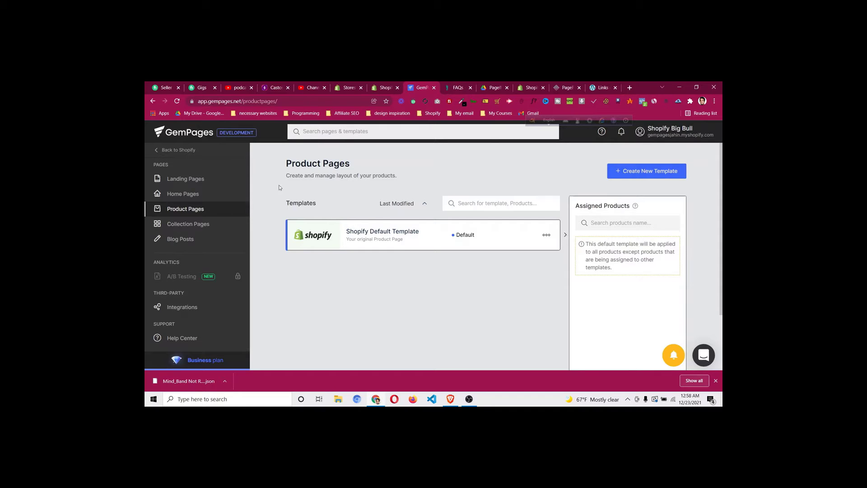
{"action": "left_click", "coordinate": [229, 185]}
{"action": "left_click", "coordinate": [226, 218]}
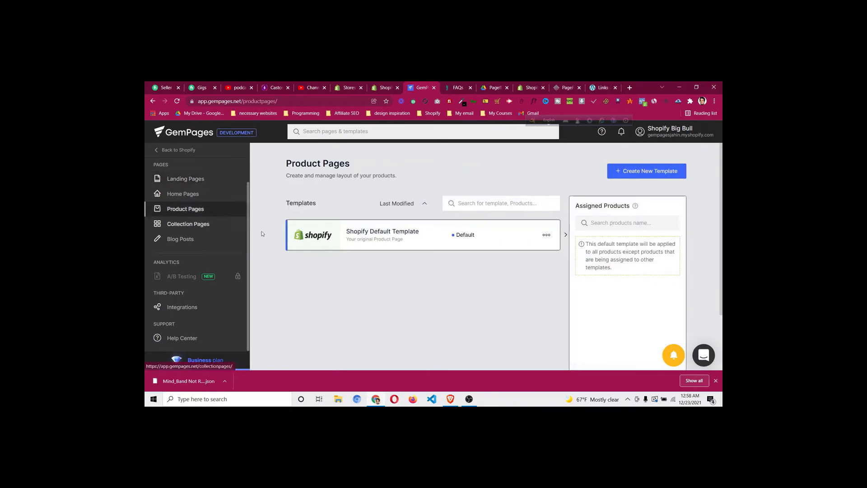
{"action": "left_click", "coordinate": [460, 88]}
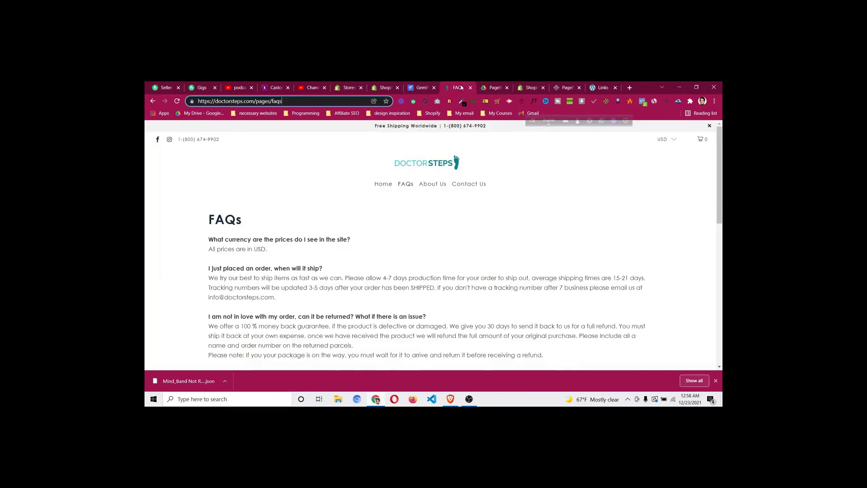
{"action": "left_click", "coordinate": [153, 101]}
{"action": "key", "text": "ctrl+shift+Tab"}
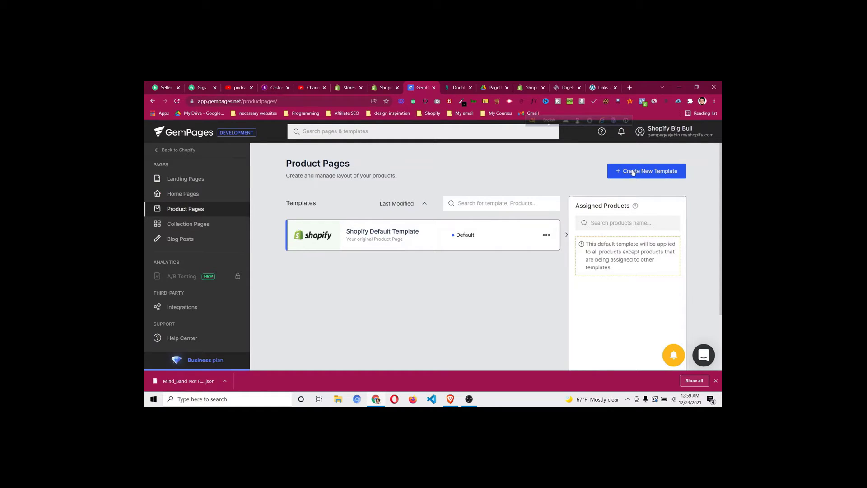
{"action": "left_click", "coordinate": [633, 172]}
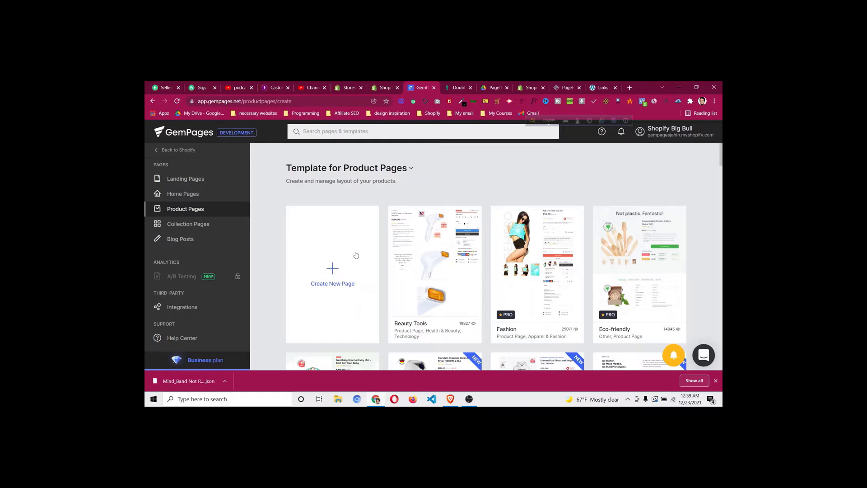
{"action": "left_click", "coordinate": [335, 273]}
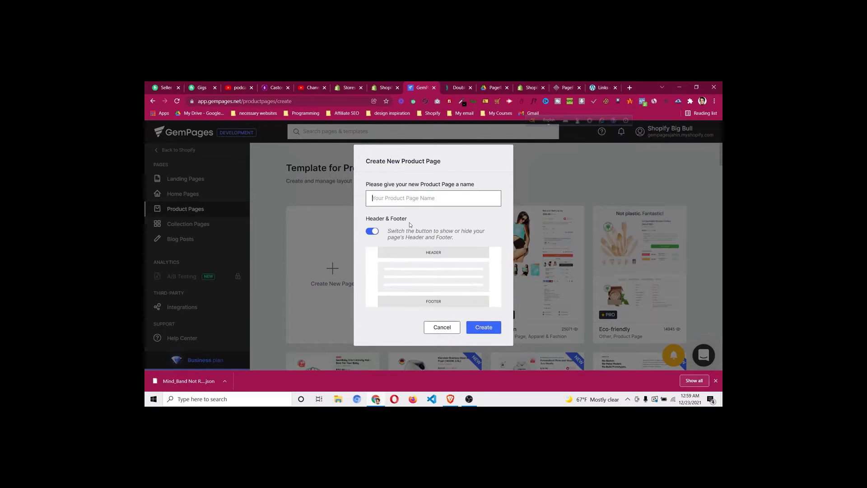
{"action": "left_click", "coordinate": [457, 88]}
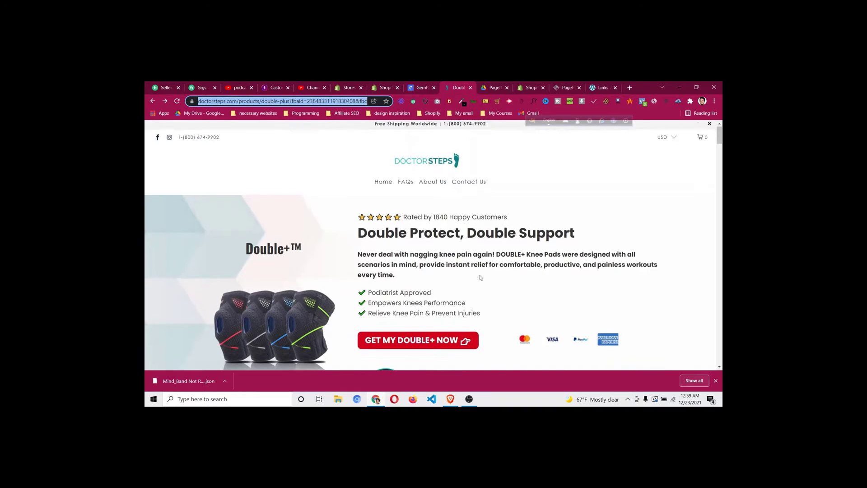
{"action": "scroll", "coordinate": [480, 284], "scroll_direction": "down", "scroll_amount": 4}
{"action": "scroll", "coordinate": [480, 272], "scroll_direction": "down", "scroll_amount": 2}
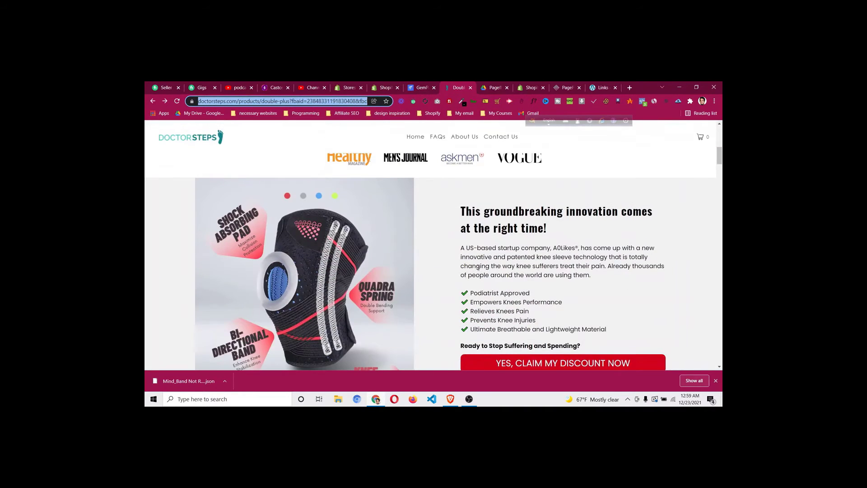
{"action": "scroll", "coordinate": [457, 255], "scroll_direction": "down", "scroll_amount": 2}
{"action": "scroll", "coordinate": [458, 255], "scroll_direction": "down", "scroll_amount": 5}
{"action": "scroll", "coordinate": [457, 255], "scroll_direction": "up", "scroll_amount": 15}
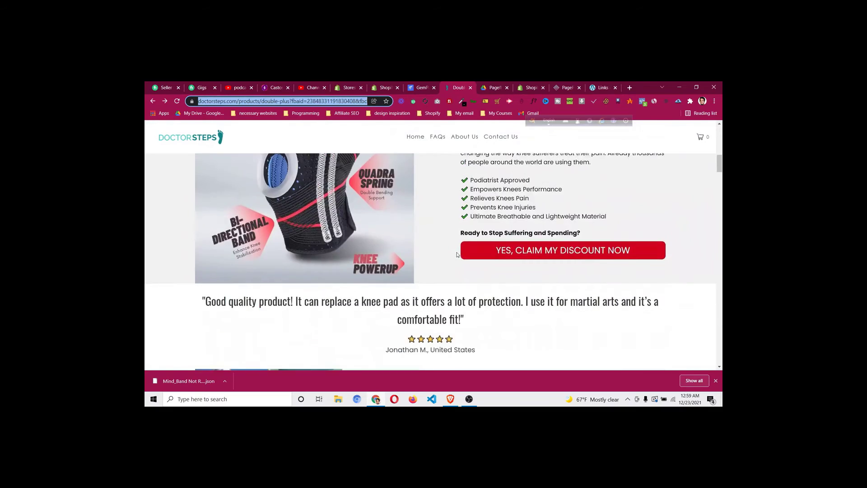
Create a product page named 'Double Knee' and continue past the store password prompt
{"action": "key", "text": "ctrl+shift+Tab"}
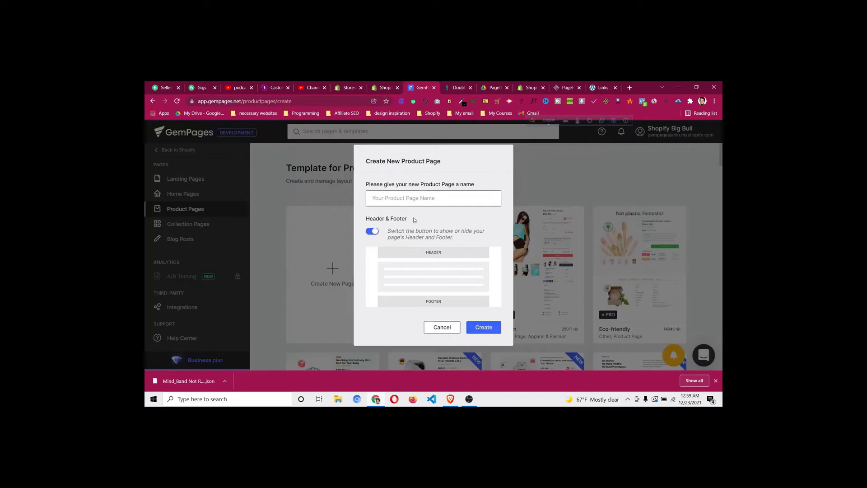
{"action": "type", "text": "Double Knee"}
{"action": "left_click", "coordinate": [486, 330]}
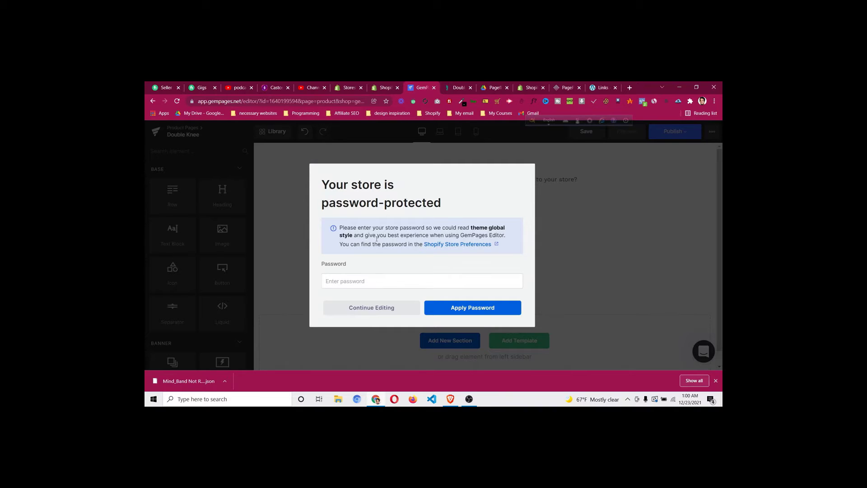
{"action": "left_click", "coordinate": [396, 308]}
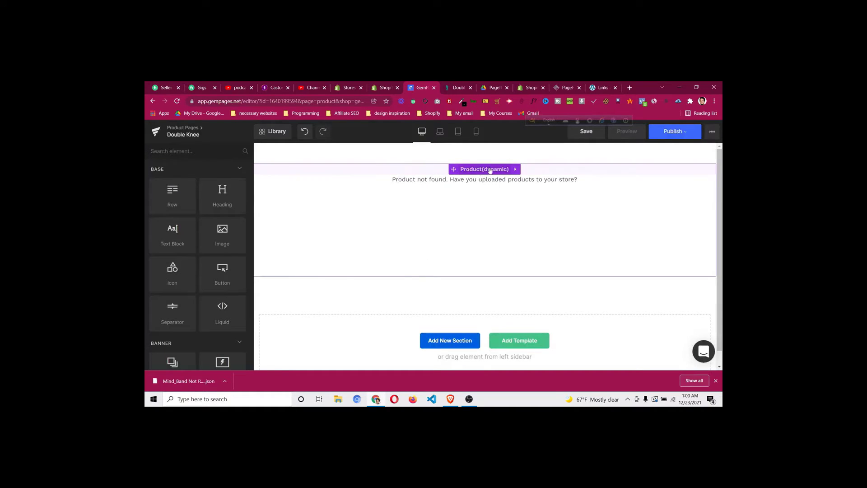
Delete the Product (dynamic) section from the Double Knee canvas
{"action": "left_click", "coordinate": [491, 170]}
{"action": "left_click", "coordinate": [484, 170]}
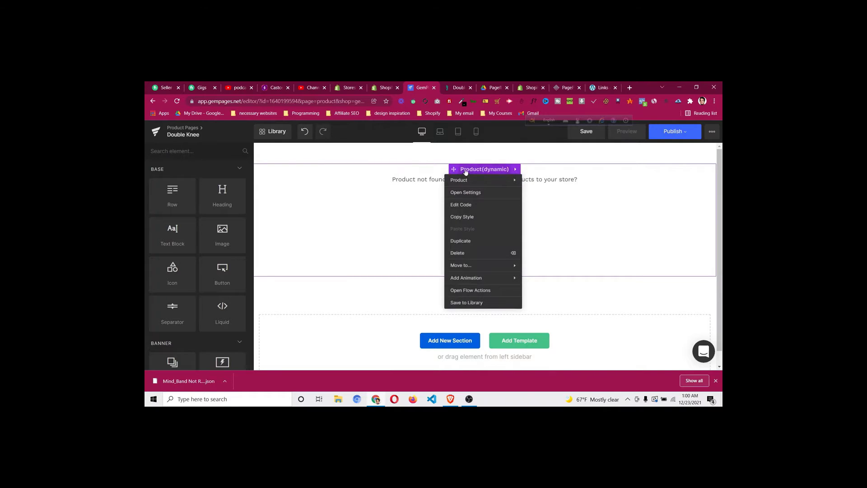
{"action": "left_click", "coordinate": [474, 254]}
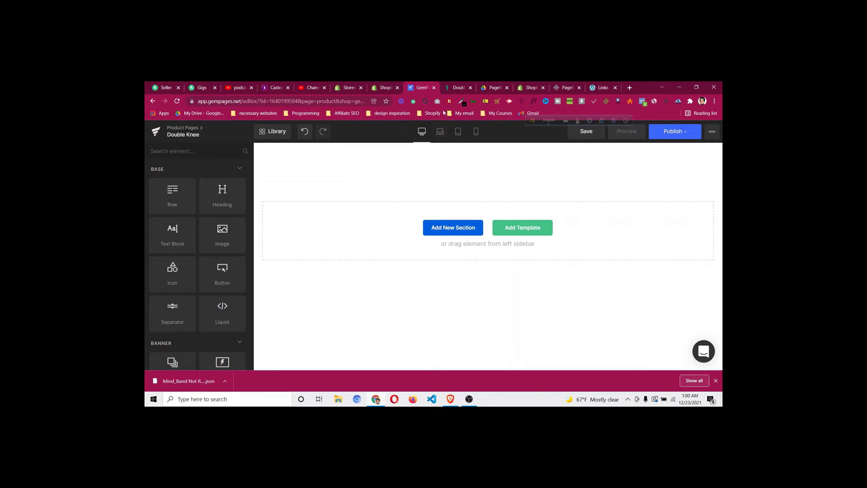
{"action": "key", "text": "ctrl+Tab"}
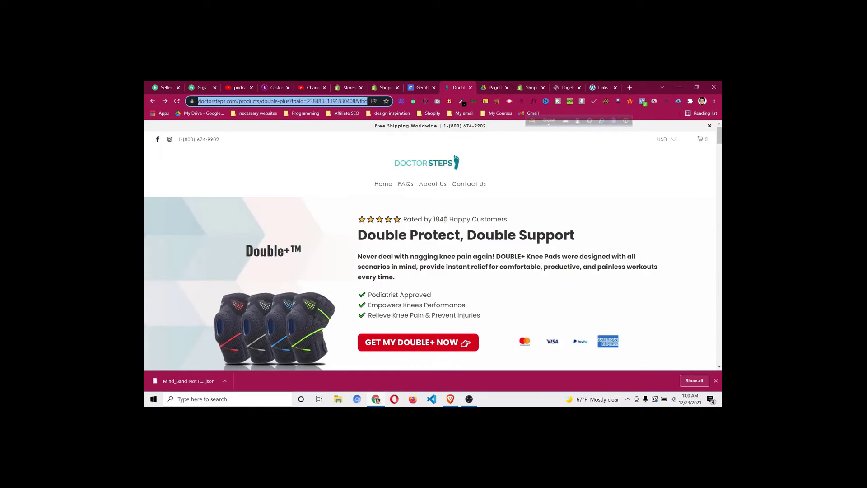
Scroll through the DoctorSteps hero and briefly select the Double+™ title text
{"action": "scroll", "coordinate": [447, 221], "scroll_direction": "down", "scroll_amount": 1}
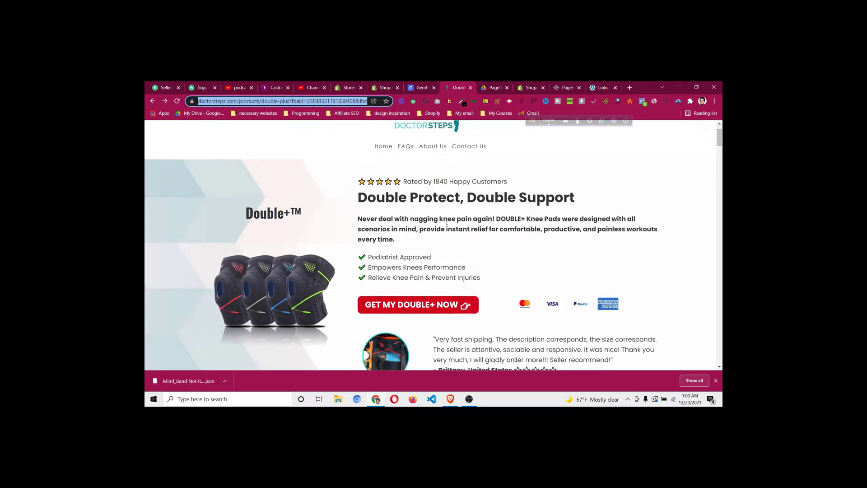
{"action": "scroll", "coordinate": [447, 221], "scroll_direction": "down", "scroll_amount": 1}
{"action": "scroll", "coordinate": [410, 200], "scroll_direction": "up", "scroll_amount": 1}
{"action": "scroll", "coordinate": [703, 262], "scroll_direction": "down", "scroll_amount": 1}
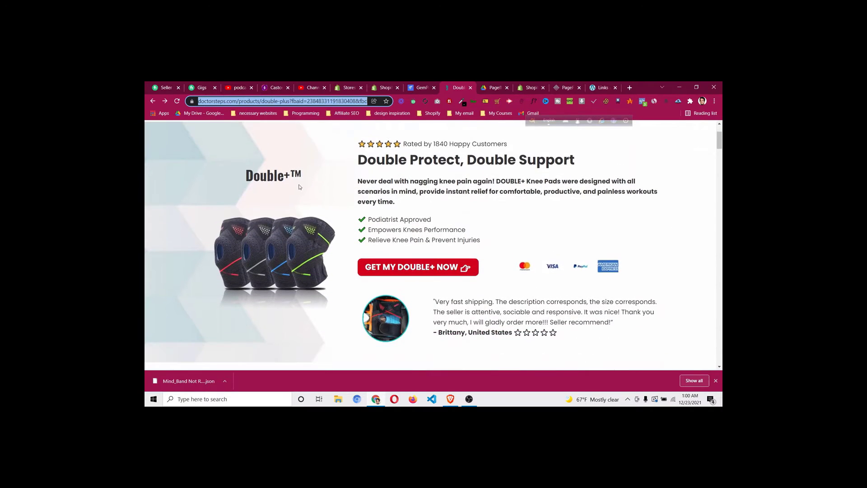
{"action": "left_click_drag", "start_coordinate": [247, 175], "coordinate": [303, 175]}
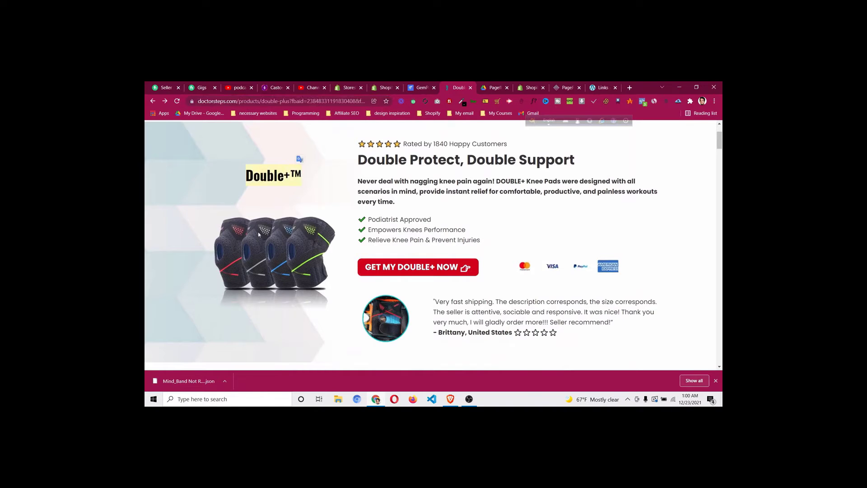
{"action": "scroll", "coordinate": [378, 188], "scroll_direction": "up", "scroll_amount": 1}
{"action": "left_click", "coordinate": [351, 186]}
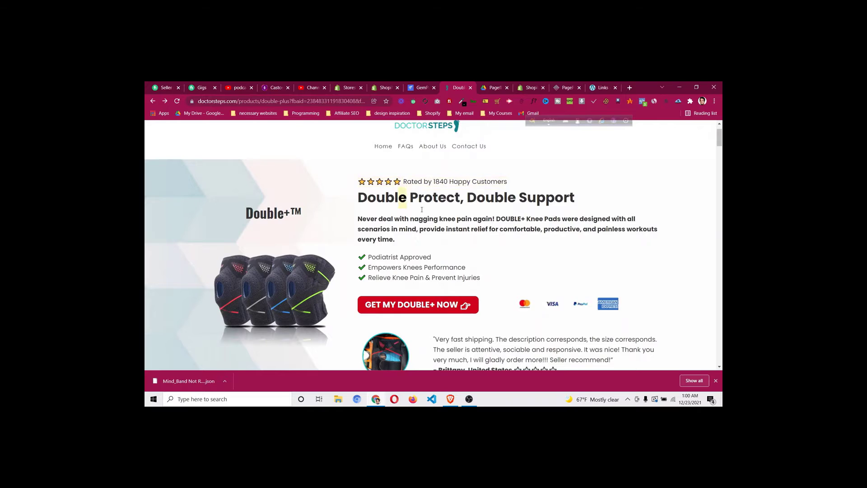
Review the rest of the DoctorSteps hero, then return to the GemPages editor
{"action": "scroll", "coordinate": [412, 244], "scroll_direction": "down", "scroll_amount": 1}
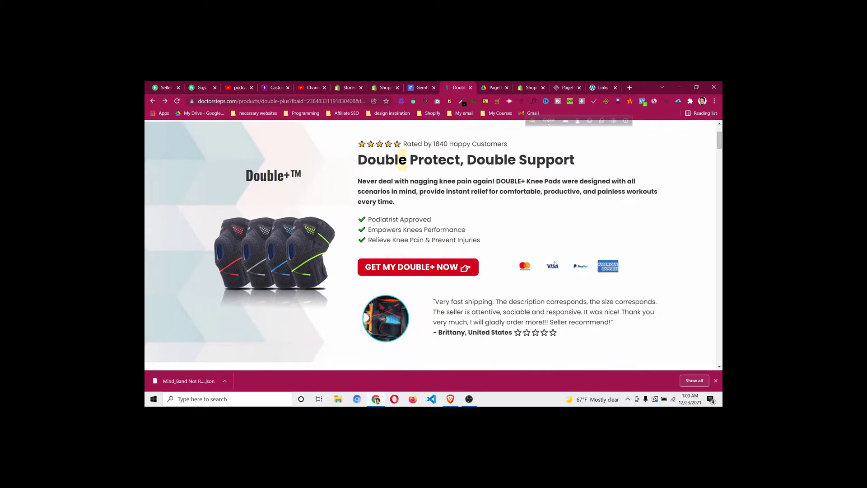
{"action": "scroll", "coordinate": [408, 323], "scroll_direction": "down", "scroll_amount": 2}
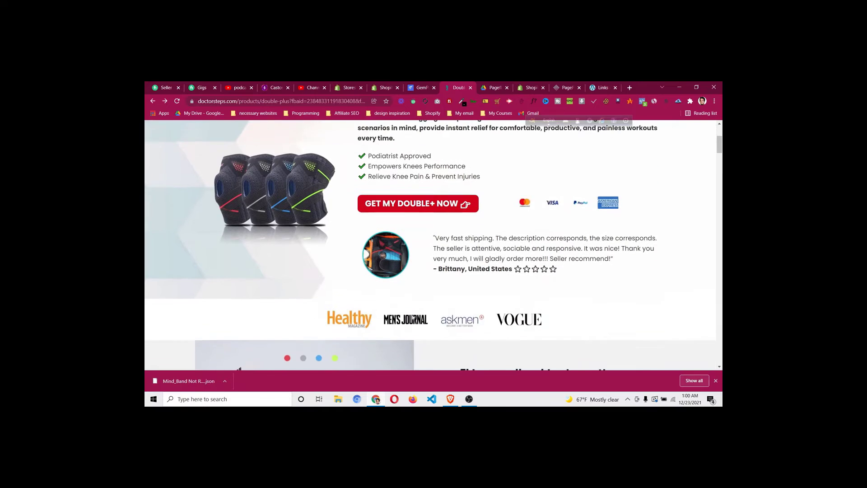
{"action": "scroll", "coordinate": [289, 269], "scroll_direction": "up", "scroll_amount": 3}
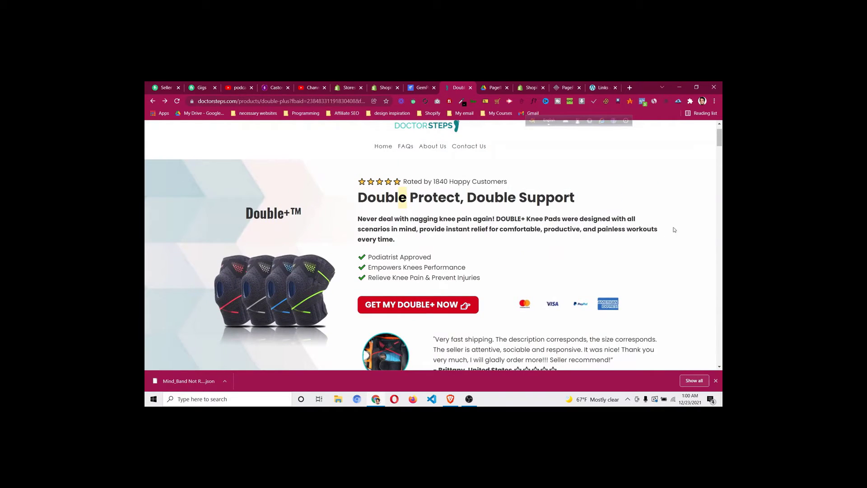
{"action": "scroll", "coordinate": [172, 216], "scroll_direction": "down", "scroll_amount": 3}
{"action": "scroll", "coordinate": [172, 217], "scroll_direction": "up", "scroll_amount": 2}
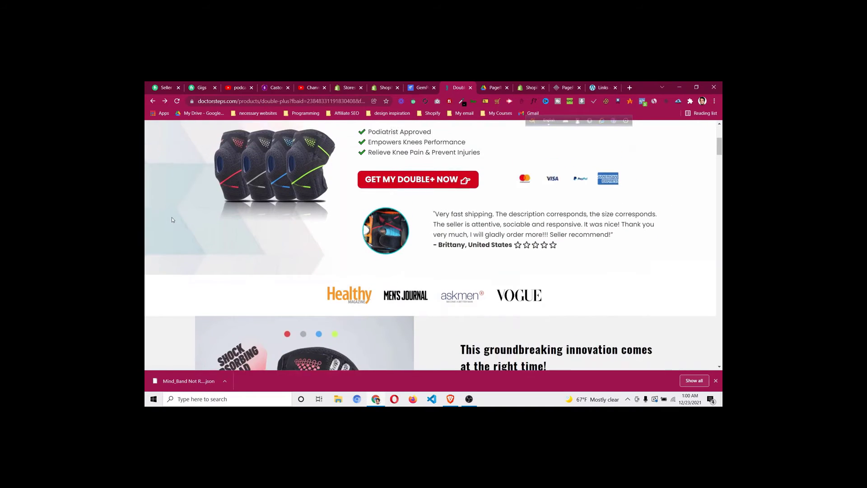
{"action": "scroll", "coordinate": [190, 185], "scroll_direction": "up", "scroll_amount": 2}
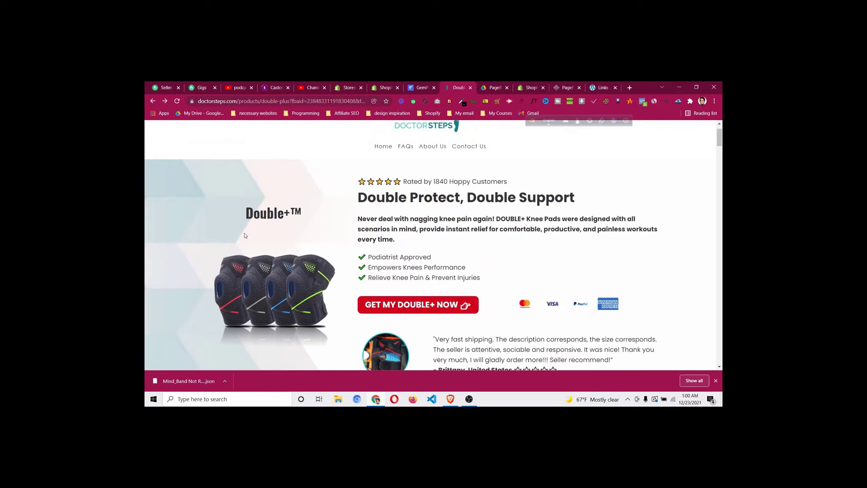
{"action": "scroll", "coordinate": [417, 240], "scroll_direction": "down", "scroll_amount": 1}
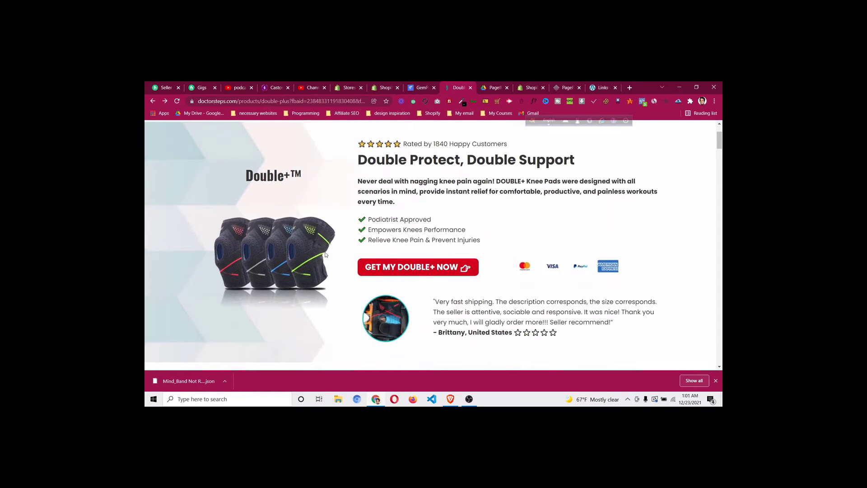
{"action": "scroll", "coordinate": [391, 141], "scroll_direction": "up", "scroll_amount": 2}
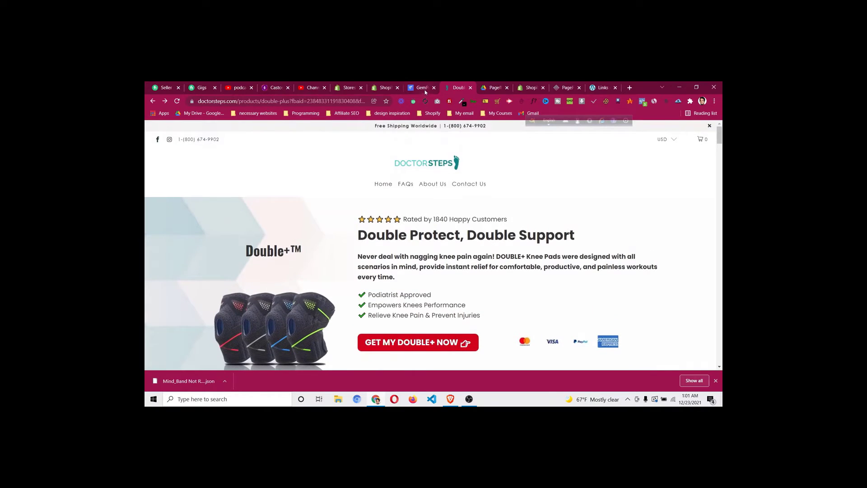
{"action": "left_click", "coordinate": [424, 89]}
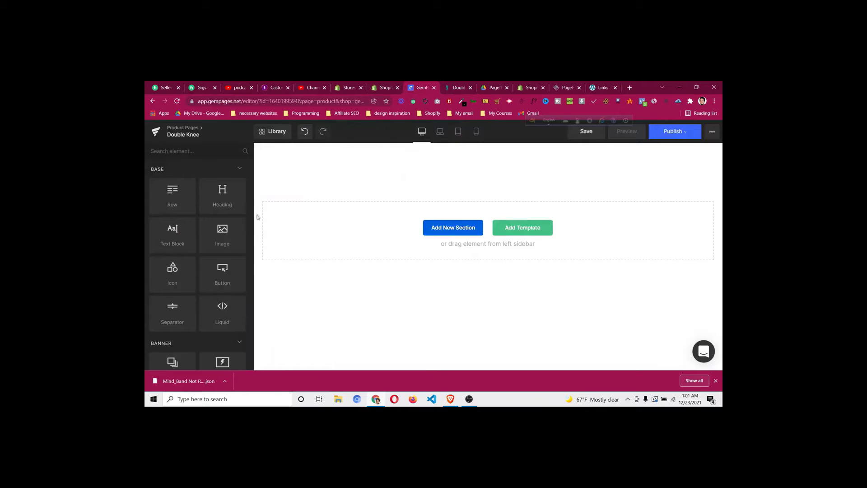
Add an empty row at the top of the page and glance at its background options
{"action": "left_click_drag", "start_coordinate": [161, 197], "coordinate": [318, 178]}
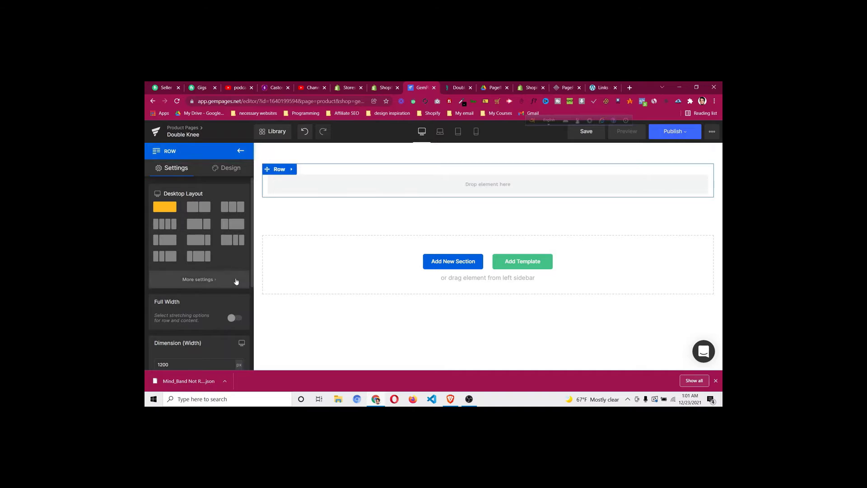
{"action": "left_click", "coordinate": [235, 169]}
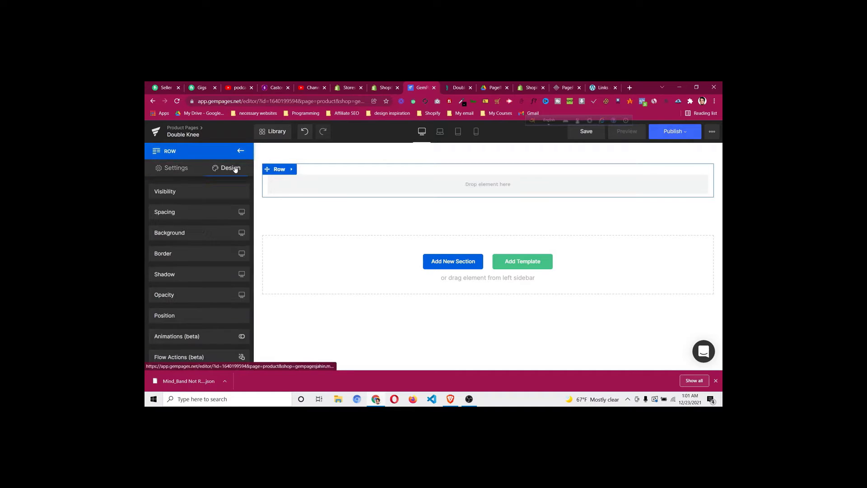
{"action": "left_click", "coordinate": [211, 233]}
{"action": "left_click", "coordinate": [185, 237]}
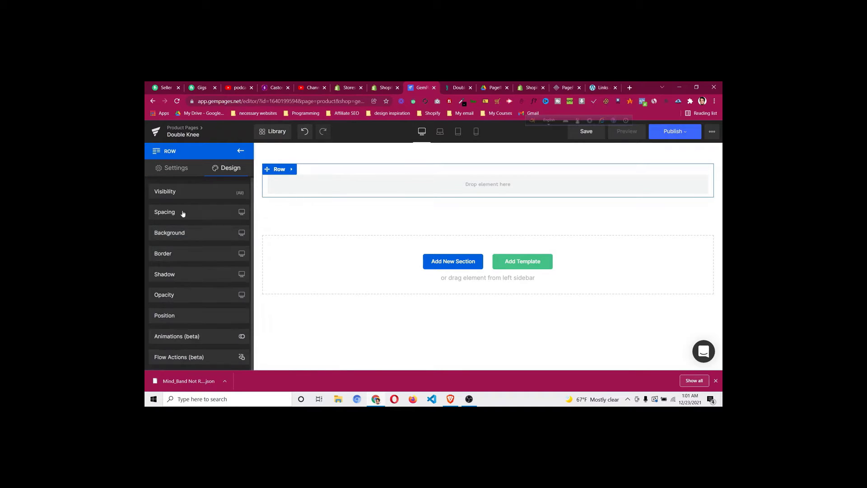
{"action": "left_click", "coordinate": [174, 169]}
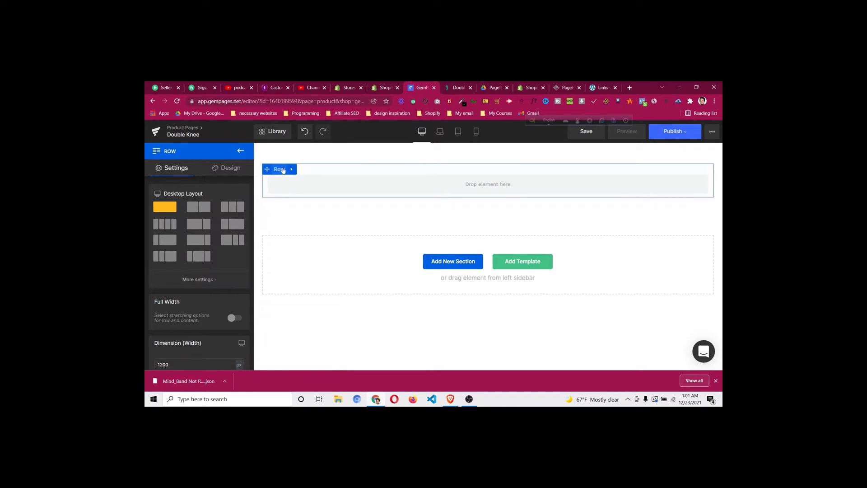
Add a second empty row, then delete the extra row
{"action": "left_click", "coordinate": [241, 152]}
{"action": "left_click_drag", "start_coordinate": [168, 193], "coordinate": [312, 197]}
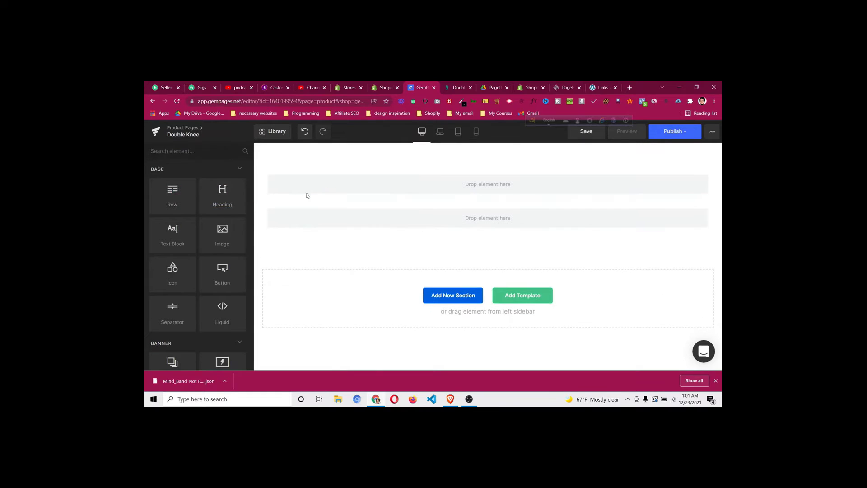
{"action": "left_click", "coordinate": [283, 177]}
{"action": "left_click", "coordinate": [279, 169]}
{"action": "left_click", "coordinate": [292, 254]}
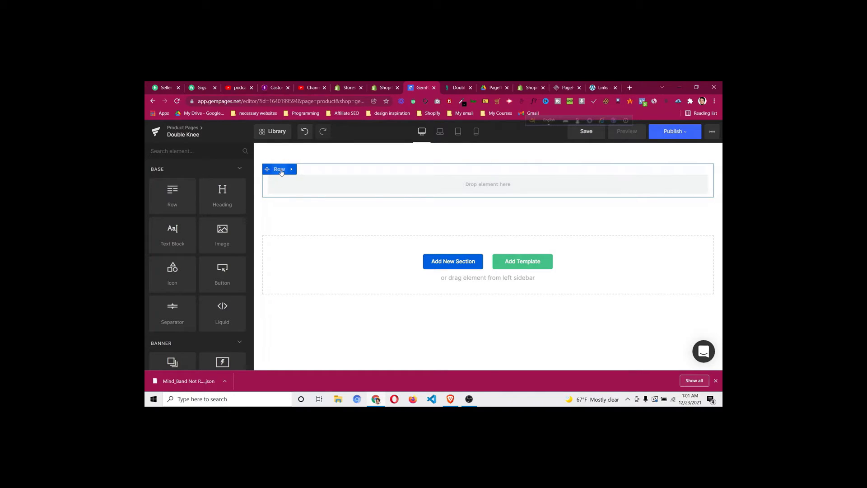
Review the remaining row's Columns Gap, Equal Height and Extra class name settings
{"action": "left_click", "coordinate": [280, 170]}
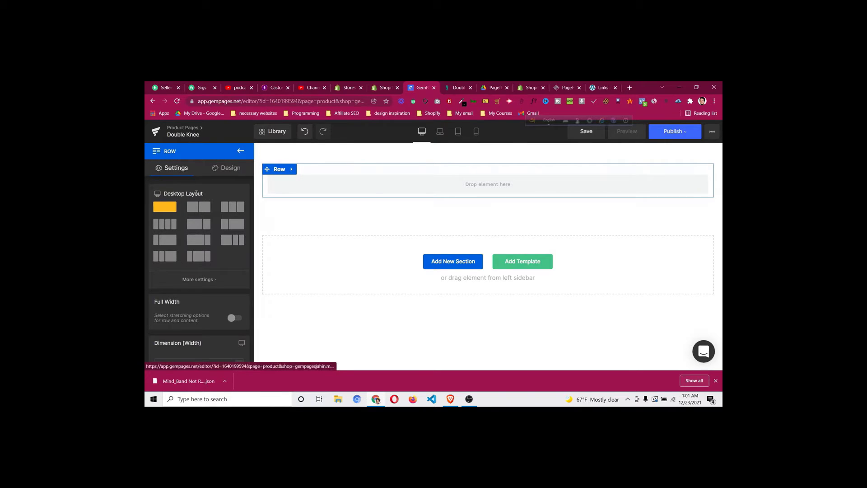
{"action": "scroll", "coordinate": [198, 290], "scroll_direction": "down", "scroll_amount": 2}
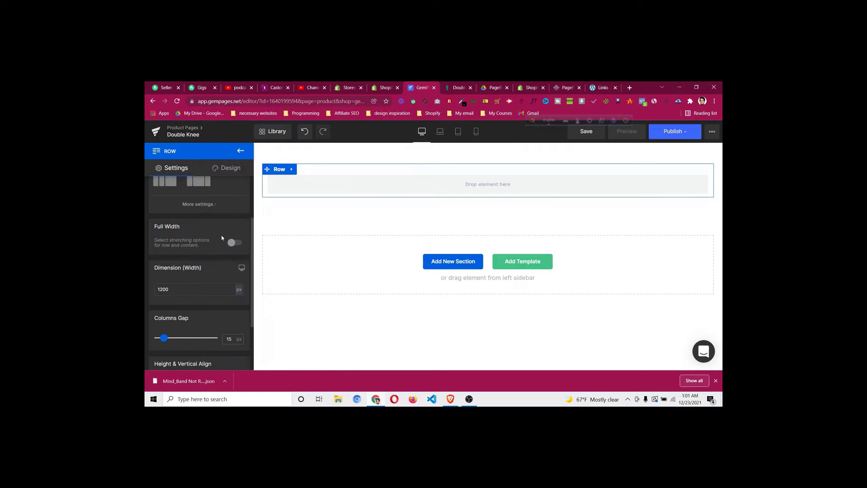
{"action": "scroll", "coordinate": [201, 291], "scroll_direction": "down", "scroll_amount": 3}
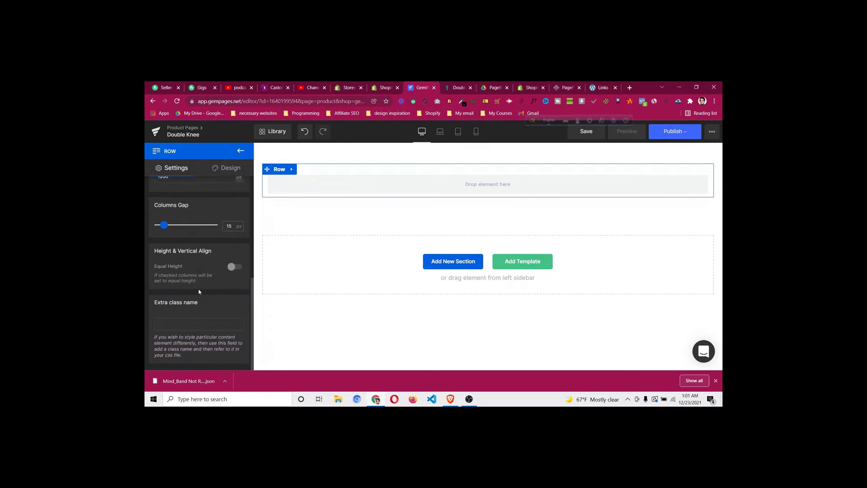
{"action": "scroll", "coordinate": [202, 287], "scroll_direction": "up", "scroll_amount": 5}
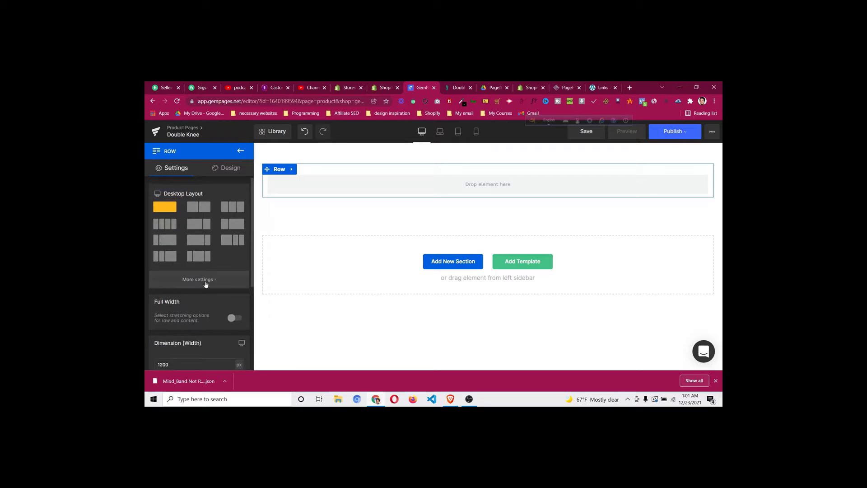
Set the row background colour to bright red #f40a0a
{"action": "left_click", "coordinate": [224, 171]}
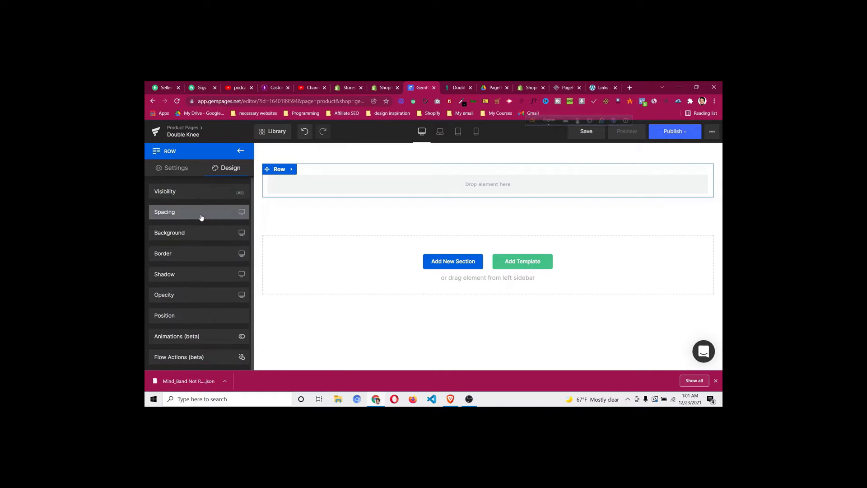
{"action": "left_click", "coordinate": [194, 234]}
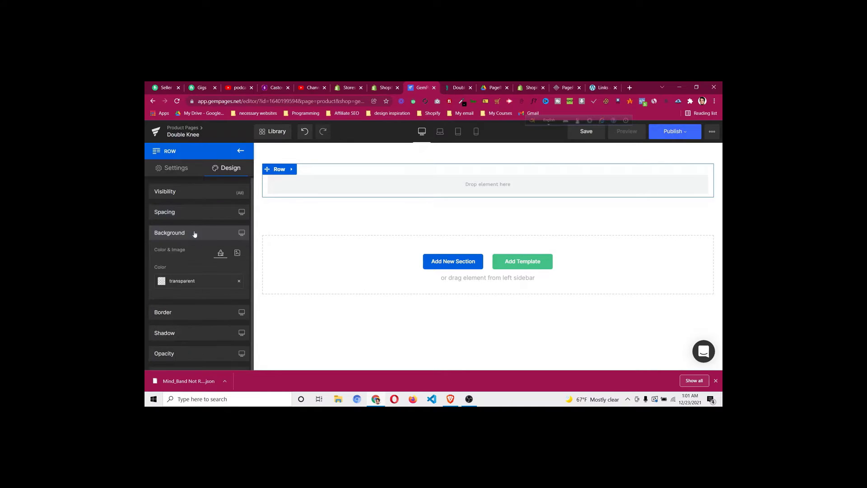
{"action": "left_click", "coordinate": [163, 282]}
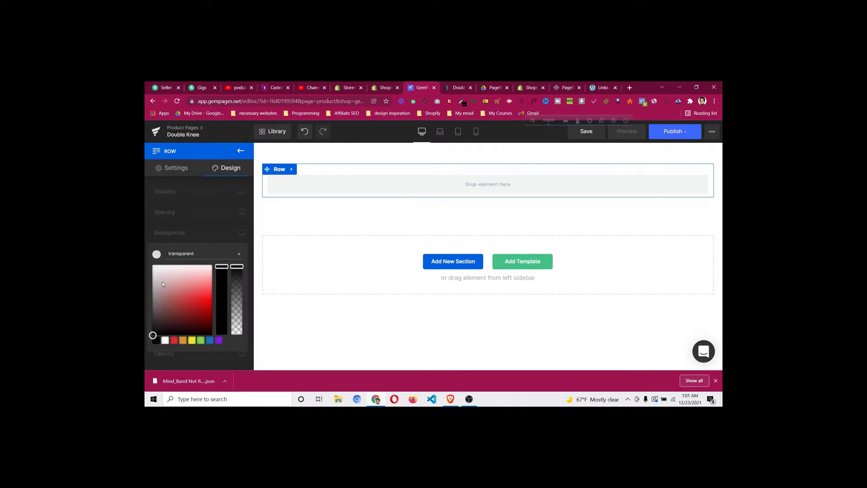
{"action": "left_click", "coordinate": [169, 321]}
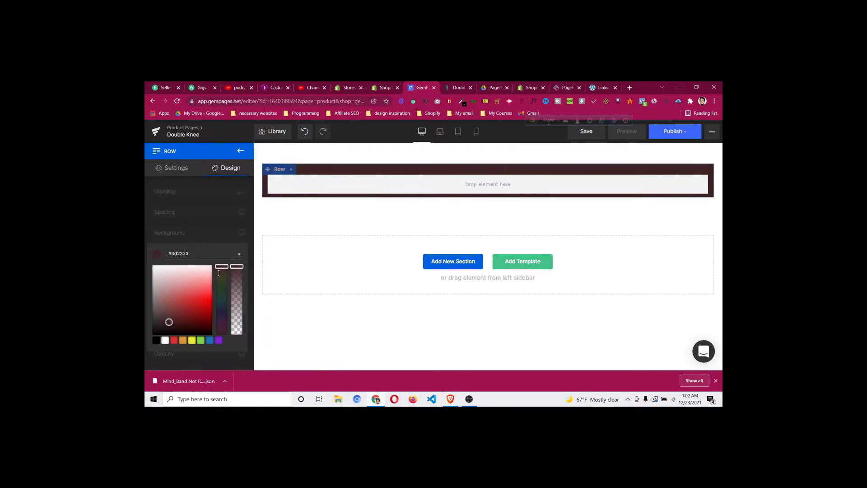
{"action": "left_click_drag", "start_coordinate": [198, 304], "coordinate": [207, 300]}
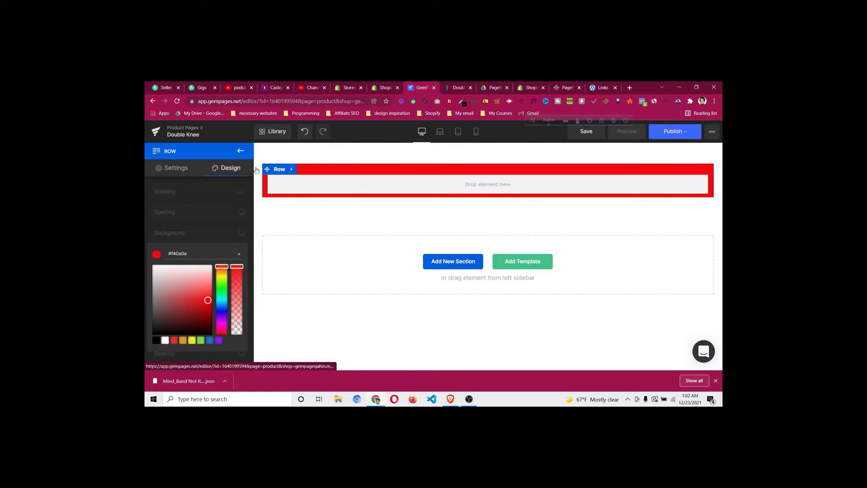
Turn on Full Width for the row and view the DoctorSteps reference page
{"action": "left_click", "coordinate": [180, 175]}
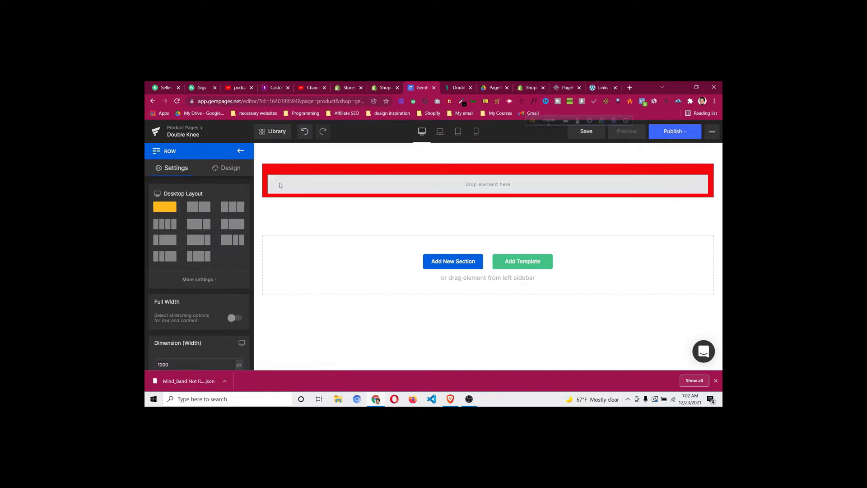
{"action": "left_click", "coordinate": [239, 319]}
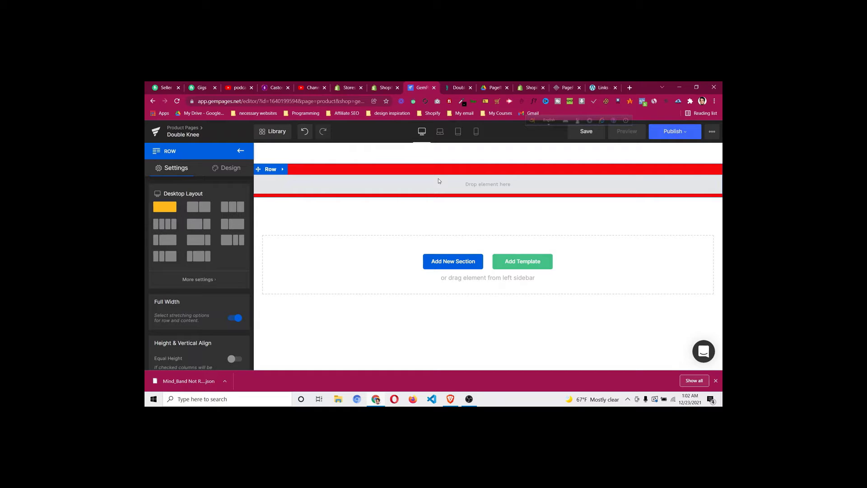
{"action": "left_click", "coordinate": [457, 86]}
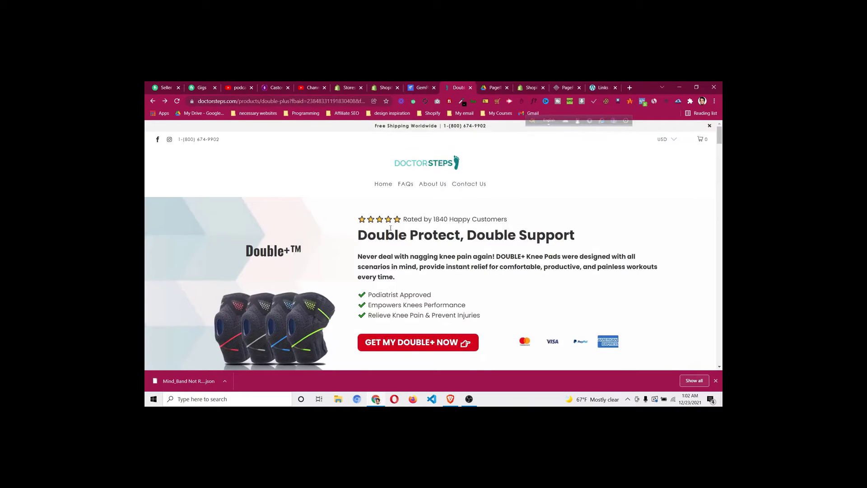
Replace the row's red colour with the uploaded background image (7).png
{"action": "left_click", "coordinate": [417, 88]}
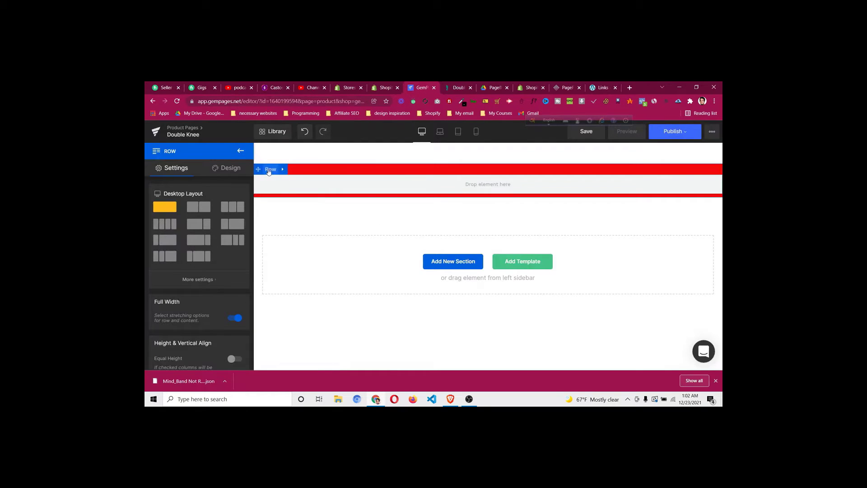
{"action": "left_click", "coordinate": [232, 172]}
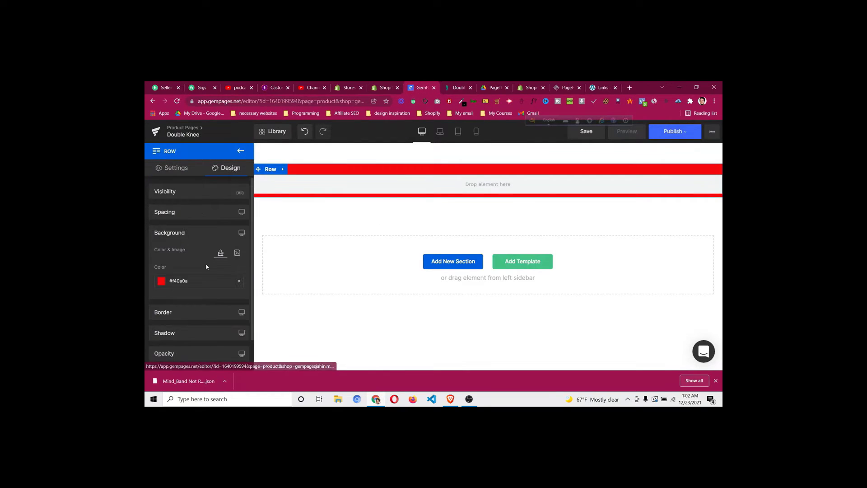
{"action": "left_click", "coordinate": [239, 281]}
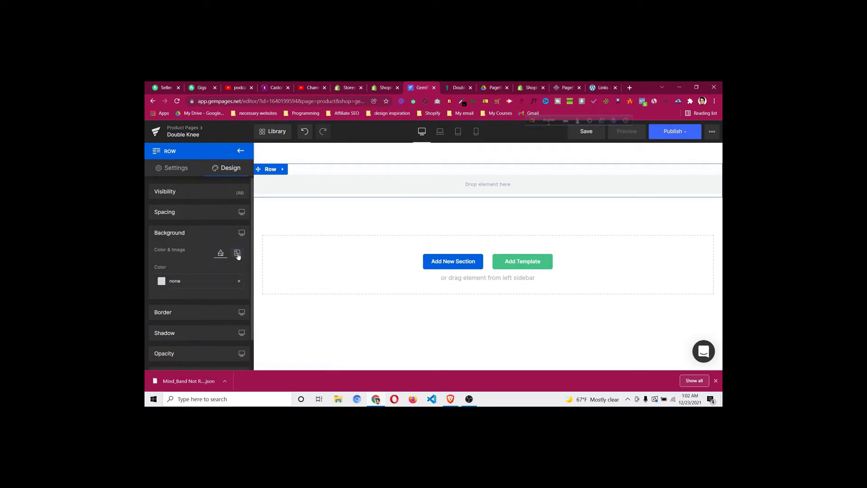
{"action": "left_click", "coordinate": [238, 256]}
{"action": "left_click", "coordinate": [213, 291]}
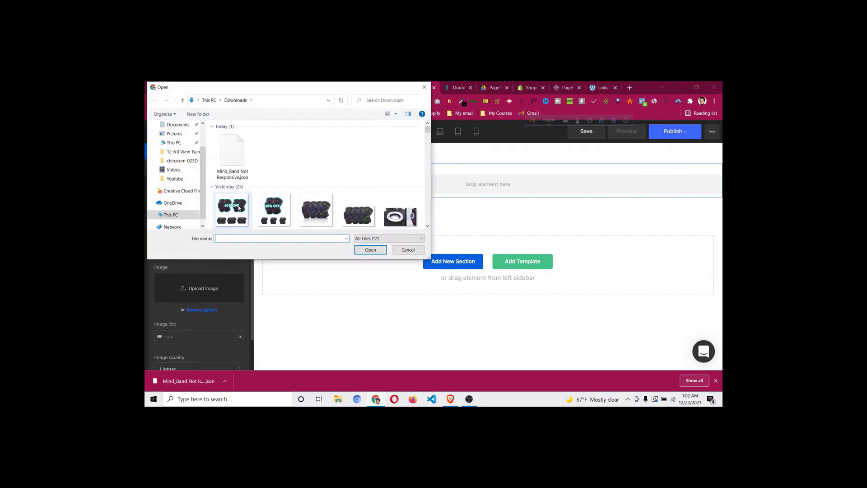
{"action": "scroll", "coordinate": [281, 175], "scroll_direction": "down", "scroll_amount": 3}
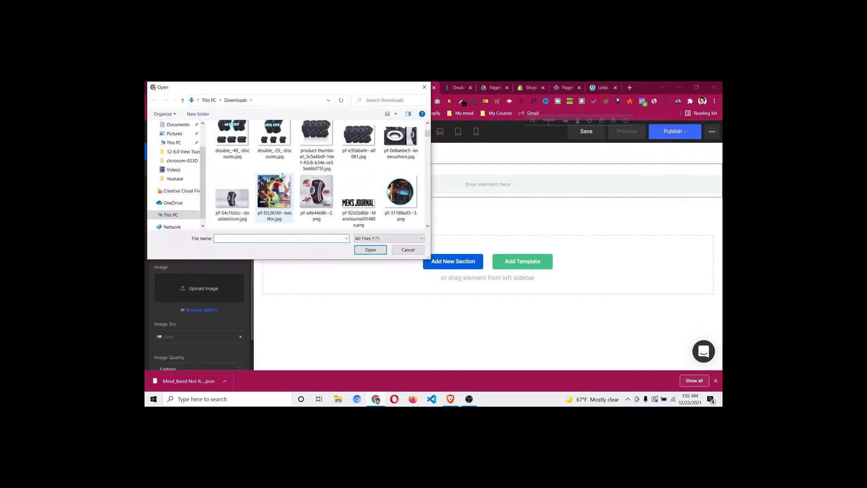
{"action": "scroll", "coordinate": [316, 199], "scroll_direction": "down", "scroll_amount": 1}
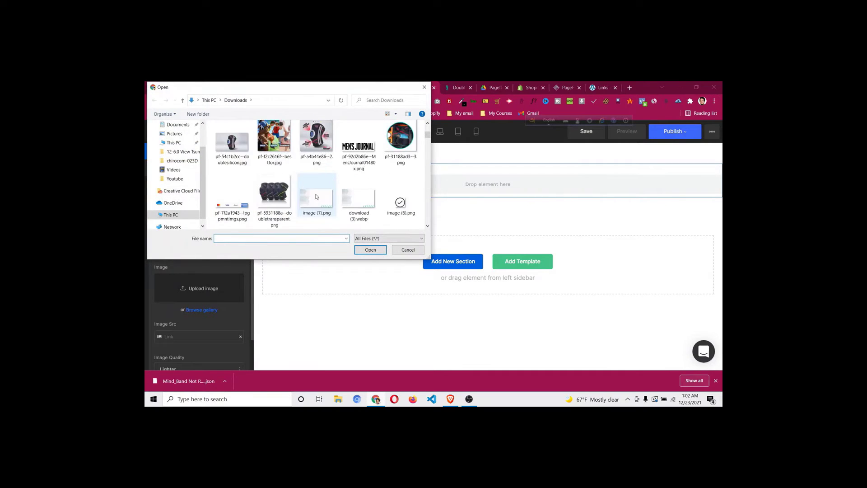
{"action": "left_click", "coordinate": [317, 201]}
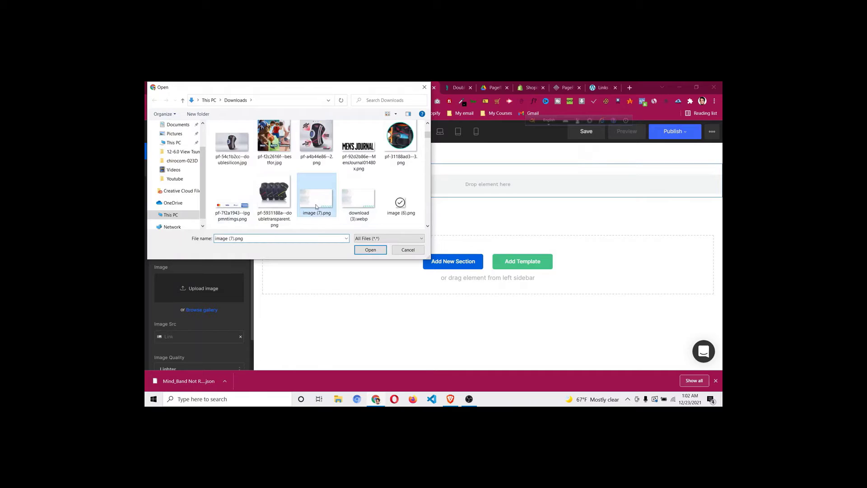
{"action": "left_click", "coordinate": [370, 250]}
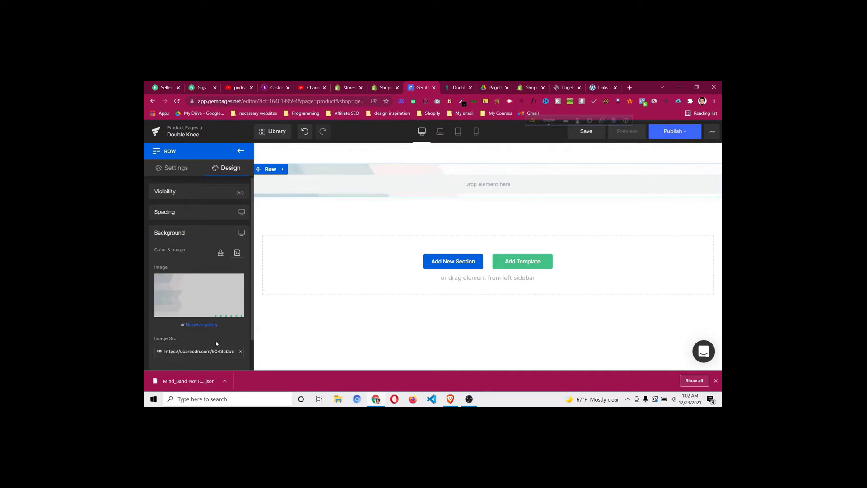
Set the background image to Cover, centred at 50/50, with No Repeat
{"action": "scroll", "coordinate": [205, 267], "scroll_direction": "down", "scroll_amount": 3}
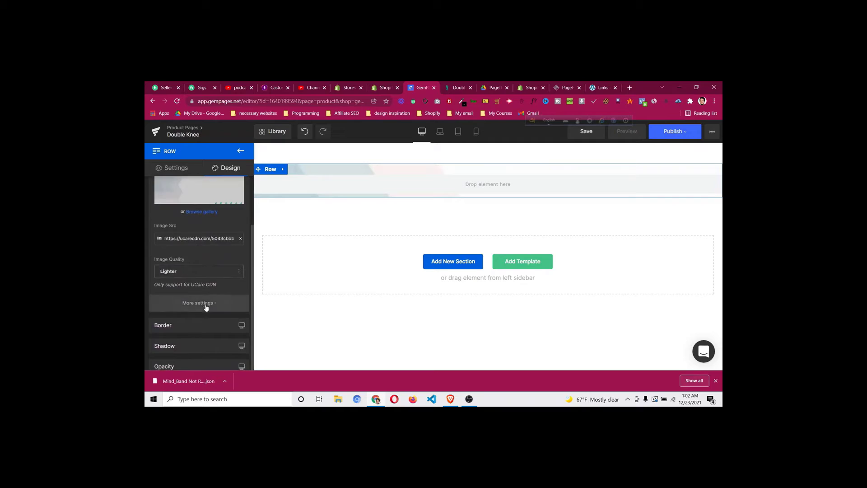
{"action": "left_click", "coordinate": [206, 304]}
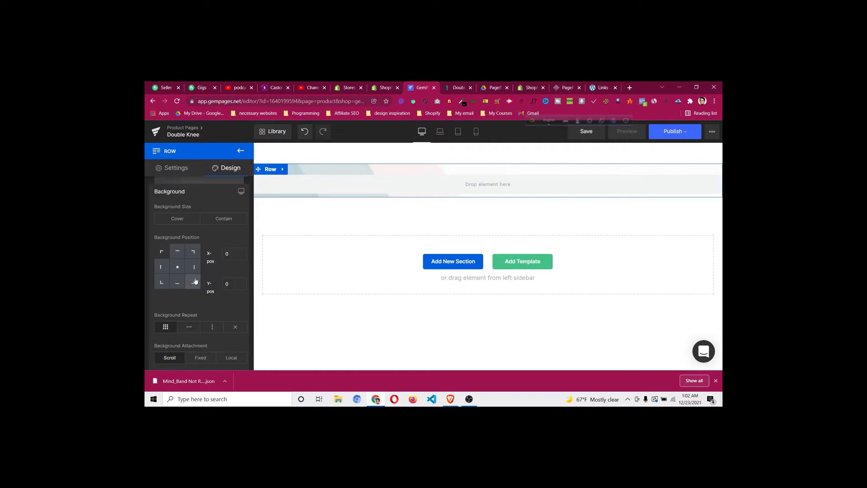
{"action": "left_click", "coordinate": [190, 223]}
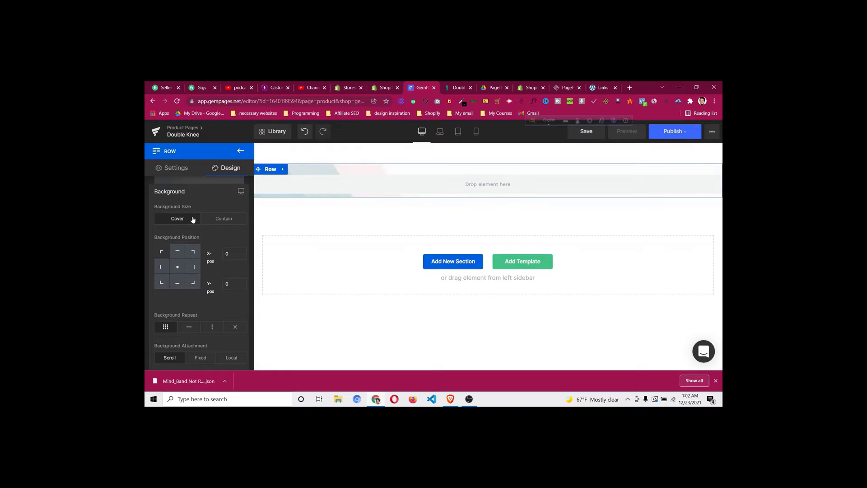
{"action": "left_click", "coordinate": [178, 268]}
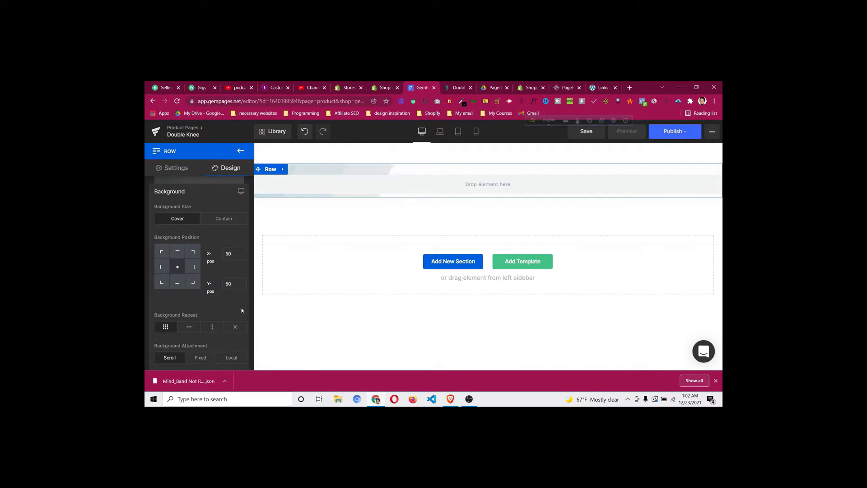
{"action": "left_click", "coordinate": [239, 329]}
{"action": "left_click", "coordinate": [274, 180]}
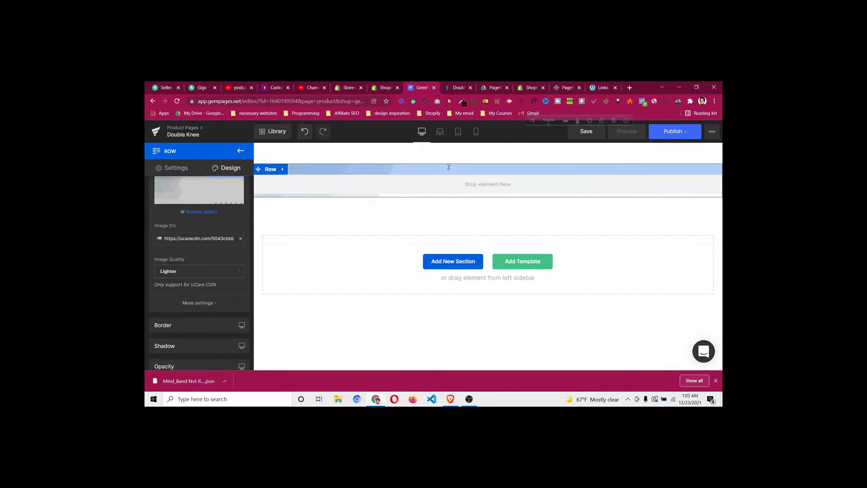
{"action": "left_click", "coordinate": [273, 172]}
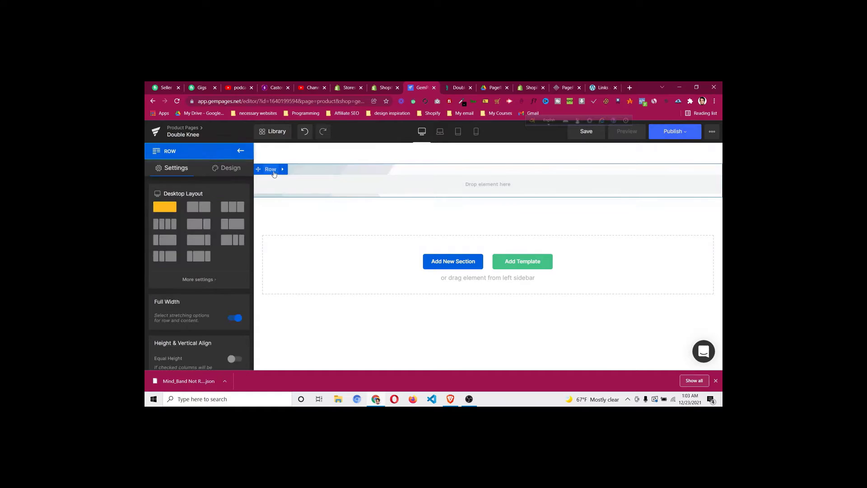
Give the hero row 150 px top and bottom padding
{"action": "left_click", "coordinate": [231, 169]}
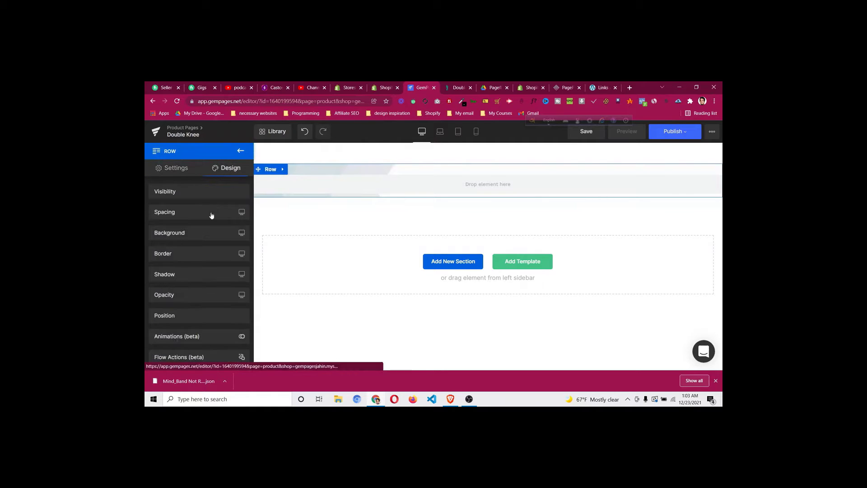
{"action": "left_click", "coordinate": [209, 218]}
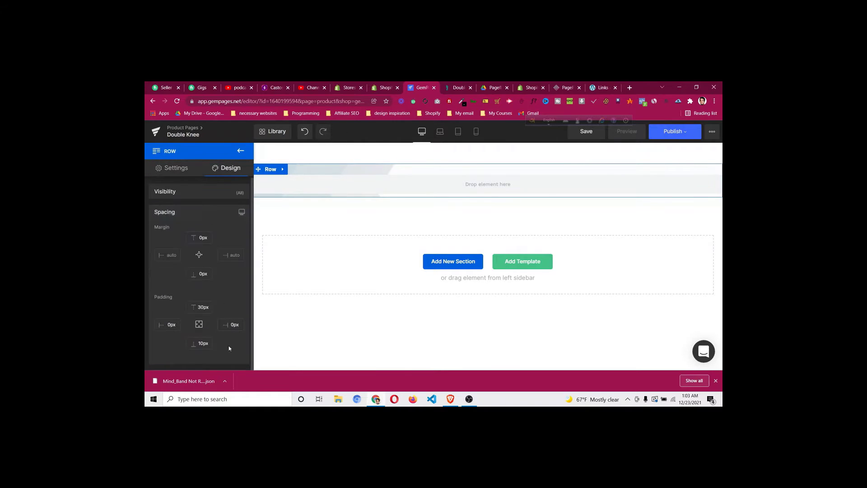
{"action": "left_click", "coordinate": [198, 308]}
{"action": "type", "text": "1"}
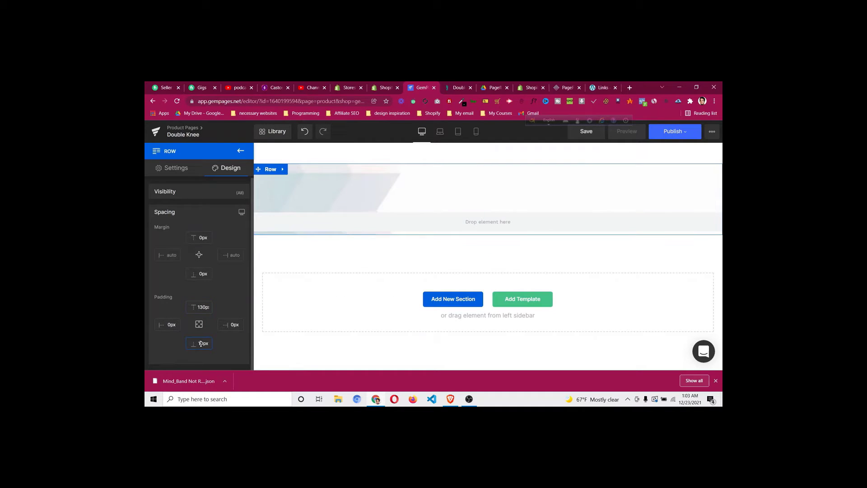
{"action": "left_click", "coordinate": [201, 343]}
{"action": "type", "text": "15"}
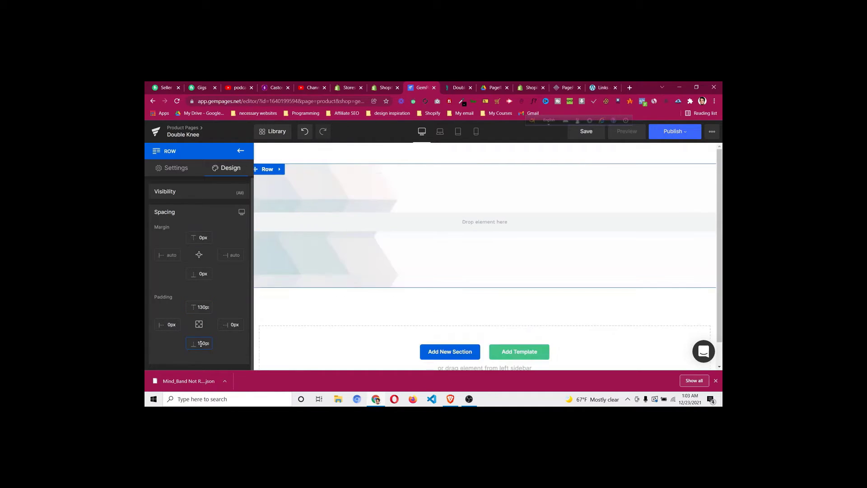
{"action": "left_click", "coordinate": [203, 308]}
{"action": "key", "text": "BackSpace"}
{"action": "type", "text": "5"}
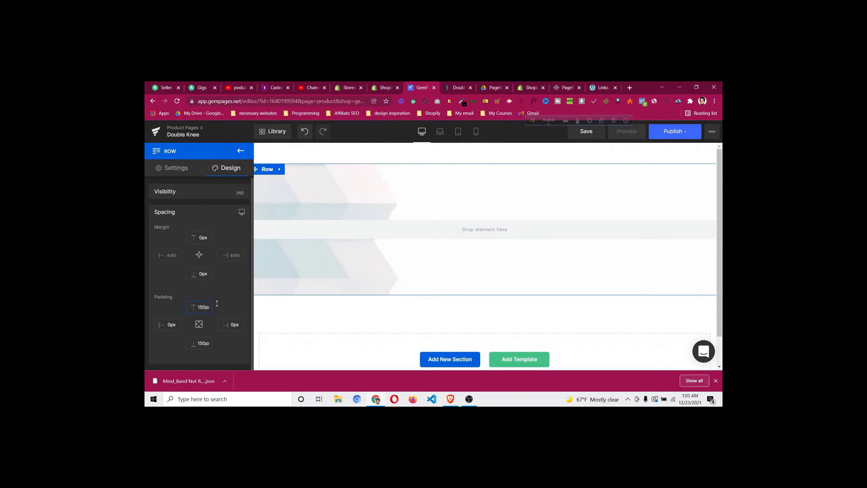
Check the rating line on the DoctorSteps page, then return to the GemPages editor
{"action": "left_click", "coordinate": [454, 89]}
{"action": "scroll", "coordinate": [339, 198], "scroll_direction": "down", "scroll_amount": 3}
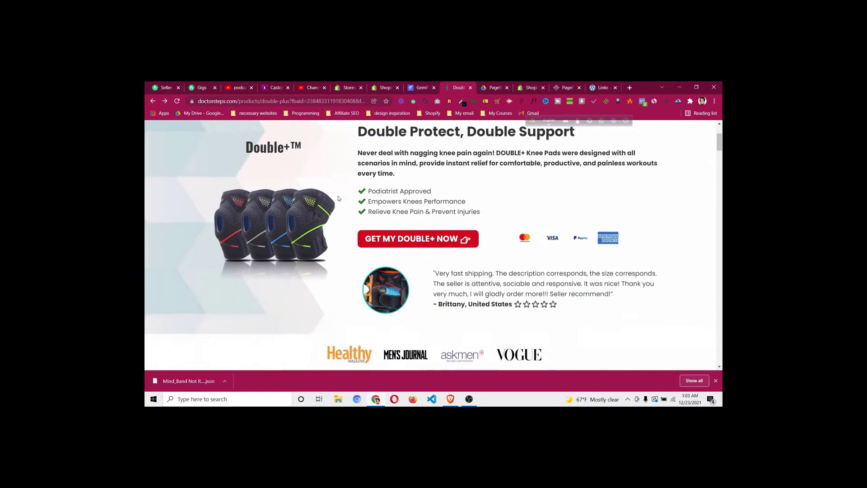
{"action": "scroll", "coordinate": [312, 174], "scroll_direction": "up", "scroll_amount": 1}
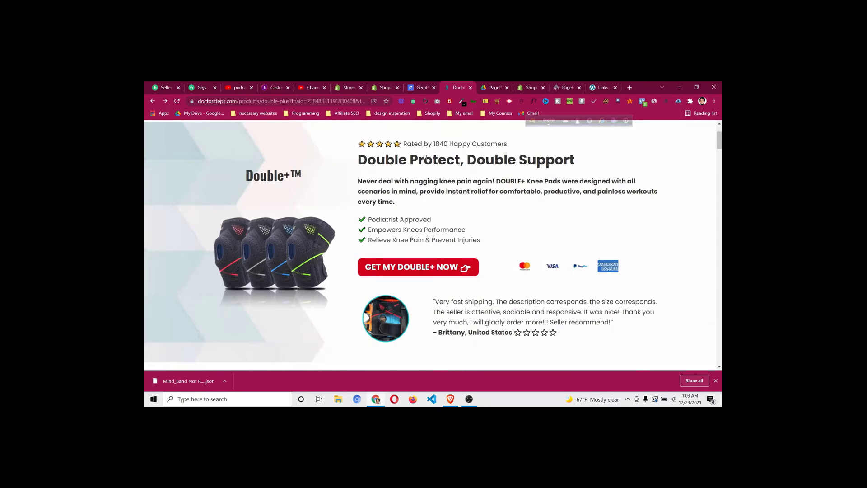
{"action": "left_click", "coordinate": [420, 88]}
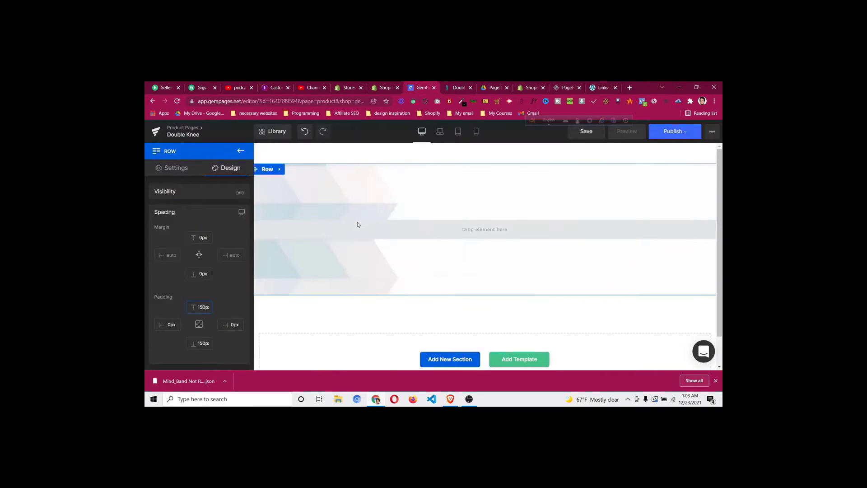
Drag a Row into the hero section and set its Desktop Layout to 1/3–2/3 columns
{"action": "left_click", "coordinate": [240, 151]}
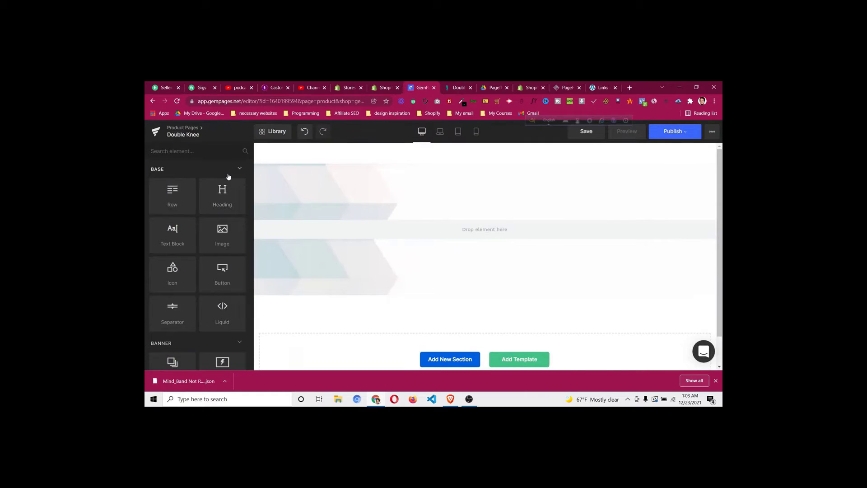
{"action": "left_click_drag", "start_coordinate": [183, 189], "coordinate": [348, 213]}
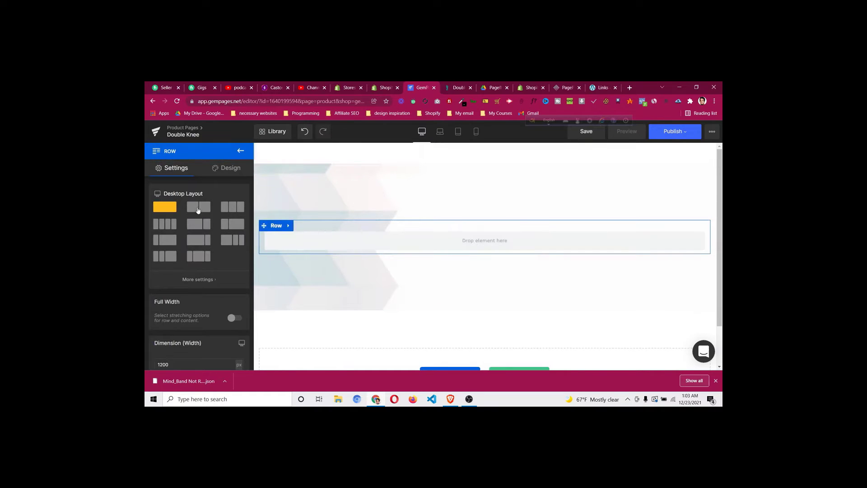
{"action": "left_click", "coordinate": [277, 225]}
{"action": "left_click", "coordinate": [204, 208]}
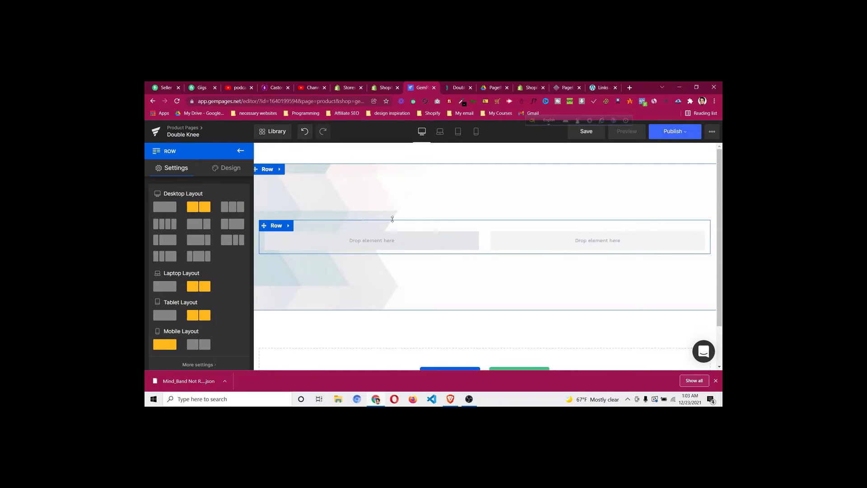
{"action": "left_click", "coordinate": [457, 88]}
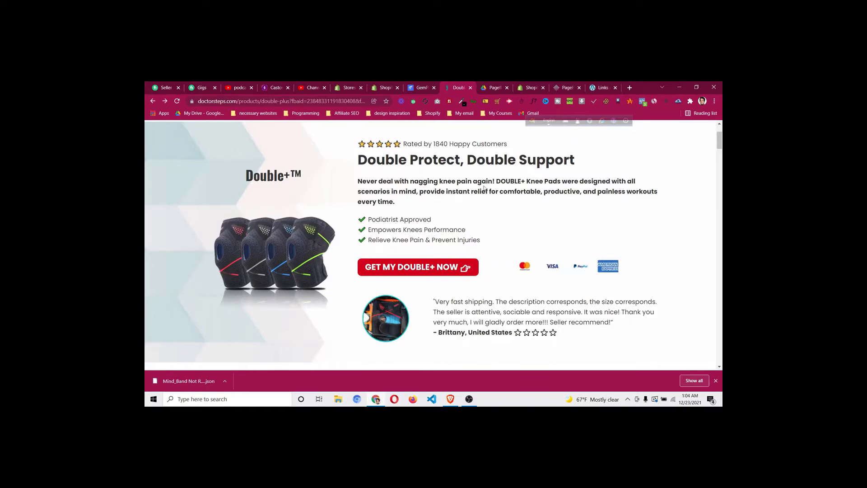
{"action": "left_click", "coordinate": [425, 88]}
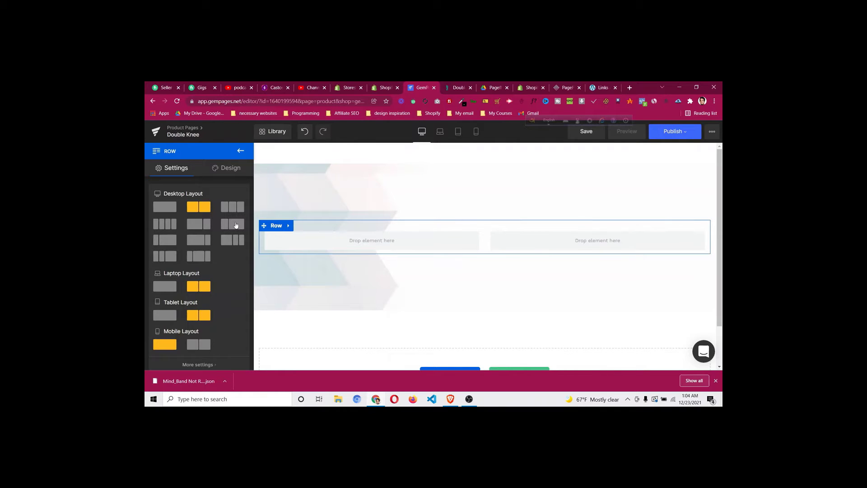
{"action": "left_click", "coordinate": [235, 225]}
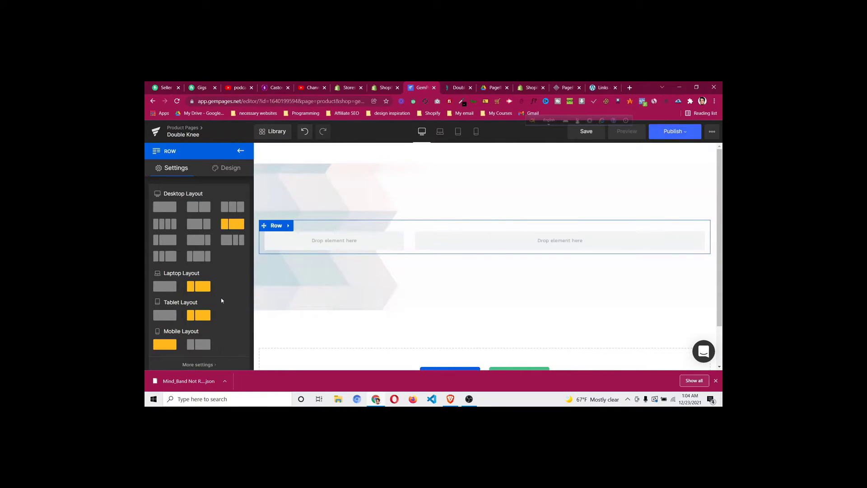
{"action": "scroll", "coordinate": [221, 298], "scroll_direction": "down", "scroll_amount": 1}
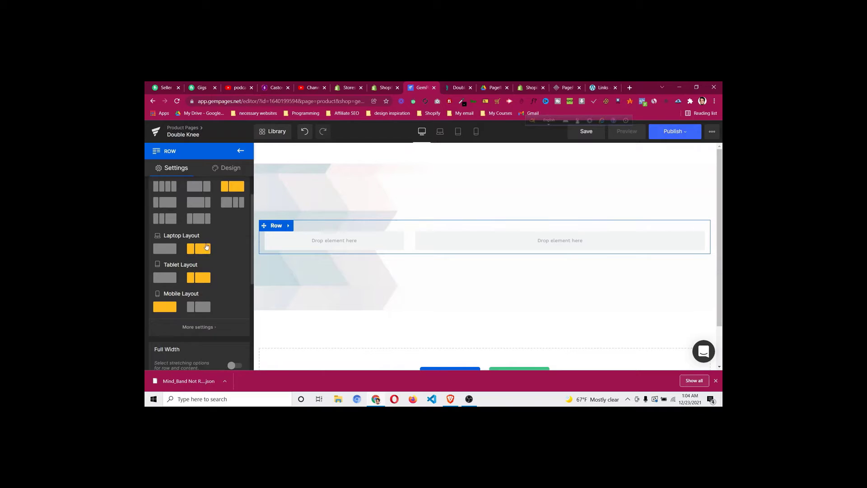
{"action": "scroll", "coordinate": [212, 255], "scroll_direction": "up", "scroll_amount": 1}
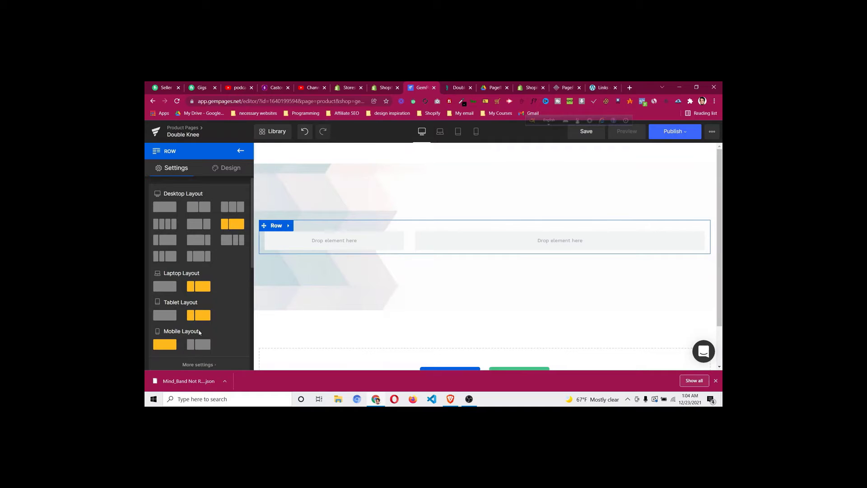
{"action": "scroll", "coordinate": [226, 323], "scroll_direction": "down", "scroll_amount": 1}
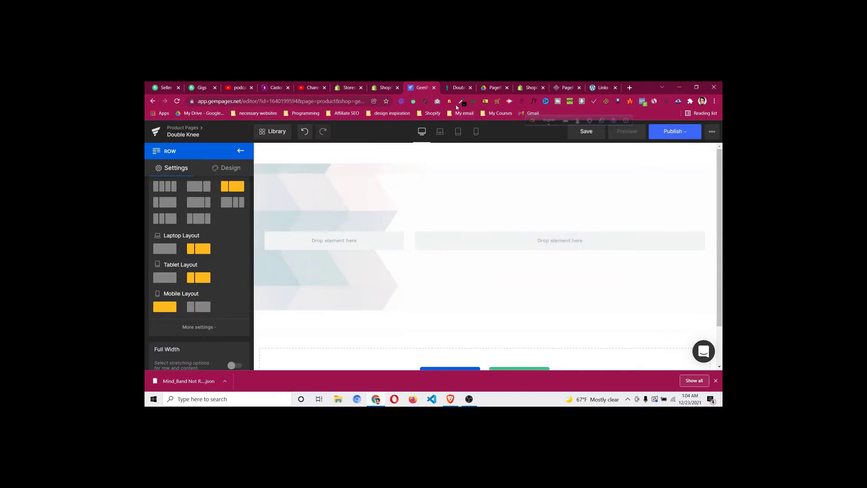
Copy the Double+™ title text from the DoctorSteps page and go back to GemPages
{"action": "left_click", "coordinate": [459, 88]}
{"action": "scroll", "coordinate": [326, 221], "scroll_direction": "up", "scroll_amount": 2}
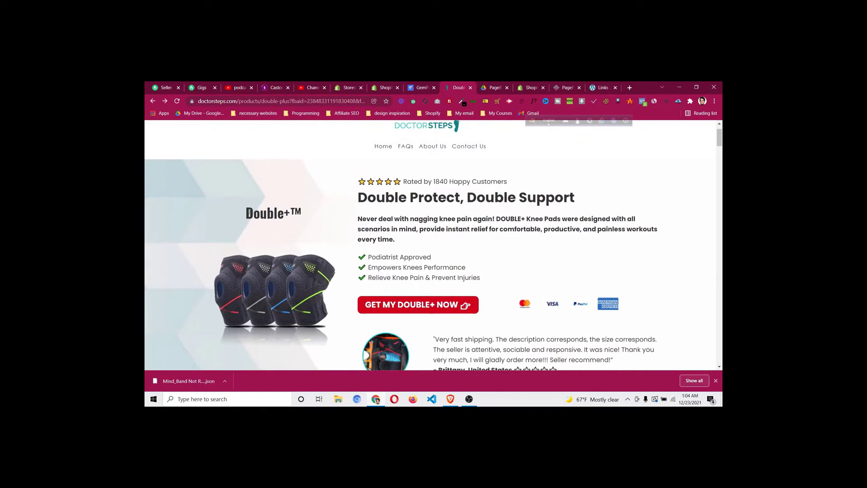
{"action": "left_click_drag", "start_coordinate": [248, 213], "coordinate": [302, 215]}
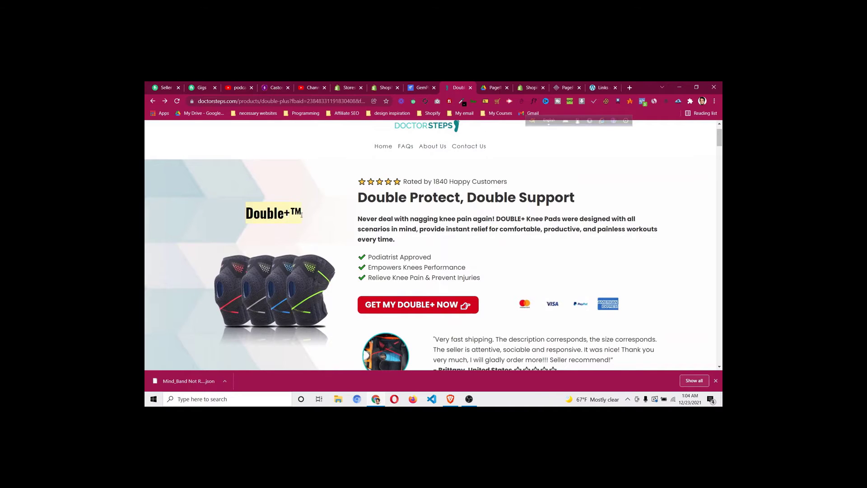
{"action": "right_click", "coordinate": [286, 213]}
{"action": "left_click", "coordinate": [300, 220]}
{"action": "left_click", "coordinate": [428, 88]}
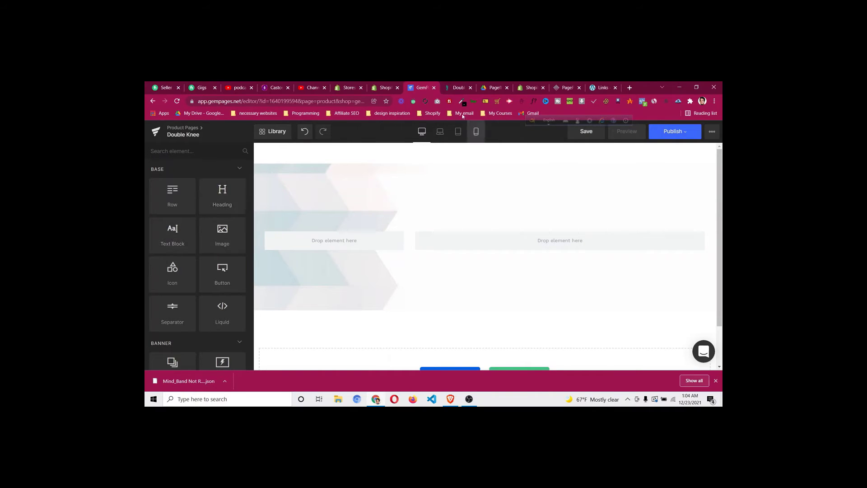
{"action": "left_click", "coordinate": [458, 88]}
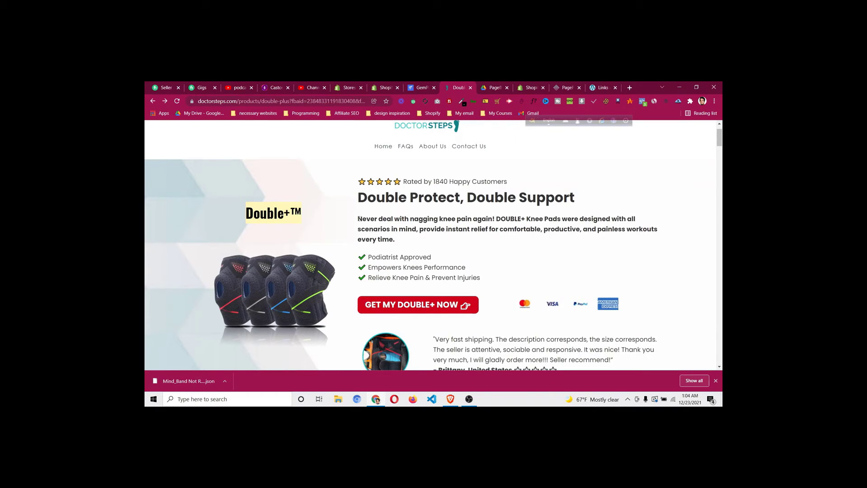
{"action": "left_click", "coordinate": [421, 90]}
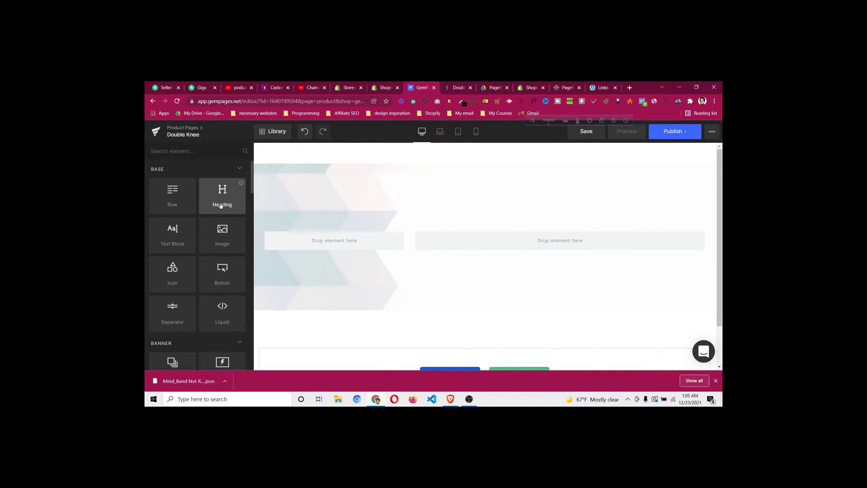
Add a Heading to the narrow left column and set its Title Tag to H2
{"action": "left_click_drag", "start_coordinate": [220, 206], "coordinate": [330, 240]}
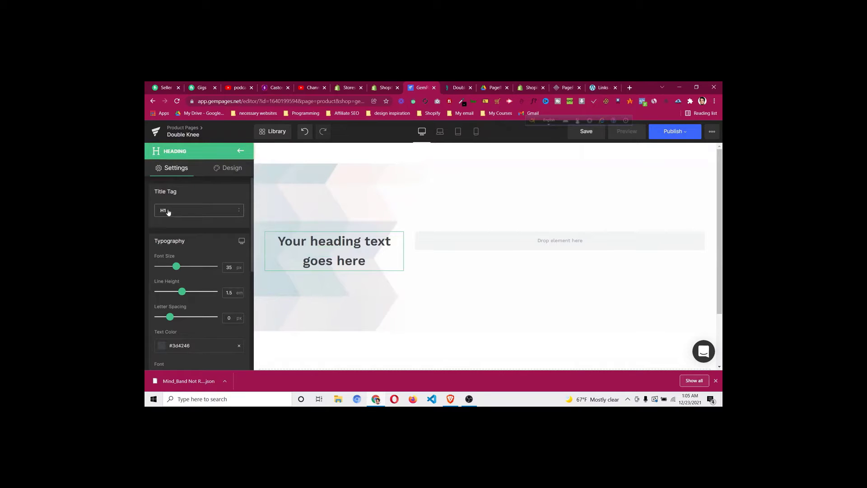
{"action": "left_click", "coordinate": [168, 213]}
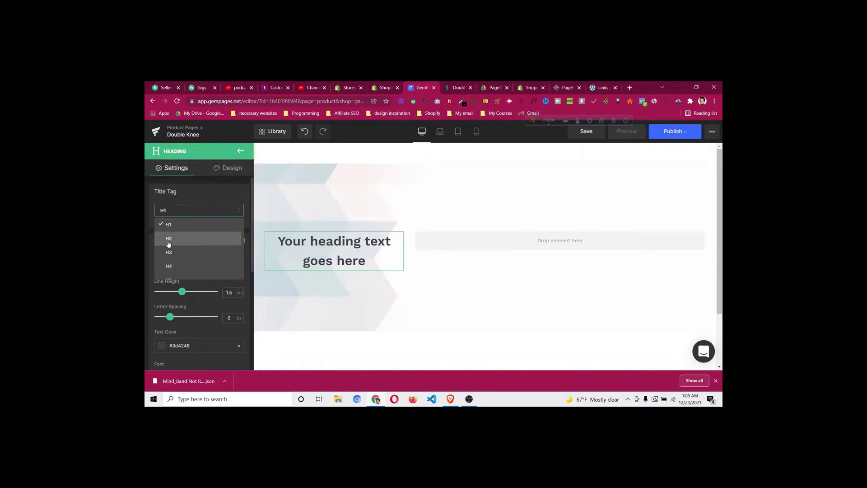
{"action": "left_click", "coordinate": [191, 240]}
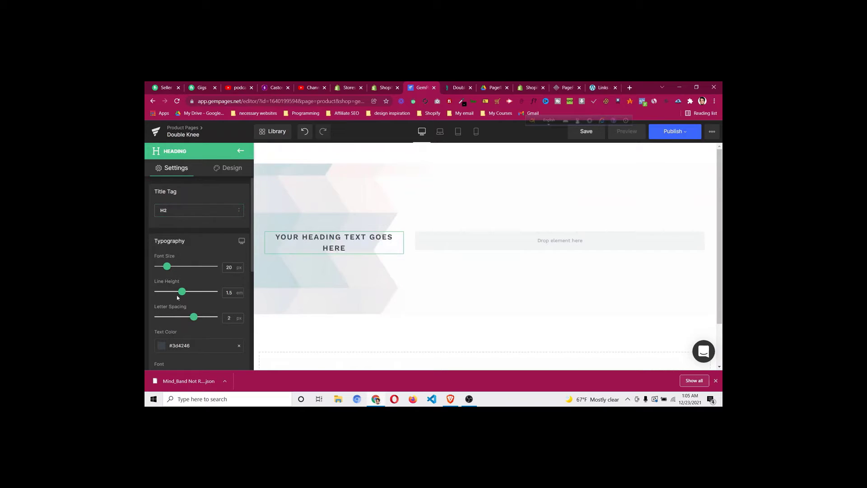
{"action": "scroll", "coordinate": [185, 246], "scroll_direction": "down", "scroll_amount": 1}
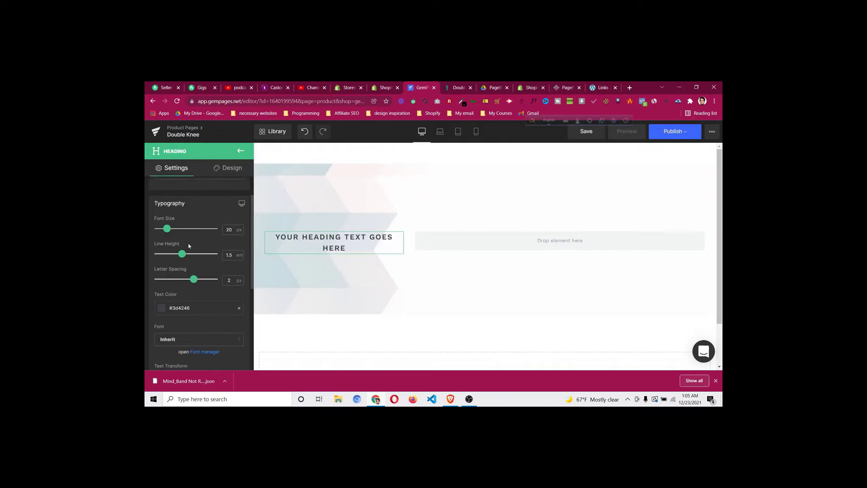
{"action": "scroll", "coordinate": [190, 245], "scroll_direction": "up", "scroll_amount": 1}
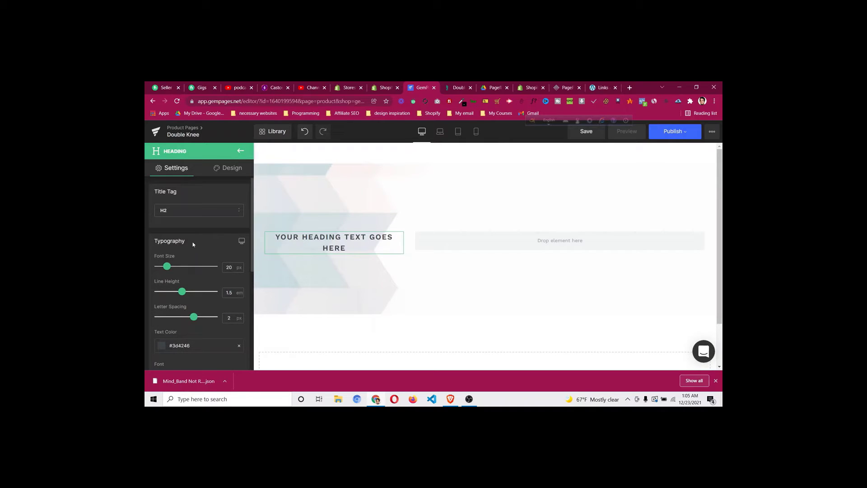
{"action": "scroll", "coordinate": [192, 242], "scroll_direction": "down", "scroll_amount": 1}
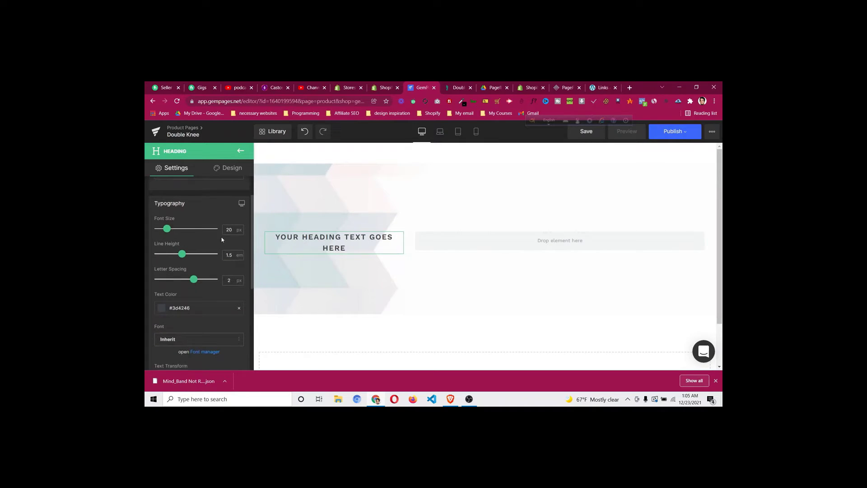
{"action": "left_click", "coordinate": [457, 87]}
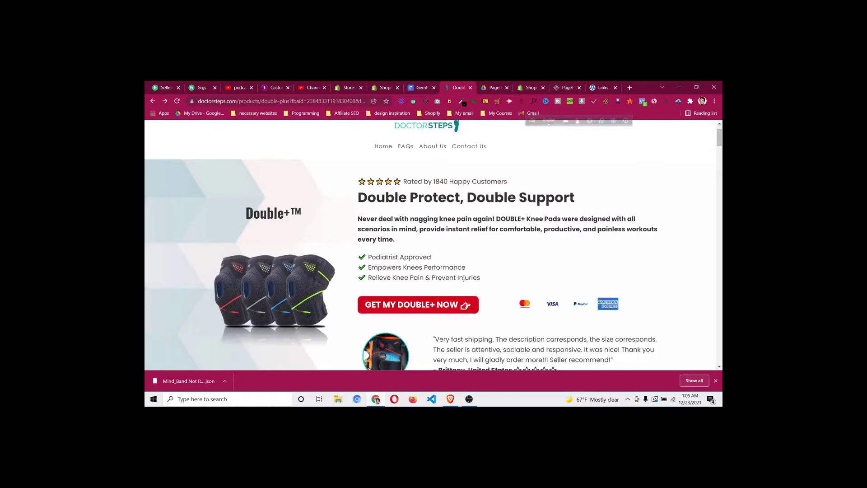
Identify the Double+™ title's font (Oswald 700) on the reference page with WhatFont
{"action": "right_click", "coordinate": [264, 213]}
{"action": "left_click", "coordinate": [489, 152]}
{"action": "left_click", "coordinate": [534, 101]}
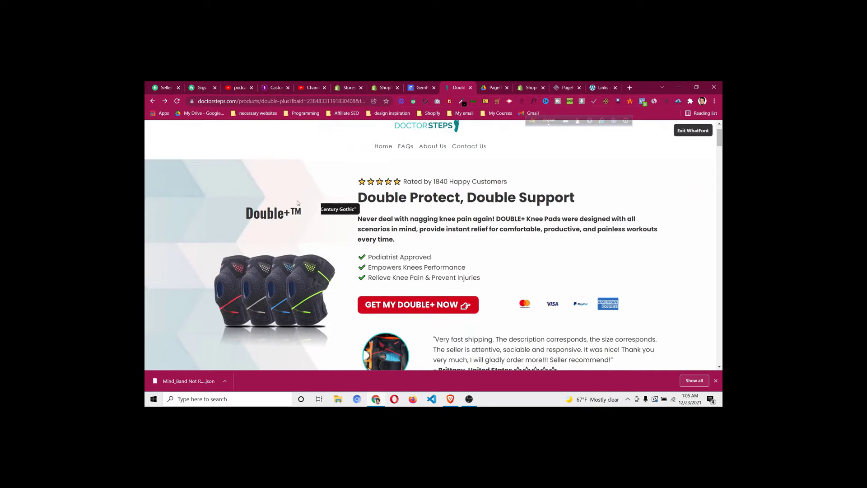
{"action": "left_click", "coordinate": [275, 216]}
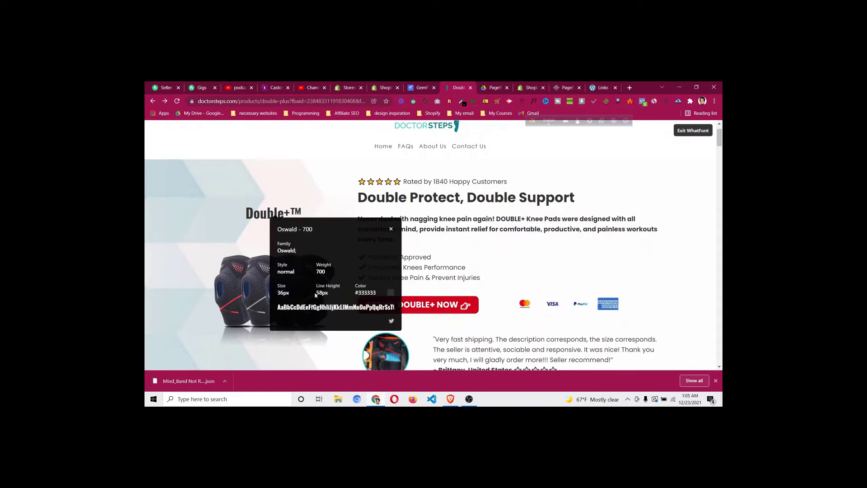
{"action": "left_click", "coordinate": [391, 229]}
{"action": "left_click", "coordinate": [421, 87]}
Set the heading font size to 36 and reduce letter spacing to 0 px
{"action": "left_click", "coordinate": [231, 230]}
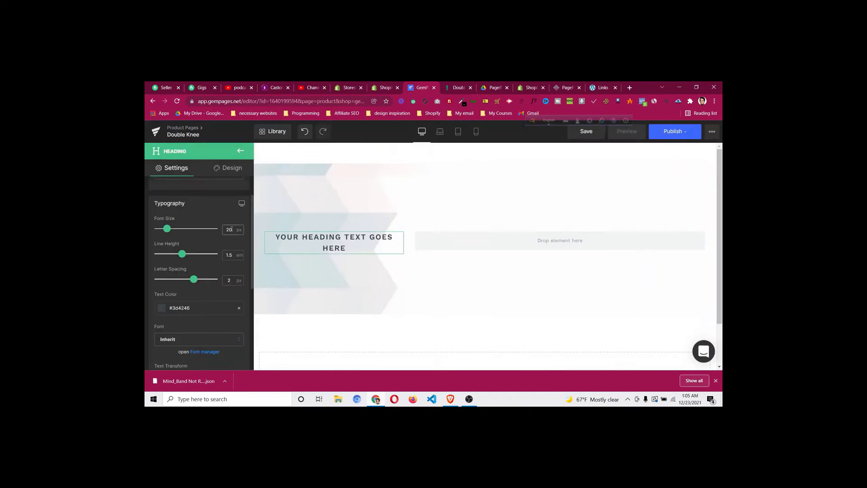
{"action": "double_click", "coordinate": [232, 229]}
{"action": "type", "text": "36"}
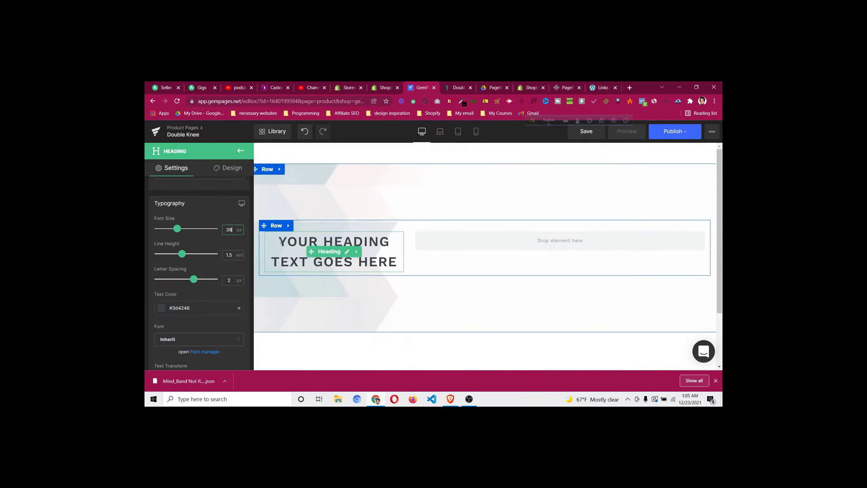
{"action": "left_click_drag", "start_coordinate": [194, 279], "coordinate": [170, 280]}
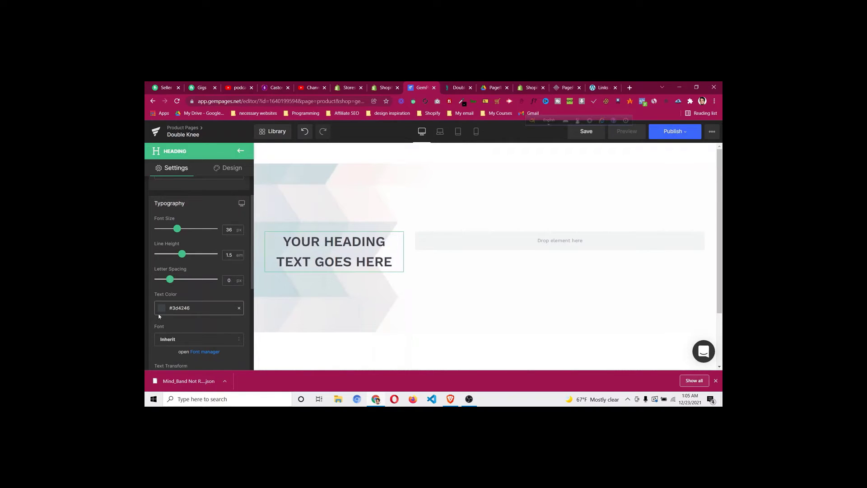
Set the heading text colour to black #000000
{"action": "left_click", "coordinate": [453, 89]}
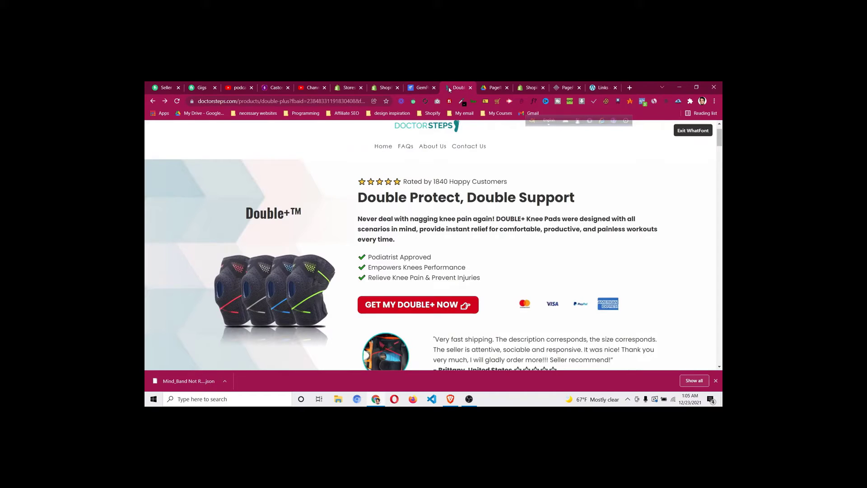
{"action": "left_click", "coordinate": [424, 89]}
{"action": "left_click", "coordinate": [157, 308]}
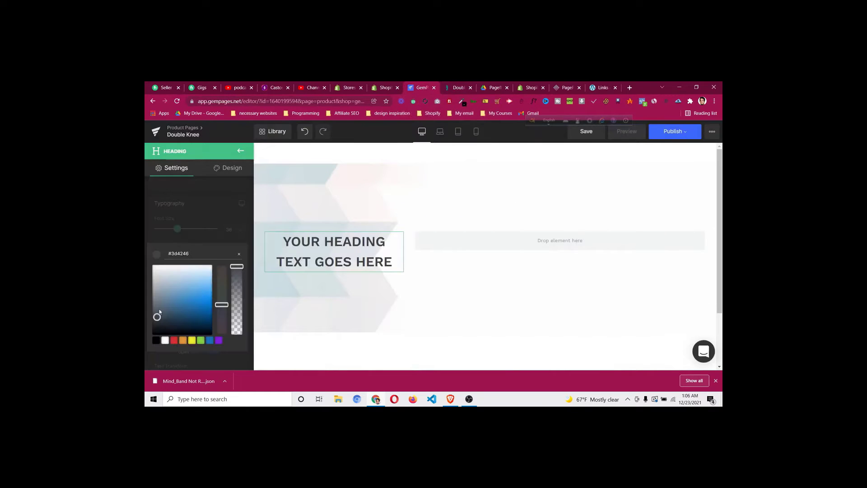
{"action": "left_click", "coordinate": [158, 343]}
{"action": "left_click", "coordinate": [193, 289]}
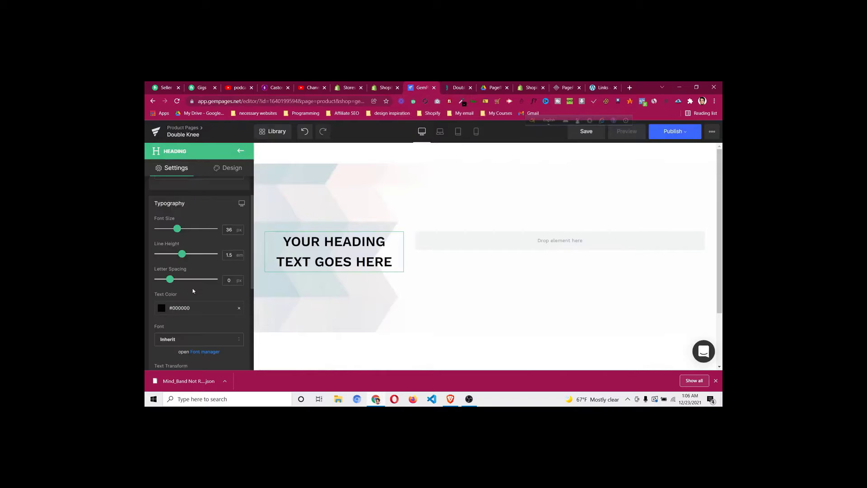
{"action": "scroll", "coordinate": [193, 298], "scroll_direction": "down", "scroll_amount": 1}
{"action": "scroll", "coordinate": [194, 304], "scroll_direction": "down", "scroll_amount": 1}
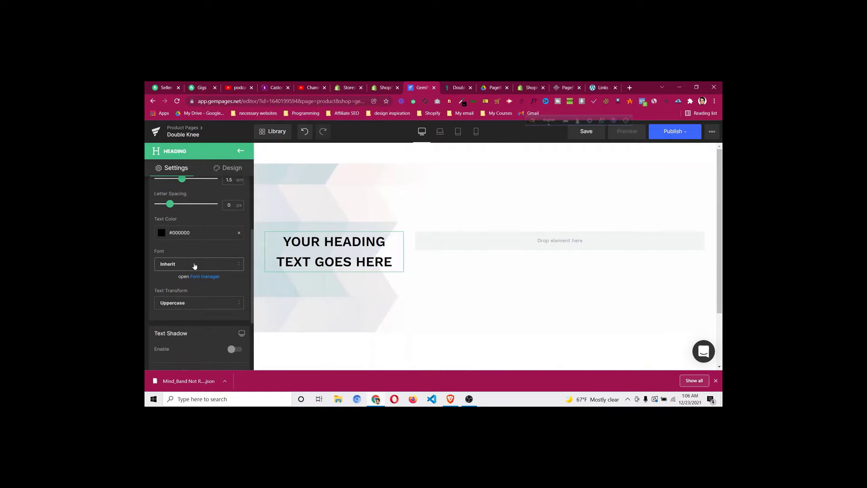
Browse the Font manager, then switch heading alignment to left and back to center
{"action": "left_click", "coordinate": [214, 276]}
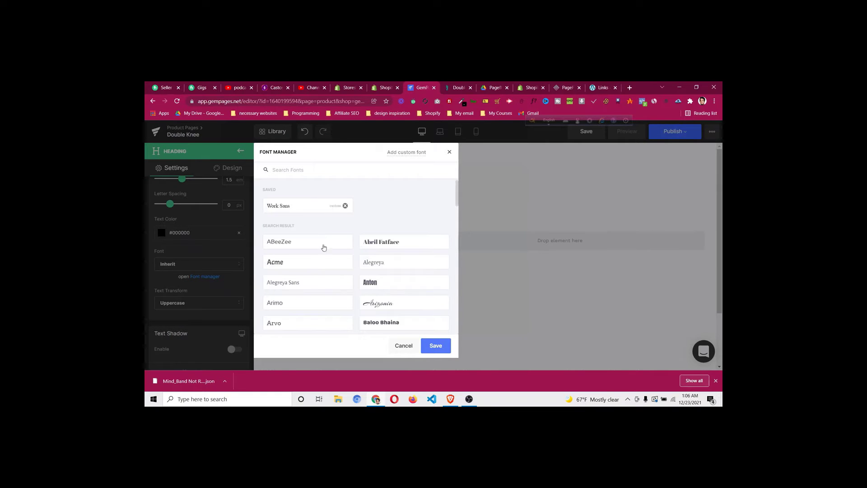
{"action": "scroll", "coordinate": [321, 248], "scroll_direction": "down", "scroll_amount": 3}
{"action": "scroll", "coordinate": [321, 251], "scroll_direction": "down", "scroll_amount": 10}
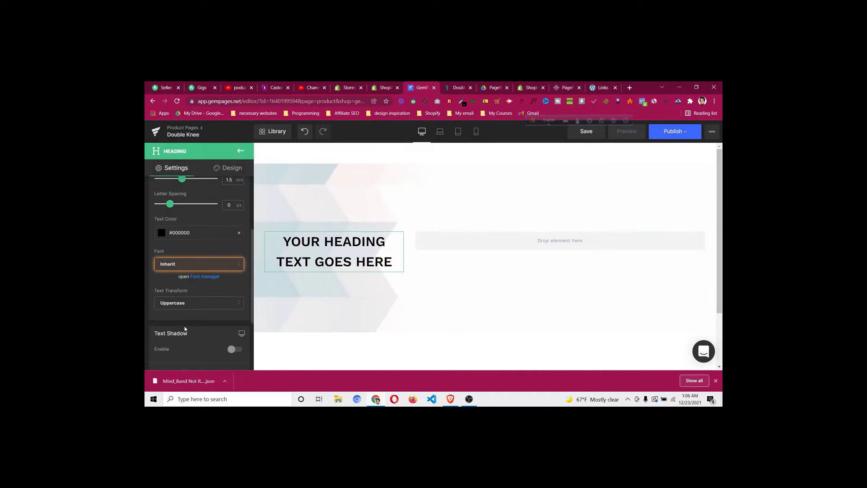
{"action": "scroll", "coordinate": [186, 325], "scroll_direction": "down", "scroll_amount": 3}
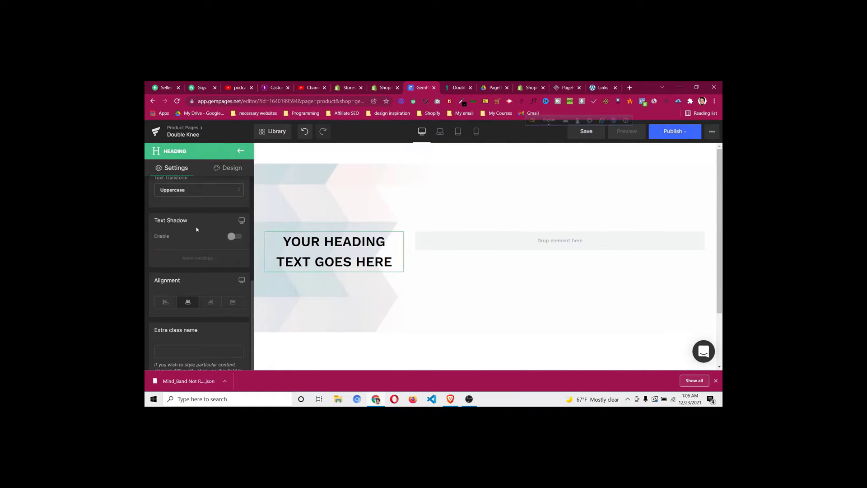
{"action": "left_click", "coordinate": [166, 303]}
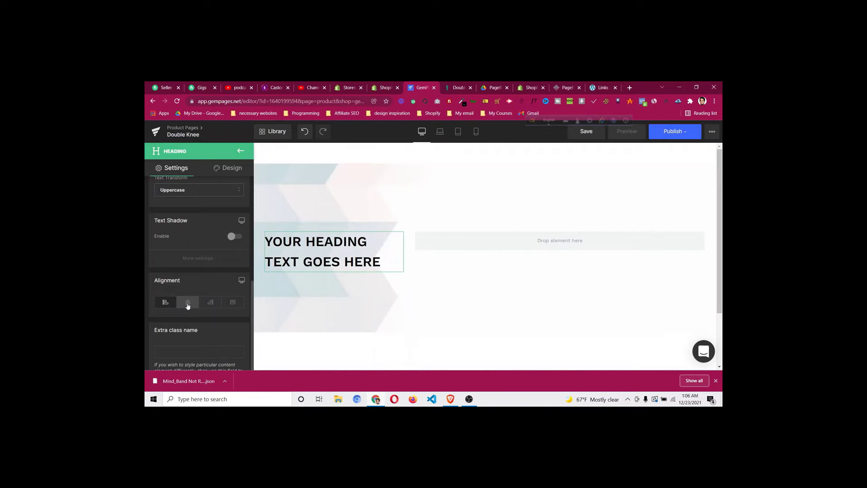
{"action": "left_click", "coordinate": [188, 303]}
{"action": "left_click", "coordinate": [450, 88]}
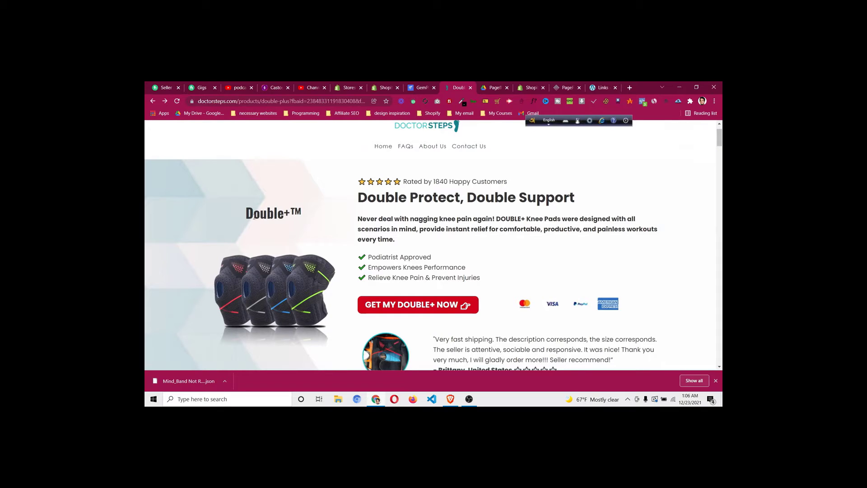
Copy the 'Double+™' heading text from the DoctorSteps reference page
{"action": "left_click_drag", "start_coordinate": [243, 212], "coordinate": [312, 212]}
{"action": "right_click", "coordinate": [285, 214]}
{"action": "left_click", "coordinate": [301, 218]}
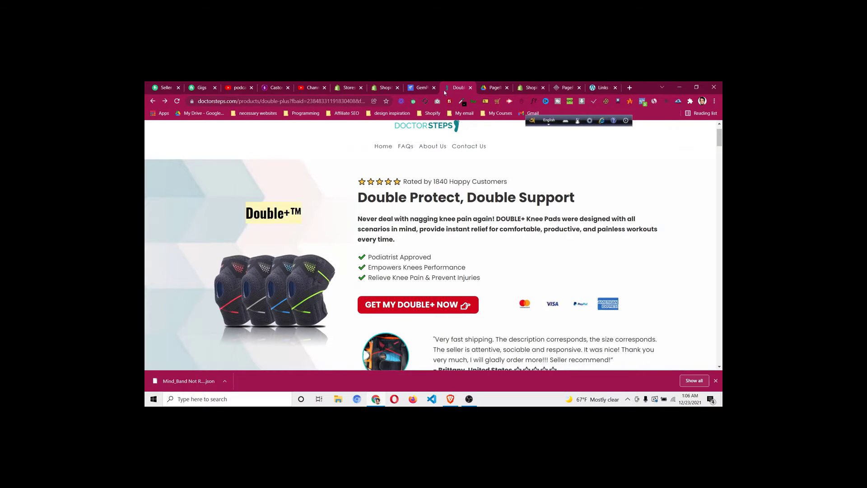
{"action": "left_click", "coordinate": [423, 88]}
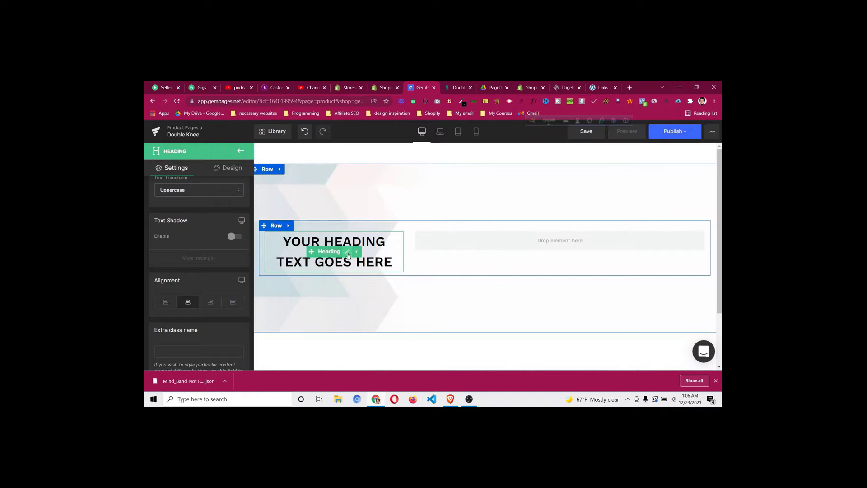
Replace the GemPages heading placeholder with the pasted DOUBLE+™ text
{"action": "left_click", "coordinate": [349, 256]}
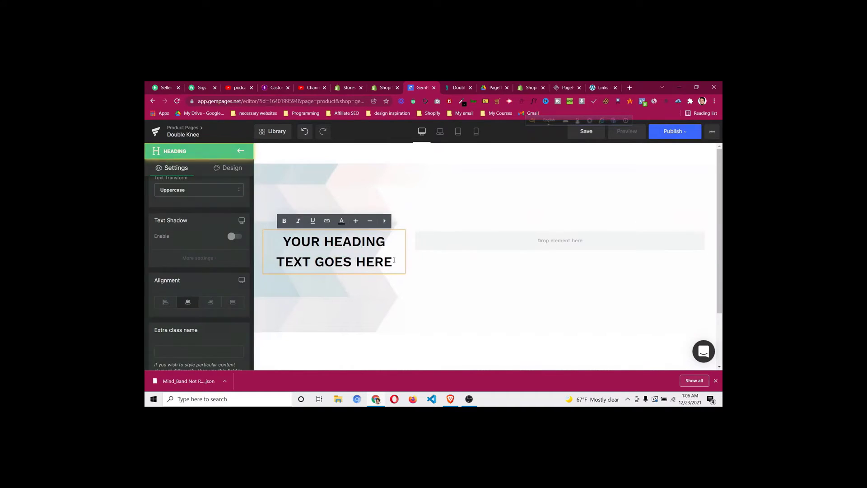
{"action": "left_click", "coordinate": [394, 260]}
{"action": "key", "text": "BackSpace"}
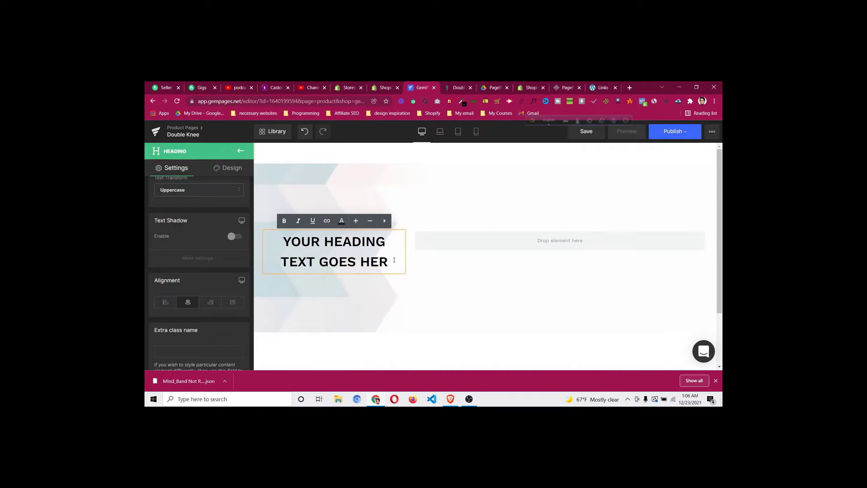
{"action": "left_click_drag", "start_coordinate": [390, 263], "coordinate": [294, 241]}
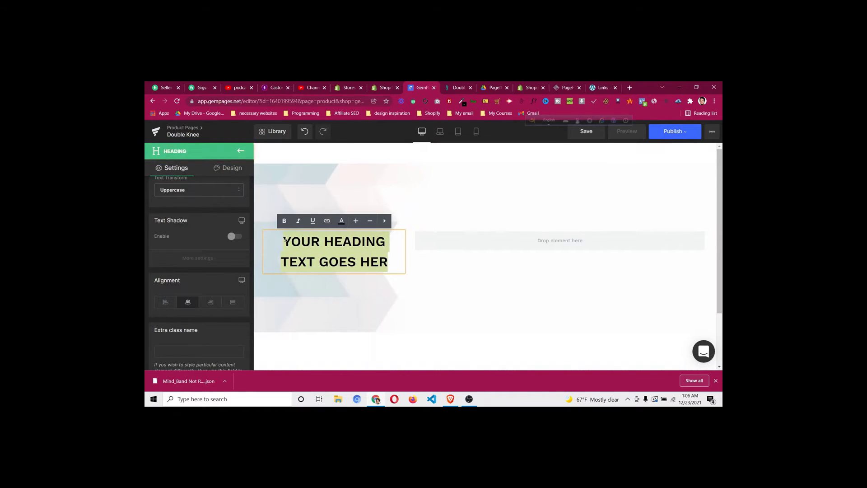
{"action": "key", "text": "BackSpace"}
{"action": "key", "text": "ctrl+v"}
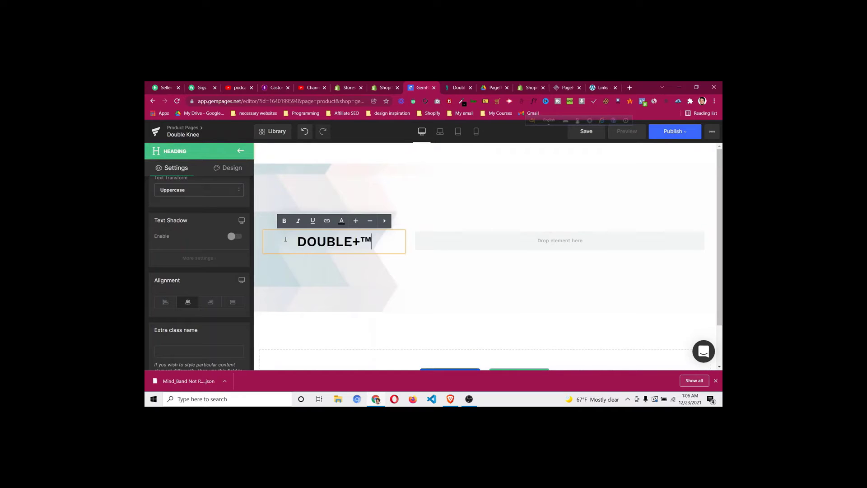
{"action": "left_click", "coordinate": [369, 264]}
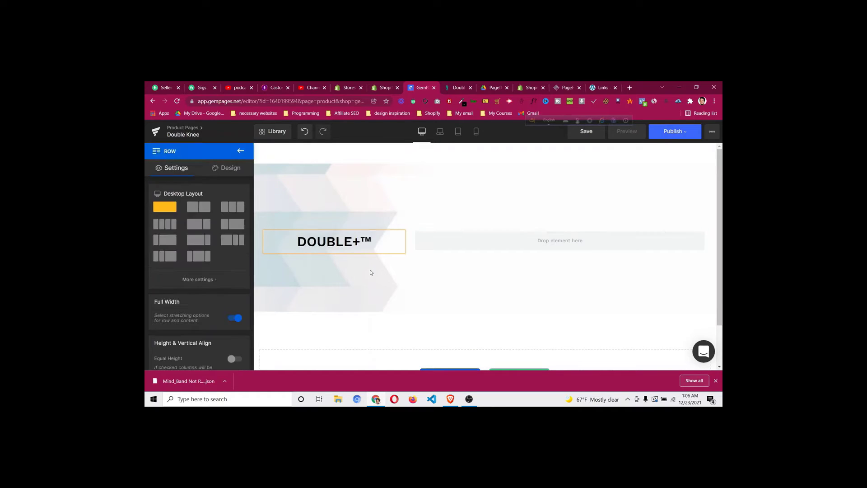
Make the DOUBLE+™ heading bold and check it against the DoctorSteps reference
{"action": "left_click", "coordinate": [375, 245]}
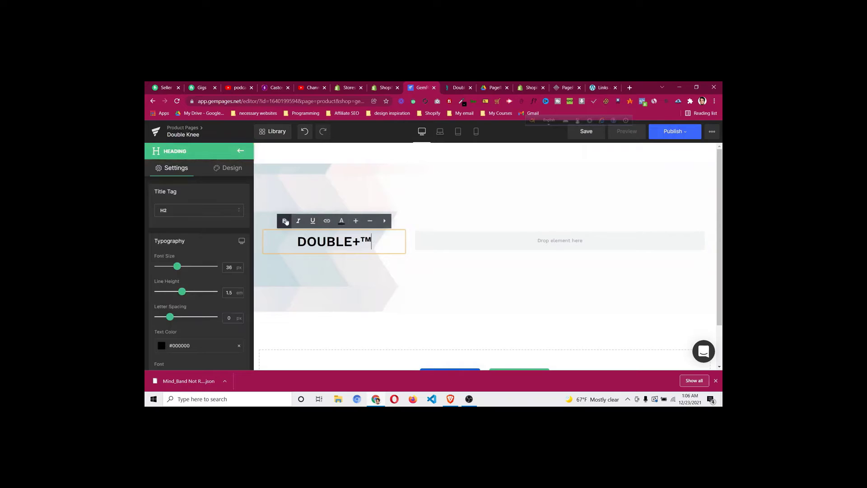
{"action": "left_click", "coordinate": [297, 242]}
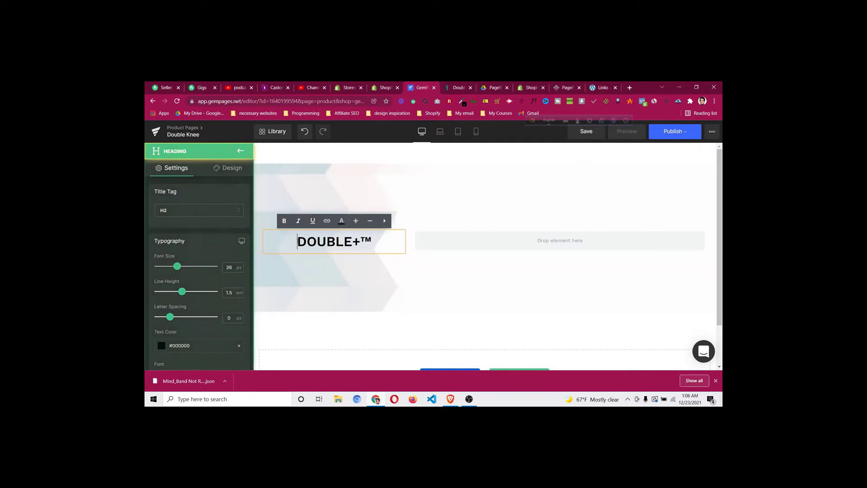
{"action": "left_click_drag", "start_coordinate": [313, 243], "coordinate": [373, 243]}
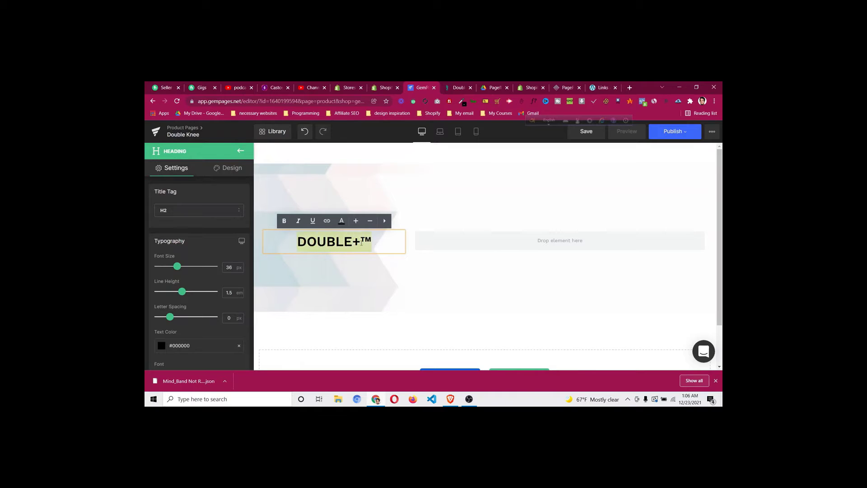
{"action": "left_click", "coordinate": [285, 221]}
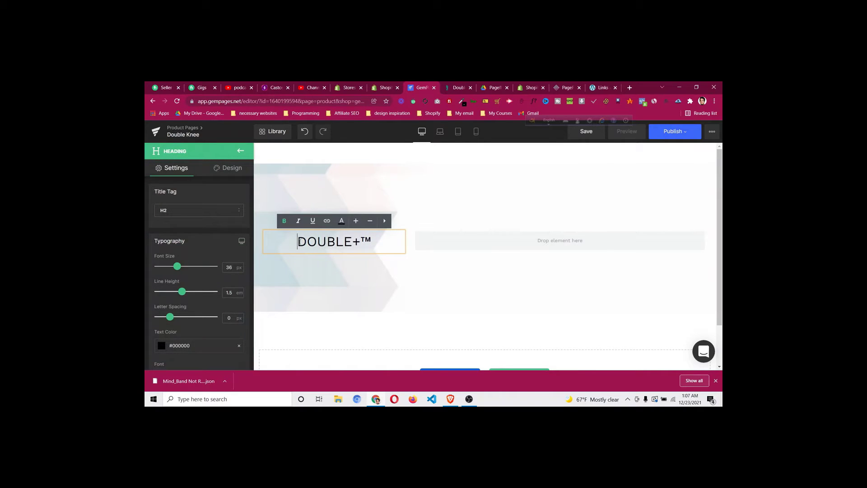
{"action": "left_click_drag", "start_coordinate": [299, 242], "coordinate": [371, 246]}
{"action": "left_click", "coordinate": [284, 221]}
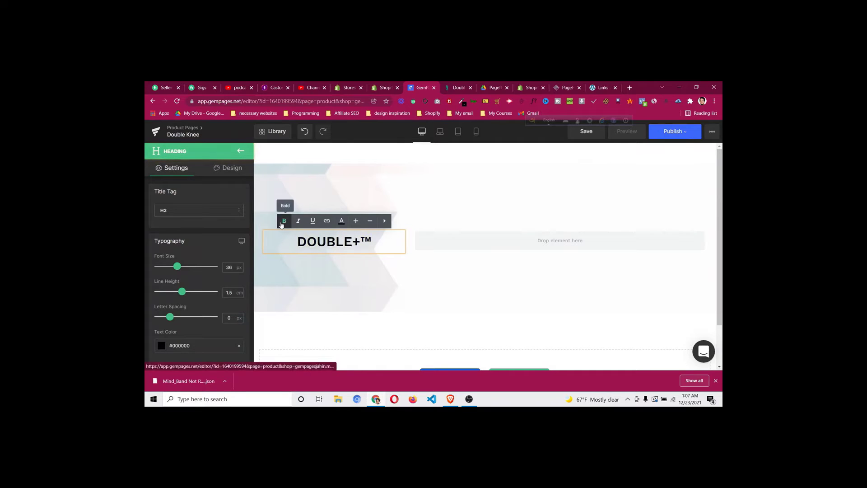
{"action": "left_click_drag", "start_coordinate": [299, 241], "coordinate": [368, 243]}
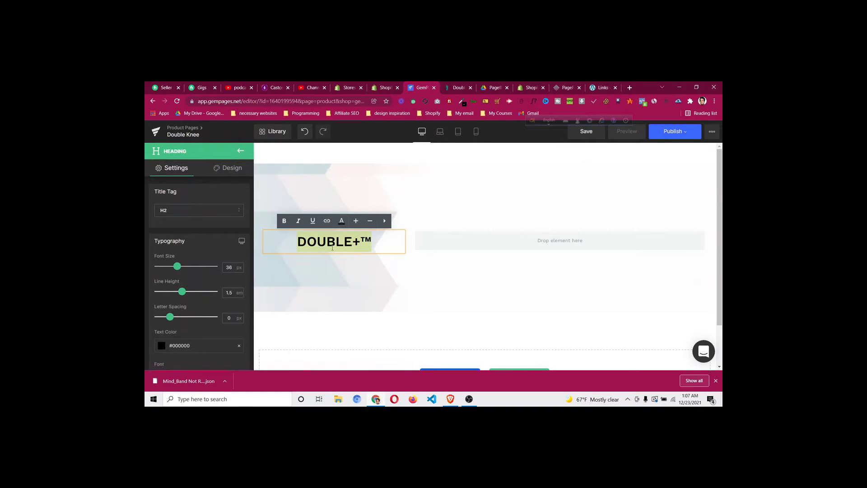
{"action": "left_click", "coordinate": [223, 279]}
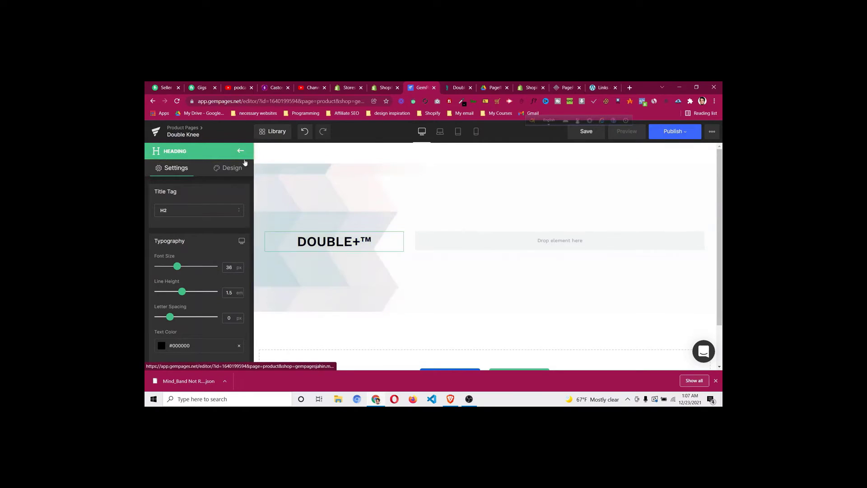
{"action": "left_click", "coordinate": [458, 87]}
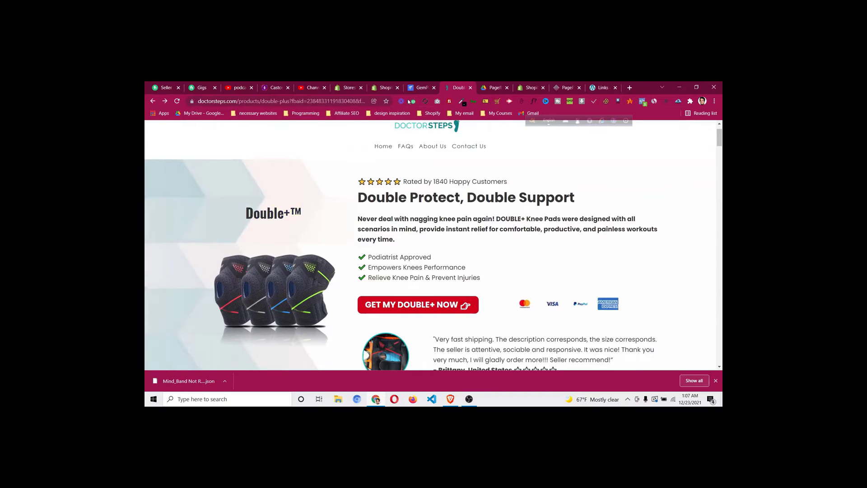
{"action": "left_click", "coordinate": [418, 90]}
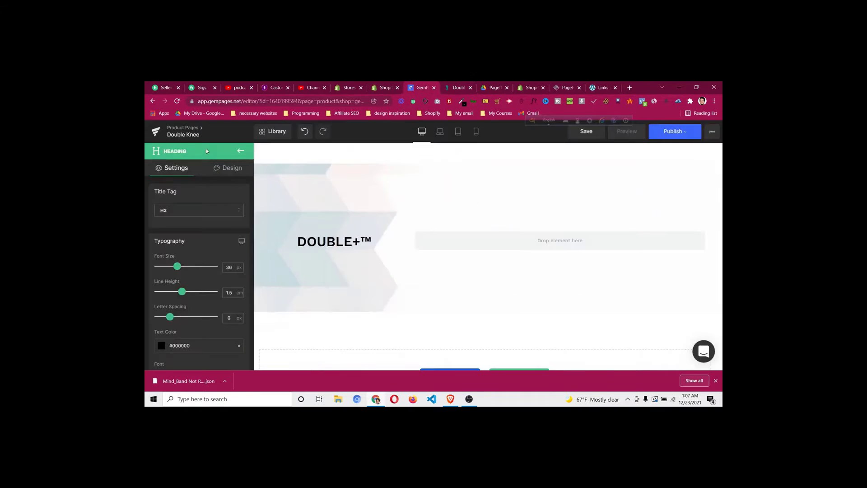
Add an image element to the hero column directly below the DOUBLE+™ heading
{"action": "left_click", "coordinate": [240, 153]}
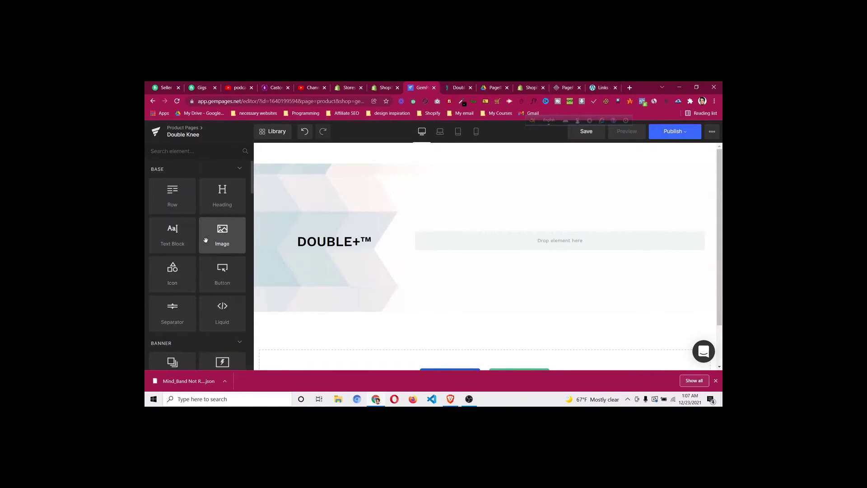
{"action": "left_click_drag", "start_coordinate": [223, 235], "coordinate": [328, 243]}
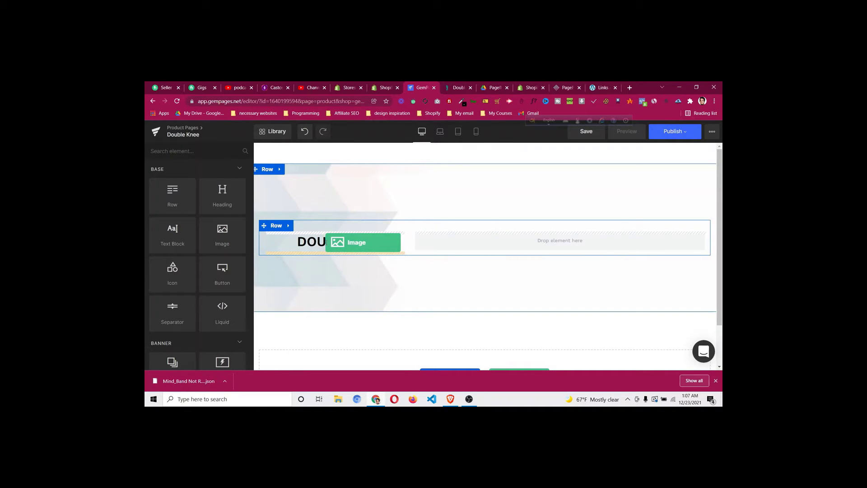
{"action": "left_click_drag", "start_coordinate": [328, 242], "coordinate": [324, 245]}
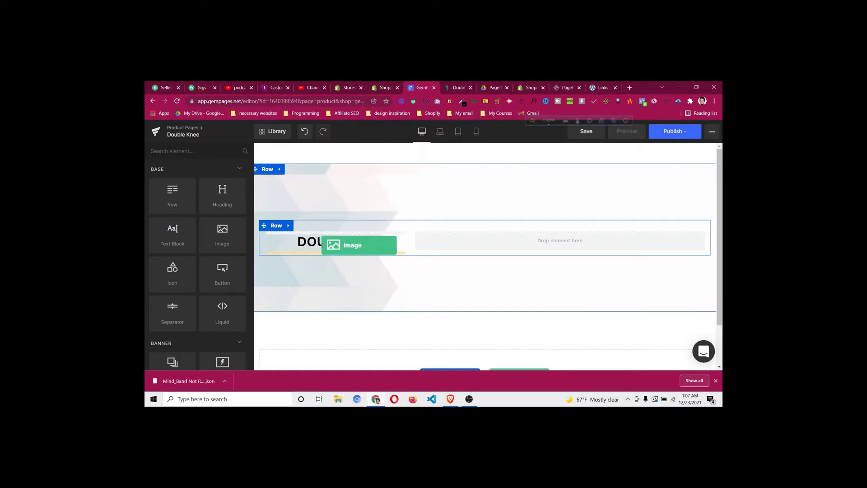
{"action": "left_click_drag", "start_coordinate": [323, 245], "coordinate": [323, 247]}
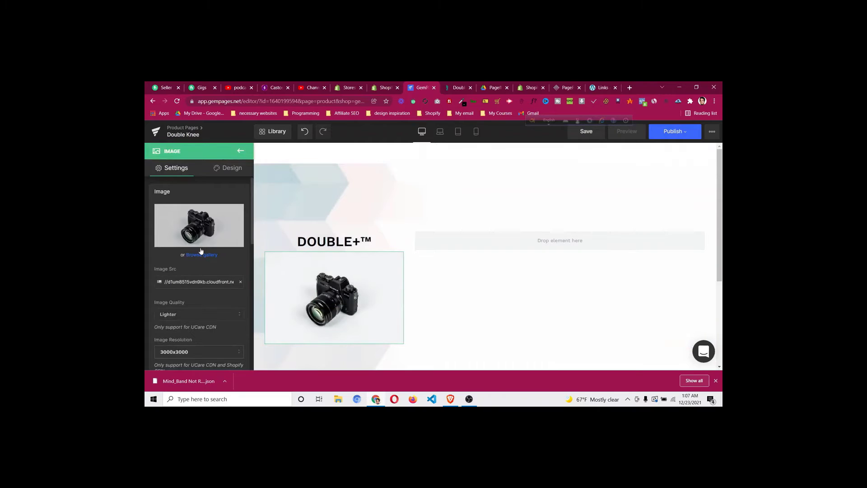
Replace the camera placeholder with the transparent knee-pad PNG from Downloads
{"action": "mouse_move", "coordinate": [202, 227]}
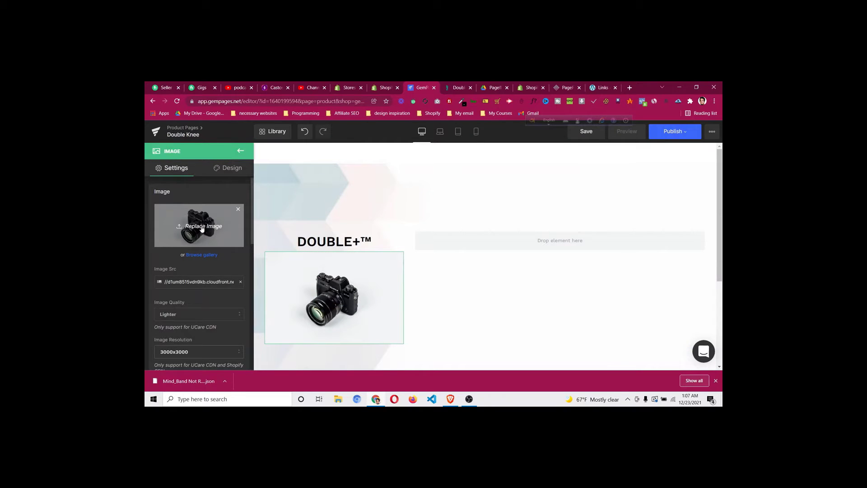
{"action": "left_click", "coordinate": [202, 229]}
{"action": "scroll", "coordinate": [296, 189], "scroll_direction": "down", "scroll_amount": 1}
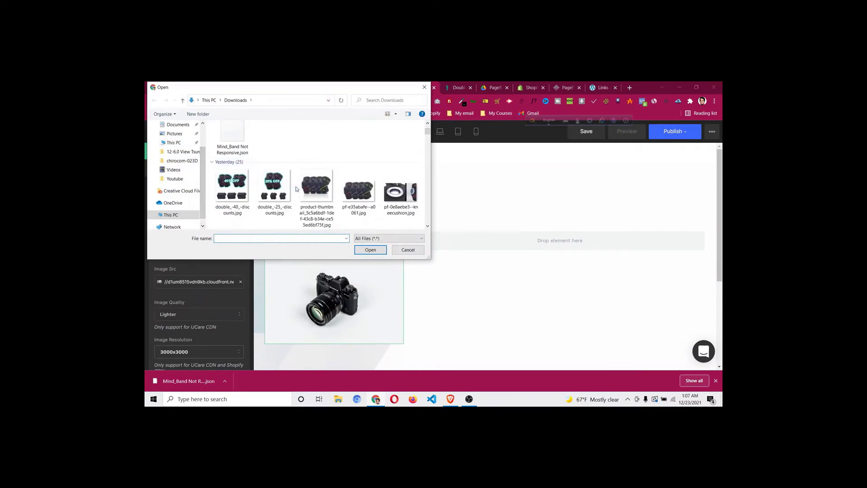
{"action": "scroll", "coordinate": [296, 189], "scroll_direction": "down", "scroll_amount": 5}
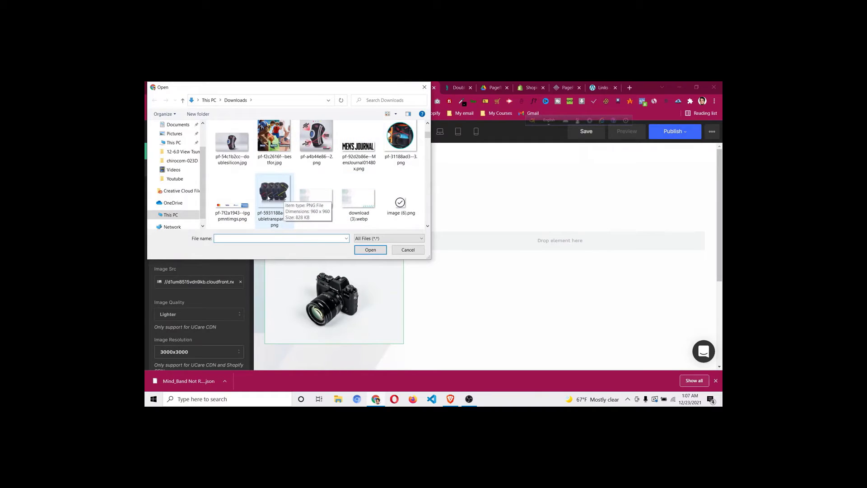
{"action": "left_click", "coordinate": [268, 198]}
{"action": "double_click", "coordinate": [268, 197]}
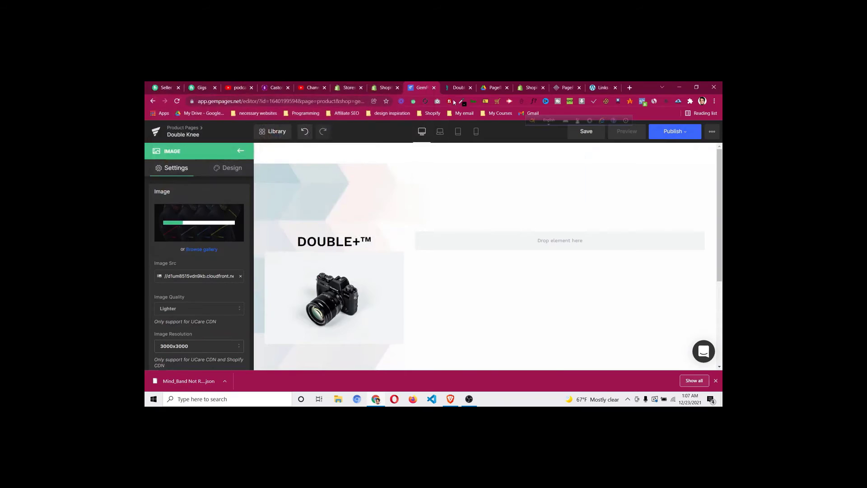
Review the knee-pad hero against the DoctorSteps product page, ending on that page
{"action": "left_click", "coordinate": [457, 87]}
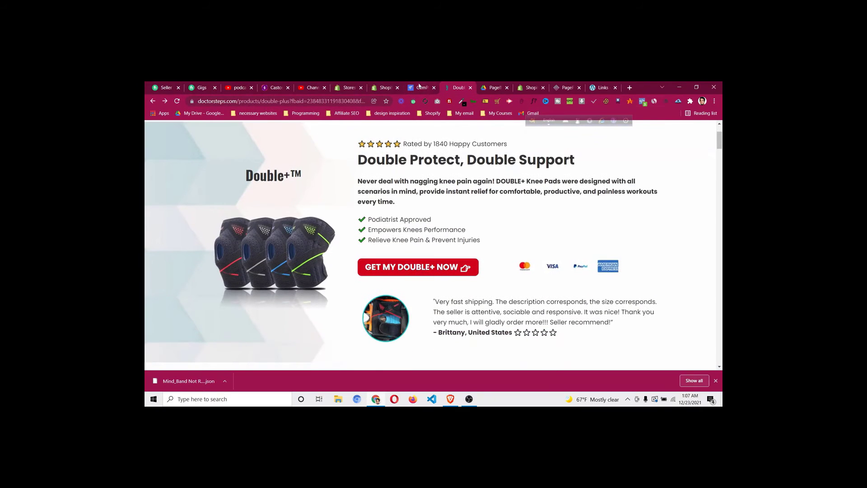
{"action": "left_click", "coordinate": [419, 87]}
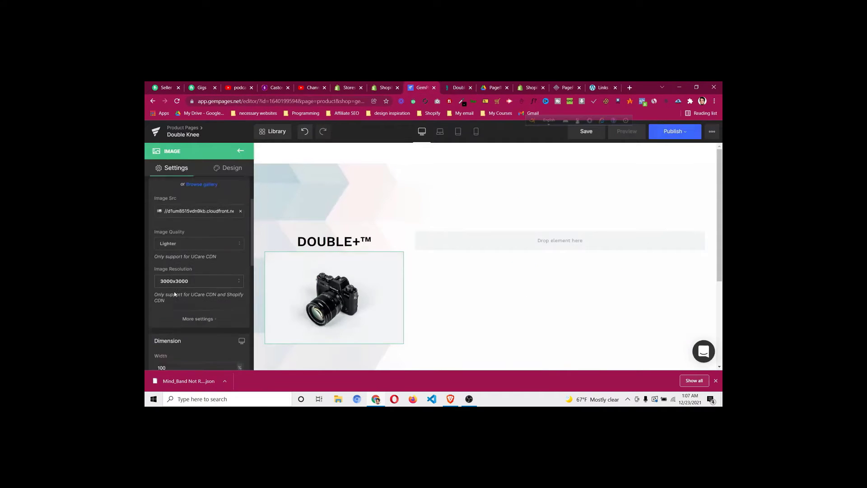
{"action": "scroll", "coordinate": [174, 294], "scroll_direction": "down", "scroll_amount": 3}
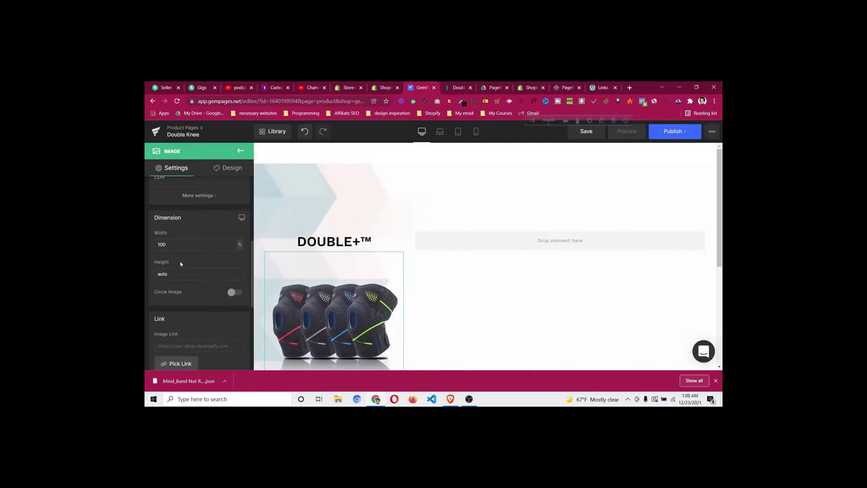
{"action": "scroll", "coordinate": [426, 286], "scroll_direction": "down", "scroll_amount": 2}
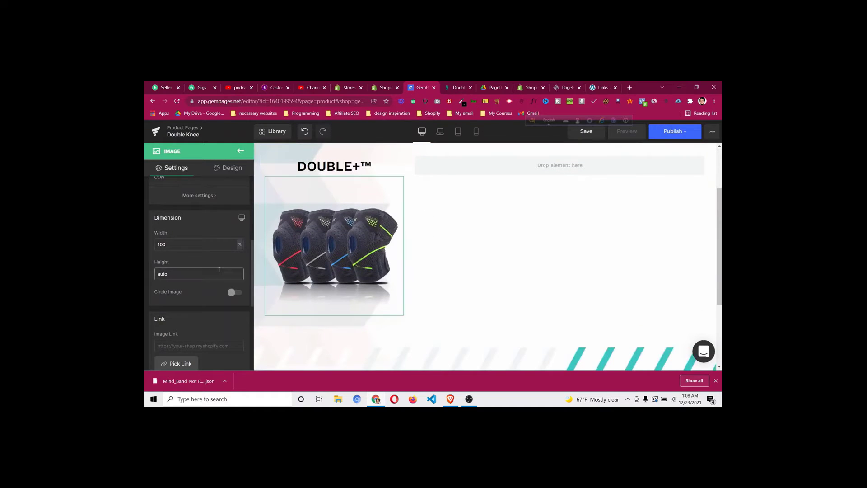
{"action": "scroll", "coordinate": [451, 323], "scroll_direction": "down", "scroll_amount": 2}
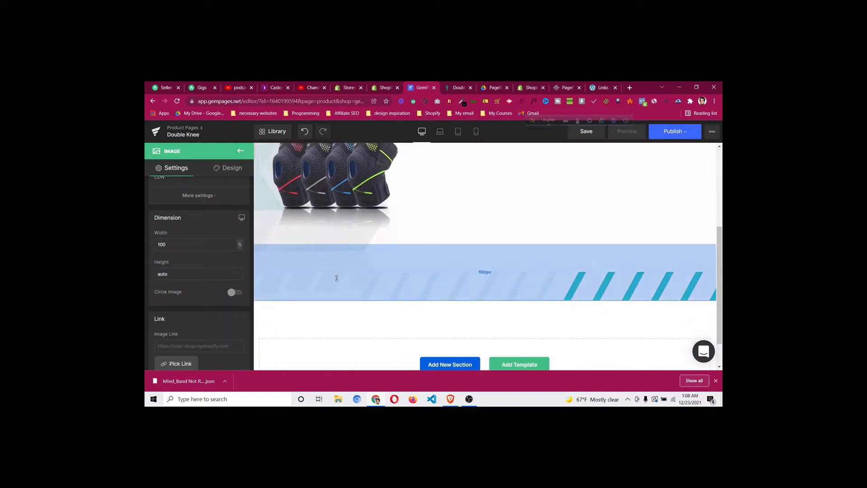
{"action": "scroll", "coordinate": [461, 242], "scroll_direction": "up", "scroll_amount": 1}
{"action": "scroll", "coordinate": [525, 231], "scroll_direction": "up", "scroll_amount": 3}
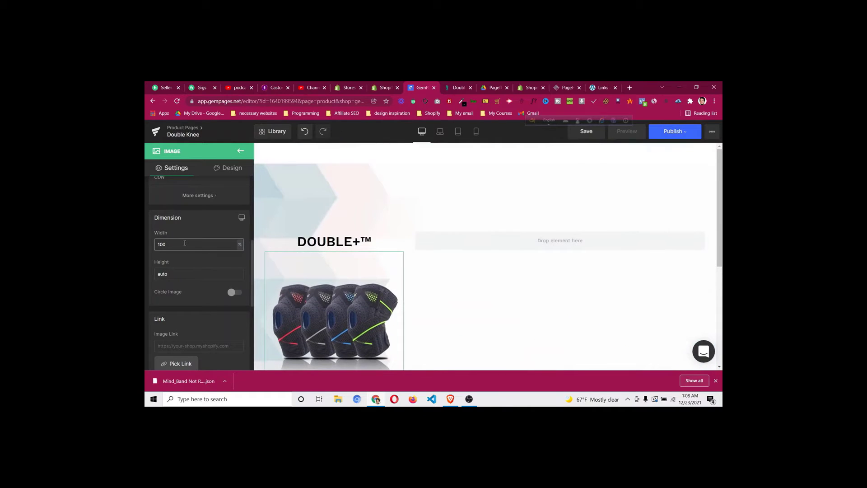
{"action": "scroll", "coordinate": [195, 306], "scroll_direction": "down", "scroll_amount": 2}
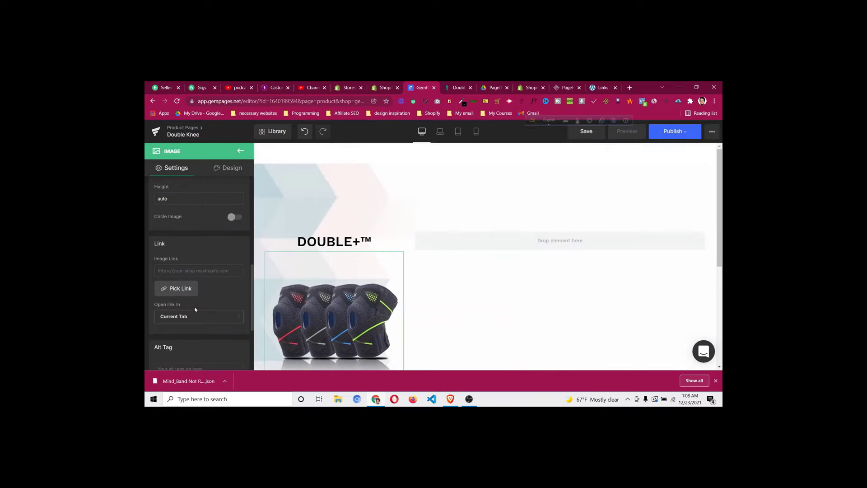
{"action": "scroll", "coordinate": [195, 310], "scroll_direction": "up", "scroll_amount": 2}
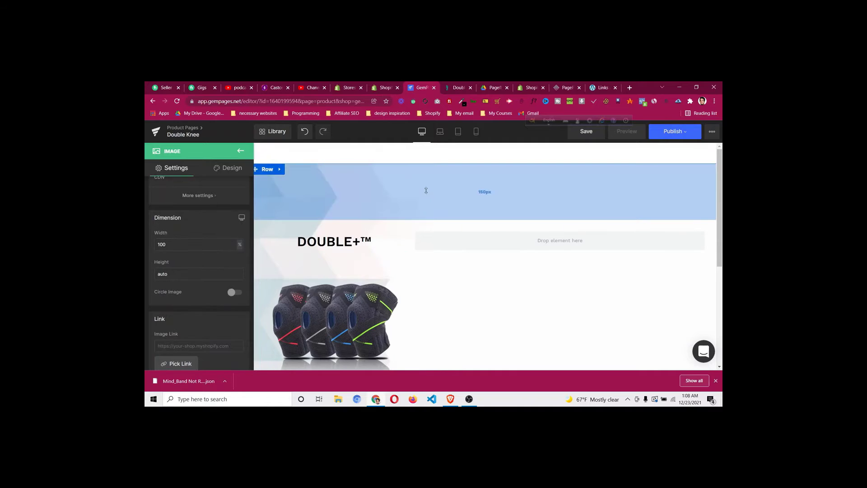
{"action": "key", "text": "ctrl+Tab"}
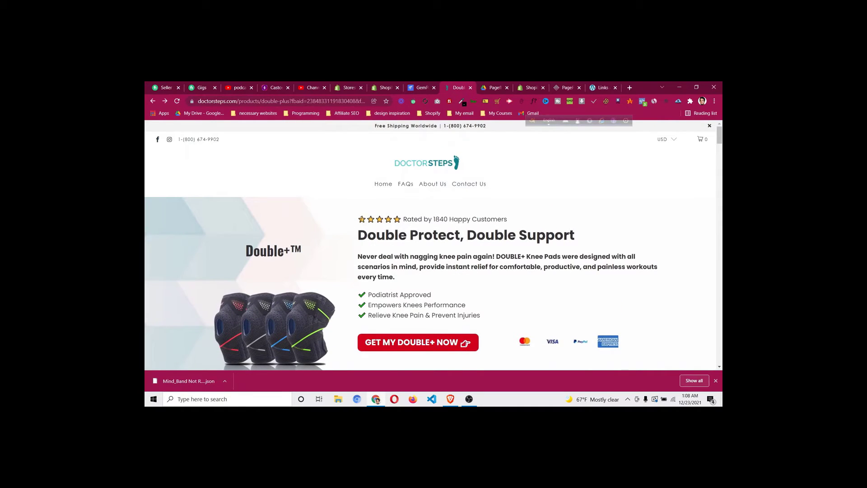
Copy the five-star 'Rated by 1840 Happy Customers' line from DoctorSteps
{"action": "left_click_drag", "start_coordinate": [358, 219], "coordinate": [510, 222]}
{"action": "right_click", "coordinate": [496, 219]}
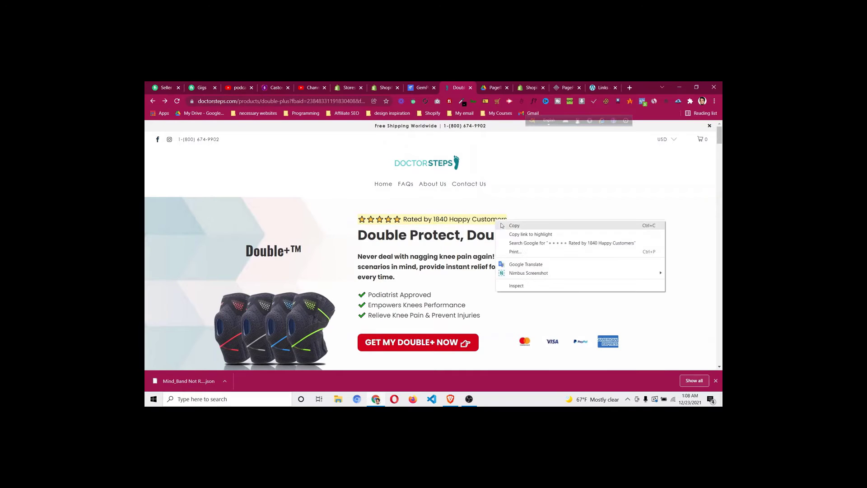
{"action": "left_click", "coordinate": [506, 226]}
{"action": "left_click", "coordinate": [424, 87]}
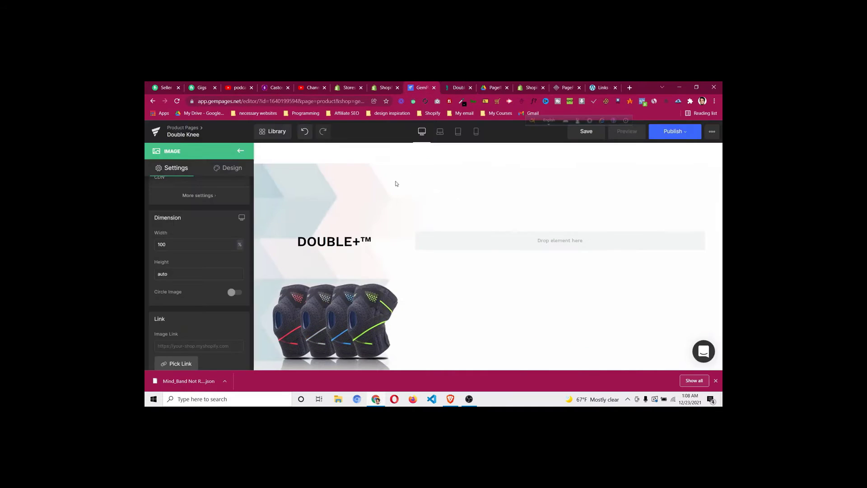
Add a text block to the right column and replace its lorem ipsum with the rating line as plain text
{"action": "left_click", "coordinate": [240, 151]}
{"action": "left_click_drag", "start_coordinate": [183, 243], "coordinate": [458, 242]}
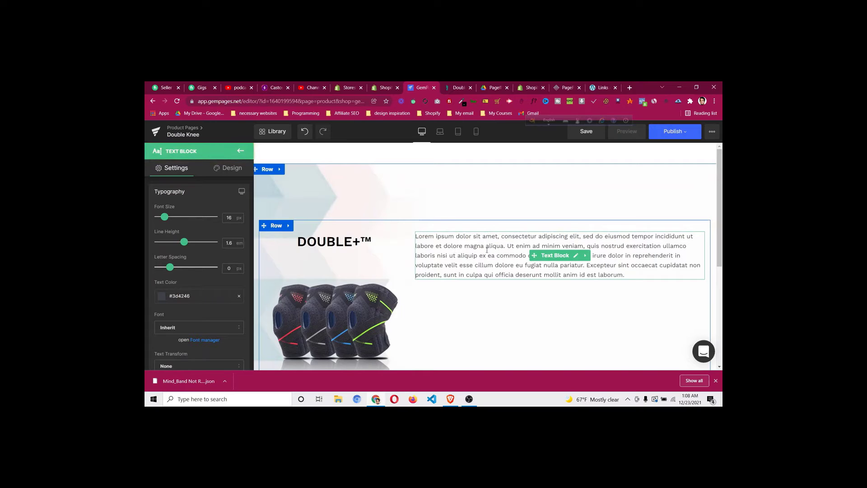
{"action": "left_click", "coordinate": [474, 259]}
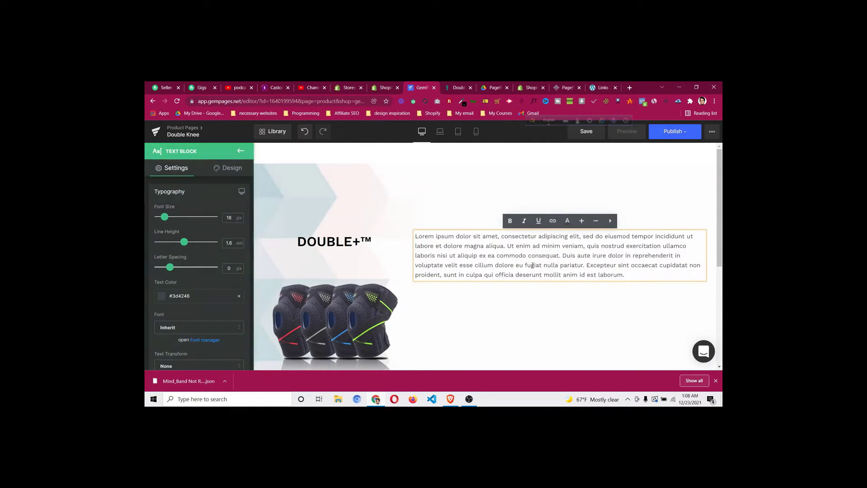
{"action": "key", "text": "ctrl+a"}
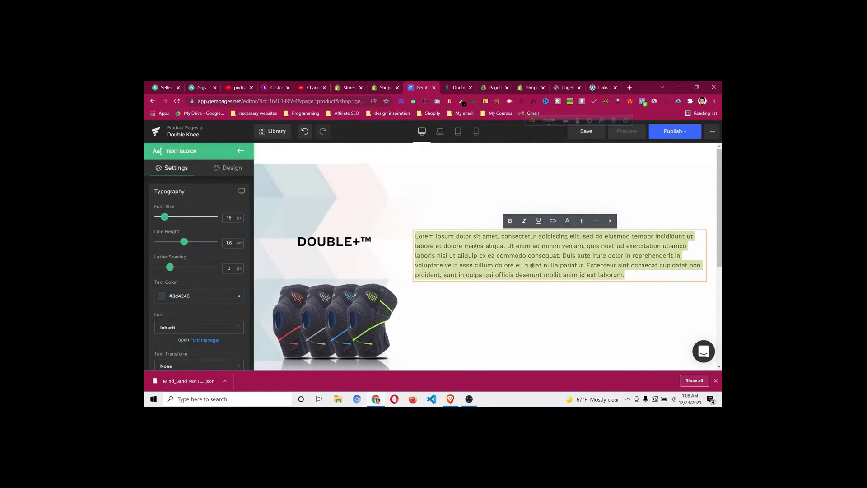
{"action": "key", "text": "BackSpace"}
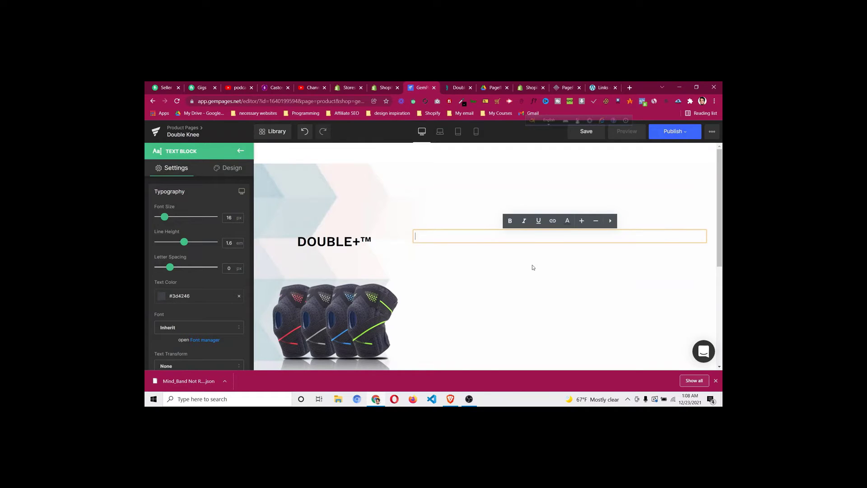
{"action": "key", "text": "ctrl+v"}
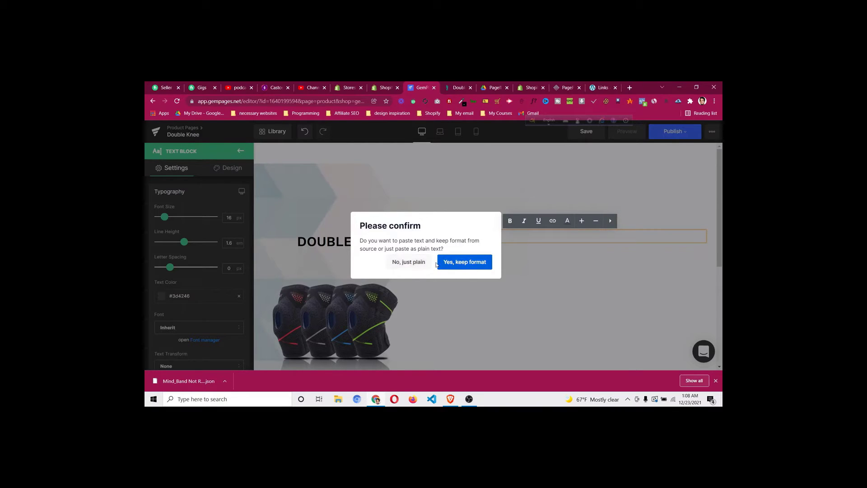
{"action": "left_click", "coordinate": [404, 262]}
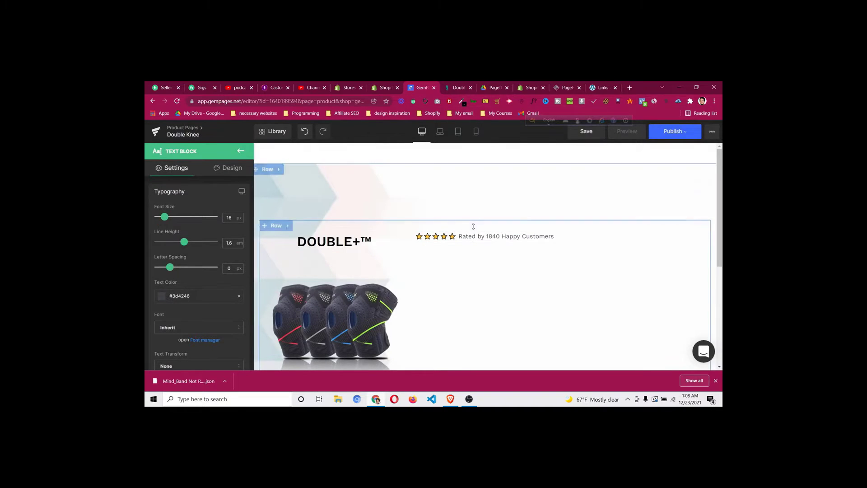
{"action": "left_click", "coordinate": [473, 240]}
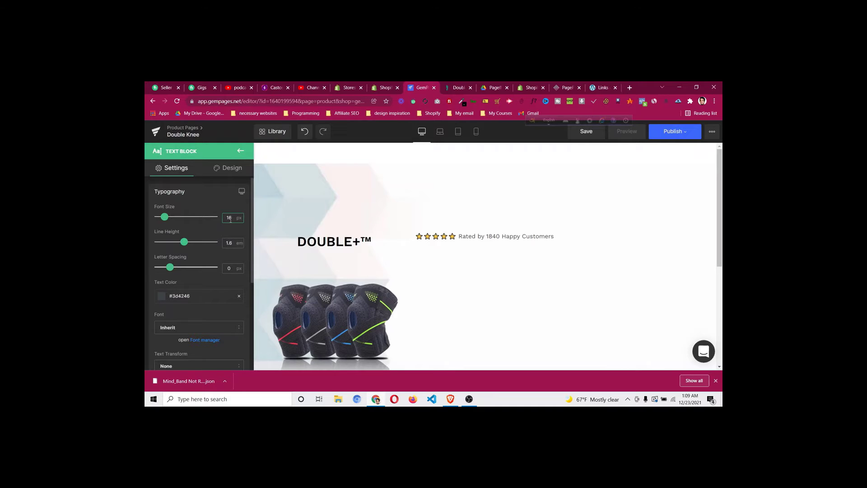
Set the rating line text to 17 px in near-black #0a0a0a and compare with DoctorSteps
{"action": "key", "text": "Up"}
{"action": "double_click", "coordinate": [245, 221]}
{"action": "left_click", "coordinate": [230, 218]}
{"action": "type", "text": "20"}
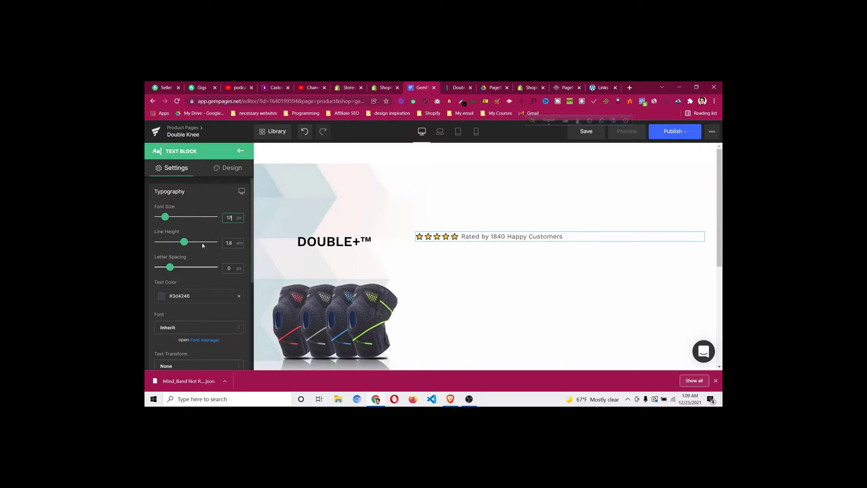
{"action": "left_click", "coordinate": [162, 296]}
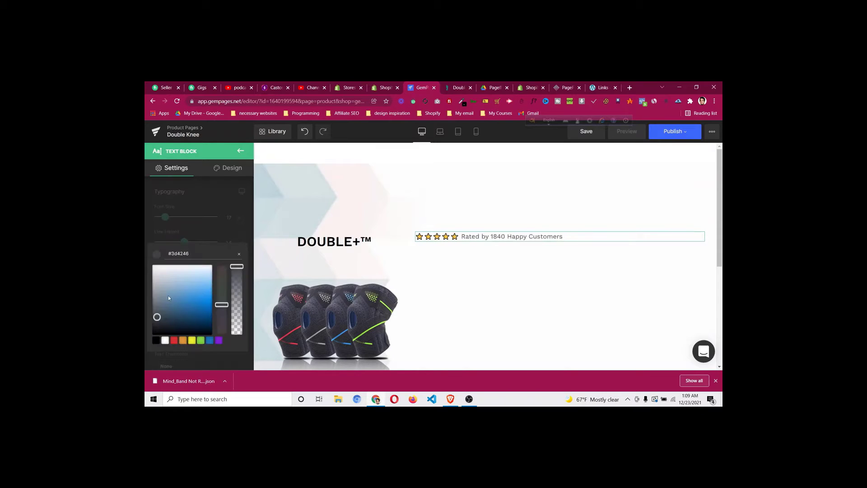
{"action": "left_click_drag", "start_coordinate": [169, 297], "coordinate": [152, 339]}
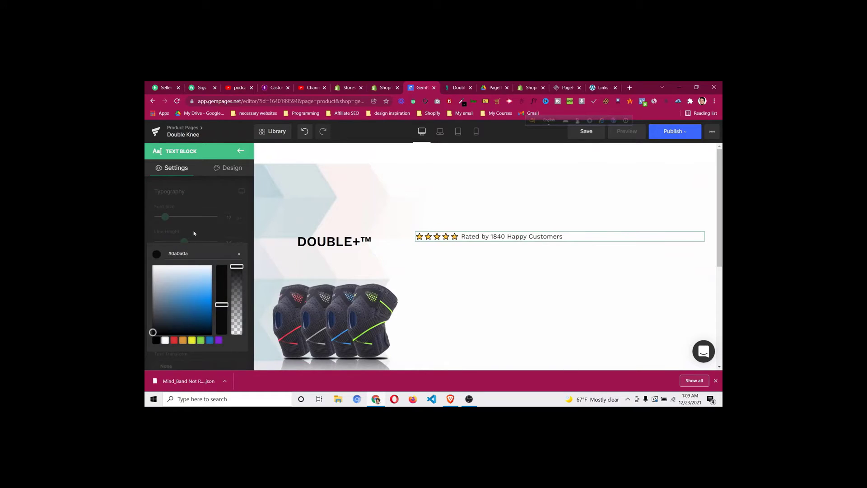
{"action": "left_click", "coordinate": [193, 233]}
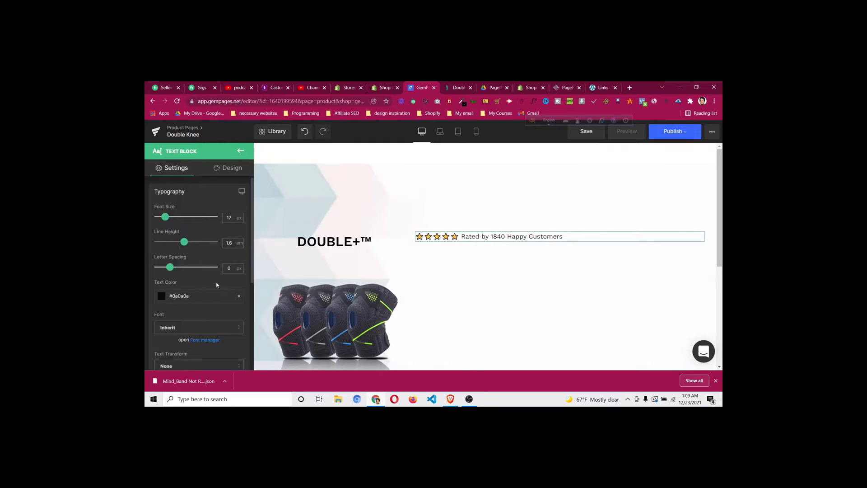
{"action": "scroll", "coordinate": [560, 278], "scroll_direction": "down", "scroll_amount": 1}
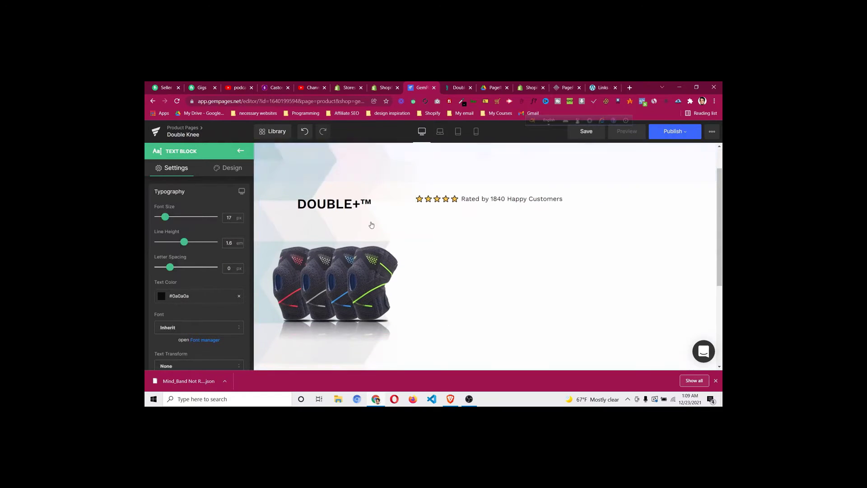
{"action": "left_click", "coordinate": [462, 86]}
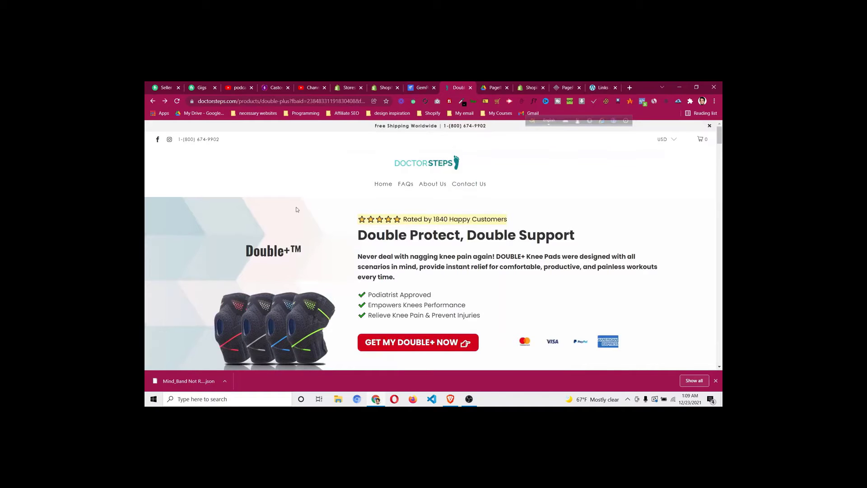
{"action": "key", "text": "ctrl+shift+Tab"}
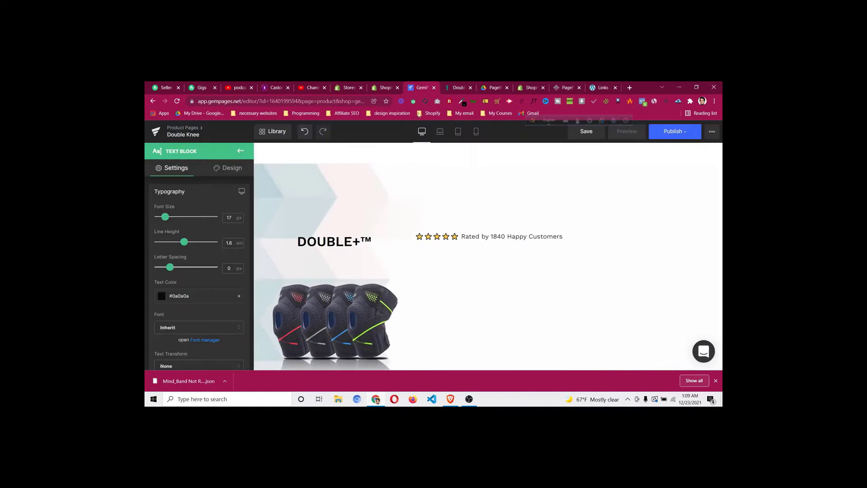
Tighten the hero row padding to 39 px on top and 38 px at the bottom
{"action": "left_click", "coordinate": [451, 210]}
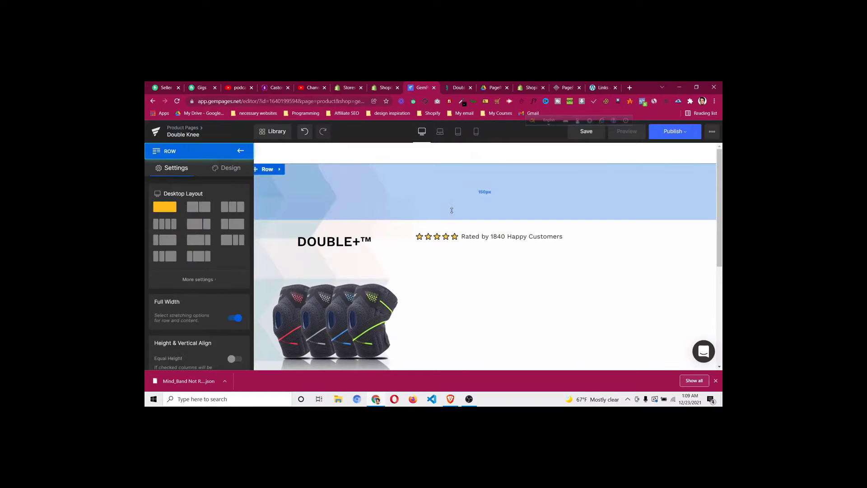
{"action": "left_click_drag", "start_coordinate": [451, 209], "coordinate": [451, 173]}
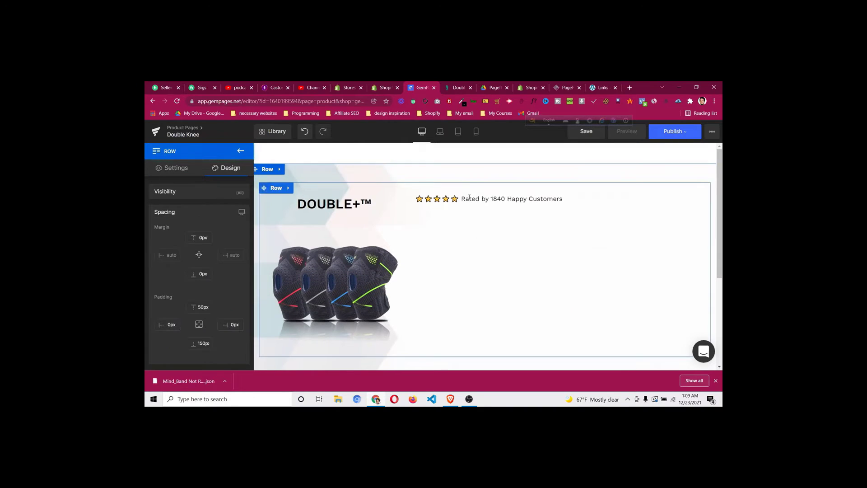
{"action": "left_click_drag", "start_coordinate": [469, 178], "coordinate": [469, 173]}
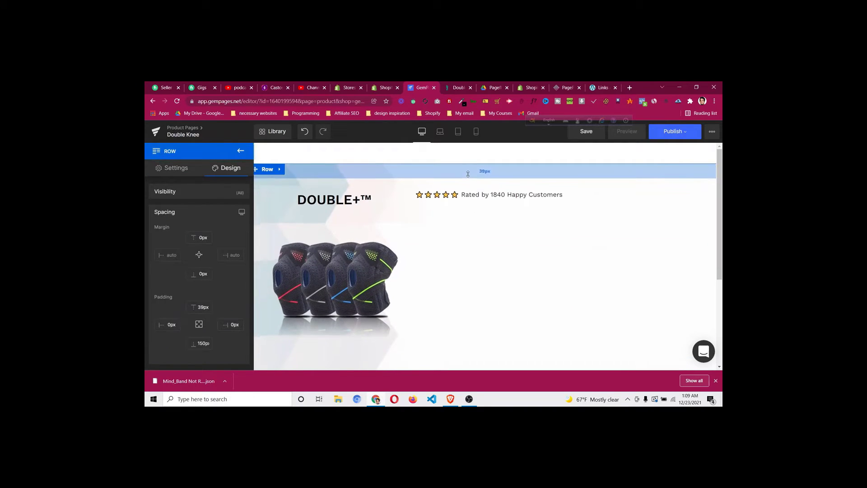
{"action": "scroll", "coordinate": [465, 316], "scroll_direction": "down", "scroll_amount": 1}
{"action": "scroll", "coordinate": [465, 316], "scroll_direction": "down", "scroll_amount": 3}
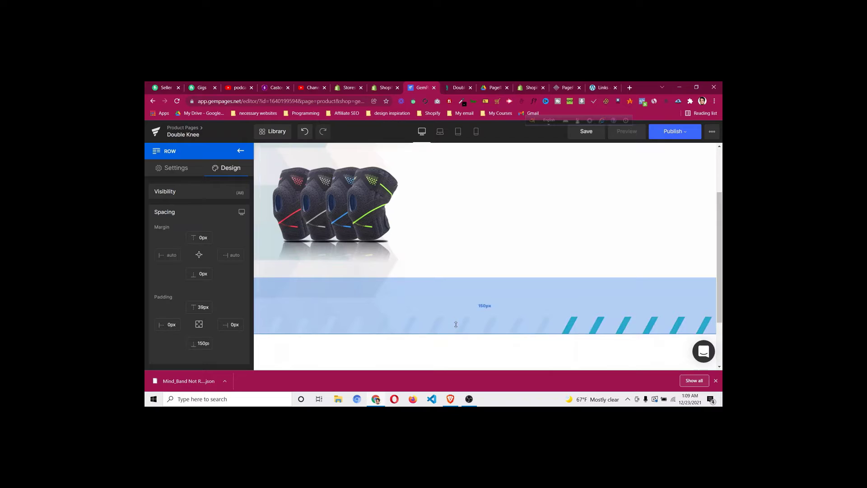
{"action": "left_click_drag", "start_coordinate": [456, 324], "coordinate": [457, 281]}
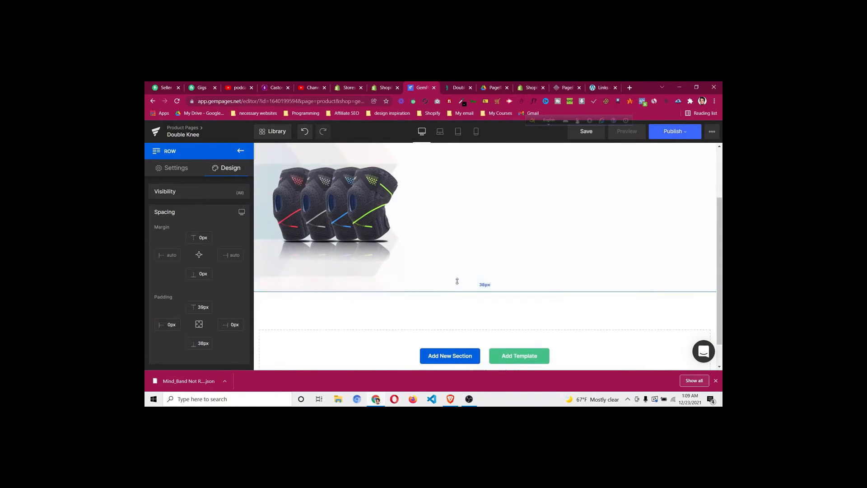
{"action": "scroll", "coordinate": [457, 281], "scroll_direction": "up", "scroll_amount": 2}
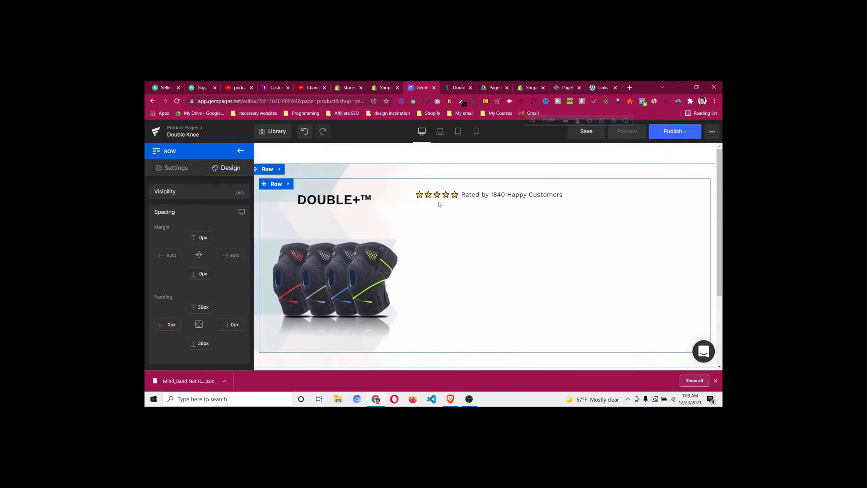
Copy the 'Double Protect, Double Support' heading from the DoctorSteps page
{"action": "left_click", "coordinate": [457, 88]}
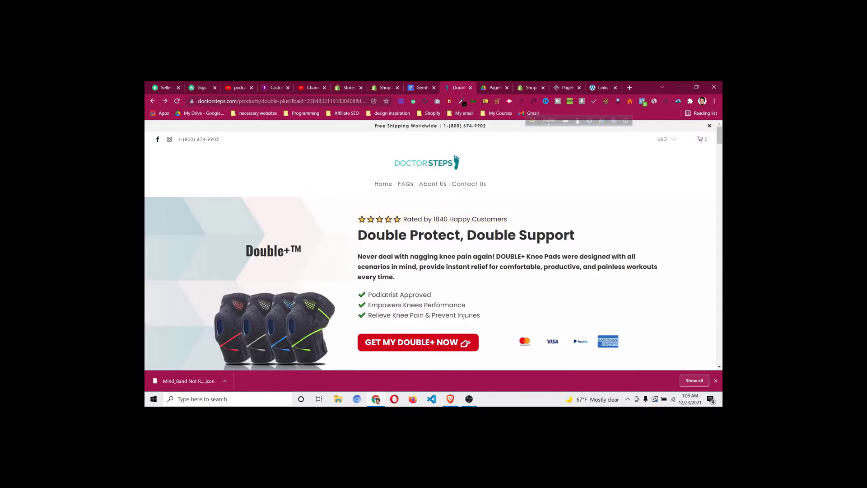
{"action": "left_click_drag", "start_coordinate": [359, 235], "coordinate": [596, 236]}
{"action": "right_click", "coordinate": [550, 233]}
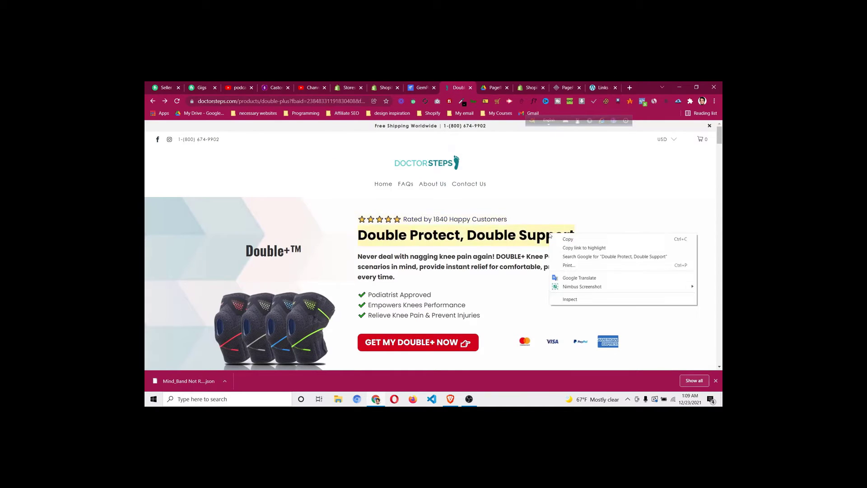
{"action": "left_click", "coordinate": [562, 238]}
{"action": "left_click", "coordinate": [416, 87]}
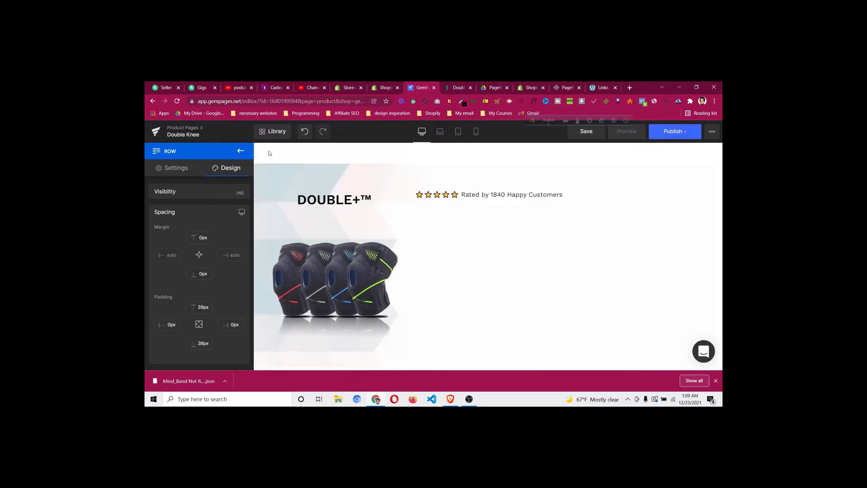
Add a left-aligned H3 Heading element below the rating line
{"action": "left_click", "coordinate": [245, 152]}
{"action": "left_click_drag", "start_coordinate": [211, 181], "coordinate": [460, 199]}
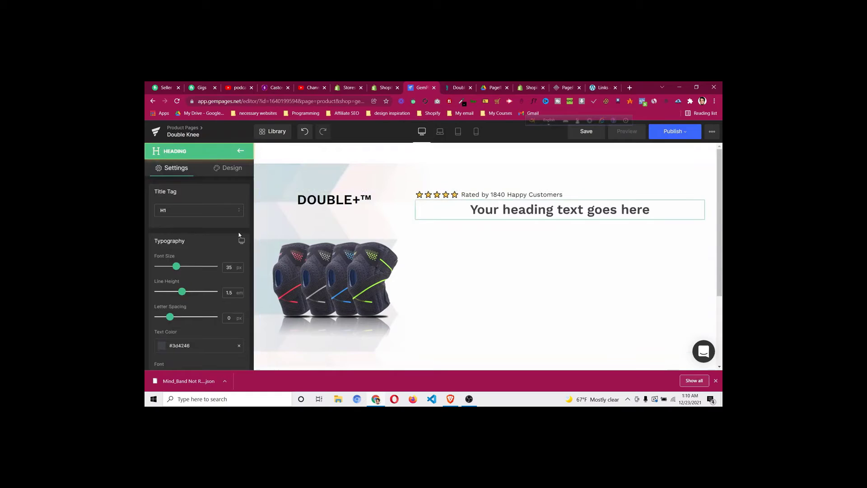
{"action": "left_click", "coordinate": [176, 205]}
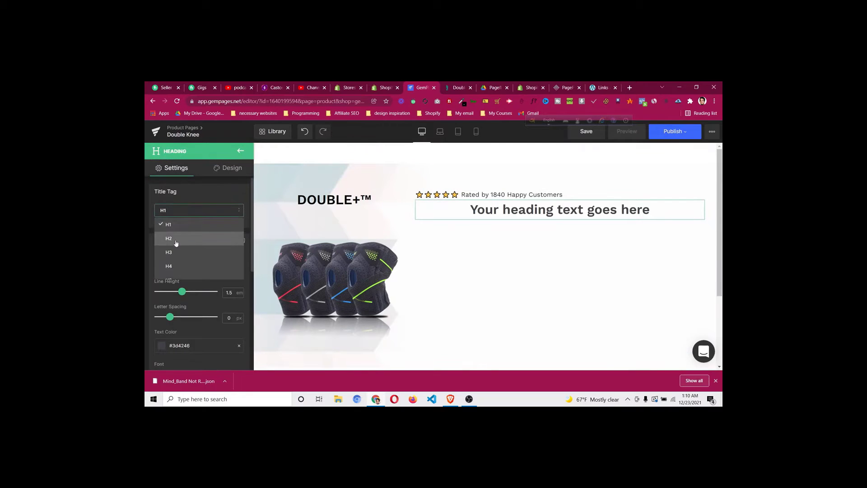
{"action": "left_click", "coordinate": [177, 256]}
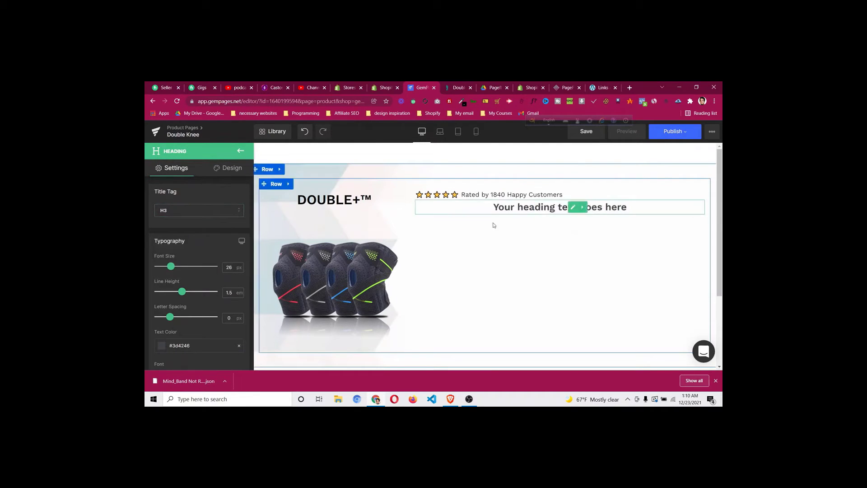
{"action": "scroll", "coordinate": [198, 263], "scroll_direction": "down", "scroll_amount": 6}
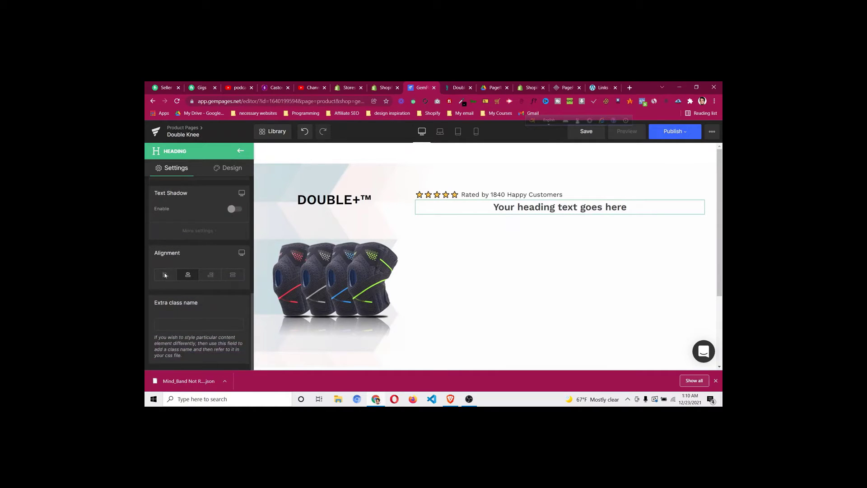
{"action": "left_click", "coordinate": [165, 275]}
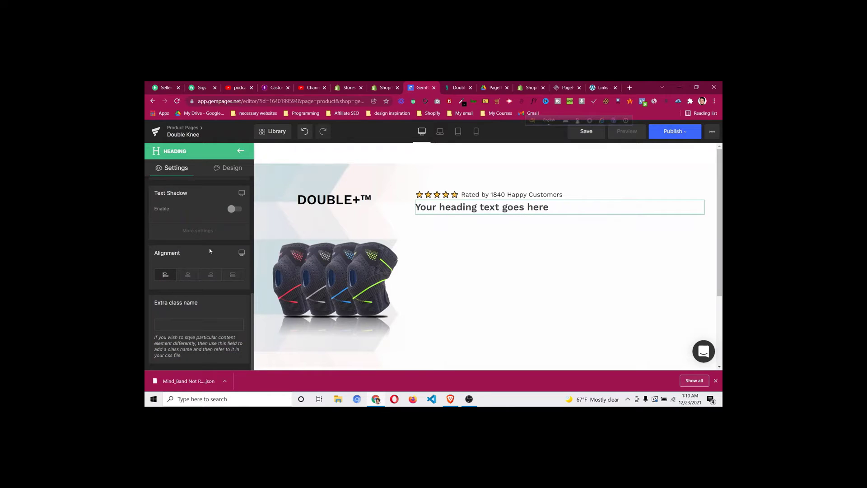
{"action": "scroll", "coordinate": [210, 251], "scroll_direction": "up", "scroll_amount": 5}
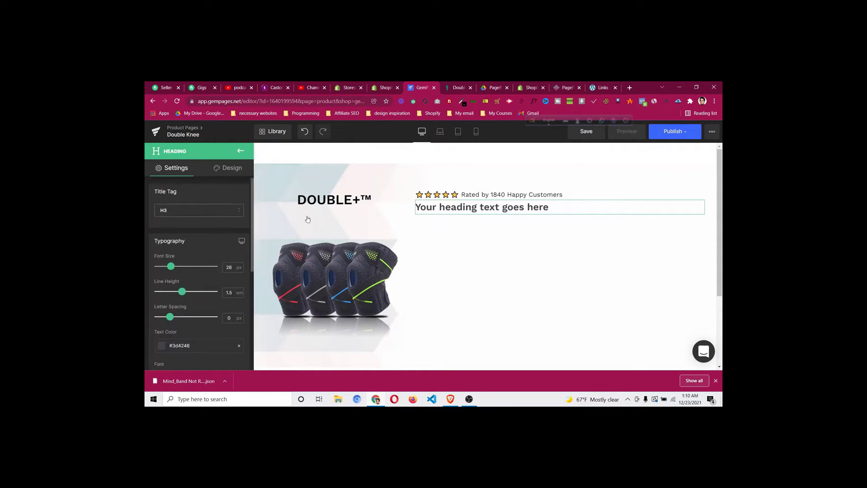
Replace the placeholder heading with the pasted 'Double Protect, Double Support' text
{"action": "left_click", "coordinate": [481, 207]}
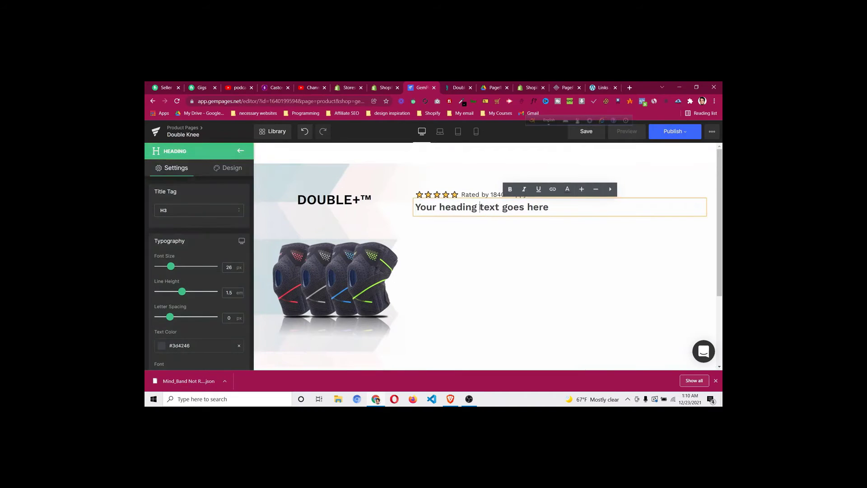
{"action": "key", "text": "ctrl+a"}
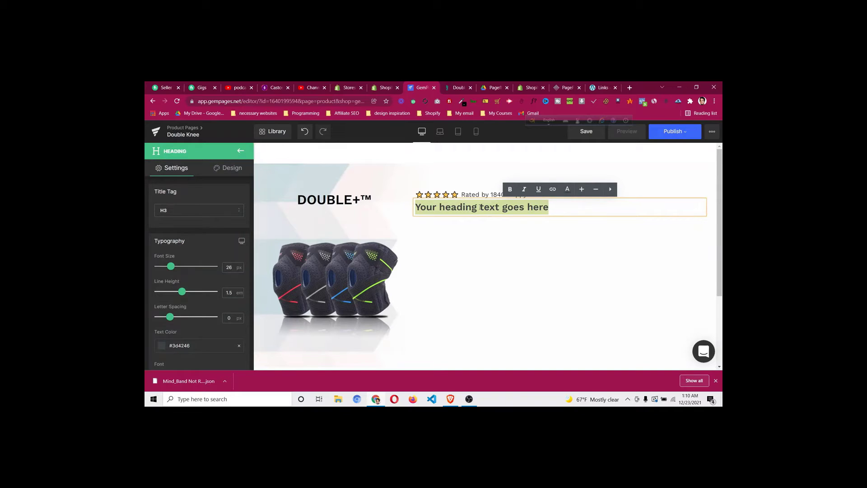
{"action": "key", "text": "BackSpace"}
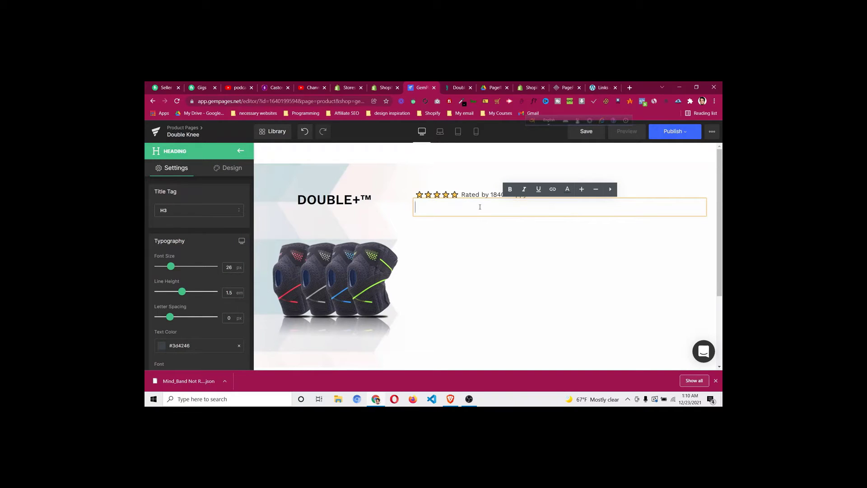
{"action": "key", "text": "ctrl+v"}
{"action": "type", "text": "Aaa"}
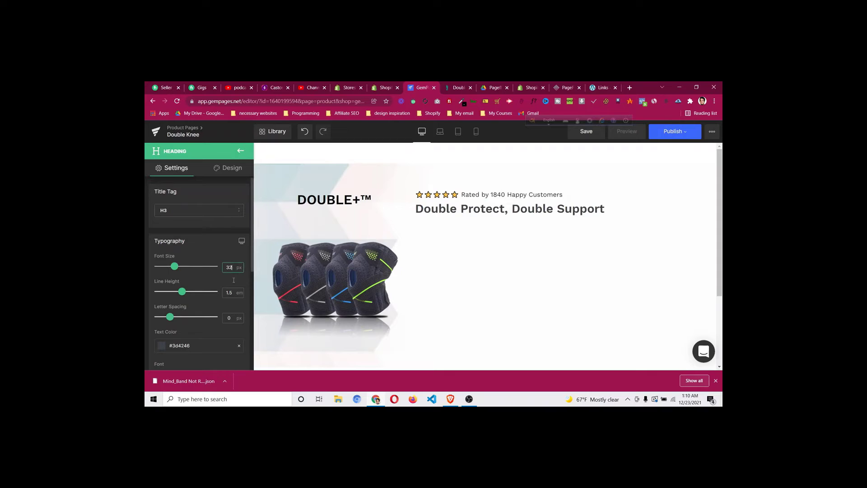
Make the heading 32 px black #000000 and compare it with DoctorSteps
{"action": "scroll", "coordinate": [185, 331], "scroll_direction": "down", "scroll_amount": 1}
{"action": "left_click", "coordinate": [163, 308]}
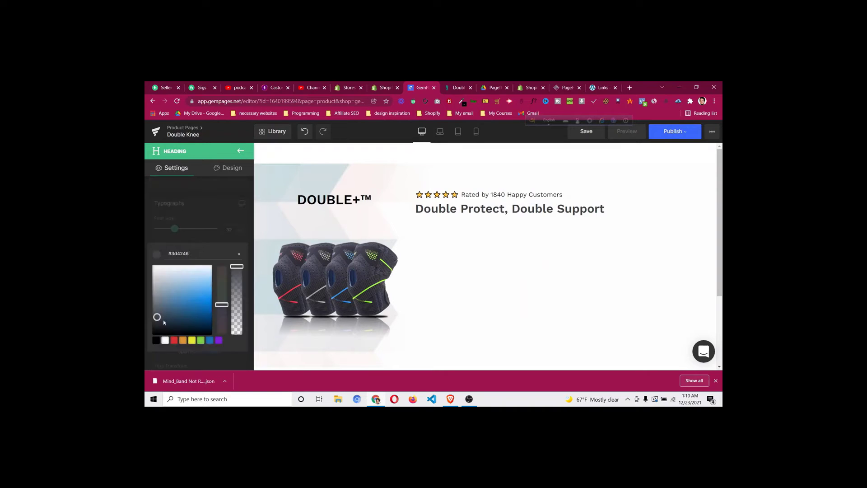
{"action": "left_click", "coordinate": [156, 342]}
{"action": "left_click", "coordinate": [197, 220]}
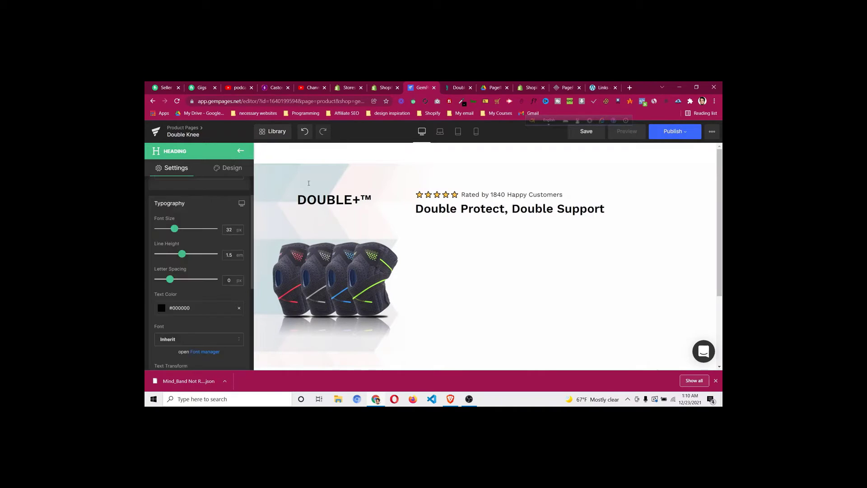
{"action": "left_click", "coordinate": [455, 90]}
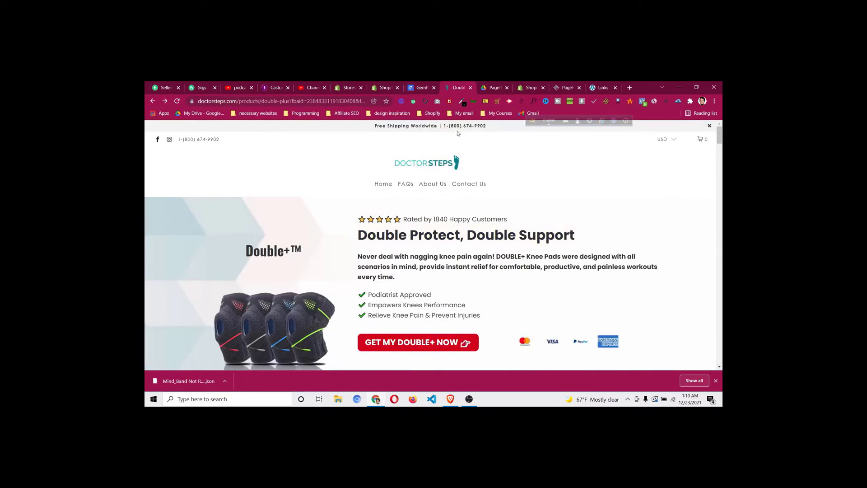
{"action": "left_click", "coordinate": [422, 91]}
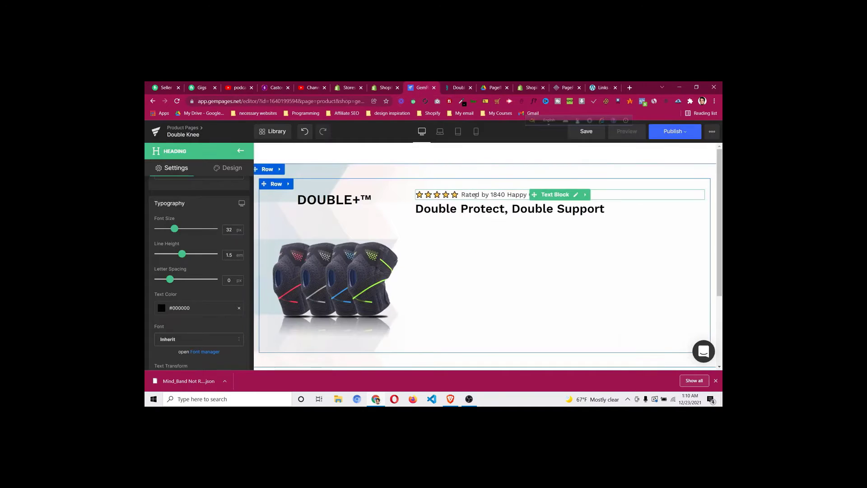
Add a text block under the heading and copy the DoctorSteps hero paragraph
{"action": "left_click", "coordinate": [241, 152]}
{"action": "left_click_drag", "start_coordinate": [173, 234], "coordinate": [449, 222]}
{"action": "left_click", "coordinate": [453, 89]}
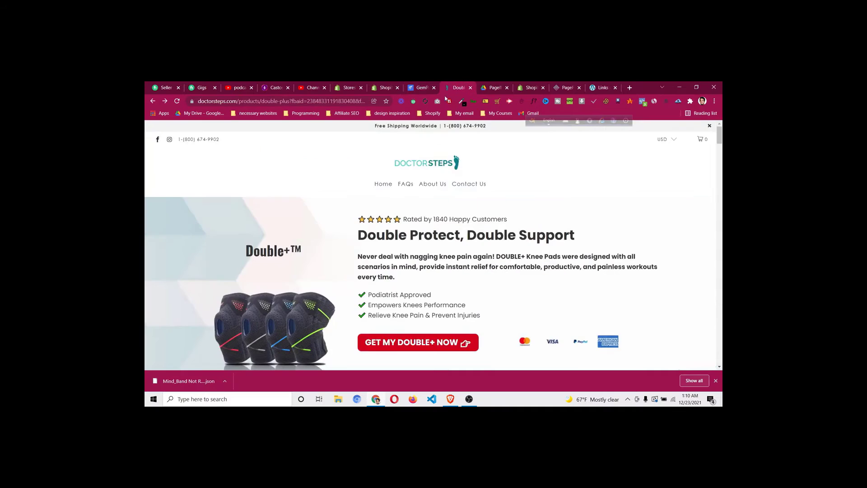
{"action": "left_click_drag", "start_coordinate": [359, 256], "coordinate": [403, 275]}
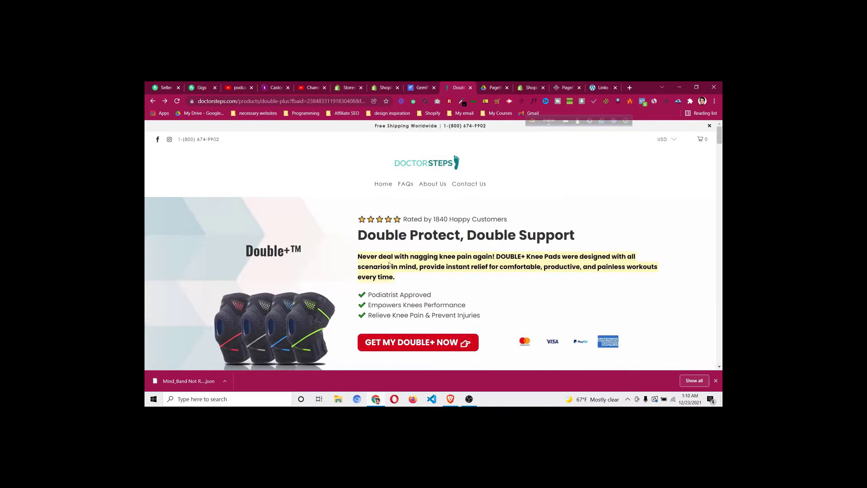
{"action": "right_click", "coordinate": [389, 265]}
{"action": "left_click", "coordinate": [400, 269]}
{"action": "left_click", "coordinate": [422, 88]}
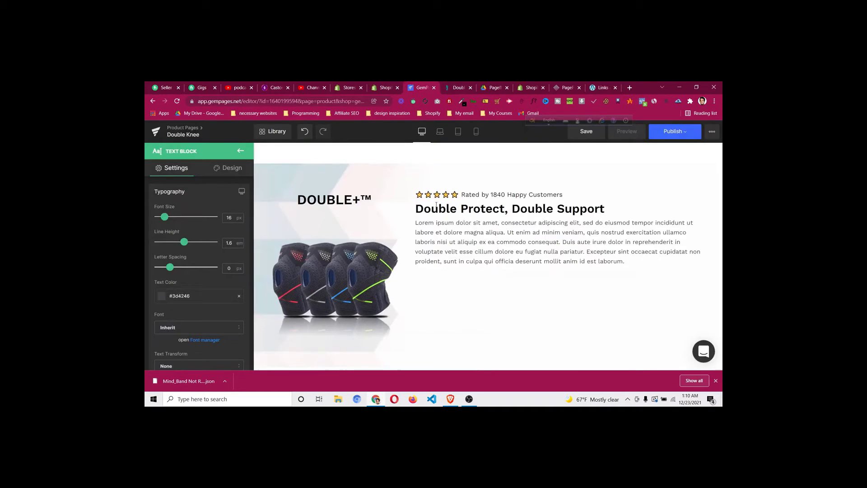
Replace the lorem placeholder with the copied knee-pad paragraph as plain text
{"action": "left_click", "coordinate": [445, 242]}
{"action": "key", "text": "ctrl+a"}
{"action": "key", "text": "ctrl+v"}
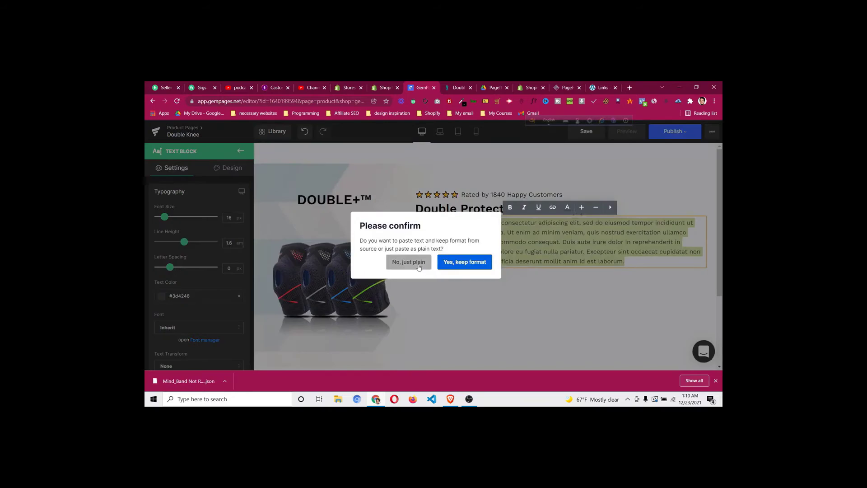
{"action": "left_click", "coordinate": [419, 266]}
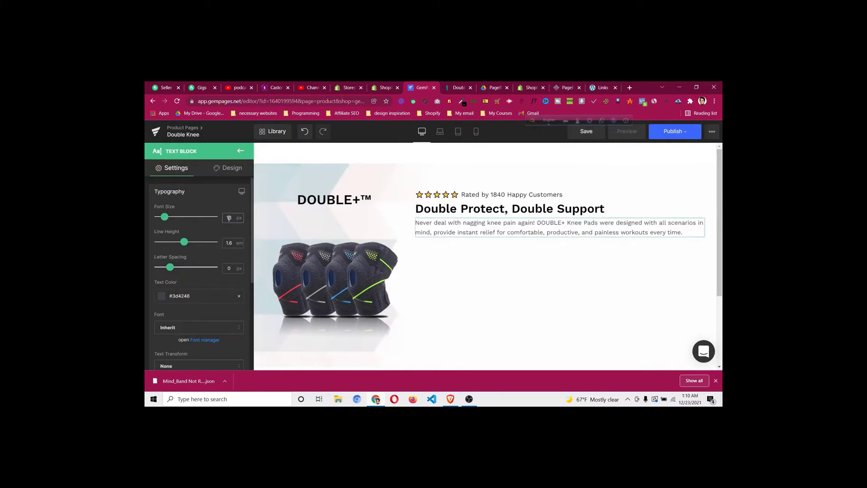
Set the paragraph to 18 px black #000000 and check it against DoctorSteps
{"action": "key", "text": "Up"}
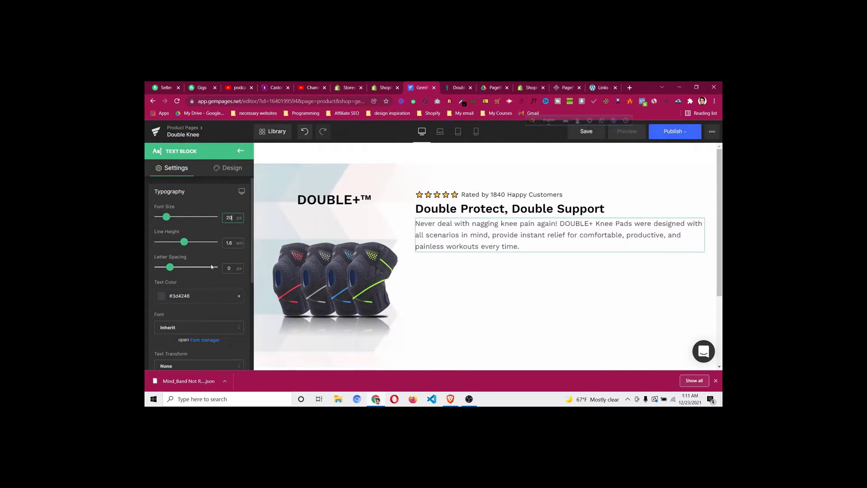
{"action": "left_click", "coordinate": [162, 297]}
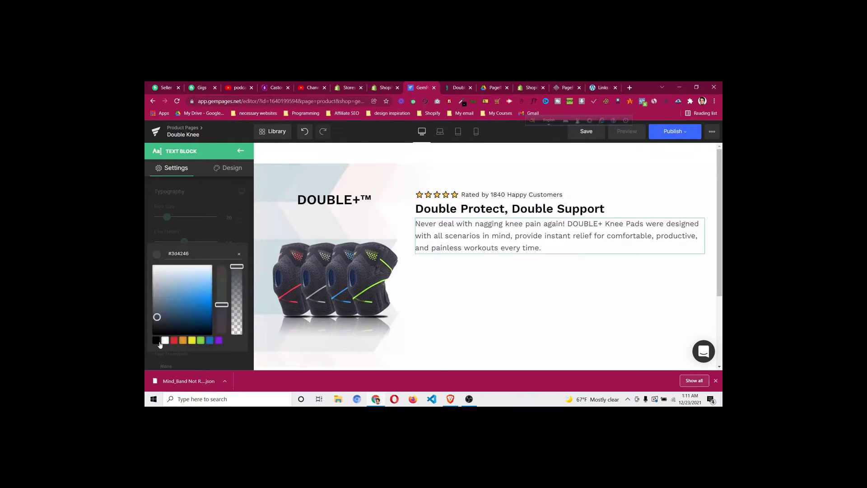
{"action": "left_click", "coordinate": [158, 342]}
{"action": "left_click", "coordinate": [203, 230]}
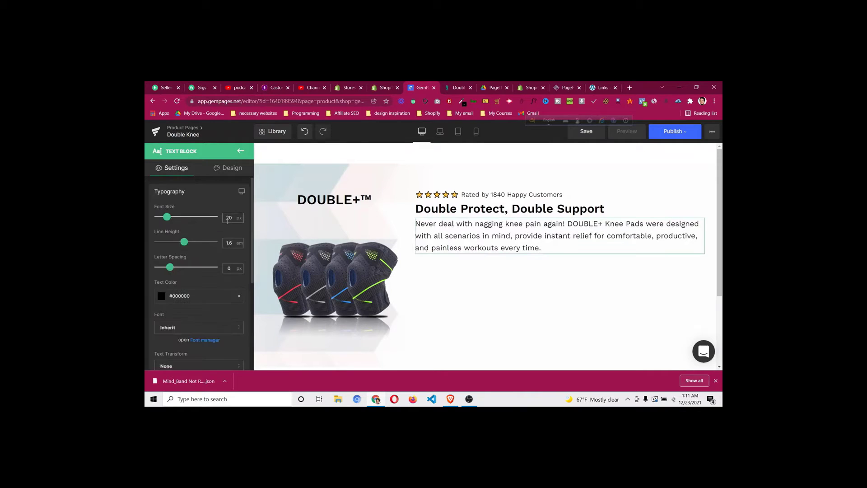
{"action": "key", "text": "Down"}
{"action": "key", "text": "Down"}
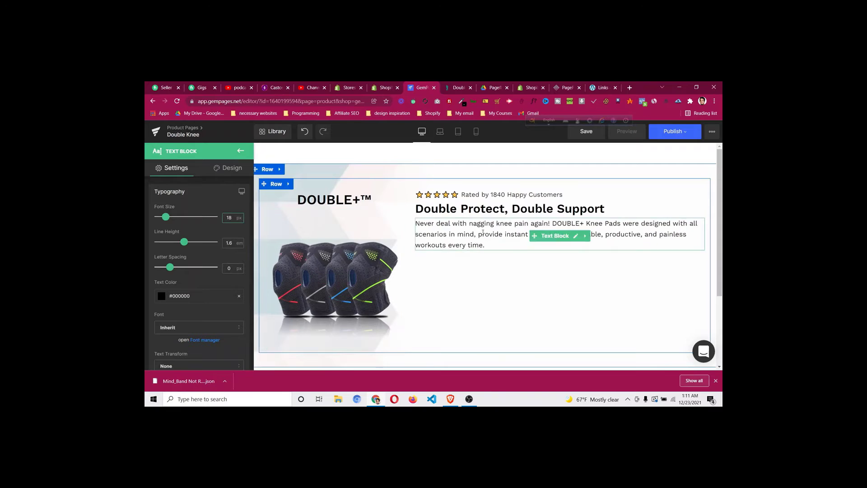
{"action": "left_click", "coordinate": [478, 243]}
{"action": "left_click", "coordinate": [457, 88]}
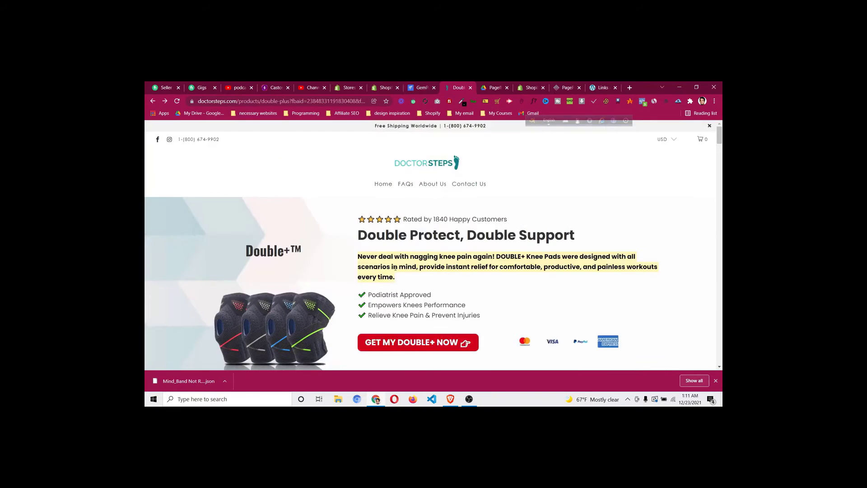
{"action": "left_click", "coordinate": [423, 88]}
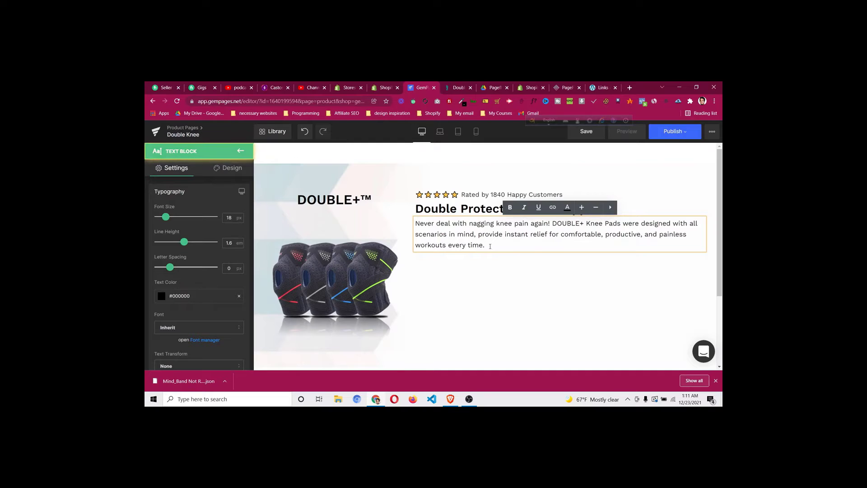
Make the whole paragraph bold and compare it with the live page
{"action": "left_click_drag", "start_coordinate": [488, 245], "coordinate": [418, 224]}
{"action": "left_click", "coordinate": [510, 207]}
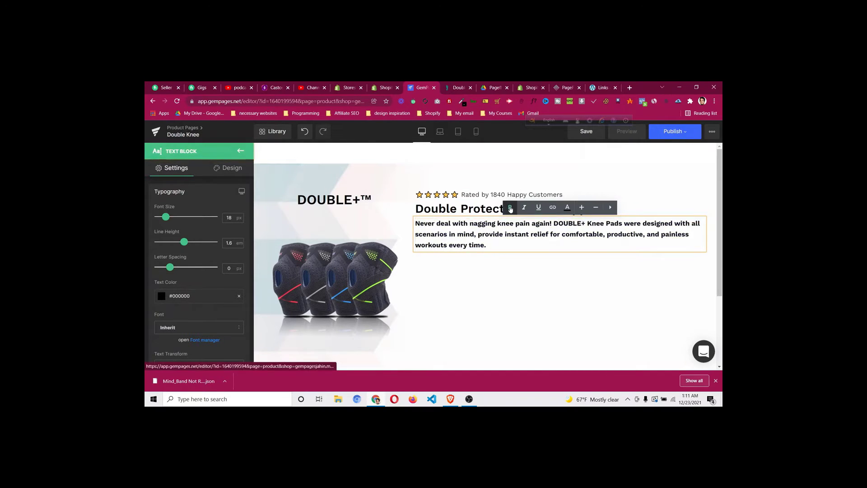
{"action": "left_click", "coordinate": [456, 88]}
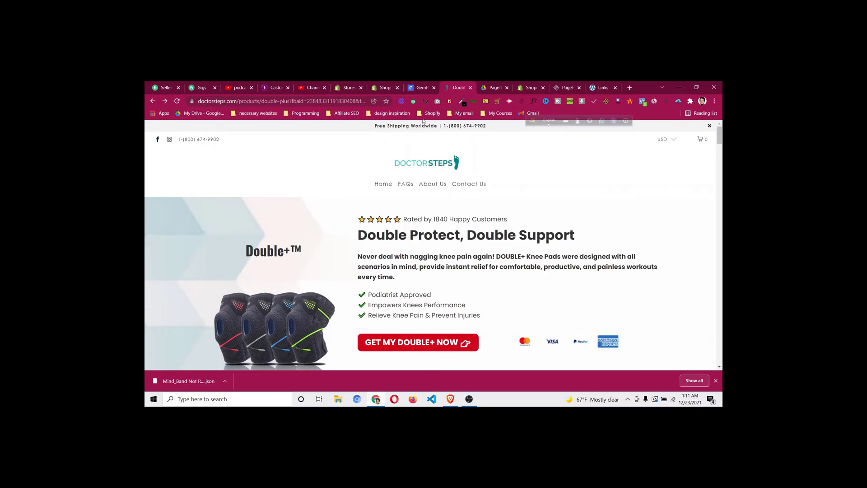
{"action": "left_click", "coordinate": [419, 89]}
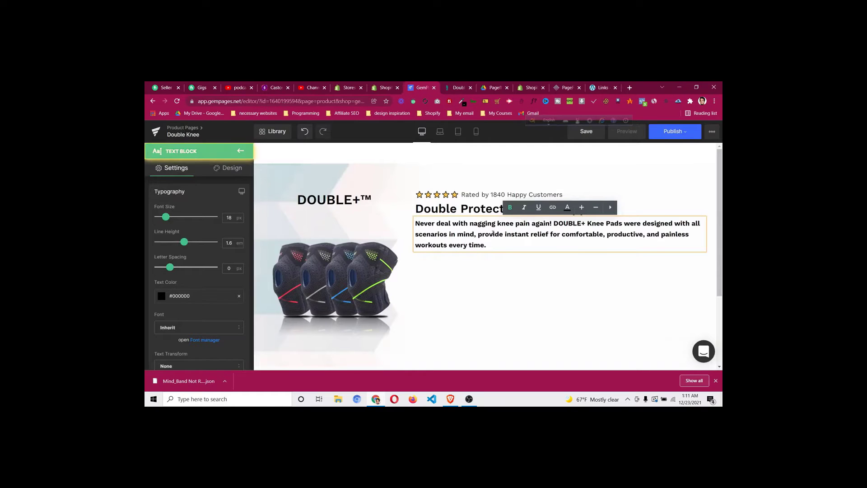
Give the paragraph a 15 px top margin
{"action": "left_click", "coordinate": [235, 169]}
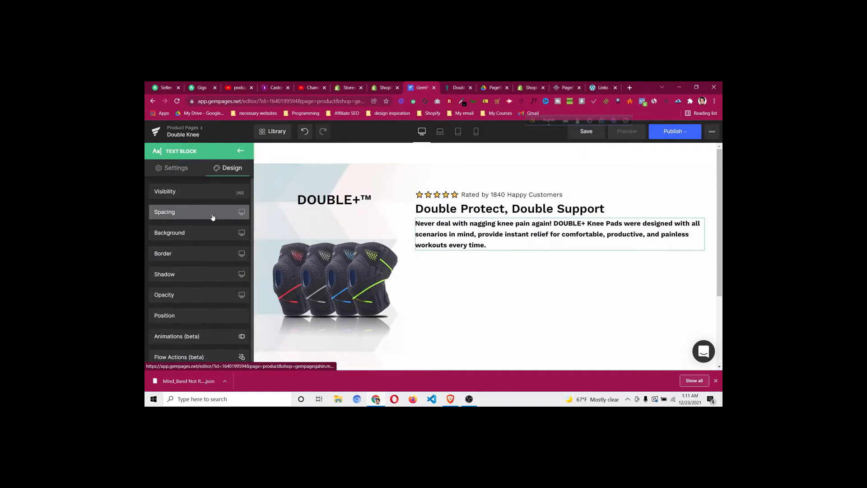
{"action": "left_click", "coordinate": [213, 213]}
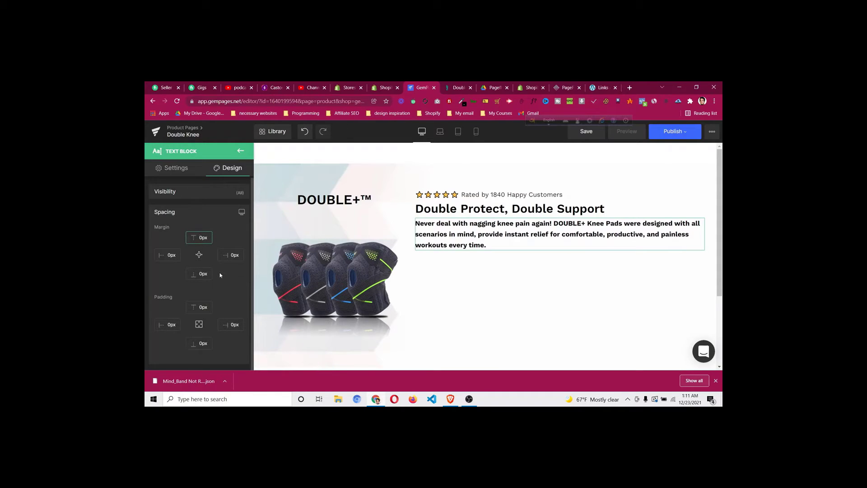
{"action": "type", "text": "2"}
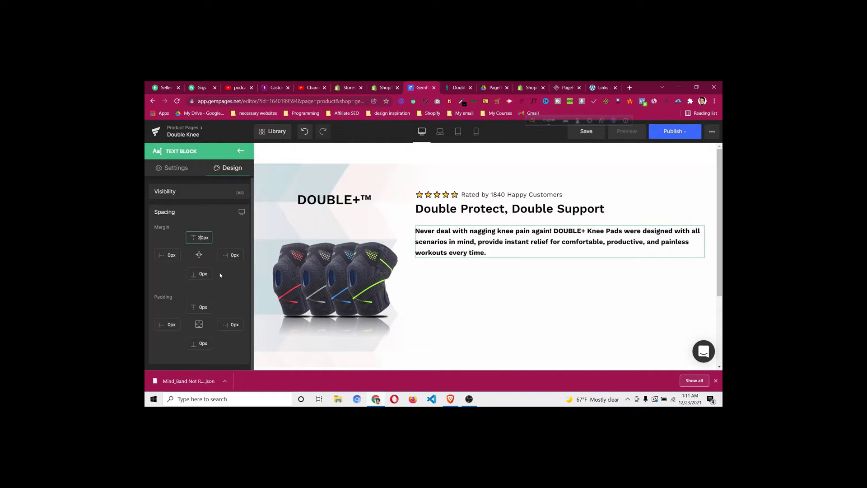
{"action": "key", "text": "BackSpace"}
{"action": "key", "text": "Delete"}
{"action": "type", "text": "15"}
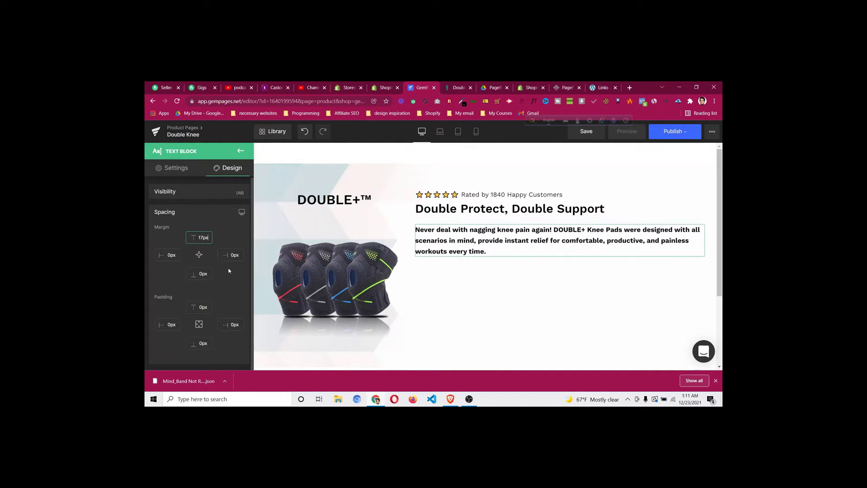
Inspect the 'Podiatrist Approved' feature line on the DoctorSteps page
{"action": "key", "text": "ctrl+Tab"}
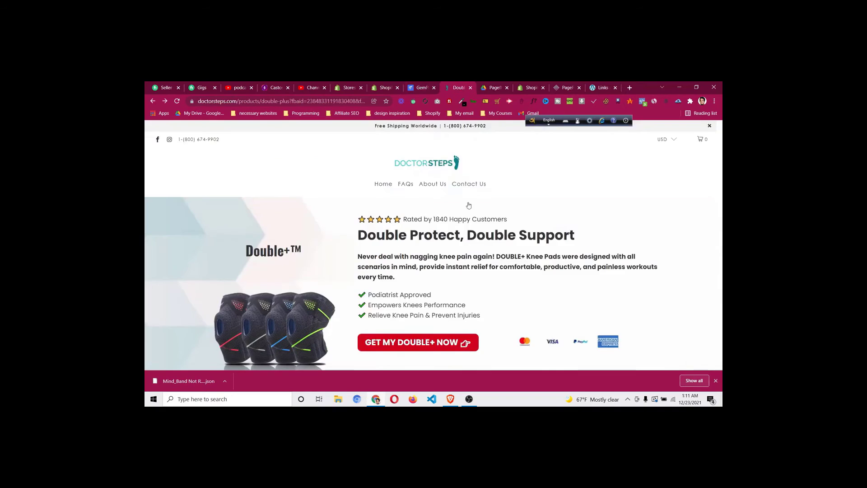
{"action": "scroll", "coordinate": [352, 263], "scroll_direction": "down", "scroll_amount": 1}
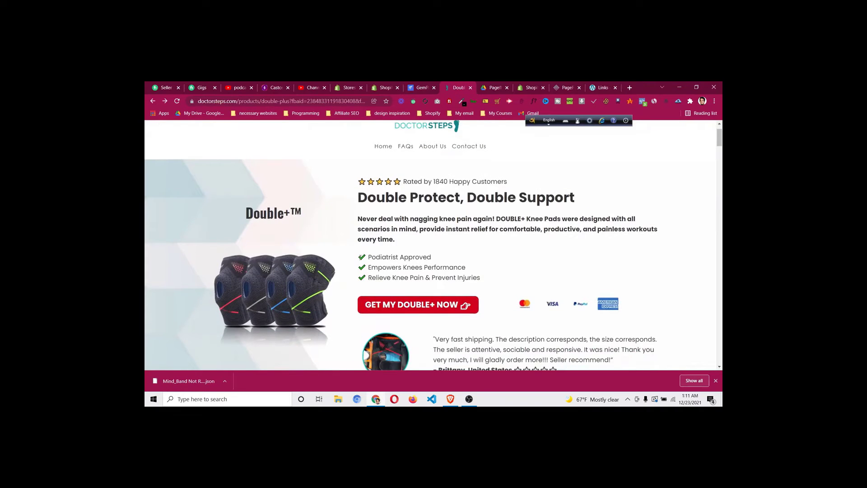
{"action": "left_click_drag", "start_coordinate": [360, 256], "coordinate": [437, 259]}
{"action": "left_click", "coordinate": [411, 239]}
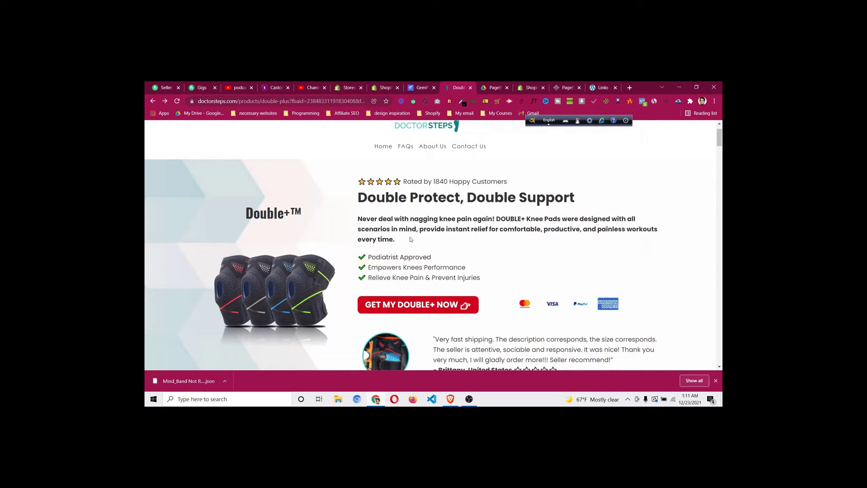
{"action": "left_click_drag", "start_coordinate": [362, 256], "coordinate": [429, 257]}
{"action": "left_click", "coordinate": [355, 260]}
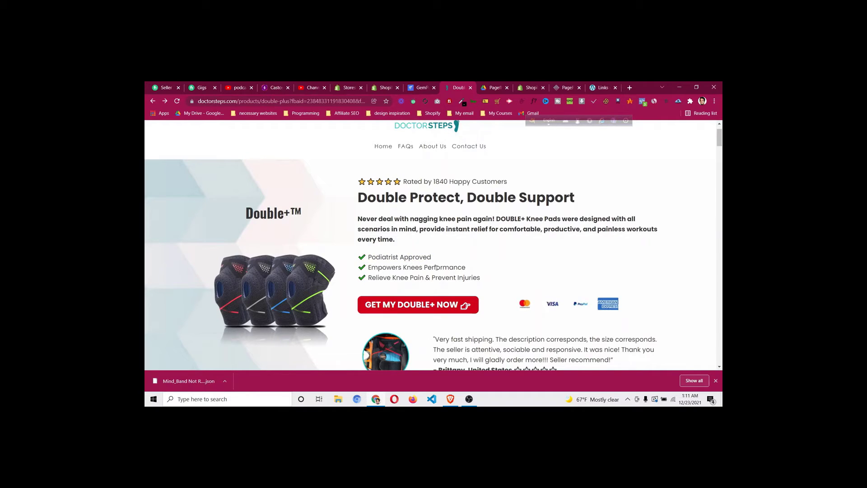
{"action": "left_click", "coordinate": [413, 88]}
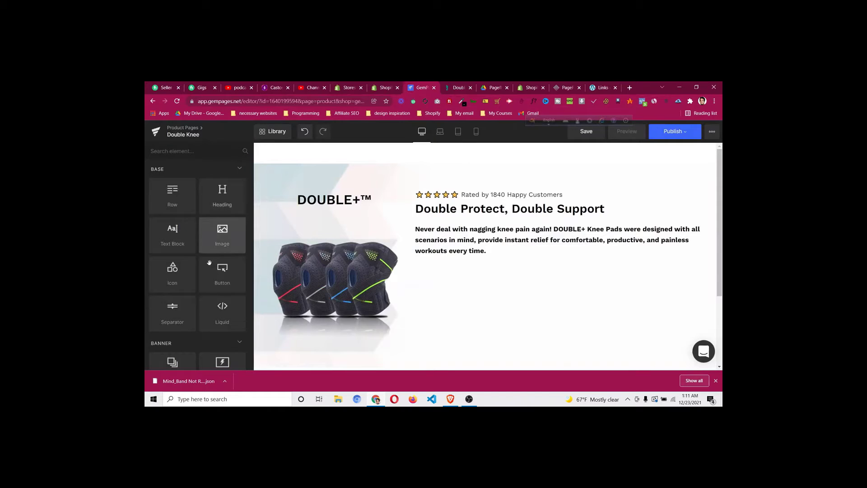
Add a left-aligned icon list below the paragraph with reduced top padding
{"action": "scroll", "coordinate": [249, 220], "scroll_direction": "down", "scroll_amount": 1}
{"action": "scroll", "coordinate": [249, 220], "scroll_direction": "down", "scroll_amount": 10}
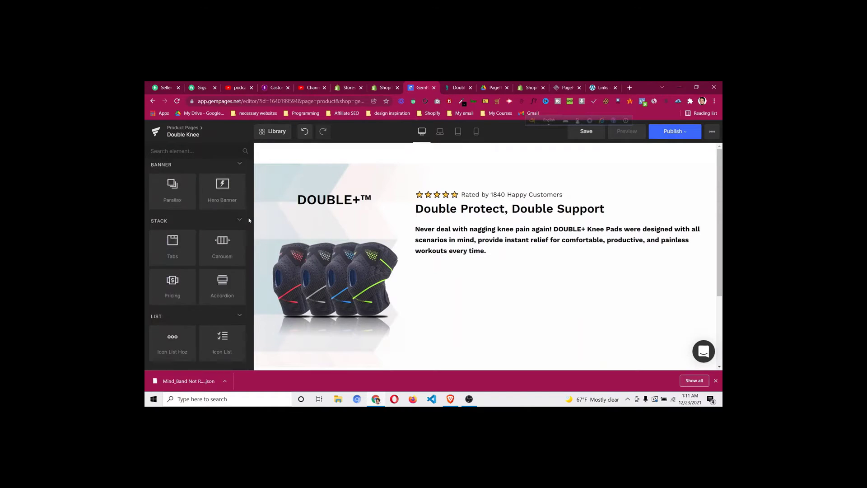
{"action": "left_click_drag", "start_coordinate": [225, 262], "coordinate": [433, 260]}
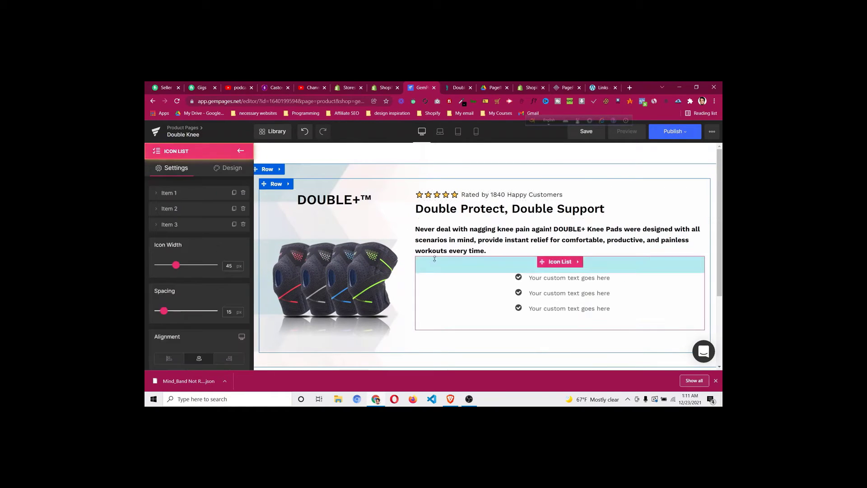
{"action": "left_click", "coordinate": [168, 359]}
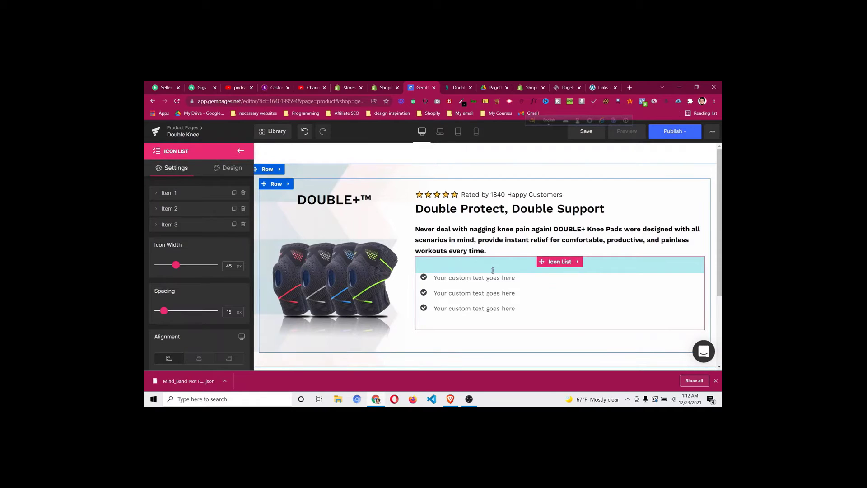
{"action": "left_click_drag", "start_coordinate": [493, 271], "coordinate": [493, 259]}
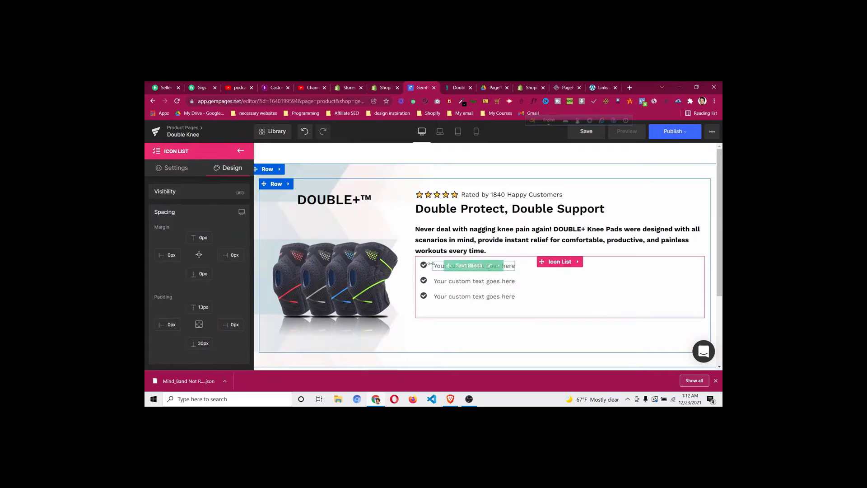
{"action": "left_click", "coordinate": [561, 267]}
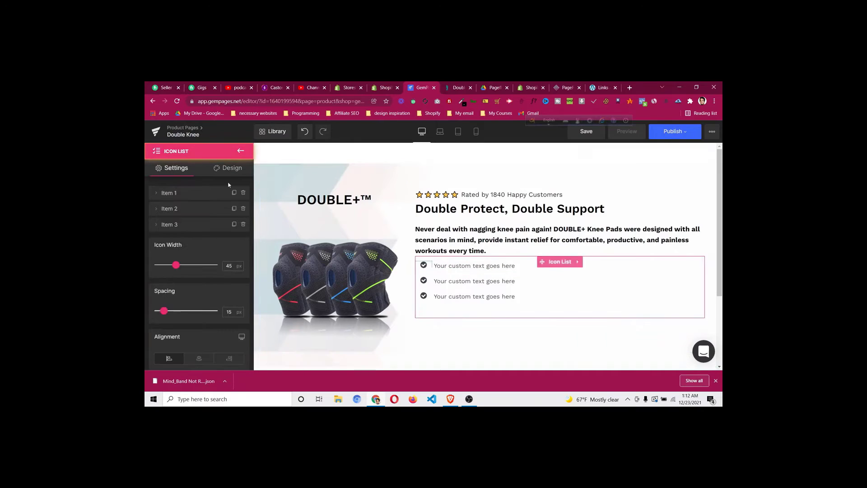
{"action": "left_click", "coordinate": [229, 169]}
{"action": "left_click", "coordinate": [187, 215]}
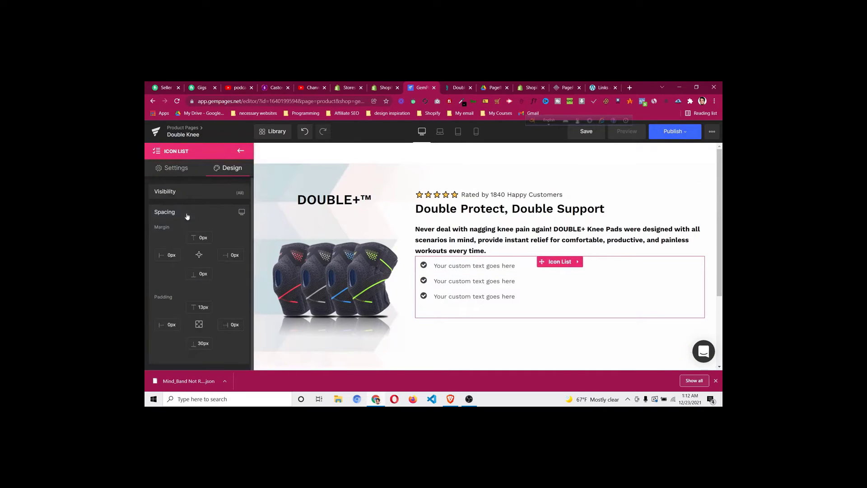
{"action": "left_click", "coordinate": [174, 167]}
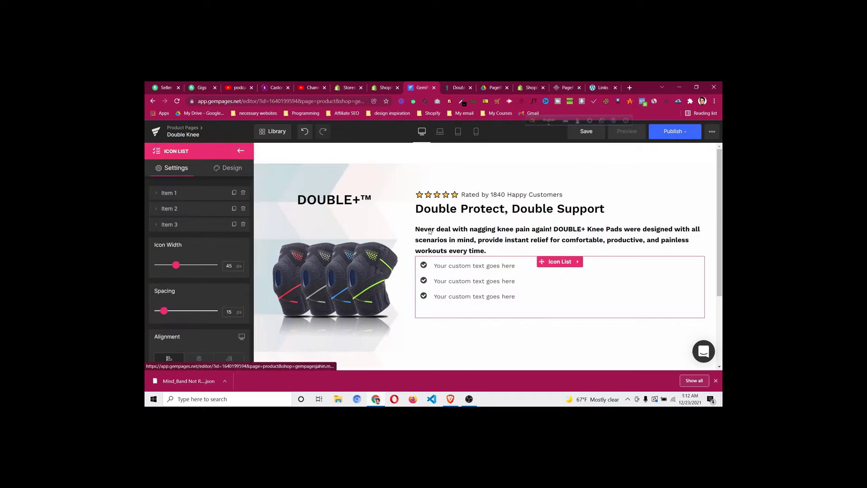
Set the check icons to 23 px and compare with the DoctorSteps page
{"action": "left_click", "coordinate": [423, 266]}
{"action": "scroll", "coordinate": [164, 281], "scroll_direction": "down", "scroll_amount": 4}
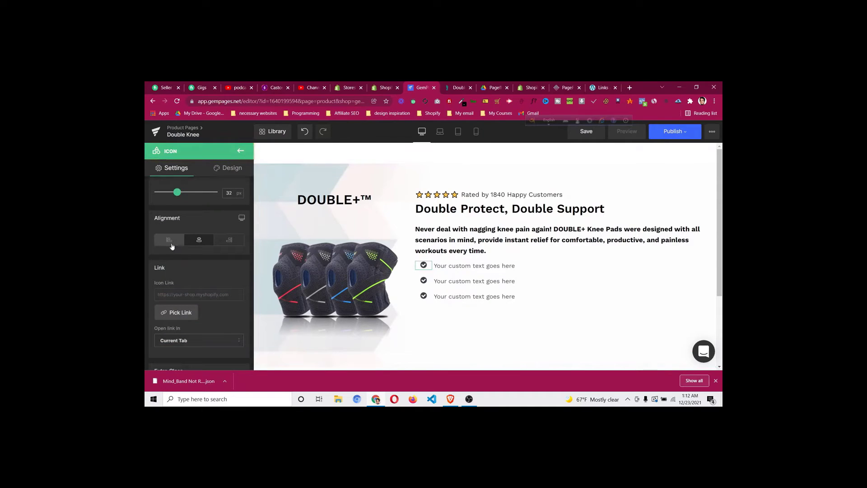
{"action": "left_click", "coordinate": [171, 243]}
{"action": "left_click", "coordinate": [199, 243]}
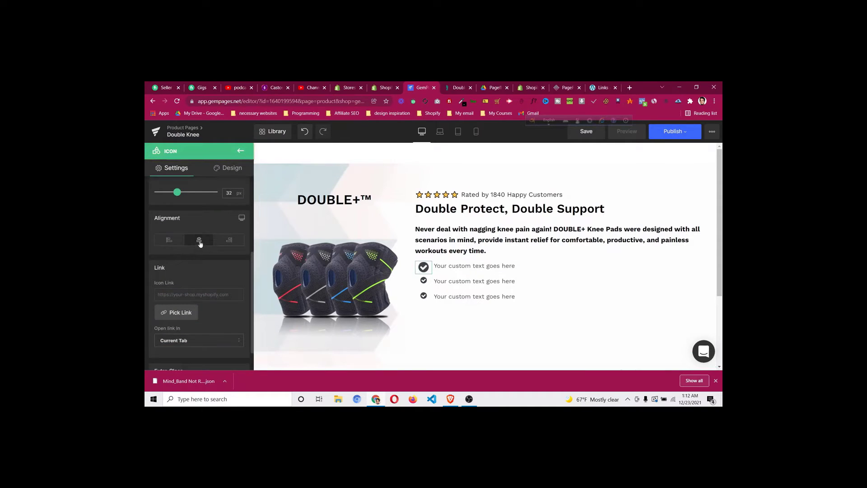
{"action": "scroll", "coordinate": [217, 262], "scroll_direction": "up", "scroll_amount": 2}
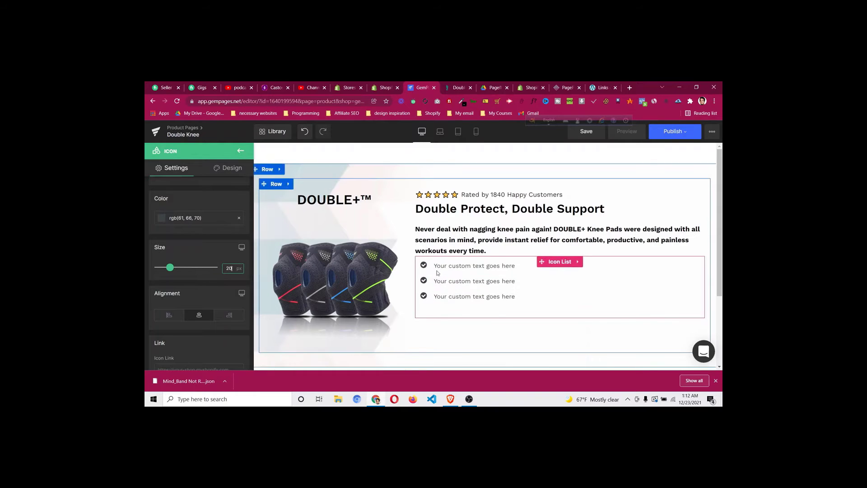
{"action": "key", "text": "Up"}
{"action": "key", "text": "Up"}
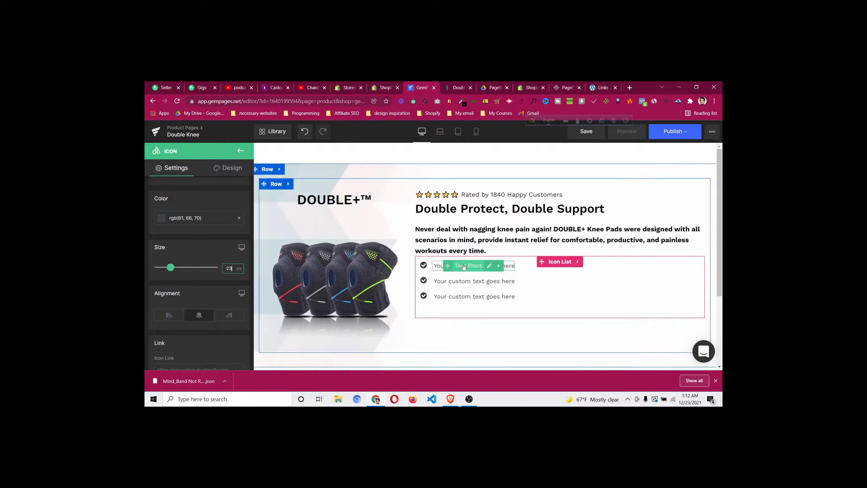
{"action": "key", "text": "ctrl+Tab"}
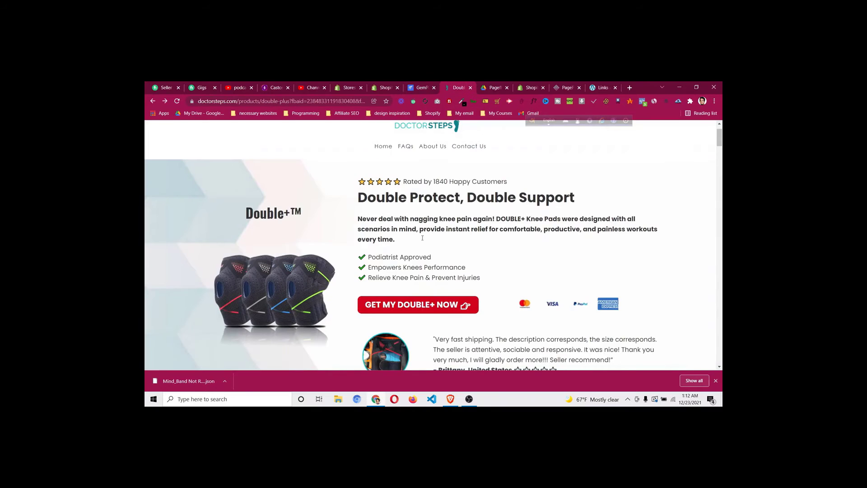
{"action": "left_click", "coordinate": [421, 88]}
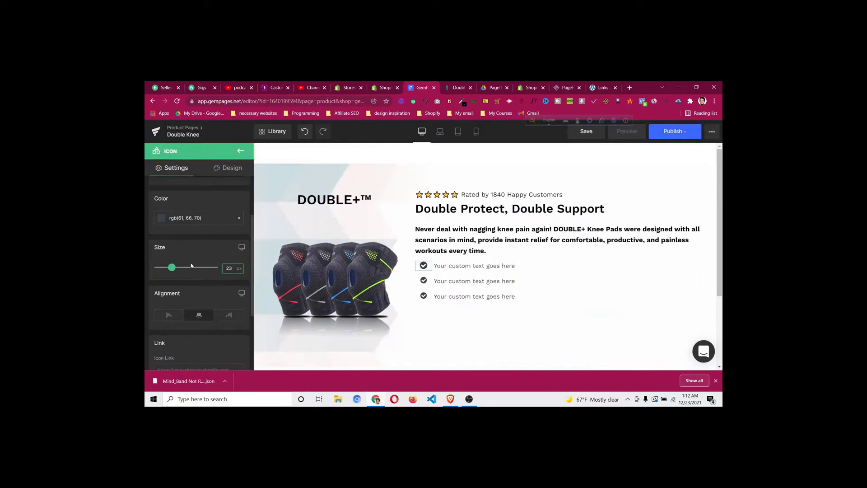
{"action": "scroll", "coordinate": [194, 266], "scroll_direction": "up", "scroll_amount": 2}
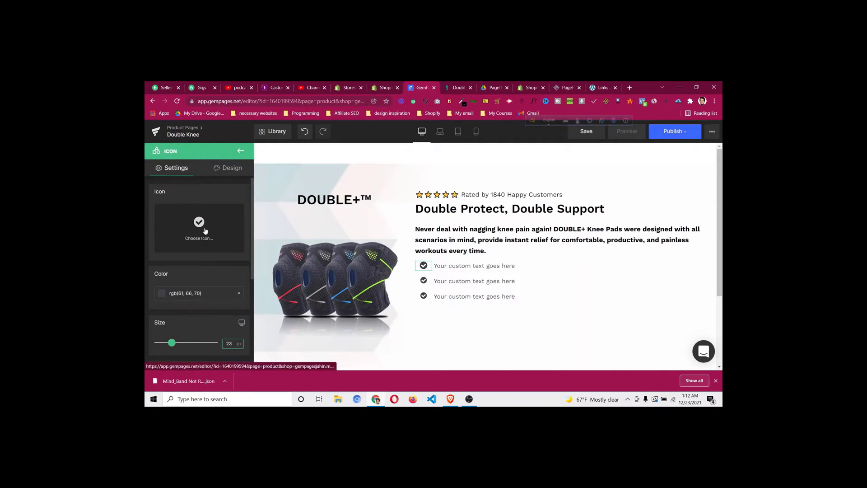
Replace the first item's bullet with the plain checkmark found by searching 'check'
{"action": "left_click", "coordinate": [199, 226]}
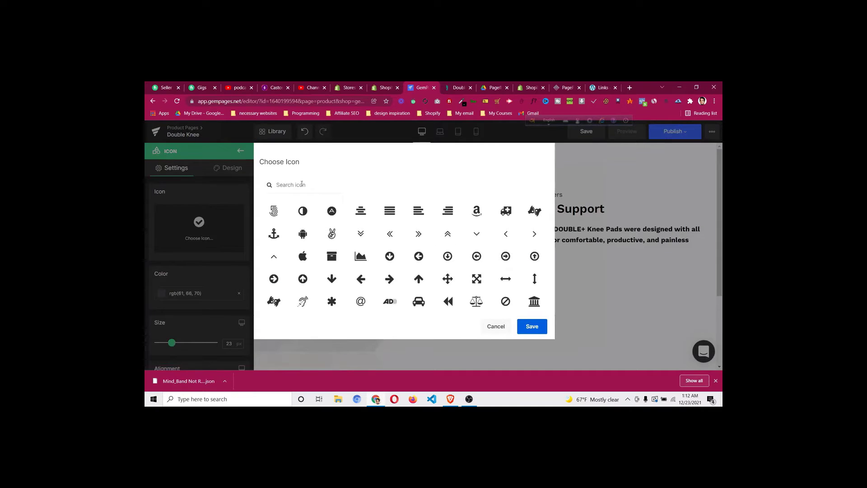
{"action": "left_click", "coordinate": [302, 184]}
{"action": "type", "text": "check"}
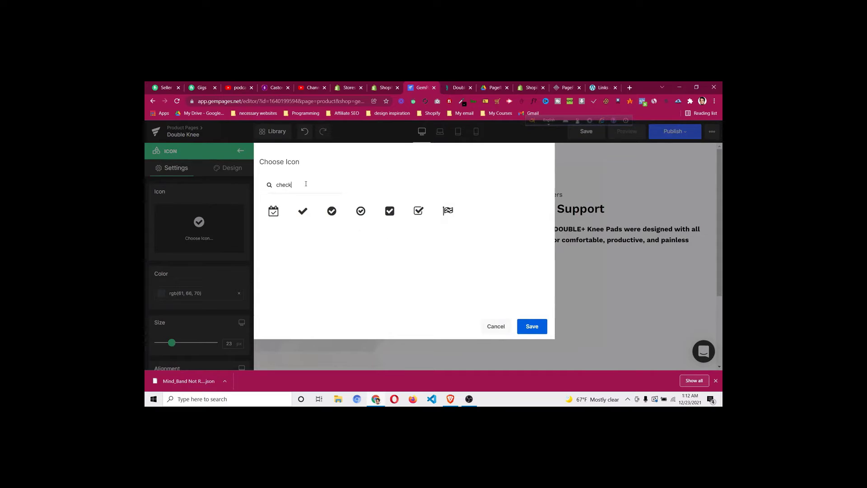
{"action": "left_click", "coordinate": [303, 211]}
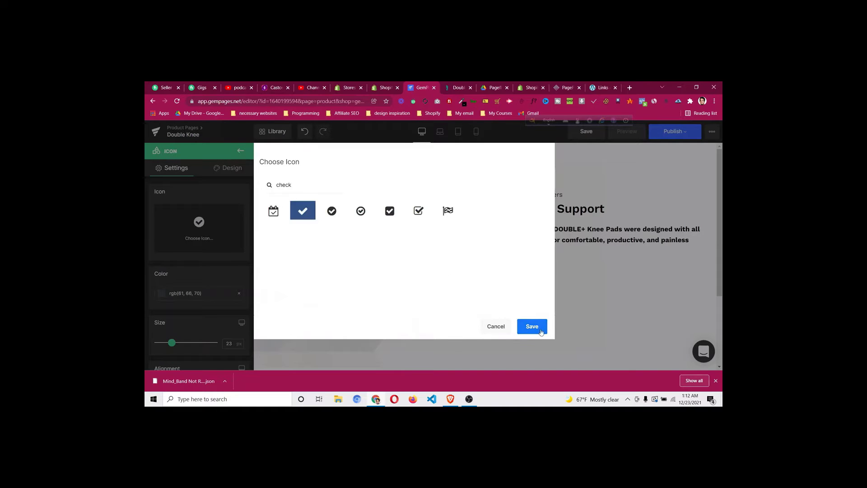
{"action": "left_click", "coordinate": [533, 328]}
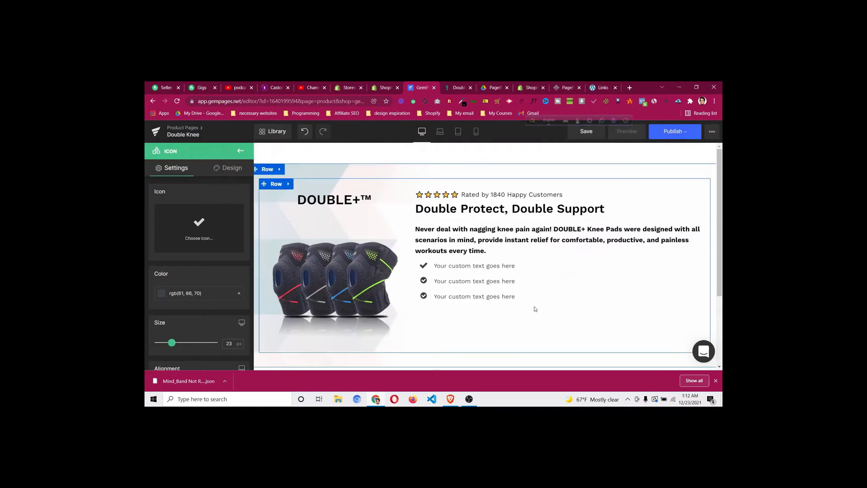
Colour the checkmark dark green #478f13 and bring up the DoctorSteps page
{"action": "left_click", "coordinate": [163, 296]}
{"action": "left_click", "coordinate": [201, 340]}
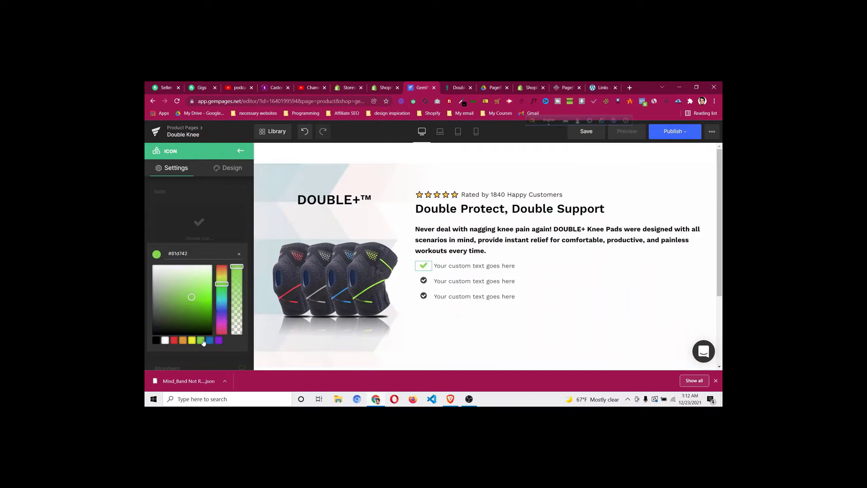
{"action": "left_click_drag", "start_coordinate": [192, 296], "coordinate": [198, 312]}
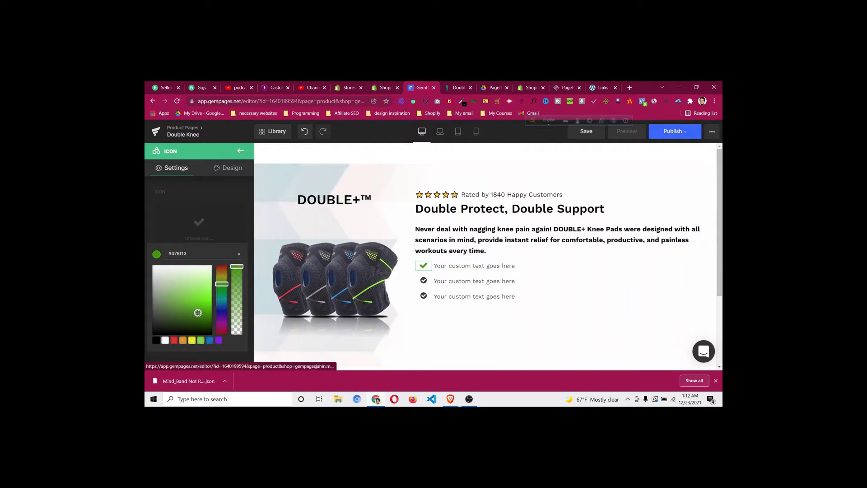
{"action": "left_click", "coordinate": [204, 238]}
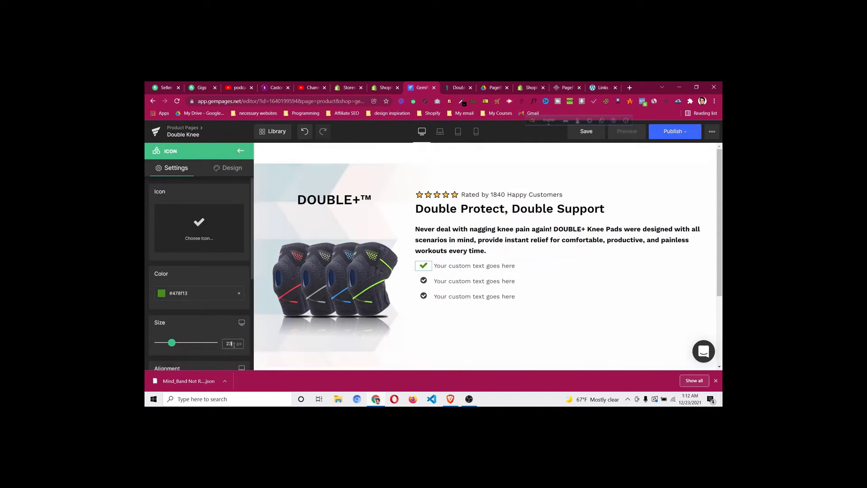
{"action": "scroll", "coordinate": [211, 318], "scroll_direction": "down", "scroll_amount": 6}
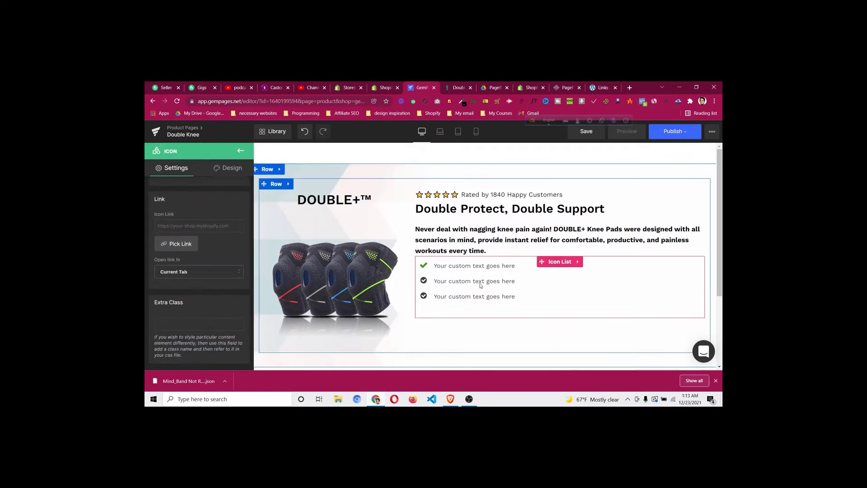
{"action": "left_click", "coordinate": [455, 88]}
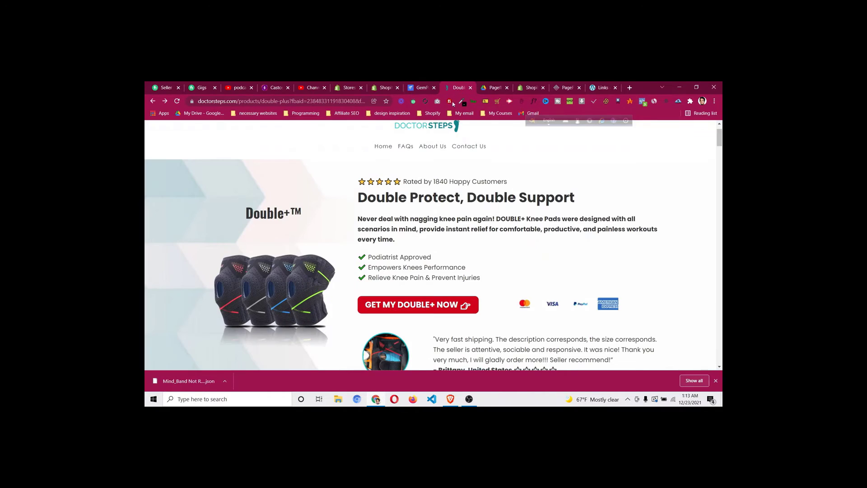
Copy 'Podiatrist Approved' from DoctorSteps into the first list item
{"action": "left_click_drag", "start_coordinate": [370, 256], "coordinate": [422, 256]}
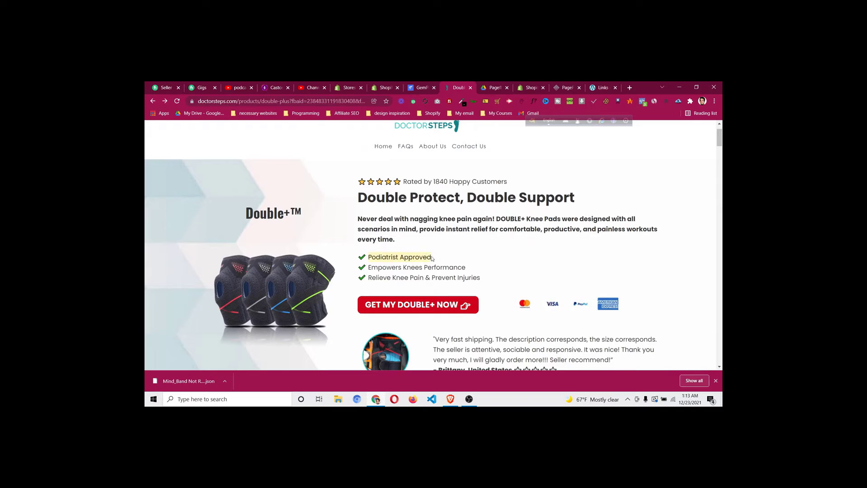
{"action": "right_click", "coordinate": [432, 258]}
{"action": "left_click", "coordinate": [452, 264]}
{"action": "left_click", "coordinate": [422, 87]}
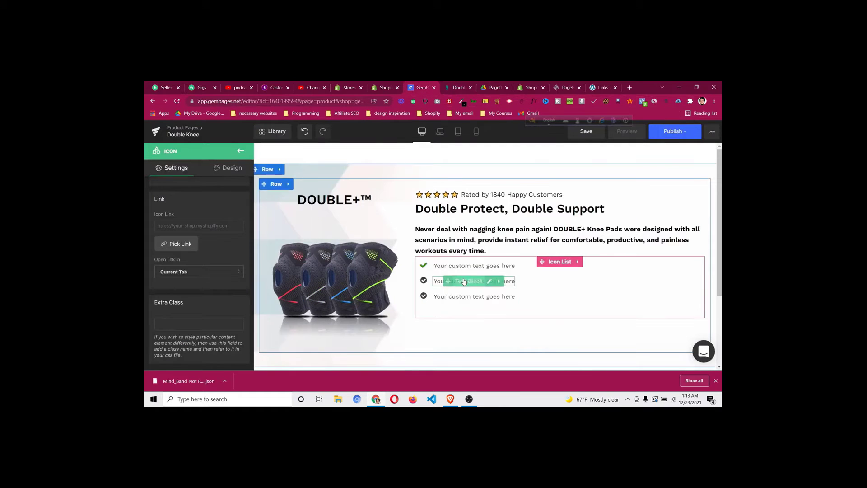
{"action": "left_click", "coordinate": [483, 267]}
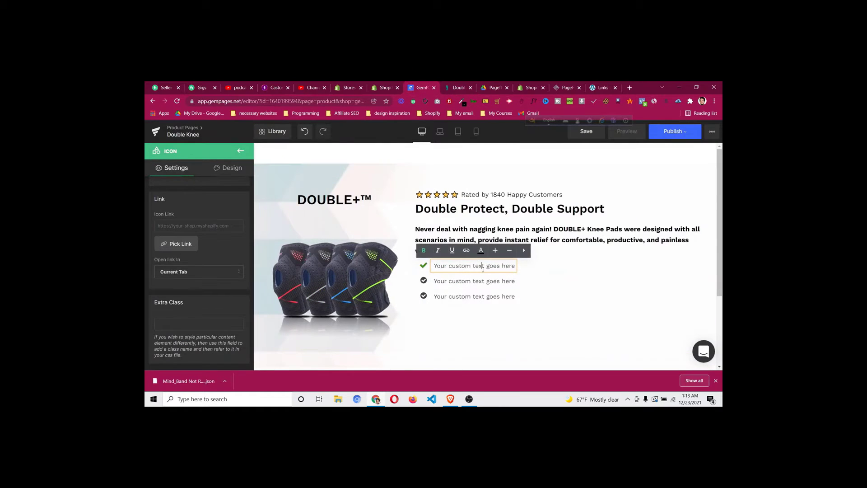
{"action": "key", "text": "ctrl+a"}
{"action": "key", "text": "ctrl+v"}
{"action": "left_click", "coordinate": [407, 262]}
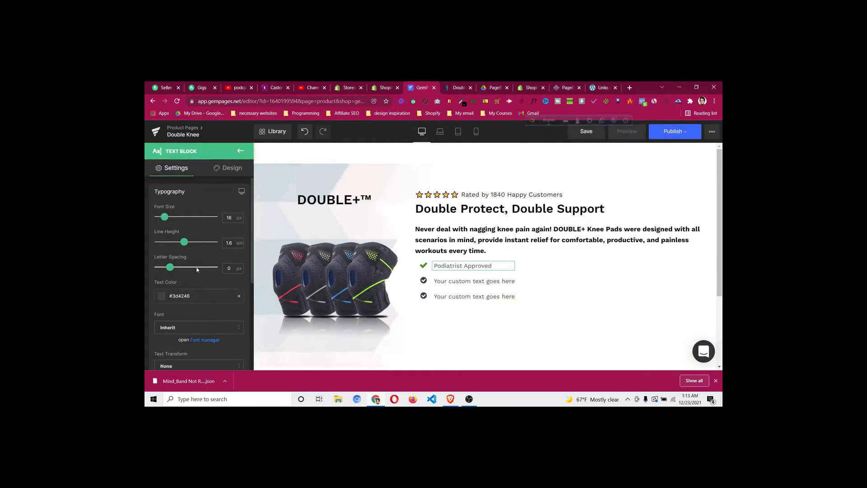
Make the first item's text black #000000
{"action": "left_click", "coordinate": [159, 298]}
{"action": "left_click", "coordinate": [157, 340]}
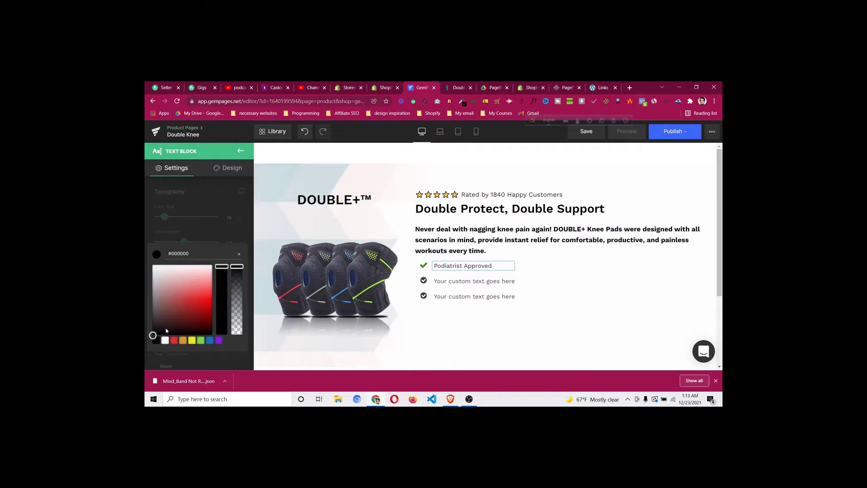
{"action": "left_click", "coordinate": [212, 223]}
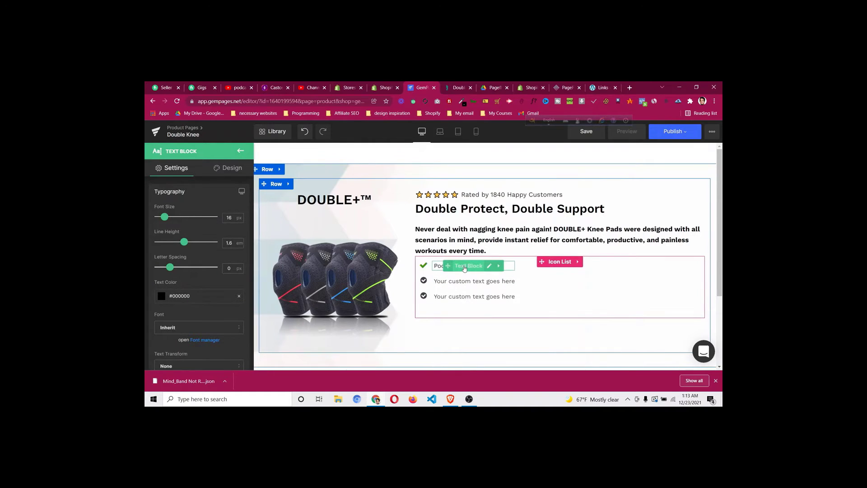
{"action": "left_click", "coordinate": [219, 170]}
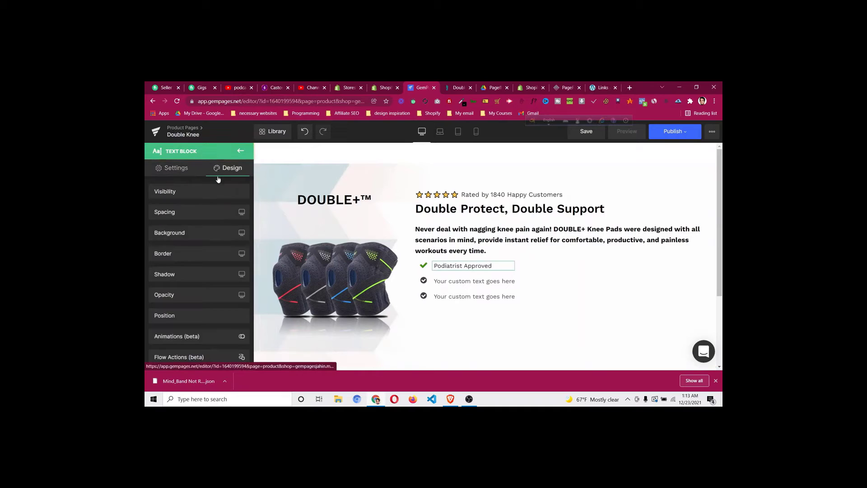
{"action": "left_click", "coordinate": [190, 213]}
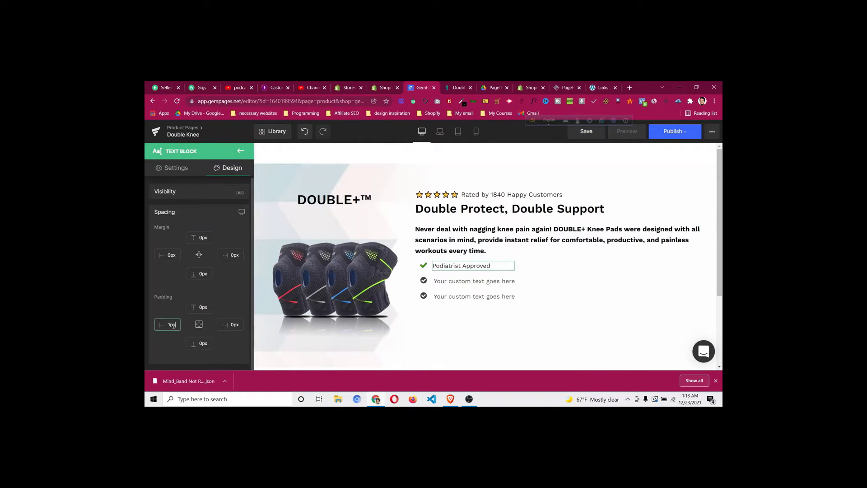
Adjust the checkmark and icon list settings, setting the list spacing back to 10
{"action": "left_click", "coordinate": [425, 268]}
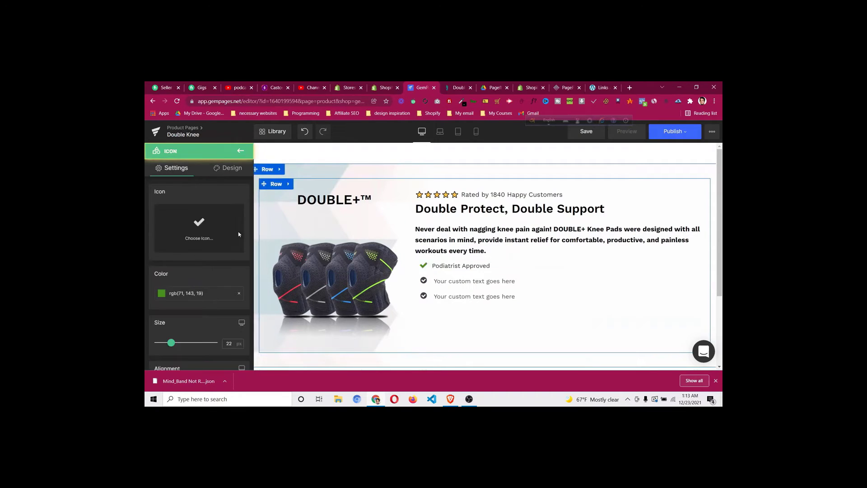
{"action": "left_click", "coordinate": [225, 175]}
{"action": "left_click", "coordinate": [193, 218]}
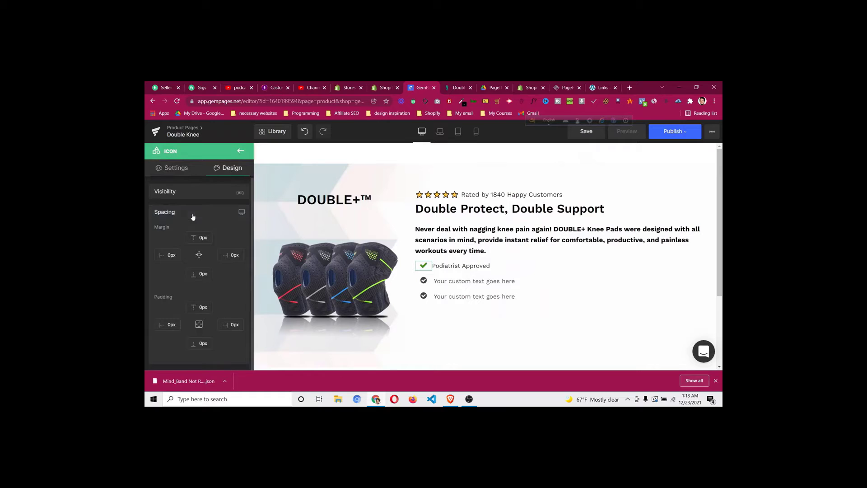
{"action": "left_click", "coordinate": [168, 168]}
{"action": "scroll", "coordinate": [207, 262], "scroll_direction": "down", "scroll_amount": 5}
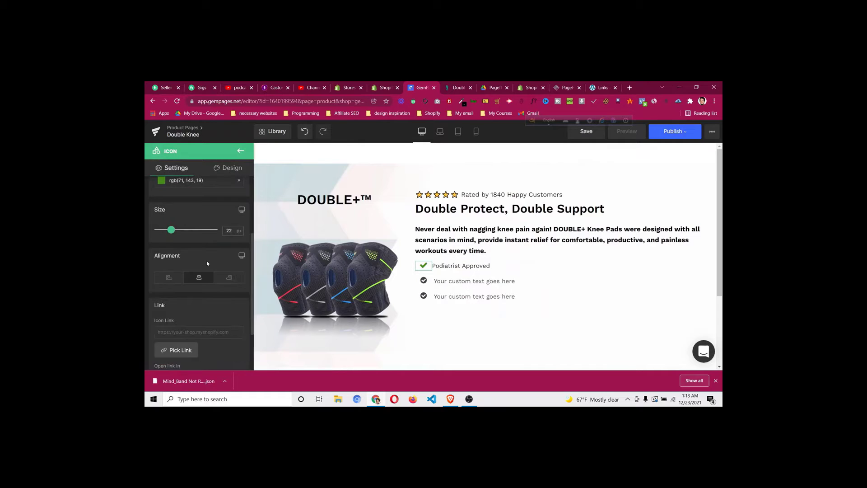
{"action": "scroll", "coordinate": [206, 261], "scroll_direction": "up", "scroll_amount": 5}
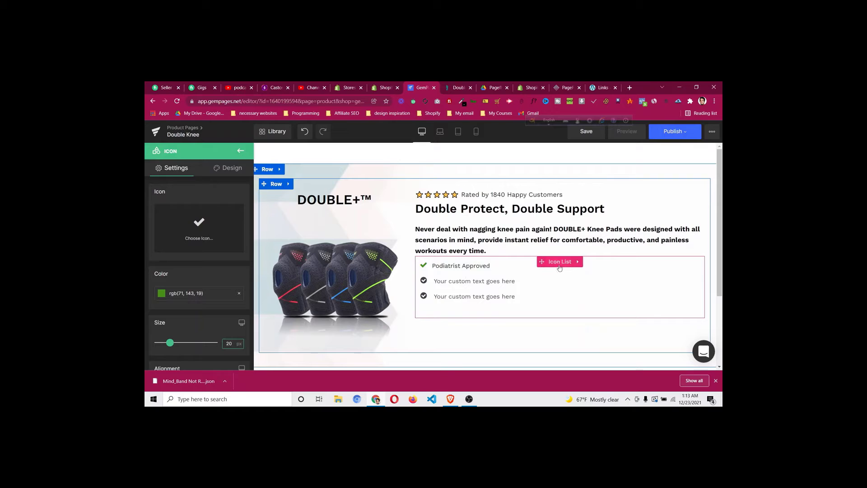
{"action": "left_click", "coordinate": [560, 266]}
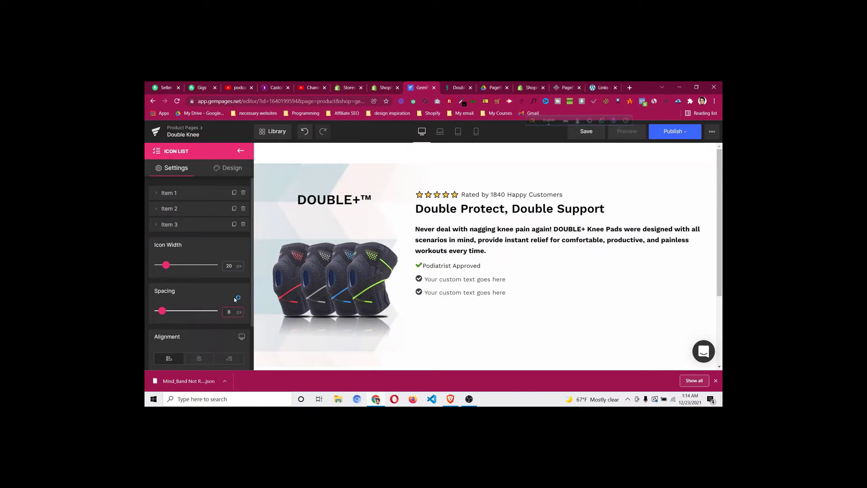
{"action": "key", "text": "Up"}
{"action": "key", "text": "Up"}
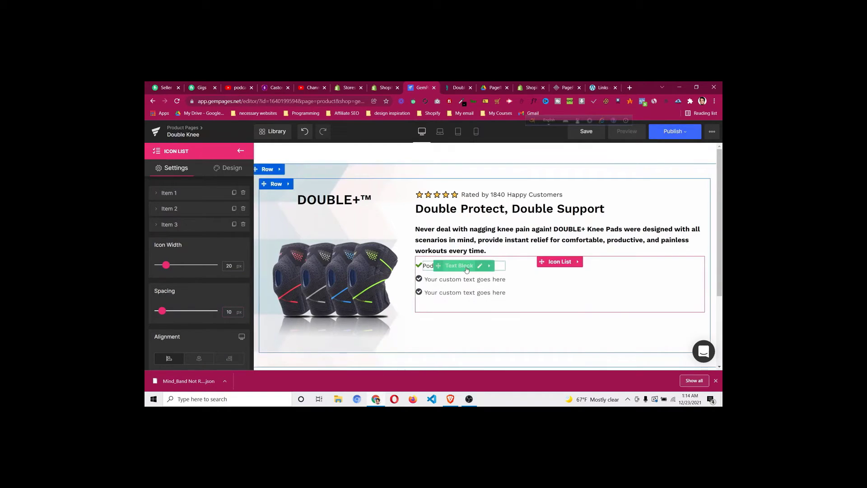
Give the 'Podiatrist Approved' text a 4 px left margin
{"action": "left_click", "coordinate": [466, 268]}
{"action": "left_click", "coordinate": [229, 167]}
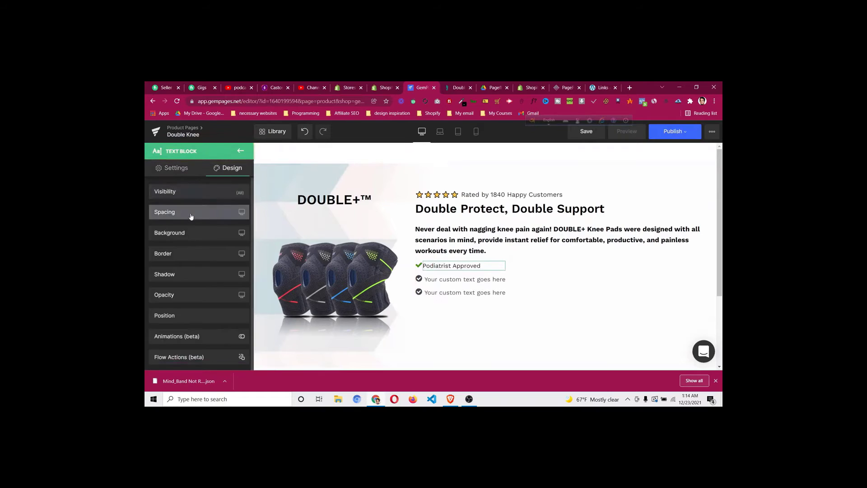
{"action": "left_click", "coordinate": [191, 216]}
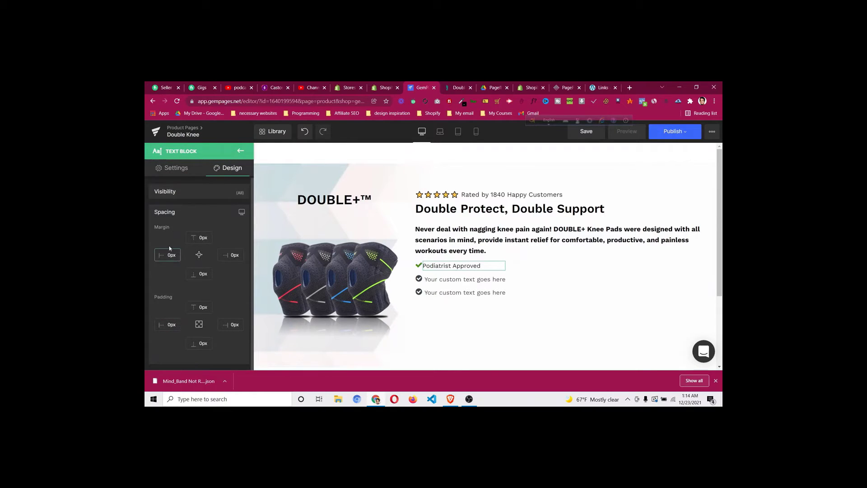
{"action": "key", "text": "Up"}
{"action": "key", "text": "Up"}
{"action": "key", "text": "Up"}
{"action": "key", "text": "Up"}
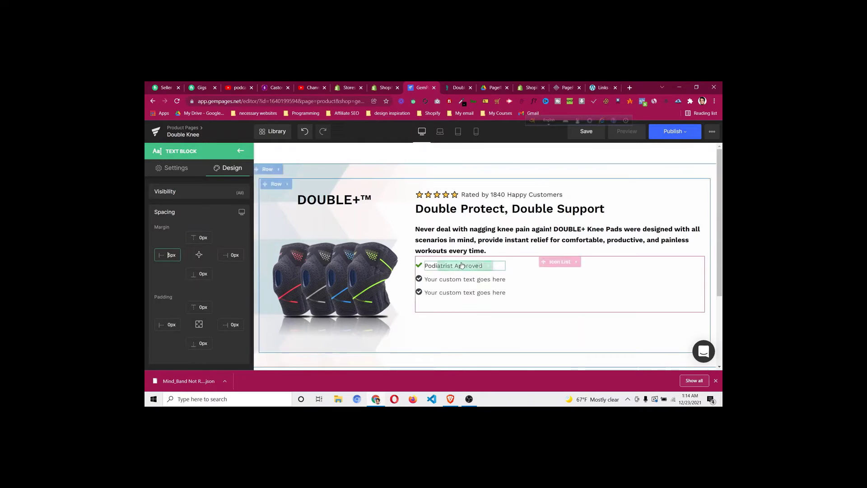
{"action": "left_click", "coordinate": [563, 268]}
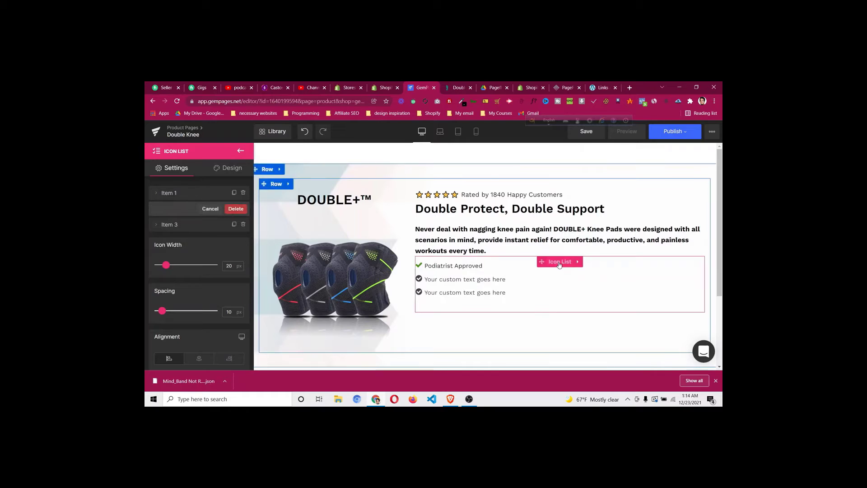
Delete the placeholder list items and duplicate 'Podiatrist Approved' into three checklist entries
{"action": "left_click", "coordinate": [243, 225]}
{"action": "left_click", "coordinate": [244, 225]}
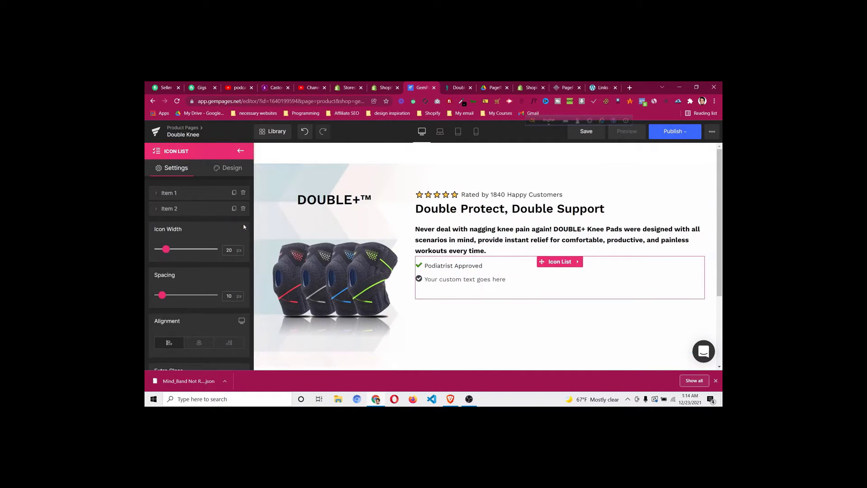
{"action": "left_click", "coordinate": [236, 209]}
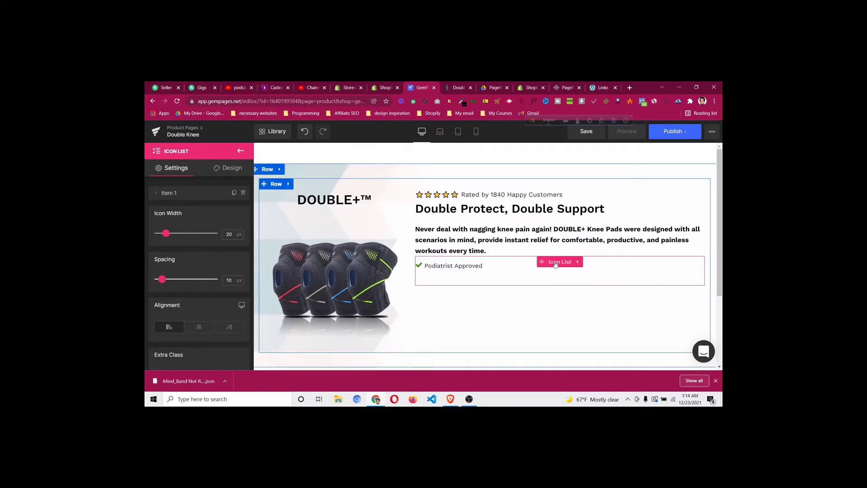
{"action": "left_click", "coordinate": [234, 193]}
{"action": "left_click", "coordinate": [234, 208]}
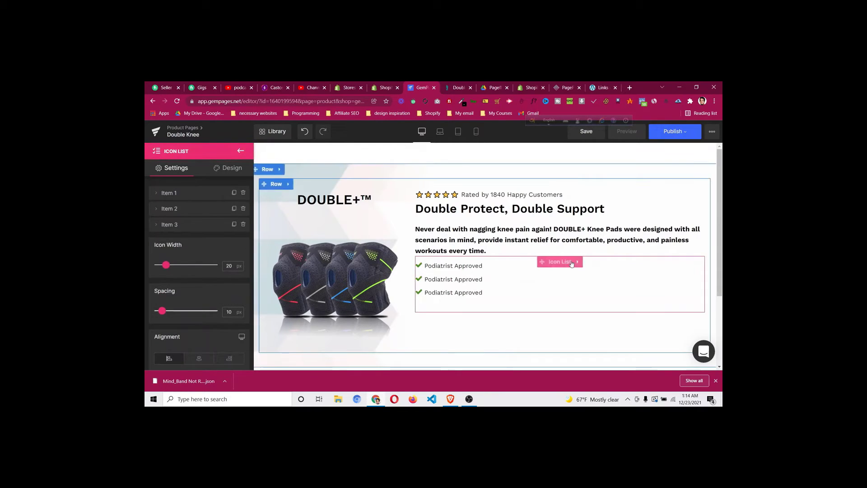
Set the list item spacing to 7 and resize all three checkmark icons to 18 px
{"action": "left_click", "coordinate": [228, 313]}
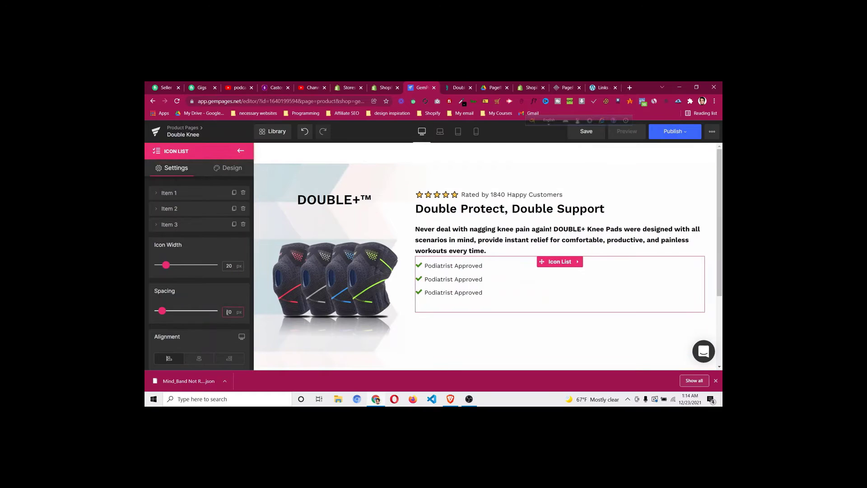
{"action": "key", "text": "BackSpace"}
{"action": "type", "text": "7"}
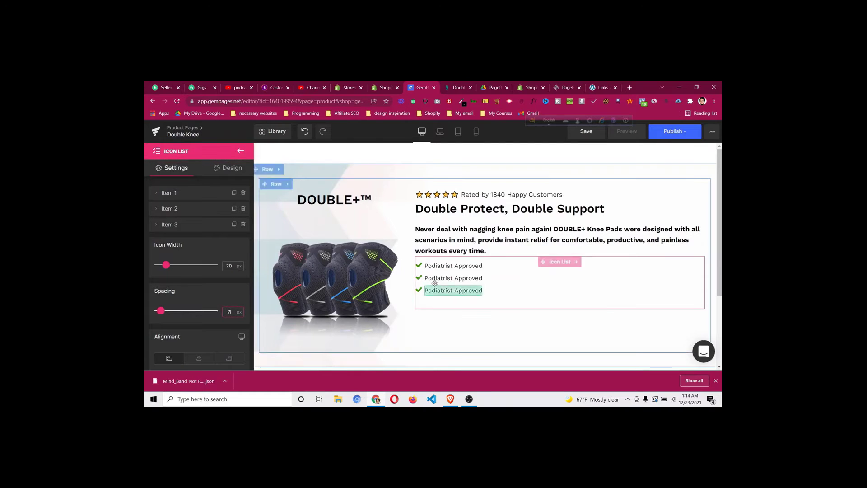
{"action": "left_click", "coordinate": [420, 266]}
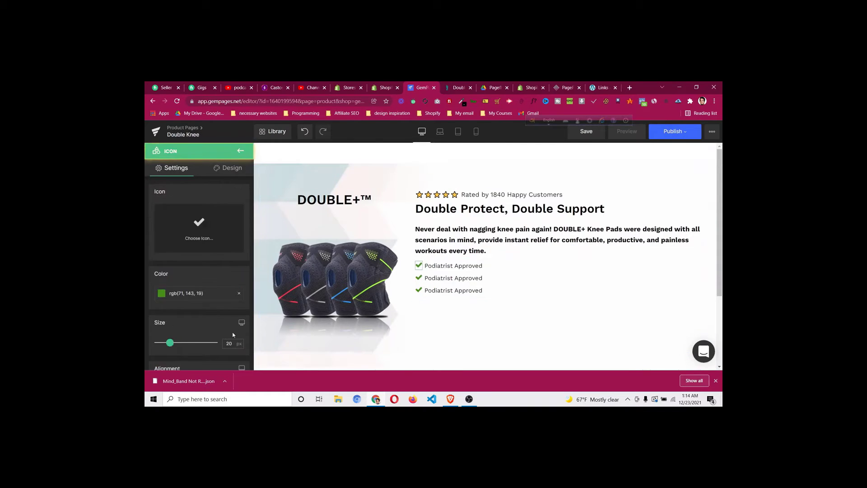
{"action": "left_click", "coordinate": [229, 343]}
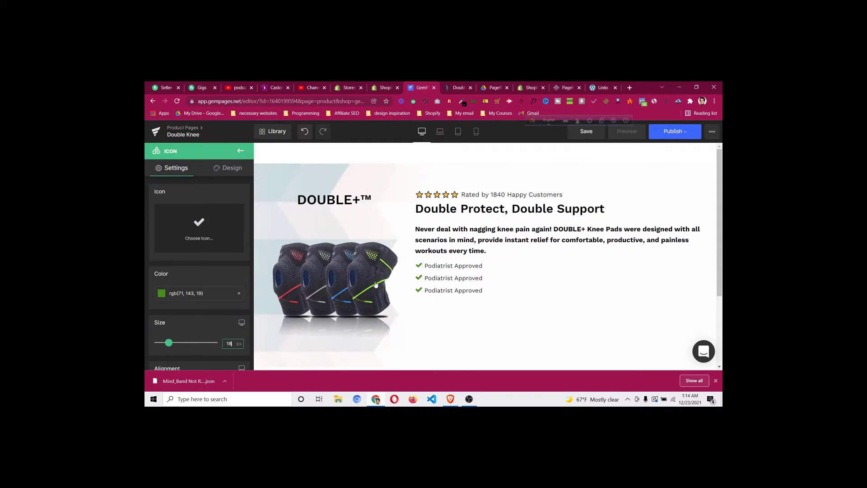
{"action": "left_click", "coordinate": [418, 277]}
{"action": "left_click", "coordinate": [419, 290]}
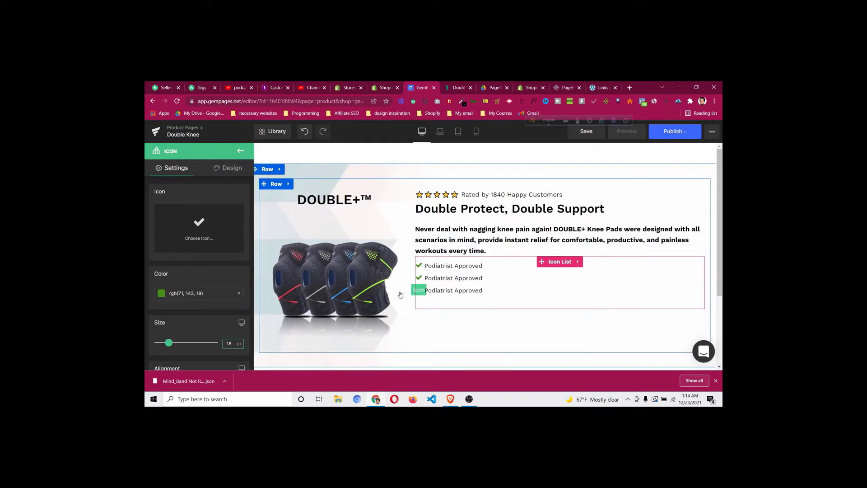
{"action": "left_click", "coordinate": [227, 345]}
{"action": "key", "text": "Up"}
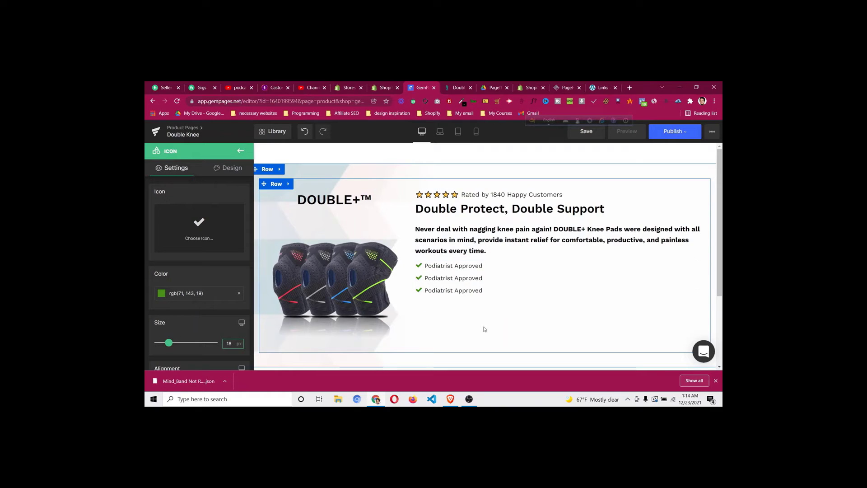
Add a Text Block with a lorem ipsum paragraph below the Icon List
{"action": "left_click", "coordinate": [241, 151]}
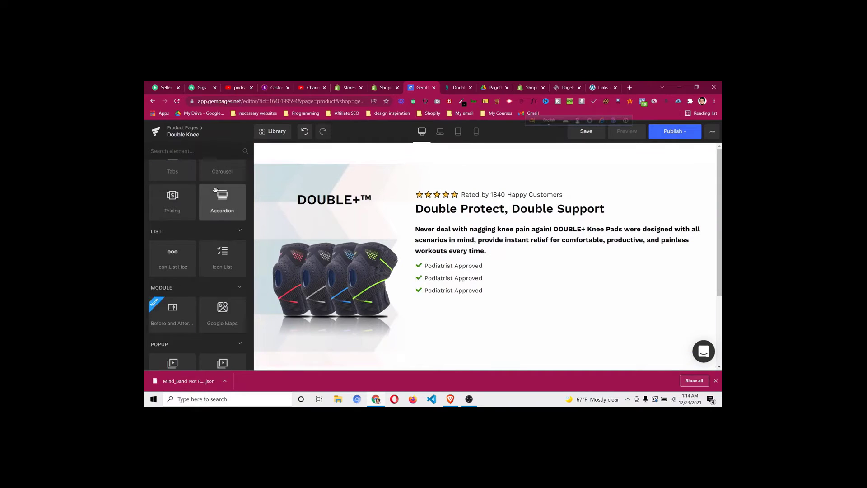
{"action": "scroll", "coordinate": [212, 210], "scroll_direction": "up", "scroll_amount": 4}
{"action": "scroll", "coordinate": [211, 213], "scroll_direction": "up", "scroll_amount": 3}
{"action": "left_click_drag", "start_coordinate": [172, 236], "coordinate": [514, 294]}
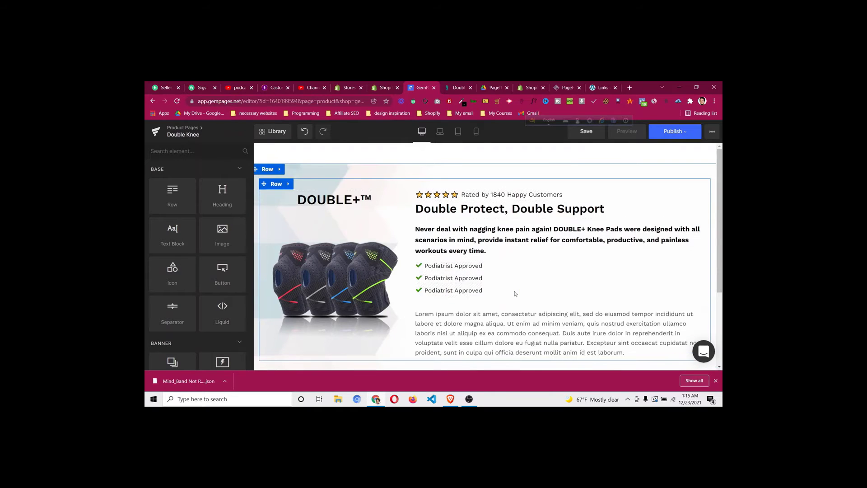
{"action": "scroll", "coordinate": [497, 253], "scroll_direction": "down", "scroll_amount": 2}
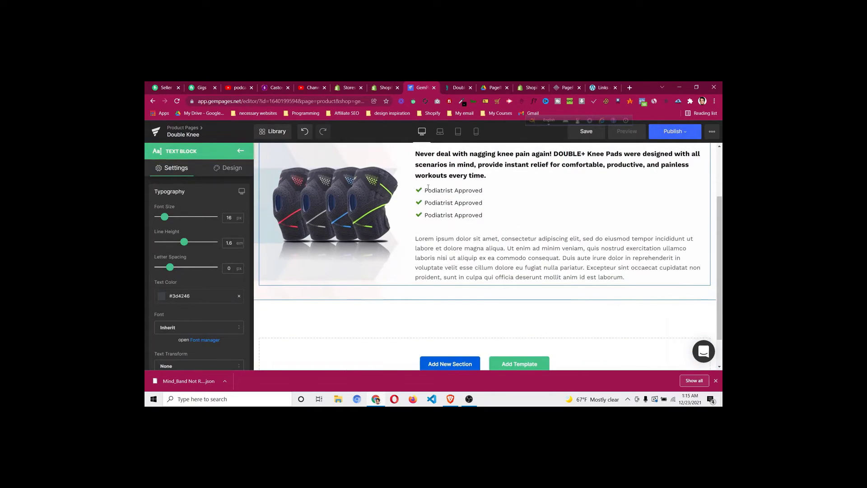
{"action": "left_click", "coordinate": [452, 213]}
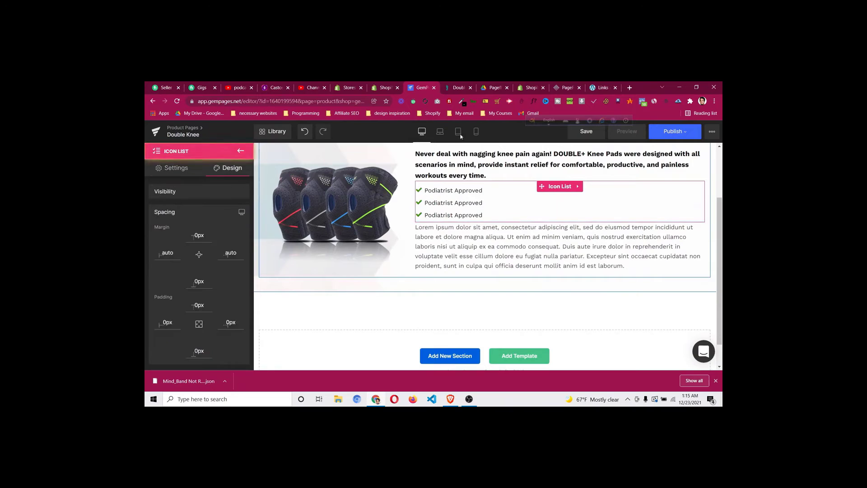
Copy the 'Podiatrist Approved' bullet text from the DoctorSteps page
{"action": "left_click", "coordinate": [458, 87]}
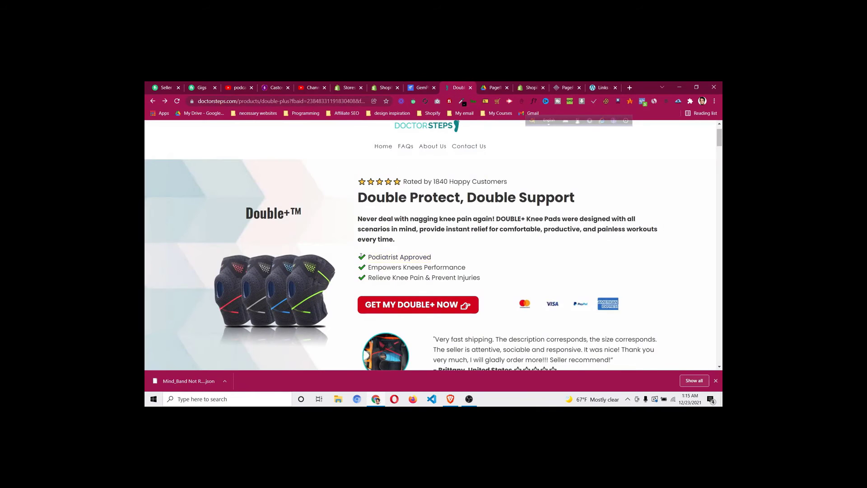
{"action": "left_click_drag", "start_coordinate": [392, 256], "coordinate": [429, 256]}
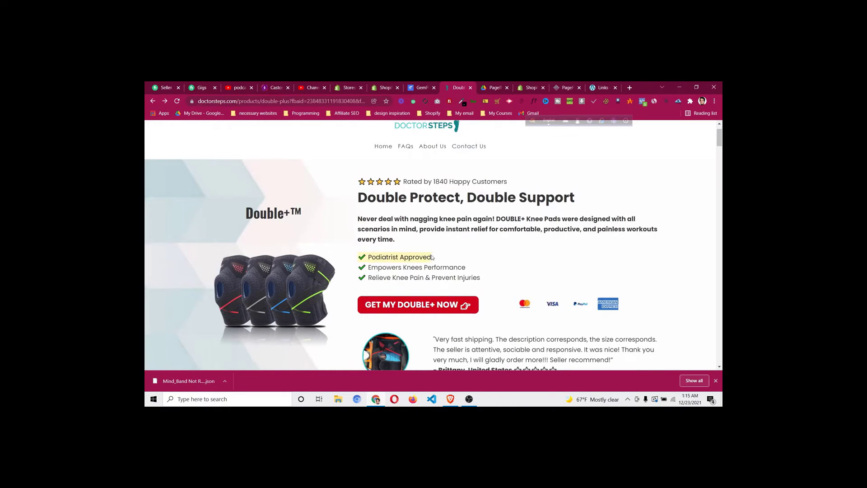
{"action": "right_click", "coordinate": [428, 256]}
{"action": "left_click", "coordinate": [445, 261]}
{"action": "left_click", "coordinate": [422, 88]}
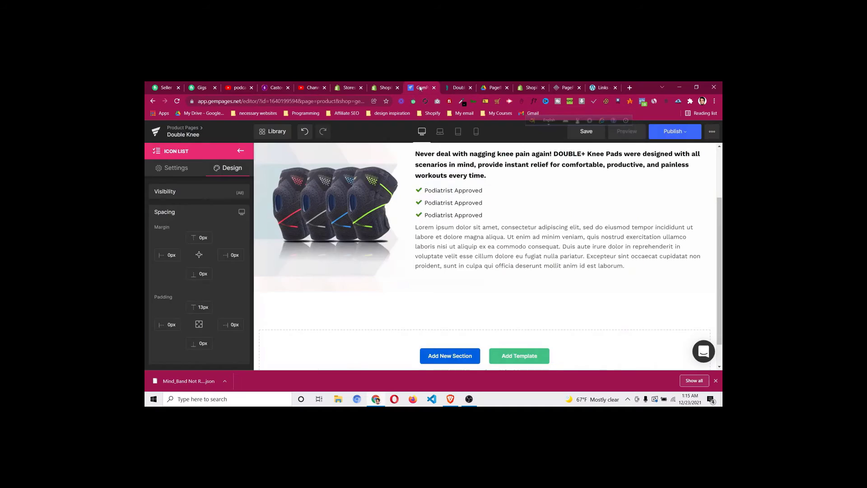
Replace the lorem ipsum with the pasted plain-text 'Podiatrist Approved' line and delete the Icon List
{"action": "left_click", "coordinate": [461, 256]}
{"action": "key", "text": "ctrl+a"}
{"action": "key", "text": "ctrl+v"}
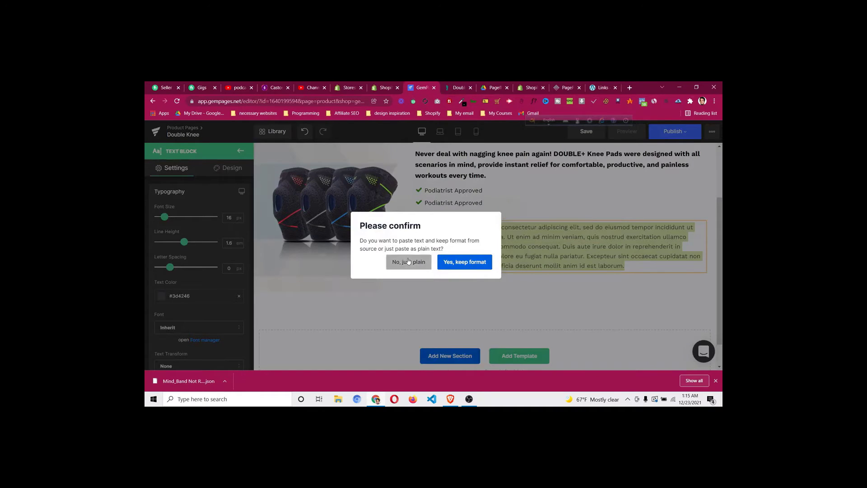
{"action": "left_click", "coordinate": [408, 262]}
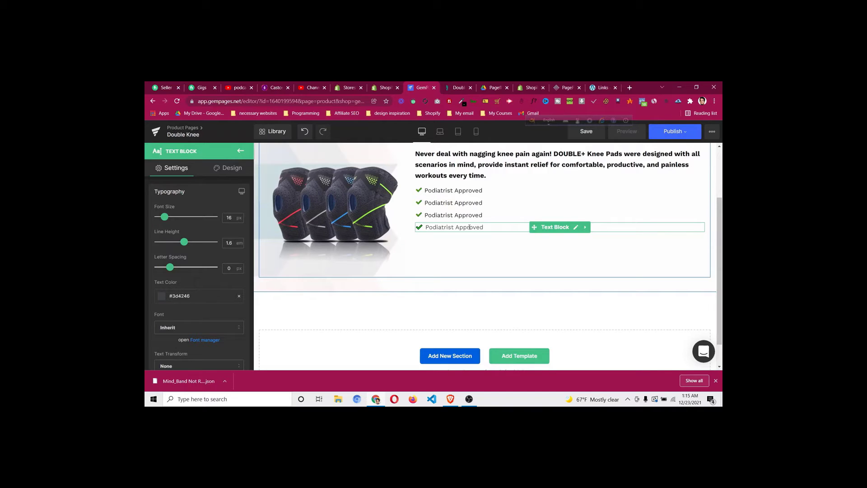
{"action": "right_click", "coordinate": [556, 192]}
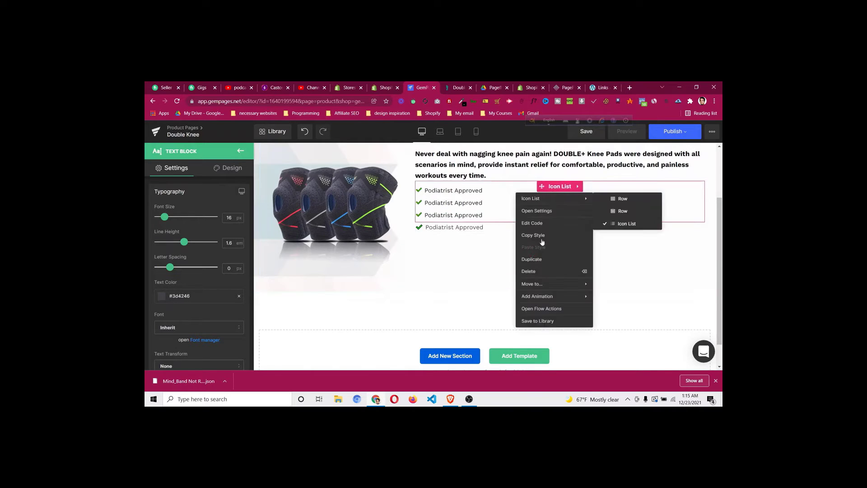
{"action": "left_click", "coordinate": [538, 275]}
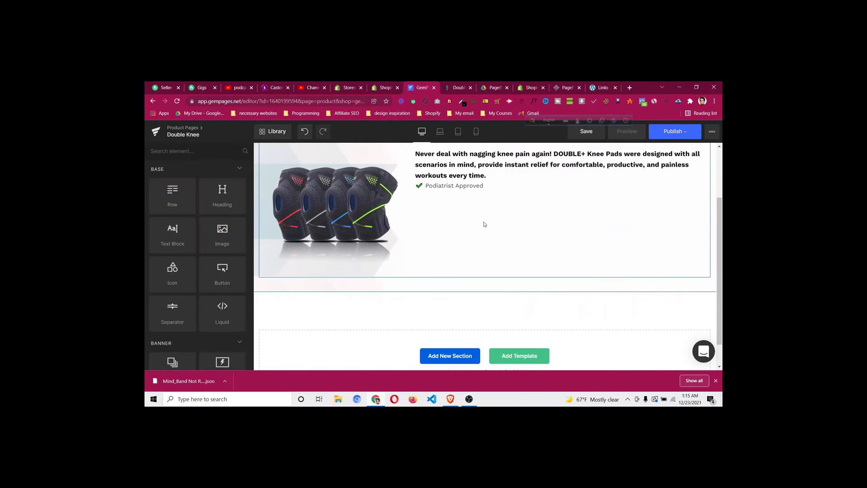
Paste the 'Podiatrist Approved' line twice more as plain text to make three lines
{"action": "left_click", "coordinate": [497, 187]}
{"action": "left_click_drag", "start_coordinate": [484, 186], "coordinate": [423, 186]}
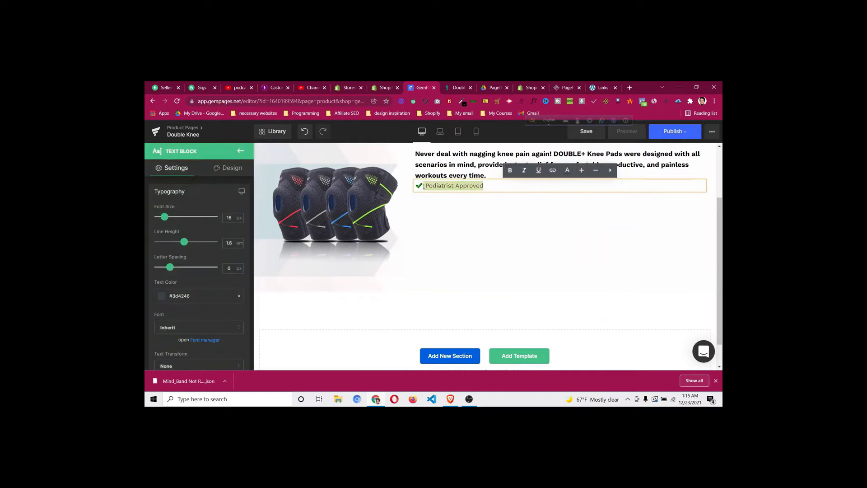
{"action": "right_click", "coordinate": [420, 186]}
{"action": "left_click", "coordinate": [494, 186]}
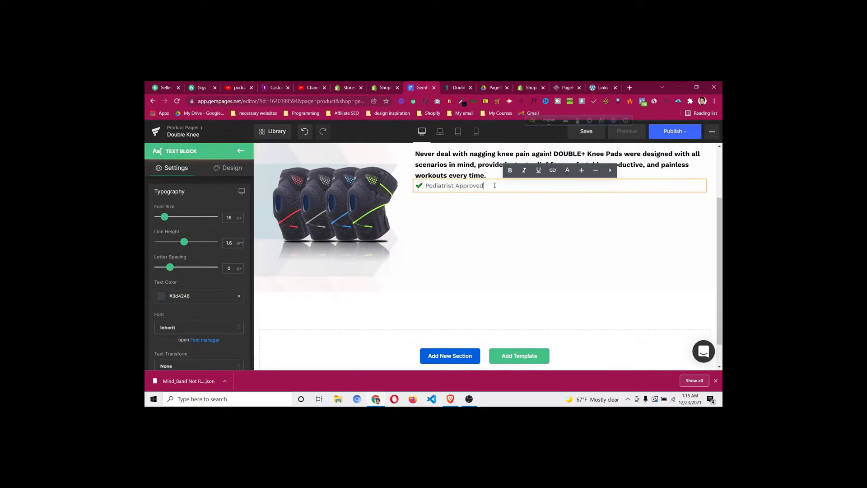
{"action": "left_click_drag", "start_coordinate": [493, 186], "coordinate": [423, 187]}
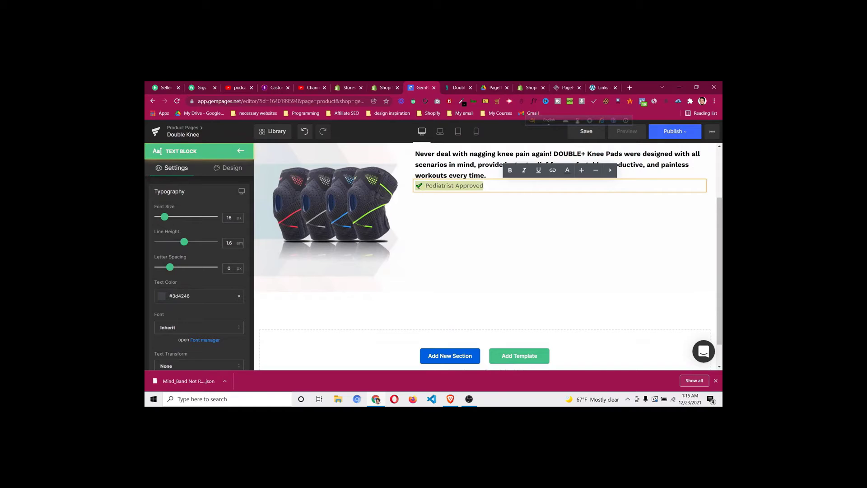
{"action": "left_click", "coordinate": [495, 185]}
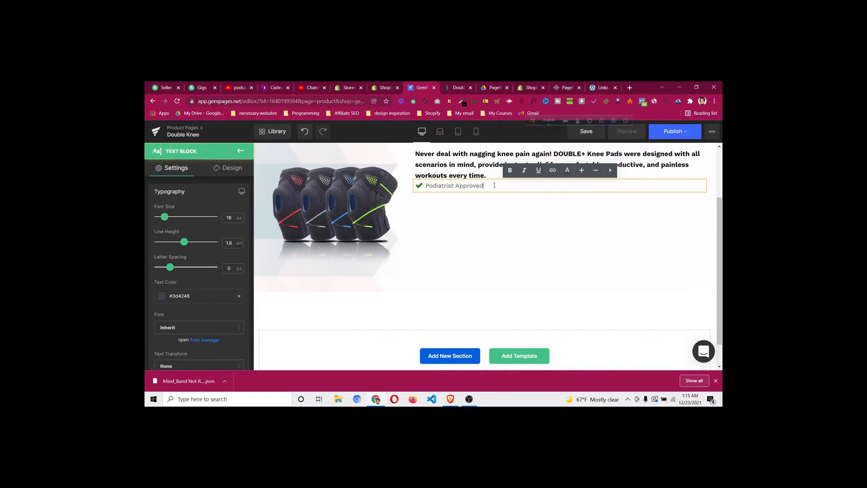
{"action": "key", "text": "Return"}
{"action": "key", "text": "ctrl+v"}
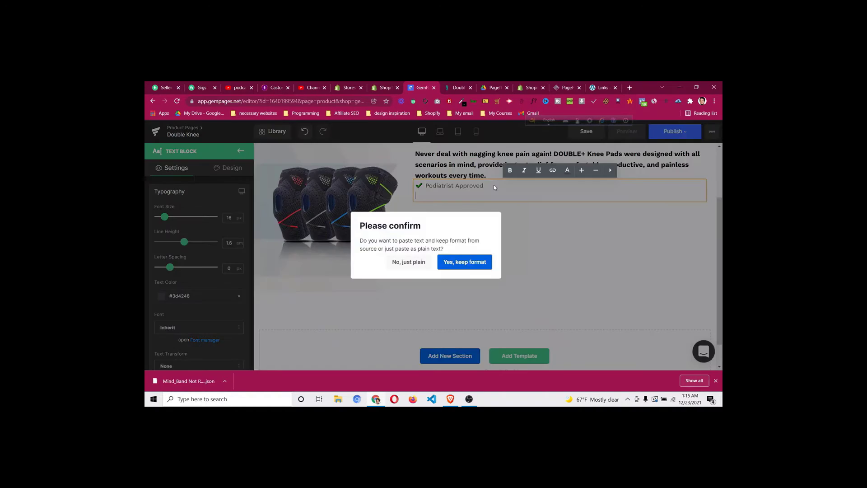
{"action": "left_click", "coordinate": [404, 263]}
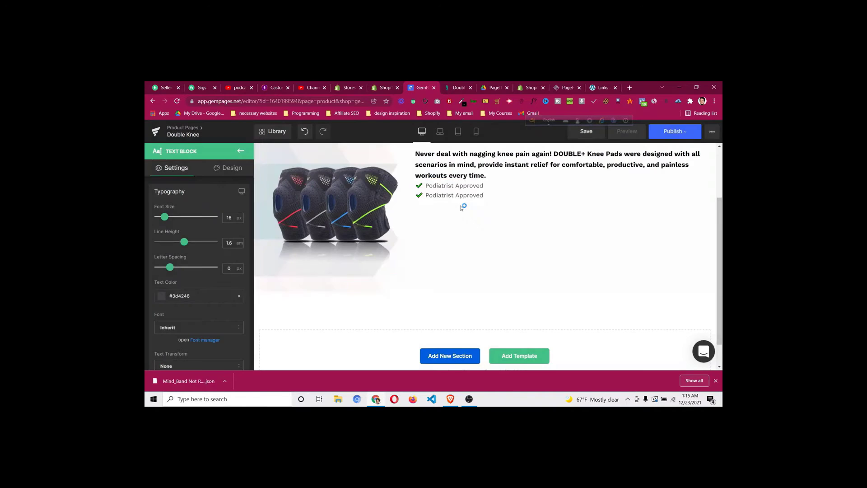
{"action": "key", "text": "Return"}
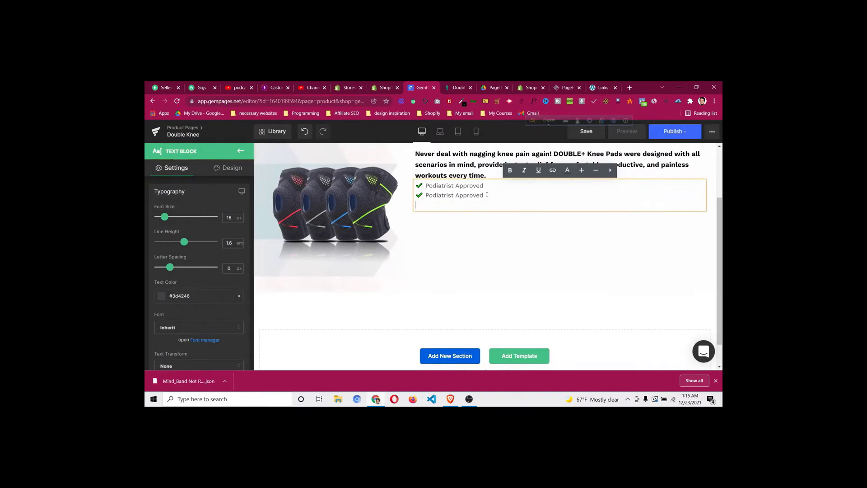
{"action": "key", "text": "ctrl+v"}
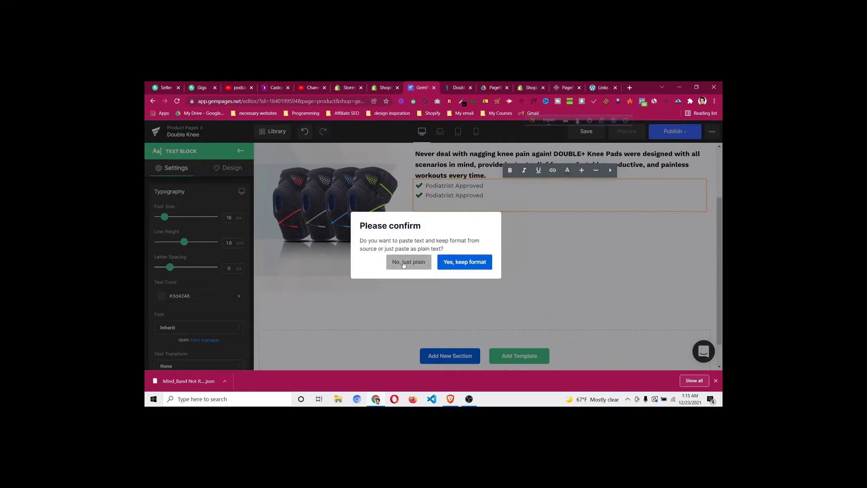
{"action": "left_click", "coordinate": [405, 263]}
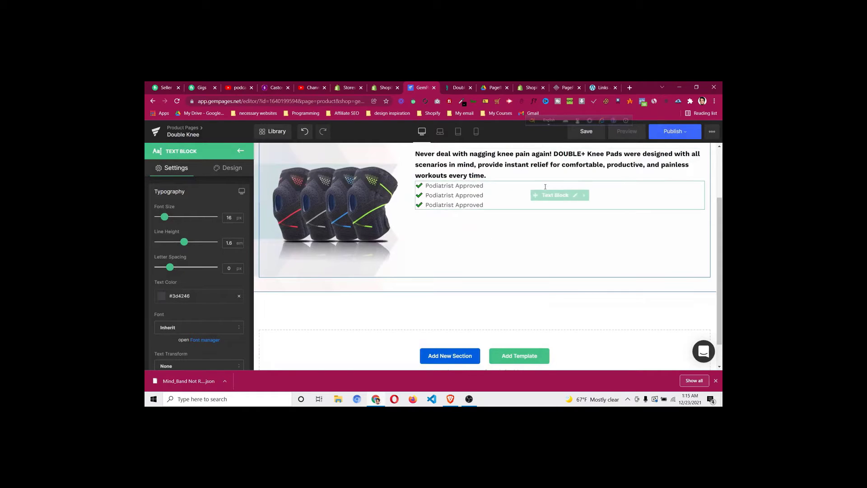
{"action": "left_click", "coordinate": [553, 196]}
Open the text block's Design spacing settings and begin entering a margin value
{"action": "left_click", "coordinate": [228, 168]}
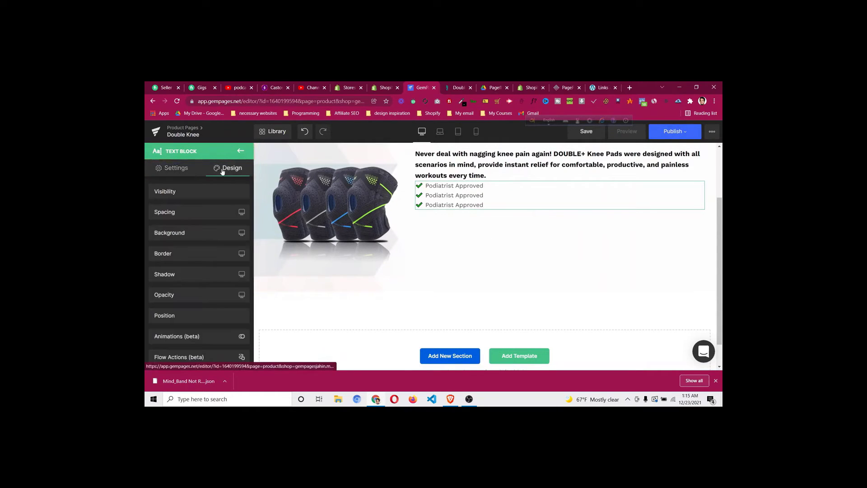
{"action": "left_click", "coordinate": [549, 194]}
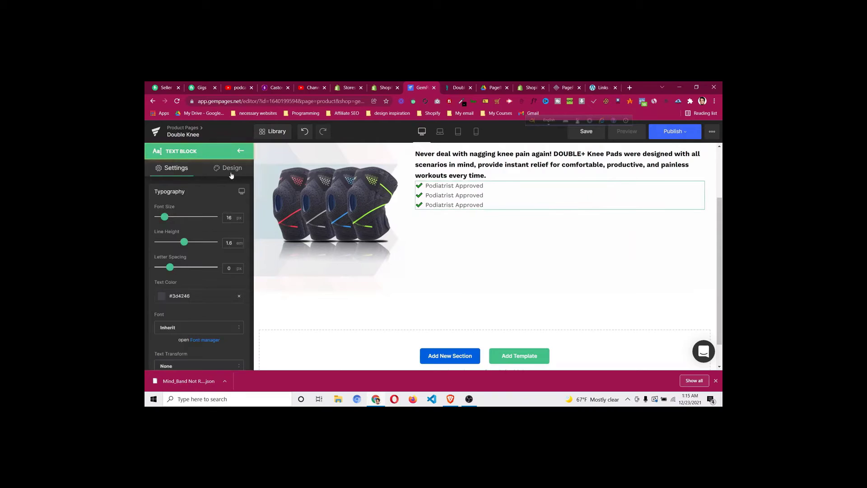
{"action": "left_click", "coordinate": [228, 169]}
{"action": "left_click", "coordinate": [188, 212]}
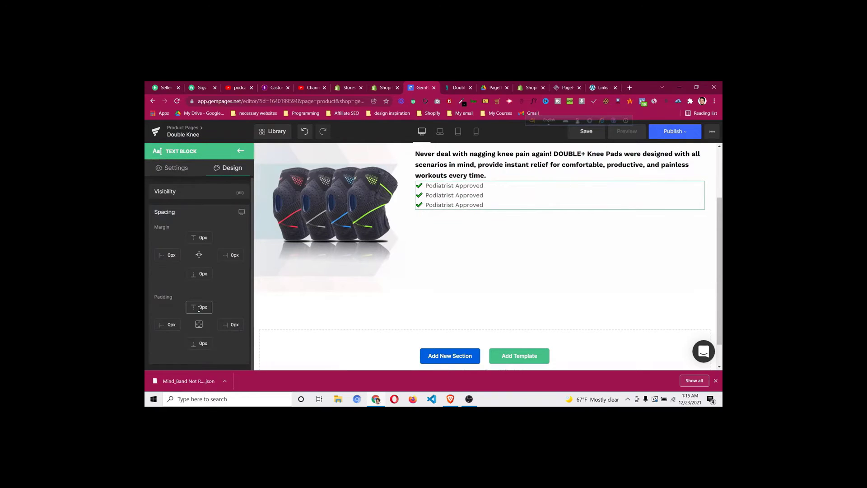
{"action": "type", "text": "1"}
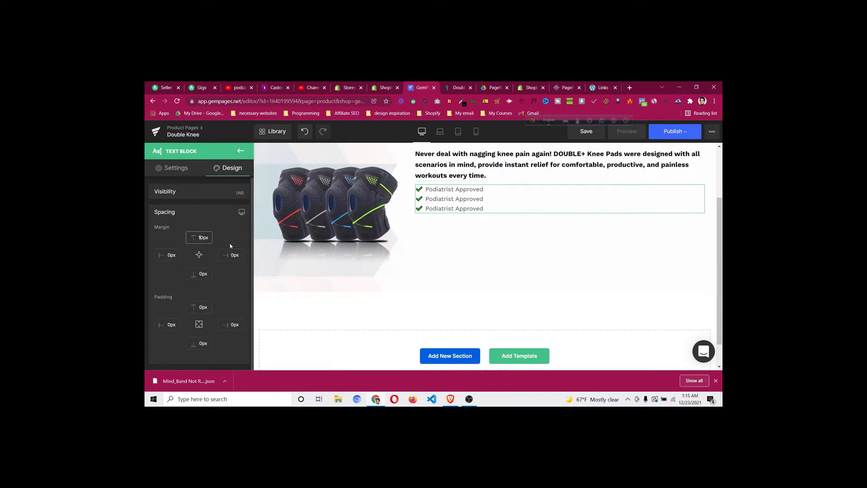
{"action": "left_click", "coordinate": [451, 92]}
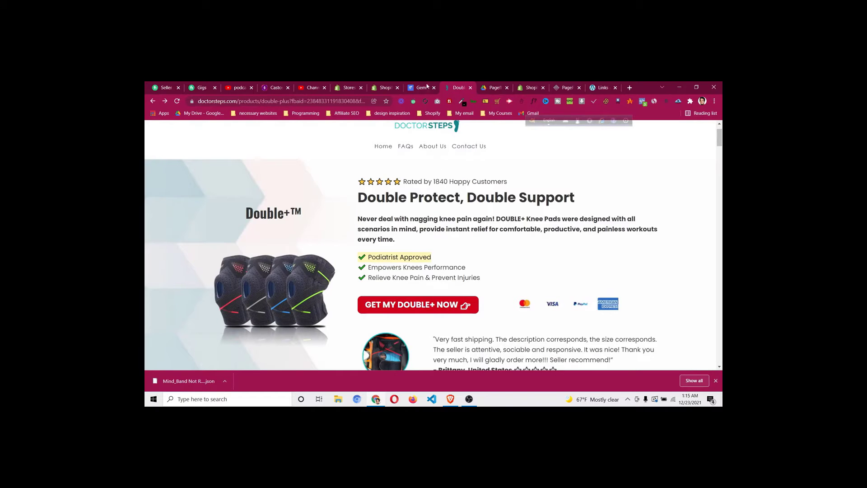
{"action": "left_click", "coordinate": [425, 88]}
Give the Podiatrist Approved checklist block a 15px top margin
{"action": "left_click", "coordinate": [268, 217]}
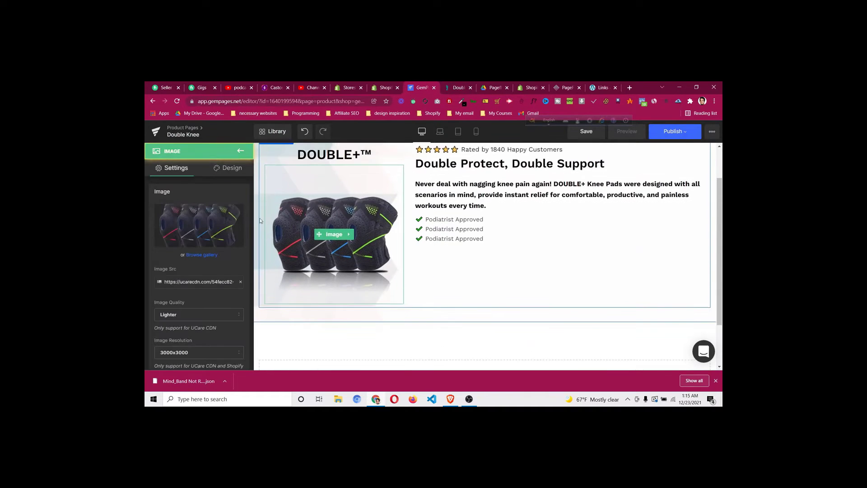
{"action": "left_click", "coordinate": [457, 230]}
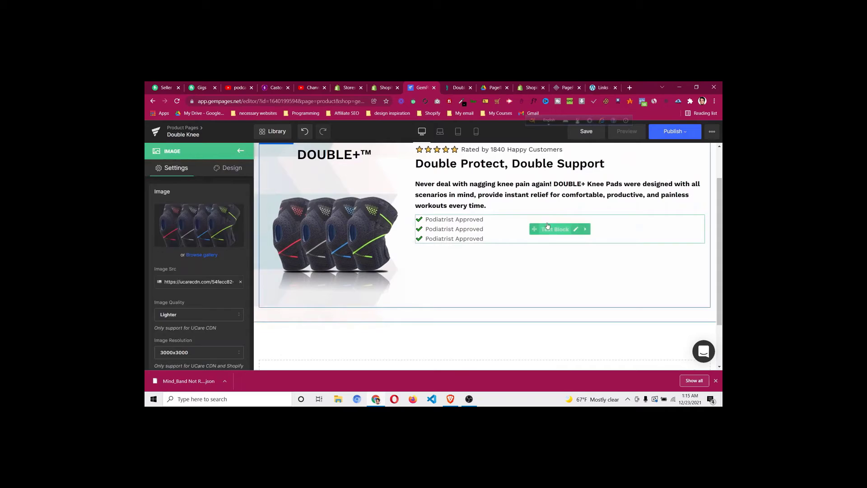
{"action": "left_click", "coordinate": [231, 169]}
{"action": "left_click", "coordinate": [206, 222]}
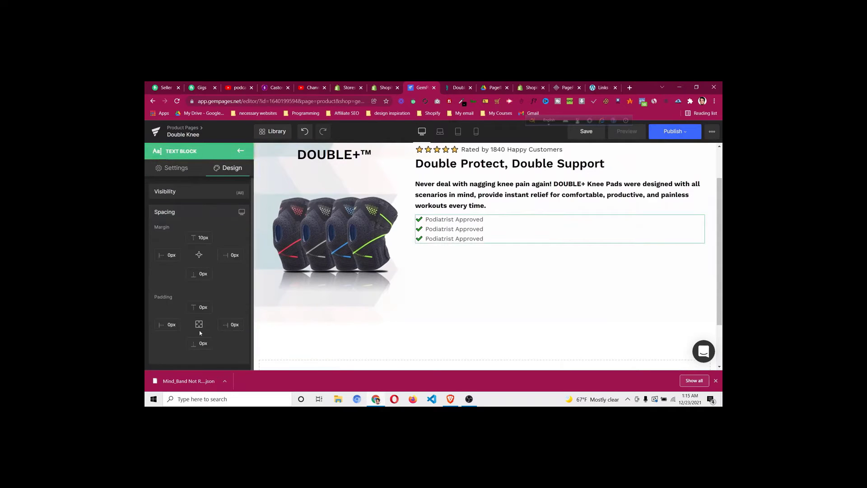
{"action": "left_click", "coordinate": [203, 234]}
{"action": "key", "text": "Up"}
{"action": "key", "text": "Up"}
{"action": "key", "text": "Up"}
{"action": "key", "text": "Up"}
{"action": "key", "text": "Up"}
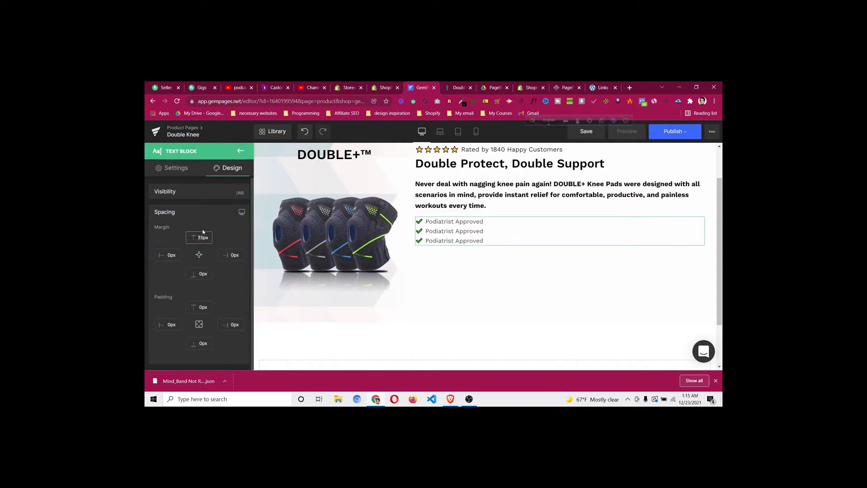
Reduce the hero row's bottom padding to 0px and save the page
{"action": "scroll", "coordinate": [542, 253], "scroll_direction": "up", "scroll_amount": 1}
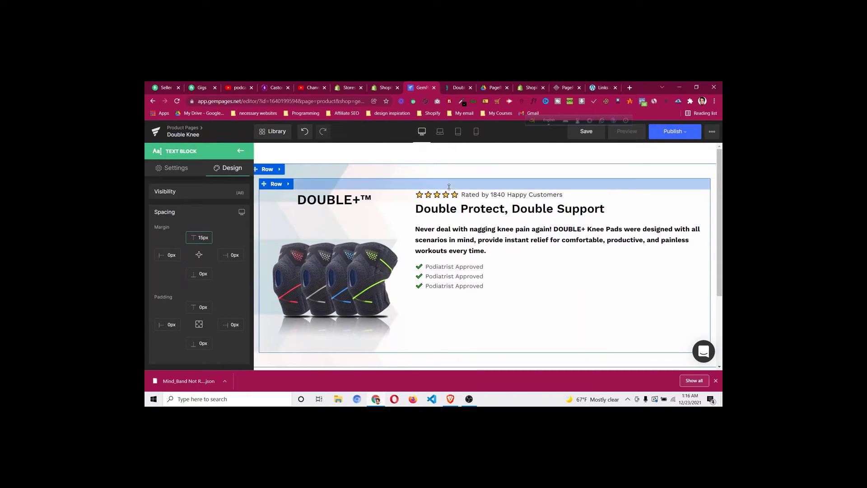
{"action": "left_click", "coordinate": [413, 184]}
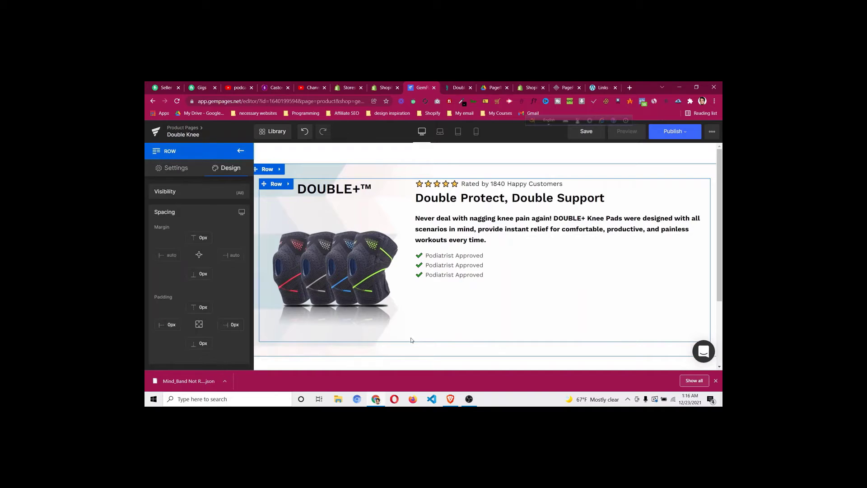
{"action": "left_click_drag", "start_coordinate": [425, 339], "coordinate": [427, 337]}
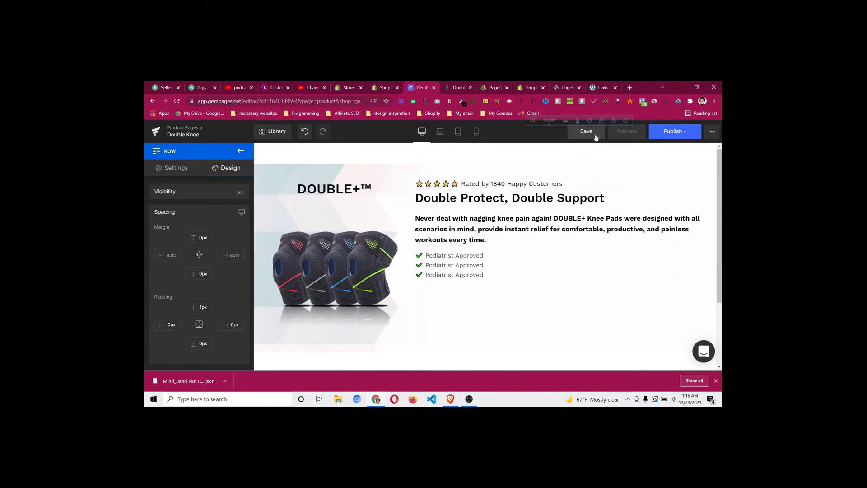
{"action": "left_click", "coordinate": [596, 136]}
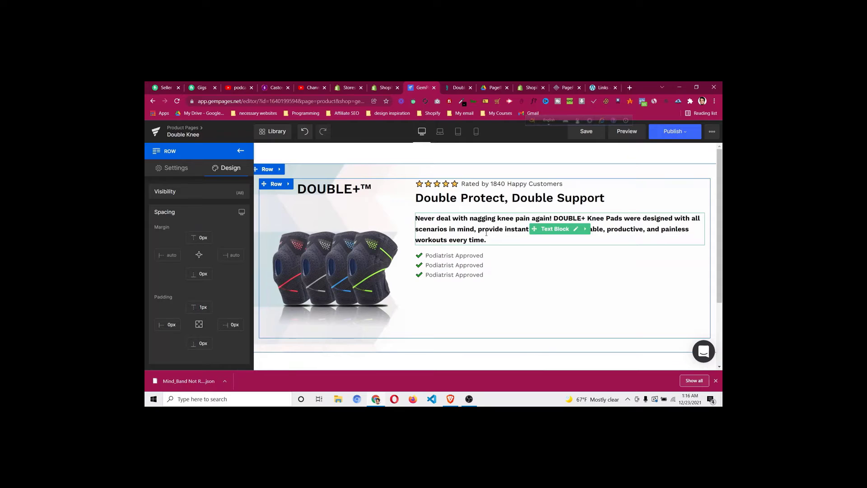
{"action": "left_click", "coordinate": [457, 88]}
{"action": "scroll", "coordinate": [444, 229], "scroll_direction": "down", "scroll_amount": 2}
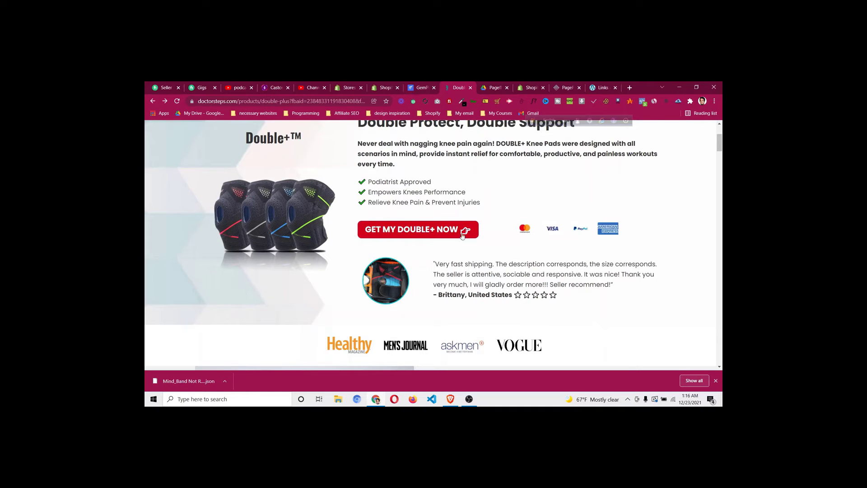
{"action": "left_click", "coordinate": [421, 87]}
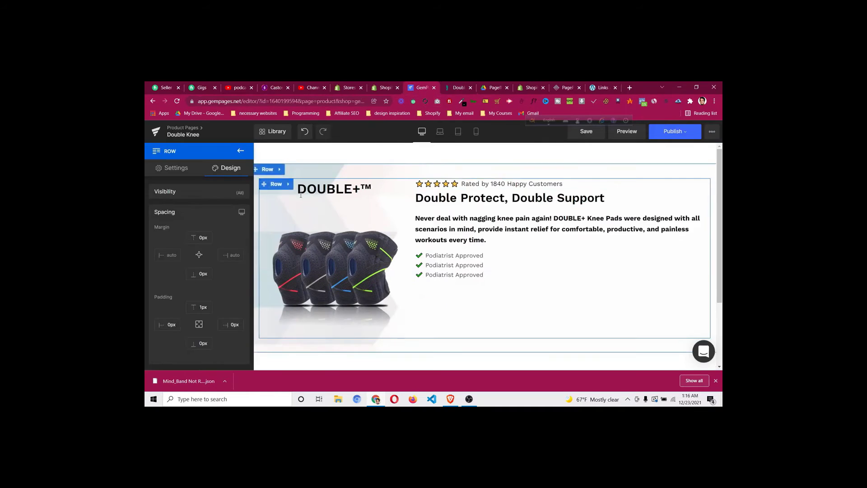
Insert a two-column Row under the checklist with a Call To Action Button in the left column
{"action": "left_click", "coordinate": [240, 151]}
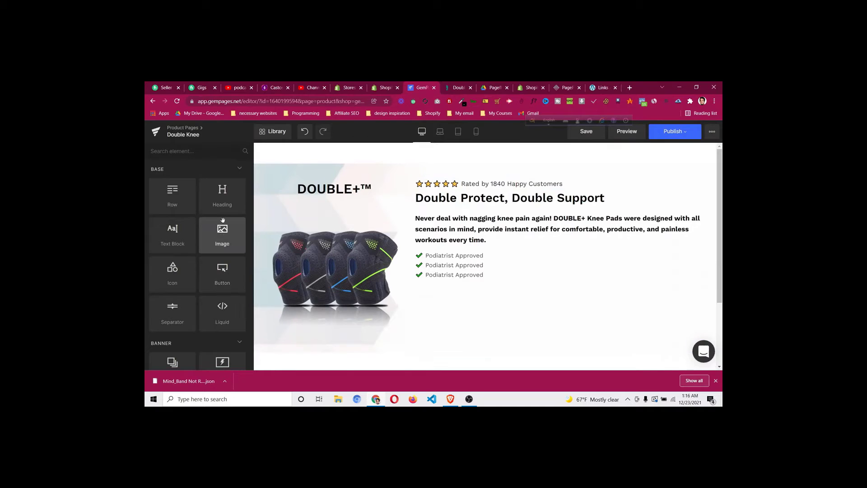
{"action": "left_click_drag", "start_coordinate": [172, 198], "coordinate": [442, 274]}
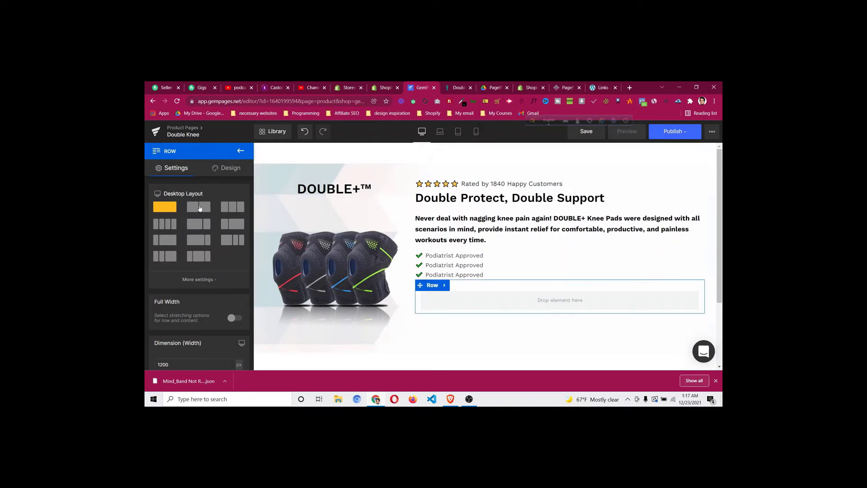
{"action": "left_click", "coordinate": [204, 209]}
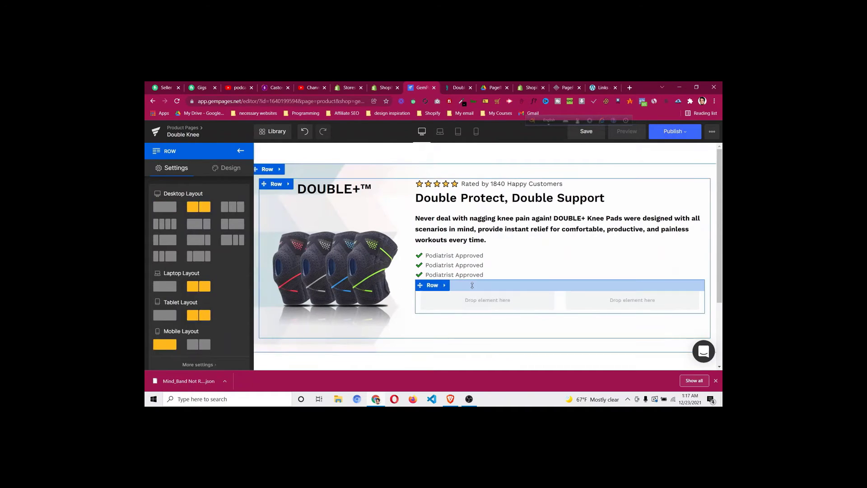
{"action": "left_click", "coordinate": [241, 151]}
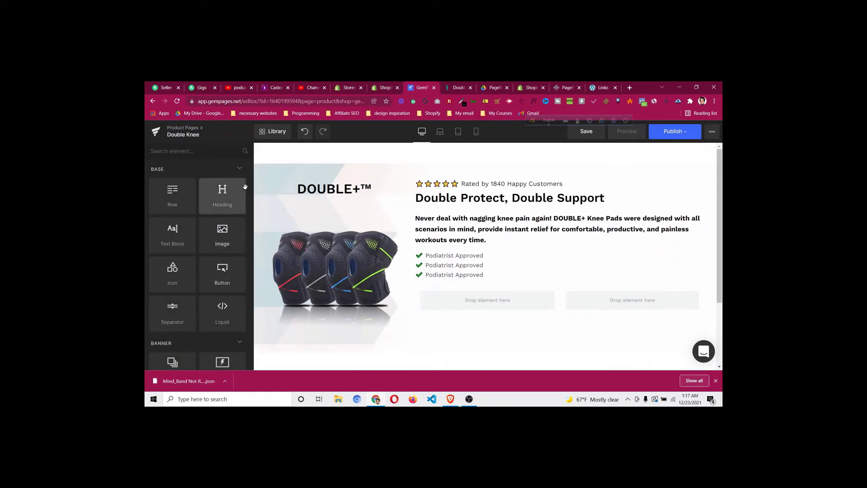
{"action": "left_click_drag", "start_coordinate": [220, 276], "coordinate": [439, 301]}
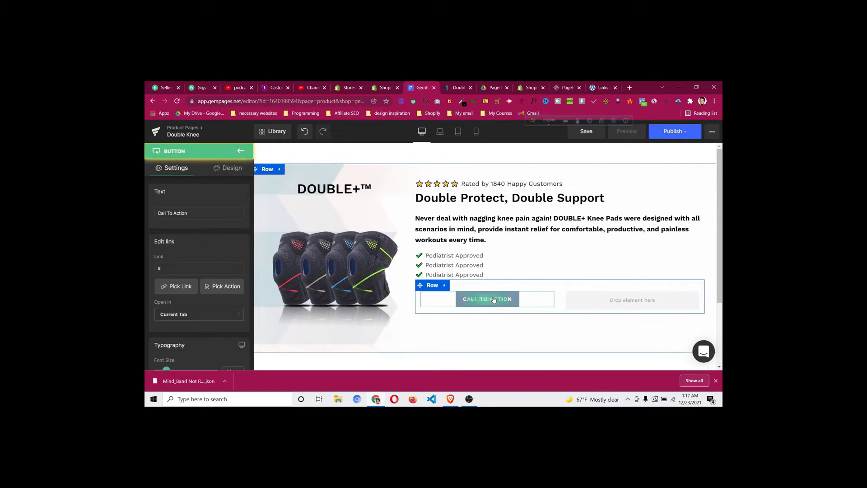
{"action": "left_click", "coordinate": [459, 88]}
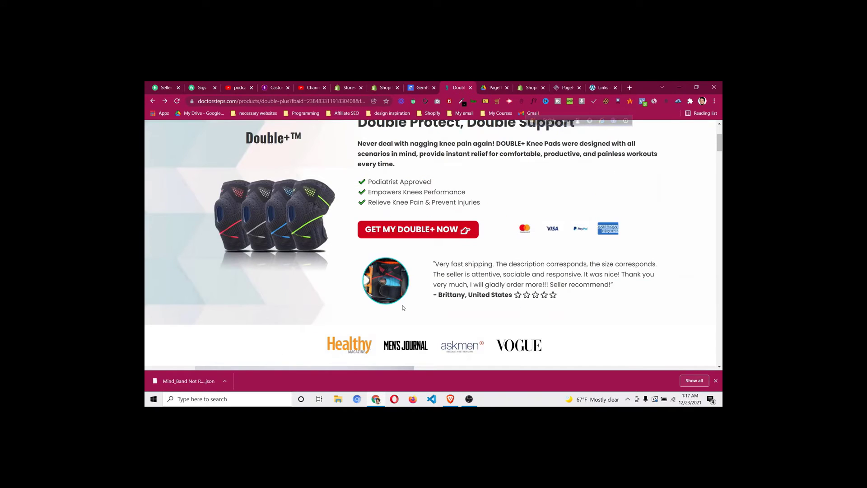
Inspect the GET MY DOUBLE+ NOW button in DevTools and copy its #d0021b background colour
{"action": "right_click", "coordinate": [374, 233]}
{"action": "left_click", "coordinate": [395, 321]}
{"action": "left_click", "coordinate": [151, 254]}
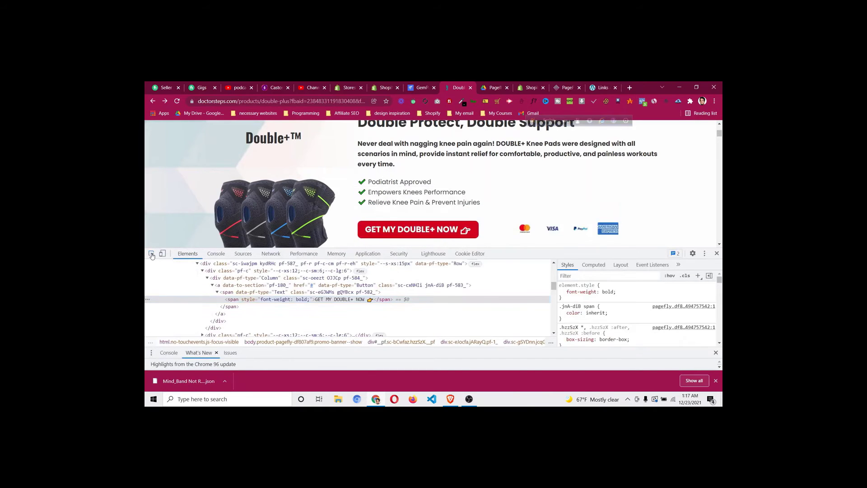
{"action": "left_click", "coordinate": [361, 229]}
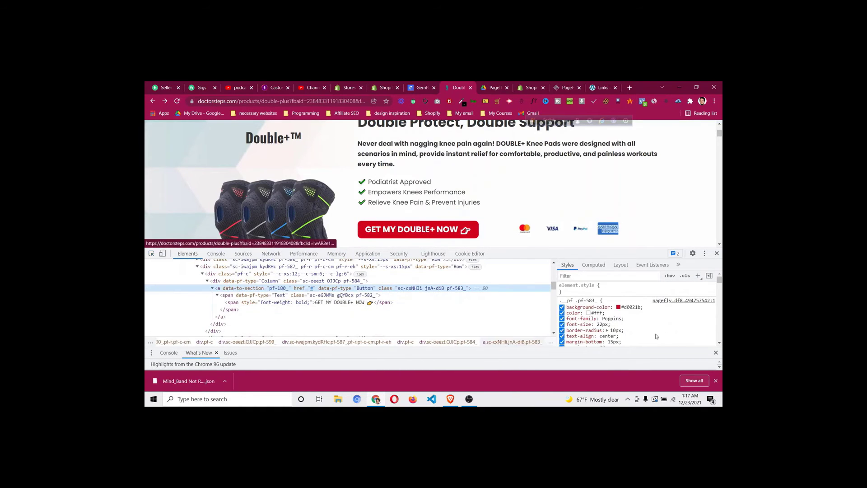
{"action": "left_click", "coordinate": [628, 307]}
{"action": "right_click", "coordinate": [629, 307]}
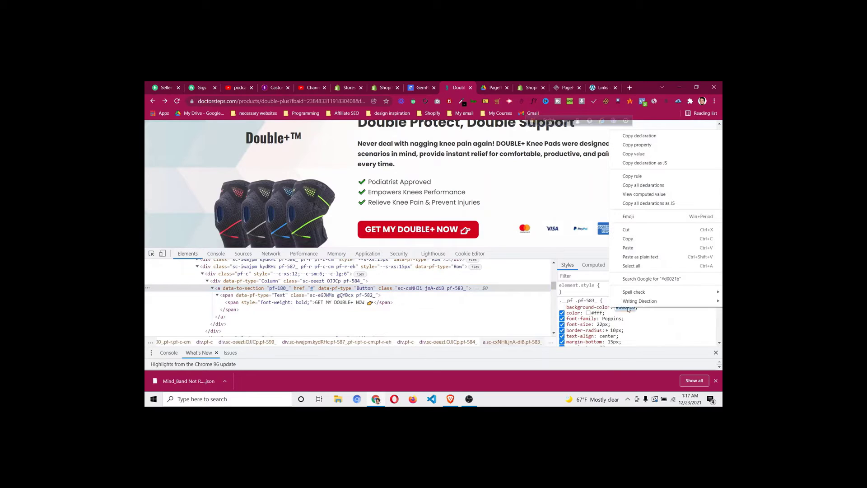
{"action": "left_click", "coordinate": [630, 239]}
{"action": "scroll", "coordinate": [626, 318], "scroll_direction": "down", "scroll_amount": 2}
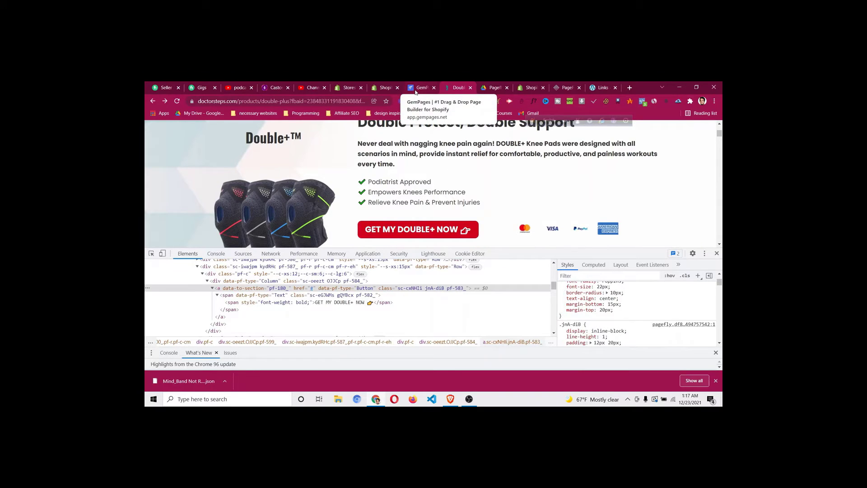
{"action": "left_click", "coordinate": [416, 92]}
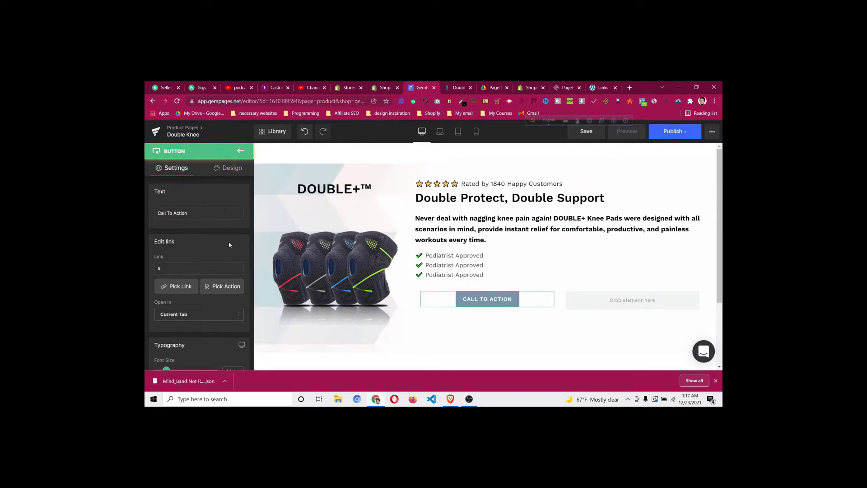
Give the button a #d0021b background, white text, and full column width
{"action": "scroll", "coordinate": [180, 275], "scroll_direction": "down", "scroll_amount": 3}
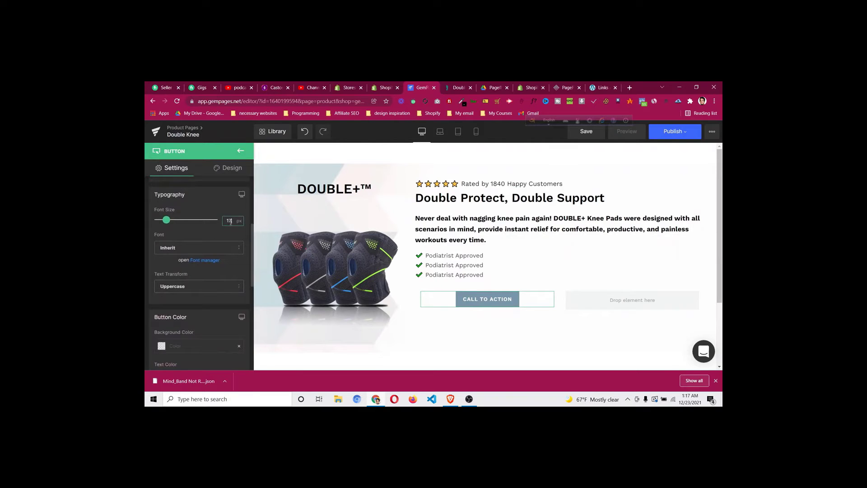
{"action": "scroll", "coordinate": [165, 300], "scroll_direction": "down", "scroll_amount": 2}
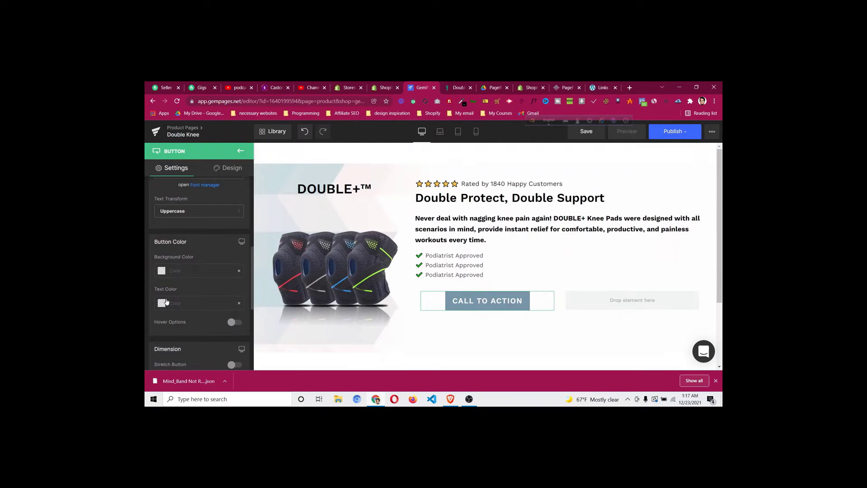
{"action": "left_click", "coordinate": [163, 272]}
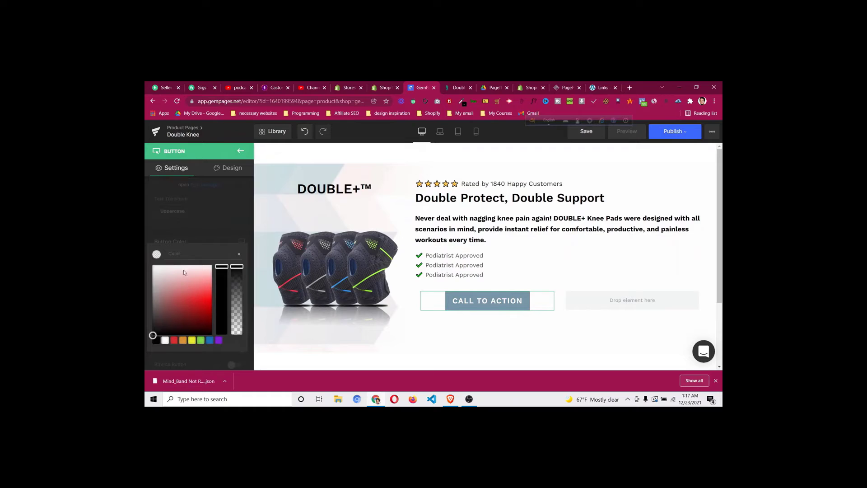
{"action": "key", "text": "ctrl+v"}
{"action": "left_click", "coordinate": [202, 239]}
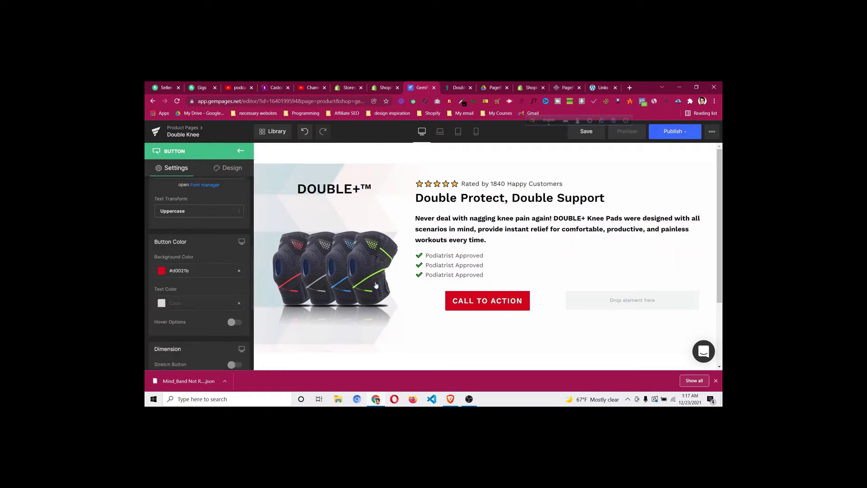
{"action": "left_click", "coordinate": [160, 303]}
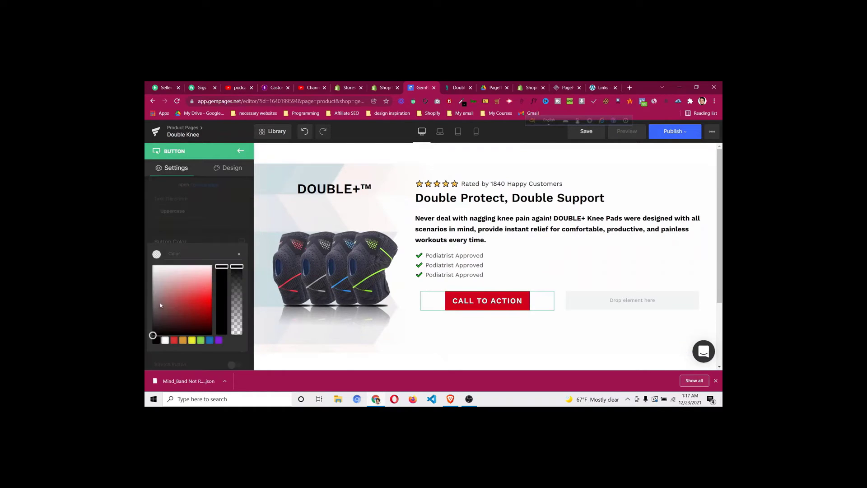
{"action": "left_click", "coordinate": [165, 340]}
{"action": "left_click", "coordinate": [194, 277]}
{"action": "scroll", "coordinate": [201, 319], "scroll_direction": "down", "scroll_amount": 1}
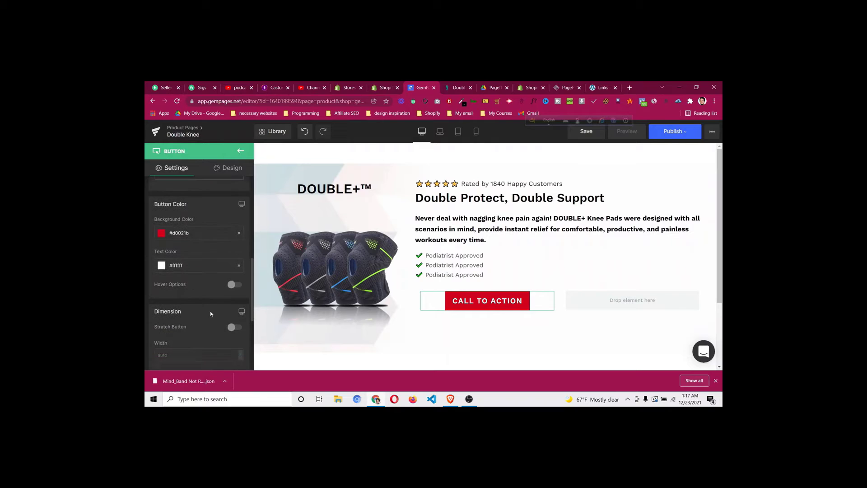
{"action": "left_click", "coordinate": [234, 329]}
Copy the 'GET MY DOUBLE+ NOW' label from DoctorSteps and paste it as the button text
{"action": "left_click", "coordinate": [449, 86]}
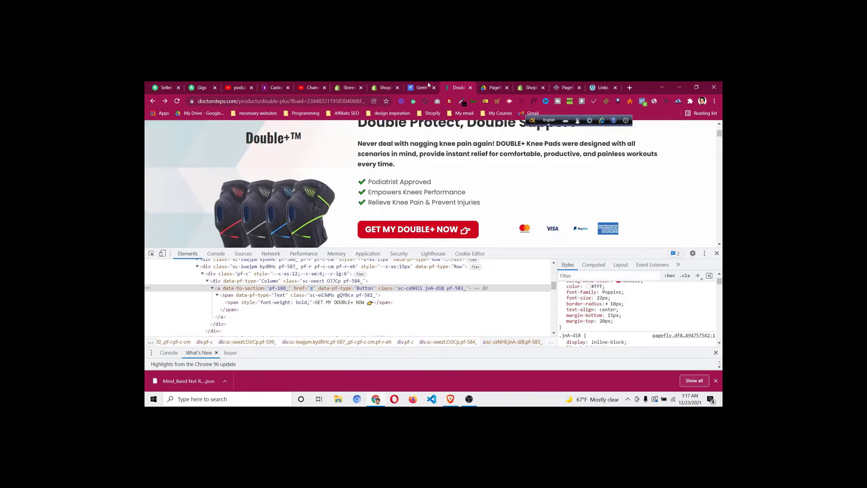
{"action": "double_click", "coordinate": [348, 303]}
{"action": "right_click", "coordinate": [349, 304]}
{"action": "left_click", "coordinate": [370, 233]}
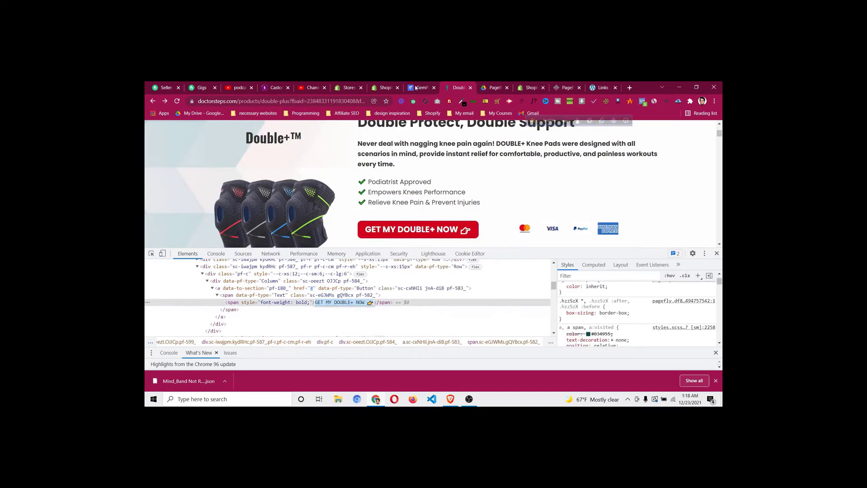
{"action": "left_click", "coordinate": [418, 87]}
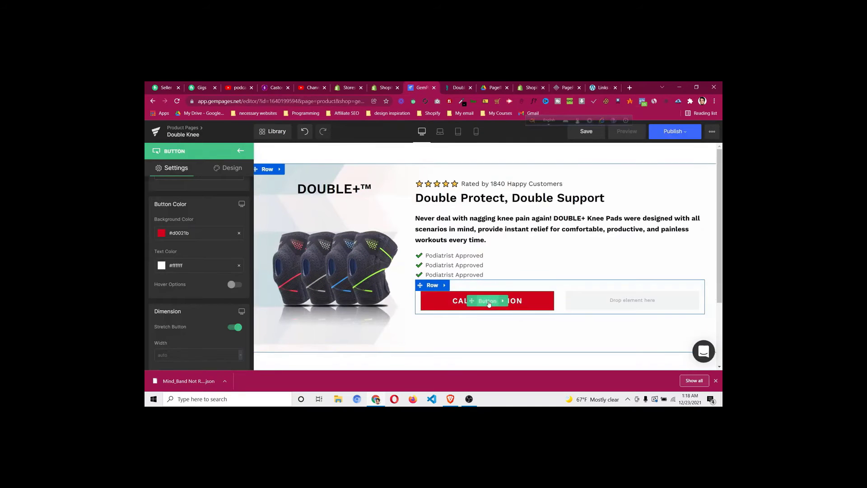
{"action": "scroll", "coordinate": [167, 201], "scroll_direction": "up", "scroll_amount": 5}
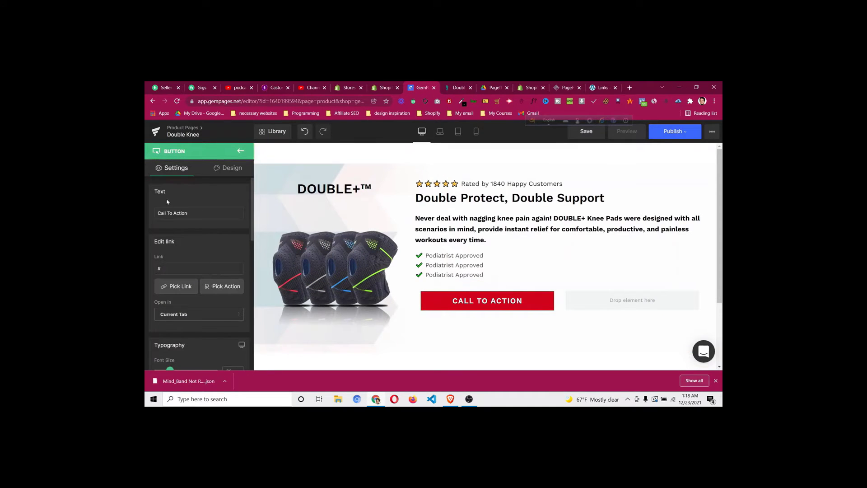
{"action": "left_click", "coordinate": [195, 213]}
{"action": "key", "text": "ctrl+a"}
{"action": "key", "text": "ctrl+v"}
{"action": "left_click", "coordinate": [207, 197]}
{"action": "left_click", "coordinate": [487, 304]}
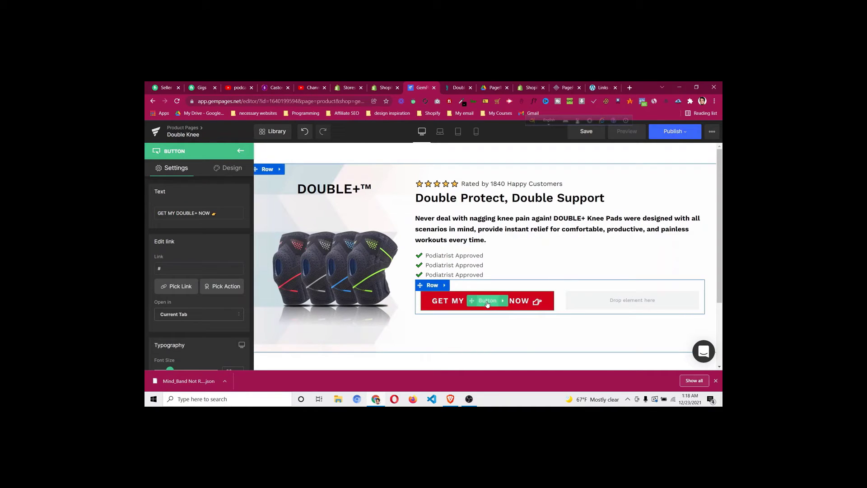
{"action": "left_click", "coordinate": [230, 168]}
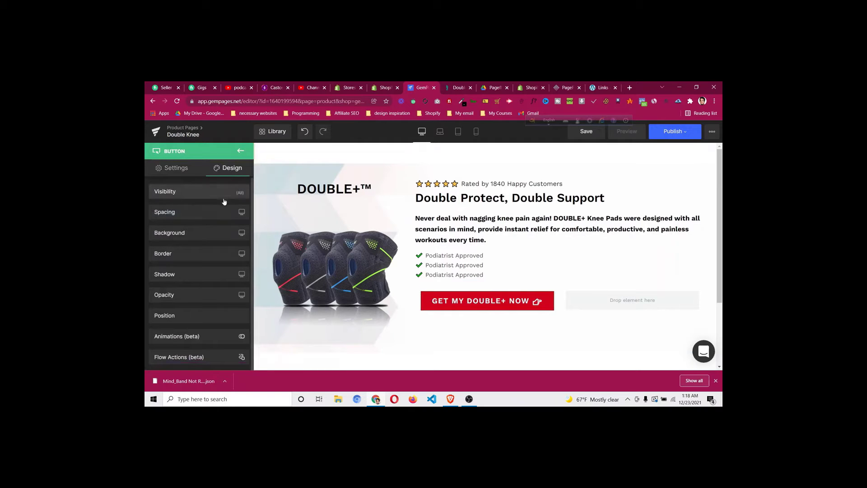
{"action": "left_click", "coordinate": [457, 93]}
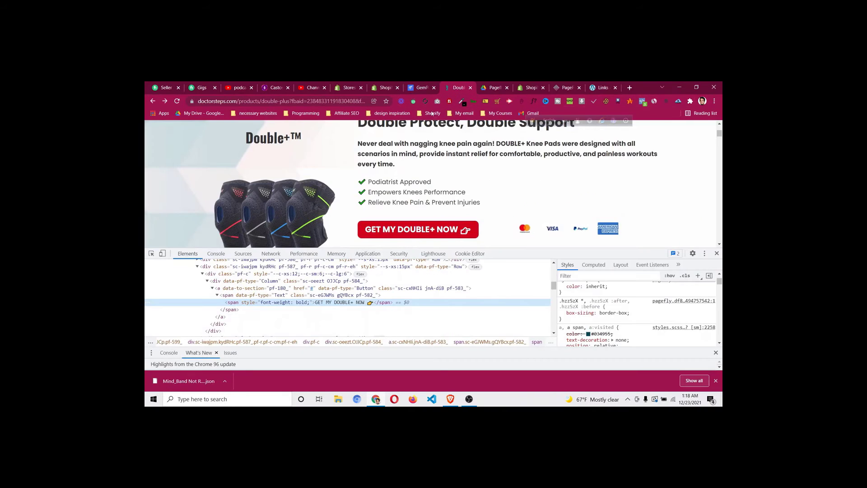
Set the GET MY DOUBLE+ NOW button's Border Radius to 20 px
{"action": "left_click", "coordinate": [423, 88]}
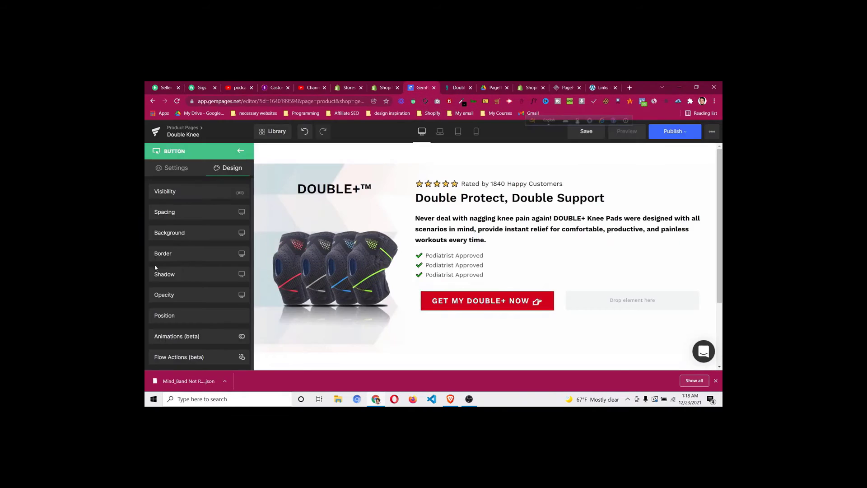
{"action": "left_click", "coordinate": [194, 253]}
{"action": "scroll", "coordinate": [198, 298], "scroll_direction": "down", "scroll_amount": 2}
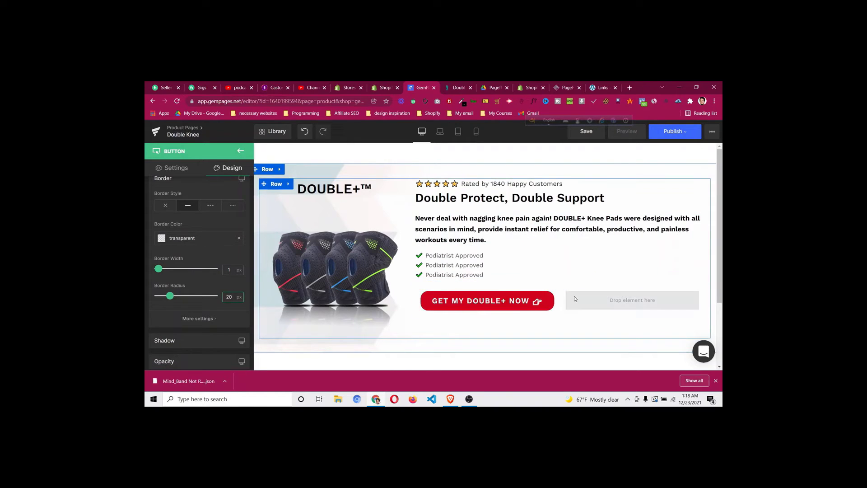
Place an Image beside the buy button and upload pf-7f2a1943--lpgpmntimgs.png into it
{"action": "left_click", "coordinate": [242, 151]}
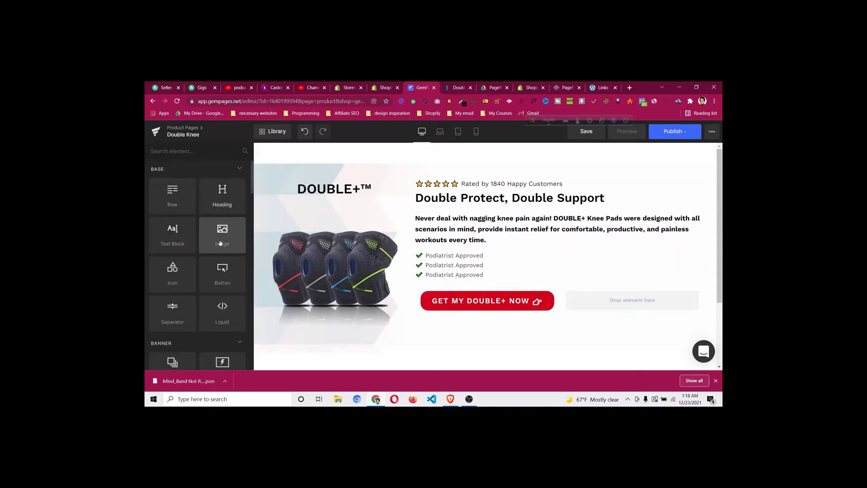
{"action": "left_click_drag", "start_coordinate": [225, 233], "coordinate": [642, 298]}
{"action": "left_click", "coordinate": [208, 229]}
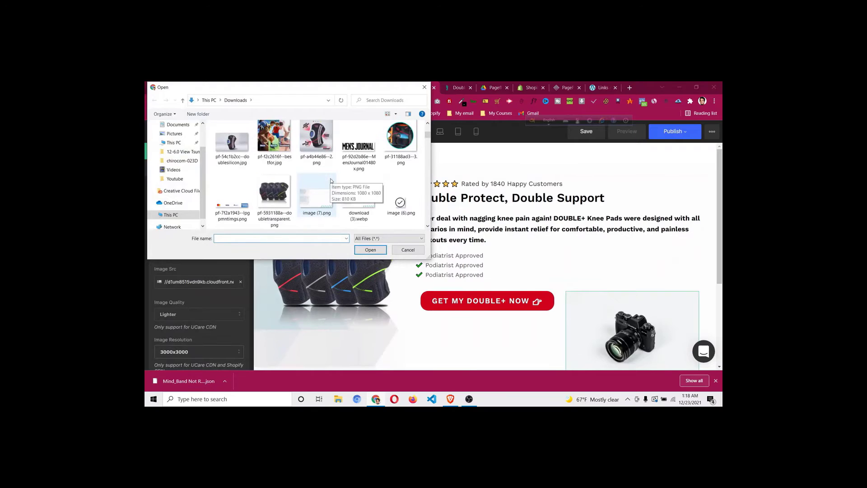
{"action": "scroll", "coordinate": [330, 179], "scroll_direction": "down", "scroll_amount": 1}
{"action": "left_click", "coordinate": [232, 199]}
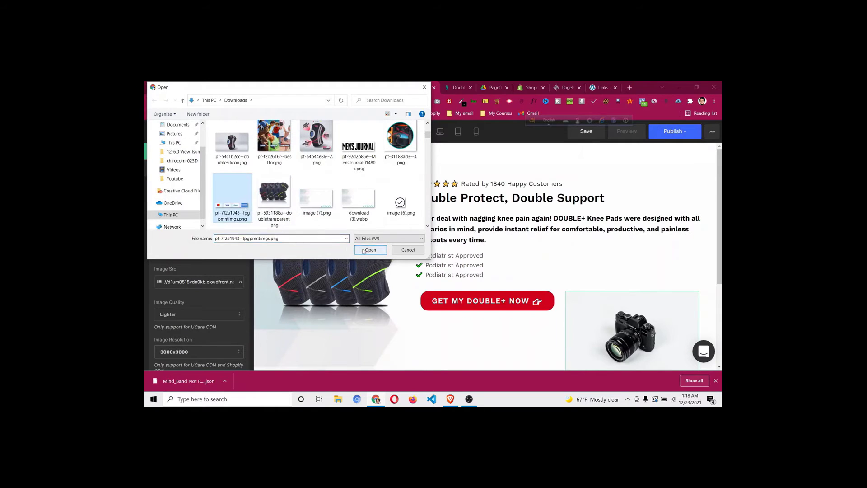
{"action": "left_click", "coordinate": [369, 250]}
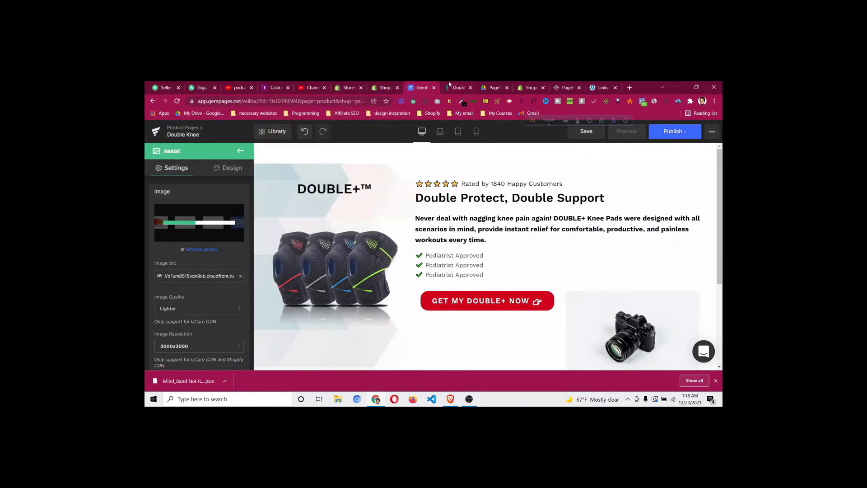
{"action": "left_click", "coordinate": [453, 87]}
{"action": "scroll", "coordinate": [453, 179], "scroll_direction": "down", "scroll_amount": 1}
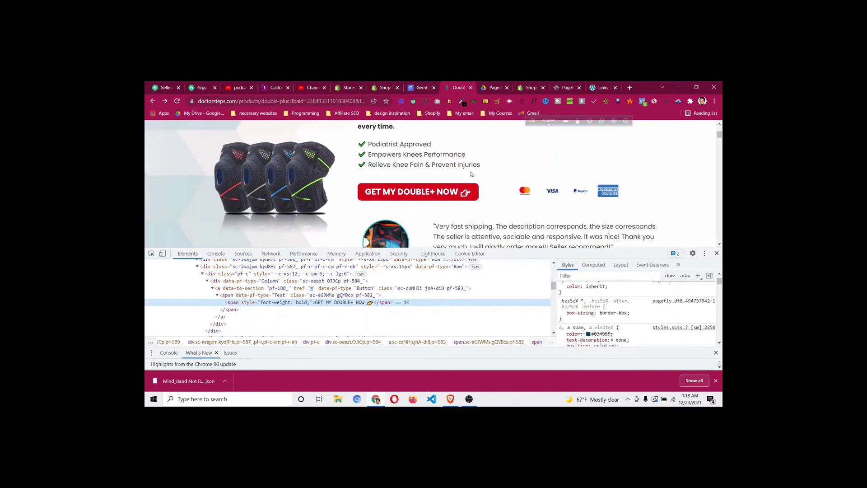
Close DevTools on DoctorSteps, check where its buy button leads, and return to GemPages
{"action": "left_click", "coordinate": [717, 254]}
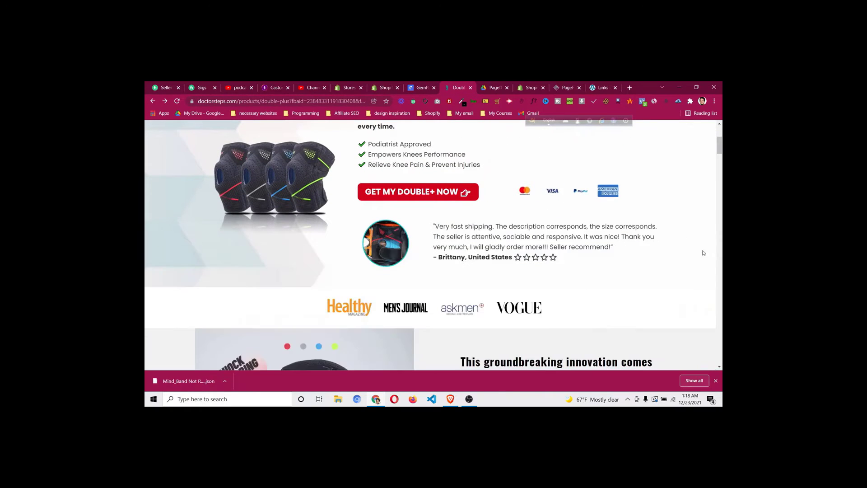
{"action": "left_click", "coordinate": [441, 193]}
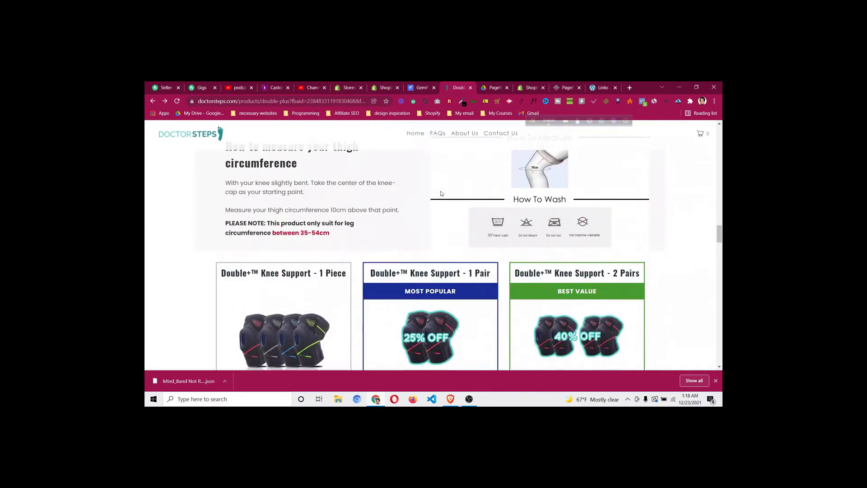
{"action": "scroll", "coordinate": [450, 242], "scroll_direction": "up", "scroll_amount": 2}
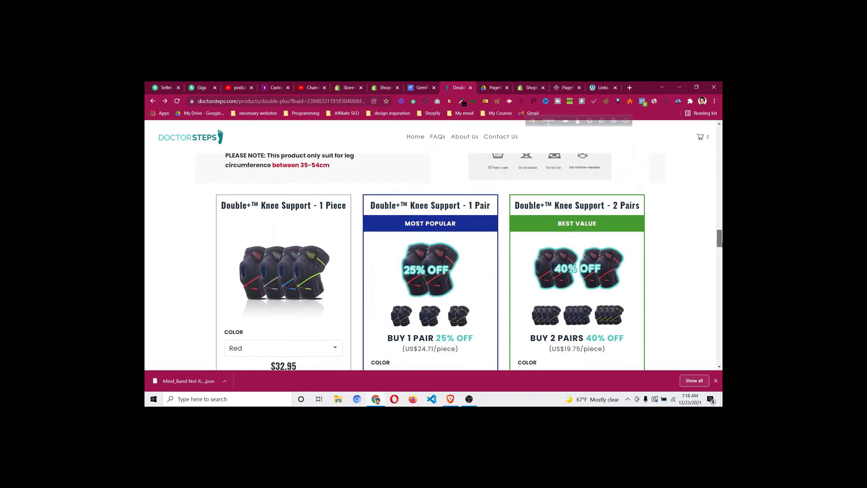
{"action": "scroll", "coordinate": [721, 241], "scroll_direction": "up", "scroll_amount": 2}
{"action": "left_click_drag", "start_coordinate": [722, 240], "coordinate": [721, 143]}
{"action": "scroll", "coordinate": [507, 249], "scroll_direction": "down", "scroll_amount": 2}
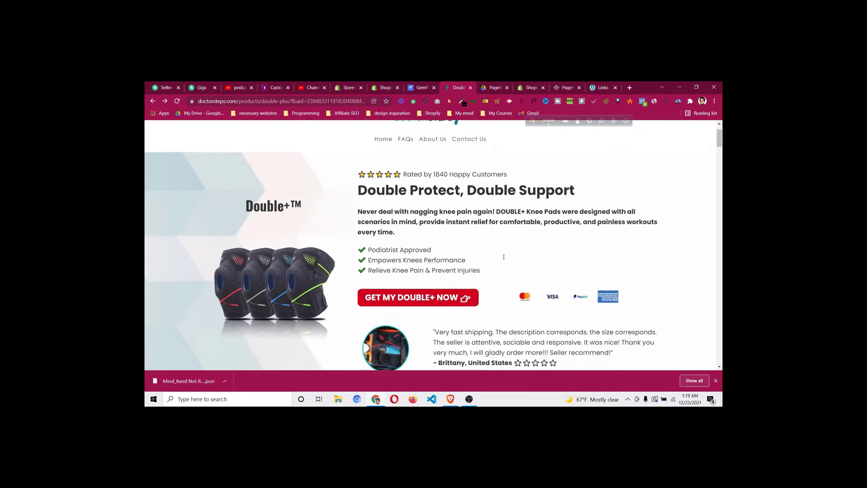
{"action": "scroll", "coordinate": [505, 259], "scroll_direction": "down", "scroll_amount": 1}
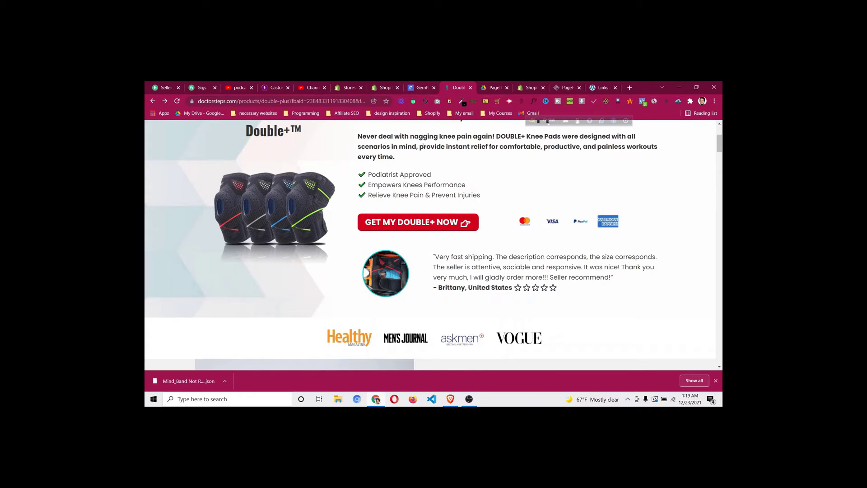
{"action": "left_click", "coordinate": [414, 90]}
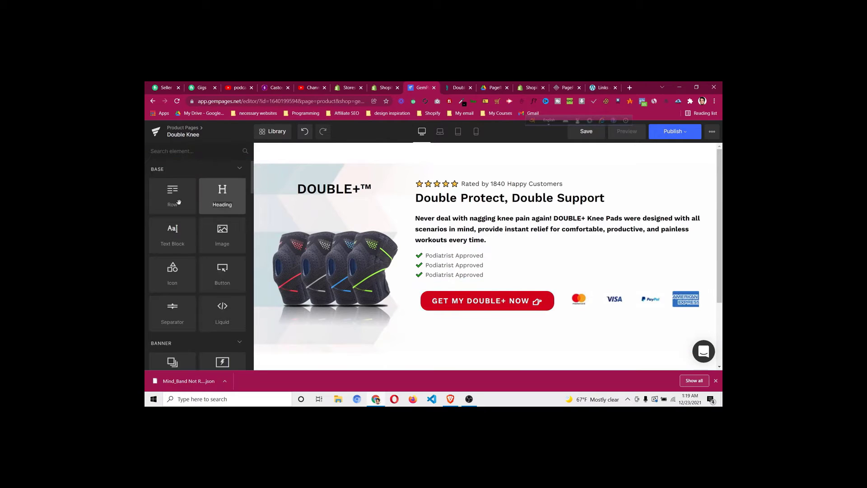
Add a row below the hero's buy button with a narrow-plus-wide column layout
{"action": "left_click_drag", "start_coordinate": [173, 194], "coordinate": [446, 320]}
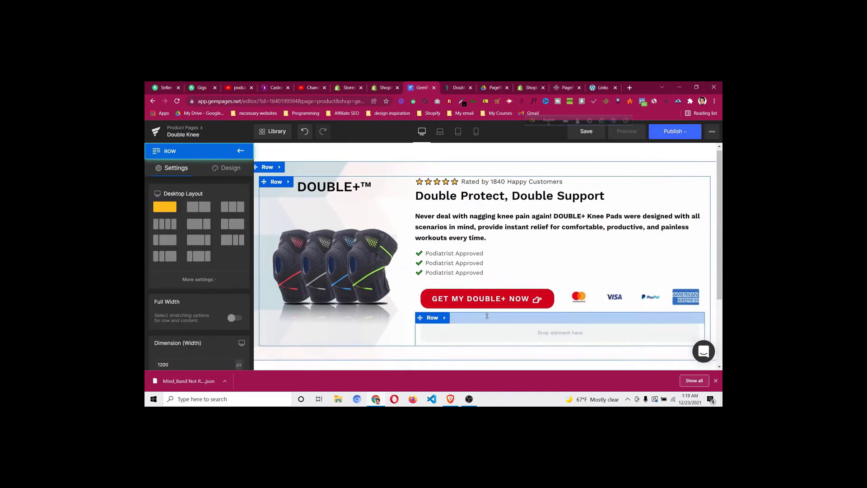
{"action": "scroll", "coordinate": [445, 316], "scroll_direction": "down", "scroll_amount": 1}
{"action": "left_click", "coordinate": [458, 89]}
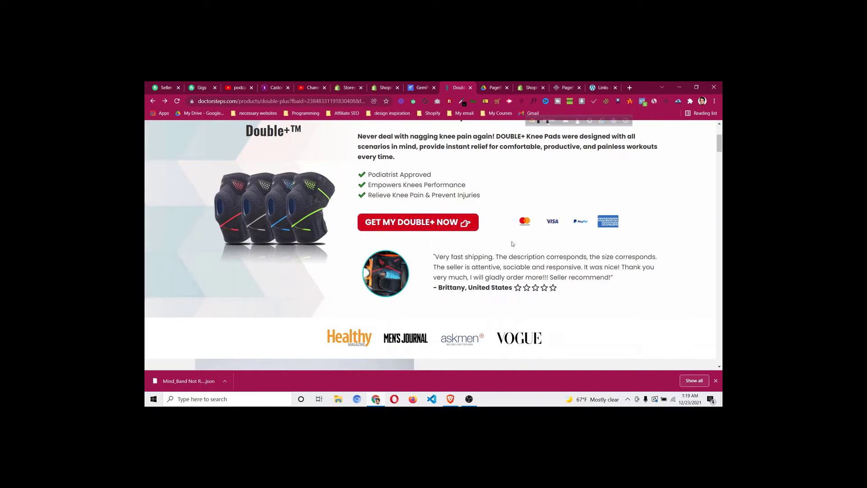
{"action": "left_click", "coordinate": [414, 92]}
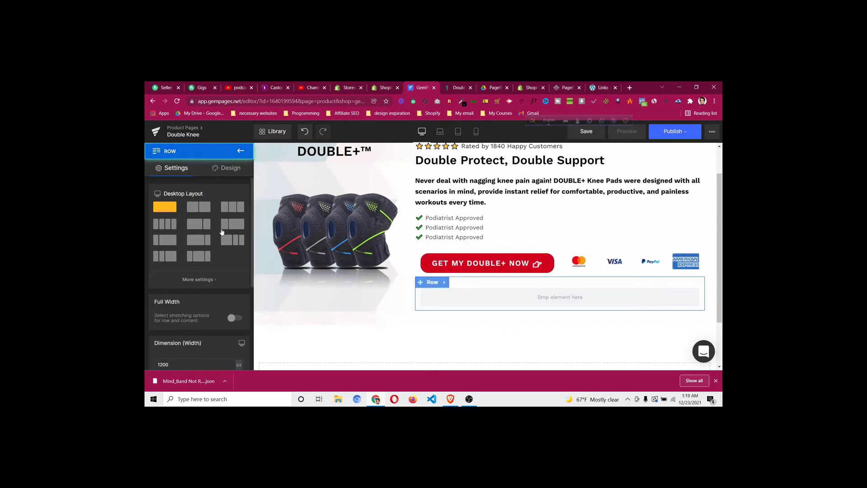
{"action": "left_click", "coordinate": [229, 224]}
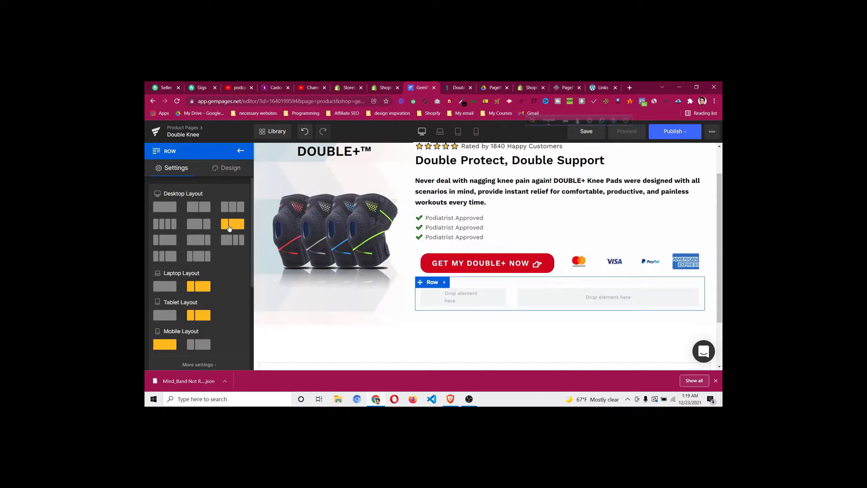
{"action": "left_click", "coordinate": [241, 151]}
Place an image in the narrow column and upload pf-31188ad3--3.png as the customer photo
{"action": "left_click_drag", "start_coordinate": [219, 244], "coordinate": [452, 295]}
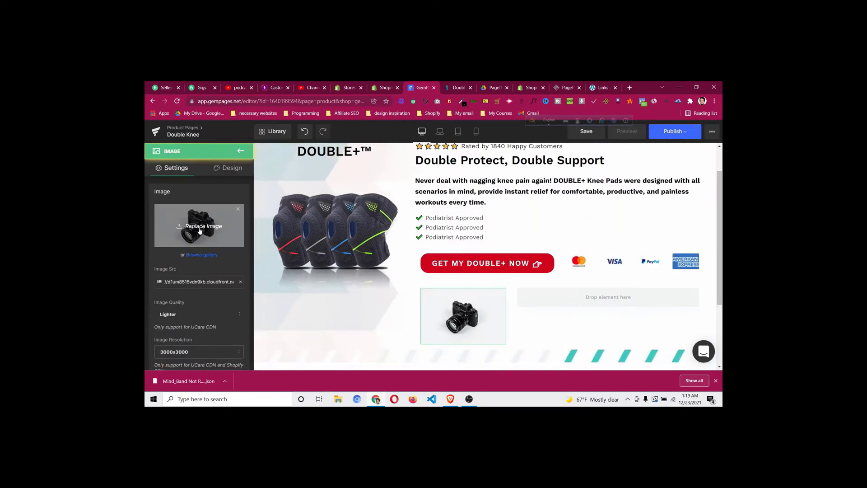
{"action": "left_click", "coordinate": [203, 229]}
{"action": "scroll", "coordinate": [348, 168], "scroll_direction": "down", "scroll_amount": 1}
{"action": "scroll", "coordinate": [347, 168], "scroll_direction": "down", "scroll_amount": 3}
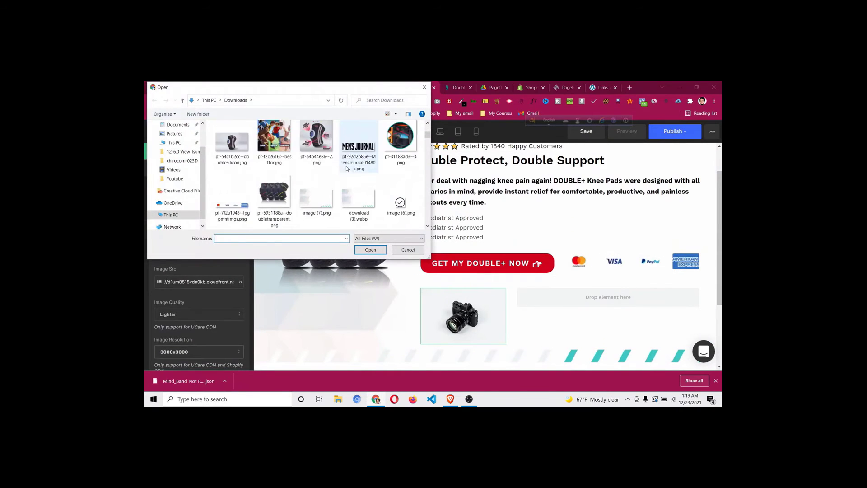
{"action": "left_click", "coordinate": [401, 145]}
{"action": "left_click", "coordinate": [370, 249]}
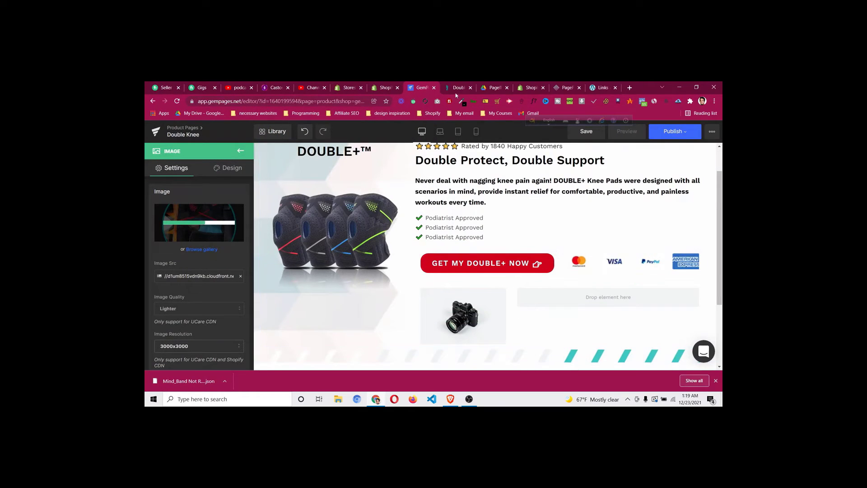
Copy the customer review text from the DoctorSteps reference page
{"action": "key", "text": "ctrl+Tab"}
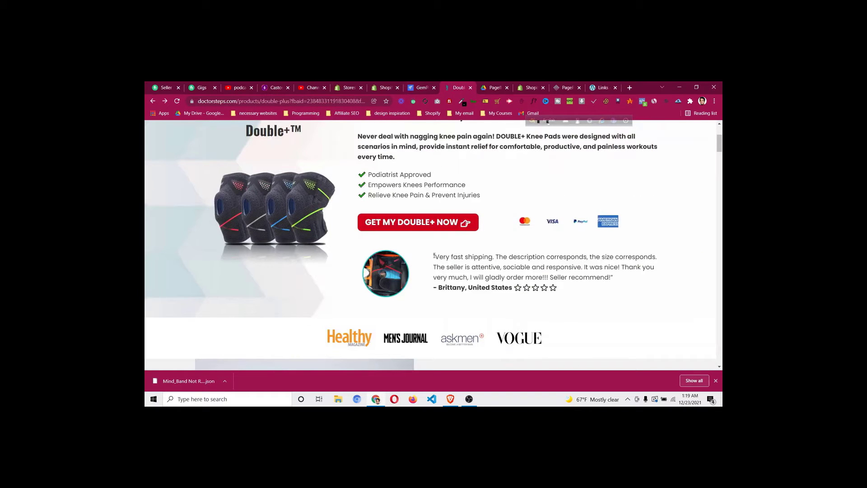
{"action": "left_click_drag", "start_coordinate": [434, 256], "coordinate": [545, 289]}
{"action": "right_click", "coordinate": [522, 280]}
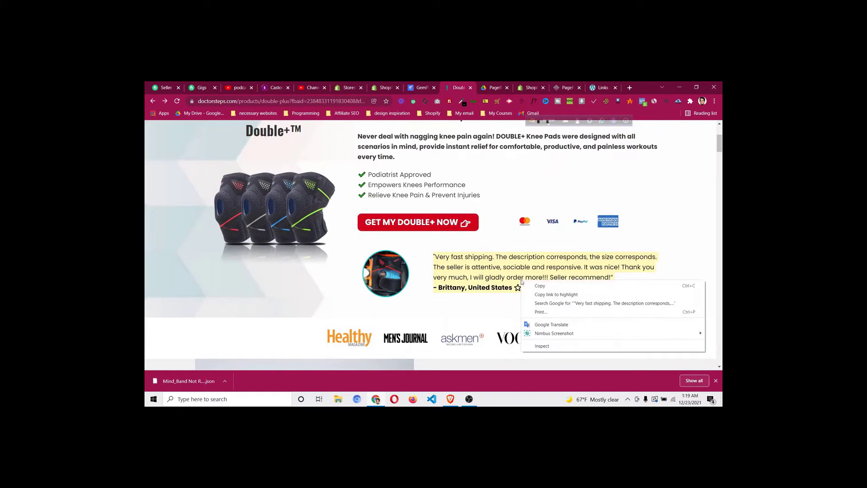
{"action": "left_click", "coordinate": [527, 285]}
{"action": "left_click", "coordinate": [495, 260]}
{"action": "left_click", "coordinate": [420, 87]}
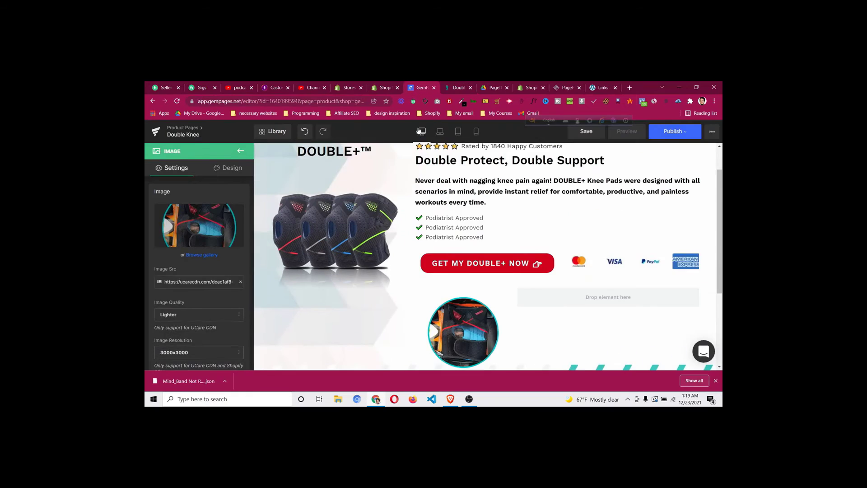
{"action": "scroll", "coordinate": [463, 235], "scroll_direction": "down", "scroll_amount": 2}
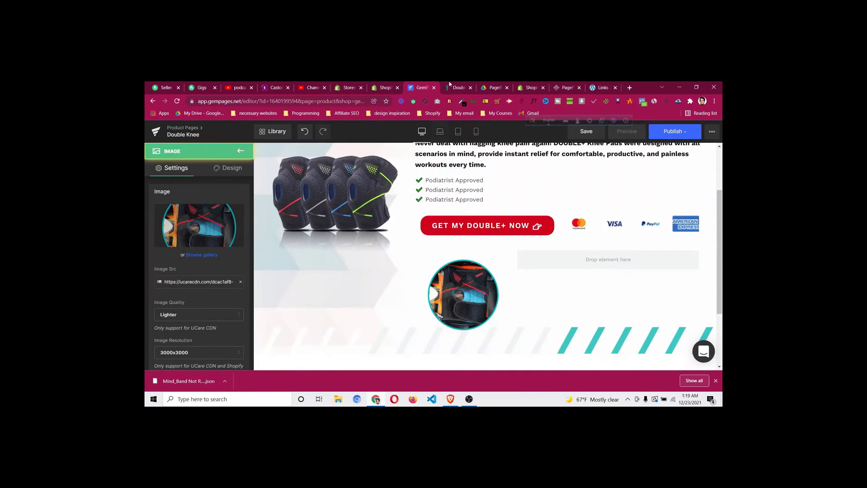
Set the customer photo's width to 60%, matching the reference page
{"action": "key", "text": "ctrl+Tab"}
{"action": "left_click", "coordinate": [419, 91]}
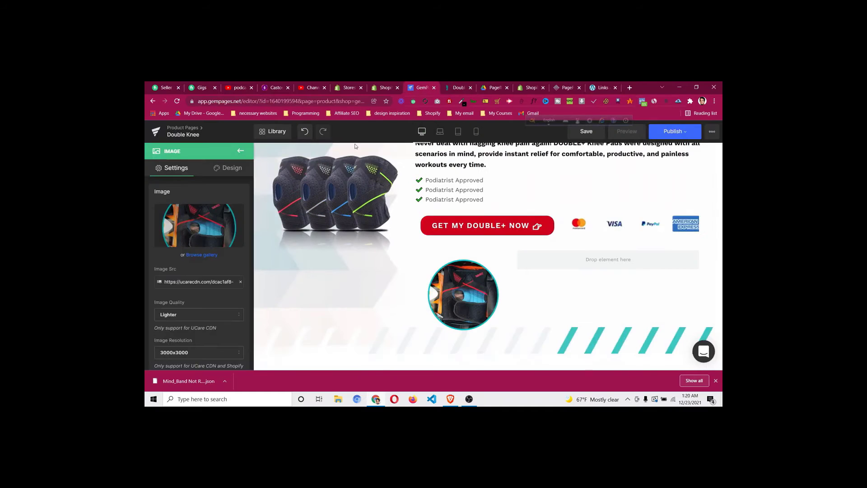
{"action": "scroll", "coordinate": [189, 280], "scroll_direction": "down", "scroll_amount": 5}
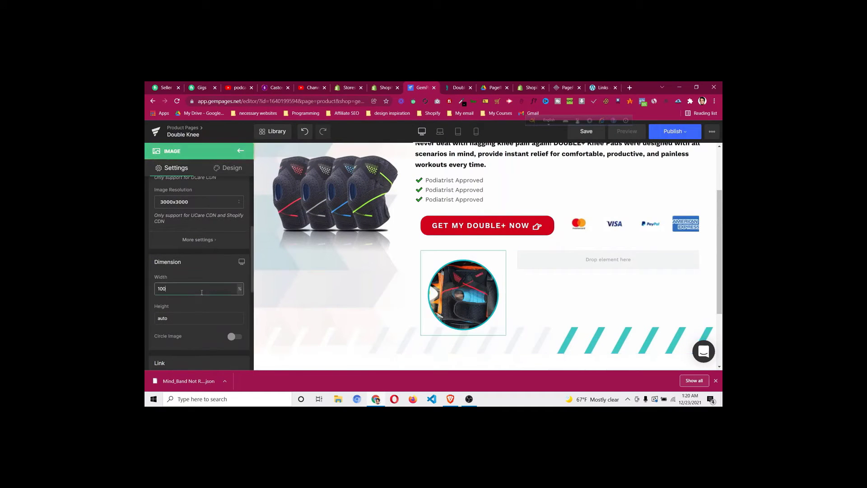
{"action": "key", "text": "BackSpace"}
{"action": "key", "text": "BackSpace"}
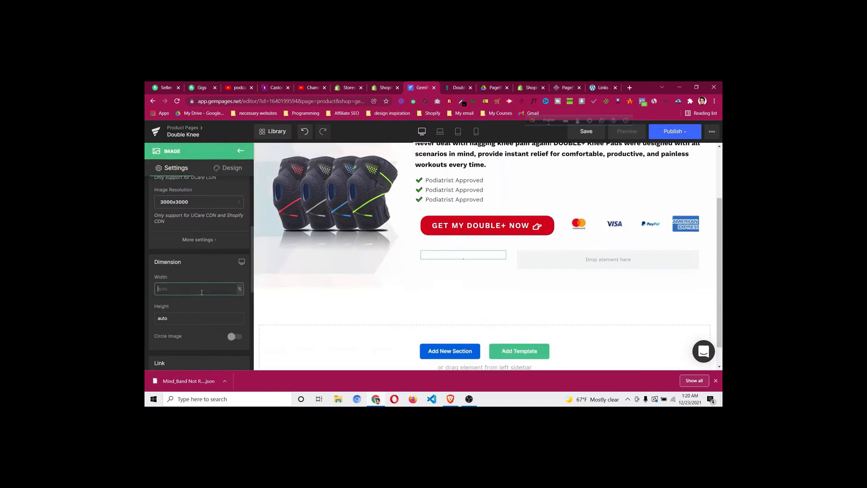
{"action": "type", "text": "60"}
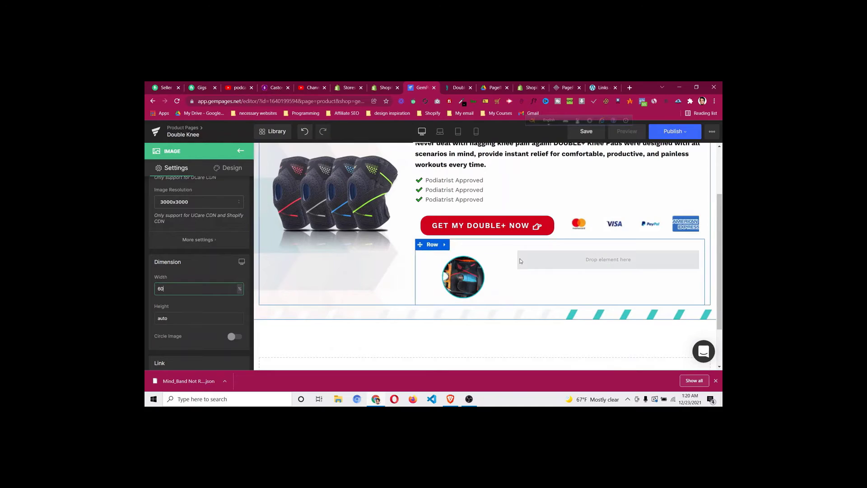
Add a text block to the wide column, replacing its lorem ipsum with the review pasted as plain text
{"action": "left_click", "coordinate": [240, 152]}
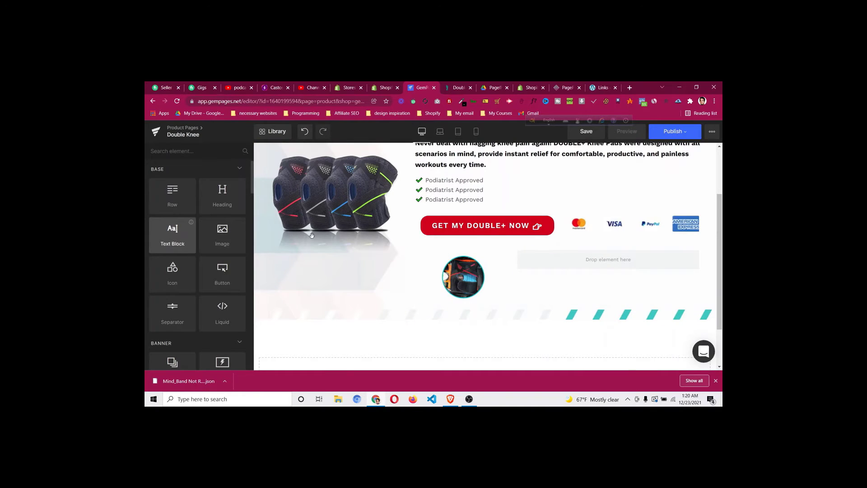
{"action": "left_click_drag", "start_coordinate": [312, 234], "coordinate": [561, 259]}
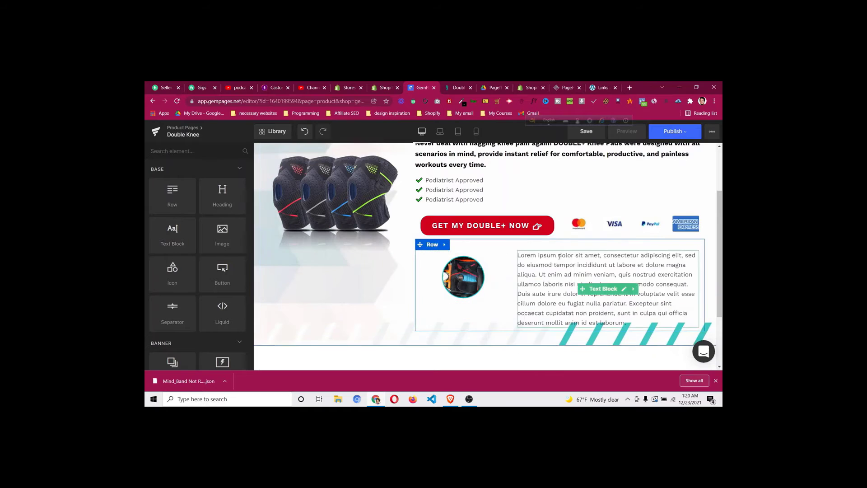
{"action": "left_click", "coordinate": [539, 286]}
{"action": "triple_click", "coordinate": [556, 287]}
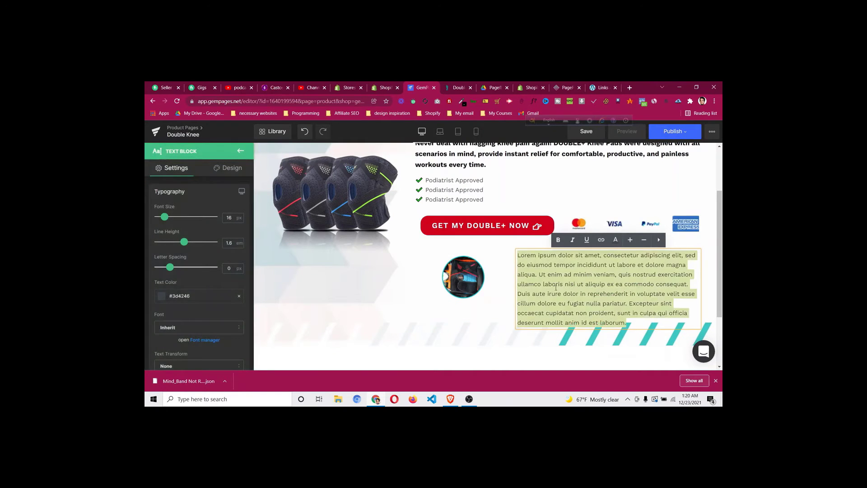
{"action": "key", "text": "ctrl+v"}
{"action": "left_click", "coordinate": [426, 262]}
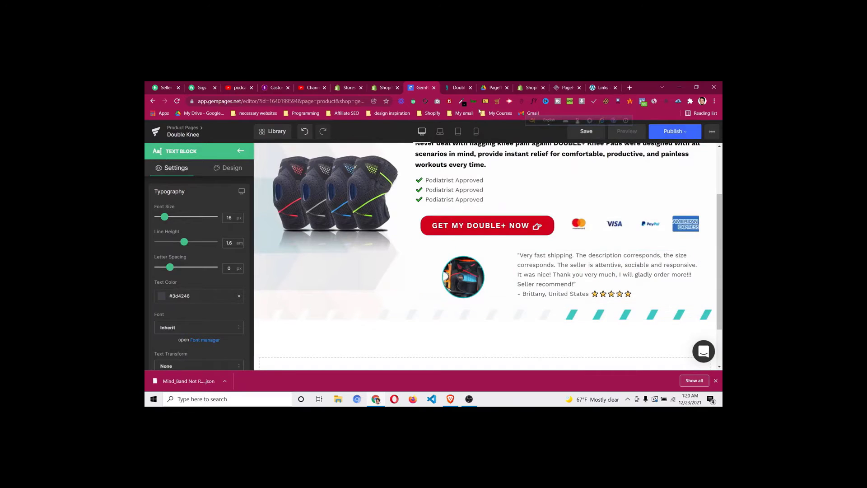
{"action": "left_click", "coordinate": [460, 87]}
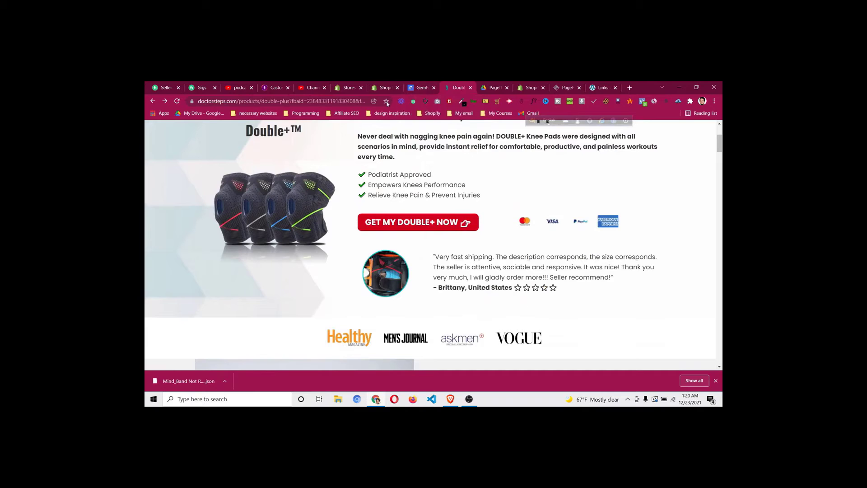
{"action": "left_click", "coordinate": [415, 88]}
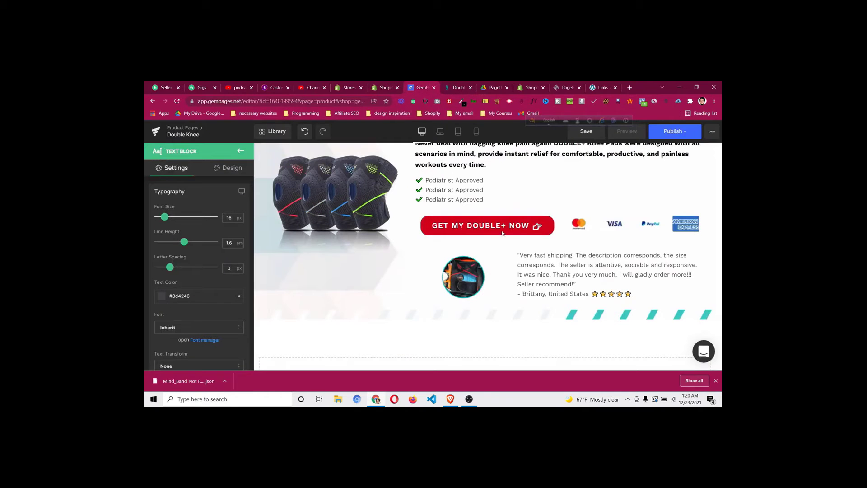
Make the reviewer name and location line bold
{"action": "left_click", "coordinate": [561, 294]}
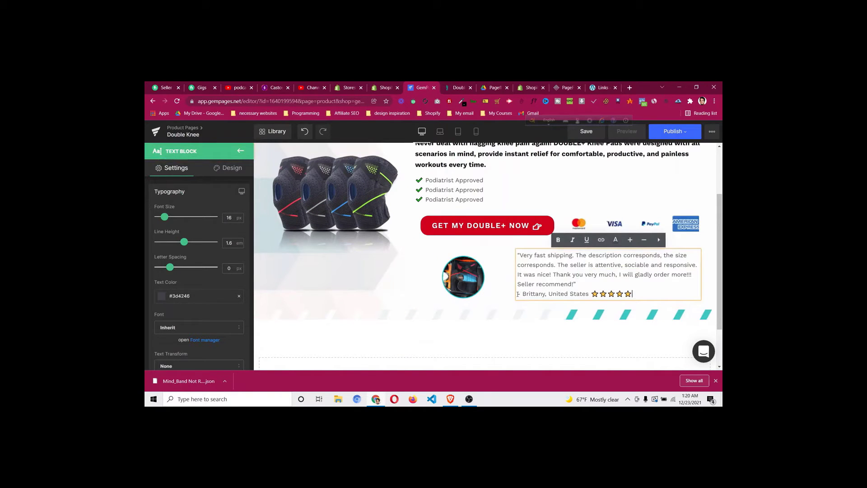
{"action": "left_click_drag", "start_coordinate": [518, 294], "coordinate": [527, 295]}
{"action": "left_click", "coordinate": [585, 294]}
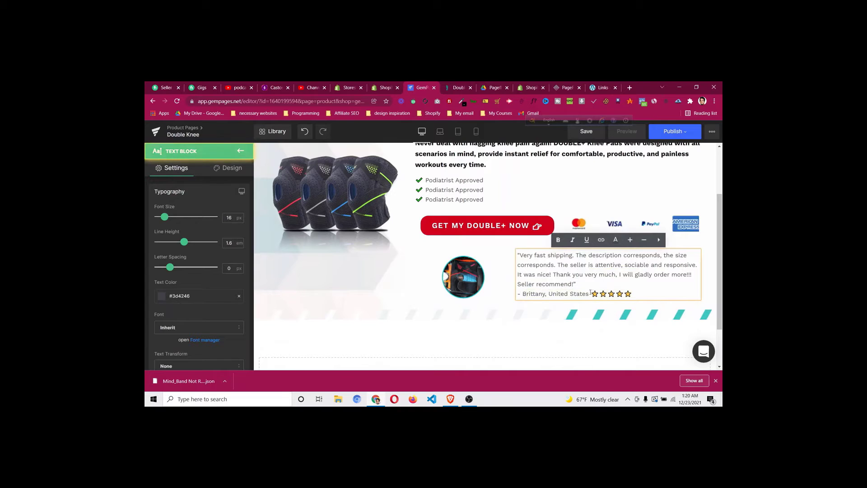
{"action": "left_click_drag", "start_coordinate": [590, 294], "coordinate": [521, 293]}
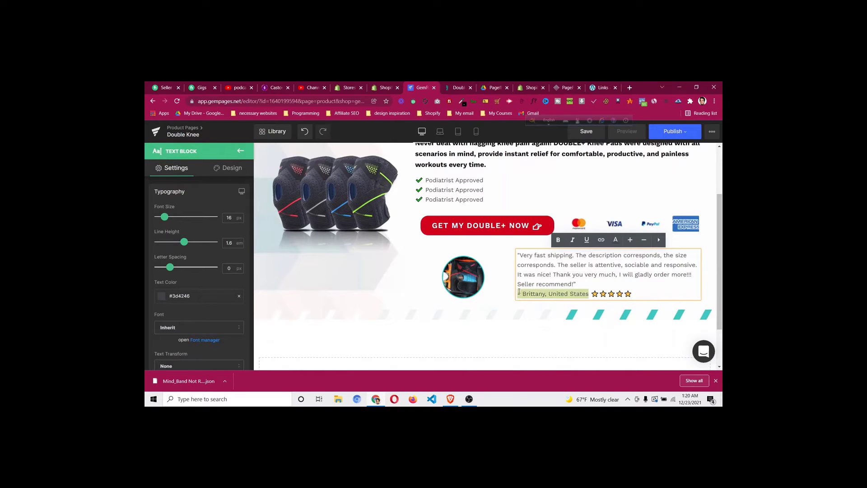
{"action": "left_click", "coordinate": [558, 239]}
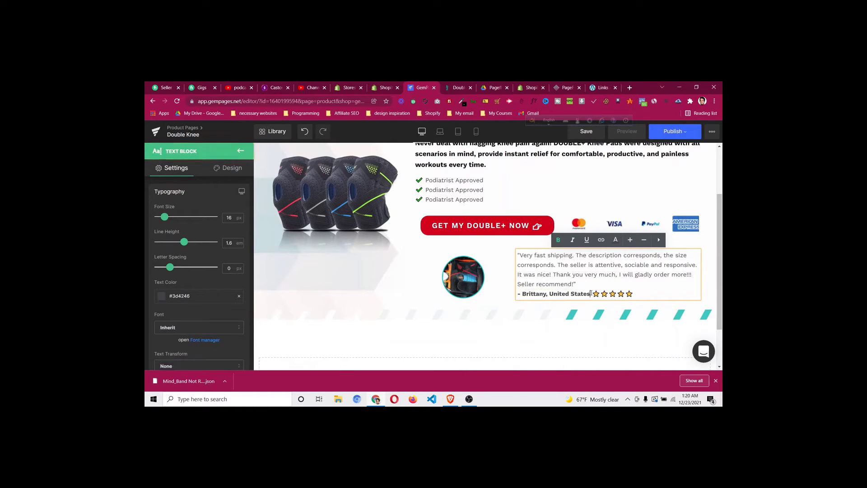
{"action": "left_click", "coordinate": [460, 87]}
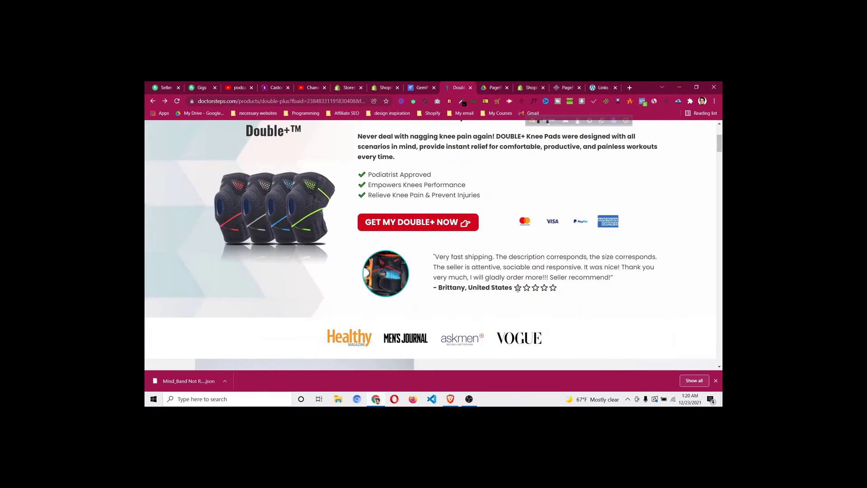
{"action": "left_click", "coordinate": [418, 88]}
Inspect the star rating's text colour options, leaving the colour unchanged
{"action": "left_click_drag", "start_coordinate": [591, 294], "coordinate": [617, 294]}
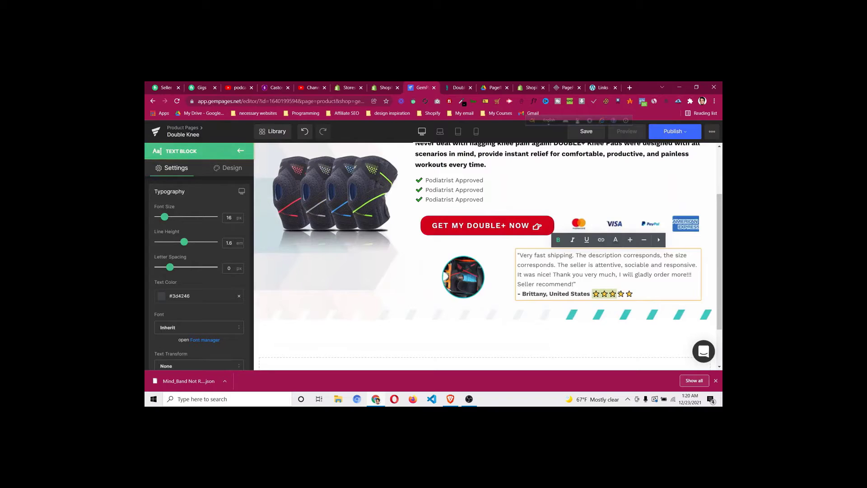
{"action": "left_click", "coordinate": [616, 240]}
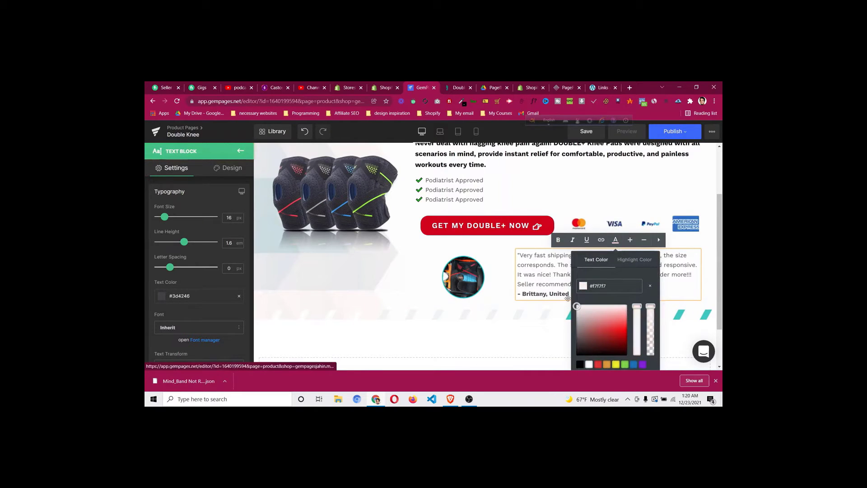
{"action": "left_click", "coordinate": [556, 281]}
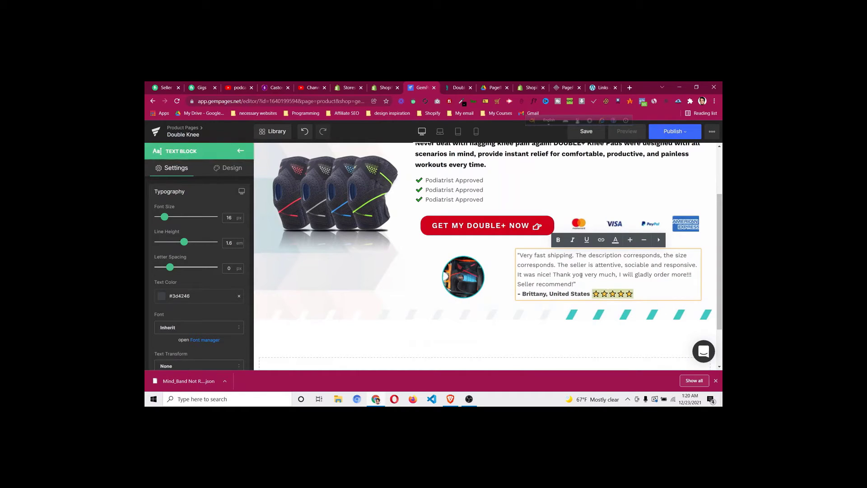
{"action": "left_click", "coordinate": [593, 295]}
{"action": "left_click", "coordinate": [379, 294]}
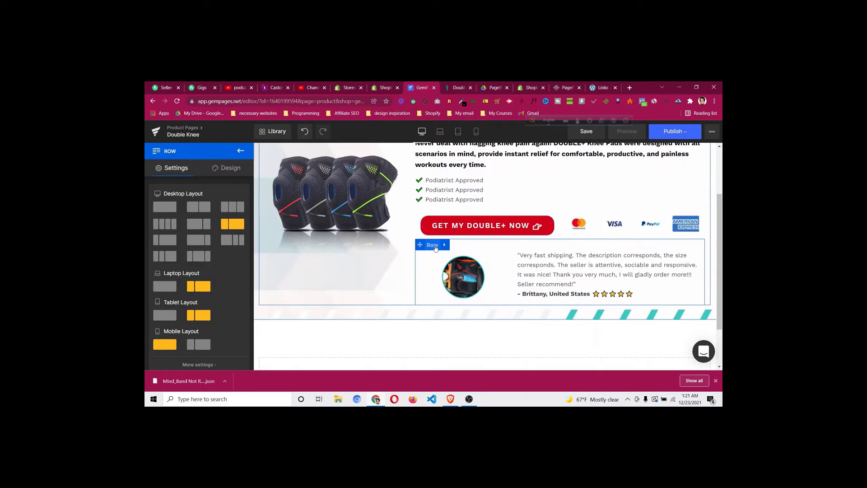
Set the testimonial row's Columns Gap to 0 px in its settings
{"action": "scroll", "coordinate": [205, 261], "scroll_direction": "down", "scroll_amount": 4}
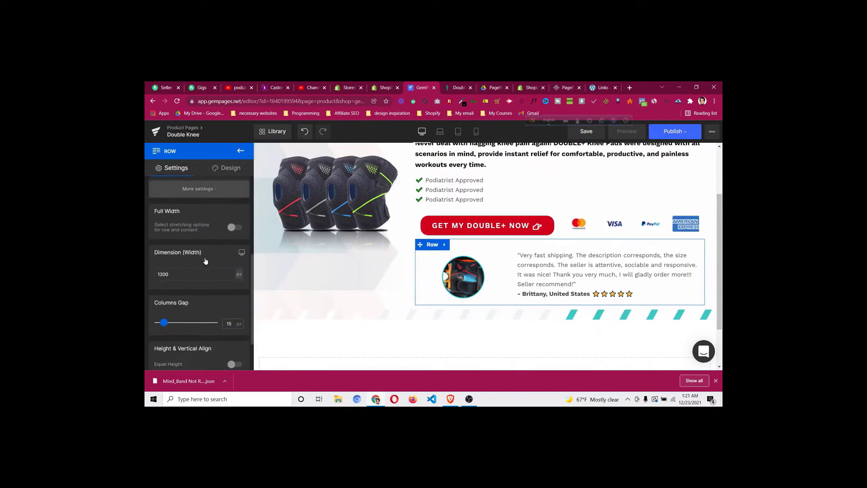
{"action": "scroll", "coordinate": [207, 262], "scroll_direction": "down", "scroll_amount": 1}
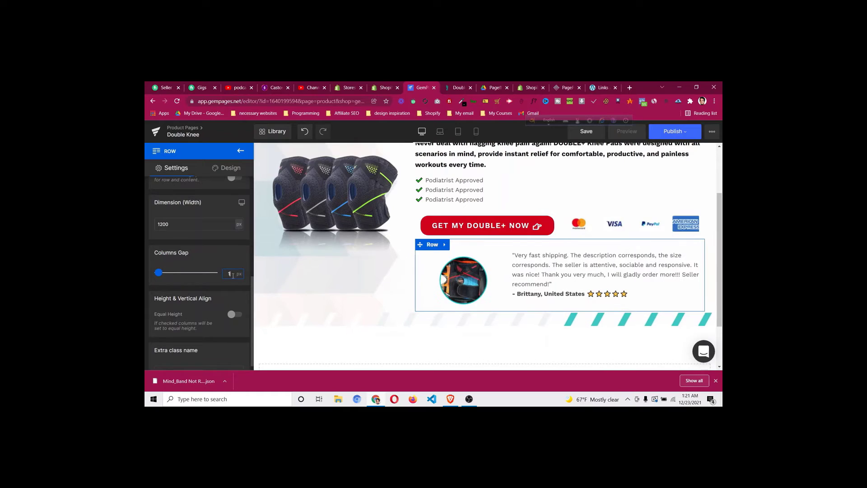
{"action": "key", "text": "Down"}
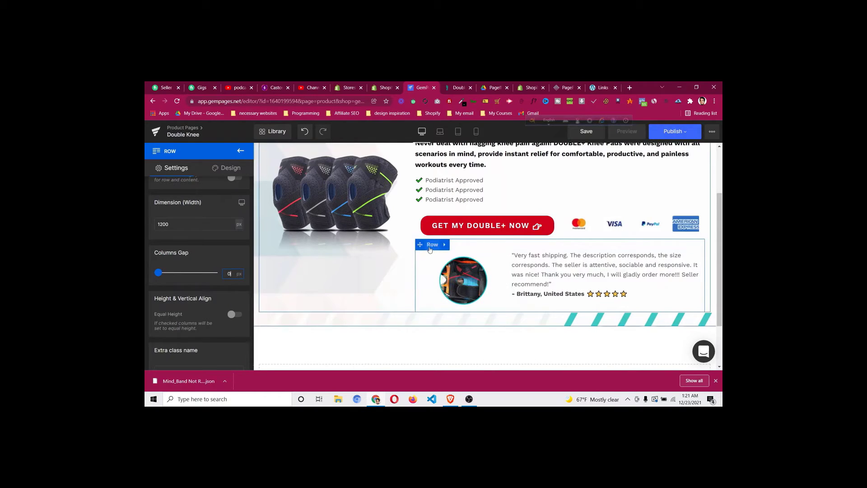
{"action": "scroll", "coordinate": [224, 258], "scroll_direction": "up", "scroll_amount": 5}
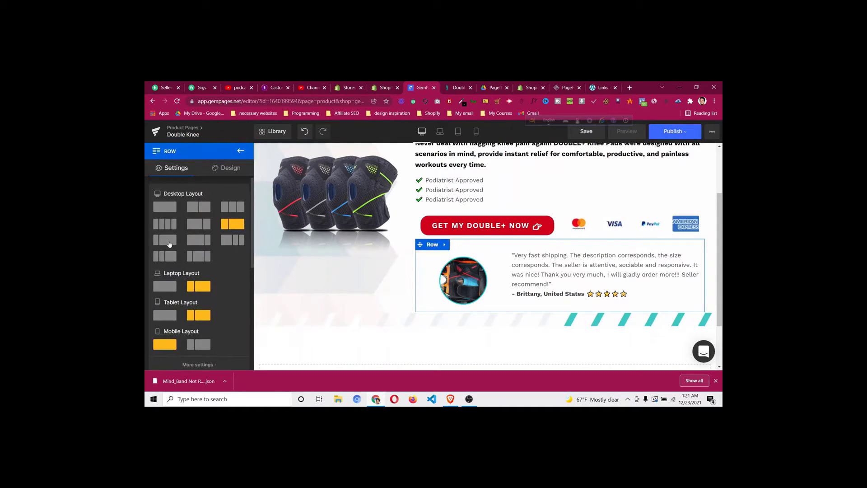
Switch the row to a narrower photo column layout and enlarge the round photo to 80% width
{"action": "left_click", "coordinate": [170, 244]}
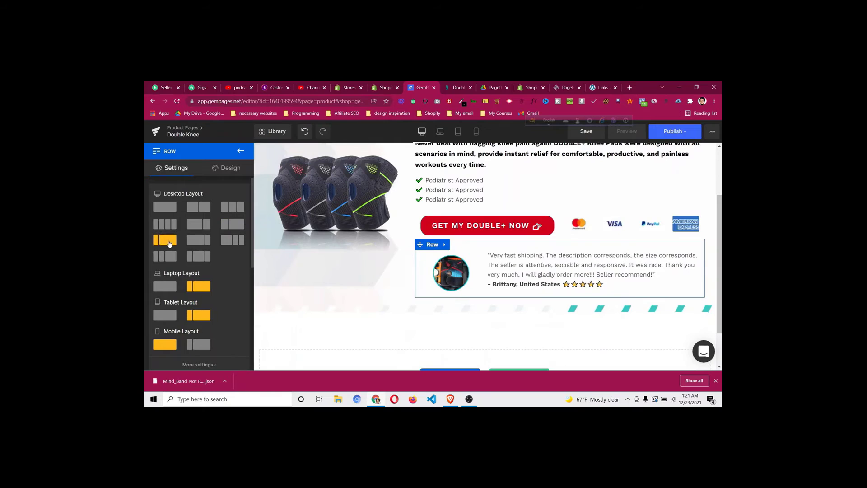
{"action": "left_click", "coordinate": [452, 273]}
{"action": "scroll", "coordinate": [186, 278], "scroll_direction": "down", "scroll_amount": 4}
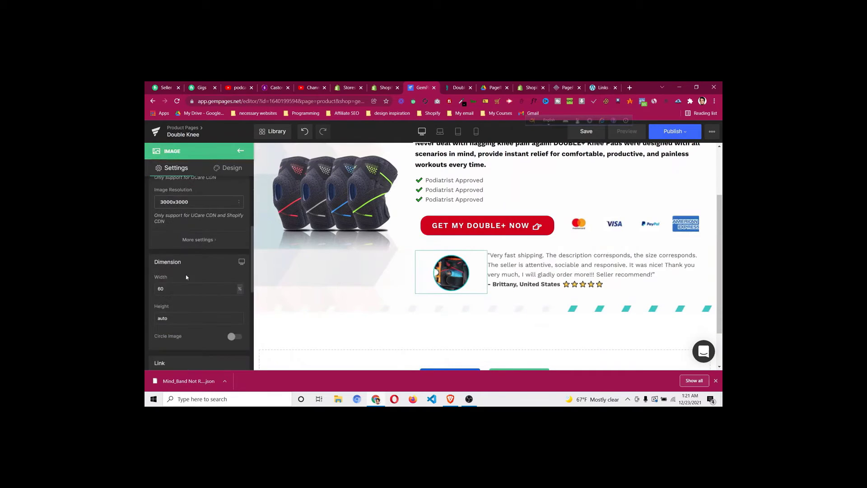
{"action": "key", "text": "Up"}
{"action": "key", "text": "Up"}
{"action": "key", "text": "Up"}
{"action": "key", "text": "Up"}
{"action": "key", "text": "Up"}
{"action": "key", "text": "Up"}
{"action": "key", "text": "Up"}
{"action": "key", "text": "Up"}
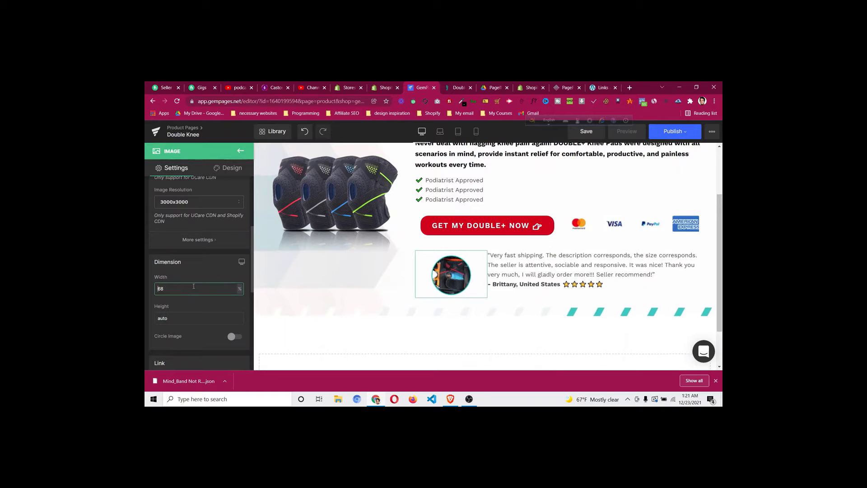
{"action": "left_click", "coordinate": [459, 87]}
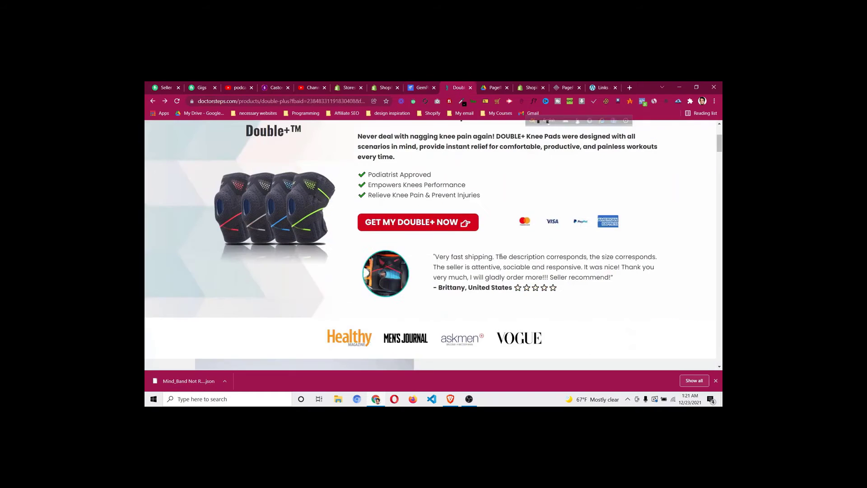
{"action": "left_click", "coordinate": [419, 88]}
{"action": "key", "text": "Up"}
{"action": "key", "text": "Up"}
{"action": "key", "text": "Up"}
{"action": "key", "text": "Up"}
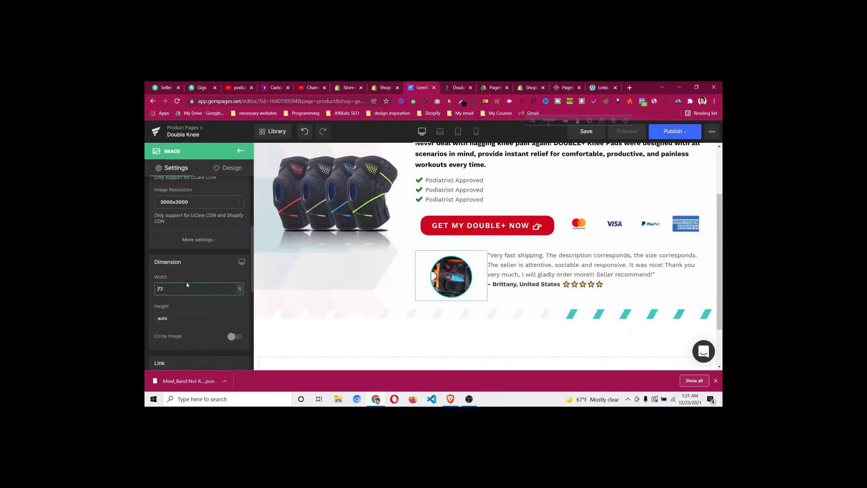
{"action": "key", "text": "Up"}
{"action": "key", "text": "Up"}
{"action": "key", "text": "Up"}
{"action": "key", "text": "Up"}
{"action": "key", "text": "Up"}
{"action": "key", "text": "Up"}
{"action": "key", "text": "Up"}
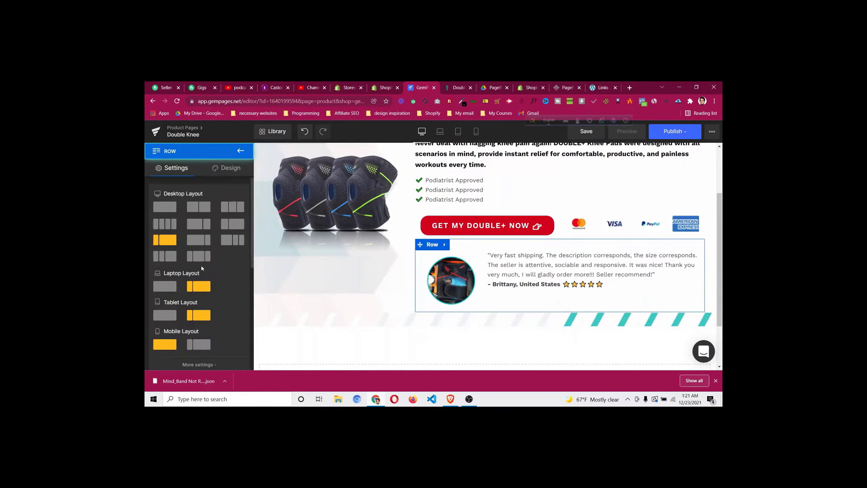
Give the row equal-height columns with content vertically aligned to Middle
{"action": "scroll", "coordinate": [206, 267], "scroll_direction": "down", "scroll_amount": 3}
{"action": "scroll", "coordinate": [206, 269], "scroll_direction": "down", "scroll_amount": 4}
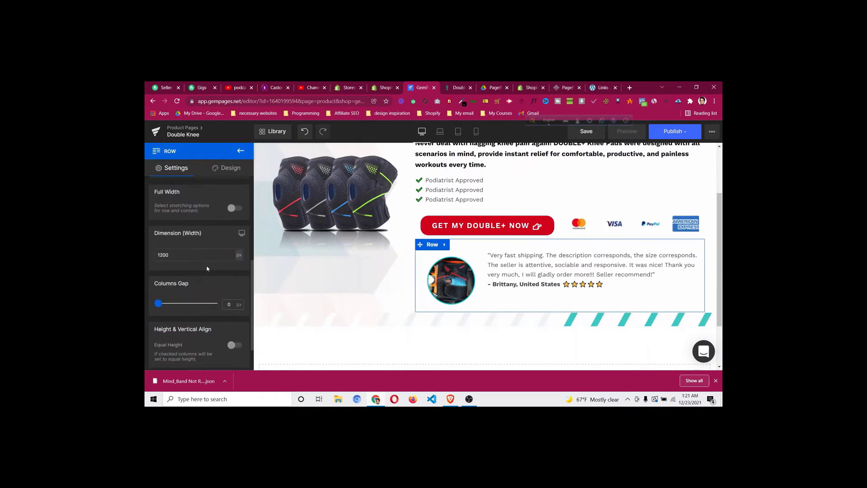
{"action": "left_click", "coordinate": [234, 276]}
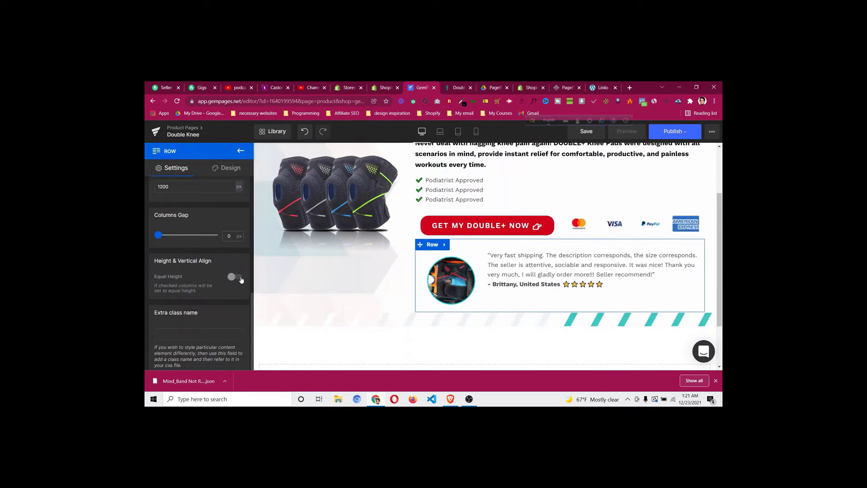
{"action": "scroll", "coordinate": [194, 278], "scroll_direction": "down", "scroll_amount": 1}
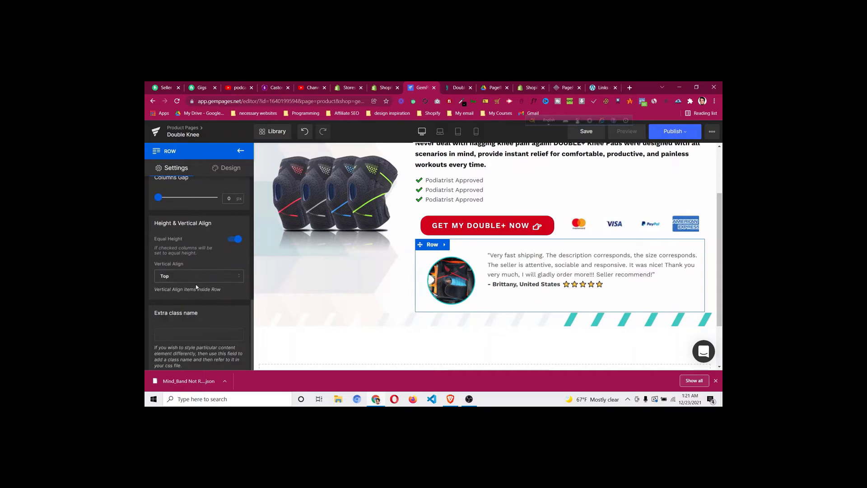
{"action": "left_click", "coordinate": [189, 276]}
{"action": "left_click", "coordinate": [192, 305]}
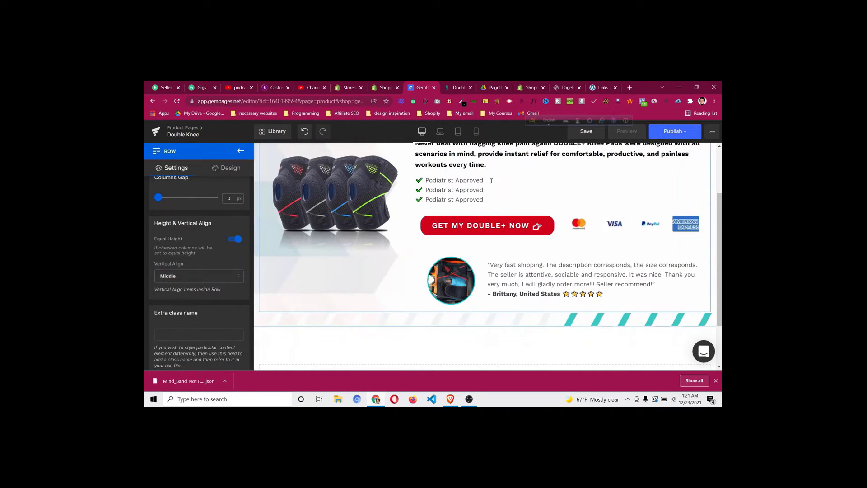
{"action": "left_click", "coordinate": [459, 87]}
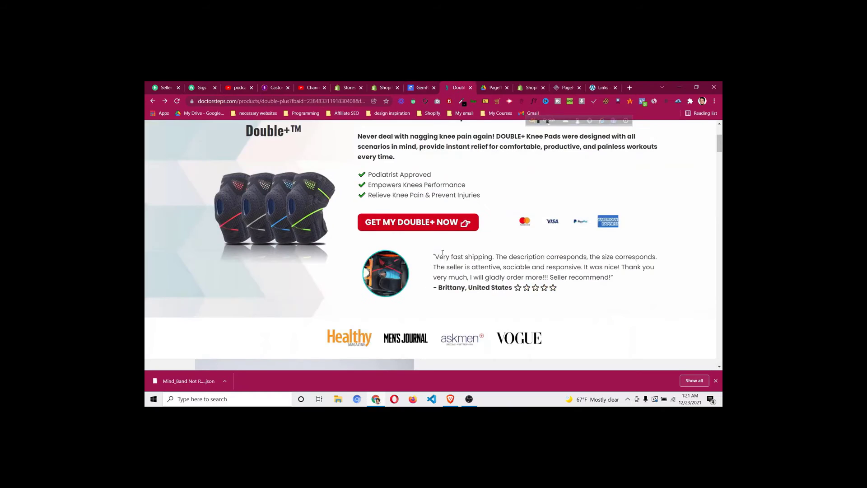
{"action": "left_click", "coordinate": [421, 87]}
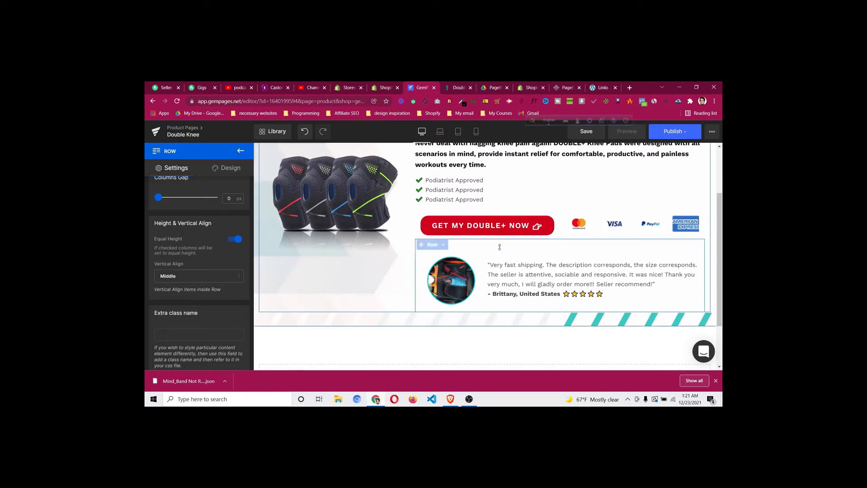
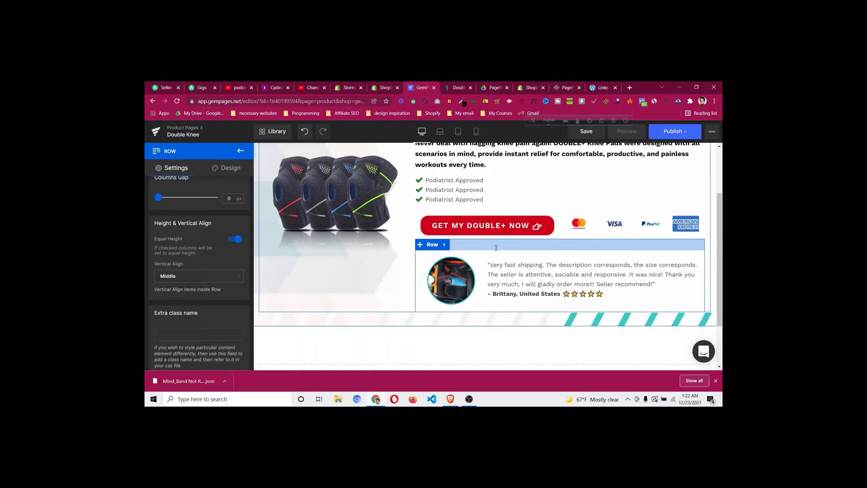
Drag the testimonial row's top padding handle to set 12px above the review
{"action": "left_click_drag", "start_coordinate": [497, 247], "coordinate": [497, 237]}
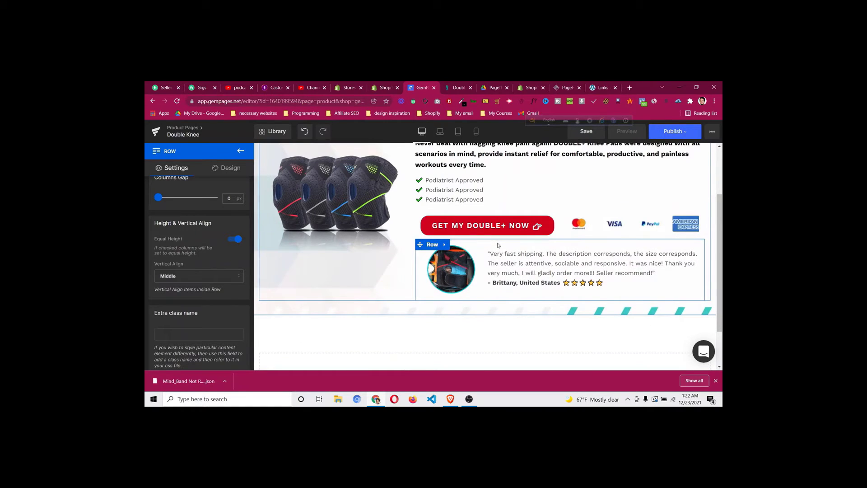
{"action": "left_click", "coordinate": [443, 247]}
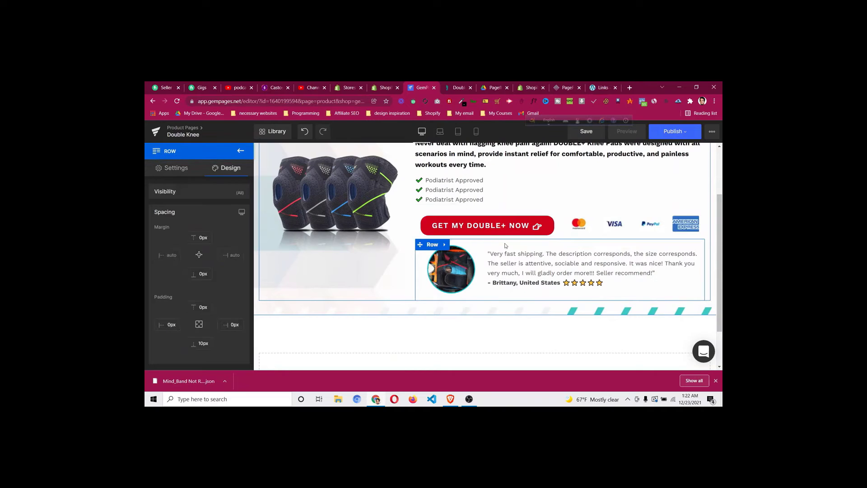
{"action": "left_click_drag", "start_coordinate": [505, 239], "coordinate": [508, 248]}
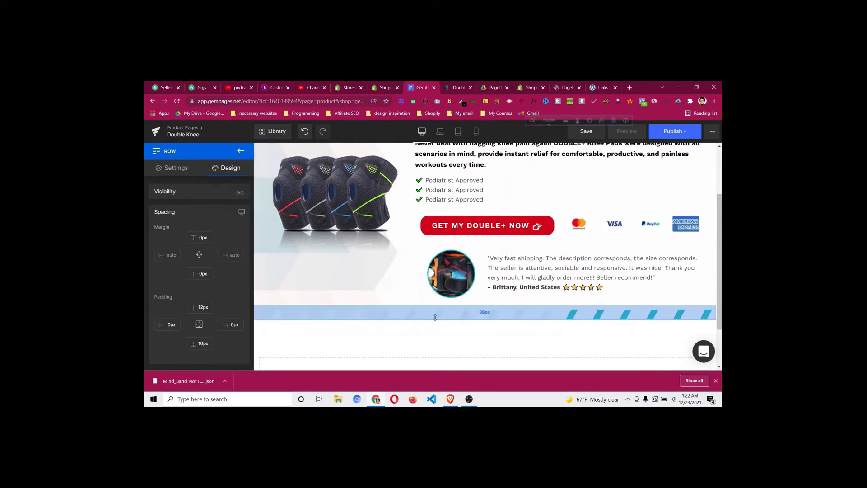
{"action": "scroll", "coordinate": [514, 254], "scroll_direction": "up", "scroll_amount": 2}
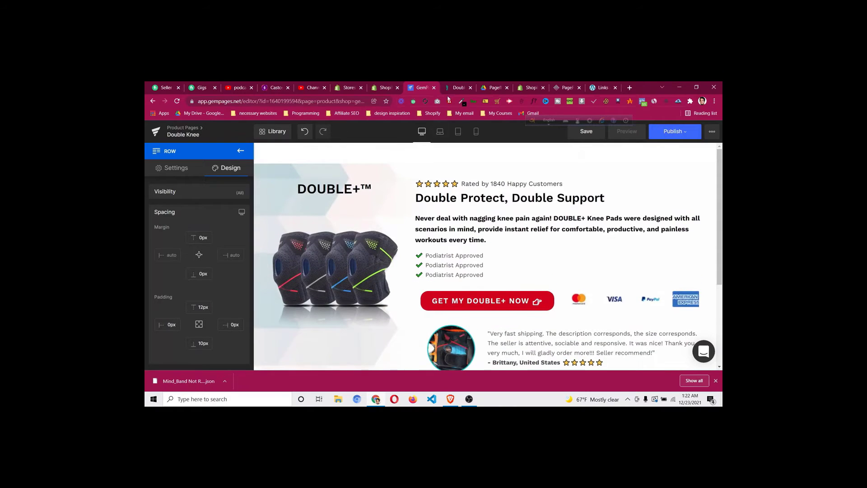
Compare the section against the reference product page and select the hero row
{"action": "left_click", "coordinate": [452, 88]}
{"action": "scroll", "coordinate": [461, 230], "scroll_direction": "down", "scroll_amount": 2}
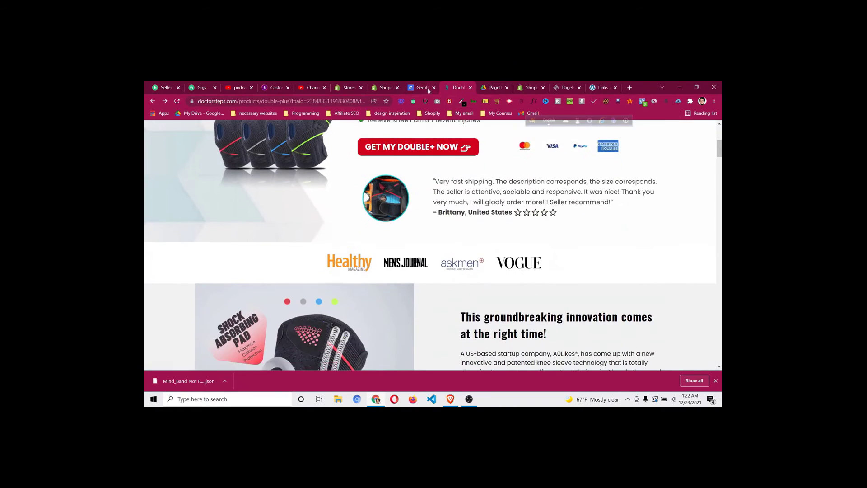
{"action": "left_click", "coordinate": [429, 90]}
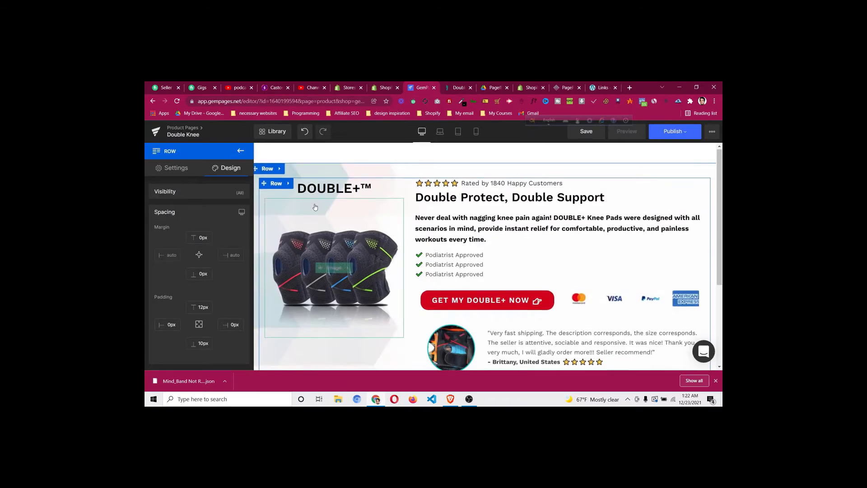
{"action": "scroll", "coordinate": [316, 207], "scroll_direction": "down", "scroll_amount": 2}
{"action": "scroll", "coordinate": [417, 225], "scroll_direction": "up", "scroll_amount": 2}
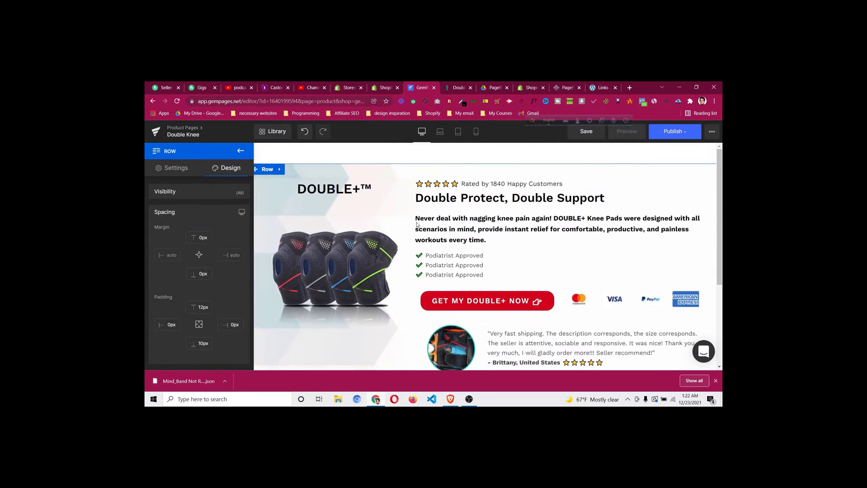
{"action": "left_click", "coordinate": [267, 173]}
Open the hero row's background image settings and anchor the image top-left
{"action": "left_click", "coordinate": [227, 172]}
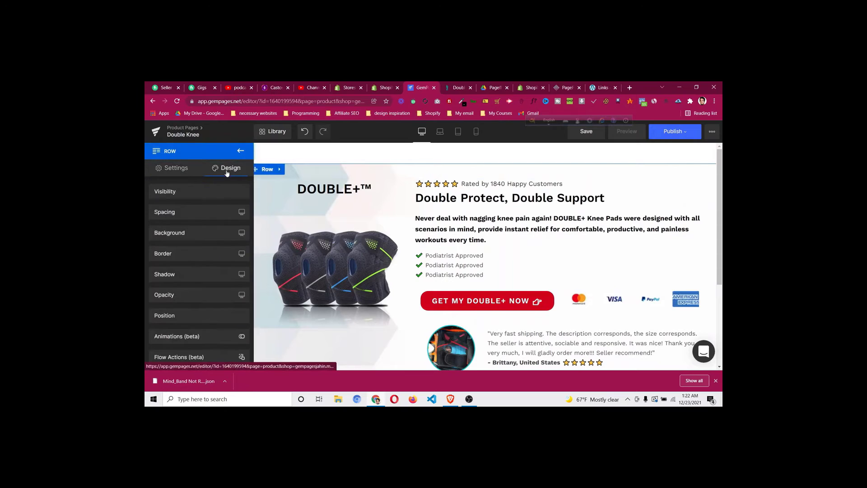
{"action": "left_click", "coordinate": [201, 233]}
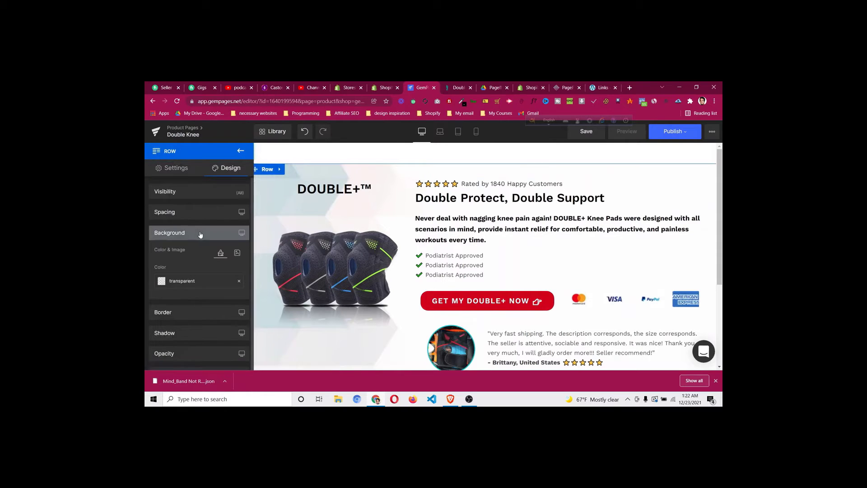
{"action": "left_click", "coordinate": [237, 254]}
{"action": "scroll", "coordinate": [461, 277], "scroll_direction": "down", "scroll_amount": 1}
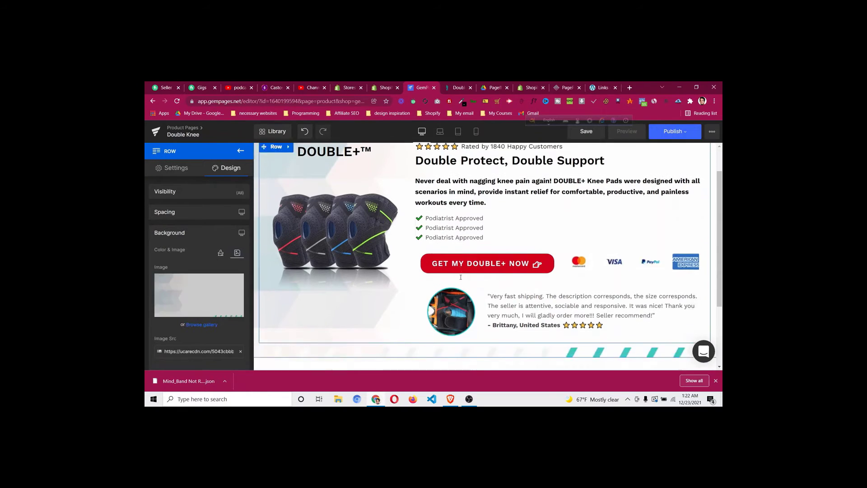
{"action": "scroll", "coordinate": [461, 277], "scroll_direction": "down", "scroll_amount": 2}
{"action": "scroll", "coordinate": [202, 323], "scroll_direction": "down", "scroll_amount": 3}
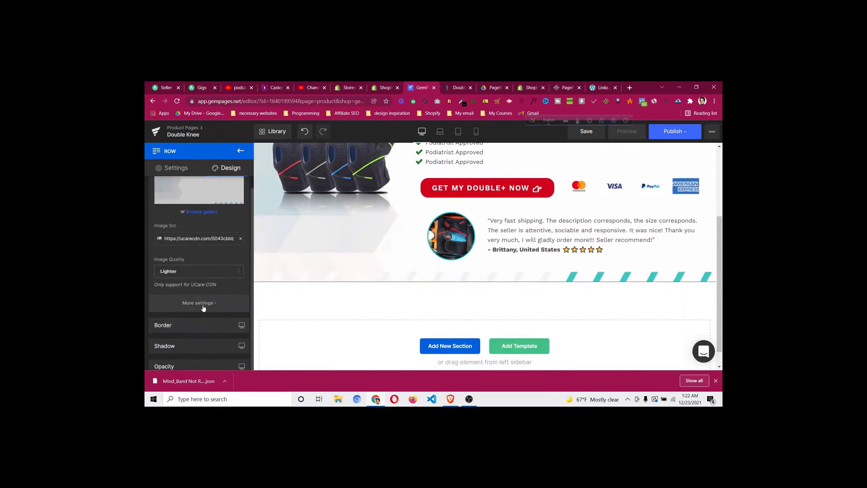
{"action": "left_click", "coordinate": [203, 307]}
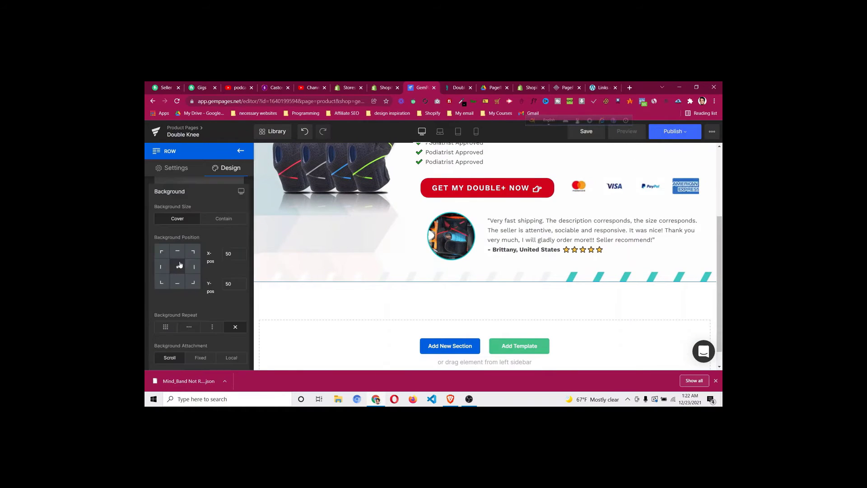
{"action": "left_click", "coordinate": [161, 251]}
Check the reference page's placement, then re-anchor the background top-left at X 0, Y 0
{"action": "scroll", "coordinate": [459, 272], "scroll_direction": "up", "scroll_amount": 2}
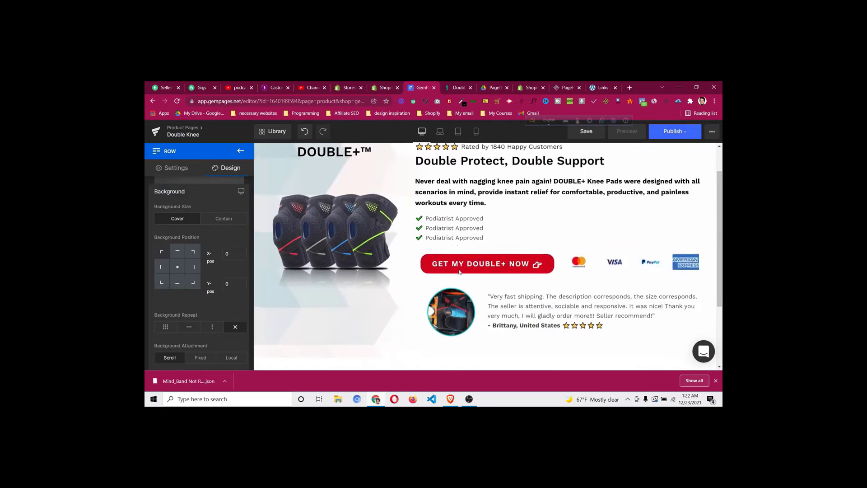
{"action": "scroll", "coordinate": [460, 272], "scroll_direction": "up", "scroll_amount": 1}
{"action": "left_click", "coordinate": [178, 267]}
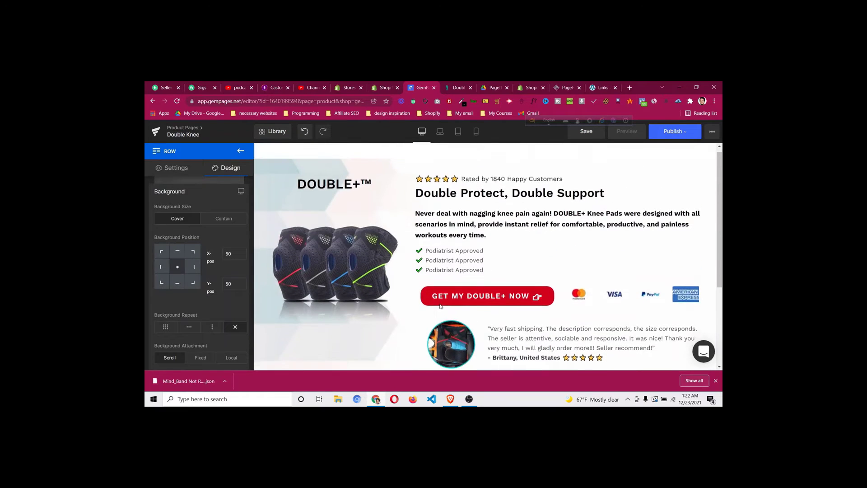
{"action": "scroll", "coordinate": [442, 305], "scroll_direction": "down", "scroll_amount": 3}
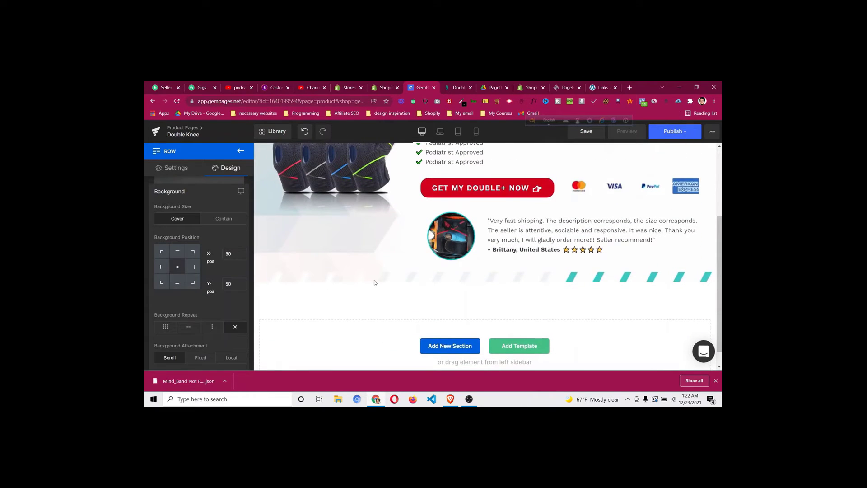
{"action": "left_click", "coordinate": [460, 93]}
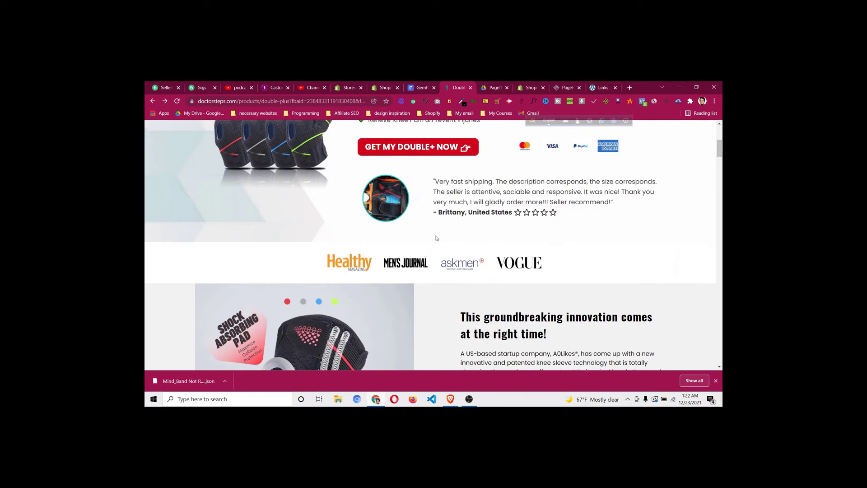
{"action": "left_click", "coordinate": [419, 88]}
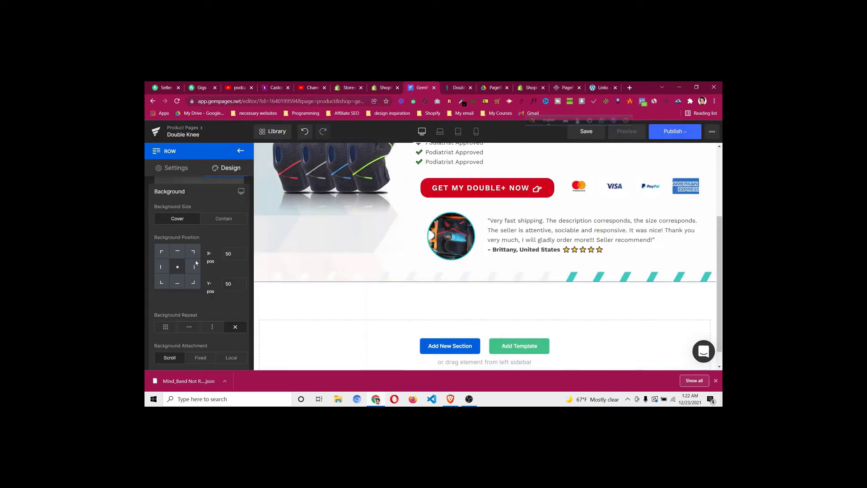
{"action": "left_click", "coordinate": [165, 255]}
{"action": "scroll", "coordinate": [420, 298], "scroll_direction": "up", "scroll_amount": 2}
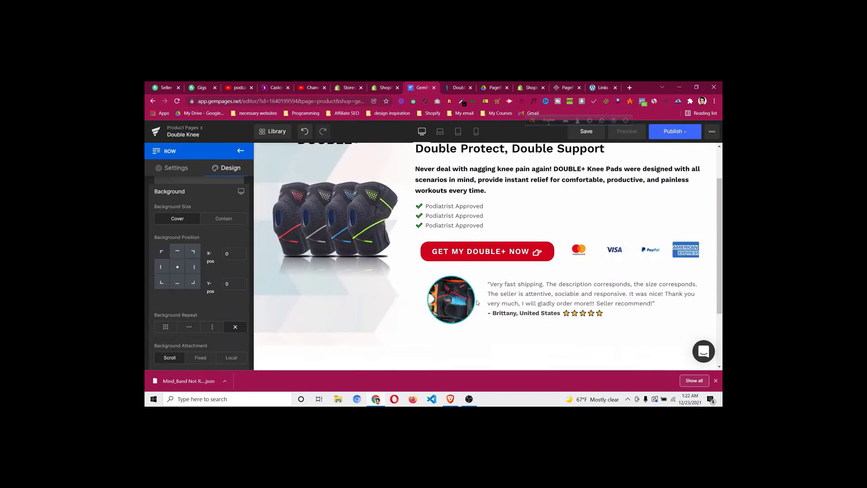
{"action": "left_click", "coordinate": [469, 298]}
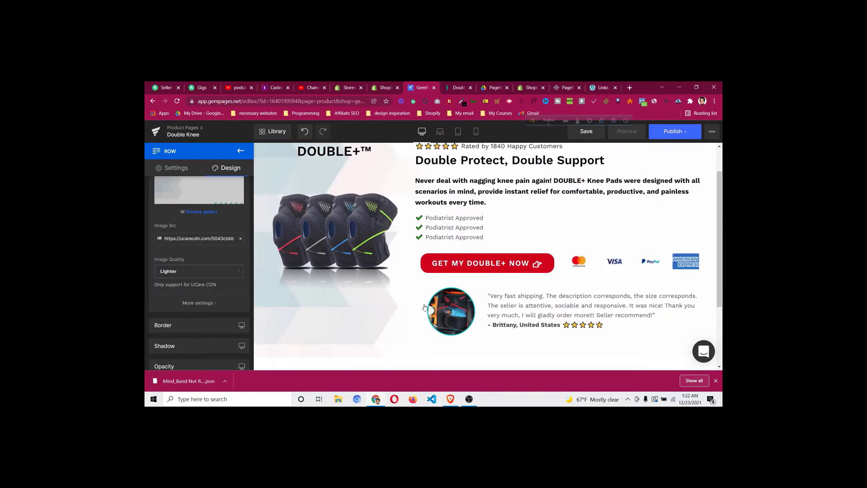
Try left and right alignment on the testimonial image, settling on centred
{"action": "left_click", "coordinate": [449, 312]}
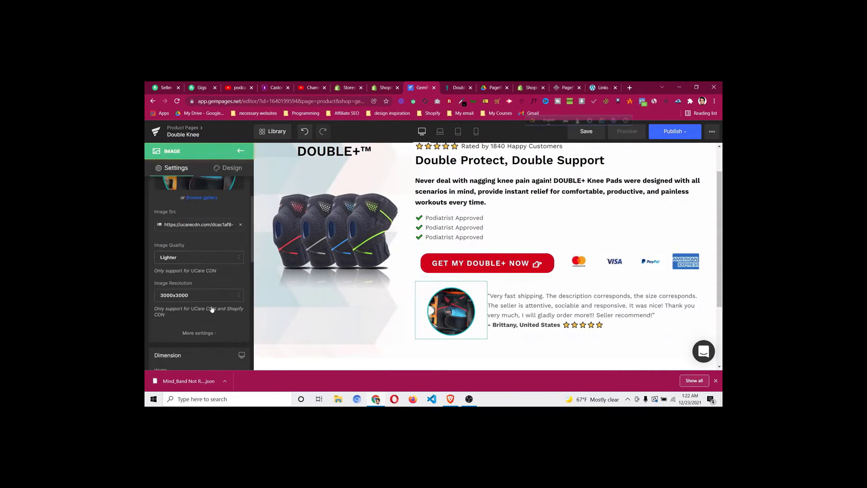
{"action": "scroll", "coordinate": [211, 271], "scroll_direction": "down", "scroll_amount": 5}
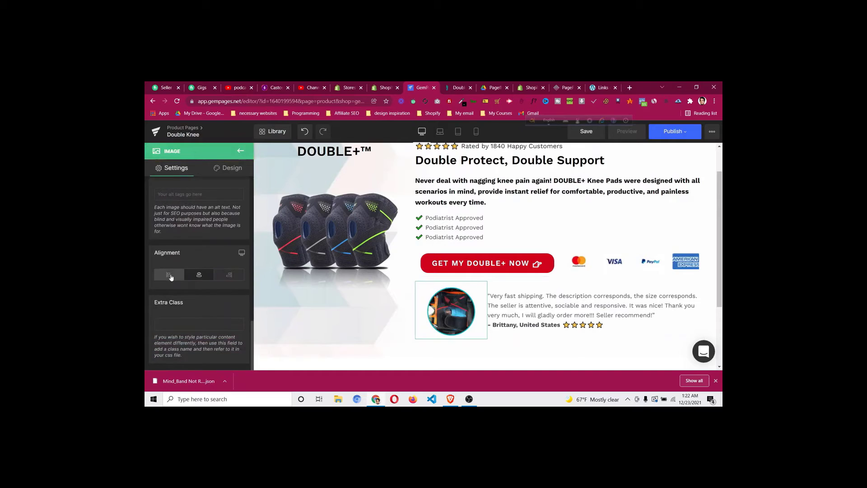
{"action": "left_click", "coordinate": [170, 276]}
{"action": "left_click", "coordinate": [199, 276]}
{"action": "left_click", "coordinate": [229, 275]}
{"action": "left_click", "coordinate": [199, 276]}
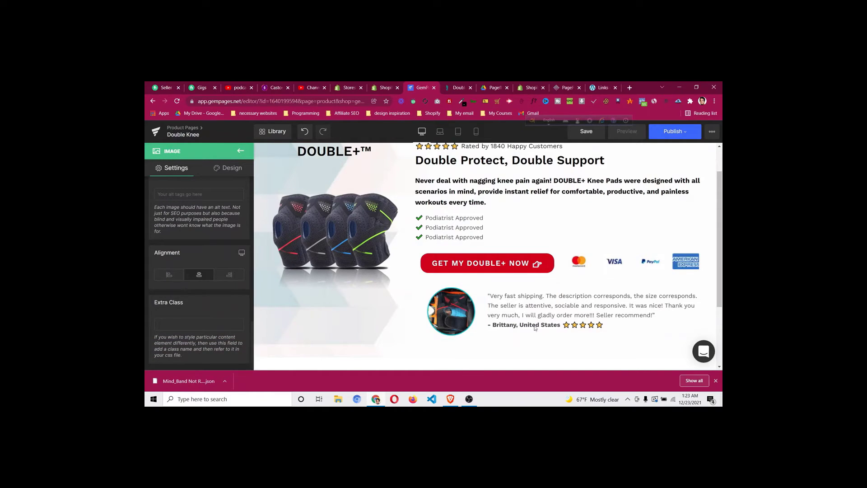
{"action": "scroll", "coordinate": [452, 294], "scroll_direction": "down", "scroll_amount": 1}
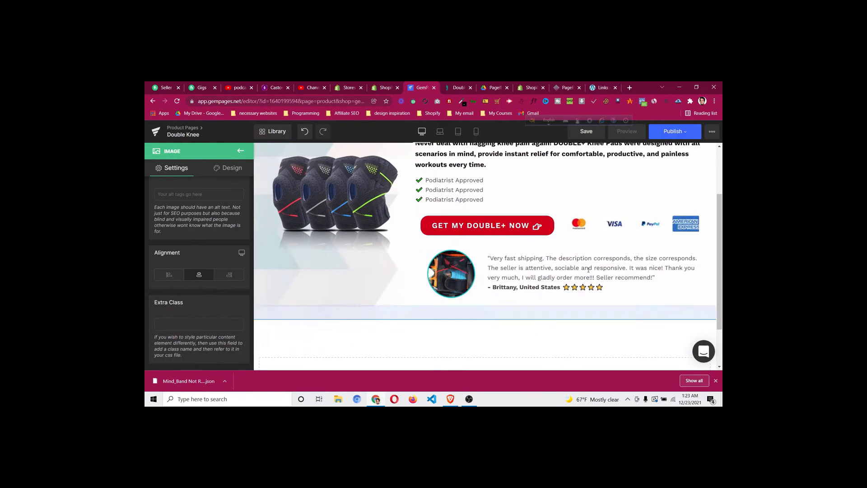
{"action": "scroll", "coordinate": [453, 163], "scroll_direction": "up", "scroll_amount": 2}
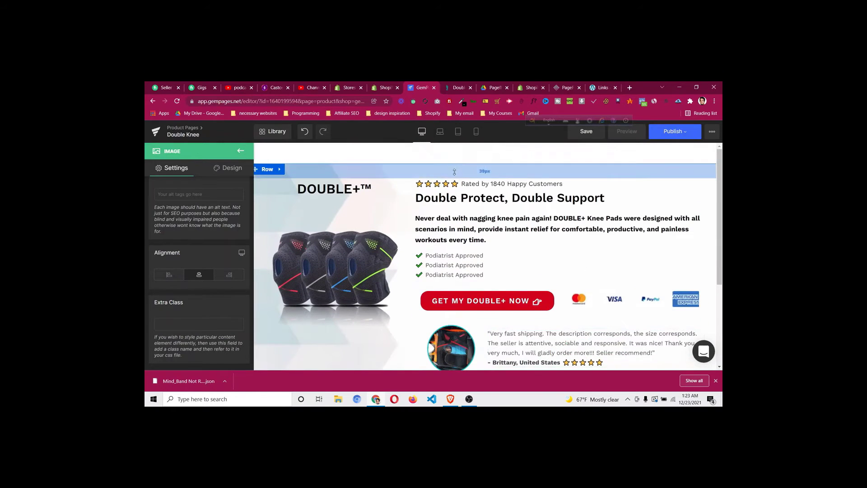
{"action": "scroll", "coordinate": [405, 224], "scroll_direction": "down", "scroll_amount": 3}
{"action": "scroll", "coordinate": [405, 225], "scroll_direction": "up", "scroll_amount": 2}
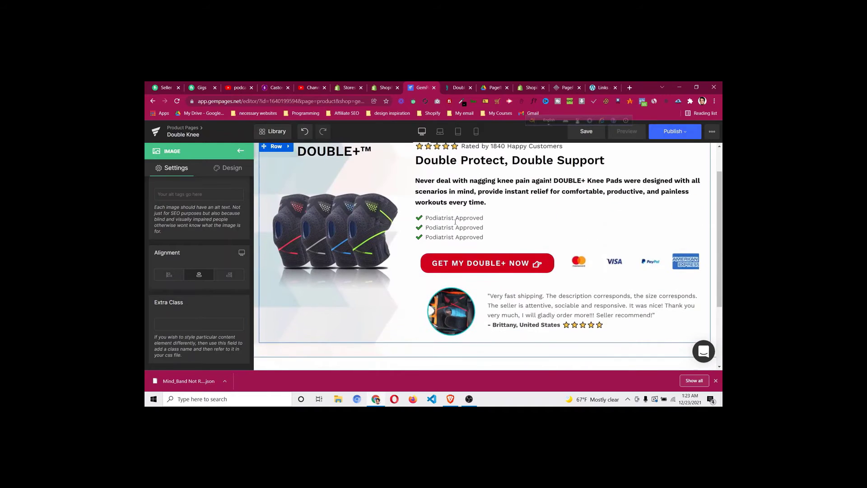
Compare with the reference page and raise the checklist font size from 16px to 18px
{"action": "left_click", "coordinate": [458, 87]}
{"action": "scroll", "coordinate": [418, 261], "scroll_direction": "up", "scroll_amount": 4}
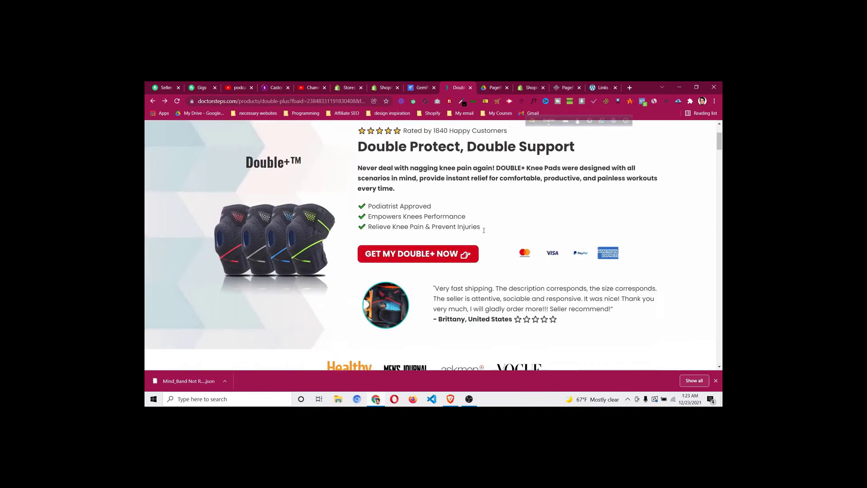
{"action": "left_click", "coordinate": [421, 87]}
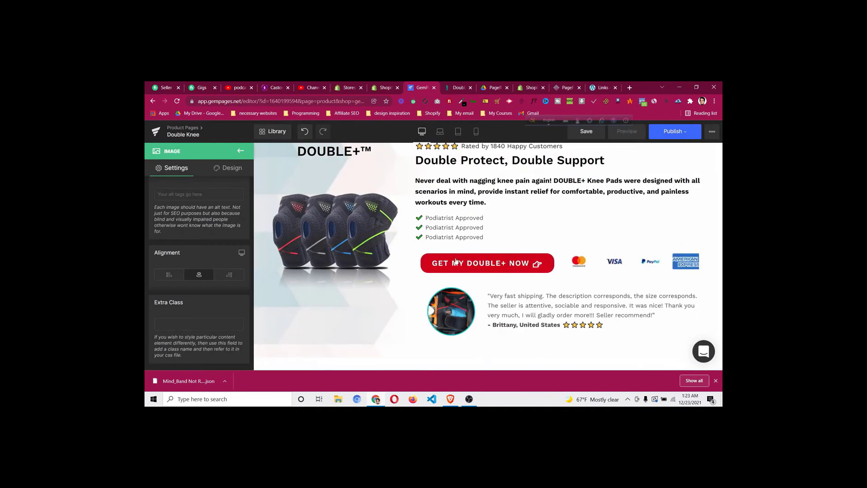
{"action": "left_click", "coordinate": [484, 223]}
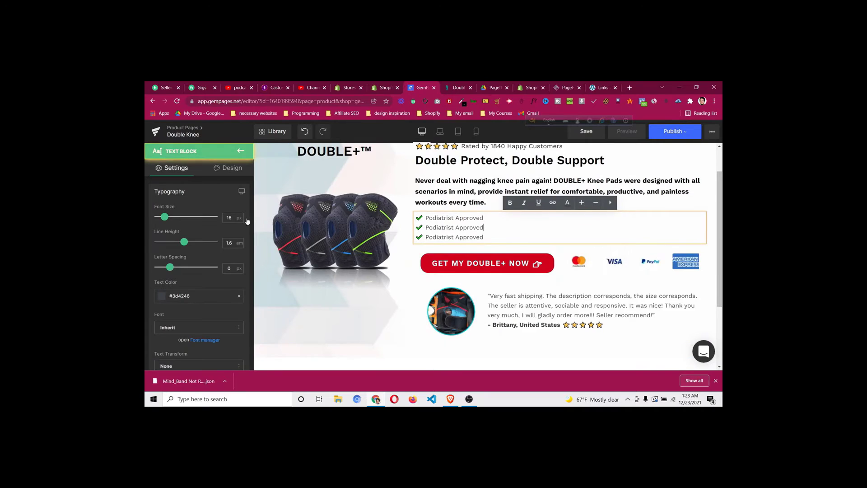
{"action": "left_click", "coordinate": [229, 219]}
{"action": "type", "text": "9"}
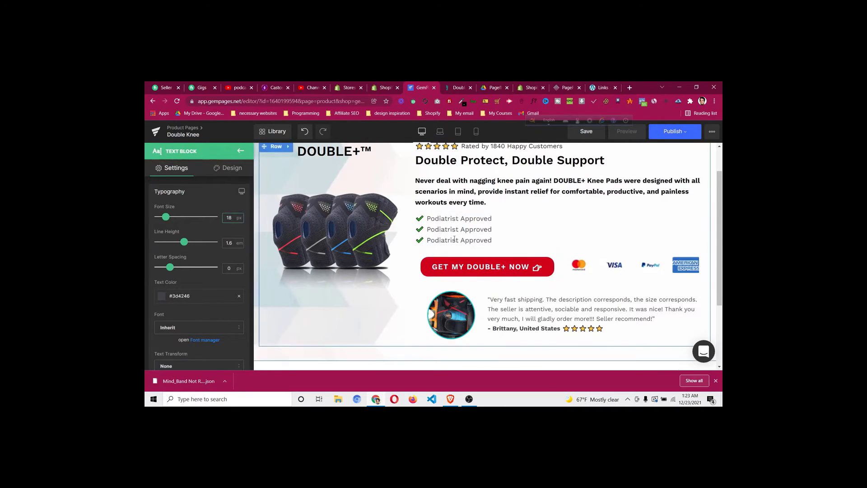
{"action": "scroll", "coordinate": [451, 243], "scroll_direction": "down", "scroll_amount": 1}
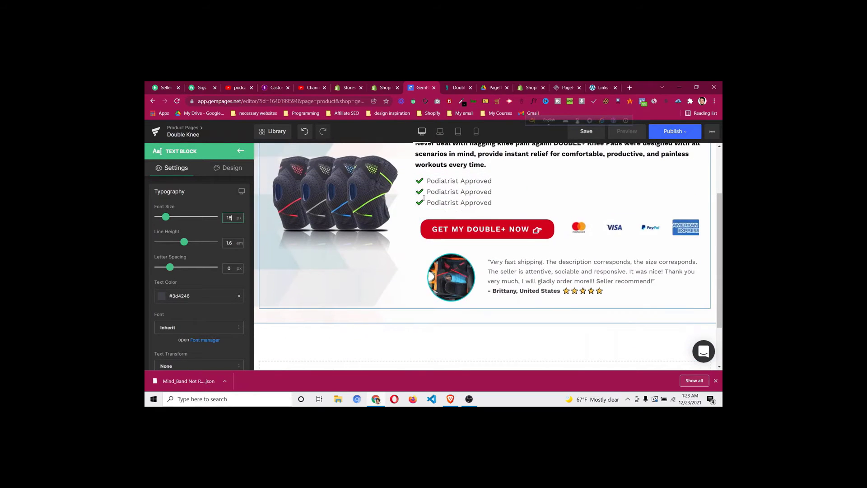
{"action": "scroll", "coordinate": [423, 198], "scroll_direction": "up", "scroll_amount": 1}
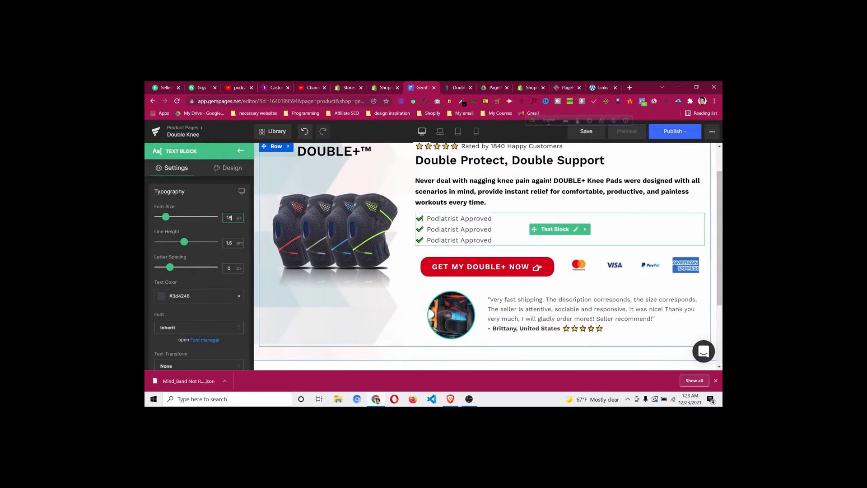
{"action": "left_click", "coordinate": [423, 218]}
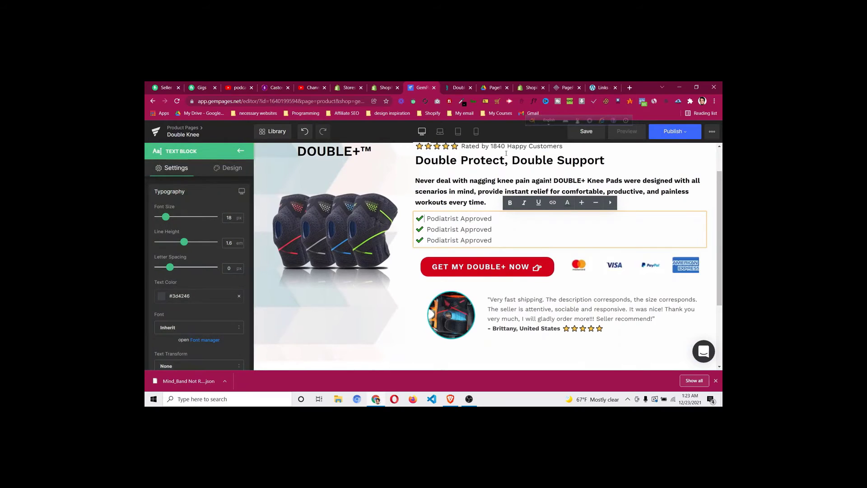
In a new tab, search Google for 'check symbol', open the fsymbols tick page, and return to GemPages
{"action": "left_click", "coordinate": [630, 87]}
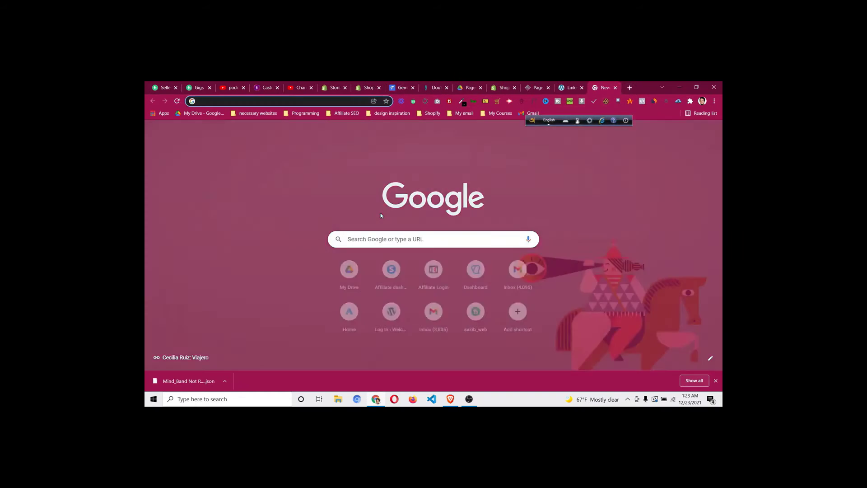
{"action": "type", "text": "check symbik"}
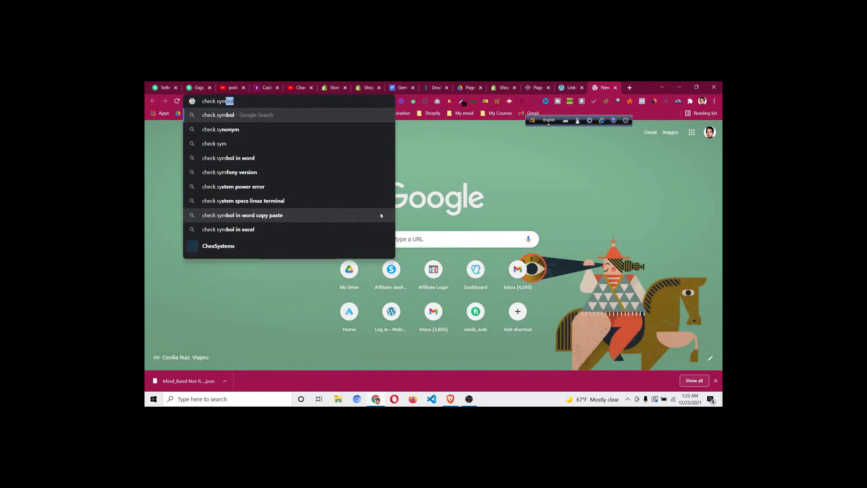
{"action": "key", "text": "BackSpace"}
{"action": "key", "text": "BackSpace"}
{"action": "type", "text": "ol"}
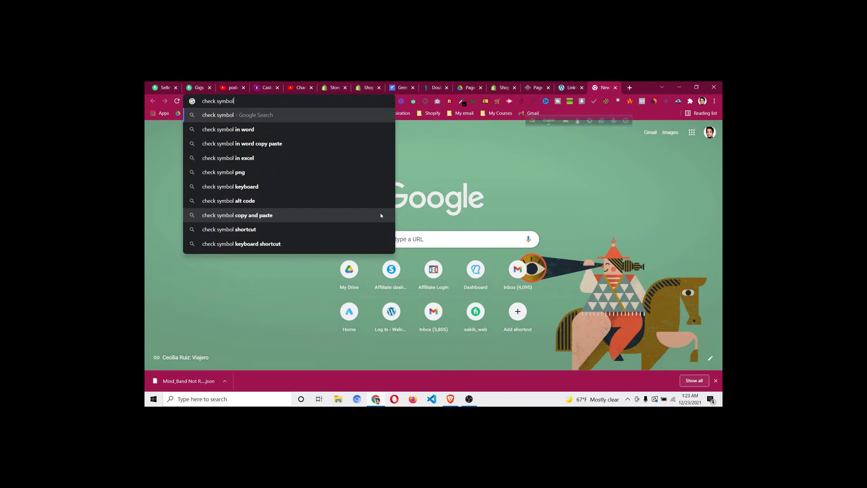
{"action": "key", "text": "Return"}
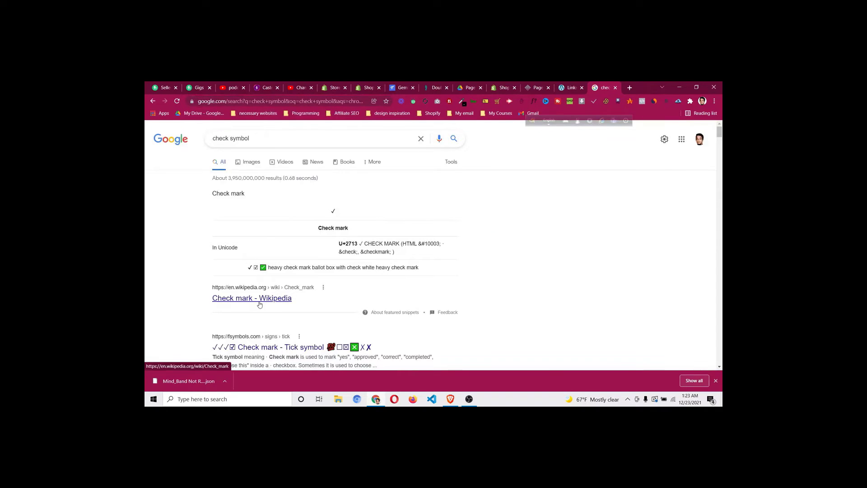
{"action": "scroll", "coordinate": [354, 270], "scroll_direction": "down", "scroll_amount": 2}
{"action": "left_click", "coordinate": [354, 242]}
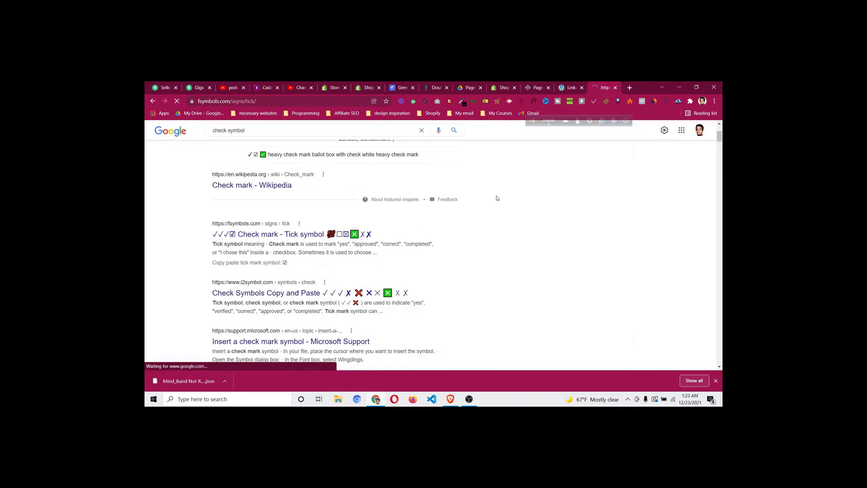
{"action": "scroll", "coordinate": [335, 253], "scroll_direction": "down", "scroll_amount": 1}
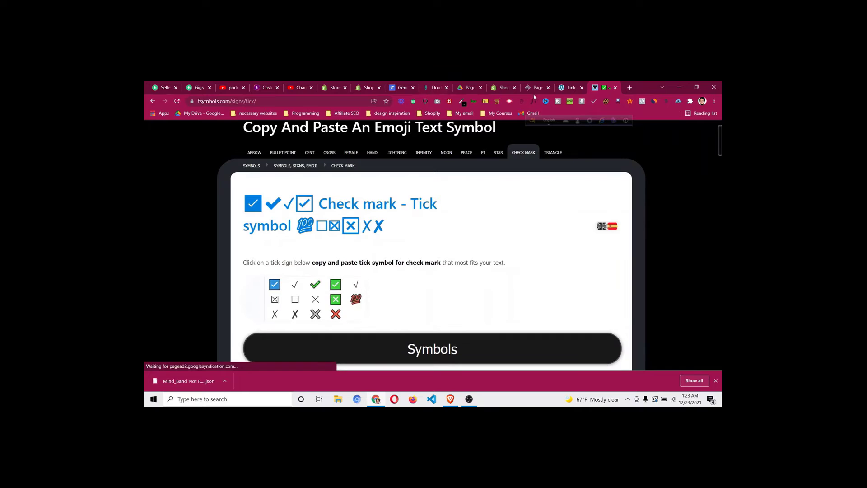
{"action": "left_click", "coordinate": [405, 87]}
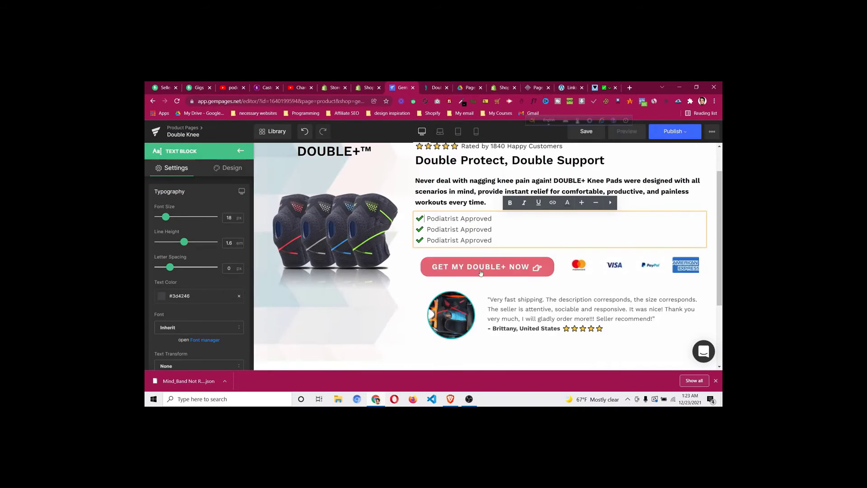
Deselect the checklist and browse the list of addable page elements
{"action": "left_click", "coordinate": [407, 310]}
{"action": "left_click", "coordinate": [240, 150]}
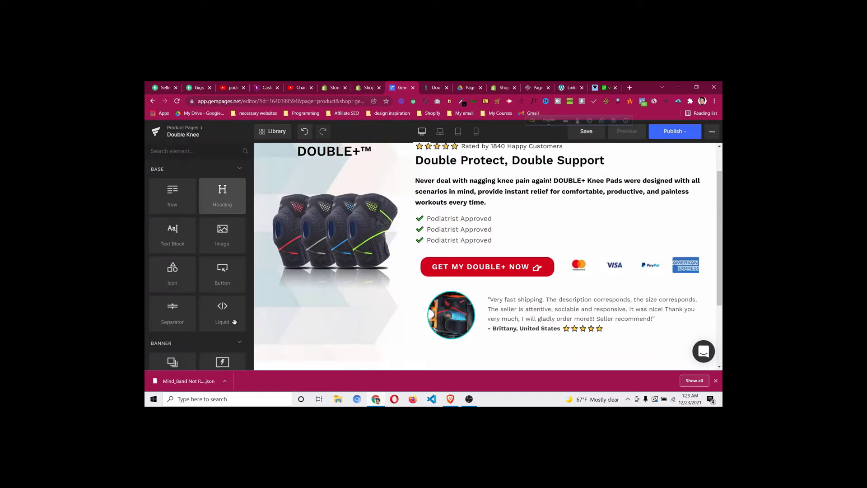
{"action": "scroll", "coordinate": [235, 322], "scroll_direction": "down", "scroll_amount": 8}
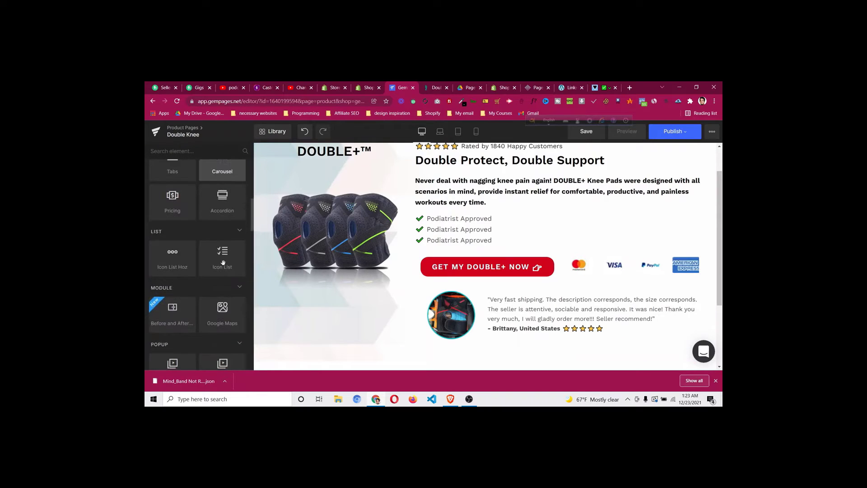
{"action": "scroll", "coordinate": [543, 276], "scroll_direction": "down", "scroll_amount": 2}
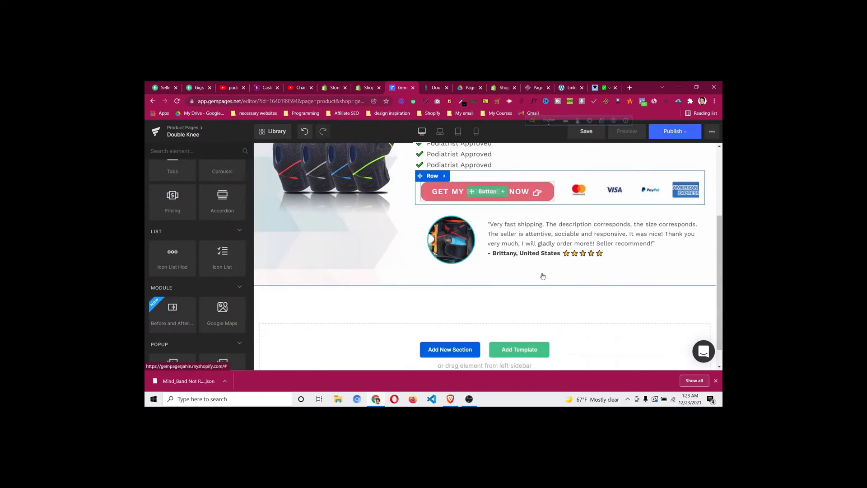
{"action": "scroll", "coordinate": [390, 276], "scroll_direction": "up", "scroll_amount": 3}
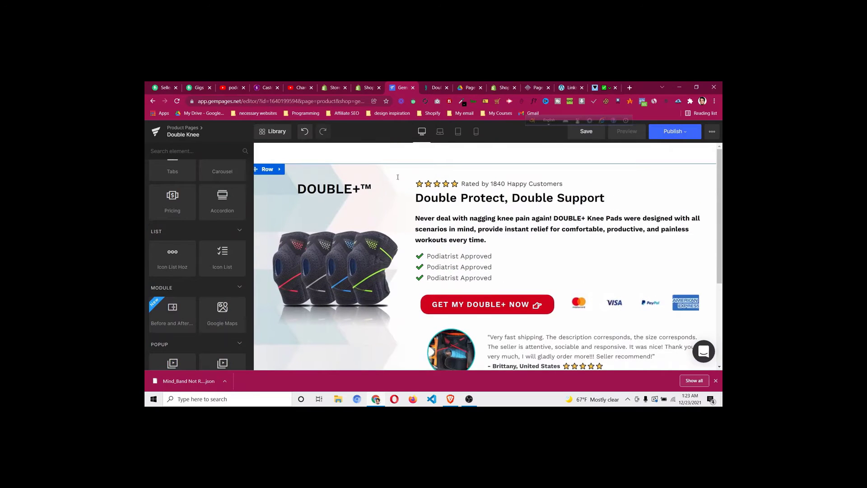
{"action": "scroll", "coordinate": [406, 242], "scroll_direction": "down", "scroll_amount": 3}
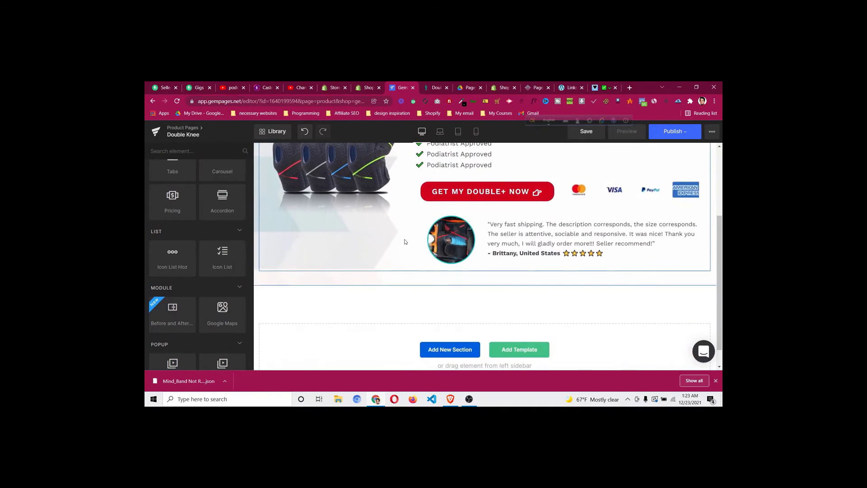
{"action": "scroll", "coordinate": [405, 242], "scroll_direction": "up", "scroll_amount": 3}
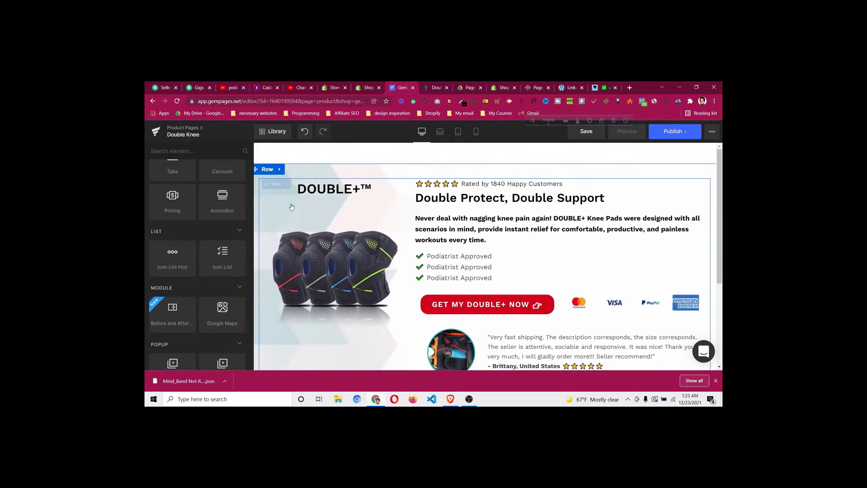
Open the image-and-text row's layout: two columns on laptop and tablet, one on mobile
{"action": "left_click", "coordinate": [276, 185]}
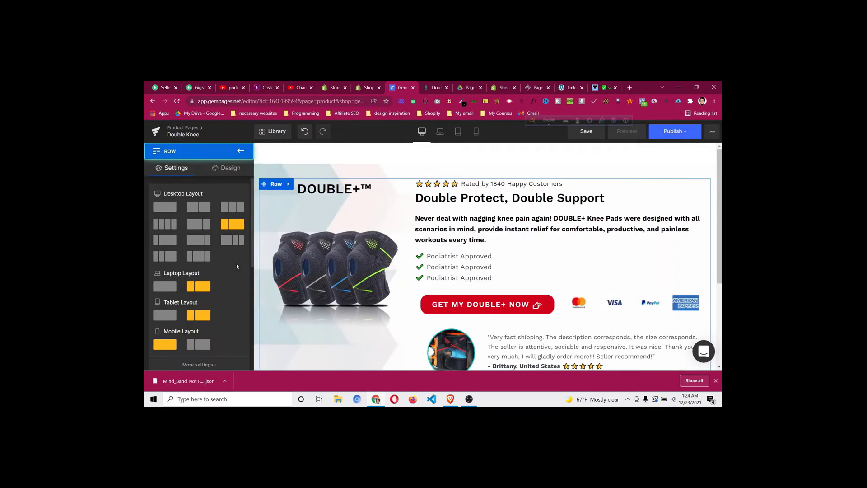
{"action": "scroll", "coordinate": [211, 287], "scroll_direction": "down", "scroll_amount": 1}
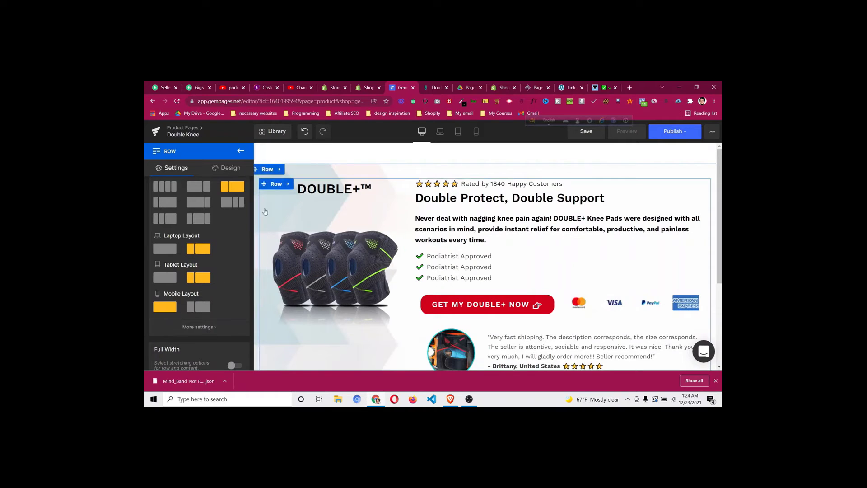
{"action": "scroll", "coordinate": [221, 270], "scroll_direction": "up", "scroll_amount": 1}
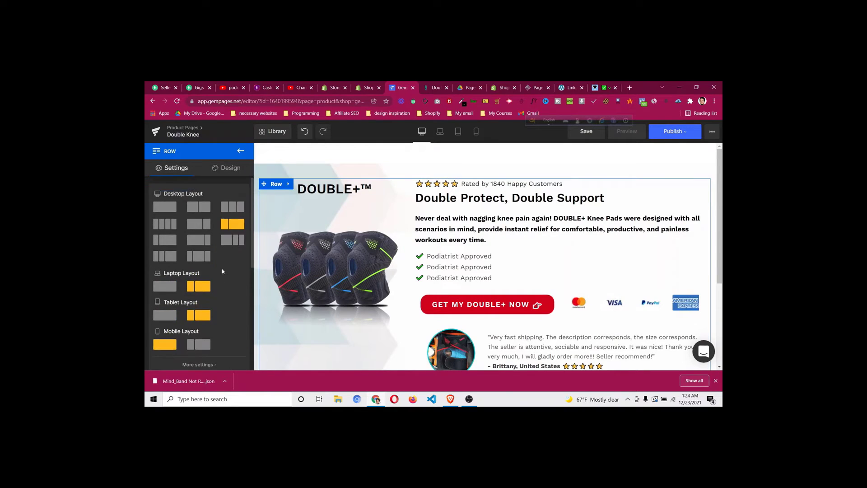
{"action": "scroll", "coordinate": [222, 271], "scroll_direction": "down", "scroll_amount": 1}
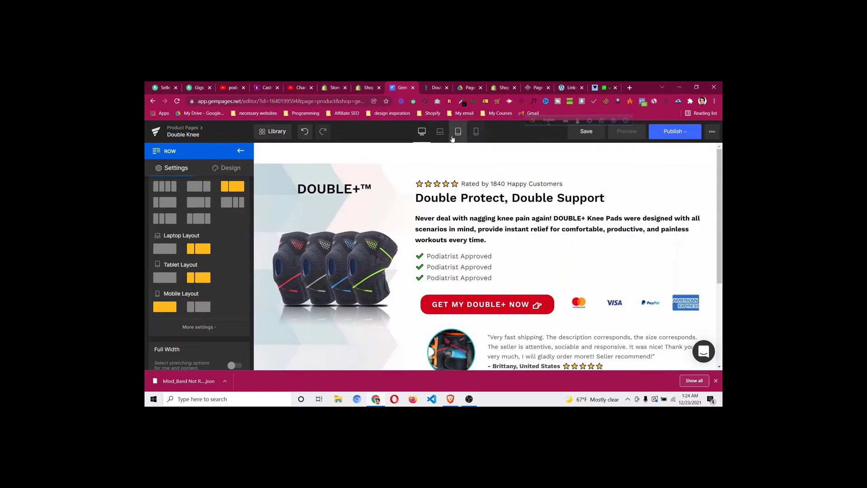
Check the stacked mobile preview of the page, then bring up the DoctorSteps reference tab
{"action": "left_click", "coordinate": [476, 132]}
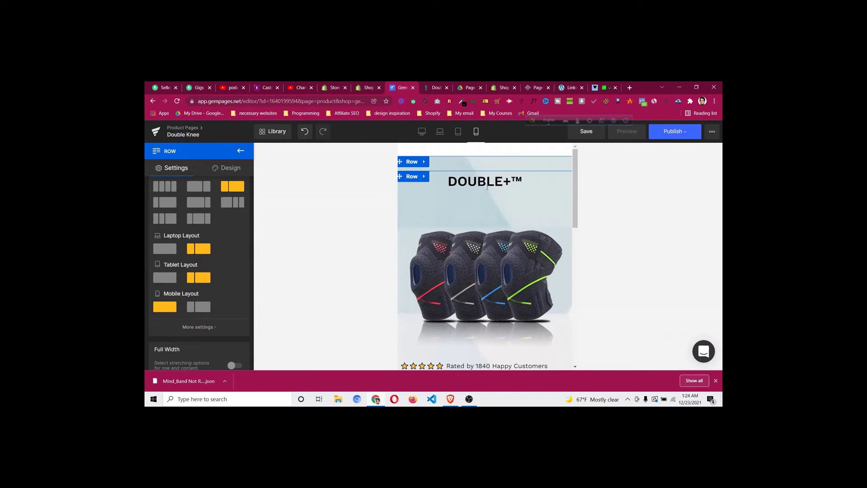
{"action": "scroll", "coordinate": [472, 247], "scroll_direction": "down", "scroll_amount": 3}
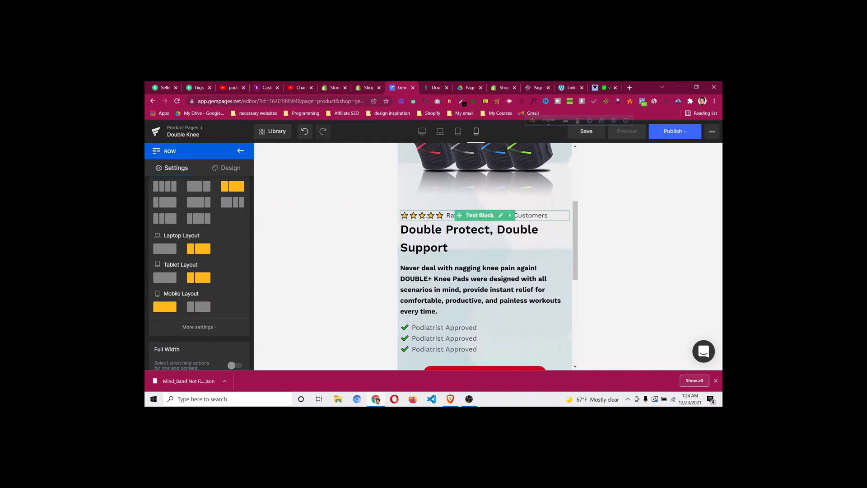
{"action": "scroll", "coordinate": [435, 267], "scroll_direction": "down", "scroll_amount": 3}
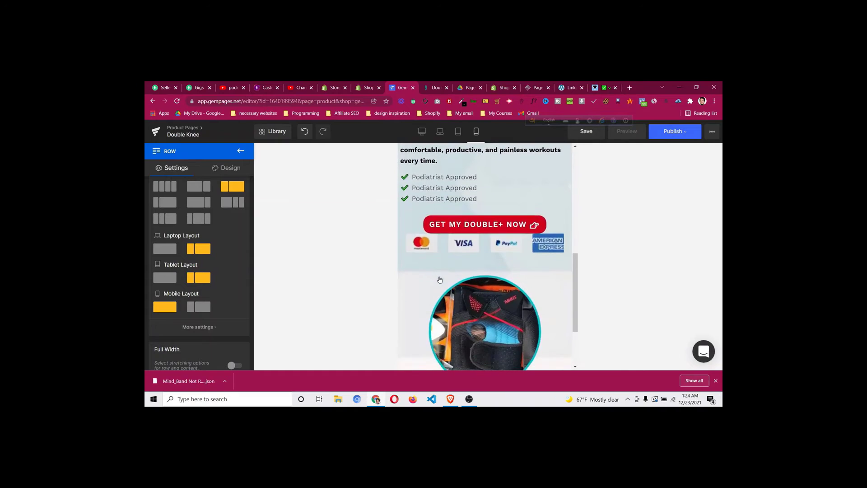
{"action": "scroll", "coordinate": [479, 228], "scroll_direction": "down", "scroll_amount": 2}
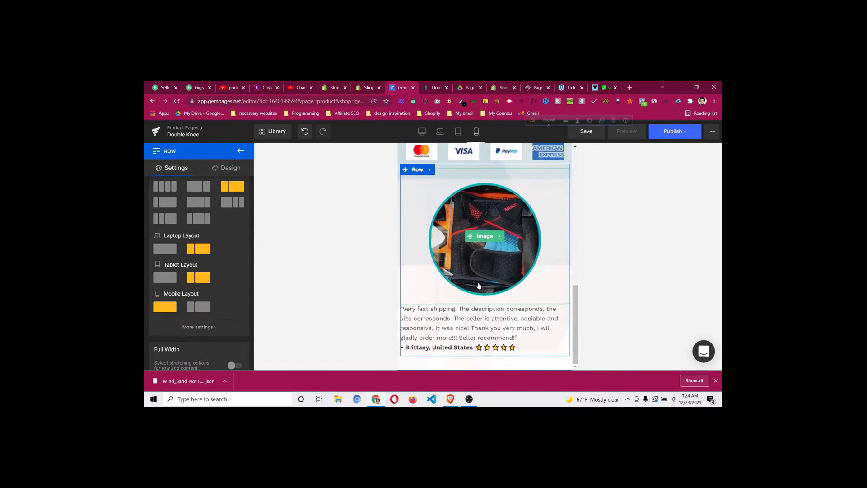
{"action": "scroll", "coordinate": [552, 253], "scroll_direction": "up", "scroll_amount": 10}
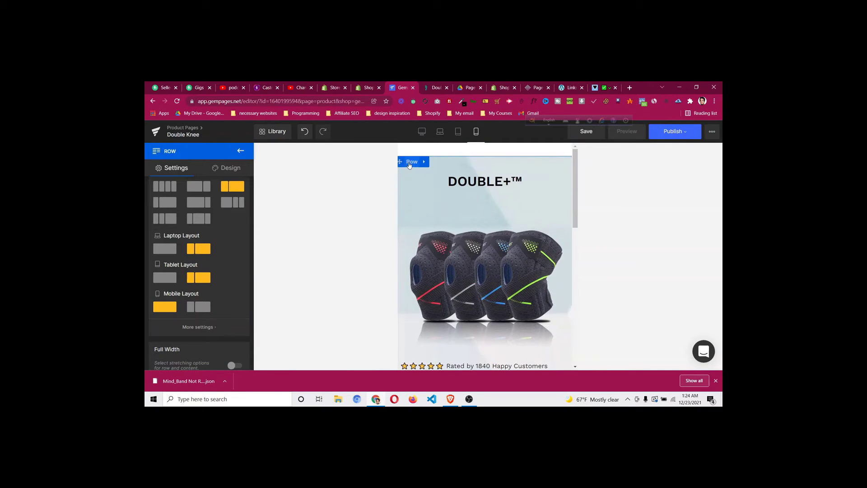
{"action": "scroll", "coordinate": [412, 238], "scroll_direction": "down", "scroll_amount": 10}
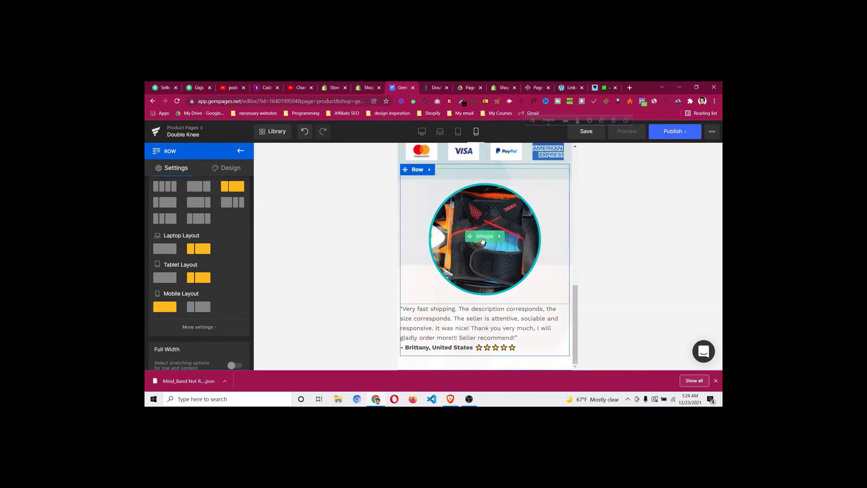
{"action": "left_click", "coordinate": [436, 87]}
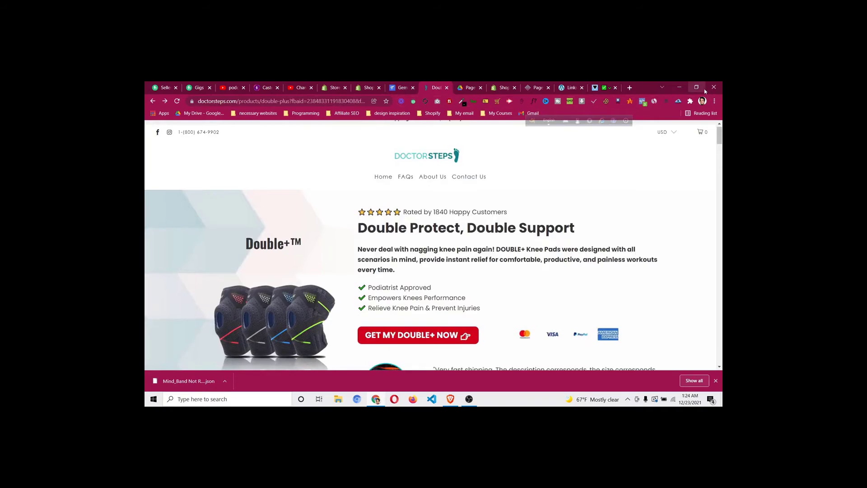
View the DoctorSteps reference page at narrow phone width, then maximize Chrome back to GemPages
{"action": "left_click", "coordinate": [694, 88]}
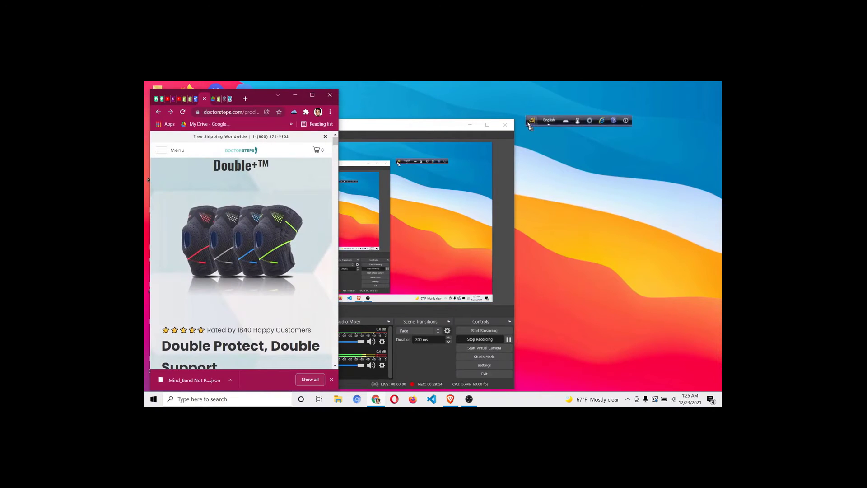
{"action": "left_click", "coordinate": [473, 124]}
{"action": "scroll", "coordinate": [231, 246], "scroll_direction": "down", "scroll_amount": 8}
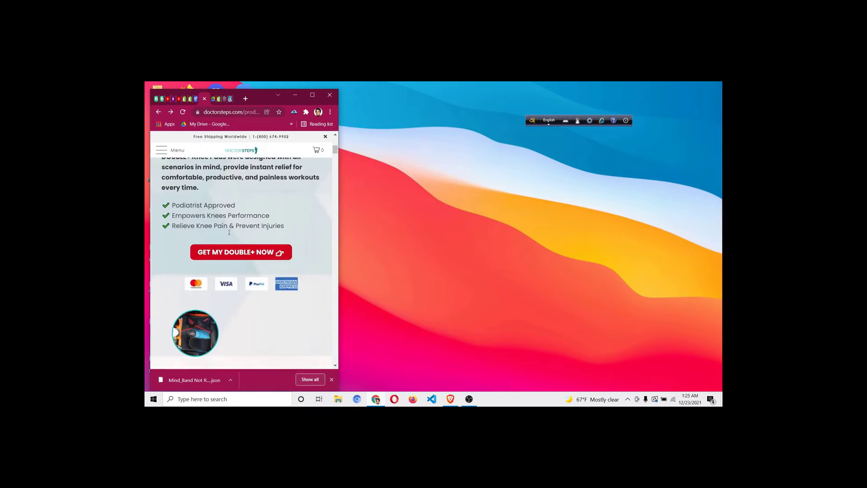
{"action": "scroll", "coordinate": [233, 253], "scroll_direction": "down", "scroll_amount": 3}
{"action": "scroll", "coordinate": [242, 265], "scroll_direction": "up", "scroll_amount": 1}
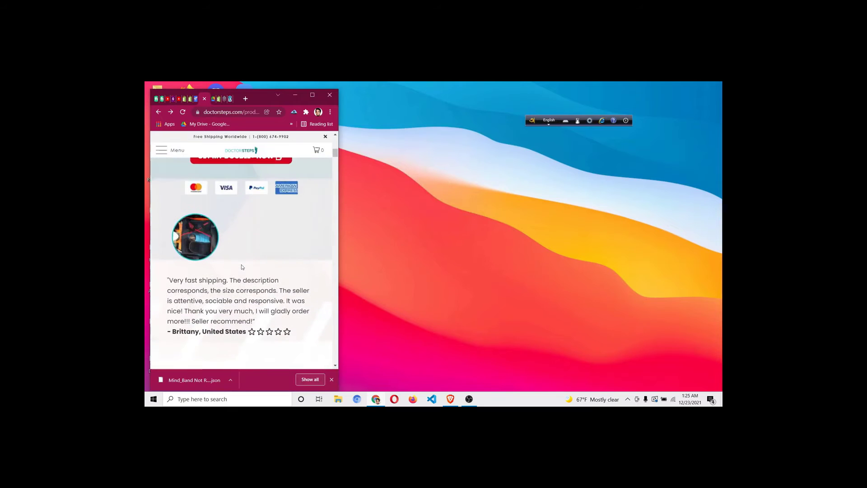
{"action": "scroll", "coordinate": [242, 266], "scroll_direction": "down", "scroll_amount": 1}
{"action": "scroll", "coordinate": [227, 228], "scroll_direction": "up", "scroll_amount": 1}
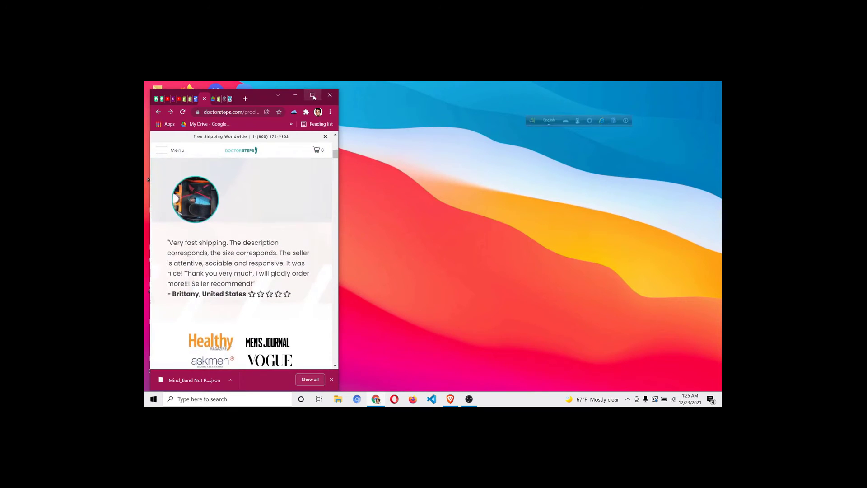
{"action": "left_click", "coordinate": [312, 96]}
{"action": "left_click", "coordinate": [401, 87]}
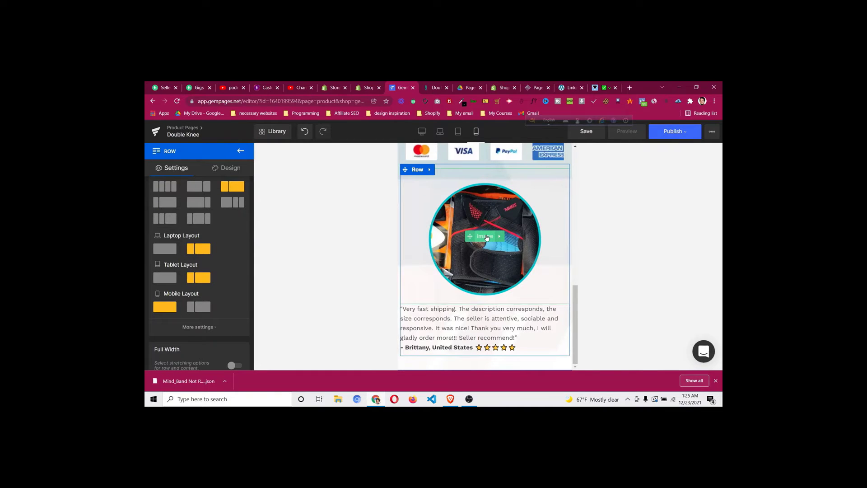
Lower the top row's bottom padding from 38px to 20px, keeping 39px top padding
{"action": "scroll", "coordinate": [467, 250], "scroll_direction": "up", "scroll_amount": 10}
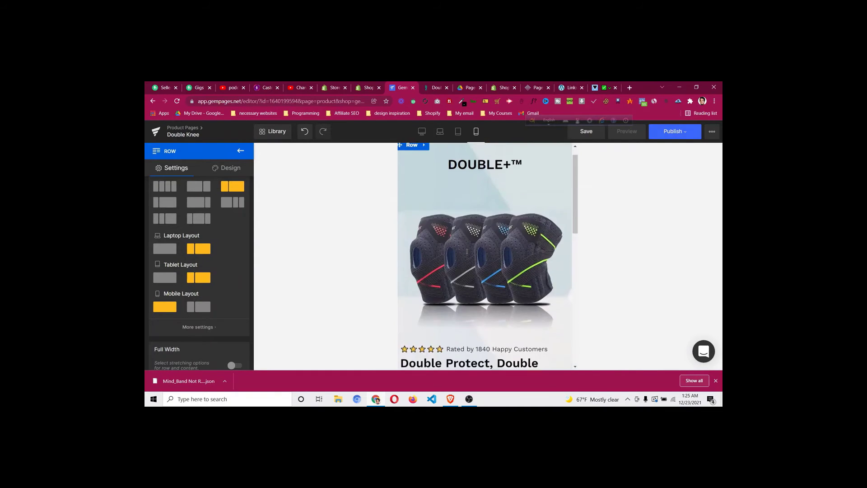
{"action": "scroll", "coordinate": [468, 251], "scroll_direction": "up", "scroll_amount": 1}
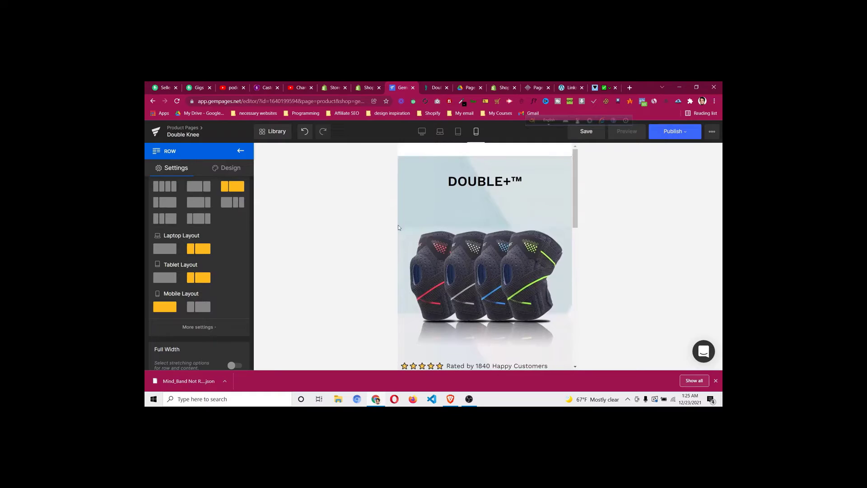
{"action": "left_click", "coordinate": [412, 162]}
{"action": "left_click", "coordinate": [223, 172]}
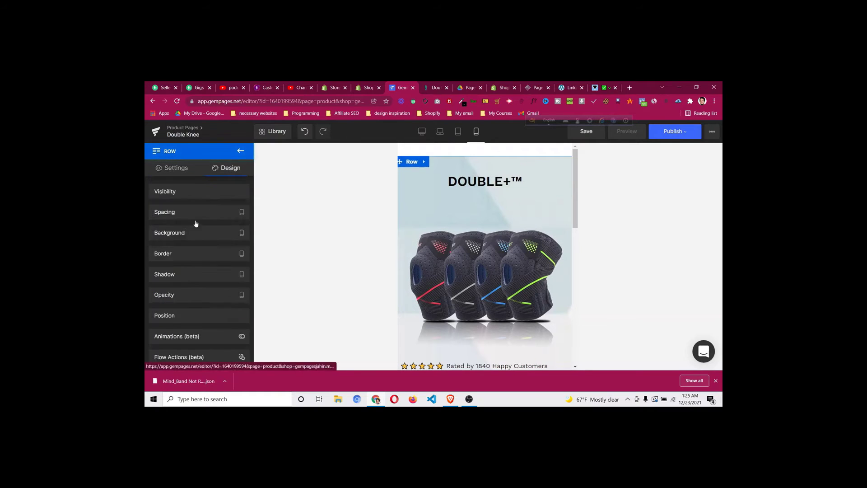
{"action": "left_click", "coordinate": [195, 213]}
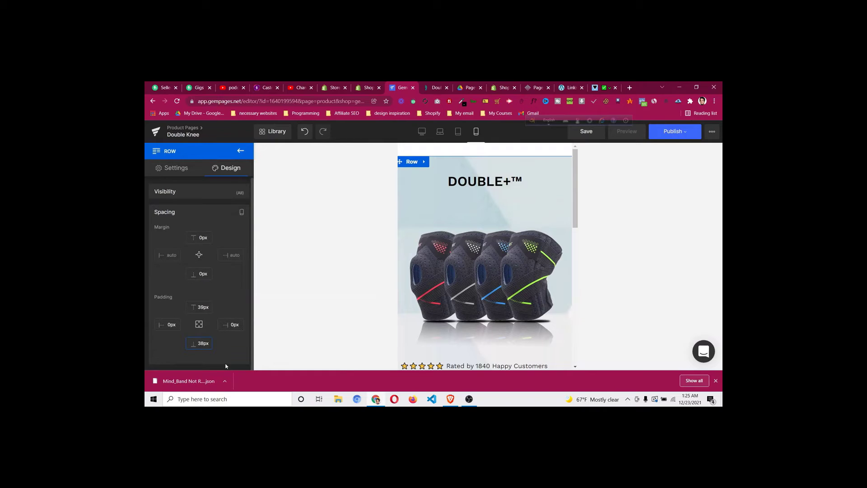
{"action": "scroll", "coordinate": [498, 296], "scroll_direction": "down", "scroll_amount": 10}
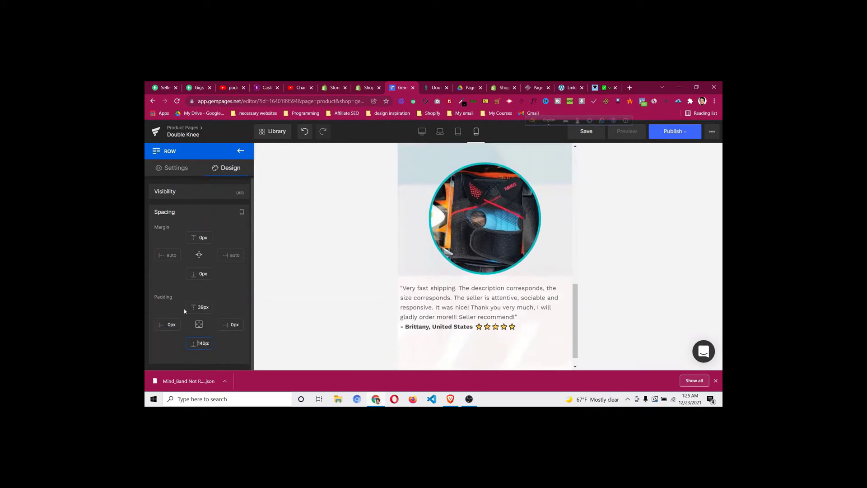
{"action": "key", "text": "Up"}
{"action": "key", "text": "Up"}
{"action": "scroll", "coordinate": [560, 345], "scroll_direction": "down", "scroll_amount": 2}
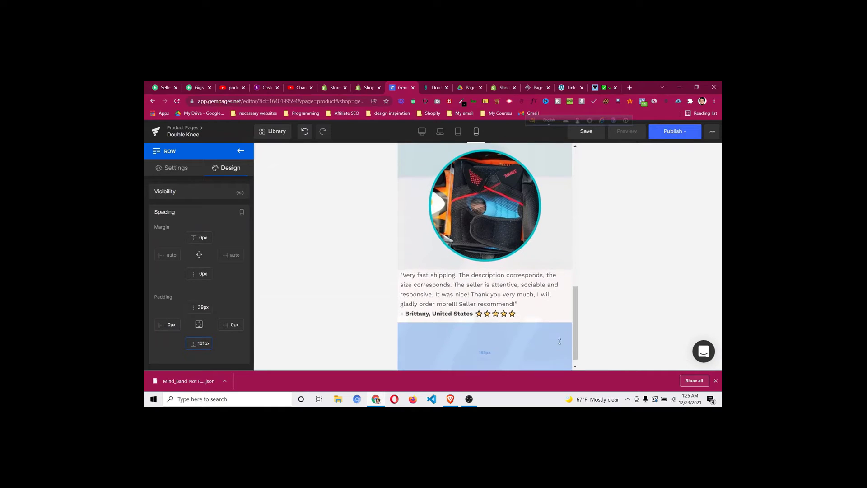
{"action": "key", "text": "Down"}
{"action": "key", "text": "Down"}
{"action": "key", "text": "Down"}
{"action": "key", "text": "Down"}
{"action": "key", "text": "Down"}
{"action": "key", "text": "Down"}
{"action": "key", "text": "Down"}
{"action": "key", "text": "Down"}
{"action": "key", "text": "Down"}
{"action": "key", "text": "Down"}
{"action": "key", "text": "Down"}
{"action": "key", "text": "Down"}
{"action": "key", "text": "Down"}
{"action": "key", "text": "Down"}
{"action": "key", "text": "Down"}
{"action": "key", "text": "Down"}
{"action": "key", "text": "Down"}
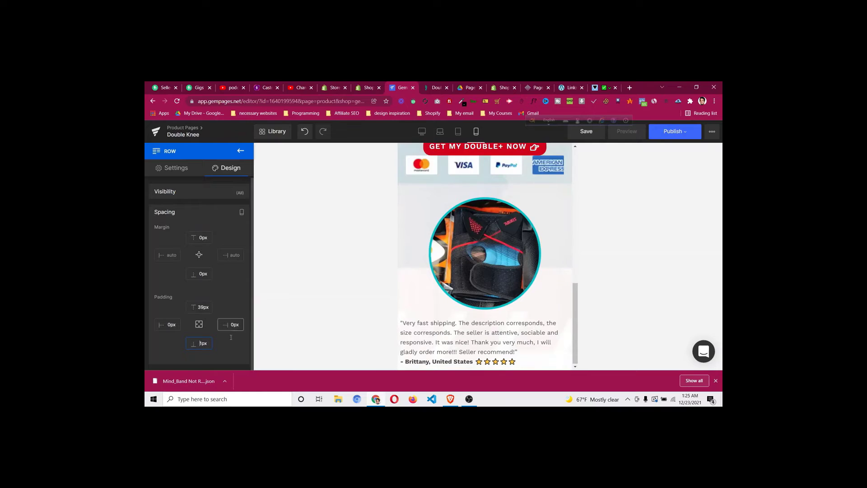
{"action": "key", "text": "Up"}
{"action": "key", "text": "Up"}
{"action": "key", "text": "Up"}
{"action": "key", "text": "Up"}
{"action": "key", "text": "Up"}
{"action": "key", "text": "Up"}
{"action": "key", "text": "Up"}
{"action": "key", "text": "Up"}
{"action": "key", "text": "Up"}
{"action": "key", "text": "Up"}
{"action": "key", "text": "Up"}
{"action": "key", "text": "Up"}
{"action": "key", "text": "Up"}
{"action": "key", "text": "Up"}
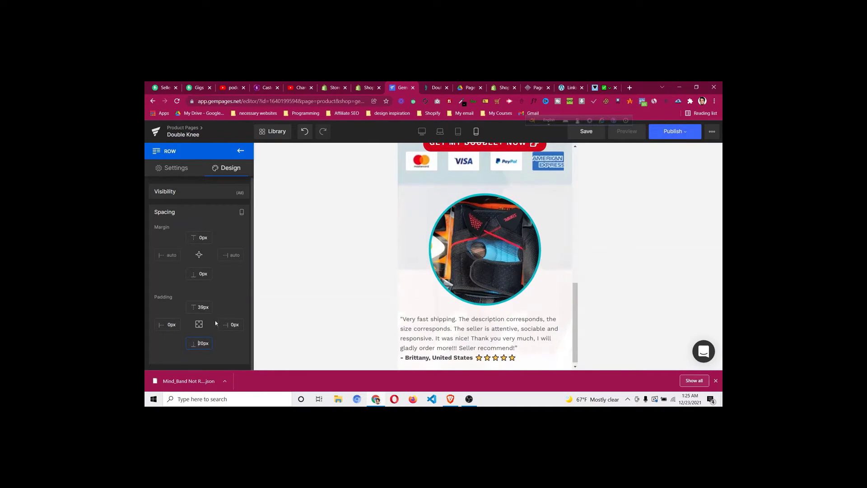
Make the row background a cover image and, after trying bottom corners, centre it at X 50, Y 50
{"action": "left_click", "coordinate": [219, 220]}
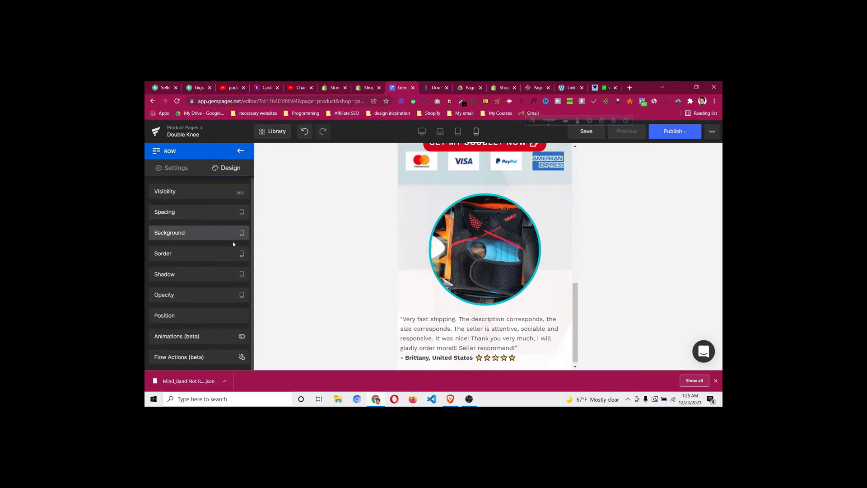
{"action": "left_click", "coordinate": [226, 236]}
{"action": "left_click", "coordinate": [238, 253]}
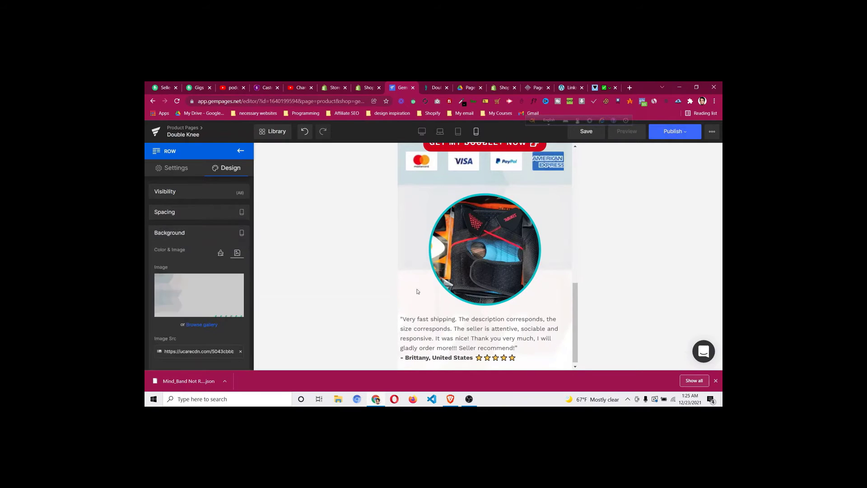
{"action": "scroll", "coordinate": [216, 349], "scroll_direction": "down", "scroll_amount": 2}
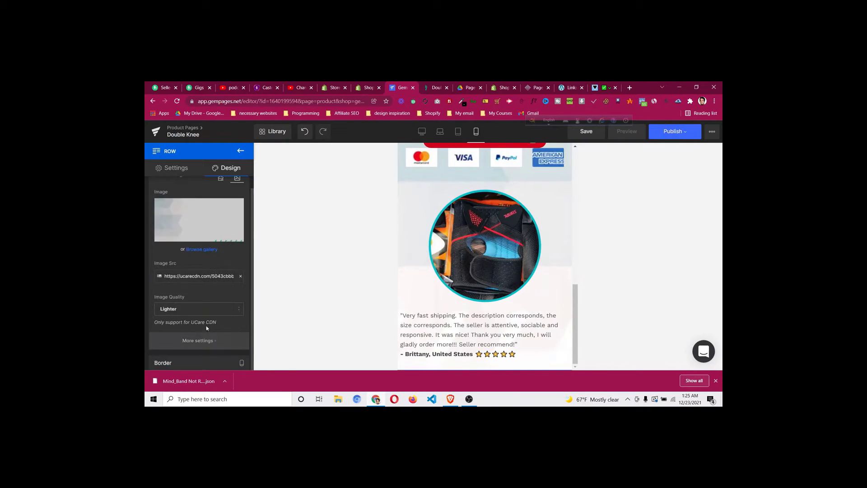
{"action": "scroll", "coordinate": [190, 271], "scroll_direction": "down", "scroll_amount": 3}
{"action": "left_click", "coordinate": [181, 271]}
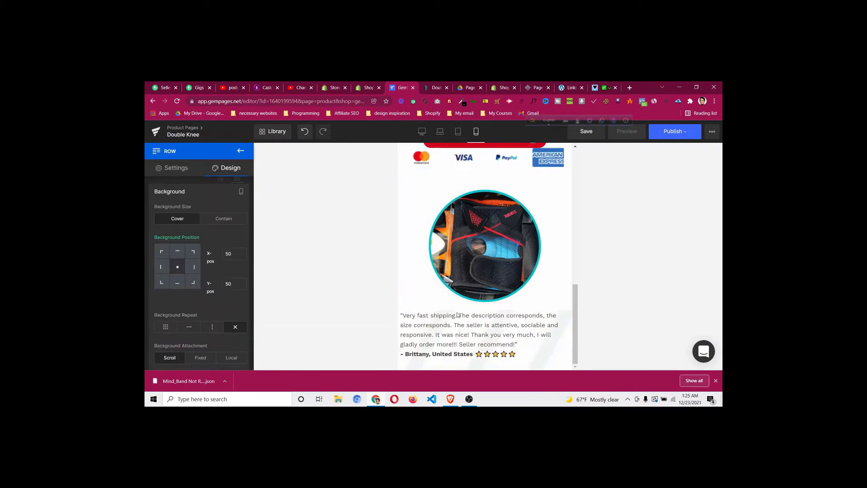
{"action": "left_click", "coordinate": [192, 284]}
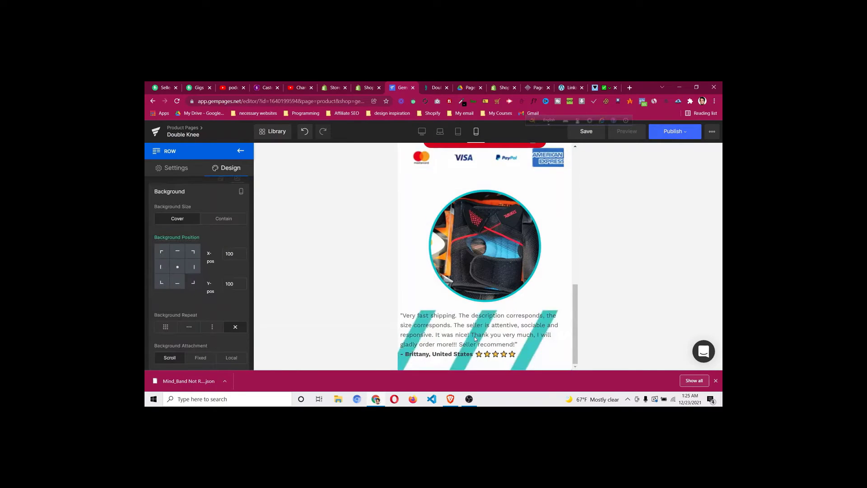
{"action": "left_click", "coordinate": [163, 283]}
{"action": "left_click", "coordinate": [178, 270]}
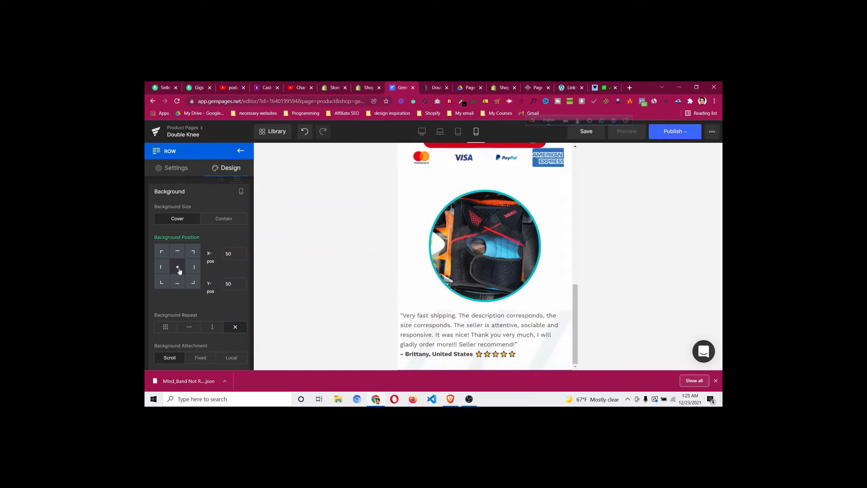
{"action": "scroll", "coordinate": [527, 321], "scroll_direction": "up", "scroll_amount": 10}
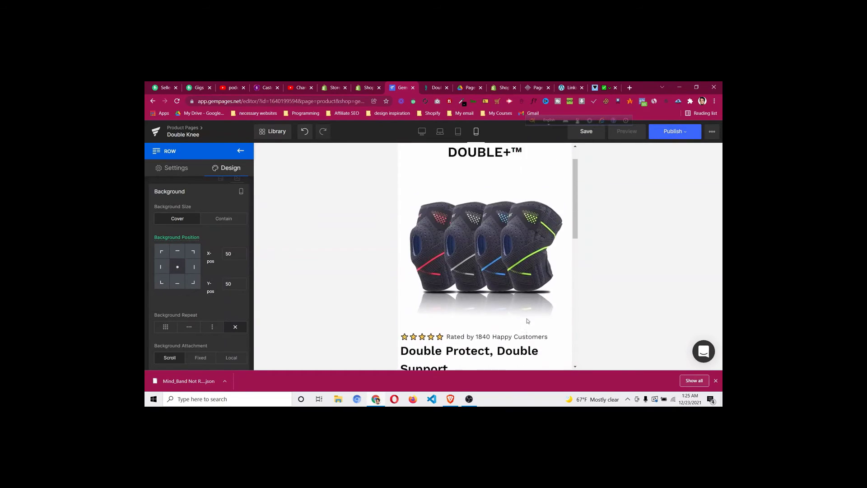
{"action": "left_click", "coordinate": [452, 173]}
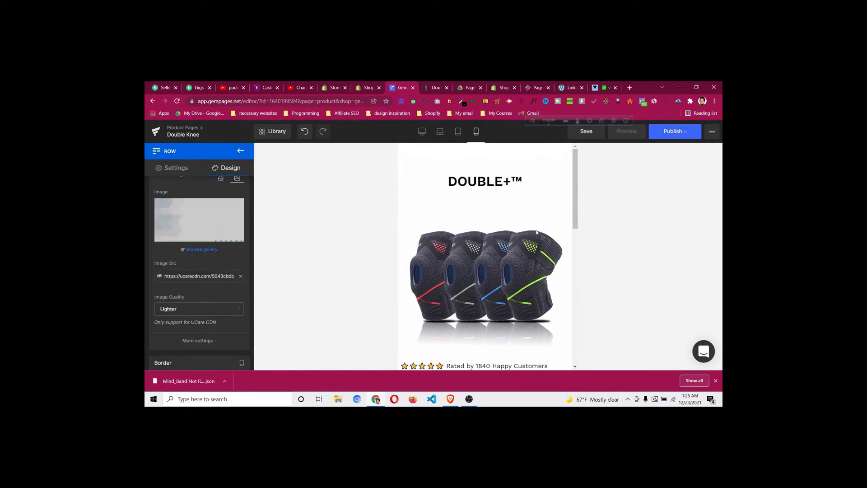
{"action": "scroll", "coordinate": [486, 156], "scroll_direction": "down", "scroll_amount": 1}
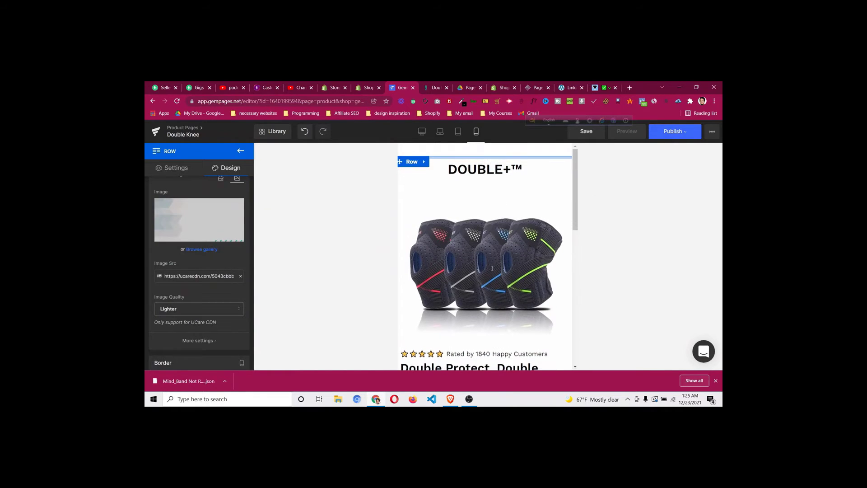
{"action": "scroll", "coordinate": [486, 156], "scroll_direction": "down", "scroll_amount": 3}
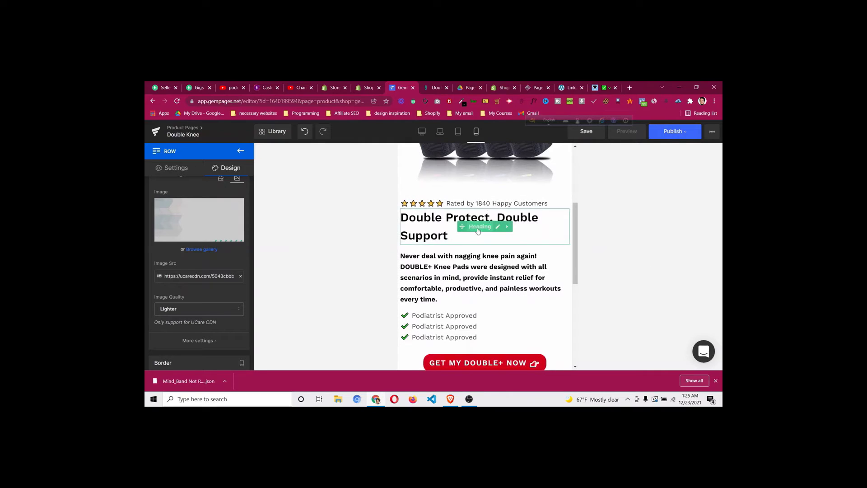
Shrink the 'Double Protect, Double Support' heading to 25px and centre it
{"action": "left_click", "coordinate": [403, 236]}
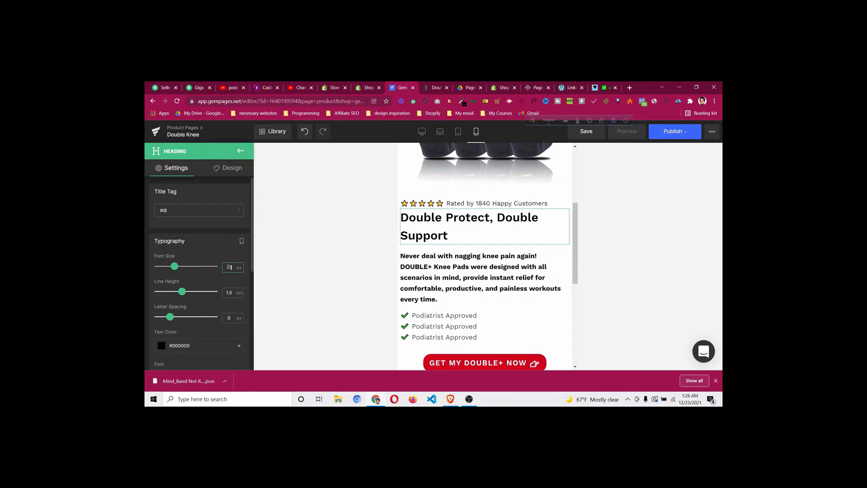
{"action": "key", "text": "Return"}
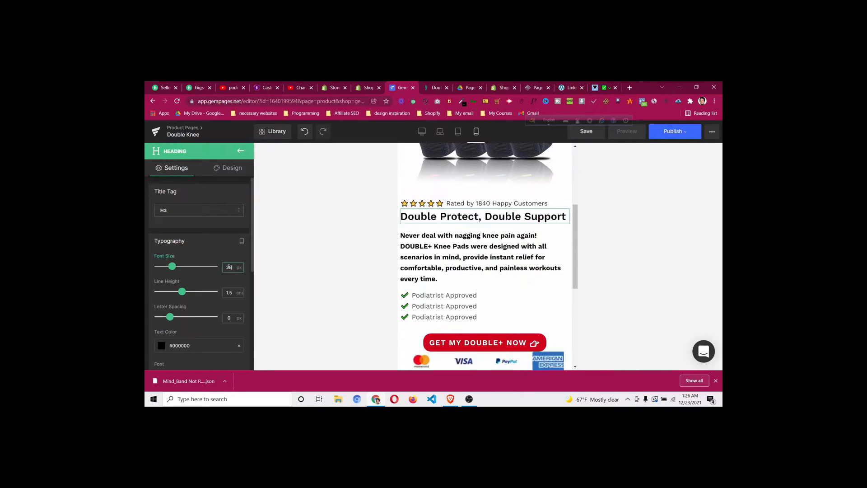
{"action": "key", "text": "Return"}
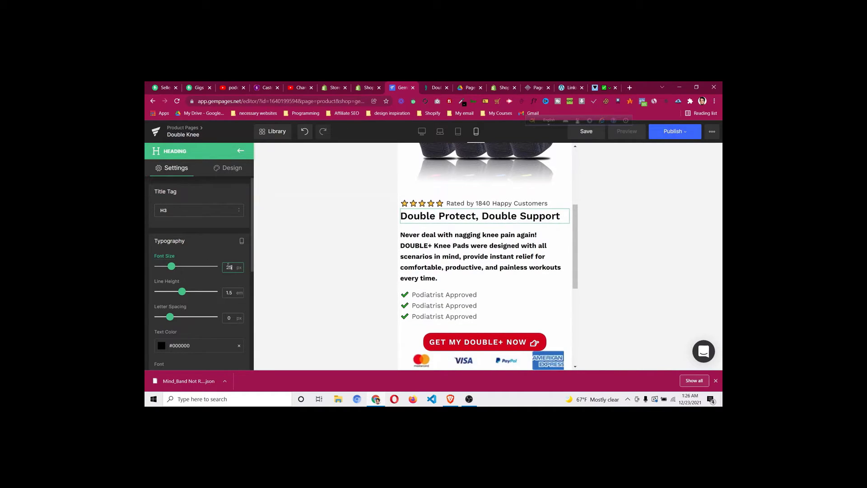
{"action": "key", "text": "Return"}
{"action": "scroll", "coordinate": [204, 255], "scroll_direction": "down", "scroll_amount": 5}
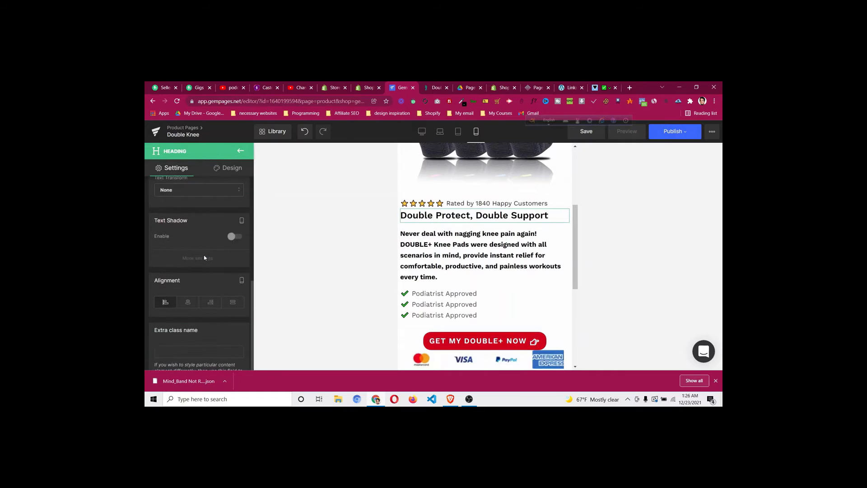
{"action": "left_click", "coordinate": [189, 275]}
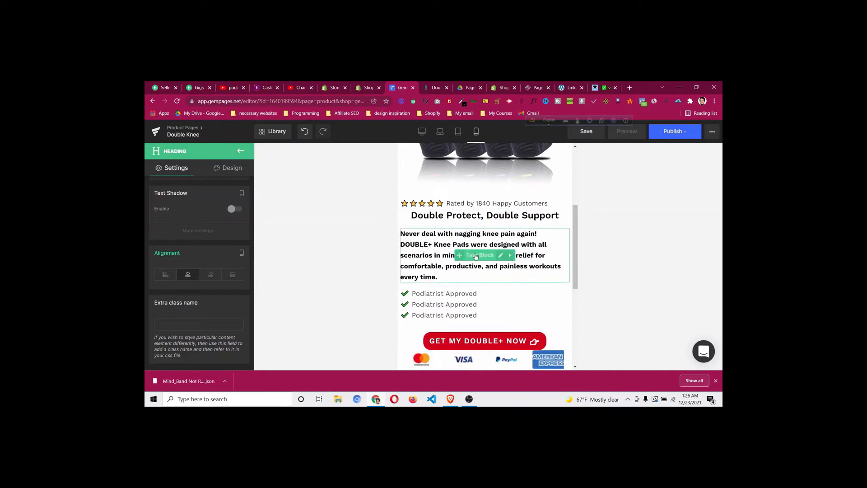
Centre the description paragraph and the Podiatrist Approved checklist
{"action": "left_click", "coordinate": [476, 256]}
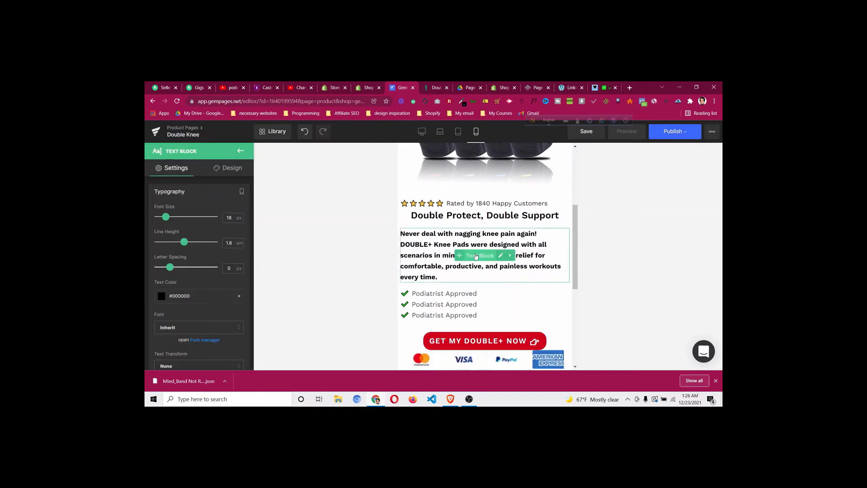
{"action": "scroll", "coordinate": [194, 293], "scroll_direction": "down", "scroll_amount": 4}
{"action": "left_click", "coordinate": [190, 291]}
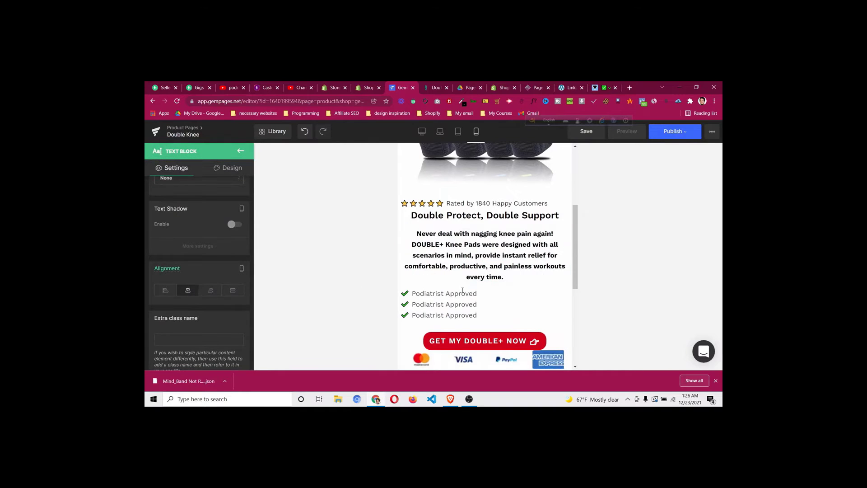
{"action": "scroll", "coordinate": [222, 292], "scroll_direction": "down", "scroll_amount": 4}
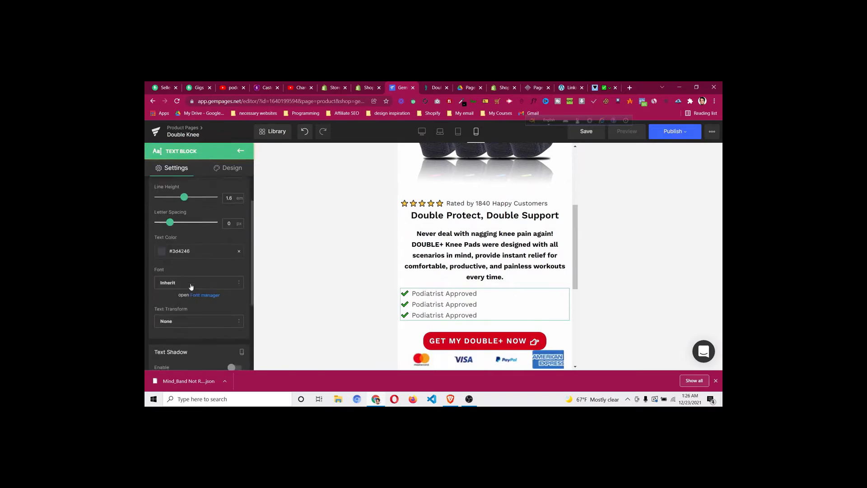
{"action": "left_click", "coordinate": [192, 291]}
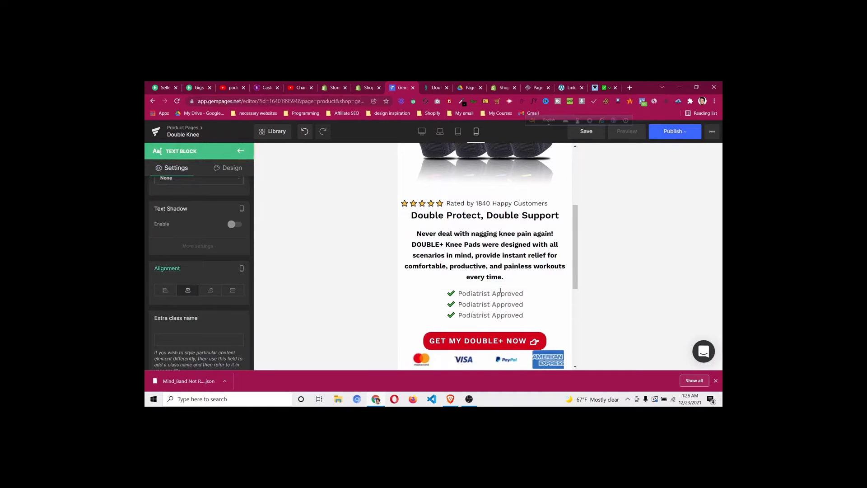
{"action": "scroll", "coordinate": [497, 294], "scroll_direction": "down", "scroll_amount": 2}
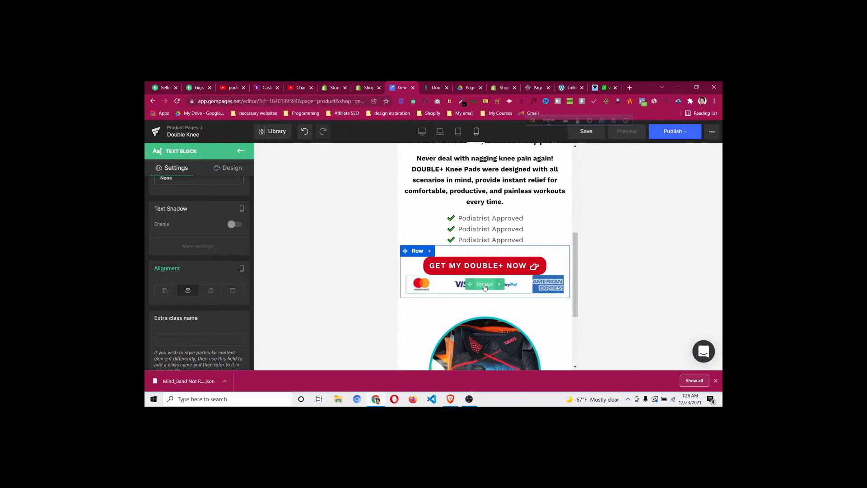
Give the payment logos image a 10px top margin below the red button
{"action": "left_click", "coordinate": [485, 287]}
{"action": "left_click", "coordinate": [231, 168]}
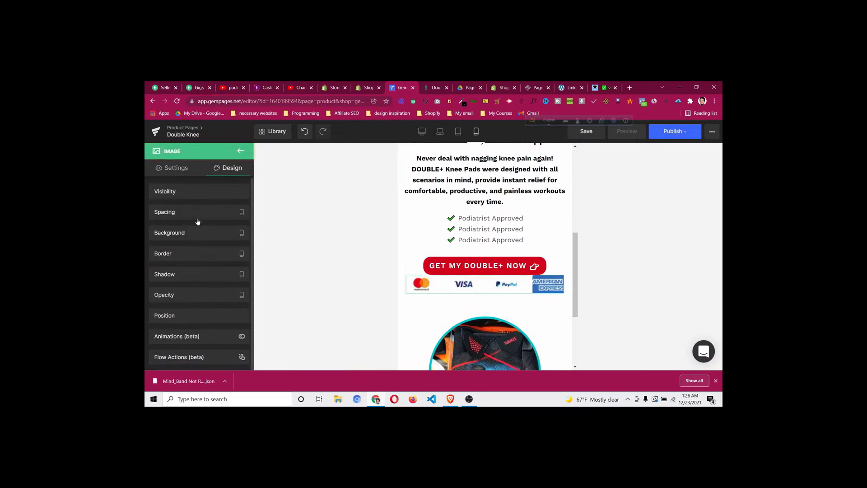
{"action": "left_click", "coordinate": [199, 214]}
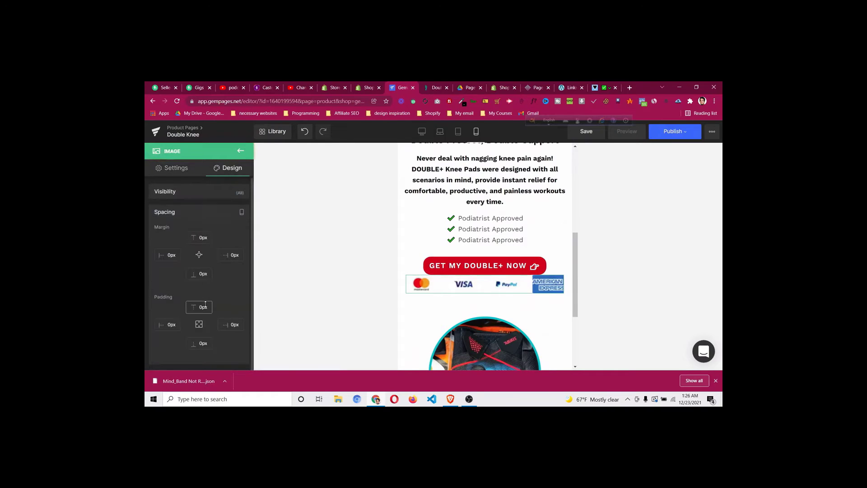
{"action": "left_click", "coordinate": [199, 237]}
{"action": "key", "text": "Up"}
{"action": "key", "text": "Up"}
{"action": "key", "text": "Up"}
{"action": "key", "text": "Up"}
{"action": "key", "text": "Up"}
{"action": "key", "text": "Up"}
{"action": "key", "text": "Up"}
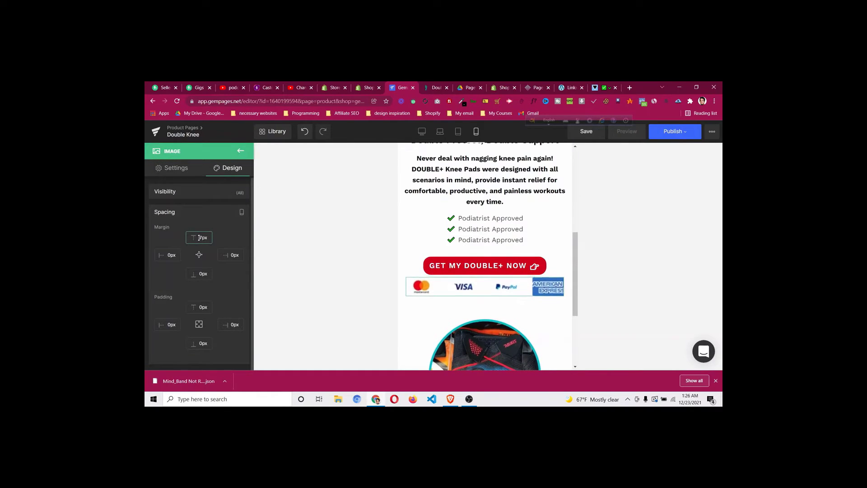
{"action": "key", "text": "Up"}
{"action": "key", "text": "Up"}
{"action": "key", "text": "Up"}
{"action": "scroll", "coordinate": [543, 262], "scroll_direction": "down", "scroll_amount": 3}
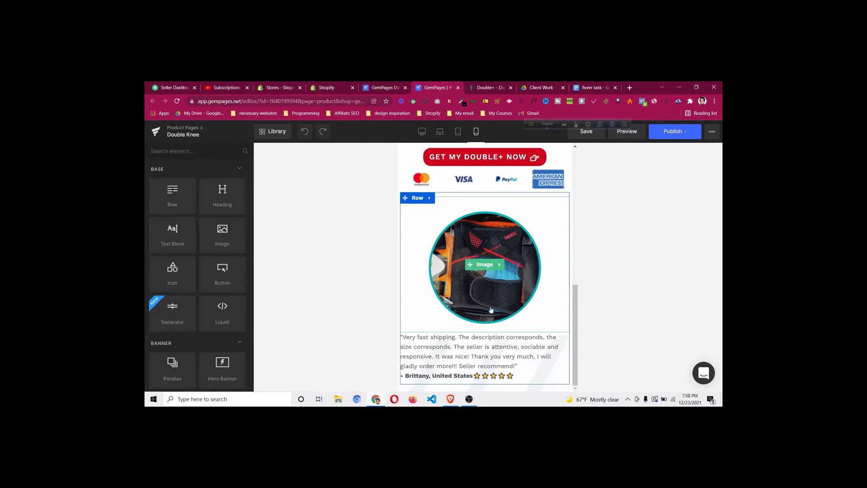
Adjust the width percentage of the round testimonial product image
{"action": "left_click", "coordinate": [485, 266]}
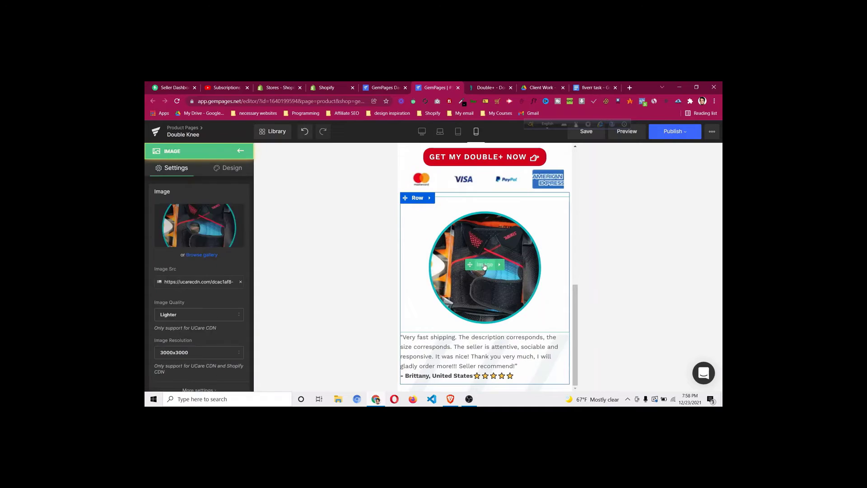
{"action": "scroll", "coordinate": [169, 254], "scroll_direction": "down", "scroll_amount": 3}
{"action": "left_click", "coordinate": [179, 257]}
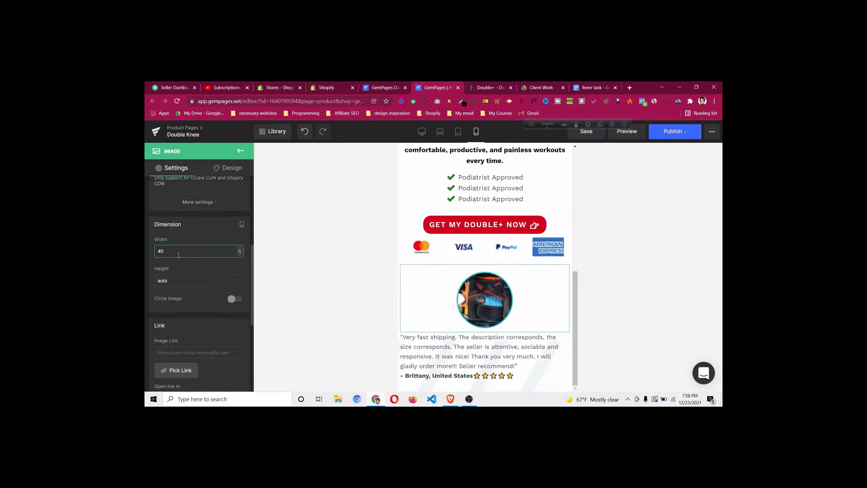
Centre-align the testimonial text
{"action": "left_click", "coordinate": [484, 358]}
{"action": "scroll", "coordinate": [199, 280], "scroll_direction": "down", "scroll_amount": 4}
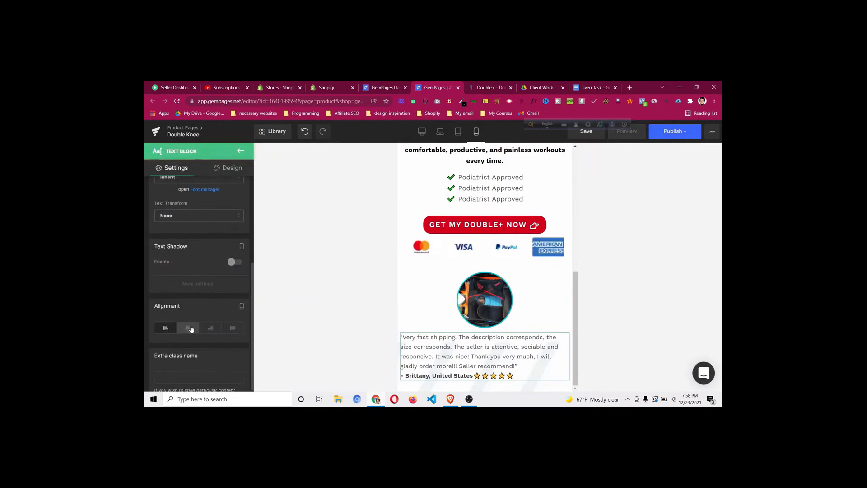
{"action": "left_click", "coordinate": [188, 328]}
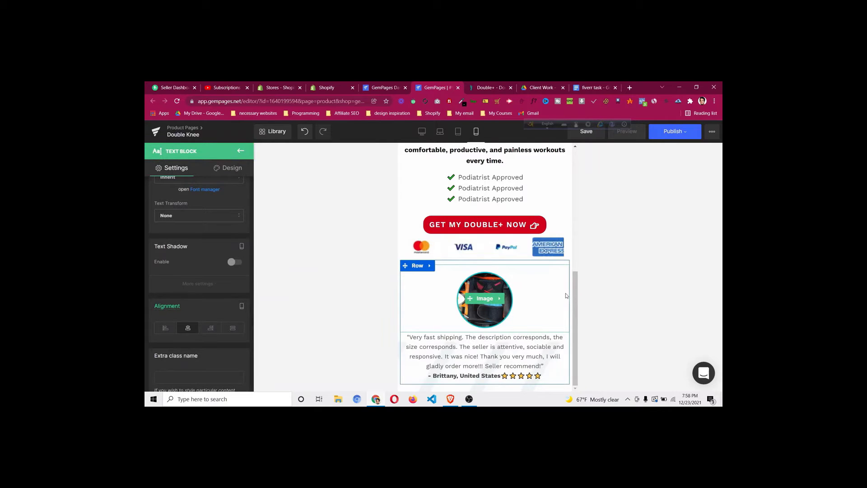
Set the payment-icons image width to 70%
{"action": "scroll", "coordinate": [567, 296], "scroll_direction": "up", "scroll_amount": 2}
{"action": "scroll", "coordinate": [566, 296], "scroll_direction": "down", "scroll_amount": 2}
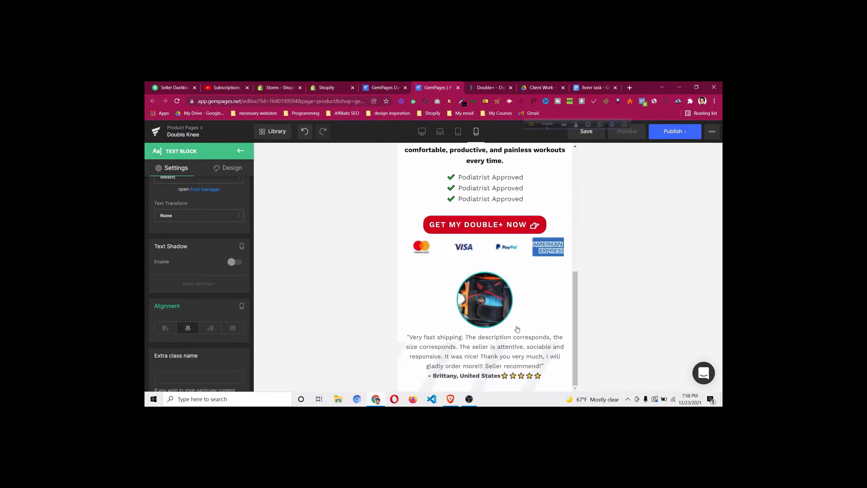
{"action": "left_click", "coordinate": [483, 249]}
{"action": "scroll", "coordinate": [196, 323], "scroll_direction": "down", "scroll_amount": 3}
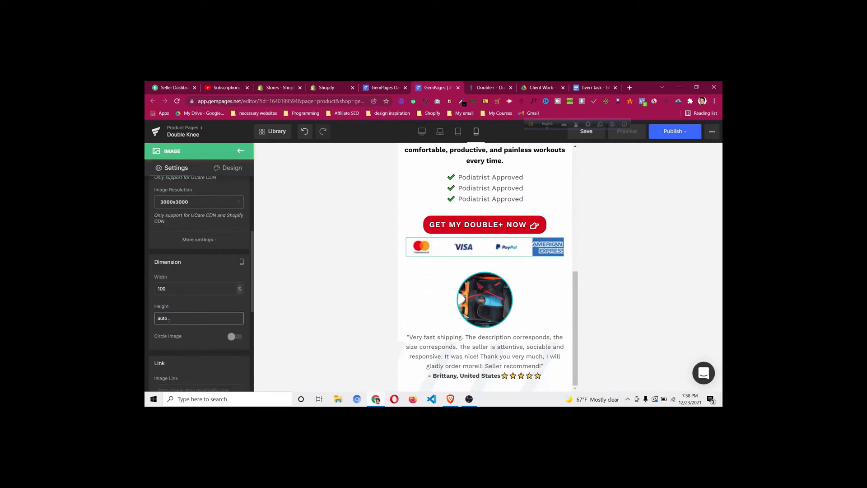
{"action": "left_click", "coordinate": [181, 289]}
{"action": "key", "text": "BackSpace"}
{"action": "key", "text": "BackSpace"}
{"action": "key", "text": "BackSpace"}
{"action": "type", "text": "60"}
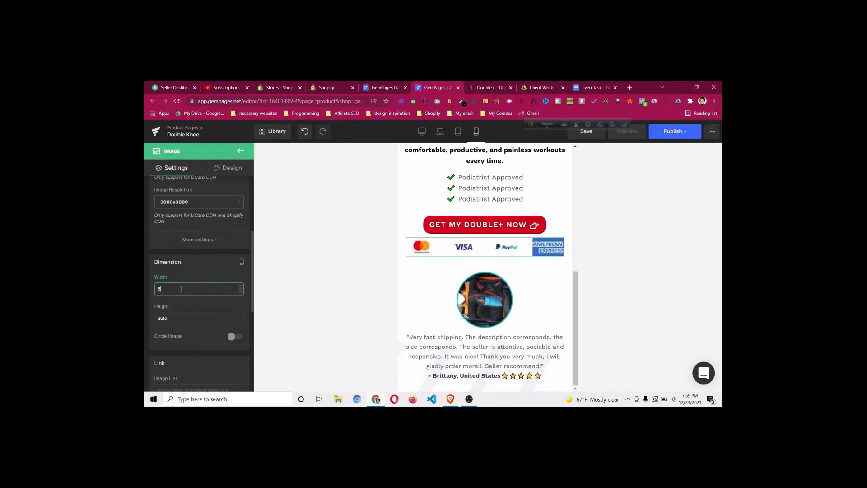
{"action": "key", "text": "Up"}
{"action": "key", "text": "Up"}
{"action": "key", "text": "Up"}
{"action": "key", "text": "Up"}
{"action": "key", "text": "Up"}
{"action": "key", "text": "Up"}
{"action": "key", "text": "Up"}
{"action": "key", "text": "Up"}
{"action": "key", "text": "Up"}
{"action": "key", "text": "Up"}
{"action": "key", "text": "Up"}
{"action": "key", "text": "Up"}
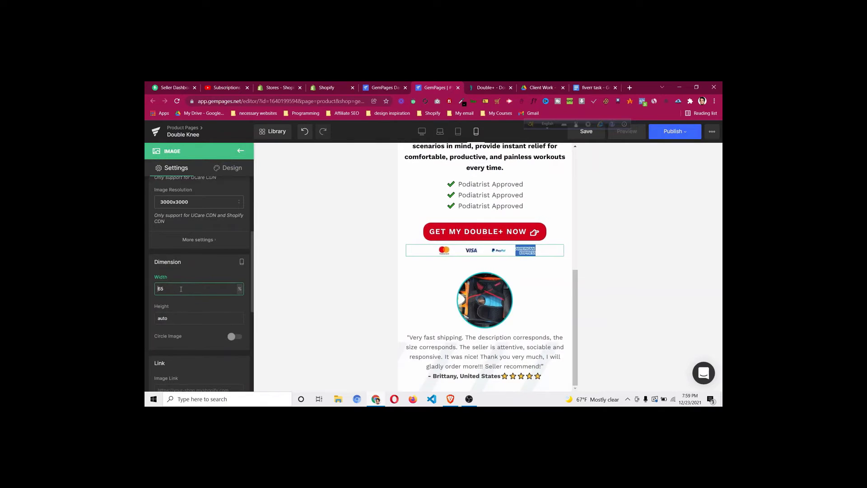
{"action": "key", "text": "Down"}
{"action": "key", "text": "Down"}
{"action": "key", "text": "Down"}
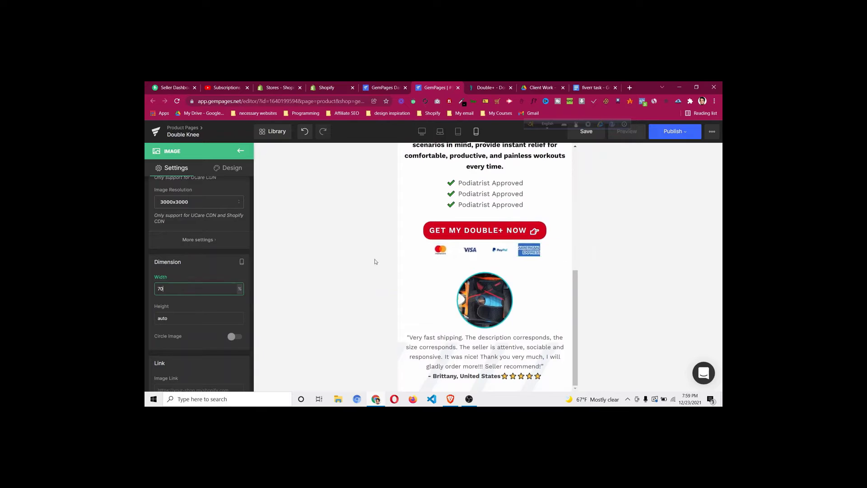
Toggle Stretch Button on and off so the red CTA button keeps its natural width
{"action": "left_click", "coordinate": [490, 231]}
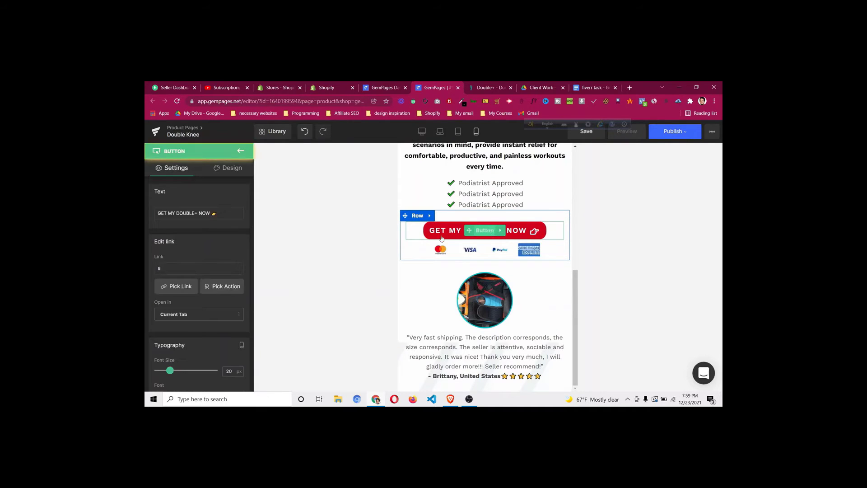
{"action": "scroll", "coordinate": [207, 289], "scroll_direction": "down", "scroll_amount": 3}
{"action": "scroll", "coordinate": [207, 289], "scroll_direction": "down", "scroll_amount": 3}
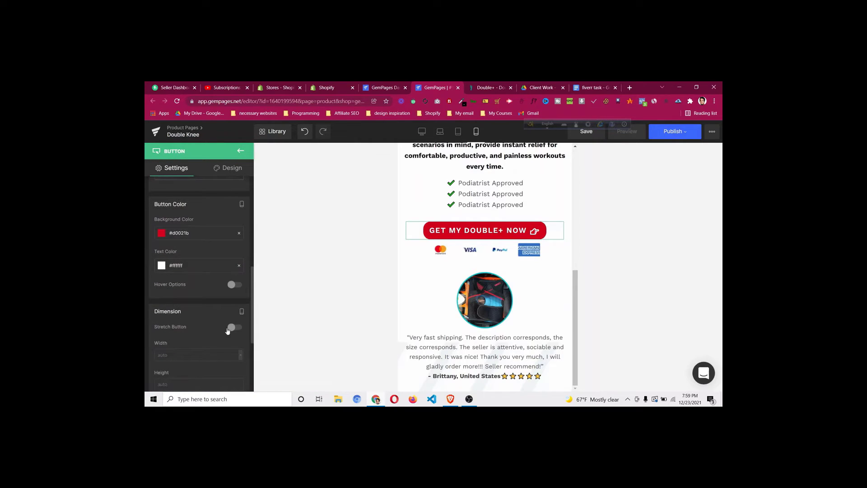
{"action": "left_click", "coordinate": [234, 328]}
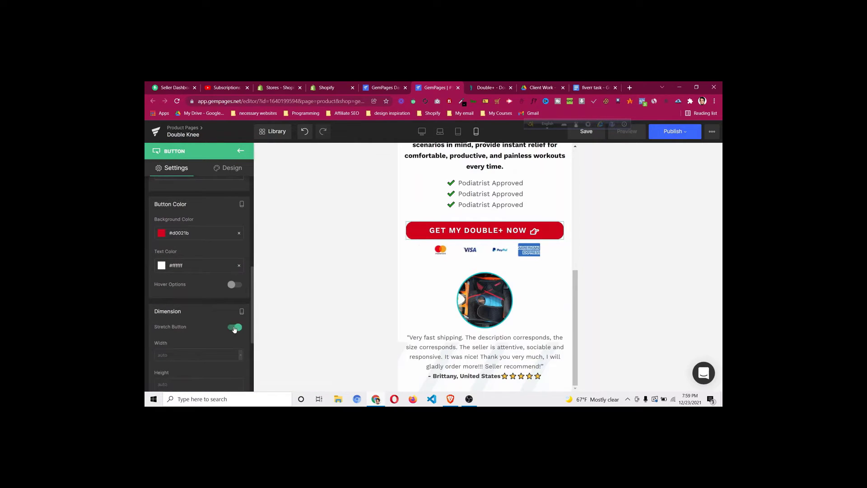
{"action": "left_click", "coordinate": [235, 328]}
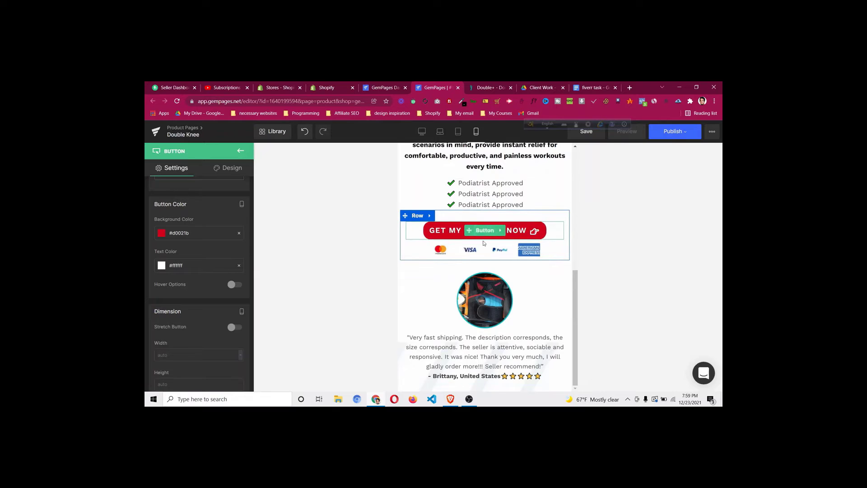
Add a Mouse Hover Zoom animation to the CTA button and preview it
{"action": "left_click", "coordinate": [231, 168]}
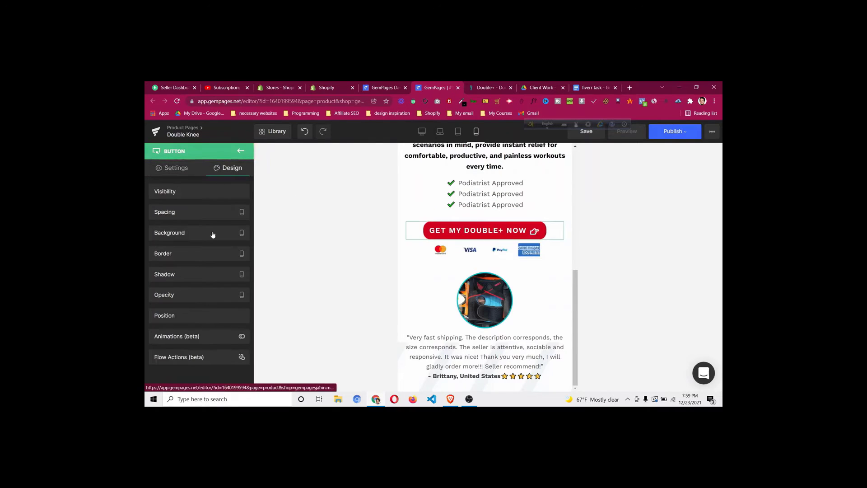
{"action": "left_click", "coordinate": [207, 336]}
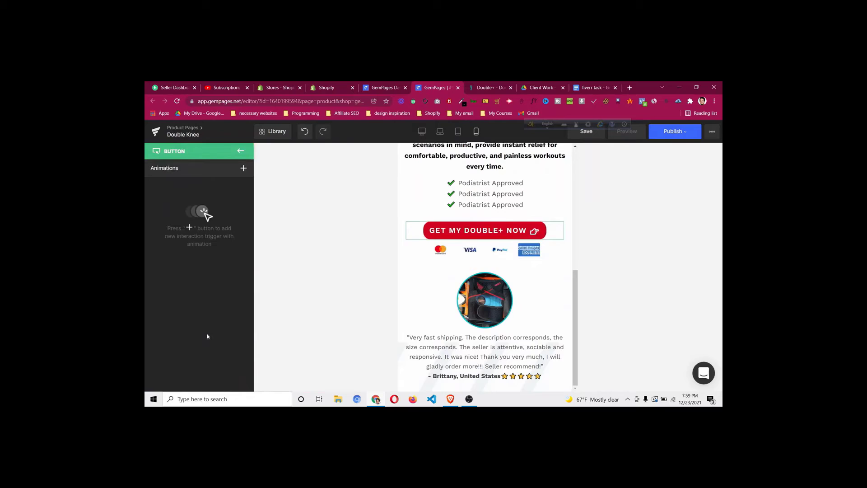
{"action": "left_click", "coordinate": [244, 168]}
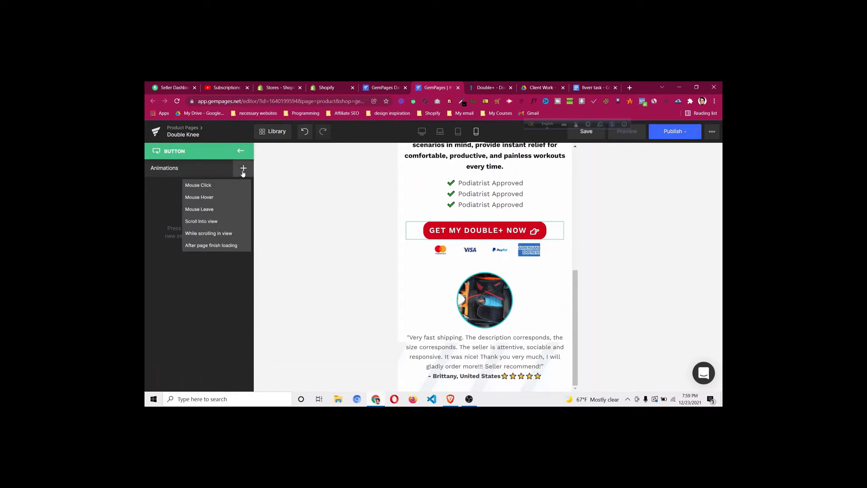
{"action": "left_click", "coordinate": [216, 199]}
{"action": "left_click", "coordinate": [186, 222]}
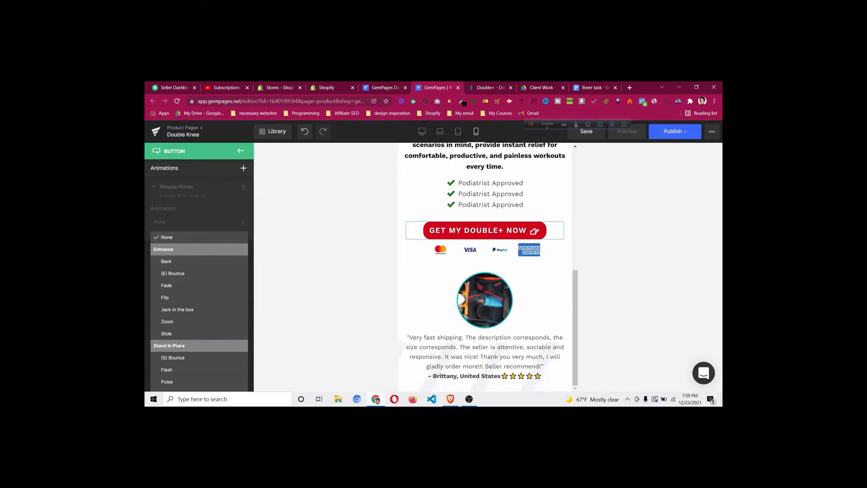
{"action": "left_click", "coordinate": [180, 324]}
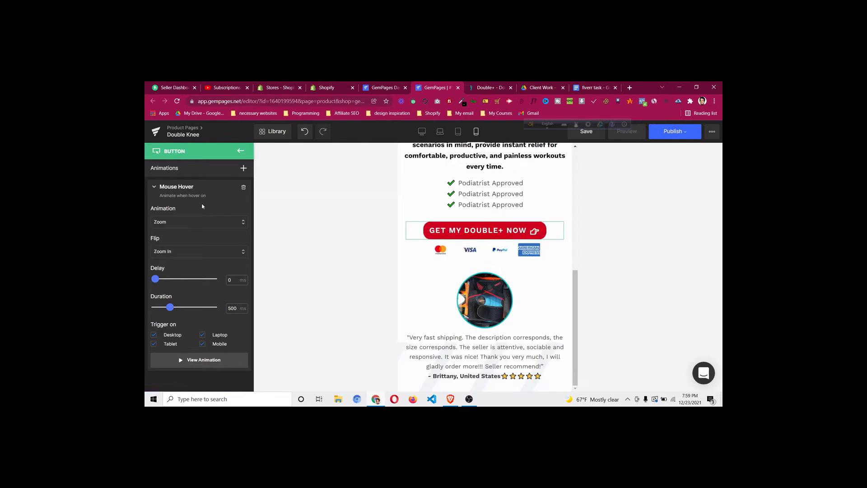
{"action": "scroll", "coordinate": [193, 292], "scroll_direction": "down", "scroll_amount": 1}
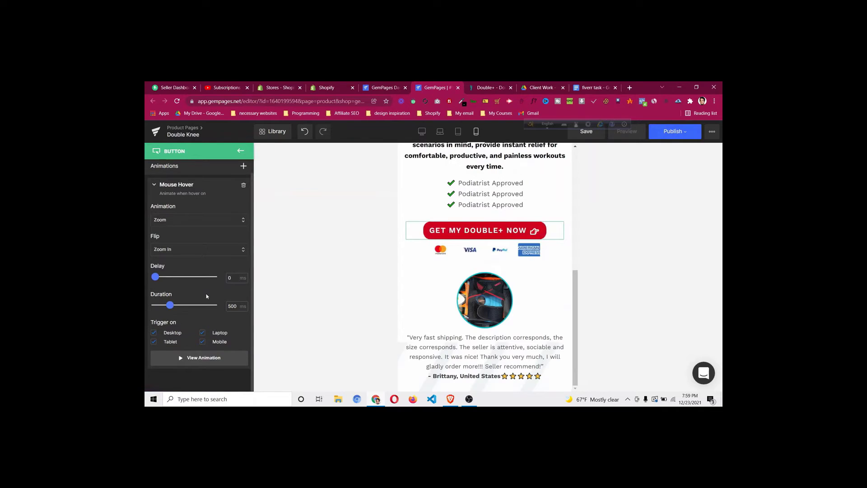
{"action": "left_click", "coordinate": [209, 362]}
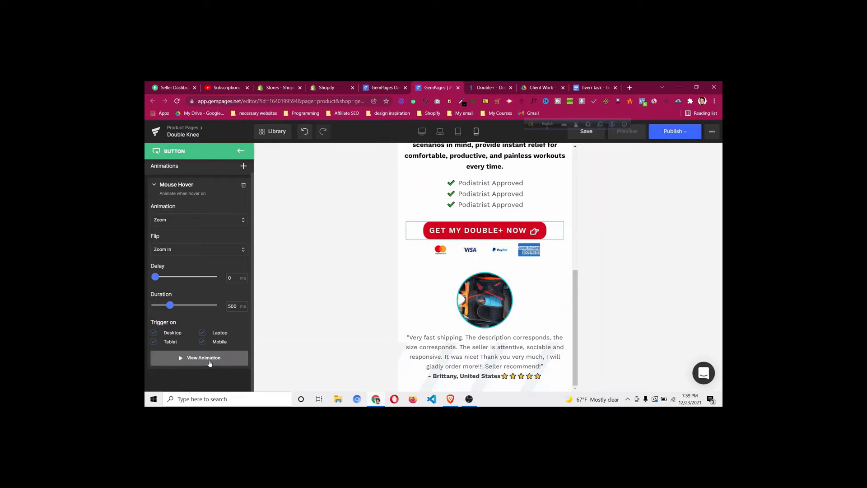
Delete the Mouse Hover animation and leave the animations list
{"action": "left_click", "coordinate": [243, 185]}
{"action": "left_click", "coordinate": [209, 238]}
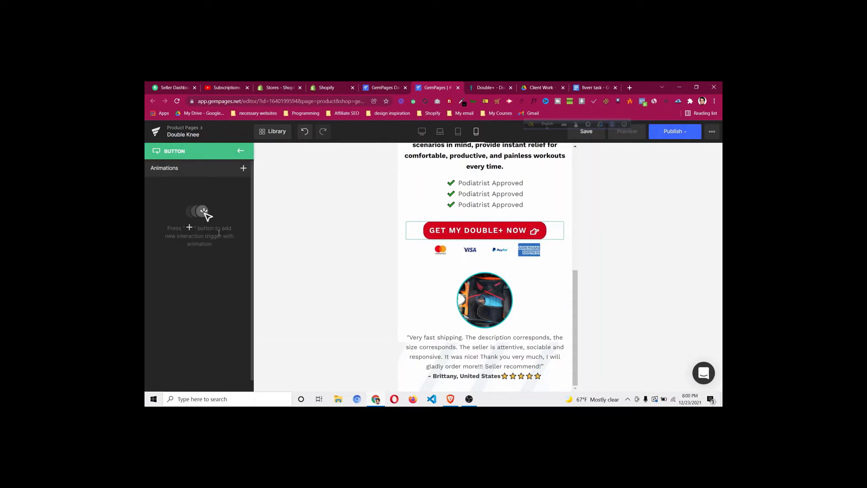
{"action": "left_click", "coordinate": [241, 153]}
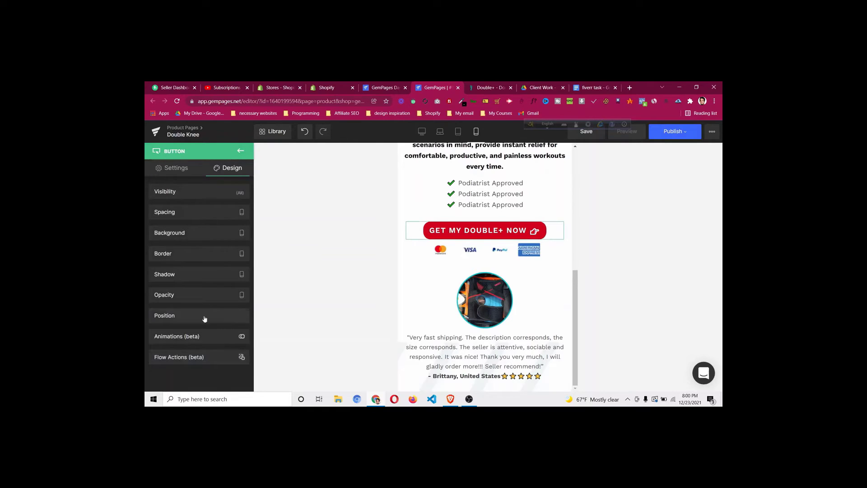
Deselect the button and preview the page at desktop width
{"action": "left_click", "coordinate": [243, 152]}
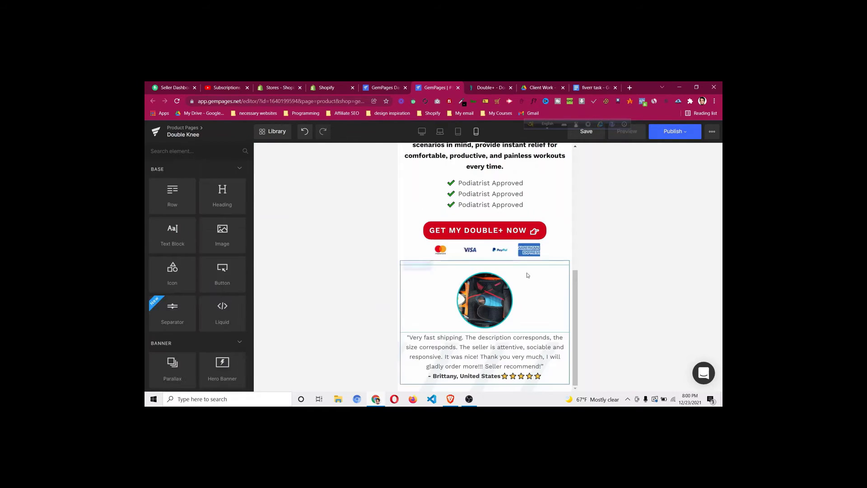
{"action": "scroll", "coordinate": [529, 274], "scroll_direction": "up", "scroll_amount": 6}
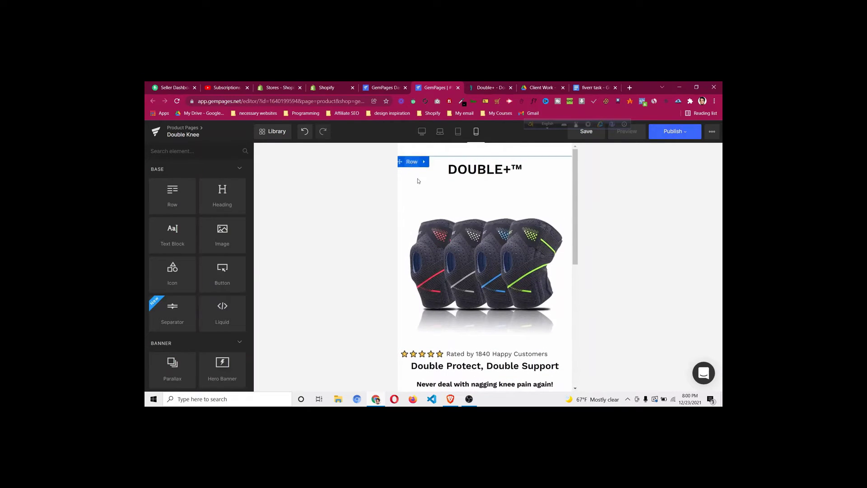
{"action": "scroll", "coordinate": [467, 292], "scroll_direction": "down", "scroll_amount": 4}
{"action": "scroll", "coordinate": [466, 292], "scroll_direction": "down", "scroll_amount": 2}
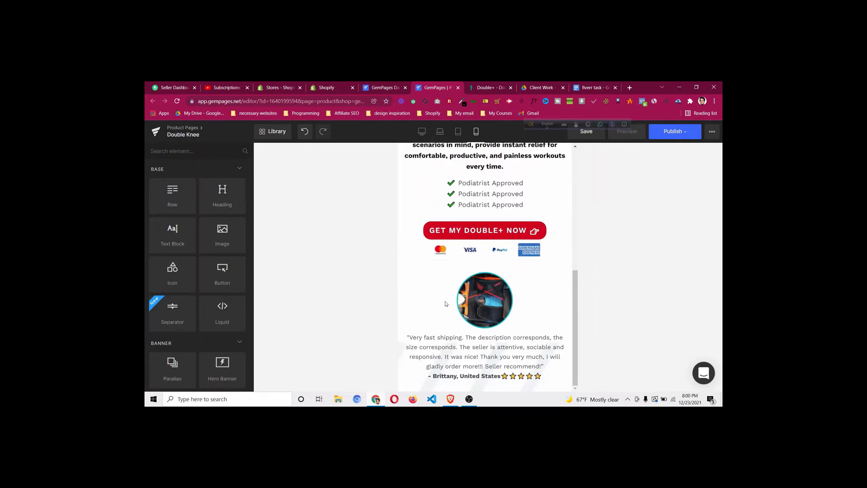
{"action": "left_click", "coordinate": [422, 132]}
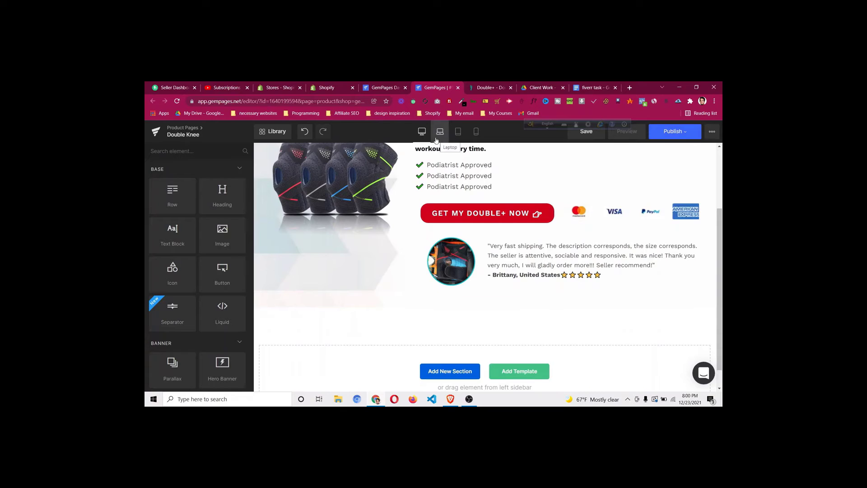
In tablet preview, set the hero row's Tablet Layout to a single stacked column
{"action": "left_click", "coordinate": [459, 131]}
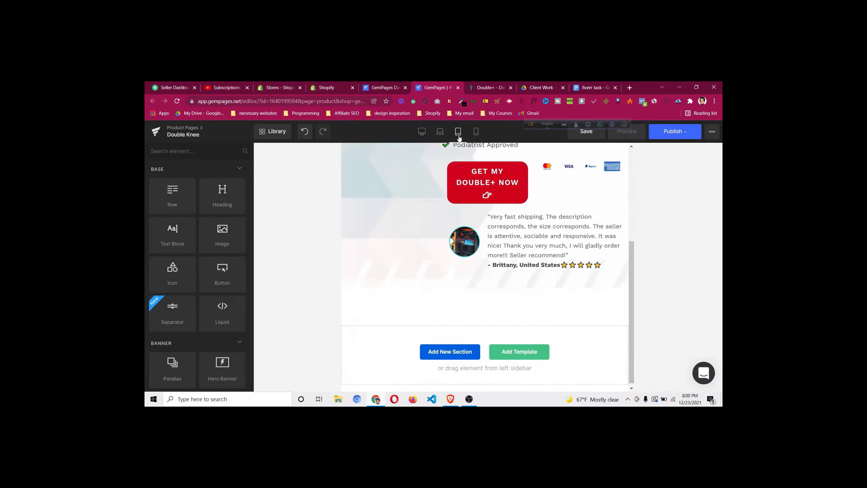
{"action": "scroll", "coordinate": [488, 248], "scroll_direction": "up", "scroll_amount": 4}
{"action": "scroll", "coordinate": [490, 244], "scroll_direction": "up", "scroll_amount": 1}
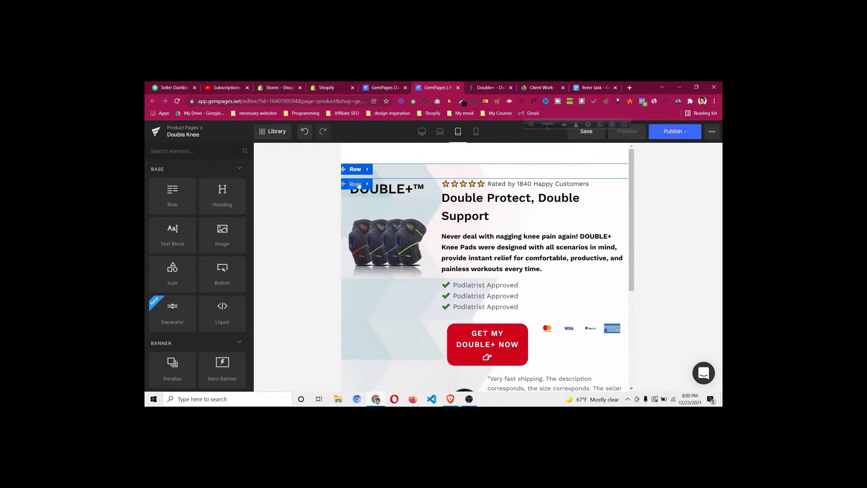
{"action": "left_click", "coordinate": [355, 184]}
{"action": "left_click", "coordinate": [165, 316]}
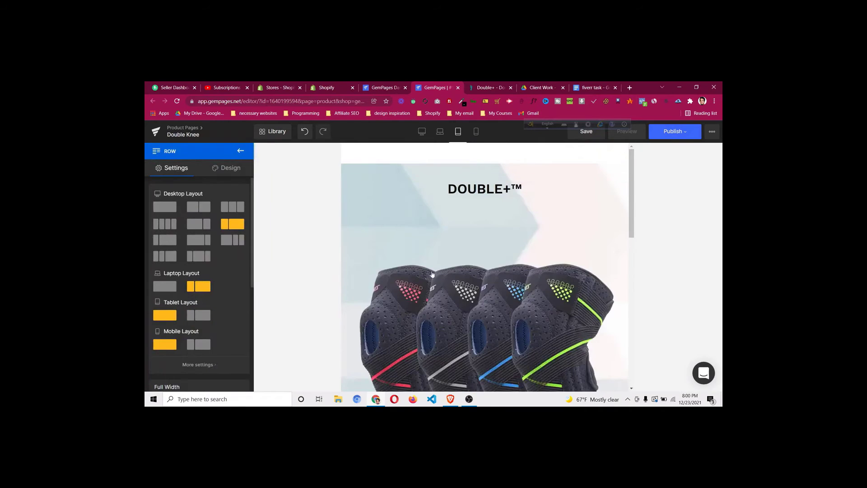
{"action": "scroll", "coordinate": [438, 273], "scroll_direction": "down", "scroll_amount": 5}
{"action": "scroll", "coordinate": [438, 273], "scroll_direction": "down", "scroll_amount": 2}
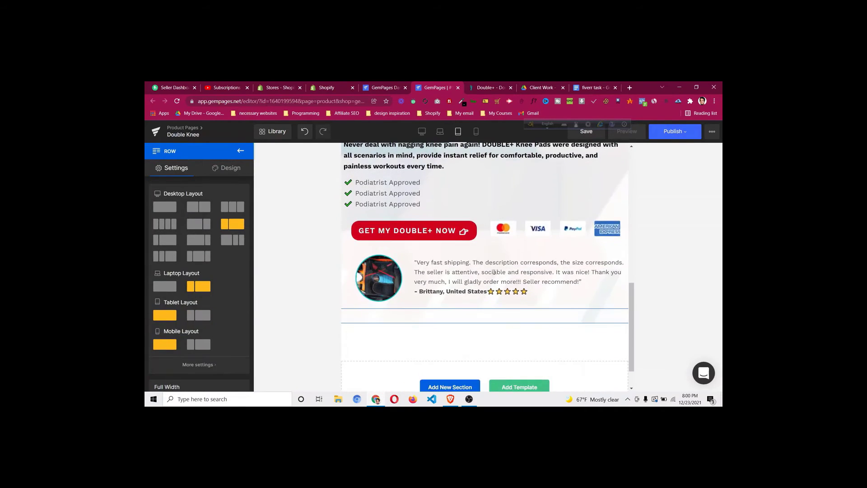
{"action": "scroll", "coordinate": [497, 238], "scroll_direction": "up", "scroll_amount": 2}
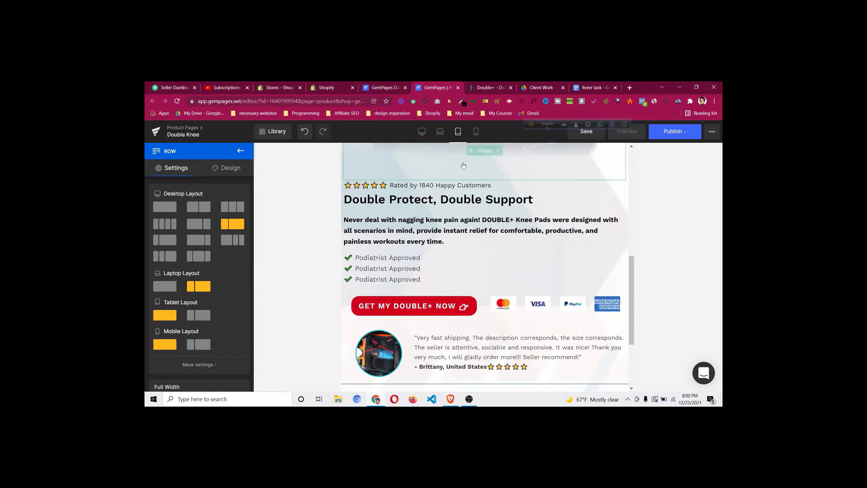
Check the page in mobile preview, then return to desktop view
{"action": "left_click", "coordinate": [477, 131]}
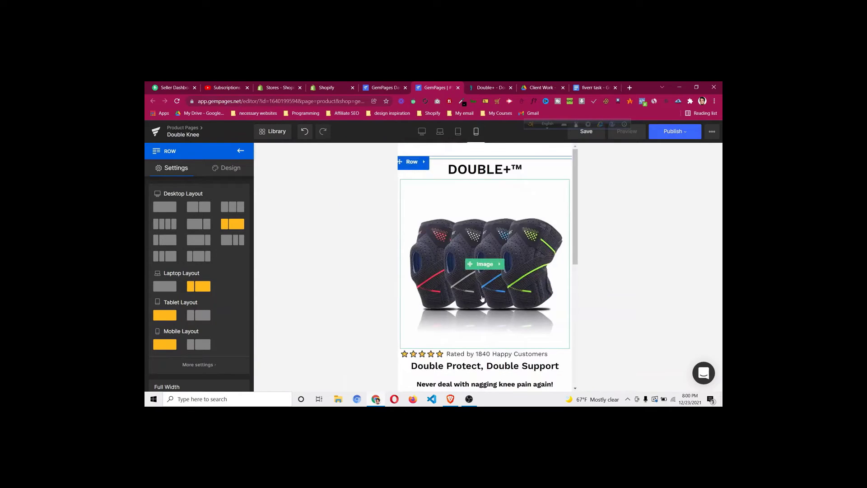
{"action": "scroll", "coordinate": [481, 207], "scroll_direction": "down", "scroll_amount": 1}
{"action": "scroll", "coordinate": [481, 207], "scroll_direction": "down", "scroll_amount": 5}
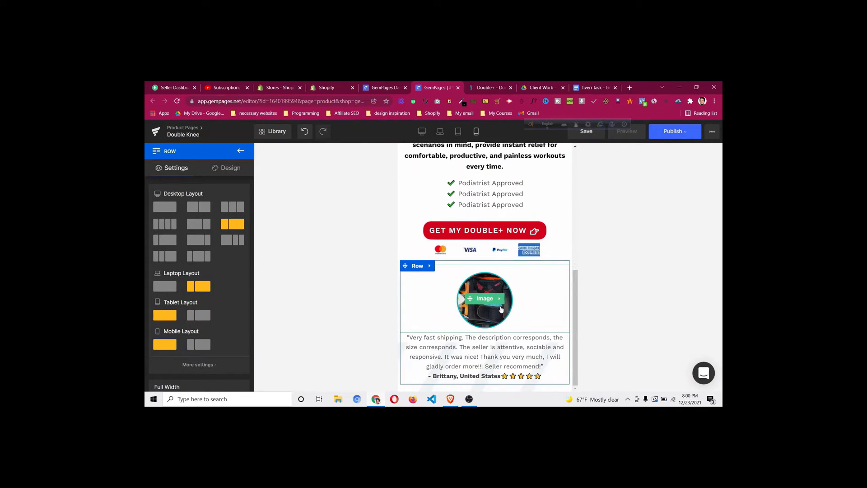
{"action": "left_click", "coordinate": [423, 132]}
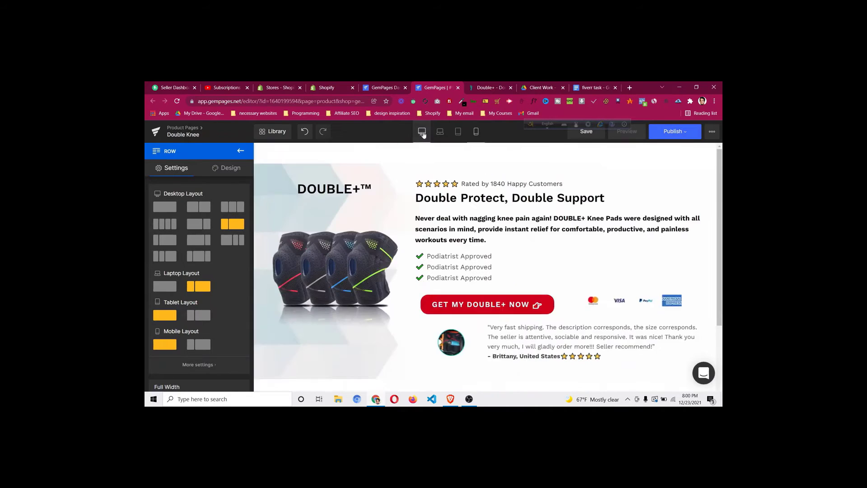
Check the reference page's press-logo strip, then scroll the editor down to Add New Section
{"action": "scroll", "coordinate": [512, 281], "scroll_direction": "down", "scroll_amount": 3}
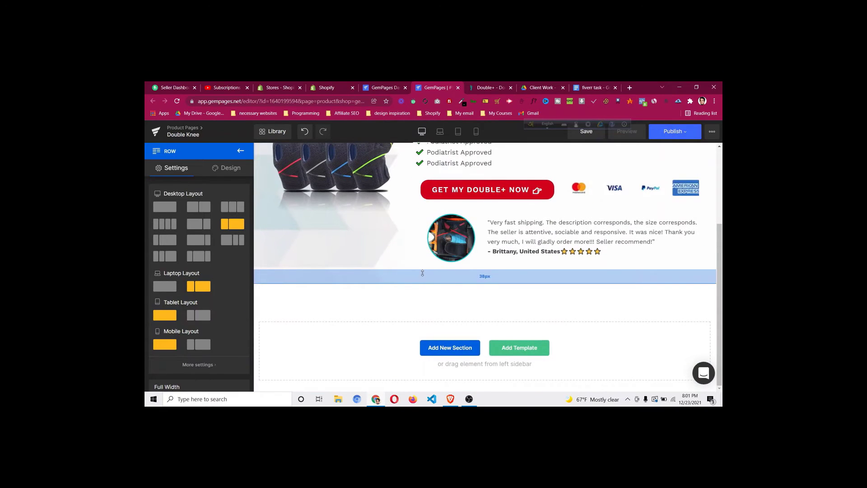
{"action": "scroll", "coordinate": [423, 273], "scroll_direction": "up", "scroll_amount": 3}
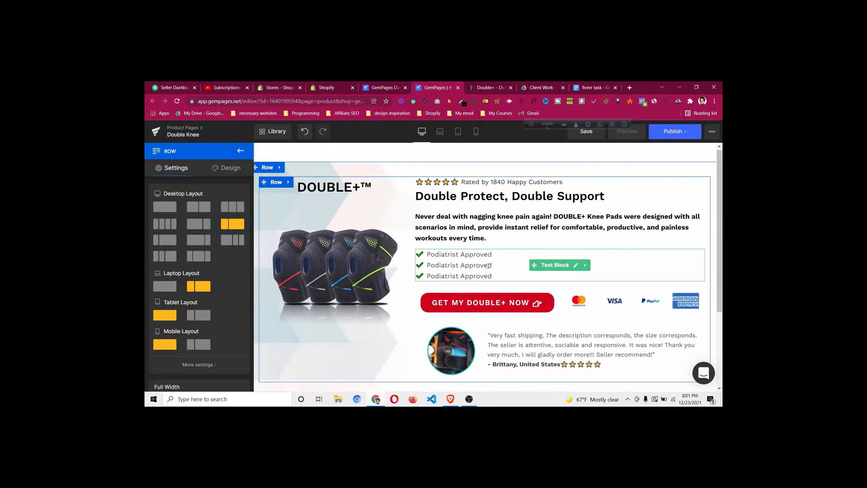
{"action": "scroll", "coordinate": [490, 265], "scroll_direction": "down", "scroll_amount": 5}
{"action": "scroll", "coordinate": [488, 271], "scroll_direction": "up", "scroll_amount": 3}
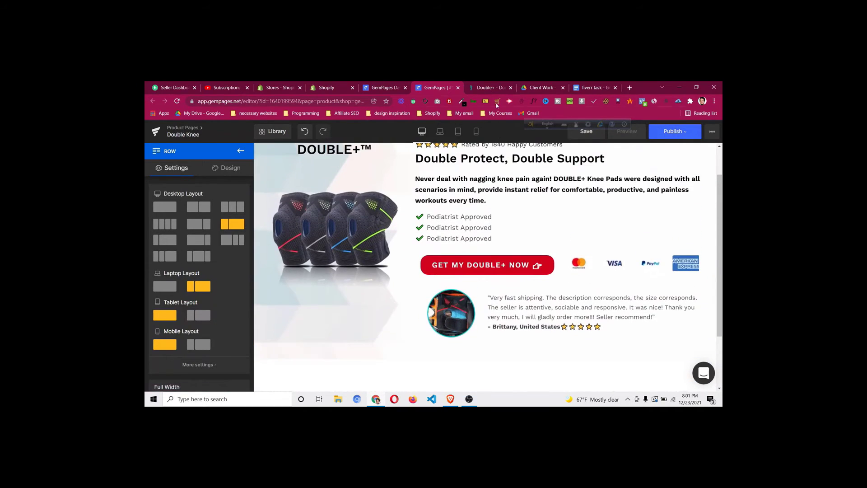
{"action": "left_click", "coordinate": [493, 88]}
{"action": "scroll", "coordinate": [454, 277], "scroll_direction": "down", "scroll_amount": 5}
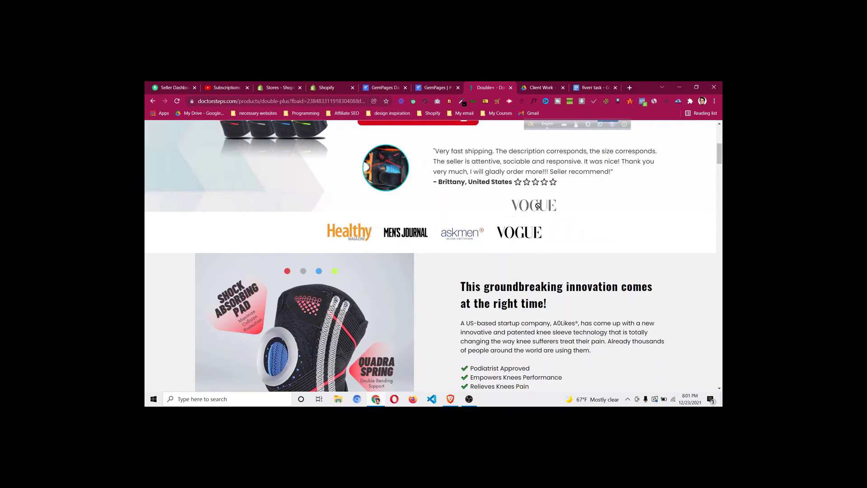
{"action": "left_click", "coordinate": [429, 88]}
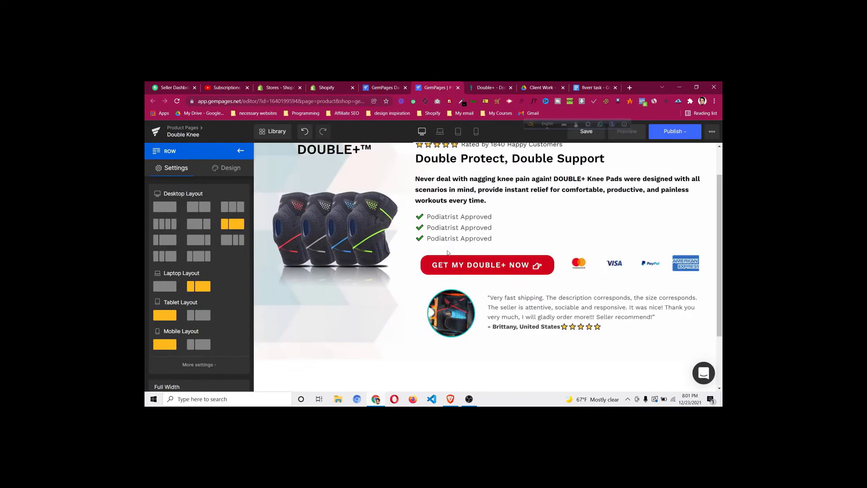
{"action": "scroll", "coordinate": [453, 298], "scroll_direction": "down", "scroll_amount": 2}
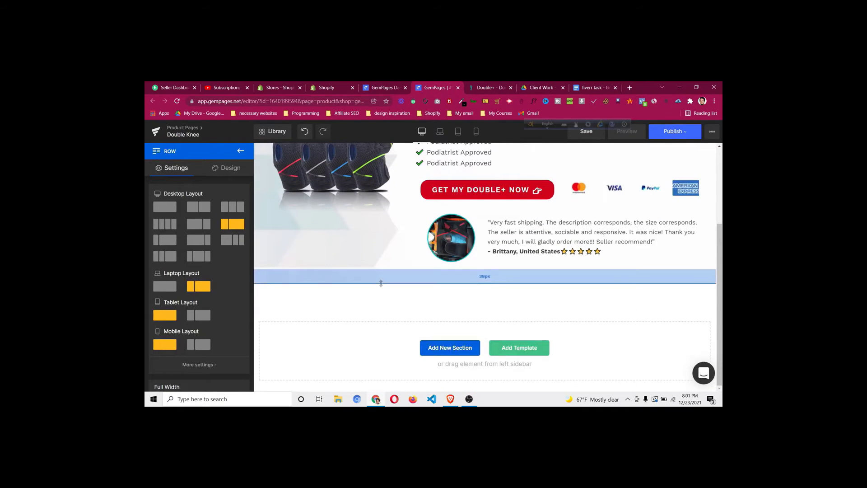
Add a new row below the testimonial and split it into four columns
{"action": "left_click", "coordinate": [239, 151]}
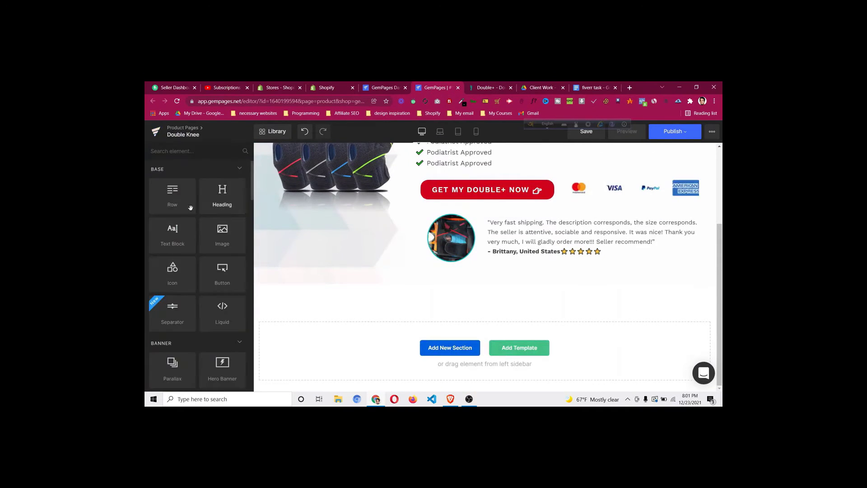
{"action": "left_click_drag", "start_coordinate": [180, 196], "coordinate": [360, 288]}
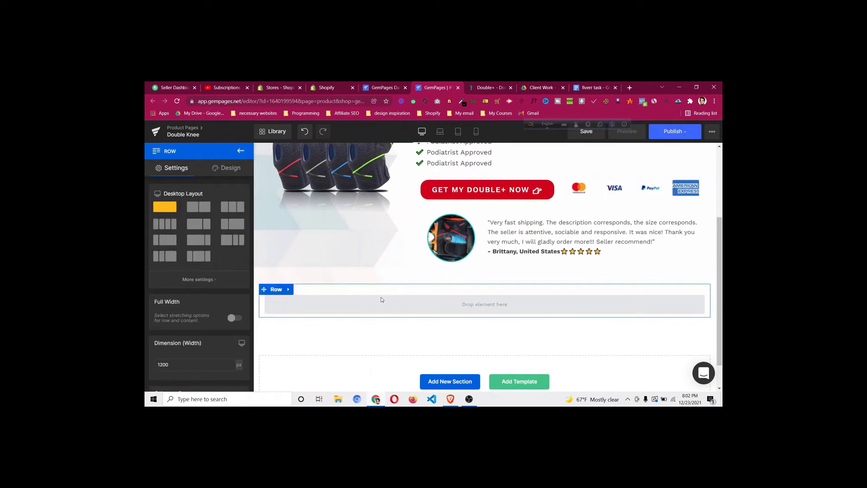
{"action": "left_click", "coordinate": [479, 90]}
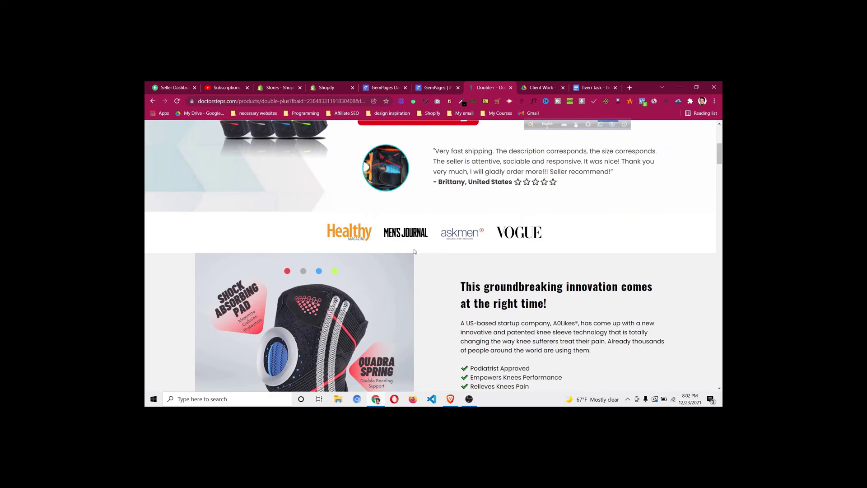
{"action": "left_click", "coordinate": [433, 88]}
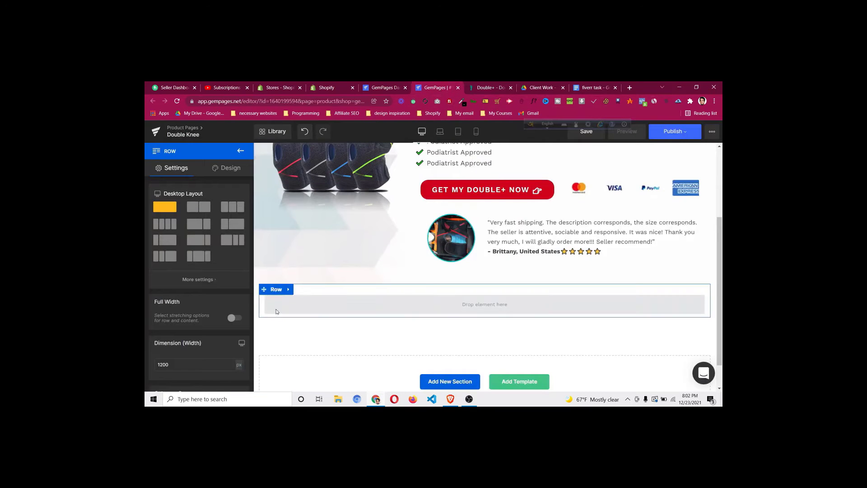
{"action": "left_click", "coordinate": [164, 224]}
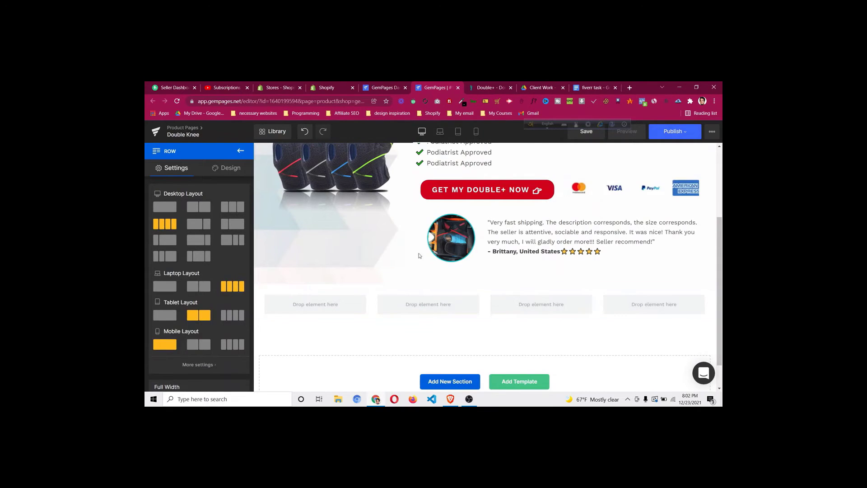
Place an image in the first column and load the Men's Journal logo into it
{"action": "left_click", "coordinate": [240, 150]}
{"action": "left_click_drag", "start_coordinate": [222, 240], "coordinate": [318, 300]}
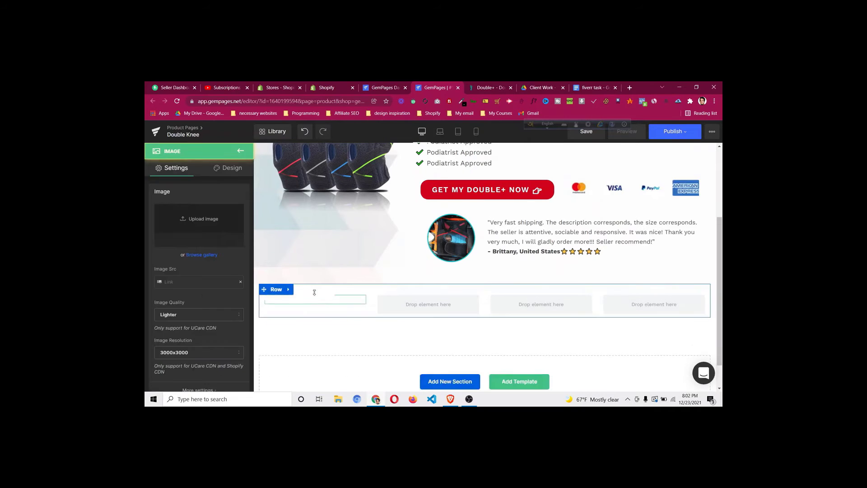
{"action": "left_click", "coordinate": [212, 231]}
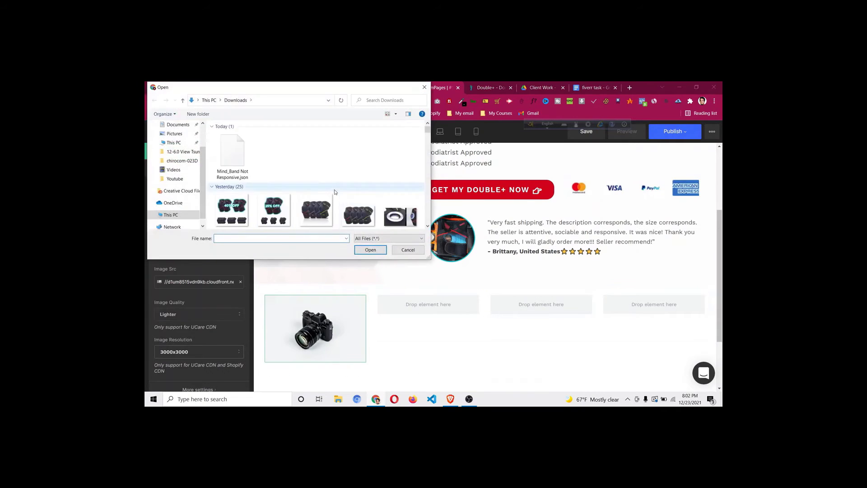
{"action": "scroll", "coordinate": [332, 180], "scroll_direction": "down", "scroll_amount": 1}
{"action": "scroll", "coordinate": [332, 180], "scroll_direction": "down", "scroll_amount": 1}
{"action": "left_click", "coordinate": [359, 147]}
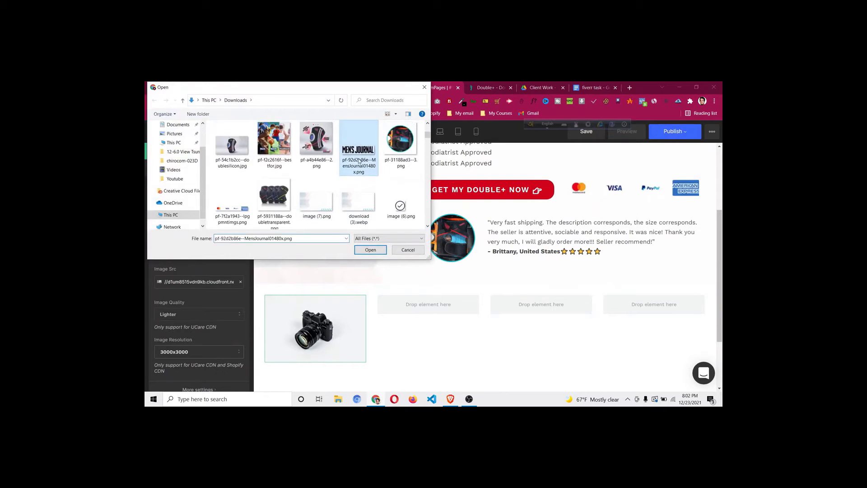
{"action": "left_click", "coordinate": [373, 253]}
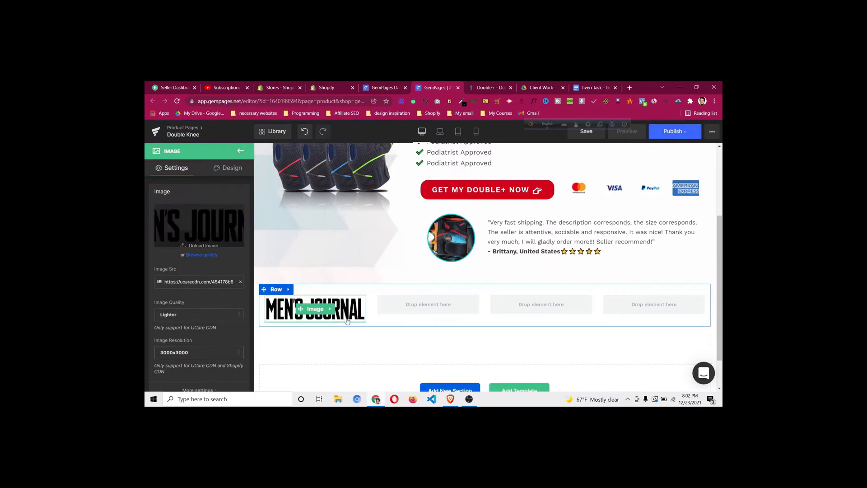
Duplicate the Men's Journal logo into the second, third and fourth columns
{"action": "right_click", "coordinate": [322, 313]}
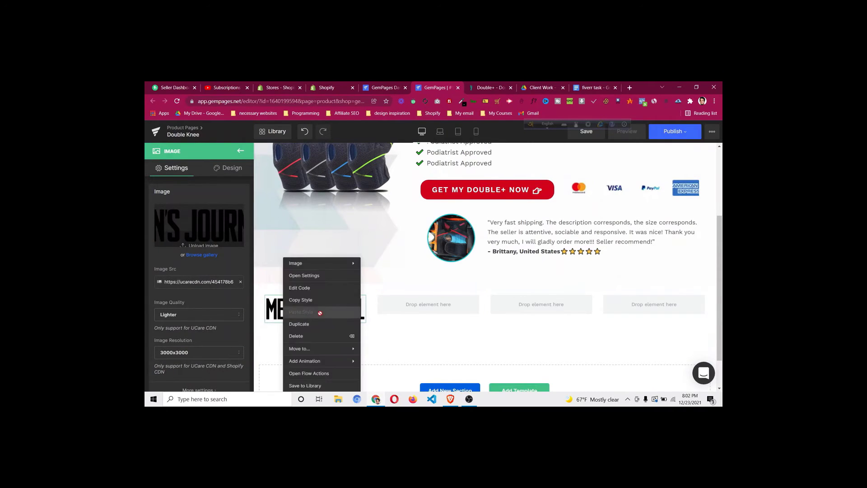
{"action": "left_click", "coordinate": [399, 336]}
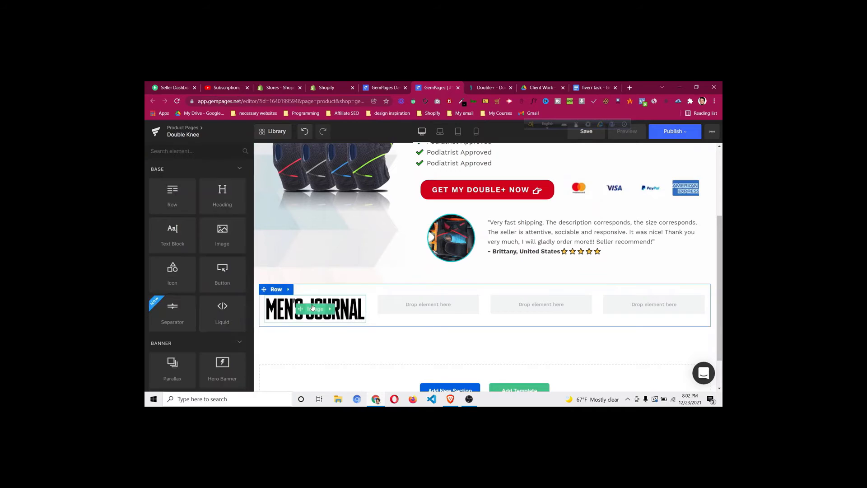
{"action": "right_click", "coordinate": [315, 309]}
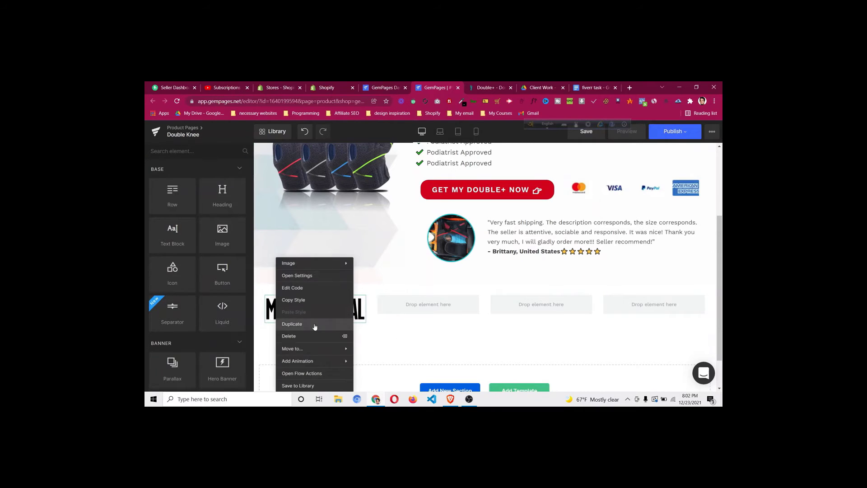
{"action": "left_click", "coordinate": [315, 324]}
{"action": "scroll", "coordinate": [301, 304], "scroll_direction": "down", "scroll_amount": 2}
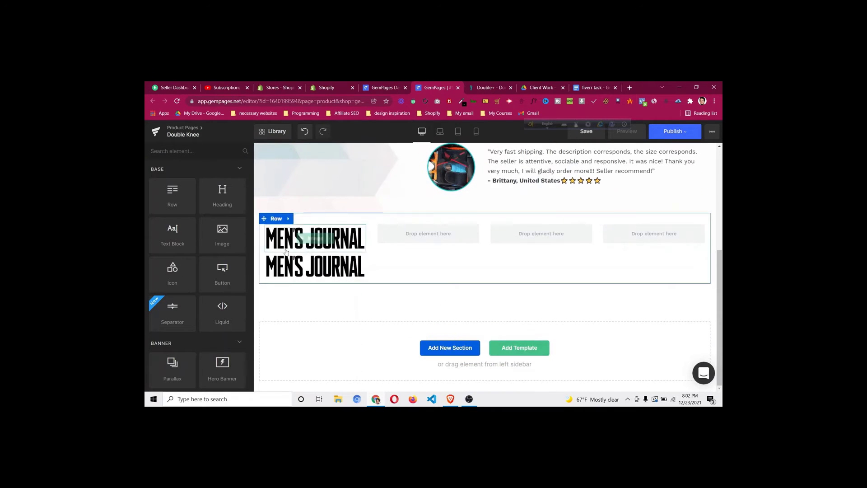
{"action": "left_click_drag", "start_coordinate": [288, 264], "coordinate": [423, 271]}
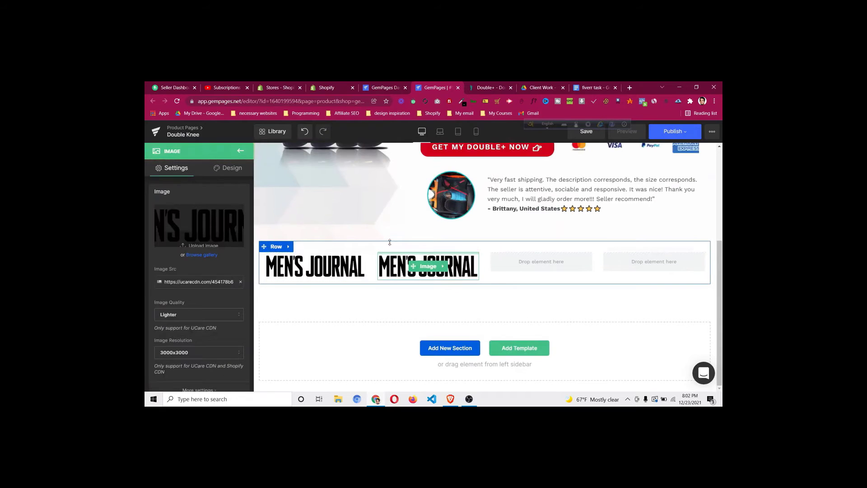
{"action": "right_click", "coordinate": [423, 272]}
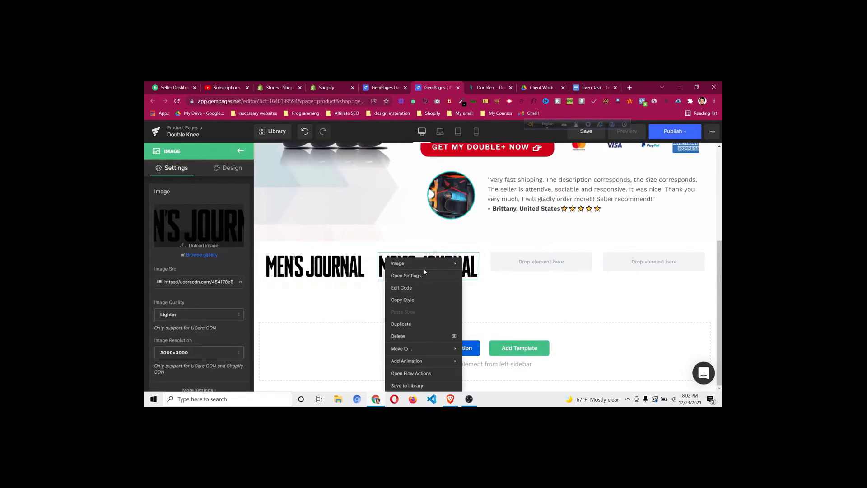
{"action": "left_click", "coordinate": [425, 324]}
{"action": "left_click_drag", "start_coordinate": [414, 292], "coordinate": [513, 262]}
{"action": "right_click", "coordinate": [524, 265]}
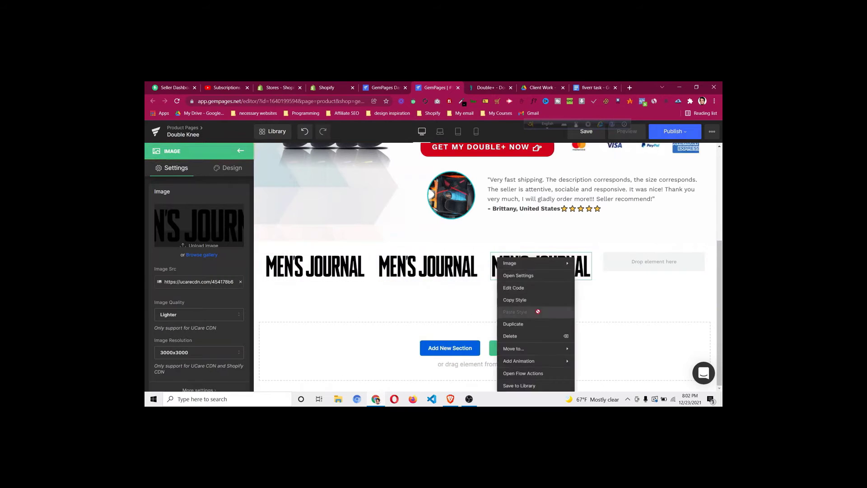
{"action": "left_click", "coordinate": [514, 324]}
{"action": "left_click_drag", "start_coordinate": [534, 267], "coordinate": [631, 260]}
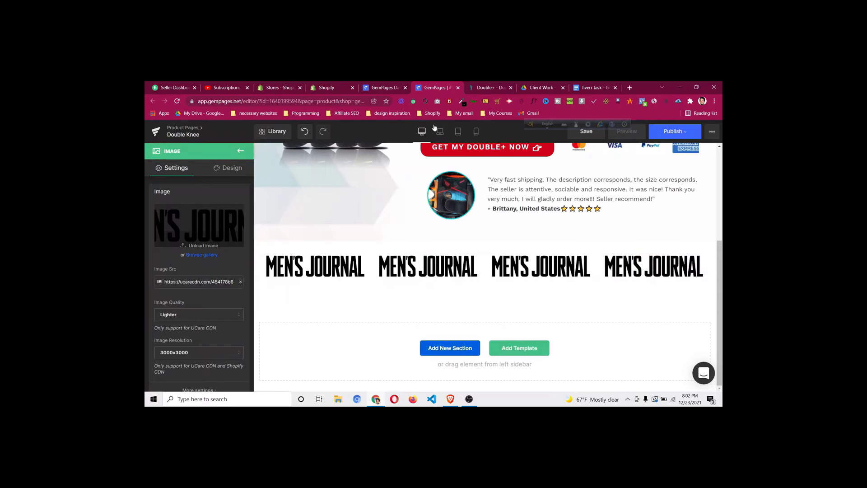
{"action": "left_click", "coordinate": [485, 89]}
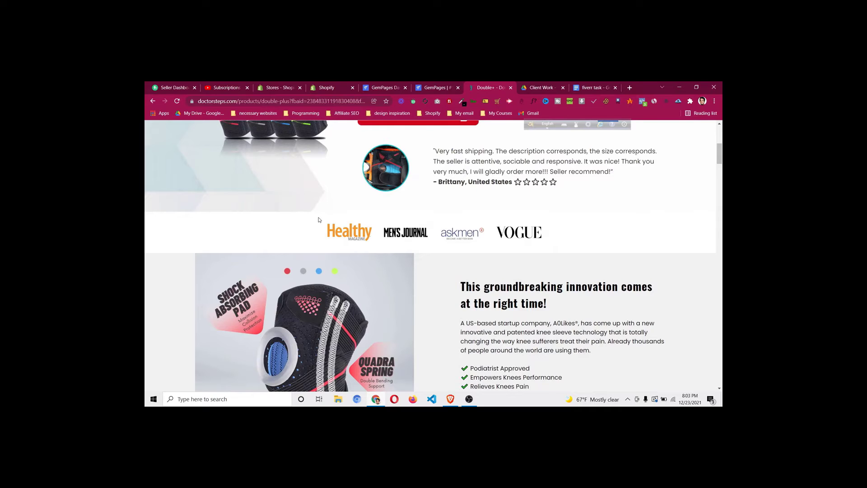
Change the logo row's width from 1200 px to 600 px
{"action": "left_click", "coordinate": [427, 89]}
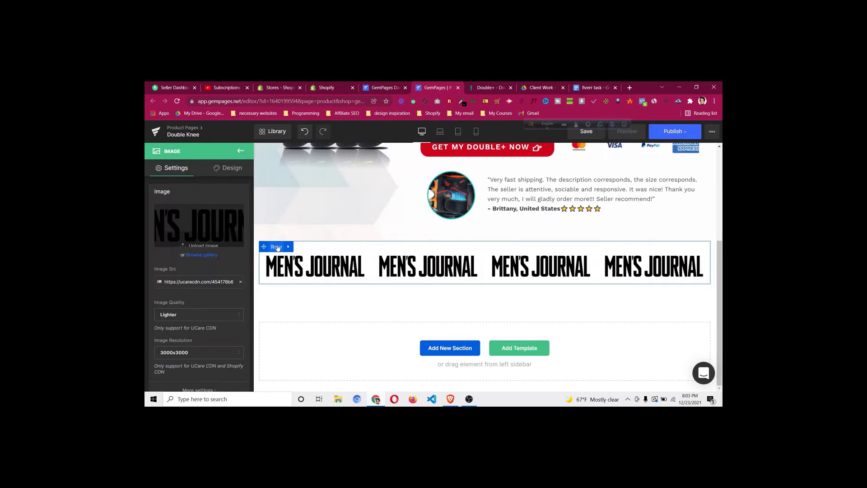
{"action": "left_click", "coordinate": [276, 247]}
{"action": "scroll", "coordinate": [204, 271], "scroll_direction": "down", "scroll_amount": 1}
{"action": "scroll", "coordinate": [202, 271], "scroll_direction": "down", "scroll_amount": 2}
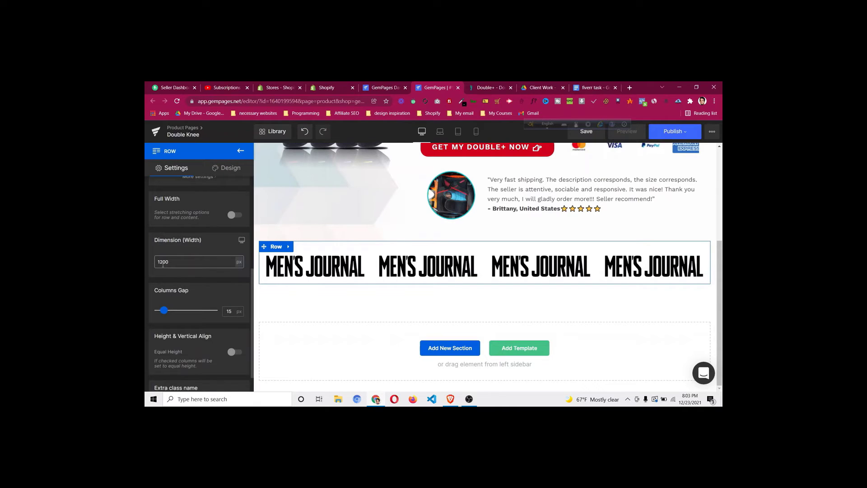
{"action": "left_click", "coordinate": [163, 264]}
{"action": "key", "text": "BackSpace"}
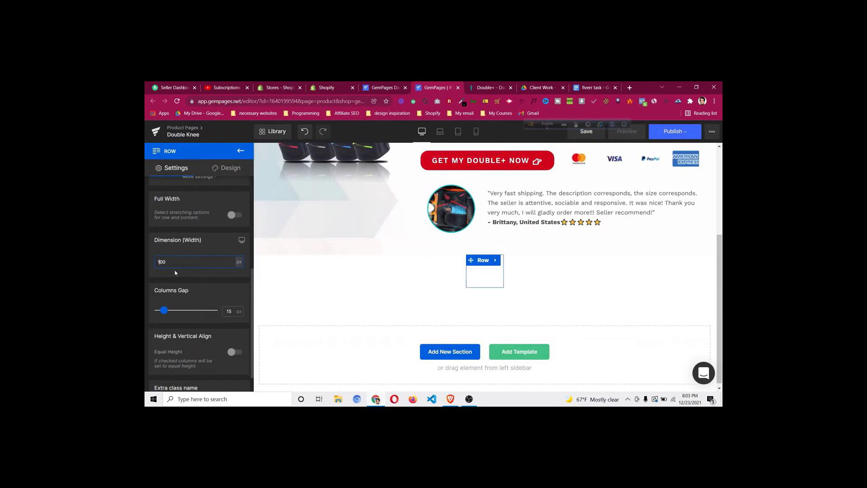
{"action": "key", "text": "BackSpace"}
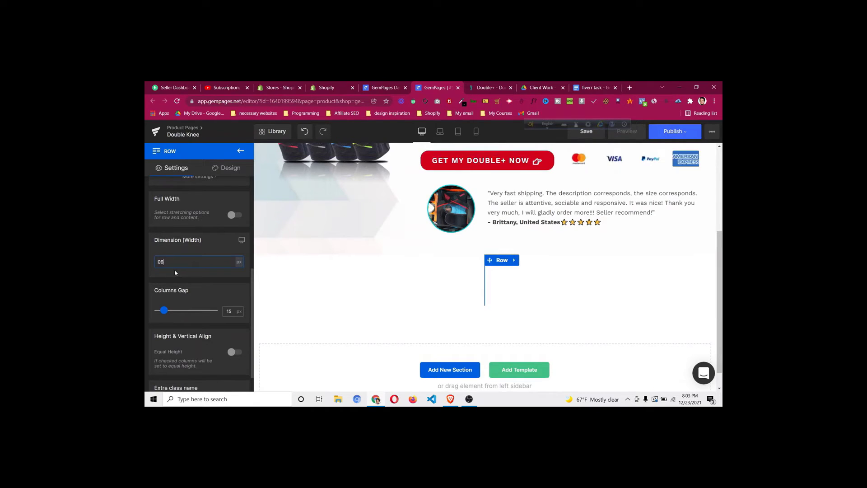
{"action": "key", "text": "BackSpace"}
{"action": "type", "text": "00"}
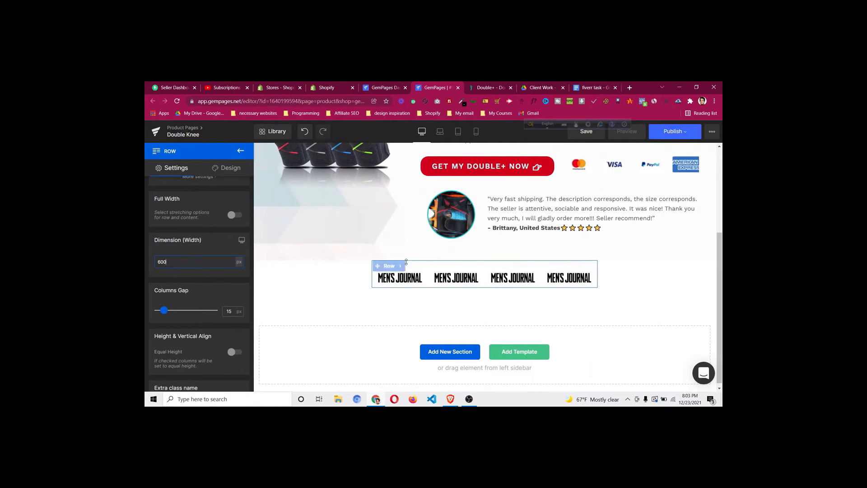
Compare the narrower row with the reference store, then view the mobile preview
{"action": "left_click", "coordinate": [483, 87]}
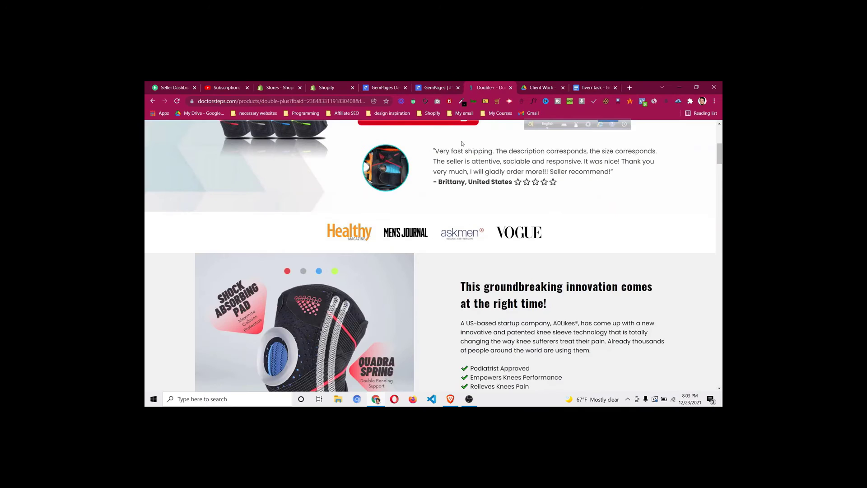
{"action": "left_click", "coordinate": [433, 88]}
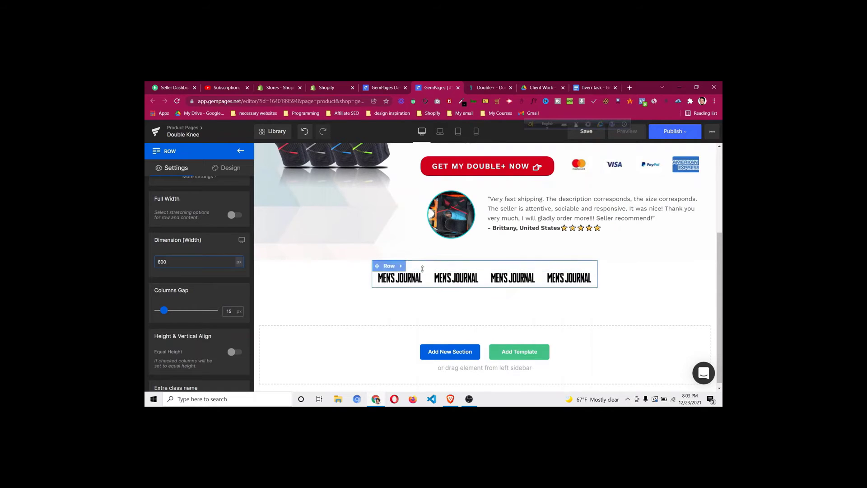
{"action": "left_click", "coordinate": [476, 131]}
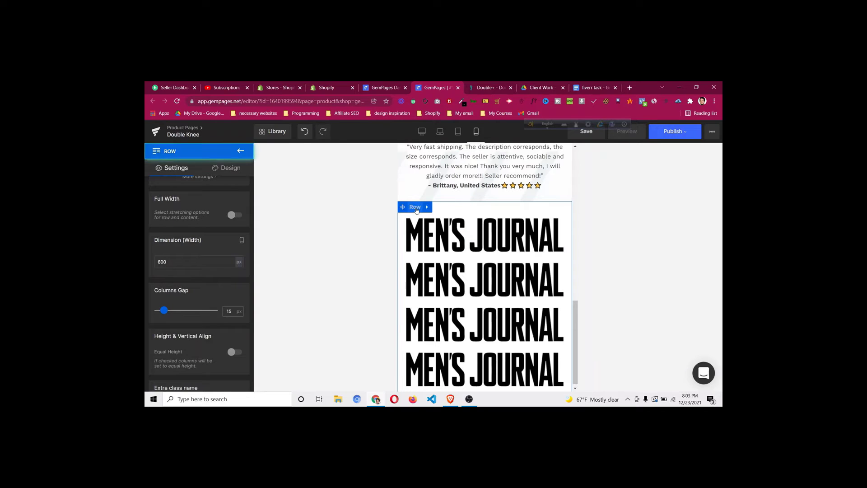
Set the logo row's Mobile Layout to two columns, then return to desktop preview
{"action": "scroll", "coordinate": [214, 218], "scroll_direction": "up", "scroll_amount": 5}
{"action": "scroll", "coordinate": [203, 231], "scroll_direction": "down", "scroll_amount": 2}
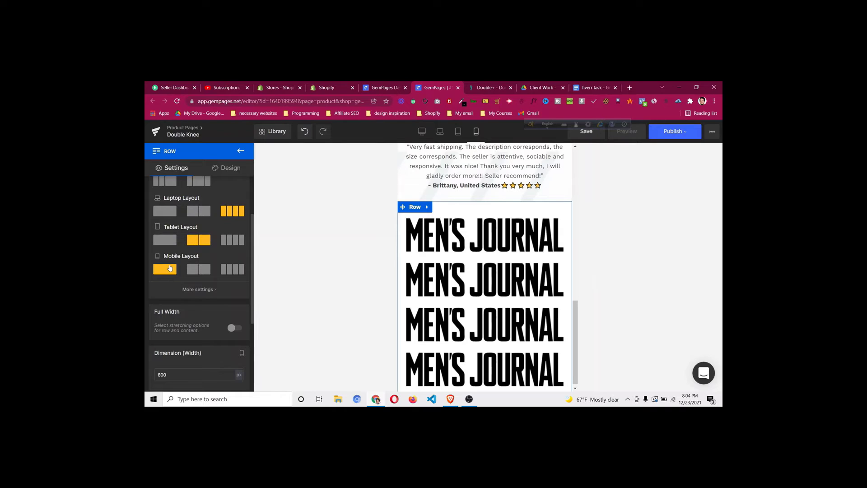
{"action": "scroll", "coordinate": [172, 266], "scroll_direction": "up", "scroll_amount": 1}
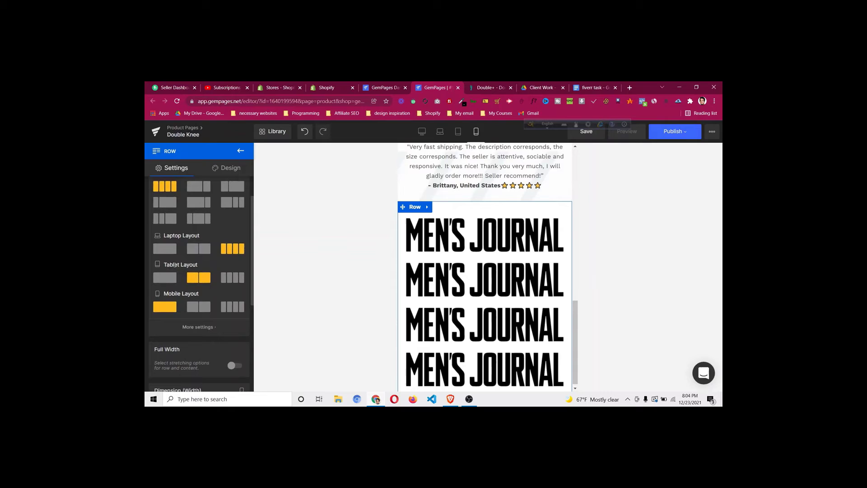
{"action": "left_click", "coordinate": [199, 309]}
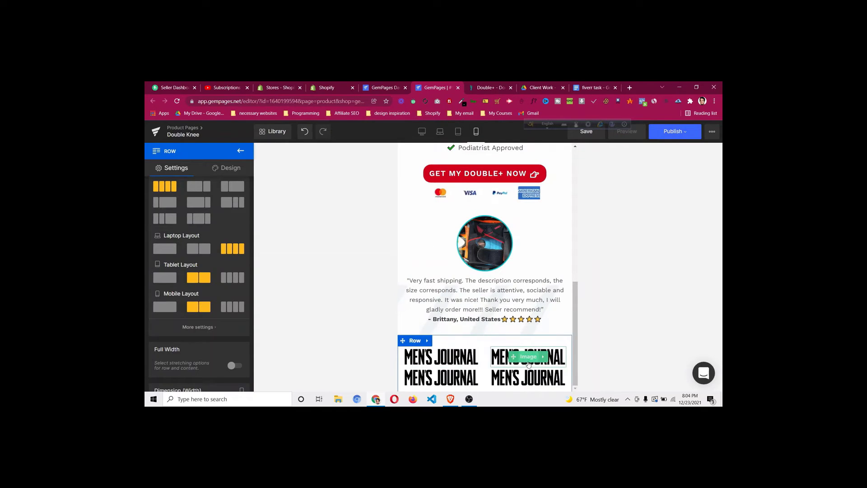
{"action": "left_click", "coordinate": [226, 311]}
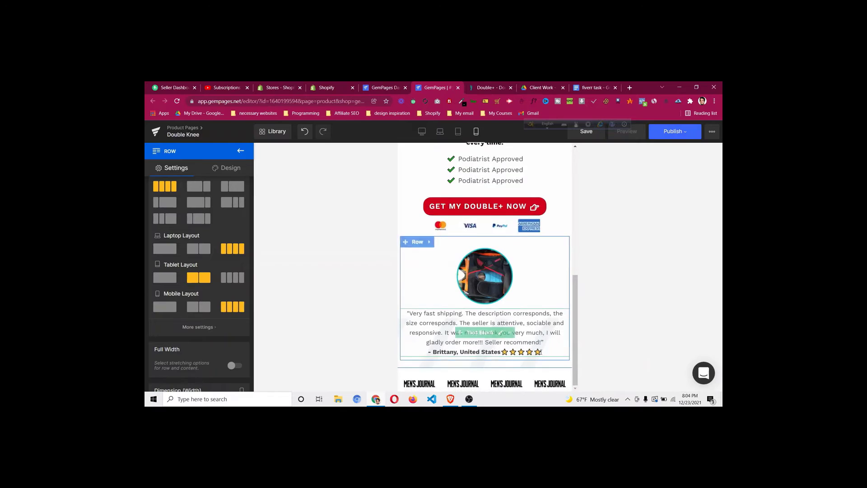
{"action": "left_click", "coordinate": [205, 308]}
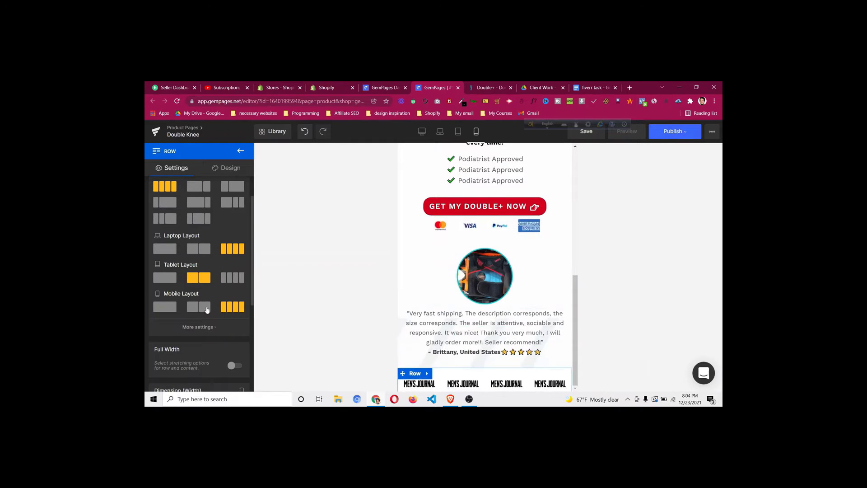
{"action": "left_click", "coordinate": [421, 131]}
{"action": "scroll", "coordinate": [417, 267], "scroll_direction": "down", "scroll_amount": 3}
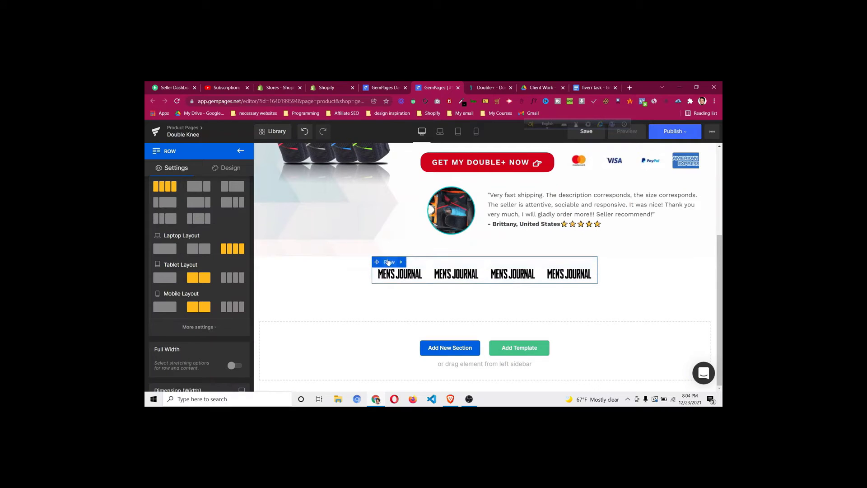
Raise the logo row's bottom padding to 30px
{"action": "left_click", "coordinate": [228, 167]}
{"action": "left_click", "coordinate": [203, 215]}
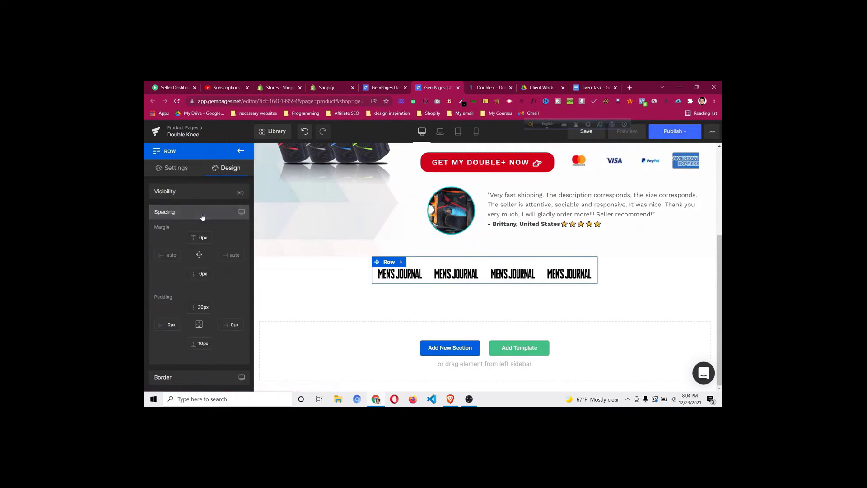
{"action": "left_click", "coordinate": [205, 346]}
{"action": "key", "text": "Up"}
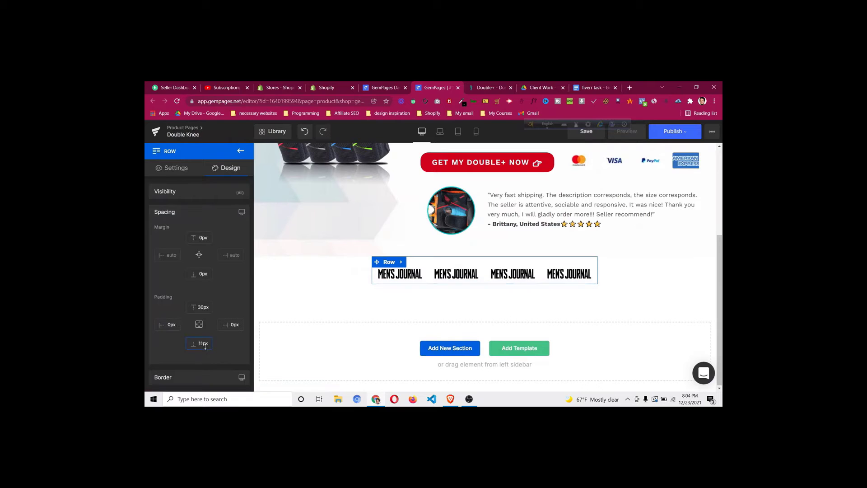
{"action": "key", "text": "Up"}
{"action": "key", "text": "Up"}
{"action": "key", "text": "Up"}
{"action": "key", "text": "Up"}
{"action": "key", "text": "Up"}
{"action": "key", "text": "Up"}
{"action": "key", "text": "Up"}
{"action": "key", "text": "Up"}
{"action": "key", "text": "Up"}
{"action": "key", "text": "Up"}
{"action": "key", "text": "Up"}
{"action": "key", "text": "Up"}
{"action": "key", "text": "Up"}
{"action": "key", "text": "Up"}
{"action": "key", "text": "Up"}
{"action": "key", "text": "Up"}
{"action": "key", "text": "Up"}
{"action": "key", "text": "Up"}
{"action": "key", "text": "Up"}
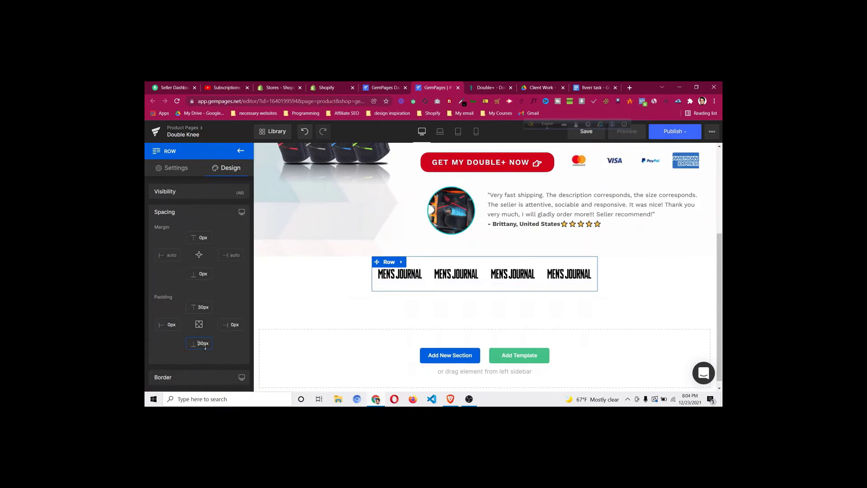
Check the row's spacing in mobile preview, then return to desktop view
{"action": "left_click", "coordinate": [477, 133]}
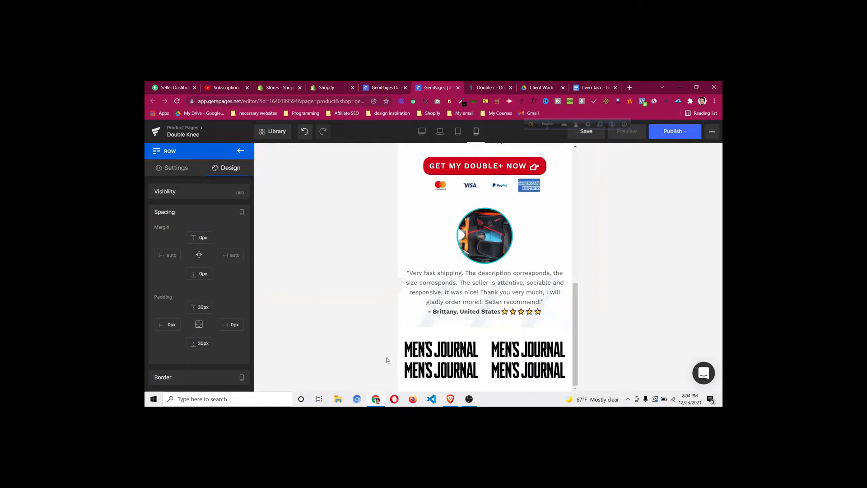
{"action": "left_click", "coordinate": [418, 334]}
{"action": "left_click", "coordinate": [226, 168]}
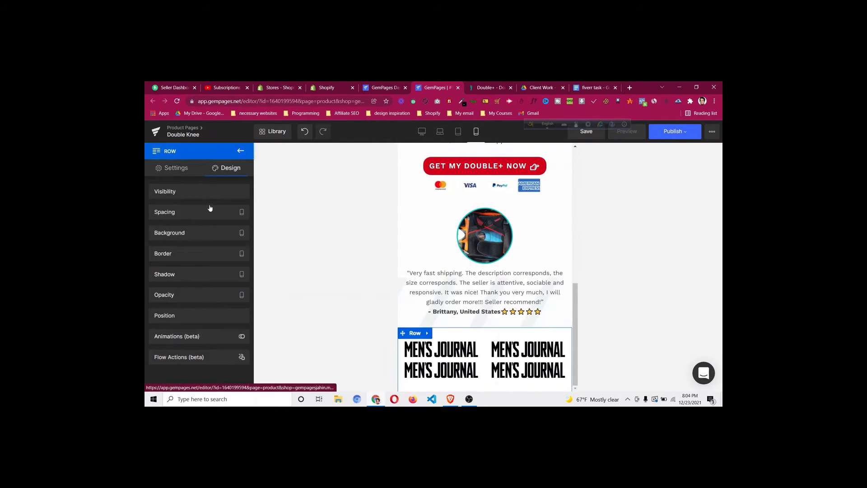
{"action": "left_click", "coordinate": [212, 213]}
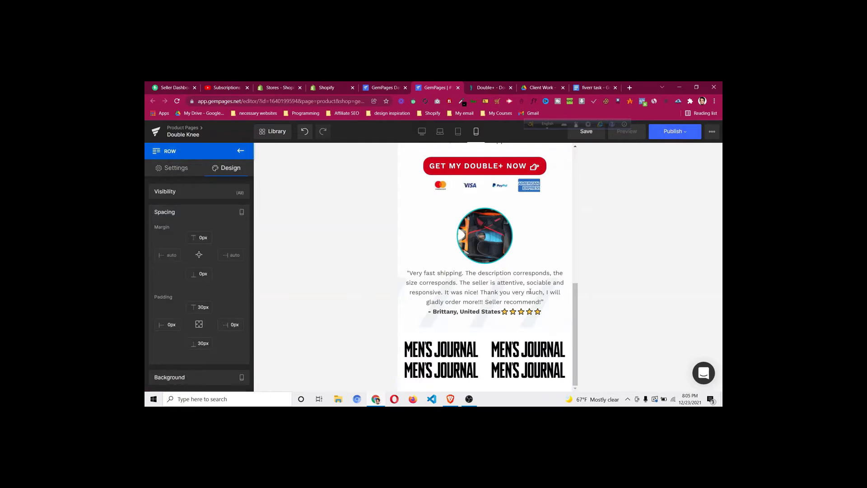
{"action": "left_click", "coordinate": [422, 131]}
{"action": "scroll", "coordinate": [445, 356], "scroll_direction": "down", "scroll_amount": 2}
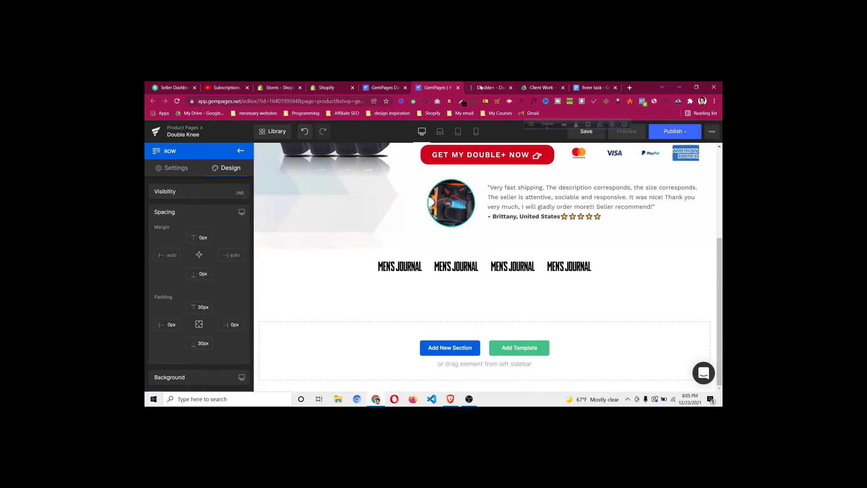
Browse the doctorsteps reference page to locate the knee section
{"action": "left_click", "coordinate": [481, 87]}
{"action": "scroll", "coordinate": [405, 244], "scroll_direction": "down", "scroll_amount": 2}
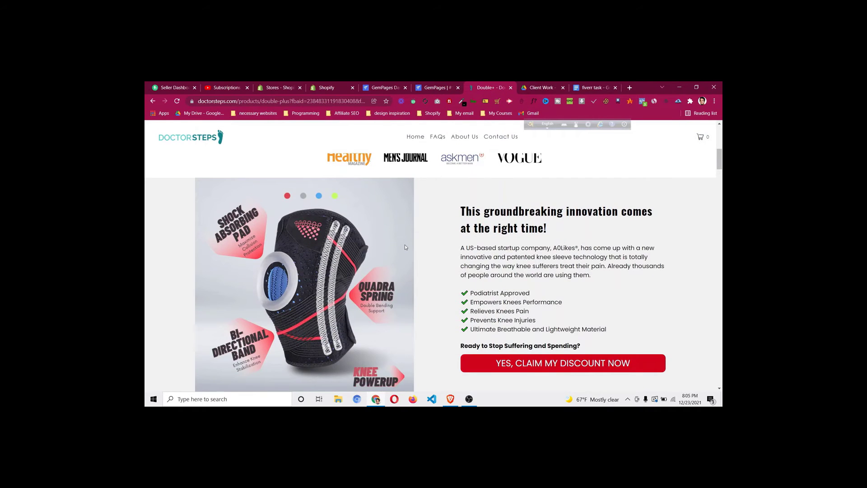
{"action": "scroll", "coordinate": [405, 245], "scroll_direction": "down", "scroll_amount": 2}
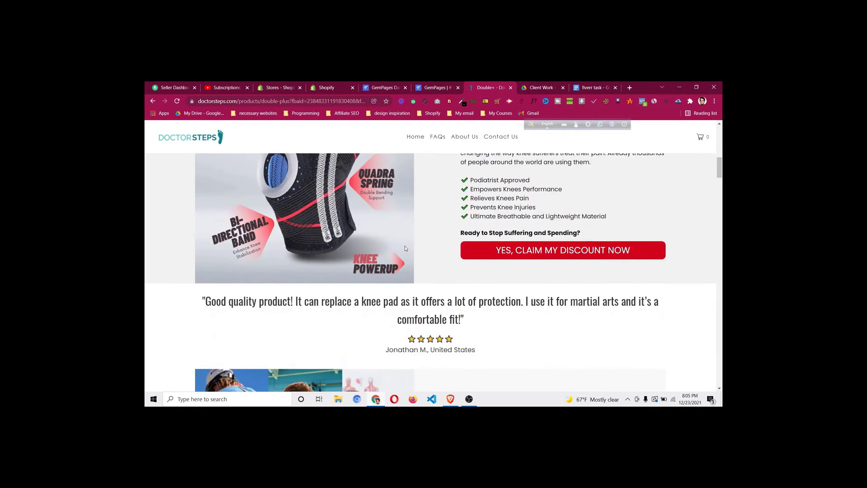
{"action": "scroll", "coordinate": [405, 246], "scroll_direction": "up", "scroll_amount": 2}
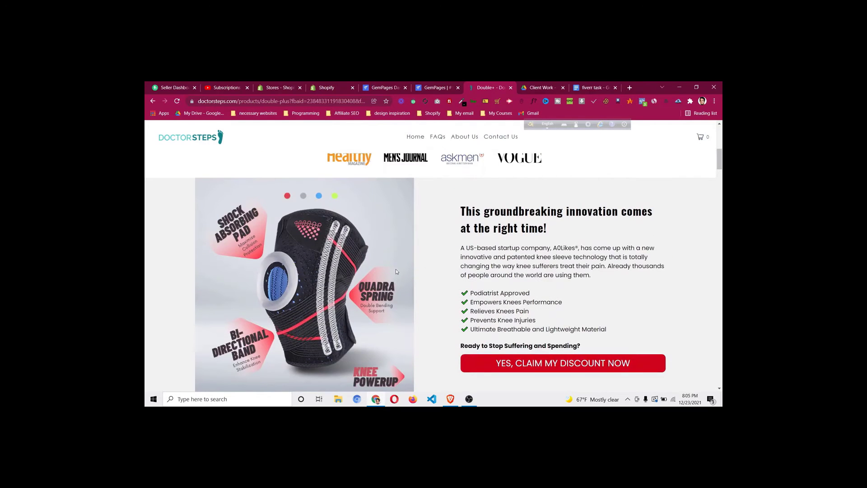
{"action": "scroll", "coordinate": [174, 221], "scroll_direction": "down", "scroll_amount": 1}
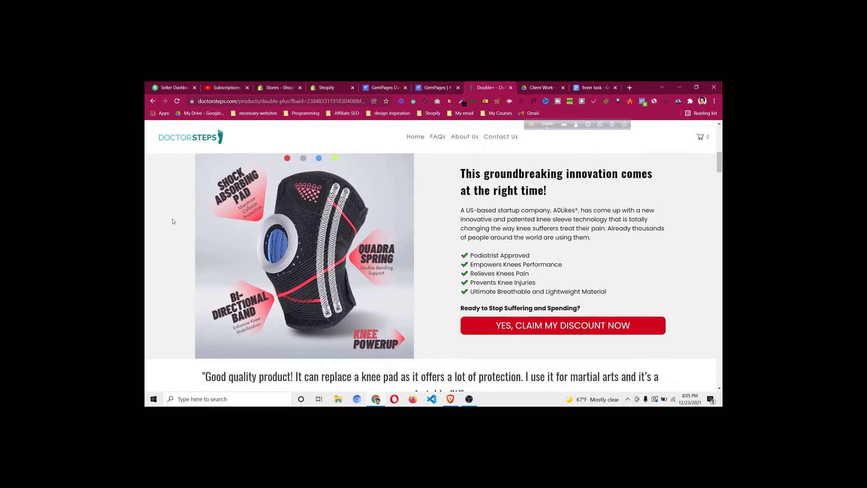
{"action": "scroll", "coordinate": [342, 222], "scroll_direction": "up", "scroll_amount": 4}
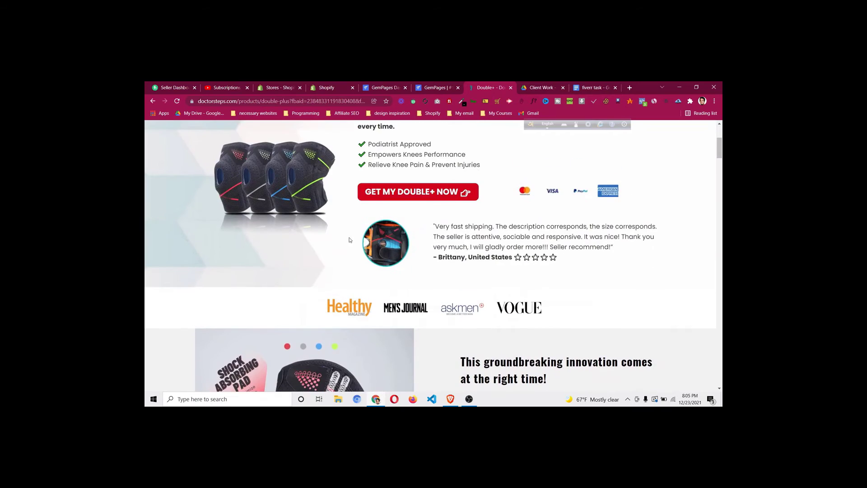
{"action": "scroll", "coordinate": [361, 311], "scroll_direction": "up", "scroll_amount": 3}
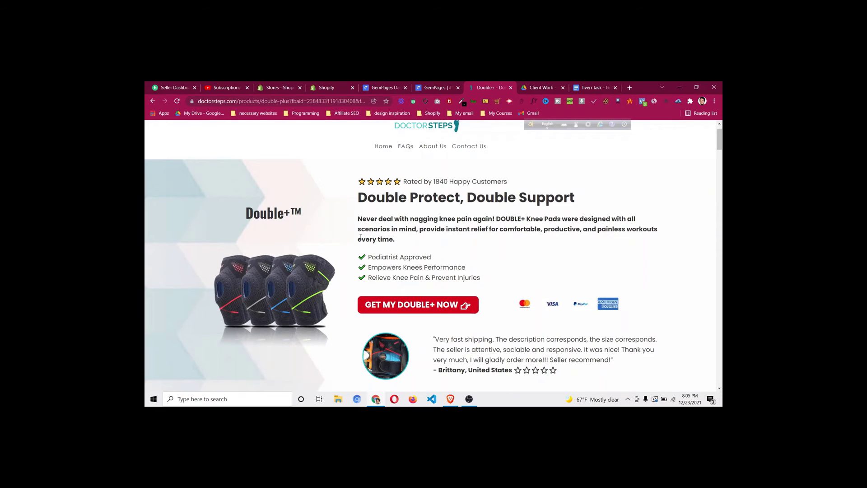
{"action": "scroll", "coordinate": [360, 237], "scroll_direction": "down", "scroll_amount": 7}
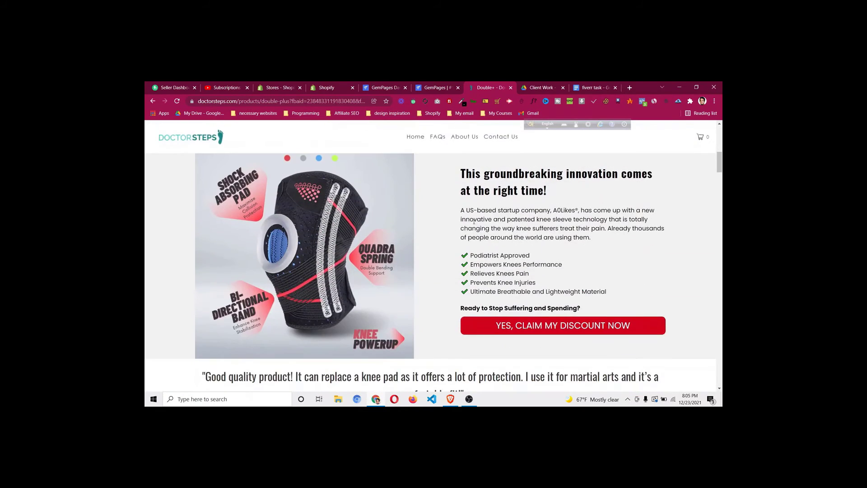
{"action": "scroll", "coordinate": [474, 220], "scroll_direction": "up", "scroll_amount": 1}
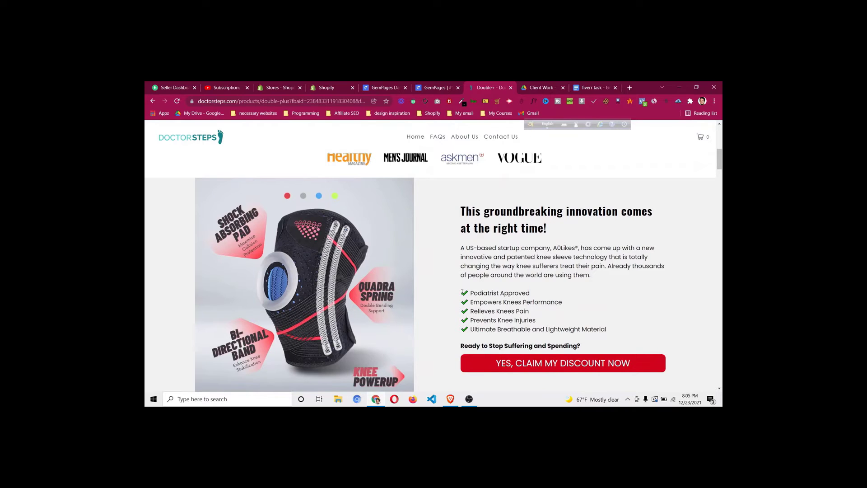
{"action": "scroll", "coordinate": [463, 291], "scroll_direction": "down", "scroll_amount": 1}
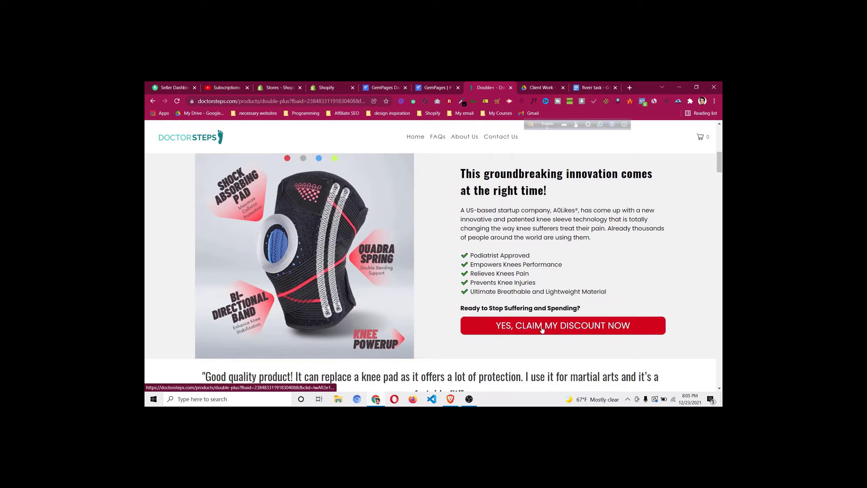
{"action": "scroll", "coordinate": [524, 293], "scroll_direction": "down", "scroll_amount": 3}
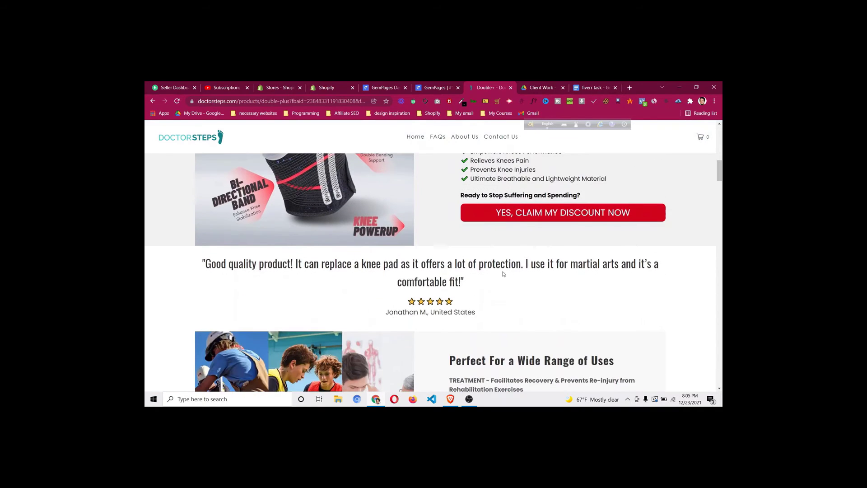
{"action": "scroll", "coordinate": [500, 269], "scroll_direction": "up", "scroll_amount": 1}
{"action": "scroll", "coordinate": [499, 265], "scroll_direction": "up", "scroll_amount": 5}
{"action": "scroll", "coordinate": [197, 306], "scroll_direction": "down", "scroll_amount": 4}
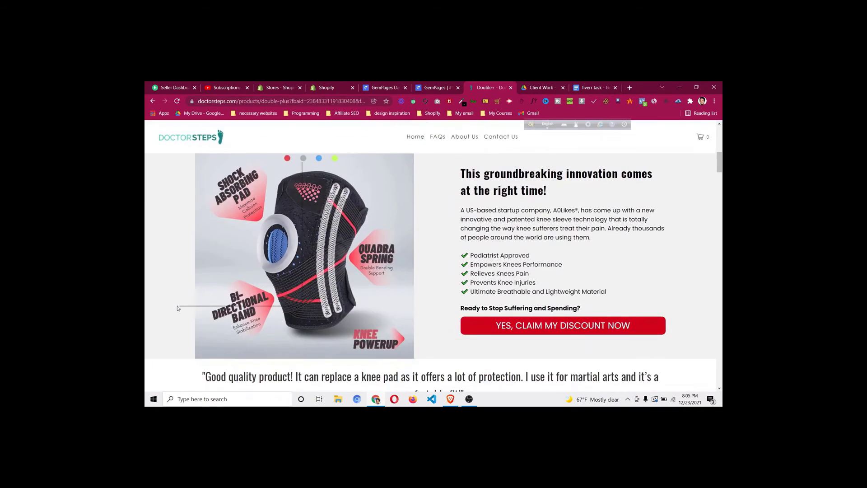
Inspect the knee section, copy its #f1f1f1 background colour, and return to GemPages
{"action": "right_click", "coordinate": [188, 309]}
{"action": "left_click", "coordinate": [199, 301]}
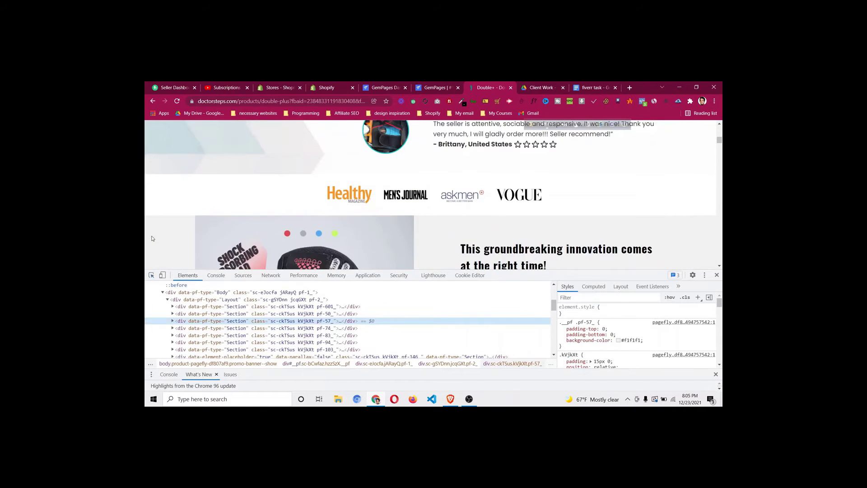
{"action": "left_click", "coordinate": [632, 340]}
{"action": "right_click", "coordinate": [632, 340]}
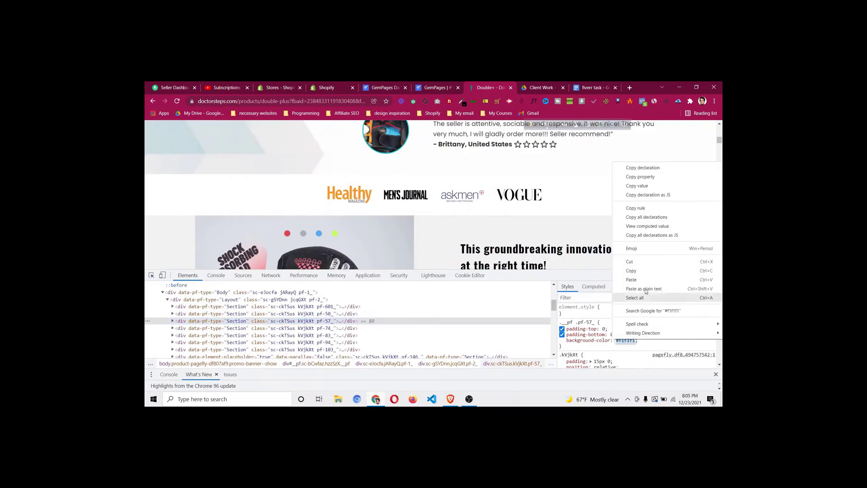
{"action": "left_click", "coordinate": [648, 272]}
{"action": "left_click", "coordinate": [717, 275]}
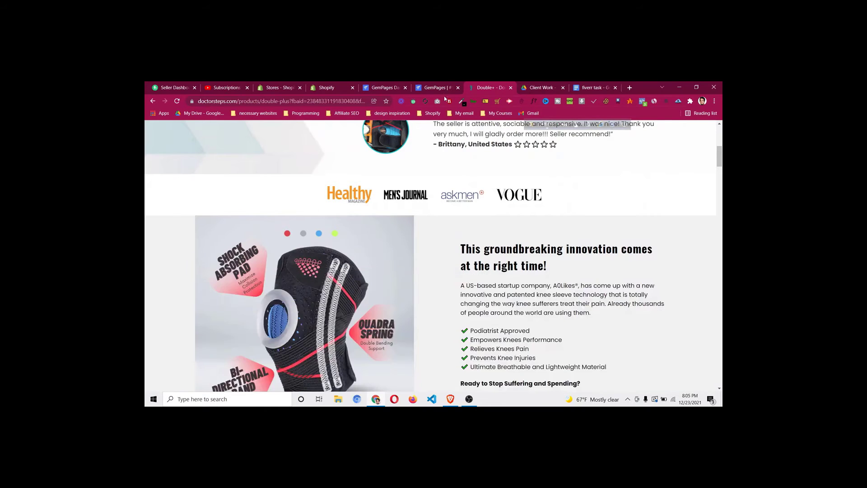
{"action": "left_click", "coordinate": [441, 90]}
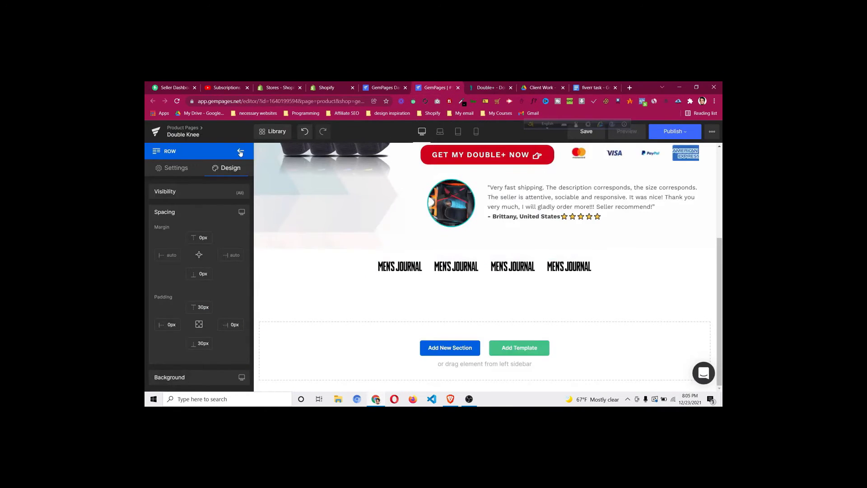
Add a full-width empty row below the logos and enter a spacing value of 3
{"action": "left_click_drag", "start_coordinate": [169, 206], "coordinate": [366, 288]}
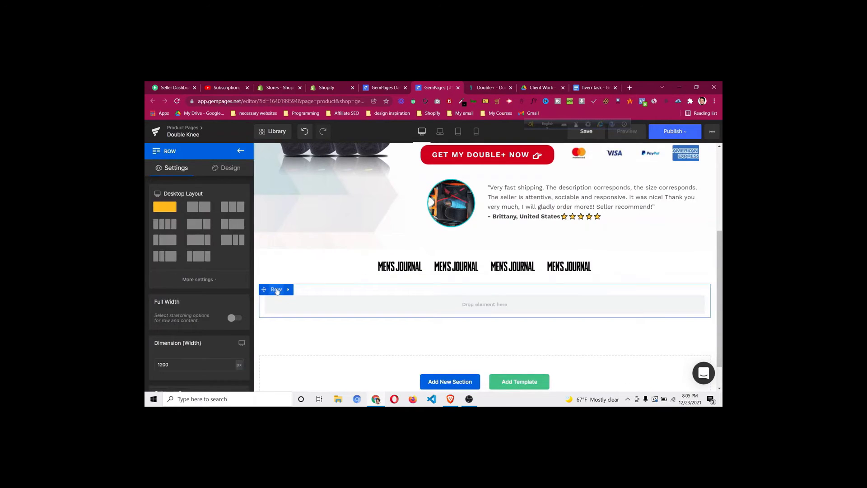
{"action": "left_click", "coordinate": [479, 89]}
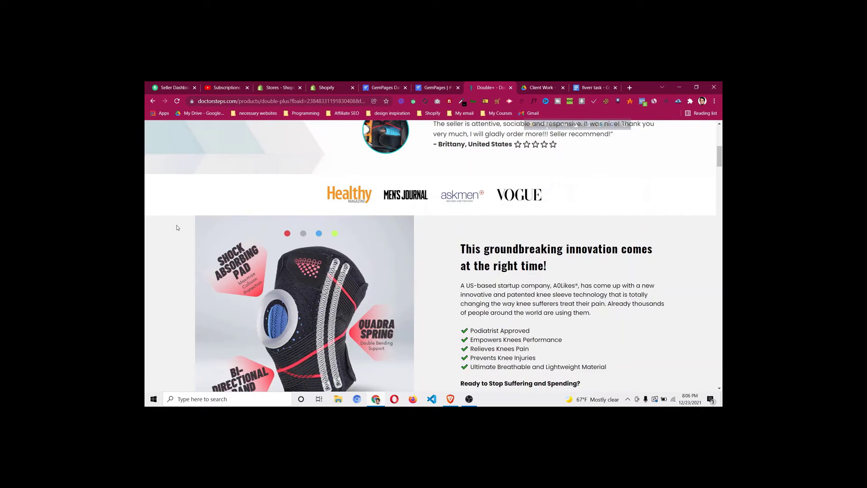
{"action": "left_click", "coordinate": [444, 86]}
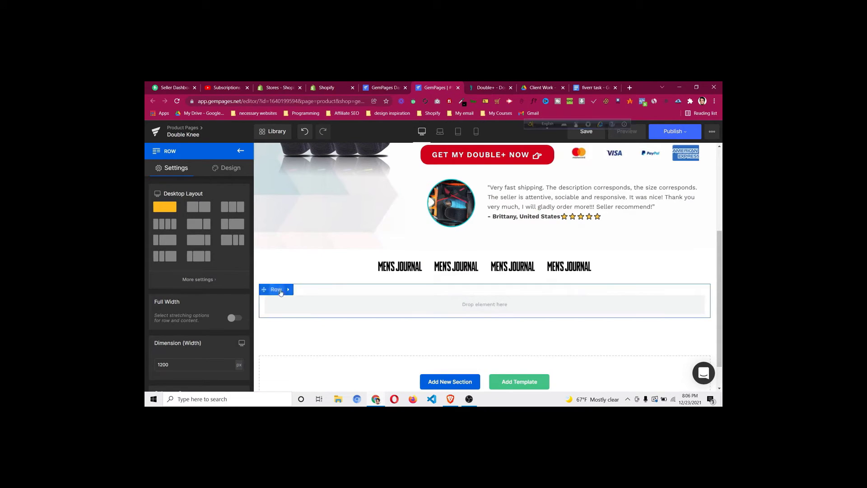
{"action": "left_click", "coordinate": [280, 291]}
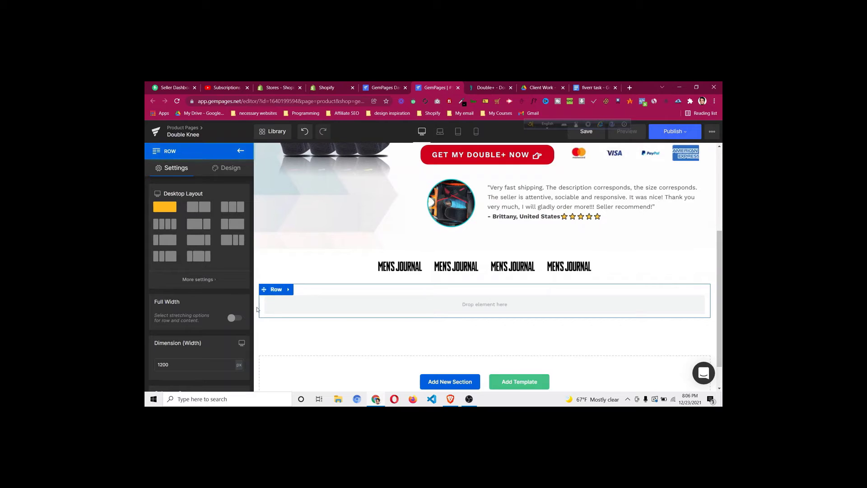
{"action": "left_click", "coordinate": [235, 318]}
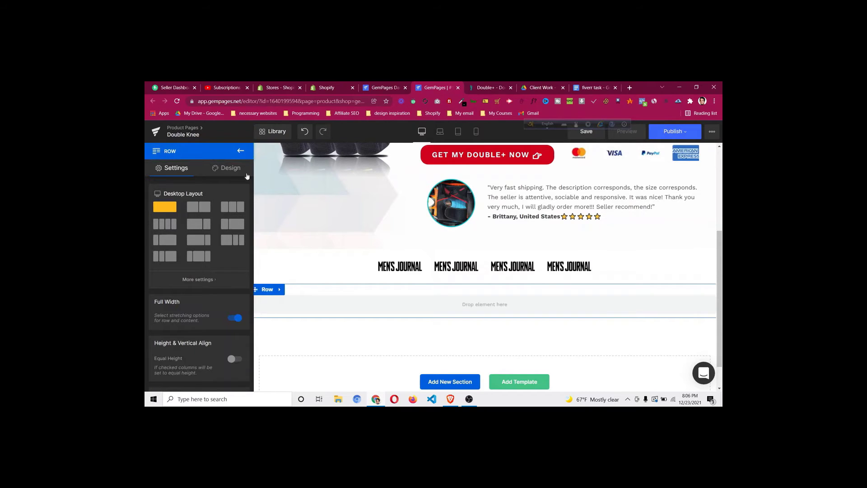
{"action": "left_click", "coordinate": [238, 172]}
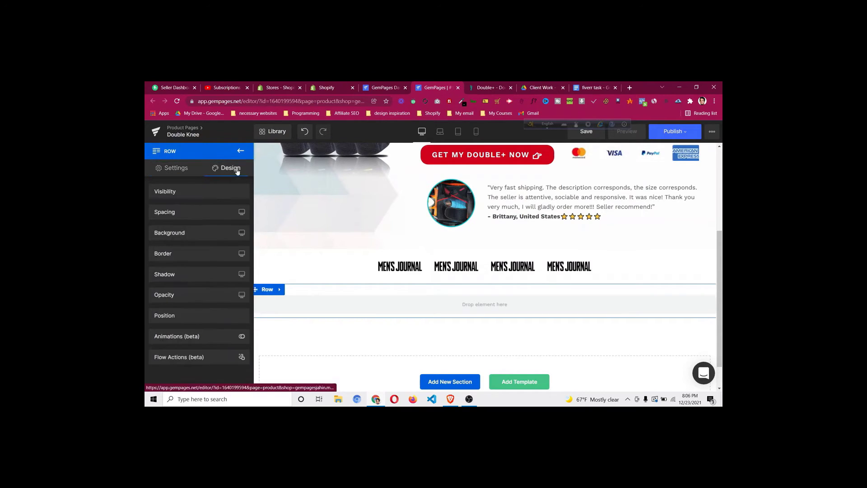
{"action": "left_click", "coordinate": [213, 216]}
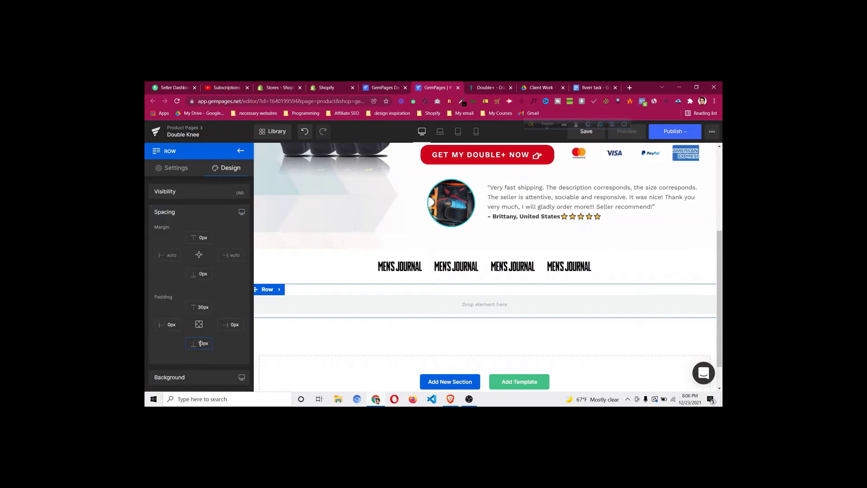
{"action": "type", "text": "3"}
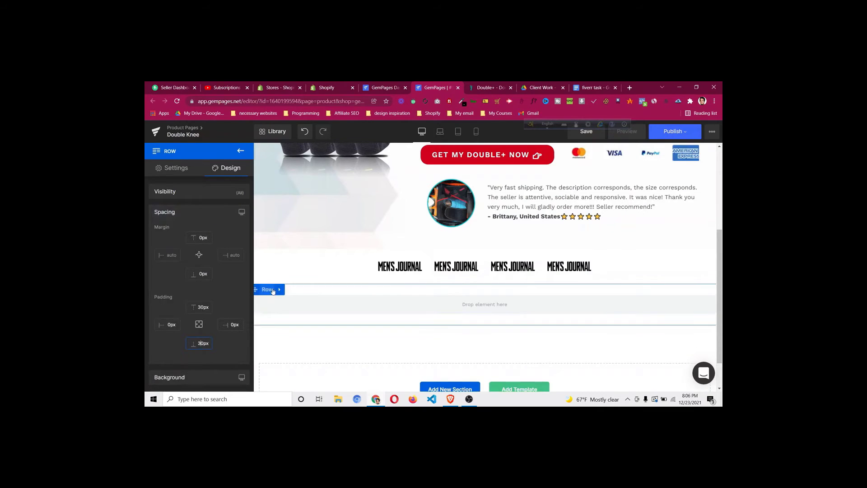
Change the new row's background from transparent to light grey #f1f1f1
{"action": "left_click", "coordinate": [267, 289]}
{"action": "left_click", "coordinate": [227, 170]}
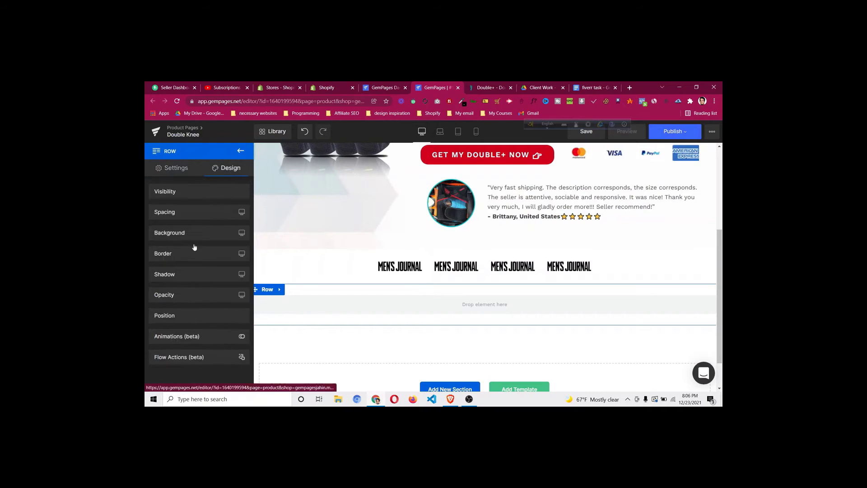
{"action": "left_click", "coordinate": [198, 233]}
{"action": "left_click", "coordinate": [165, 283]}
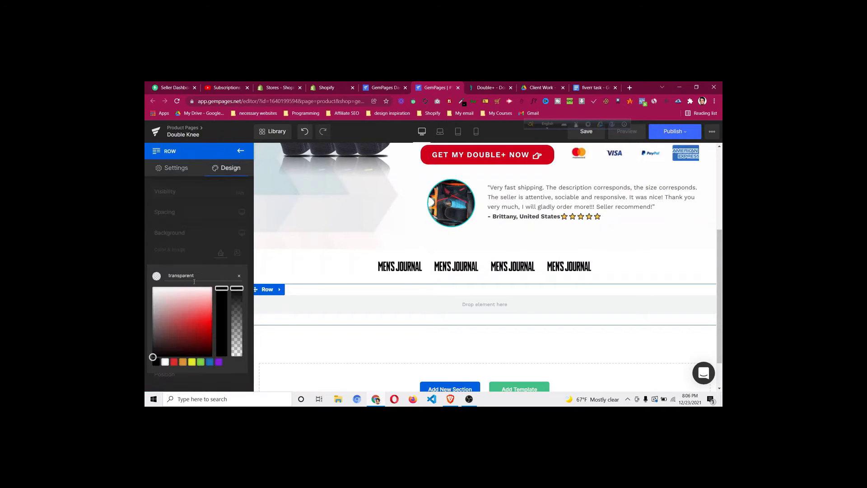
{"action": "double_click", "coordinate": [200, 277]}
{"action": "type", "text": "#f1f1f1"}
{"action": "left_click", "coordinate": [203, 242]}
After checking the reference page, drop a new Row element inside the grey section
{"action": "left_click", "coordinate": [466, 87]}
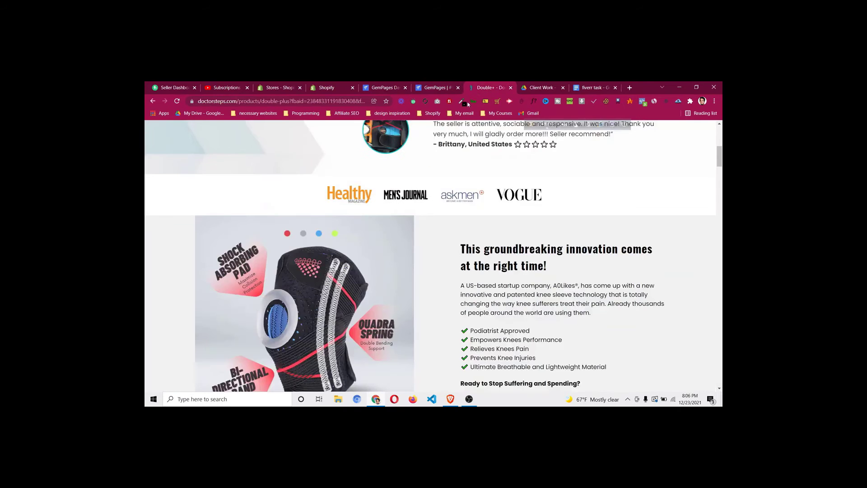
{"action": "left_click", "coordinate": [438, 88]}
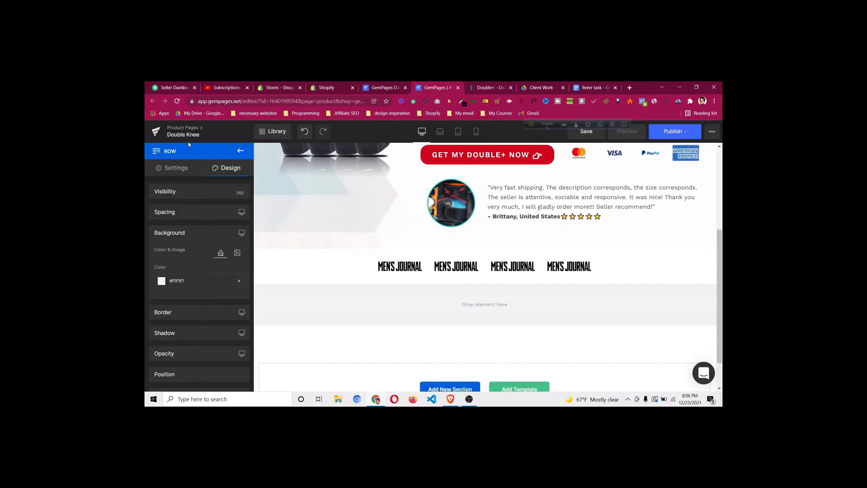
{"action": "left_click", "coordinate": [240, 153]}
{"action": "left_click_drag", "start_coordinate": [173, 194], "coordinate": [346, 294]}
Split the inner row into two columns with 2px top and 0px bottom padding
{"action": "left_click", "coordinate": [203, 209]}
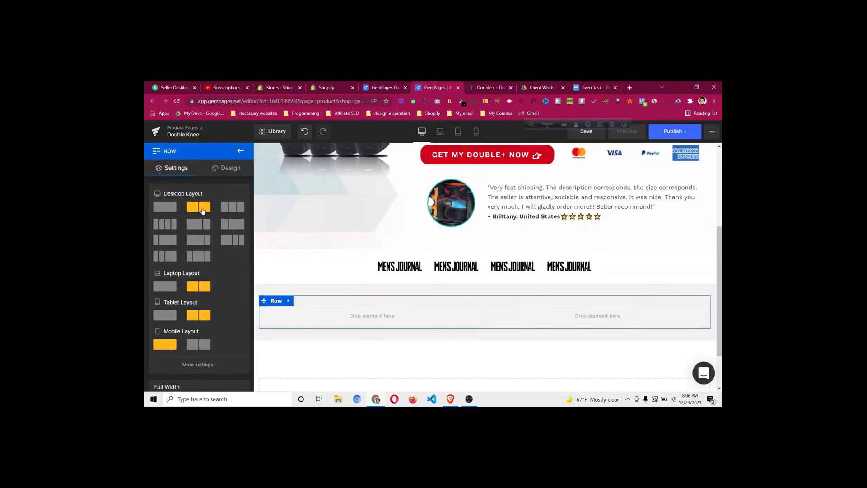
{"action": "left_click_drag", "start_coordinate": [413, 301], "coordinate": [412, 288]}
{"action": "left_click_drag", "start_coordinate": [450, 317], "coordinate": [450, 313]}
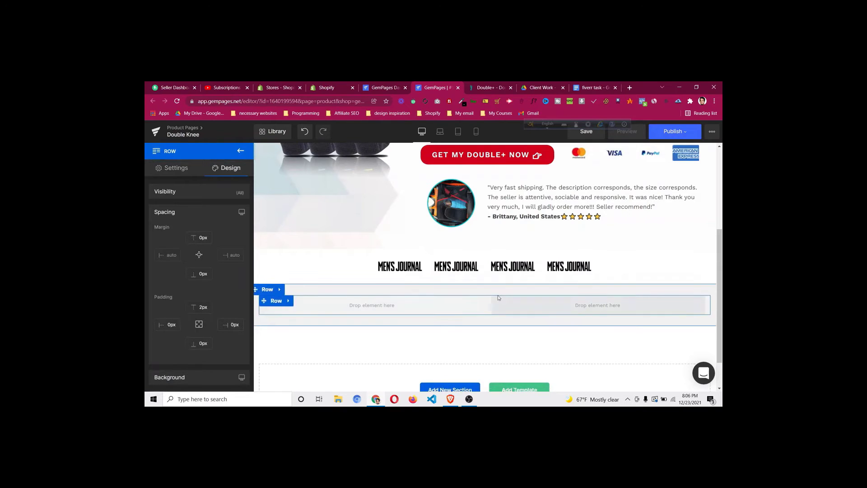
Place an Image in the left column and upload the knee-sleeve PNG into it
{"action": "left_click", "coordinate": [241, 151]}
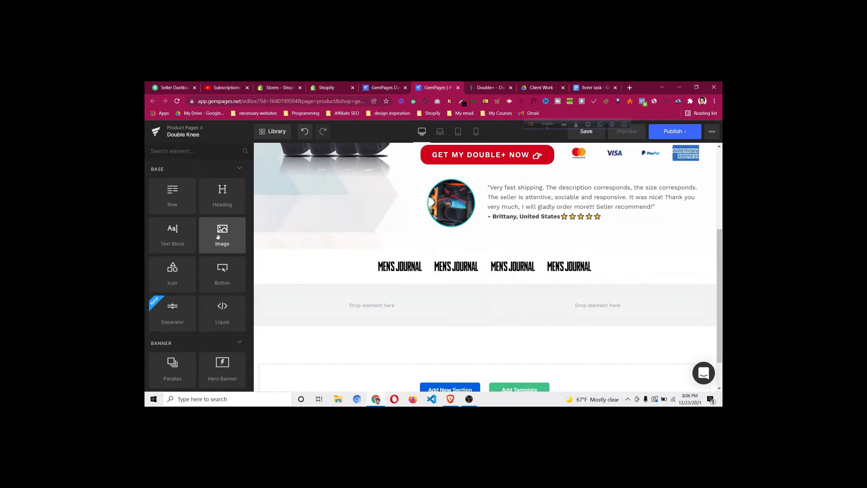
{"action": "left_click_drag", "start_coordinate": [222, 235], "coordinate": [376, 304]}
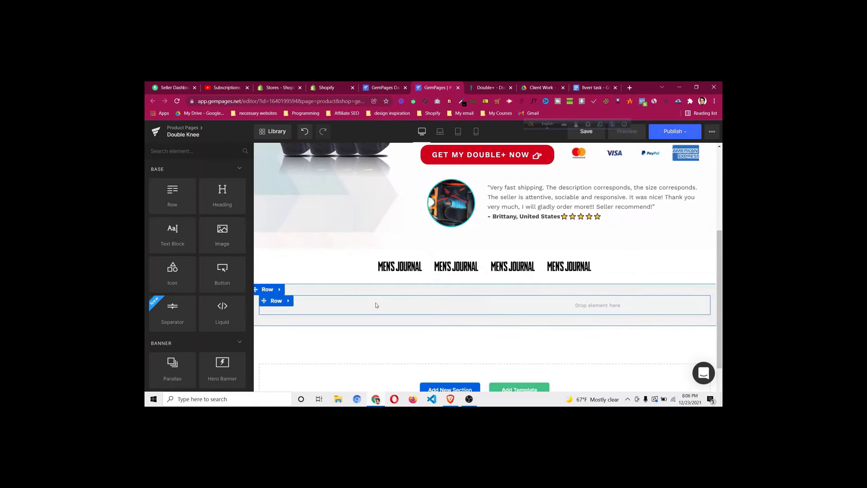
{"action": "left_click", "coordinate": [195, 229]}
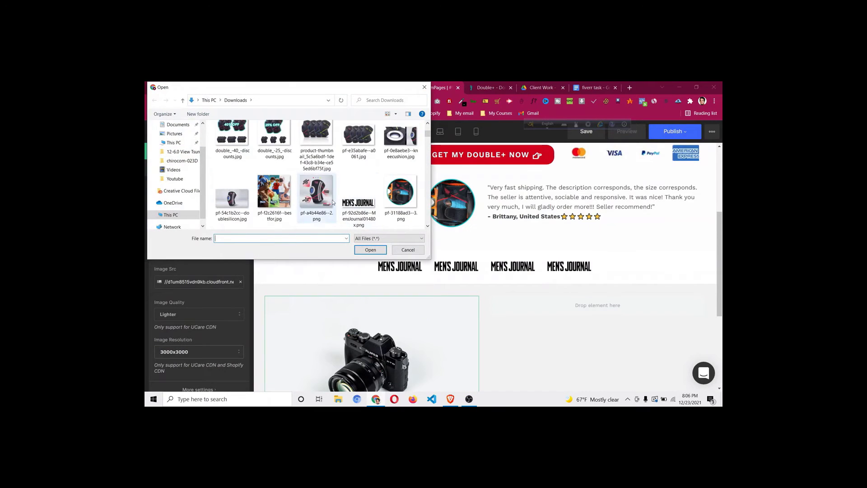
{"action": "left_click", "coordinate": [333, 203]}
{"action": "left_click", "coordinate": [370, 250]}
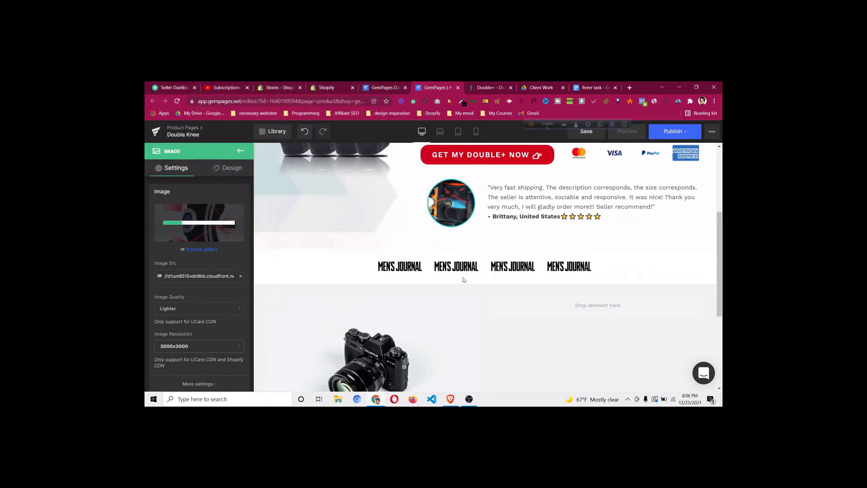
{"action": "scroll", "coordinate": [538, 308], "scroll_direction": "down", "scroll_amount": 2}
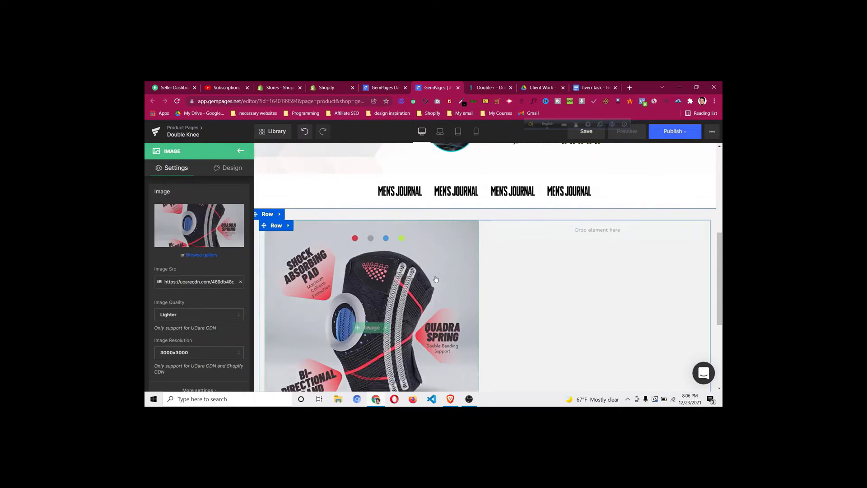
Compare the new grey section's layout with the reference product page
{"action": "scroll", "coordinate": [494, 278], "scroll_direction": "down", "scroll_amount": 2}
{"action": "scroll", "coordinate": [494, 277], "scroll_direction": "up", "scroll_amount": 3}
{"action": "left_click", "coordinate": [487, 88]}
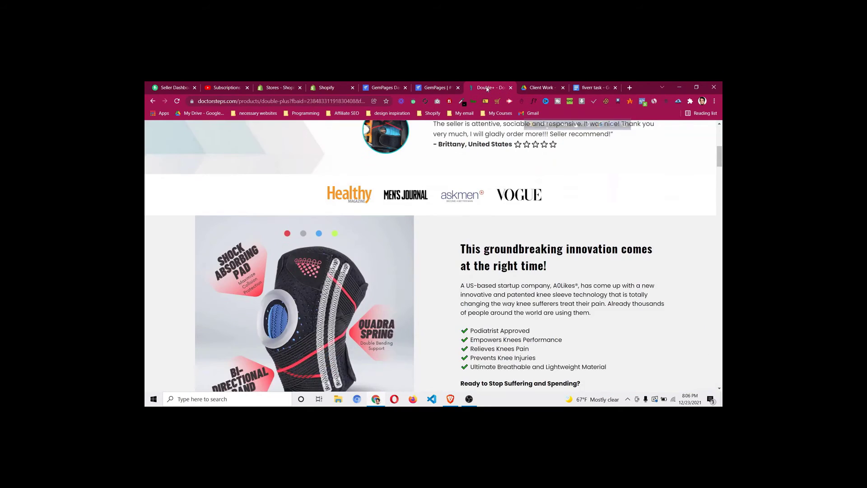
{"action": "scroll", "coordinate": [473, 250], "scroll_direction": "down", "scroll_amount": 2}
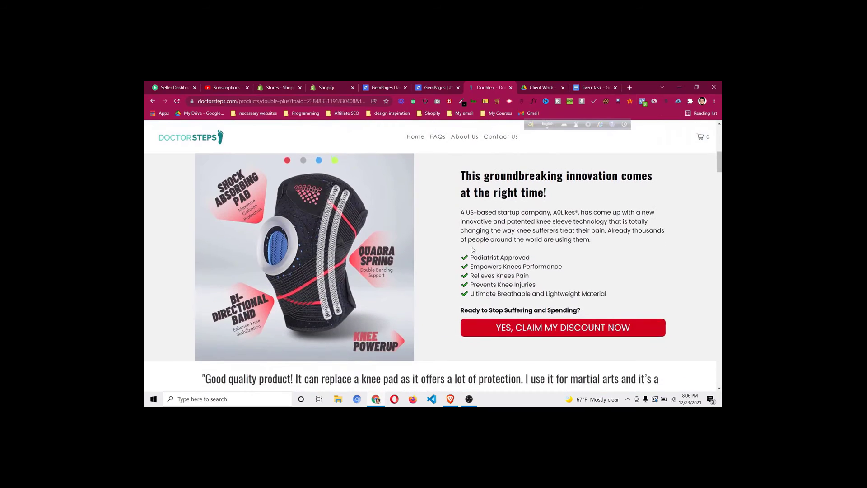
{"action": "scroll", "coordinate": [472, 247], "scroll_direction": "up", "scroll_amount": 1}
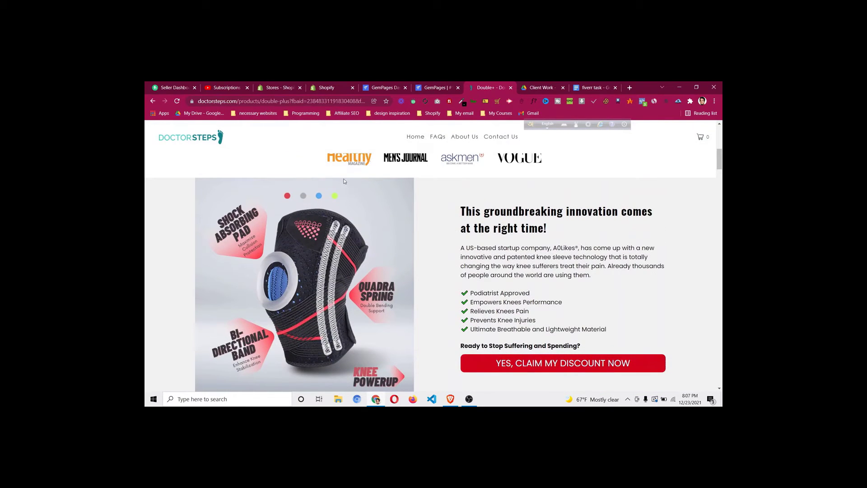
{"action": "scroll", "coordinate": [341, 183], "scroll_direction": "down", "scroll_amount": 1}
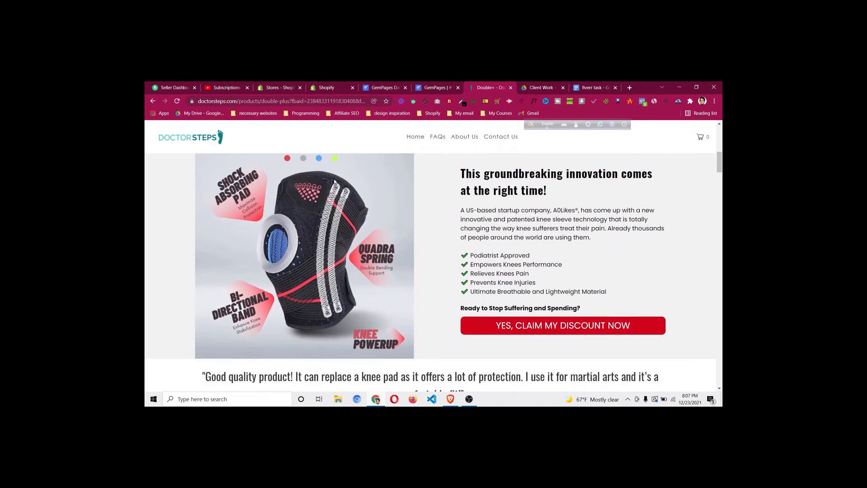
{"action": "scroll", "coordinate": [335, 195], "scroll_direction": "up", "scroll_amount": 1}
{"action": "scroll", "coordinate": [327, 361], "scroll_direction": "down", "scroll_amount": 1}
{"action": "left_click", "coordinate": [423, 89]}
{"action": "scroll", "coordinate": [382, 241], "scroll_direction": "down", "scroll_amount": 5}
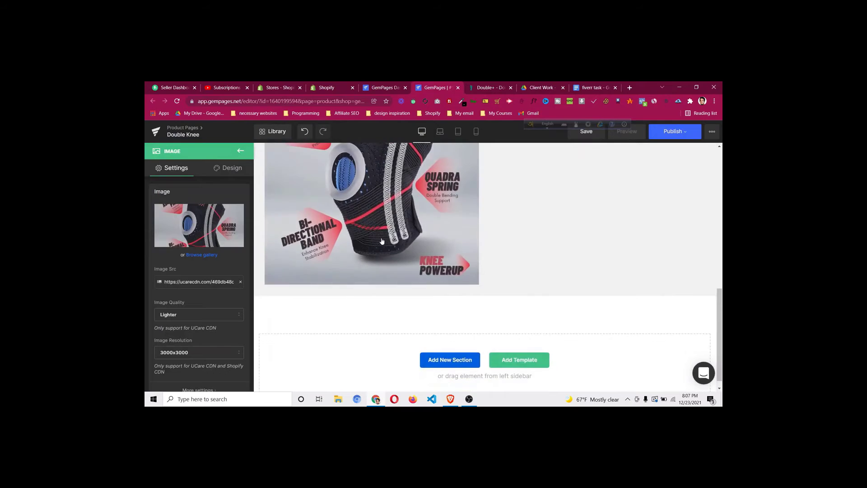
{"action": "scroll", "coordinate": [381, 241], "scroll_direction": "up", "scroll_amount": 3}
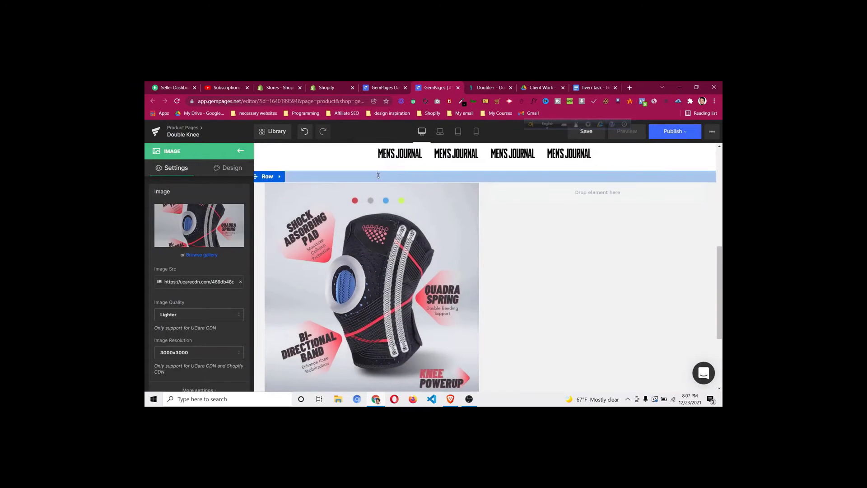
Change the grey image row's bottom padding from 30px to 0px
{"action": "left_click", "coordinate": [268, 177]}
{"action": "left_click", "coordinate": [229, 168]}
{"action": "left_click", "coordinate": [215, 212]}
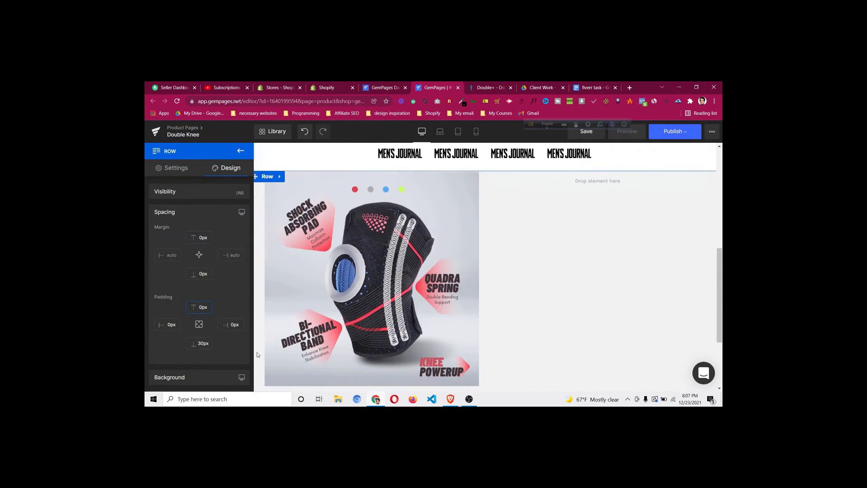
{"action": "key", "text": "BackSpace"}
{"action": "key", "text": "BackSpace"}
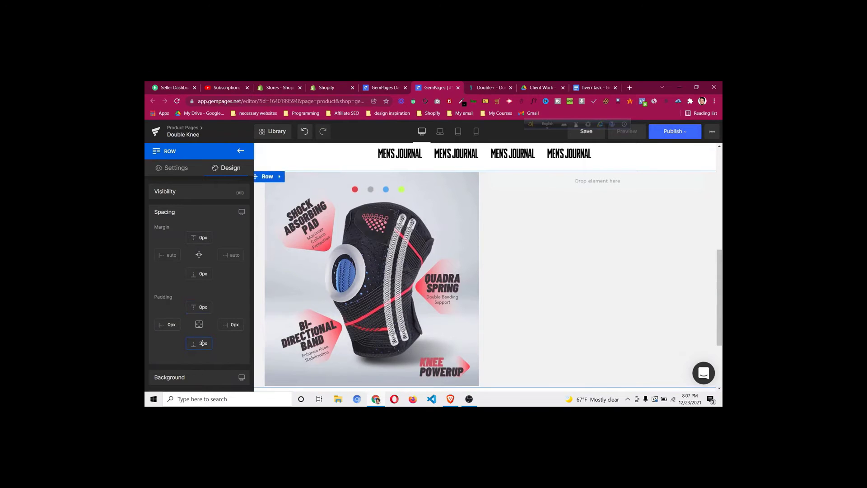
{"action": "type", "text": "0"}
{"action": "scroll", "coordinate": [604, 312], "scroll_direction": "down", "scroll_amount": 1}
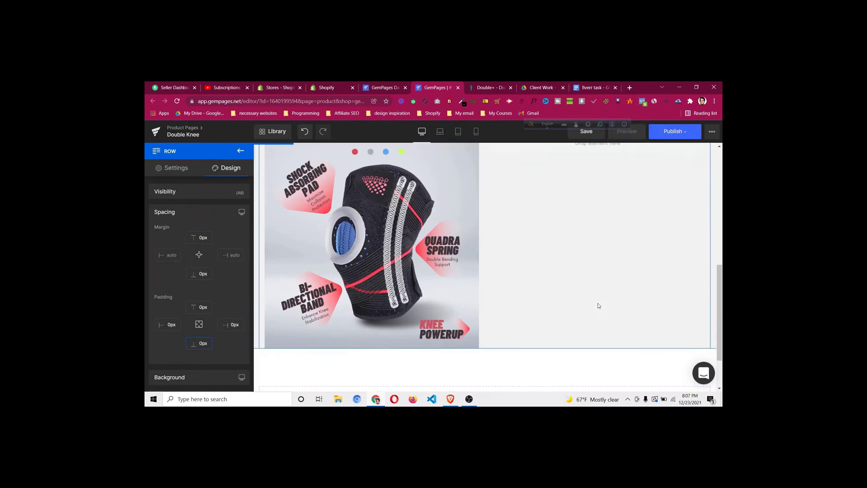
{"action": "scroll", "coordinate": [501, 239], "scroll_direction": "up", "scroll_amount": 2}
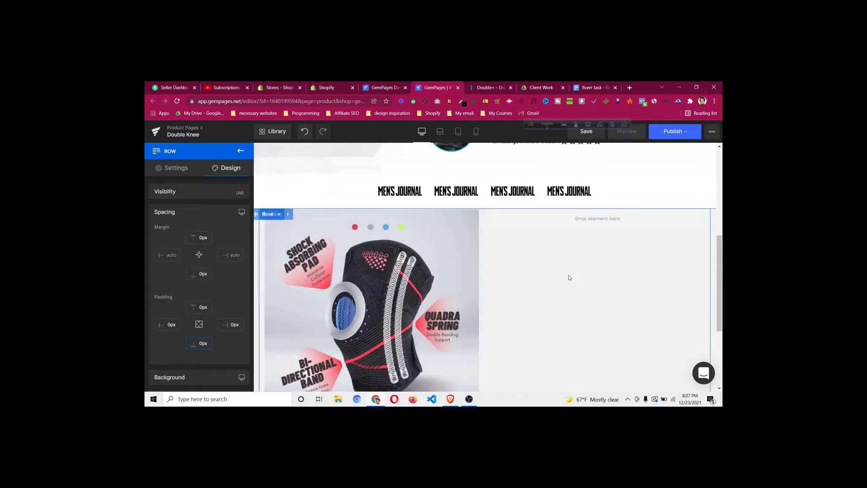
{"action": "scroll", "coordinate": [567, 279], "scroll_direction": "up", "scroll_amount": 1}
{"action": "scroll", "coordinate": [567, 280], "scroll_direction": "up", "scroll_amount": 5}
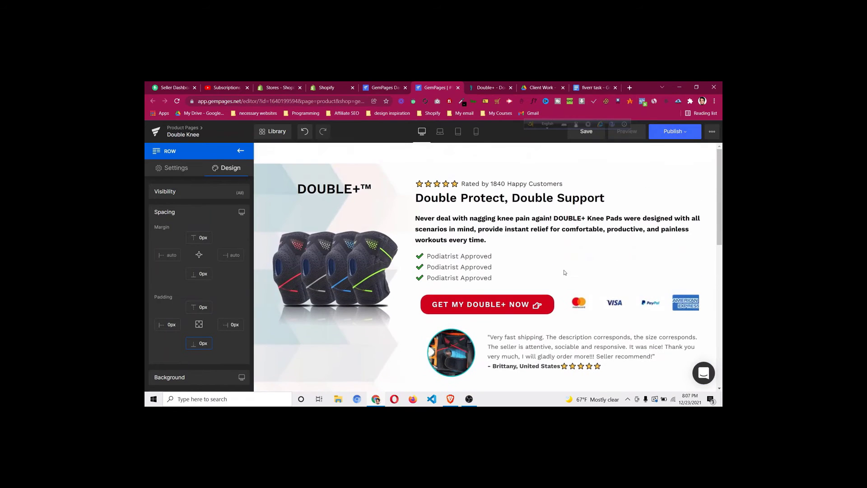
Identify the fonts of the innovation and Double Protect headings on the reference page
{"action": "left_click", "coordinate": [488, 87]}
{"action": "scroll", "coordinate": [477, 147], "scroll_direction": "up", "scroll_amount": 2}
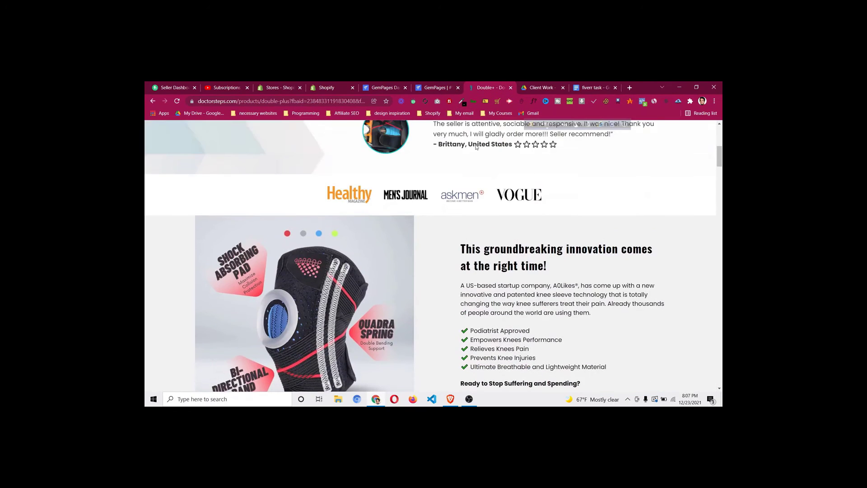
{"action": "left_click", "coordinate": [533, 100]}
{"action": "left_click", "coordinate": [506, 251]}
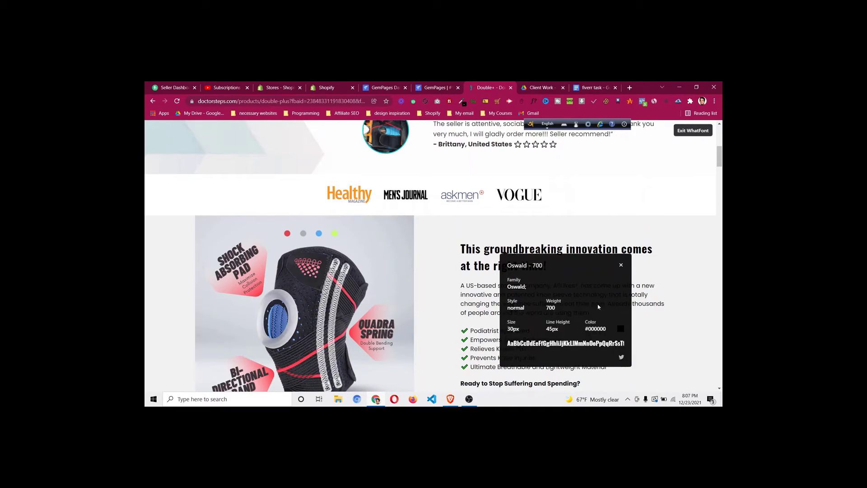
{"action": "left_click", "coordinate": [621, 266]}
{"action": "scroll", "coordinate": [614, 271], "scroll_direction": "up", "scroll_amount": 5}
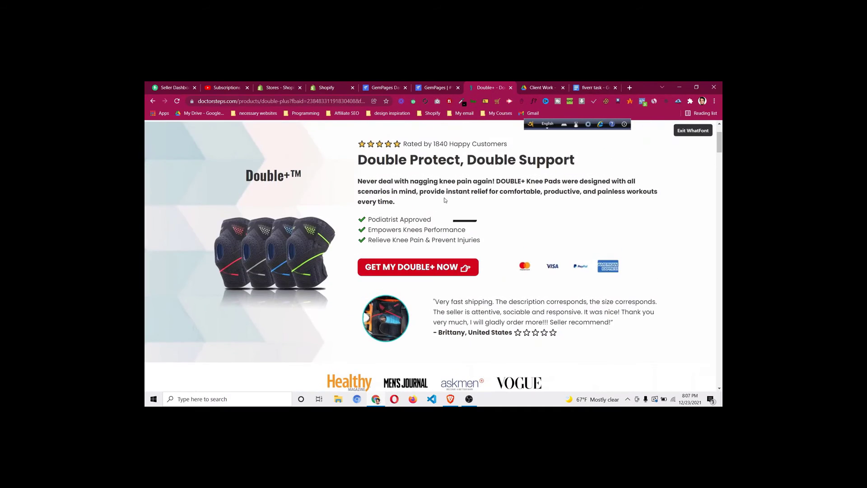
{"action": "left_click", "coordinate": [443, 162]}
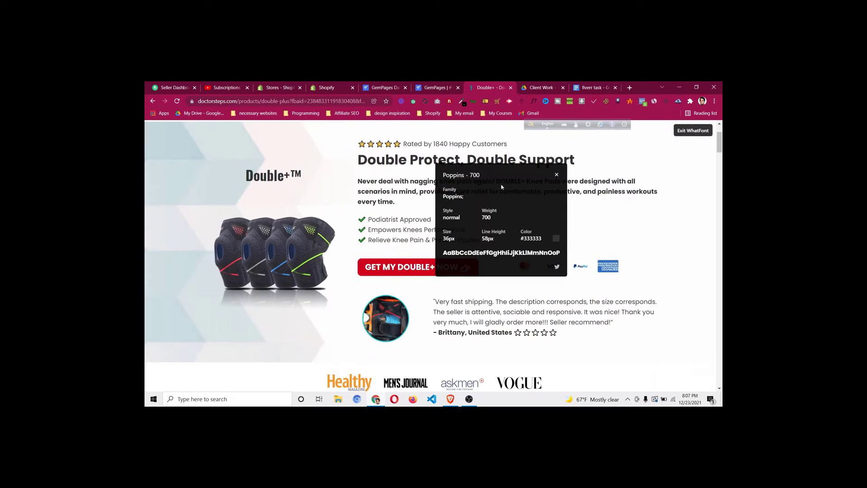
{"action": "left_click", "coordinate": [557, 176]}
{"action": "scroll", "coordinate": [581, 294], "scroll_direction": "down", "scroll_amount": 4}
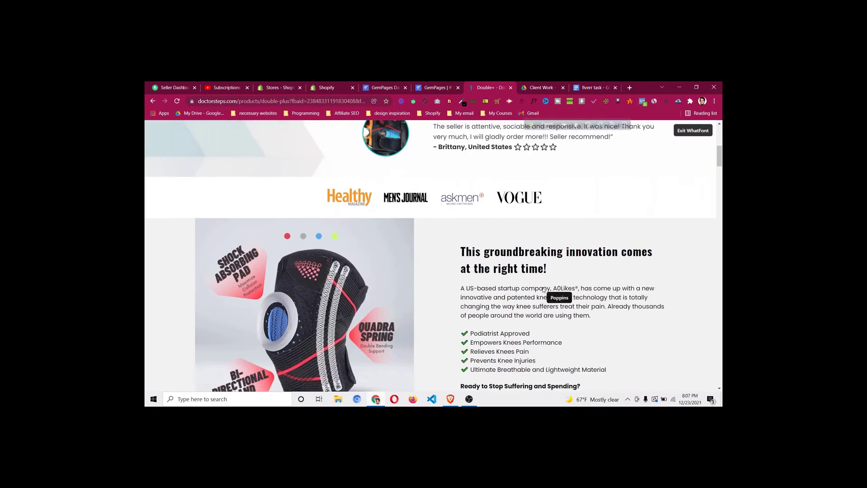
{"action": "scroll", "coordinate": [497, 244], "scroll_direction": "up", "scroll_amount": 3}
{"action": "scroll", "coordinate": [493, 240], "scroll_direction": "up", "scroll_amount": 2}
{"action": "scroll", "coordinate": [474, 190], "scroll_direction": "down", "scroll_amount": 5}
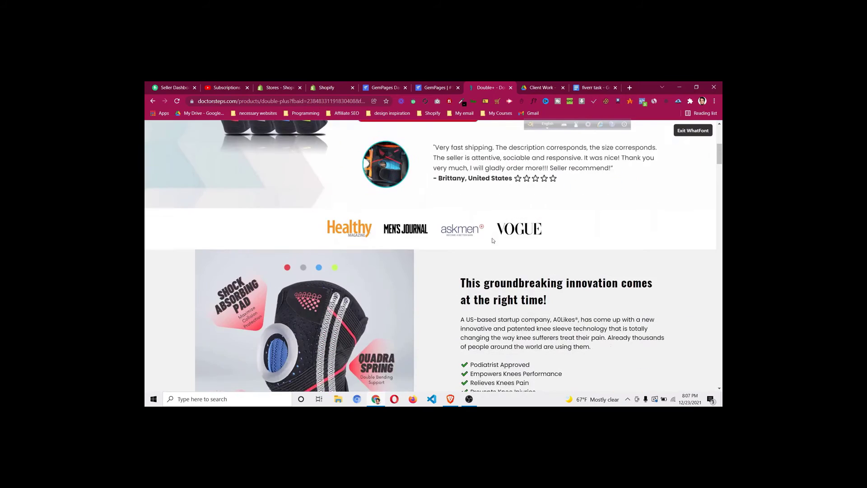
Return to the GemPages editor and scroll up to the Double+ section
{"action": "left_click", "coordinate": [438, 90]}
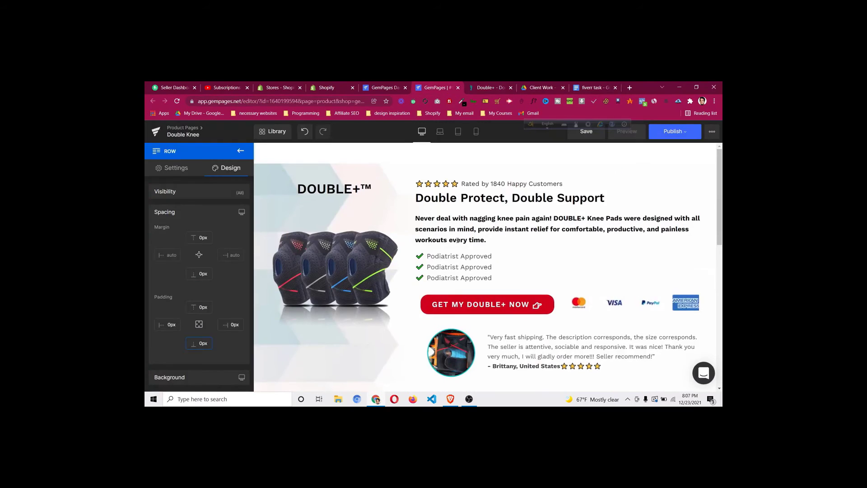
{"action": "scroll", "coordinate": [459, 240], "scroll_direction": "down", "scroll_amount": 2}
{"action": "scroll", "coordinate": [497, 257], "scroll_direction": "up", "scroll_amount": 2}
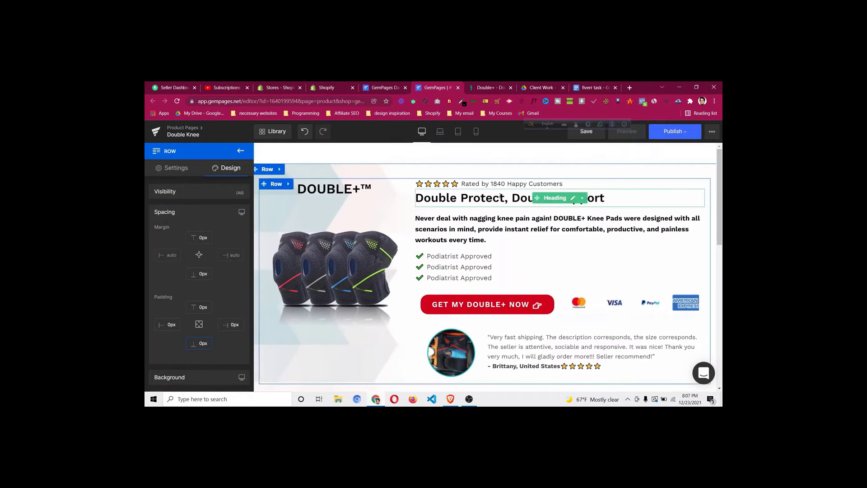
{"action": "scroll", "coordinate": [509, 276], "scroll_direction": "down", "scroll_amount": 4}
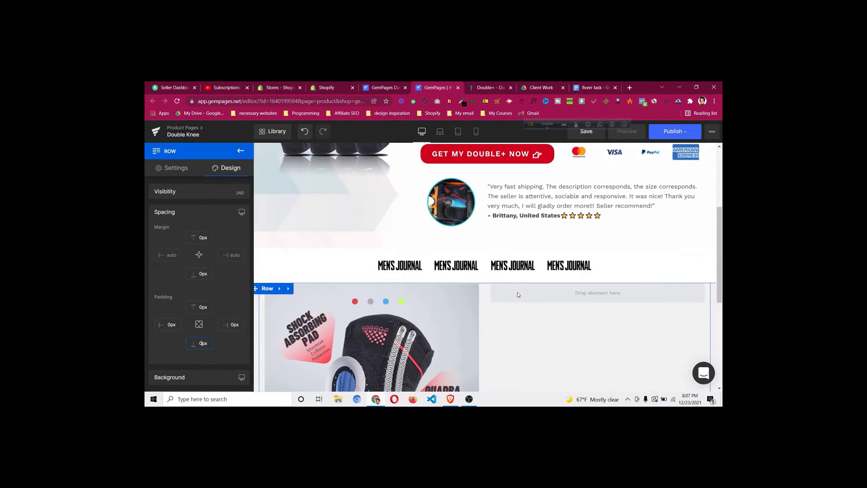
{"action": "scroll", "coordinate": [519, 294], "scroll_direction": "up", "scroll_amount": 3}
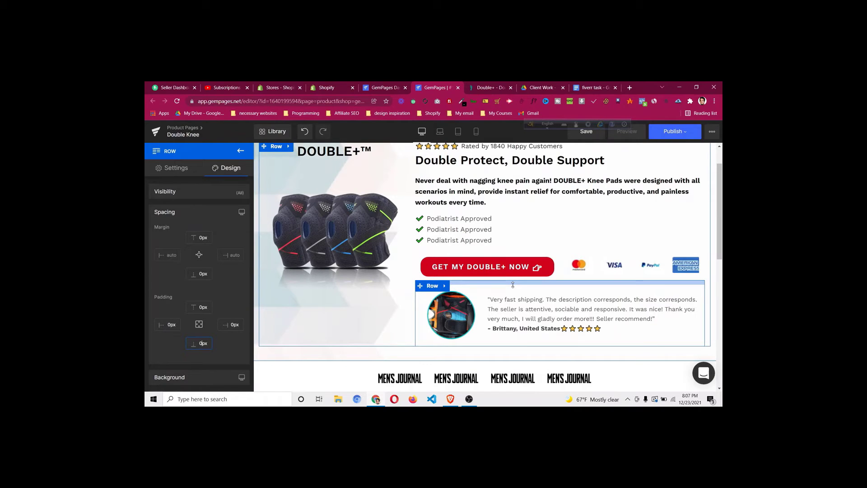
{"action": "scroll", "coordinate": [513, 285], "scroll_direction": "up", "scroll_amount": 1}
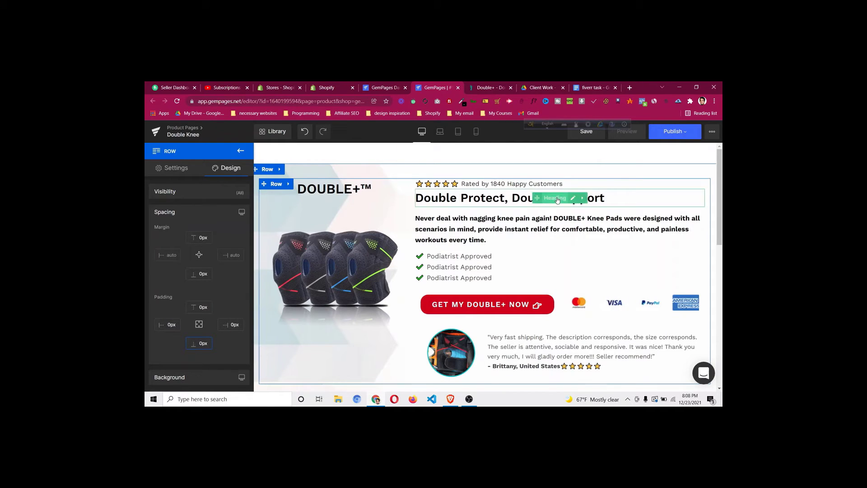
Duplicate the 'Double Protect, Double Support' heading and move the copy beside the knee image
{"action": "right_click", "coordinate": [555, 201]}
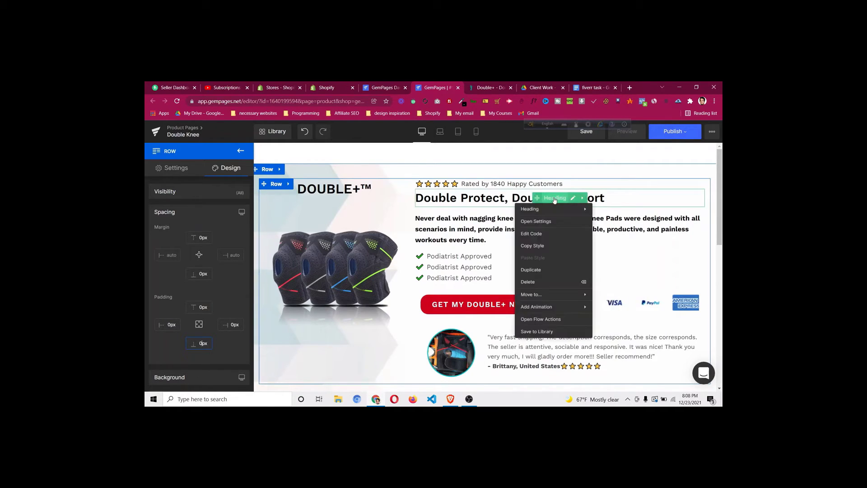
{"action": "left_click", "coordinate": [557, 270]}
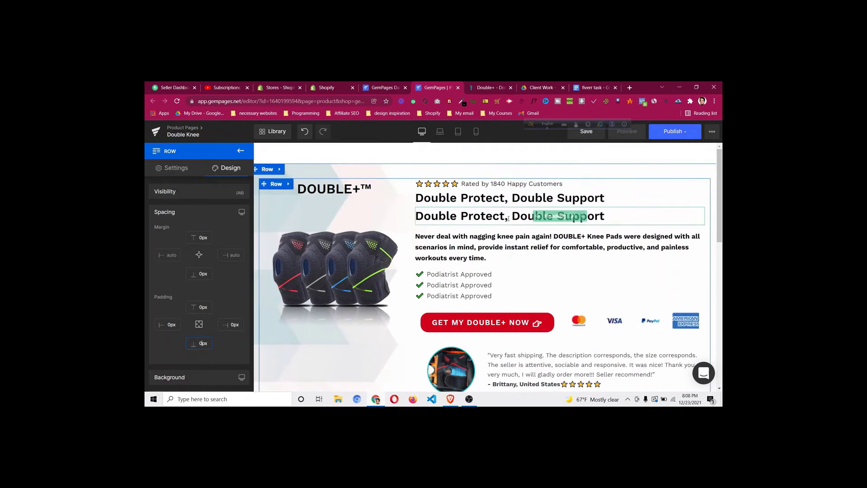
{"action": "left_click_drag", "start_coordinate": [539, 217], "coordinate": [558, 294]}
{"action": "left_click", "coordinate": [240, 150]}
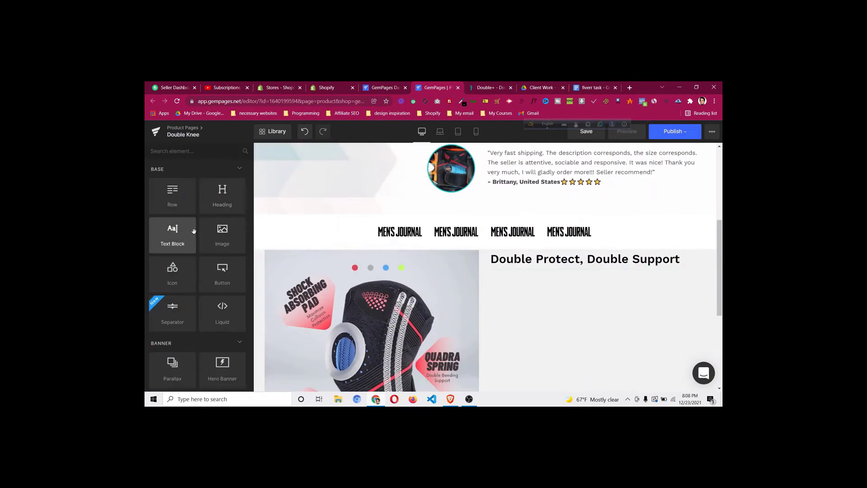
Add an H1 Heading element to the right column, then delete the placeholder heading
{"action": "left_click_drag", "start_coordinate": [223, 194], "coordinate": [590, 293]}
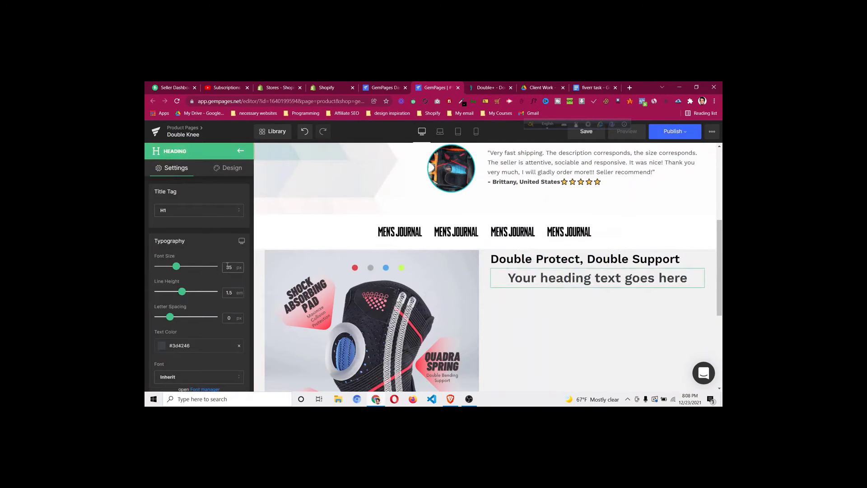
{"action": "left_click", "coordinate": [222, 219]}
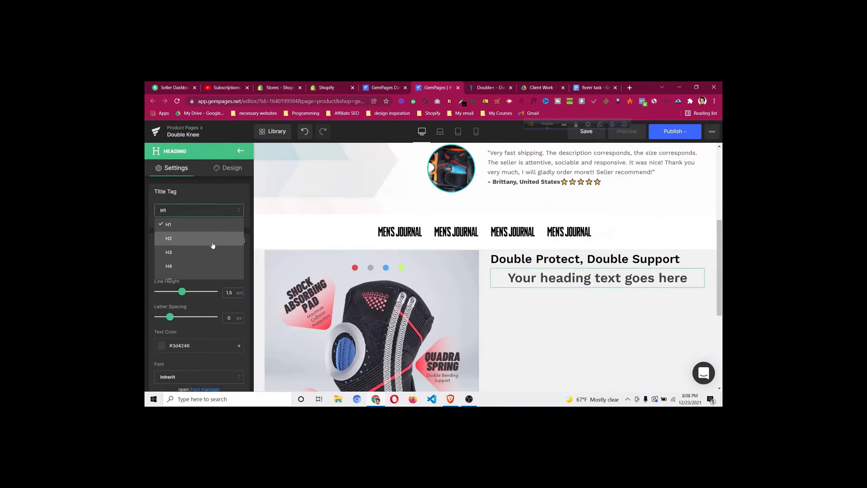
{"action": "left_click", "coordinate": [213, 209]}
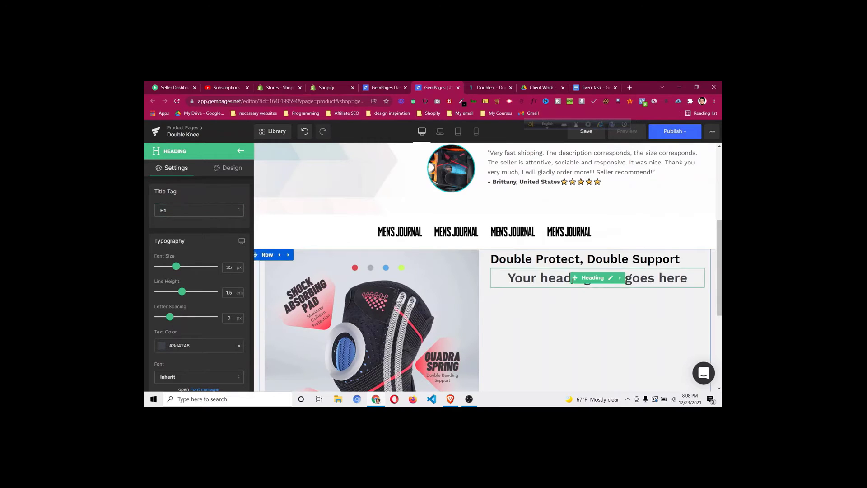
{"action": "right_click", "coordinate": [588, 283]}
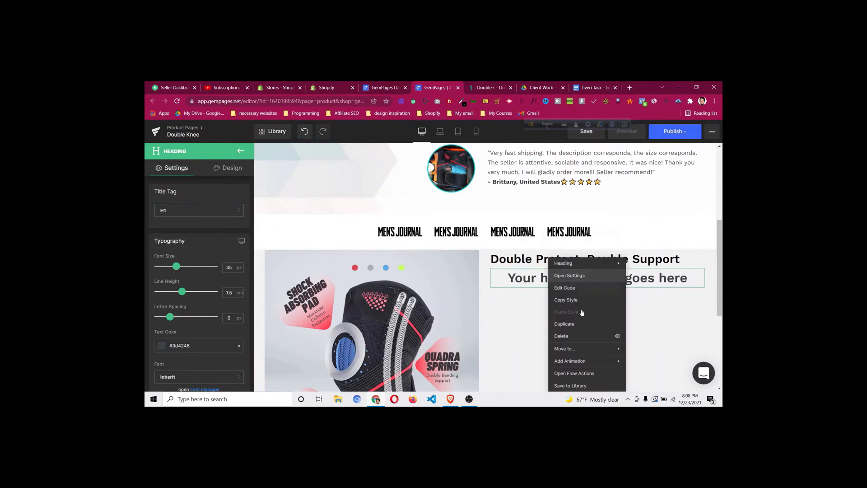
{"action": "left_click", "coordinate": [569, 336]}
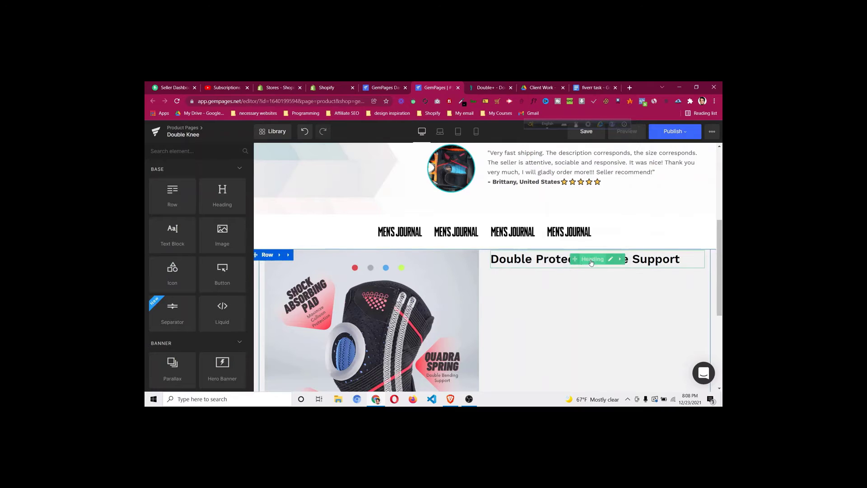
Copy the innovation heading text from the reference store page
{"action": "left_click", "coordinate": [591, 263]}
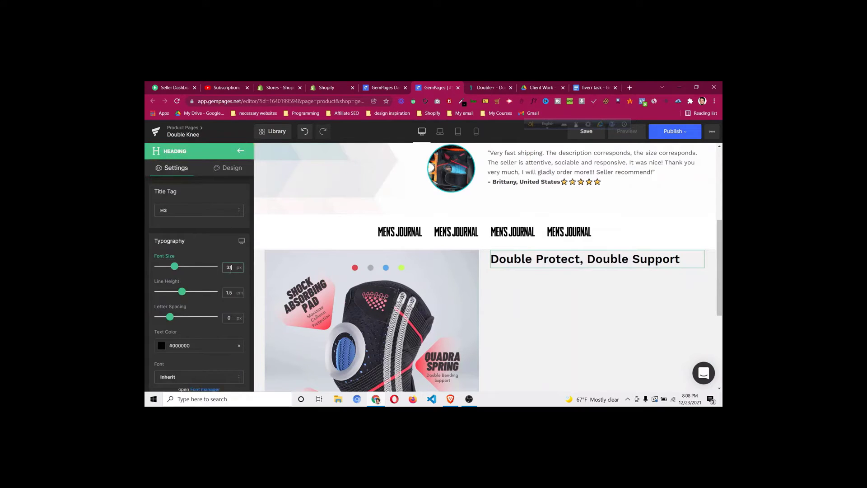
{"action": "left_click", "coordinate": [488, 87]}
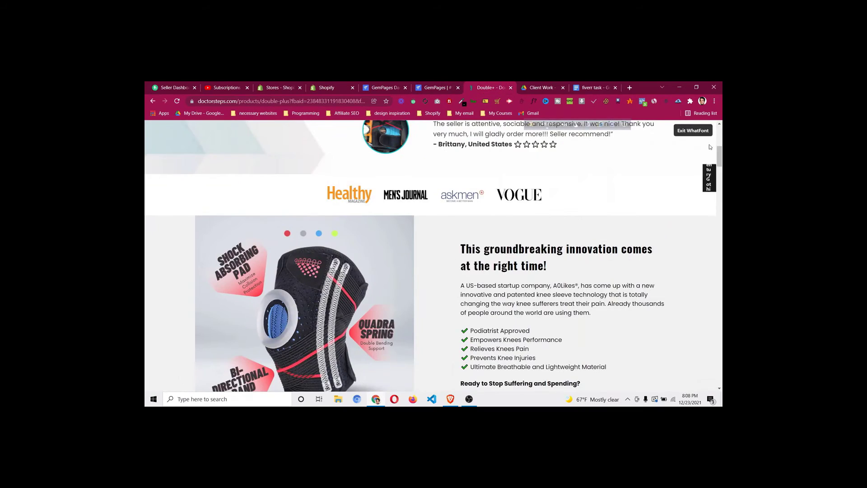
{"action": "left_click", "coordinate": [694, 131]}
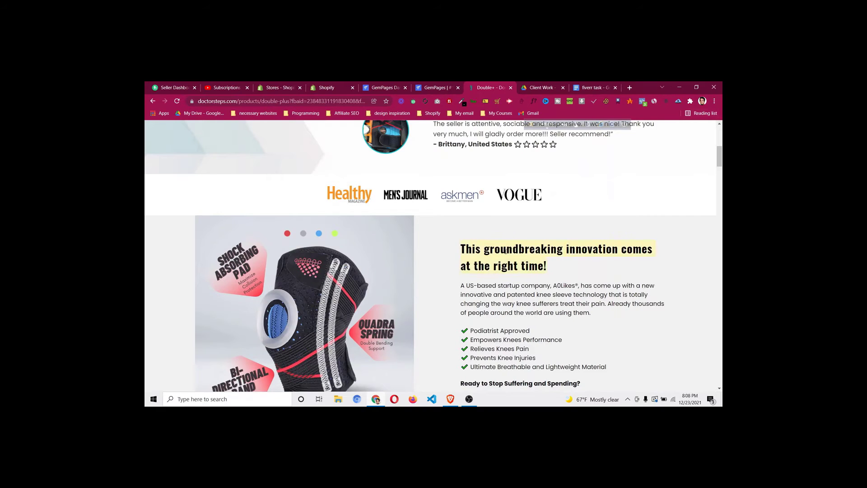
{"action": "right_click", "coordinate": [506, 251]}
{"action": "left_click", "coordinate": [520, 257]}
Replace the copied heading's text with 'This groundbreaking innovation comes at the right time!'
{"action": "left_click", "coordinate": [432, 88]}
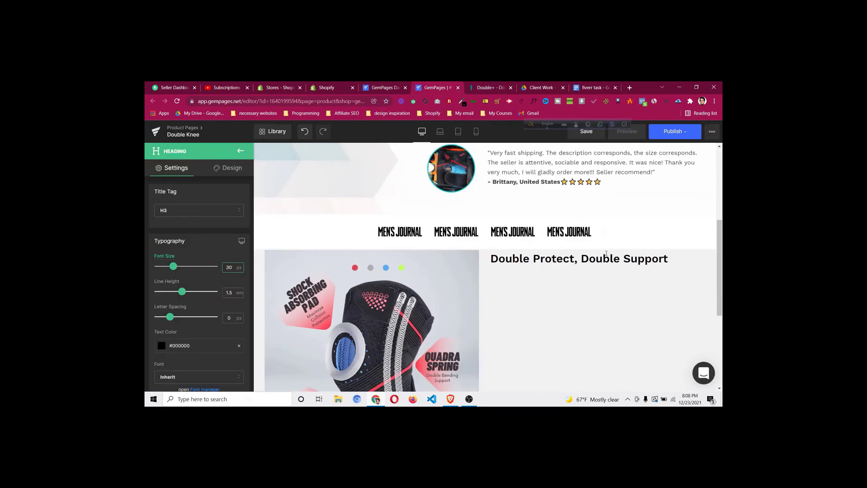
{"action": "left_click", "coordinate": [630, 258]}
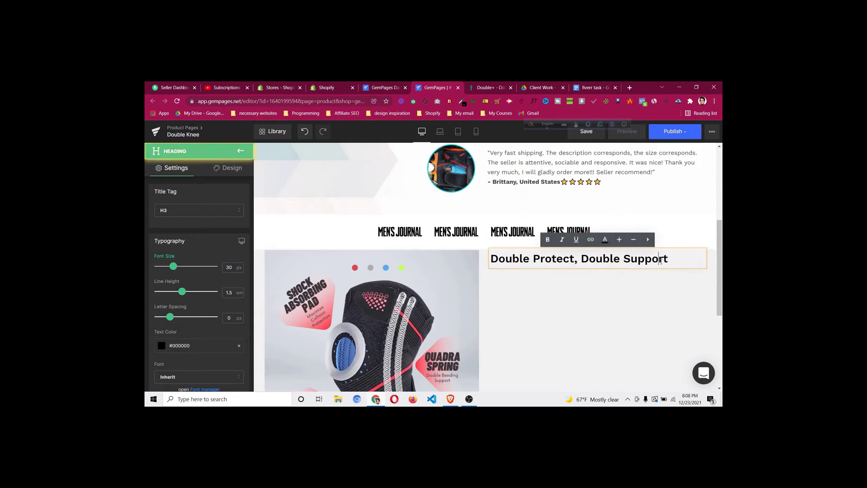
{"action": "triple_click", "coordinate": [661, 261]}
{"action": "key", "text": "BackSpace"}
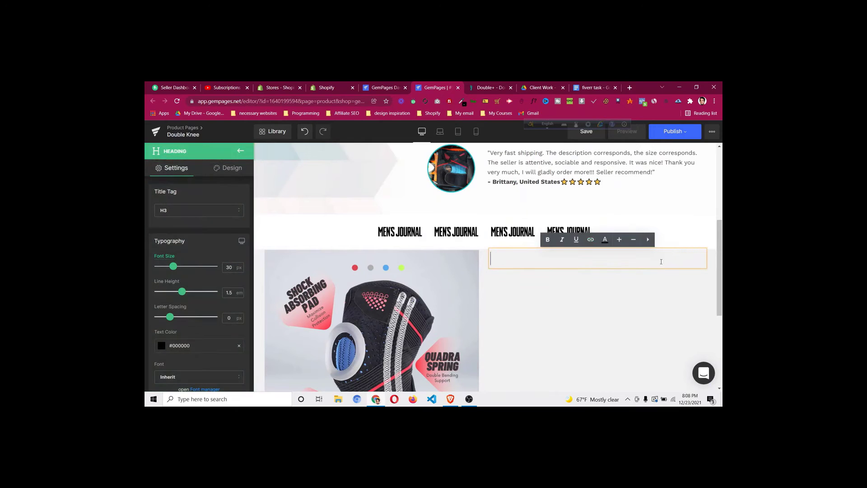
{"action": "key", "text": "ctrl+v"}
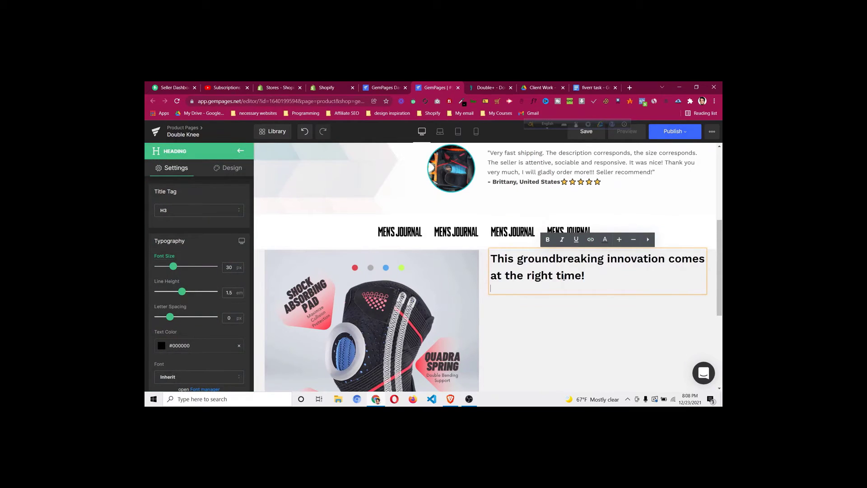
{"action": "key", "text": "BackSpace"}
{"action": "scroll", "coordinate": [518, 312], "scroll_direction": "down", "scroll_amount": 2}
{"action": "scroll", "coordinate": [528, 280], "scroll_direction": "up", "scroll_amount": 2}
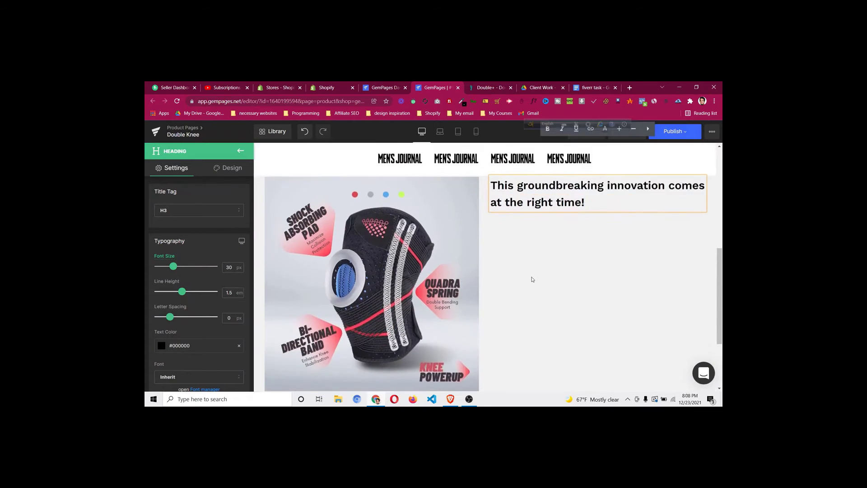
{"action": "key", "text": "ctrl+Tab"}
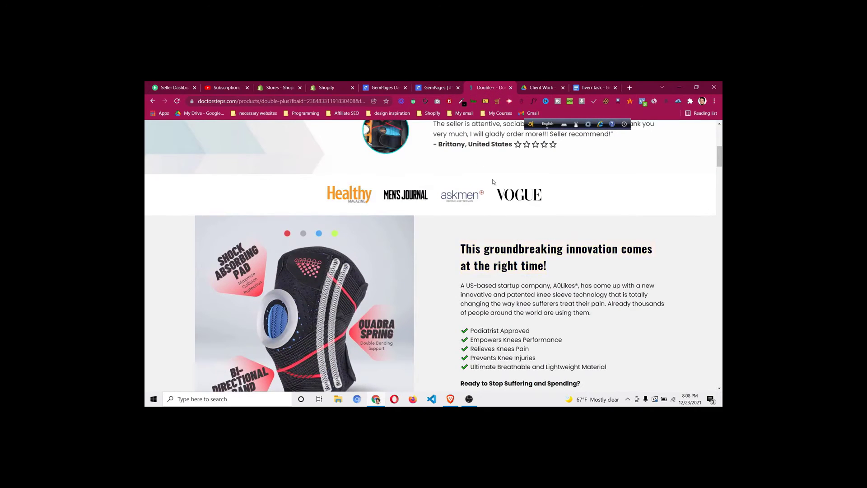
{"action": "left_click", "coordinate": [445, 90]}
{"action": "scroll", "coordinate": [506, 220], "scroll_direction": "up", "scroll_amount": 5}
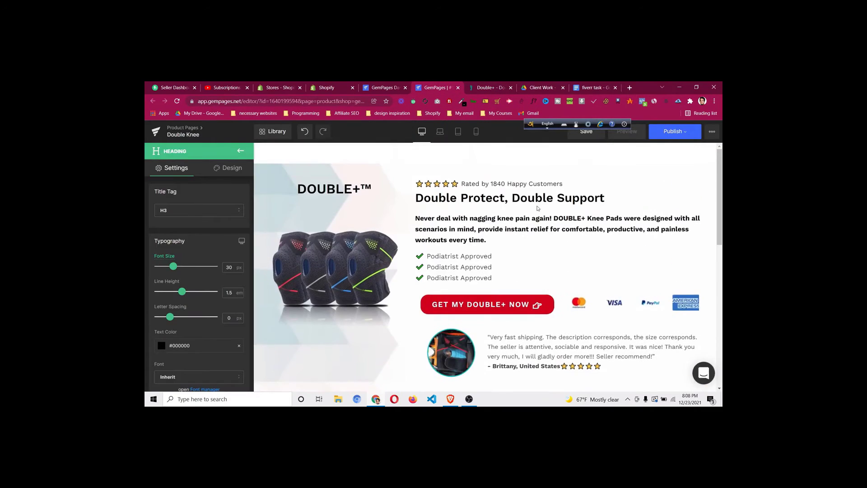
Duplicate the 'Never deal with nagging knee pain again!' paragraph under the new heading, unbolded
{"action": "right_click", "coordinate": [557, 228]}
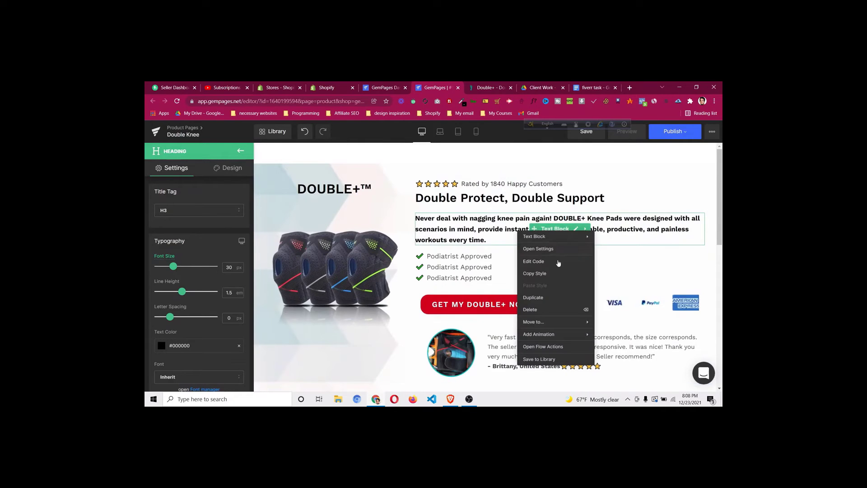
{"action": "left_click", "coordinate": [559, 297]}
{"action": "left_click_drag", "start_coordinate": [536, 266], "coordinate": [567, 340]}
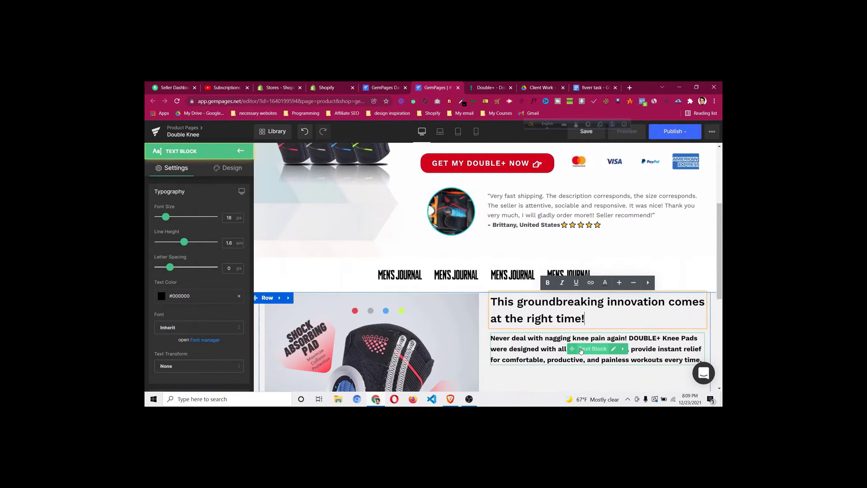
{"action": "left_click", "coordinate": [613, 349]}
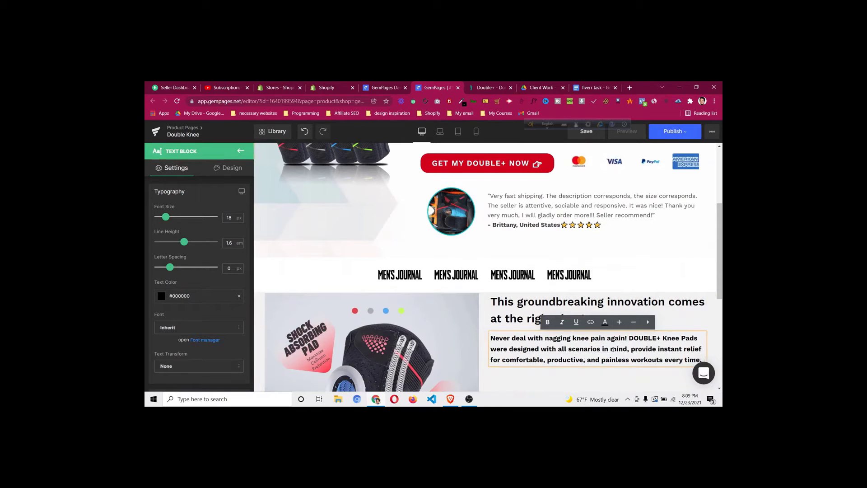
{"action": "left_click", "coordinate": [546, 322]}
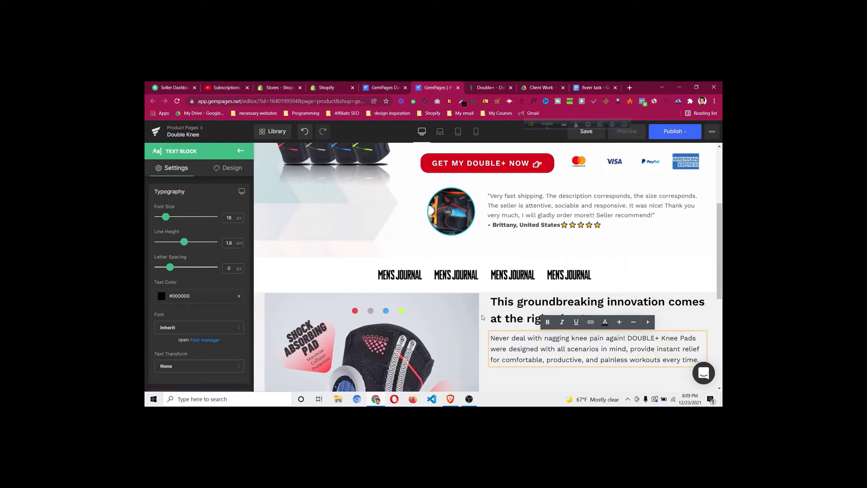
{"action": "left_click", "coordinate": [485, 318]}
Check the reference store page and return to the GemPages editor
{"action": "left_click", "coordinate": [486, 88]}
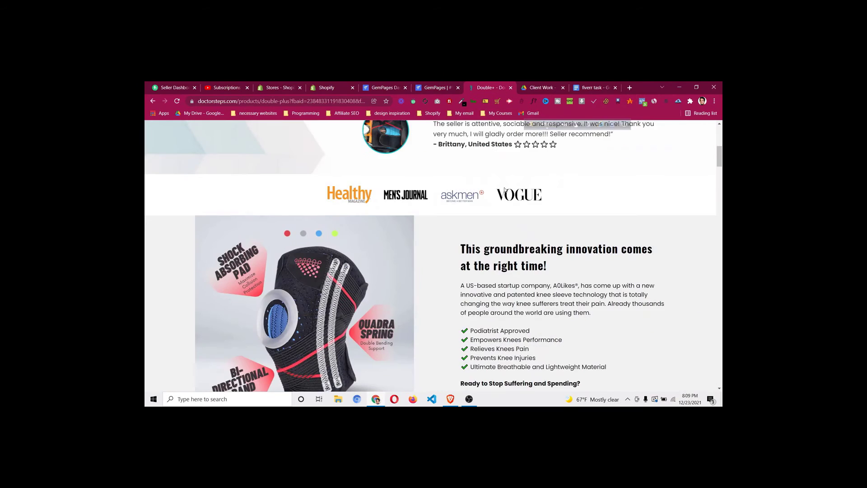
{"action": "scroll", "coordinate": [482, 257], "scroll_direction": "down", "scroll_amount": 2}
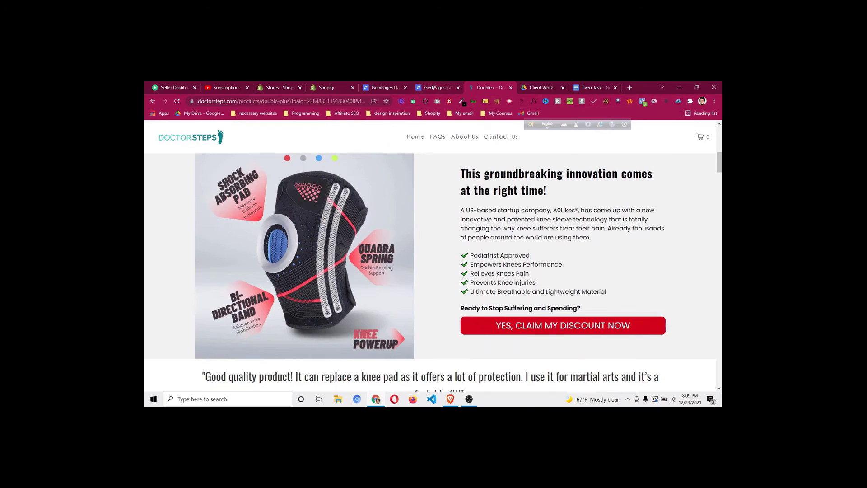
{"action": "left_click", "coordinate": [432, 87]}
{"action": "scroll", "coordinate": [520, 249], "scroll_direction": "up", "scroll_amount": 3}
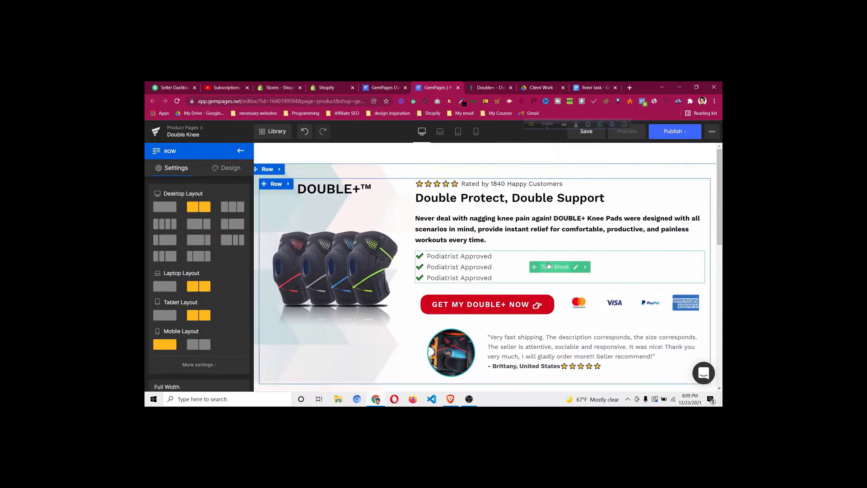
Duplicate the Podiatrist Approved checklist and move it under the right-column description
{"action": "right_click", "coordinate": [549, 265]}
{"action": "left_click", "coordinate": [544, 324]}
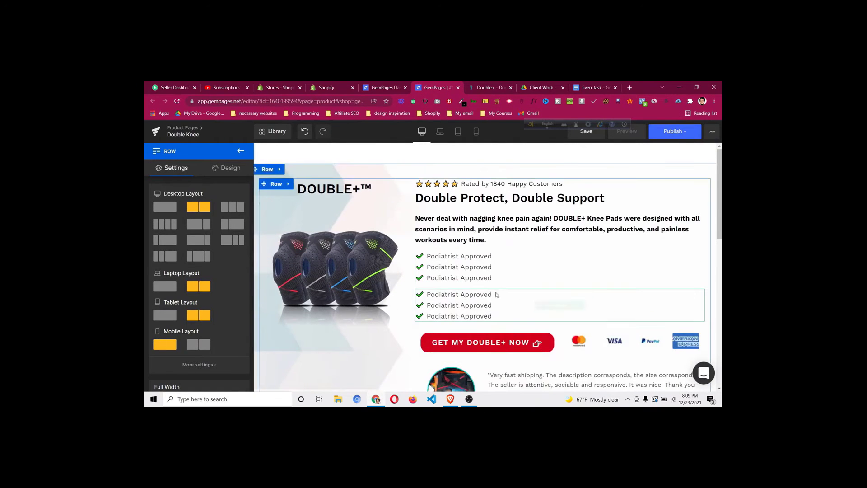
{"action": "left_click_drag", "start_coordinate": [533, 320], "coordinate": [560, 369]}
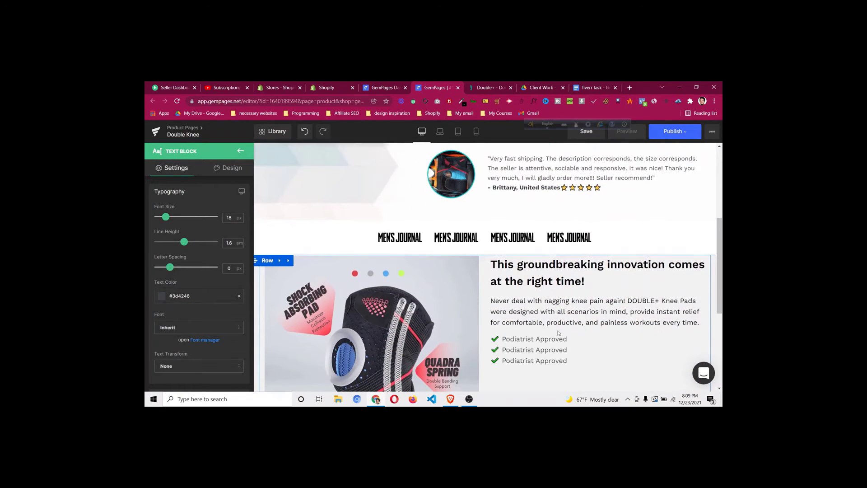
{"action": "scroll", "coordinate": [559, 333], "scroll_direction": "down", "scroll_amount": 2}
Add a fourth 'Podiatrist Approved' line to the checklist, pasted as plain text
{"action": "left_click", "coordinate": [605, 274]}
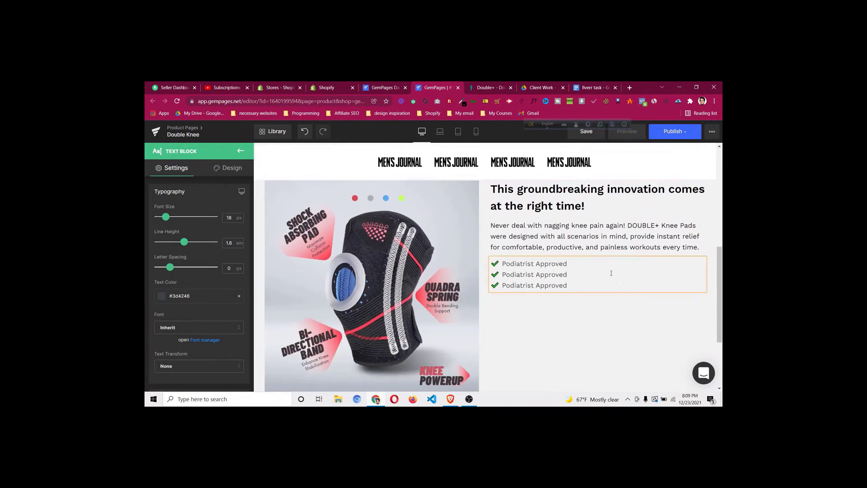
{"action": "key", "text": "BackSpace"}
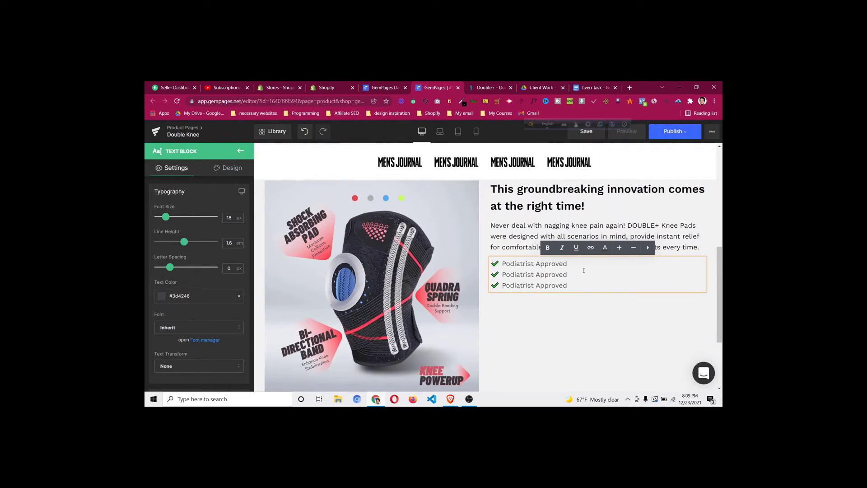
{"action": "key", "text": "Return"}
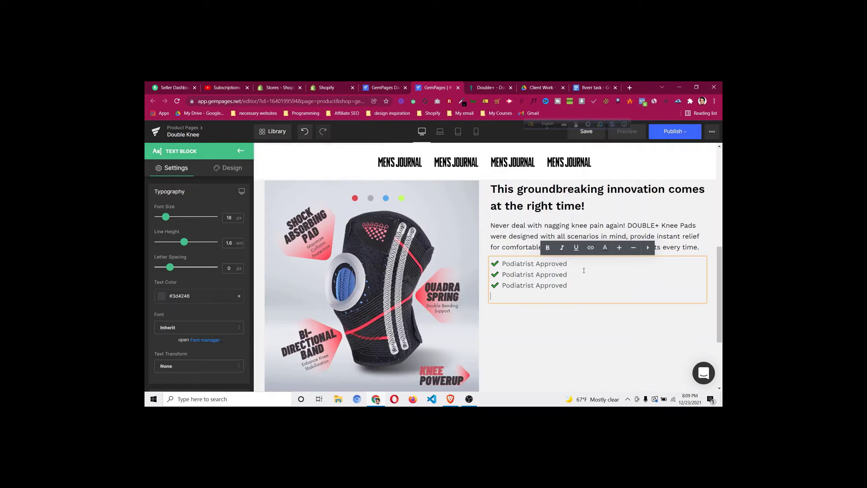
{"action": "left_click_drag", "start_coordinate": [575, 285], "coordinate": [493, 286]}
{"action": "key", "text": "ctrl+c"}
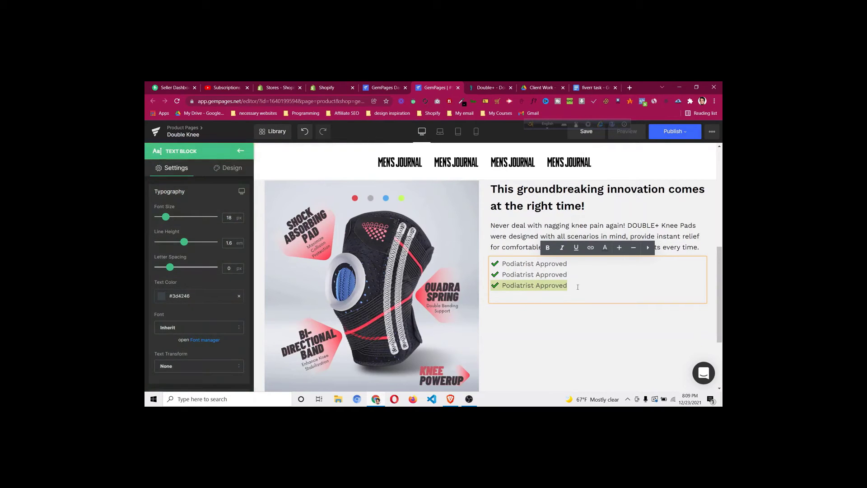
{"action": "left_click", "coordinate": [578, 286]}
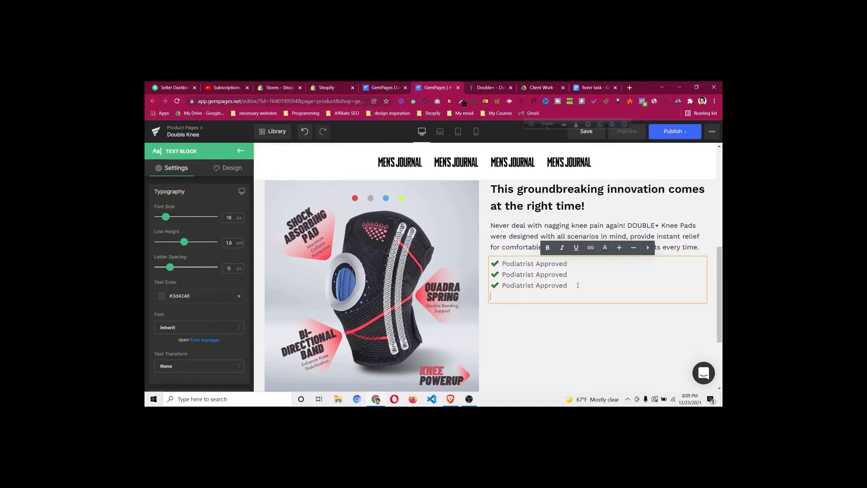
{"action": "key", "text": "ctrl+v"}
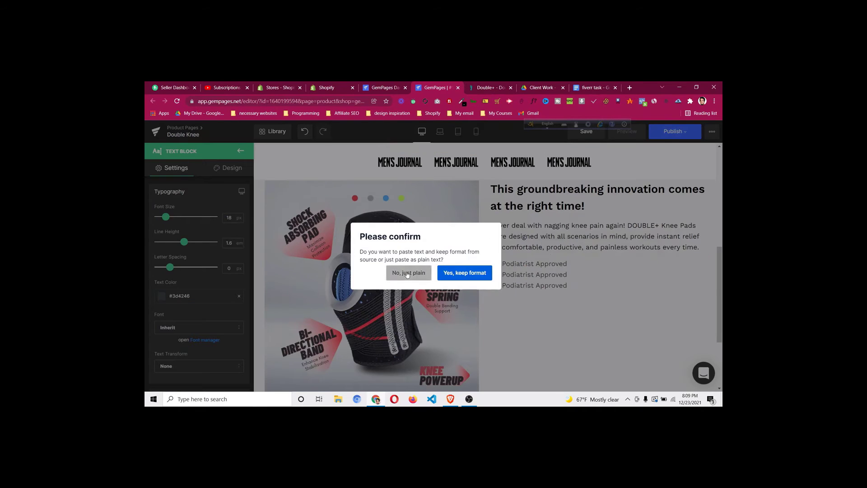
{"action": "left_click", "coordinate": [400, 271]}
{"action": "scroll", "coordinate": [536, 289], "scroll_direction": "down", "scroll_amount": 2}
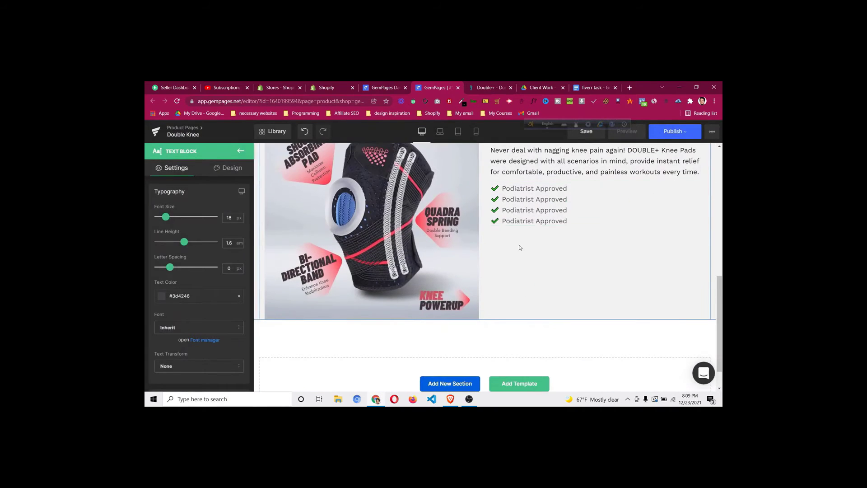
{"action": "left_click", "coordinate": [482, 89]}
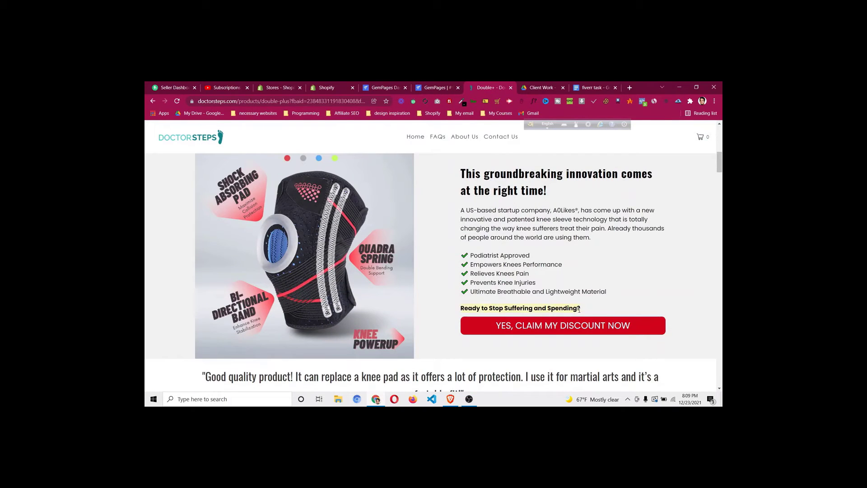
Duplicate the description paragraph below the checklist and paste the copied reference text into it as plain text
{"action": "right_click", "coordinate": [511, 307]}
{"action": "left_click", "coordinate": [523, 312]}
{"action": "left_click", "coordinate": [446, 89]}
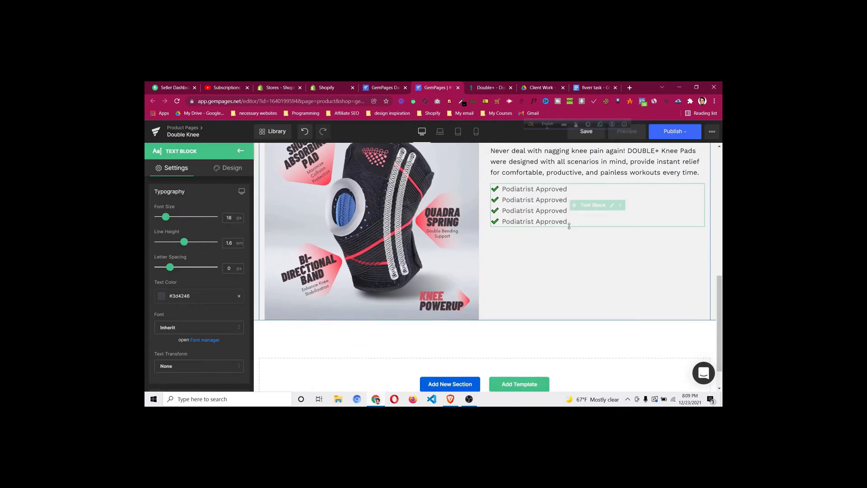
{"action": "scroll", "coordinate": [569, 226], "scroll_direction": "up", "scroll_amount": 2}
{"action": "right_click", "coordinate": [558, 244]}
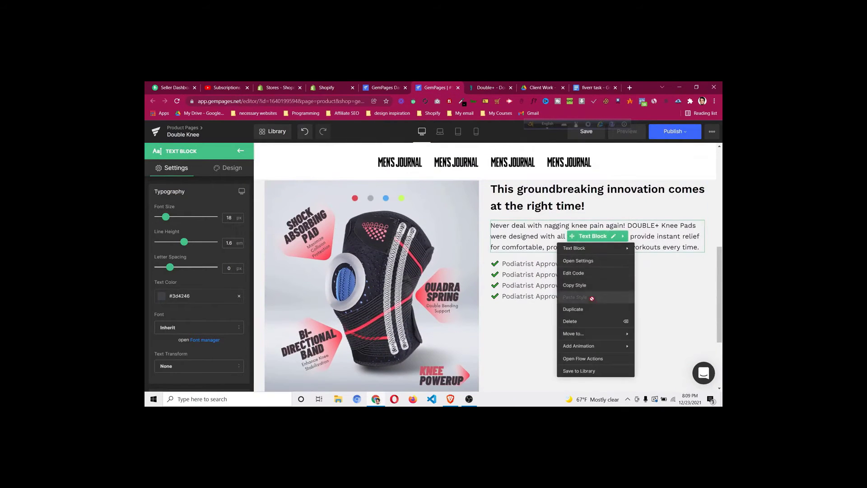
{"action": "left_click", "coordinate": [574, 309]}
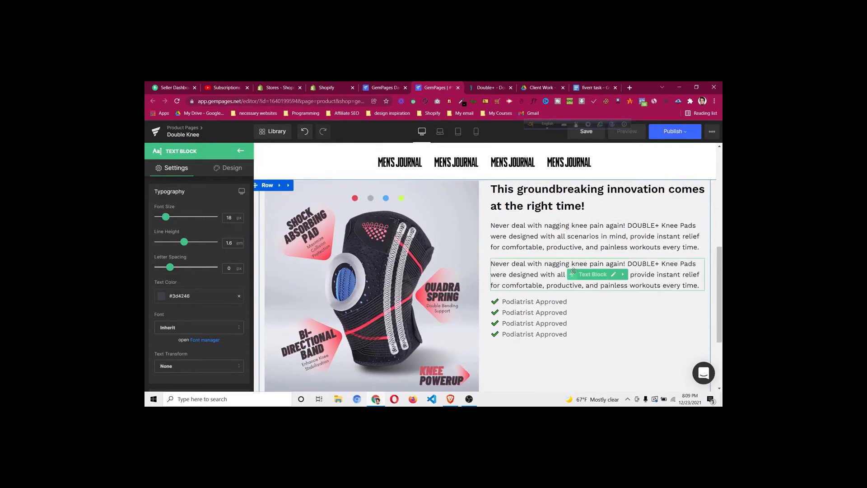
{"action": "left_click_drag", "start_coordinate": [573, 271], "coordinate": [570, 336]}
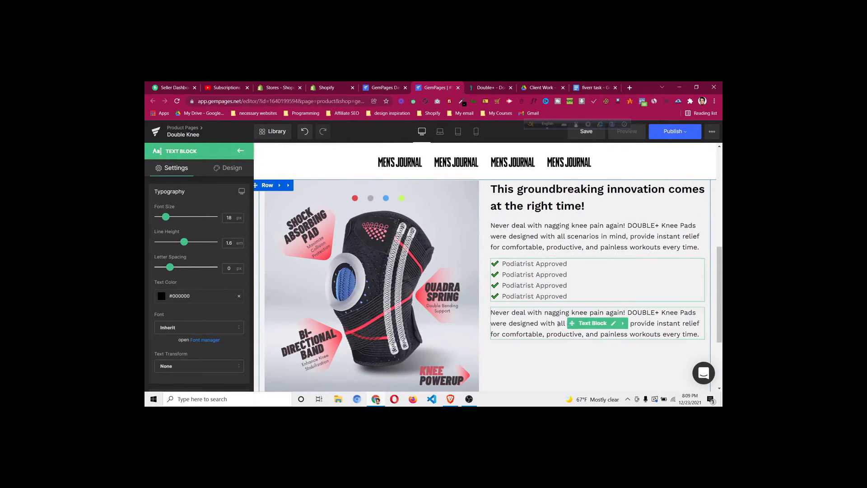
{"action": "left_click", "coordinate": [613, 329]}
{"action": "key", "text": "ctrl+a"}
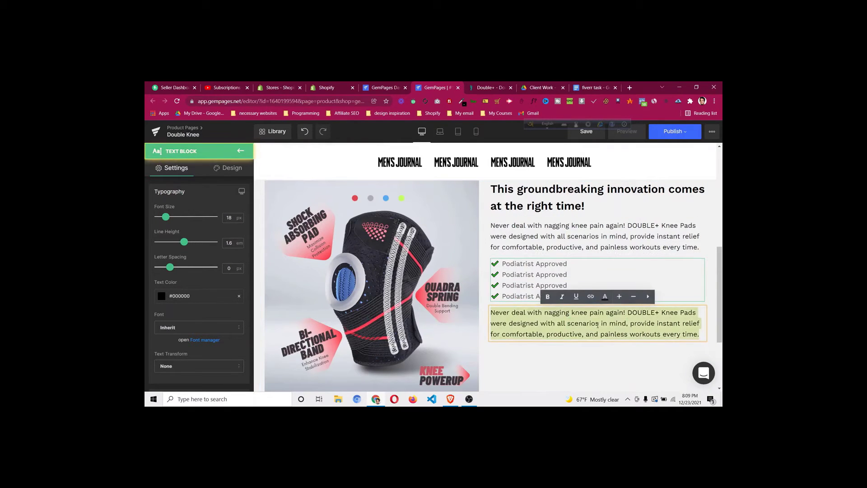
{"action": "key", "text": "ctrl+v"}
{"action": "left_click", "coordinate": [408, 273]}
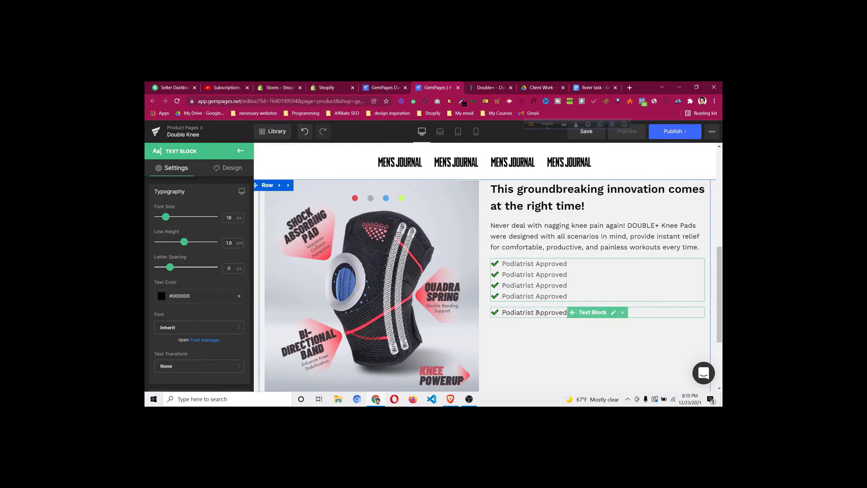
Replace the new line's text with 'Ready to Stop Suffering and Spending?' from the reference page, as plain text
{"action": "key", "text": "ctrl+Tab"}
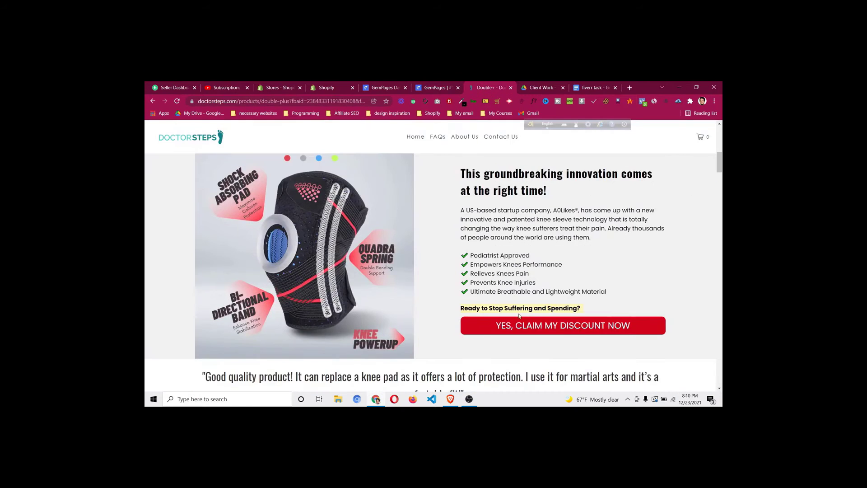
{"action": "right_click", "coordinate": [520, 316]}
{"action": "left_click", "coordinate": [525, 314]}
{"action": "key", "text": "ctrl+shift+Tab"}
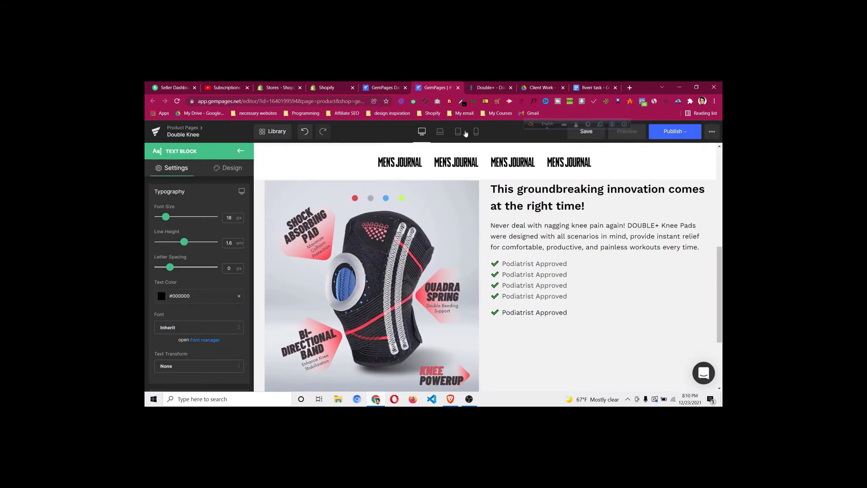
{"action": "left_click", "coordinate": [598, 313]}
{"action": "key", "text": "ctrl+a"}
{"action": "key", "text": "ctrl+v"}
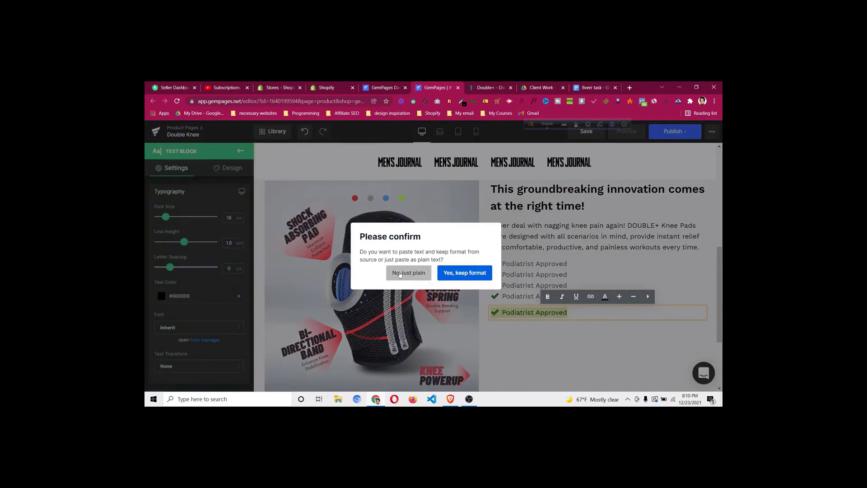
{"action": "left_click", "coordinate": [409, 272]}
Remove the trailing empty line and make the prompt line bold
{"action": "left_click", "coordinate": [534, 318]}
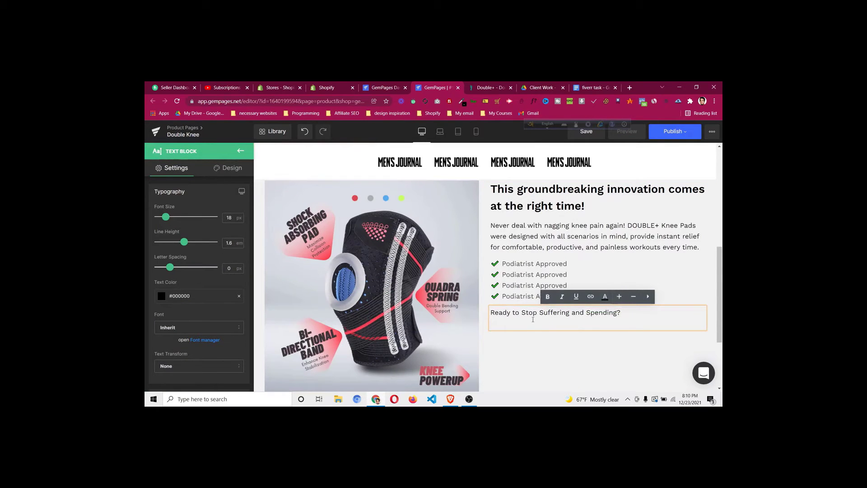
{"action": "key", "text": "BackSpace"}
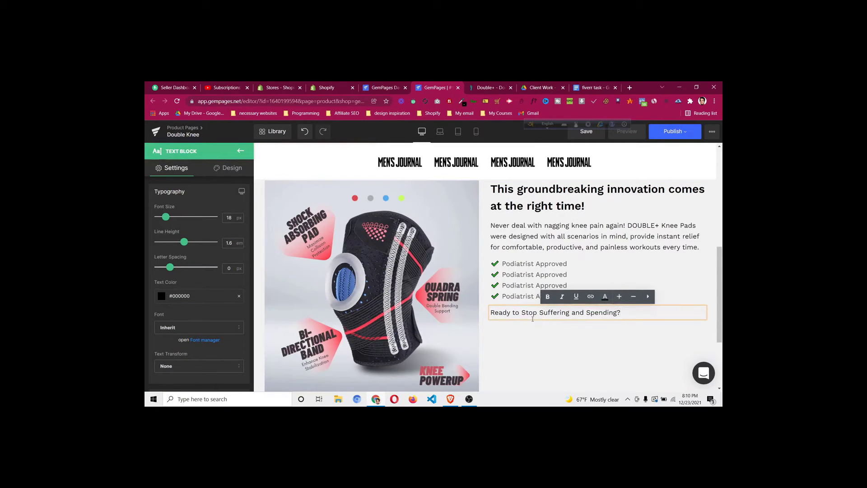
{"action": "key", "text": "ctrl+a"}
{"action": "left_click", "coordinate": [547, 296]}
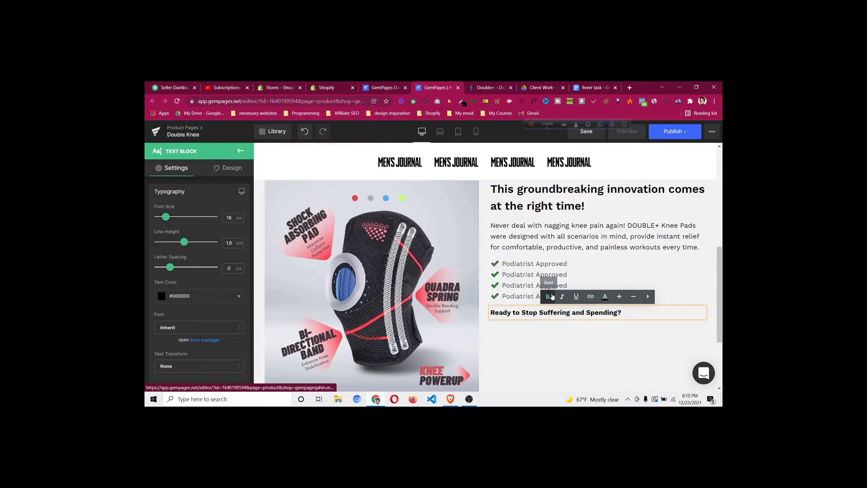
{"action": "left_click", "coordinate": [544, 333]}
{"action": "key", "text": "ctrl+Tab"}
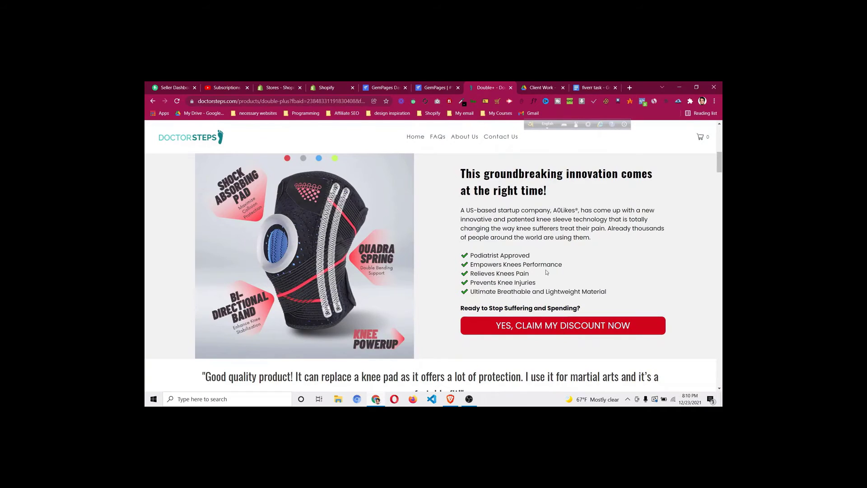
{"action": "left_click", "coordinate": [438, 88]}
{"action": "scroll", "coordinate": [480, 241], "scroll_direction": "up", "scroll_amount": 4}
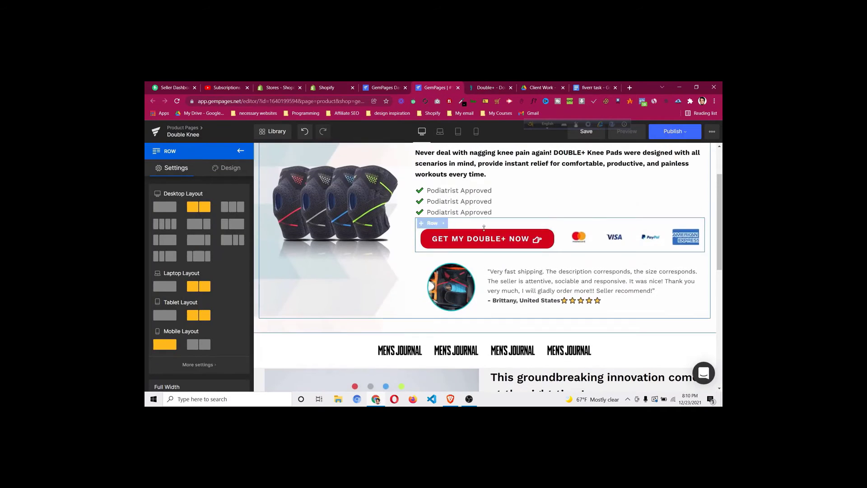
Duplicate the GET MY DOUBLE+ NOW button and move the copy below the prompt line
{"action": "right_click", "coordinate": [480, 241]}
{"action": "left_click", "coordinate": [465, 308]}
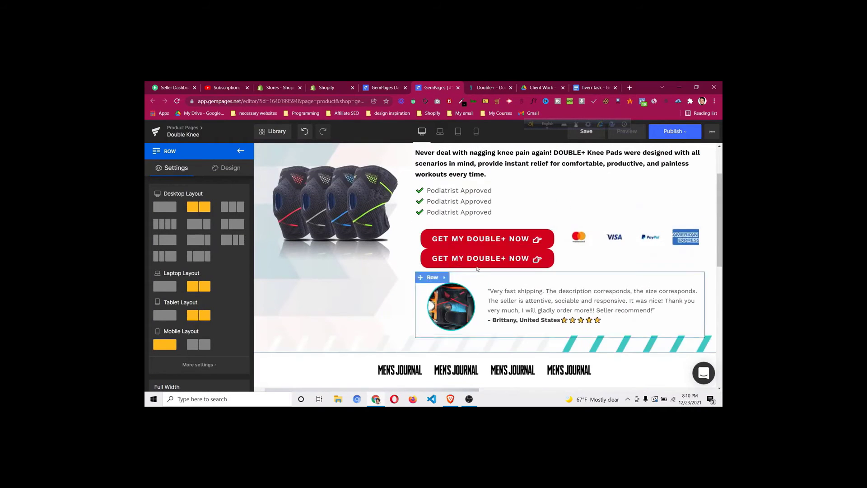
{"action": "left_click_drag", "start_coordinate": [460, 260], "coordinate": [545, 362]}
{"action": "scroll", "coordinate": [542, 293], "scroll_direction": "down", "scroll_amount": 2}
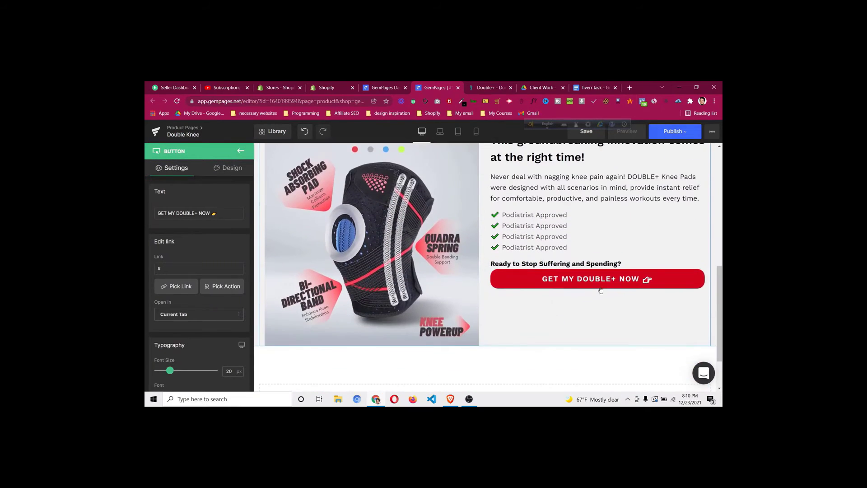
{"action": "left_click", "coordinate": [491, 88]}
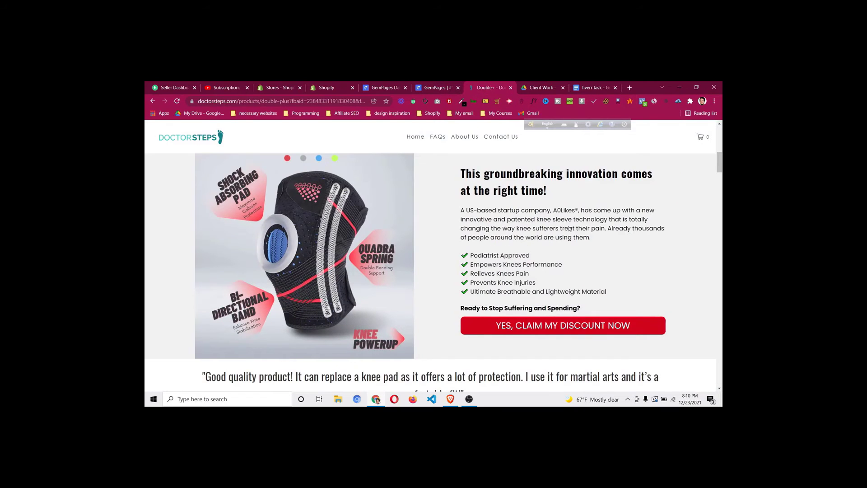
{"action": "left_click", "coordinate": [425, 88]}
{"action": "scroll", "coordinate": [611, 334], "scroll_direction": "up", "scroll_amount": 3}
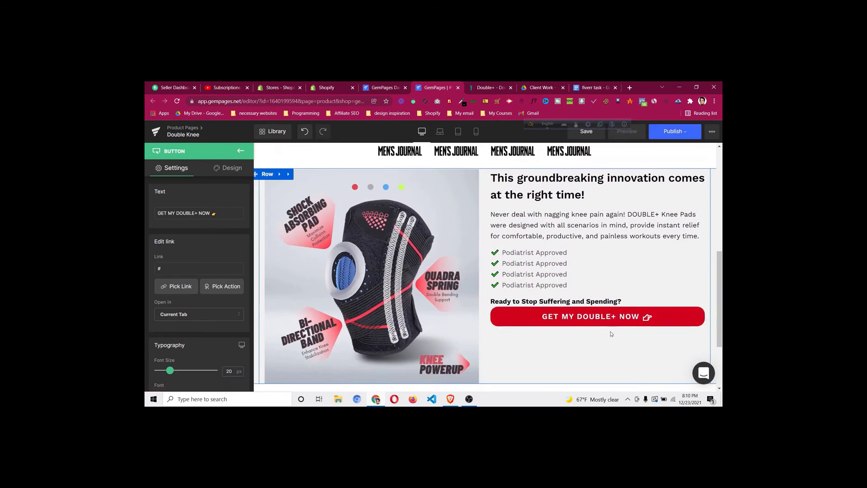
Set the new button's top margin to 15px under Design > Spacing
{"action": "left_click", "coordinate": [225, 168]}
{"action": "left_click", "coordinate": [193, 214]}
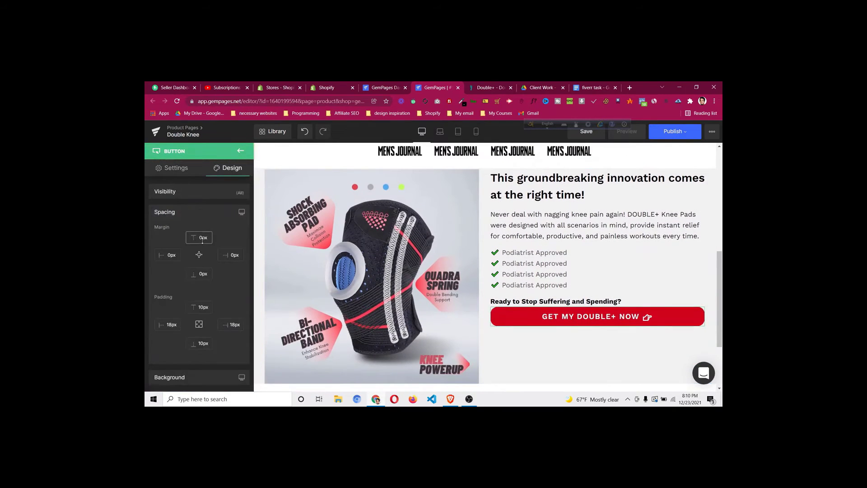
{"action": "left_click", "coordinate": [203, 239]}
{"action": "key", "text": "Up"}
{"action": "key", "text": "Up"}
{"action": "key", "text": "Up"}
{"action": "key", "text": "Up"}
{"action": "key", "text": "Up"}
{"action": "key", "text": "Up"}
{"action": "key", "text": "Up"}
{"action": "key", "text": "Up"}
{"action": "key", "text": "Up"}
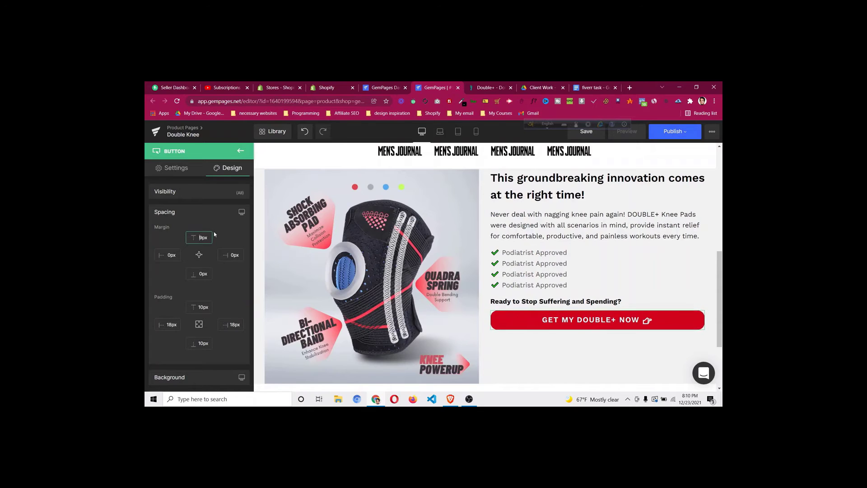
{"action": "left_click", "coordinate": [473, 89]}
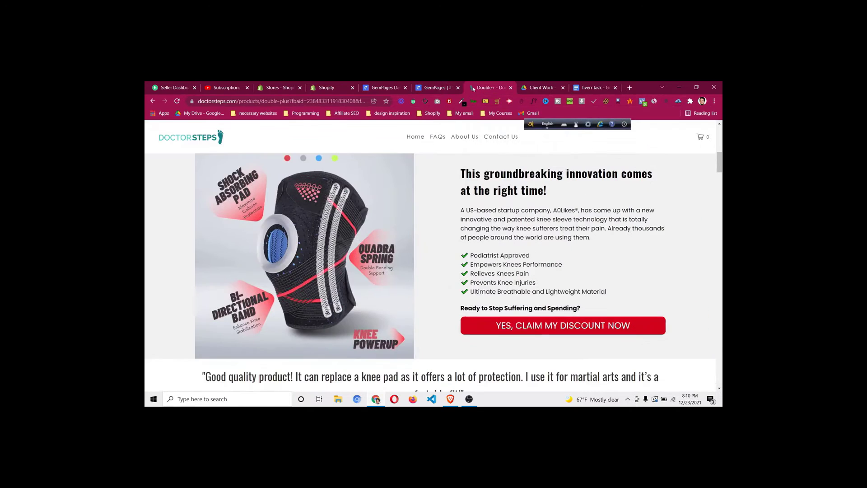
{"action": "left_click", "coordinate": [424, 89]}
{"action": "key", "text": "Up"}
{"action": "key", "text": "Up"}
{"action": "key", "text": "Up"}
{"action": "key", "text": "Up"}
{"action": "key", "text": "Up"}
{"action": "key", "text": "Up"}
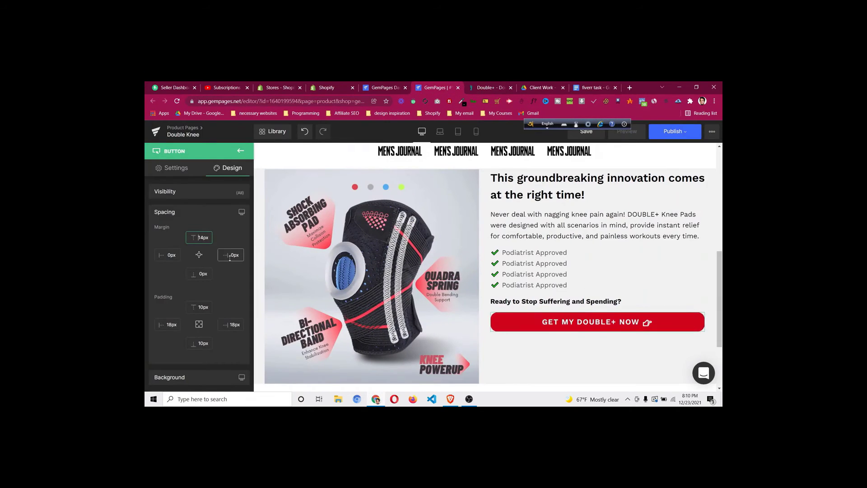
{"action": "scroll", "coordinate": [466, 232], "scroll_direction": "up", "scroll_amount": 1}
{"action": "scroll", "coordinate": [466, 234], "scroll_direction": "down", "scroll_amount": 2}
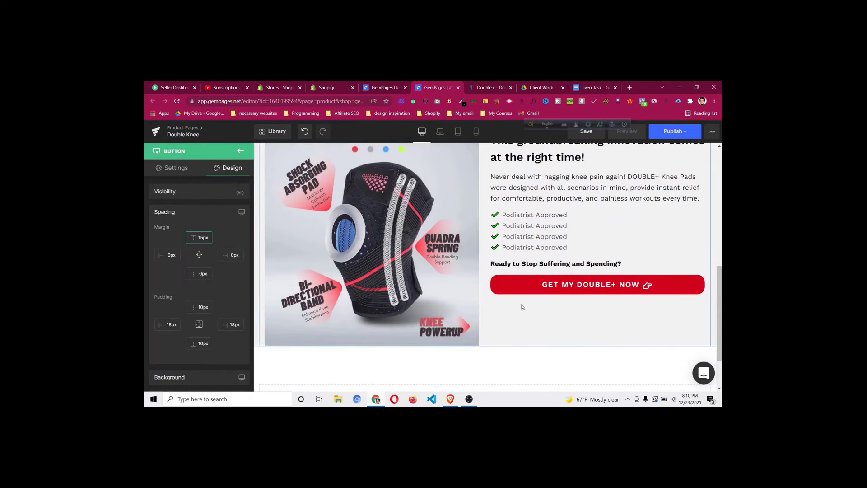
{"action": "scroll", "coordinate": [523, 307], "scroll_direction": "up", "scroll_amount": 2}
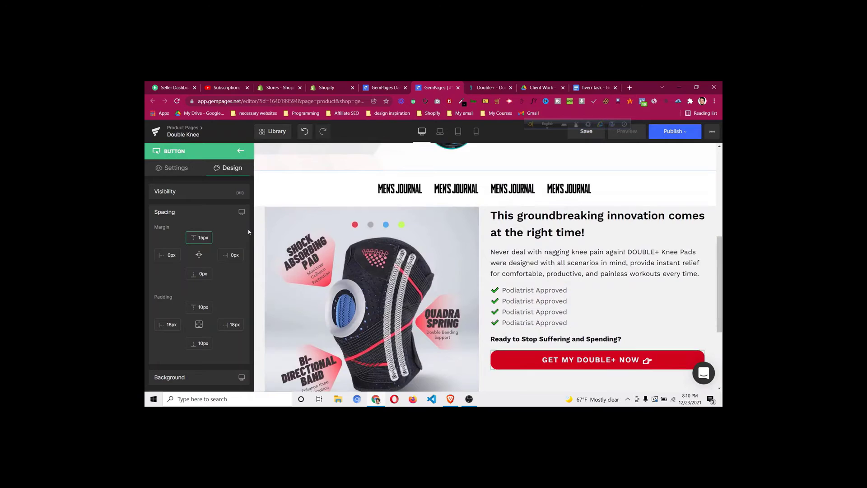
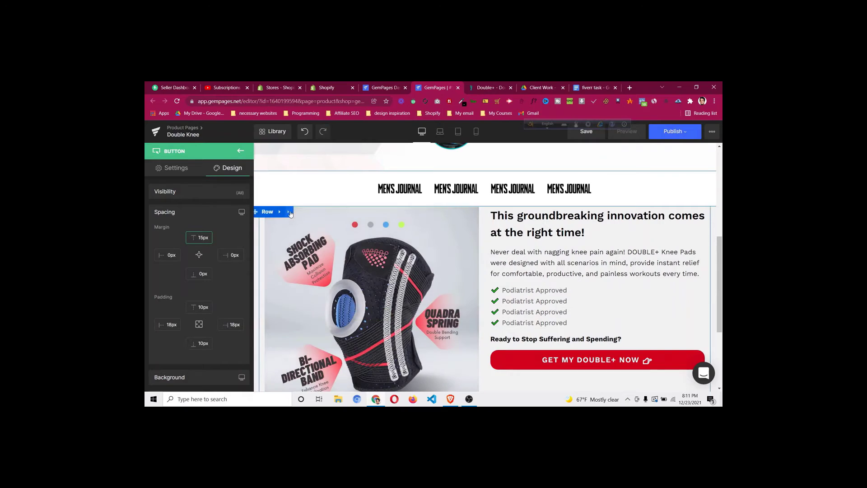
Deselect the button and bring up the Double Knee product row's layout settings
{"action": "left_click", "coordinate": [289, 212]}
{"action": "left_click", "coordinate": [315, 190]}
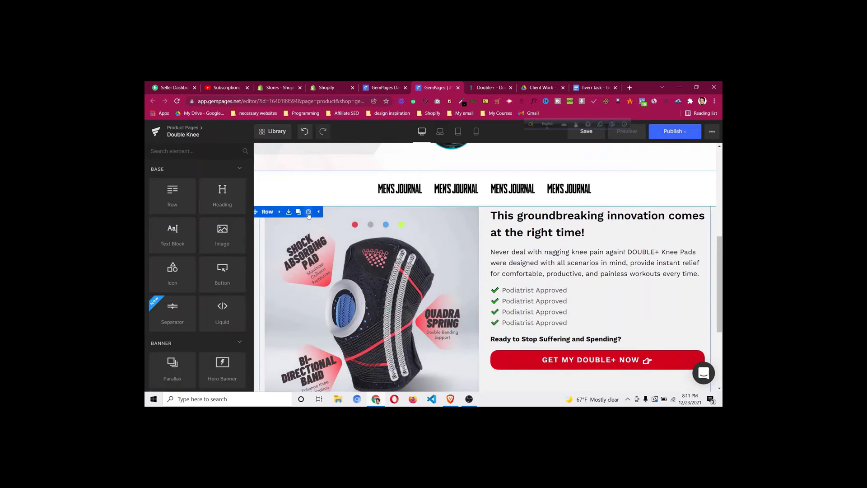
{"action": "left_click", "coordinate": [318, 213]}
Make the product row's columns equal height and vertically centred (Middle)
{"action": "left_click", "coordinate": [286, 235]}
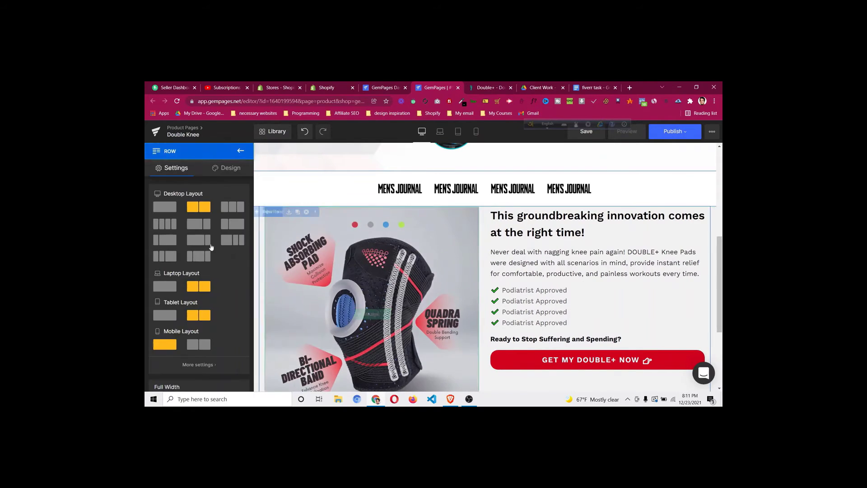
{"action": "scroll", "coordinate": [199, 267], "scroll_direction": "down", "scroll_amount": 3}
{"action": "left_click", "coordinate": [235, 288]}
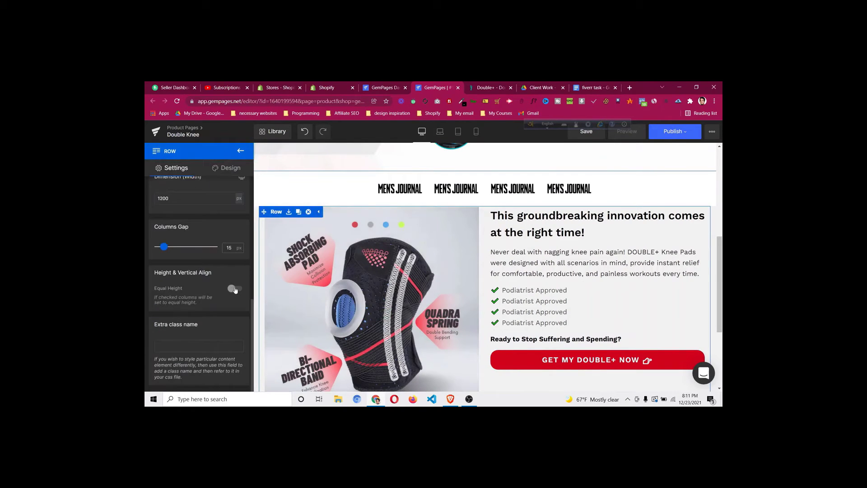
{"action": "left_click", "coordinate": [207, 333]}
{"action": "left_click", "coordinate": [206, 353]}
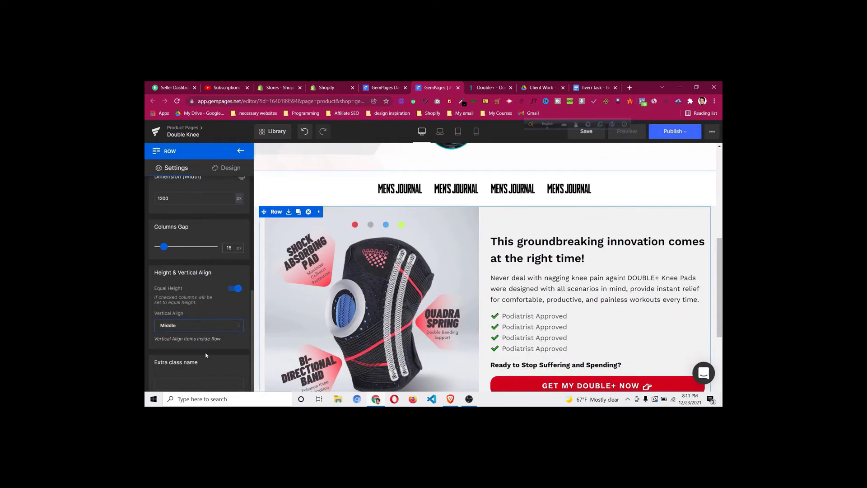
{"action": "scroll", "coordinate": [552, 316], "scroll_direction": "down", "scroll_amount": 2}
{"action": "scroll", "coordinate": [553, 312], "scroll_direction": "up", "scroll_amount": 2}
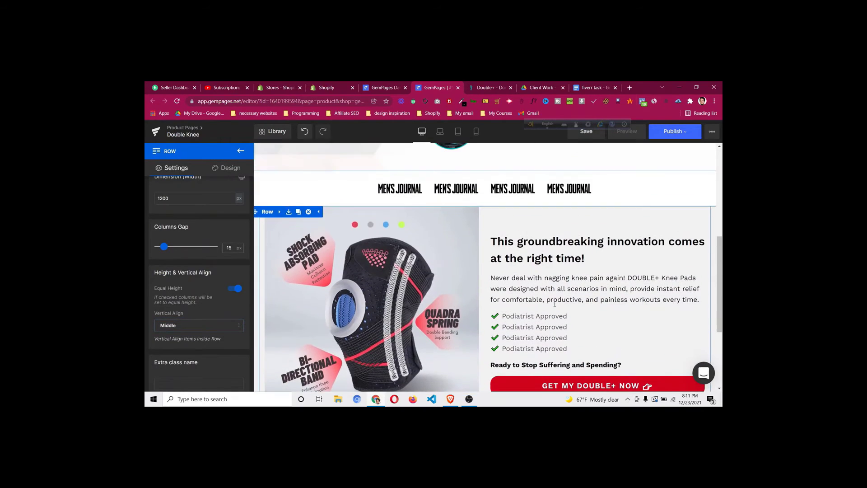
In mobile view, centre the 'This groundbreaking innovation' heading and give it a 15px top margin
{"action": "left_click", "coordinate": [476, 131]}
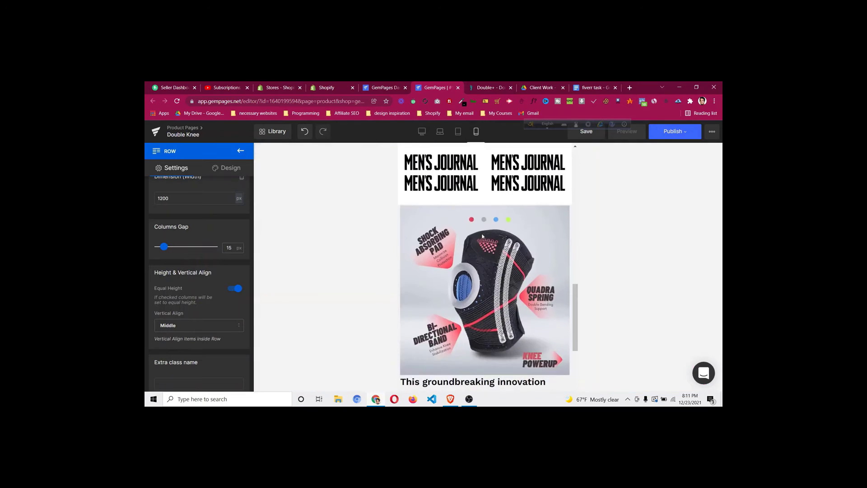
{"action": "scroll", "coordinate": [479, 253], "scroll_direction": "down", "scroll_amount": 3}
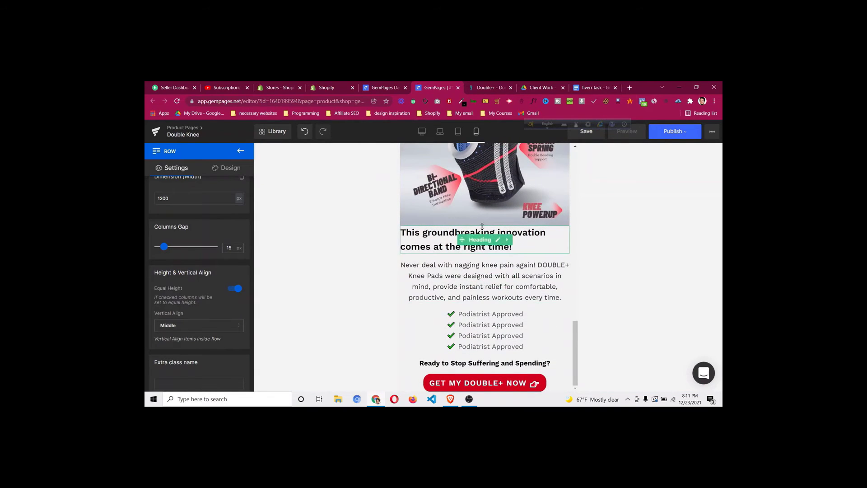
{"action": "scroll", "coordinate": [482, 226], "scroll_direction": "up", "scroll_amount": 14}
{"action": "scroll", "coordinate": [484, 232], "scroll_direction": "down", "scroll_amount": 8}
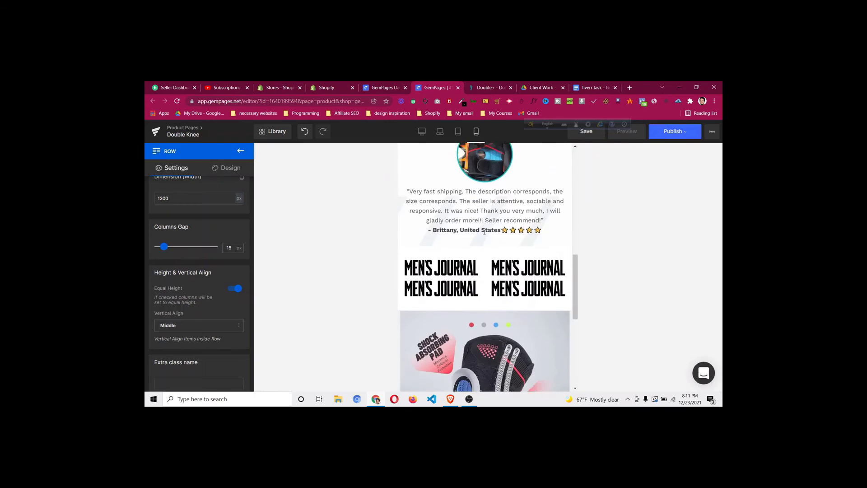
{"action": "scroll", "coordinate": [485, 232], "scroll_direction": "down", "scroll_amount": 5}
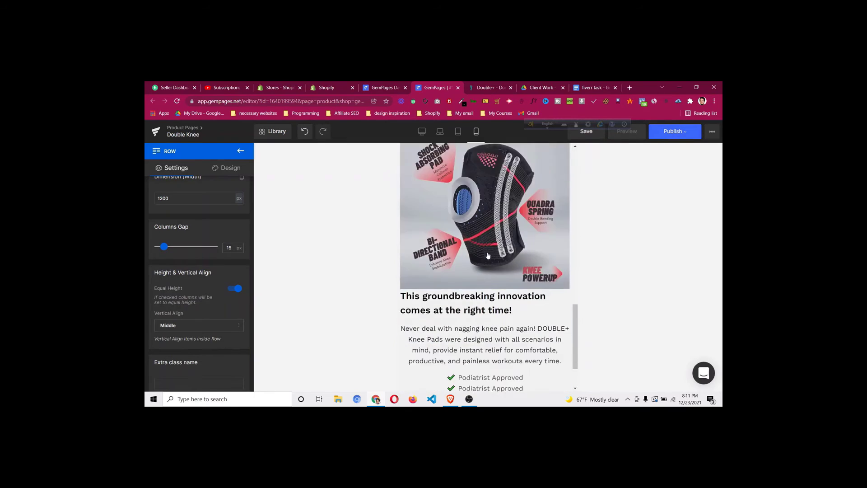
{"action": "scroll", "coordinate": [184, 290], "scroll_direction": "down", "scroll_amount": 5}
{"action": "left_click", "coordinate": [187, 296]}
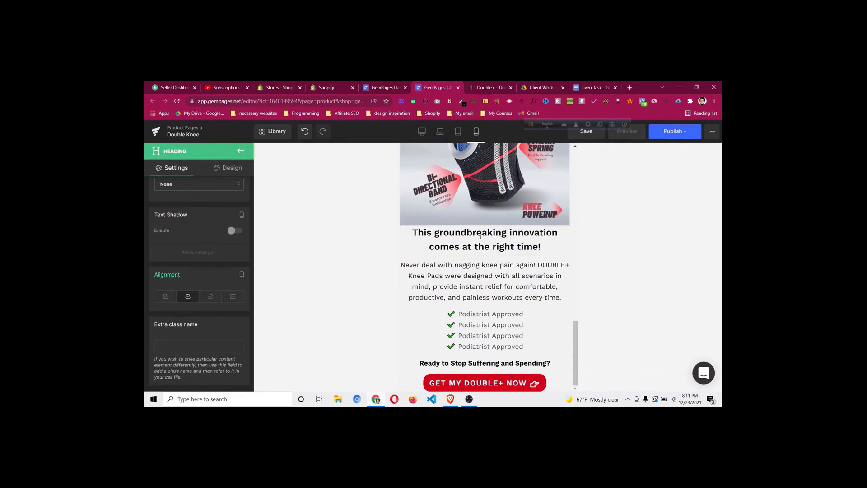
{"action": "left_click", "coordinate": [229, 168]}
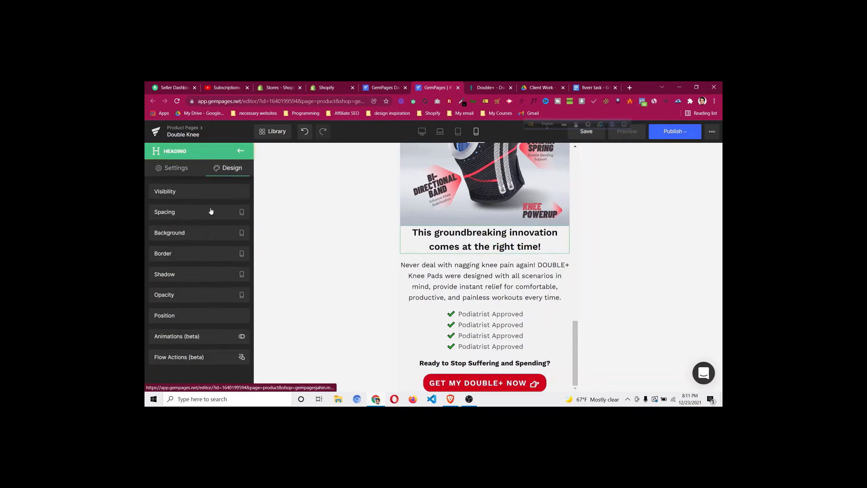
{"action": "left_click", "coordinate": [206, 215]}
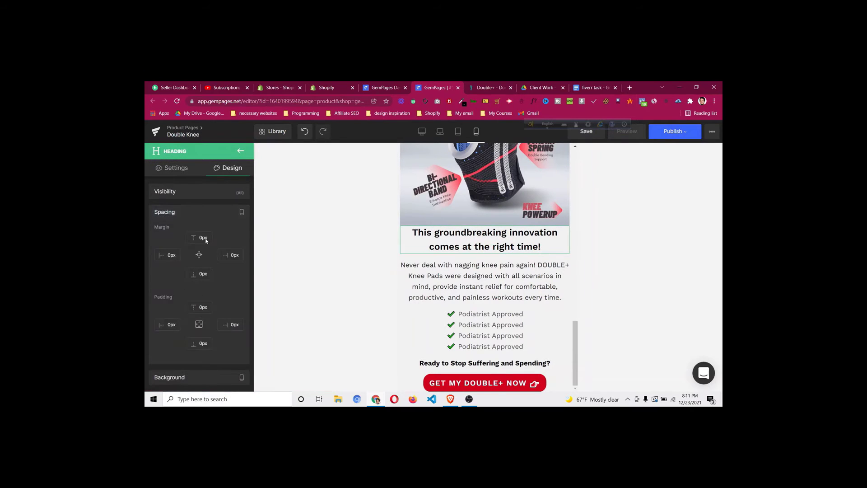
{"action": "left_click_drag", "start_coordinate": [202, 235], "coordinate": [202, 235]}
{"action": "key", "text": "Up"}
{"action": "key", "text": "Up"}
{"action": "key", "text": "Up"}
{"action": "key", "text": "Up"}
{"action": "key", "text": "Up"}
{"action": "key", "text": "Up"}
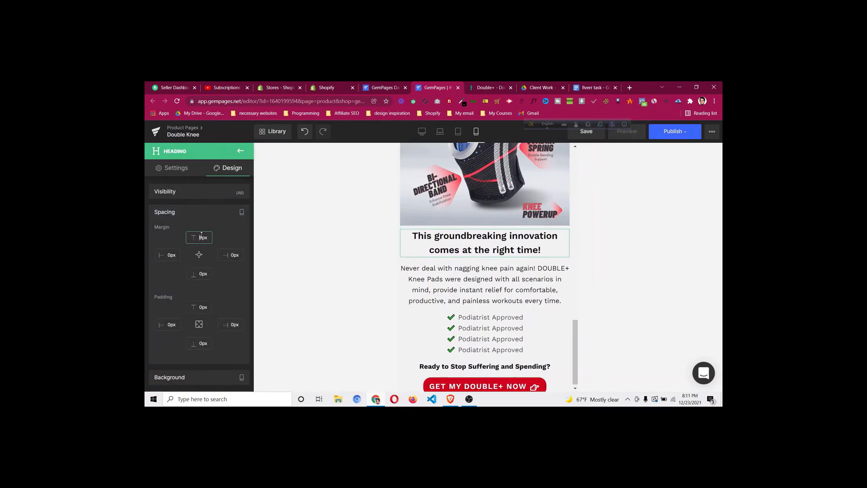
{"action": "key", "text": "Up"}
{"action": "key", "text": "Up"}
{"action": "key", "text": "Up"}
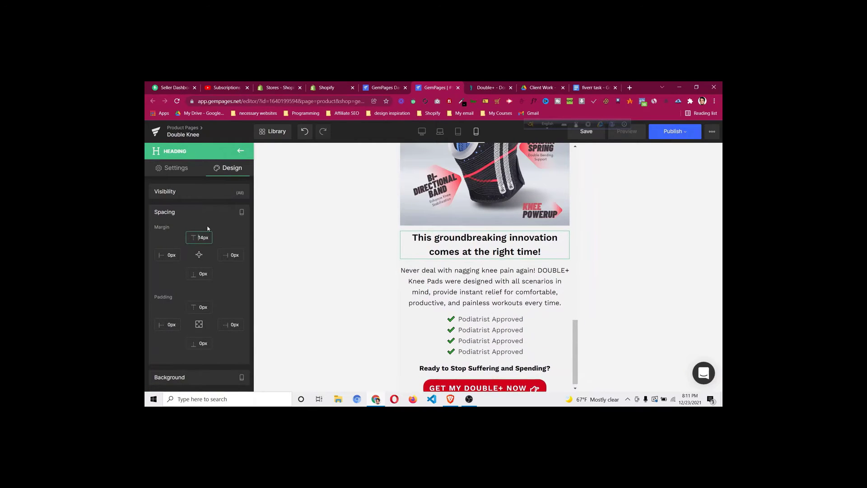
{"action": "scroll", "coordinate": [474, 334], "scroll_direction": "down", "scroll_amount": 1}
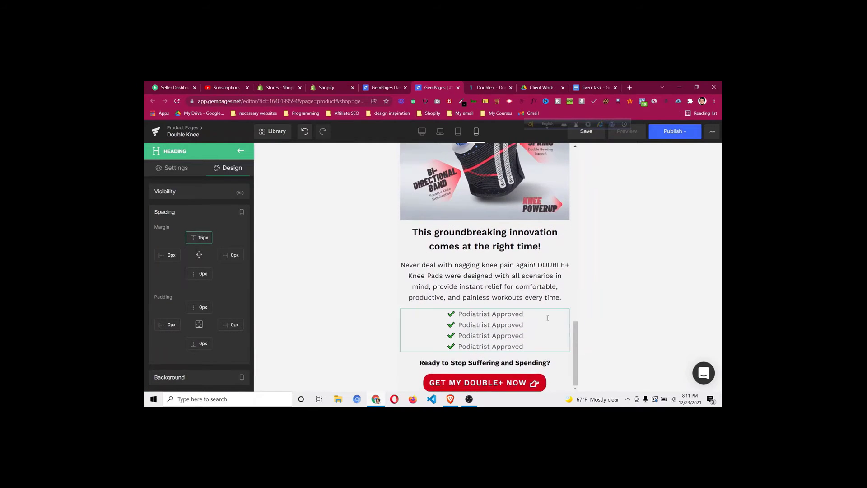
{"action": "left_click", "coordinate": [422, 131]}
{"action": "scroll", "coordinate": [559, 303], "scroll_direction": "down", "scroll_amount": 3}
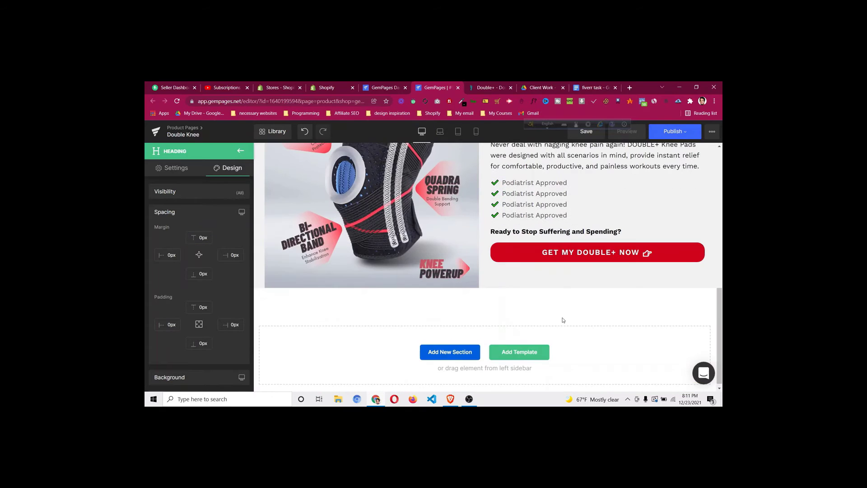
{"action": "left_click", "coordinate": [480, 89]}
{"action": "scroll", "coordinate": [490, 203], "scroll_direction": "down", "scroll_amount": 3}
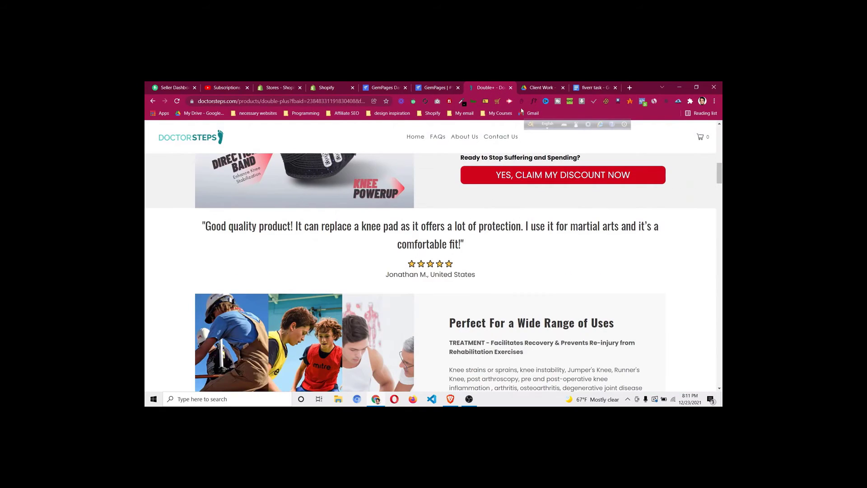
{"action": "left_click", "coordinate": [534, 103]}
{"action": "left_click", "coordinate": [436, 245]}
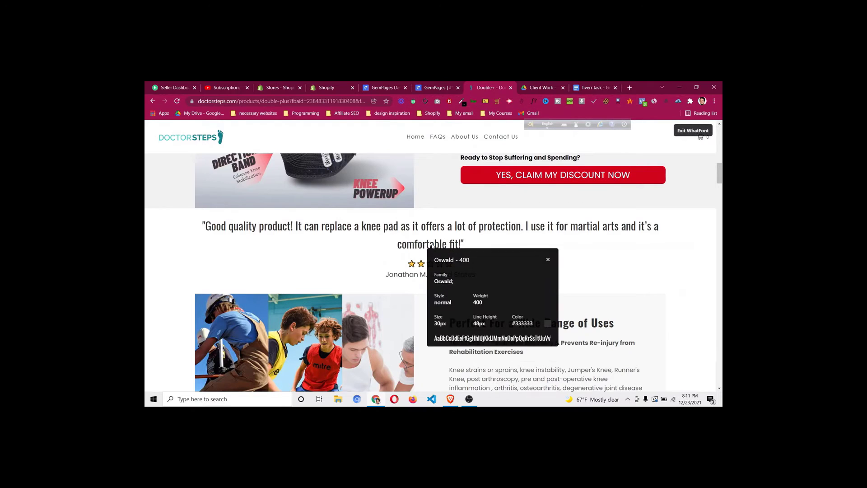
{"action": "left_click", "coordinate": [547, 260]}
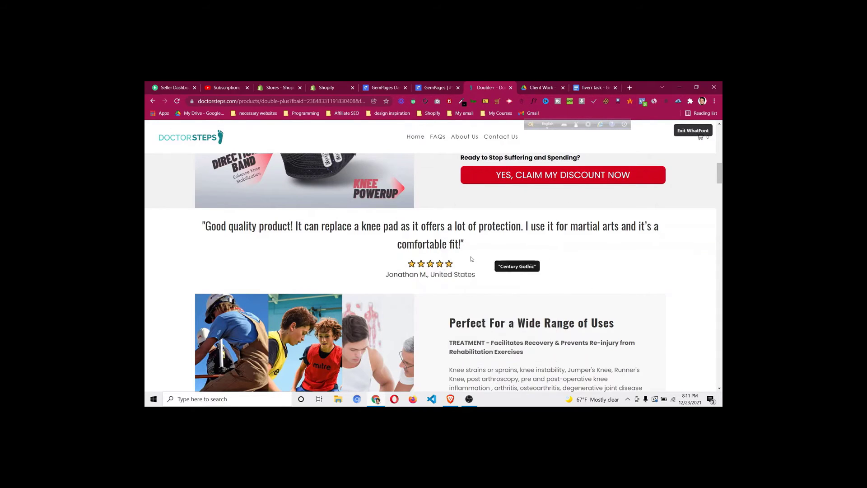
{"action": "left_click", "coordinate": [695, 132]}
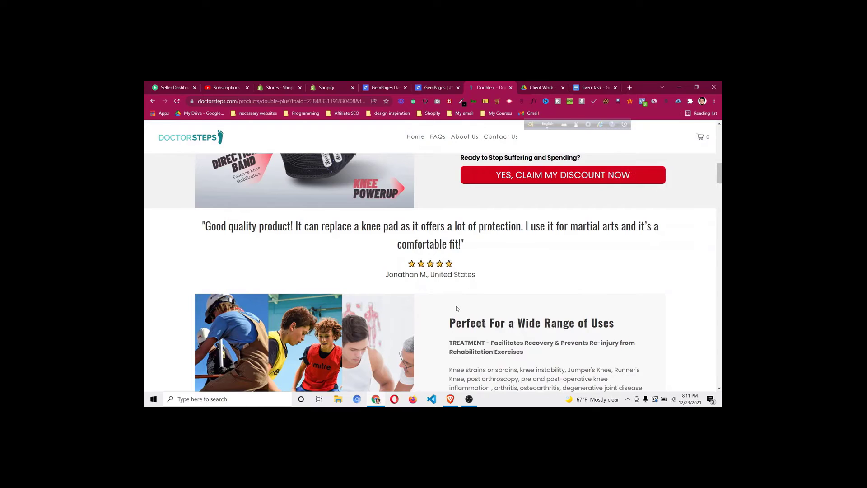
{"action": "scroll", "coordinate": [457, 302], "scroll_direction": "up", "scroll_amount": 3}
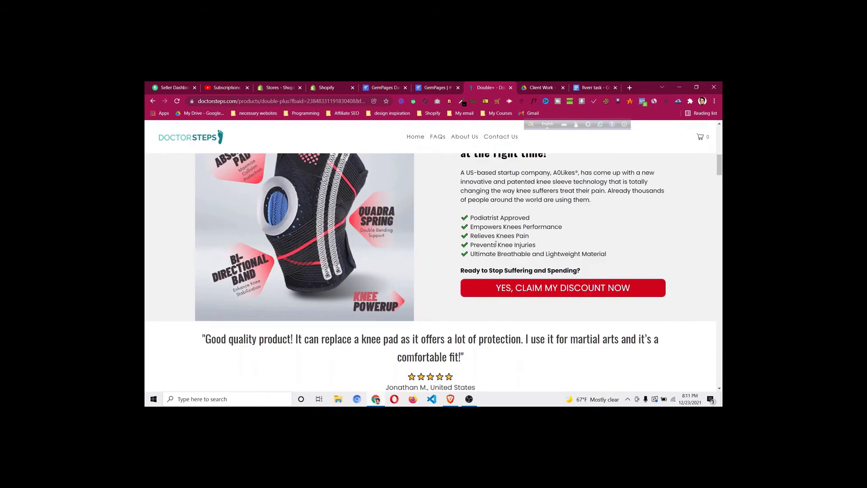
{"action": "scroll", "coordinate": [490, 216], "scroll_direction": "down", "scroll_amount": 2}
{"action": "scroll", "coordinate": [490, 216], "scroll_direction": "down", "scroll_amount": 1}
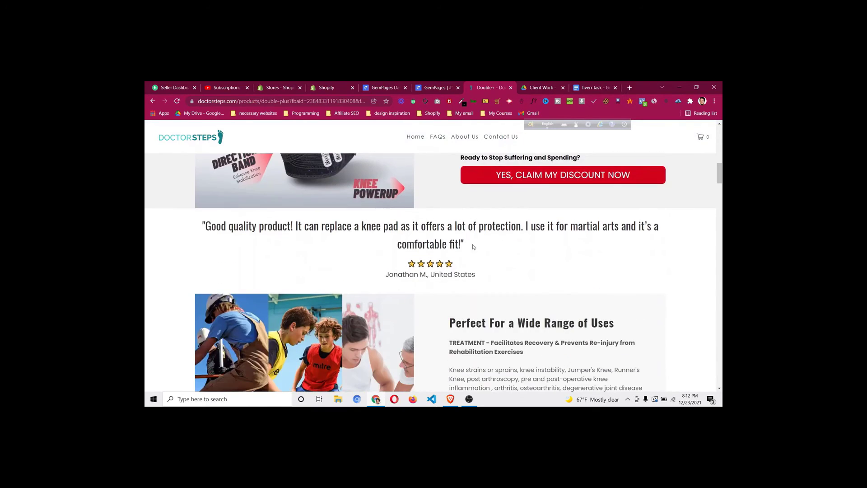
{"action": "left_click", "coordinate": [437, 84]}
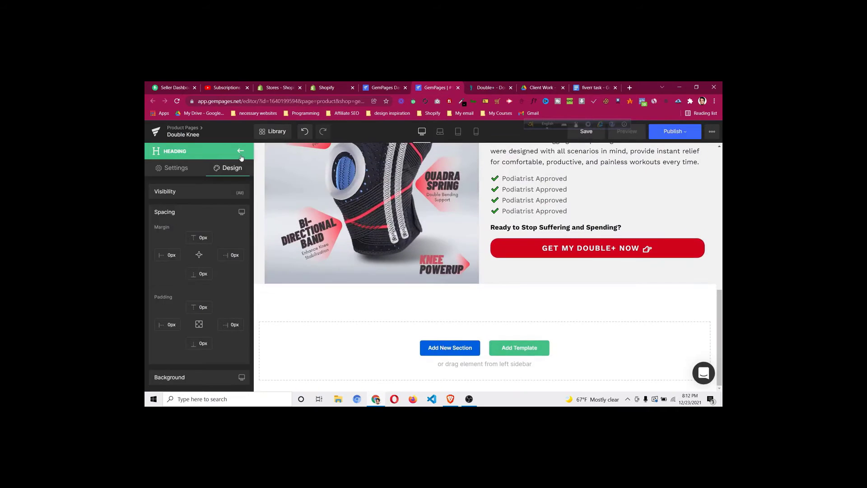
{"action": "left_click", "coordinate": [490, 88]}
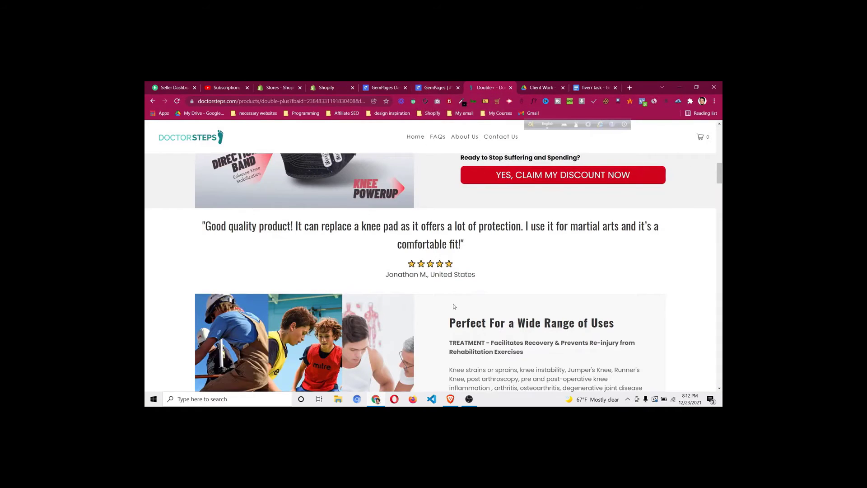
{"action": "scroll", "coordinate": [454, 307], "scroll_direction": "down", "scroll_amount": 4}
{"action": "scroll", "coordinate": [454, 300], "scroll_direction": "up", "scroll_amount": 2}
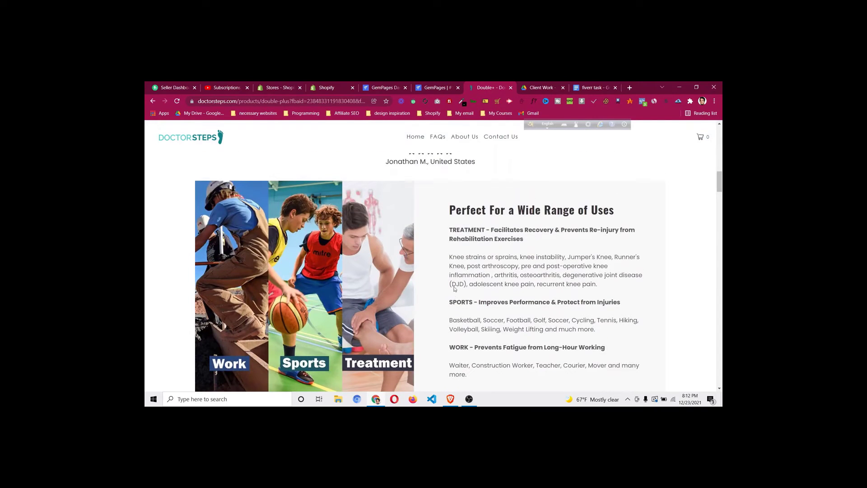
{"action": "left_click", "coordinate": [435, 89]}
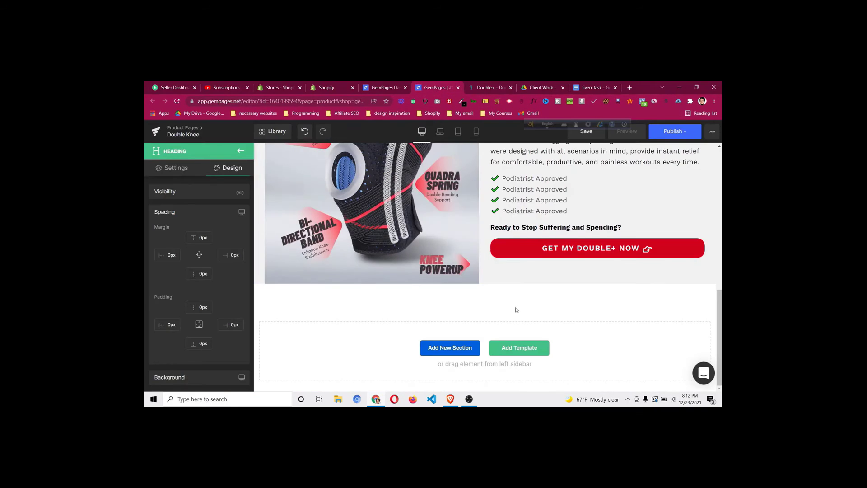
Add an empty row below the product section with 30px bottom padding
{"action": "left_click", "coordinate": [241, 151]}
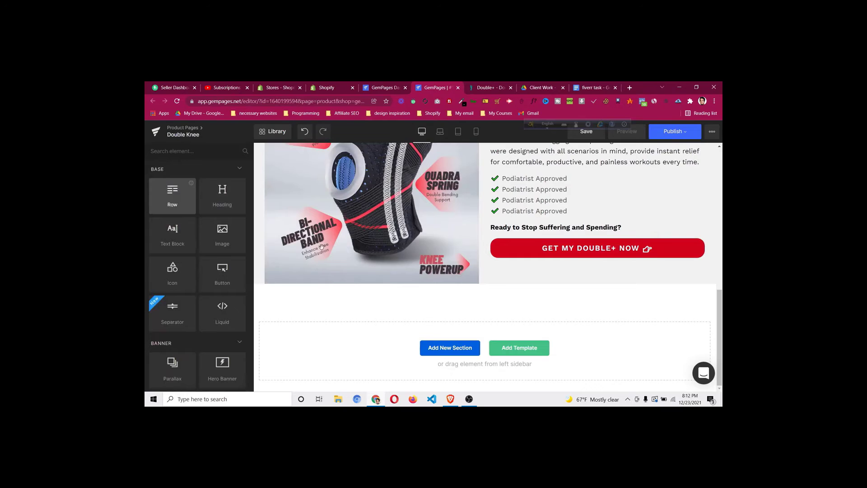
{"action": "left_click_drag", "start_coordinate": [321, 247], "coordinate": [488, 294]}
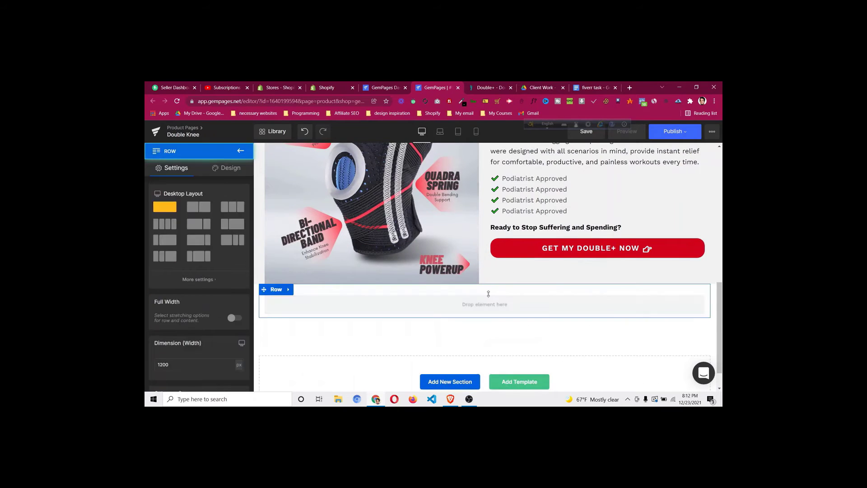
{"action": "left_click", "coordinate": [230, 171]}
{"action": "left_click", "coordinate": [192, 215]}
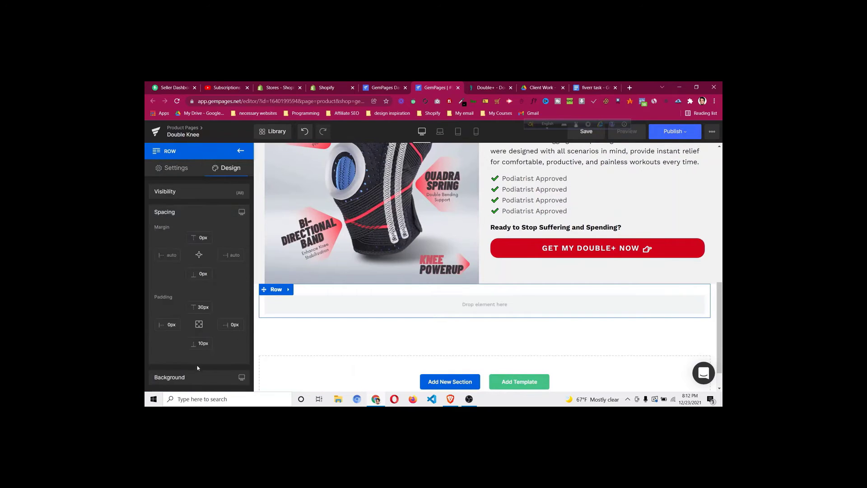
{"action": "left_click", "coordinate": [199, 343]}
{"action": "type", "text": "30"}
{"action": "scroll", "coordinate": [582, 210], "scroll_direction": "up", "scroll_amount": 3}
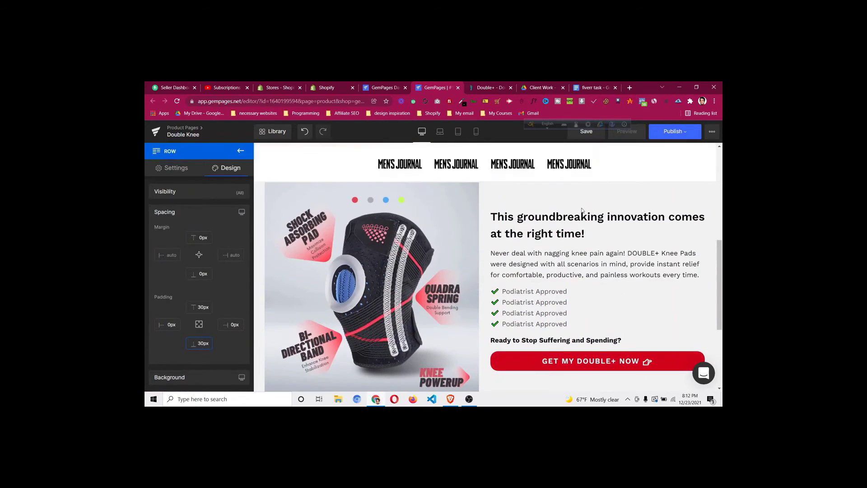
Duplicate the headline heading, move the copy into the new bottom row, and centre it
{"action": "right_click", "coordinate": [592, 227]}
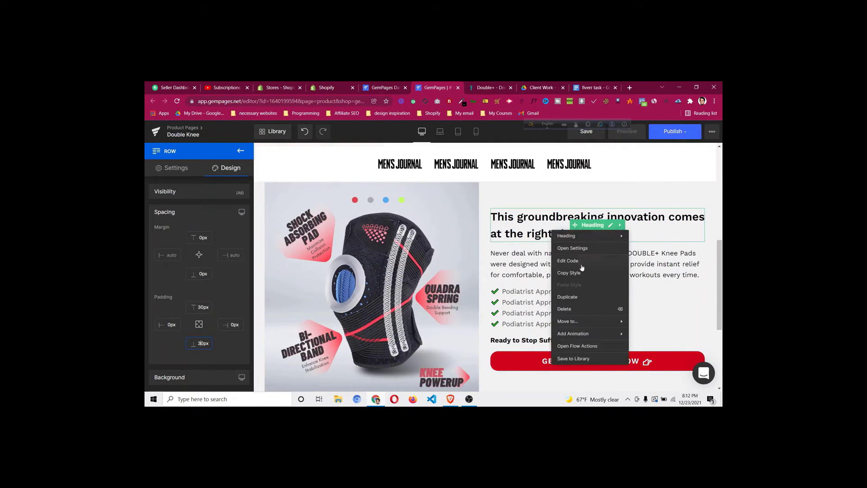
{"action": "left_click", "coordinate": [587, 297]}
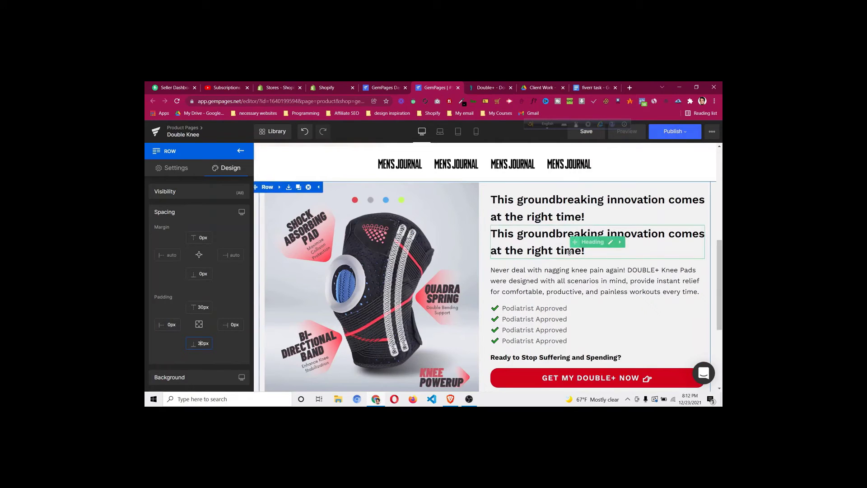
{"action": "left_click_drag", "start_coordinate": [570, 252], "coordinate": [515, 340]}
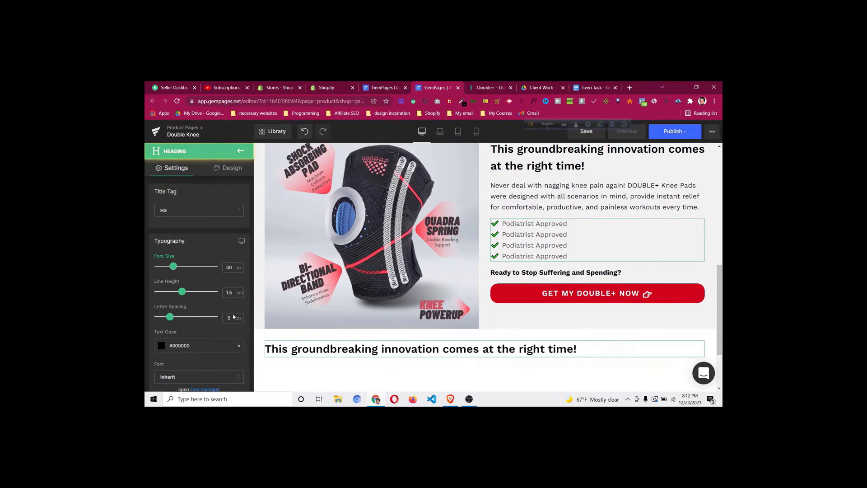
{"action": "scroll", "coordinate": [192, 350], "scroll_direction": "down", "scroll_amount": 4}
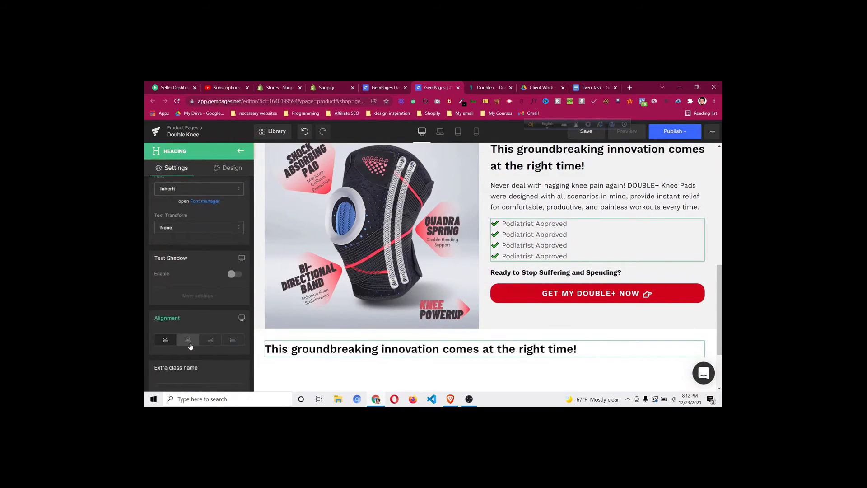
{"action": "left_click", "coordinate": [188, 340]}
Replace the bottom heading's text with the 'Good quality product!' testimonial copied from DoctorSteps
{"action": "left_click", "coordinate": [481, 87]}
{"action": "scroll", "coordinate": [432, 206], "scroll_direction": "up", "scroll_amount": 3}
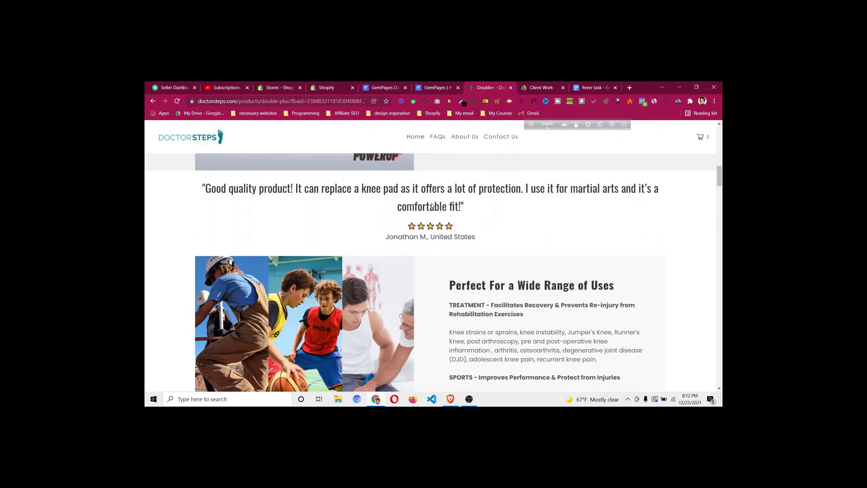
{"action": "triple_click", "coordinate": [444, 195]}
{"action": "right_click", "coordinate": [445, 195]}
{"action": "left_click", "coordinate": [449, 201]}
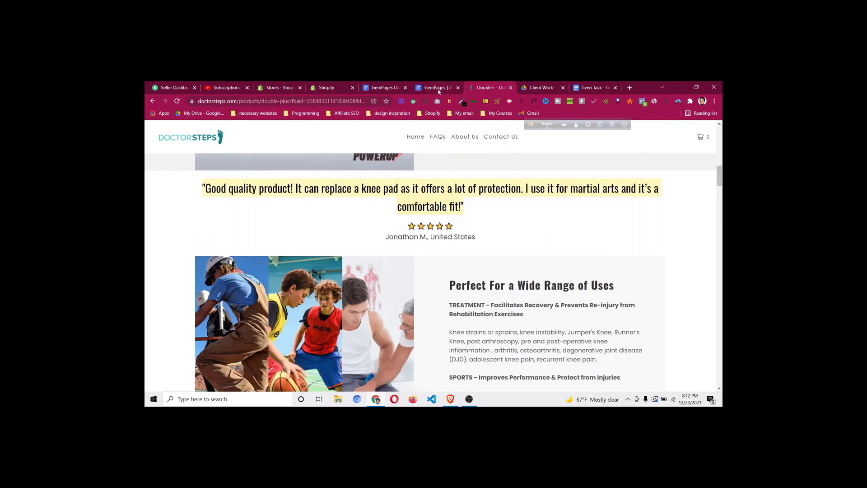
{"action": "left_click", "coordinate": [435, 87]}
{"action": "left_click", "coordinate": [498, 349]}
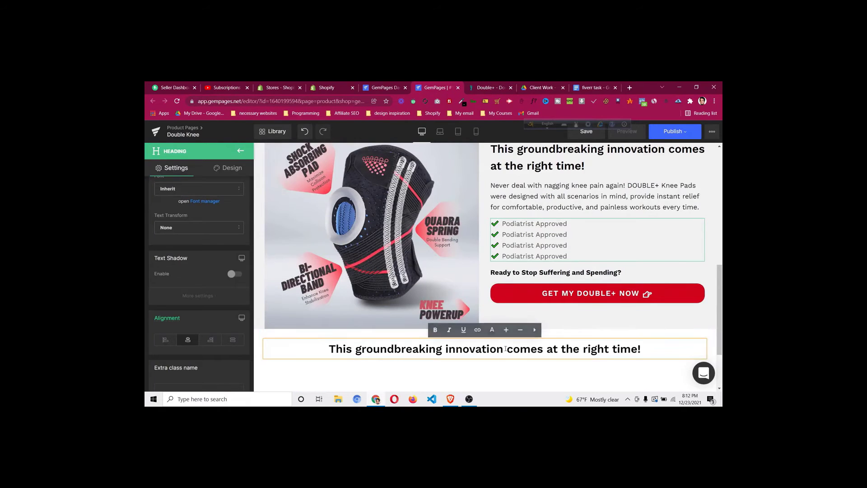
{"action": "key", "text": "ctrl+a"}
{"action": "key", "text": "ctrl+v"}
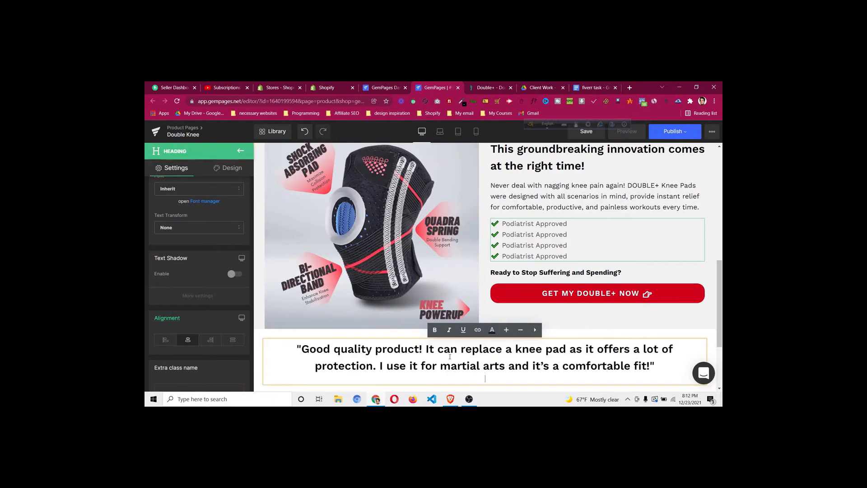
{"action": "key", "text": "BackSpace"}
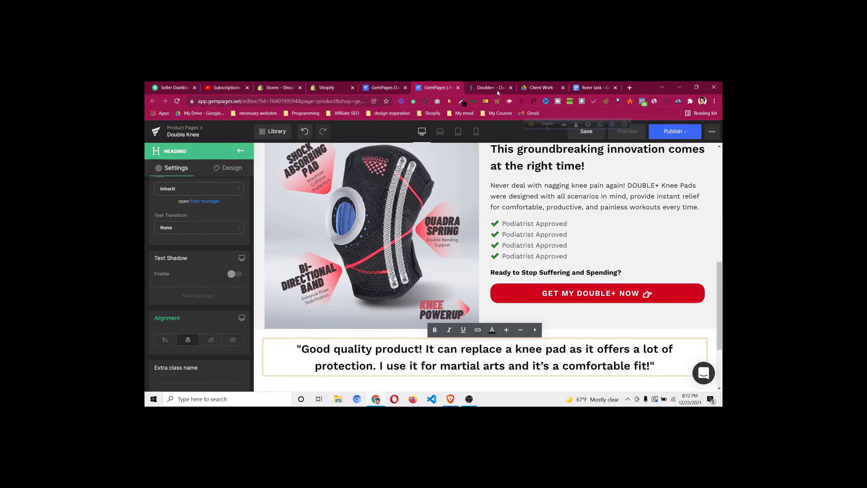
Copy the star rating and reviewer credit from the DoctorSteps reference page
{"action": "left_click", "coordinate": [491, 88]}
{"action": "left_click", "coordinate": [425, 235]}
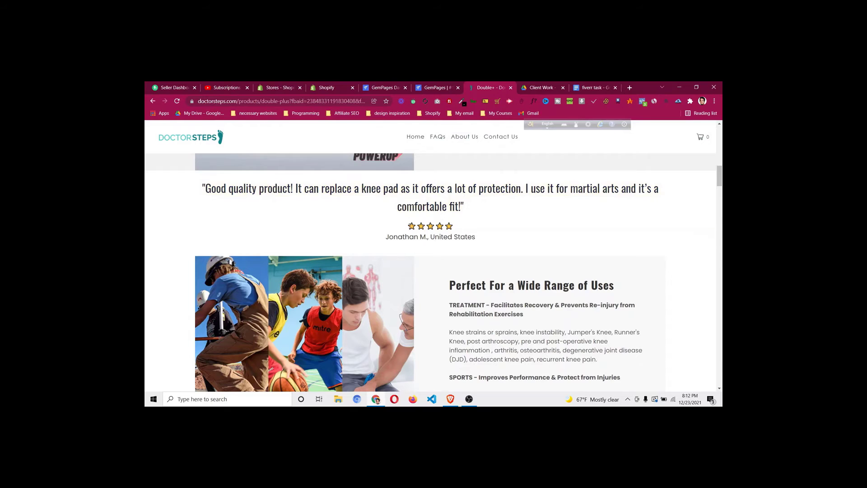
{"action": "left_click_drag", "start_coordinate": [412, 225], "coordinate": [460, 233]}
{"action": "right_click", "coordinate": [478, 239]}
{"action": "left_click", "coordinate": [497, 245]}
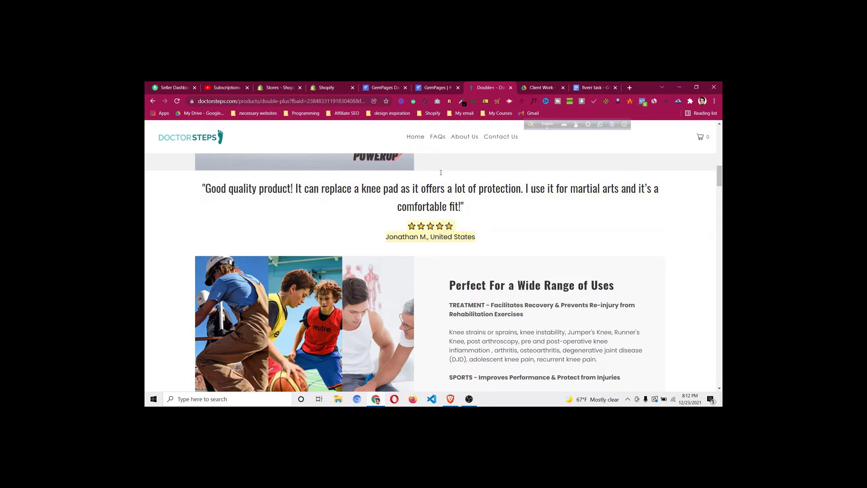
{"action": "left_click", "coordinate": [434, 87]}
{"action": "scroll", "coordinate": [487, 305], "scroll_direction": "down", "scroll_amount": 2}
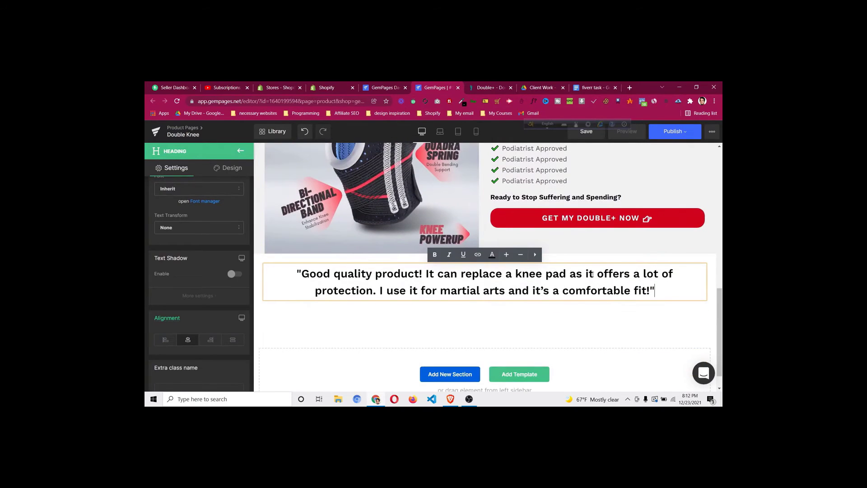
{"action": "scroll", "coordinate": [593, 274], "scroll_direction": "up", "scroll_amount": 3}
{"action": "scroll", "coordinate": [587, 228], "scroll_direction": "up", "scroll_amount": 5}
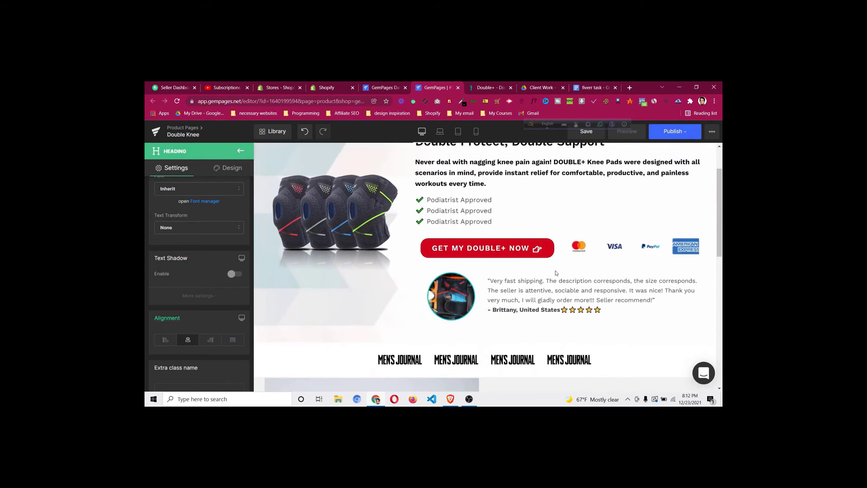
Inspect the settings of the existing review and product description text blocks
{"action": "left_click", "coordinate": [594, 301]}
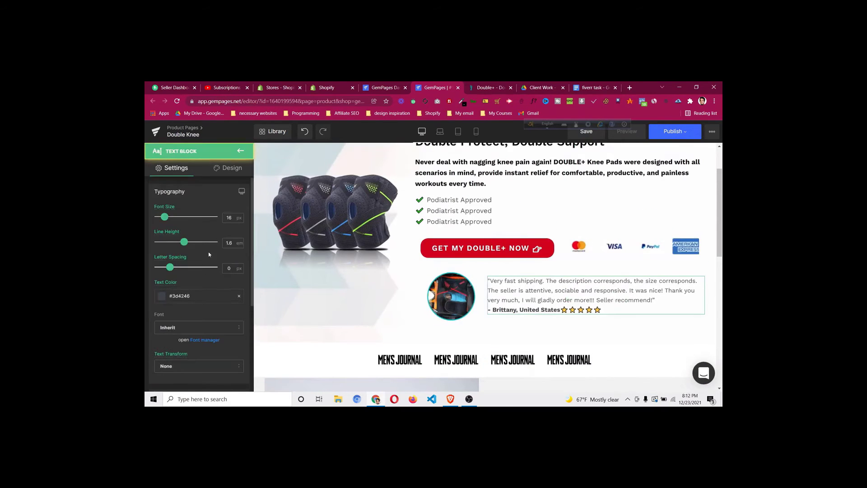
{"action": "scroll", "coordinate": [595, 301], "scroll_direction": "down", "scroll_amount": 1}
{"action": "scroll", "coordinate": [594, 300], "scroll_direction": "down", "scroll_amount": 4}
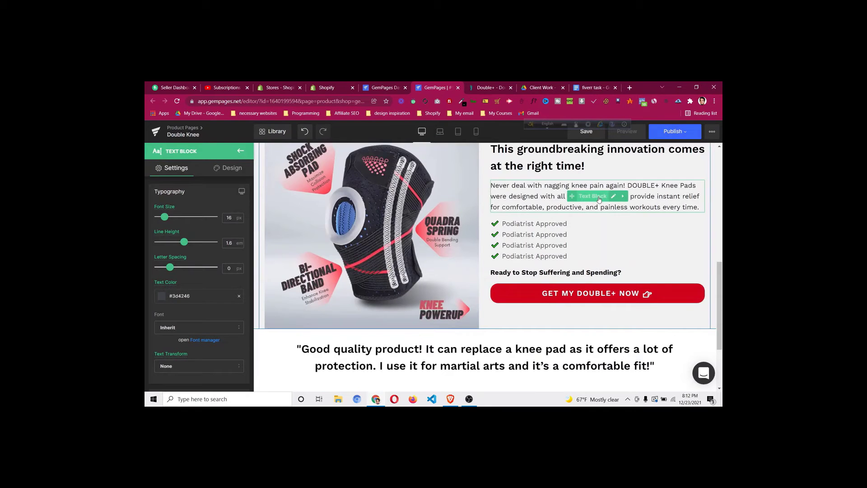
{"action": "left_click", "coordinate": [599, 198]}
{"action": "right_click", "coordinate": [598, 198]}
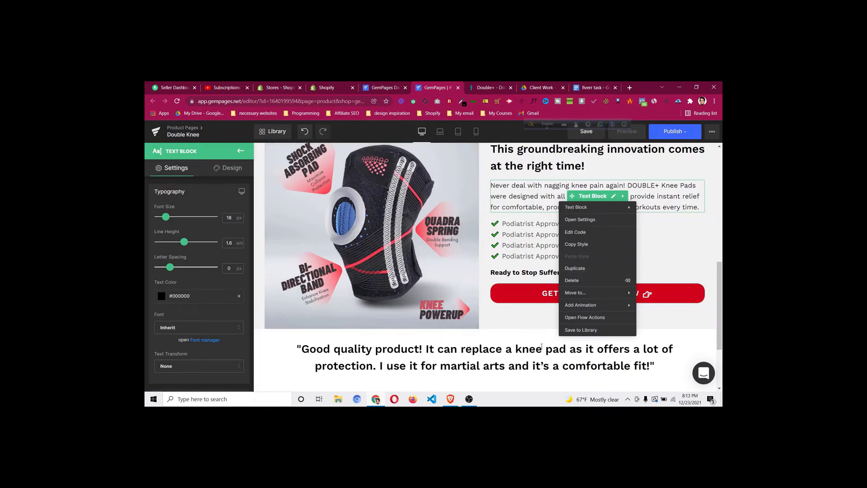
{"action": "scroll", "coordinate": [542, 348], "scroll_direction": "down", "scroll_amount": 2}
{"action": "left_click", "coordinate": [241, 151]}
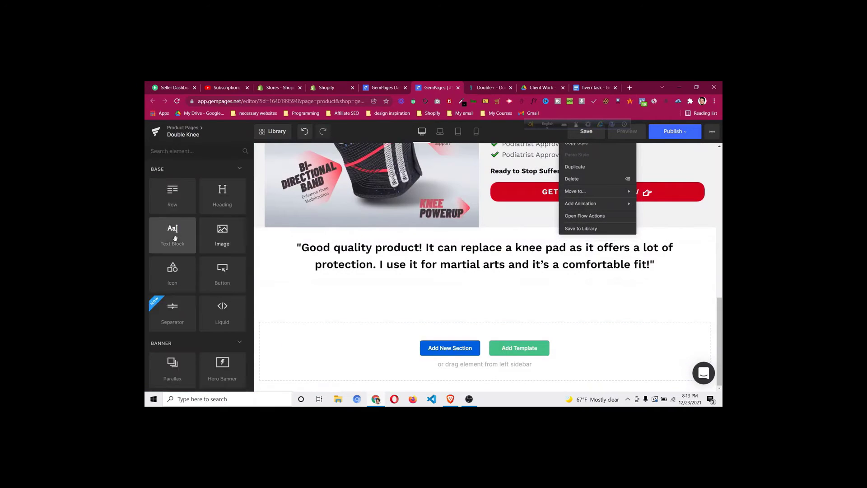
Add a centred text block with #000000 text colour below the testimonial quote
{"action": "left_click_drag", "start_coordinate": [173, 235], "coordinate": [477, 296]}
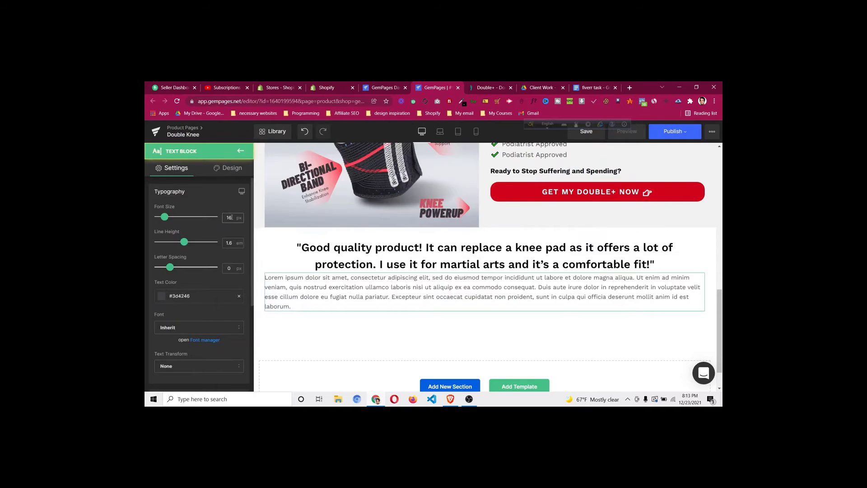
{"action": "scroll", "coordinate": [181, 343], "scroll_direction": "down", "scroll_amount": 3}
{"action": "left_click", "coordinate": [188, 329]}
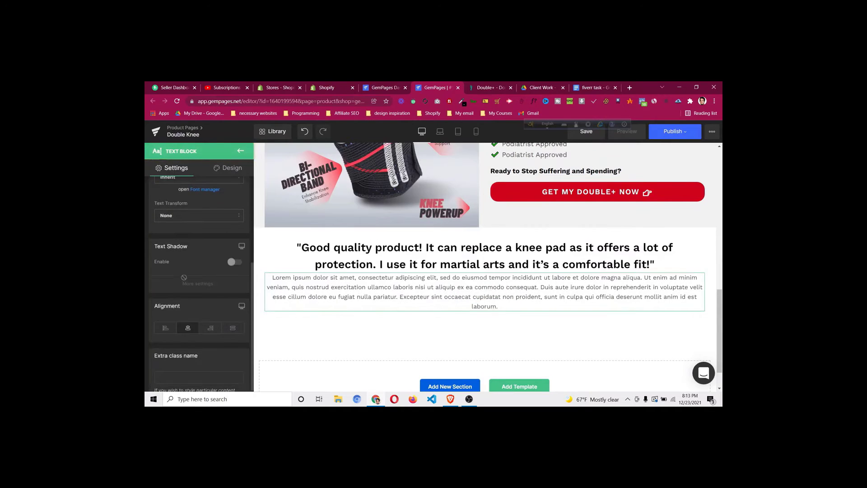
{"action": "scroll", "coordinate": [184, 278], "scroll_direction": "up", "scroll_amount": 1}
{"action": "left_click", "coordinate": [158, 221]}
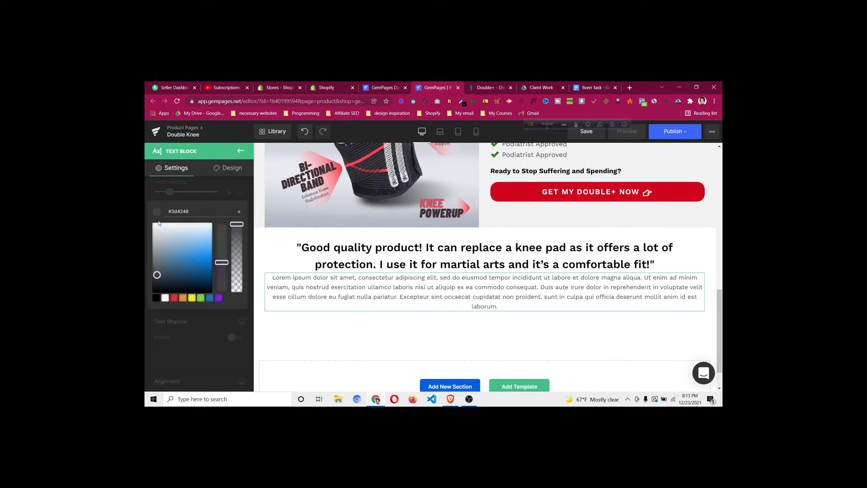
{"action": "left_click", "coordinate": [157, 298]}
Paste the star rating and reviewer credit into the text block as plain text
{"action": "left_click", "coordinate": [499, 305]}
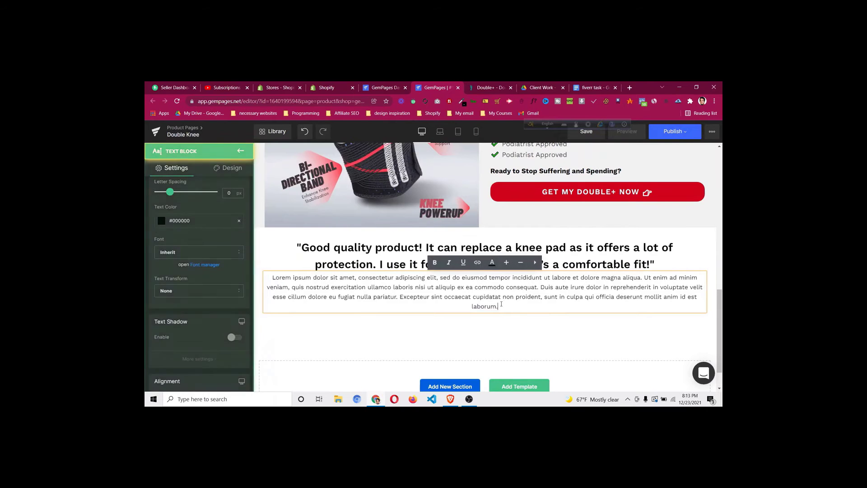
{"action": "key", "text": "ctrl+a"}
{"action": "key", "text": "ctrl+v"}
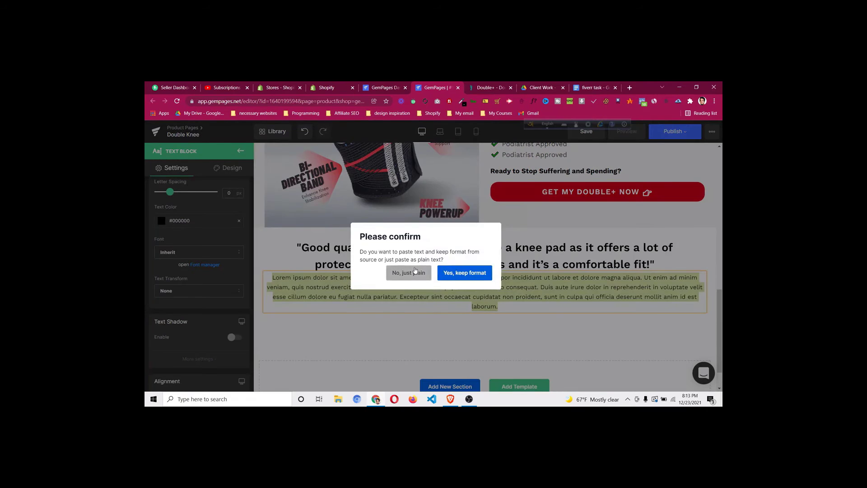
{"action": "left_click", "coordinate": [409, 273]}
{"action": "left_click", "coordinate": [488, 88]}
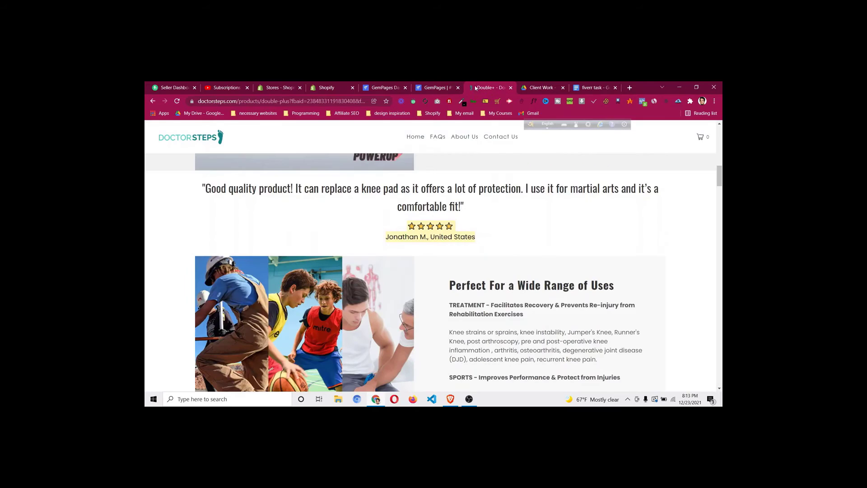
{"action": "left_click", "coordinate": [445, 87]}
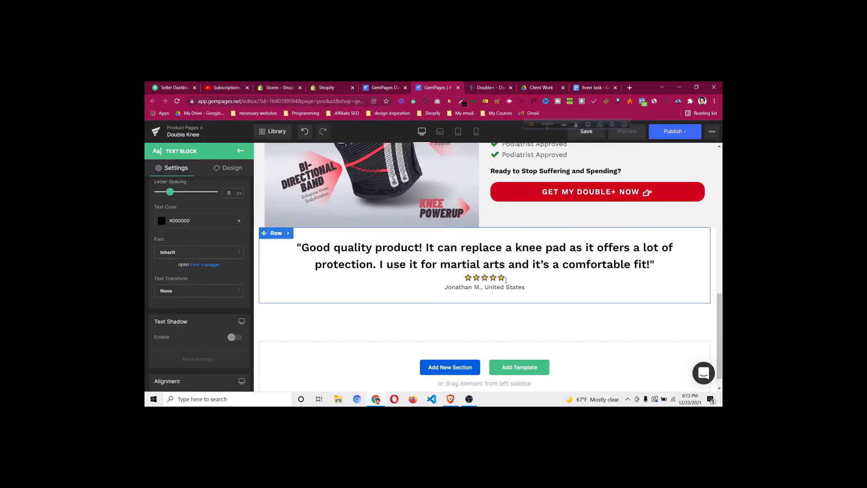
Check the testimonial heading's top margin, leaving it at 0px
{"action": "left_click", "coordinate": [486, 258]}
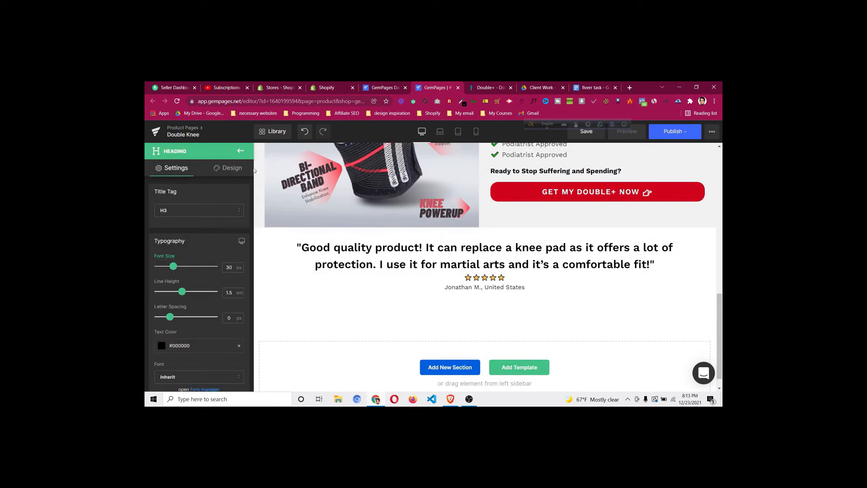
{"action": "left_click", "coordinate": [228, 168]}
{"action": "left_click", "coordinate": [204, 212]}
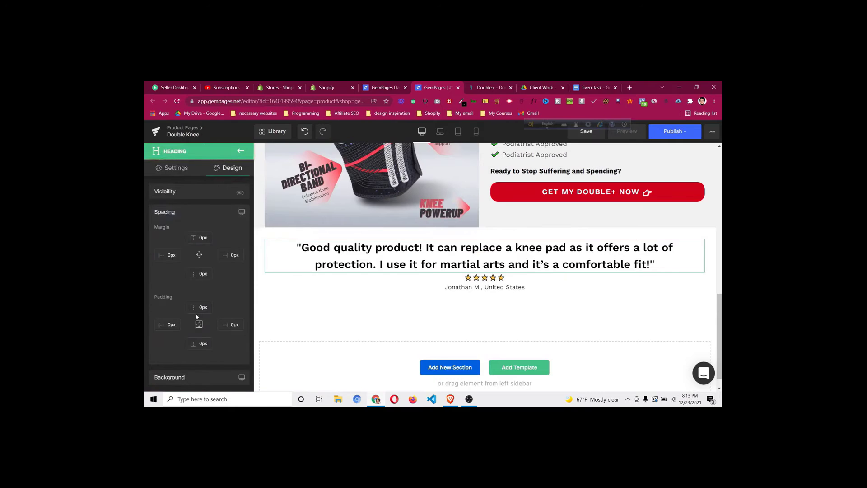
{"action": "left_click", "coordinate": [202, 236]}
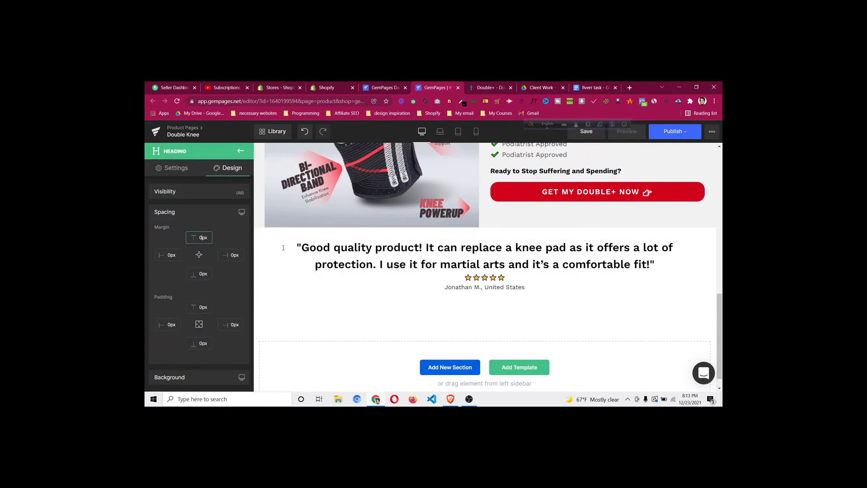
{"action": "key", "text": "Up"}
{"action": "key", "text": "Up"}
{"action": "key", "text": "Up"}
{"action": "key", "text": "Up"}
{"action": "key", "text": "Up"}
{"action": "key", "text": "Up"}
{"action": "key", "text": "Up"}
{"action": "key", "text": "Down"}
{"action": "key", "text": "Down"}
{"action": "key", "text": "Down"}
{"action": "key", "text": "Down"}
{"action": "key", "text": "Down"}
{"action": "key", "text": "Down"}
{"action": "key", "text": "Down"}
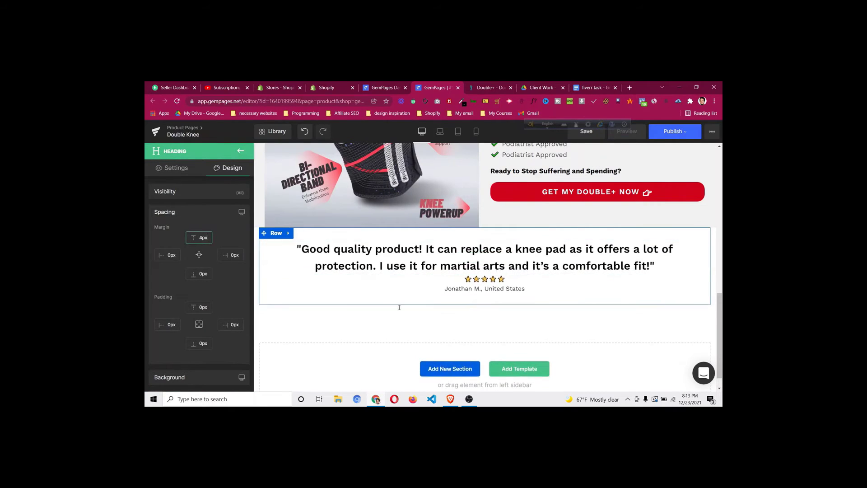
Give the reviewer credit text block a 9px top margin, then view the live DoctorSteps page
{"action": "left_click", "coordinate": [482, 283]}
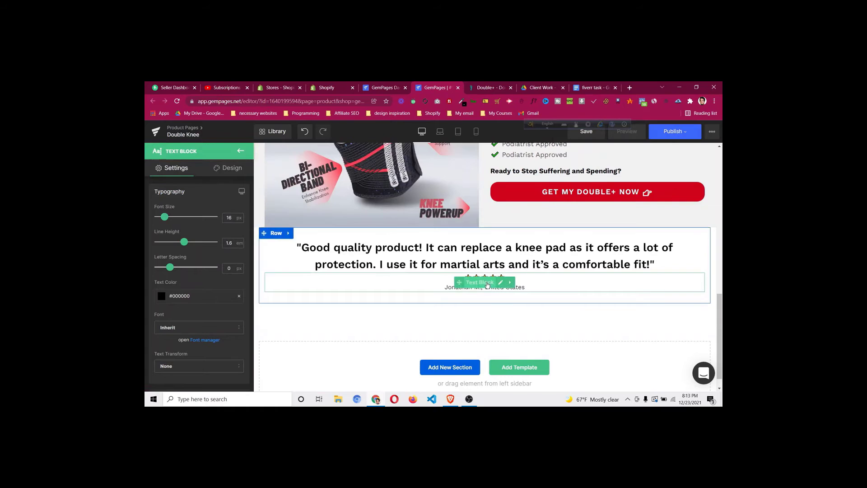
{"action": "left_click", "coordinate": [221, 171]}
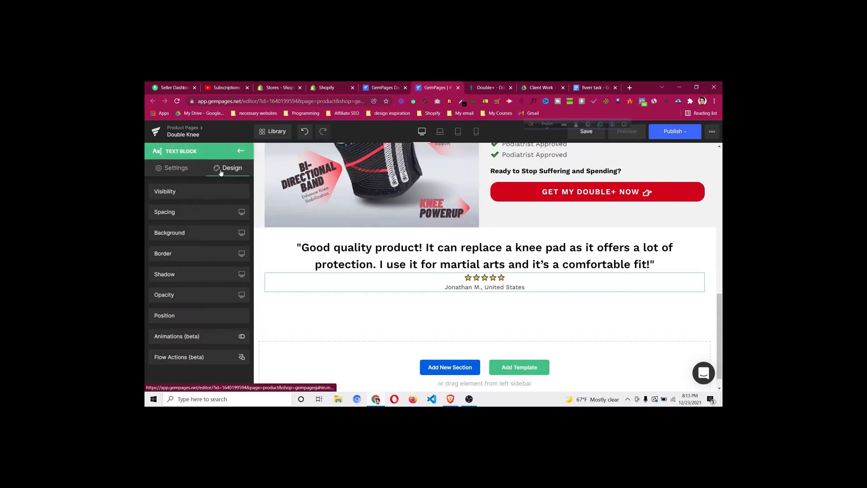
{"action": "left_click", "coordinate": [191, 219]}
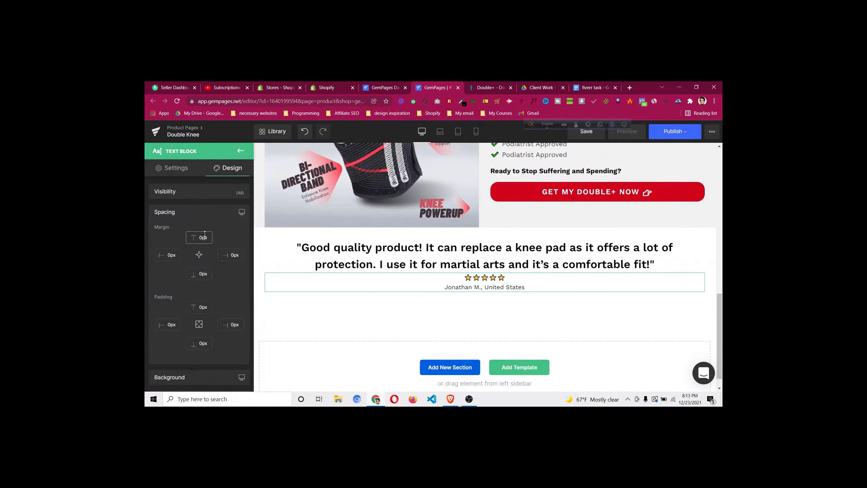
{"action": "left_click", "coordinate": [205, 234]}
{"action": "key", "text": "Up"}
{"action": "key", "text": "Up"}
{"action": "key", "text": "Up"}
{"action": "key", "text": "Up"}
{"action": "key", "text": "Up"}
{"action": "key", "text": "Up"}
{"action": "key", "text": "Up"}
{"action": "key", "text": "Up"}
{"action": "key", "text": "Up"}
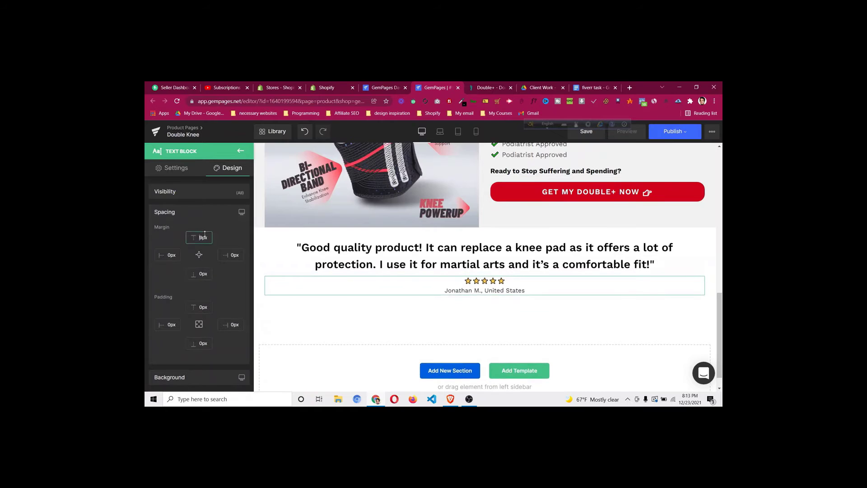
{"action": "left_click", "coordinate": [484, 88]}
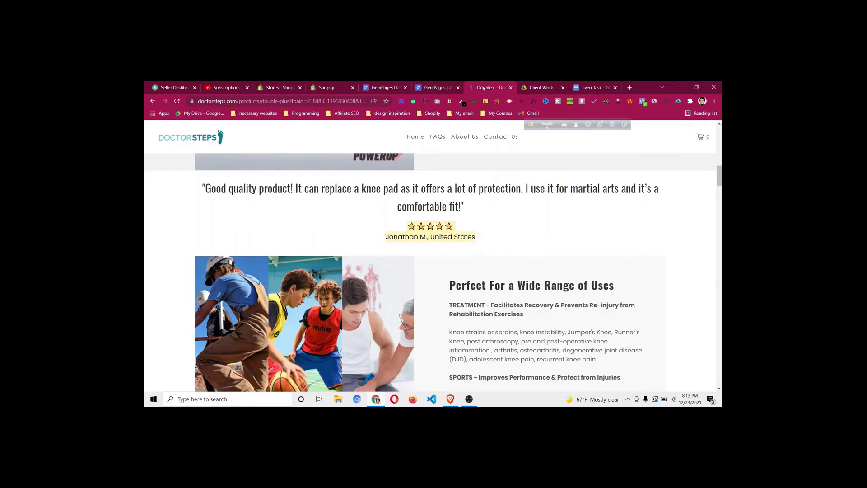
{"action": "scroll", "coordinate": [409, 206], "scroll_direction": "up", "scroll_amount": 1}
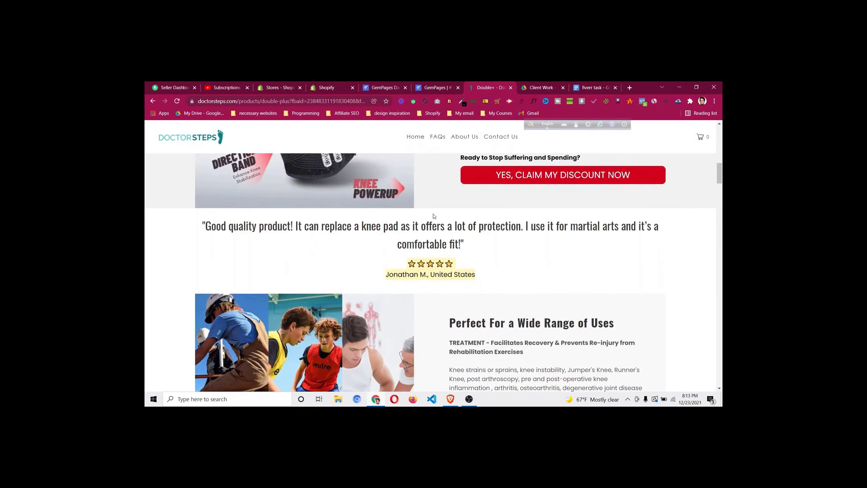
{"action": "left_click", "coordinate": [533, 100]}
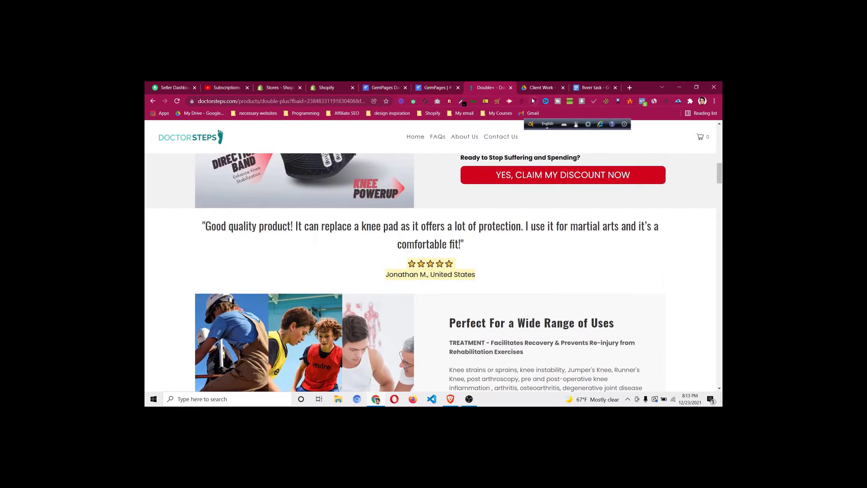
{"action": "left_click", "coordinate": [433, 245]}
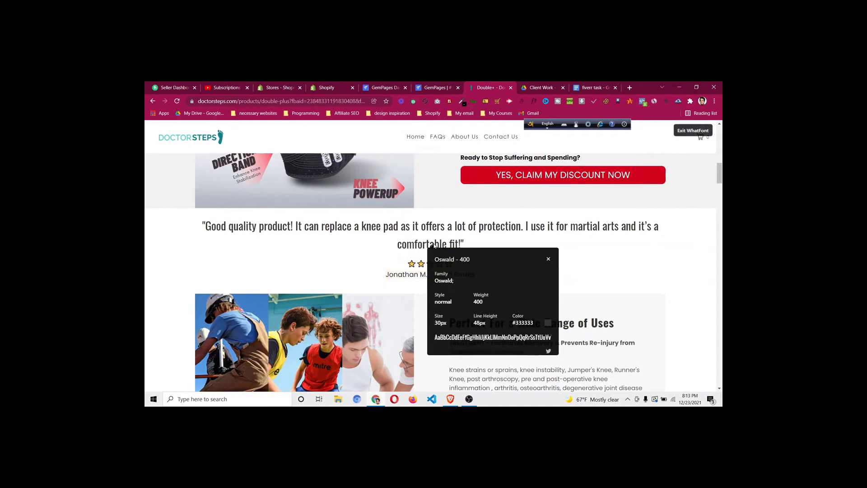
{"action": "left_click", "coordinate": [549, 261]}
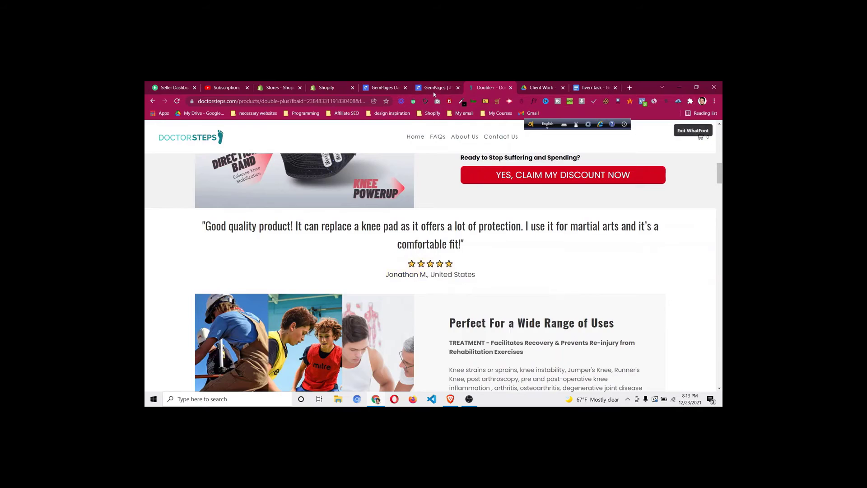
{"action": "left_click", "coordinate": [433, 92]}
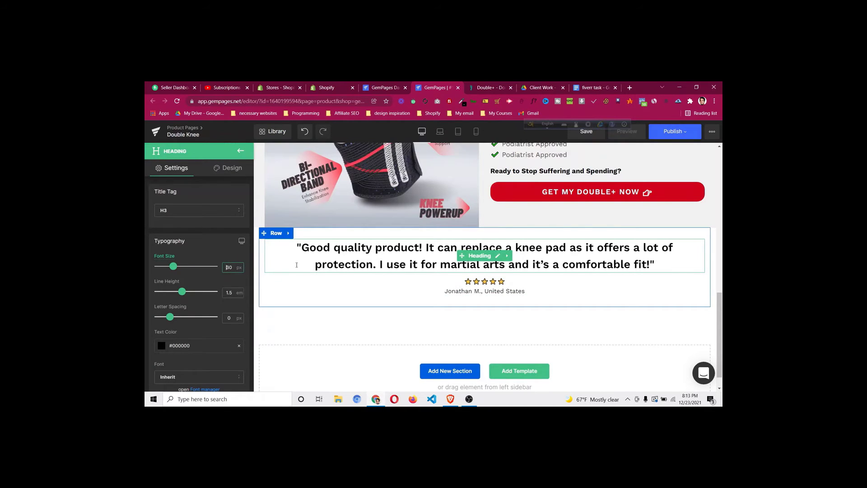
{"action": "left_click", "coordinate": [316, 268]}
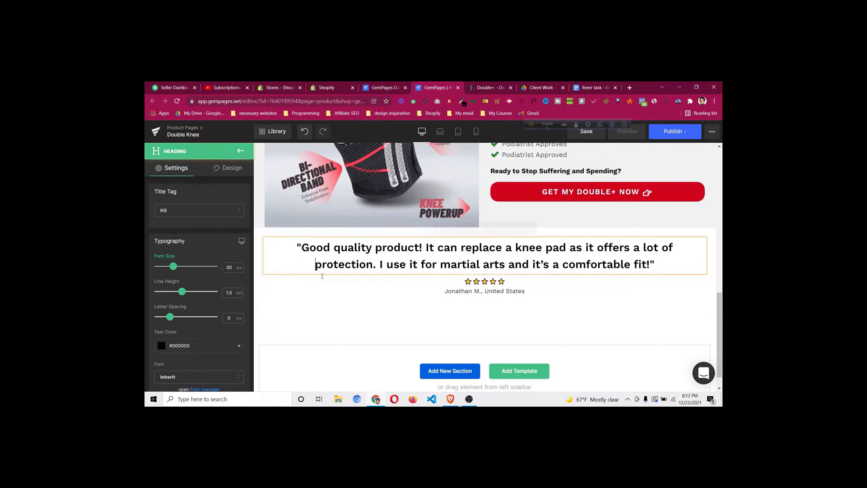
{"action": "key", "text": "BackSpace"}
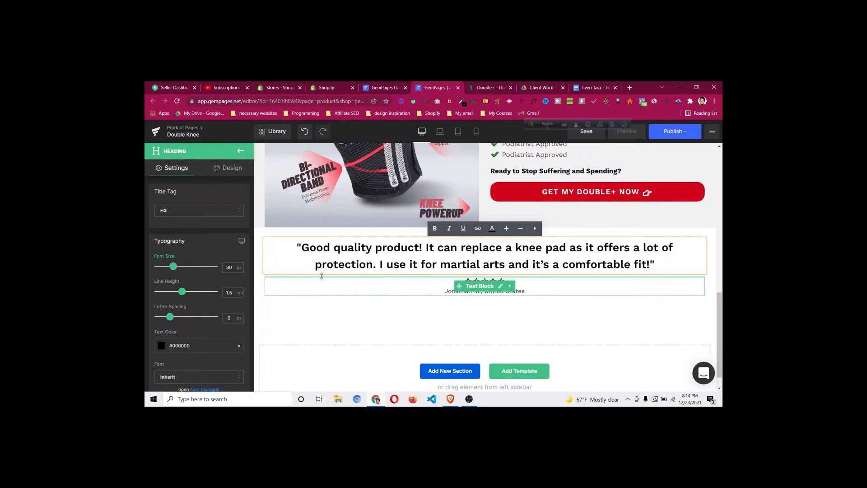
{"action": "left_click", "coordinate": [489, 88]}
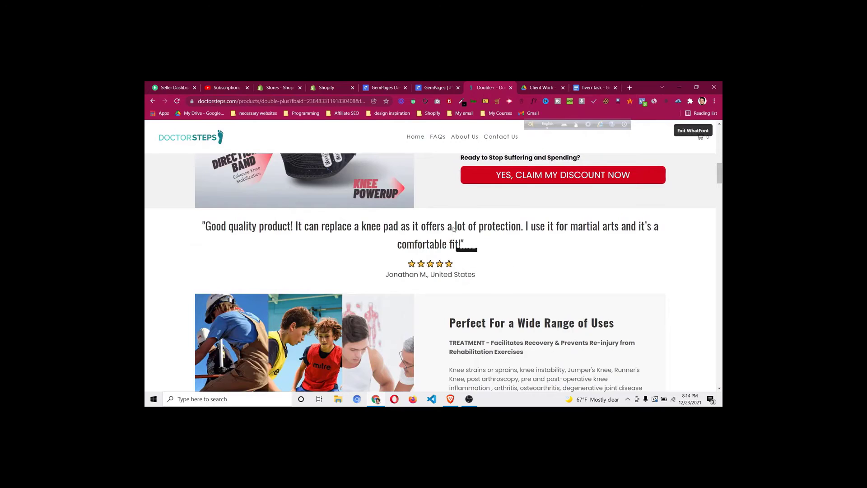
{"action": "left_click", "coordinate": [437, 87]}
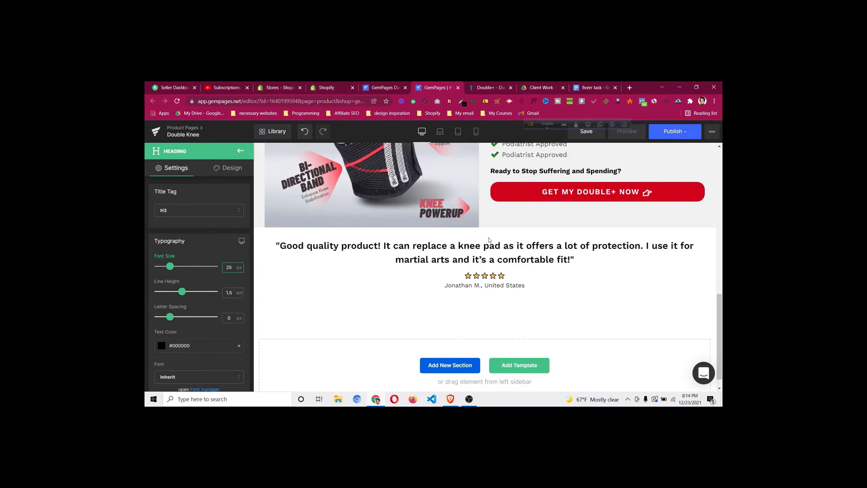
{"action": "left_click", "coordinate": [488, 87]}
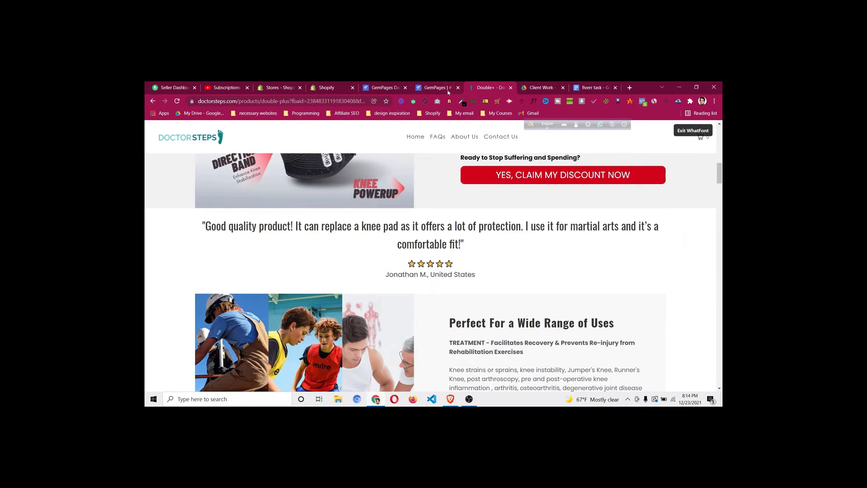
{"action": "left_click", "coordinate": [448, 90]}
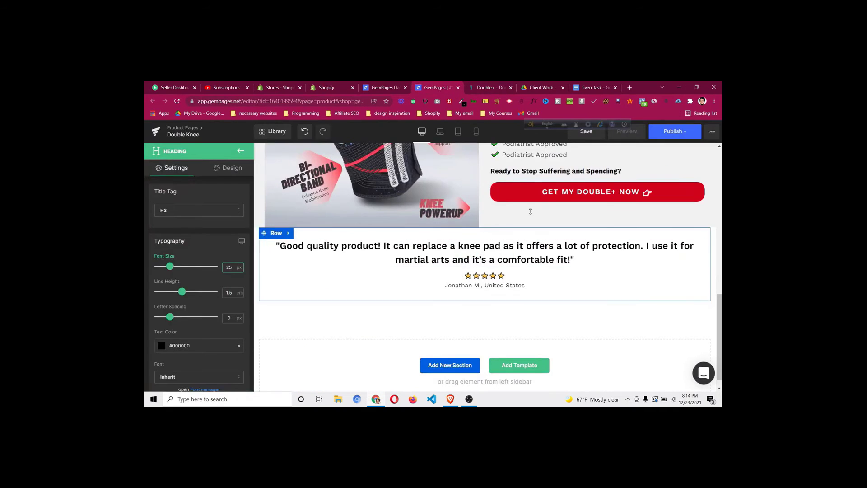
{"action": "left_click", "coordinate": [480, 87]}
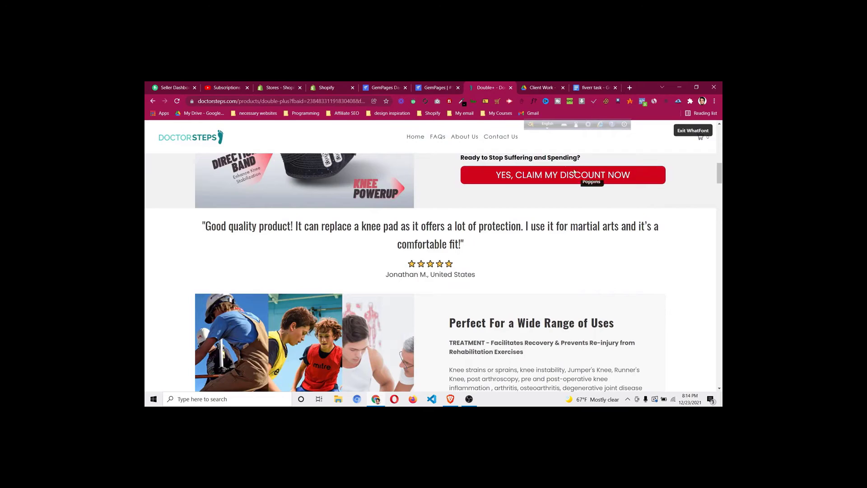
{"action": "left_click", "coordinate": [441, 87]}
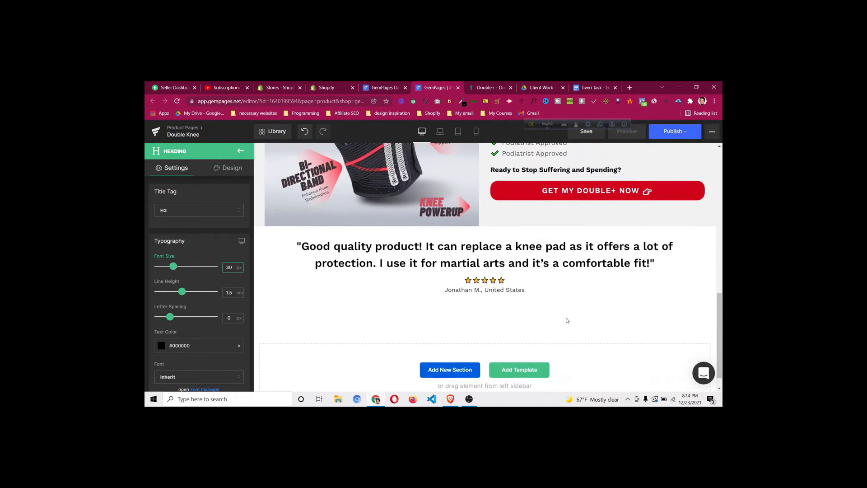
{"action": "scroll", "coordinate": [566, 319], "scroll_direction": "down", "scroll_amount": 1}
{"action": "left_click", "coordinate": [486, 91]}
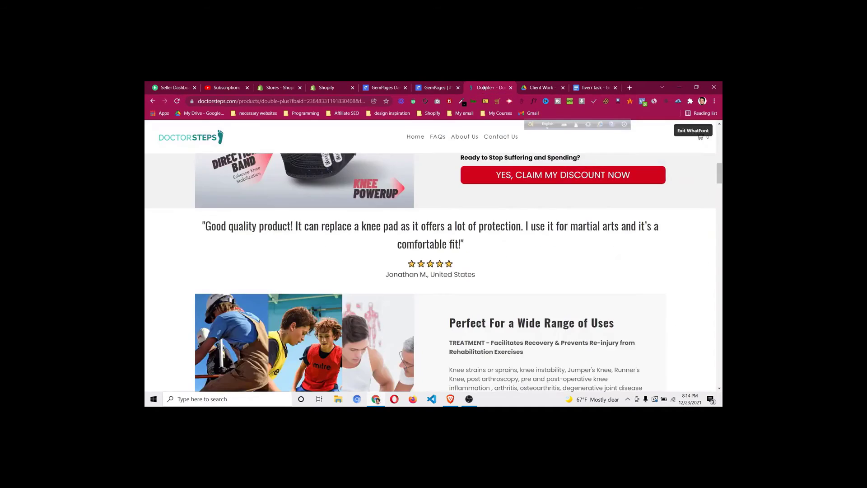
Review the live Benefits At A Glance section, exit WhatFont, and go back to the GemPages editor
{"action": "scroll", "coordinate": [471, 245], "scroll_direction": "down", "scroll_amount": 3}
{"action": "scroll", "coordinate": [470, 245], "scroll_direction": "down", "scroll_amount": 3}
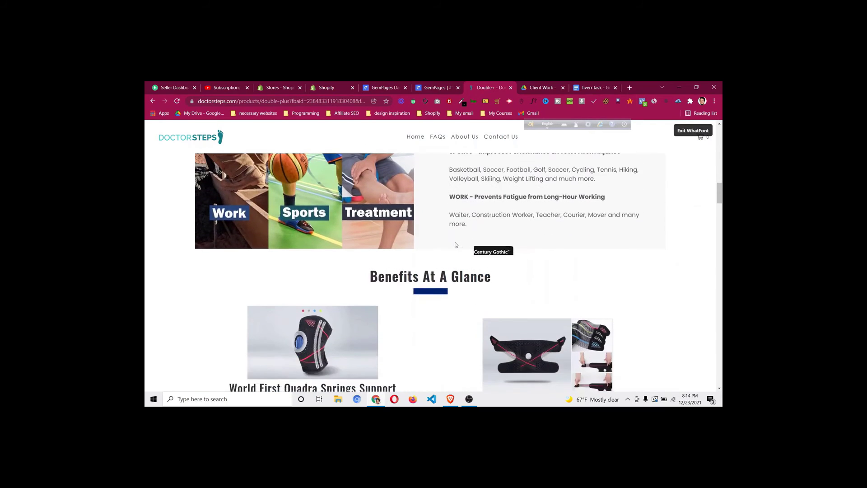
{"action": "scroll", "coordinate": [455, 231], "scroll_direction": "up", "scroll_amount": 4}
{"action": "key", "text": "Escape"}
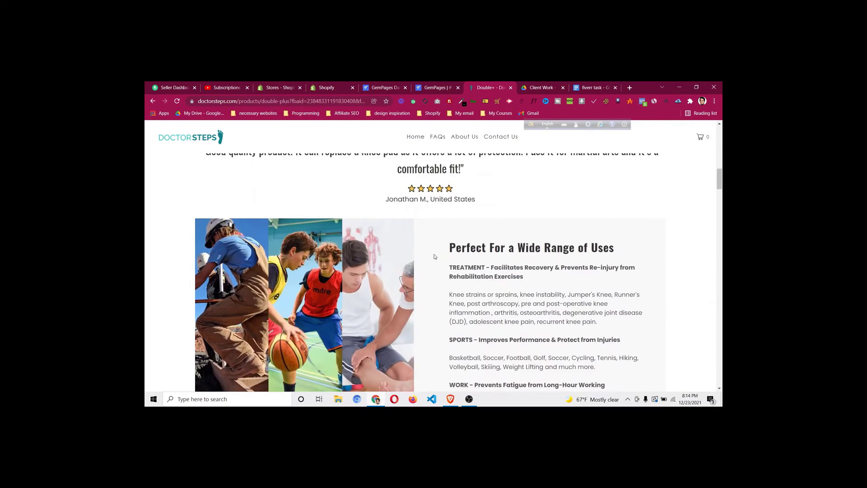
{"action": "scroll", "coordinate": [381, 307], "scroll_direction": "down", "scroll_amount": 1}
{"action": "scroll", "coordinate": [382, 310], "scroll_direction": "down", "scroll_amount": 2}
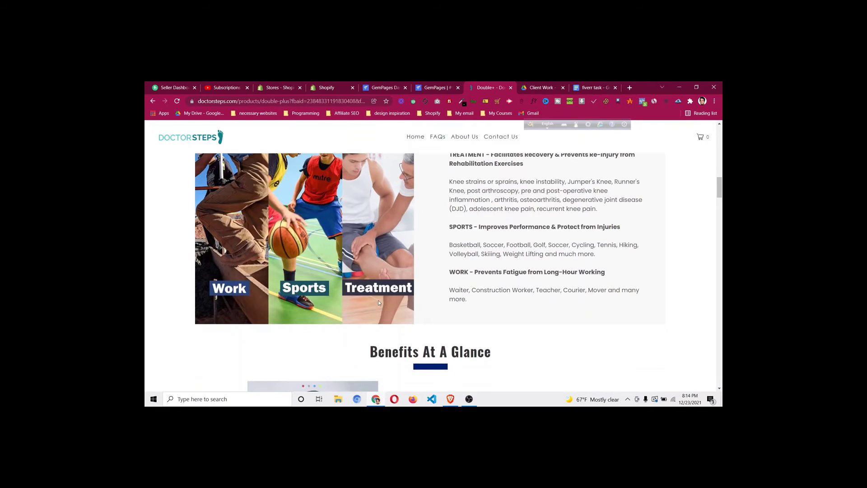
{"action": "scroll", "coordinate": [378, 300], "scroll_direction": "up", "scroll_amount": 2}
{"action": "scroll", "coordinate": [333, 297], "scroll_direction": "up", "scroll_amount": 1}
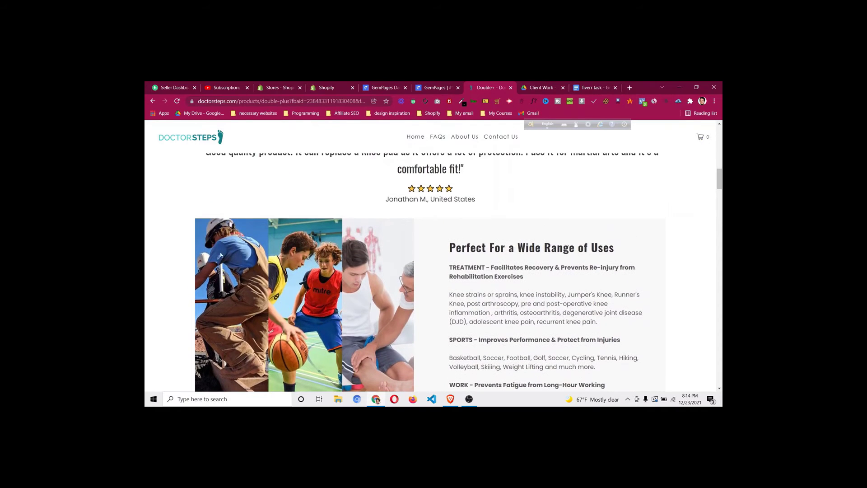
{"action": "scroll", "coordinate": [416, 253], "scroll_direction": "down", "scroll_amount": 5}
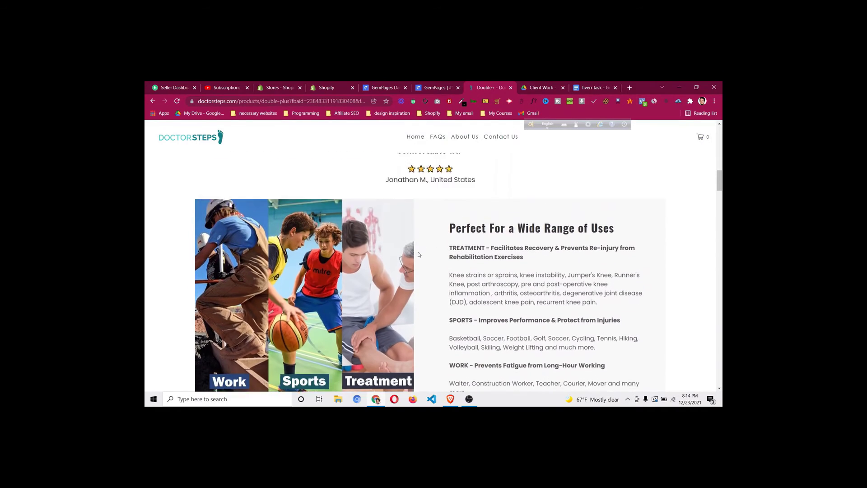
{"action": "scroll", "coordinate": [418, 252], "scroll_direction": "up", "scroll_amount": 4}
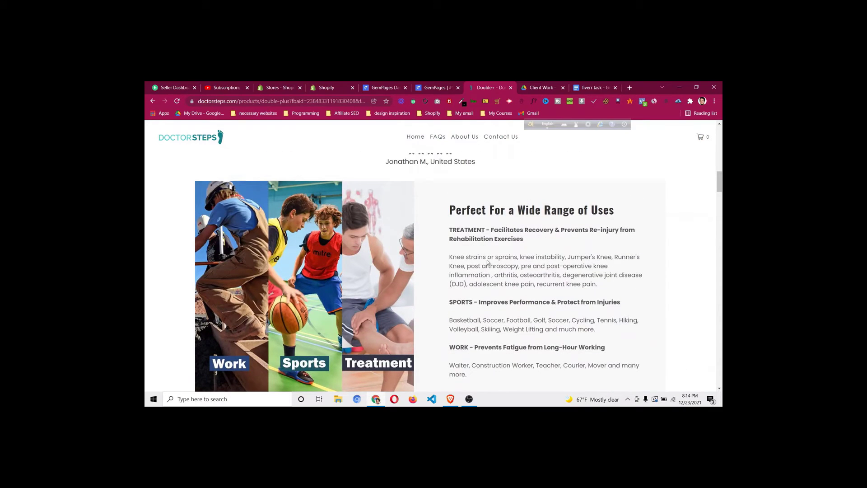
{"action": "scroll", "coordinate": [480, 271], "scroll_direction": "down", "scroll_amount": 2}
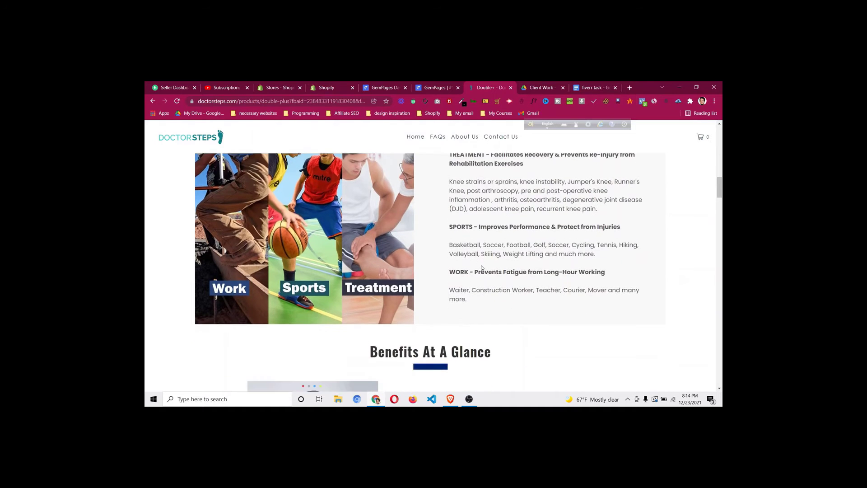
{"action": "scroll", "coordinate": [480, 271], "scroll_direction": "up", "scroll_amount": 1}
{"action": "scroll", "coordinate": [480, 272], "scroll_direction": "up", "scroll_amount": 2}
{"action": "scroll", "coordinate": [479, 273], "scroll_direction": "down", "scroll_amount": 2}
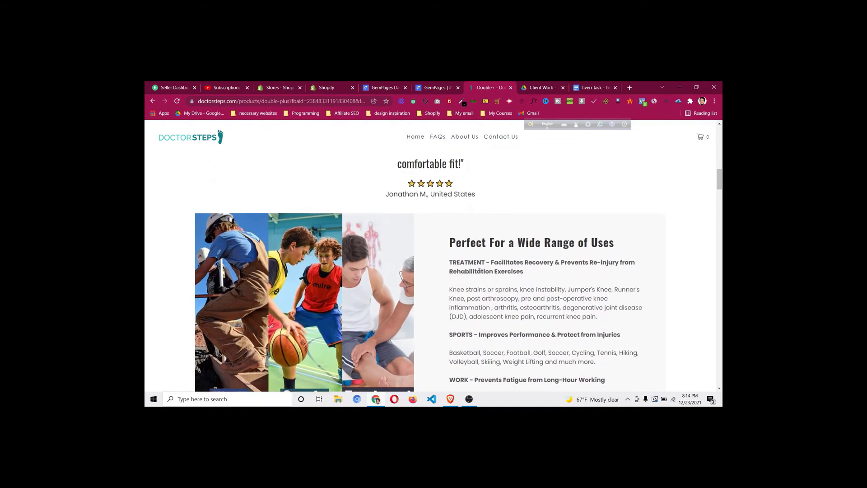
{"action": "left_click", "coordinate": [439, 88]}
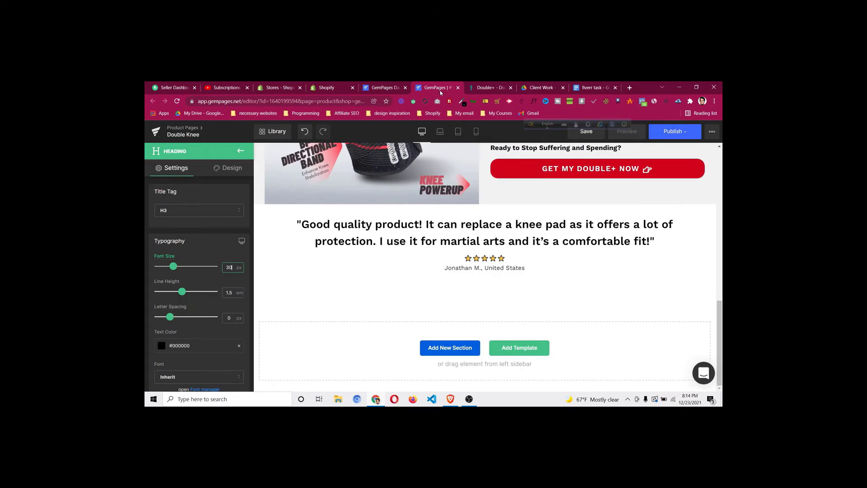
Add a two-column row below the testimonial with an image in its left column
{"action": "left_click", "coordinate": [240, 151]}
{"action": "left_click_drag", "start_coordinate": [183, 201], "coordinate": [417, 291]}
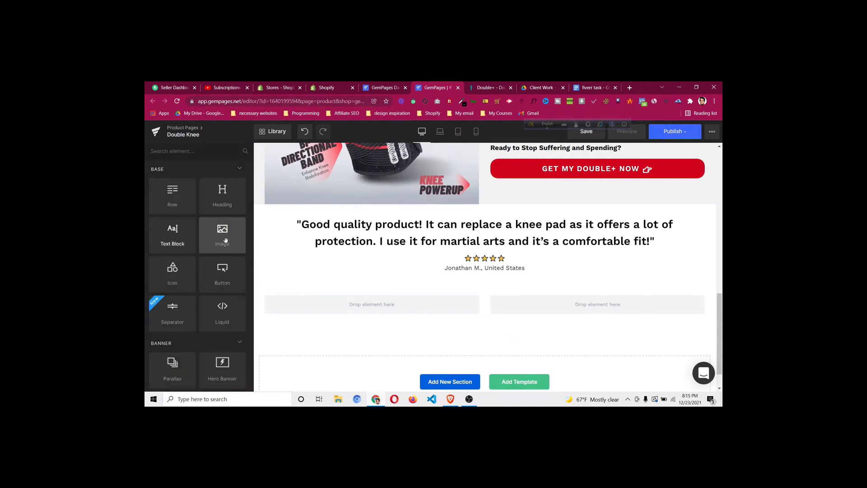
{"action": "left_click_drag", "start_coordinate": [222, 232], "coordinate": [364, 306]}
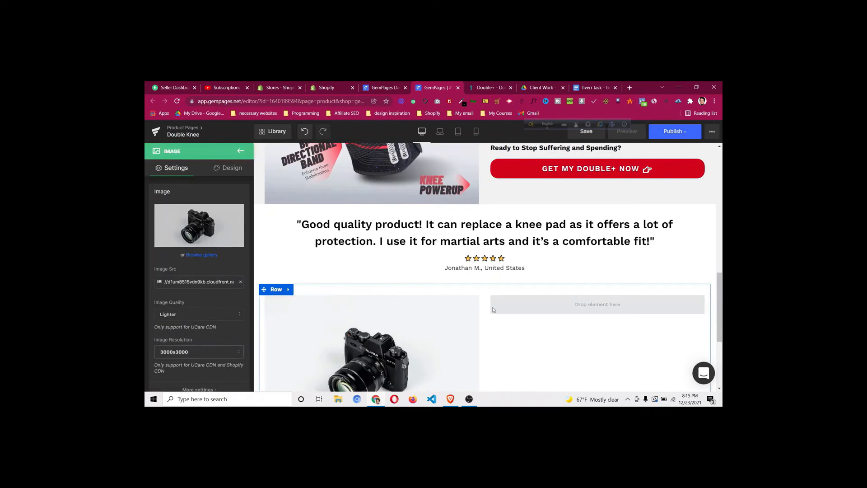
{"action": "scroll", "coordinate": [492, 311], "scroll_direction": "down", "scroll_amount": 2}
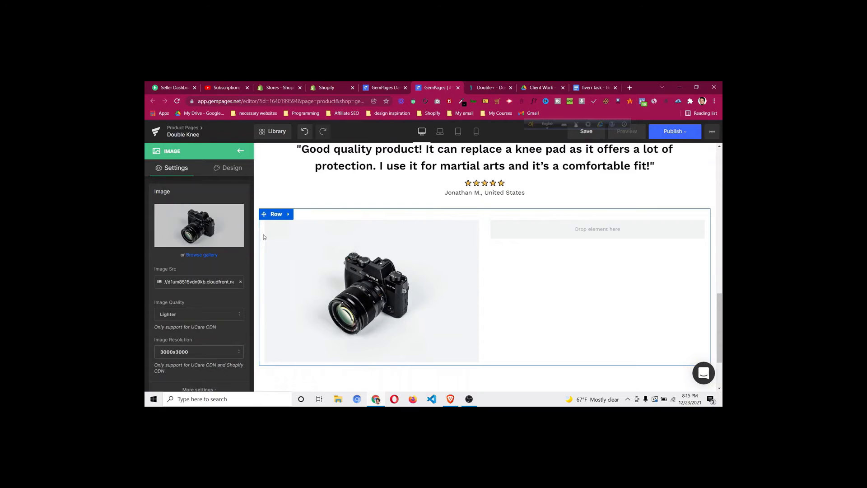
{"action": "left_click", "coordinate": [273, 215]}
{"action": "left_click", "coordinate": [227, 168]}
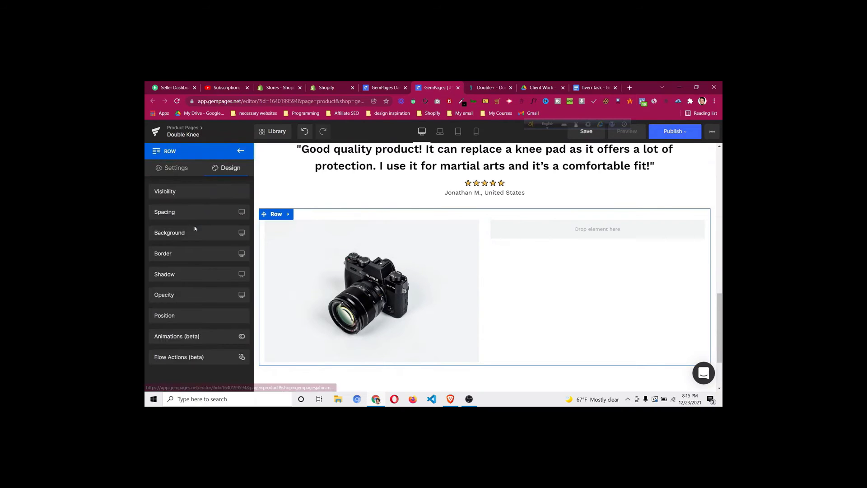
{"action": "left_click", "coordinate": [200, 214]}
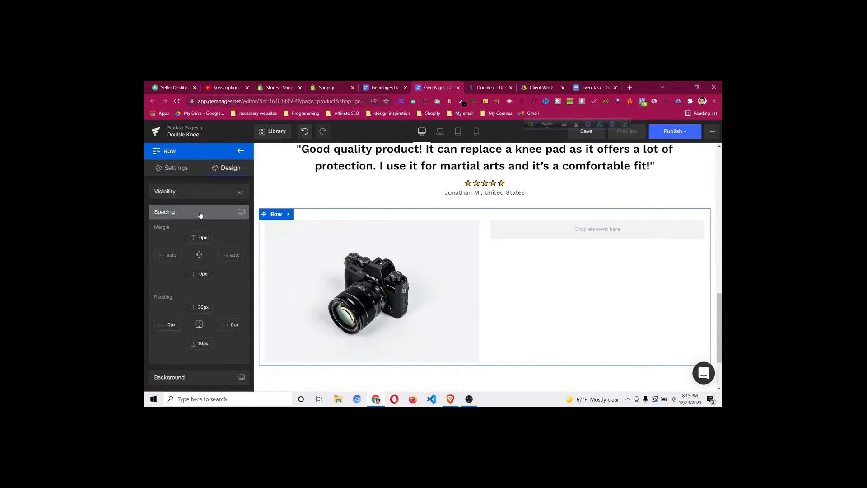
{"action": "left_click", "coordinate": [241, 151]}
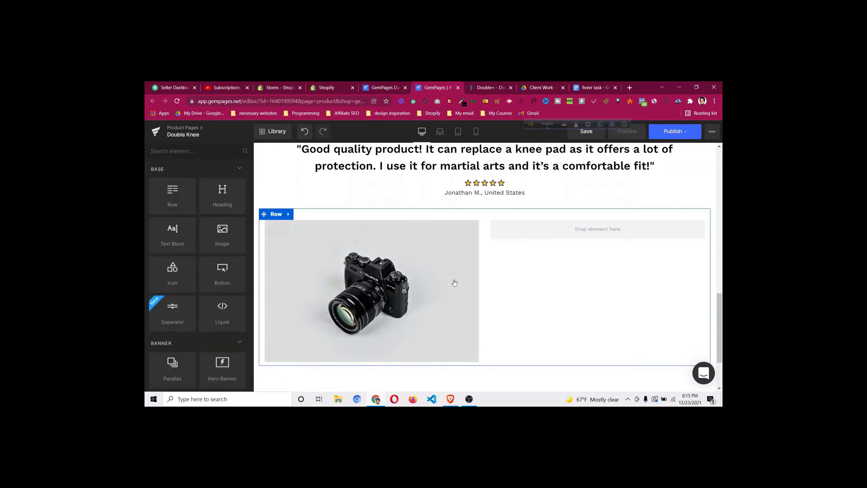
Replace the camera placeholder image with the pf-f2c2616f--bestfor.jpg photo
{"action": "left_click", "coordinate": [493, 88]}
{"action": "scroll", "coordinate": [469, 257], "scroll_direction": "down", "scroll_amount": 2}
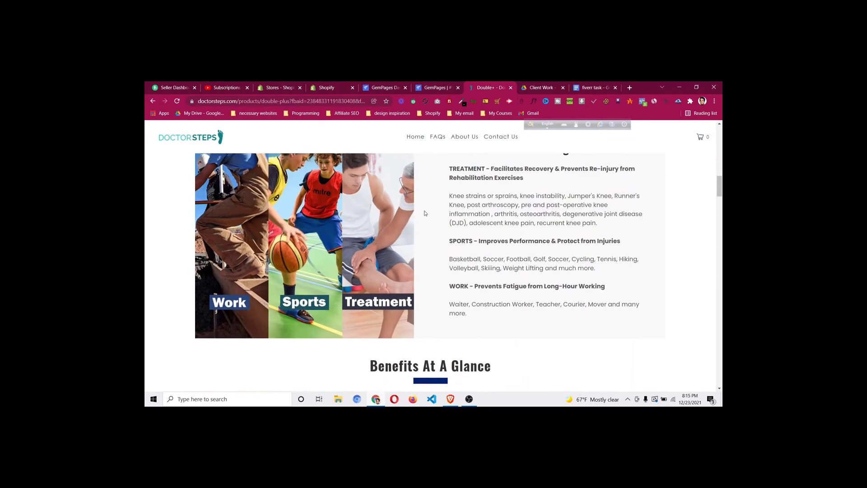
{"action": "scroll", "coordinate": [452, 269], "scroll_direction": "up", "scroll_amount": 2}
{"action": "scroll", "coordinate": [451, 271], "scroll_direction": "up", "scroll_amount": 1}
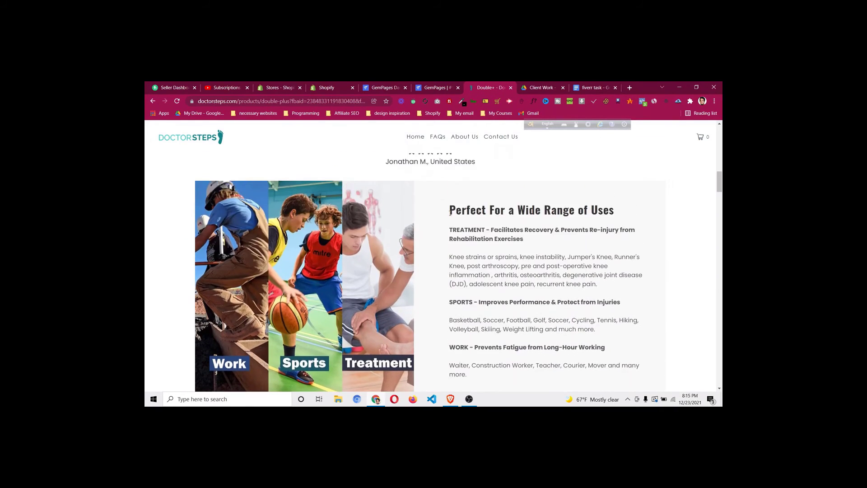
{"action": "left_click", "coordinate": [425, 90]}
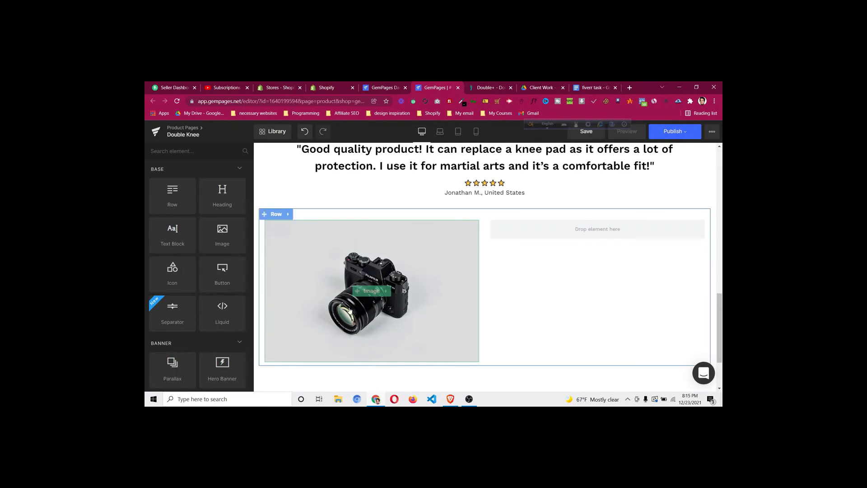
{"action": "left_click", "coordinate": [368, 291]}
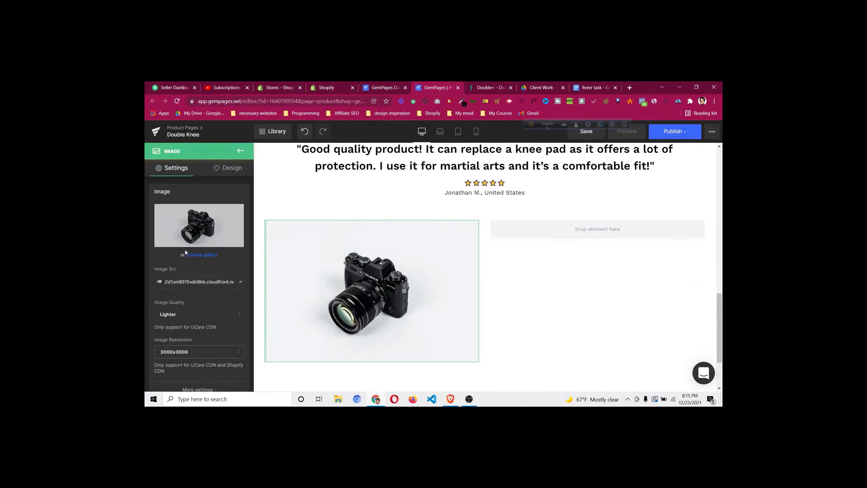
{"action": "left_click", "coordinate": [219, 235]}
{"action": "scroll", "coordinate": [371, 194], "scroll_direction": "down", "scroll_amount": 1}
{"action": "left_click", "coordinate": [274, 137]}
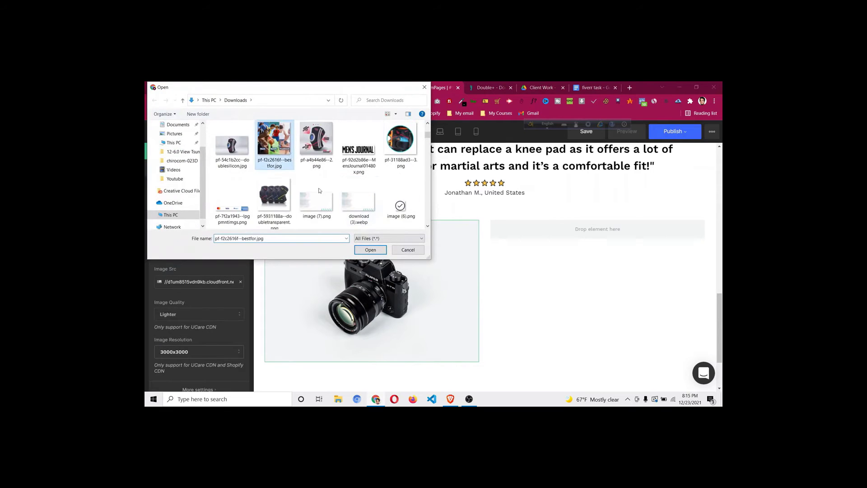
{"action": "left_click", "coordinate": [370, 250]}
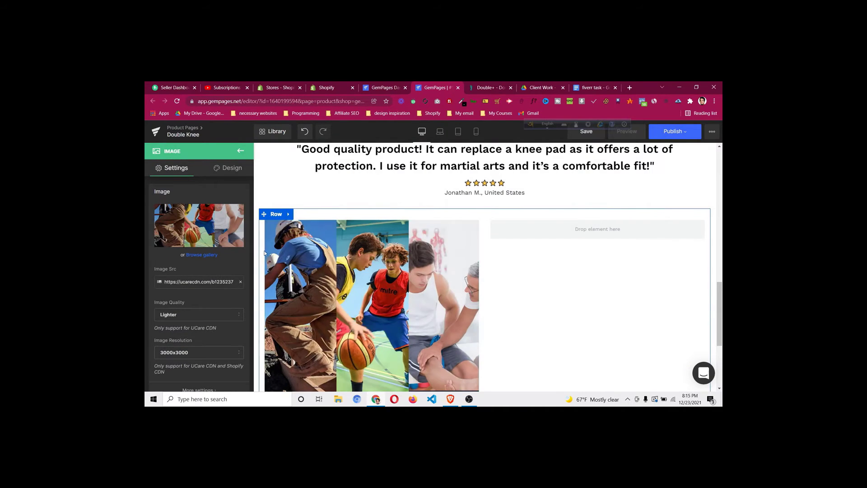
After comparing with the reference page, add a nested row inside the right column
{"action": "scroll", "coordinate": [276, 262], "scroll_direction": "down", "scroll_amount": 3}
{"action": "scroll", "coordinate": [289, 252], "scroll_direction": "up", "scroll_amount": 1}
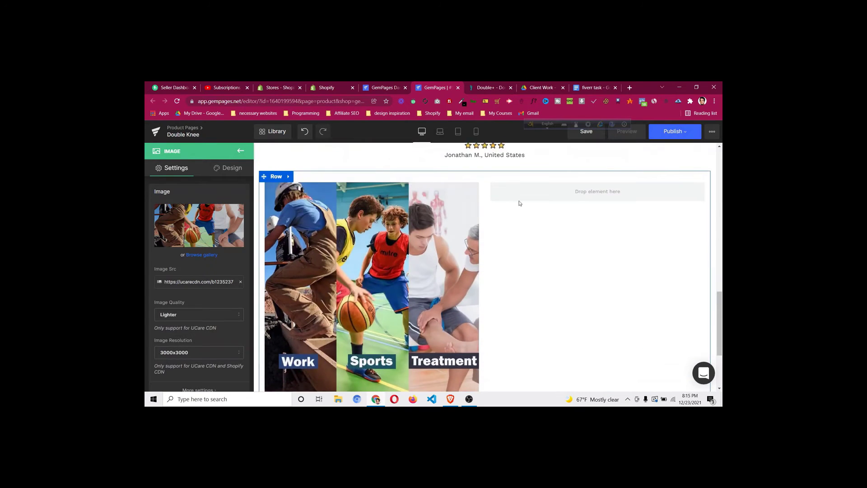
{"action": "key", "text": "ctrl+Tab"}
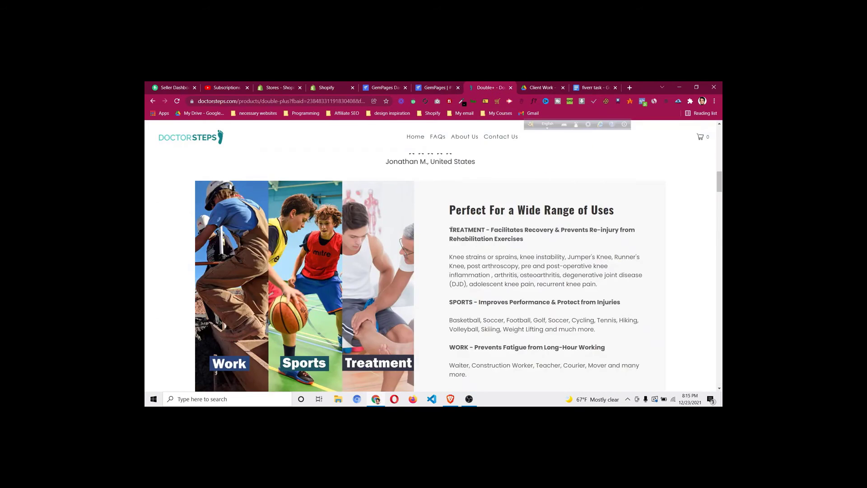
{"action": "scroll", "coordinate": [394, 295], "scroll_direction": "down", "scroll_amount": 1}
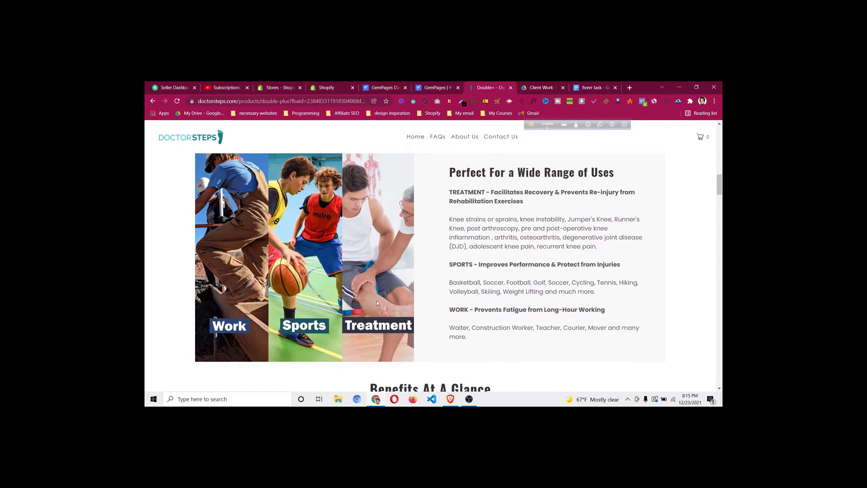
{"action": "scroll", "coordinate": [377, 303], "scroll_direction": "up", "scroll_amount": 1}
{"action": "key", "text": "ctrl+shift+Tab"}
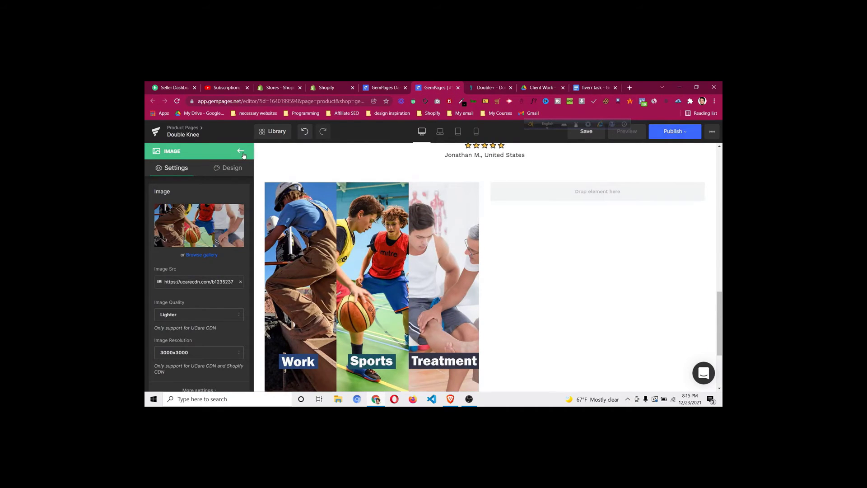
{"action": "left_click", "coordinate": [241, 152]}
{"action": "left_click_drag", "start_coordinate": [180, 196], "coordinate": [555, 178]}
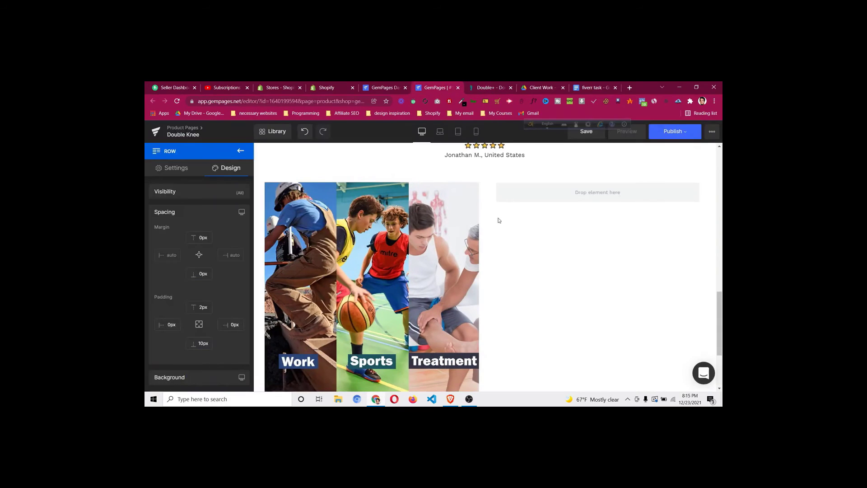
Set the nested right-column row's background colour to #f1f1f1
{"action": "left_click", "coordinate": [508, 187]}
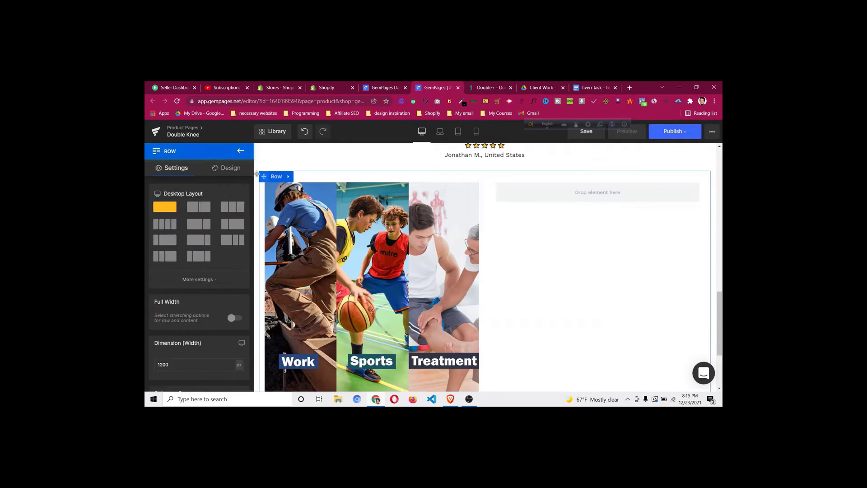
{"action": "left_click", "coordinate": [226, 168]}
{"action": "left_click", "coordinate": [194, 232]}
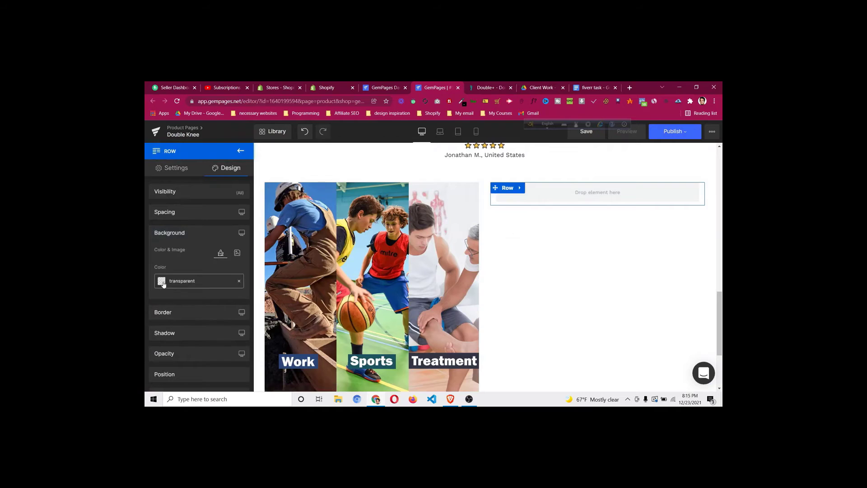
{"action": "left_click", "coordinate": [162, 282]}
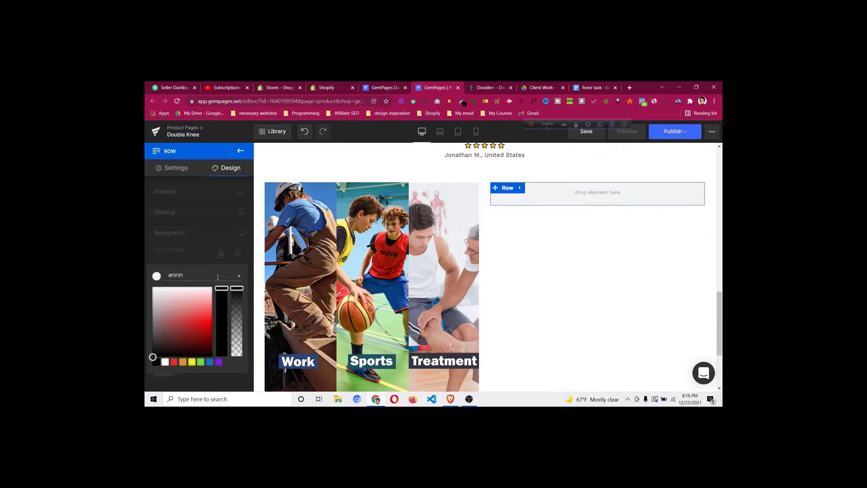
{"action": "left_click", "coordinate": [205, 258]}
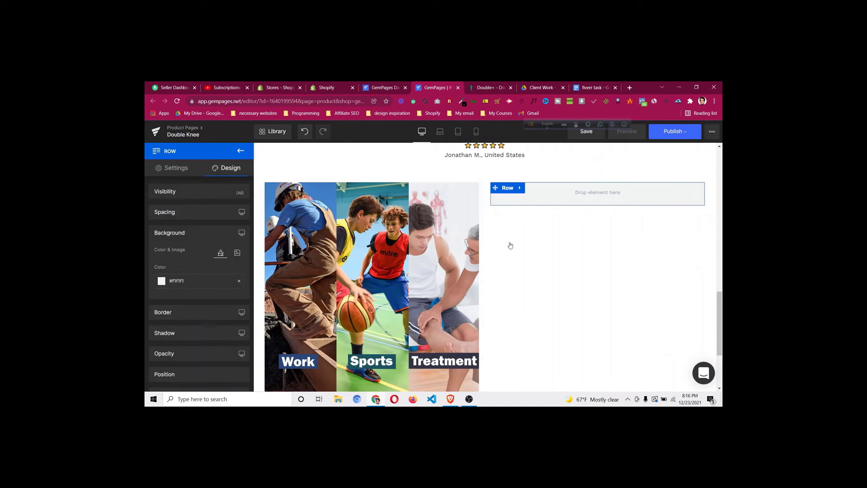
{"action": "left_click", "coordinate": [487, 87]}
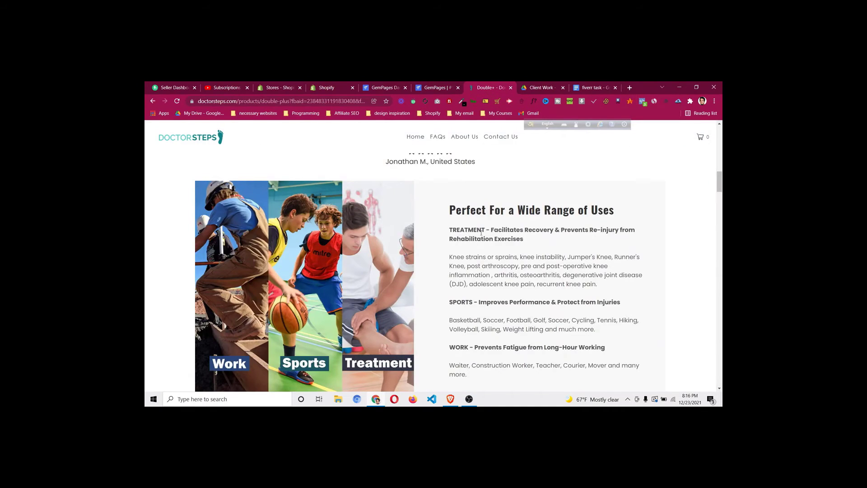
{"action": "left_click", "coordinate": [454, 84]}
{"action": "scroll", "coordinate": [500, 190], "scroll_direction": "up", "scroll_amount": 2}
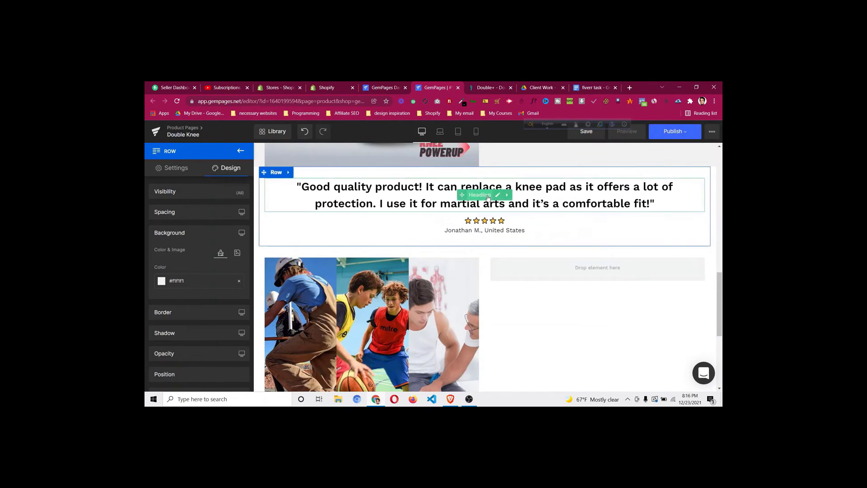
Duplicate the testimonial heading into the right column and retitle it 'Perfect For a Wide Range of Uses'
{"action": "right_click", "coordinate": [487, 199]}
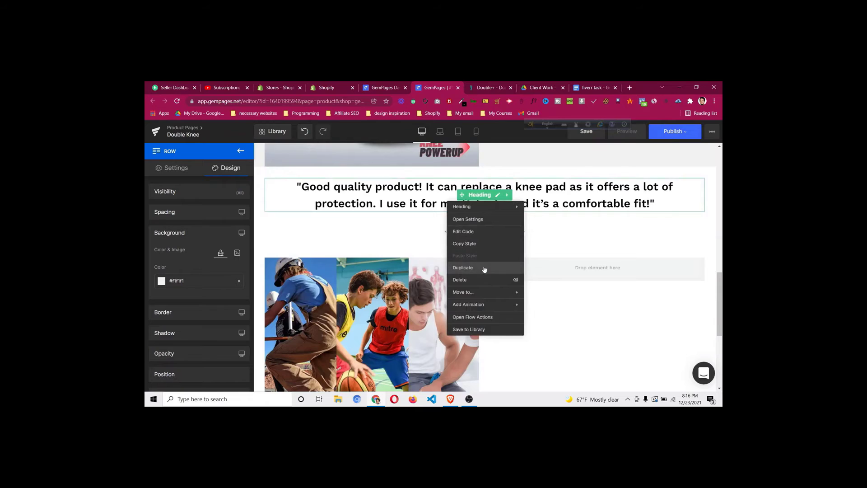
{"action": "left_click", "coordinate": [483, 268]}
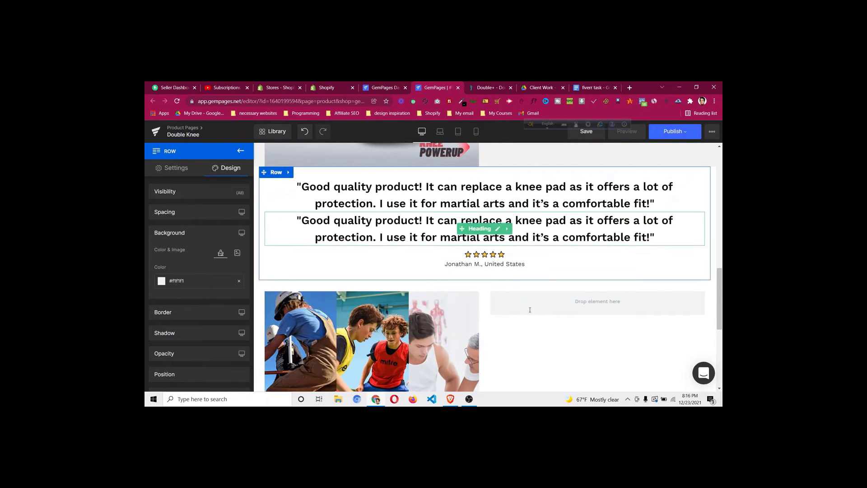
{"action": "left_click_drag", "start_coordinate": [530, 310], "coordinate": [532, 286]}
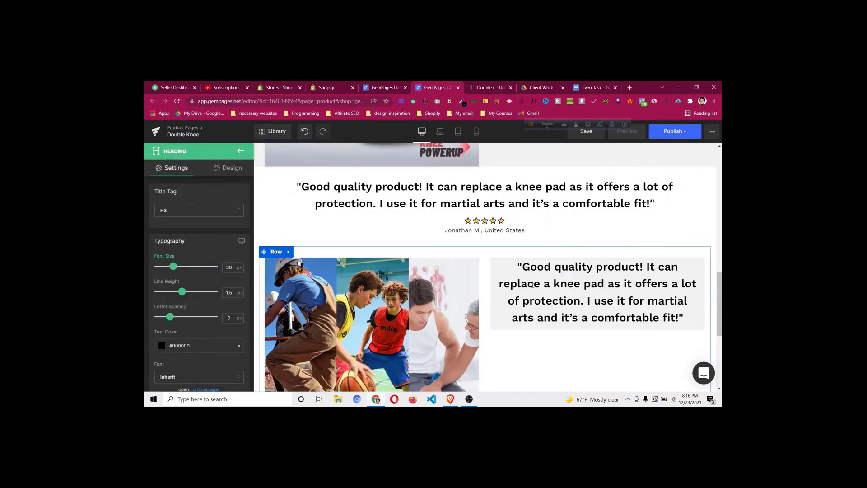
{"action": "left_click", "coordinate": [483, 89]}
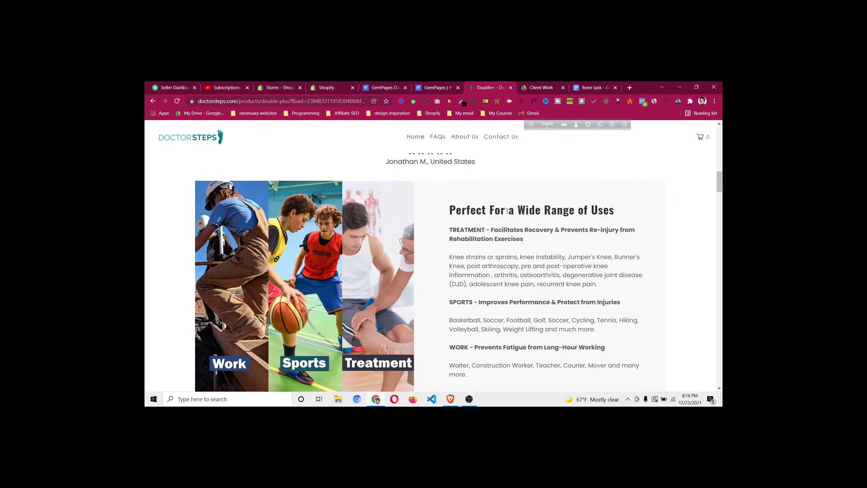
{"action": "left_click", "coordinate": [435, 86]}
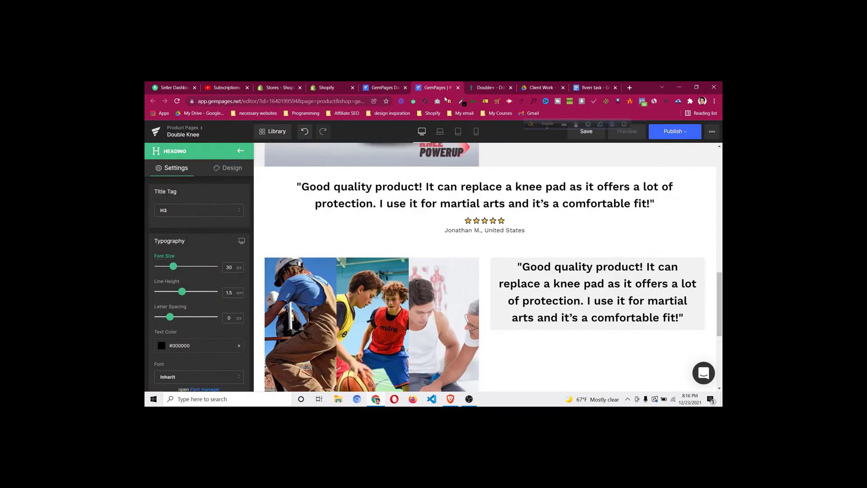
{"action": "left_click", "coordinate": [603, 299]}
{"action": "key", "text": "ctrl+a"}
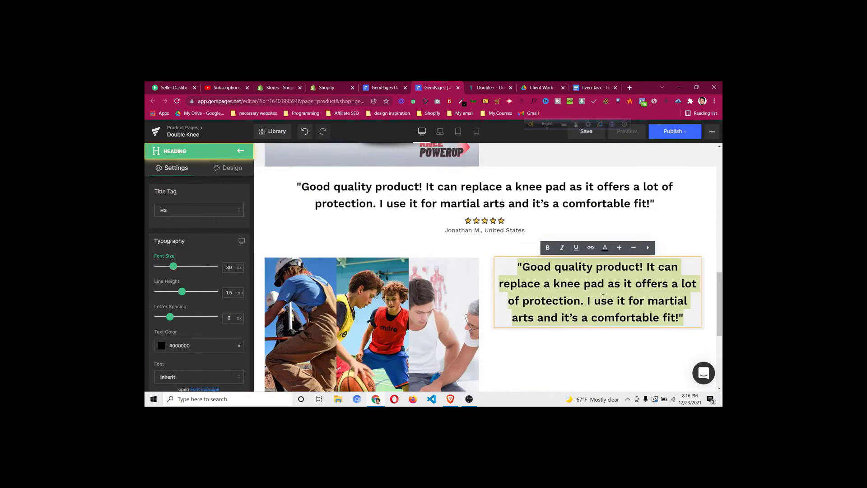
{"action": "type", "text": "Perfect For a Wide Range of Uses"}
{"action": "key", "text": "BackSpace"}
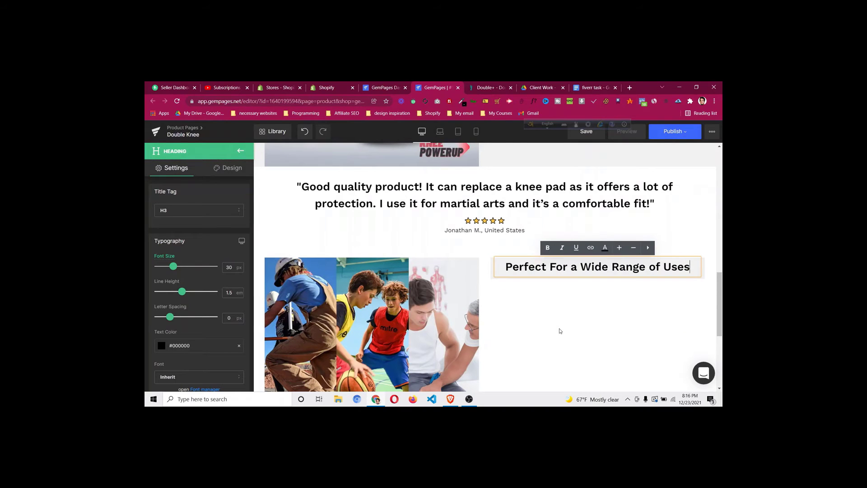
Reduce the image-and-heading row's padding and column gap toward 0
{"action": "left_click", "coordinate": [559, 331]}
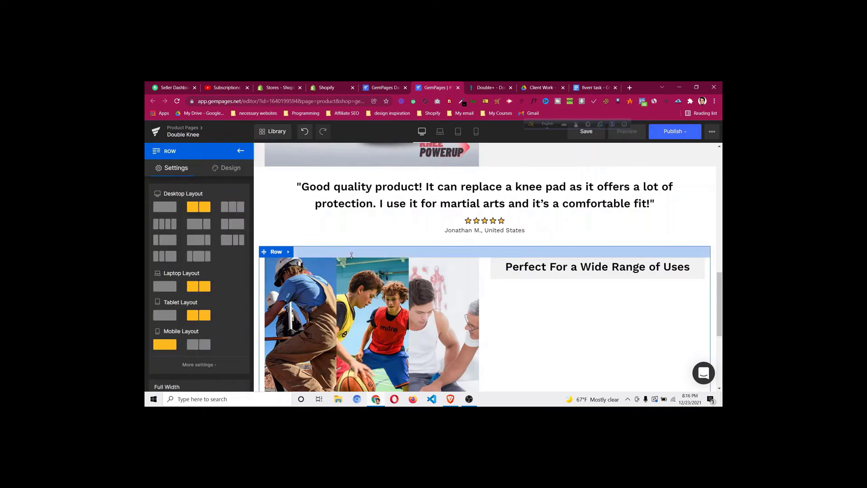
{"action": "left_click_drag", "start_coordinate": [351, 255], "coordinate": [352, 250]}
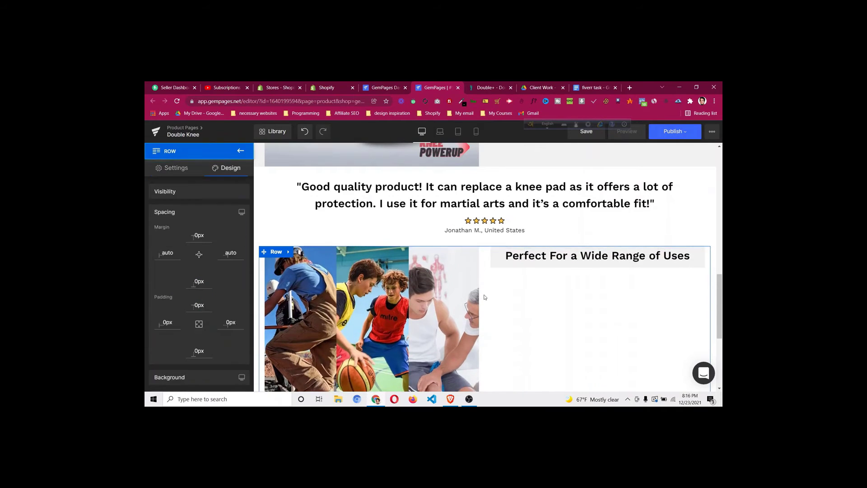
{"action": "scroll", "coordinate": [481, 306], "scroll_direction": "down", "scroll_amount": 3}
{"action": "scroll", "coordinate": [470, 307], "scroll_direction": "down", "scroll_amount": 1}
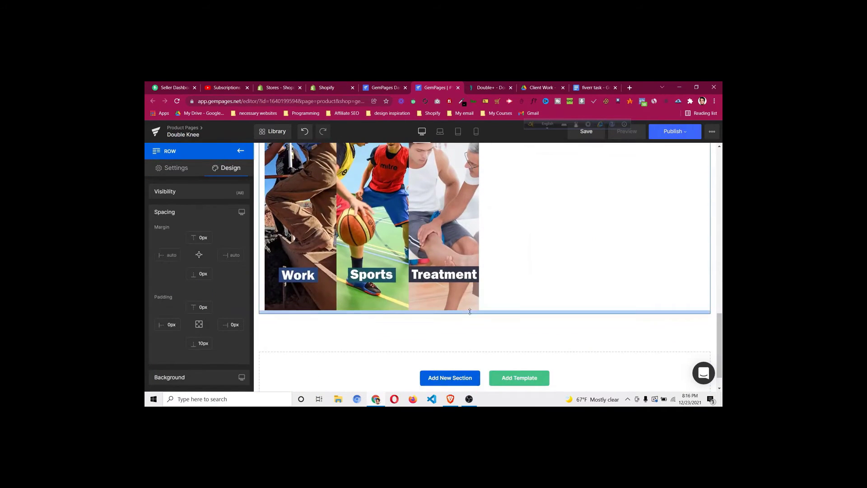
{"action": "left_click_drag", "start_coordinate": [470, 312], "coordinate": [470, 306]}
{"action": "scroll", "coordinate": [511, 286], "scroll_direction": "up", "scroll_amount": 2}
{"action": "scroll", "coordinate": [511, 286], "scroll_direction": "up", "scroll_amount": 1}
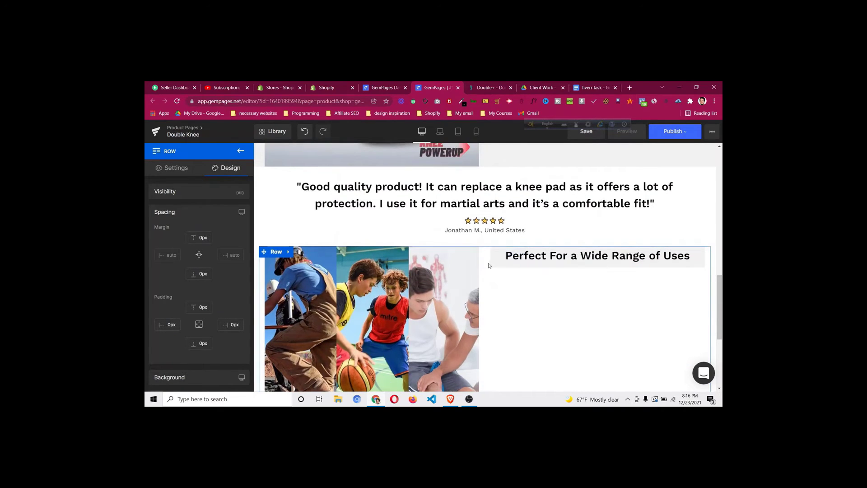
Compare with the live reference page and drop a Text Block beneath the heading
{"action": "left_click", "coordinate": [490, 86]}
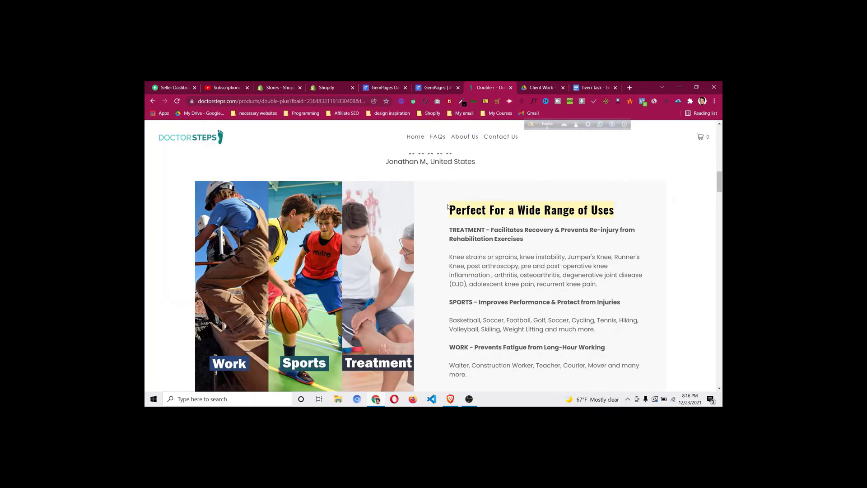
{"action": "left_click", "coordinate": [437, 88]}
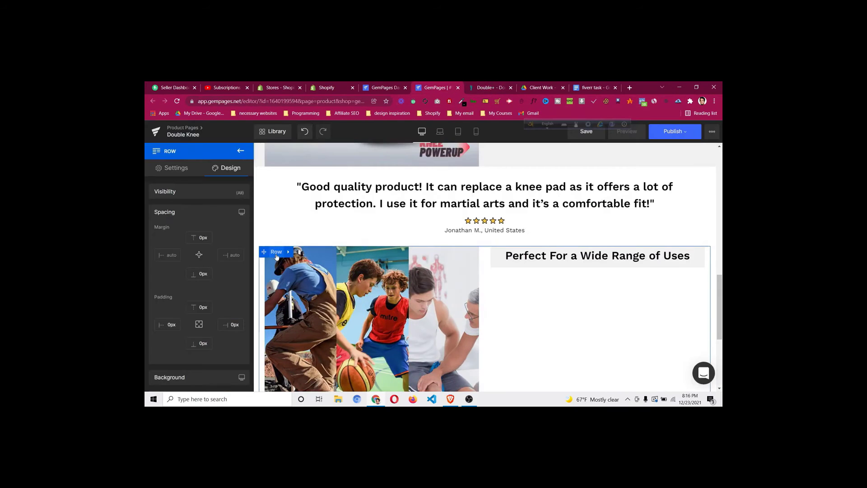
{"action": "scroll", "coordinate": [218, 274], "scroll_direction": "down", "scroll_amount": 5}
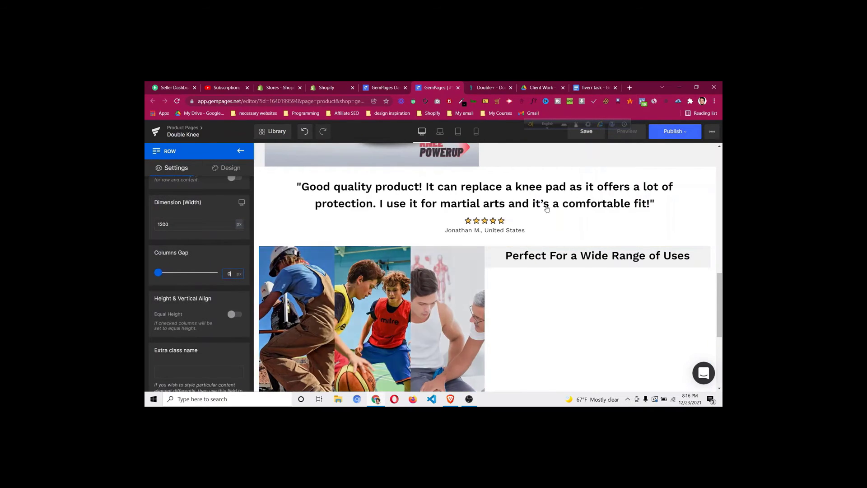
{"action": "scroll", "coordinate": [540, 289], "scroll_direction": "down", "scroll_amount": 3}
{"action": "scroll", "coordinate": [566, 220], "scroll_direction": "up", "scroll_amount": 2}
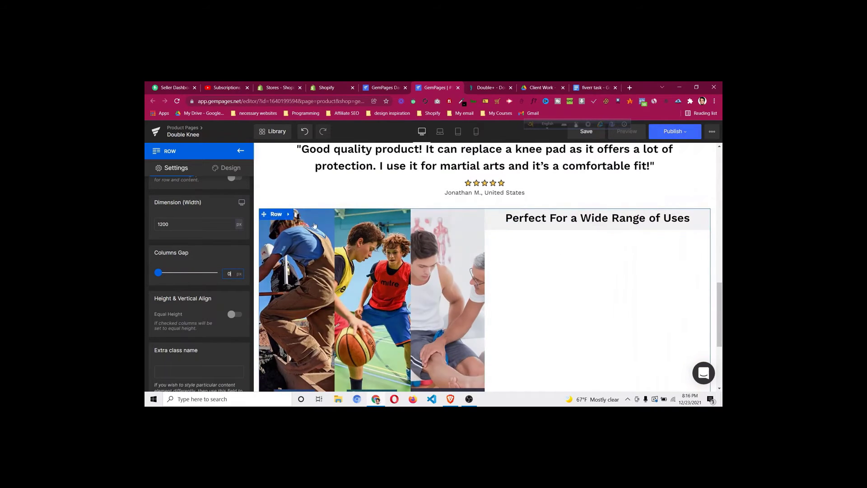
{"action": "left_click", "coordinate": [486, 88]}
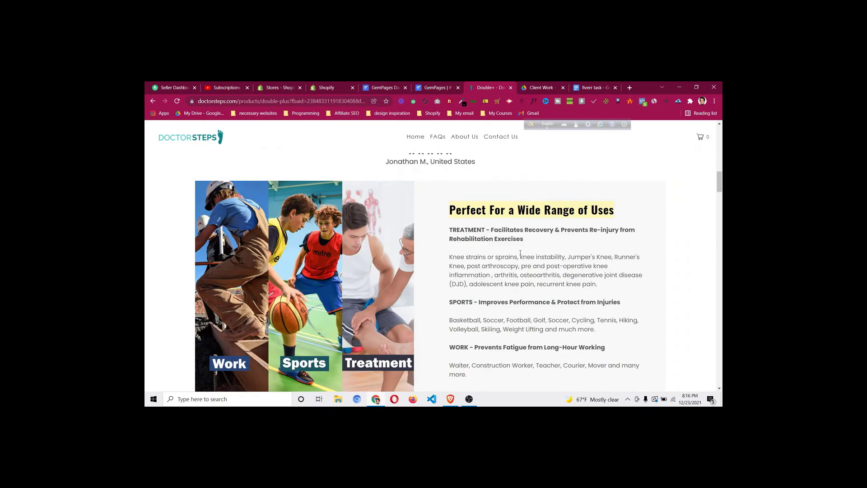
{"action": "scroll", "coordinate": [461, 239], "scroll_direction": "down", "scroll_amount": 2}
{"action": "scroll", "coordinate": [462, 239], "scroll_direction": "up", "scroll_amount": 2}
{"action": "left_click", "coordinate": [434, 88]}
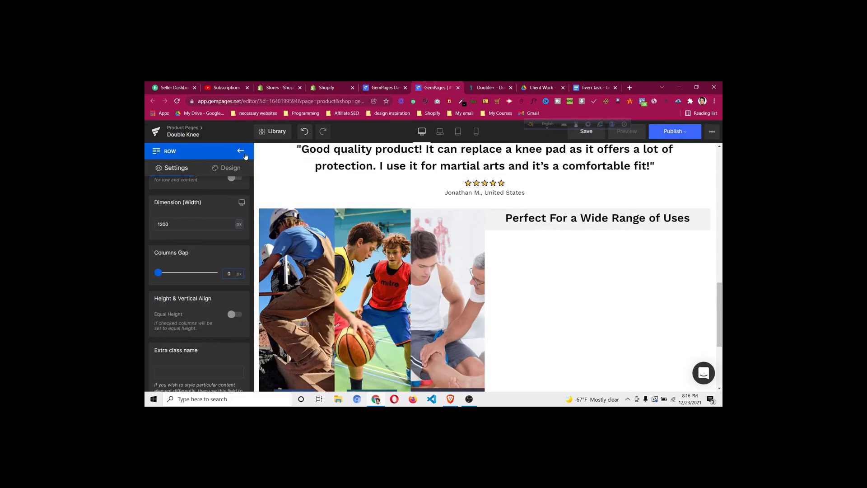
{"action": "left_click", "coordinate": [241, 151]}
{"action": "left_click_drag", "start_coordinate": [176, 238], "coordinate": [580, 226]}
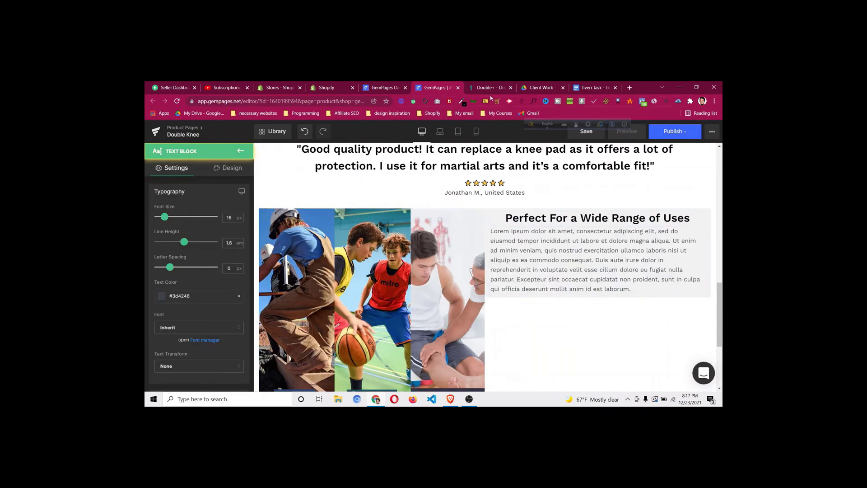
Copy the TREATMENT paragraph from the reference product page
{"action": "left_click", "coordinate": [485, 88]}
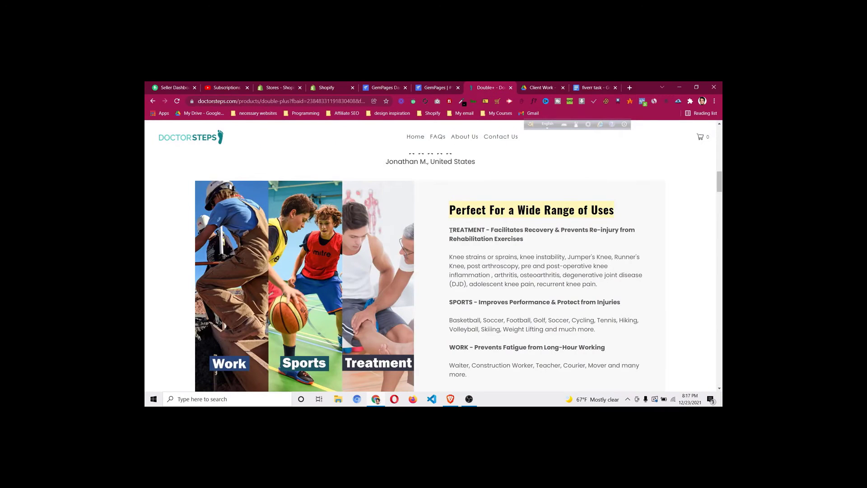
{"action": "triple_click", "coordinate": [506, 239]}
{"action": "right_click", "coordinate": [504, 239]}
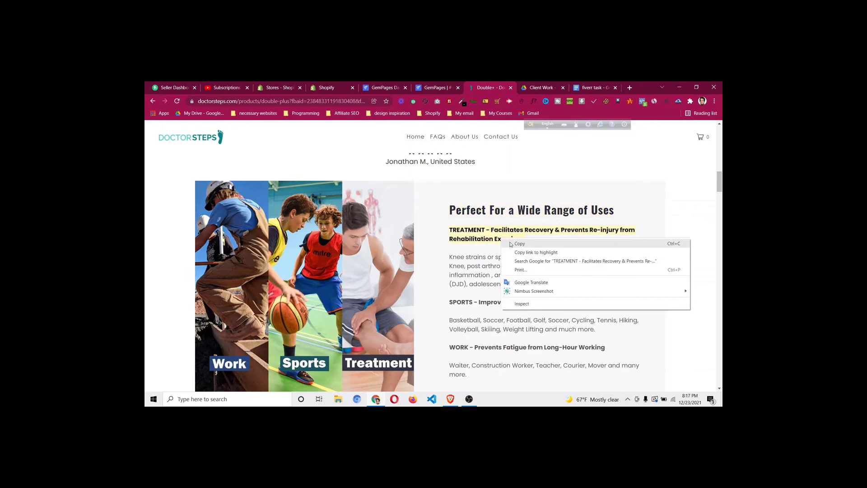
{"action": "left_click", "coordinate": [513, 243]}
{"action": "left_click", "coordinate": [438, 89]}
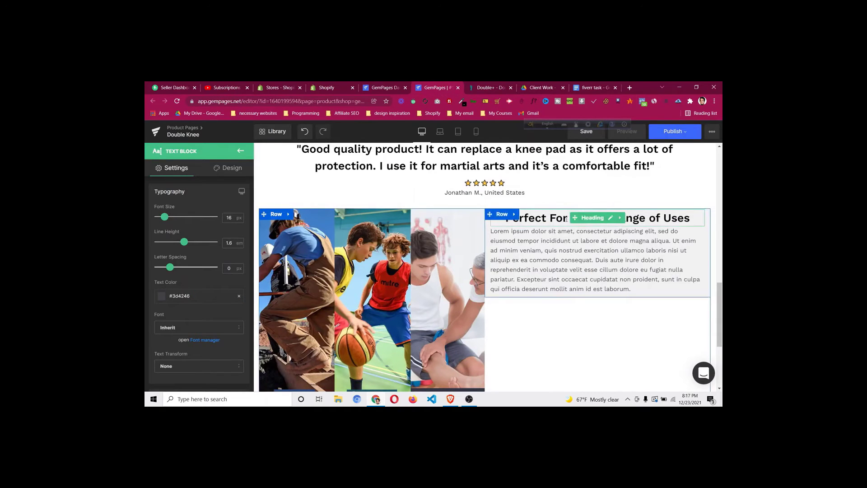
Left-align the 'Perfect For a Wide Range of Uses' heading
{"action": "left_click", "coordinate": [598, 223]}
{"action": "scroll", "coordinate": [196, 274], "scroll_direction": "down", "scroll_amount": 3}
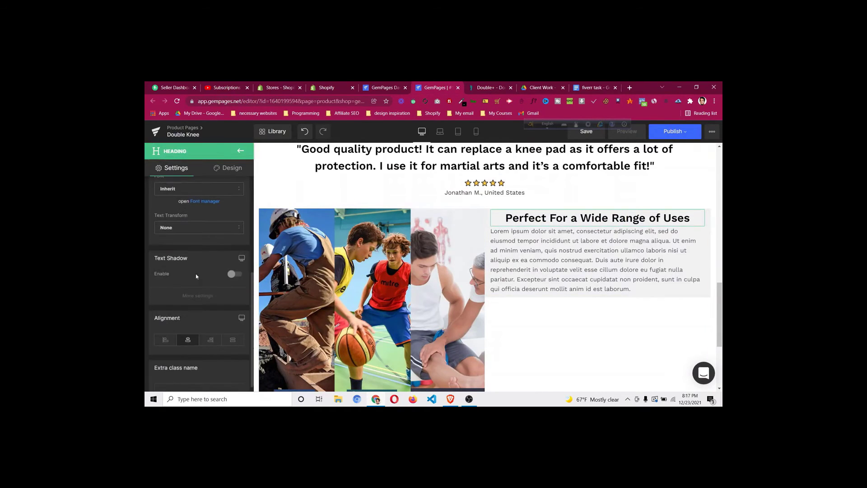
{"action": "left_click", "coordinate": [172, 336]}
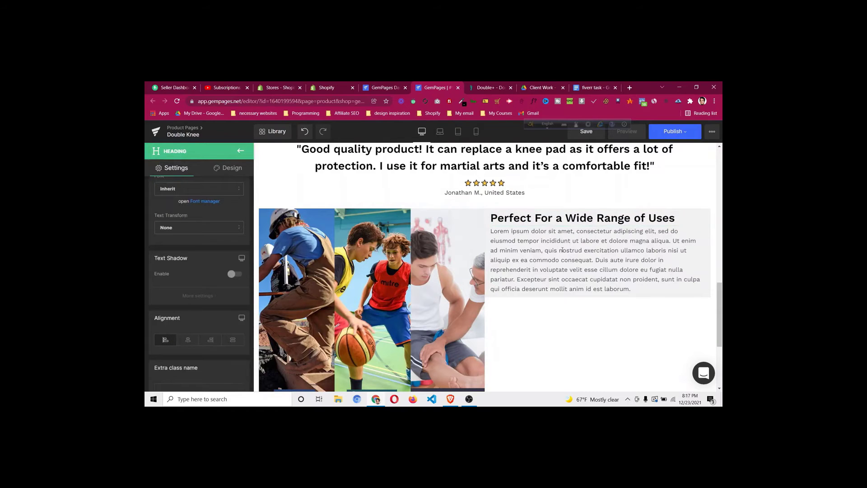
Replace the placeholder paragraph with the TREATMENT text pasted as plain text
{"action": "left_click", "coordinate": [612, 264]}
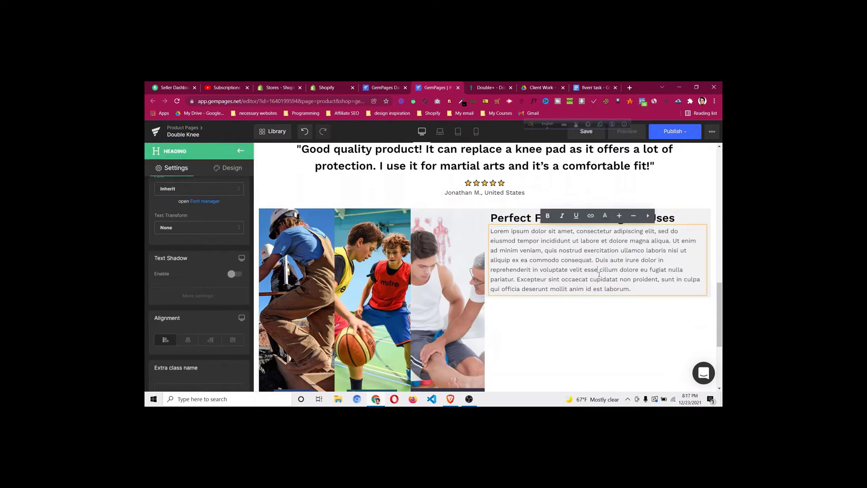
{"action": "key", "text": "ctrl+a"}
{"action": "key", "text": "ctrl+v"}
{"action": "left_click", "coordinate": [408, 273]}
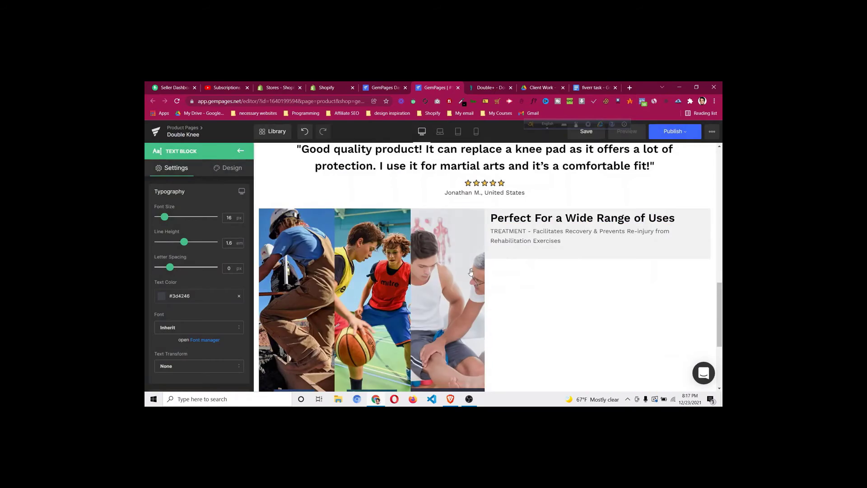
Make the whole 'TREATMENT - Facilitates Recovery & Prevents Re-injury' line bold
{"action": "left_click", "coordinate": [480, 92]}
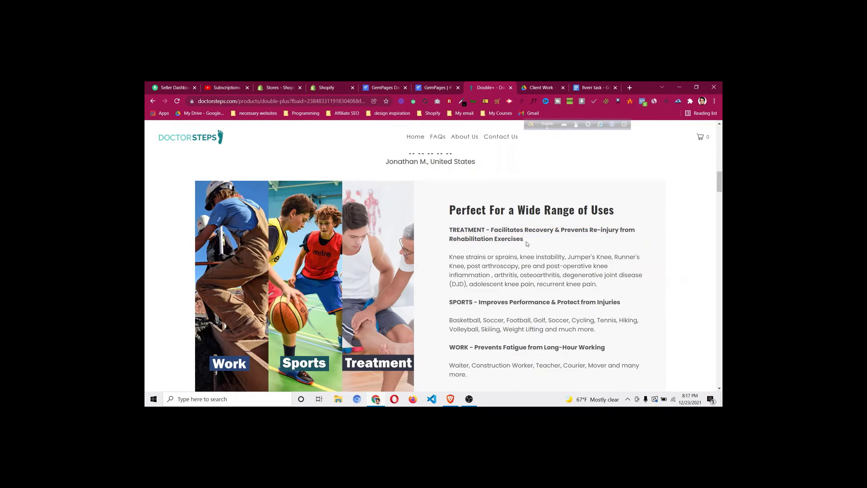
{"action": "left_click_drag", "start_coordinate": [523, 239], "coordinate": [467, 230]}
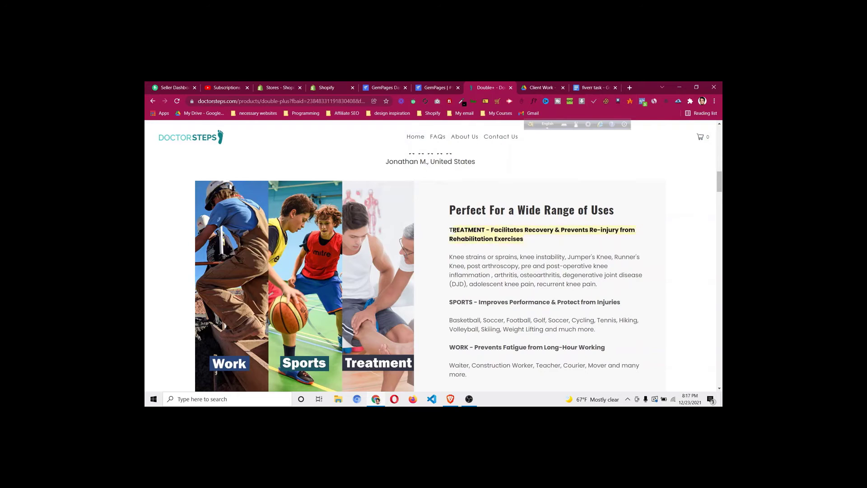
{"action": "left_click", "coordinate": [455, 90]}
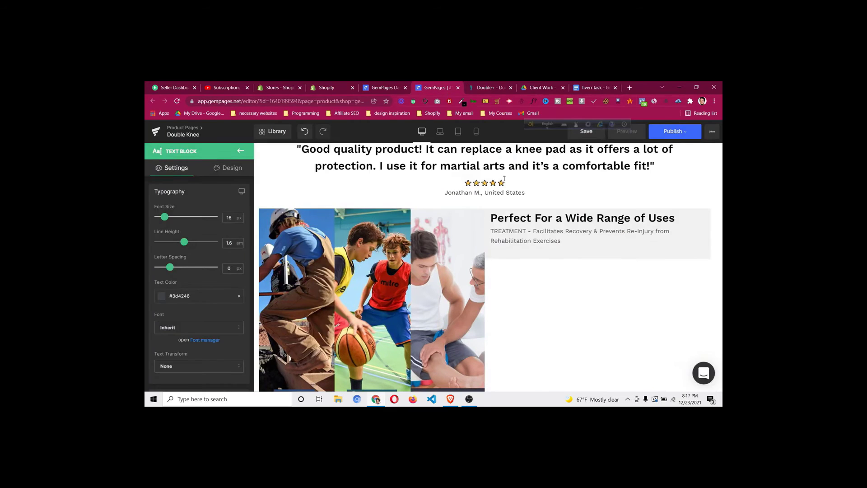
{"action": "left_click", "coordinate": [552, 250]}
{"action": "key", "text": "ctrl+a"}
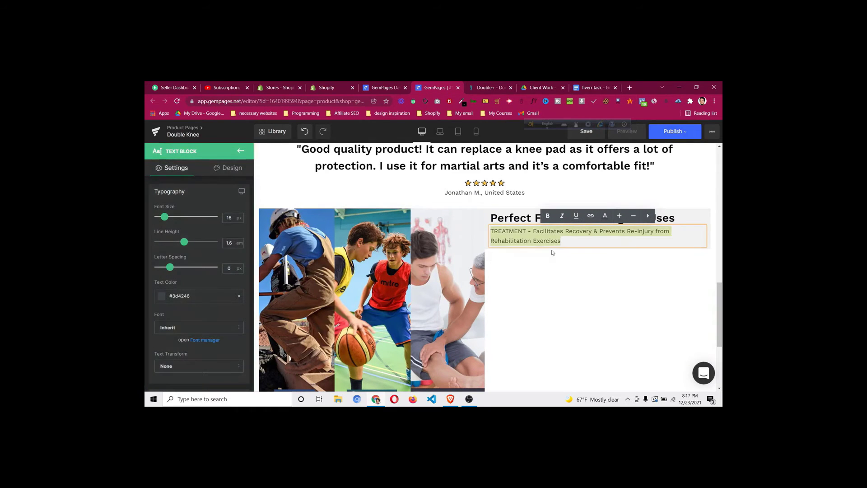
{"action": "left_click", "coordinate": [547, 216]}
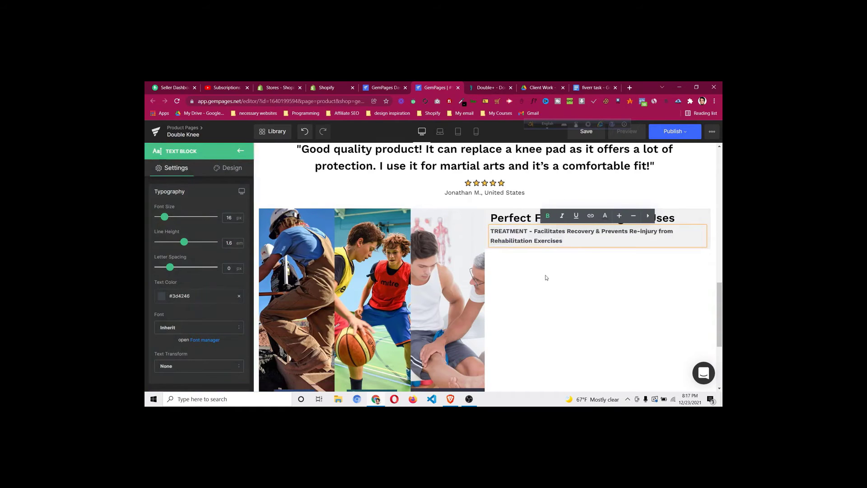
{"action": "left_click", "coordinate": [540, 214]}
{"action": "left_click", "coordinate": [241, 150]}
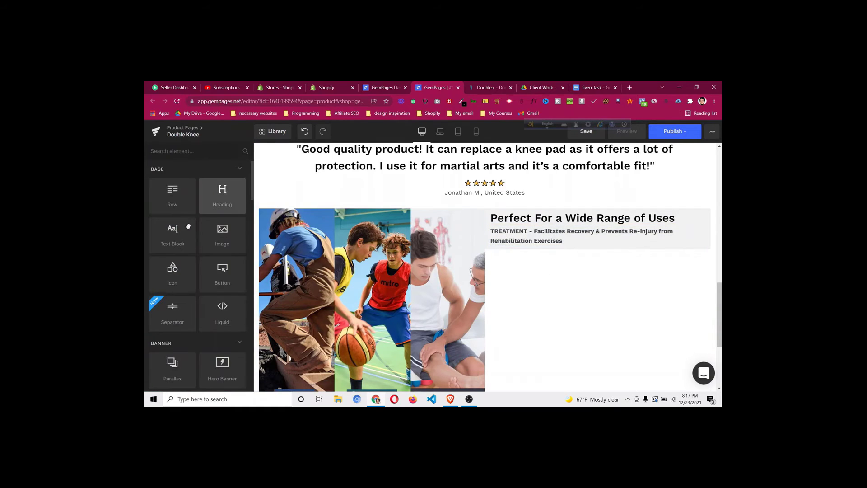
Duplicate the knee-pain paragraph and place the copy under the TREATMENT line
{"action": "scroll", "coordinate": [567, 272], "scroll_direction": "up", "scroll_amount": 5}
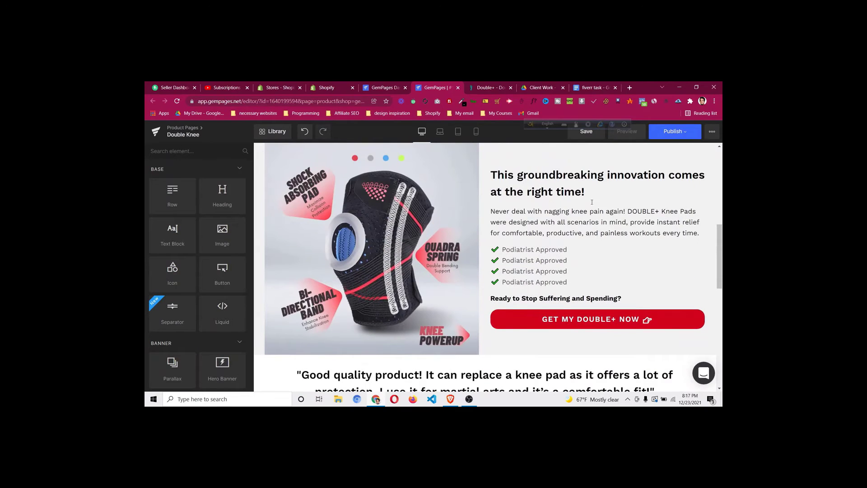
{"action": "right_click", "coordinate": [590, 227]}
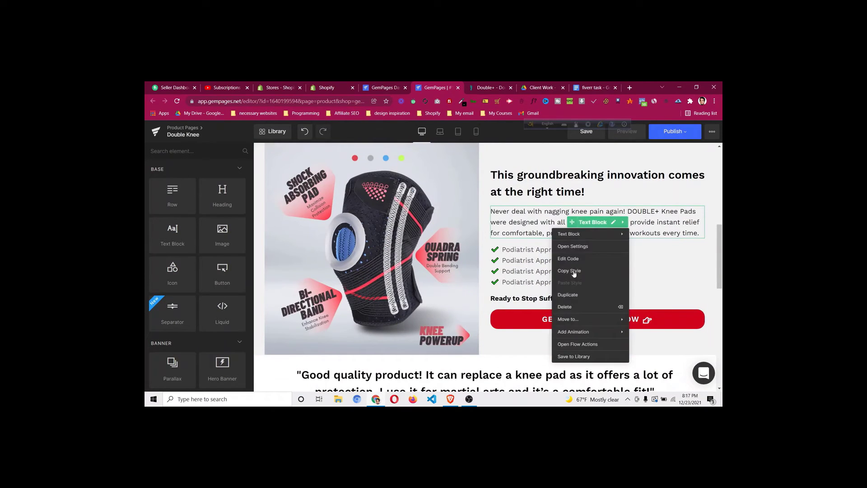
{"action": "left_click", "coordinate": [568, 295]}
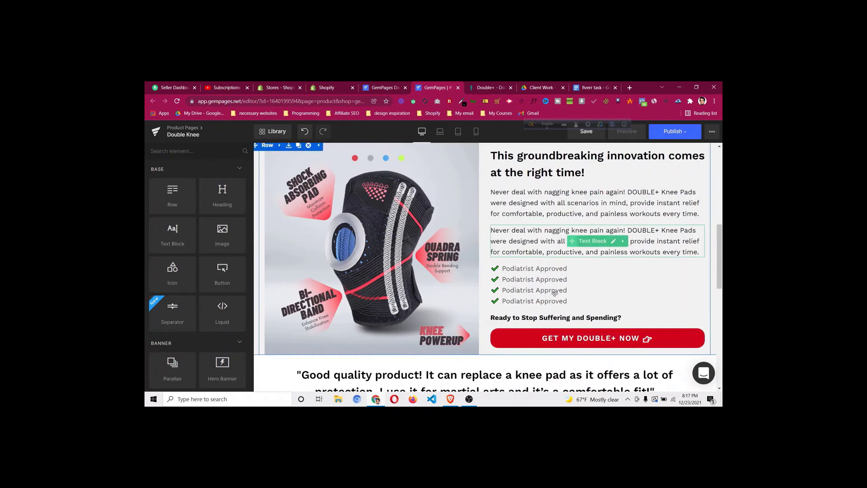
{"action": "left_click_drag", "start_coordinate": [555, 294], "coordinate": [545, 352]}
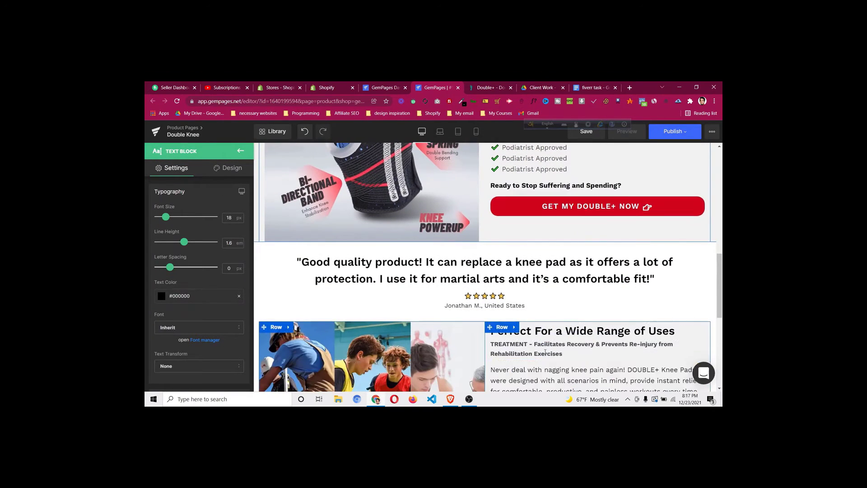
Give the TREATMENT text block a 10px top margin
{"action": "scroll", "coordinate": [596, 247], "scroll_direction": "down", "scroll_amount": 2}
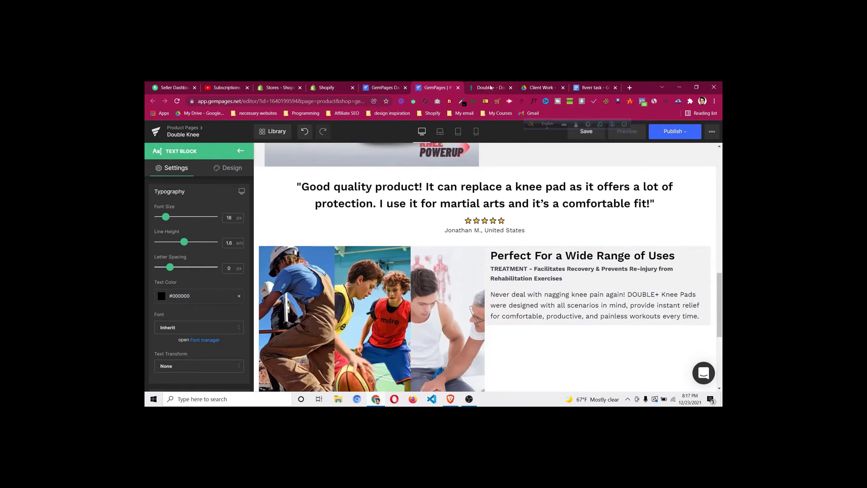
{"action": "left_click", "coordinate": [492, 87]}
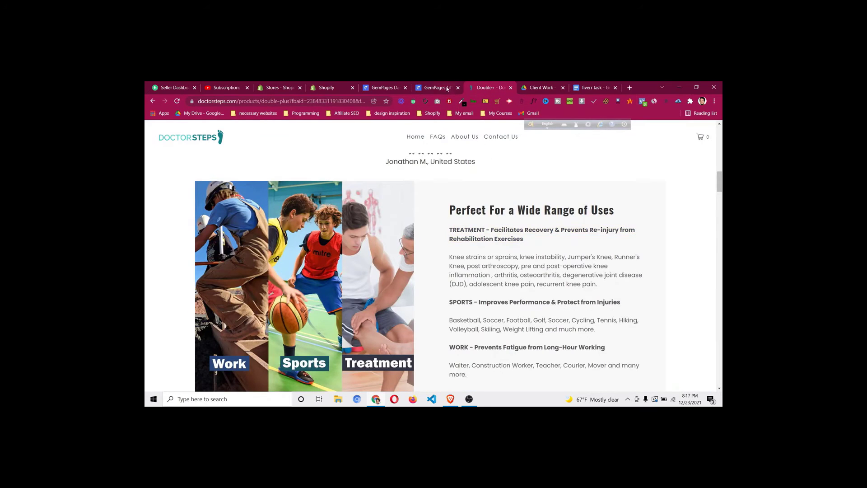
{"action": "left_click", "coordinate": [447, 89]}
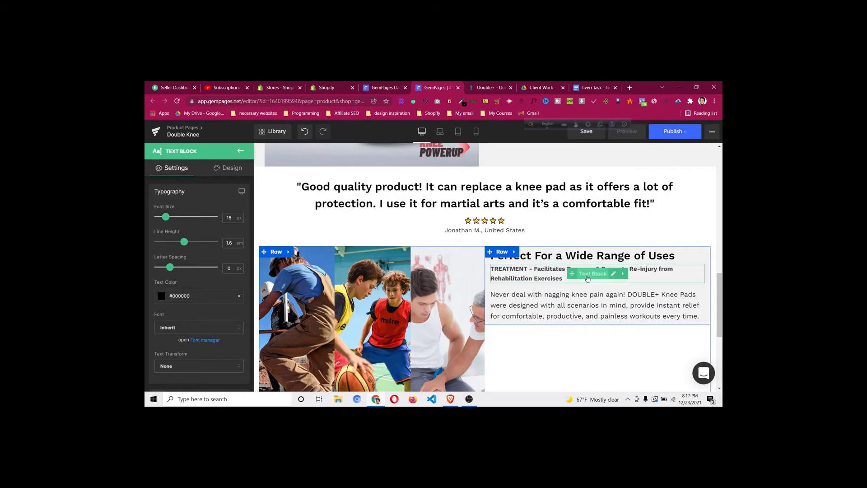
{"action": "left_click", "coordinate": [230, 168]}
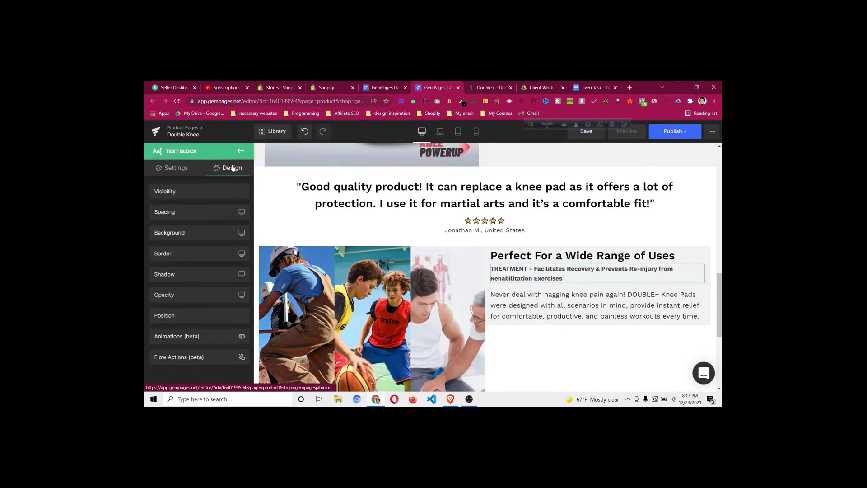
{"action": "left_click", "coordinate": [193, 212]}
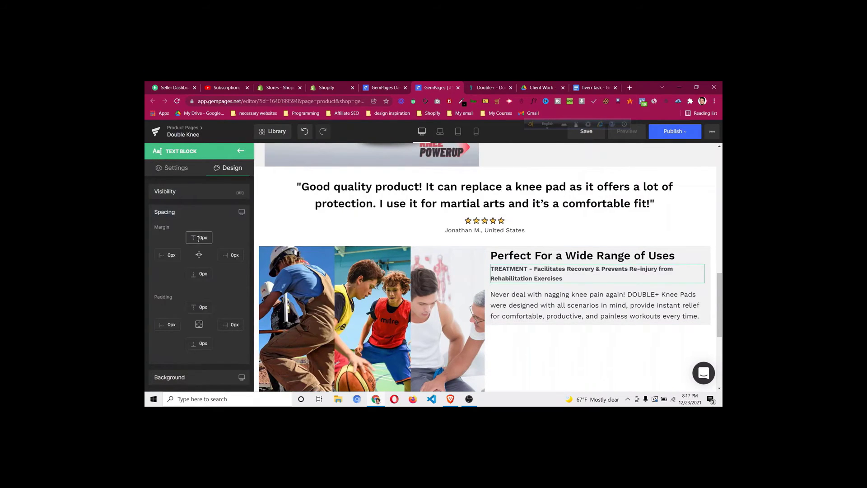
{"action": "left_click_drag", "start_coordinate": [198, 238], "coordinate": [213, 218]}
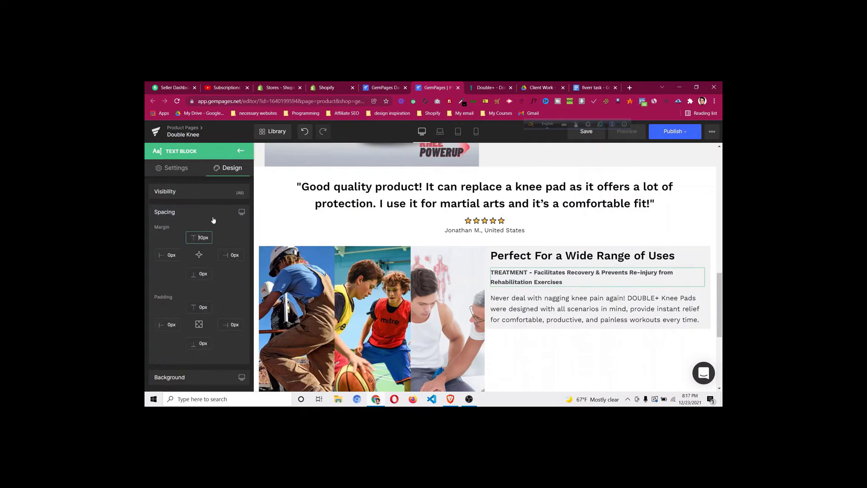
Duplicate the TREATMENT line and knee-pain paragraph, arranging the copies in alternating order
{"action": "right_click", "coordinate": [582, 277]}
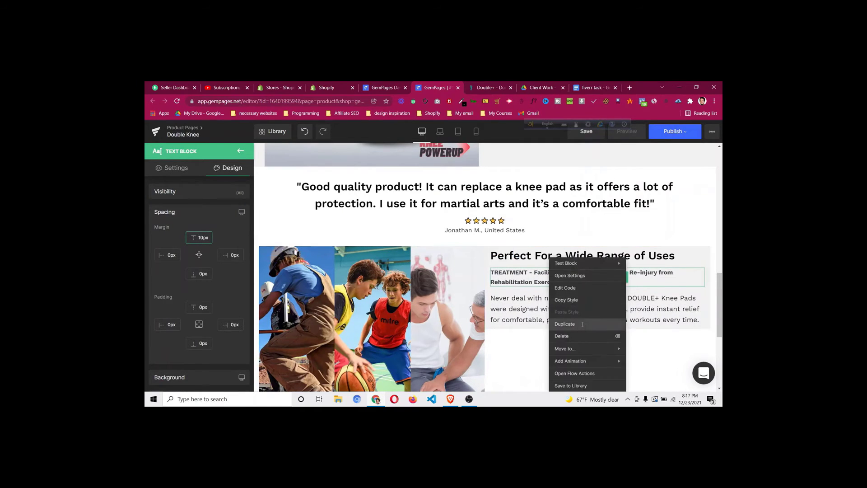
{"action": "left_click", "coordinate": [565, 324]}
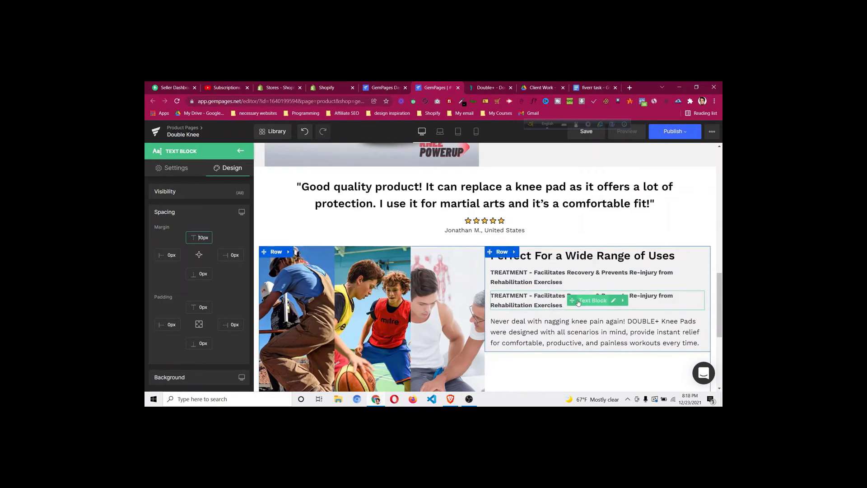
{"action": "left_click_drag", "start_coordinate": [579, 303], "coordinate": [561, 341]}
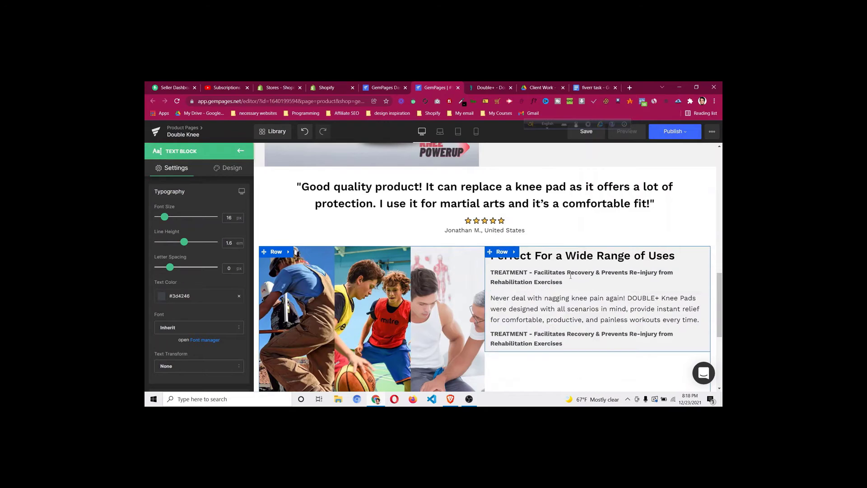
{"action": "right_click", "coordinate": [554, 309]}
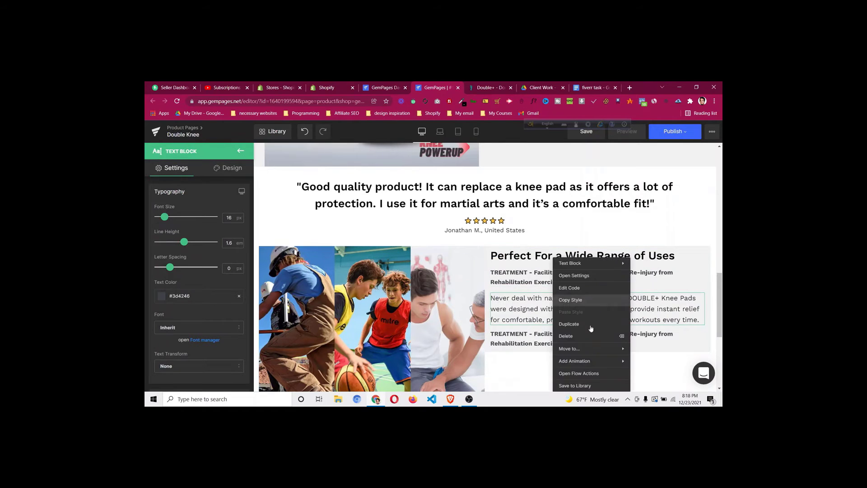
{"action": "left_click", "coordinate": [591, 324]}
{"action": "scroll", "coordinate": [580, 312], "scroll_direction": "down", "scroll_amount": 2}
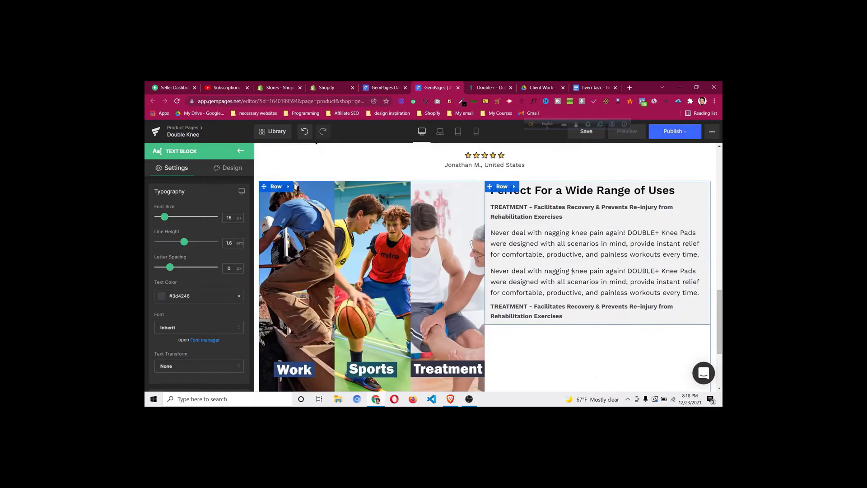
{"action": "left_click_drag", "start_coordinate": [568, 301], "coordinate": [529, 302]}
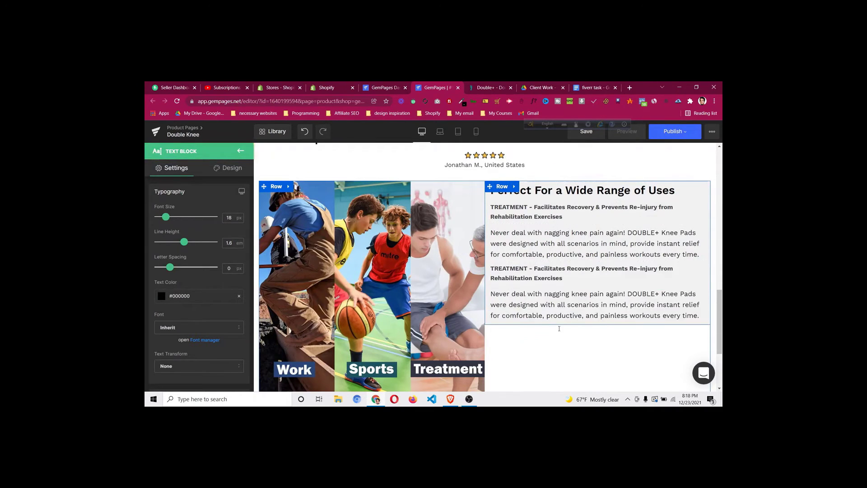
{"action": "scroll", "coordinate": [559, 329], "scroll_direction": "down", "scroll_amount": 2}
{"action": "scroll", "coordinate": [592, 329], "scroll_direction": "up", "scroll_amount": 2}
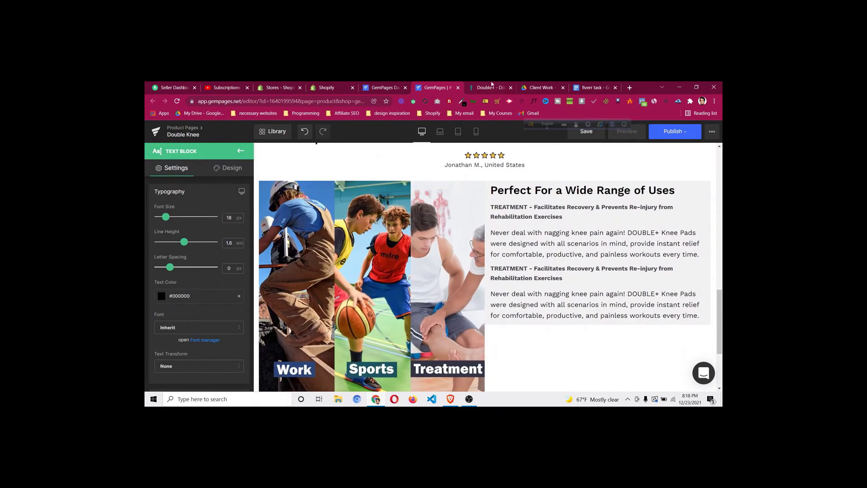
{"action": "left_click", "coordinate": [491, 87]}
{"action": "scroll", "coordinate": [445, 226], "scroll_direction": "down", "scroll_amount": 2}
{"action": "scroll", "coordinate": [445, 144], "scroll_direction": "up", "scroll_amount": 2}
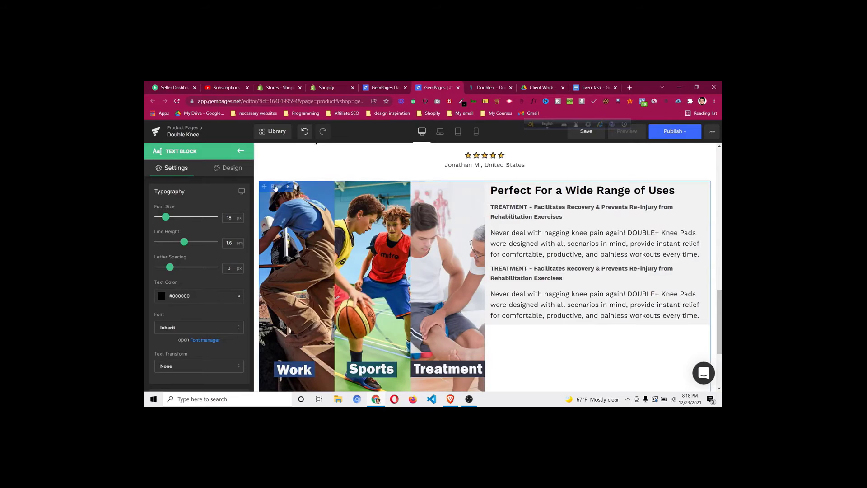
Make the image-and-text row's columns equal height and vertically centred
{"action": "left_click", "coordinate": [276, 186]}
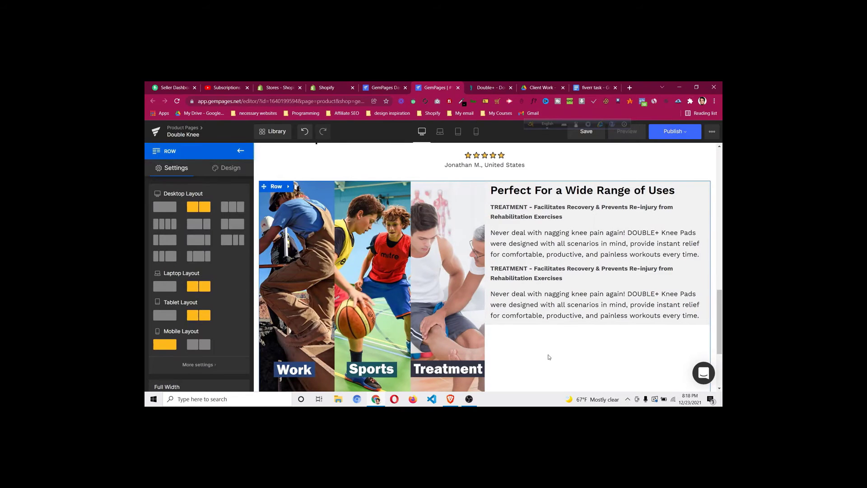
{"action": "scroll", "coordinate": [550, 357], "scroll_direction": "down", "scroll_amount": 1}
{"action": "scroll", "coordinate": [199, 285], "scroll_direction": "down", "scroll_amount": 4}
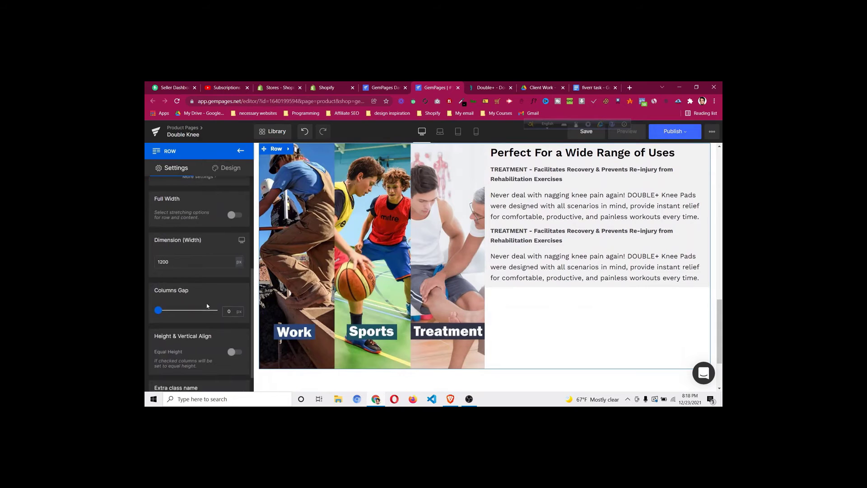
{"action": "left_click", "coordinate": [233, 351]}
{"action": "scroll", "coordinate": [194, 317], "scroll_direction": "down", "scroll_amount": 2}
{"action": "left_click", "coordinate": [197, 314]}
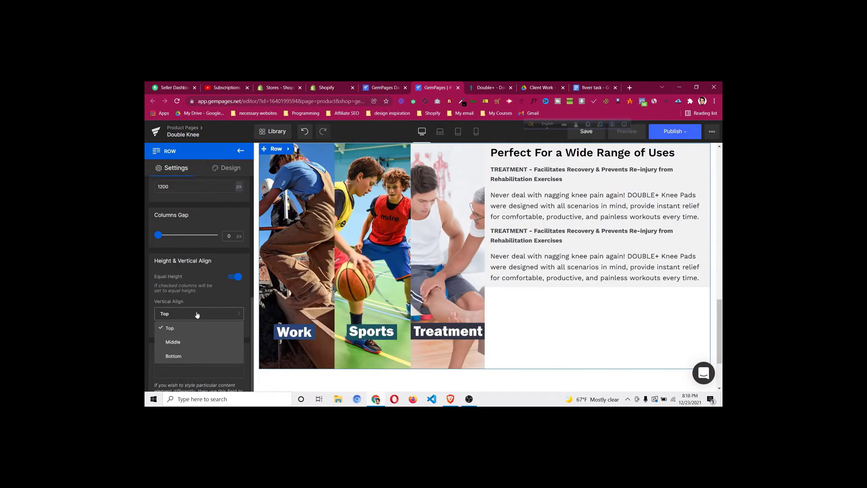
{"action": "left_click", "coordinate": [194, 342]}
{"action": "scroll", "coordinate": [520, 244], "scroll_direction": "up", "scroll_amount": 2}
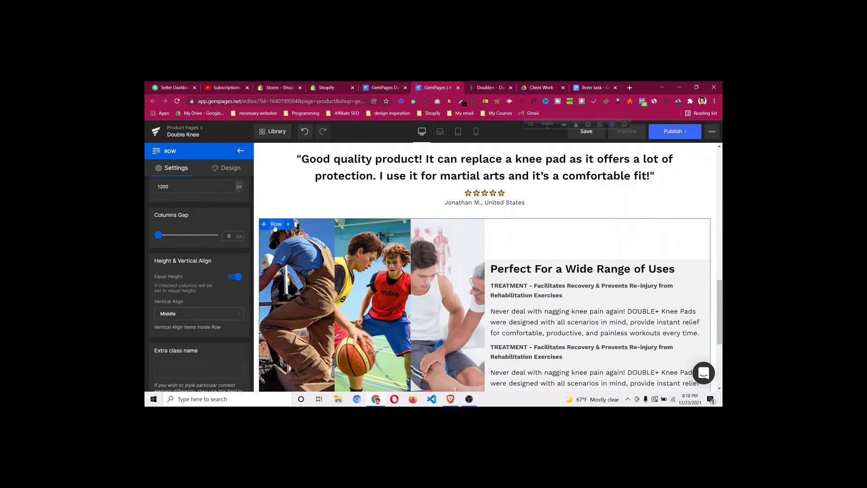
Set the row's background colour to #f1f1f1
{"action": "left_click", "coordinate": [230, 168]}
{"action": "left_click", "coordinate": [206, 232]}
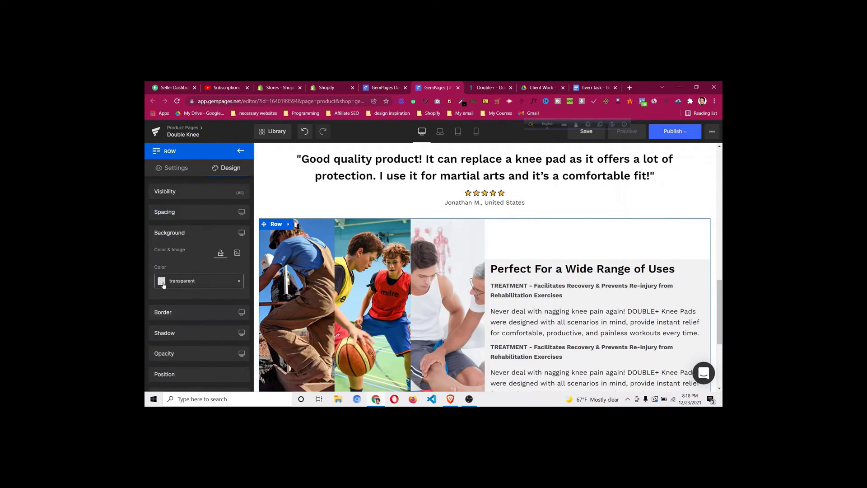
{"action": "left_click", "coordinate": [164, 285]}
{"action": "double_click", "coordinate": [216, 276]}
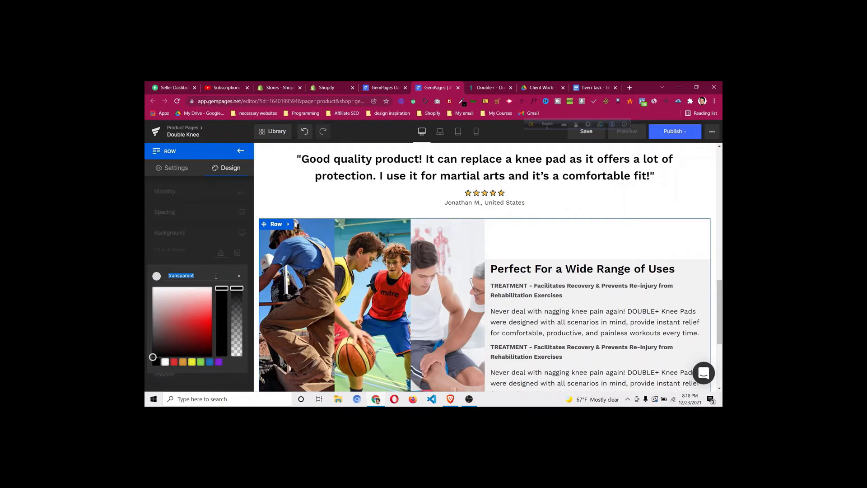
{"action": "type", "text": "#f1f1f1"}
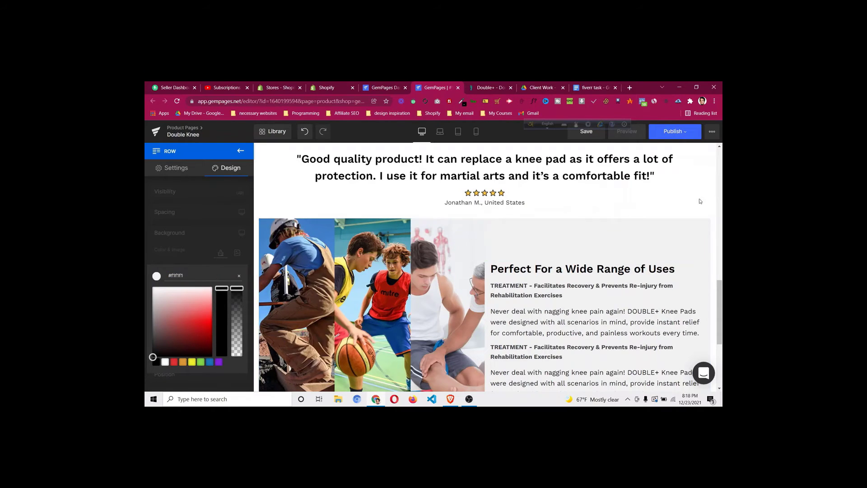
{"action": "scroll", "coordinate": [603, 258], "scroll_direction": "down", "scroll_amount": 3}
{"action": "scroll", "coordinate": [603, 259], "scroll_direction": "up", "scroll_amount": 3}
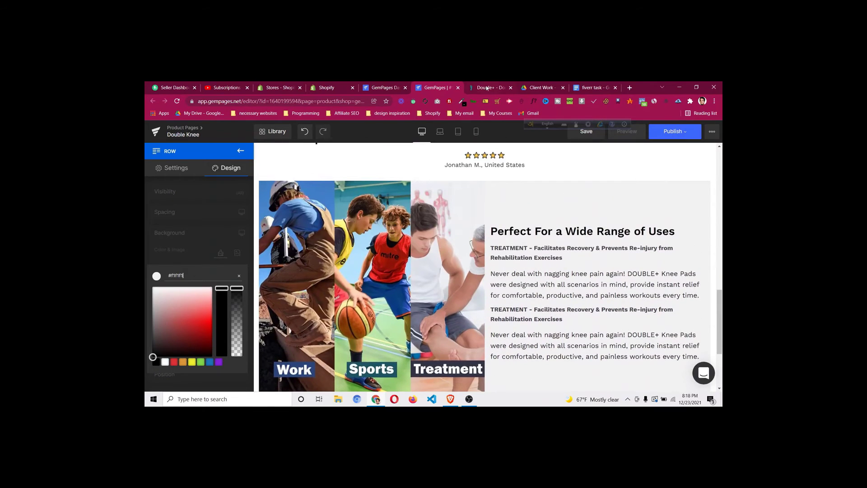
{"action": "left_click", "coordinate": [486, 88]}
{"action": "scroll", "coordinate": [498, 252], "scroll_direction": "down", "scroll_amount": 2}
{"action": "scroll", "coordinate": [497, 252], "scroll_direction": "up", "scroll_amount": 2}
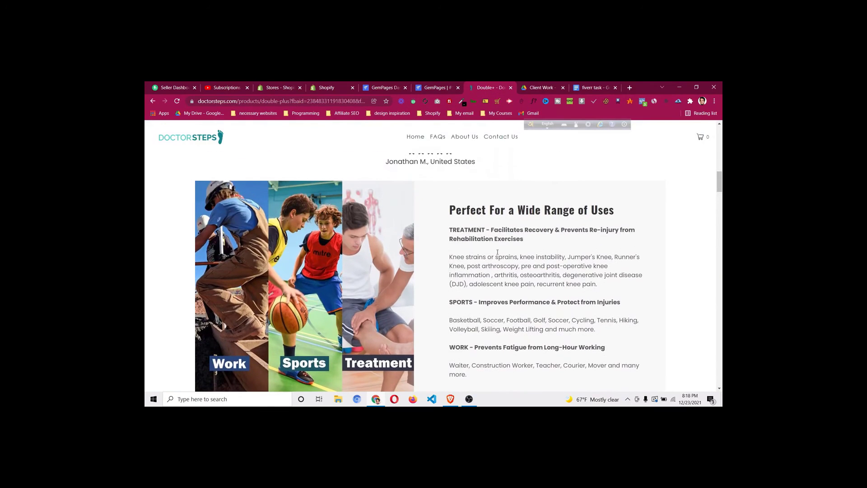
{"action": "scroll", "coordinate": [497, 252], "scroll_direction": "down", "scroll_amount": 1}
{"action": "scroll", "coordinate": [485, 256], "scroll_direction": "up", "scroll_amount": 1}
{"action": "left_click", "coordinate": [440, 85]}
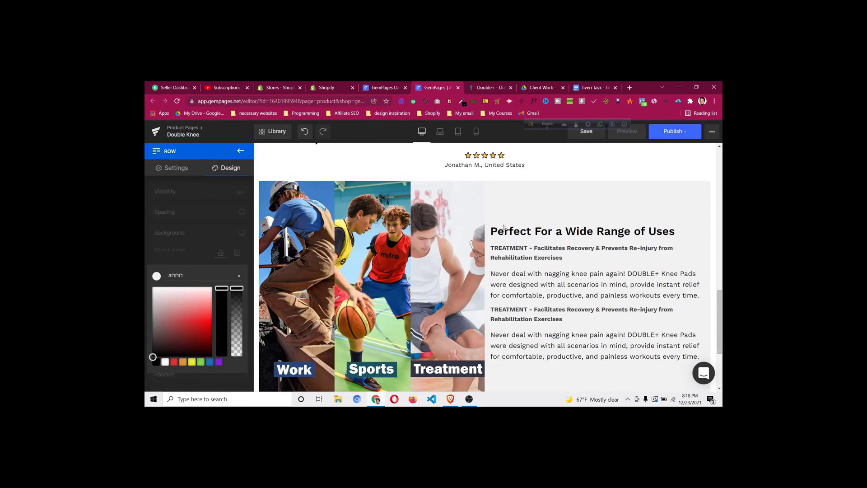
{"action": "left_click", "coordinate": [536, 256]}
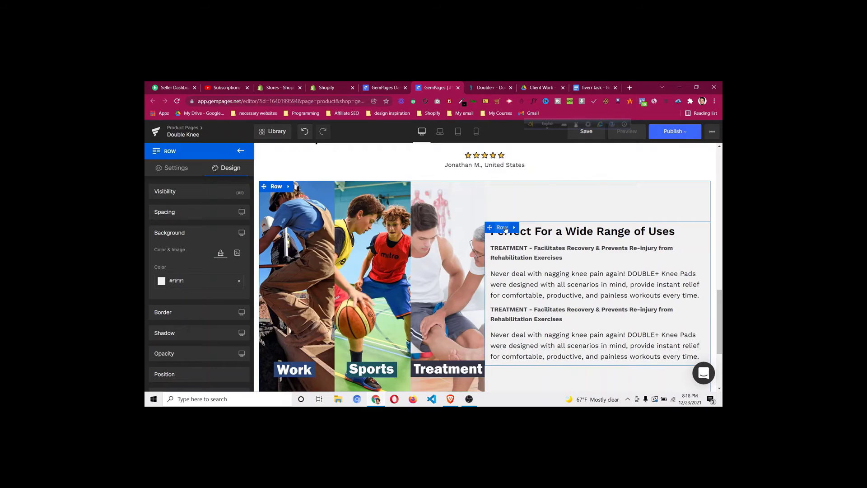
Give the inner text row about 20px left padding and set its right padding to 2
{"action": "left_click", "coordinate": [502, 227]}
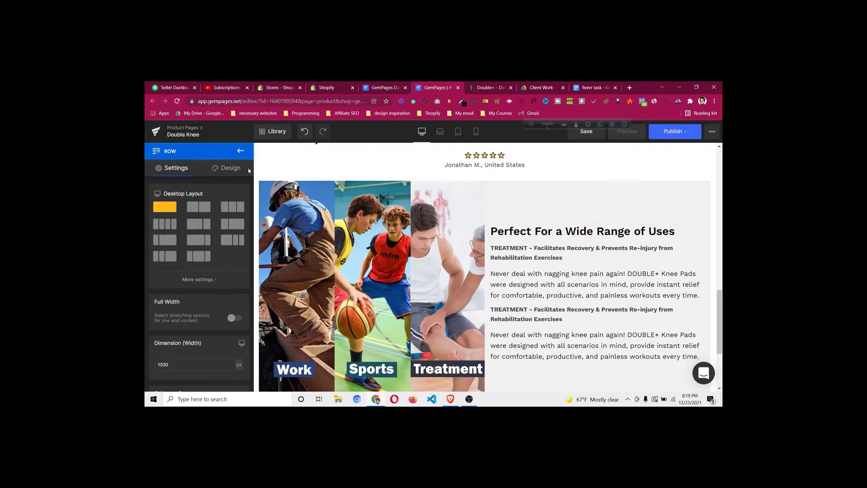
{"action": "left_click", "coordinate": [234, 169]}
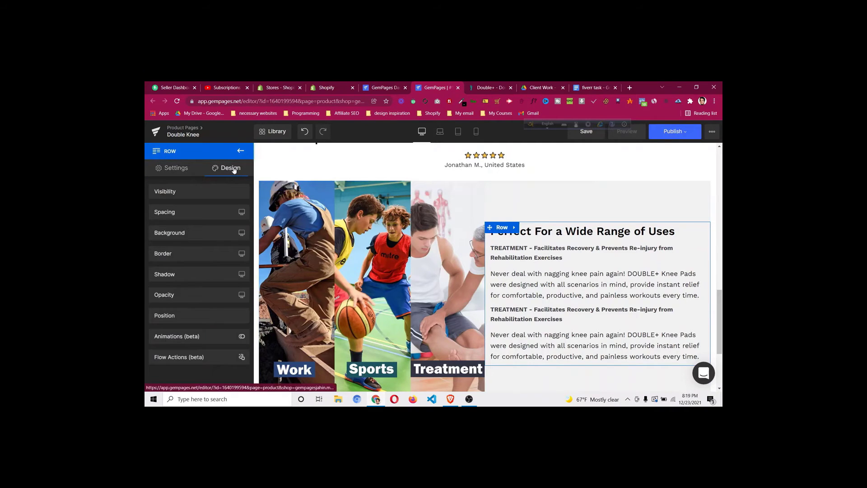
{"action": "left_click", "coordinate": [201, 212]}
{"action": "left_click", "coordinate": [167, 324]}
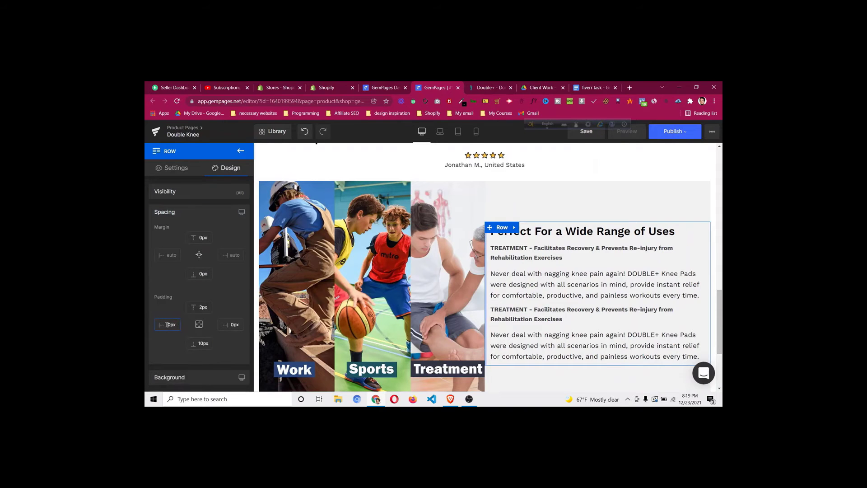
{"action": "key", "text": "Up"}
{"action": "key", "text": "Up"}
{"action": "key", "text": "Up"}
{"action": "key", "text": "Up"}
{"action": "key", "text": "Up"}
{"action": "key", "text": "Up"}
{"action": "key", "text": "Up"}
{"action": "key", "text": "Up"}
{"action": "key", "text": "Up"}
{"action": "key", "text": "Up"}
{"action": "key", "text": "Up"}
{"action": "key", "text": "Up"}
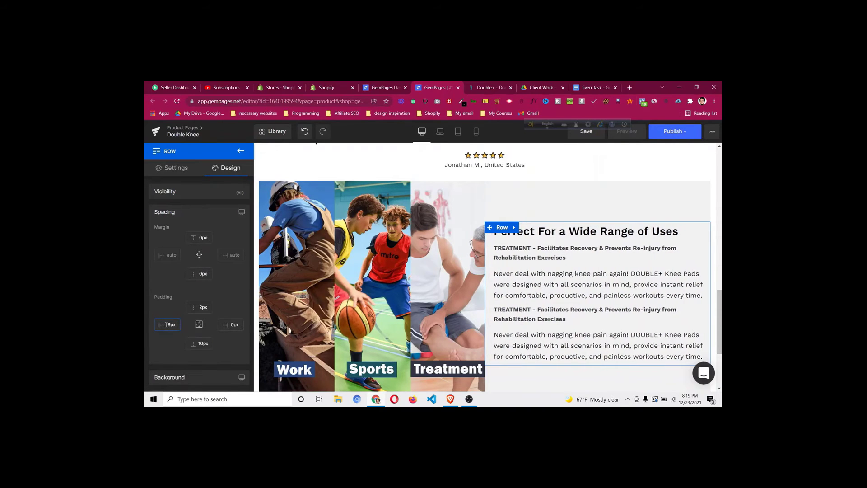
{"action": "key", "text": "Up"}
{"action": "key", "text": "Up"}
{"action": "key", "text": "Up"}
{"action": "key", "text": "Up"}
{"action": "key", "text": "Up"}
{"action": "key", "text": "Up"}
{"action": "key", "text": "Up"}
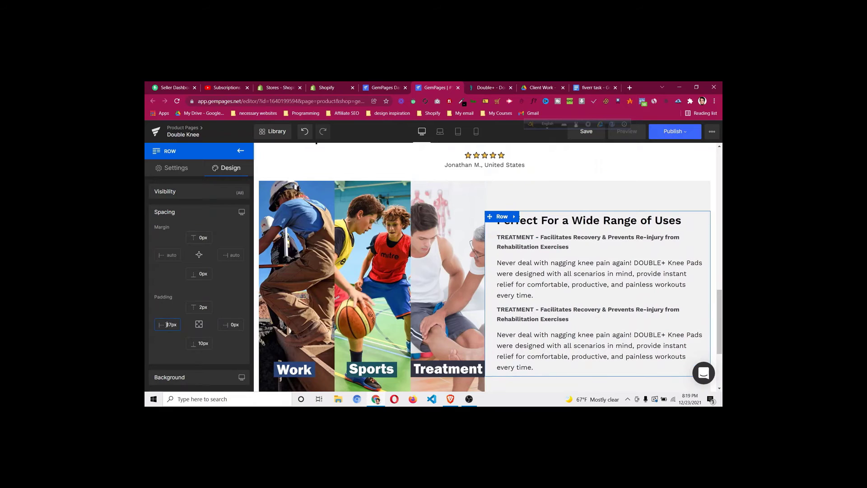
{"action": "key", "text": "Up"}
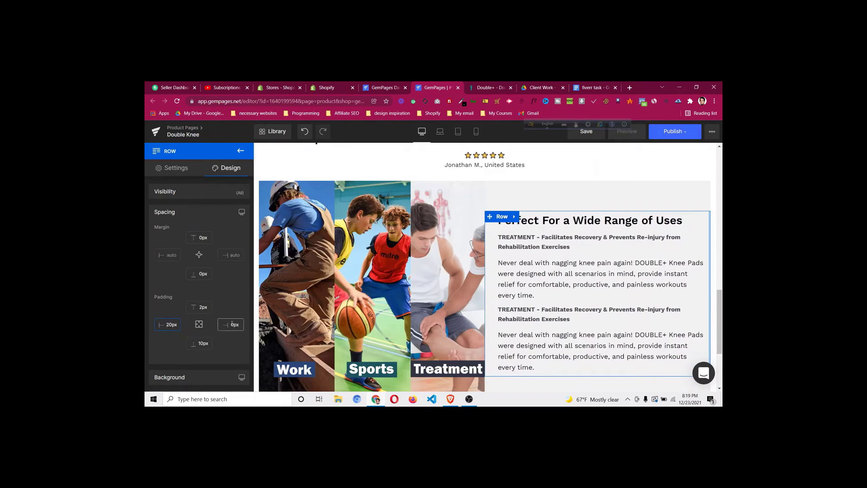
{"action": "left_click", "coordinate": [232, 325]}
{"action": "type", "text": "2"}
Duplicate the second TREATMENT subheading block and move the copy lower in the column
{"action": "scroll", "coordinate": [582, 298], "scroll_direction": "down", "scroll_amount": 2}
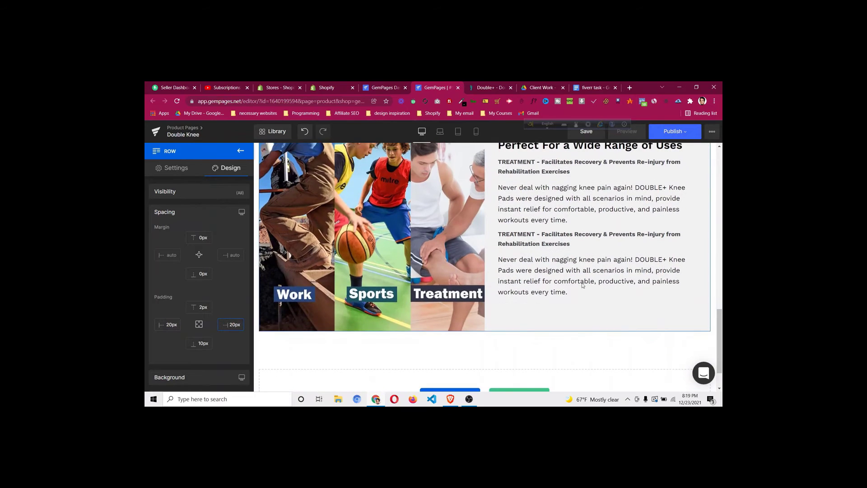
{"action": "left_click", "coordinate": [490, 87]}
{"action": "scroll", "coordinate": [474, 310], "scroll_direction": "down", "scroll_amount": 1}
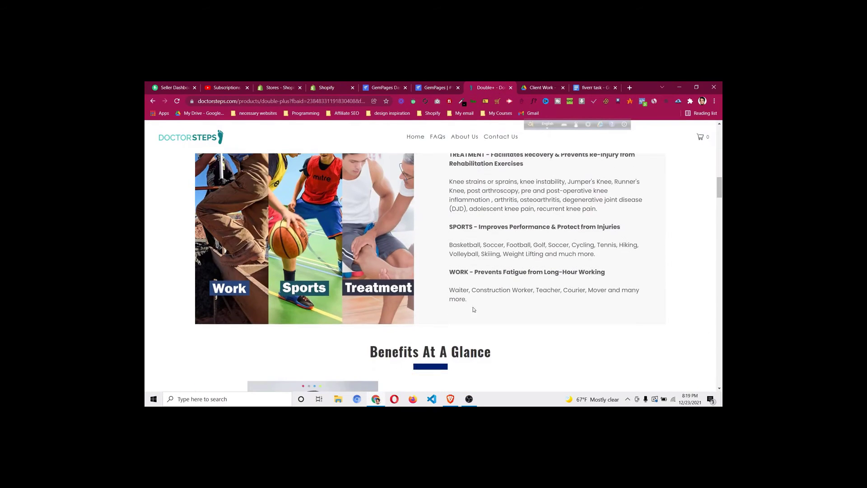
{"action": "left_click", "coordinate": [444, 86]}
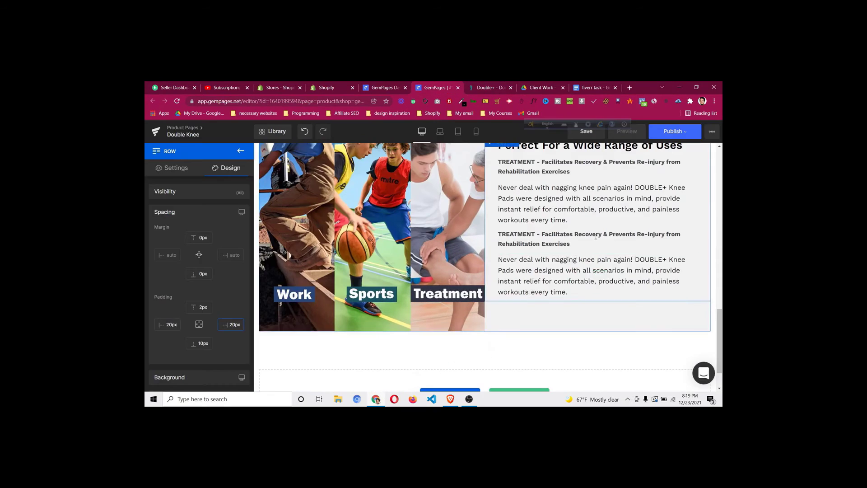
{"action": "right_click", "coordinate": [567, 244]}
{"action": "left_click", "coordinate": [582, 309]}
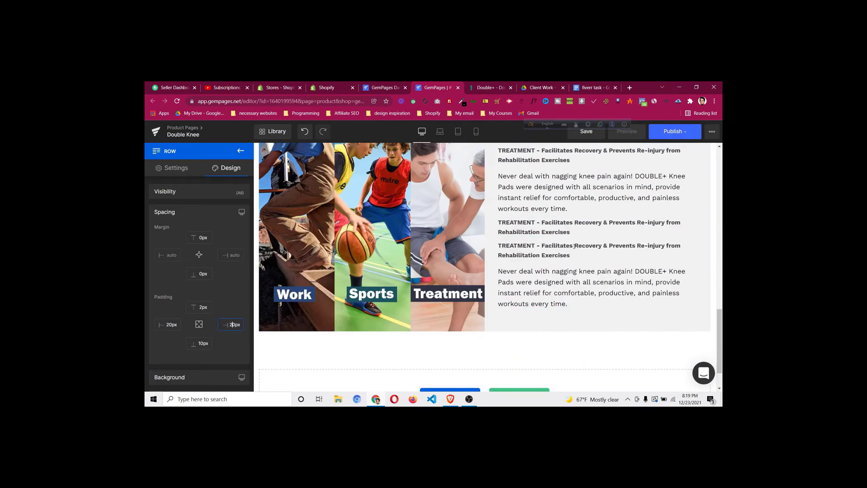
{"action": "left_click_drag", "start_coordinate": [572, 248], "coordinate": [558, 305]}
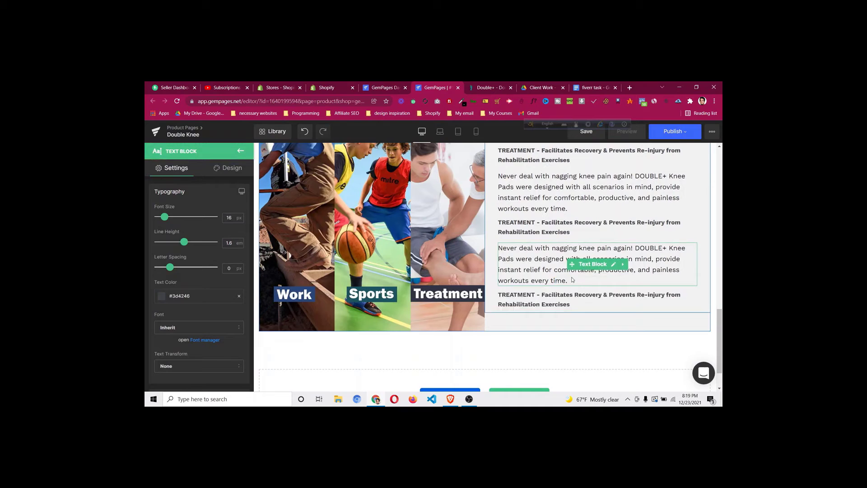
Duplicate the knee-pad paragraph, undo the last two changes, and select the image-and-text row
{"action": "right_click", "coordinate": [599, 266]}
{"action": "left_click", "coordinate": [595, 319]}
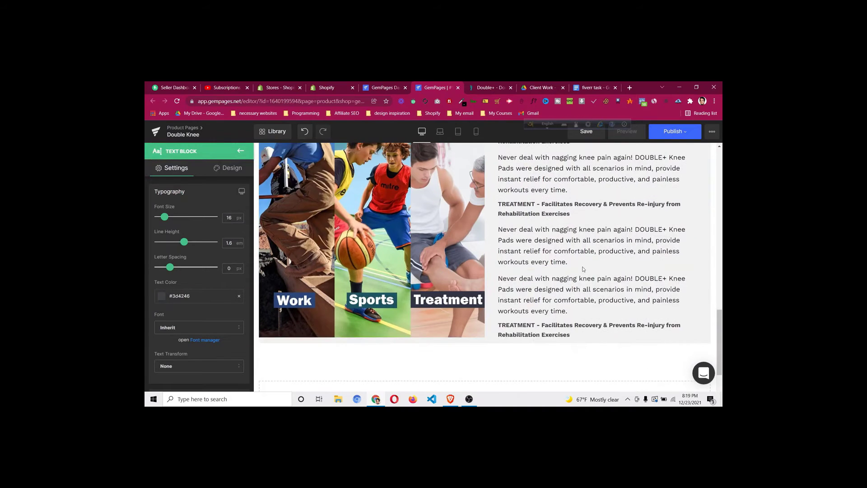
{"action": "scroll", "coordinate": [548, 249], "scroll_direction": "up", "scroll_amount": 2}
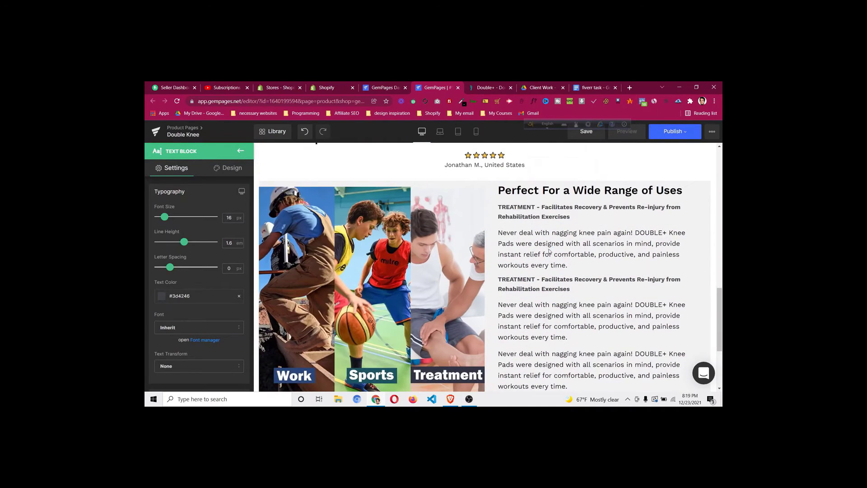
{"action": "key", "text": "ctrl+z"}
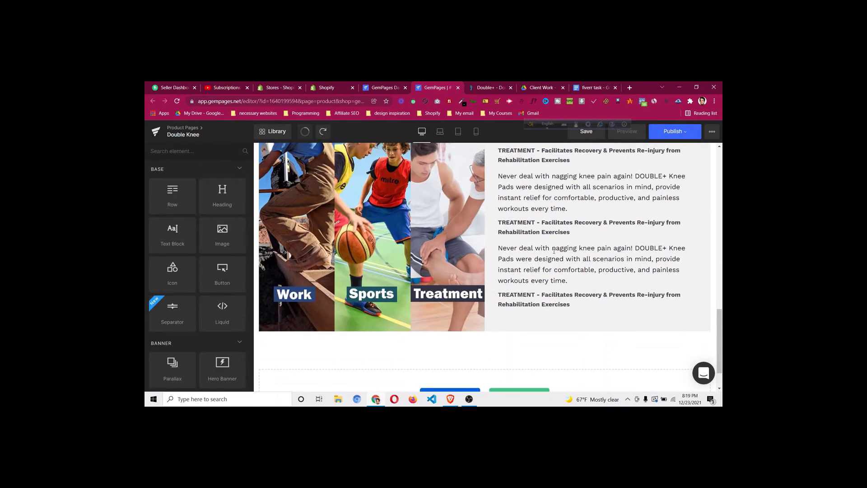
{"action": "key", "text": "ctrl+z"}
{"action": "scroll", "coordinate": [556, 230], "scroll_direction": "up", "scroll_amount": 2}
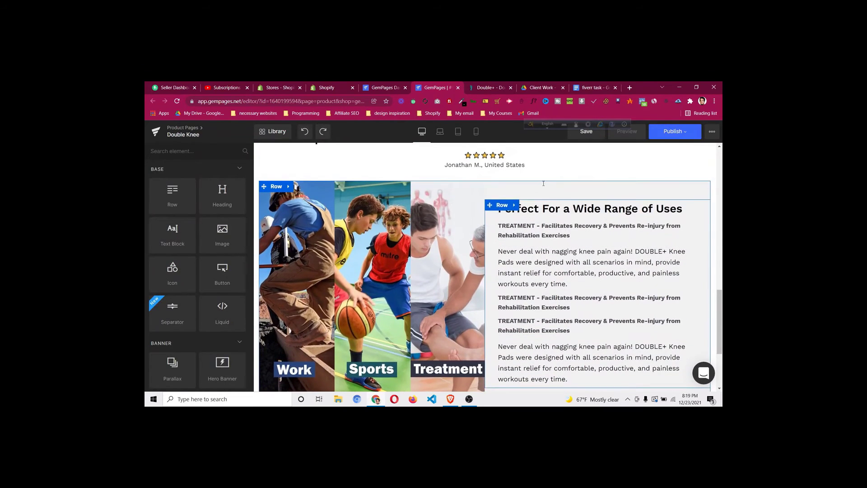
{"action": "scroll", "coordinate": [561, 194], "scroll_direction": "down", "scroll_amount": 3}
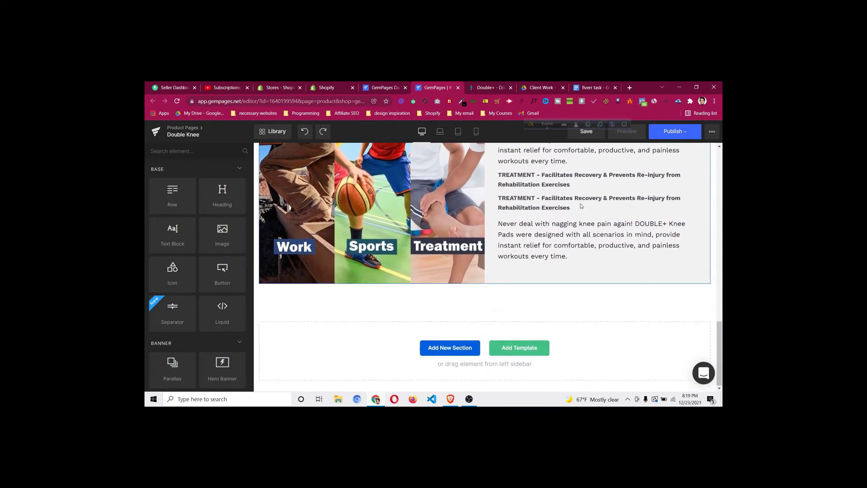
{"action": "scroll", "coordinate": [582, 206], "scroll_direction": "up", "scroll_amount": 3}
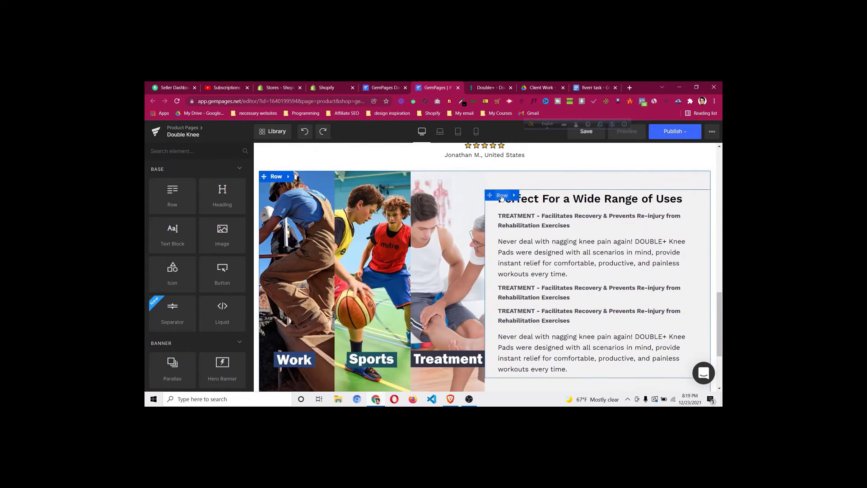
{"action": "left_click", "coordinate": [502, 197]}
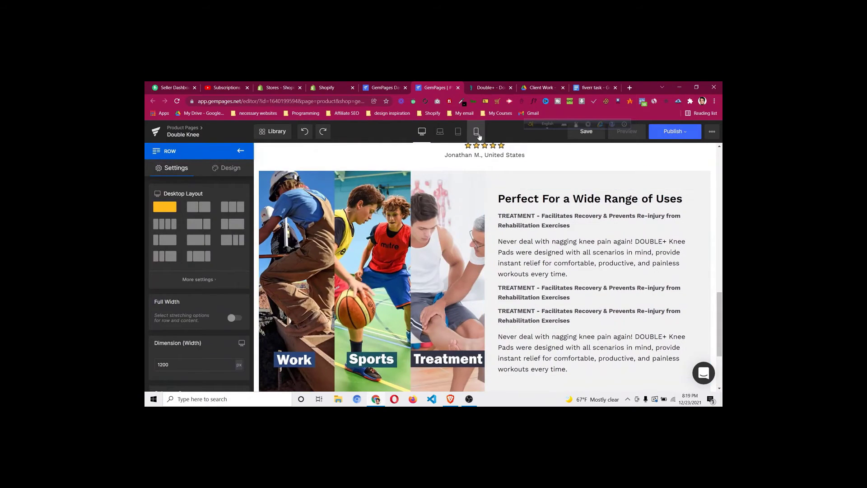
In mobile view, set the image-and-text row's bottom padding to 20px, then return to desktop
{"action": "left_click", "coordinate": [478, 134]}
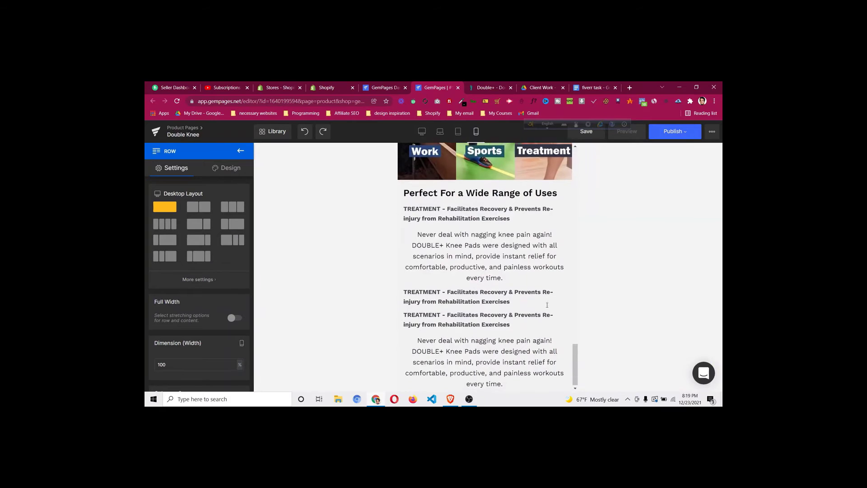
{"action": "scroll", "coordinate": [547, 305], "scroll_direction": "up", "scroll_amount": 5}
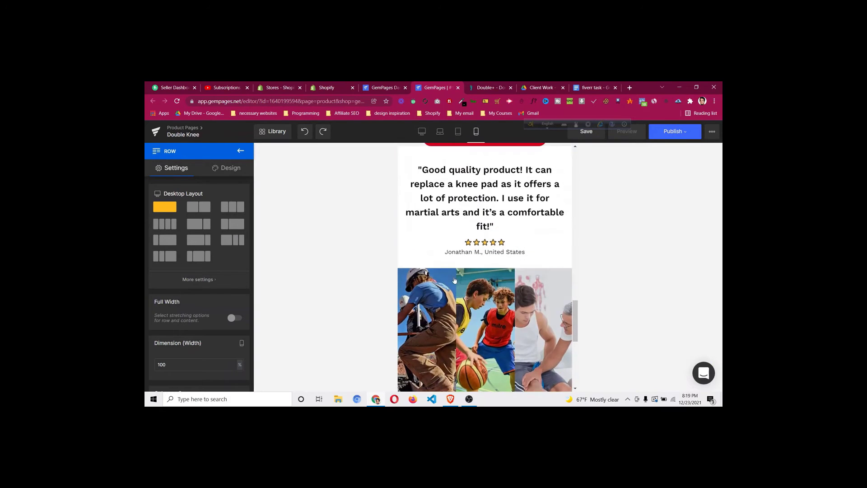
{"action": "scroll", "coordinate": [455, 281], "scroll_direction": "down", "scroll_amount": 5}
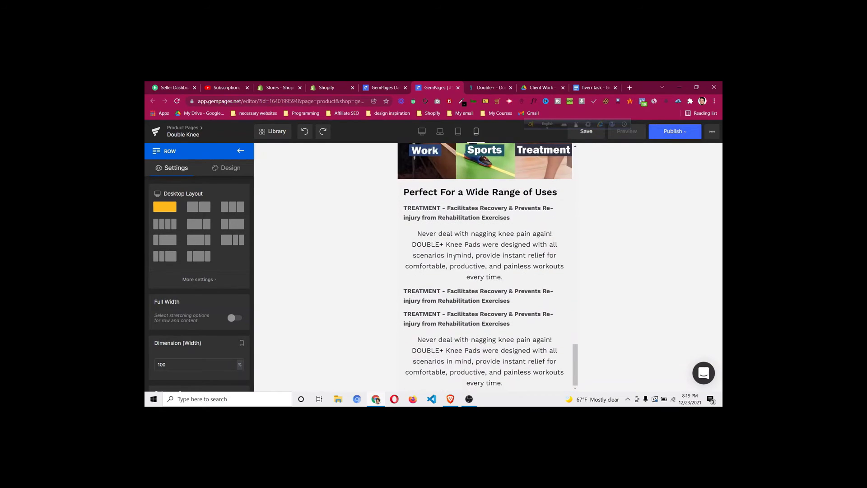
{"action": "scroll", "coordinate": [514, 267], "scroll_direction": "up", "scroll_amount": 3}
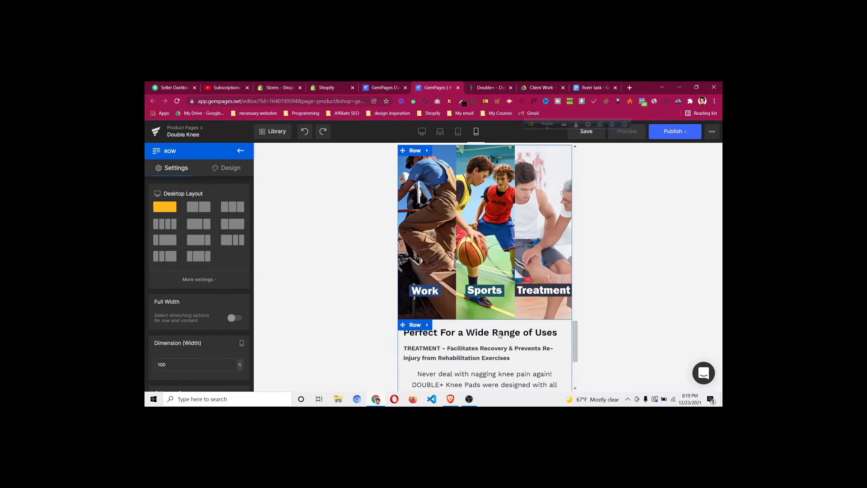
{"action": "left_click", "coordinate": [230, 168]}
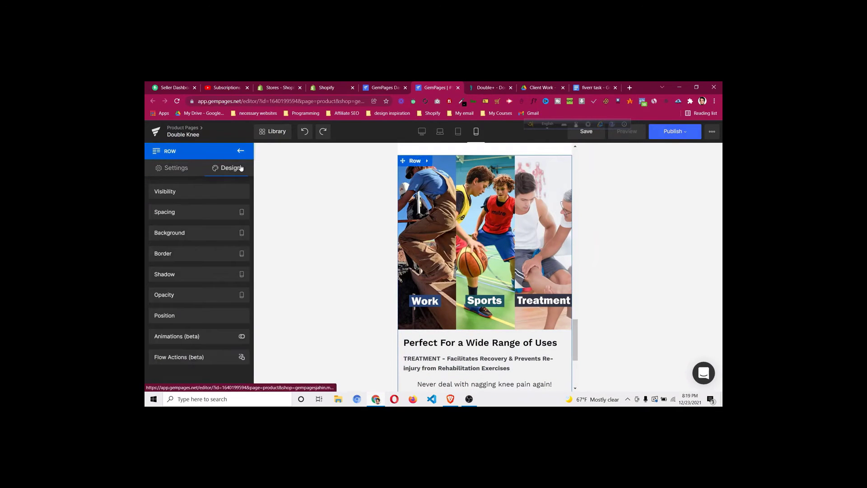
{"action": "left_click", "coordinate": [203, 218]}
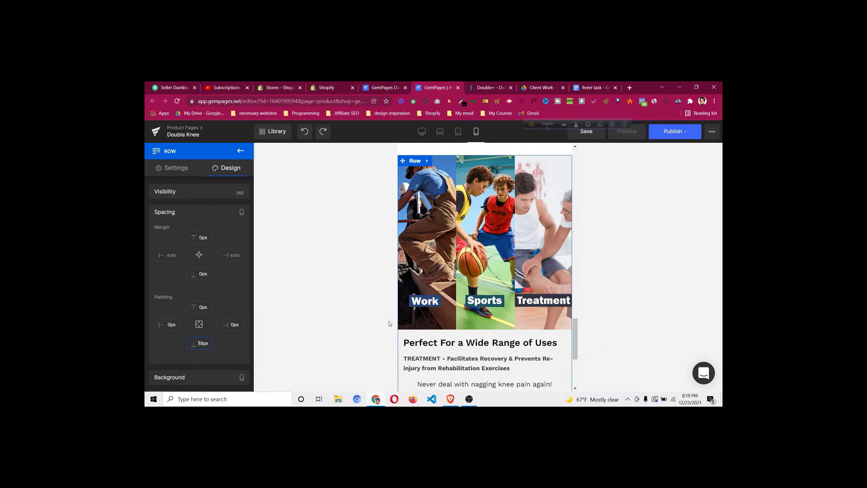
{"action": "scroll", "coordinate": [390, 324], "scroll_direction": "down", "scroll_amount": 4}
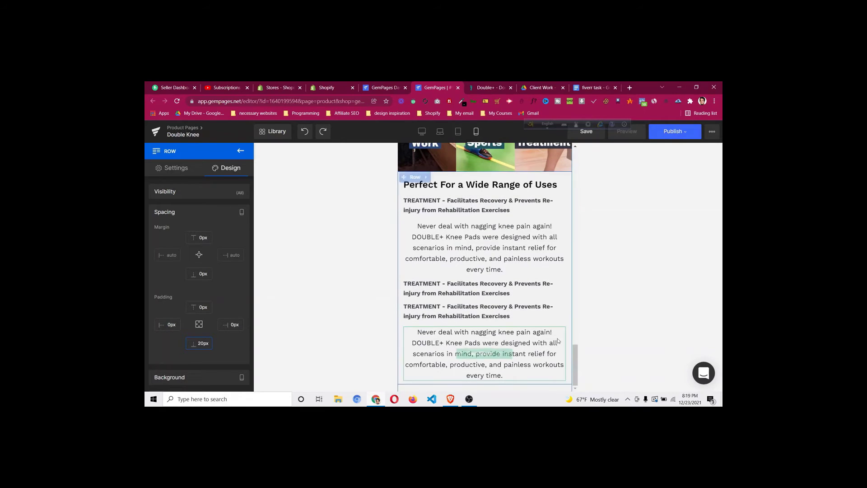
{"action": "left_click", "coordinate": [422, 131]}
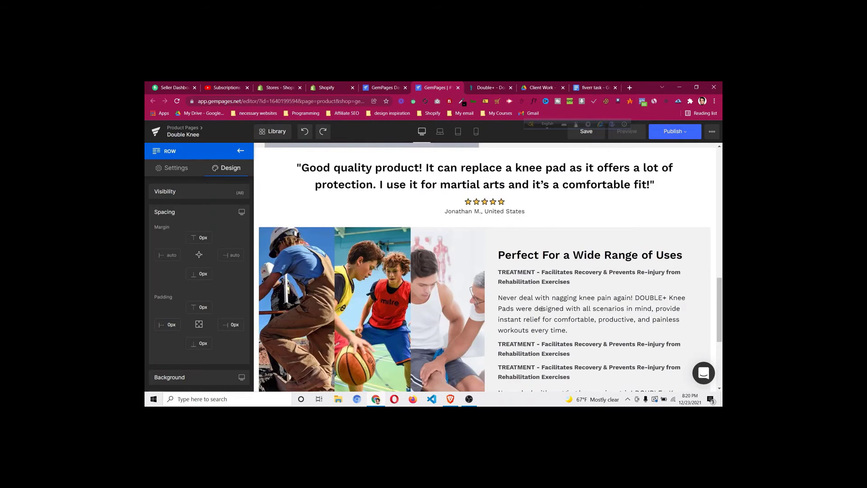
{"action": "scroll", "coordinate": [532, 296], "scroll_direction": "down", "scroll_amount": 4}
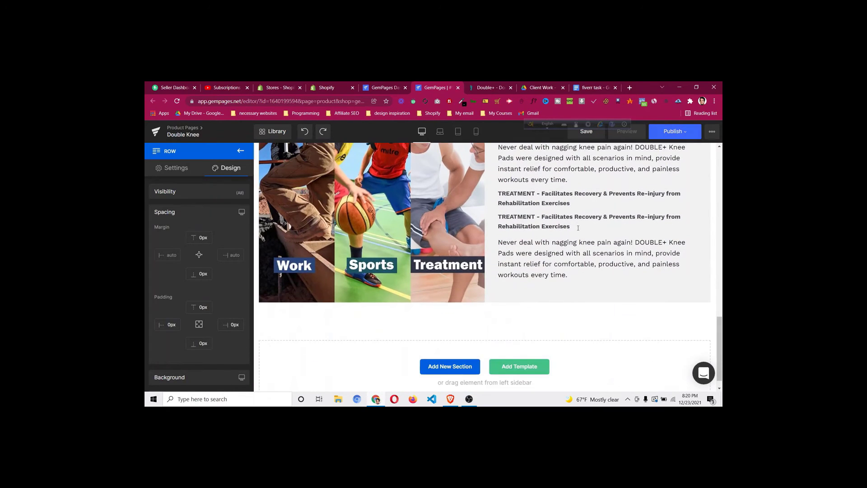
Switch to the doctorsteps.com reference tab and highlight the Benefits At A Glance heading
{"action": "left_click", "coordinate": [502, 93]}
{"action": "scroll", "coordinate": [478, 227], "scroll_direction": "down", "scroll_amount": 4}
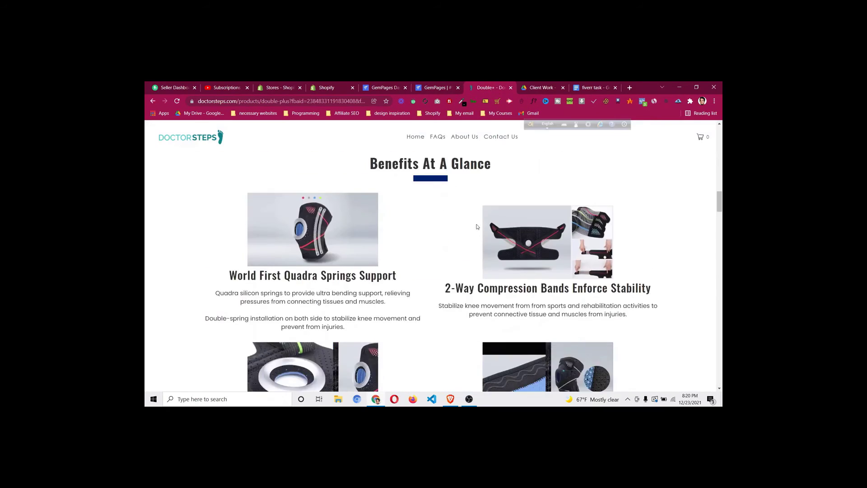
{"action": "scroll", "coordinate": [461, 234], "scroll_direction": "up", "scroll_amount": 1}
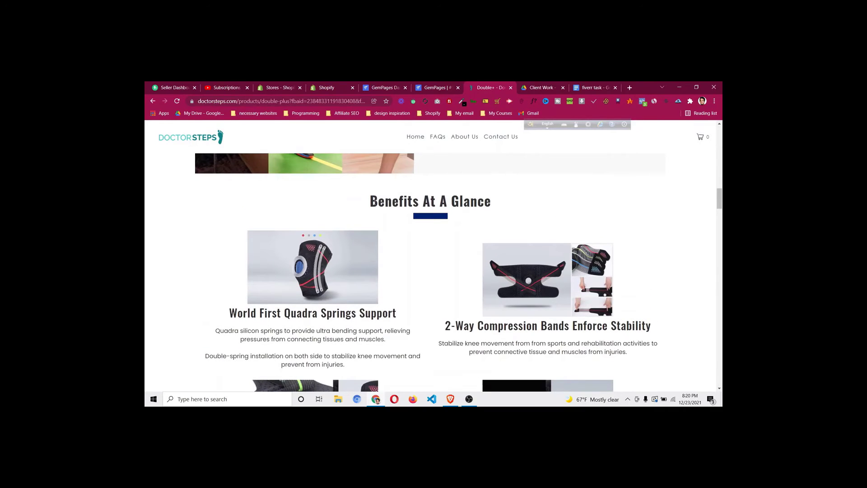
{"action": "left_click_drag", "start_coordinate": [371, 202], "coordinate": [496, 200]}
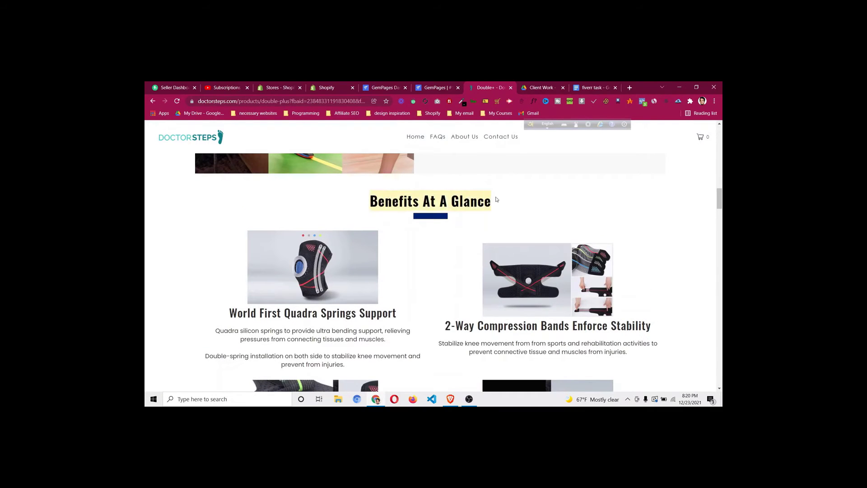
{"action": "left_click", "coordinate": [414, 216]}
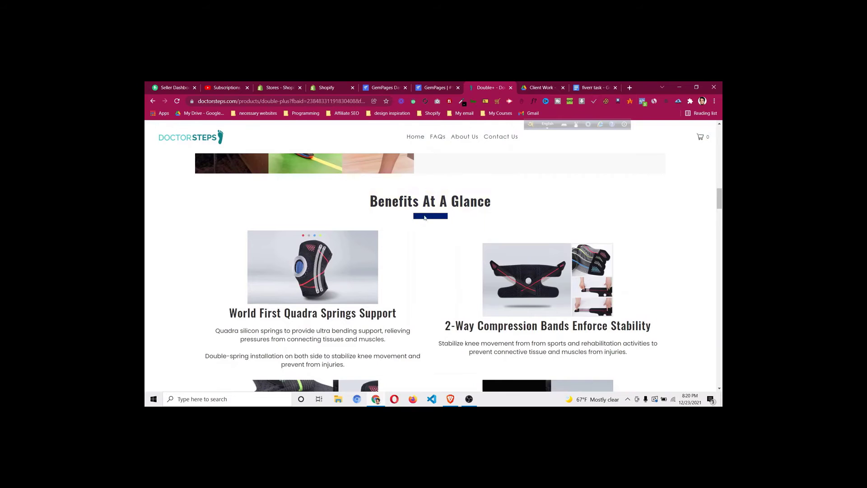
Scroll through the reference section to inspect its heading, blue underline and two product columns
{"action": "scroll", "coordinate": [451, 259], "scroll_direction": "down", "scroll_amount": 9}
{"action": "scroll", "coordinate": [352, 205], "scroll_direction": "up", "scroll_amount": 7}
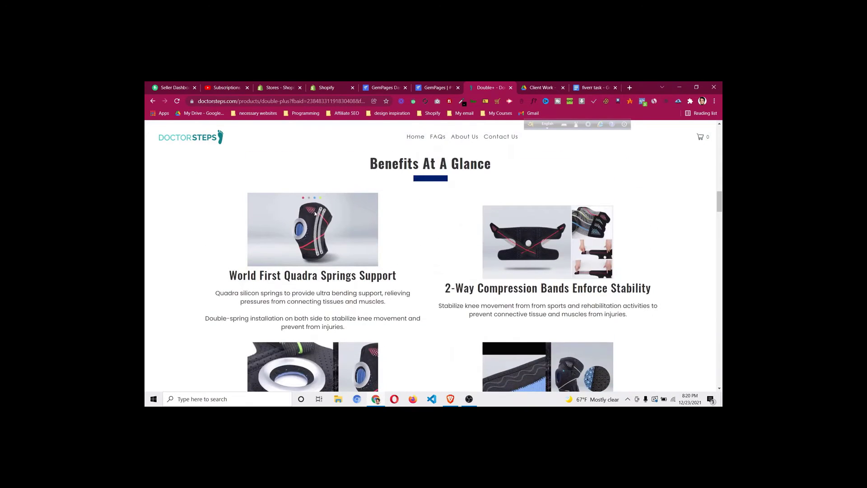
{"action": "scroll", "coordinate": [588, 269], "scroll_direction": "down", "scroll_amount": 2}
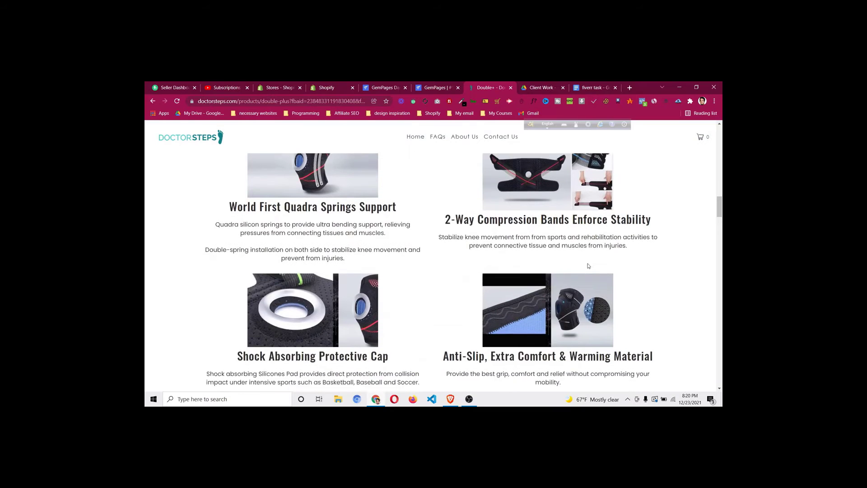
{"action": "scroll", "coordinate": [602, 309], "scroll_direction": "down", "scroll_amount": 8}
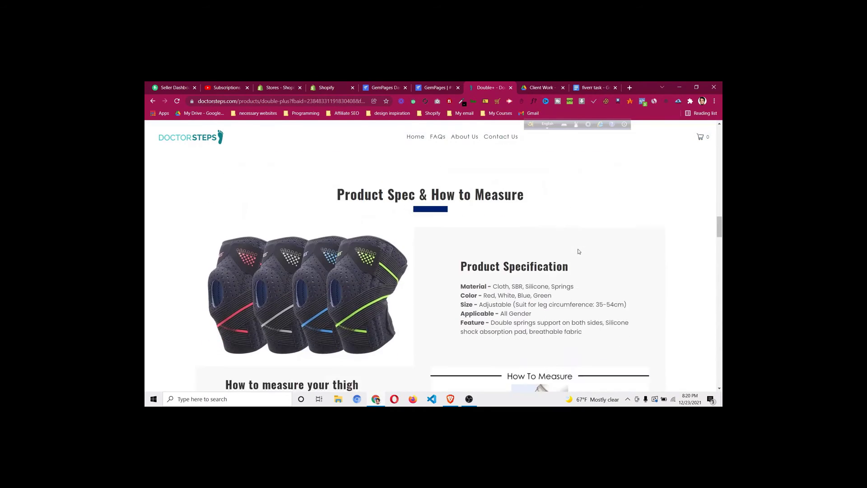
{"action": "scroll", "coordinate": [578, 244], "scroll_direction": "down", "scroll_amount": 3}
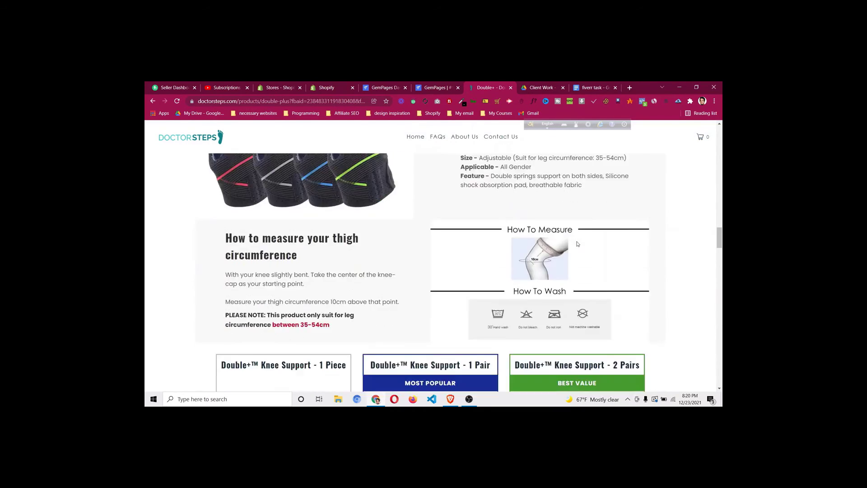
{"action": "scroll", "coordinate": [578, 244], "scroll_direction": "down", "scroll_amount": 12}
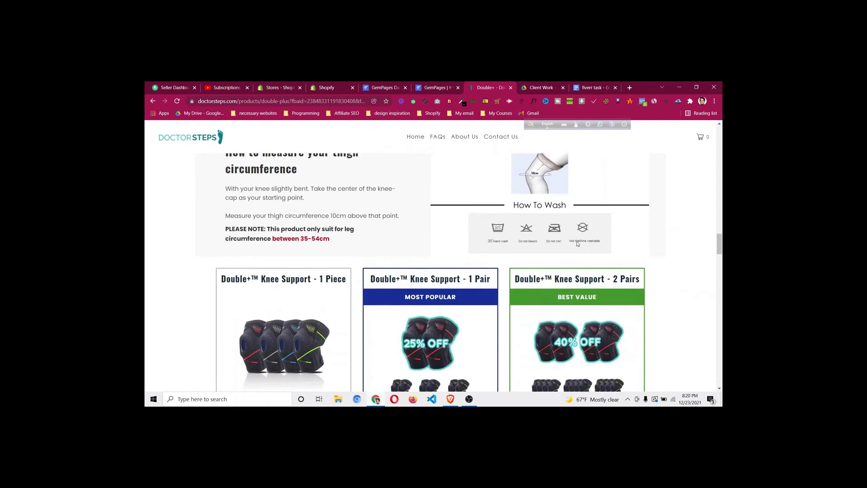
{"action": "scroll", "coordinate": [577, 242], "scroll_direction": "down", "scroll_amount": 5}
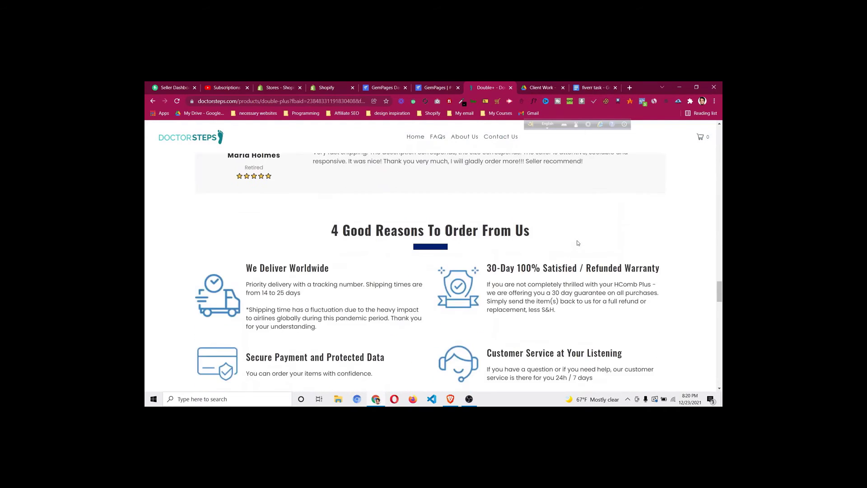
{"action": "scroll", "coordinate": [578, 243], "scroll_direction": "down", "scroll_amount": 10}
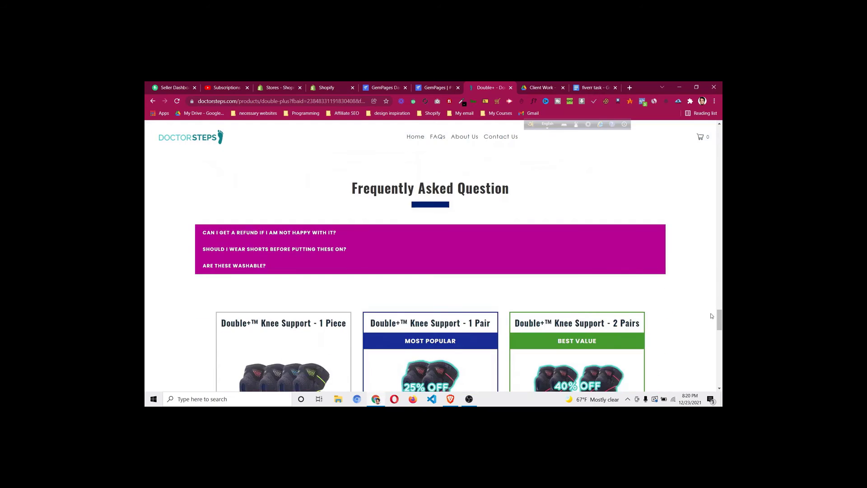
{"action": "scroll", "coordinate": [577, 243], "scroll_direction": "down", "scroll_amount": 8}
{"action": "scroll", "coordinate": [578, 243], "scroll_direction": "up", "scroll_amount": 4}
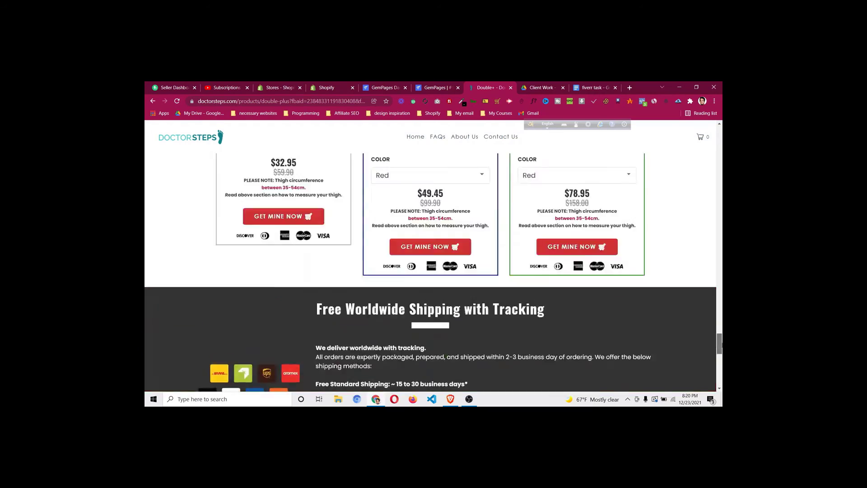
{"action": "scroll", "coordinate": [558, 267], "scroll_direction": "up", "scroll_amount": 15}
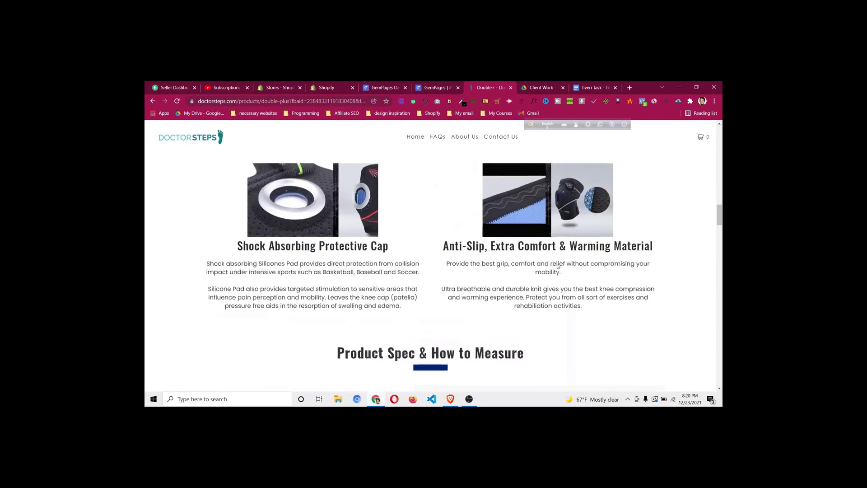
{"action": "scroll", "coordinate": [559, 266], "scroll_direction": "up", "scroll_amount": 3}
{"action": "scroll", "coordinate": [547, 278], "scroll_direction": "down", "scroll_amount": 3}
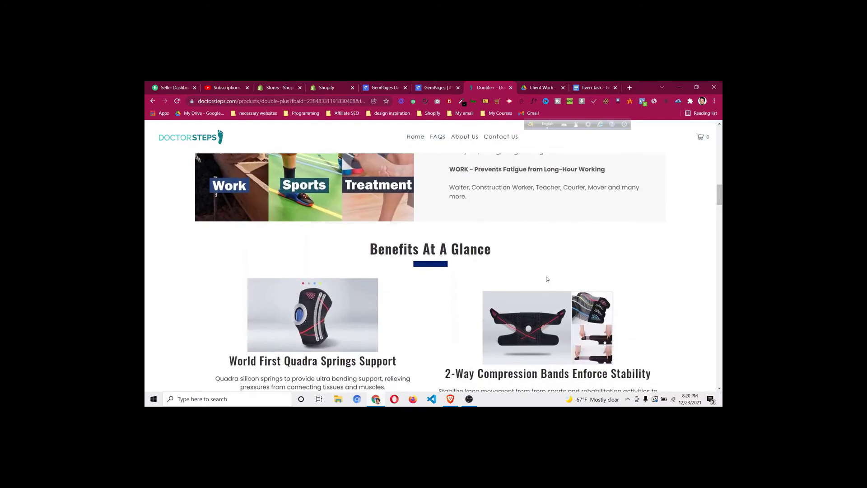
Add an empty row below the Work/Sports/Treatment block and bring up its padding settings
{"action": "left_click", "coordinate": [450, 88]}
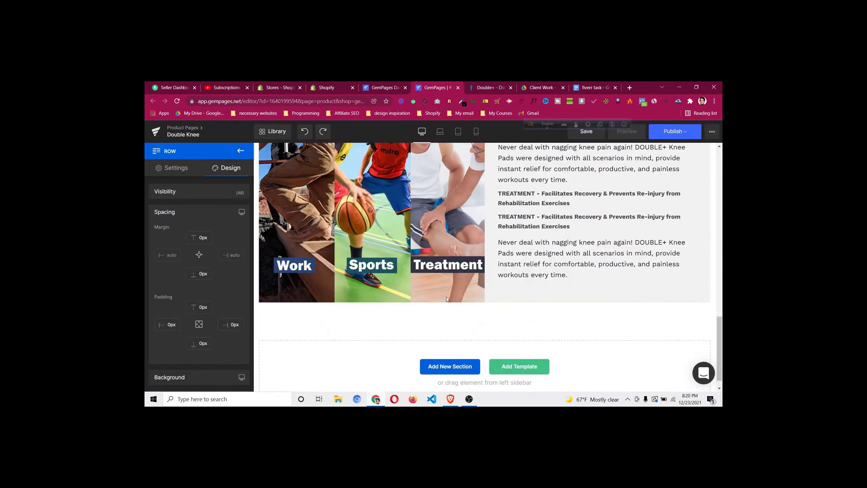
{"action": "left_click", "coordinate": [241, 150]}
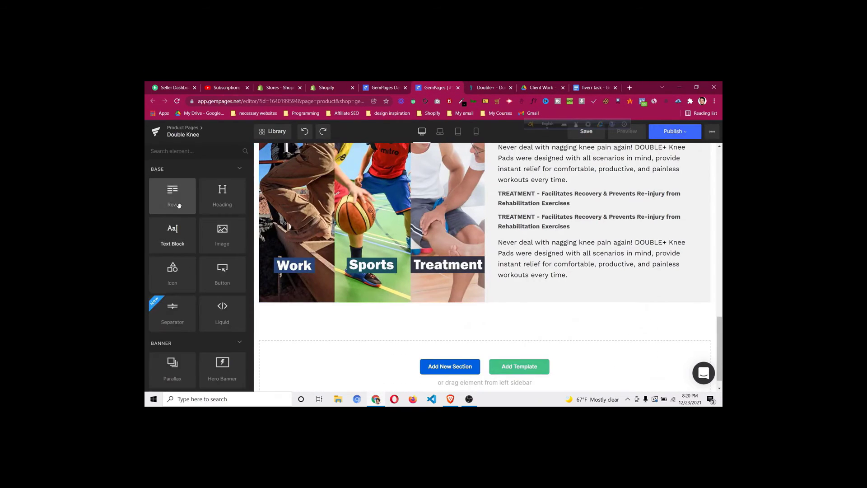
{"action": "left_click_drag", "start_coordinate": [177, 205], "coordinate": [460, 305]}
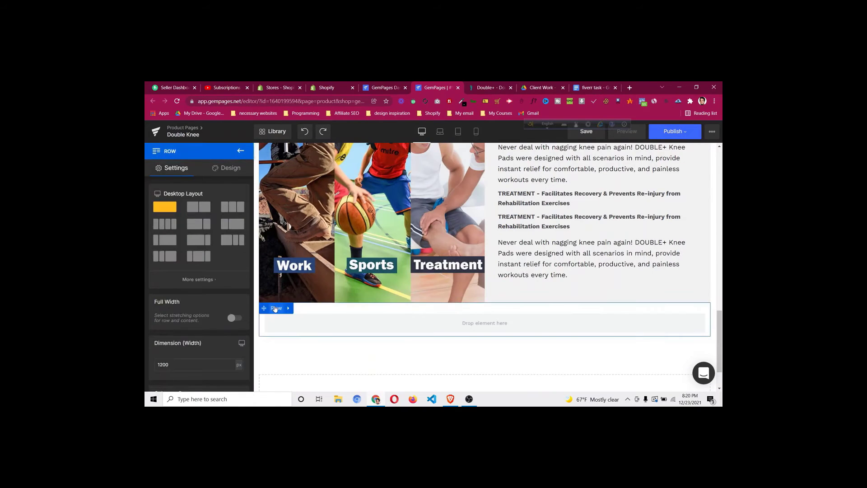
{"action": "left_click", "coordinate": [222, 169]}
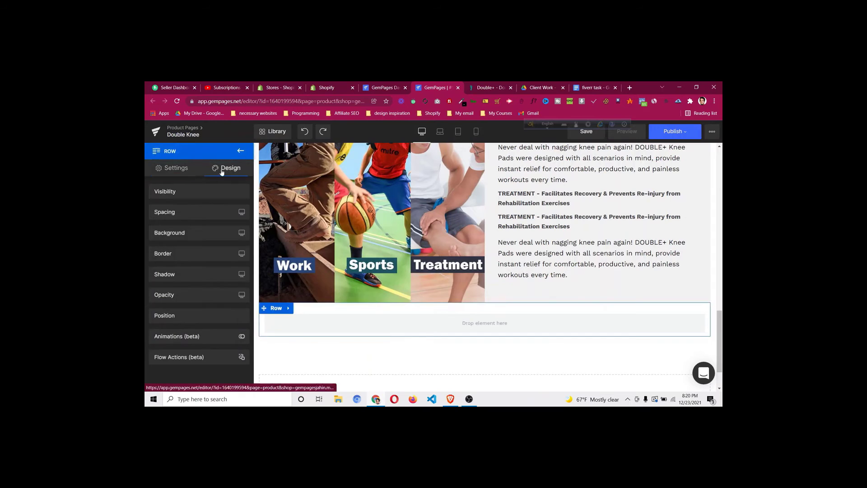
{"action": "left_click", "coordinate": [181, 213]}
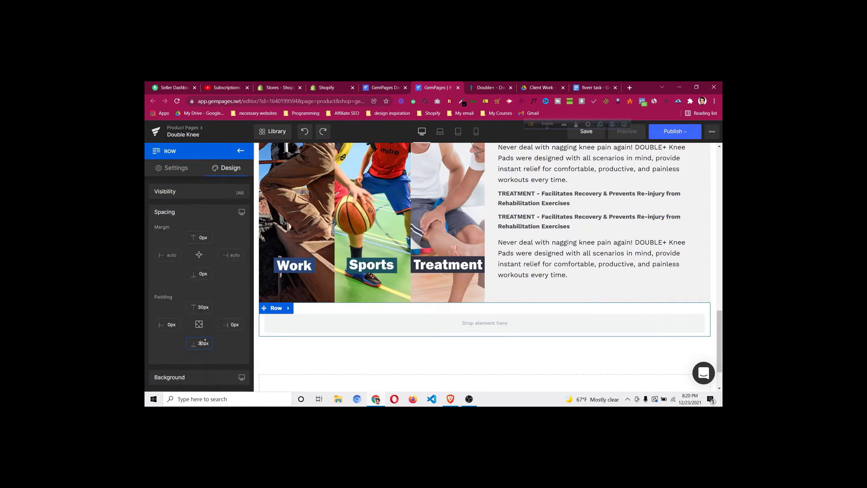
{"action": "scroll", "coordinate": [497, 257], "scroll_direction": "up", "scroll_amount": 5}
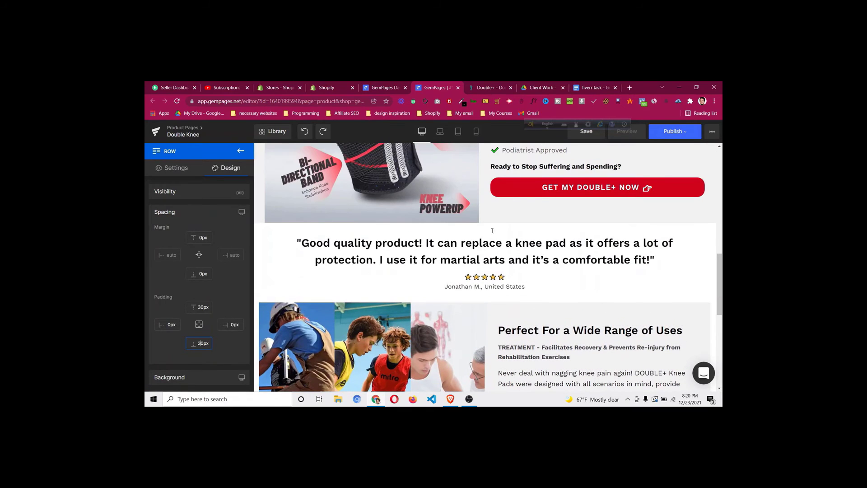
Duplicate the customer quote heading into the new row and copy the reference 'Benefits At A Glance' title
{"action": "right_click", "coordinate": [480, 252]}
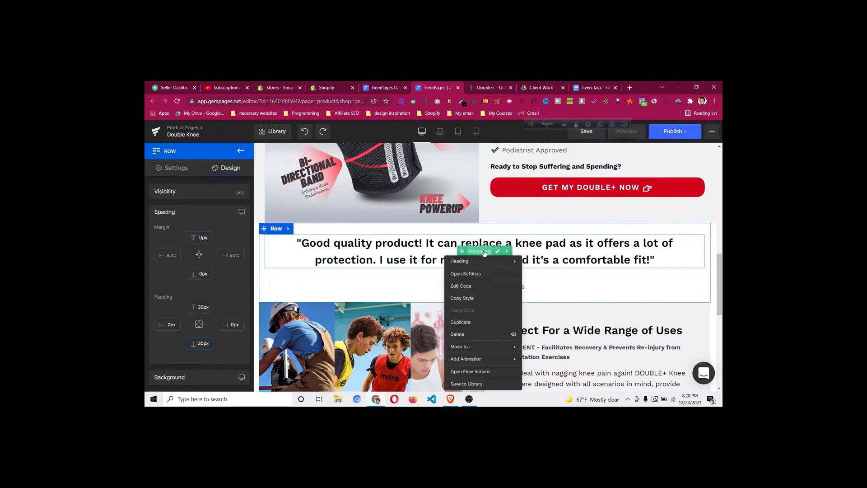
{"action": "left_click", "coordinate": [480, 321]}
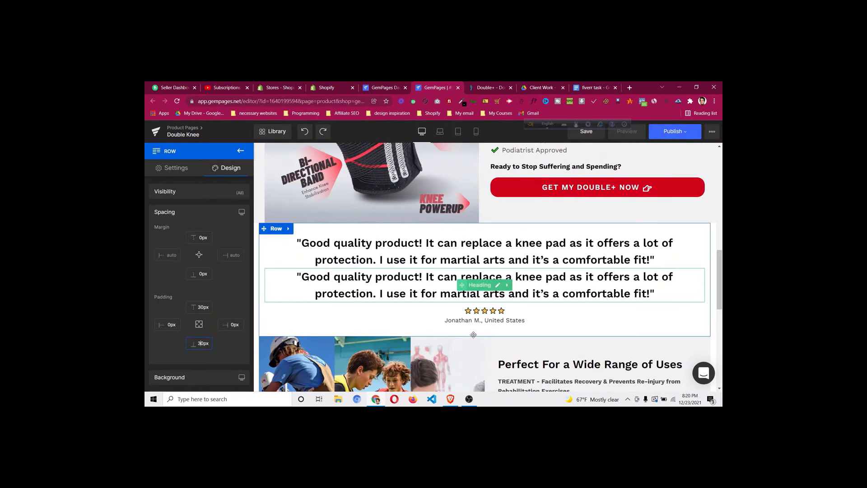
{"action": "left_click_drag", "start_coordinate": [469, 293], "coordinate": [498, 264]}
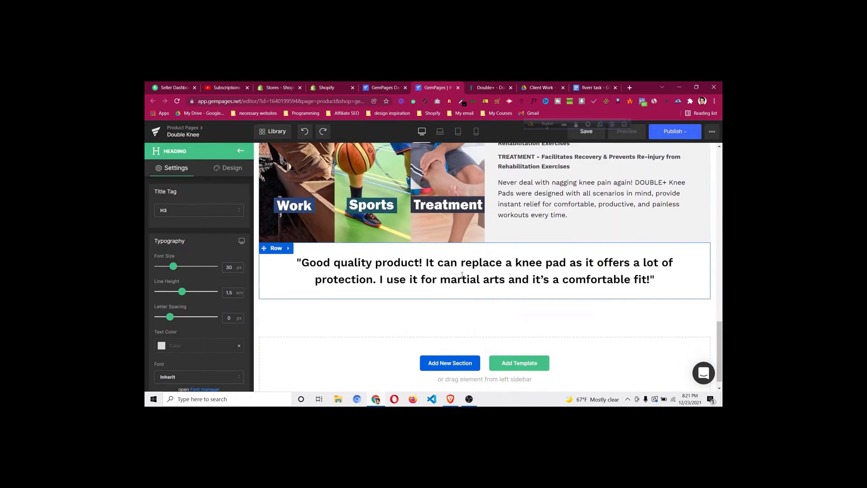
{"action": "left_click", "coordinate": [489, 88]}
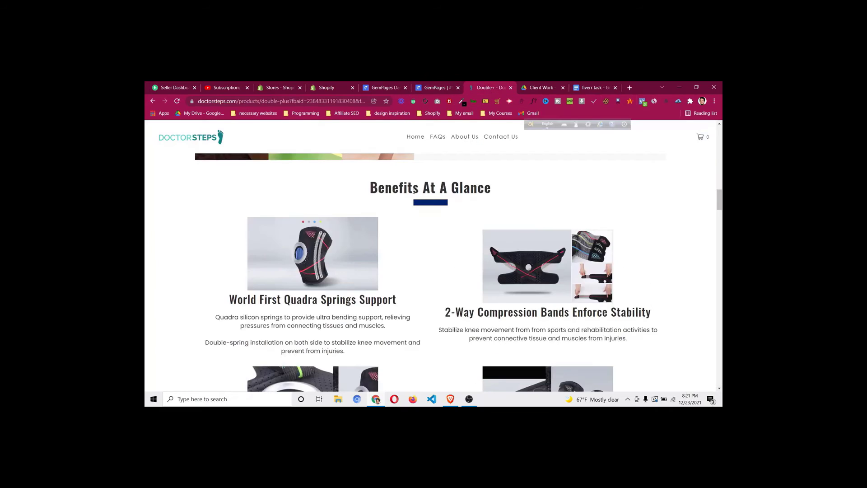
{"action": "triple_click", "coordinate": [419, 184]}
{"action": "right_click", "coordinate": [419, 184]}
{"action": "left_click", "coordinate": [432, 189]}
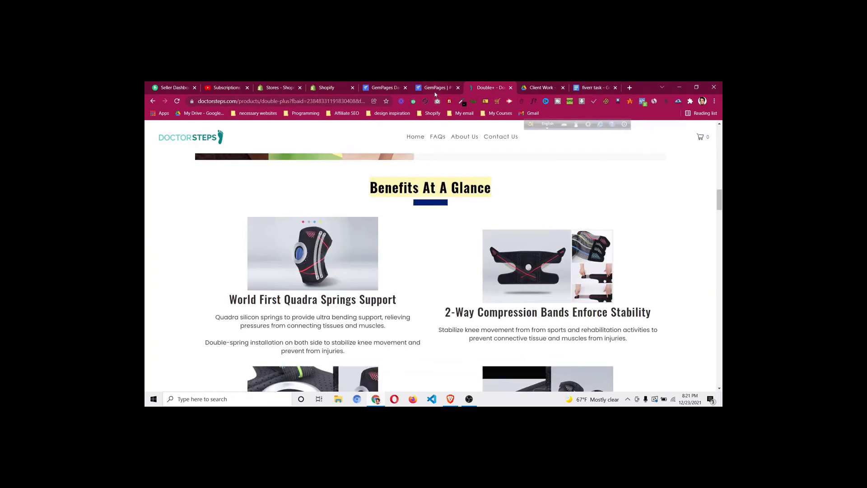
Replace the duplicated heading's text with 'Benefits At A Glance' and compare it with the reference
{"action": "left_click", "coordinate": [435, 91]}
{"action": "left_click", "coordinate": [509, 277]}
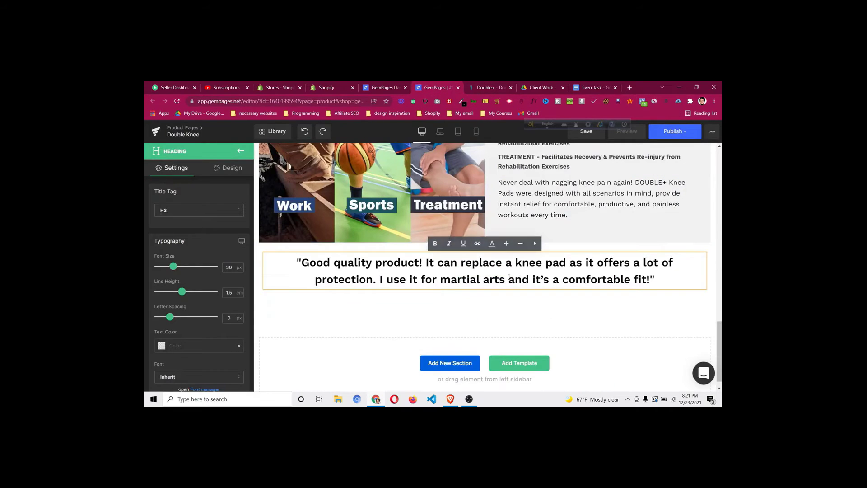
{"action": "key", "text": "ctrl+a"}
{"action": "key", "text": "ctrl+v"}
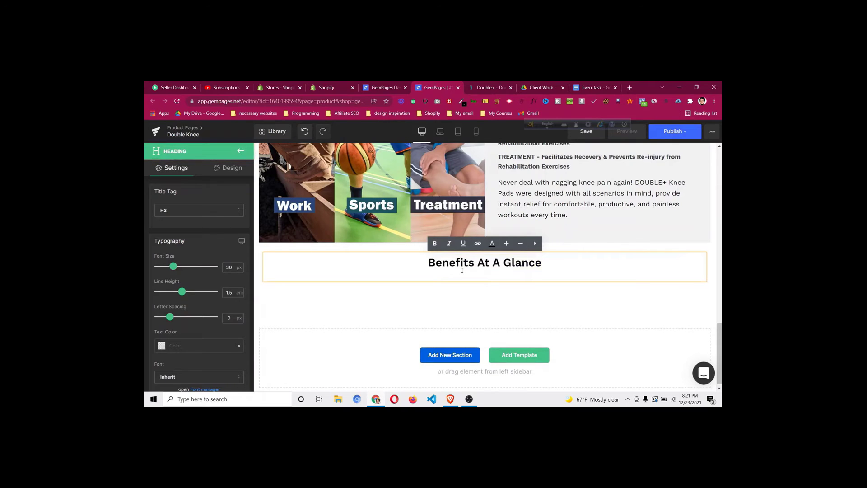
{"action": "key", "text": "BackSpace"}
{"action": "left_click", "coordinate": [222, 268]}
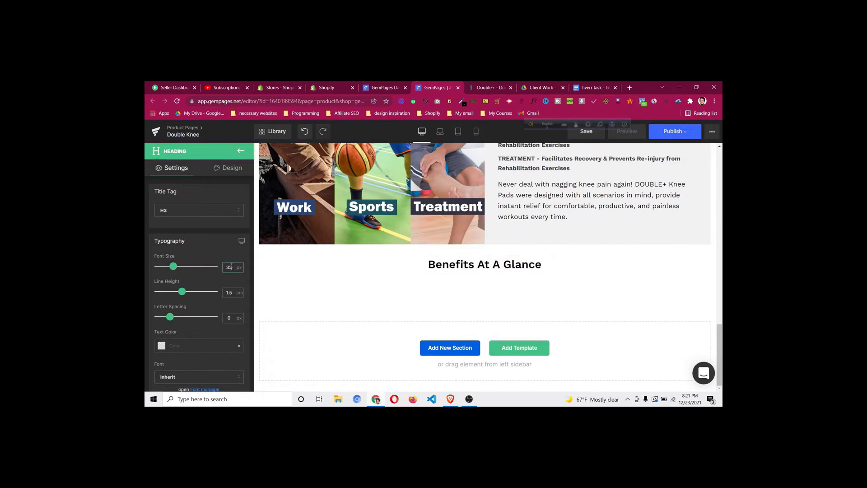
{"action": "left_click", "coordinate": [479, 87]}
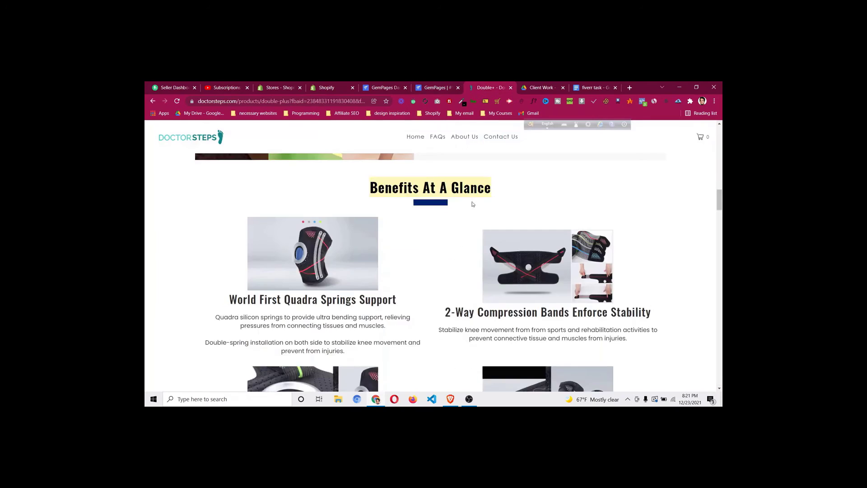
{"action": "left_click", "coordinate": [437, 91]}
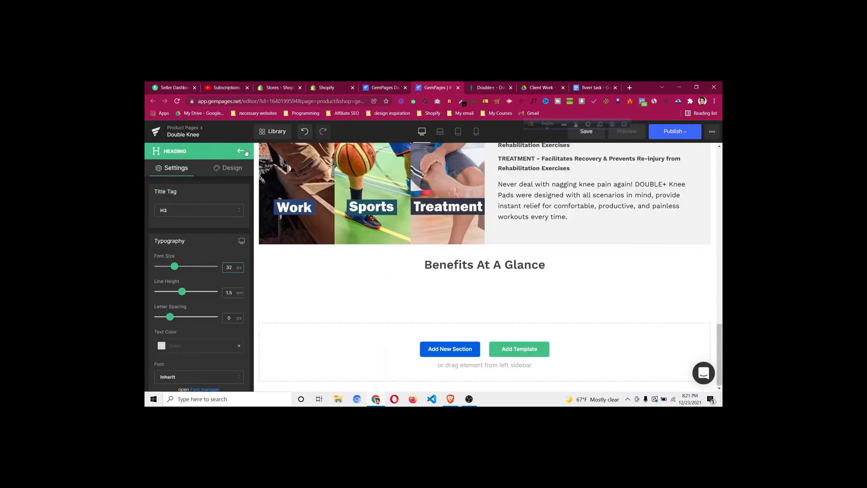
{"action": "left_click", "coordinate": [246, 151]}
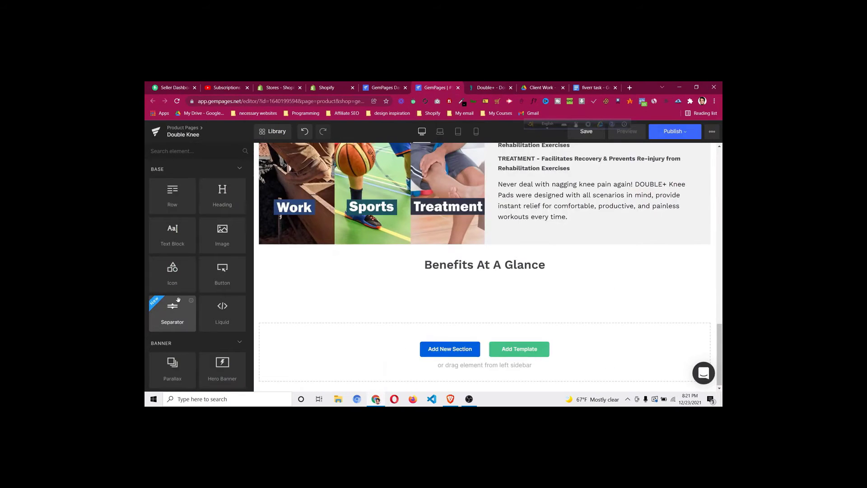
Add a separator under the Benefits heading with thickness 3 and a blue line colour
{"action": "left_click_drag", "start_coordinate": [173, 310], "coordinate": [481, 273]}
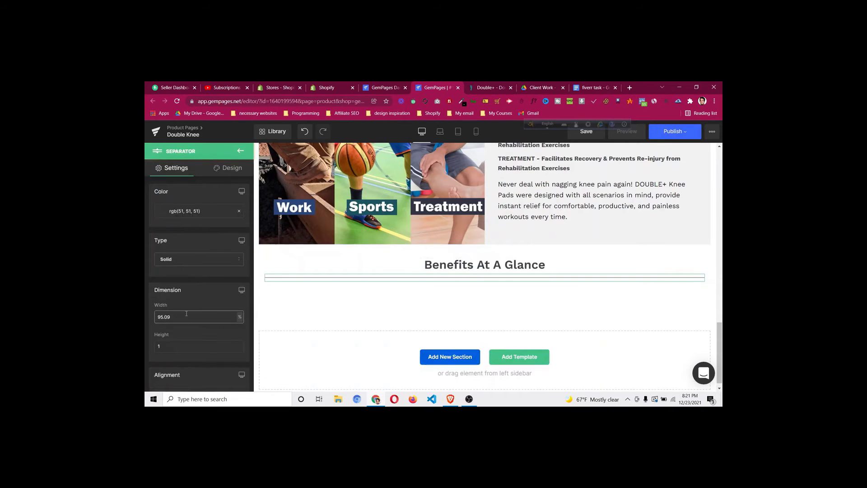
{"action": "scroll", "coordinate": [185, 320], "scroll_direction": "down", "scroll_amount": 3}
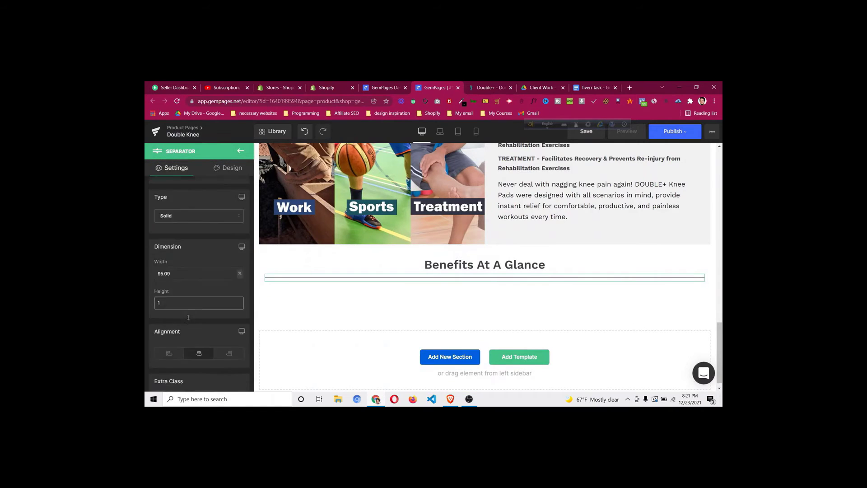
{"action": "scroll", "coordinate": [188, 310], "scroll_direction": "up", "scroll_amount": 3}
{"action": "left_click", "coordinate": [180, 343]}
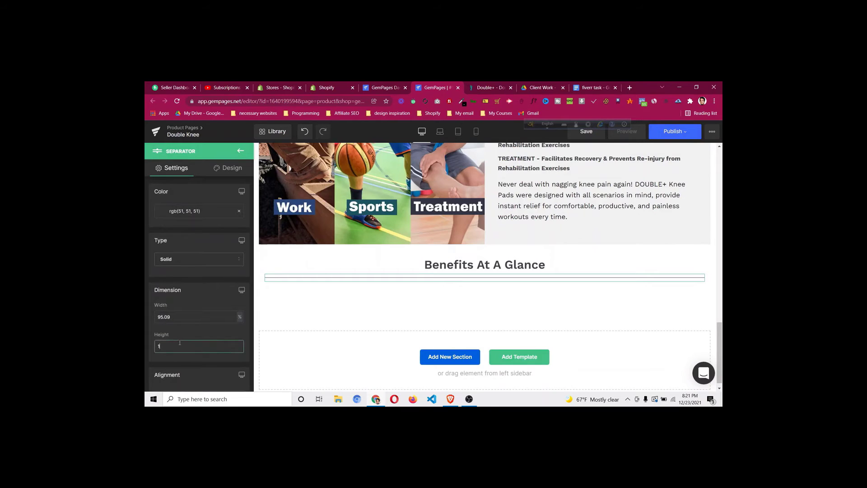
{"action": "key", "text": "BackSpace"}
{"action": "type", "text": "3"}
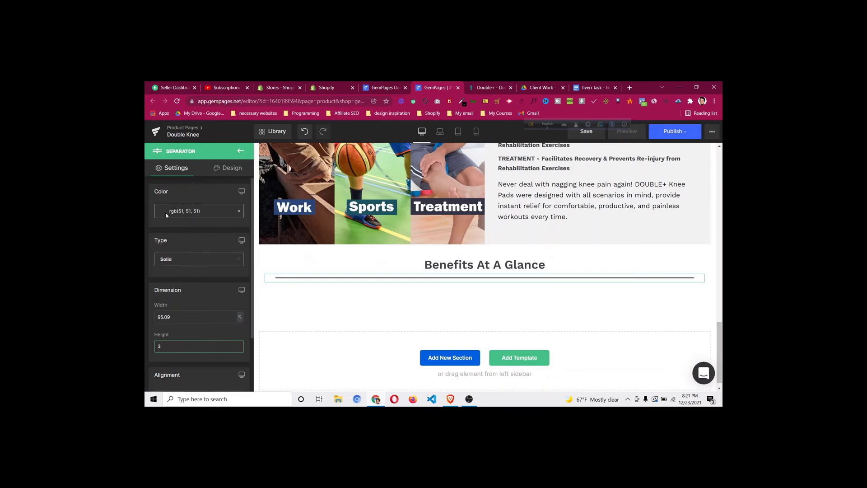
{"action": "left_click", "coordinate": [187, 211]}
{"action": "left_click", "coordinate": [210, 298]}
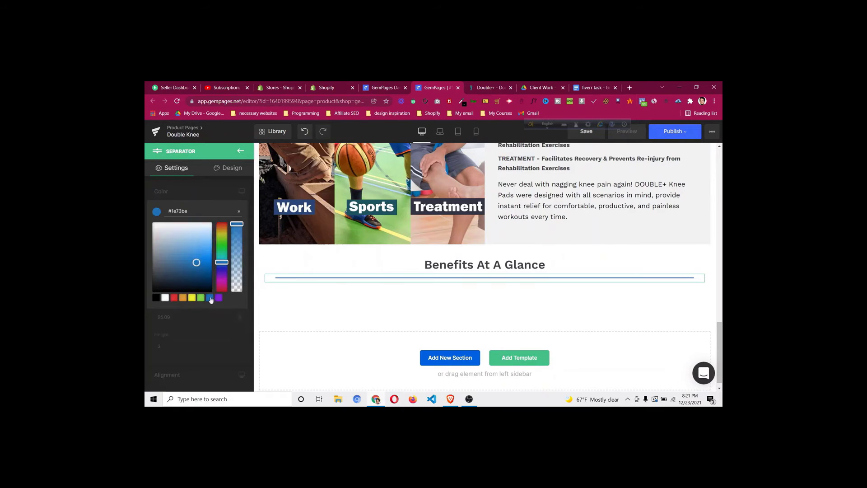
{"action": "left_click", "coordinate": [207, 195]}
Shorten the separator's width from 95.09 toward 15%, checking the reference underline's length
{"action": "left_click", "coordinate": [184, 318]}
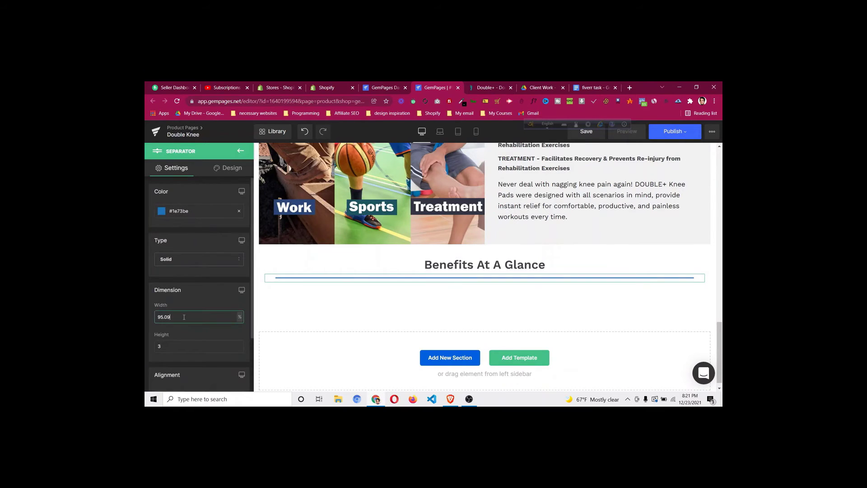
{"action": "double_click", "coordinate": [185, 318]}
{"action": "type", "text": "30"}
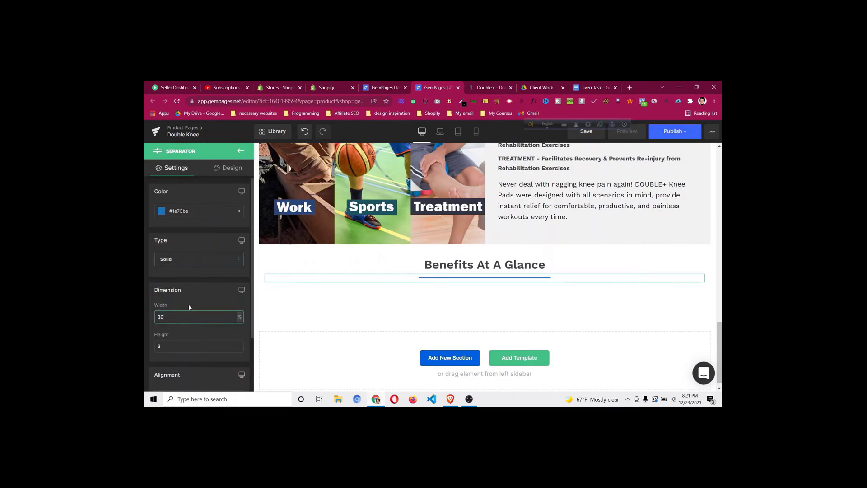
{"action": "left_click", "coordinate": [482, 90]}
{"action": "left_click", "coordinate": [432, 87]}
{"action": "key", "text": "BackSpace"}
{"action": "type", "text": "15"}
Thicken the separator's height to 10
{"action": "left_click", "coordinate": [212, 346]}
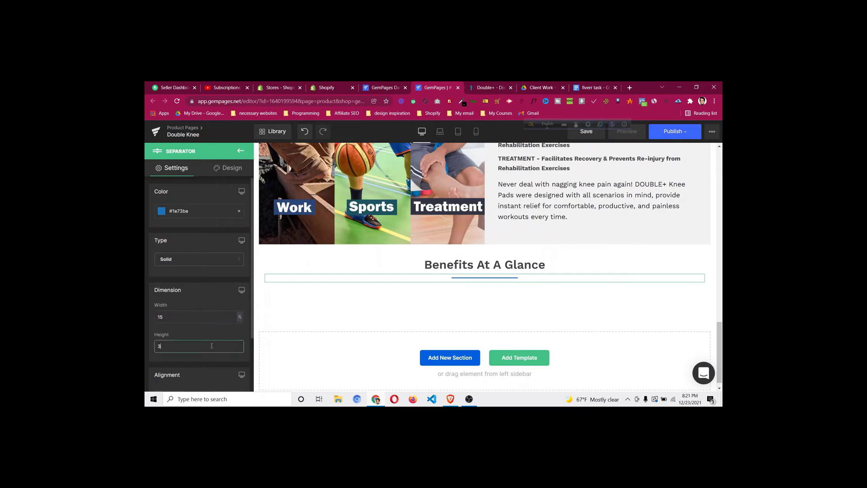
{"action": "key", "text": "BackSpace"}
{"action": "type", "text": "8"}
{"action": "key", "text": "BackSpace"}
{"action": "type", "text": "10"}
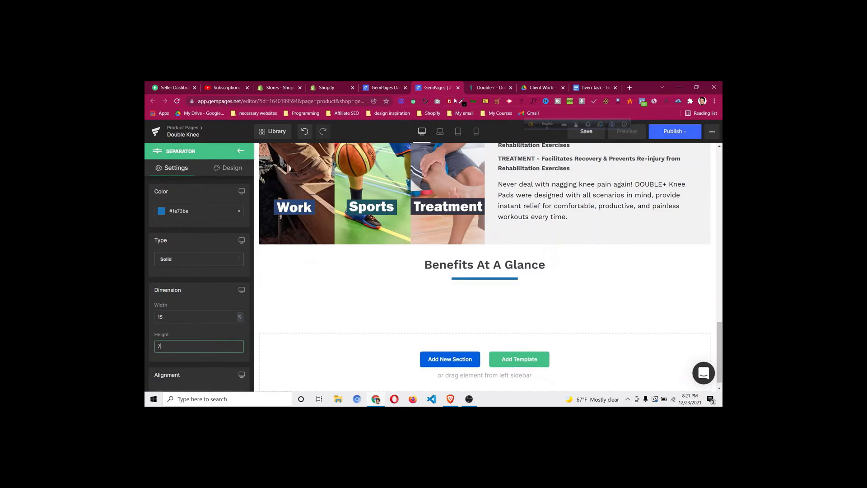
Compare with the reference underline and thin the separator down to height 5
{"action": "left_click", "coordinate": [476, 89]}
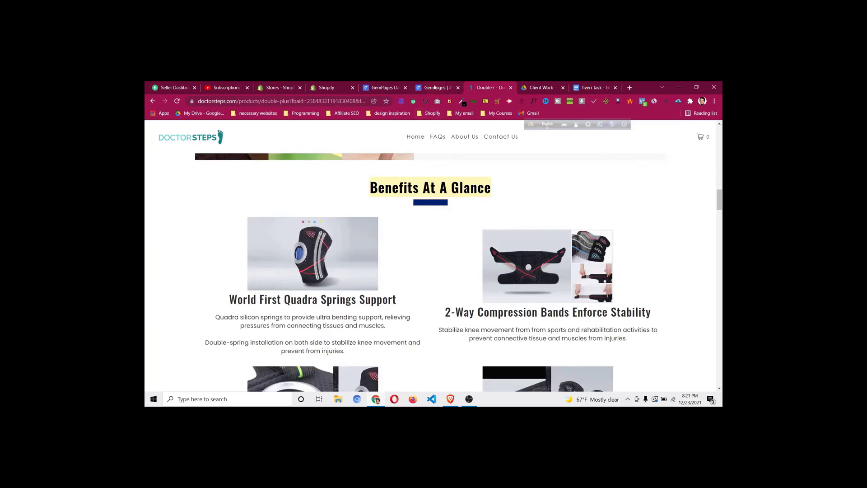
{"action": "left_click", "coordinate": [435, 87]}
{"action": "key", "text": "BackSpace"}
{"action": "key", "text": "BackSpace"}
{"action": "type", "text": "7"}
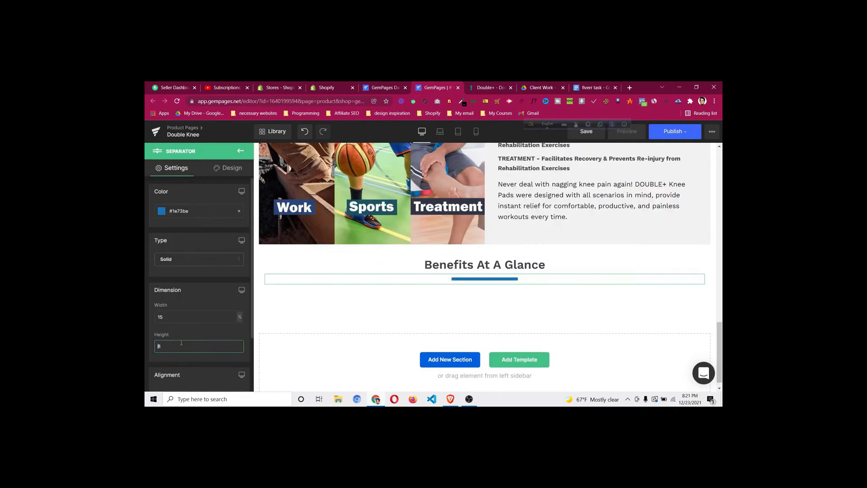
{"action": "key", "text": "BackSpace"}
{"action": "type", "text": "5"}
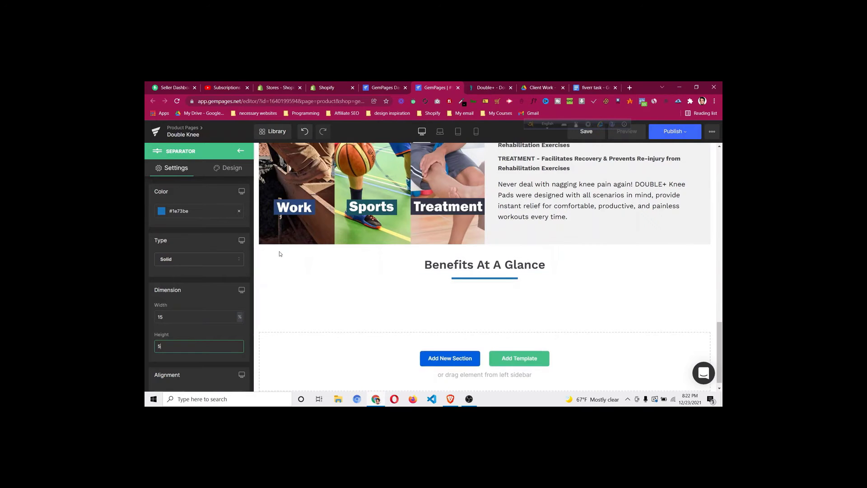
{"action": "left_click", "coordinate": [481, 89]}
{"action": "scroll", "coordinate": [418, 277], "scroll_direction": "down", "scroll_amount": 2}
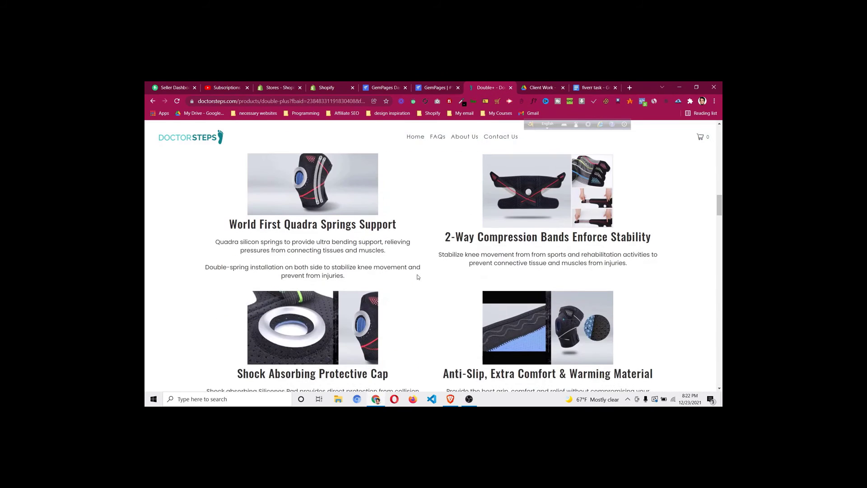
{"action": "left_click", "coordinate": [439, 89]}
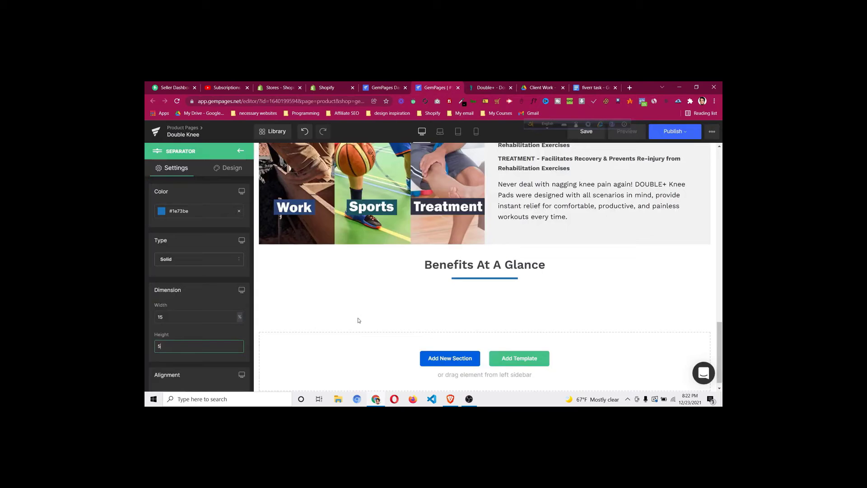
Add a two-column row under the separator and drop an Image element into its left column
{"action": "left_click", "coordinate": [240, 153]}
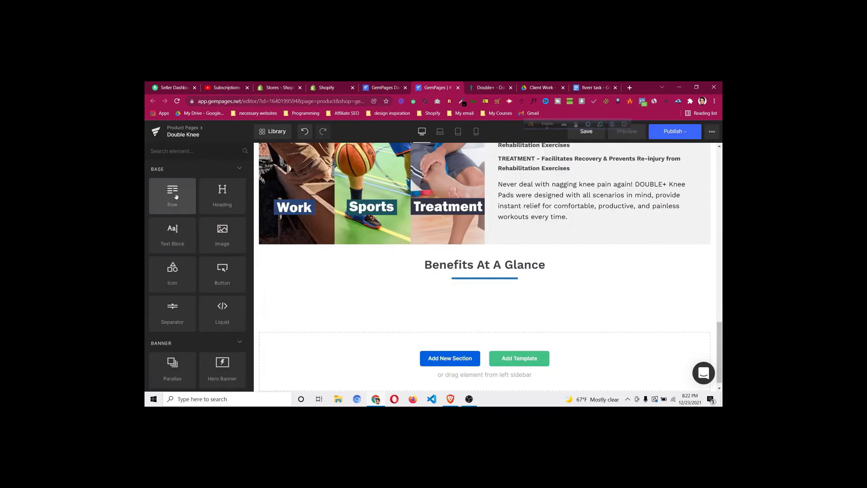
{"action": "left_click_drag", "start_coordinate": [173, 194], "coordinate": [441, 285]}
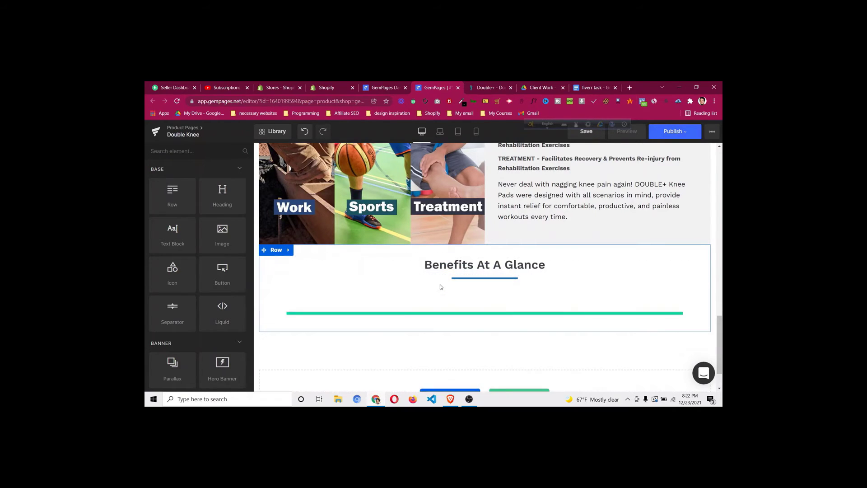
{"action": "left_click", "coordinate": [202, 207]}
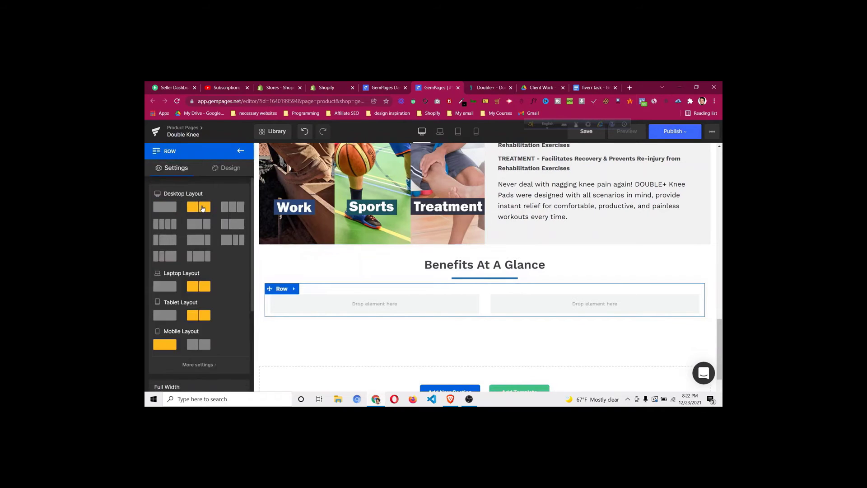
{"action": "left_click", "coordinate": [242, 154]}
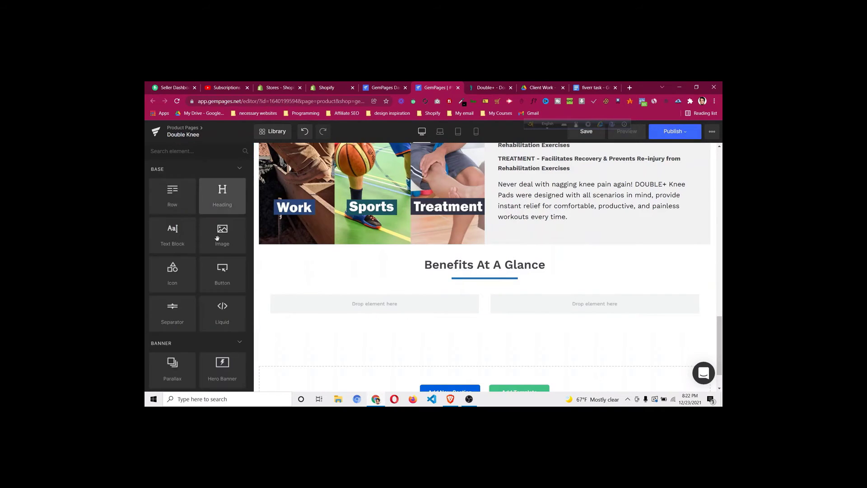
{"action": "left_click_drag", "start_coordinate": [223, 241], "coordinate": [352, 299]}
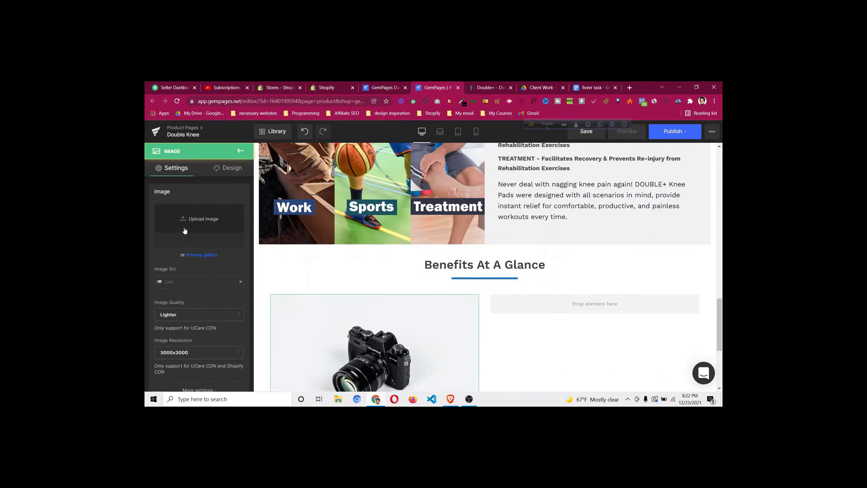
Upload the knee cushion photo from Downloads into the left-column image
{"action": "left_click", "coordinate": [207, 226]}
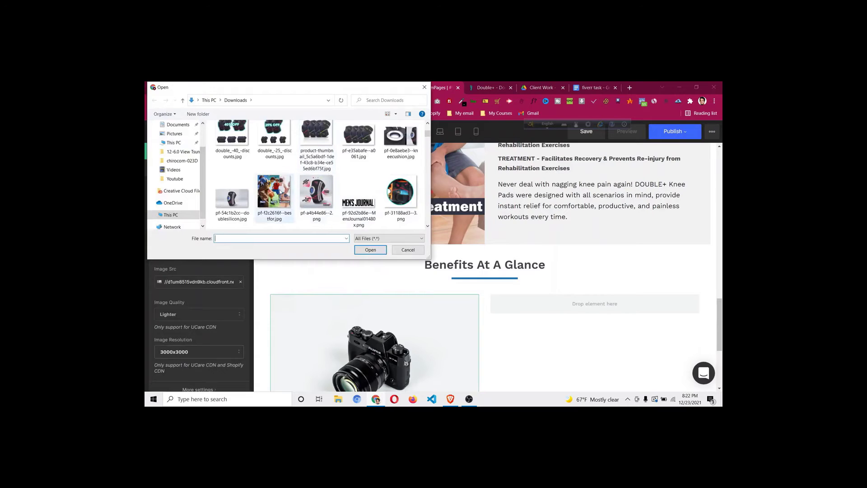
{"action": "left_click", "coordinate": [362, 149]}
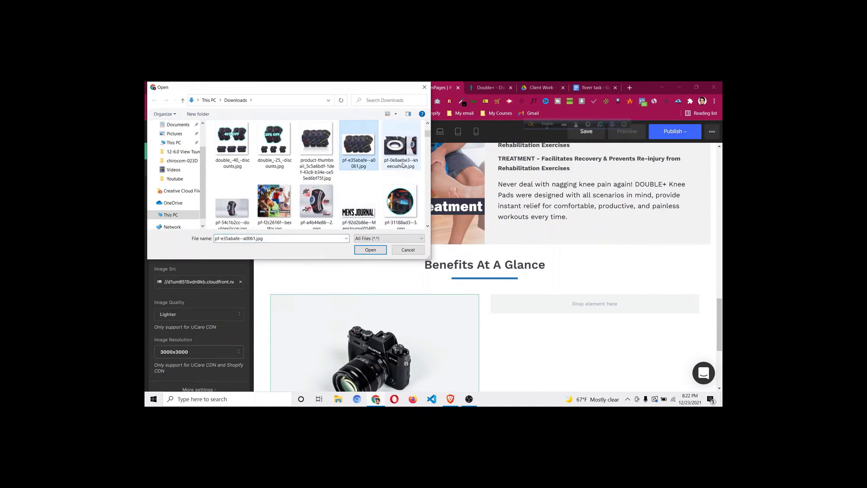
{"action": "left_click", "coordinate": [400, 145]}
{"action": "left_click", "coordinate": [370, 250]}
Compare the new knee-pad image against the DoctorSteps reference page
{"action": "left_click", "coordinate": [482, 90]}
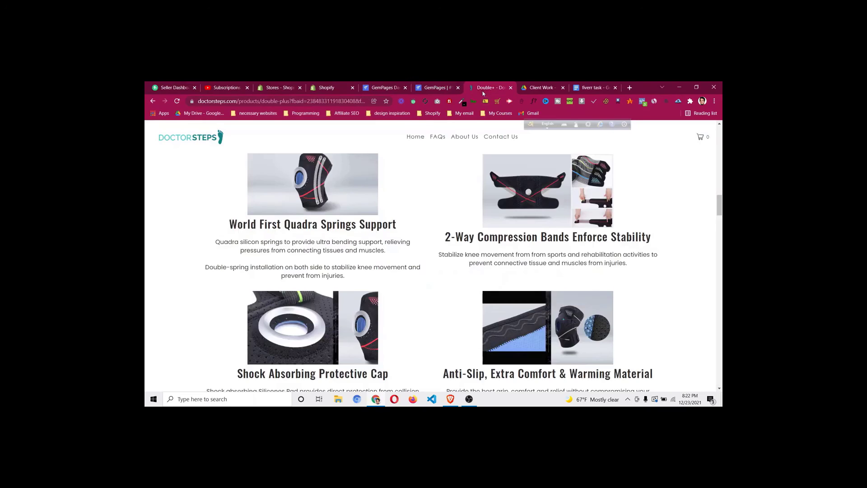
{"action": "left_click", "coordinate": [437, 88]}
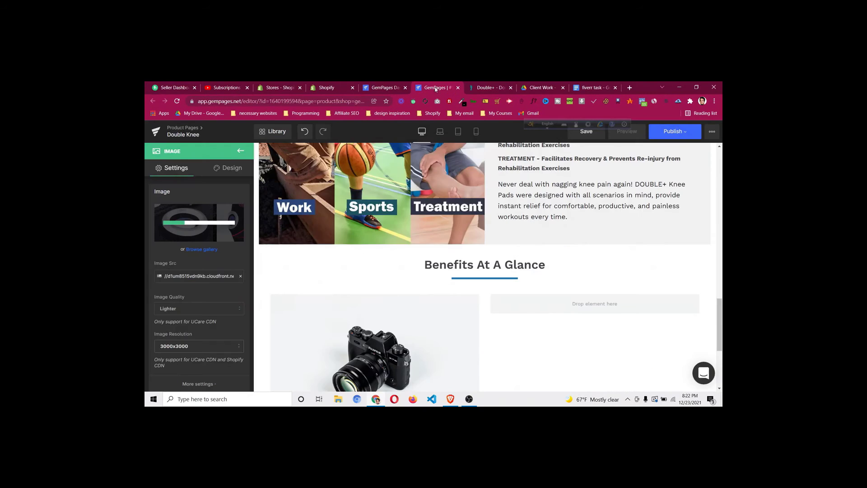
{"action": "scroll", "coordinate": [347, 296], "scroll_direction": "down", "scroll_amount": 3}
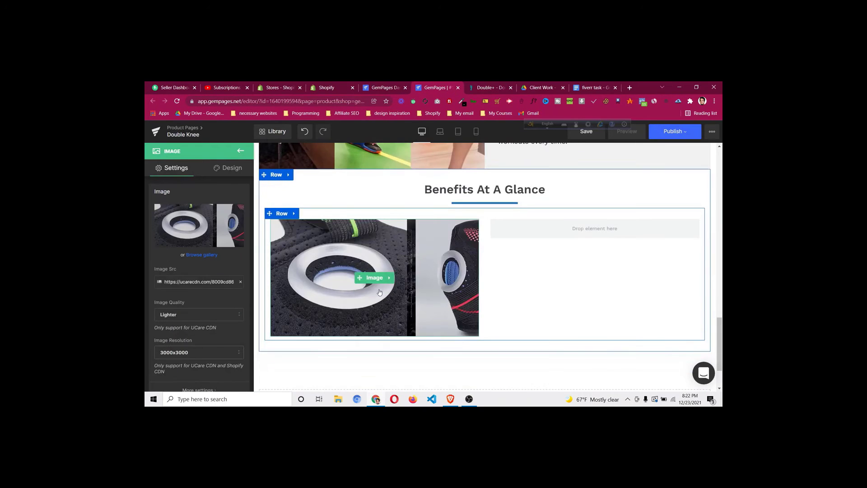
{"action": "left_click", "coordinate": [487, 87]}
{"action": "scroll", "coordinate": [320, 253], "scroll_direction": "down", "scroll_amount": 1}
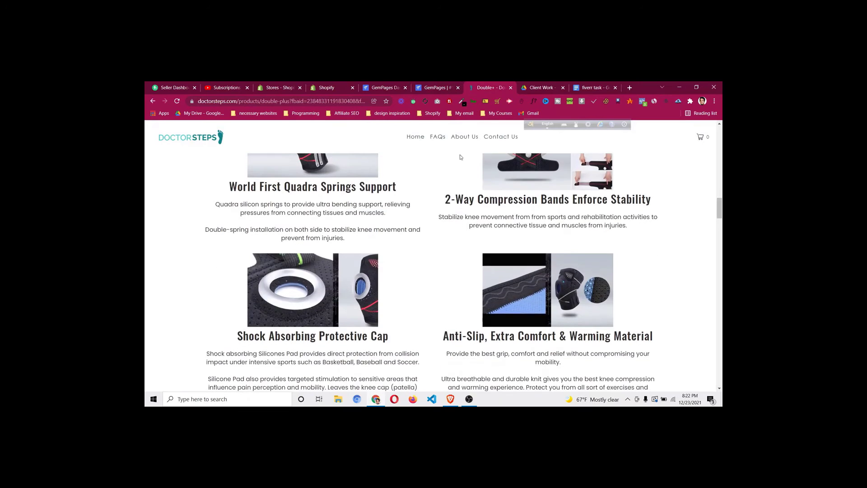
{"action": "scroll", "coordinate": [320, 258], "scroll_direction": "up", "scroll_amount": 2}
{"action": "scroll", "coordinate": [328, 261], "scroll_direction": "up", "scroll_amount": 1}
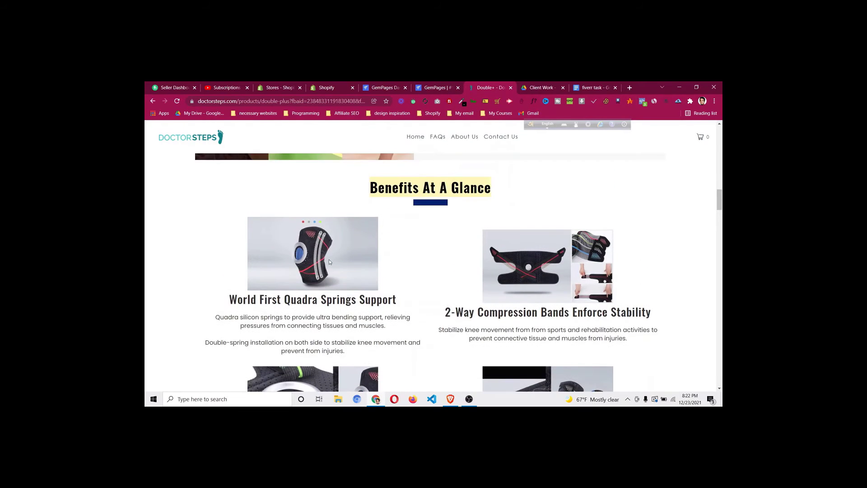
{"action": "scroll", "coordinate": [432, 139], "scroll_direction": "down", "scroll_amount": 1}
{"action": "left_click", "coordinate": [436, 88]}
{"action": "scroll", "coordinate": [572, 192], "scroll_direction": "up", "scroll_amount": 5}
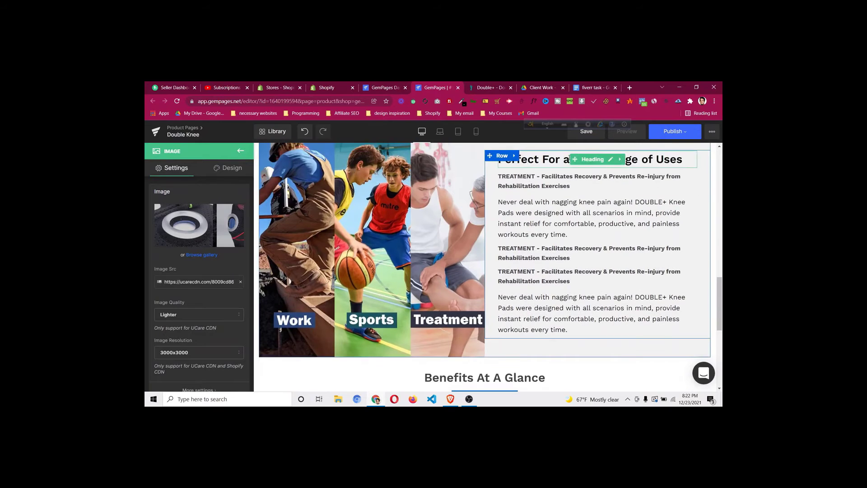
Duplicate the 'Perfect For a Wide Range of Uses' heading and move the copy under the knee-pad image
{"action": "scroll", "coordinate": [495, 275], "scroll_direction": "down", "scroll_amount": 3}
{"action": "scroll", "coordinate": [496, 275], "scroll_direction": "up", "scroll_amount": 4}
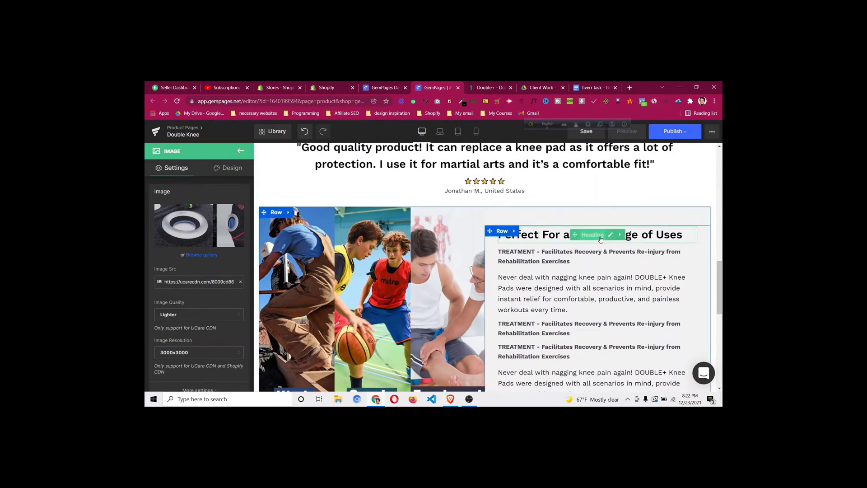
{"action": "right_click", "coordinate": [563, 244]}
{"action": "left_click", "coordinate": [577, 309]}
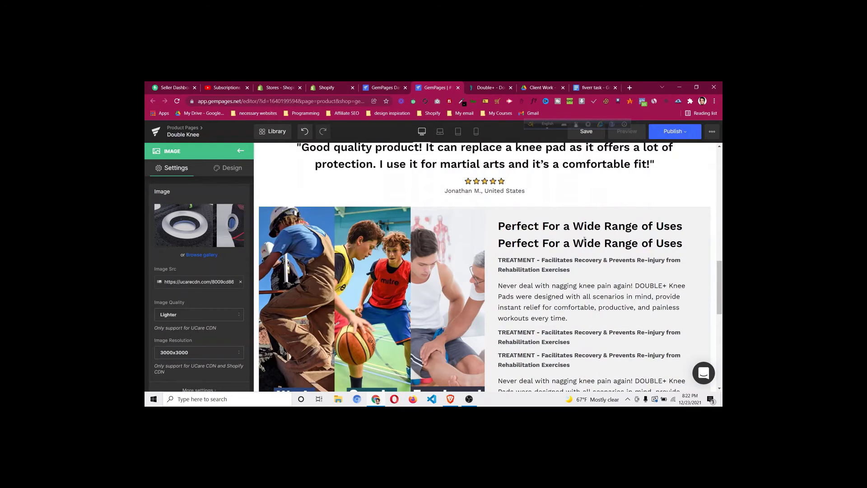
{"action": "left_click_drag", "start_coordinate": [519, 345], "coordinate": [381, 323]}
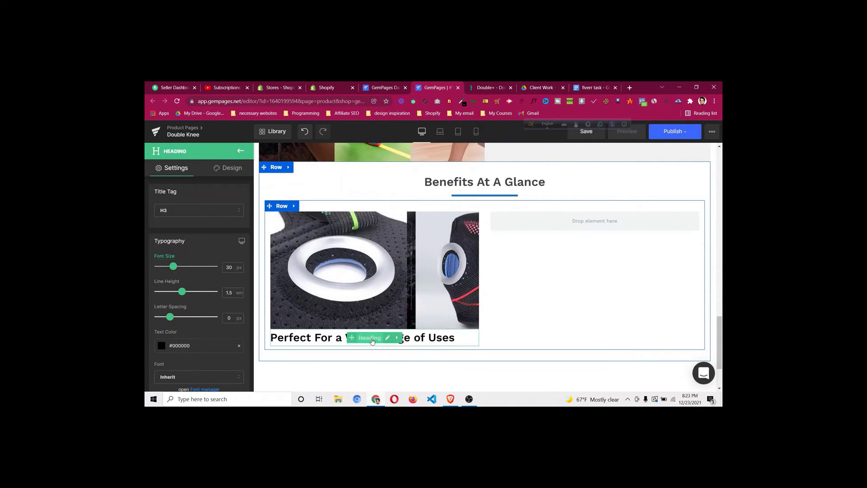
{"action": "scroll", "coordinate": [158, 316], "scroll_direction": "down", "scroll_amount": 5}
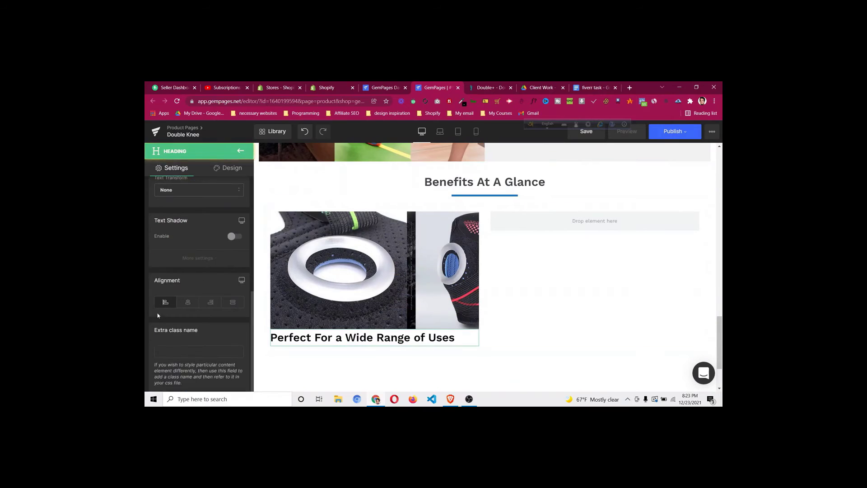
Center-align the copied heading and check the layout against the reference page
{"action": "left_click", "coordinate": [187, 302]}
{"action": "left_click", "coordinate": [486, 88]}
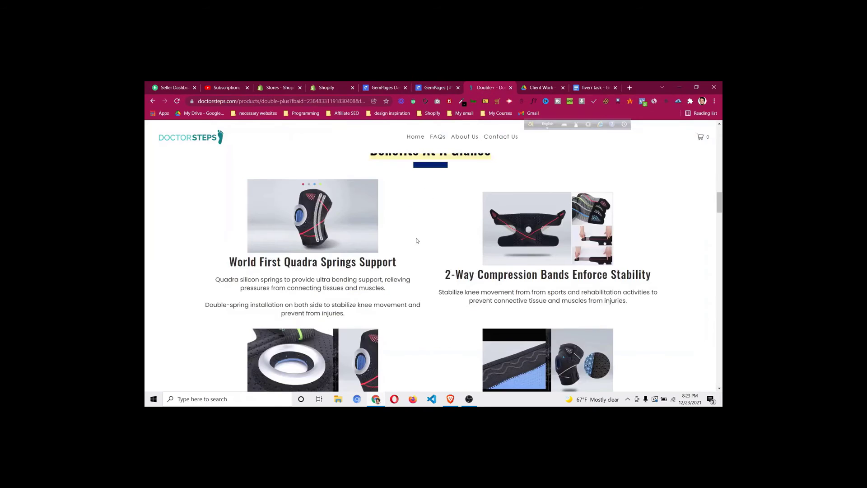
{"action": "left_click", "coordinate": [439, 87]}
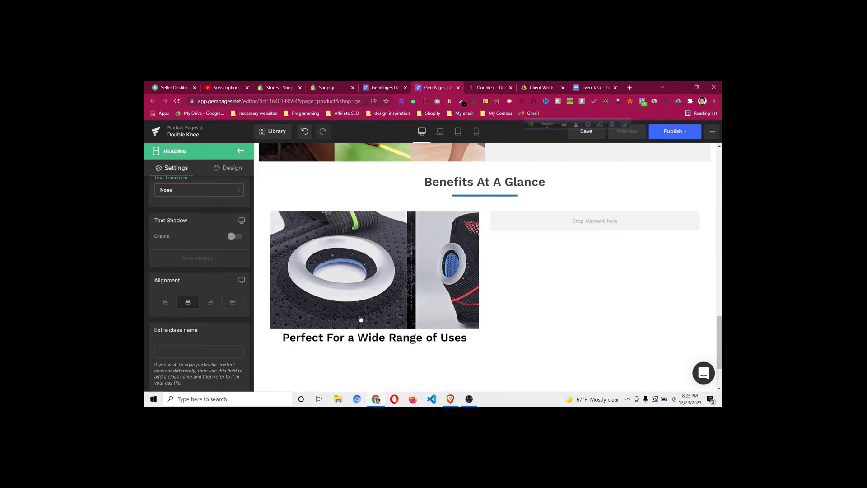
{"action": "left_click", "coordinate": [491, 88]}
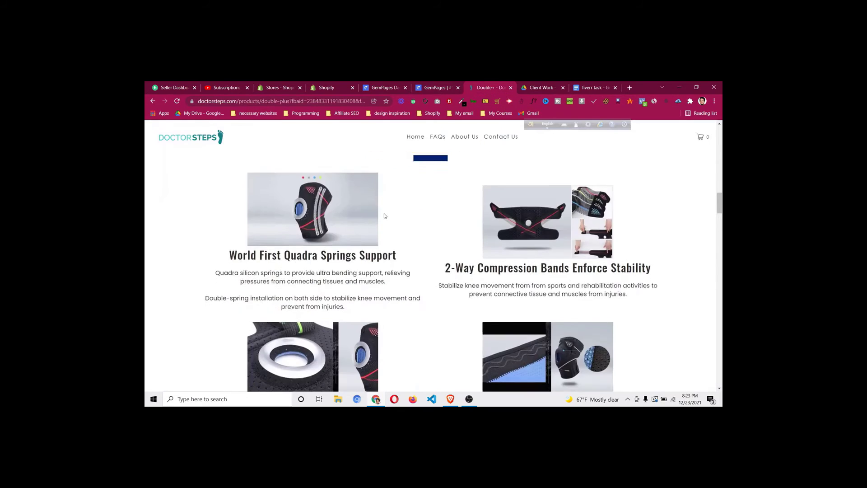
{"action": "scroll", "coordinate": [433, 192], "scroll_direction": "down", "scroll_amount": 2}
{"action": "left_click", "coordinate": [447, 88]}
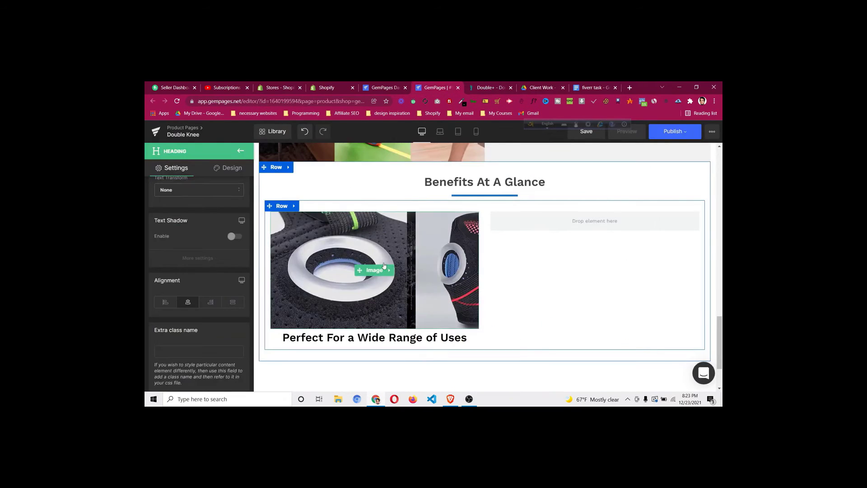
Lower the knee-pad image's Width from 100% toward 80% with the Down arrow key
{"action": "left_click", "coordinate": [381, 273]}
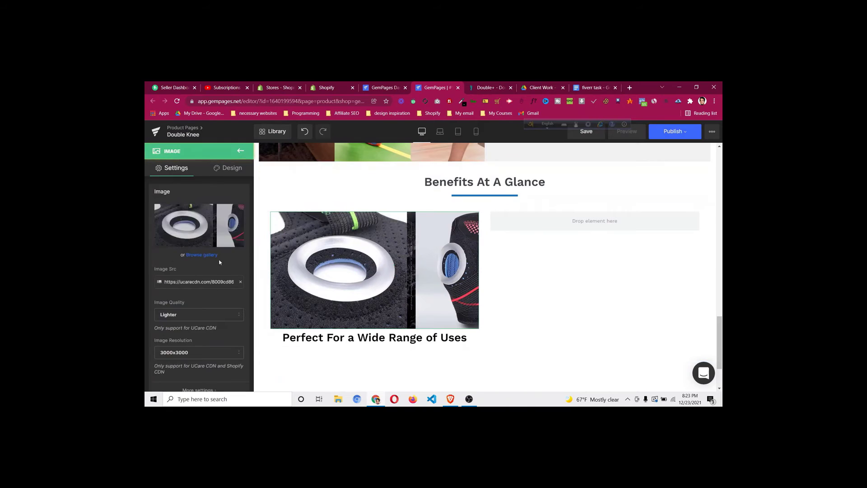
{"action": "scroll", "coordinate": [200, 302], "scroll_direction": "down", "scroll_amount": 4}
{"action": "left_click", "coordinate": [172, 251]}
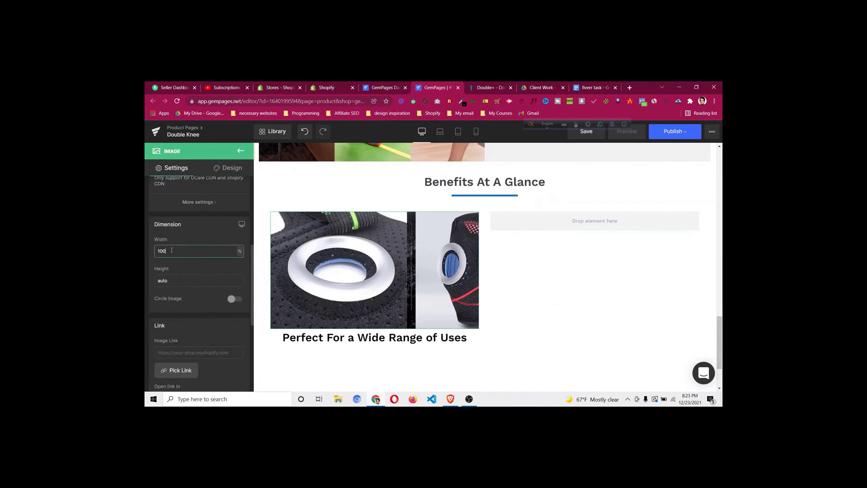
{"action": "key", "text": "Down"}
{"action": "key", "text": "Down"}
{"action": "key", "text": "Down"}
{"action": "key", "text": "Down"}
{"action": "key", "text": "Down"}
{"action": "key", "text": "Down"}
{"action": "key", "text": "Down"}
{"action": "key", "text": "Down"}
{"action": "key", "text": "Down"}
{"action": "key", "text": "Down"}
{"action": "key", "text": "Down"}
{"action": "key", "text": "Down"}
{"action": "key", "text": "Down"}
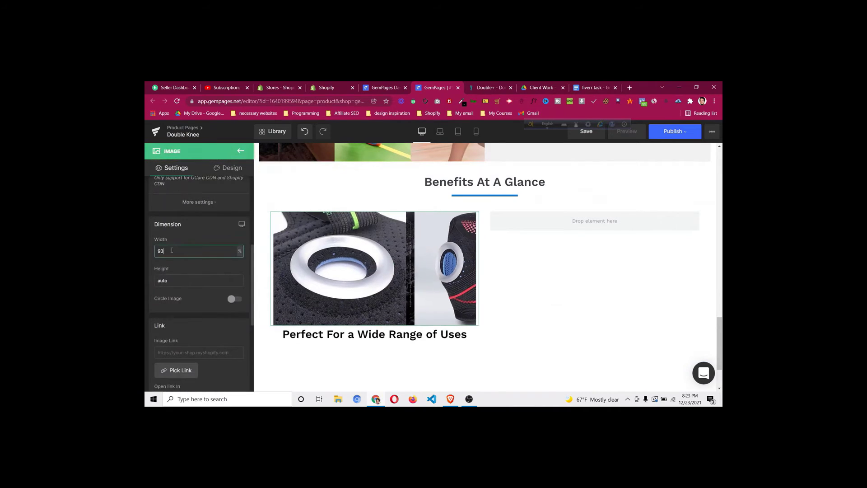
{"action": "key", "text": "Down"}
{"action": "key", "text": "Down"}
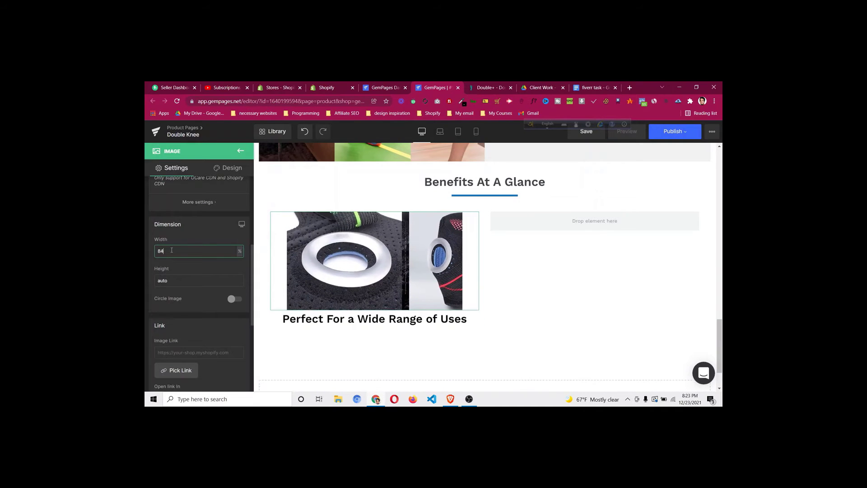
{"action": "key", "text": "Down"}
{"action": "key", "text": "Down"}
{"action": "key", "text": "Down"}
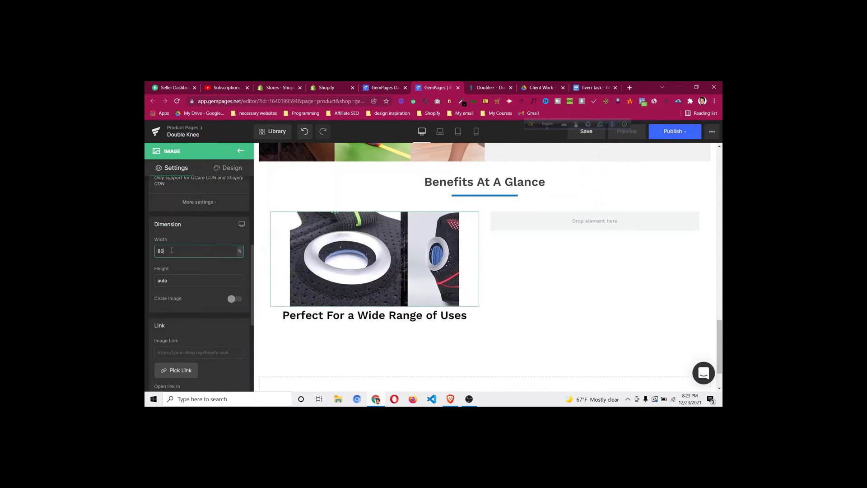
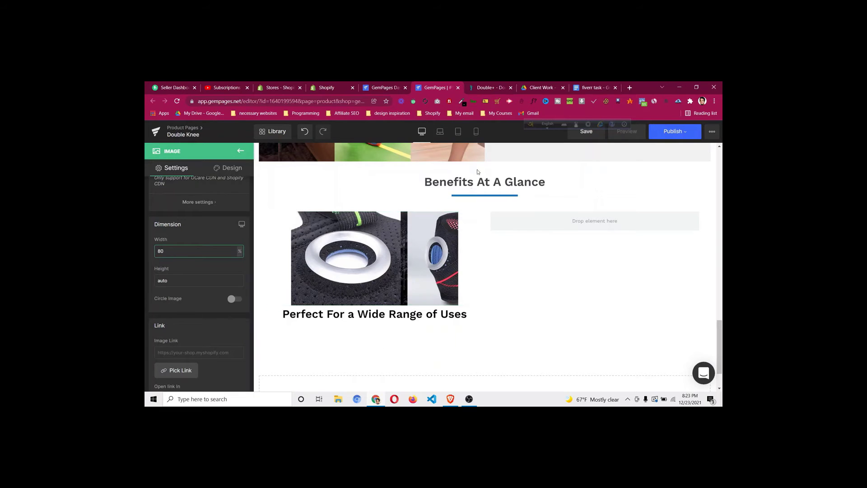
Duplicate the knee-pain paragraph and drag the copy under the heading below the knee-pad image
{"action": "scroll", "coordinate": [410, 205], "scroll_direction": "up", "scroll_amount": 4}
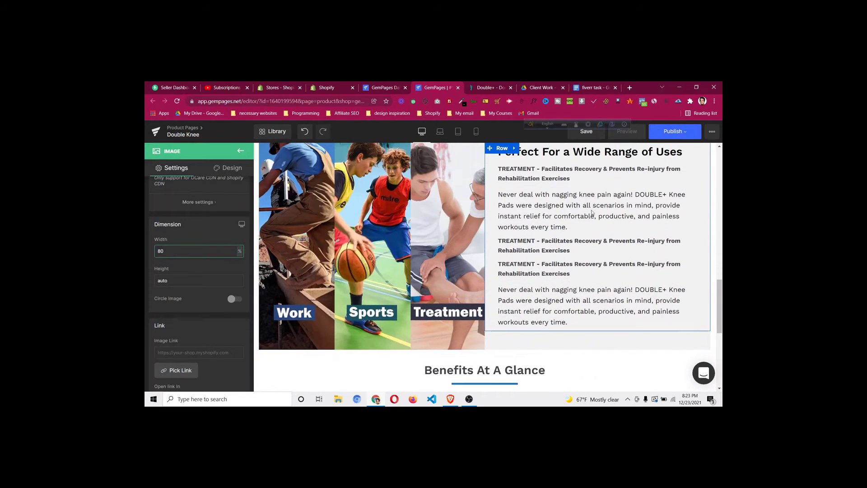
{"action": "right_click", "coordinate": [583, 212]}
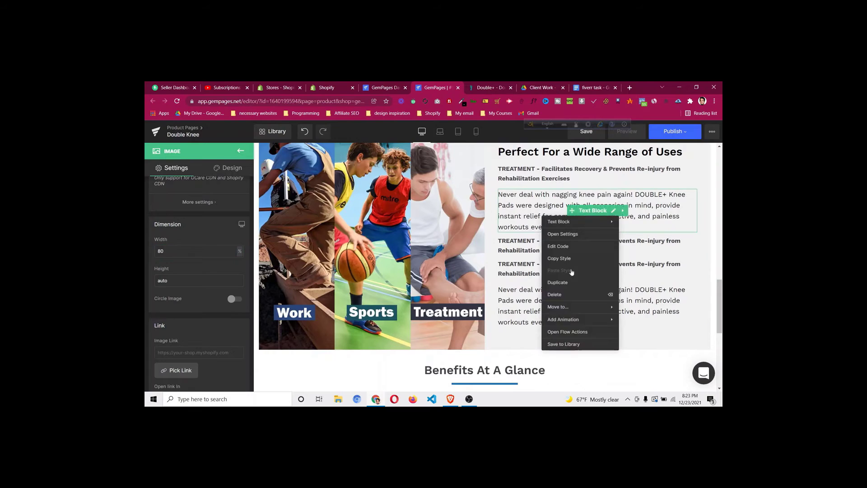
{"action": "left_click", "coordinate": [572, 283]}
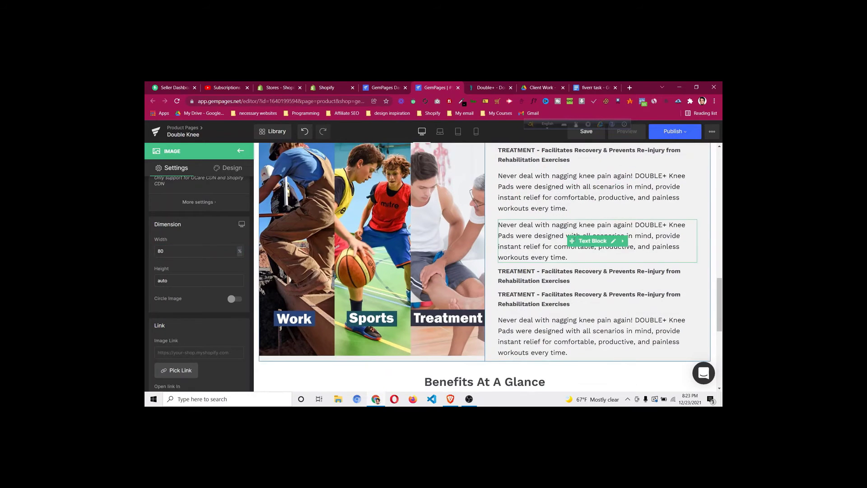
{"action": "left_click_drag", "start_coordinate": [535, 298], "coordinate": [370, 281]}
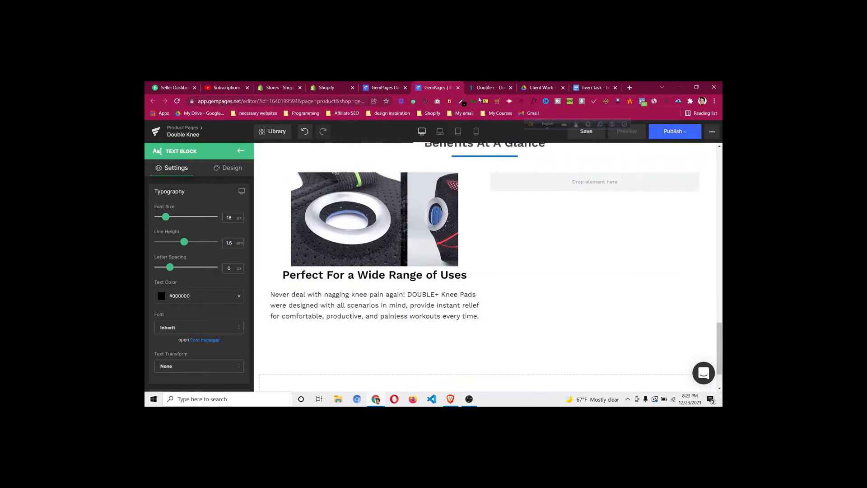
After glancing at the reference page, reduce the copied paragraph's top margin to 5px
{"action": "left_click", "coordinate": [484, 88]}
{"action": "scroll", "coordinate": [297, 333], "scroll_direction": "down", "scroll_amount": 2}
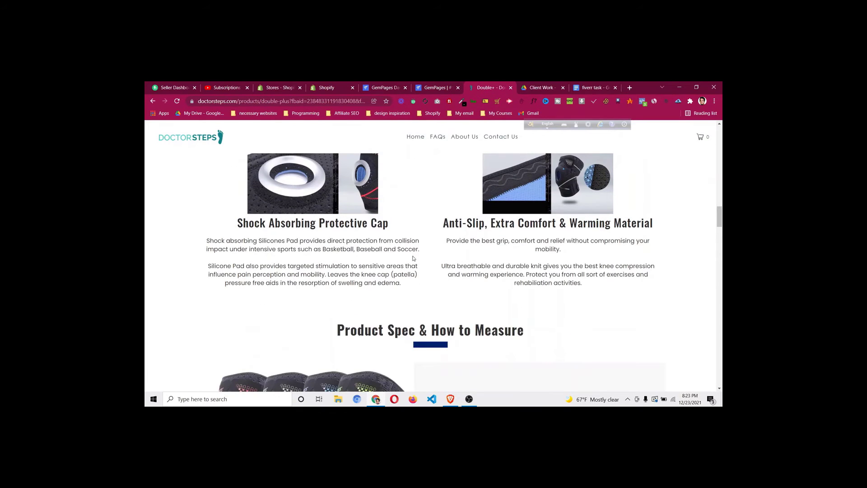
{"action": "left_click", "coordinate": [440, 93]}
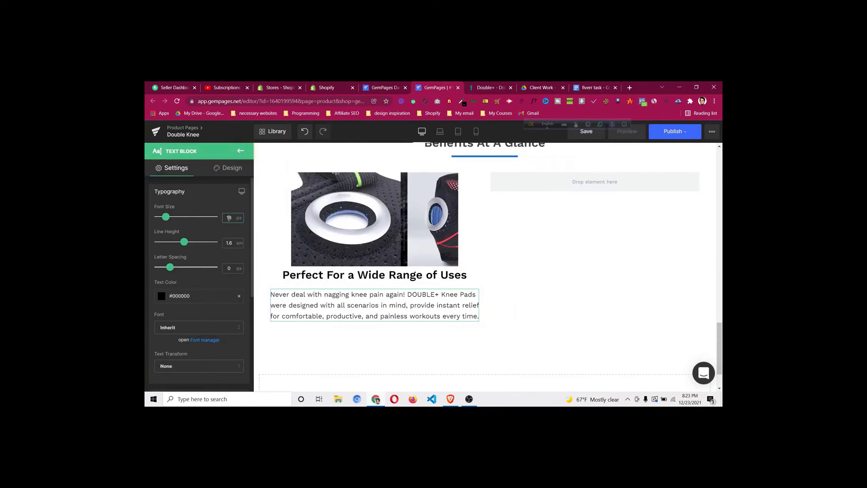
{"action": "left_click", "coordinate": [234, 169]}
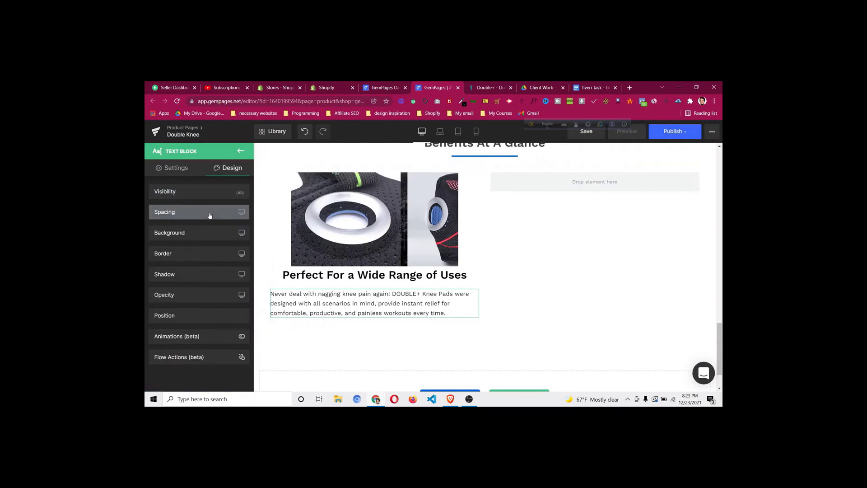
{"action": "left_click", "coordinate": [210, 215]}
{"action": "left_click", "coordinate": [201, 237]}
{"action": "type", "text": "13"}
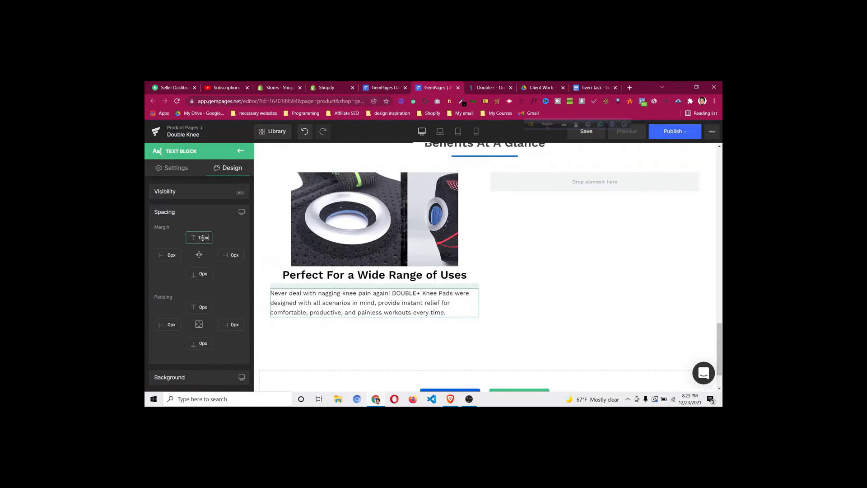
{"action": "left_click_drag", "start_coordinate": [203, 238], "coordinate": [237, 243]}
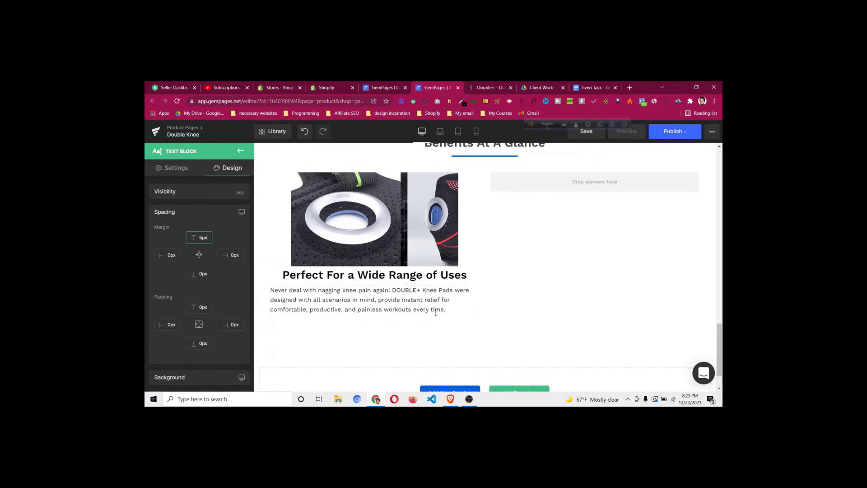
Copy the Silicone Pad paragraph text from the DoctorSteps reference page
{"action": "key", "text": "ctrl+Tab"}
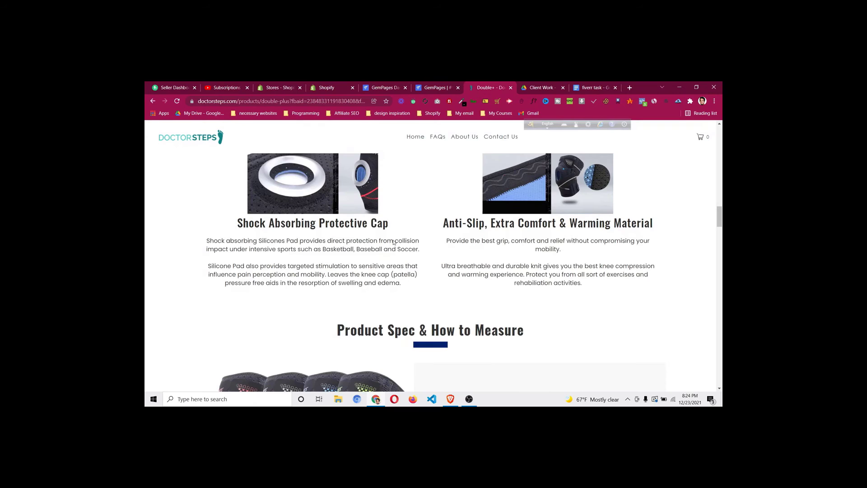
{"action": "left_click_drag", "start_coordinate": [209, 266], "coordinate": [424, 293]}
{"action": "key", "text": "ctrl+c"}
{"action": "right_click", "coordinate": [375, 278]}
{"action": "left_click", "coordinate": [390, 283]}
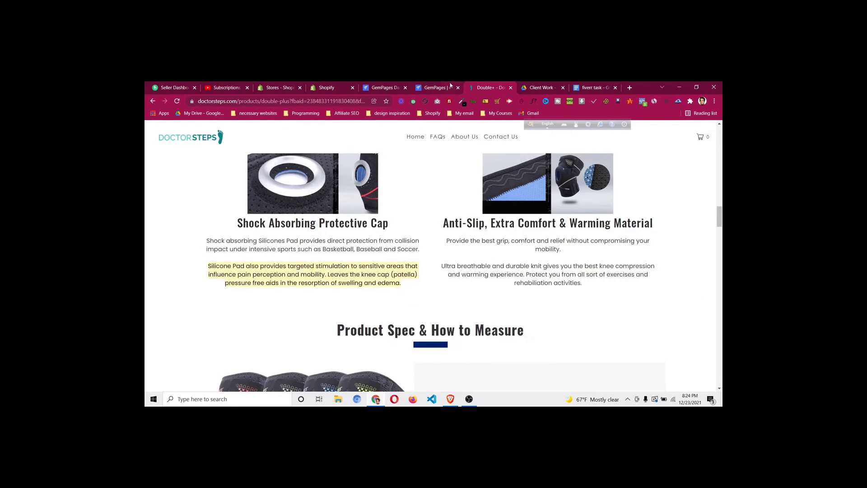
{"action": "key", "text": "ctrl+shift+Tab"}
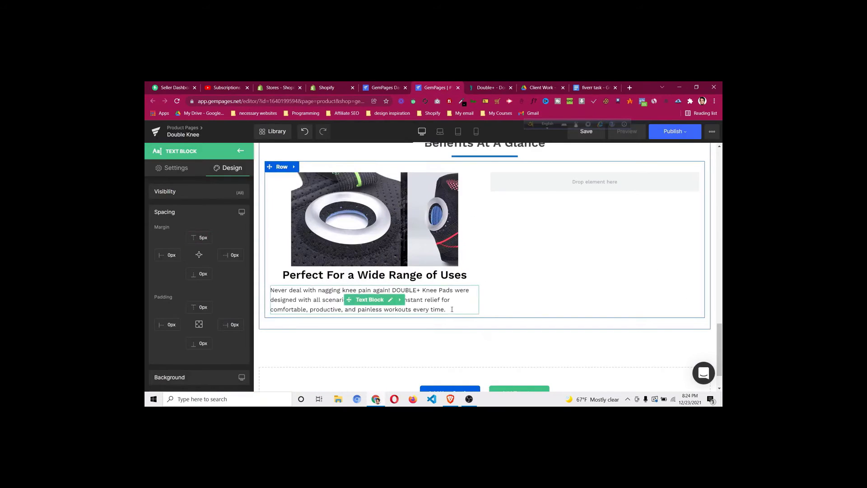
Paste the Silicone Pad paragraph as plain text on a new line after the knee-pain text
{"action": "left_click", "coordinate": [451, 311]}
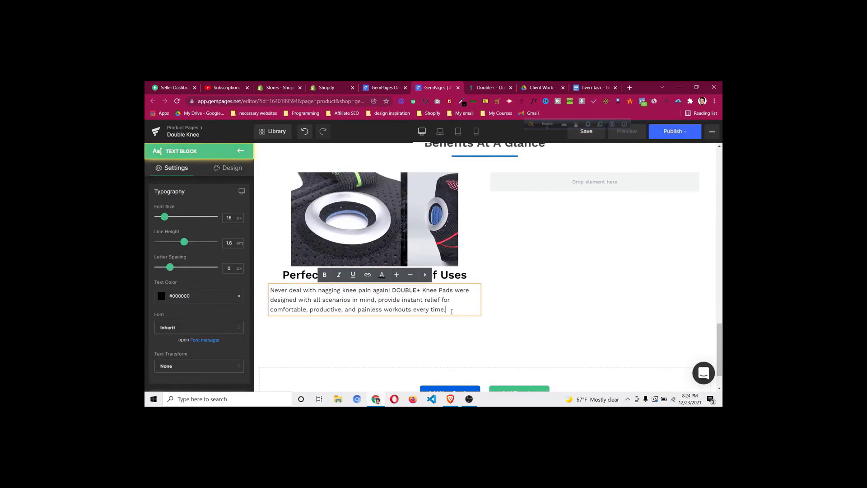
{"action": "key", "text": "Return"}
{"action": "key", "text": "Return"}
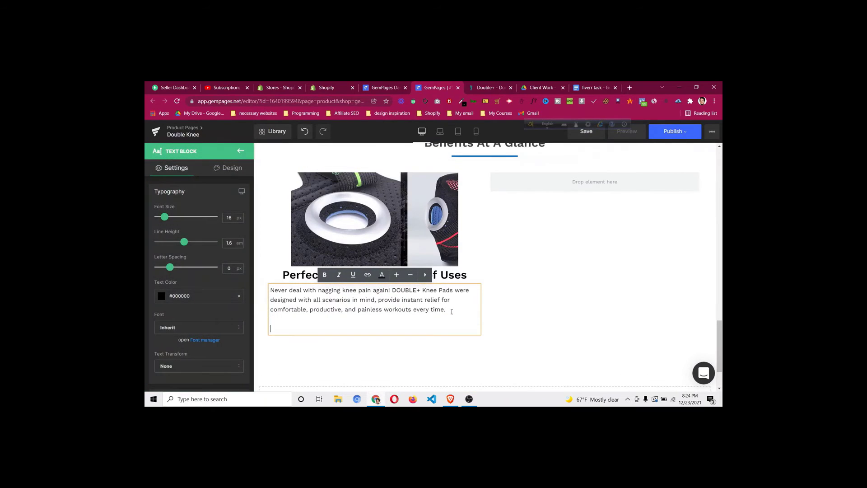
{"action": "key", "text": "ctrl+v"}
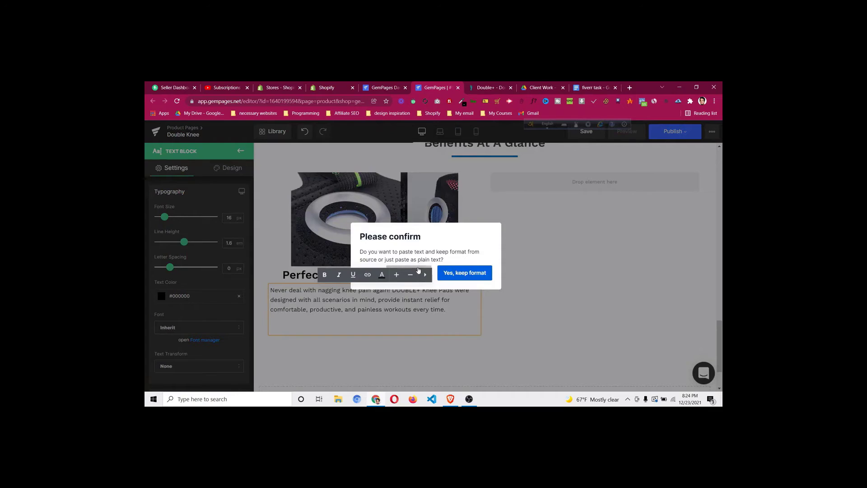
{"action": "left_click", "coordinate": [418, 270]}
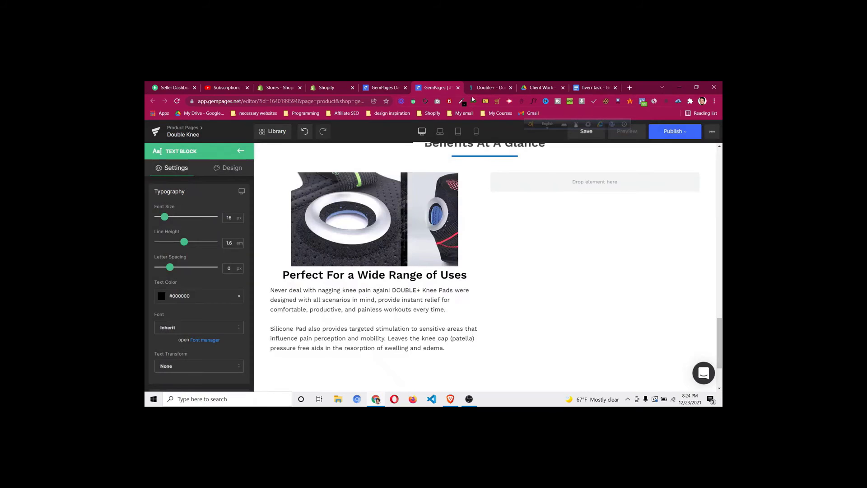
Compare with the reference page and centre-align both paragraphs
{"action": "left_click", "coordinate": [480, 91]}
{"action": "left_click", "coordinate": [446, 89]}
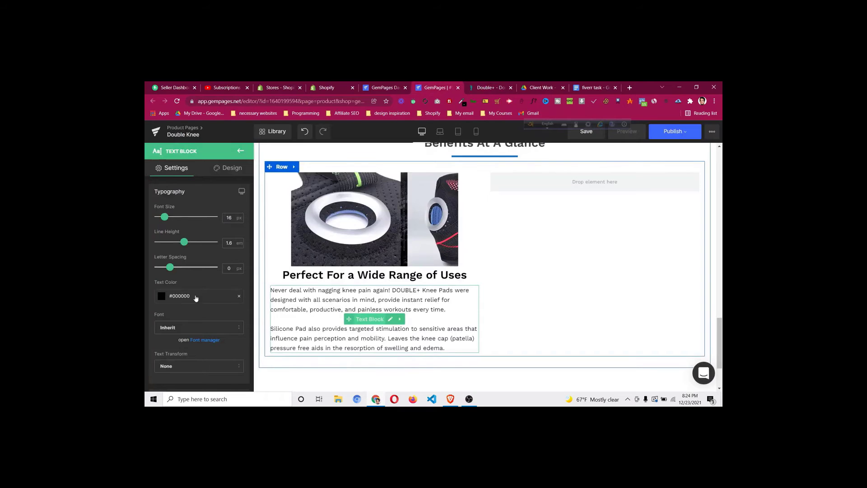
{"action": "scroll", "coordinate": [194, 316], "scroll_direction": "down", "scroll_amount": 4}
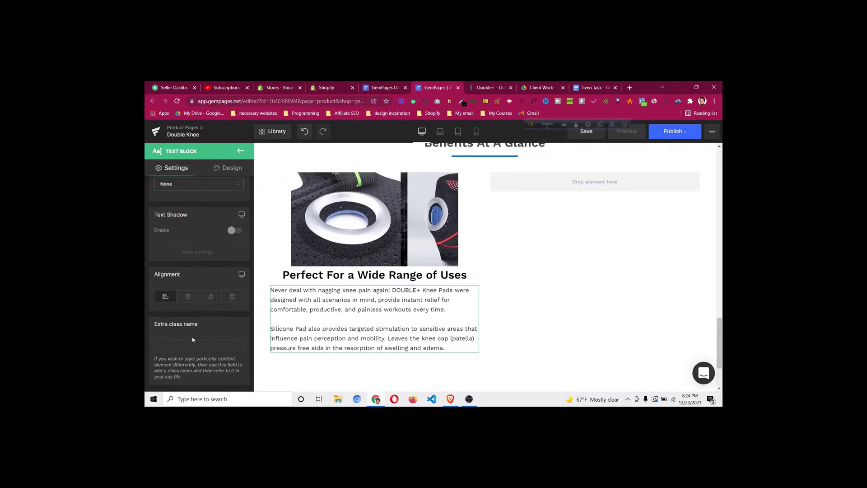
{"action": "left_click", "coordinate": [188, 296]}
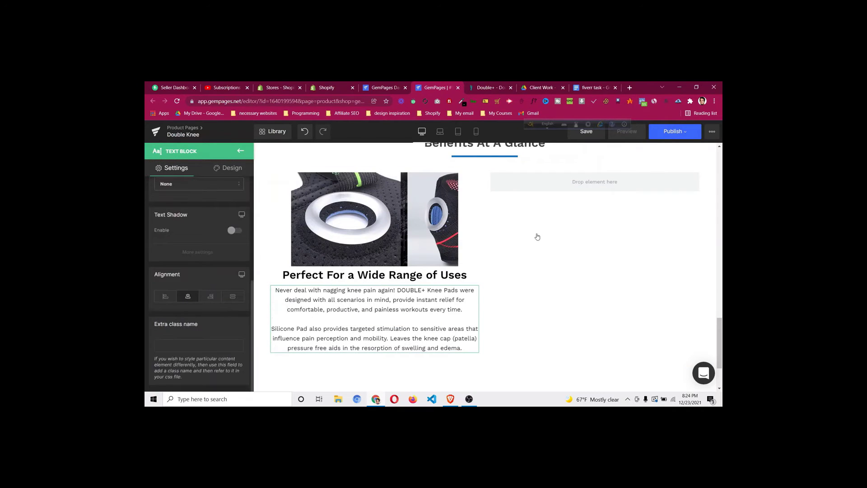
{"action": "left_click", "coordinate": [487, 87]}
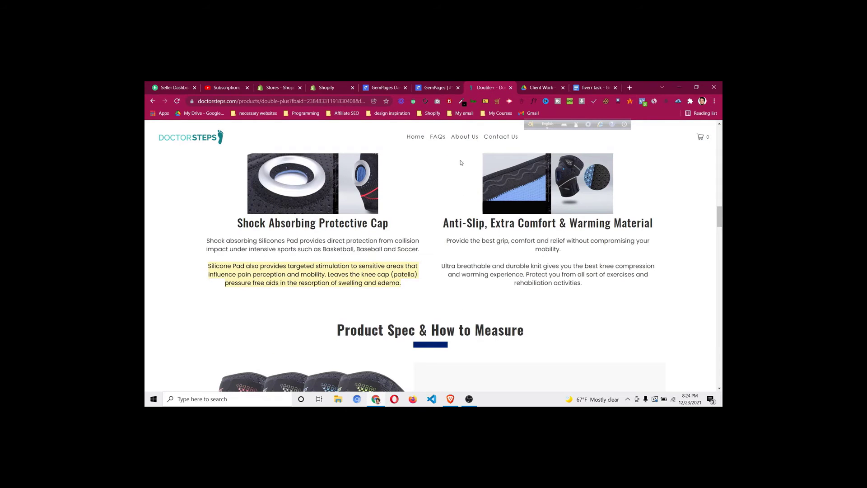
Duplicate the knee-pad image and its heading, moving both copies into the right column
{"action": "left_click", "coordinate": [439, 91]}
{"action": "right_click", "coordinate": [374, 225]}
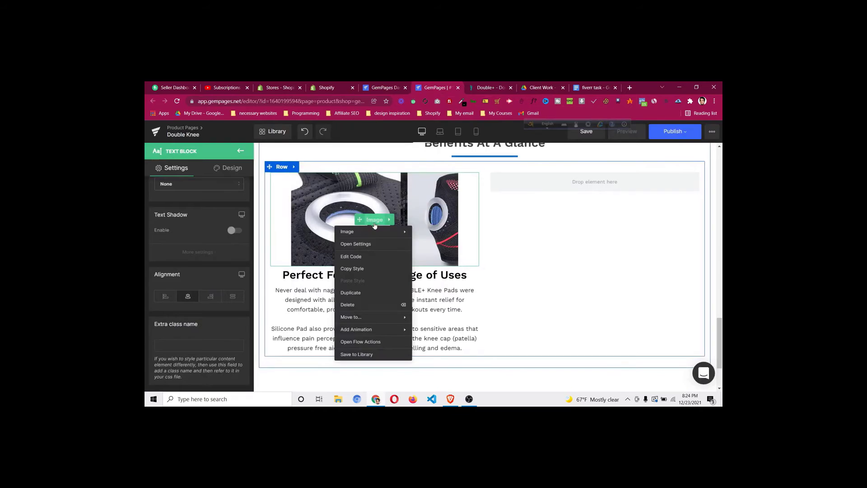
{"action": "left_click", "coordinate": [377, 293]}
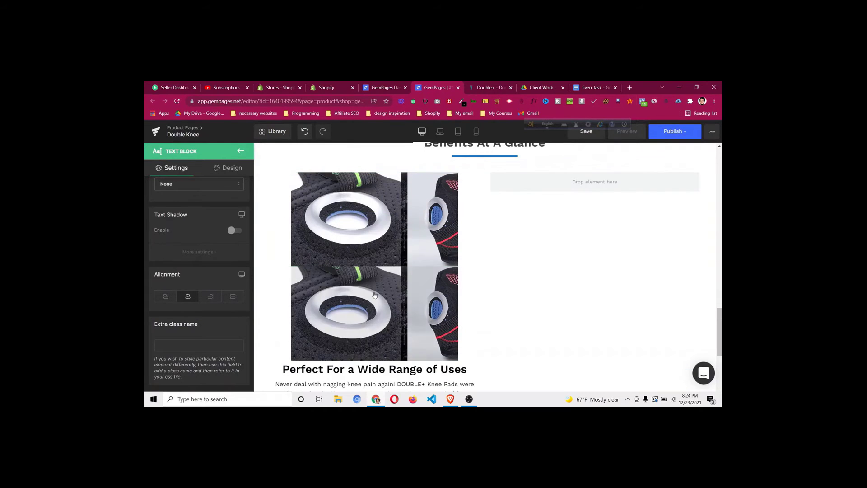
{"action": "left_click_drag", "start_coordinate": [357, 312], "coordinate": [549, 188]}
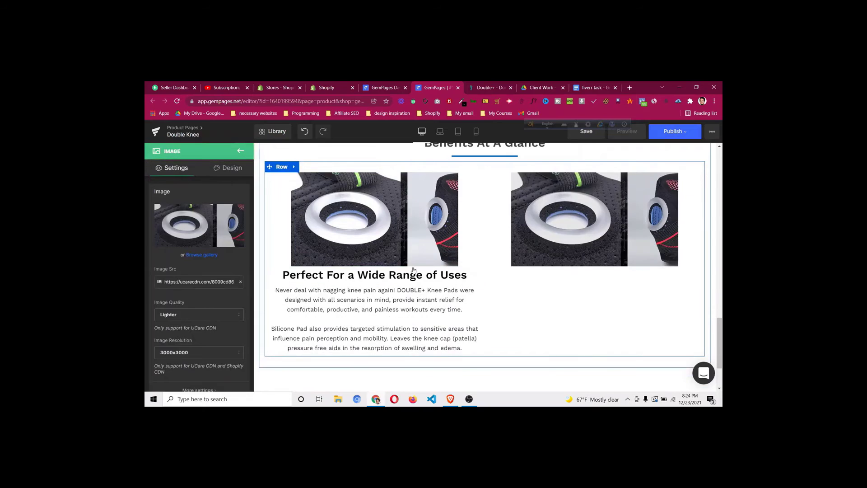
{"action": "right_click", "coordinate": [379, 277]}
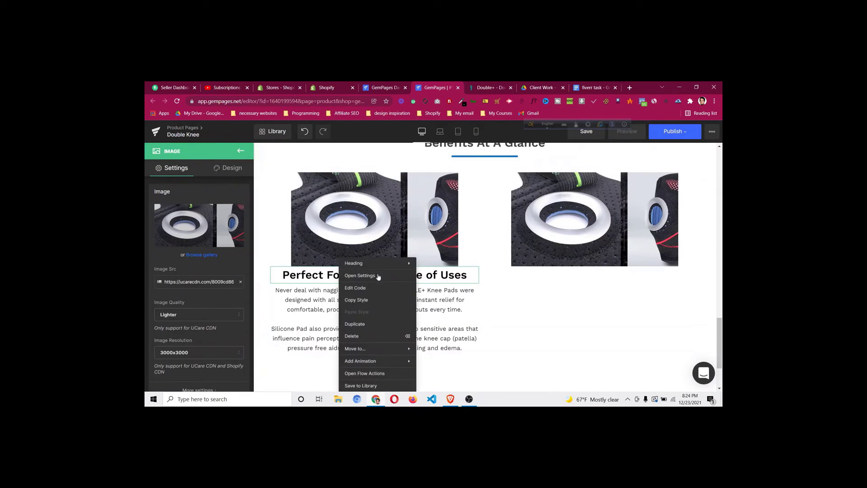
{"action": "left_click", "coordinate": [378, 324]}
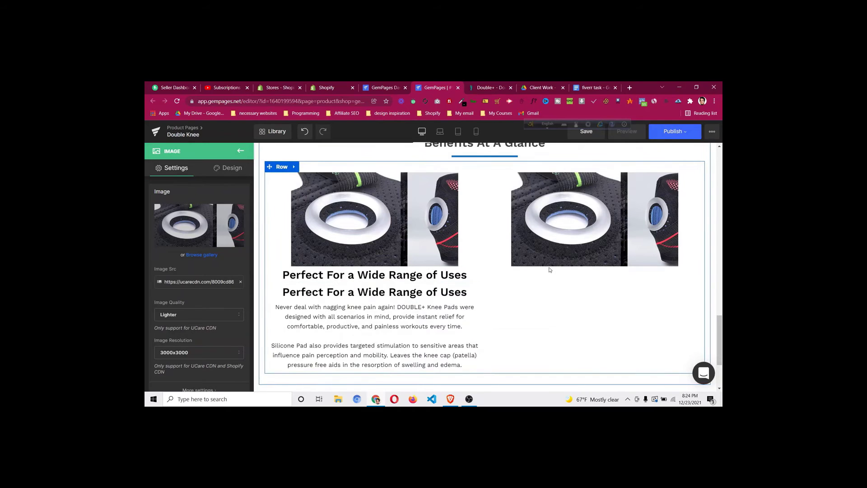
{"action": "left_click_drag", "start_coordinate": [375, 292], "coordinate": [553, 270]}
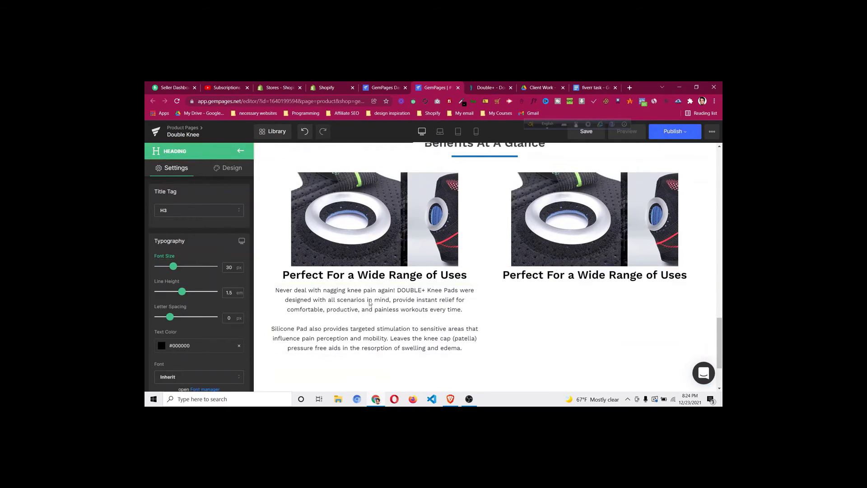
Duplicate the two-paragraph text and place the copy under the right-column heading
{"action": "right_click", "coordinate": [372, 320]}
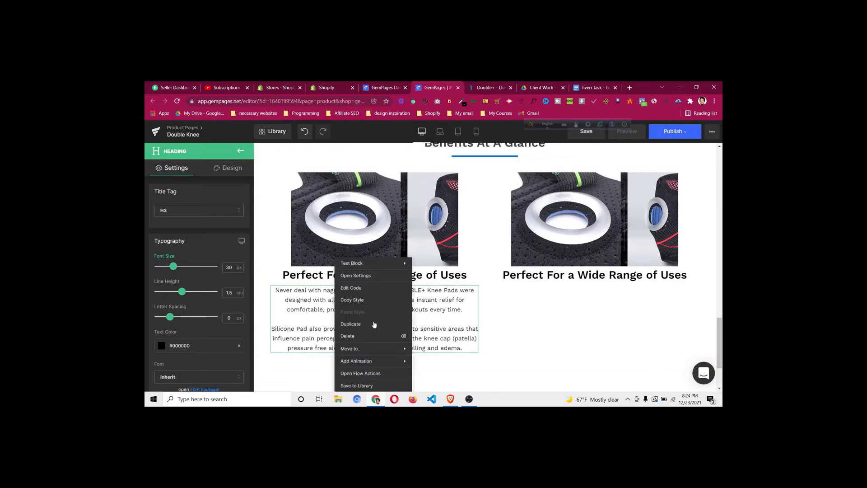
{"action": "left_click", "coordinate": [372, 324]}
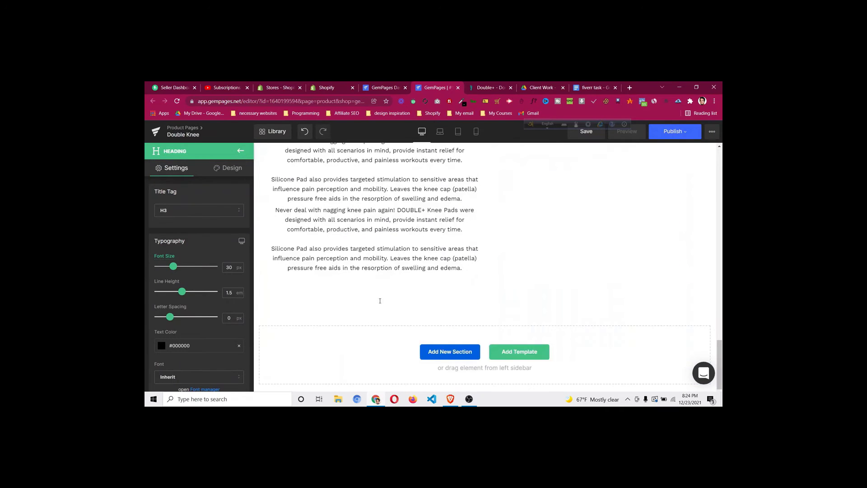
{"action": "scroll", "coordinate": [378, 279], "scroll_direction": "up", "scroll_amount": 2}
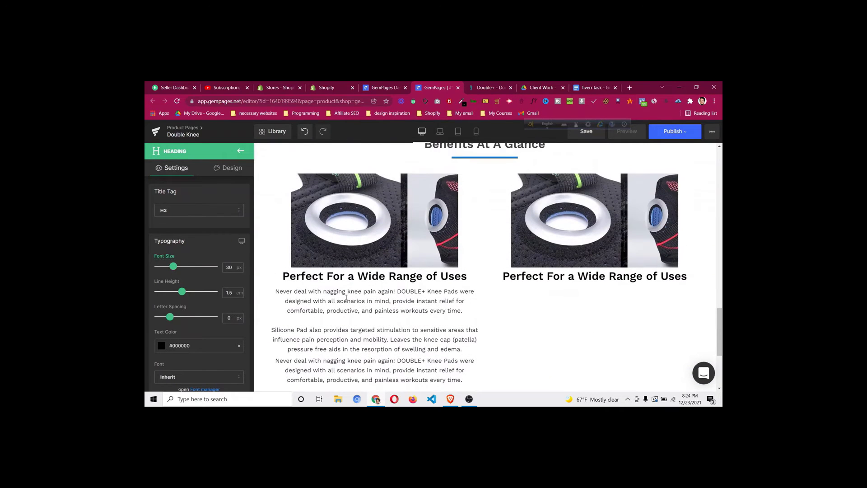
{"action": "left_click", "coordinate": [382, 331]}
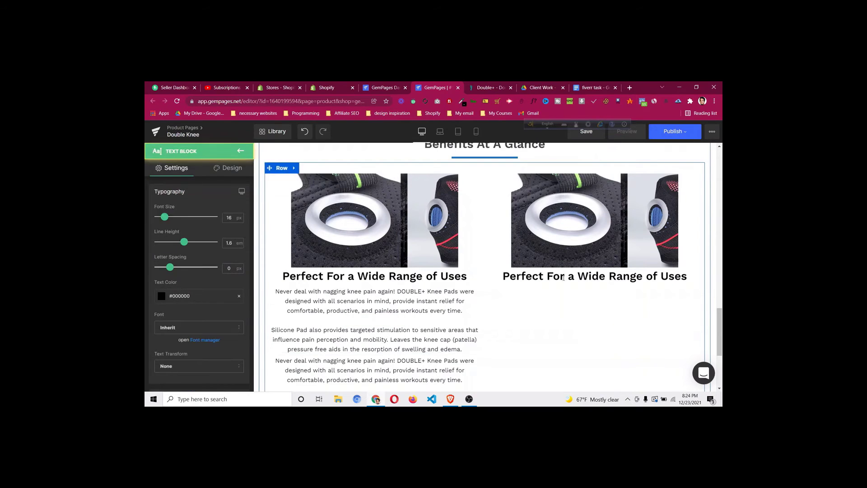
{"action": "left_click_drag", "start_coordinate": [564, 277], "coordinate": [567, 283]}
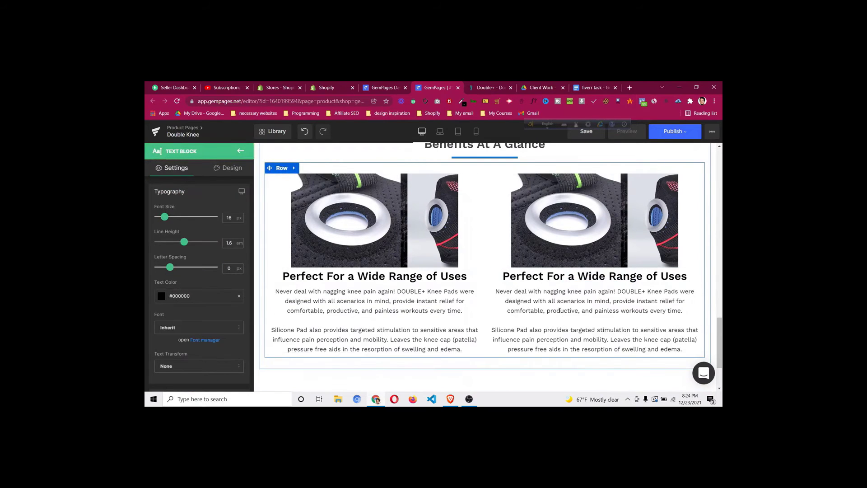
{"action": "left_click", "coordinate": [492, 87]}
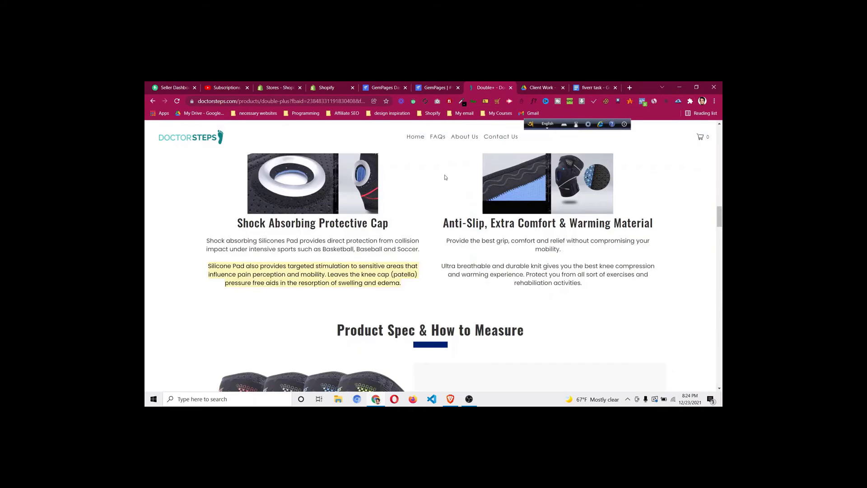
Review the reference page, then duplicate the two-column knee-pad image row
{"action": "scroll", "coordinate": [446, 178], "scroll_direction": "down", "scroll_amount": 2}
{"action": "scroll", "coordinate": [446, 178], "scroll_direction": "up", "scroll_amount": 1}
{"action": "scroll", "coordinate": [307, 248], "scroll_direction": "down", "scroll_amount": 8}
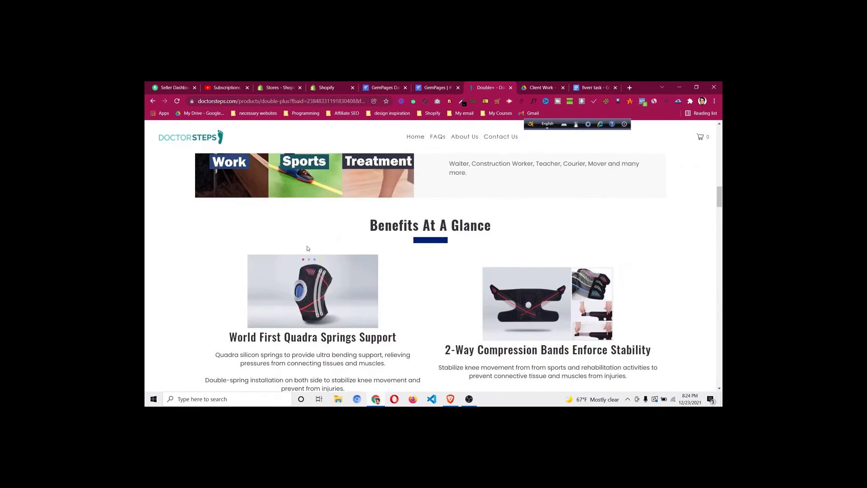
{"action": "scroll", "coordinate": [253, 255], "scroll_direction": "down", "scroll_amount": 1}
{"action": "scroll", "coordinate": [400, 280], "scroll_direction": "down", "scroll_amount": 3}
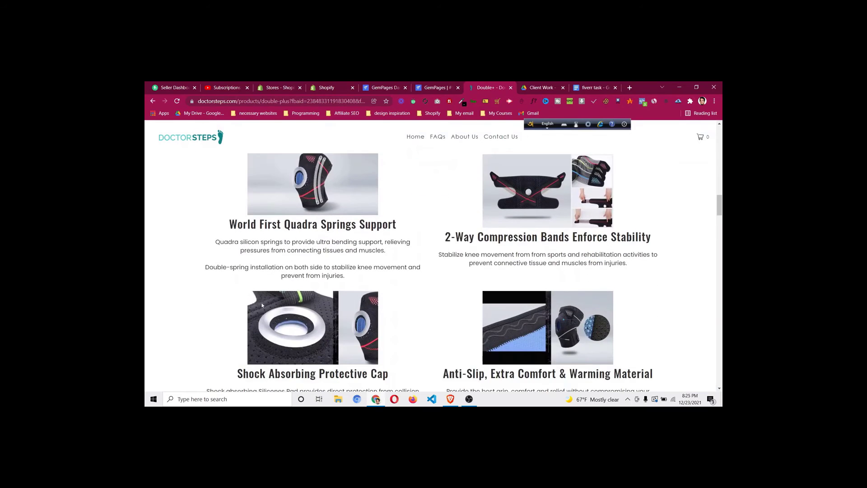
{"action": "left_click", "coordinate": [437, 88]}
{"action": "left_click", "coordinate": [281, 169]}
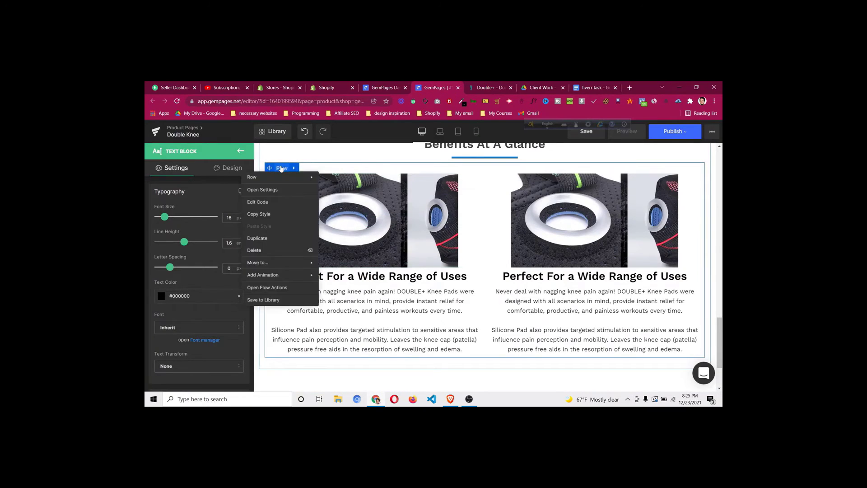
{"action": "left_click", "coordinate": [280, 236]}
Select the lower-left knee-pad image in the new row and compare with the reference page
{"action": "scroll", "coordinate": [468, 230], "scroll_direction": "down", "scroll_amount": 6}
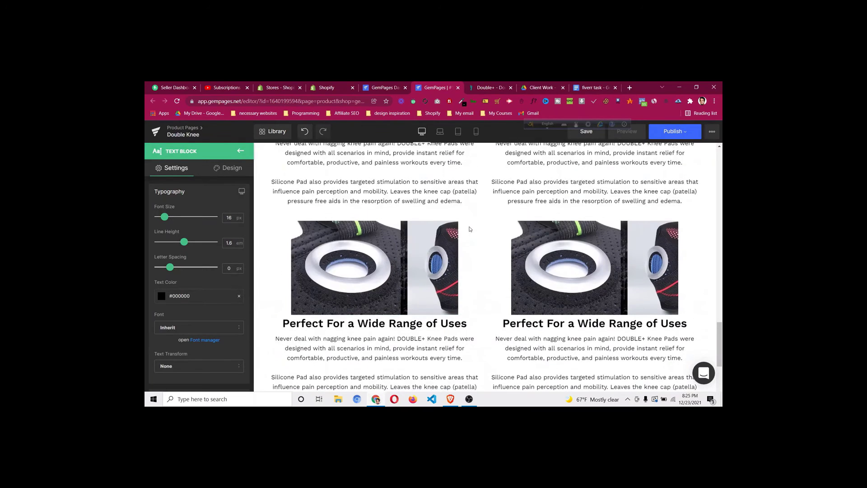
{"action": "scroll", "coordinate": [474, 227], "scroll_direction": "up", "scroll_amount": 3}
{"action": "scroll", "coordinate": [475, 226], "scroll_direction": "up", "scroll_amount": 2}
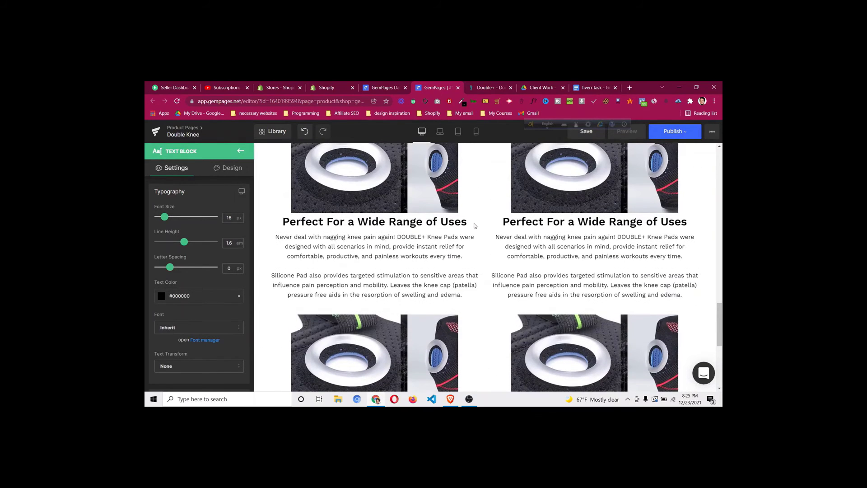
{"action": "scroll", "coordinate": [475, 226], "scroll_direction": "down", "scroll_amount": 1}
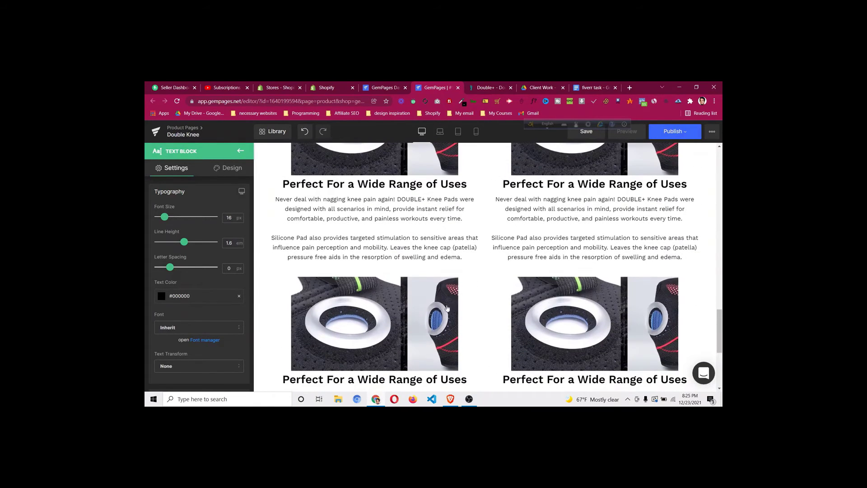
{"action": "scroll", "coordinate": [499, 287], "scroll_direction": "up", "scroll_amount": 3}
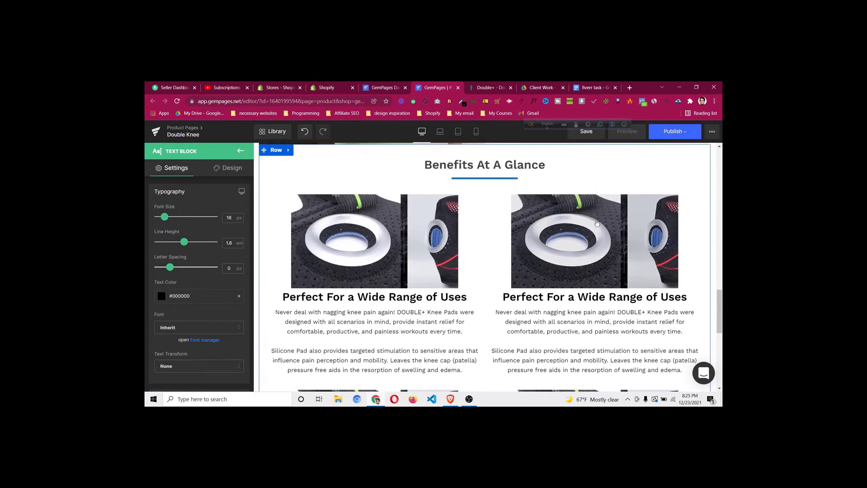
{"action": "scroll", "coordinate": [563, 221], "scroll_direction": "down", "scroll_amount": 3}
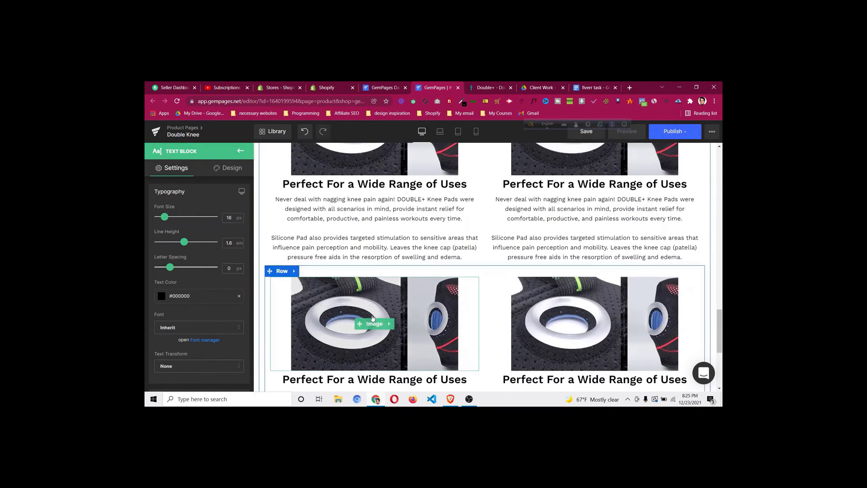
{"action": "left_click", "coordinate": [373, 325]}
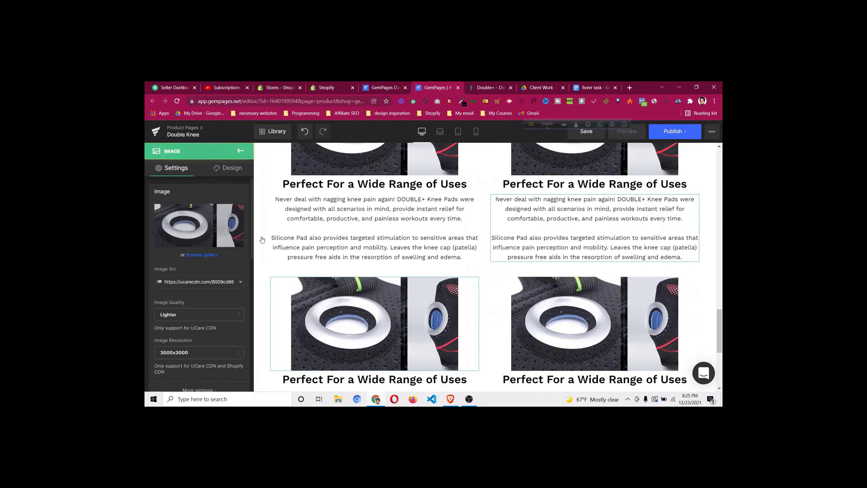
{"action": "left_click", "coordinate": [485, 89]}
{"action": "scroll", "coordinate": [476, 234], "scroll_direction": "down", "scroll_amount": 5}
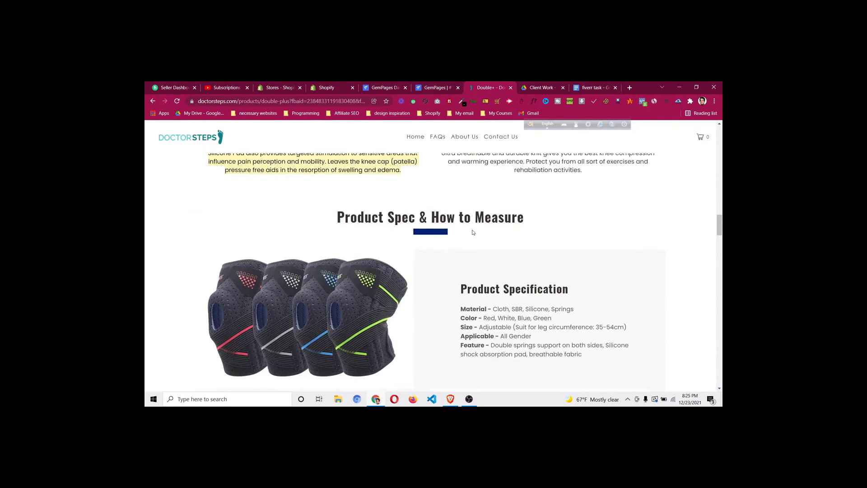
{"action": "scroll", "coordinate": [473, 237], "scroll_direction": "down", "scroll_amount": 4}
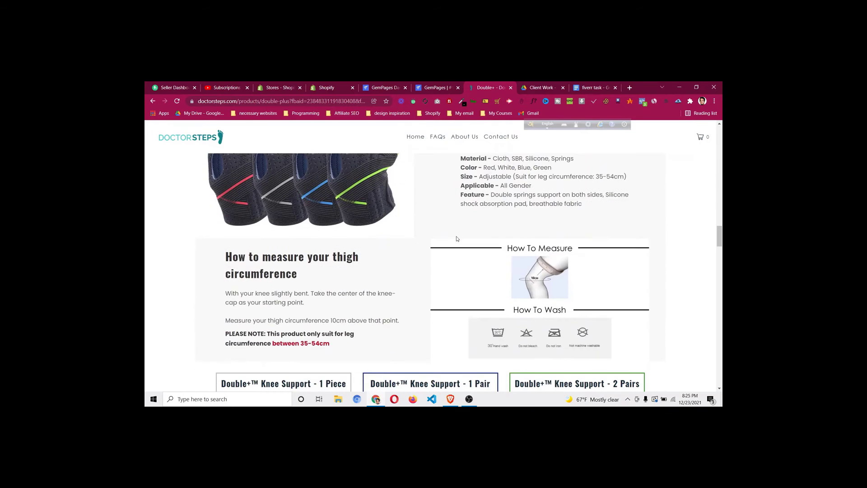
{"action": "scroll", "coordinate": [459, 237], "scroll_direction": "up", "scroll_amount": 3}
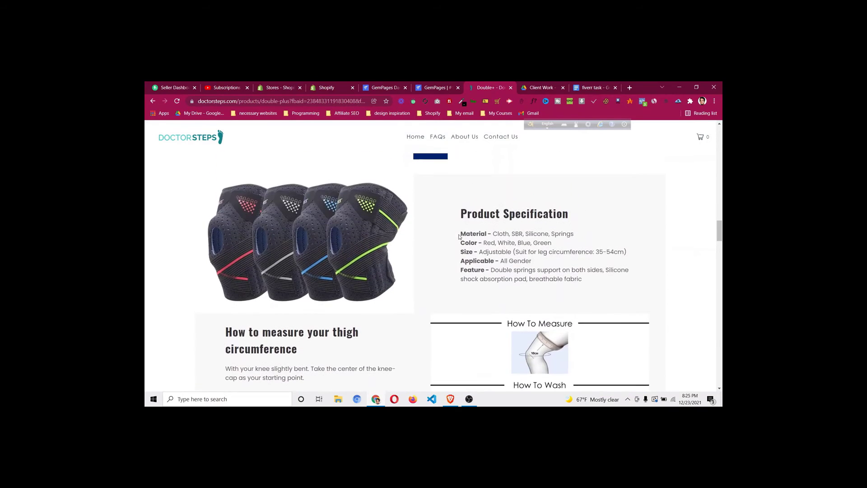
{"action": "scroll", "coordinate": [459, 236], "scroll_direction": "down", "scroll_amount": 3}
{"action": "scroll", "coordinate": [460, 236], "scroll_direction": "up", "scroll_amount": 5}
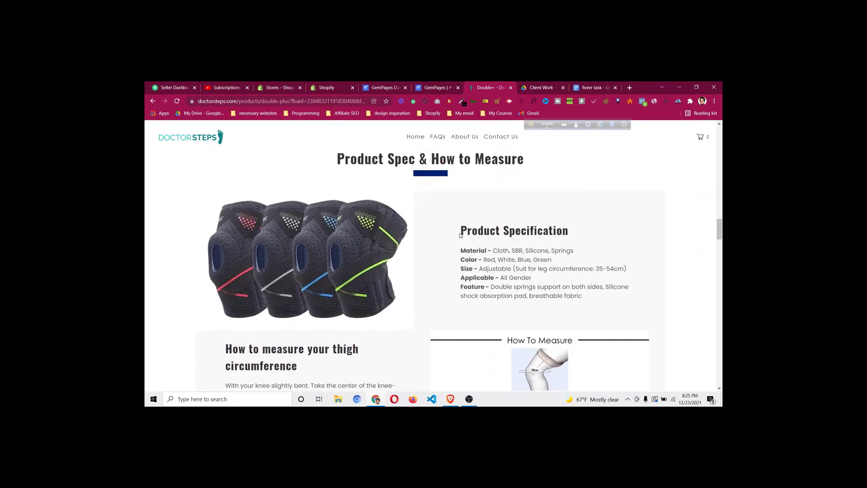
{"action": "scroll", "coordinate": [461, 235], "scroll_direction": "up", "scroll_amount": 4}
{"action": "scroll", "coordinate": [460, 235], "scroll_direction": "up", "scroll_amount": 4}
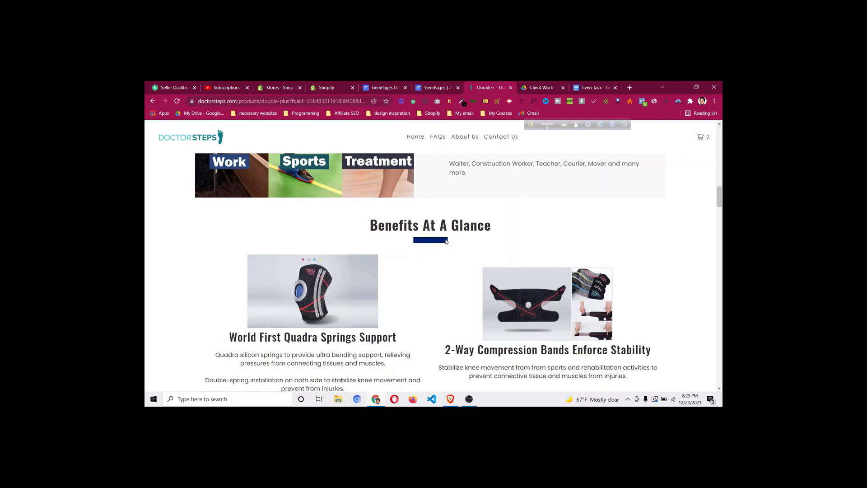
{"action": "scroll", "coordinate": [447, 242], "scroll_direction": "down", "scroll_amount": 2}
{"action": "scroll", "coordinate": [446, 240], "scroll_direction": "down", "scroll_amount": 10}
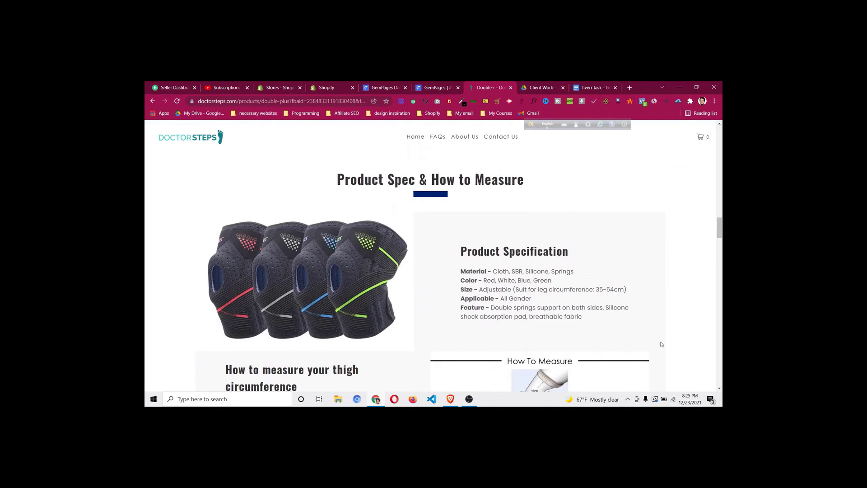
{"action": "scroll", "coordinate": [631, 284], "scroll_direction": "down", "scroll_amount": 2}
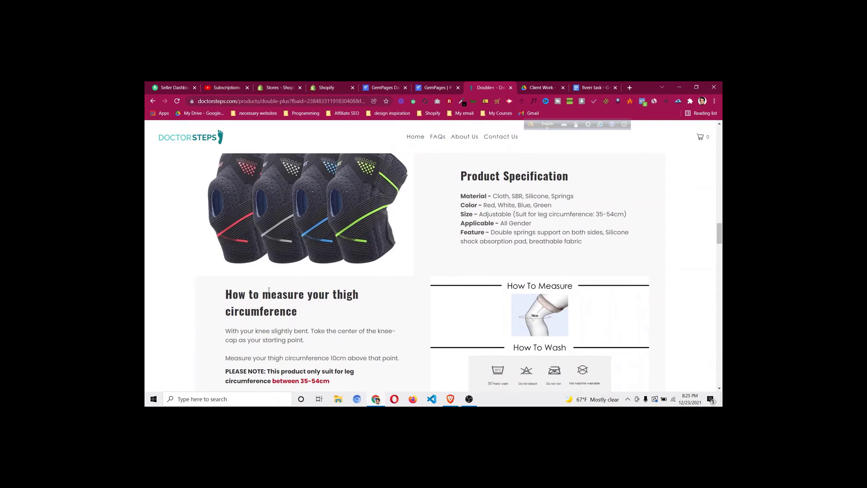
{"action": "scroll", "coordinate": [268, 290], "scroll_direction": "down", "scroll_amount": 2}
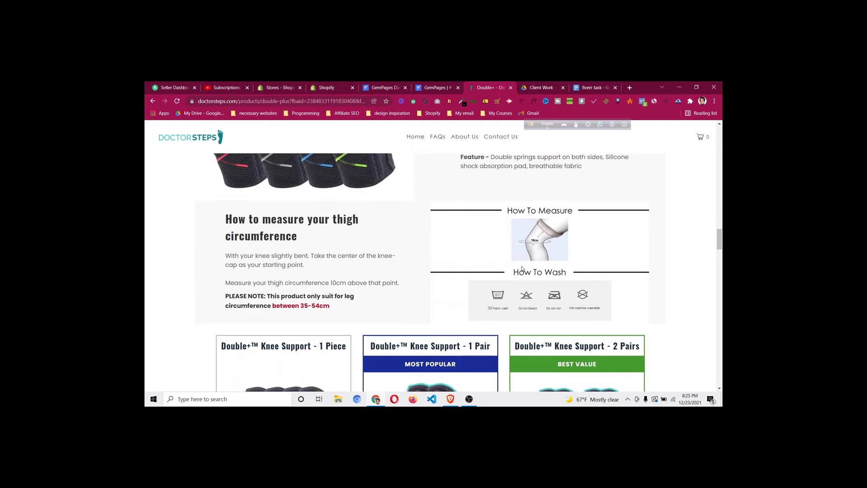
{"action": "scroll", "coordinate": [523, 267], "scroll_direction": "up", "scroll_amount": 6}
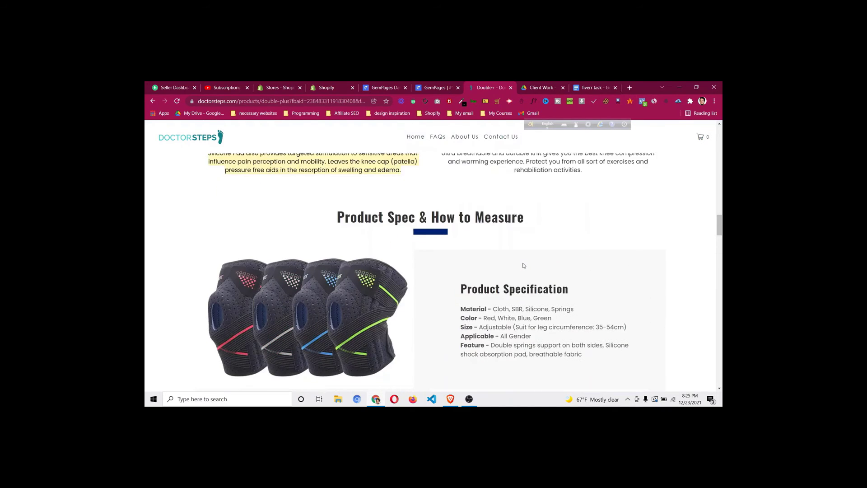
{"action": "scroll", "coordinate": [524, 265], "scroll_direction": "up", "scroll_amount": 9}
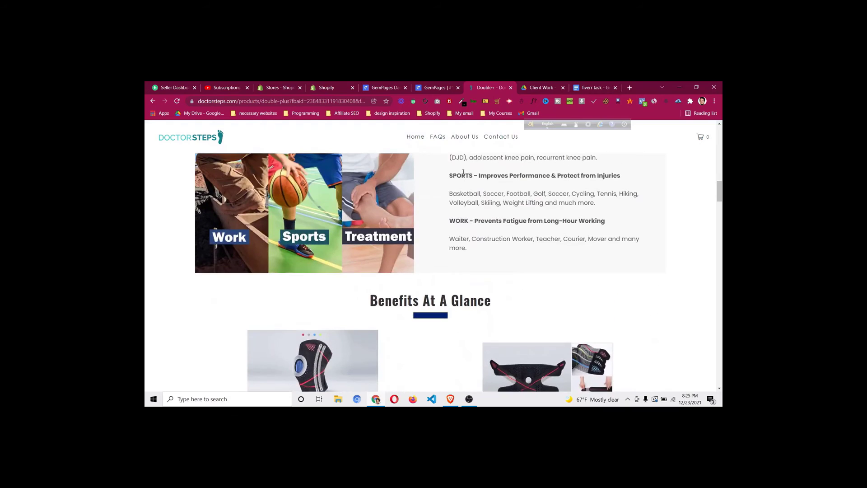
Save the Double Knee page and add a new empty row below the last section
{"action": "left_click", "coordinate": [432, 87]}
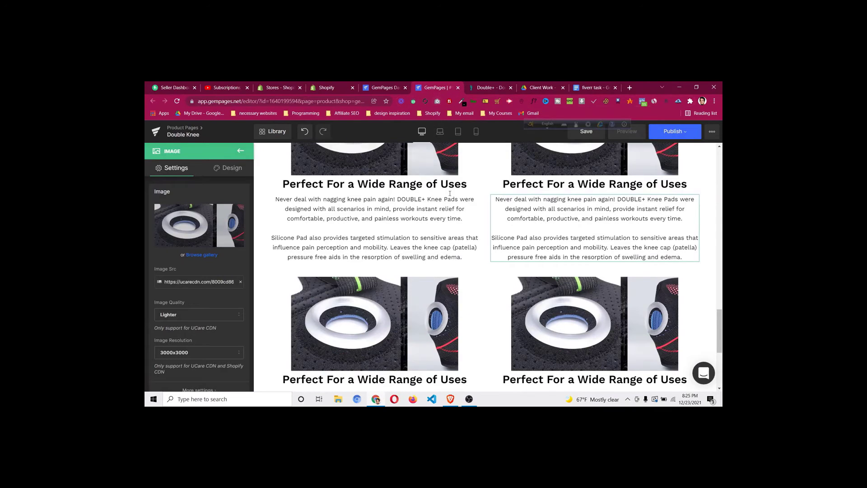
{"action": "left_click", "coordinate": [587, 134]}
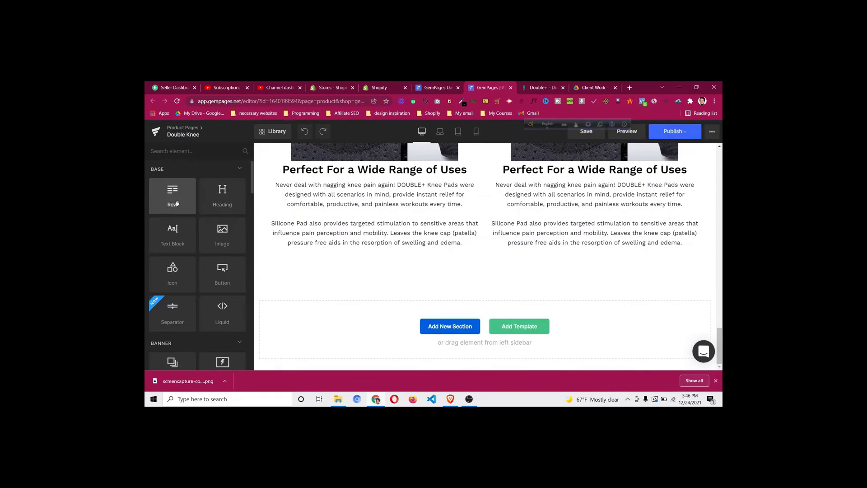
{"action": "left_click_drag", "start_coordinate": [176, 203], "coordinate": [302, 270]}
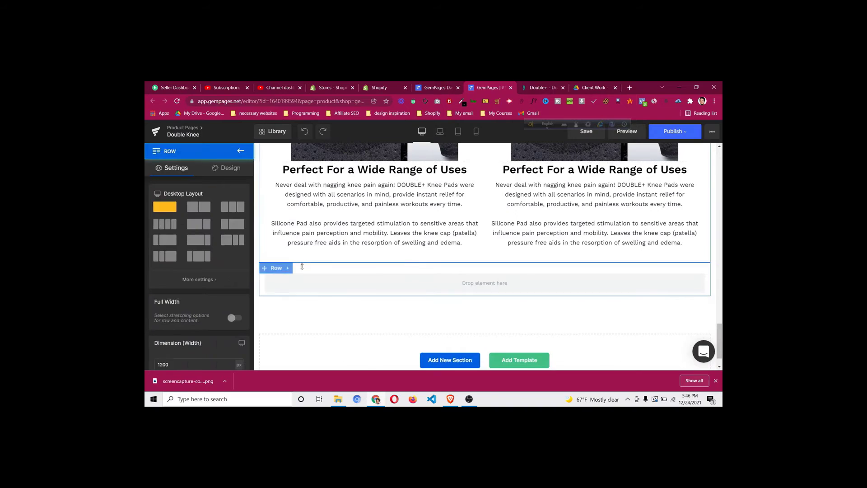
Set the new row's bottom padding to 30px
{"action": "left_click", "coordinate": [228, 168]}
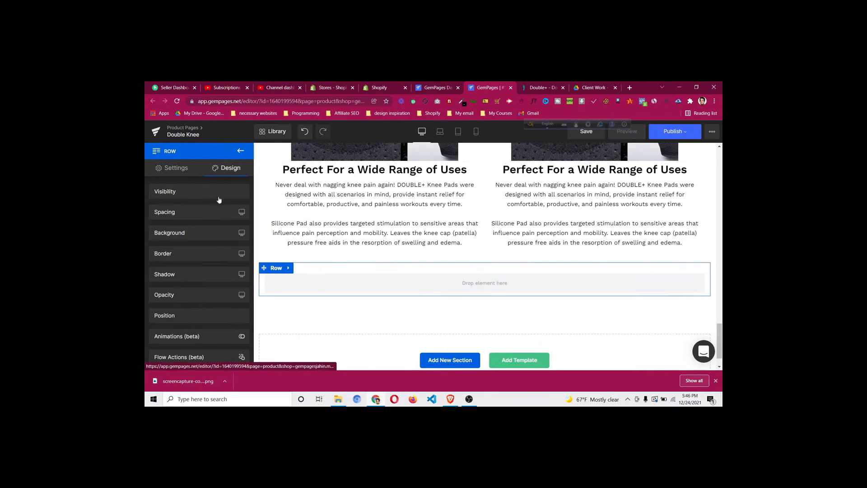
{"action": "left_click", "coordinate": [213, 212]}
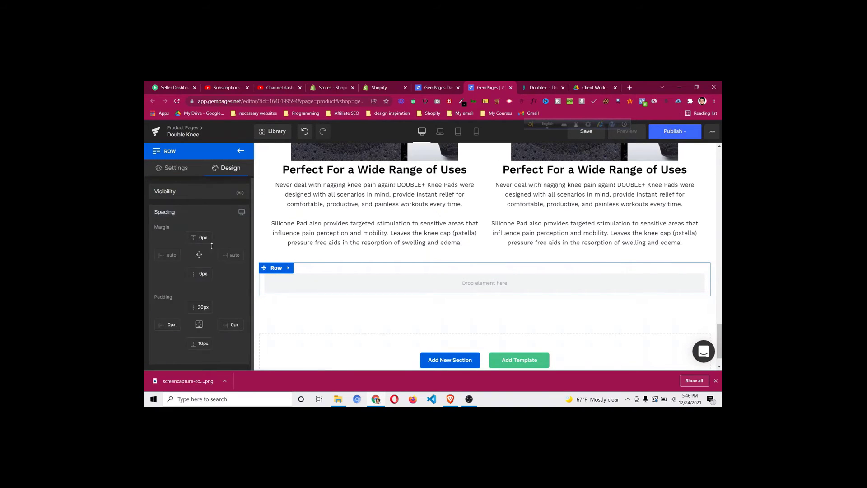
{"action": "left_click", "coordinate": [200, 345]}
{"action": "key", "text": "BackSpace"}
{"action": "type", "text": "3"}
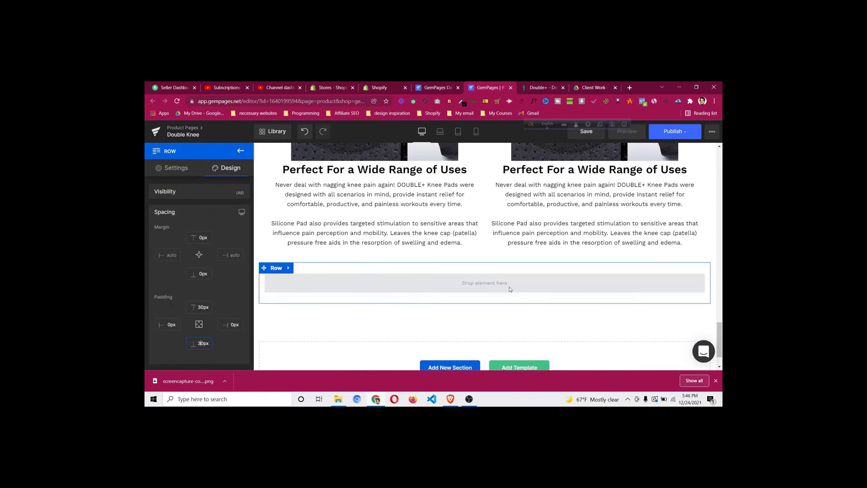
{"action": "left_click", "coordinate": [533, 89]}
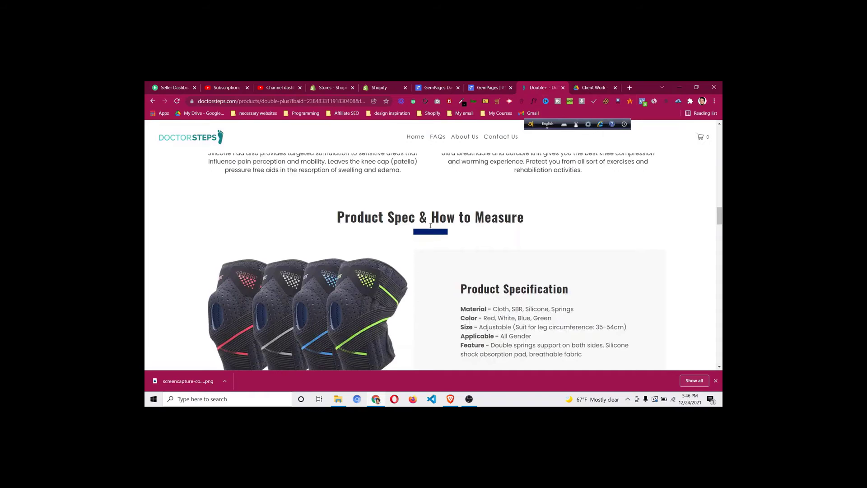
Duplicate the Benefits At A Glance heading and move the copy down into the new row
{"action": "left_click", "coordinate": [489, 88]}
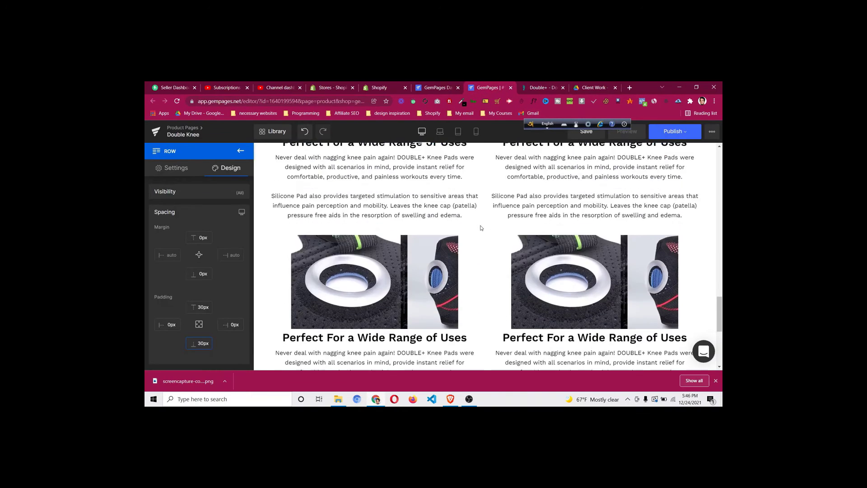
{"action": "scroll", "coordinate": [481, 228], "scroll_direction": "up", "scroll_amount": 5}
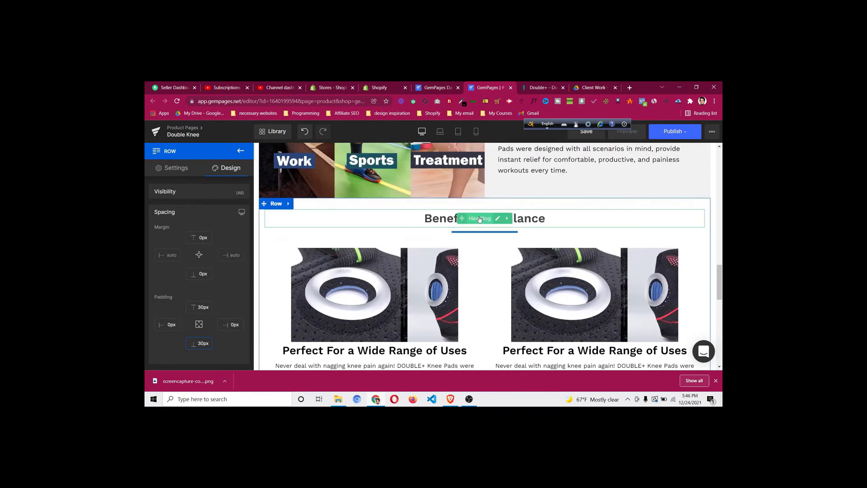
{"action": "right_click", "coordinate": [488, 219]}
{"action": "left_click", "coordinate": [497, 288]}
{"action": "left_click_drag", "start_coordinate": [469, 229], "coordinate": [488, 327]}
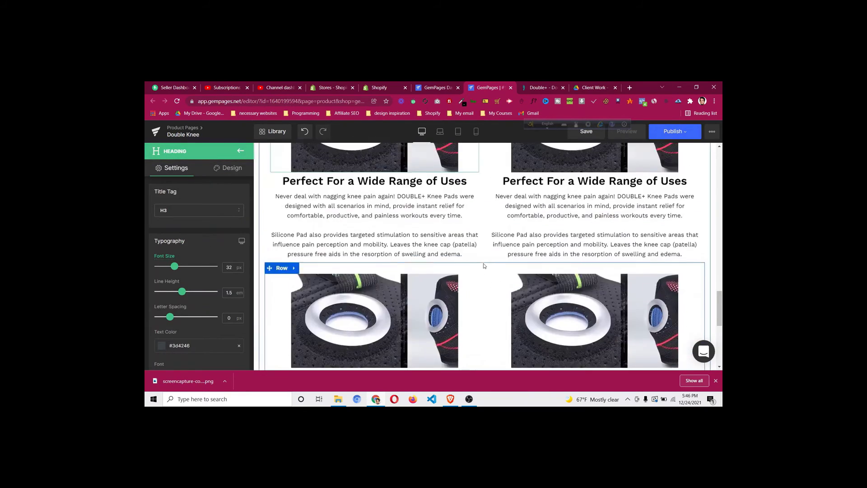
Make the heading text black and duplicate the separator beneath it
{"action": "scroll", "coordinate": [470, 230], "scroll_direction": "up", "scroll_amount": 5}
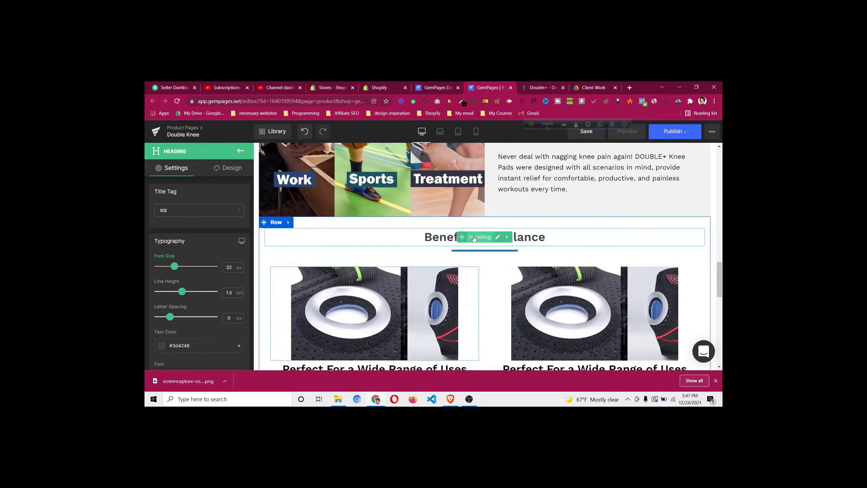
{"action": "left_click", "coordinate": [474, 237]}
{"action": "left_click", "coordinate": [164, 351]}
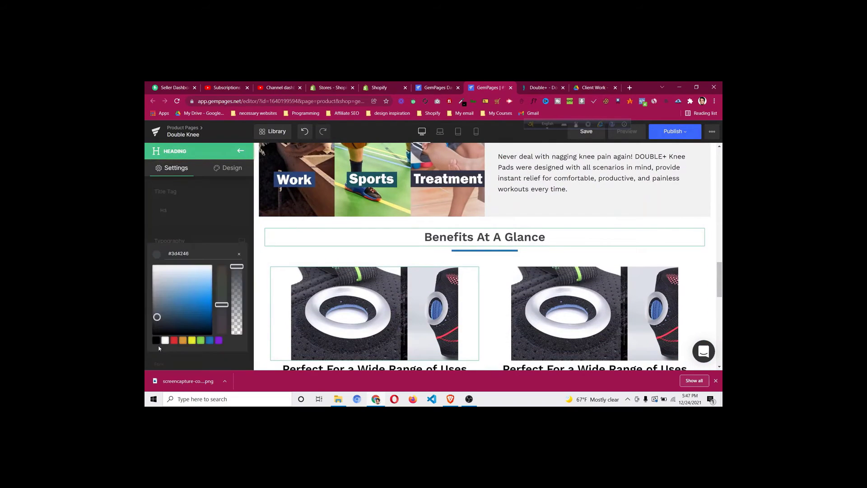
{"action": "left_click", "coordinate": [156, 340]}
{"action": "right_click", "coordinate": [478, 252]}
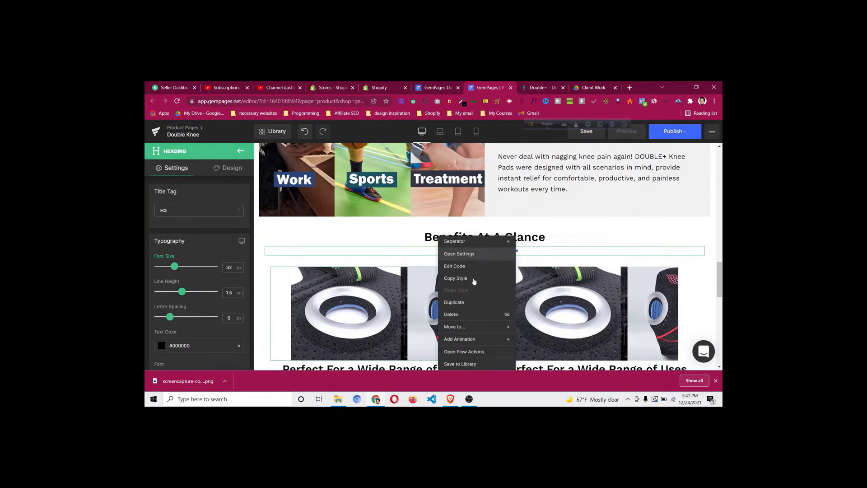
{"action": "left_click", "coordinate": [470, 303]}
{"action": "left_click_drag", "start_coordinate": [464, 263], "coordinate": [502, 289]}
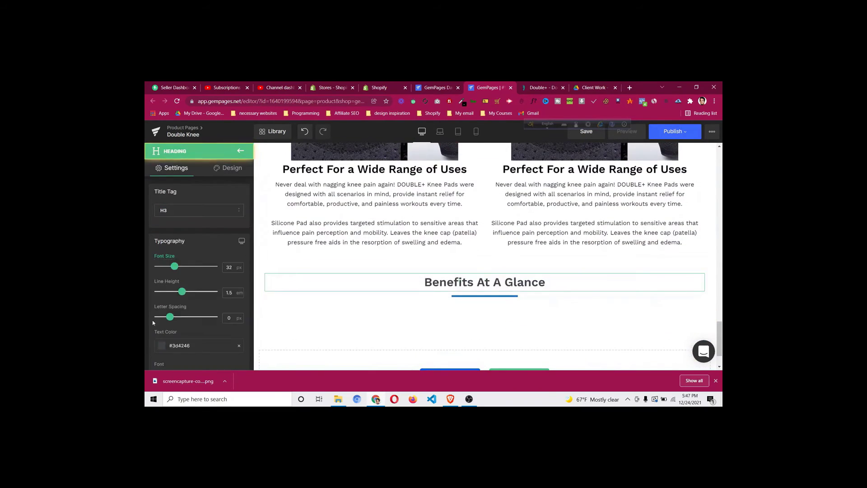
Reapply black #000000 to the heading text and close the colour picker
{"action": "left_click", "coordinate": [161, 347]}
{"action": "left_click", "coordinate": [157, 341]}
{"action": "left_click", "coordinate": [210, 223]}
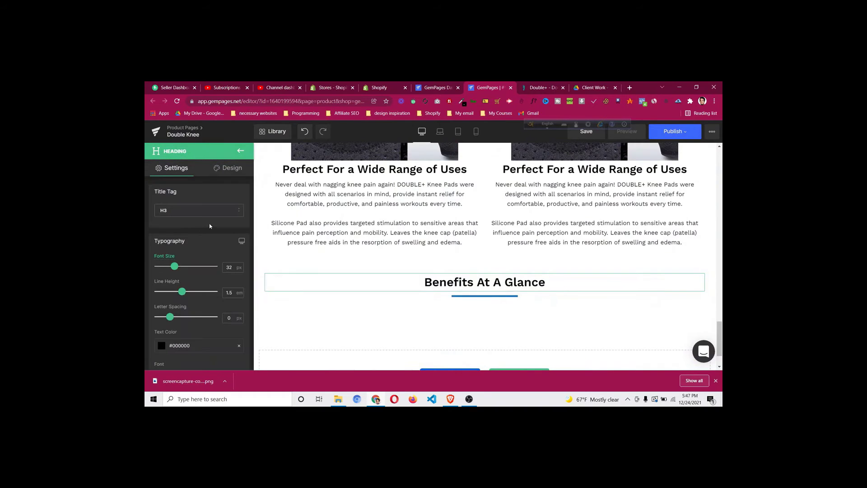
{"action": "left_click", "coordinate": [539, 88]}
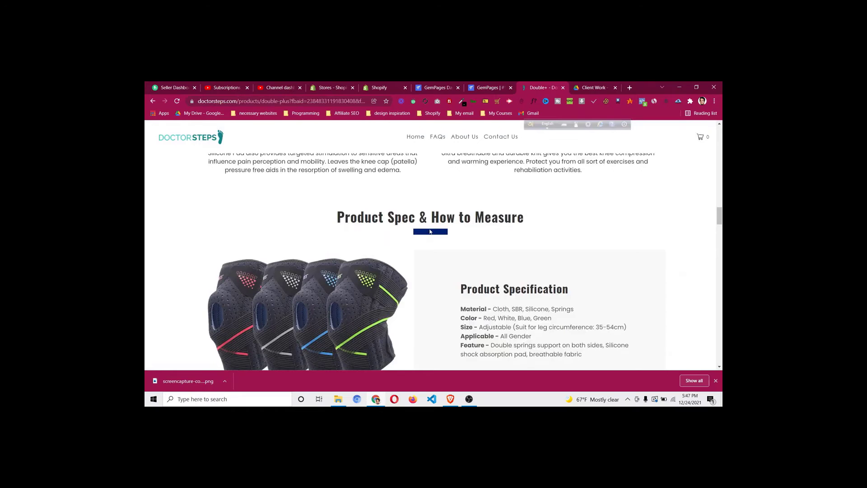
Scroll through the DoctorSteps product specification section, then return to the GemPages editor
{"action": "scroll", "coordinate": [451, 219], "scroll_direction": "down", "scroll_amount": 2}
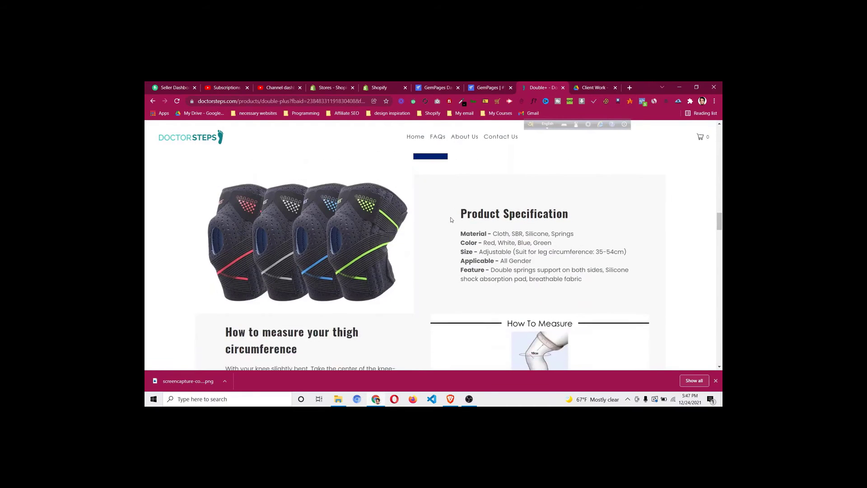
{"action": "scroll", "coordinate": [451, 219], "scroll_direction": "up", "scroll_amount": 12}
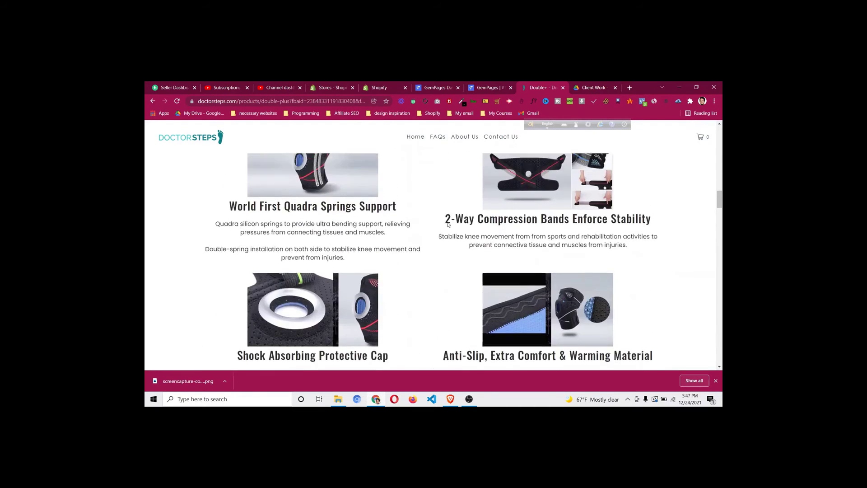
{"action": "scroll", "coordinate": [449, 230], "scroll_direction": "down", "scroll_amount": 4}
{"action": "scroll", "coordinate": [449, 230], "scroll_direction": "down", "scroll_amount": 5}
{"action": "scroll", "coordinate": [449, 231], "scroll_direction": "up", "scroll_amount": 5}
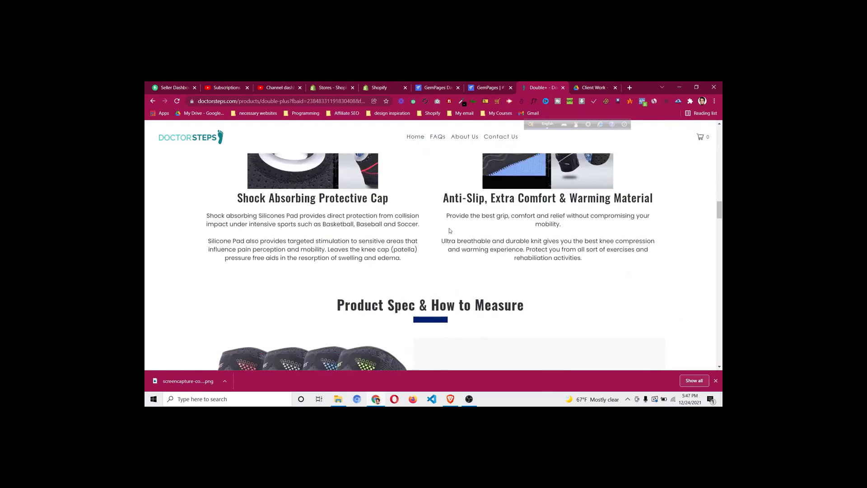
{"action": "scroll", "coordinate": [450, 233], "scroll_direction": "down", "scroll_amount": 6}
{"action": "scroll", "coordinate": [450, 232], "scroll_direction": "down", "scroll_amount": 1}
{"action": "scroll", "coordinate": [447, 233], "scroll_direction": "up", "scroll_amount": 2}
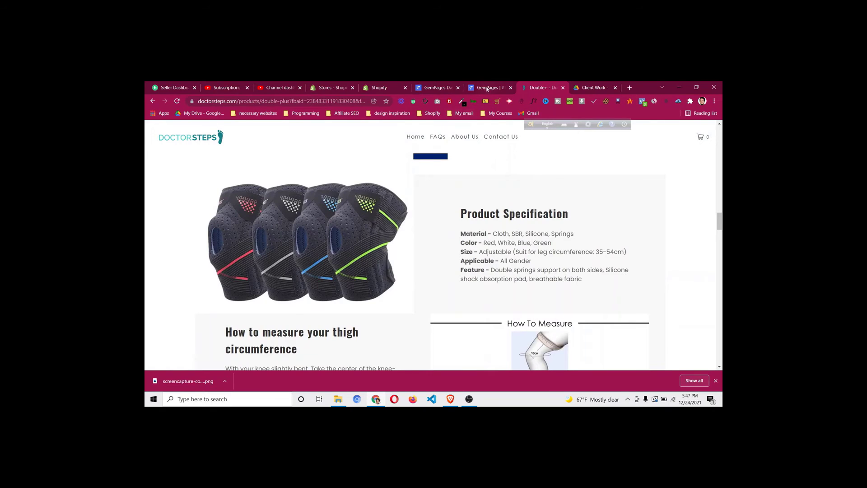
{"action": "key", "text": "ctrl+shift+Tab"}
Add a new row below Benefits At A Glance and split it into two columns
{"action": "left_click", "coordinate": [241, 151]}
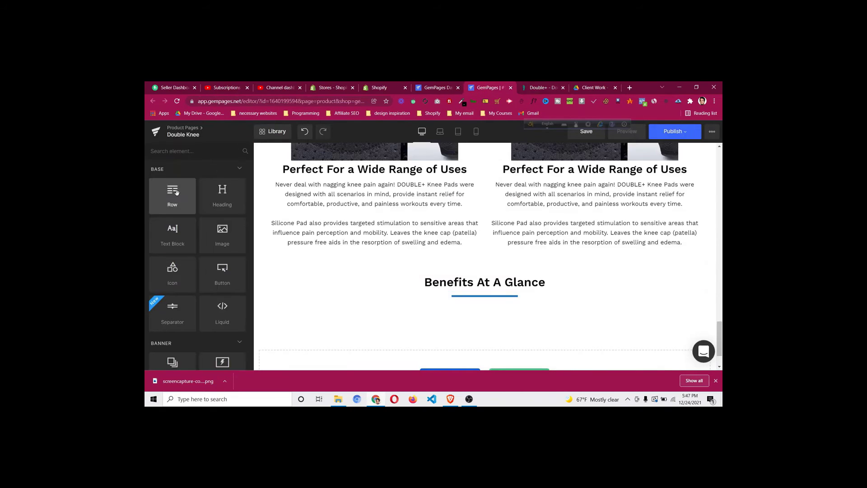
{"action": "left_click_drag", "start_coordinate": [173, 195], "coordinate": [458, 305]}
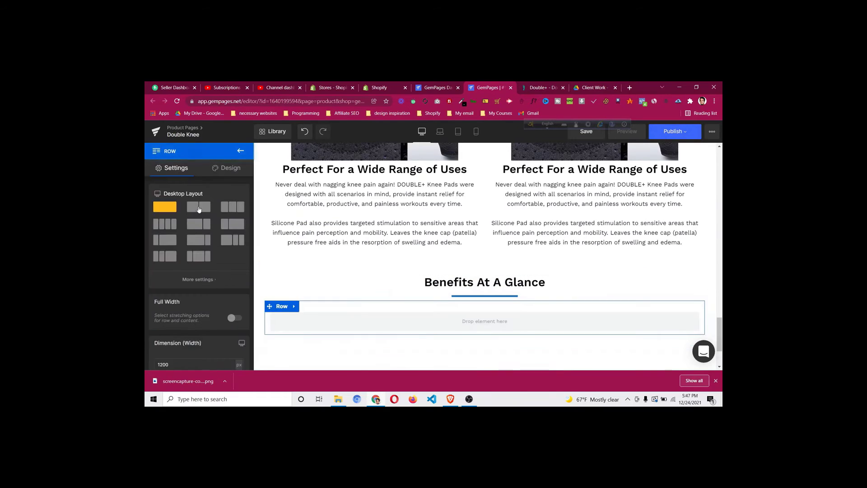
{"action": "left_click", "coordinate": [199, 208]}
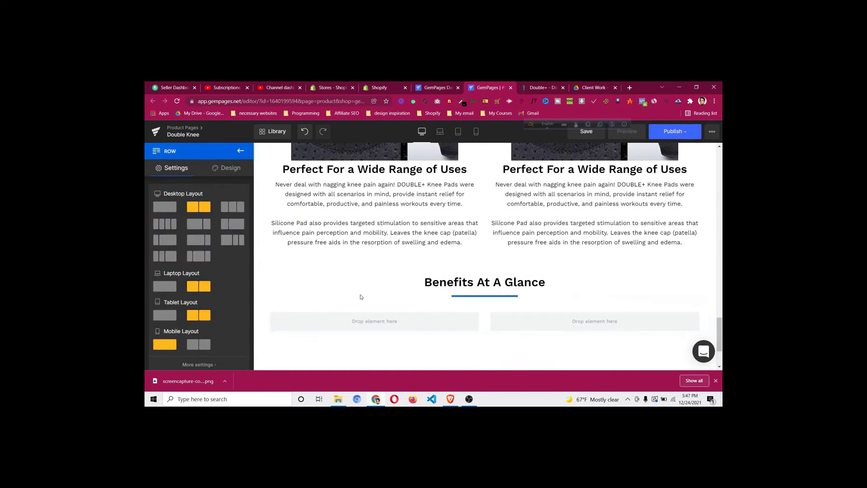
Place an image in the left column, uploading pf-e35abafe--a0061.jpg
{"action": "left_click", "coordinate": [241, 153]}
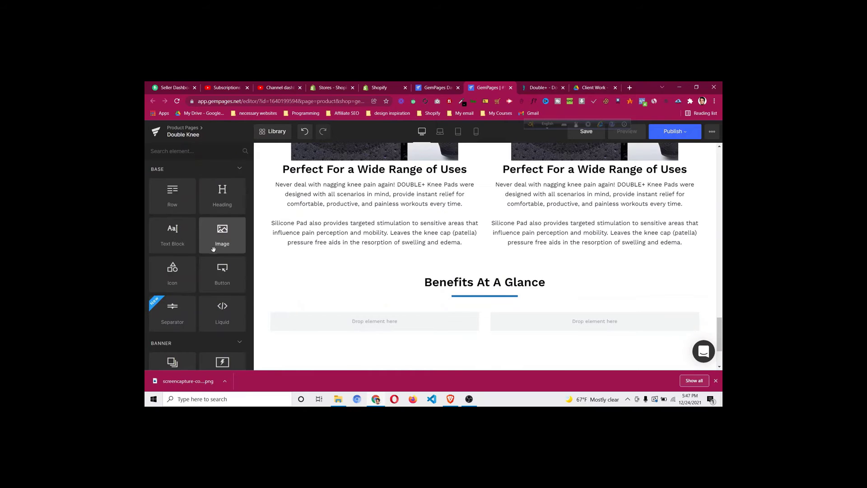
{"action": "left_click_drag", "start_coordinate": [222, 235], "coordinate": [356, 316]}
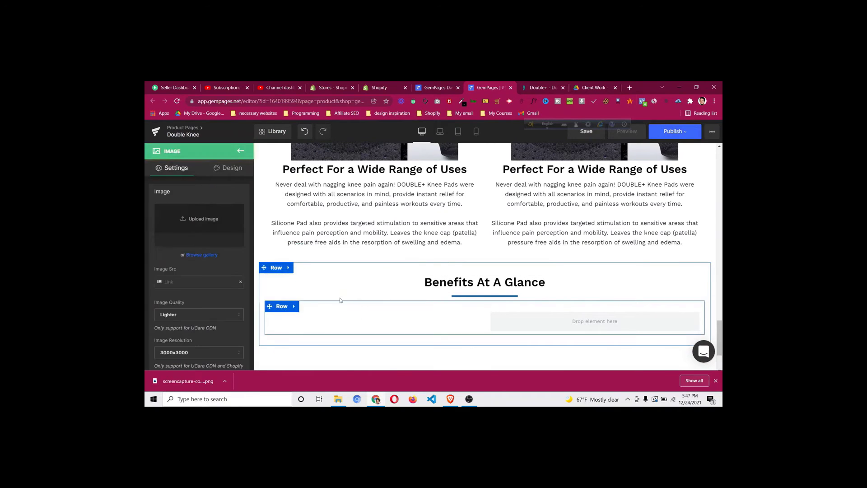
{"action": "left_click", "coordinate": [205, 227]}
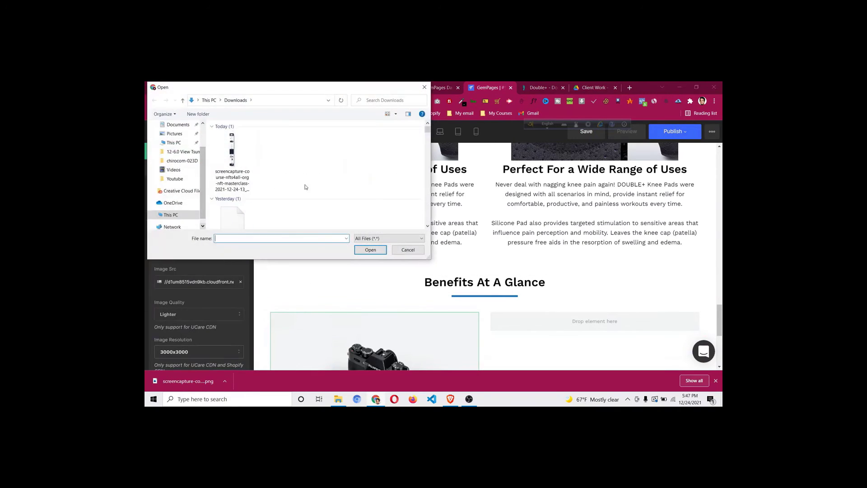
{"action": "left_click", "coordinate": [346, 131]}
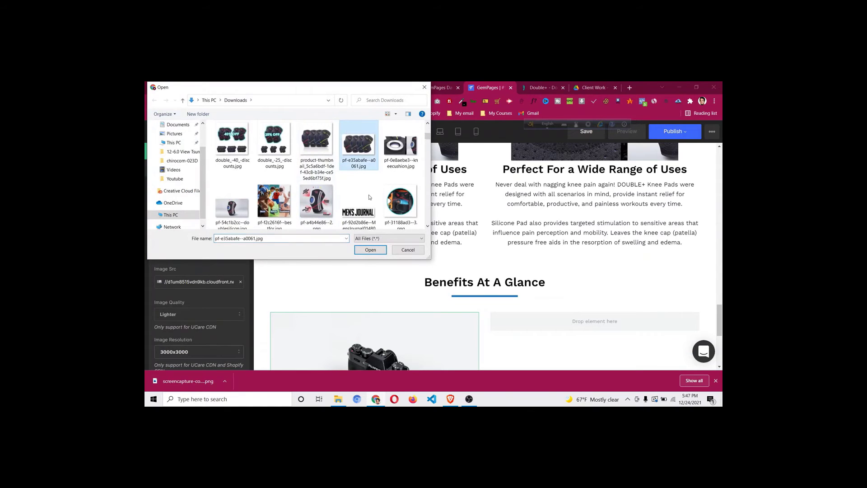
{"action": "left_click", "coordinate": [376, 252]}
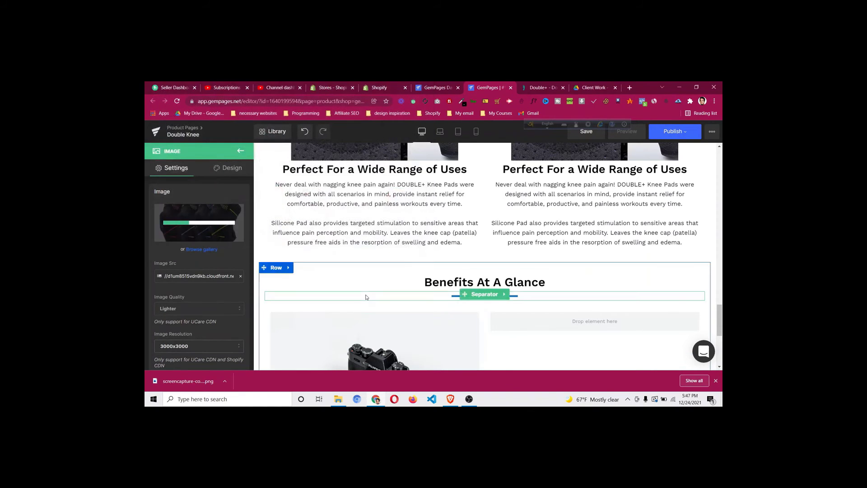
{"action": "scroll", "coordinate": [413, 294], "scroll_direction": "down", "scroll_amount": 3}
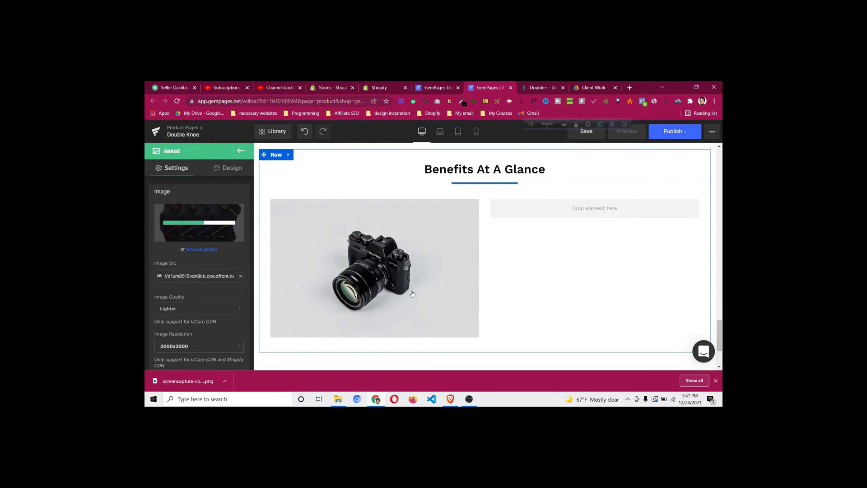
Scroll through the DoctorSteps reference page's product specification section
{"action": "key", "text": "ctrl+Tab"}
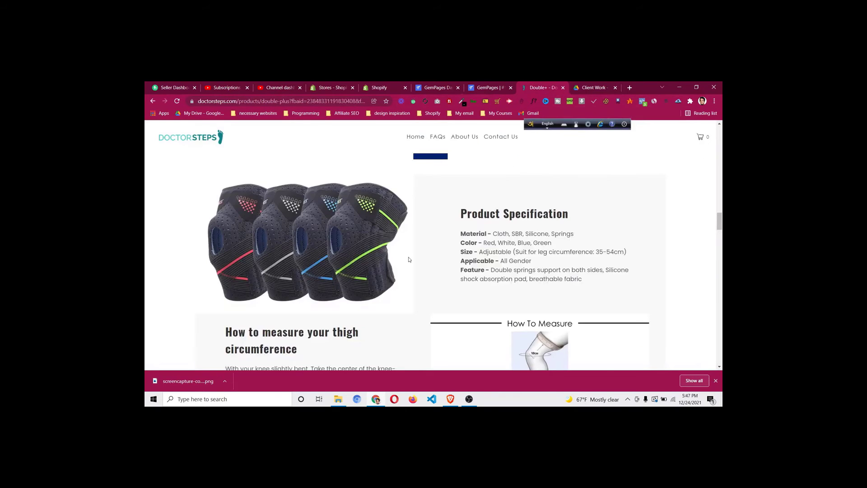
{"action": "scroll", "coordinate": [409, 260], "scroll_direction": "up", "scroll_amount": 15}
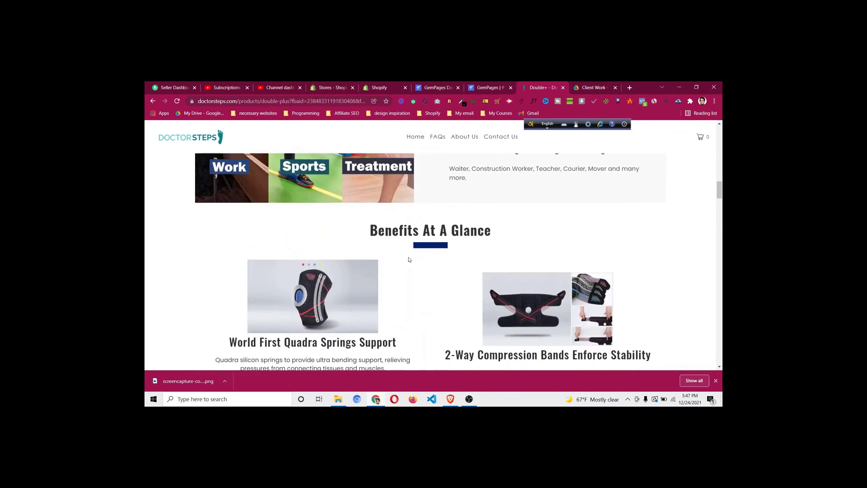
{"action": "scroll", "coordinate": [410, 259], "scroll_direction": "down", "scroll_amount": 3}
{"action": "scroll", "coordinate": [410, 260], "scroll_direction": "down", "scroll_amount": 12}
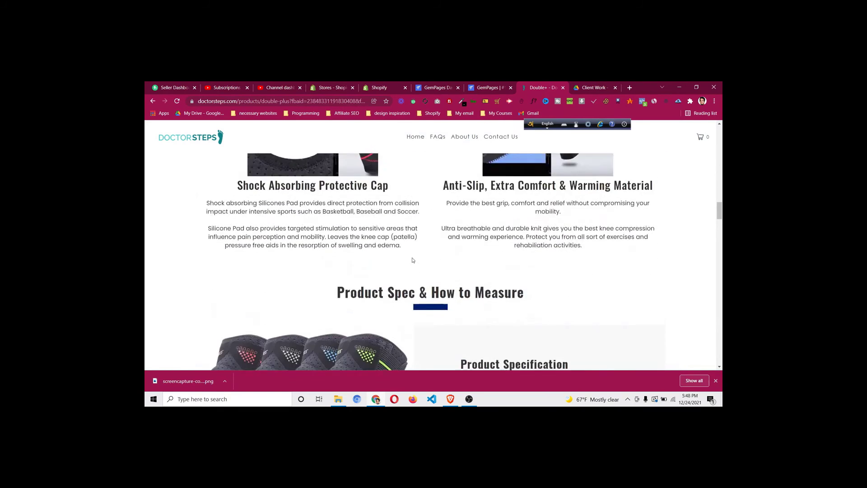
{"action": "scroll", "coordinate": [339, 221], "scroll_direction": "up", "scroll_amount": 1}
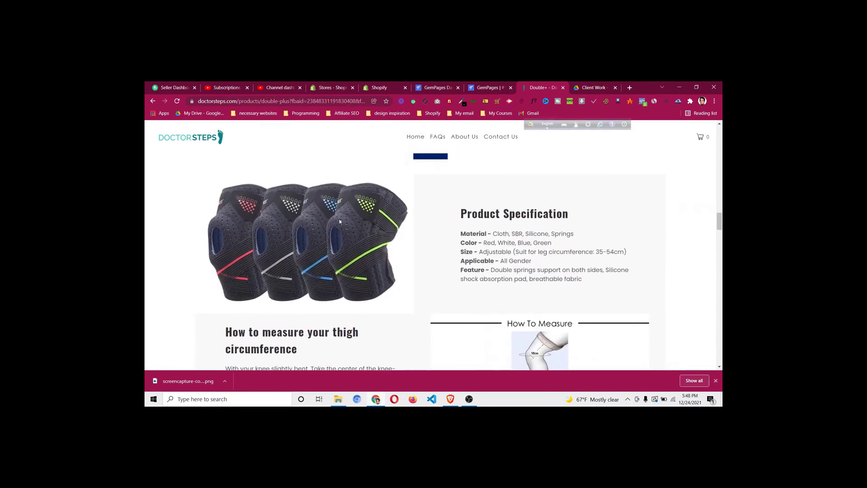
Drop a new row into the right column of the knee-image row
{"action": "left_click", "coordinate": [488, 87]}
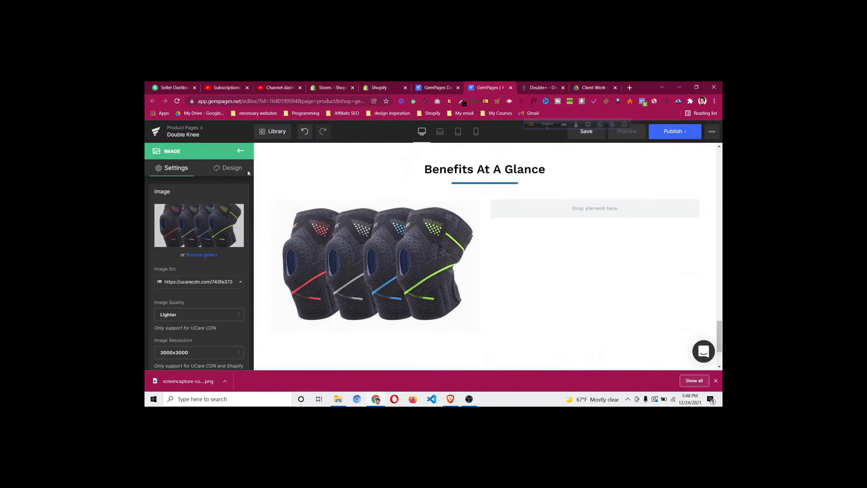
{"action": "left_click", "coordinate": [240, 152]}
{"action": "left_click_drag", "start_coordinate": [172, 194], "coordinate": [533, 216]}
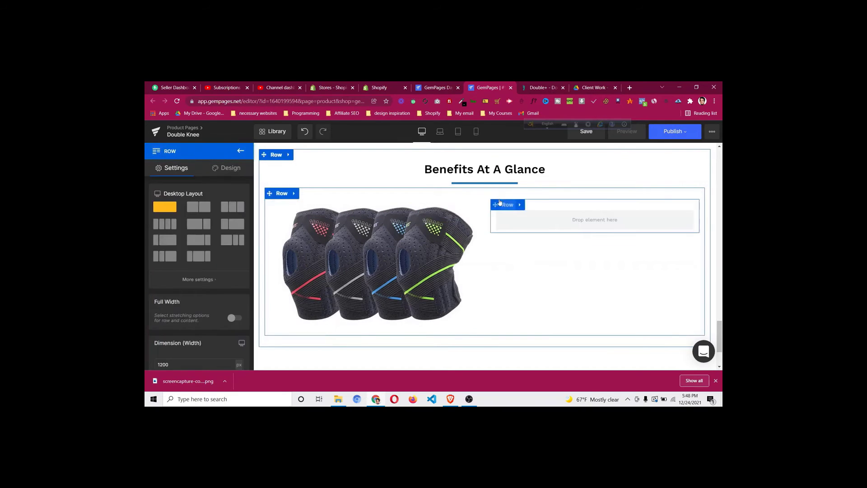
Give the row holding the knee image a #f1f1f1 background colour
{"action": "left_click", "coordinate": [281, 193]}
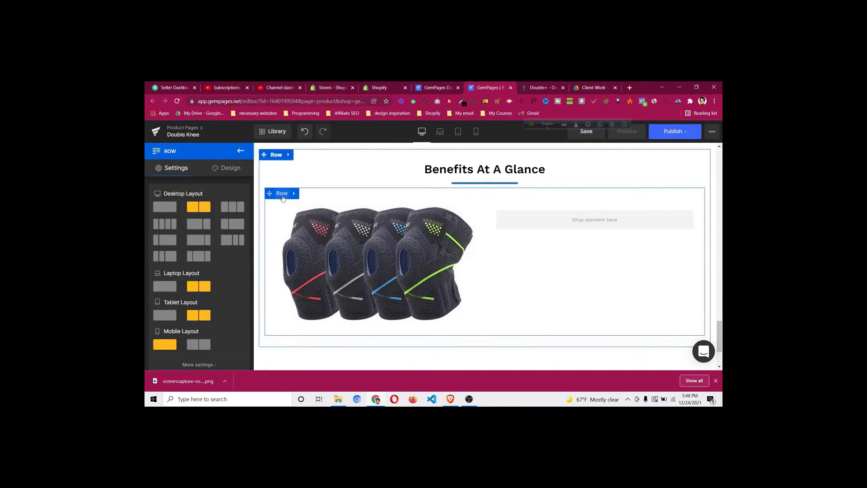
{"action": "left_click", "coordinate": [230, 169]}
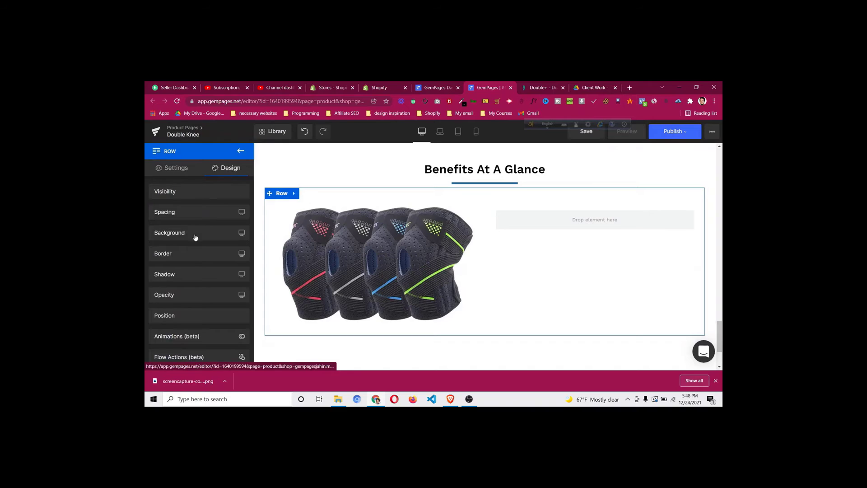
{"action": "left_click", "coordinate": [275, 194]}
{"action": "left_click", "coordinate": [226, 169]}
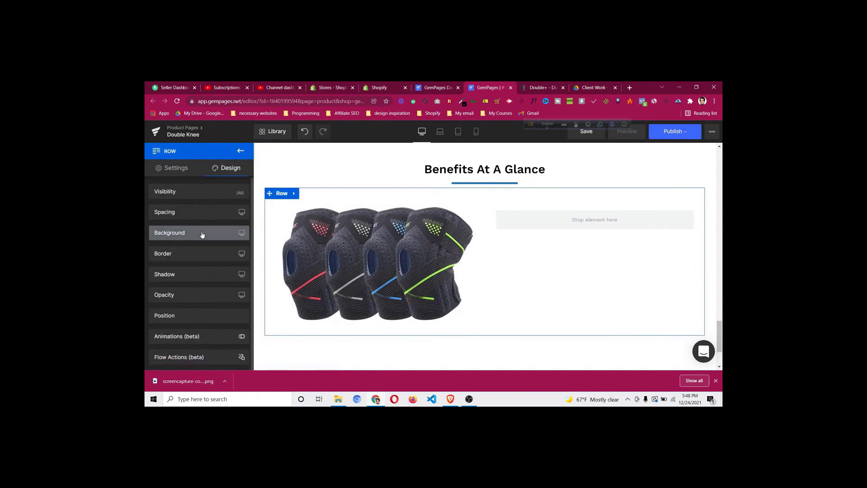
{"action": "left_click", "coordinate": [203, 233]}
{"action": "left_click", "coordinate": [162, 283]}
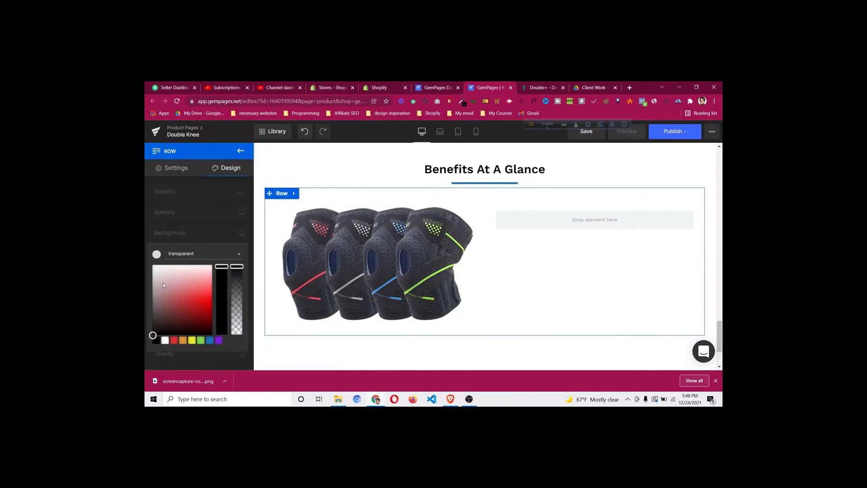
{"action": "double_click", "coordinate": [212, 252]}
{"action": "type", "text": "#f1f1f1"}
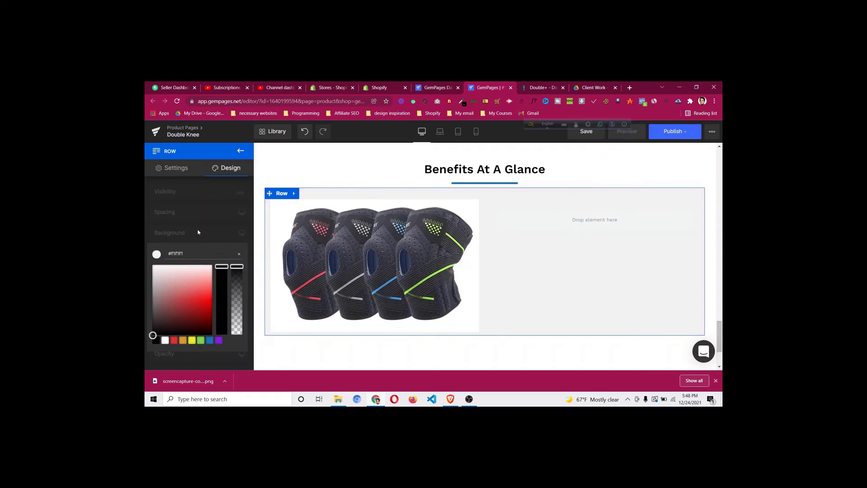
{"action": "left_click", "coordinate": [208, 223]}
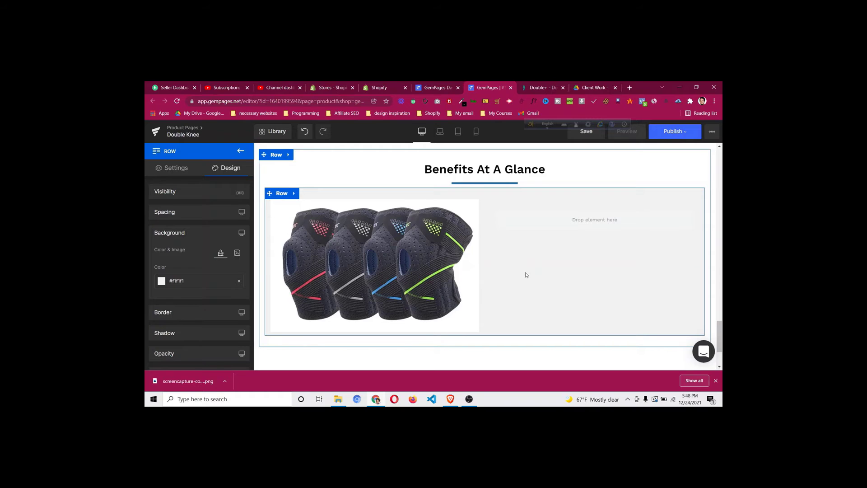
Set the gap between the inner row's columns to 0px
{"action": "left_click", "coordinate": [282, 193]}
{"action": "scroll", "coordinate": [212, 289], "scroll_direction": "down", "scroll_amount": 5}
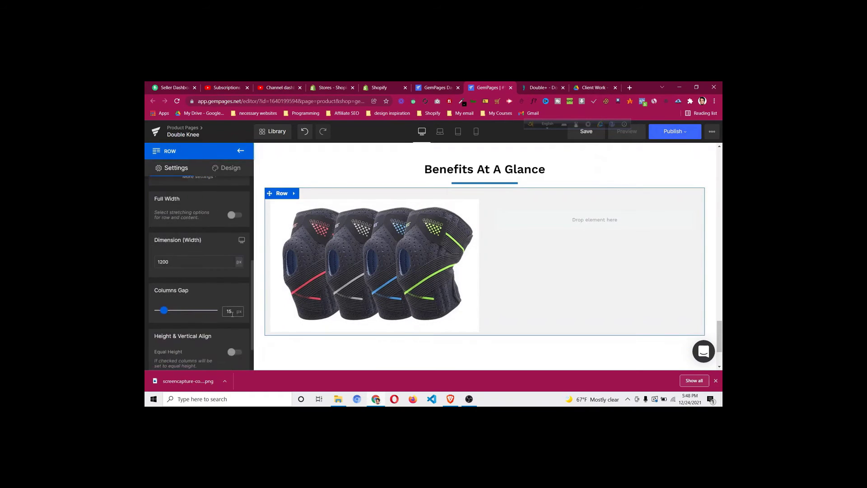
{"action": "left_click", "coordinate": [232, 313]}
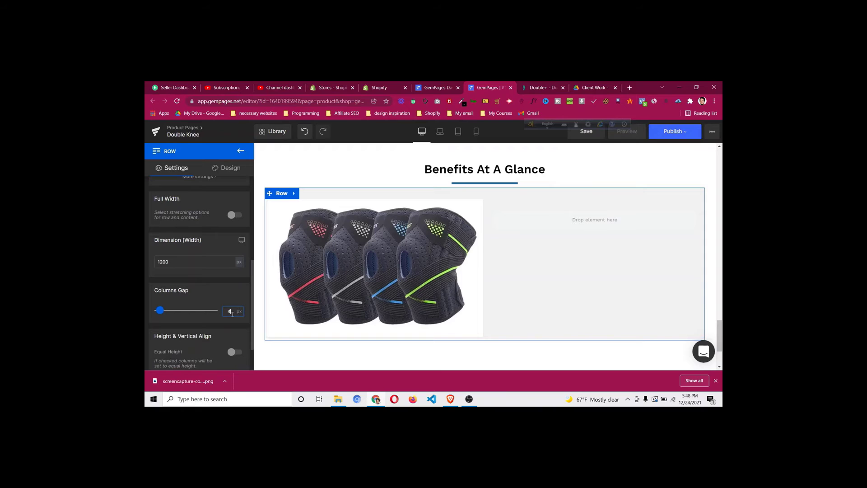
{"action": "left_click", "coordinate": [228, 168]}
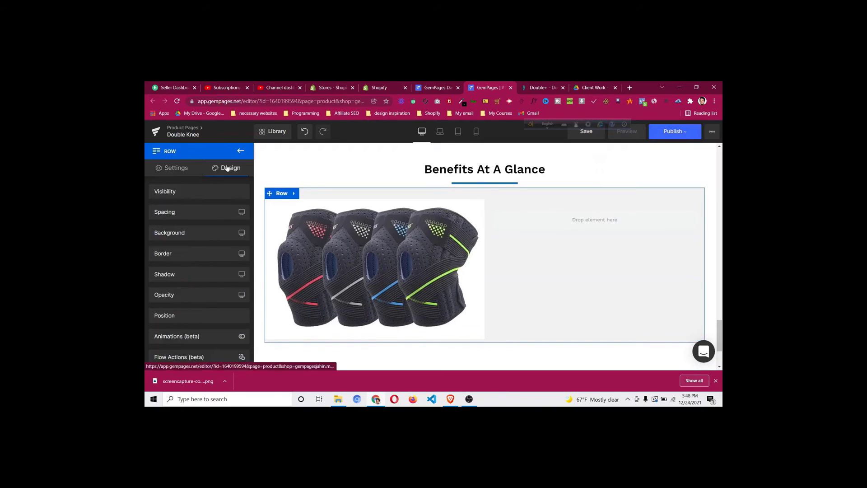
Set the row's top and bottom padding to 0px
{"action": "left_click", "coordinate": [217, 212]}
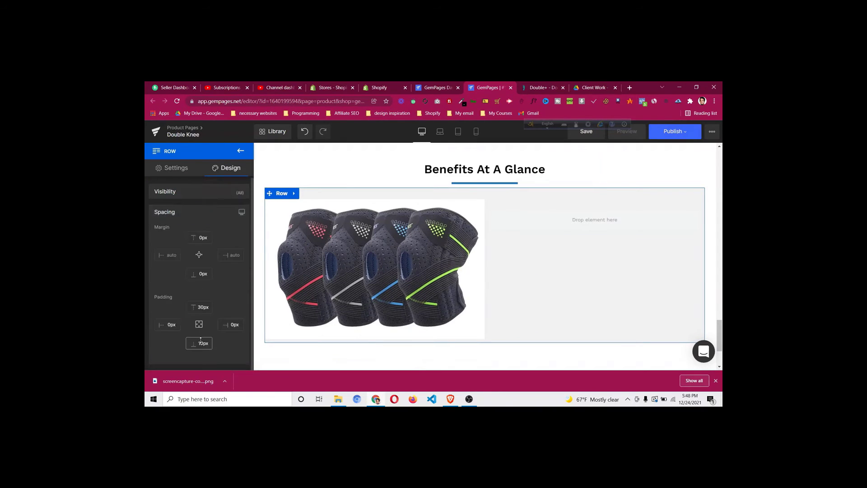
{"action": "left_click", "coordinate": [201, 308]}
{"action": "type", "text": "0"}
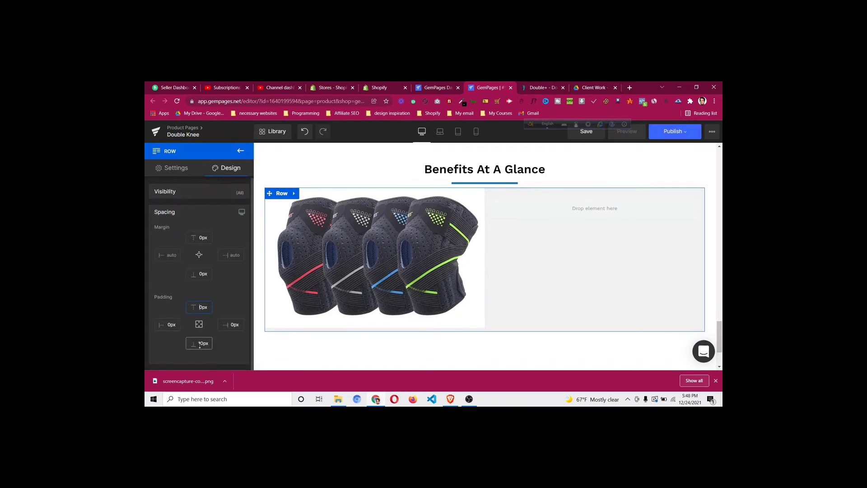
{"action": "left_click", "coordinate": [201, 343]}
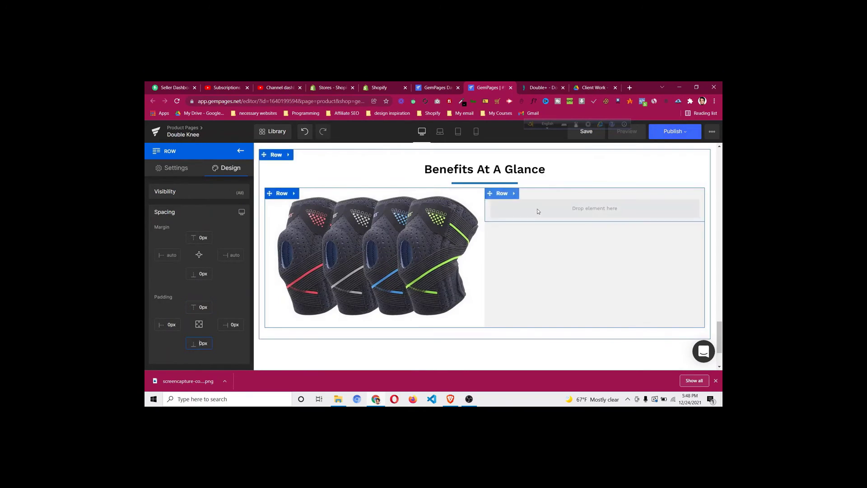
Open the image row's layout settings and compare against the Doctor Steps page
{"action": "left_click", "coordinate": [500, 195]}
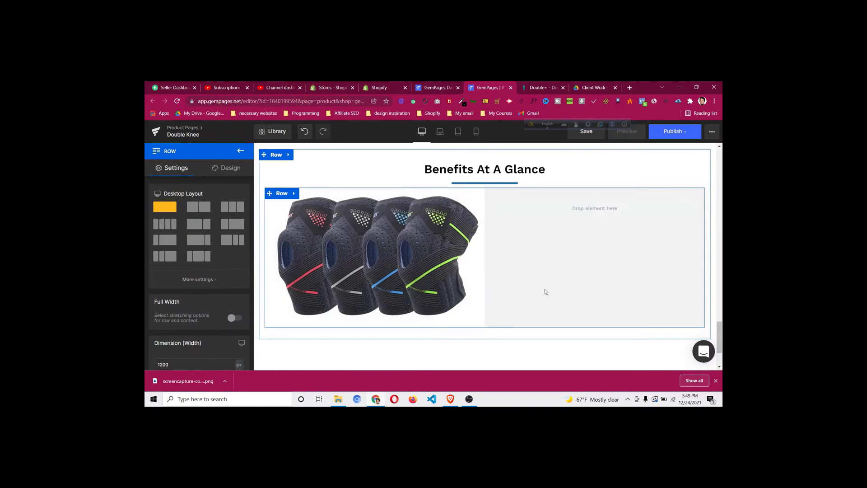
{"action": "left_click", "coordinate": [538, 89]}
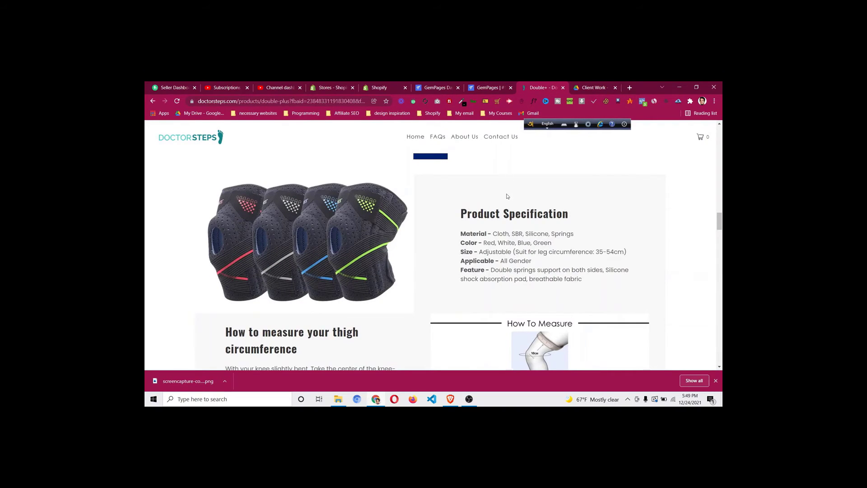
{"action": "left_click", "coordinate": [490, 88]}
{"action": "scroll", "coordinate": [515, 222], "scroll_direction": "up", "scroll_amount": 5}
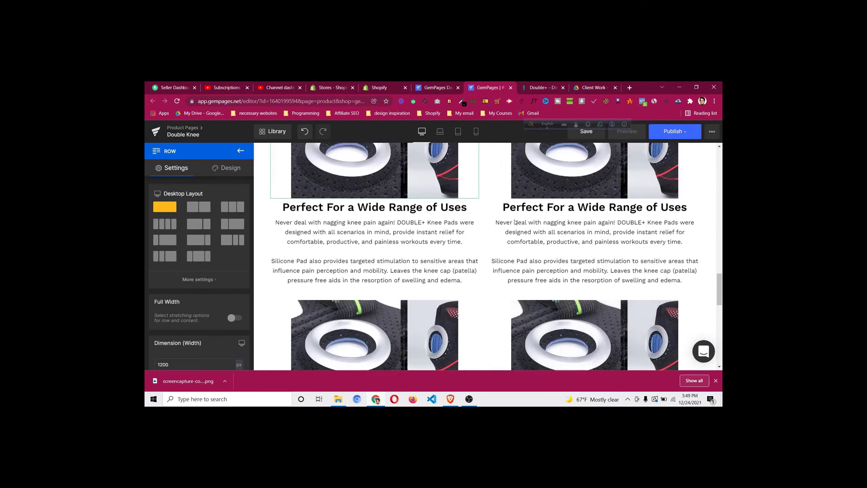
{"action": "scroll", "coordinate": [516, 222], "scroll_direction": "up", "scroll_amount": 3}
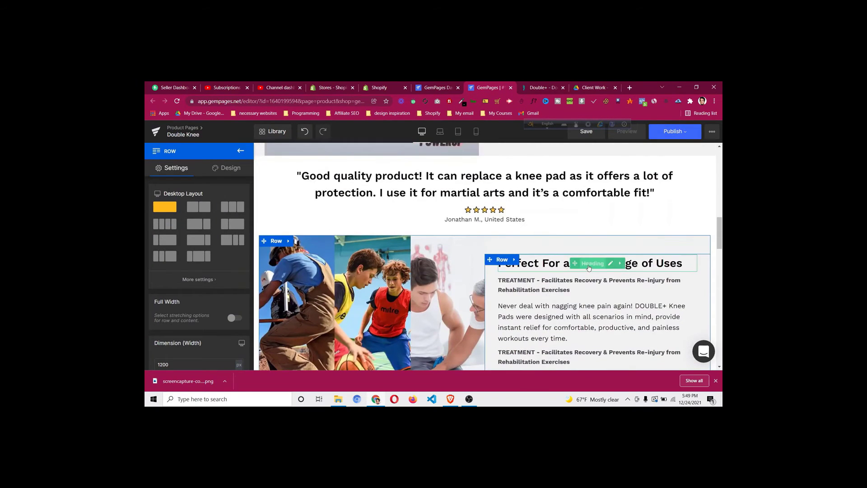
Duplicate the 'Perfect For a Wide Range of Uses' heading and move the copy beside the knee image
{"action": "right_click", "coordinate": [550, 263]}
{"action": "left_click", "coordinate": [571, 303]}
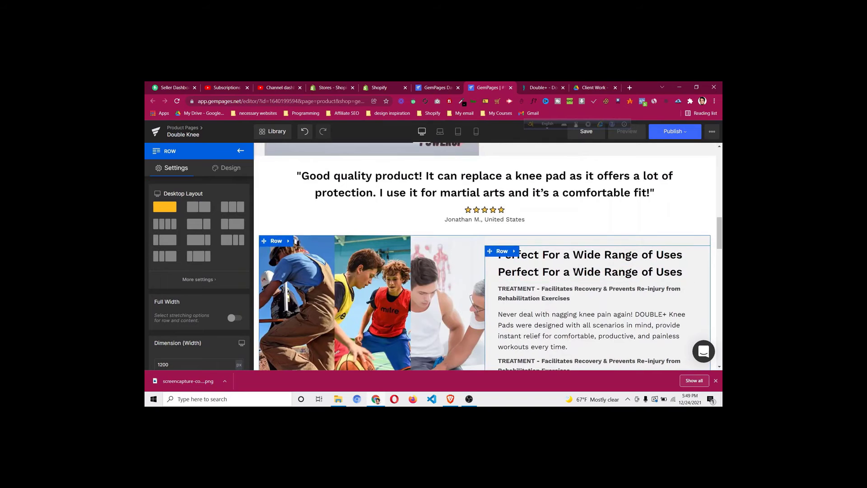
{"action": "left_click_drag", "start_coordinate": [572, 273], "coordinate": [562, 243]}
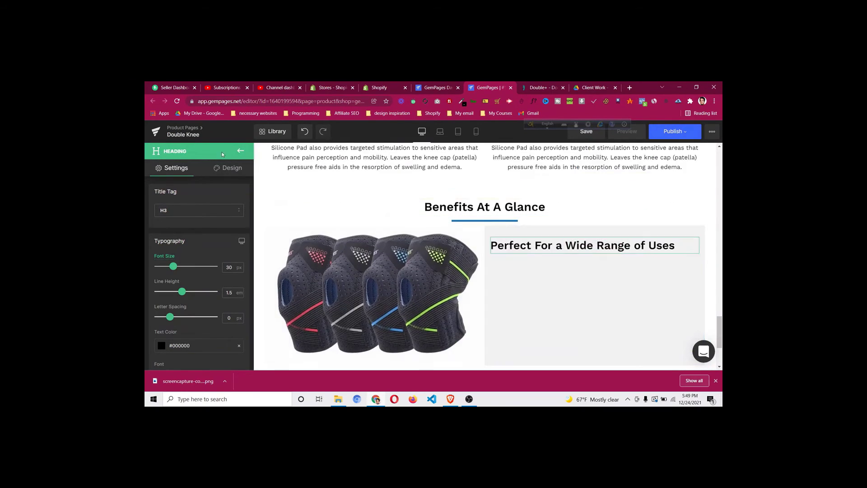
Add a Text Block under the new heading with black #000000 text at 18px
{"action": "left_click", "coordinate": [240, 150]}
{"action": "left_click_drag", "start_coordinate": [187, 243], "coordinate": [542, 257]}
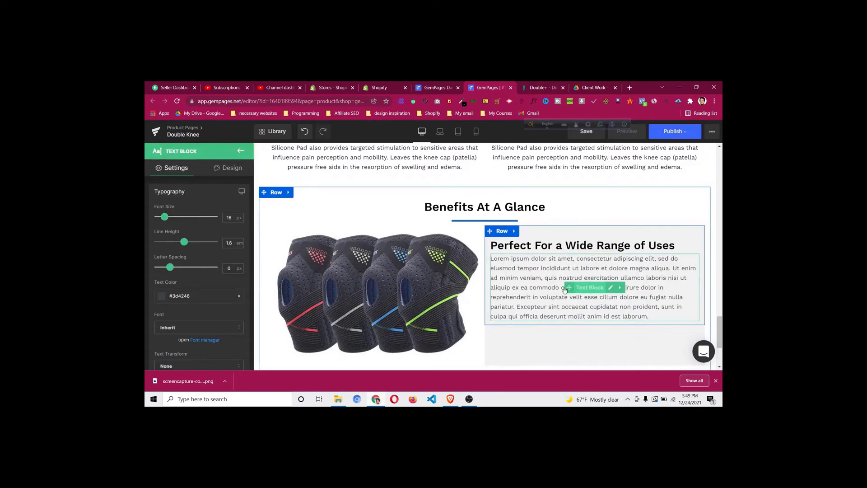
{"action": "left_click", "coordinate": [161, 295]}
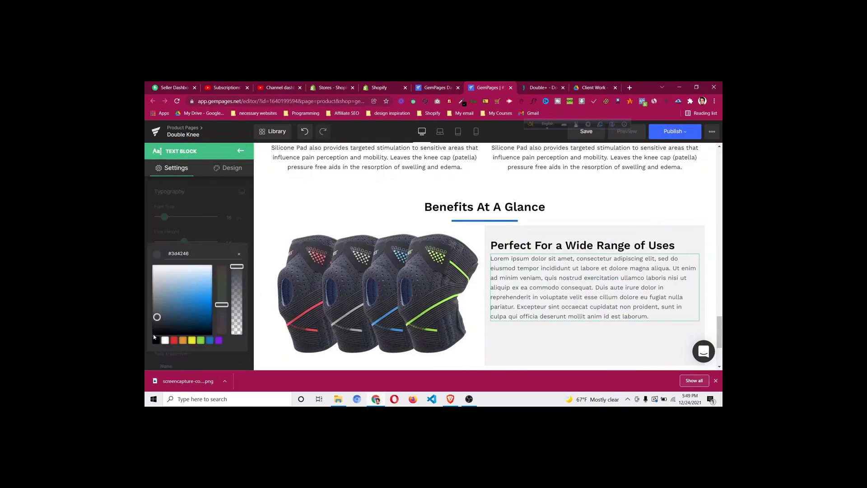
{"action": "left_click", "coordinate": [155, 342]}
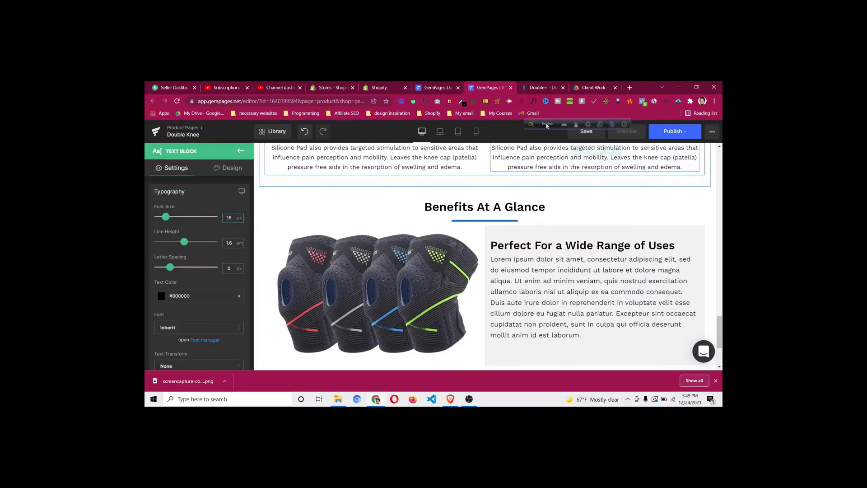
{"action": "left_click", "coordinate": [543, 87]}
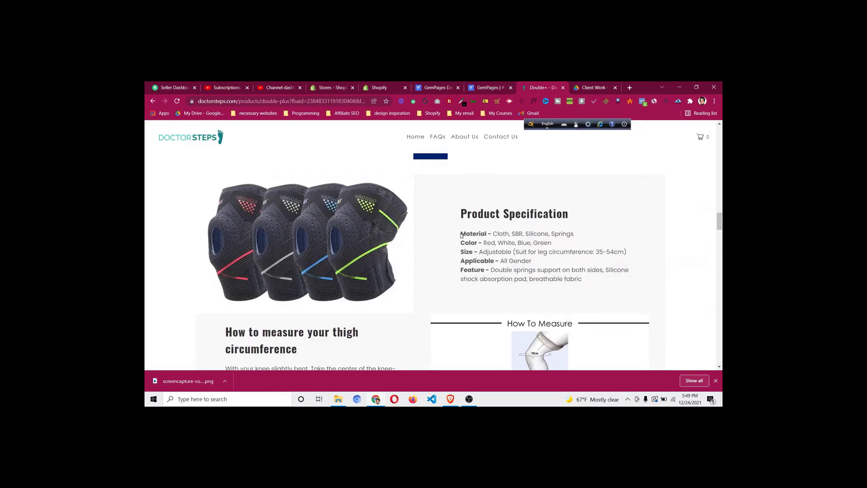
Copy the Product Specification text from Doctor Steps and paste it as plain text into the Text Block
{"action": "left_click_drag", "start_coordinate": [461, 233], "coordinate": [586, 278]}
{"action": "right_click", "coordinate": [499, 243]}
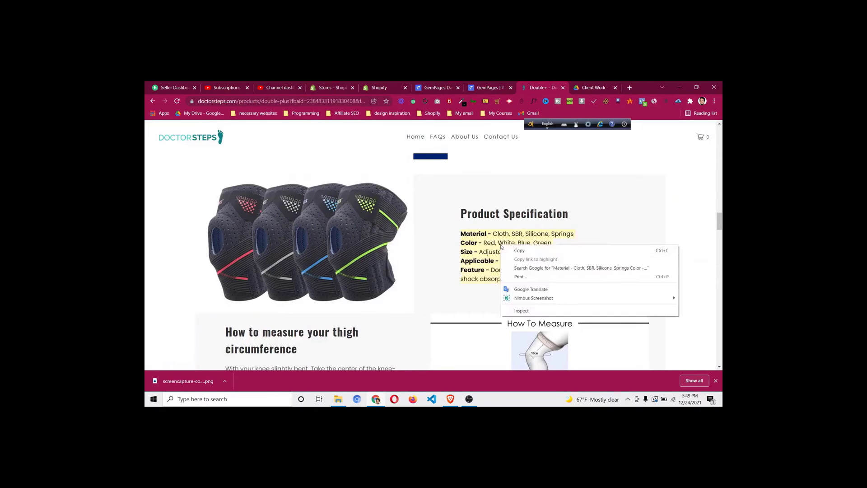
{"action": "left_click", "coordinate": [515, 248]}
{"action": "left_click", "coordinate": [494, 89]}
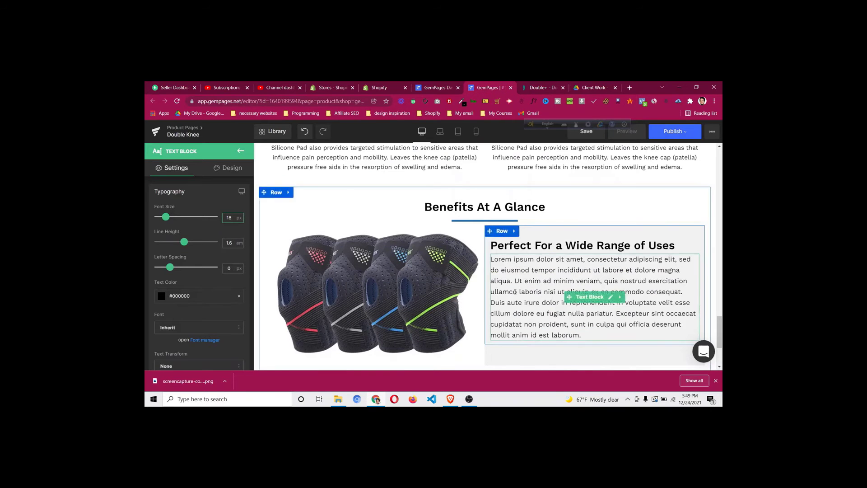
{"action": "left_click", "coordinate": [524, 303]}
{"action": "key", "text": "ctrl+a"}
{"action": "key", "text": "ctrl+v"}
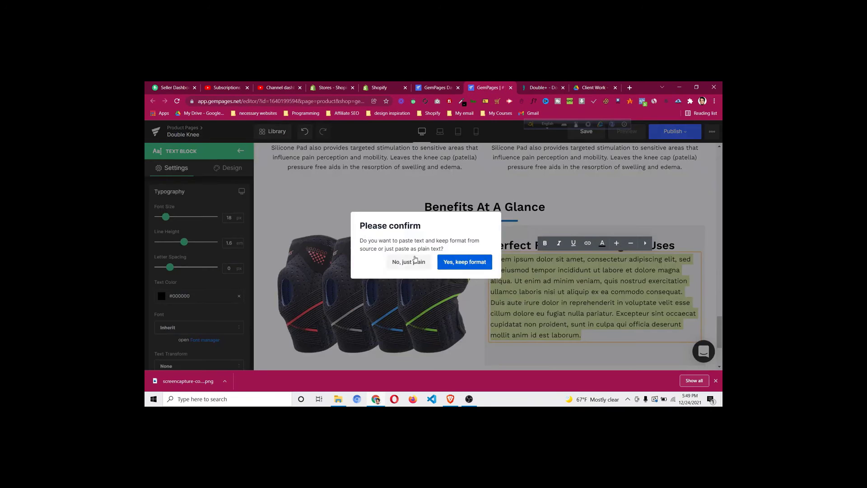
{"action": "left_click", "coordinate": [415, 261]}
{"action": "left_click", "coordinate": [542, 88]}
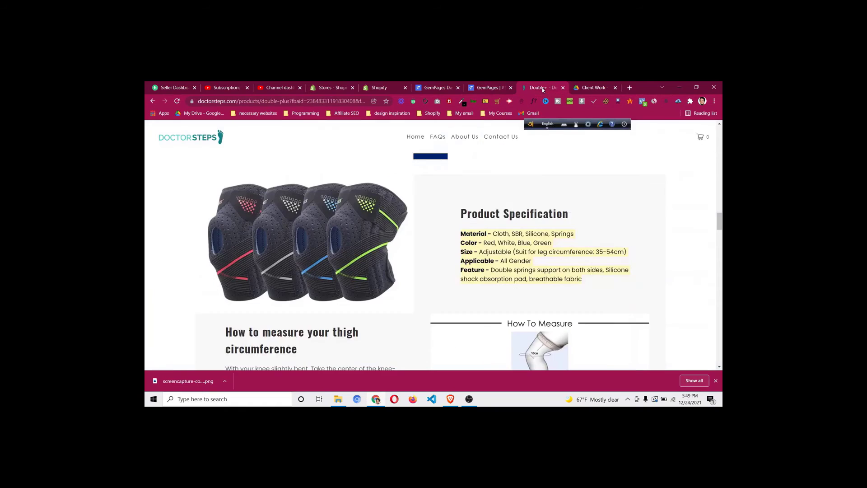
{"action": "left_click", "coordinate": [483, 233]}
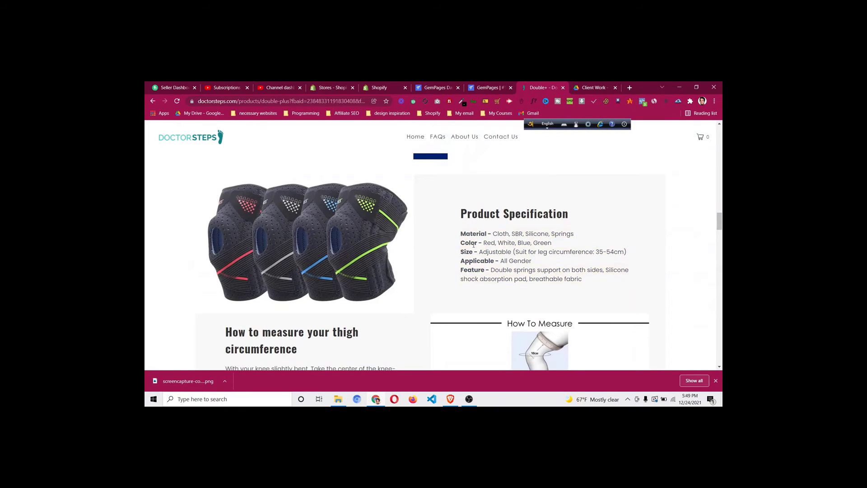
{"action": "left_click", "coordinate": [486, 88]}
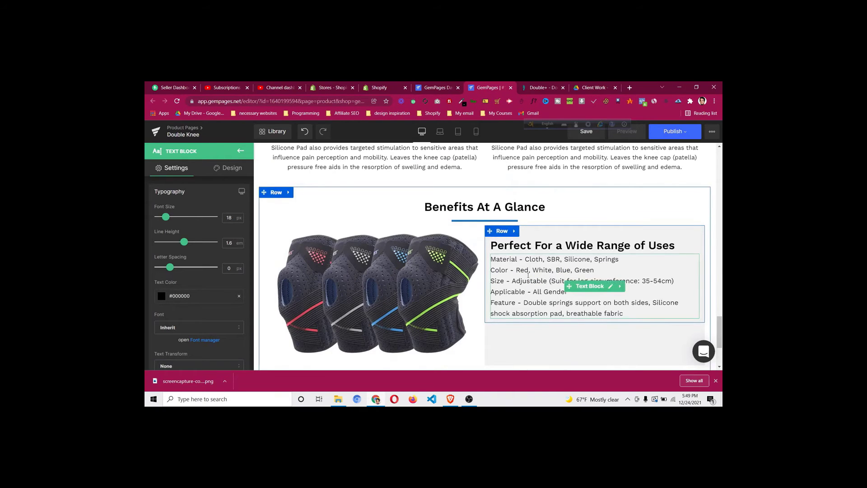
Bold the Material, Color, Size, Applicable and Feature labels in the specs text
{"action": "left_click", "coordinate": [518, 259]}
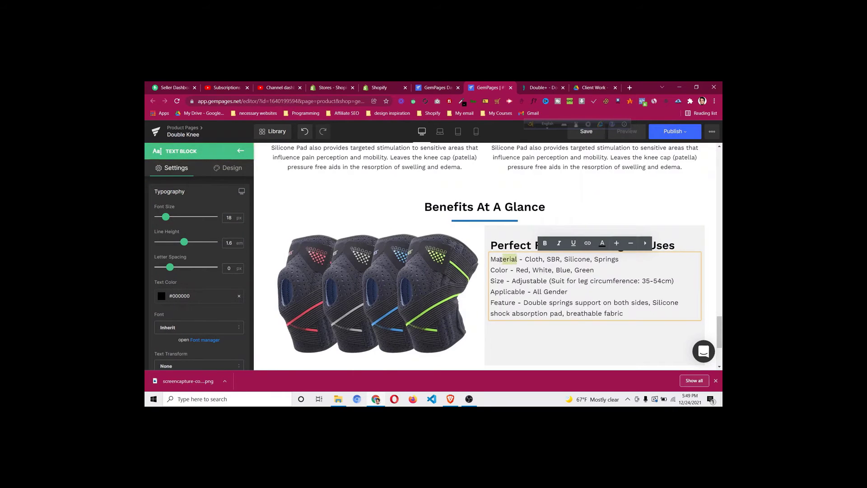
{"action": "left_click", "coordinate": [545, 243]}
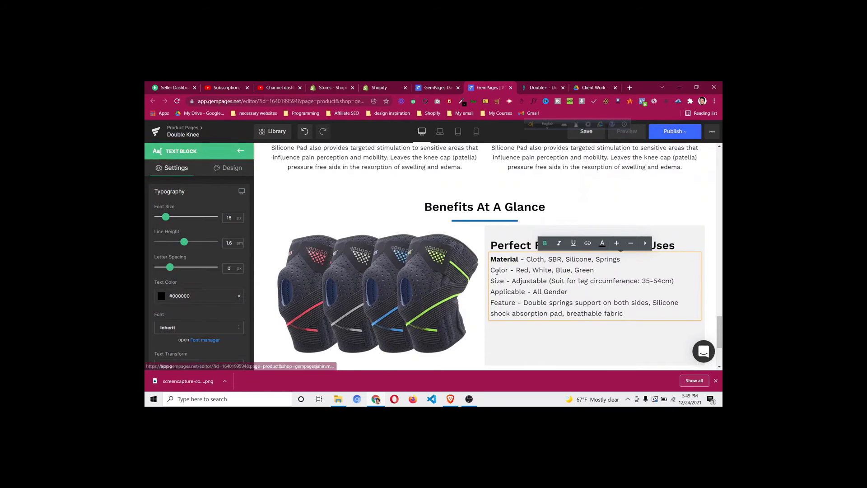
{"action": "left_click_drag", "start_coordinate": [509, 270], "coordinate": [492, 280]}
{"action": "key", "text": "ctrl+b"}
{"action": "left_click", "coordinate": [545, 243]}
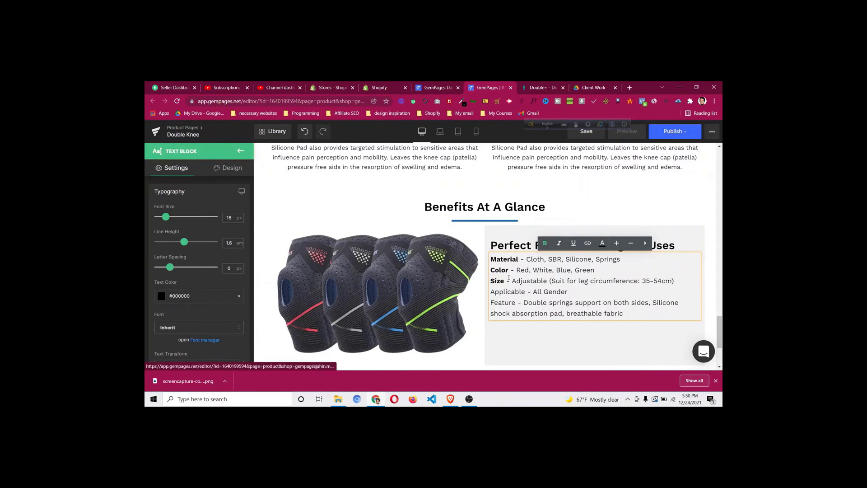
{"action": "left_click_drag", "start_coordinate": [525, 291], "coordinate": [490, 302]}
{"action": "left_click", "coordinate": [545, 243]}
{"action": "left_click", "coordinate": [545, 243]}
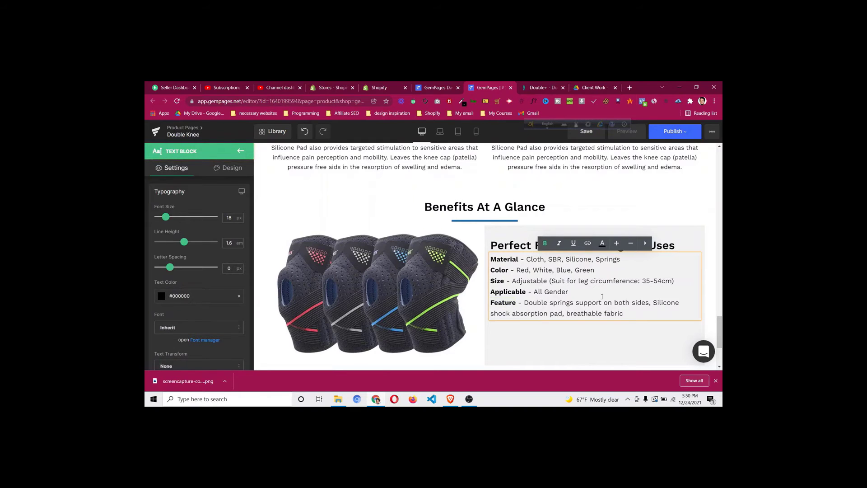
{"action": "left_click", "coordinate": [504, 347]}
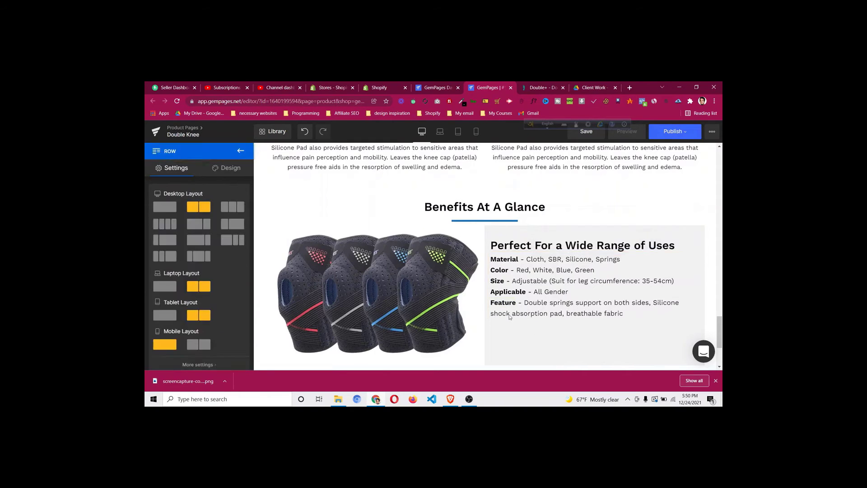
Make the row's columns equal height and vertically centre the text column
{"action": "scroll", "coordinate": [452, 271], "scroll_direction": "down", "scroll_amount": 2}
{"action": "scroll", "coordinate": [399, 208], "scroll_direction": "up", "scroll_amount": 1}
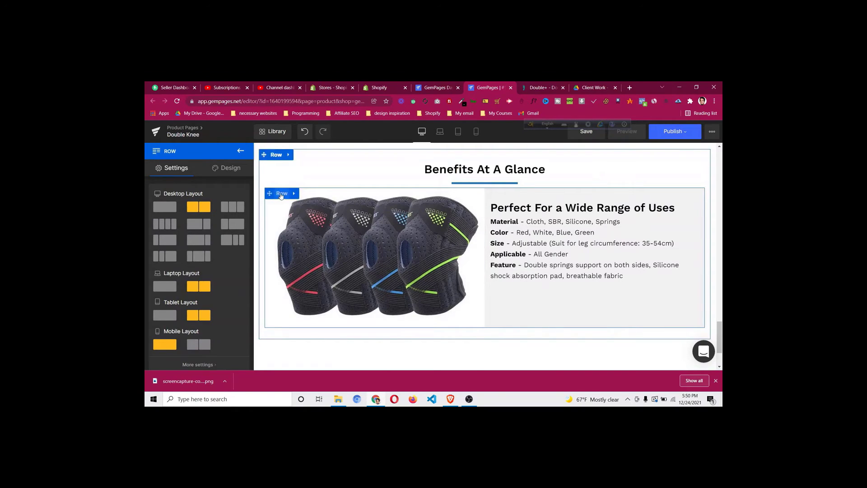
{"action": "scroll", "coordinate": [216, 212], "scroll_direction": "down", "scroll_amount": 6}
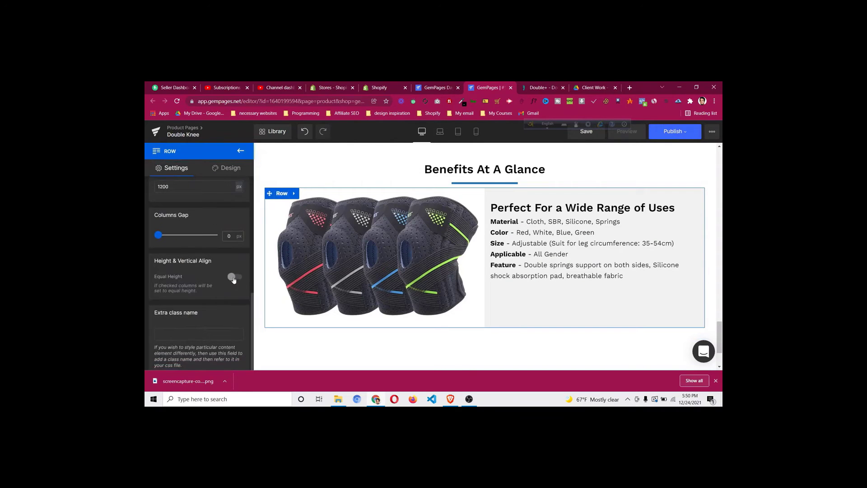
{"action": "left_click", "coordinate": [233, 279]}
{"action": "left_click", "coordinate": [209, 314]}
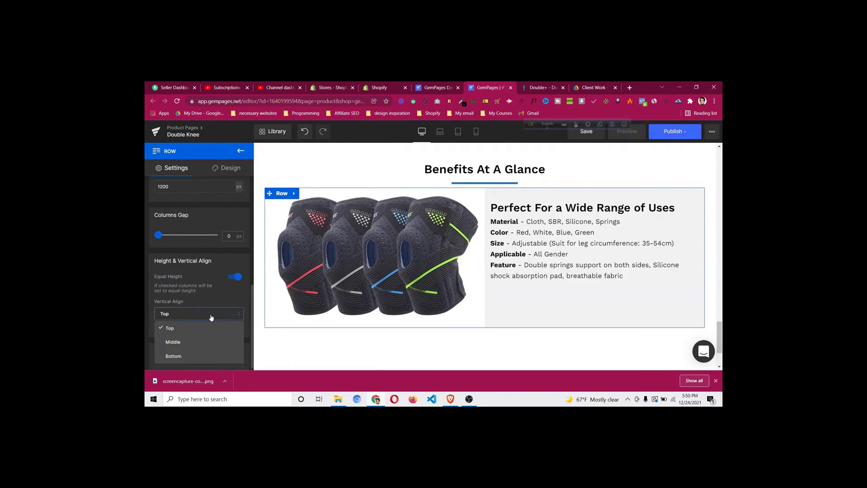
{"action": "left_click", "coordinate": [194, 344]}
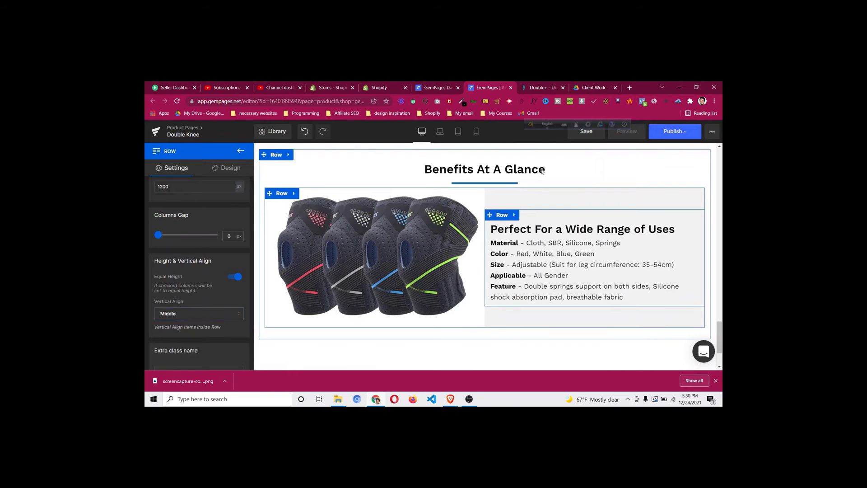
{"action": "left_click", "coordinate": [540, 88]}
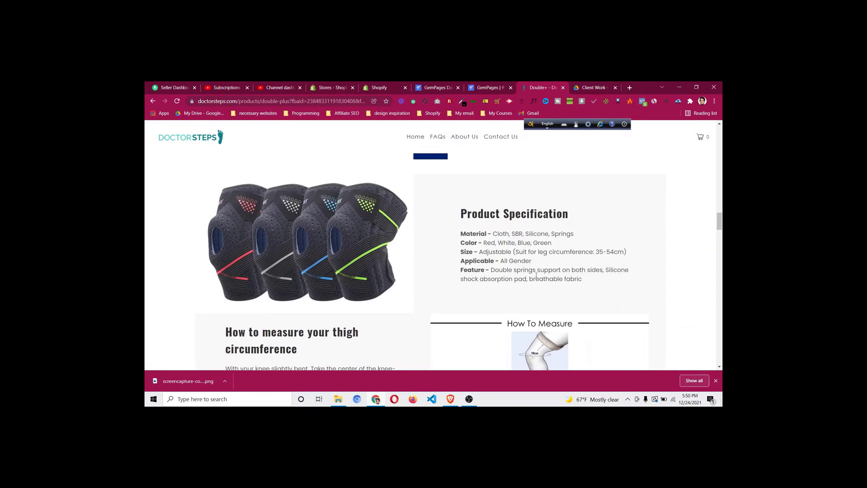
{"action": "left_click", "coordinate": [481, 87]}
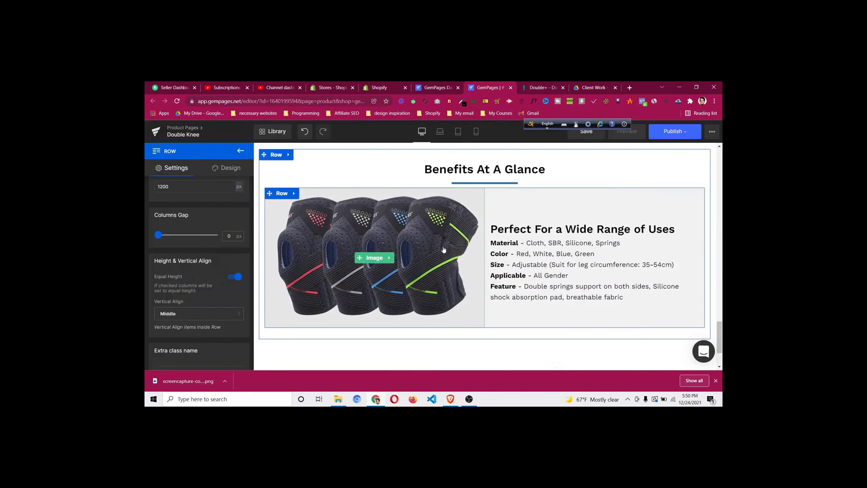
Give the inner specs text row 30px left and right padding
{"action": "left_click", "coordinate": [502, 220]}
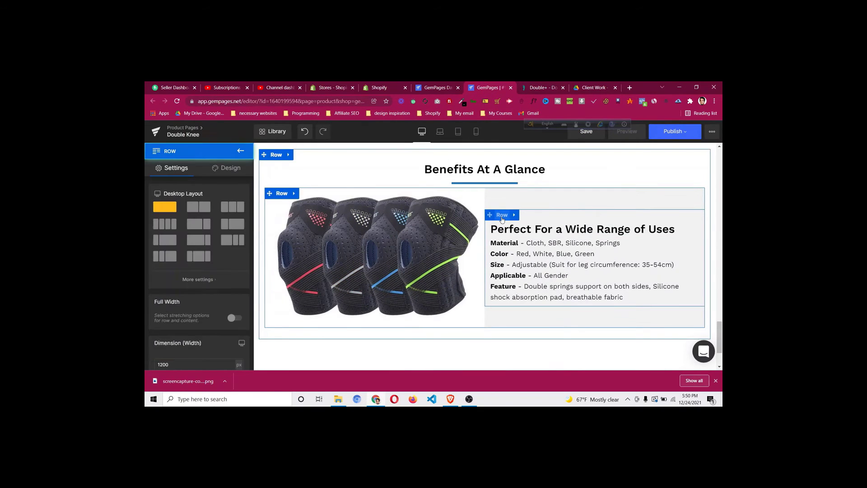
{"action": "left_click", "coordinate": [230, 168]}
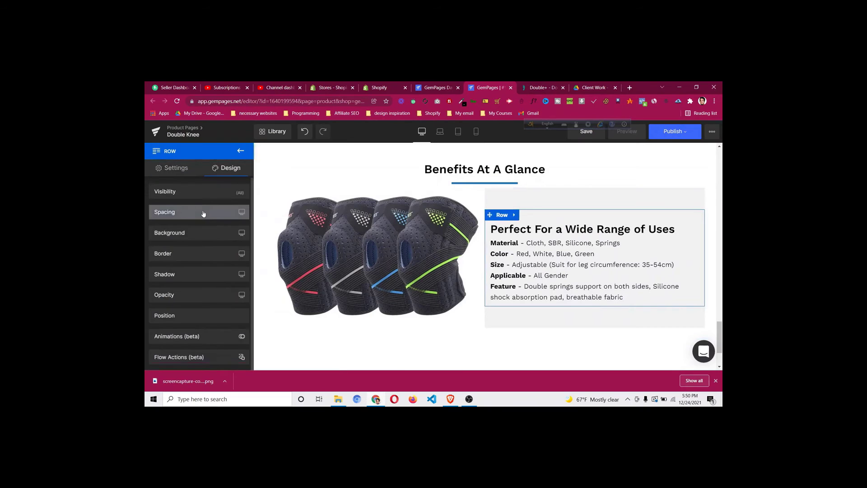
{"action": "left_click", "coordinate": [205, 211]}
{"action": "left_click", "coordinate": [167, 325]}
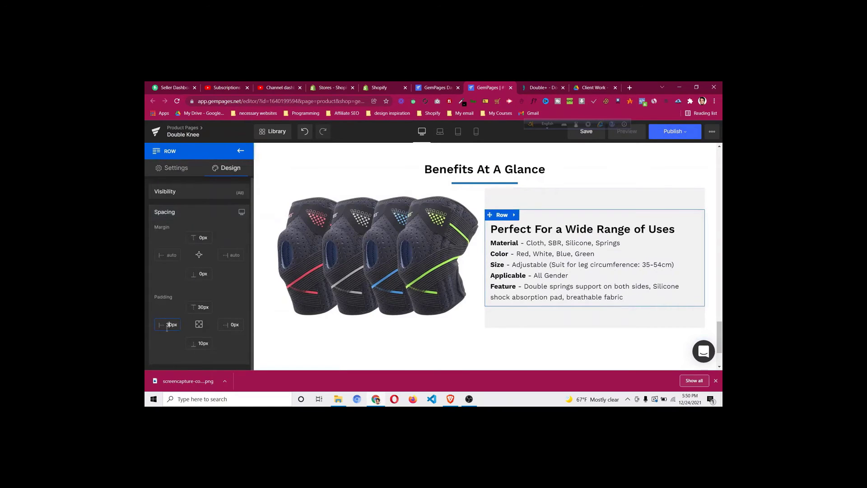
{"action": "left_click", "coordinate": [231, 324]}
{"action": "type", "text": "3"}
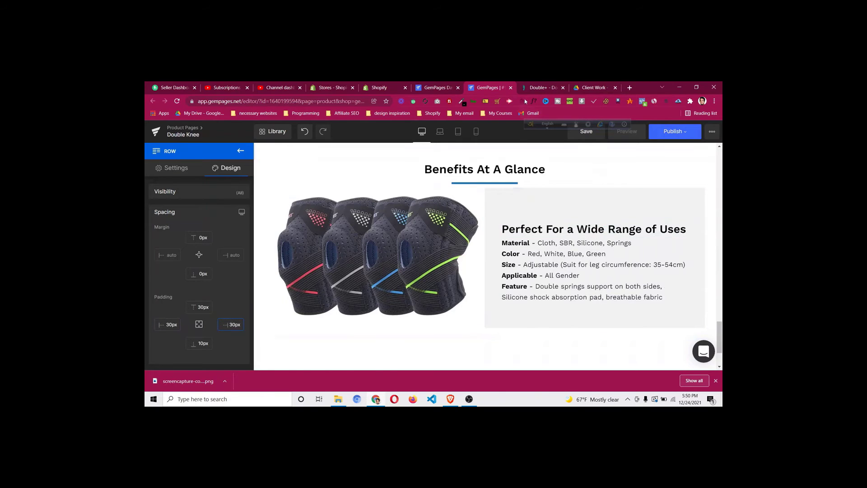
{"action": "left_click", "coordinate": [534, 89]}
Replace the heading with 'Product Specification' copied from the DoctorSteps page
{"action": "triple_click", "coordinate": [501, 216]}
{"action": "right_click", "coordinate": [502, 216]}
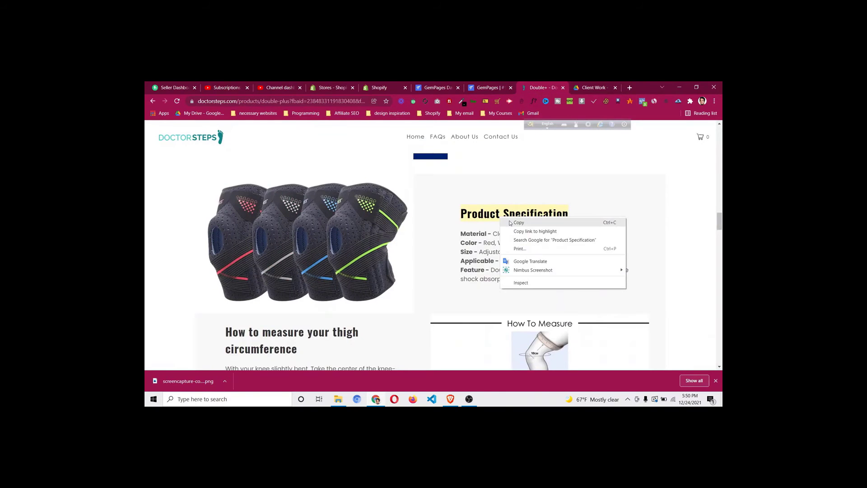
{"action": "left_click", "coordinate": [524, 221]}
{"action": "left_click", "coordinate": [488, 87]}
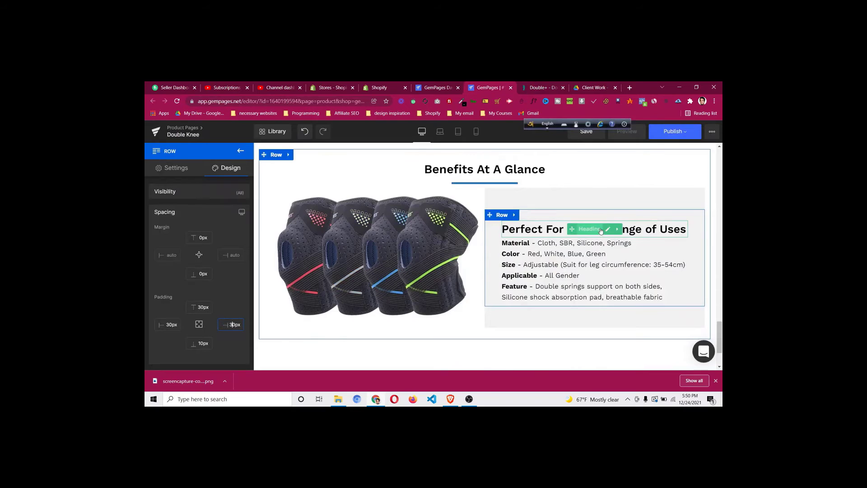
{"action": "left_click", "coordinate": [587, 233]}
{"action": "triple_click", "coordinate": [587, 234]}
{"action": "key", "text": "ctrl+v"}
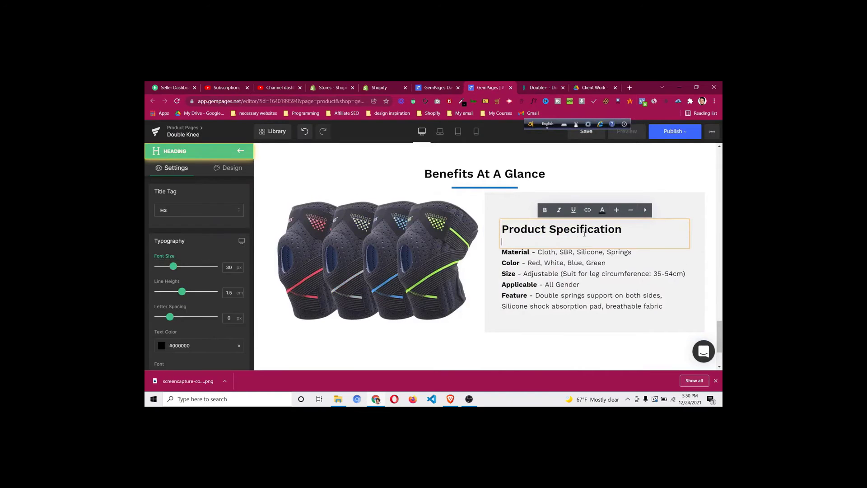
{"action": "key", "text": "BackSpace"}
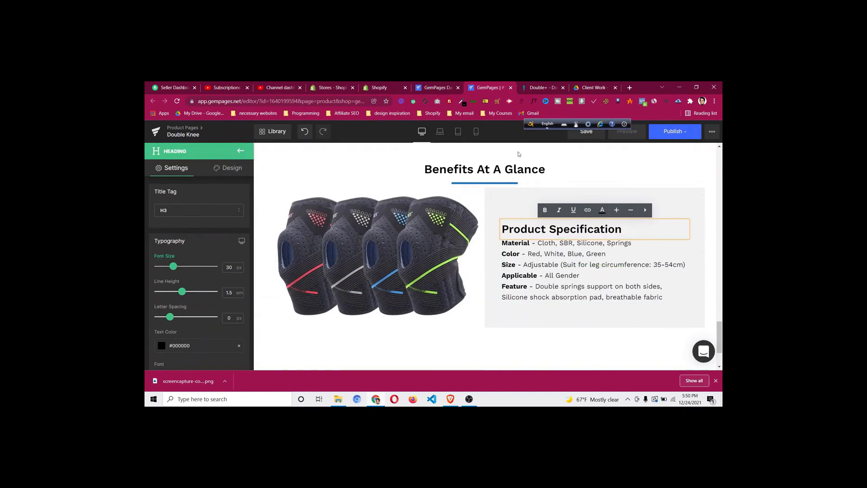
Set the spec text block's top margin to 15px
{"action": "left_click", "coordinate": [537, 87]}
{"action": "left_click", "coordinate": [471, 231]}
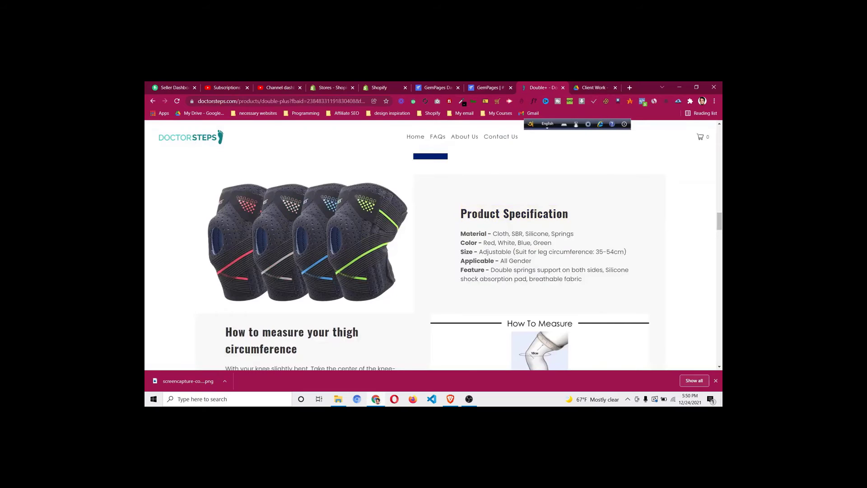
{"action": "left_click", "coordinate": [488, 87]}
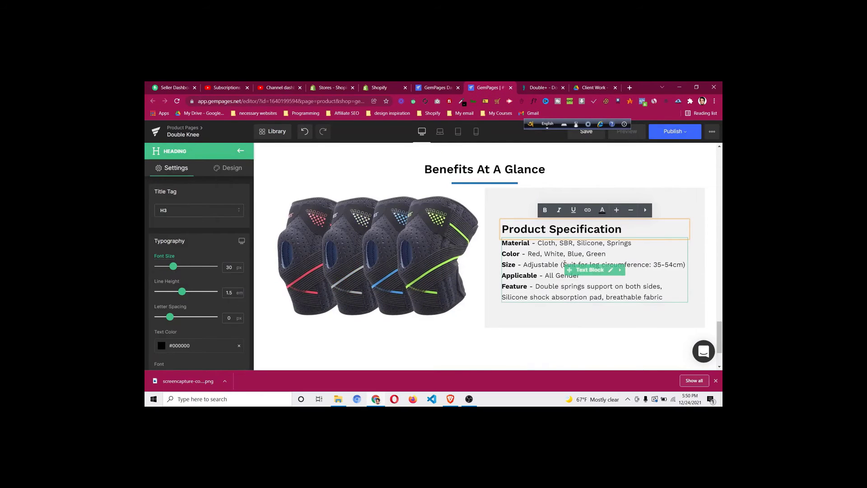
{"action": "left_click", "coordinate": [231, 168]}
{"action": "left_click", "coordinate": [190, 221]}
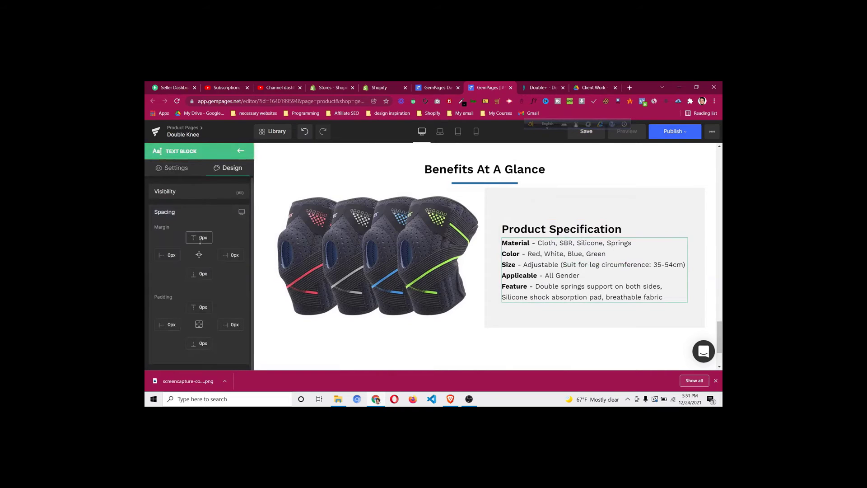
{"action": "key", "text": "Up"}
{"action": "key", "text": "Up"}
{"action": "key", "text": "Up"}
{"action": "key", "text": "Up"}
{"action": "key", "text": "Up"}
{"action": "key", "text": "Up"}
{"action": "key", "text": "Up"}
{"action": "key", "text": "Up"}
{"action": "key", "text": "Up"}
{"action": "key", "text": "Up"}
{"action": "key", "text": "Up"}
{"action": "key", "text": "Up"}
{"action": "key", "text": "Up"}
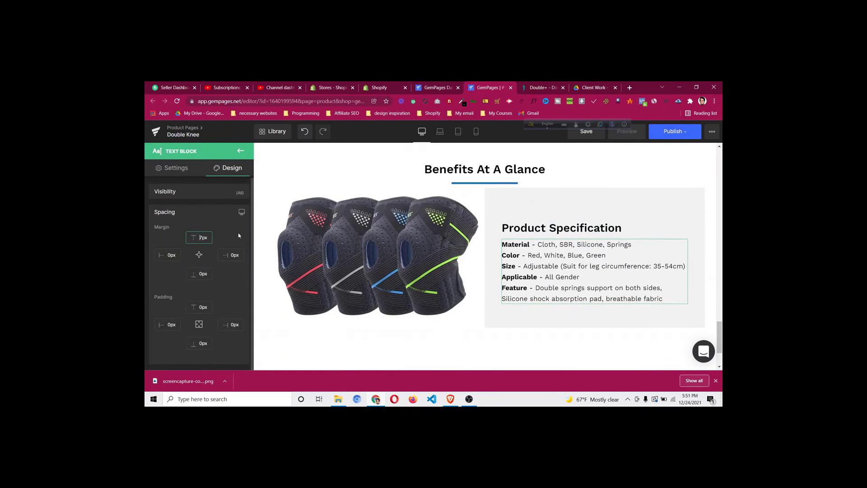
{"action": "key", "text": "Up"}
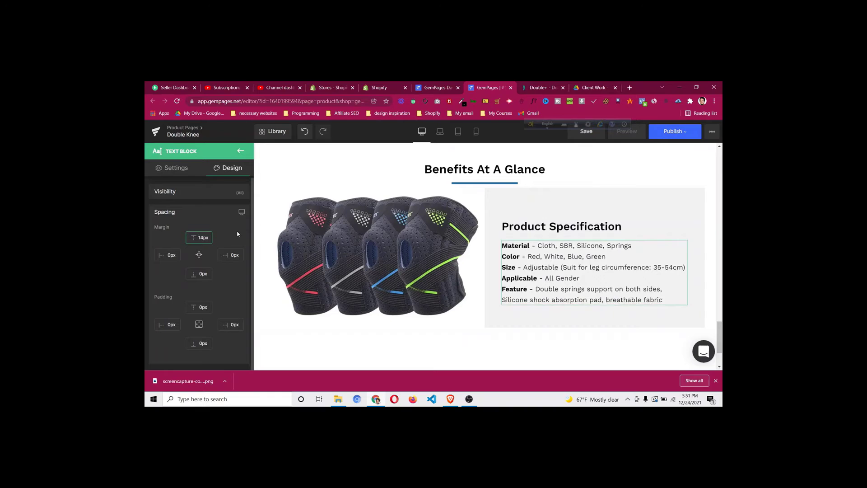
{"action": "key", "text": "Up"}
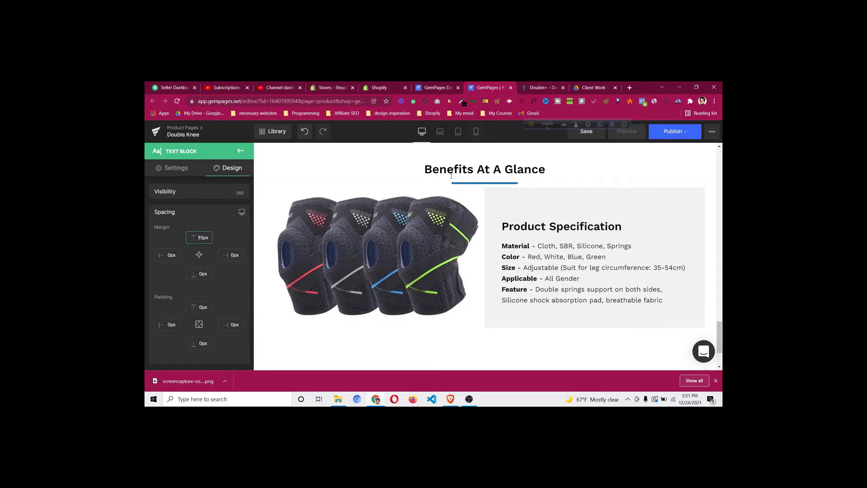
{"action": "left_click", "coordinate": [533, 89]}
{"action": "scroll", "coordinate": [479, 195], "scroll_direction": "up", "scroll_amount": 1}
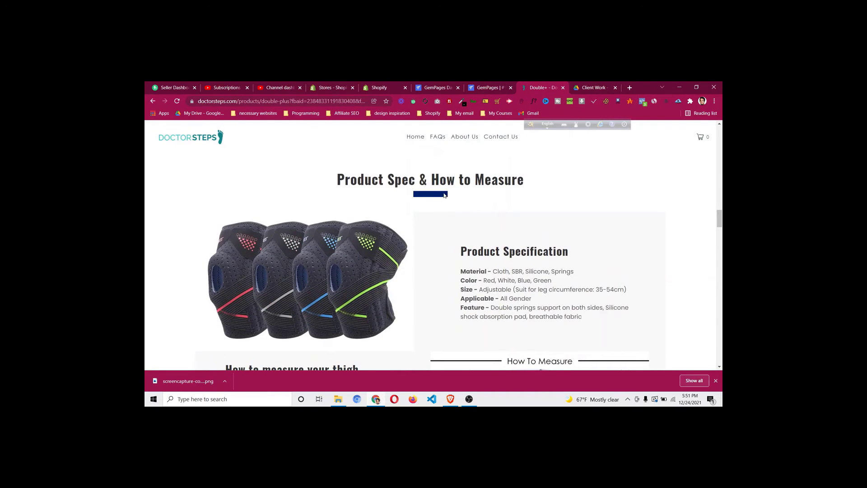
{"action": "left_click", "coordinate": [490, 90]}
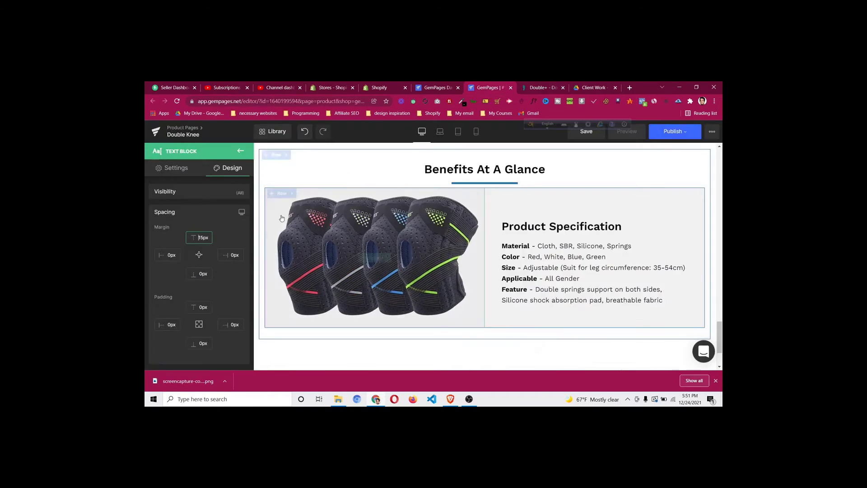
Set the image-and-spec row's top margin to 20px
{"action": "left_click", "coordinate": [280, 192]}
{"action": "left_click", "coordinate": [230, 168]}
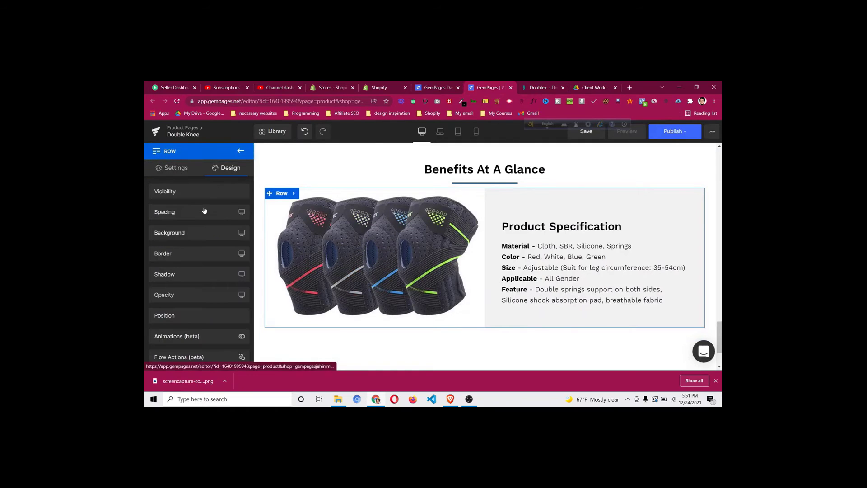
{"action": "left_click", "coordinate": [202, 212]}
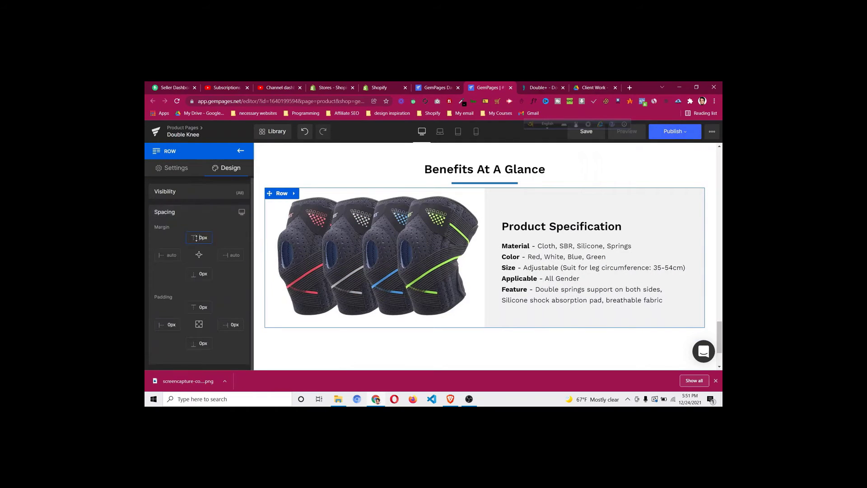
{"action": "type", "text": "2"}
{"action": "left_click_drag", "start_coordinate": [721, 330], "coordinate": [721, 263]}
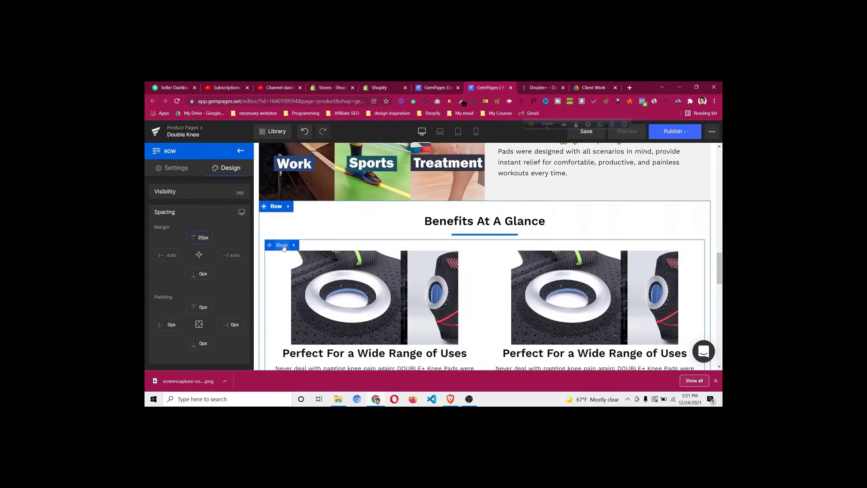
Check the spacing settings of the knee-pad close-up image row
{"action": "left_click", "coordinate": [282, 246]}
{"action": "left_click", "coordinate": [228, 169]}
{"action": "left_click", "coordinate": [198, 216]}
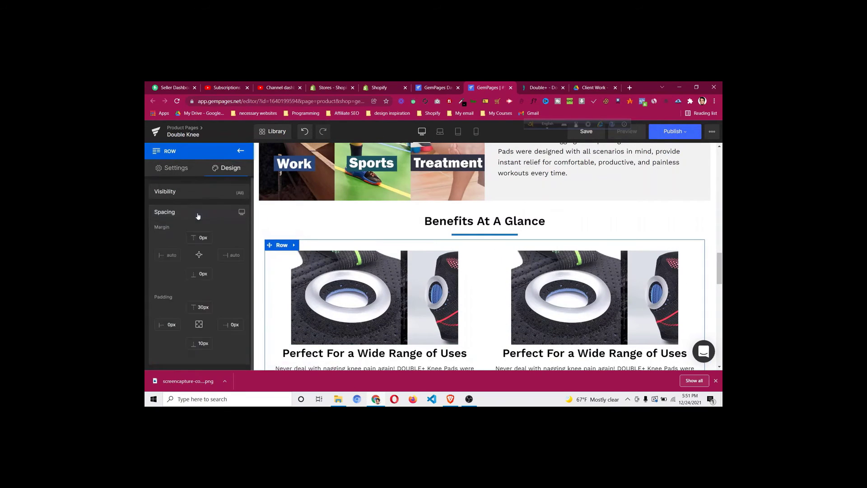
{"action": "left_click", "coordinate": [281, 246]}
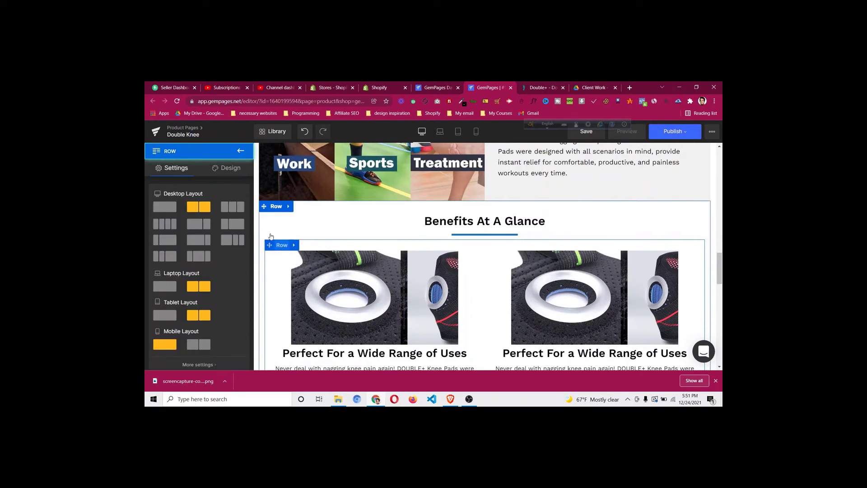
{"action": "left_click", "coordinate": [229, 168]}
{"action": "left_click", "coordinate": [210, 216]}
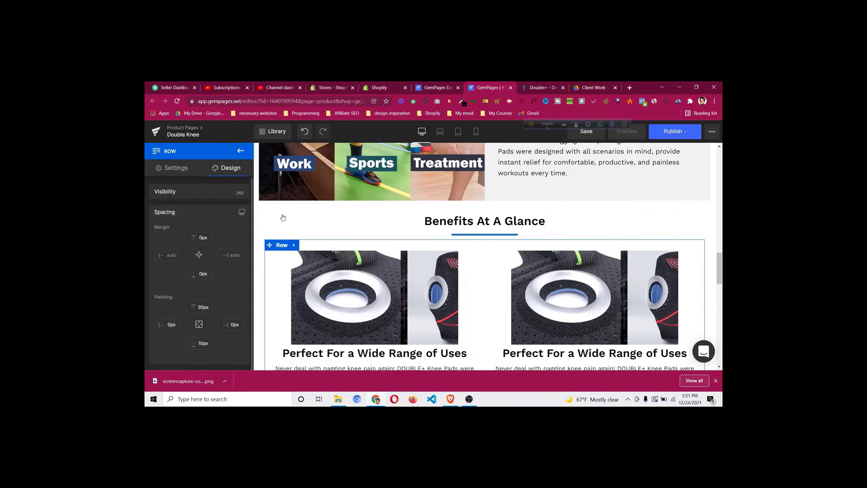
{"action": "left_click_drag", "start_coordinate": [721, 276], "coordinate": [721, 346]}
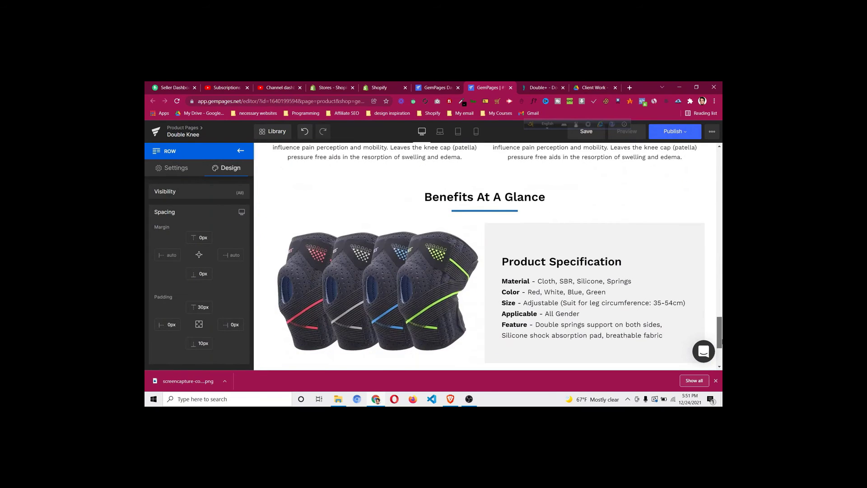
{"action": "scroll", "coordinate": [619, 309], "scroll_direction": "down", "scroll_amount": 1}
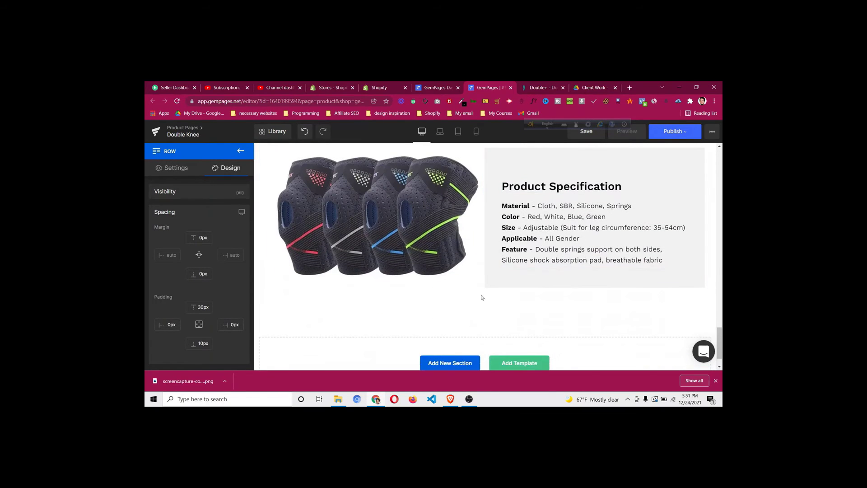
{"action": "left_click", "coordinate": [540, 87]}
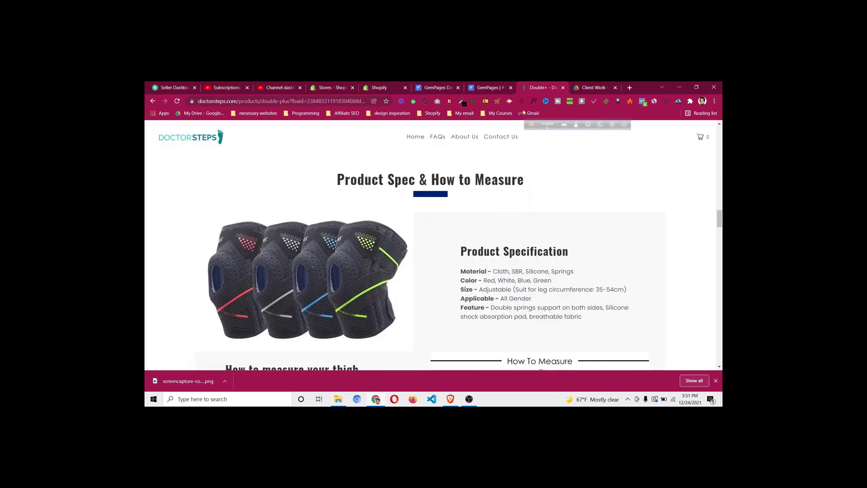
Save DoctorSteps' How To Measure image to Downloads as a JPG, then return to GemPages
{"action": "scroll", "coordinate": [486, 193], "scroll_direction": "down", "scroll_amount": 3}
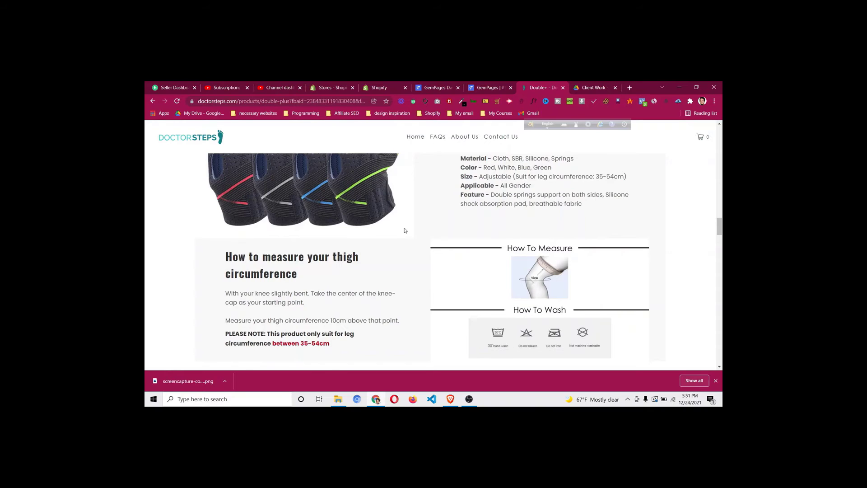
{"action": "right_click", "coordinate": [467, 268]}
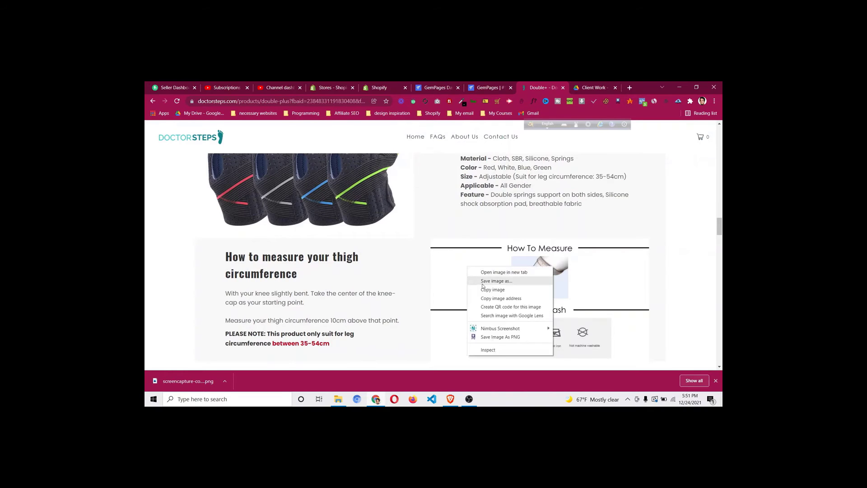
{"action": "left_click", "coordinate": [484, 283]}
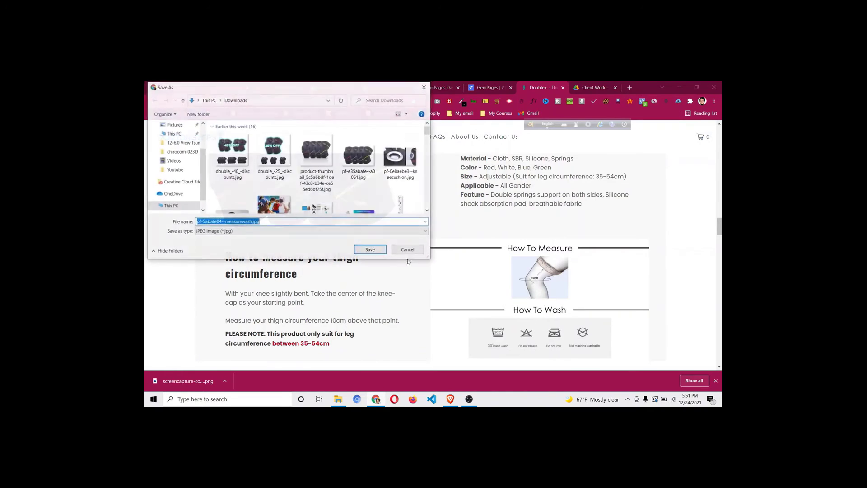
{"action": "left_click", "coordinate": [373, 248]}
{"action": "left_click", "coordinate": [487, 88]}
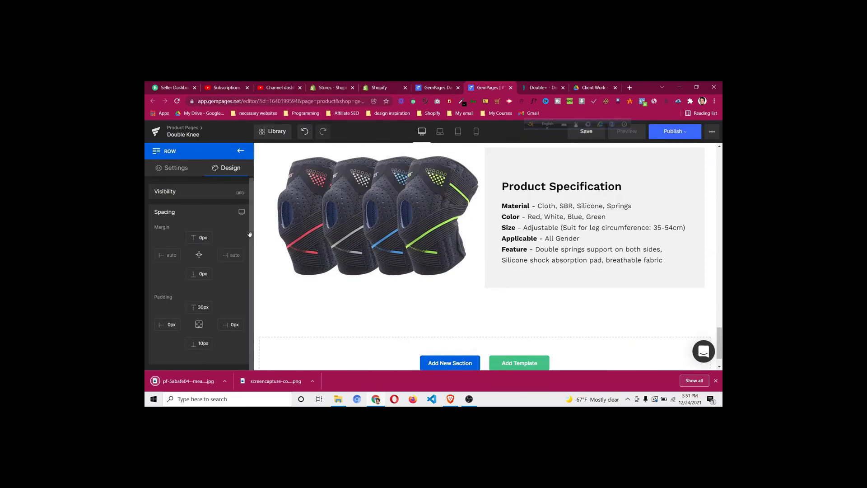
Duplicate the image-and-spec row and set the copy's top margin to 0px
{"action": "scroll", "coordinate": [292, 193], "scroll_direction": "up", "scroll_amount": 1}
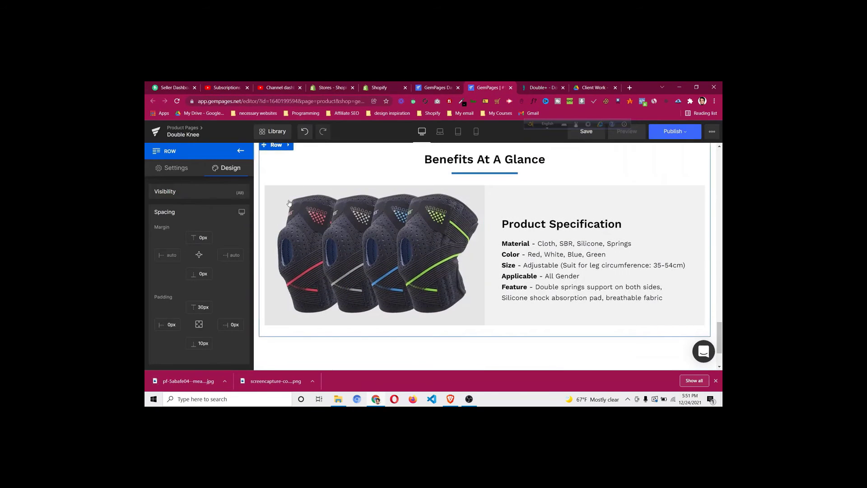
{"action": "right_click", "coordinate": [284, 196]}
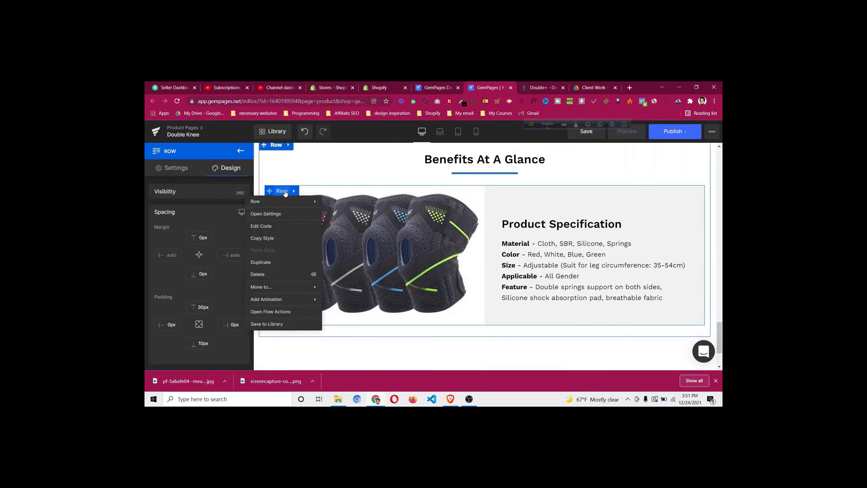
{"action": "left_click", "coordinate": [280, 262]}
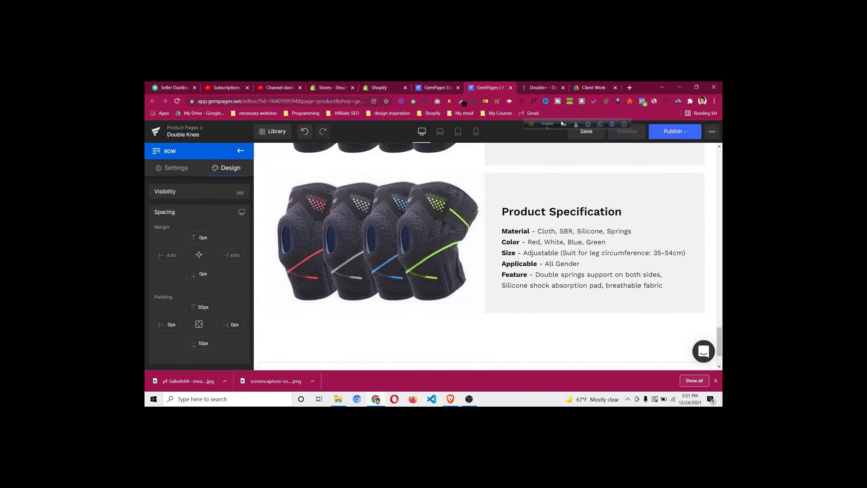
{"action": "left_click", "coordinate": [549, 87]}
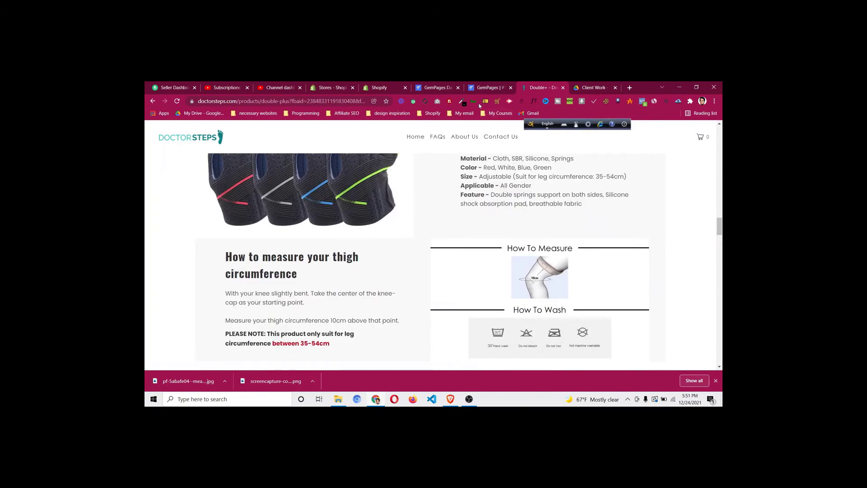
{"action": "left_click", "coordinate": [487, 87]}
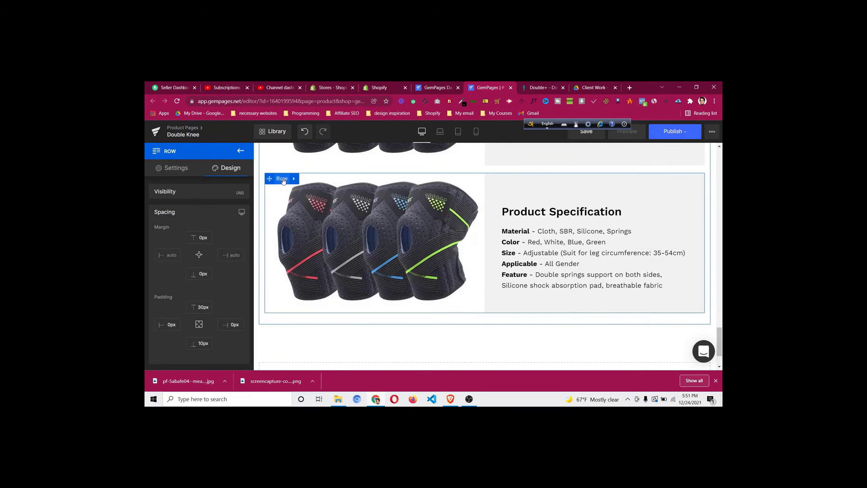
{"action": "left_click", "coordinate": [283, 180]}
{"action": "left_click", "coordinate": [226, 169]}
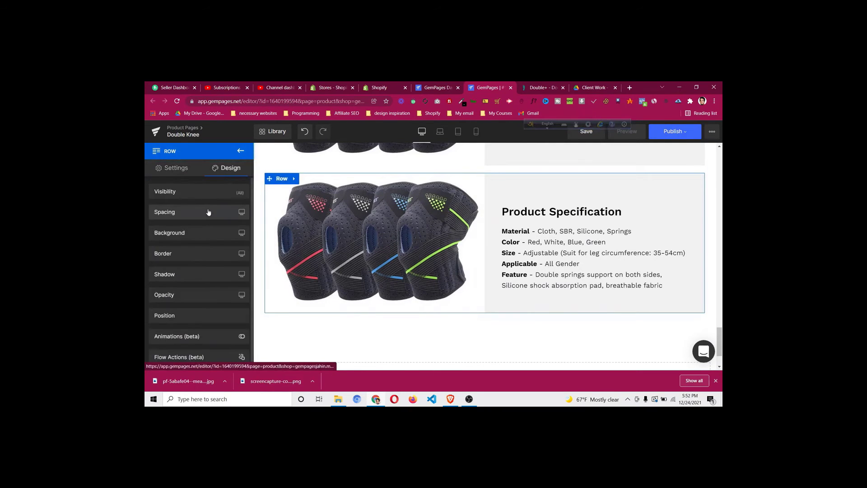
{"action": "left_click", "coordinate": [208, 212]}
{"action": "left_click", "coordinate": [202, 238]}
{"action": "key", "text": "BackSpace"}
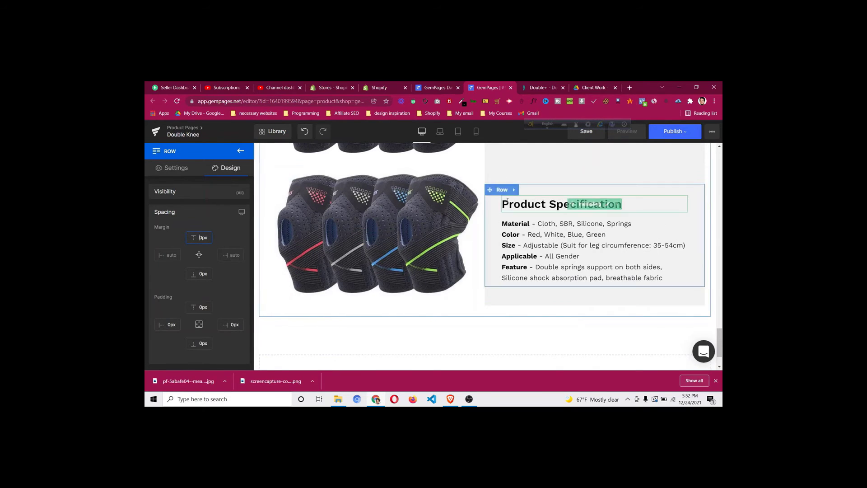
Place the new row below the image row, move its image right, and upload the measurewash image
{"action": "mouse_move", "coordinate": [373, 270]}
{"action": "left_mouse_down"}
{"action": "mouse_move", "coordinate": [361, 279]}
{"action": "mouse_move", "coordinate": [361, 268]}
{"action": "left_mouse_up"}
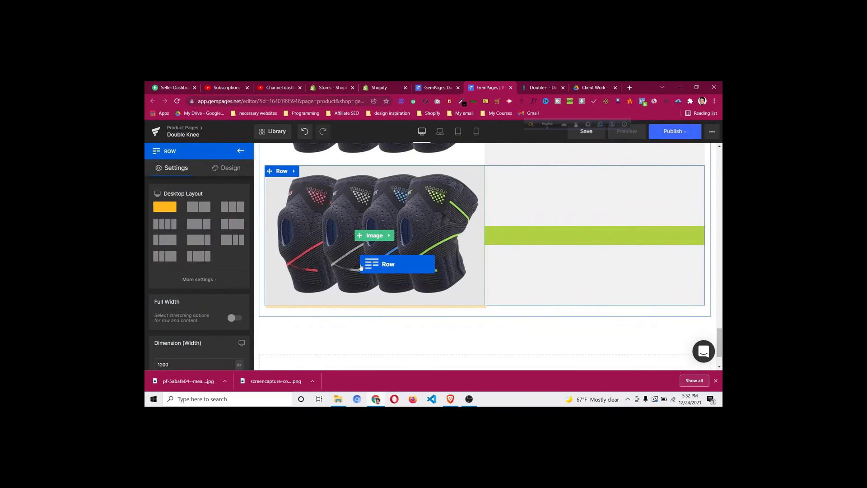
{"action": "left_click_drag", "start_coordinate": [361, 268], "coordinate": [361, 268]}
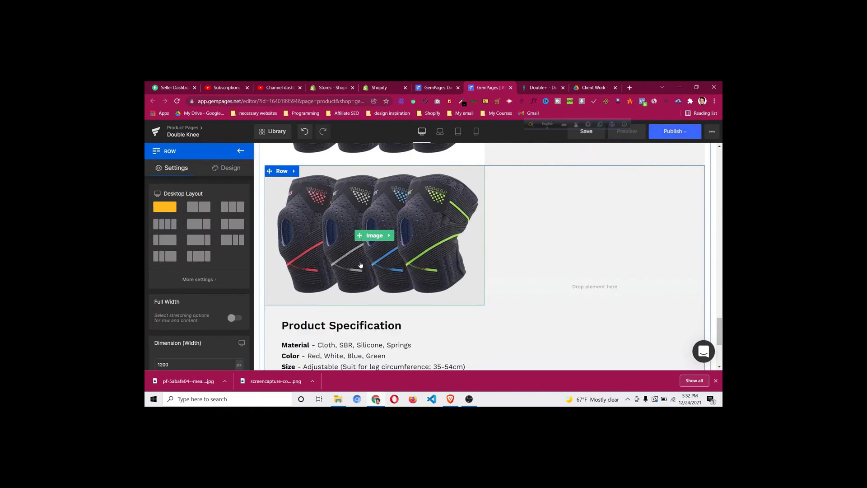
{"action": "left_click_drag", "start_coordinate": [458, 238], "coordinate": [556, 248]}
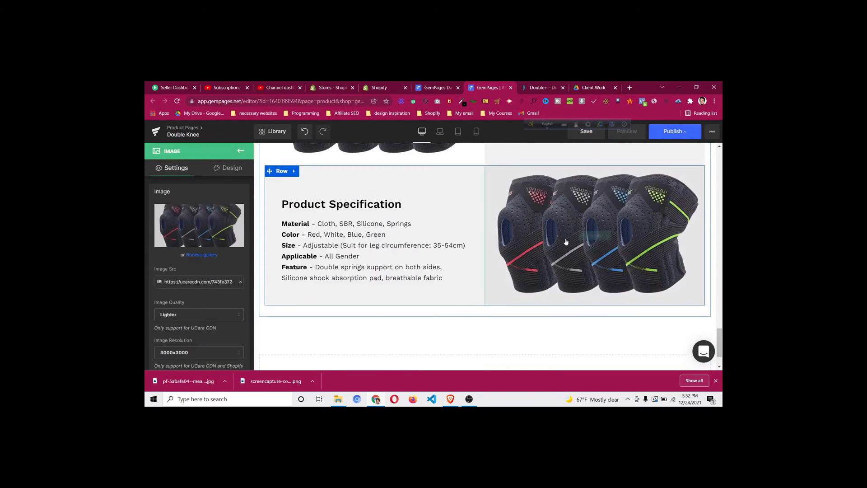
{"action": "left_click", "coordinate": [597, 239]}
{"action": "left_click", "coordinate": [208, 227]}
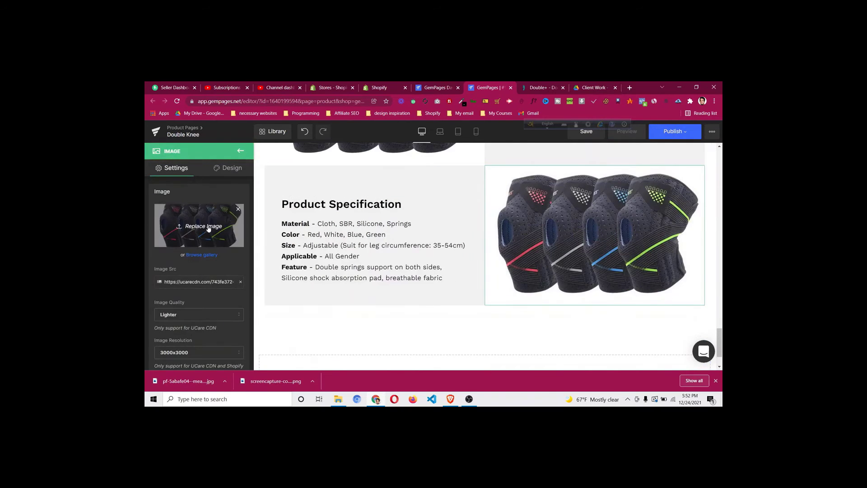
{"action": "left_click", "coordinate": [232, 155]}
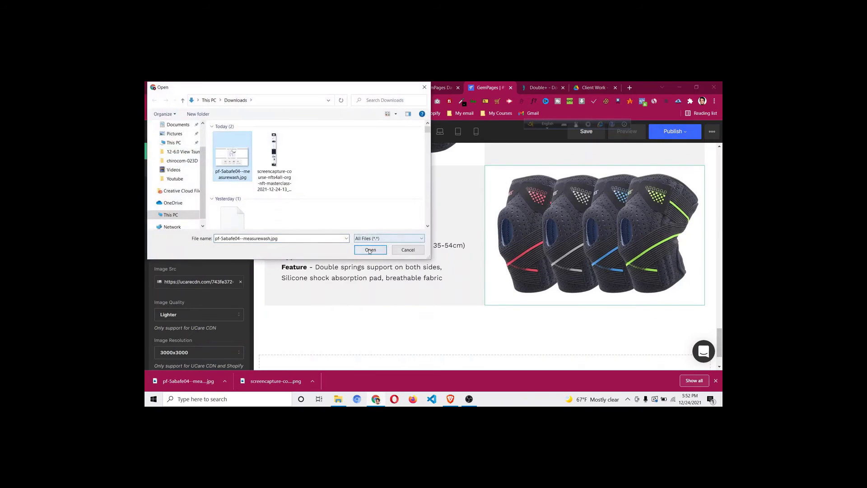
{"action": "left_click", "coordinate": [370, 250]}
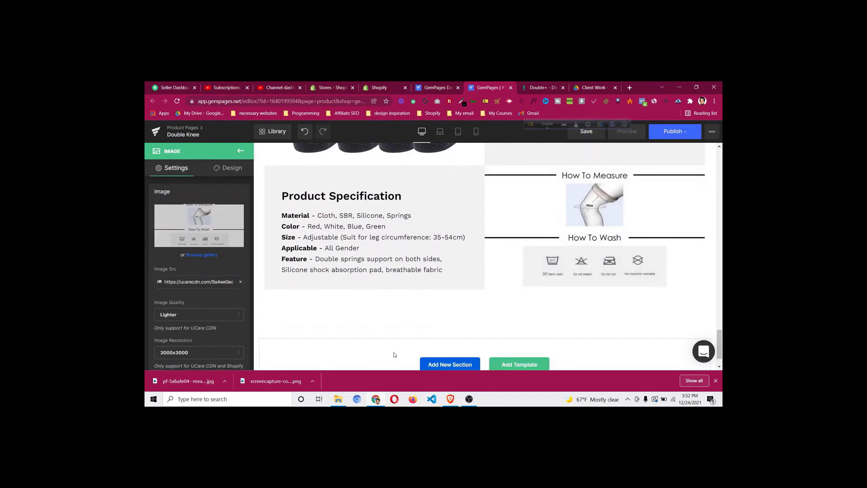
Replace the new row's heading with 'How to measure your thigh circumference' from DoctorSteps
{"action": "left_click", "coordinate": [541, 88]}
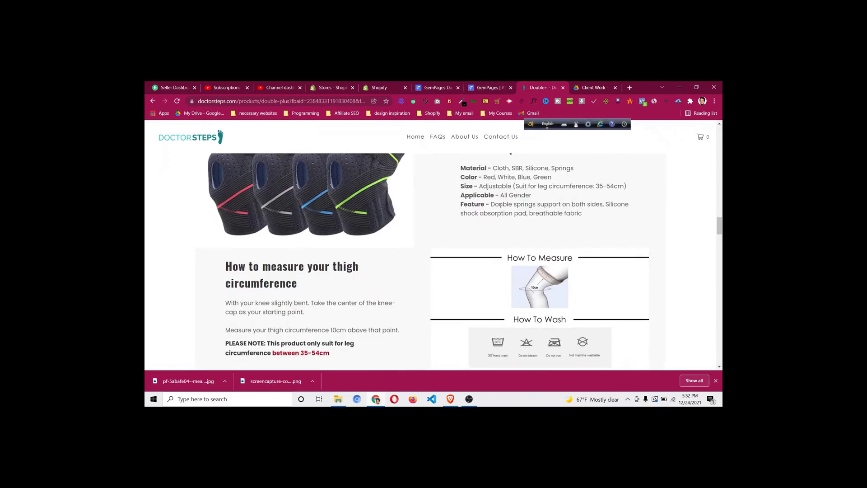
{"action": "scroll", "coordinate": [500, 206], "scroll_direction": "up", "scroll_amount": 1}
{"action": "scroll", "coordinate": [497, 220], "scroll_direction": "down", "scroll_amount": 2}
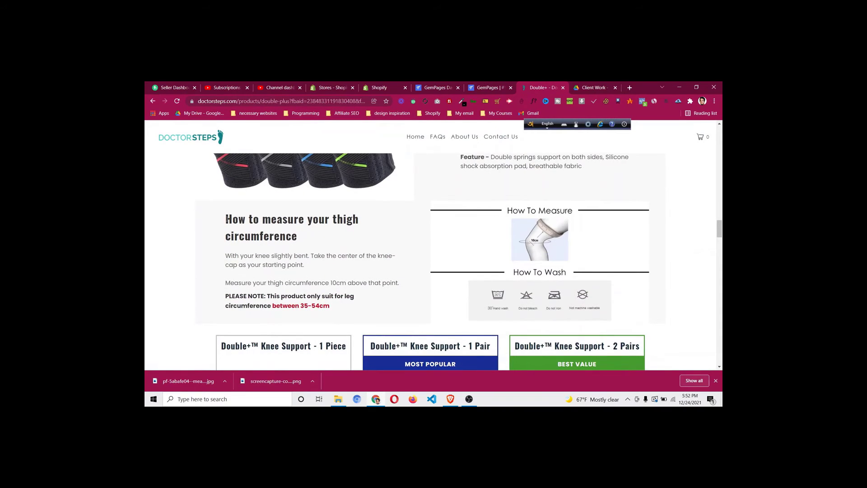
{"action": "left_click_drag", "start_coordinate": [226, 219], "coordinate": [304, 236]}
{"action": "right_click", "coordinate": [286, 226]}
{"action": "left_click", "coordinate": [307, 231]}
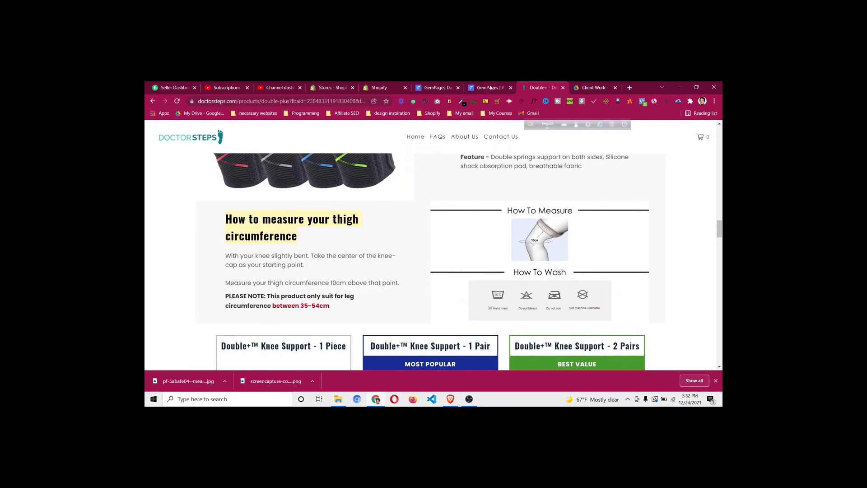
{"action": "left_click", "coordinate": [490, 88]}
{"action": "left_click", "coordinate": [393, 198]}
{"action": "left_click", "coordinate": [393, 197]}
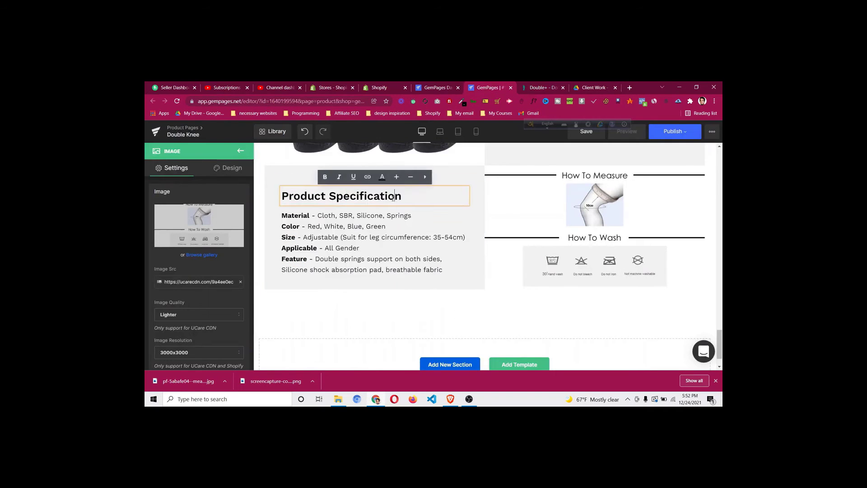
{"action": "key", "text": "ctrl+a"}
{"action": "key", "text": "ctrl+v"}
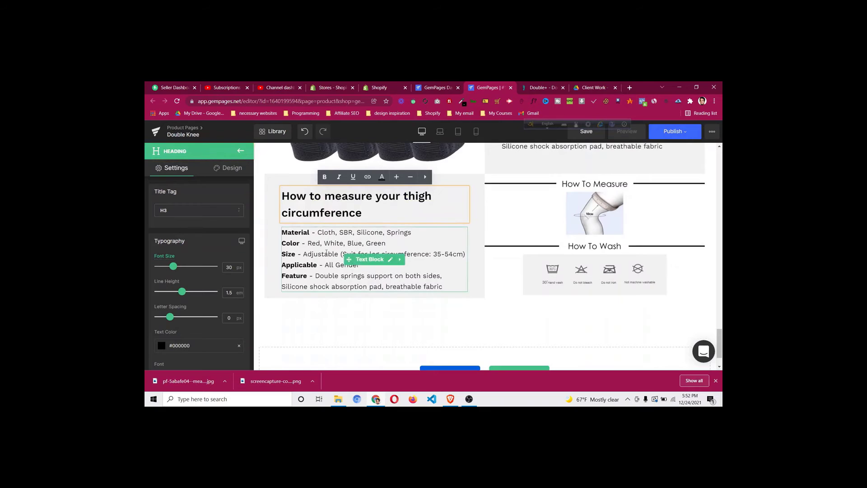
{"action": "left_click", "coordinate": [283, 314]}
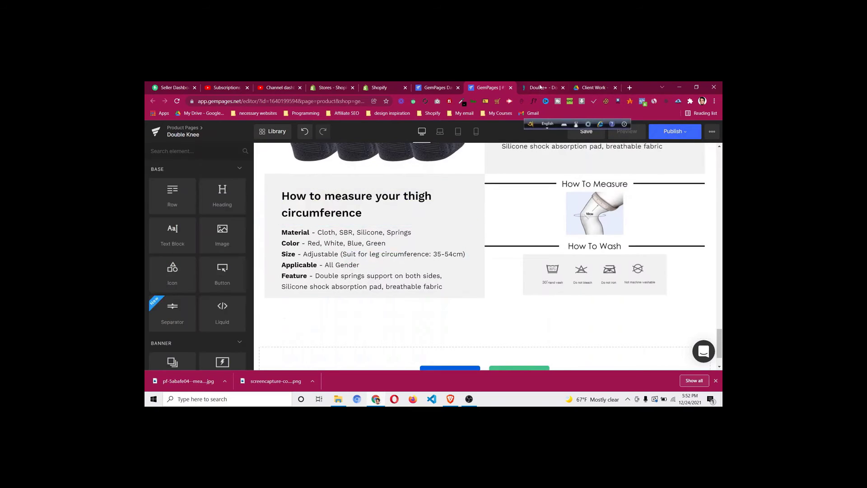
Compare against the live product page, then save the Double Knee page
{"action": "left_click", "coordinate": [540, 88]}
{"action": "scroll", "coordinate": [394, 243], "scroll_direction": "down", "scroll_amount": 1}
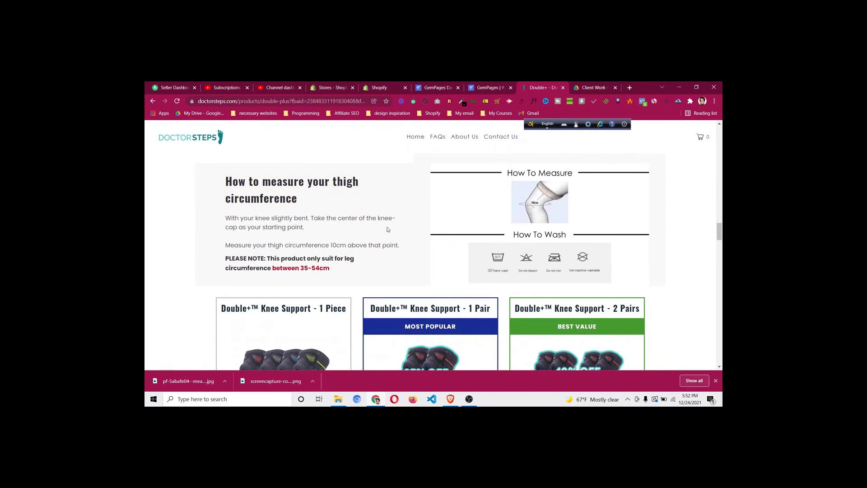
{"action": "scroll", "coordinate": [387, 230], "scroll_direction": "down", "scroll_amount": 1}
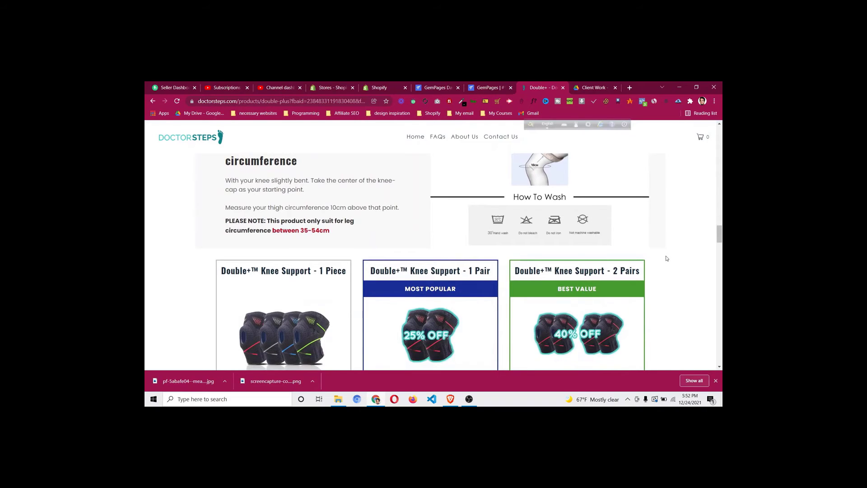
{"action": "scroll", "coordinate": [699, 271], "scroll_direction": "down", "scroll_amount": 3}
{"action": "scroll", "coordinate": [707, 230], "scroll_direction": "up", "scroll_amount": 1}
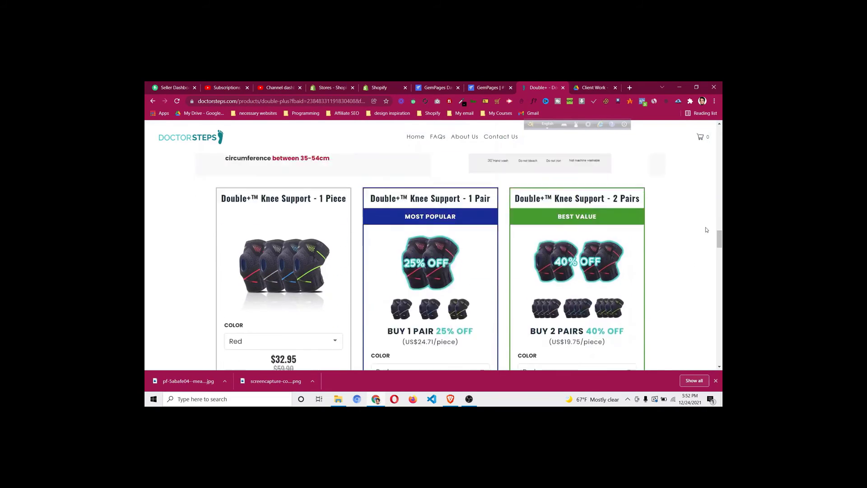
{"action": "scroll", "coordinate": [707, 230], "scroll_direction": "up", "scroll_amount": 4}
{"action": "scroll", "coordinate": [709, 239], "scroll_direction": "down", "scroll_amount": 5}
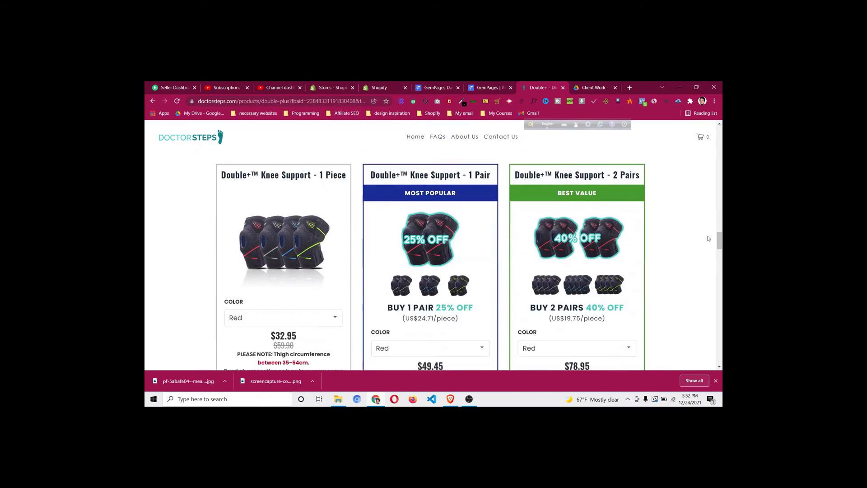
{"action": "scroll", "coordinate": [501, 144], "scroll_direction": "up", "scroll_amount": 2}
{"action": "left_click", "coordinate": [474, 87]}
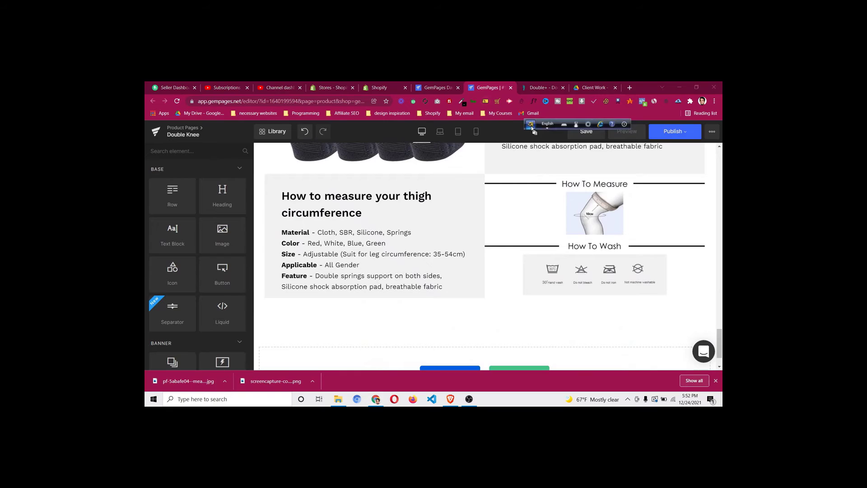
{"action": "left_click_drag", "start_coordinate": [534, 129], "coordinate": [559, 117]}
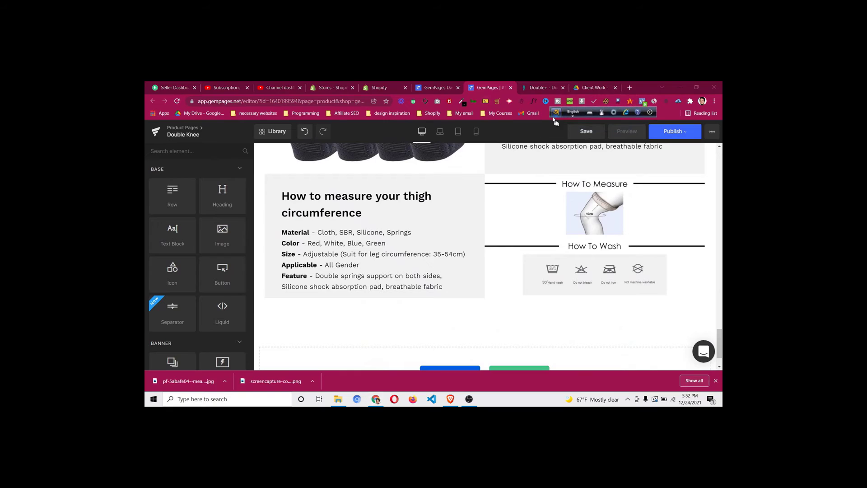
{"action": "left_click", "coordinate": [584, 135]}
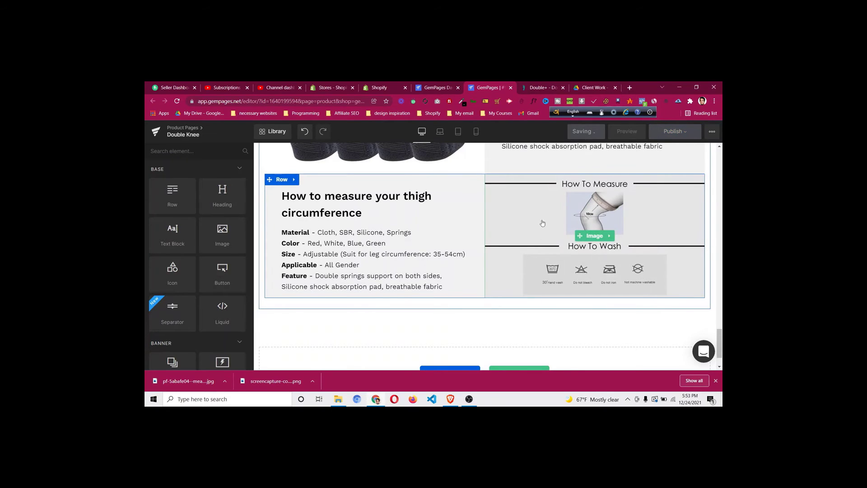
{"action": "scroll", "coordinate": [709, 221], "scroll_direction": "up", "scroll_amount": 4}
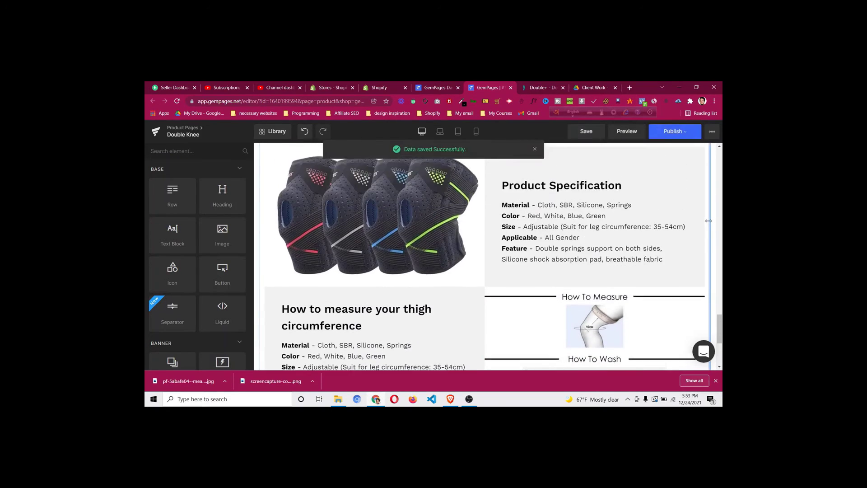
{"action": "scroll", "coordinate": [709, 224], "scroll_direction": "down", "scroll_amount": 5}
{"action": "scroll", "coordinate": [709, 225], "scroll_direction": "down", "scroll_amount": 2}
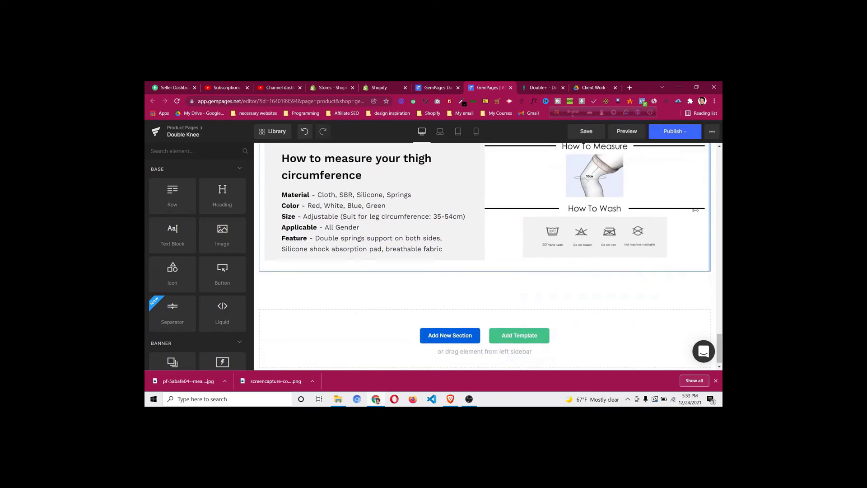
On the DoctorSteps product page, try Green for the single piece, then switch back to Red
{"action": "left_click", "coordinate": [544, 88]}
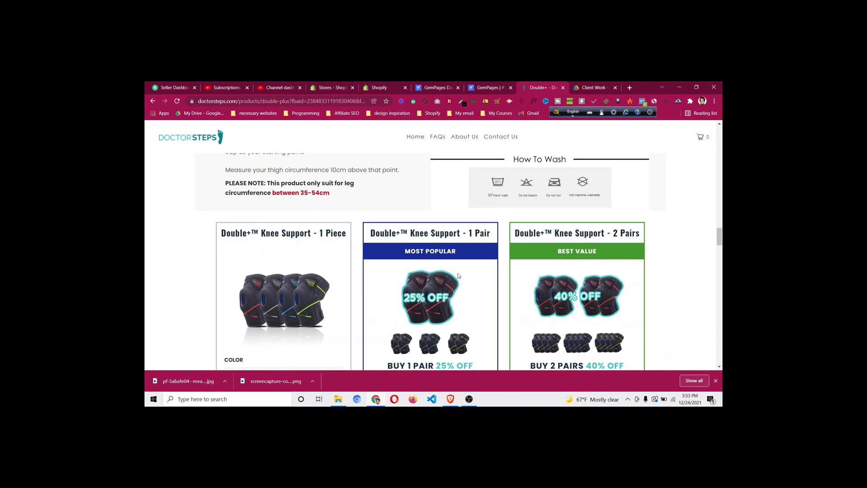
{"action": "scroll", "coordinate": [459, 275], "scroll_direction": "down", "scroll_amount": 6}
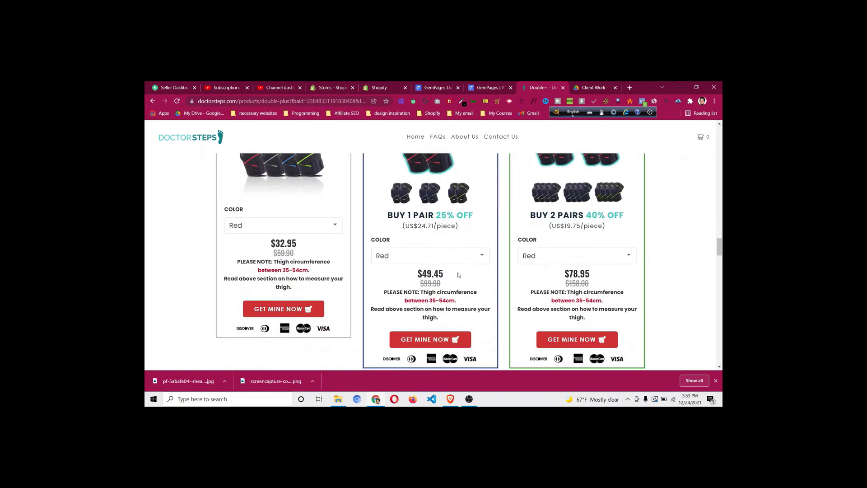
{"action": "scroll", "coordinate": [458, 277], "scroll_direction": "up", "scroll_amount": 5}
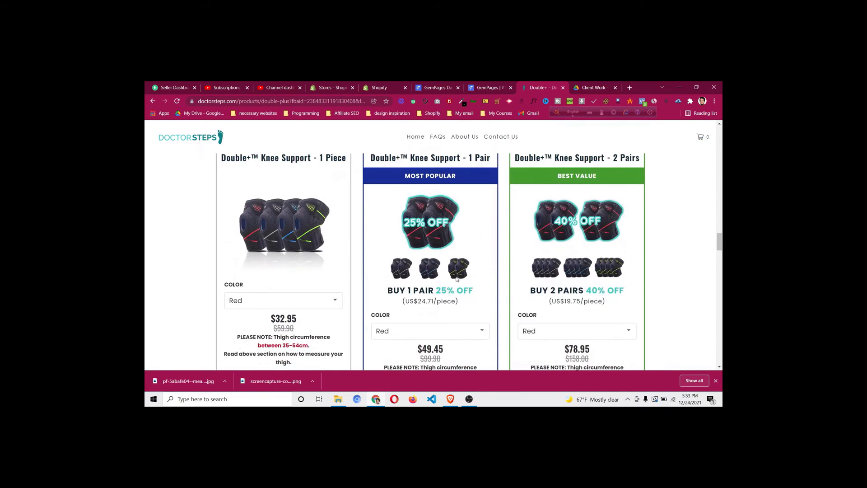
{"action": "scroll", "coordinate": [459, 277], "scroll_direction": "down", "scroll_amount": 4}
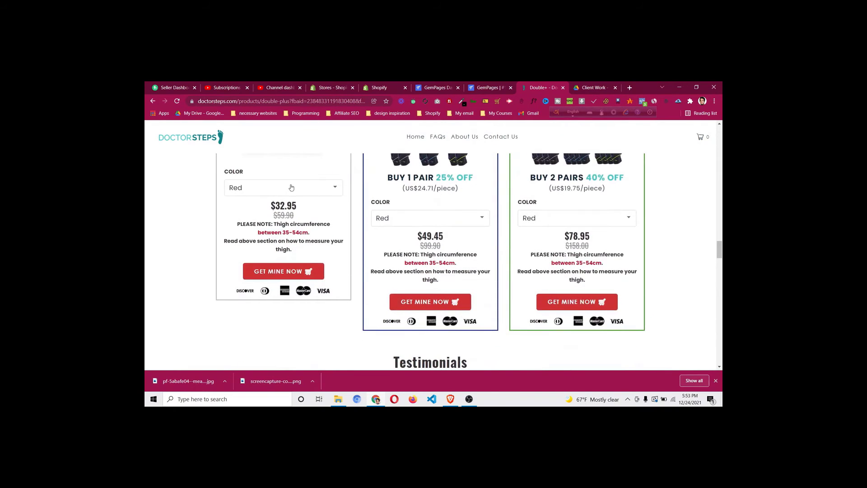
{"action": "left_click", "coordinate": [291, 188]}
{"action": "left_click", "coordinate": [288, 212]}
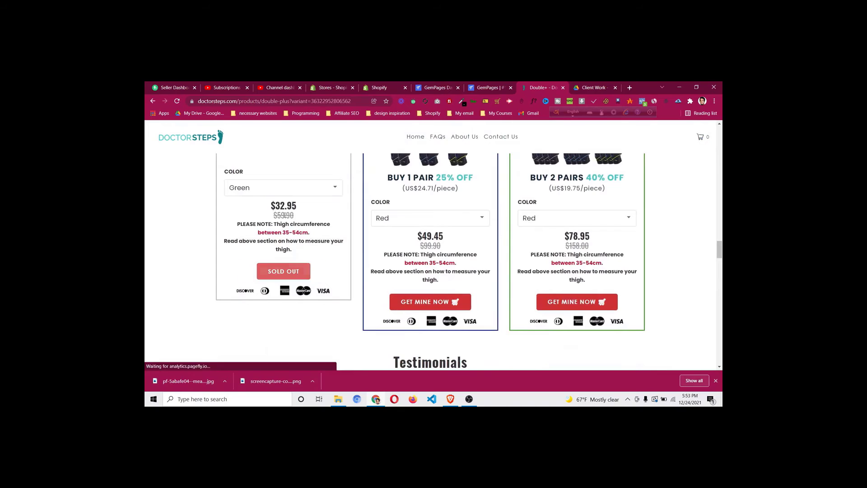
{"action": "left_click", "coordinate": [292, 188]}
{"action": "left_click", "coordinate": [292, 200]}
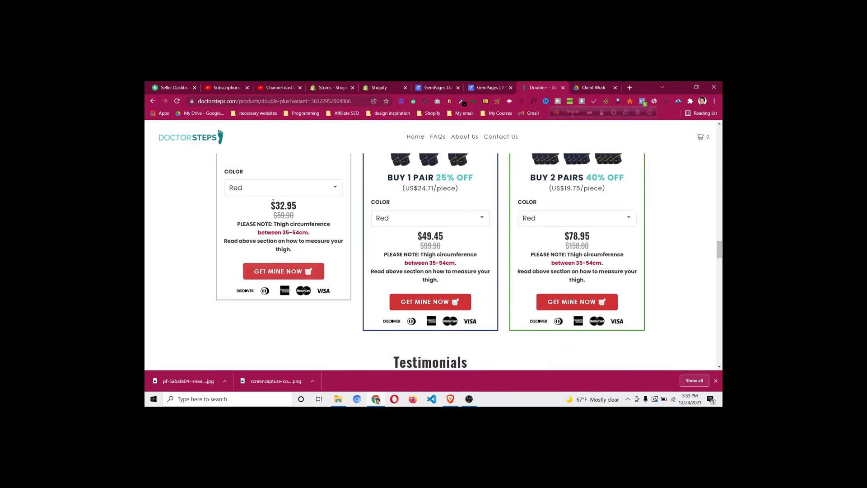
Add one Red knee support to the cart, check checkout, then return to the Shopify admin
{"action": "left_click", "coordinate": [289, 272]}
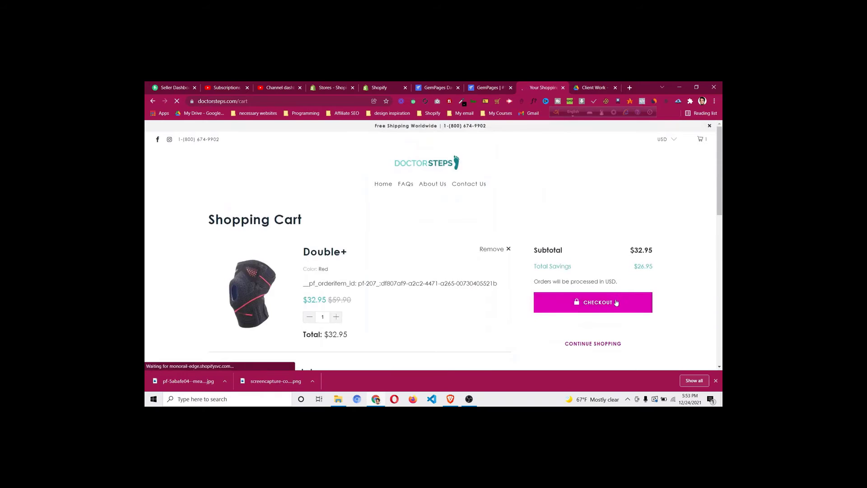
{"action": "scroll", "coordinate": [576, 245], "scroll_direction": "down", "scroll_amount": 3}
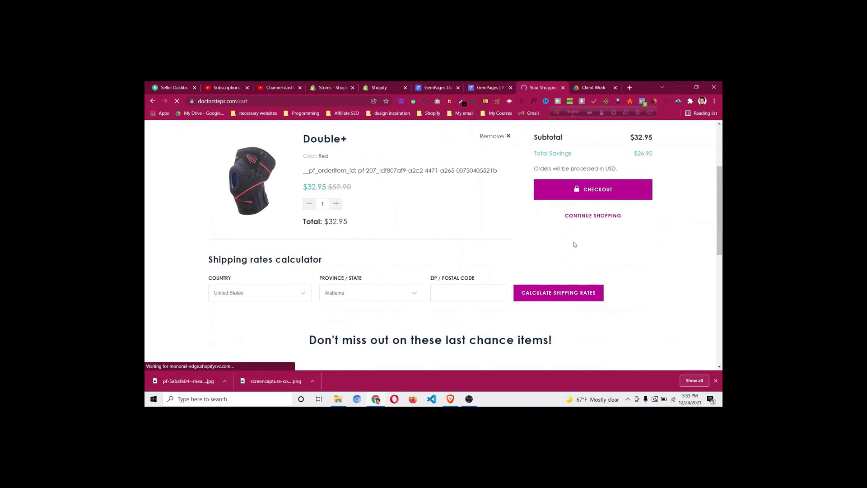
{"action": "left_click", "coordinate": [581, 187]}
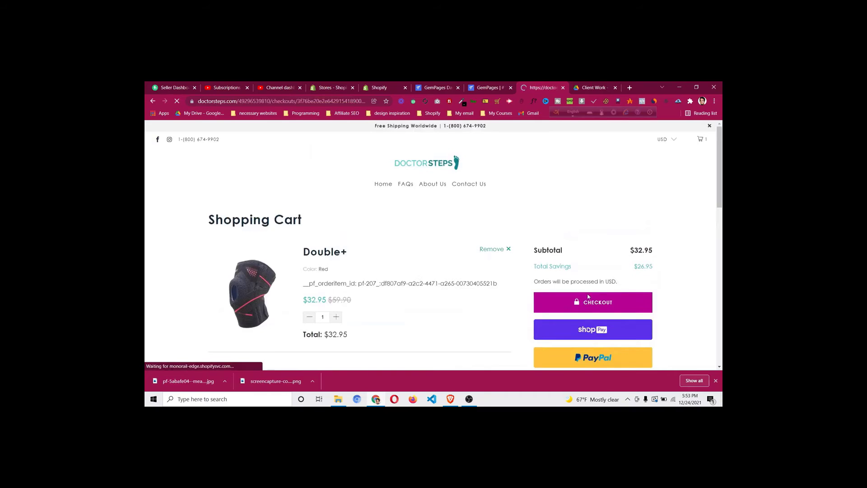
{"action": "left_click", "coordinate": [152, 101]}
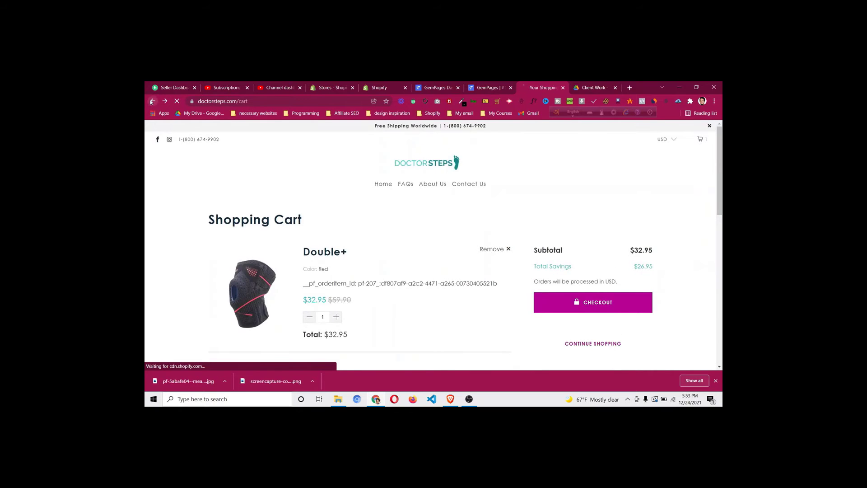
{"action": "left_click", "coordinate": [151, 101]}
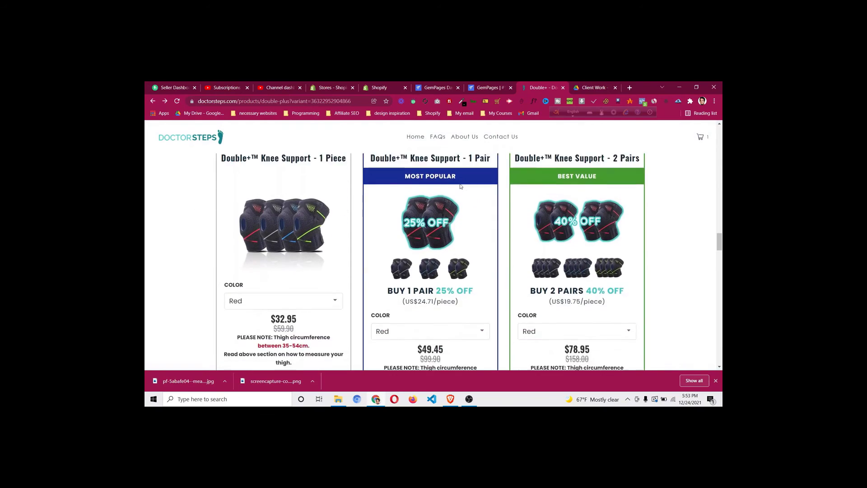
{"action": "scroll", "coordinate": [461, 187], "scroll_direction": "down", "scroll_amount": 3}
{"action": "scroll", "coordinate": [355, 235], "scroll_direction": "up", "scroll_amount": 5}
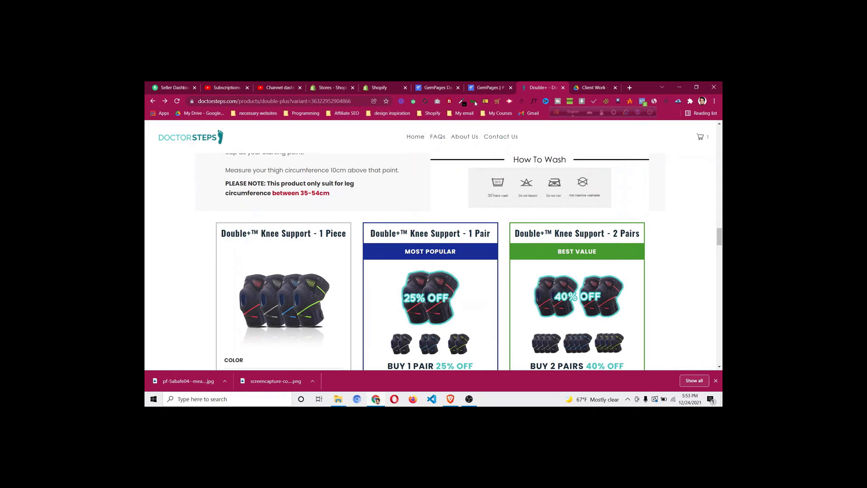
{"action": "left_click", "coordinate": [484, 88]}
{"action": "left_click", "coordinate": [374, 89]}
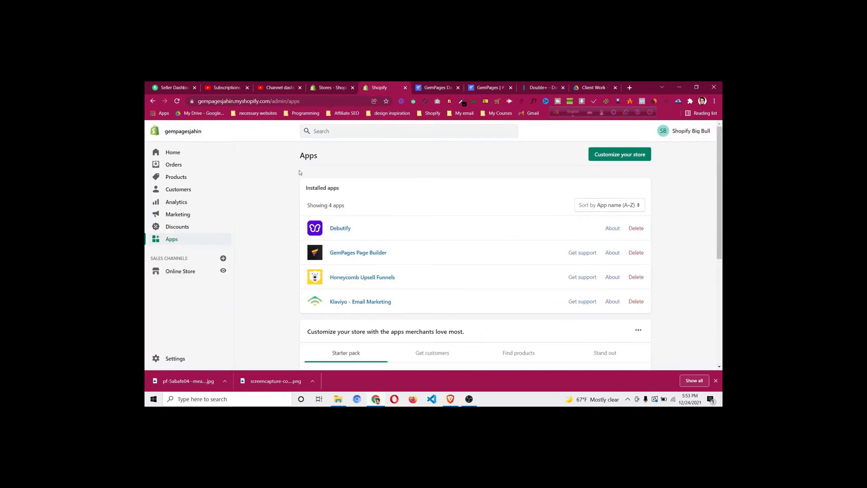
Confirm the Shopify Products list is empty, then return to the DoctorSteps Double+ knee support page
{"action": "left_click", "coordinate": [209, 177]}
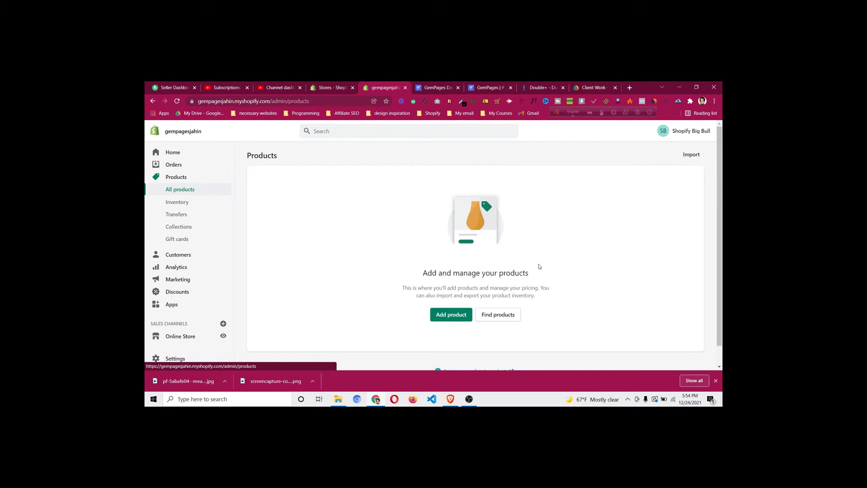
{"action": "left_click", "coordinate": [184, 305]}
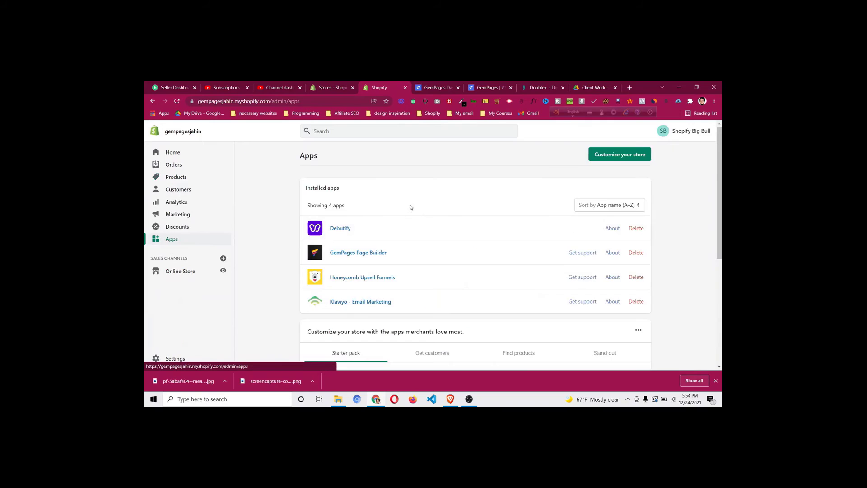
{"action": "scroll", "coordinate": [410, 207], "scroll_direction": "down", "scroll_amount": 4}
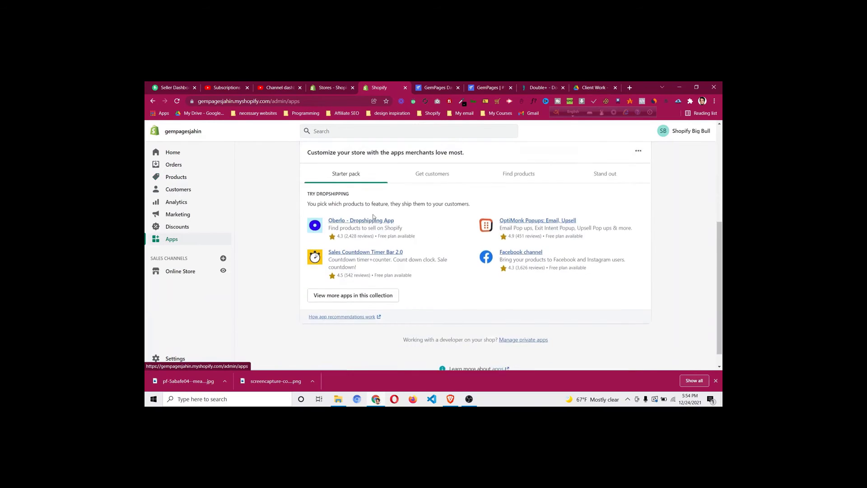
{"action": "scroll", "coordinate": [373, 217], "scroll_direction": "up", "scroll_amount": 3}
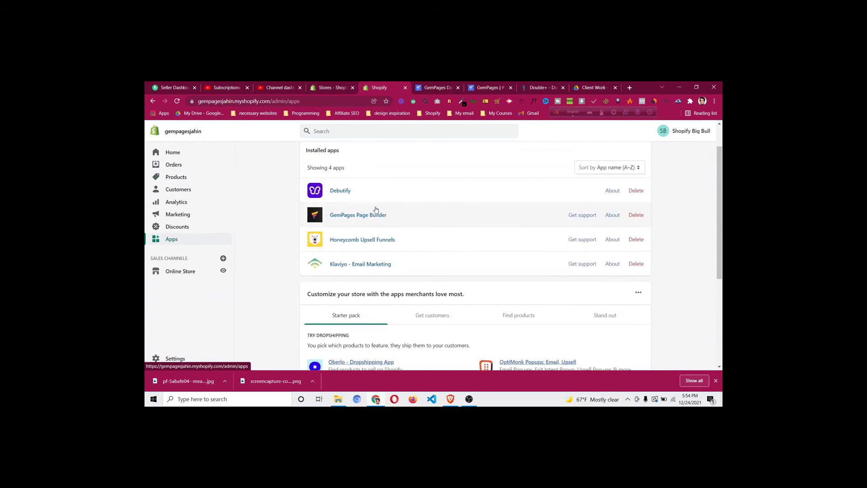
{"action": "left_click", "coordinate": [177, 177]}
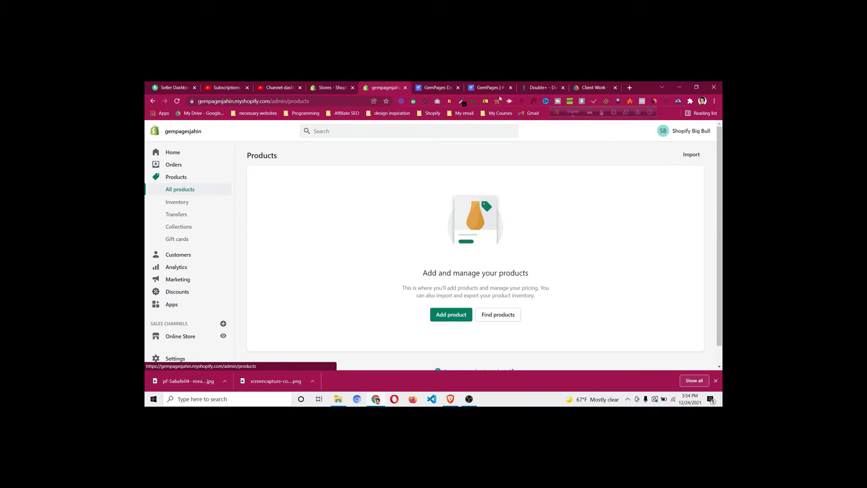
{"action": "left_click", "coordinate": [540, 88]}
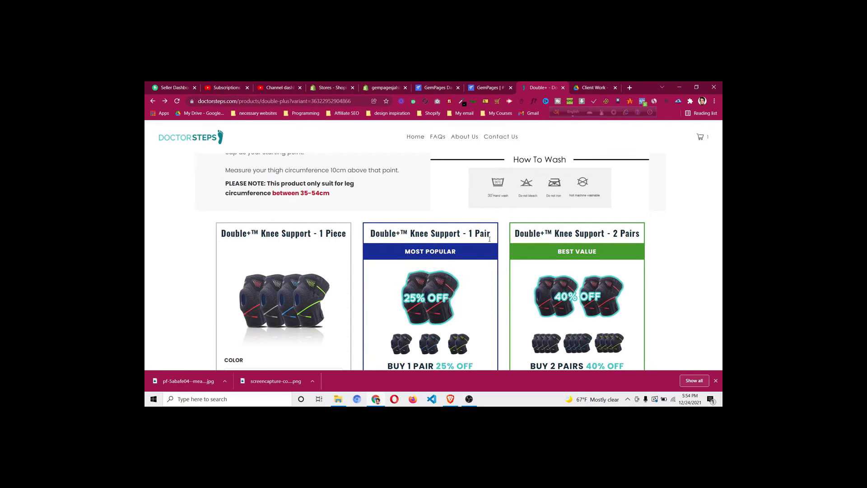
Copy the 'Double+™ Knee Support - 1 Piece' title from the DoctorSteps 1 Piece card
{"action": "scroll", "coordinate": [431, 233], "scroll_direction": "down", "scroll_amount": 3}
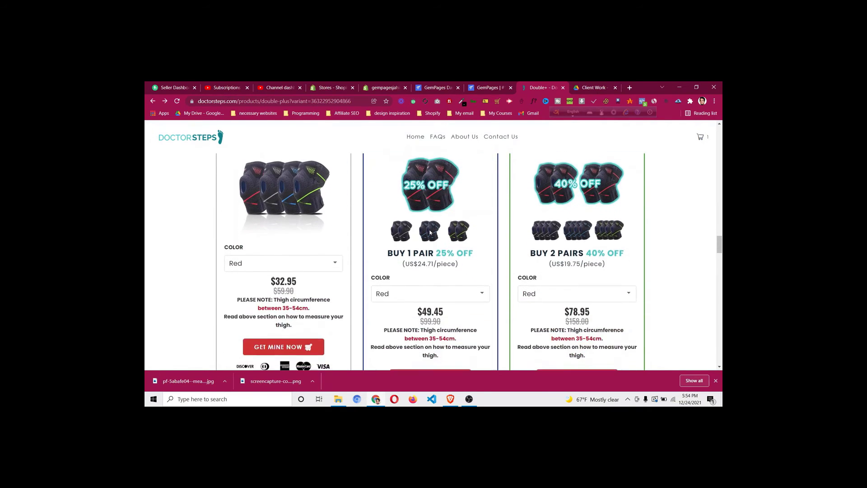
{"action": "scroll", "coordinate": [430, 232], "scroll_direction": "up", "scroll_amount": 1}
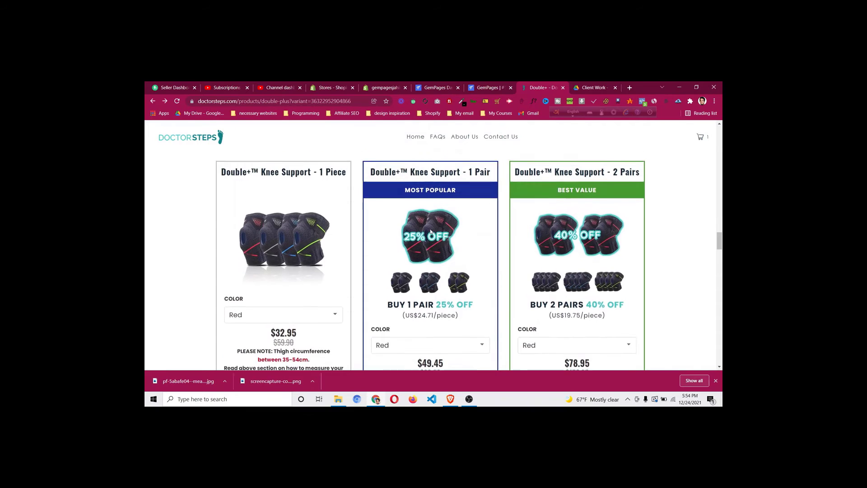
{"action": "scroll", "coordinate": [430, 232], "scroll_direction": "up", "scroll_amount": 1}
{"action": "triple_click", "coordinate": [269, 196]}
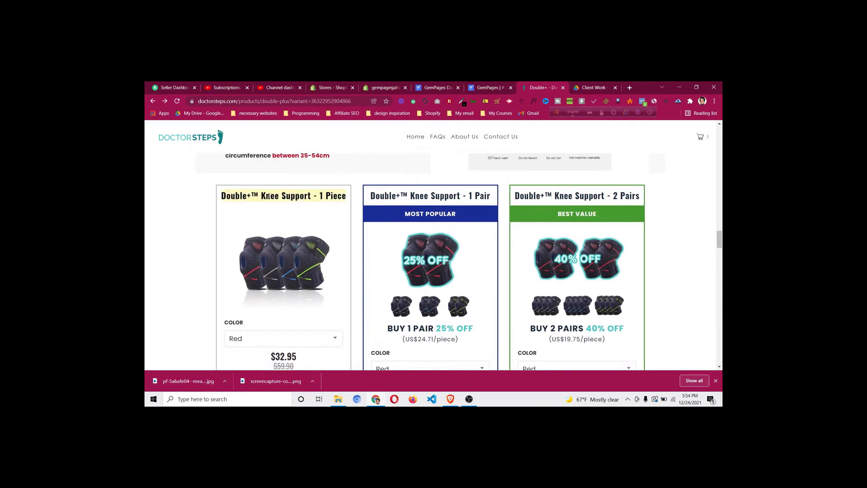
{"action": "right_click", "coordinate": [269, 196]}
{"action": "left_click", "coordinate": [287, 202]}
Start a new Shopify product titled 'Double+™ Knee Support - 1 Piece'
{"action": "scroll", "coordinate": [341, 236], "scroll_direction": "down", "scroll_amount": 3}
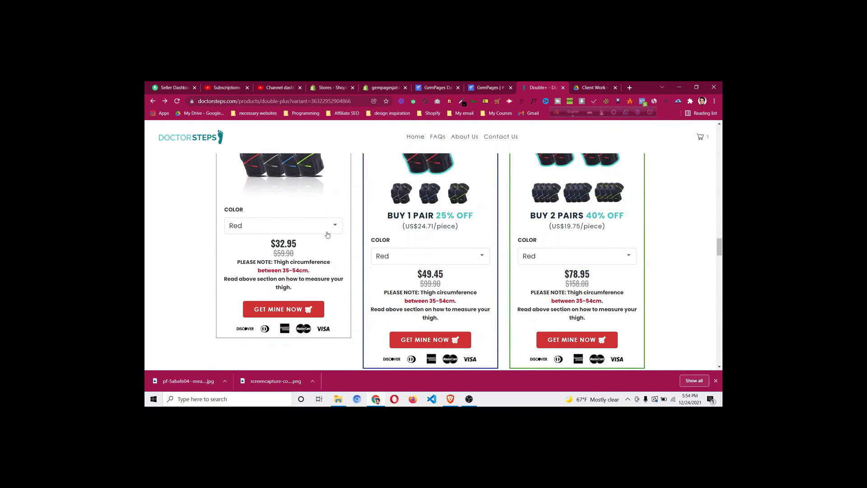
{"action": "scroll", "coordinate": [335, 235], "scroll_direction": "up", "scroll_amount": 3}
{"action": "left_click", "coordinate": [491, 87]}
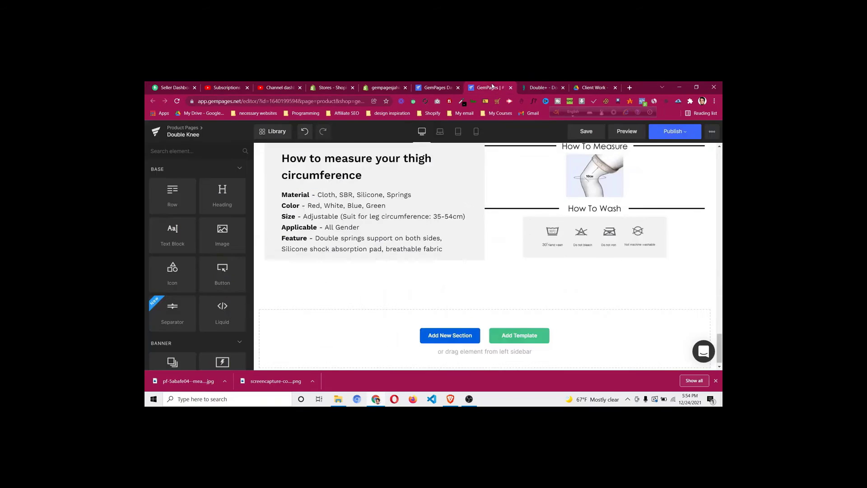
{"action": "left_click", "coordinate": [368, 89]}
{"action": "left_click", "coordinate": [451, 314]}
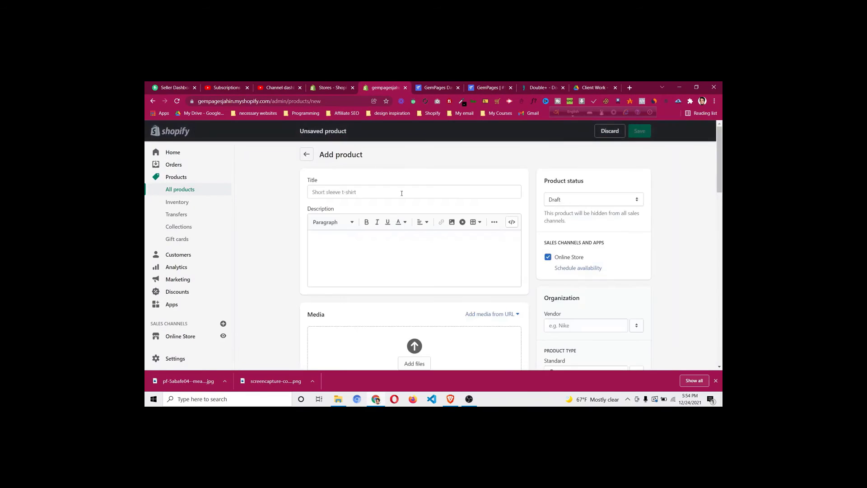
{"action": "key", "text": "ctrl+v"}
{"action": "left_click", "coordinate": [388, 176]}
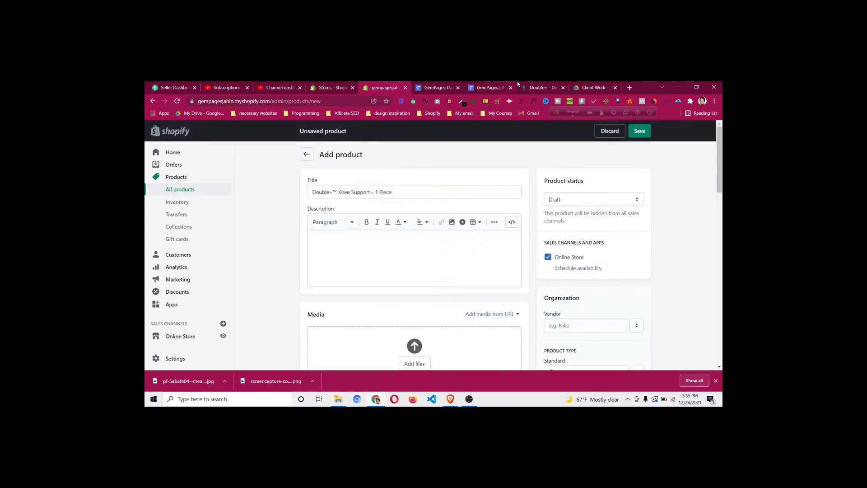
{"action": "left_click", "coordinate": [534, 87]}
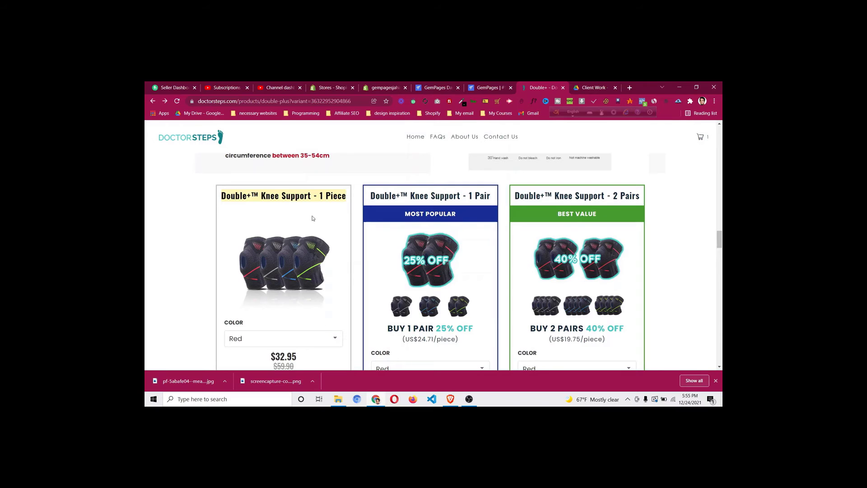
{"action": "scroll", "coordinate": [311, 219], "scroll_direction": "down", "scroll_amount": 3}
{"action": "scroll", "coordinate": [271, 217], "scroll_direction": "up", "scroll_amount": 2}
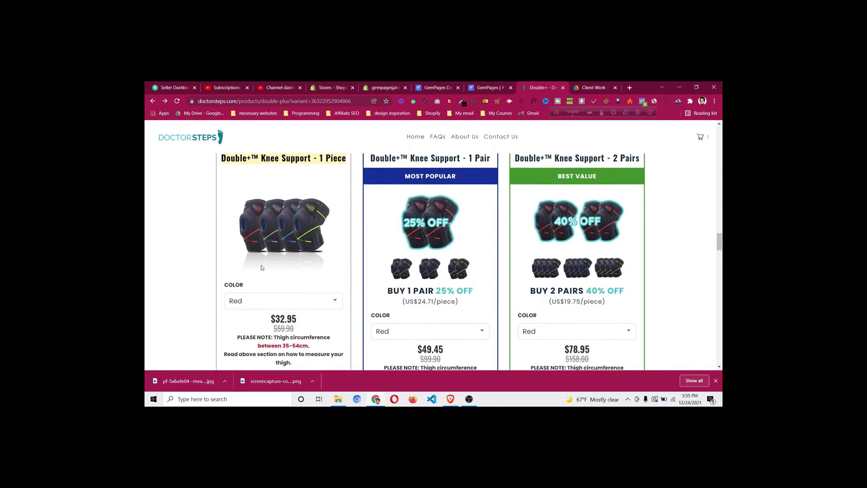
{"action": "left_click", "coordinate": [256, 301]}
{"action": "key", "text": "Down"}
{"action": "key", "text": "Down"}
{"action": "key", "text": "Return"}
{"action": "left_click", "coordinate": [261, 299]}
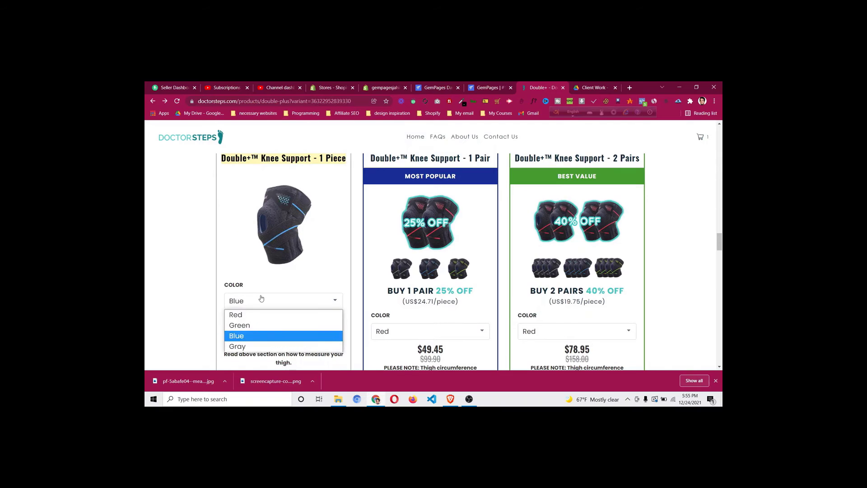
{"action": "left_click", "coordinate": [260, 315]}
{"action": "left_click", "coordinate": [261, 300]}
{"action": "left_click", "coordinate": [258, 325]}
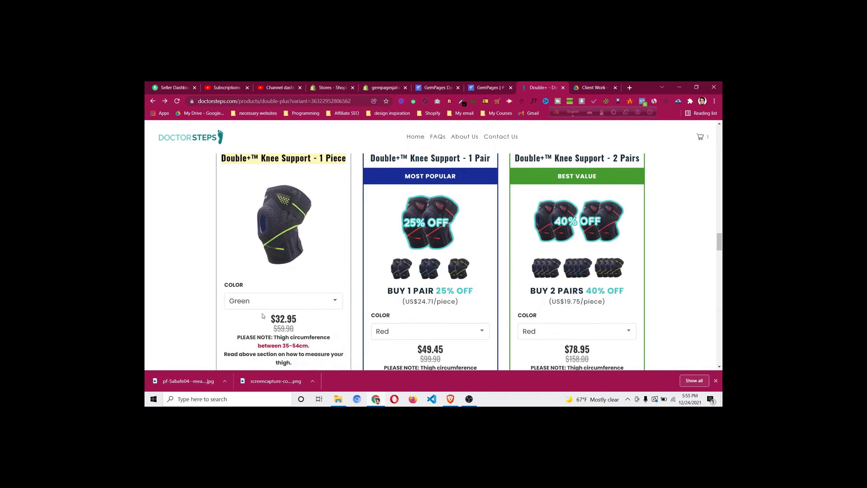
{"action": "left_click", "coordinate": [266, 301]}
{"action": "left_click", "coordinate": [259, 335]}
{"action": "left_click", "coordinate": [267, 307]}
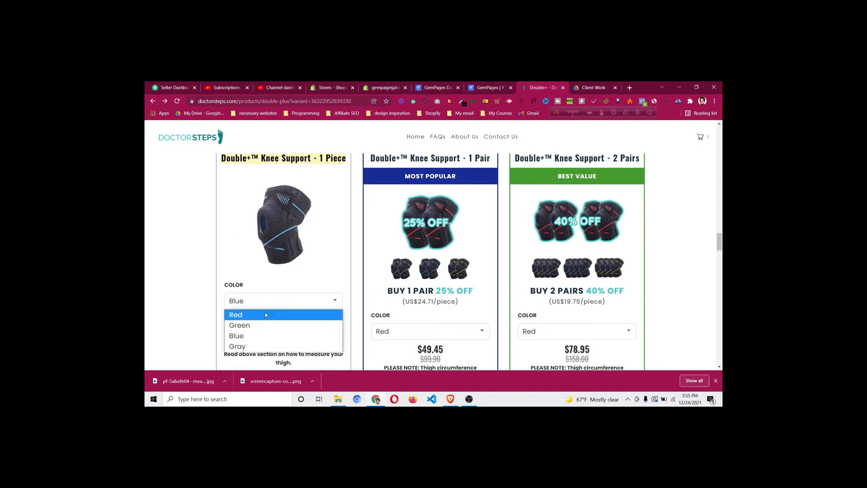
{"action": "left_click", "coordinate": [259, 345]}
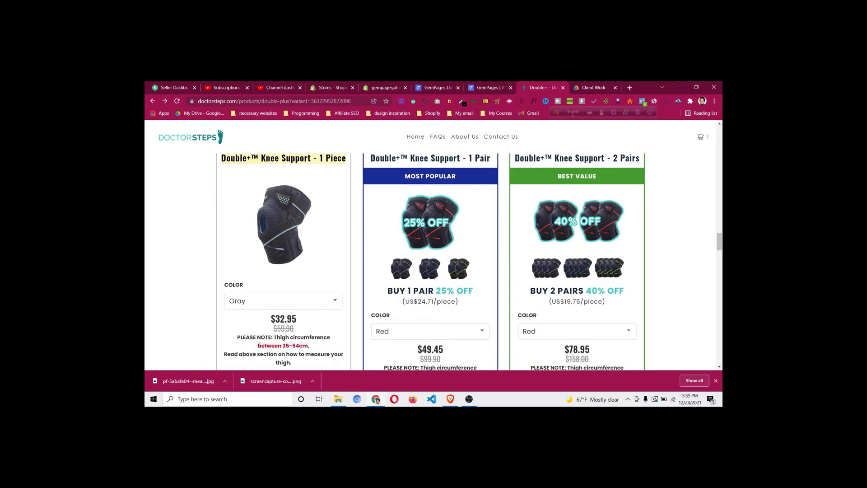
{"action": "left_click", "coordinate": [266, 301]}
{"action": "left_click", "coordinate": [261, 314]}
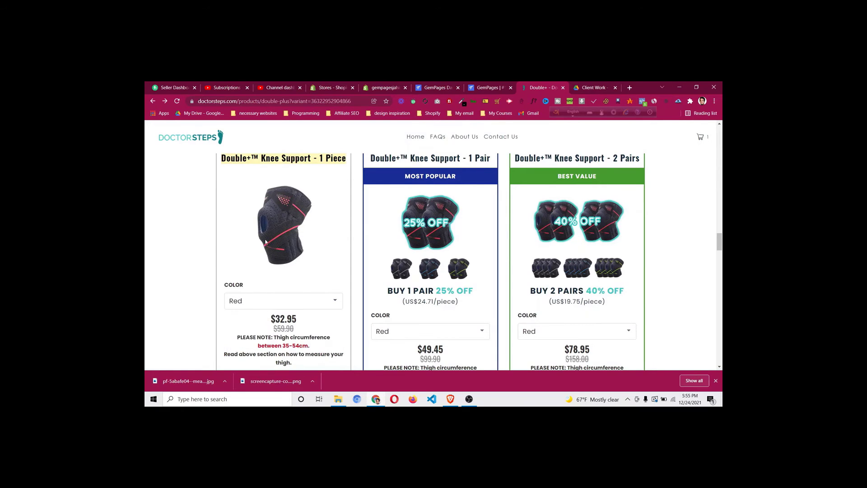
{"action": "scroll", "coordinate": [433, 203], "scroll_direction": "up", "scroll_amount": 3}
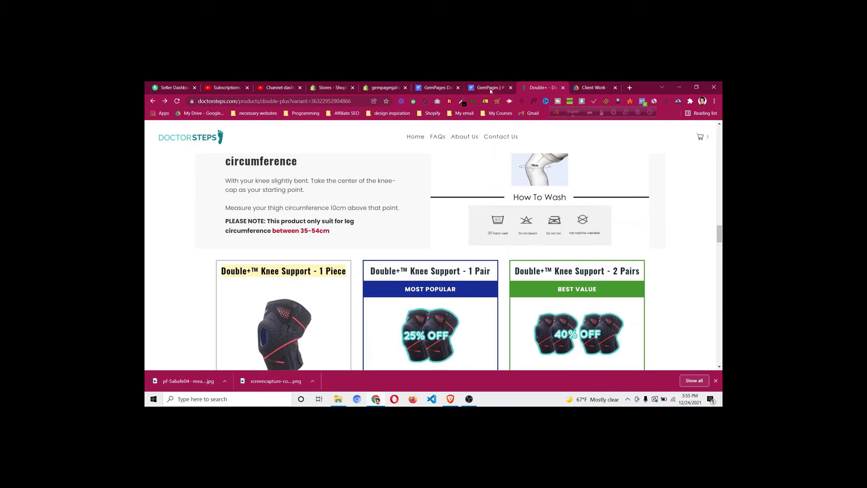
{"action": "scroll", "coordinate": [463, 139], "scroll_direction": "down", "scroll_amount": 3}
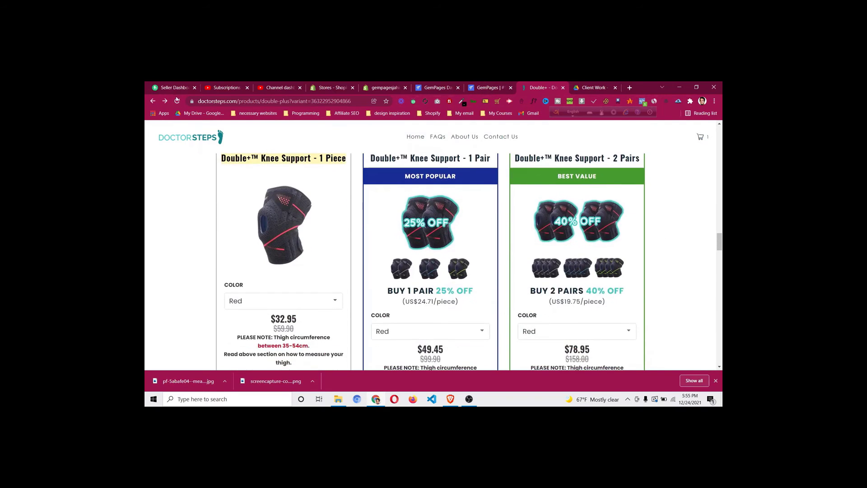
{"action": "left_click", "coordinate": [178, 103]}
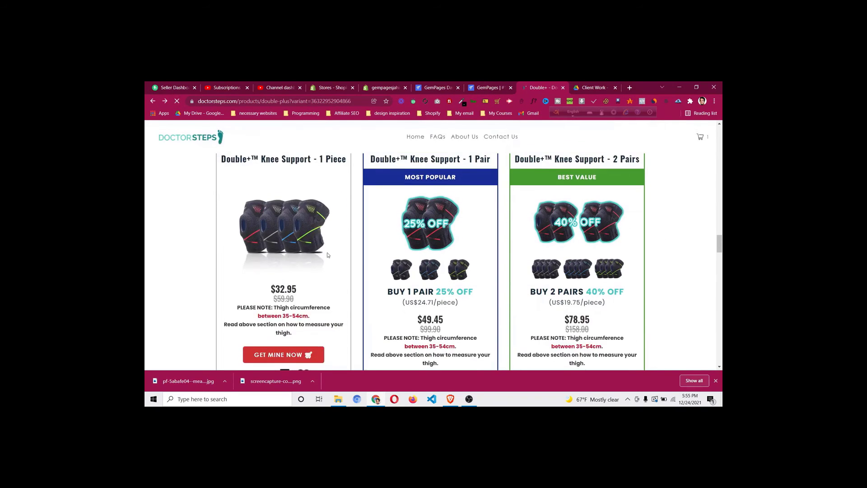
Save the four-colour knee support image from DoctorSteps into Downloads
{"action": "right_click", "coordinate": [295, 228]}
{"action": "left_click", "coordinate": [310, 243]}
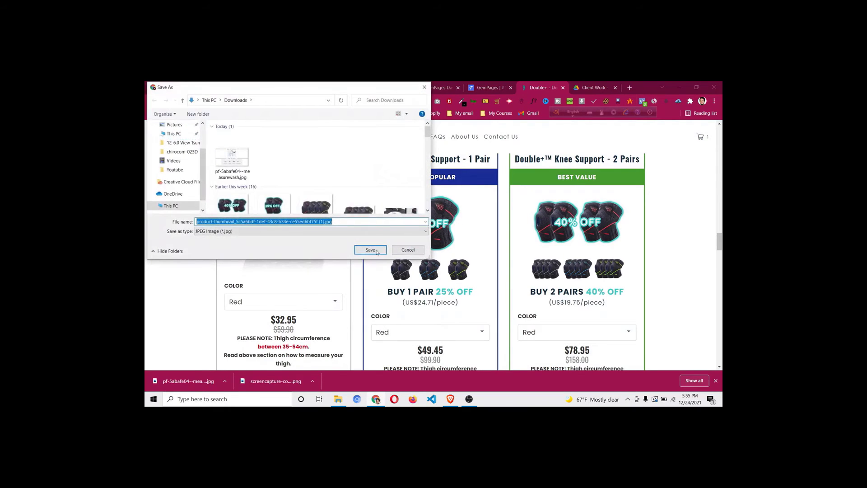
{"action": "left_click", "coordinate": [371, 249]}
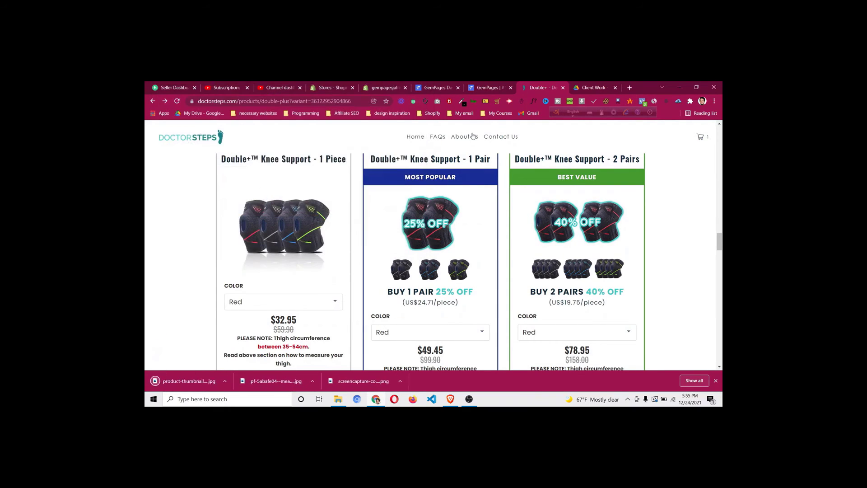
Upload the downloaded four-colour image to the new product's Media section
{"action": "left_click", "coordinate": [383, 87]}
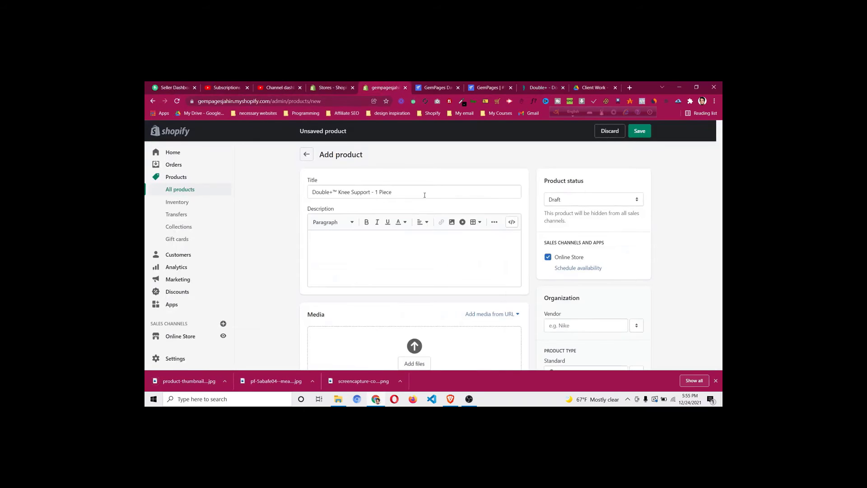
{"action": "left_click", "coordinate": [532, 88]}
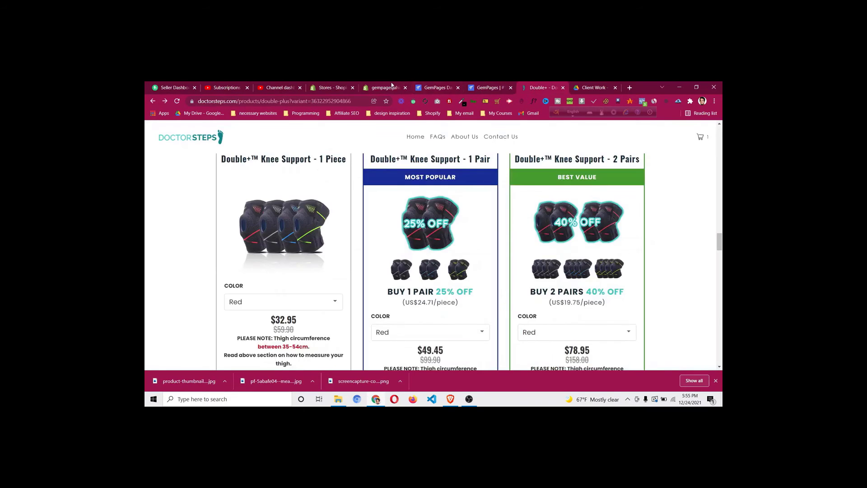
{"action": "left_click", "coordinate": [385, 87]}
{"action": "left_click", "coordinate": [360, 263]}
{"action": "scroll", "coordinate": [411, 253], "scroll_direction": "down", "scroll_amount": 3}
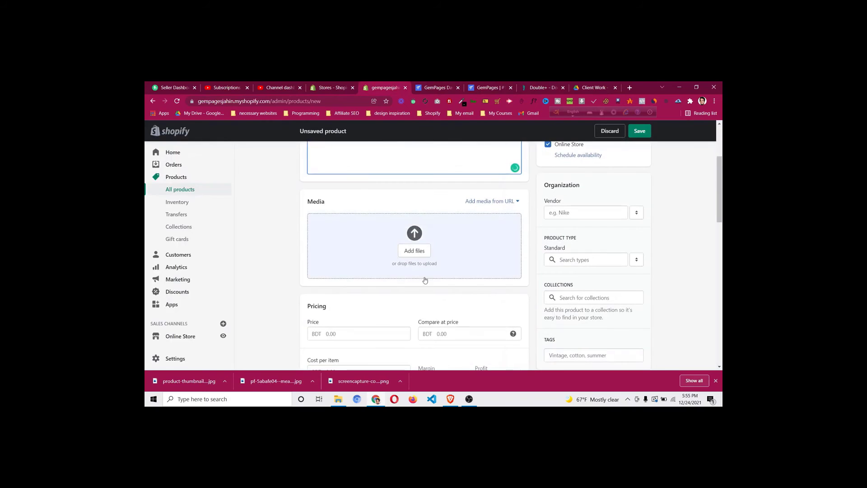
{"action": "left_click", "coordinate": [415, 250]}
{"action": "left_click", "coordinate": [232, 156]}
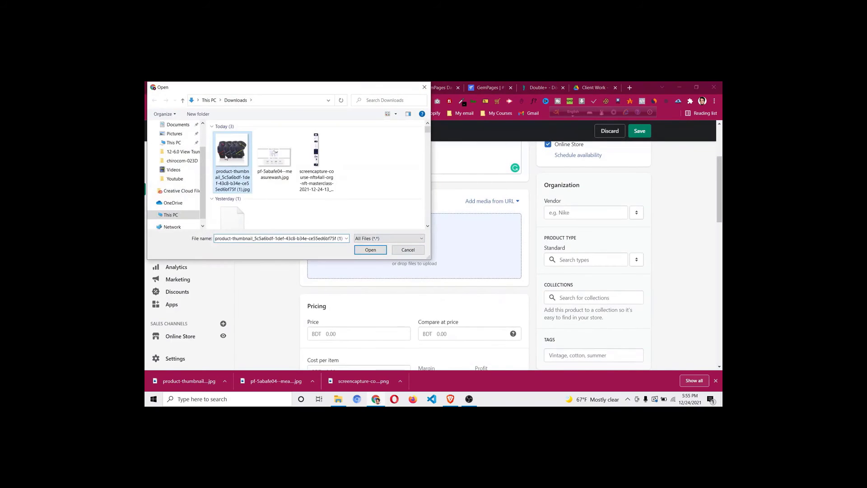
{"action": "left_click", "coordinate": [370, 250]}
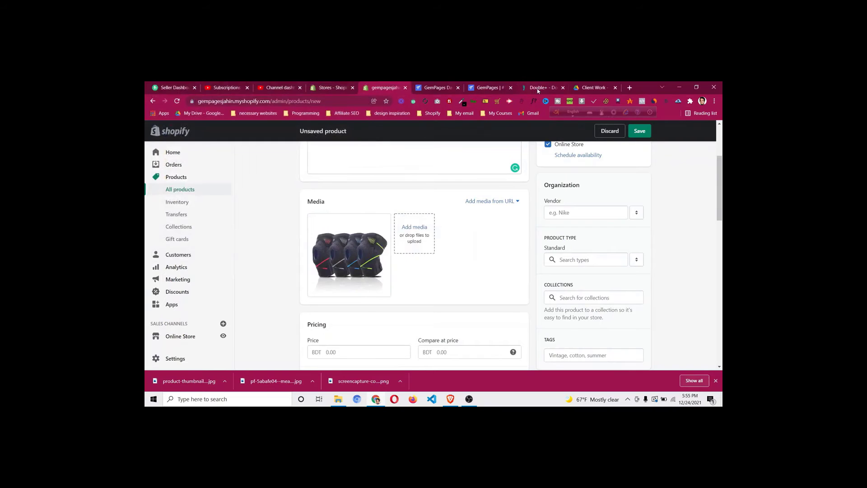
{"action": "scroll", "coordinate": [408, 275], "scroll_direction": "down", "scroll_amount": 3}
Set the price to 32.95 and the compare-at price to 59.90, matching the reference product
{"action": "left_click", "coordinate": [366, 243]}
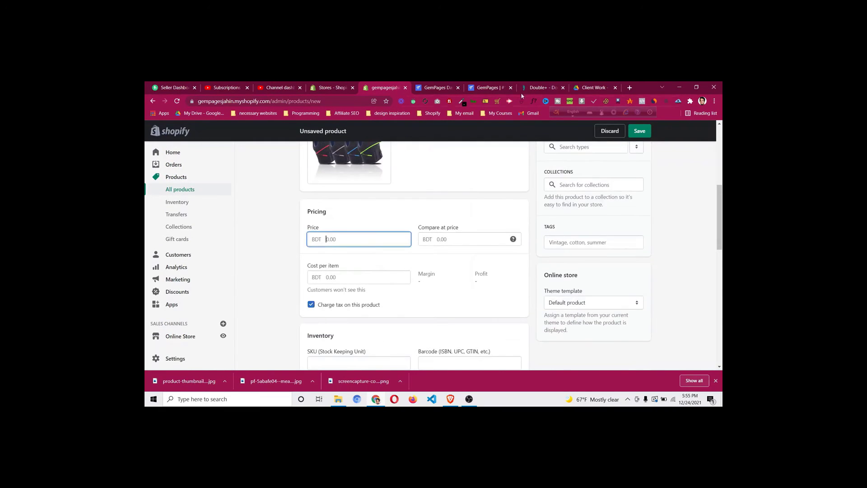
{"action": "left_click", "coordinate": [541, 87]}
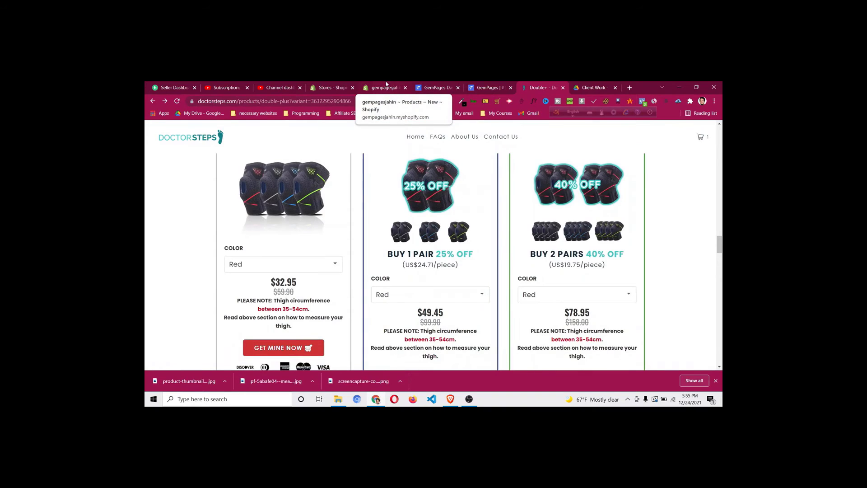
{"action": "left_click", "coordinate": [386, 86]}
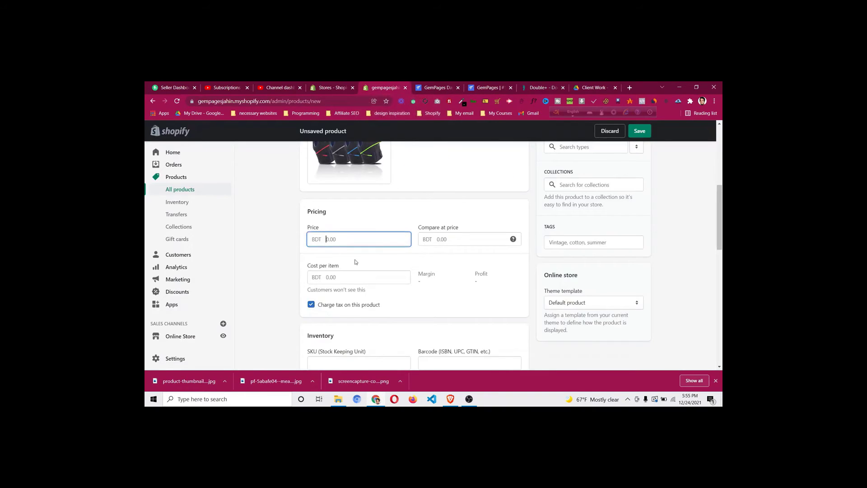
{"action": "type", "text": "32.95"}
{"action": "left_click", "coordinate": [537, 87]}
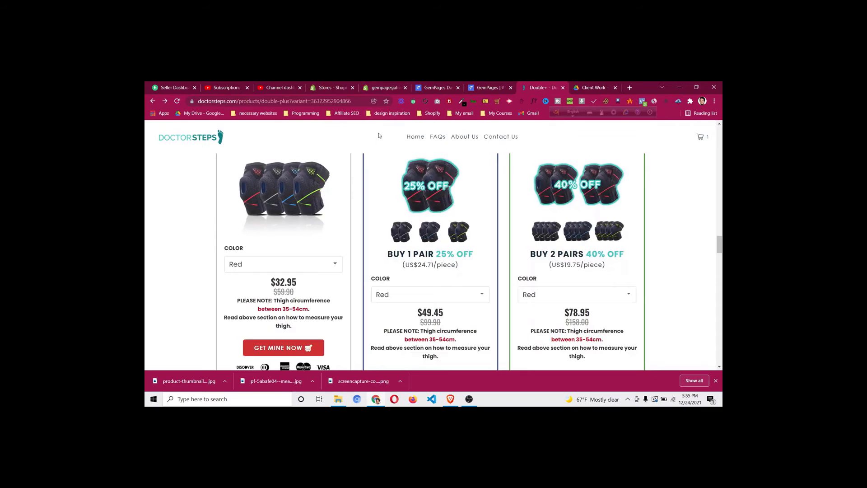
{"action": "left_click", "coordinate": [386, 88]}
{"action": "left_click", "coordinate": [441, 238]}
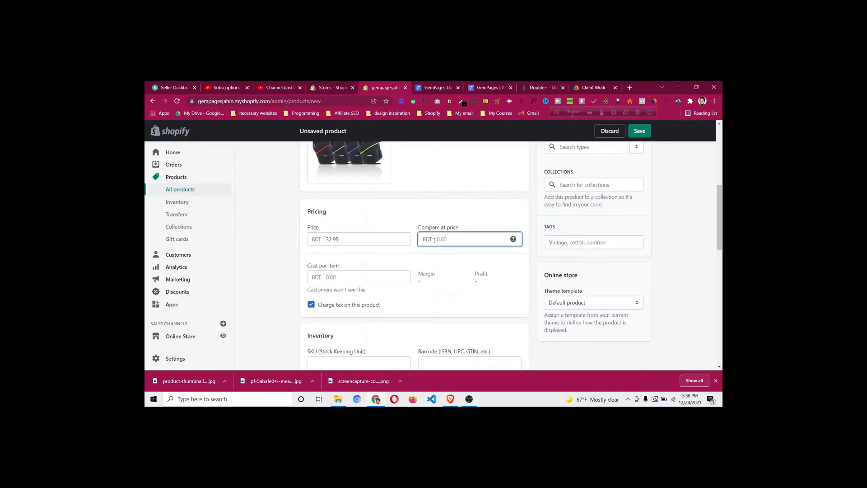
{"action": "type", "text": "59.90"}
{"action": "left_click", "coordinate": [513, 261]}
Set available stock to 900 and keep the weight unit as kg
{"action": "scroll", "coordinate": [513, 261], "scroll_direction": "down", "scroll_amount": 2}
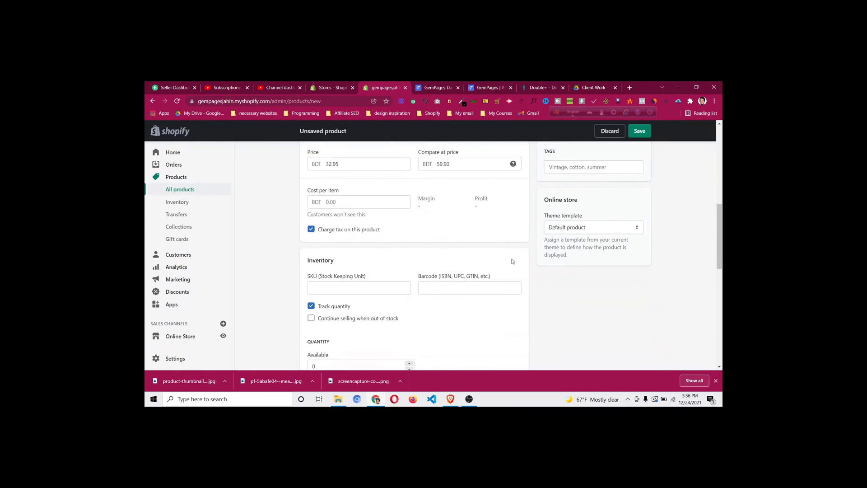
{"action": "scroll", "coordinate": [321, 360], "scroll_direction": "down", "scroll_amount": 1}
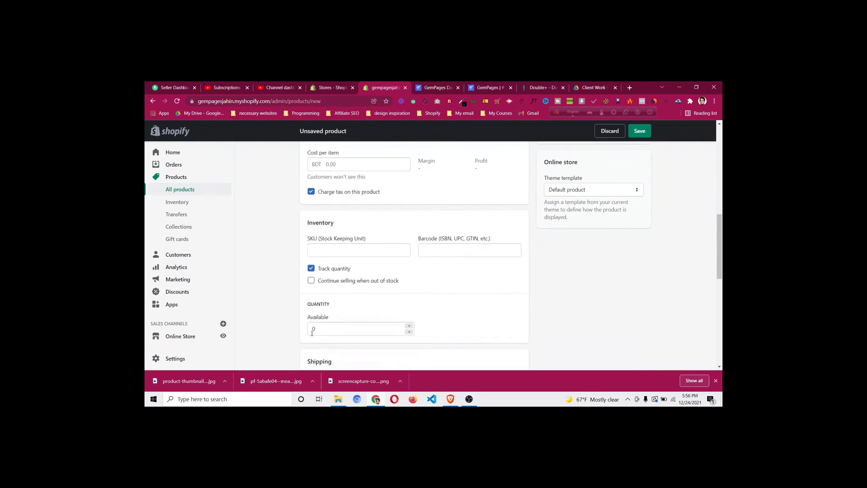
{"action": "left_click", "coordinate": [312, 329]}
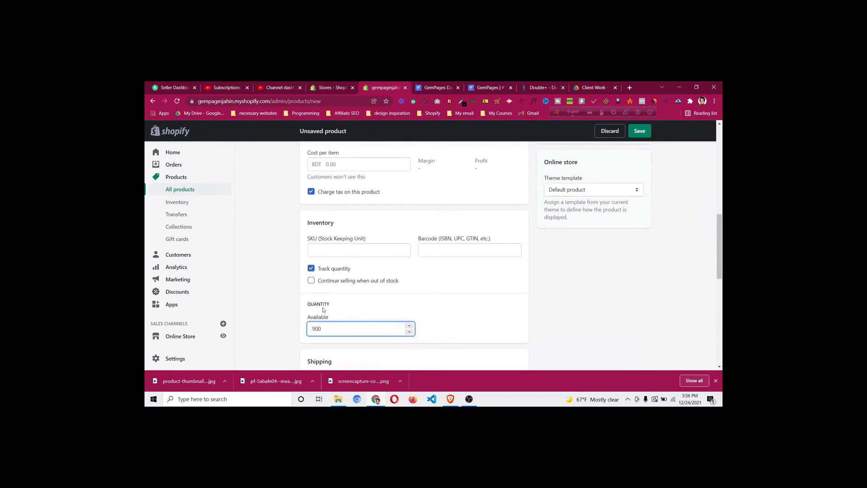
{"action": "left_click", "coordinate": [415, 302]}
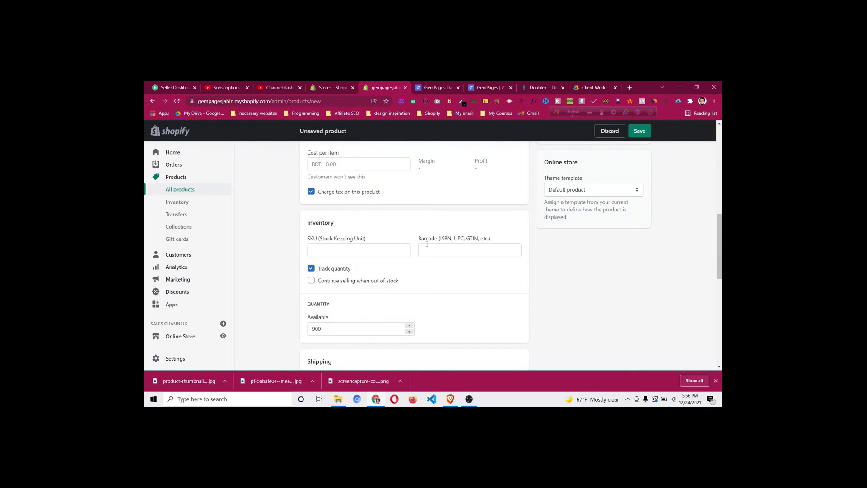
{"action": "scroll", "coordinate": [369, 201], "scroll_direction": "up", "scroll_amount": 1}
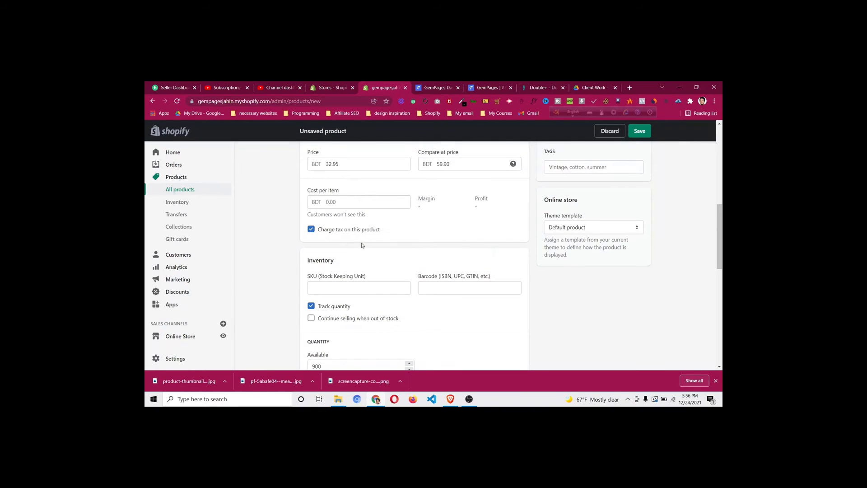
{"action": "scroll", "coordinate": [367, 255], "scroll_direction": "down", "scroll_amount": 4}
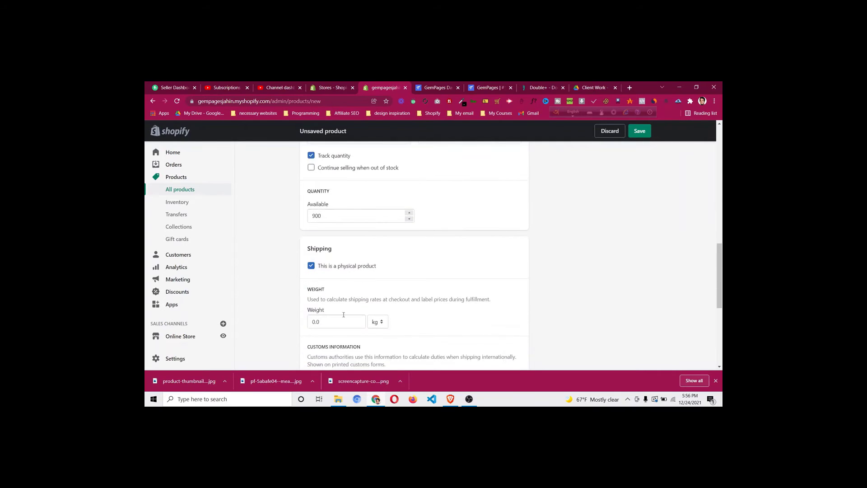
{"action": "scroll", "coordinate": [357, 276], "scroll_direction": "down", "scroll_amount": 1}
{"action": "left_click", "coordinate": [378, 283]}
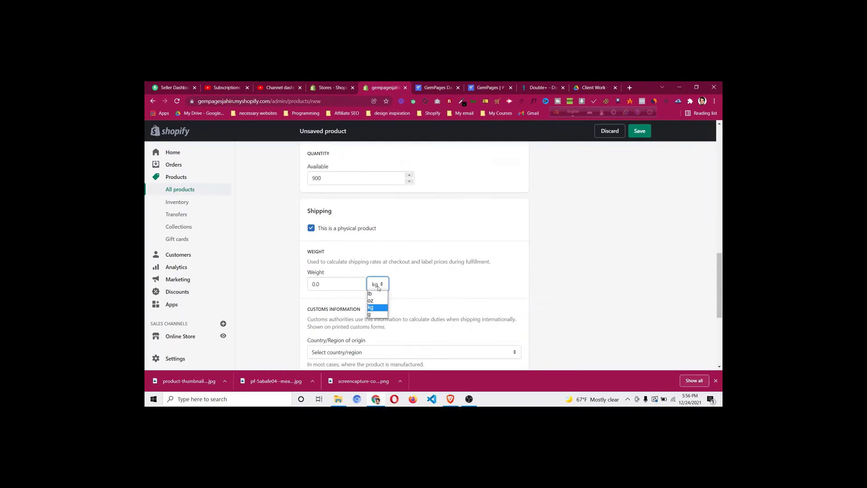
{"action": "left_click", "coordinate": [379, 287]}
{"action": "scroll", "coordinate": [480, 245], "scroll_direction": "down", "scroll_amount": 2}
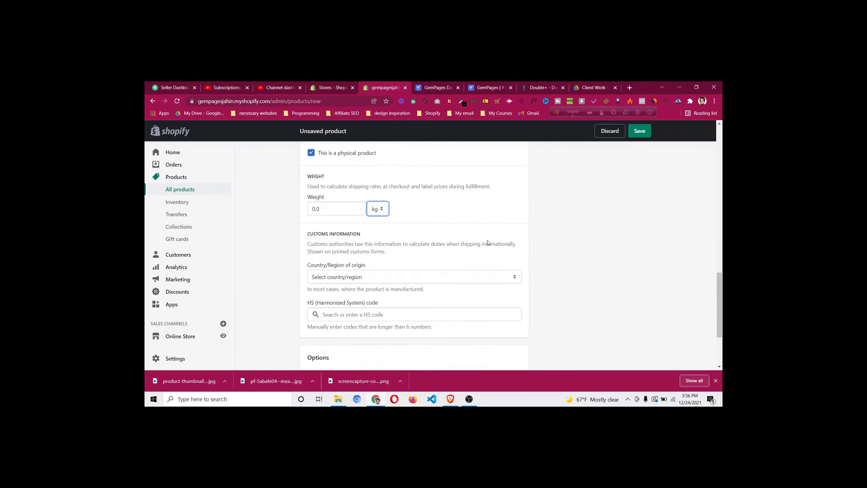
{"action": "scroll", "coordinate": [489, 244], "scroll_direction": "down", "scroll_amount": 2}
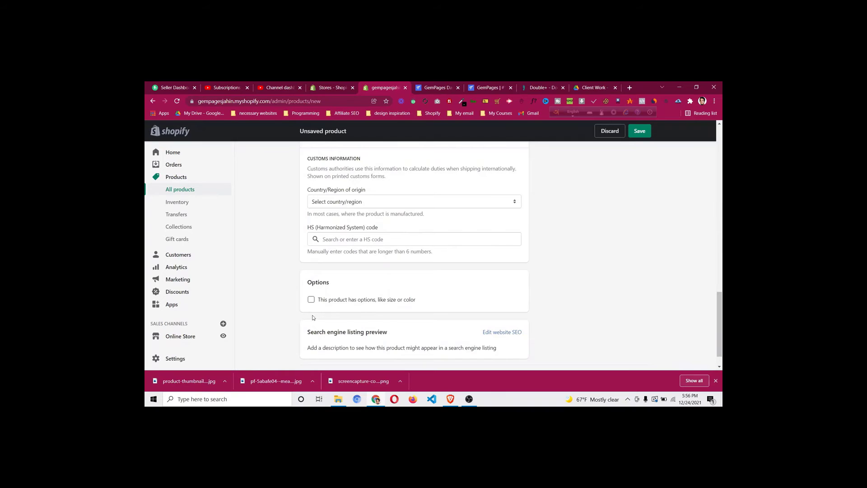
Mark the product as having options and add an option named Color
{"action": "left_click", "coordinate": [331, 302]}
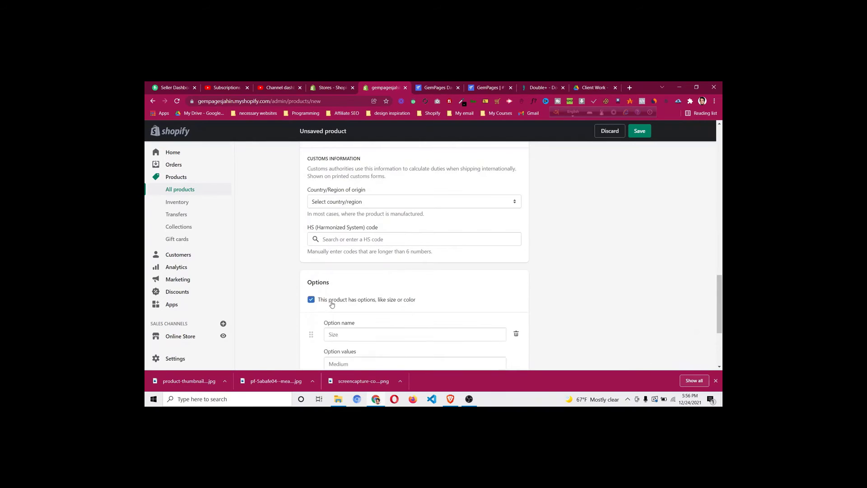
{"action": "scroll", "coordinate": [348, 294], "scroll_direction": "down", "scroll_amount": 2}
{"action": "left_click", "coordinate": [361, 256]}
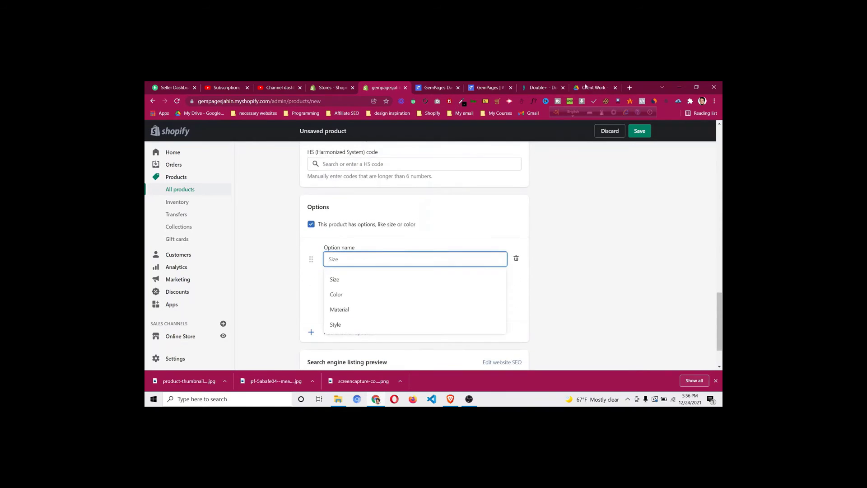
{"action": "left_click", "coordinate": [360, 296]}
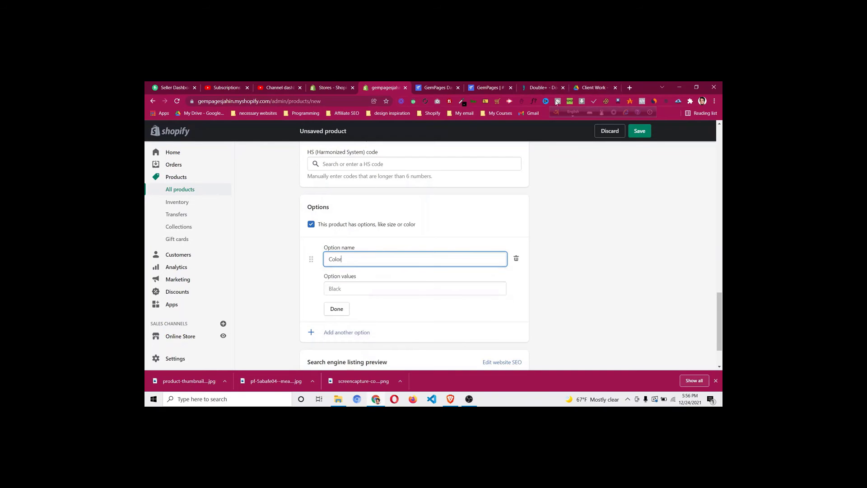
{"action": "left_click", "coordinate": [541, 92]}
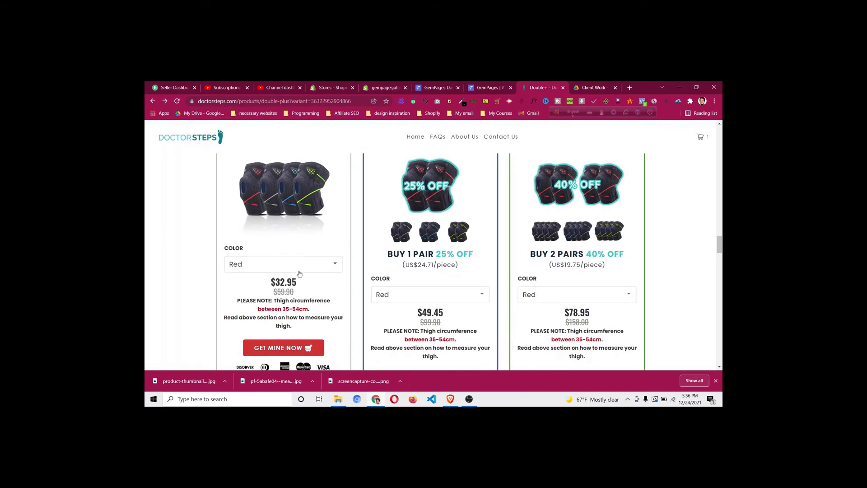
{"action": "left_click", "coordinate": [300, 268]}
{"action": "left_click", "coordinate": [300, 268]}
{"action": "left_click", "coordinate": [385, 87]}
{"action": "left_click", "coordinate": [335, 293]}
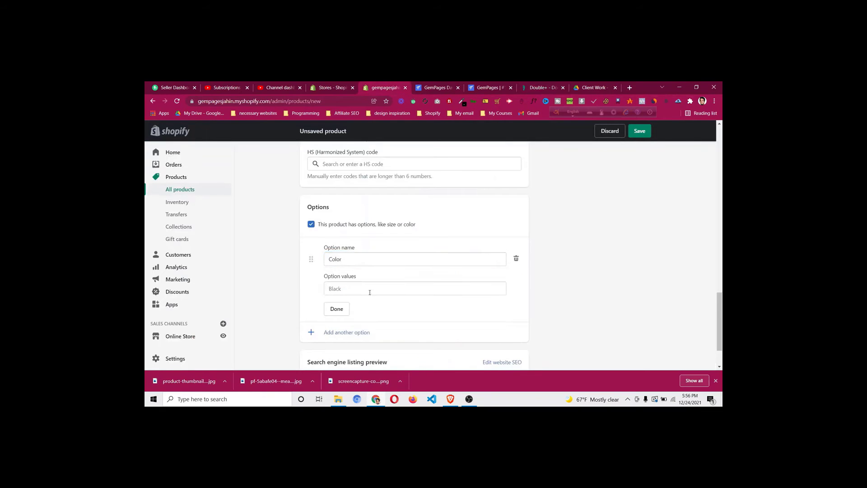
Enter the Color values Red, Green, Blue and Gray
{"action": "left_click", "coordinate": [370, 290]}
{"action": "type", "text": "e"}
{"action": "key", "text": "BackSpace"}
{"action": "type", "text": "Red"}
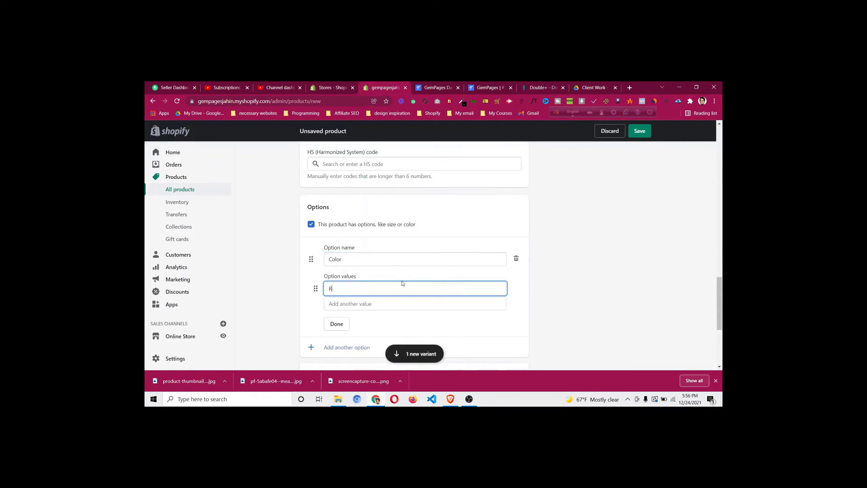
{"action": "left_click", "coordinate": [384, 306]}
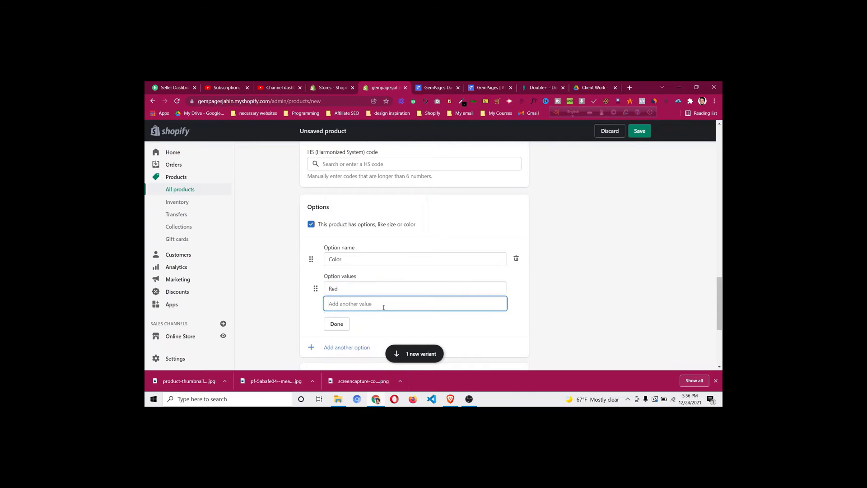
{"action": "type", "text": "Green"}
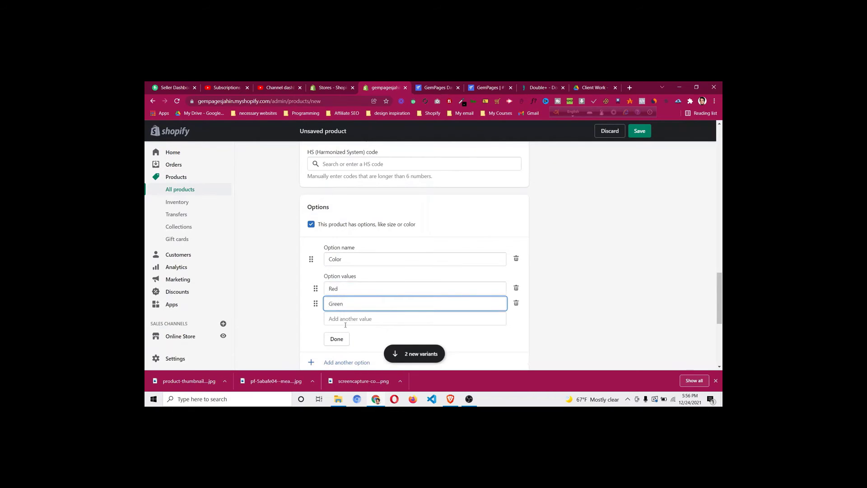
{"action": "left_click", "coordinate": [345, 326]}
{"action": "left_click", "coordinate": [359, 316]}
{"action": "type", "text": "B"}
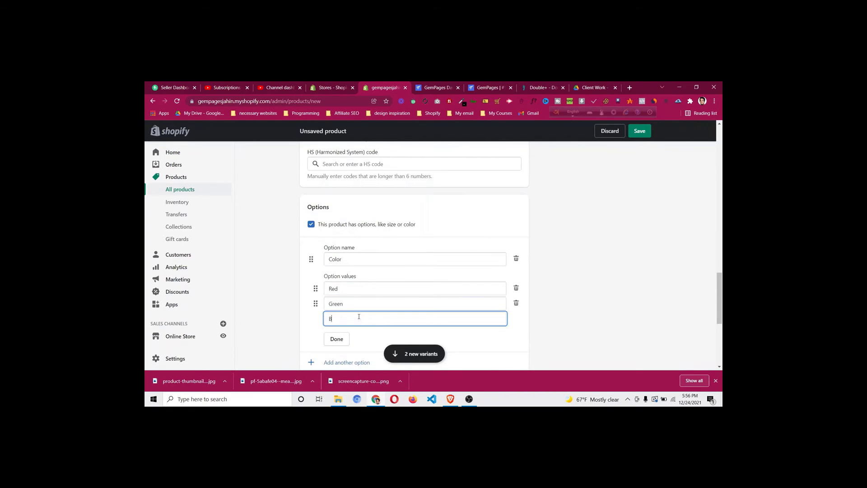
{"action": "type", "text": "leu"}
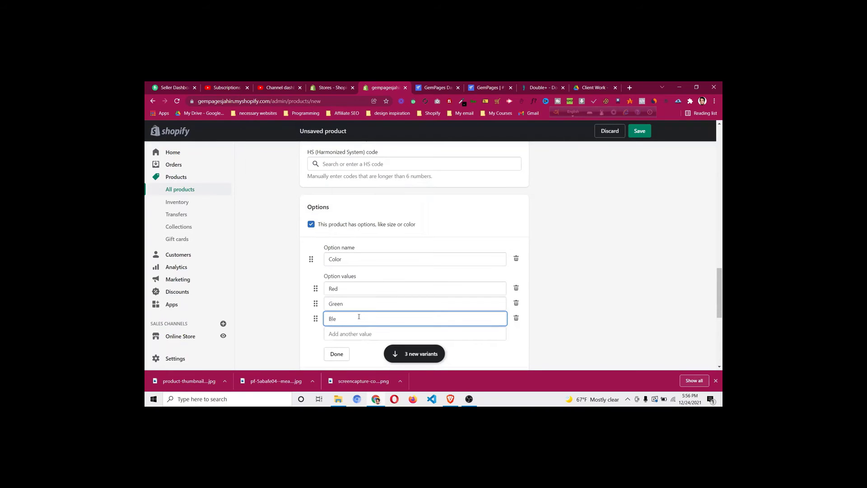
{"action": "left_click", "coordinate": [346, 333]}
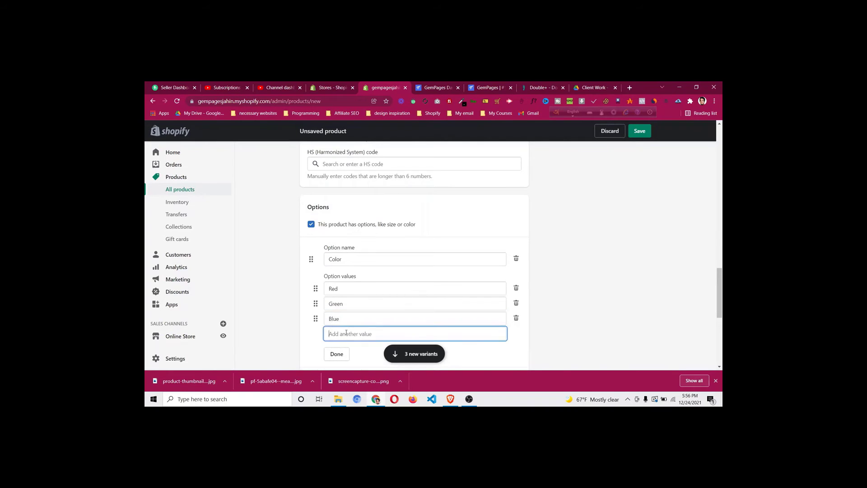
{"action": "type", "text": "Gra"}
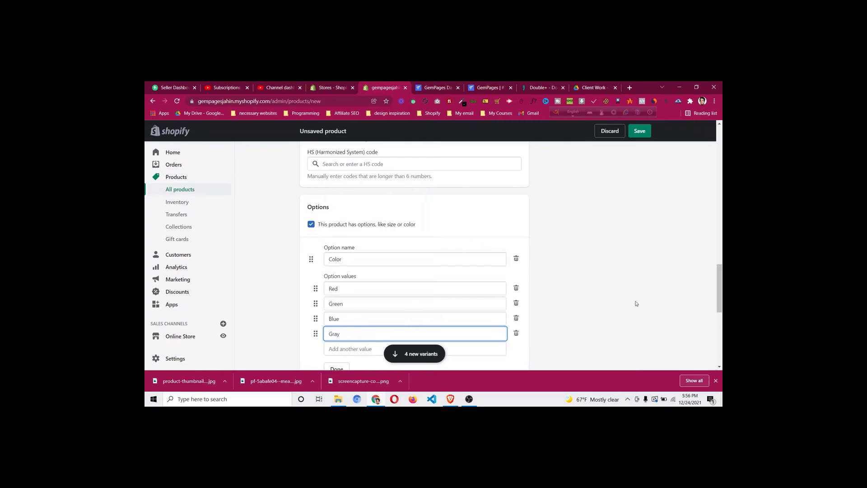
{"action": "type", "text": "y"}
{"action": "left_click", "coordinate": [644, 295]}
Set the Green, Blue and Gray variant quantities to 900
{"action": "scroll", "coordinate": [640, 287], "scroll_direction": "down", "scroll_amount": 2}
{"action": "scroll", "coordinate": [639, 286], "scroll_direction": "down", "scroll_amount": 4}
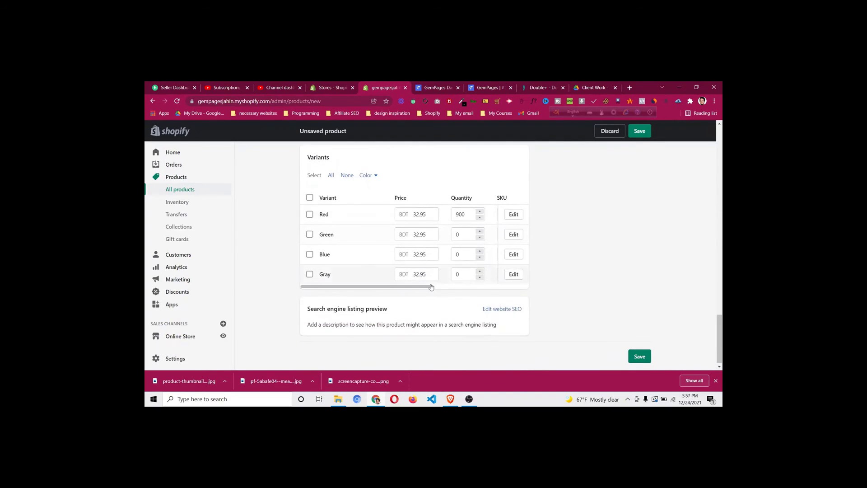
{"action": "mouse_move", "coordinate": [425, 286]}
{"action": "left_mouse_down"}
{"action": "mouse_move", "coordinate": [478, 291]}
{"action": "mouse_move", "coordinate": [425, 290]}
{"action": "left_mouse_up"}
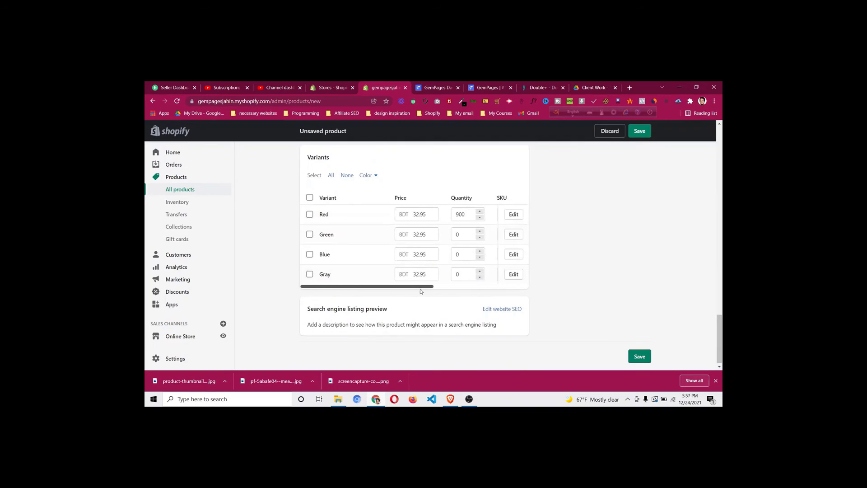
{"action": "left_click", "coordinate": [455, 235]}
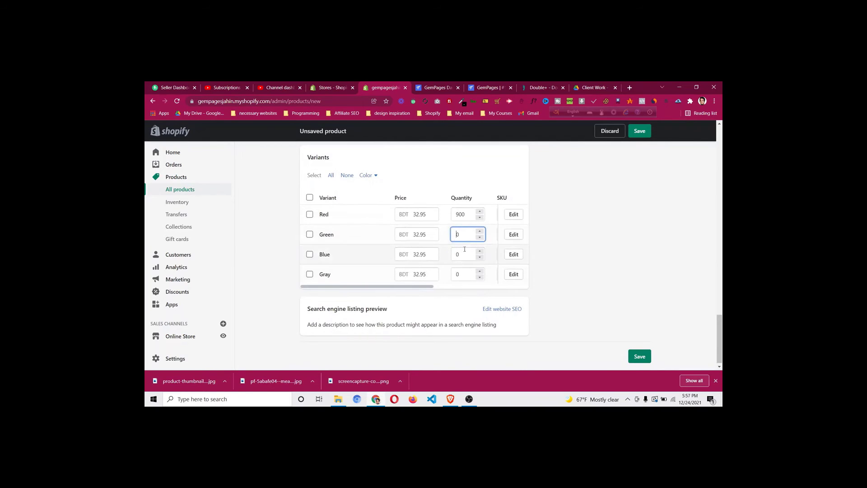
{"action": "type", "text": "900"}
{"action": "left_click", "coordinate": [457, 255]}
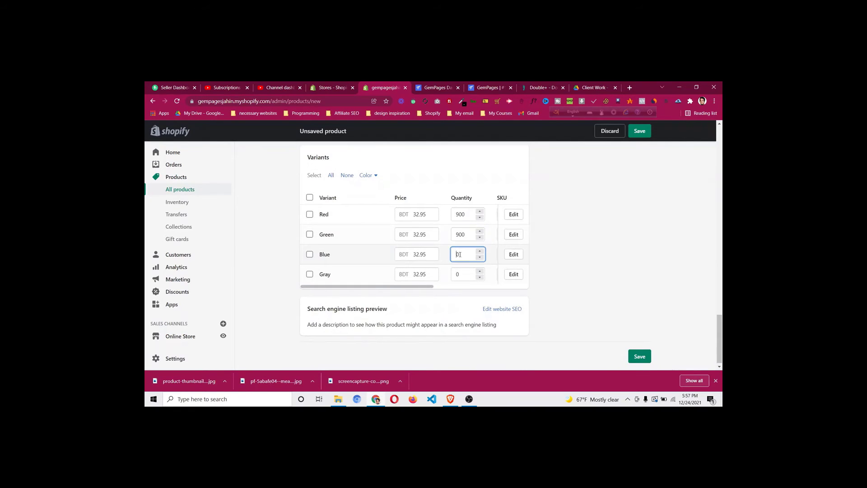
{"action": "type", "text": "900"}
{"action": "left_click", "coordinate": [458, 275]}
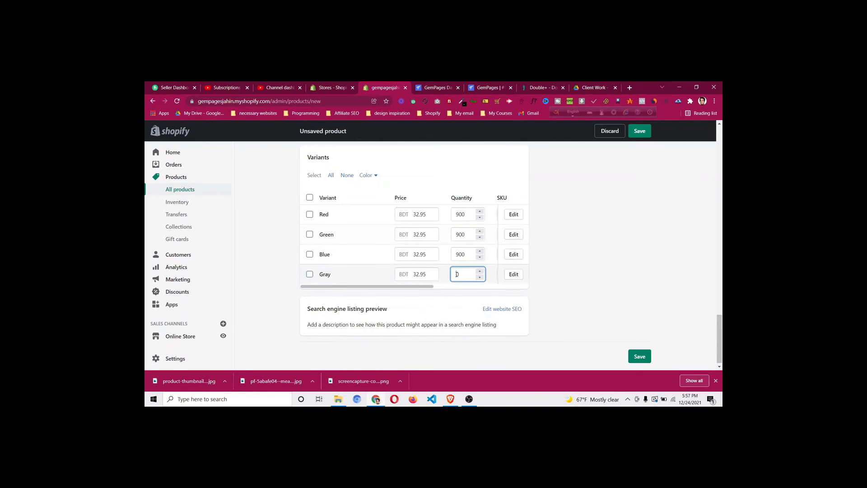
{"action": "type", "text": "900"}
{"action": "left_click", "coordinate": [648, 271]}
{"action": "scroll", "coordinate": [648, 271], "scroll_direction": "up", "scroll_amount": 15}
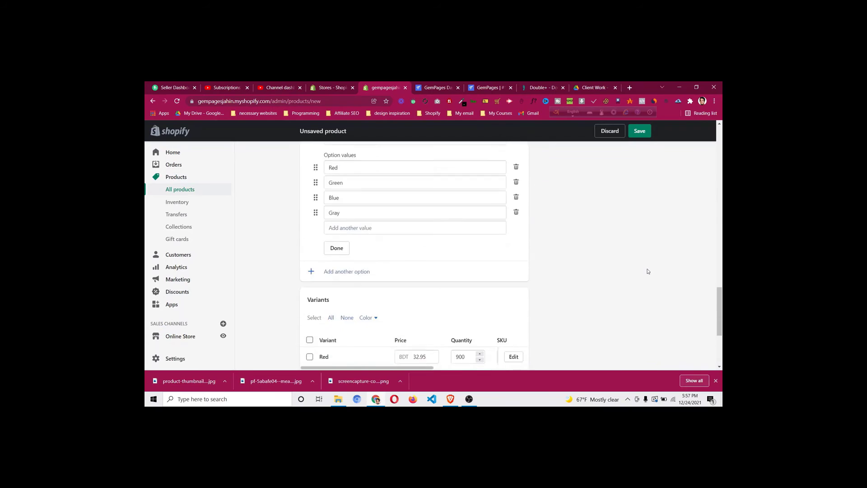
Set the product status to Active and save the product
{"action": "scroll", "coordinate": [649, 271], "scroll_direction": "up", "scroll_amount": 3}
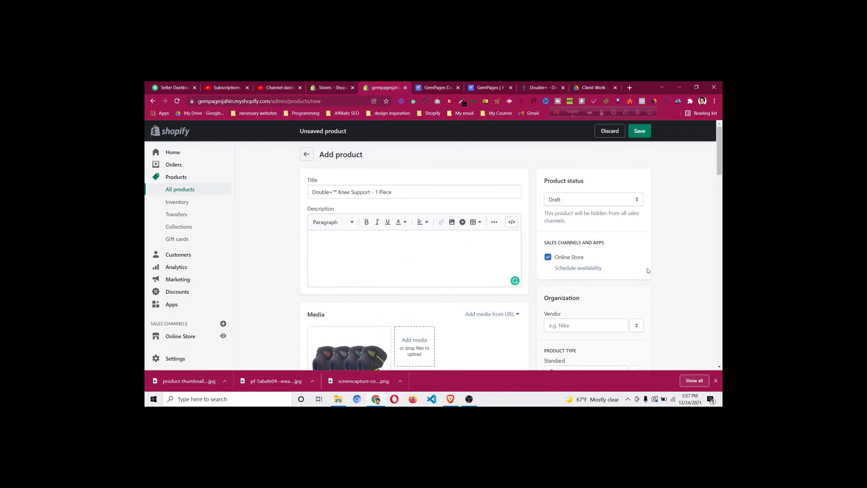
{"action": "left_click", "coordinate": [592, 199]}
{"action": "left_click", "coordinate": [588, 209]}
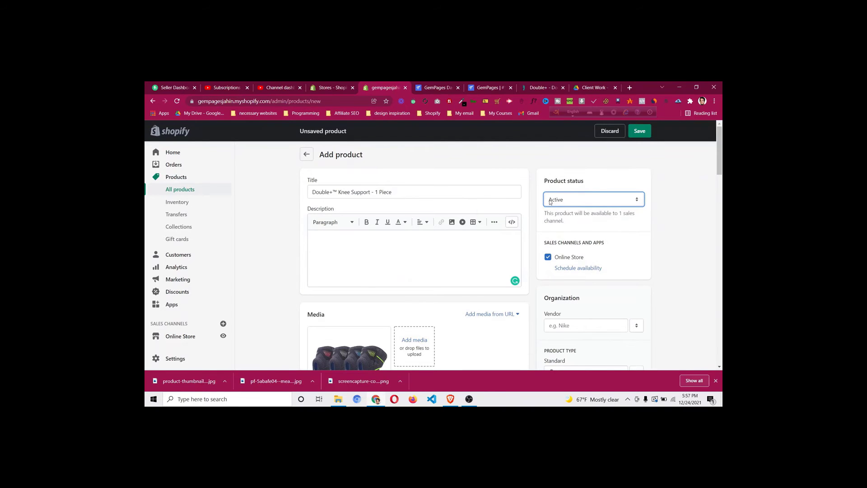
{"action": "scroll", "coordinate": [551, 202], "scroll_direction": "down", "scroll_amount": 1}
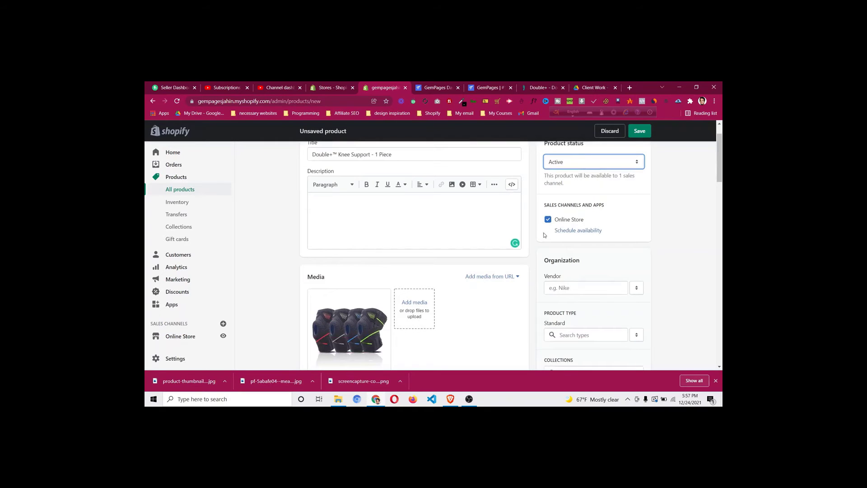
{"action": "scroll", "coordinate": [546, 239], "scroll_direction": "down", "scroll_amount": 3}
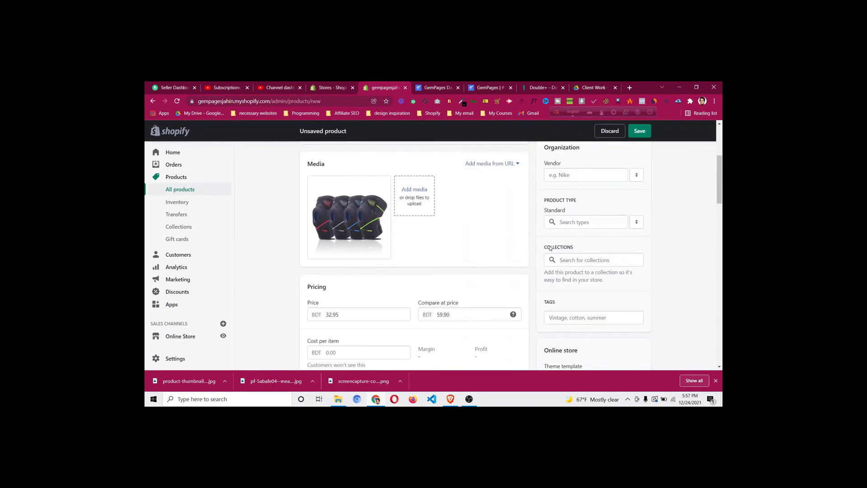
{"action": "scroll", "coordinate": [550, 248], "scroll_direction": "up", "scroll_amount": 4}
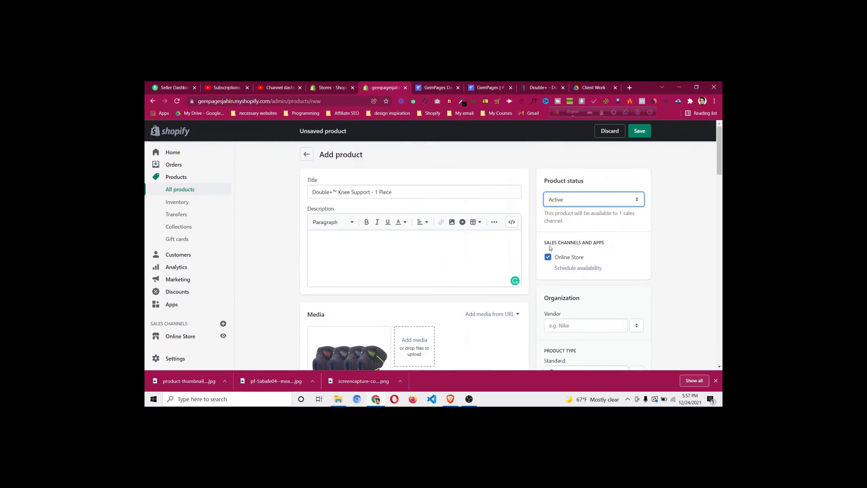
{"action": "left_click", "coordinate": [640, 131]}
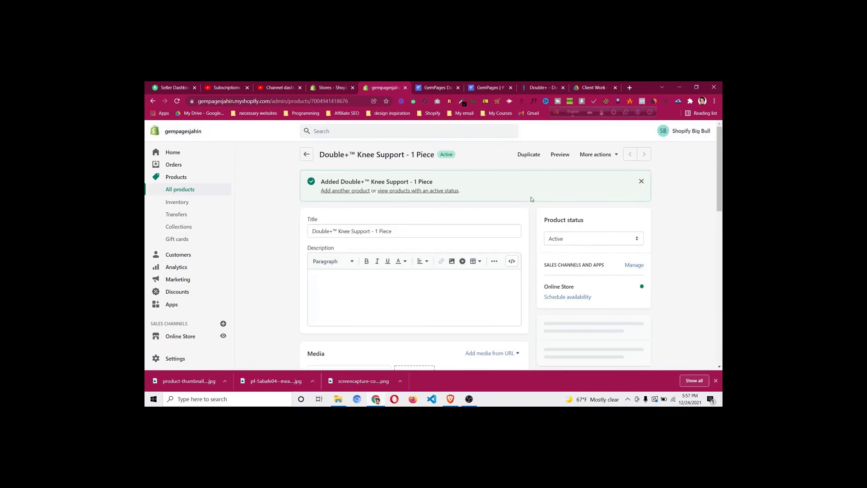
Preview the product on the storefront, switching its colour to Green, Blue and Gray
{"action": "left_click", "coordinate": [560, 155]}
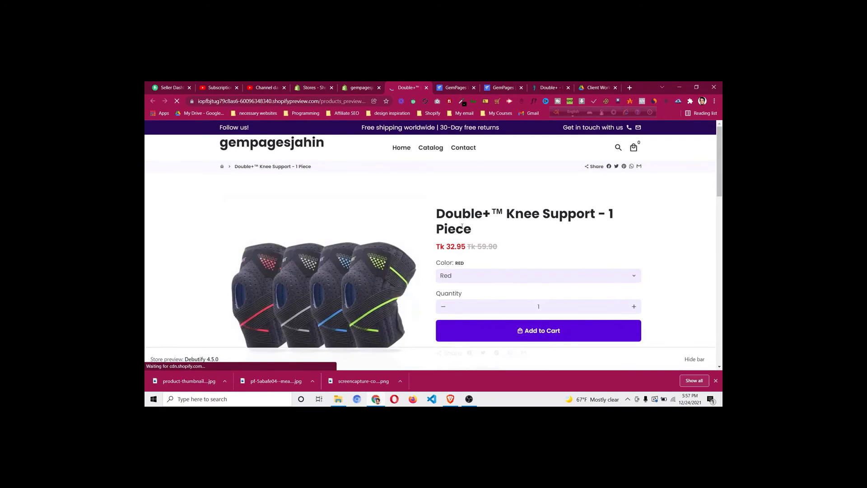
{"action": "scroll", "coordinate": [464, 221], "scroll_direction": "down", "scroll_amount": 2}
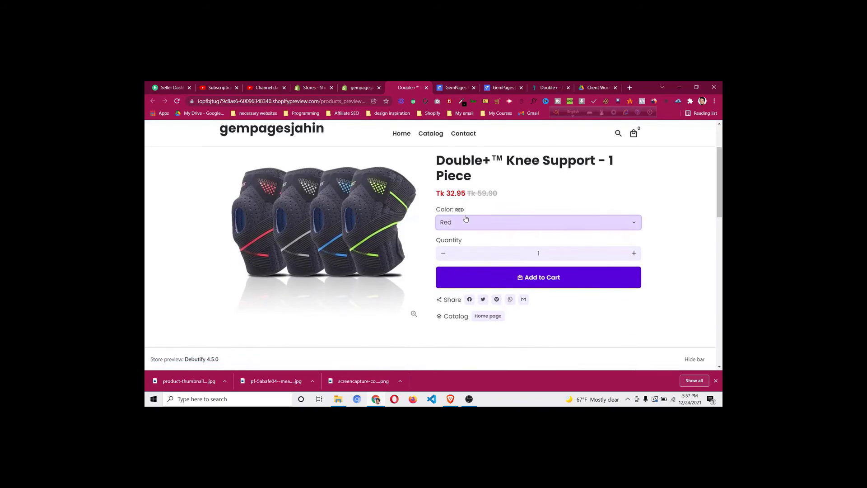
{"action": "scroll", "coordinate": [466, 213], "scroll_direction": "up", "scroll_amount": 3}
{"action": "left_click", "coordinate": [459, 275]}
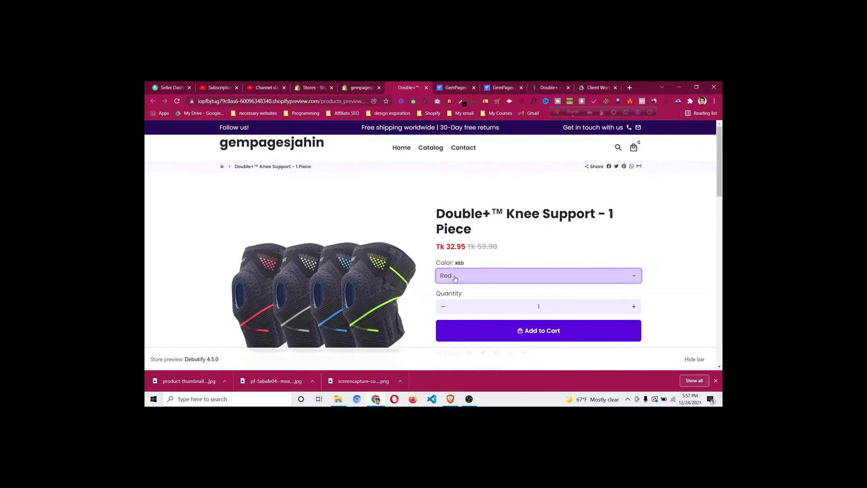
{"action": "left_click", "coordinate": [460, 300]}
{"action": "left_click", "coordinate": [463, 279]}
{"action": "left_click", "coordinate": [465, 307]}
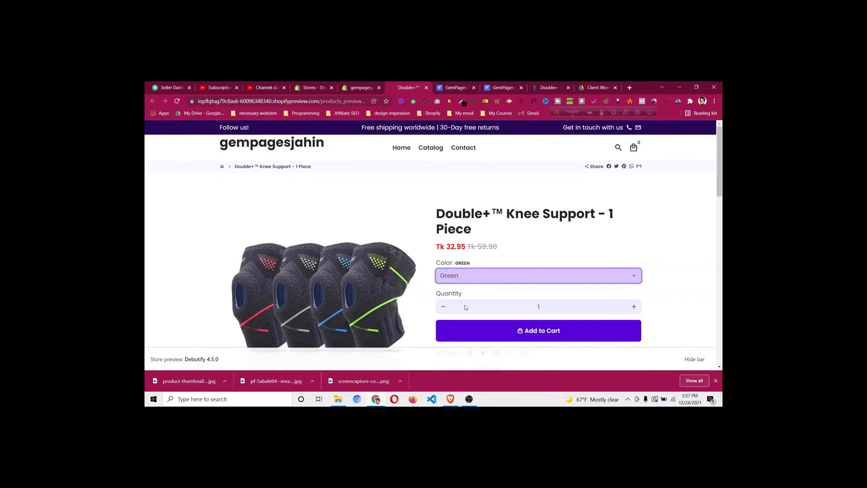
{"action": "left_click", "coordinate": [465, 281]}
{"action": "left_click", "coordinate": [456, 316]}
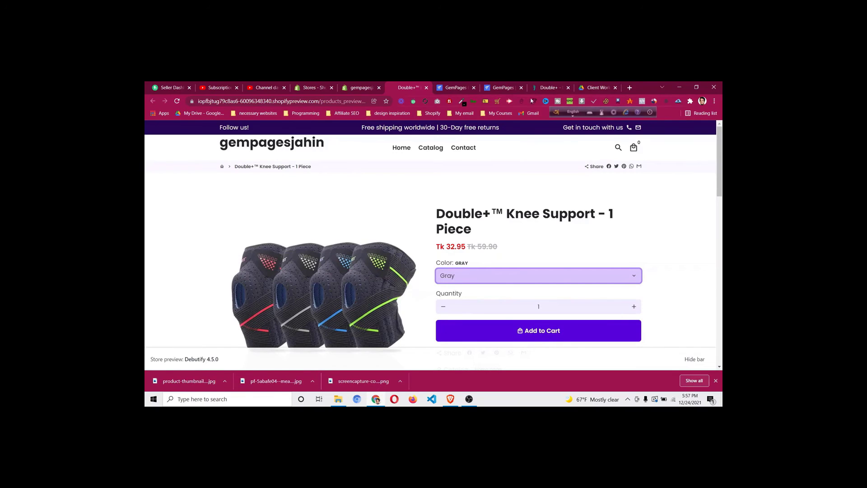
{"action": "left_click", "coordinate": [548, 88]}
On doctorsteps.com, preview the Green, Red, Blue and Gray 1-Piece knee support variants
{"action": "scroll", "coordinate": [329, 196], "scroll_direction": "up", "scroll_amount": 1}
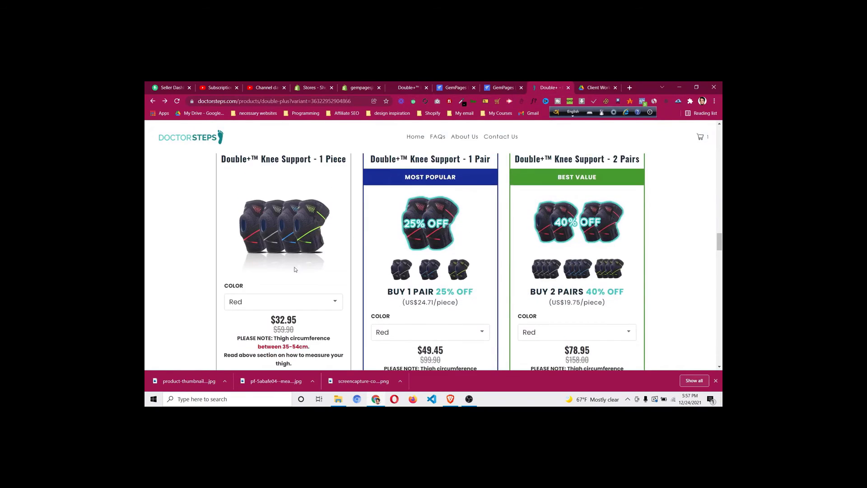
{"action": "left_click", "coordinate": [283, 308]}
{"action": "left_click", "coordinate": [260, 326]}
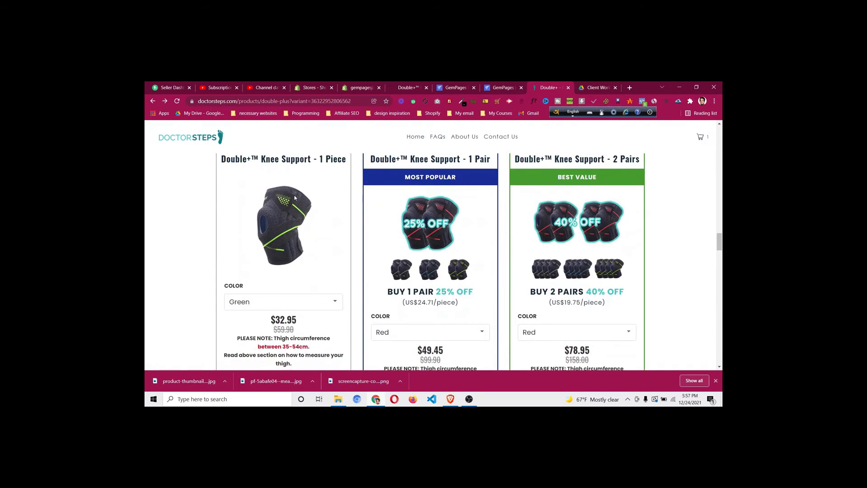
{"action": "left_click", "coordinate": [293, 306]}
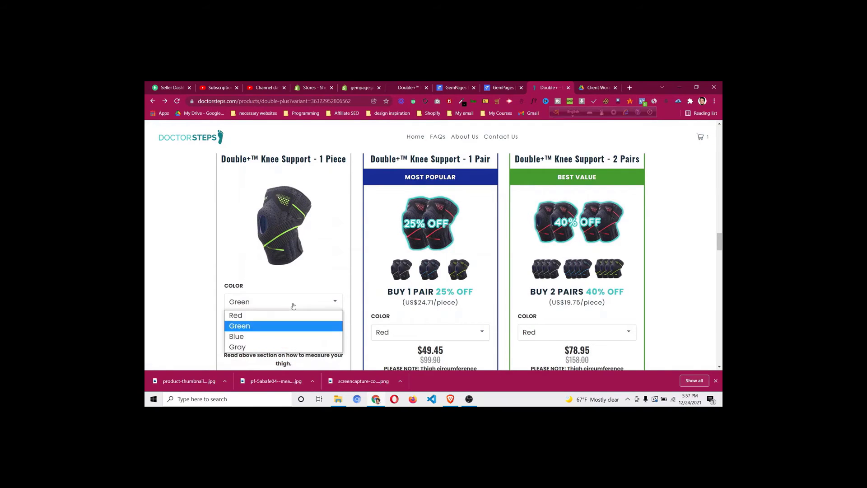
{"action": "left_click", "coordinate": [274, 314]}
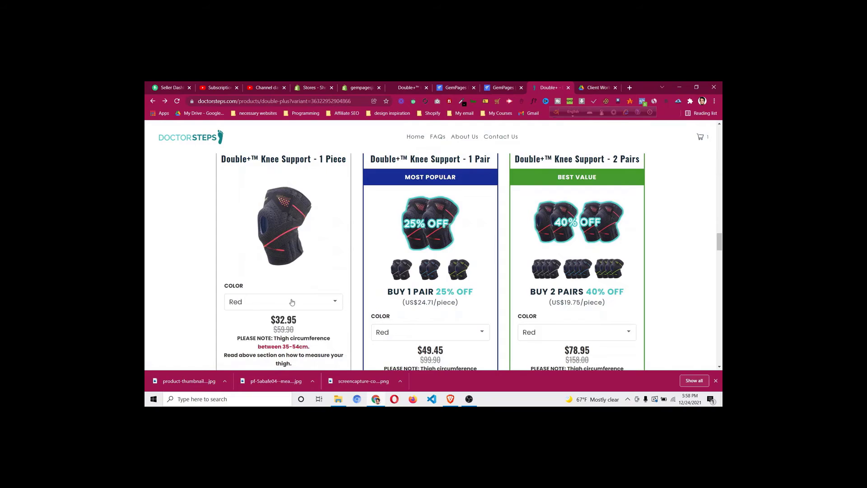
{"action": "left_click", "coordinate": [291, 302]}
{"action": "left_click", "coordinate": [289, 324]}
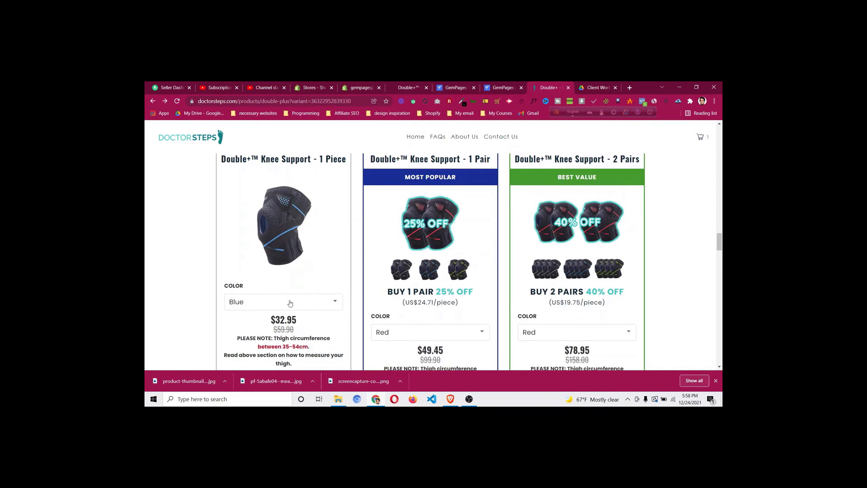
{"action": "left_click", "coordinate": [290, 302]}
{"action": "left_click", "coordinate": [282, 347]}
Preview the Green, Blue and Gray 1-Pair knee support variants
{"action": "left_click", "coordinate": [410, 332]}
{"action": "left_click", "coordinate": [399, 356]}
{"action": "left_click", "coordinate": [405, 336]}
{"action": "left_click", "coordinate": [400, 366]}
{"action": "left_click", "coordinate": [406, 336]}
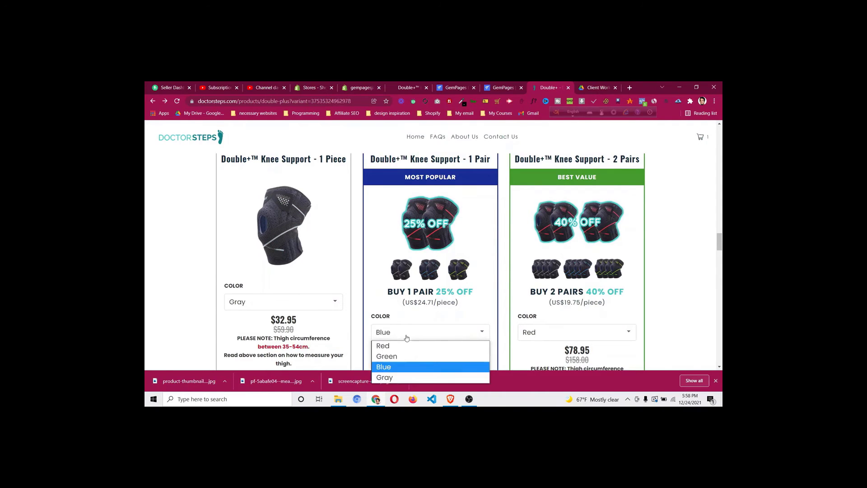
{"action": "left_click", "coordinate": [403, 375]}
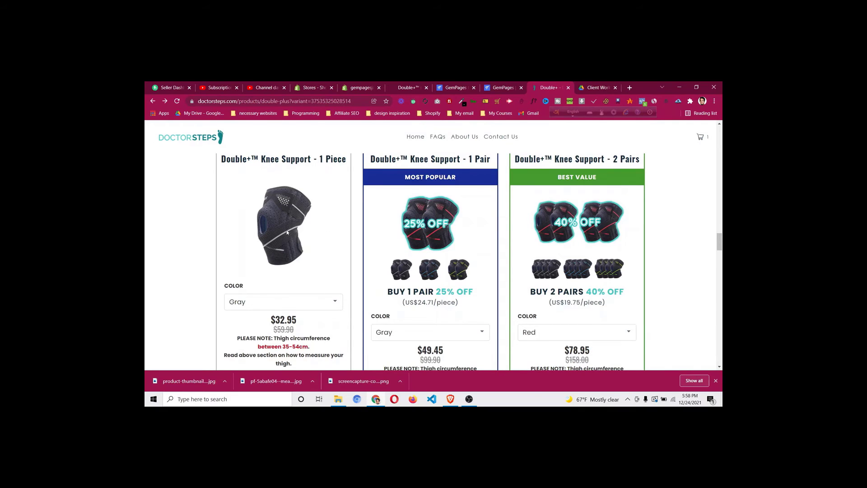
Show the Red 1-Piece image and save it to Downloads as a_001.jpg
{"action": "left_click", "coordinate": [279, 309]}
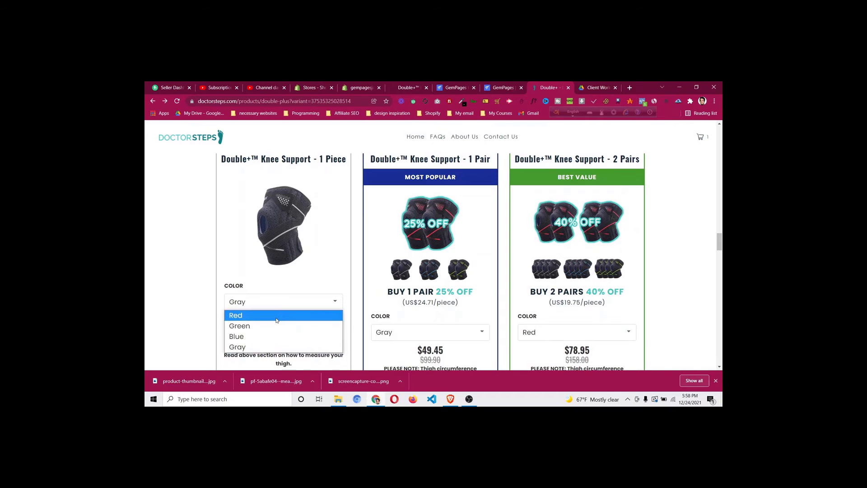
{"action": "left_click", "coordinate": [276, 314]}
{"action": "right_click", "coordinate": [289, 203]}
{"action": "left_click", "coordinate": [316, 213]}
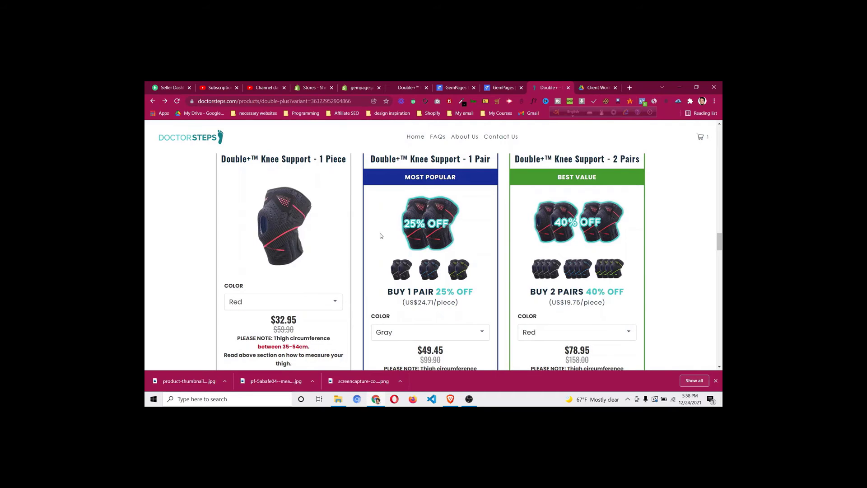
{"action": "left_click", "coordinate": [368, 247]}
Show the Green 1-Piece image and save it to Downloads as a_004.jpg
{"action": "left_click", "coordinate": [280, 302]}
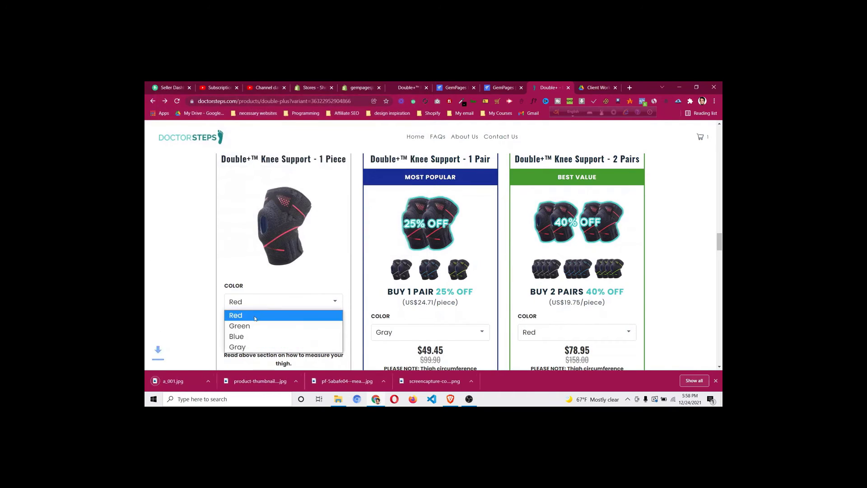
{"action": "left_click", "coordinate": [254, 329]}
{"action": "right_click", "coordinate": [278, 225]}
{"action": "left_click", "coordinate": [316, 238]}
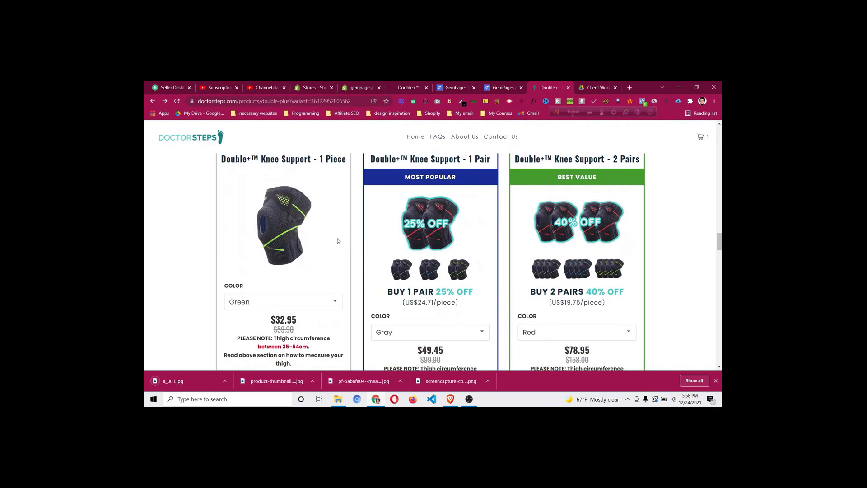
{"action": "left_click", "coordinate": [371, 250]}
Show the Blue 1-Piece image and save it to Downloads as a_003.jpg
{"action": "left_click", "coordinate": [283, 302]}
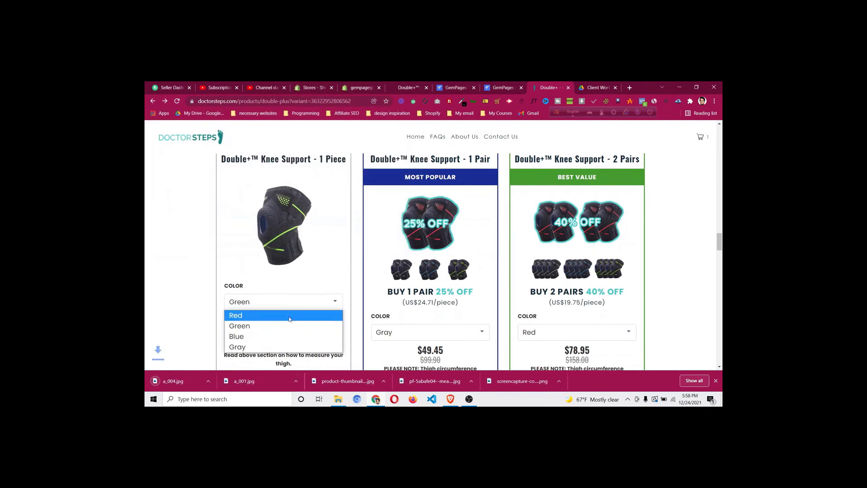
{"action": "left_click", "coordinate": [285, 336]}
{"action": "right_click", "coordinate": [295, 218]}
{"action": "left_click", "coordinate": [319, 232]}
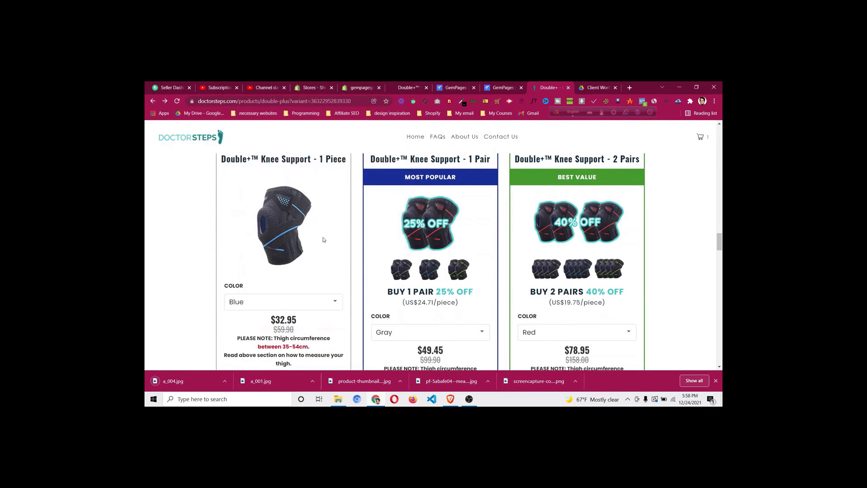
{"action": "left_click", "coordinate": [370, 250]}
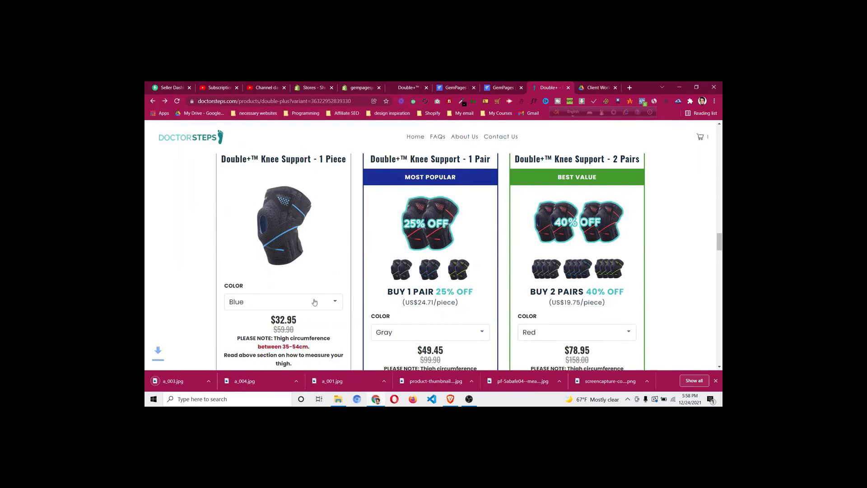
Show the Gray 1-Piece image and save it to Downloads as a_002.jpg
{"action": "left_click", "coordinate": [283, 302]}
{"action": "left_click", "coordinate": [284, 347]}
{"action": "right_click", "coordinate": [281, 220]}
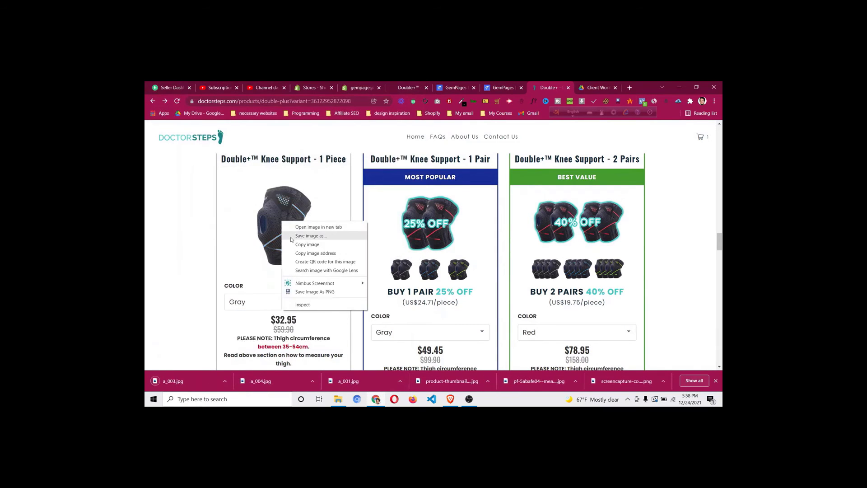
{"action": "left_click", "coordinate": [298, 241]}
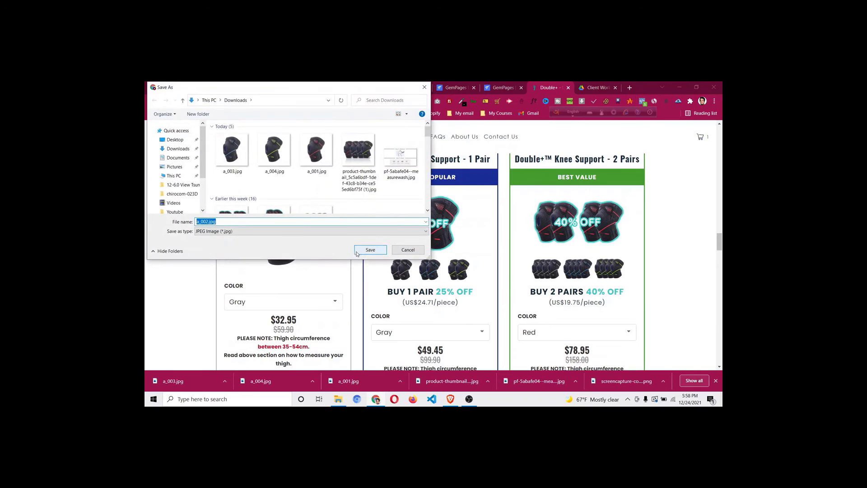
{"action": "left_click", "coordinate": [371, 250]}
Return to the Shopify product admin and scroll down to its Variants list
{"action": "left_click", "coordinate": [361, 88]}
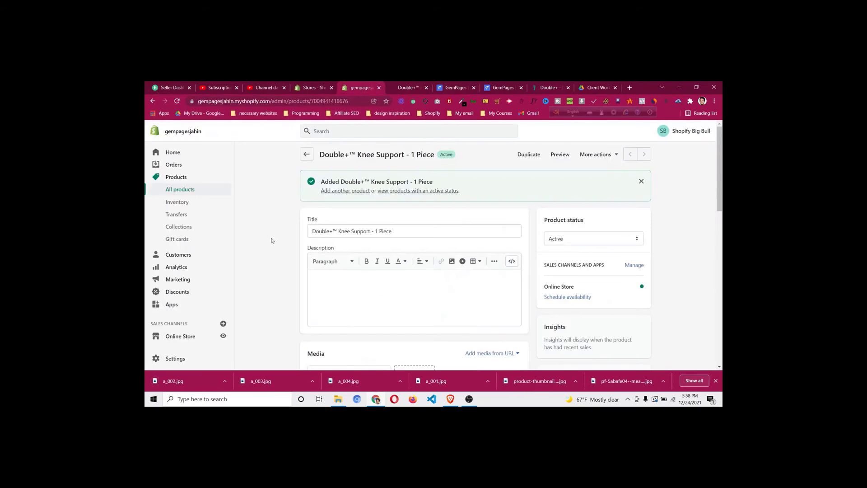
{"action": "scroll", "coordinate": [272, 242], "scroll_direction": "down", "scroll_amount": 10}
{"action": "scroll", "coordinate": [273, 243], "scroll_direction": "down", "scroll_amount": 2}
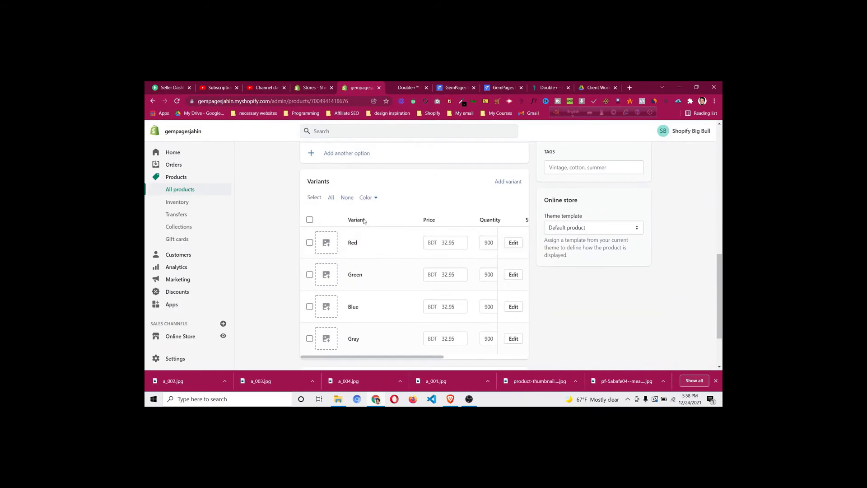
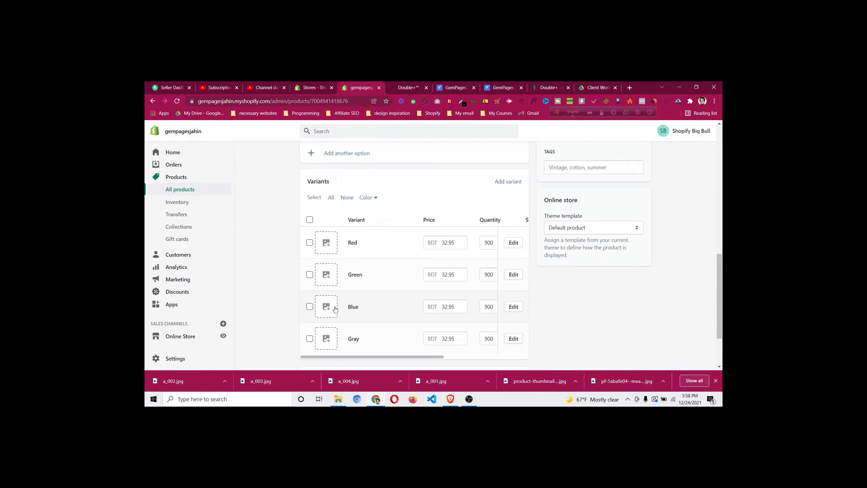
Upload and assign a_001.jpg to the Red variant and a_004.jpg to the Green variant
{"action": "left_click", "coordinate": [326, 246]}
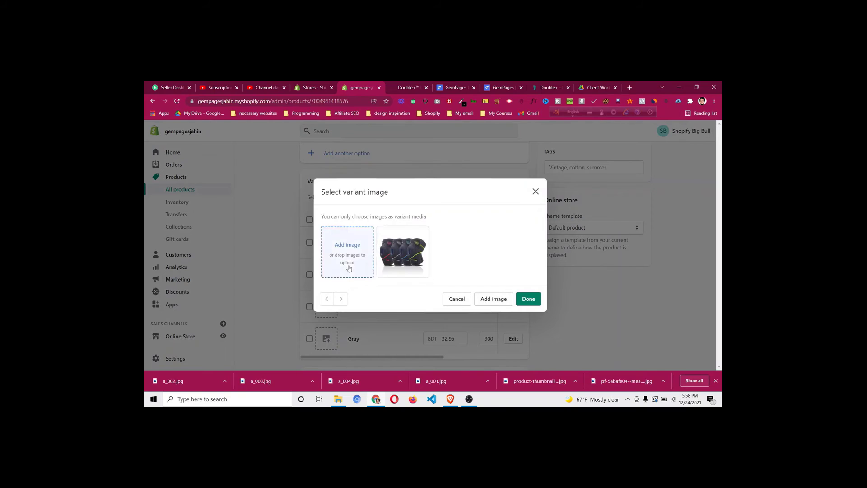
{"action": "left_click", "coordinate": [348, 261]}
{"action": "left_click", "coordinate": [359, 152]}
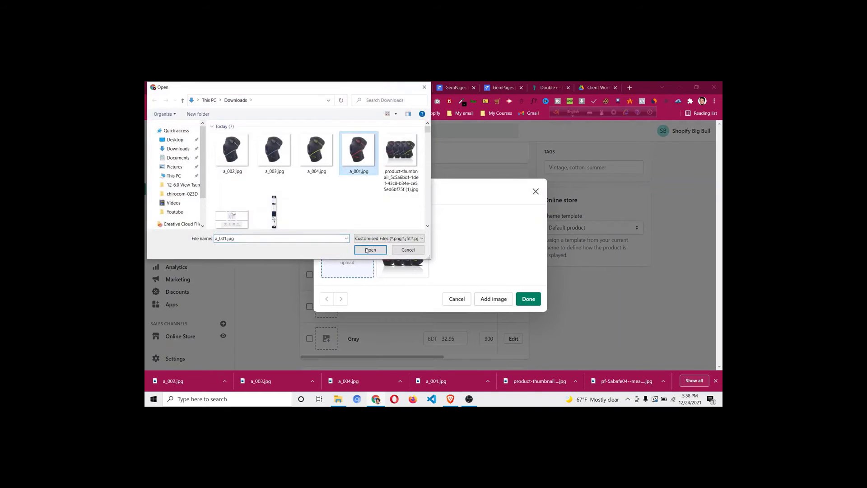
{"action": "left_click", "coordinate": [371, 250]}
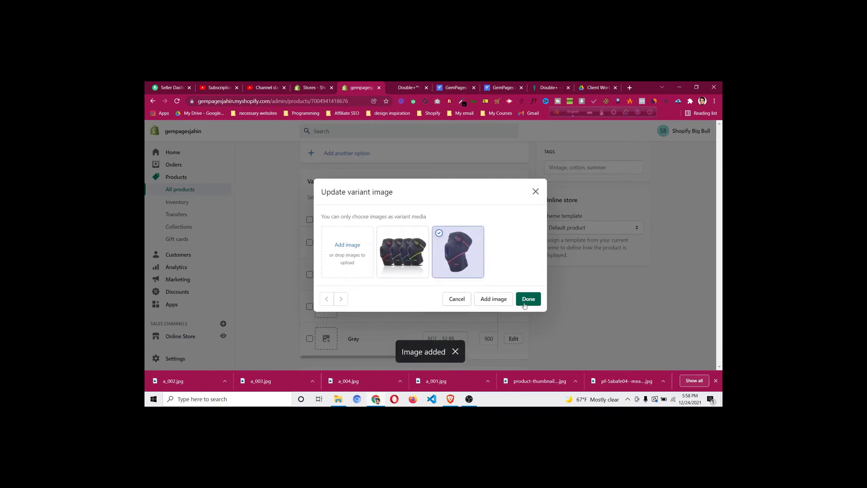
{"action": "left_click", "coordinate": [527, 299]}
{"action": "left_click", "coordinate": [325, 280]}
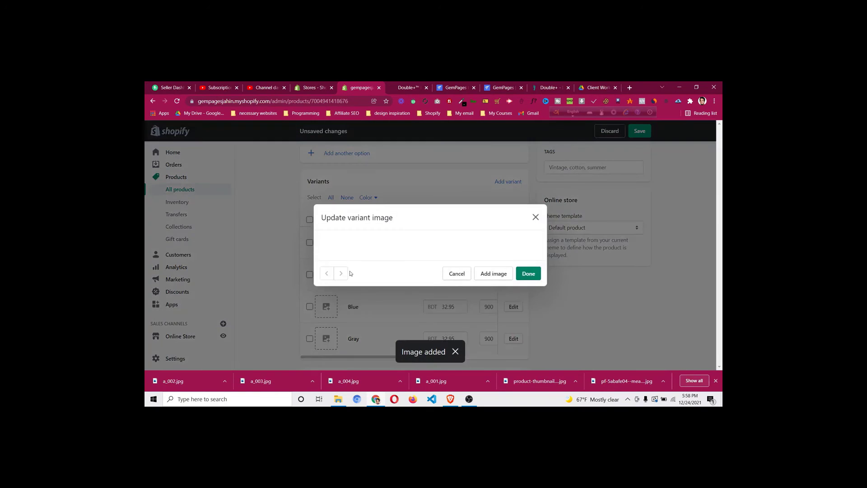
{"action": "left_click", "coordinate": [335, 265]}
{"action": "left_click", "coordinate": [316, 150]}
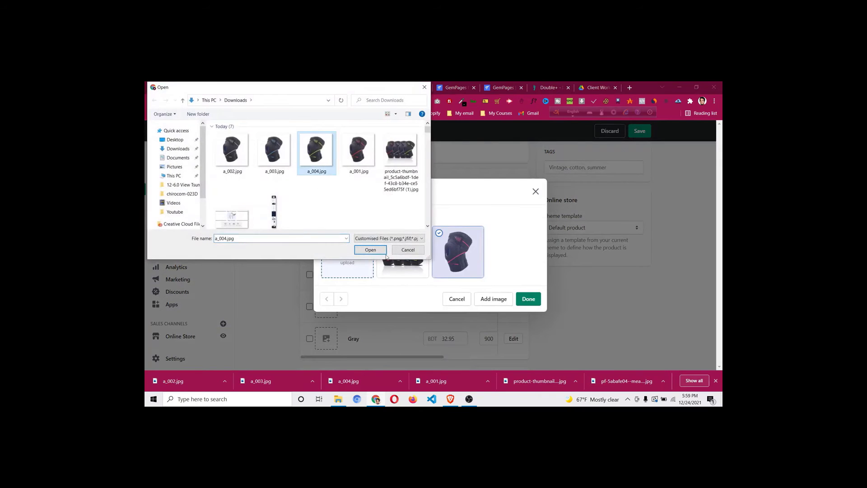
{"action": "left_click", "coordinate": [370, 250]}
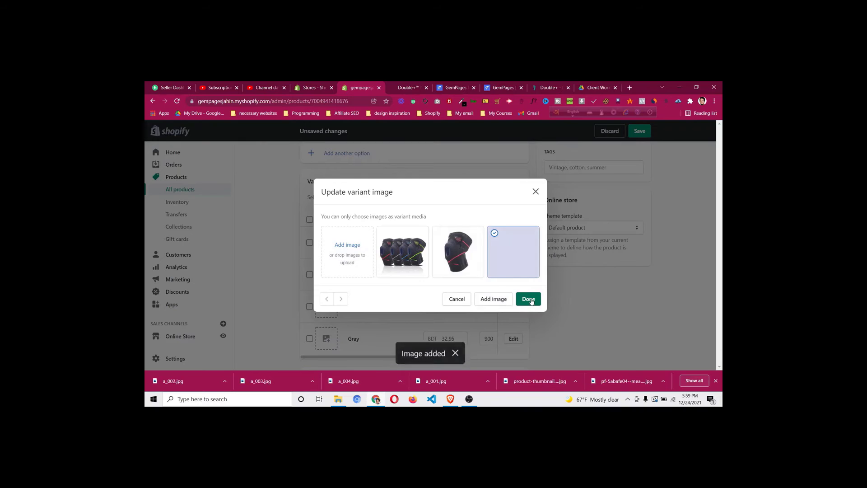
{"action": "left_click", "coordinate": [530, 299]}
Upload and assign a_003.jpg to the Blue variant and a_002.jpg to the Gray variant
{"action": "left_click", "coordinate": [327, 311]}
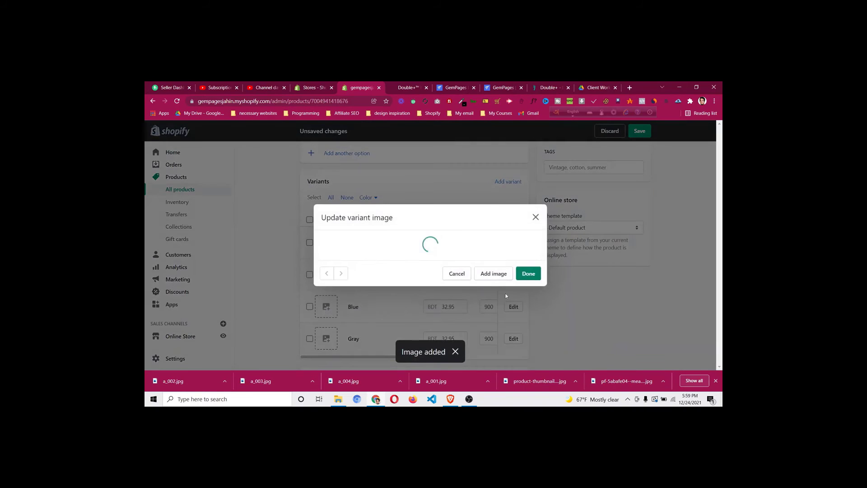
{"action": "left_click", "coordinate": [334, 256]}
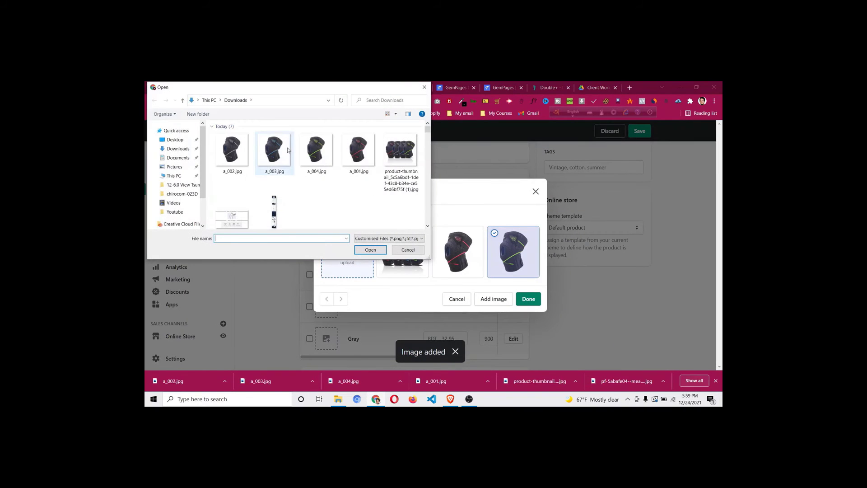
{"action": "left_click", "coordinate": [284, 152]}
{"action": "left_click", "coordinate": [372, 249]}
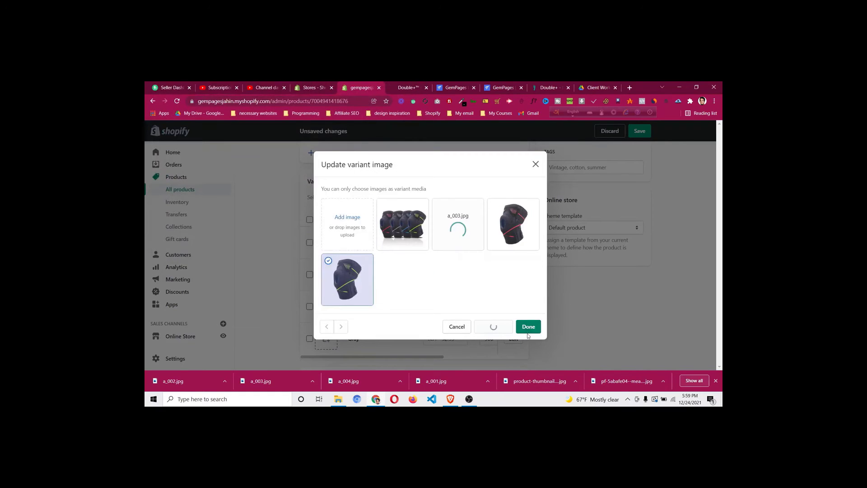
{"action": "left_click", "coordinate": [529, 325]}
{"action": "left_click", "coordinate": [327, 337]}
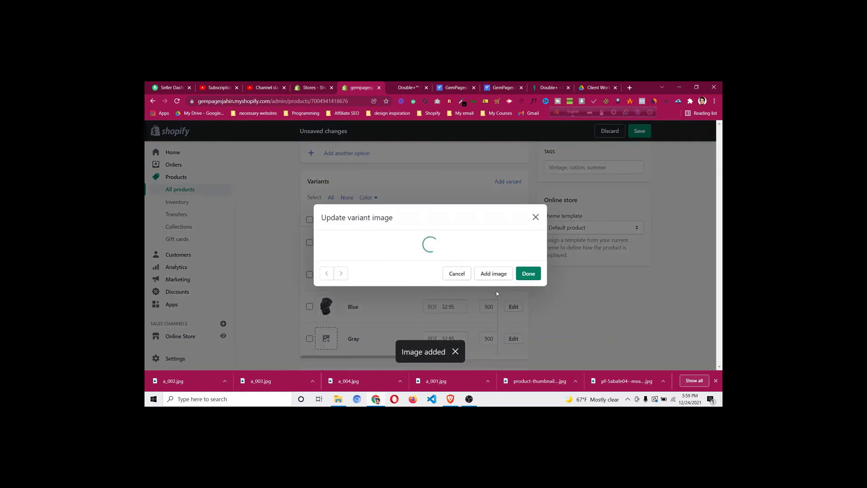
{"action": "left_click", "coordinate": [336, 217]}
{"action": "left_click", "coordinate": [232, 152]}
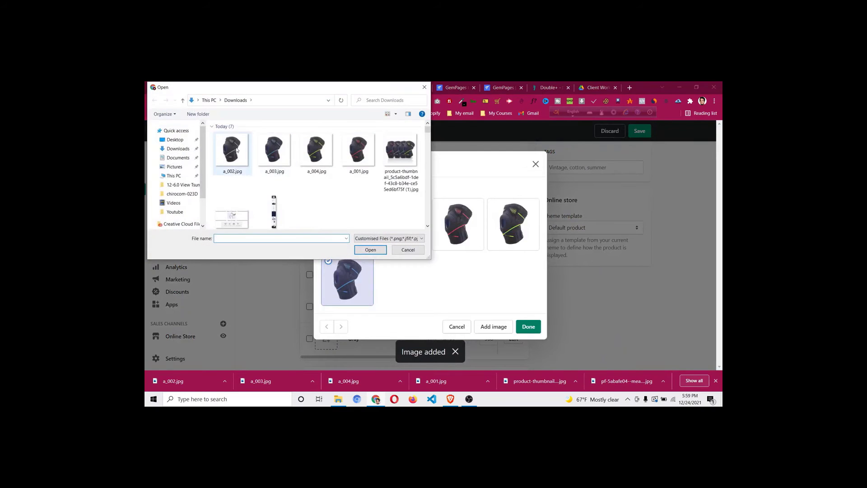
{"action": "left_click", "coordinate": [371, 250]}
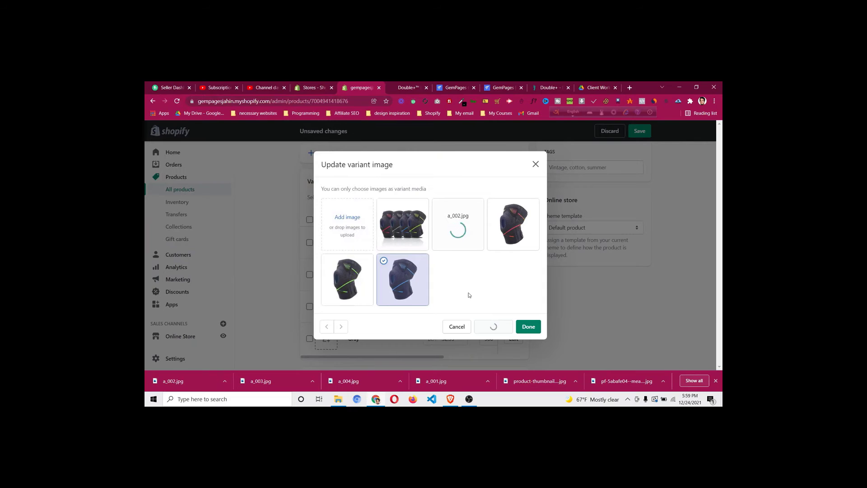
{"action": "left_click", "coordinate": [529, 326]}
Save the Double+™ Knee Support product with its new variant images
{"action": "left_click", "coordinate": [640, 132]}
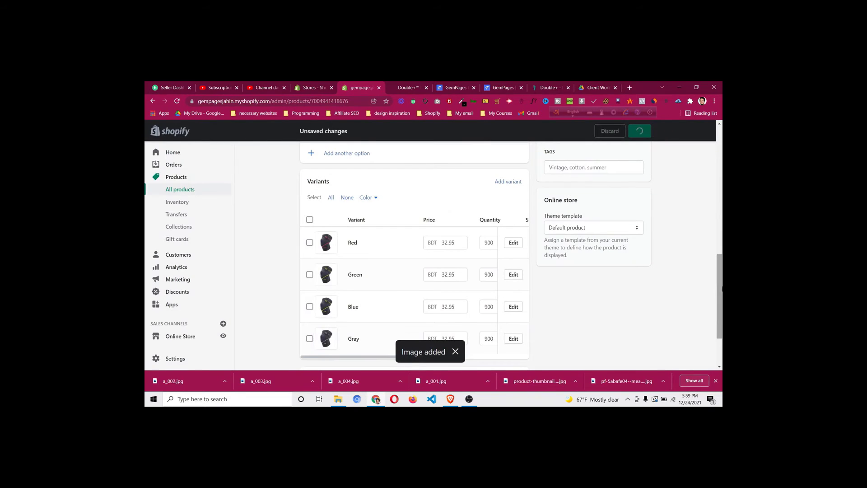
{"action": "scroll", "coordinate": [679, 277], "scroll_direction": "down", "scroll_amount": 3}
{"action": "scroll", "coordinate": [639, 354], "scroll_direction": "up", "scroll_amount": 5}
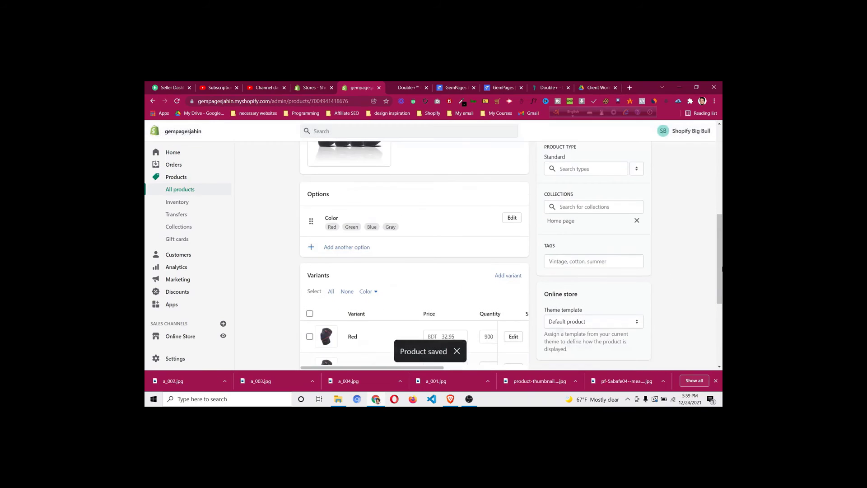
{"action": "scroll", "coordinate": [625, 243], "scroll_direction": "up", "scroll_amount": 6}
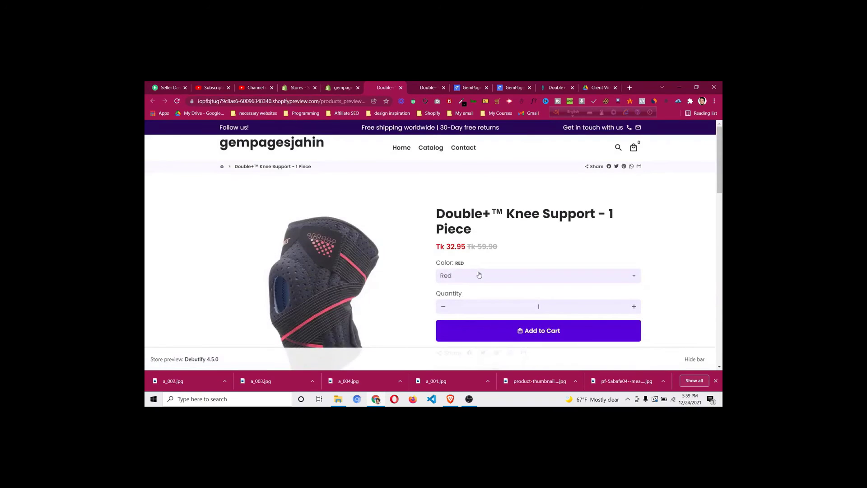
{"action": "scroll", "coordinate": [477, 253], "scroll_direction": "down", "scroll_amount": 2}
{"action": "left_click", "coordinate": [473, 227]}
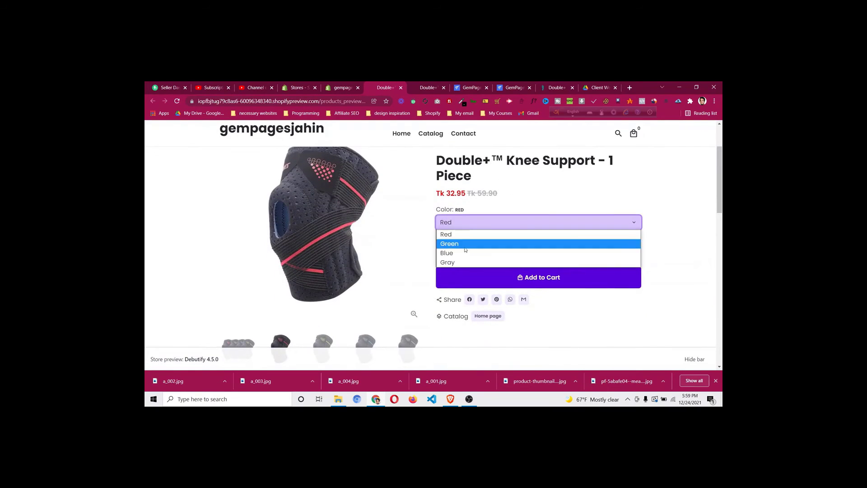
{"action": "left_click", "coordinate": [466, 244]}
{"action": "left_click", "coordinate": [464, 227]}
{"action": "left_click", "coordinate": [464, 254]}
{"action": "scroll", "coordinate": [435, 208], "scroll_direction": "down", "scroll_amount": 2}
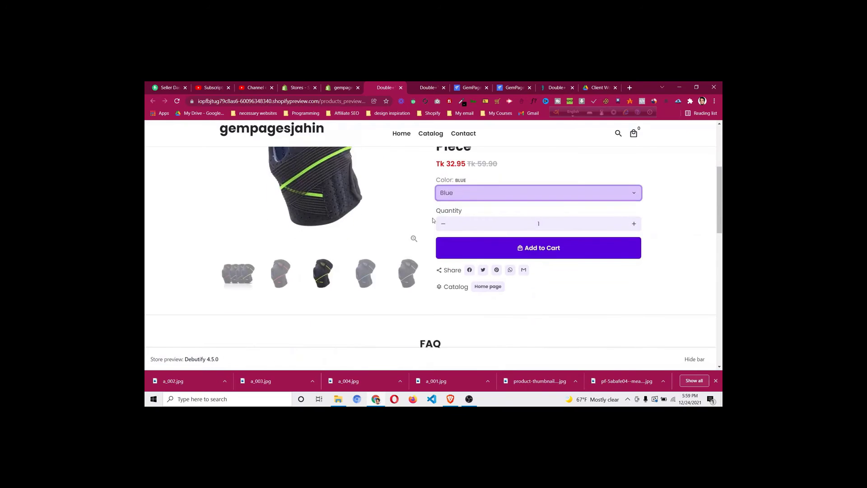
{"action": "scroll", "coordinate": [435, 208], "scroll_direction": "up", "scroll_amount": 2}
{"action": "scroll", "coordinate": [435, 208], "scroll_direction": "up", "scroll_amount": 2}
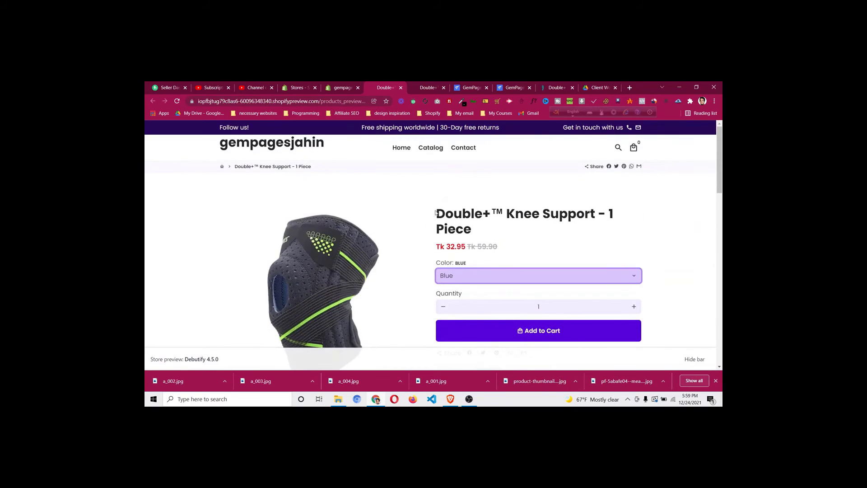
{"action": "left_click", "coordinate": [464, 276]}
{"action": "left_click", "coordinate": [467, 314]}
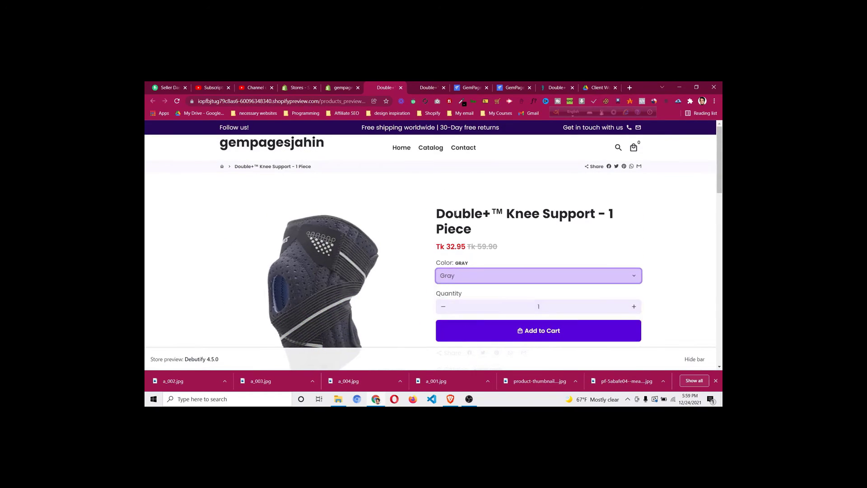
{"action": "left_click", "coordinate": [350, 89]}
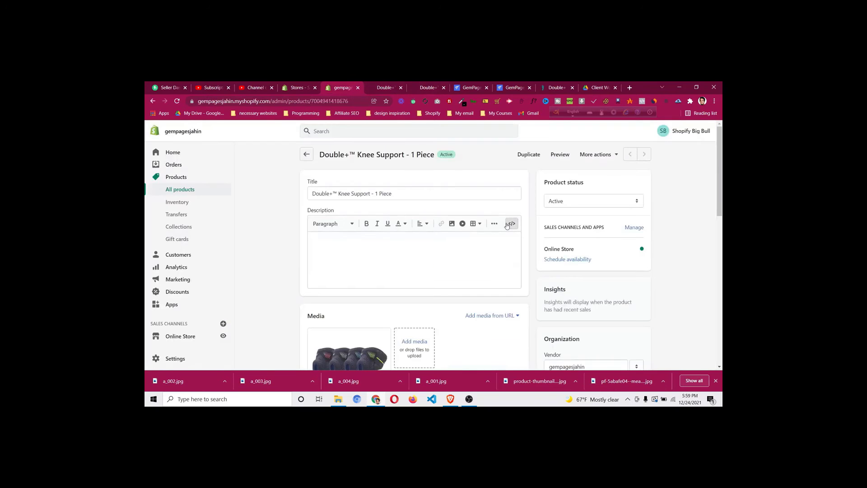
Review the DoctorSteps bundle cards, highlighting '1 Piece' in the first card's title
{"action": "left_click", "coordinate": [559, 89]}
{"action": "scroll", "coordinate": [468, 213], "scroll_direction": "up", "scroll_amount": 2}
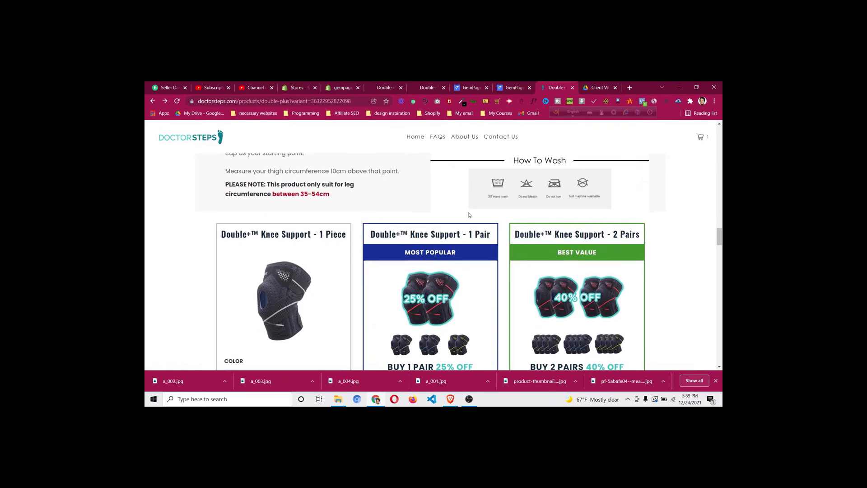
{"action": "scroll", "coordinate": [457, 226], "scroll_direction": "down", "scroll_amount": 2}
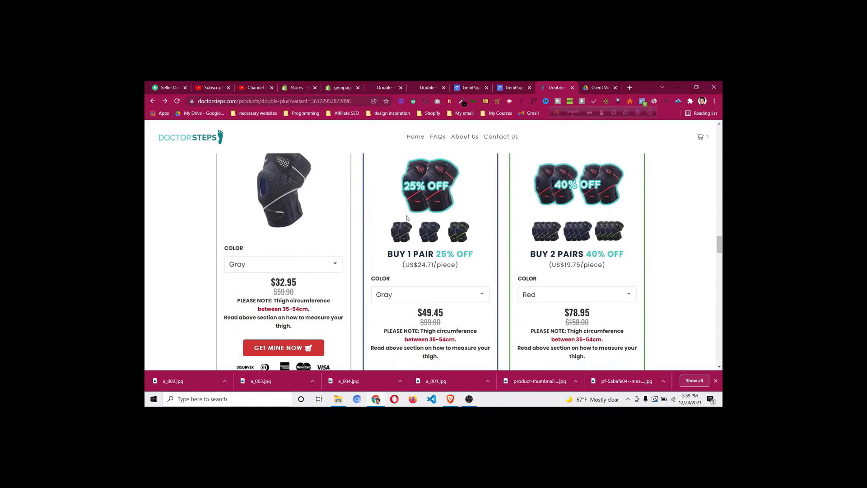
{"action": "scroll", "coordinate": [405, 220], "scroll_direction": "up", "scroll_amount": 2}
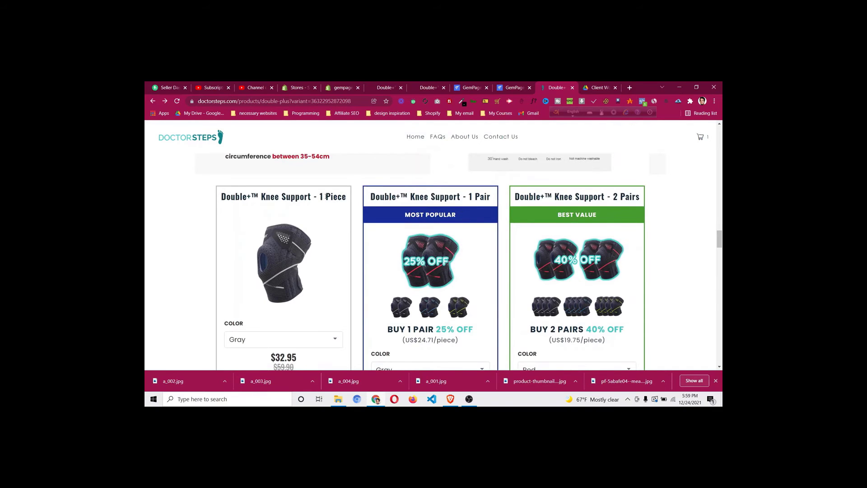
{"action": "left_click_drag", "start_coordinate": [326, 196], "coordinate": [348, 199]}
{"action": "left_click", "coordinate": [341, 197]}
{"action": "scroll", "coordinate": [339, 197], "scroll_direction": "down", "scroll_amount": 1}
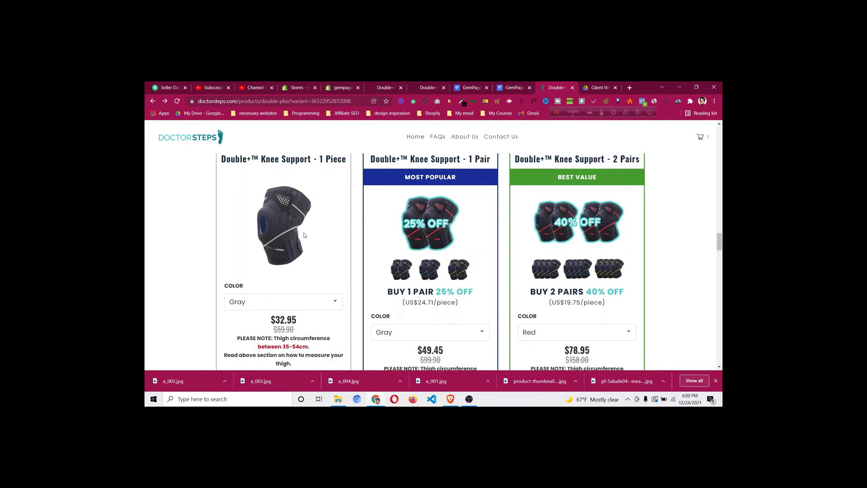
{"action": "scroll", "coordinate": [304, 236], "scroll_direction": "up", "scroll_amount": 1}
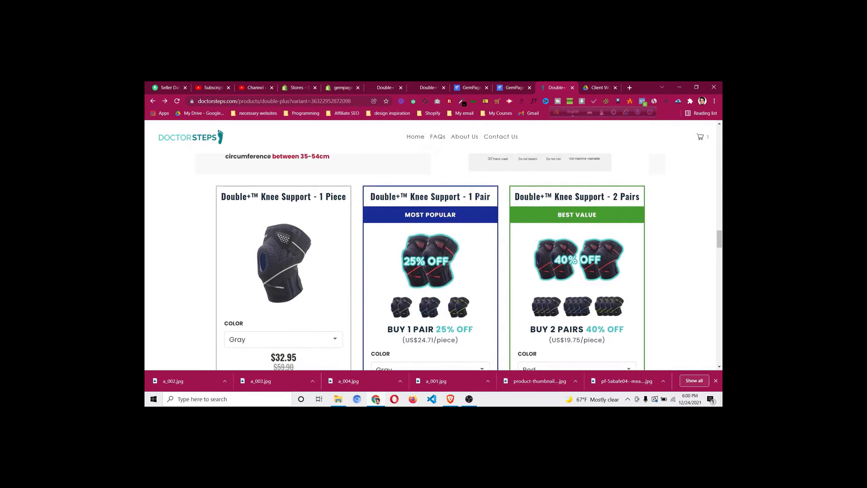
Copy the middle card's title and go back to the Shopify admin product editor
{"action": "left_click_drag", "start_coordinate": [490, 197], "coordinate": [468, 197]}
{"action": "scroll", "coordinate": [412, 266], "scroll_direction": "down", "scroll_amount": 1}
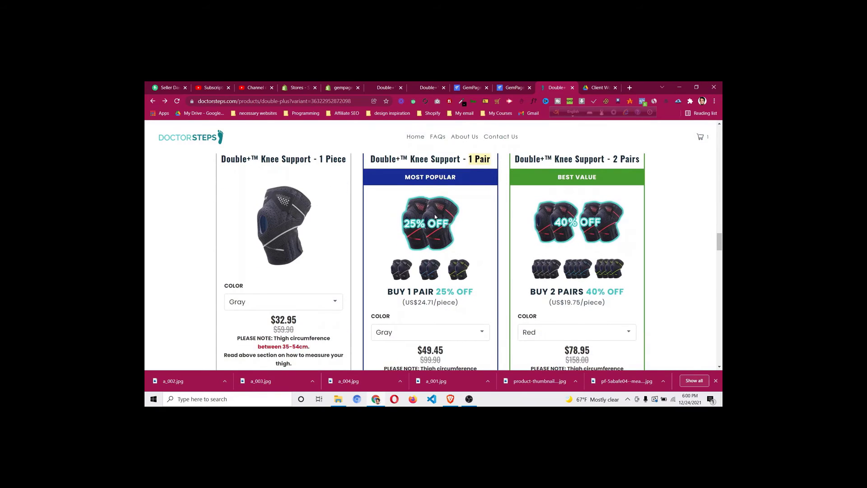
{"action": "scroll", "coordinate": [438, 214], "scroll_direction": "down", "scroll_amount": 1}
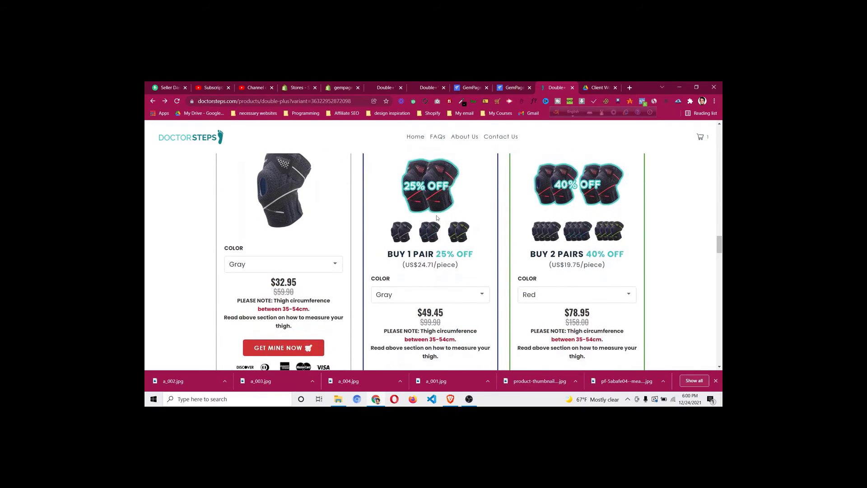
{"action": "scroll", "coordinate": [618, 270], "scroll_direction": "up", "scroll_amount": 2}
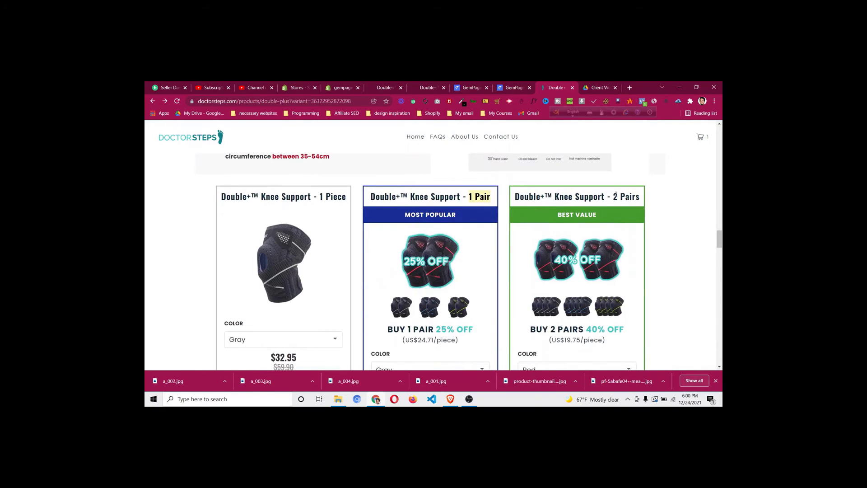
{"action": "scroll", "coordinate": [586, 248], "scroll_direction": "down", "scroll_amount": 4}
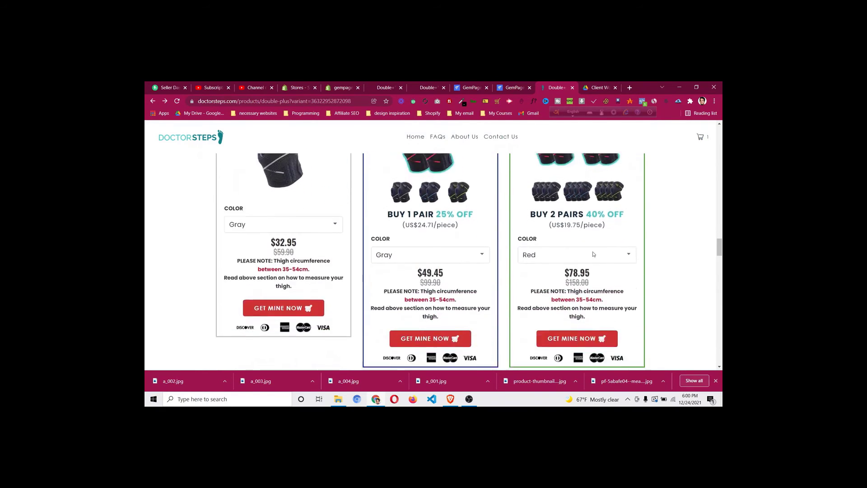
{"action": "scroll", "coordinate": [593, 250], "scroll_direction": "up", "scroll_amount": 4}
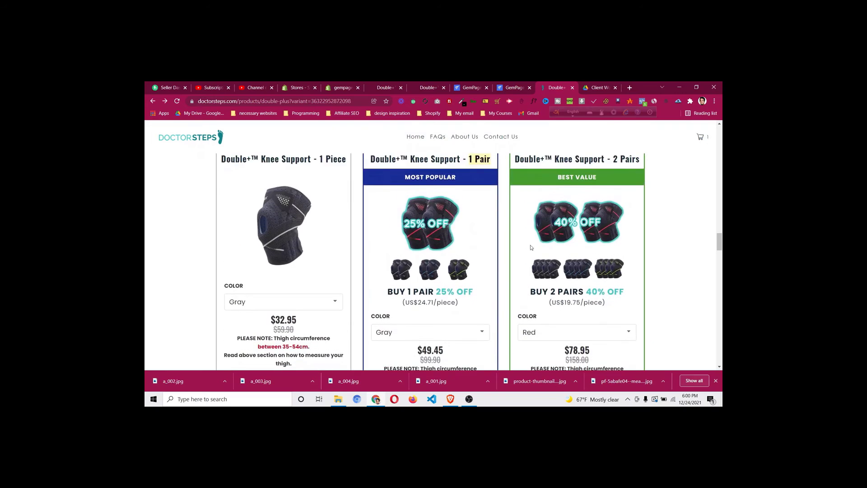
{"action": "triple_click", "coordinate": [441, 198]}
{"action": "right_click", "coordinate": [441, 198]}
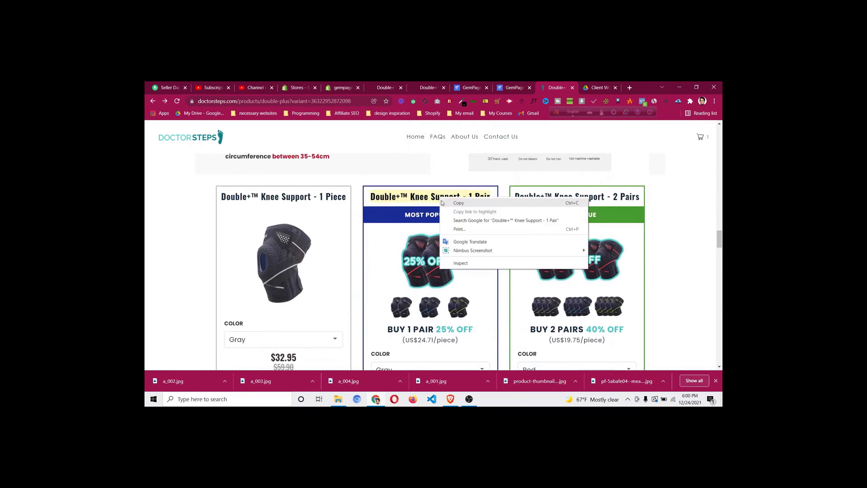
{"action": "left_click", "coordinate": [450, 203]}
{"action": "scroll", "coordinate": [450, 273], "scroll_direction": "down", "scroll_amount": 3}
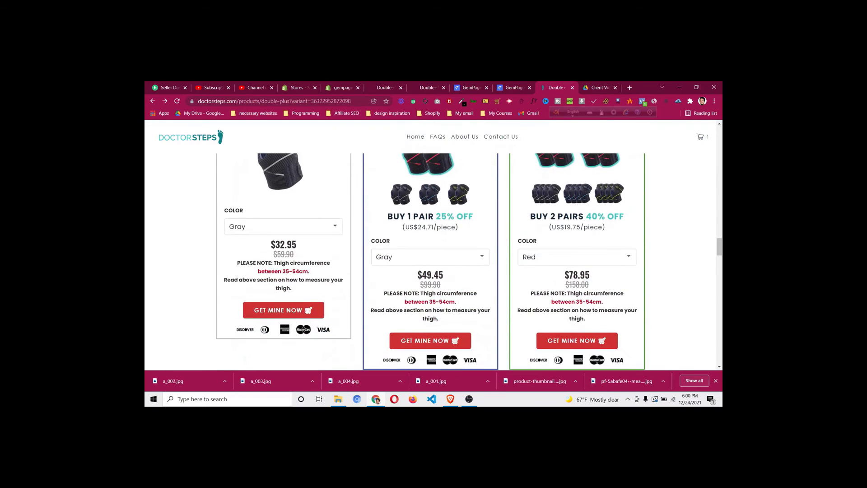
{"action": "left_click", "coordinate": [345, 86]}
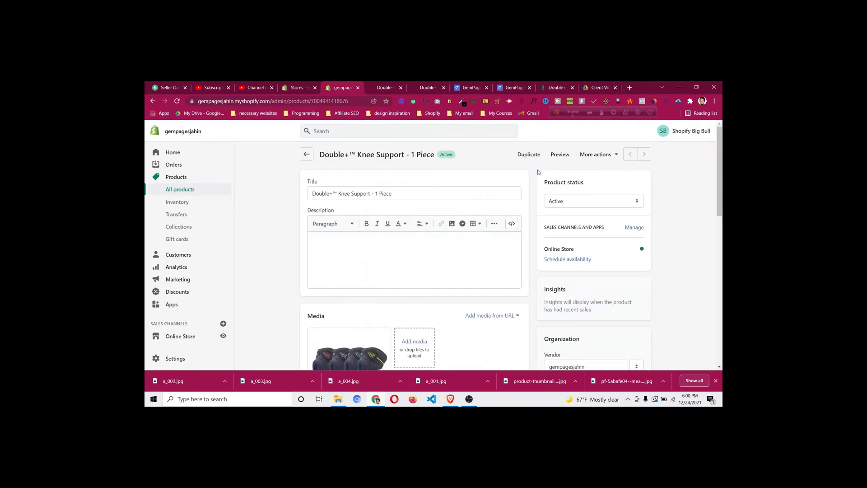
Open the Double+™ Knee Support - 1 Piece product from All products
{"action": "left_click", "coordinate": [216, 190]}
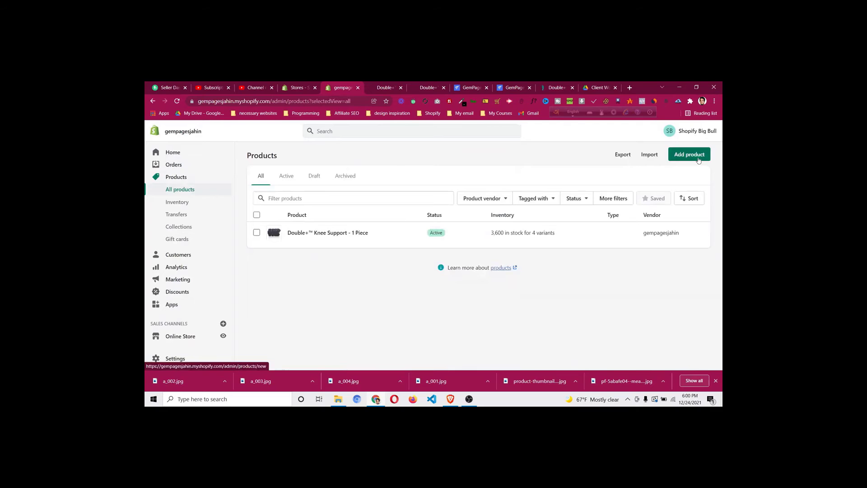
{"action": "left_click", "coordinate": [333, 233]}
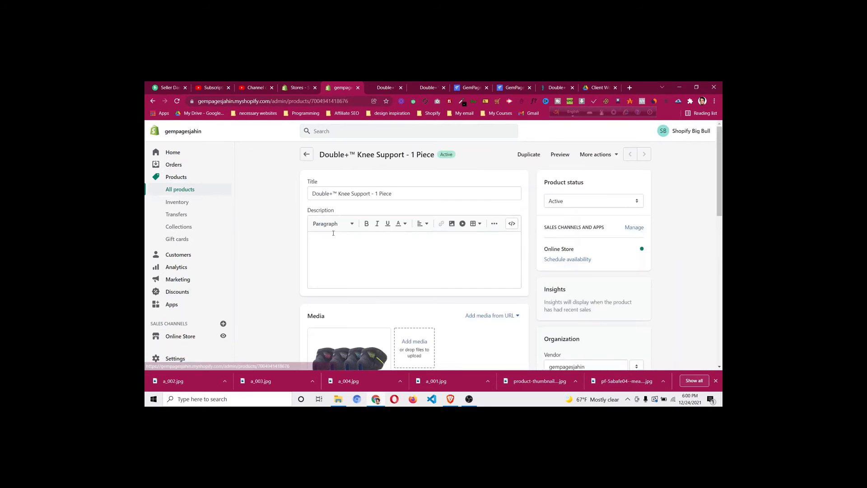
{"action": "scroll", "coordinate": [328, 250], "scroll_direction": "down", "scroll_amount": 5}
{"action": "scroll", "coordinate": [329, 250], "scroll_direction": "down", "scroll_amount": 3}
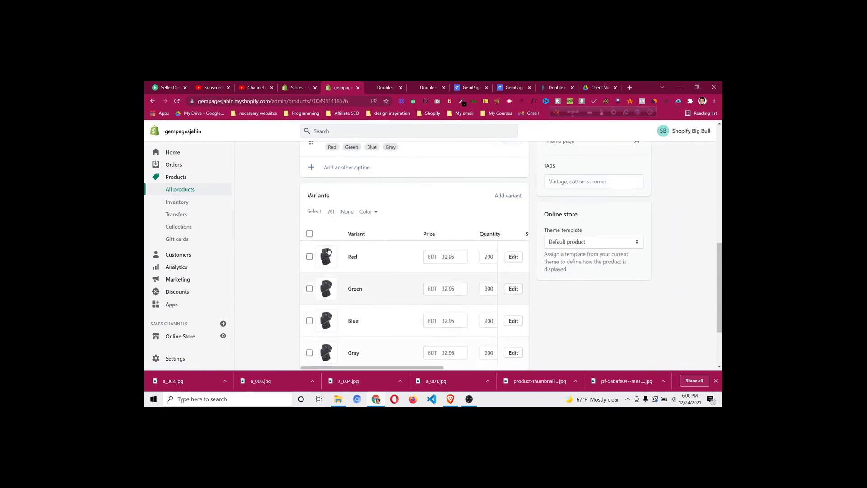
{"action": "scroll", "coordinate": [339, 243], "scroll_direction": "up", "scroll_amount": 8}
Duplicate it as an active product titled Double+™ Knee Support - 1 Pair
{"action": "left_click", "coordinate": [530, 155]}
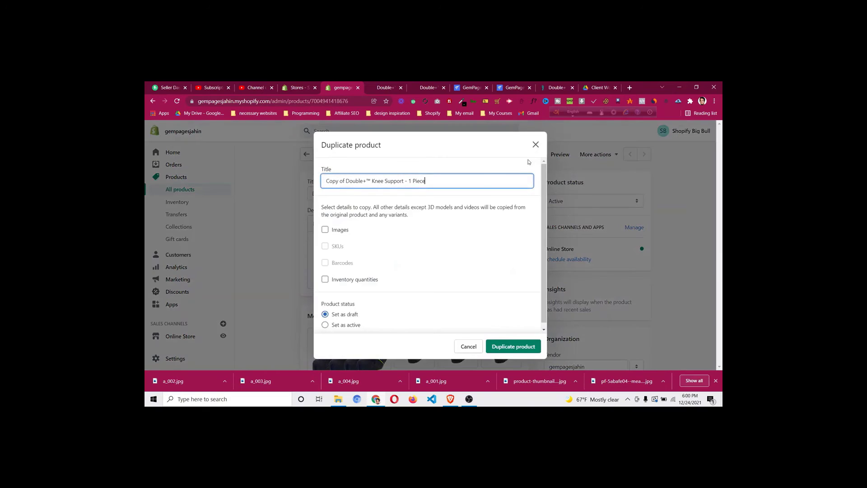
{"action": "key", "text": "ctrl+a"}
{"action": "key", "text": "ctrl+v"}
{"action": "left_click", "coordinate": [450, 165]}
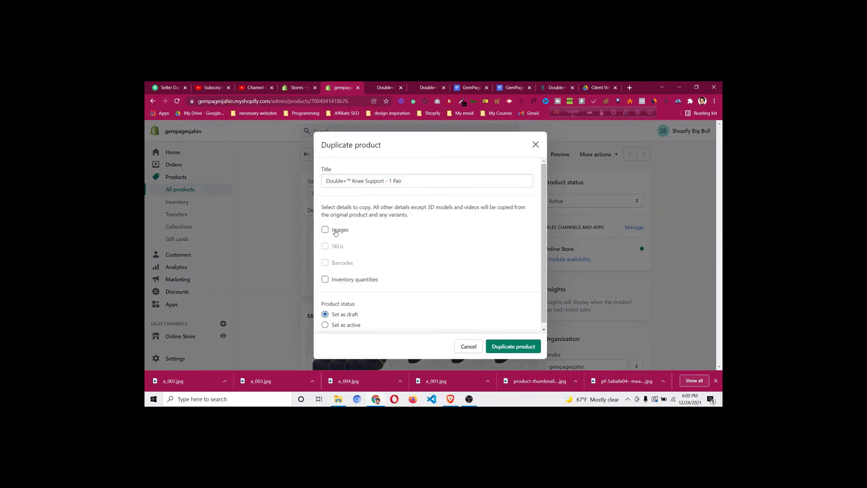
{"action": "left_click", "coordinate": [347, 327]}
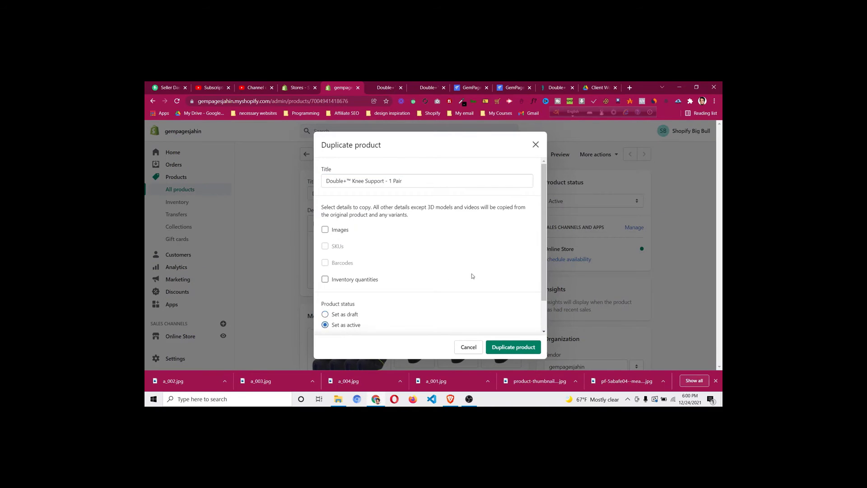
{"action": "scroll", "coordinate": [474, 275], "scroll_direction": "down", "scroll_amount": 1}
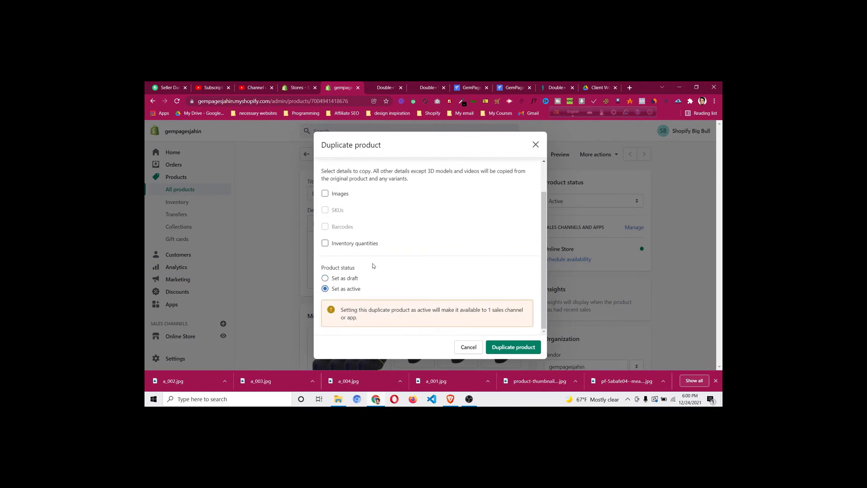
{"action": "scroll", "coordinate": [355, 301], "scroll_direction": "up", "scroll_amount": 1}
{"action": "left_click", "coordinate": [533, 349]}
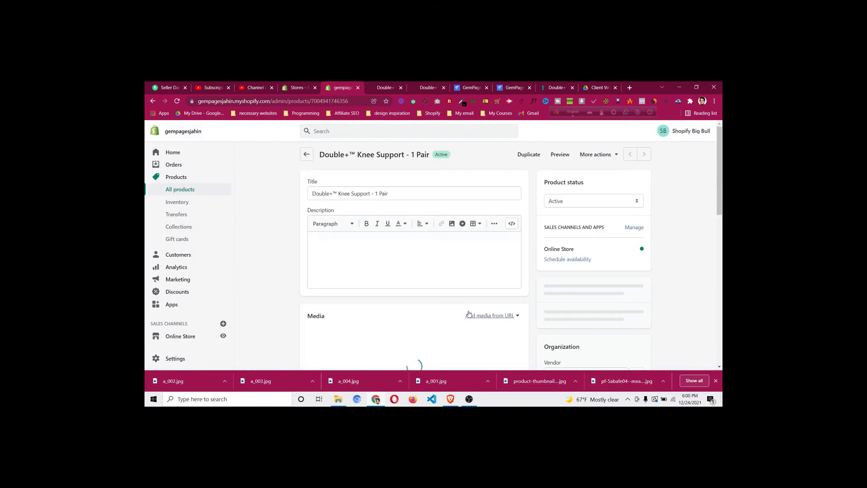
Set the Red, Green, Blue and Gray variant stock quantities to 90 each
{"action": "scroll", "coordinate": [469, 312], "scroll_direction": "down", "scroll_amount": 10}
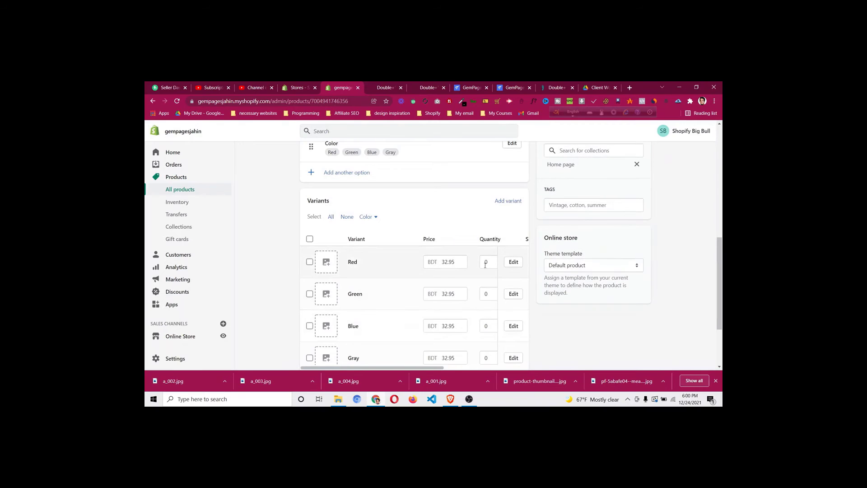
{"action": "left_click", "coordinate": [484, 262]}
{"action": "type", "text": "9"}
{"action": "left_click", "coordinate": [484, 294]}
{"action": "type", "text": "9"}
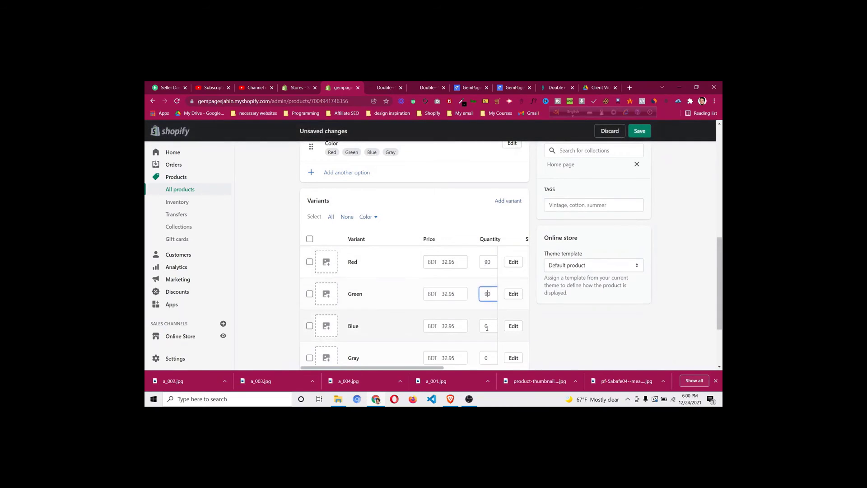
{"action": "left_click", "coordinate": [485, 327]}
{"action": "type", "text": "9"}
{"action": "left_click", "coordinate": [484, 357]}
{"action": "type", "text": "9"}
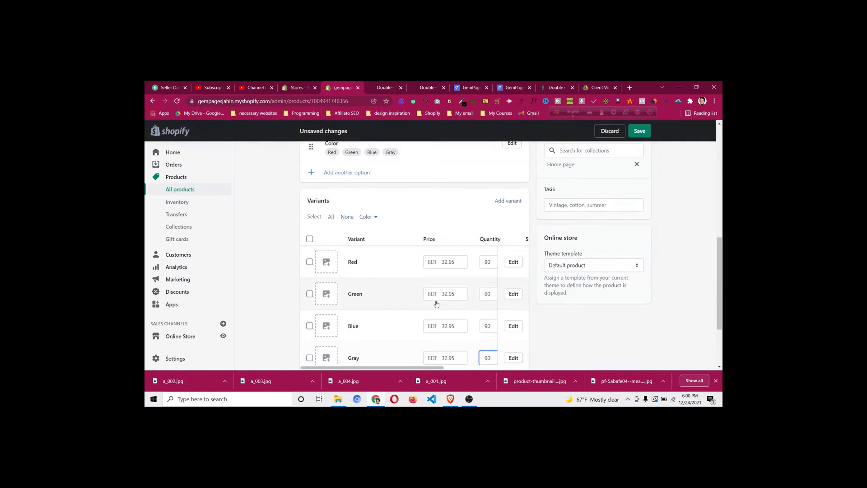
{"action": "scroll", "coordinate": [437, 304], "scroll_direction": "up", "scroll_amount": 5}
{"action": "left_click", "coordinate": [541, 87]}
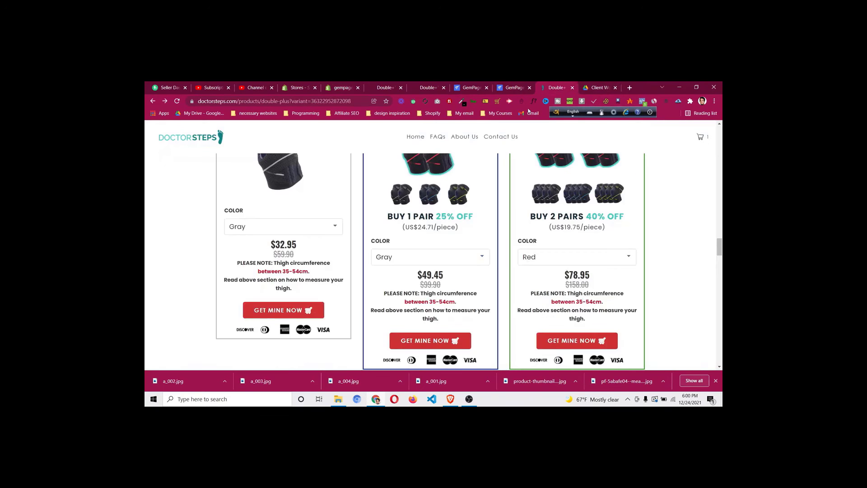
Save the 25% OFF and 40% OFF bundle images from the DoctorSteps page
{"action": "right_click", "coordinate": [449, 180]}
{"action": "left_click", "coordinate": [472, 192]}
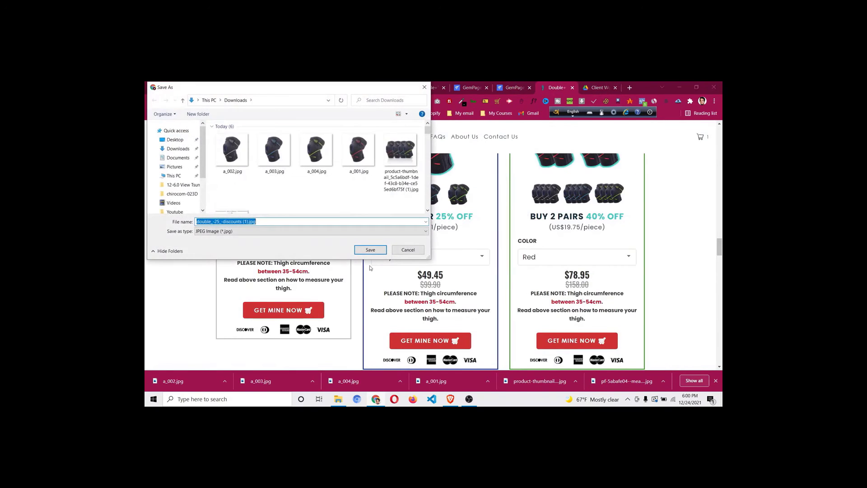
{"action": "left_click", "coordinate": [370, 250]}
{"action": "right_click", "coordinate": [577, 171]}
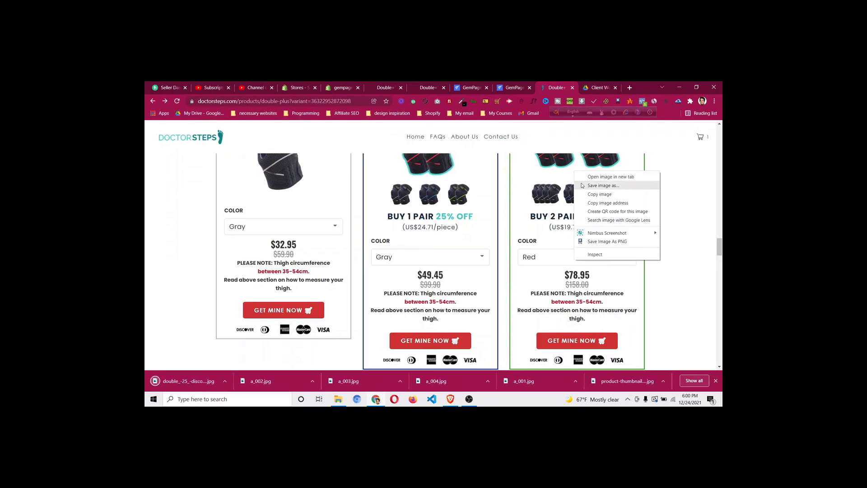
{"action": "left_click", "coordinate": [598, 183]}
{"action": "left_click", "coordinate": [378, 251]}
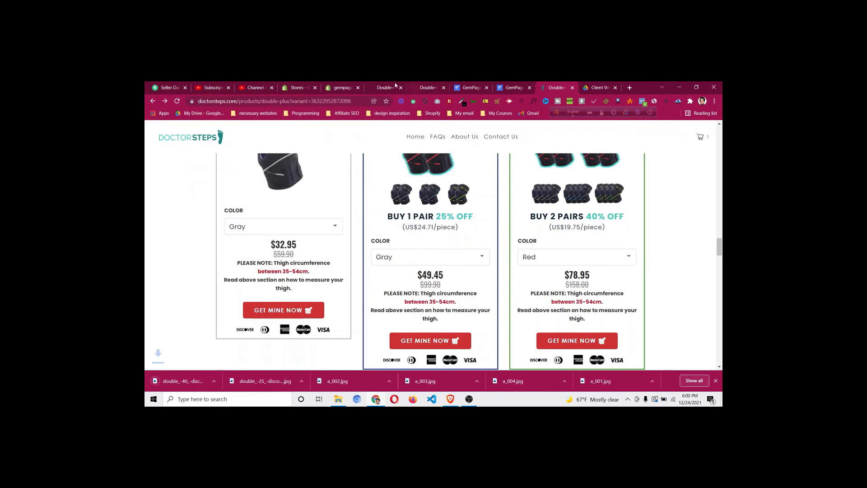
Add double_-25_-discounts (1).jpg to the 1 Pair product's media and save it
{"action": "left_click", "coordinate": [345, 87]}
{"action": "scroll", "coordinate": [412, 177], "scroll_direction": "down", "scroll_amount": 5}
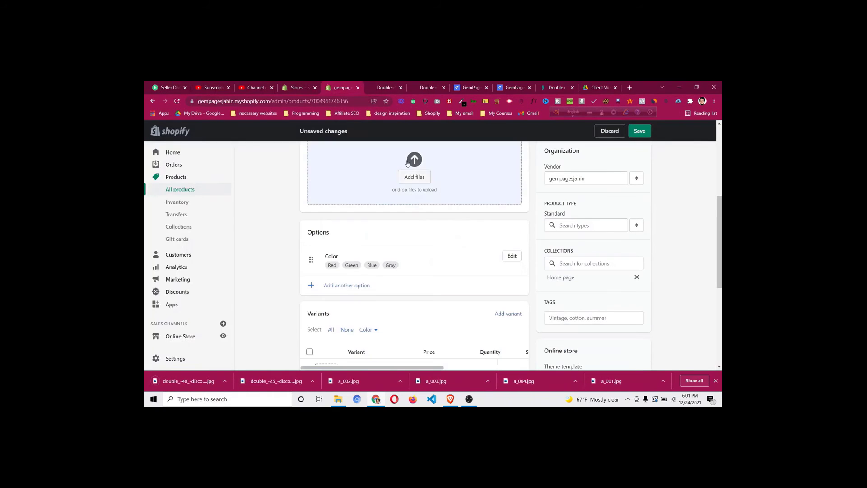
{"action": "left_click", "coordinate": [412, 178]}
{"action": "left_click", "coordinate": [274, 152]}
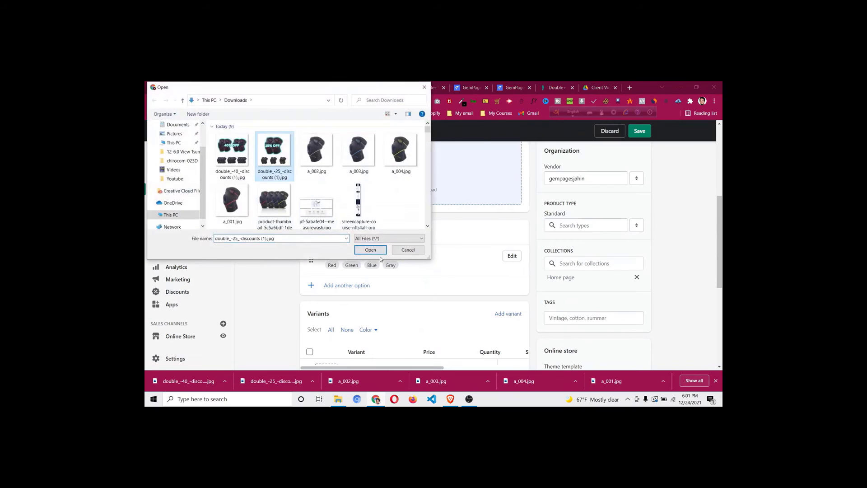
{"action": "left_click", "coordinate": [382, 250]}
{"action": "scroll", "coordinate": [691, 258], "scroll_direction": "down", "scroll_amount": 5}
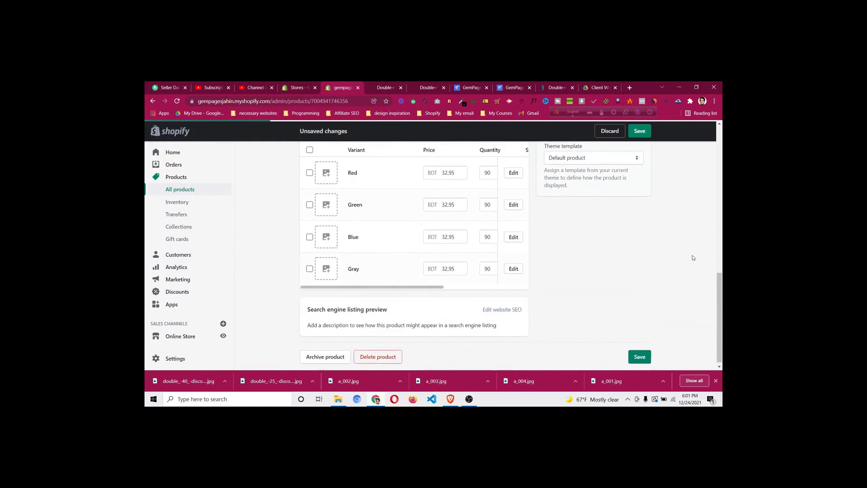
{"action": "scroll", "coordinate": [691, 258], "scroll_direction": "up", "scroll_amount": 3}
{"action": "scroll", "coordinate": [690, 258], "scroll_direction": "up", "scroll_amount": 3}
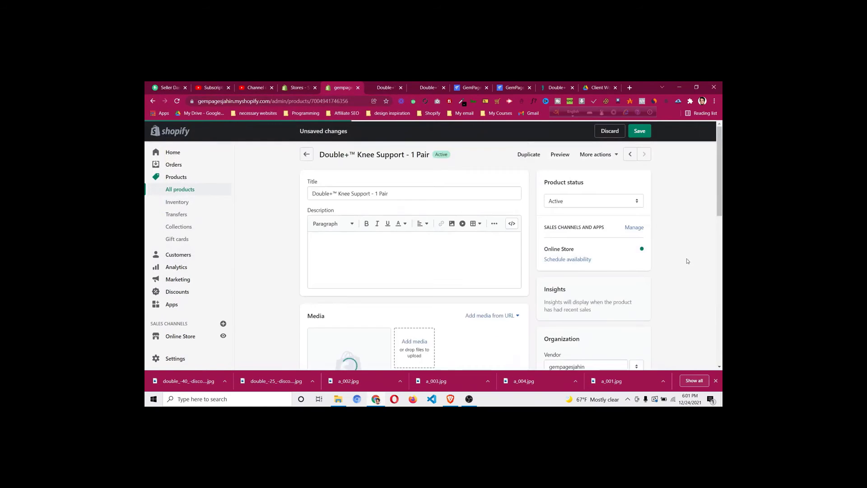
{"action": "left_click", "coordinate": [640, 132]}
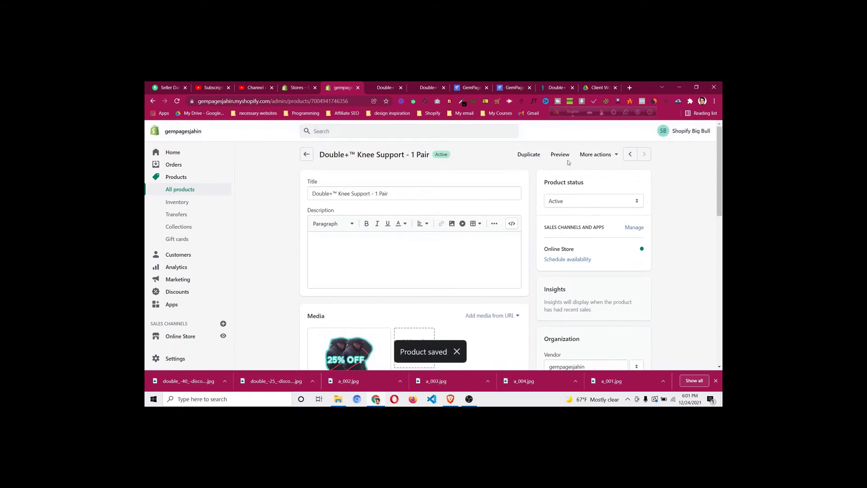
Duplicate the 1 Pair product as active 'Double+™ Knee Support - 2 Pairs', copying inventory quantities
{"action": "left_click", "coordinate": [529, 154]}
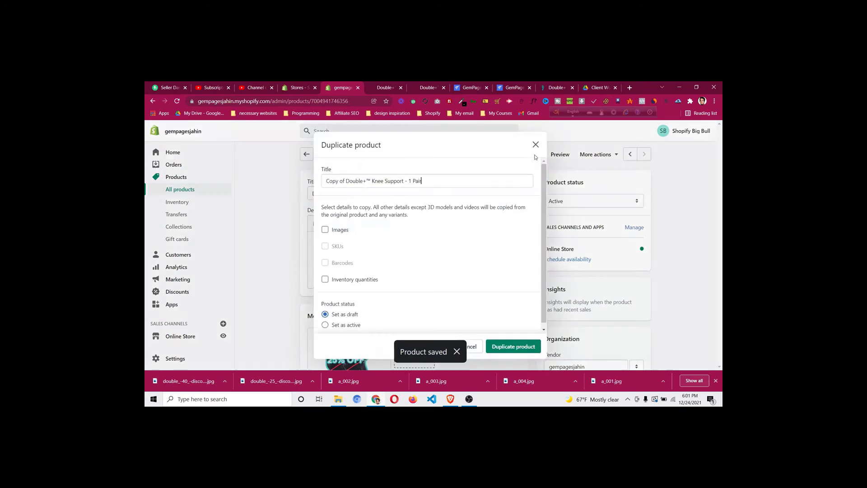
{"action": "left_click", "coordinate": [543, 91]}
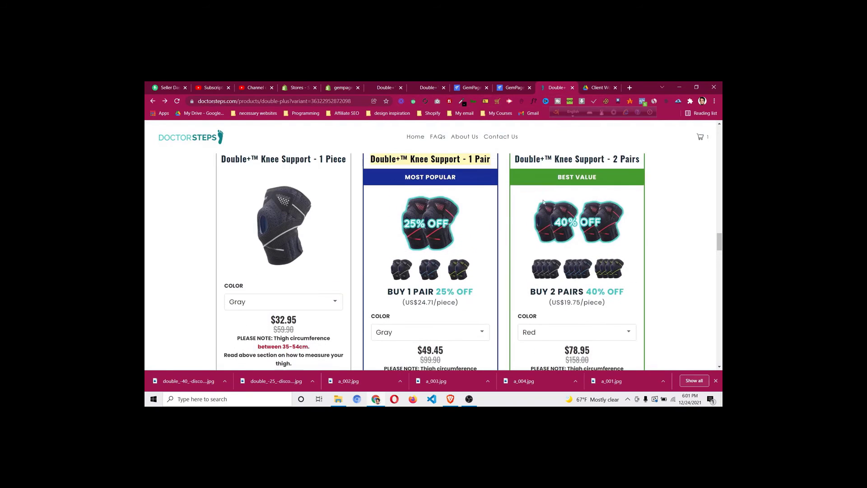
{"action": "triple_click", "coordinate": [567, 162]}
{"action": "right_click", "coordinate": [566, 158]}
{"action": "left_click", "coordinate": [586, 165]}
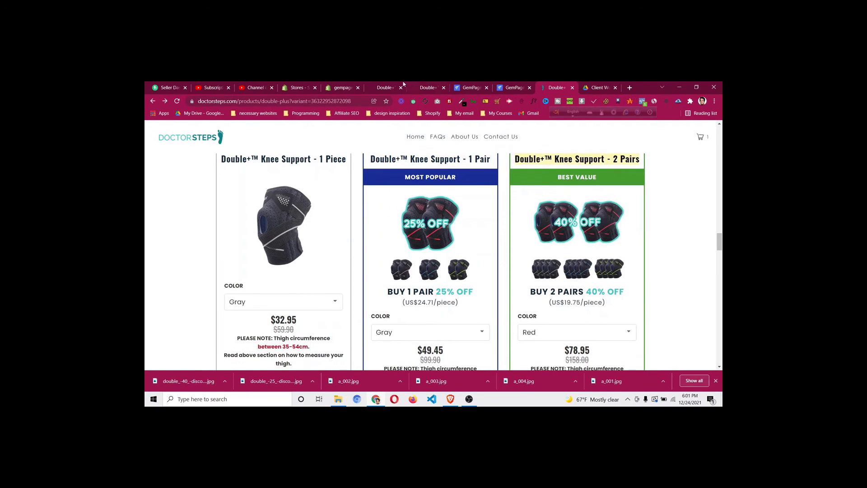
{"action": "left_click", "coordinate": [342, 88]}
{"action": "key", "text": "ctrl+a"}
{"action": "key", "text": "ctrl+v"}
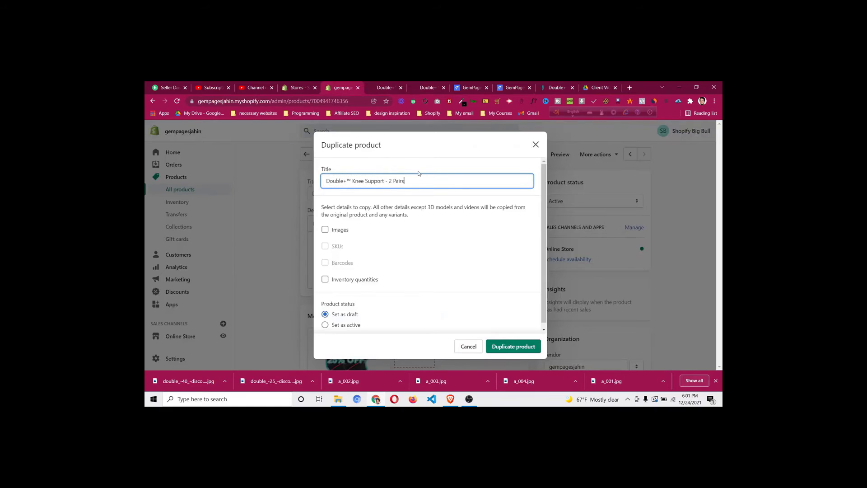
{"action": "left_click", "coordinate": [341, 278]}
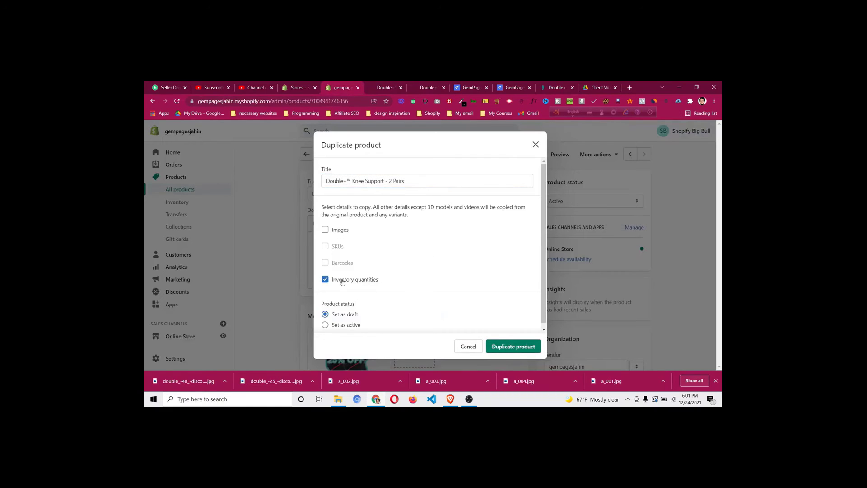
{"action": "scroll", "coordinate": [344, 316], "scroll_direction": "down", "scroll_amount": 1}
{"action": "left_click", "coordinate": [343, 324]}
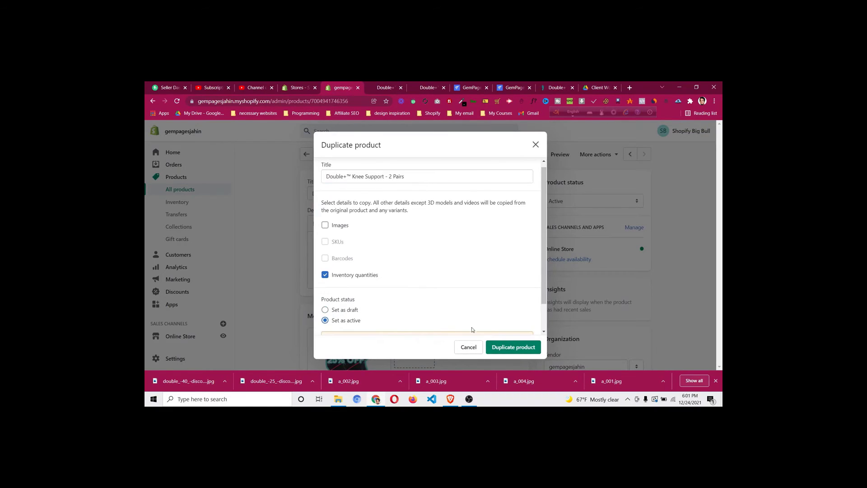
{"action": "left_click", "coordinate": [524, 349]}
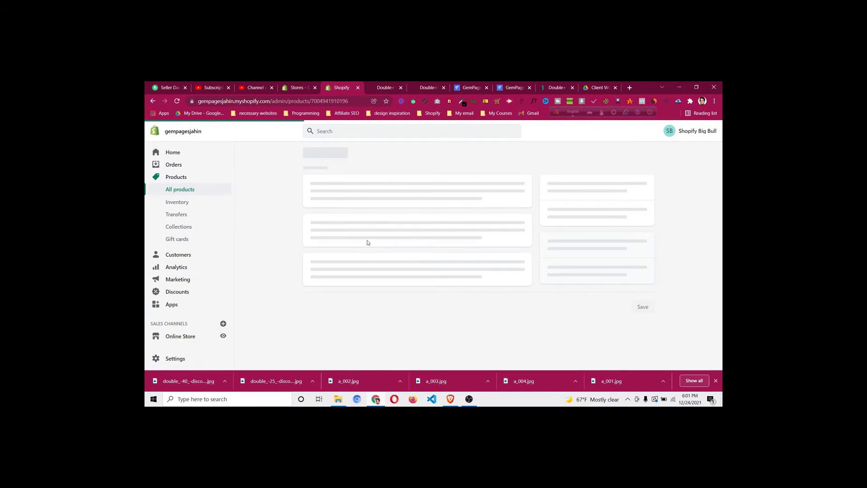
Upload double_-40_-discounts (1).jpg as the 2 Pairs product's media, then return to All products
{"action": "scroll", "coordinate": [368, 239], "scroll_direction": "down", "scroll_amount": 3}
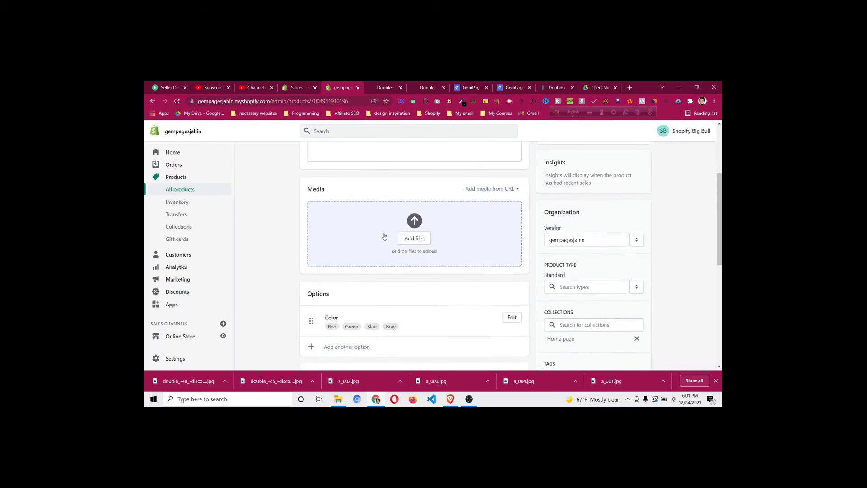
{"action": "left_click", "coordinate": [416, 253]}
{"action": "left_click", "coordinate": [232, 154]}
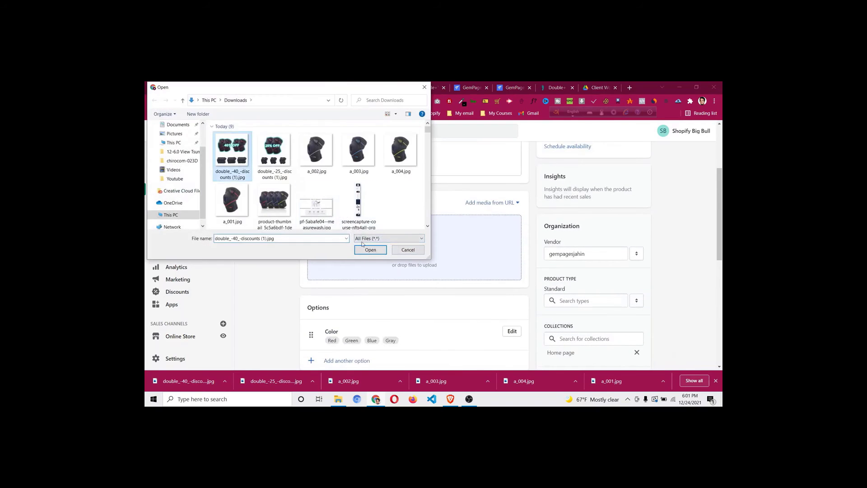
{"action": "left_click", "coordinate": [371, 250]}
{"action": "scroll", "coordinate": [664, 253], "scroll_direction": "down", "scroll_amount": 3}
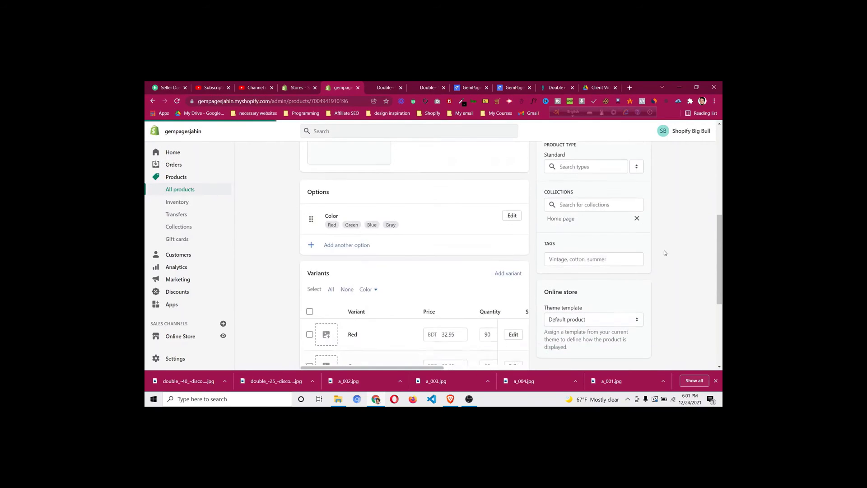
{"action": "scroll", "coordinate": [665, 253], "scroll_direction": "up", "scroll_amount": 1}
{"action": "scroll", "coordinate": [664, 253], "scroll_direction": "up", "scroll_amount": 5}
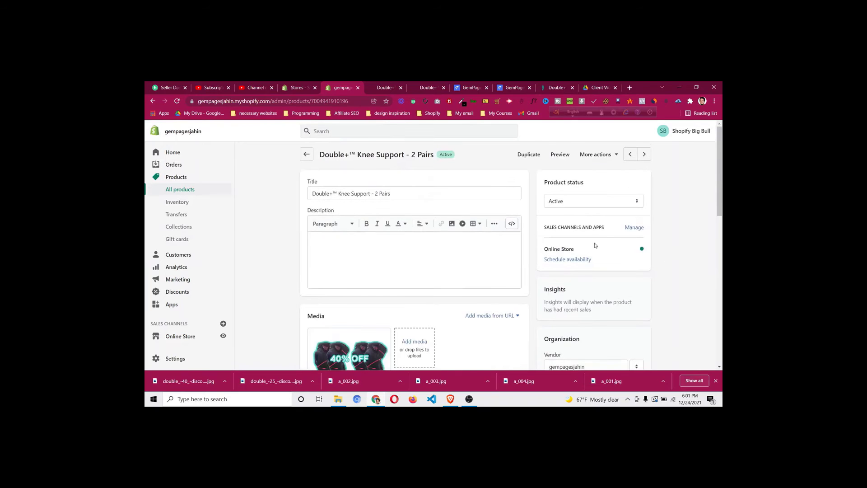
{"action": "scroll", "coordinate": [596, 243], "scroll_direction": "down", "scroll_amount": 5}
{"action": "scroll", "coordinate": [596, 243], "scroll_direction": "down", "scroll_amount": 3}
{"action": "scroll", "coordinate": [600, 241], "scroll_direction": "up", "scroll_amount": 7}
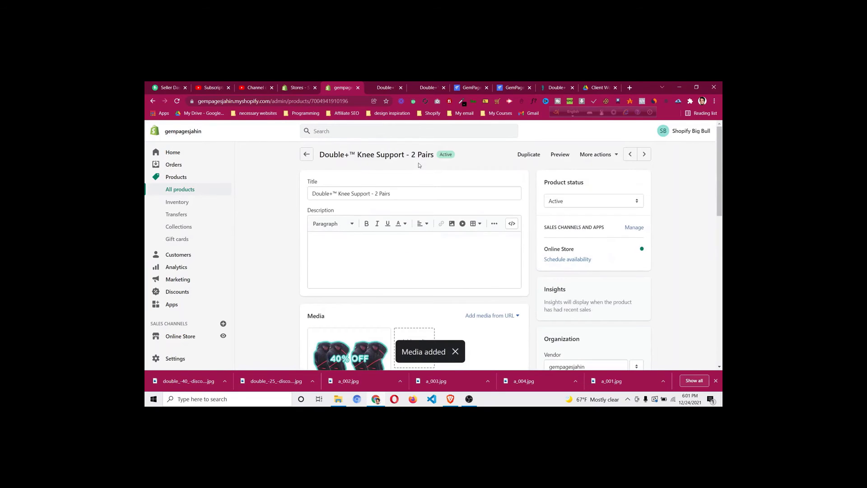
{"action": "left_click", "coordinate": [201, 190]}
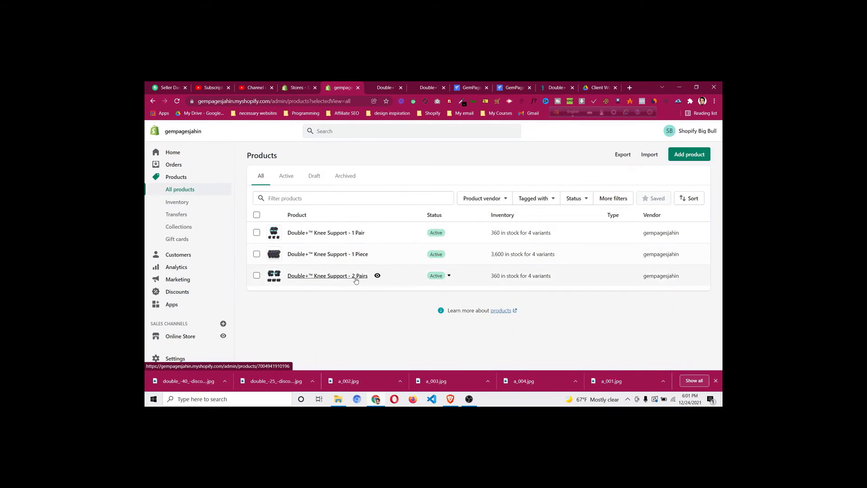
Open the 1 Pair product and bulk-edit its Red, Green, Blue and Gray variants
{"action": "left_click", "coordinate": [343, 233]}
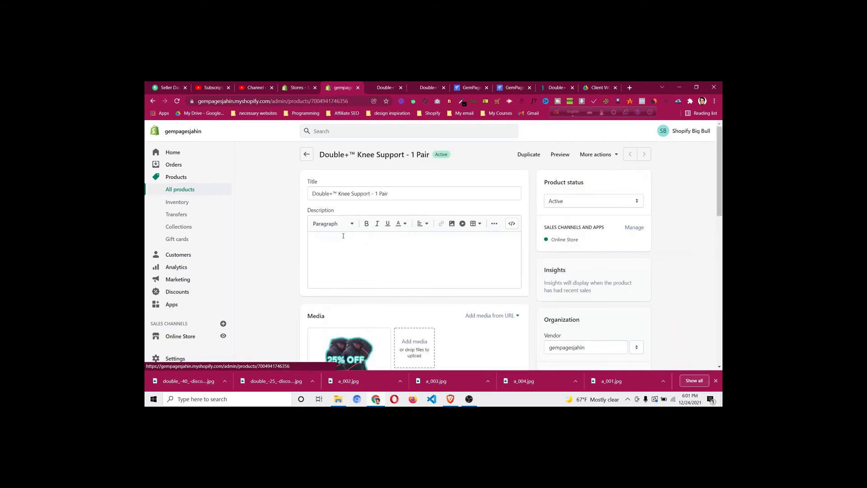
{"action": "scroll", "coordinate": [344, 237], "scroll_direction": "down", "scroll_amount": 8}
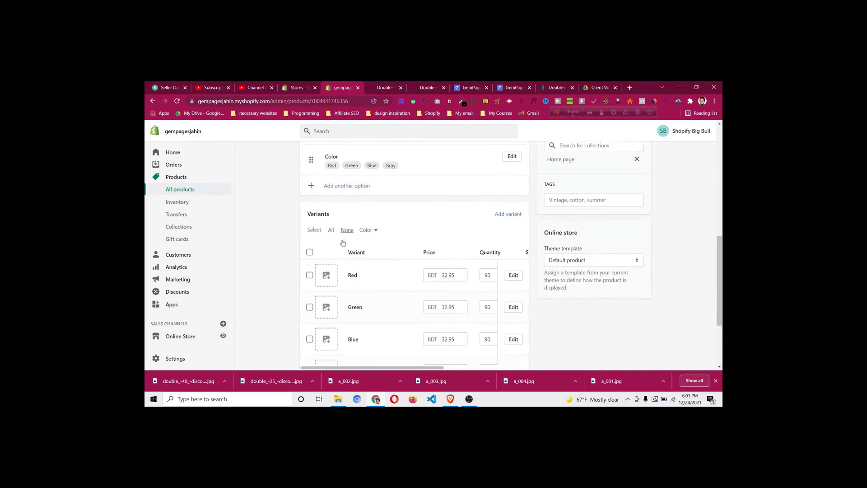
{"action": "scroll", "coordinate": [449, 253], "scroll_direction": "down", "scroll_amount": 3}
{"action": "scroll", "coordinate": [525, 143], "scroll_direction": "up", "scroll_amount": 1}
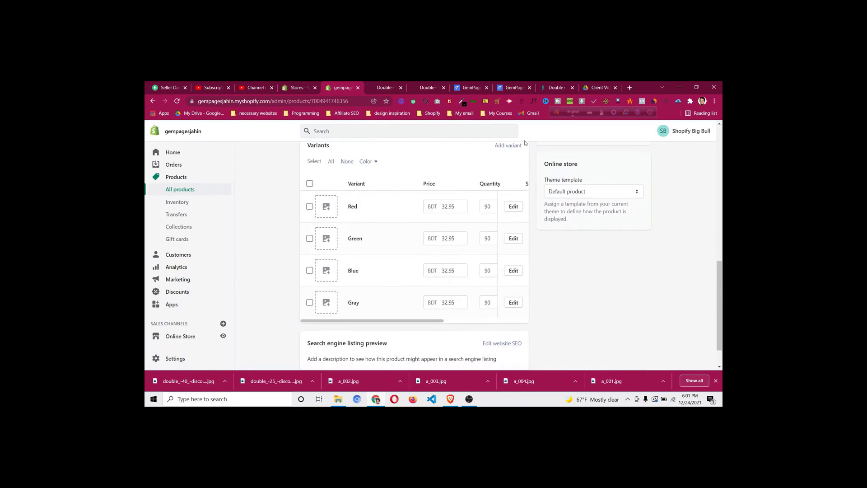
{"action": "scroll", "coordinate": [480, 172], "scroll_direction": "up", "scroll_amount": 1}
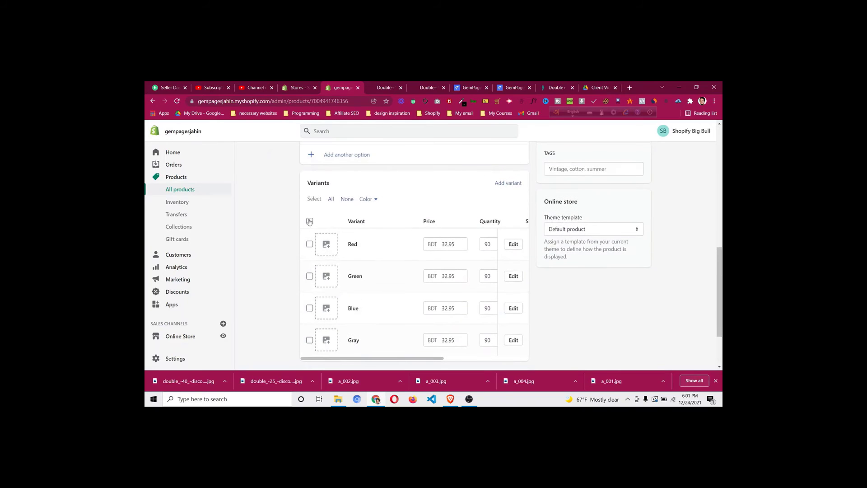
{"action": "left_click", "coordinate": [310, 221]}
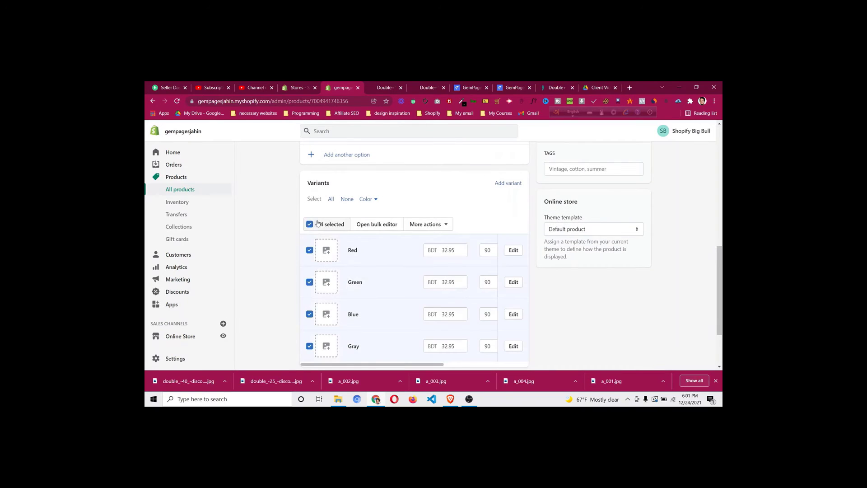
{"action": "left_click", "coordinate": [382, 226]}
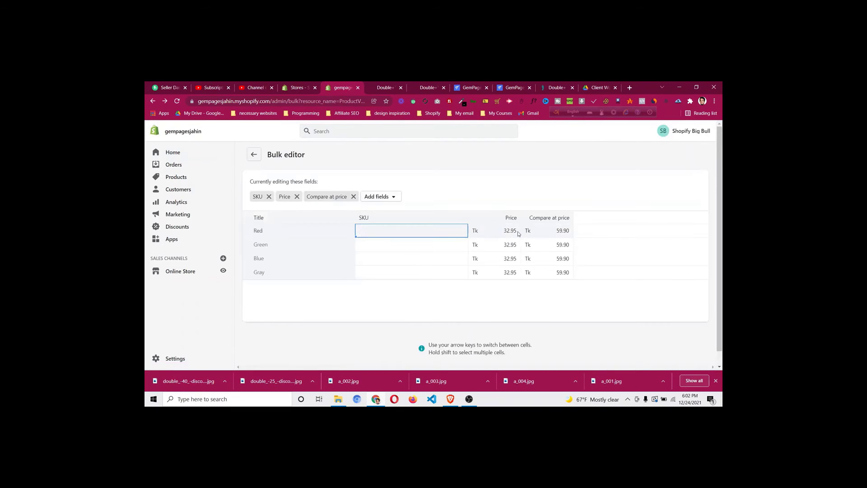
Copy the 49.45 one-pair price from the Doctorsteps reference page
{"action": "left_click", "coordinate": [518, 234]}
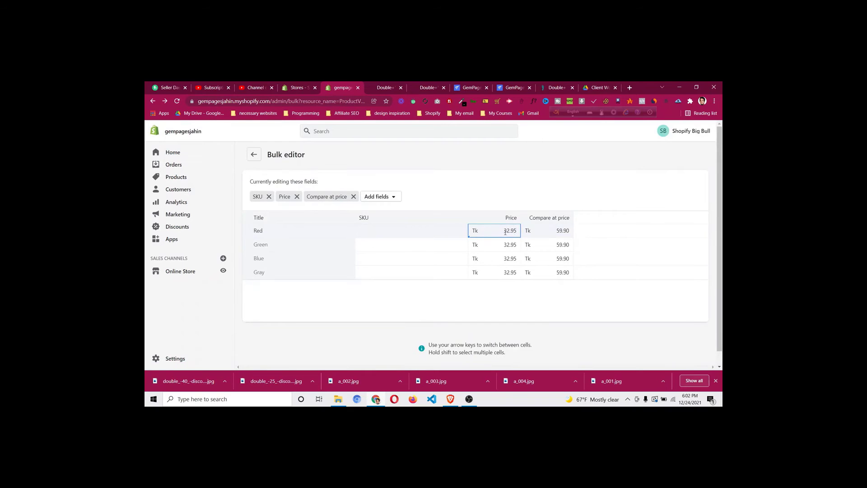
{"action": "double_click", "coordinate": [505, 232]}
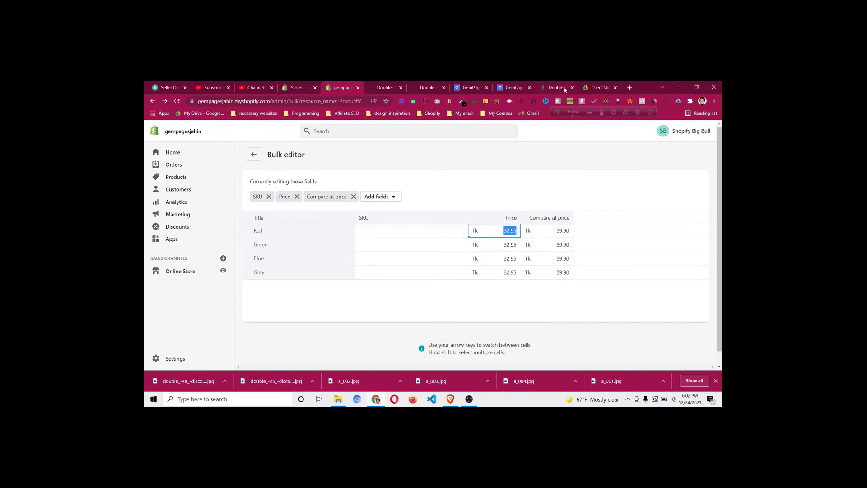
{"action": "left_click", "coordinate": [557, 88]}
{"action": "scroll", "coordinate": [407, 248], "scroll_direction": "down", "scroll_amount": 2}
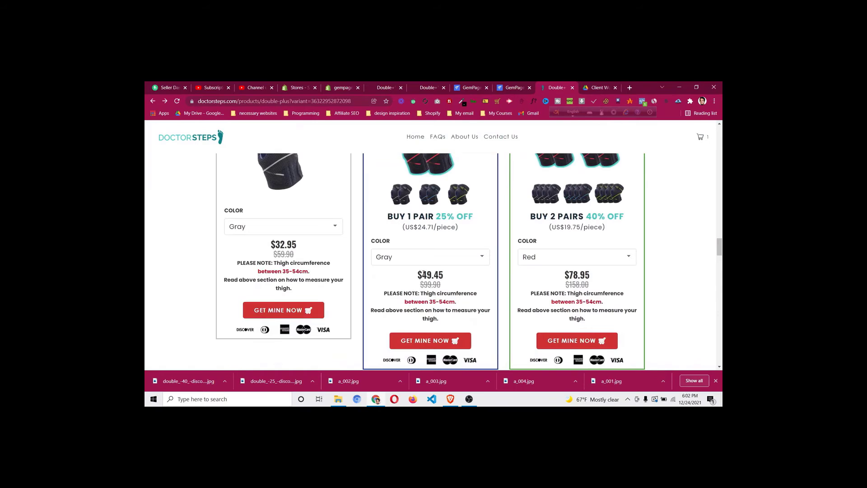
{"action": "left_click_drag", "start_coordinate": [423, 274], "coordinate": [445, 279]}
{"action": "key", "text": "ctrl+c"}
Set the Red, Green, Blue and Gray 1 Pair variant prices to 49.45
{"action": "left_click", "coordinate": [344, 87]}
{"action": "key", "text": "ctrl+v"}
{"action": "left_click", "coordinate": [505, 248]}
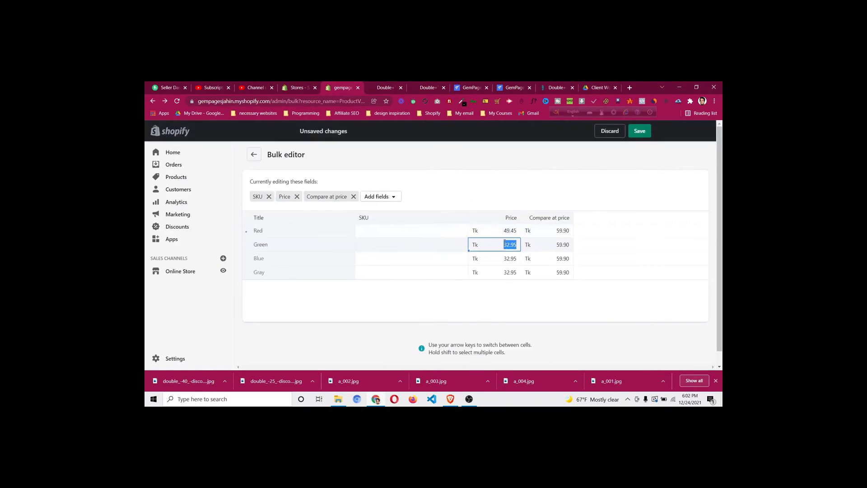
{"action": "key", "text": "ctrl+v"}
{"action": "left_click", "coordinate": [507, 259]}
{"action": "key", "text": "ctrl+v"}
{"action": "left_click", "coordinate": [511, 272]}
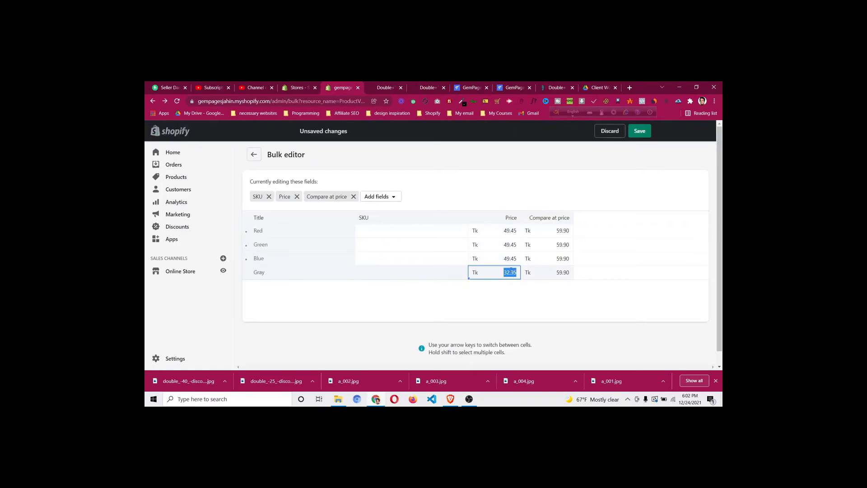
{"action": "key", "text": "ctrl+v"}
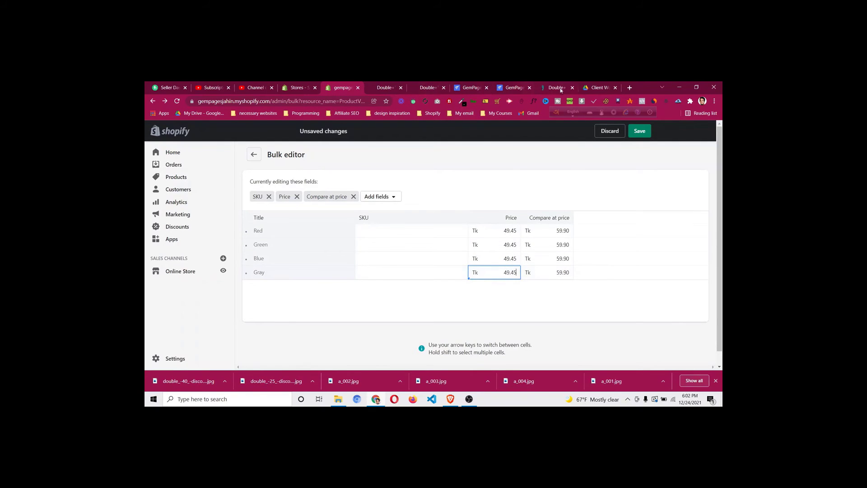
Set the variants' compare-at price to 99.90 and save the prices
{"action": "left_click", "coordinate": [559, 88]}
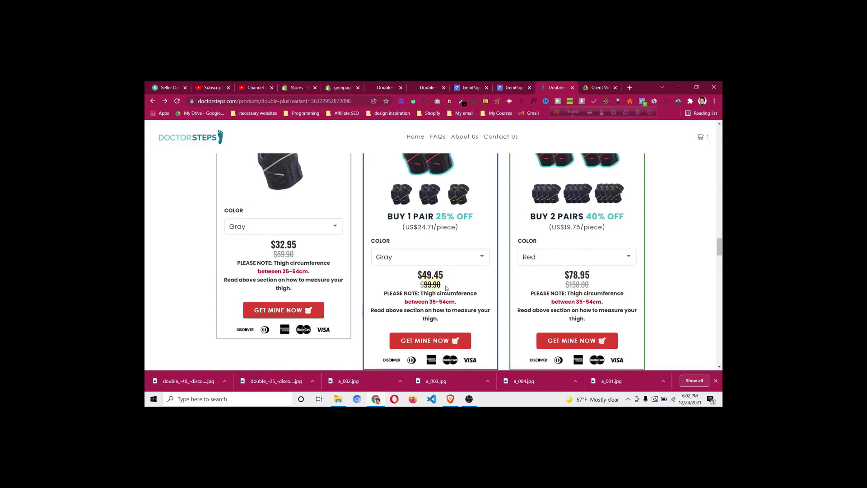
{"action": "left_click", "coordinate": [338, 87]}
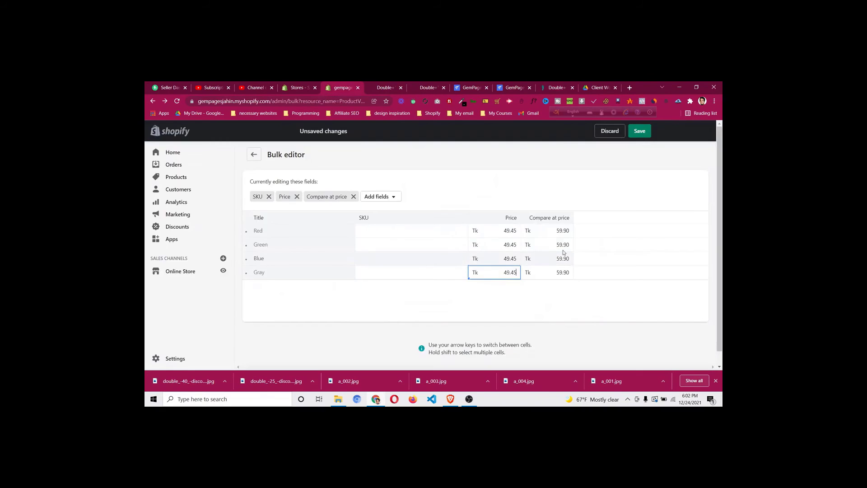
{"action": "left_click", "coordinate": [568, 247]}
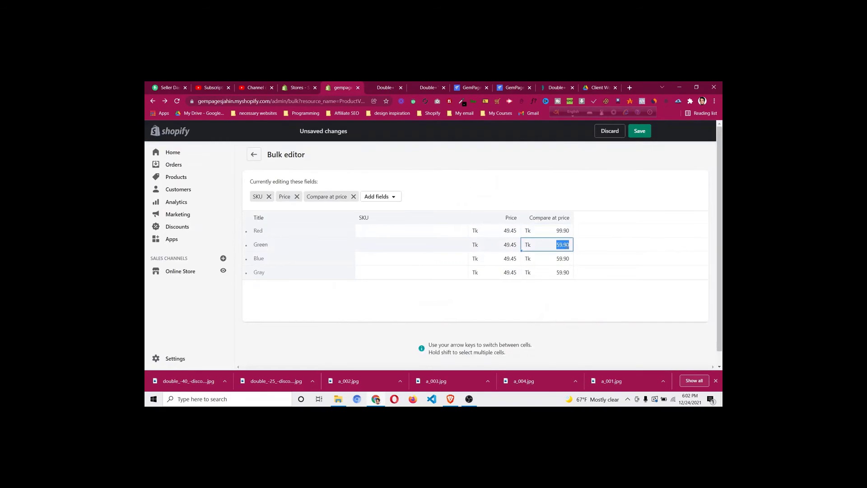
{"action": "type", "text": "99.90"}
{"action": "left_click", "coordinate": [568, 259]}
{"action": "type", "text": "99.90"}
{"action": "left_click", "coordinate": [568, 273]}
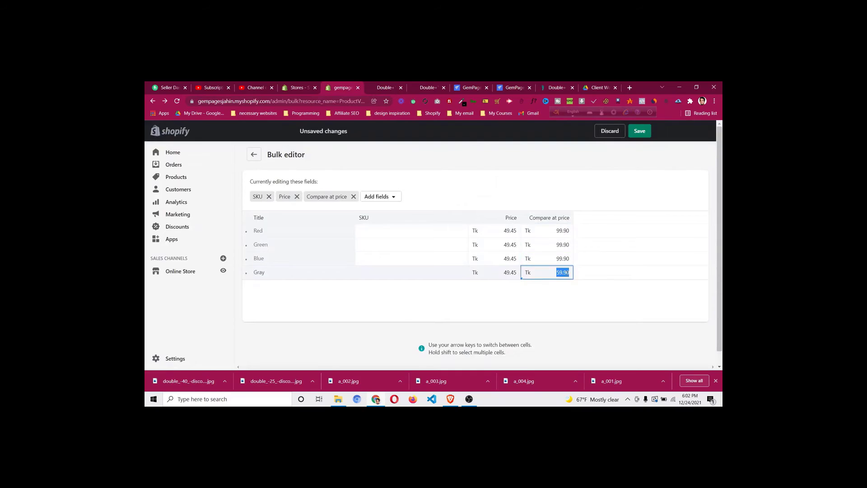
{"action": "type", "text": "99.90"}
{"action": "left_click", "coordinate": [638, 131]}
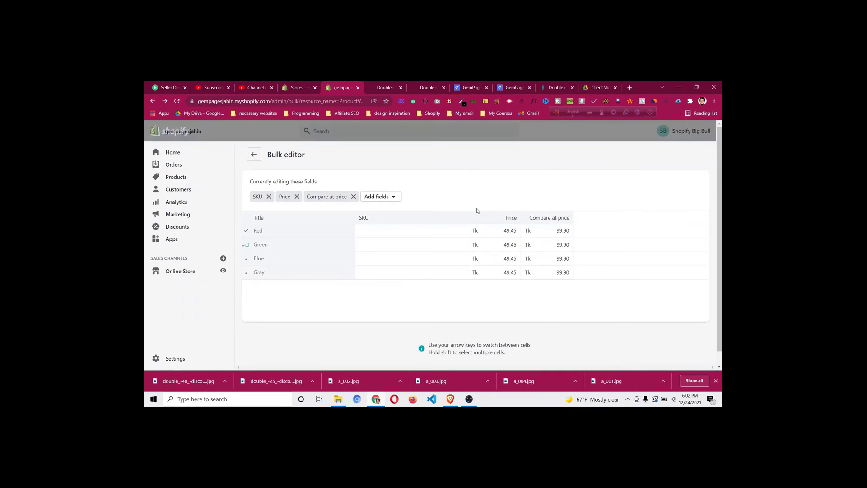
Open the Double+™ Knee Support - 2 Pairs product and view the Doctorsteps reference page
{"action": "left_click", "coordinate": [180, 181]}
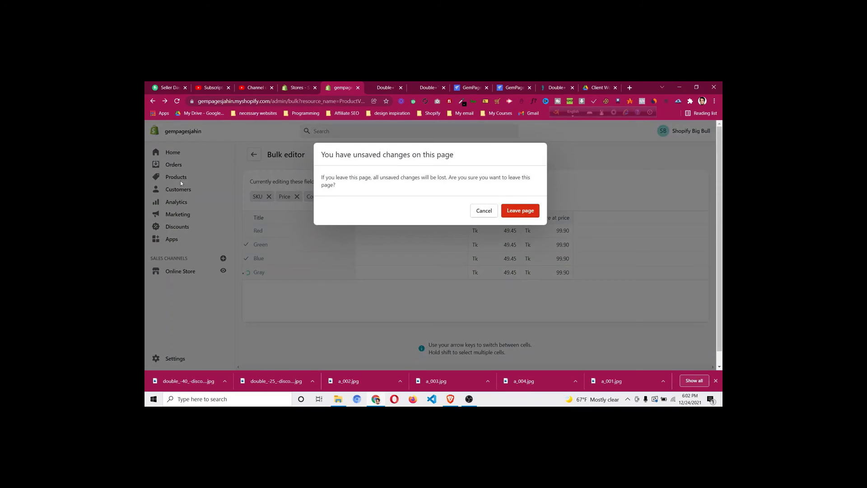
{"action": "left_click", "coordinate": [521, 211]}
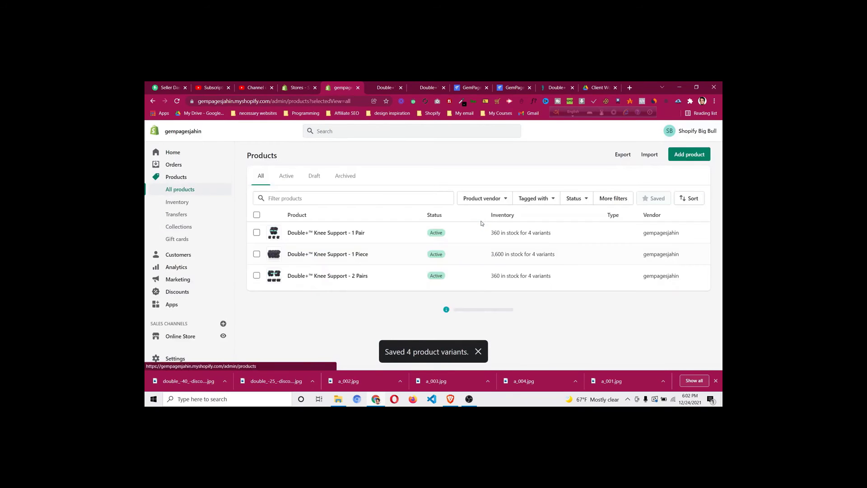
{"action": "left_click", "coordinate": [349, 277]}
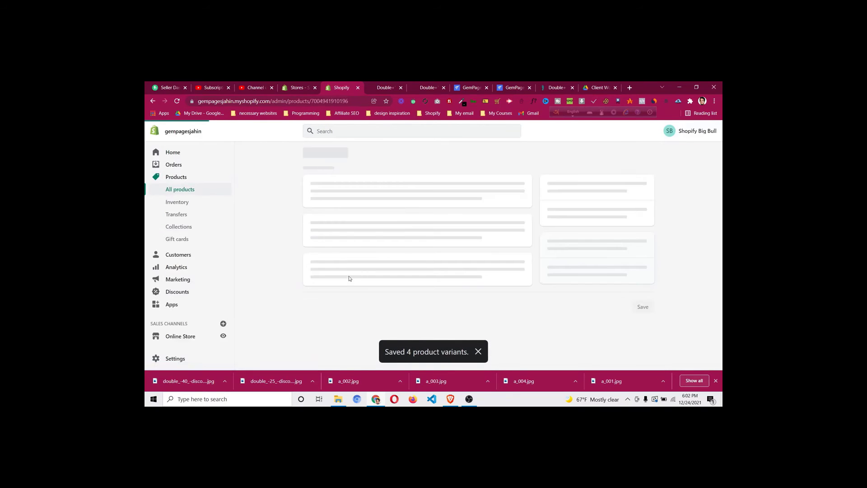
{"action": "left_click", "coordinate": [558, 87]}
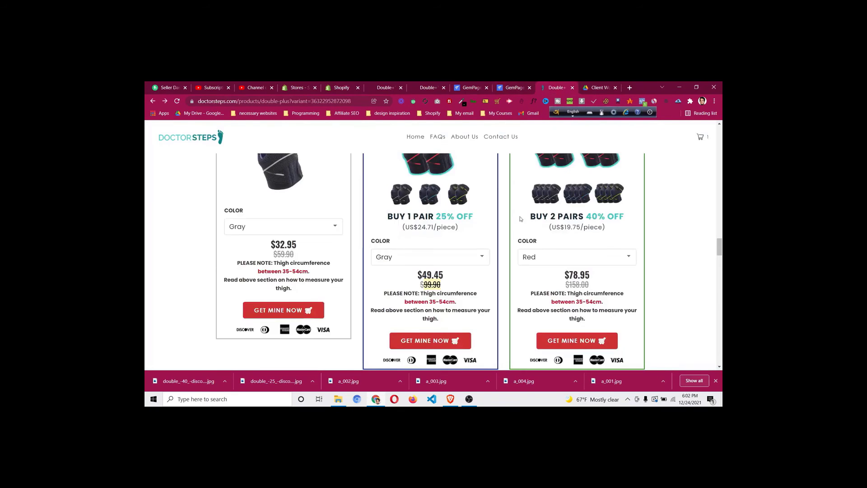
{"action": "scroll", "coordinate": [521, 246], "scroll_direction": "up", "scroll_amount": 2}
{"action": "scroll", "coordinate": [520, 246], "scroll_direction": "up", "scroll_amount": 1}
{"action": "scroll", "coordinate": [578, 274], "scroll_direction": "down", "scroll_amount": 3}
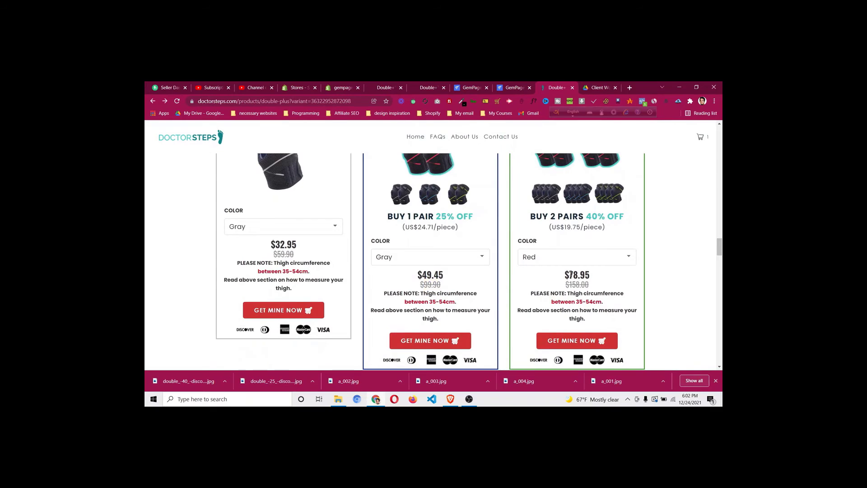
Copy the 78.95 two-pair price from the Doctorsteps page
{"action": "right_click", "coordinate": [583, 274]}
{"action": "left_click", "coordinate": [598, 280]}
{"action": "left_click", "coordinate": [347, 87]}
{"action": "scroll", "coordinate": [389, 223], "scroll_direction": "down", "scroll_amount": 10}
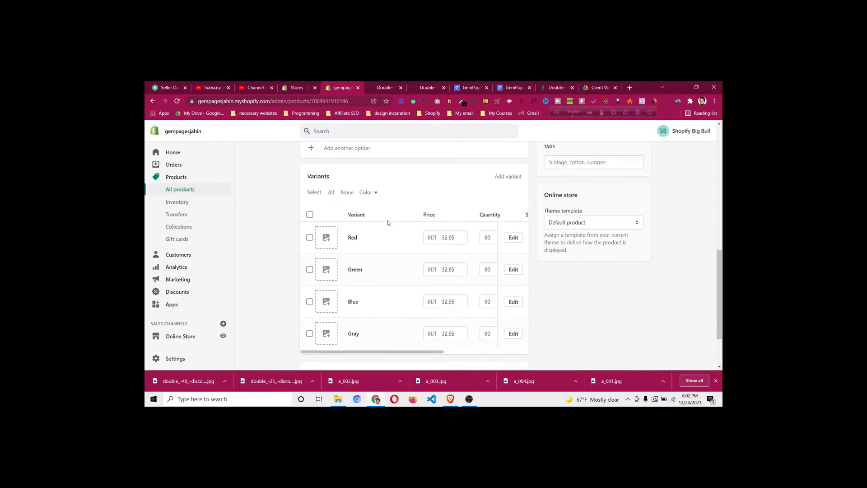
Set all four colour variants of the 2 Pairs product to 78.95 and save
{"action": "left_click", "coordinate": [310, 182]}
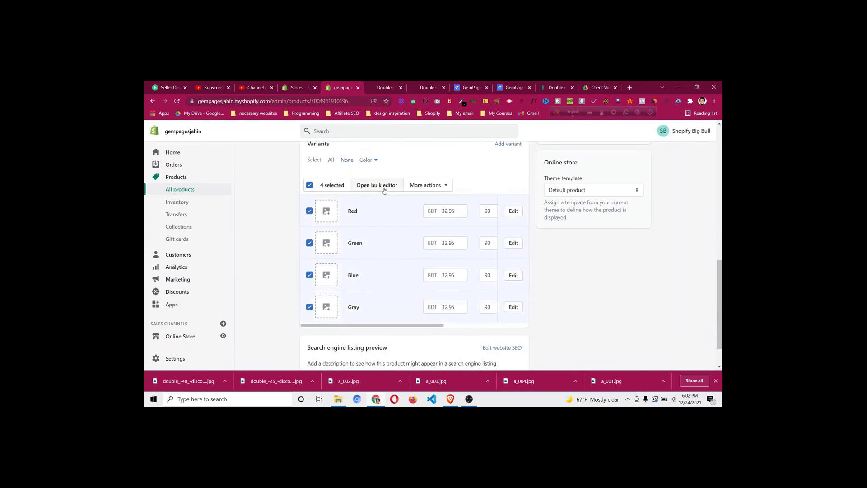
{"action": "left_click", "coordinate": [429, 186]}
{"action": "left_click", "coordinate": [429, 185]}
{"action": "left_click", "coordinate": [309, 184]}
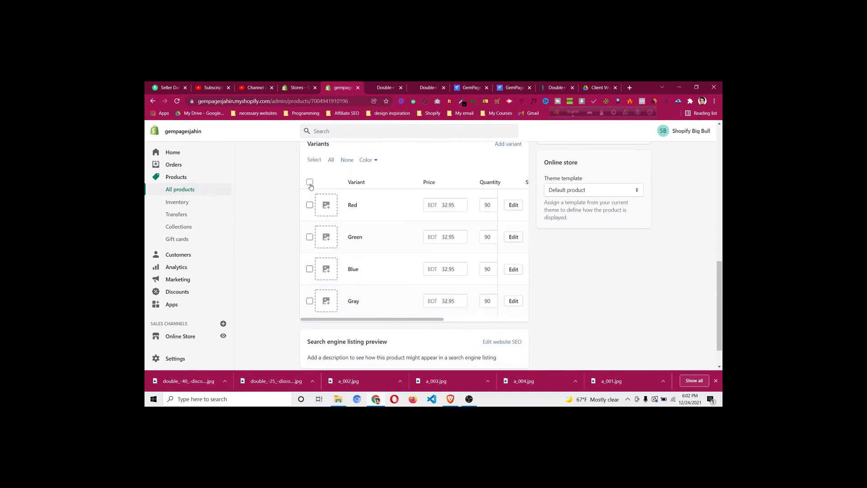
{"action": "left_click", "coordinate": [310, 185]}
{"action": "left_click", "coordinate": [432, 185]}
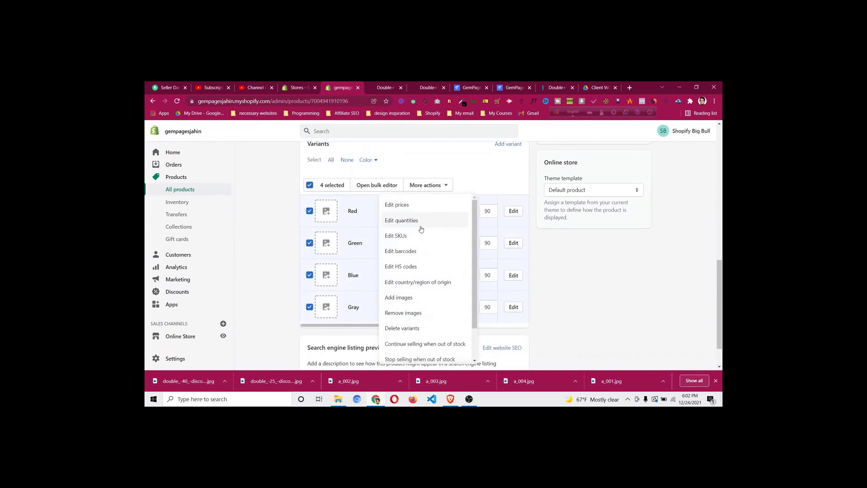
{"action": "left_click", "coordinate": [416, 206]}
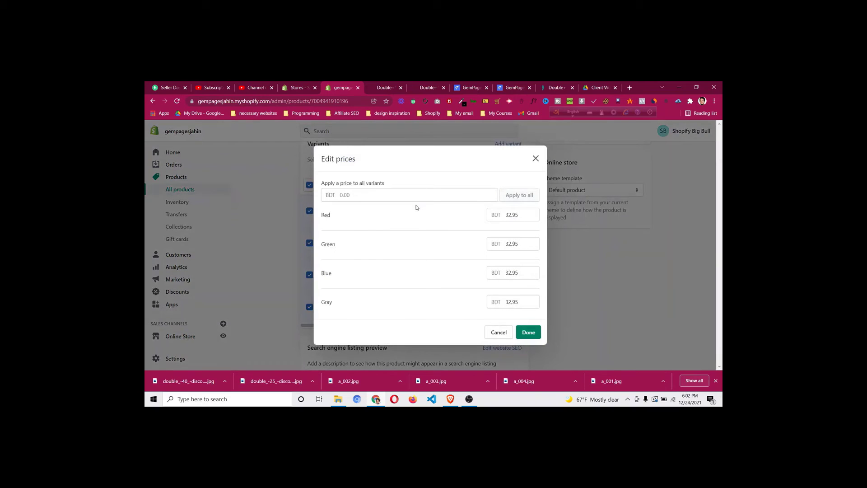
{"action": "left_click", "coordinate": [513, 215]}
{"action": "left_click", "coordinate": [401, 192]}
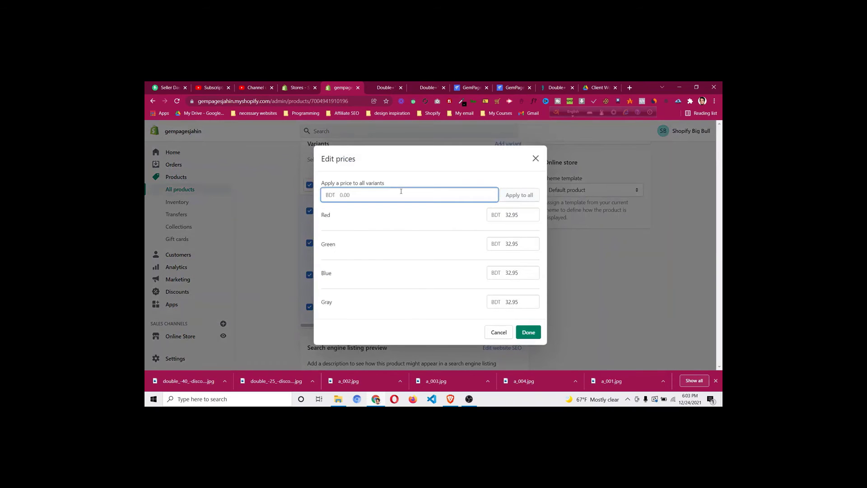
{"action": "type", "text": "78.95"}
{"action": "left_click", "coordinate": [519, 195]}
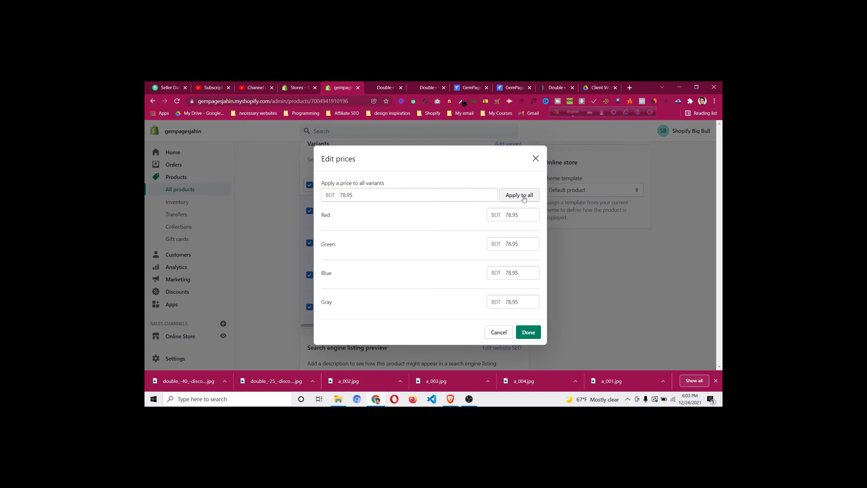
{"action": "left_click", "coordinate": [528, 332]}
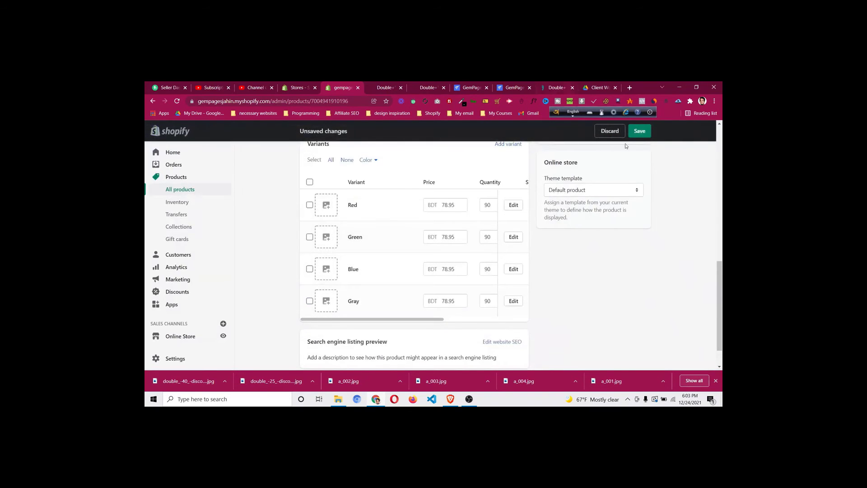
{"action": "left_click", "coordinate": [640, 130]}
Copy the 158 original price from Doctorsteps and bulk-edit all four variants
{"action": "left_click", "coordinate": [556, 87]}
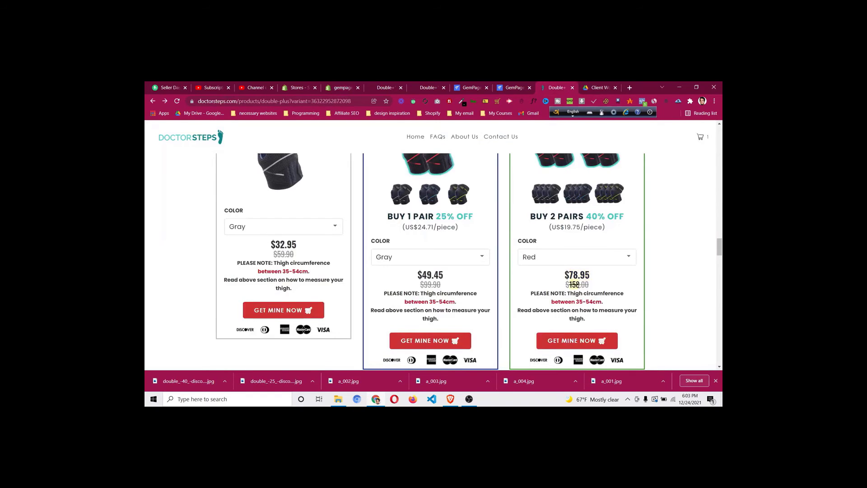
{"action": "right_click", "coordinate": [574, 284]}
{"action": "left_click", "coordinate": [587, 289]}
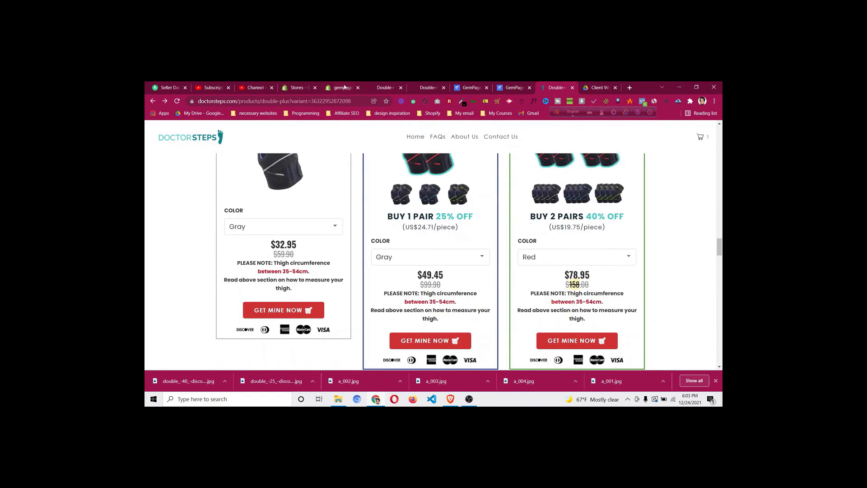
{"action": "left_click", "coordinate": [344, 88]}
{"action": "scroll", "coordinate": [339, 221], "scroll_direction": "down", "scroll_amount": 10}
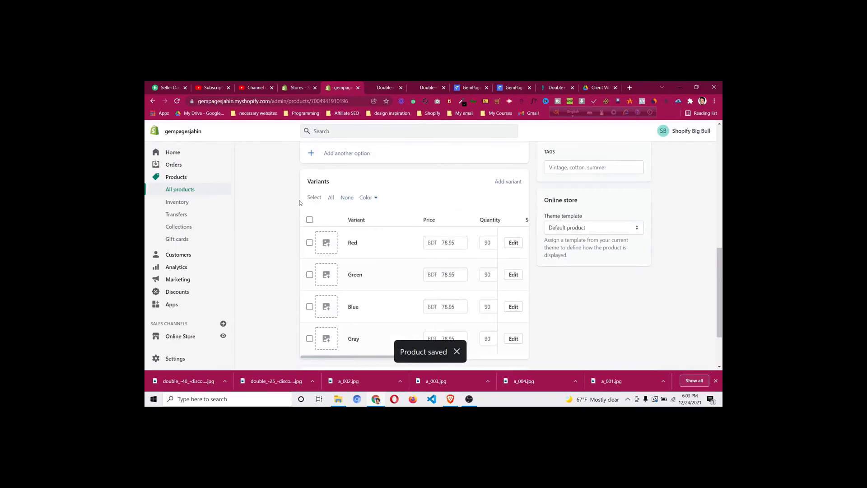
{"action": "left_click", "coordinate": [310, 220]}
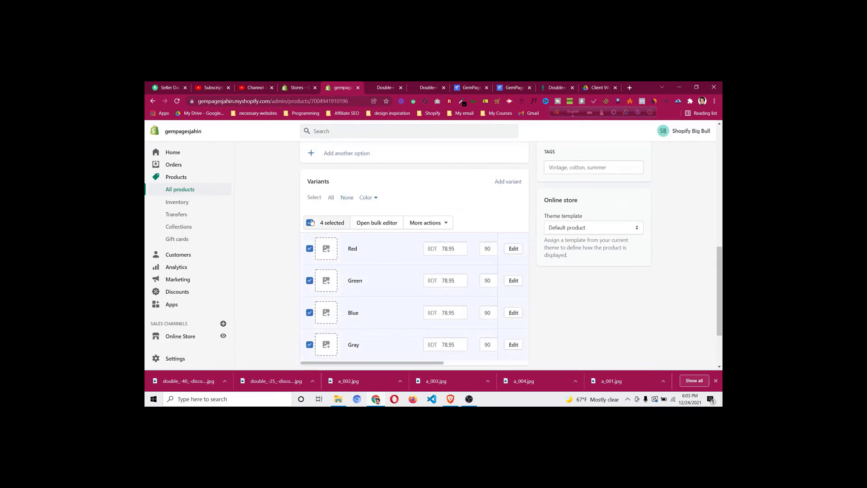
{"action": "left_click", "coordinate": [377, 223]}
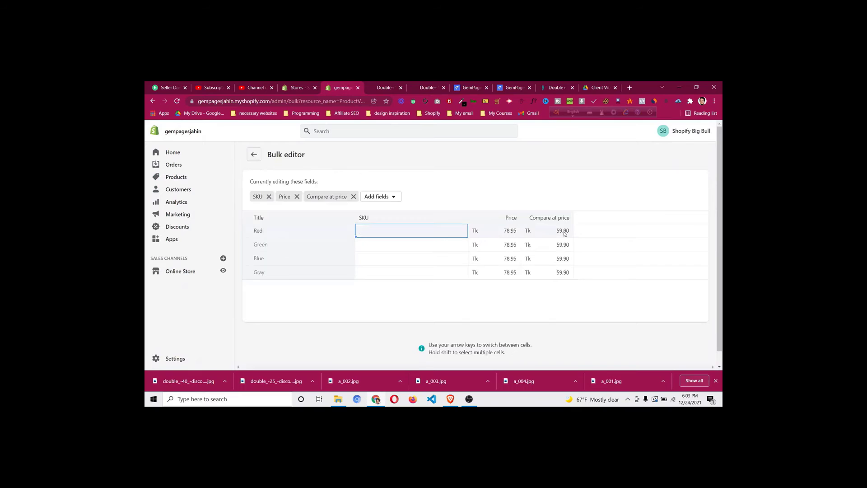
Enter 158 as the Red, Green, Blue and Gray compare-at prices, save, and return to Products
{"action": "left_click", "coordinate": [565, 231]}
{"action": "type", "text": "158"}
{"action": "key", "text": "Down"}
{"action": "type", "text": "158"}
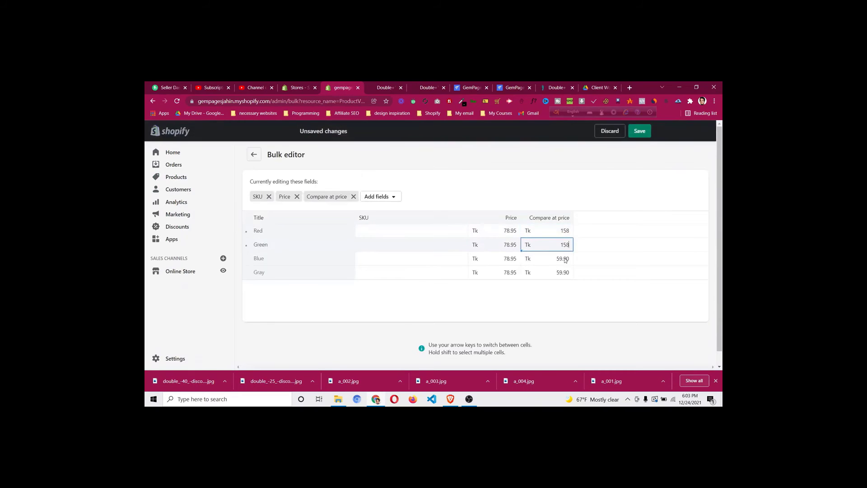
{"action": "key", "text": "Down"}
{"action": "type", "text": "158"}
{"action": "key", "text": "Down"}
{"action": "type", "text": "158"}
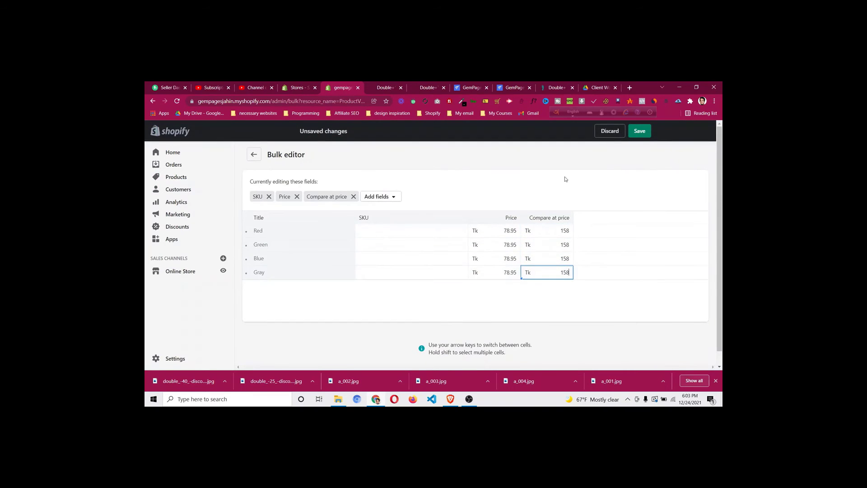
{"action": "left_click", "coordinate": [640, 130]}
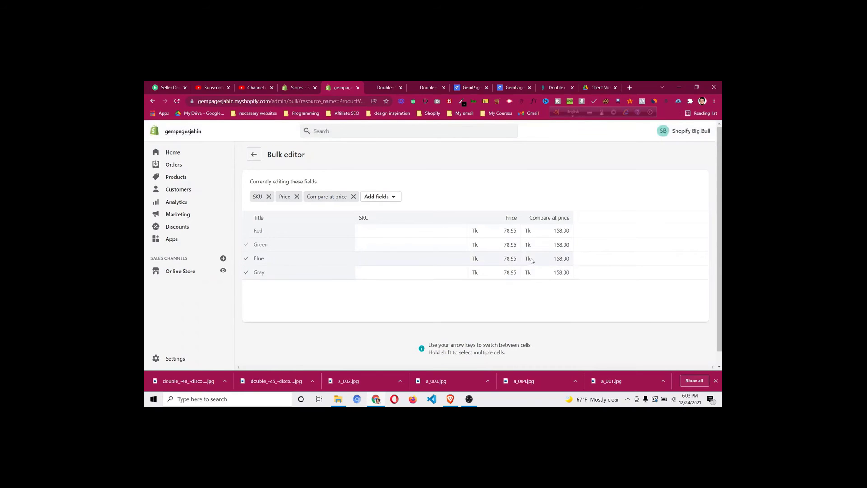
{"action": "left_click", "coordinate": [214, 180]}
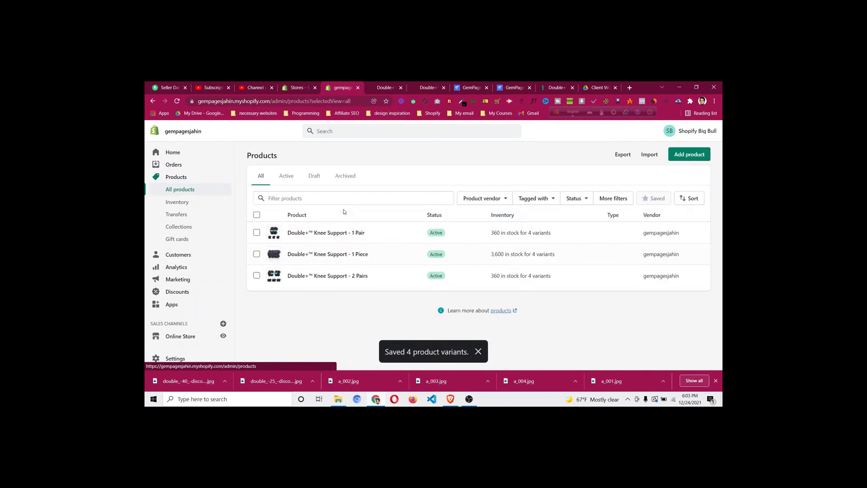
Review the three Doctorsteps bundle cards, prices and buy buttons, then return to GemPages
{"action": "left_click", "coordinate": [553, 87]}
{"action": "scroll", "coordinate": [426, 286], "scroll_direction": "up", "scroll_amount": 3}
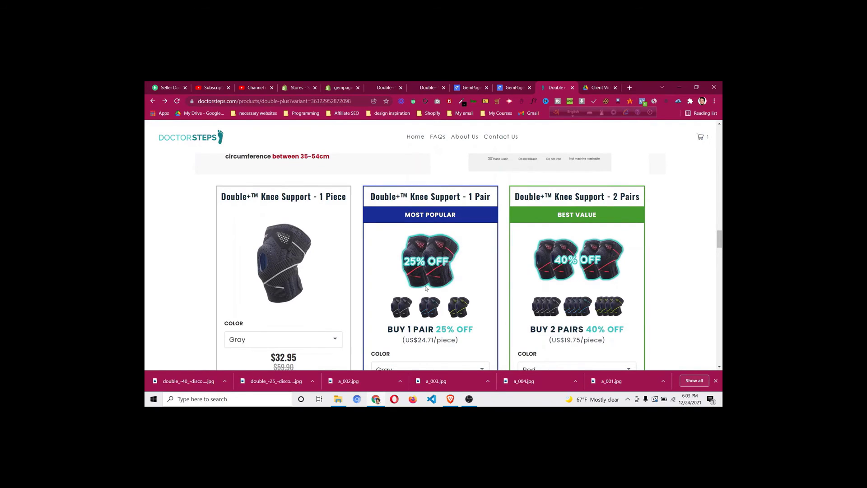
{"action": "scroll", "coordinate": [310, 294], "scroll_direction": "down", "scroll_amount": 2}
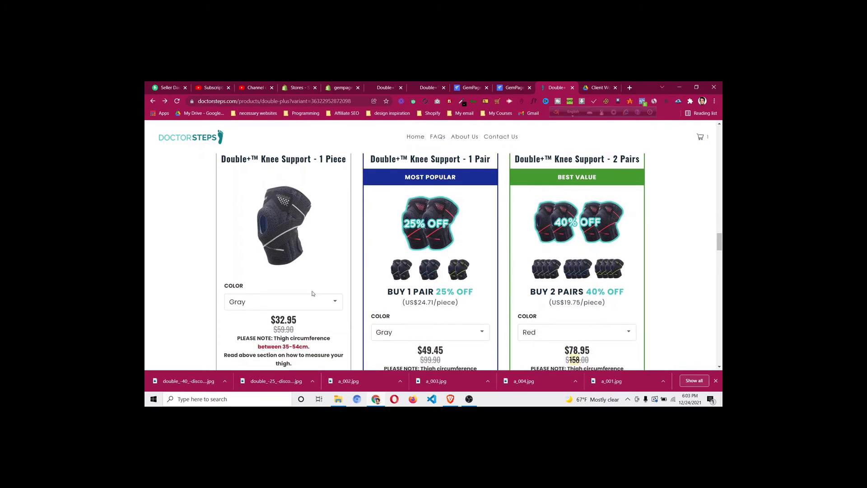
{"action": "scroll", "coordinate": [306, 289], "scroll_direction": "down", "scroll_amount": 1}
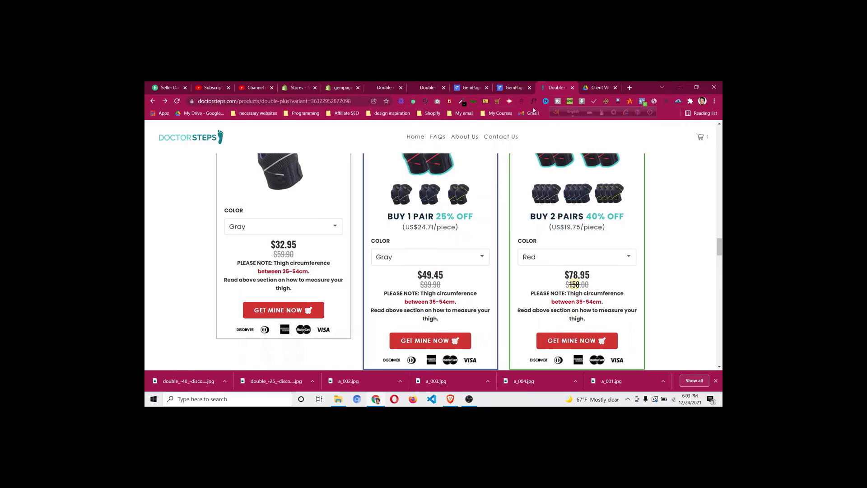
{"action": "left_click", "coordinate": [510, 88]}
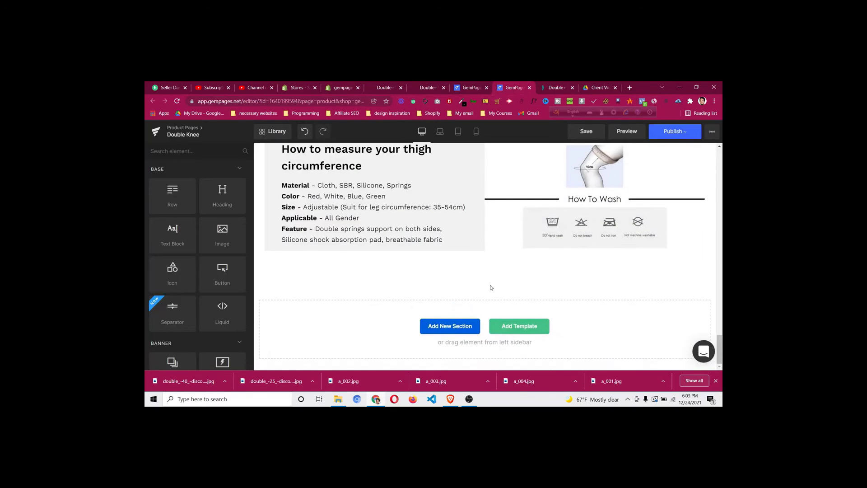
Add a bottom row holding a copied Benefits heading retyped as 'PICK YOUR BUNDLE & SAVE BIG'
{"action": "scroll", "coordinate": [492, 283], "scroll_direction": "down", "scroll_amount": 5}
{"action": "left_click_drag", "start_coordinate": [173, 197], "coordinate": [382, 271]}
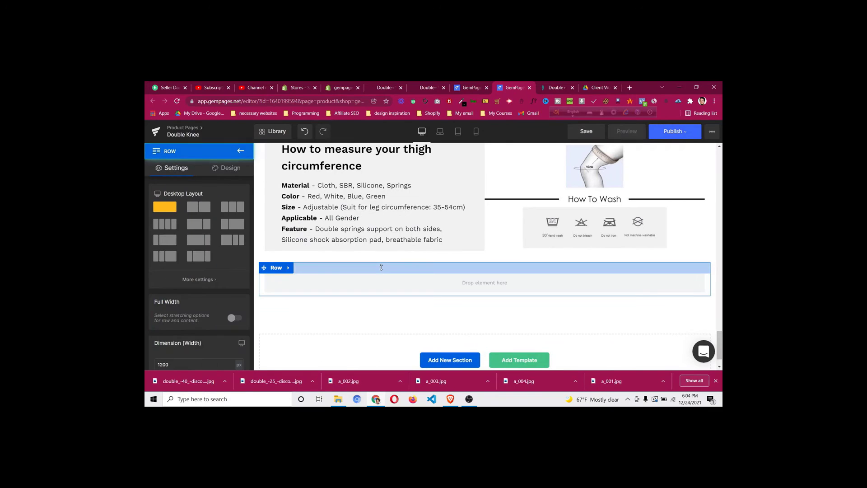
{"action": "scroll", "coordinate": [325, 271], "scroll_direction": "up", "scroll_amount": 6}
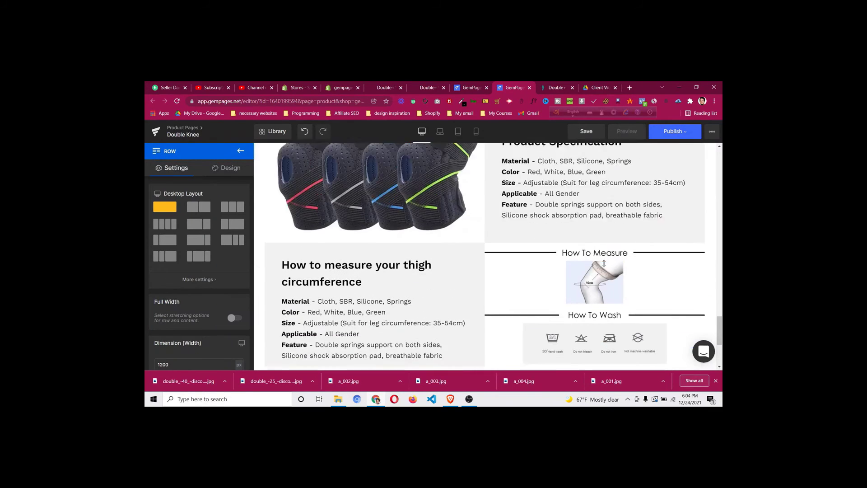
{"action": "right_click", "coordinate": [486, 227]}
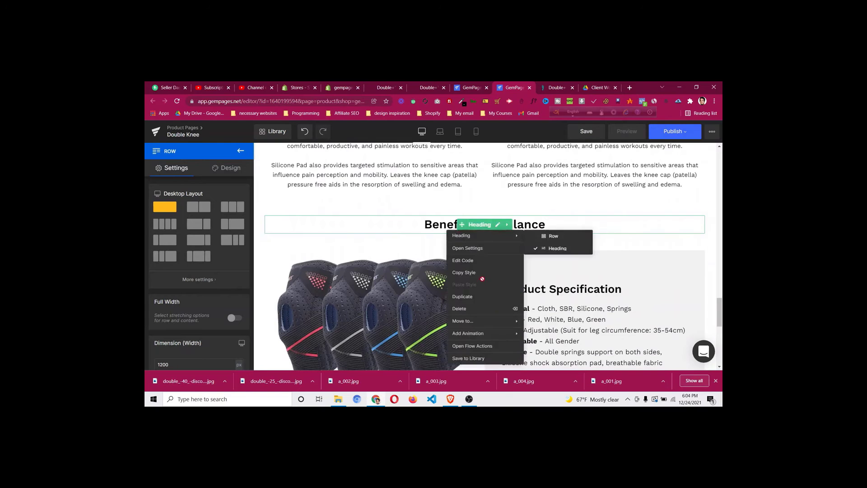
{"action": "left_click", "coordinate": [459, 299]}
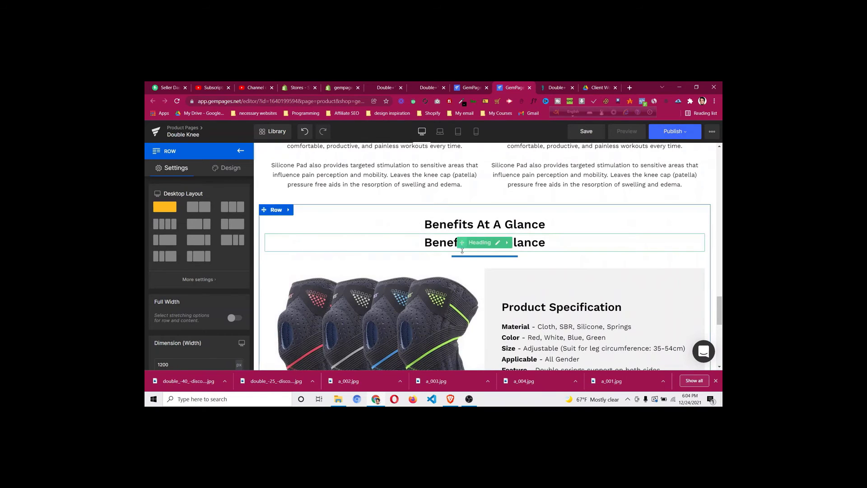
{"action": "left_click_drag", "start_coordinate": [463, 242], "coordinate": [507, 321]}
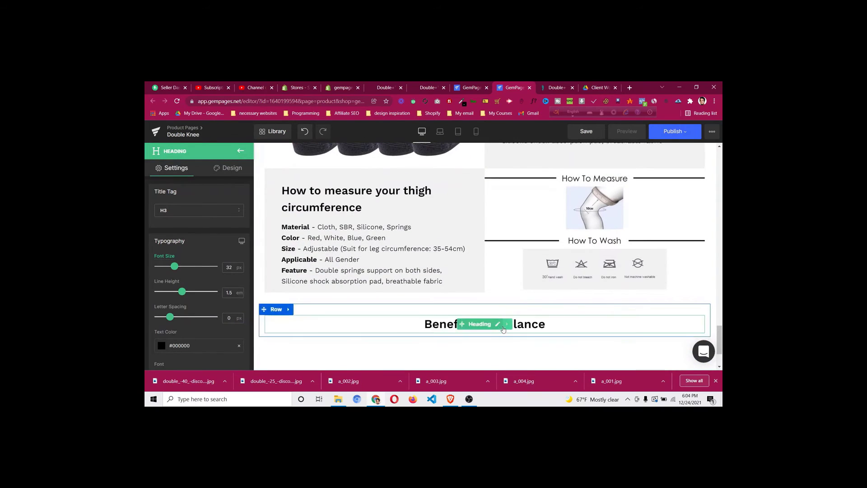
{"action": "left_click", "coordinate": [517, 324]}
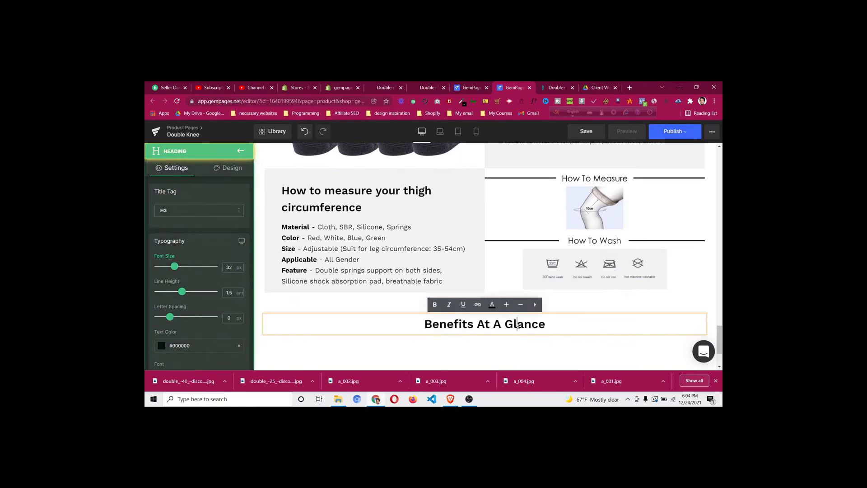
{"action": "triple_click", "coordinate": [519, 324]}
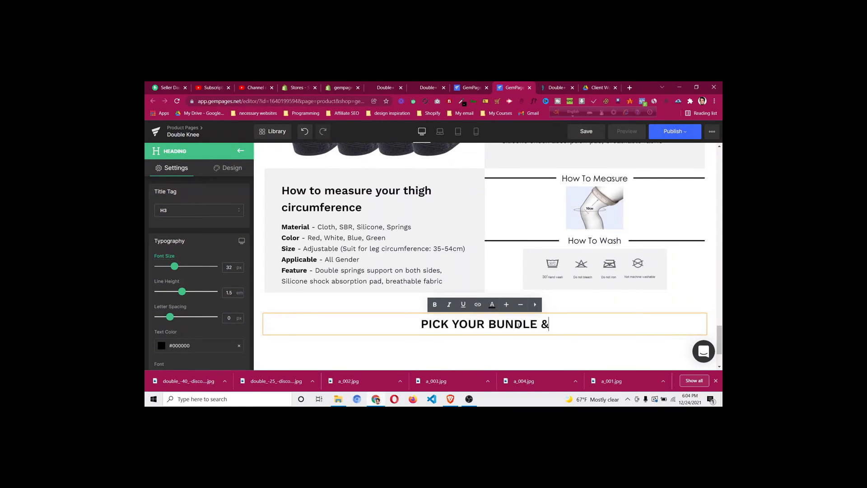
{"action": "type", "text": "PICK YOUR BUNDLE & SAVE BIG"}
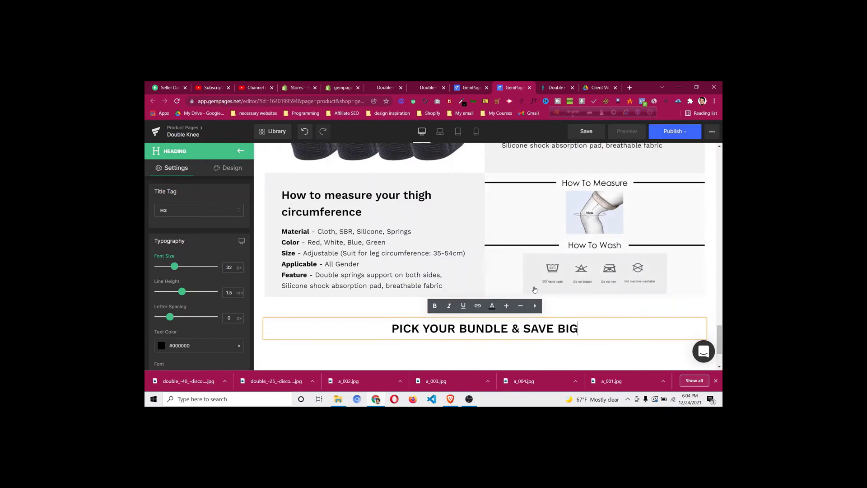
{"action": "scroll", "coordinate": [522, 324], "scroll_direction": "up", "scroll_amount": 7}
Place a duplicate of the blue divider under the PICK YOUR BUNDLE & SAVE BIG heading
{"action": "right_click", "coordinate": [488, 282]}
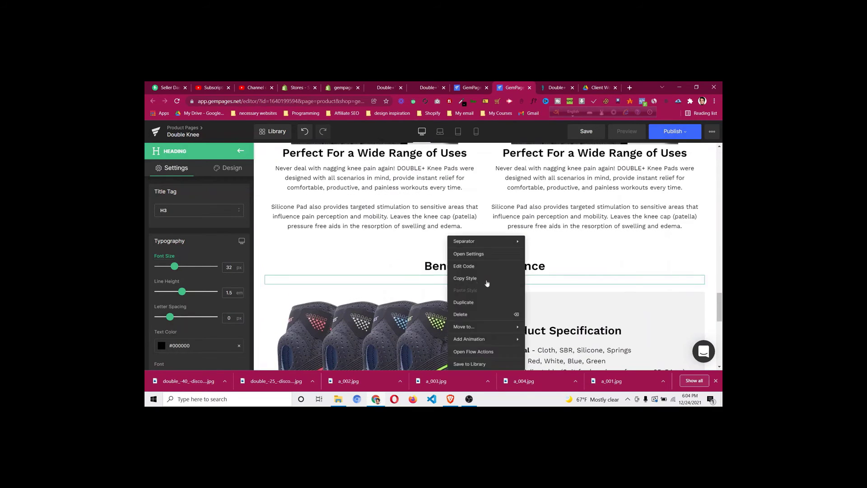
{"action": "left_click", "coordinate": [486, 304]}
{"action": "scroll", "coordinate": [471, 257], "scroll_direction": "down", "scroll_amount": 2}
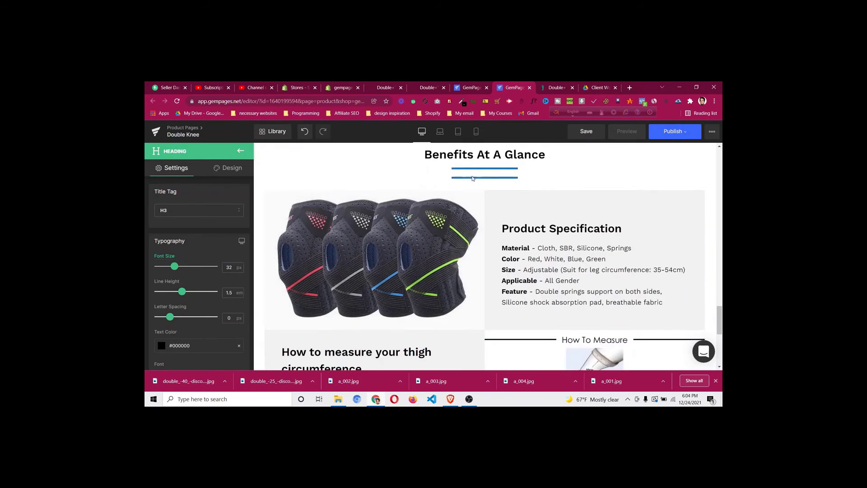
{"action": "left_click_drag", "start_coordinate": [485, 178], "coordinate": [553, 309]}
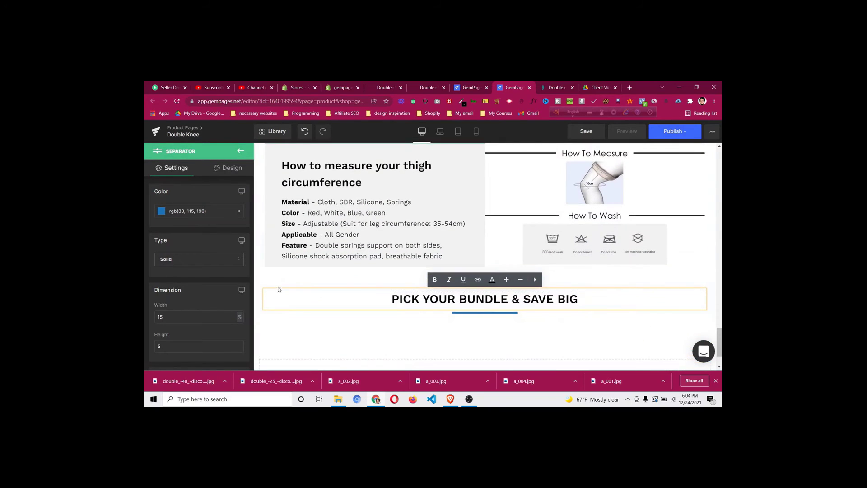
{"action": "left_click", "coordinate": [297, 343]}
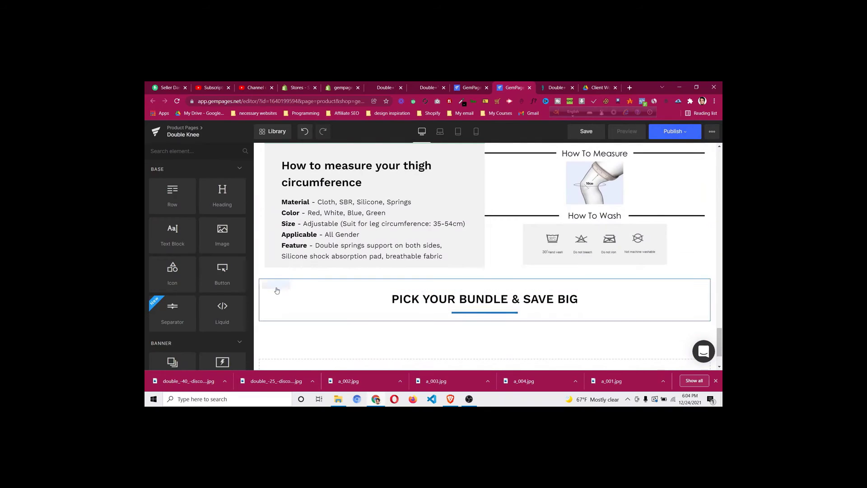
Give the heading's row 30px top and bottom padding
{"action": "left_click", "coordinate": [280, 286]}
{"action": "left_click", "coordinate": [230, 169]}
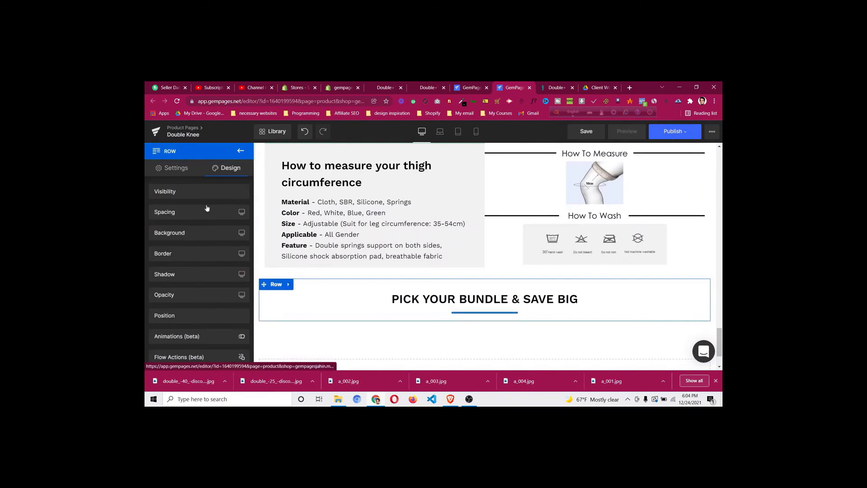
{"action": "left_click", "coordinate": [205, 212]}
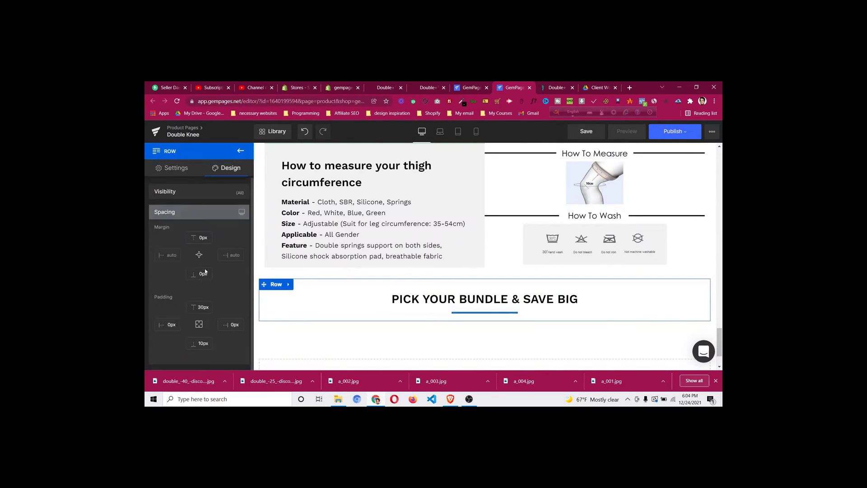
{"action": "left_click", "coordinate": [201, 343]}
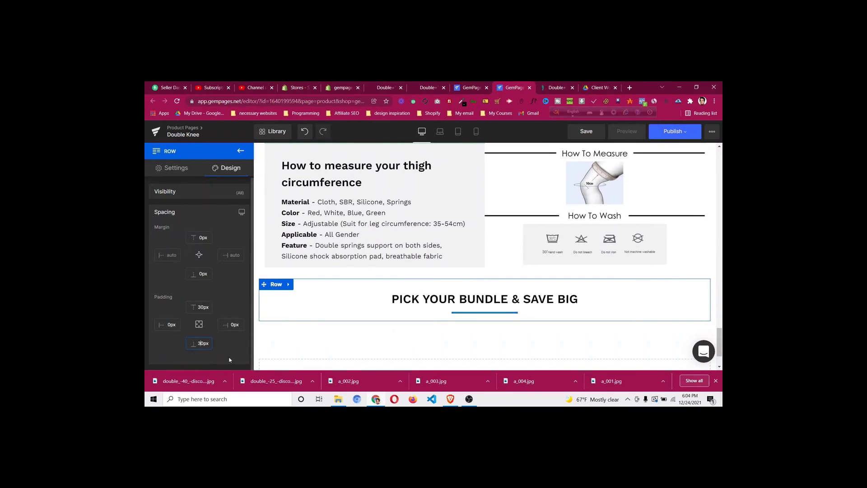
{"action": "left_click", "coordinate": [548, 89]}
{"action": "scroll", "coordinate": [437, 252], "scroll_direction": "up", "scroll_amount": 4}
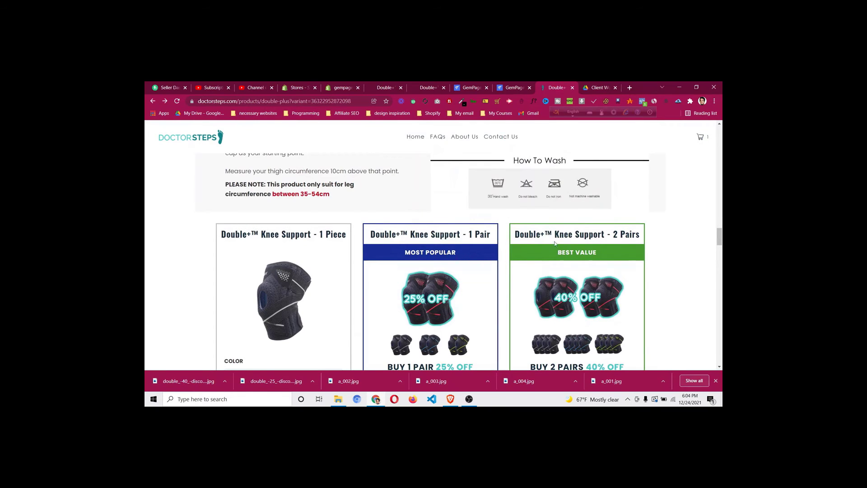
{"action": "left_click", "coordinate": [507, 88]}
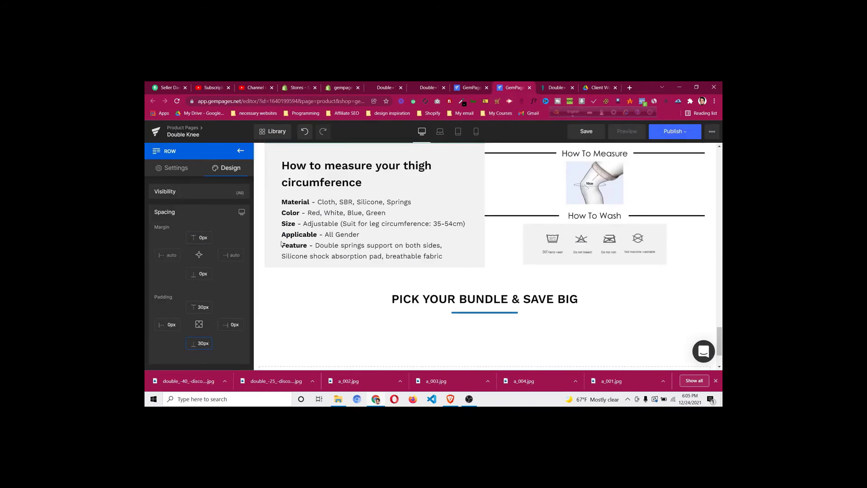
Add a row below the bundle heading, split into three columns, and return to the element library
{"action": "left_click", "coordinate": [243, 151]}
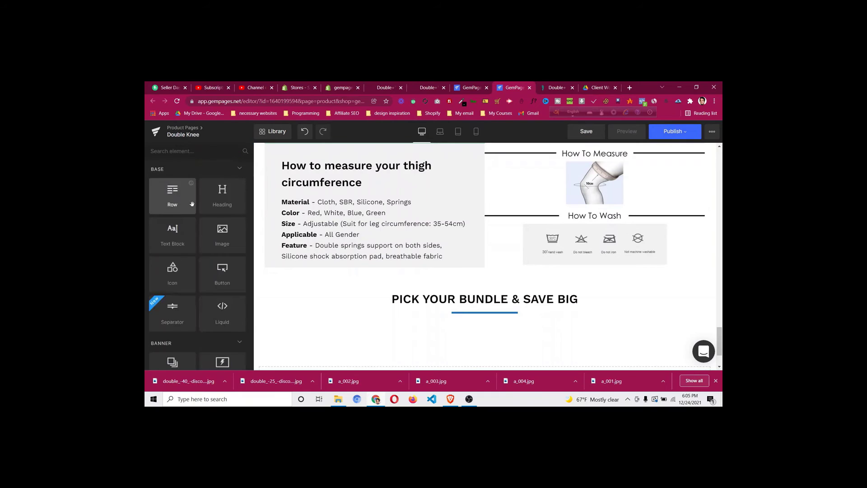
{"action": "left_click_drag", "start_coordinate": [173, 194], "coordinate": [463, 317]}
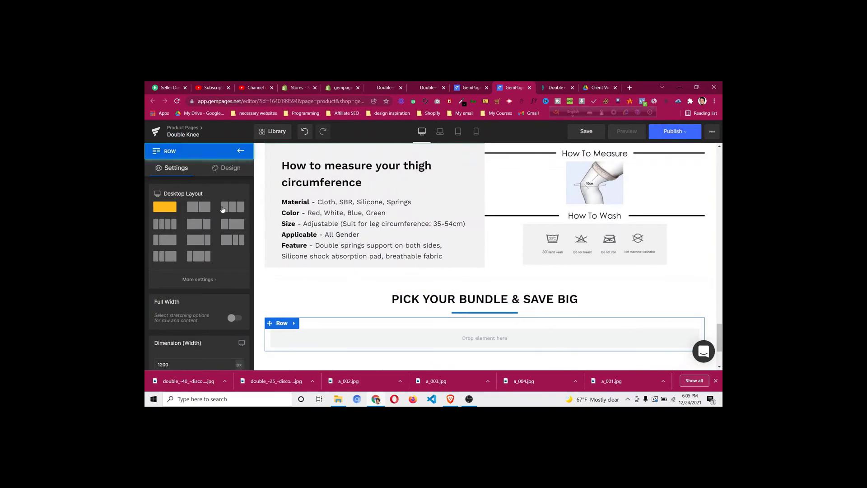
{"action": "left_click", "coordinate": [233, 207]}
{"action": "scroll", "coordinate": [608, 296], "scroll_direction": "down", "scroll_amount": 2}
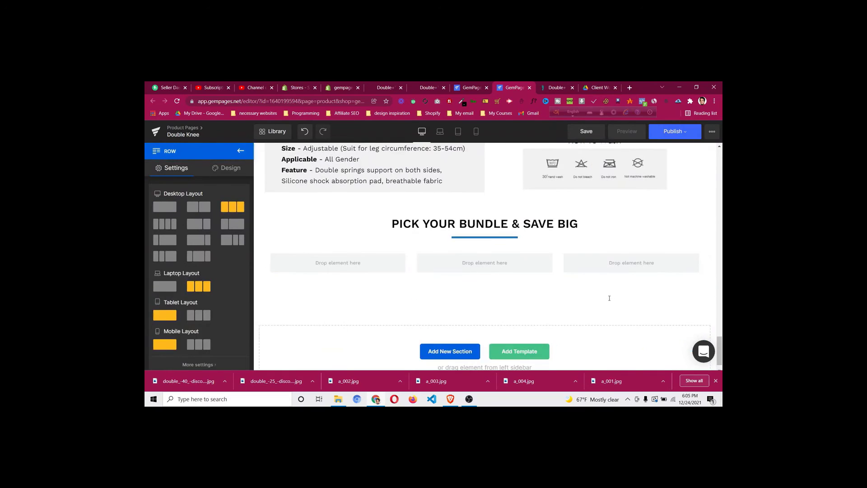
{"action": "left_click", "coordinate": [240, 152]}
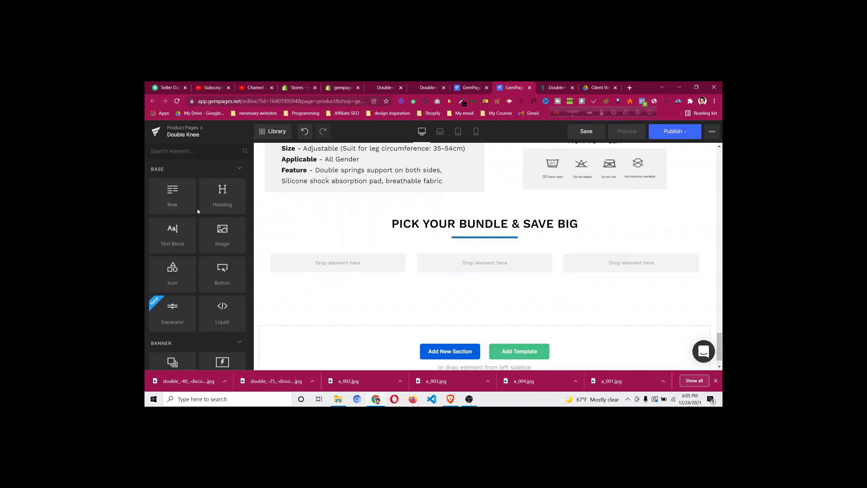
{"action": "scroll", "coordinate": [197, 210], "scroll_direction": "down", "scroll_amount": 3}
{"action": "scroll", "coordinate": [196, 210], "scroll_direction": "up", "scroll_amount": 3}
{"action": "scroll", "coordinate": [197, 211], "scroll_direction": "down", "scroll_amount": 2}
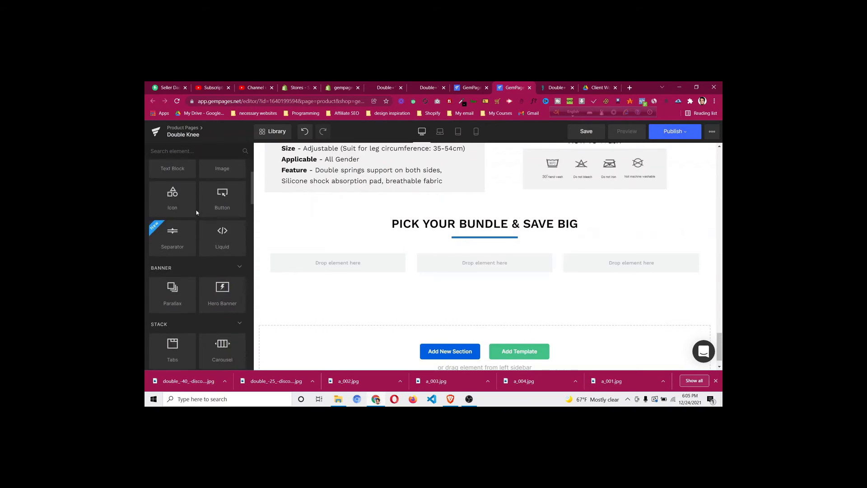
{"action": "scroll", "coordinate": [197, 212], "scroll_direction": "down", "scroll_amount": 3}
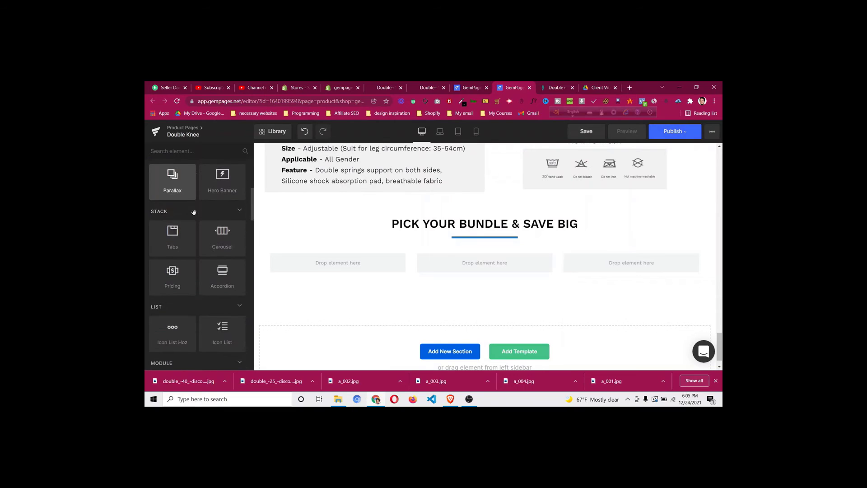
{"action": "scroll", "coordinate": [193, 213], "scroll_direction": "down", "scroll_amount": 9}
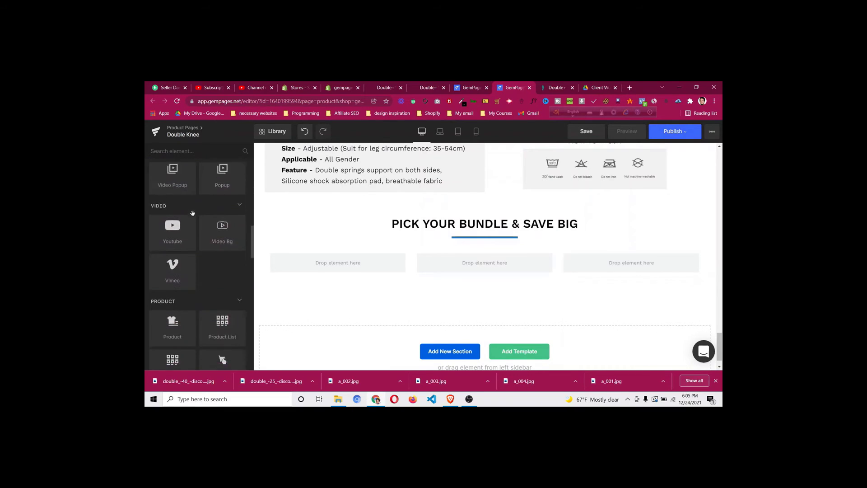
{"action": "scroll", "coordinate": [193, 213], "scroll_direction": "down", "scroll_amount": 2}
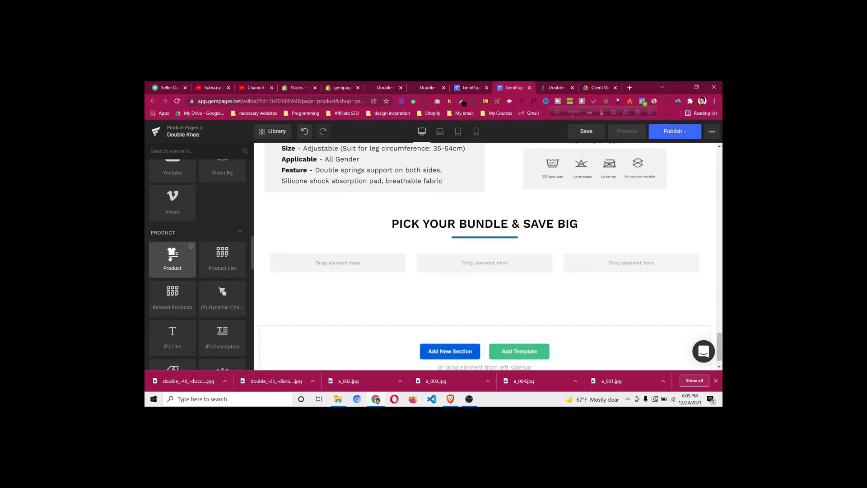
{"action": "scroll", "coordinate": [183, 277], "scroll_direction": "down", "scroll_amount": 5}
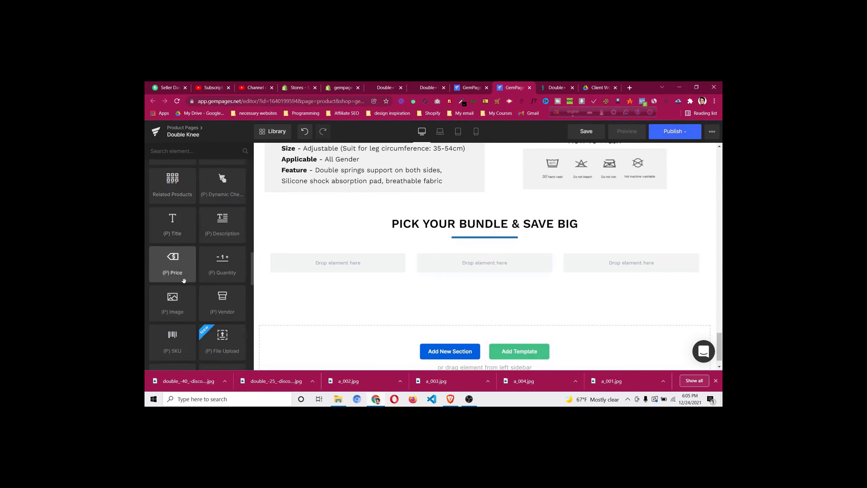
{"action": "scroll", "coordinate": [183, 278], "scroll_direction": "down", "scroll_amount": 2}
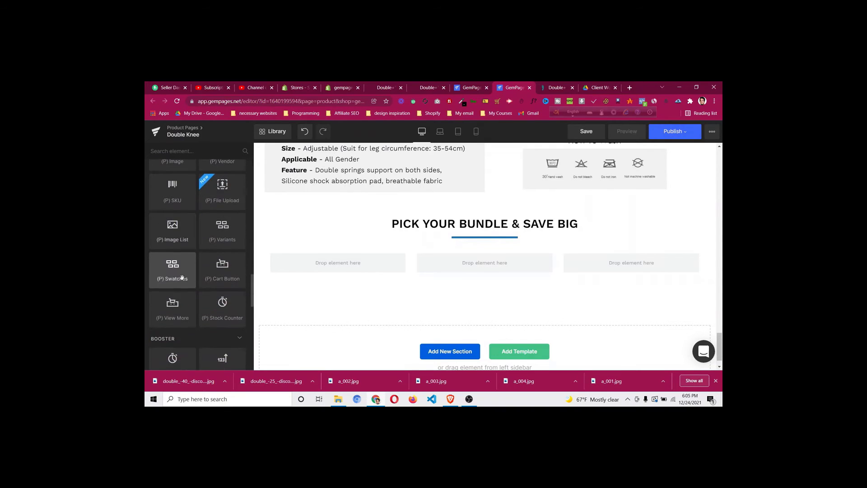
{"action": "scroll", "coordinate": [181, 278], "scroll_direction": "up", "scroll_amount": 4}
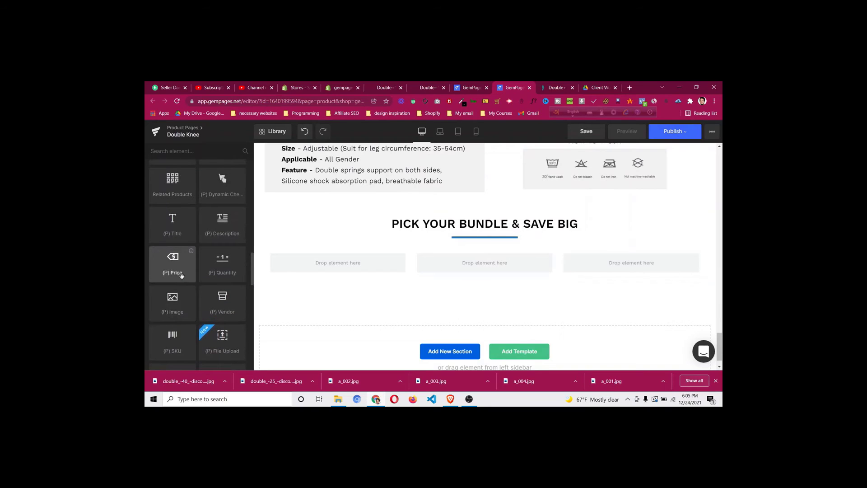
{"action": "scroll", "coordinate": [181, 276], "scroll_direction": "up", "scroll_amount": 1}
{"action": "scroll", "coordinate": [178, 286], "scroll_direction": "up", "scroll_amount": 1}
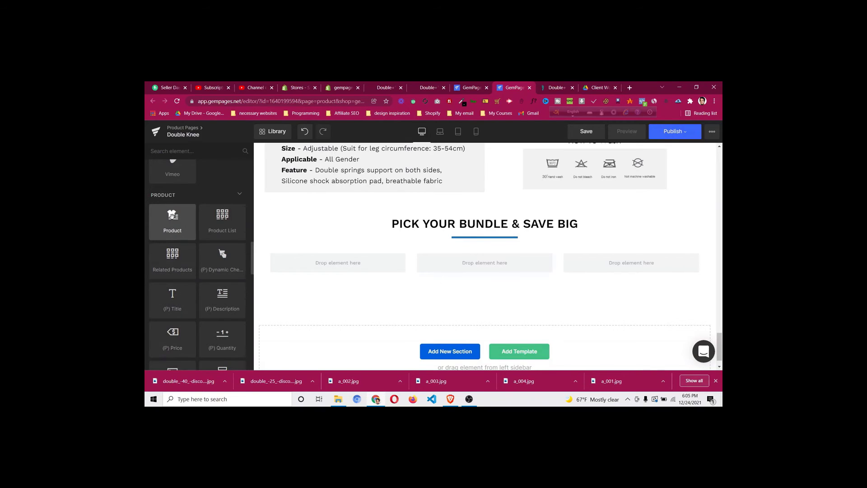
Put a Product block in the first column linked to Double+™ Knee Support - 1 Piece
{"action": "left_click_drag", "start_coordinate": [172, 215], "coordinate": [301, 261]}
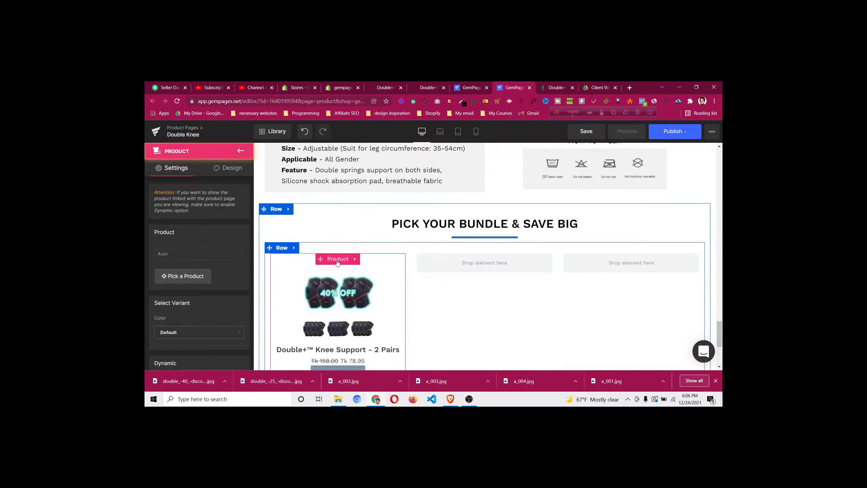
{"action": "left_click", "coordinate": [173, 276]}
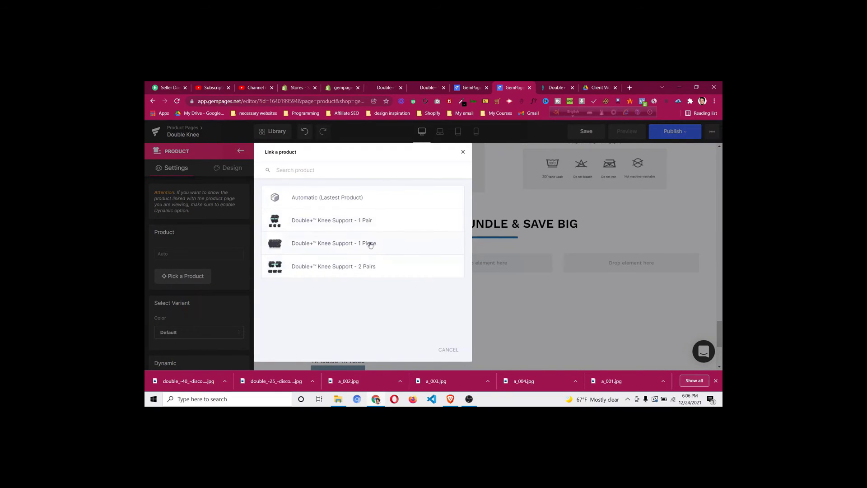
{"action": "left_click", "coordinate": [370, 245]}
{"action": "key", "text": "ctrl+Tab"}
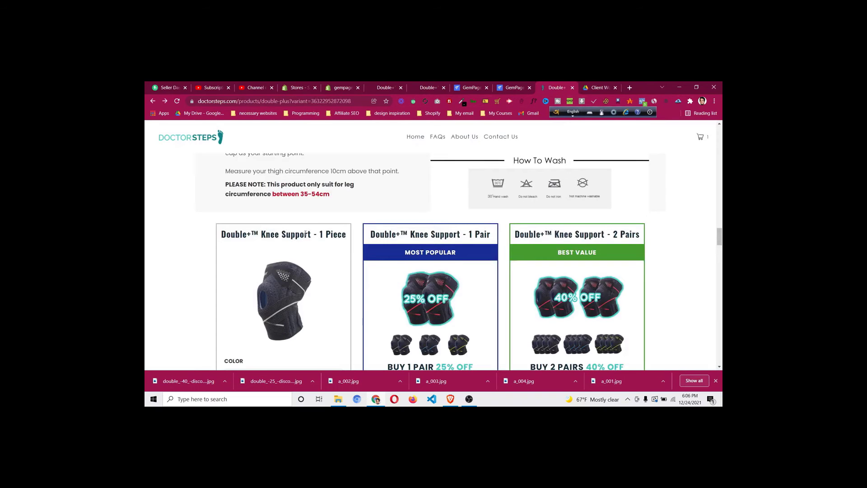
{"action": "left_click", "coordinate": [501, 87]}
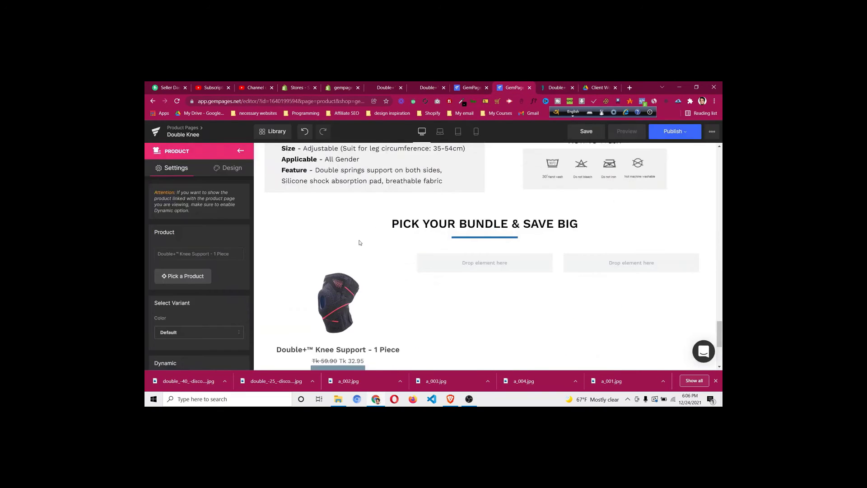
Open the product image settings, keeping the Default effect and first variant image
{"action": "scroll", "coordinate": [362, 244], "scroll_direction": "down", "scroll_amount": 2}
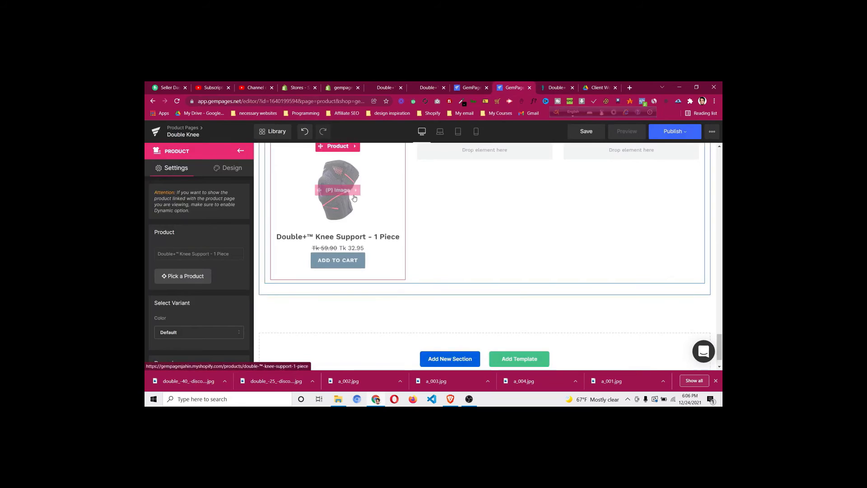
{"action": "scroll", "coordinate": [354, 198], "scroll_direction": "up", "scroll_amount": 1}
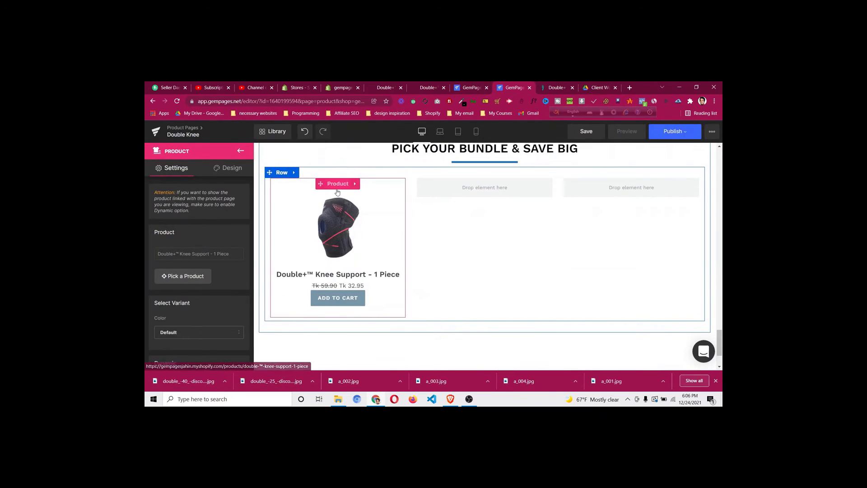
{"action": "left_click", "coordinate": [338, 228]}
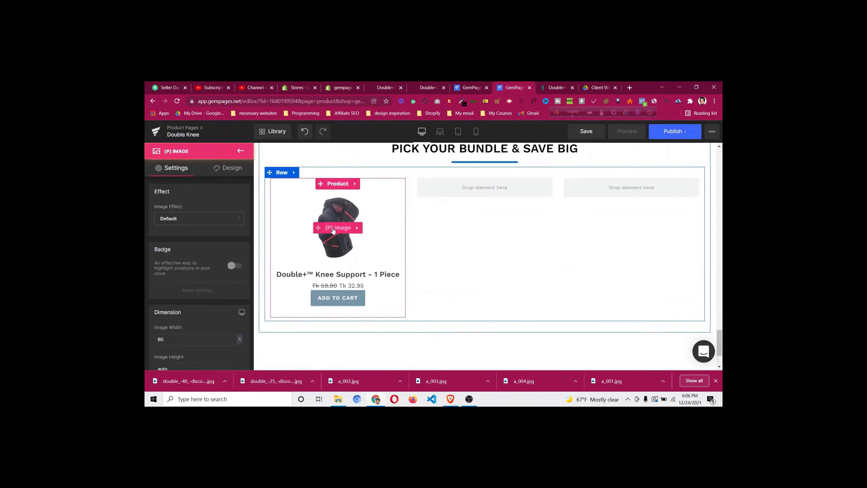
{"action": "left_click", "coordinate": [242, 221]}
{"action": "left_click", "coordinate": [221, 223]}
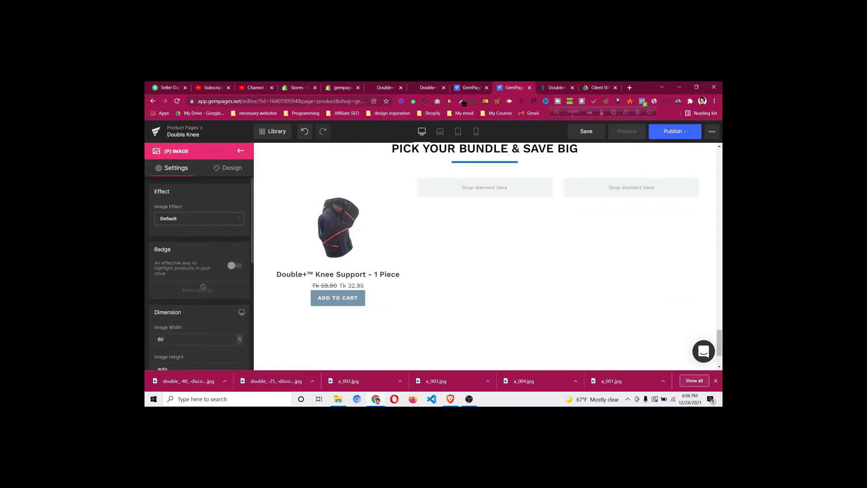
{"action": "scroll", "coordinate": [204, 276], "scroll_direction": "down", "scroll_amount": 4}
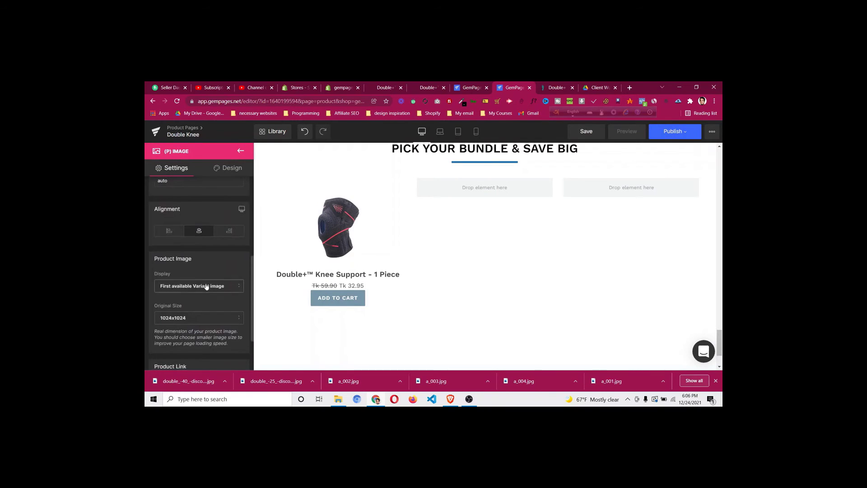
{"action": "left_click", "coordinate": [206, 286]}
{"action": "left_click", "coordinate": [206, 286]}
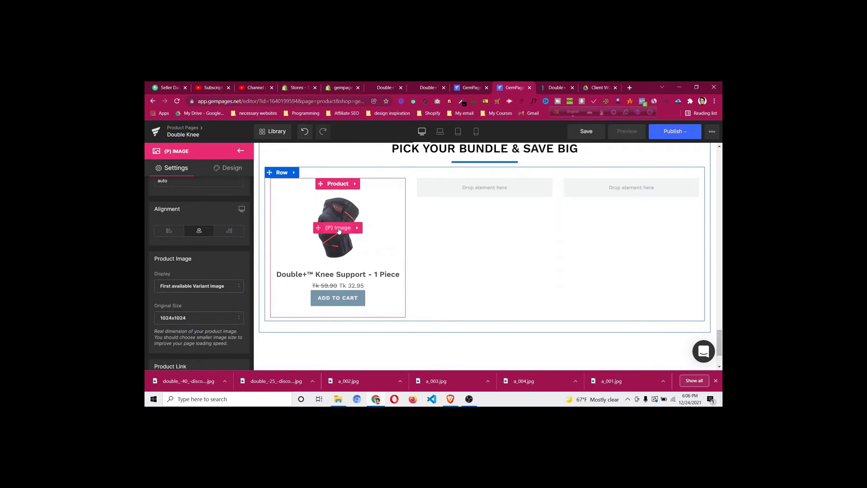
Set the product image display to 'First image from Shopify admin' with no sale badge
{"action": "scroll", "coordinate": [165, 229], "scroll_direction": "up", "scroll_amount": 4}
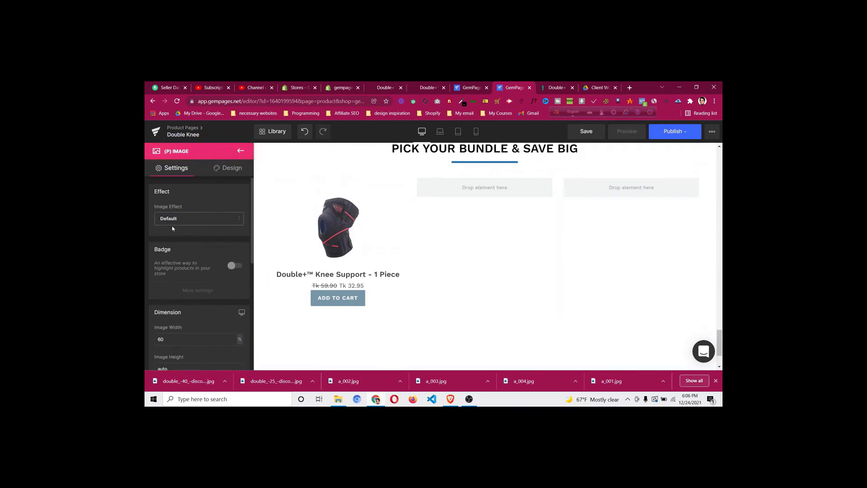
{"action": "left_click", "coordinate": [177, 221]}
{"action": "left_click", "coordinate": [193, 238]}
{"action": "left_click", "coordinate": [232, 266]}
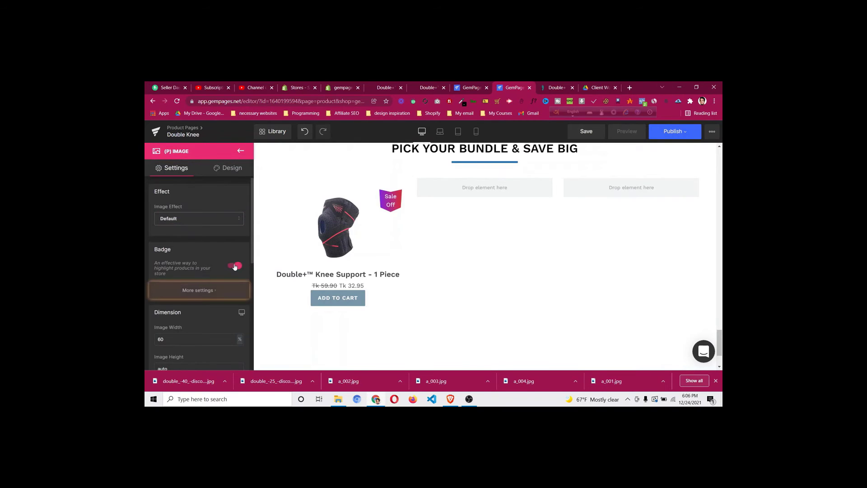
{"action": "left_click", "coordinate": [235, 267]}
{"action": "scroll", "coordinate": [192, 253], "scroll_direction": "down", "scroll_amount": 5}
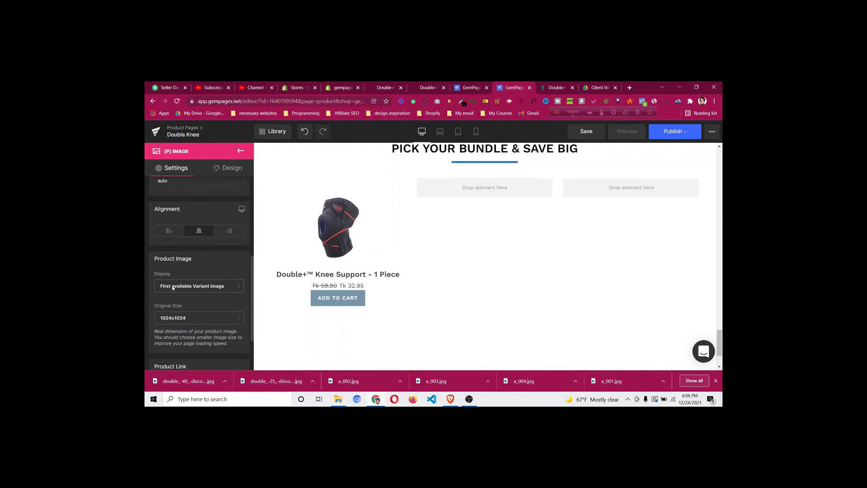
{"action": "left_click", "coordinate": [174, 287]}
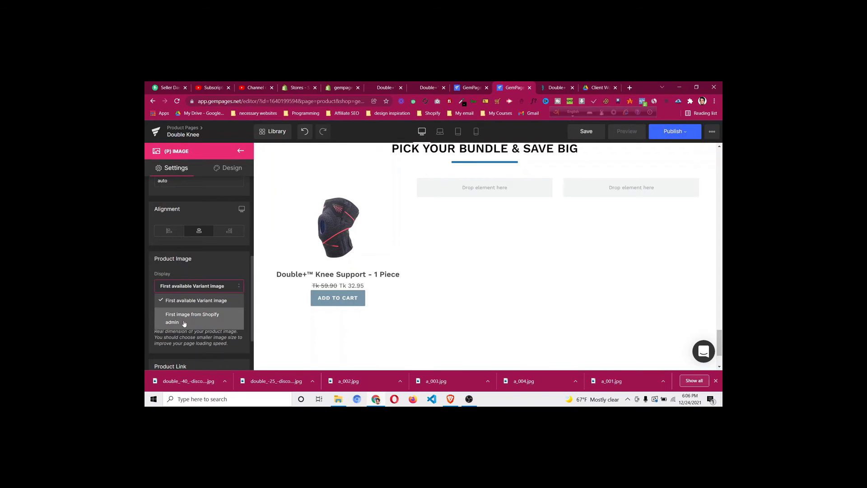
{"action": "left_click", "coordinate": [185, 323]}
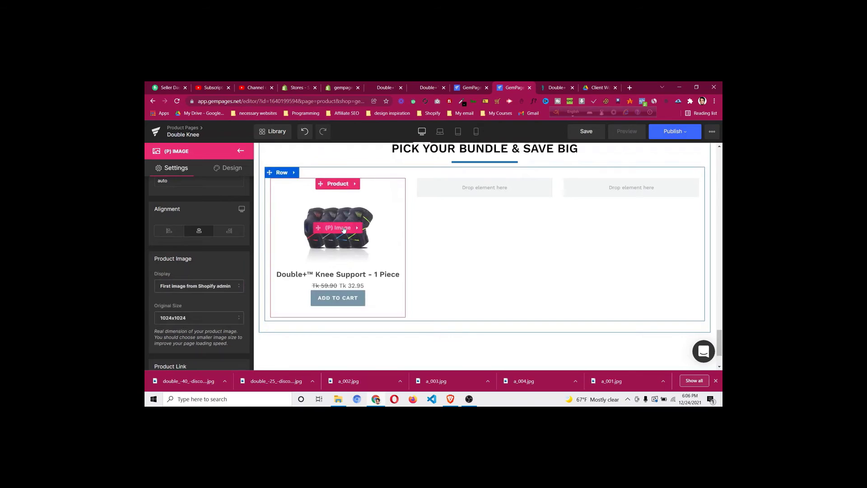
{"action": "left_click", "coordinate": [337, 86]}
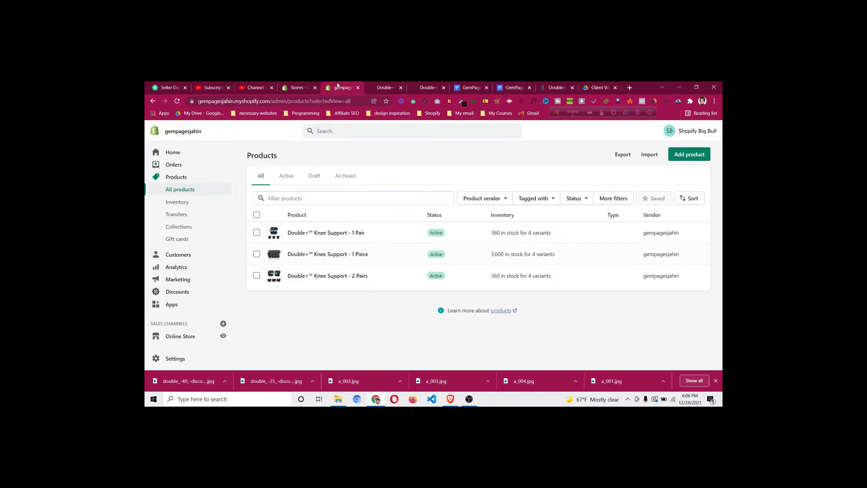
Inspect the 1 Piece knee support's media and colour variants, then return to GemPages
{"action": "left_click", "coordinate": [323, 254]}
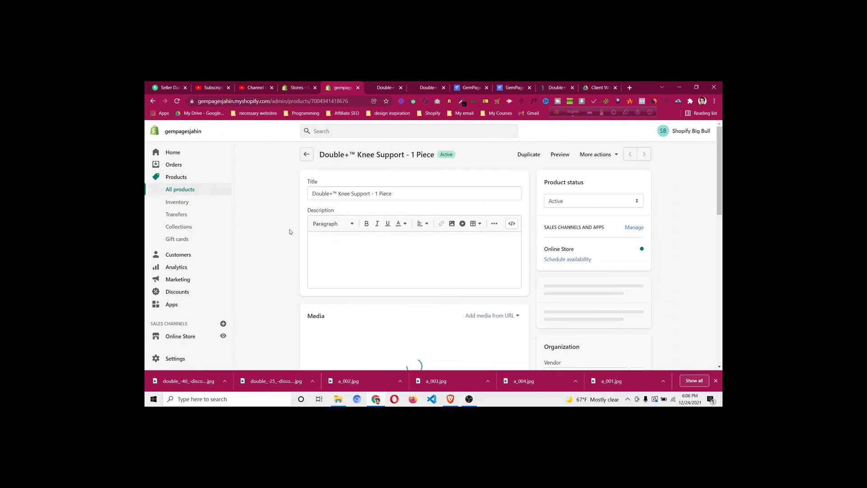
{"action": "scroll", "coordinate": [291, 232], "scroll_direction": "down", "scroll_amount": 5}
{"action": "scroll", "coordinate": [290, 232], "scroll_direction": "up", "scroll_amount": 2}
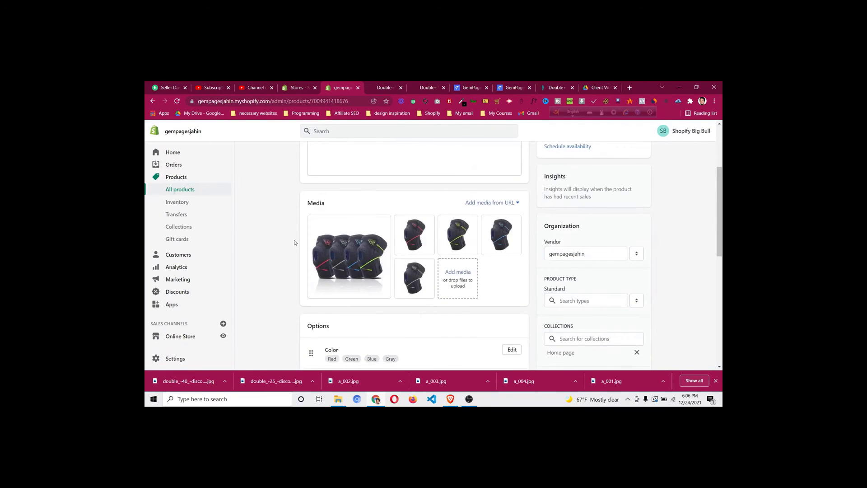
{"action": "scroll", "coordinate": [294, 243], "scroll_direction": "down", "scroll_amount": 4}
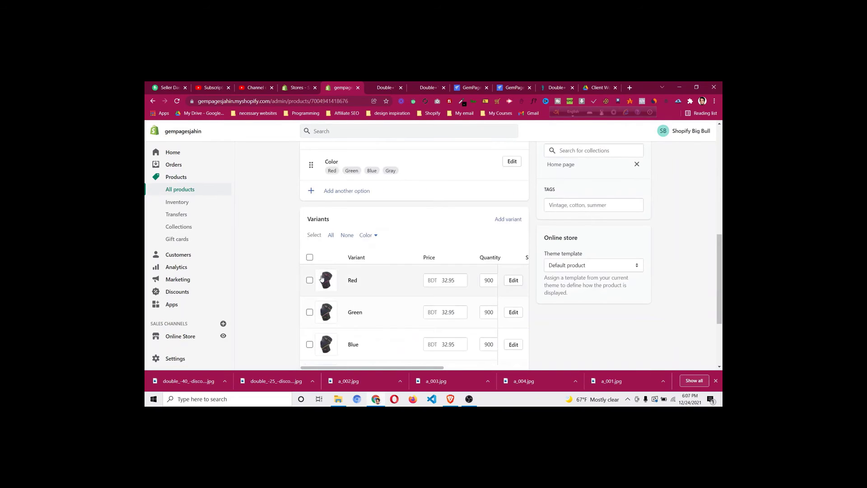
{"action": "left_click", "coordinate": [509, 87]}
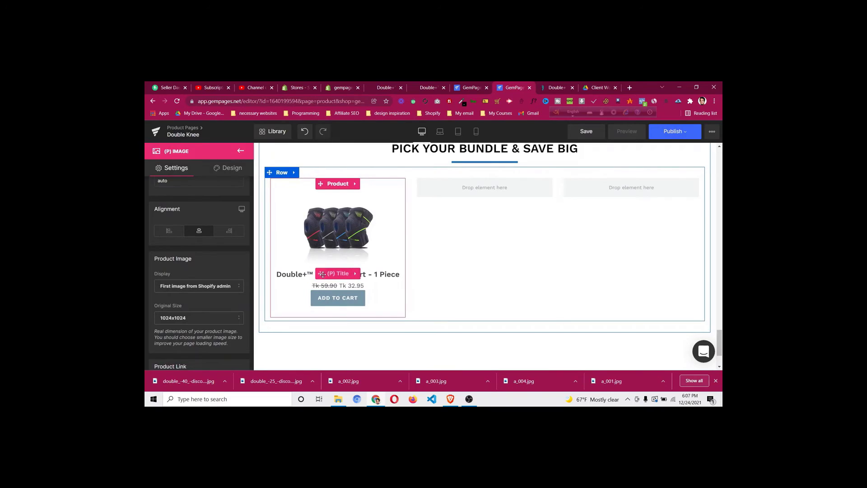
Move the title above the image and make Add to Cart use Ajax cart, going to Cart
{"action": "left_click_drag", "start_coordinate": [323, 275], "coordinate": [365, 196]}
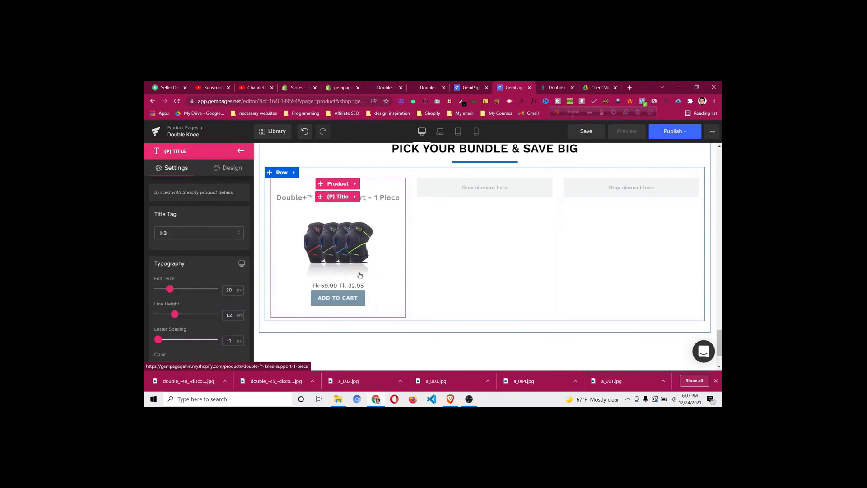
{"action": "left_click", "coordinate": [340, 300]}
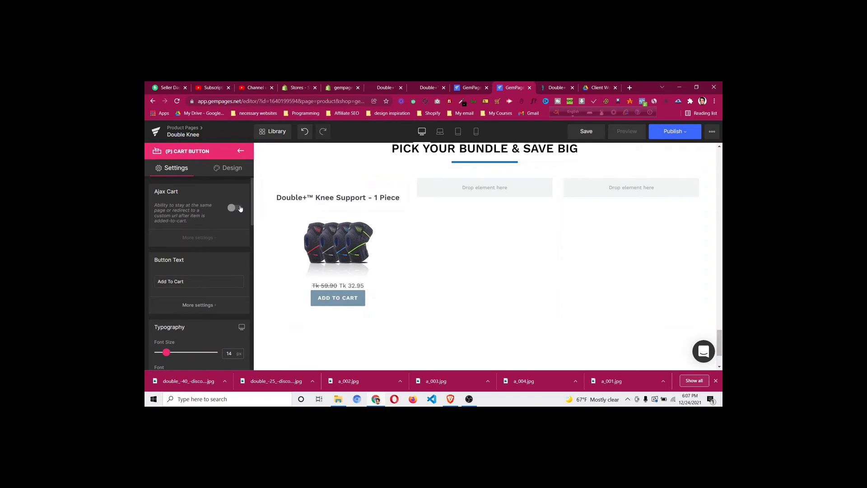
{"action": "left_click", "coordinate": [240, 208]}
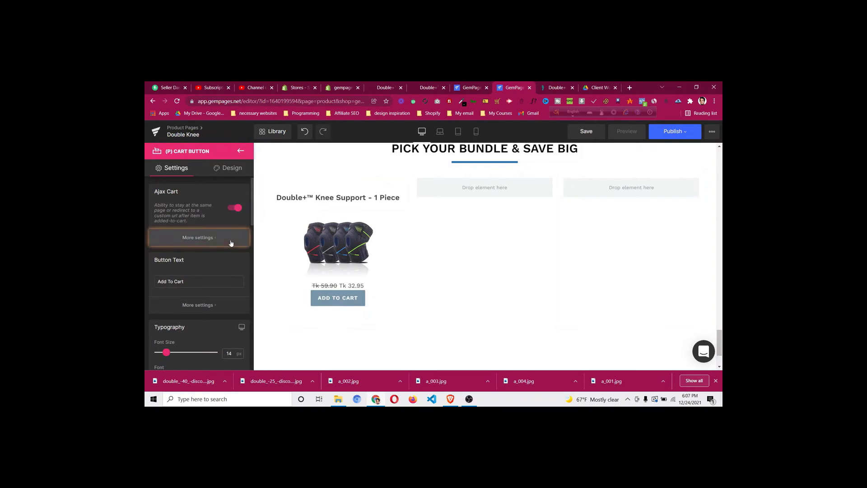
{"action": "left_click", "coordinate": [230, 242]}
{"action": "left_click", "coordinate": [216, 245]}
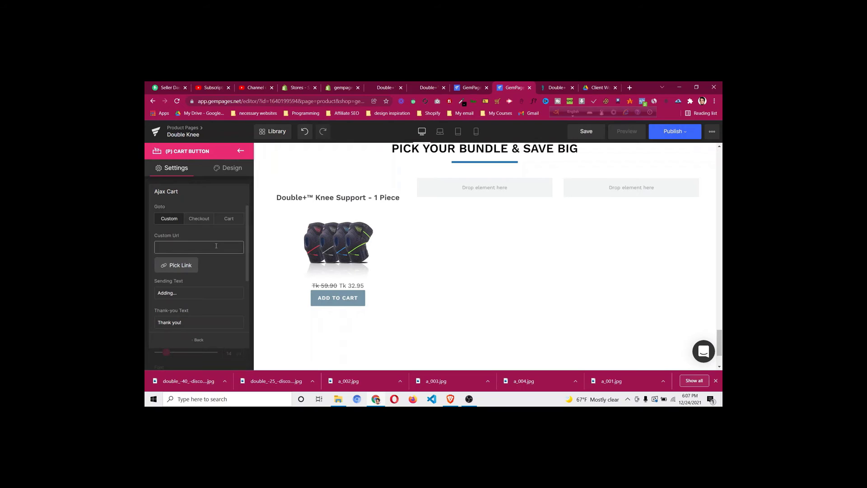
{"action": "left_click", "coordinate": [204, 220]}
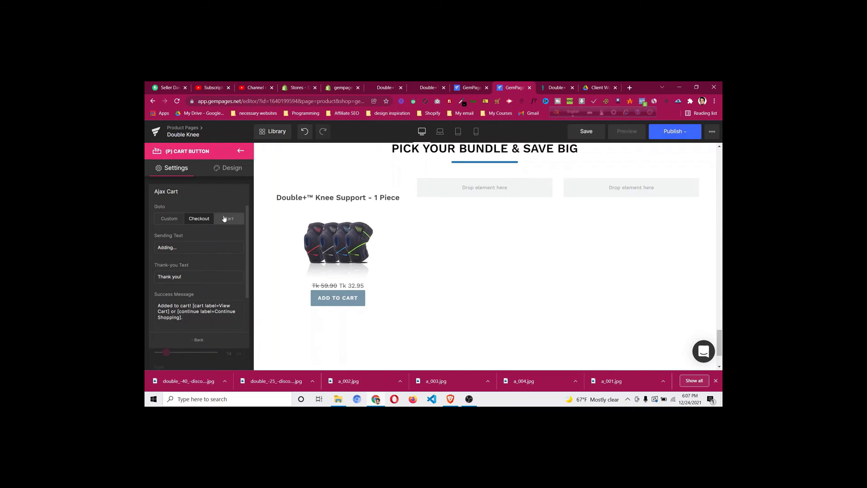
{"action": "left_click", "coordinate": [228, 219]}
{"action": "left_click", "coordinate": [240, 151]}
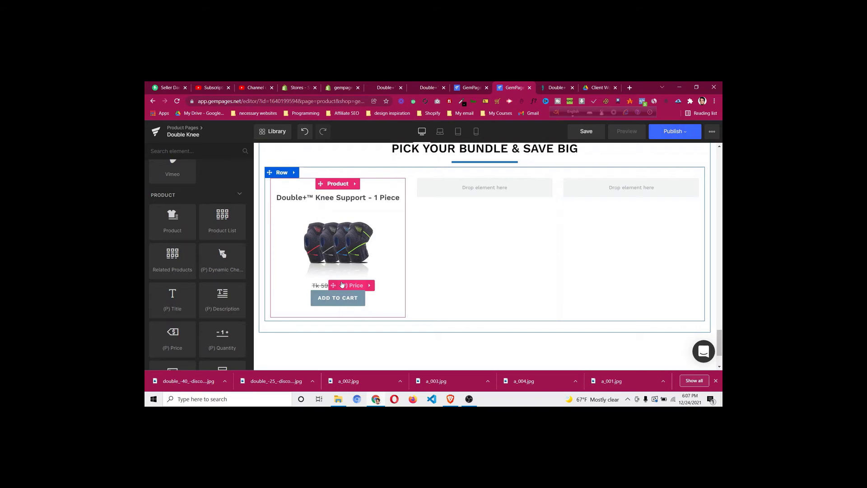
{"action": "left_click", "coordinate": [342, 88]}
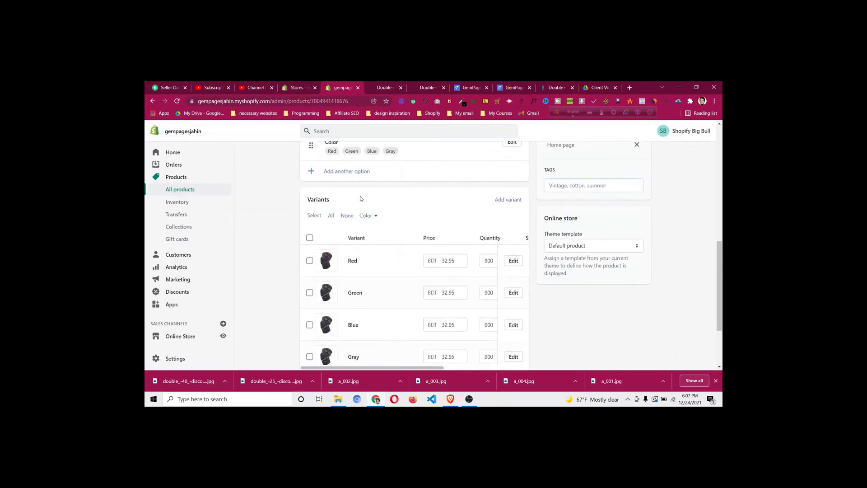
{"action": "scroll", "coordinate": [361, 199], "scroll_direction": "down", "scroll_amount": 1}
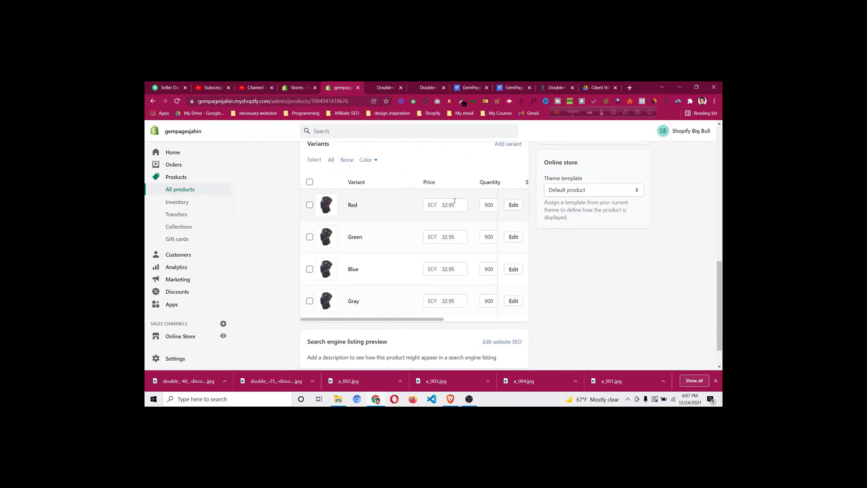
{"action": "left_click", "coordinate": [518, 88]}
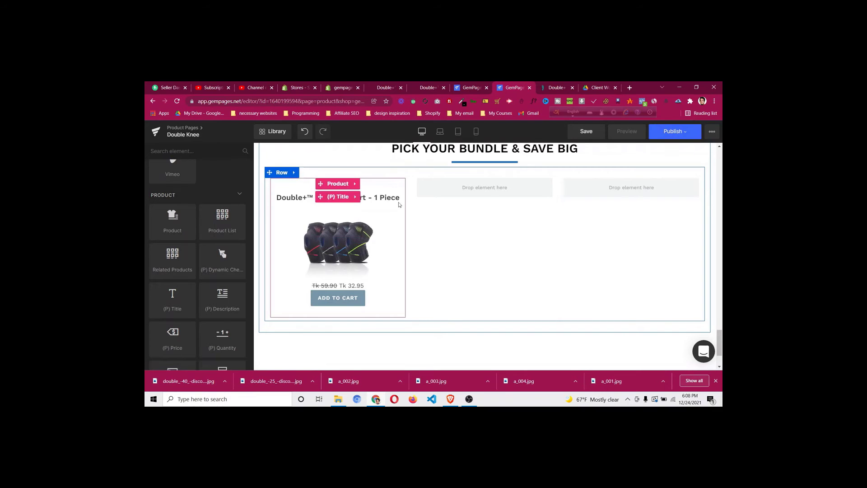
Review the Doctorsteps reference product page before returning to the editor
{"action": "left_click", "coordinate": [558, 91]}
{"action": "scroll", "coordinate": [329, 263], "scroll_direction": "down", "scroll_amount": 4}
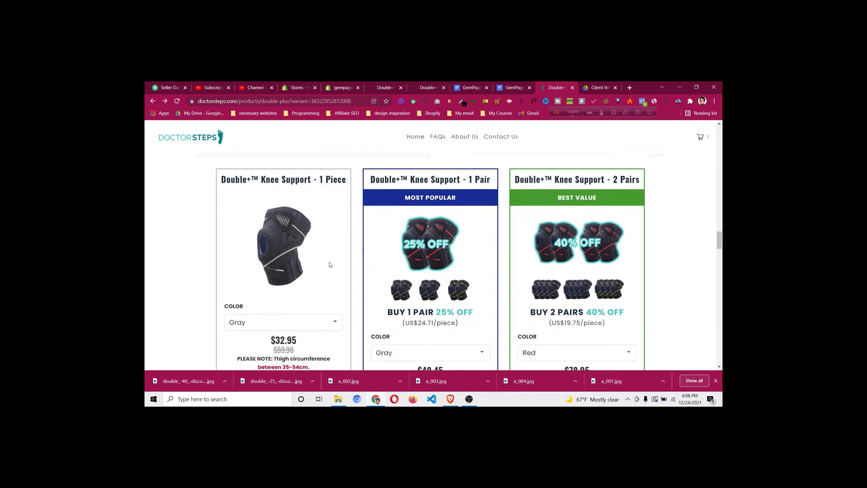
{"action": "scroll", "coordinate": [329, 262], "scroll_direction": "up", "scroll_amount": 5}
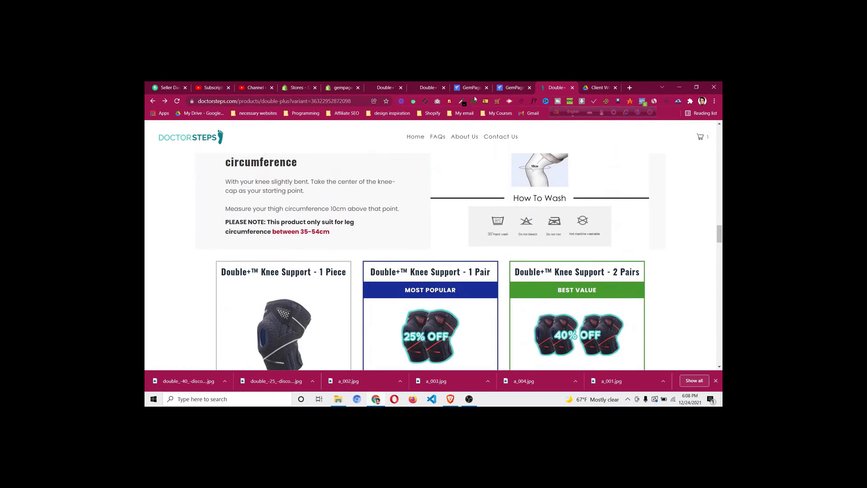
{"action": "left_click", "coordinate": [513, 87]}
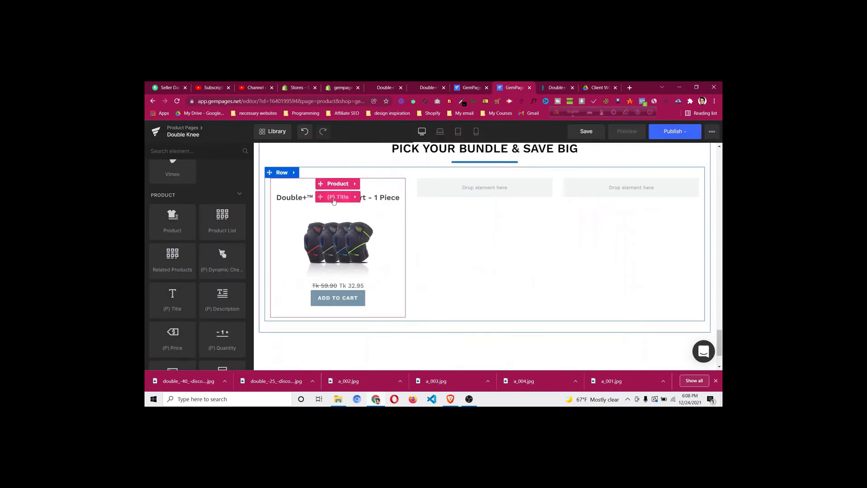
Keep the product title's font size at 20 and set its colour to black #000000
{"action": "left_click", "coordinate": [333, 201]}
{"action": "scroll", "coordinate": [228, 277], "scroll_direction": "down", "scroll_amount": 1}
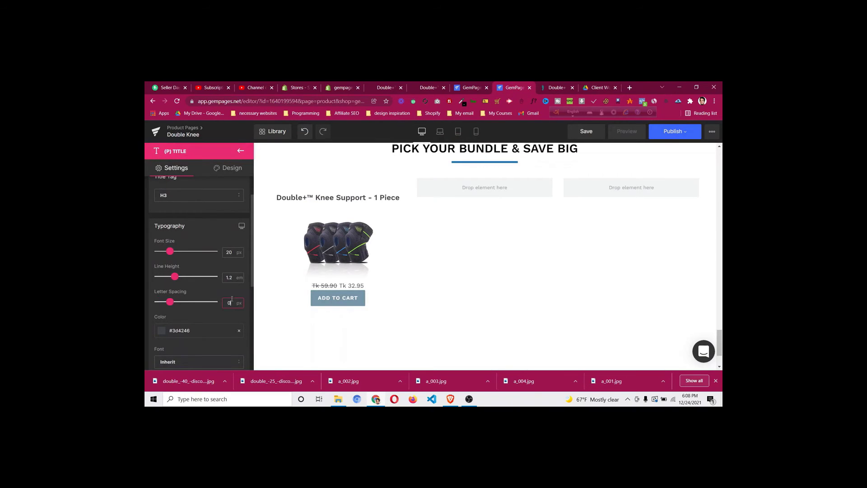
{"action": "left_click", "coordinate": [233, 252]}
{"action": "key", "text": "BackSpace"}
{"action": "type", "text": "1"}
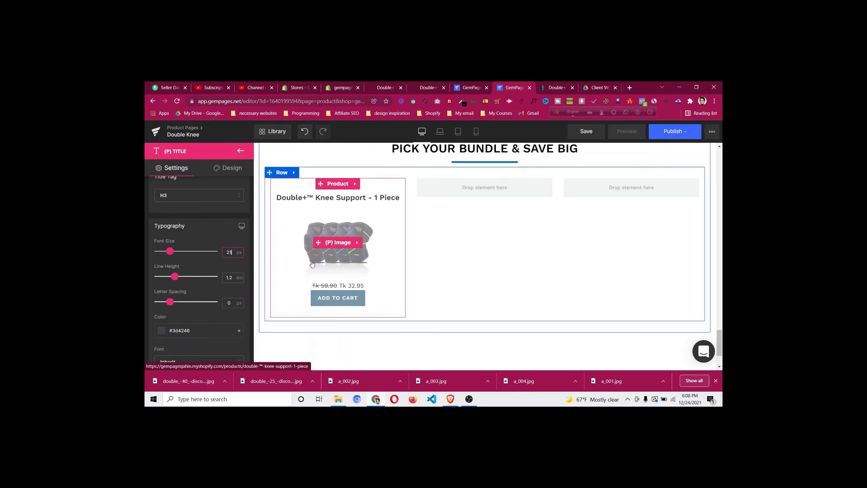
{"action": "key", "text": "BackSpace"}
{"action": "type", "text": "0"}
{"action": "left_click", "coordinate": [163, 332]}
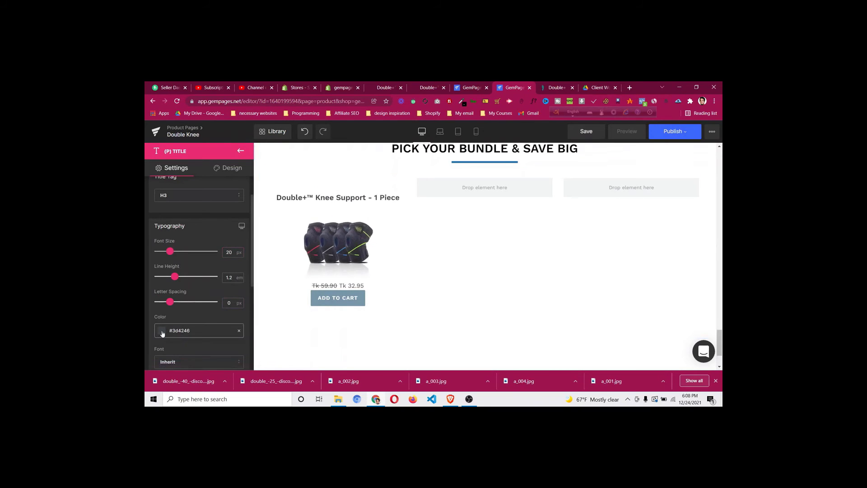
{"action": "left_click", "coordinate": [157, 343]}
{"action": "left_click", "coordinate": [197, 216]}
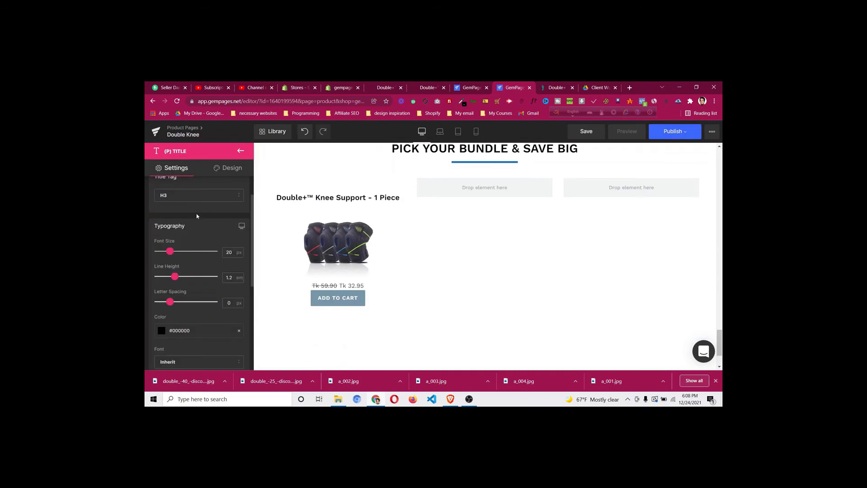
Enlarge the 1 Piece card's product image width to 90%
{"action": "left_click", "coordinate": [338, 246]}
{"action": "scroll", "coordinate": [183, 264], "scroll_direction": "down", "scroll_amount": 3}
{"action": "scroll", "coordinate": [183, 263], "scroll_direction": "up", "scroll_amount": 2}
{"action": "left_click", "coordinate": [186, 225]}
{"action": "key", "text": "Up"}
{"action": "key", "text": "Up"}
{"action": "key", "text": "Up"}
{"action": "key", "text": "Up"}
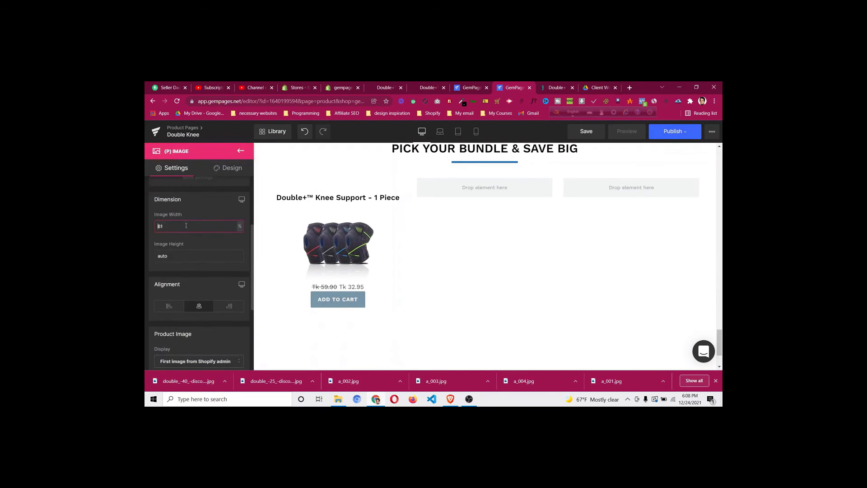
{"action": "key", "text": "Up"}
{"action": "key", "text": "Up"}
{"action": "key", "text": "Up"}
{"action": "key", "text": "Up"}
{"action": "key", "text": "Up"}
{"action": "key", "text": "Up"}
{"action": "key", "text": "Up"}
{"action": "key", "text": "Up"}
{"action": "key", "text": "Up"}
{"action": "key", "text": "Up"}
{"action": "key", "text": "Up"}
{"action": "key", "text": "Up"}
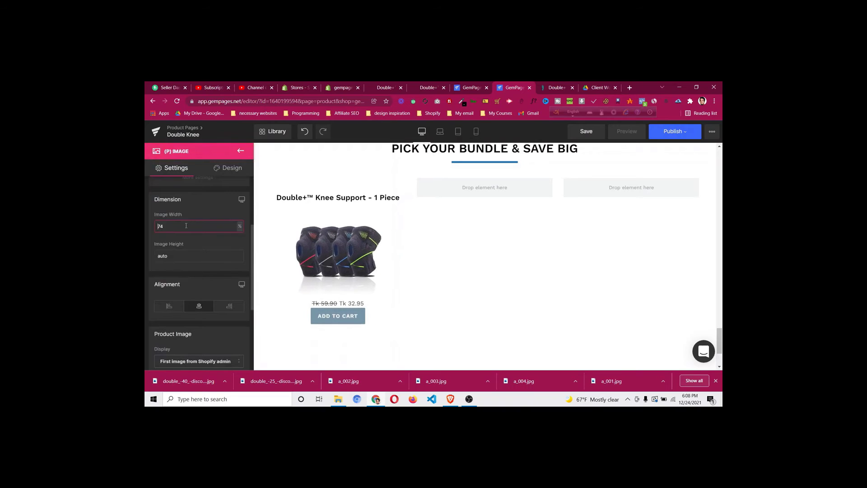
{"action": "key", "text": "Up"}
{"action": "key", "text": "Up"}
{"action": "key", "text": "Up"}
{"action": "key", "text": "Up"}
{"action": "key", "text": "Up"}
{"action": "key", "text": "Up"}
{"action": "key", "text": "Up"}
{"action": "key", "text": "Up"}
{"action": "key", "text": "Up"}
{"action": "key", "text": "Up"}
{"action": "key", "text": "Up"}
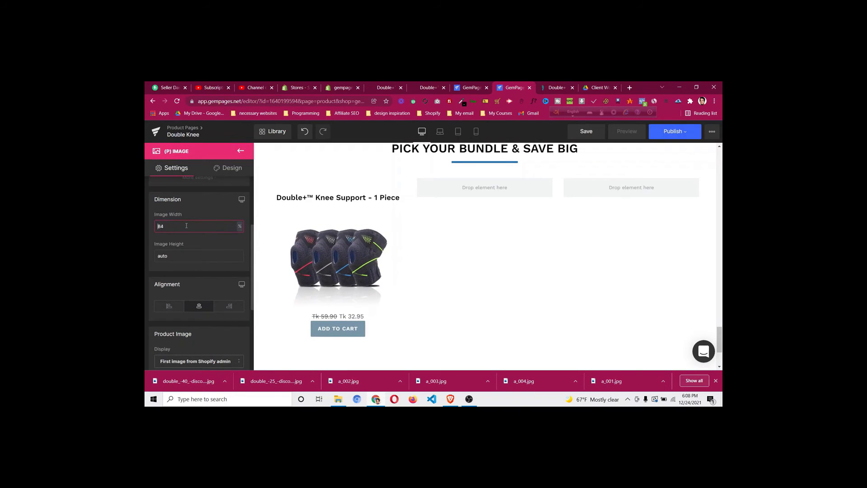
{"action": "key", "text": "Up"}
{"action": "key", "text": "Up"}
{"action": "key", "text": "Up"}
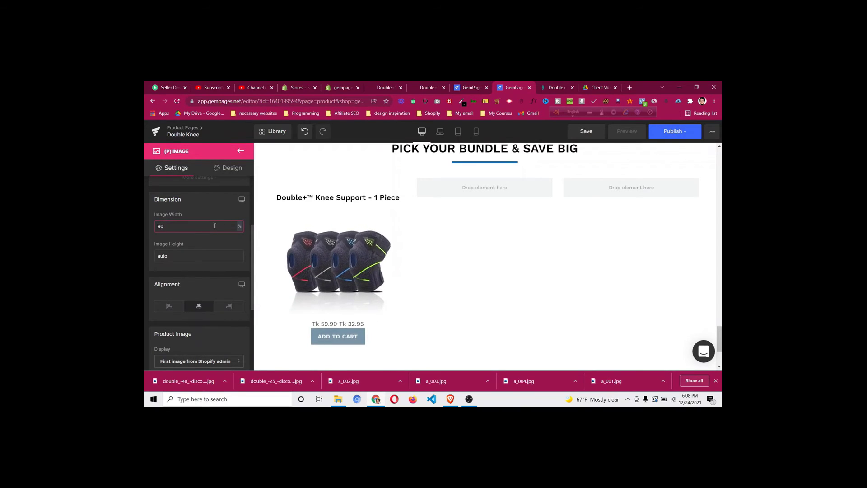
{"action": "left_click", "coordinate": [241, 152]}
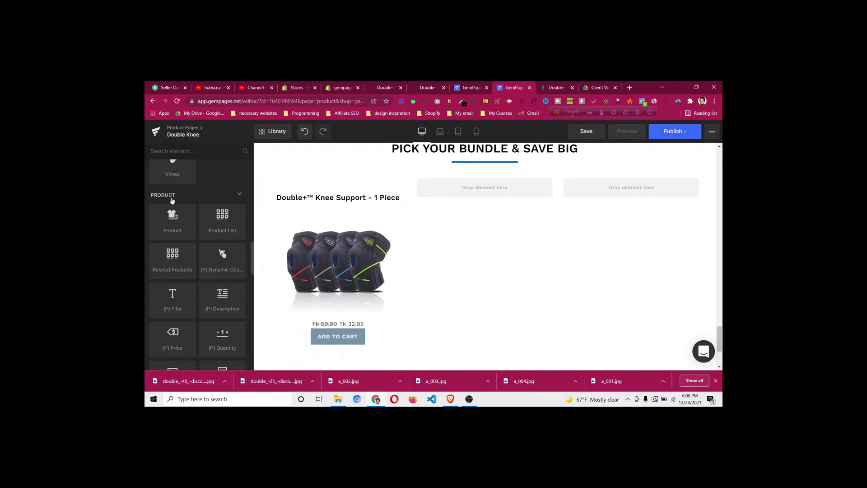
{"action": "scroll", "coordinate": [175, 223], "scroll_direction": "down", "scroll_amount": 3}
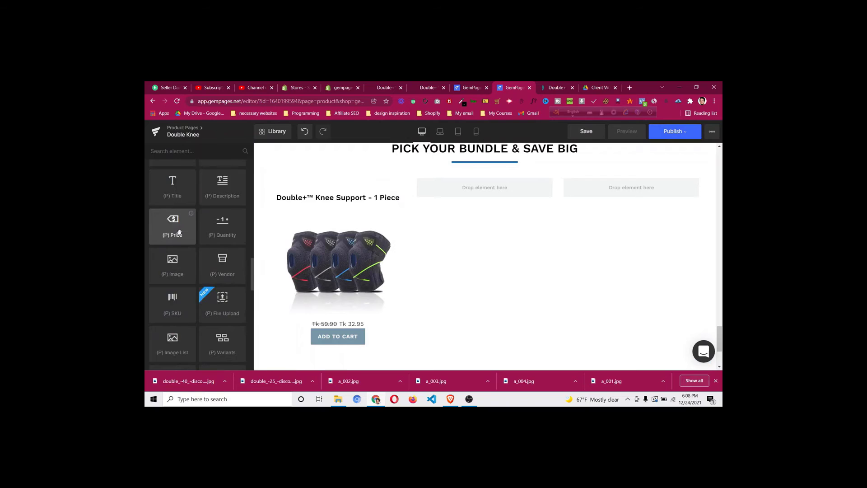
{"action": "scroll", "coordinate": [219, 270], "scroll_direction": "down", "scroll_amount": 1}
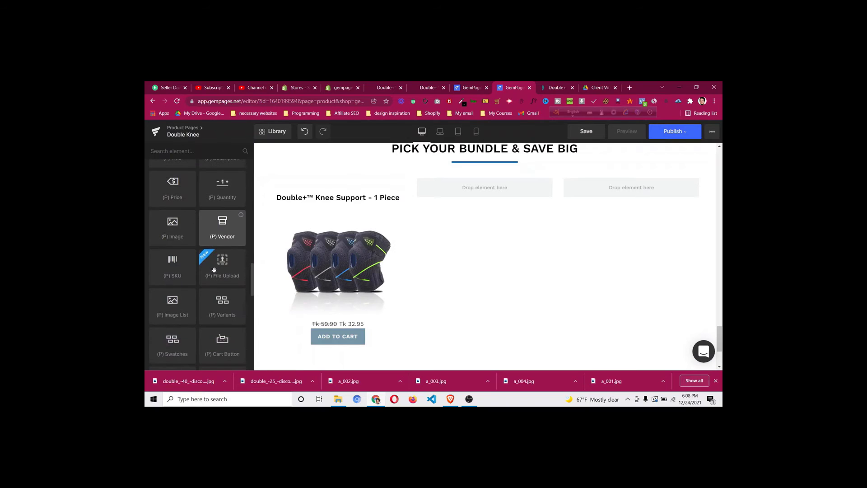
Add a (P) Variants Color dropdown to the product column and centre-align it
{"action": "left_click_drag", "start_coordinate": [217, 311], "coordinate": [332, 305]}
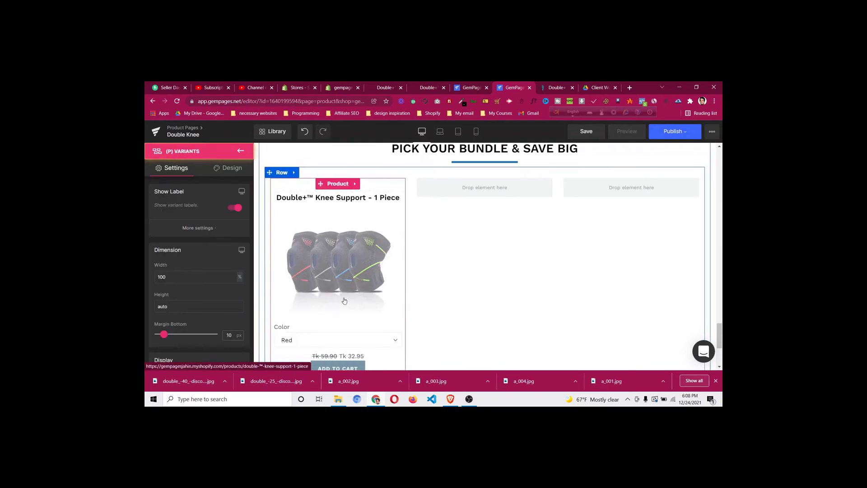
{"action": "scroll", "coordinate": [339, 301], "scroll_direction": "down", "scroll_amount": 1}
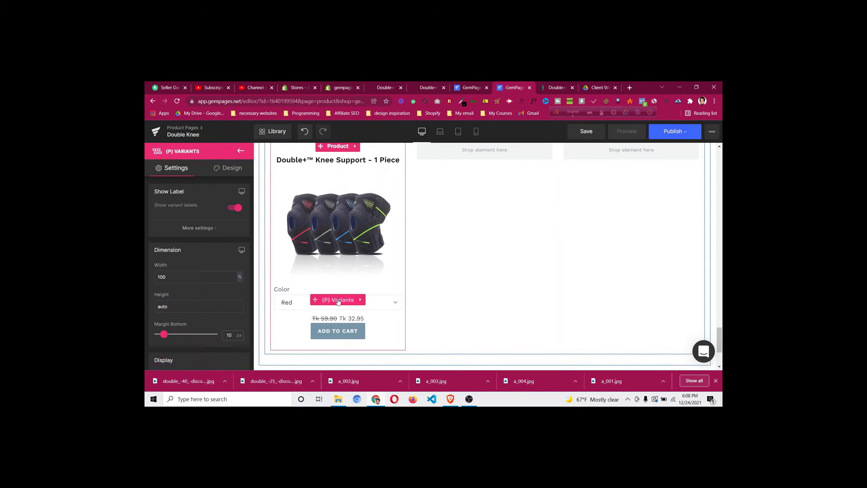
{"action": "scroll", "coordinate": [185, 311], "scroll_direction": "down", "scroll_amount": 3}
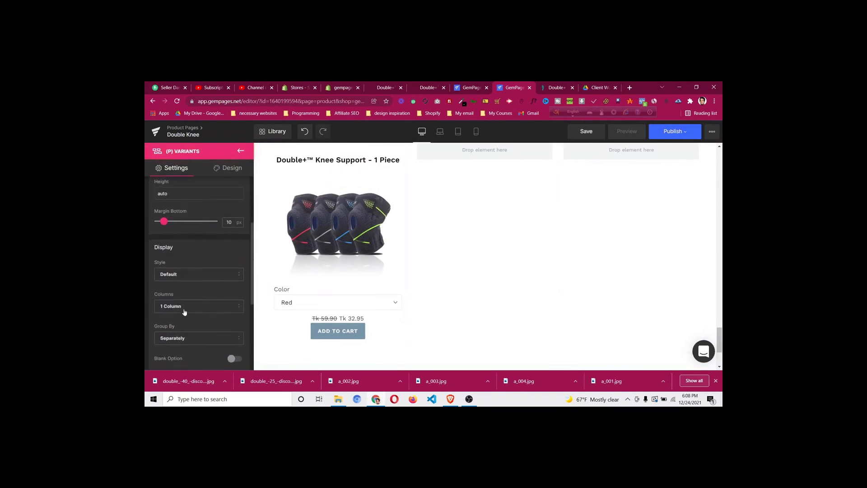
{"action": "scroll", "coordinate": [185, 296], "scroll_direction": "down", "scroll_amount": 2}
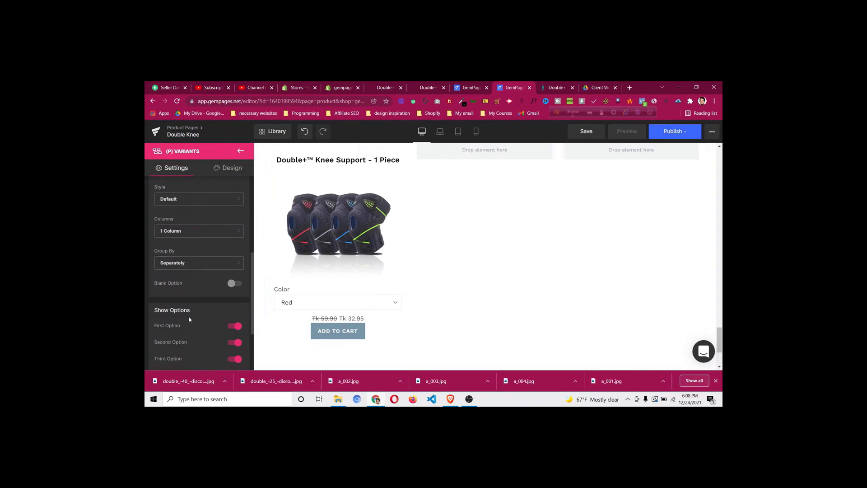
{"action": "scroll", "coordinate": [189, 319], "scroll_direction": "down", "scroll_amount": 2}
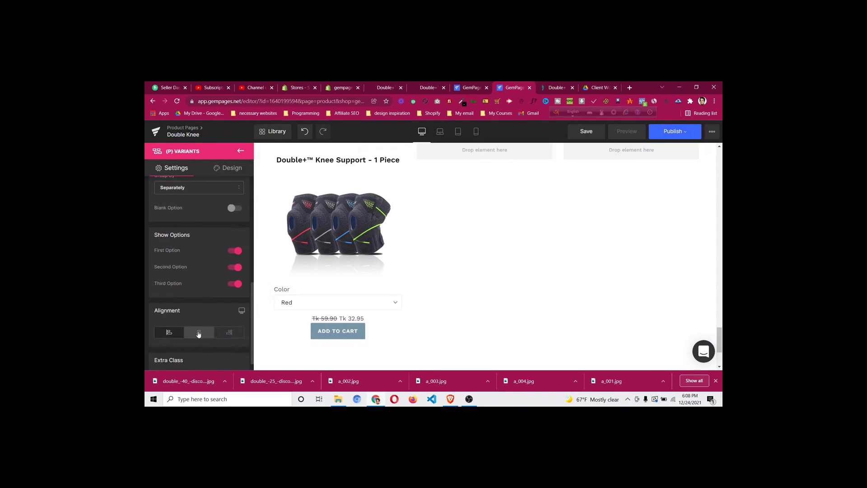
{"action": "left_click", "coordinate": [199, 333]}
{"action": "scroll", "coordinate": [188, 286], "scroll_direction": "down", "scroll_amount": 5}
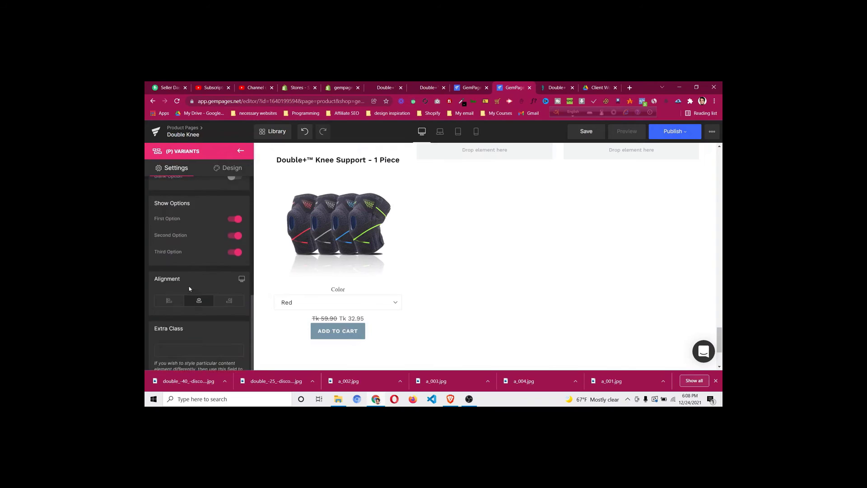
{"action": "left_click", "coordinate": [241, 152]}
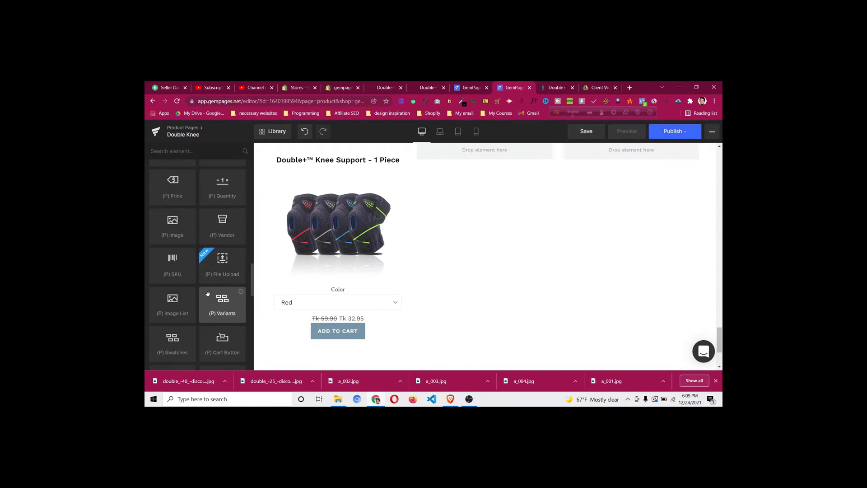
Insert a (P) Swatches element above the dropdown, then delete it
{"action": "scroll", "coordinate": [208, 294], "scroll_direction": "down", "scroll_amount": 1}
{"action": "left_click_drag", "start_coordinate": [181, 309], "coordinate": [338, 283]}
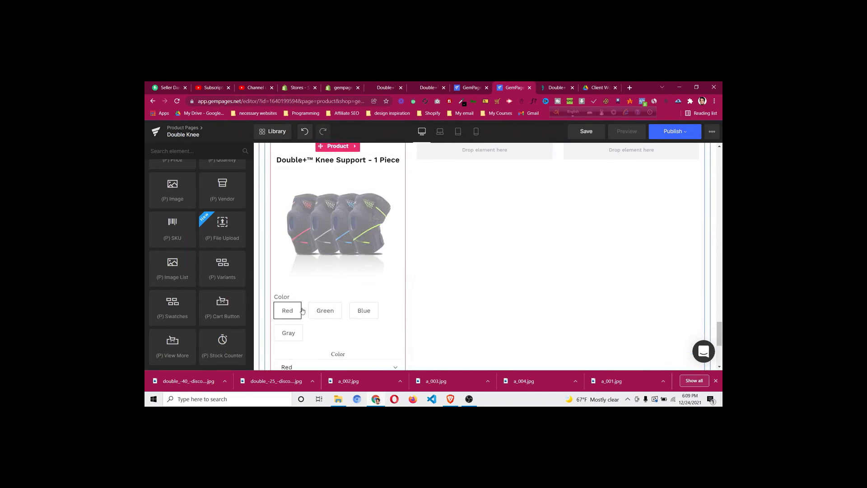
{"action": "scroll", "coordinate": [325, 301], "scroll_direction": "down", "scroll_amount": 1}
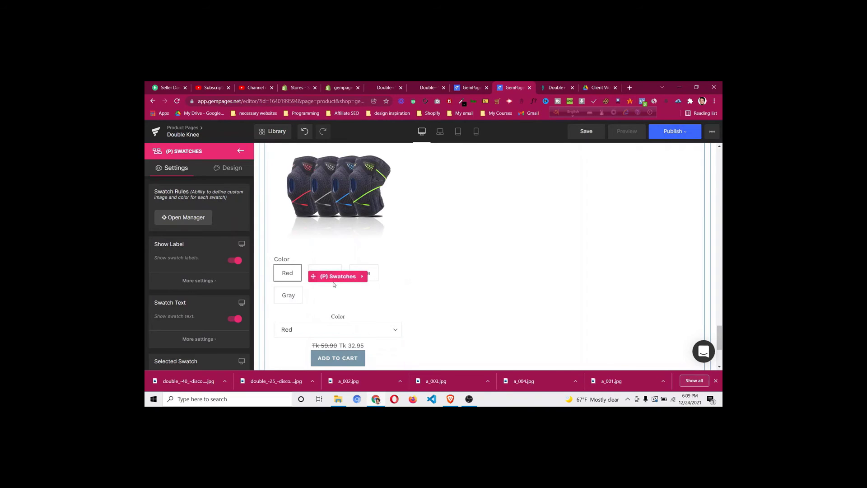
{"action": "right_click", "coordinate": [340, 281]}
{"action": "left_click", "coordinate": [340, 317]}
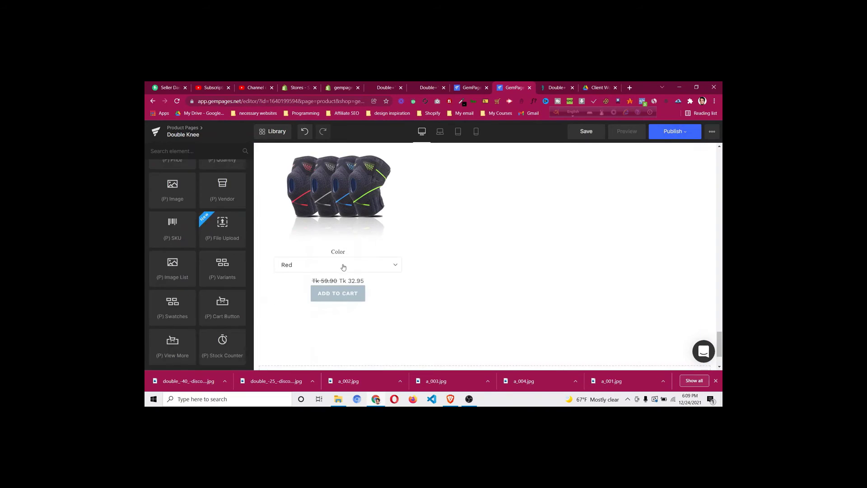
Give the 1 Piece product card a solid border under Design > Border
{"action": "left_click", "coordinate": [541, 88]}
{"action": "scroll", "coordinate": [300, 277], "scroll_direction": "down", "scroll_amount": 2}
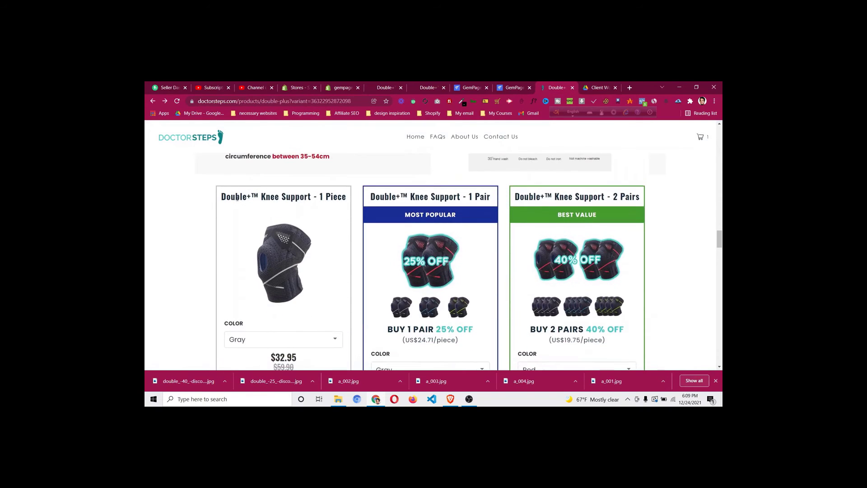
{"action": "left_click", "coordinate": [507, 88]}
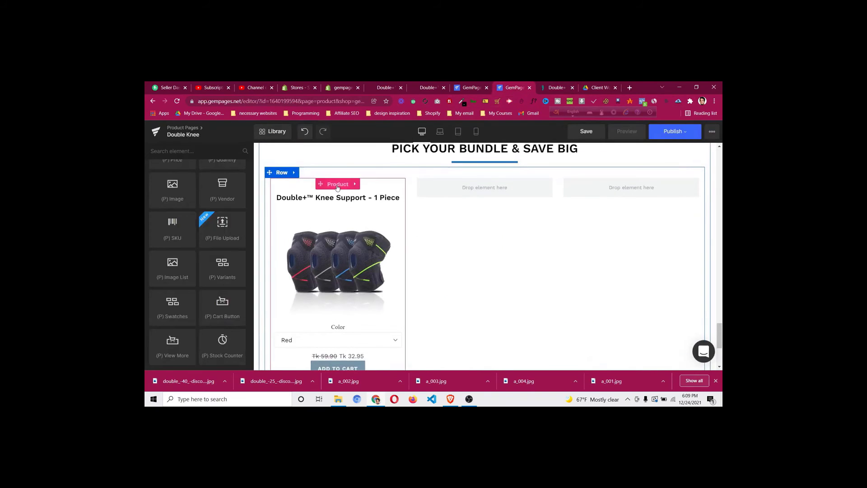
{"action": "left_click", "coordinate": [338, 186]}
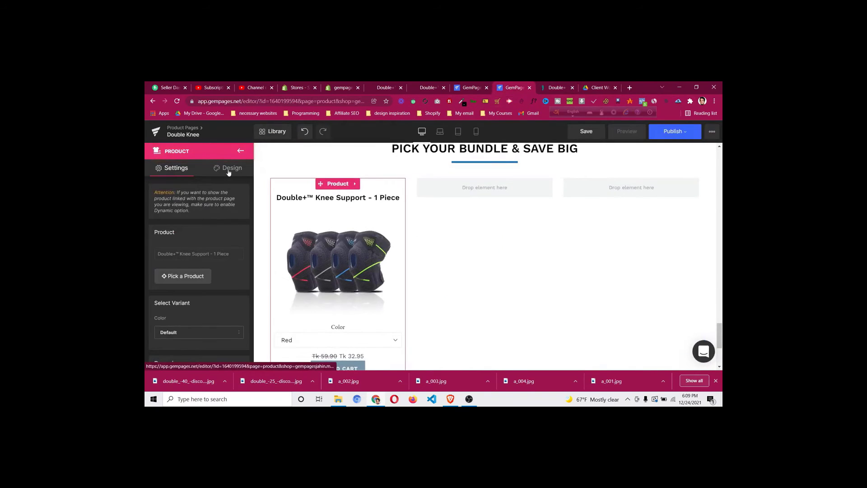
{"action": "left_click", "coordinate": [229, 171]}
{"action": "left_click", "coordinate": [175, 253]}
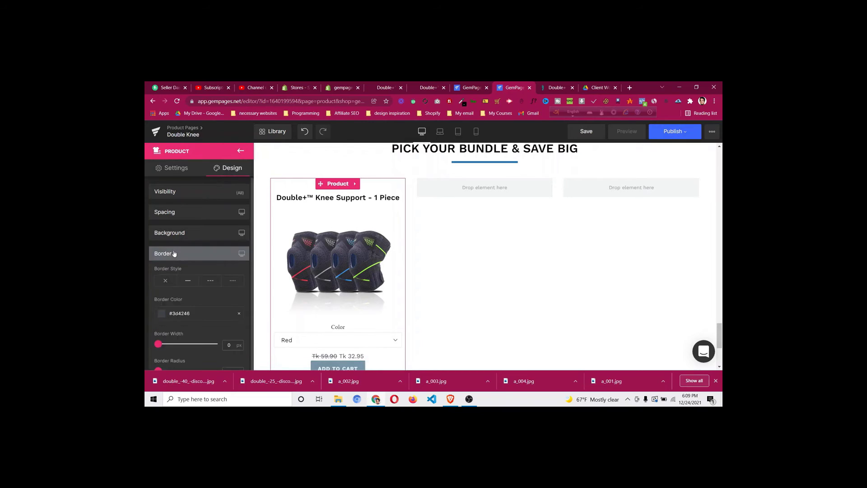
{"action": "left_click", "coordinate": [189, 282]}
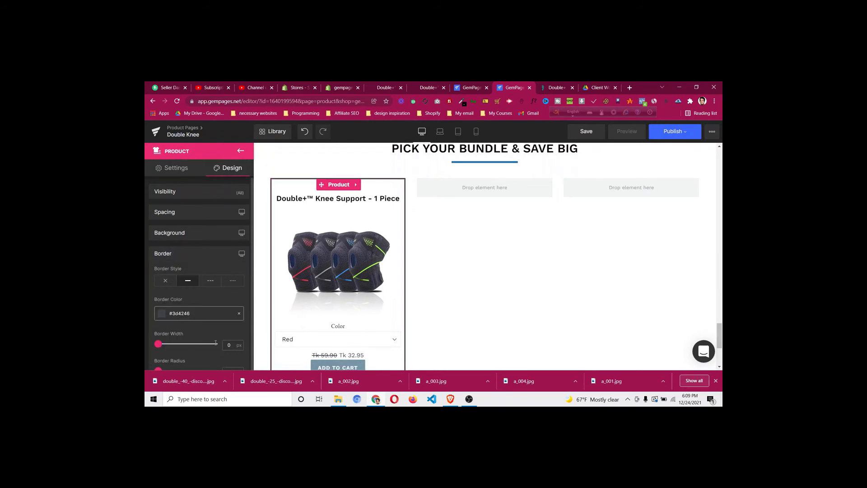
Keep the 2 px #3d4246 border colour and compare the card with the DoctorSteps reference
{"action": "scroll", "coordinate": [221, 321], "scroll_direction": "down", "scroll_amount": 1}
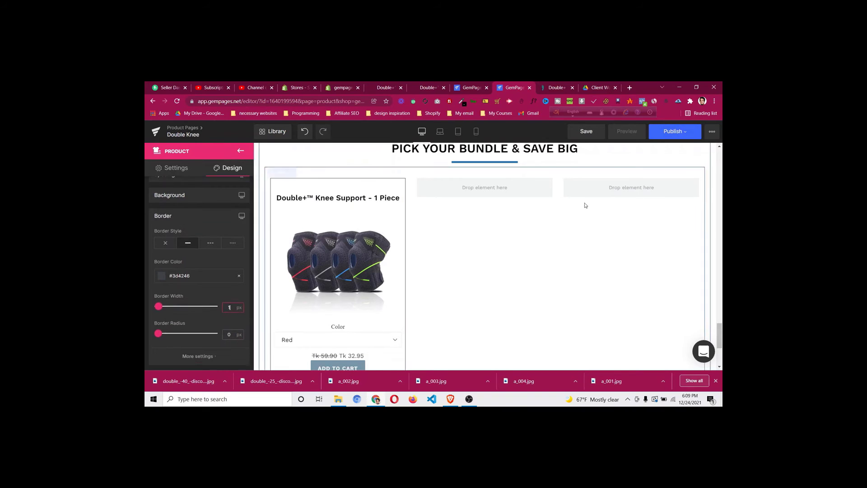
{"action": "left_click", "coordinate": [163, 277]}
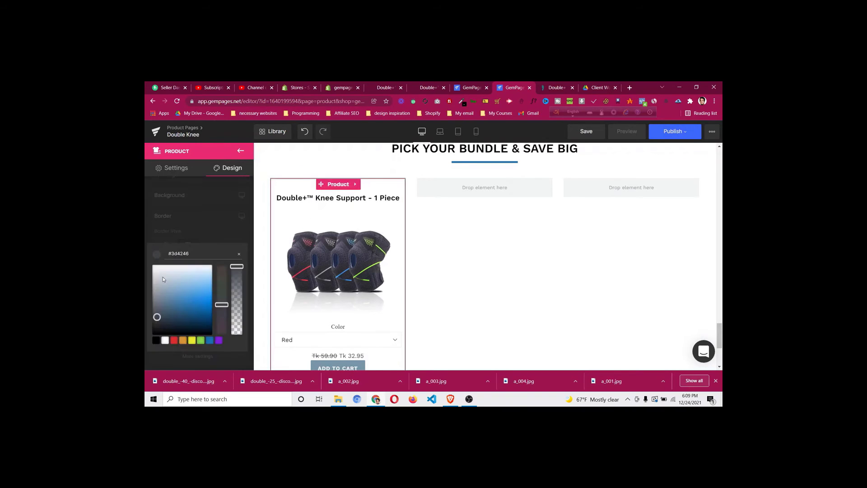
{"action": "left_click", "coordinate": [217, 236]}
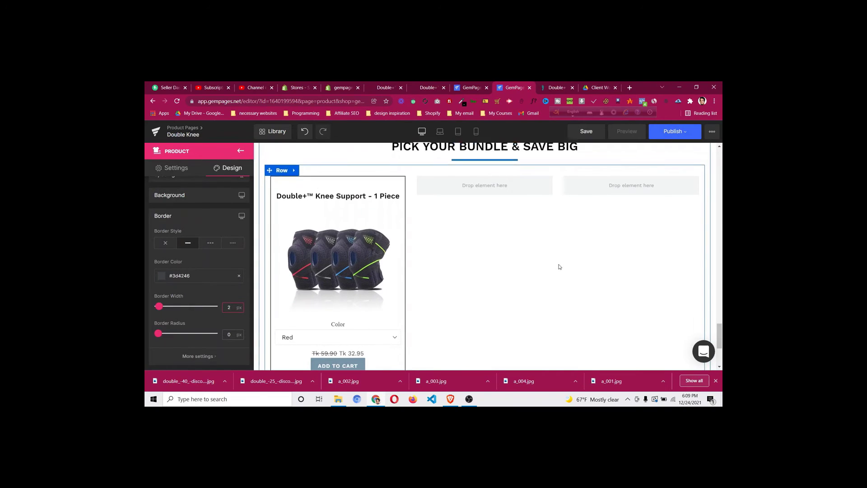
{"action": "scroll", "coordinate": [559, 267], "scroll_direction": "down", "scroll_amount": 1}
{"action": "left_click", "coordinate": [556, 87]}
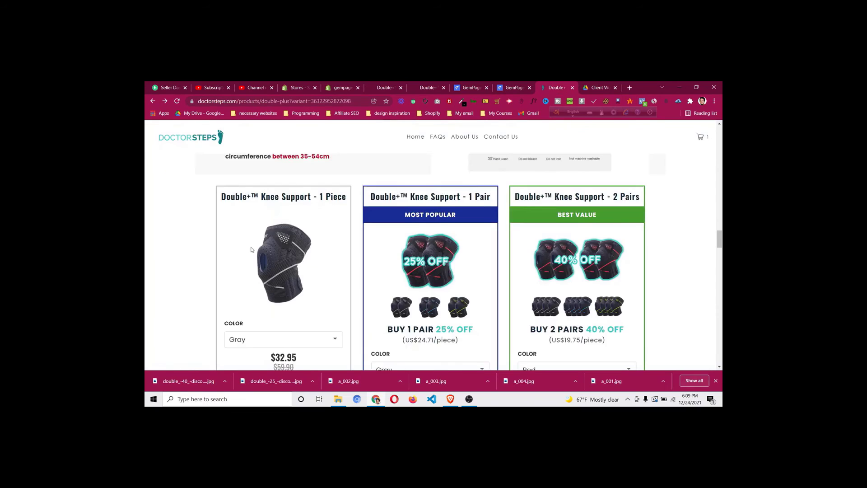
{"action": "scroll", "coordinate": [251, 249], "scroll_direction": "down", "scroll_amount": 3}
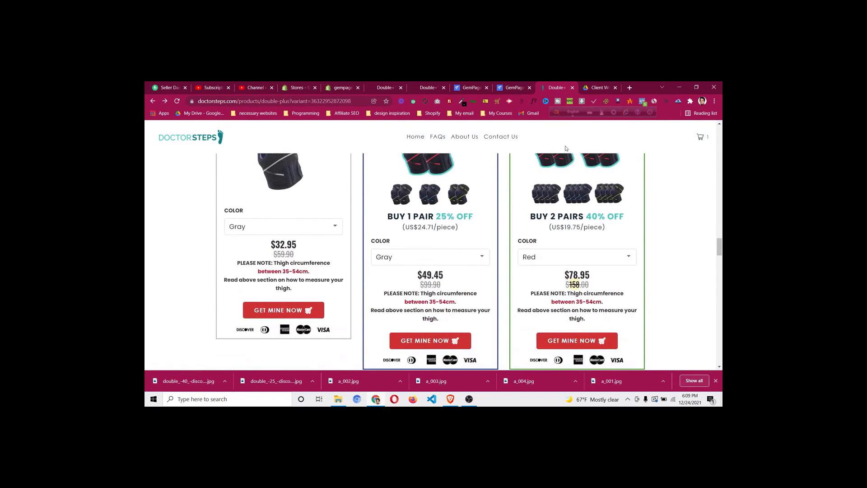
{"action": "left_click", "coordinate": [511, 88]}
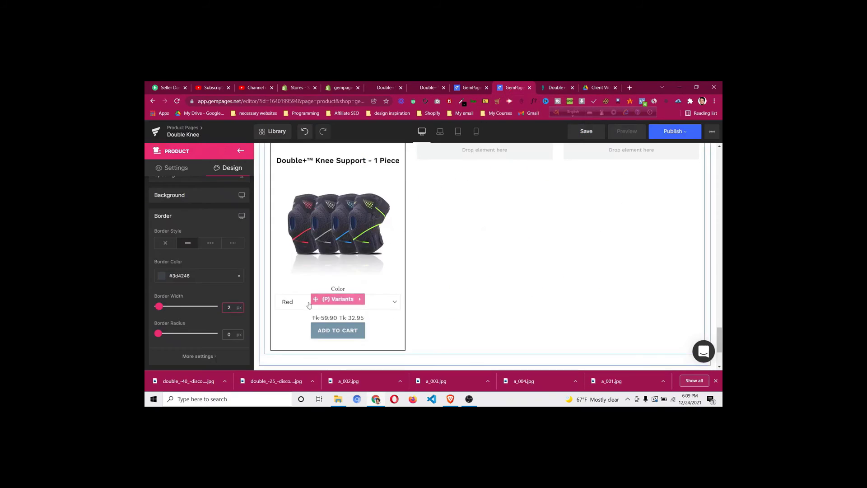
Inspect the price element's compare price settings without changing them
{"action": "left_click", "coordinate": [348, 319]}
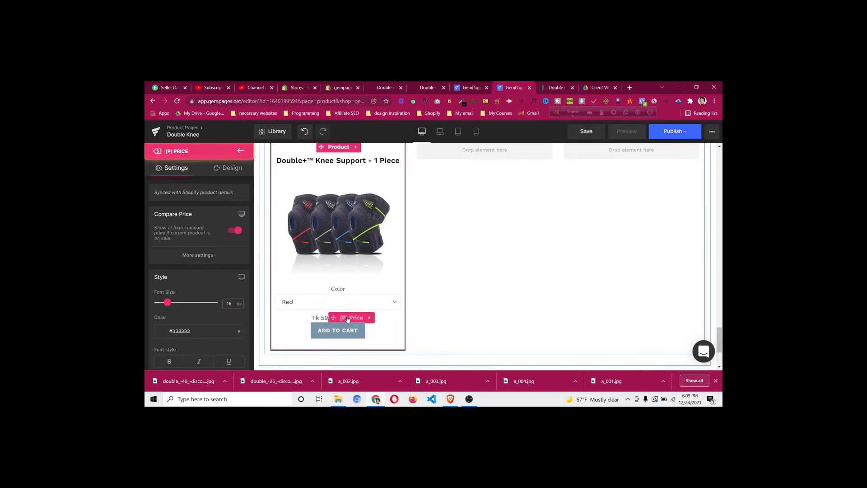
{"action": "left_click", "coordinate": [181, 260]}
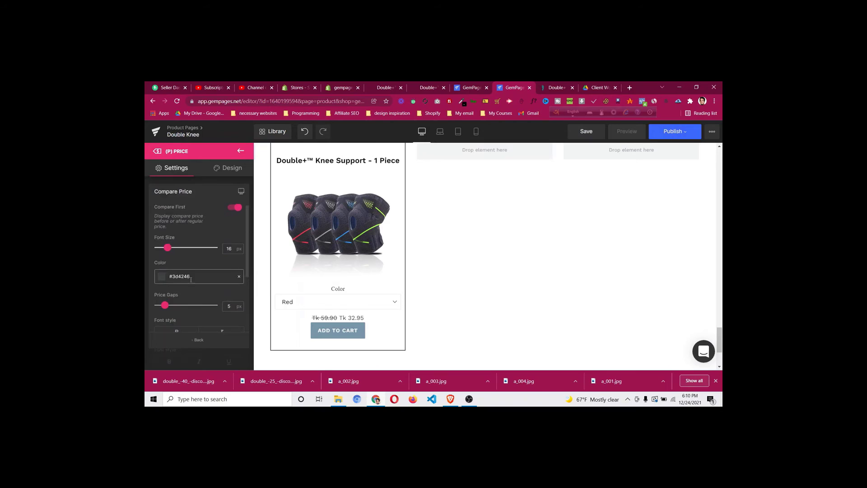
{"action": "scroll", "coordinate": [222, 235], "scroll_direction": "down", "scroll_amount": 3}
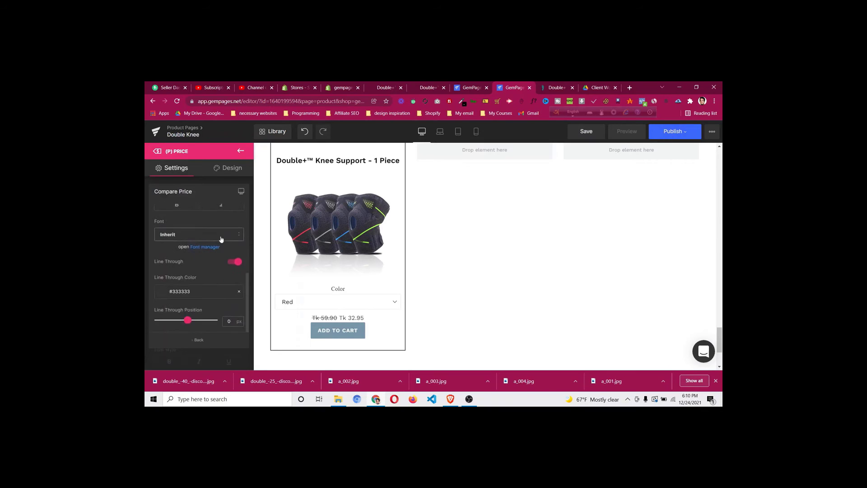
{"action": "scroll", "coordinate": [222, 253], "scroll_direction": "up", "scroll_amount": 3}
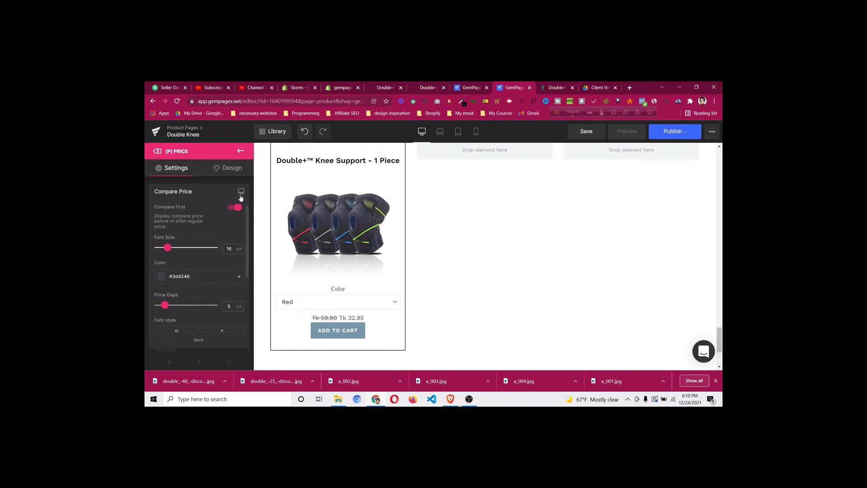
{"action": "left_click", "coordinate": [240, 151]}
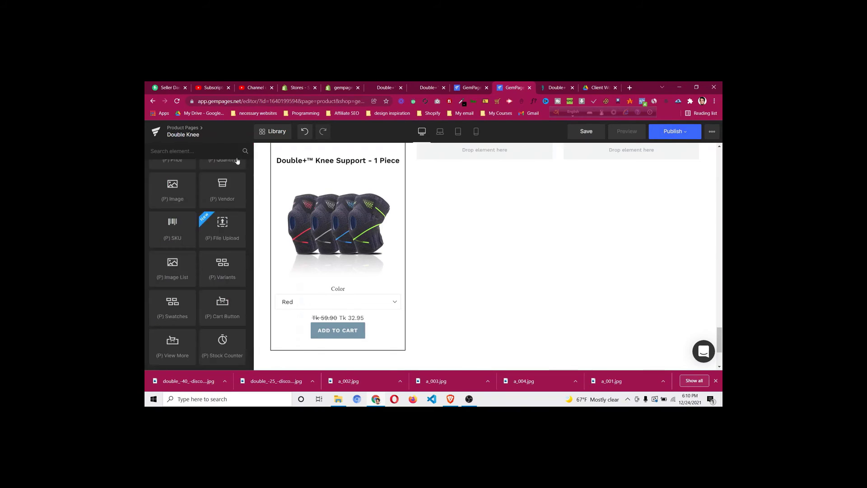
Turn on the Percentage Saved badge to show 45% OFF beside the price
{"action": "left_click", "coordinate": [346, 319]}
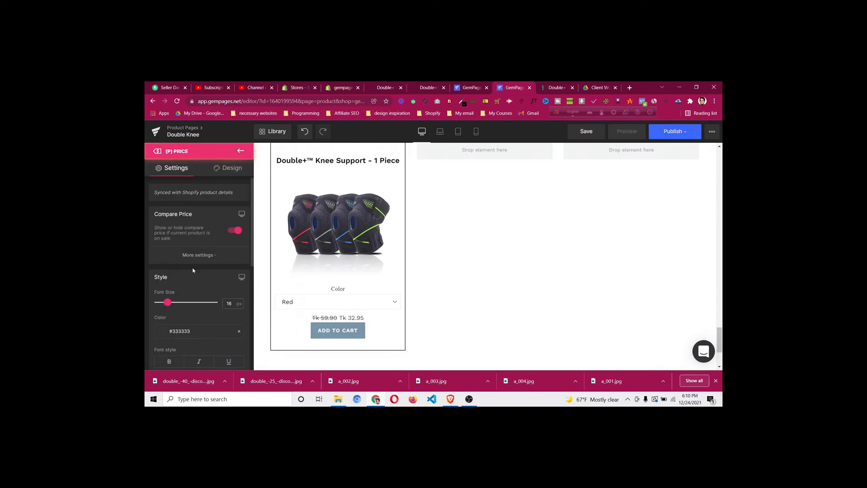
{"action": "scroll", "coordinate": [193, 270], "scroll_direction": "down", "scroll_amount": 3}
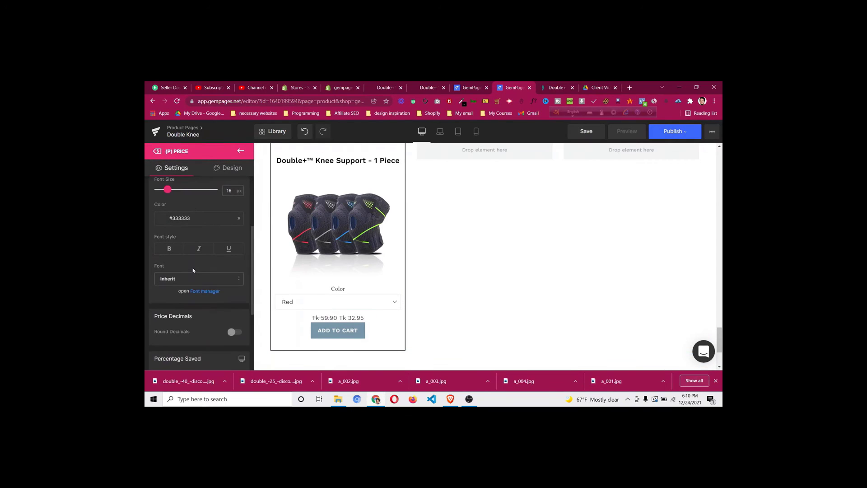
{"action": "scroll", "coordinate": [193, 270], "scroll_direction": "down", "scroll_amount": 5}
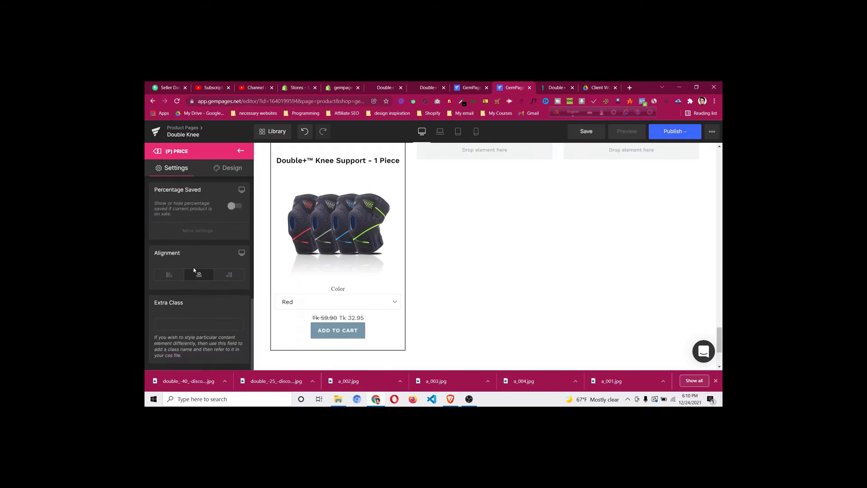
{"action": "left_click", "coordinate": [234, 207]}
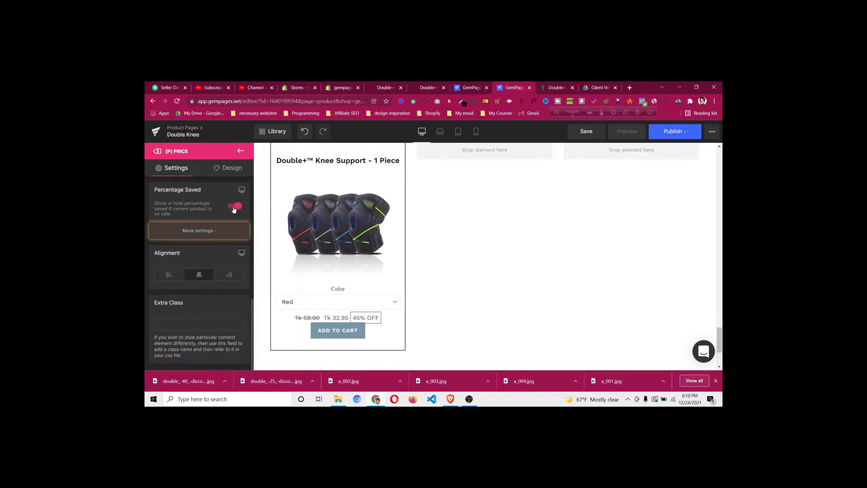
{"action": "scroll", "coordinate": [194, 233], "scroll_direction": "up", "scroll_amount": 4}
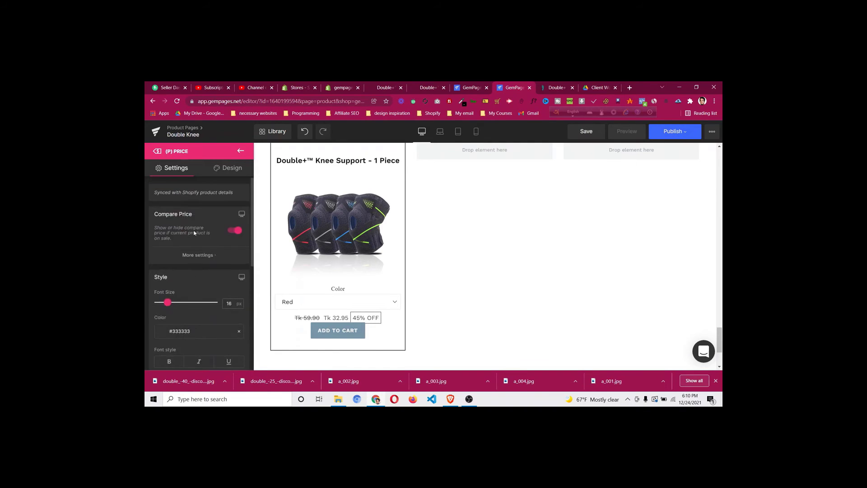
{"action": "left_click", "coordinate": [556, 87]}
{"action": "left_click", "coordinate": [514, 87]}
Make the sale price black #000000 at font size 20
{"action": "scroll", "coordinate": [187, 267], "scroll_direction": "down", "scroll_amount": 3}
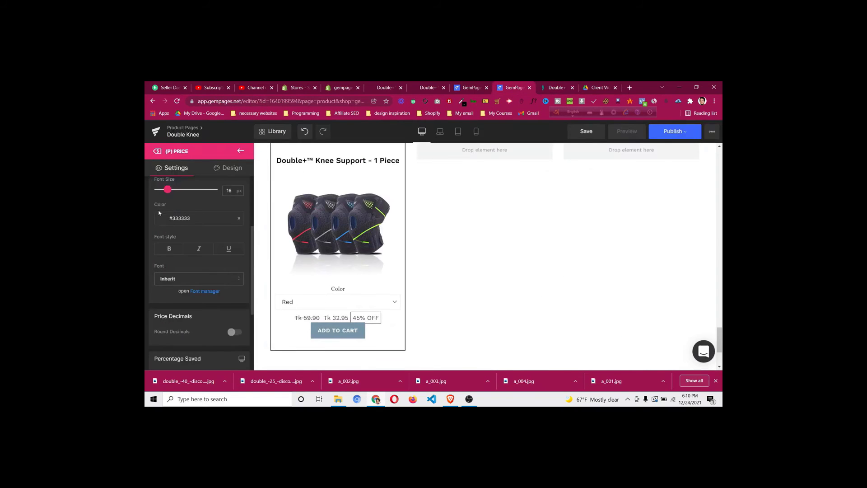
{"action": "left_click", "coordinate": [161, 218]}
{"action": "left_click", "coordinate": [156, 296]}
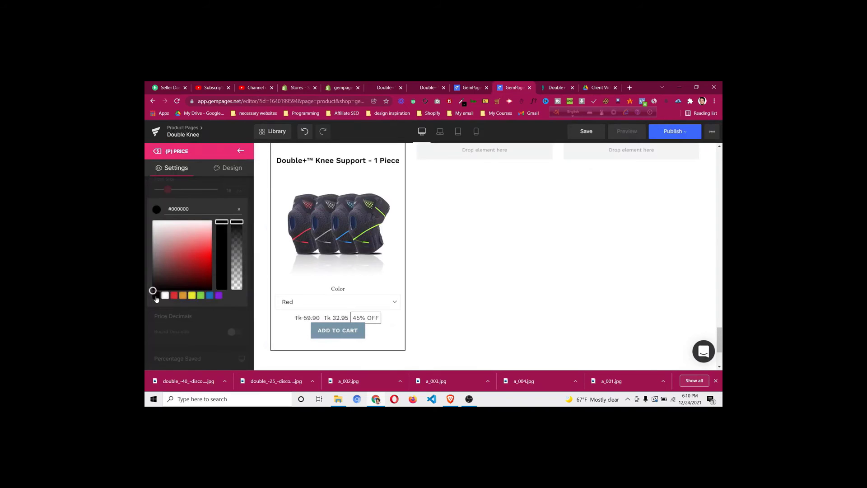
{"action": "left_click", "coordinate": [217, 186]}
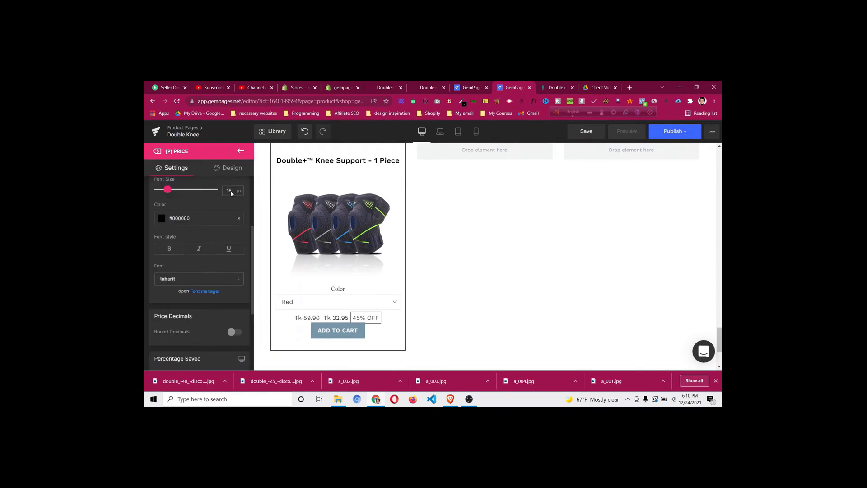
{"action": "key", "text": "Return"}
Recolour the struck-through compare price to grey #7a7a7a
{"action": "scroll", "coordinate": [192, 274], "scroll_direction": "up", "scroll_amount": 3}
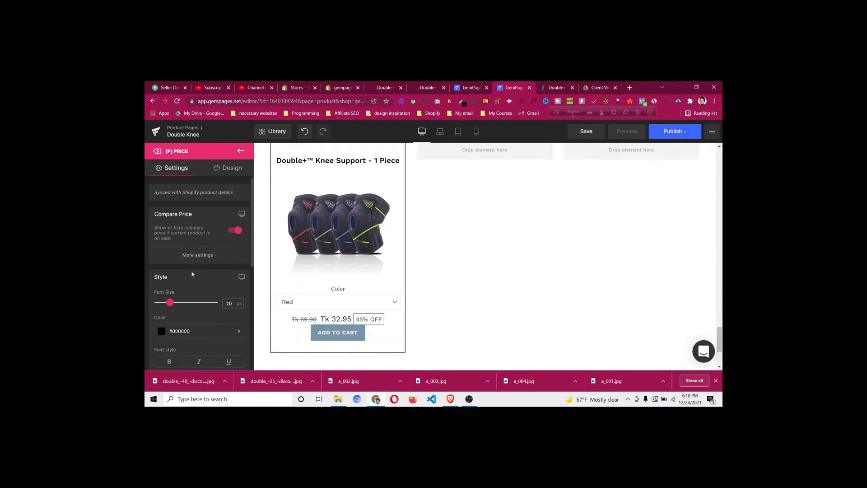
{"action": "left_click", "coordinate": [218, 254]}
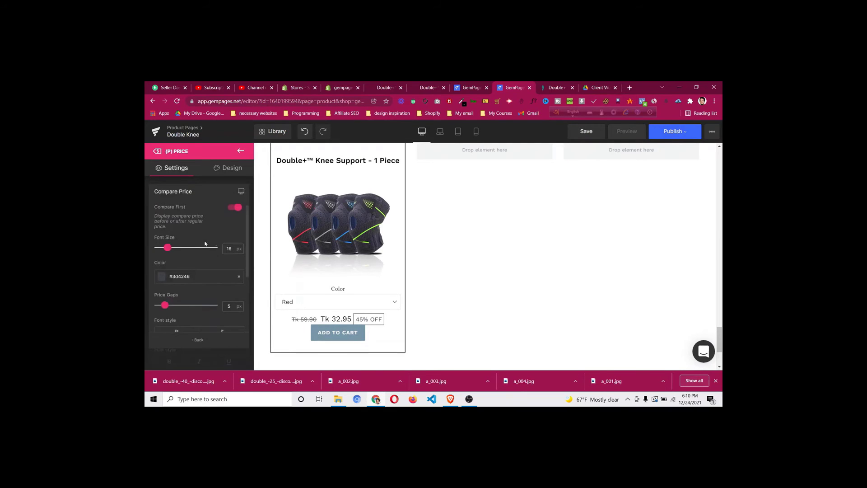
{"action": "left_click", "coordinate": [164, 277]}
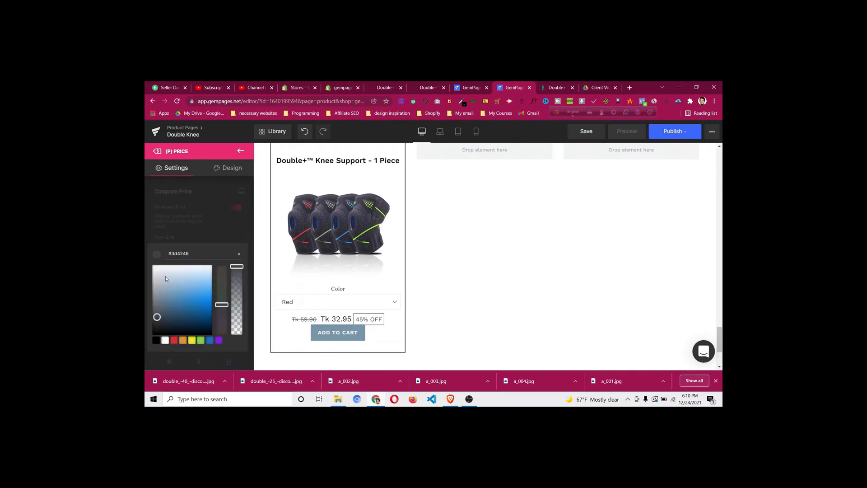
{"action": "left_click", "coordinate": [157, 301]}
{"action": "mouse_move", "coordinate": [157, 301]}
{"action": "left_mouse_down"}
{"action": "mouse_move", "coordinate": [159, 309]}
{"action": "mouse_move", "coordinate": [146, 299]}
{"action": "left_mouse_up"}
{"action": "left_click", "coordinate": [217, 229]}
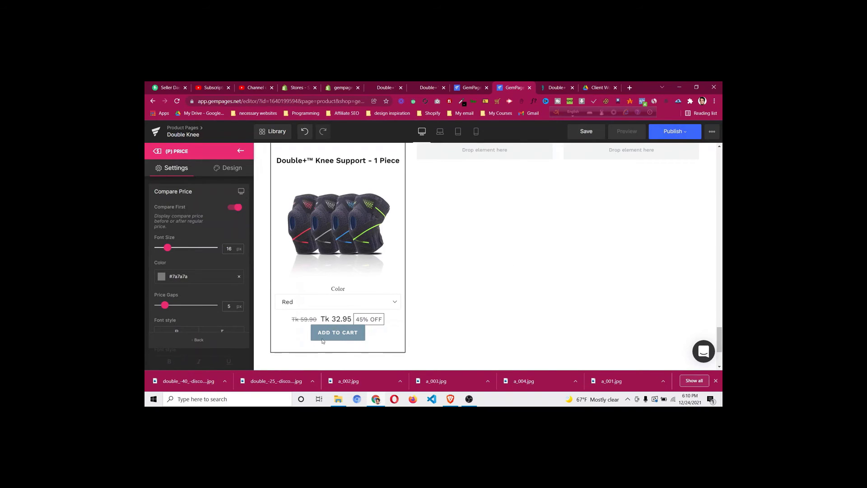
Leave the Compare Price settings and select the 1 Piece card's Add to Cart button
{"action": "scroll", "coordinate": [220, 307], "scroll_direction": "down", "scroll_amount": 5}
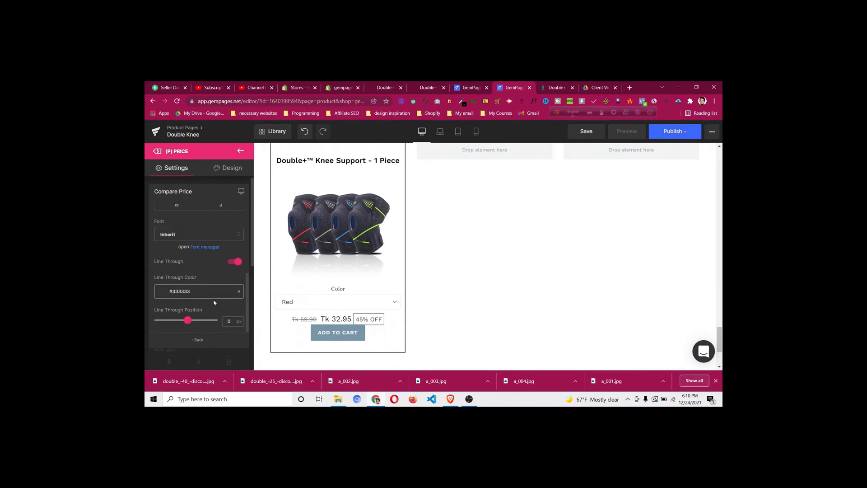
{"action": "scroll", "coordinate": [214, 303], "scroll_direction": "up", "scroll_amount": 5}
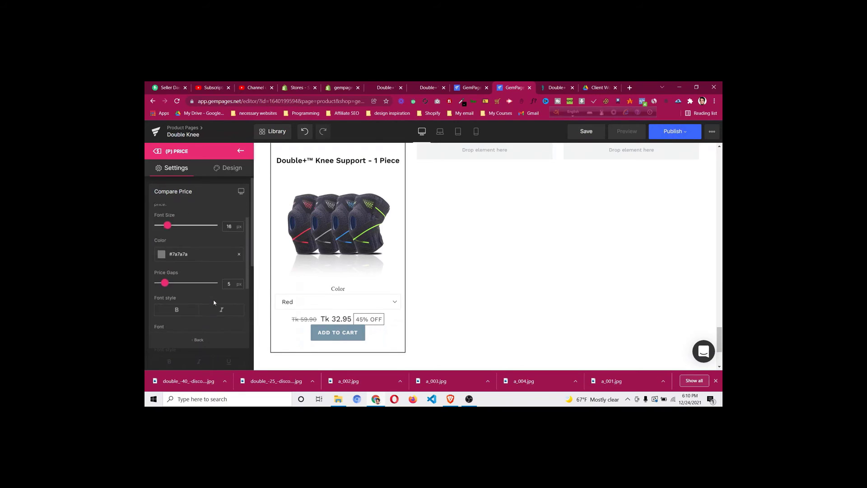
{"action": "left_click", "coordinate": [342, 331]}
{"action": "left_click", "coordinate": [345, 333]}
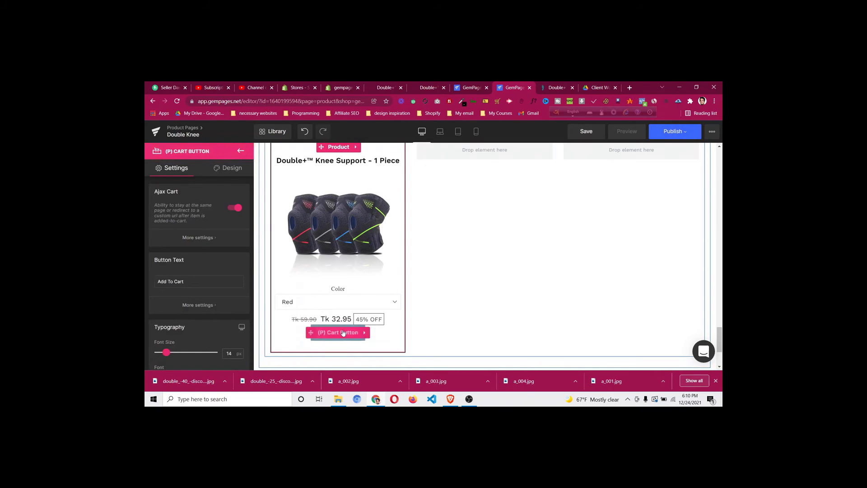
Give the Add to Cart button a 20px top margin, then bring up the DoctorSteps page
{"action": "left_click", "coordinate": [229, 168]}
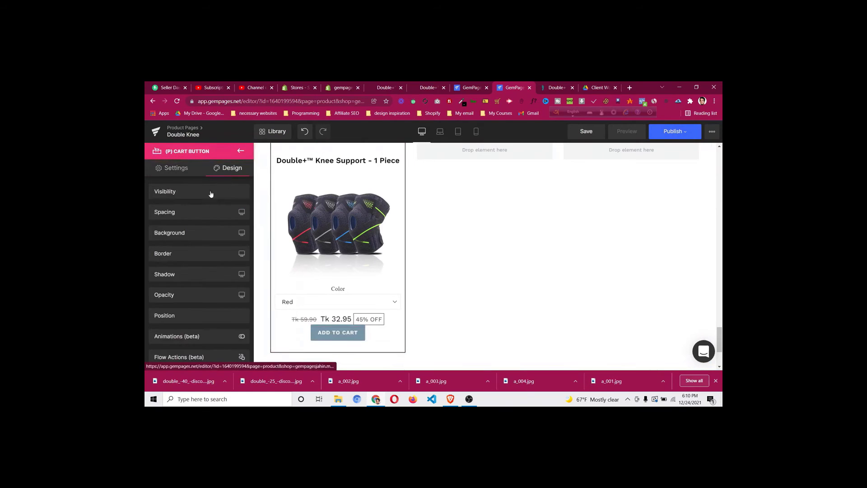
{"action": "left_click", "coordinate": [198, 218]}
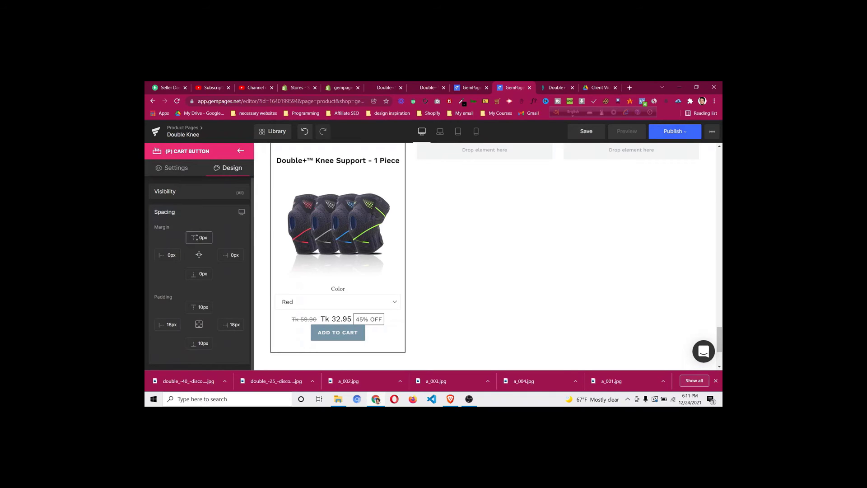
{"action": "left_click", "coordinate": [197, 237]}
{"action": "type", "text": "2"}
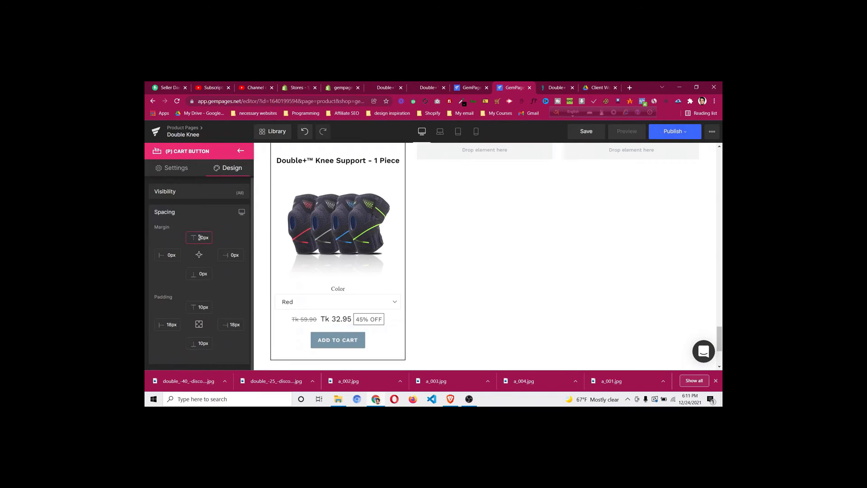
{"action": "left_click", "coordinate": [558, 86]}
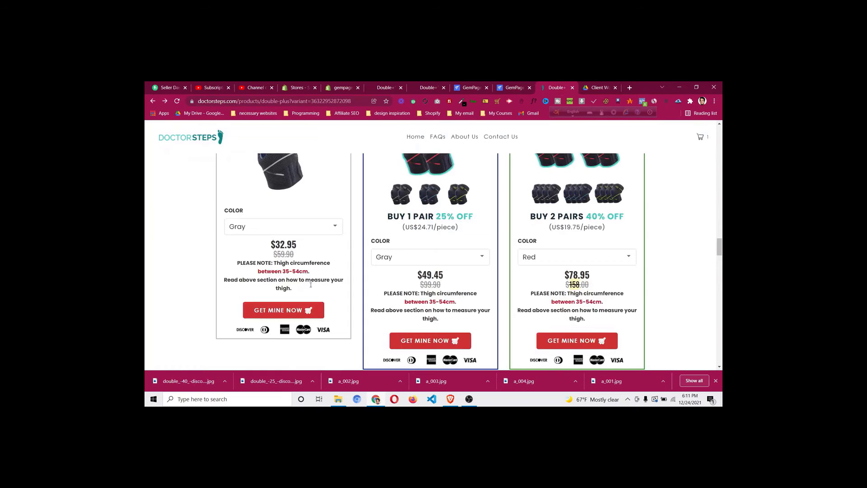
Review the DoctorSteps single, 1 Pair and 2 Pairs pricing cards, then return to GemPages
{"action": "scroll", "coordinate": [429, 269], "scroll_direction": "down", "scroll_amount": 2}
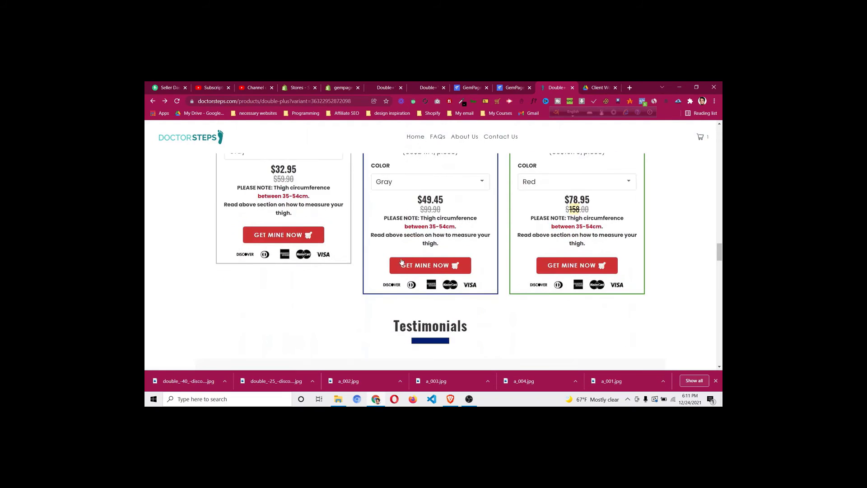
{"action": "scroll", "coordinate": [421, 265], "scroll_direction": "up", "scroll_amount": 10}
{"action": "scroll", "coordinate": [408, 258], "scroll_direction": "down", "scroll_amount": 3}
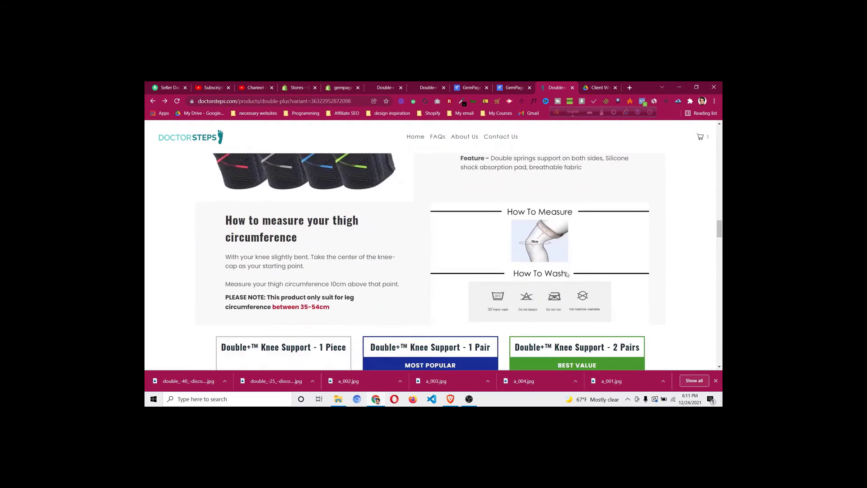
{"action": "scroll", "coordinate": [573, 284], "scroll_direction": "up", "scroll_amount": 10}
{"action": "scroll", "coordinate": [573, 284], "scroll_direction": "up", "scroll_amount": 5}
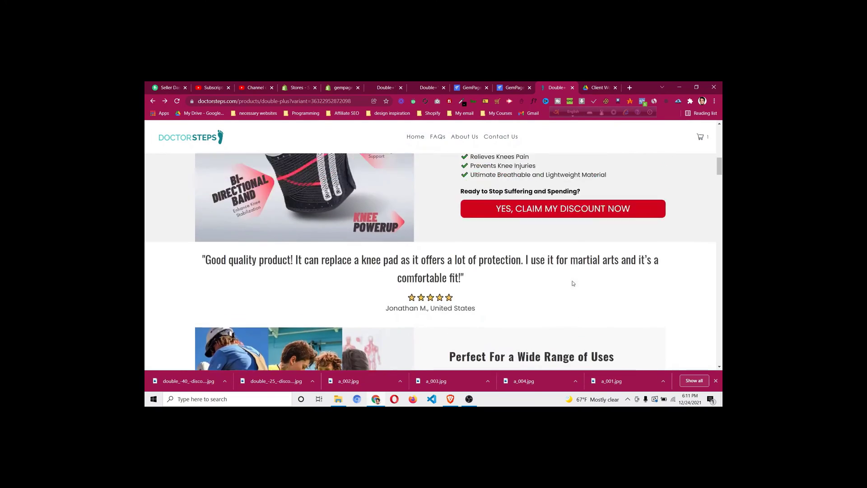
{"action": "left_click_drag", "start_coordinate": [720, 162], "coordinate": [716, 245]}
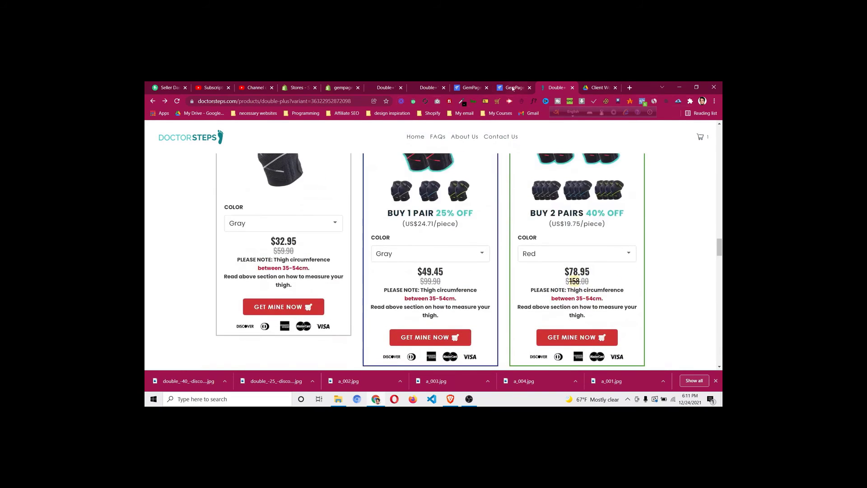
{"action": "left_click", "coordinate": [513, 88]}
{"action": "scroll", "coordinate": [503, 294], "scroll_direction": "down", "scroll_amount": 10}
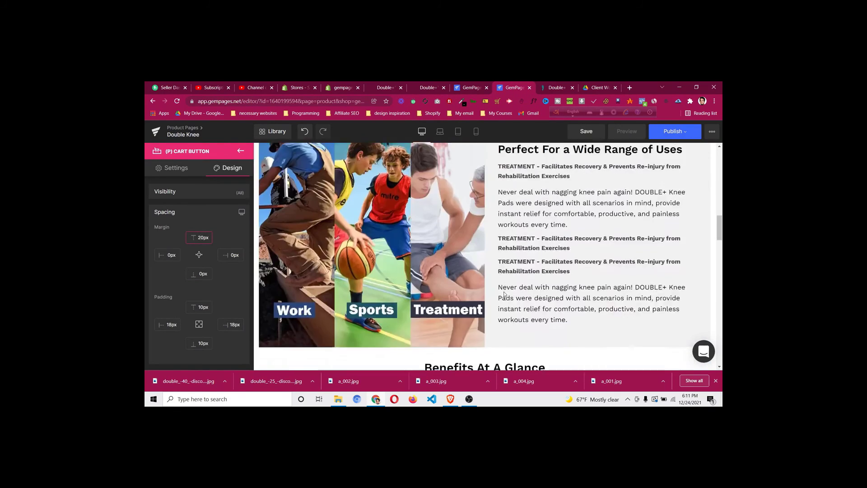
Copy the red hex #d0021b from the GET MY button's background colour
{"action": "scroll", "coordinate": [505, 294], "scroll_direction": "up", "scroll_amount": 6}
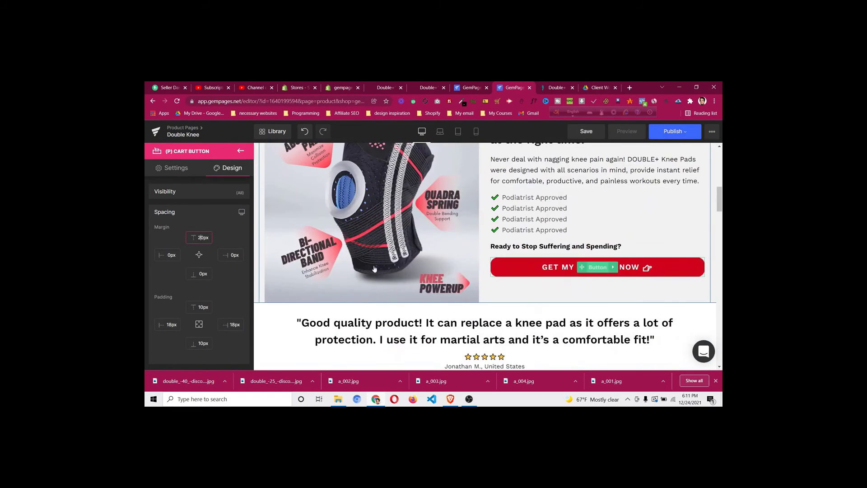
{"action": "scroll", "coordinate": [199, 234], "scroll_direction": "down", "scroll_amount": 6}
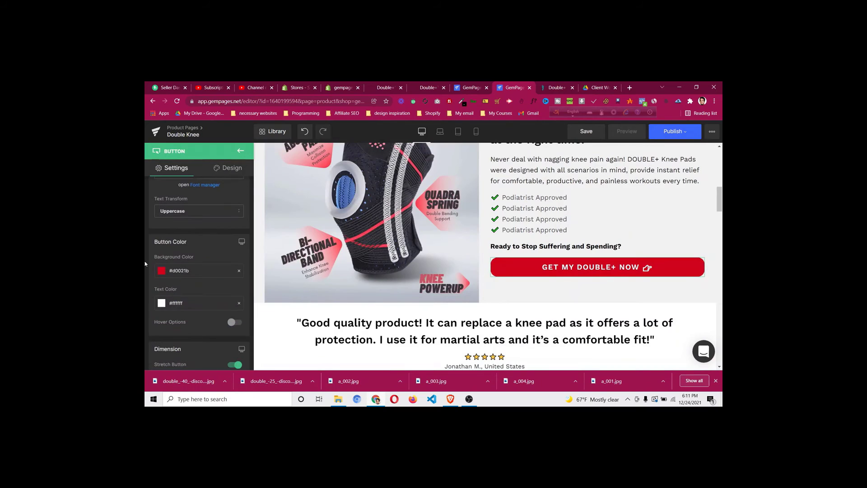
{"action": "left_click", "coordinate": [181, 270]}
{"action": "triple_click", "coordinate": [204, 250]}
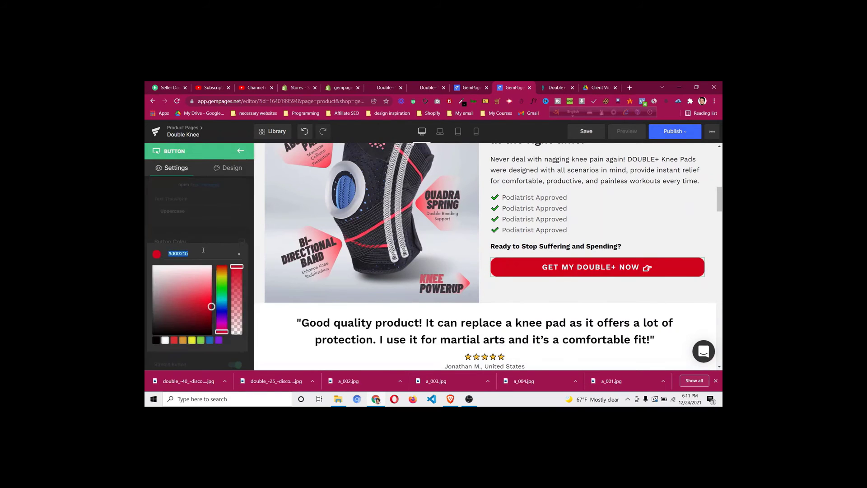
{"action": "scroll", "coordinate": [569, 281], "scroll_direction": "down", "scroll_amount": 6}
{"action": "scroll", "coordinate": [569, 281], "scroll_direction": "down", "scroll_amount": 15}
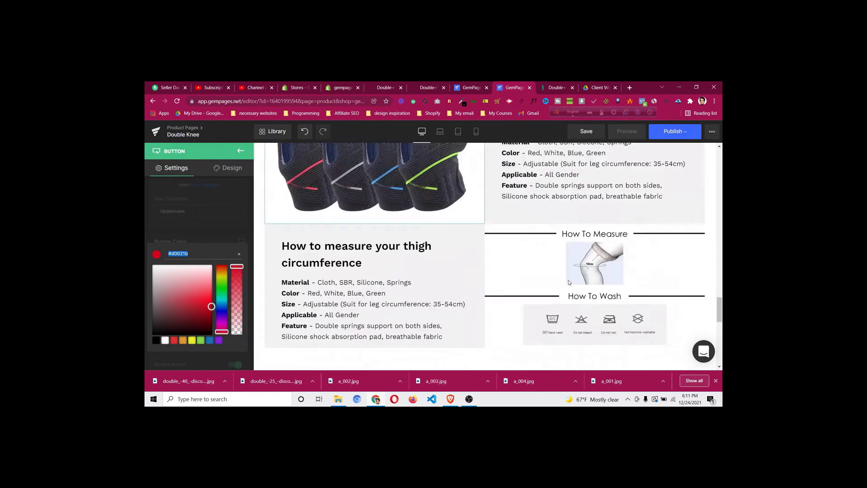
{"action": "left_click", "coordinate": [334, 264]}
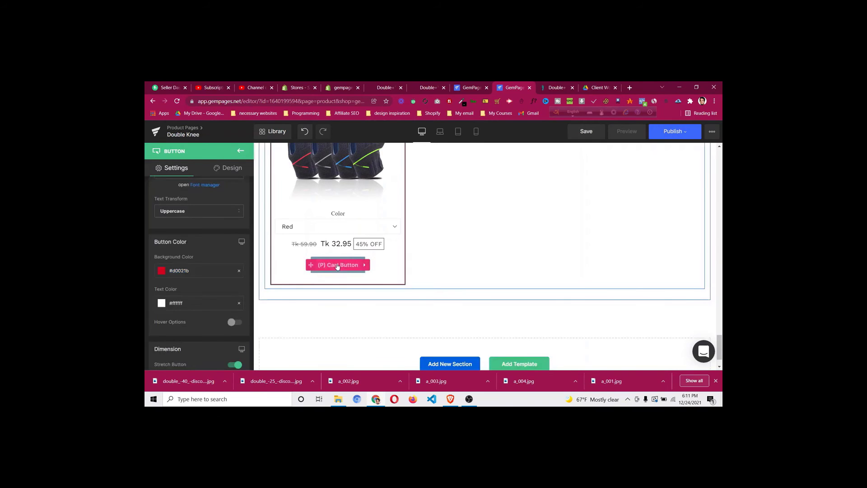
Make the 1 Piece card's Add to Cart button red and stretch it full width
{"action": "left_click", "coordinate": [337, 266]}
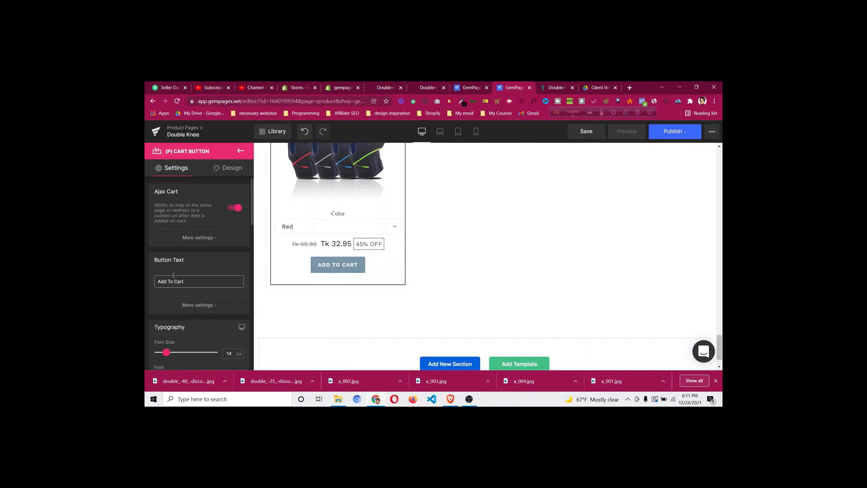
{"action": "scroll", "coordinate": [175, 268], "scroll_direction": "down", "scroll_amount": 2}
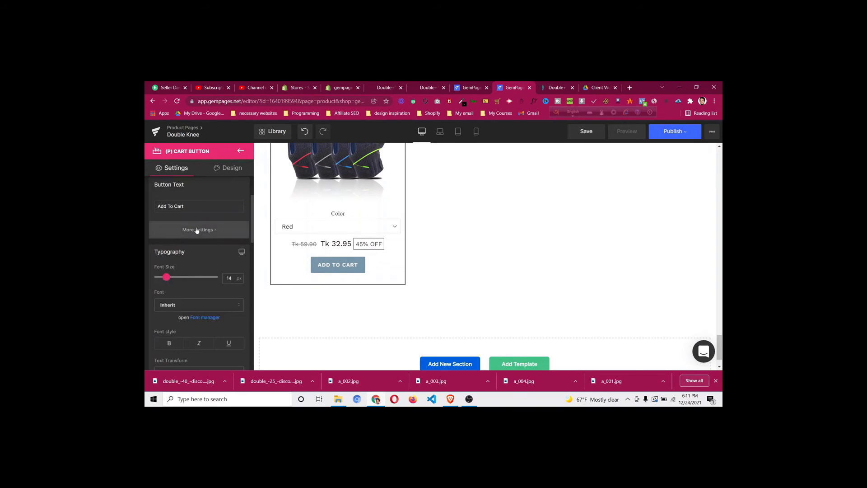
{"action": "left_click", "coordinate": [197, 229]}
{"action": "left_click", "coordinate": [191, 243]}
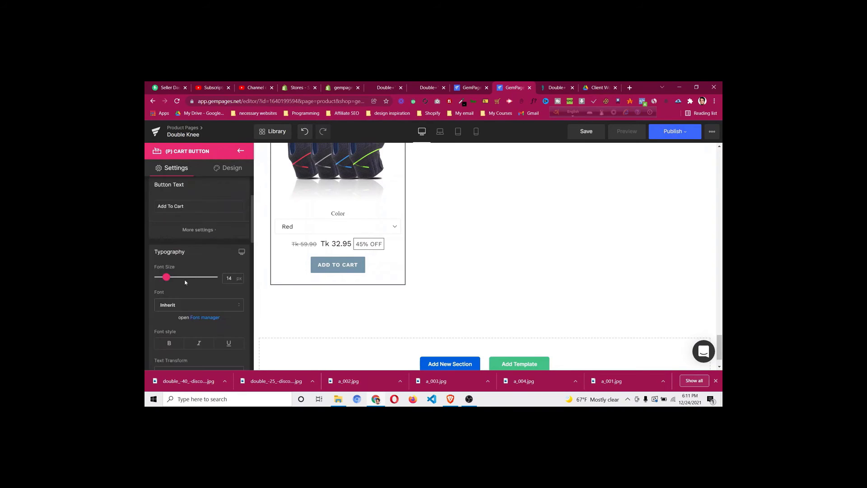
{"action": "scroll", "coordinate": [183, 283], "scroll_direction": "down", "scroll_amount": 2}
{"action": "left_click", "coordinate": [162, 321]}
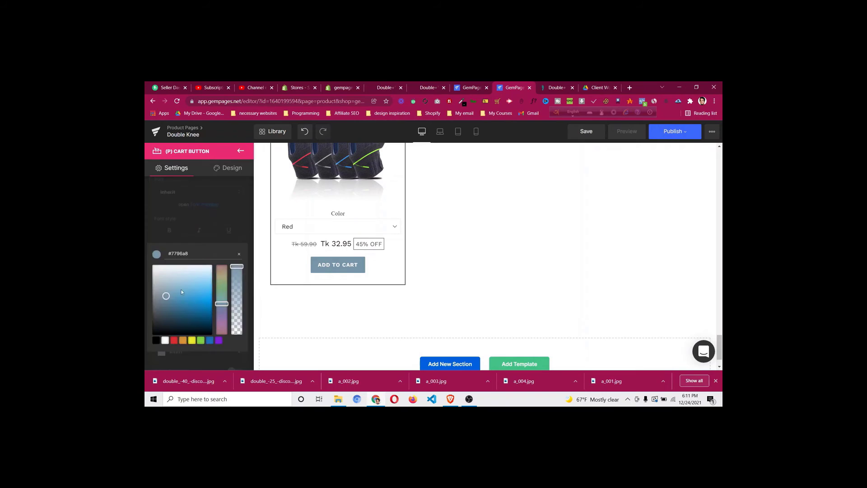
{"action": "left_click", "coordinate": [234, 213]}
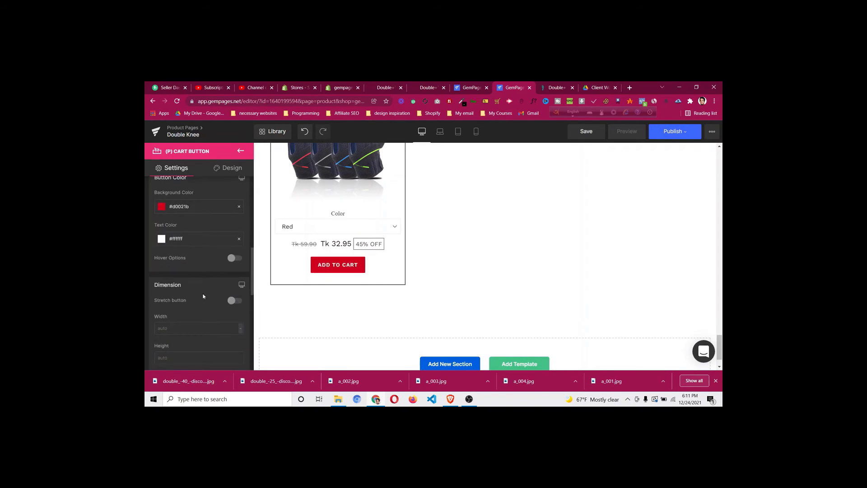
{"action": "scroll", "coordinate": [232, 299], "scroll_direction": "down", "scroll_amount": 1}
{"action": "left_click", "coordinate": [234, 264]}
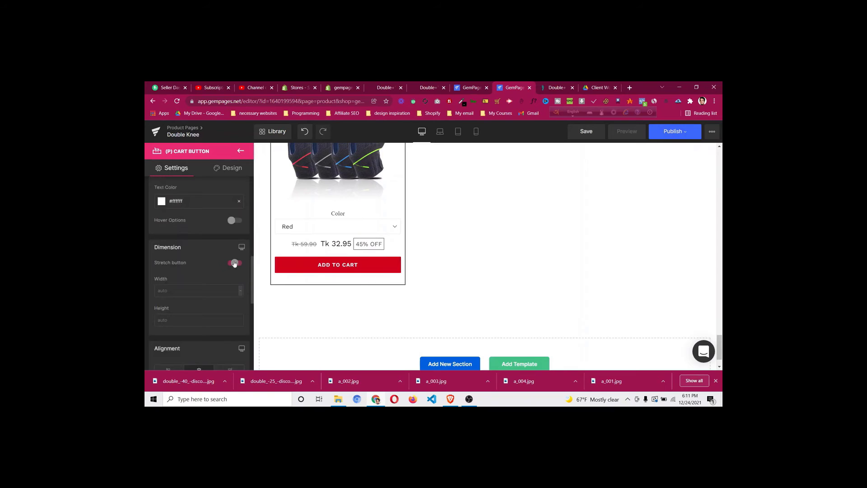
After checking the DoctorSteps page, change the button text to 'GET MINE NOW'
{"action": "left_click", "coordinate": [554, 88]}
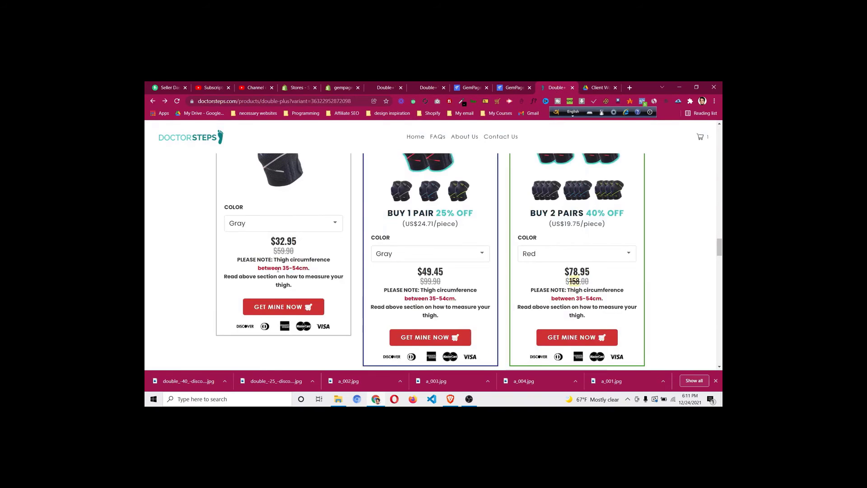
{"action": "left_click", "coordinate": [426, 87]}
{"action": "left_click", "coordinate": [510, 88]}
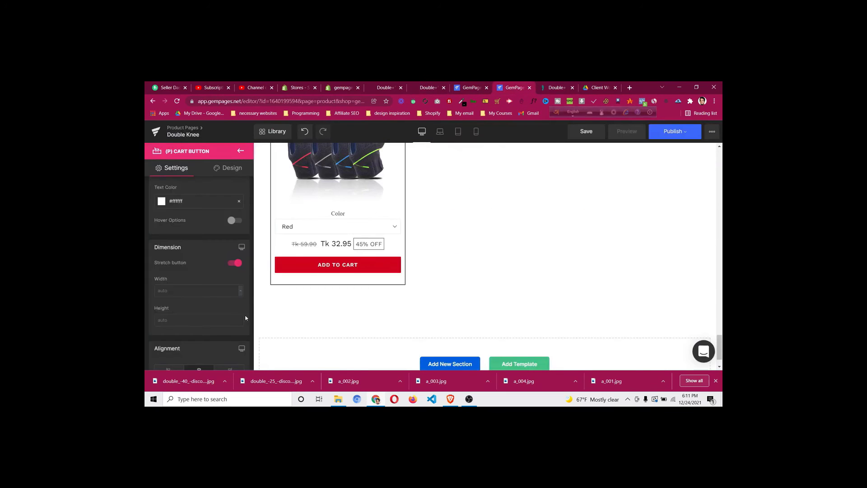
{"action": "scroll", "coordinate": [182, 286], "scroll_direction": "up", "scroll_amount": 5}
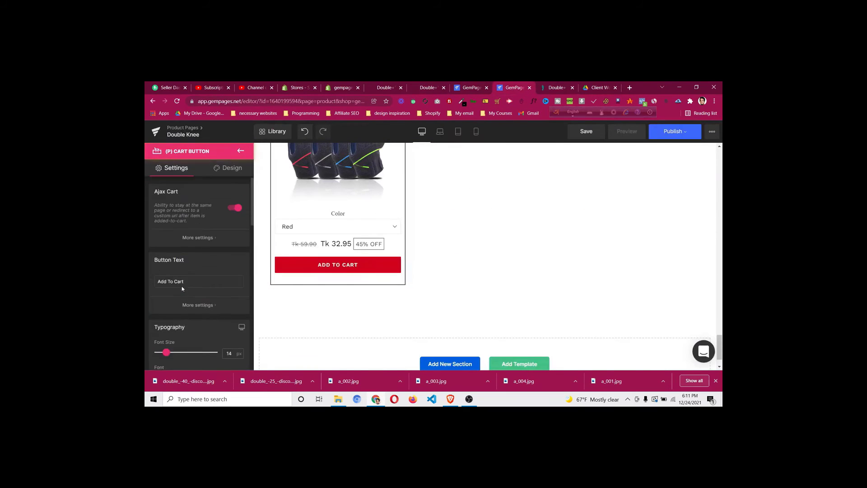
{"action": "left_click", "coordinate": [192, 284]}
{"action": "key", "text": "ctrl+a"}
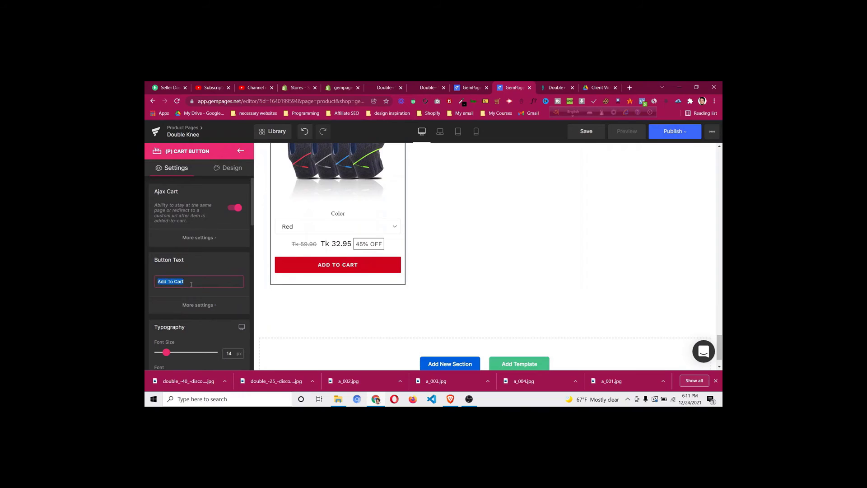
{"action": "key", "text": "BackSpace"}
{"action": "type", "text": "GET MINE NOW"}
Turn off Stretch button, cancel the image upload, and set the button font size to 18 px
{"action": "scroll", "coordinate": [191, 280], "scroll_direction": "down", "scroll_amount": 4}
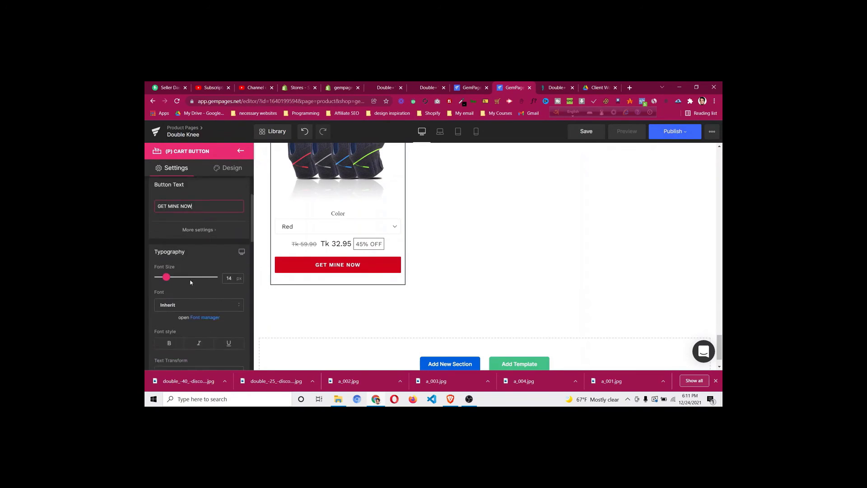
{"action": "scroll", "coordinate": [195, 280], "scroll_direction": "down", "scroll_amount": 2}
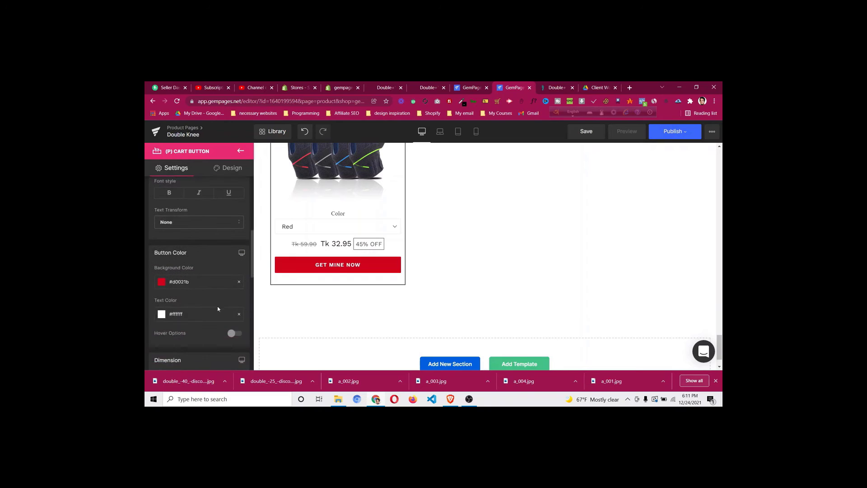
{"action": "scroll", "coordinate": [226, 328], "scroll_direction": "down", "scroll_amount": 2}
{"action": "left_click", "coordinate": [236, 300]}
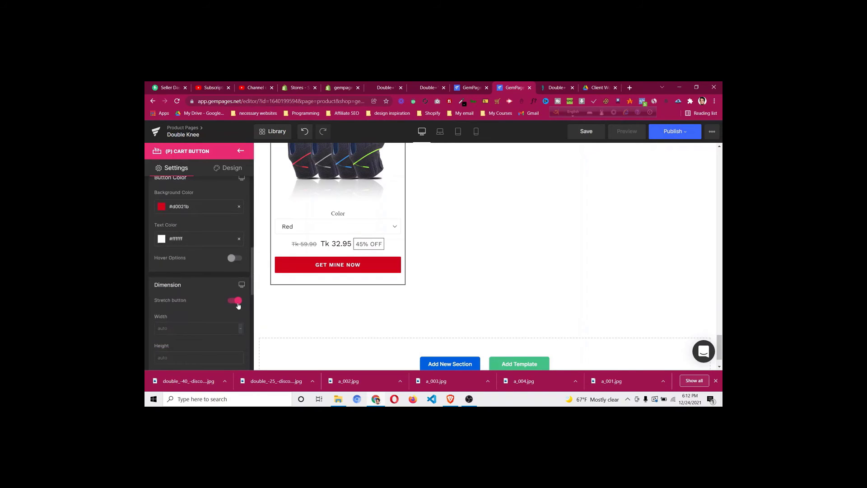
{"action": "scroll", "coordinate": [212, 303], "scroll_direction": "down", "scroll_amount": 5}
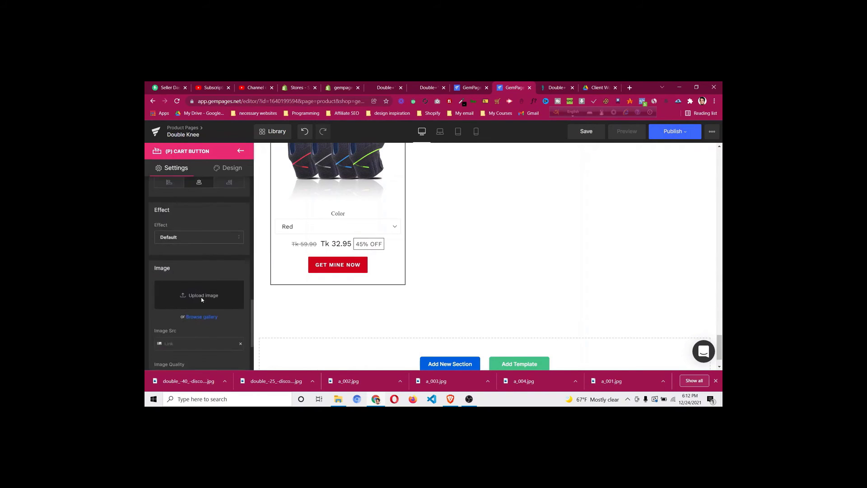
{"action": "scroll", "coordinate": [202, 301], "scroll_direction": "down", "scroll_amount": 2}
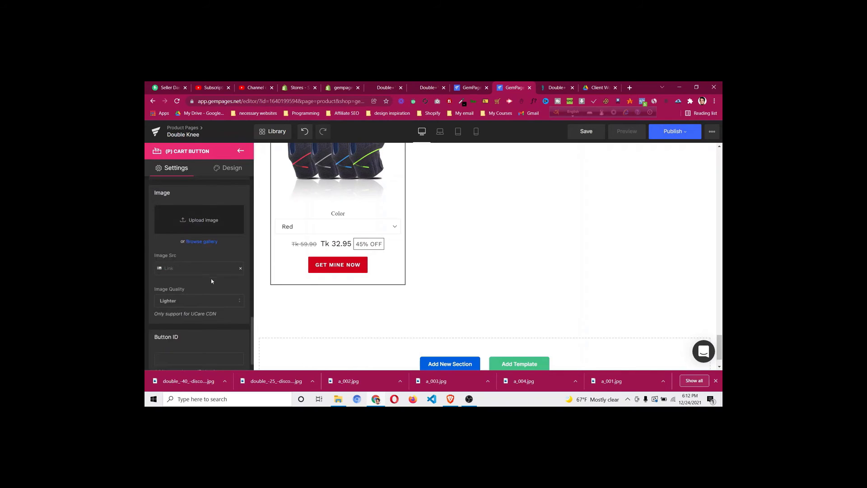
{"action": "scroll", "coordinate": [214, 295], "scroll_direction": "down", "scroll_amount": 3}
{"action": "scroll", "coordinate": [214, 293], "scroll_direction": "up", "scroll_amount": 2}
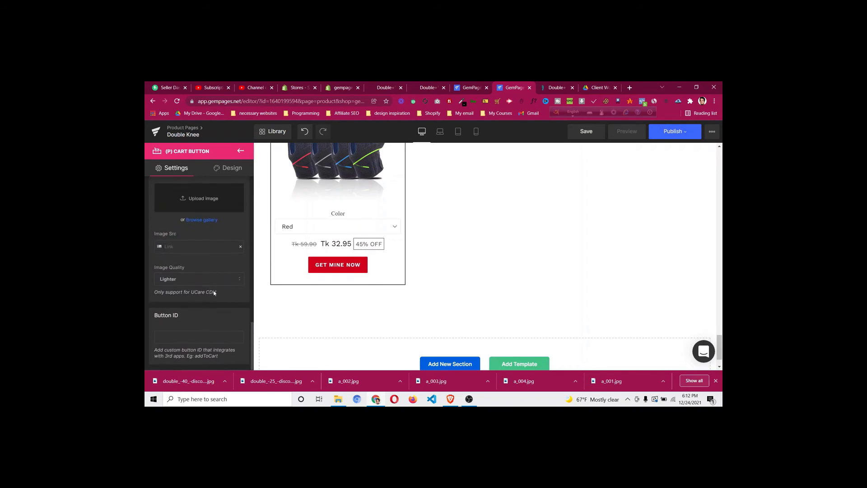
{"action": "scroll", "coordinate": [214, 293], "scroll_direction": "up", "scroll_amount": 1}
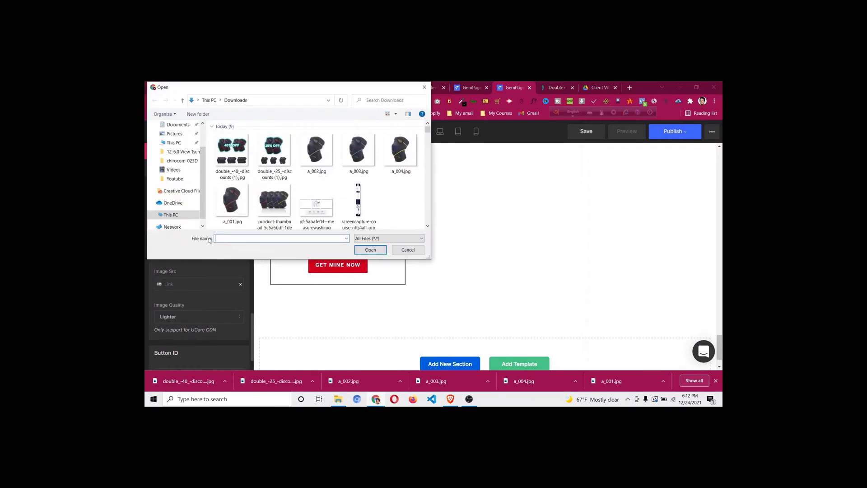
{"action": "left_click", "coordinate": [409, 251]}
{"action": "scroll", "coordinate": [184, 297], "scroll_direction": "up", "scroll_amount": 8}
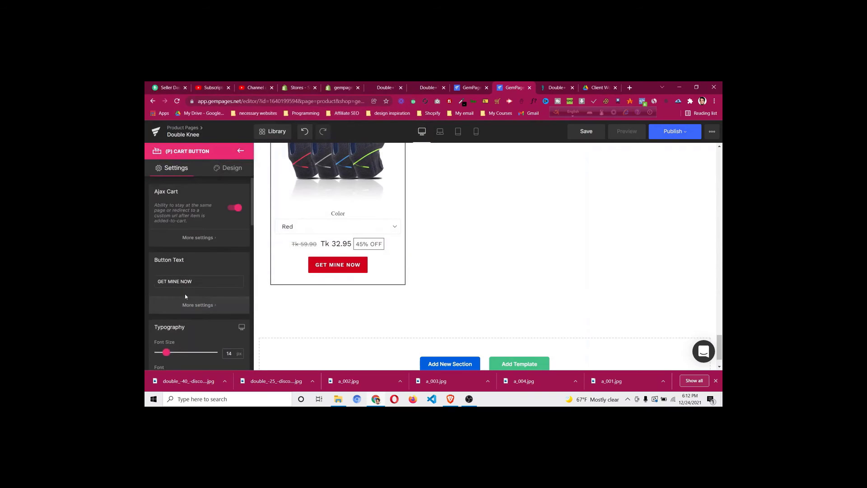
{"action": "scroll", "coordinate": [185, 294], "scroll_direction": "down", "scroll_amount": 3}
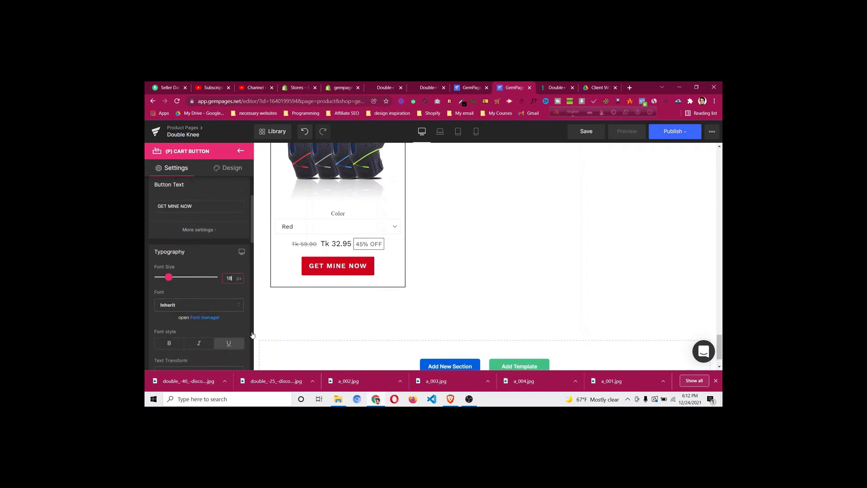
{"action": "scroll", "coordinate": [532, 285], "scroll_direction": "up", "scroll_amount": 2}
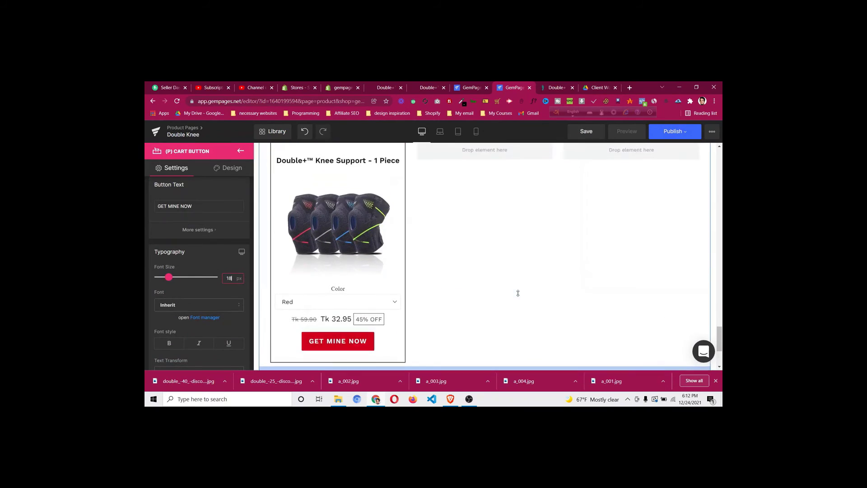
{"action": "scroll", "coordinate": [524, 295], "scroll_direction": "up", "scroll_amount": 1}
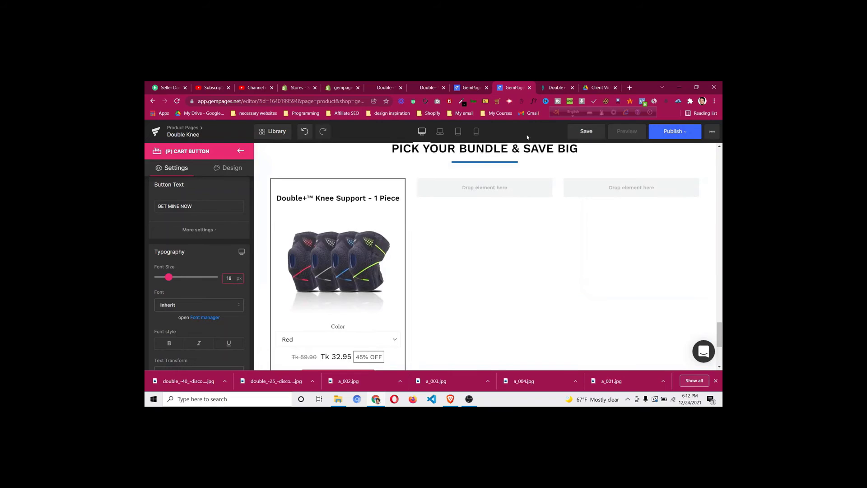
Copy the 'PLEASE NOTE' thigh-circumference text from the DoctorSteps page
{"action": "left_click", "coordinate": [552, 90]}
{"action": "scroll", "coordinate": [249, 267], "scroll_direction": "up", "scroll_amount": 3}
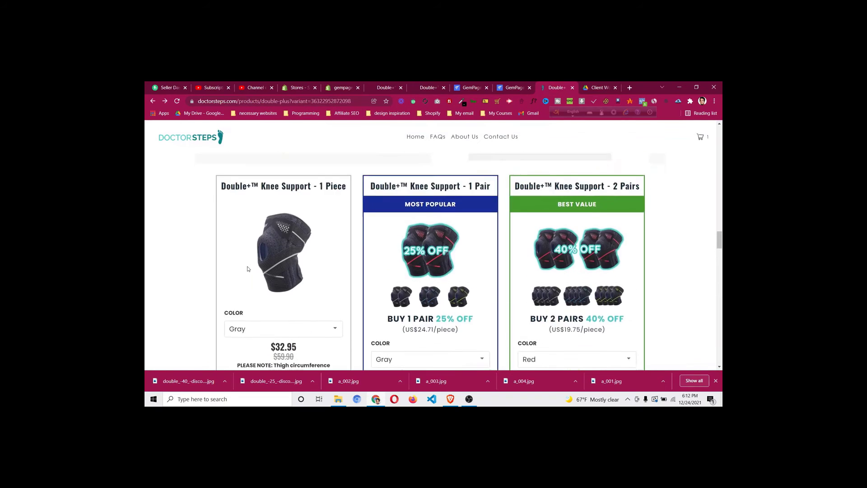
{"action": "scroll", "coordinate": [249, 267], "scroll_direction": "down", "scroll_amount": 2}
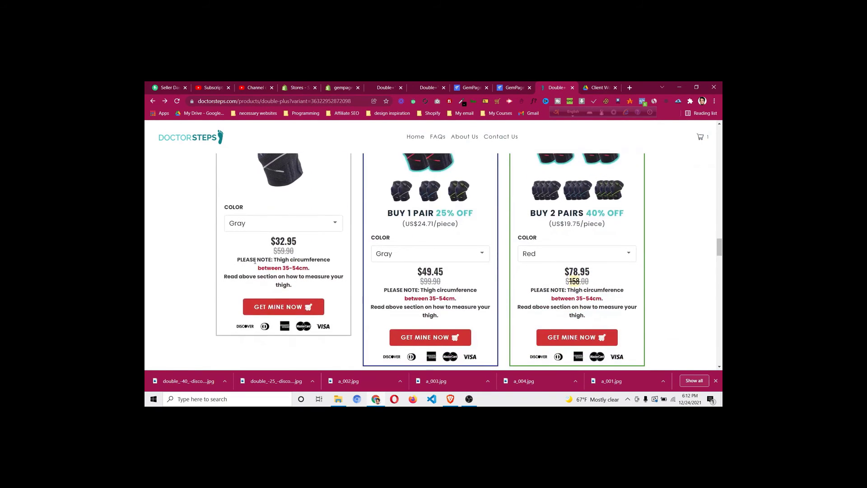
{"action": "left_click_drag", "start_coordinate": [239, 258], "coordinate": [312, 273]}
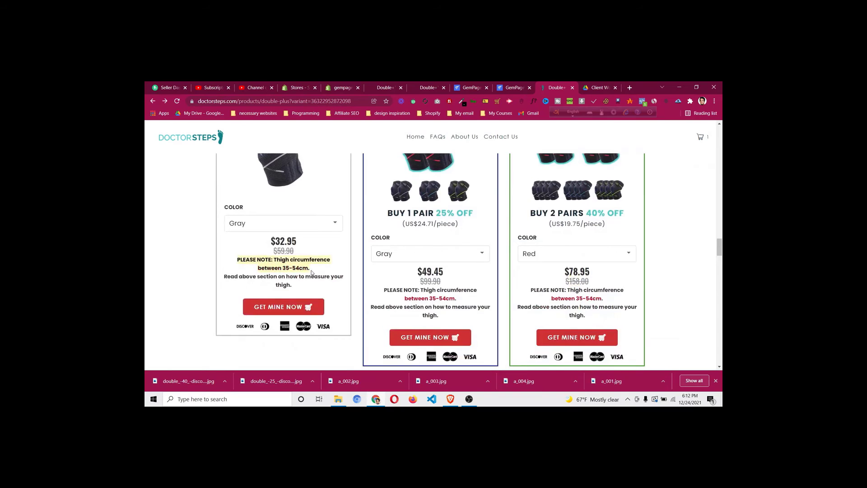
{"action": "right_click", "coordinate": [312, 273]}
{"action": "left_click", "coordinate": [296, 275]}
{"action": "left_click", "coordinate": [324, 273]}
Back out of the cart button settings to the GemPages element list
{"action": "left_click", "coordinate": [515, 89]}
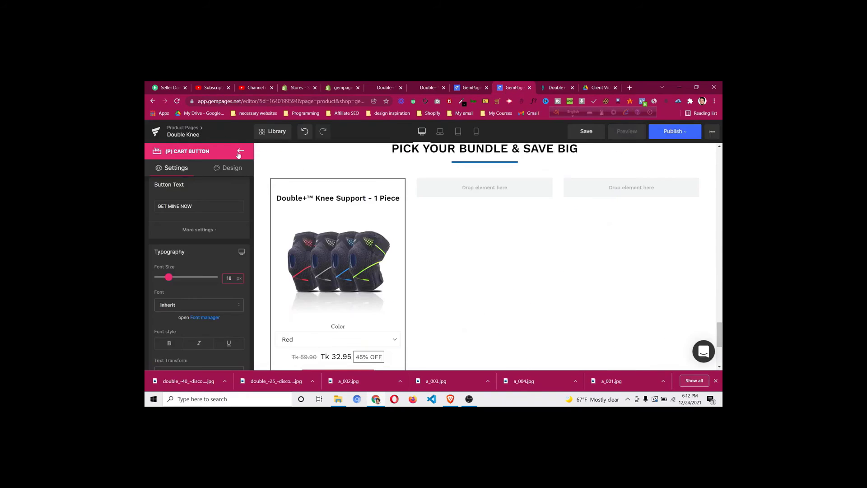
{"action": "left_click", "coordinate": [242, 153]}
{"action": "key", "text": "ctrl+Tab"}
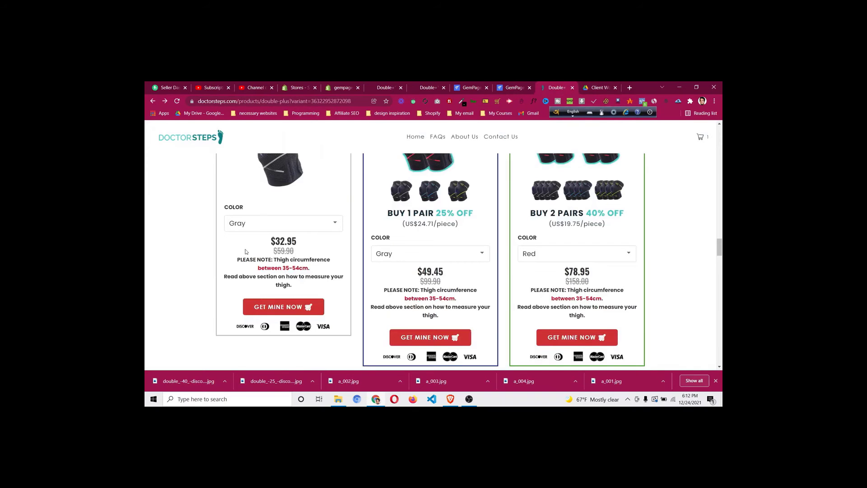
{"action": "left_click", "coordinate": [508, 88]}
Add a Text Block below the 1 Piece price and paste the note as plain text
{"action": "scroll", "coordinate": [208, 243], "scroll_direction": "up", "scroll_amount": 10}
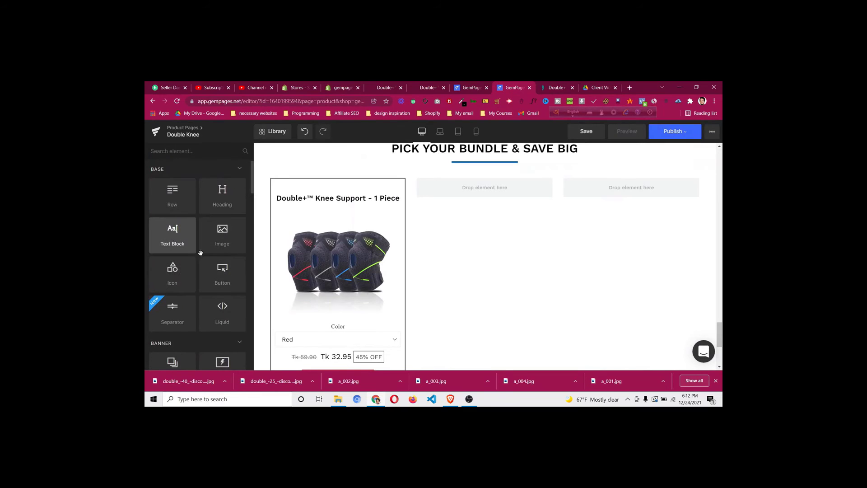
{"action": "left_click_drag", "start_coordinate": [174, 235], "coordinate": [351, 276]}
{"action": "left_click", "coordinate": [325, 318]}
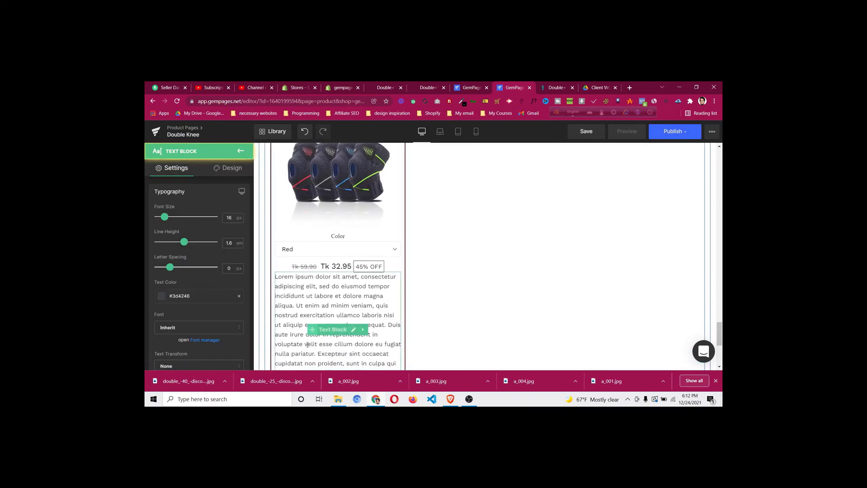
{"action": "left_click", "coordinate": [301, 351]}
{"action": "key", "text": "ctrl+a"}
{"action": "key", "text": "ctrl+v"}
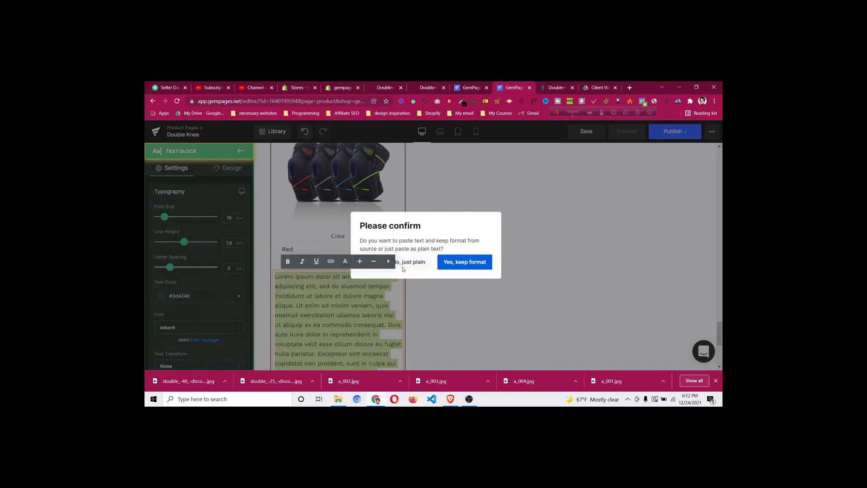
{"action": "left_click", "coordinate": [417, 267]}
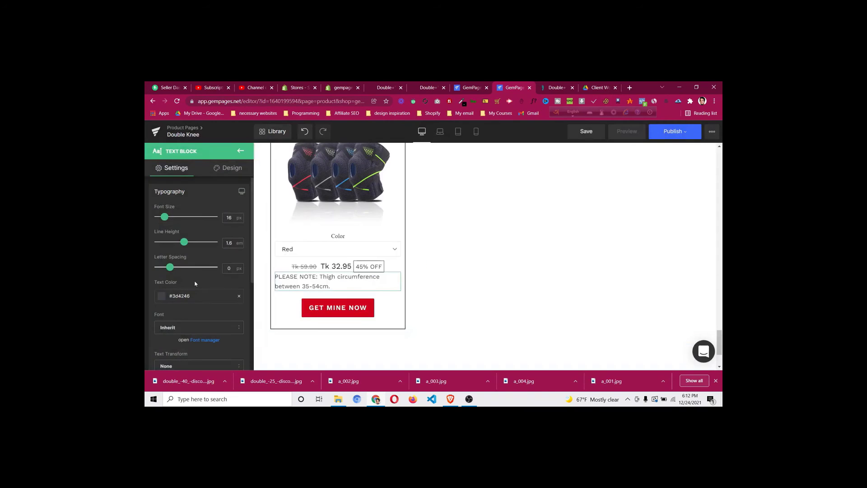
Centre the note and make its text colour black #000000
{"action": "scroll", "coordinate": [199, 280], "scroll_direction": "down", "scroll_amount": 5}
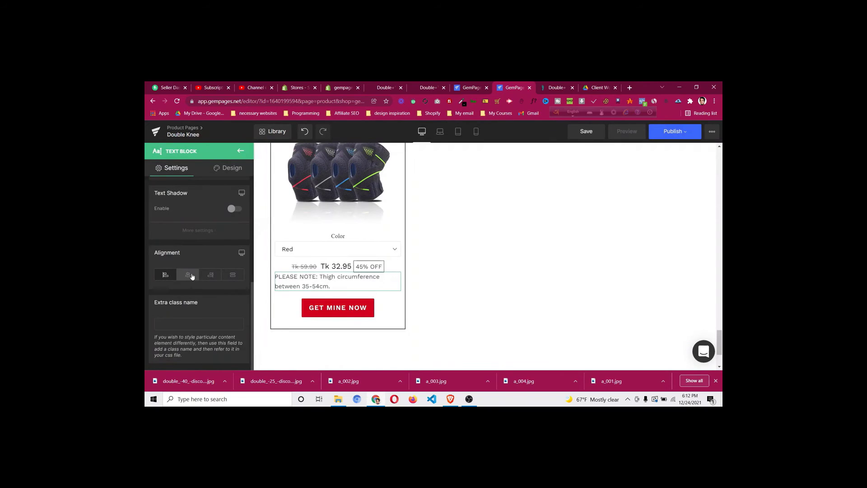
{"action": "left_click", "coordinate": [190, 275]}
{"action": "scroll", "coordinate": [217, 245], "scroll_direction": "up", "scroll_amount": 5}
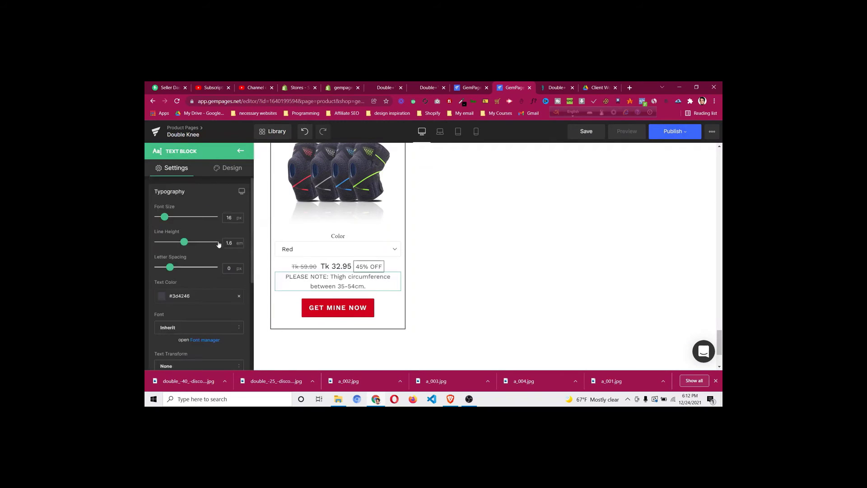
{"action": "left_click", "coordinate": [160, 298]}
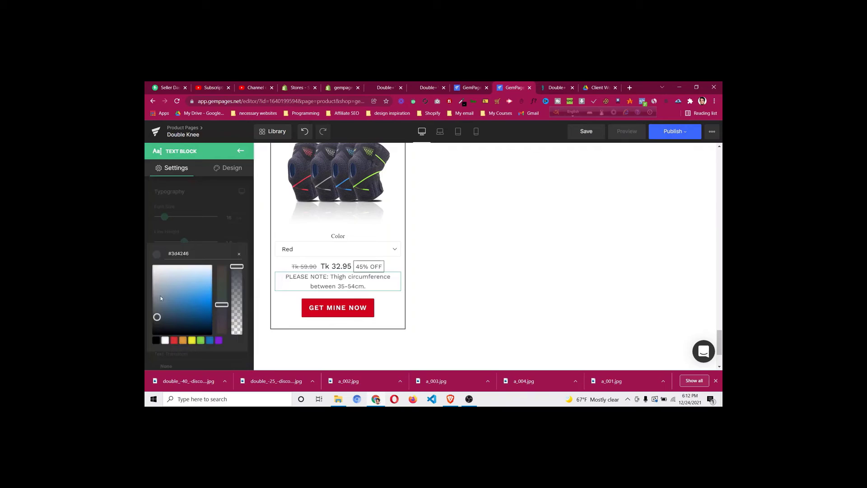
{"action": "left_click", "coordinate": [157, 341]}
{"action": "left_click", "coordinate": [198, 207]}
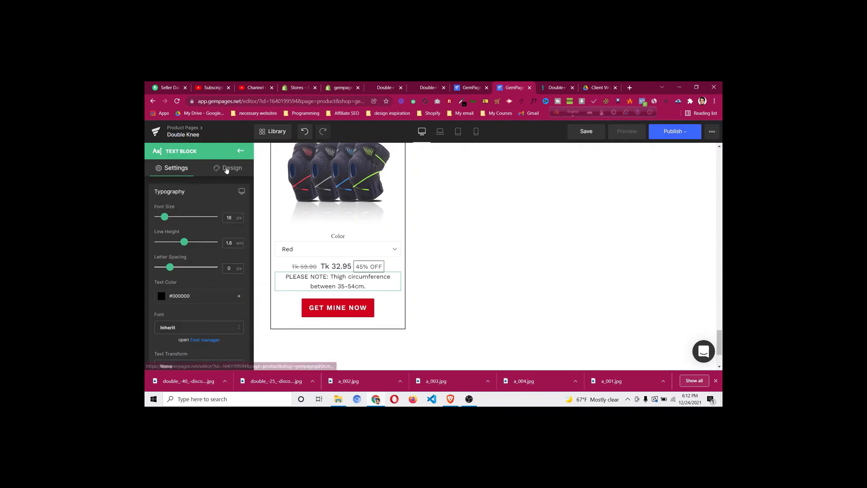
Raise the note's top margin to 10px and compare it with the live page
{"action": "left_click", "coordinate": [228, 167]}
{"action": "left_click", "coordinate": [209, 215]}
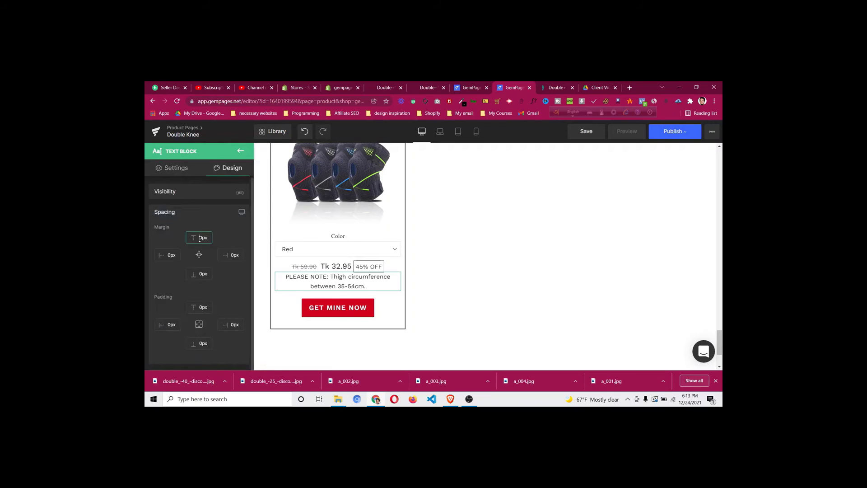
{"action": "key", "text": "Up"}
{"action": "key", "text": "Up"}
{"action": "key", "text": "Up"}
{"action": "key", "text": "Up"}
{"action": "key", "text": "Up"}
{"action": "key", "text": "Up"}
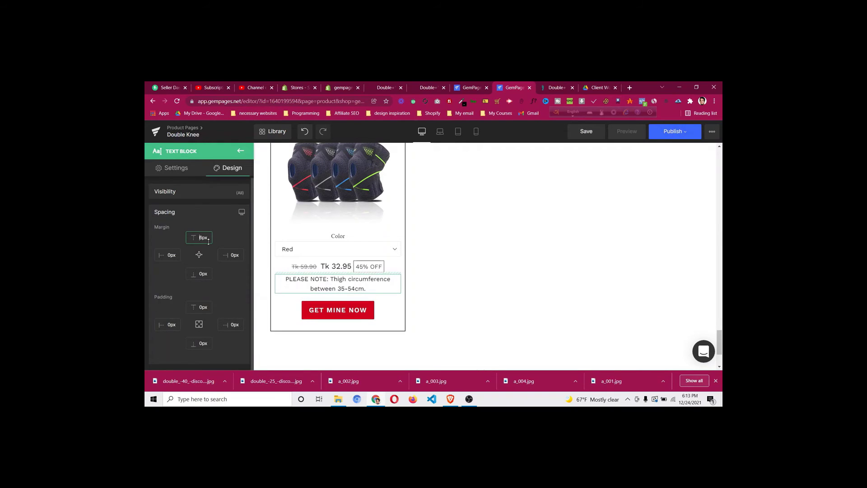
{"action": "key", "text": "Up"}
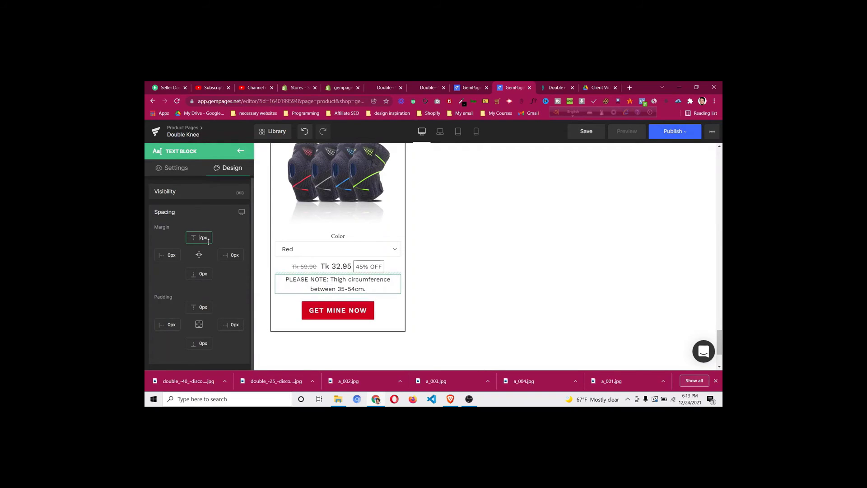
{"action": "left_click", "coordinate": [558, 87]}
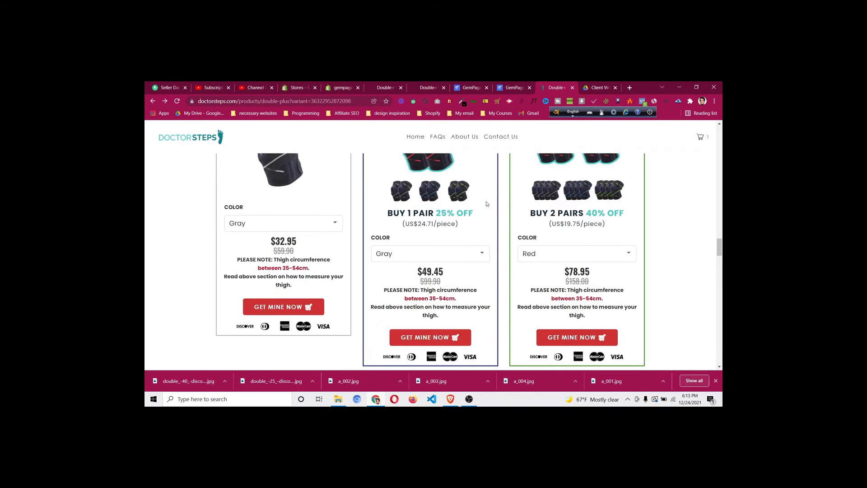
{"action": "left_click", "coordinate": [509, 86]}
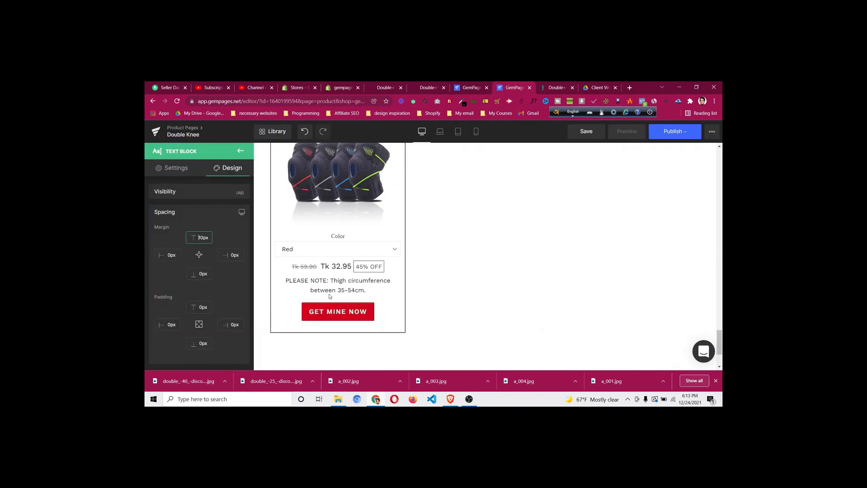
{"action": "left_click", "coordinate": [353, 285]}
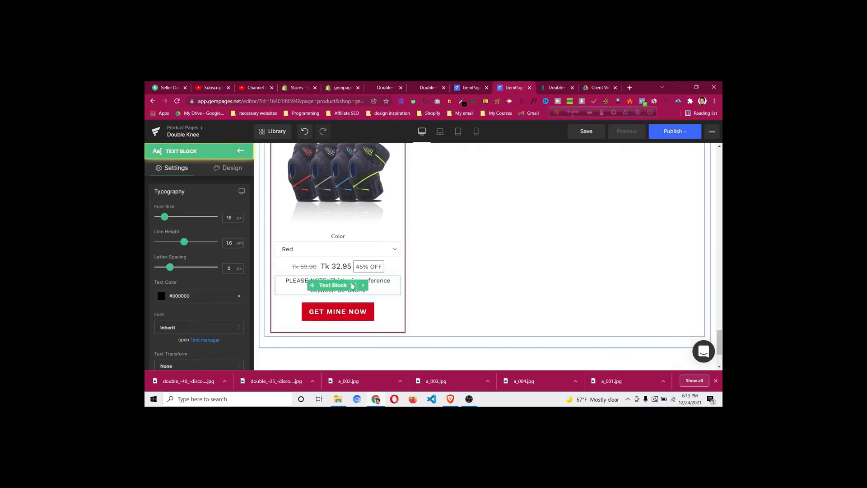
Make the whole thigh-circumference note bold
{"action": "left_click", "coordinate": [356, 288]}
{"action": "key", "text": "ctrl+a"}
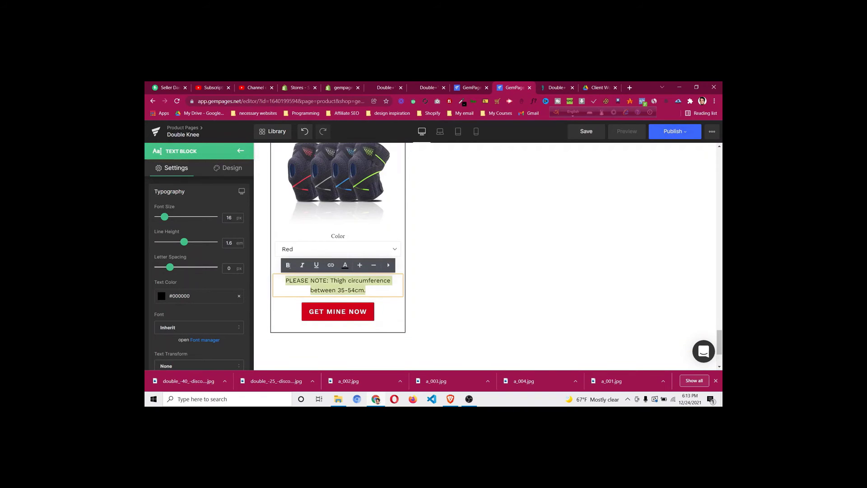
{"action": "left_click", "coordinate": [288, 265]}
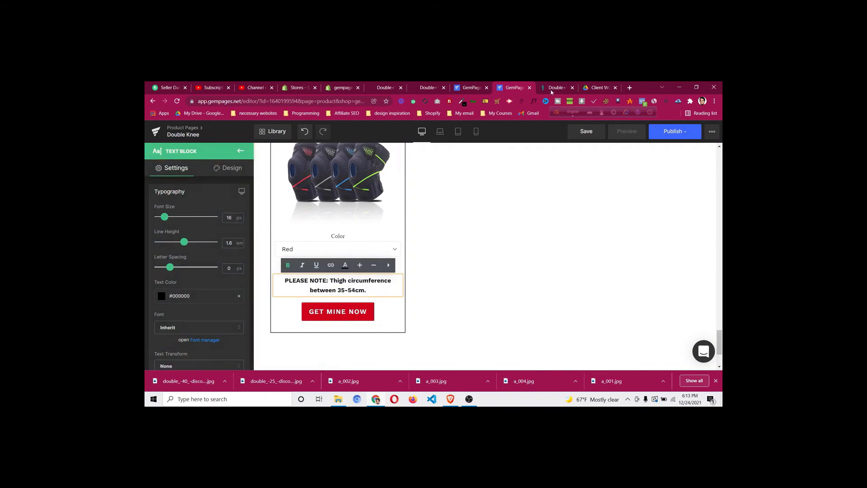
{"action": "left_click", "coordinate": [553, 88]}
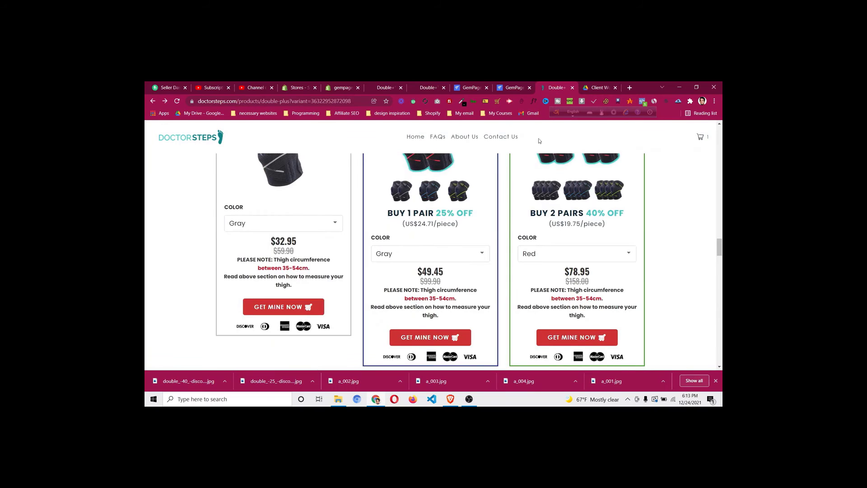
{"action": "left_click", "coordinate": [513, 92]}
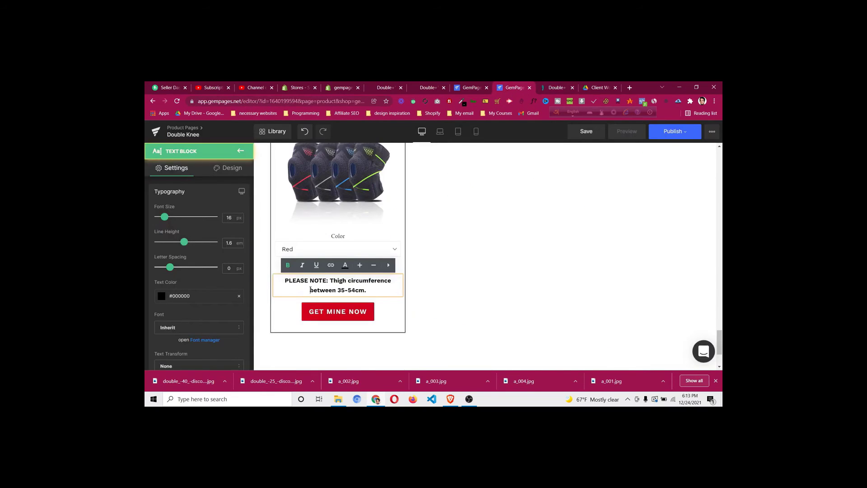
Colour 'between 35-54cm.' red #f82020, then compare with the DoctorSteps page
{"action": "left_click_drag", "start_coordinate": [310, 290], "coordinate": [366, 288]}
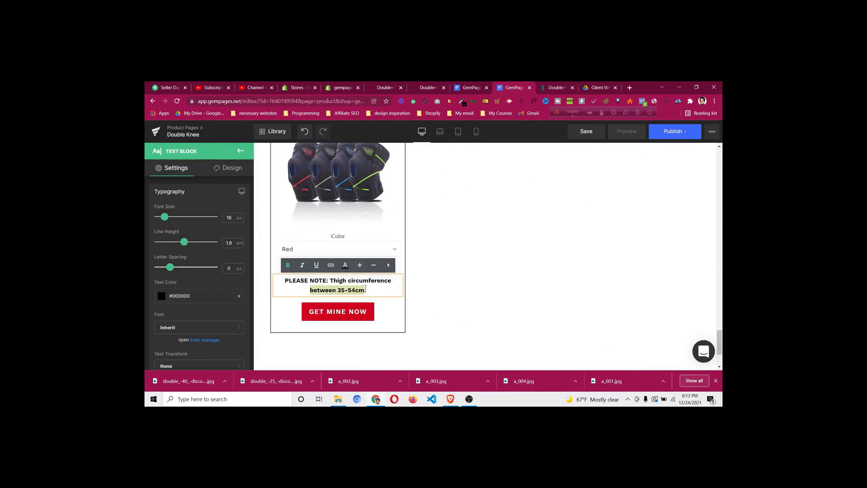
{"action": "left_click", "coordinate": [345, 265]}
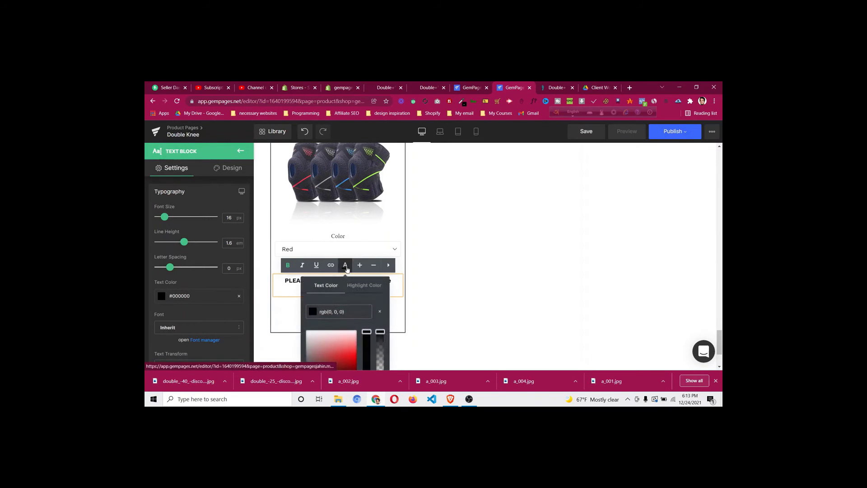
{"action": "left_click", "coordinate": [348, 352]}
{"action": "left_click_drag", "start_coordinate": [348, 352], "coordinate": [355, 353]}
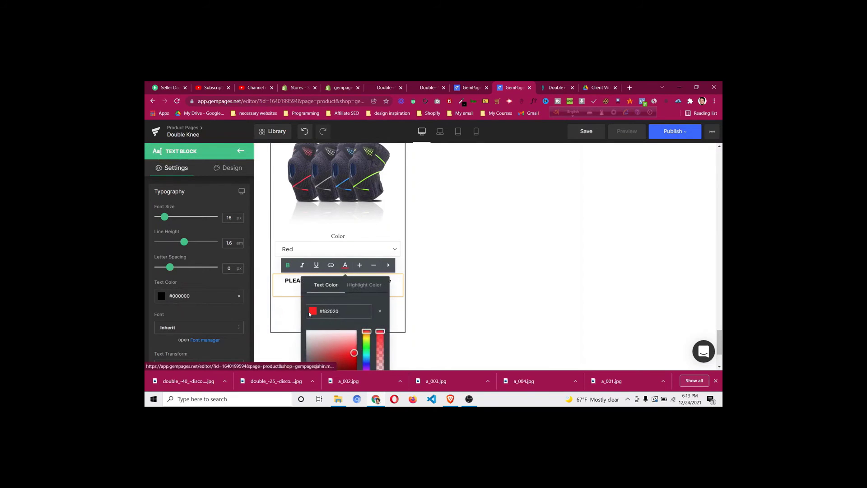
{"action": "left_click", "coordinate": [300, 288]}
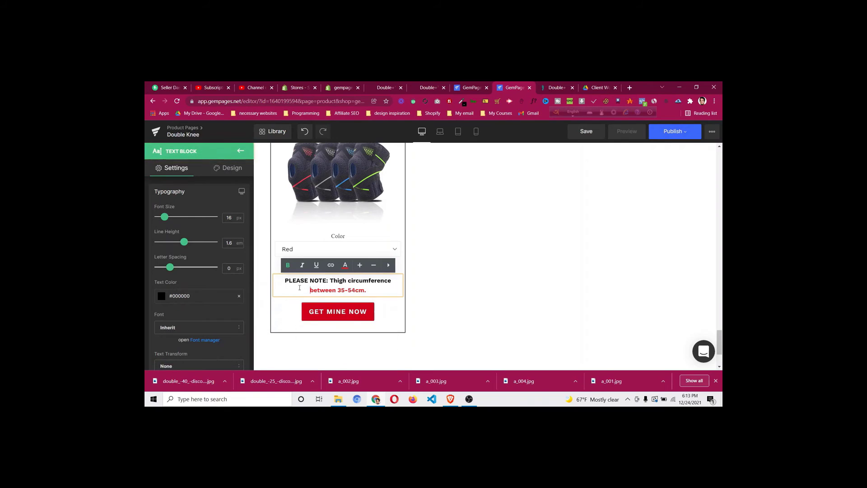
{"action": "left_click", "coordinate": [266, 271]}
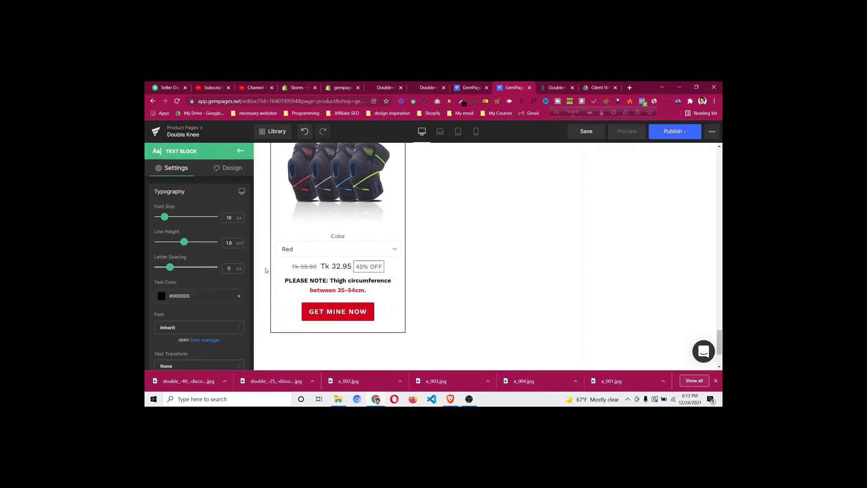
{"action": "left_click", "coordinate": [637, 163]}
{"action": "left_click", "coordinate": [550, 89]}
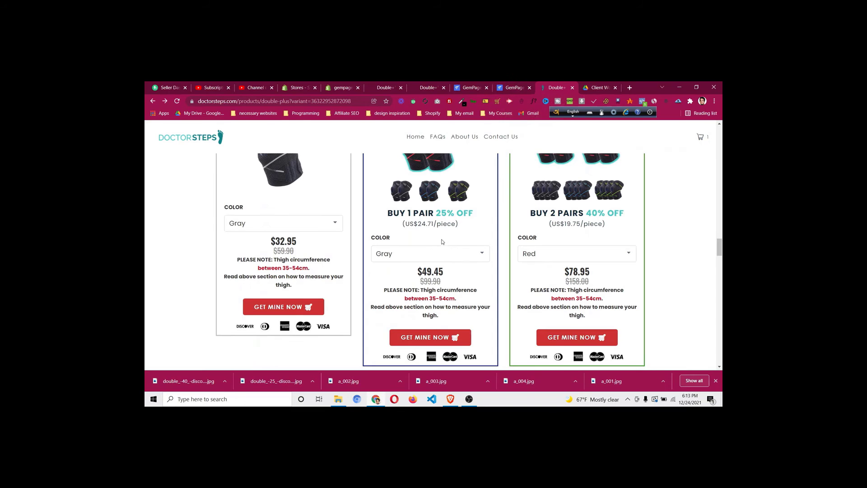
Select the variant picker and set its label colour to black #000000
{"action": "left_click", "coordinate": [515, 88]}
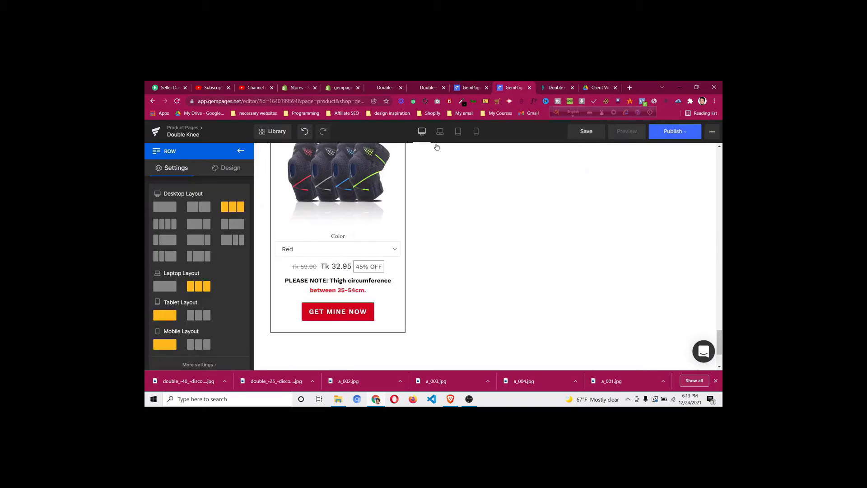
{"action": "left_click", "coordinate": [342, 247]}
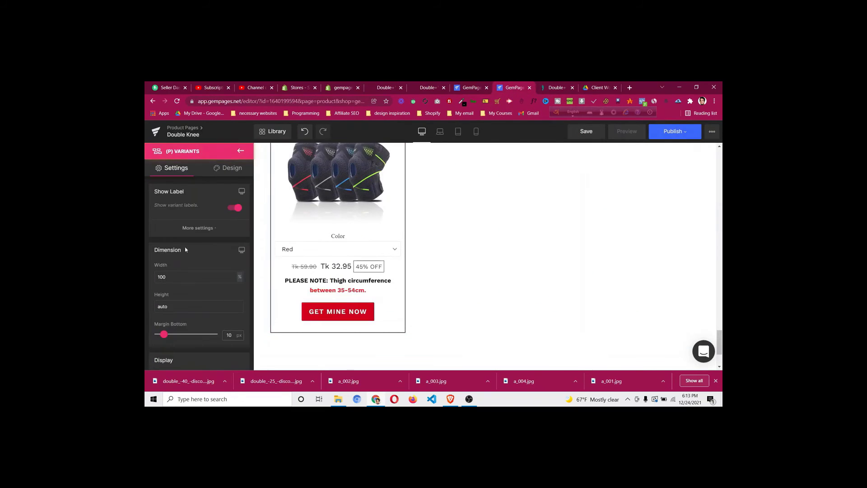
{"action": "left_click", "coordinate": [196, 229]}
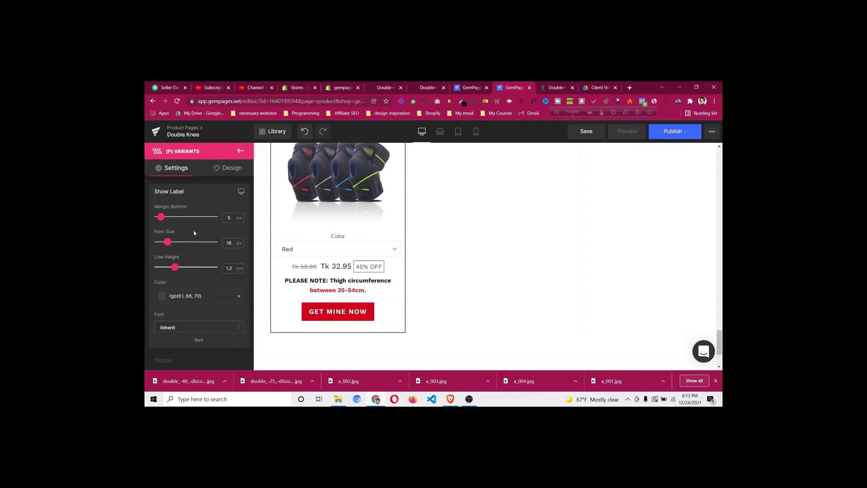
{"action": "left_click", "coordinate": [162, 296]}
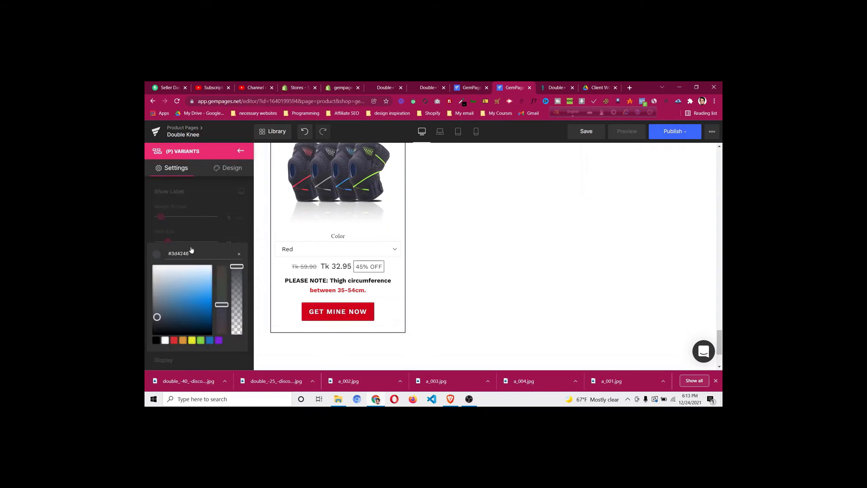
{"action": "left_click", "coordinate": [156, 340]}
{"action": "left_click", "coordinate": [199, 232]}
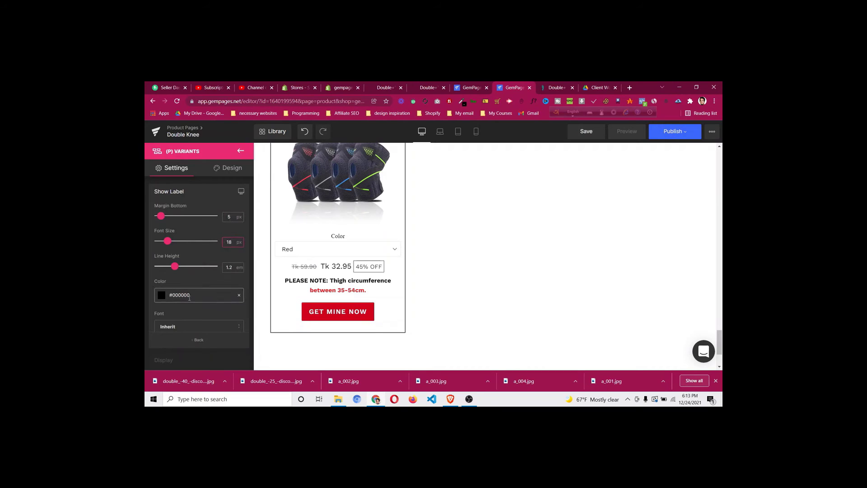
Review the variant settings, leaving the blank placeholder off and the Default display style
{"action": "scroll", "coordinate": [191, 294], "scroll_direction": "down", "scroll_amount": 2}
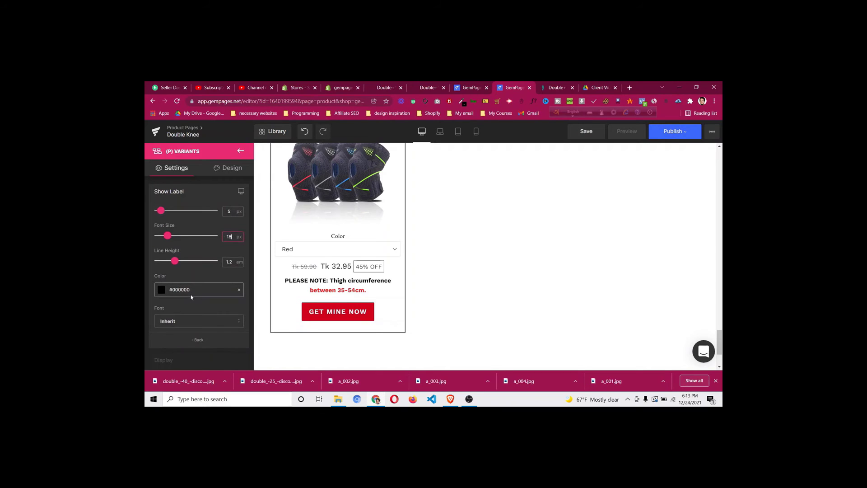
{"action": "left_click", "coordinate": [202, 342]}
{"action": "scroll", "coordinate": [197, 311], "scroll_direction": "down", "scroll_amount": 5}
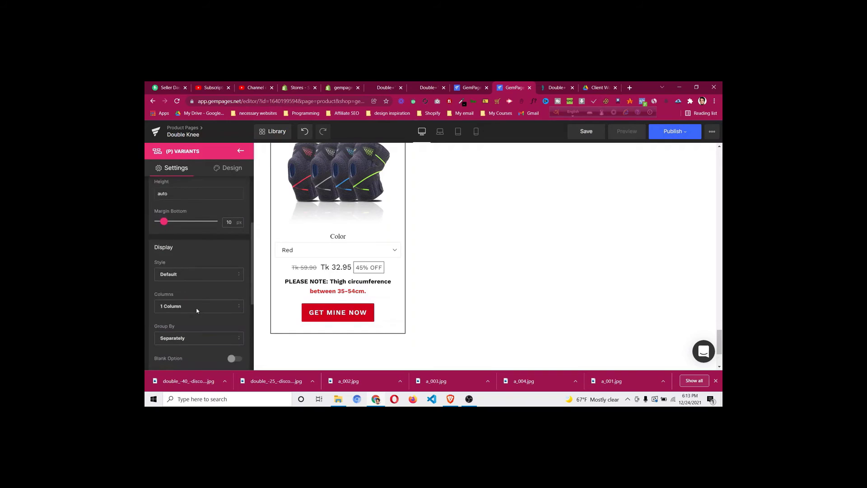
{"action": "scroll", "coordinate": [197, 312], "scroll_direction": "down", "scroll_amount": 3}
{"action": "scroll", "coordinate": [197, 311], "scroll_direction": "up", "scroll_amount": 5}
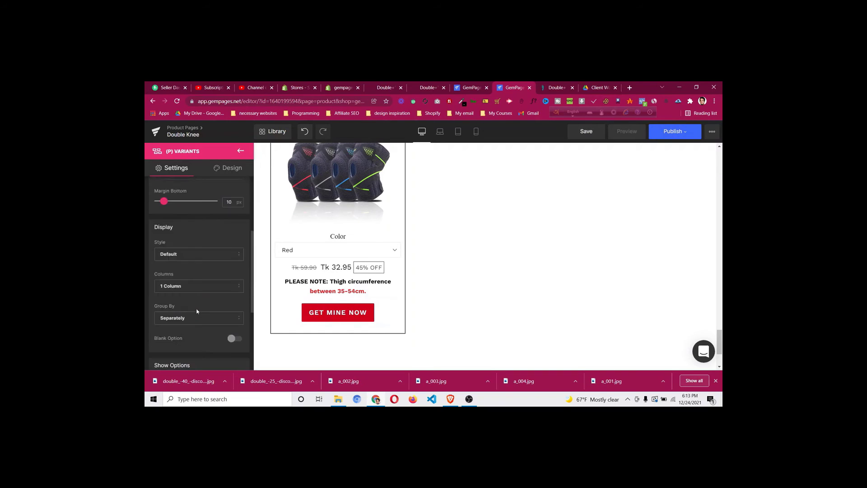
{"action": "scroll", "coordinate": [197, 311], "scroll_direction": "down", "scroll_amount": 3}
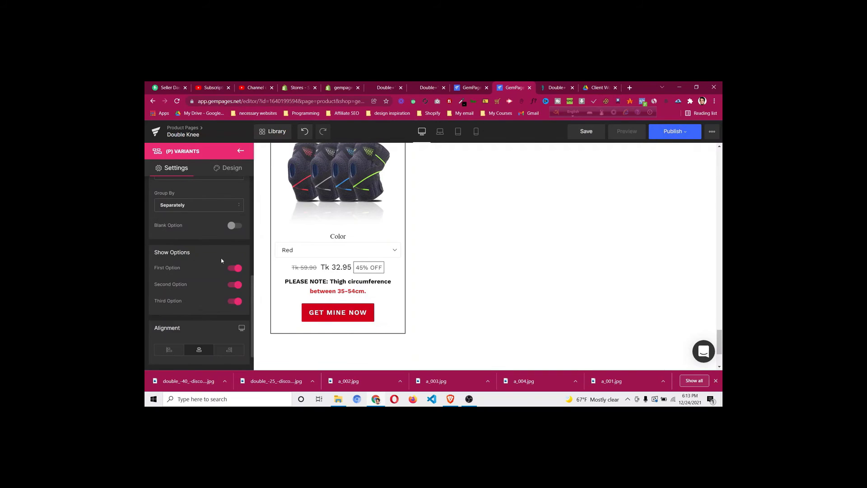
{"action": "scroll", "coordinate": [223, 266], "scroll_direction": "up", "scroll_amount": 1}
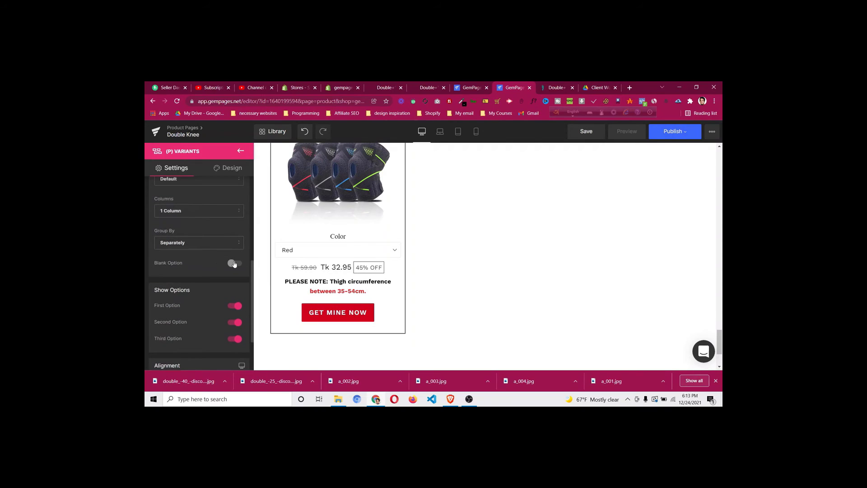
{"action": "left_click", "coordinate": [234, 264]}
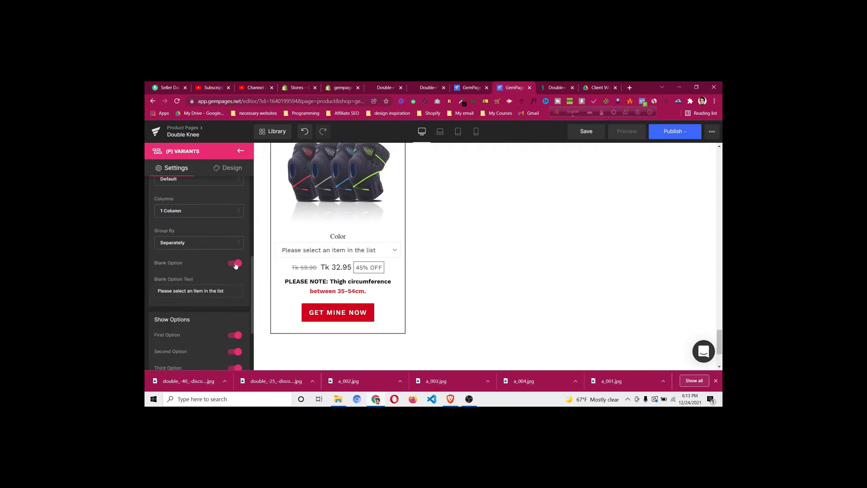
{"action": "left_click", "coordinate": [235, 264]}
{"action": "scroll", "coordinate": [226, 263], "scroll_direction": "up", "scroll_amount": 1}
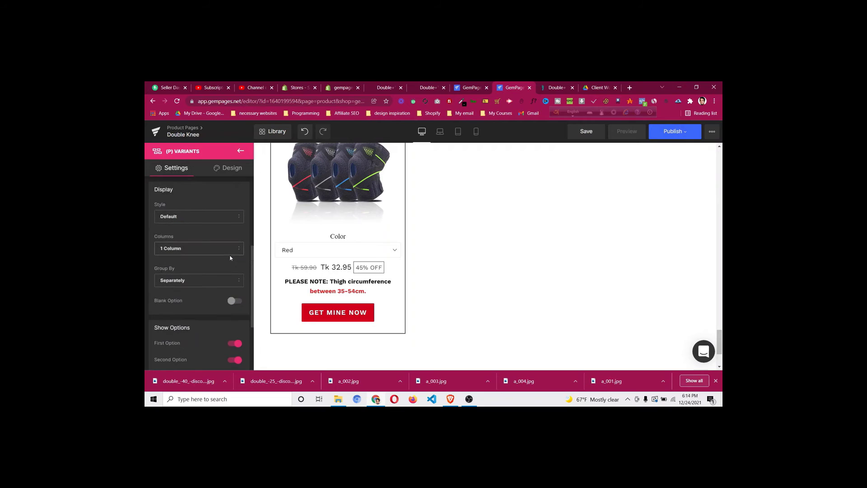
{"action": "scroll", "coordinate": [228, 267], "scroll_direction": "up", "scroll_amount": 2}
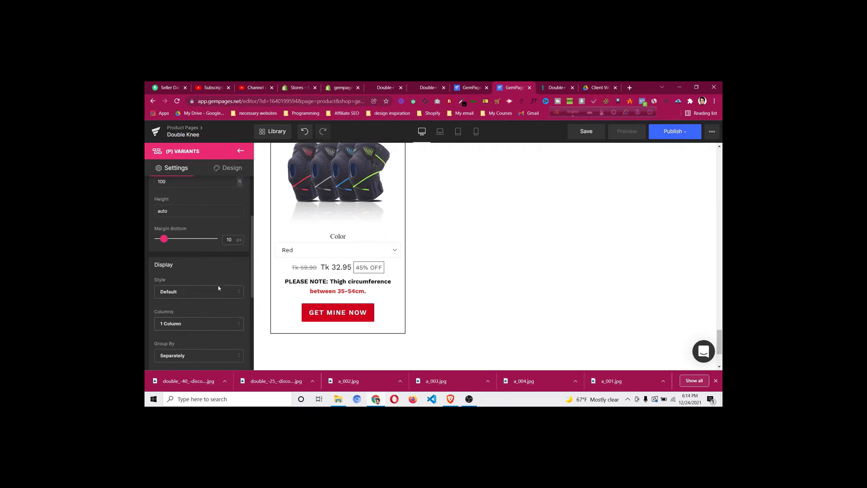
{"action": "left_click", "coordinate": [218, 294]}
{"action": "left_click", "coordinate": [218, 294]}
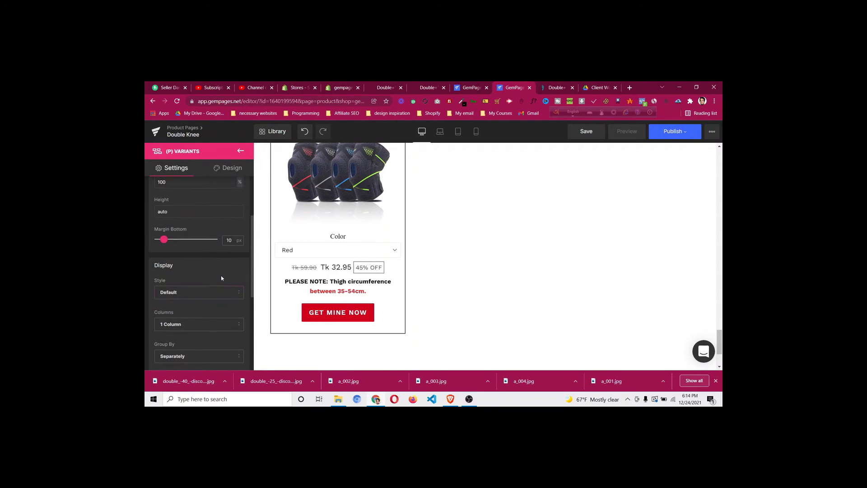
{"action": "scroll", "coordinate": [221, 278], "scroll_direction": "up", "scroll_amount": 2}
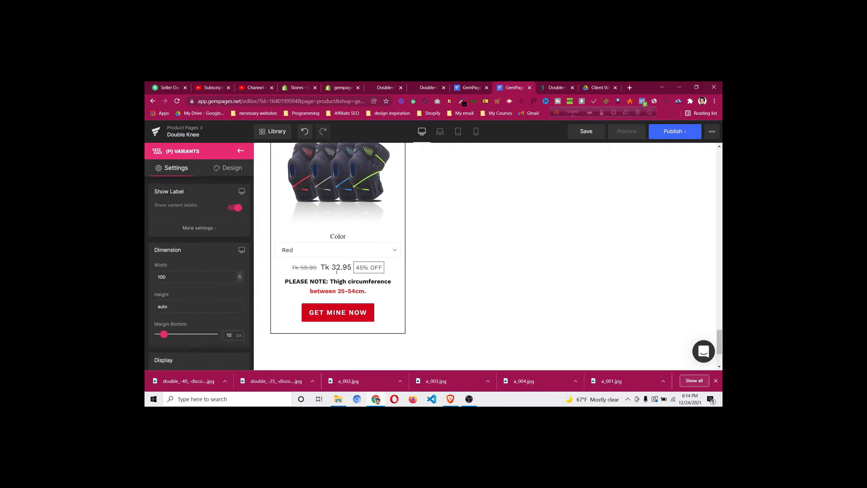
Save the DoctorSteps payment-cards image as pf-b90af6de--card.jpg to Downloads
{"action": "key", "text": "ctrl+Tab"}
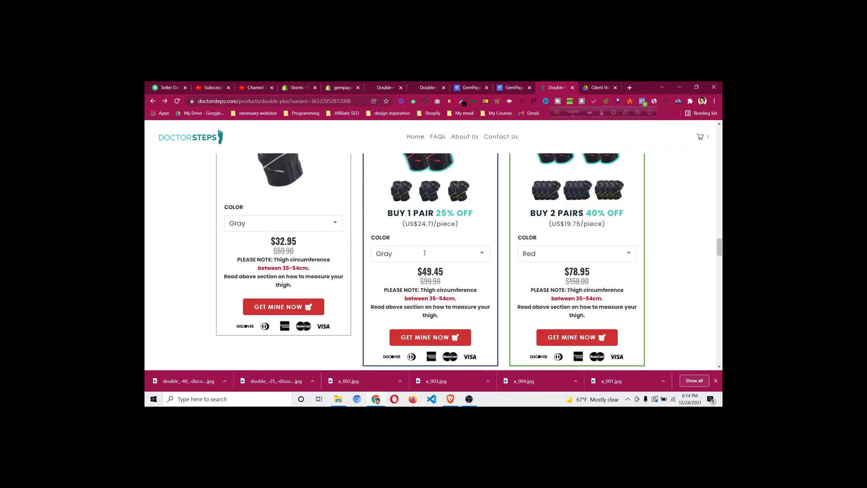
{"action": "scroll", "coordinate": [425, 253], "scroll_direction": "down", "scroll_amount": 2}
{"action": "right_click", "coordinate": [282, 251]}
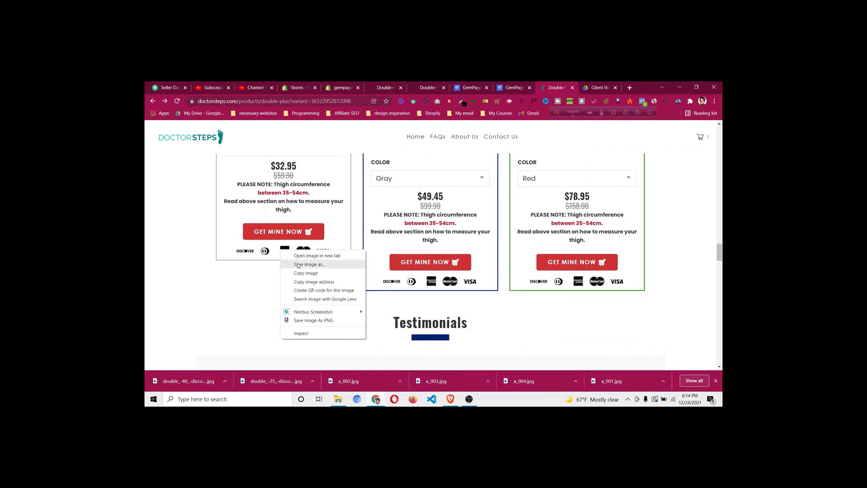
{"action": "left_click", "coordinate": [298, 265]}
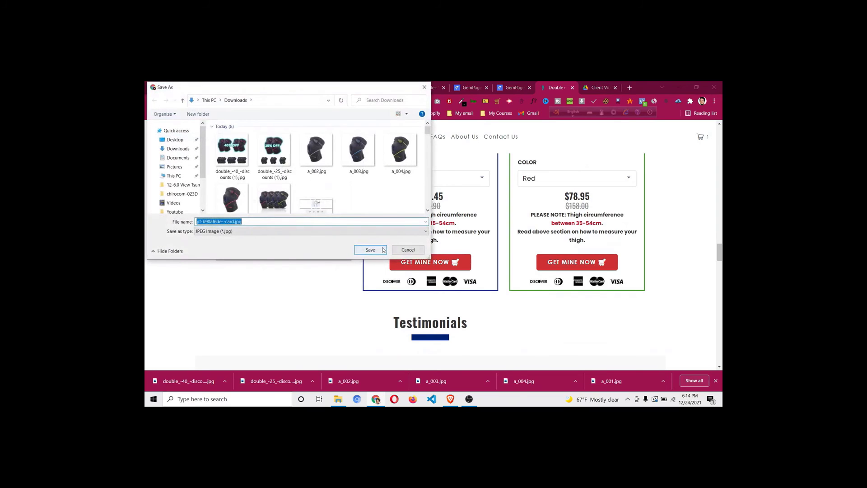
{"action": "left_click", "coordinate": [370, 250]}
{"action": "scroll", "coordinate": [452, 159], "scroll_direction": "up", "scroll_amount": 2}
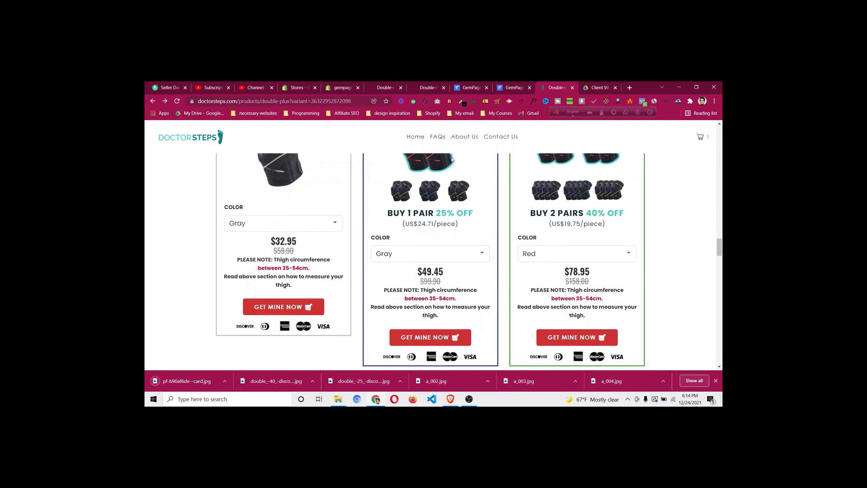
Place an Image block below the GET MINE NOW button in the 1 Piece card
{"action": "left_click", "coordinate": [504, 86]}
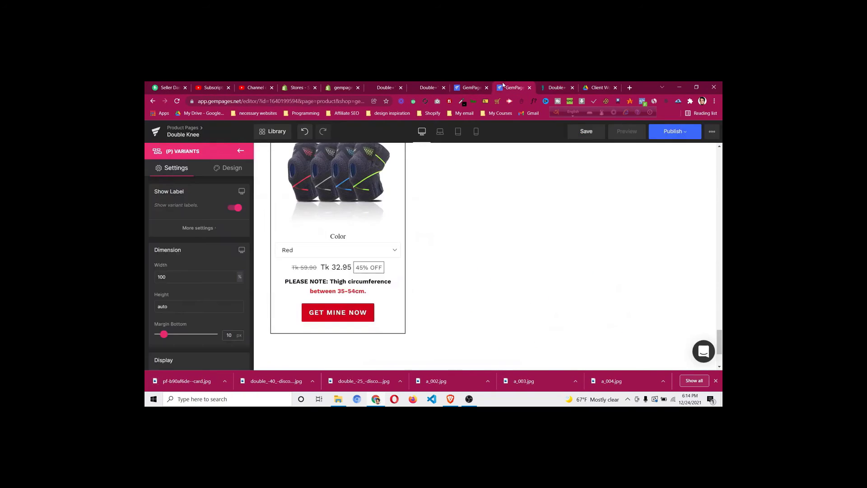
{"action": "left_click", "coordinate": [246, 151]}
{"action": "left_click_drag", "start_coordinate": [222, 236], "coordinate": [350, 322]}
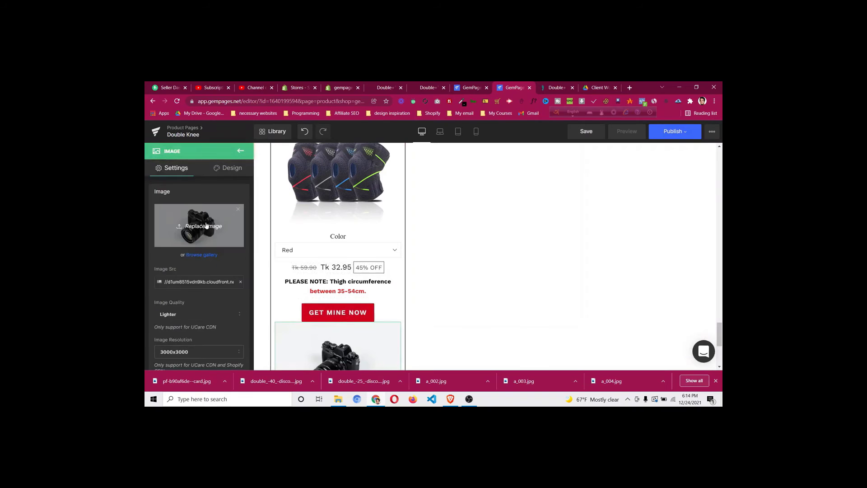
Replace the placeholder picture with the pf-b90af6de--card.jpg payment-logos image
{"action": "left_click", "coordinate": [206, 226]}
{"action": "left_click", "coordinate": [239, 158]}
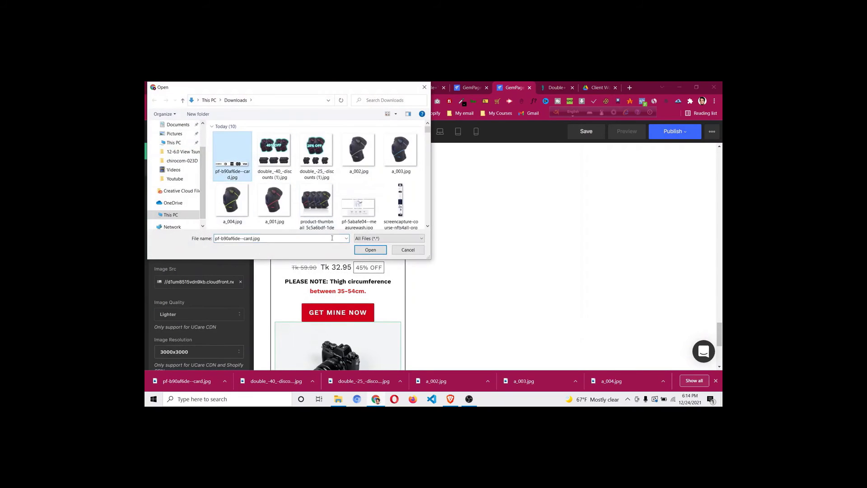
{"action": "left_click", "coordinate": [370, 250]}
{"action": "scroll", "coordinate": [416, 310], "scroll_direction": "down", "scroll_amount": 2}
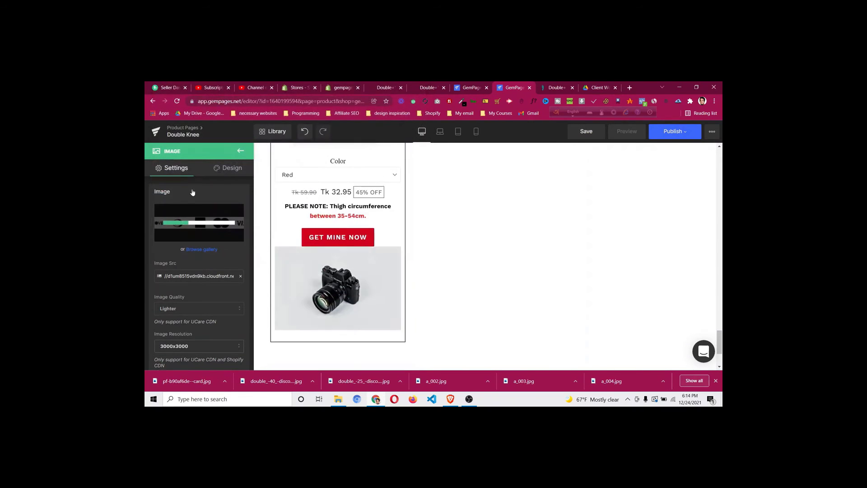
Add a small top margin above the payment-logos image
{"action": "left_click", "coordinate": [226, 168]}
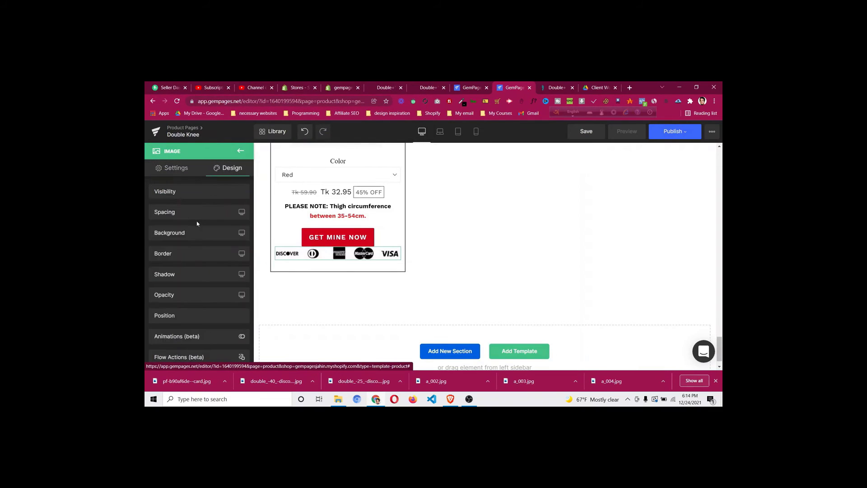
{"action": "left_click", "coordinate": [201, 212]}
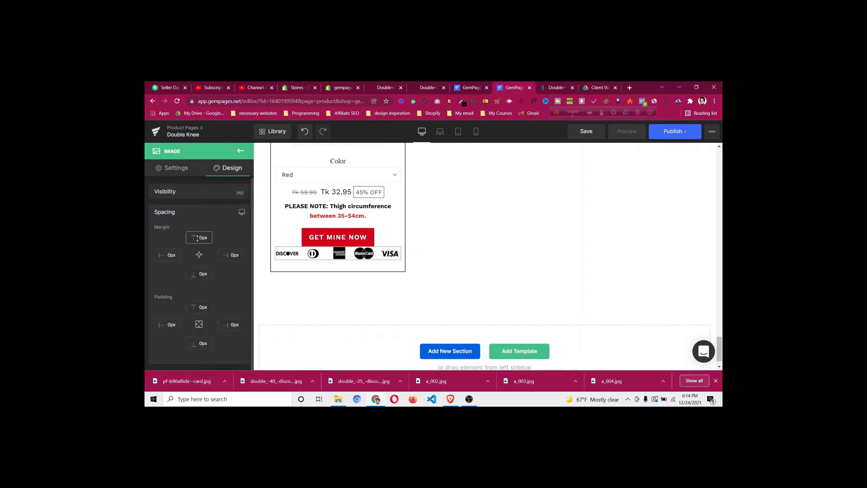
{"action": "left_click_drag", "start_coordinate": [197, 238], "coordinate": [198, 238]}
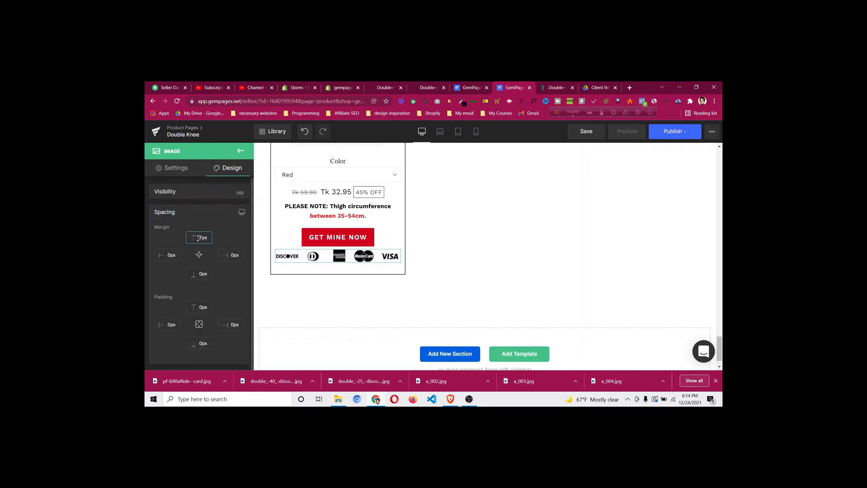
{"action": "key", "text": "Up"}
{"action": "key", "text": "Up"}
{"action": "key", "text": "Up"}
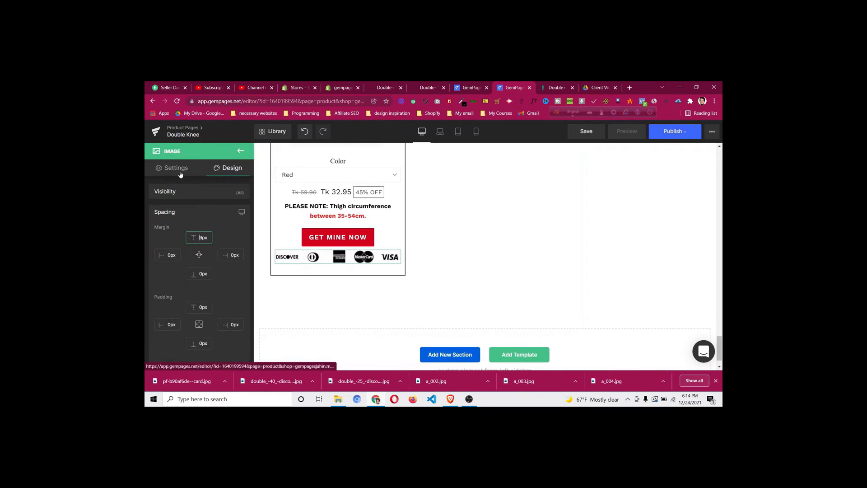
Reduce the payment-logos image width to 80%, checking it against the live product page
{"action": "left_click", "coordinate": [181, 174]}
{"action": "scroll", "coordinate": [196, 250], "scroll_direction": "down", "scroll_amount": 5}
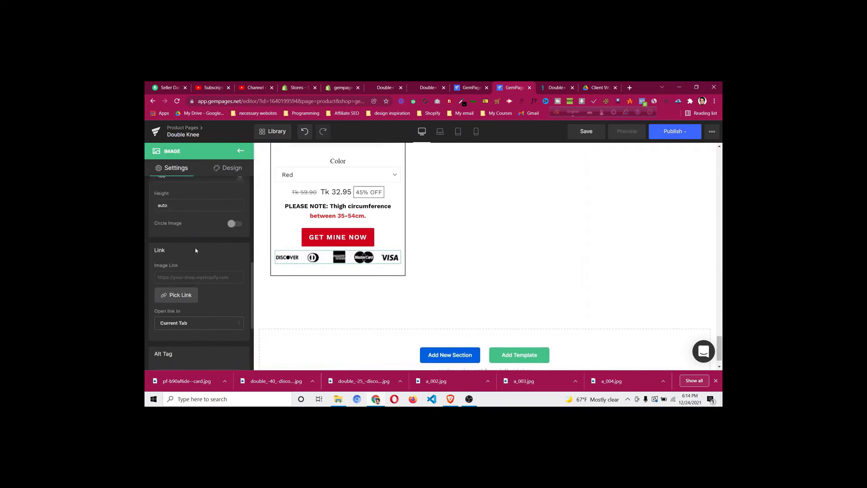
{"action": "scroll", "coordinate": [181, 218], "scroll_direction": "up", "scroll_amount": 2}
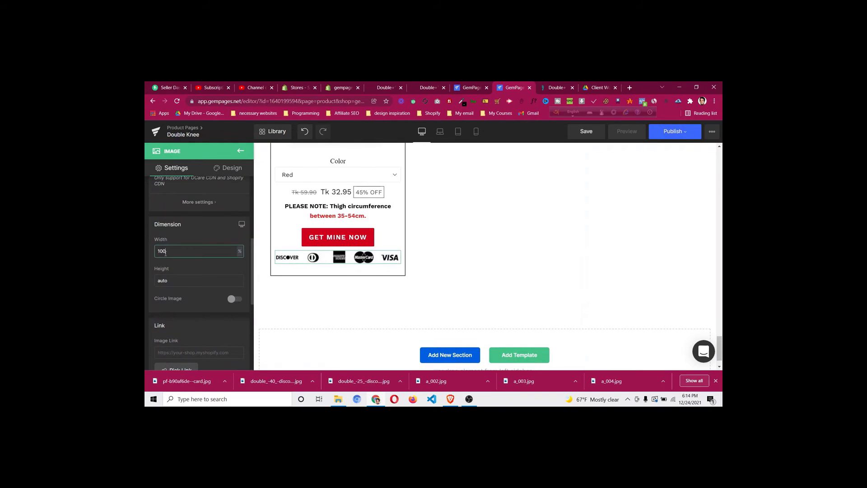
{"action": "key", "text": "Down"}
{"action": "key", "text": "Down"}
{"action": "key", "text": "Down"}
{"action": "key", "text": "Down"}
{"action": "key", "text": "Down"}
{"action": "key", "text": "Down"}
{"action": "key", "text": "Down"}
{"action": "key", "text": "Down"}
{"action": "key", "text": "Down"}
{"action": "key", "text": "Down"}
{"action": "key", "text": "Down"}
{"action": "key", "text": "Down"}
{"action": "key", "text": "Down"}
{"action": "key", "text": "Down"}
{"action": "key", "text": "Down"}
{"action": "key", "text": "Down"}
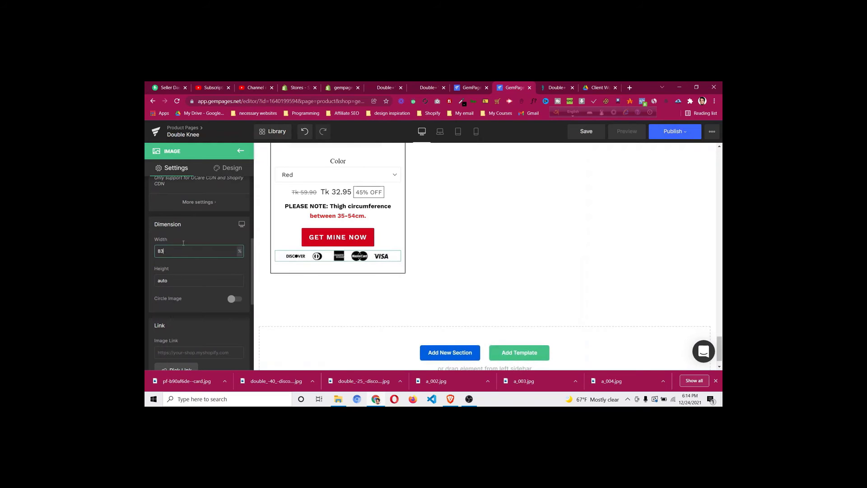
{"action": "left_click", "coordinate": [545, 88]}
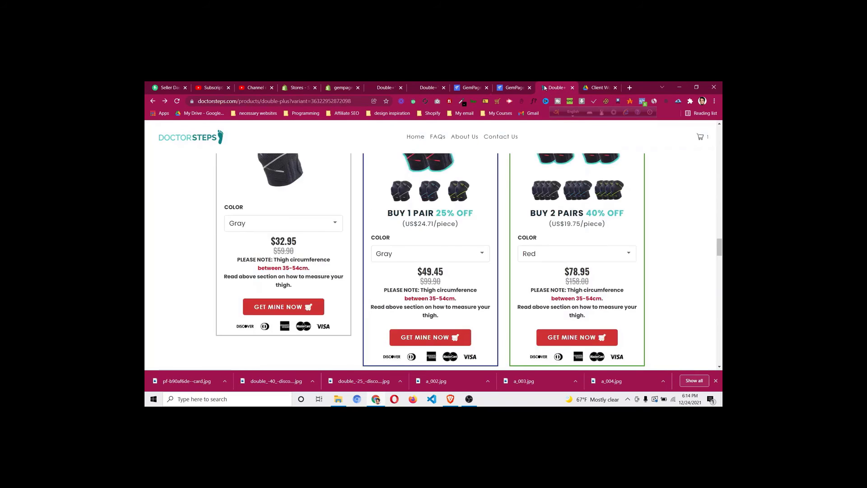
{"action": "left_click", "coordinate": [516, 89]}
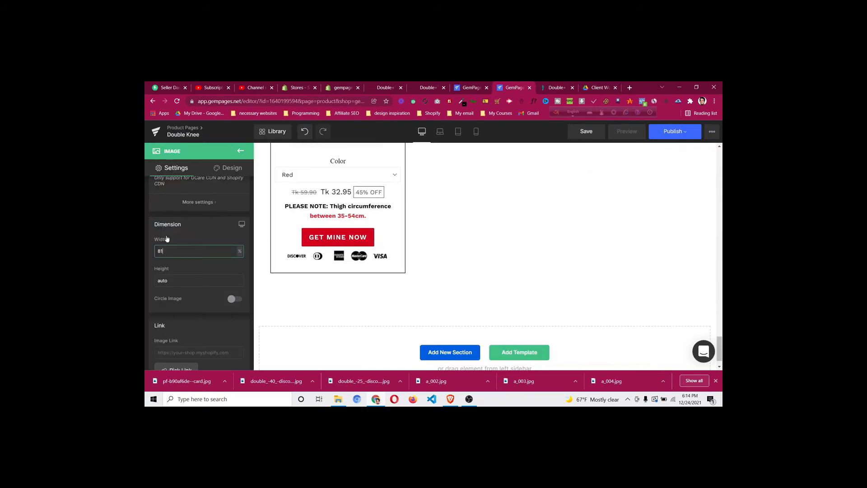
{"action": "scroll", "coordinate": [433, 270], "scroll_direction": "up", "scroll_amount": 2}
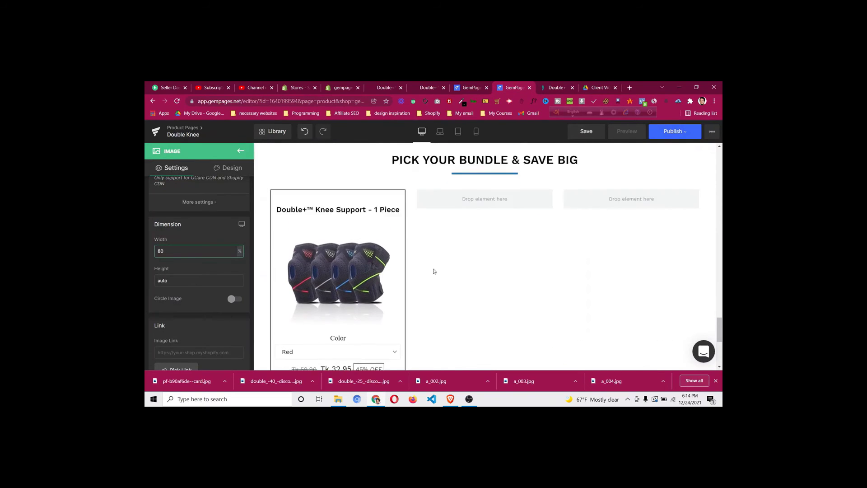
Duplicate the 1 Piece product card and move the copy into the second column
{"action": "scroll", "coordinate": [440, 263], "scroll_direction": "down", "scroll_amount": 3}
{"action": "scroll", "coordinate": [396, 228], "scroll_direction": "up", "scroll_amount": 3}
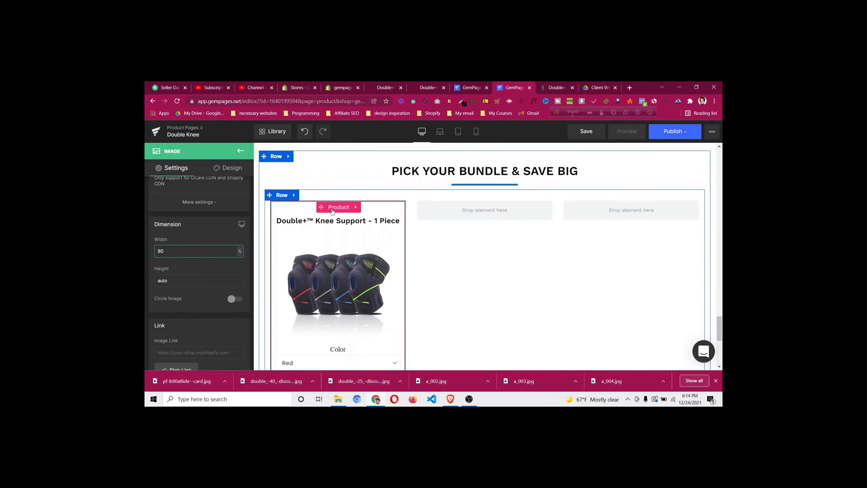
{"action": "right_click", "coordinate": [332, 210]}
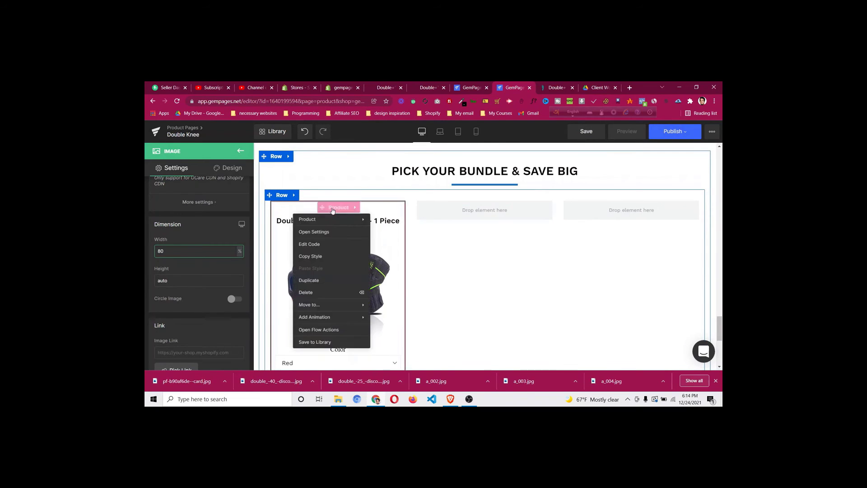
{"action": "left_click", "coordinate": [326, 281]}
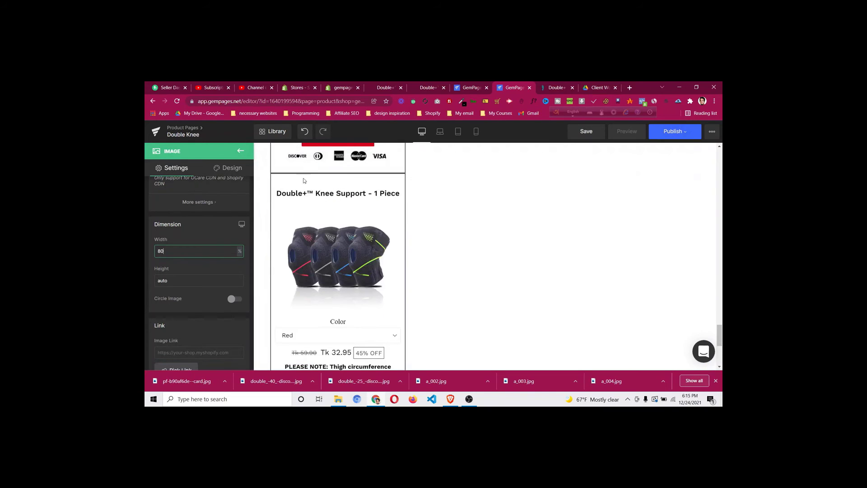
{"action": "left_click", "coordinate": [486, 159]}
{"action": "scroll", "coordinate": [511, 158], "scroll_direction": "down", "scroll_amount": 5}
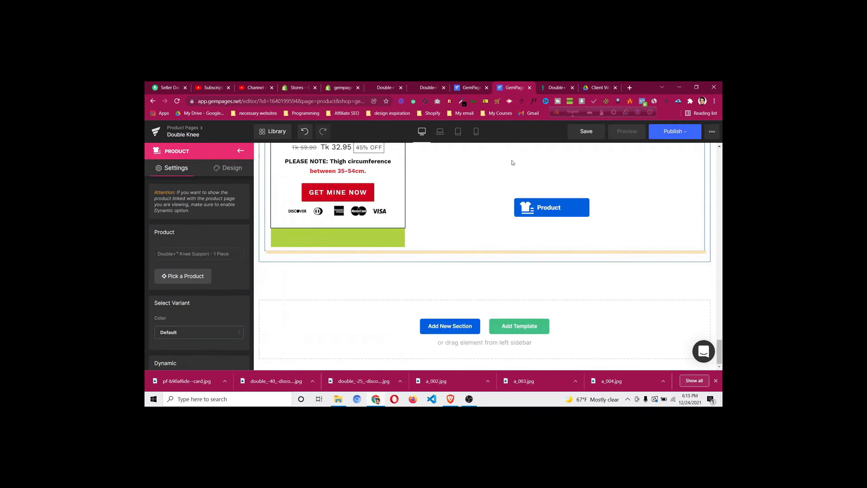
{"action": "scroll", "coordinate": [504, 151], "scroll_direction": "up", "scroll_amount": 2}
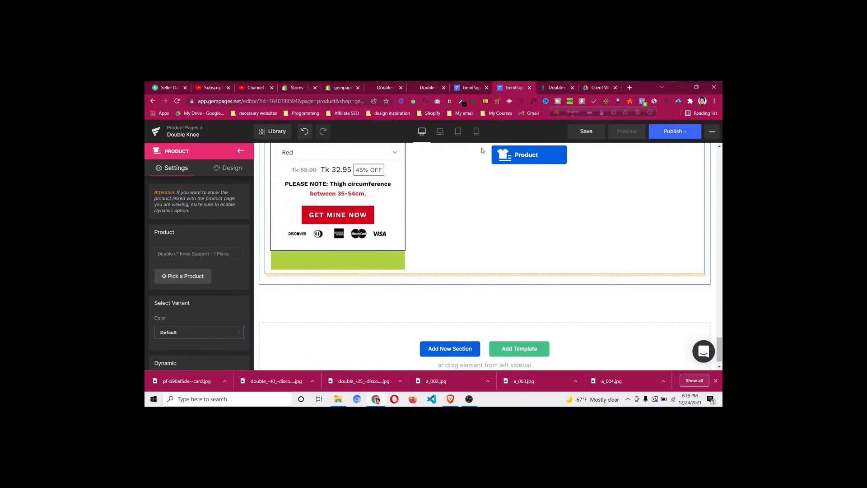
{"action": "left_click_drag", "start_coordinate": [492, 154], "coordinate": [484, 206]}
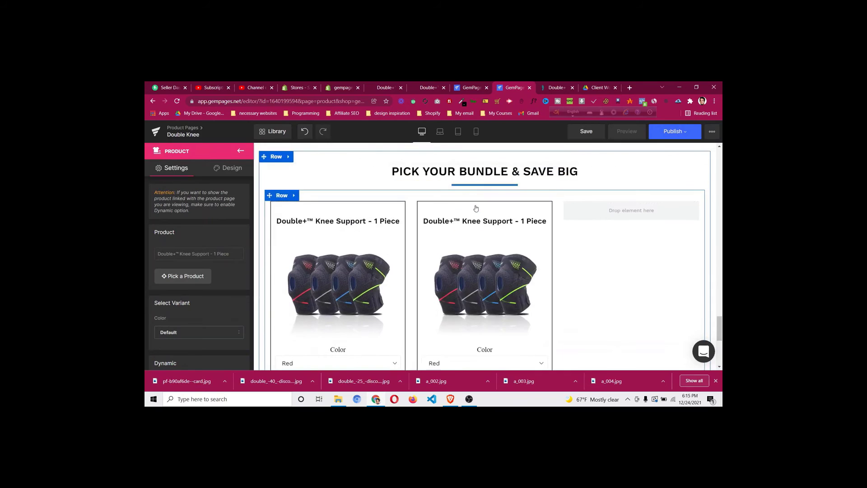
Link the second card to the Double+™ Knee Support - 1 Pair product
{"action": "left_click", "coordinate": [484, 209]}
{"action": "left_click", "coordinate": [193, 281]}
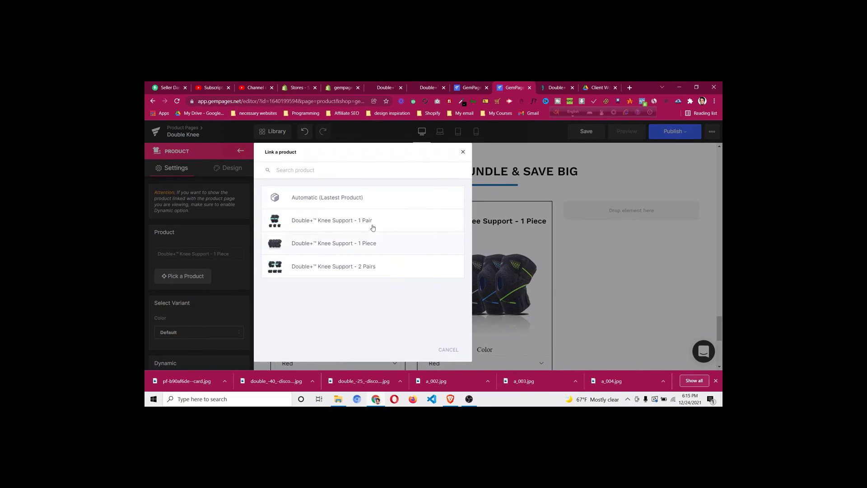
{"action": "left_click", "coordinate": [372, 221]}
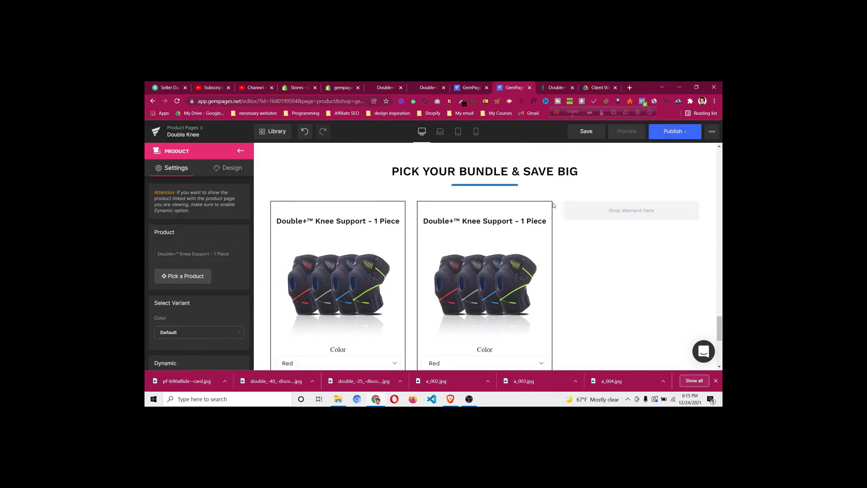
Copy the 'BUY 1 PAIR 25% OFF' heading text from the live DoctorSteps page
{"action": "left_click", "coordinate": [557, 88]}
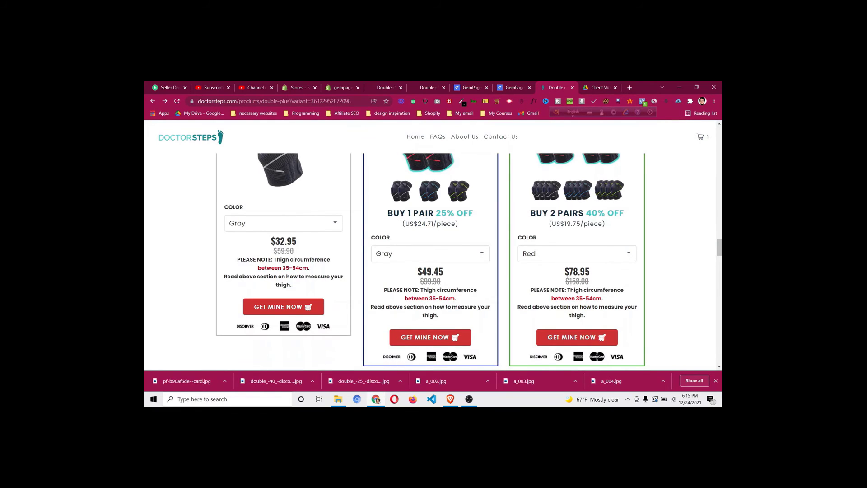
{"action": "left_click_drag", "start_coordinate": [387, 213], "coordinate": [474, 216]}
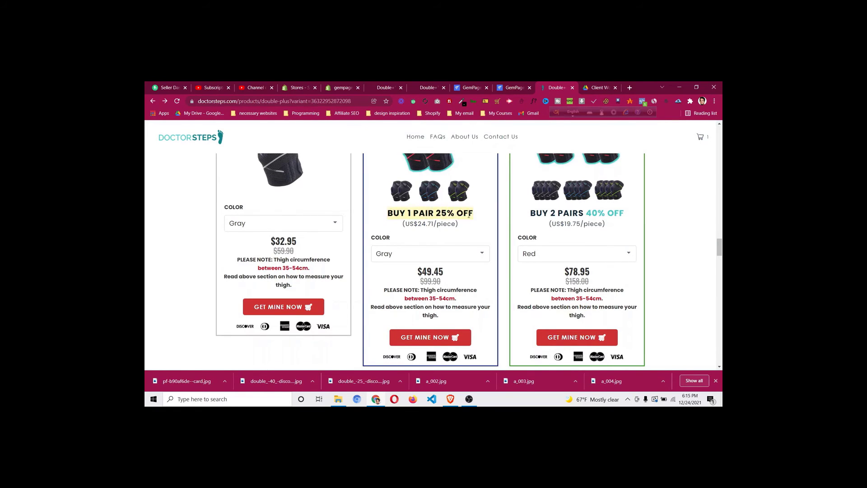
{"action": "right_click", "coordinate": [469, 216]}
{"action": "left_click", "coordinate": [479, 222]}
{"action": "left_click", "coordinate": [459, 213]}
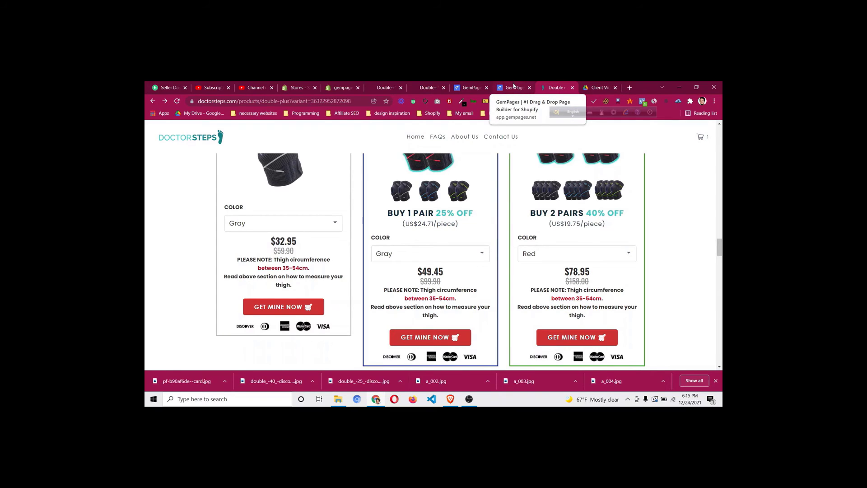
{"action": "left_click", "coordinate": [513, 87]}
{"action": "scroll", "coordinate": [260, 190], "scroll_direction": "down", "scroll_amount": 1}
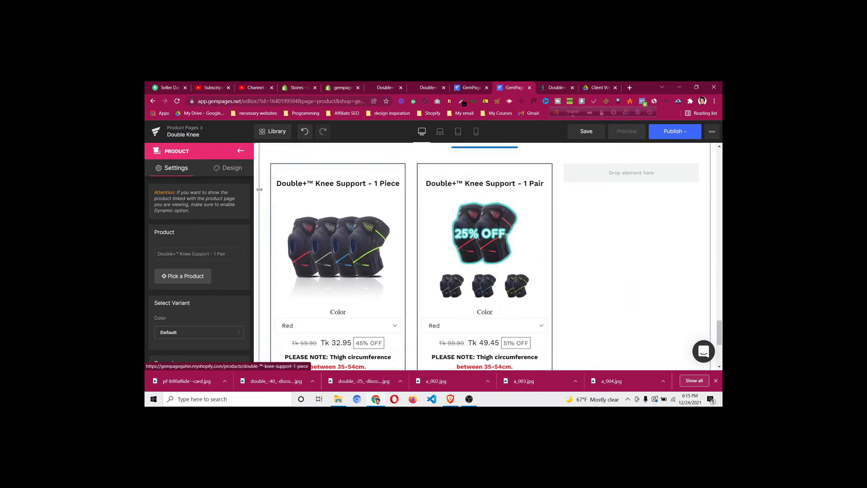
Add an H3 heading inside the 1 Pair card
{"action": "left_click", "coordinate": [238, 152]}
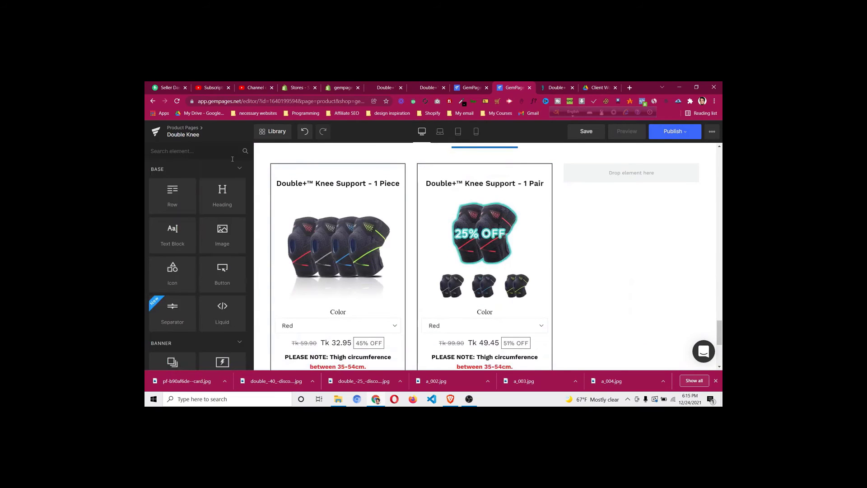
{"action": "left_click_drag", "start_coordinate": [222, 194], "coordinate": [484, 284]}
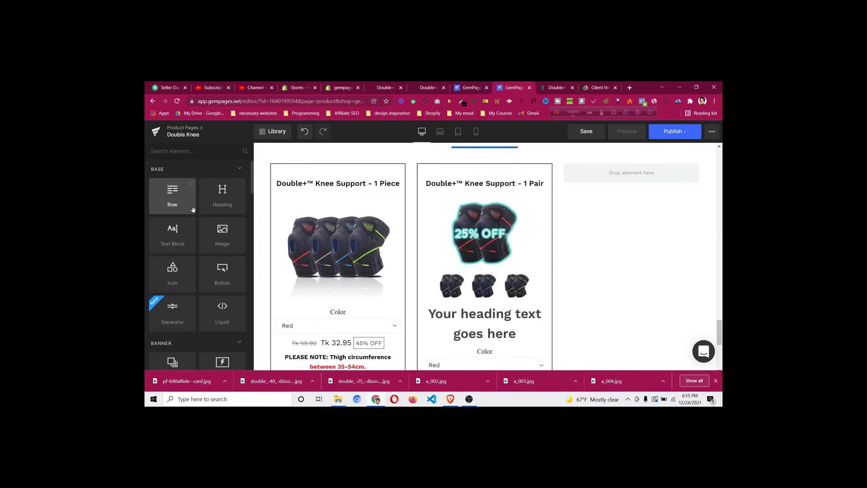
{"action": "left_click", "coordinate": [468, 320]}
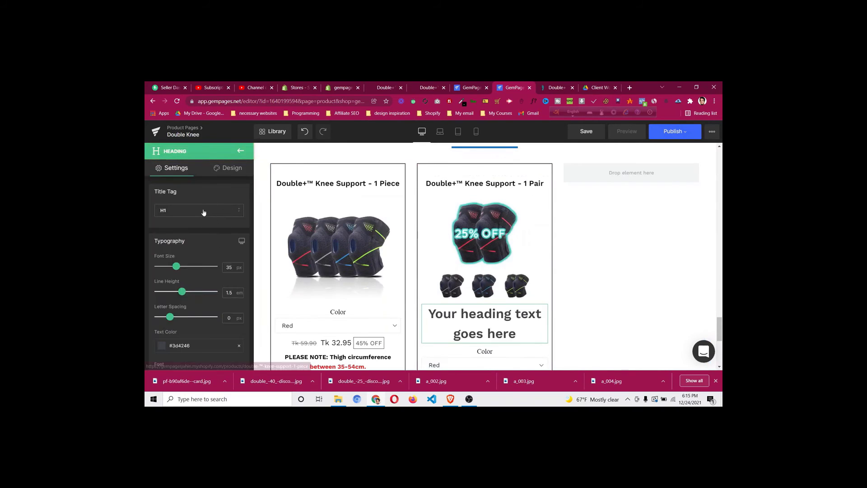
{"action": "left_click", "coordinate": [203, 212]}
{"action": "left_click", "coordinate": [196, 253]}
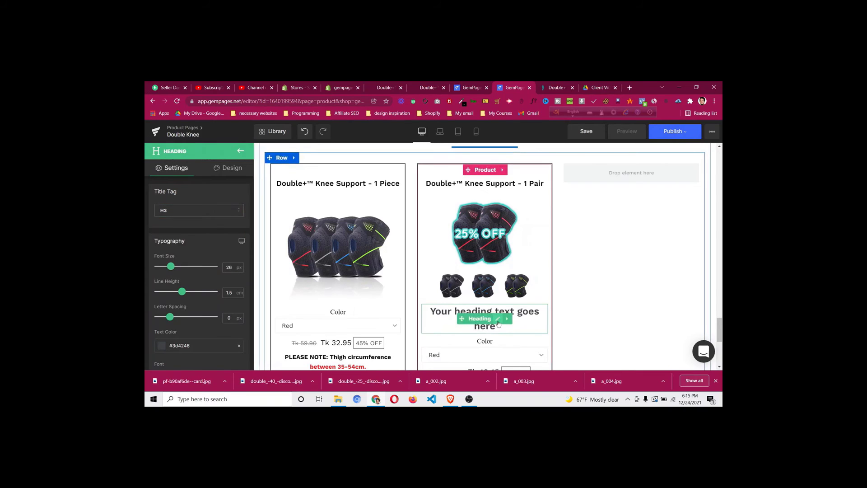
Paste 'BUY 1 PAIR 25% OFF' as the heading text and make it black
{"action": "left_click", "coordinate": [499, 320]}
{"action": "key", "text": "ctrl+a"}
{"action": "key", "text": "ctrl+v"}
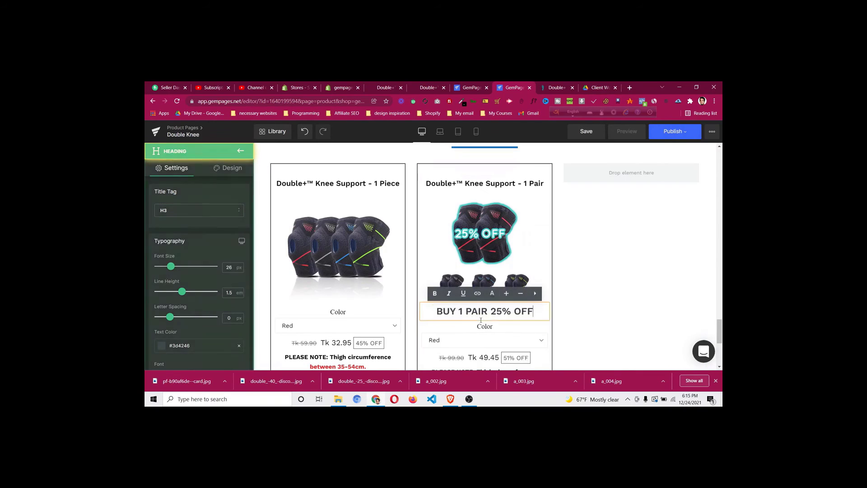
{"action": "left_click", "coordinate": [161, 346]}
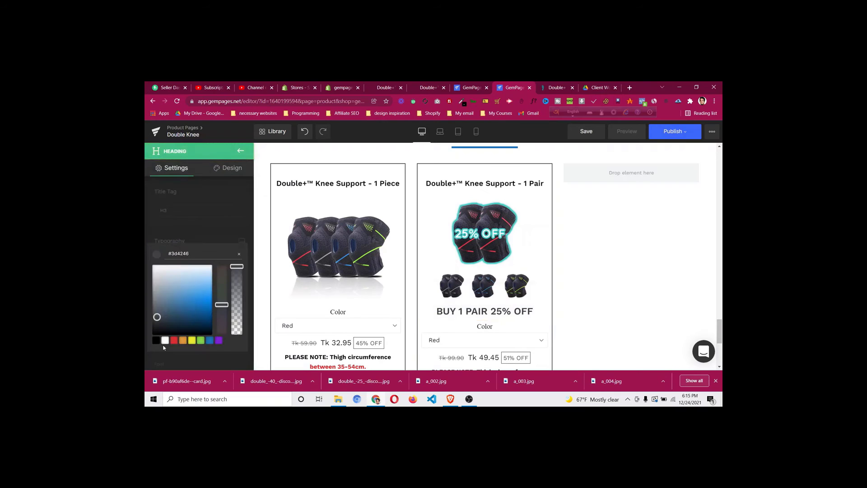
{"action": "left_click", "coordinate": [156, 341]}
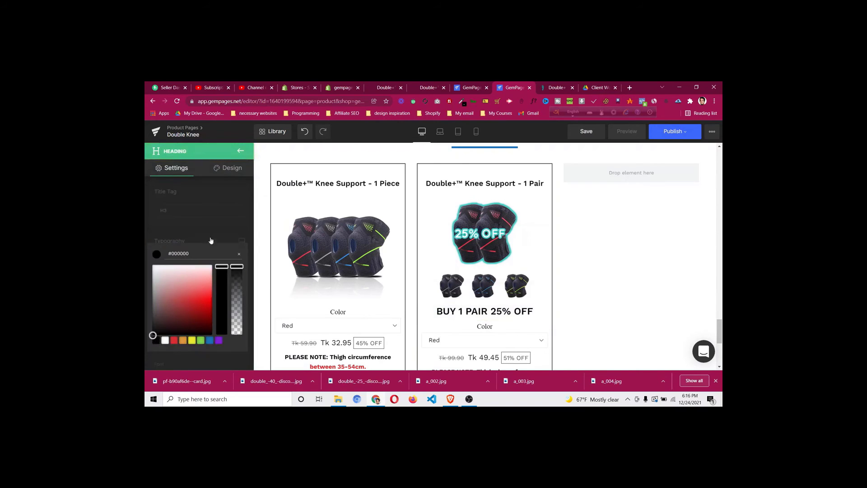
Colour the '25% OFF' part of the heading red
{"action": "left_click", "coordinate": [548, 92]}
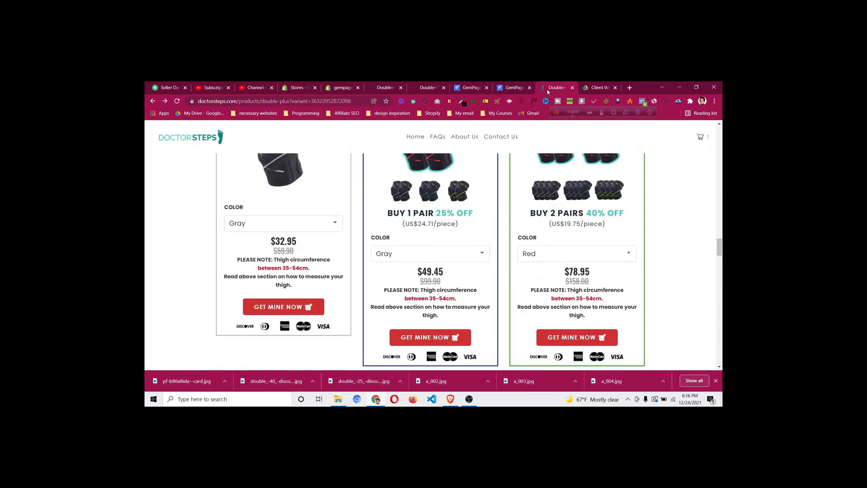
{"action": "left_click_drag", "start_coordinate": [436, 212], "coordinate": [473, 213]}
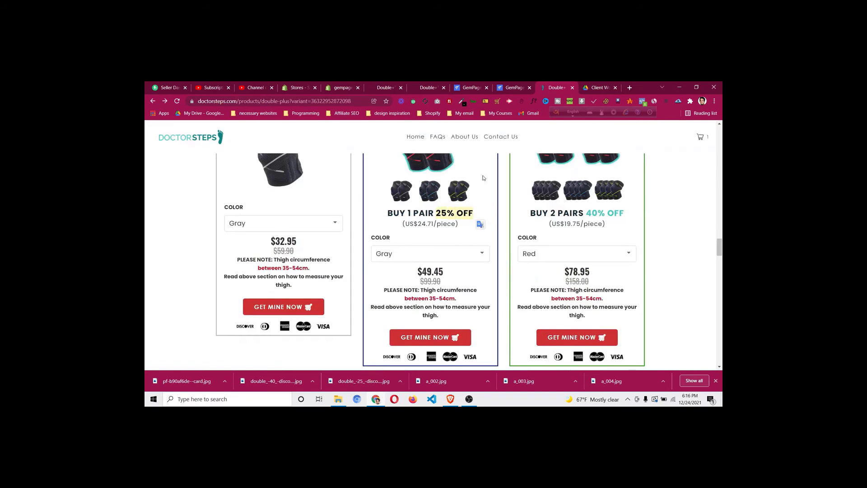
{"action": "left_click", "coordinate": [507, 88]}
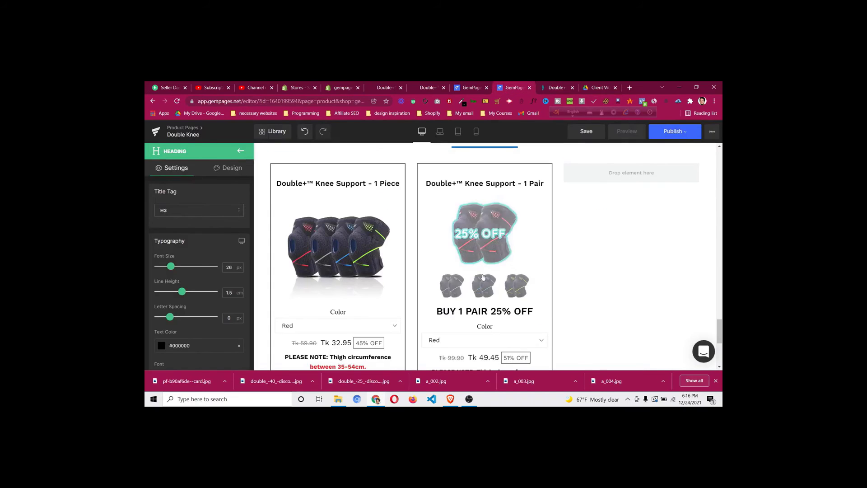
{"action": "left_click", "coordinate": [487, 311]}
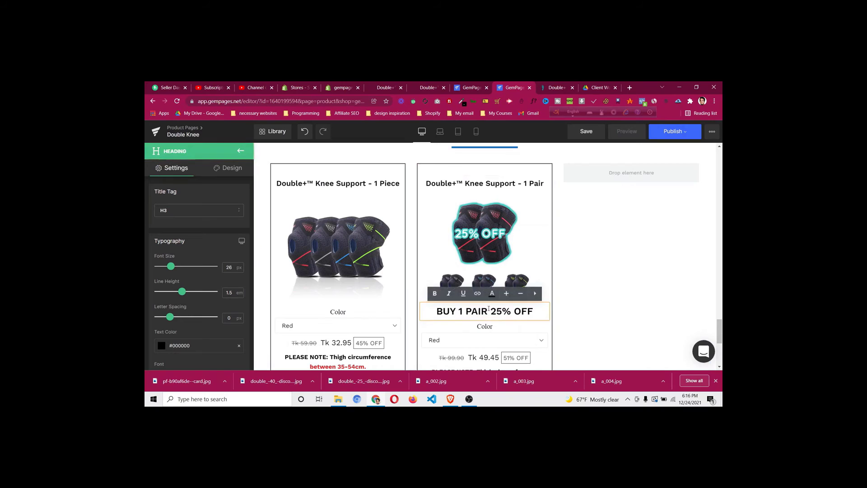
{"action": "left_click_drag", "start_coordinate": [491, 311], "coordinate": [533, 313]}
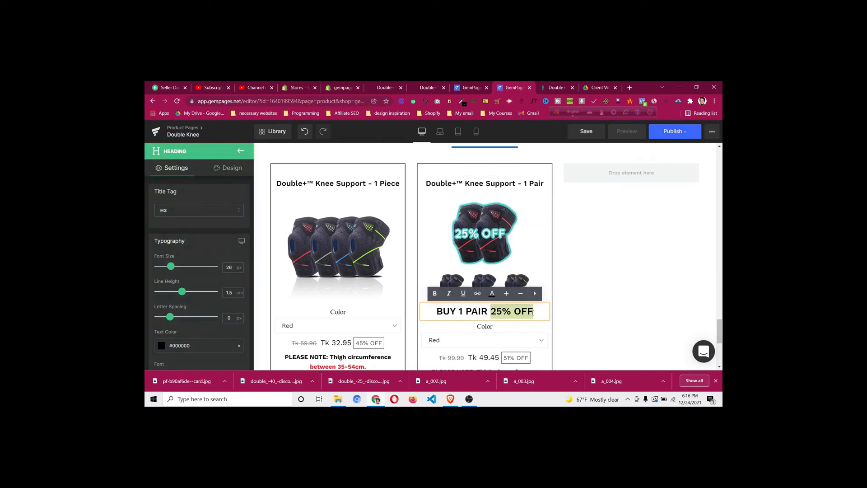
{"action": "left_click", "coordinate": [493, 294]}
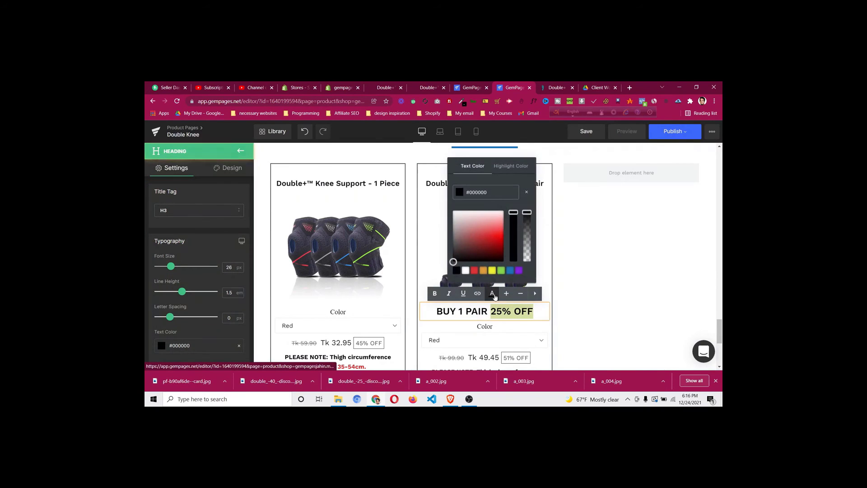
{"action": "left_click", "coordinate": [475, 271]}
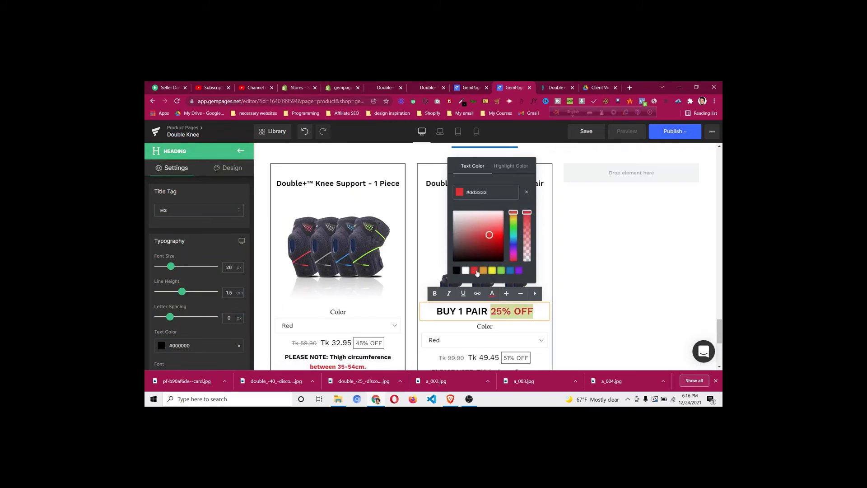
{"action": "left_click", "coordinate": [531, 317]}
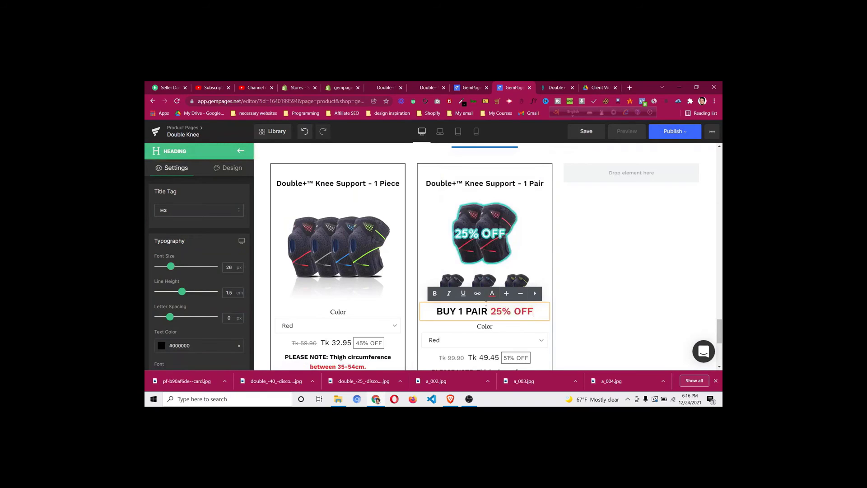
{"action": "left_click", "coordinate": [424, 291]}
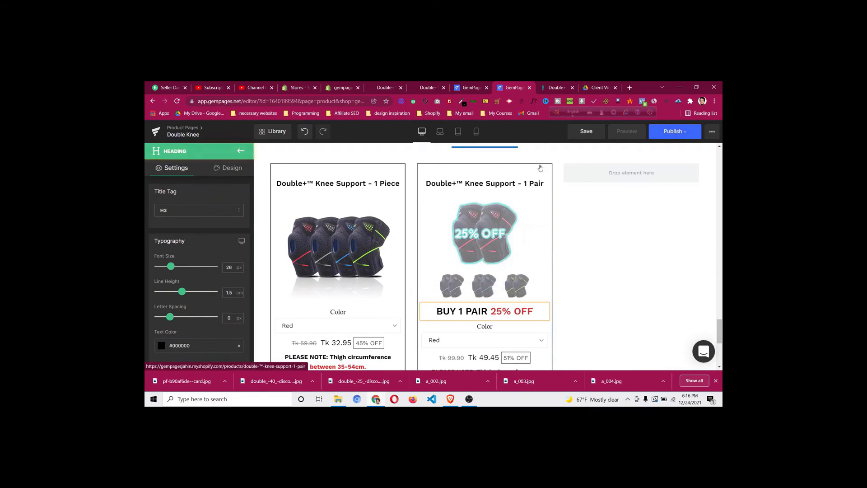
Inspect the live MOST POPULAR banner and copy its #192e9b background colour
{"action": "left_click", "coordinate": [558, 88]}
{"action": "scroll", "coordinate": [495, 214], "scroll_direction": "up", "scroll_amount": 1}
{"action": "scroll", "coordinate": [495, 214], "scroll_direction": "up", "scroll_amount": 2}
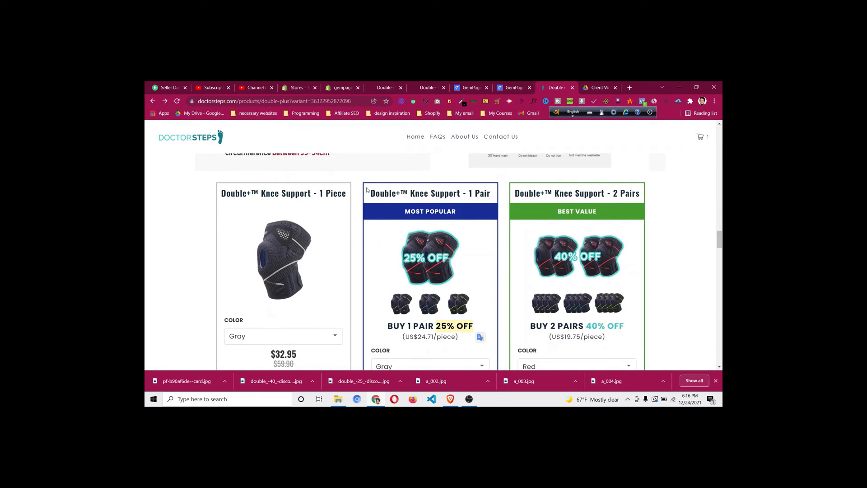
{"action": "right_click", "coordinate": [365, 213]}
{"action": "left_click", "coordinate": [399, 353]}
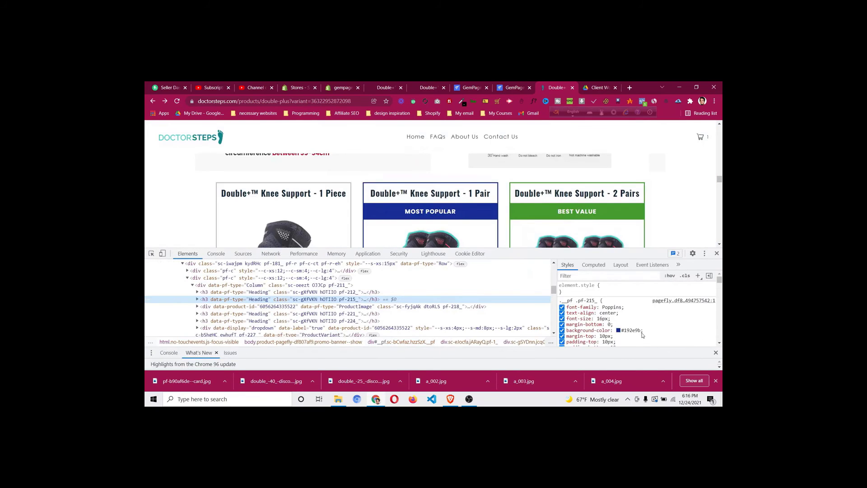
{"action": "left_click", "coordinate": [637, 331]}
{"action": "right_click", "coordinate": [632, 330]}
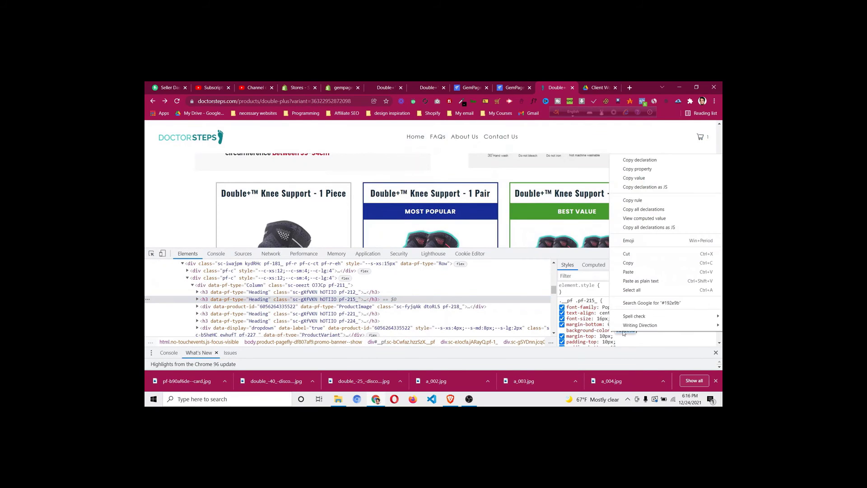
{"action": "left_click", "coordinate": [628, 263]}
Add an H4 heading at the top of the 1 Pair card
{"action": "left_click", "coordinate": [717, 254]}
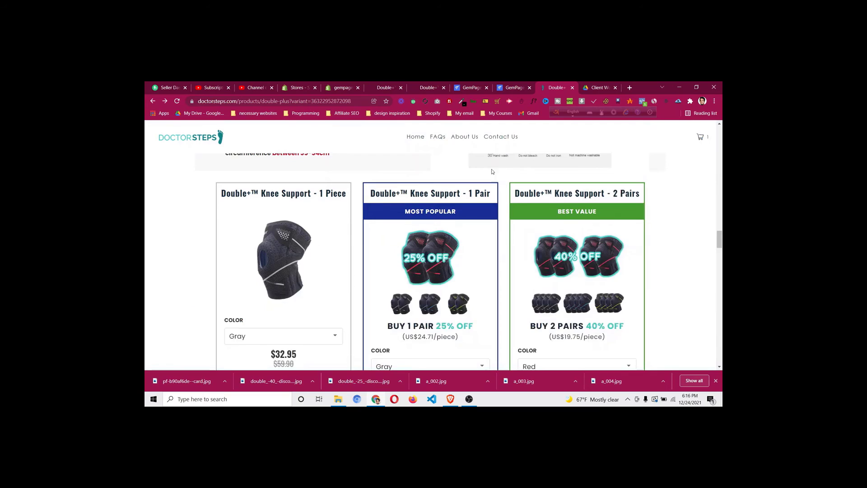
{"action": "left_click", "coordinate": [514, 89]}
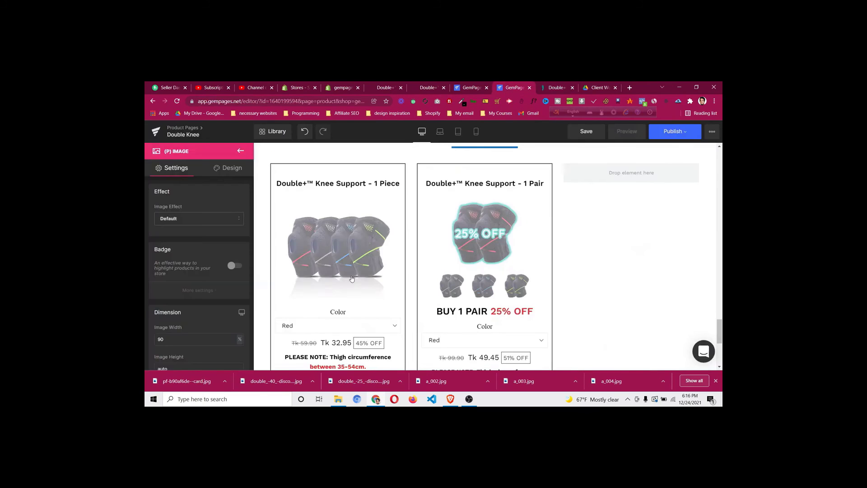
{"action": "left_click", "coordinate": [239, 154]}
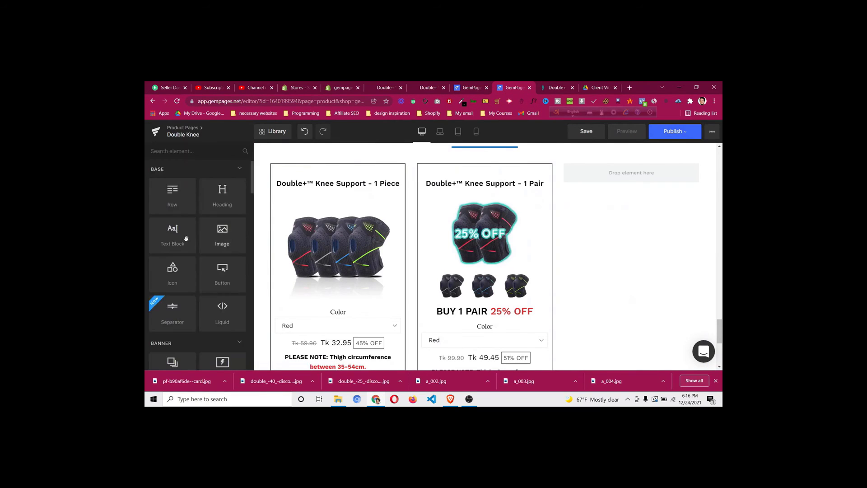
{"action": "left_click_drag", "start_coordinate": [222, 195], "coordinate": [482, 189]}
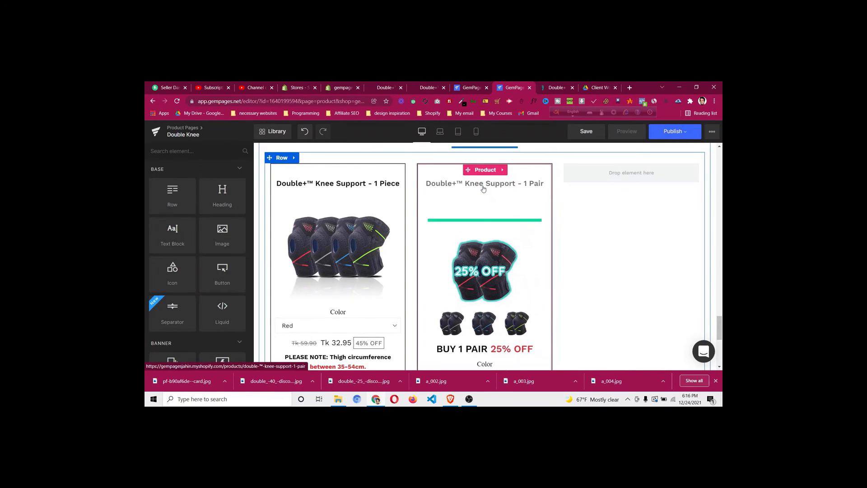
{"action": "left_click", "coordinate": [484, 221]}
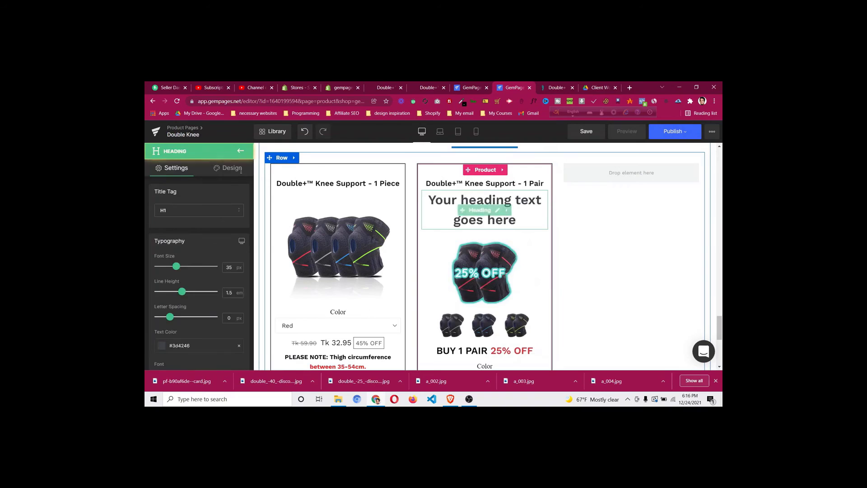
{"action": "left_click", "coordinate": [206, 212]}
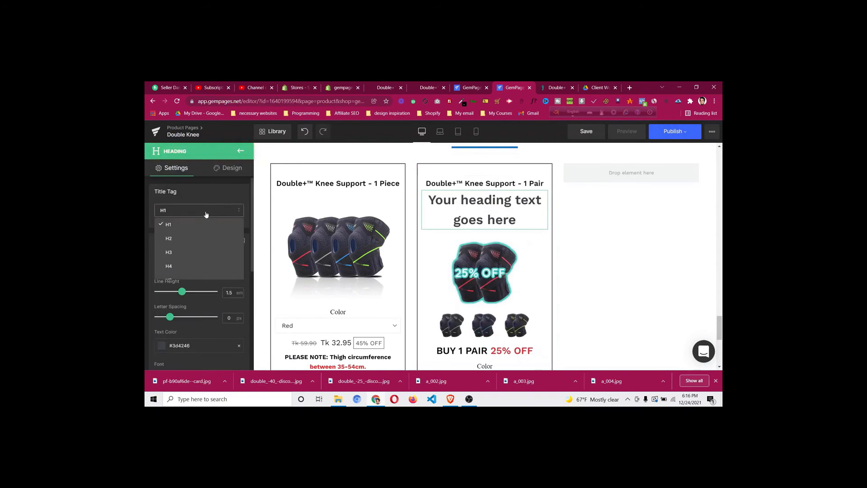
{"action": "left_click", "coordinate": [198, 266]}
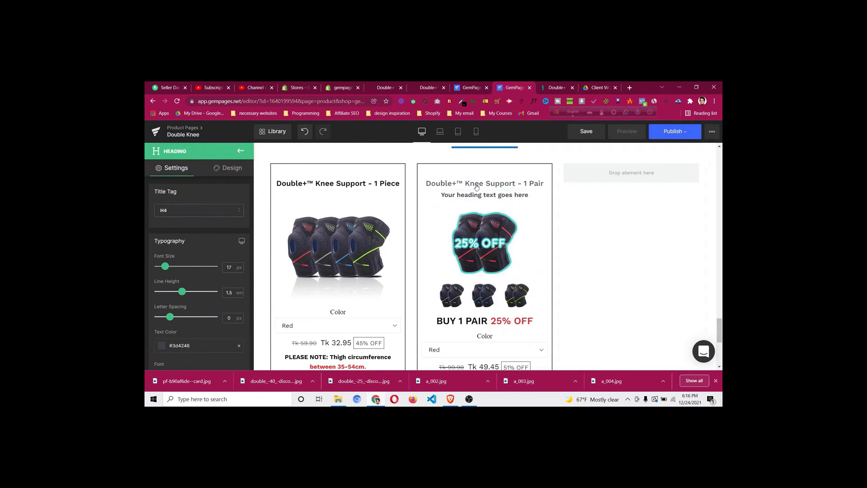
Give the H4 heading a #192e9b dark blue background
{"action": "left_click", "coordinate": [222, 169]}
{"action": "left_click", "coordinate": [185, 233]}
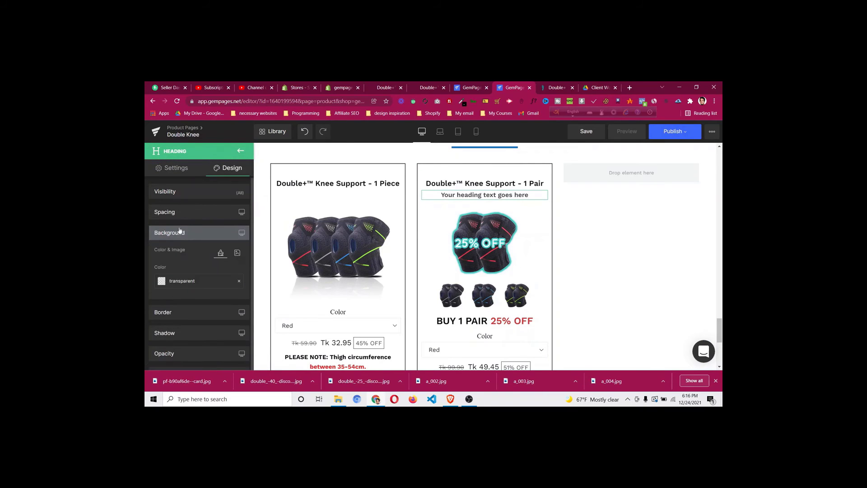
{"action": "left_click", "coordinate": [162, 282]}
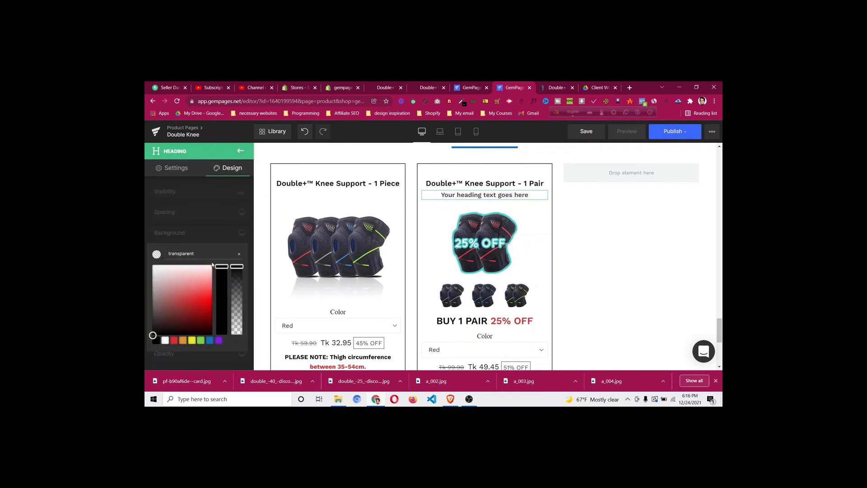
{"action": "key", "text": "ctrl+a"}
{"action": "key", "text": "ctrl+v"}
{"action": "left_click", "coordinate": [216, 234]}
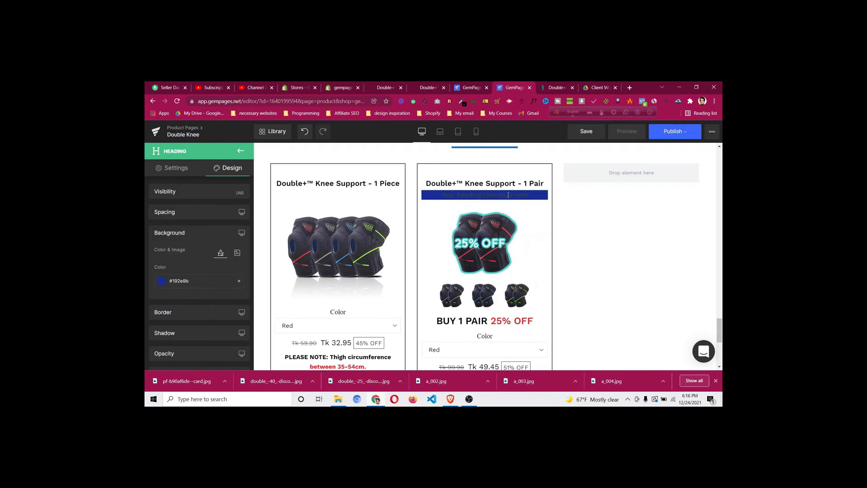
{"action": "left_click", "coordinate": [559, 86]}
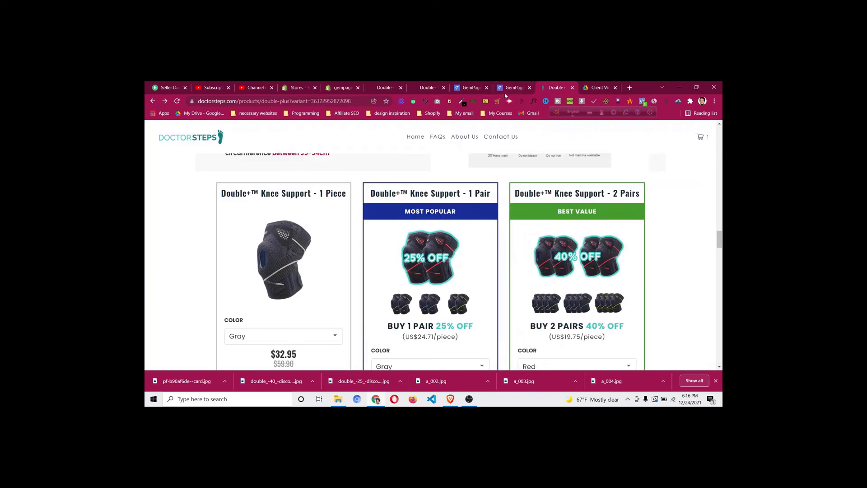
Make the banner heading text white and uppercase
{"action": "left_click", "coordinate": [511, 88]}
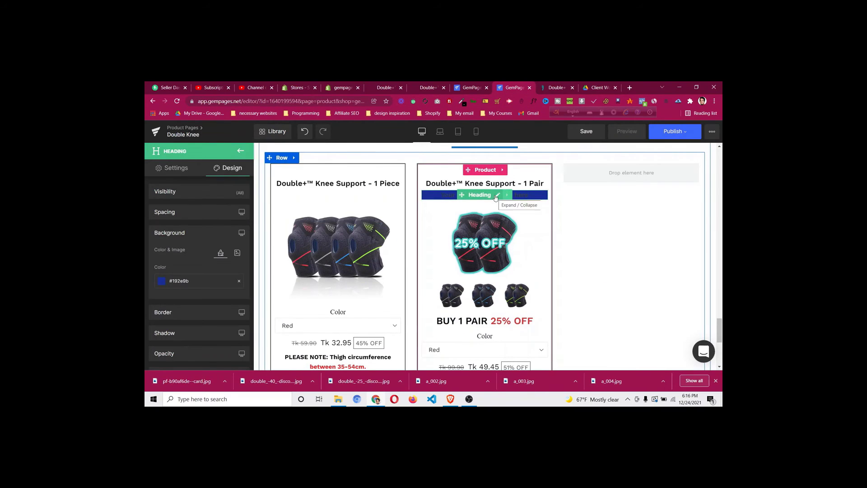
{"action": "left_click", "coordinate": [177, 170]}
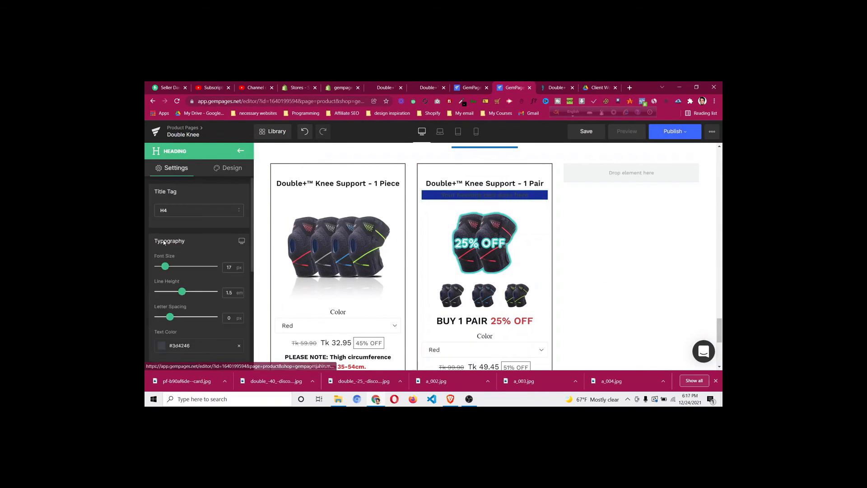
{"action": "scroll", "coordinate": [162, 246], "scroll_direction": "down", "scroll_amount": 2}
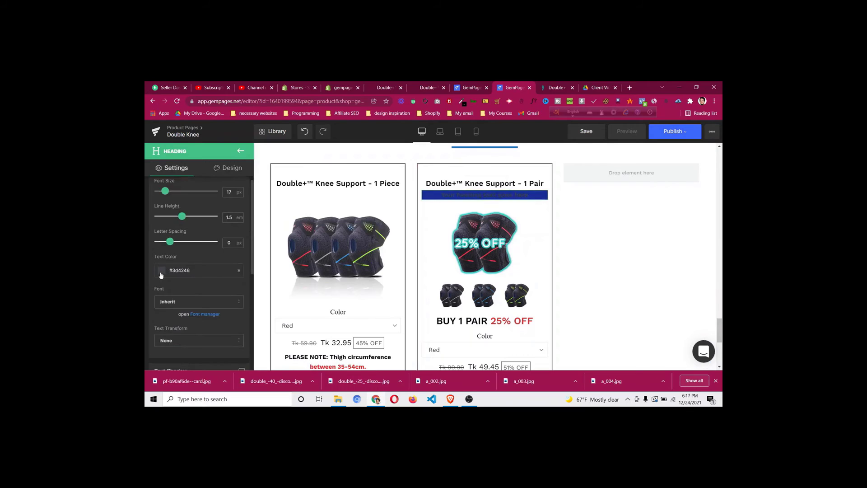
{"action": "left_click", "coordinate": [161, 273]}
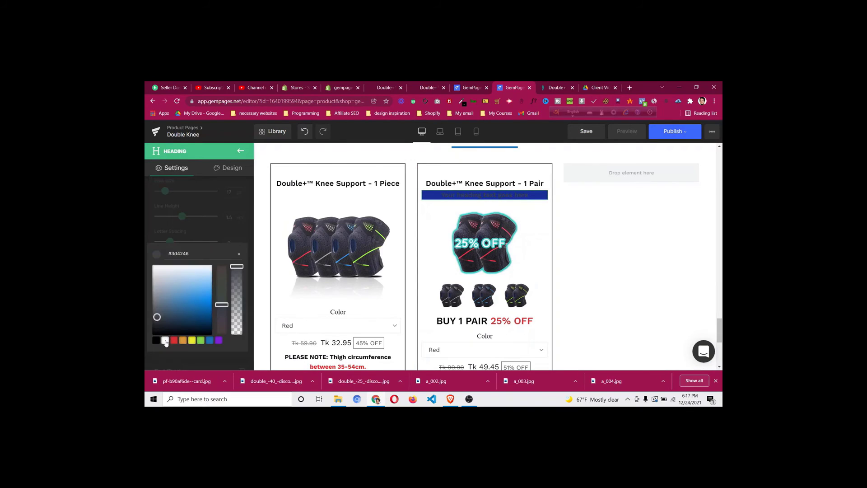
{"action": "left_click", "coordinate": [166, 341]}
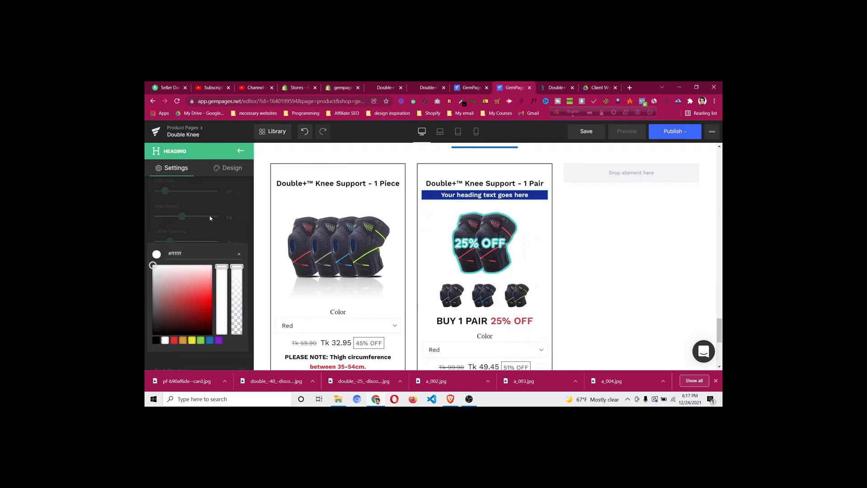
{"action": "left_click", "coordinate": [199, 233]}
{"action": "scroll", "coordinate": [201, 233], "scroll_direction": "down", "scroll_amount": 2}
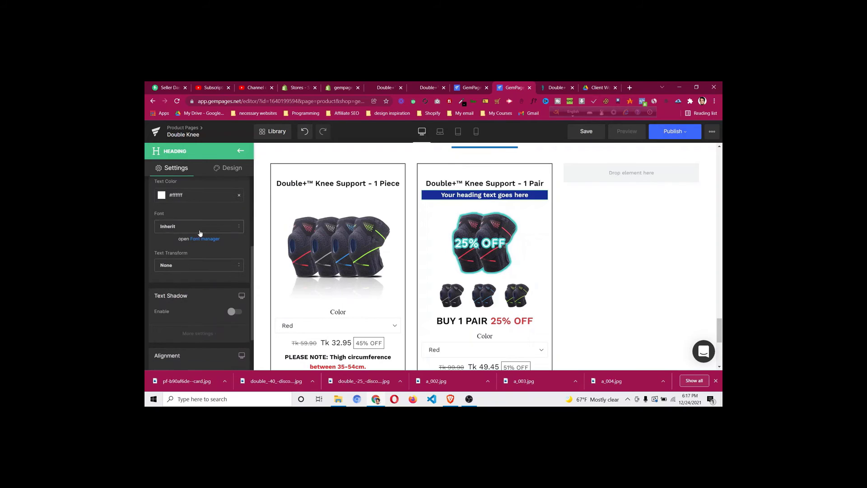
{"action": "scroll", "coordinate": [200, 232], "scroll_direction": "down", "scroll_amount": 2}
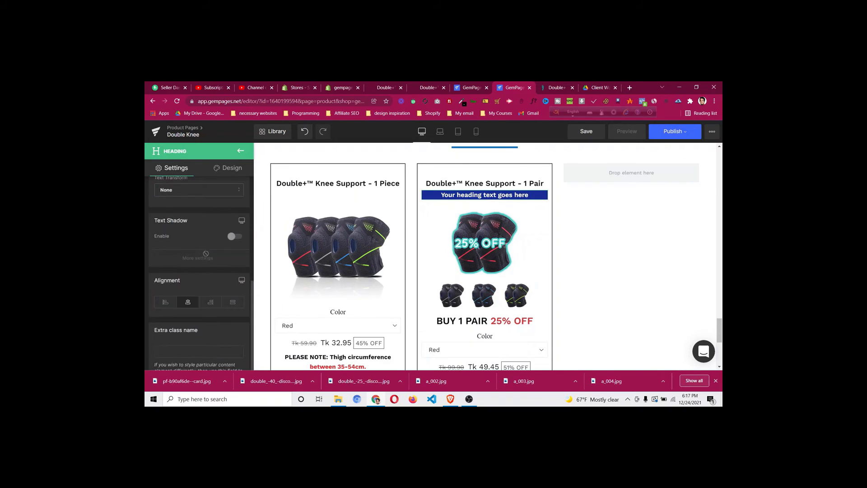
{"action": "scroll", "coordinate": [200, 214], "scroll_direction": "up", "scroll_amount": 1}
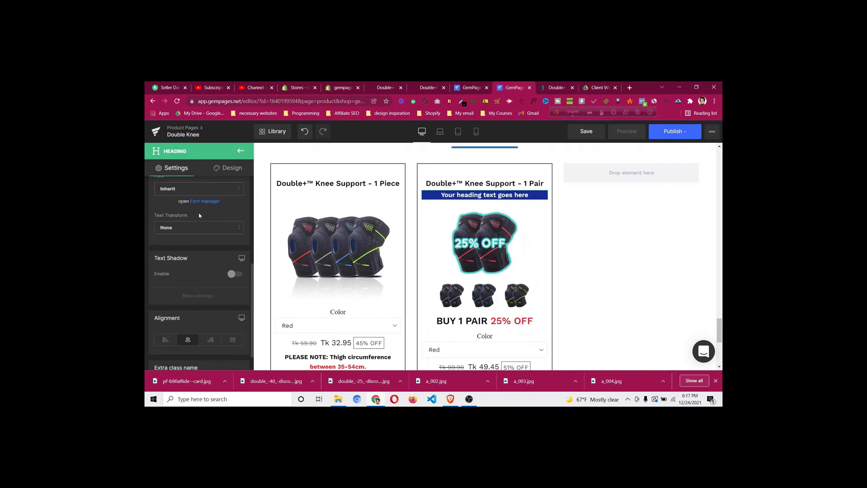
{"action": "left_click", "coordinate": [195, 230]}
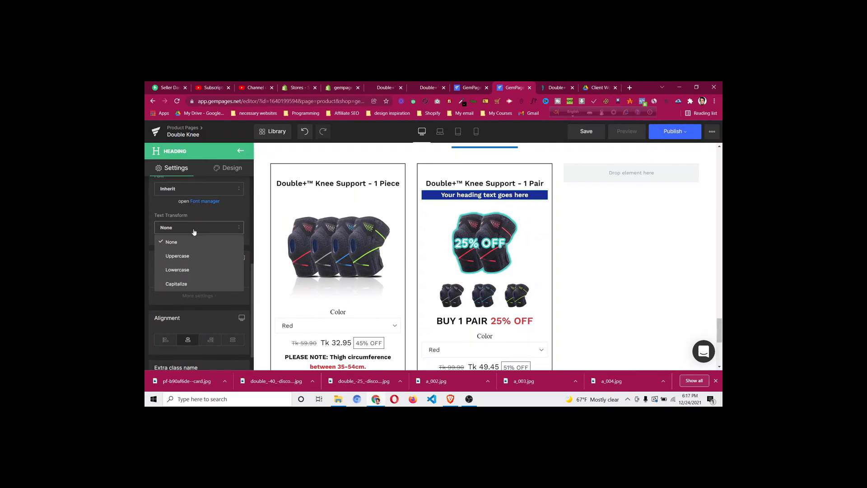
{"action": "left_click", "coordinate": [197, 258]}
Replace the banner heading text with 'MOST POPULAR'
{"action": "left_click", "coordinate": [529, 195]}
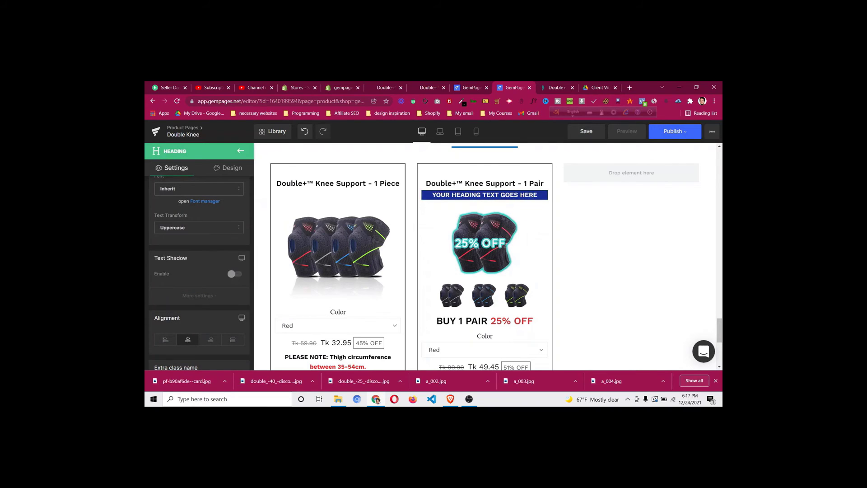
{"action": "key", "text": "ctrl+a"}
{"action": "type", "text": "MO"}
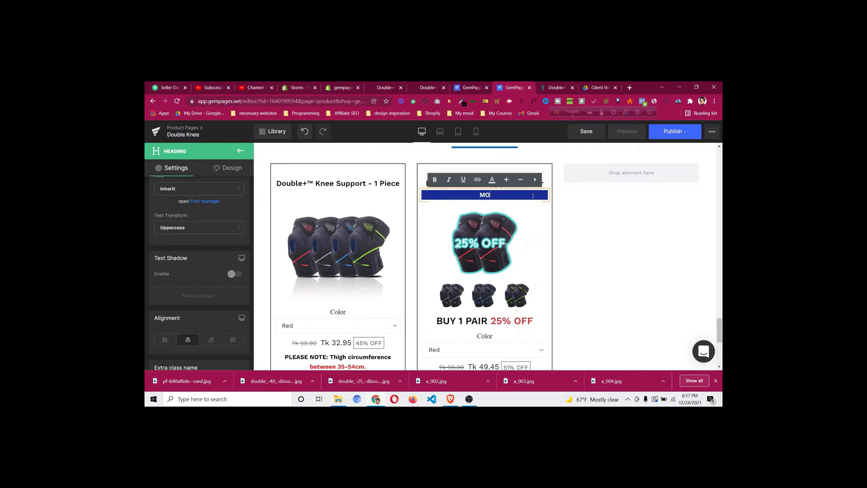
{"action": "type", "text": "ST POPULAR"}
{"action": "left_click", "coordinate": [229, 167]}
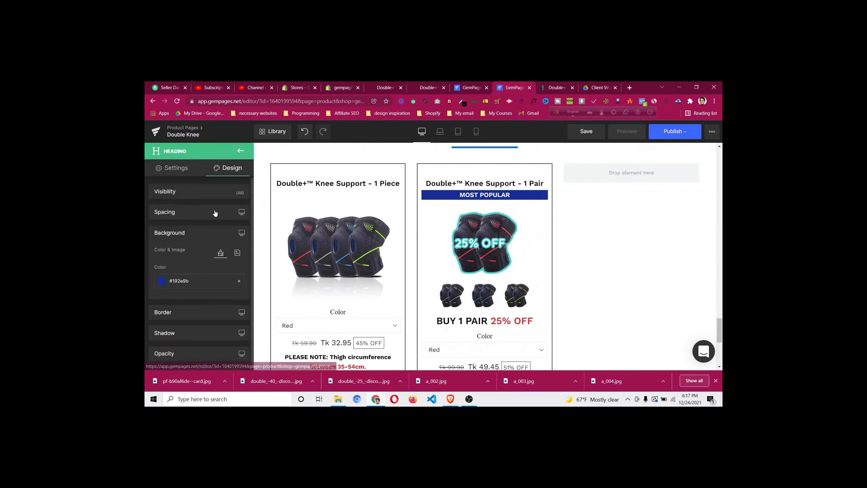
Set the MOST POPULAR banner's top and bottom padding to 8px, matching the live store
{"action": "left_click", "coordinate": [215, 214]}
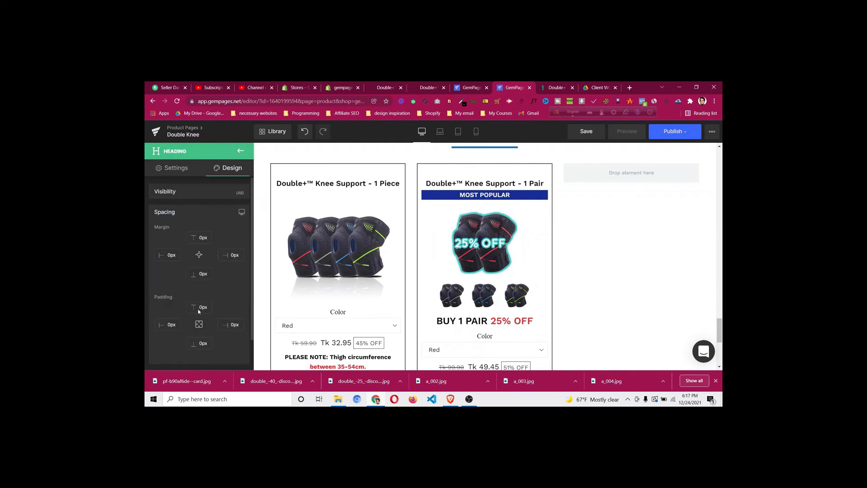
{"action": "left_click_drag", "start_coordinate": [200, 306], "coordinate": [202, 306]}
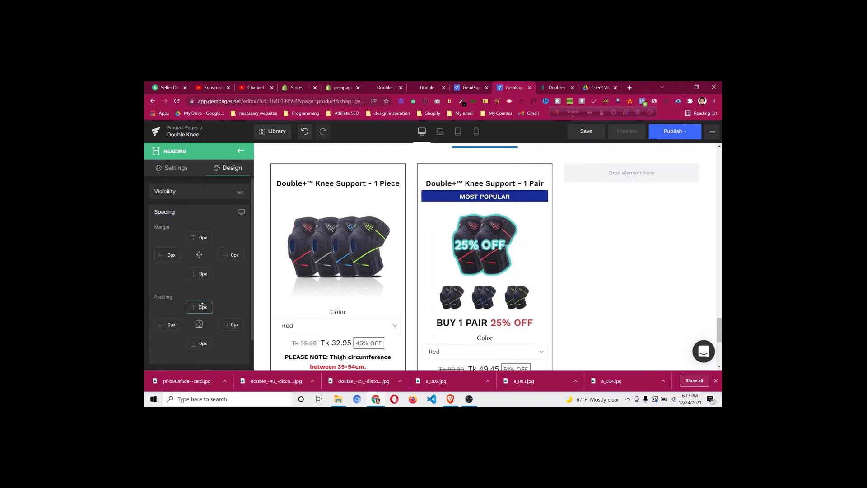
{"action": "key", "text": "Up"}
{"action": "key", "text": "Up"}
{"action": "key", "text": "Up"}
{"action": "key", "text": "Up"}
{"action": "key", "text": "Up"}
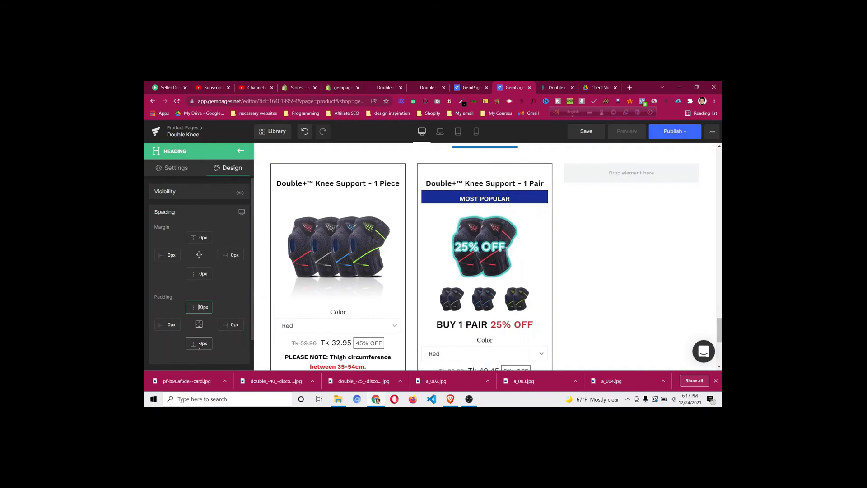
{"action": "left_click", "coordinate": [199, 343]}
{"action": "type", "text": "1"}
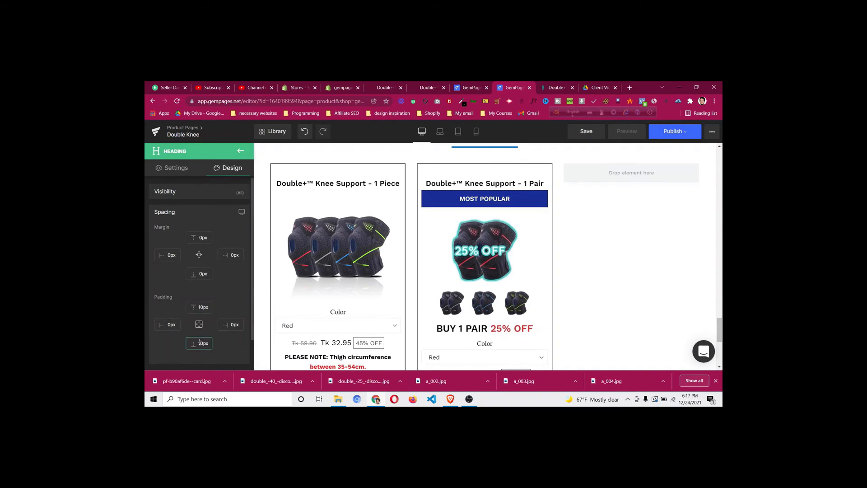
{"action": "left_click", "coordinate": [546, 88]}
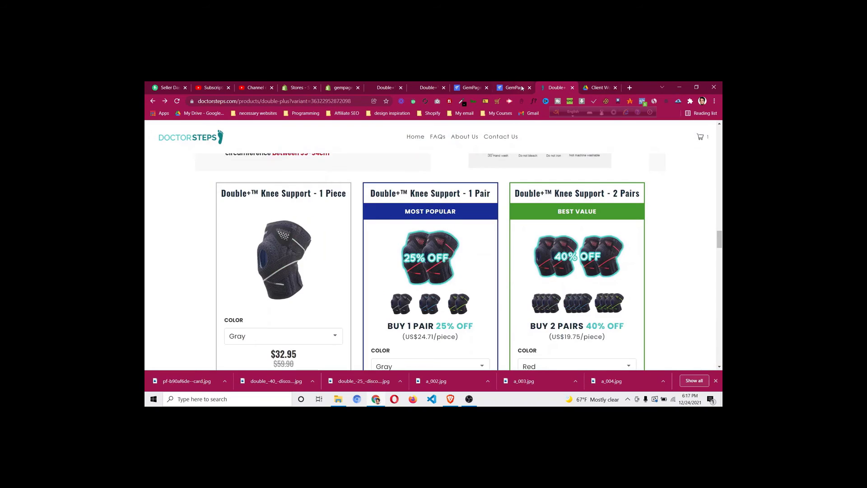
{"action": "left_click", "coordinate": [515, 87]}
{"action": "key", "text": "Down"}
{"action": "key", "text": "Down"}
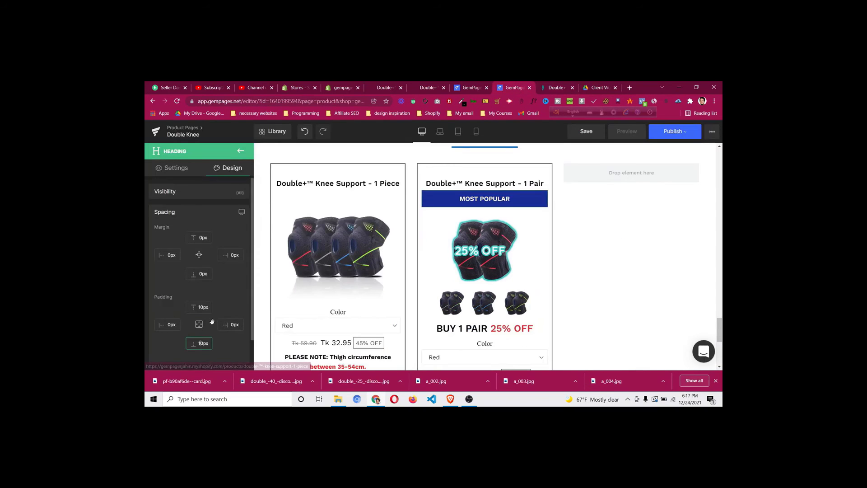
{"action": "left_click", "coordinate": [205, 309]}
{"action": "key", "text": "Down"}
{"action": "key", "text": "Down"}
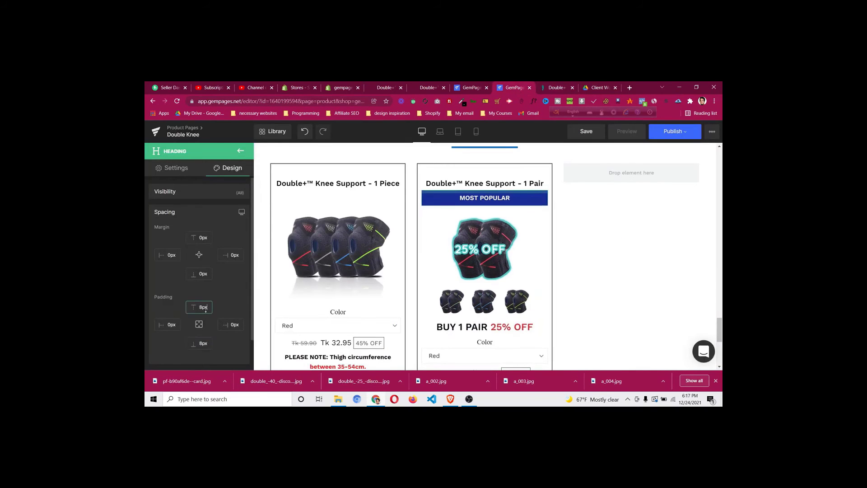
{"action": "left_click", "coordinate": [549, 88]}
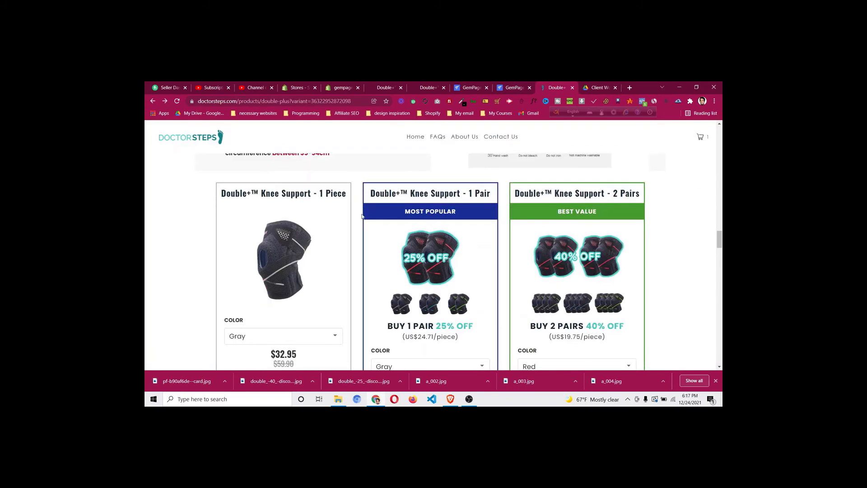
{"action": "left_click", "coordinate": [497, 89]}
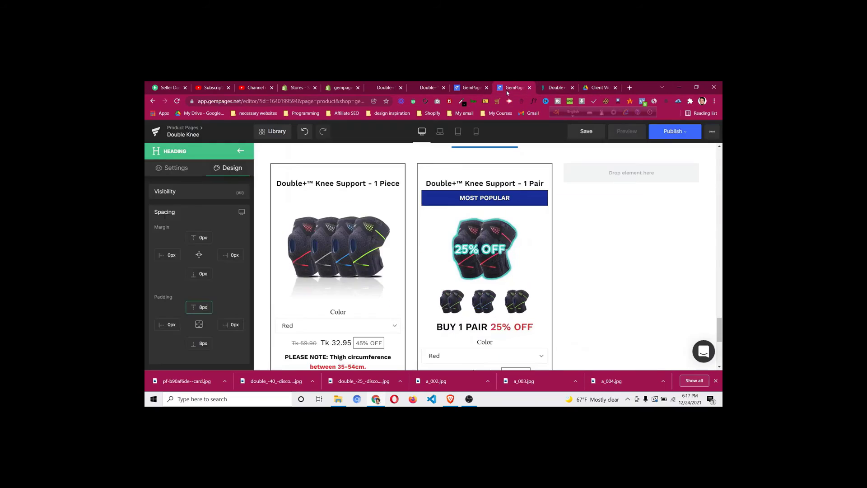
Remove the 1 Pair card's left and right padding
{"action": "left_click", "coordinate": [482, 169]}
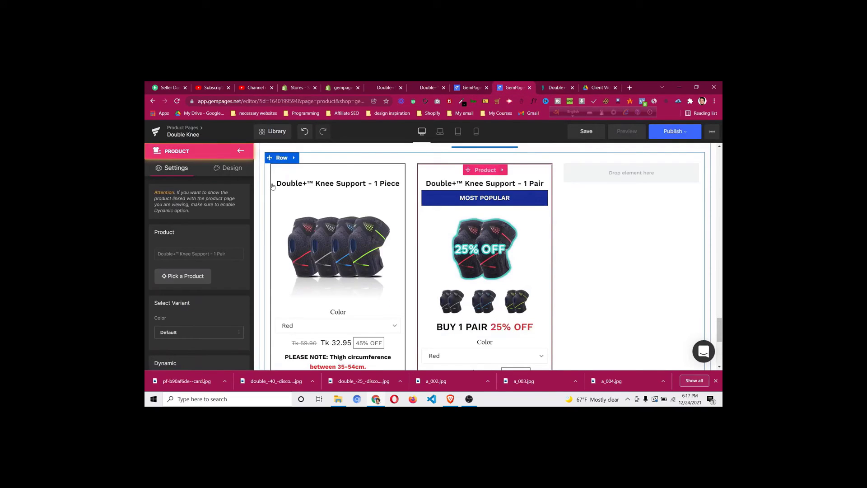
{"action": "left_click", "coordinate": [224, 168]}
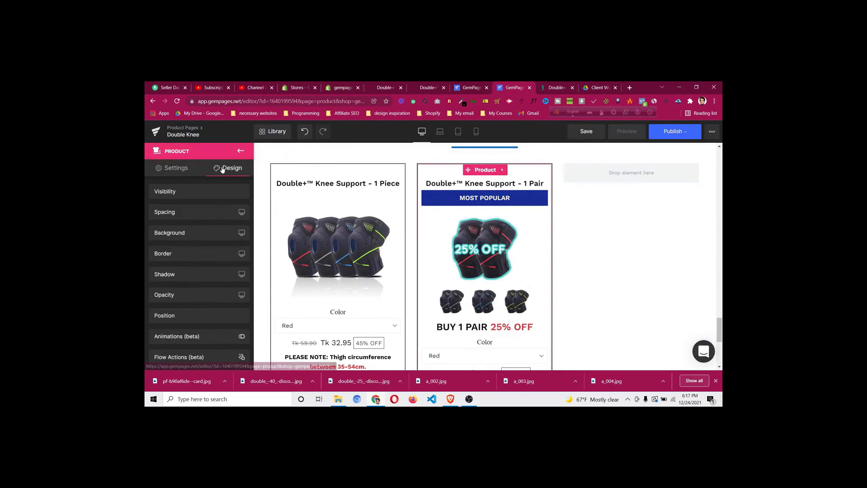
{"action": "left_click", "coordinate": [208, 212]}
{"action": "left_click", "coordinate": [168, 324]}
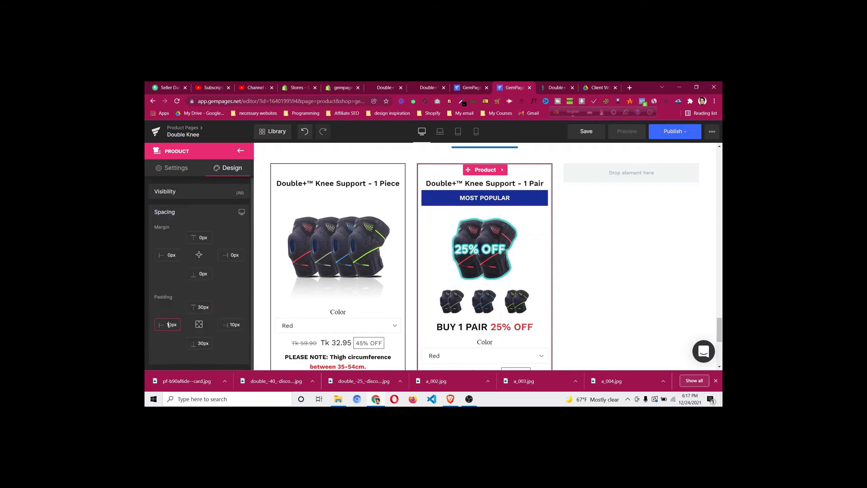
{"action": "key", "text": "Down"}
{"action": "key", "text": "Down"}
{"action": "key", "text": "Down"}
{"action": "key", "text": "Down"}
{"action": "key", "text": "Down"}
{"action": "key", "text": "Down"}
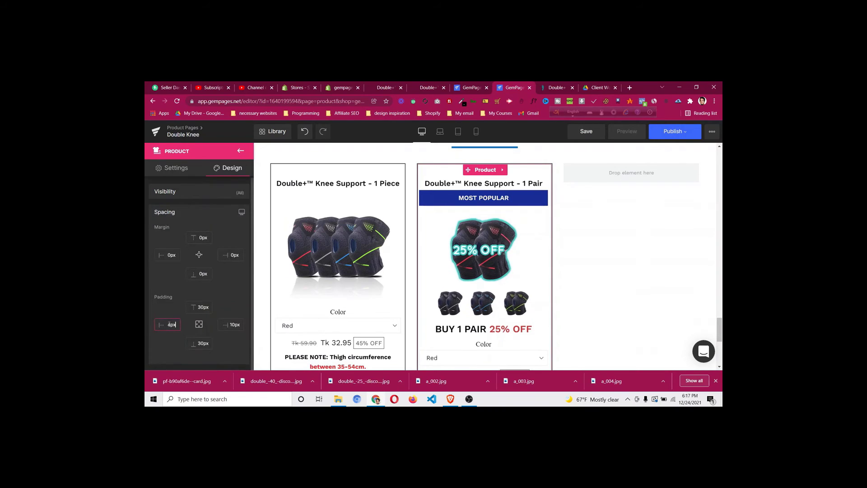
{"action": "key", "text": "Down"}
{"action": "key", "text": "Down"}
{"action": "key", "text": "Down"}
{"action": "key", "text": "Down"}
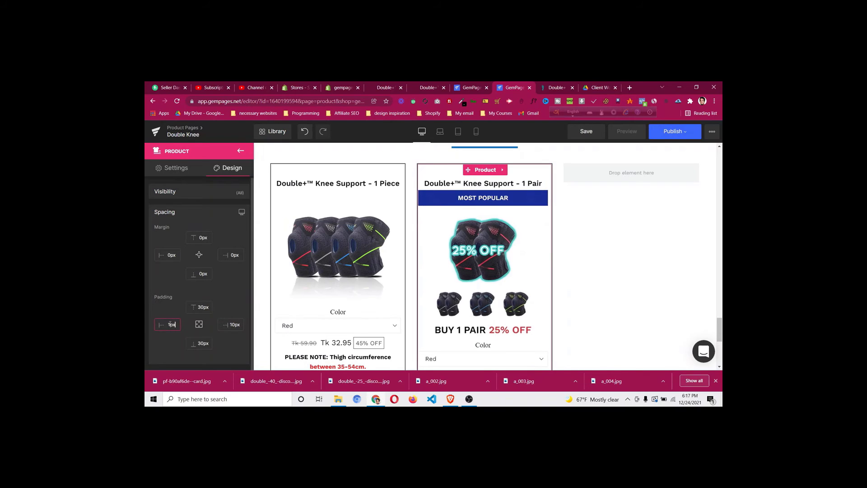
{"action": "left_click", "coordinate": [232, 325]}
{"action": "key", "text": "Down"}
{"action": "key", "text": "Down"}
{"action": "key", "text": "Down"}
{"action": "key", "text": "Down"}
{"action": "key", "text": "Down"}
{"action": "key", "text": "Down"}
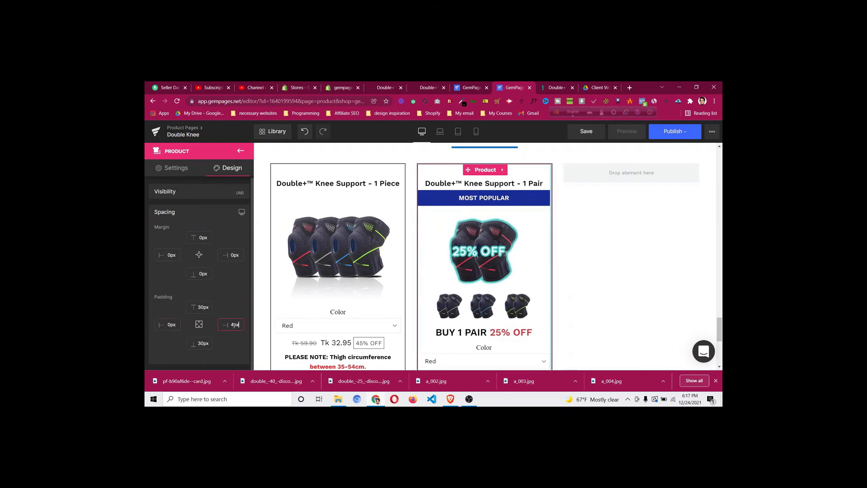
{"action": "key", "text": "Down"}
{"action": "key", "text": "Down"}
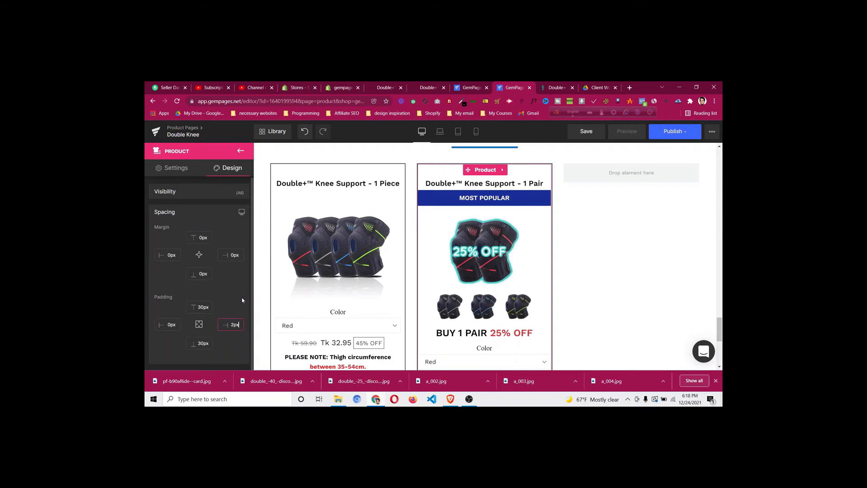
{"action": "key", "text": "Down"}
{"action": "key", "text": "Down"}
{"action": "scroll", "coordinate": [443, 307], "scroll_direction": "down", "scroll_amount": 4}
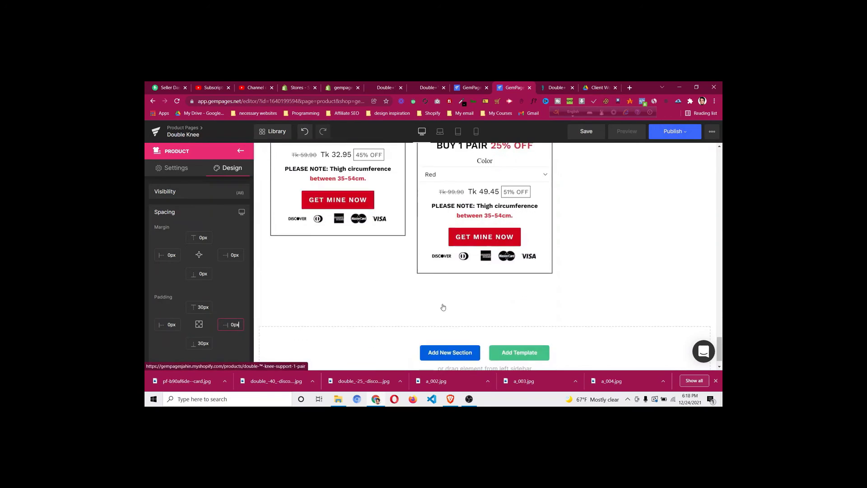
{"action": "scroll", "coordinate": [444, 307], "scroll_direction": "up", "scroll_amount": 5}
Set the 1 Pair card's top padding to 5px
{"action": "left_click", "coordinate": [548, 88]}
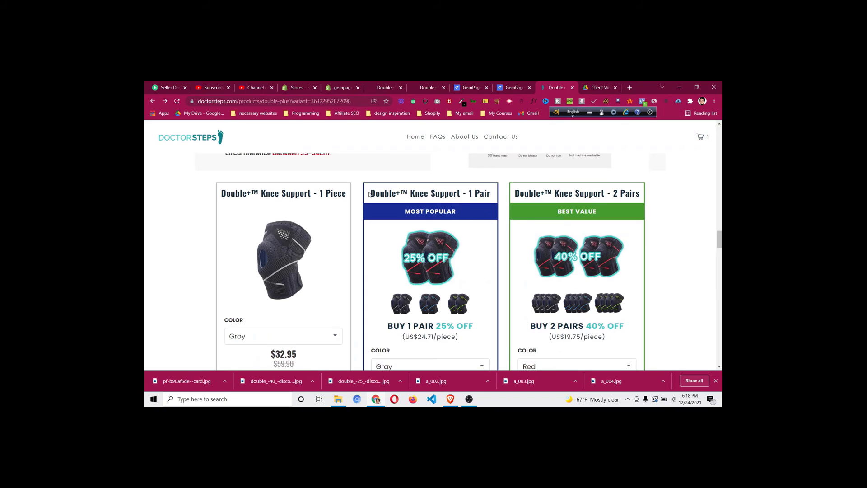
{"action": "left_click", "coordinate": [508, 90]}
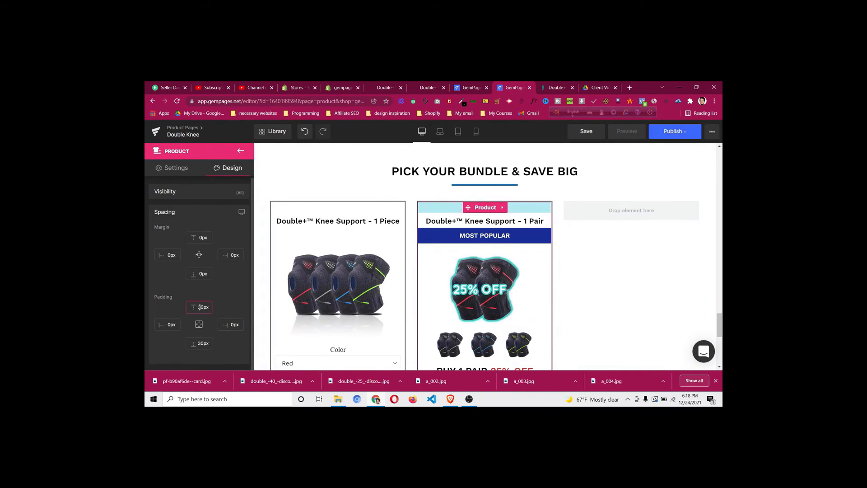
{"action": "key", "text": "BackSpace"}
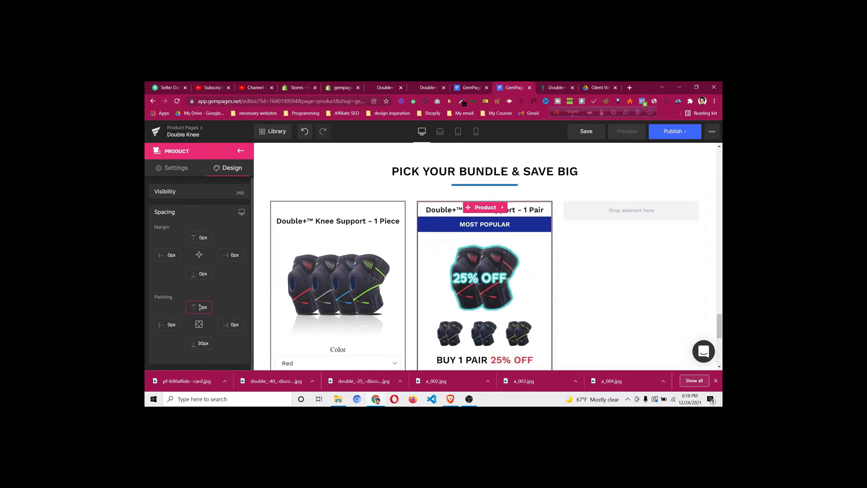
{"action": "type", "text": "3"}
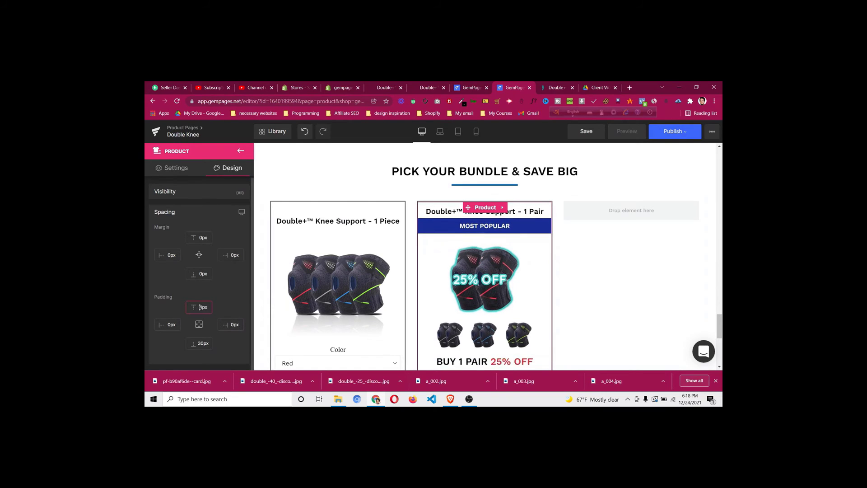
{"action": "key", "text": "Up"}
{"action": "left_click", "coordinate": [339, 205]}
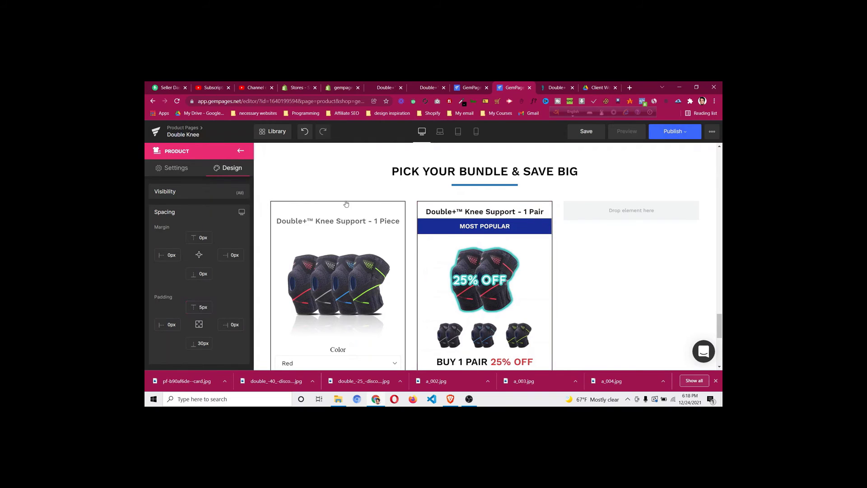
Set the 1 Piece card's top padding to 5px
{"action": "left_click", "coordinate": [336, 209]}
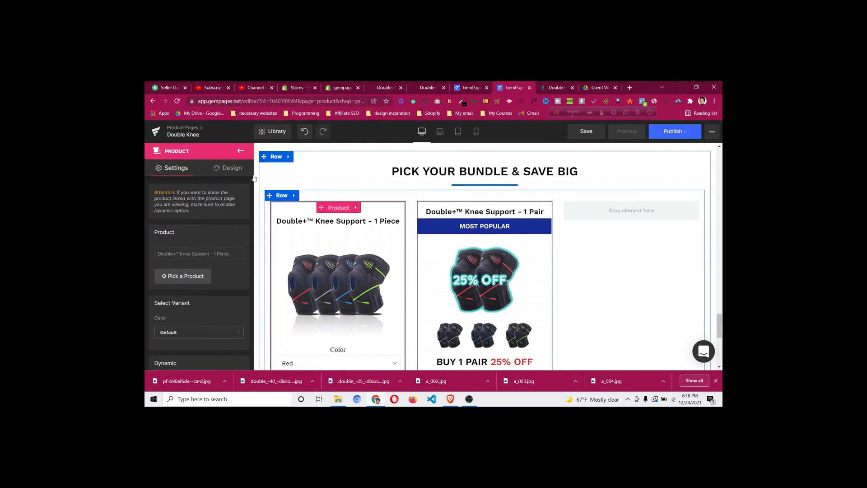
{"action": "left_click", "coordinate": [230, 168]}
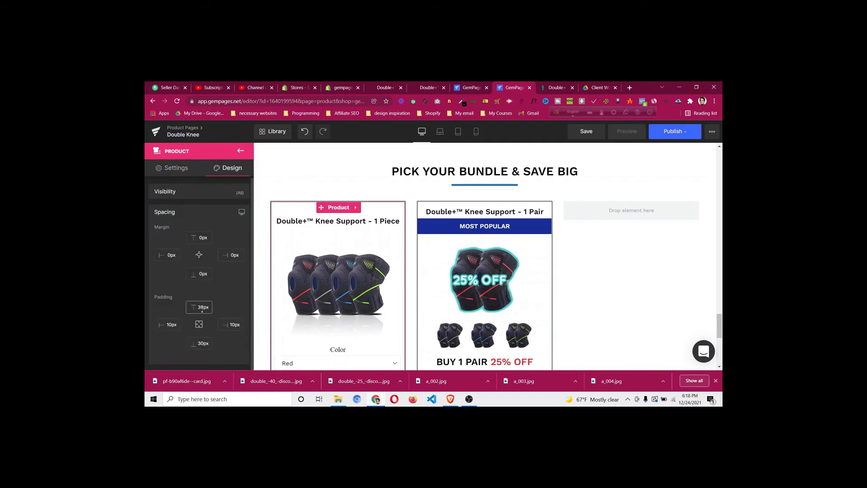
{"action": "left_click", "coordinate": [201, 307]}
{"action": "type", "text": "5"}
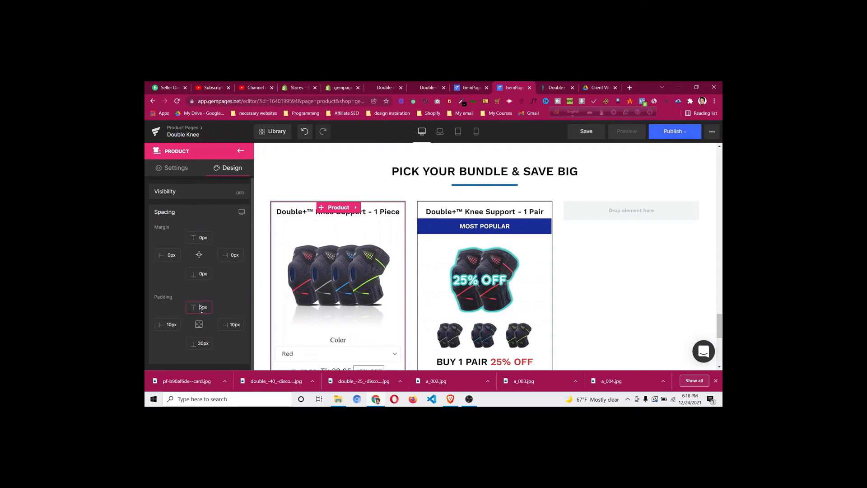
{"action": "scroll", "coordinate": [489, 299], "scroll_direction": "down", "scroll_amount": 5}
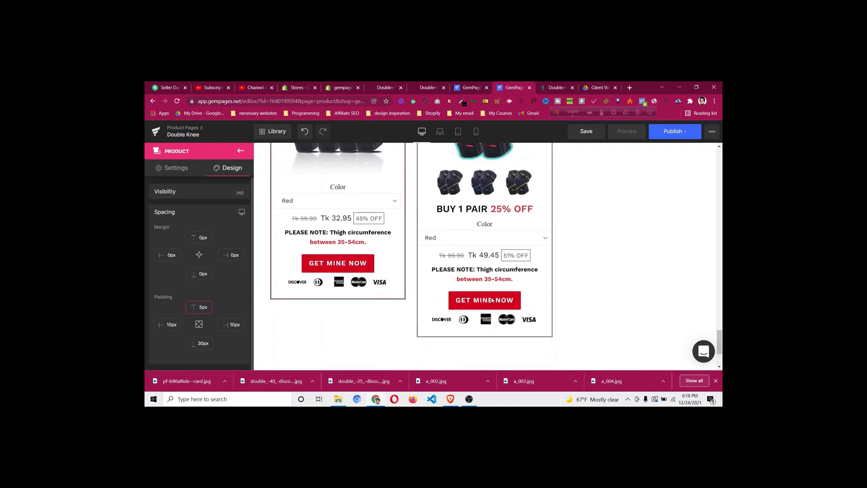
{"action": "scroll", "coordinate": [491, 297], "scroll_direction": "up", "scroll_amount": 2}
{"action": "scroll", "coordinate": [491, 297], "scroll_direction": "up", "scroll_amount": 2}
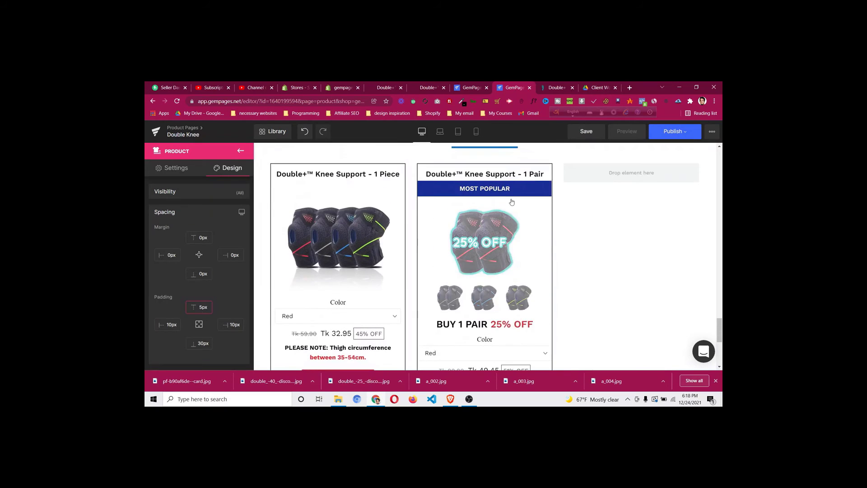
{"action": "left_click", "coordinate": [554, 88]}
{"action": "left_click", "coordinate": [513, 88]}
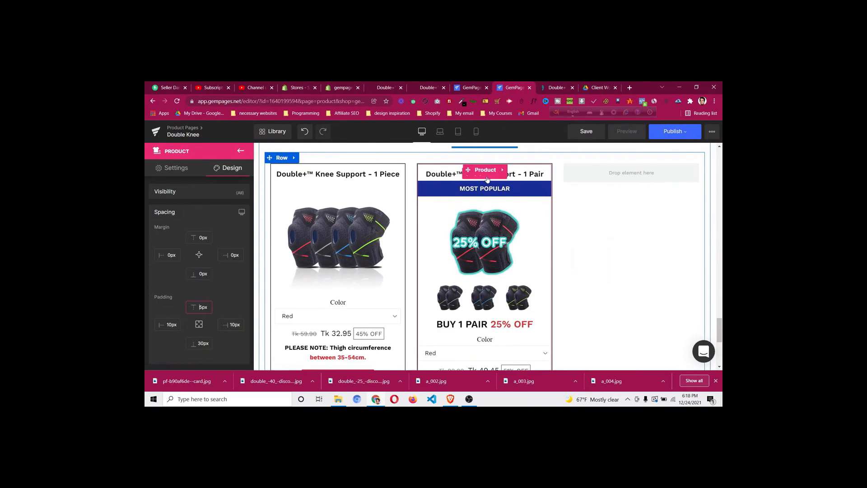
Copy the 1 Pair per-piece price '(US$24.71/piece)' from the live DoctorSteps page
{"action": "left_click", "coordinate": [560, 86]}
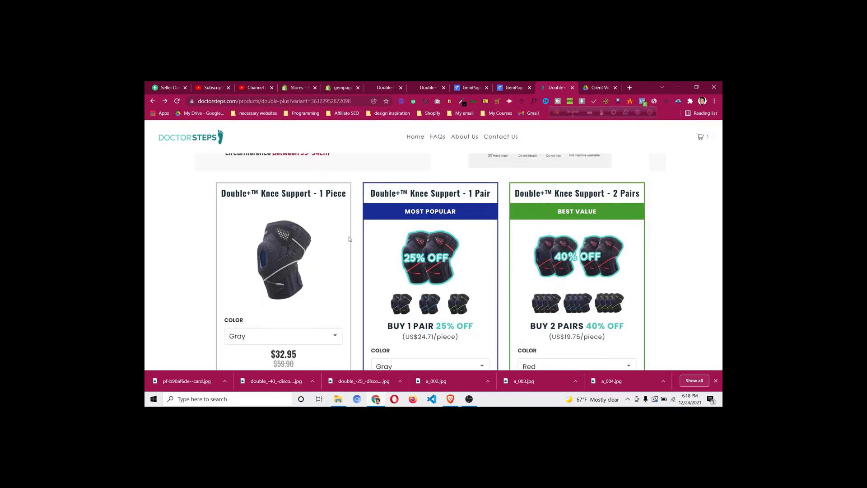
{"action": "left_click_drag", "start_coordinate": [368, 194], "coordinate": [493, 198]}
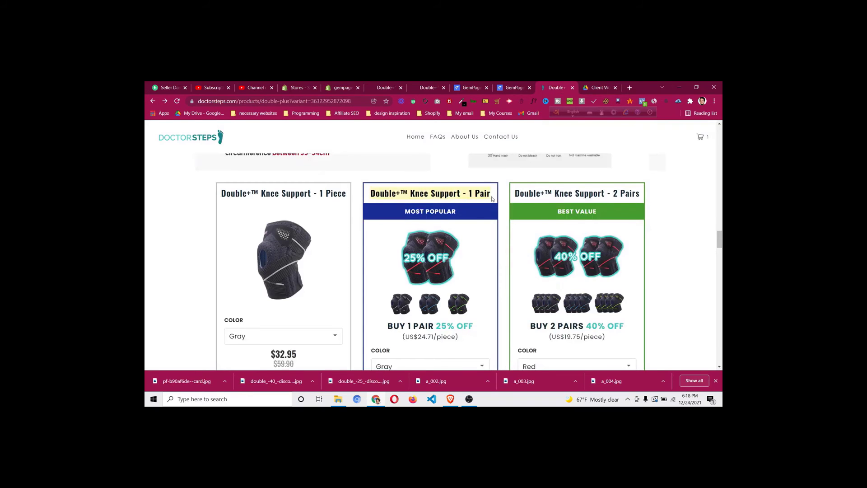
{"action": "left_click", "coordinate": [464, 191]}
{"action": "left_click", "coordinate": [510, 88]}
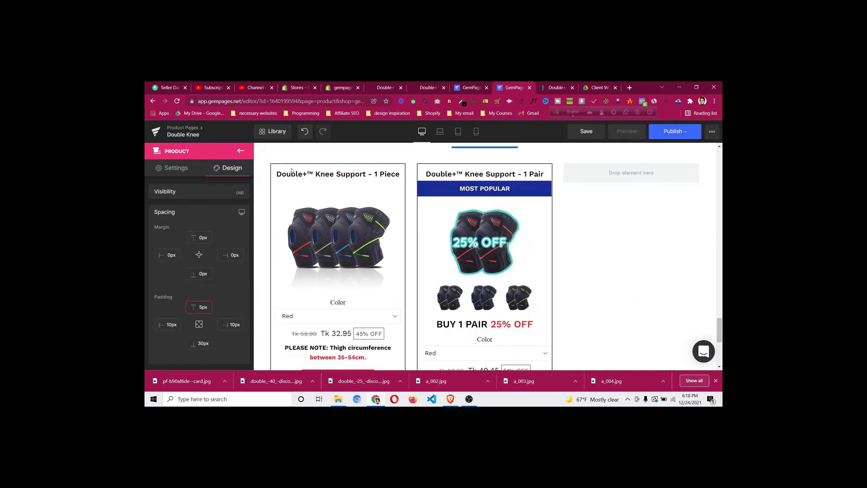
{"action": "left_click", "coordinate": [558, 87]}
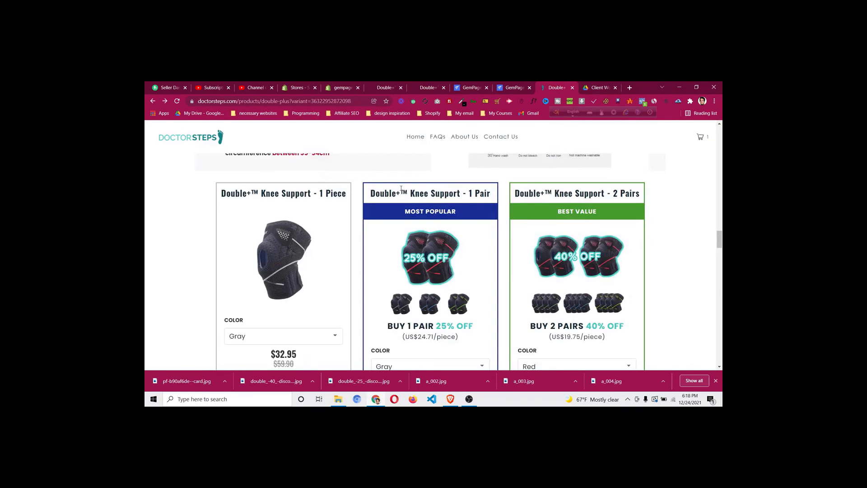
{"action": "scroll", "coordinate": [401, 189], "scroll_direction": "down", "scroll_amount": 3}
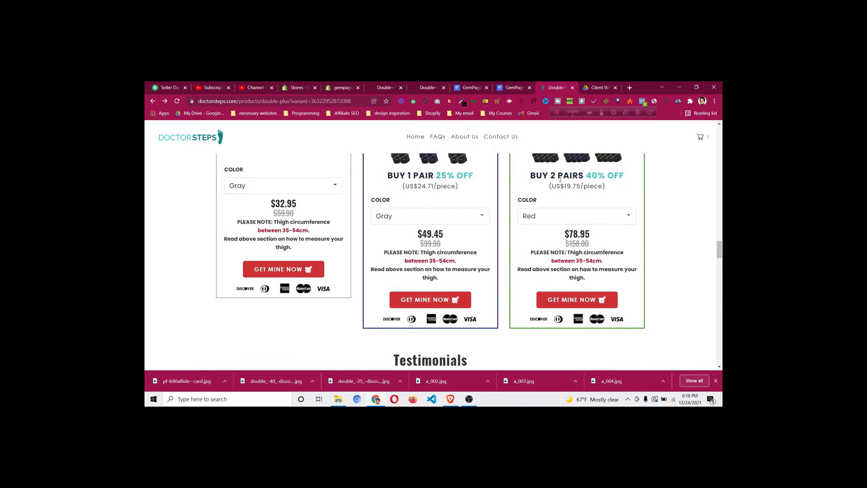
{"action": "scroll", "coordinate": [567, 180], "scroll_direction": "up", "scroll_amount": 2}
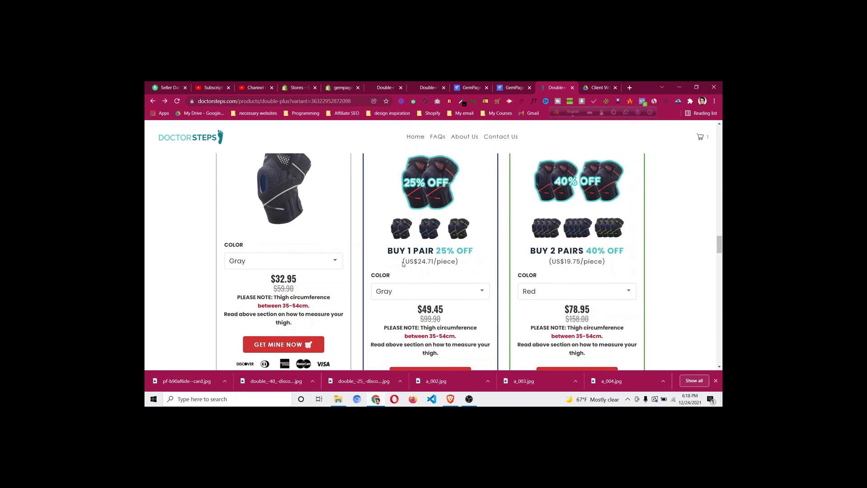
{"action": "left_click_drag", "start_coordinate": [409, 261], "coordinate": [458, 261]}
{"action": "right_click", "coordinate": [458, 261]}
{"action": "left_click", "coordinate": [467, 265]}
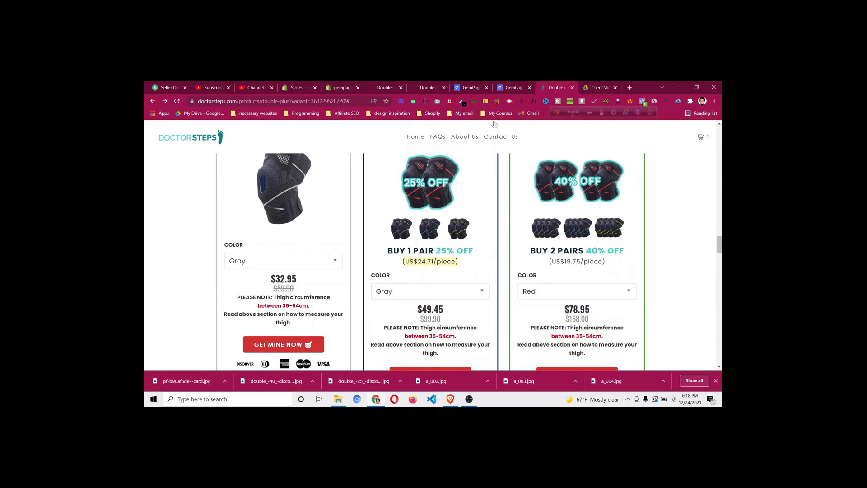
{"action": "left_click", "coordinate": [513, 87]}
{"action": "scroll", "coordinate": [407, 253], "scroll_direction": "down", "scroll_amount": 1}
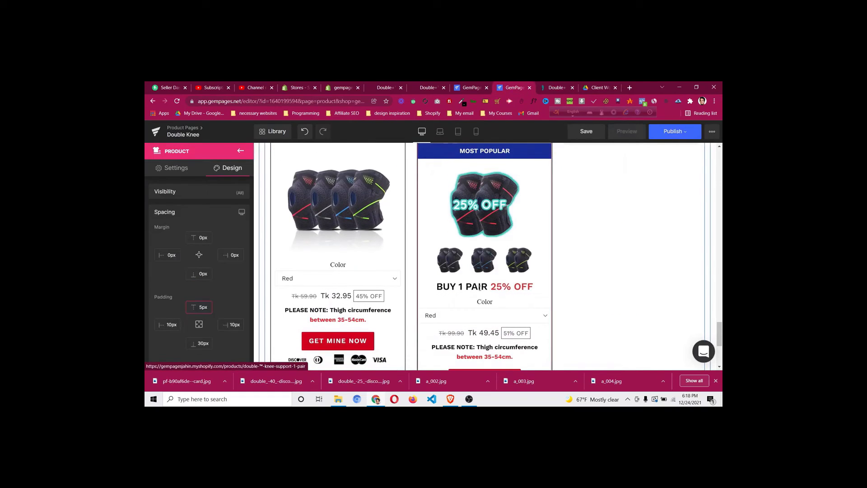
Add a centred Text Block directly beneath the BUY 1 PAIR 25% OFF heading
{"action": "left_click", "coordinate": [245, 153]}
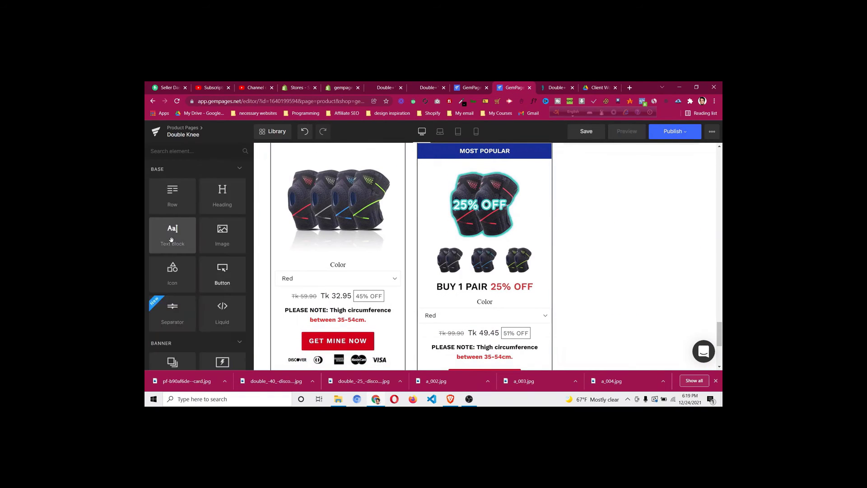
{"action": "left_click_drag", "start_coordinate": [172, 238], "coordinate": [474, 290]}
{"action": "left_click_drag", "start_coordinate": [495, 319], "coordinate": [495, 319]}
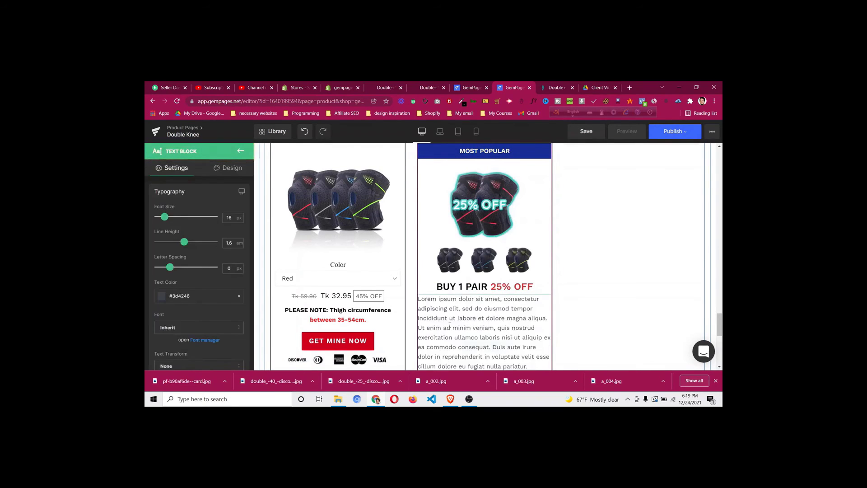
{"action": "scroll", "coordinate": [194, 280], "scroll_direction": "down", "scroll_amount": 4}
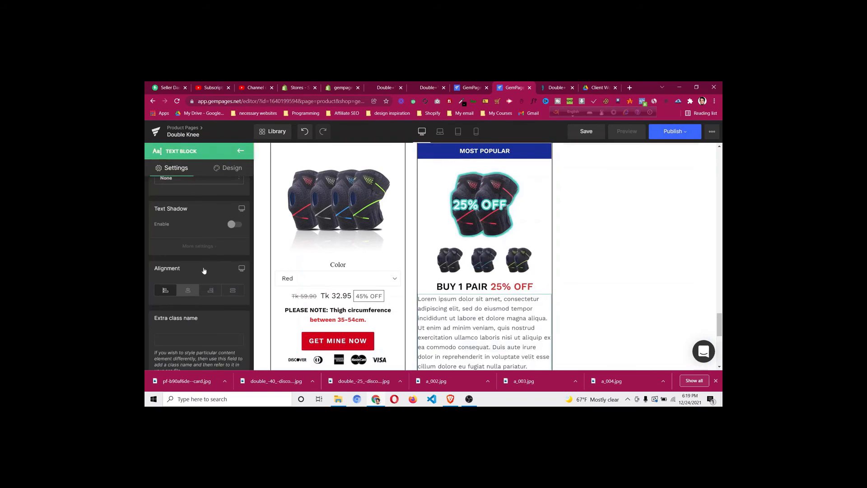
{"action": "left_click", "coordinate": [188, 291]}
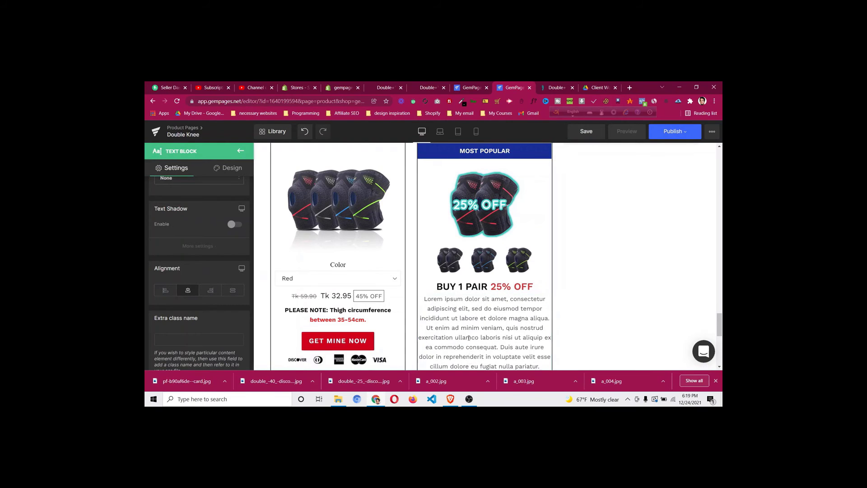
Replace the block's Lorem ipsum placeholder with the pasted "(US$24.71/piece)" price
{"action": "left_click", "coordinate": [469, 338]}
{"action": "triple_click", "coordinate": [483, 300]}
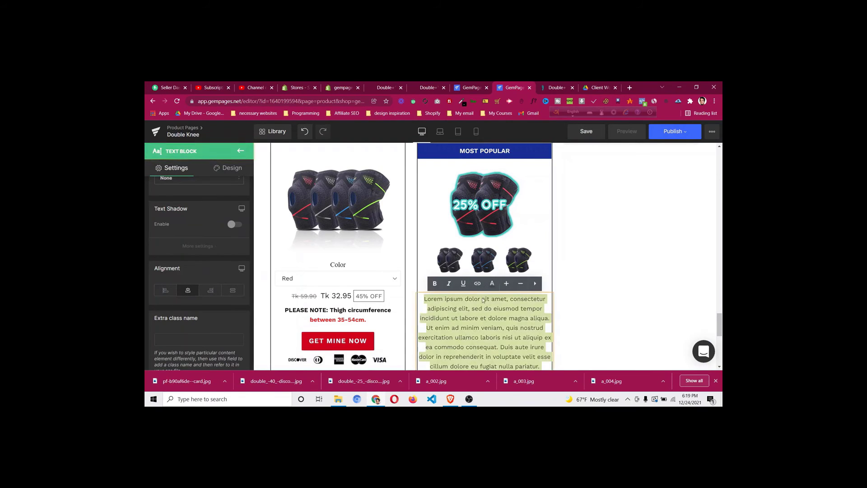
{"action": "key", "text": "Delete"}
{"action": "left_click", "coordinate": [409, 264]}
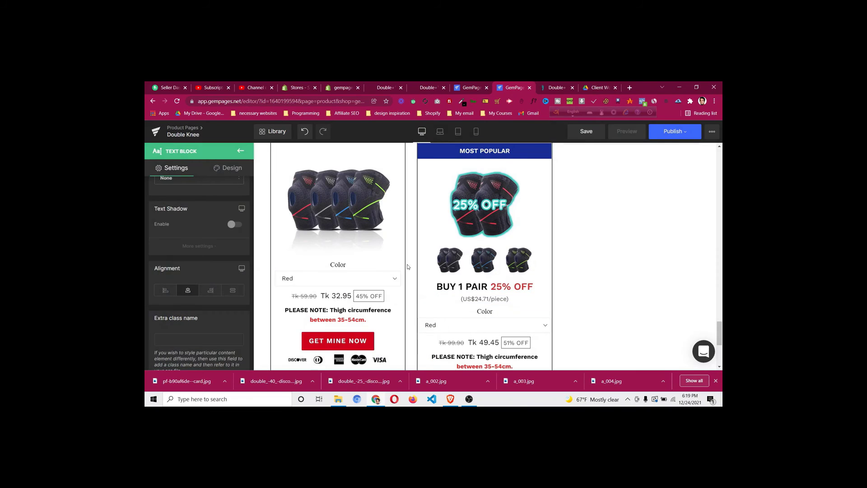
{"action": "scroll", "coordinate": [537, 223], "scroll_direction": "up", "scroll_amount": 3}
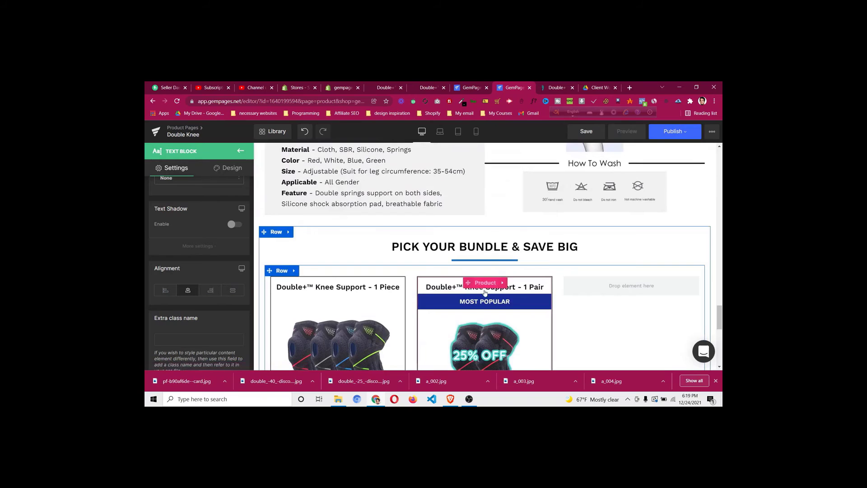
Copy the MOST POPULAR heading's background colour code #192e9b
{"action": "left_click", "coordinate": [232, 171]}
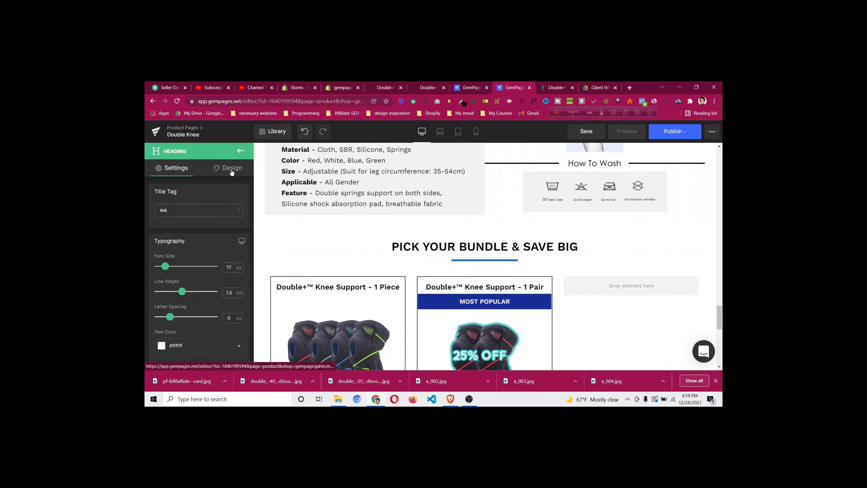
{"action": "left_click", "coordinate": [231, 170]}
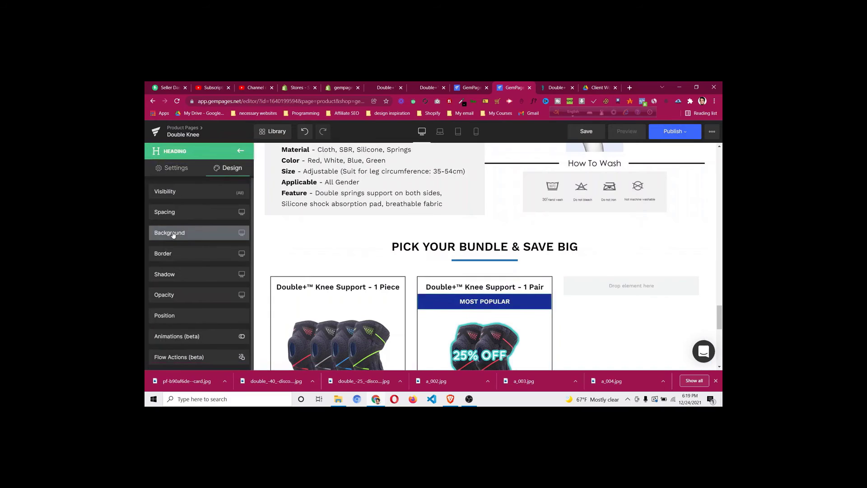
{"action": "left_click", "coordinate": [173, 233]}
{"action": "left_click", "coordinate": [204, 279]}
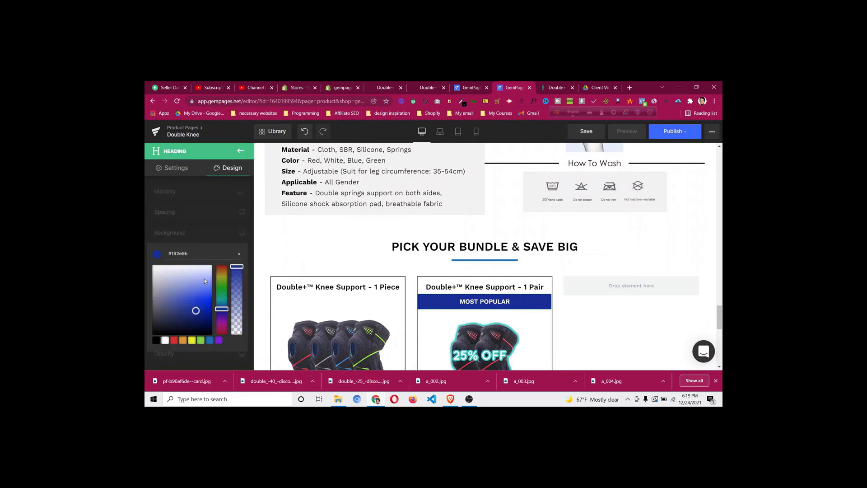
{"action": "triple_click", "coordinate": [209, 256]}
{"action": "key", "text": "ctrl+c"}
{"action": "left_click", "coordinate": [212, 239]}
{"action": "left_click", "coordinate": [212, 236]}
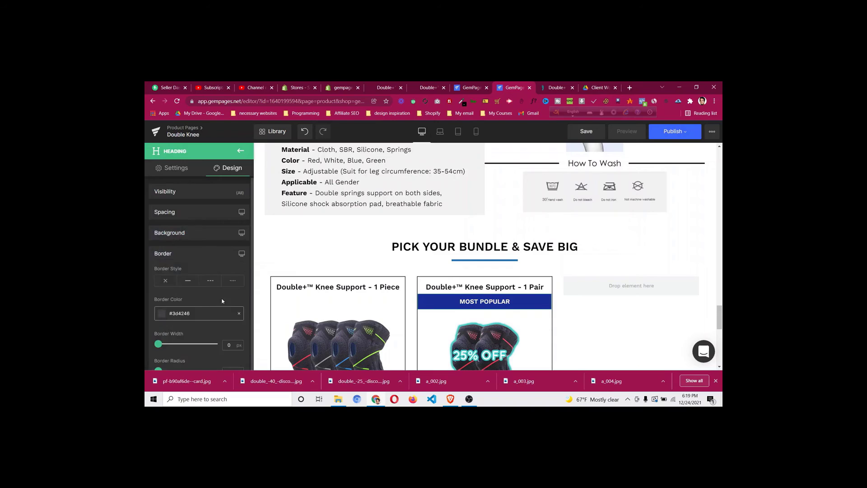
Clear the MOST POPULAR heading's border colour so it has none
{"action": "left_click", "coordinate": [221, 313]}
{"action": "triple_click", "coordinate": [205, 255]}
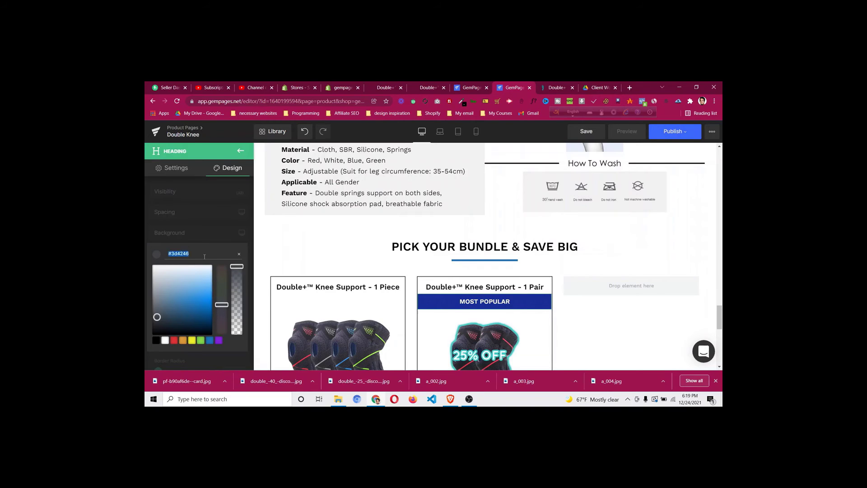
{"action": "key", "text": "ctrl+v"}
{"action": "key", "text": "ctrl+z"}
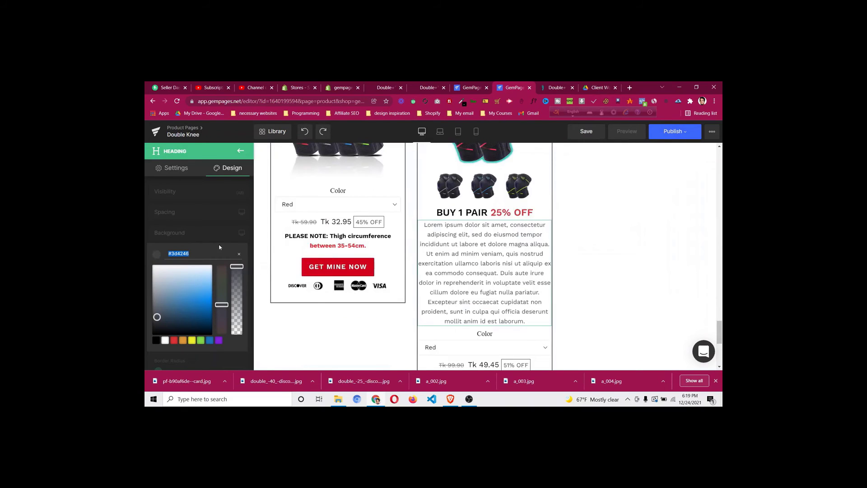
{"action": "left_click", "coordinate": [239, 255]}
{"action": "left_click", "coordinate": [223, 241]}
{"action": "scroll", "coordinate": [467, 251], "scroll_direction": "up", "scroll_amount": 3}
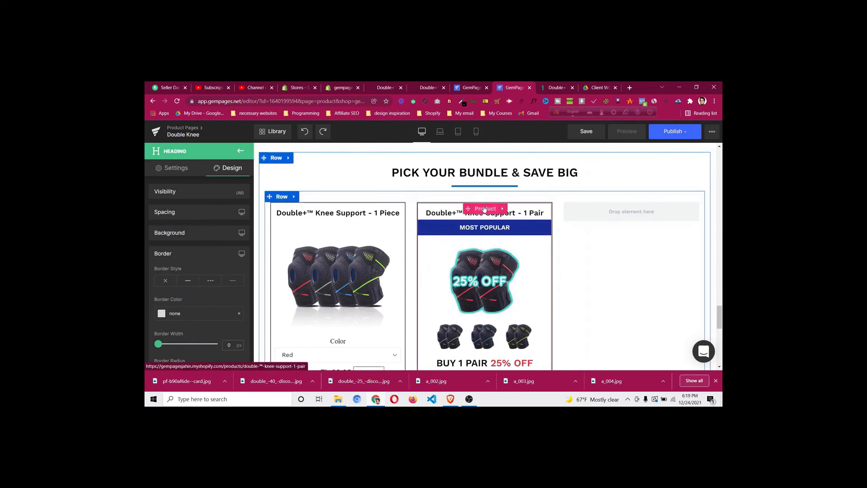
Change the 1 Pair product card's border colour from #3d4246 to dark blue #192e9b
{"action": "left_click", "coordinate": [485, 208]}
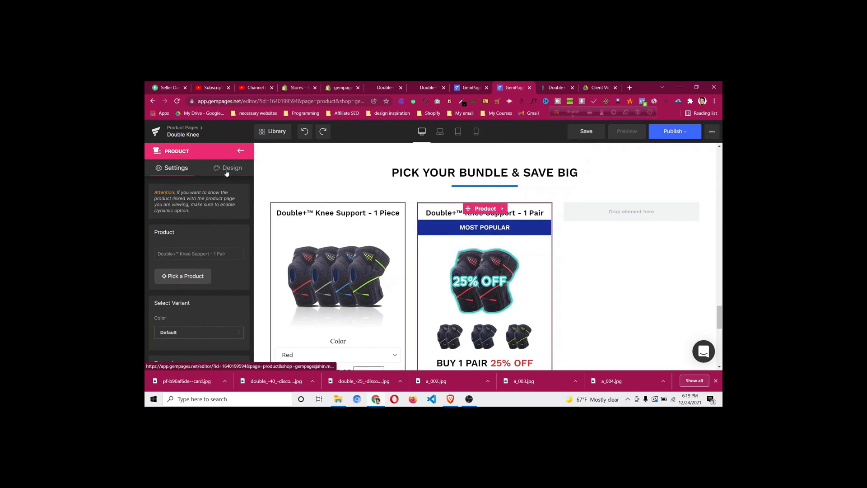
{"action": "left_click", "coordinate": [224, 170]}
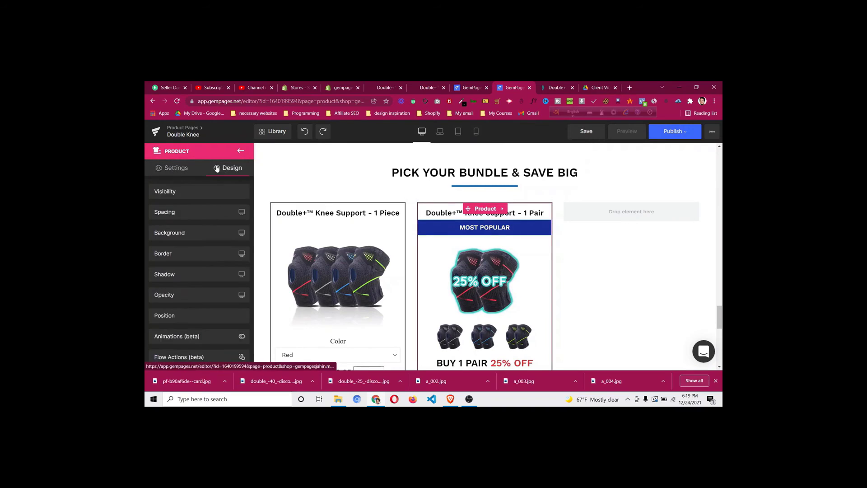
{"action": "left_click", "coordinate": [180, 255]}
{"action": "left_click", "coordinate": [197, 314]}
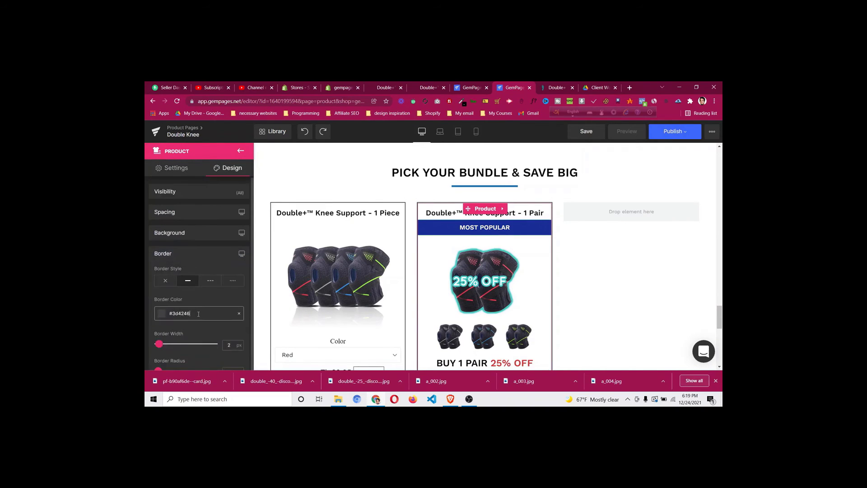
{"action": "left_click", "coordinate": [199, 313]}
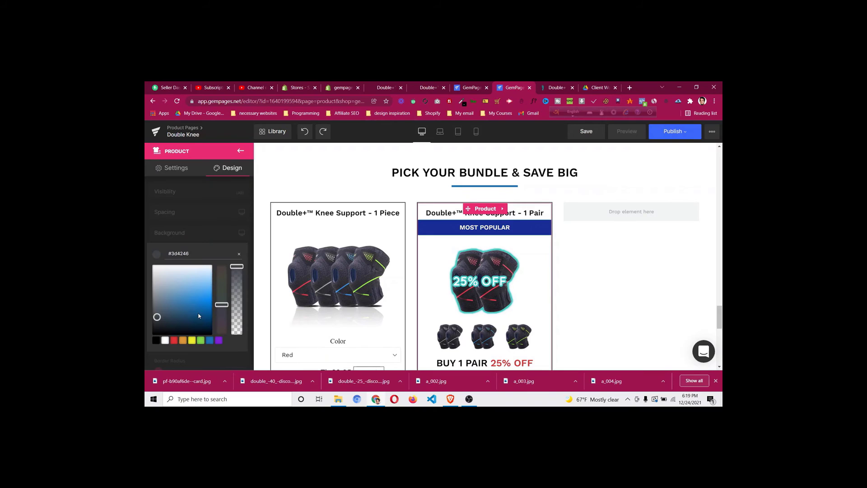
{"action": "double_click", "coordinate": [200, 255]}
{"action": "key", "text": "ctrl+v"}
{"action": "left_click", "coordinate": [207, 235]}
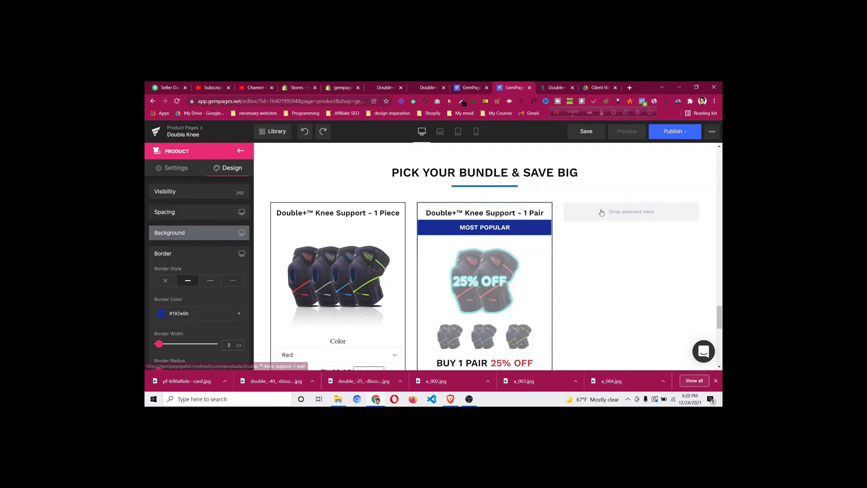
{"action": "scroll", "coordinate": [605, 246], "scroll_direction": "down", "scroll_amount": 2}
{"action": "scroll", "coordinate": [604, 246], "scroll_direction": "down", "scroll_amount": 2}
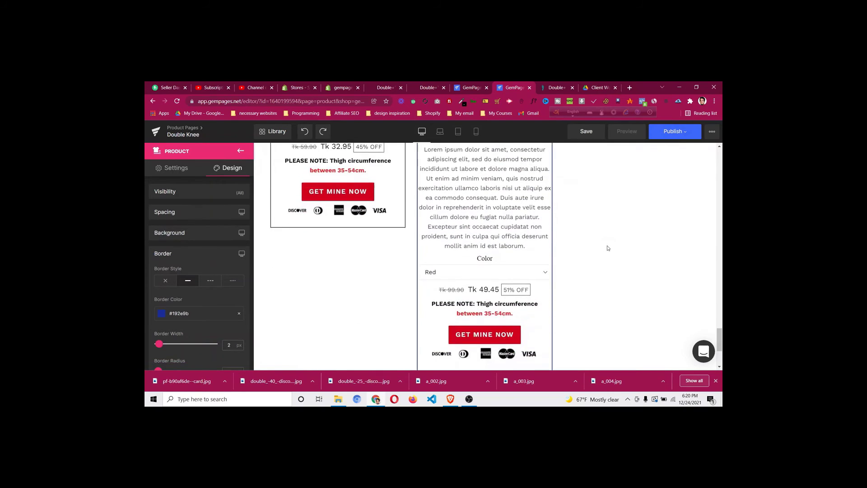
Copy "(US$24.71/piece)" from the storefront and paste it as plain text over the 1 Pair paragraph
{"action": "left_click", "coordinate": [555, 89]}
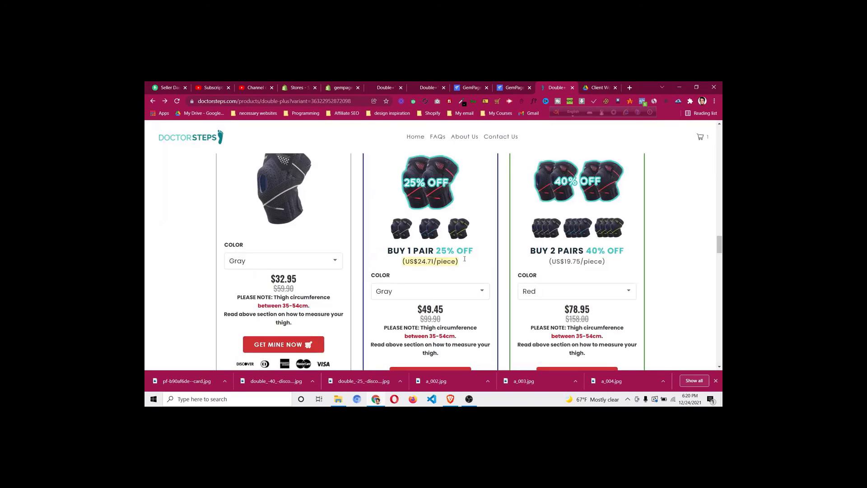
{"action": "right_click", "coordinate": [430, 261]}
{"action": "left_click", "coordinate": [441, 268]}
{"action": "left_click", "coordinate": [512, 89]}
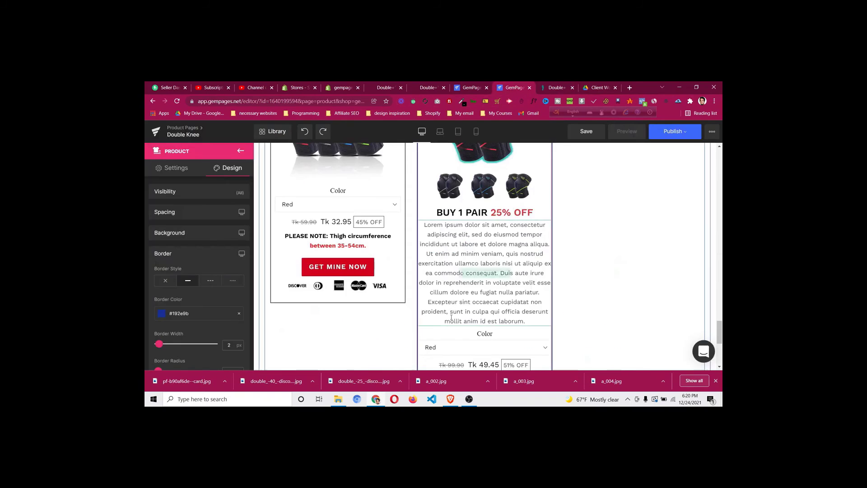
{"action": "left_click", "coordinate": [471, 306]}
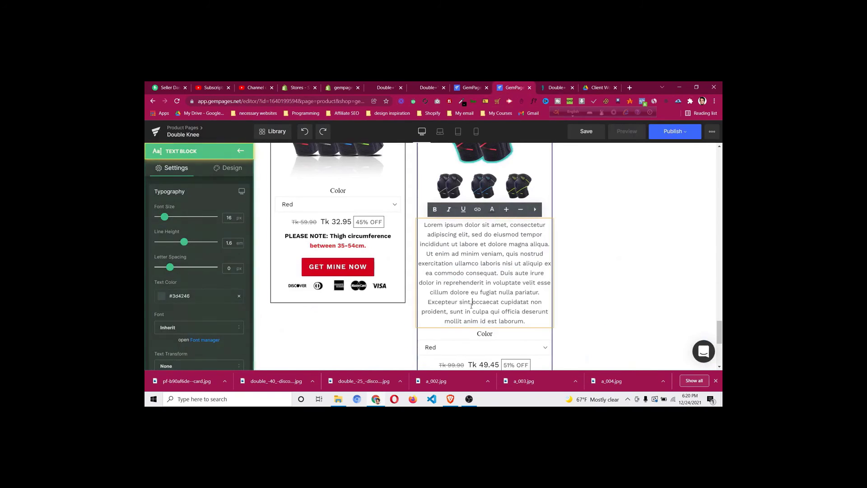
{"action": "key", "text": "ctrl+a"}
{"action": "key", "text": "ctrl+v"}
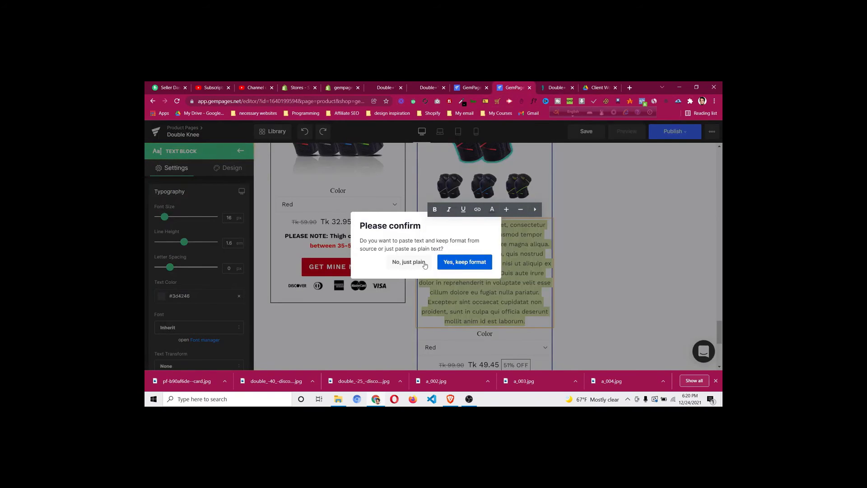
{"action": "left_click", "coordinate": [409, 262]}
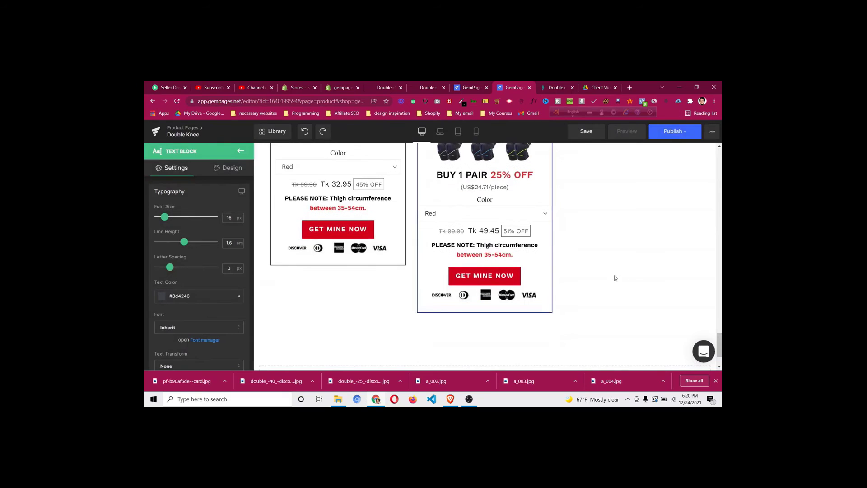
Inspect the margin and padding of the bundle heading and the 1 Pair product card
{"action": "scroll", "coordinate": [615, 277], "scroll_direction": "up", "scroll_amount": 5}
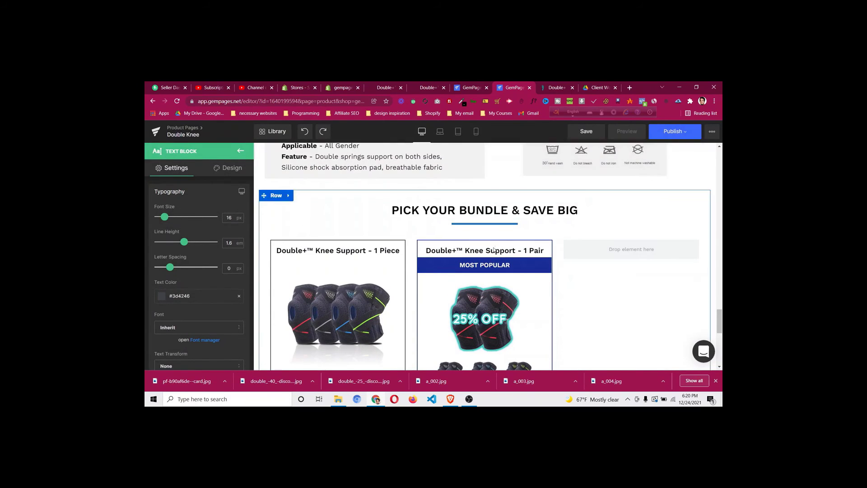
{"action": "left_click", "coordinate": [369, 245]}
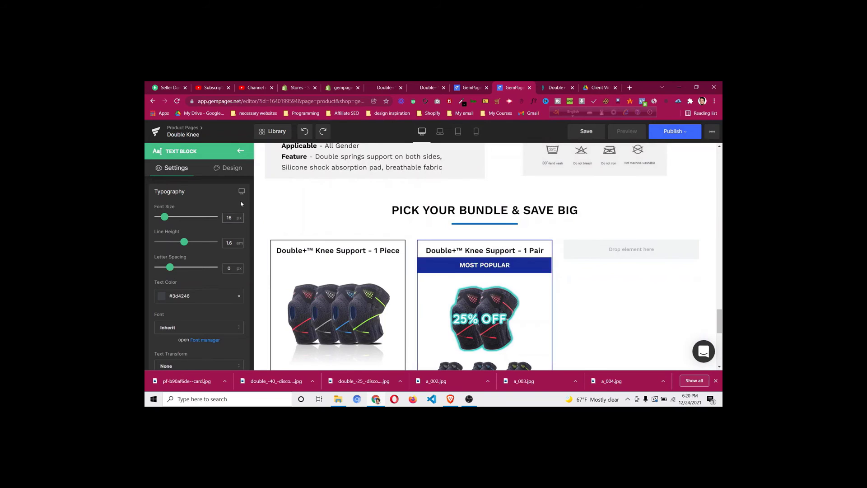
{"action": "left_click", "coordinate": [227, 174]}
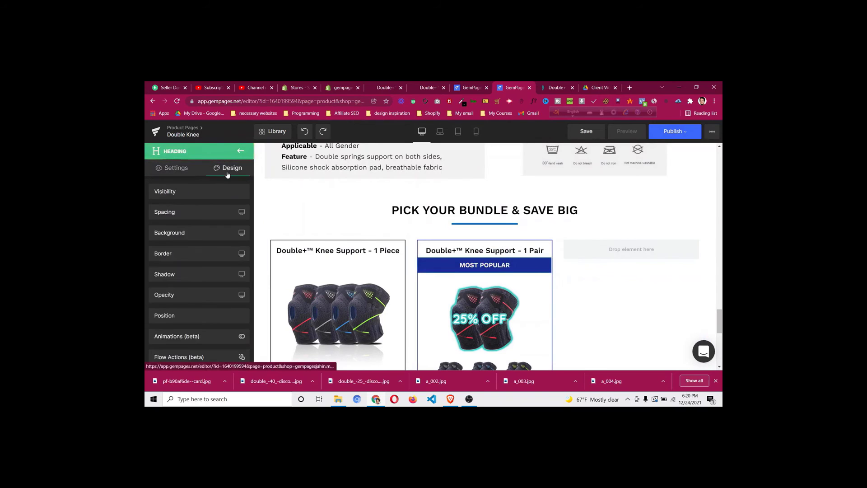
{"action": "left_click", "coordinate": [217, 214]}
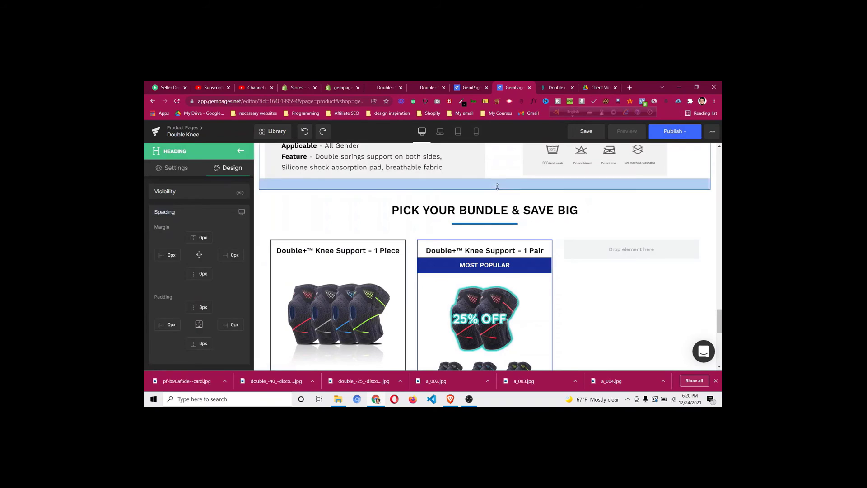
{"action": "left_click", "coordinate": [487, 245]}
{"action": "left_click", "coordinate": [228, 170]}
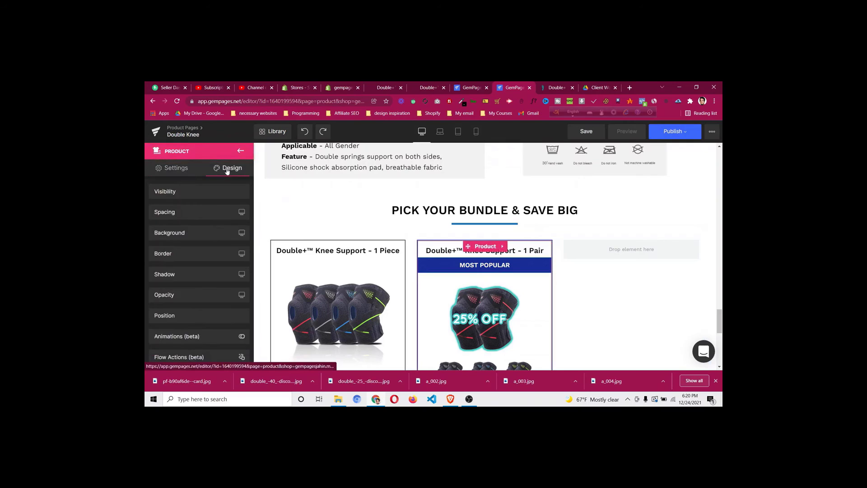
{"action": "left_click", "coordinate": [215, 212]}
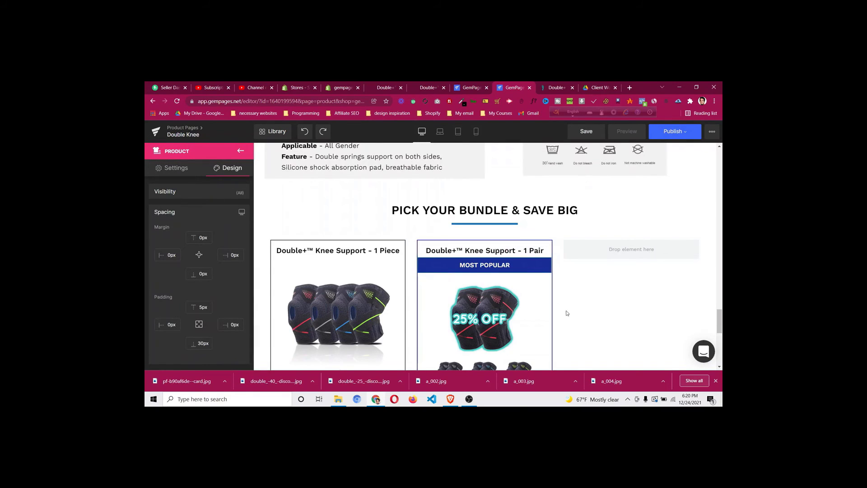
{"action": "scroll", "coordinate": [572, 319], "scroll_direction": "down", "scroll_amount": 5}
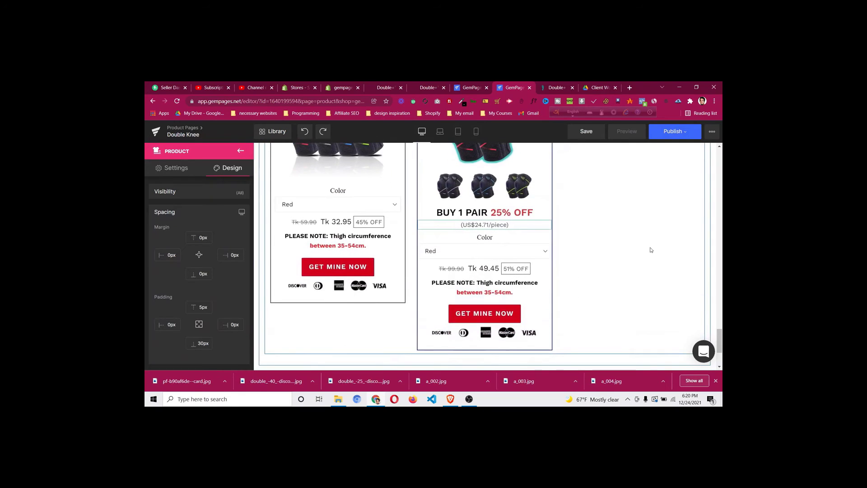
{"action": "scroll", "coordinate": [648, 247], "scroll_direction": "down", "scroll_amount": 1}
{"action": "scroll", "coordinate": [641, 248], "scroll_direction": "up", "scroll_amount": 3}
{"action": "scroll", "coordinate": [638, 249], "scroll_direction": "up", "scroll_amount": 3}
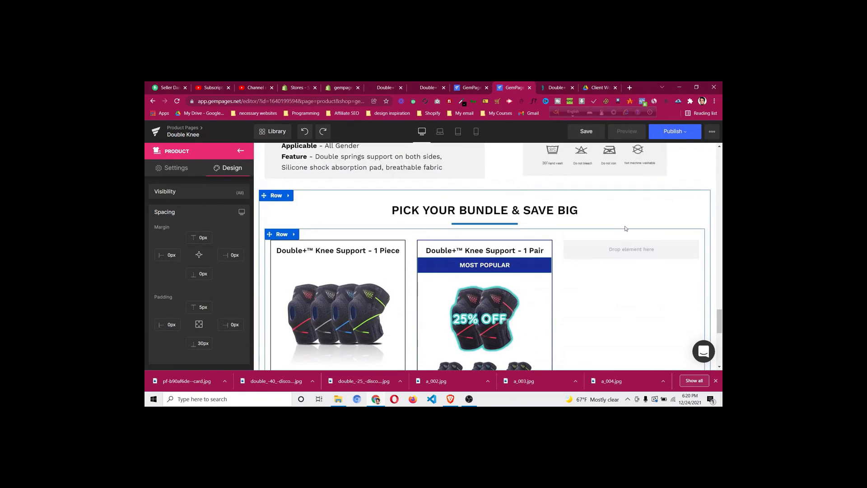
Compare the bundle cards against the live DoctorSteps storefront
{"action": "left_click", "coordinate": [557, 87]}
{"action": "scroll", "coordinate": [574, 276], "scroll_direction": "up", "scroll_amount": 3}
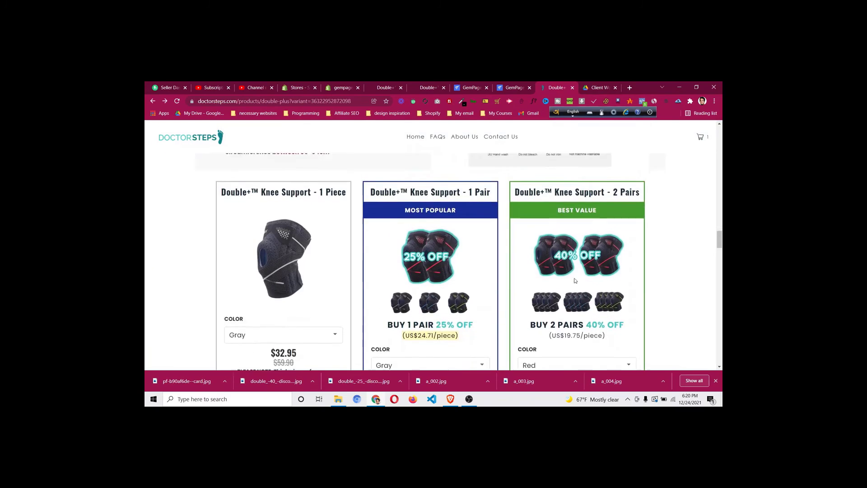
{"action": "scroll", "coordinate": [575, 281], "scroll_direction": "down", "scroll_amount": 5}
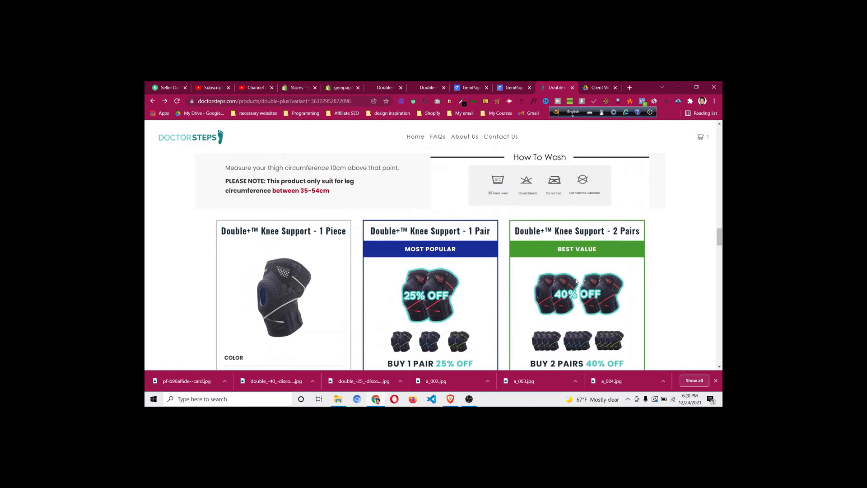
{"action": "scroll", "coordinate": [545, 223], "scroll_direction": "up", "scroll_amount": 3}
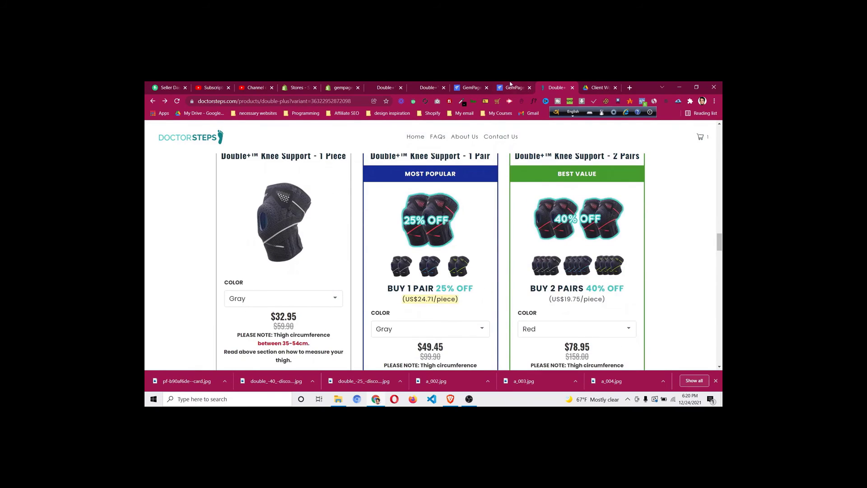
{"action": "left_click", "coordinate": [514, 88]}
Duplicate the 1 Pair card into the empty third column and link it to the 2 Pairs product
{"action": "right_click", "coordinate": [479, 247]}
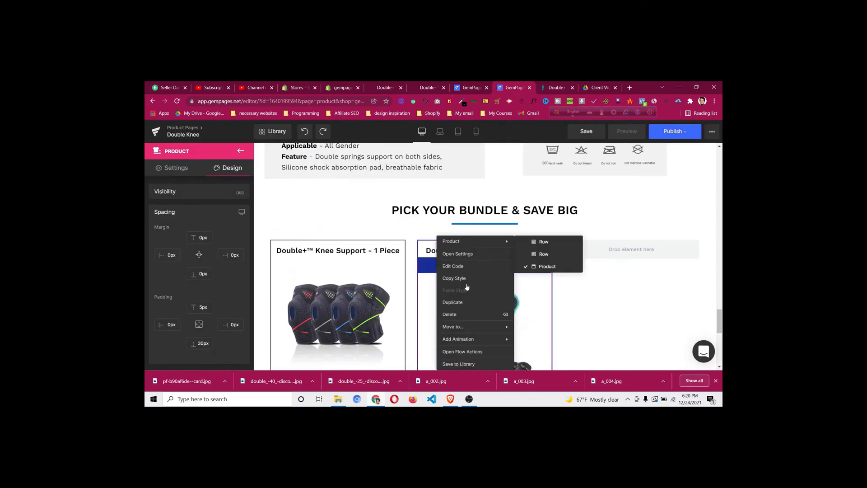
{"action": "left_click", "coordinate": [456, 302]}
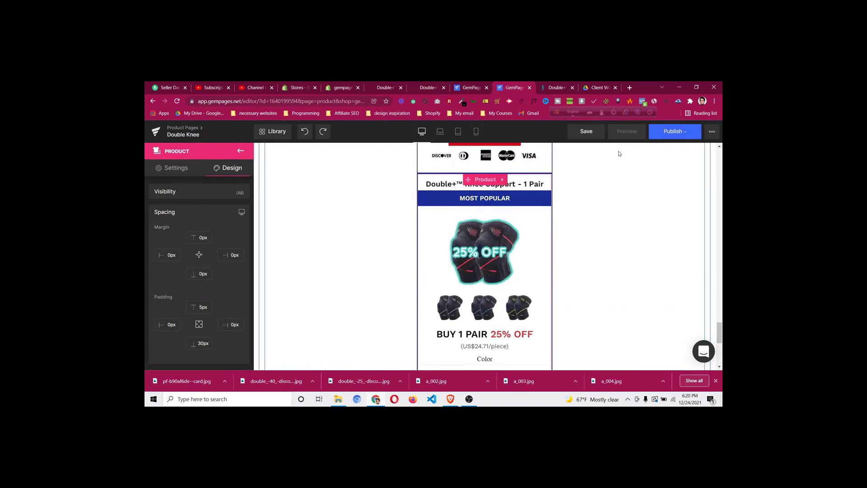
{"action": "left_click_drag", "start_coordinate": [620, 154], "coordinate": [606, 262]}
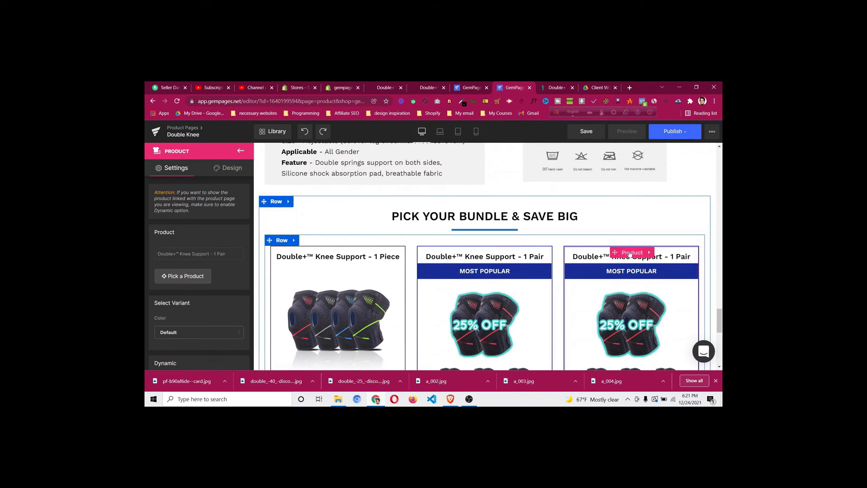
{"action": "left_click", "coordinate": [196, 278]}
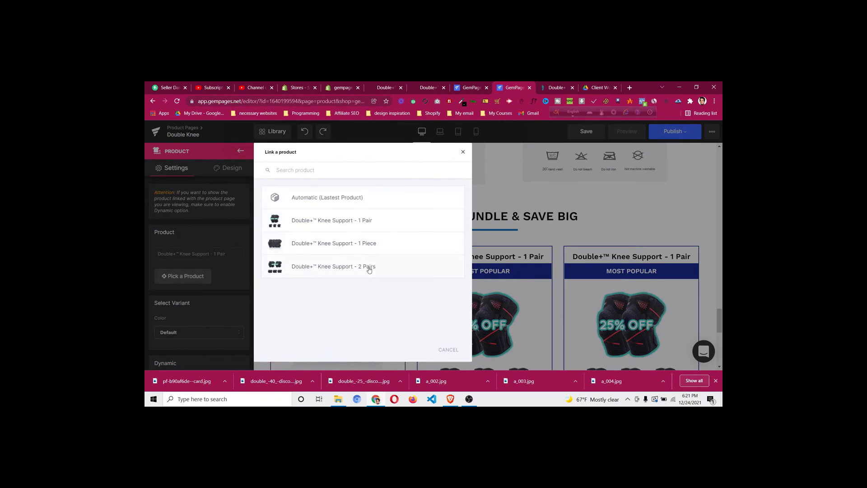
{"action": "left_click", "coordinate": [369, 268]}
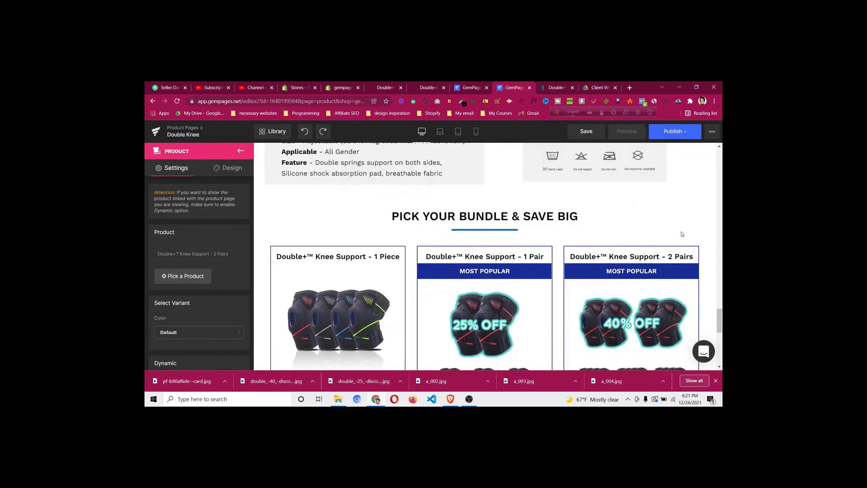
{"action": "left_click", "coordinate": [555, 85]}
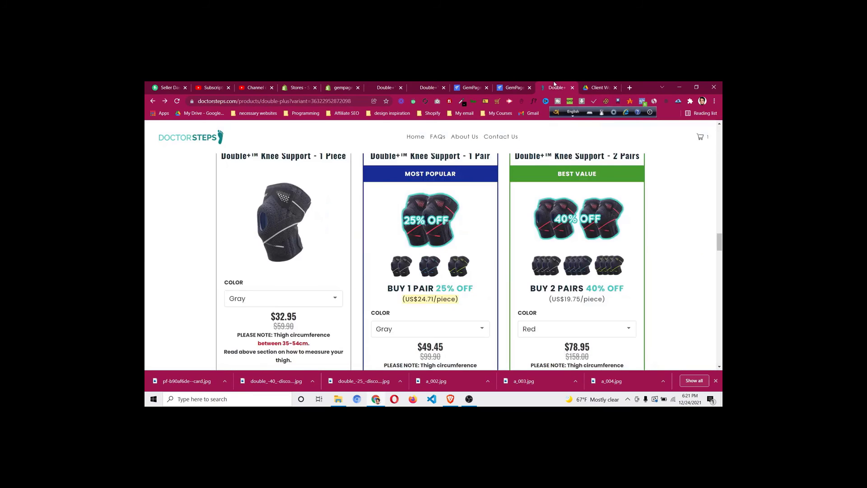
{"action": "left_click", "coordinate": [507, 86]}
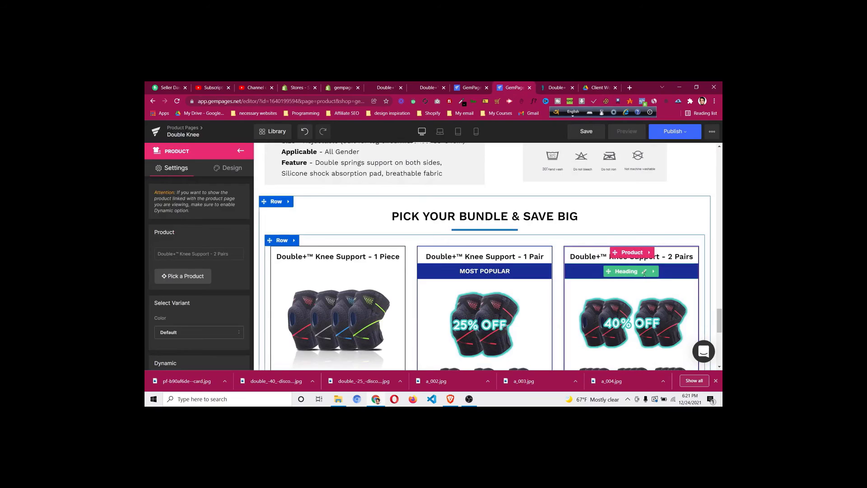
Change the third card's badge text from MOST POPULAR to BEST VALUE
{"action": "left_click", "coordinate": [647, 272]}
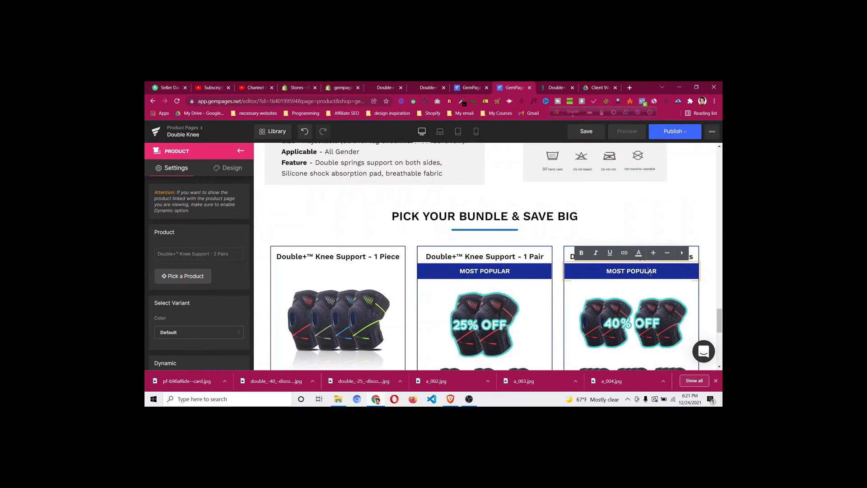
{"action": "triple_click", "coordinate": [650, 273]}
{"action": "type", "text": "B"}
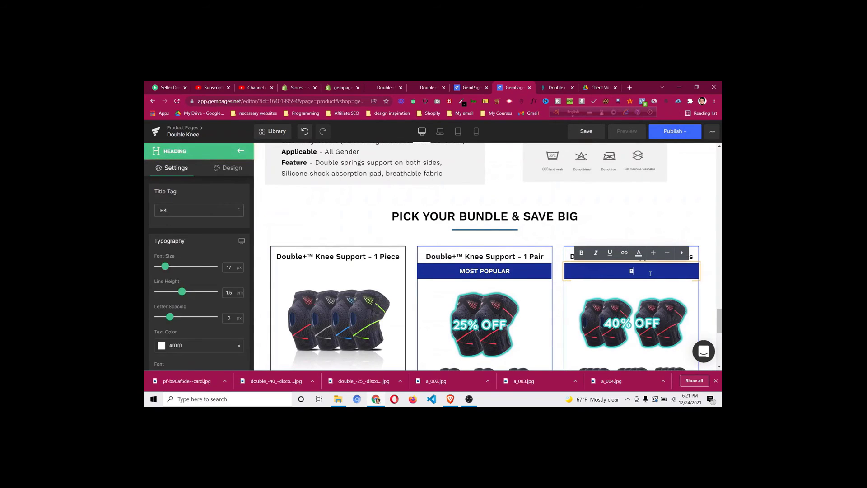
{"action": "type", "text": "EST VALUE"}
{"action": "left_click", "coordinate": [714, 290]}
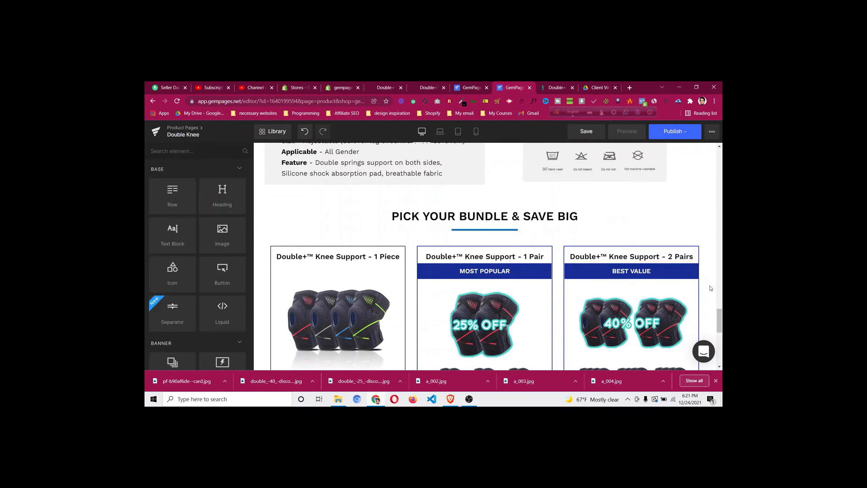
{"action": "scroll", "coordinate": [711, 288], "scroll_direction": "down", "scroll_amount": 6}
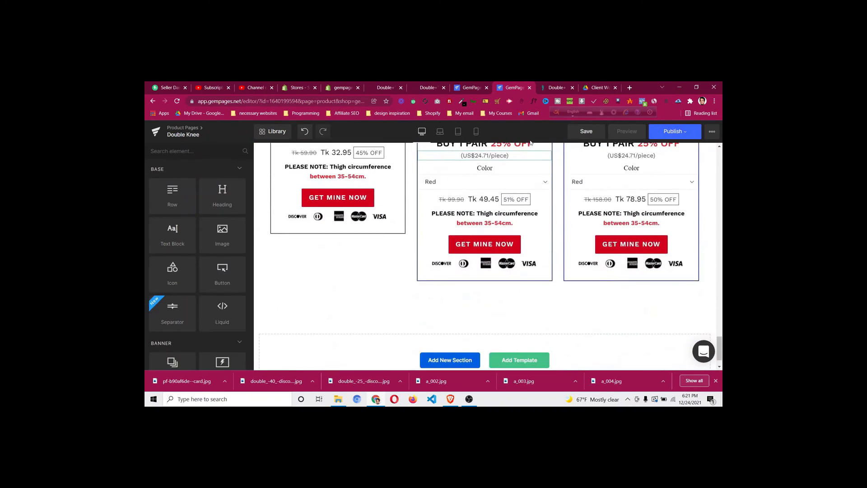
Compare the new third card with the live product page
{"action": "left_click", "coordinate": [549, 87]}
{"action": "scroll", "coordinate": [472, 248], "scroll_direction": "down", "scroll_amount": 3}
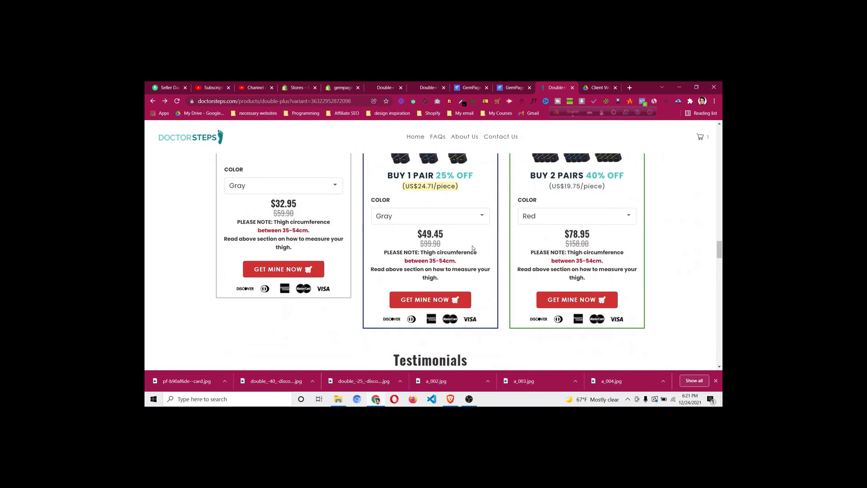
{"action": "scroll", "coordinate": [473, 248], "scroll_direction": "down", "scroll_amount": 3}
{"action": "scroll", "coordinate": [477, 243], "scroll_direction": "up", "scroll_amount": 5}
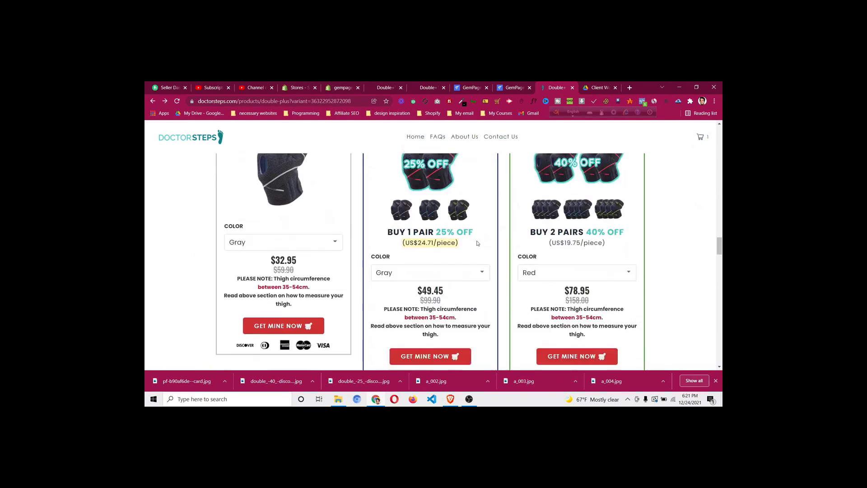
{"action": "scroll", "coordinate": [476, 241], "scroll_direction": "up", "scroll_amount": 3}
{"action": "left_click", "coordinate": [514, 87]}
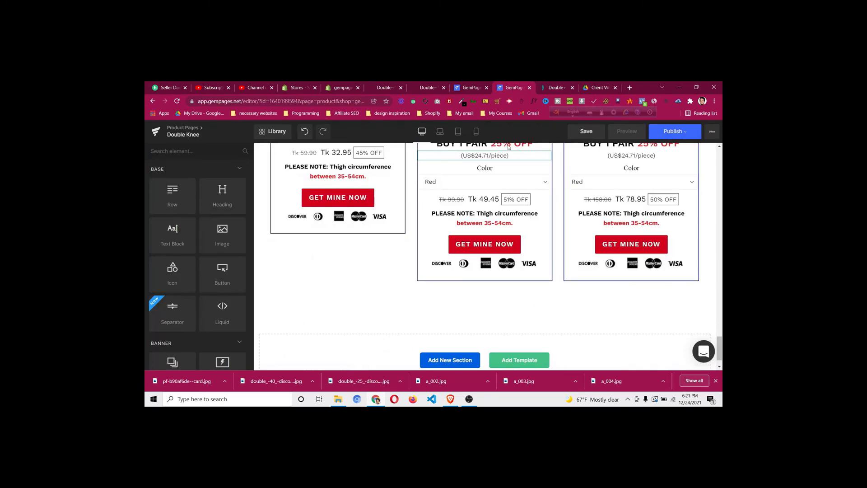
{"action": "scroll", "coordinate": [485, 239], "scroll_direction": "down", "scroll_amount": 1}
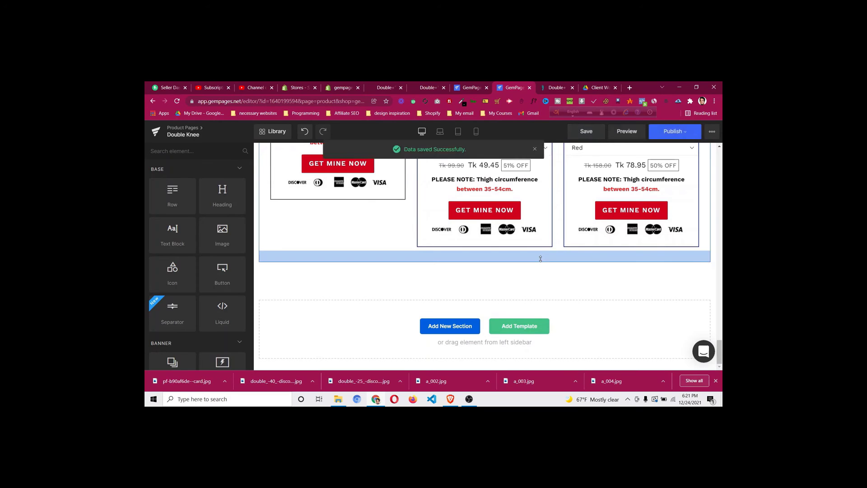
{"action": "scroll", "coordinate": [529, 235], "scroll_direction": "up", "scroll_amount": 6}
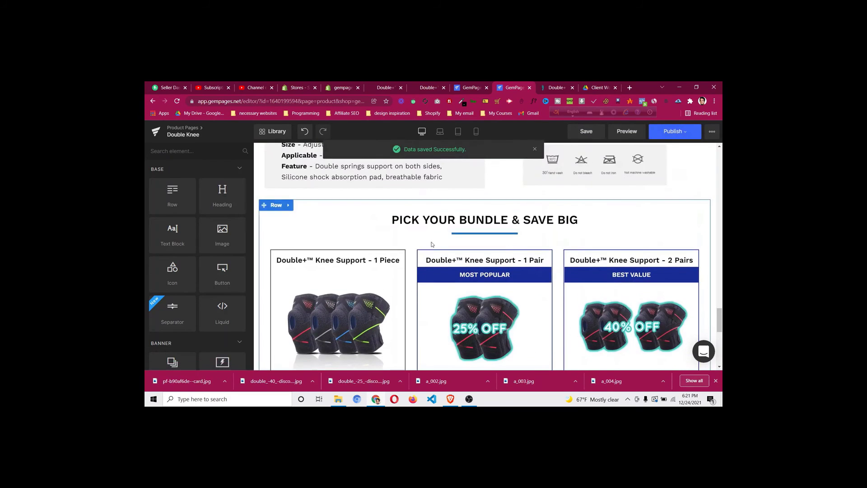
Search the block library for "bundl" and insert the Bundles style 3 block
{"action": "scroll", "coordinate": [517, 205], "scroll_direction": "down", "scroll_amount": 8}
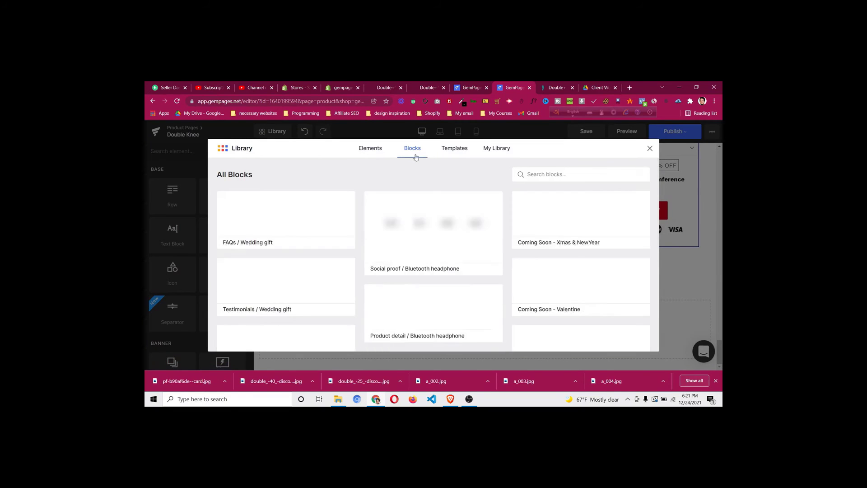
{"action": "left_click", "coordinate": [558, 174]}
{"action": "type", "text": "bundle"}
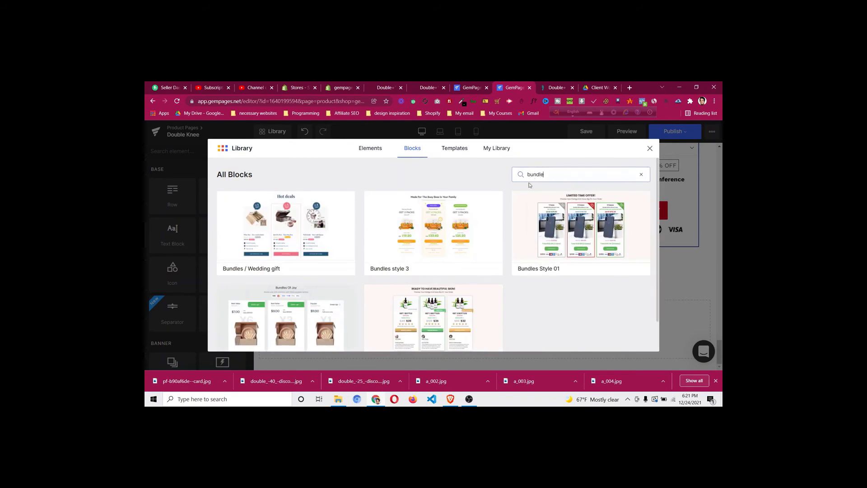
{"action": "scroll", "coordinate": [543, 279], "scroll_direction": "down", "scroll_amount": 2}
{"action": "scroll", "coordinate": [545, 286], "scroll_direction": "up", "scroll_amount": 2}
{"action": "mouse_move", "coordinate": [540, 274]}
{"action": "scroll", "coordinate": [289, 244], "scroll_direction": "down", "scroll_amount": 2}
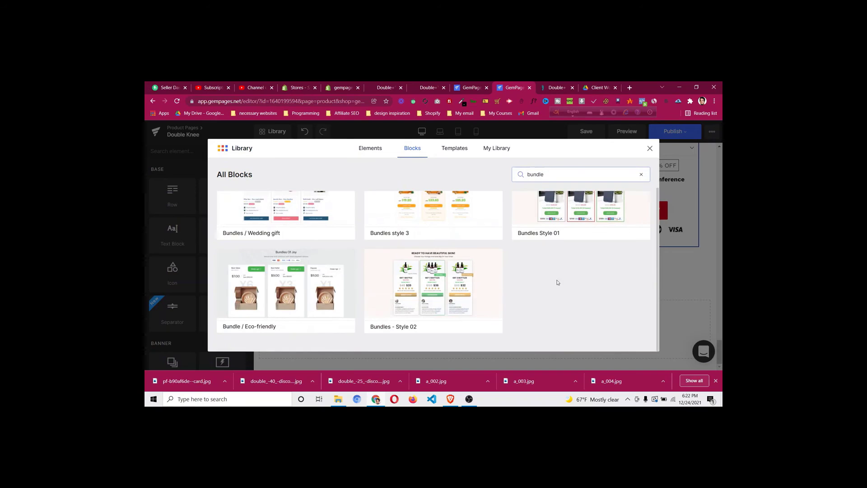
{"action": "scroll", "coordinate": [544, 291], "scroll_direction": "up", "scroll_amount": 2}
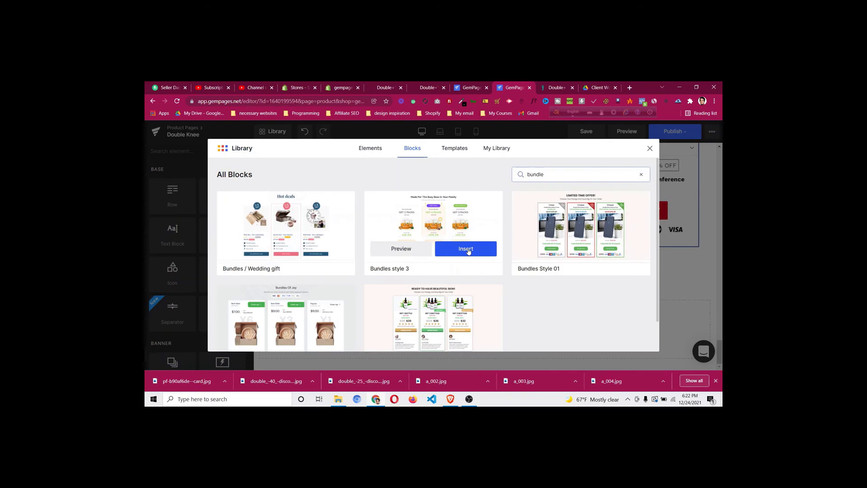
{"action": "left_click", "coordinate": [466, 250]}
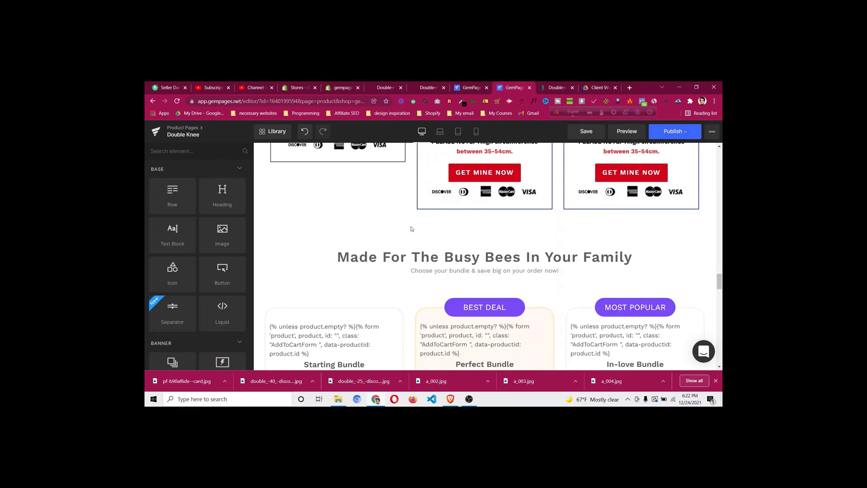
Link the Starting Bundle card to the Double+™ Knee Support - 1 Piece product
{"action": "scroll", "coordinate": [411, 228], "scroll_direction": "down", "scroll_amount": 7}
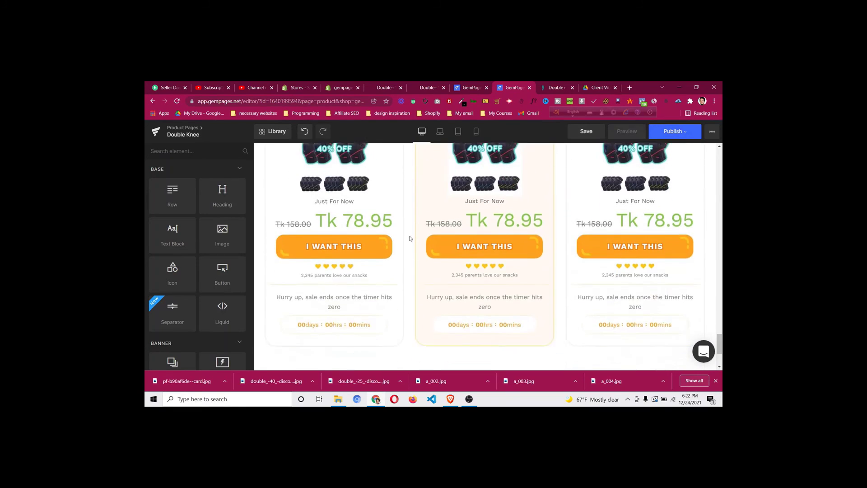
{"action": "scroll", "coordinate": [411, 238], "scroll_direction": "down", "scroll_amount": 2}
{"action": "scroll", "coordinate": [411, 238], "scroll_direction": "up", "scroll_amount": 6}
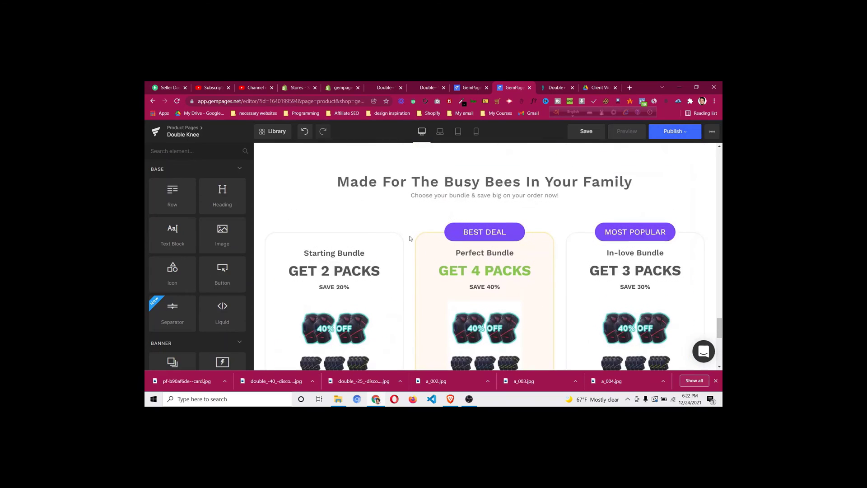
{"action": "left_click", "coordinate": [339, 243]}
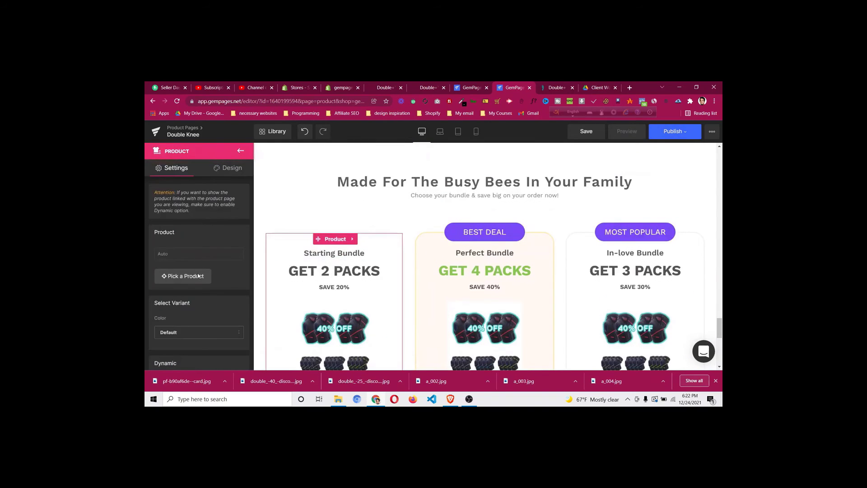
{"action": "left_click", "coordinate": [198, 278]}
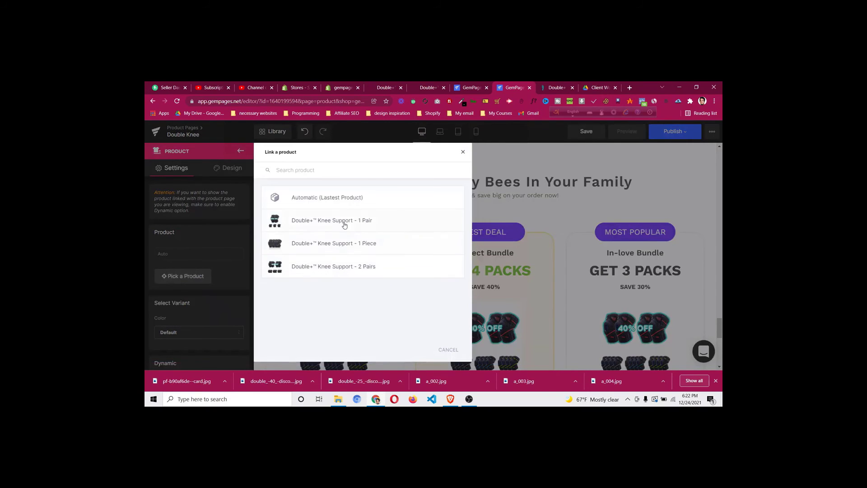
{"action": "left_click", "coordinate": [351, 245]}
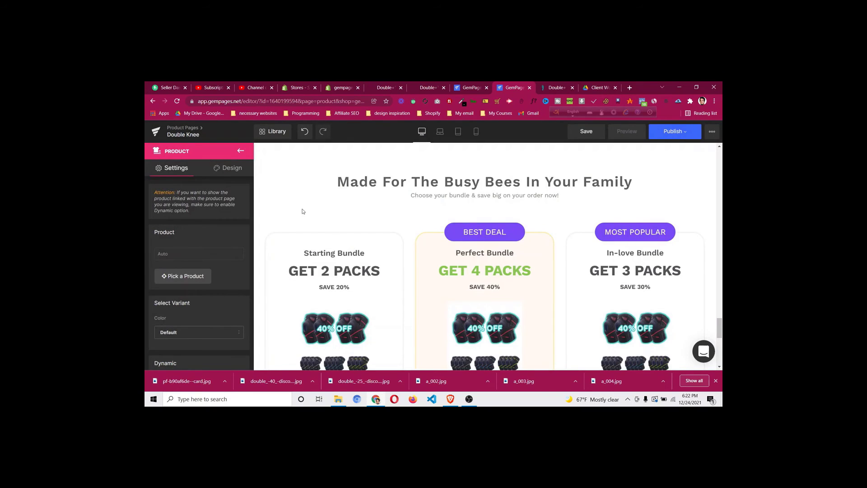
Review the inserted bundle block, deselect the card and bring up the block library again
{"action": "scroll", "coordinate": [341, 265], "scroll_direction": "down", "scroll_amount": 3}
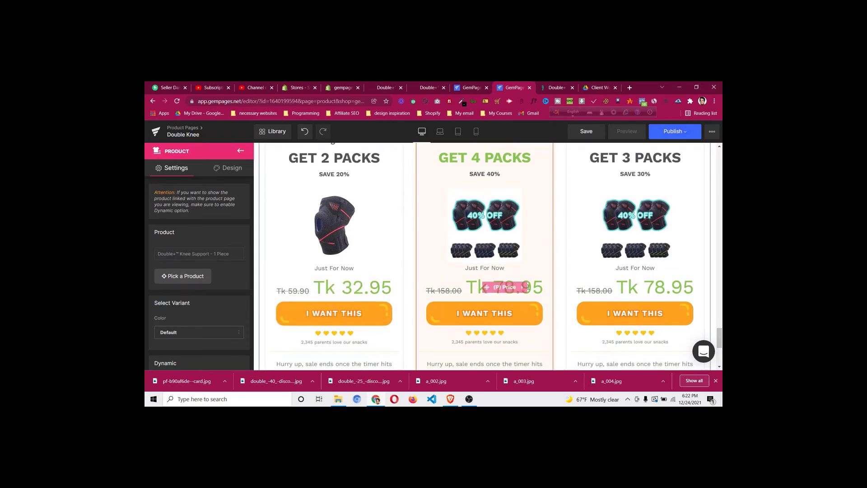
{"action": "scroll", "coordinate": [525, 289], "scroll_direction": "up", "scroll_amount": 2}
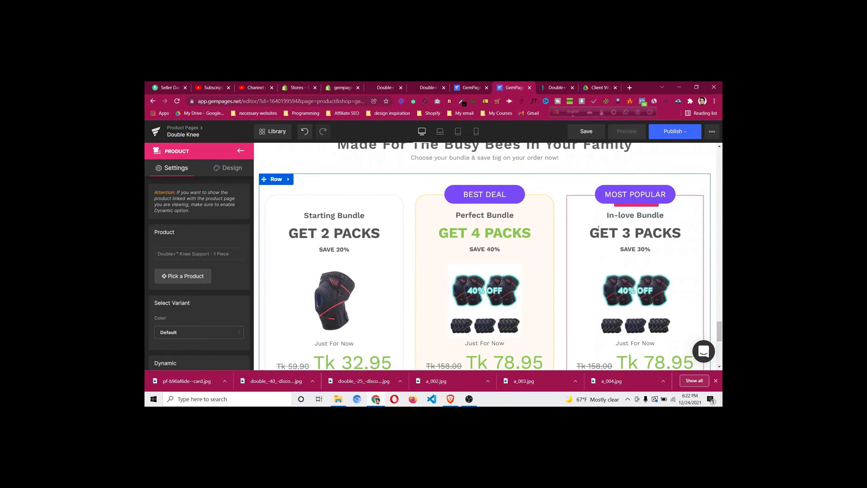
{"action": "scroll", "coordinate": [624, 271], "scroll_direction": "down", "scroll_amount": 3}
{"action": "scroll", "coordinate": [569, 253], "scroll_direction": "down", "scroll_amount": 1}
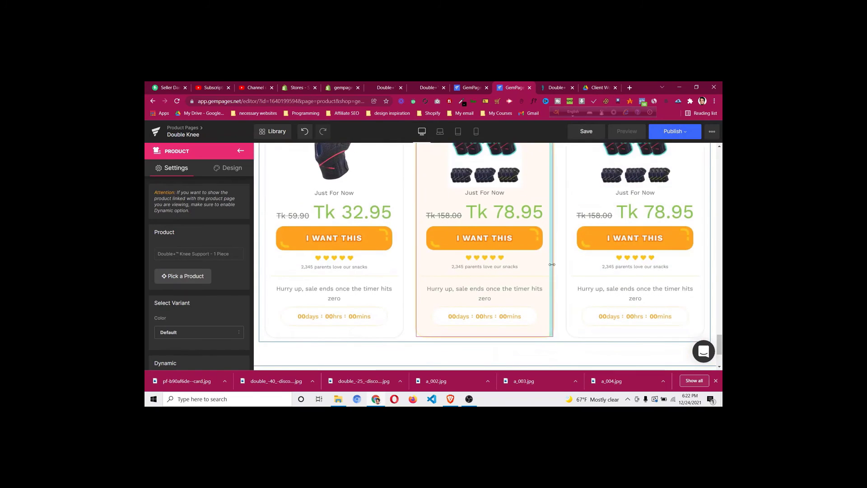
{"action": "scroll", "coordinate": [520, 226], "scroll_direction": "up", "scroll_amount": 4}
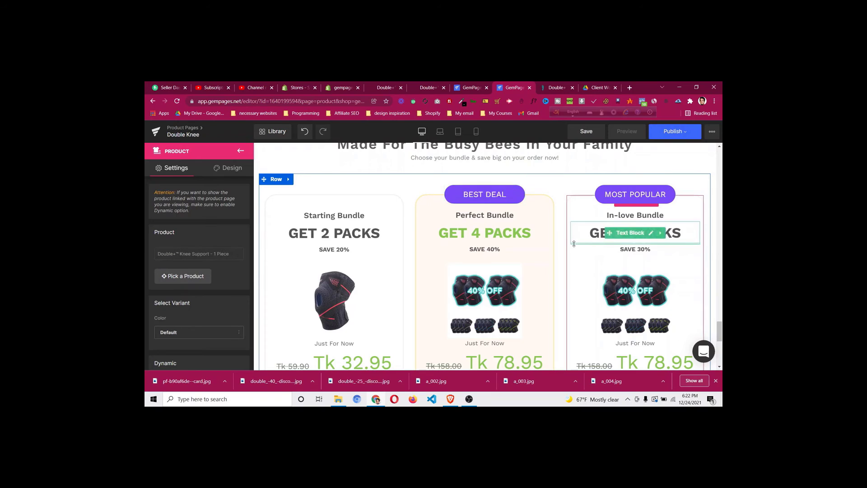
{"action": "scroll", "coordinate": [564, 249], "scroll_direction": "down", "scroll_amount": 3}
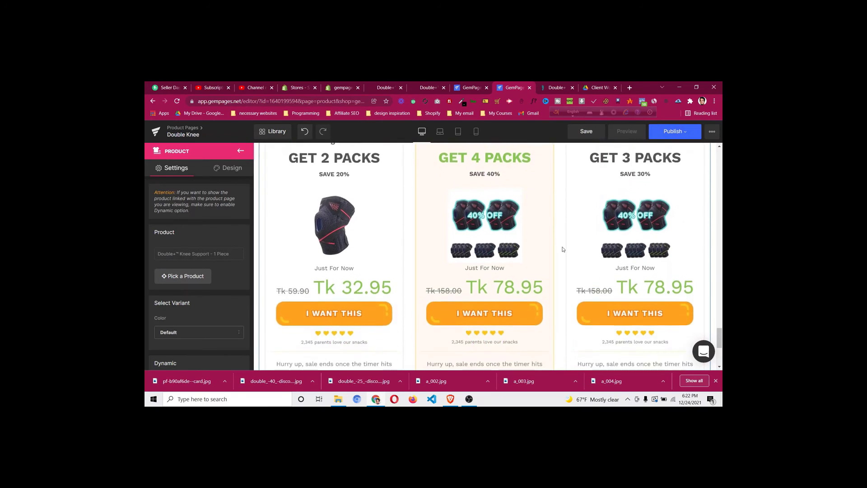
{"action": "scroll", "coordinate": [562, 249], "scroll_direction": "down", "scroll_amount": 2}
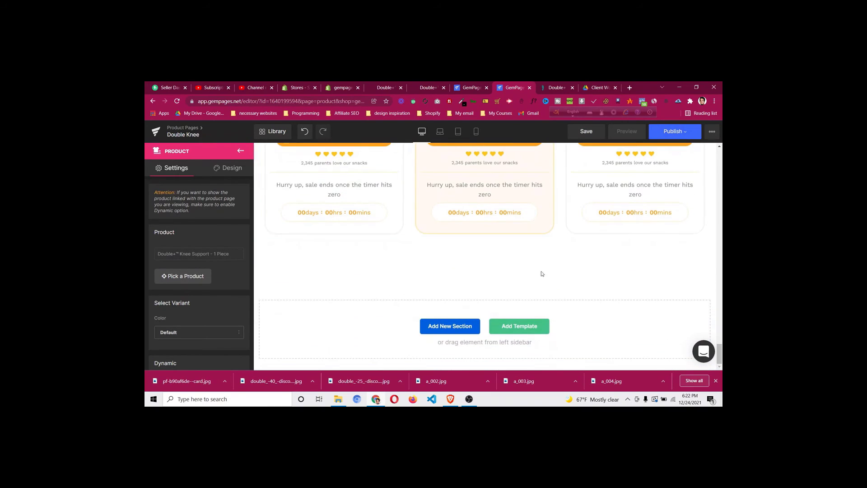
{"action": "left_click", "coordinate": [515, 320]}
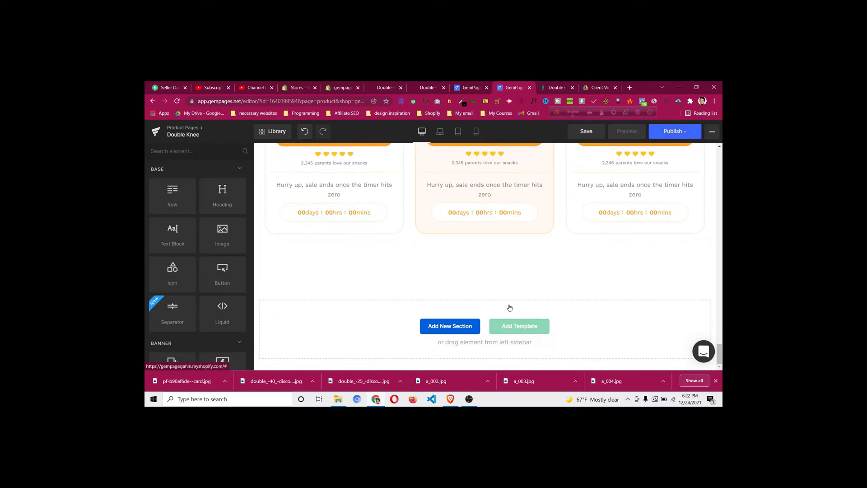
{"action": "left_click", "coordinate": [529, 334]}
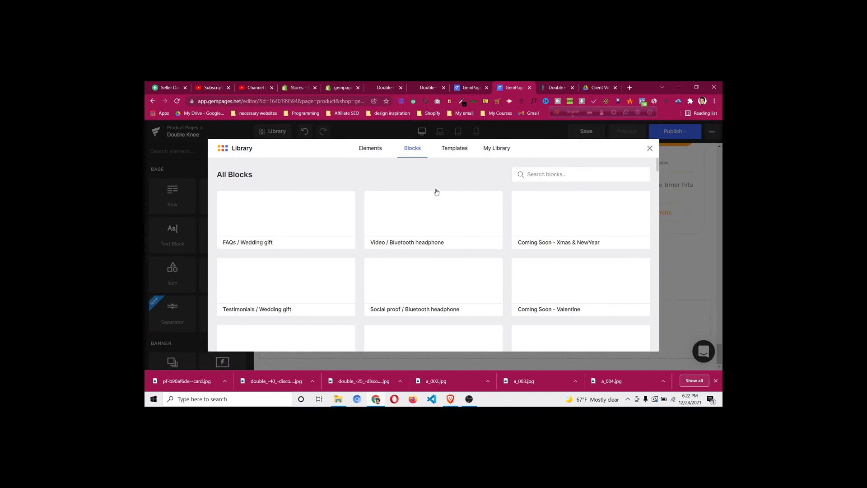
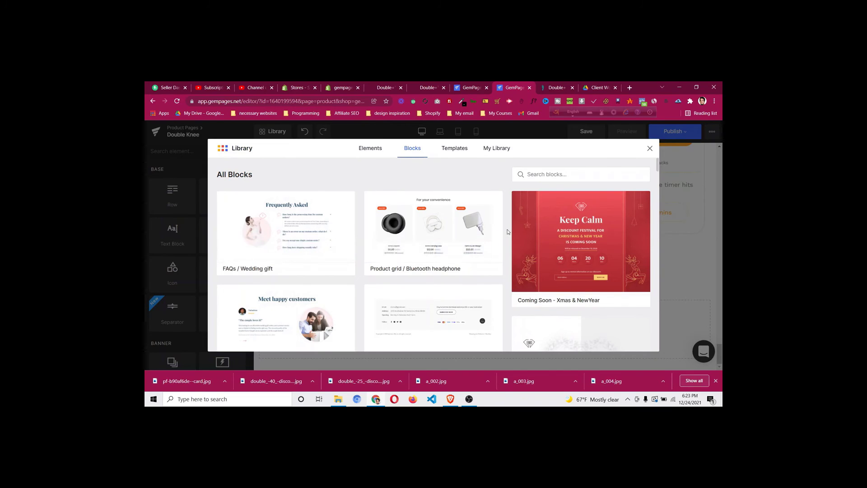
Scroll further down the block library to browse the remaining blocks
{"action": "scroll", "coordinate": [507, 232], "scroll_direction": "down", "scroll_amount": 4}
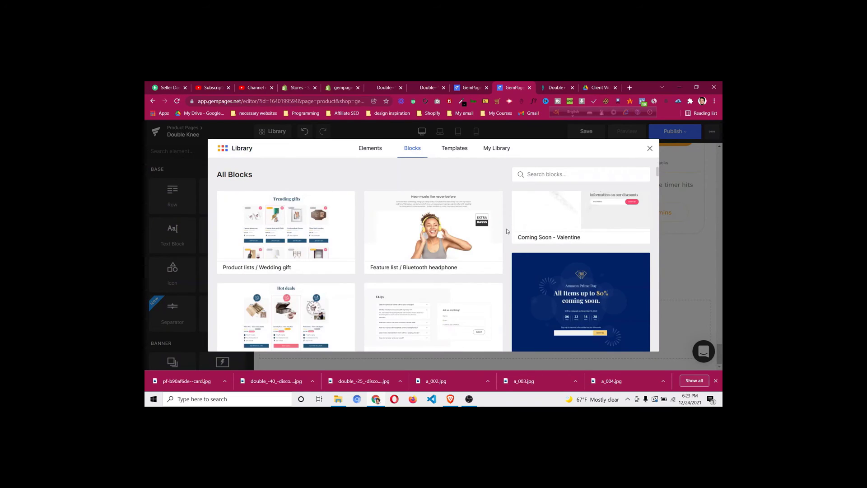
{"action": "scroll", "coordinate": [507, 232], "scroll_direction": "down", "scroll_amount": 3}
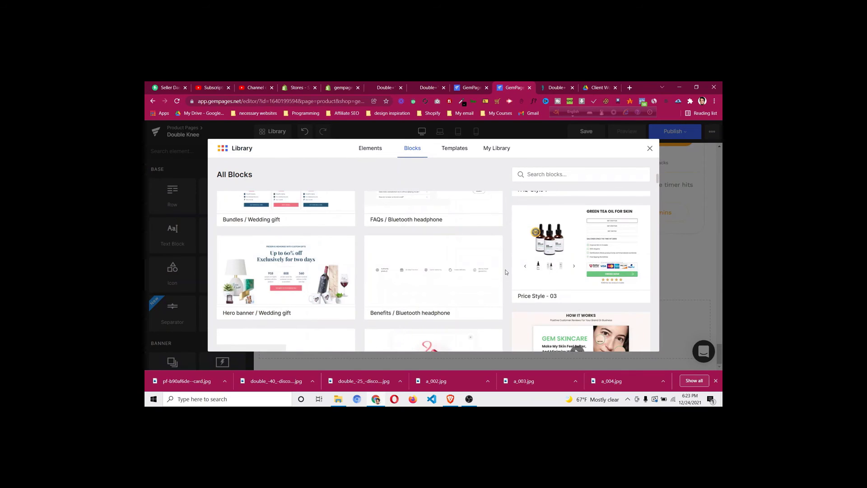
{"action": "scroll", "coordinate": [507, 269], "scroll_direction": "down", "scroll_amount": 3}
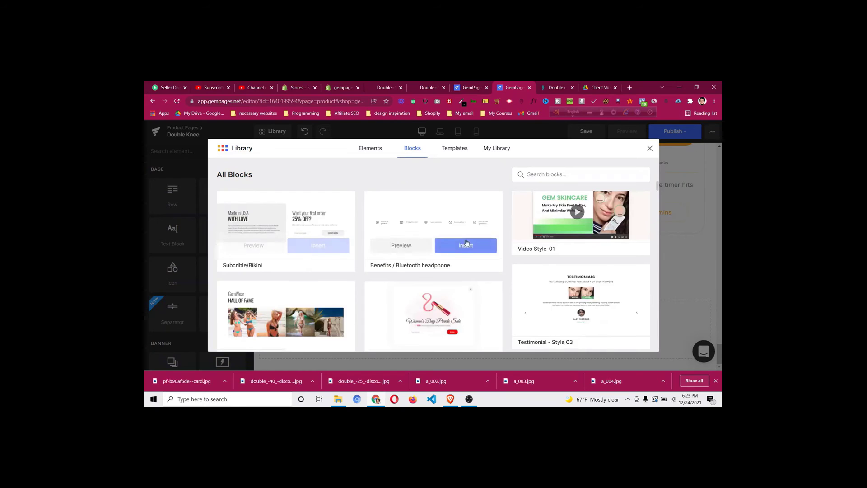
{"action": "mouse_move", "coordinate": [619, 309]}
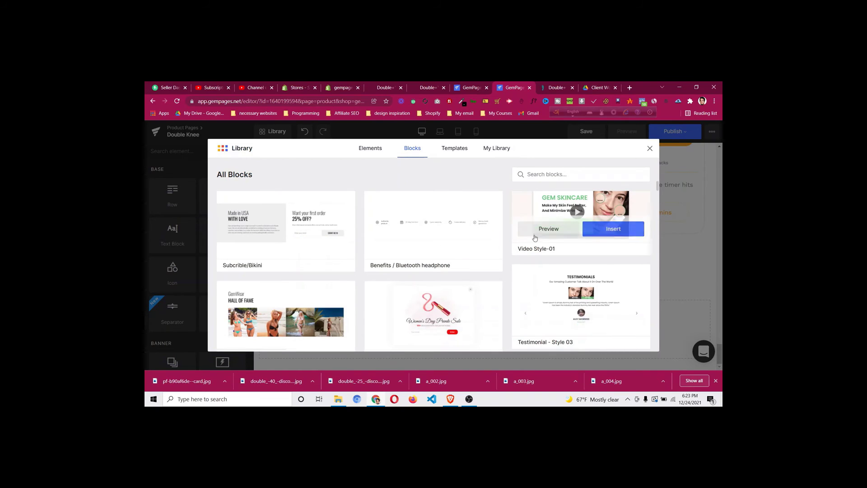
{"action": "scroll", "coordinate": [506, 263], "scroll_direction": "down", "scroll_amount": 2}
{"action": "scroll", "coordinate": [506, 263], "scroll_direction": "down", "scroll_amount": 3}
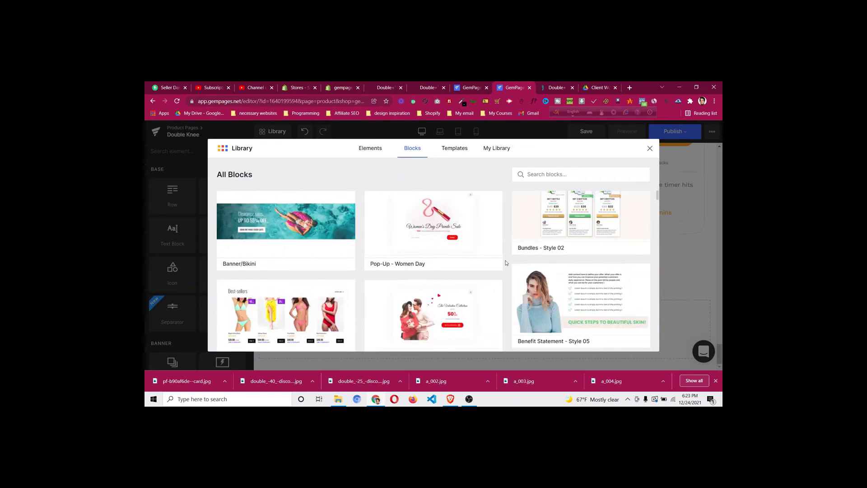
{"action": "scroll", "coordinate": [506, 263], "scroll_direction": "down", "scroll_amount": 2}
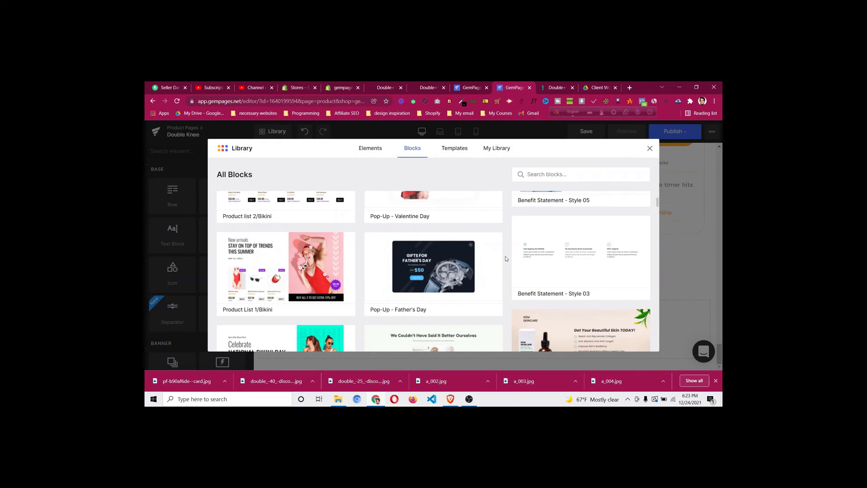
Switch the library to Templates and browse the 58 full-page designs such as About page and Kitchenware
{"action": "left_click", "coordinate": [451, 149]}
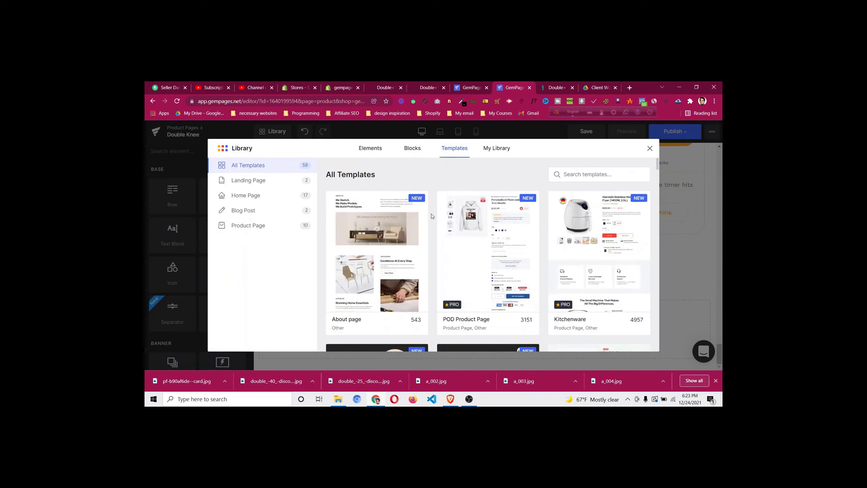
{"action": "scroll", "coordinate": [431, 214], "scroll_direction": "down", "scroll_amount": 3}
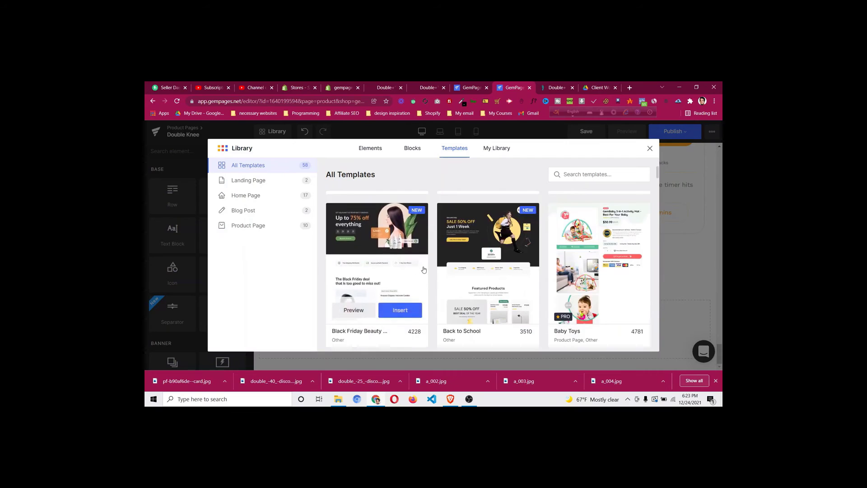
{"action": "mouse_move", "coordinate": [473, 271]}
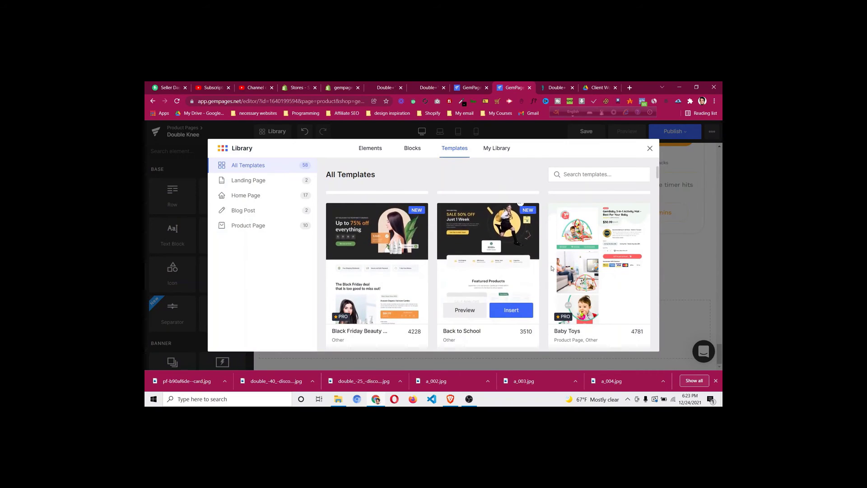
{"action": "mouse_move", "coordinate": [569, 268]}
{"action": "scroll", "coordinate": [570, 268], "scroll_direction": "down", "scroll_amount": 4}
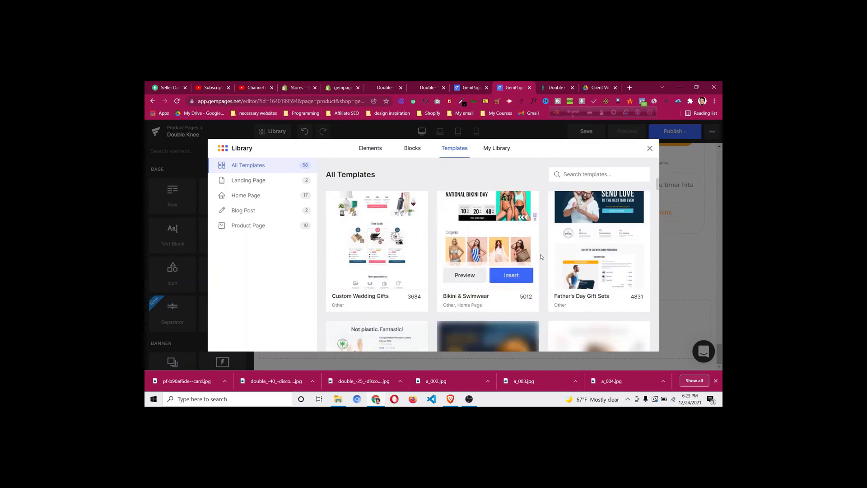
{"action": "scroll", "coordinate": [542, 257], "scroll_direction": "up", "scroll_amount": 5}
{"action": "scroll", "coordinate": [542, 257], "scroll_direction": "up", "scroll_amount": 2}
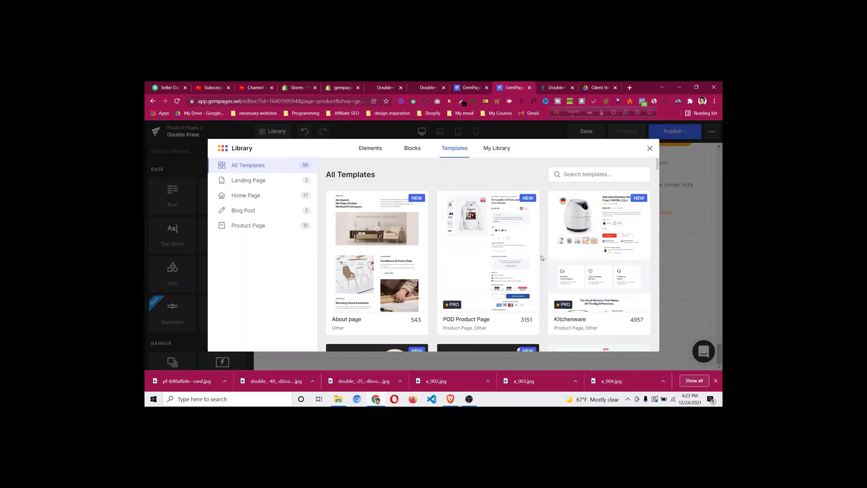
{"action": "scroll", "coordinate": [542, 256], "scroll_direction": "down", "scroll_amount": 1}
{"action": "mouse_move", "coordinate": [518, 264]}
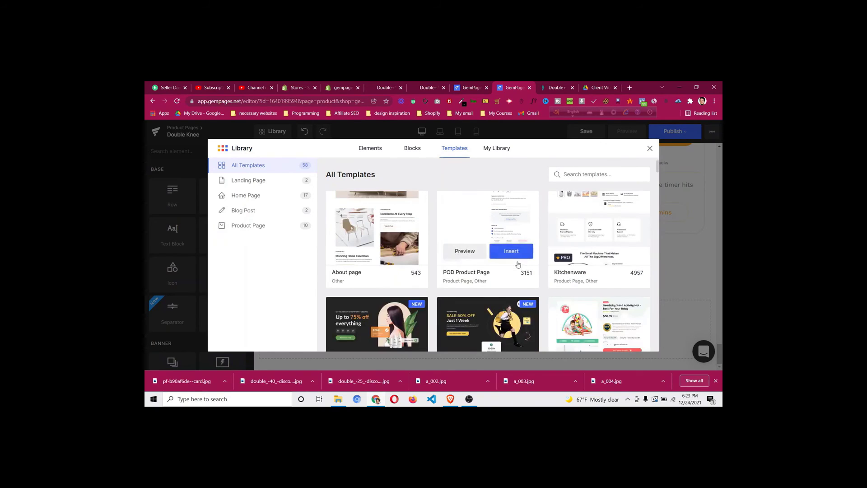
Close the library and scroll the canvas to the 'Made For The Busy Bees In Your Family' bundle row
{"action": "left_click", "coordinate": [650, 149]}
{"action": "scroll", "coordinate": [612, 242], "scroll_direction": "up", "scroll_amount": 3}
{"action": "scroll", "coordinate": [511, 252], "scroll_direction": "up", "scroll_amount": 2}
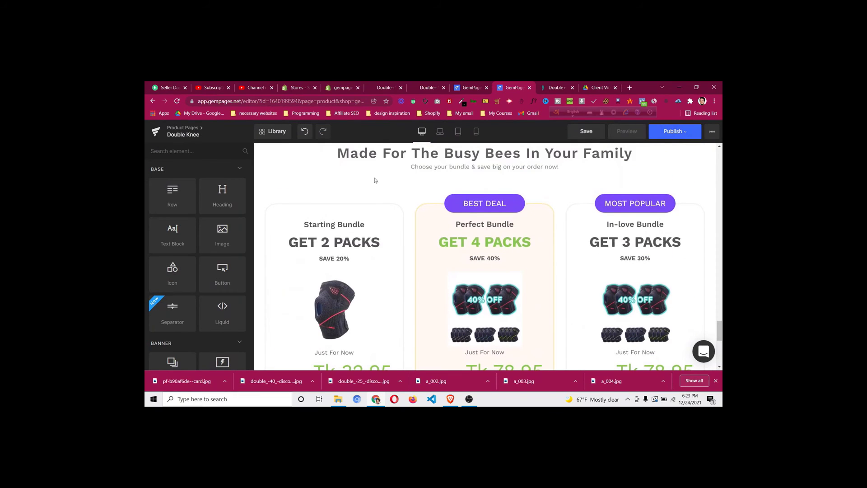
{"action": "scroll", "coordinate": [330, 193], "scroll_direction": "up", "scroll_amount": 2}
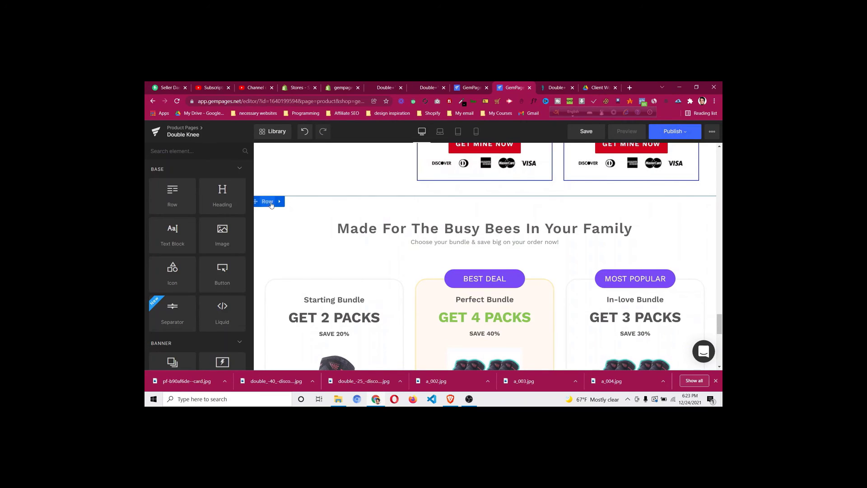
{"action": "scroll", "coordinate": [330, 235], "scroll_direction": "up", "scroll_amount": 6}
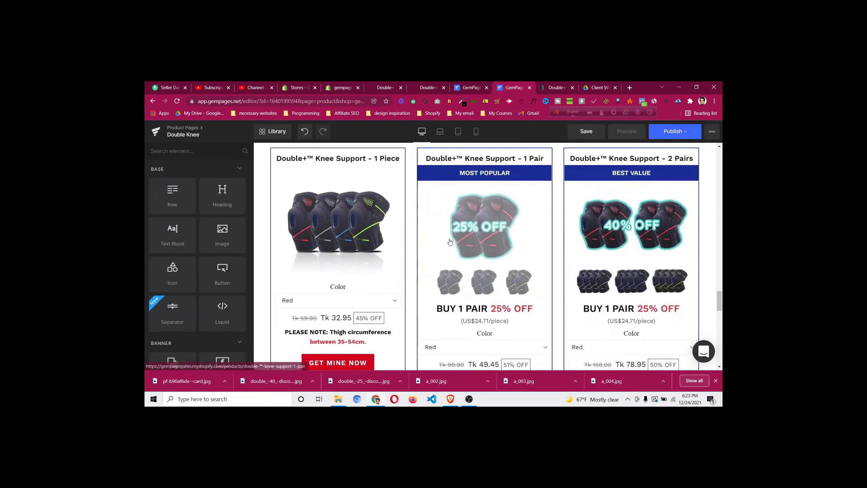
{"action": "scroll", "coordinate": [451, 242], "scroll_direction": "up", "scroll_amount": 2}
{"action": "scroll", "coordinate": [451, 239], "scroll_direction": "down", "scroll_amount": 12}
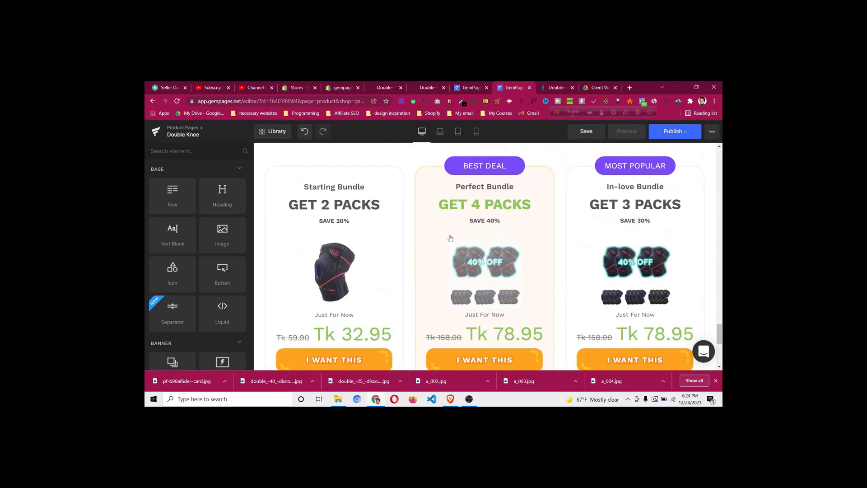
{"action": "scroll", "coordinate": [384, 231], "scroll_direction": "up", "scroll_amount": 2}
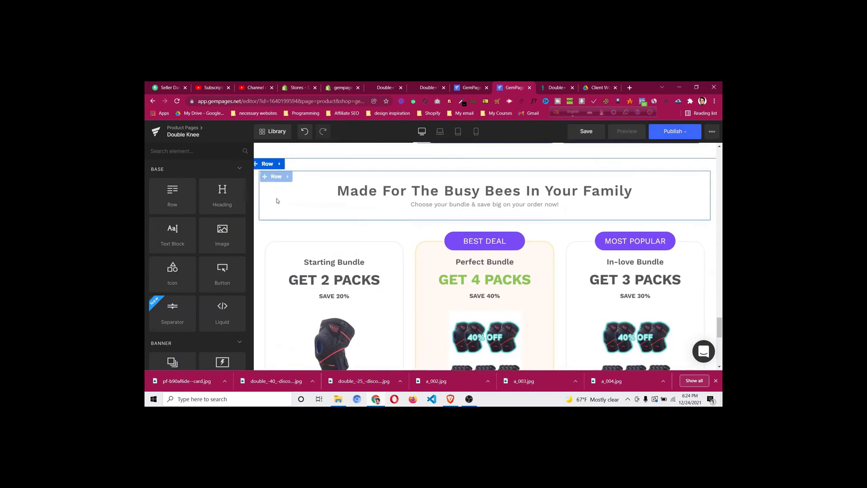
{"action": "scroll", "coordinate": [284, 226], "scroll_direction": "down", "scroll_amount": 1}
{"action": "scroll", "coordinate": [289, 237], "scroll_direction": "down", "scroll_amount": 5}
{"action": "scroll", "coordinate": [299, 228], "scroll_direction": "up", "scroll_amount": 8}
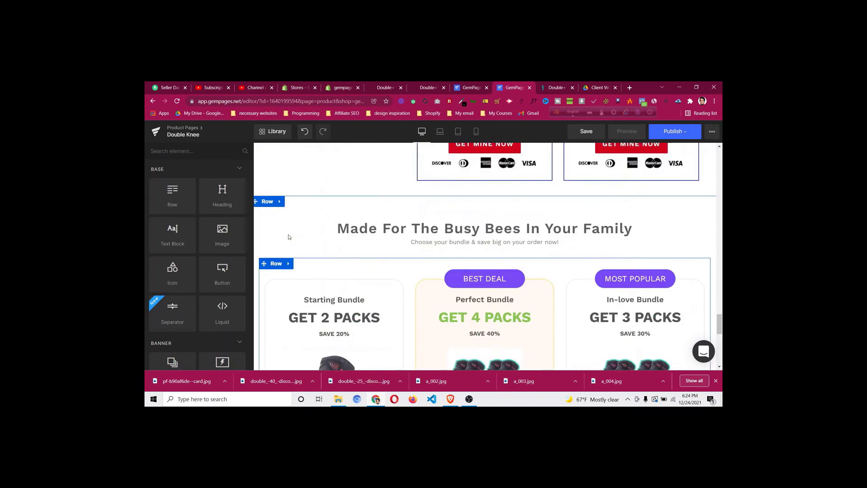
{"action": "scroll", "coordinate": [325, 241], "scroll_direction": "down", "scroll_amount": 2}
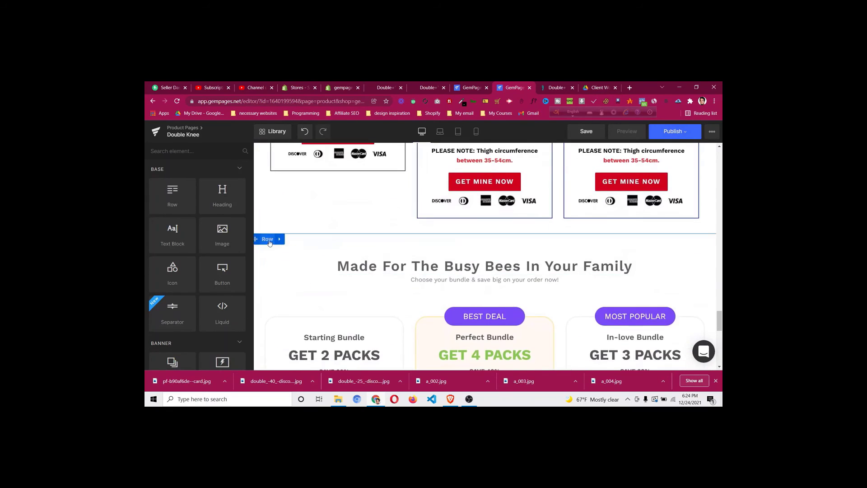
Delete the 'Made For The Busy Bees In Your Family' row and save the page
{"action": "right_click", "coordinate": [272, 279]}
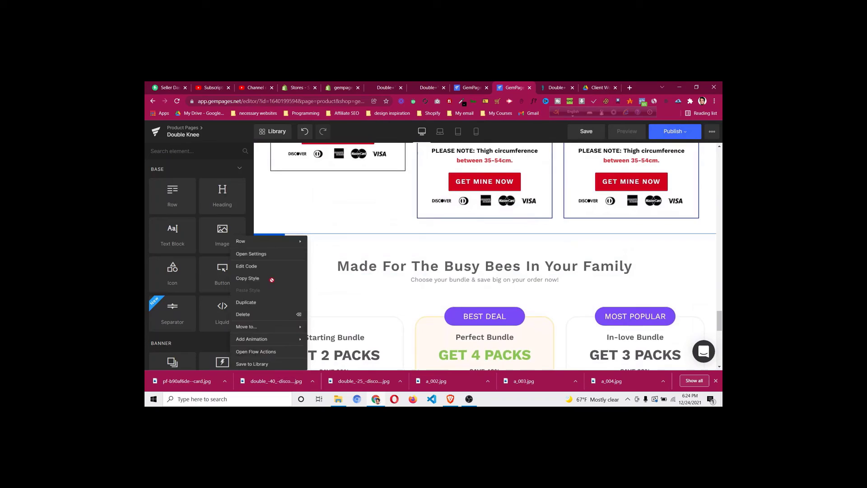
{"action": "left_click", "coordinate": [257, 318]}
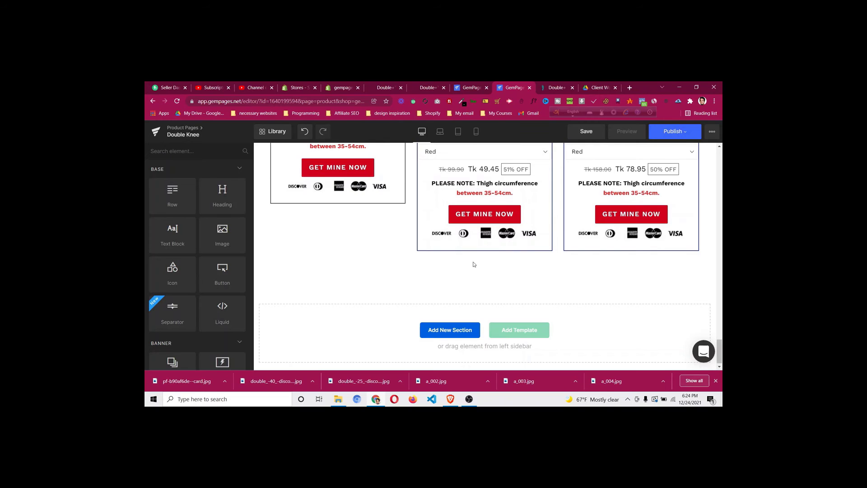
{"action": "scroll", "coordinate": [474, 264], "scroll_direction": "up", "scroll_amount": 4}
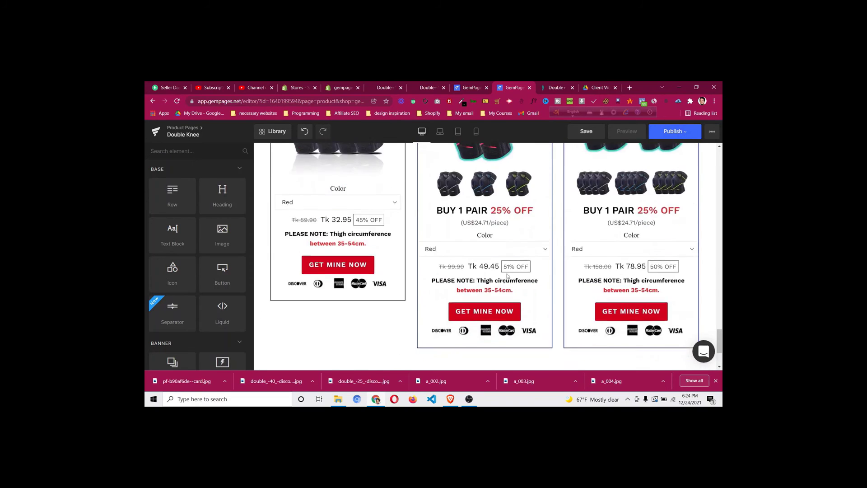
{"action": "scroll", "coordinate": [513, 276], "scroll_direction": "down", "scroll_amount": 2}
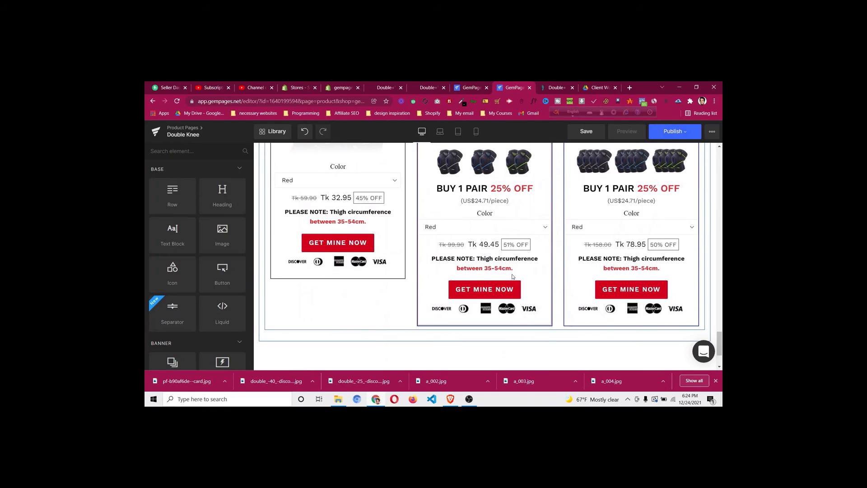
{"action": "left_click", "coordinate": [599, 131]}
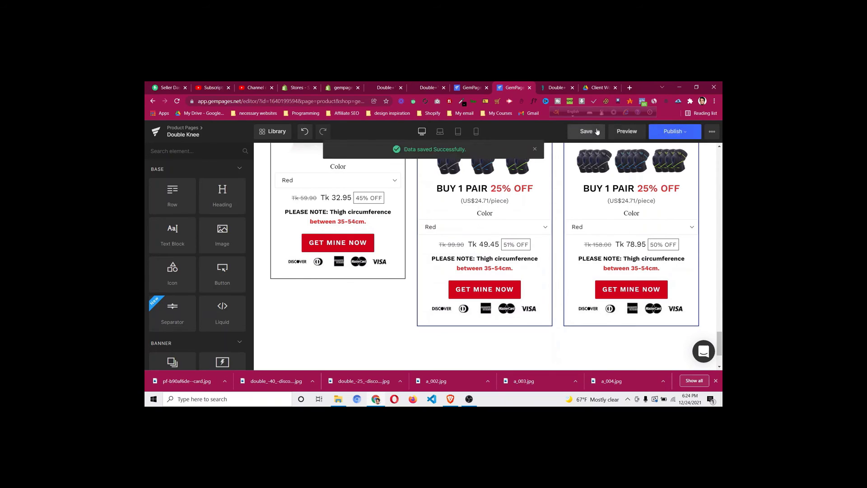
Save the page again, close the editor, and reopen the Double Knee template from Product Pages
{"action": "left_click", "coordinate": [597, 131]}
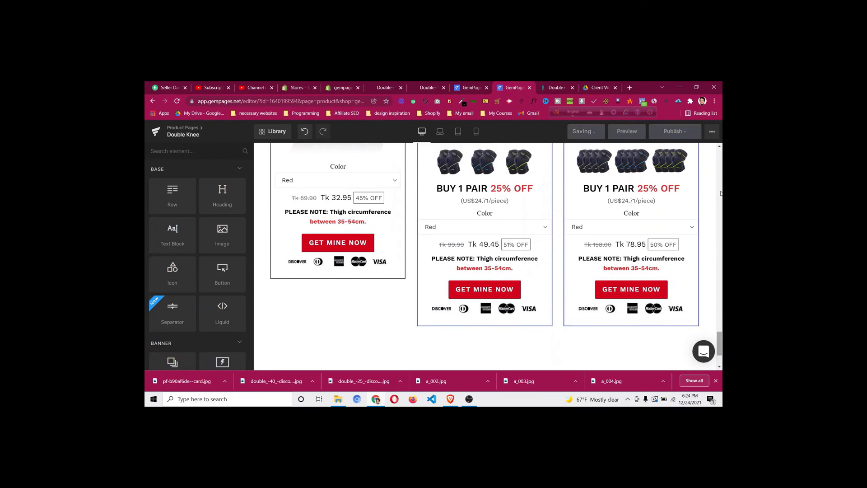
{"action": "left_click_drag", "start_coordinate": [721, 193], "coordinate": [722, 150]}
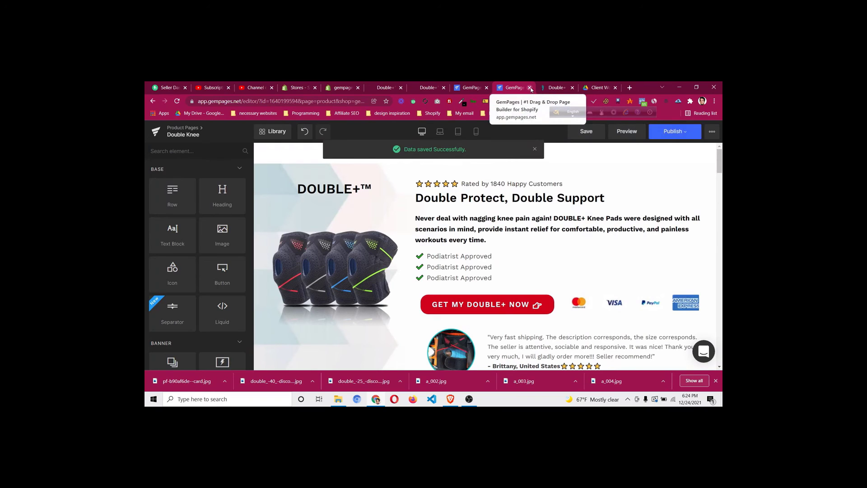
{"action": "left_click", "coordinate": [531, 88]}
{"action": "left_click", "coordinate": [483, 85]}
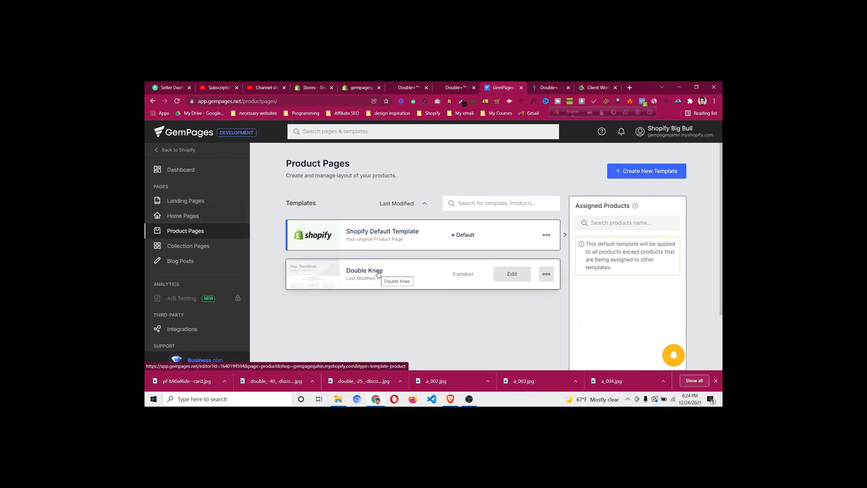
{"action": "left_click", "coordinate": [512, 276]}
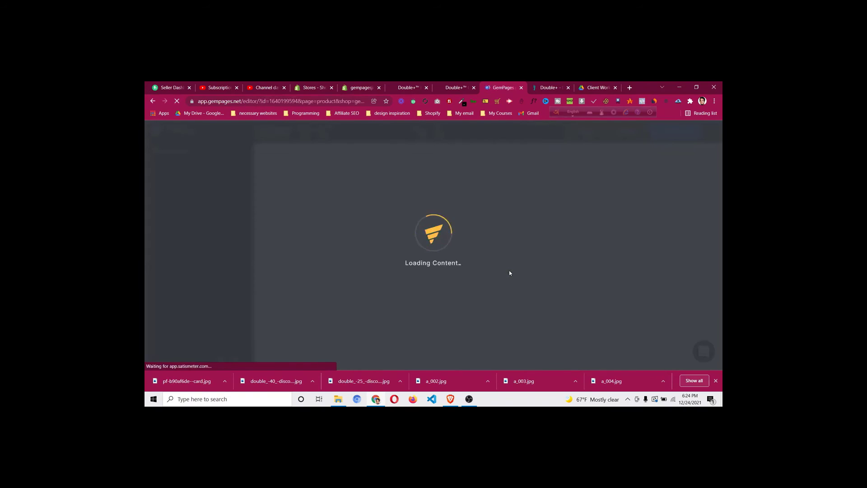
{"action": "left_click", "coordinate": [716, 381]}
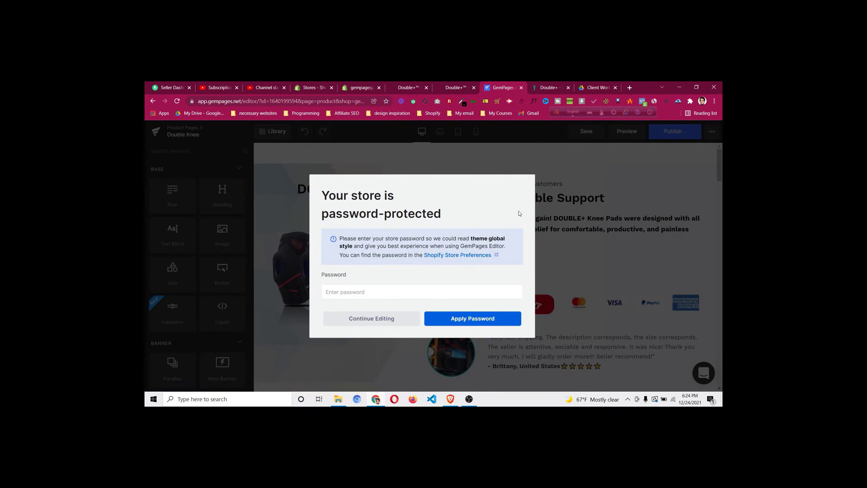
{"action": "left_click", "coordinate": [403, 318]}
{"action": "scroll", "coordinate": [648, 261], "scroll_direction": "down", "scroll_amount": 15}
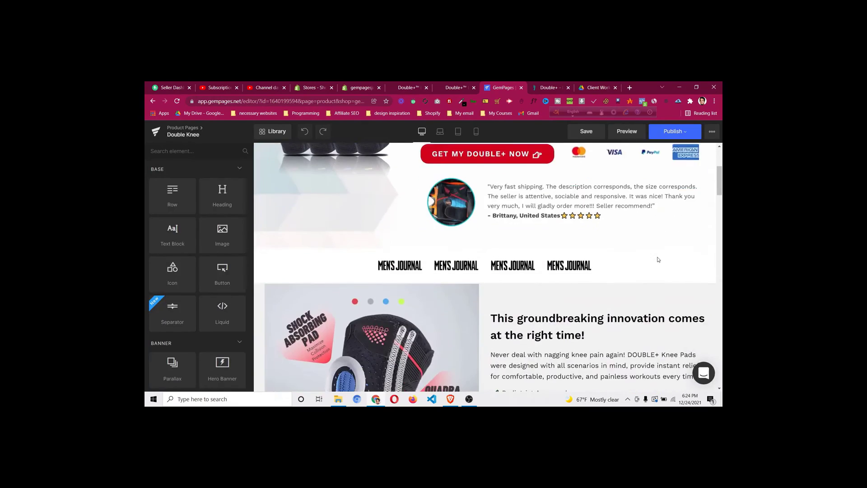
{"action": "left_click", "coordinate": [705, 372]}
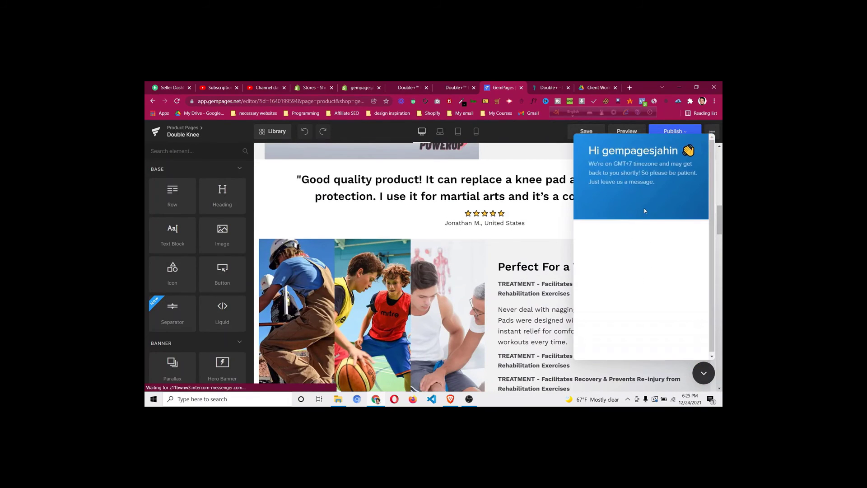
{"action": "left_click", "coordinate": [643, 256]}
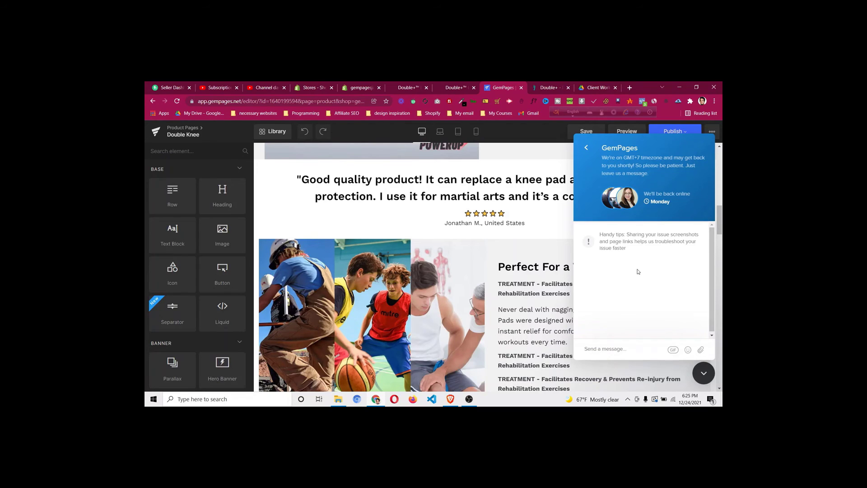
{"action": "scroll", "coordinate": [644, 261], "scroll_direction": "down", "scroll_amount": 2}
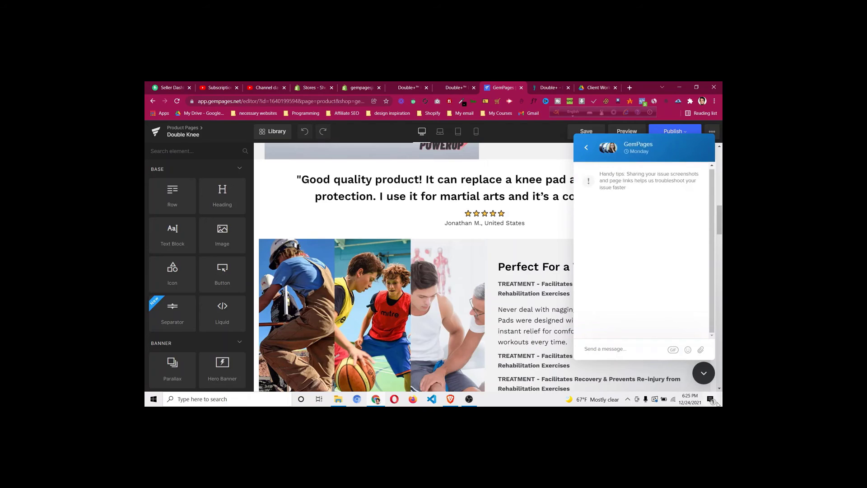
{"action": "left_click", "coordinate": [705, 374]}
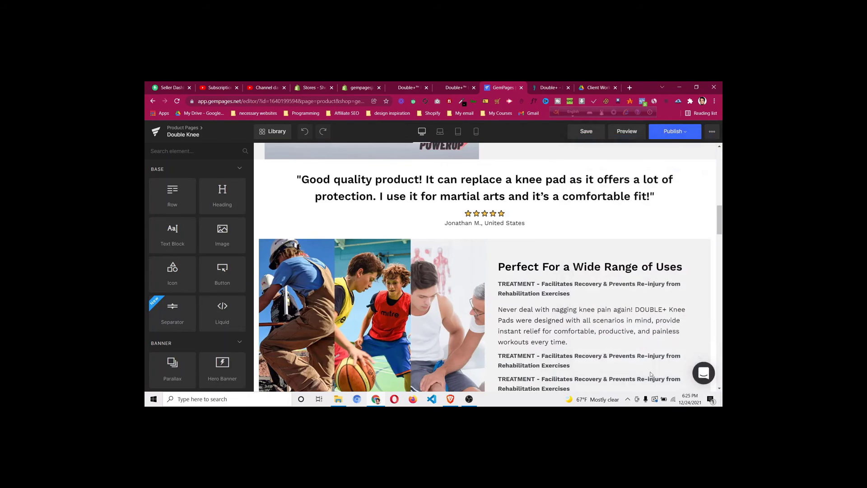
{"action": "scroll", "coordinate": [637, 343], "scroll_direction": "down", "scroll_amount": 5}
{"action": "scroll", "coordinate": [632, 338], "scroll_direction": "down", "scroll_amount": 10}
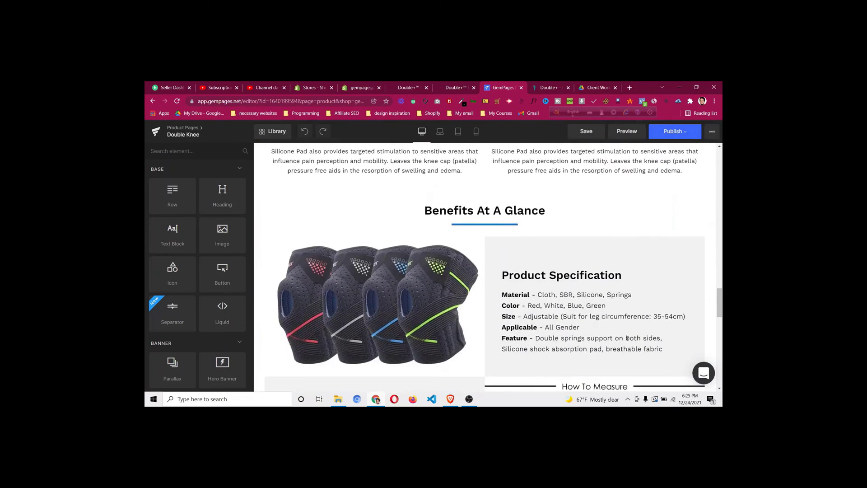
{"action": "scroll", "coordinate": [626, 332], "scroll_direction": "down", "scroll_amount": 4}
{"action": "scroll", "coordinate": [626, 332], "scroll_direction": "down", "scroll_amount": 10}
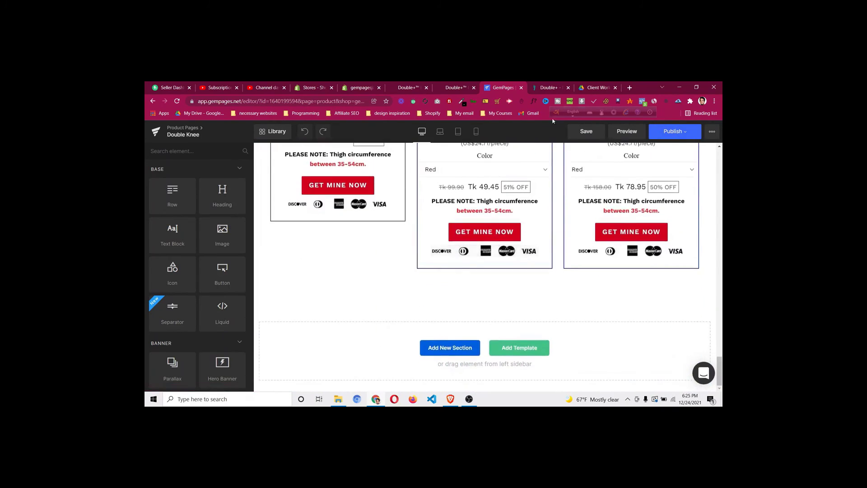
{"action": "left_click", "coordinate": [550, 88]}
{"action": "scroll", "coordinate": [474, 231], "scroll_direction": "down", "scroll_amount": 10}
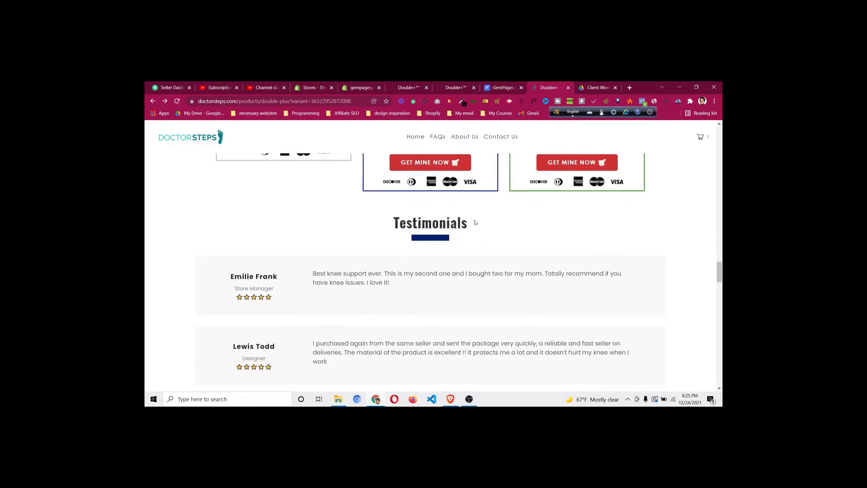
{"action": "scroll", "coordinate": [281, 232], "scroll_direction": "down", "scroll_amount": 1}
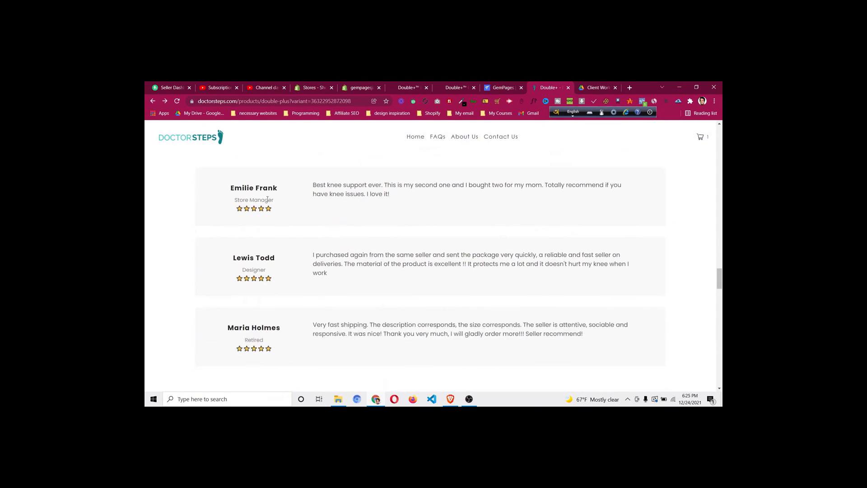
{"action": "scroll", "coordinate": [360, 218], "scroll_direction": "down", "scroll_amount": 1}
{"action": "scroll", "coordinate": [358, 214], "scroll_direction": "down", "scroll_amount": 2}
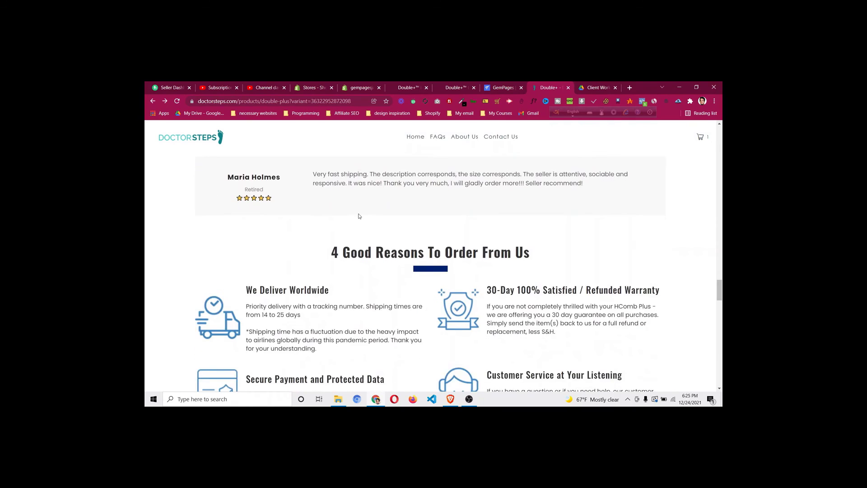
{"action": "scroll", "coordinate": [358, 215], "scroll_direction": "up", "scroll_amount": 5}
{"action": "scroll", "coordinate": [358, 219], "scroll_direction": "down", "scroll_amount": 5}
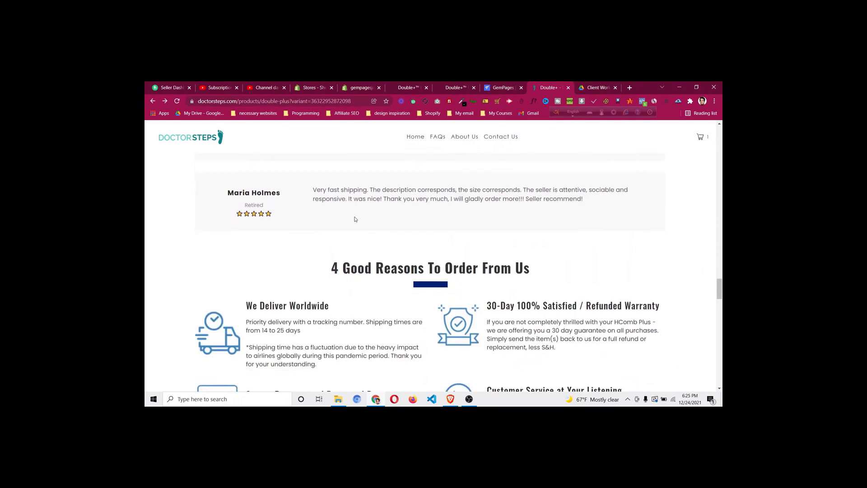
{"action": "scroll", "coordinate": [355, 216], "scroll_direction": "down", "scroll_amount": 2}
{"action": "scroll", "coordinate": [354, 215], "scroll_direction": "up", "scroll_amount": 6}
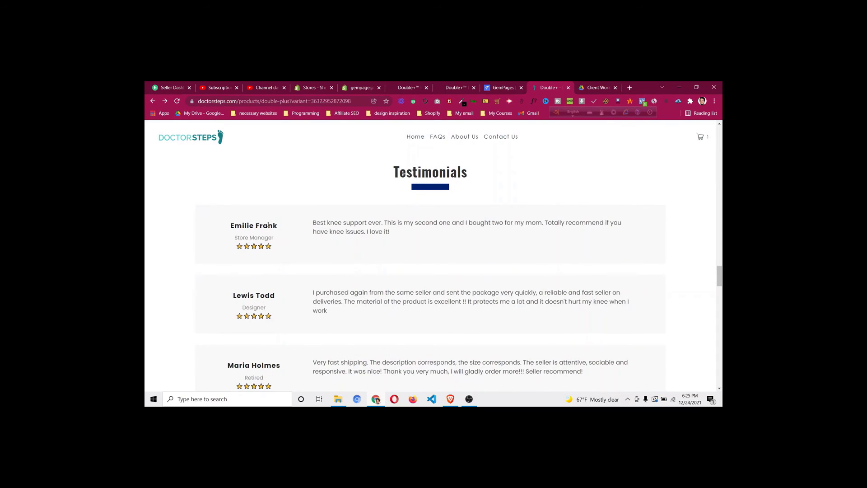
{"action": "scroll", "coordinate": [274, 307], "scroll_direction": "down", "scroll_amount": 1}
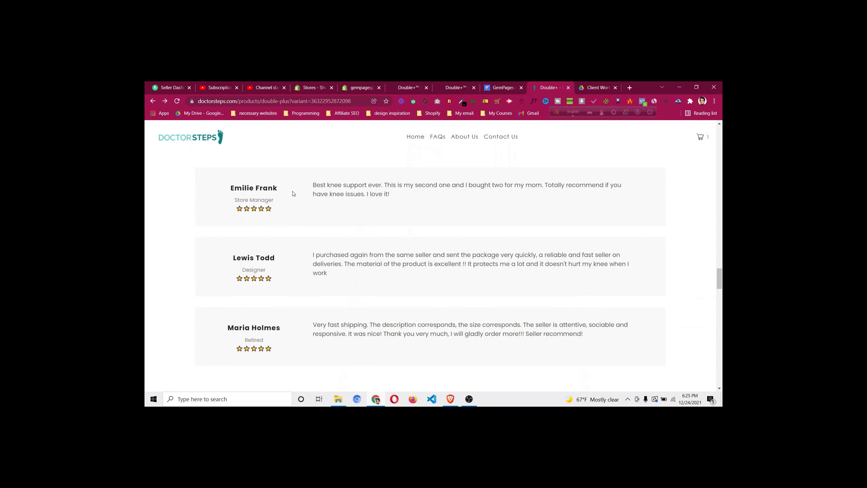
{"action": "scroll", "coordinate": [293, 194], "scroll_direction": "up", "scroll_amount": 1}
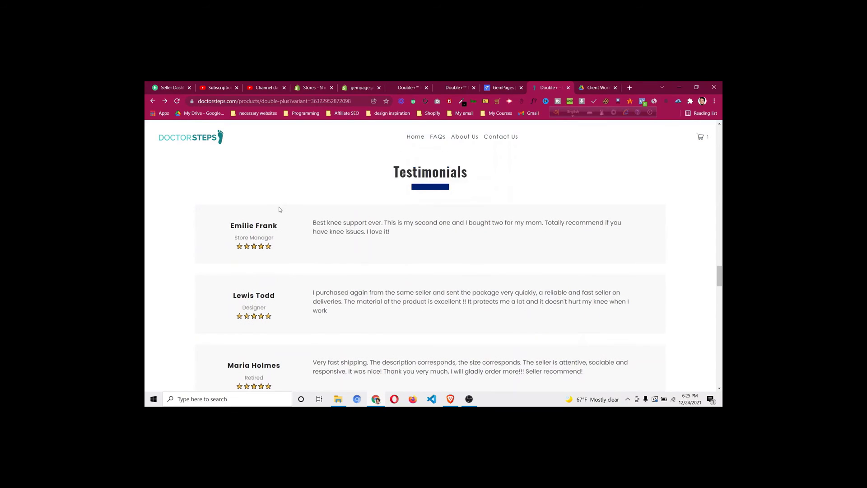
{"action": "scroll", "coordinate": [281, 294], "scroll_direction": "down", "scroll_amount": 4}
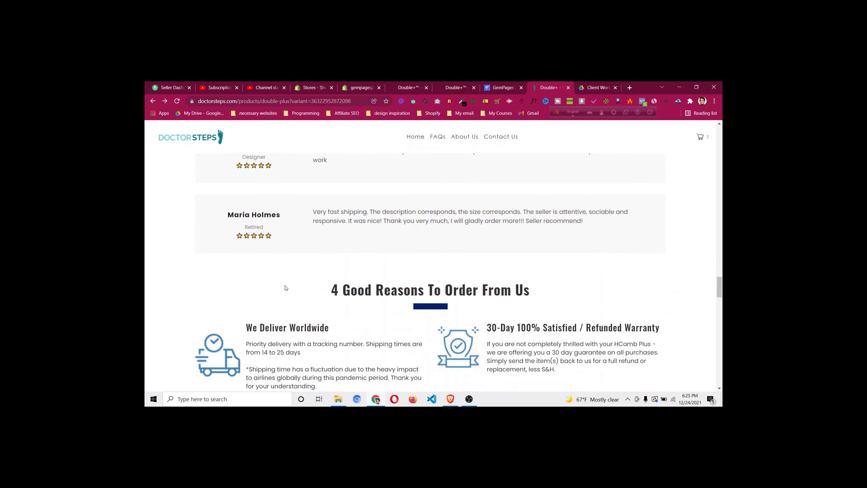
{"action": "scroll", "coordinate": [313, 276], "scroll_direction": "down", "scroll_amount": 6}
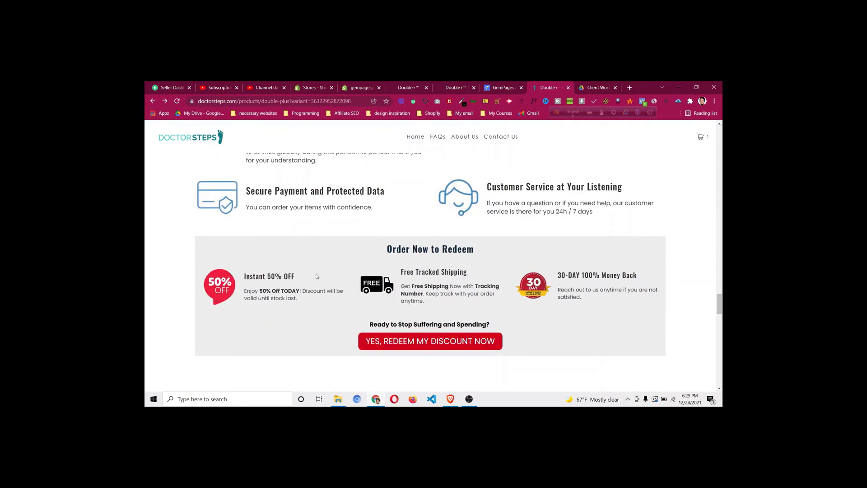
{"action": "scroll", "coordinate": [472, 274], "scroll_direction": "down", "scroll_amount": 6}
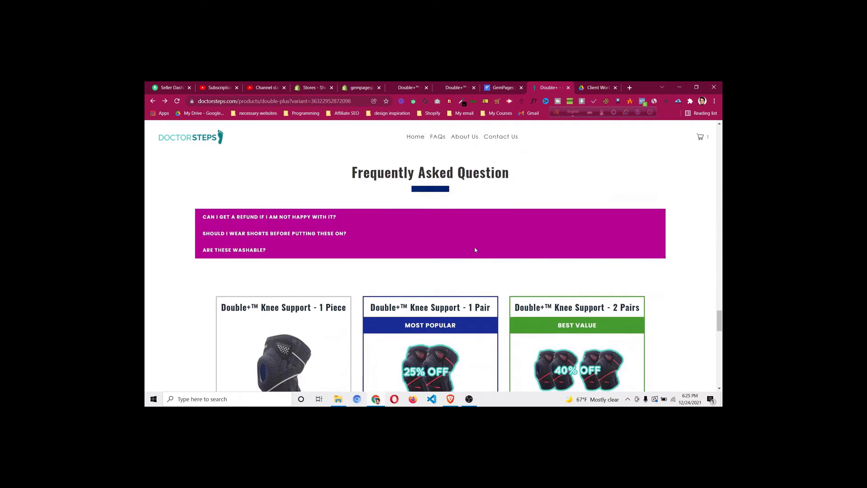
{"action": "scroll", "coordinate": [481, 230], "scroll_direction": "down", "scroll_amount": 2}
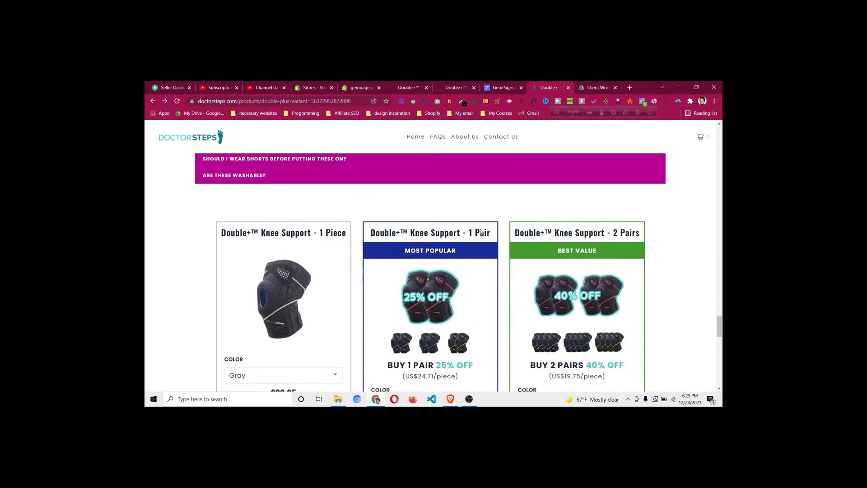
{"action": "scroll", "coordinate": [480, 229], "scroll_direction": "down", "scroll_amount": 12}
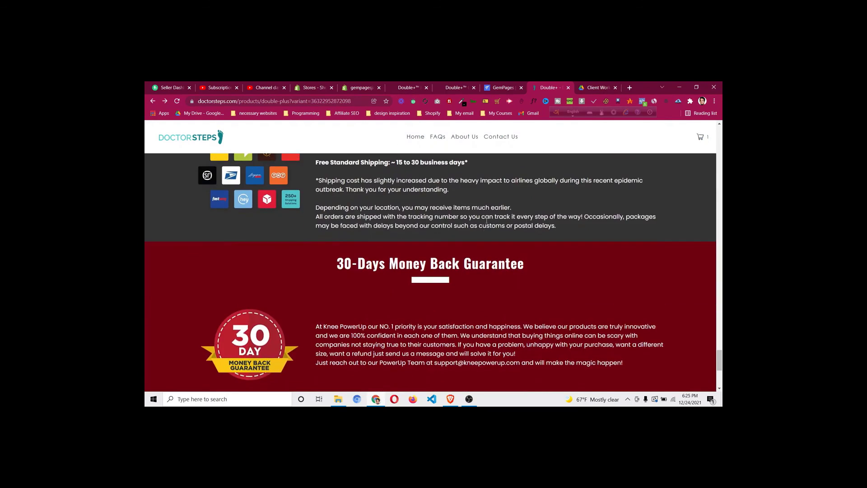
{"action": "scroll", "coordinate": [487, 222], "scroll_direction": "down", "scroll_amount": 4}
{"action": "scroll", "coordinate": [487, 224], "scroll_direction": "up", "scroll_amount": 8}
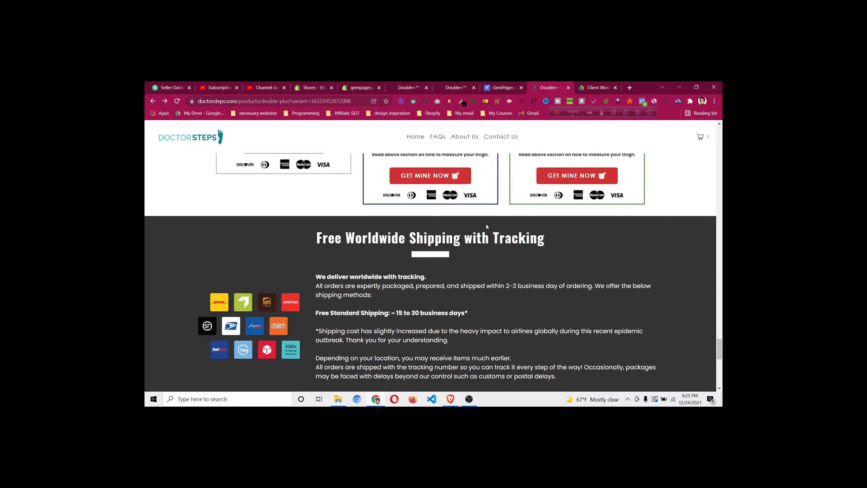
{"action": "scroll", "coordinate": [486, 224], "scroll_direction": "up", "scroll_amount": 15}
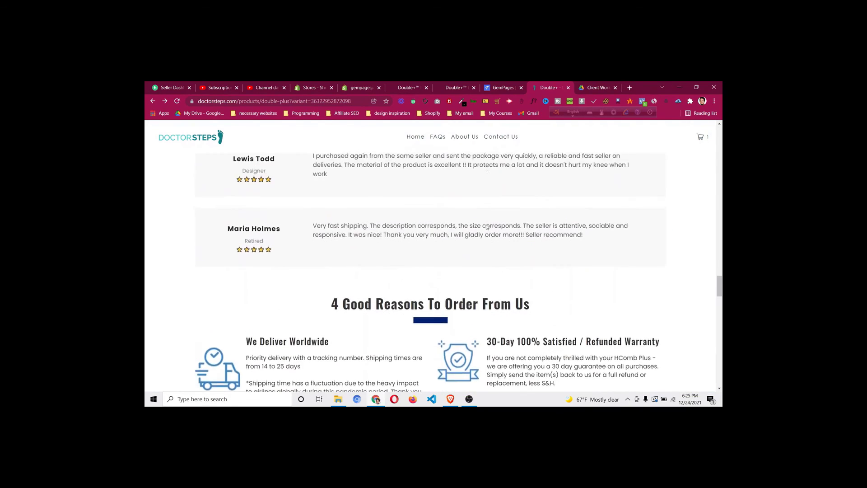
{"action": "scroll", "coordinate": [487, 227], "scroll_direction": "up", "scroll_amount": 5}
{"action": "left_click", "coordinate": [488, 87]}
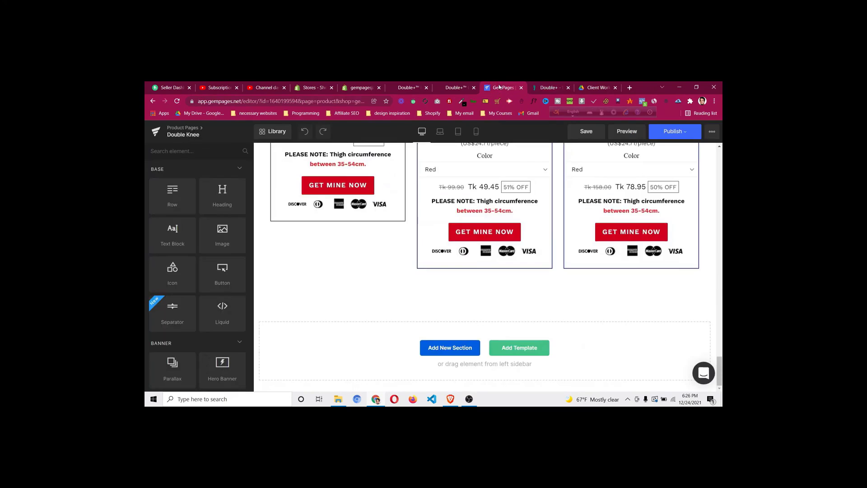
After checking the live product page, duplicate the PICK YOUR BUNDLE & SAVE BIG row
{"action": "scroll", "coordinate": [266, 250], "scroll_direction": "up", "scroll_amount": 6}
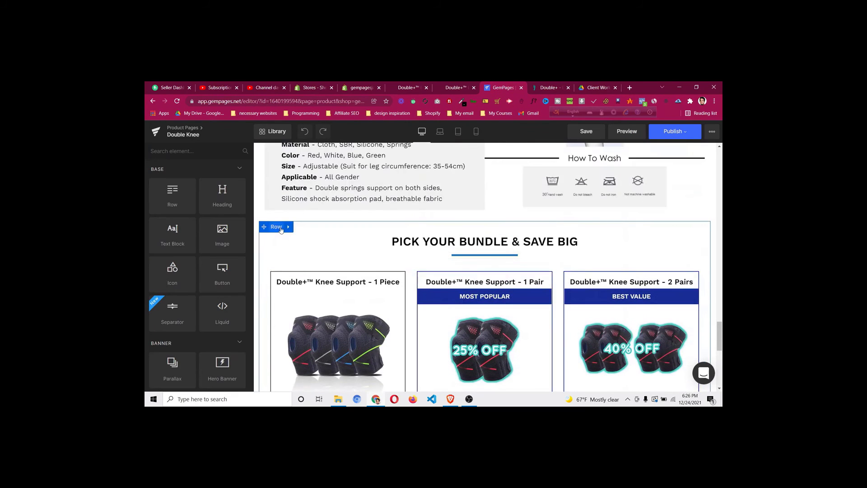
{"action": "left_click", "coordinate": [550, 87]}
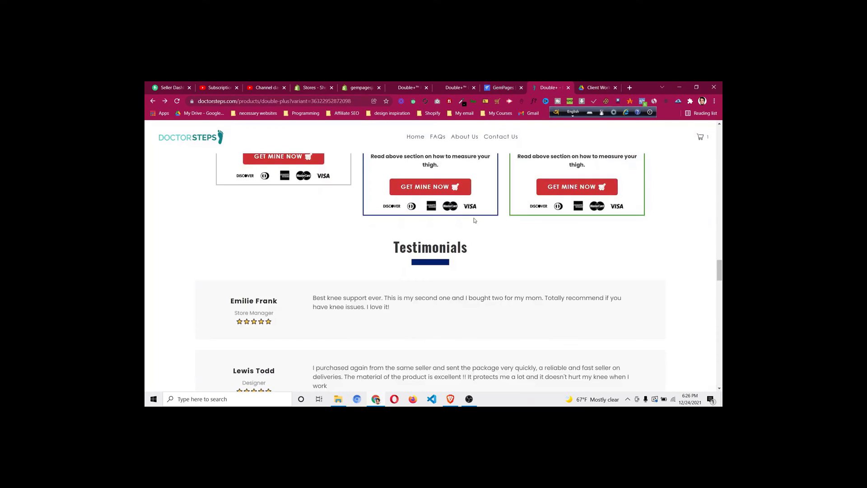
{"action": "scroll", "coordinate": [430, 211], "scroll_direction": "up", "scroll_amount": 3}
{"action": "scroll", "coordinate": [430, 212], "scroll_direction": "down", "scroll_amount": 6}
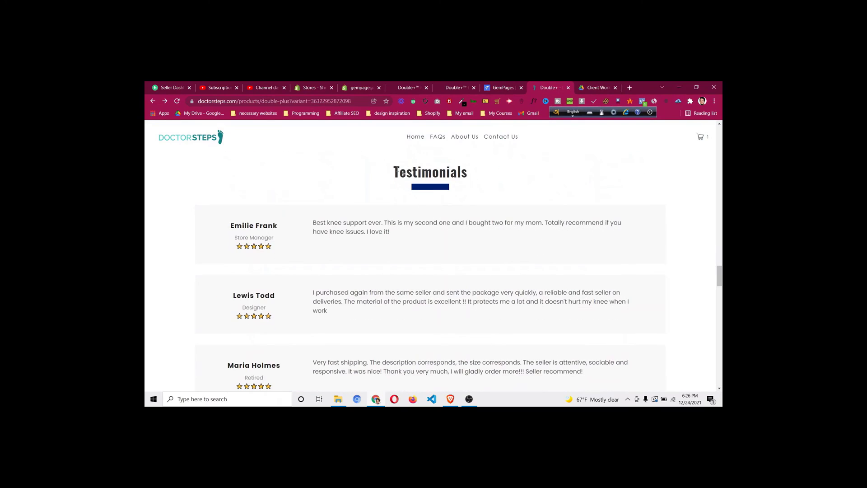
{"action": "left_click", "coordinate": [502, 87]}
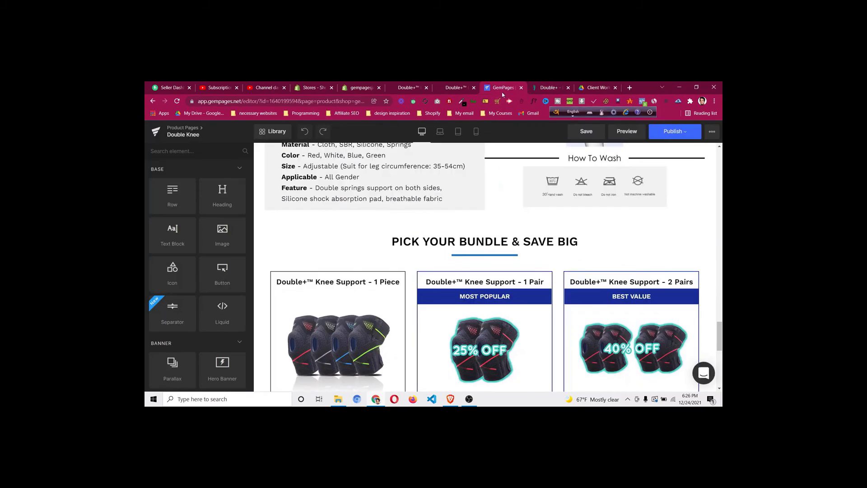
{"action": "right_click", "coordinate": [280, 228]}
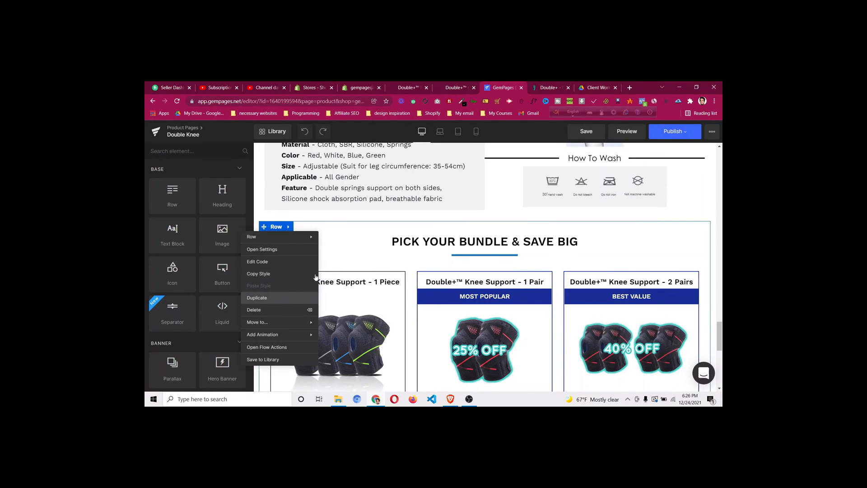
{"action": "left_click", "coordinate": [280, 297]}
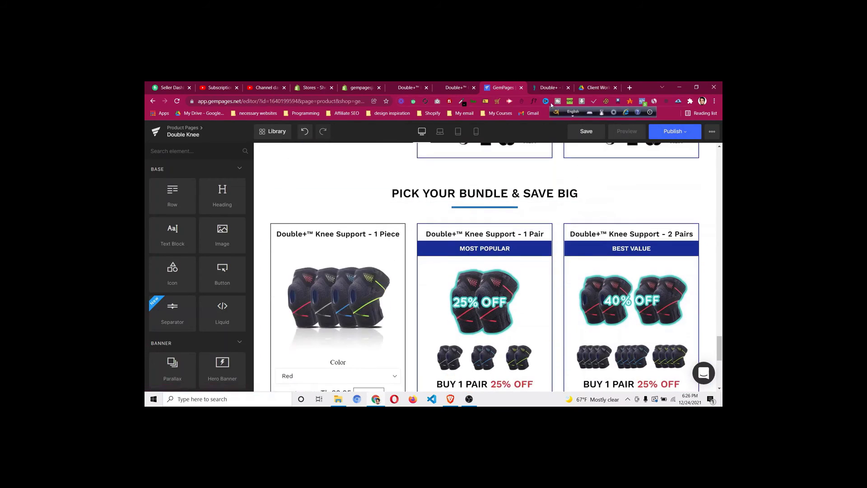
Copy 'Testimonials' from the live page and paste it over the duplicated section's heading
{"action": "left_click", "coordinate": [550, 91]}
{"action": "double_click", "coordinate": [426, 175]}
{"action": "right_click", "coordinate": [428, 175]}
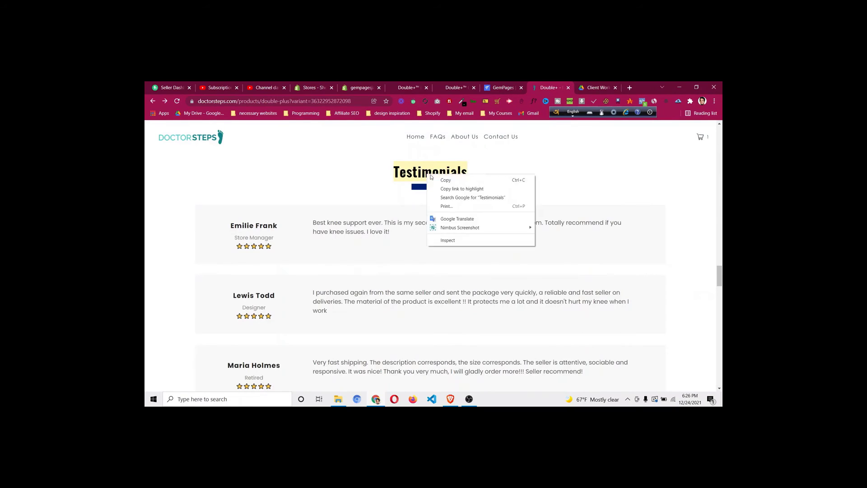
{"action": "left_click", "coordinate": [442, 179]}
{"action": "left_click", "coordinate": [498, 89]}
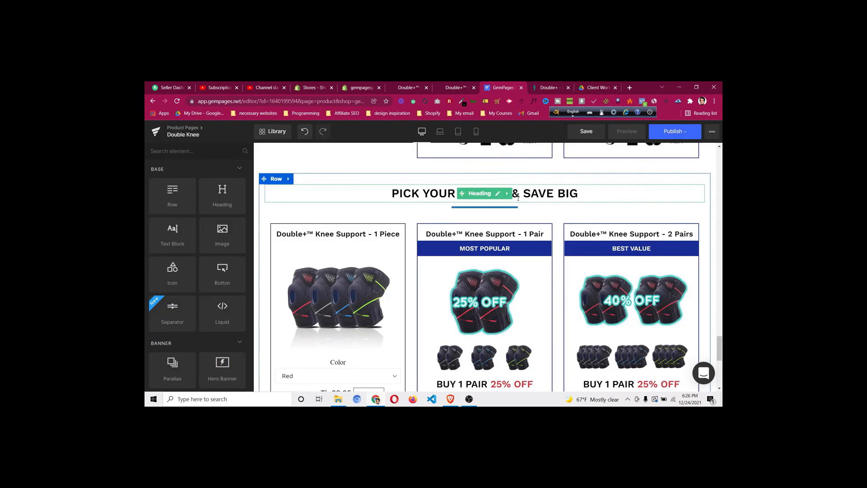
{"action": "left_click", "coordinate": [499, 193]}
{"action": "key", "text": "ctrl+a"}
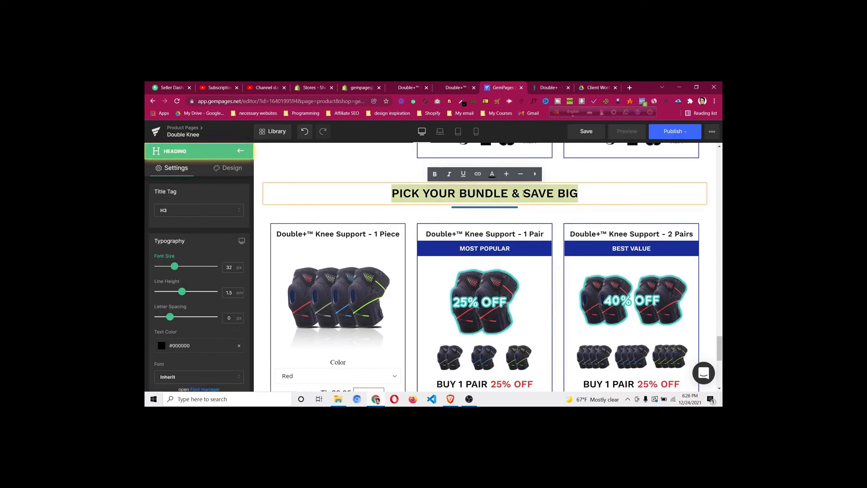
{"action": "key", "text": "ctrl+v"}
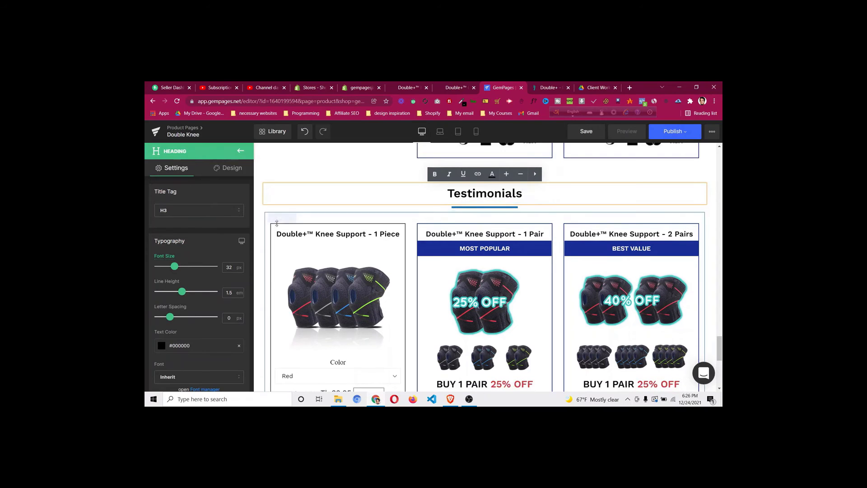
Delete the row of product bundle cards under the Testimonials heading
{"action": "right_click", "coordinate": [271, 313]}
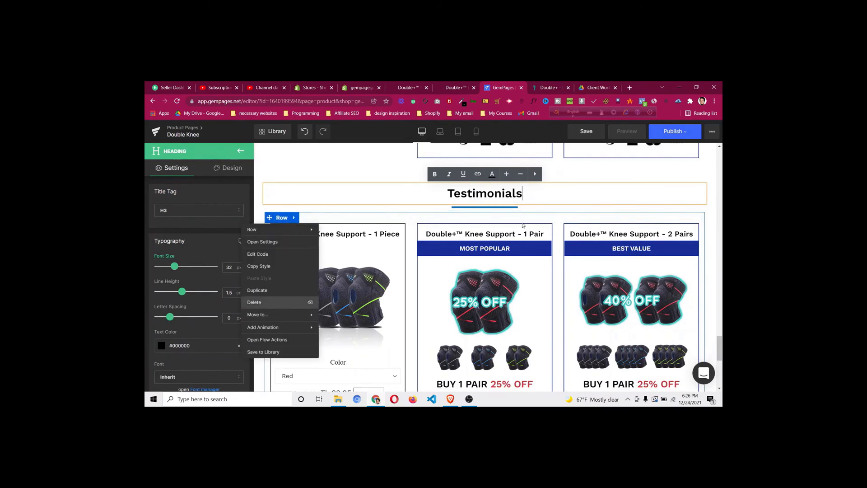
{"action": "key", "text": "Delete"}
{"action": "left_click", "coordinate": [555, 87]}
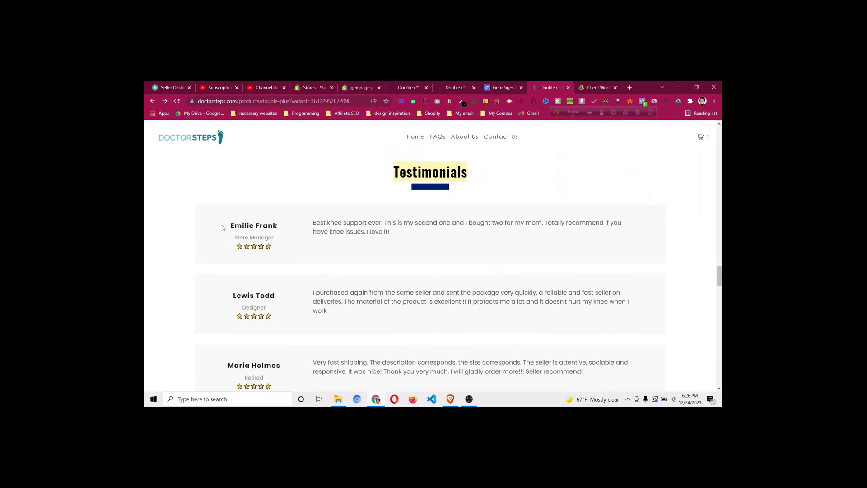
{"action": "left_click", "coordinate": [506, 87]}
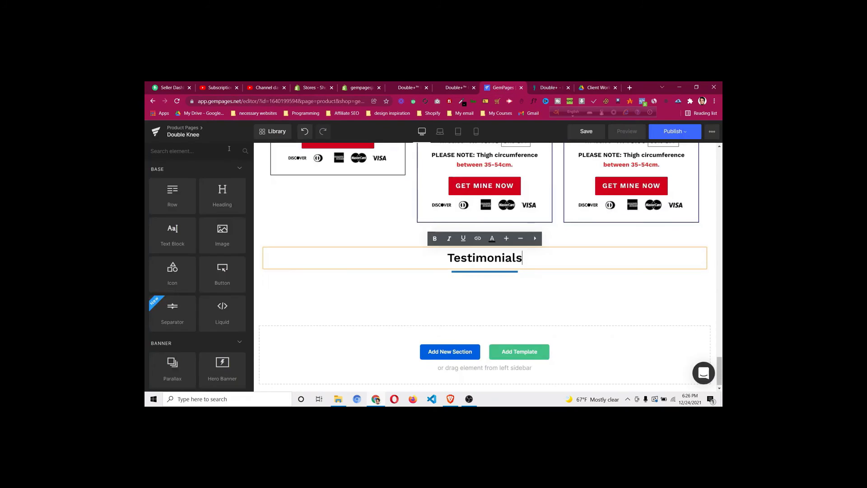
Add a narrow/wide two-column row under Testimonials with a heading in its left column
{"action": "left_click_drag", "start_coordinate": [172, 195], "coordinate": [407, 277]}
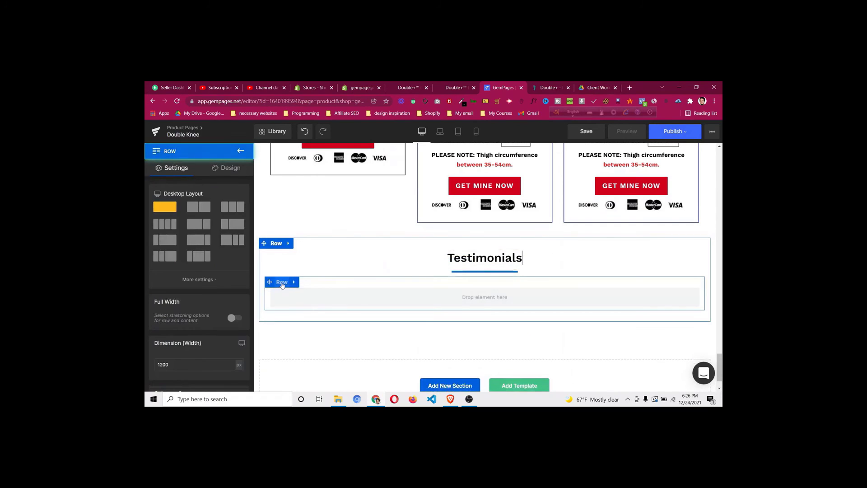
{"action": "left_click", "coordinate": [549, 87]}
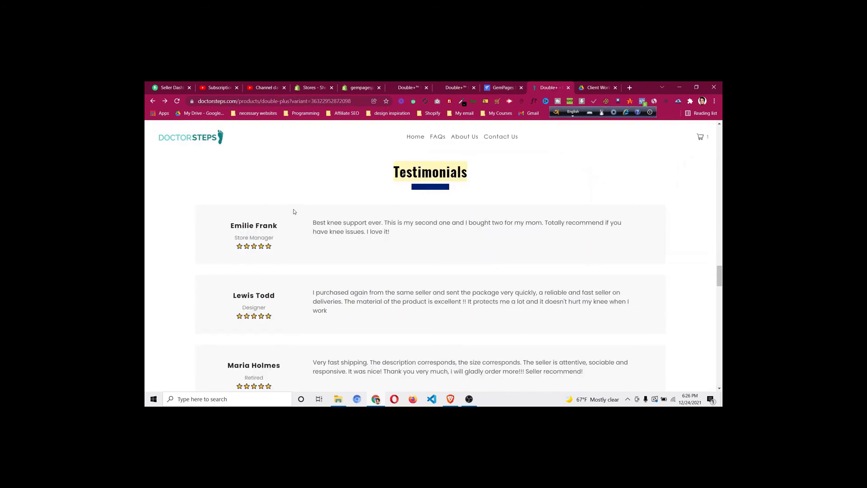
{"action": "left_click", "coordinate": [503, 88]}
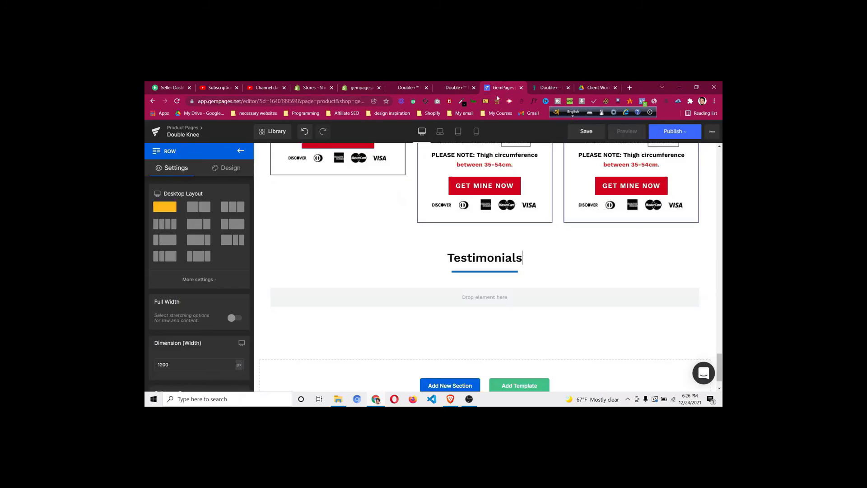
{"action": "left_click", "coordinate": [228, 229]}
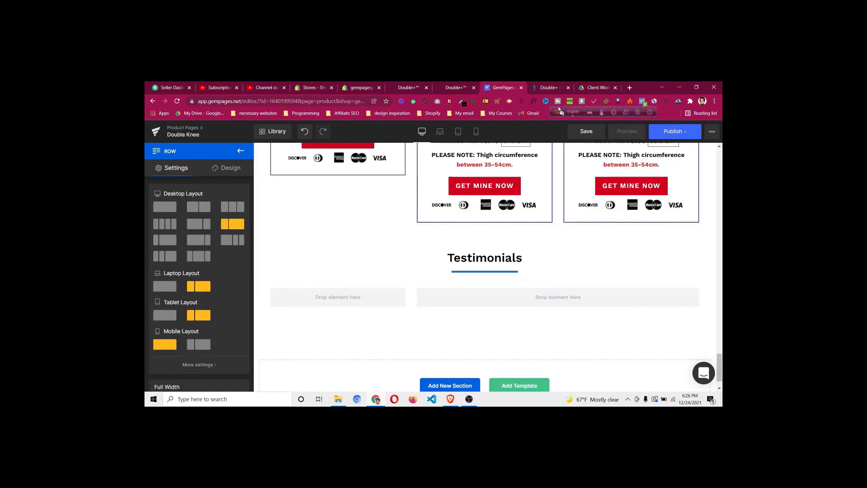
{"action": "left_click", "coordinate": [548, 89]}
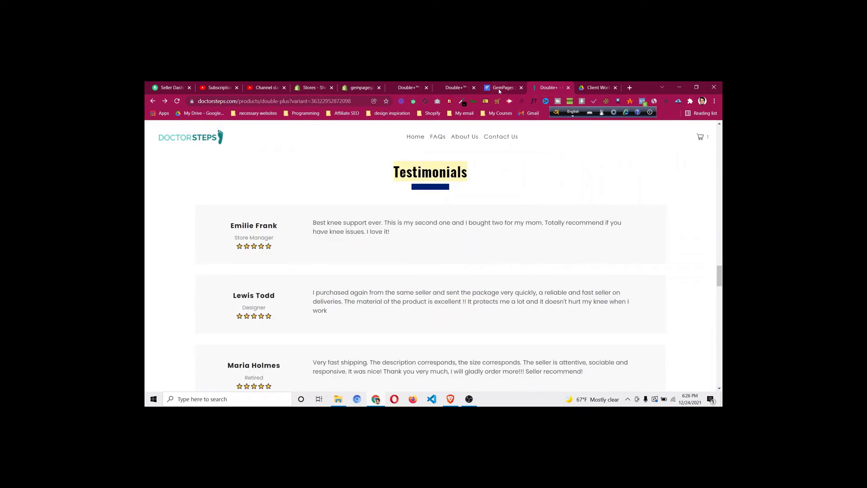
{"action": "left_click", "coordinate": [501, 90]}
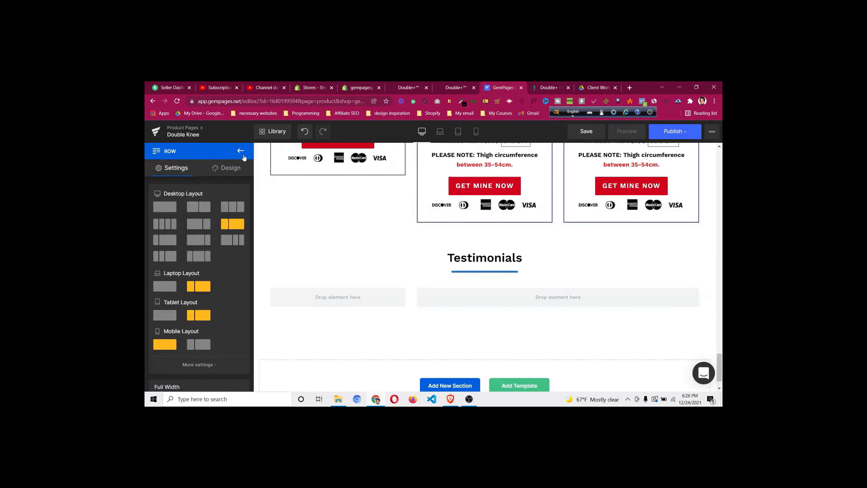
{"action": "left_click", "coordinate": [241, 151]}
{"action": "left_click_drag", "start_coordinate": [235, 201], "coordinate": [333, 294]}
Give the new row a light grey background
{"action": "left_click", "coordinate": [282, 282]}
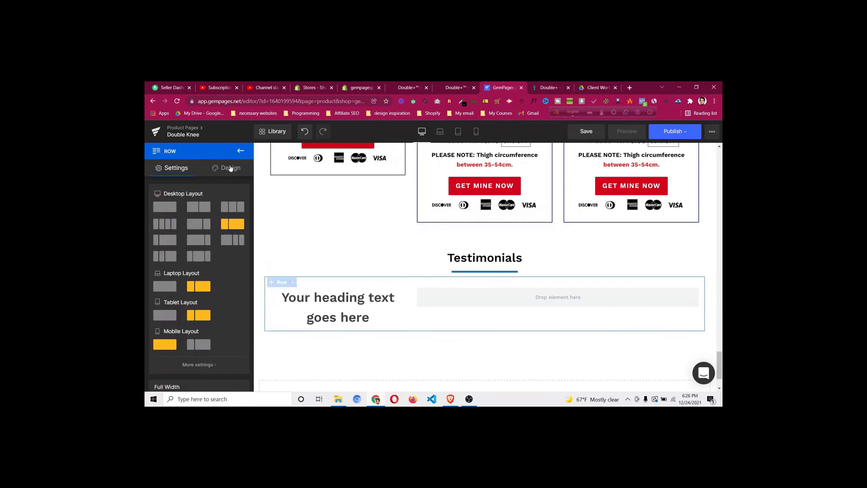
{"action": "left_click", "coordinate": [229, 168]}
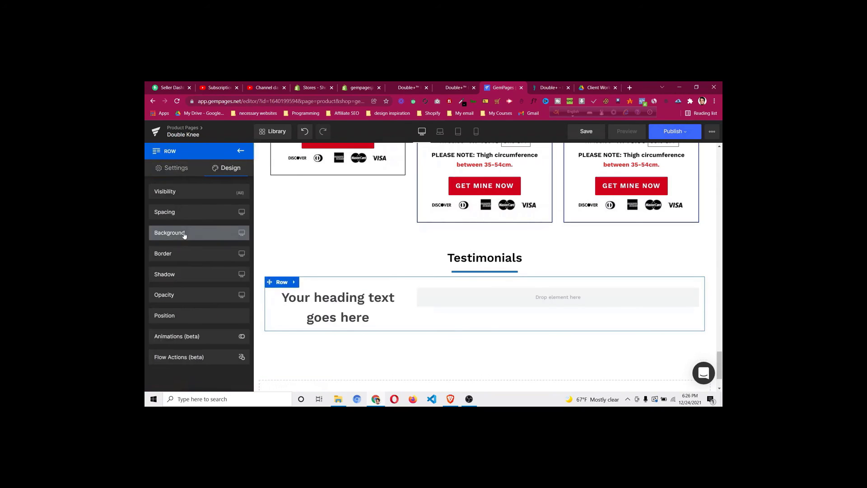
{"action": "left_click", "coordinate": [185, 233]}
{"action": "left_click", "coordinate": [203, 280]}
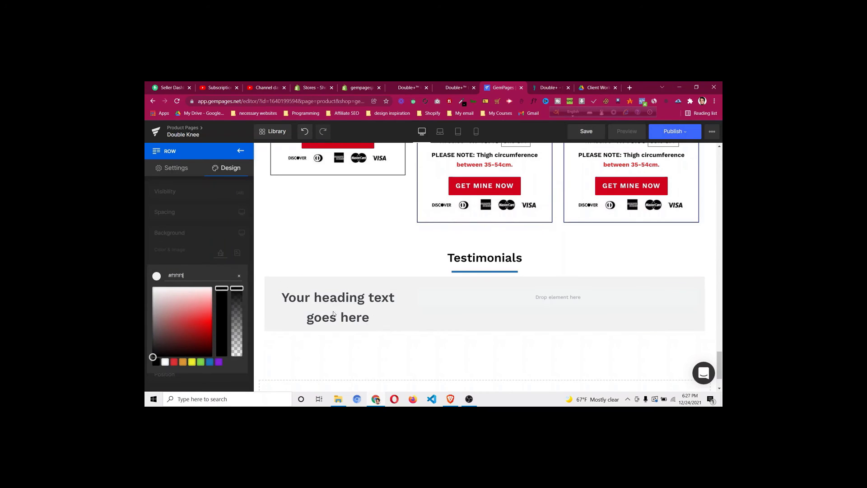
{"action": "left_click", "coordinate": [318, 306]}
Make the heading an H4 and paste in the first reviewer's name
{"action": "left_click", "coordinate": [318, 306]}
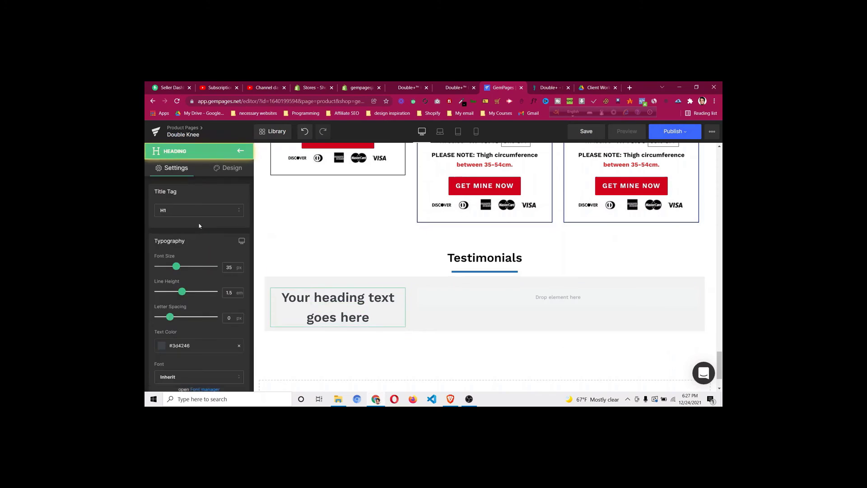
{"action": "left_click", "coordinate": [198, 210]}
{"action": "left_click", "coordinate": [195, 266]}
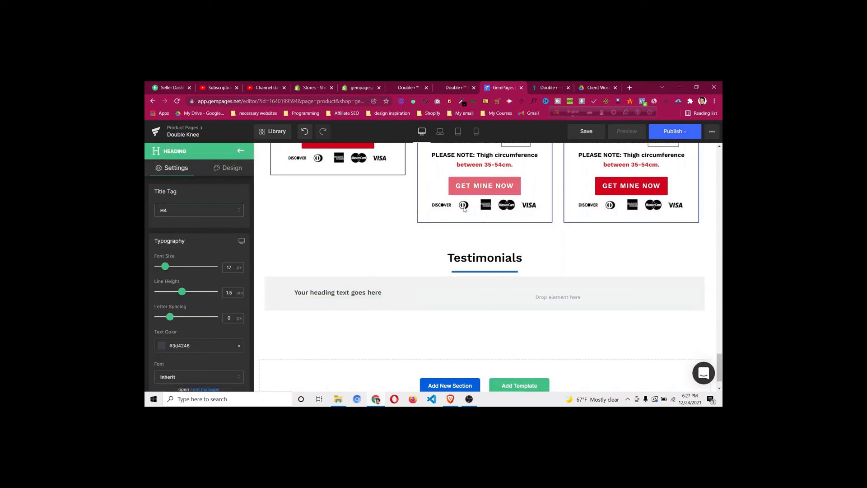
{"action": "left_click", "coordinate": [544, 89]}
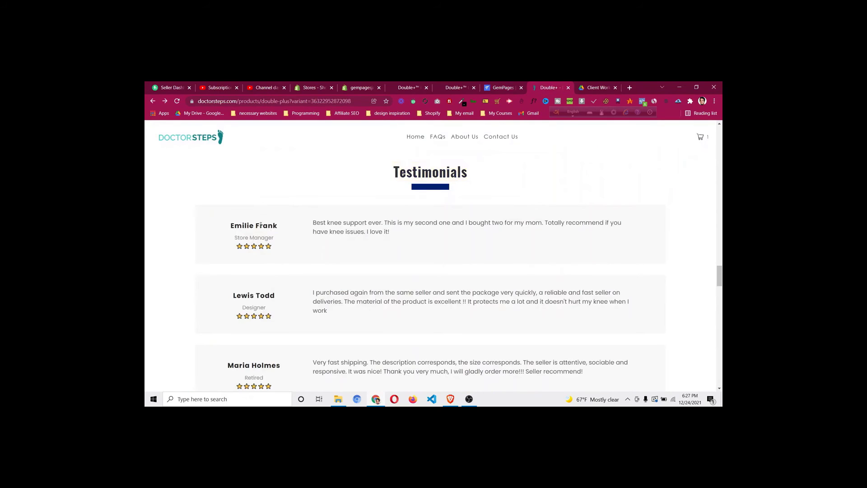
{"action": "left_click", "coordinate": [489, 88]}
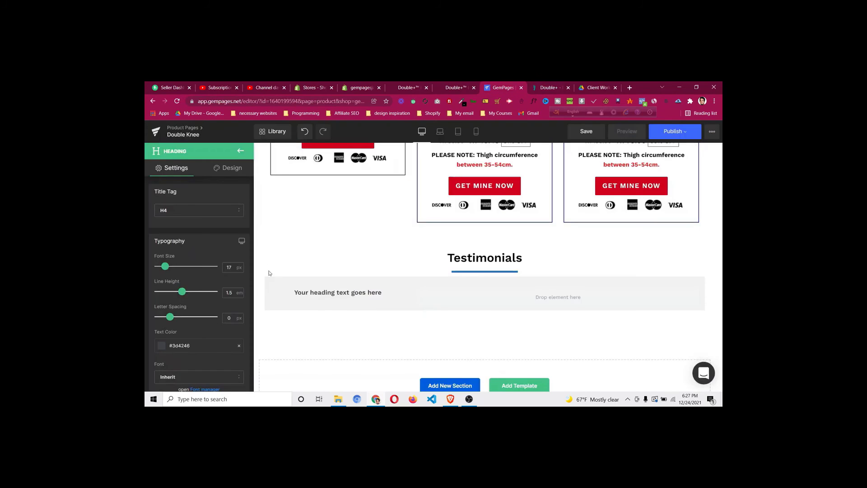
{"action": "left_click", "coordinate": [364, 292]}
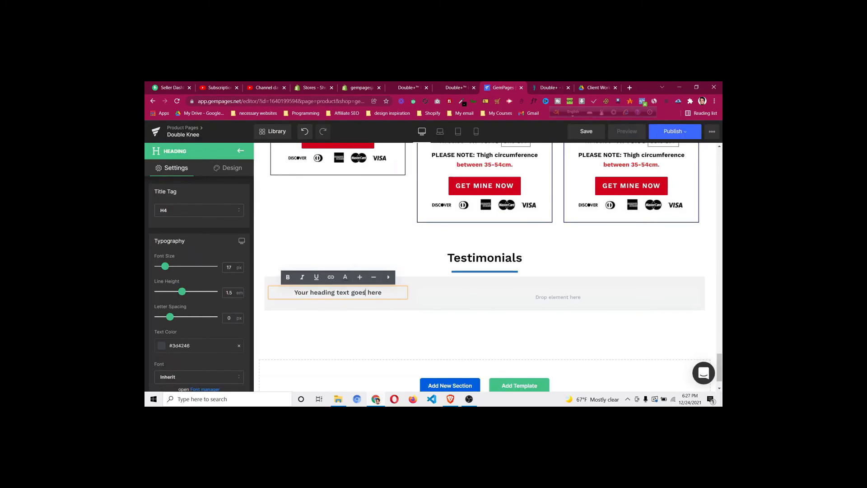
{"action": "key", "text": "ctrl+a"}
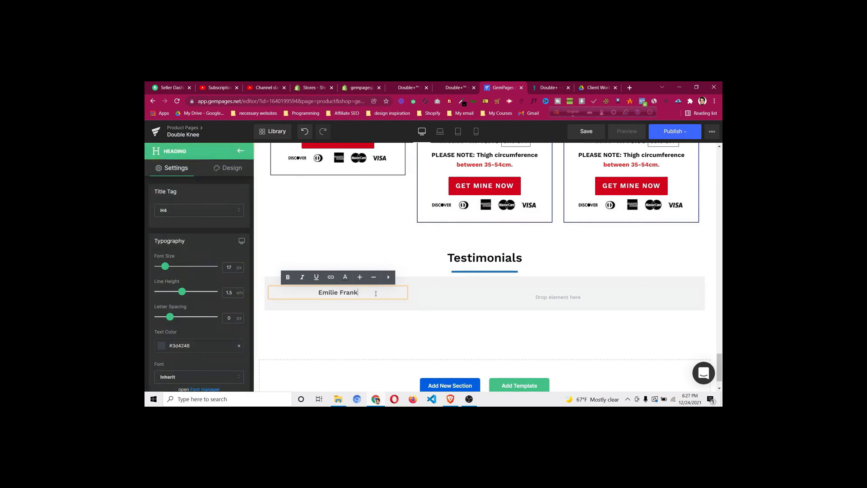
{"action": "left_click", "coordinate": [155, 216]}
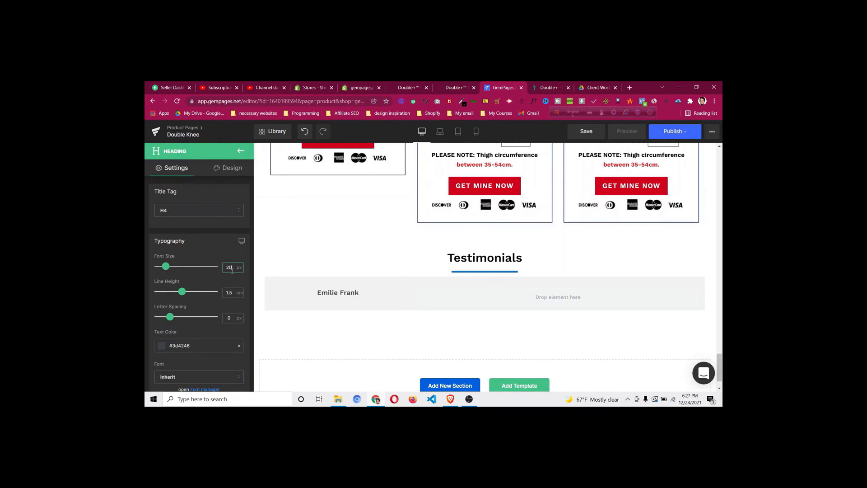
Colour the name heading black (#000000) and drop a text block beneath it
{"action": "left_click", "coordinate": [161, 347]}
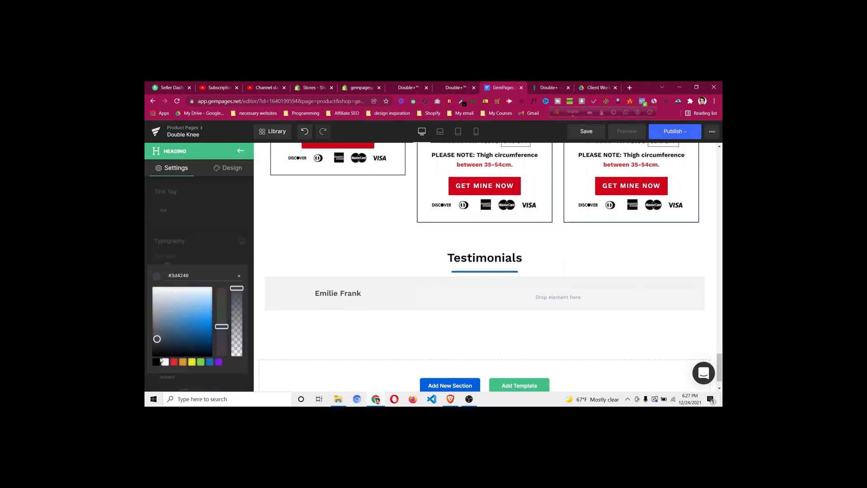
{"action": "left_click", "coordinate": [157, 362]}
{"action": "left_click", "coordinate": [230, 222]}
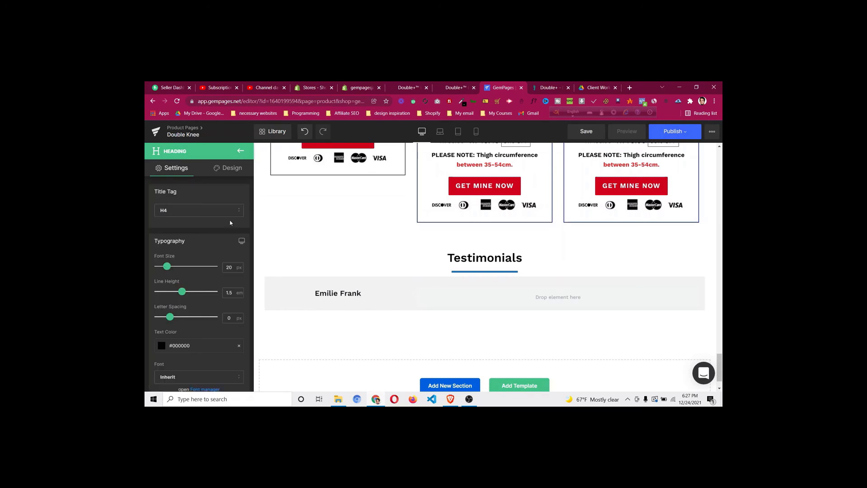
{"action": "left_click", "coordinate": [242, 154]}
{"action": "left_click_drag", "start_coordinate": [171, 235], "coordinate": [328, 294]}
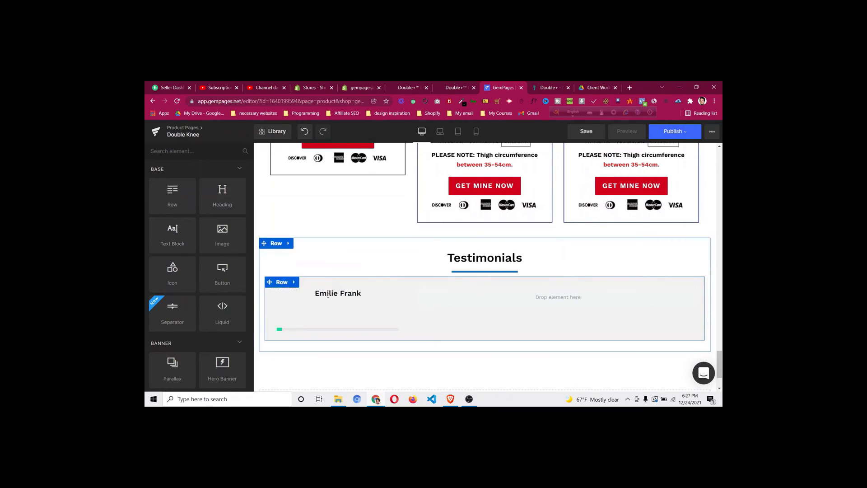
Centre the new text block and paste in the reviewer's Store Manager title and stars
{"action": "scroll", "coordinate": [177, 315], "scroll_direction": "down", "scroll_amount": 5}
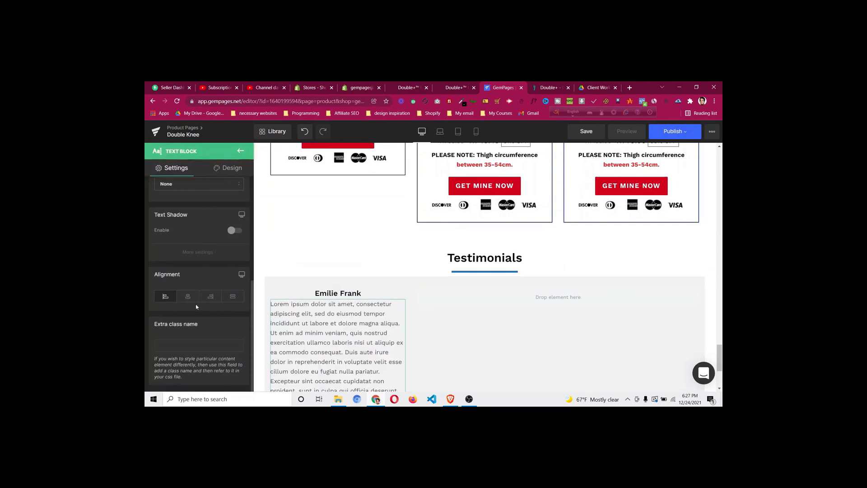
{"action": "left_click", "coordinate": [189, 299]}
{"action": "left_click", "coordinate": [558, 89]}
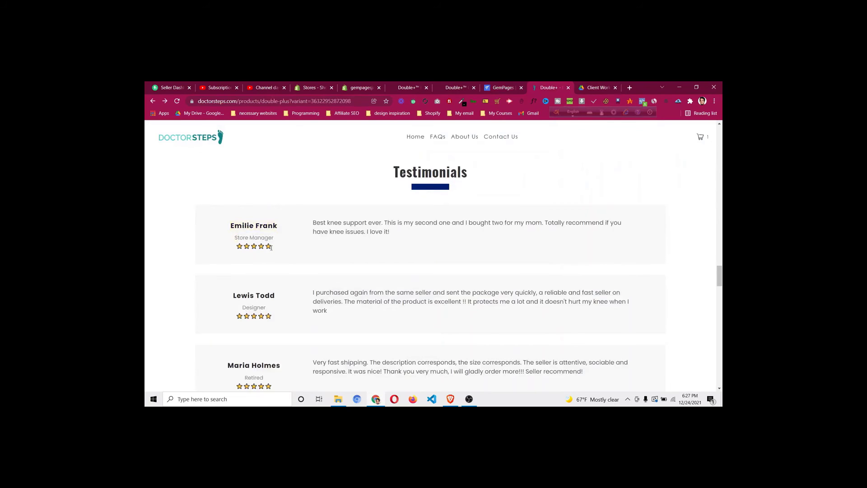
{"action": "right_click", "coordinate": [241, 238]}
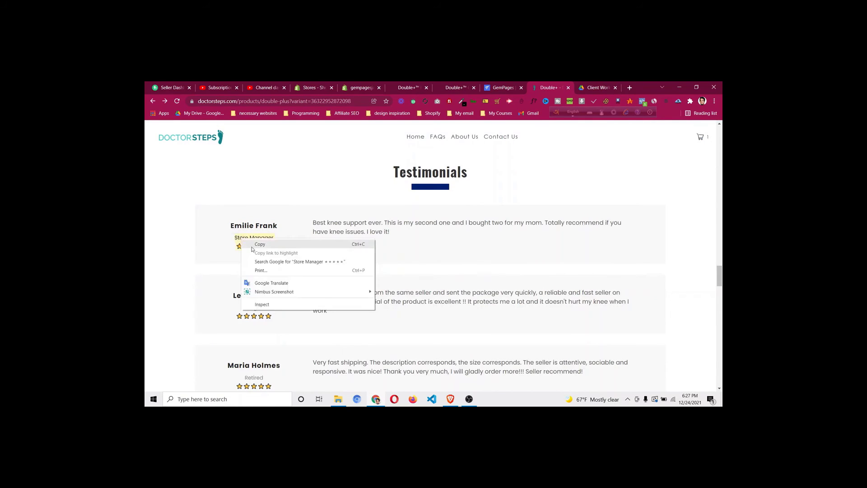
{"action": "left_click", "coordinate": [252, 245]}
{"action": "left_click", "coordinate": [501, 88]}
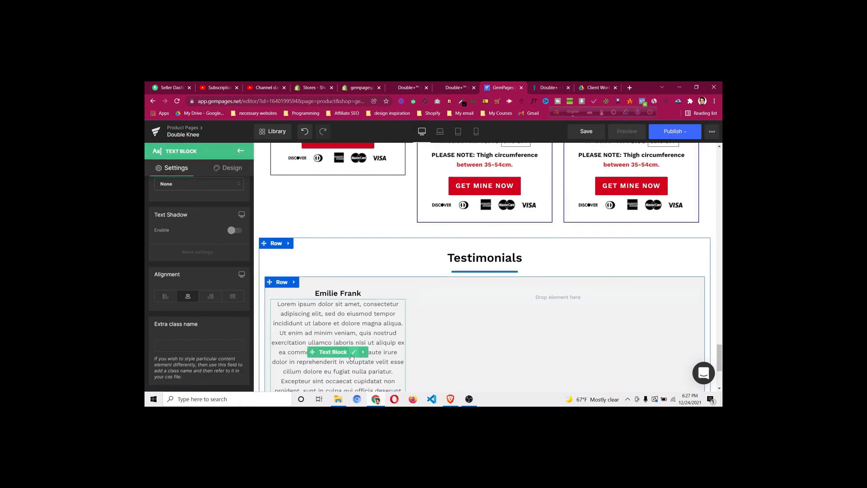
{"action": "left_click", "coordinate": [354, 352]}
{"action": "key", "text": "ctrl+a"}
{"action": "key", "text": "ctrl+v"}
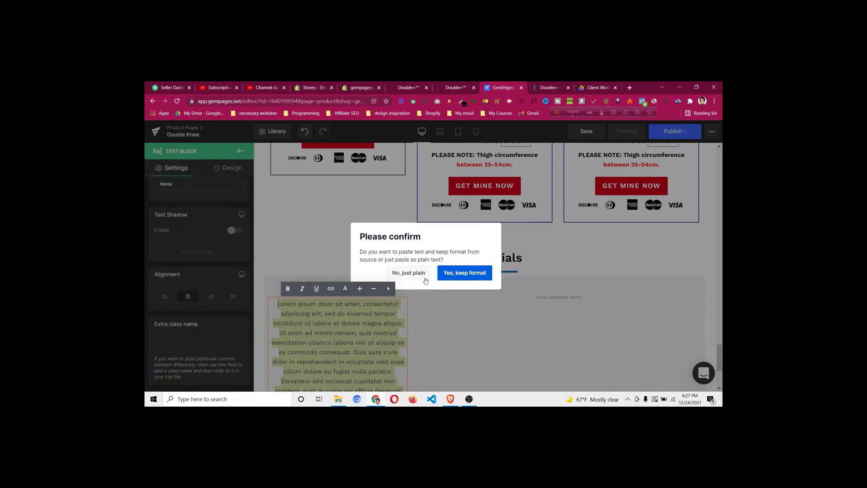
{"action": "left_click", "coordinate": [409, 273]}
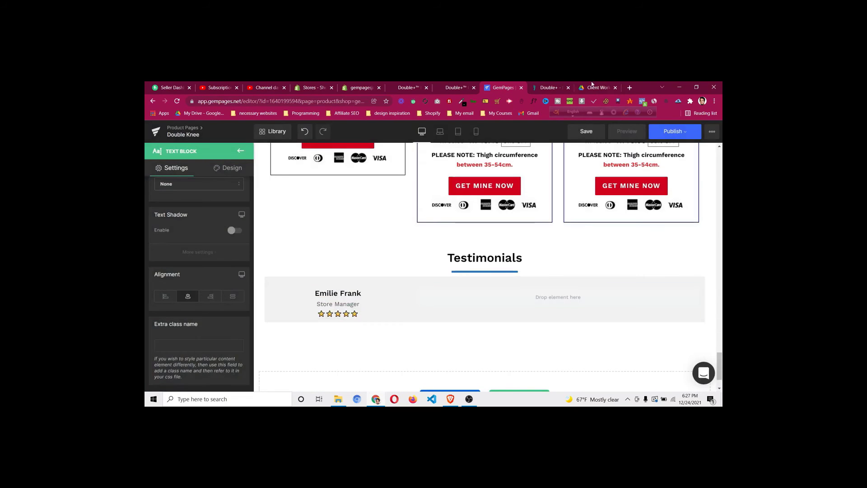
Add a wide-column text block holding the copied 'Best knee support ever' review as plain text
{"action": "left_click", "coordinate": [549, 86]}
{"action": "left_click_drag", "start_coordinate": [313, 223], "coordinate": [392, 240]}
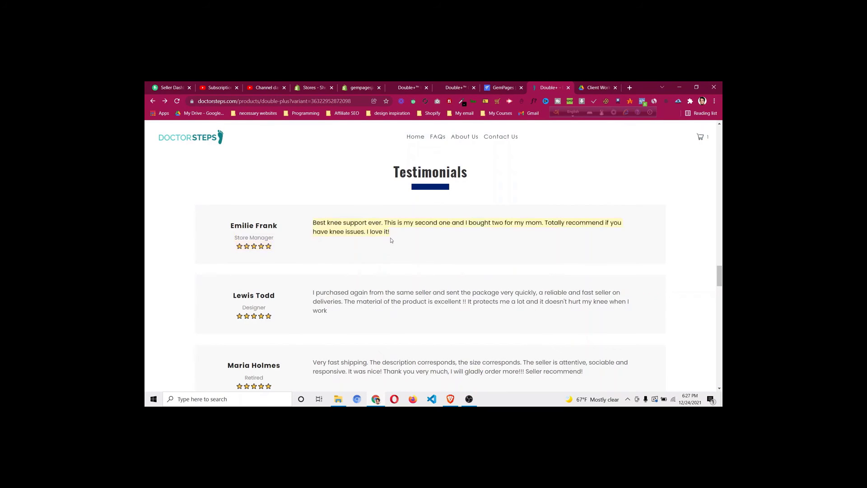
{"action": "left_click", "coordinate": [503, 87]}
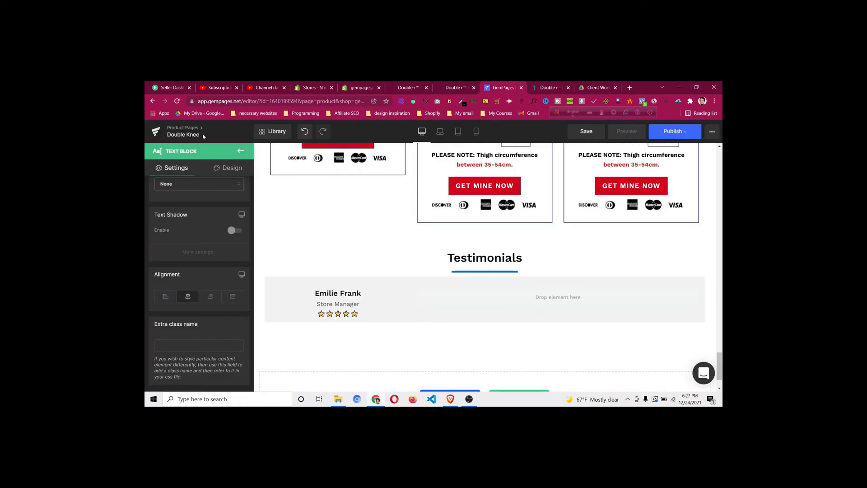
{"action": "left_click", "coordinate": [241, 151]}
{"action": "left_click_drag", "start_coordinate": [173, 235], "coordinate": [531, 296]}
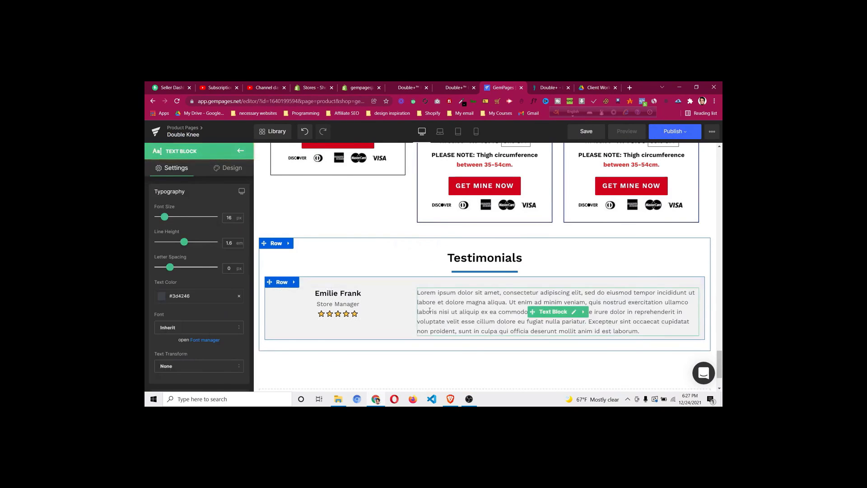
{"action": "left_click", "coordinate": [431, 311]}
{"action": "key", "text": "ctrl+a"}
{"action": "key", "text": "ctrl+v"}
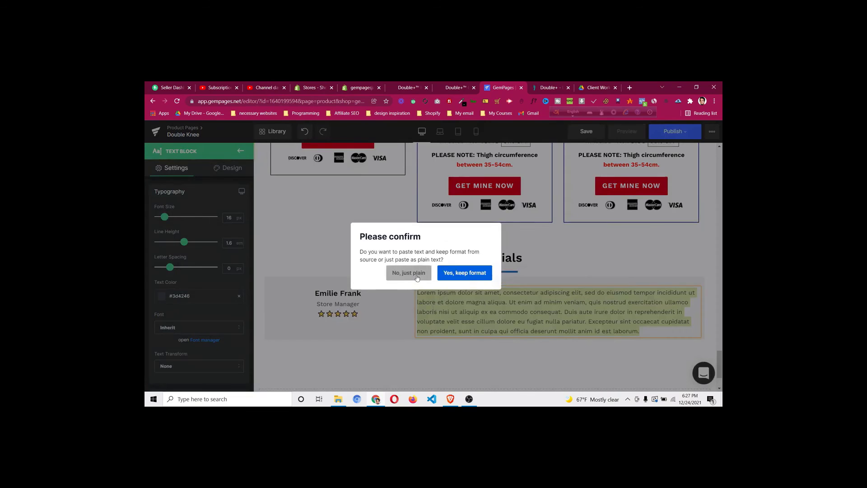
{"action": "left_click", "coordinate": [409, 271]}
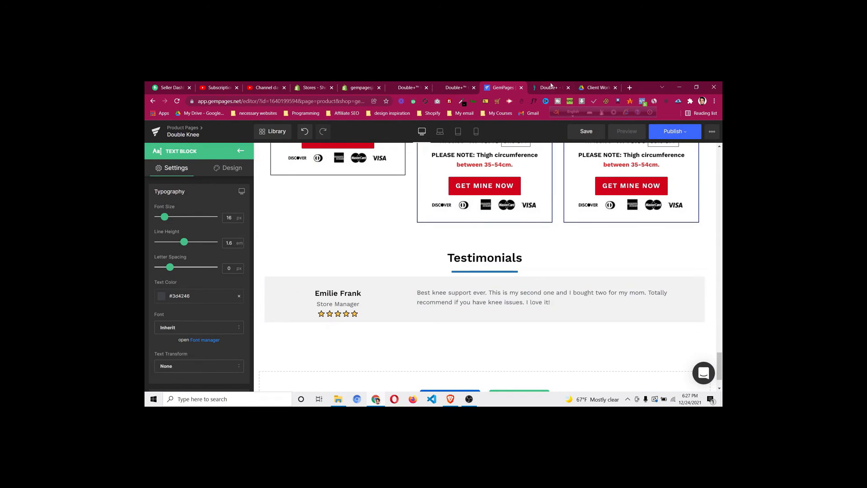
Give the inner testimonial row a 0 column gap and equal-height, middle-aligned columns
{"action": "key", "text": "ctrl+Tab"}
{"action": "left_click", "coordinate": [497, 88]}
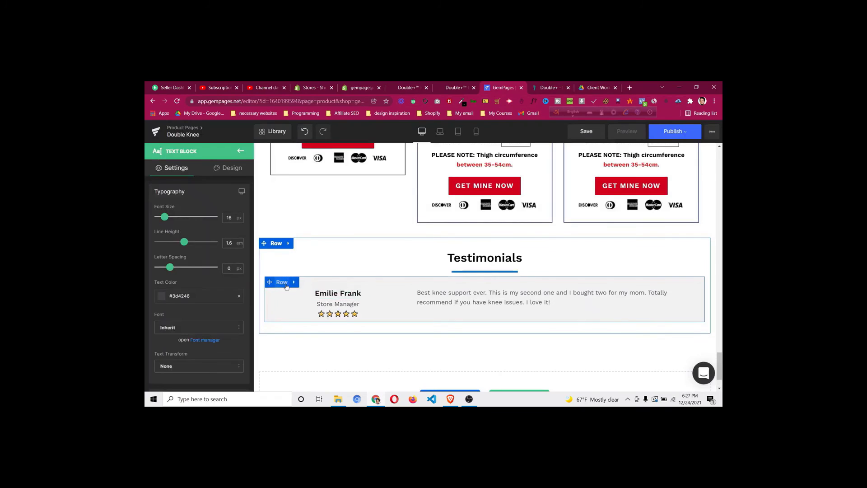
{"action": "left_click", "coordinate": [286, 286]}
{"action": "scroll", "coordinate": [205, 300], "scroll_direction": "down", "scroll_amount": 4}
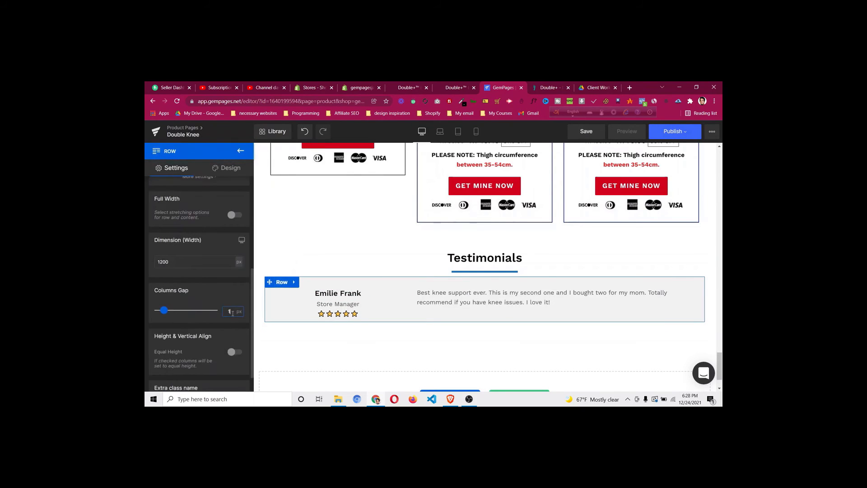
{"action": "key", "text": "BackSpace"}
{"action": "type", "text": "0"}
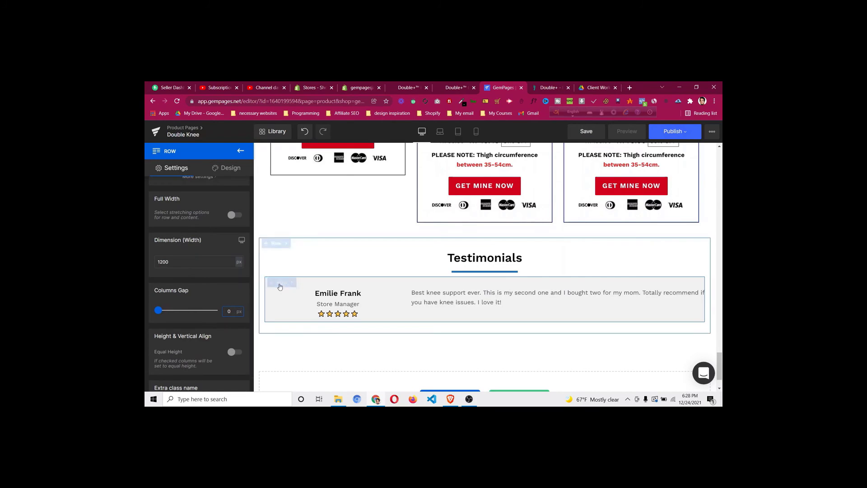
{"action": "scroll", "coordinate": [193, 290], "scroll_direction": "down", "scroll_amount": 2}
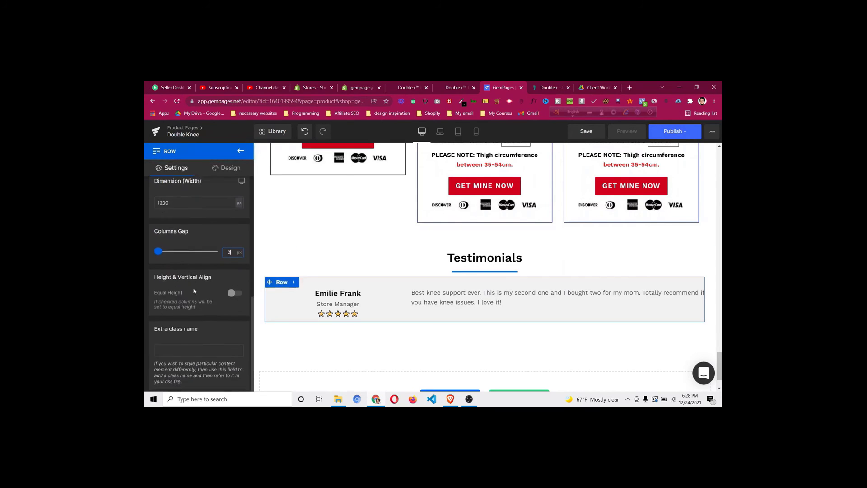
{"action": "left_click", "coordinate": [233, 292]}
{"action": "left_click", "coordinate": [187, 328]}
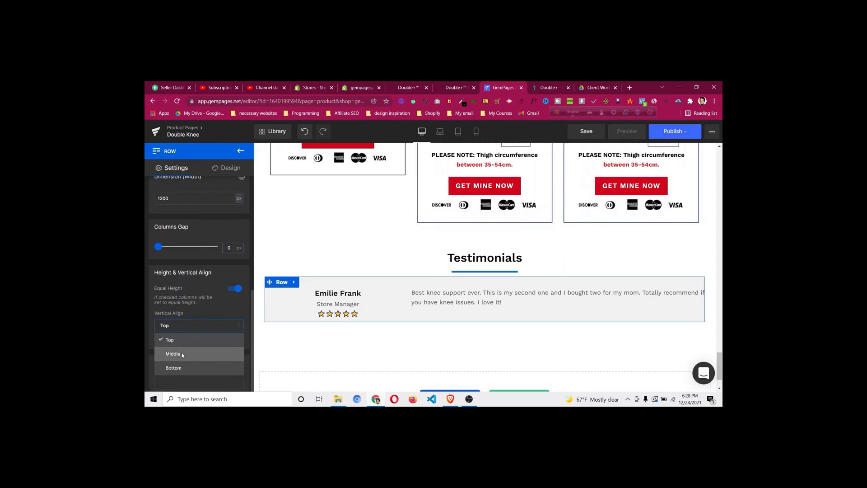
{"action": "left_click", "coordinate": [181, 354]}
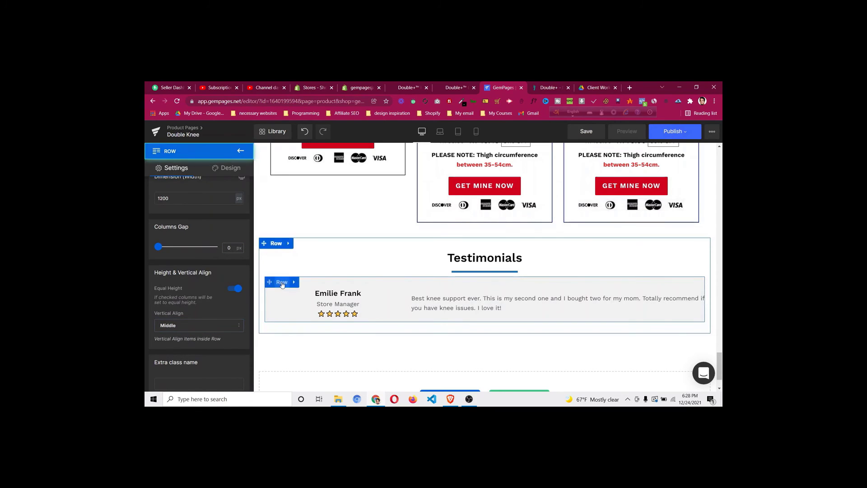
Set the row's top and bottom padding to 20px and switch to the mobile preview
{"action": "left_click", "coordinate": [229, 172]}
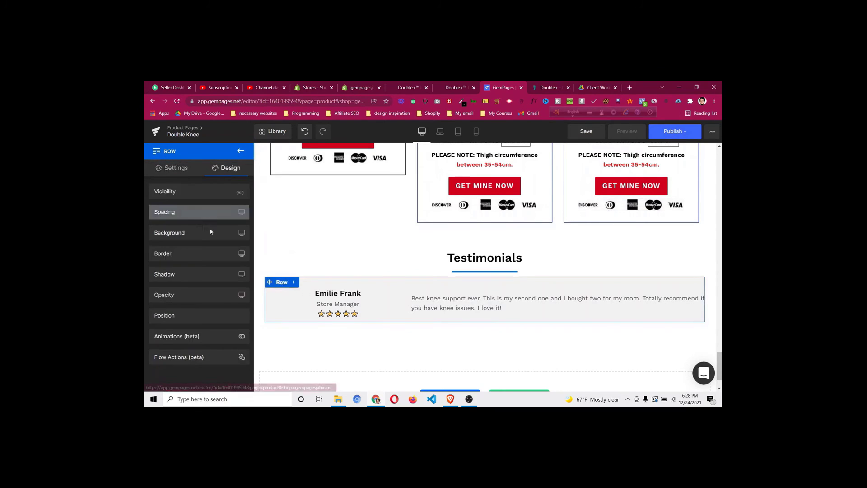
{"action": "left_click", "coordinate": [200, 215]}
{"action": "left_click", "coordinate": [204, 308]}
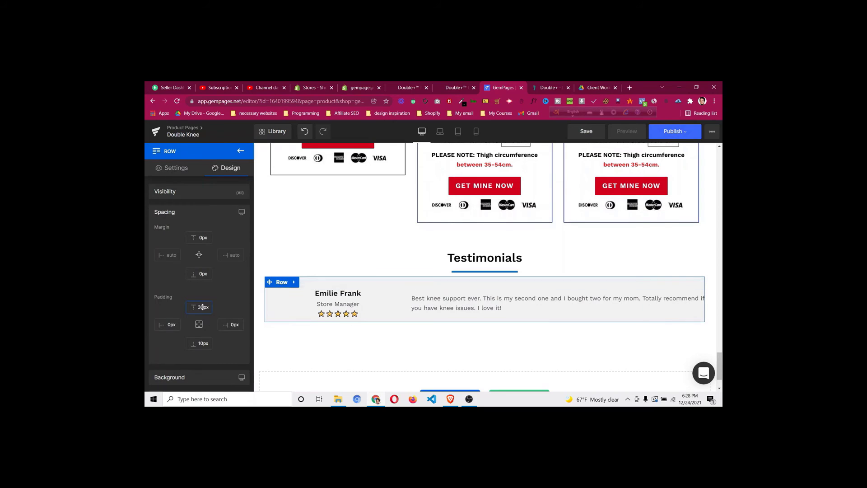
{"action": "key", "text": "Down"}
{"action": "key", "text": "Down"}
{"action": "key", "text": "Down"}
{"action": "key", "text": "Down"}
{"action": "key", "text": "Down"}
{"action": "key", "text": "Down"}
{"action": "key", "text": "Down"}
{"action": "key", "text": "Down"}
{"action": "key", "text": "Down"}
{"action": "key", "text": "Down"}
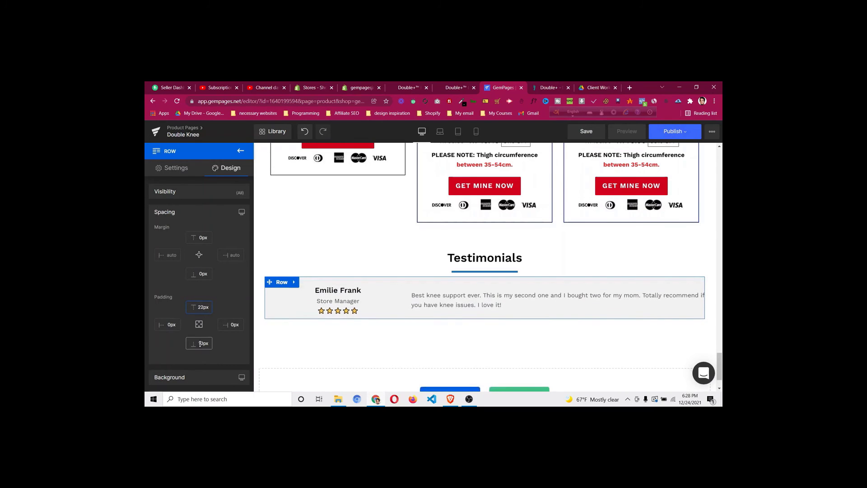
{"action": "left_click", "coordinate": [203, 344]}
{"action": "key", "text": "Up"}
{"action": "key", "text": "Up"}
{"action": "key", "text": "Up"}
{"action": "key", "text": "Up"}
{"action": "key", "text": "Up"}
{"action": "key", "text": "Up"}
{"action": "key", "text": "Up"}
{"action": "key", "text": "Up"}
{"action": "key", "text": "Up"}
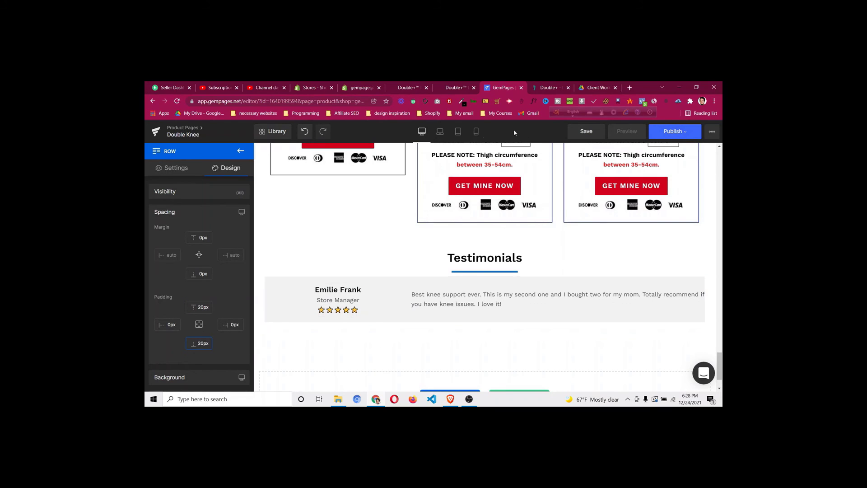
{"action": "left_click", "coordinate": [476, 131]}
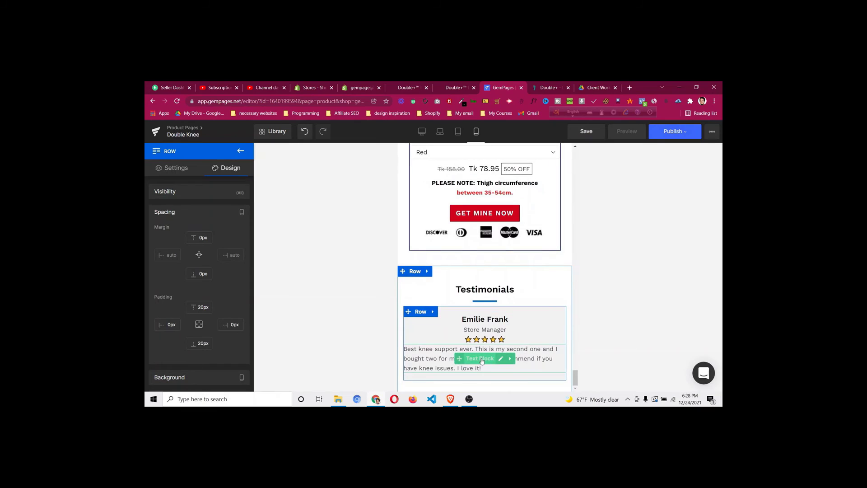
On mobile, centre the review text and give its row a 10px top margin, then return to desktop
{"action": "scroll", "coordinate": [181, 294], "scroll_direction": "down", "scroll_amount": 5}
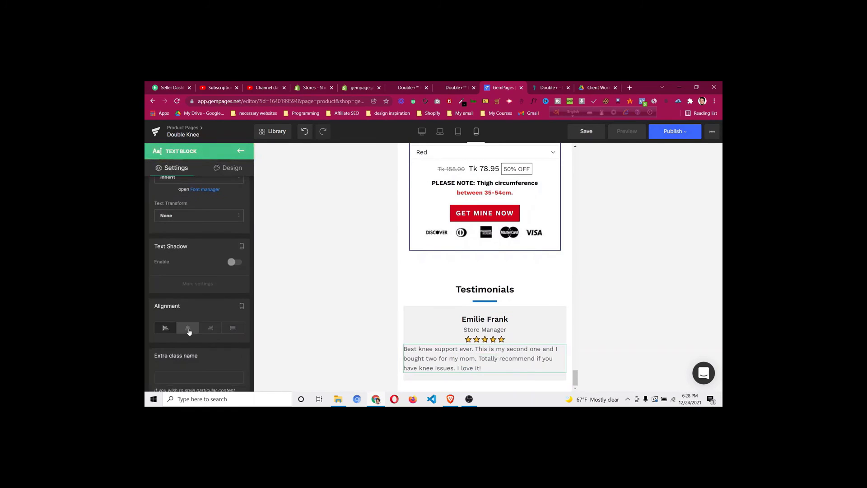
{"action": "left_click", "coordinate": [188, 328]}
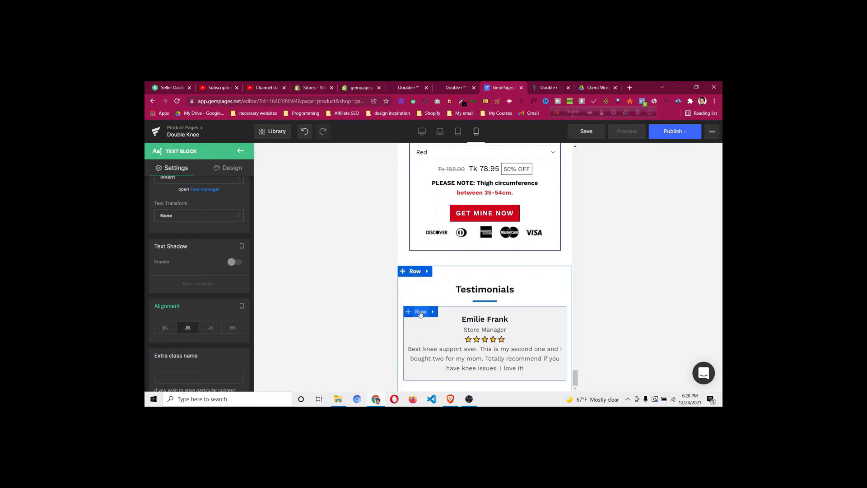
{"action": "left_click", "coordinate": [420, 312]}
{"action": "left_click", "coordinate": [226, 168]}
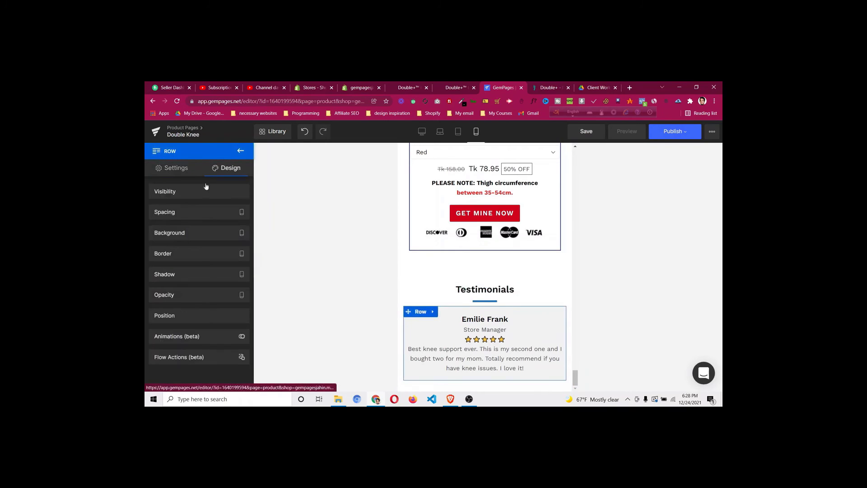
{"action": "left_click", "coordinate": [188, 214]}
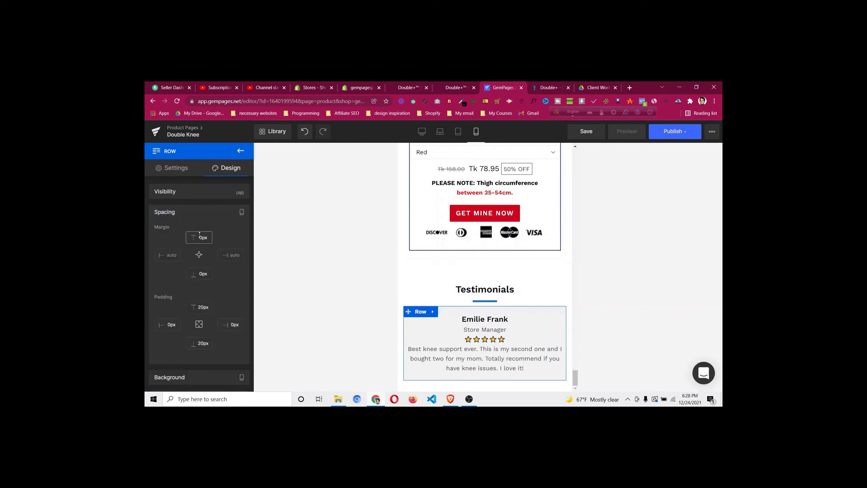
{"action": "left_click_drag", "start_coordinate": [203, 238], "coordinate": [213, 217]}
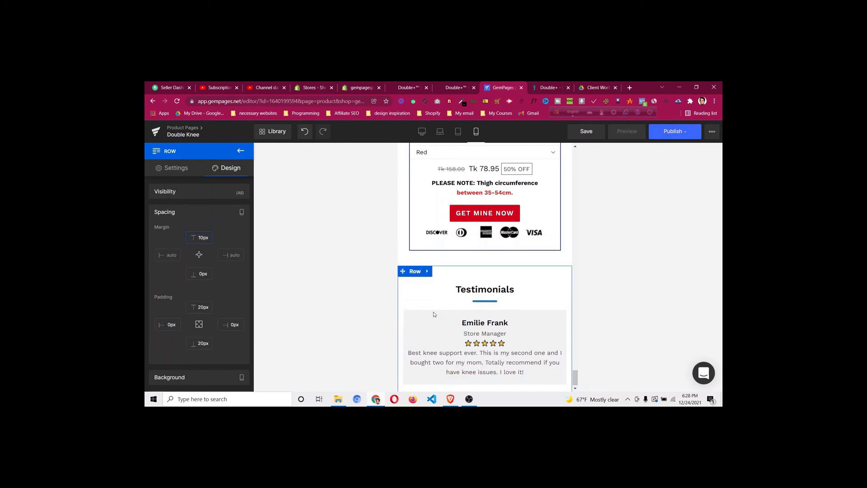
{"action": "left_click", "coordinate": [420, 131]}
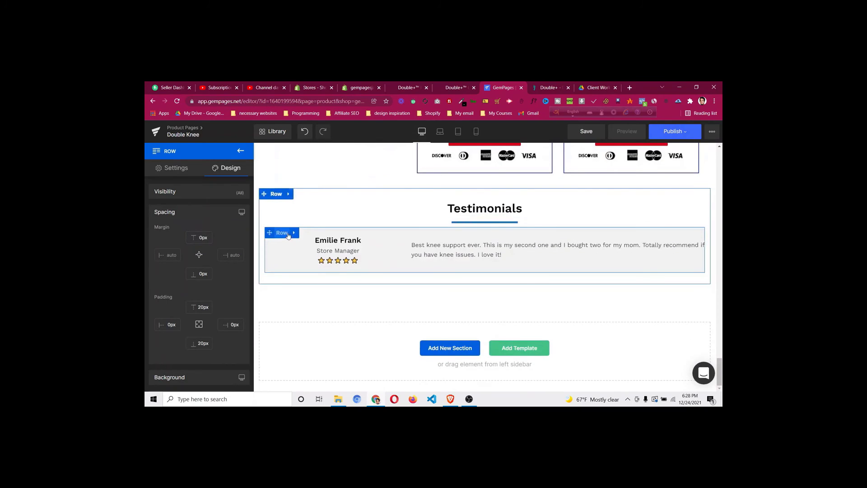
Duplicate the testimonial row and compare it with the live page's testimonials
{"action": "left_click", "coordinate": [282, 234]}
{"action": "left_click", "coordinate": [282, 304]}
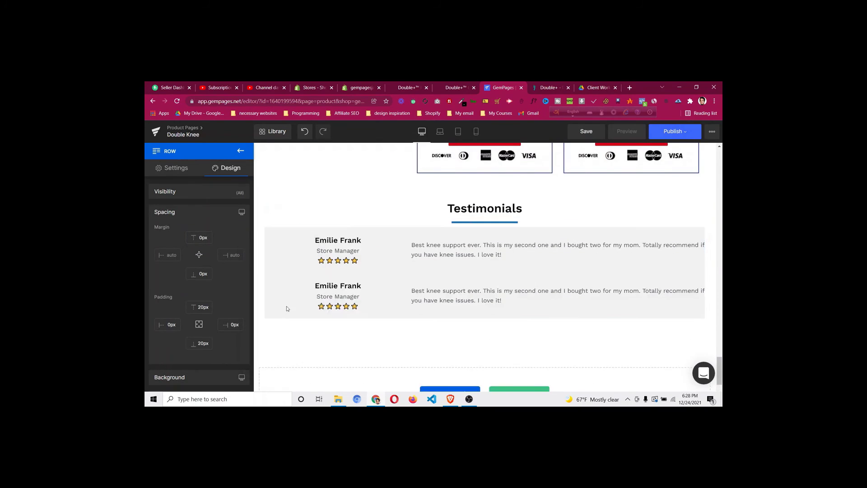
{"action": "left_click", "coordinate": [546, 89]}
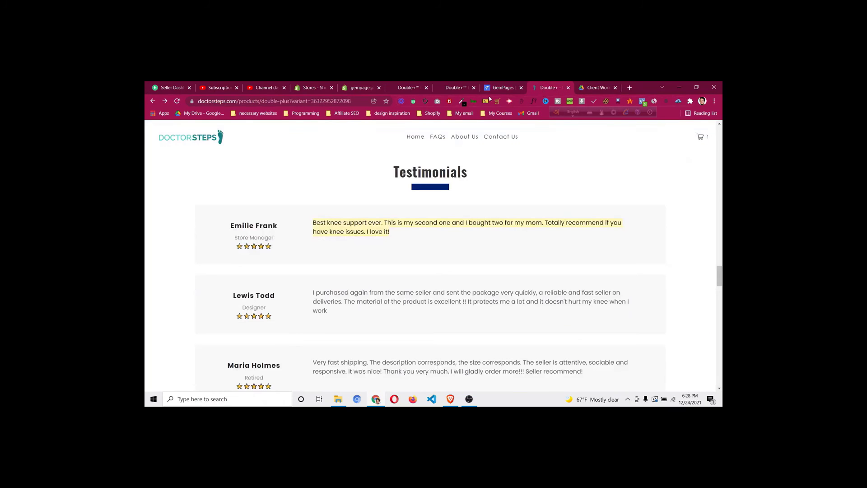
{"action": "left_click", "coordinate": [497, 89]}
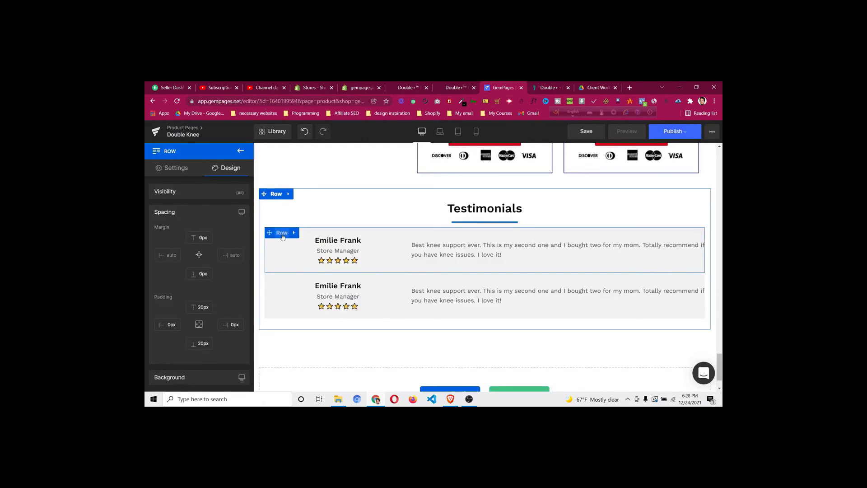
Give the first testimonial row a 15px top margin
{"action": "left_click", "coordinate": [282, 236]}
{"action": "left_click", "coordinate": [229, 169]}
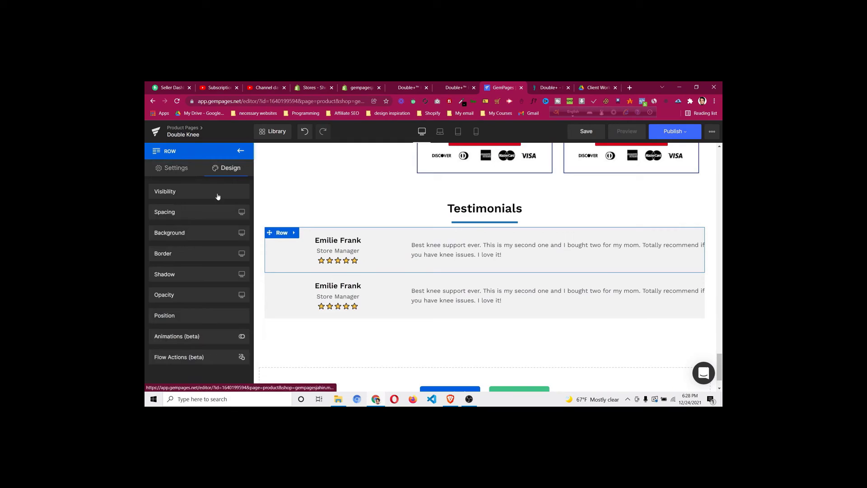
{"action": "left_click", "coordinate": [199, 216]}
{"action": "left_click", "coordinate": [201, 238]}
{"action": "key", "text": "Up"}
{"action": "key", "text": "Up"}
{"action": "key", "text": "Up"}
{"action": "key", "text": "Up"}
{"action": "key", "text": "Up"}
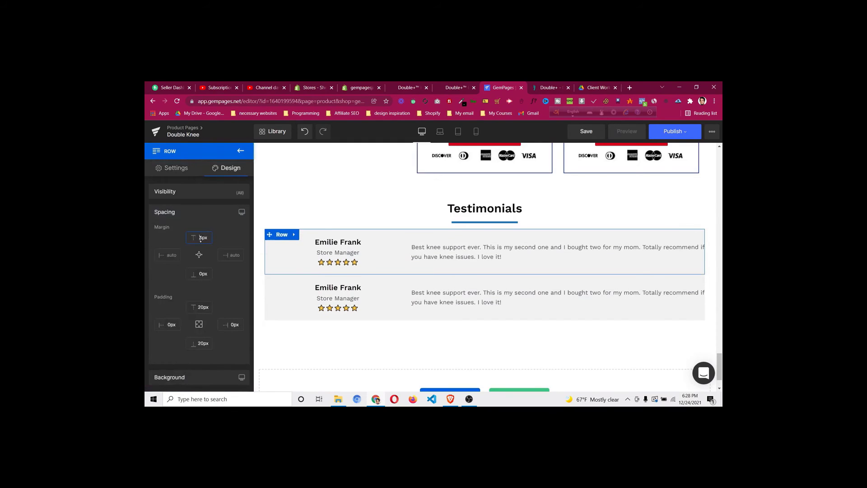
{"action": "key", "text": "Up"}
{"action": "key", "text": "Up"}
{"action": "key", "text": "Up"}
{"action": "key", "text": "Up"}
{"action": "key", "text": "Up"}
{"action": "key", "text": "Up"}
{"action": "key", "text": "Up"}
{"action": "key", "text": "Up"}
{"action": "key", "text": "Up"}
{"action": "key", "text": "Up"}
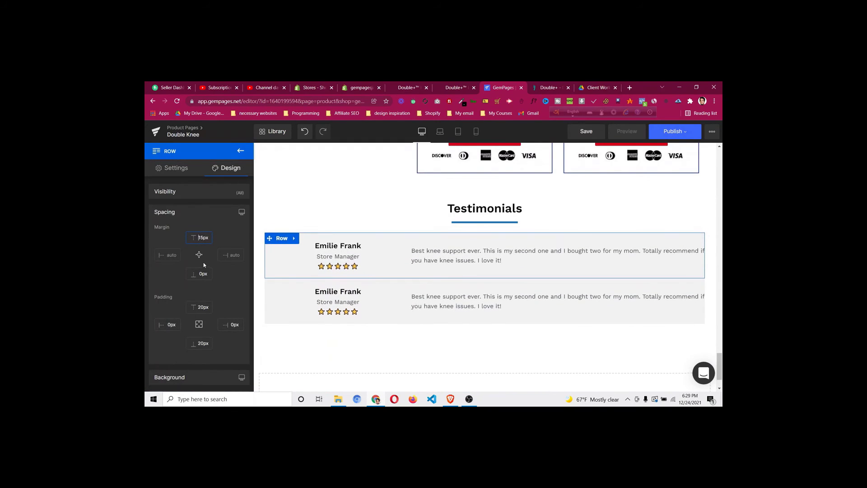
Give the second testimonial row a 15px top margin as well
{"action": "left_click", "coordinate": [282, 284]}
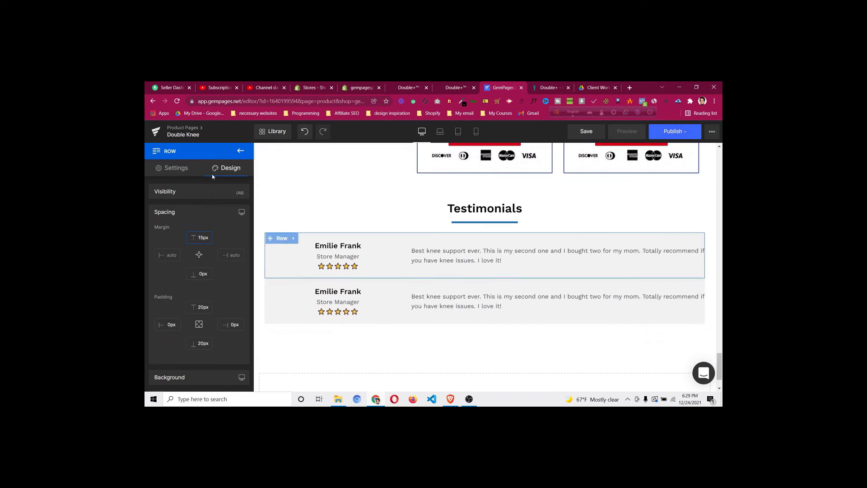
{"action": "left_click", "coordinate": [228, 169]}
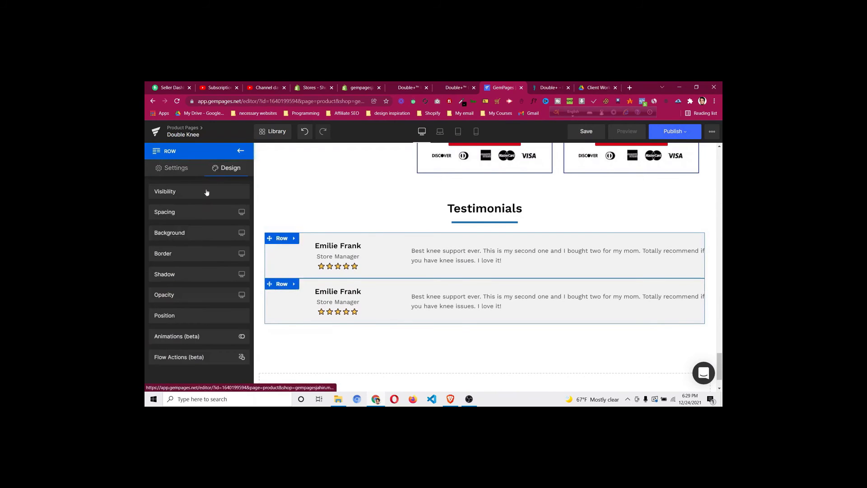
{"action": "left_click", "coordinate": [194, 212]}
{"action": "left_click", "coordinate": [197, 235]}
{"action": "key", "text": "Up"}
{"action": "key", "text": "Up"}
{"action": "key", "text": "Up"}
{"action": "key", "text": "Up"}
{"action": "key", "text": "Up"}
{"action": "key", "text": "Up"}
{"action": "key", "text": "Up"}
{"action": "key", "text": "Up"}
{"action": "key", "text": "Up"}
{"action": "key", "text": "Up"}
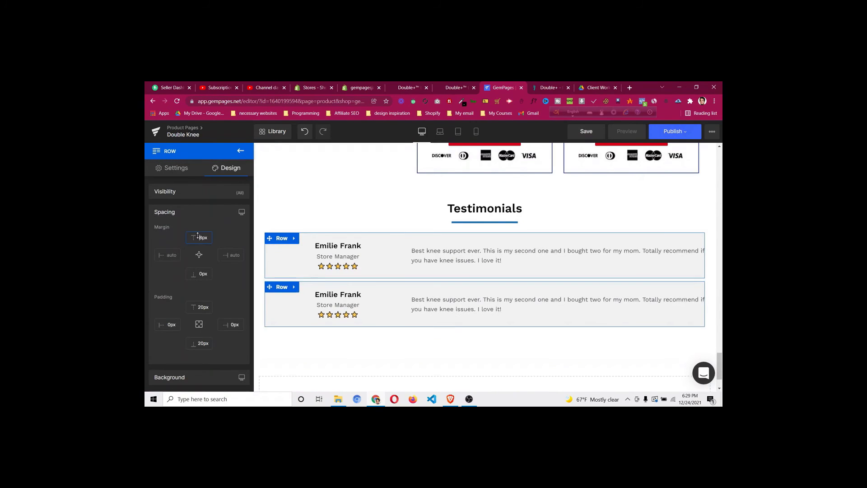
{"action": "key", "text": "Up"}
{"action": "key", "text": "Up"}
{"action": "key", "text": "Up"}
{"action": "key", "text": "Up"}
{"action": "key", "text": "Up"}
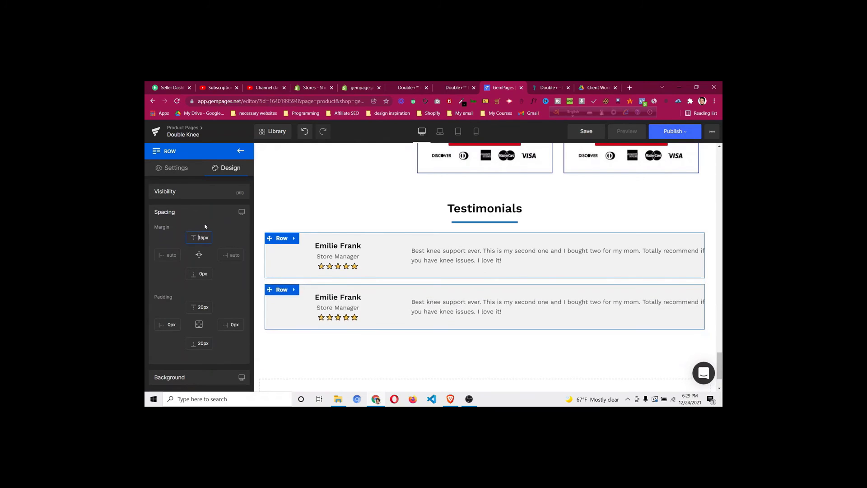
Duplicate the second testimonial row to create a third review
{"action": "right_click", "coordinate": [286, 289]}
{"action": "left_click", "coordinate": [288, 325]}
{"action": "scroll", "coordinate": [568, 245], "scroll_direction": "down", "scroll_amount": 4}
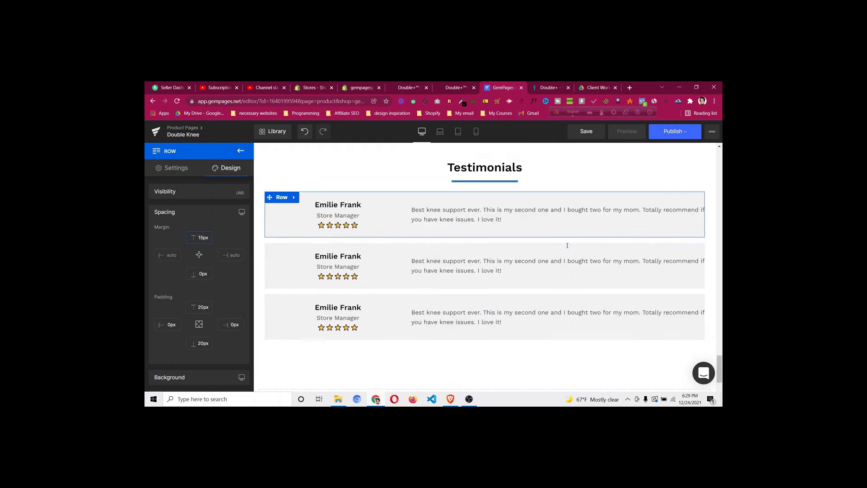
{"action": "scroll", "coordinate": [546, 253], "scroll_direction": "up", "scroll_amount": 2}
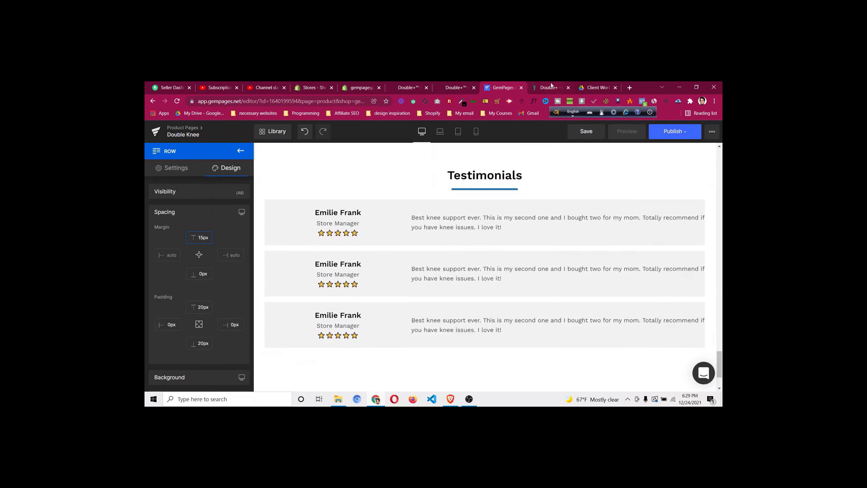
On the live product page, save the truck icon from 4 Good Reasons as a PNG
{"action": "key", "text": "ctrl+Tab"}
{"action": "scroll", "coordinate": [480, 249], "scroll_direction": "down", "scroll_amount": 3}
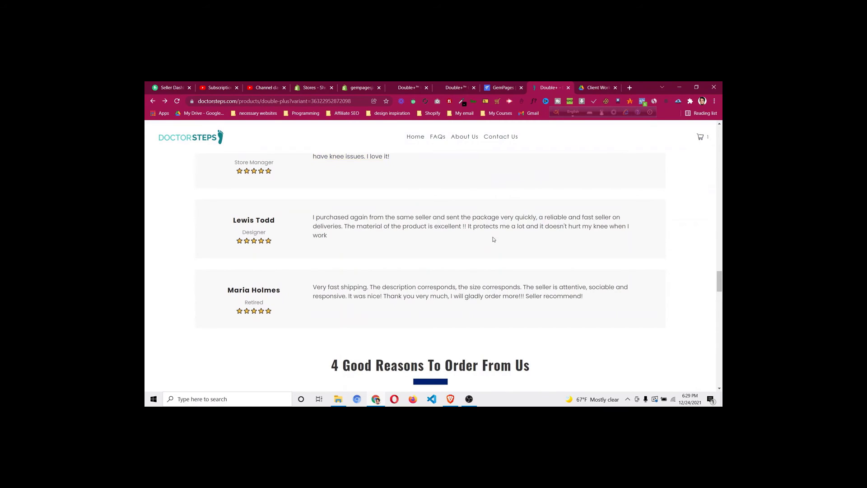
{"action": "scroll", "coordinate": [494, 239], "scroll_direction": "down", "scroll_amount": 3}
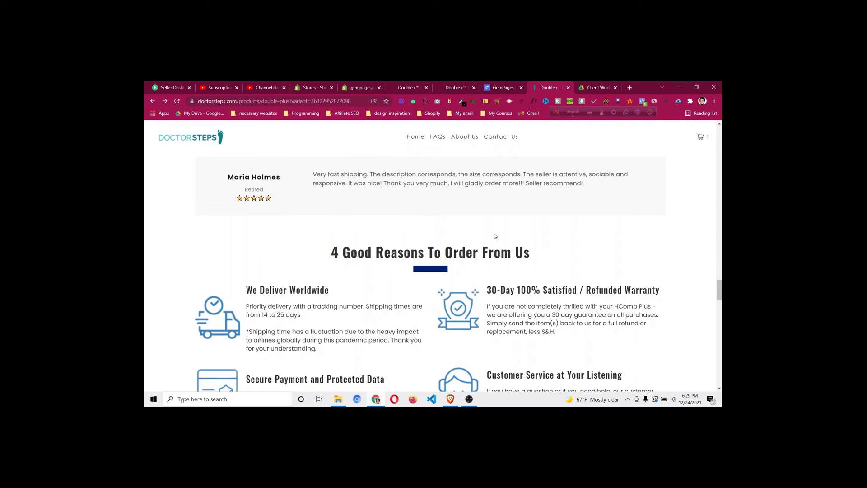
{"action": "scroll", "coordinate": [455, 218], "scroll_direction": "down", "scroll_amount": 3}
{"action": "scroll", "coordinate": [470, 229], "scroll_direction": "up", "scroll_amount": 2}
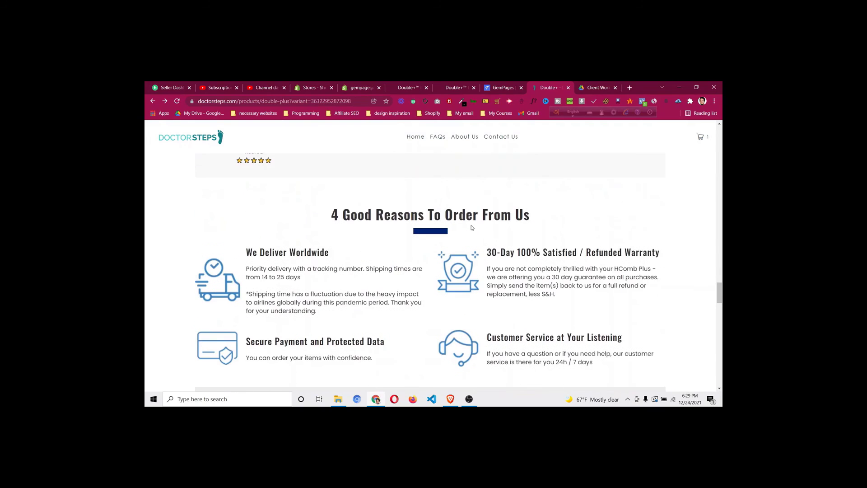
{"action": "scroll", "coordinate": [475, 226], "scroll_direction": "down", "scroll_amount": 1}
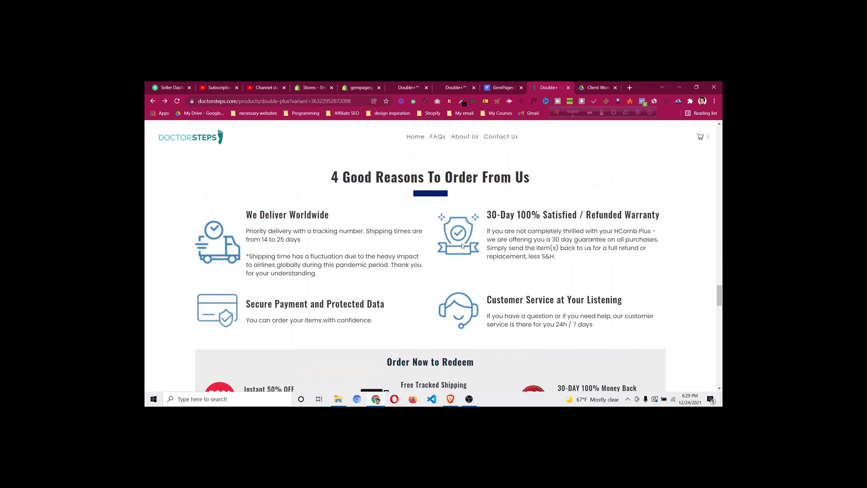
{"action": "right_click", "coordinate": [224, 248]}
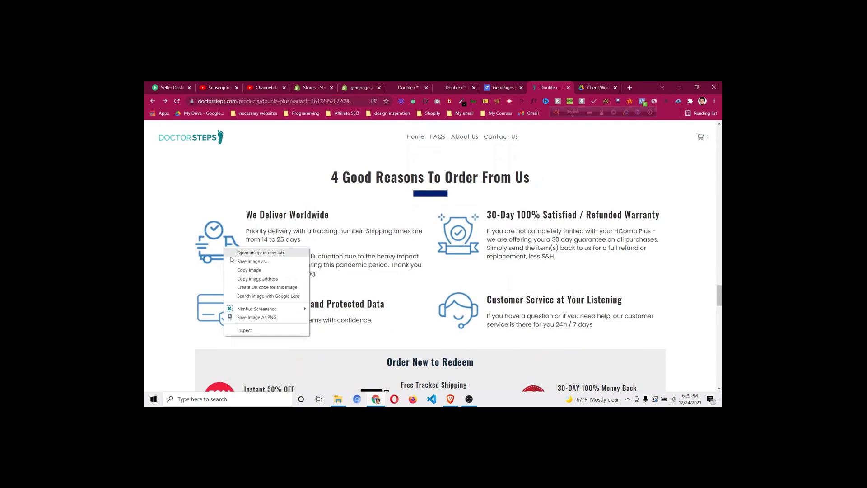
{"action": "left_click", "coordinate": [233, 261]}
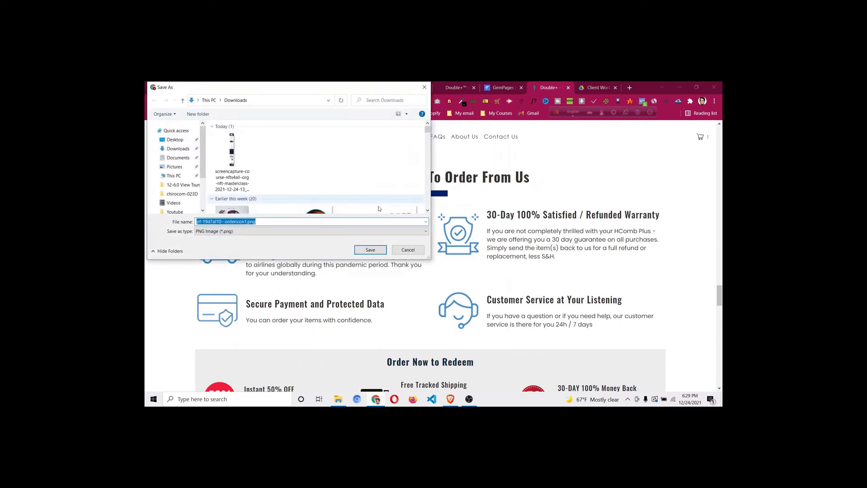
{"action": "left_click", "coordinate": [371, 250]}
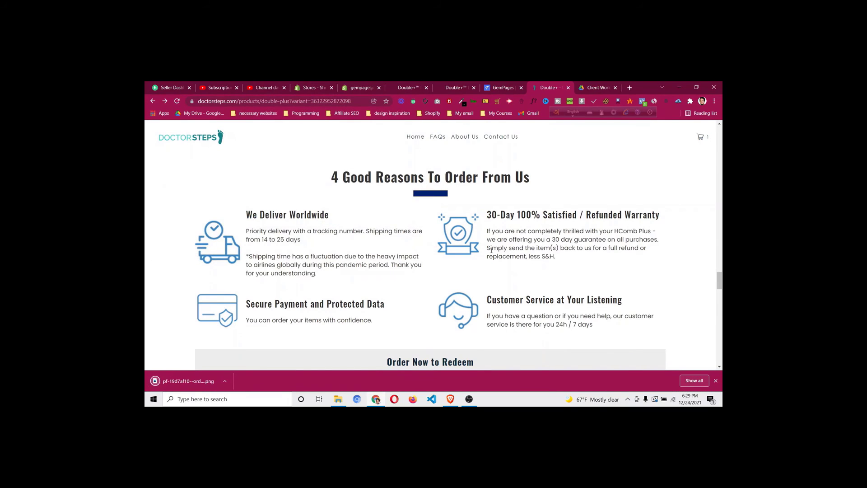
Save the shield icon as a PNG too
{"action": "right_click", "coordinate": [452, 228]}
{"action": "left_click", "coordinate": [461, 240]}
{"action": "left_click", "coordinate": [374, 253]}
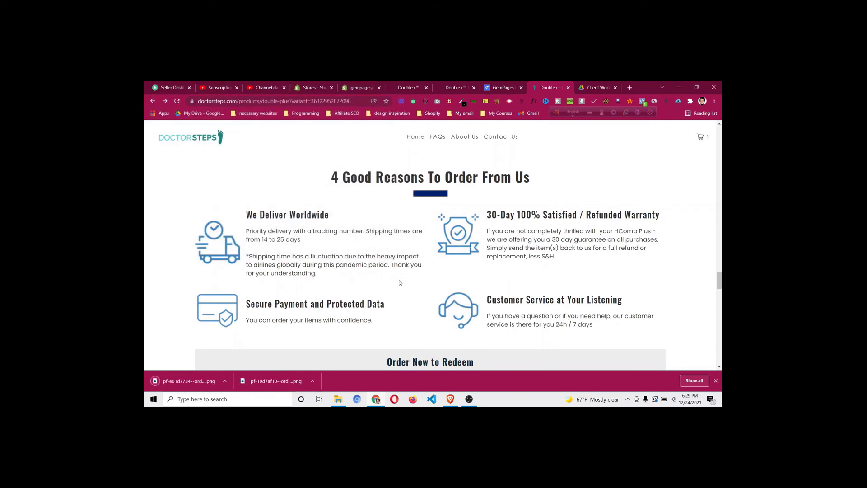
{"action": "scroll", "coordinate": [431, 266], "scroll_direction": "up", "scroll_amount": 3}
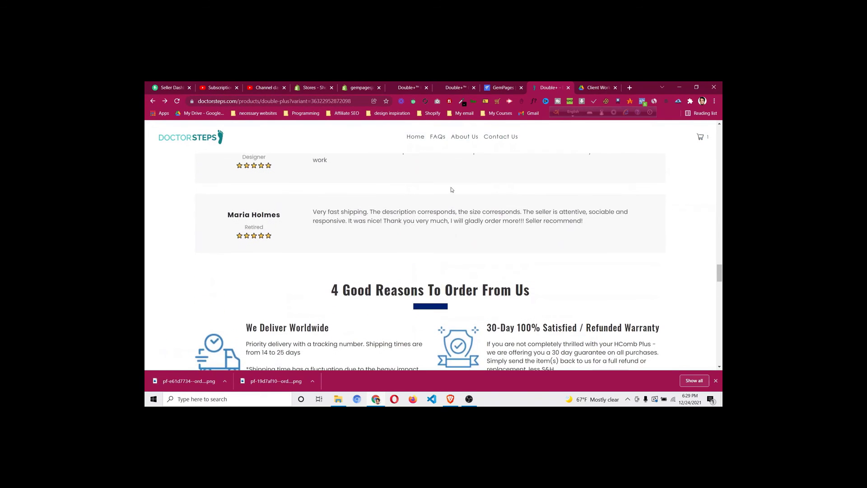
{"action": "left_click", "coordinate": [494, 91]}
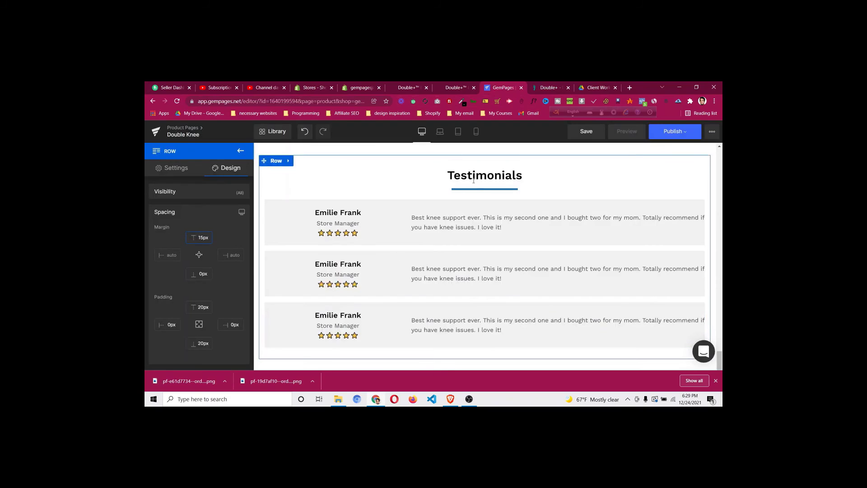
Duplicate the Testimonials section and copy the live page's '4 Good Reasons To Order From Us' heading
{"action": "right_click", "coordinate": [272, 167]}
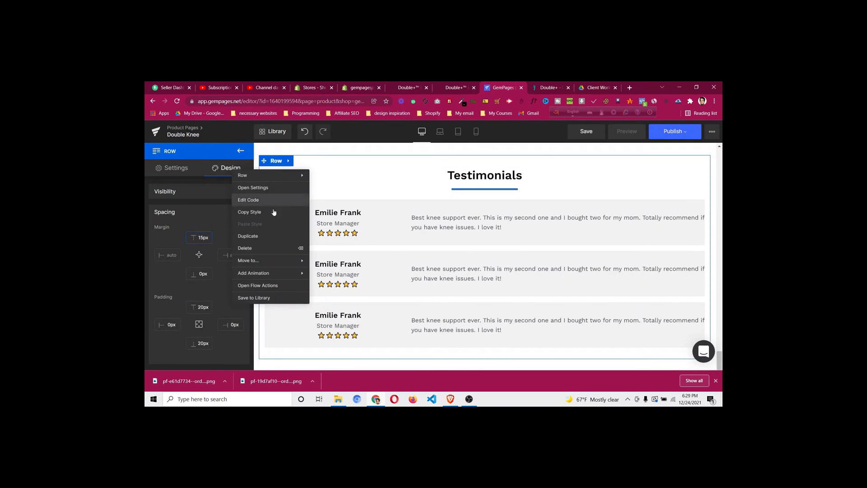
{"action": "left_click", "coordinate": [274, 238]}
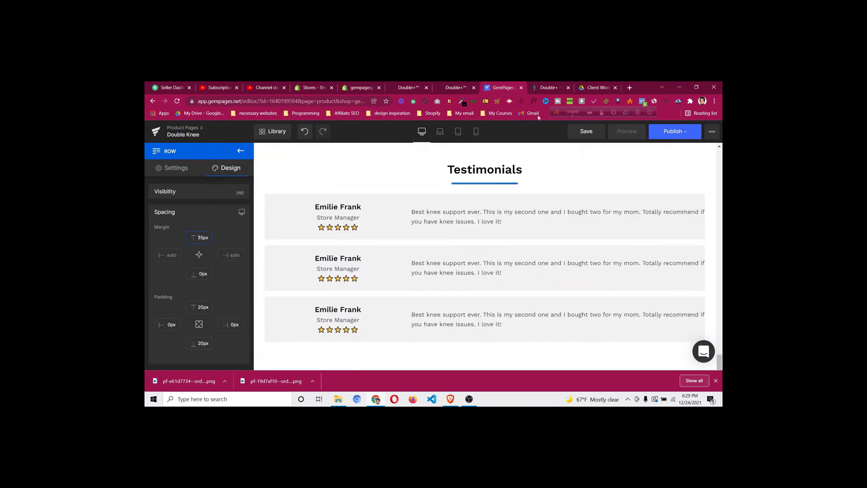
{"action": "left_click", "coordinate": [545, 87]}
{"action": "scroll", "coordinate": [422, 234], "scroll_direction": "down", "scroll_amount": 1}
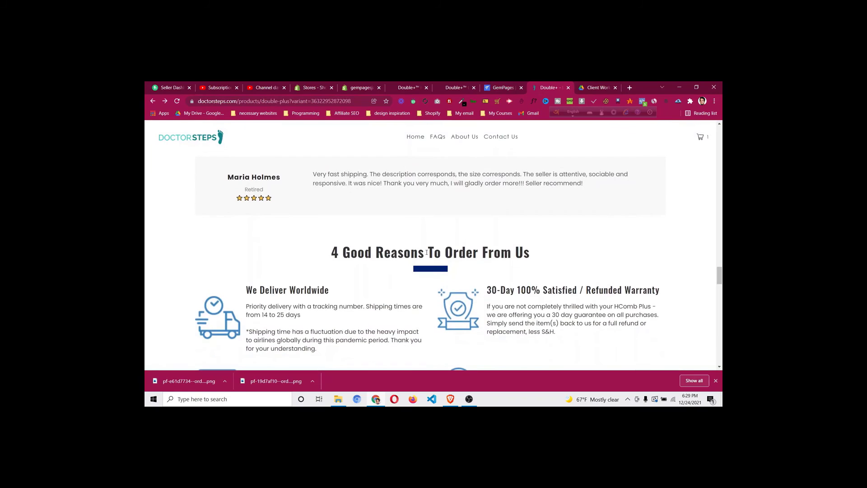
{"action": "triple_click", "coordinate": [427, 253]}
{"action": "right_click", "coordinate": [427, 252]}
{"action": "left_click", "coordinate": [436, 258]}
{"action": "left_click", "coordinate": [499, 88]}
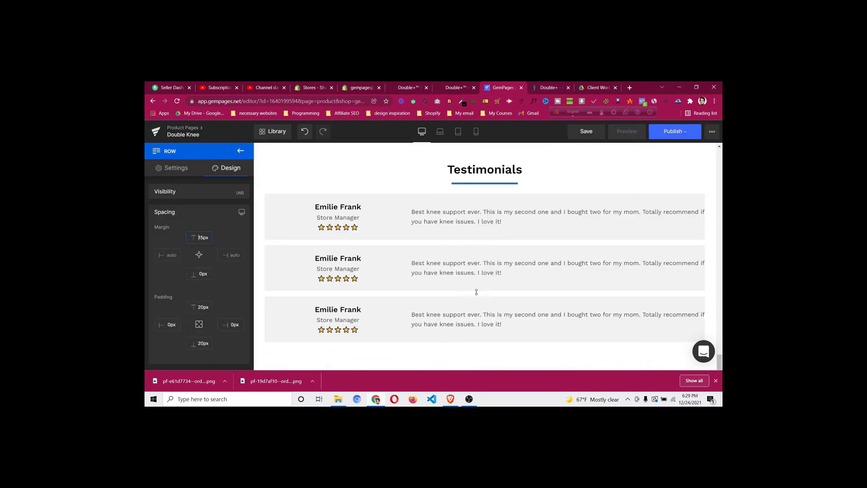
Replace the duplicated Testimonials heading with '4 Good Reasons To Order From Us'
{"action": "scroll", "coordinate": [497, 226], "scroll_direction": "down", "scroll_amount": 5}
{"action": "scroll", "coordinate": [507, 189], "scroll_direction": "up", "scroll_amount": 1}
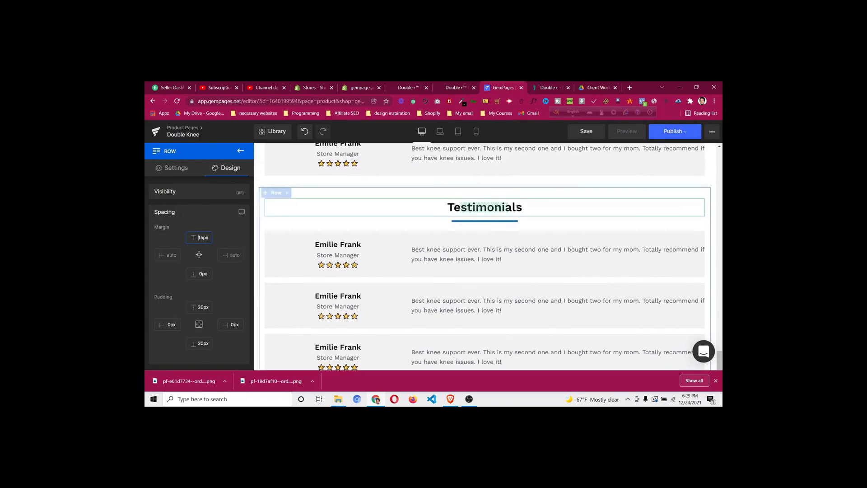
{"action": "left_click", "coordinate": [494, 210]}
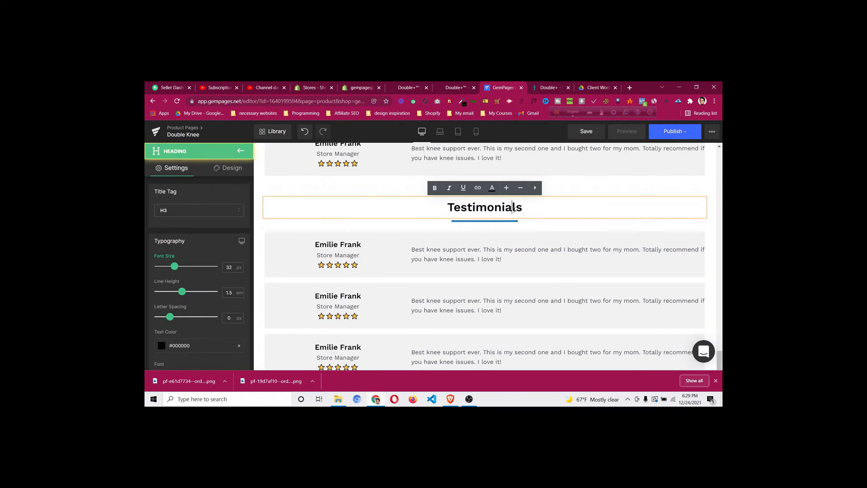
{"action": "double_click", "coordinate": [514, 208]}
{"action": "key", "text": "ctrl+v"}
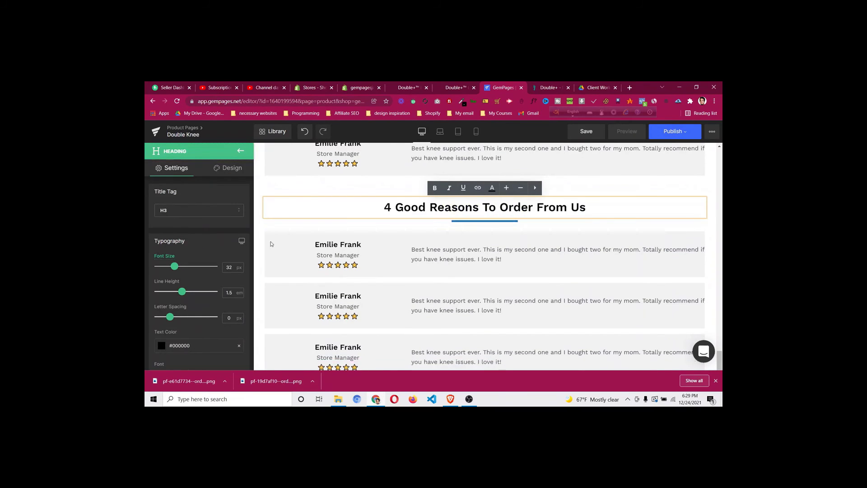
Delete the copied review rows from the new section
{"action": "right_click", "coordinate": [288, 239]}
{"action": "left_click", "coordinate": [280, 314]}
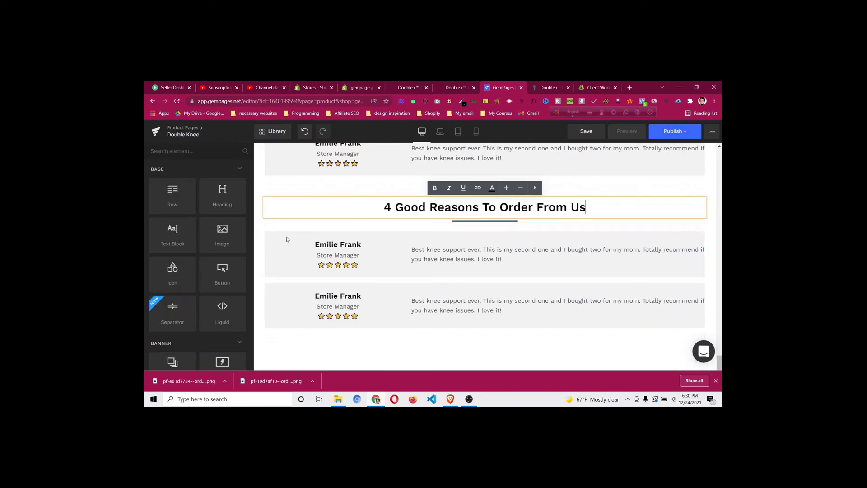
{"action": "right_click", "coordinate": [286, 238]}
{"action": "left_click", "coordinate": [277, 314]}
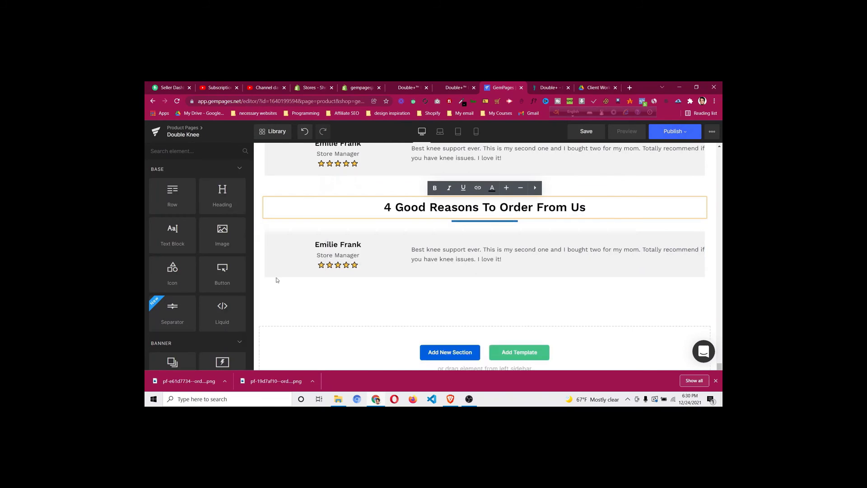
{"action": "right_click", "coordinate": [280, 242]}
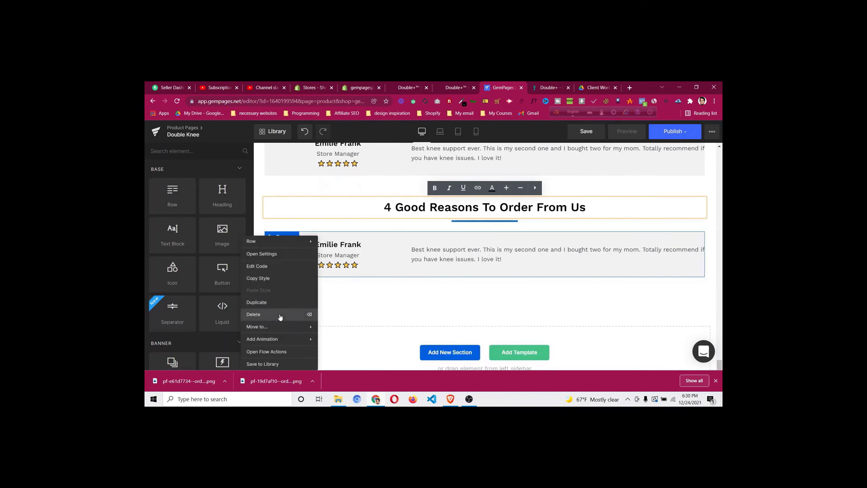
{"action": "left_click", "coordinate": [281, 315]}
{"action": "left_click", "coordinate": [549, 87]}
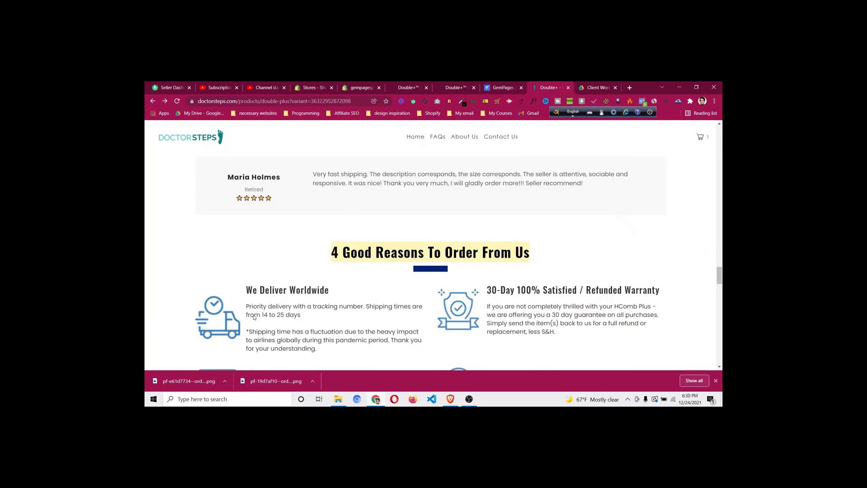
{"action": "scroll", "coordinate": [263, 240], "scroll_direction": "down", "scroll_amount": 1}
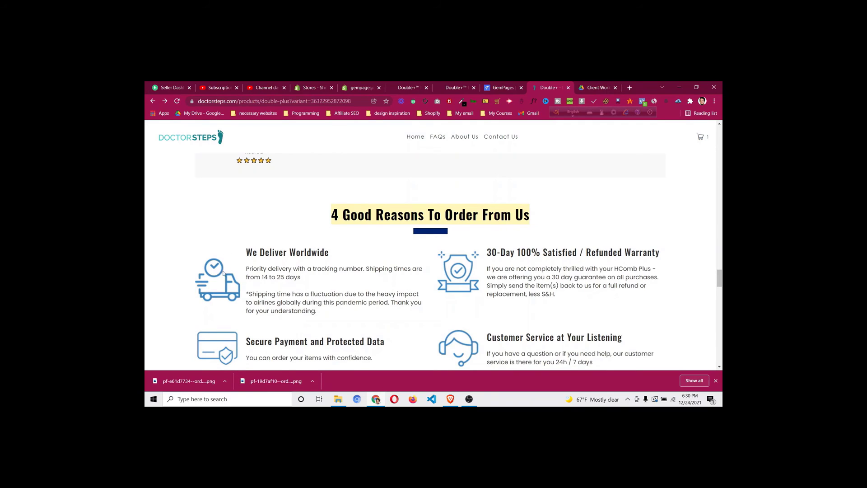
Add a two-column row under the 4 Good Reasons heading
{"action": "left_click", "coordinate": [495, 88]}
{"action": "left_click_drag", "start_coordinate": [172, 196], "coordinate": [477, 278]}
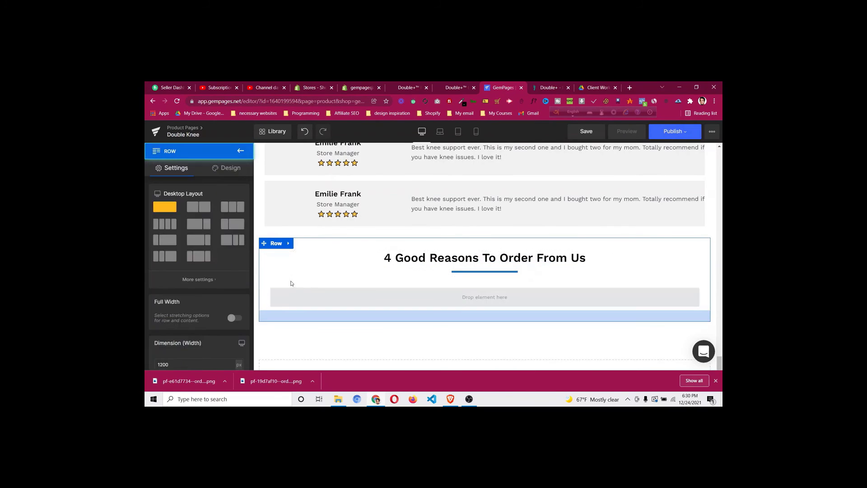
{"action": "left_click", "coordinate": [197, 208]}
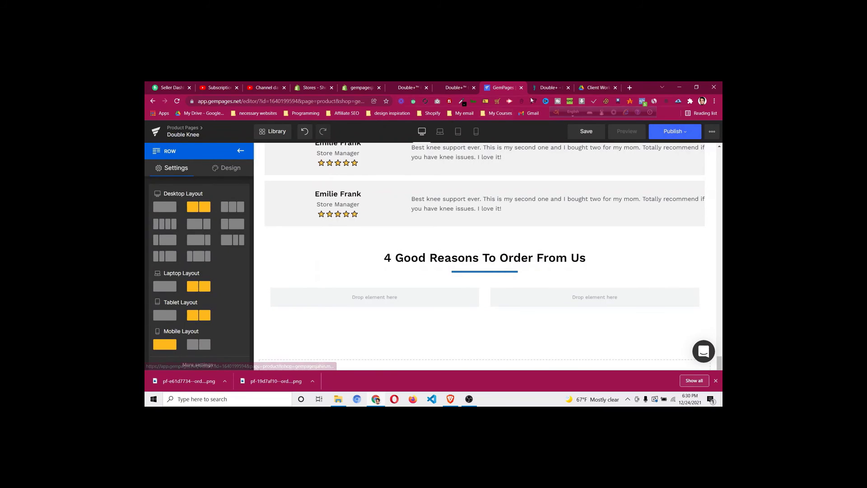
{"action": "left_click", "coordinate": [551, 88]}
{"action": "scroll", "coordinate": [473, 204], "scroll_direction": "down", "scroll_amount": 1}
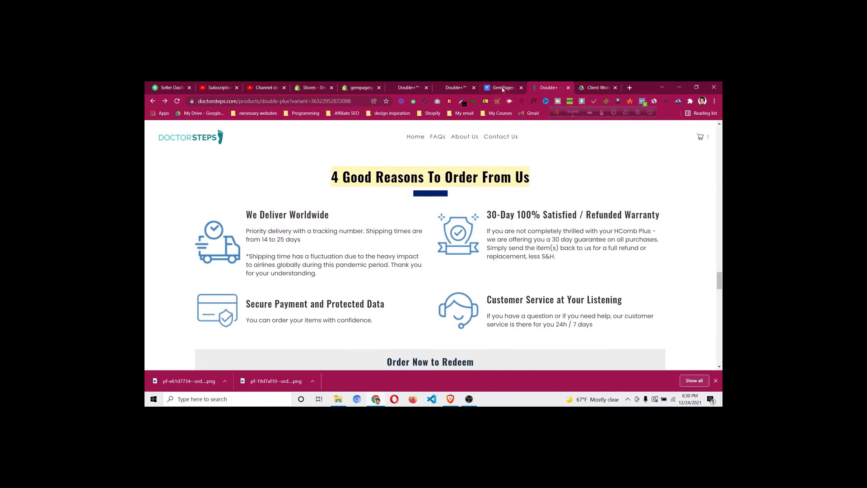
{"action": "left_click", "coordinate": [503, 88]}
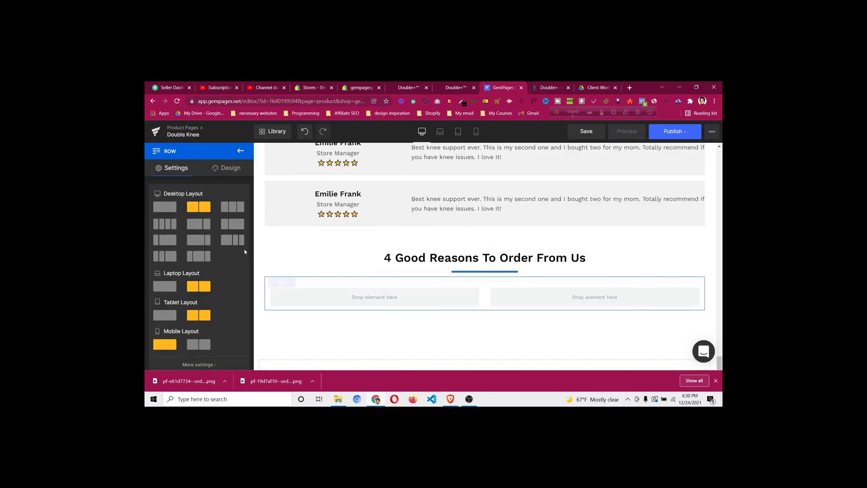
Set the row's top margin to 15px and its top and bottom padding to 15px
{"action": "left_click", "coordinate": [219, 170]}
{"action": "left_click", "coordinate": [199, 215]}
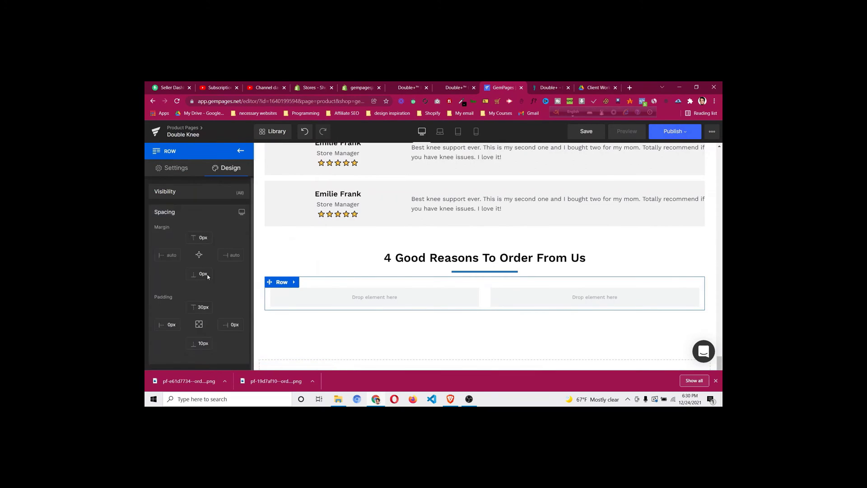
{"action": "left_click", "coordinate": [203, 238]}
{"action": "key", "text": "Up"}
{"action": "key", "text": "Up"}
{"action": "key", "text": "Up"}
{"action": "key", "text": "Up"}
{"action": "key", "text": "Up"}
{"action": "key", "text": "Up"}
{"action": "key", "text": "Up"}
{"action": "key", "text": "Up"}
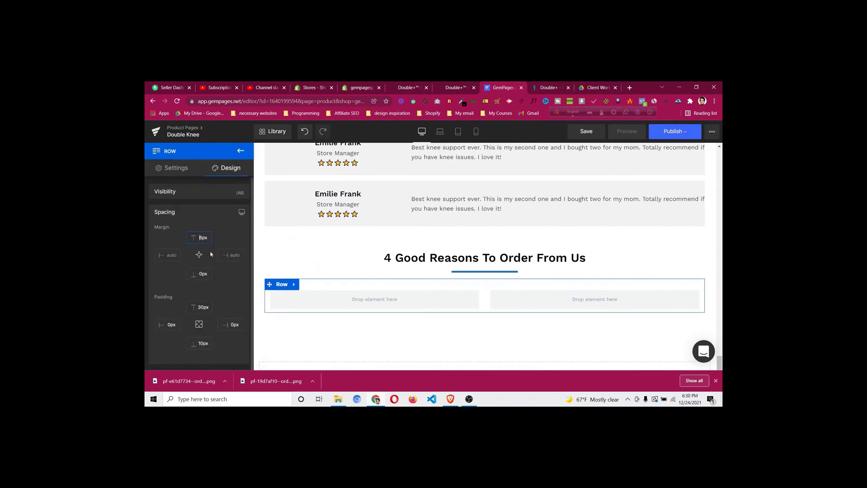
{"action": "key", "text": "Up"}
{"action": "key", "text": "Up"}
{"action": "left_click", "coordinate": [199, 307]}
{"action": "key", "text": "Down"}
{"action": "key", "text": "Down"}
{"action": "key", "text": "Down"}
{"action": "key", "text": "Down"}
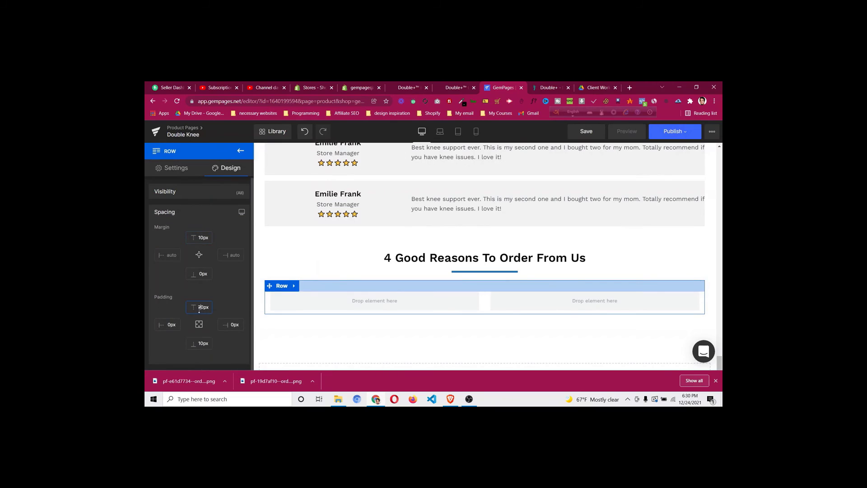
{"action": "key", "text": "Down"}
{"action": "key", "text": "Down"}
{"action": "key", "text": "Down"}
{"action": "key", "text": "Down"}
{"action": "key", "text": "Down"}
{"action": "key", "text": "Down"}
{"action": "key", "text": "Down"}
{"action": "key", "text": "Down"}
{"action": "key", "text": "Down"}
{"action": "key", "text": "Down"}
{"action": "key", "text": "Down"}
{"action": "key", "text": "Down"}
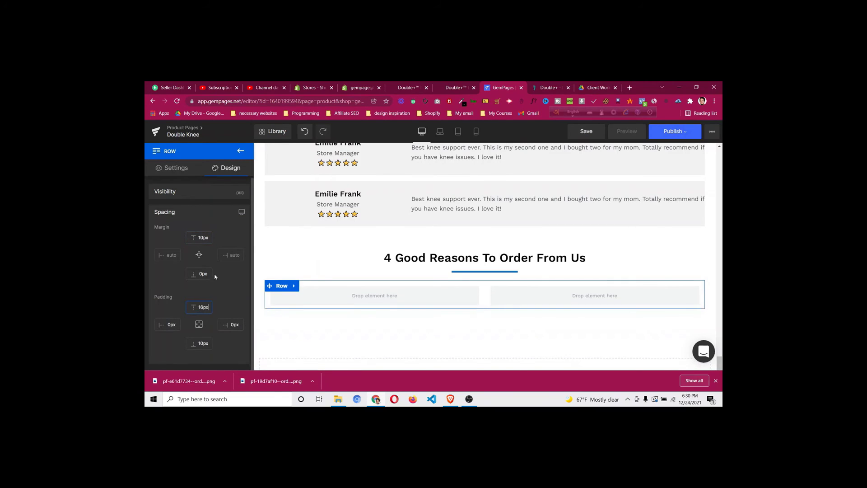
{"action": "key", "text": "Up"}
{"action": "left_click", "coordinate": [202, 343]}
{"action": "key", "text": "Up"}
{"action": "key", "text": "Up"}
{"action": "key", "text": "Up"}
{"action": "key", "text": "Up"}
{"action": "key", "text": "Up"}
{"action": "left_click", "coordinate": [204, 237]}
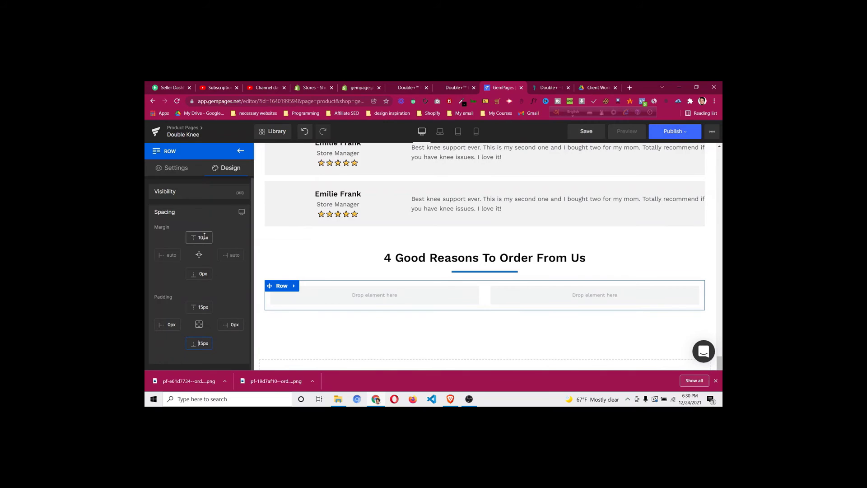
{"action": "key", "text": "Up"}
{"action": "key", "text": "Up"}
{"action": "key", "text": "Up"}
{"action": "key", "text": "Up"}
{"action": "key", "text": "Up"}
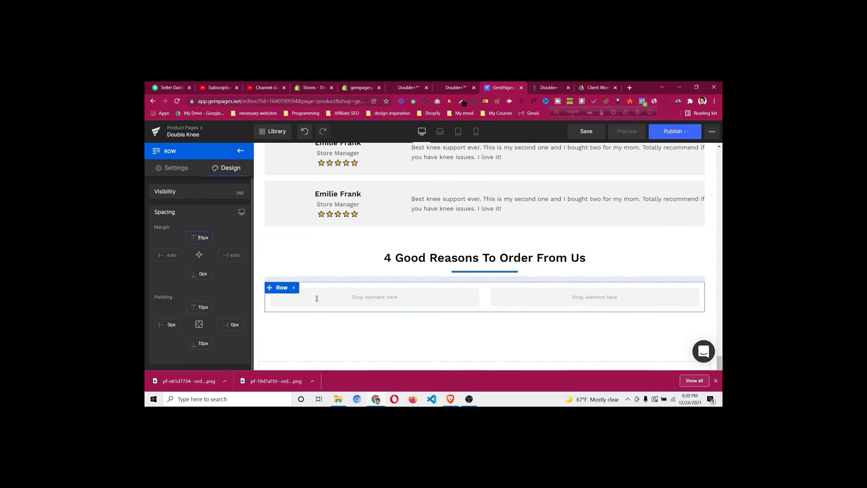
Place a nested row with a 1/4 + 3/4 layout in the first column
{"action": "left_click", "coordinate": [240, 150]}
{"action": "left_click_drag", "start_coordinate": [176, 199], "coordinate": [358, 302]}
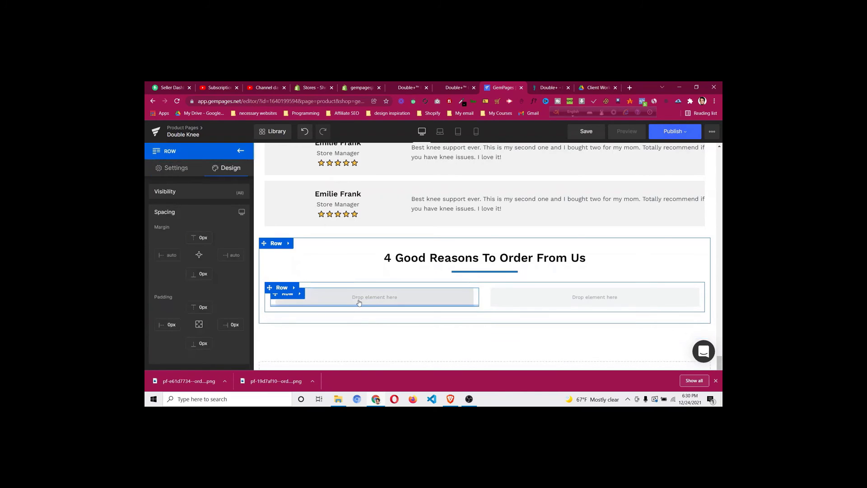
{"action": "left_click", "coordinate": [292, 298]}
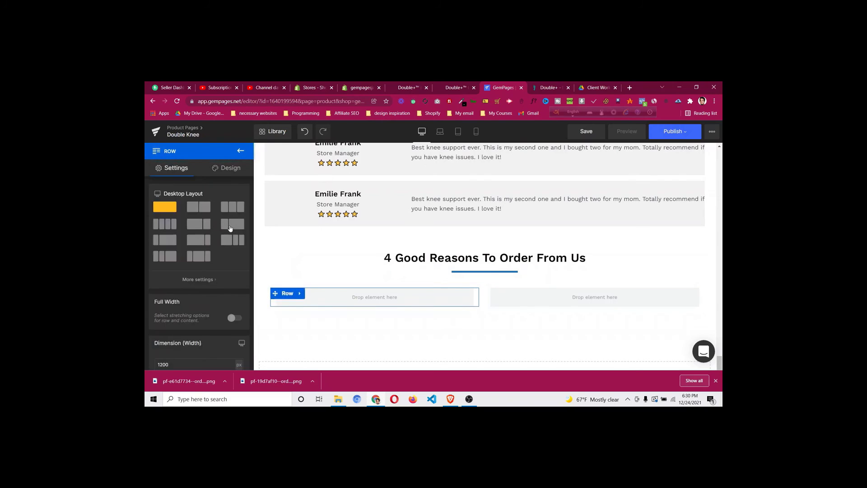
{"action": "left_click", "coordinate": [230, 226]}
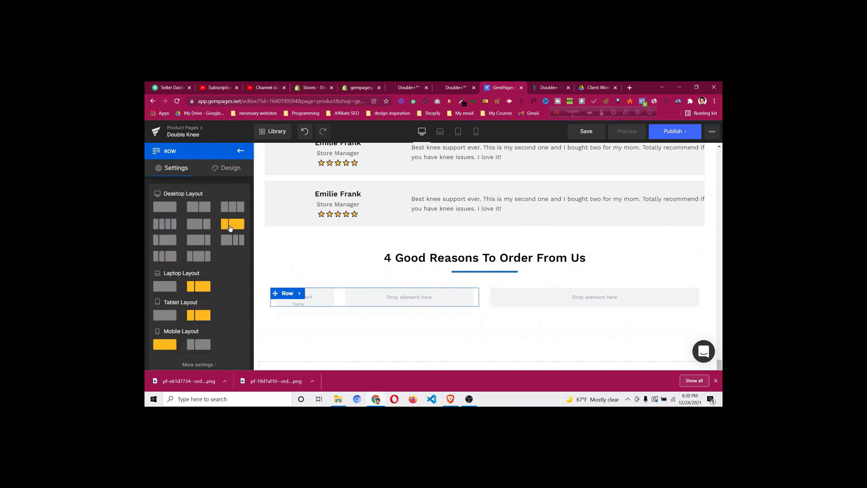
Add an Image to the nested row and replace it with the downloaded truck icon
{"action": "left_click", "coordinate": [241, 152]}
{"action": "left_click_drag", "start_coordinate": [222, 235], "coordinate": [314, 291]}
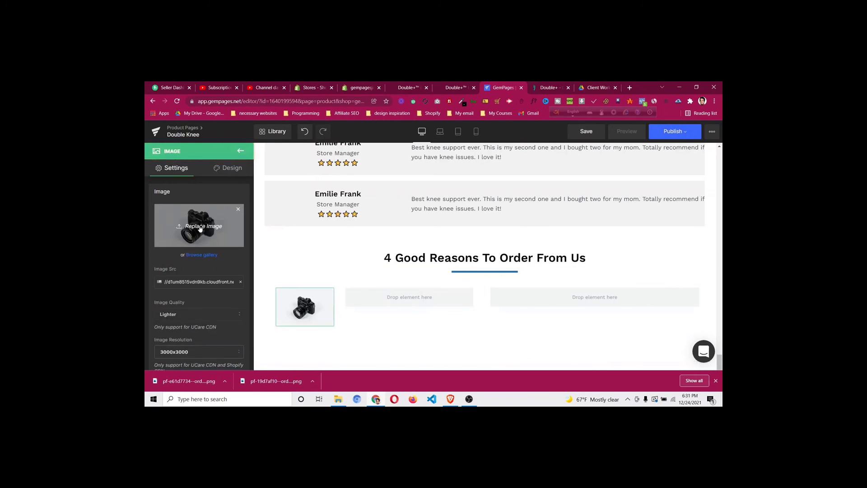
{"action": "left_click", "coordinate": [200, 227]}
{"action": "left_click", "coordinate": [275, 152]}
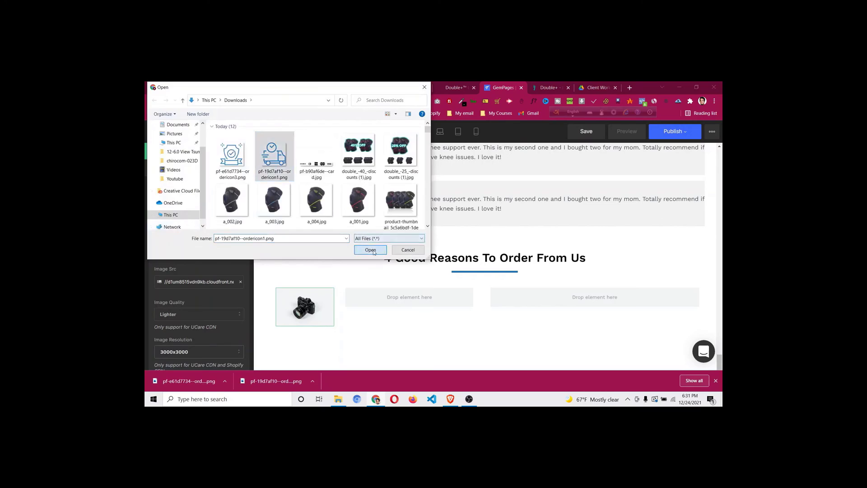
{"action": "left_click", "coordinate": [369, 249]}
{"action": "key", "text": "ctrl+Tab"}
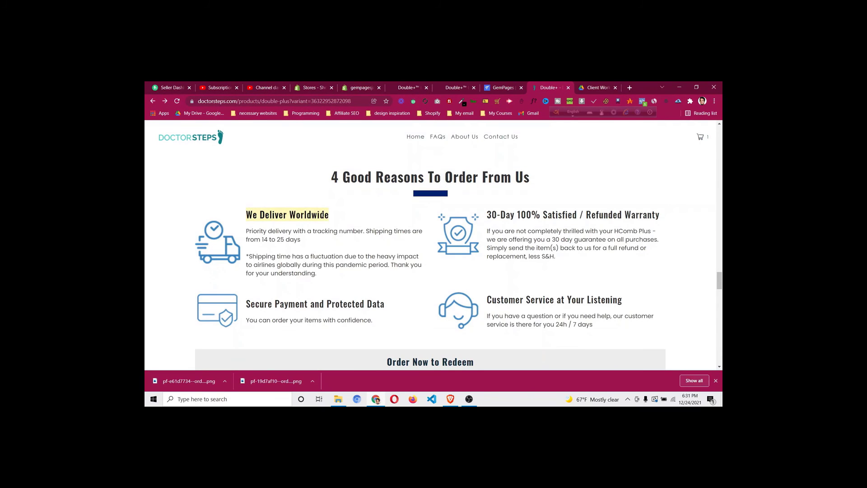
{"action": "key", "text": "ctrl+shift+Tab"}
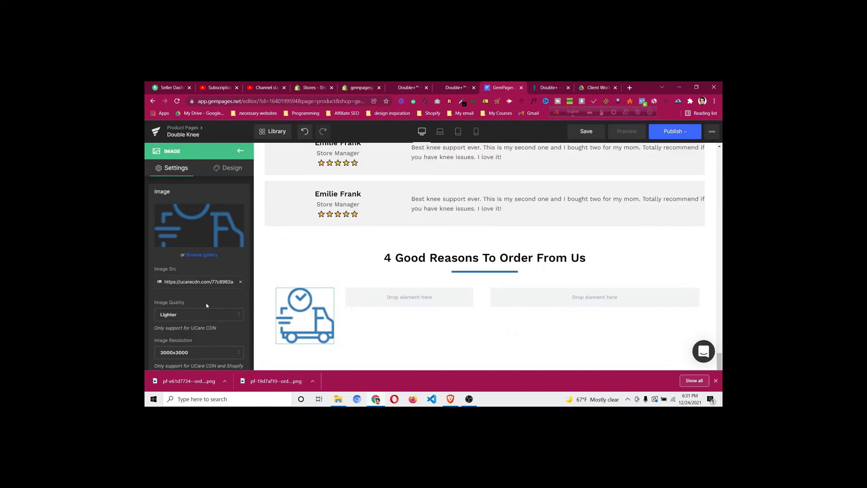
Set the truck icon width to 40% and add a Heading beside it
{"action": "scroll", "coordinate": [207, 307], "scroll_direction": "down", "scroll_amount": 3}
{"action": "scroll", "coordinate": [207, 306], "scroll_direction": "down", "scroll_amount": 1}
{"action": "left_click", "coordinate": [187, 289]}
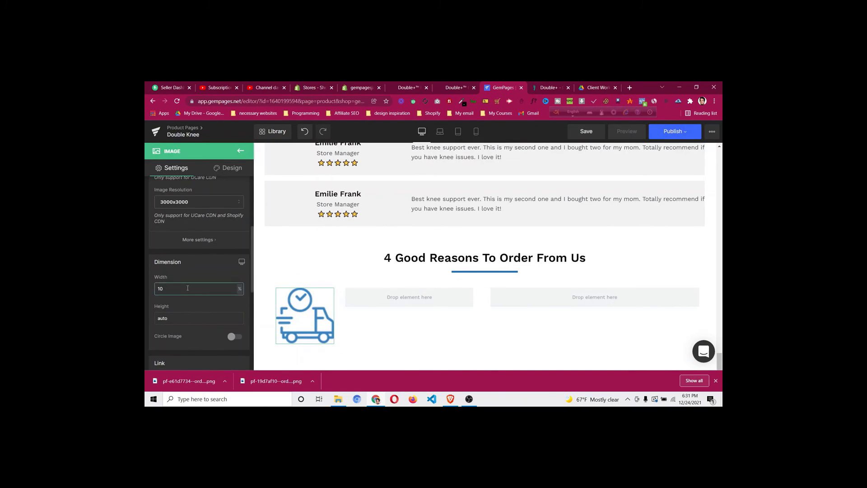
{"action": "key", "text": "BackSpace"}
{"action": "key", "text": "BackSpace"}
{"action": "type", "text": "40"}
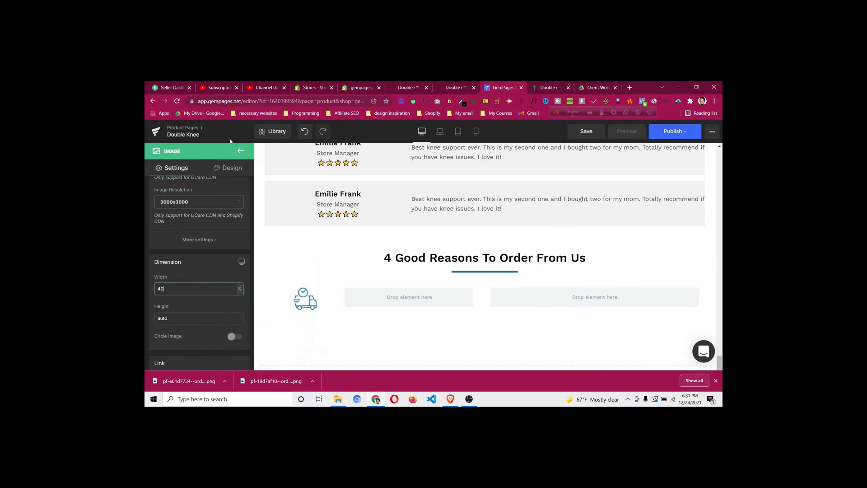
{"action": "left_click", "coordinate": [240, 151]}
{"action": "left_click_drag", "start_coordinate": [234, 190], "coordinate": [357, 299]}
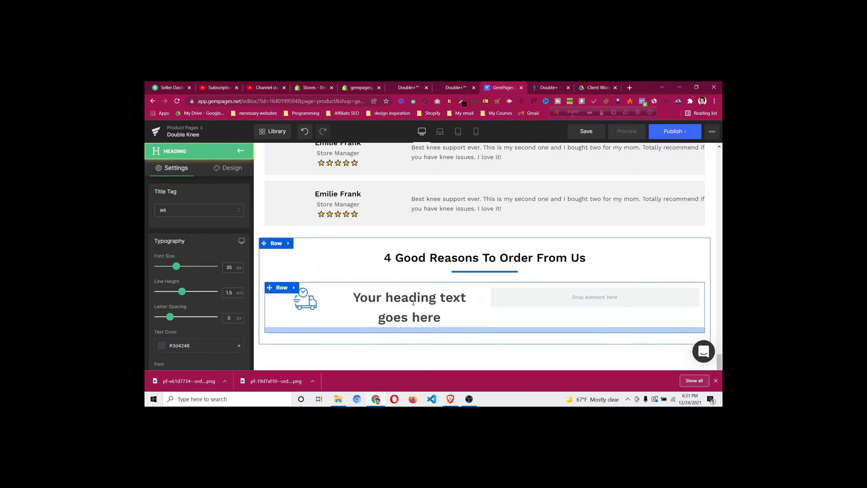
Make the heading an H5 reading 'We Deliver Worldwide'
{"action": "left_click", "coordinate": [195, 210]}
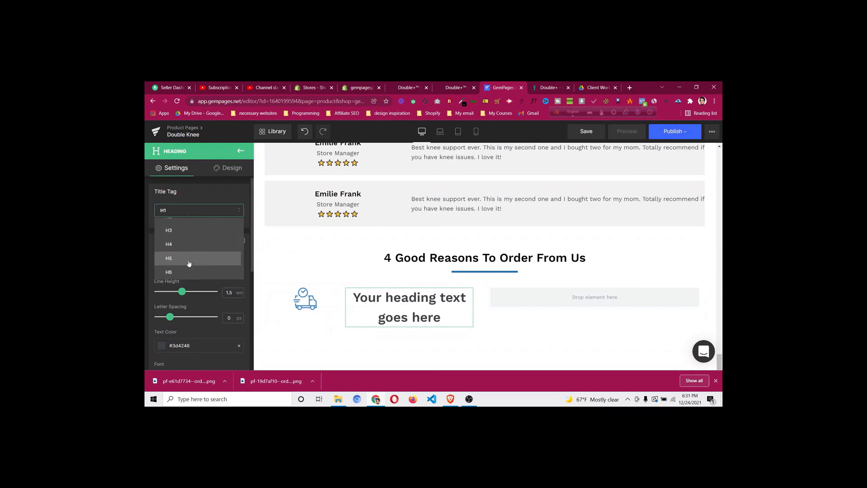
{"action": "left_click", "coordinate": [190, 270]}
{"action": "left_click", "coordinate": [454, 291]}
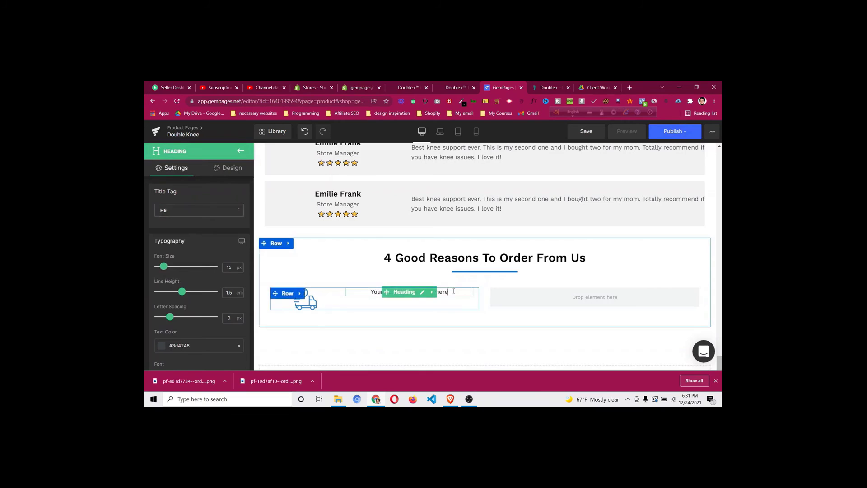
{"action": "left_click", "coordinate": [453, 292]}
{"action": "key", "text": "ctrl+a"}
{"action": "type", "text": "We Deliver Worldwide"}
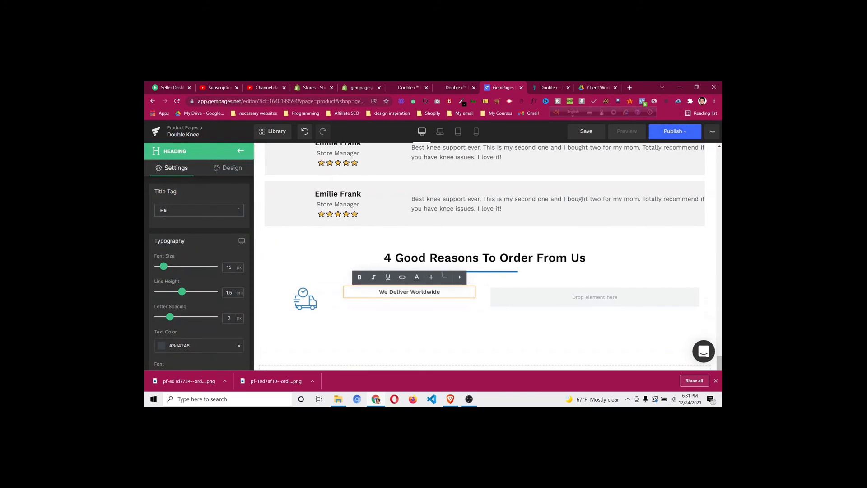
Left-align the heading, color it black #000000 and enlarge its font size to 25px
{"action": "left_click", "coordinate": [551, 88]}
{"action": "left_click", "coordinate": [497, 88]}
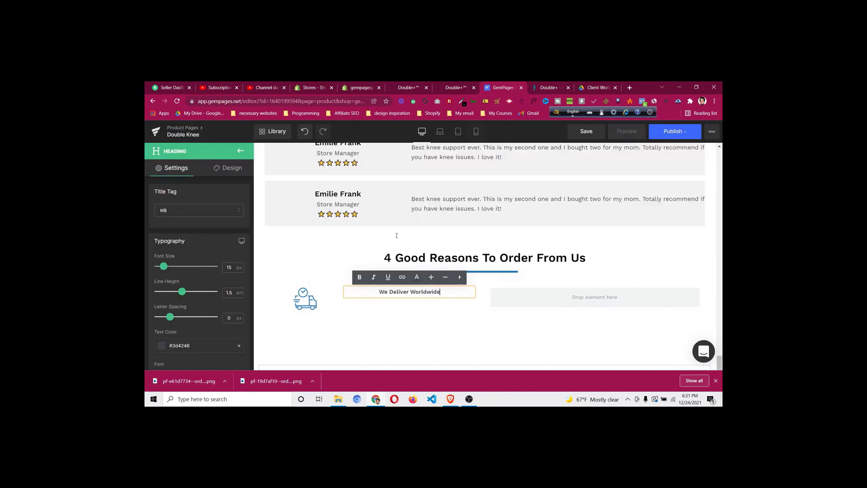
{"action": "scroll", "coordinate": [191, 315], "scroll_direction": "down", "scroll_amount": 3}
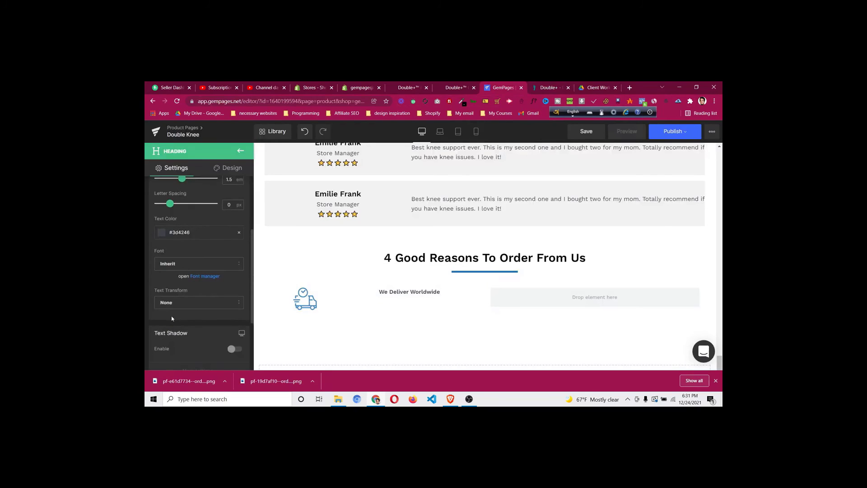
{"action": "scroll", "coordinate": [172, 316], "scroll_direction": "down", "scroll_amount": 3}
{"action": "left_click", "coordinate": [165, 302]}
{"action": "scroll", "coordinate": [203, 267], "scroll_direction": "up", "scroll_amount": 4}
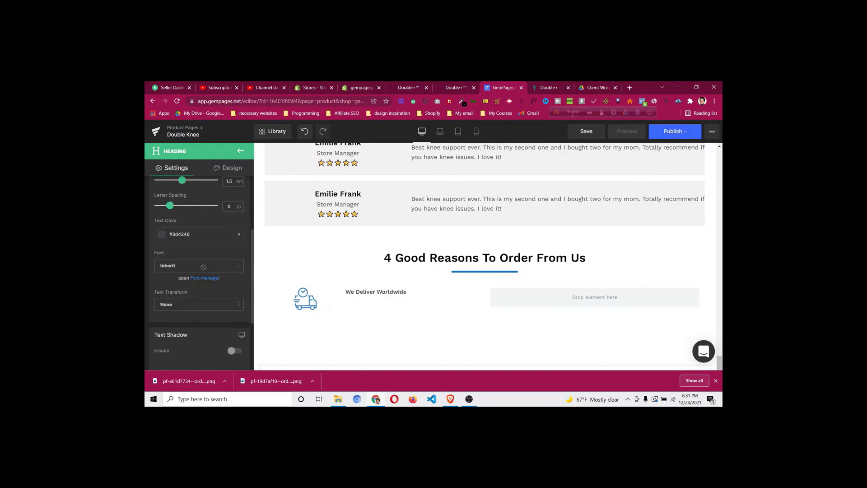
{"action": "left_click", "coordinate": [162, 309]}
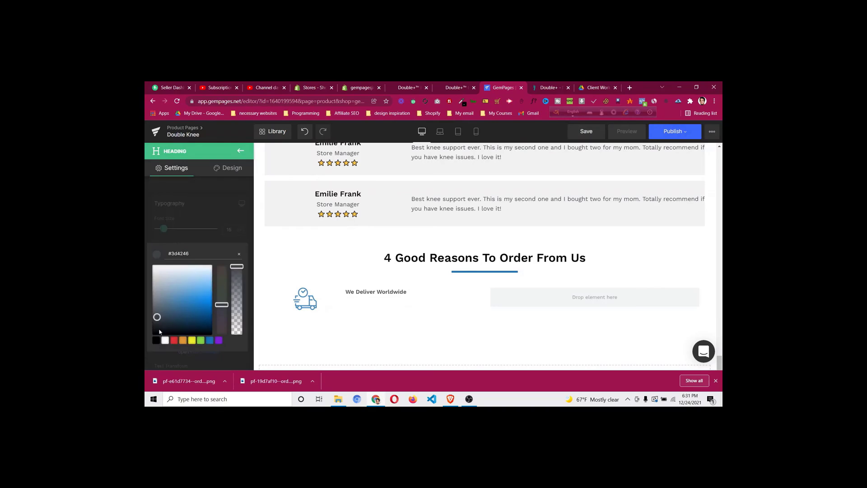
{"action": "left_click", "coordinate": [158, 340]}
{"action": "left_click", "coordinate": [199, 234]}
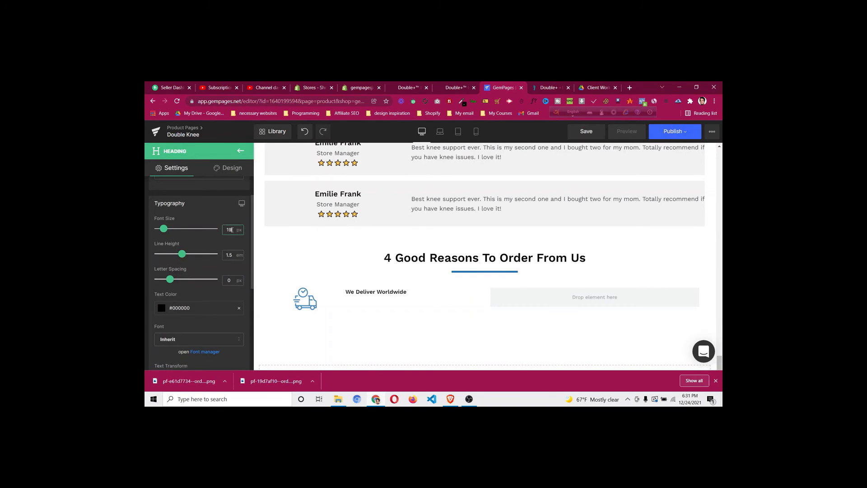
{"action": "key", "text": "Up"}
{"action": "key", "text": "Up"}
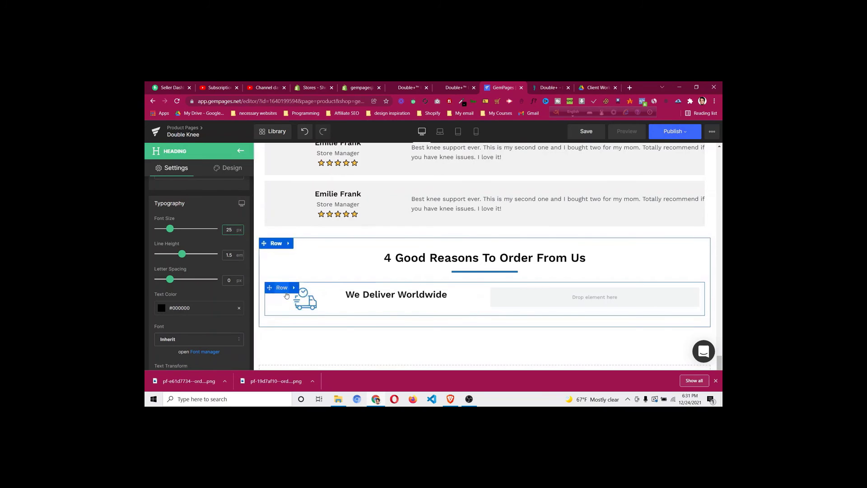
{"action": "left_click", "coordinate": [287, 296]}
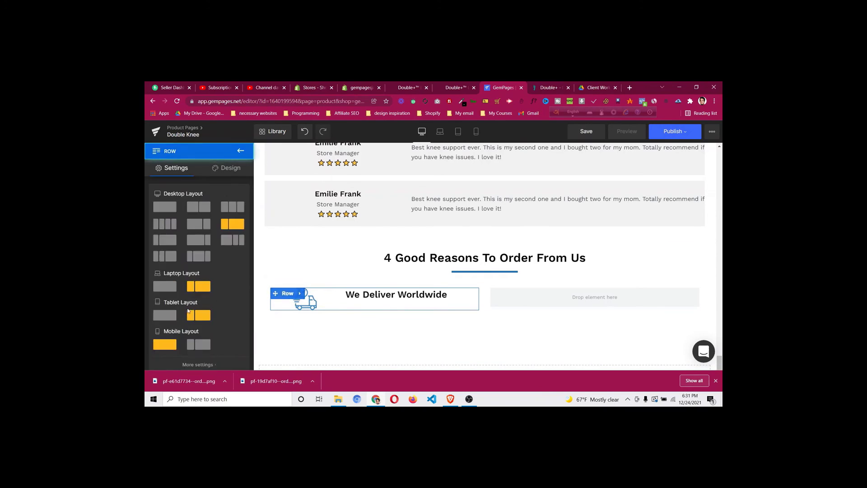
{"action": "scroll", "coordinate": [202, 301], "scroll_direction": "down", "scroll_amount": 5}
Adjust the nested row's column gap and column proportions to match the live page
{"action": "left_click", "coordinate": [230, 310]}
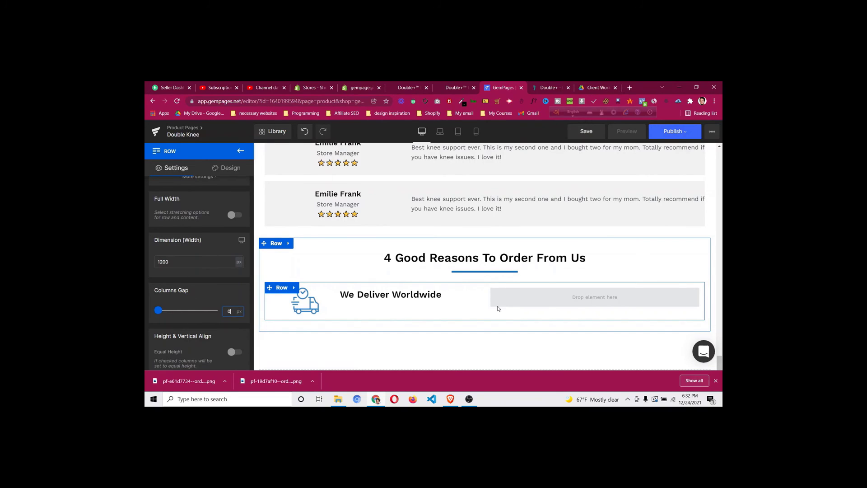
{"action": "left_click", "coordinate": [538, 83]}
{"action": "left_click", "coordinate": [509, 85]}
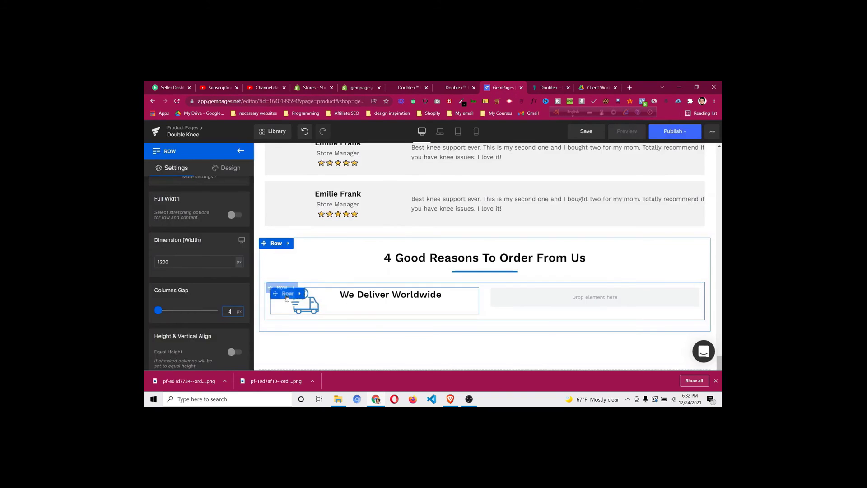
{"action": "left_click", "coordinate": [285, 296]}
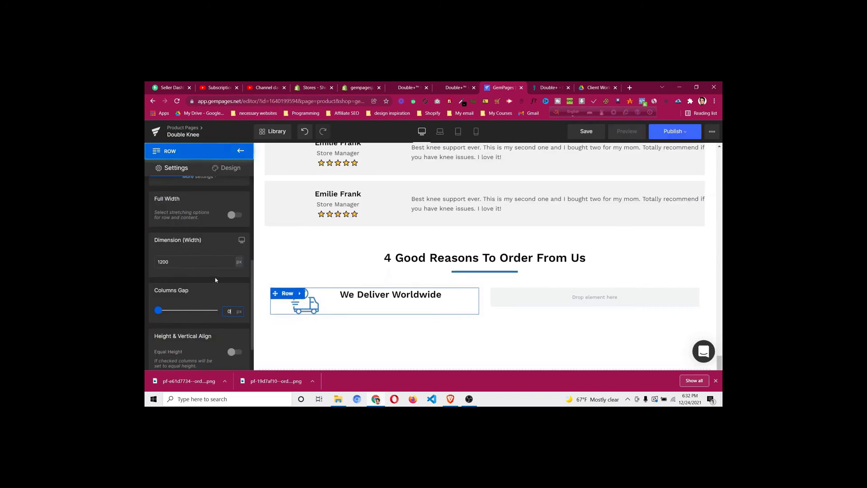
{"action": "scroll", "coordinate": [215, 278], "scroll_direction": "up", "scroll_amount": 3}
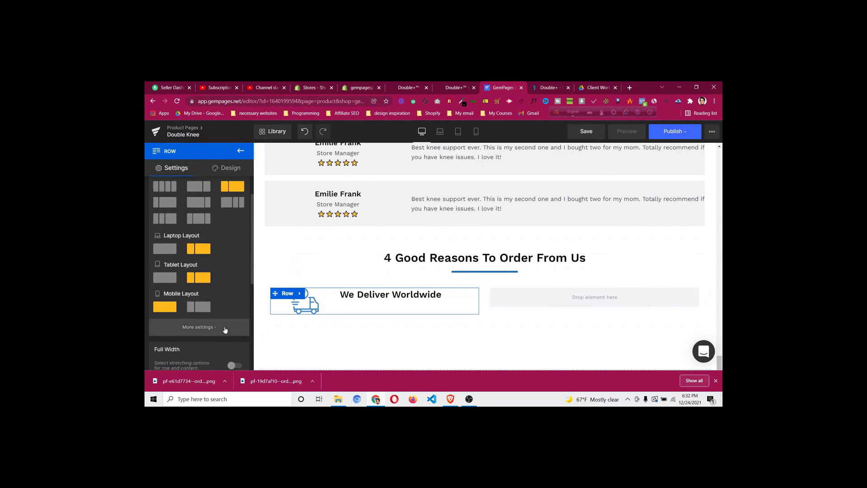
{"action": "left_click", "coordinate": [165, 203]}
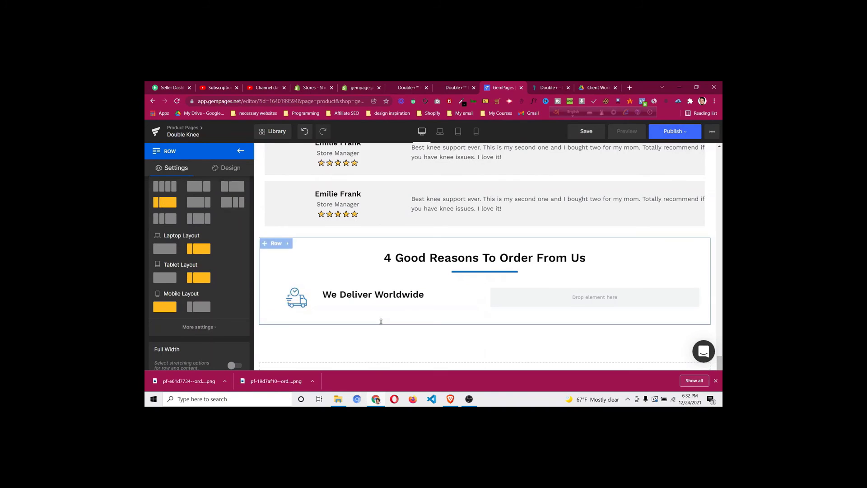
{"action": "left_click", "coordinate": [546, 87]}
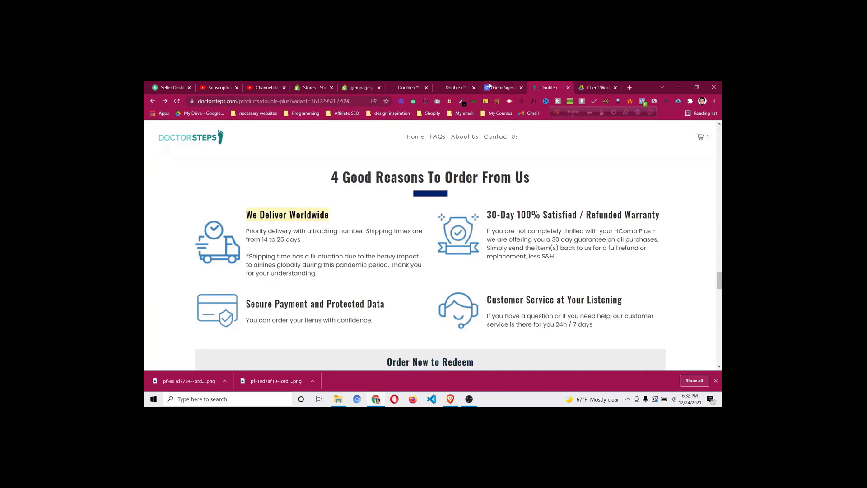
{"action": "left_click", "coordinate": [490, 87]}
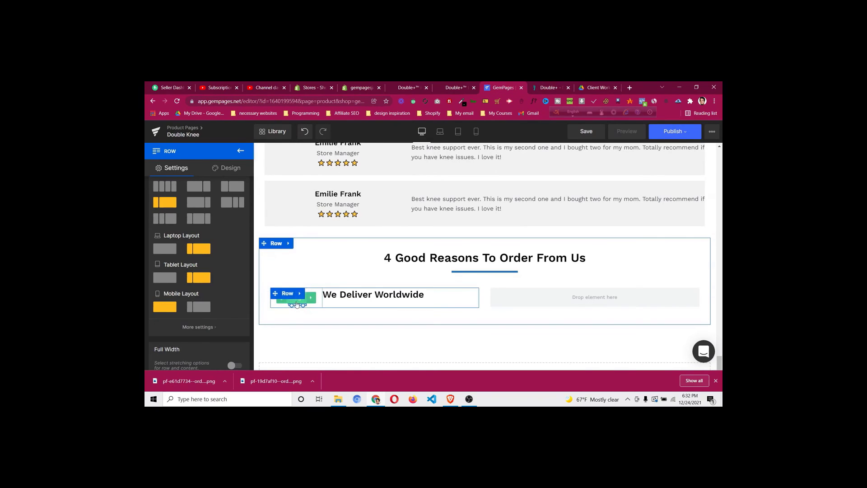
Widen the truck icon from 45% to 60%
{"action": "left_click", "coordinate": [297, 304]}
{"action": "scroll", "coordinate": [182, 316], "scroll_direction": "down", "scroll_amount": 5}
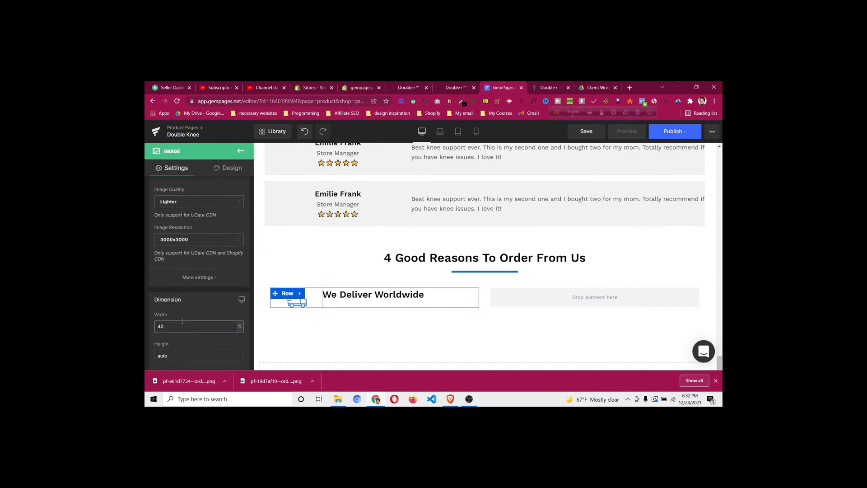
{"action": "key", "text": "Up"}
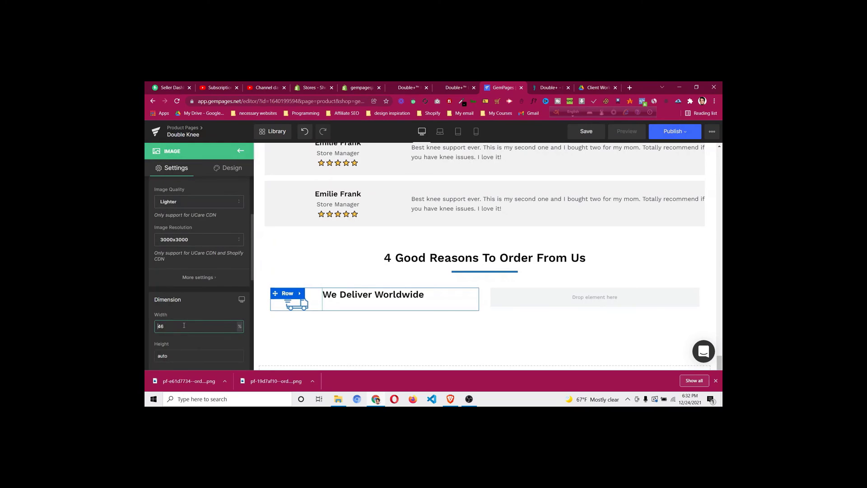
{"action": "key", "text": "Up"}
{"action": "key", "text": "Up"}
{"action": "key", "text": "Up"}
{"action": "key", "text": "Up"}
{"action": "key", "text": "Up"}
{"action": "key", "text": "Up"}
{"action": "key", "text": "Up"}
{"action": "key", "text": "Up"}
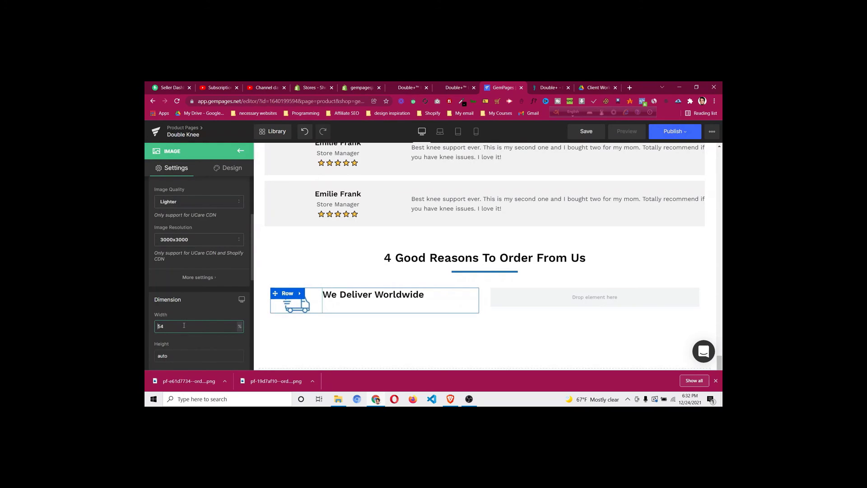
{"action": "key", "text": "Up"}
{"action": "key", "text": "Up"}
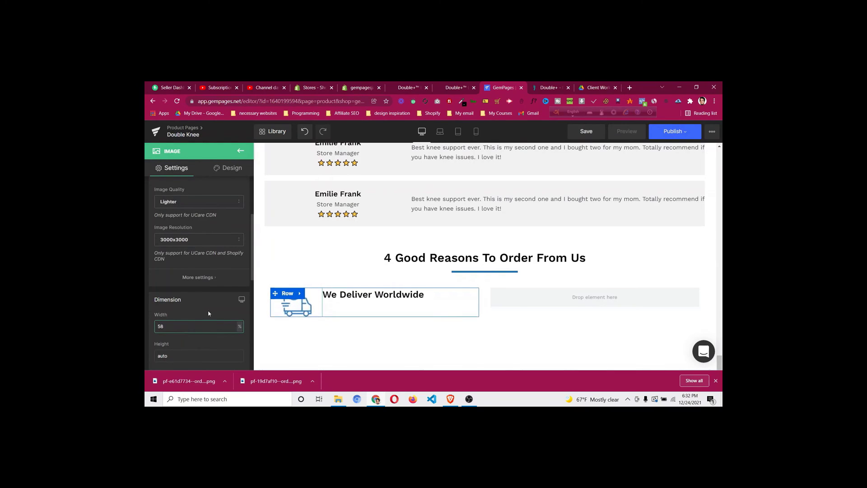
{"action": "key", "text": "Up"}
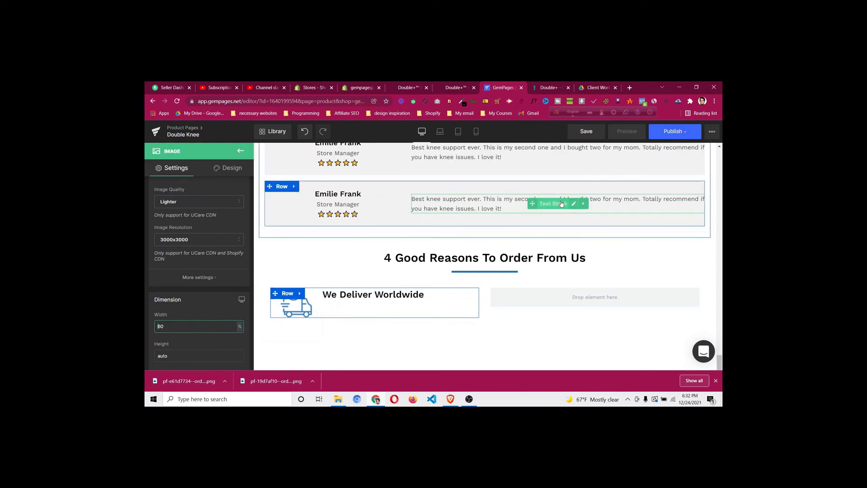
{"action": "right_click", "coordinate": [524, 208]}
Duplicate the review text under We Deliver Worldwide and copy the delivery sentence from the live page
{"action": "left_click", "coordinate": [544, 272]}
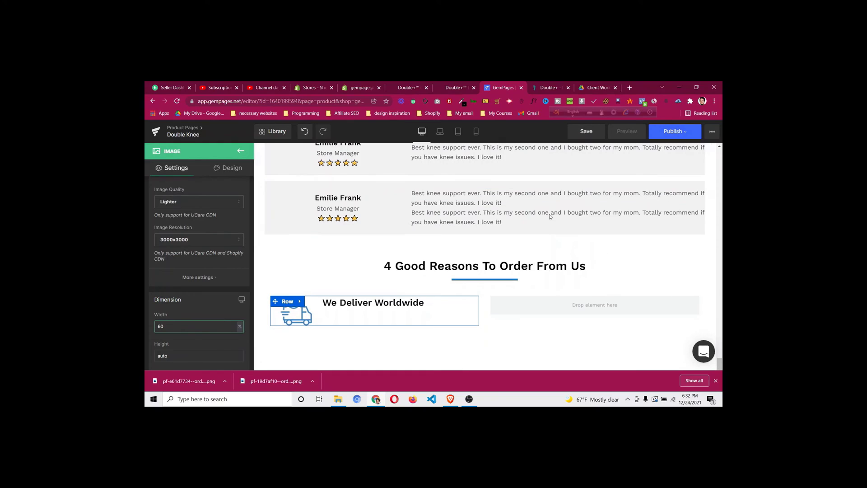
{"action": "left_click_drag", "start_coordinate": [511, 218], "coordinate": [370, 310]}
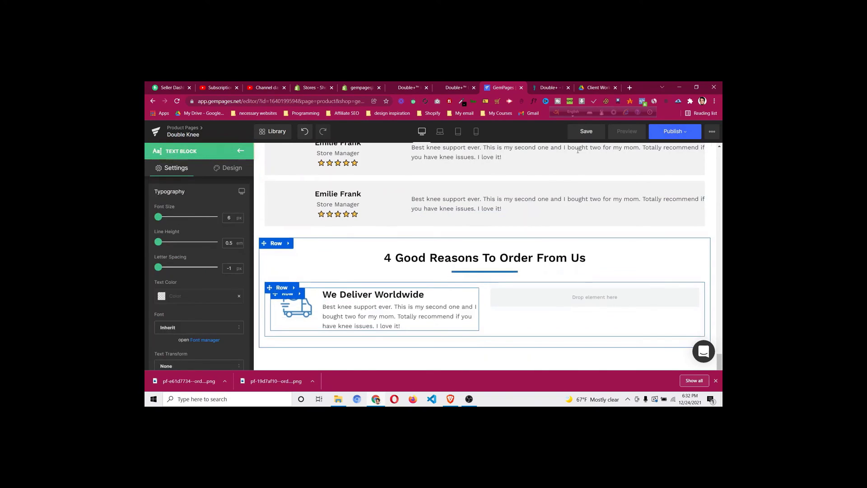
{"action": "key", "text": "ctrl+Tab"}
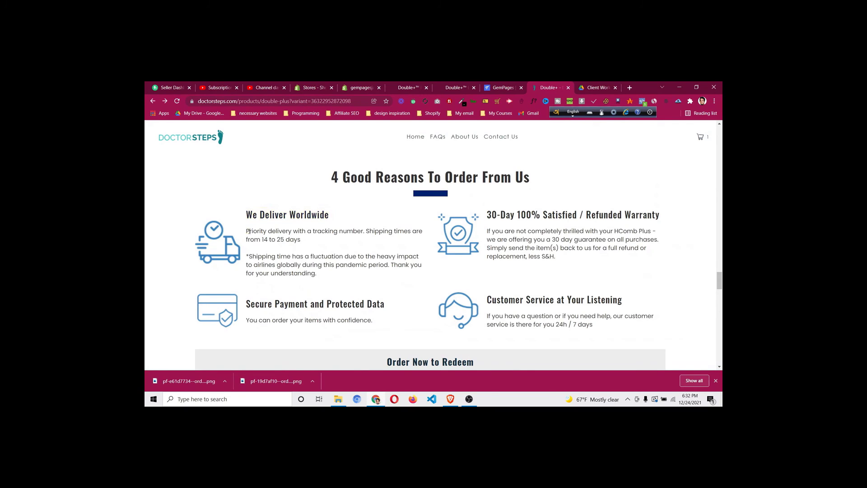
{"action": "left_click_drag", "start_coordinate": [249, 232], "coordinate": [304, 239]}
{"action": "right_click", "coordinate": [298, 236]}
{"action": "left_click", "coordinate": [312, 243]}
{"action": "key", "text": "ctrl+shift+Tab"}
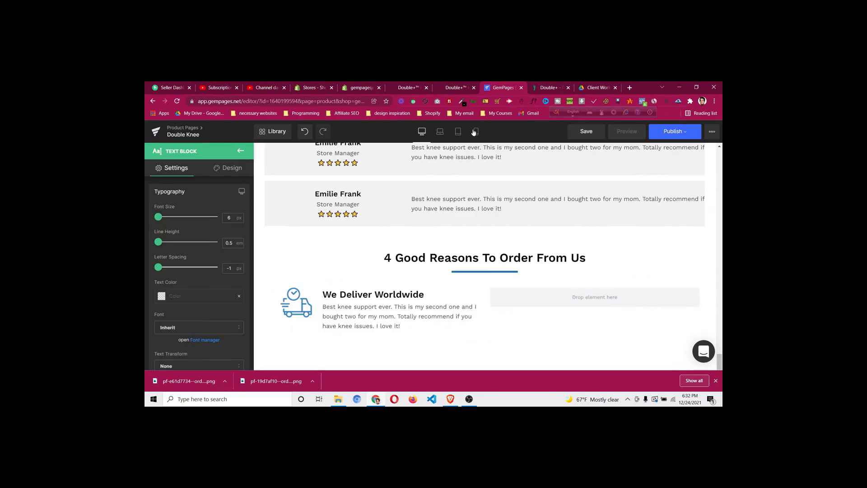
Paste the delivery sentence as plain text into the block and colour it #000000
{"action": "left_click", "coordinate": [361, 322]}
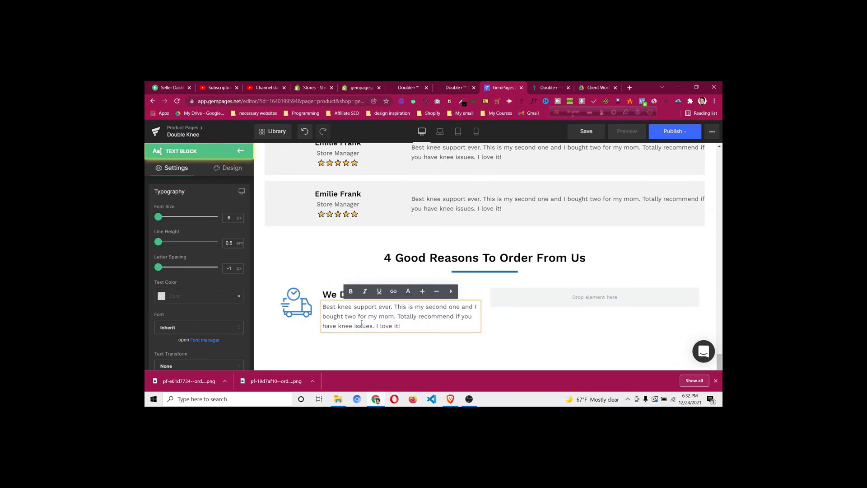
{"action": "key", "text": "ctrl+a"}
{"action": "key", "text": "ctrl+v"}
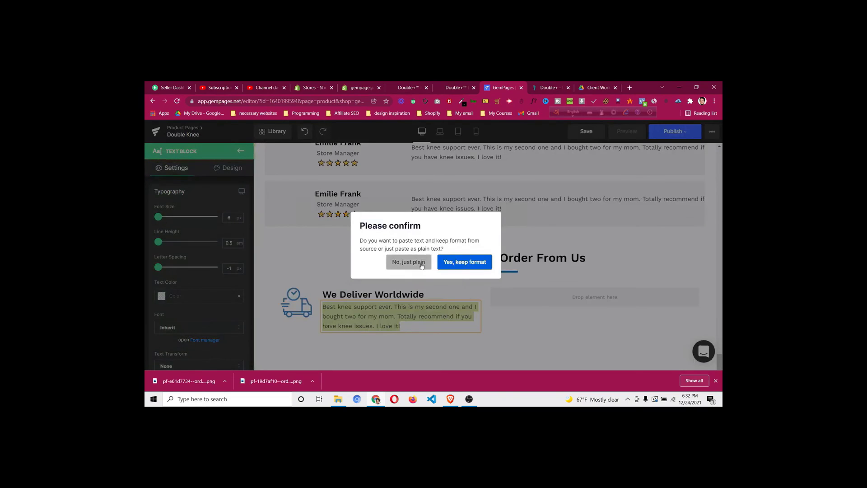
{"action": "left_click", "coordinate": [421, 264]}
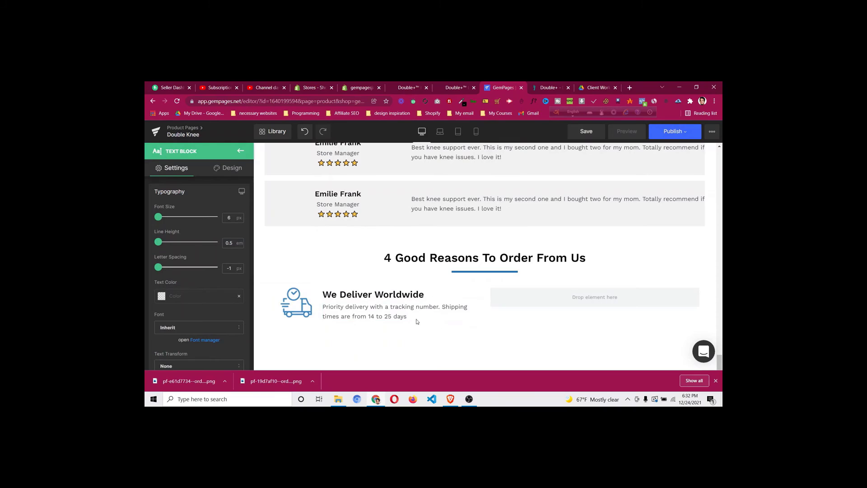
{"action": "left_click", "coordinate": [163, 300]}
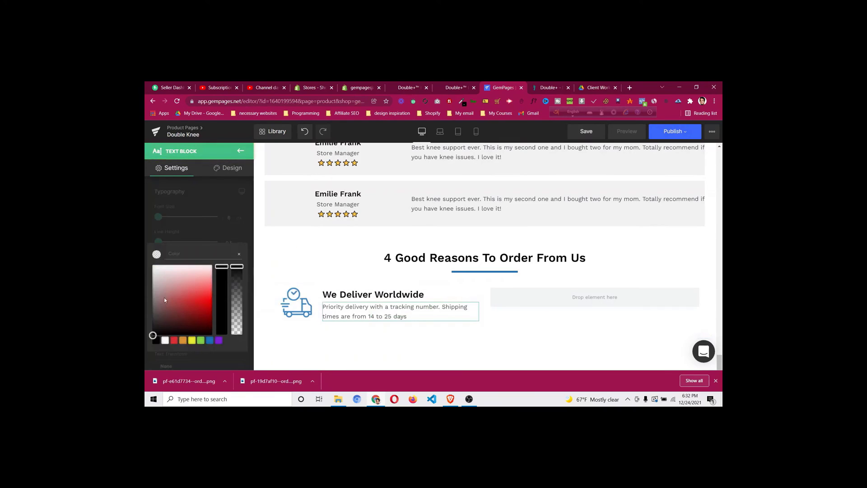
{"action": "left_click", "coordinate": [156, 341]}
{"action": "left_click", "coordinate": [216, 207]}
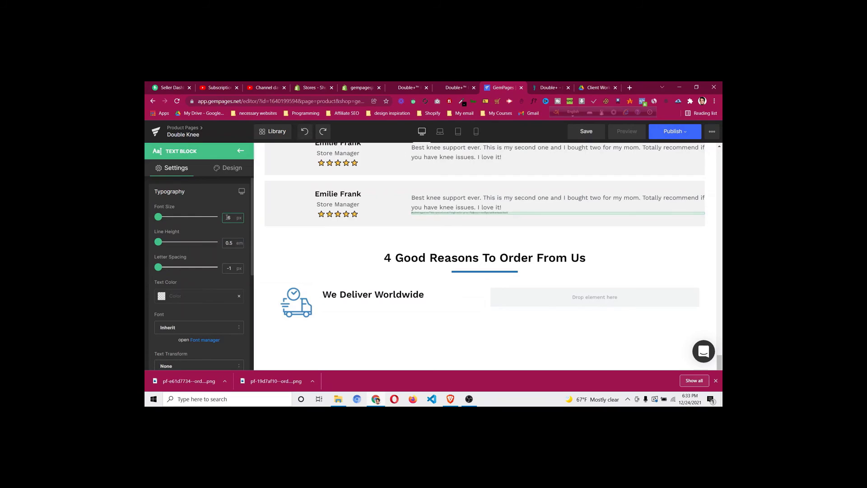
Delete the stray tiny block and place a fresh review text copy under the heading in #000000
{"action": "right_click", "coordinate": [501, 213]}
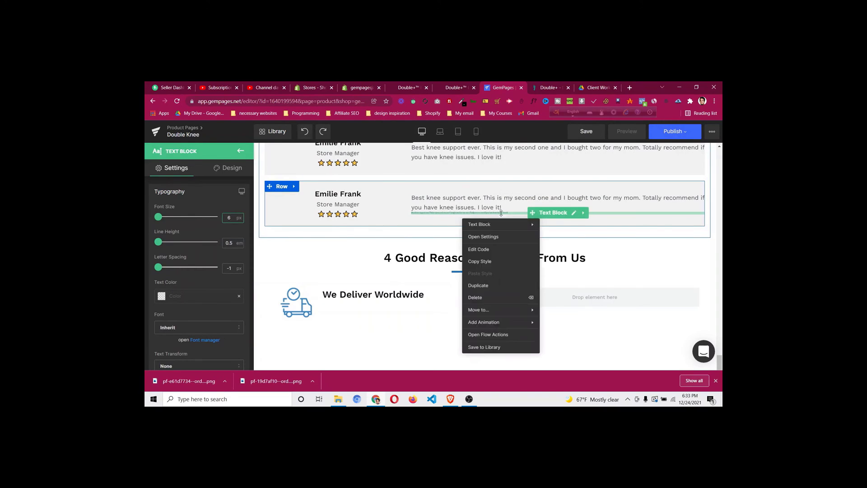
{"action": "left_click", "coordinate": [495, 298]}
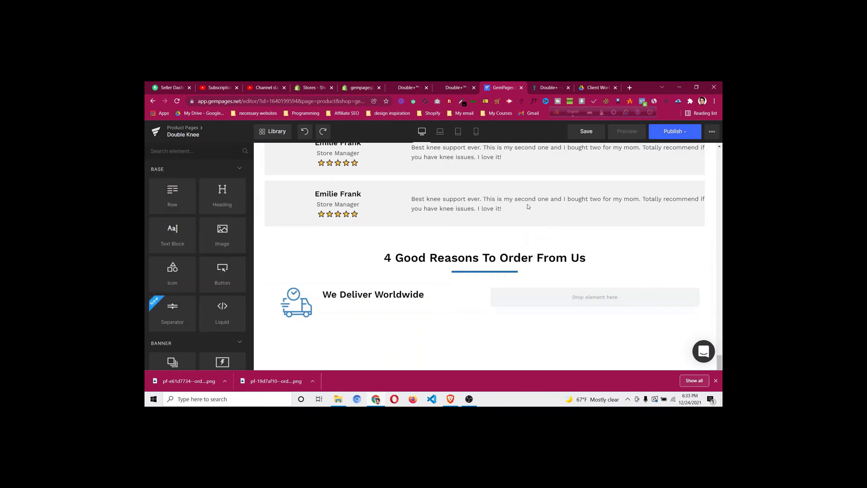
{"action": "right_click", "coordinate": [529, 207]}
{"action": "left_click", "coordinate": [531, 279]}
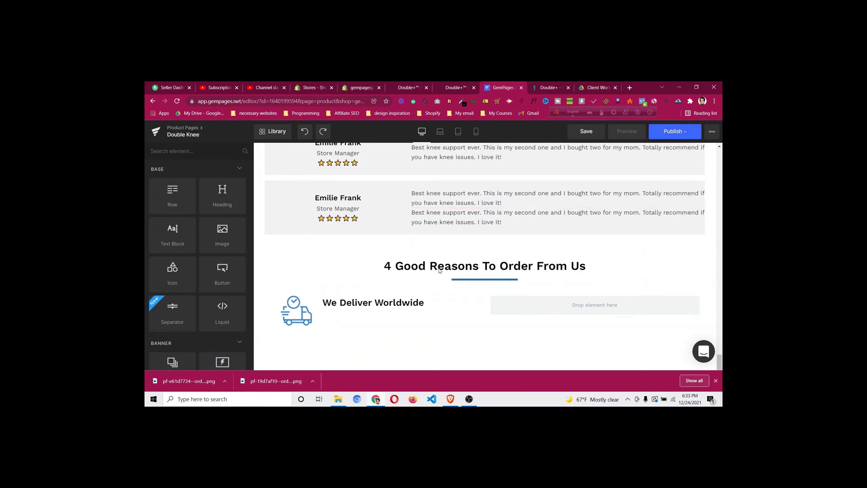
{"action": "left_click_drag", "start_coordinate": [386, 299], "coordinate": [387, 301]}
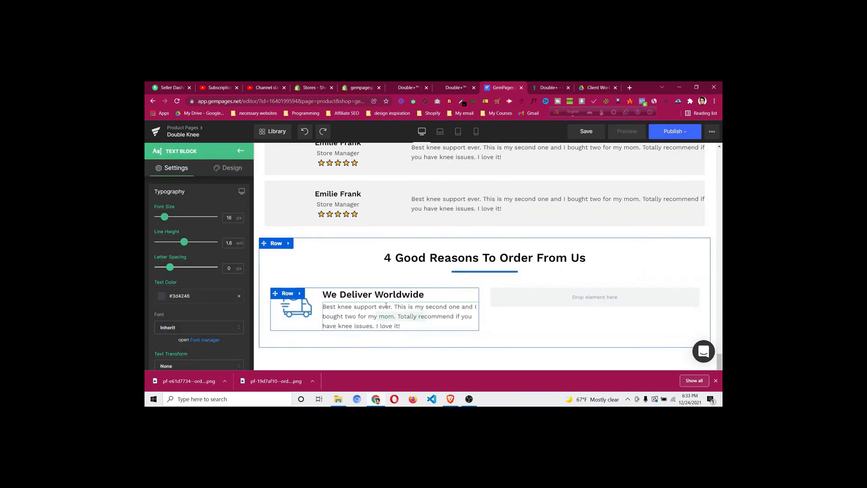
{"action": "left_click", "coordinate": [161, 296]}
{"action": "left_click", "coordinate": [156, 340]}
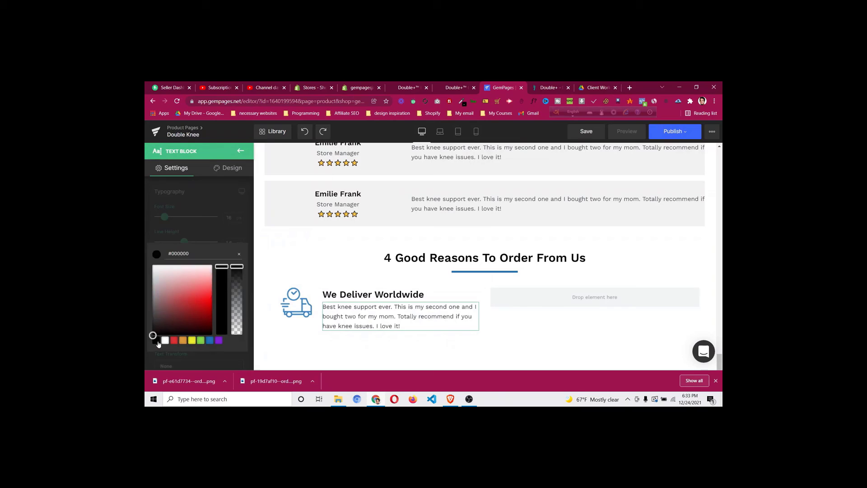
{"action": "left_click", "coordinate": [192, 212]}
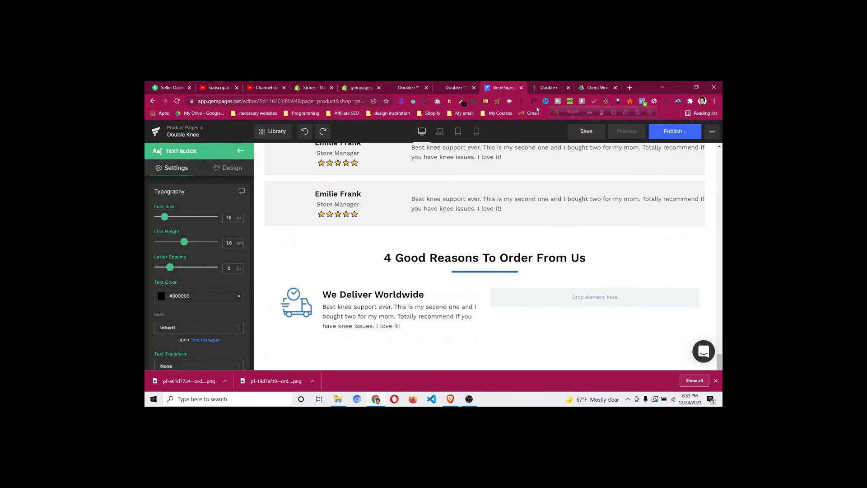
{"action": "left_click", "coordinate": [545, 89]}
{"action": "left_click", "coordinate": [349, 263]}
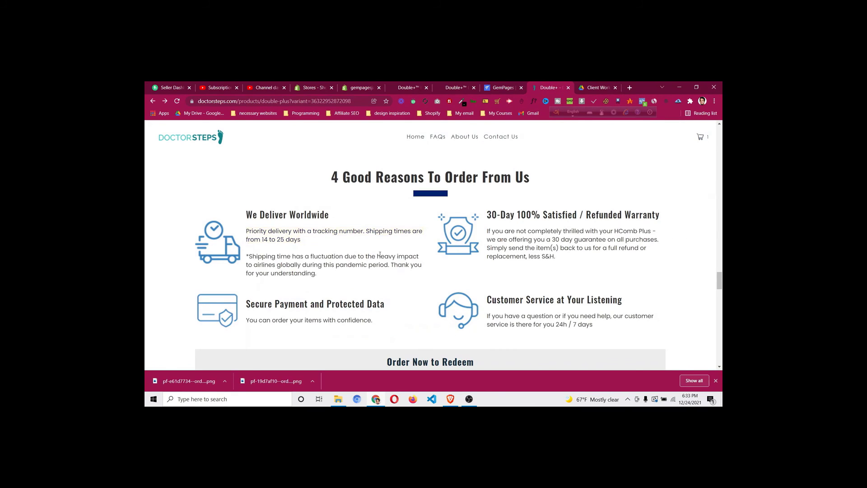
{"action": "left_click", "coordinate": [499, 90]}
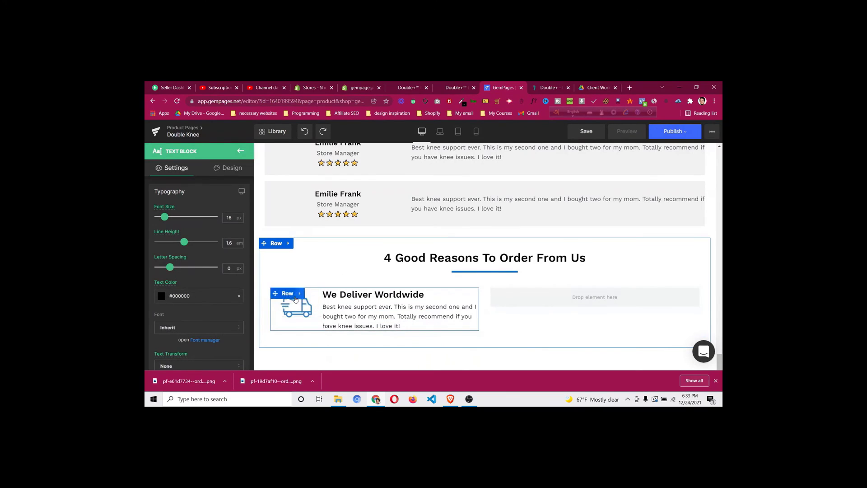
Duplicate the We Deliver Worldwide feature into the empty right column
{"action": "right_click", "coordinate": [289, 298]}
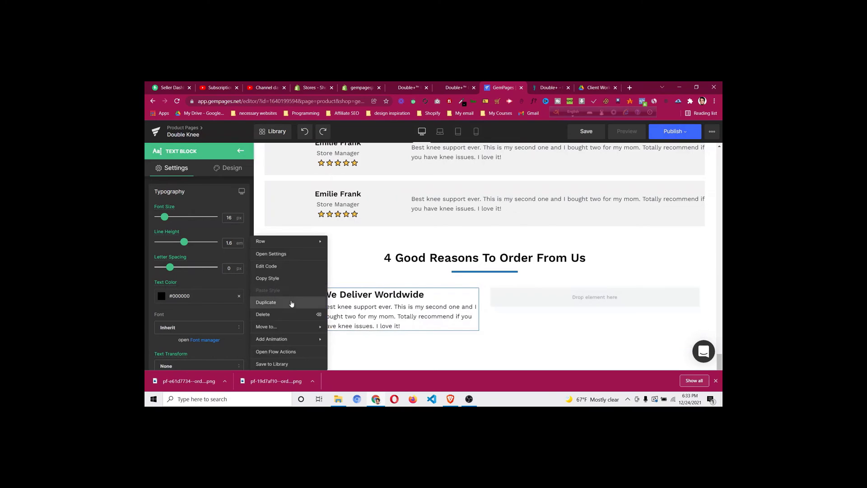
{"action": "left_click", "coordinate": [292, 302]}
{"action": "scroll", "coordinate": [285, 235], "scroll_direction": "down", "scroll_amount": 2}
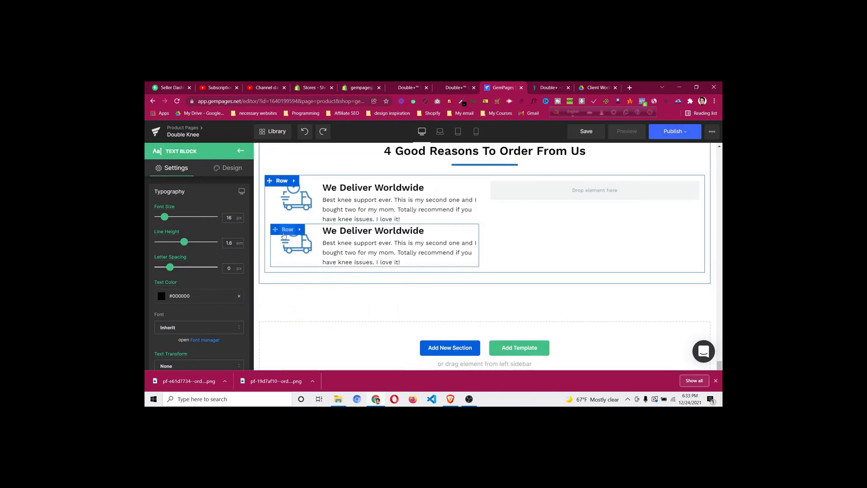
{"action": "left_click", "coordinate": [532, 186]}
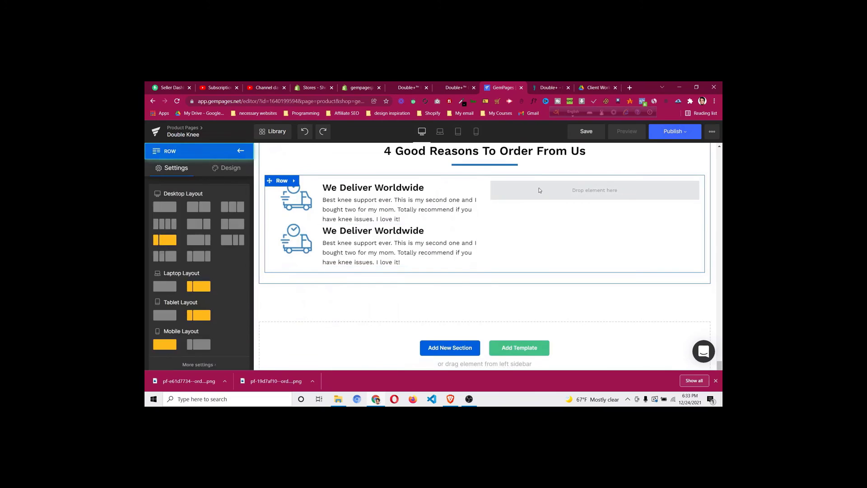
{"action": "left_click_drag", "start_coordinate": [559, 190], "coordinate": [570, 220]}
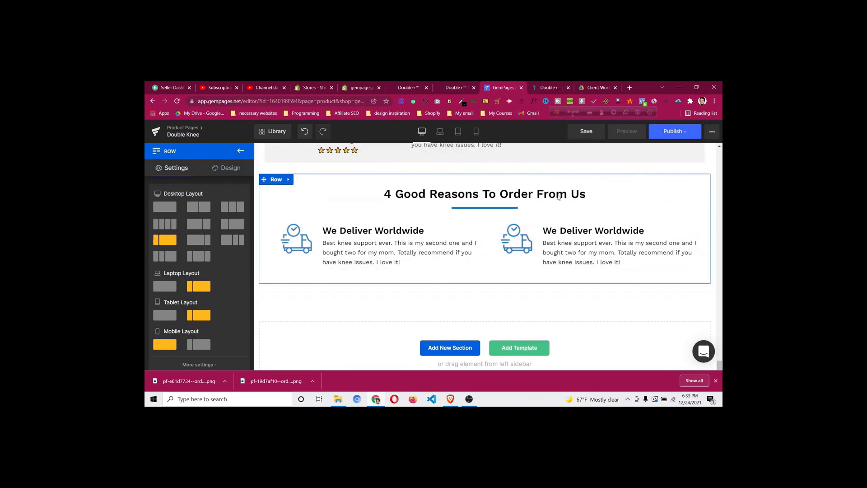
Replace the copied feature's truck icon with the shield icon PNG from Downloads
{"action": "left_click", "coordinate": [286, 258]}
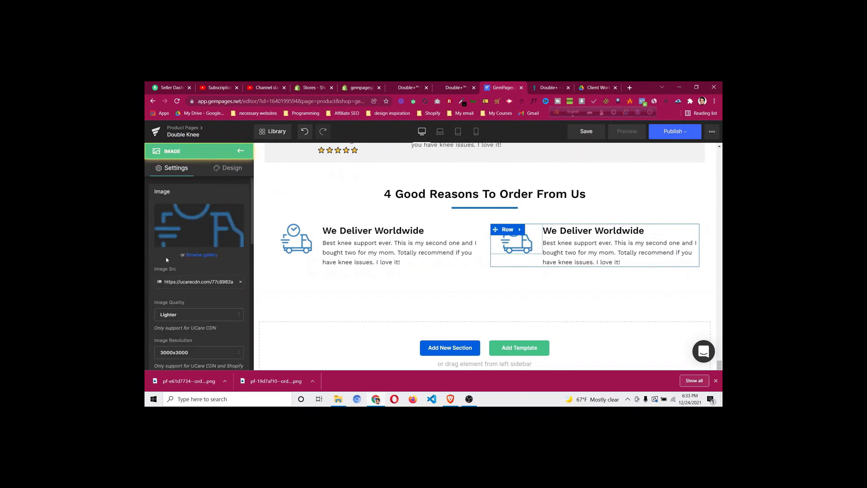
{"action": "left_click", "coordinate": [206, 226]}
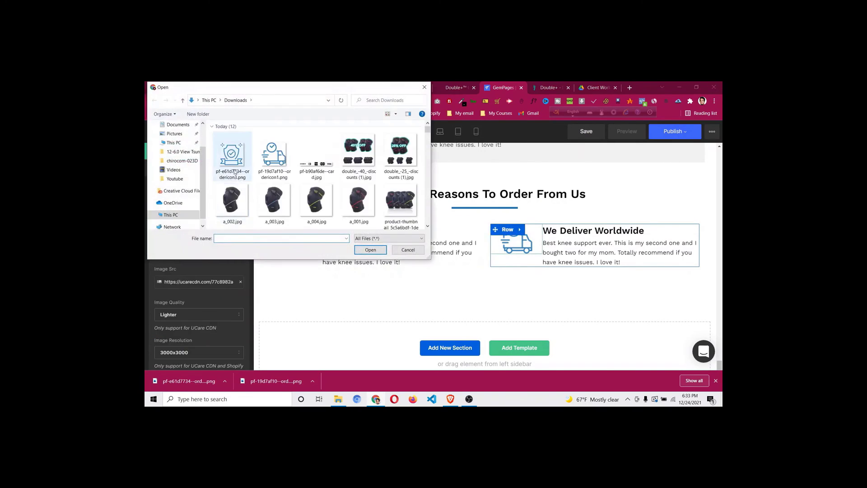
{"action": "left_click", "coordinate": [232, 151]}
{"action": "left_click", "coordinate": [368, 248]}
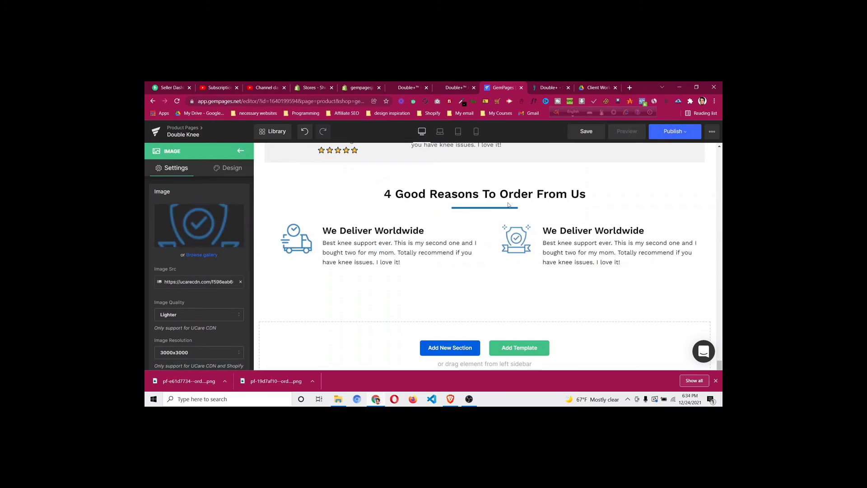
In mobile view, set the truck icon width to 20% and apply its style to the shield
{"action": "left_click", "coordinate": [475, 132]}
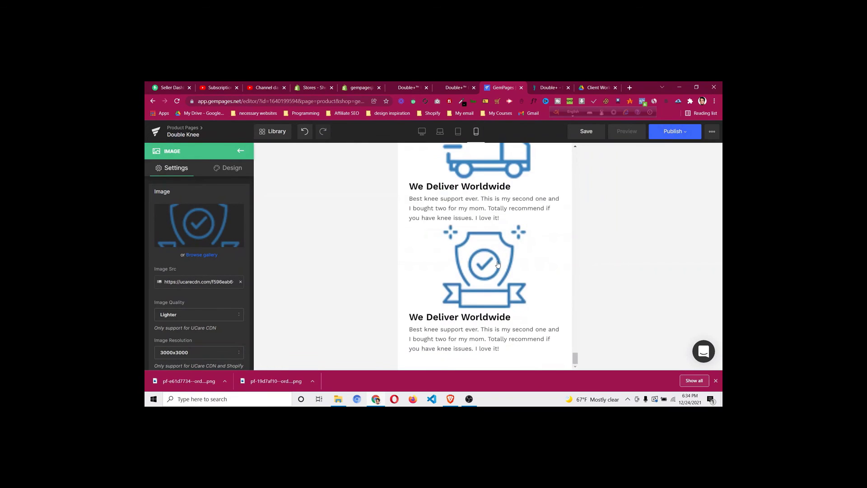
{"action": "scroll", "coordinate": [504, 258], "scroll_direction": "up", "scroll_amount": 2}
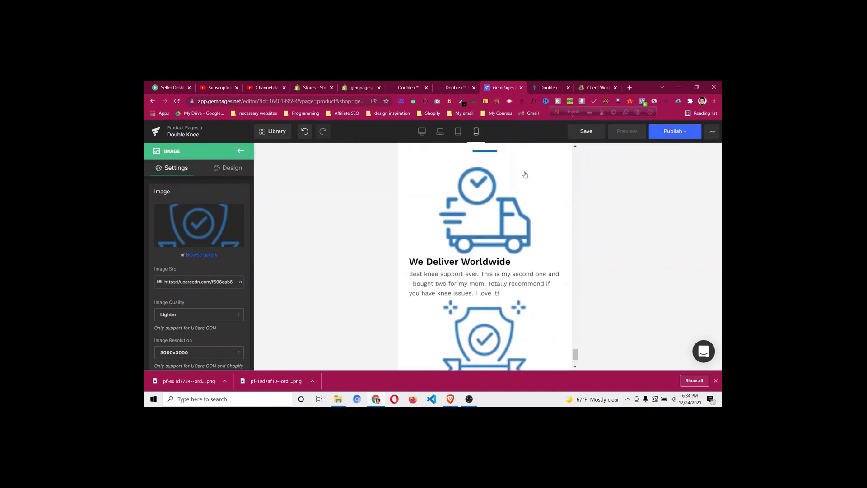
{"action": "left_click", "coordinate": [486, 213]}
{"action": "scroll", "coordinate": [173, 270], "scroll_direction": "down", "scroll_amount": 3}
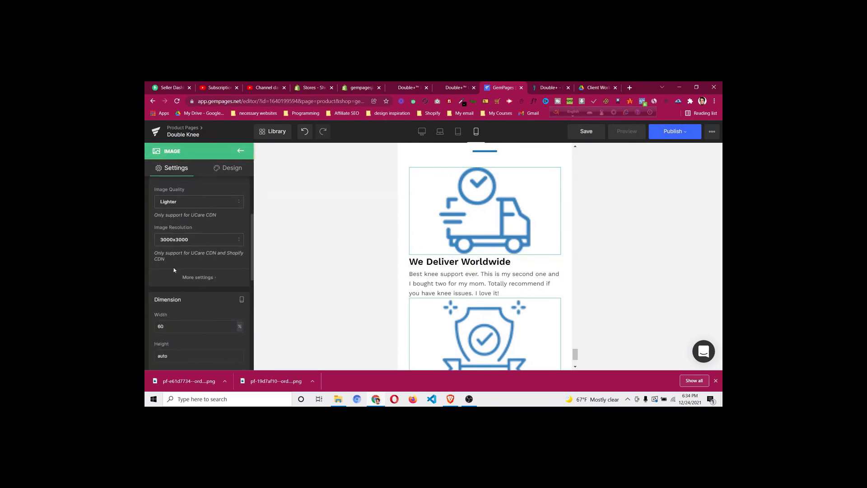
{"action": "left_click", "coordinate": [175, 327]}
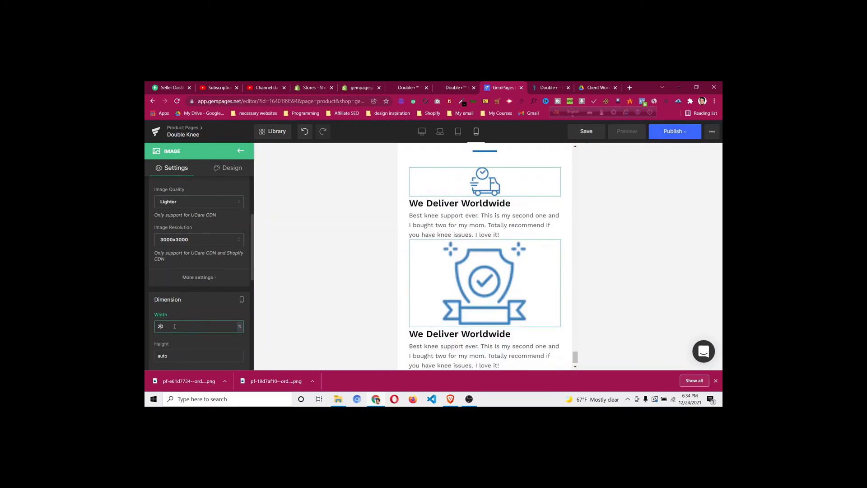
{"action": "right_click", "coordinate": [481, 183]}
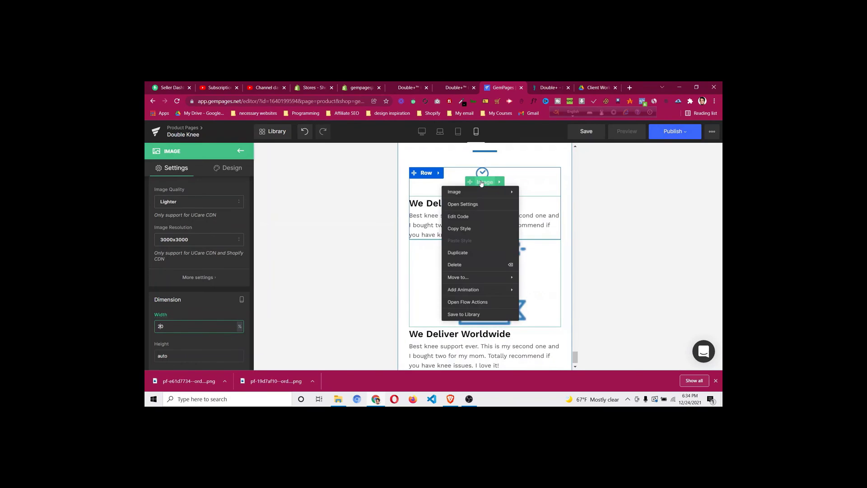
{"action": "left_click", "coordinate": [478, 229]}
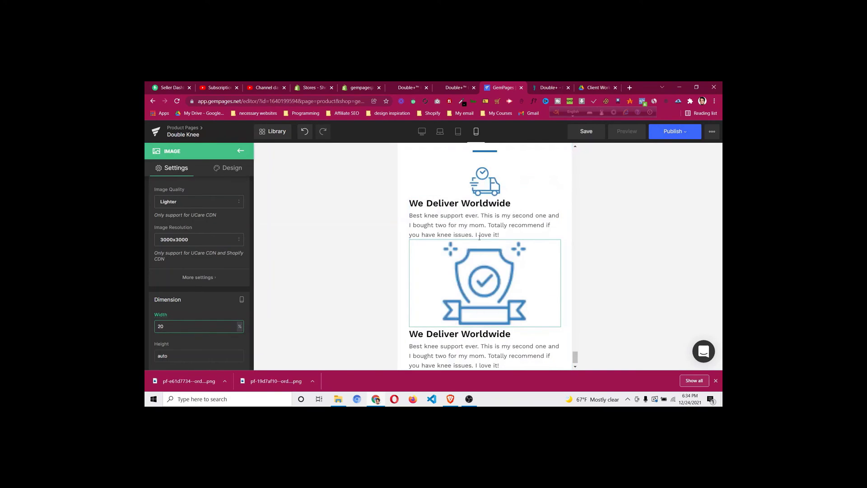
{"action": "right_click", "coordinate": [488, 287]}
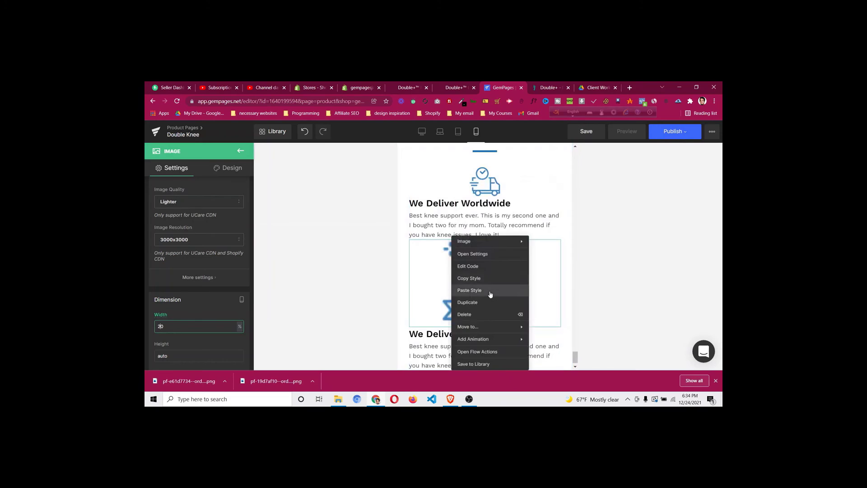
{"action": "left_click", "coordinate": [490, 294]}
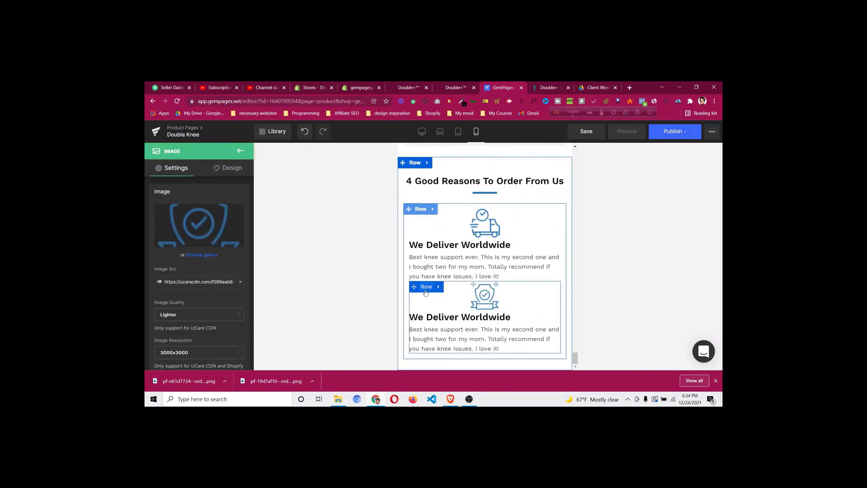
Add top margin above the first feature row
{"action": "left_click", "coordinate": [425, 292]}
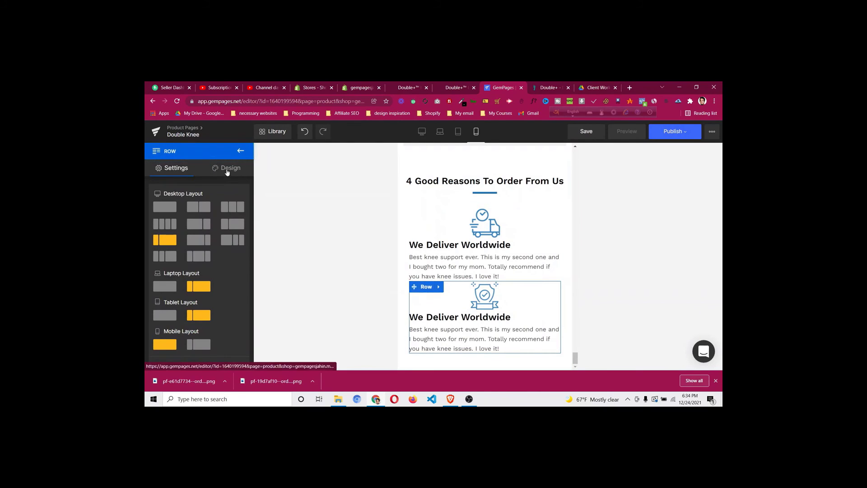
{"action": "left_click", "coordinate": [227, 168]}
{"action": "left_click", "coordinate": [201, 216]}
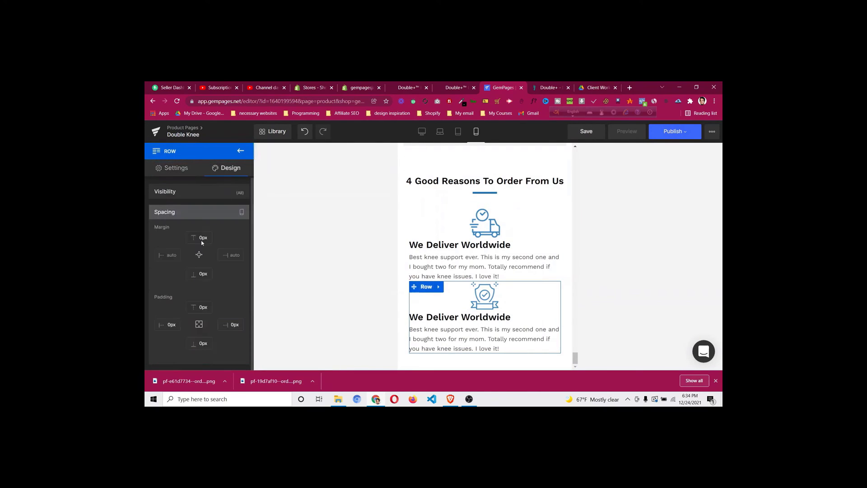
{"action": "left_click_drag", "start_coordinate": [199, 233], "coordinate": [213, 217]}
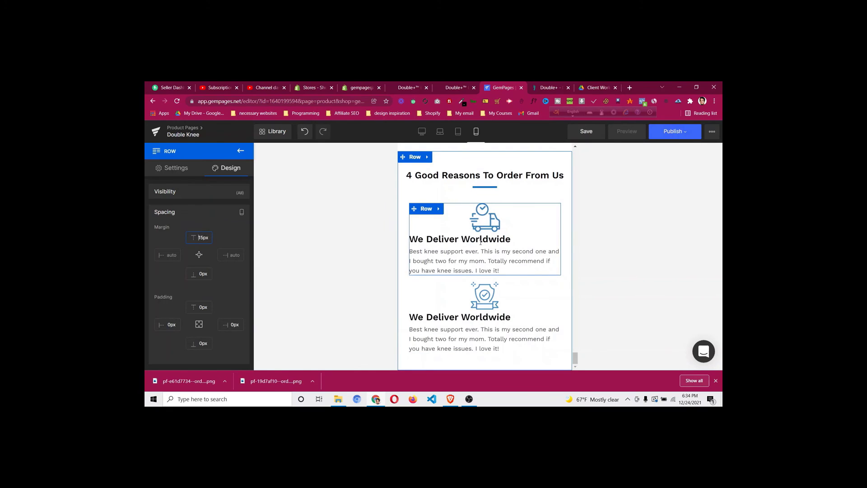
Center the We Deliver Worldwide heading with a 5px top margin, and center its description
{"action": "left_click", "coordinate": [479, 239]}
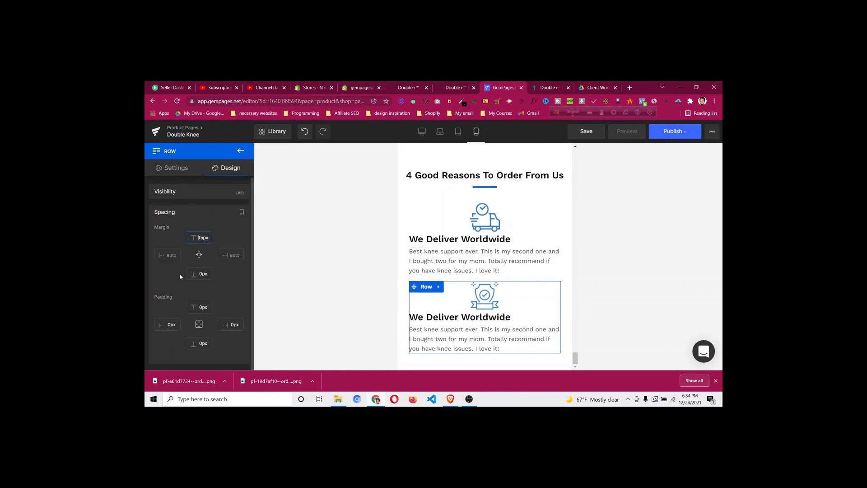
{"action": "scroll", "coordinate": [180, 278], "scroll_direction": "down", "scroll_amount": 2}
{"action": "scroll", "coordinate": [180, 277], "scroll_direction": "down", "scroll_amount": 4}
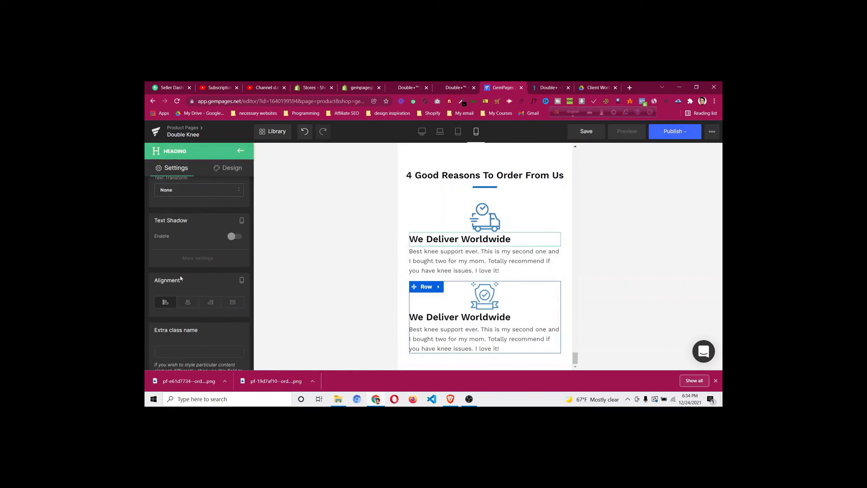
{"action": "left_click", "coordinate": [188, 303]}
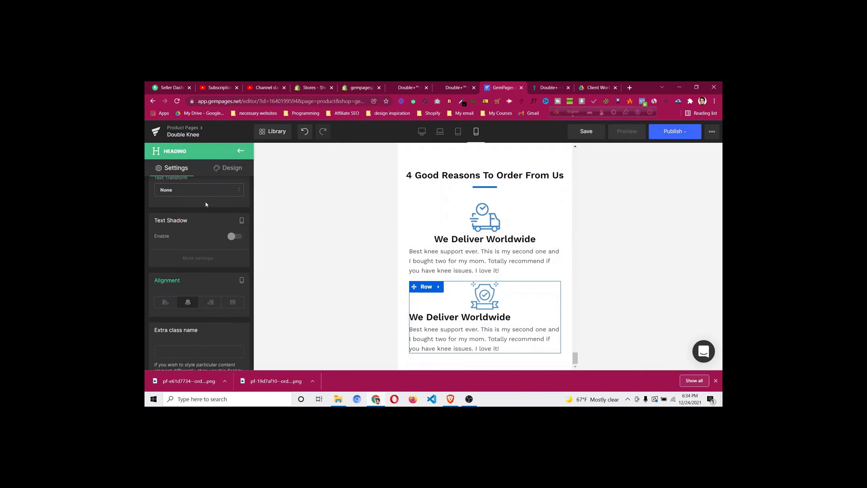
{"action": "left_click", "coordinate": [232, 167]}
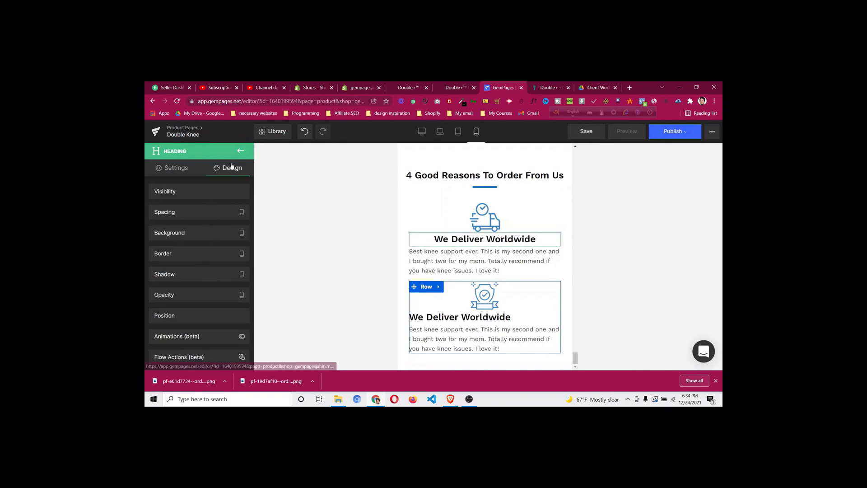
{"action": "left_click", "coordinate": [193, 214]}
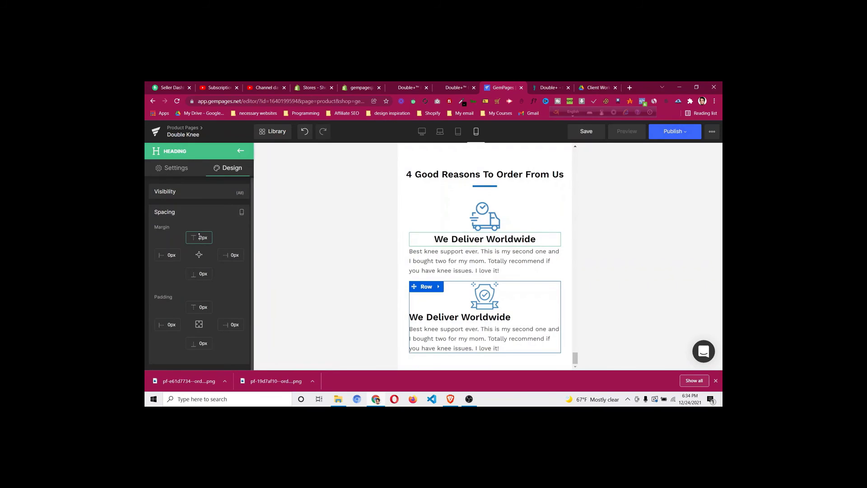
{"action": "left_click_drag", "start_coordinate": [201, 227], "coordinate": [208, 219]}
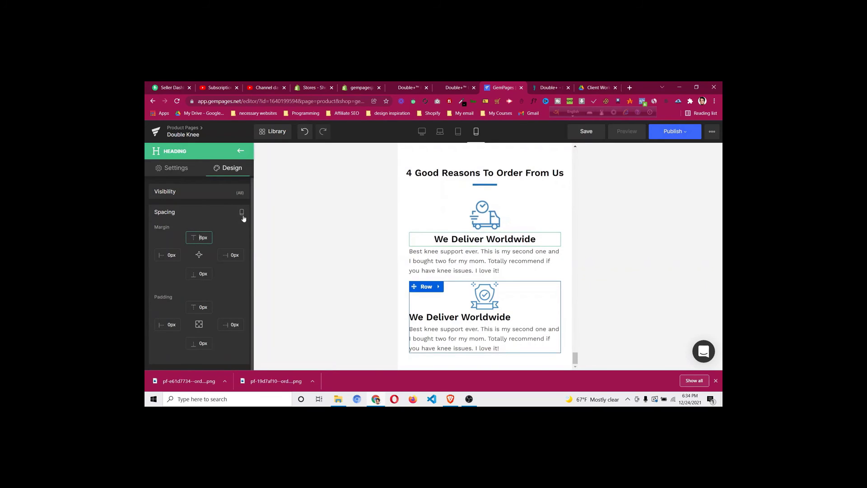
{"action": "key", "text": "Down"}
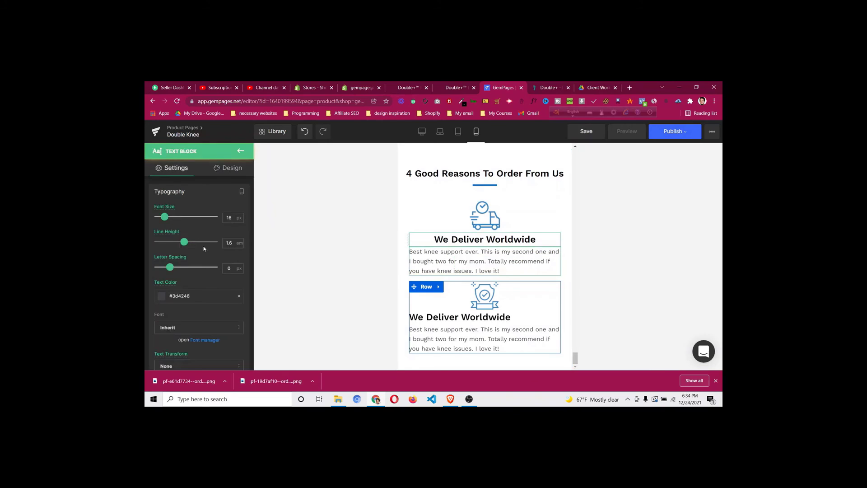
{"action": "scroll", "coordinate": [207, 246], "scroll_direction": "down", "scroll_amount": 5}
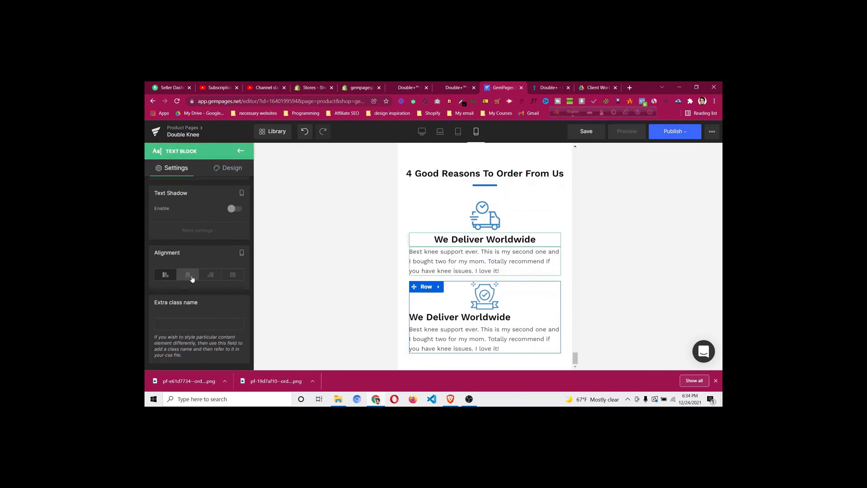
{"action": "left_click", "coordinate": [188, 275]}
Copy the first heading's styling onto the second We Deliver Worldwide heading
{"action": "right_click", "coordinate": [485, 239]}
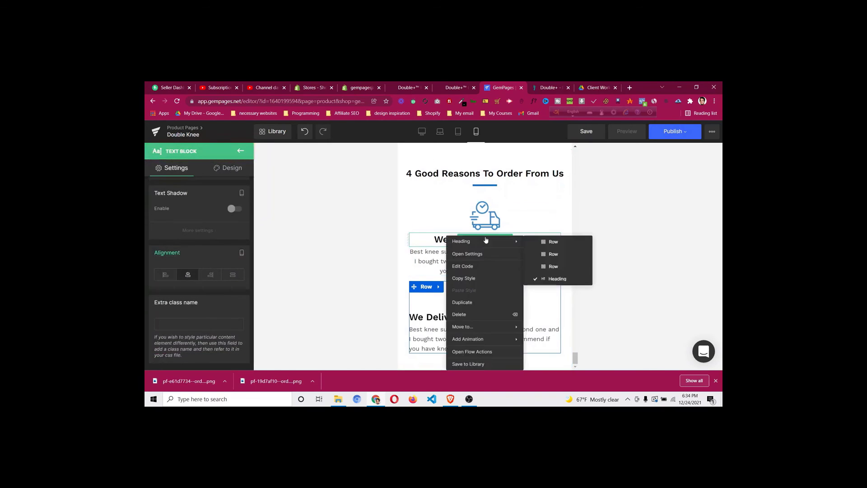
{"action": "left_click", "coordinate": [473, 281]}
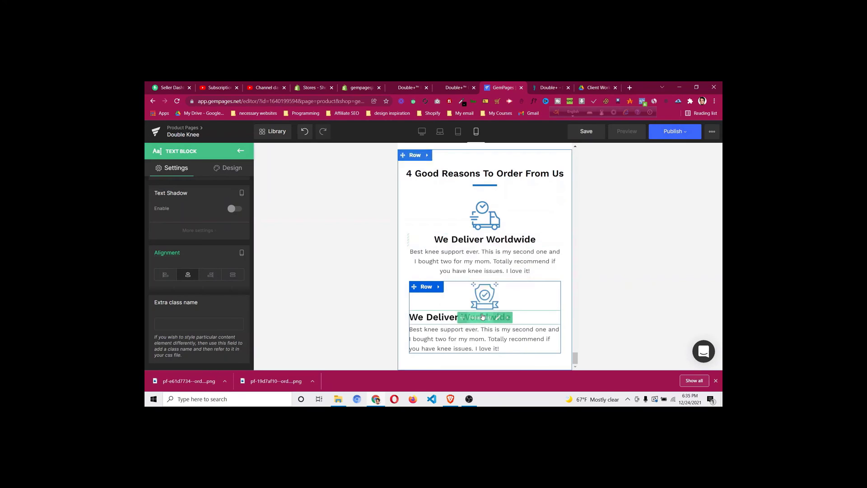
{"action": "right_click", "coordinate": [481, 317]}
{"action": "left_click", "coordinate": [483, 292]}
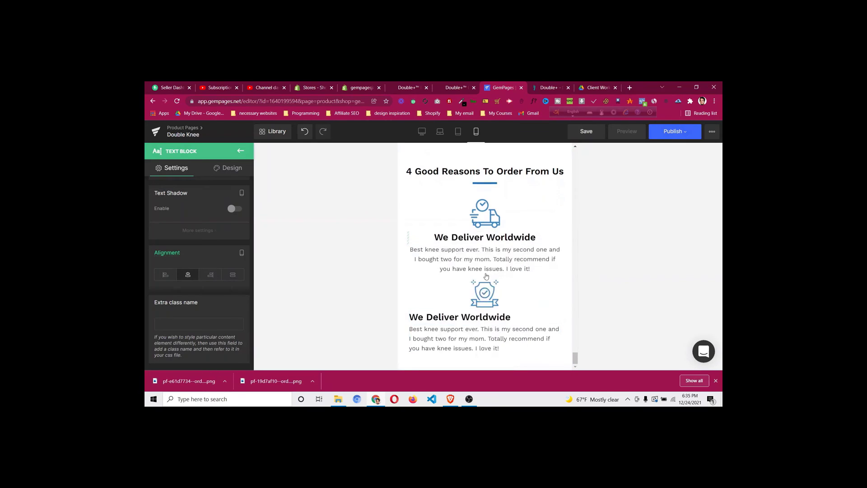
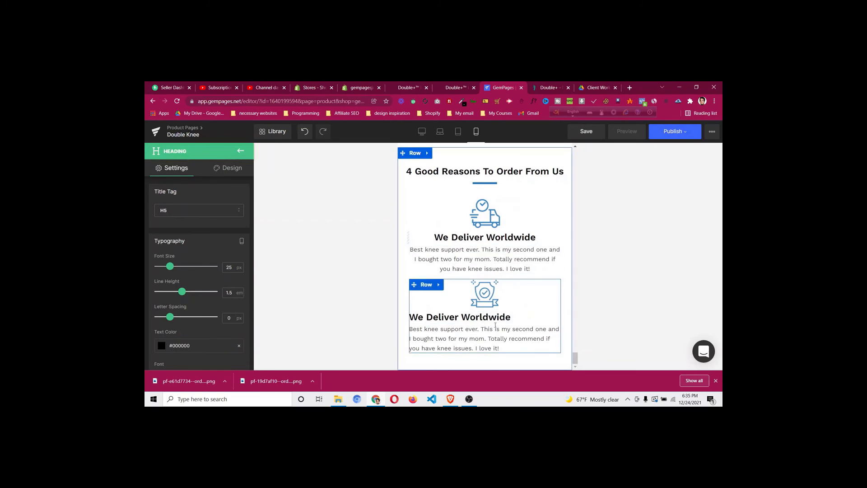
Paste the first feature heading's copied style onto the second heading
{"action": "right_click", "coordinate": [490, 242]}
{"action": "left_click", "coordinate": [479, 280]}
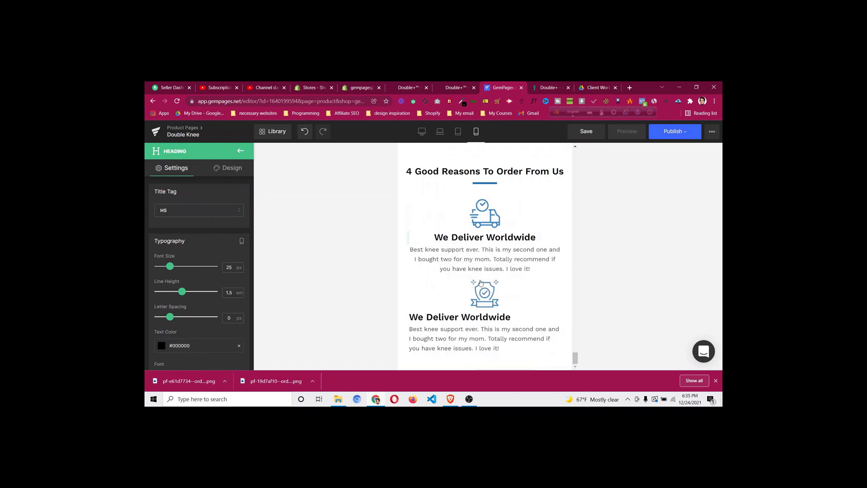
{"action": "right_click", "coordinate": [477, 318]}
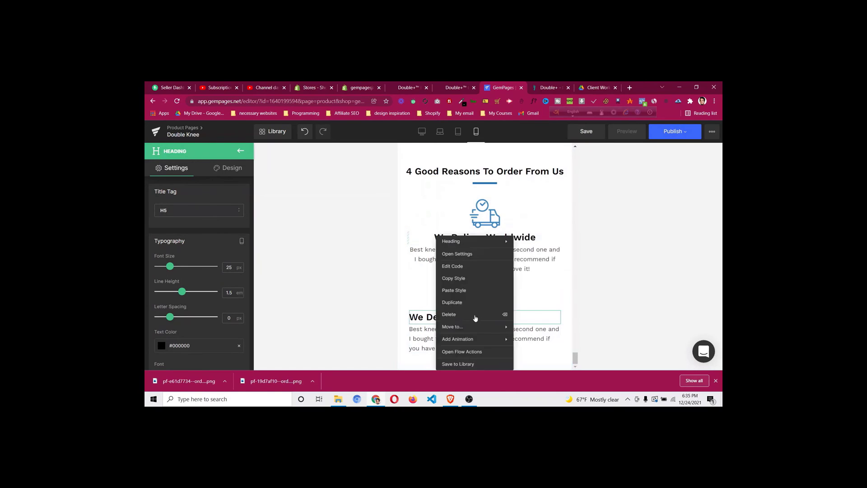
{"action": "left_click", "coordinate": [468, 291]}
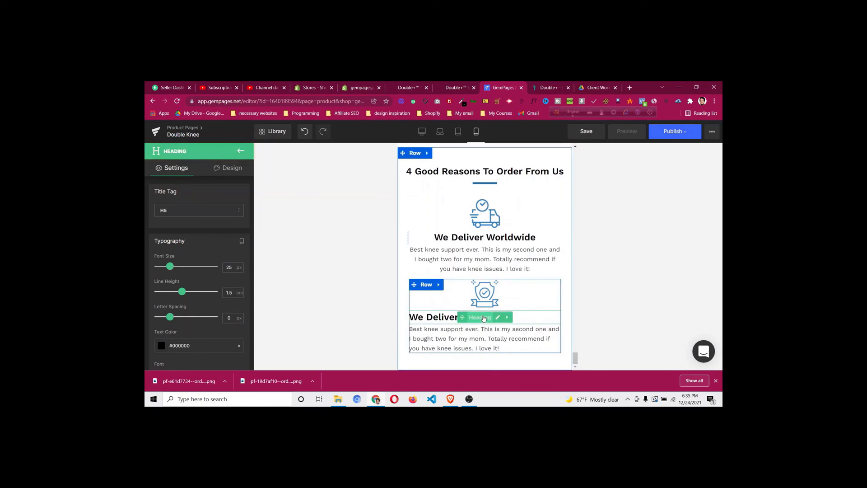
Center the second We Deliver Worldwide heading and review its margin and padding values
{"action": "scroll", "coordinate": [194, 251], "scroll_direction": "down", "scroll_amount": 3}
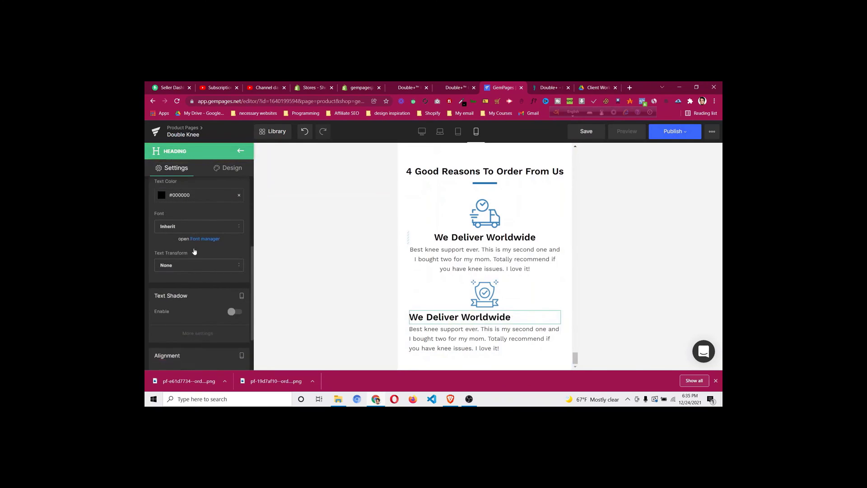
{"action": "scroll", "coordinate": [199, 326], "scroll_direction": "down", "scroll_amount": 2}
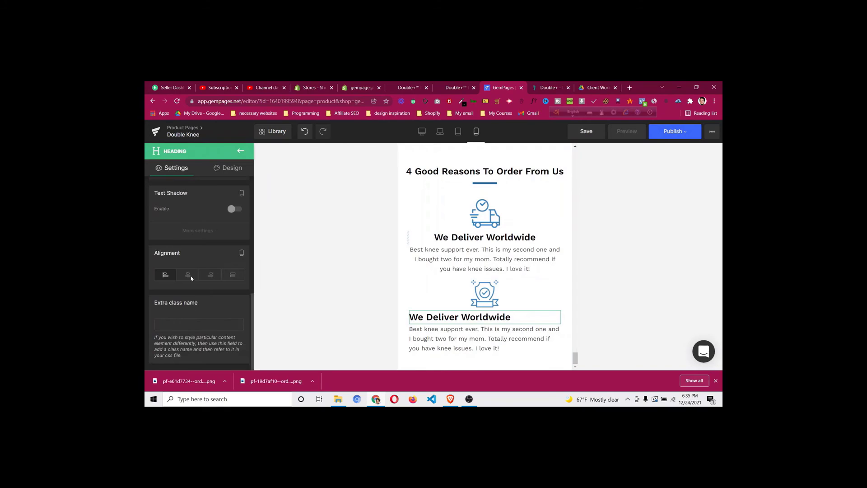
{"action": "left_click", "coordinate": [188, 274]}
{"action": "scroll", "coordinate": [224, 243], "scroll_direction": "up", "scroll_amount": 5}
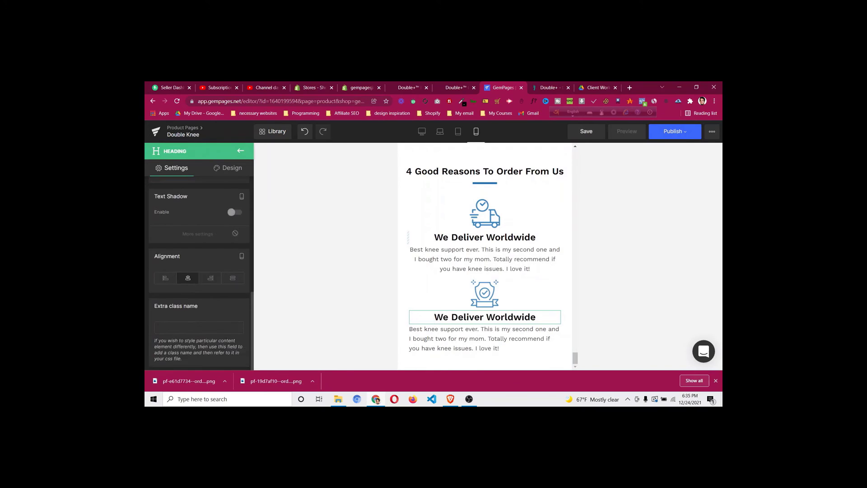
{"action": "scroll", "coordinate": [234, 176], "scroll_direction": "up", "scroll_amount": 2}
{"action": "left_click", "coordinate": [233, 168]}
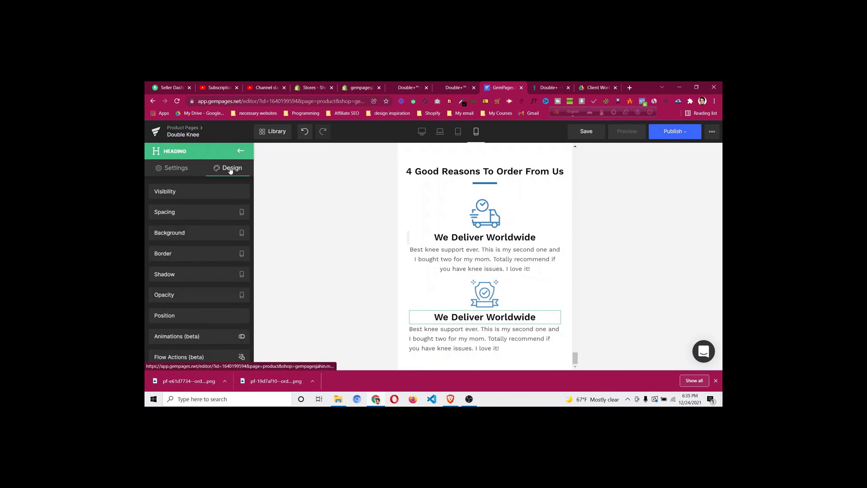
{"action": "left_click", "coordinate": [202, 219]}
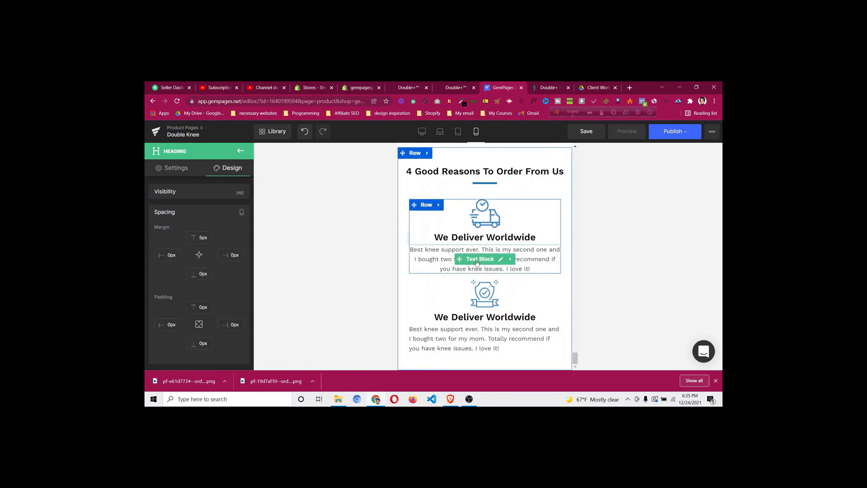
Center the second feature's description paragraph
{"action": "left_click", "coordinate": [482, 343]}
{"action": "scroll", "coordinate": [189, 244], "scroll_direction": "down", "scroll_amount": 5}
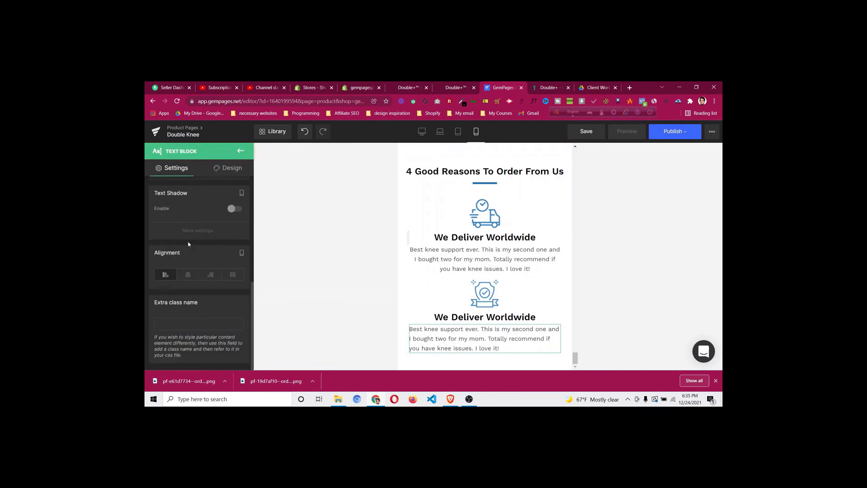
{"action": "left_click", "coordinate": [188, 275]}
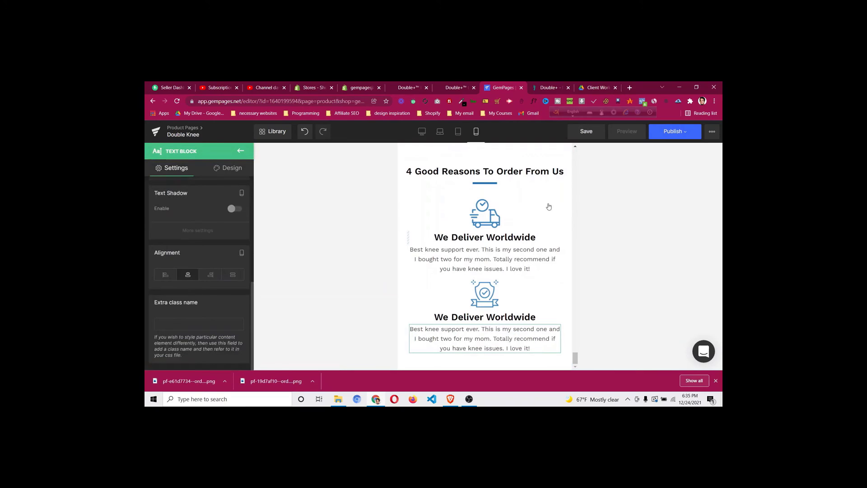
Switch to desktop view and compare it with the live DoctorSteps product page
{"action": "left_click", "coordinate": [422, 131]}
{"action": "scroll", "coordinate": [349, 251], "scroll_direction": "down", "scroll_amount": 2}
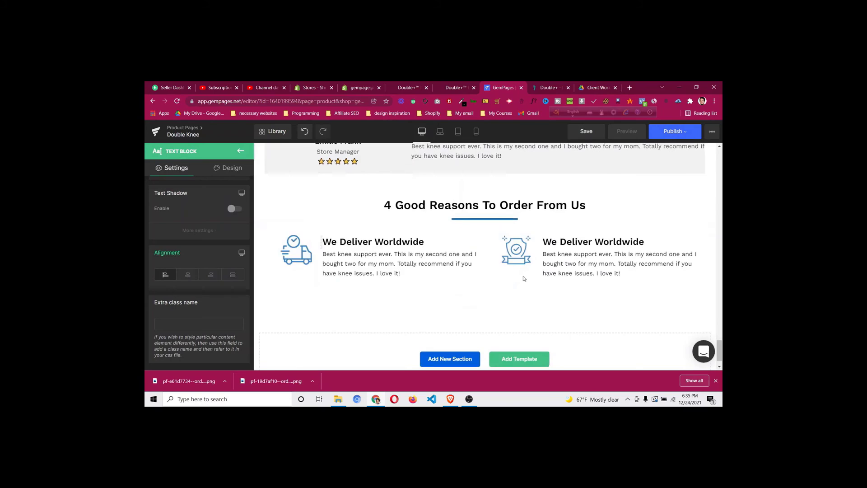
{"action": "left_click", "coordinate": [549, 88]}
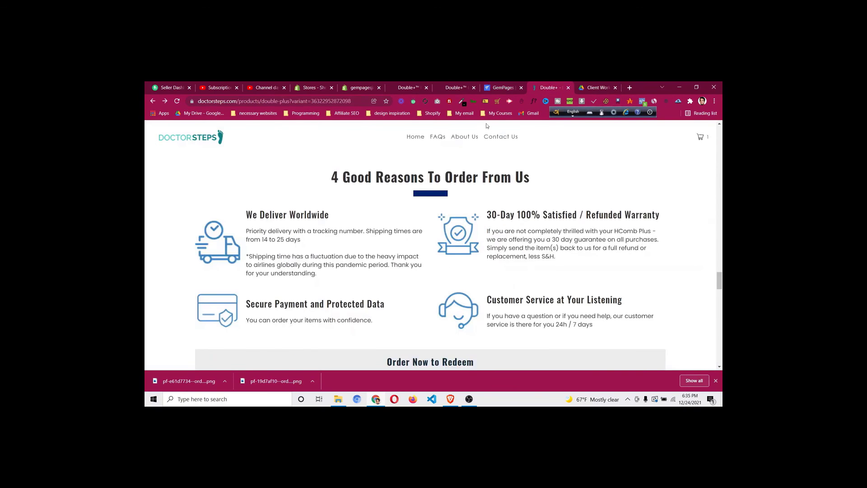
{"action": "left_click", "coordinate": [499, 90]}
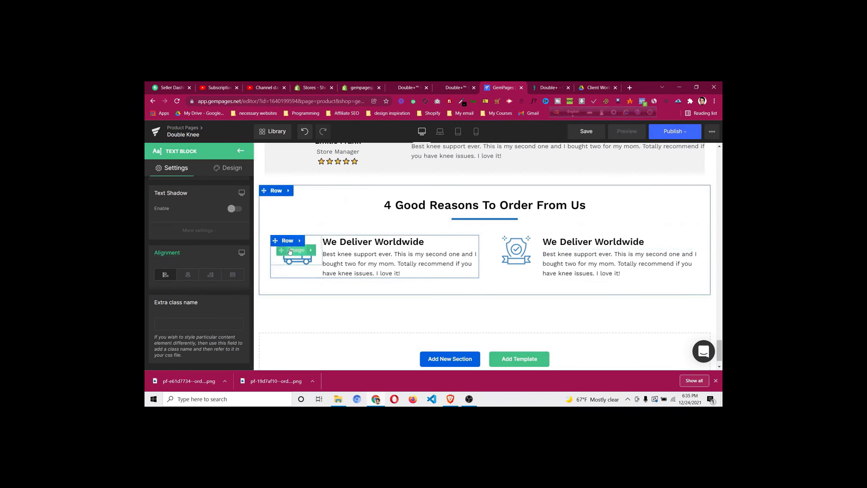
Duplicate the feature row to create a second row of reason blocks
{"action": "right_click", "coordinate": [283, 235]}
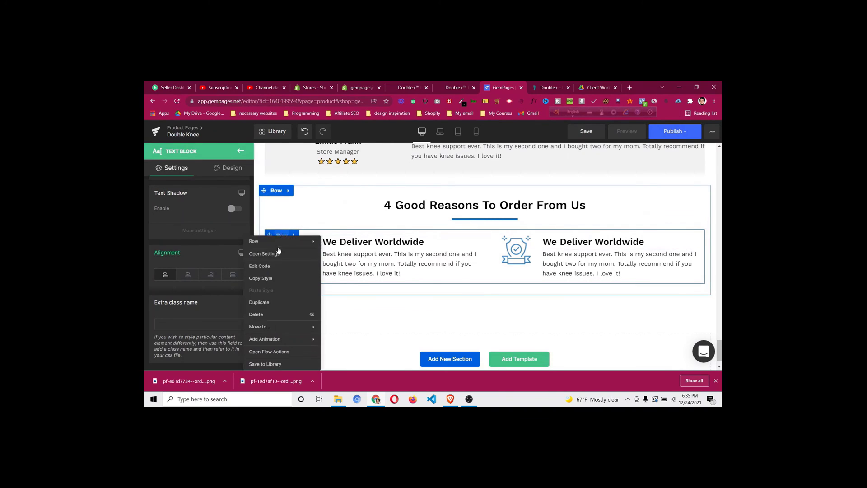
{"action": "left_click", "coordinate": [264, 305]}
{"action": "scroll", "coordinate": [642, 267], "scroll_direction": "down", "scroll_amount": 2}
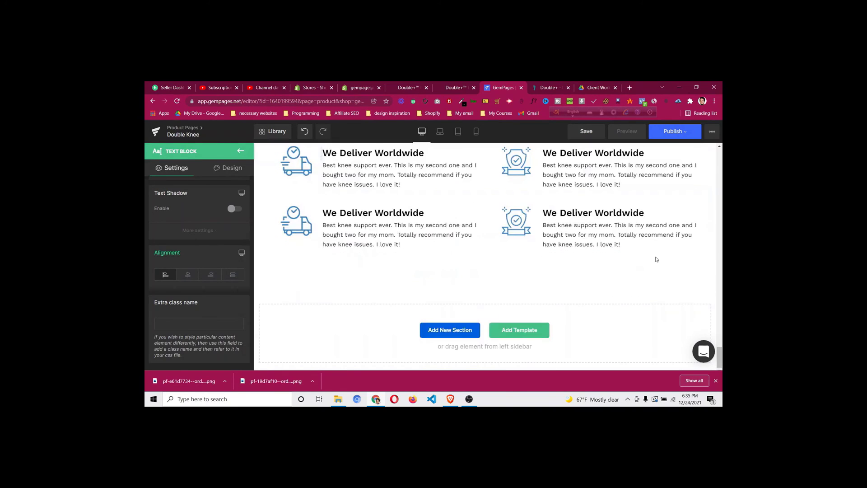
{"action": "scroll", "coordinate": [657, 258], "scroll_direction": "up", "scroll_amount": 1}
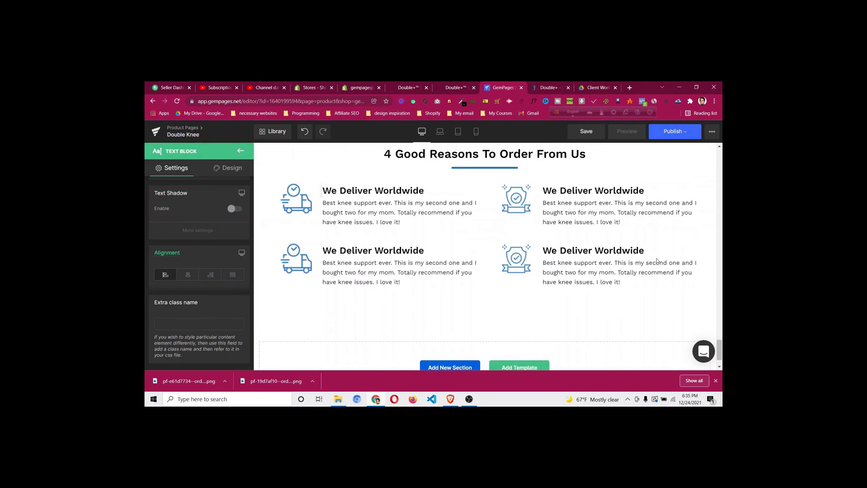
{"action": "scroll", "coordinate": [658, 261], "scroll_direction": "up", "scroll_amount": 1}
Review the feature layout on the live product page for reference
{"action": "left_click", "coordinate": [549, 87]}
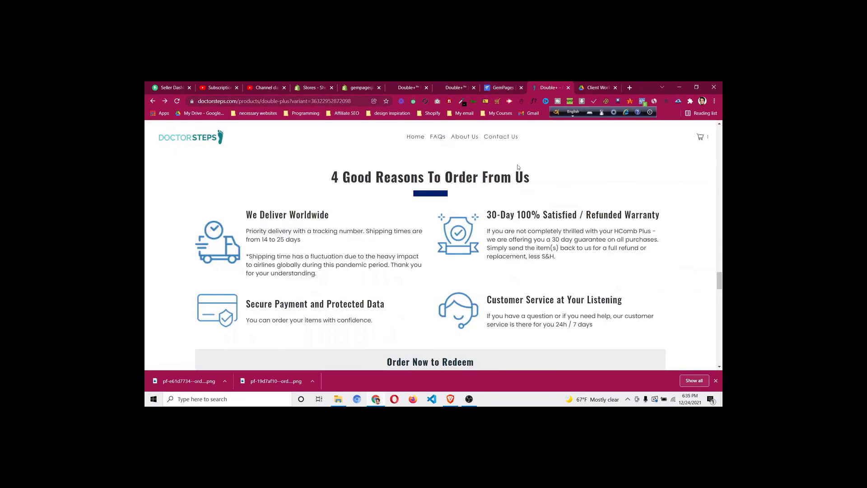
{"action": "scroll", "coordinate": [410, 285], "scroll_direction": "down", "scroll_amount": 2}
{"action": "scroll", "coordinate": [410, 285], "scroll_direction": "down", "scroll_amount": 1}
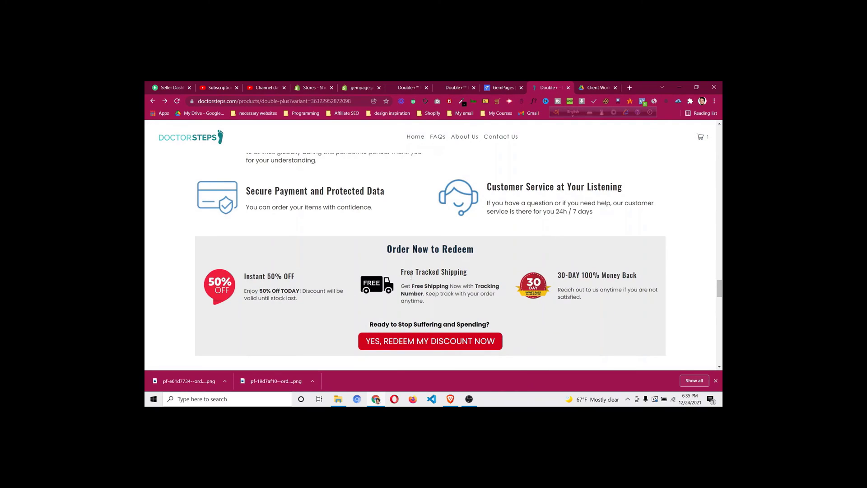
{"action": "scroll", "coordinate": [411, 277], "scroll_direction": "up", "scroll_amount": 1}
{"action": "scroll", "coordinate": [429, 238], "scroll_direction": "down", "scroll_amount": 1}
{"action": "scroll", "coordinate": [430, 235], "scroll_direction": "up", "scroll_amount": 2}
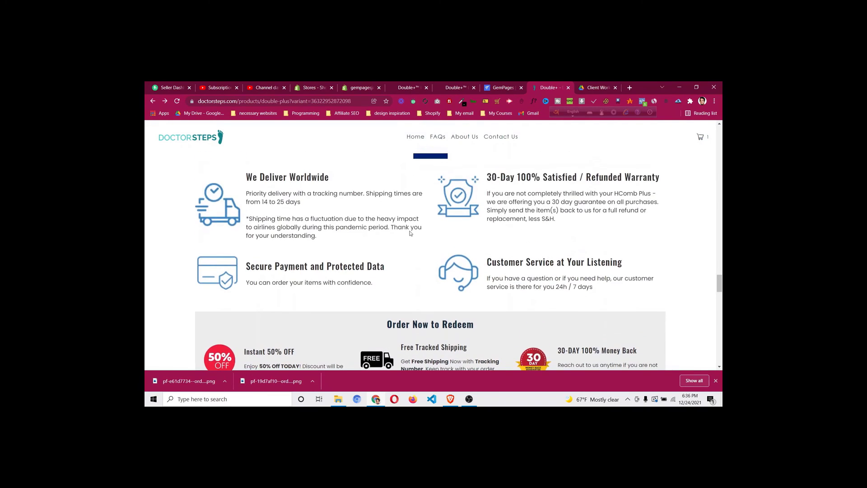
{"action": "scroll", "coordinate": [502, 271], "scroll_direction": "down", "scroll_amount": 2}
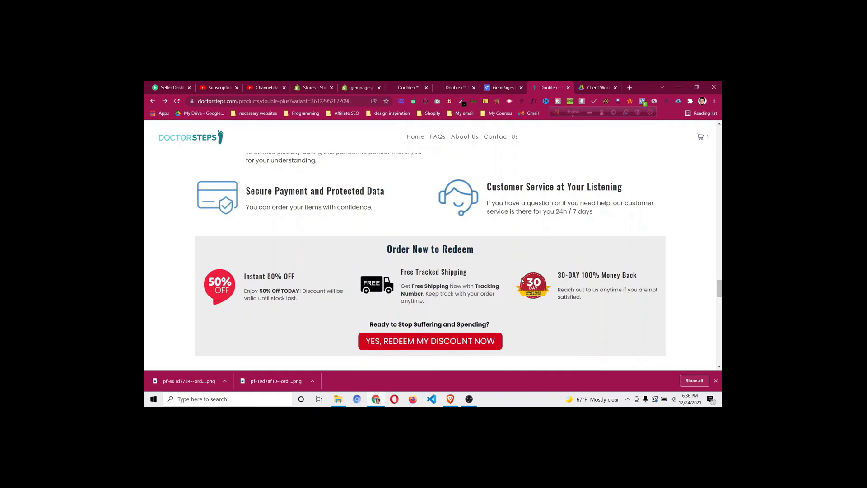
{"action": "scroll", "coordinate": [520, 280], "scroll_direction": "up", "scroll_amount": 5}
{"action": "scroll", "coordinate": [470, 269], "scroll_direction": "down", "scroll_amount": 5}
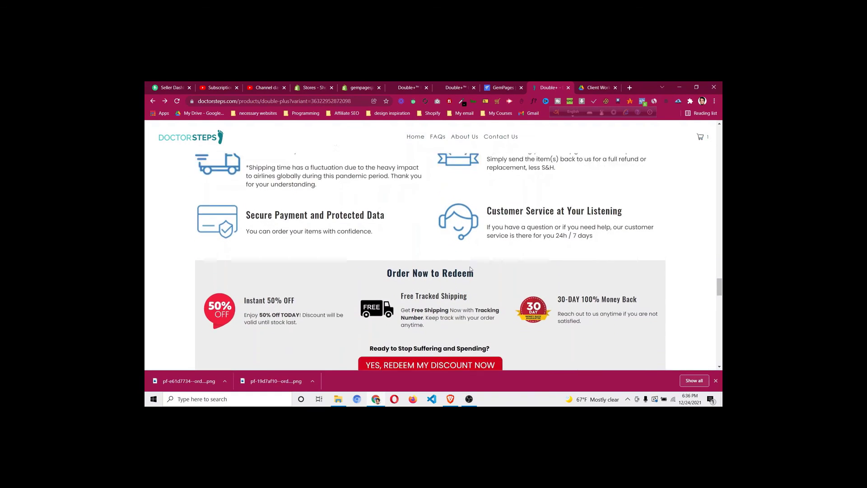
{"action": "left_click", "coordinate": [503, 87]}
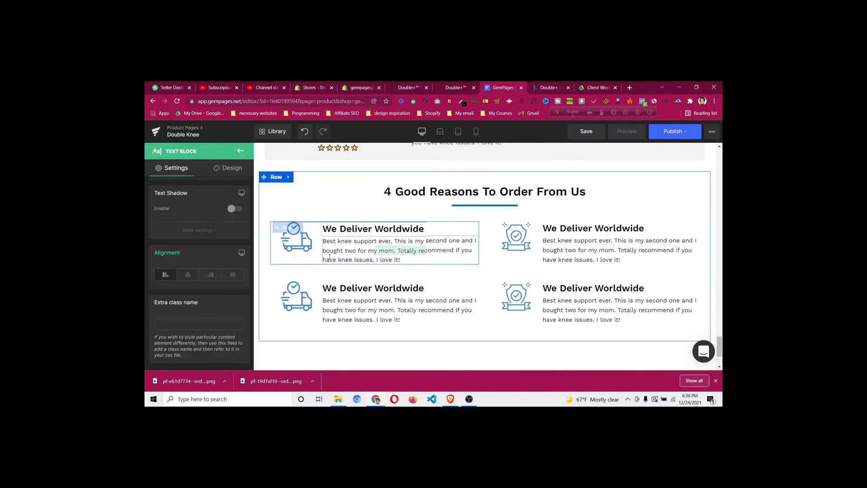
Look at the live product page again for reference
{"action": "scroll", "coordinate": [330, 257], "scroll_direction": "up", "scroll_amount": 2}
{"action": "scroll", "coordinate": [278, 217], "scroll_direction": "down", "scroll_amount": 2}
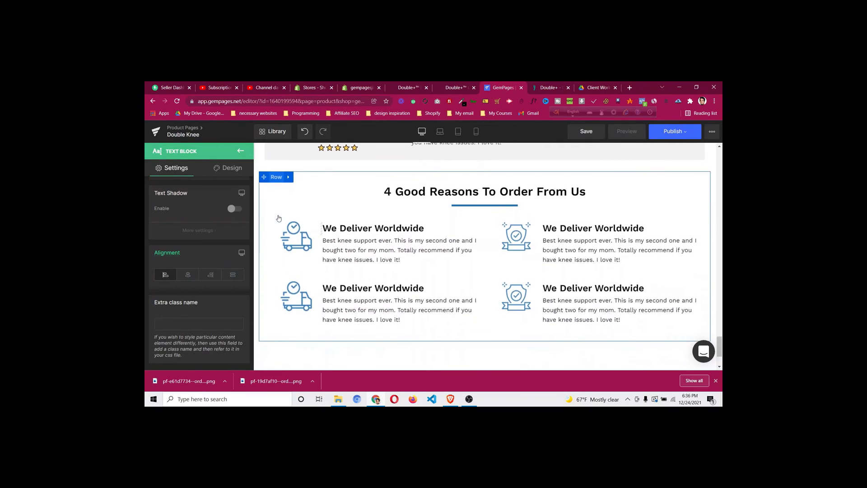
{"action": "left_click", "coordinate": [549, 88]}
{"action": "left_click", "coordinate": [497, 87]}
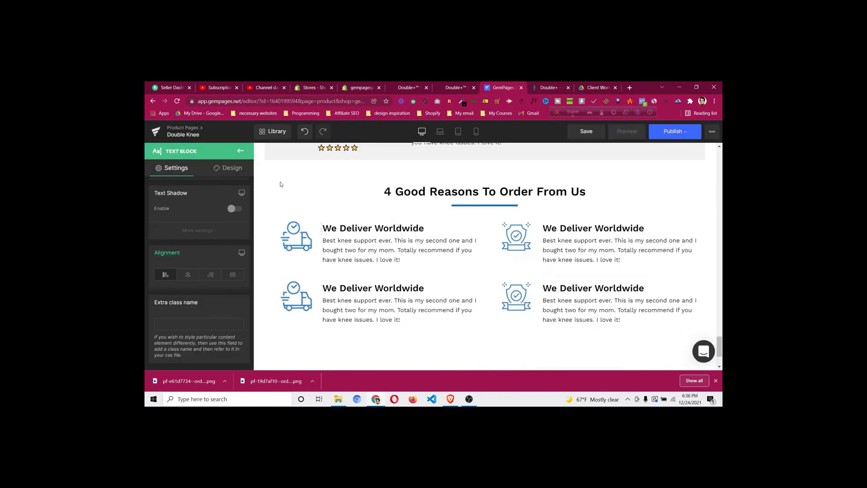
Duplicate the entire 4 Good Reasons section
{"action": "right_click", "coordinate": [278, 180]}
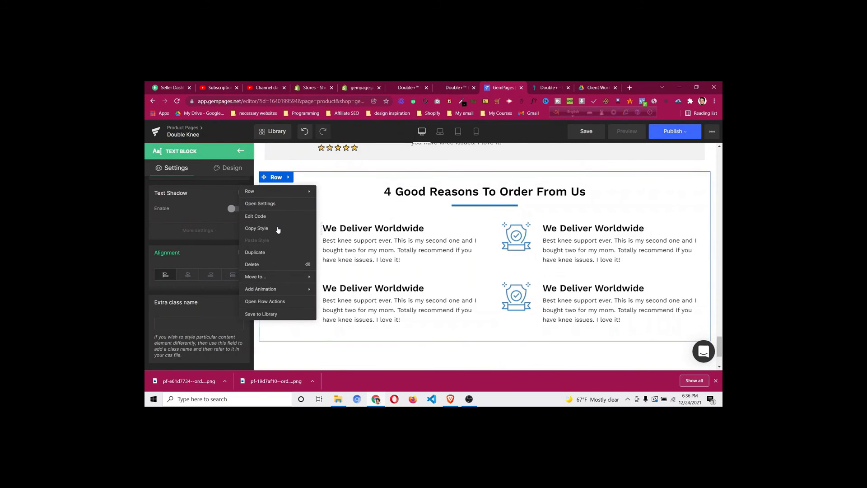
{"action": "left_click", "coordinate": [278, 252]}
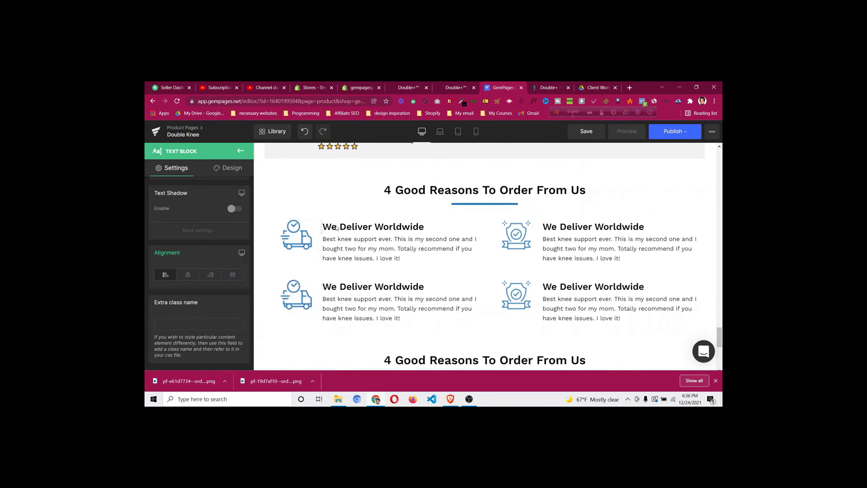
{"action": "scroll", "coordinate": [336, 229], "scroll_direction": "down", "scroll_amount": 5}
{"action": "scroll", "coordinate": [395, 226], "scroll_direction": "up", "scroll_amount": 1}
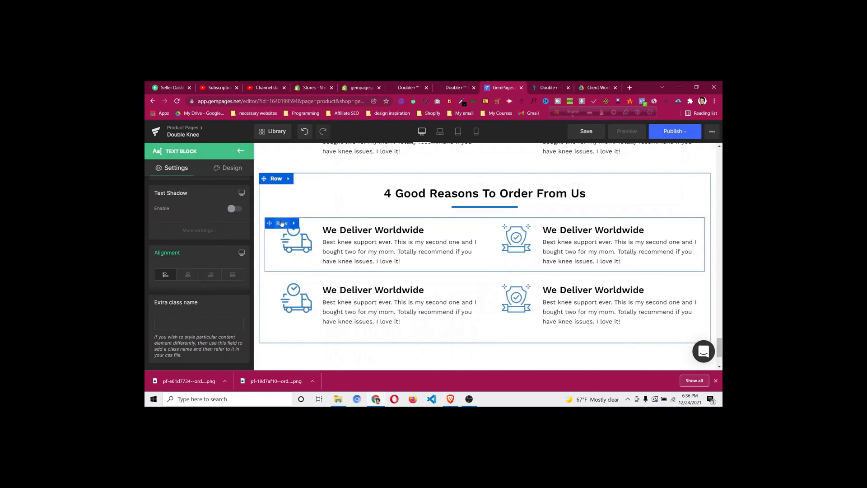
Split the first feature row into a three-column desktop layout
{"action": "left_click", "coordinate": [281, 223]}
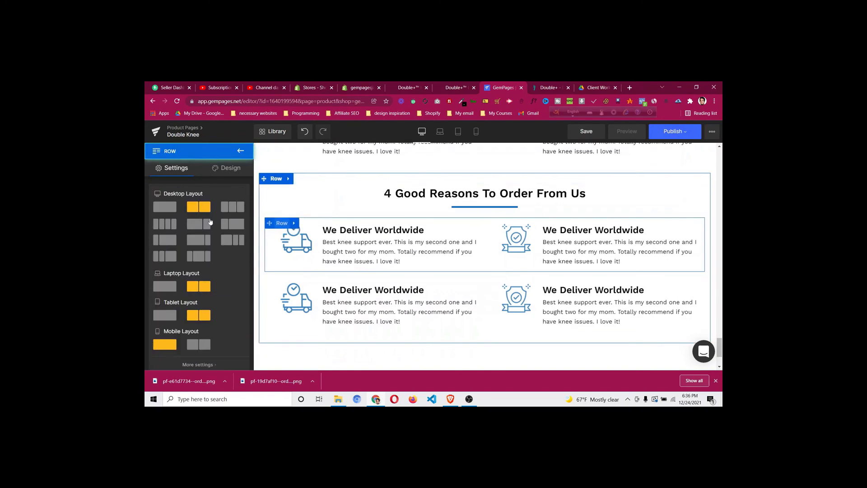
{"action": "left_click", "coordinate": [239, 209]}
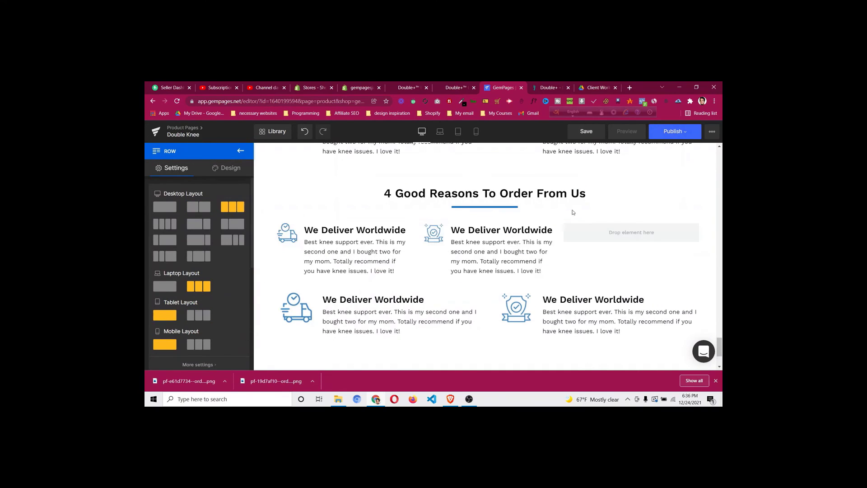
{"action": "left_click", "coordinate": [551, 88]}
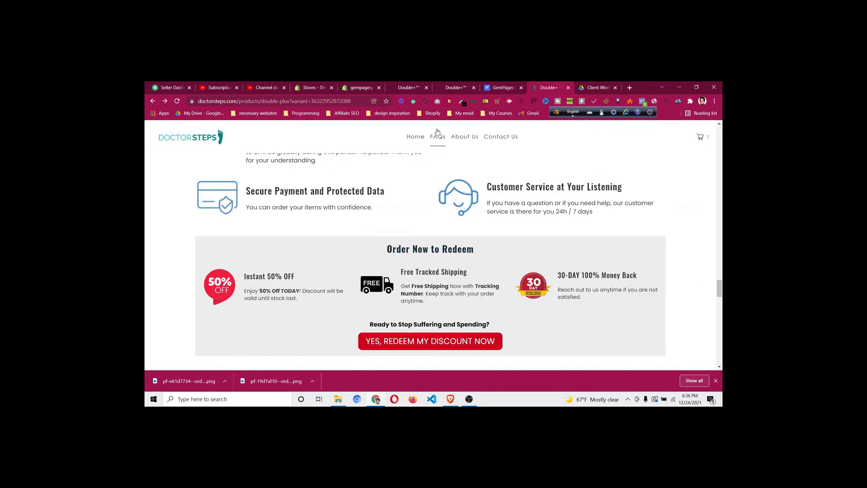
{"action": "left_click", "coordinate": [501, 88]}
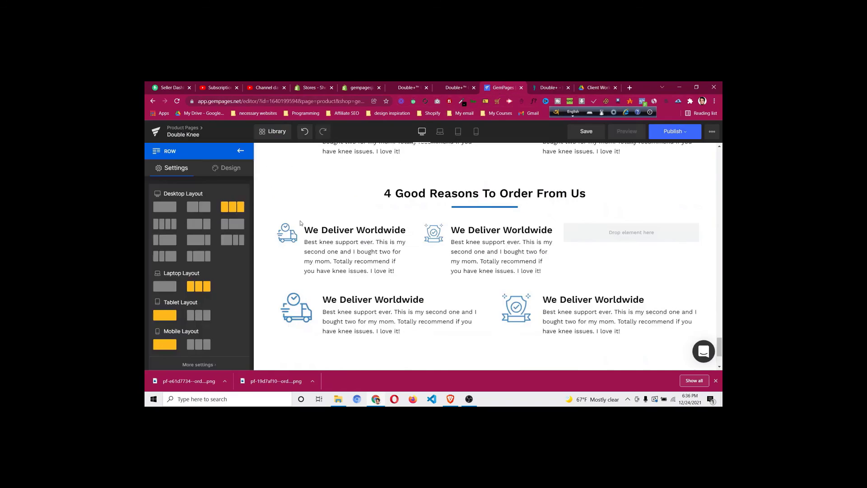
Shrink both feature headings to a 20 px font size
{"action": "left_click", "coordinate": [356, 231]}
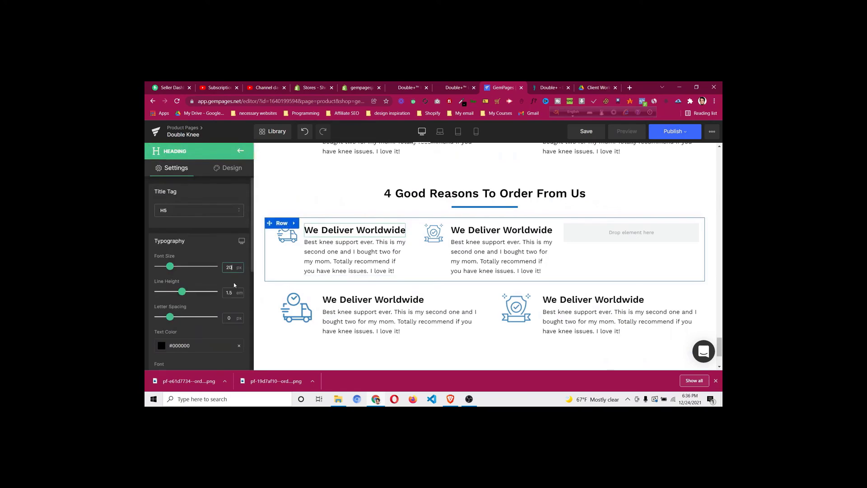
{"action": "key", "text": "Return"}
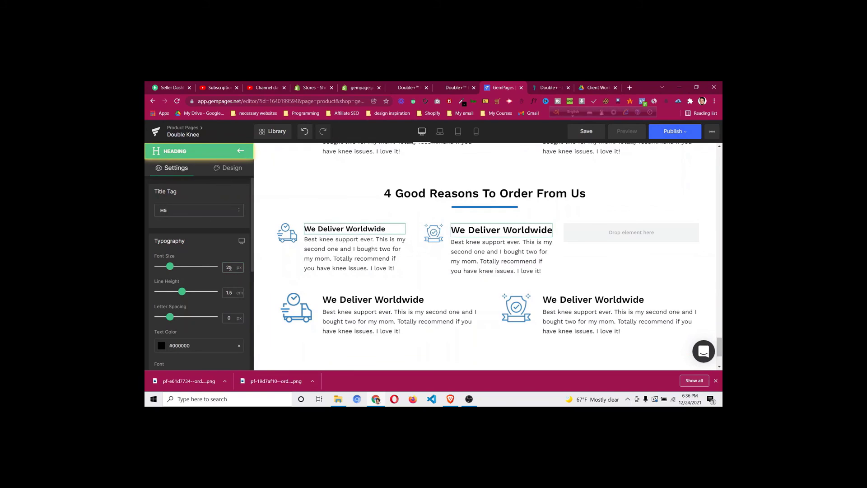
{"action": "key", "text": "Return"}
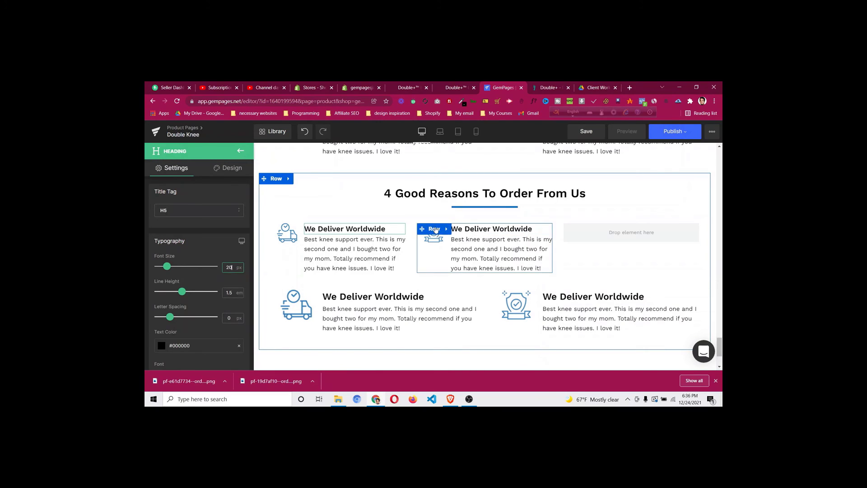
Duplicate the middle column into the empty third slot and delete the lower two-column row
{"action": "left_click", "coordinate": [435, 230]}
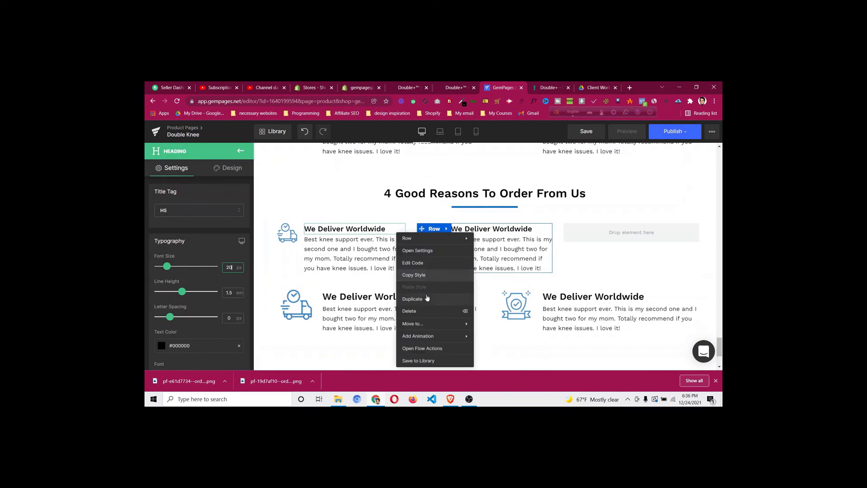
{"action": "left_click", "coordinate": [428, 298]}
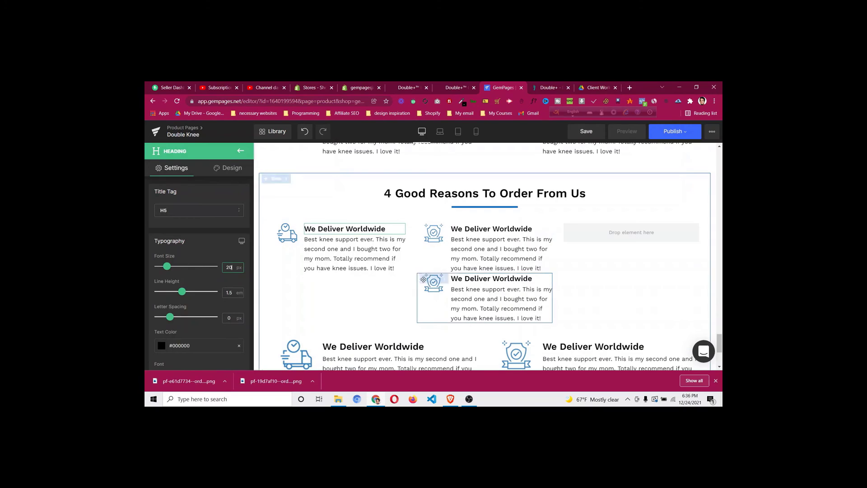
{"action": "left_click_drag", "start_coordinate": [552, 257], "coordinate": [637, 231]}
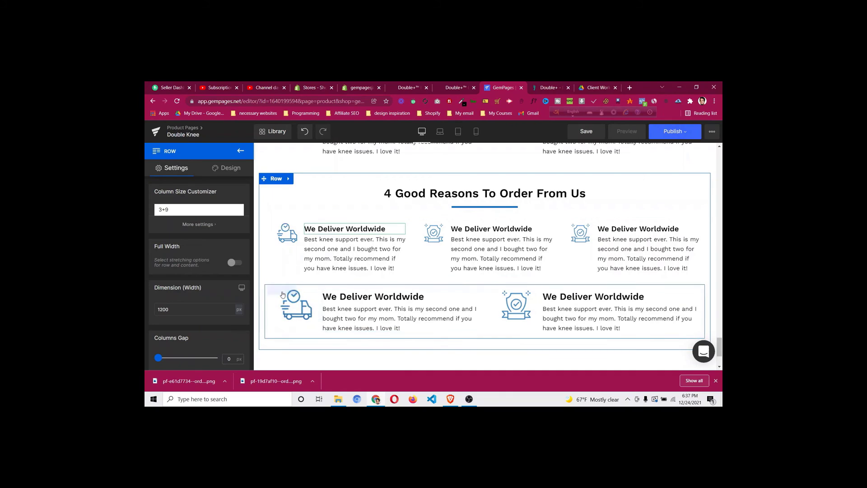
{"action": "right_click", "coordinate": [296, 305]}
{"action": "left_click", "coordinate": [266, 315]}
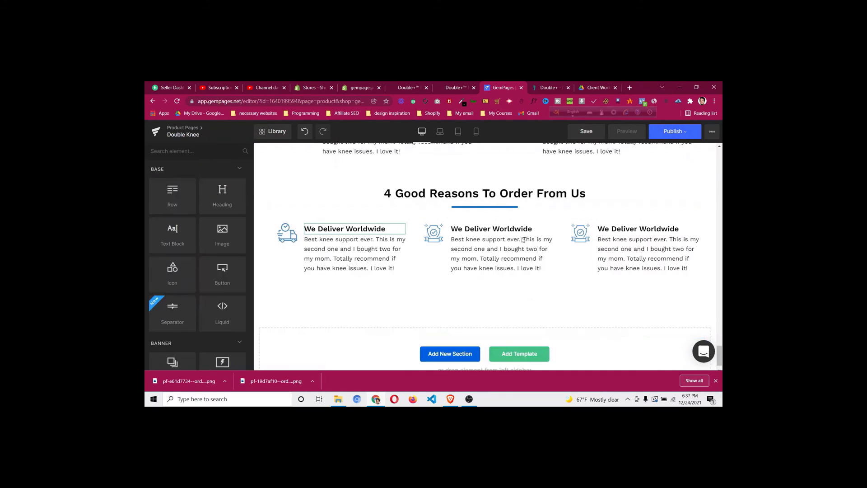
Copy the 'Order Now to Redeem' heading from the live DoctorSteps page
{"action": "left_click", "coordinate": [549, 89]}
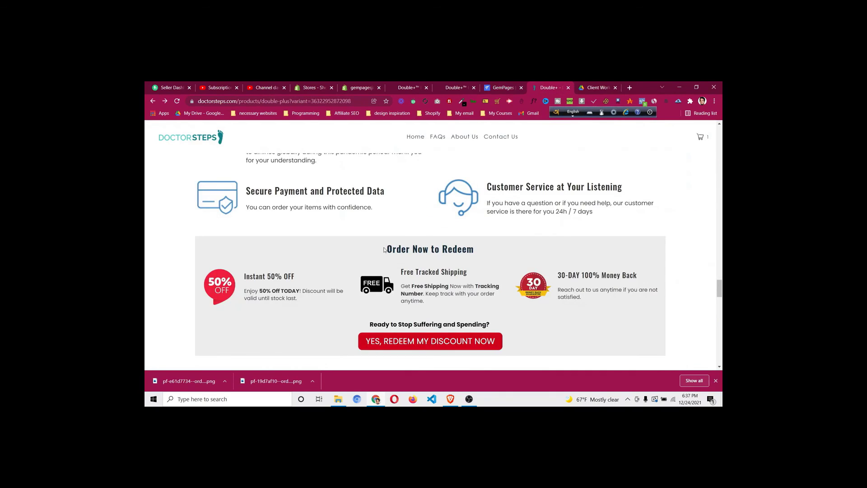
{"action": "left_click_drag", "start_coordinate": [389, 249], "coordinate": [478, 254]}
{"action": "right_click", "coordinate": [463, 248]}
{"action": "left_click", "coordinate": [481, 255]}
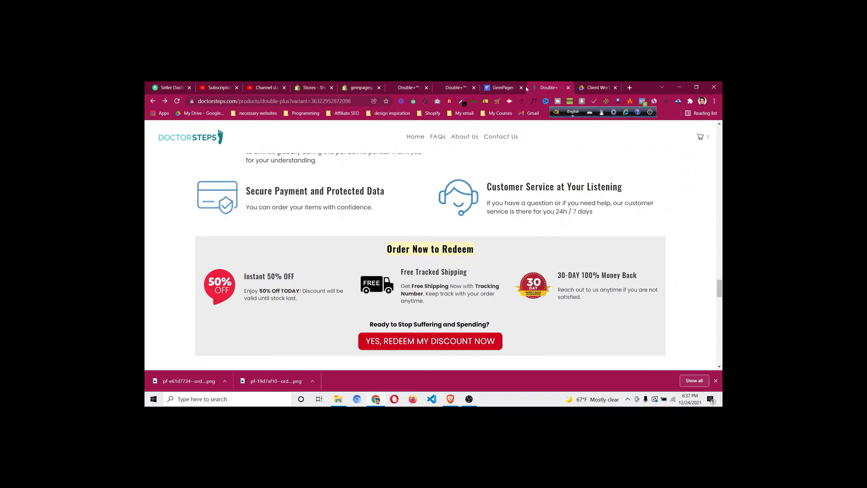
{"action": "left_click", "coordinate": [502, 89]}
Replace the section heading text with 'Order Now to Redeem'
{"action": "left_click", "coordinate": [538, 196]}
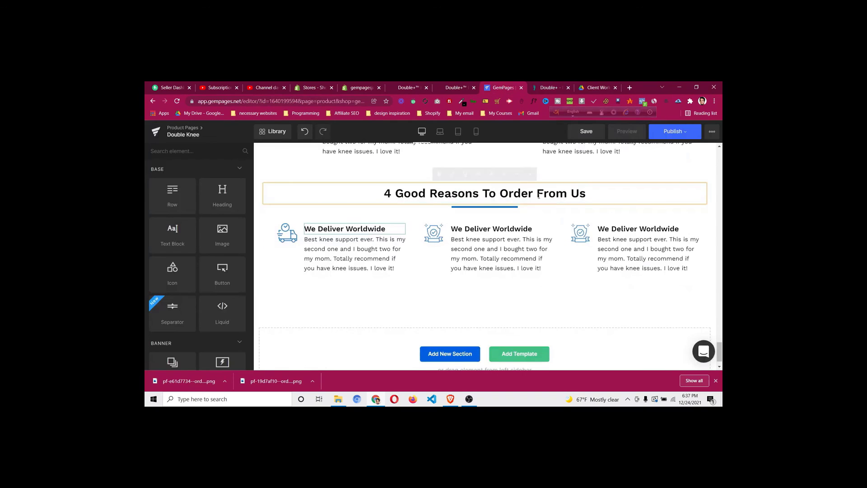
{"action": "key", "text": "ctrl+a"}
{"action": "key", "text": "ctrl+v"}
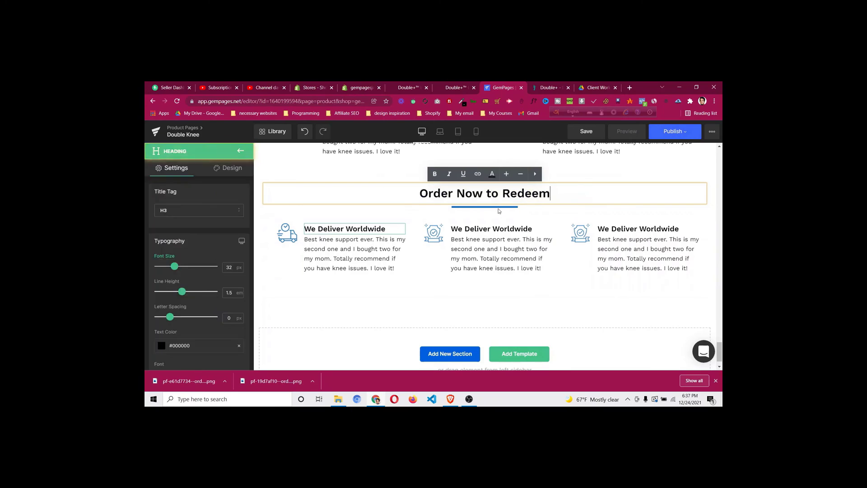
{"action": "left_click", "coordinate": [276, 179]}
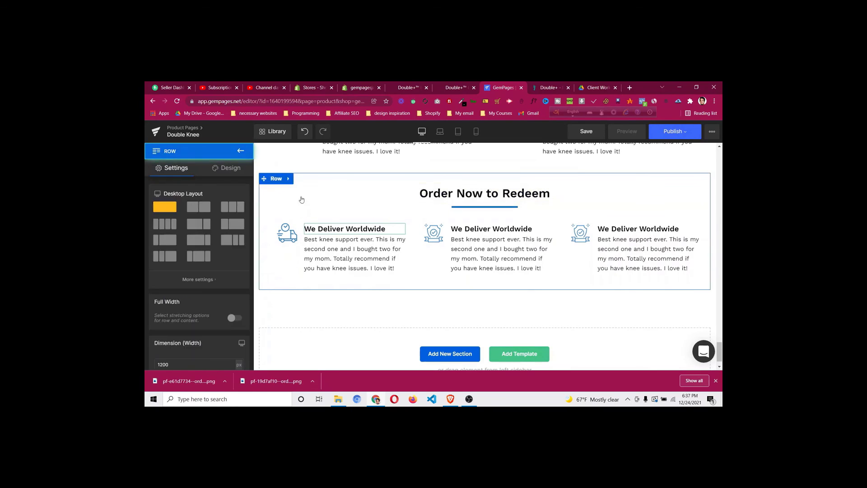
{"action": "left_click", "coordinate": [230, 168]}
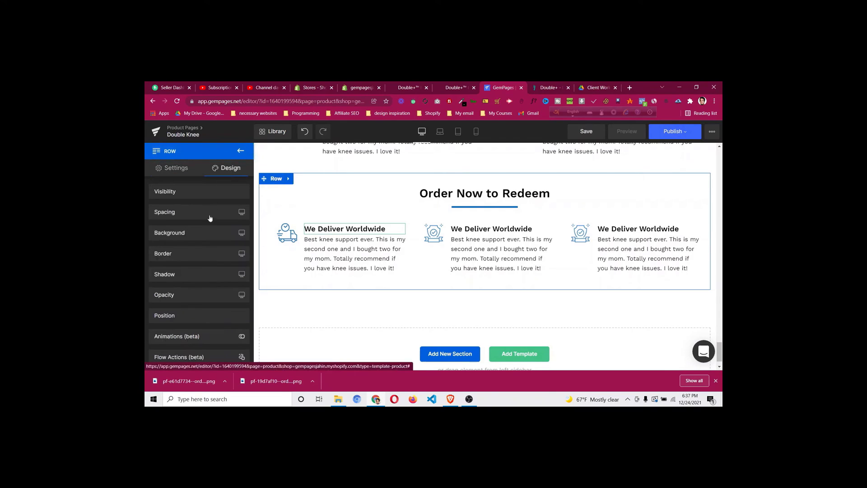
Give the row a light grey #f1f1f1 background
{"action": "left_click", "coordinate": [198, 234]}
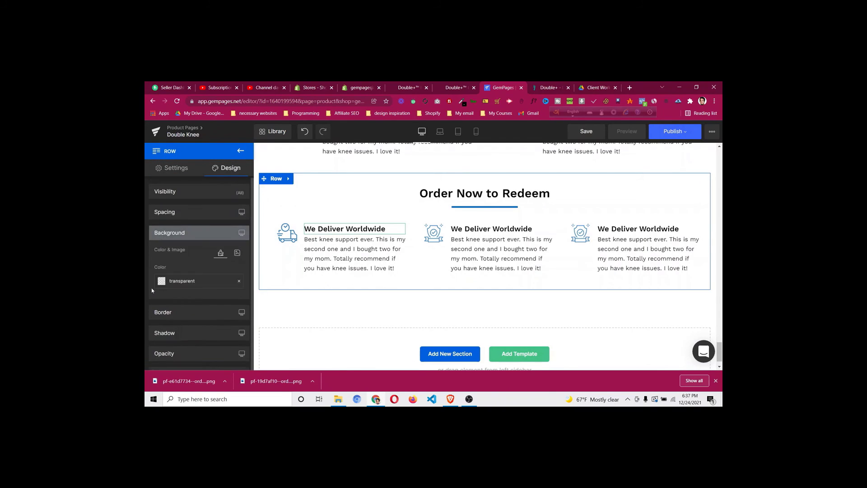
{"action": "left_click", "coordinate": [161, 283]}
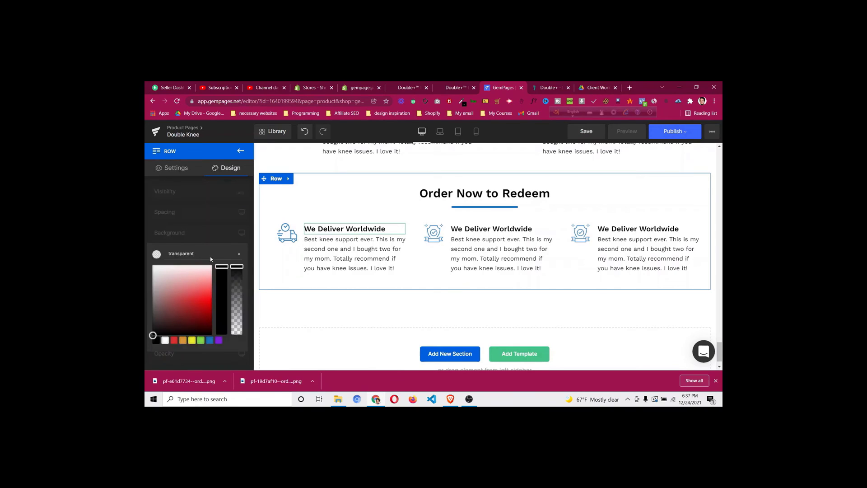
{"action": "double_click", "coordinate": [212, 254]}
{"action": "type", "text": "#f1f1f1"}
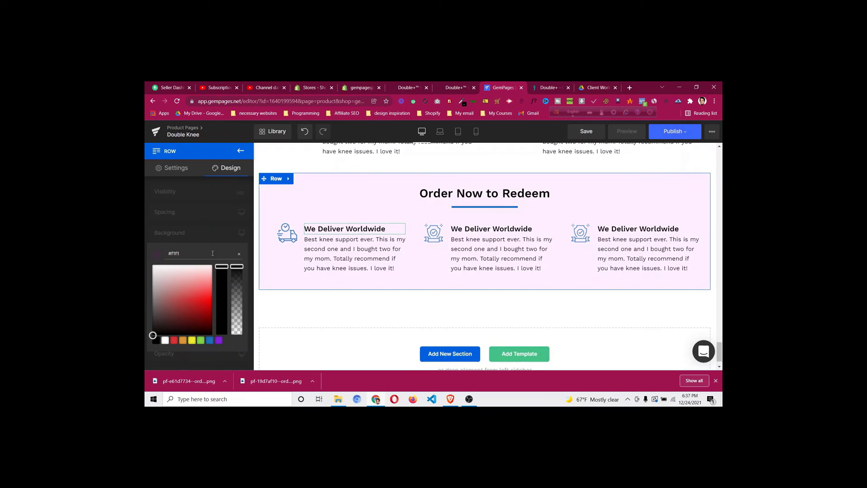
{"action": "left_click", "coordinate": [218, 183]}
{"action": "scroll", "coordinate": [475, 303], "scroll_direction": "down", "scroll_amount": 1}
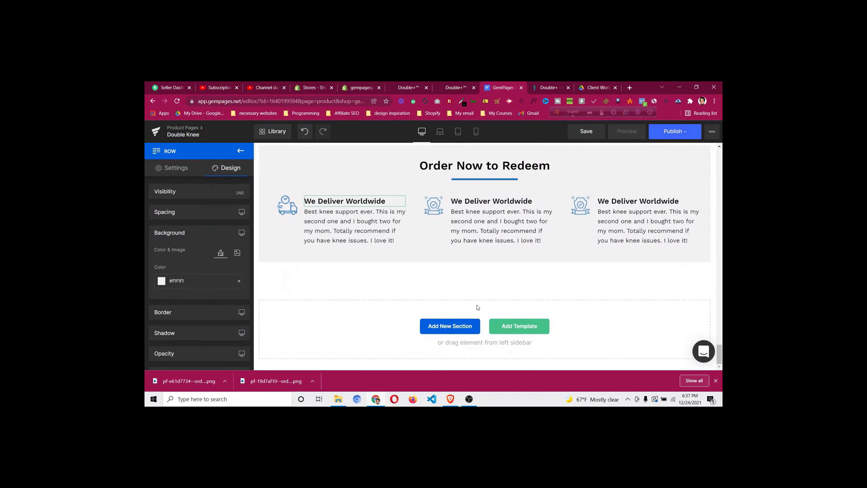
{"action": "scroll", "coordinate": [478, 308], "scroll_direction": "up", "scroll_amount": 3}
Compare the grey row with the live page's redeem block
{"action": "left_click", "coordinate": [547, 87]}
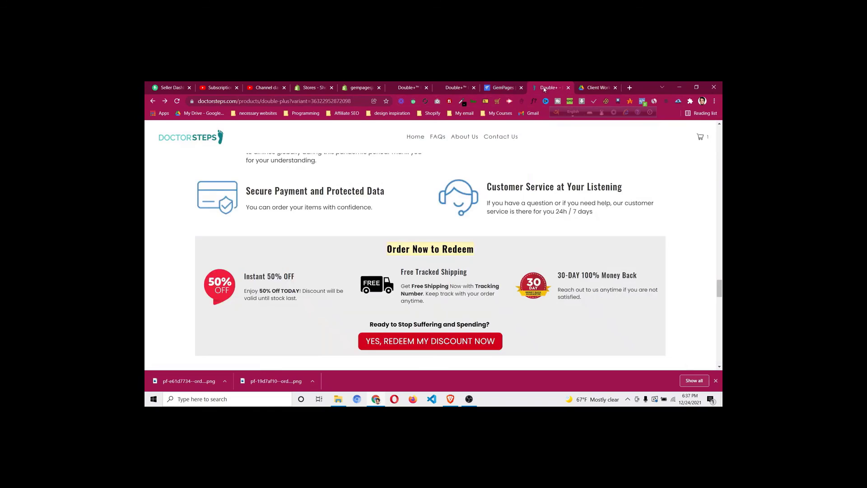
{"action": "left_click", "coordinate": [455, 254]}
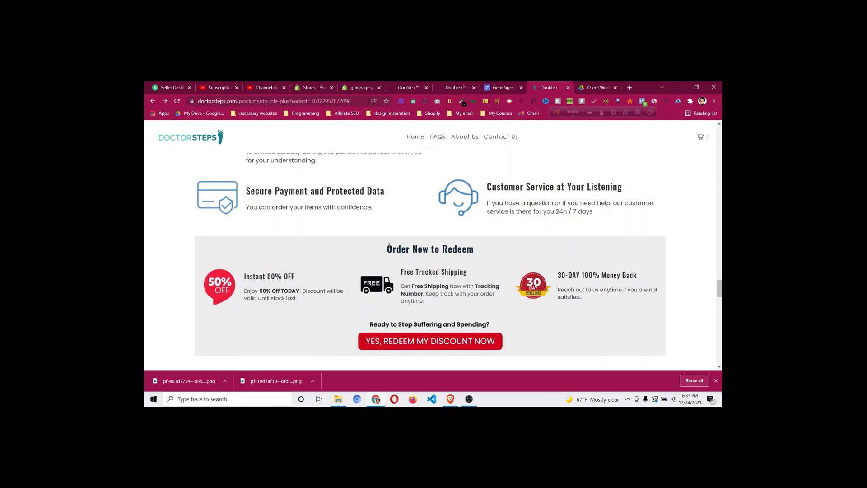
{"action": "scroll", "coordinate": [391, 244], "scroll_direction": "down", "scroll_amount": 1}
{"action": "left_click", "coordinate": [502, 87]}
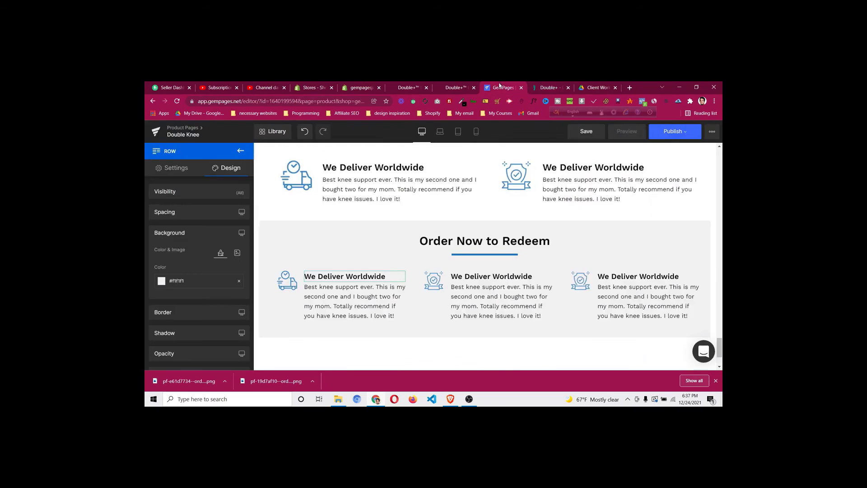
{"action": "scroll", "coordinate": [457, 306], "scroll_direction": "down", "scroll_amount": 1}
{"action": "left_click", "coordinate": [241, 151]}
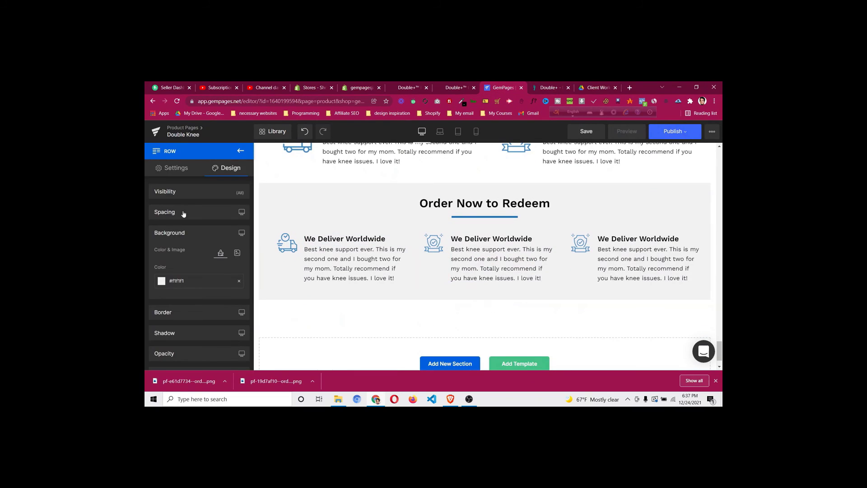
Add a new row with a text block inside the Order Now to Redeem section
{"action": "left_click_drag", "start_coordinate": [211, 211], "coordinate": [501, 290]}
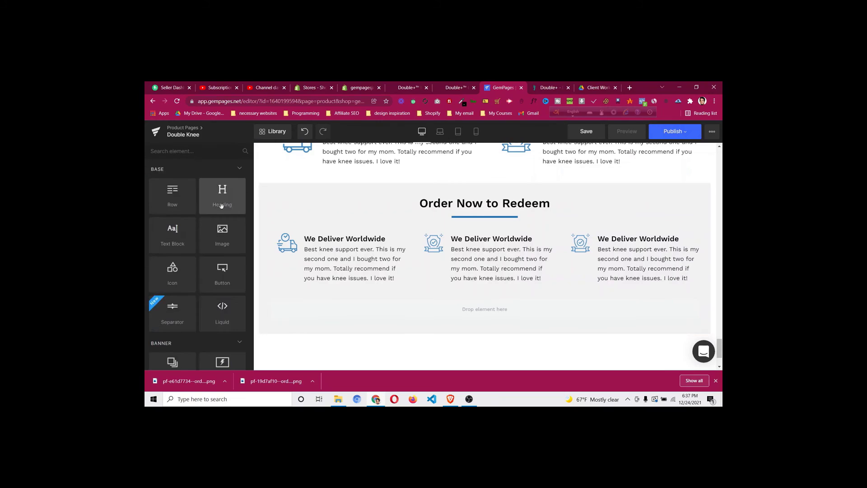
{"action": "key", "text": "ctrl+Tab"}
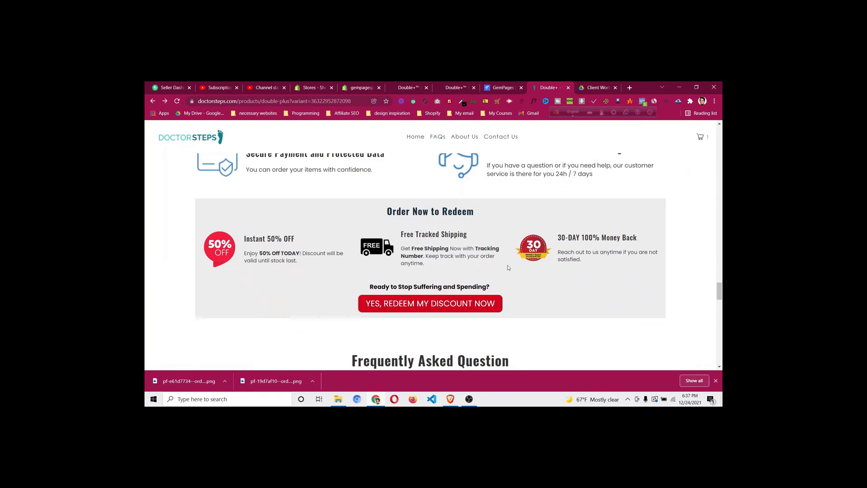
{"action": "left_click", "coordinate": [494, 88]}
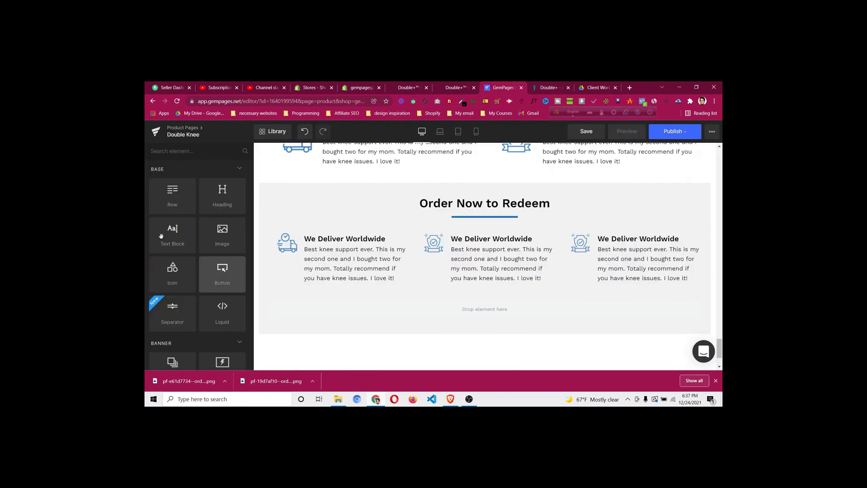
{"action": "left_click_drag", "start_coordinate": [161, 236], "coordinate": [489, 300]}
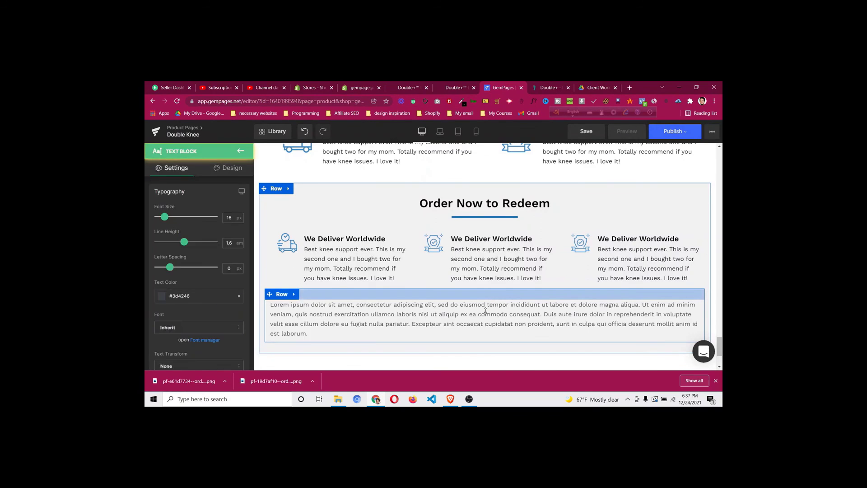
Replace the placeholder paragraph with 'Ready to Stop Suffering and Spending?' as plain text
{"action": "triple_click", "coordinate": [311, 335]}
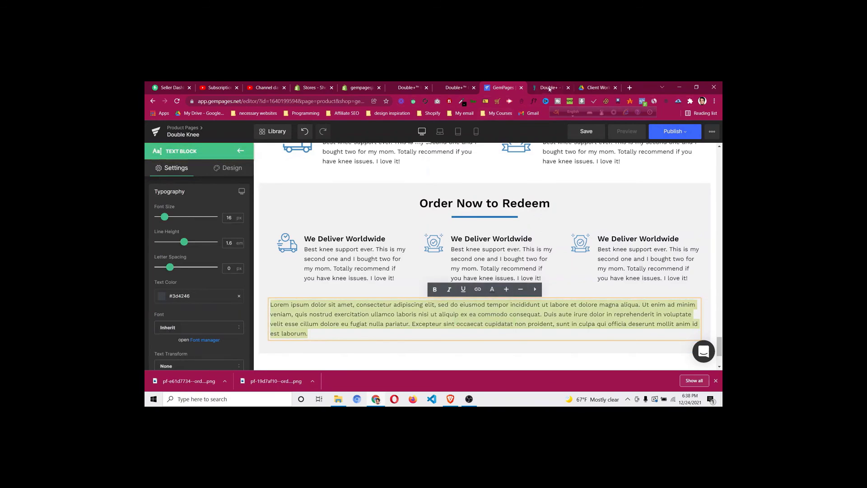
{"action": "left_click", "coordinate": [551, 88]}
{"action": "right_click", "coordinate": [419, 285]}
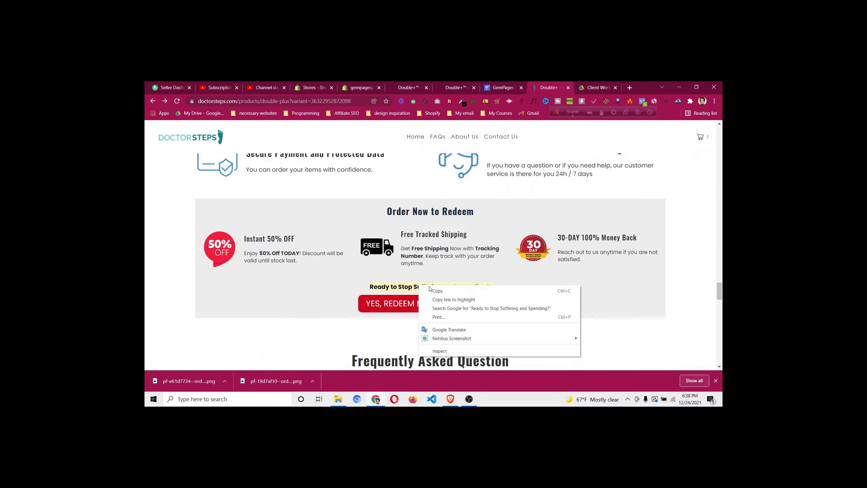
{"action": "left_click", "coordinate": [436, 291]}
{"action": "left_click", "coordinate": [494, 89]}
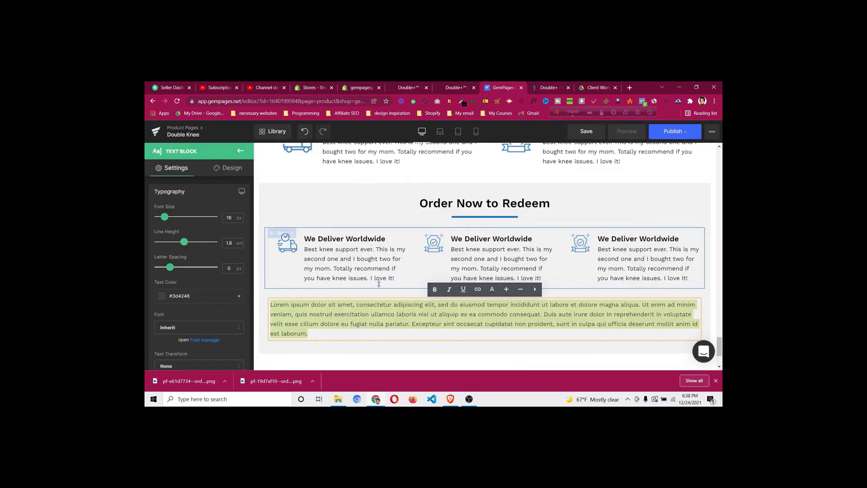
{"action": "key", "text": "ctrl+v"}
{"action": "left_click", "coordinate": [401, 261]}
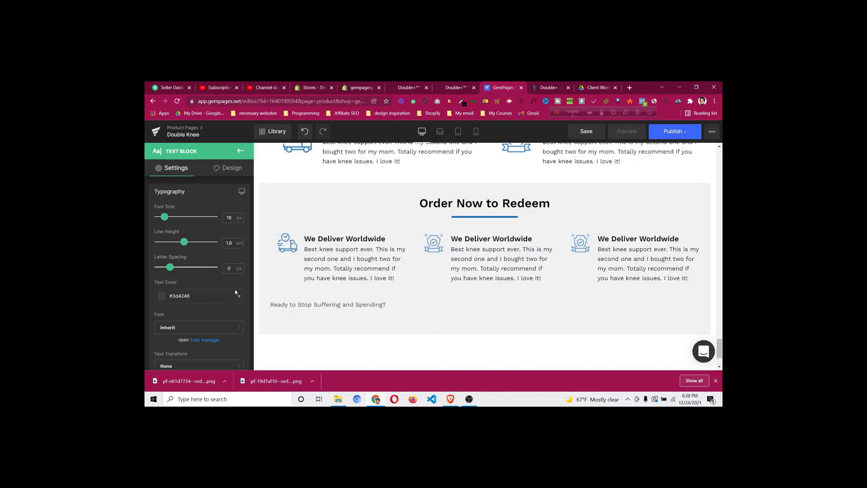
Center the Ready to Stop line and make it black and bold
{"action": "scroll", "coordinate": [202, 293], "scroll_direction": "down", "scroll_amount": 4}
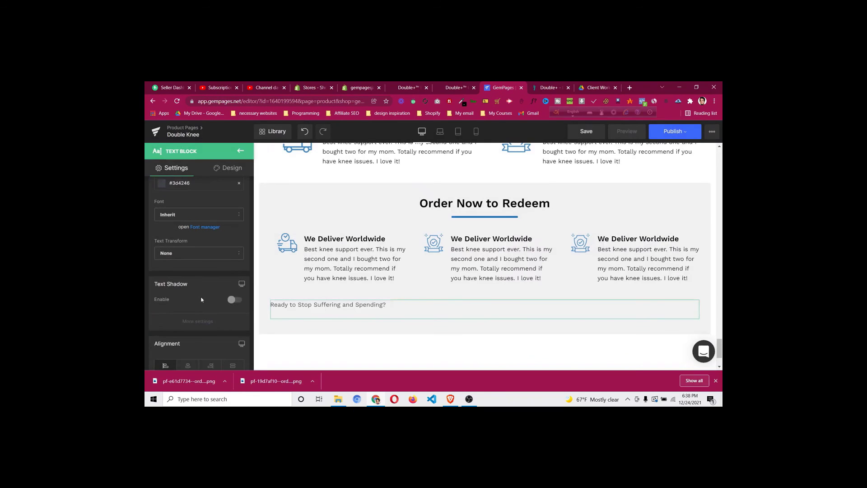
{"action": "left_click", "coordinate": [188, 328]}
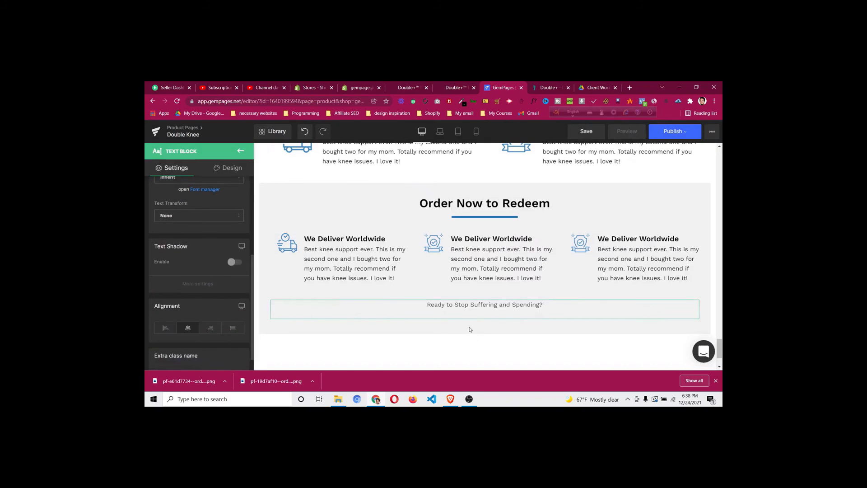
{"action": "left_click", "coordinate": [474, 314]}
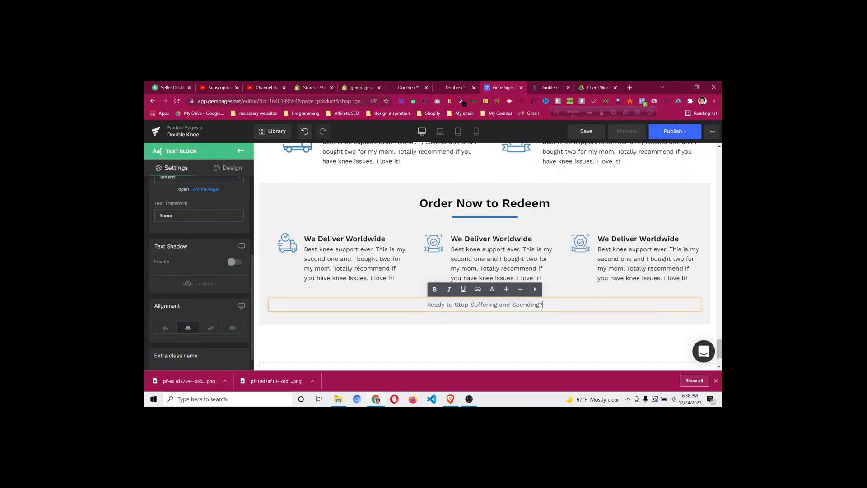
{"action": "scroll", "coordinate": [188, 283], "scroll_direction": "up", "scroll_amount": 1}
{"action": "scroll", "coordinate": [190, 283], "scroll_direction": "up", "scroll_amount": 3}
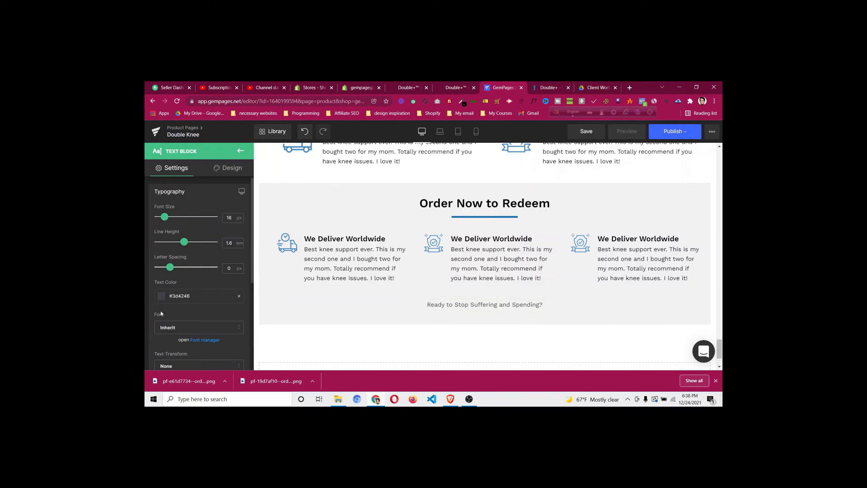
{"action": "left_click", "coordinate": [162, 297]}
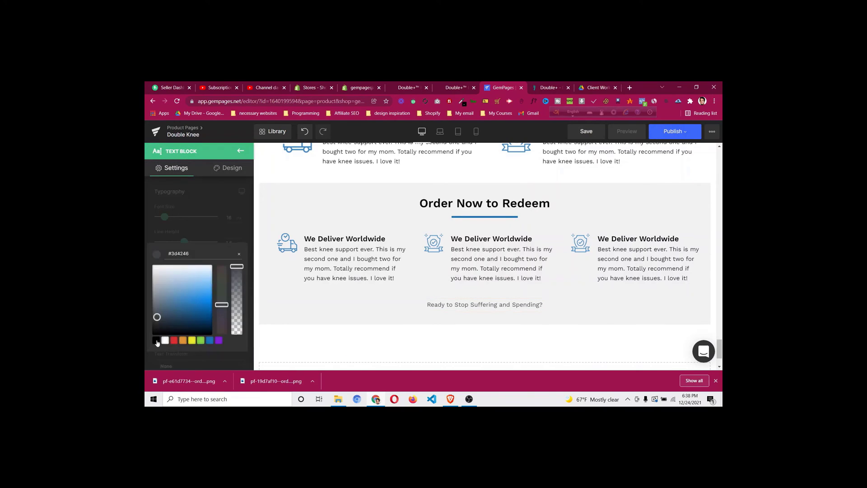
{"action": "left_click", "coordinate": [157, 343]}
{"action": "left_click", "coordinate": [470, 306]}
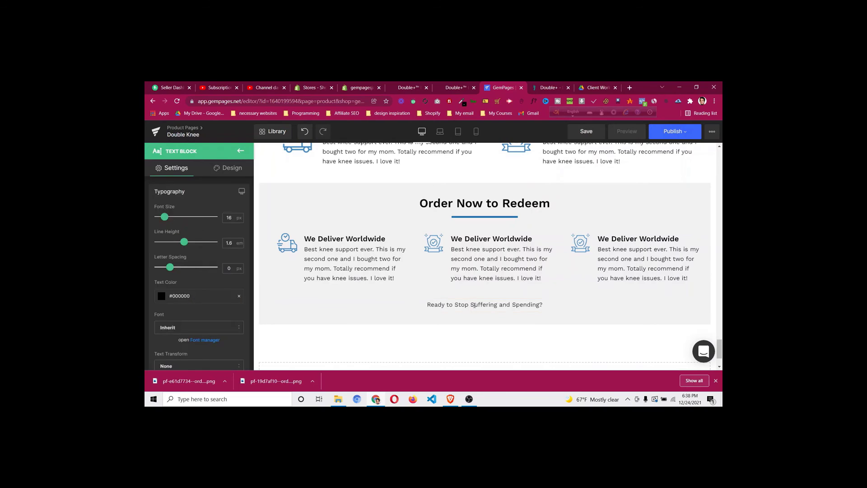
{"action": "triple_click", "coordinate": [475, 306]}
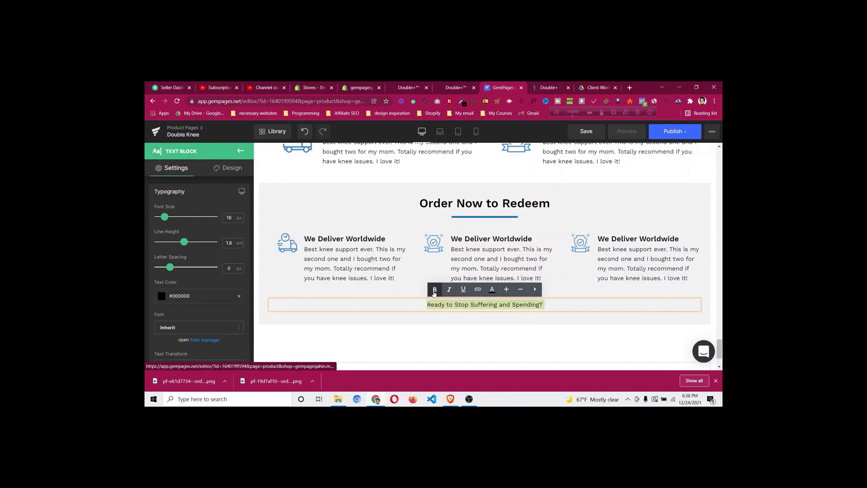
{"action": "left_click", "coordinate": [436, 289]}
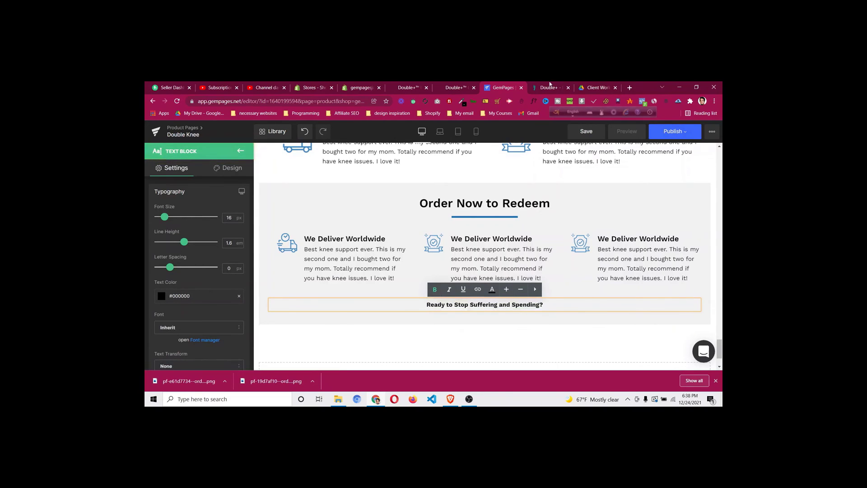
{"action": "key", "text": "ctrl+Tab"}
{"action": "left_click", "coordinate": [514, 87]}
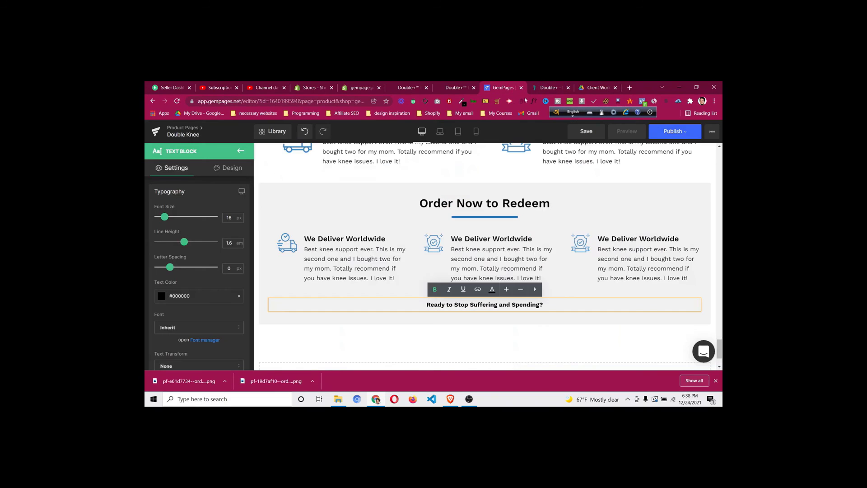
Duplicate the GET MY DOUBLE+ NOW button and place the copy under the Ready to Stop line
{"action": "left_click_drag", "start_coordinate": [718, 348], "coordinate": [721, 187]}
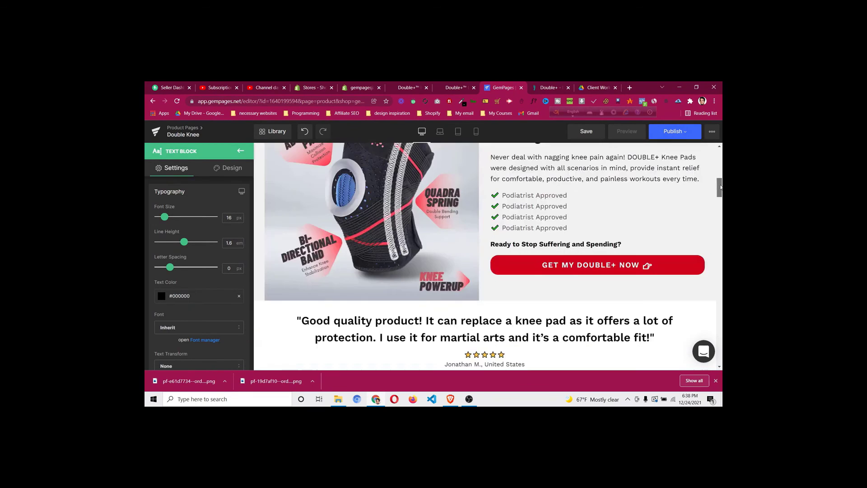
{"action": "right_click", "coordinate": [601, 266]}
{"action": "left_click", "coordinate": [590, 303]}
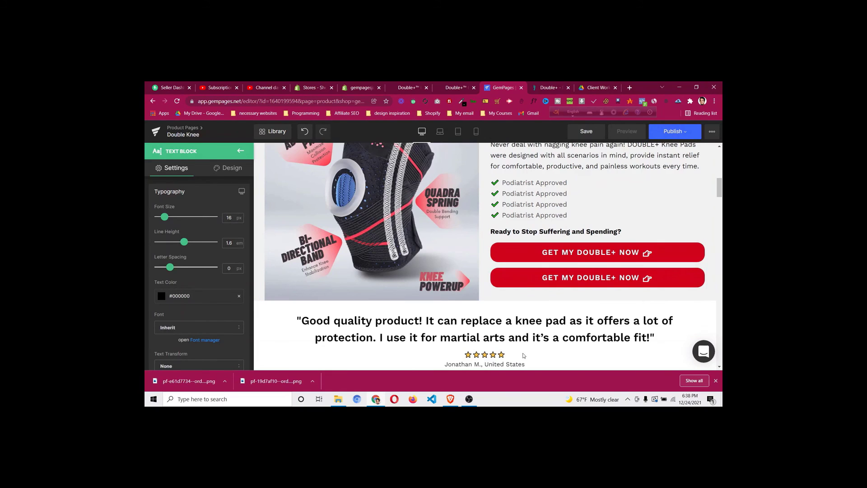
{"action": "left_click_drag", "start_coordinate": [524, 356], "coordinate": [593, 354]}
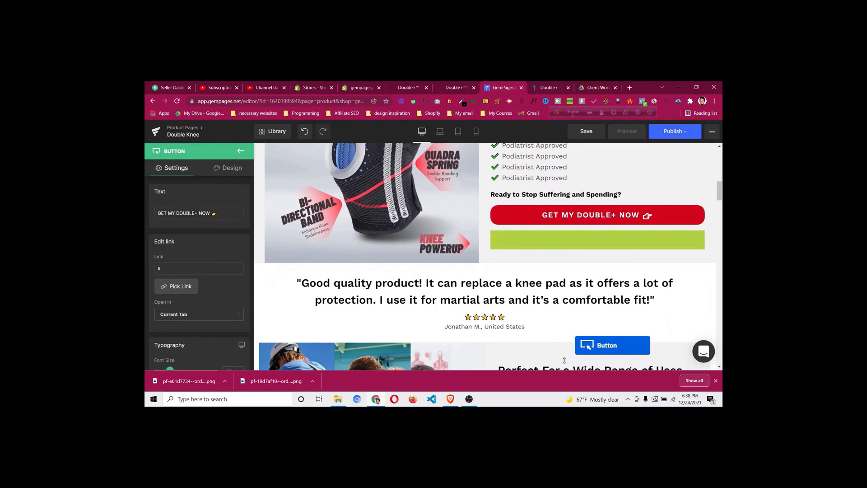
{"action": "scroll", "coordinate": [565, 360], "scroll_direction": "down", "scroll_amount": 10}
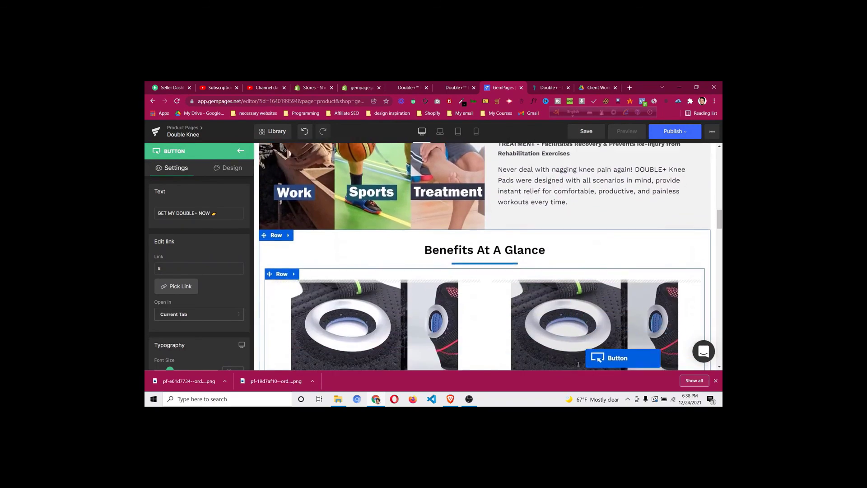
{"action": "scroll", "coordinate": [578, 364], "scroll_direction": "down", "scroll_amount": 10}
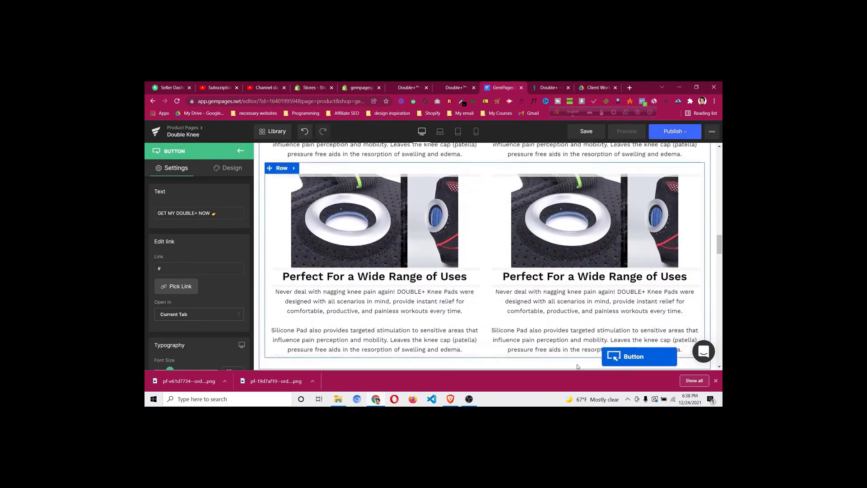
{"action": "scroll", "coordinate": [577, 367], "scroll_direction": "down", "scroll_amount": 10}
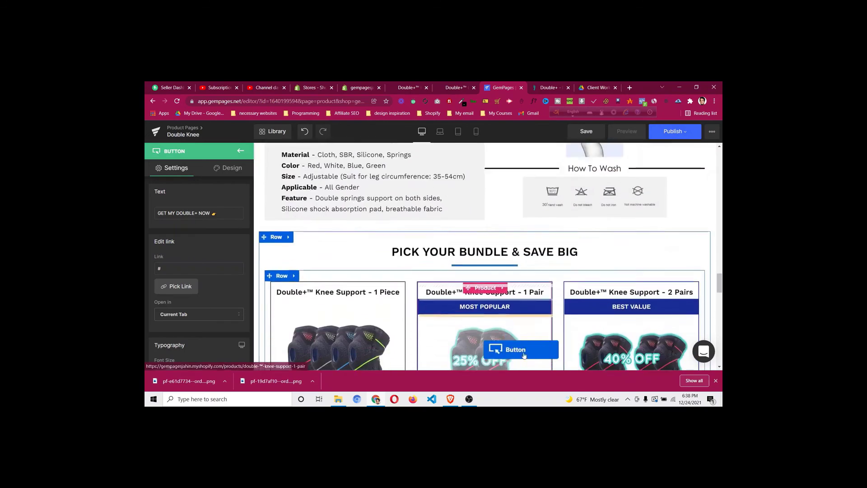
{"action": "scroll", "coordinate": [524, 356], "scroll_direction": "down", "scroll_amount": 10}
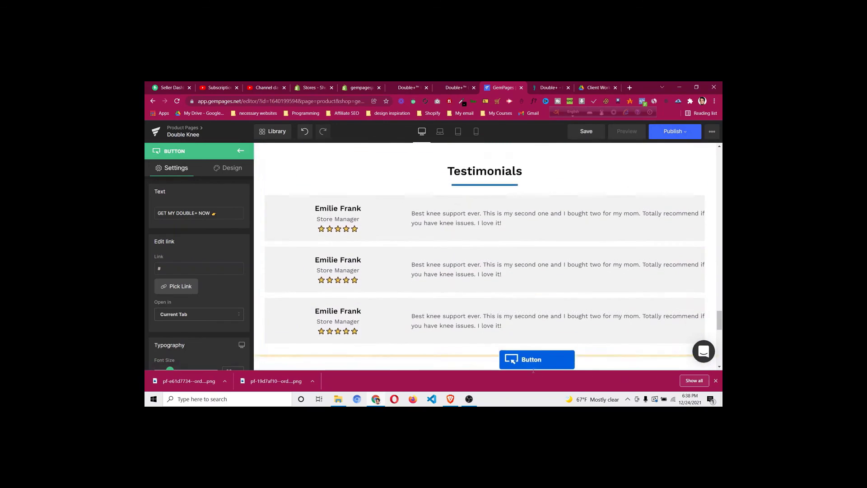
{"action": "left_click_drag", "start_coordinate": [533, 370], "coordinate": [510, 262]}
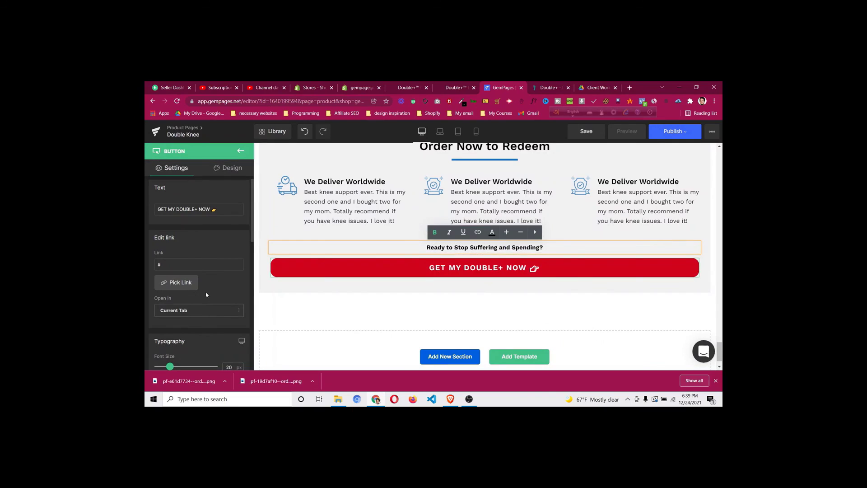
Turn off Stretch Button so the new button is compact
{"action": "scroll", "coordinate": [206, 294], "scroll_direction": "down", "scroll_amount": 3}
{"action": "scroll", "coordinate": [221, 289], "scroll_direction": "down", "scroll_amount": 2}
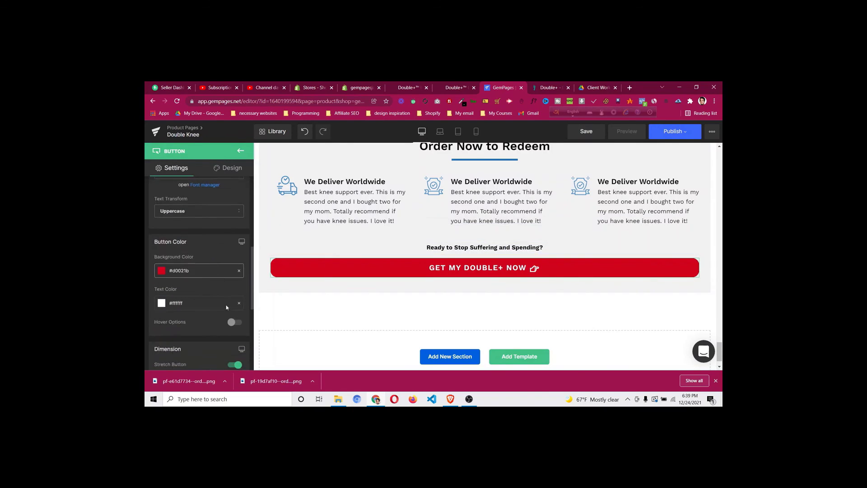
{"action": "left_click", "coordinate": [234, 365]}
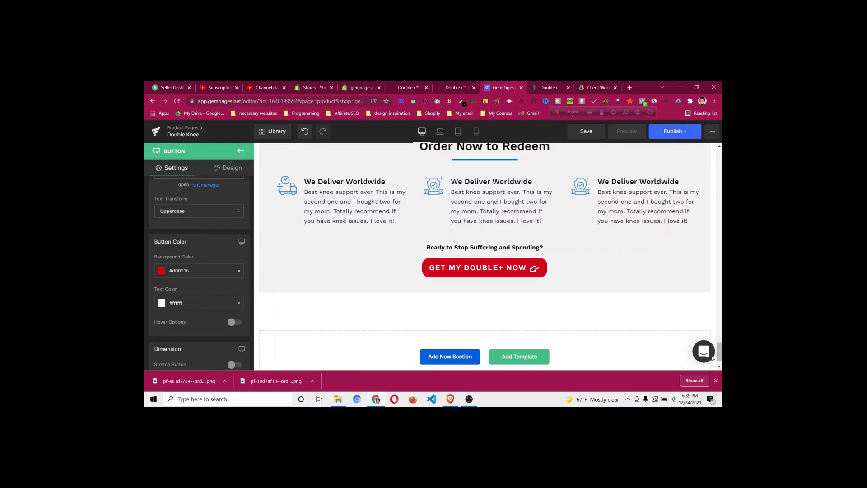
Link the top GET MY DOUBLE+ NOW button to the PICK YOUR BUNDLE & SAVE BIG section
{"action": "left_click_drag", "start_coordinate": [721, 356], "coordinate": [722, 307]}
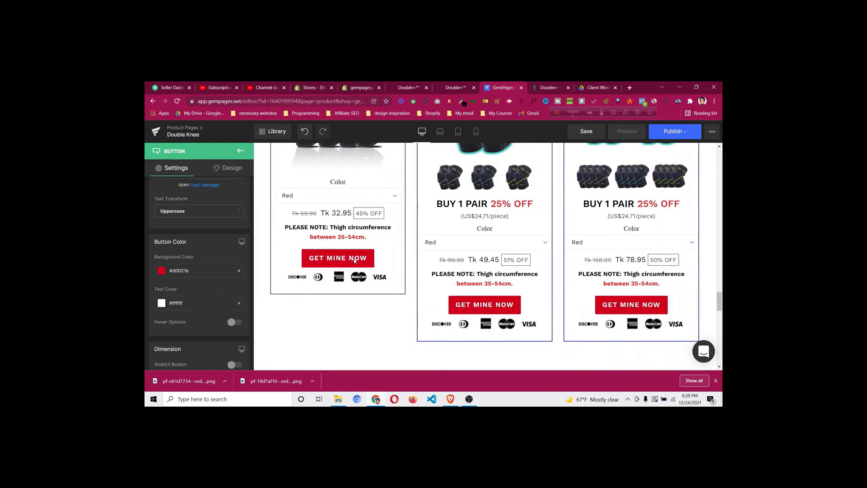
{"action": "left_click_drag", "start_coordinate": [722, 307], "coordinate": [722, 161]}
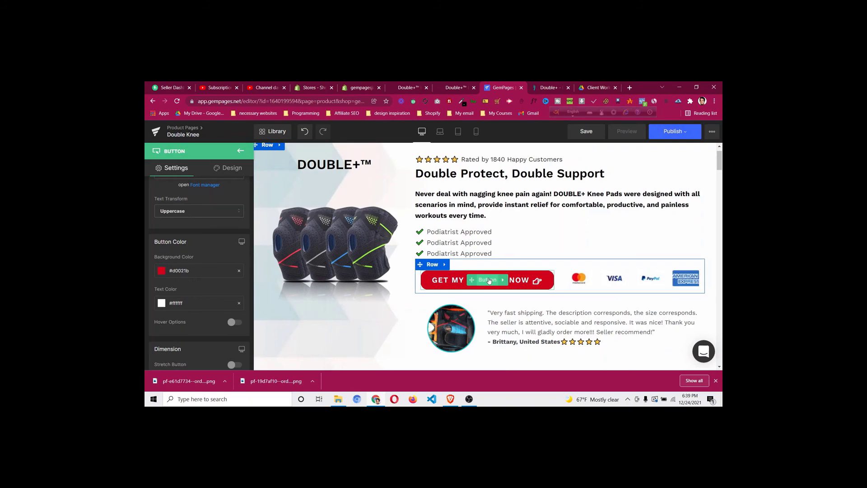
{"action": "left_click", "coordinate": [491, 281]}
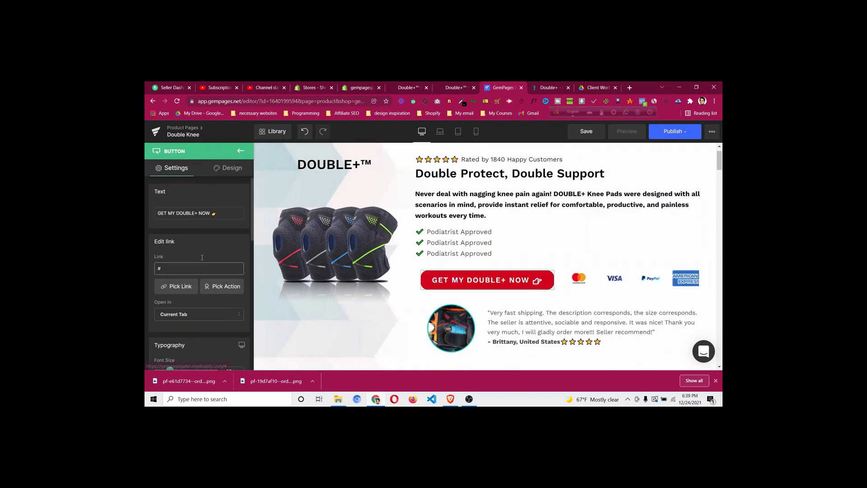
{"action": "left_click", "coordinate": [189, 286]}
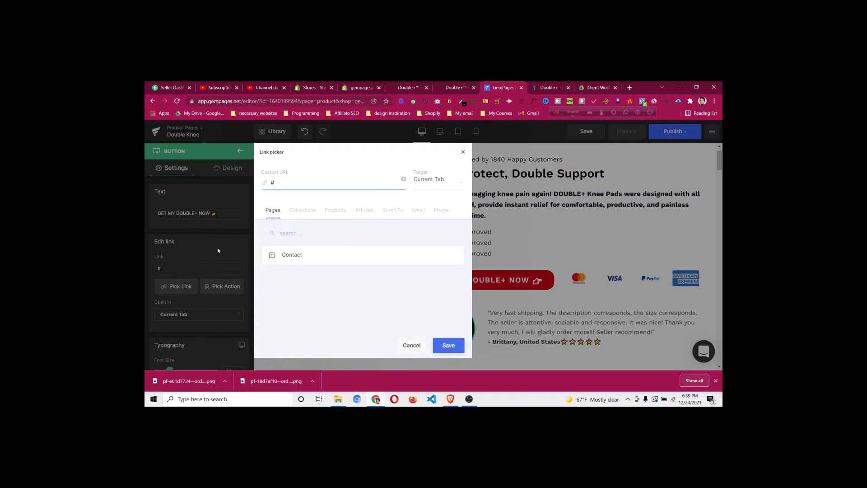
{"action": "left_click", "coordinate": [397, 214]}
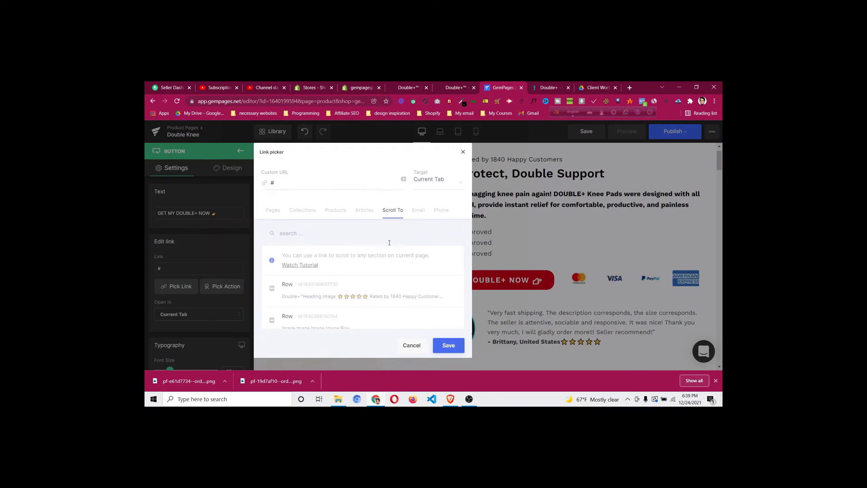
{"action": "scroll", "coordinate": [395, 260], "scroll_direction": "down", "scroll_amount": 1}
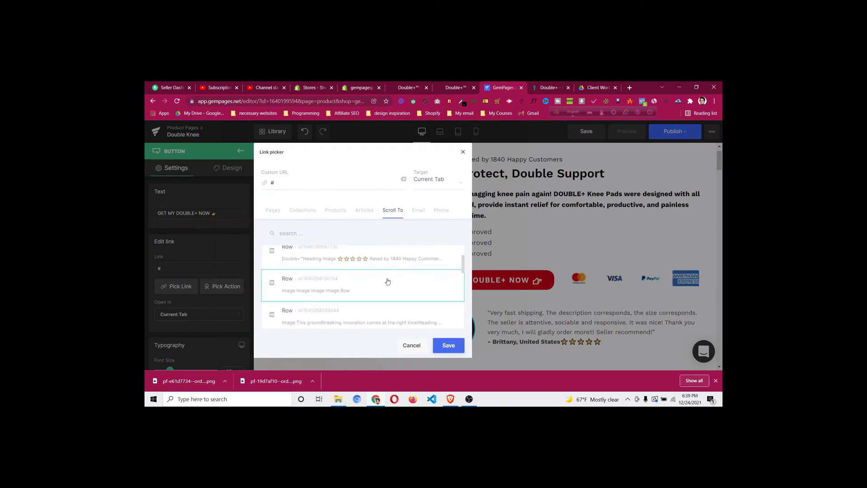
{"action": "scroll", "coordinate": [386, 283], "scroll_direction": "down", "scroll_amount": 3}
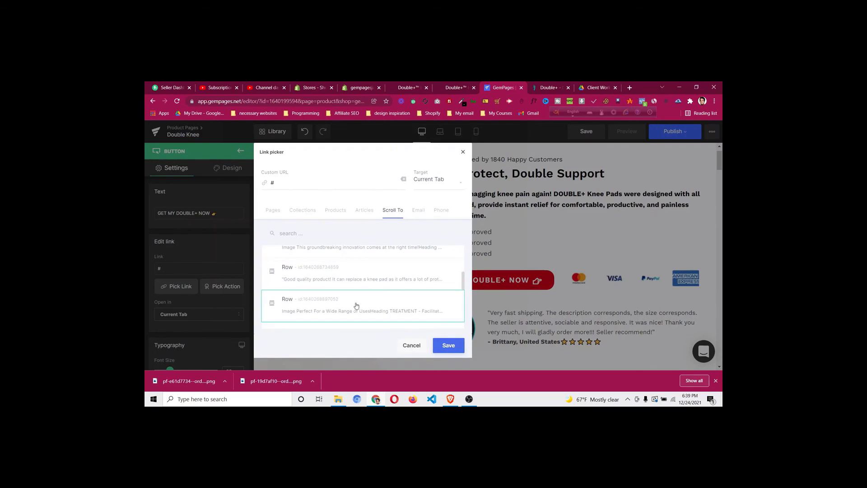
{"action": "scroll", "coordinate": [352, 297], "scroll_direction": "down", "scroll_amount": 2}
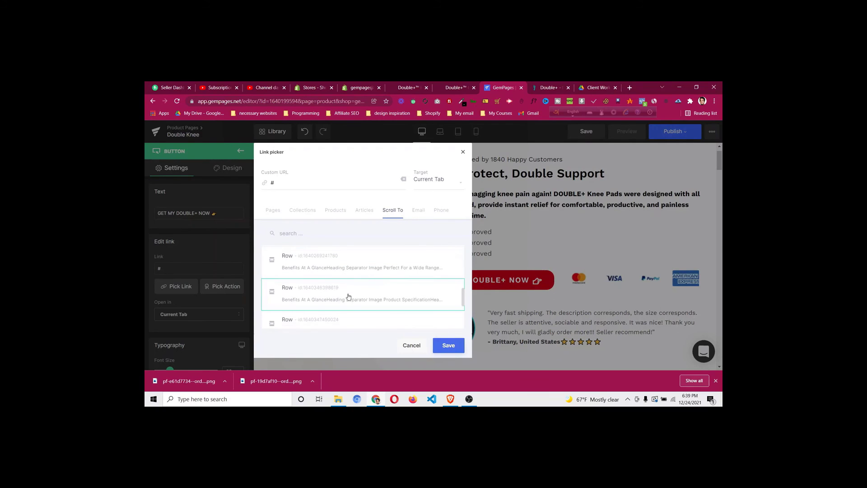
{"action": "scroll", "coordinate": [348, 294], "scroll_direction": "down", "scroll_amount": 1}
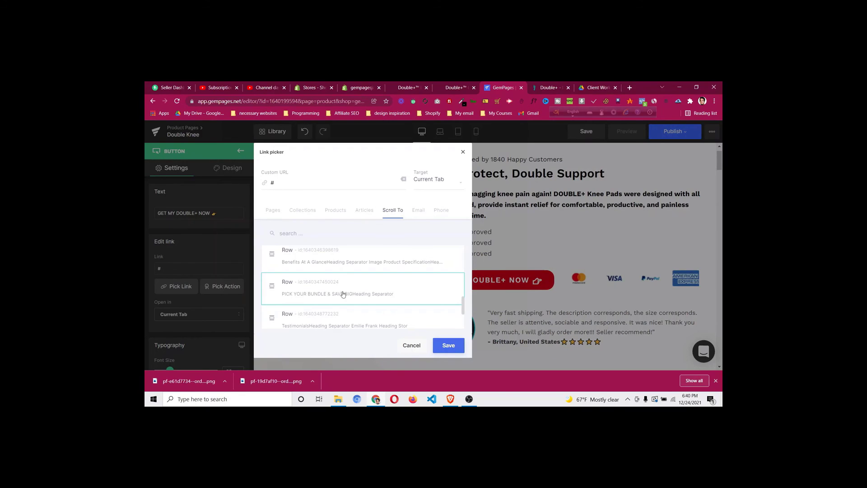
{"action": "left_click", "coordinate": [343, 294]}
{"action": "left_click", "coordinate": [448, 345]}
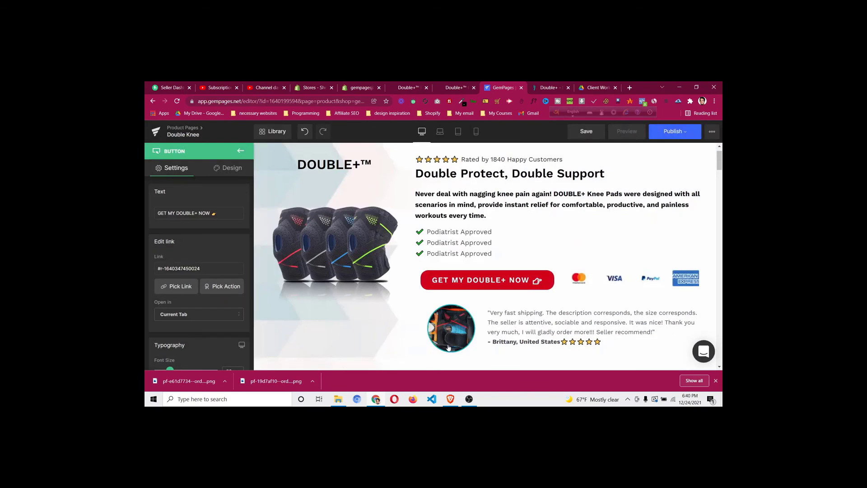
Point the next GET MY DOUBLE+ NOW button's scroll-to link at the bundle section as well
{"action": "scroll", "coordinate": [622, 279], "scroll_direction": "down", "scroll_amount": 6}
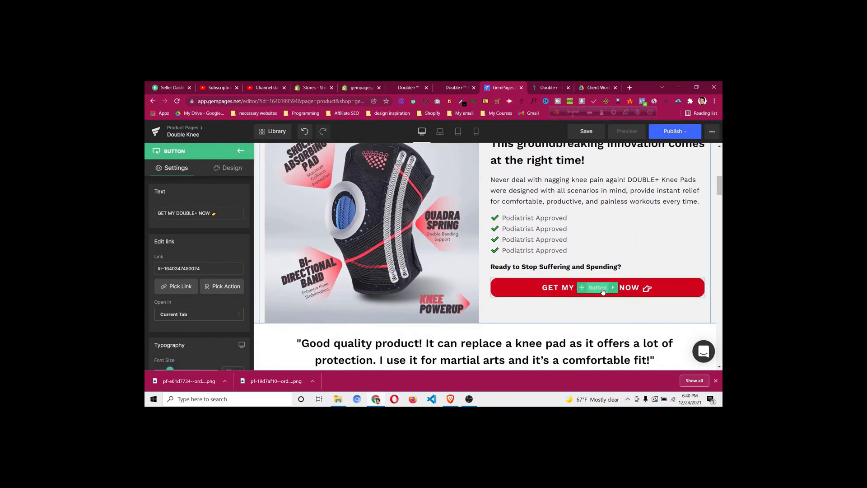
{"action": "left_click", "coordinate": [176, 288]}
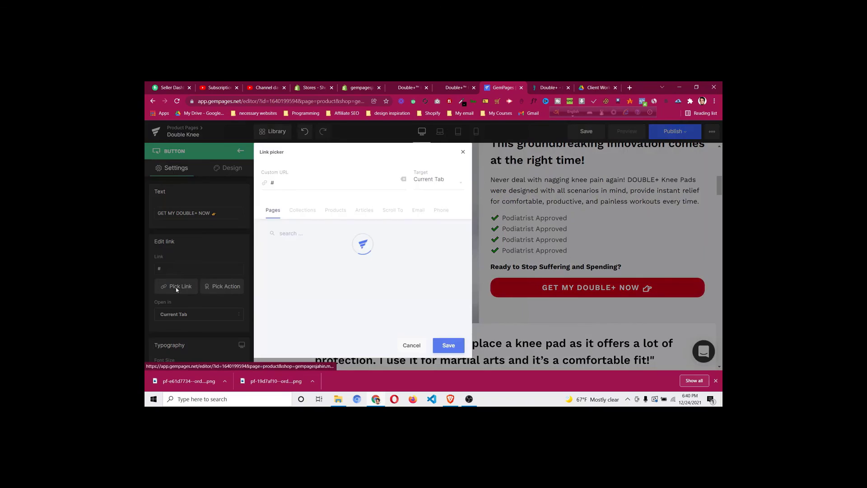
{"action": "left_click", "coordinate": [395, 211]}
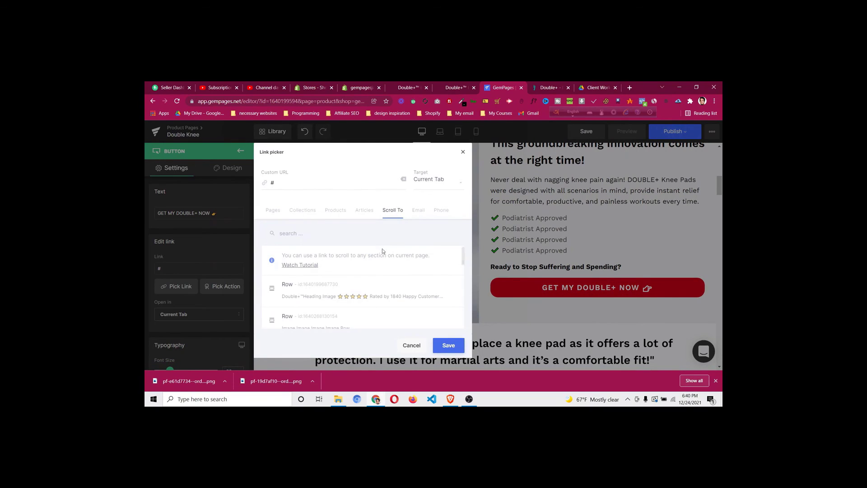
{"action": "scroll", "coordinate": [382, 251], "scroll_direction": "down", "scroll_amount": 3}
{"action": "scroll", "coordinate": [361, 267], "scroll_direction": "down", "scroll_amount": 1}
{"action": "left_click", "coordinate": [342, 274]}
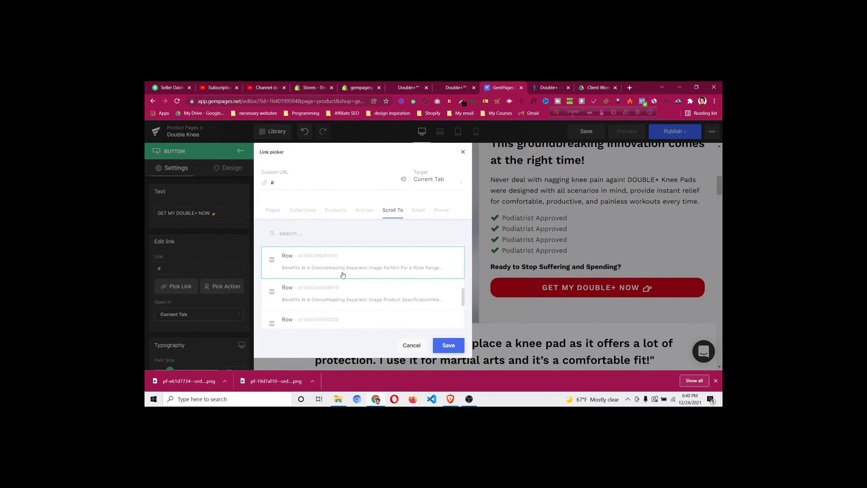
{"action": "scroll", "coordinate": [344, 275], "scroll_direction": "down", "scroll_amount": 1}
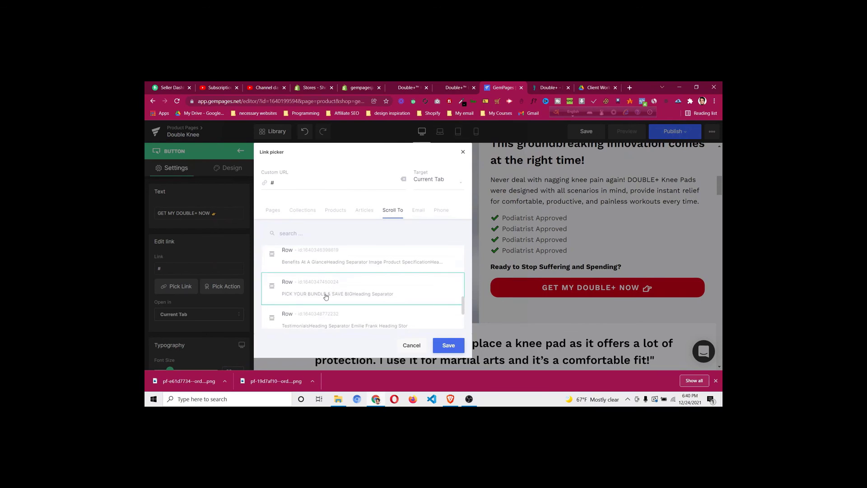
{"action": "double_click", "coordinate": [329, 294]}
{"action": "left_click", "coordinate": [456, 346]}
{"action": "scroll", "coordinate": [571, 268], "scroll_direction": "down", "scroll_amount": 10}
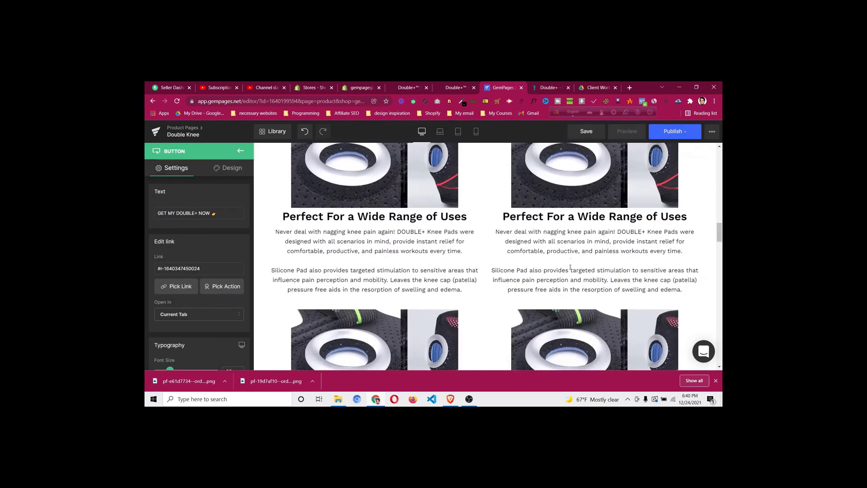
{"action": "scroll", "coordinate": [570, 267], "scroll_direction": "down", "scroll_amount": 12}
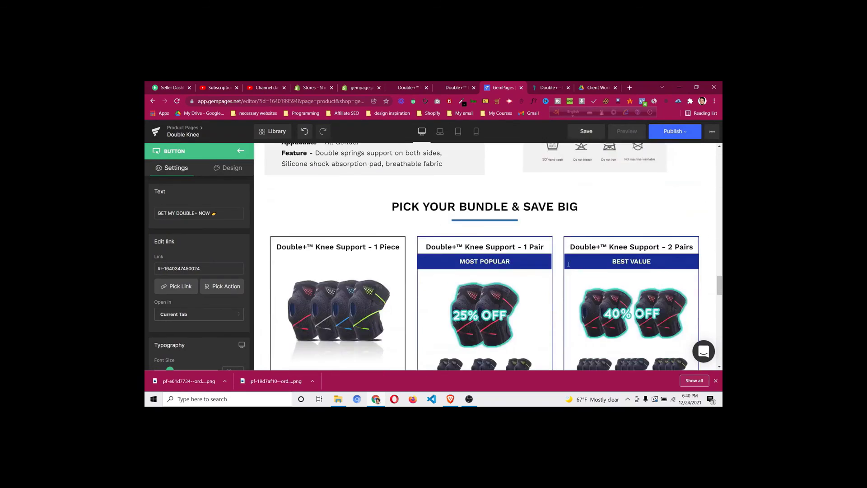
{"action": "scroll", "coordinate": [569, 265], "scroll_direction": "down", "scroll_amount": 5}
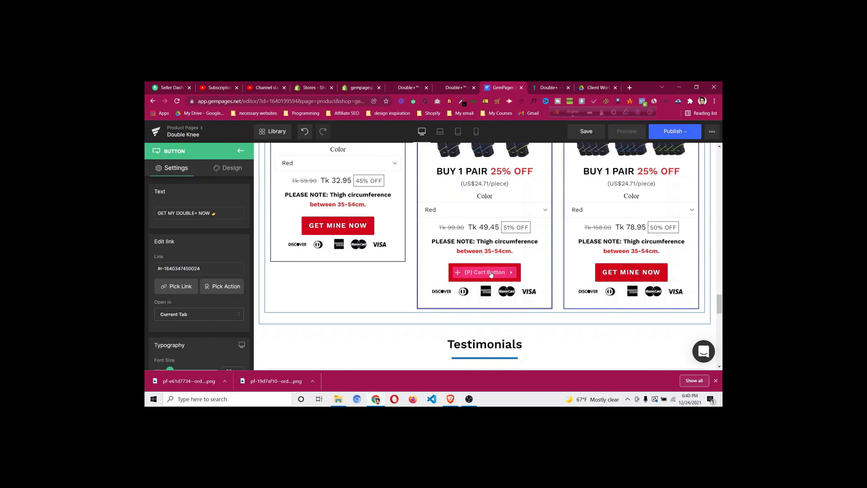
{"action": "scroll", "coordinate": [492, 274], "scroll_direction": "down", "scroll_amount": 15}
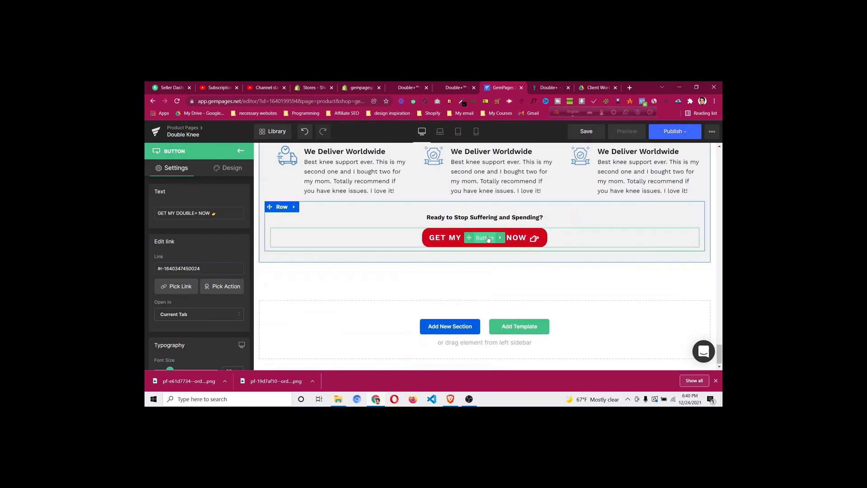
Link the bottom GET MY DOUBLE+ NOW button to the PICK YOUR BUNDLE section, then save and preview
{"action": "left_click", "coordinate": [177, 286]}
{"action": "left_click", "coordinate": [393, 211]}
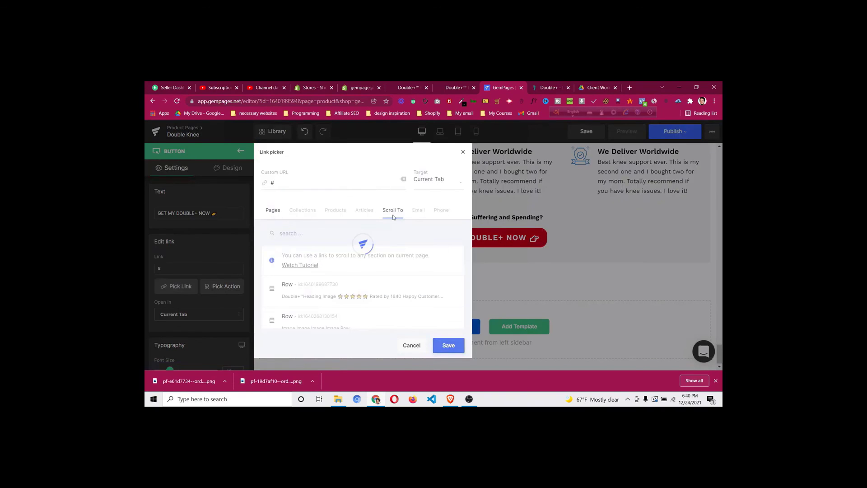
{"action": "scroll", "coordinate": [357, 284], "scroll_direction": "down", "scroll_amount": 5}
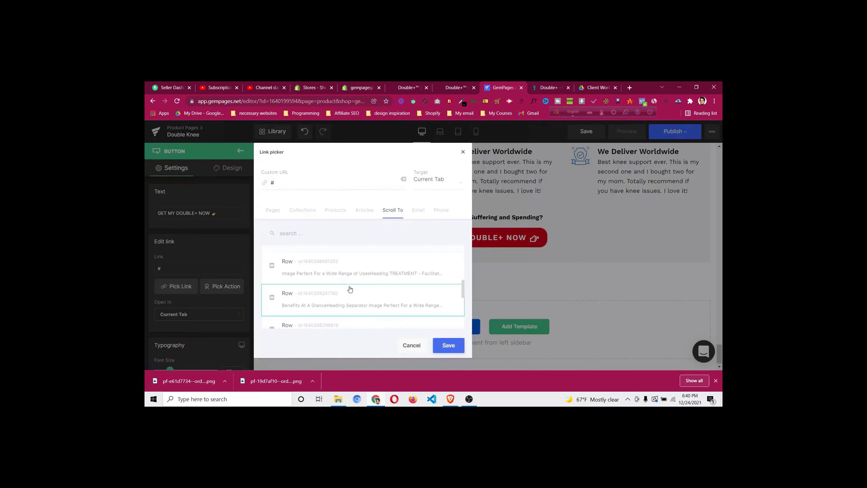
{"action": "left_click", "coordinate": [350, 289]}
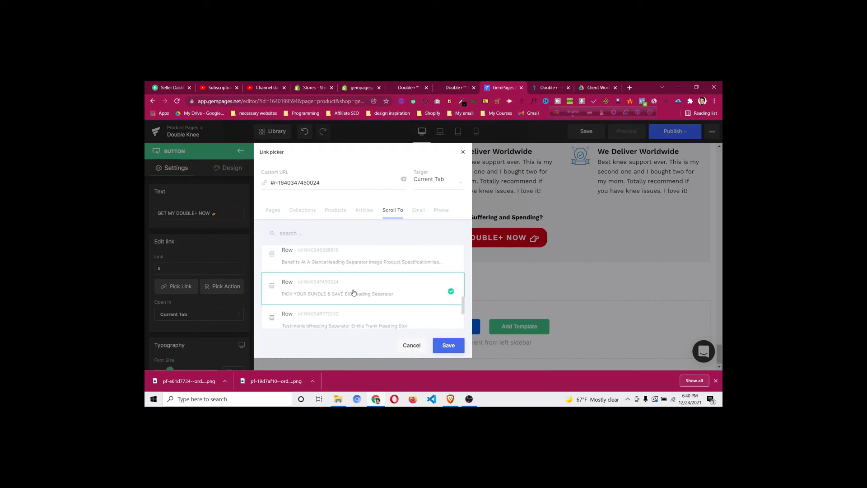
{"action": "left_click", "coordinate": [449, 345]}
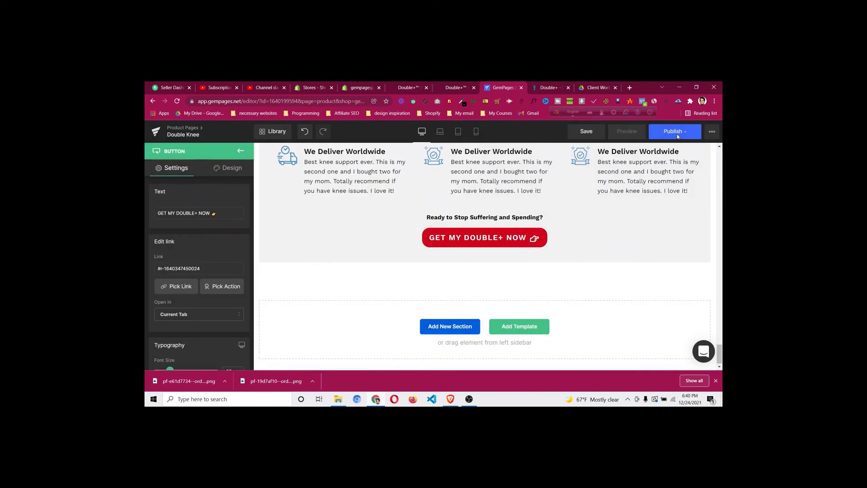
{"action": "left_click", "coordinate": [594, 136]}
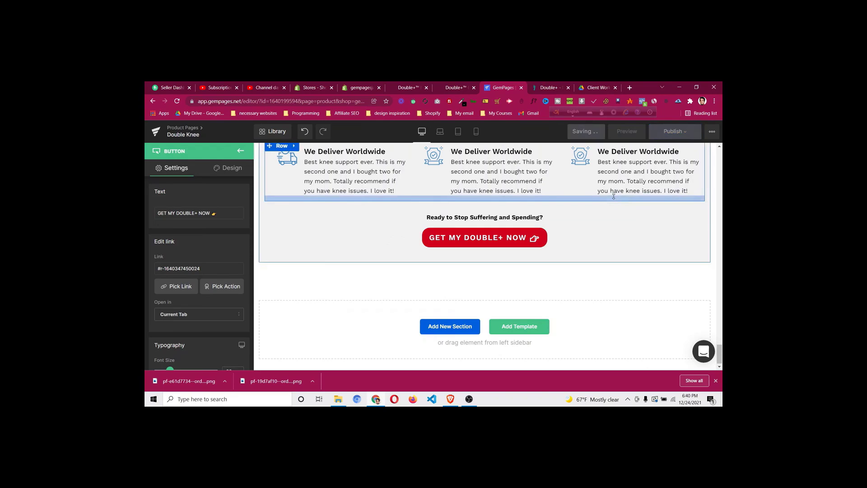
{"action": "left_click", "coordinate": [628, 131]}
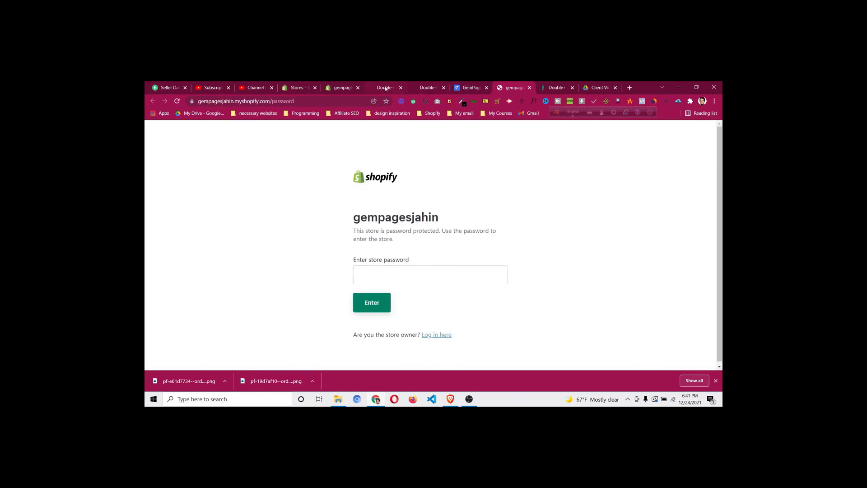
In Shopify admin, open Online Store Preferences and scroll down to Password protection
{"action": "left_click", "coordinate": [341, 87]}
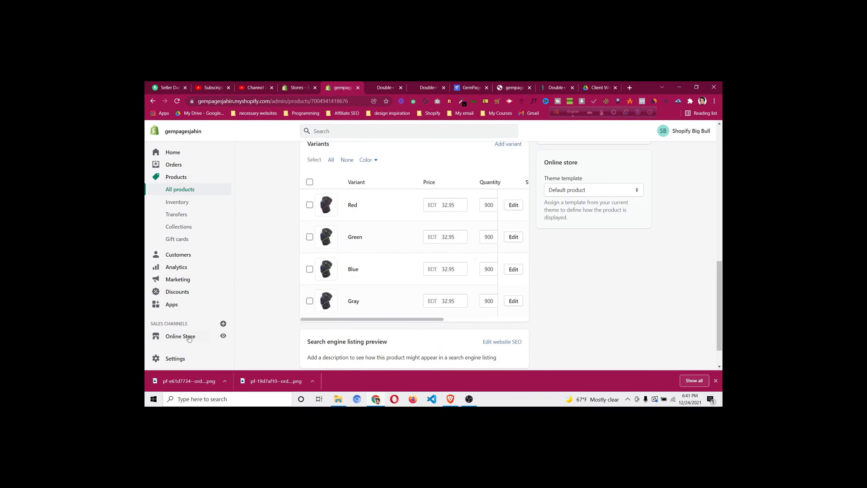
{"action": "left_click", "coordinate": [189, 337]}
{"action": "left_click", "coordinate": [192, 334]}
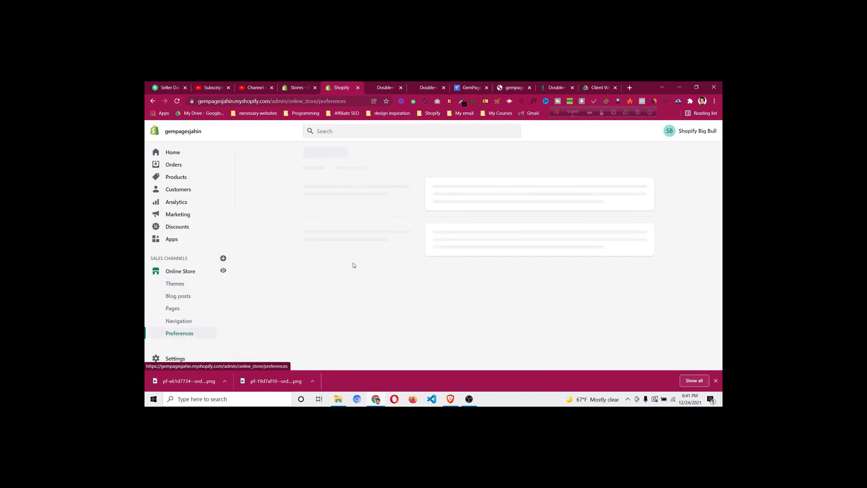
{"action": "scroll", "coordinate": [698, 192], "scroll_direction": "down", "scroll_amount": 10}
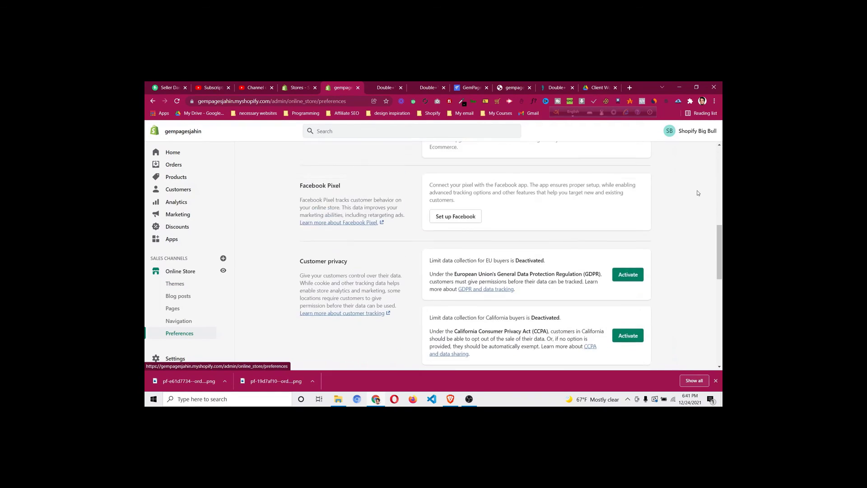
{"action": "scroll", "coordinate": [698, 192], "scroll_direction": "down", "scroll_amount": 2}
Copy the storefront password from the Password protection field
{"action": "left_click", "coordinate": [439, 254]}
{"action": "double_click", "coordinate": [439, 254]}
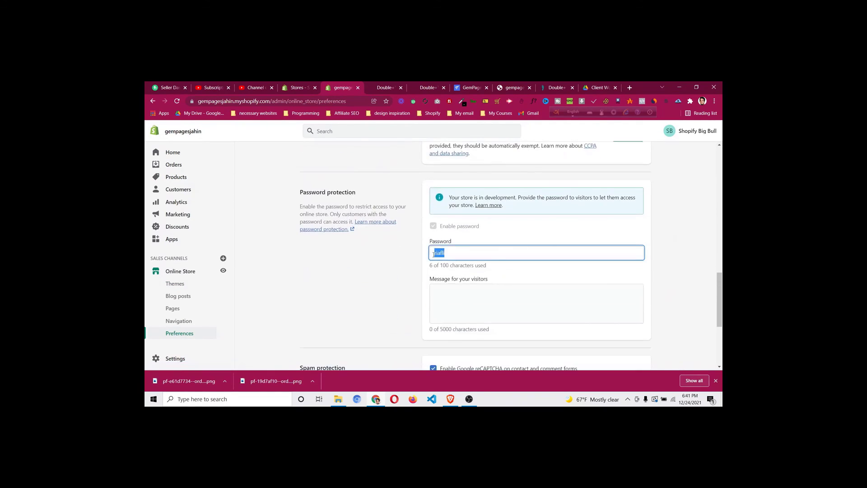
{"action": "right_click", "coordinate": [440, 256]}
{"action": "left_click", "coordinate": [456, 281]}
{"action": "left_click", "coordinate": [468, 88]}
Publish the Double Knee page, confirm in the popup, and open the live page
{"action": "left_click", "coordinate": [677, 133]}
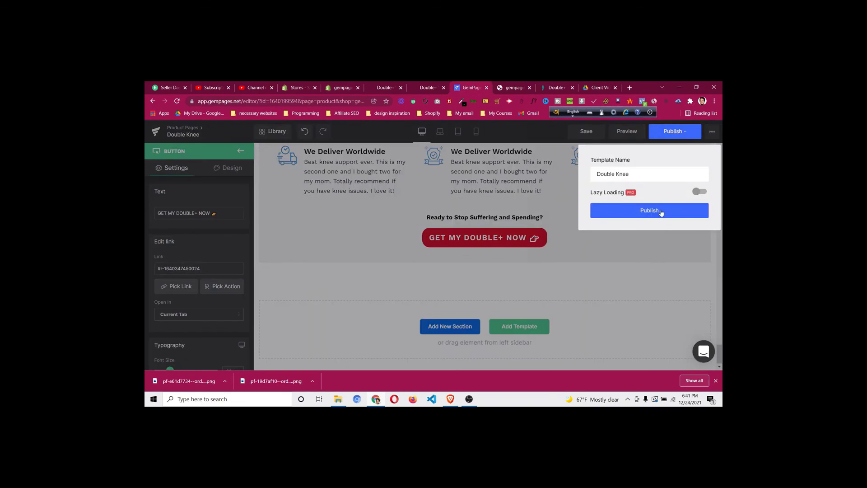
{"action": "left_click", "coordinate": [661, 212]}
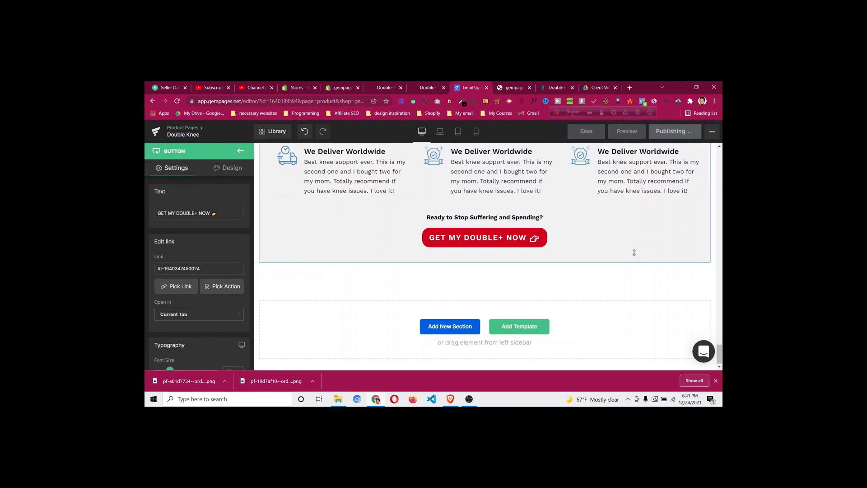
{"action": "scroll", "coordinate": [634, 253], "scroll_direction": "up", "scroll_amount": 3}
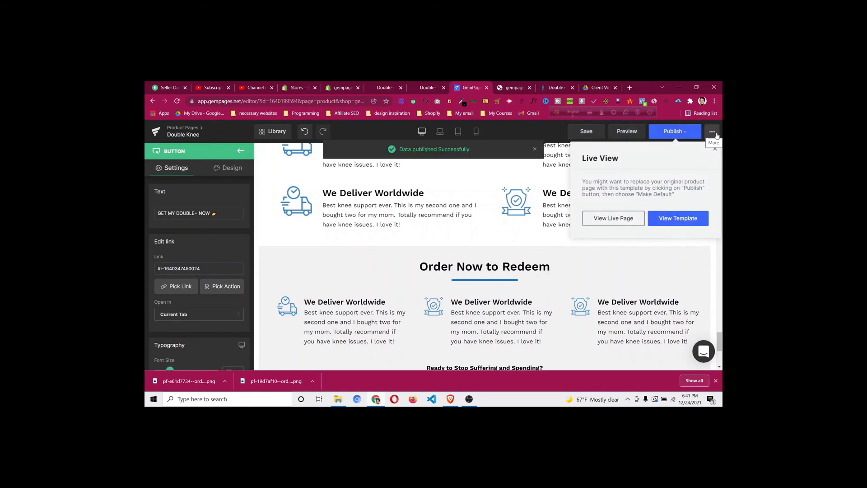
{"action": "left_click", "coordinate": [630, 223]}
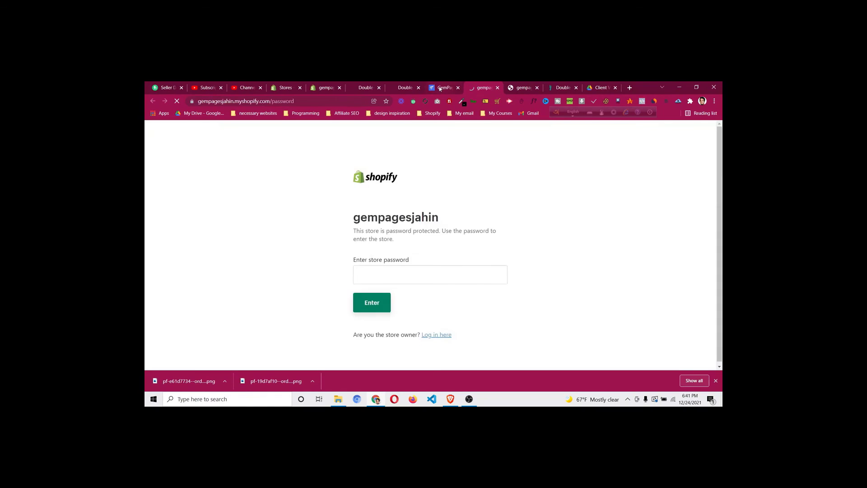
{"action": "left_click", "coordinate": [439, 89]}
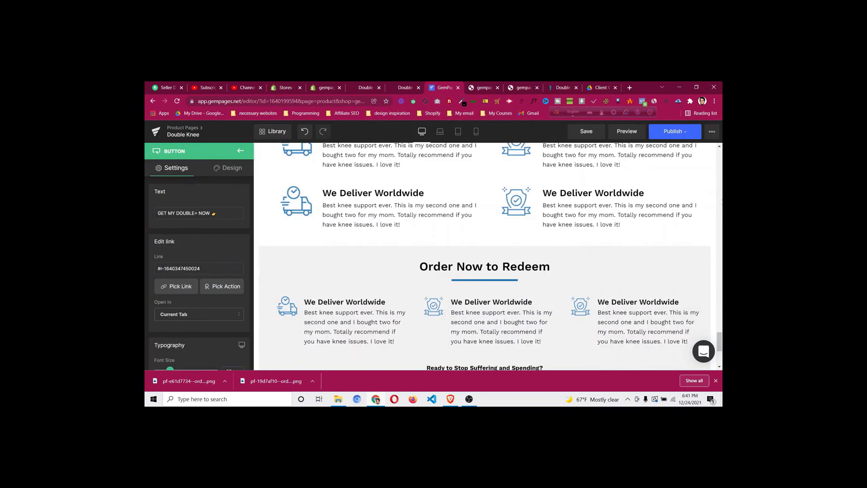
{"action": "left_click", "coordinate": [712, 131]}
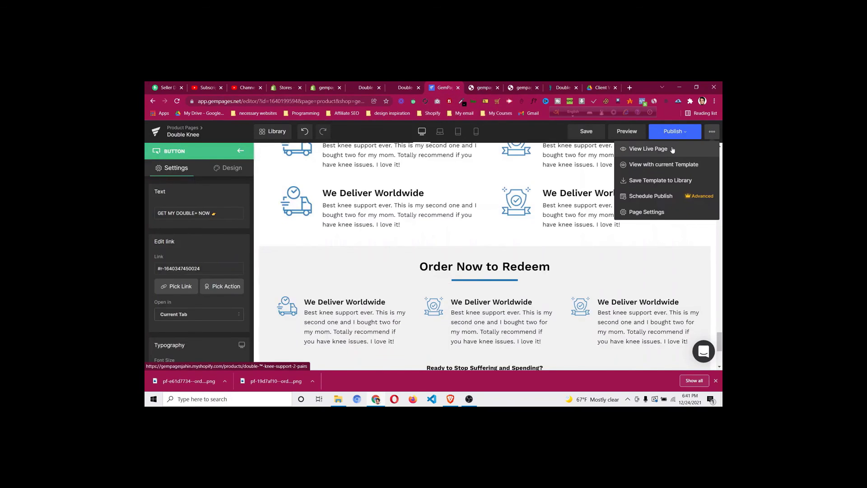
Unlock the storefront with the copied password and view the page with the current template
{"action": "left_click", "coordinate": [670, 165]}
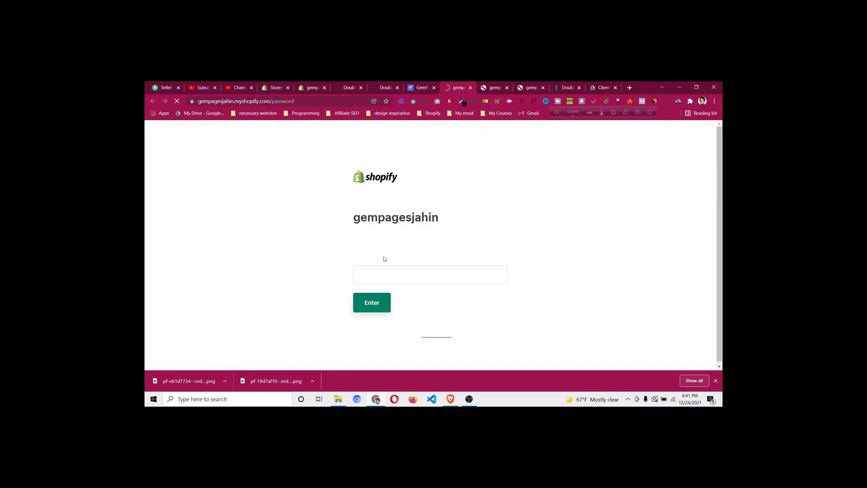
{"action": "left_click", "coordinate": [386, 275]}
{"action": "key", "text": "ctrl+v"}
{"action": "left_click", "coordinate": [382, 300]}
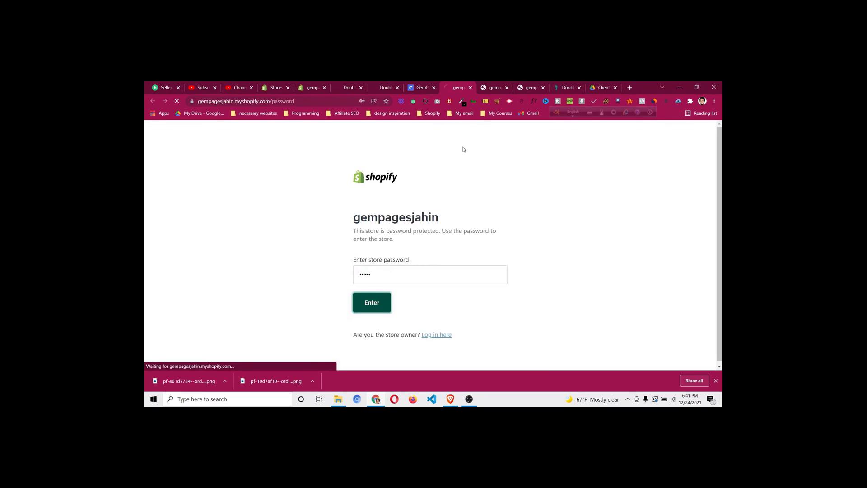
{"action": "left_click", "coordinate": [491, 91]}
{"action": "left_click", "coordinate": [506, 88]}
{"action": "left_click", "coordinate": [507, 89]}
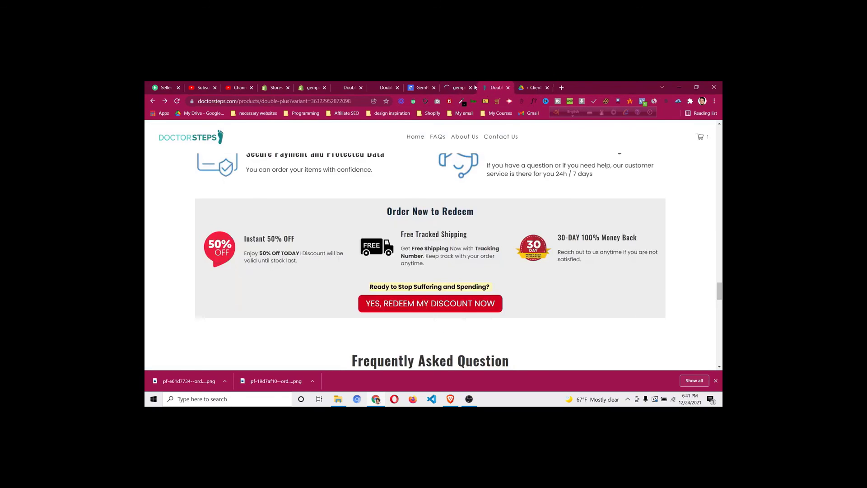
{"action": "left_click", "coordinate": [454, 86]}
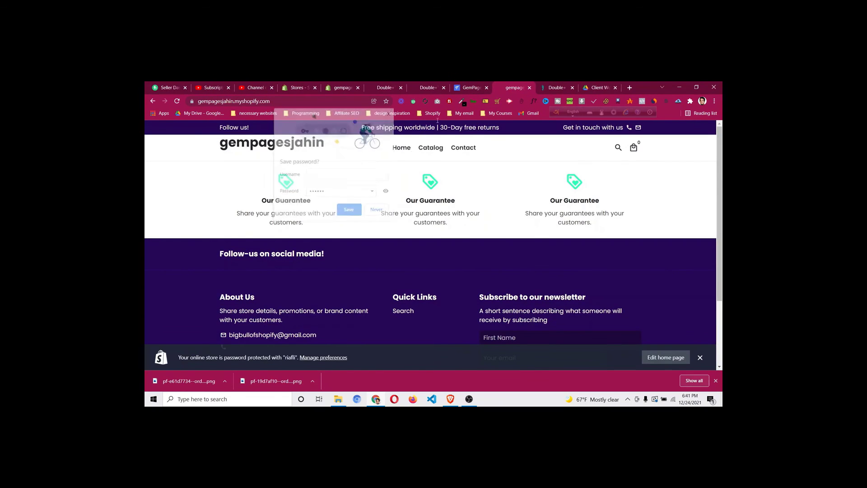
{"action": "left_click", "coordinate": [460, 85]}
{"action": "left_click", "coordinate": [716, 135]}
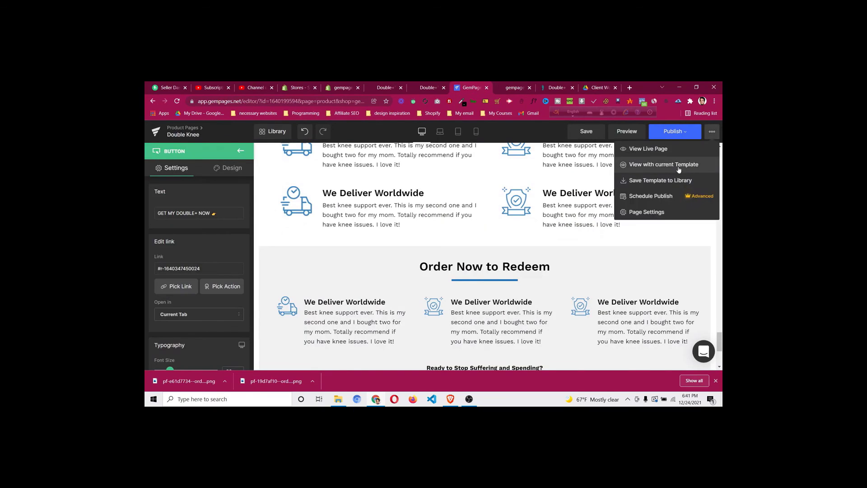
{"action": "left_click", "coordinate": [679, 167]}
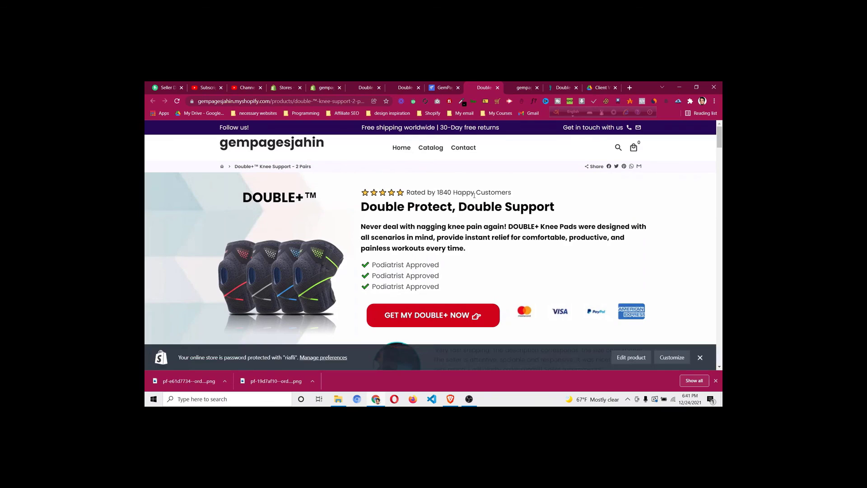
Scroll the live page, checking that the buy button jumps to the bundle offers
{"action": "scroll", "coordinate": [475, 196], "scroll_direction": "down", "scroll_amount": 3}
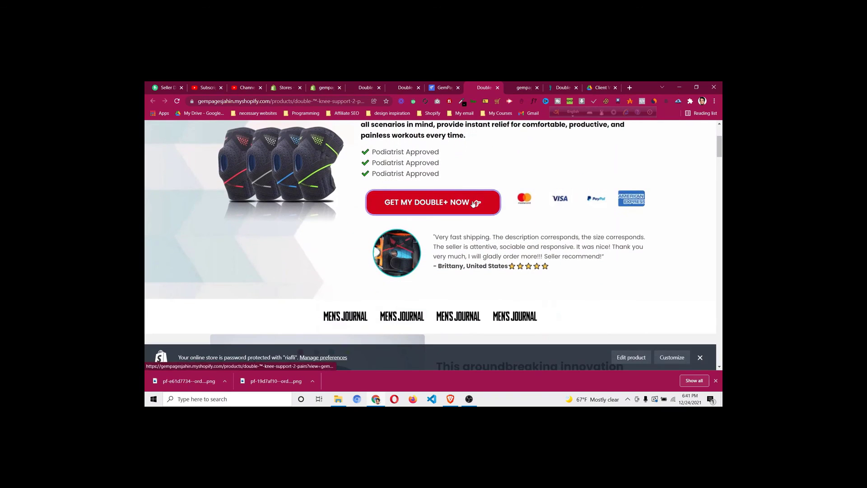
{"action": "left_click", "coordinate": [476, 203]}
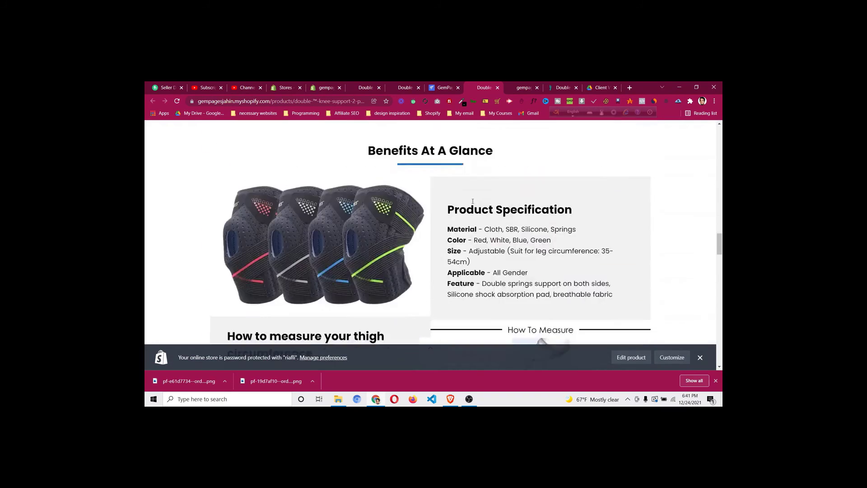
{"action": "scroll", "coordinate": [470, 206], "scroll_direction": "down", "scroll_amount": 2}
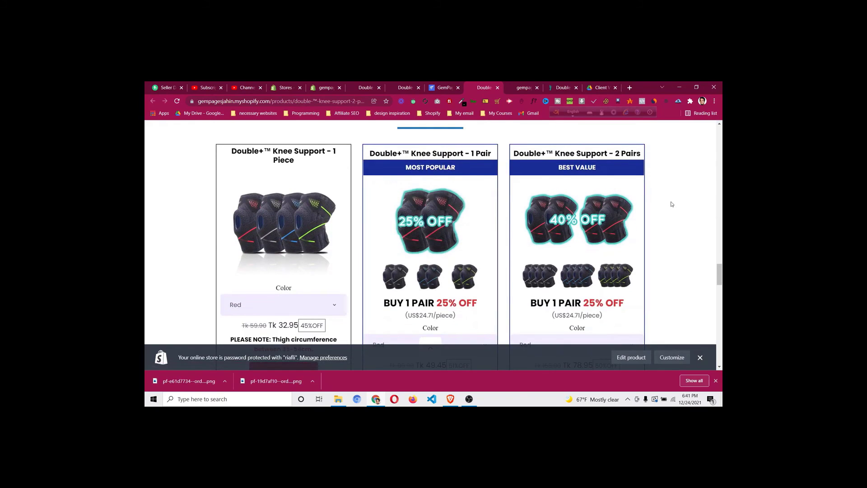
{"action": "scroll", "coordinate": [671, 201], "scroll_direction": "down", "scroll_amount": 5}
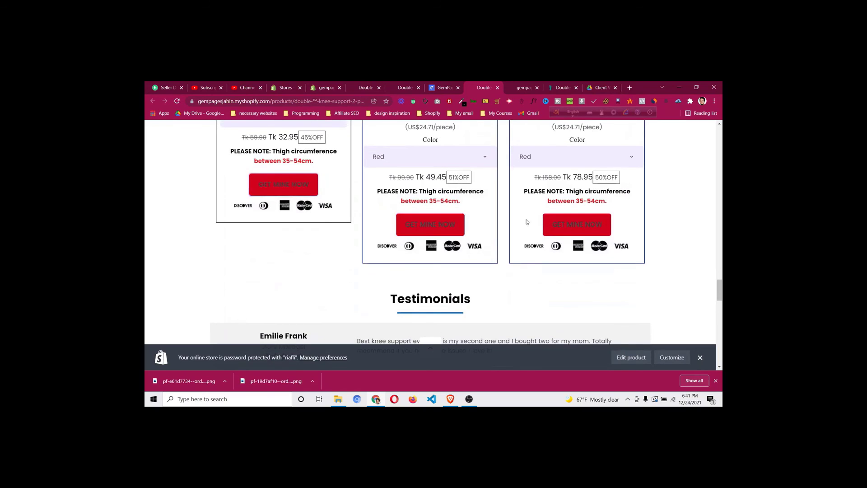
{"action": "scroll", "coordinate": [597, 226], "scroll_direction": "down", "scroll_amount": 1}
{"action": "scroll", "coordinate": [594, 230], "scroll_direction": "down", "scroll_amount": 15}
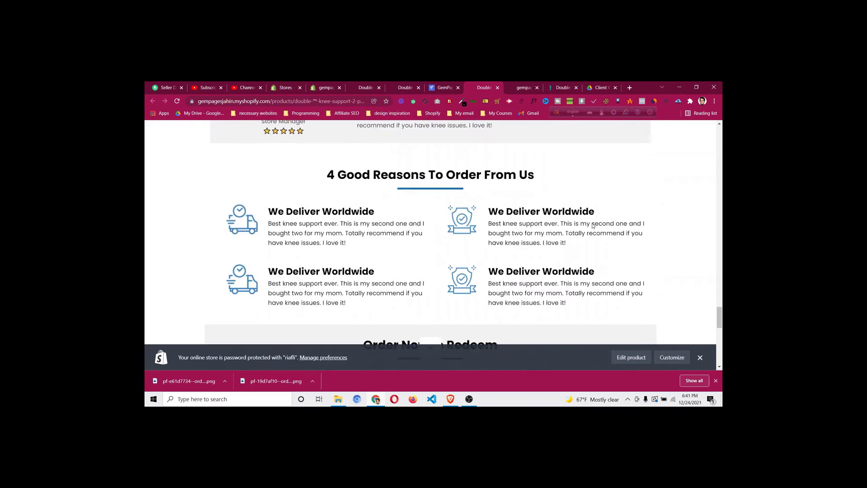
{"action": "scroll", "coordinate": [593, 225], "scroll_direction": "up", "scroll_amount": 15}
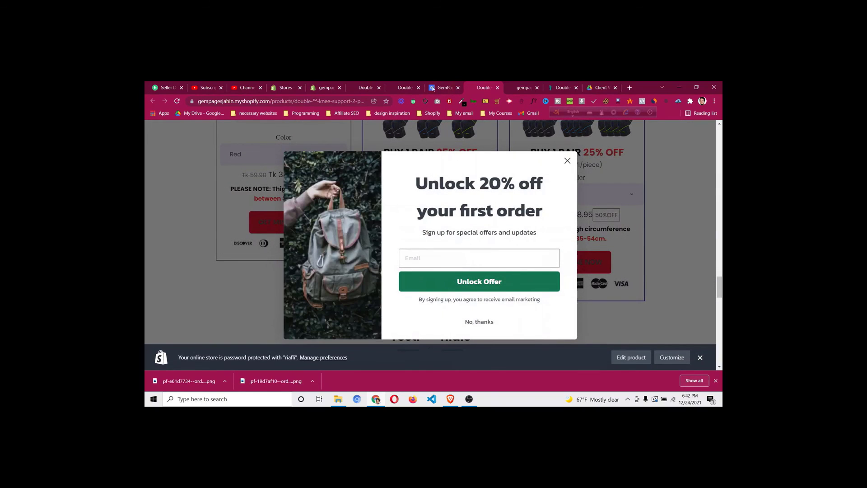
{"action": "left_click", "coordinate": [433, 89]}
Scroll through the Double Knee bundle cards and their GET MINE NOW buttons
{"action": "scroll", "coordinate": [457, 220], "scroll_direction": "down", "scroll_amount": 3}
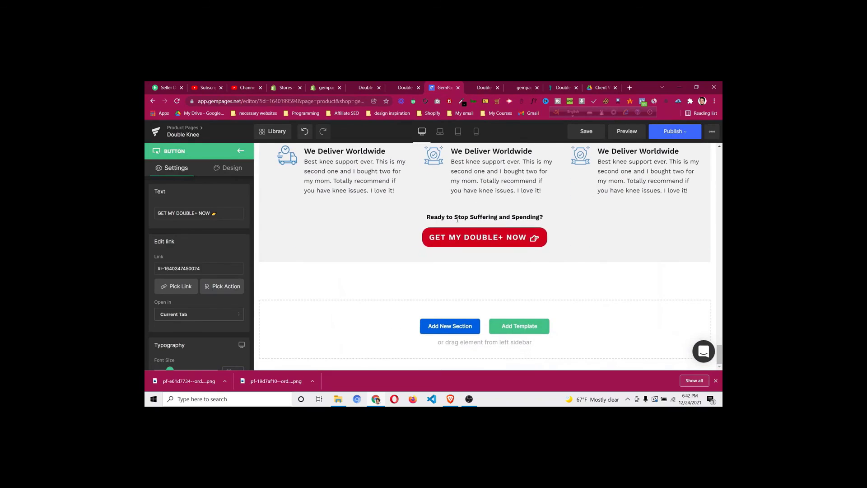
{"action": "scroll", "coordinate": [492, 241], "scroll_direction": "up", "scroll_amount": 5}
{"action": "scroll", "coordinate": [492, 240], "scroll_direction": "up", "scroll_amount": 4}
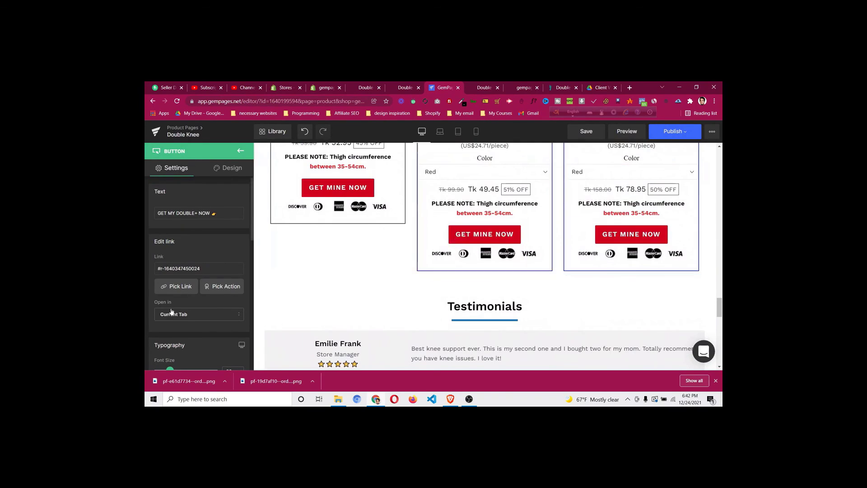
{"action": "scroll", "coordinate": [177, 304], "scroll_direction": "down", "scroll_amount": 2}
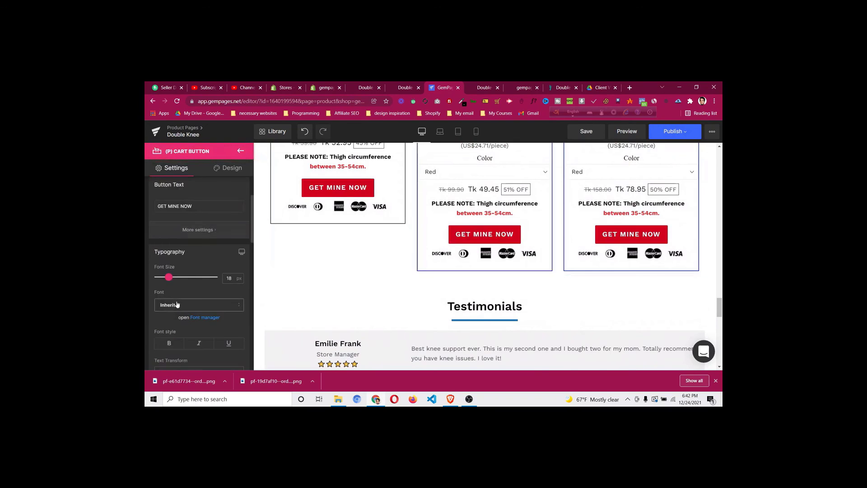
{"action": "scroll", "coordinate": [177, 305], "scroll_direction": "down", "scroll_amount": 4}
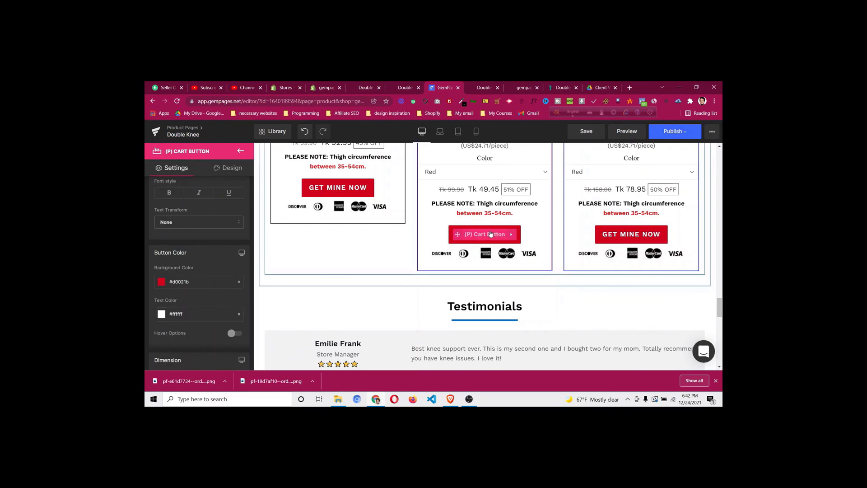
Close the live product page and store home page tabs
{"action": "left_click", "coordinate": [498, 87]}
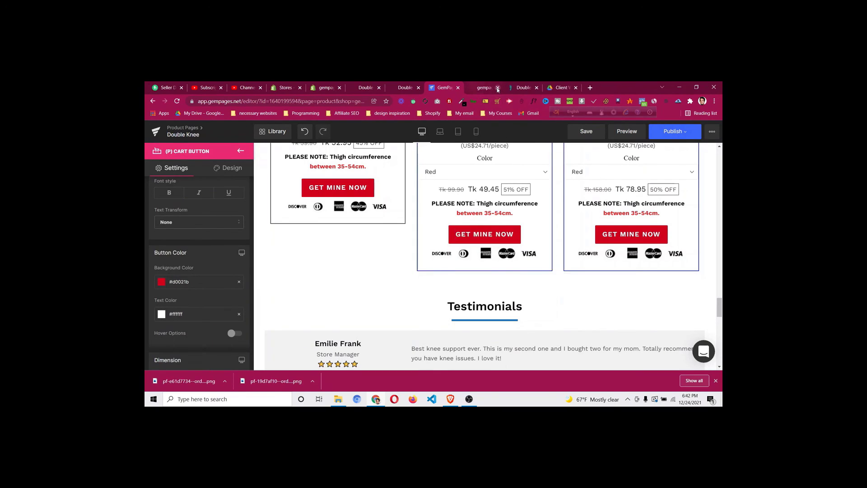
{"action": "left_click", "coordinate": [498, 88]}
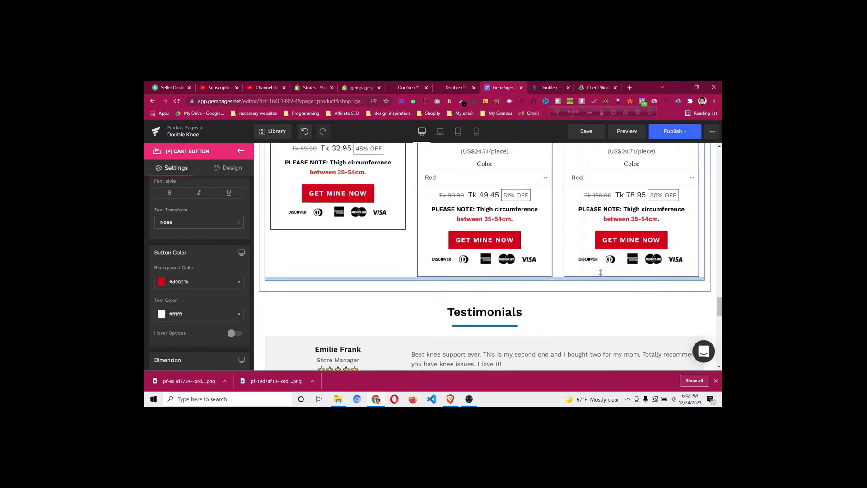
{"action": "scroll", "coordinate": [601, 272], "scroll_direction": "up", "scroll_amount": 10}
{"action": "scroll", "coordinate": [624, 254], "scroll_direction": "down", "scroll_amount": 10}
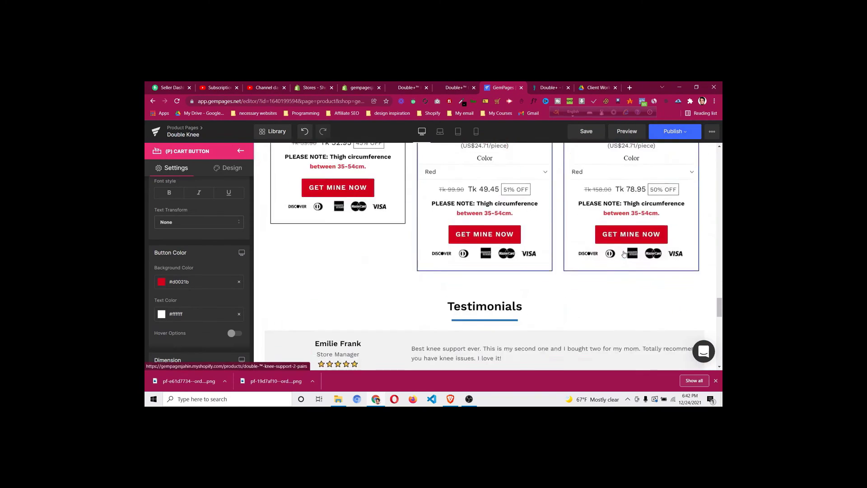
{"action": "scroll", "coordinate": [624, 254], "scroll_direction": "down", "scroll_amount": 12}
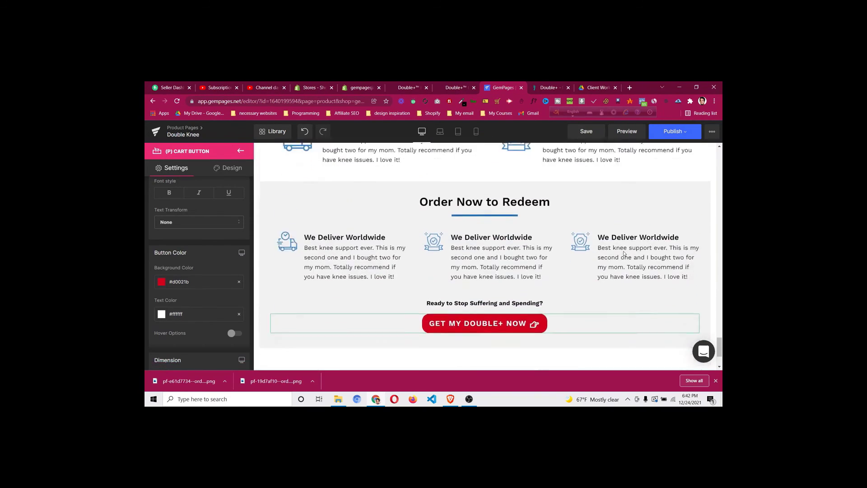
{"action": "scroll", "coordinate": [624, 255], "scroll_direction": "down", "scroll_amount": 2}
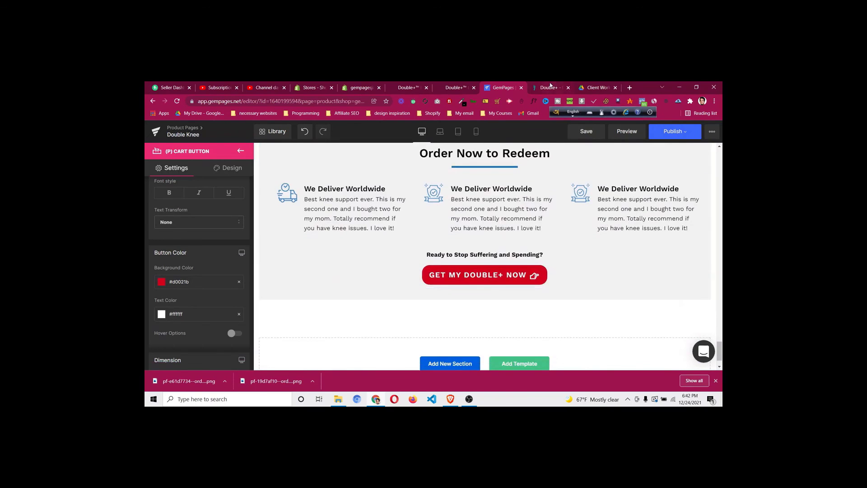
{"action": "left_click", "coordinate": [550, 87]}
{"action": "scroll", "coordinate": [513, 228], "scroll_direction": "down", "scroll_amount": 4}
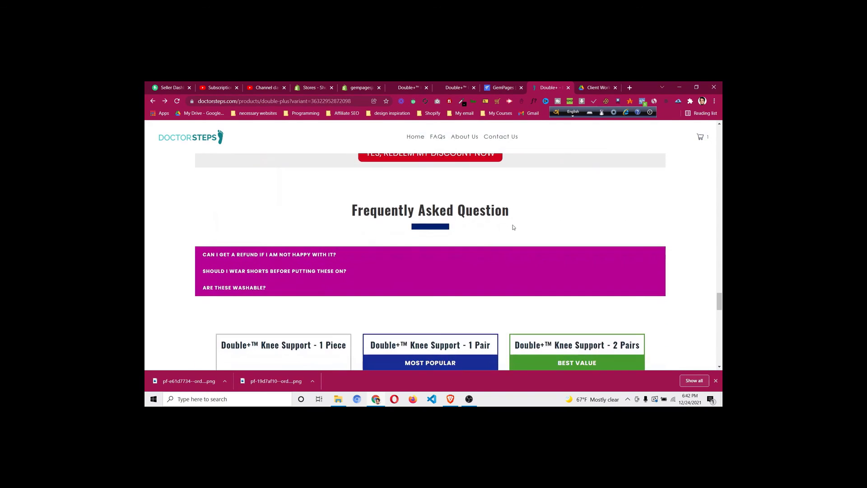
{"action": "left_click_drag", "start_coordinate": [353, 210], "coordinate": [494, 223]}
{"action": "left_click", "coordinate": [503, 211]}
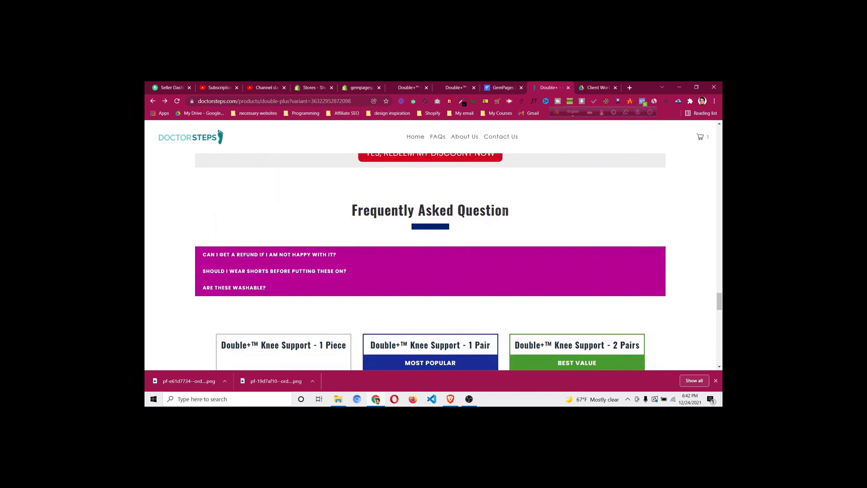
{"action": "left_click", "coordinate": [405, 256]}
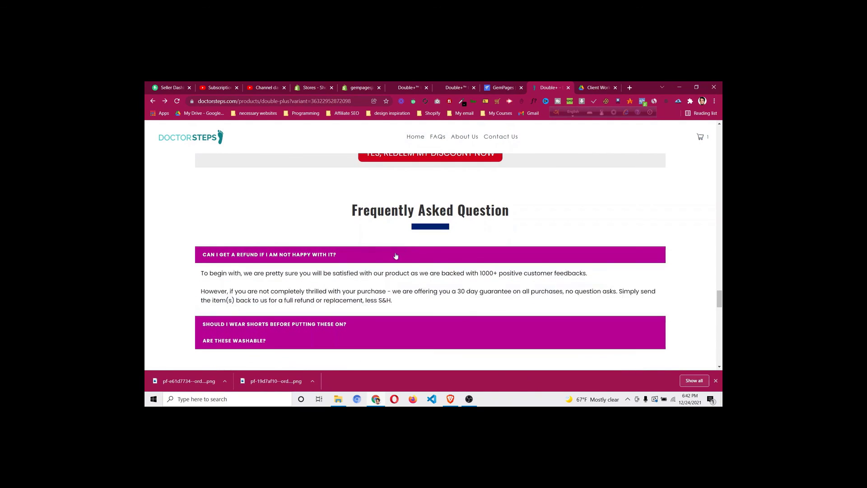
{"action": "left_click", "coordinate": [403, 256]}
{"action": "left_click", "coordinate": [379, 274]}
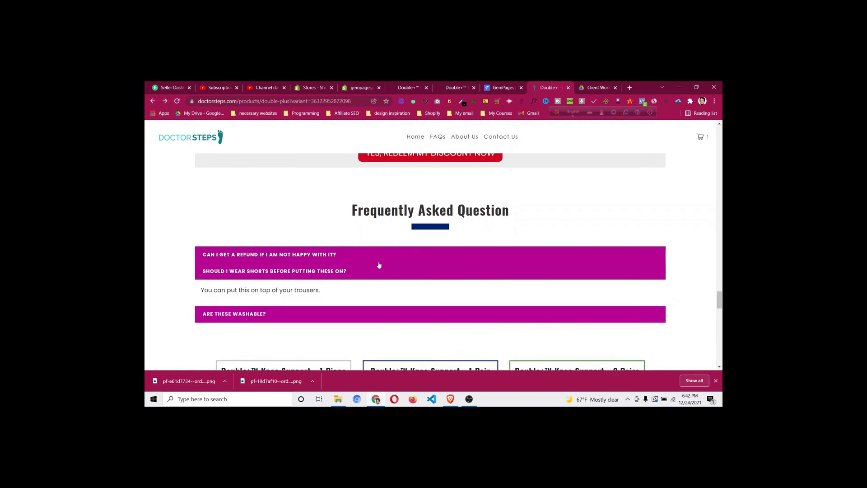
{"action": "left_click", "coordinate": [379, 265]}
{"action": "scroll", "coordinate": [378, 252], "scroll_direction": "down", "scroll_amount": 5}
{"action": "scroll", "coordinate": [378, 251], "scroll_direction": "down", "scroll_amount": 8}
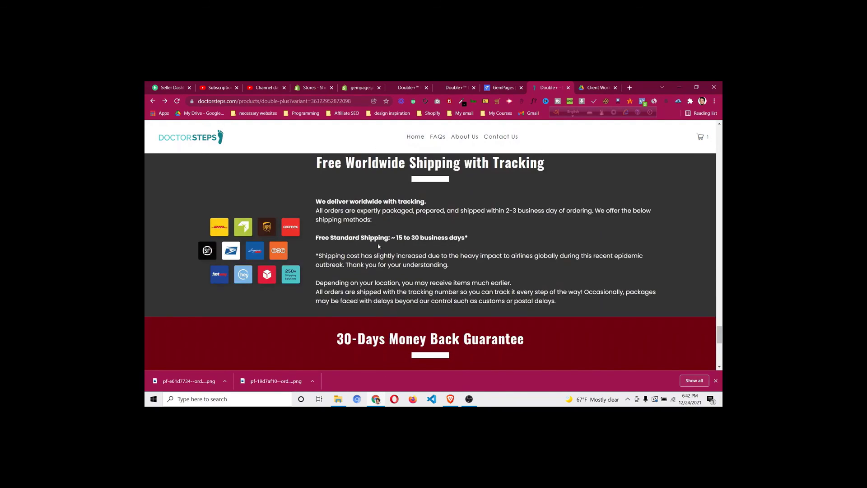
{"action": "scroll", "coordinate": [379, 246], "scroll_direction": "down", "scroll_amount": 2}
{"action": "scroll", "coordinate": [375, 234], "scroll_direction": "down", "scroll_amount": 3}
{"action": "scroll", "coordinate": [379, 232], "scroll_direction": "up", "scroll_amount": 15}
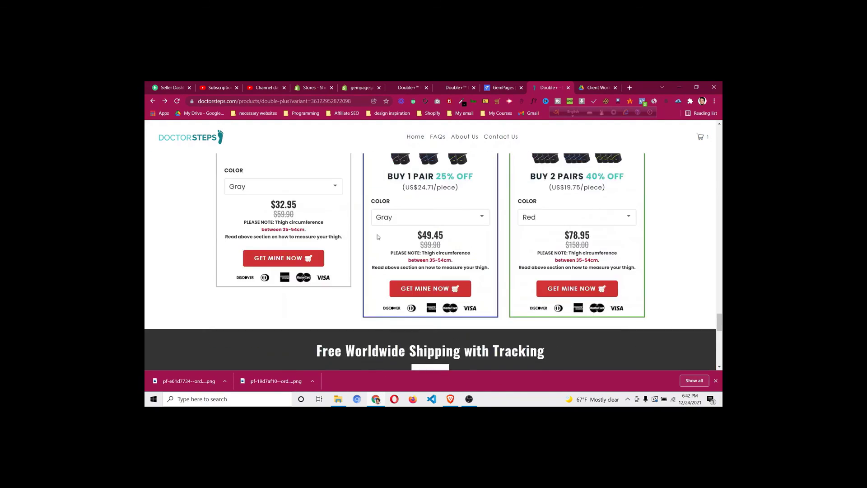
{"action": "scroll", "coordinate": [379, 229], "scroll_direction": "down", "scroll_amount": 1}
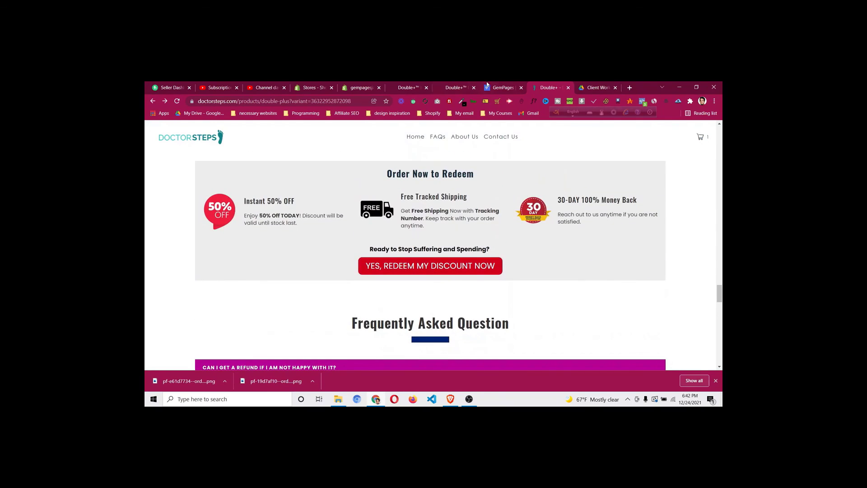
{"action": "left_click", "coordinate": [488, 85]}
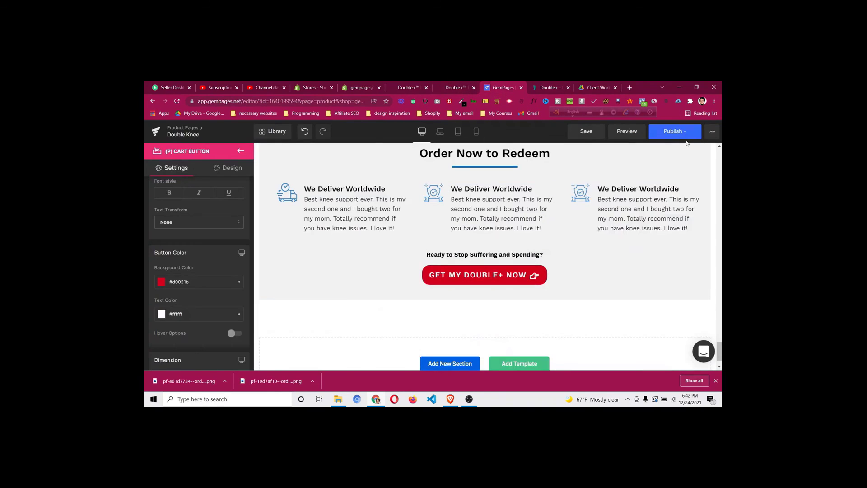
Save the Double Knee page and wait for the Data saved Successfully confirmation
{"action": "left_click", "coordinate": [588, 134]}
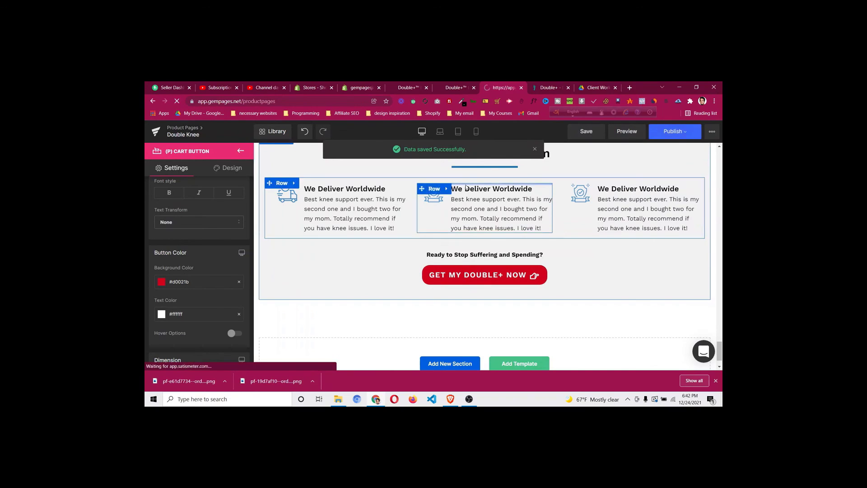
Review the Double+™ Knee Support - 1 Pair product details in Shopify admin Products
{"action": "left_click", "coordinate": [364, 89]}
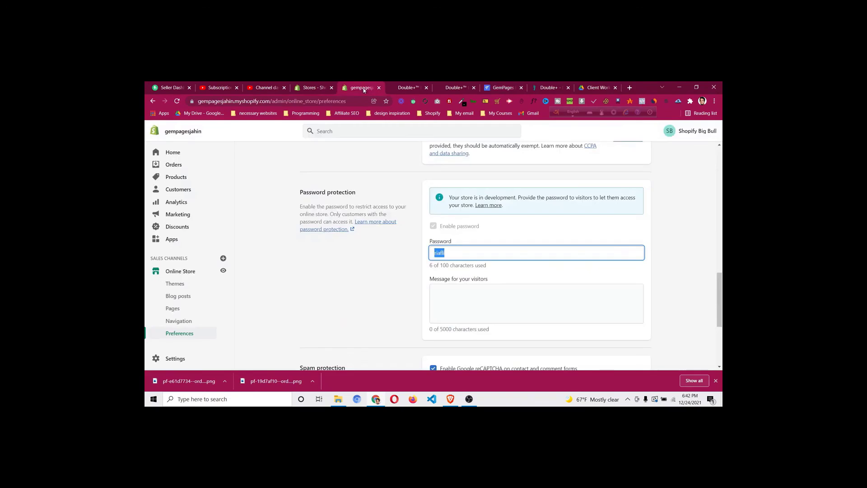
{"action": "left_click", "coordinate": [188, 179]}
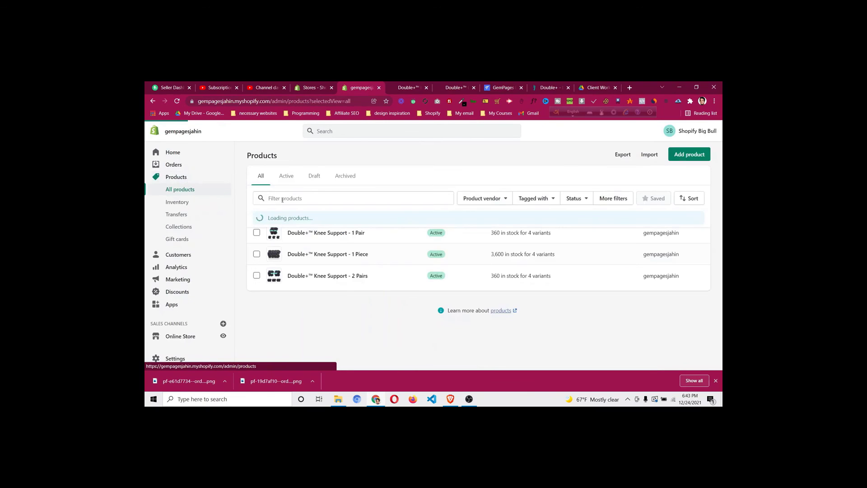
{"action": "left_click", "coordinate": [345, 234]}
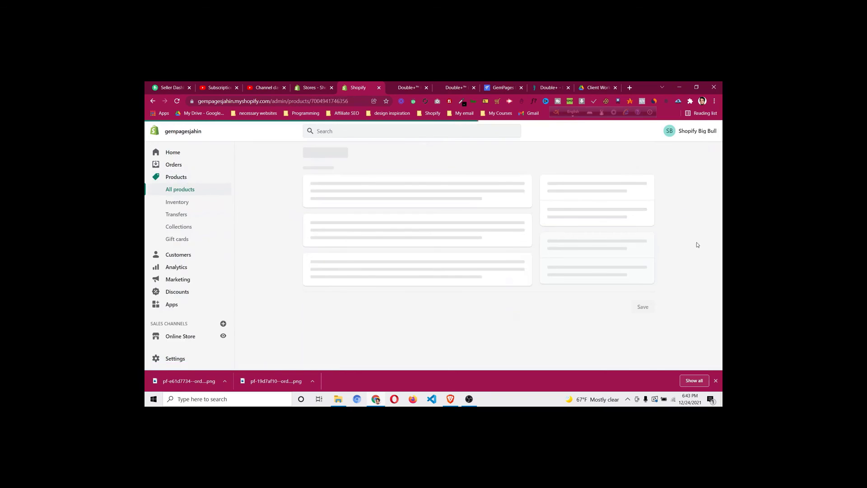
{"action": "scroll", "coordinate": [698, 244], "scroll_direction": "down", "scroll_amount": 5}
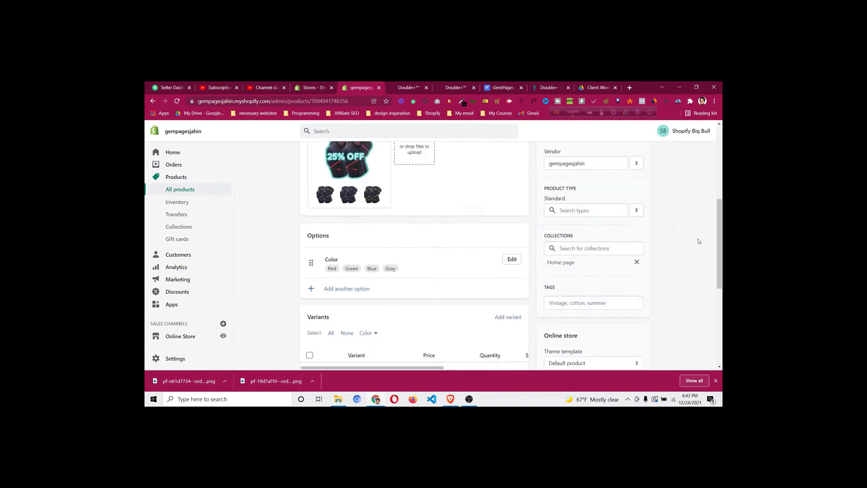
{"action": "scroll", "coordinate": [699, 242], "scroll_direction": "down", "scroll_amount": 2}
{"action": "scroll", "coordinate": [699, 241], "scroll_direction": "up", "scroll_amount": 6}
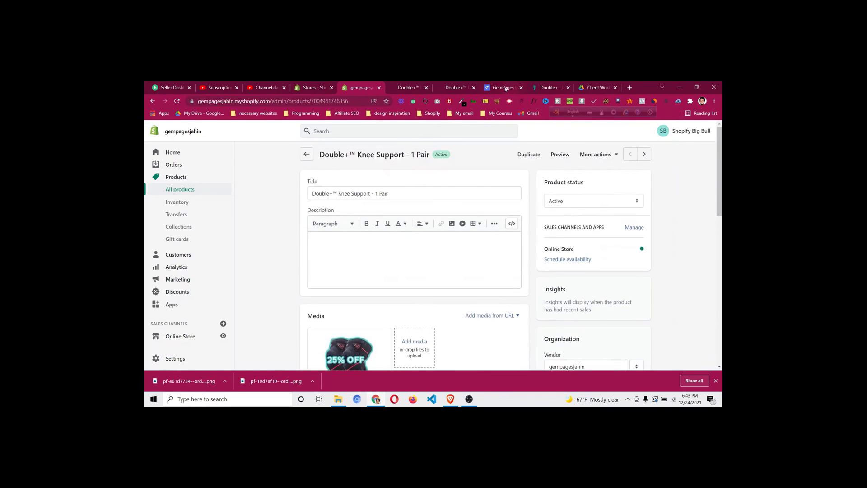
{"action": "left_click", "coordinate": [504, 88]}
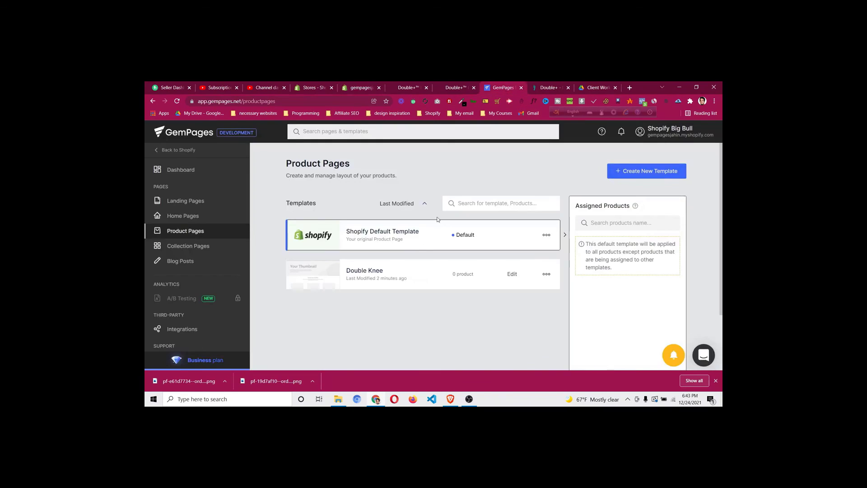
Select the Double Knee template and tick the Double+™ Knee Support products to add
{"action": "left_click", "coordinate": [370, 275]}
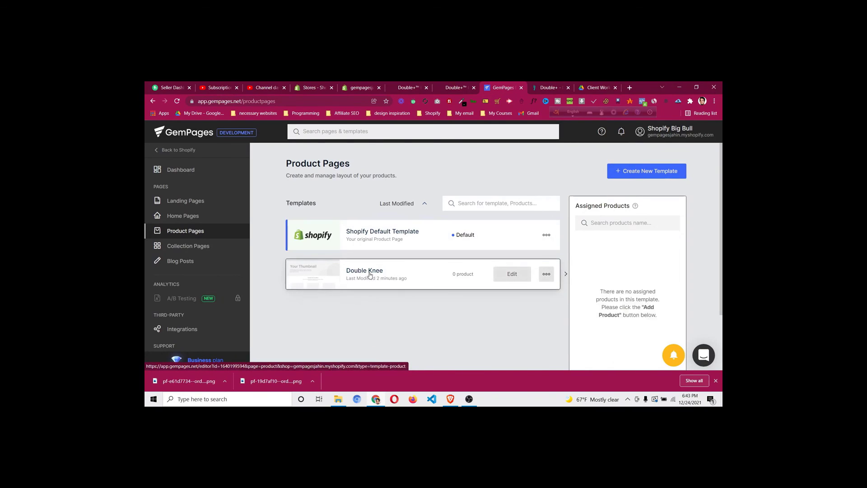
{"action": "scroll", "coordinate": [370, 275], "scroll_direction": "down", "scroll_amount": 2}
{"action": "left_click", "coordinate": [622, 319]}
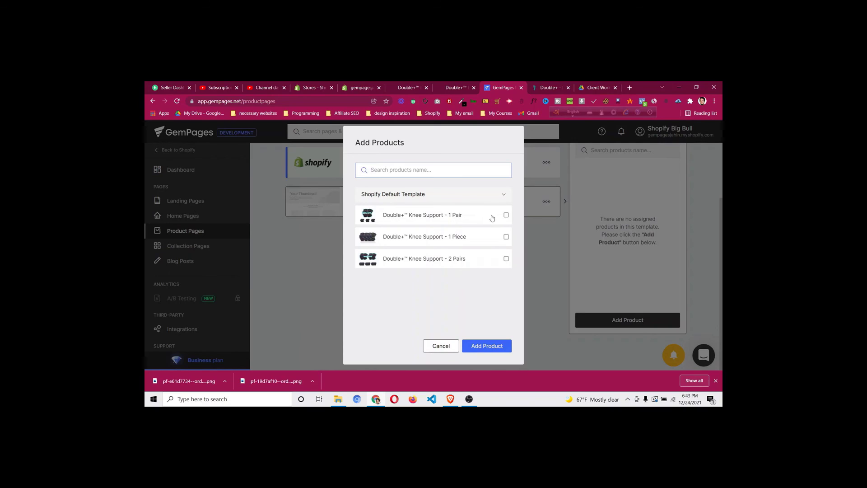
{"action": "left_click", "coordinate": [505, 217]}
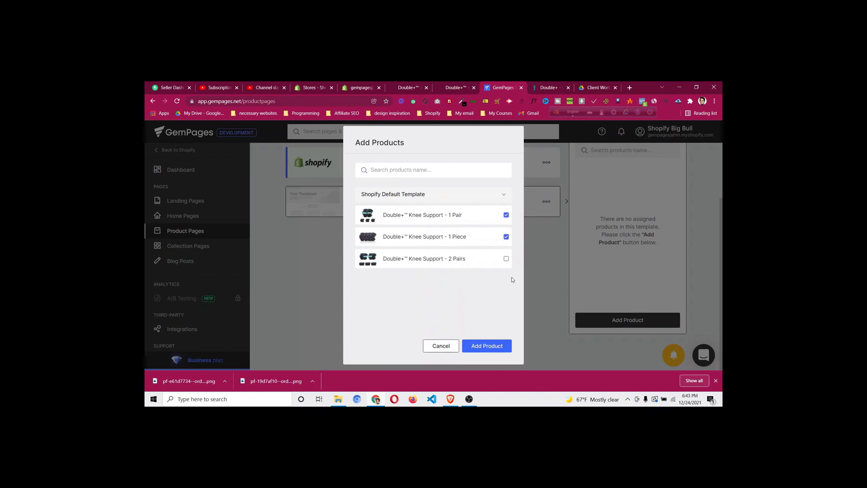
{"action": "left_click", "coordinate": [487, 347]}
Confirm assigning the 1 Pair, 1 Piece and 2 Pairs variants to Double Knee
{"action": "left_click", "coordinate": [354, 88]}
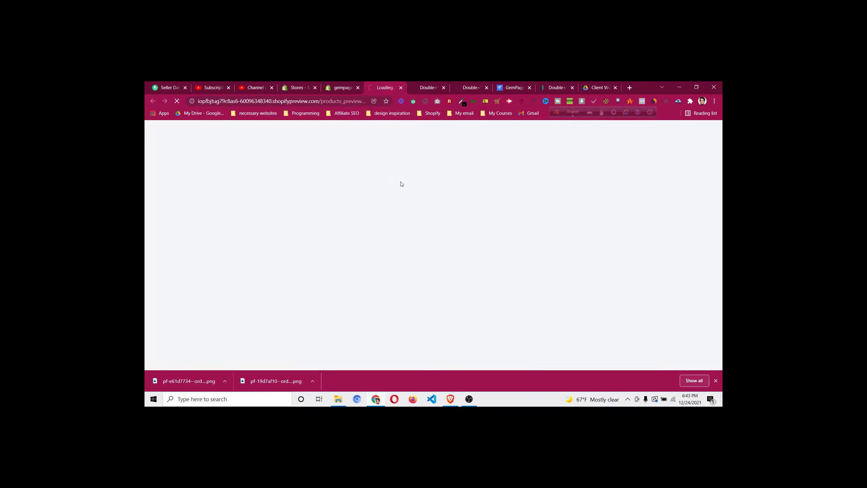
{"action": "scroll", "coordinate": [436, 233], "scroll_direction": "down", "scroll_amount": 6}
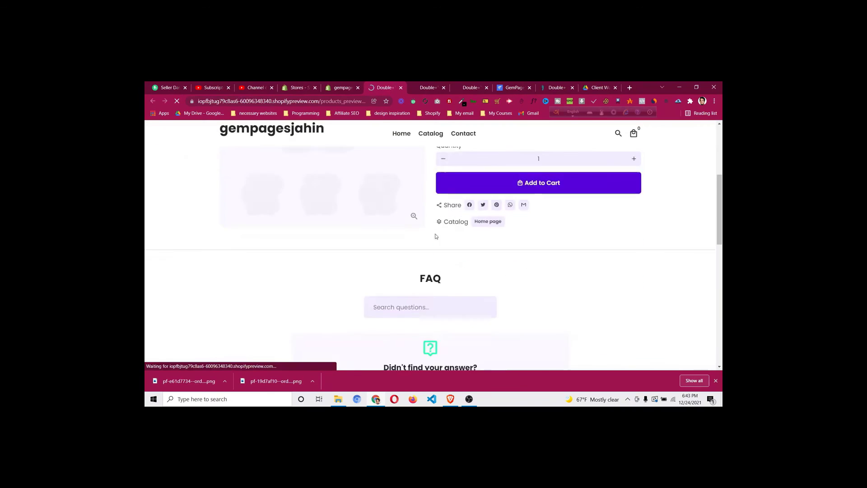
{"action": "scroll", "coordinate": [436, 234], "scroll_direction": "up", "scroll_amount": 8}
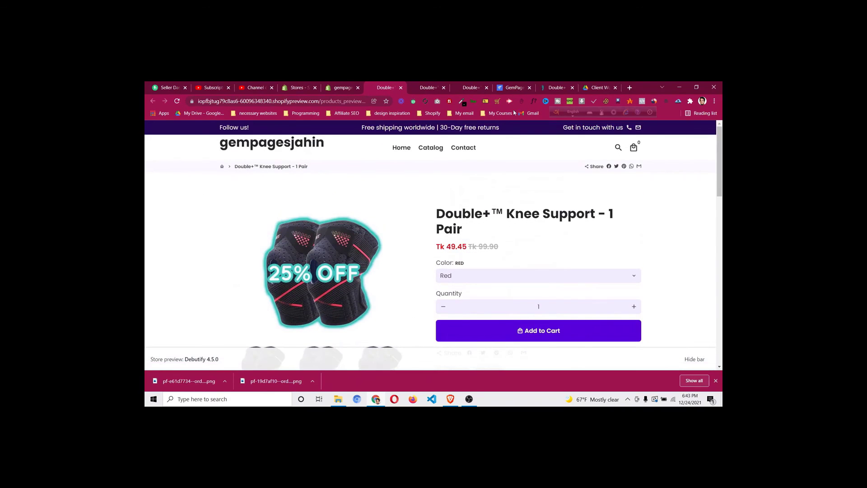
{"action": "left_click", "coordinate": [520, 88]}
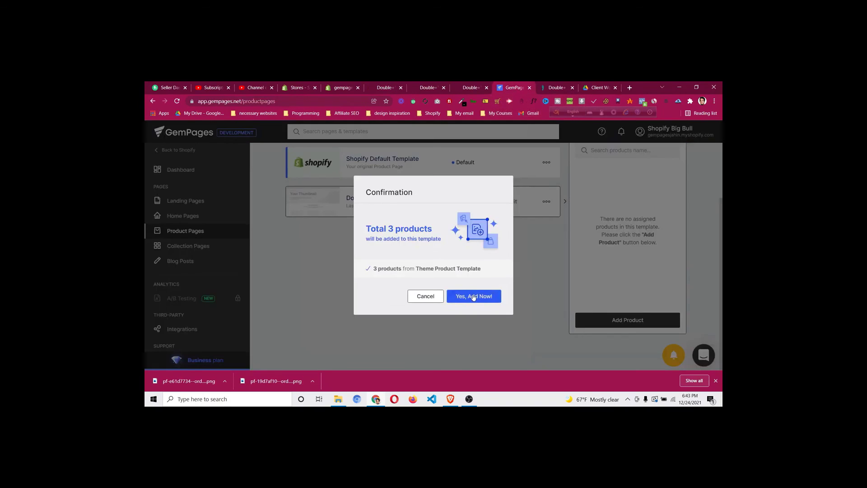
{"action": "left_click", "coordinate": [474, 296]}
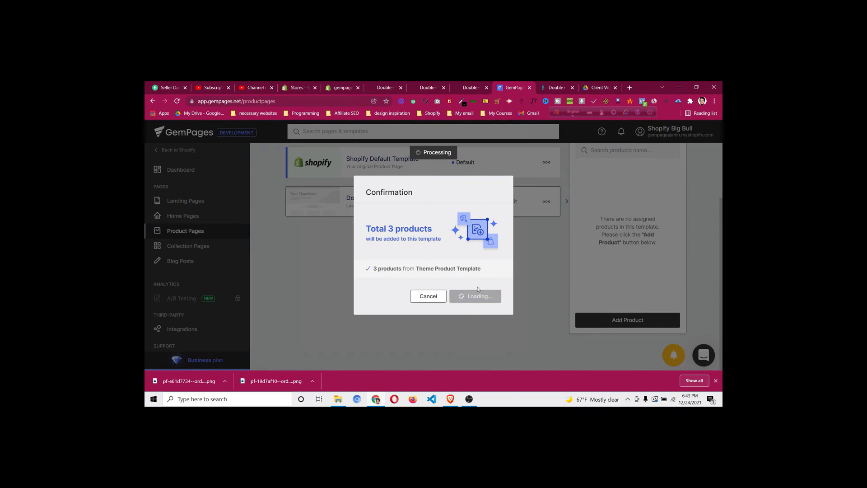
{"action": "scroll", "coordinate": [478, 290], "scroll_direction": "up", "scroll_amount": 2}
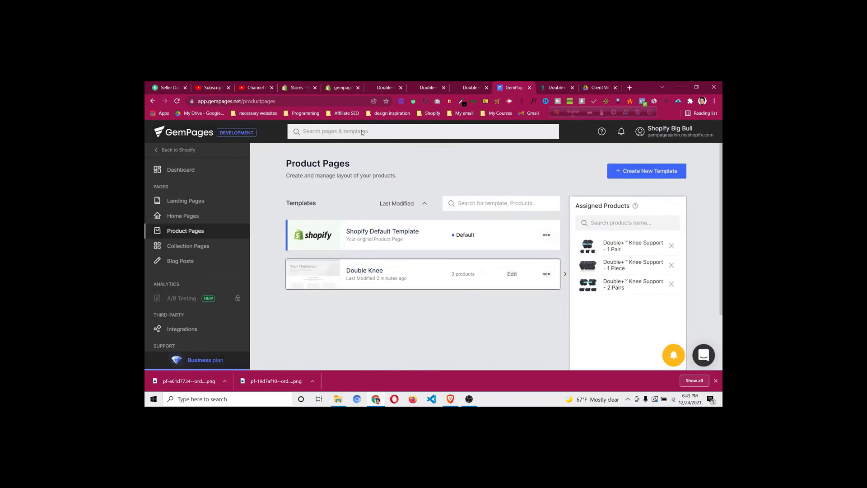
{"action": "left_click", "coordinate": [339, 92]}
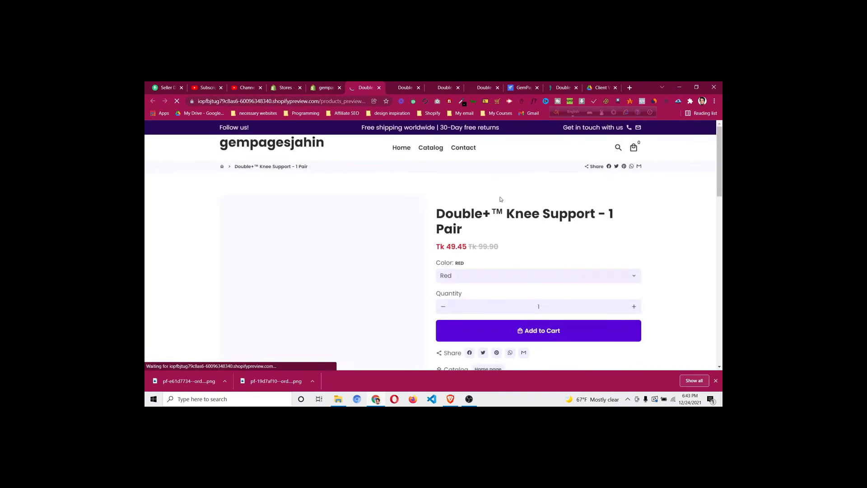
{"action": "scroll", "coordinate": [487, 216], "scroll_direction": "down", "scroll_amount": 5}
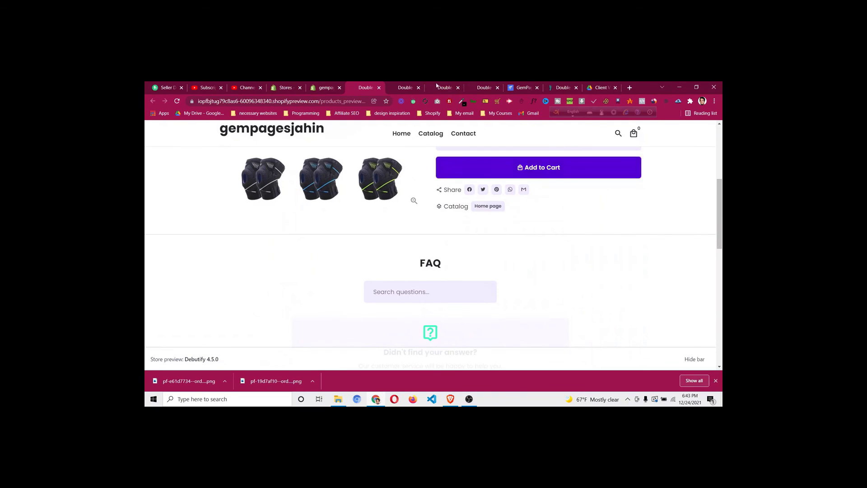
{"action": "left_click", "coordinate": [335, 88]}
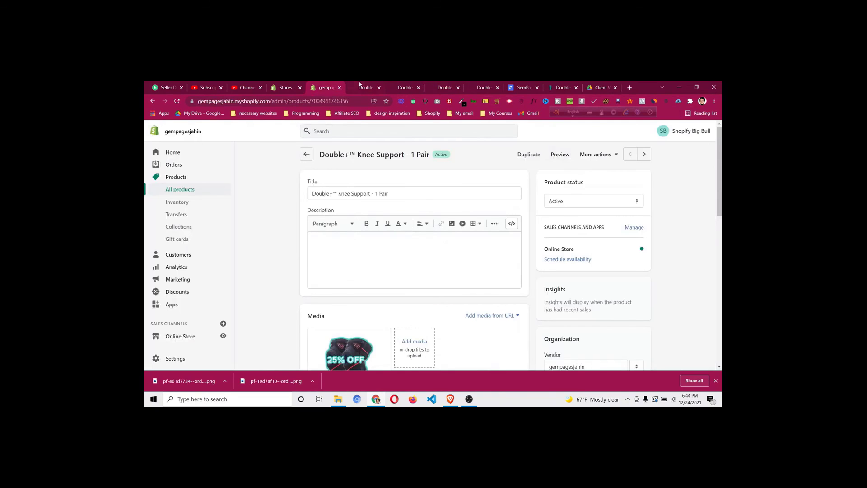
{"action": "key", "text": "ctrl+shift+t"}
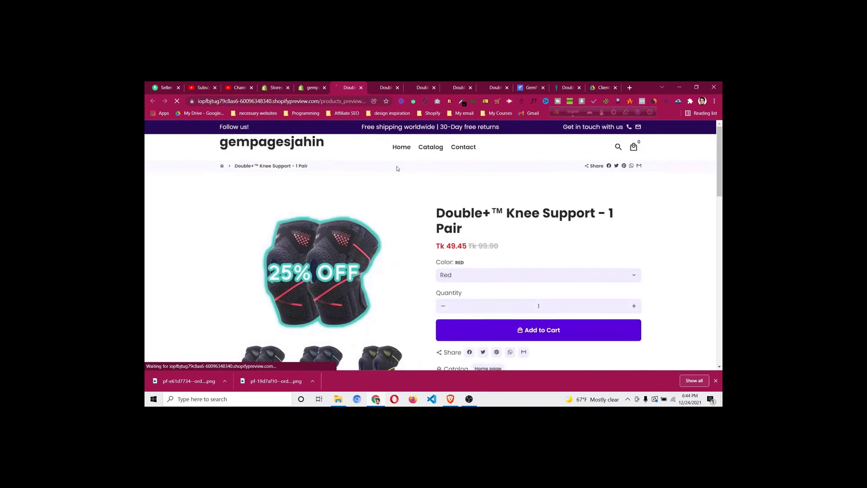
{"action": "scroll", "coordinate": [398, 167], "scroll_direction": "down", "scroll_amount": 13}
{"action": "left_click", "coordinate": [312, 86]}
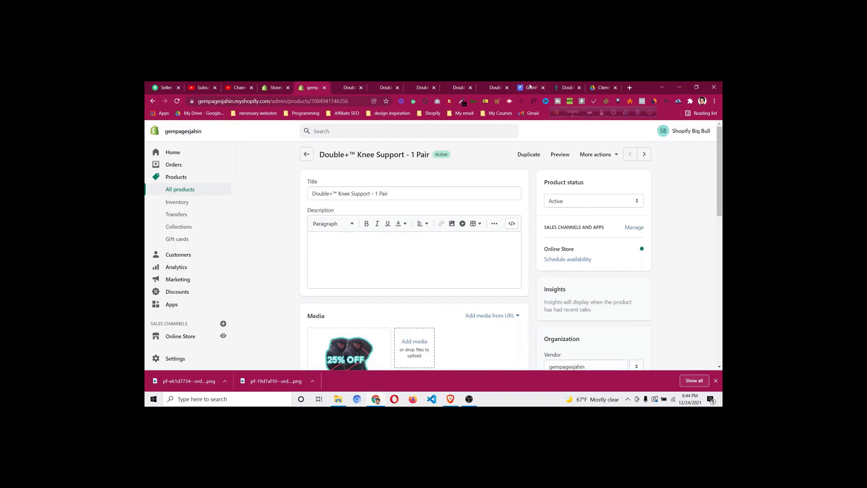
{"action": "left_click", "coordinate": [531, 87]}
{"action": "mouse_move", "coordinate": [531, 279]}
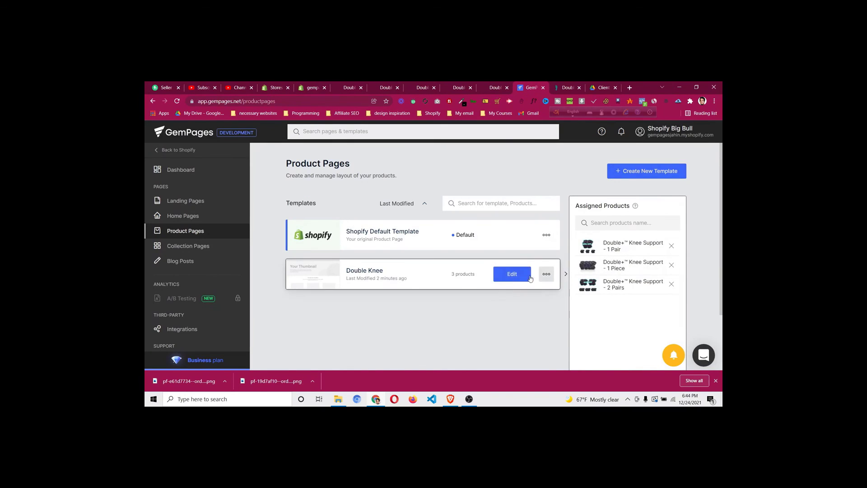
{"action": "left_click", "coordinate": [589, 249]}
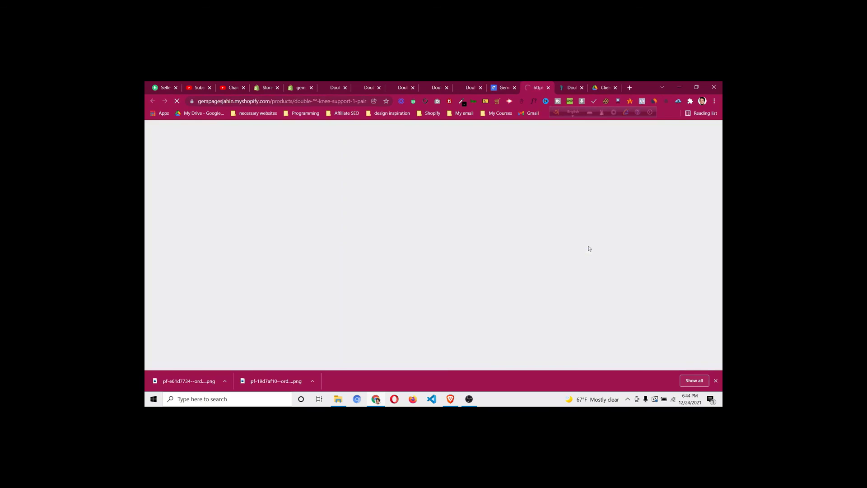
{"action": "scroll", "coordinate": [590, 235], "scroll_direction": "down", "scroll_amount": 10}
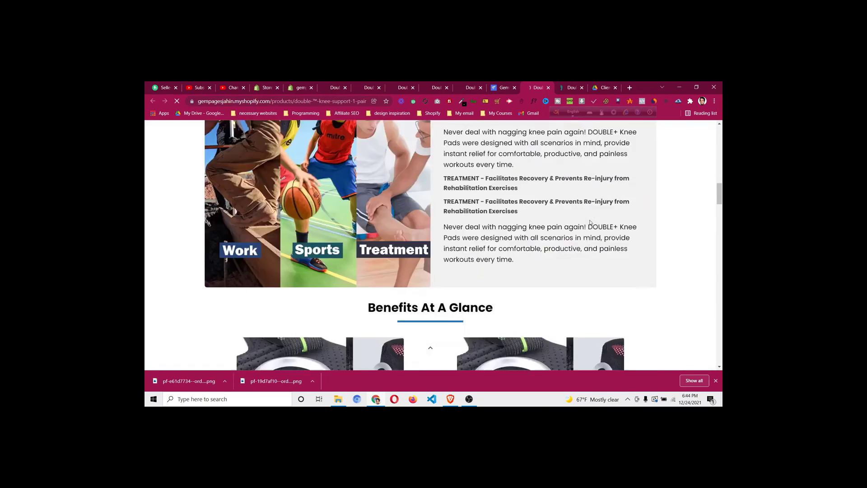
{"action": "scroll", "coordinate": [590, 222], "scroll_direction": "down", "scroll_amount": 15}
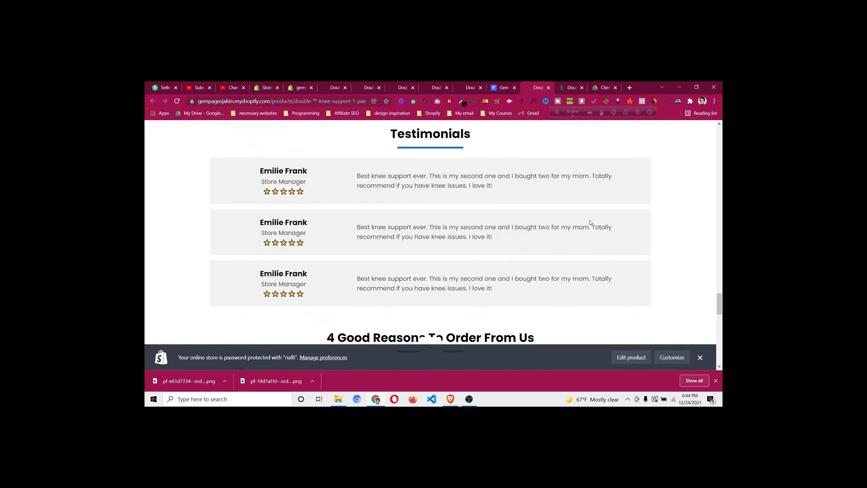
{"action": "scroll", "coordinate": [591, 223], "scroll_direction": "down", "scroll_amount": 3}
{"action": "scroll", "coordinate": [510, 297], "scroll_direction": "down", "scroll_amount": 5}
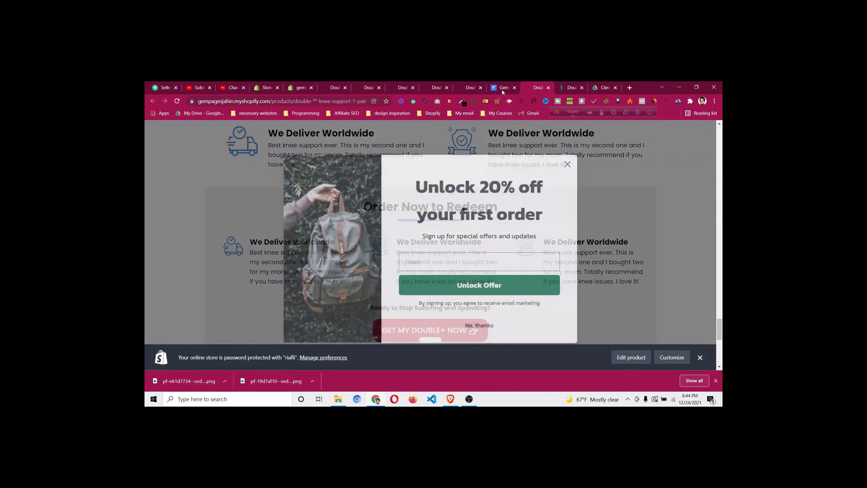
{"action": "left_click", "coordinate": [502, 90]}
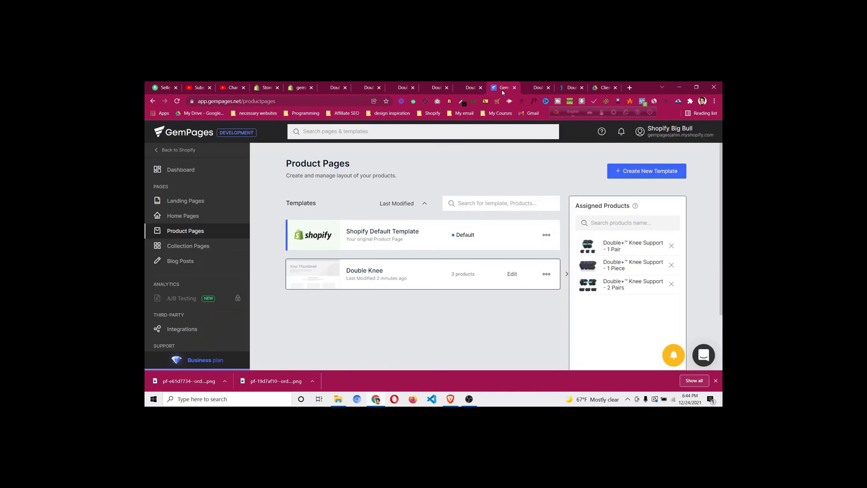
Pause and minimise OBS, then edit the Double Knee row from Product Pages
{"action": "left_click", "coordinate": [469, 400]}
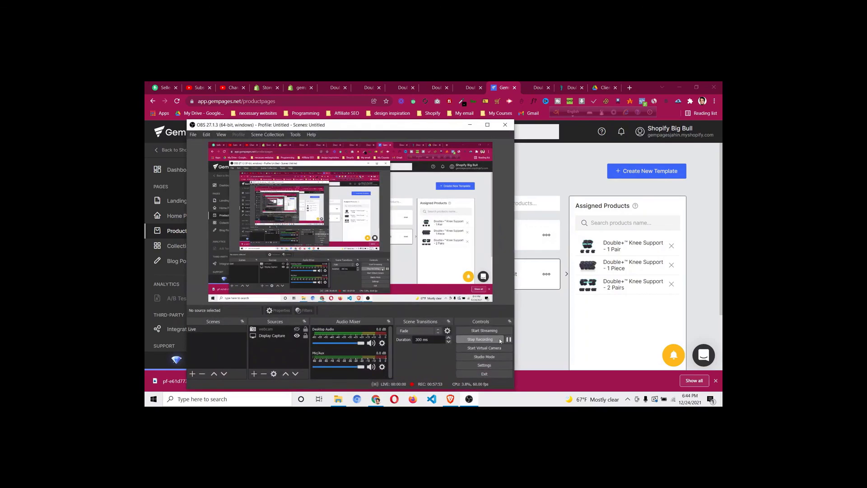
{"action": "left_click", "coordinate": [508, 339]}
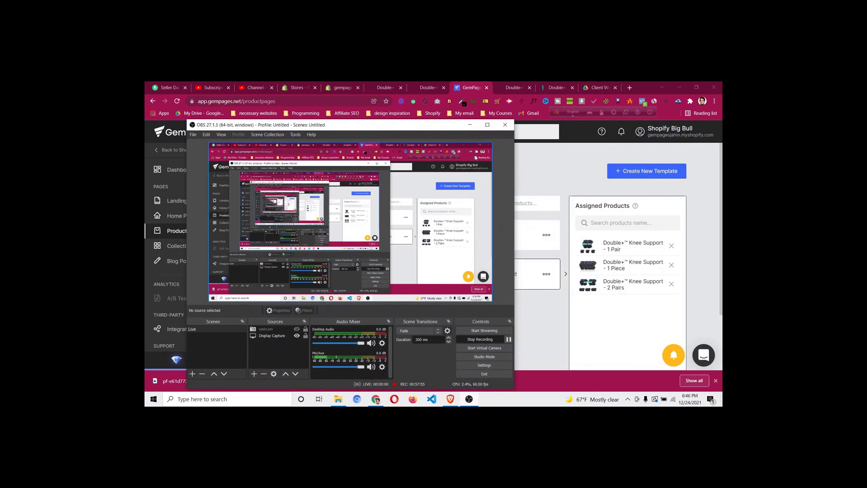
{"action": "left_click", "coordinate": [469, 399]}
{"action": "left_click", "coordinate": [512, 274]}
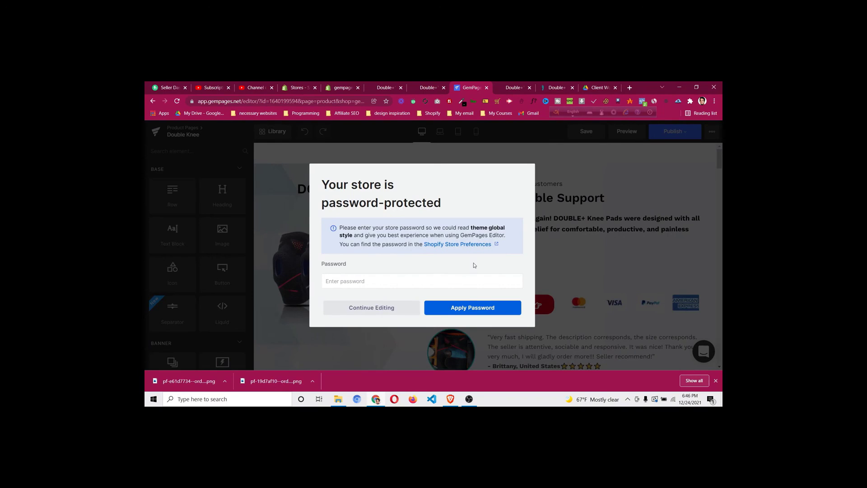
Dismiss the password prompt, scroll the editor, and compare the DoctorSteps FAQ with the live page
{"action": "left_click", "coordinate": [371, 307]}
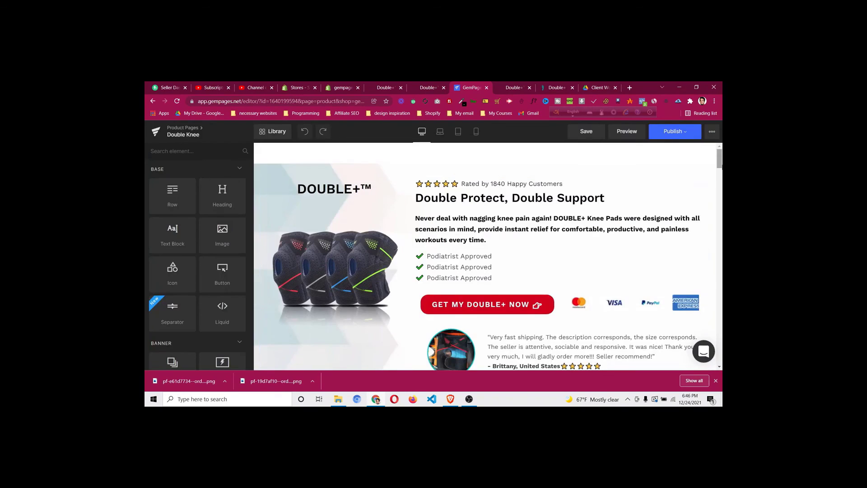
{"action": "scroll", "coordinate": [698, 347], "scroll_direction": "down", "scroll_amount": 15}
{"action": "scroll", "coordinate": [698, 347], "scroll_direction": "down", "scroll_amount": 4}
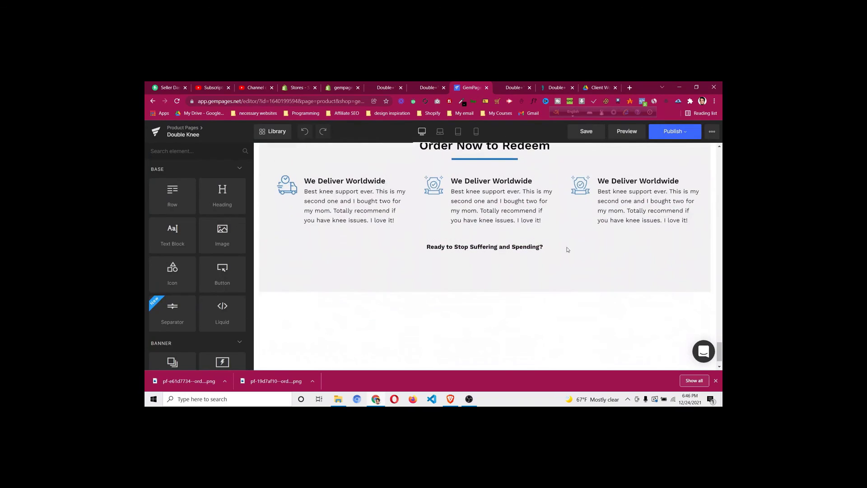
{"action": "scroll", "coordinate": [537, 299], "scroll_direction": "down", "scroll_amount": 1}
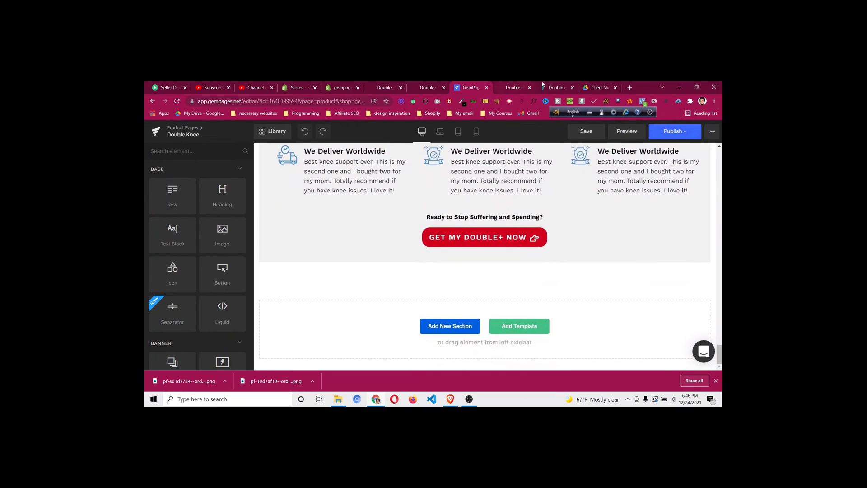
{"action": "left_click", "coordinate": [543, 85]}
{"action": "scroll", "coordinate": [472, 229], "scroll_direction": "down", "scroll_amount": 3}
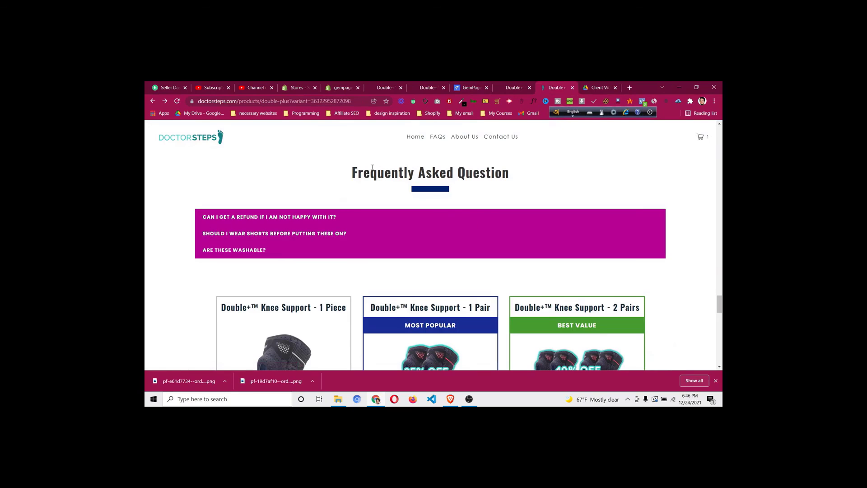
{"action": "left_click", "coordinate": [519, 87]}
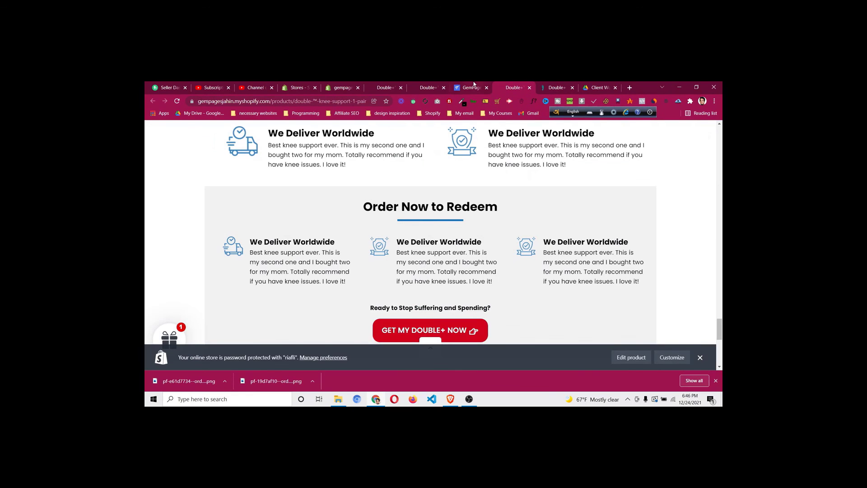
Duplicate the 4 Good Reasons section and move the copy below Order Now to Redeem
{"action": "left_click", "coordinate": [473, 85]}
{"action": "scroll", "coordinate": [391, 230], "scroll_direction": "up", "scroll_amount": 4}
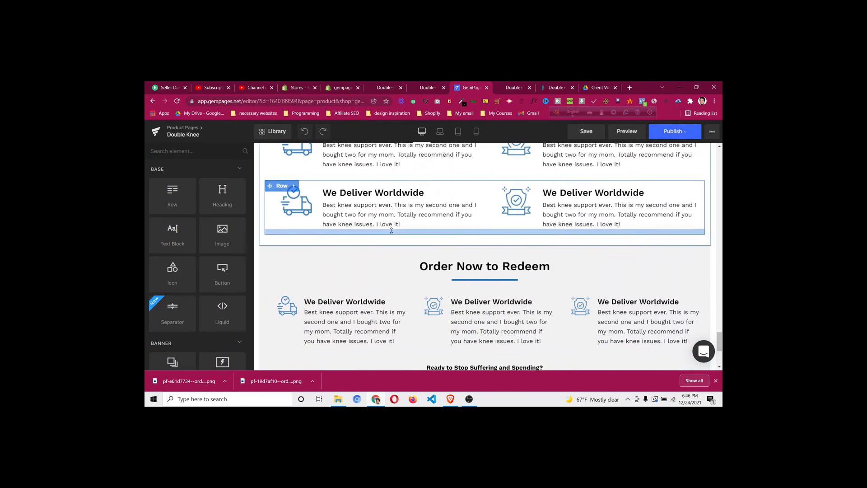
{"action": "scroll", "coordinate": [391, 230], "scroll_direction": "up", "scroll_amount": 2}
{"action": "scroll", "coordinate": [336, 204], "scroll_direction": "up", "scroll_amount": 2}
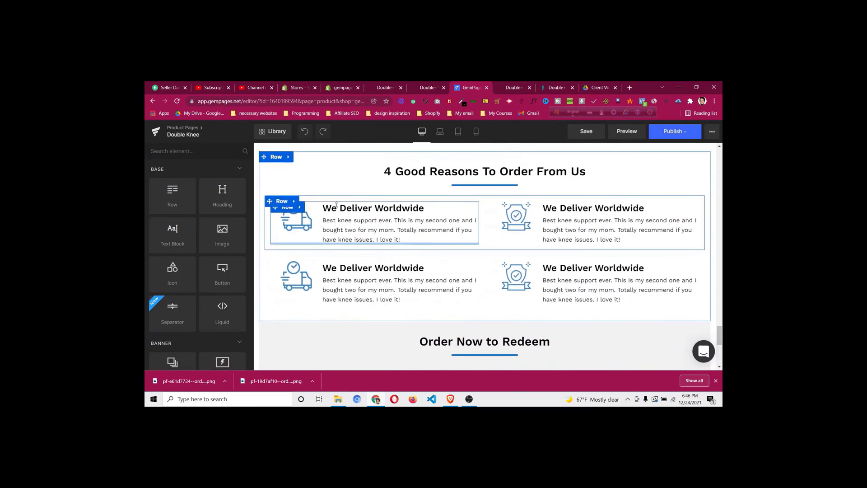
{"action": "left_click", "coordinate": [275, 157]}
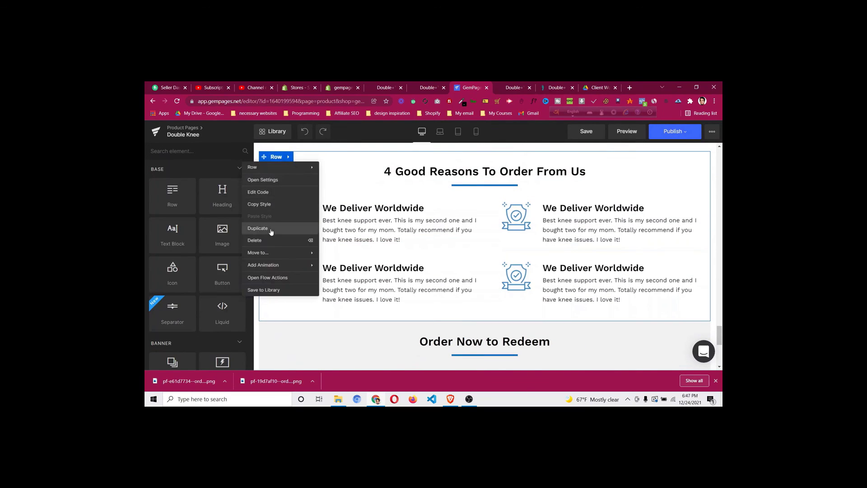
{"action": "left_click", "coordinate": [271, 232]}
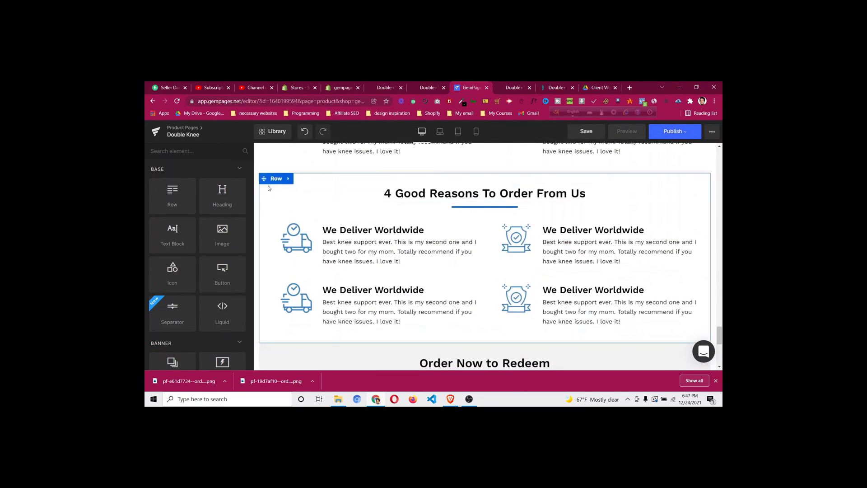
{"action": "left_click_drag", "start_coordinate": [265, 178], "coordinate": [367, 326]}
Copy 'Frequently Asked Question' from the live page and paste it as the copy's heading
{"action": "scroll", "coordinate": [613, 330], "scroll_direction": "down", "scroll_amount": 1}
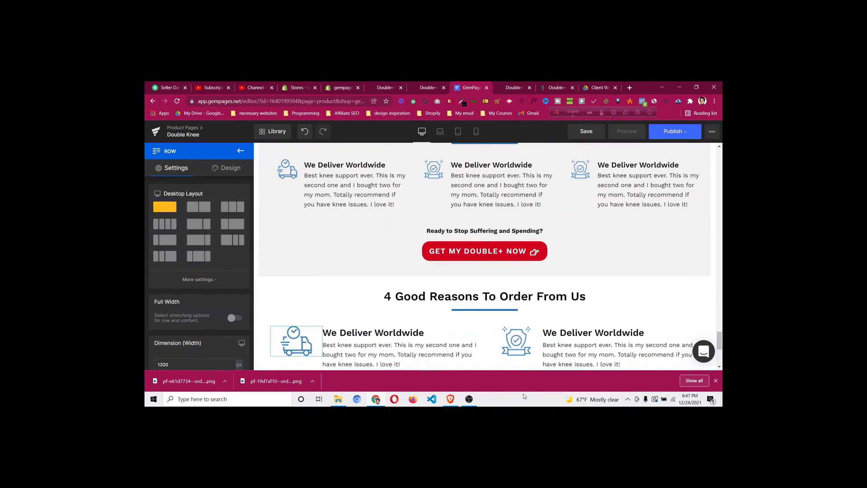
{"action": "left_click", "coordinate": [549, 85]}
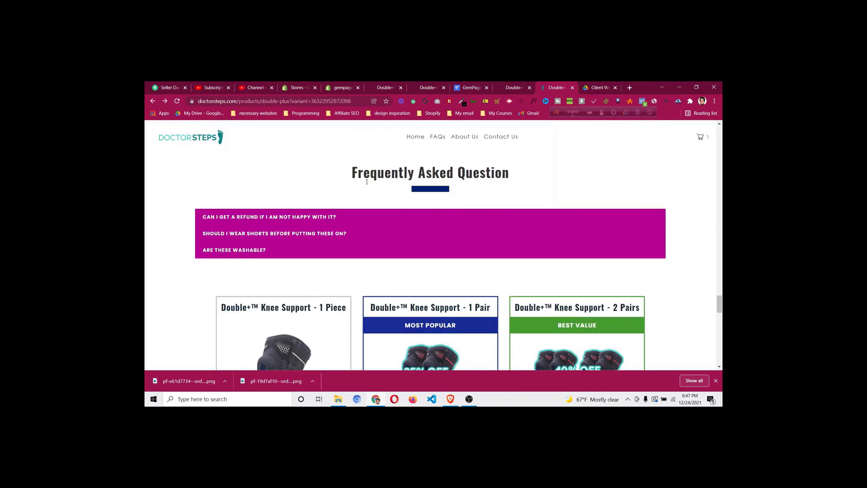
{"action": "left_click_drag", "start_coordinate": [353, 172], "coordinate": [531, 173]}
{"action": "right_click", "coordinate": [504, 167]}
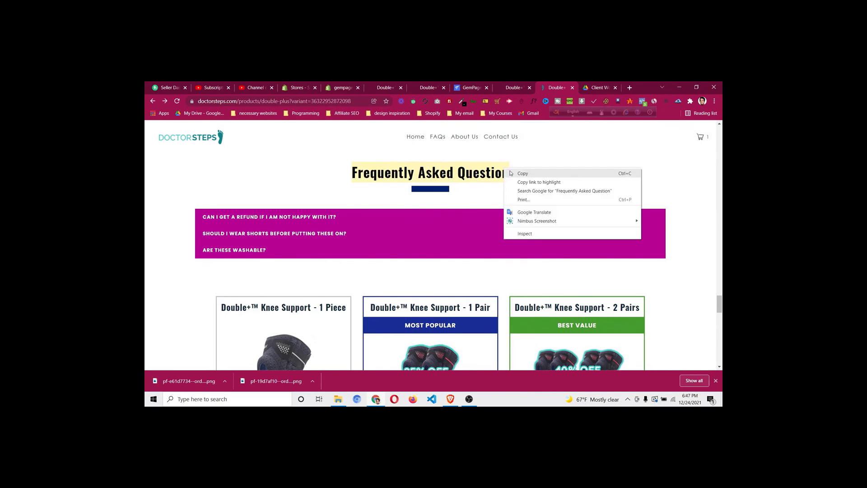
{"action": "left_click", "coordinate": [520, 172]}
{"action": "left_click", "coordinate": [470, 88]}
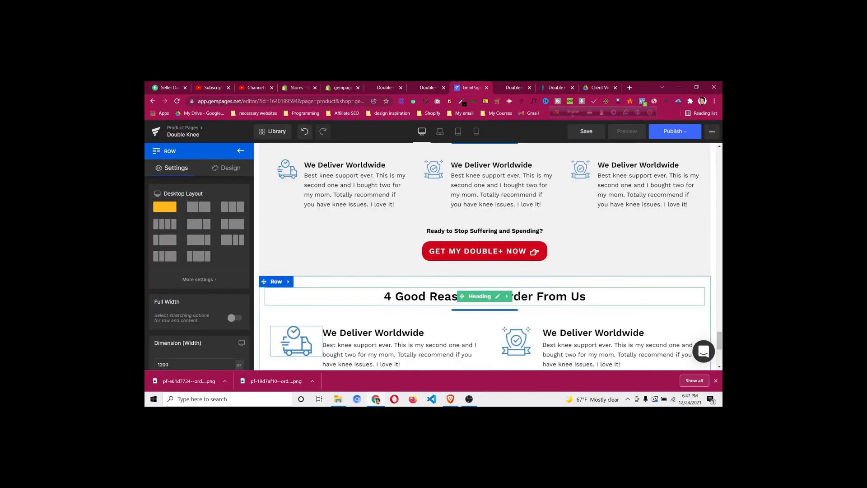
{"action": "left_click", "coordinate": [532, 297]}
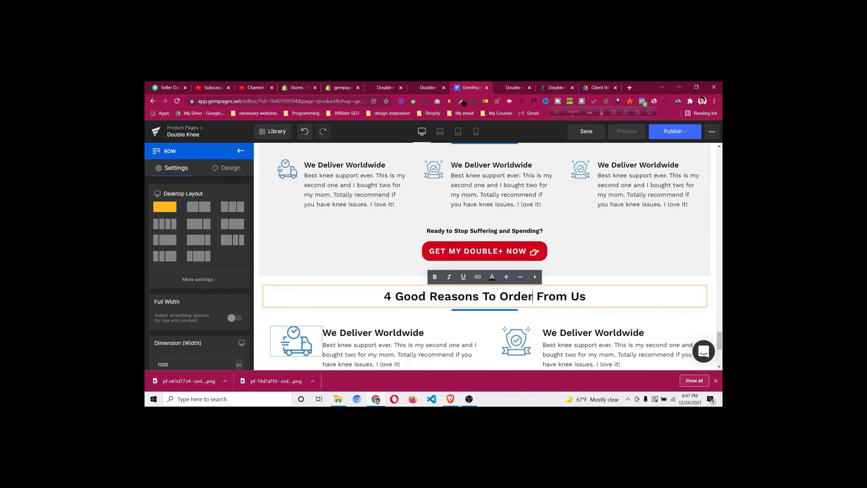
{"action": "key", "text": "ctrl+a"}
{"action": "key", "text": "ctrl+v"}
{"action": "scroll", "coordinate": [465, 317], "scroll_direction": "down", "scroll_amount": 2}
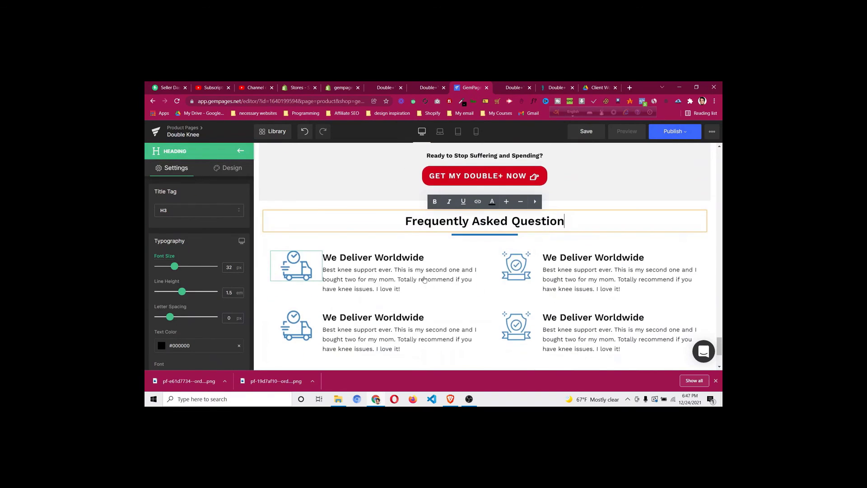
{"action": "scroll", "coordinate": [424, 280], "scroll_direction": "down", "scroll_amount": 1}
{"action": "left_click", "coordinate": [240, 151]}
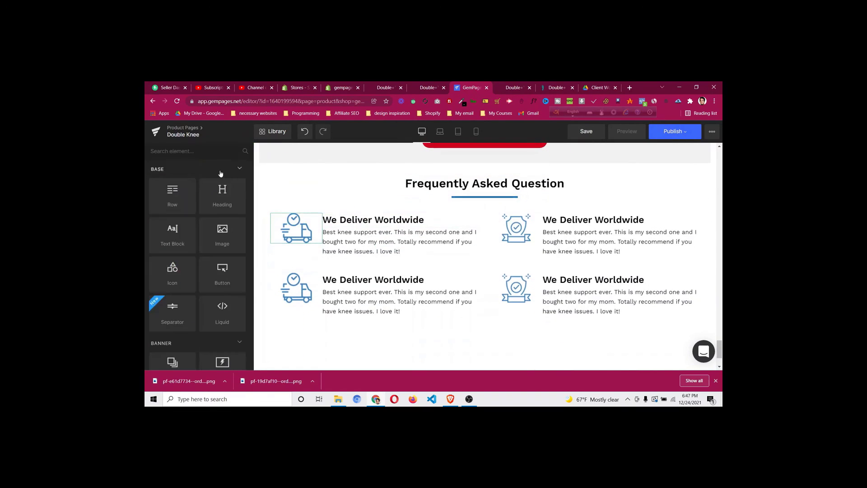
Add a three-title Accordion element under the FAQ section and collapse its first panel
{"action": "scroll", "coordinate": [203, 213], "scroll_direction": "down", "scroll_amount": 3}
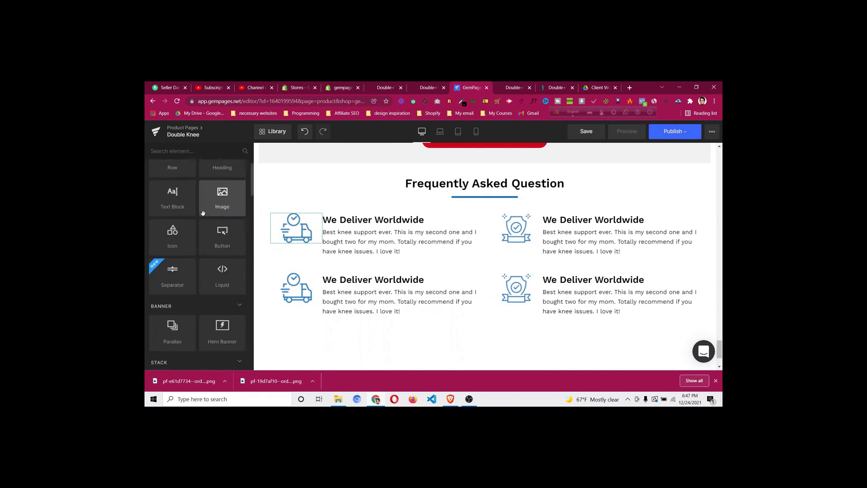
{"action": "scroll", "coordinate": [204, 212], "scroll_direction": "down", "scroll_amount": 1}
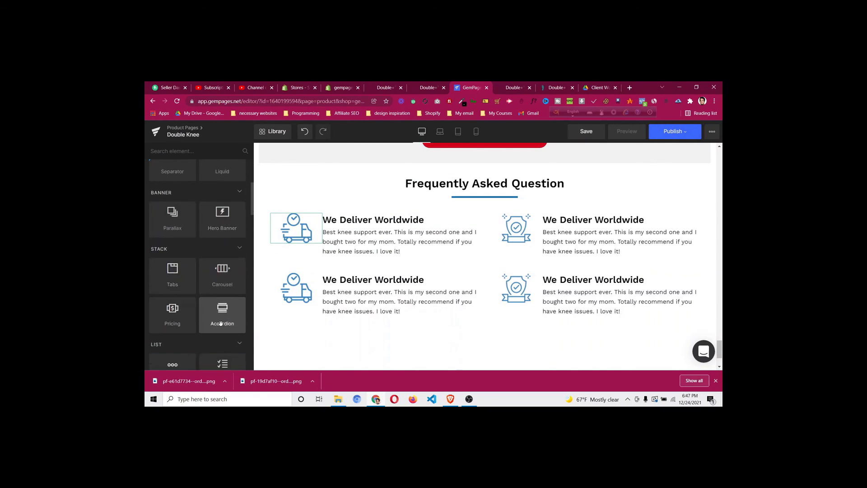
{"action": "left_click_drag", "start_coordinate": [220, 324], "coordinate": [463, 325]}
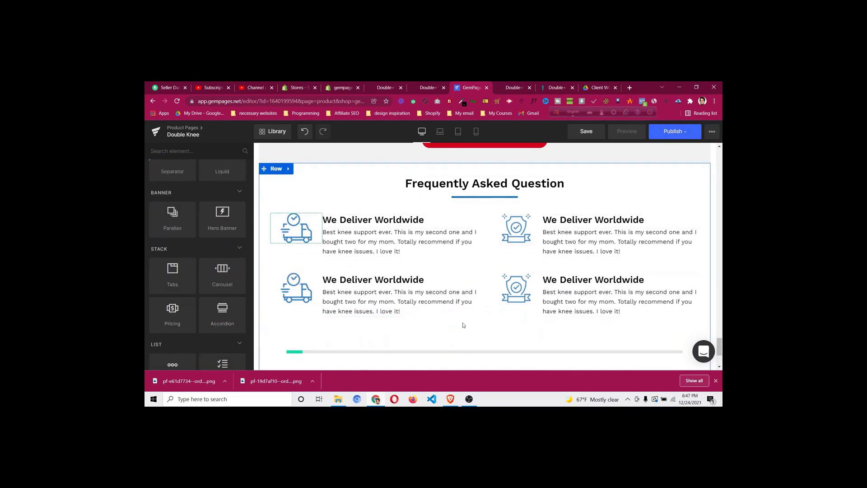
{"action": "scroll", "coordinate": [465, 322], "scroll_direction": "down", "scroll_amount": 2}
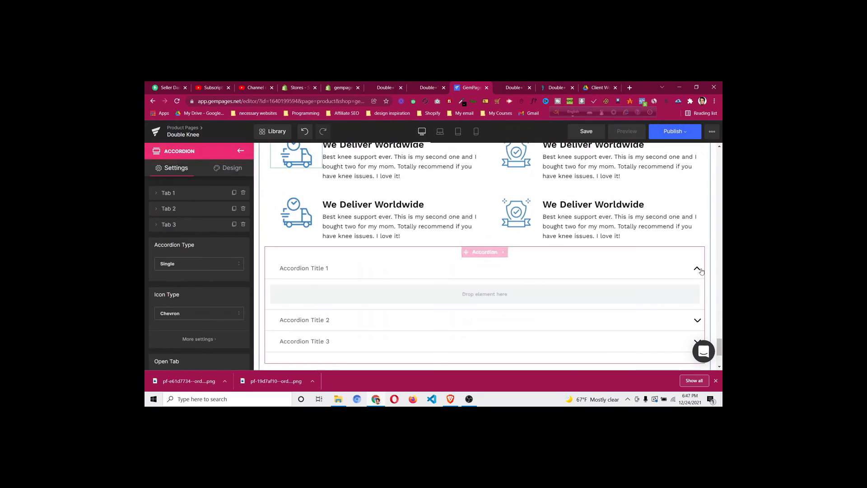
{"action": "left_click", "coordinate": [700, 270]}
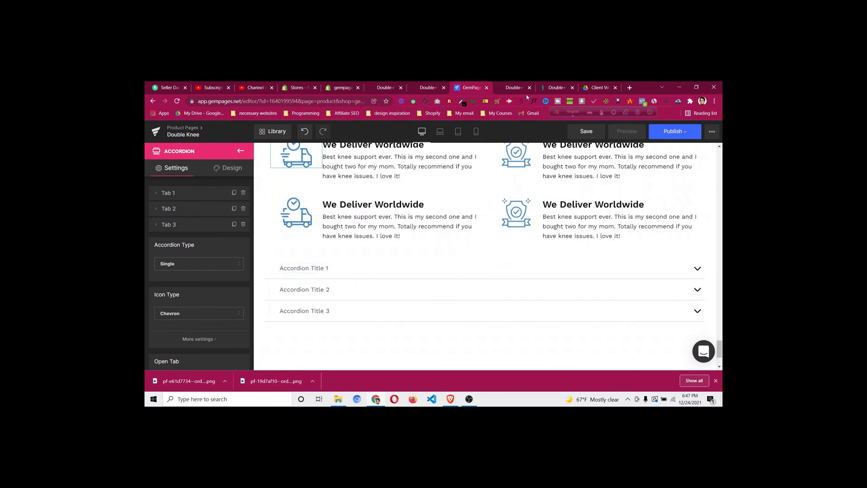
Review the store's live product page for comparison
{"action": "left_click", "coordinate": [511, 87]}
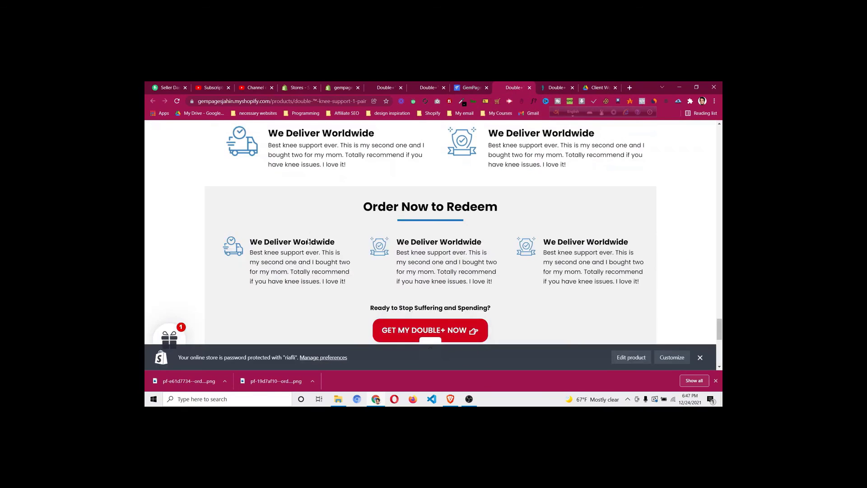
{"action": "scroll", "coordinate": [304, 225], "scroll_direction": "down", "scroll_amount": 3}
{"action": "scroll", "coordinate": [306, 226], "scroll_direction": "down", "scroll_amount": 1}
{"action": "scroll", "coordinate": [306, 226], "scroll_direction": "up", "scroll_amount": 5}
{"action": "left_click_drag", "start_coordinate": [562, 86], "coordinate": [526, 86]}
{"action": "left_click", "coordinate": [468, 85]}
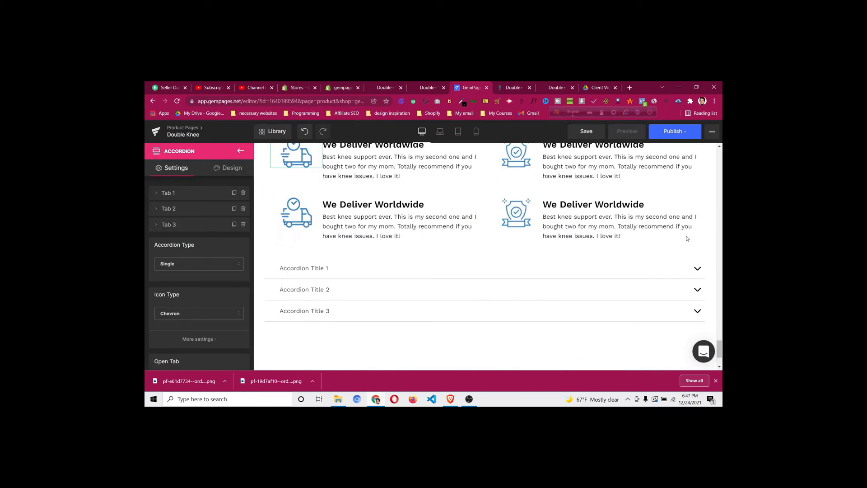
Expand Title 1 and drop a Lorem ipsum Text Block into its panel
{"action": "left_click", "coordinate": [697, 272]}
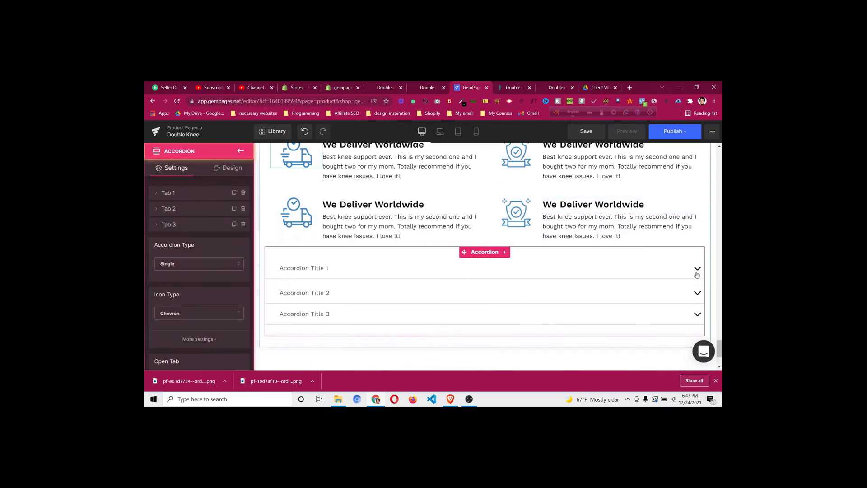
{"action": "left_click", "coordinate": [241, 152]}
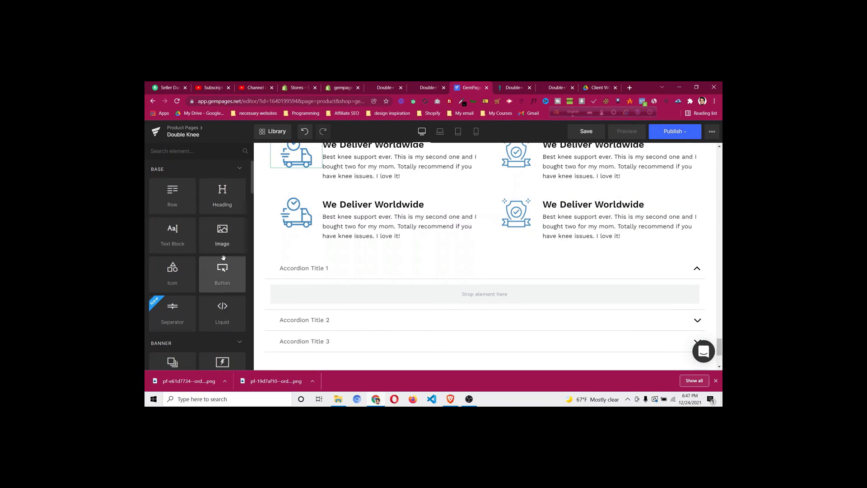
{"action": "left_click_drag", "start_coordinate": [181, 228], "coordinate": [348, 282]}
{"action": "scroll", "coordinate": [350, 278], "scroll_direction": "down", "scroll_amount": 3}
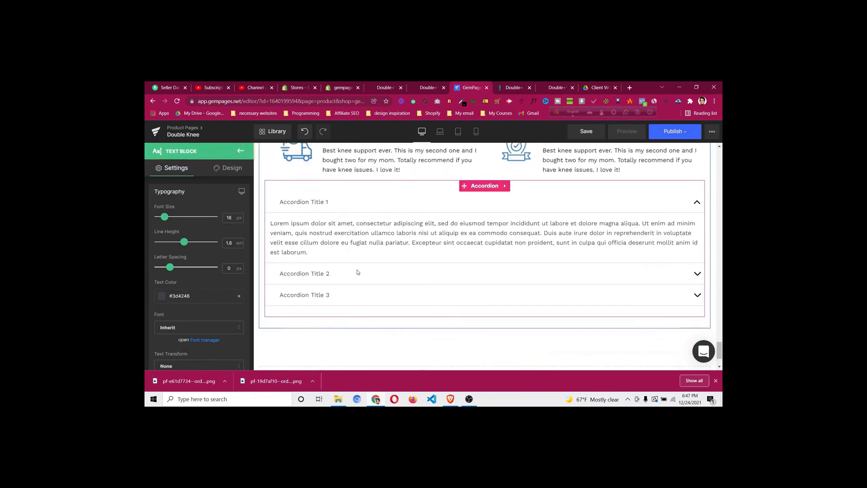
{"action": "scroll", "coordinate": [356, 267], "scroll_direction": "up", "scroll_amount": 2}
{"action": "scroll", "coordinate": [363, 257], "scroll_direction": "down", "scroll_amount": 2}
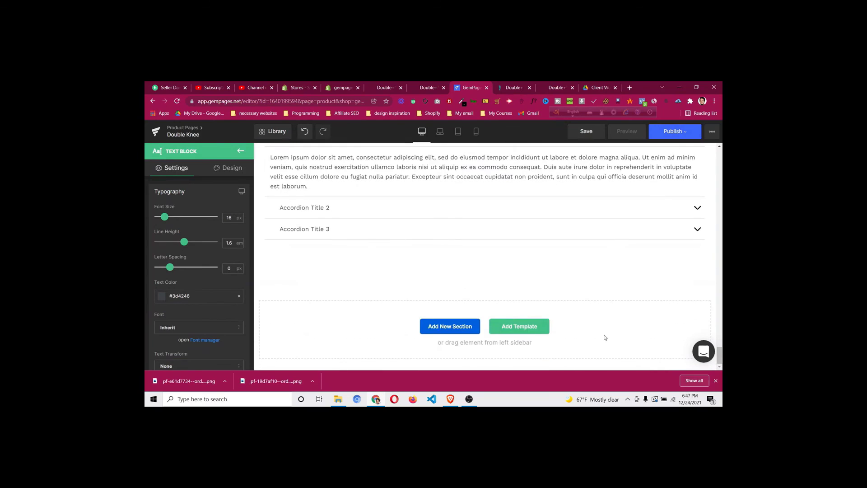
Insert the Bluetooth headphone FAQ block found by searching 'faq' and move it under the heading
{"action": "left_click", "coordinate": [534, 327]}
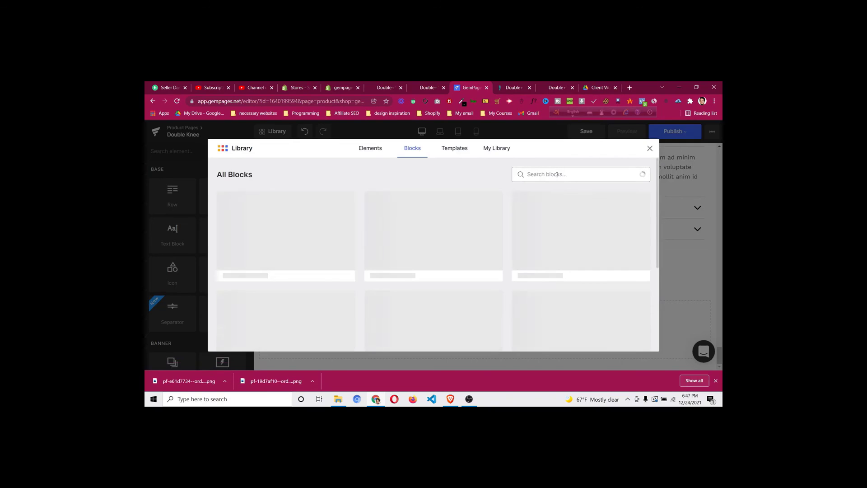
{"action": "left_click", "coordinate": [557, 174]}
{"action": "type", "text": "faq"}
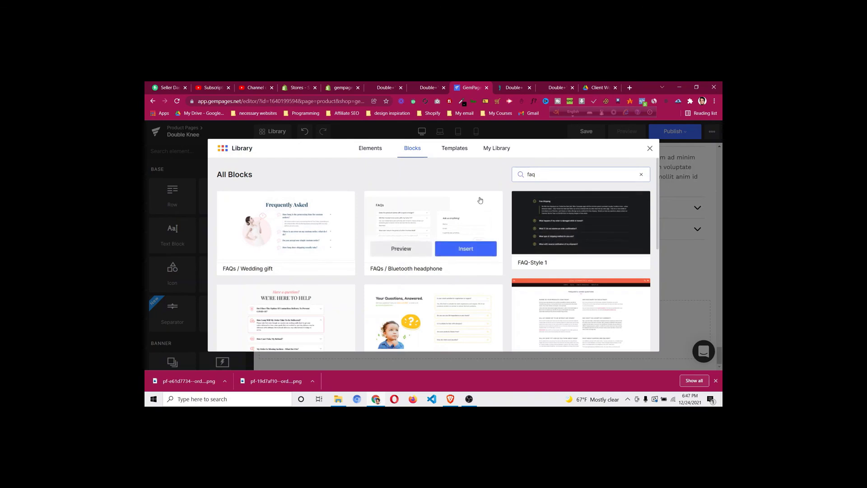
{"action": "scroll", "coordinate": [513, 213], "scroll_direction": "down", "scroll_amount": 1}
{"action": "scroll", "coordinate": [512, 213], "scroll_direction": "up", "scroll_amount": 1}
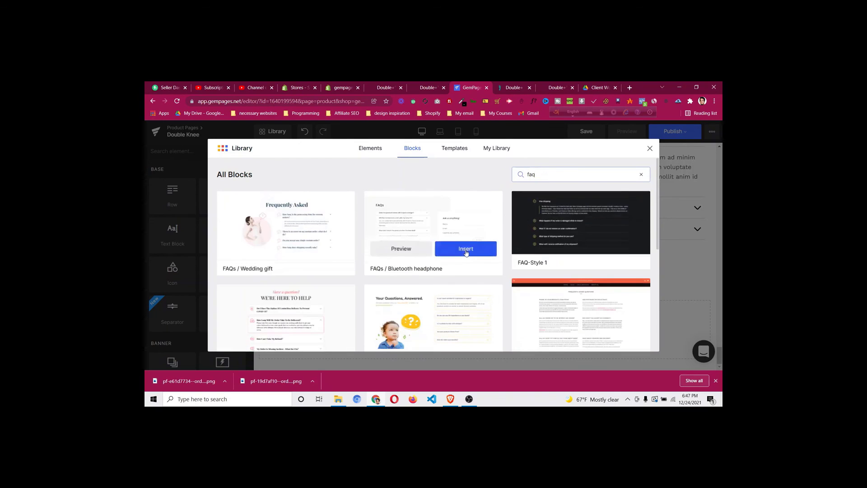
{"action": "left_click", "coordinate": [466, 249]}
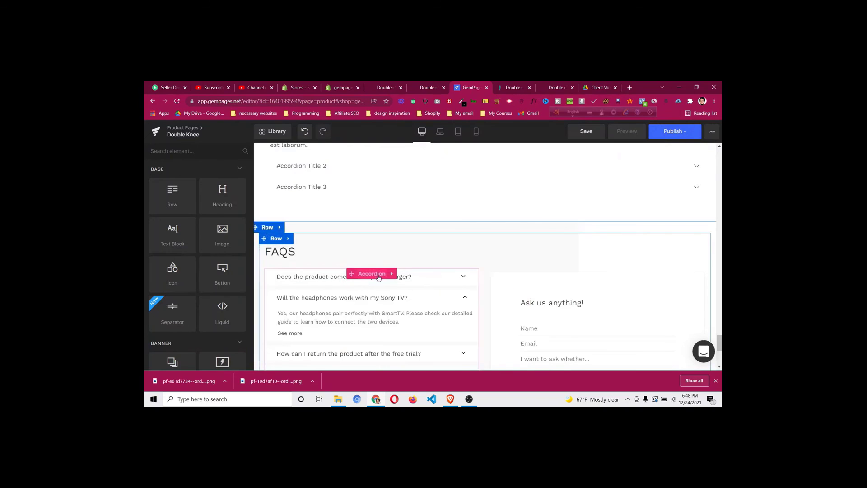
{"action": "left_click_drag", "start_coordinate": [377, 276], "coordinate": [561, 202]}
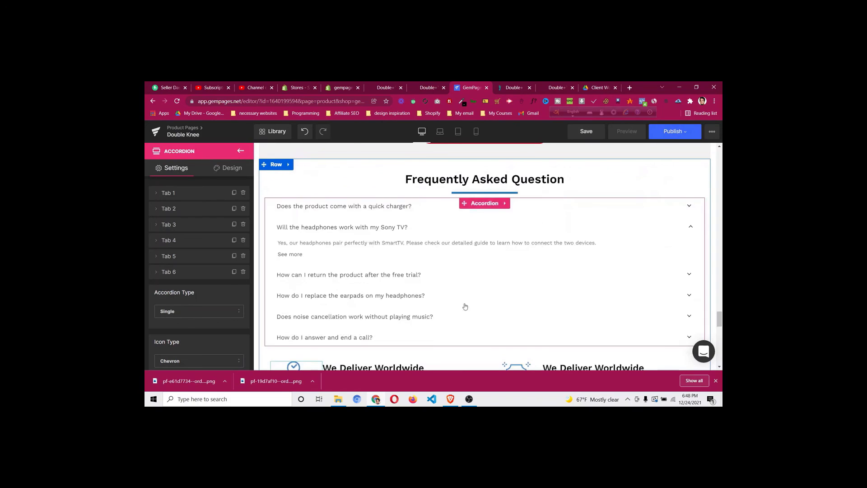
Set the accordion's Tab 1 background to blue #1e73be and preview the first question
{"action": "scroll", "coordinate": [716, 172], "scroll_direction": "down", "scroll_amount": 2}
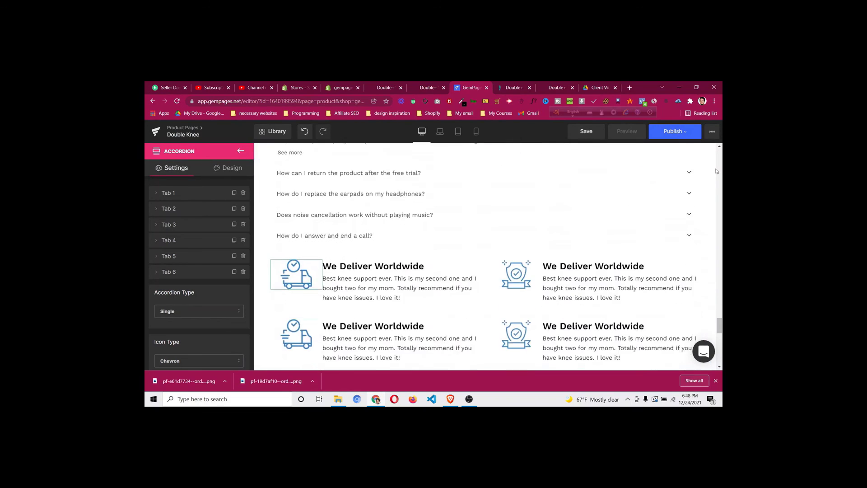
{"action": "scroll", "coordinate": [430, 211], "scroll_direction": "up", "scroll_amount": 2}
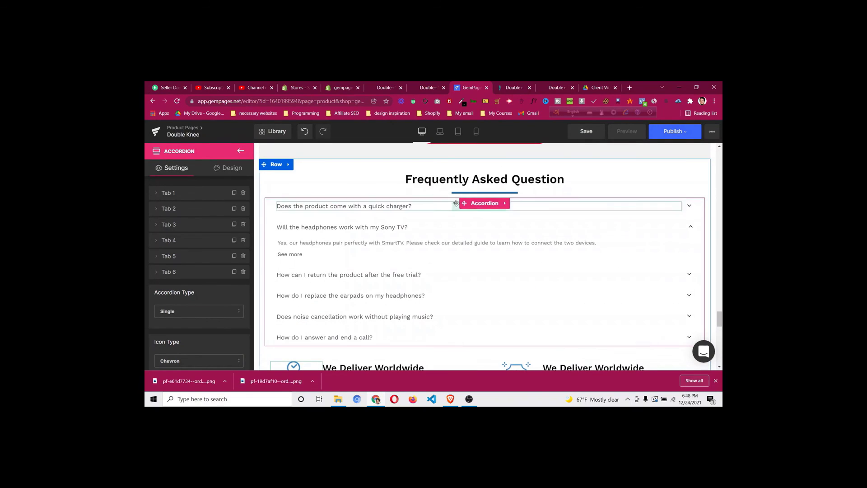
{"action": "left_click", "coordinate": [478, 205]}
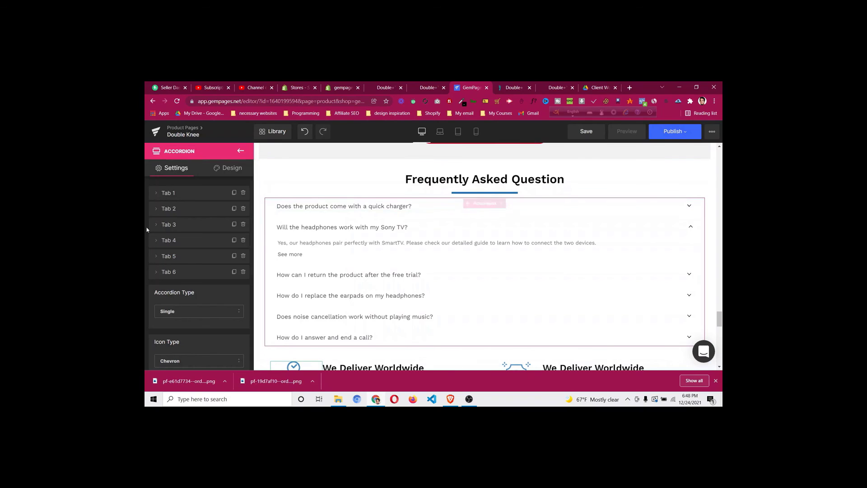
{"action": "left_click", "coordinate": [156, 195]}
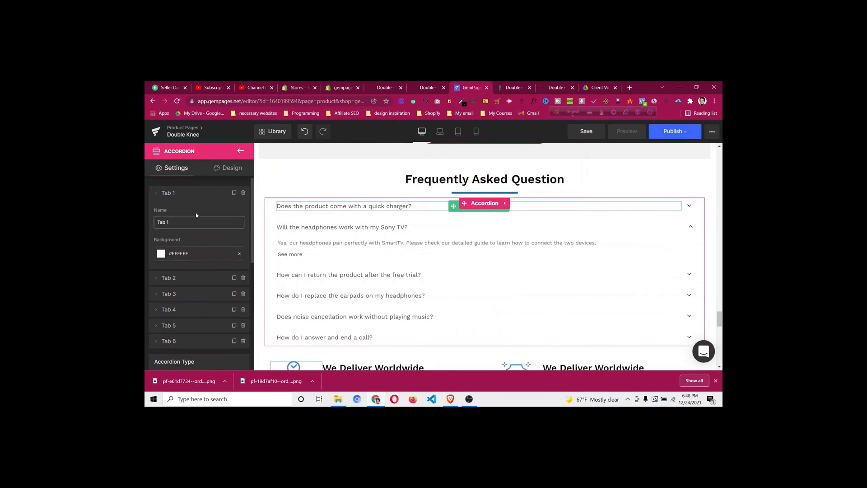
{"action": "left_click", "coordinate": [161, 254]}
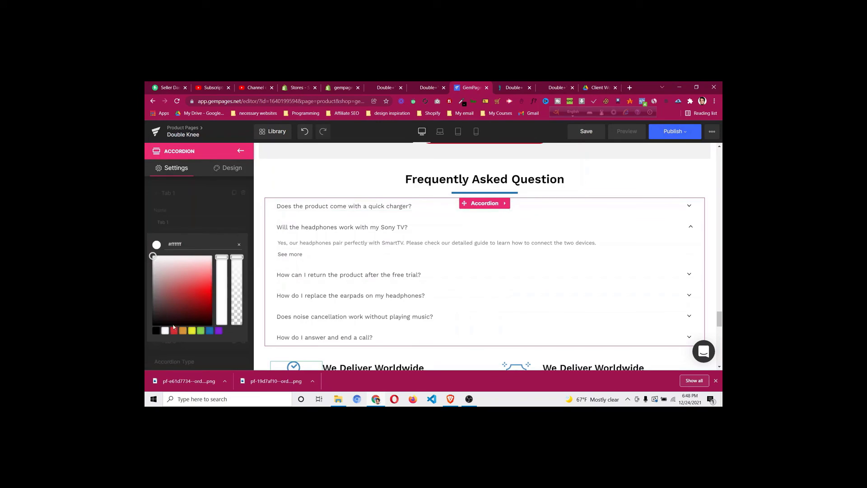
{"action": "left_click", "coordinate": [209, 331]}
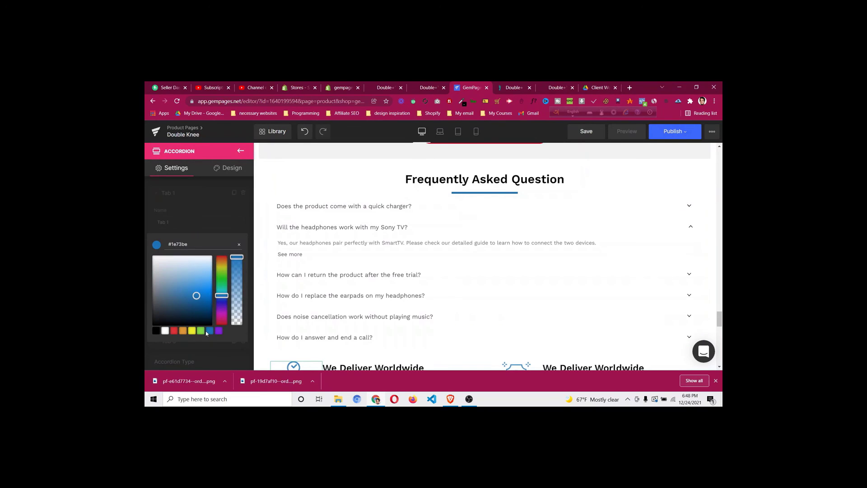
{"action": "left_click", "coordinate": [224, 227]}
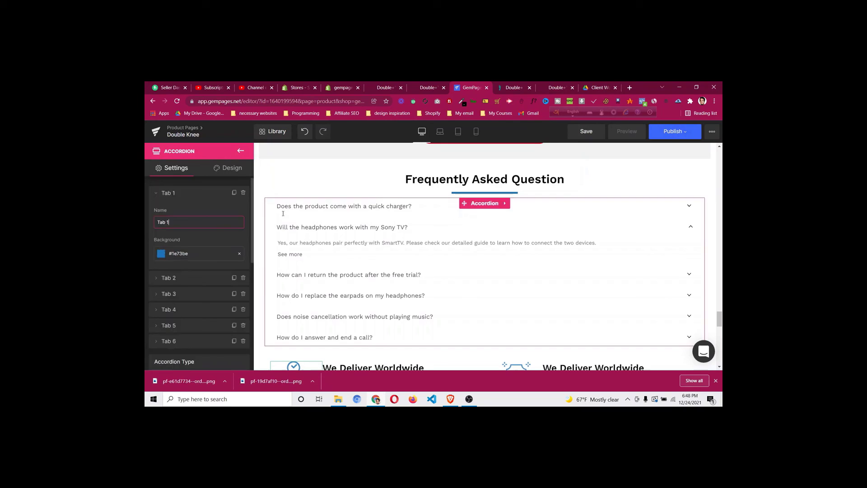
{"action": "left_click", "coordinate": [688, 207]}
{"action": "left_click", "coordinate": [689, 207]}
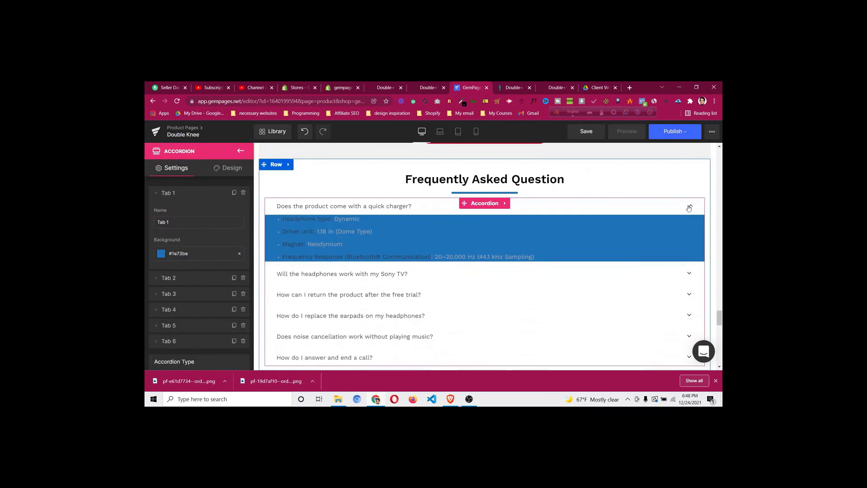
{"action": "left_click", "coordinate": [689, 207]}
{"action": "left_click", "coordinate": [689, 207]}
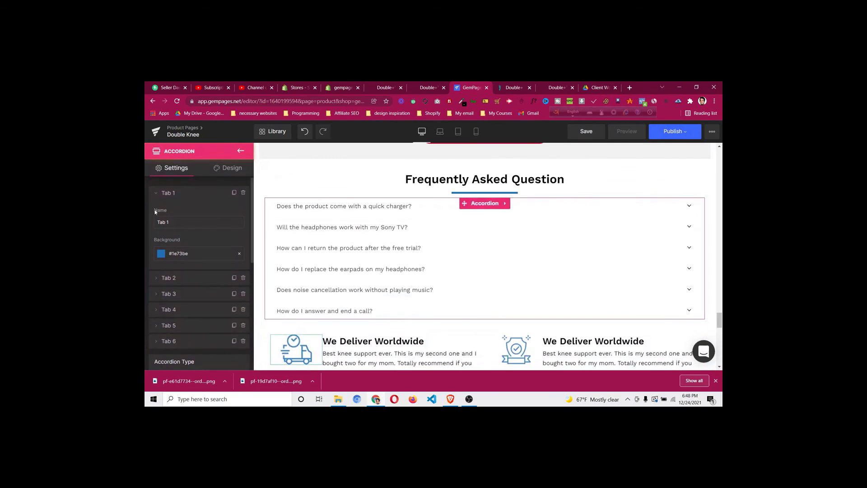
Check the default open tab and make the accordion's Design background blue
{"action": "scroll", "coordinate": [156, 213], "scroll_direction": "down", "scroll_amount": 5}
{"action": "scroll", "coordinate": [164, 222], "scroll_direction": "down", "scroll_amount": 2}
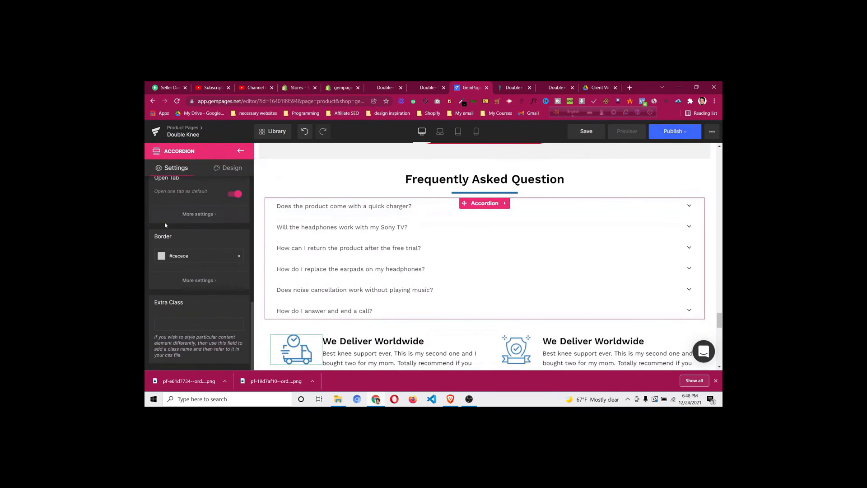
{"action": "scroll", "coordinate": [166, 222], "scroll_direction": "up", "scroll_amount": 2}
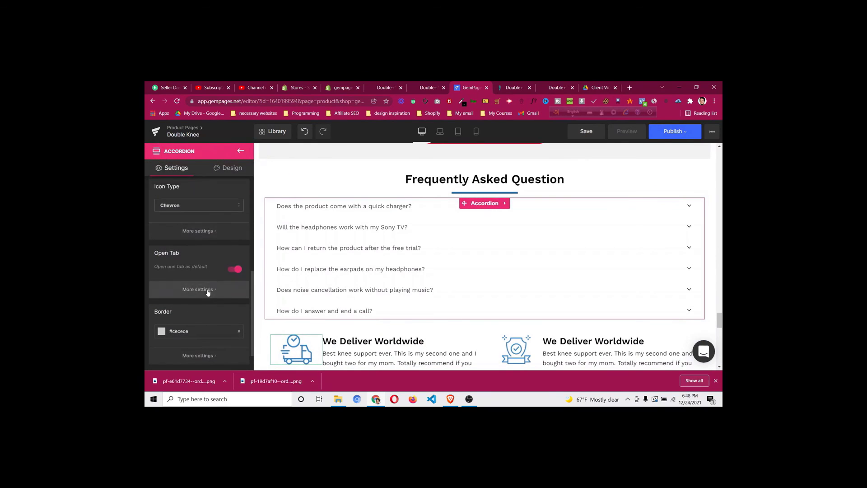
{"action": "left_click", "coordinate": [198, 289]}
{"action": "left_click", "coordinate": [198, 319]}
{"action": "scroll", "coordinate": [218, 242], "scroll_direction": "up", "scroll_amount": 4}
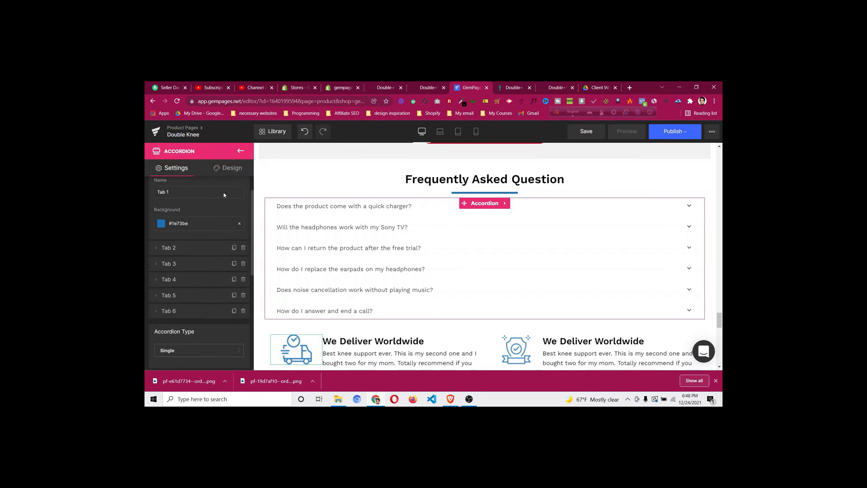
{"action": "left_click", "coordinate": [230, 168]}
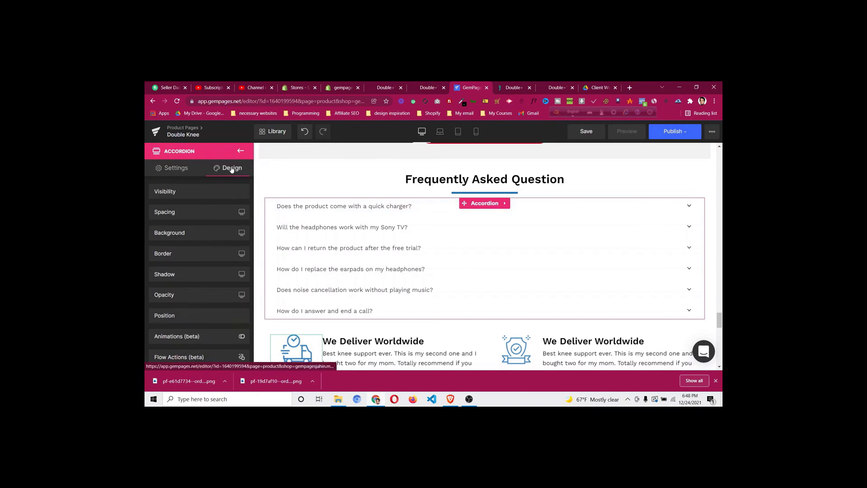
{"action": "left_click", "coordinate": [194, 233]}
{"action": "left_click", "coordinate": [162, 281]}
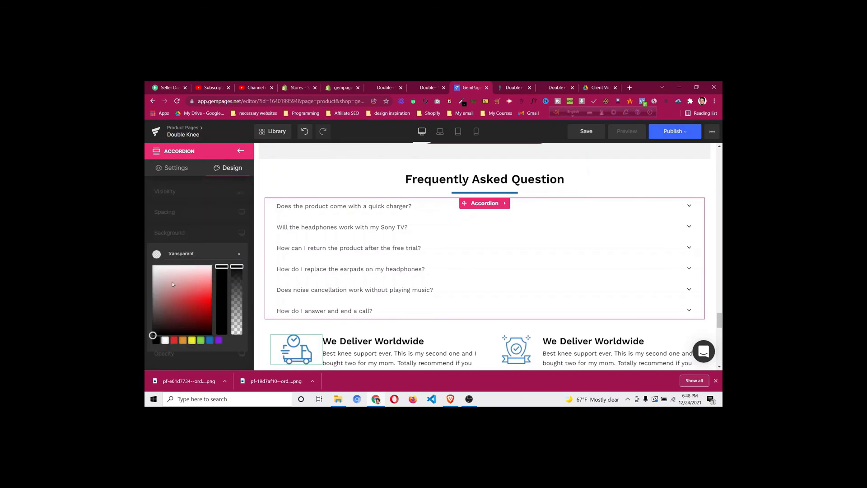
{"action": "left_click", "coordinate": [210, 341]}
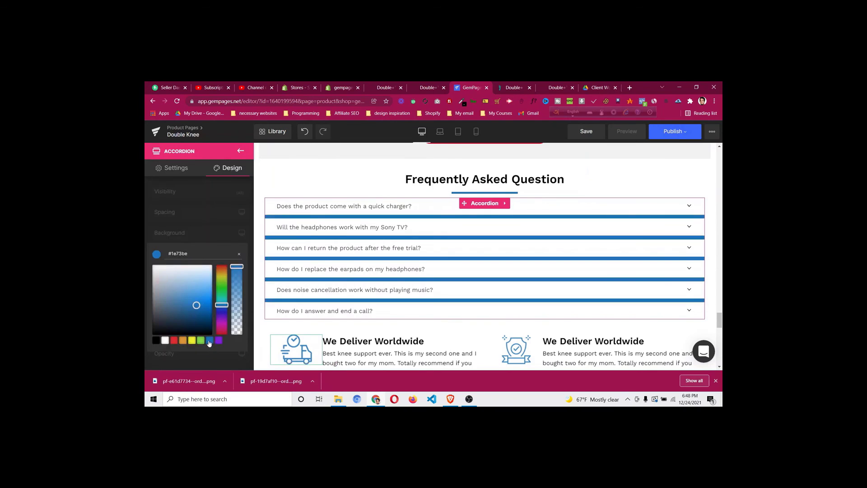
{"action": "left_click", "coordinate": [215, 233]}
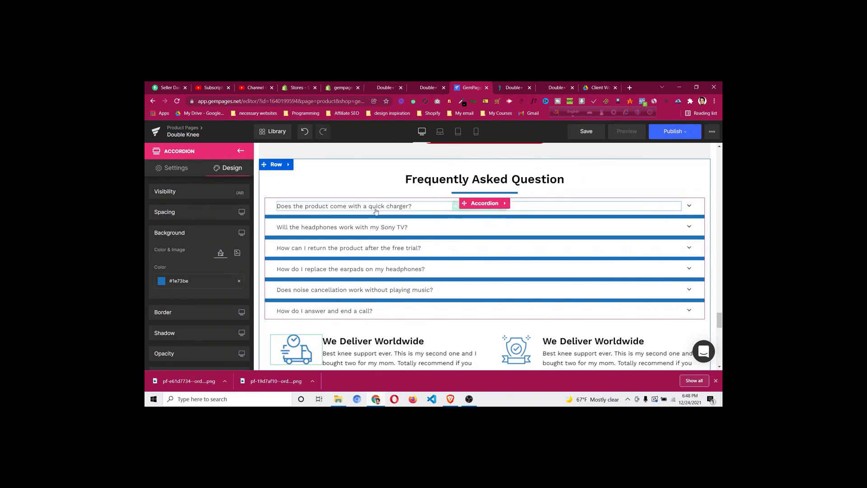
Check the accordion's border size and clear its Design background back to none
{"action": "left_click", "coordinate": [477, 204]}
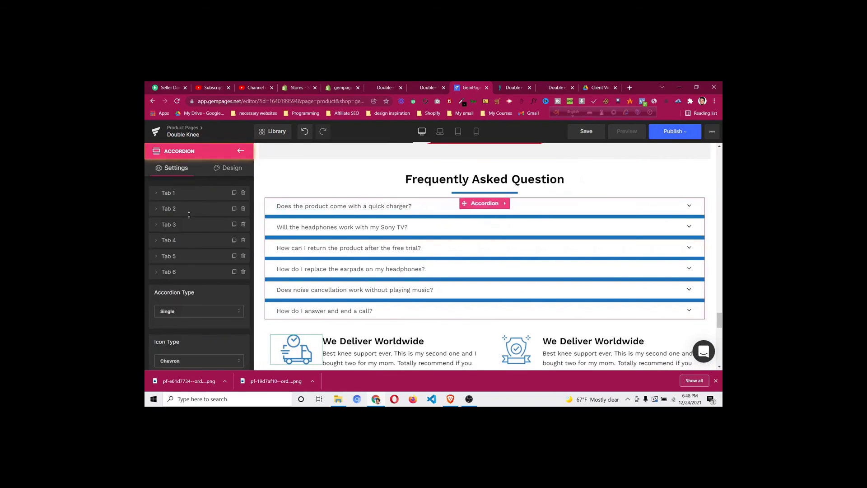
{"action": "scroll", "coordinate": [189, 214], "scroll_direction": "down", "scroll_amount": 2}
{"action": "scroll", "coordinate": [189, 216], "scroll_direction": "down", "scroll_amount": 4}
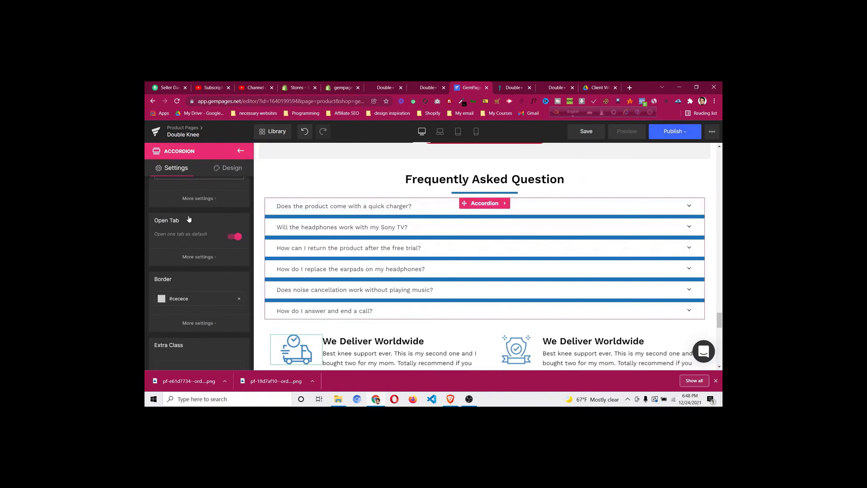
{"action": "left_click", "coordinate": [206, 281]}
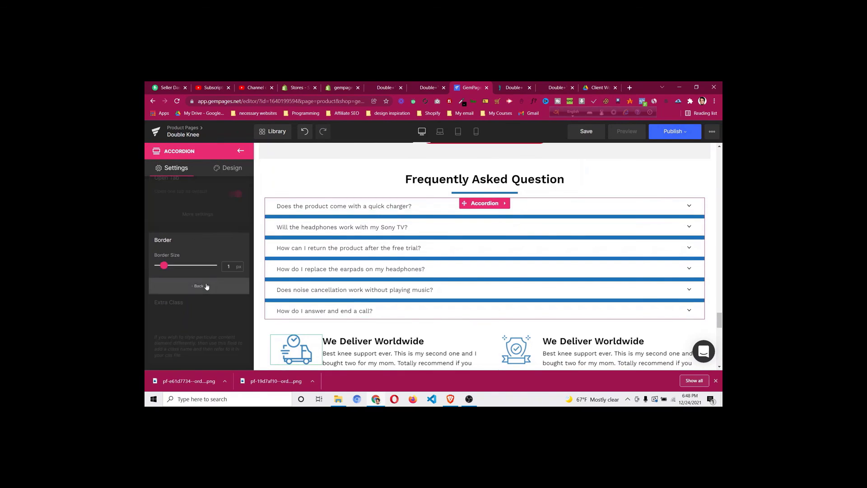
{"action": "left_click", "coordinate": [207, 286]}
{"action": "scroll", "coordinate": [217, 226], "scroll_direction": "up", "scroll_amount": 4}
{"action": "left_click", "coordinate": [224, 169]}
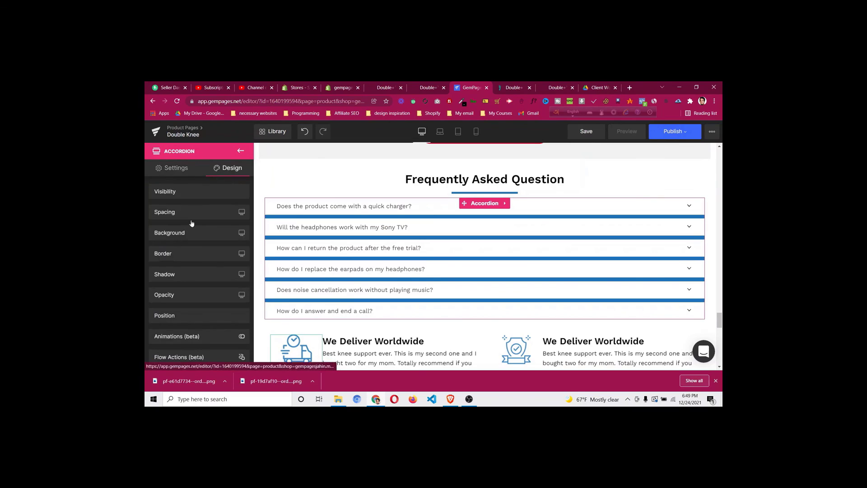
{"action": "left_click", "coordinate": [197, 235]}
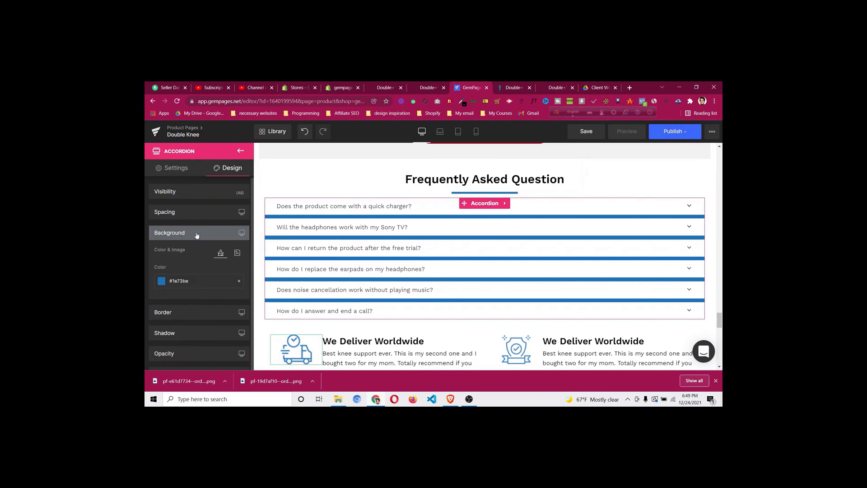
{"action": "left_click", "coordinate": [239, 282]}
{"action": "scroll", "coordinate": [505, 224], "scroll_direction": "down", "scroll_amount": 10}
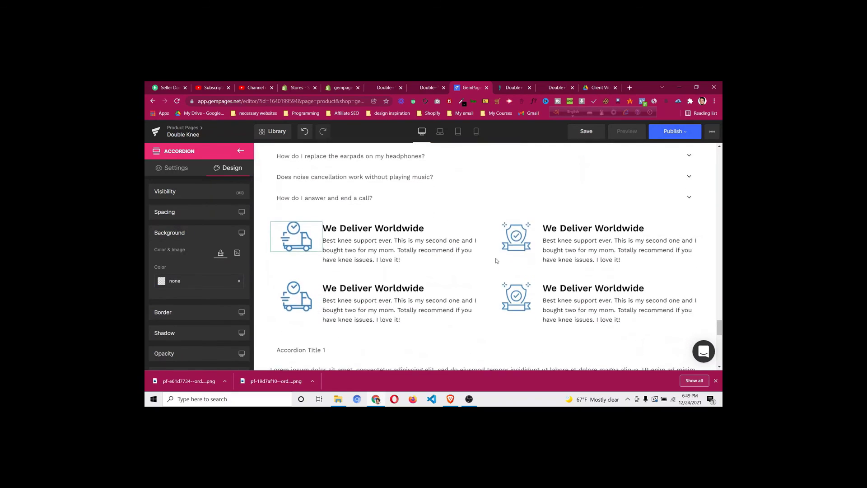
Compare the first question's expanded look on the live product page
{"action": "left_click", "coordinate": [515, 89]}
{"action": "left_click", "coordinate": [271, 219]}
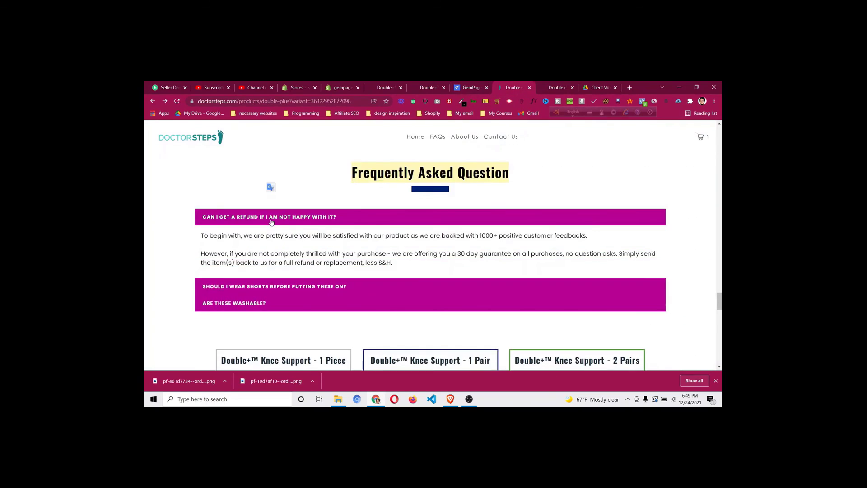
{"action": "left_click", "coordinate": [271, 220]}
{"action": "left_click", "coordinate": [469, 88]}
{"action": "scroll", "coordinate": [394, 216], "scroll_direction": "up", "scroll_amount": 5}
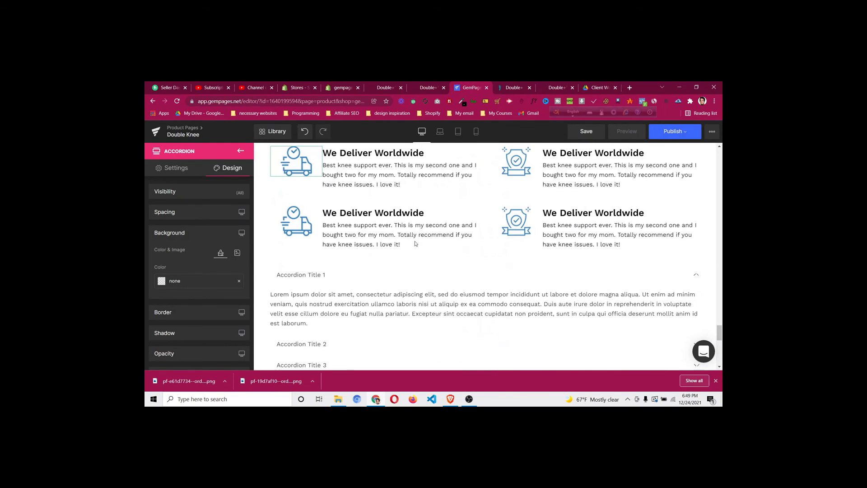
{"action": "scroll", "coordinate": [396, 216], "scroll_direction": "up", "scroll_amount": 3}
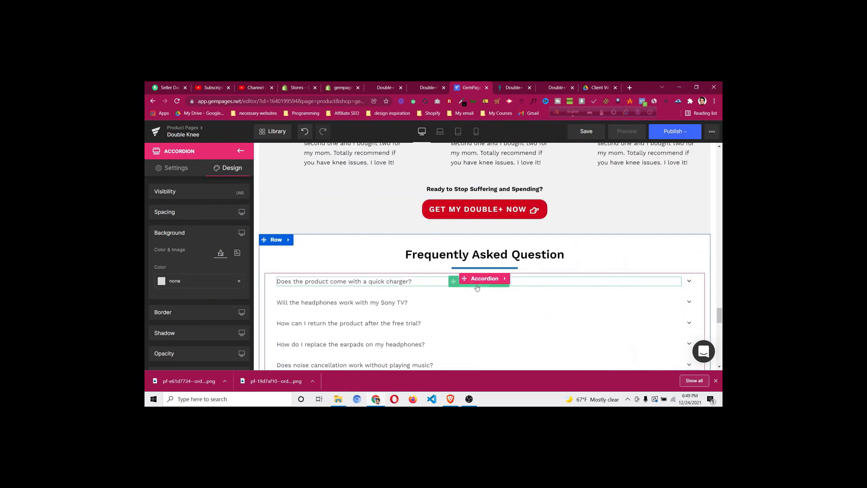
Give the first FAQ question's Text Block a red #dd3333 background
{"action": "left_click", "coordinate": [478, 288]}
{"action": "left_click", "coordinate": [218, 169]}
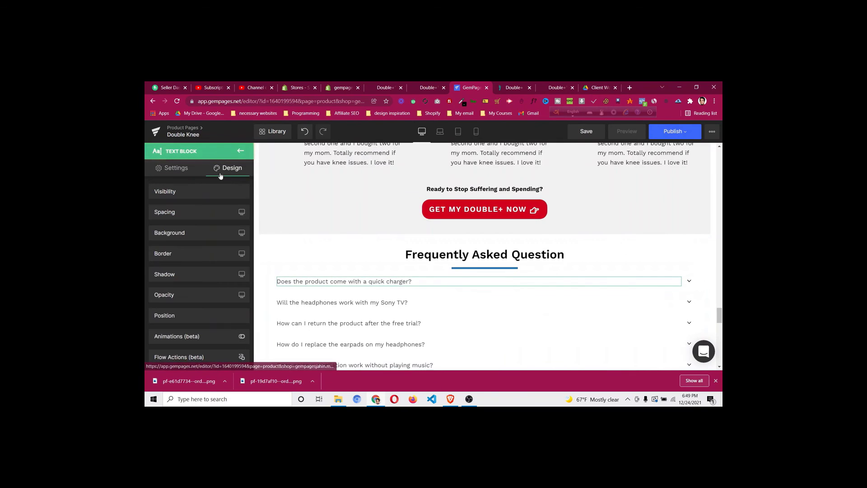
{"action": "left_click", "coordinate": [190, 234]}
{"action": "left_click", "coordinate": [171, 281]}
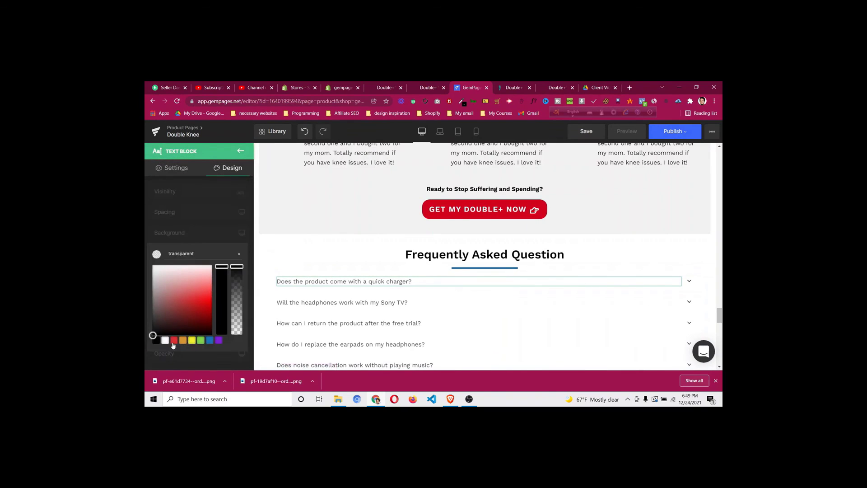
{"action": "left_click", "coordinate": [174, 342]}
{"action": "left_click", "coordinate": [202, 221]}
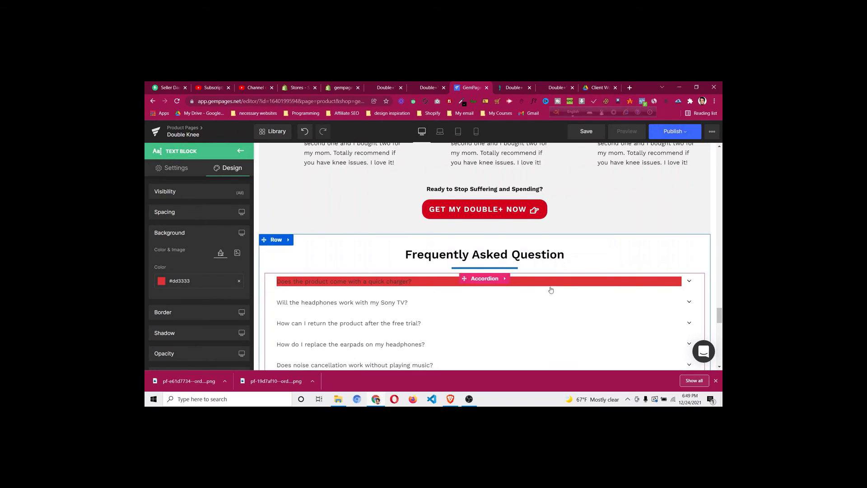
{"action": "scroll", "coordinate": [508, 284], "scroll_direction": "down", "scroll_amount": 1}
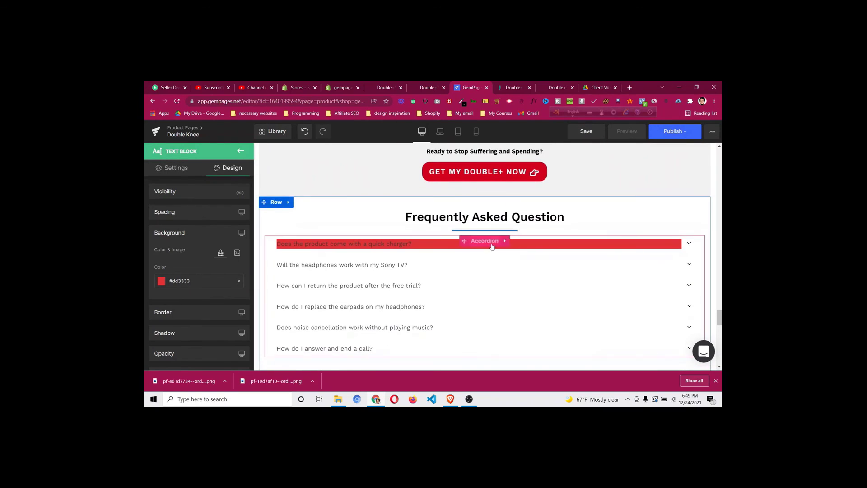
{"action": "scroll", "coordinate": [492, 246], "scroll_direction": "down", "scroll_amount": 2}
{"action": "scroll", "coordinate": [493, 246], "scroll_direction": "down", "scroll_amount": 4}
{"action": "scroll", "coordinate": [492, 247], "scroll_direction": "up", "scroll_amount": 7}
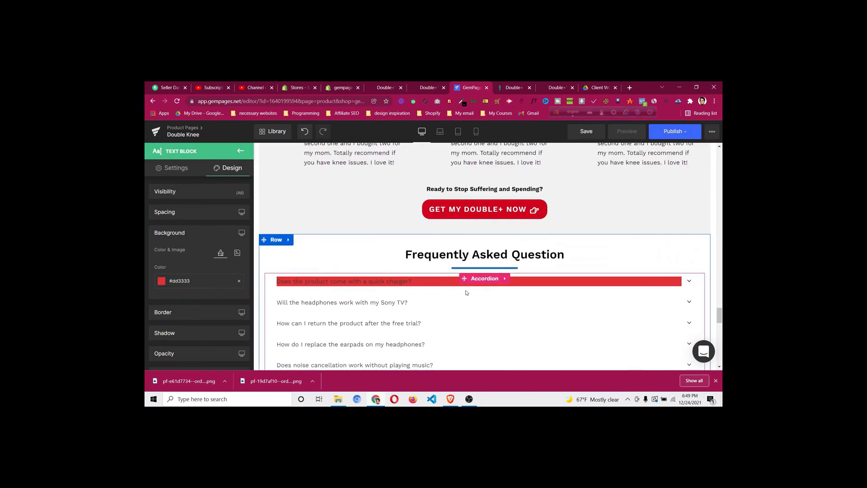
Undo the red background and select the FAQ accordion
{"action": "key", "text": "ctrl+z"}
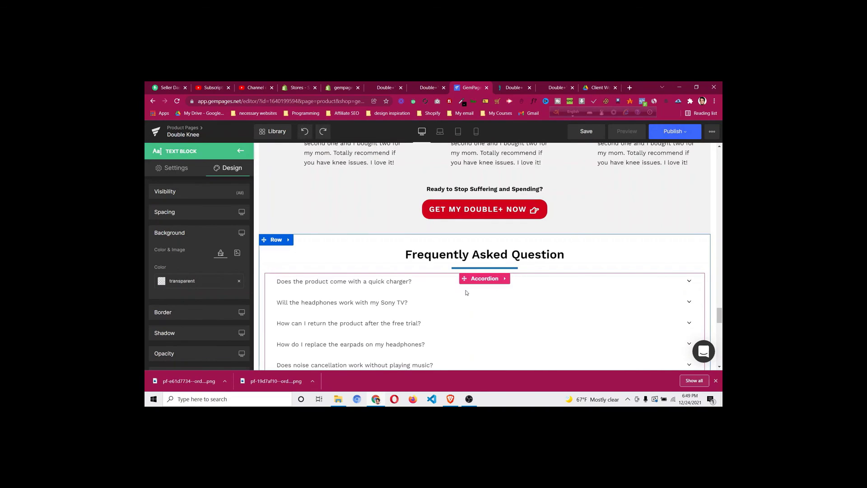
{"action": "scroll", "coordinate": [472, 297], "scroll_direction": "down", "scroll_amount": 2}
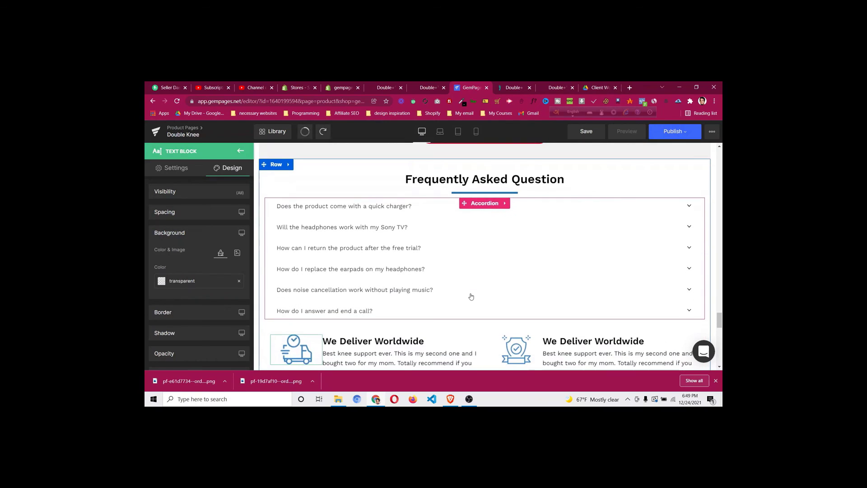
{"action": "left_click", "coordinate": [471, 297]}
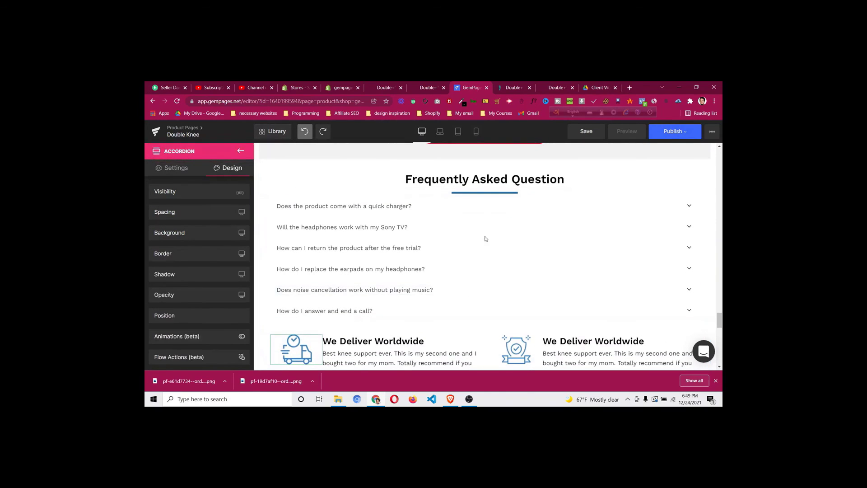
{"action": "left_click", "coordinate": [498, 251]}
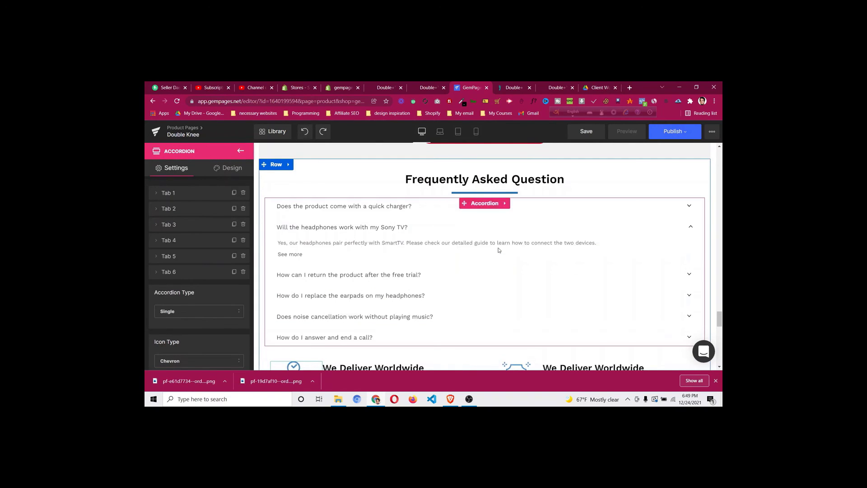
{"action": "scroll", "coordinate": [476, 252], "scroll_direction": "down", "scroll_amount": 8}
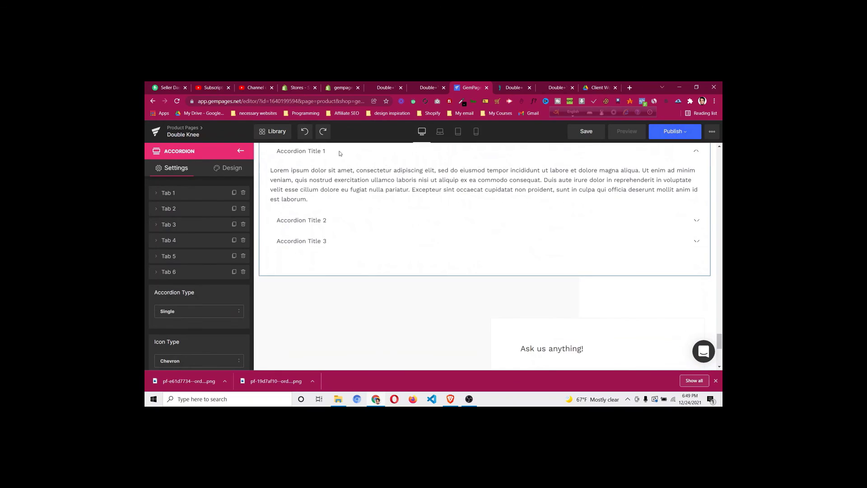
{"action": "scroll", "coordinate": [548, 190], "scroll_direction": "up", "scroll_amount": 3}
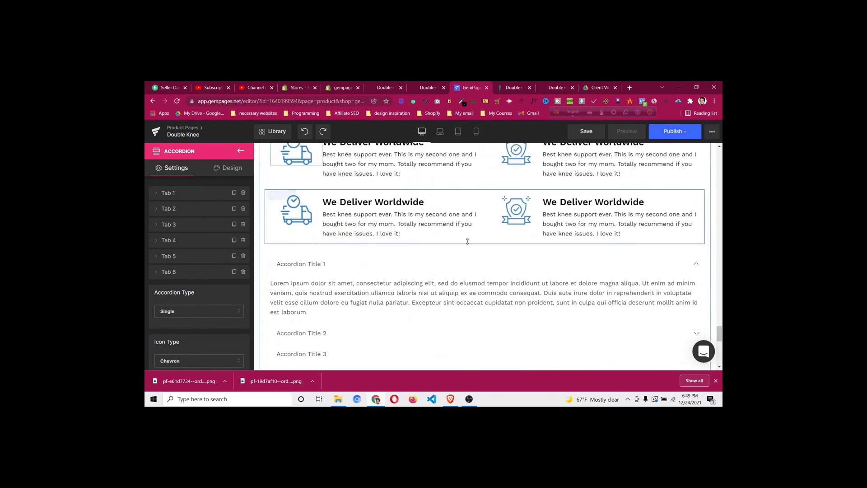
Delete the placeholder accordion and both We Deliver Worldwide rows
{"action": "right_click", "coordinate": [438, 294]}
{"action": "left_click", "coordinate": [476, 316]}
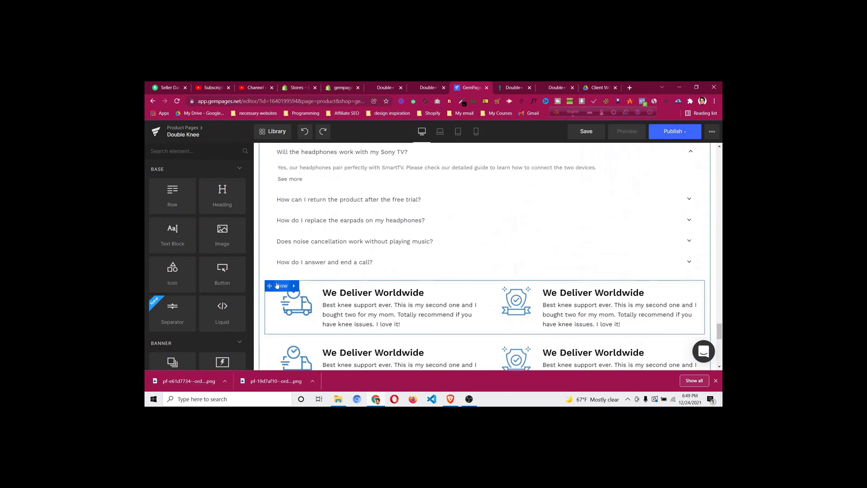
{"action": "right_click", "coordinate": [288, 301]}
{"action": "left_click", "coordinate": [287, 313]}
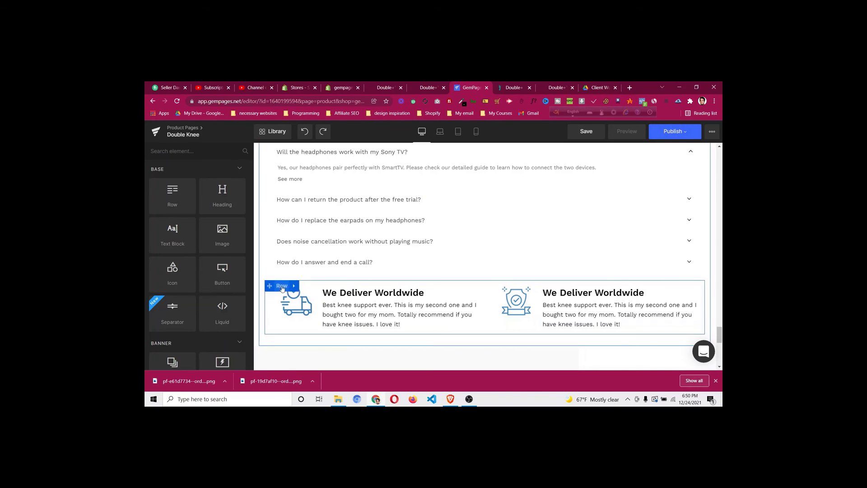
{"action": "right_click", "coordinate": [282, 288]}
{"action": "left_click", "coordinate": [283, 312]}
{"action": "scroll", "coordinate": [566, 269], "scroll_direction": "up", "scroll_amount": 4}
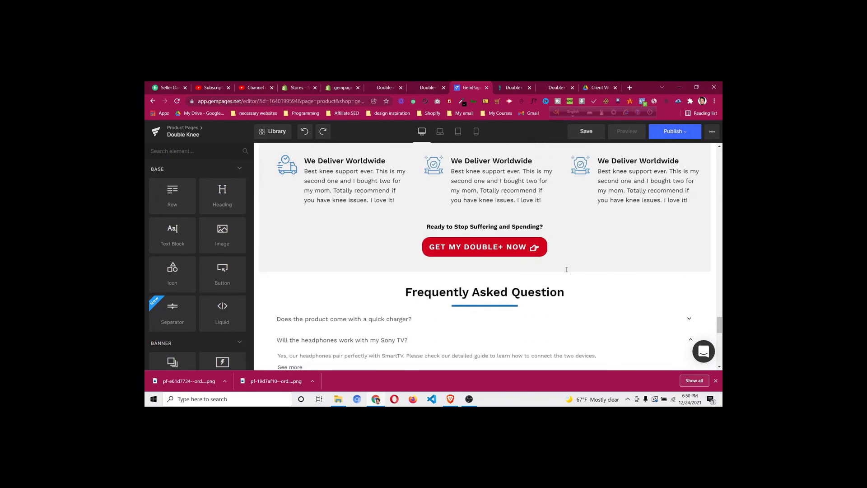
{"action": "scroll", "coordinate": [564, 269], "scroll_direction": "down", "scroll_amount": 2}
Set the accordion's Tab 1 background to white #ffffff and delete the FAQS contact row
{"action": "left_click", "coordinate": [690, 244]}
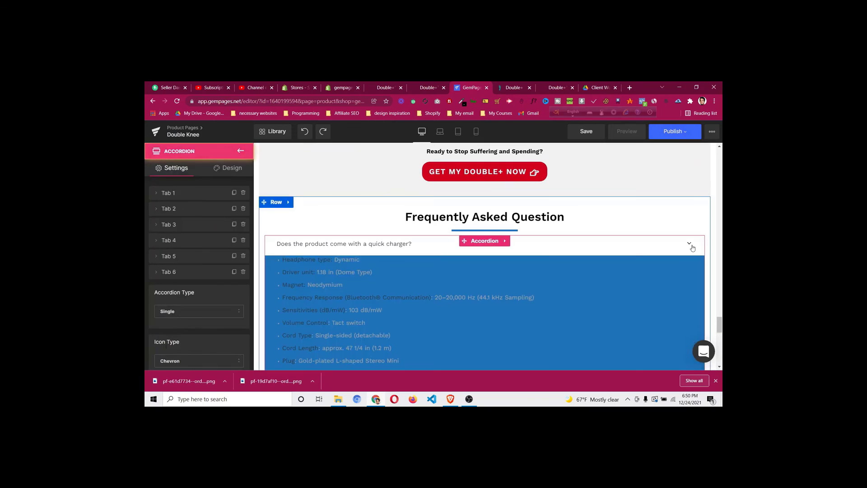
{"action": "left_click", "coordinate": [692, 246]}
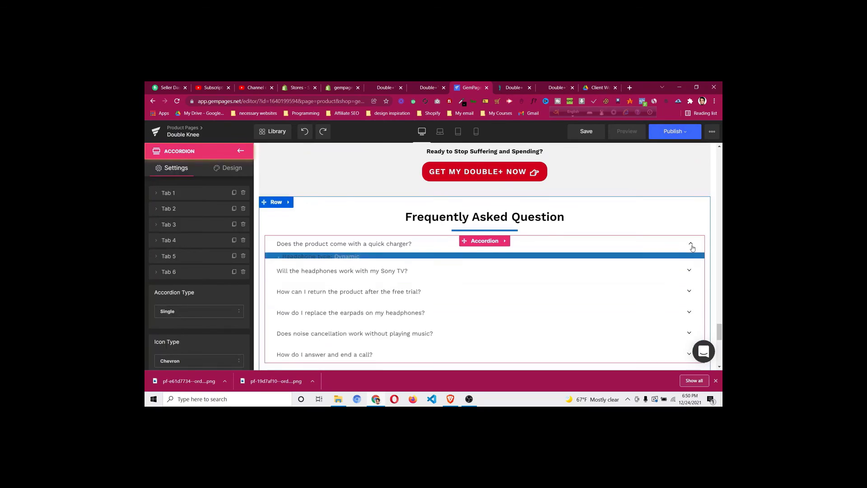
{"action": "left_click", "coordinate": [691, 266]}
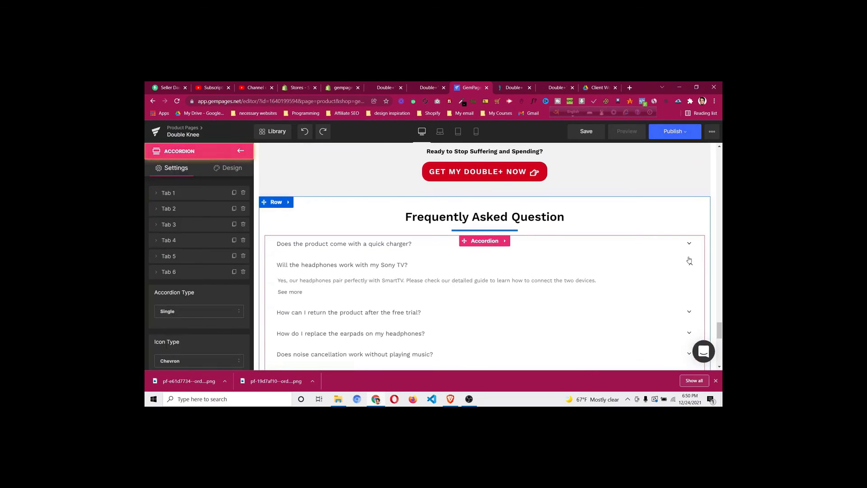
{"action": "left_click", "coordinate": [691, 260]}
{"action": "left_click", "coordinate": [690, 246]}
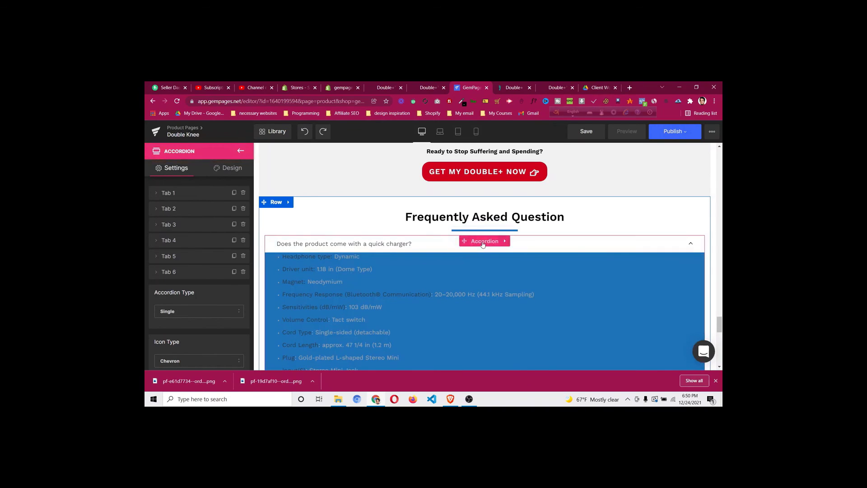
{"action": "left_click", "coordinate": [156, 193]}
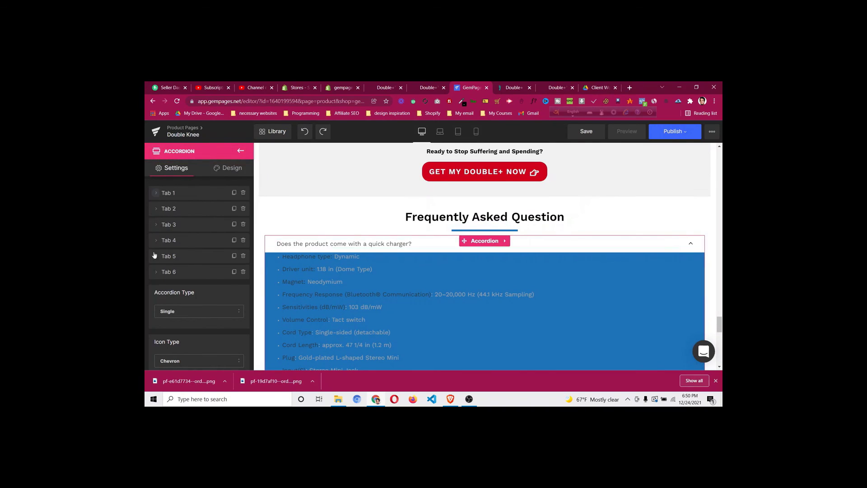
{"action": "left_click", "coordinate": [162, 254]}
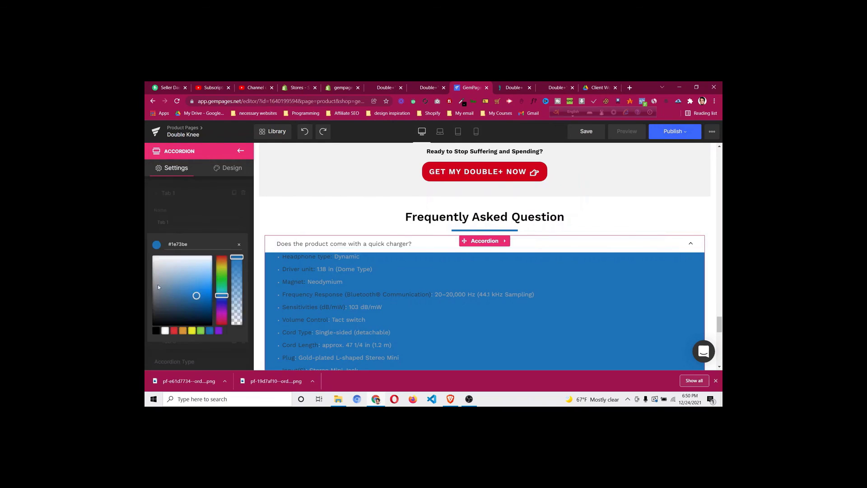
{"action": "left_click", "coordinate": [165, 331]}
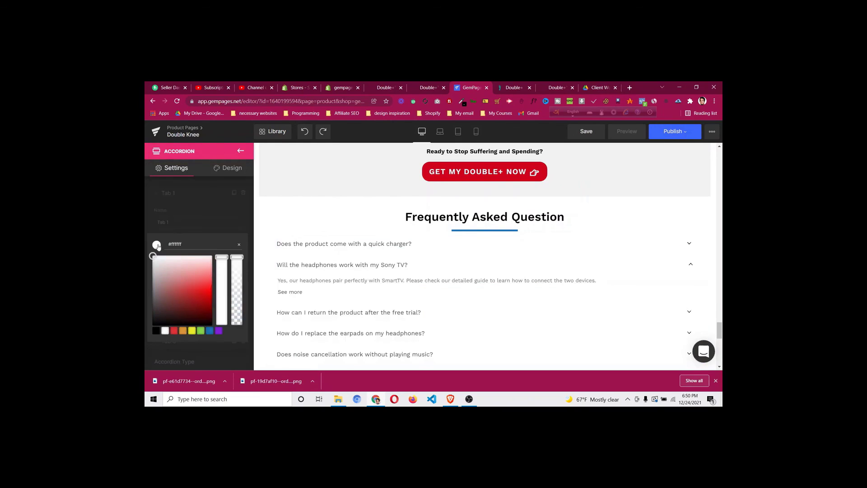
{"action": "left_click", "coordinate": [190, 226]}
{"action": "scroll", "coordinate": [659, 287], "scroll_direction": "down", "scroll_amount": 3}
{"action": "scroll", "coordinate": [701, 229], "scroll_direction": "up", "scroll_amount": 3}
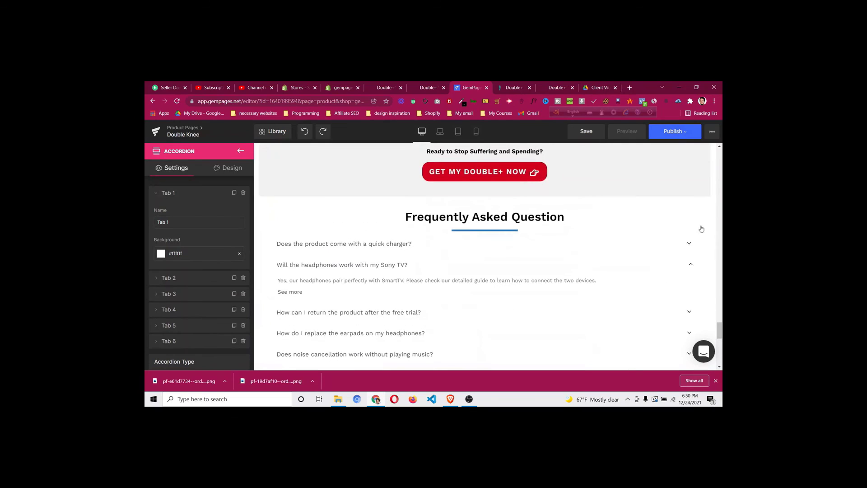
{"action": "scroll", "coordinate": [464, 265], "scroll_direction": "down", "scroll_amount": 4}
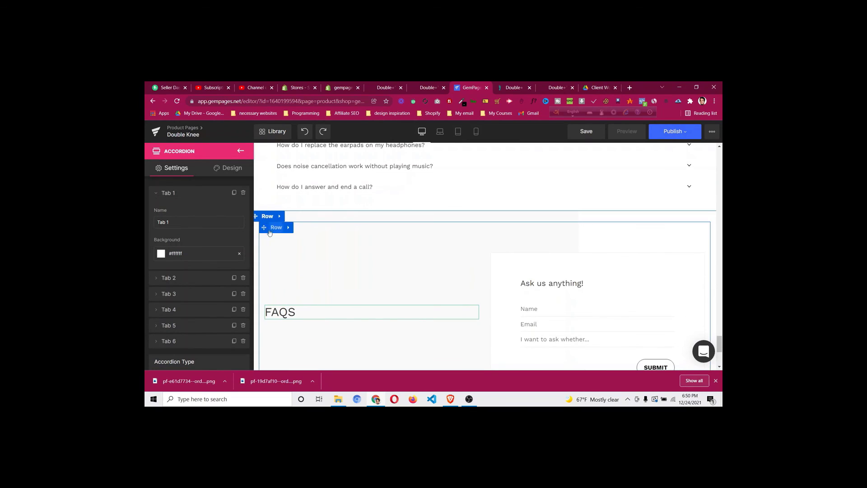
{"action": "right_click", "coordinate": [270, 220]}
{"action": "left_click", "coordinate": [267, 300]}
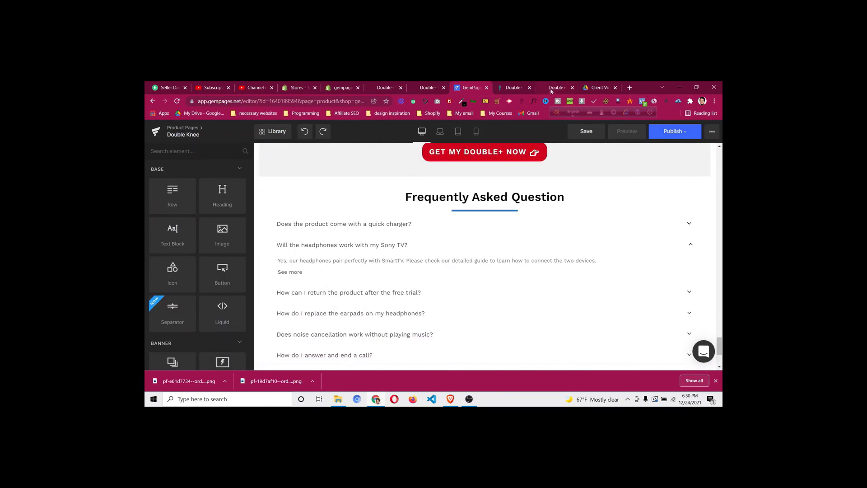
{"action": "left_click", "coordinate": [507, 88]}
{"action": "scroll", "coordinate": [269, 203], "scroll_direction": "down", "scroll_amount": 5}
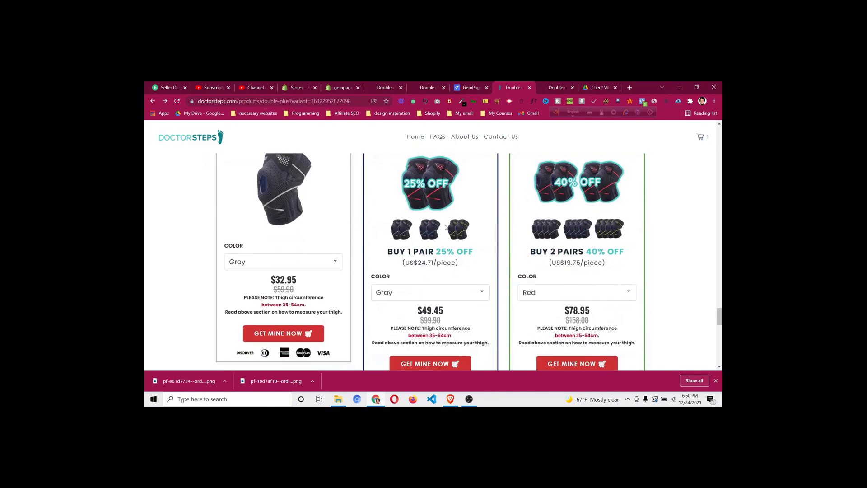
{"action": "scroll", "coordinate": [268, 254], "scroll_direction": "up", "scroll_amount": 4}
{"action": "scroll", "coordinate": [268, 252], "scroll_direction": "down", "scroll_amount": 1}
{"action": "scroll", "coordinate": [267, 250], "scroll_direction": "down", "scroll_amount": 9}
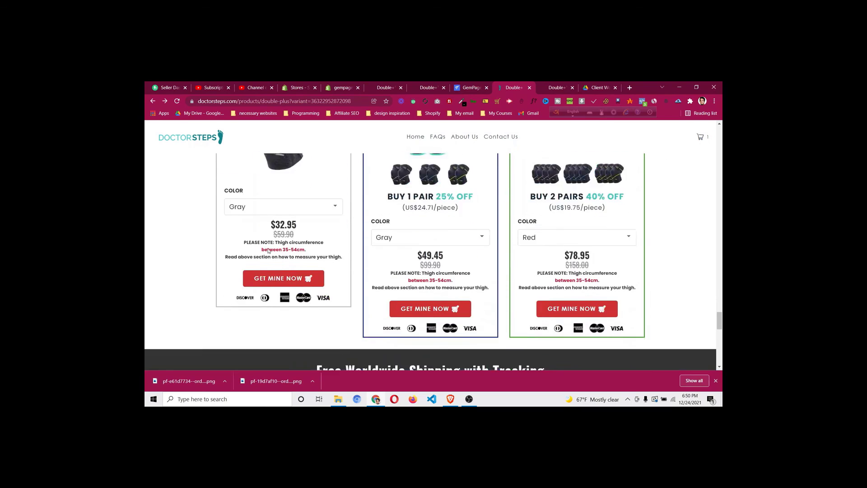
{"action": "scroll", "coordinate": [268, 252], "scroll_direction": "up", "scroll_amount": 2}
{"action": "left_click", "coordinate": [464, 84]}
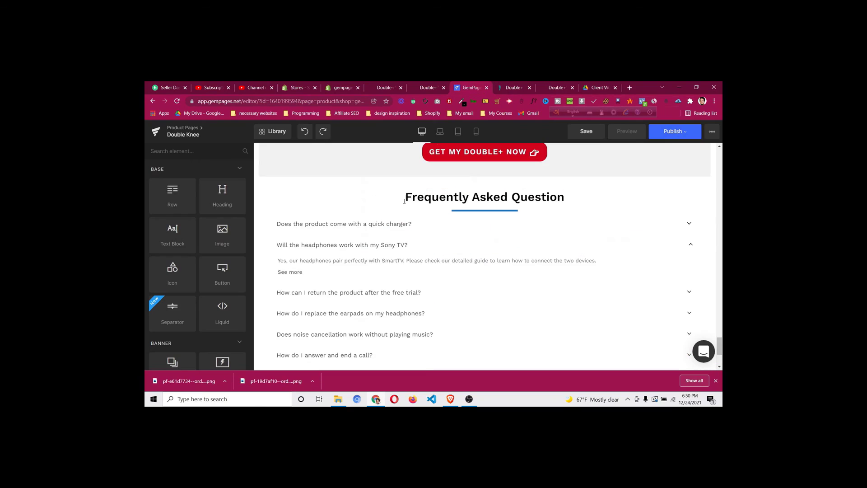
{"action": "scroll", "coordinate": [388, 247], "scroll_direction": "up", "scroll_amount": 3}
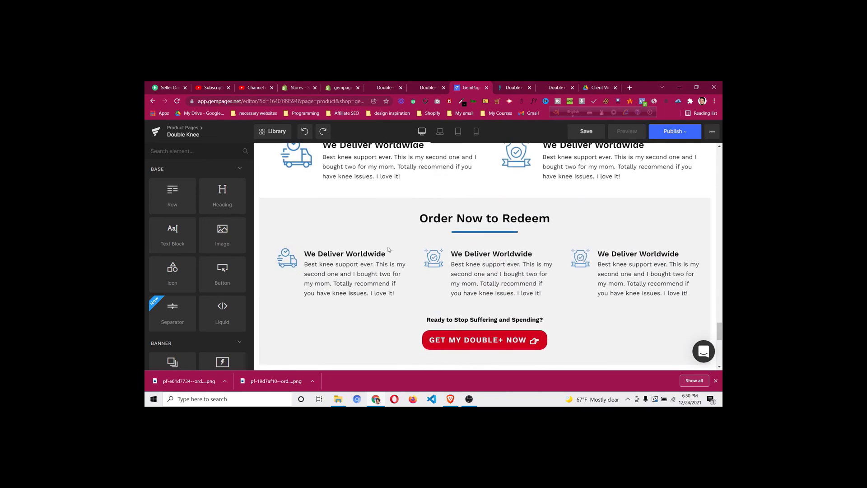
{"action": "scroll", "coordinate": [390, 253], "scroll_direction": "down", "scroll_amount": 6}
{"action": "scroll", "coordinate": [391, 264], "scroll_direction": "down", "scroll_amount": 1}
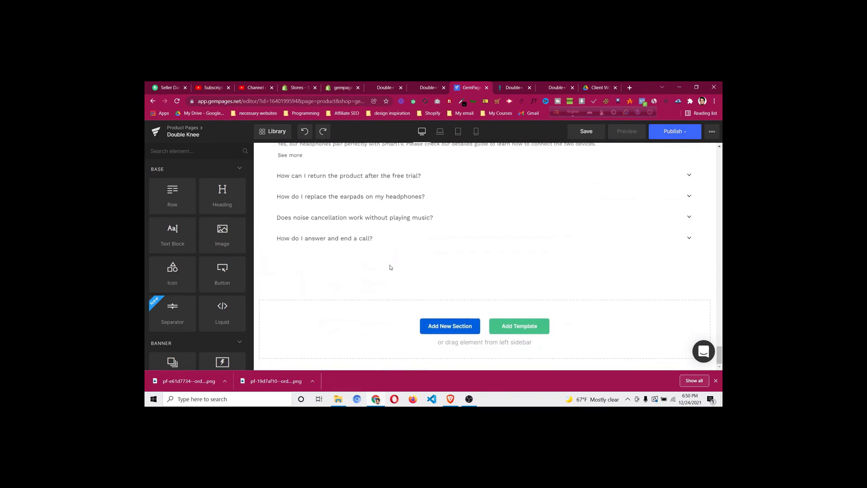
{"action": "scroll", "coordinate": [392, 281], "scroll_direction": "up", "scroll_amount": 3}
{"action": "scroll", "coordinate": [393, 281], "scroll_direction": "up", "scroll_amount": 10}
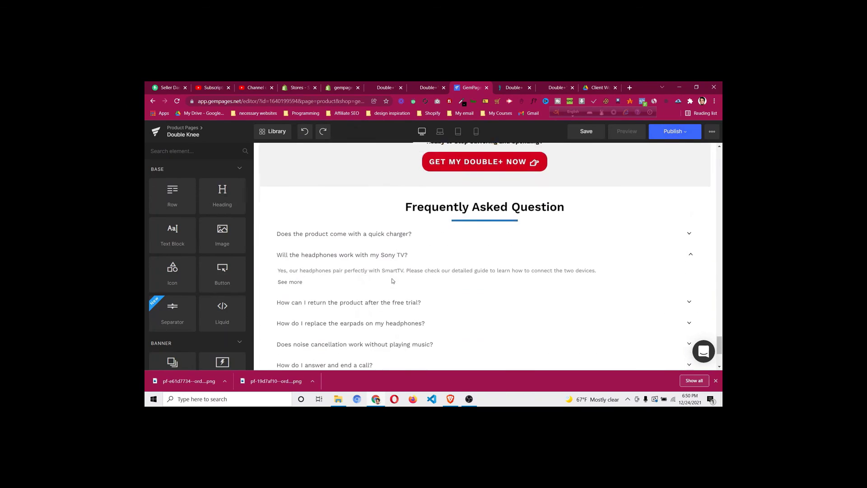
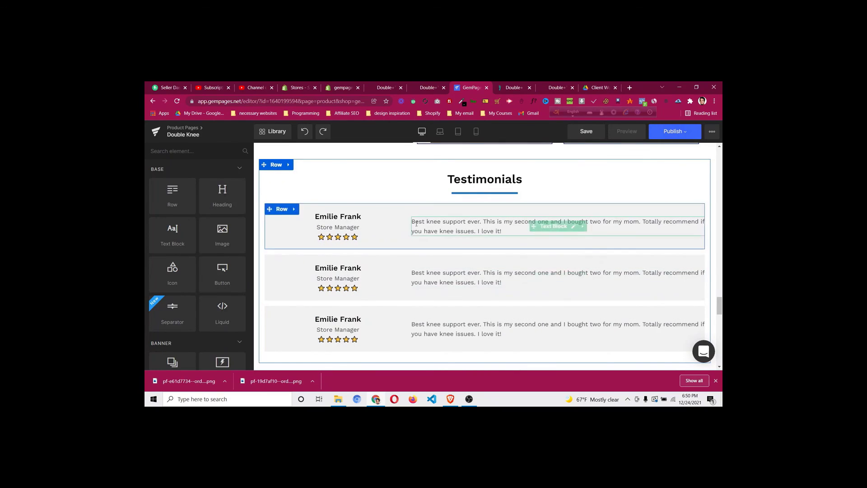
Give the first testimonial row 30px right padding in its spacing settings
{"action": "scroll", "coordinate": [580, 276], "scroll_direction": "down", "scroll_amount": 1}
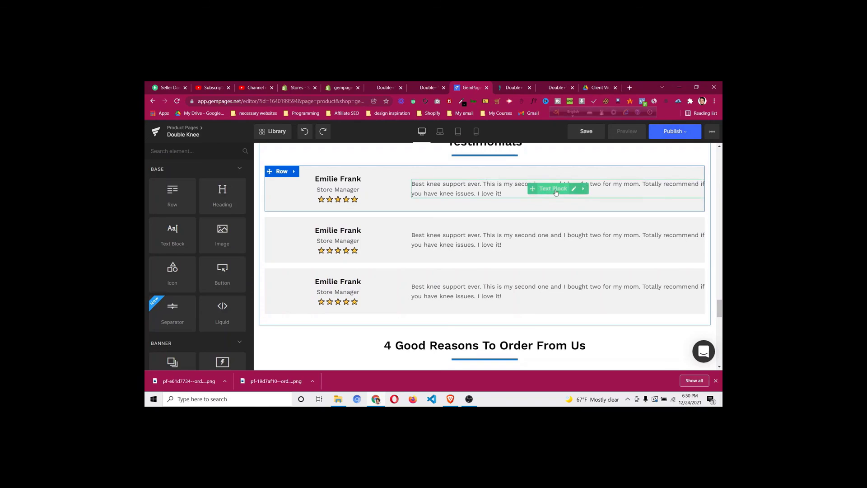
{"action": "left_click", "coordinate": [284, 172]}
{"action": "left_click", "coordinate": [230, 168]}
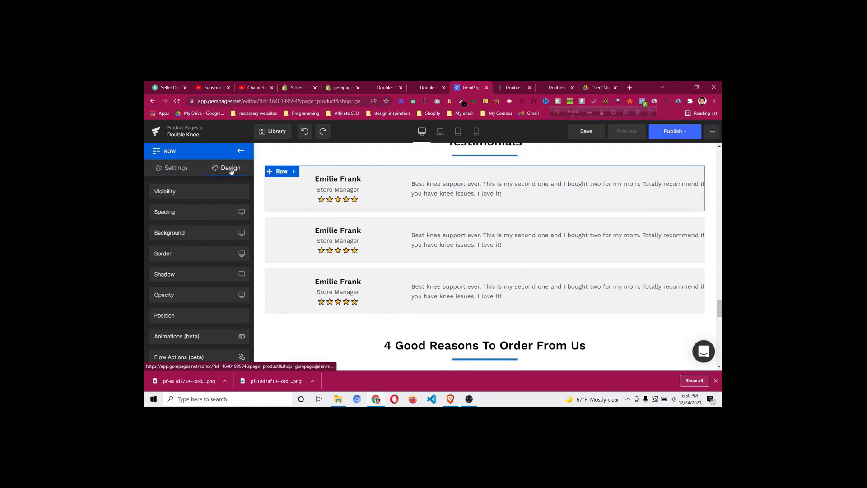
{"action": "left_click", "coordinate": [216, 213]}
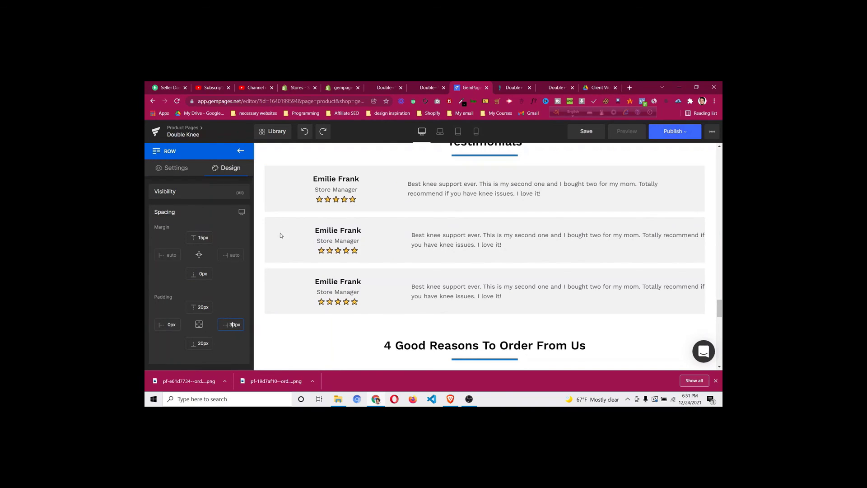
Copy the first row's style and paste it onto the second and third testimonial rows
{"action": "left_click", "coordinate": [283, 172]}
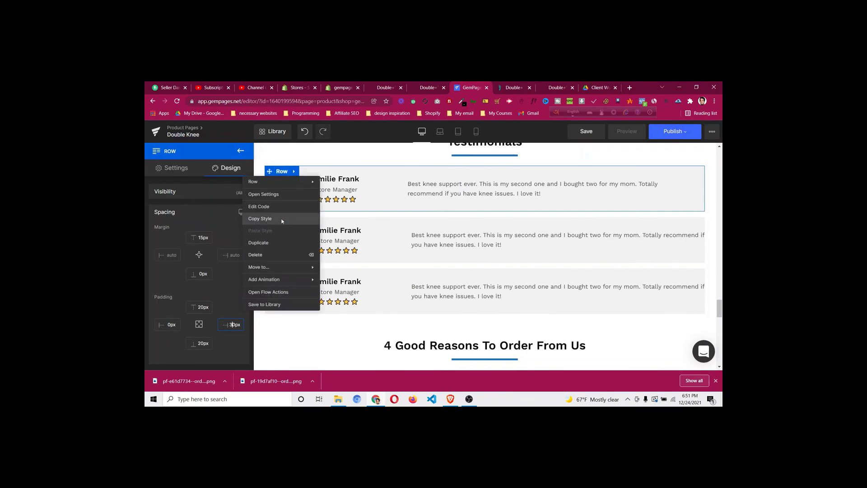
{"action": "left_click", "coordinate": [281, 219]}
{"action": "left_click", "coordinate": [281, 222]}
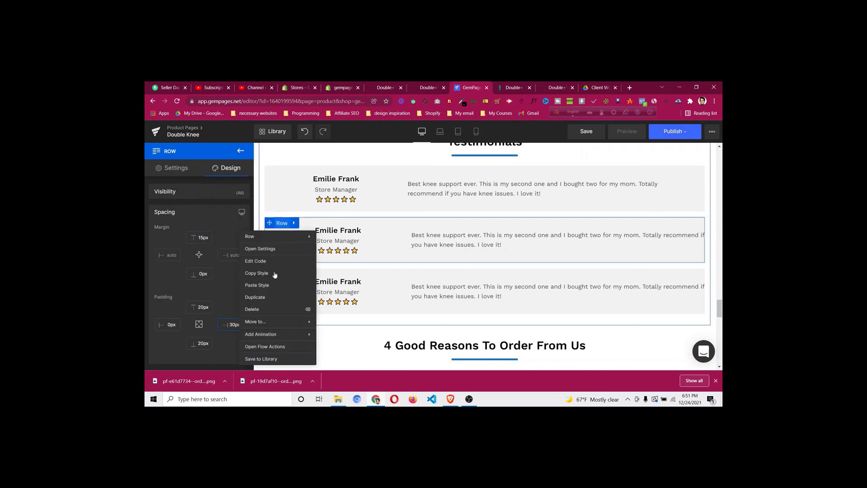
{"action": "left_click", "coordinate": [277, 287]}
{"action": "left_click", "coordinate": [277, 286]}
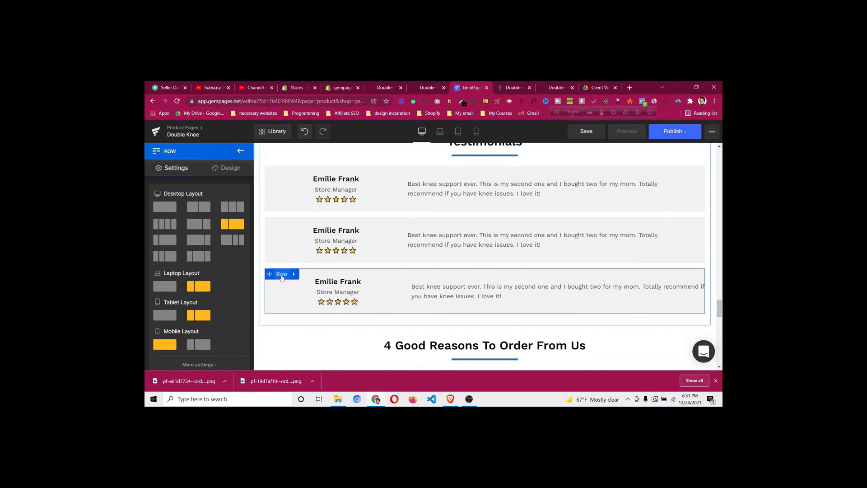
{"action": "left_click", "coordinate": [281, 274]}
{"action": "left_click", "coordinate": [284, 290]}
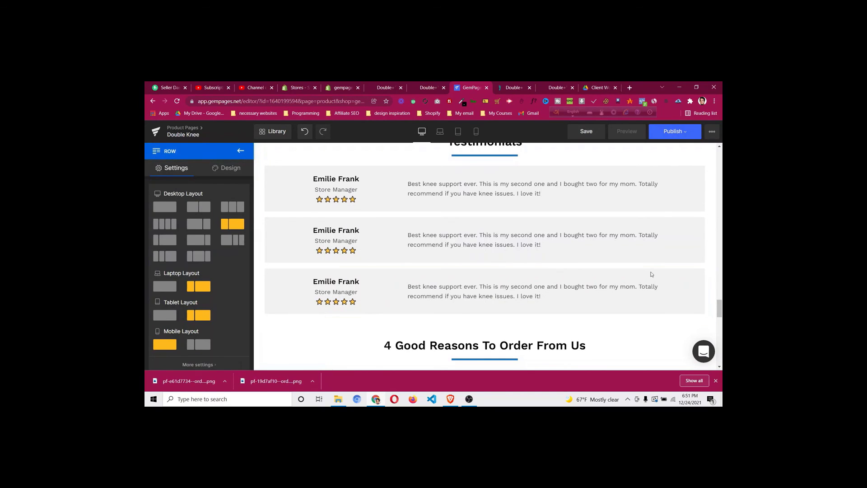
Duplicate the PICK YOUR BUNDLE & SAVE BIG pricing row and move the copy below the FAQ
{"action": "scroll", "coordinate": [694, 253], "scroll_direction": "down", "scroll_amount": 1}
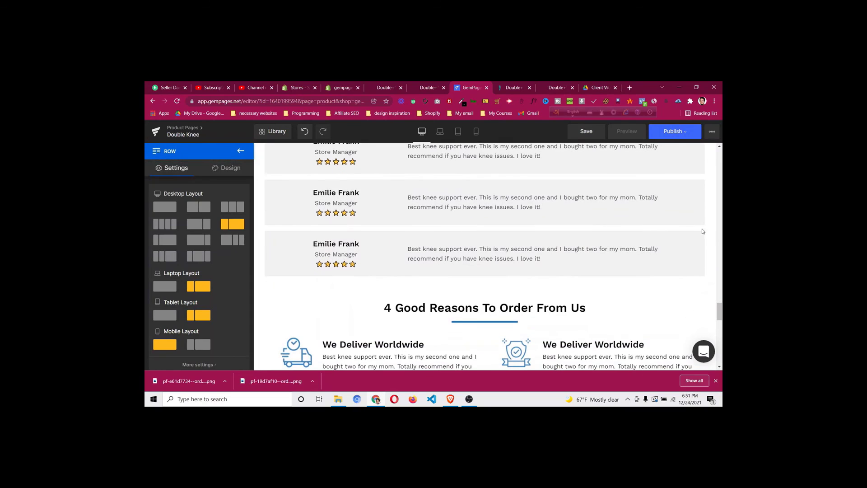
{"action": "scroll", "coordinate": [519, 274], "scroll_direction": "down", "scroll_amount": 4}
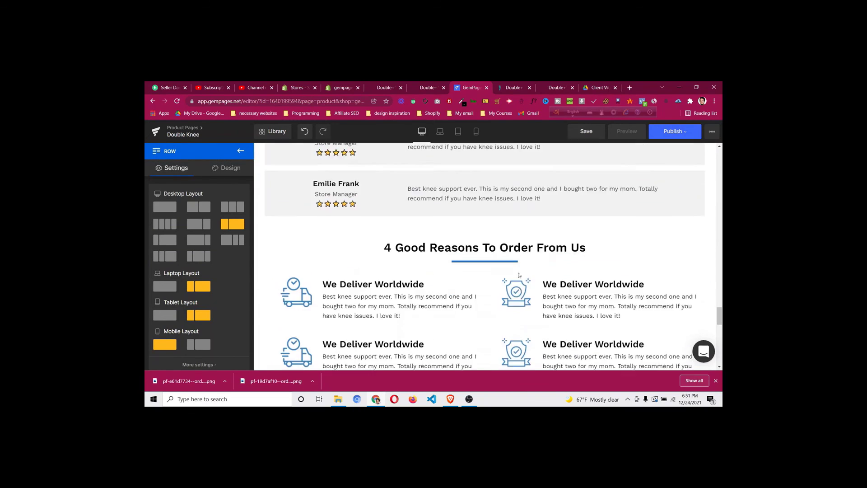
{"action": "scroll", "coordinate": [519, 274], "scroll_direction": "down", "scroll_amount": 9}
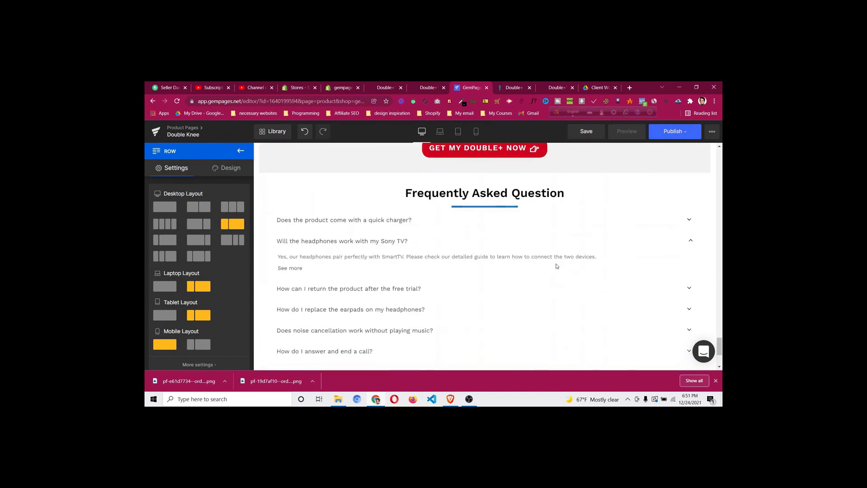
{"action": "scroll", "coordinate": [558, 266], "scroll_direction": "up", "scroll_amount": 7}
{"action": "scroll", "coordinate": [558, 266], "scroll_direction": "up", "scroll_amount": 10}
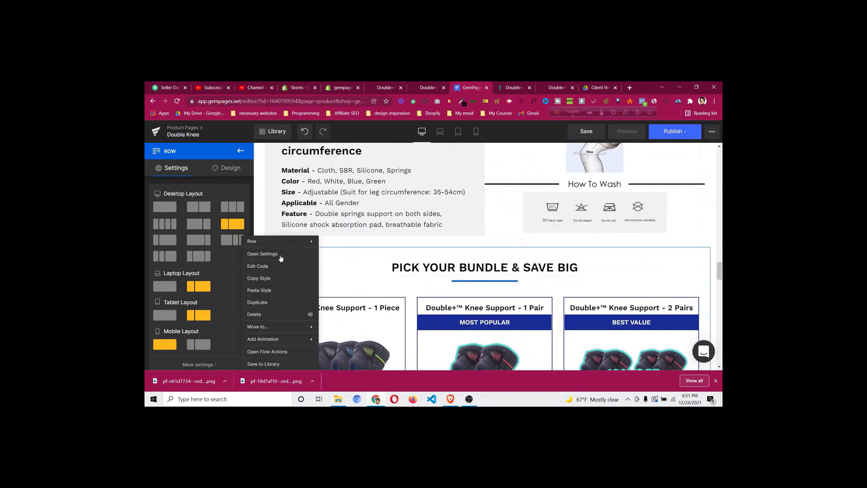
{"action": "right_click", "coordinate": [280, 259]}
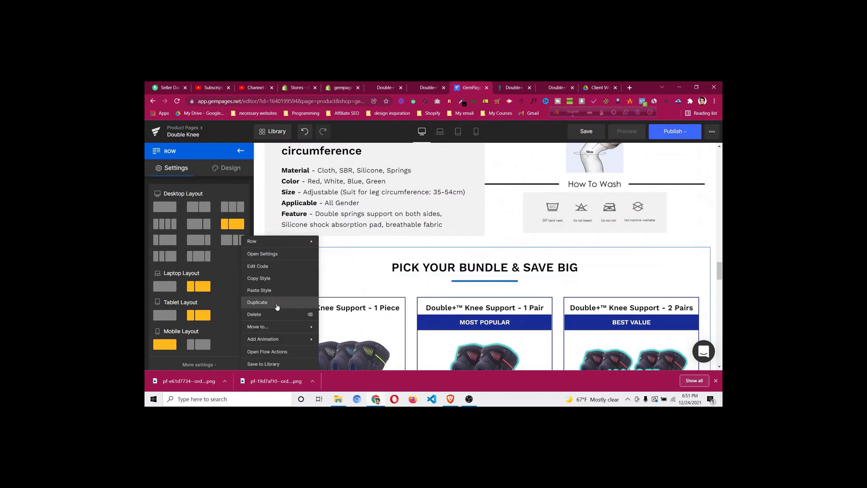
{"action": "left_click", "coordinate": [293, 301]}
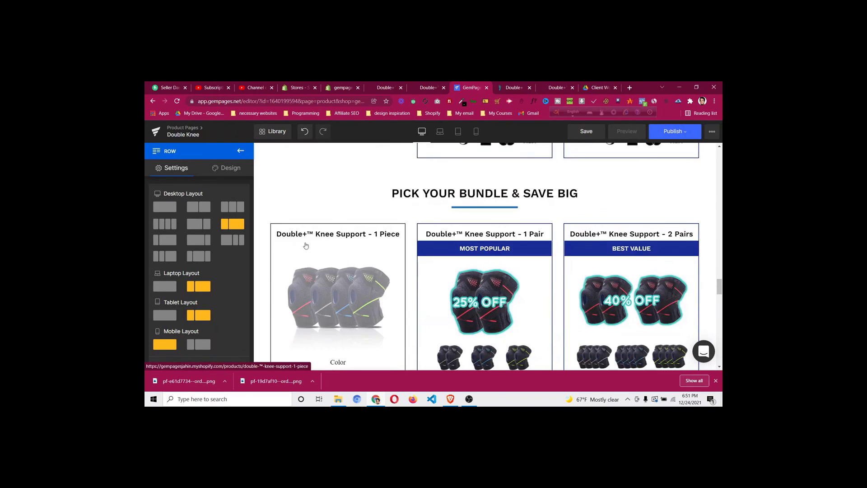
{"action": "left_click_drag", "start_coordinate": [263, 189], "coordinate": [478, 281]}
{"action": "scroll", "coordinate": [477, 294], "scroll_direction": "down", "scroll_amount": 4}
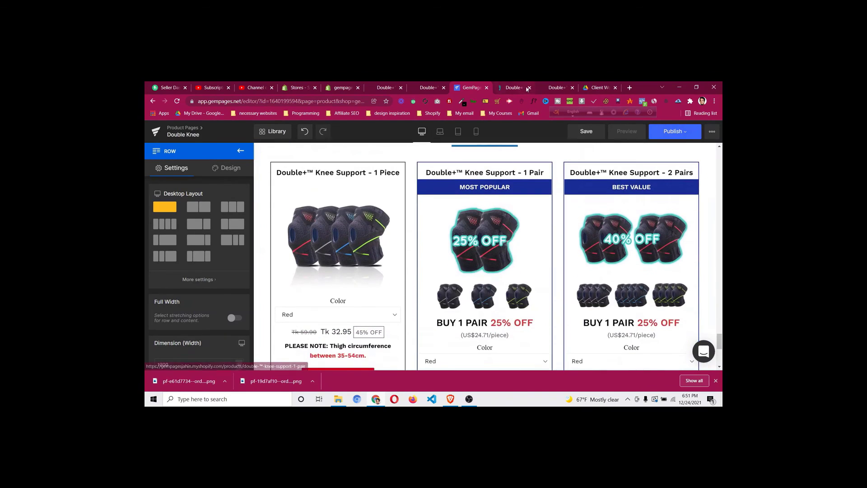
Inspect the shipping section's styles on the reference store tab
{"action": "key", "text": "ctrl+Tab"}
{"action": "scroll", "coordinate": [417, 227], "scroll_direction": "down", "scroll_amount": 4}
{"action": "scroll", "coordinate": [416, 227], "scroll_direction": "down", "scroll_amount": 3}
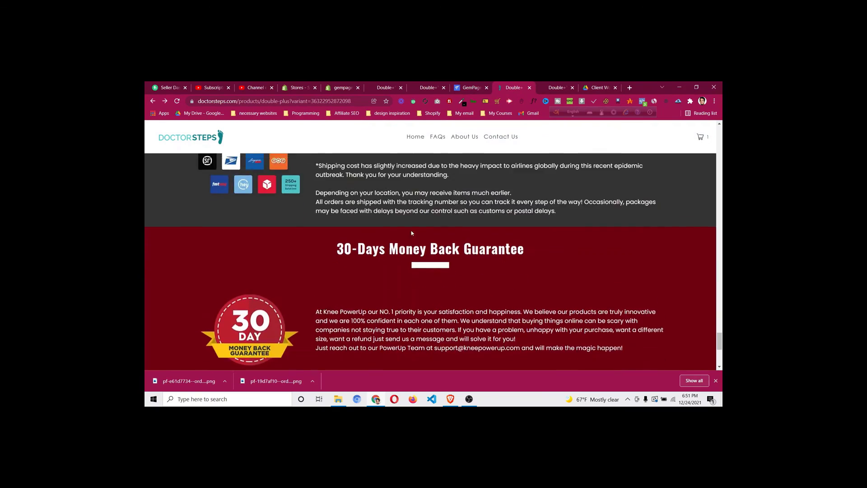
{"action": "scroll", "coordinate": [411, 236], "scroll_direction": "up", "scroll_amount": 4}
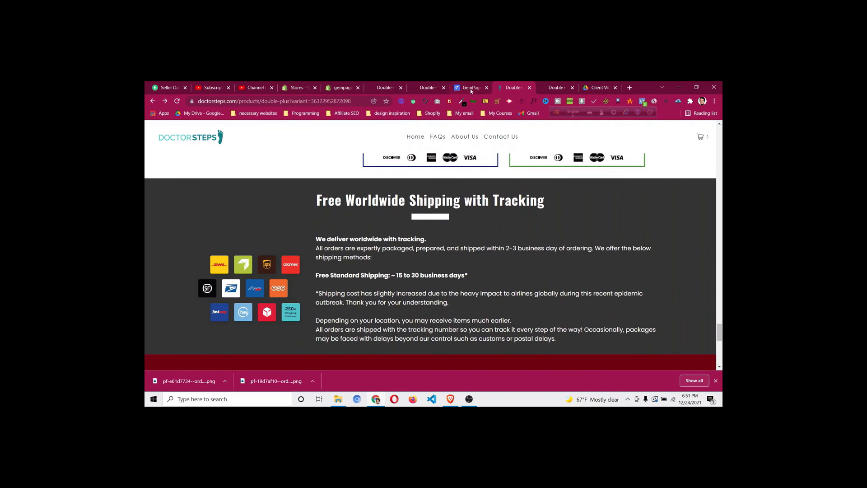
{"action": "right_click", "coordinate": [171, 329]}
{"action": "left_click", "coordinate": [186, 325]}
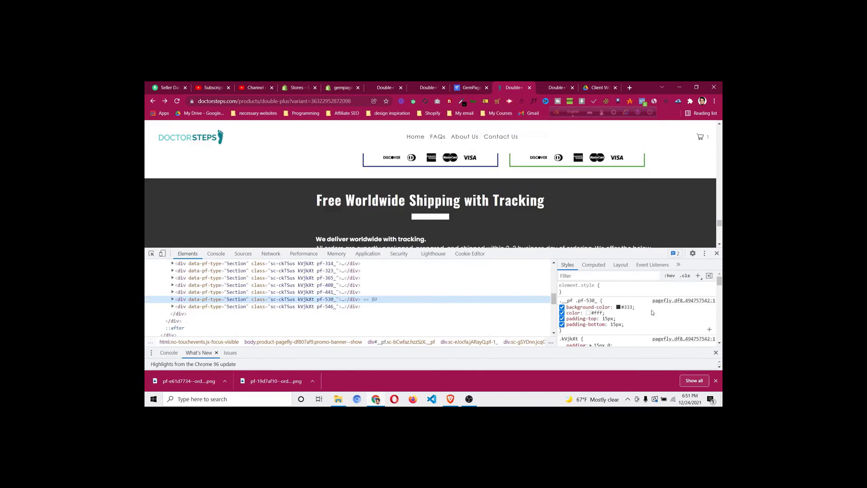
Copy the #333 background colour, close DevTools and return to the GemPages editor
{"action": "left_click", "coordinate": [623, 307]}
{"action": "right_click", "coordinate": [624, 308]}
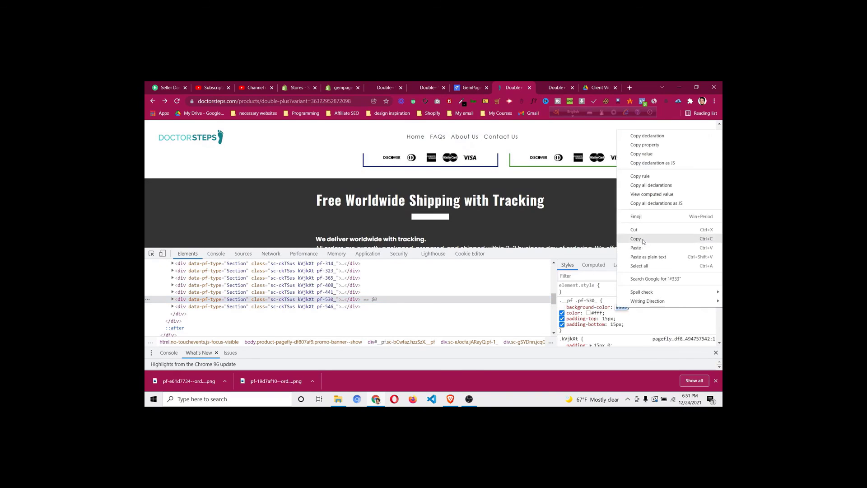
{"action": "left_click", "coordinate": [643, 240]}
{"action": "left_click", "coordinate": [717, 254]}
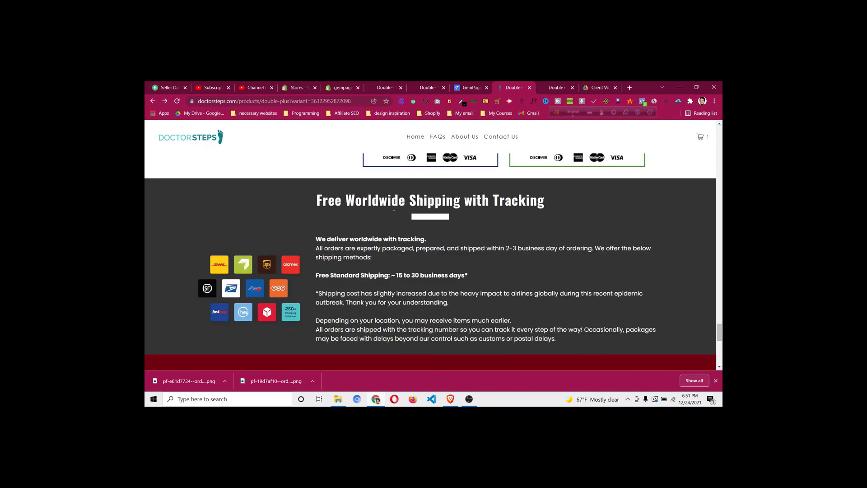
{"action": "left_click", "coordinate": [470, 87]}
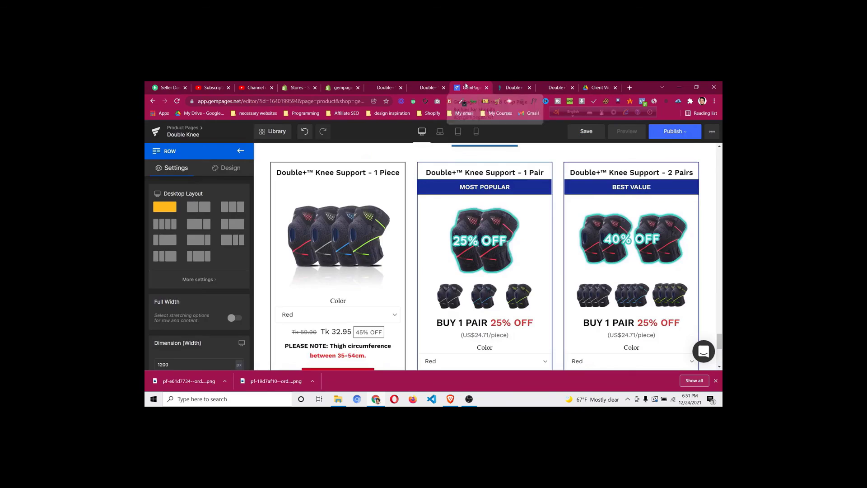
Add a new full-width empty row below the bundle cards
{"action": "scroll", "coordinate": [421, 263], "scroll_direction": "down", "scroll_amount": 5}
{"action": "scroll", "coordinate": [421, 264], "scroll_direction": "up", "scroll_amount": 1}
{"action": "scroll", "coordinate": [420, 265], "scroll_direction": "down", "scroll_amount": 1}
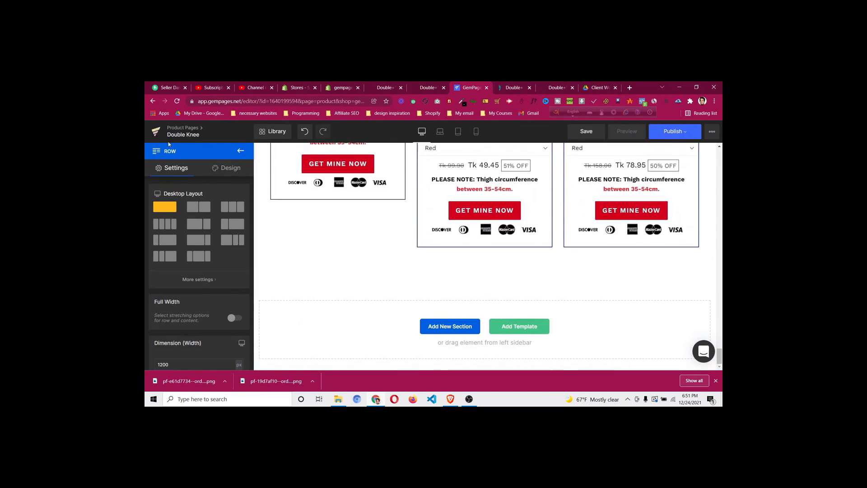
{"action": "left_click", "coordinate": [244, 152]}
{"action": "left_click_drag", "start_coordinate": [165, 205], "coordinate": [394, 274]}
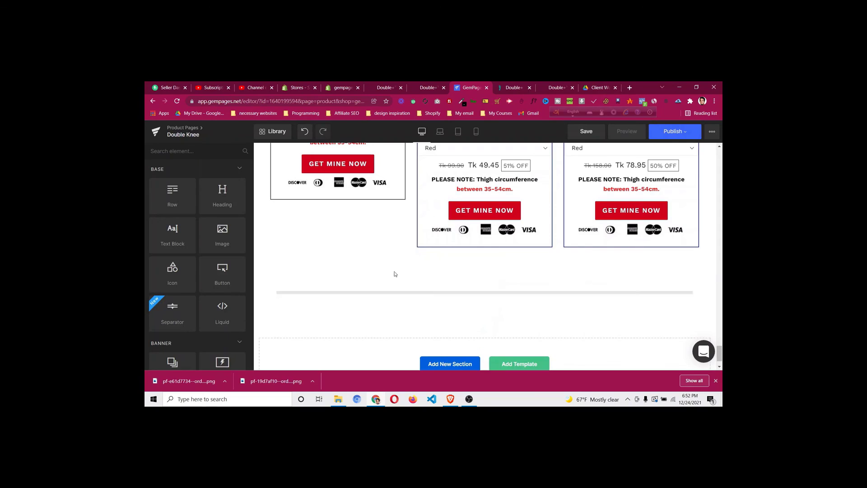
{"action": "left_click", "coordinate": [280, 269]}
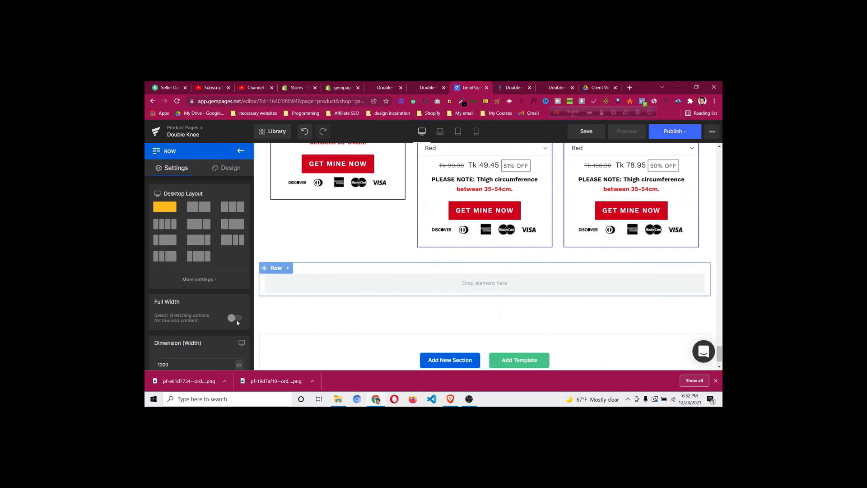
{"action": "left_click", "coordinate": [236, 318]}
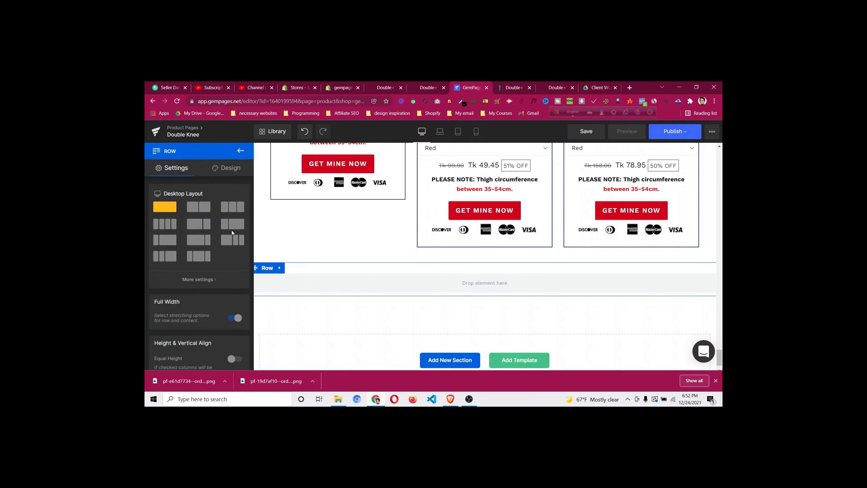
Give the new row 30px bottom padding and a dark #333 background
{"action": "left_click", "coordinate": [229, 171]}
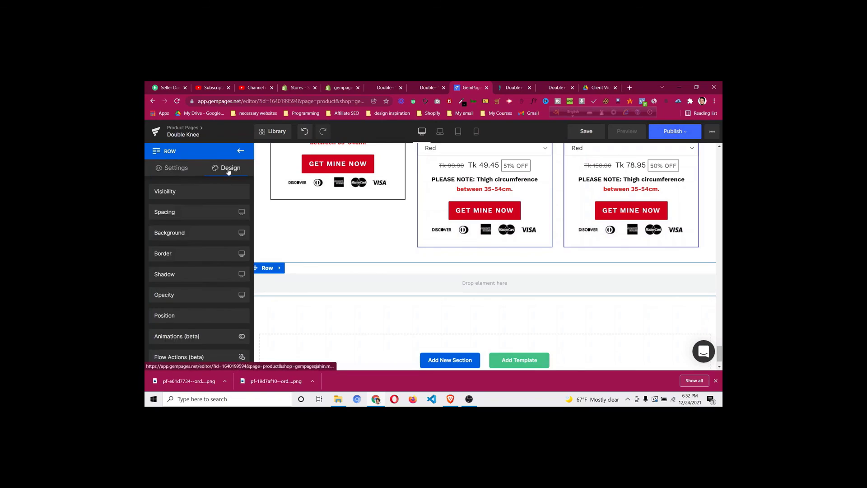
{"action": "left_click", "coordinate": [211, 213]}
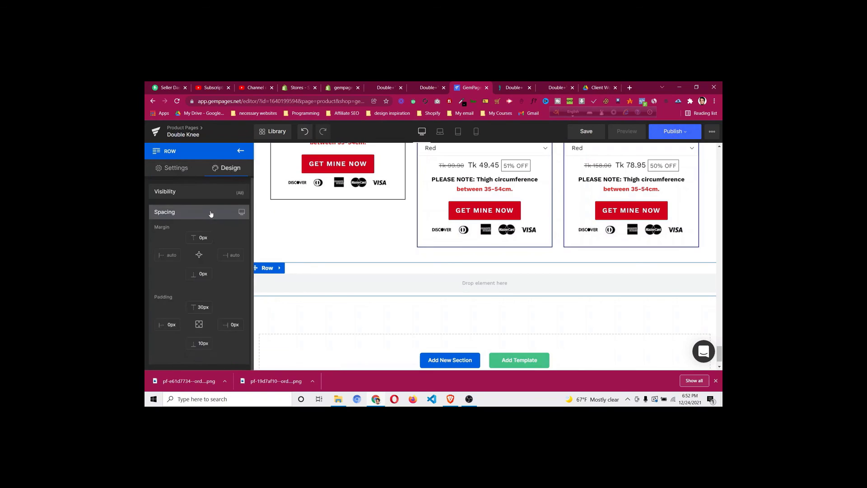
{"action": "left_click", "coordinate": [201, 346]}
{"action": "key", "text": "Up"}
{"action": "key", "text": "Up"}
{"action": "key", "text": "Up"}
{"action": "key", "text": "Up"}
{"action": "key", "text": "Up"}
{"action": "key", "text": "Up"}
{"action": "key", "text": "Up"}
{"action": "key", "text": "Up"}
{"action": "key", "text": "Up"}
{"action": "key", "text": "Up"}
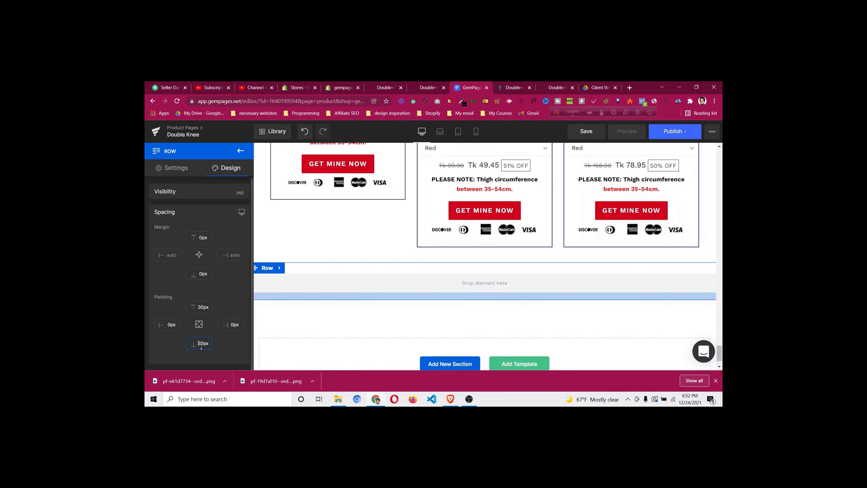
{"action": "key", "text": "Up"}
{"action": "key", "text": "Up"}
{"action": "key", "text": "Up"}
{"action": "key", "text": "Up"}
{"action": "key", "text": "Up"}
{"action": "key", "text": "Up"}
{"action": "key", "text": "Up"}
{"action": "key", "text": "Up"}
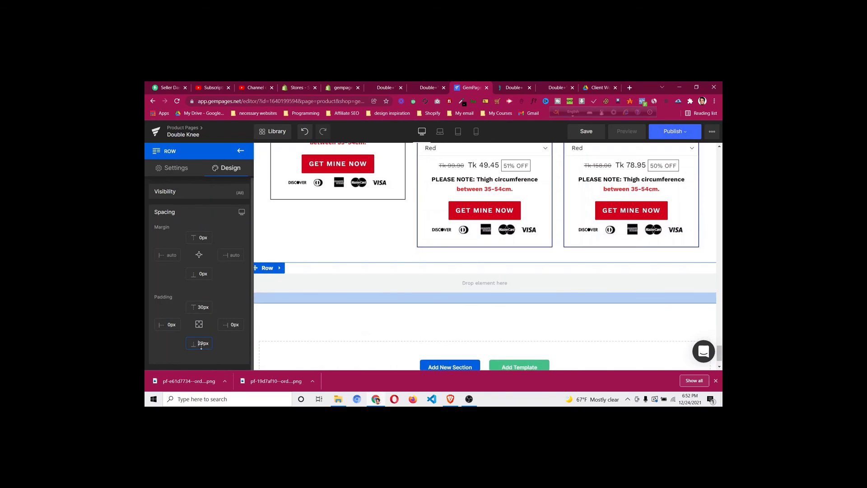
{"action": "key", "text": "Up"}
{"action": "key", "text": "Up"}
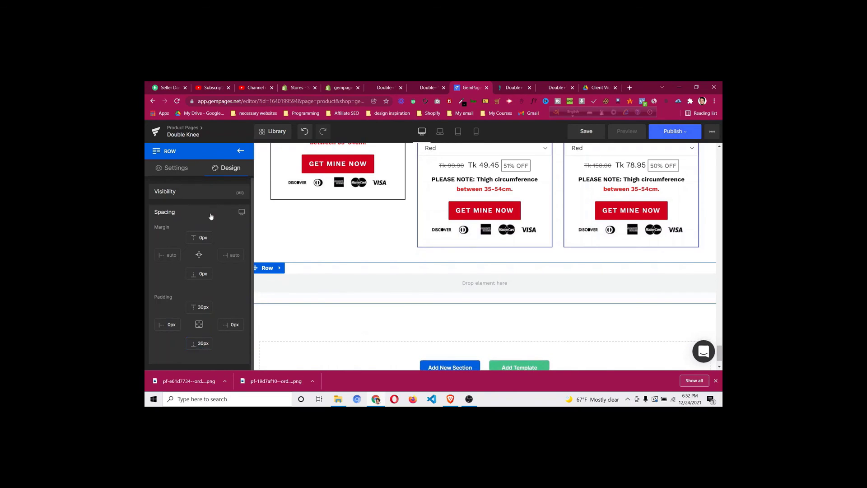
{"action": "left_click", "coordinate": [210, 216]}
{"action": "left_click", "coordinate": [193, 233]}
{"action": "left_click", "coordinate": [186, 281]}
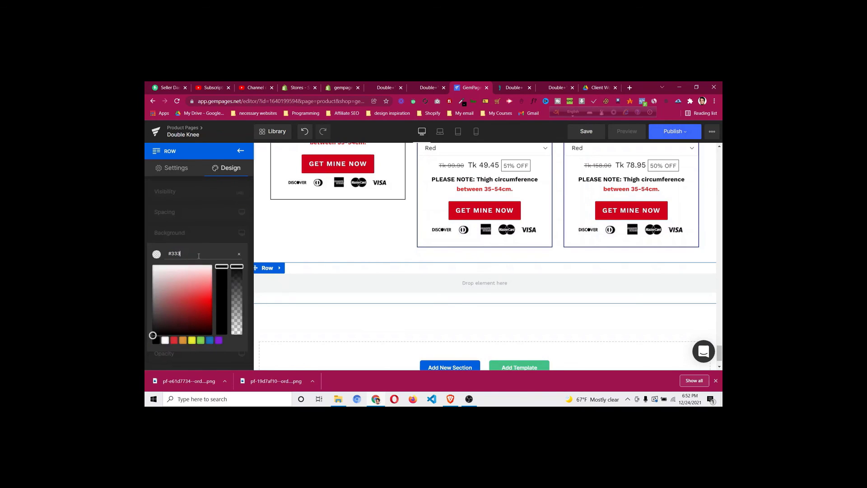
{"action": "left_click", "coordinate": [203, 229]}
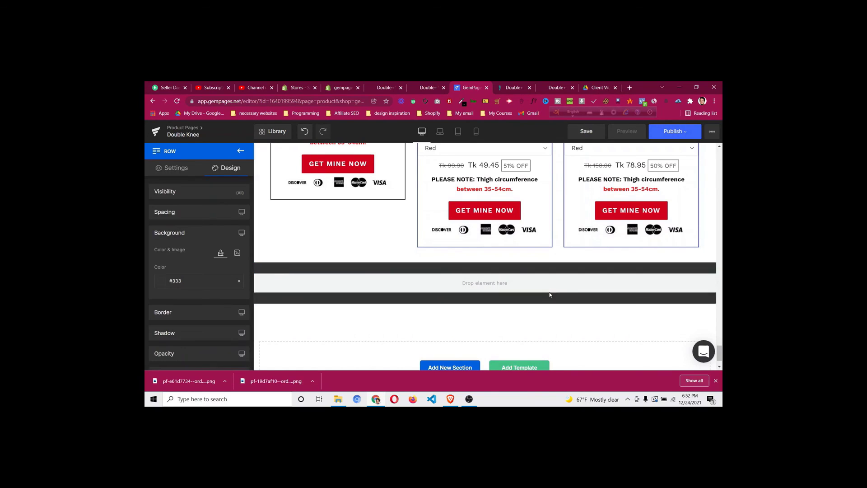
Drop a new inner row inside the dark row
{"action": "scroll", "coordinate": [552, 294], "scroll_direction": "up", "scroll_amount": 1}
{"action": "scroll", "coordinate": [550, 294], "scroll_direction": "down", "scroll_amount": 1}
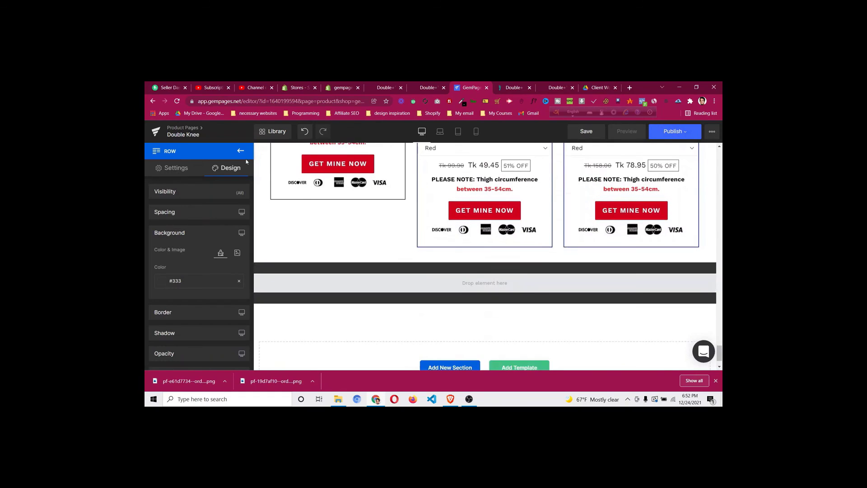
{"action": "left_click", "coordinate": [240, 150]}
{"action": "left_click_drag", "start_coordinate": [179, 189], "coordinate": [395, 282]}
{"action": "left_click", "coordinate": [464, 288]}
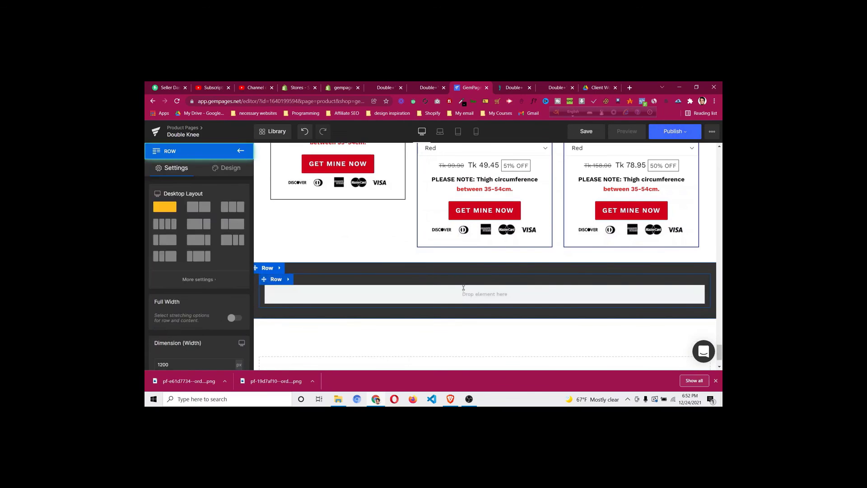
Duplicate the PICK YOUR BUNDLE & SAVE BIG heading and move the copy into the dark section
{"action": "scroll", "coordinate": [466, 280], "scroll_direction": "up", "scroll_amount": 8}
{"action": "scroll", "coordinate": [481, 243], "scroll_direction": "down", "scroll_amount": 2}
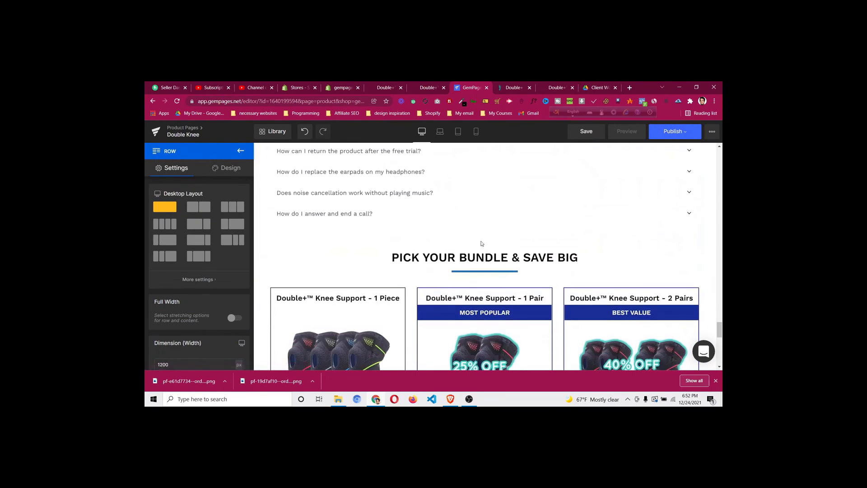
{"action": "left_click", "coordinate": [481, 259]}
{"action": "right_click", "coordinate": [482, 259]}
{"action": "left_click", "coordinate": [476, 303]}
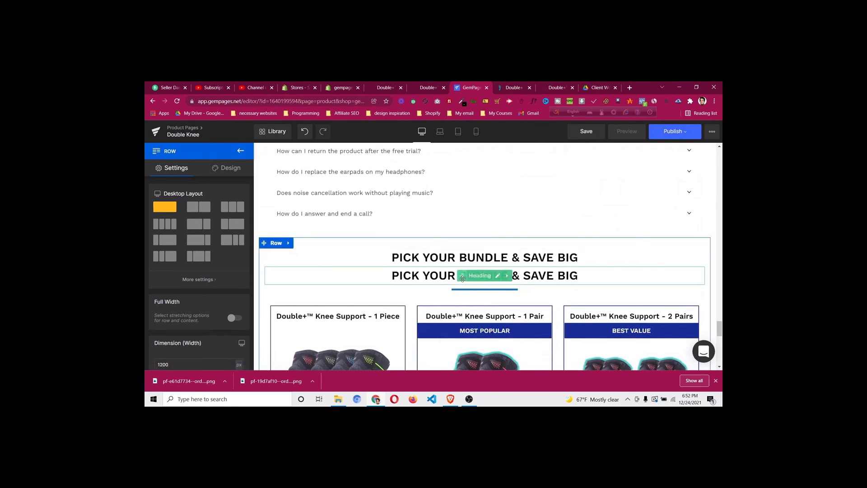
{"action": "left_click_drag", "start_coordinate": [462, 348], "coordinate": [497, 275]}
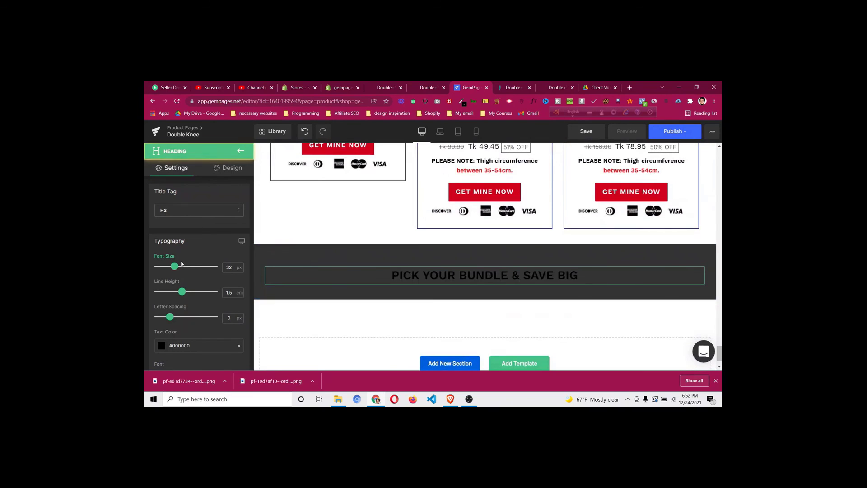
Make the heading copy's text white and remove the inner row's top padding
{"action": "scroll", "coordinate": [172, 263], "scroll_direction": "down", "scroll_amount": 3}
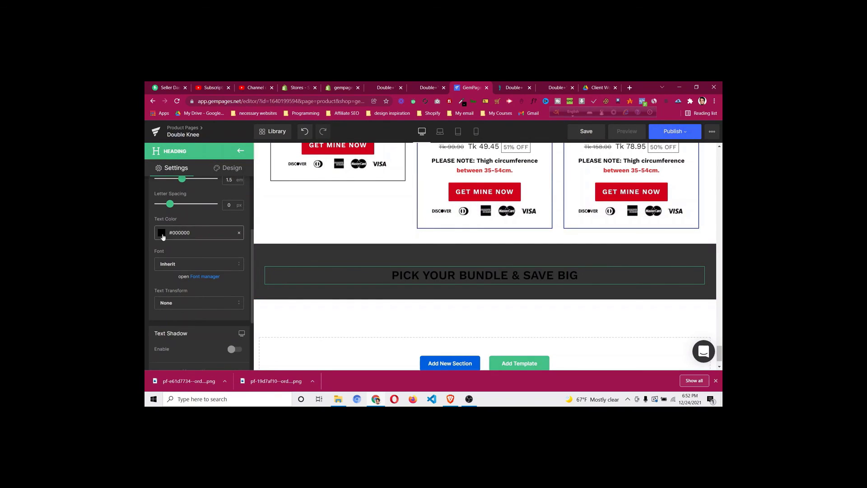
{"action": "left_click", "coordinate": [162, 234]}
{"action": "left_click", "coordinate": [165, 311]}
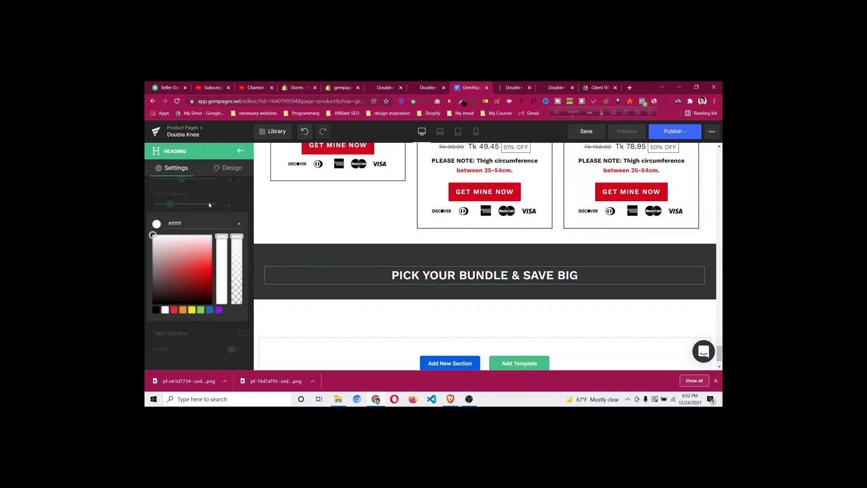
{"action": "left_click", "coordinate": [280, 225]}
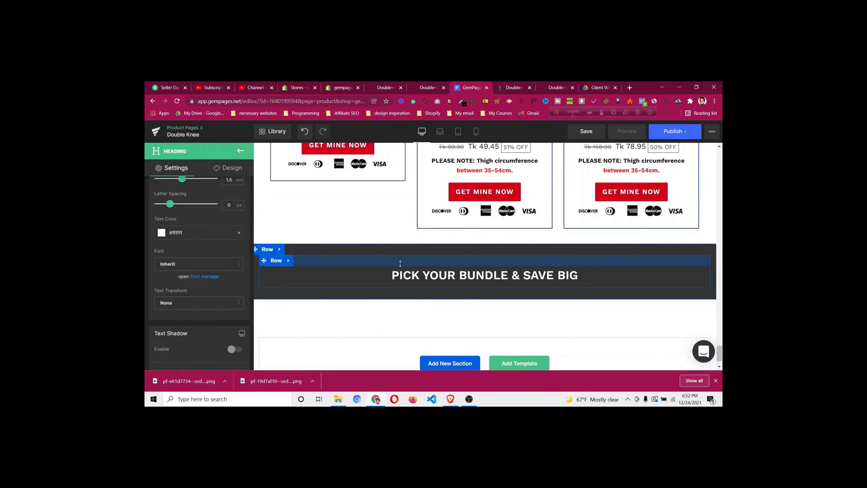
{"action": "left_click_drag", "start_coordinate": [400, 256], "coordinate": [400, 245]}
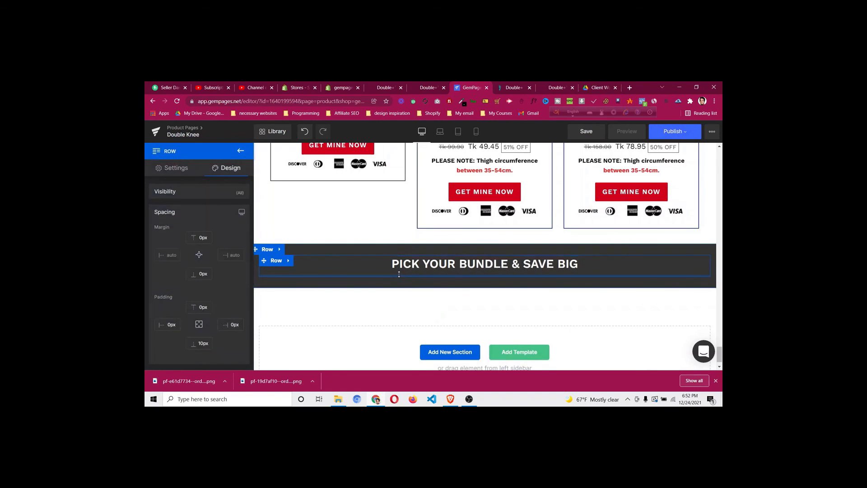
Copy the 'Free Worldwide Shipping with Tracking' heading from the reference store page
{"action": "left_click_drag", "start_coordinate": [400, 269], "coordinate": [369, 300]}
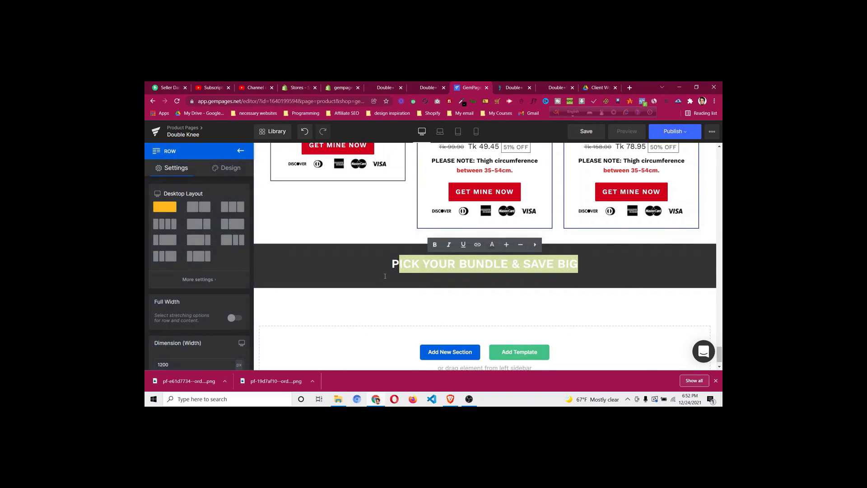
{"action": "left_click", "coordinate": [433, 270]}
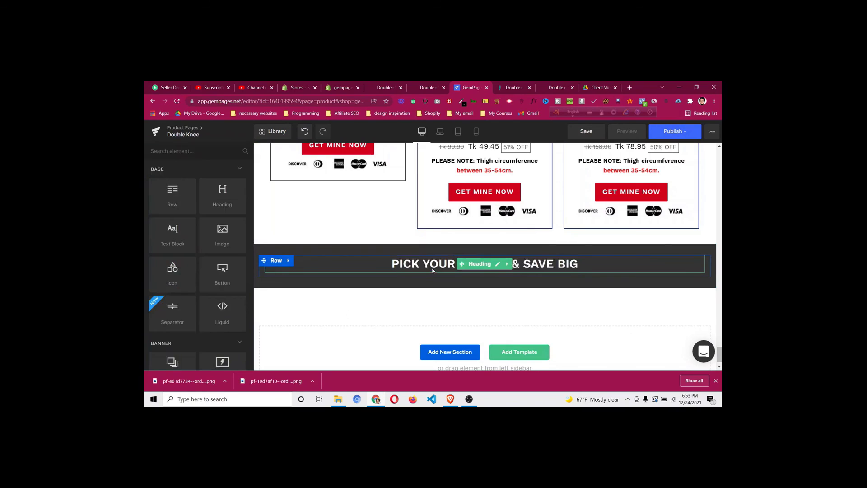
{"action": "left_click", "coordinate": [512, 87]}
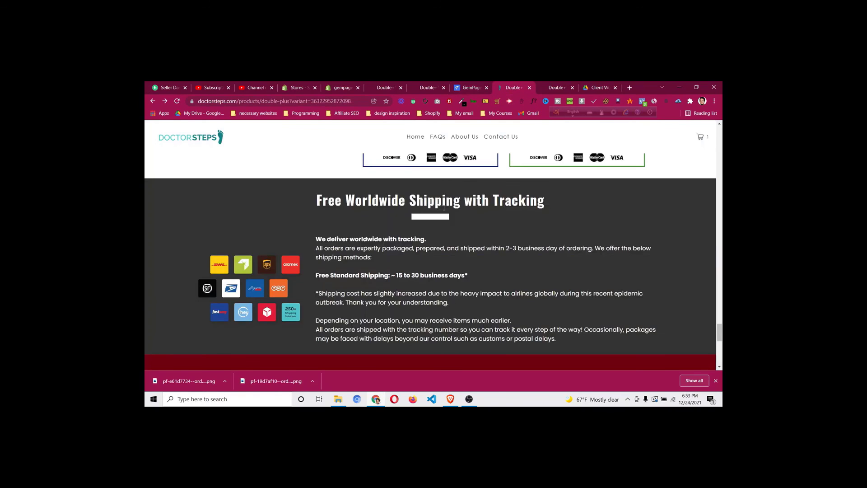
{"action": "triple_click", "coordinate": [444, 207]}
{"action": "right_click", "coordinate": [445, 201]}
{"action": "left_click", "coordinate": [456, 207]}
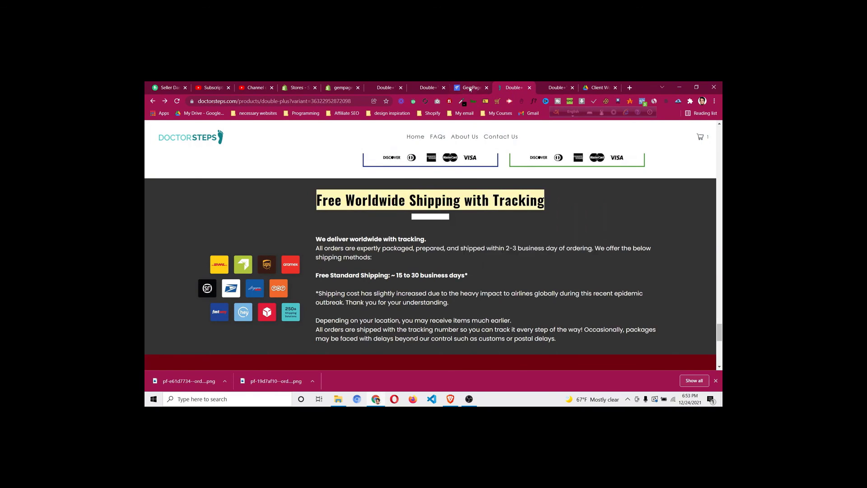
Replace the dark section's heading text with 'Free Worldwide Shipping with Tracking'
{"action": "left_click", "coordinate": [470, 89]}
{"action": "left_click", "coordinate": [498, 266]}
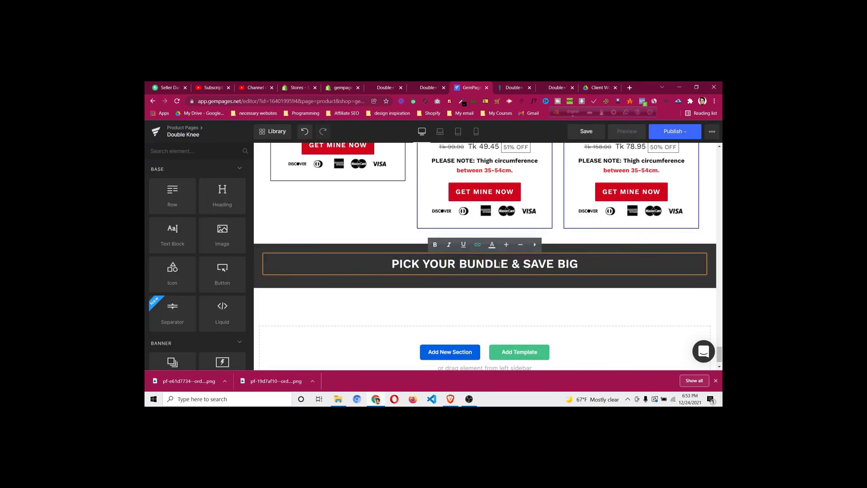
{"action": "triple_click", "coordinate": [501, 266]}
{"action": "key", "text": "ctrl+v"}
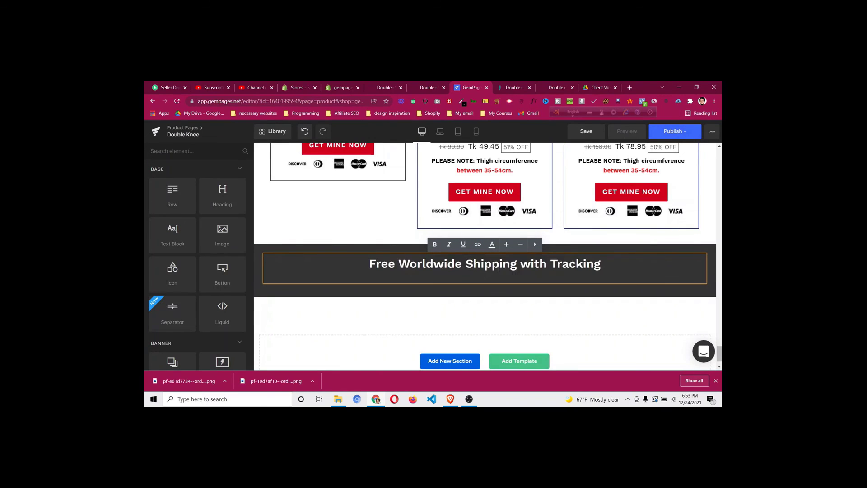
Duplicate the divider under the bundle heading
{"action": "scroll", "coordinate": [535, 281], "scroll_direction": "up", "scroll_amount": 3}
{"action": "scroll", "coordinate": [535, 280], "scroll_direction": "up", "scroll_amount": 5}
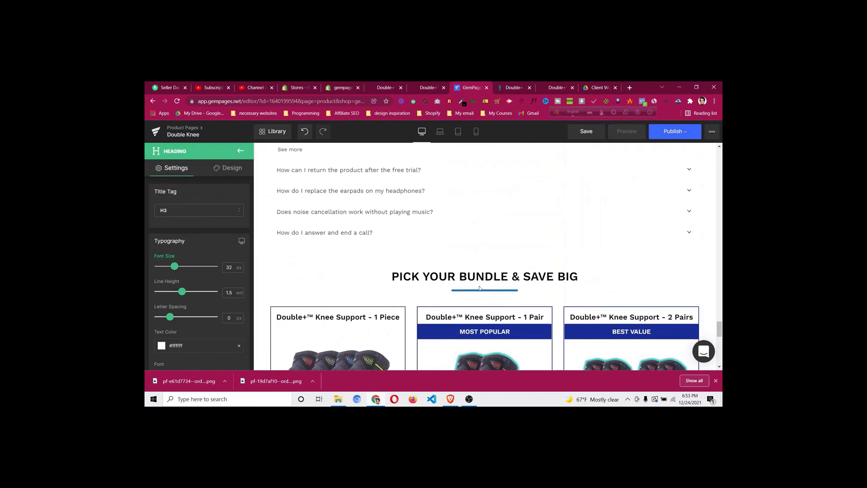
{"action": "right_click", "coordinate": [480, 289]}
{"action": "left_click", "coordinate": [483, 301]}
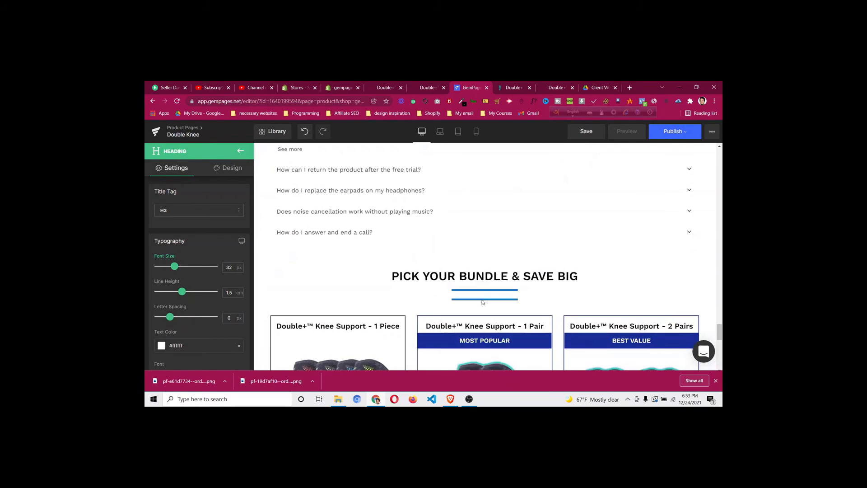
{"action": "scroll", "coordinate": [469, 273], "scroll_direction": "down", "scroll_amount": 3}
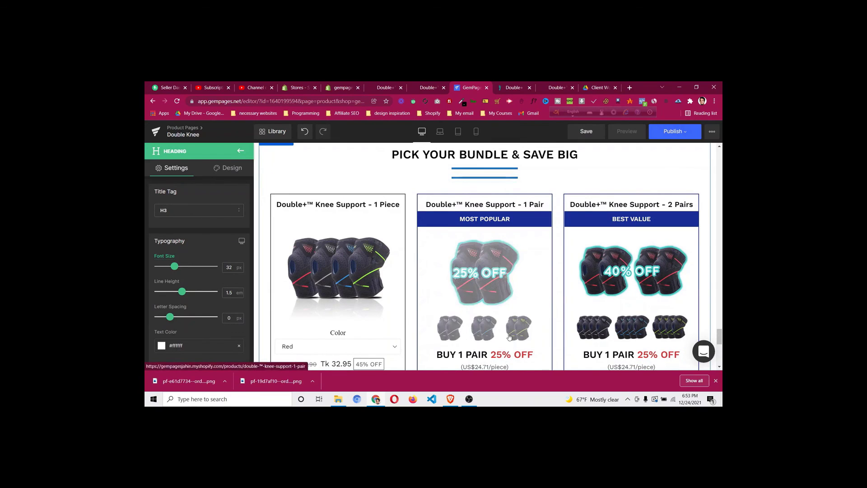
Move the duplicated divider under the shipping heading and make it white
{"action": "left_click_drag", "start_coordinate": [509, 336], "coordinate": [485, 333]}
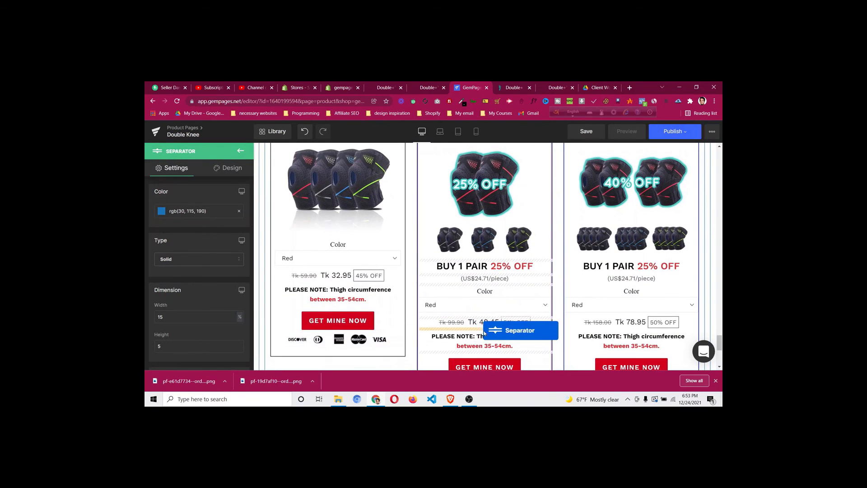
{"action": "left_click_drag", "start_coordinate": [460, 368], "coordinate": [489, 318]}
{"action": "left_click_drag", "start_coordinate": [518, 280], "coordinate": [515, 280]}
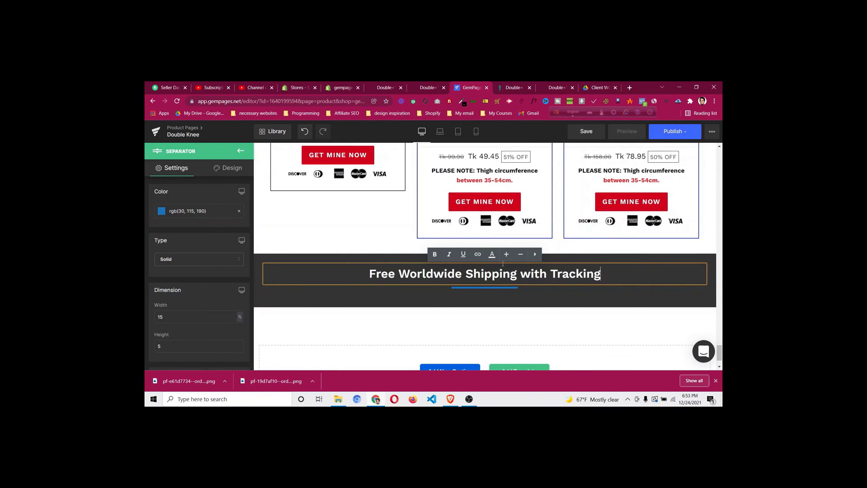
{"action": "left_click", "coordinate": [510, 90]}
{"action": "left_click", "coordinate": [469, 86]}
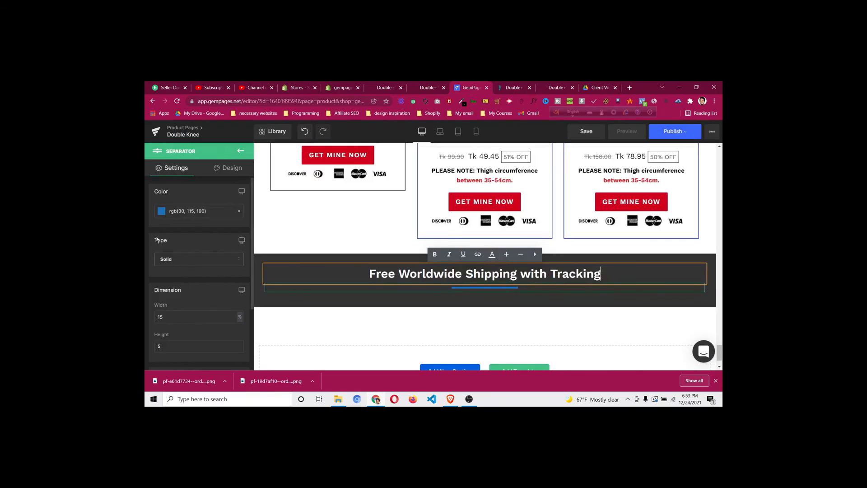
{"action": "left_click", "coordinate": [161, 211]}
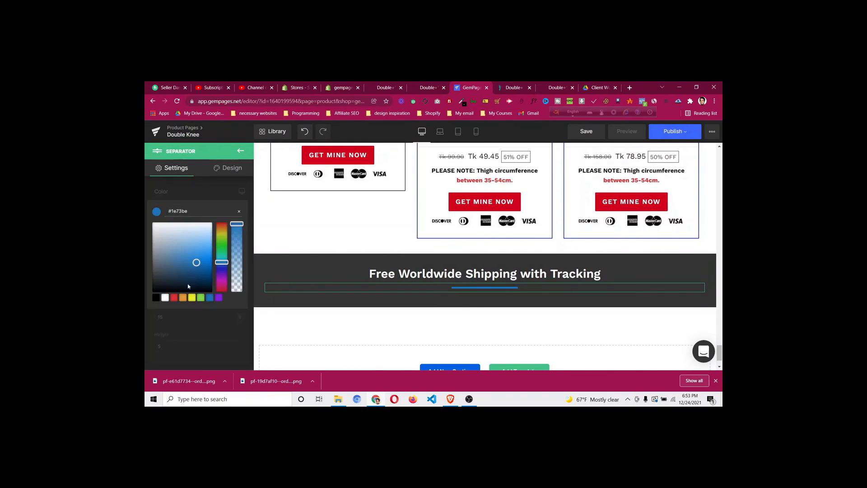
{"action": "left_click", "coordinate": [165, 298]}
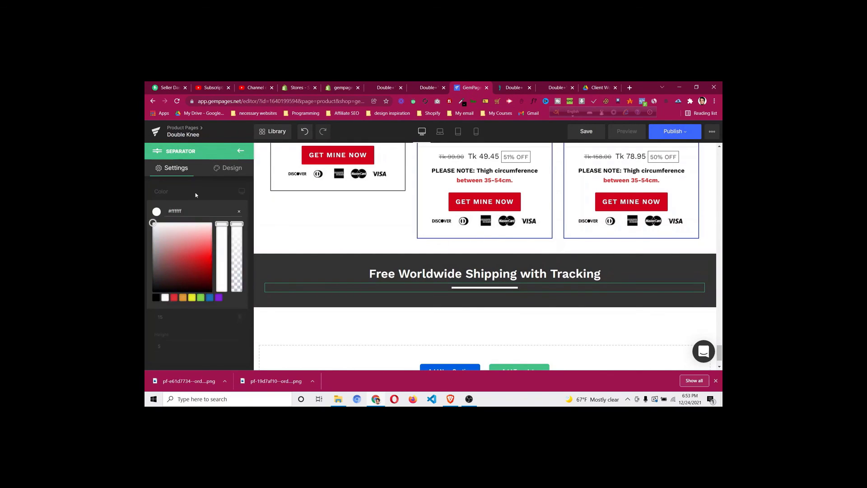
{"action": "left_click", "coordinate": [195, 192]}
Save the reference store's courier-logos image as a PNG and return to the editor
{"action": "left_click", "coordinate": [506, 89]}
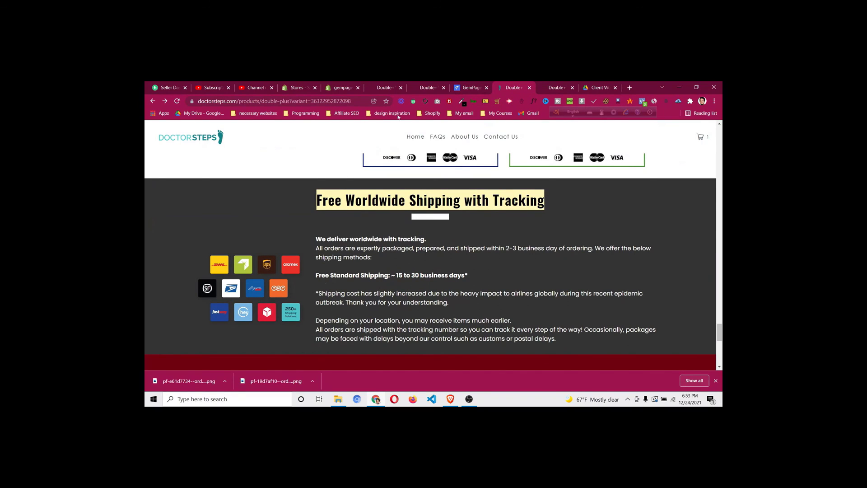
{"action": "right_click", "coordinate": [251, 266]}
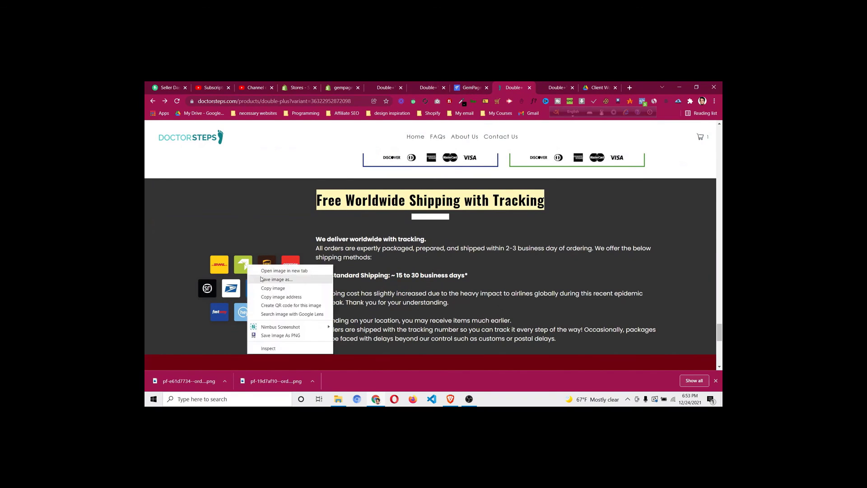
{"action": "left_click", "coordinate": [262, 278]}
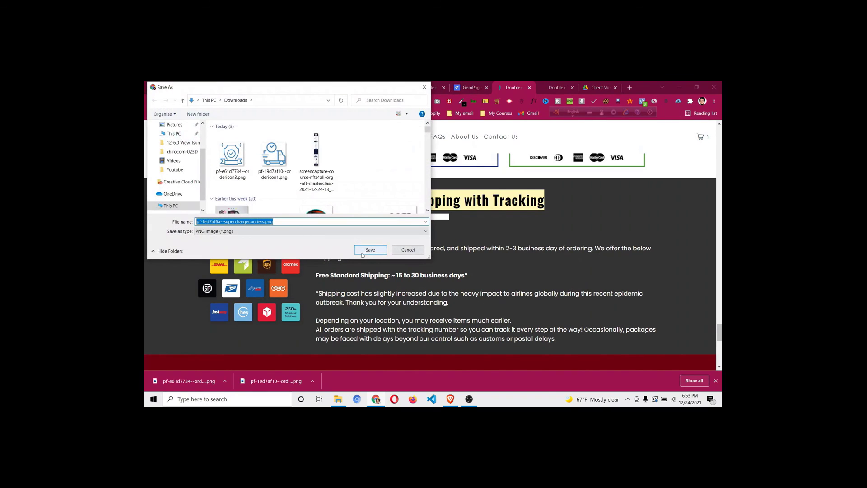
{"action": "left_click", "coordinate": [370, 249]}
{"action": "left_click", "coordinate": [470, 88]}
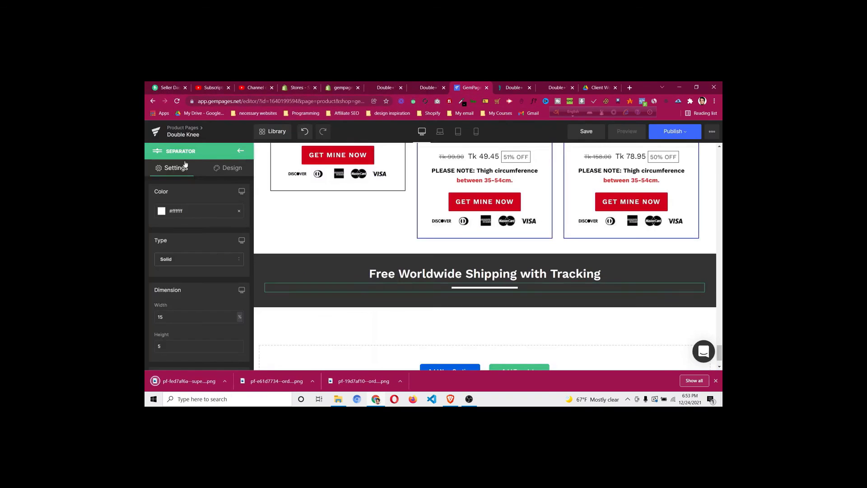
{"action": "left_click", "coordinate": [240, 149]}
Add a row below the shipping heading with one-third and two-thirds columns
{"action": "left_click_drag", "start_coordinate": [319, 255], "coordinate": [408, 295]}
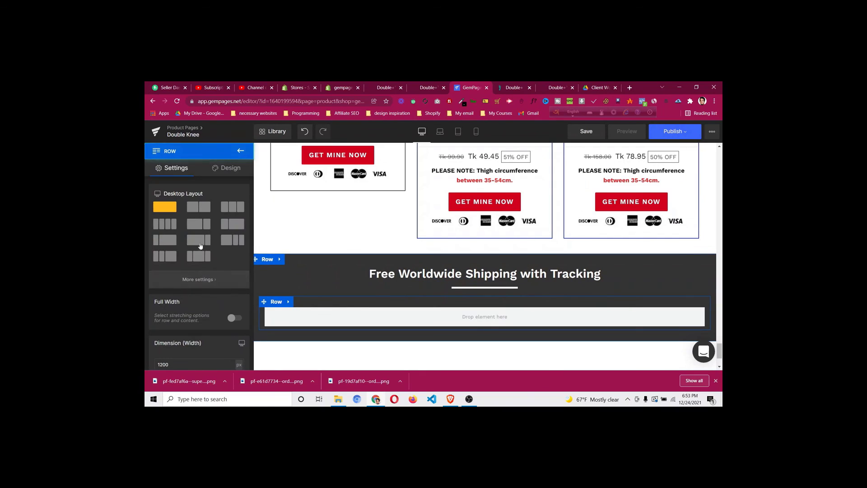
{"action": "left_click", "coordinate": [230, 227]}
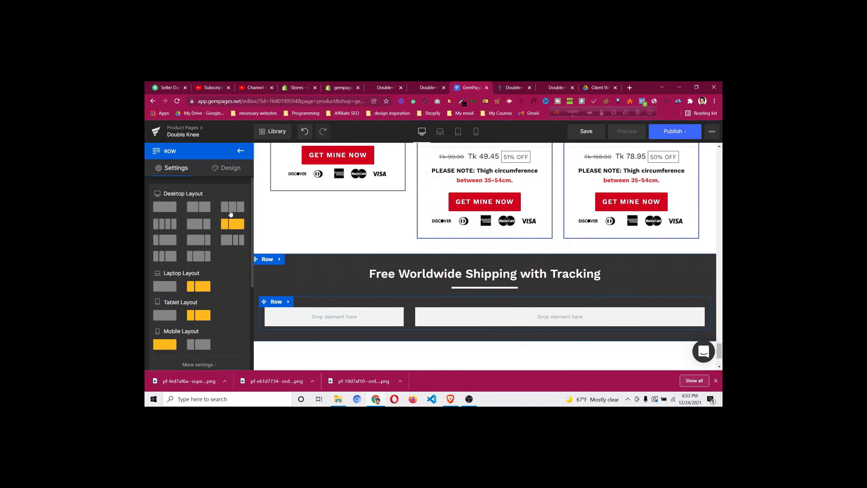
{"action": "left_click", "coordinate": [241, 152]}
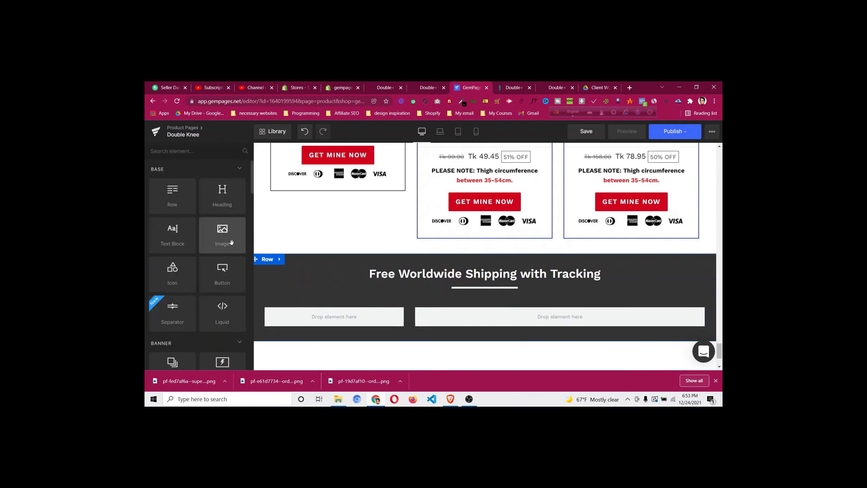
Place an image in the left column and upload the courier-logos PNG
{"action": "left_click_drag", "start_coordinate": [222, 233], "coordinate": [335, 315]}
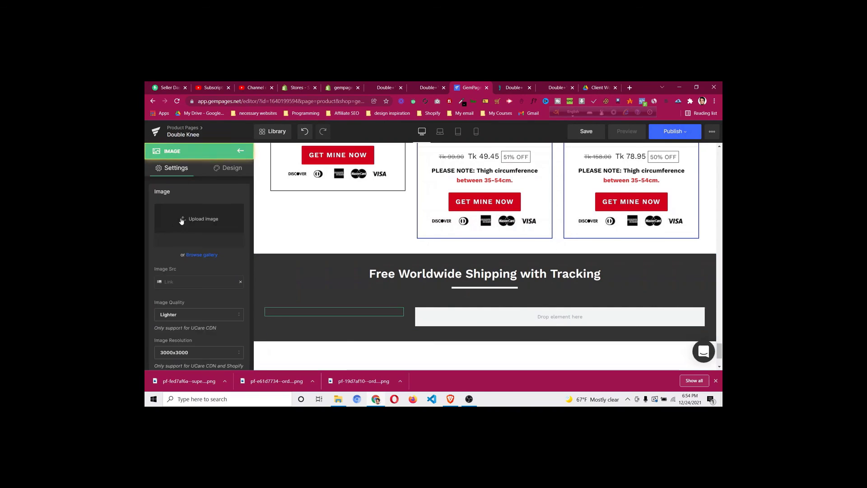
{"action": "left_click", "coordinate": [209, 230]}
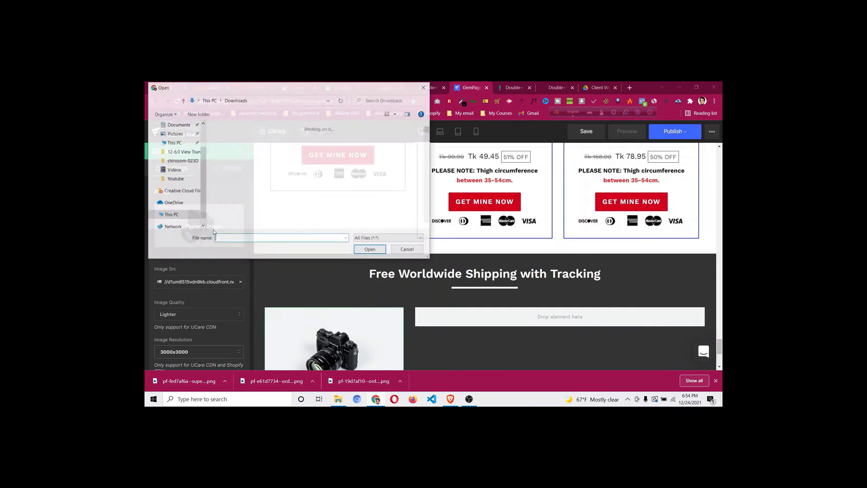
{"action": "left_click", "coordinate": [232, 158]}
{"action": "left_click", "coordinate": [362, 249]}
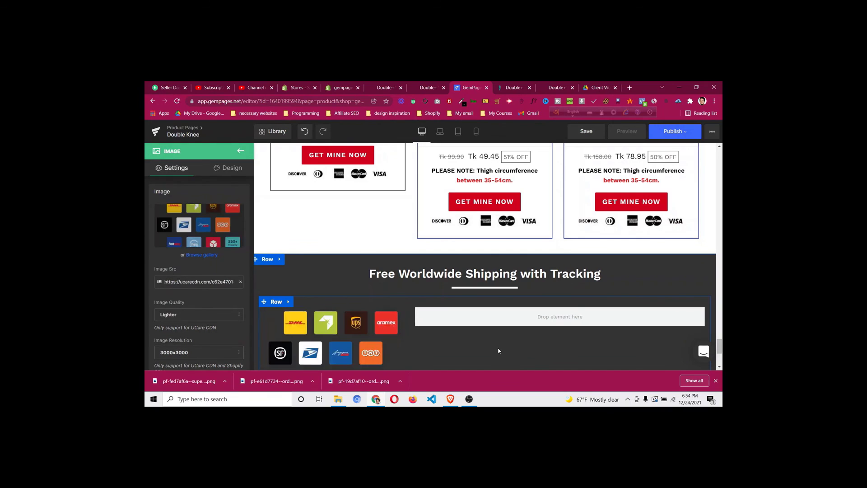
{"action": "left_click", "coordinate": [240, 152]}
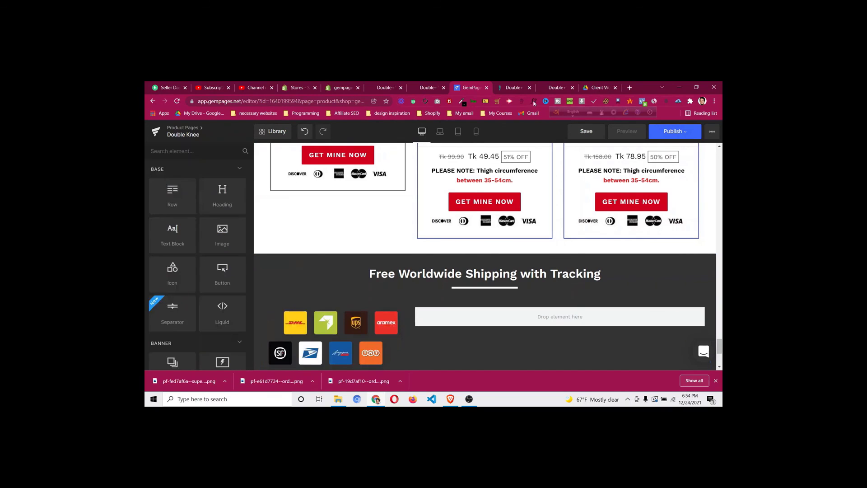
Add a text block in the right column and copy the reference store's opening shipping paragraph
{"action": "left_click", "coordinate": [514, 91]}
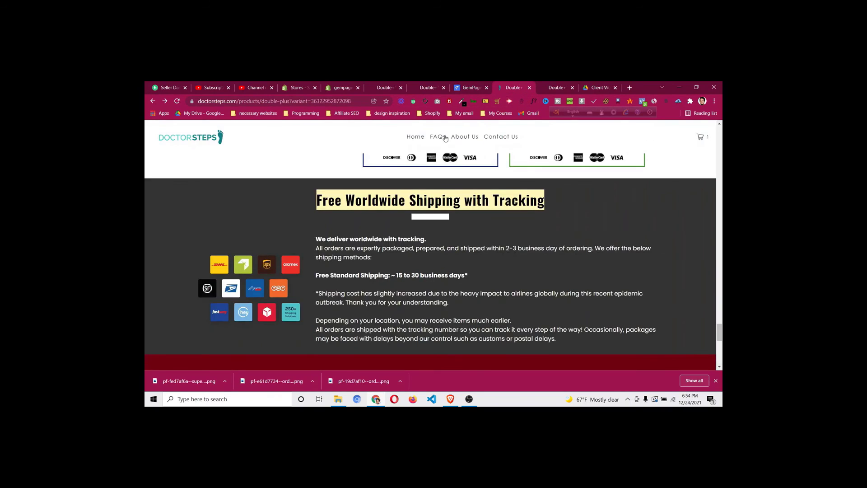
{"action": "left_click", "coordinate": [465, 88]}
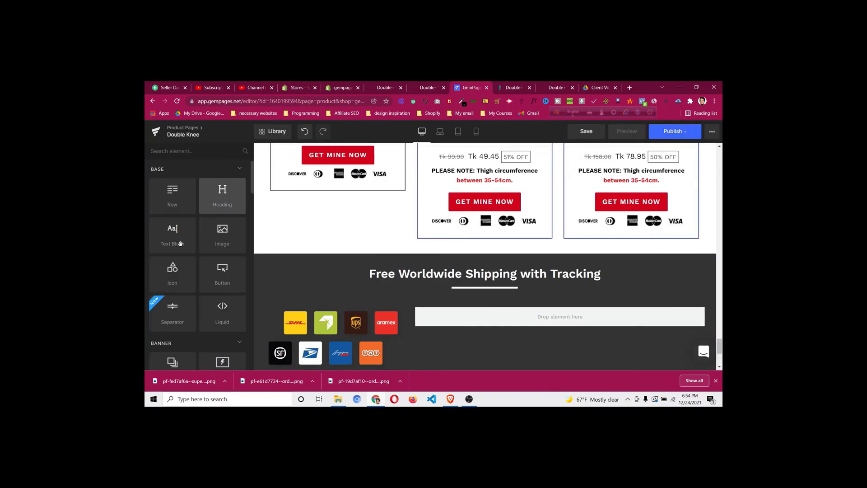
{"action": "left_click_drag", "start_coordinate": [180, 244], "coordinate": [459, 312]}
{"action": "left_click", "coordinate": [513, 87]}
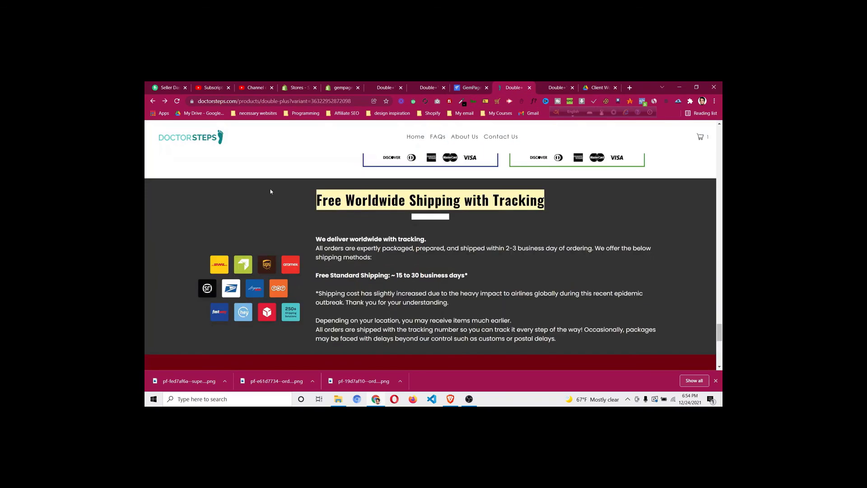
{"action": "left_click_drag", "start_coordinate": [318, 240], "coordinate": [372, 258]}
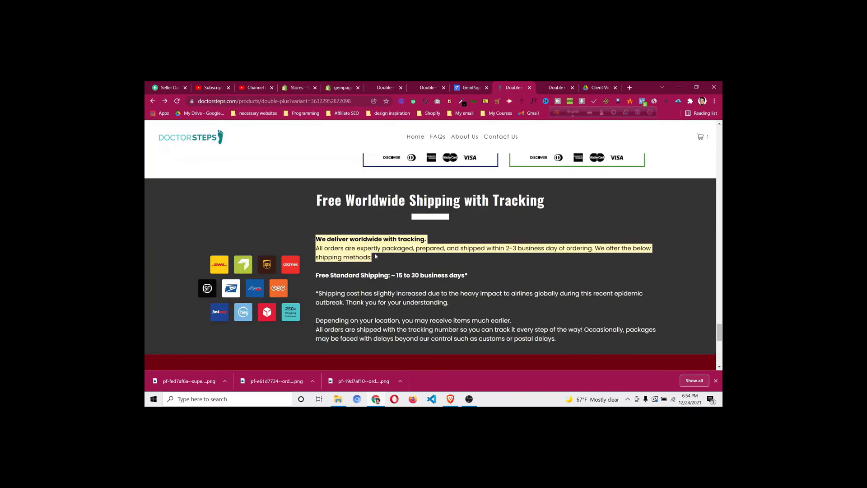
{"action": "right_click", "coordinate": [367, 247]}
{"action": "left_click", "coordinate": [384, 254]}
{"action": "left_click", "coordinate": [464, 88]}
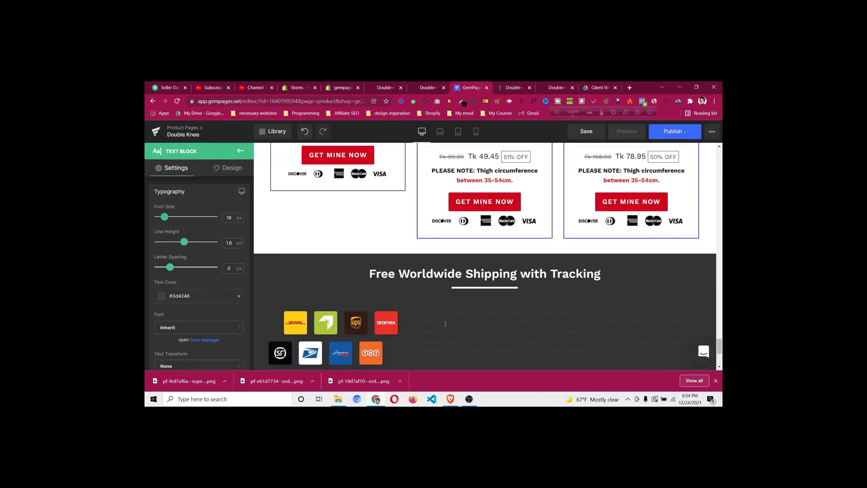
Replace the text block's placeholder with the shipping paragraph, pasted without formatting
{"action": "left_click", "coordinate": [447, 348]}
{"action": "key", "text": "ctrl+a"}
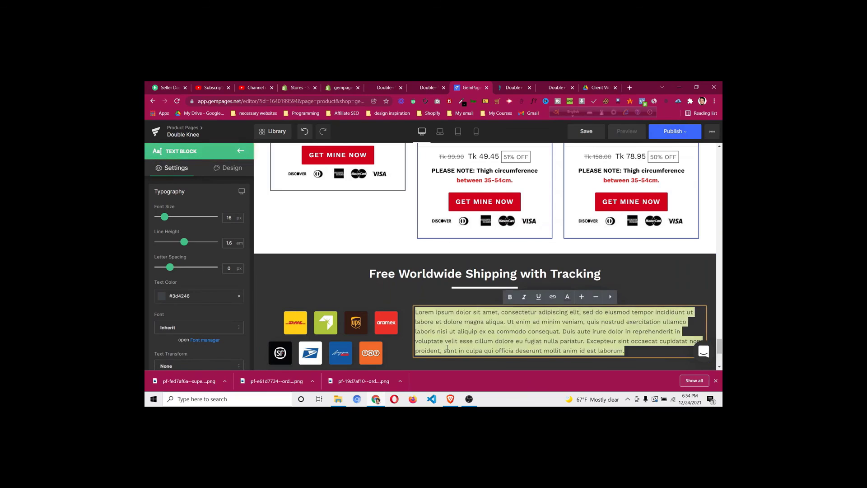
{"action": "key", "text": "ctrl+v"}
{"action": "left_click", "coordinate": [409, 263]}
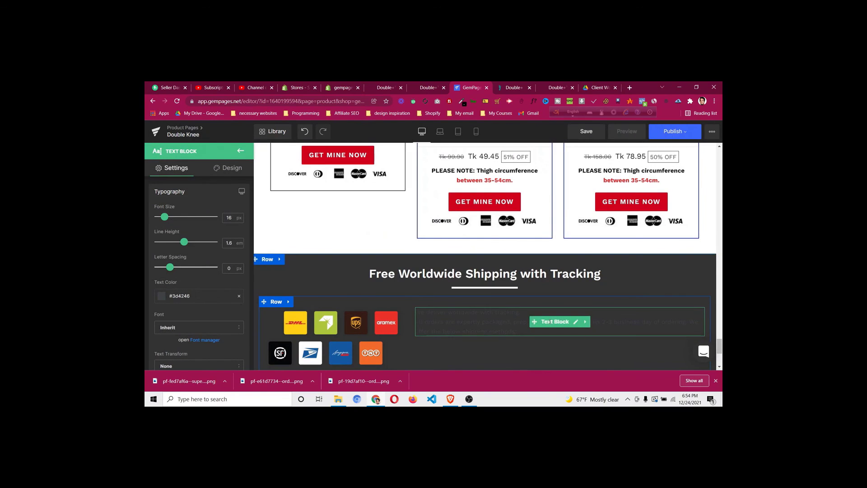
Make the shipping text white and bold the line 'We deliver worldwide with tracking.'
{"action": "left_click", "coordinate": [551, 324]}
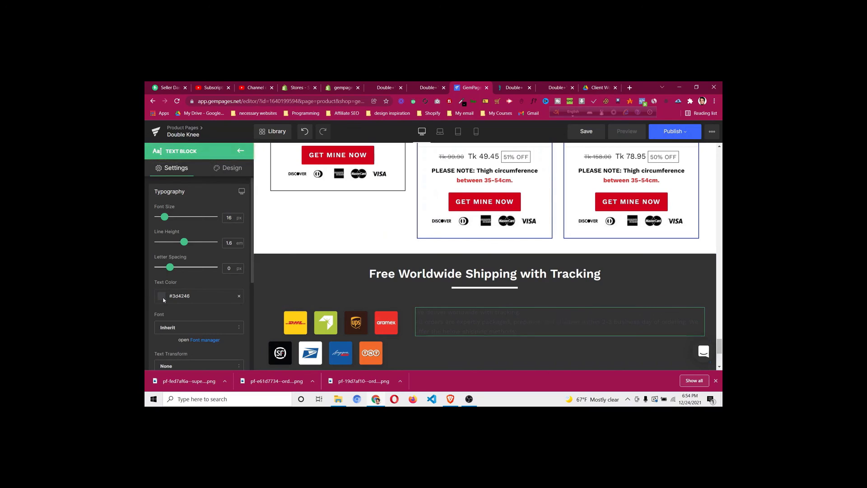
{"action": "left_click", "coordinate": [160, 296]}
{"action": "left_click", "coordinate": [165, 340]}
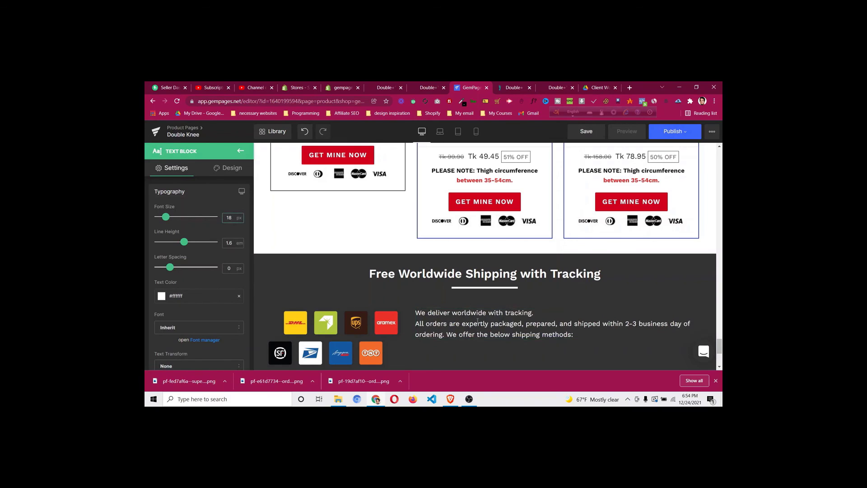
{"action": "left_click", "coordinate": [536, 313]}
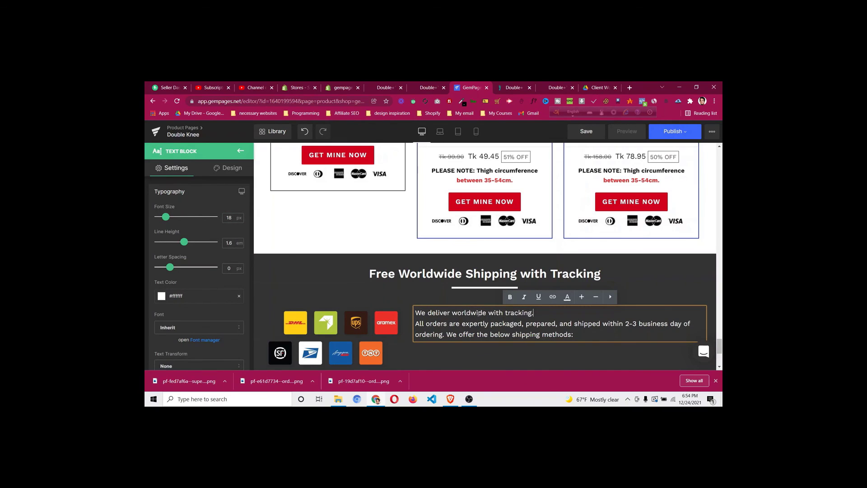
{"action": "left_click_drag", "start_coordinate": [534, 314], "coordinate": [418, 313]}
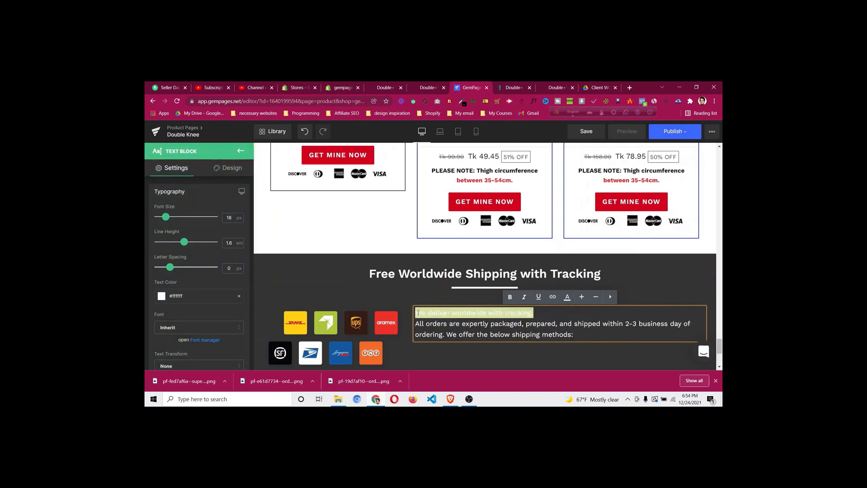
{"action": "left_click", "coordinate": [511, 297]}
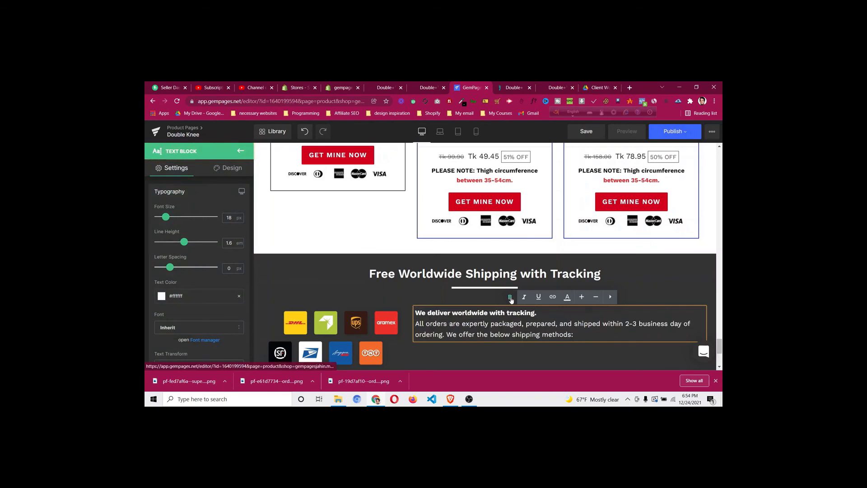
Duplicate the shipping text block and give the copy a 15px top margin
{"action": "right_click", "coordinate": [489, 333]}
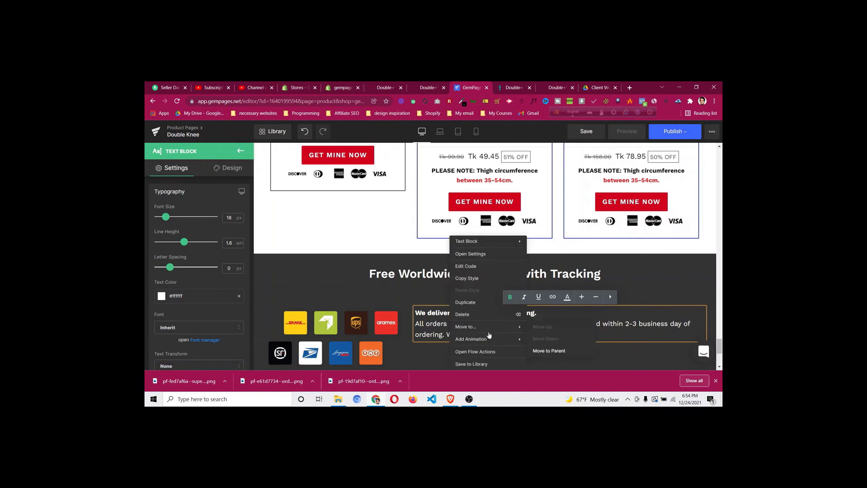
{"action": "left_click", "coordinate": [481, 279]}
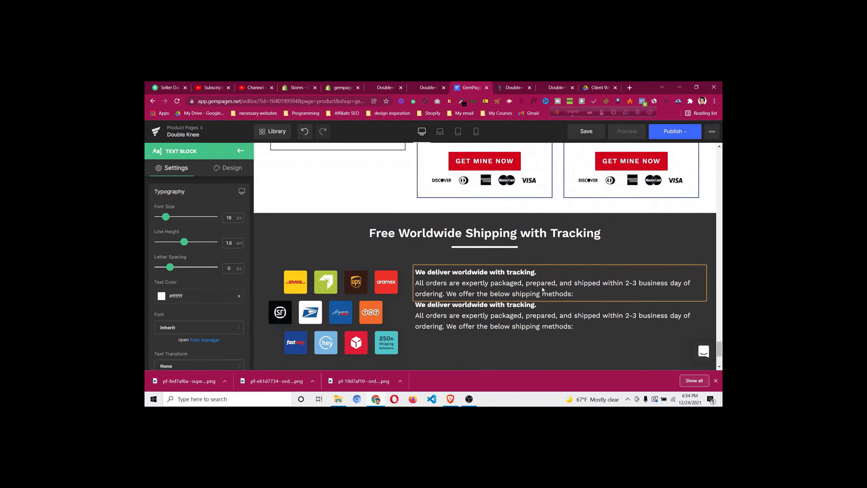
{"action": "left_click", "coordinate": [510, 341]}
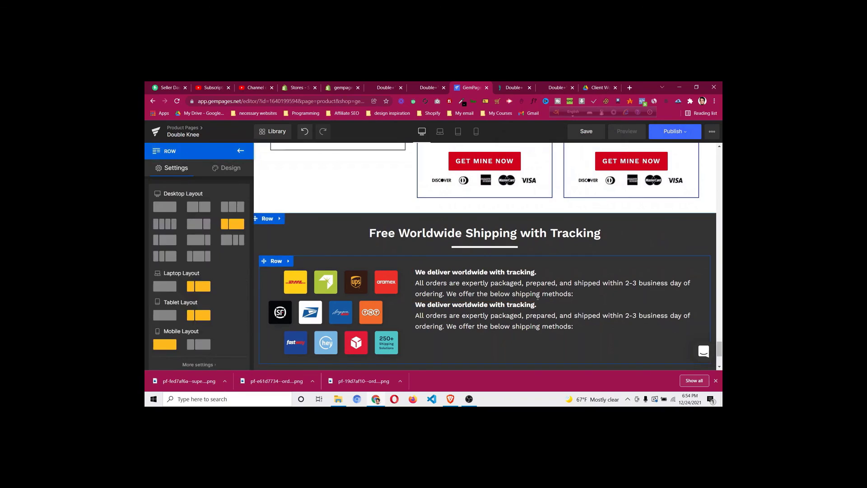
{"action": "left_click", "coordinate": [549, 318]}
{"action": "left_click", "coordinate": [237, 172]}
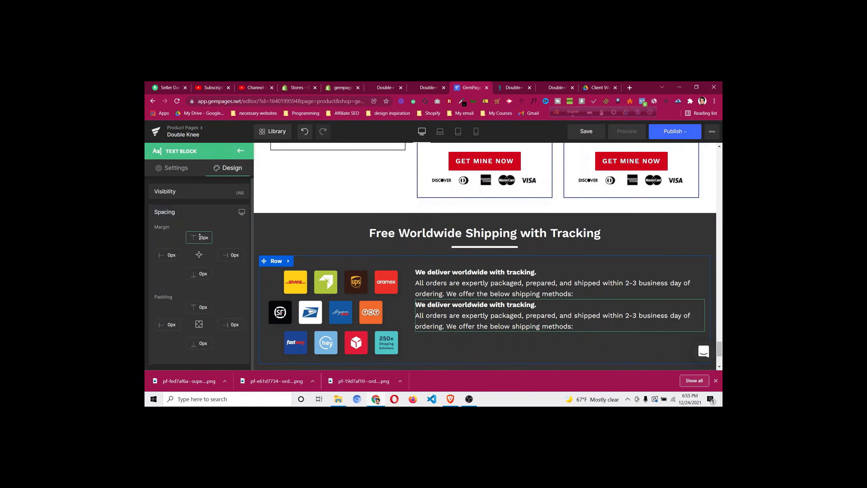
{"action": "left_click", "coordinate": [199, 237]}
{"action": "type", "text": "1"}
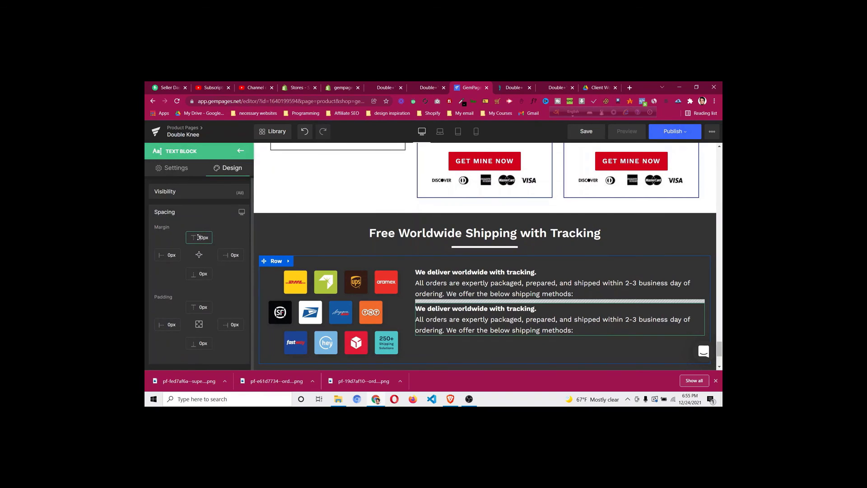
{"action": "key", "text": "Up"}
{"action": "key", "text": "Up"}
{"action": "key", "text": "Up"}
{"action": "key", "text": "Up"}
{"action": "key", "text": "Up"}
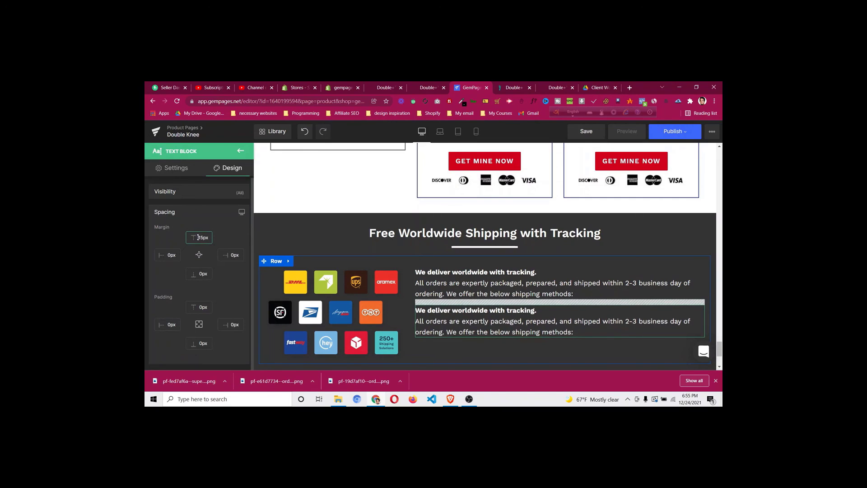
{"action": "left_click", "coordinate": [513, 88]}
{"action": "scroll", "coordinate": [363, 316], "scroll_direction": "down", "scroll_amount": 1}
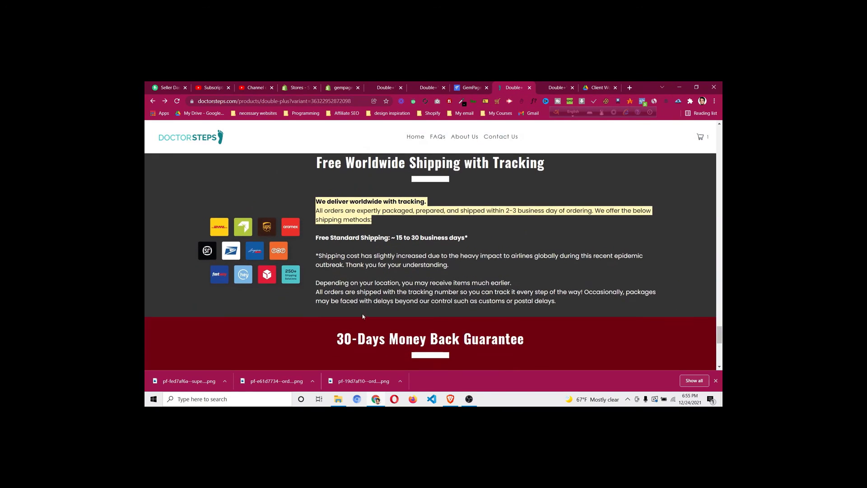
Switch between GemPages and the reference product page to locate its guarantee section
{"action": "left_click", "coordinate": [417, 197]}
{"action": "left_click", "coordinate": [471, 88]}
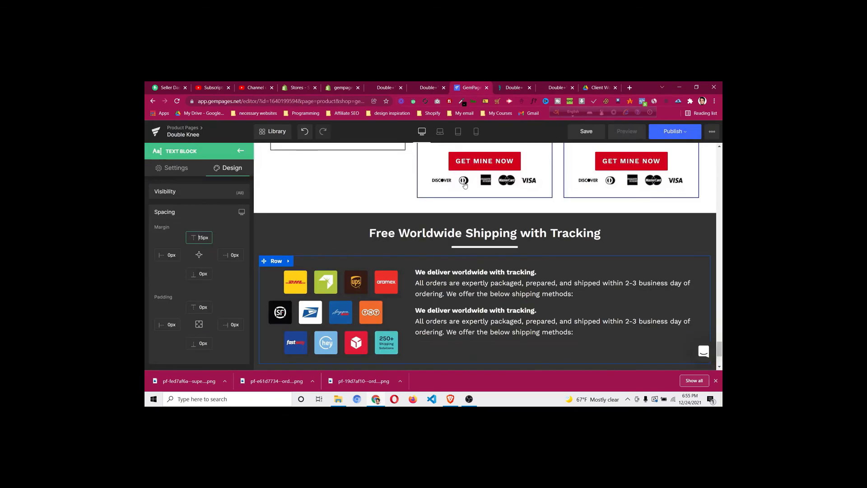
{"action": "scroll", "coordinate": [413, 294], "scroll_direction": "down", "scroll_amount": 2}
{"action": "scroll", "coordinate": [471, 280], "scroll_direction": "up", "scroll_amount": 2}
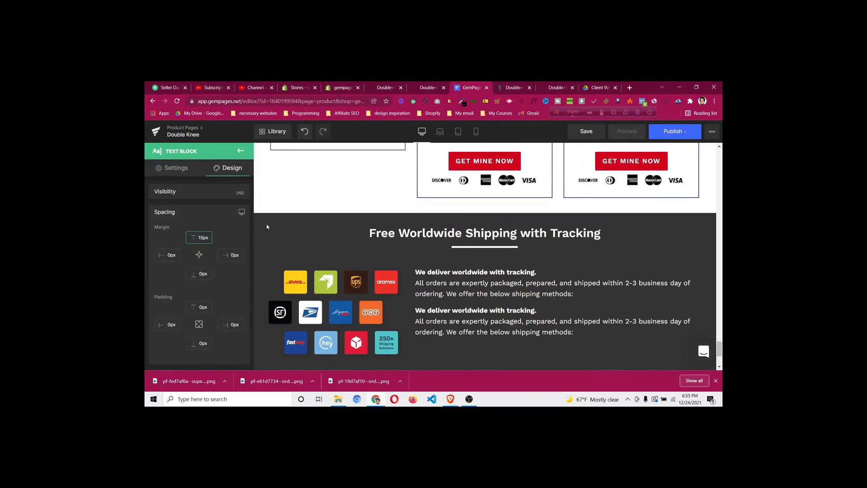
{"action": "scroll", "coordinate": [452, 253], "scroll_direction": "down", "scroll_amount": 2}
{"action": "left_click", "coordinate": [515, 87]}
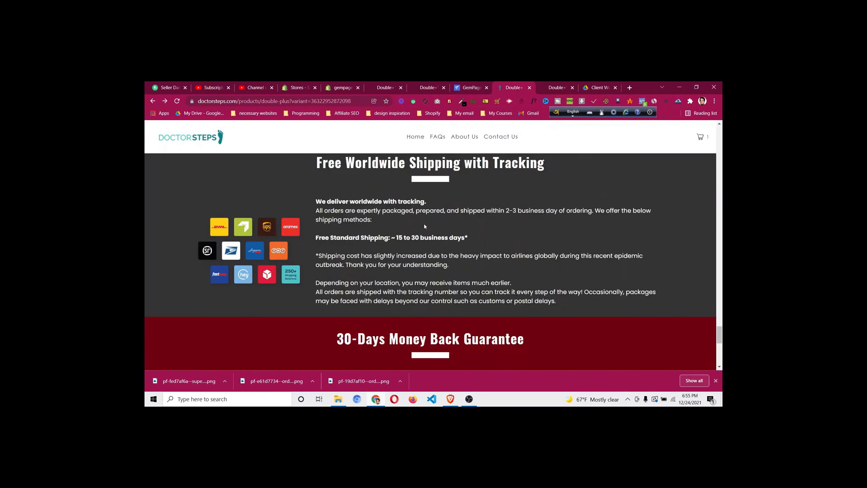
{"action": "scroll", "coordinate": [368, 226], "scroll_direction": "down", "scroll_amount": 4}
{"action": "scroll", "coordinate": [218, 288], "scroll_direction": "up", "scroll_amount": 2}
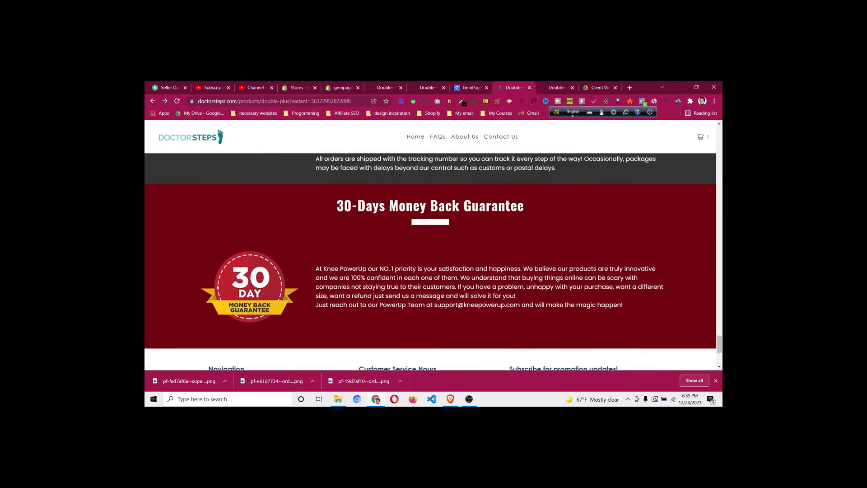
Inspect the reference store's red guarantee section and copy its #6e000e background colour
{"action": "right_click", "coordinate": [211, 289]}
{"action": "left_click", "coordinate": [248, 371]}
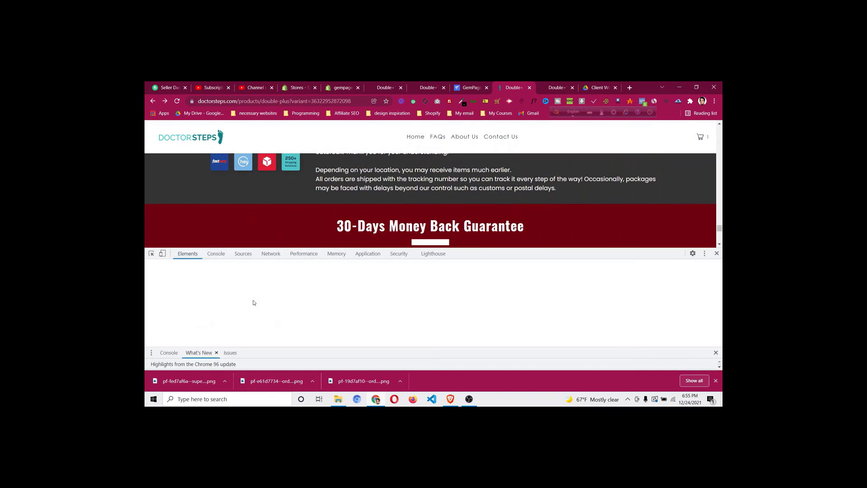
{"action": "left_click", "coordinate": [152, 254]}
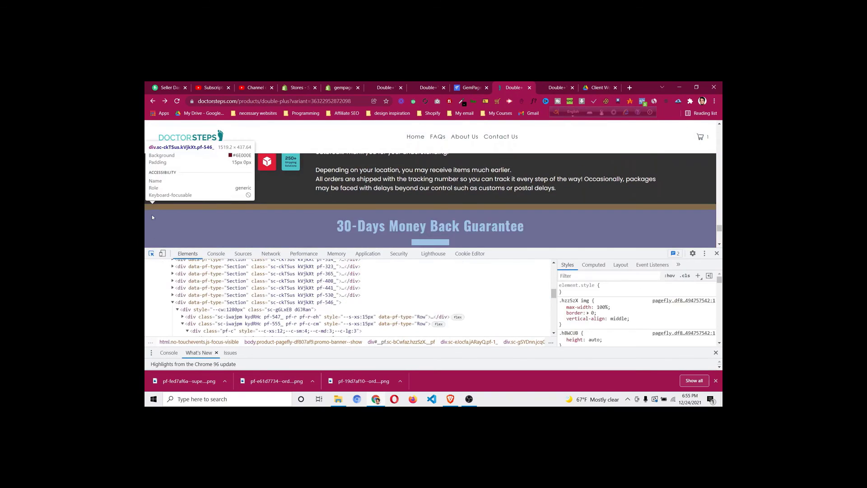
{"action": "left_click", "coordinate": [153, 216]}
{"action": "left_click", "coordinate": [626, 307]}
{"action": "right_click", "coordinate": [626, 307]}
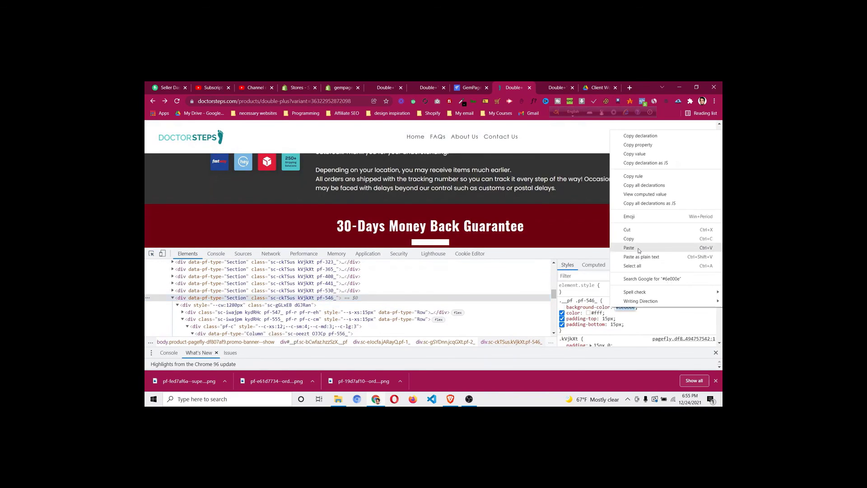
{"action": "left_click", "coordinate": [637, 239]}
{"action": "left_click", "coordinate": [464, 88]}
{"action": "scroll", "coordinate": [270, 222], "scroll_direction": "up", "scroll_amount": 3}
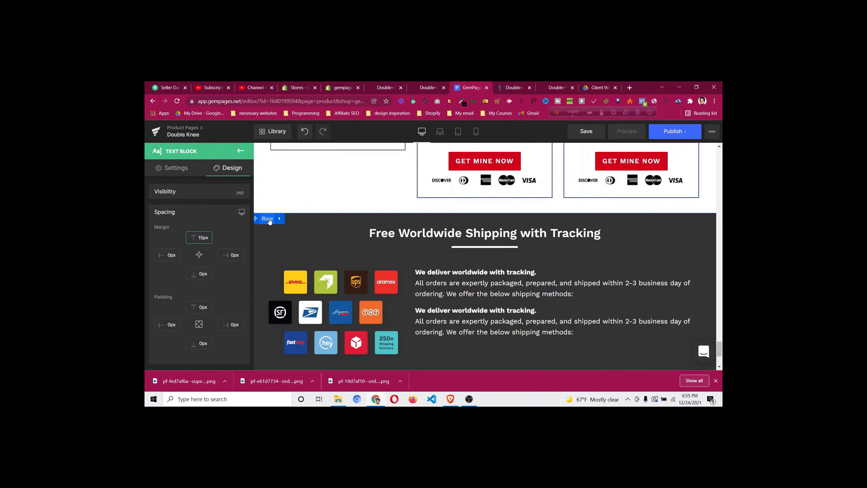
Duplicate the shipping section row
{"action": "right_click", "coordinate": [270, 221]}
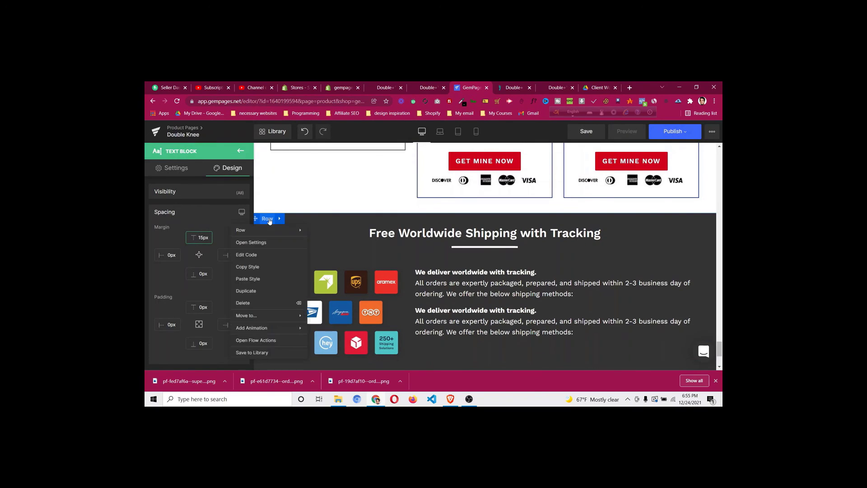
{"action": "left_click", "coordinate": [267, 291]}
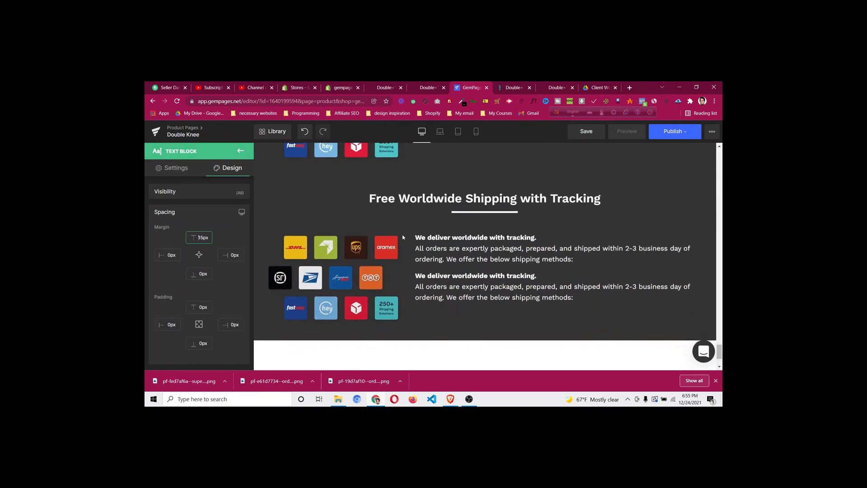
{"action": "scroll", "coordinate": [266, 270], "scroll_direction": "up", "scroll_amount": 1}
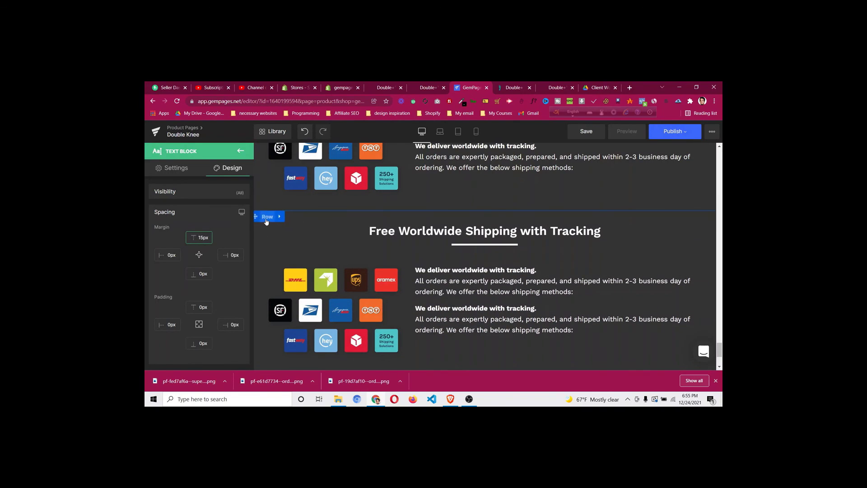
Give the duplicated shipping row a #6e000e dark red background
{"action": "left_click", "coordinate": [267, 217]}
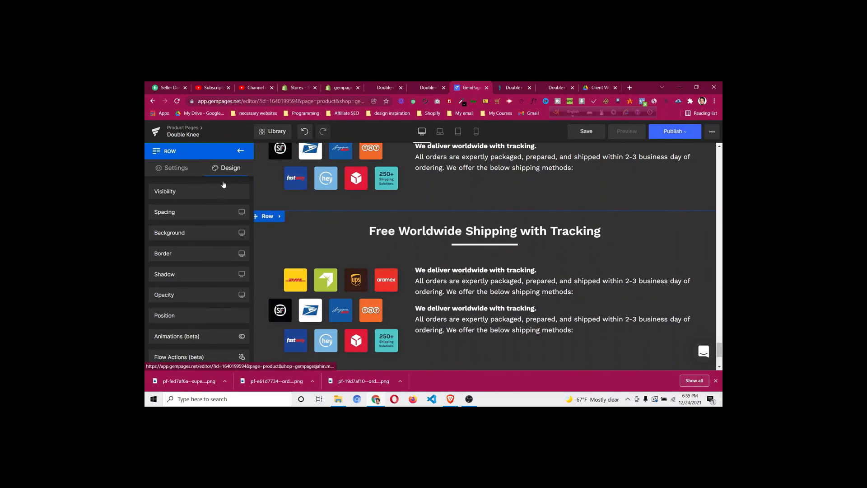
{"action": "left_click", "coordinate": [213, 235]}
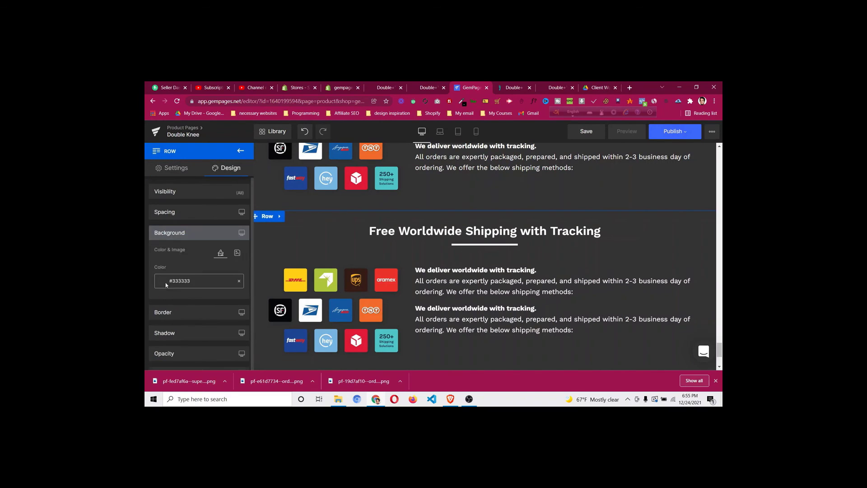
{"action": "left_click", "coordinate": [203, 281]}
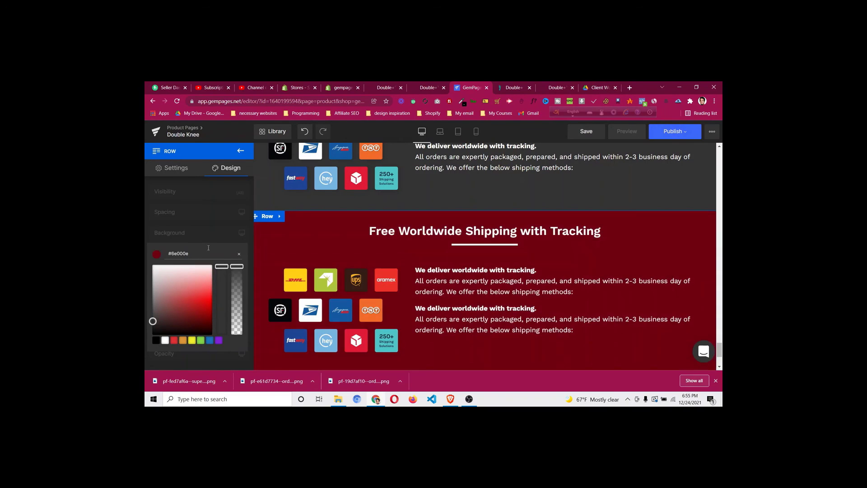
{"action": "left_click", "coordinate": [210, 231]}
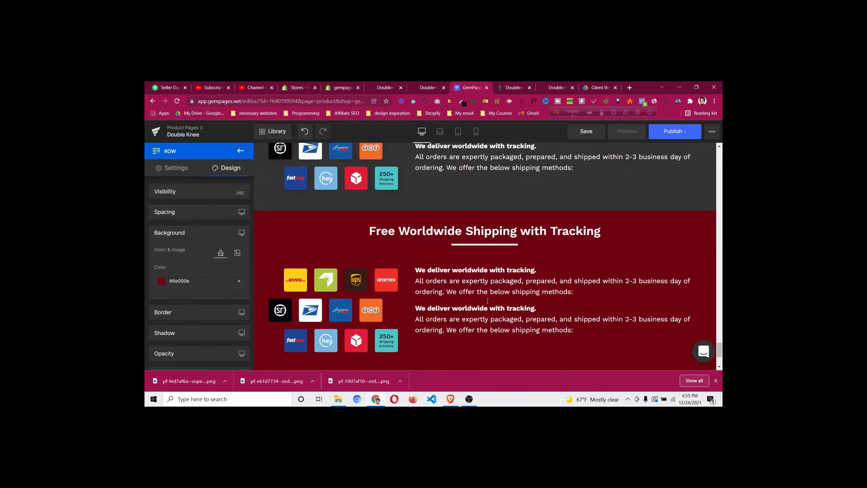
{"action": "left_click", "coordinate": [515, 88]}
{"action": "scroll", "coordinate": [349, 216], "scroll_direction": "down", "scroll_amount": 3}
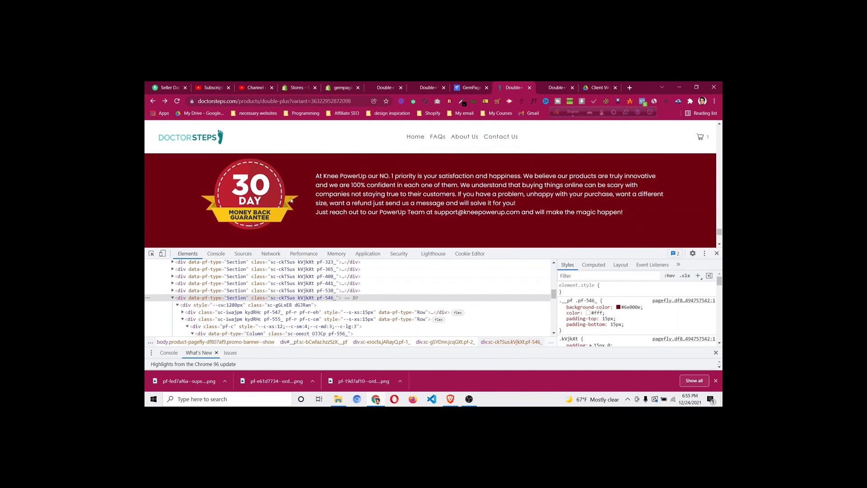
Save the reference store's 30-day money-back guarantee badge image to Downloads
{"action": "right_click", "coordinate": [244, 188]}
{"action": "left_click", "coordinate": [323, 202]}
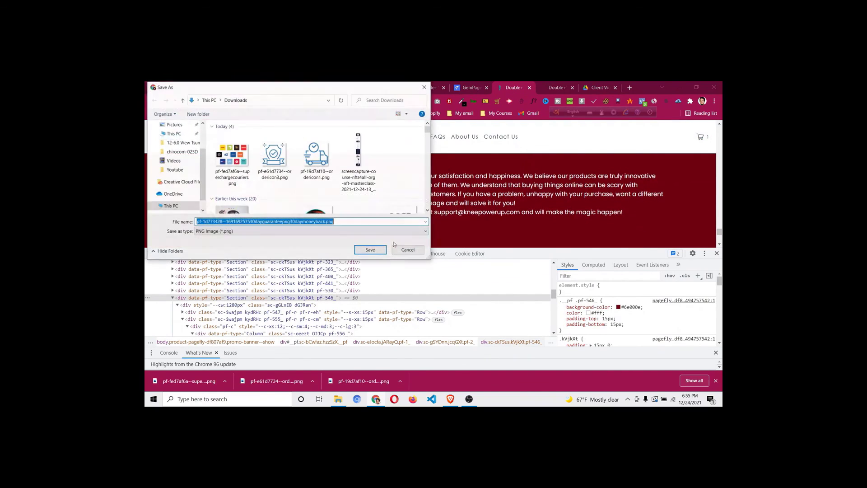
{"action": "left_click", "coordinate": [369, 249]}
Replace the red copy's logos image with the downloaded 30-day guarantee badge
{"action": "left_click", "coordinate": [458, 87]}
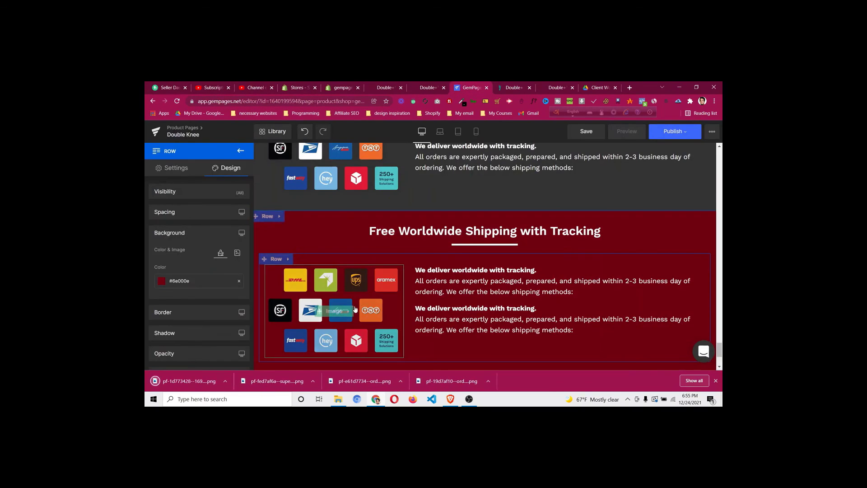
{"action": "left_click", "coordinate": [238, 252]}
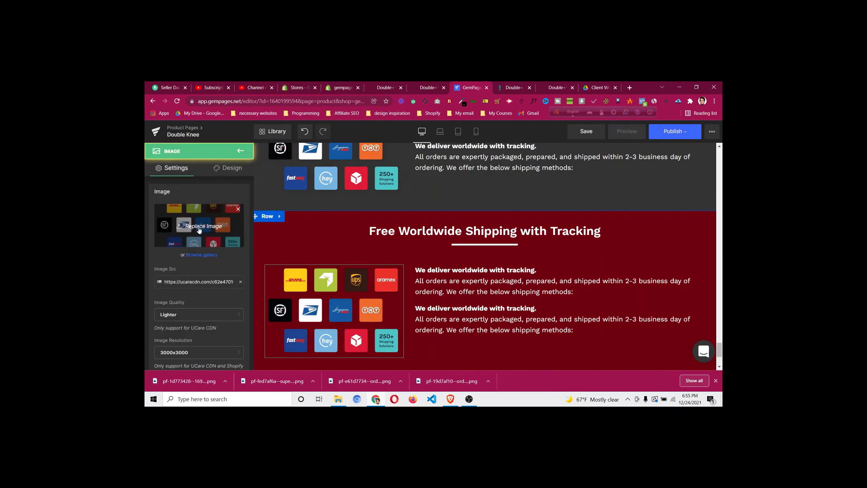
{"action": "left_click", "coordinate": [199, 225]}
{"action": "left_click", "coordinate": [235, 148]}
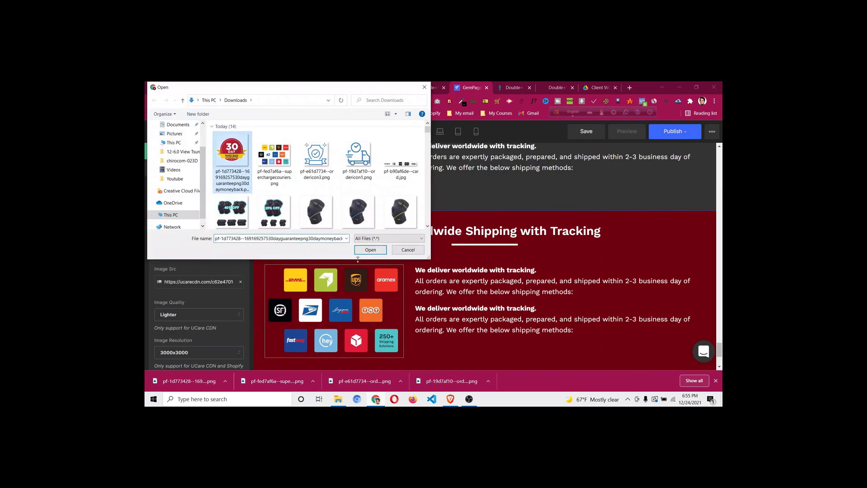
{"action": "left_click", "coordinate": [371, 250]}
{"action": "scroll", "coordinate": [536, 283], "scroll_direction": "down", "scroll_amount": 2}
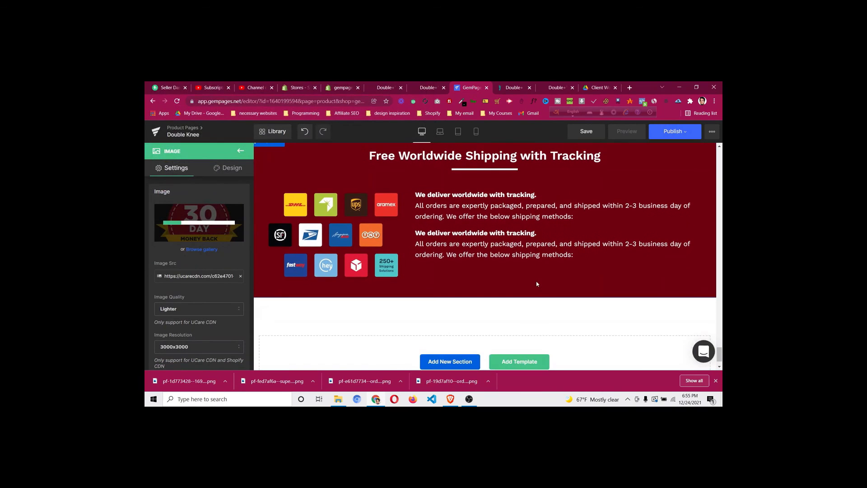
{"action": "scroll", "coordinate": [537, 282], "scroll_direction": "up", "scroll_amount": 3}
{"action": "scroll", "coordinate": [537, 284], "scroll_direction": "up", "scroll_amount": 4}
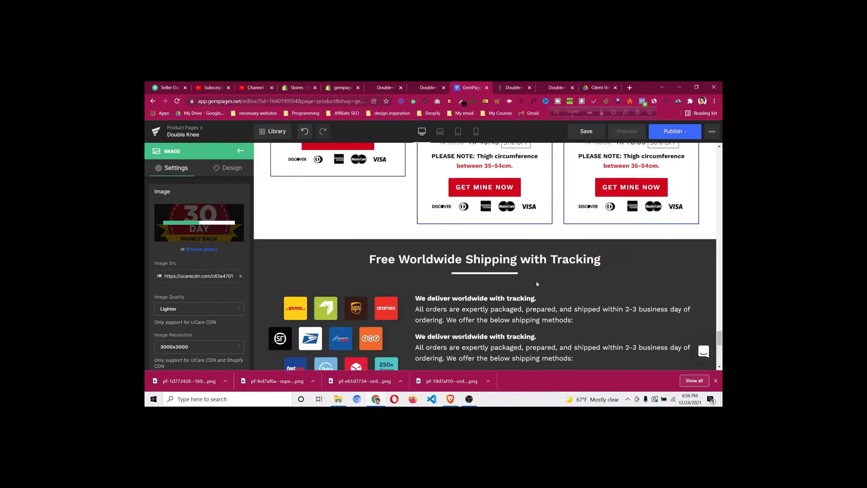
{"action": "scroll", "coordinate": [537, 283], "scroll_direction": "down", "scroll_amount": 10}
{"action": "scroll", "coordinate": [537, 284], "scroll_direction": "up", "scroll_amount": 1}
{"action": "scroll", "coordinate": [537, 283], "scroll_direction": "up", "scroll_amount": 15}
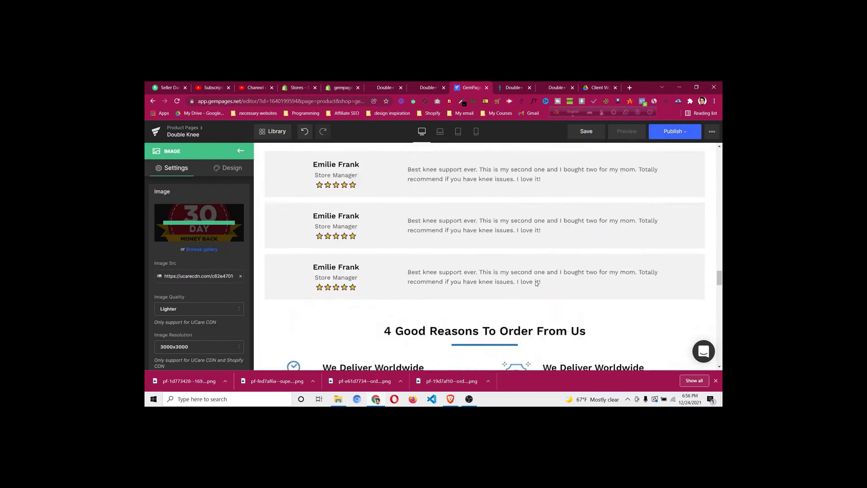
{"action": "scroll", "coordinate": [535, 284], "scroll_direction": "up", "scroll_amount": 6}
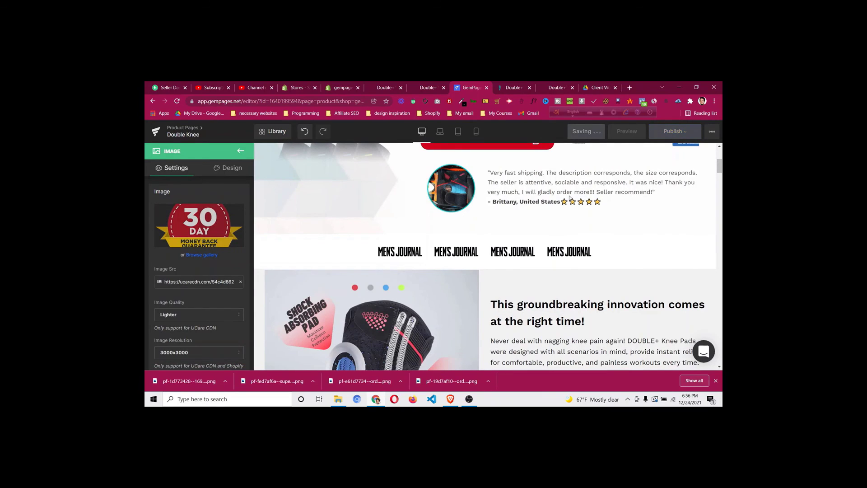
Switch the editor to mobile preview and scroll down to the customer review quote
{"action": "left_click", "coordinate": [475, 131]}
{"action": "scroll", "coordinate": [497, 253], "scroll_direction": "down", "scroll_amount": 5}
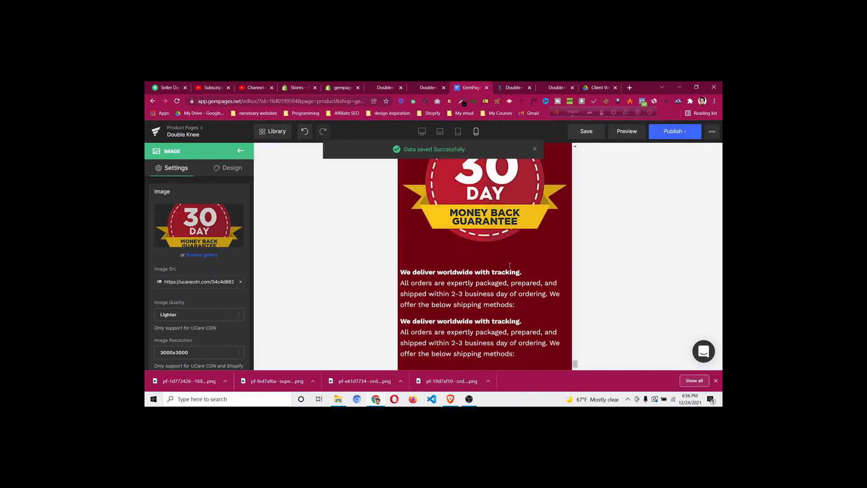
{"action": "scroll", "coordinate": [511, 269], "scroll_direction": "up", "scroll_amount": 7}
{"action": "scroll", "coordinate": [470, 232], "scroll_direction": "down", "scroll_amount": 2}
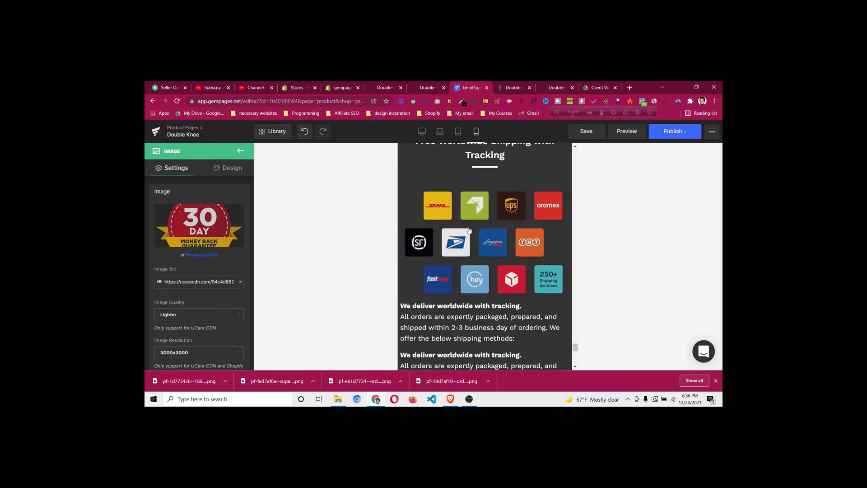
{"action": "scroll", "coordinate": [470, 232], "scroll_direction": "up", "scroll_amount": 8}
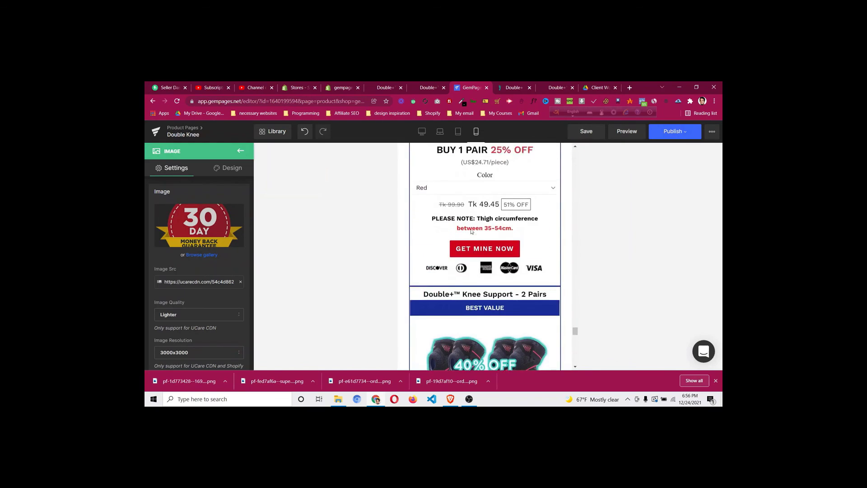
{"action": "left_click_drag", "start_coordinate": [576, 328], "coordinate": [576, 152]}
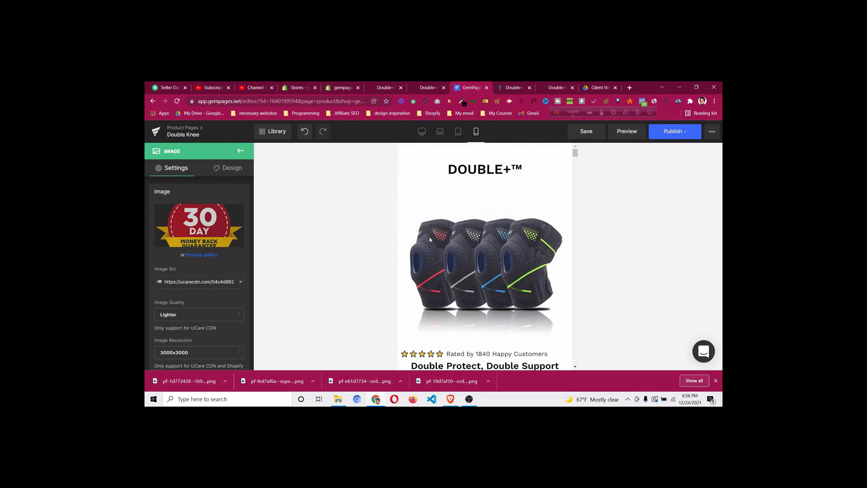
{"action": "scroll", "coordinate": [429, 245], "scroll_direction": "down", "scroll_amount": 2}
{"action": "scroll", "coordinate": [430, 245], "scroll_direction": "down", "scroll_amount": 10}
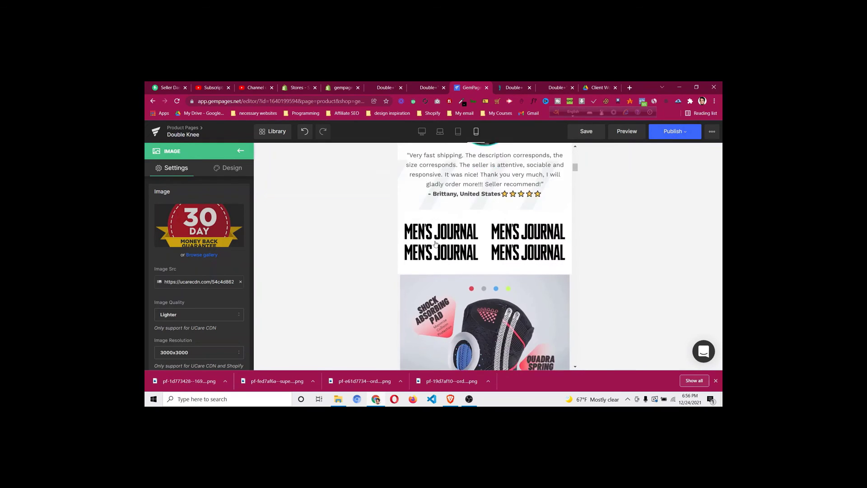
{"action": "scroll", "coordinate": [437, 243], "scroll_direction": "up", "scroll_amount": 2}
{"action": "scroll", "coordinate": [451, 244], "scroll_direction": "down", "scroll_amount": 10}
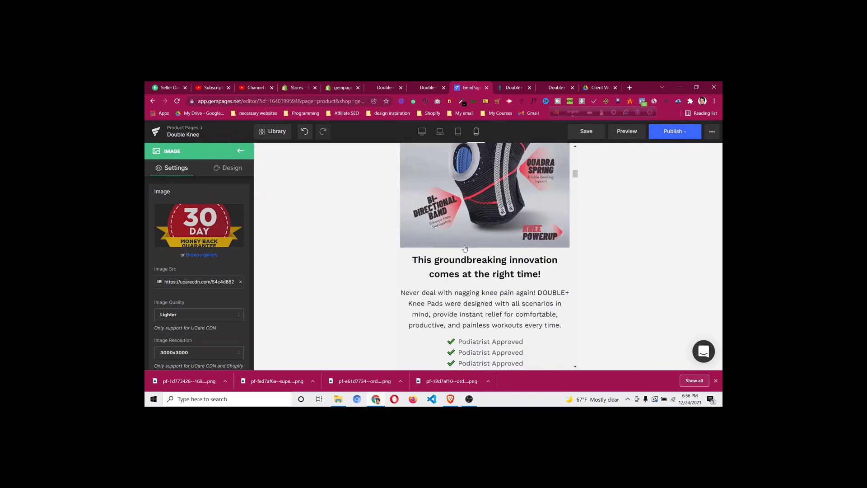
{"action": "scroll", "coordinate": [466, 245], "scroll_direction": "down", "scroll_amount": 2}
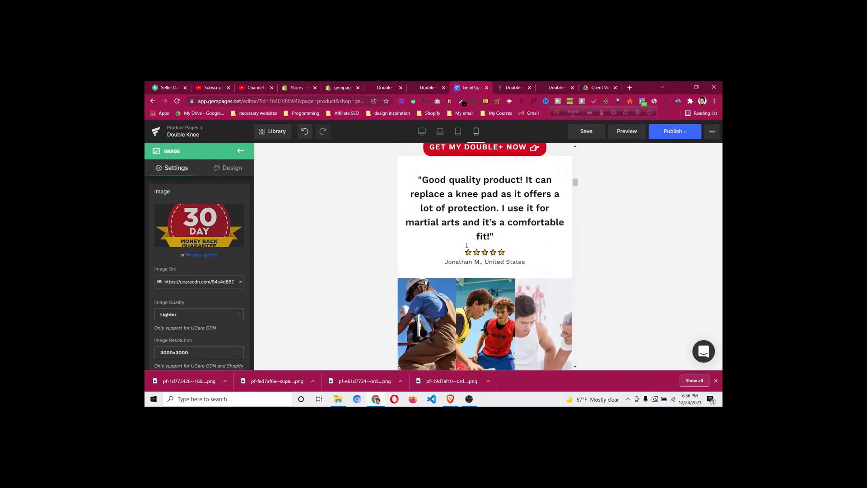
Reduce the customer review quote heading's font size to 20
{"action": "left_click", "coordinate": [487, 210]}
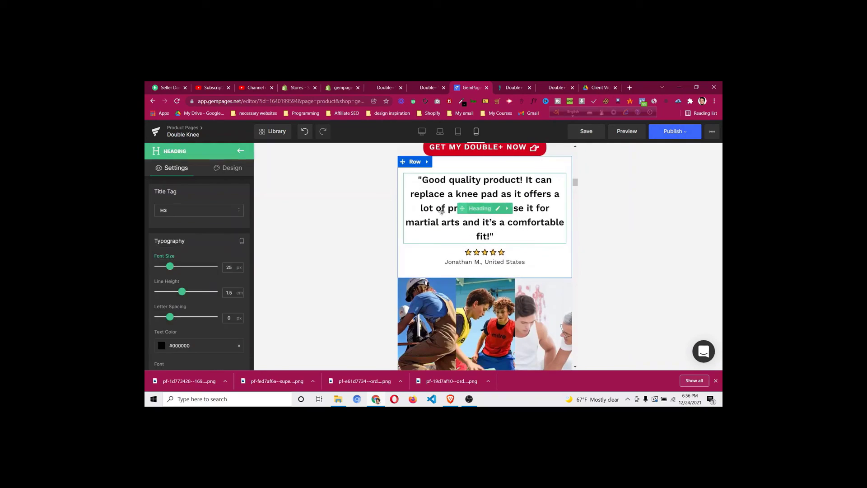
{"action": "left_click", "coordinate": [232, 267]}
{"action": "key", "text": "BackSpace"}
{"action": "type", "text": "3"}
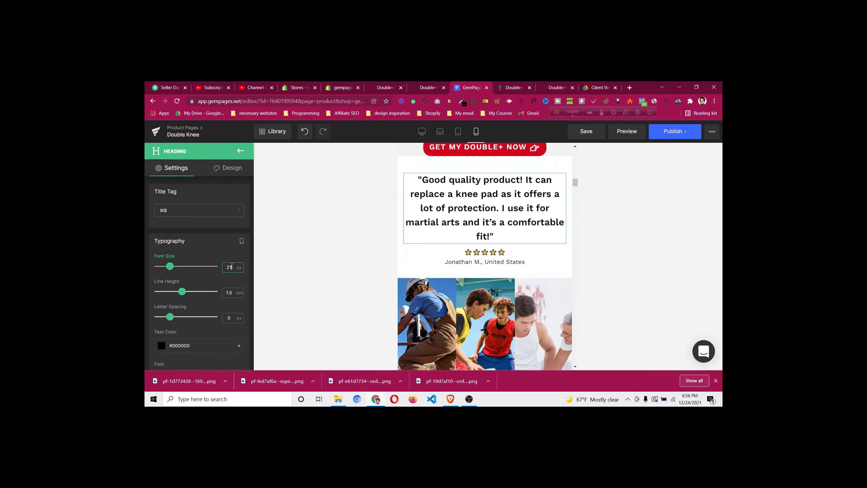
{"action": "key", "text": "BackSpace"}
{"action": "type", "text": "0"}
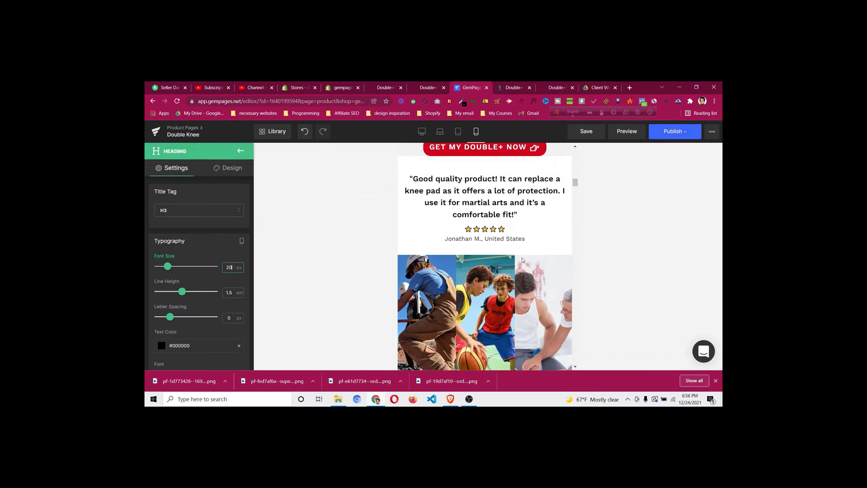
{"action": "scroll", "coordinate": [500, 254], "scroll_direction": "down", "scroll_amount": 5}
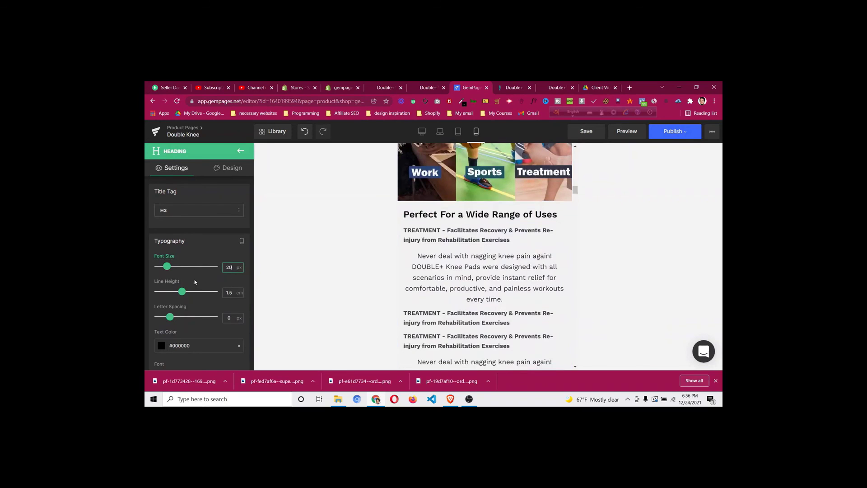
{"action": "key", "text": "ctrl+z"}
{"action": "key", "text": "ctrl+z"}
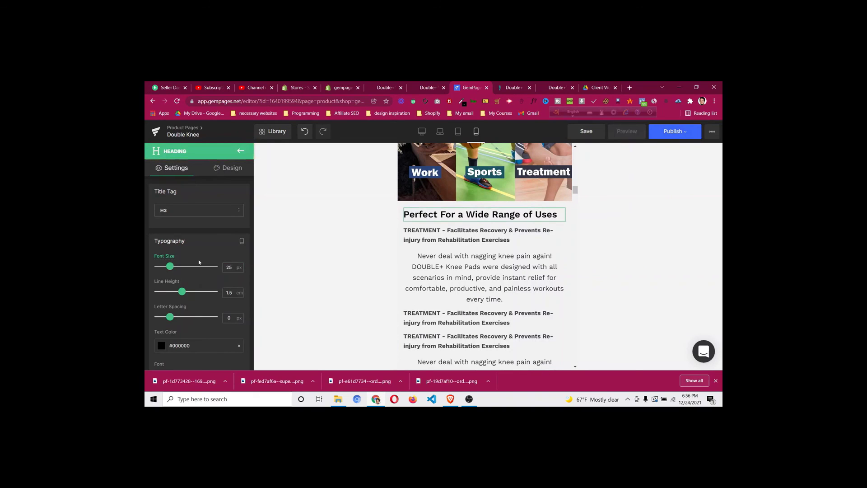
Centre the 'Perfect For a Wide Range of Uses' heading and left-align its two paragraphs
{"action": "scroll", "coordinate": [204, 247], "scroll_direction": "down", "scroll_amount": 5}
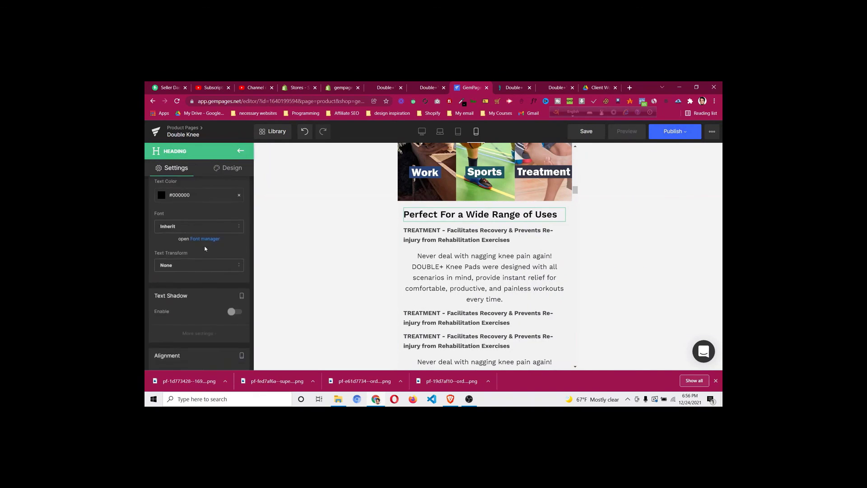
{"action": "left_click", "coordinate": [189, 274]}
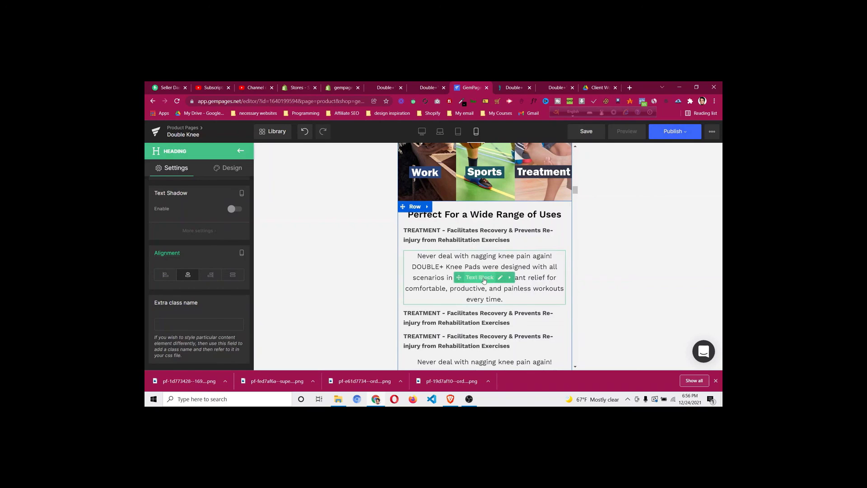
{"action": "left_click", "coordinate": [481, 281]}
{"action": "scroll", "coordinate": [218, 276], "scroll_direction": "down", "scroll_amount": 1}
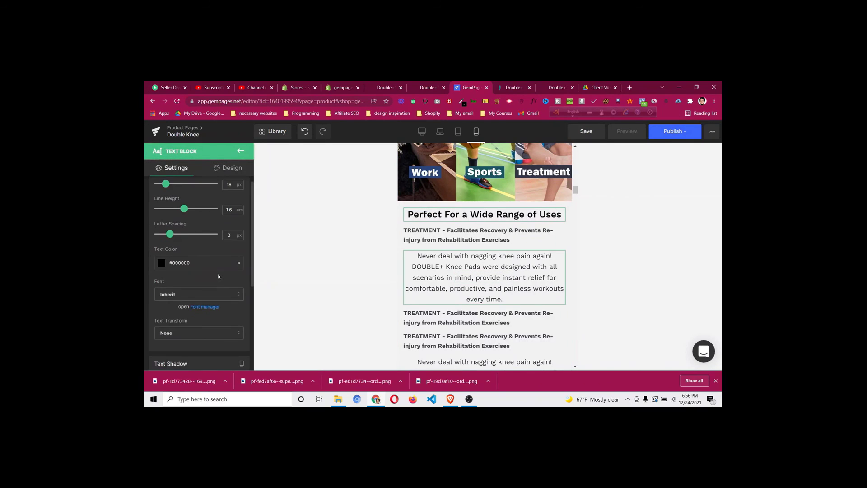
{"action": "scroll", "coordinate": [219, 276], "scroll_direction": "down", "scroll_amount": 3}
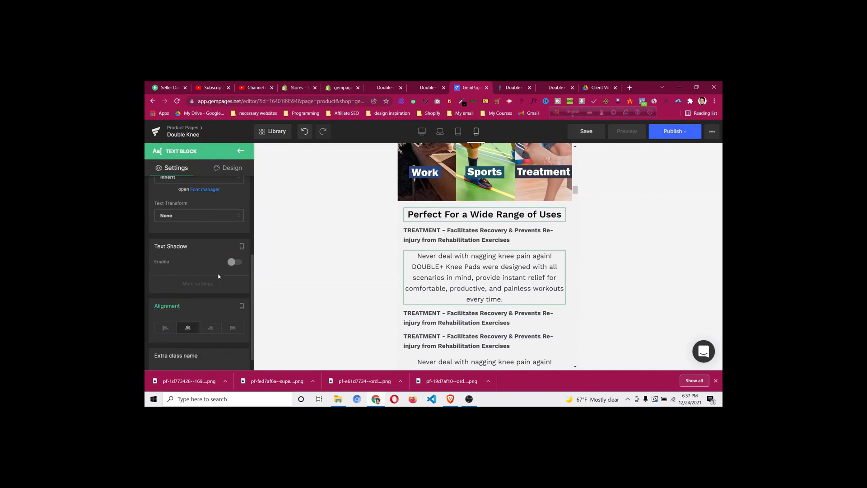
{"action": "left_click", "coordinate": [175, 330]}
{"action": "scroll", "coordinate": [483, 236], "scroll_direction": "down", "scroll_amount": 3}
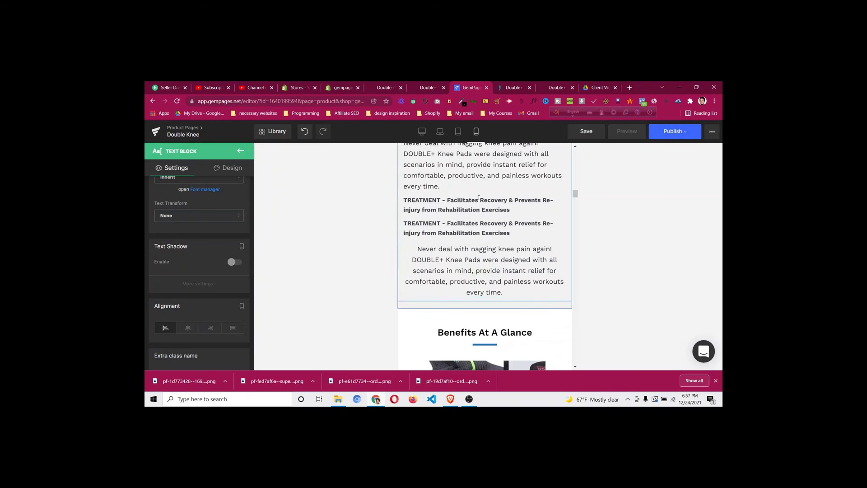
{"action": "scroll", "coordinate": [181, 294], "scroll_direction": "up", "scroll_amount": 3}
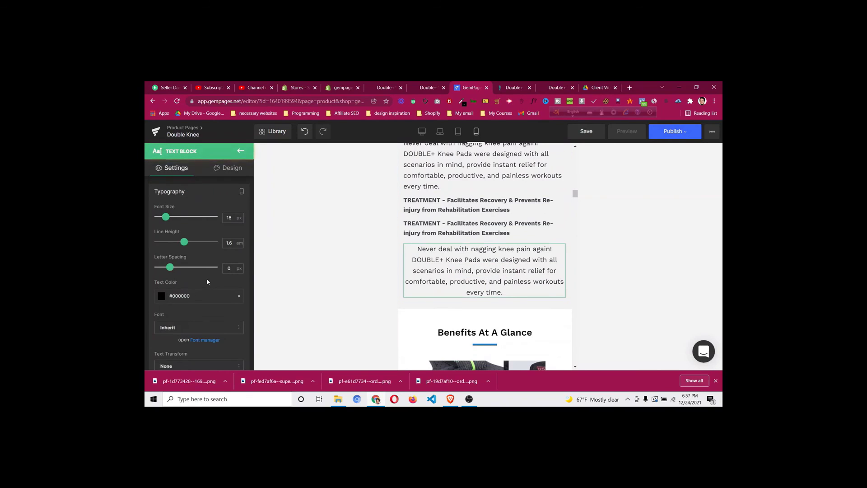
{"action": "scroll", "coordinate": [208, 282], "scroll_direction": "down", "scroll_amount": 5}
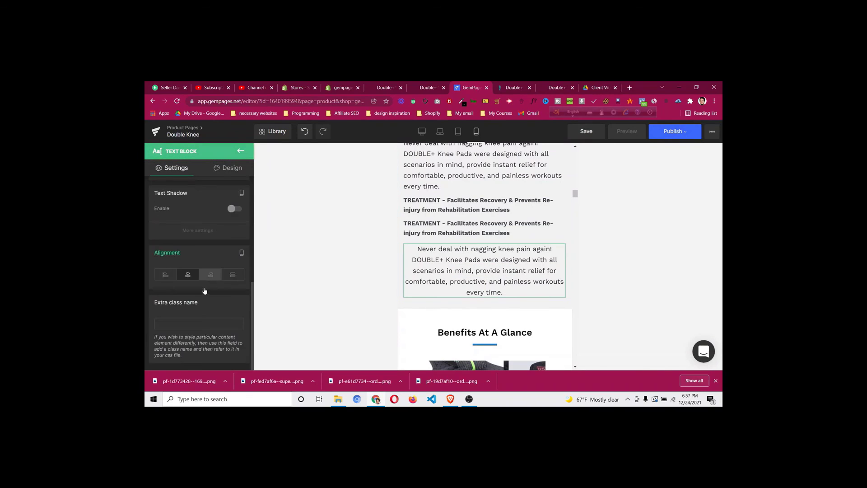
{"action": "left_click", "coordinate": [165, 275]}
{"action": "scroll", "coordinate": [497, 286], "scroll_direction": "down", "scroll_amount": 3}
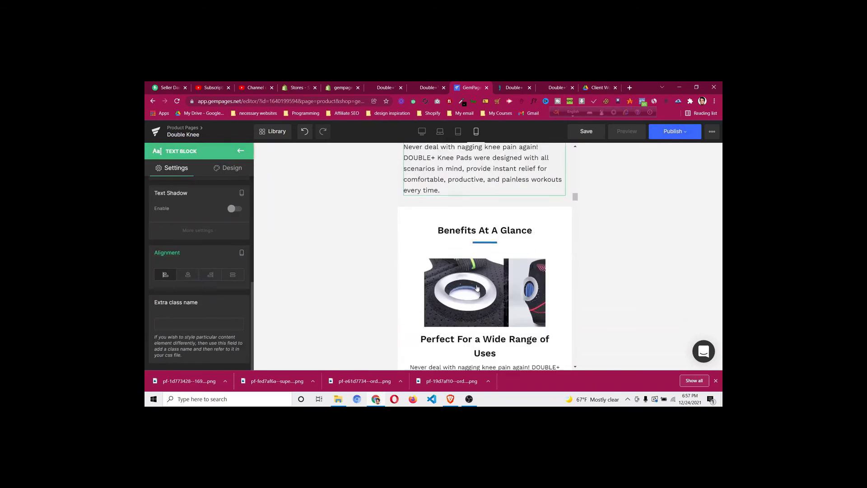
{"action": "scroll", "coordinate": [497, 285], "scroll_direction": "down", "scroll_amount": 3}
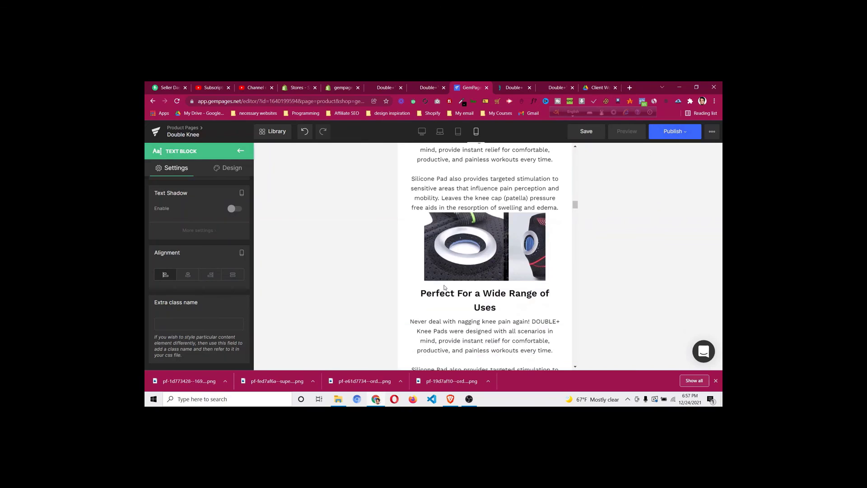
{"action": "left_click", "coordinate": [487, 252]}
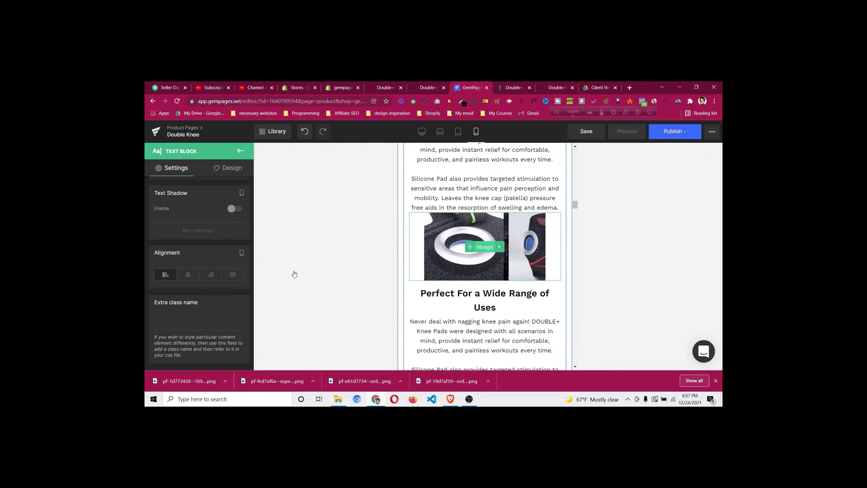
{"action": "left_click", "coordinate": [236, 173]}
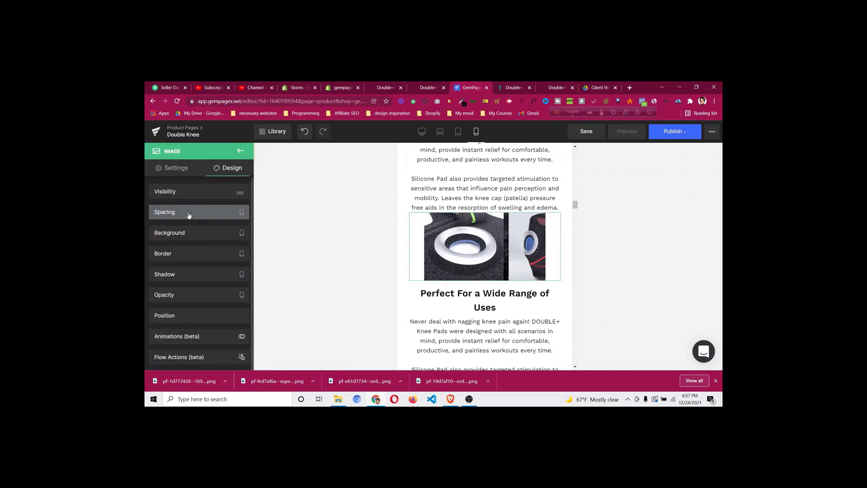
{"action": "left_click", "coordinate": [189, 216]}
{"action": "left_click", "coordinate": [199, 238]}
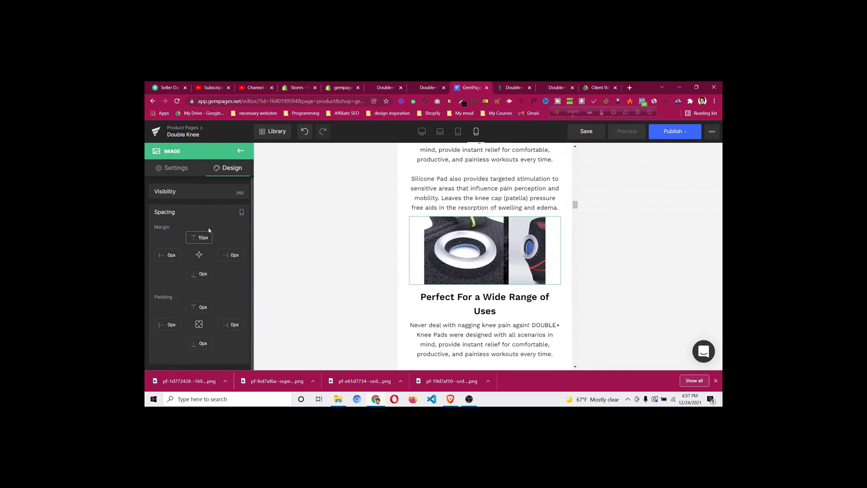
{"action": "key", "text": "Up"}
{"action": "key", "text": "Up"}
{"action": "key", "text": "Up"}
{"action": "key", "text": "Up"}
{"action": "scroll", "coordinate": [457, 272], "scroll_direction": "down", "scroll_amount": 3}
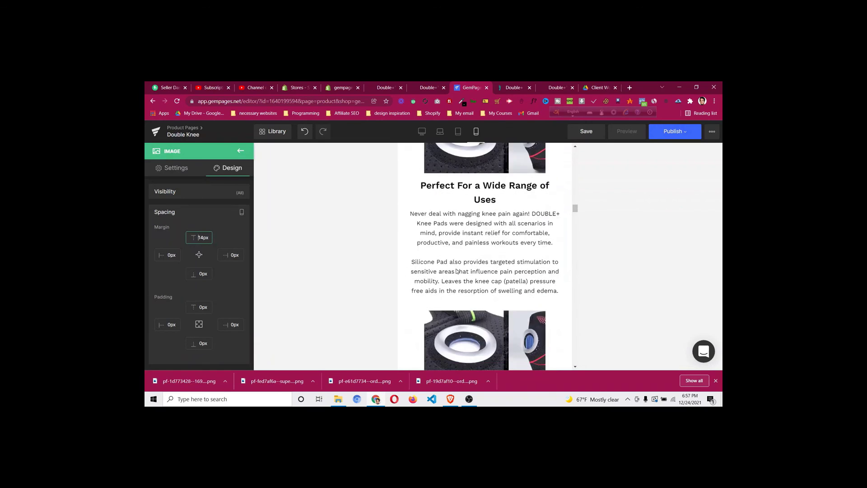
{"action": "key", "text": "Up"}
{"action": "scroll", "coordinate": [496, 281], "scroll_direction": "down", "scroll_amount": 6}
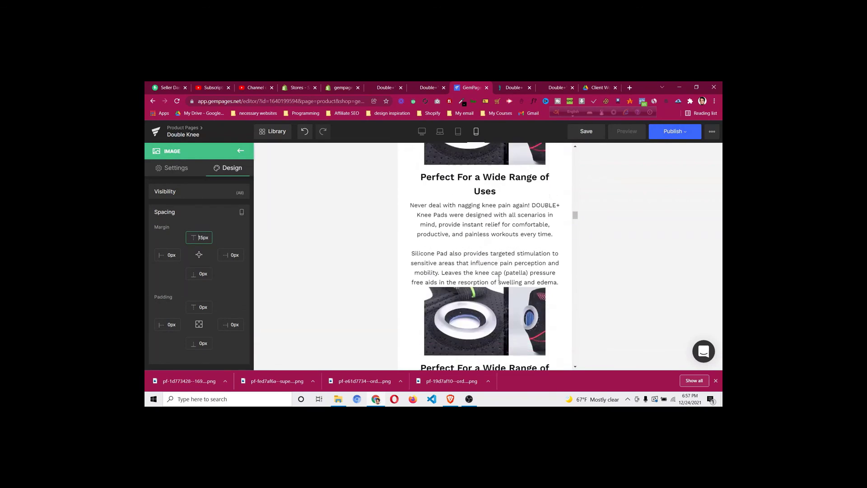
{"action": "scroll", "coordinate": [497, 272], "scroll_direction": "up", "scroll_amount": 1}
{"action": "scroll", "coordinate": [498, 272], "scroll_direction": "down", "scroll_amount": 2}
{"action": "right_click", "coordinate": [492, 237]}
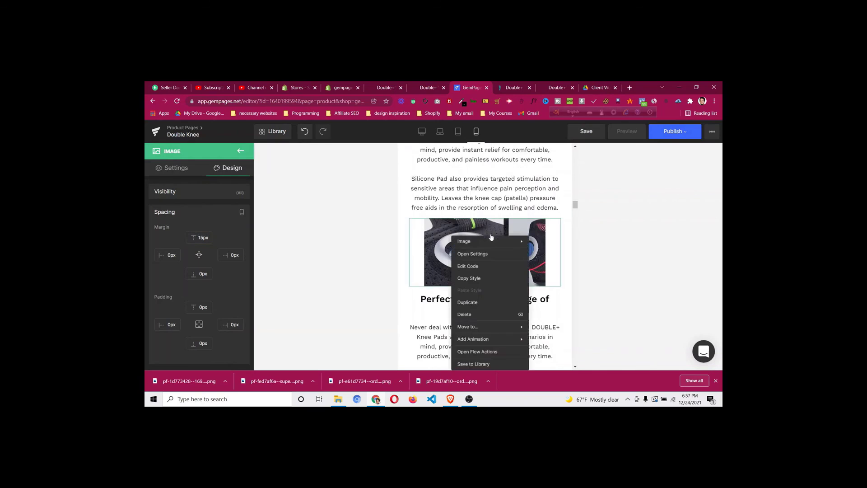
{"action": "left_click", "coordinate": [482, 278]}
{"action": "scroll", "coordinate": [490, 261], "scroll_direction": "down", "scroll_amount": 3}
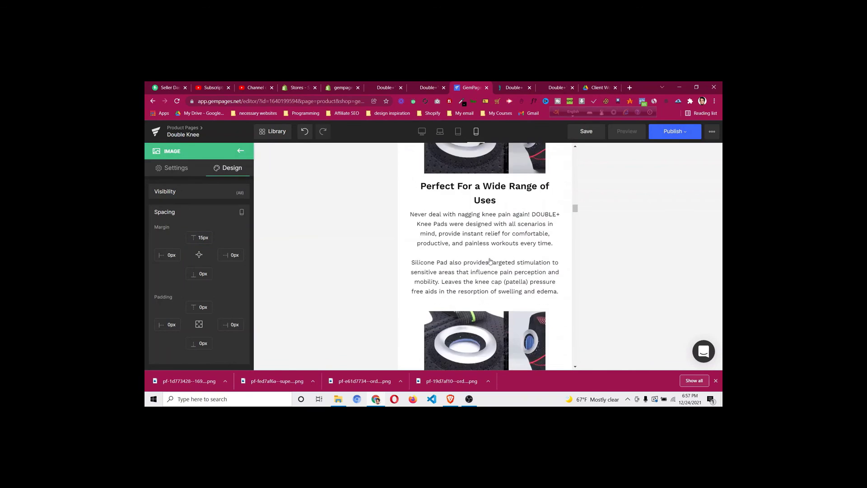
{"action": "scroll", "coordinate": [490, 297], "scroll_direction": "down", "scroll_amount": 2}
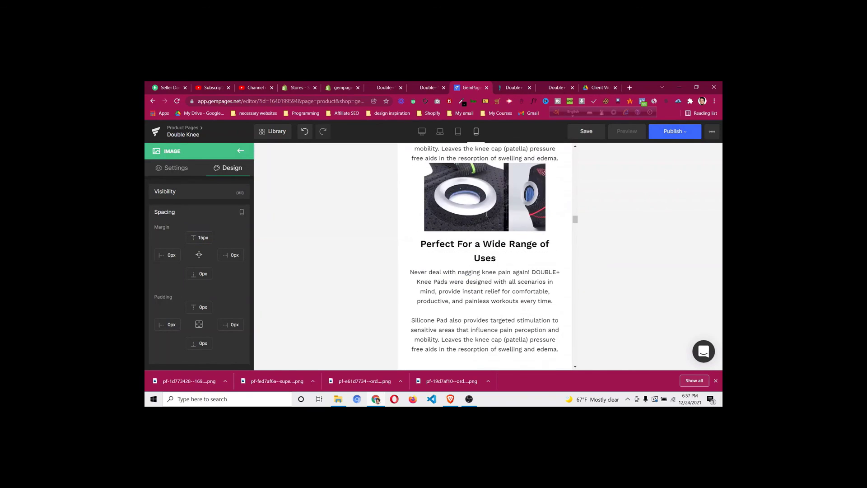
{"action": "scroll", "coordinate": [487, 214], "scroll_direction": "up", "scroll_amount": 2}
{"action": "right_click", "coordinate": [494, 251]}
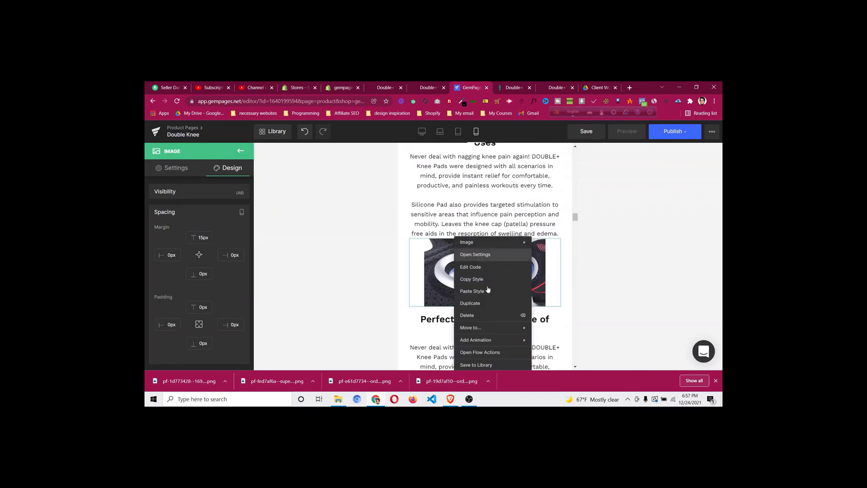
{"action": "left_click", "coordinate": [488, 292]}
{"action": "scroll", "coordinate": [488, 280], "scroll_direction": "down", "scroll_amount": 6}
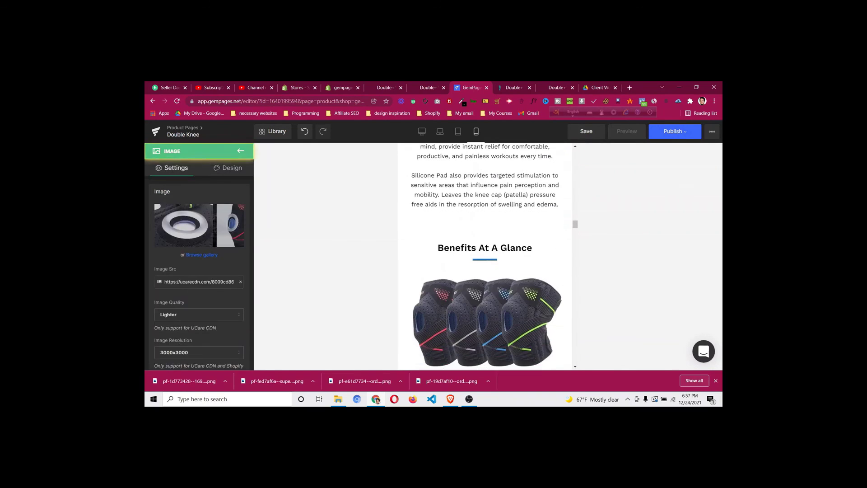
{"action": "scroll", "coordinate": [487, 225], "scroll_direction": "down", "scroll_amount": 3}
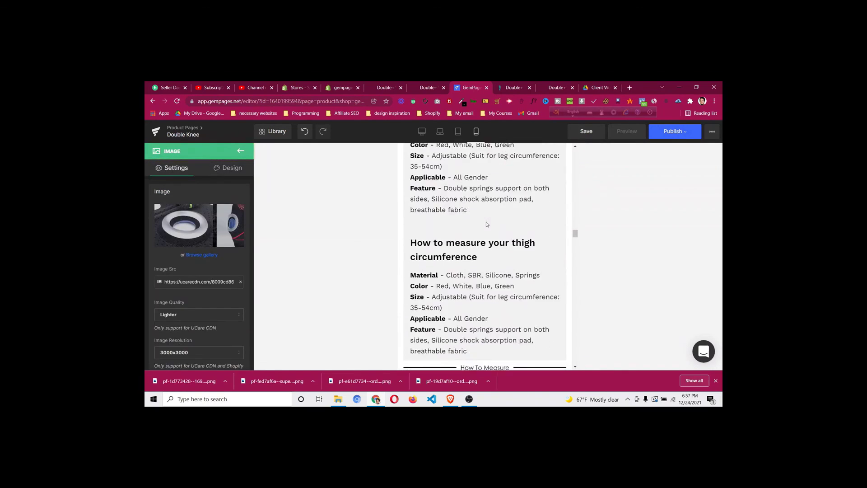
{"action": "scroll", "coordinate": [484, 243], "scroll_direction": "down", "scroll_amount": 3}
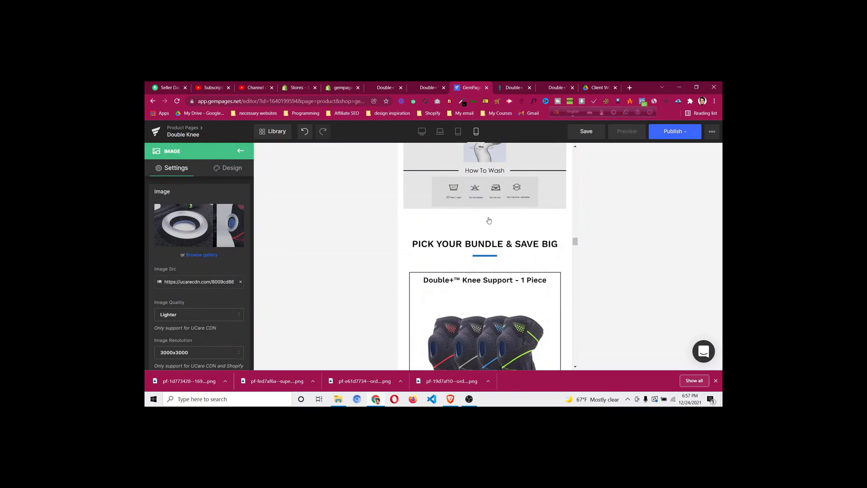
{"action": "scroll", "coordinate": [490, 212], "scroll_direction": "up", "scroll_amount": 5}
{"action": "scroll", "coordinate": [490, 211], "scroll_direction": "down", "scroll_amount": 1}
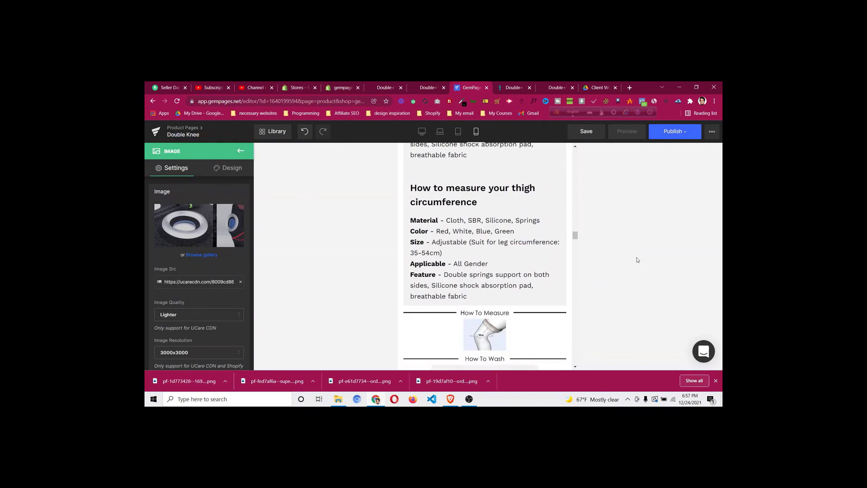
{"action": "scroll", "coordinate": [520, 264], "scroll_direction": "down", "scroll_amount": 3}
{"action": "scroll", "coordinate": [520, 259], "scroll_direction": "up", "scroll_amount": 3}
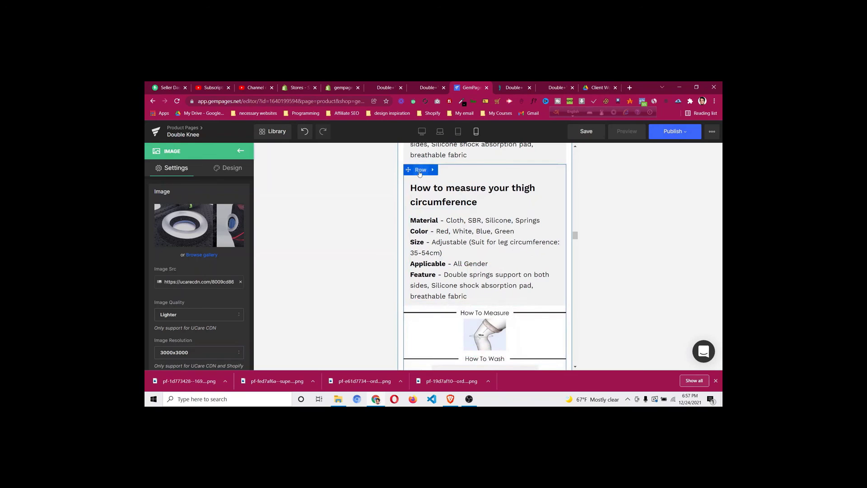
{"action": "scroll", "coordinate": [479, 253], "scroll_direction": "down", "scroll_amount": 4}
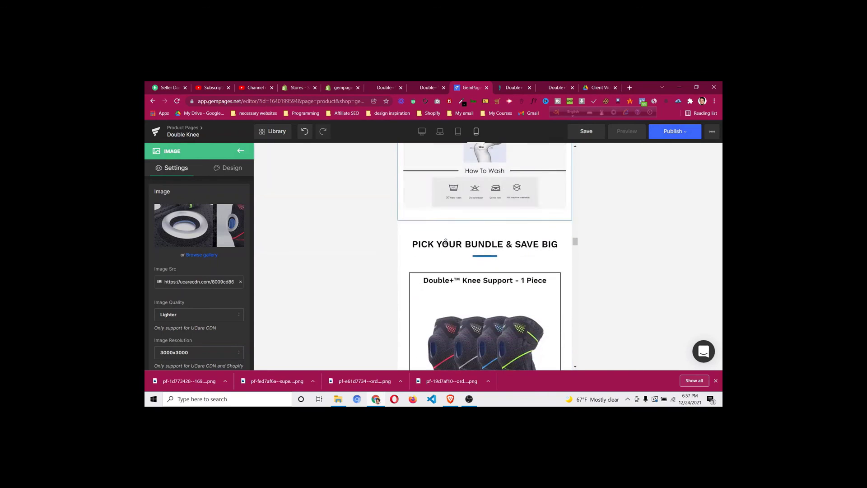
{"action": "scroll", "coordinate": [446, 242], "scroll_direction": "down", "scroll_amount": 7}
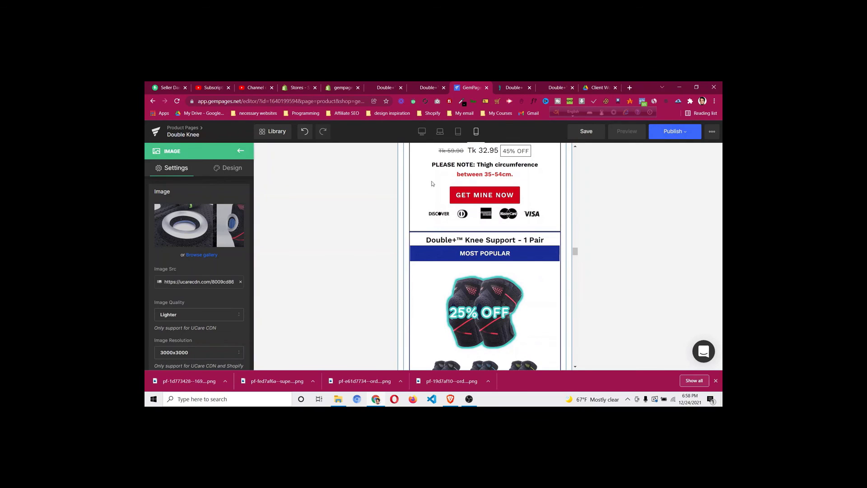
Give the 1 Pair bundle card's product block a 25px top margin
{"action": "left_click", "coordinate": [490, 242]}
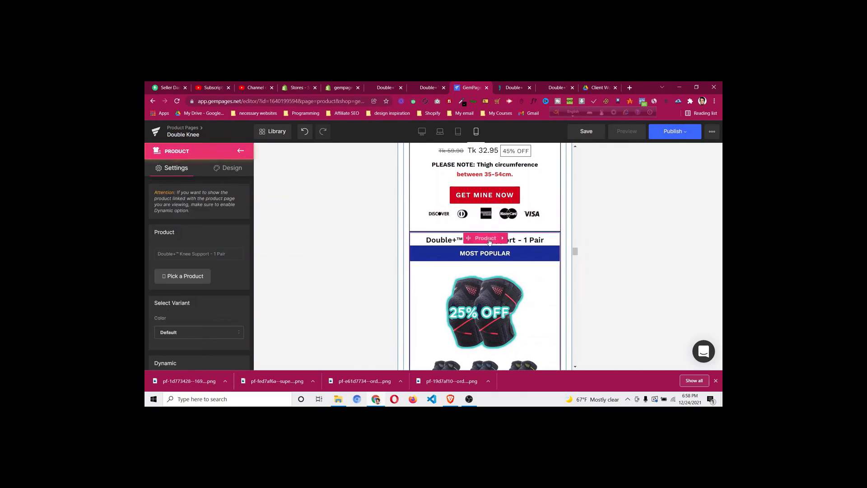
{"action": "left_click", "coordinate": [234, 174]}
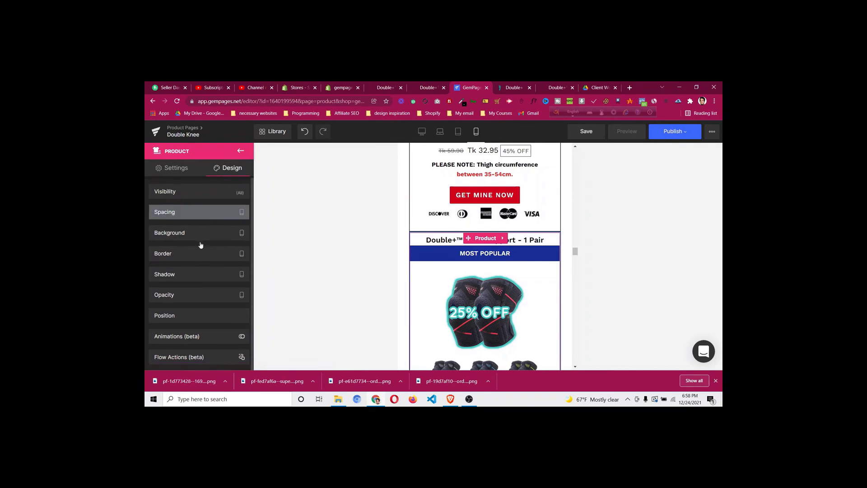
{"action": "left_click", "coordinate": [199, 239]}
{"action": "type", "text": "20"}
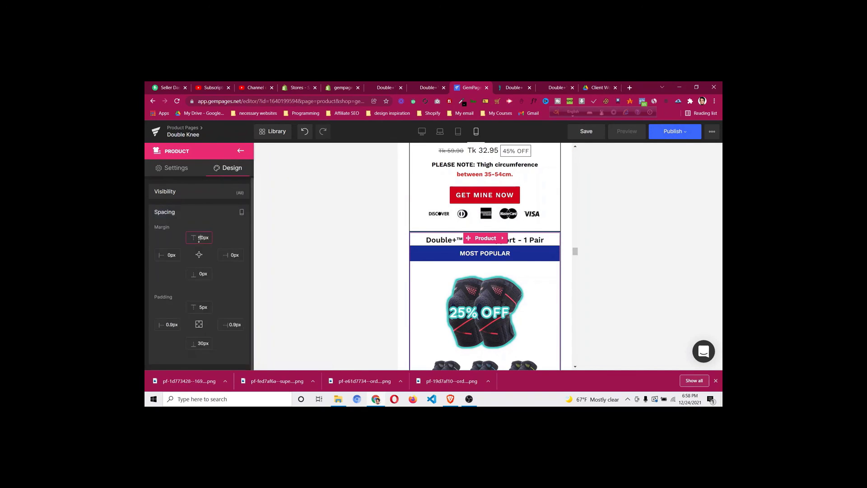
{"action": "key", "text": "Up"}
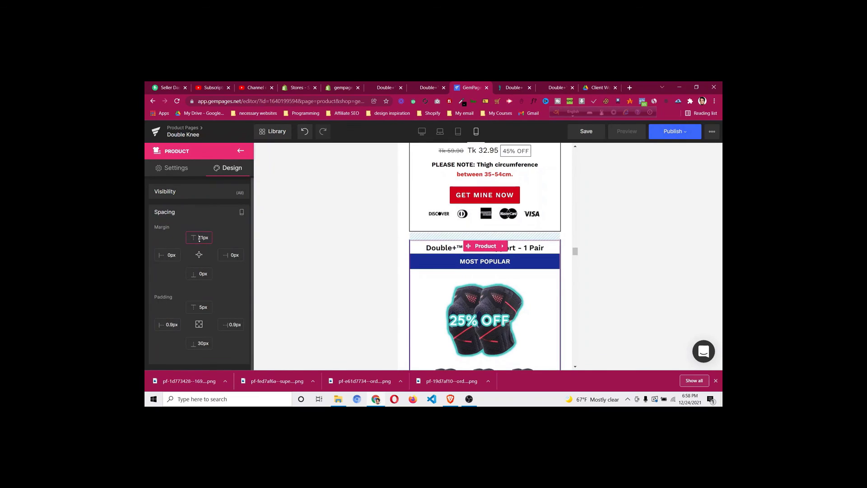
{"action": "key", "text": "Up"}
{"action": "key", "text": "Up"}
{"action": "key", "text": "Up"}
{"action": "key", "text": "Up"}
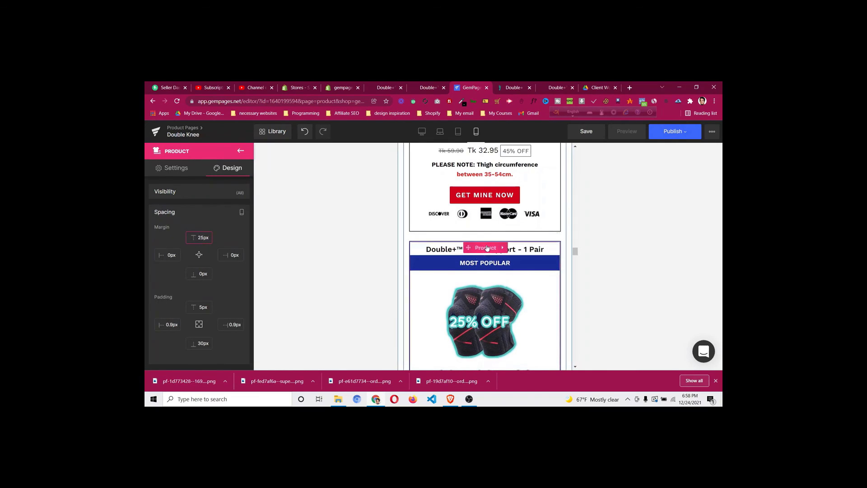
Copy the 1 Pair card's style and paste it onto the 2 Pairs card
{"action": "right_click", "coordinate": [477, 290]}
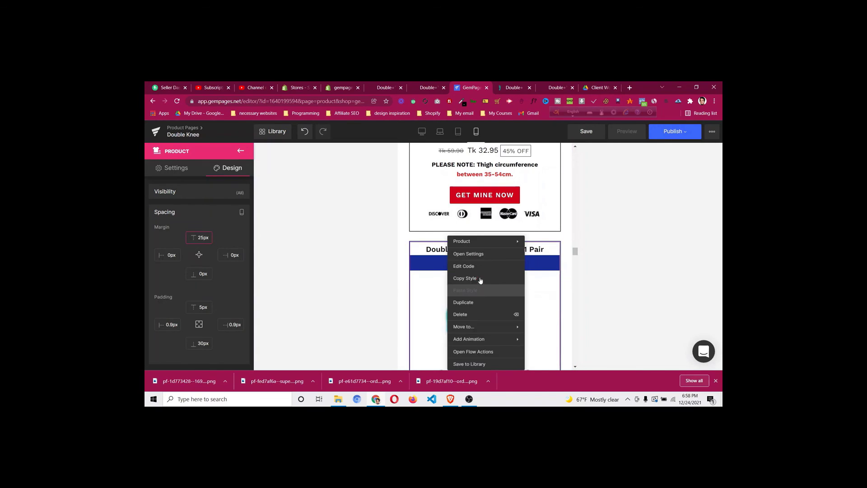
{"action": "left_click", "coordinate": [479, 279]}
{"action": "scroll", "coordinate": [482, 279], "scroll_direction": "down", "scroll_amount": 5}
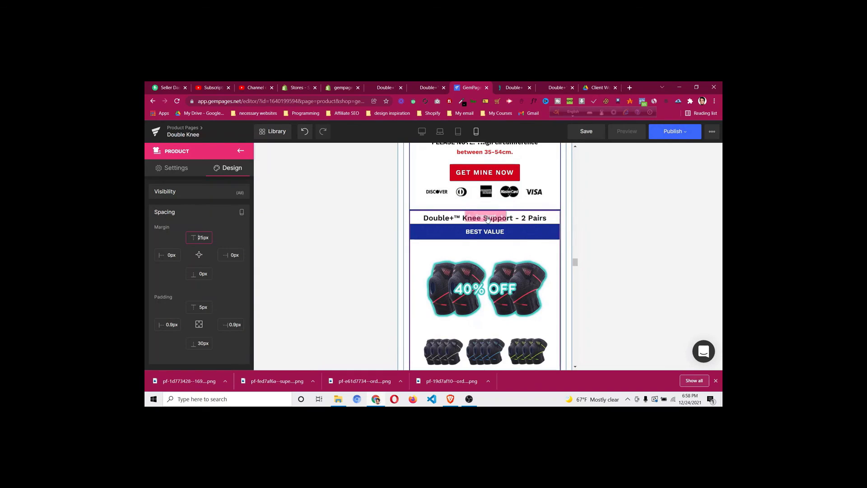
{"action": "right_click", "coordinate": [482, 269]}
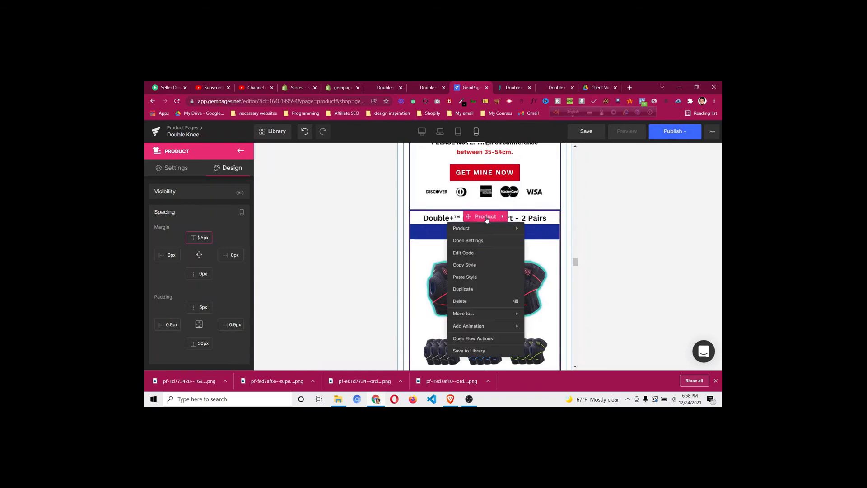
{"action": "left_click", "coordinate": [482, 277]}
{"action": "scroll", "coordinate": [483, 279], "scroll_direction": "down", "scroll_amount": 5}
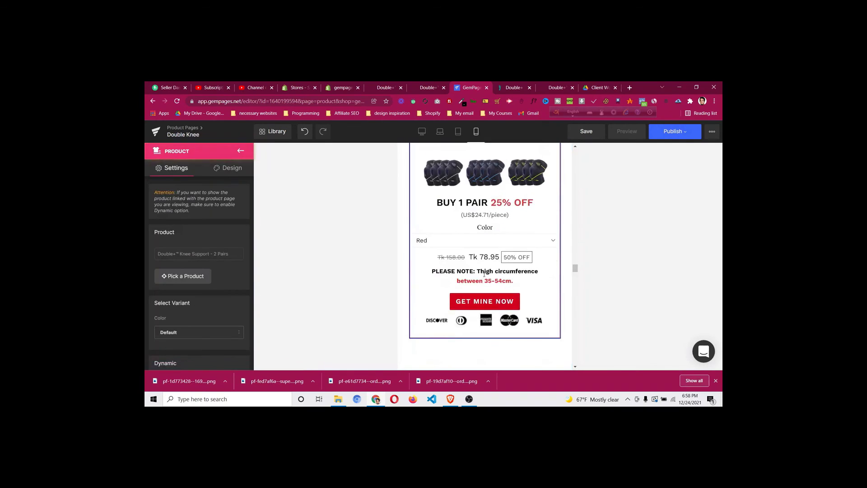
{"action": "scroll", "coordinate": [483, 272], "scroll_direction": "up", "scroll_amount": 6}
{"action": "scroll", "coordinate": [404, 257], "scroll_direction": "up", "scroll_amount": 7}
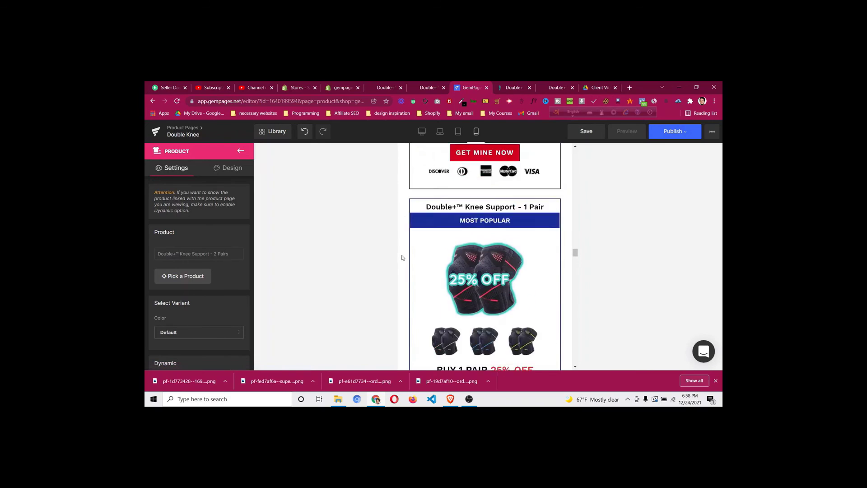
{"action": "scroll", "coordinate": [405, 257], "scroll_direction": "down", "scroll_amount": 4}
{"action": "scroll", "coordinate": [404, 256], "scroll_direction": "down", "scroll_amount": 2}
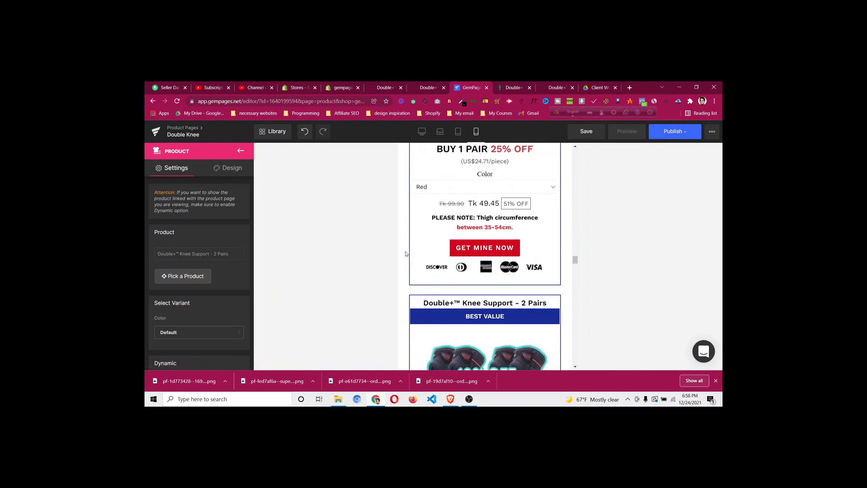
{"action": "scroll", "coordinate": [407, 253], "scroll_direction": "down", "scroll_amount": 8}
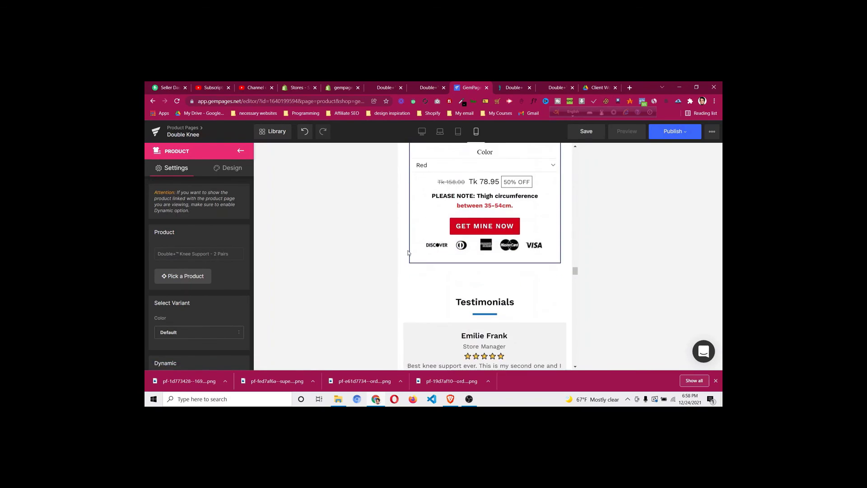
{"action": "scroll", "coordinate": [409, 253], "scroll_direction": "down", "scroll_amount": 8}
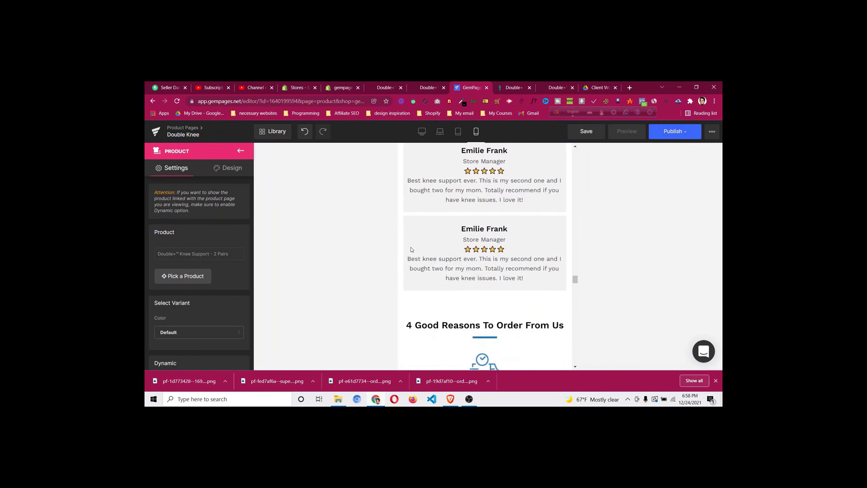
{"action": "scroll", "coordinate": [411, 251], "scroll_direction": "down", "scroll_amount": 7}
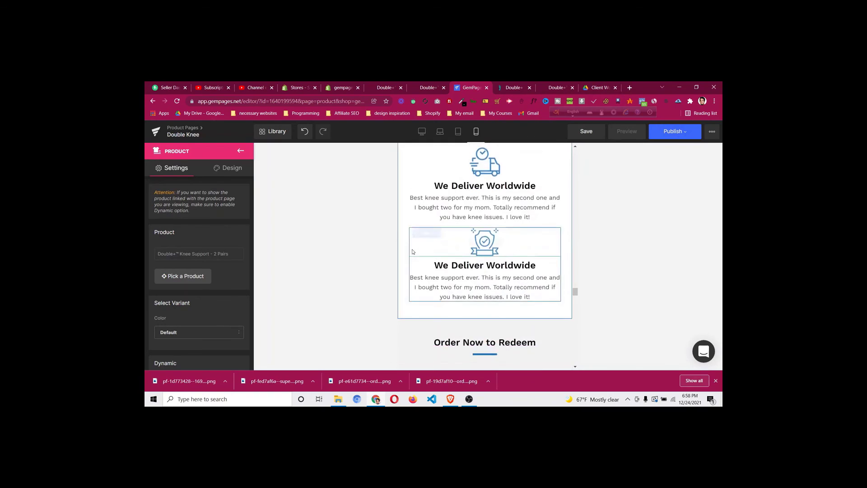
{"action": "scroll", "coordinate": [412, 252], "scroll_direction": "up", "scroll_amount": 5}
{"action": "scroll", "coordinate": [413, 252], "scroll_direction": "down", "scroll_amount": 5}
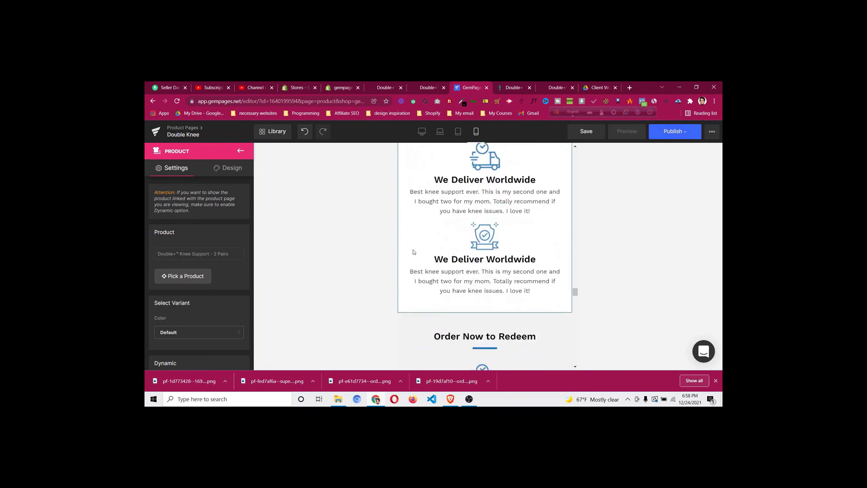
{"action": "scroll", "coordinate": [413, 252], "scroll_direction": "down", "scroll_amount": 6}
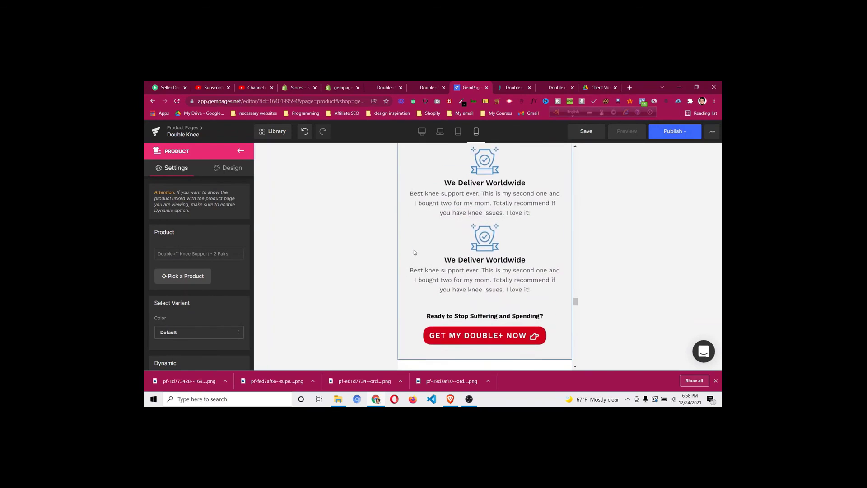
{"action": "scroll", "coordinate": [415, 252], "scroll_direction": "down", "scroll_amount": 7}
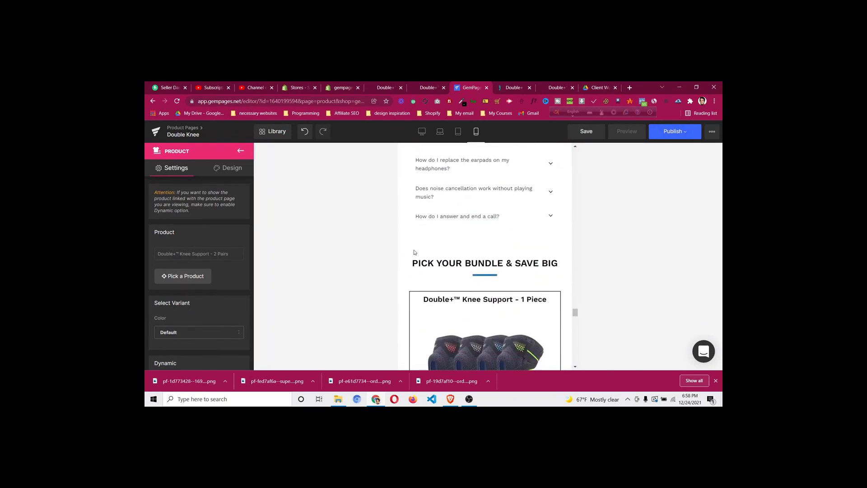
{"action": "scroll", "coordinate": [414, 252], "scroll_direction": "down", "scroll_amount": 8}
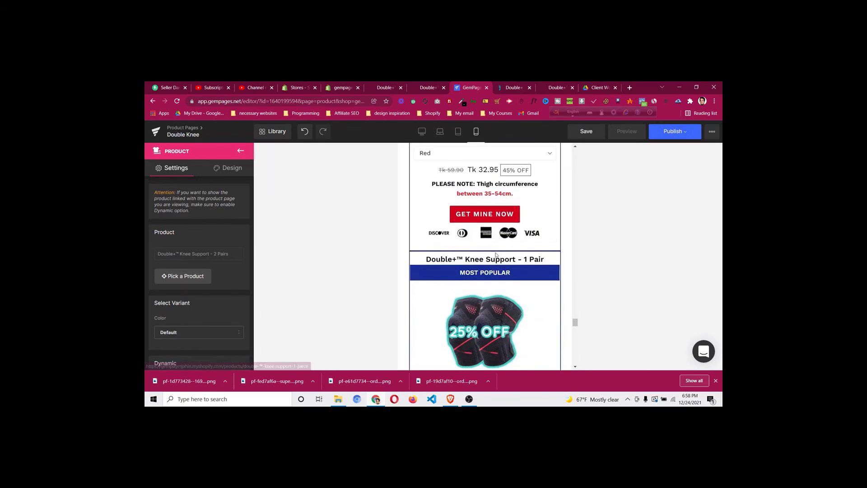
{"action": "right_click", "coordinate": [489, 258]}
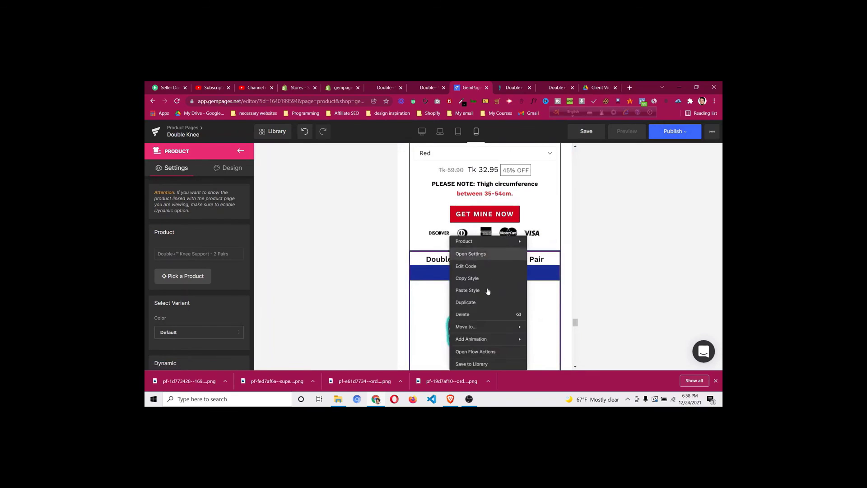
{"action": "left_click", "coordinate": [489, 292]}
{"action": "scroll", "coordinate": [489, 293], "scroll_direction": "down", "scroll_amount": 7}
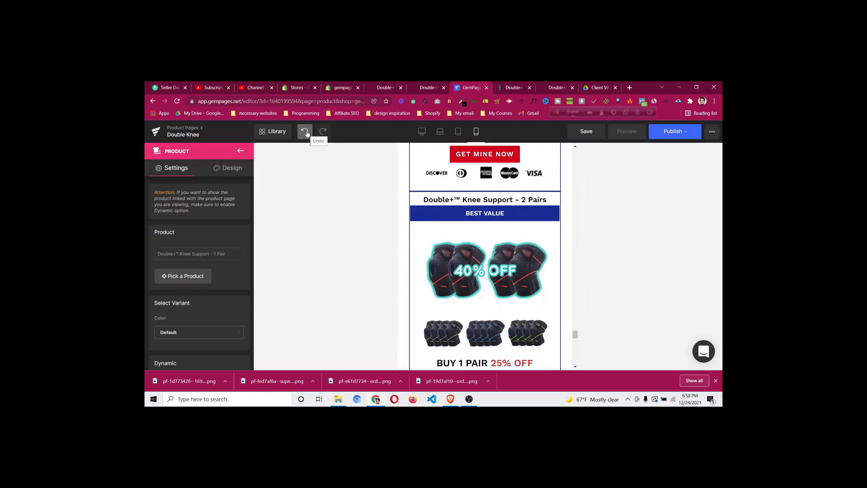
{"action": "right_click", "coordinate": [493, 200]}
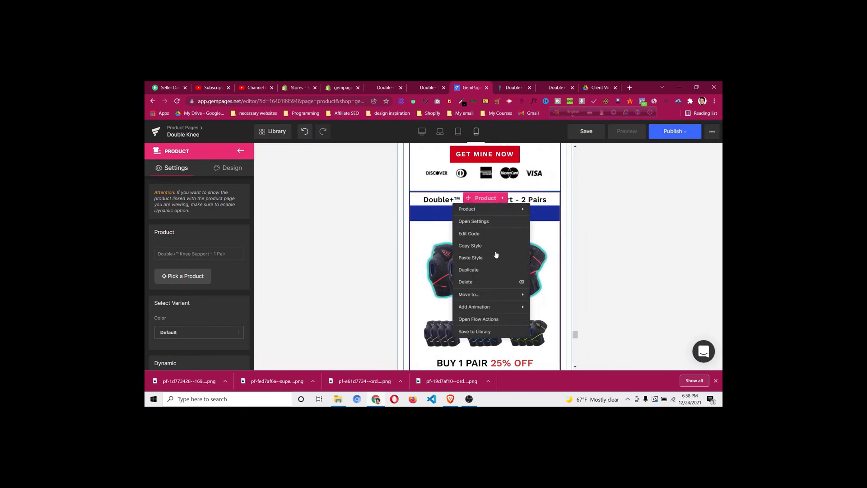
{"action": "left_click", "coordinate": [495, 259]}
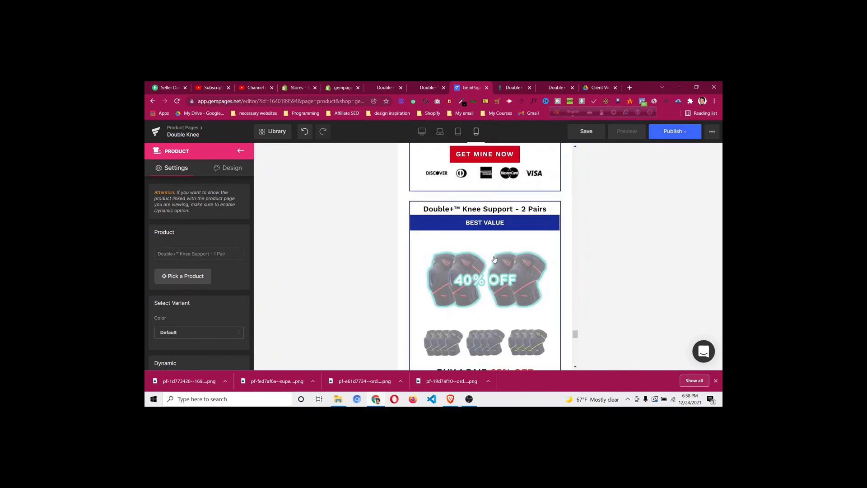
{"action": "scroll", "coordinate": [495, 259], "scroll_direction": "down", "scroll_amount": 3}
{"action": "scroll", "coordinate": [495, 259], "scroll_direction": "down", "scroll_amount": 7}
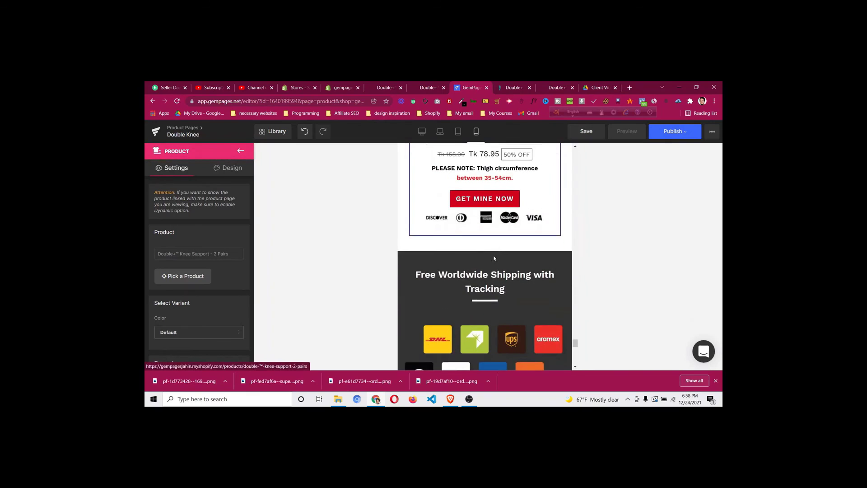
{"action": "scroll", "coordinate": [499, 232], "scroll_direction": "down", "scroll_amount": 2}
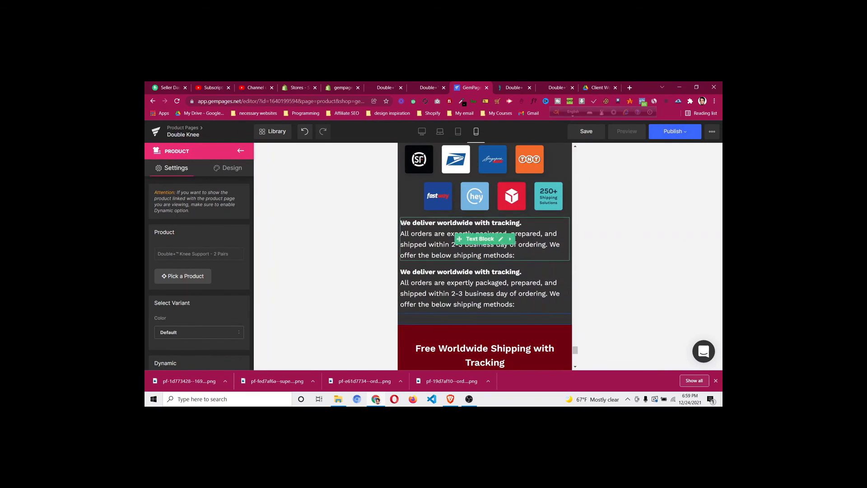
Set the carrier-logo row's left and right padding to 10px
{"action": "scroll", "coordinate": [404, 225], "scroll_direction": "up", "scroll_amount": 3}
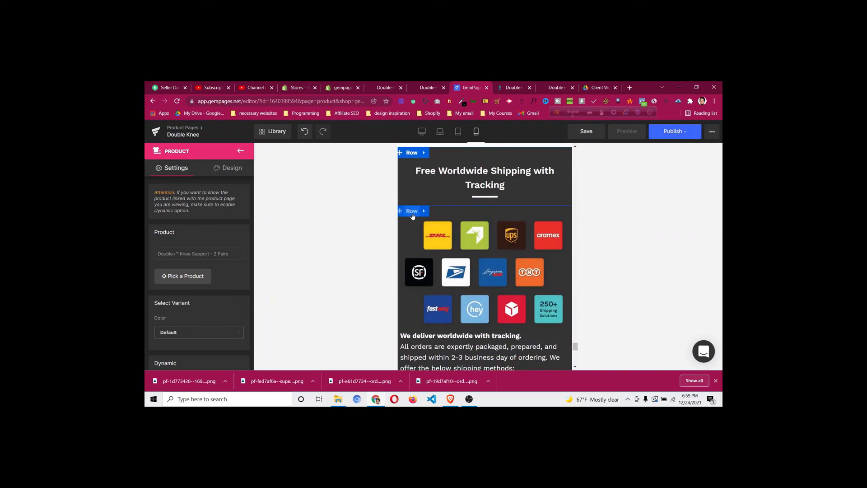
{"action": "left_click", "coordinate": [412, 214]}
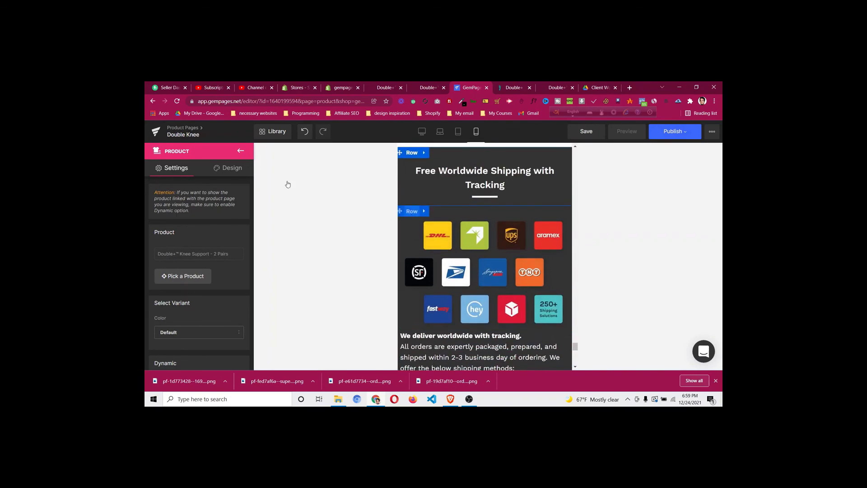
{"action": "left_click", "coordinate": [228, 168]}
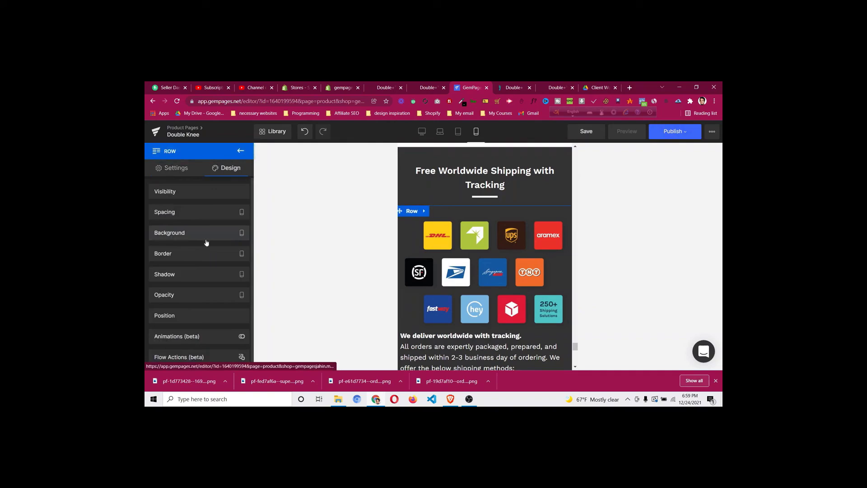
{"action": "left_click", "coordinate": [210, 215]}
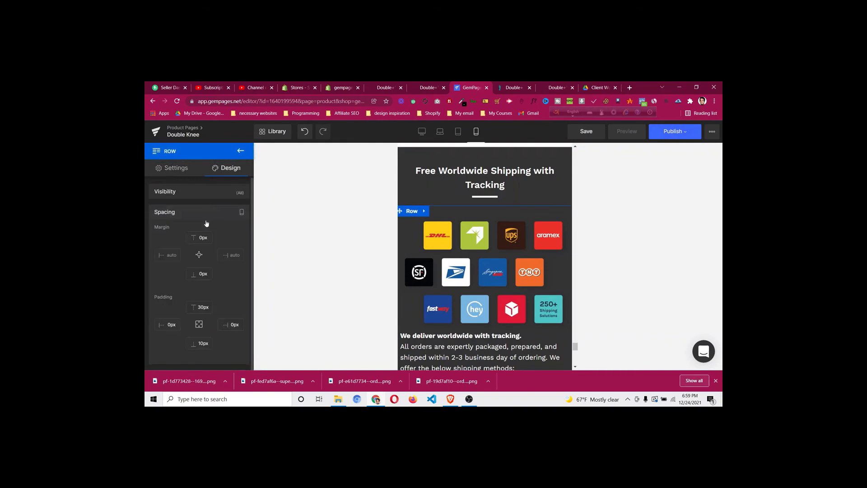
{"action": "left_click", "coordinate": [174, 323]}
{"action": "type", "text": "1"}
{"action": "left_click", "coordinate": [230, 324]}
{"action": "type", "text": "1"}
{"action": "scroll", "coordinate": [459, 325], "scroll_direction": "down", "scroll_amount": 10}
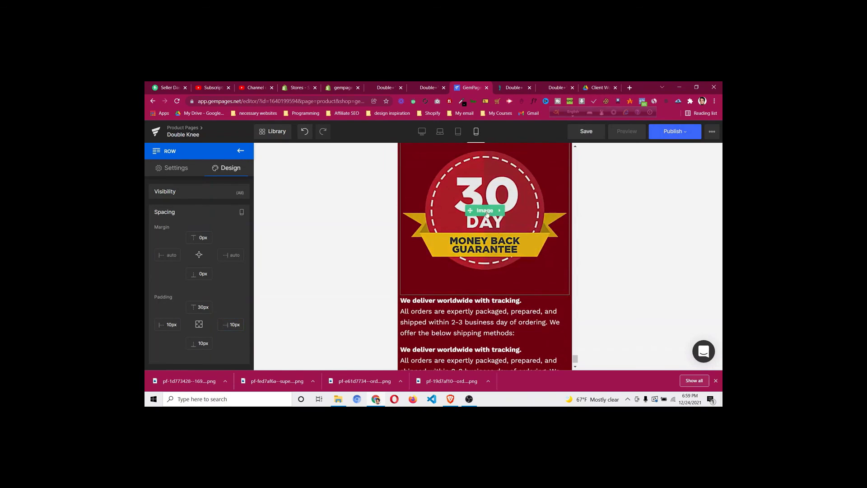
Set the 30 Day Money Back Guarantee badge's width to 60%
{"action": "left_click", "coordinate": [487, 213]}
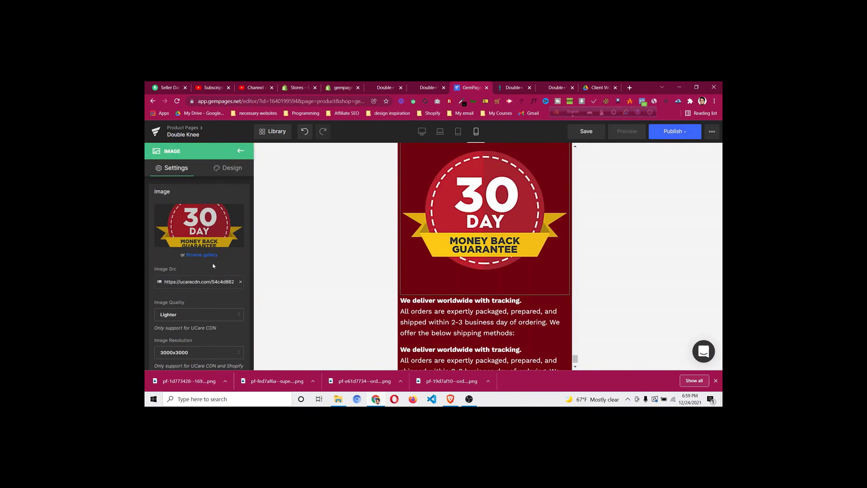
{"action": "scroll", "coordinate": [213, 266], "scroll_direction": "down", "scroll_amount": 8}
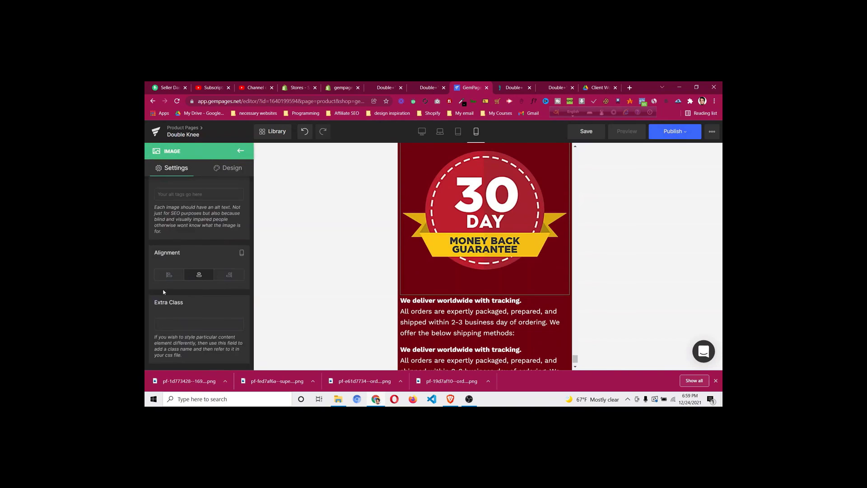
{"action": "scroll", "coordinate": [183, 231], "scroll_direction": "up", "scroll_amount": 1}
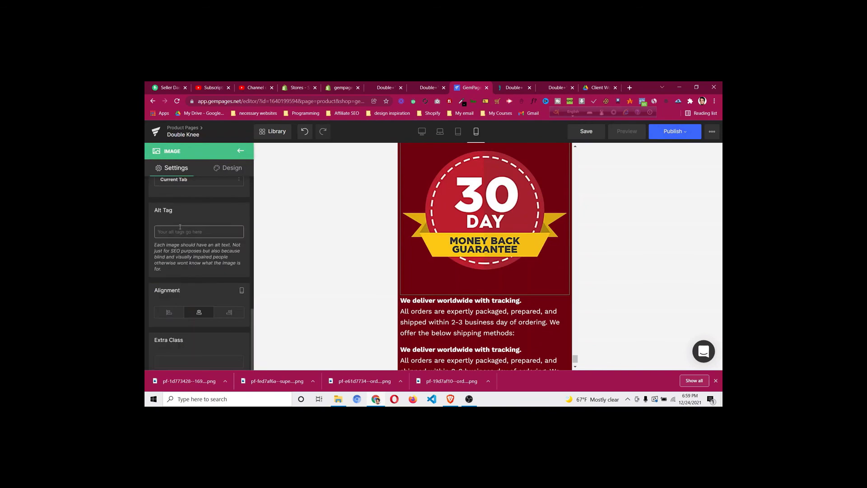
{"action": "scroll", "coordinate": [181, 230], "scroll_direction": "up", "scroll_amount": 3}
{"action": "scroll", "coordinate": [180, 233], "scroll_direction": "down", "scroll_amount": 3}
{"action": "scroll", "coordinate": [181, 239], "scroll_direction": "up", "scroll_amount": 4}
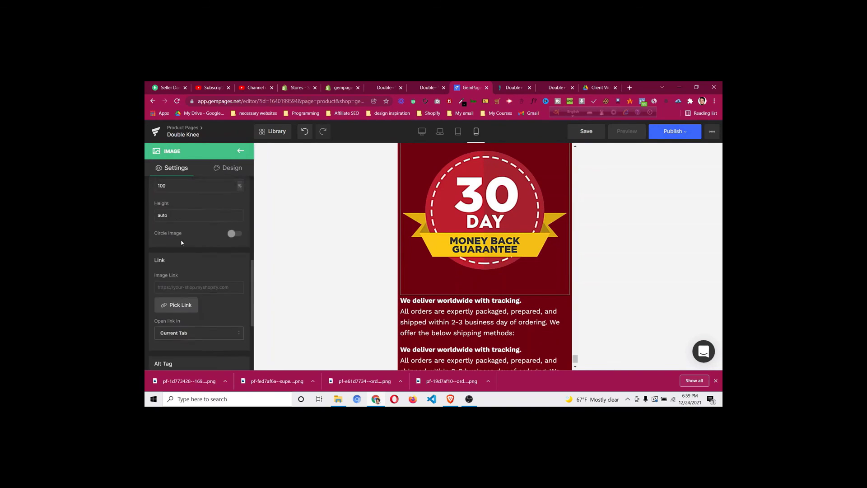
{"action": "scroll", "coordinate": [181, 243], "scroll_direction": "up", "scroll_amount": 2}
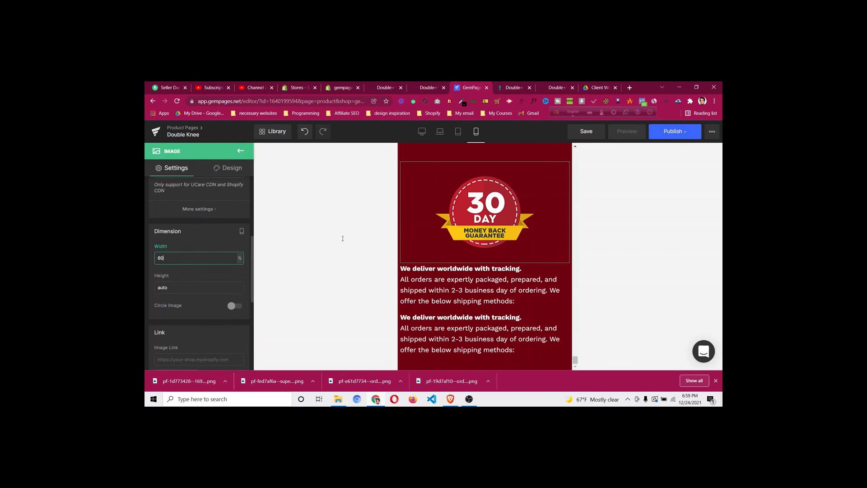
{"action": "scroll", "coordinate": [342, 239], "scroll_direction": "up", "scroll_amount": 2}
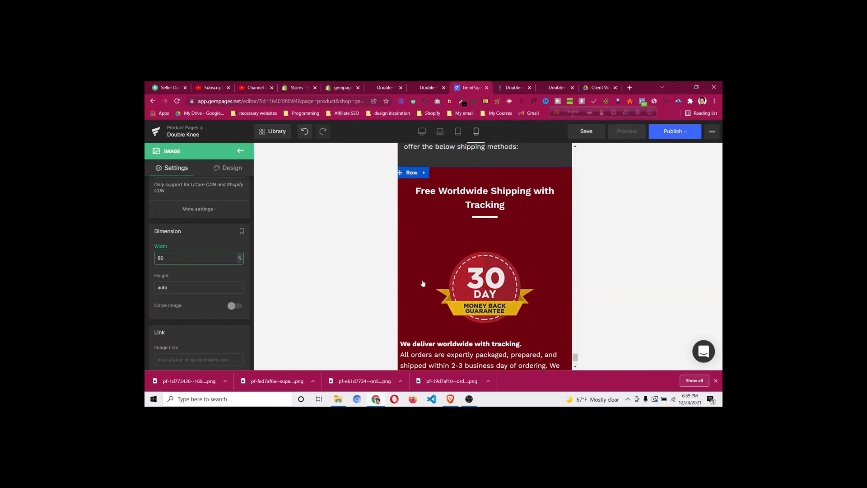
{"action": "scroll", "coordinate": [410, 324], "scroll_direction": "down", "scroll_amount": 1}
Give the guarantee badge row 10px left and right padding and close the downloads bar
{"action": "left_click", "coordinate": [411, 193]}
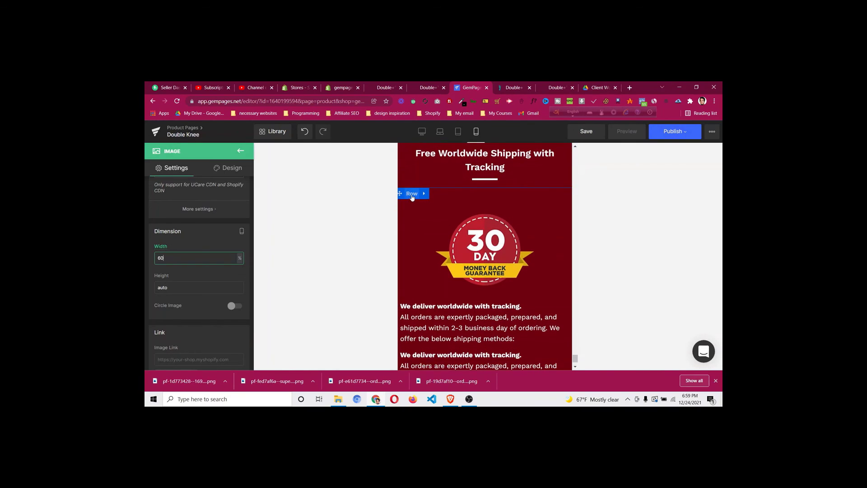
{"action": "left_click", "coordinate": [235, 168]}
{"action": "left_click", "coordinate": [217, 216]}
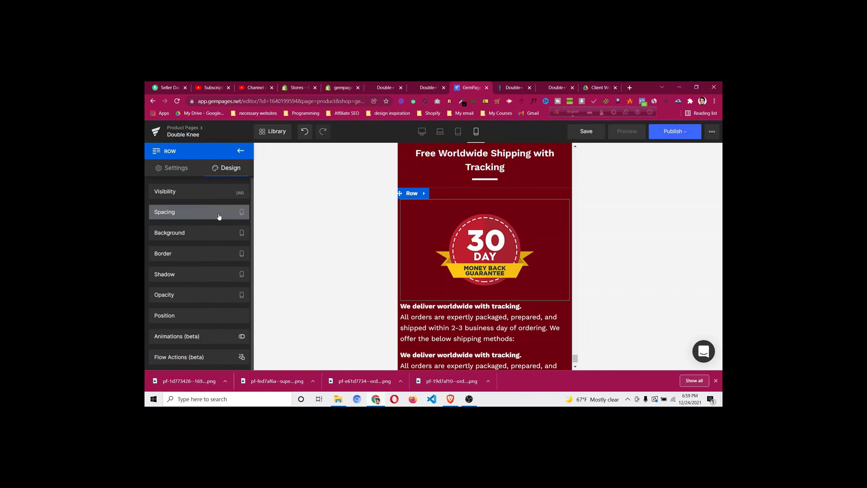
{"action": "left_click", "coordinate": [168, 325]}
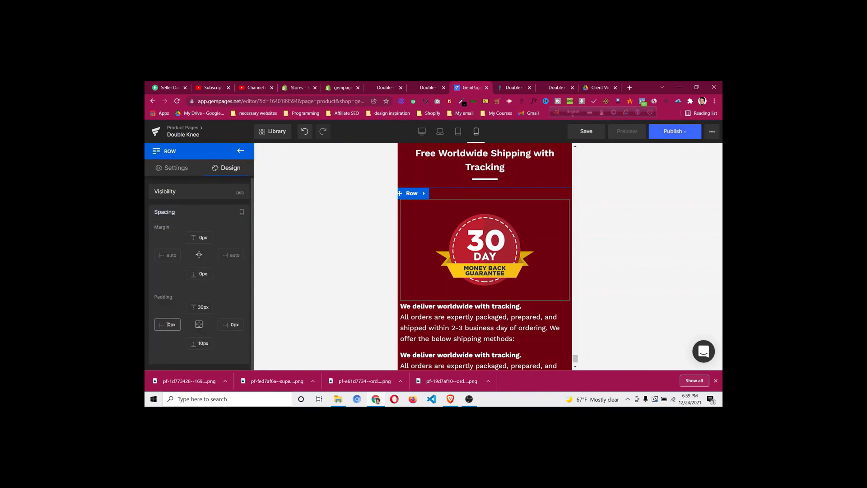
{"action": "type", "text": "1"}
{"action": "left_click", "coordinate": [231, 325]}
{"action": "type", "text": "1"}
{"action": "scroll", "coordinate": [478, 290], "scroll_direction": "down", "scroll_amount": 1}
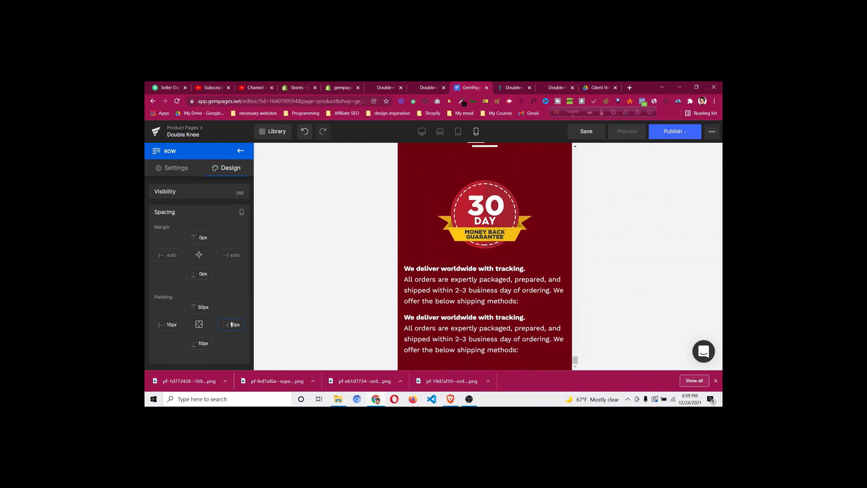
{"action": "scroll", "coordinate": [562, 333], "scroll_direction": "up", "scroll_amount": 5}
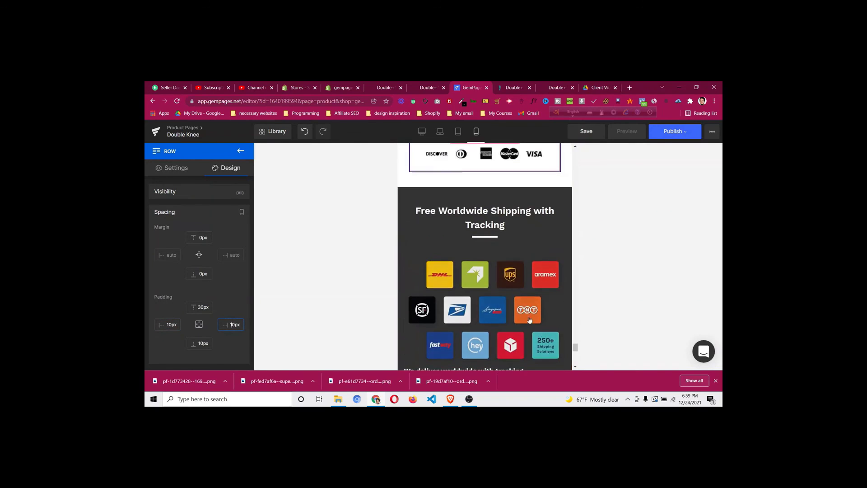
{"action": "scroll", "coordinate": [505, 290], "scroll_direction": "down", "scroll_amount": 3}
{"action": "scroll", "coordinate": [505, 290], "scroll_direction": "up", "scroll_amount": 5}
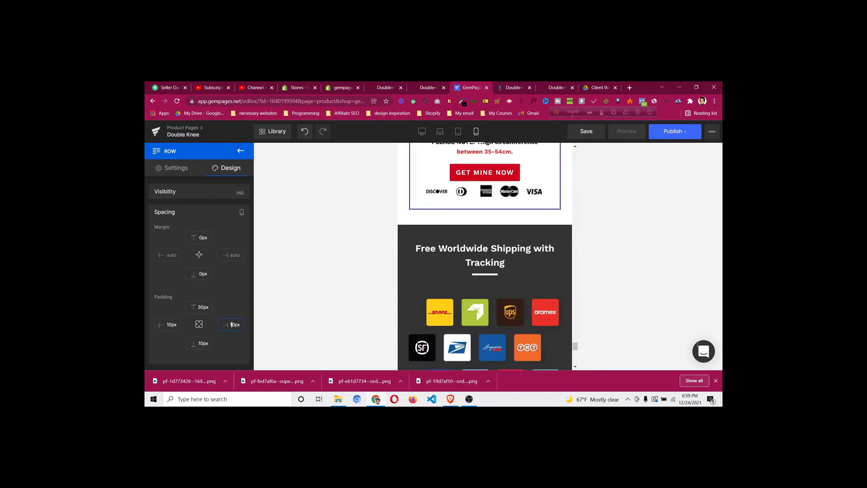
{"action": "left_click", "coordinate": [716, 381]}
{"action": "scroll", "coordinate": [488, 264], "scroll_direction": "up", "scroll_amount": 8}
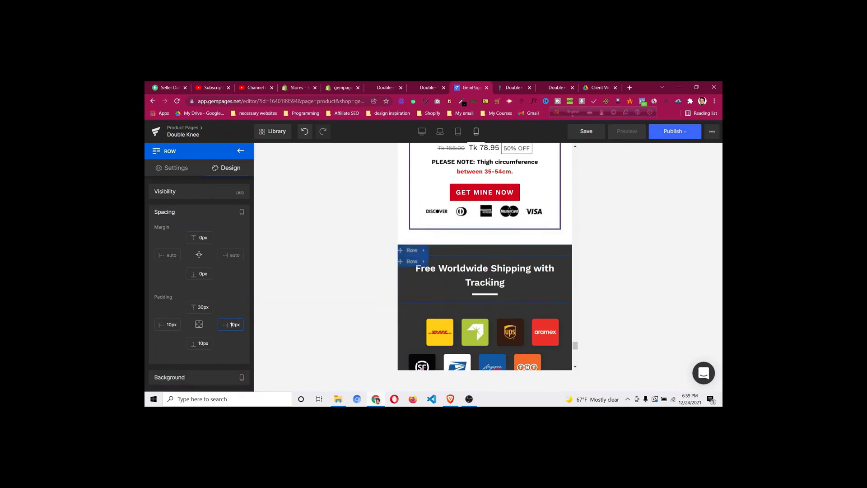
Switch to desktop preview and scroll up to the Double Protect, Double Support hero
{"action": "left_click", "coordinate": [422, 132]}
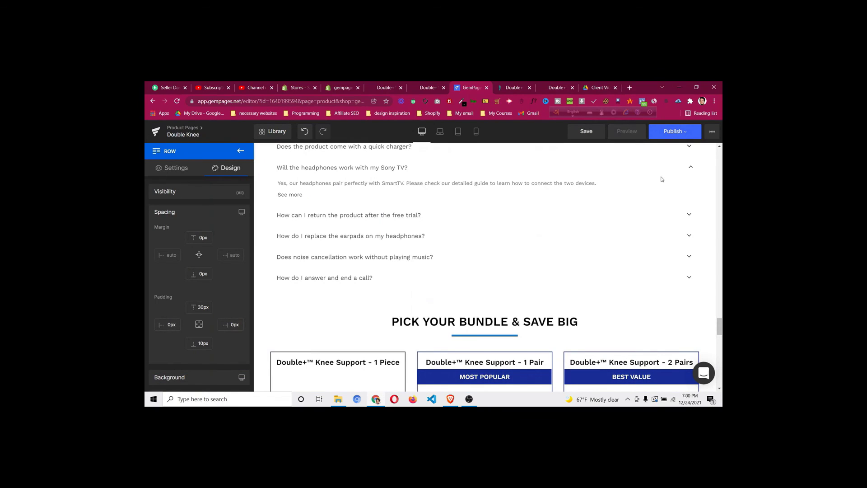
{"action": "scroll", "coordinate": [670, 187], "scroll_direction": "up", "scroll_amount": 10}
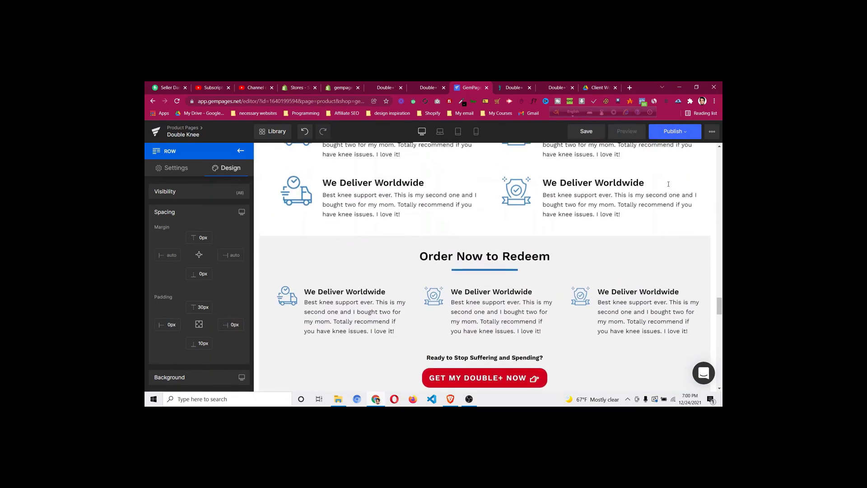
{"action": "scroll", "coordinate": [670, 186], "scroll_direction": "up", "scroll_amount": 6}
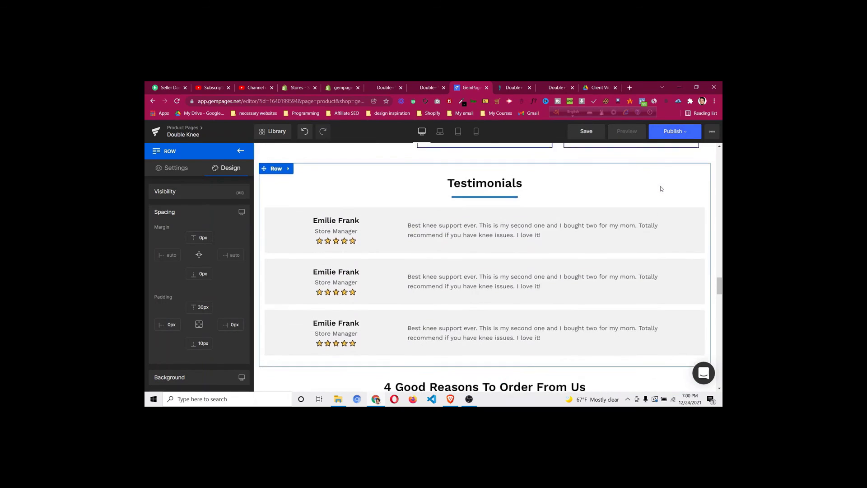
{"action": "scroll", "coordinate": [561, 206], "scroll_direction": "up", "scroll_amount": 5}
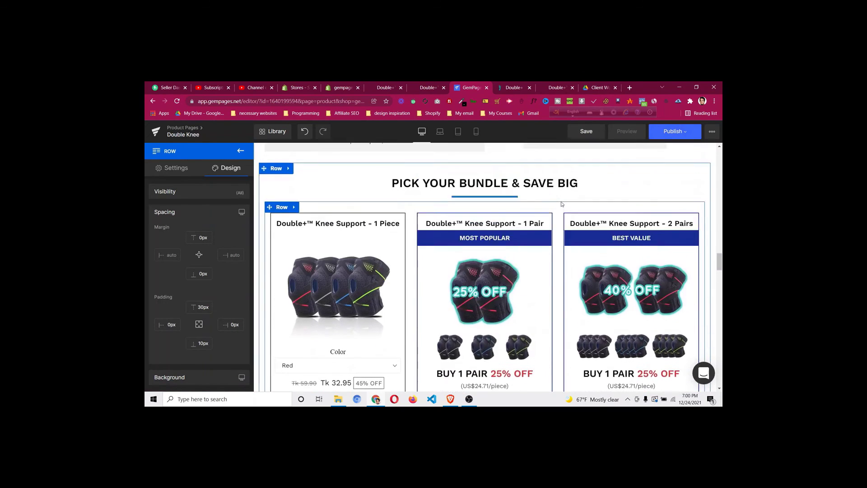
{"action": "scroll", "coordinate": [562, 206], "scroll_direction": "up", "scroll_amount": 8}
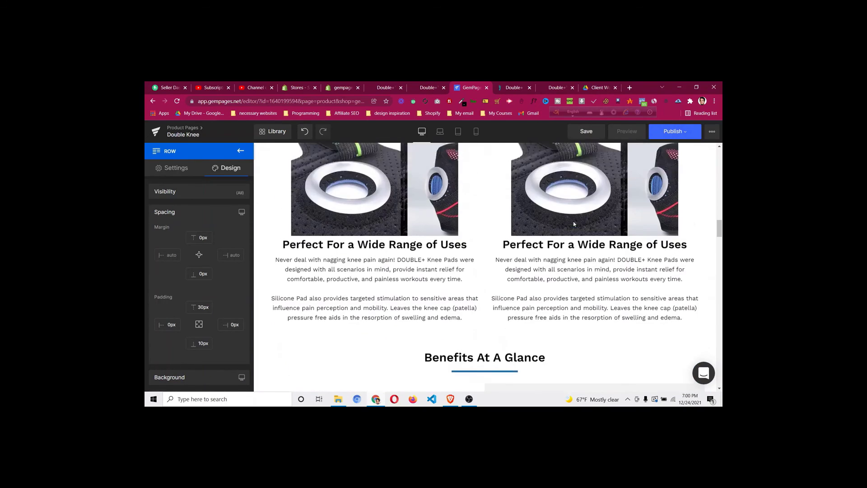
{"action": "scroll", "coordinate": [569, 231], "scroll_direction": "up", "scroll_amount": 6}
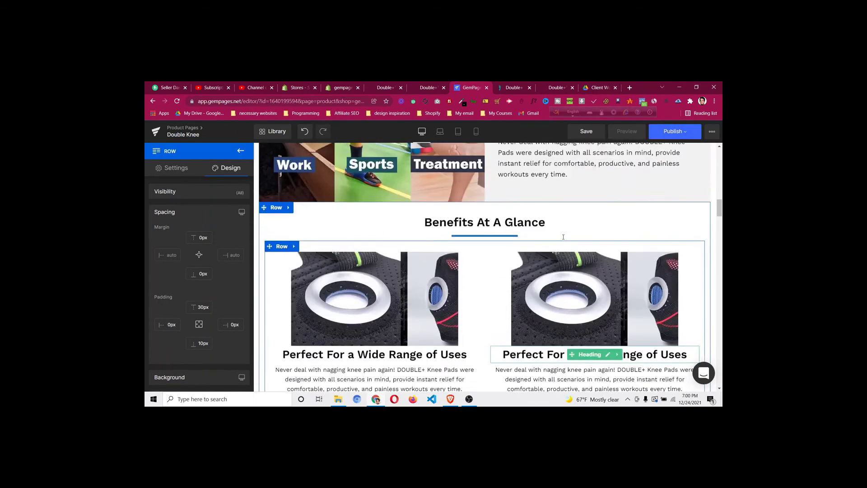
{"action": "scroll", "coordinate": [563, 240], "scroll_direction": "up", "scroll_amount": 6}
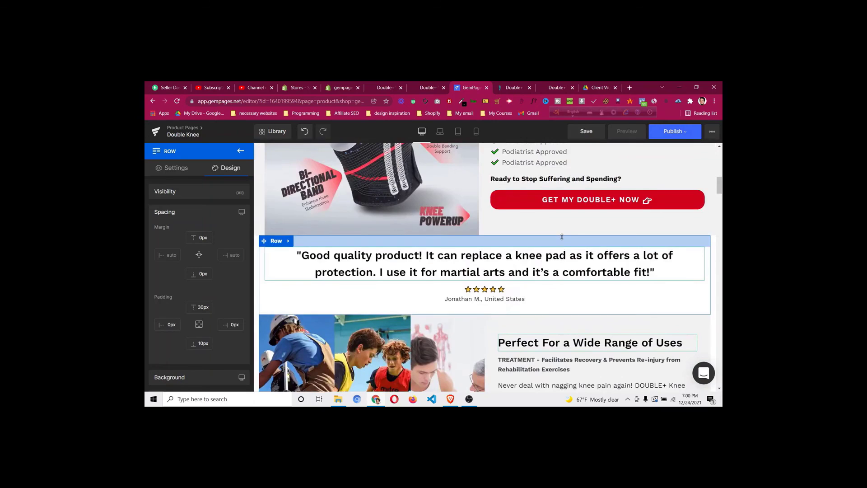
{"action": "scroll", "coordinate": [562, 237], "scroll_direction": "up", "scroll_amount": 4}
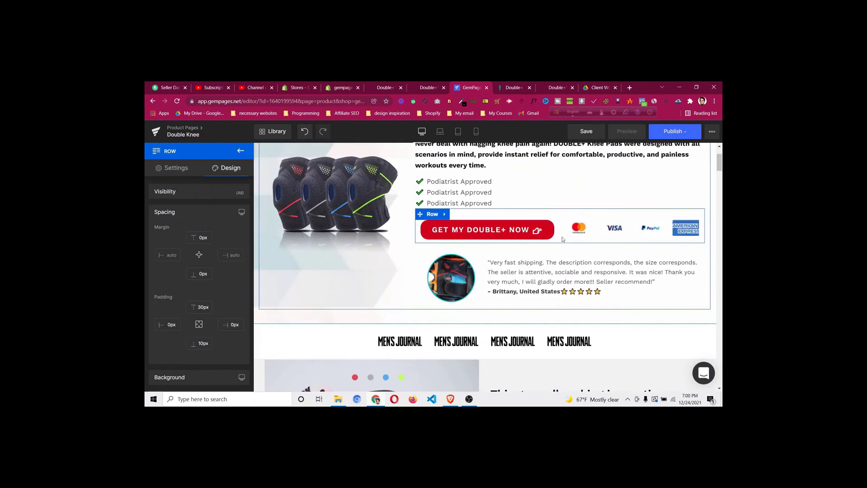
{"action": "scroll", "coordinate": [563, 240], "scroll_direction": "up", "scroll_amount": 2}
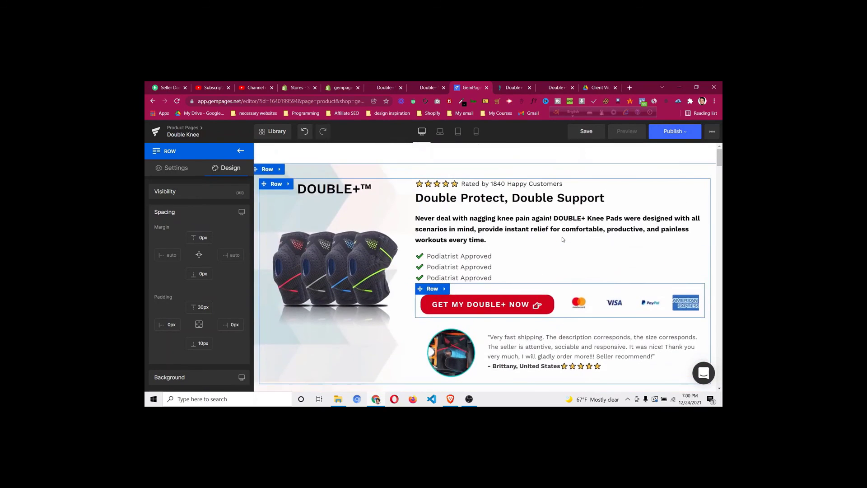